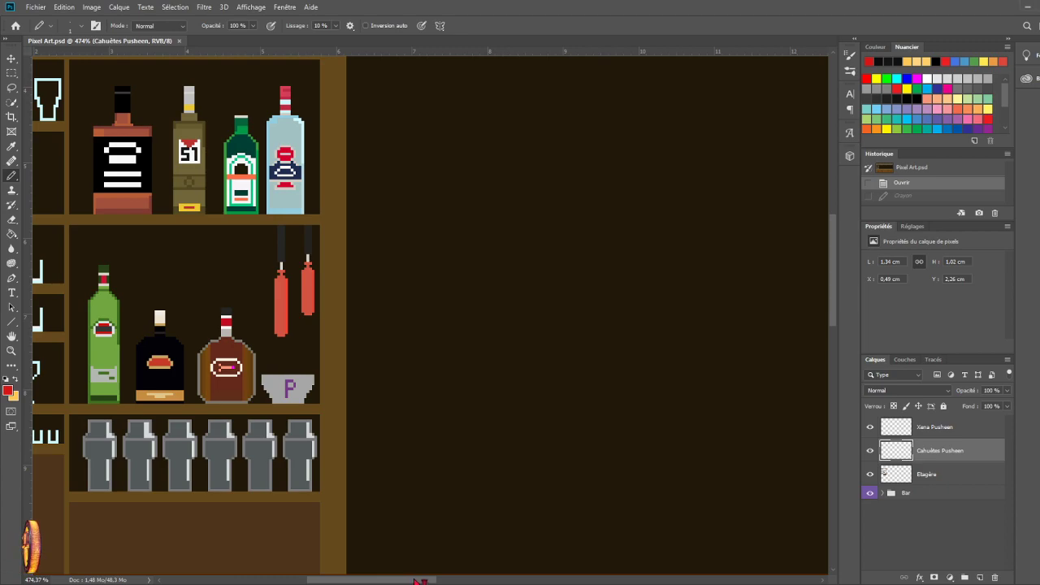
# - Examine the bar scene's shelf, bottles and glasses up close and within the whole picture
pyautogui.moveTo(421, 582); pyautogui.dragTo(409, 581)
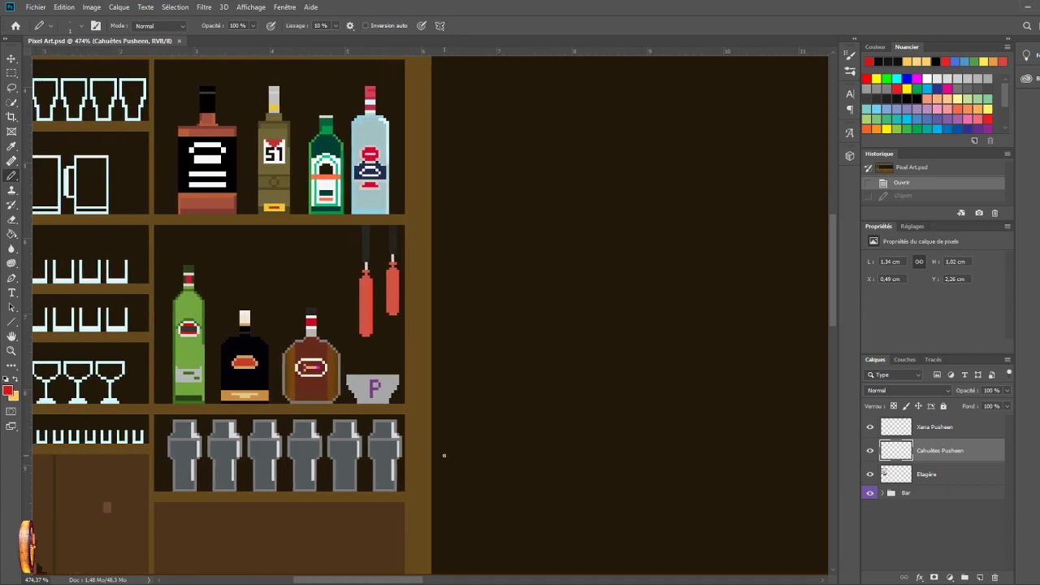
pyautogui.scroll(-5, 443, 455)
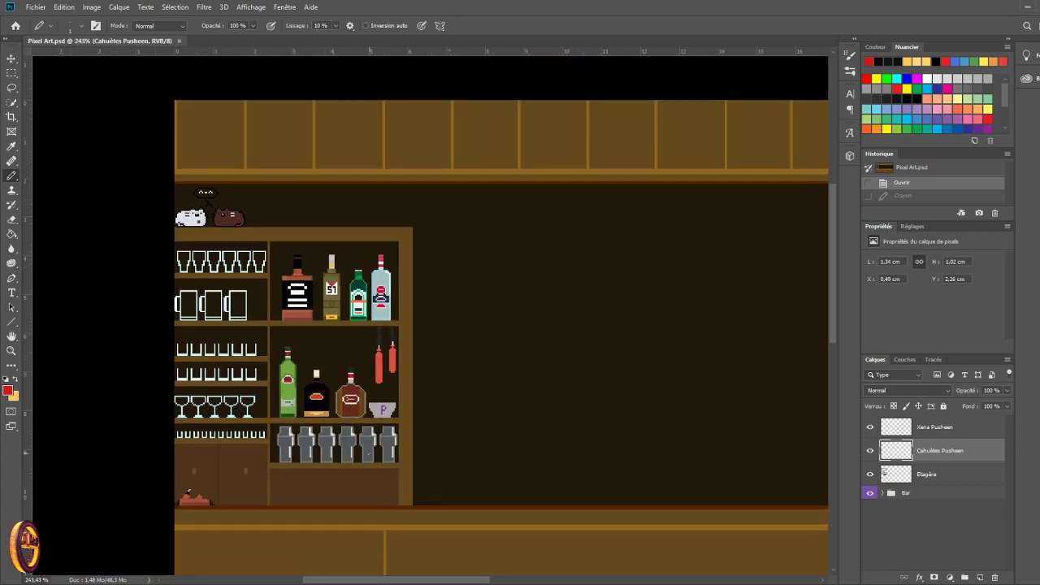
pyautogui.moveTo(391, 582); pyautogui.dragTo(379, 582)
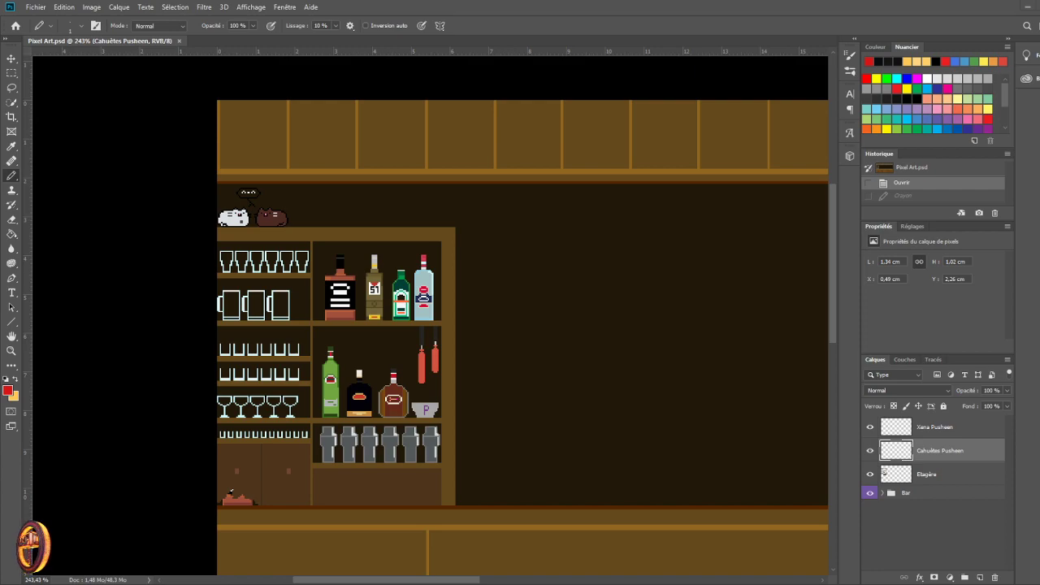
pyautogui.scroll(2, 295, 421)
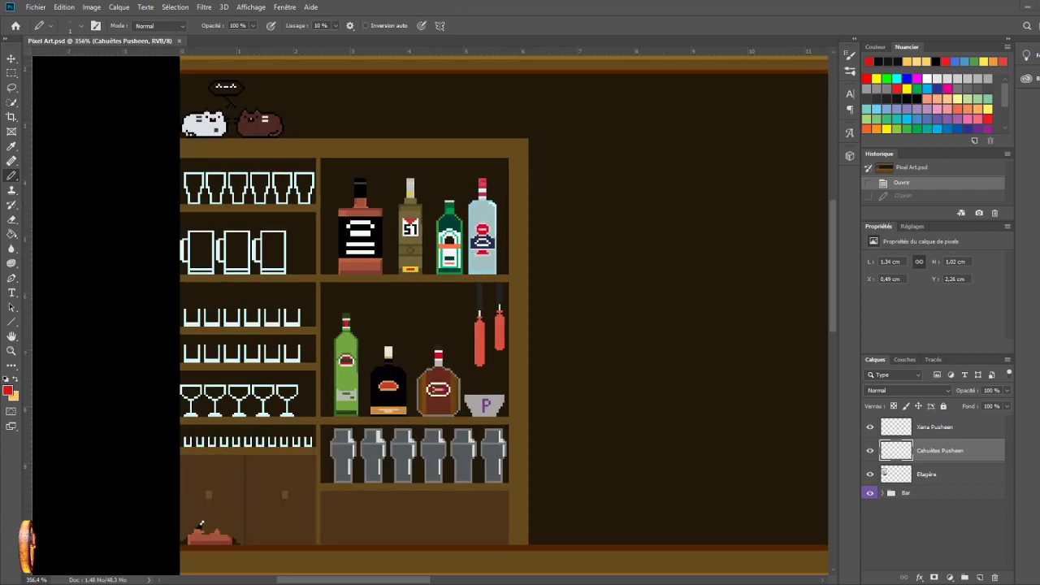
pyautogui.scroll(3, 389, 386)
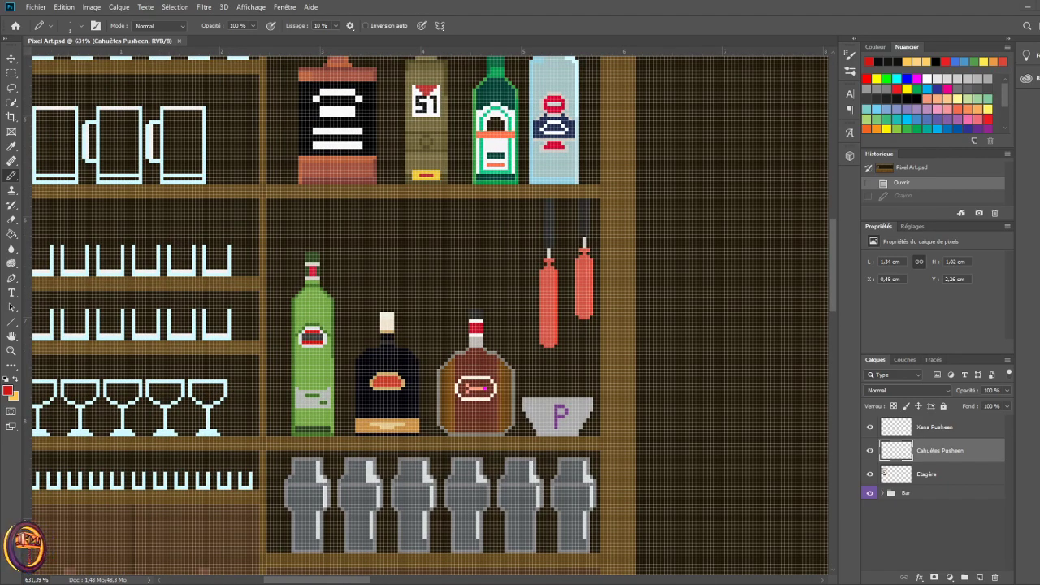
pyautogui.scroll(-2, 375, 333)
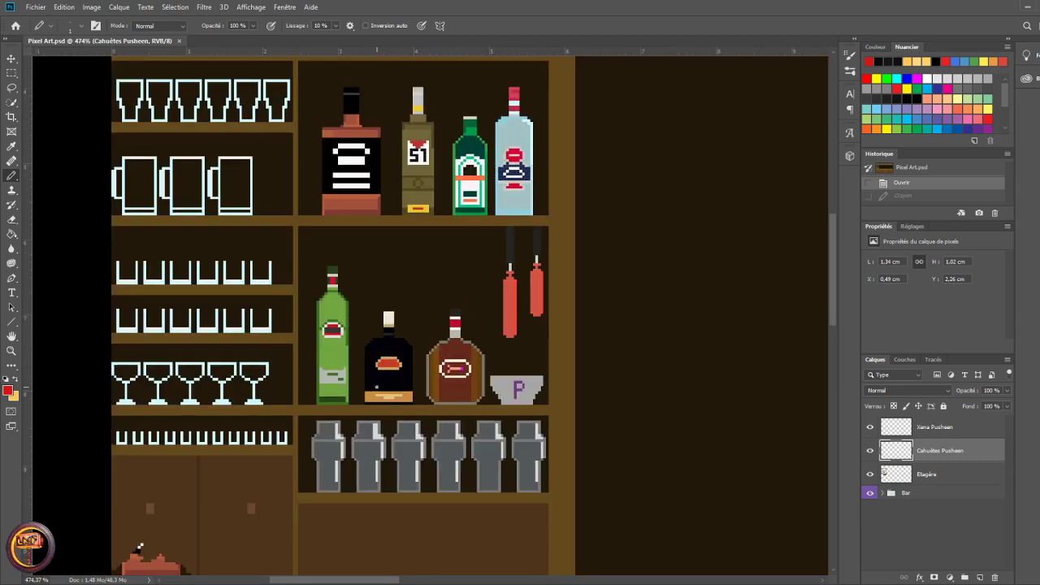
pyautogui.scroll(1, 139, 547)
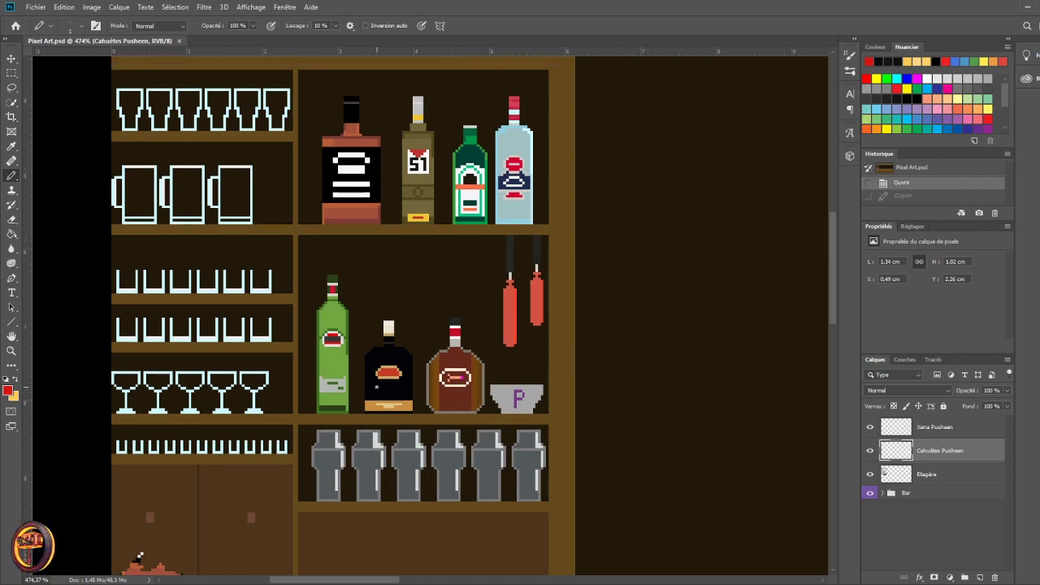
pyautogui.scroll(1, 139, 556)
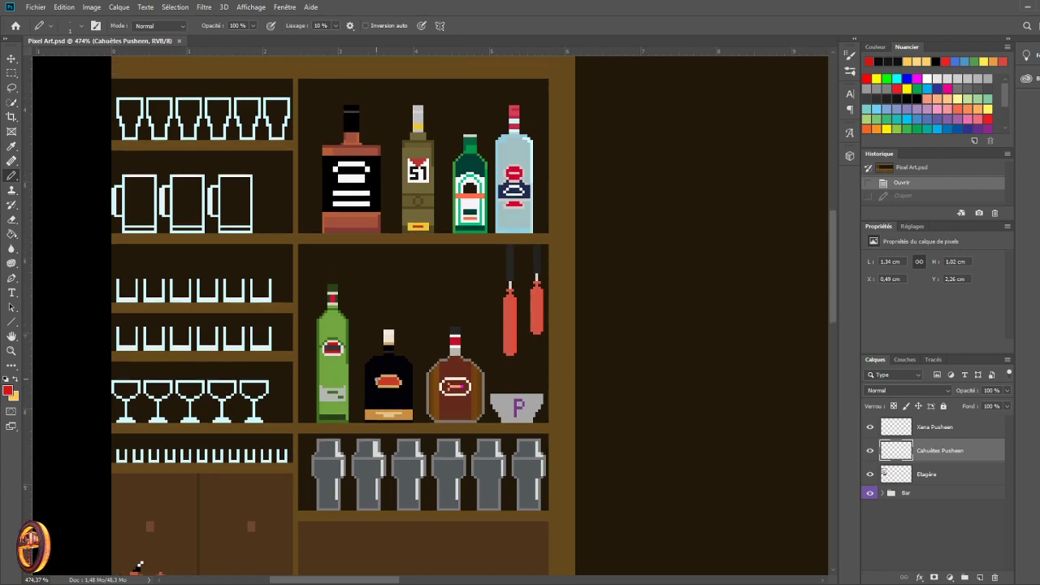
pyautogui.keyDown('alt'); pyautogui.scroll(-2, 139, 566); pyautogui.keyUp('alt')
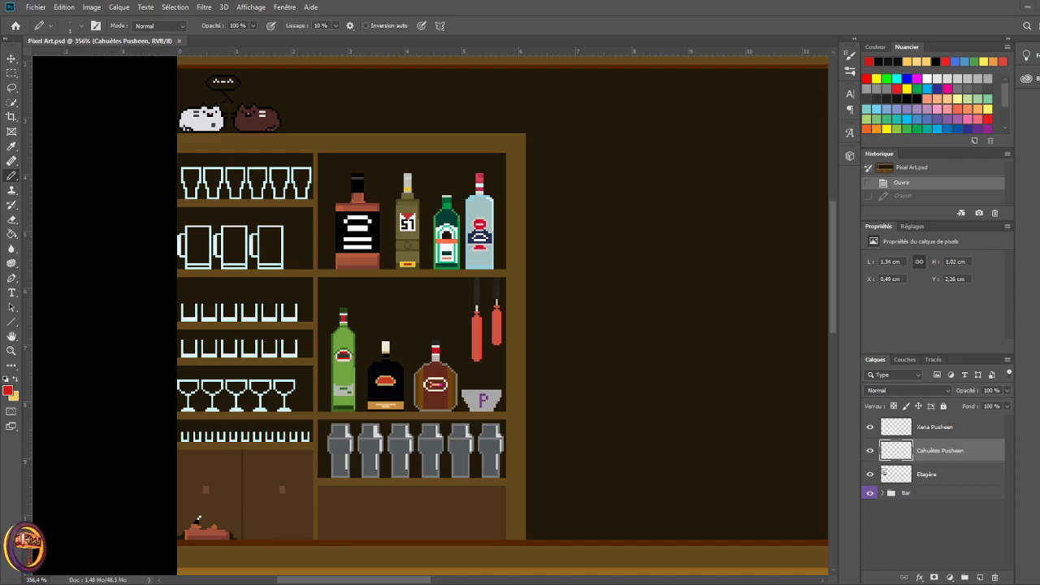
pyautogui.scroll(-1, 426, 315)
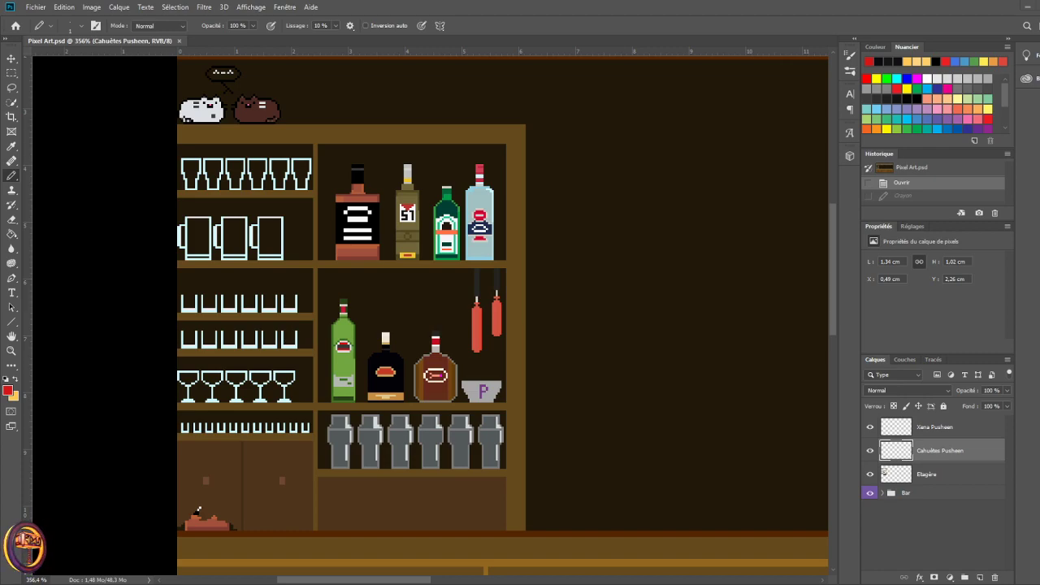
pyautogui.scroll(-1, 612, 346)
pyautogui.scroll(-6, 428, 495)
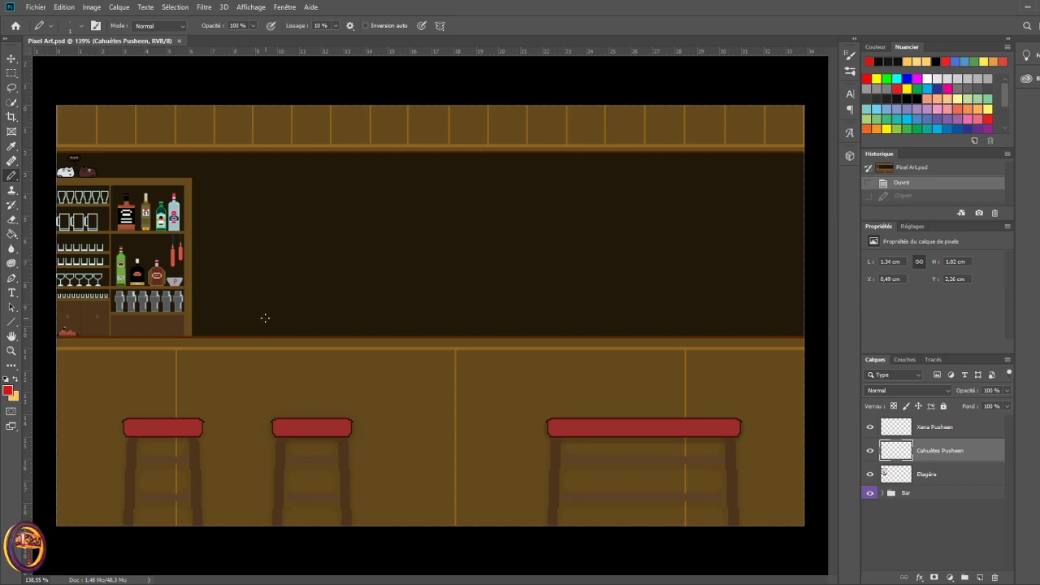
# - Try a single red pencil dot on the dark wall beside the shelf, and undo it
pyautogui.scroll(4, 162, 326)
pyautogui.scroll(4, 162, 326)
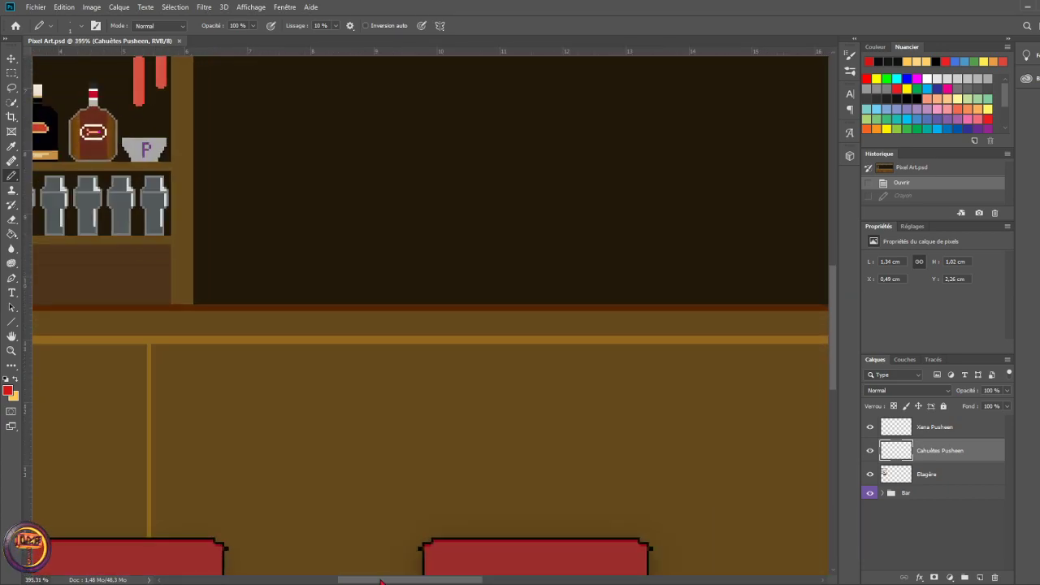
pyautogui.hscroll(-3, 73, 281)
pyautogui.scroll(3, 303, 390)
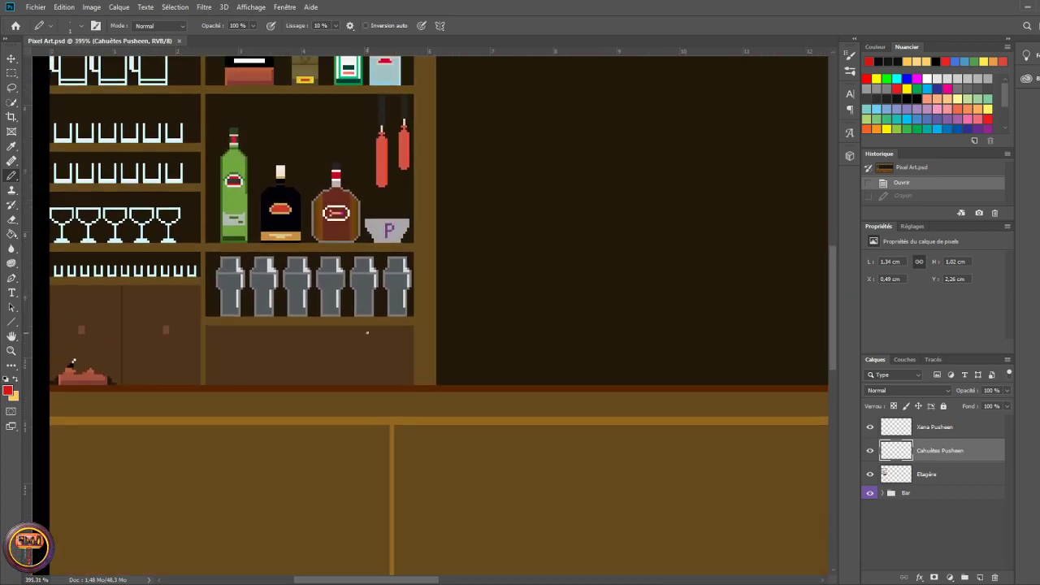
pyautogui.scroll(1, 372, 329)
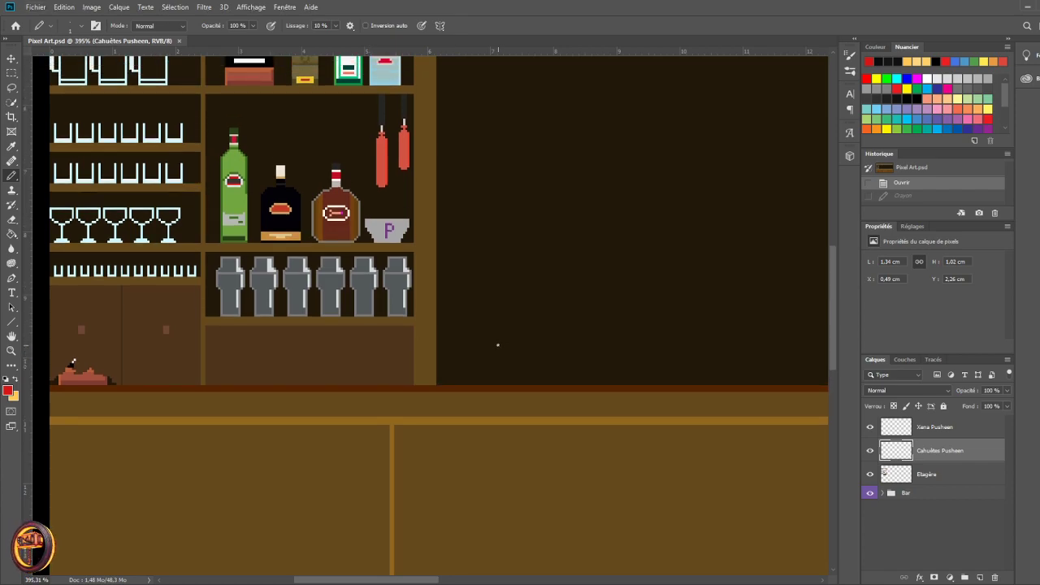
pyautogui.click(470, 288)
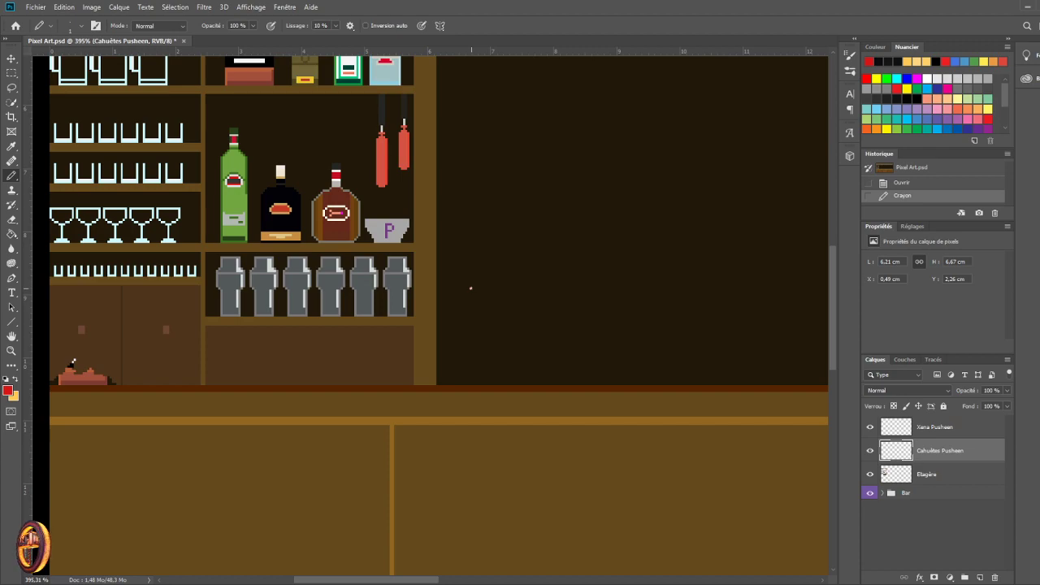
pyautogui.hotkey('ctrl', 'z')
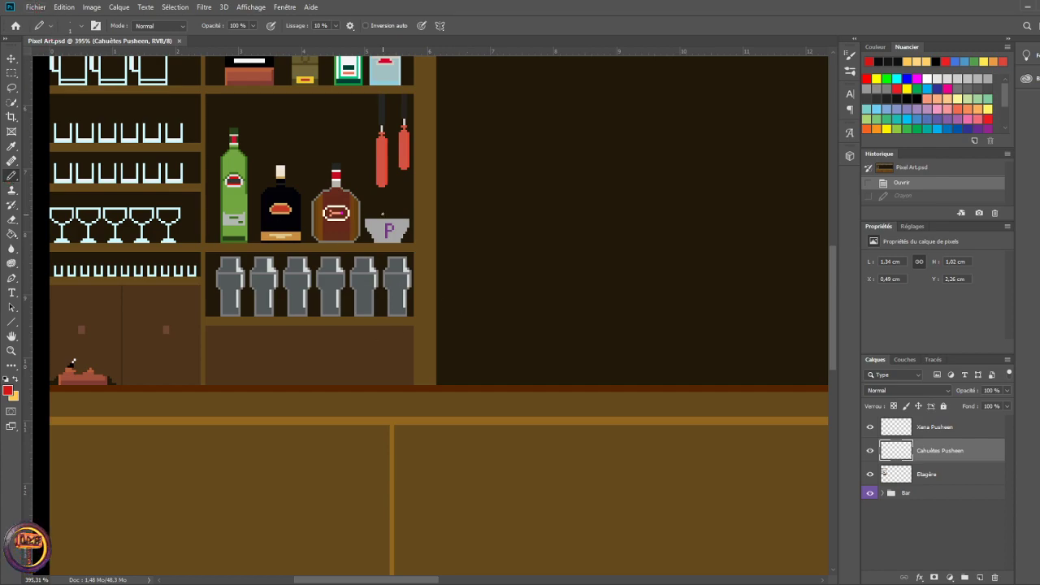
# - Set the foreground colour to near-black and make the Pencil ready for drawing
pyautogui.scroll(2, 348, 232)
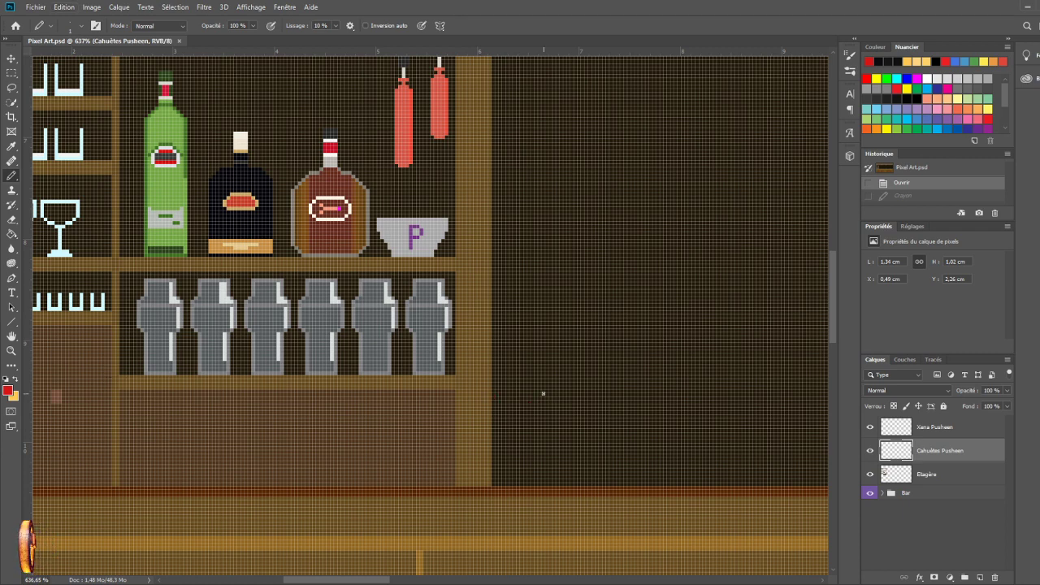
pyautogui.scroll(-2, 541, 391)
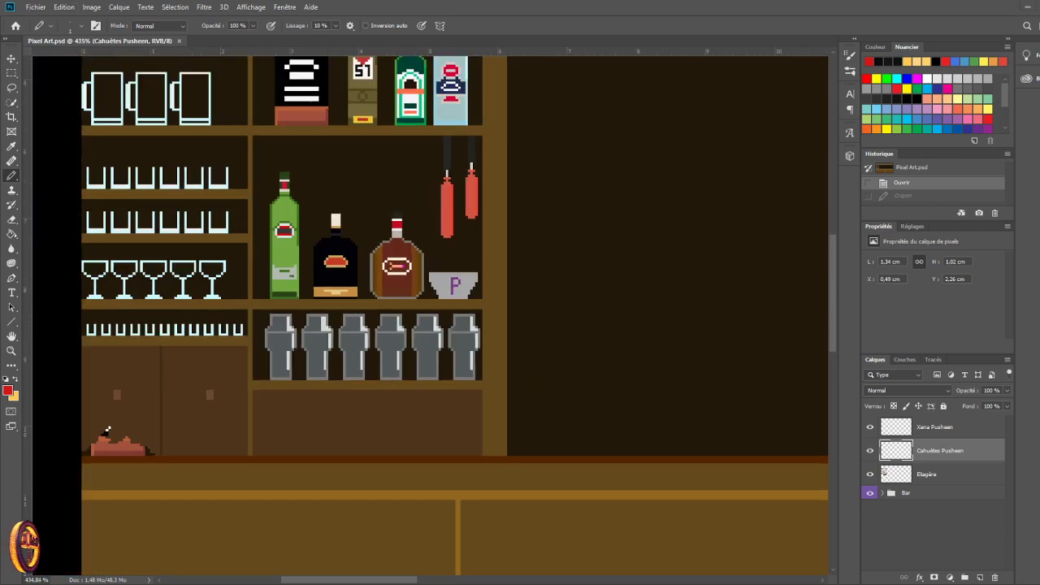
pyautogui.scroll(1, 455, 309)
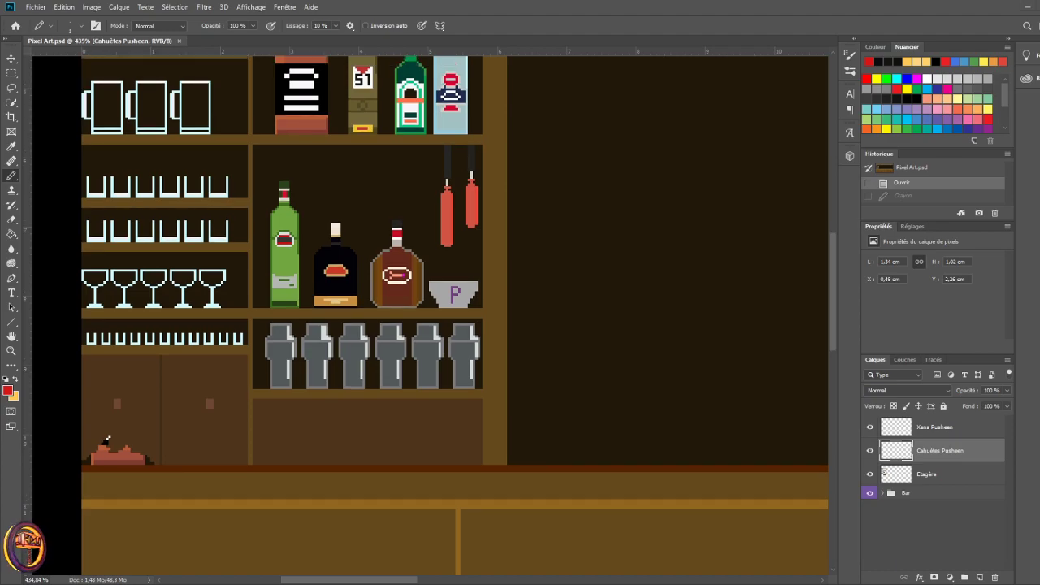
pyautogui.scroll(1, 106, 440)
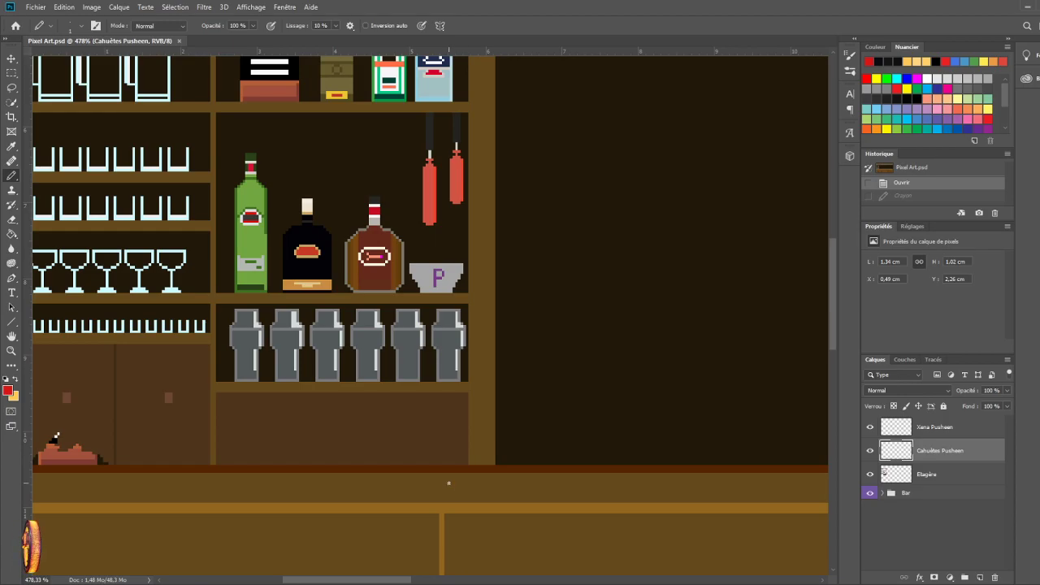
pyautogui.scroll(5, 385, 471)
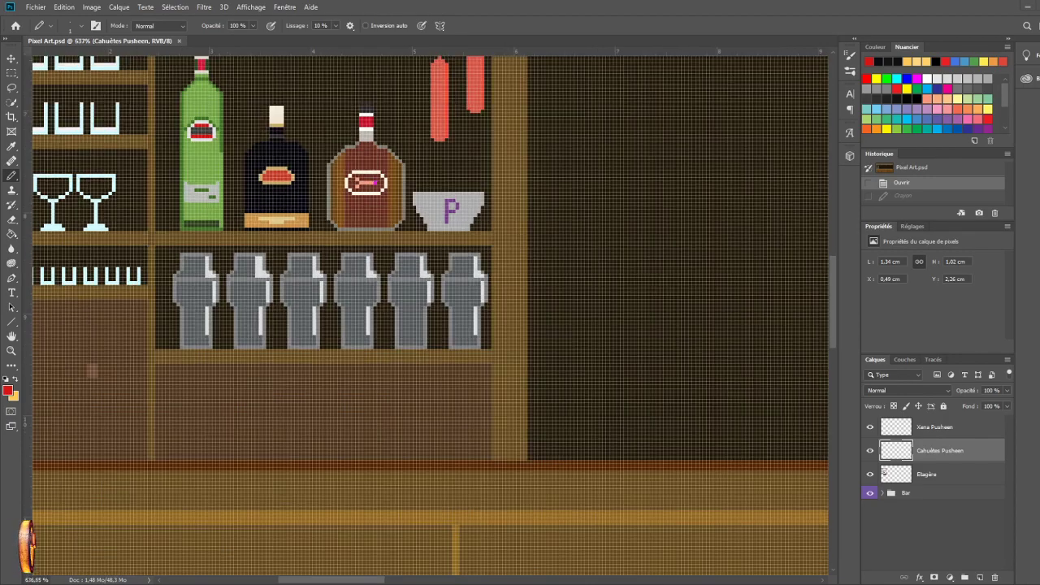
pyautogui.scroll(-4, 270, 387)
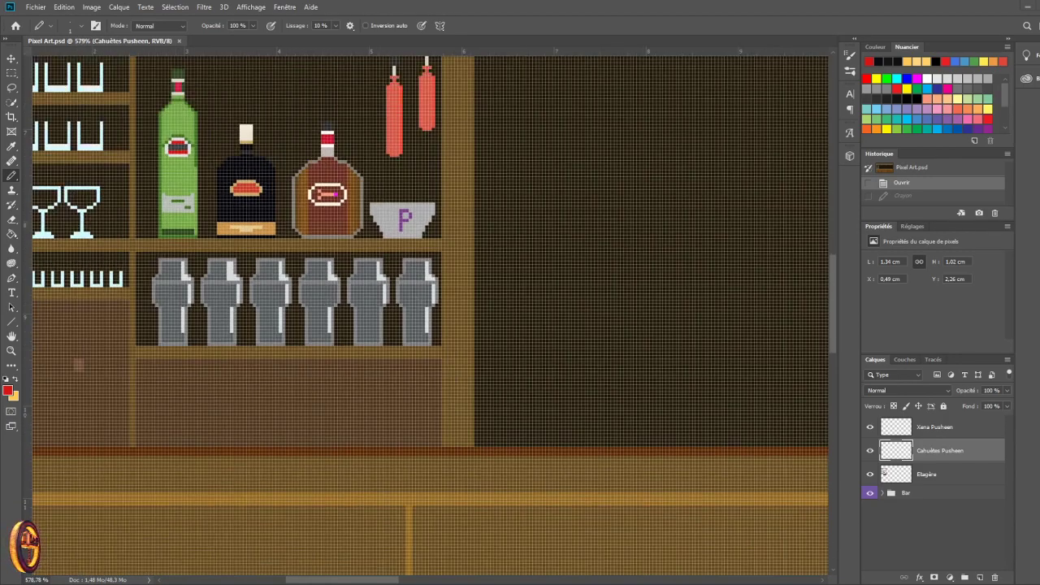
pyautogui.scroll(-2, 293, 257)
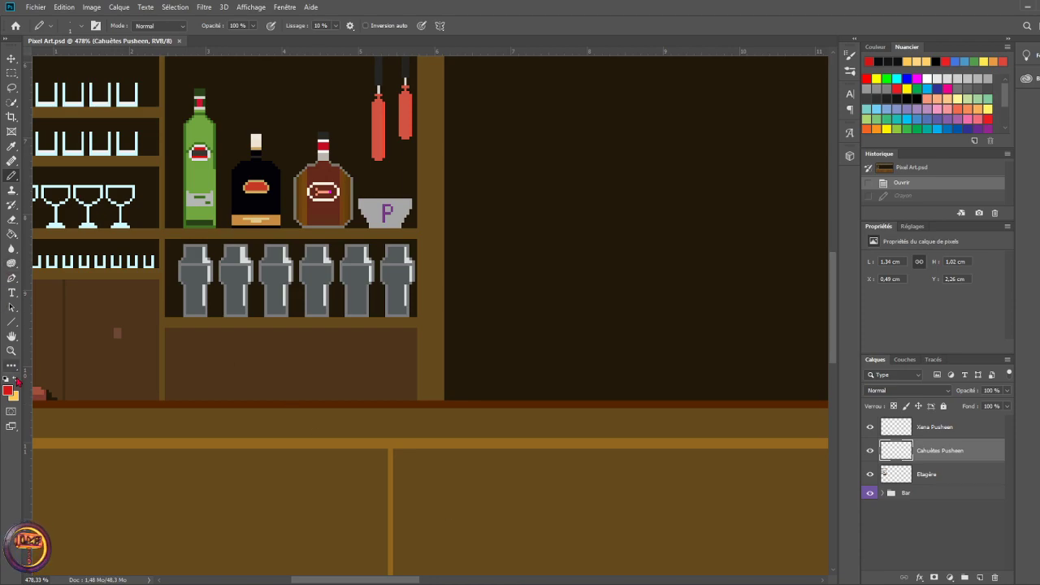
pyautogui.press('i')
pyautogui.click(615, 341)
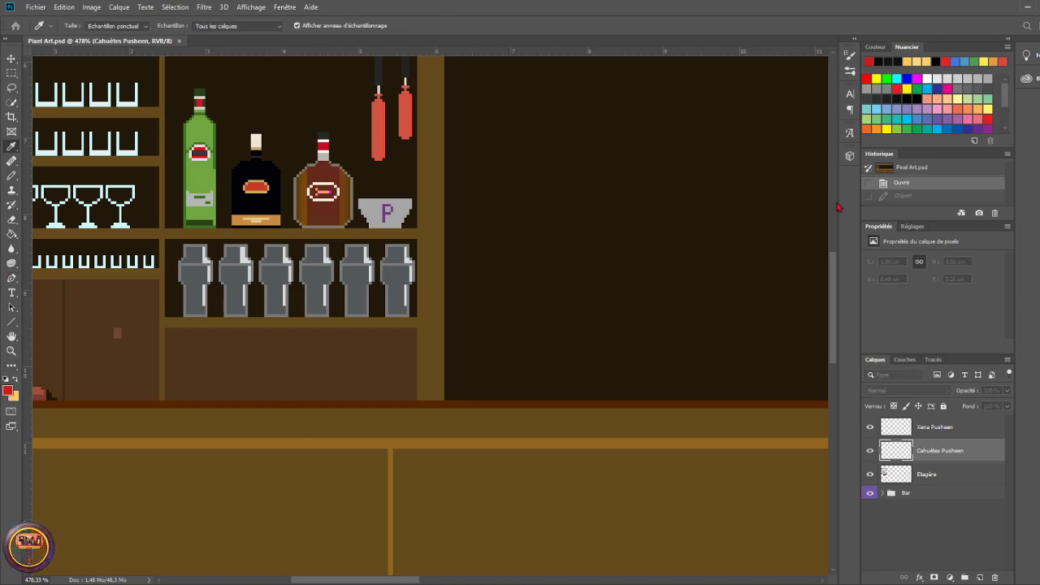
pyautogui.press('b')
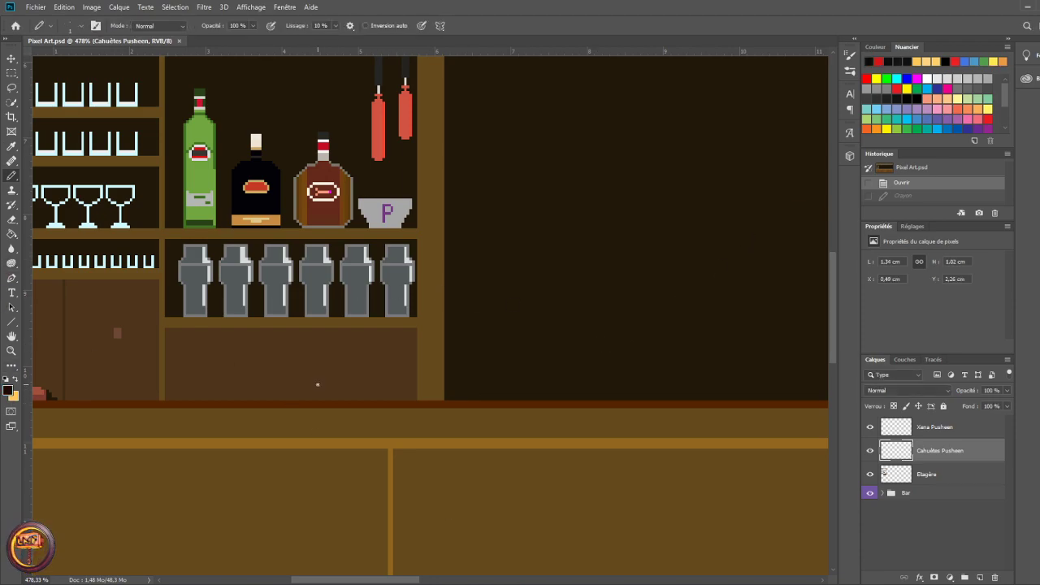
pyautogui.scroll(3, 286, 405)
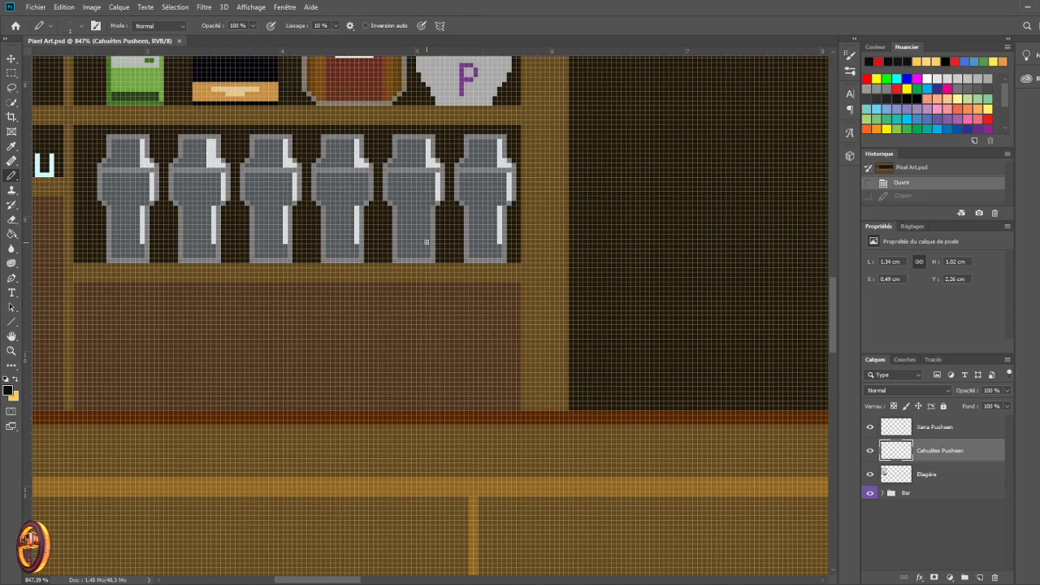
pyautogui.moveTo(246, 396)
pyautogui.mouseDown()
pyautogui.moveTo(344, 398)
pyautogui.moveTo(250, 393)
pyautogui.mouseUp()
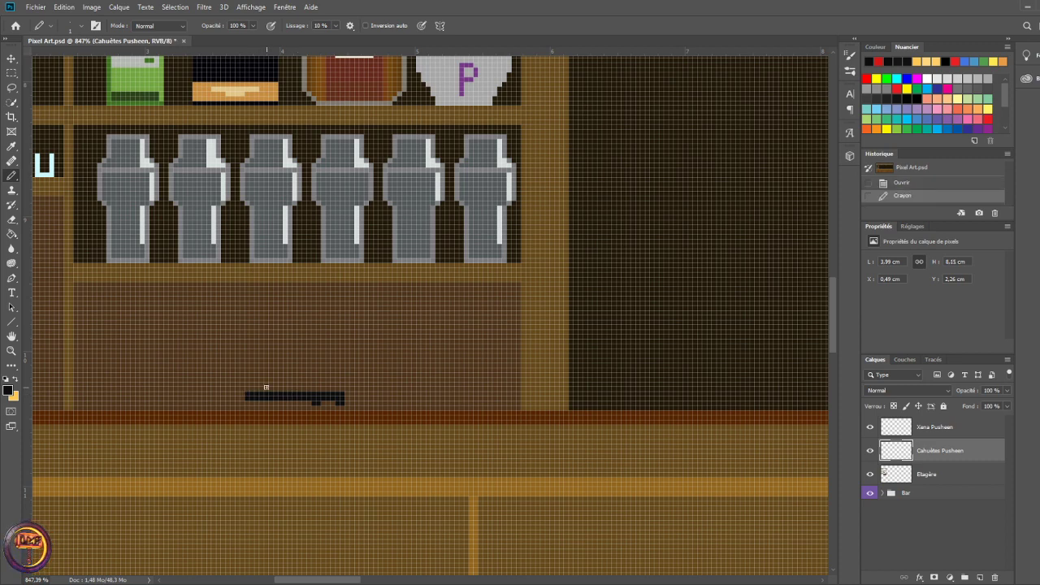
pyautogui.hotkey('ctrl', 'z')
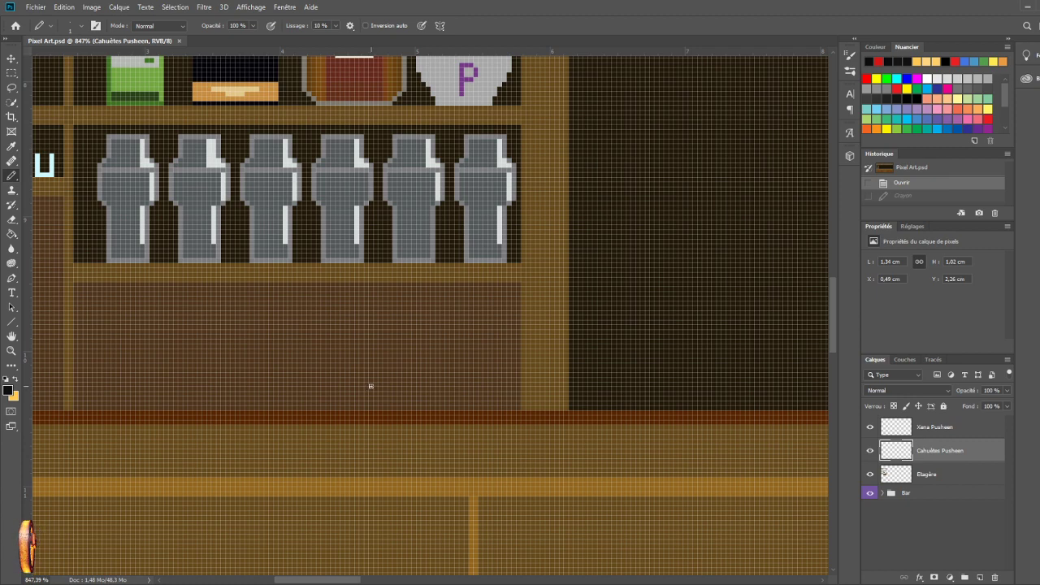
pyautogui.moveTo(371, 387); pyautogui.dragTo(410, 385)
pyautogui.hotkey('ctrl', 'z')
pyautogui.hotkey('ctrl', 'z')
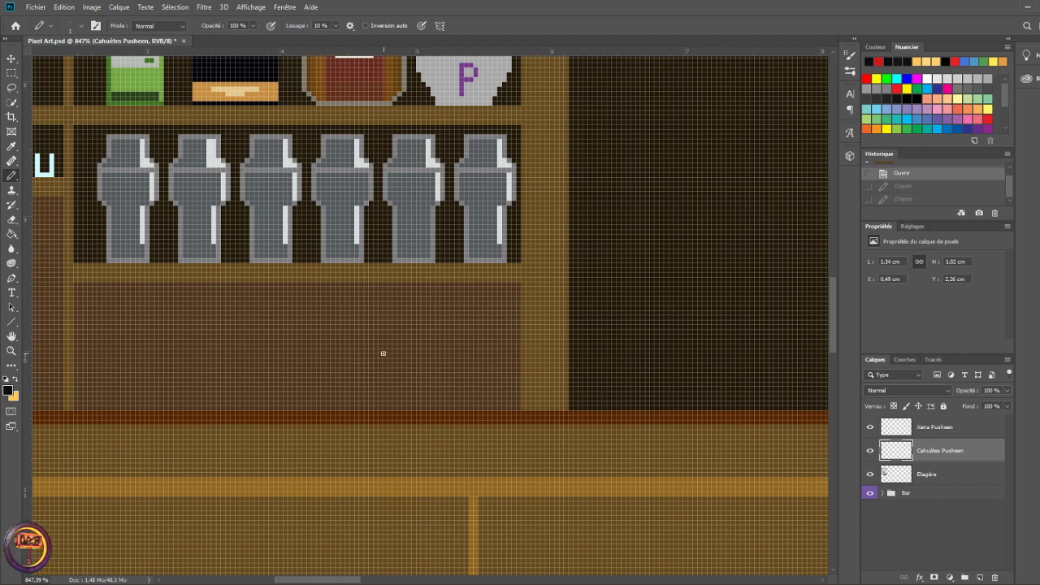
pyautogui.moveTo(377, 351); pyautogui.dragTo(405, 352)
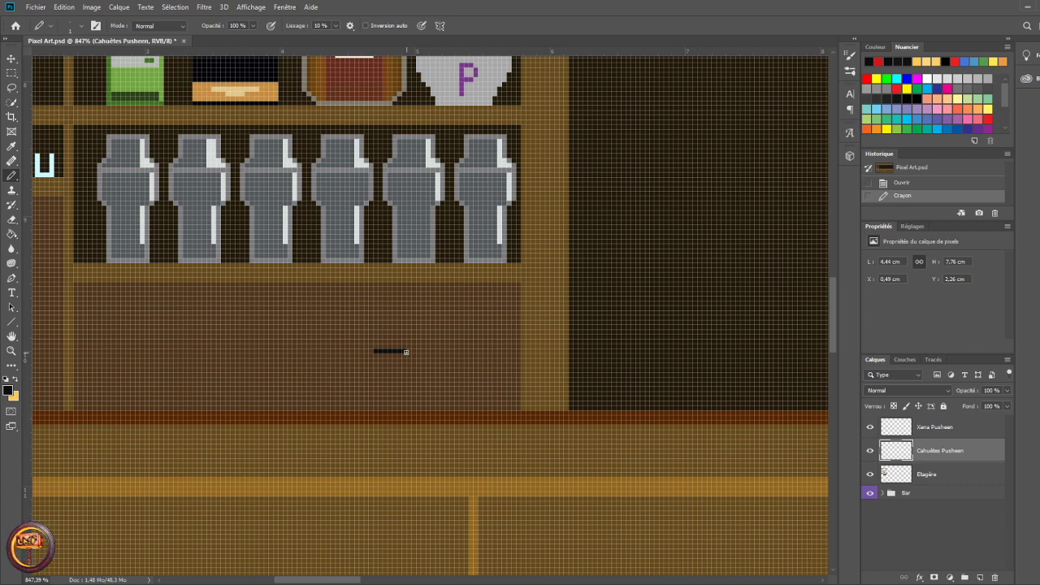
pyautogui.hotkey('ctrl', 'z')
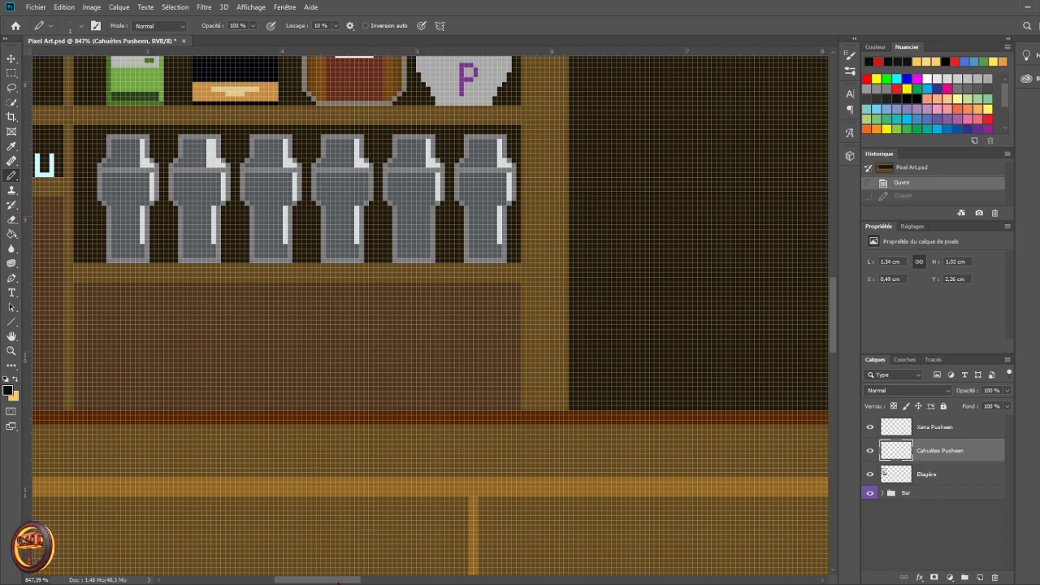
# - Try a near-black pencil stroke on the dark wall just above the counter beside the shelf, and undo it
pyautogui.hscroll(5, 371, 536)
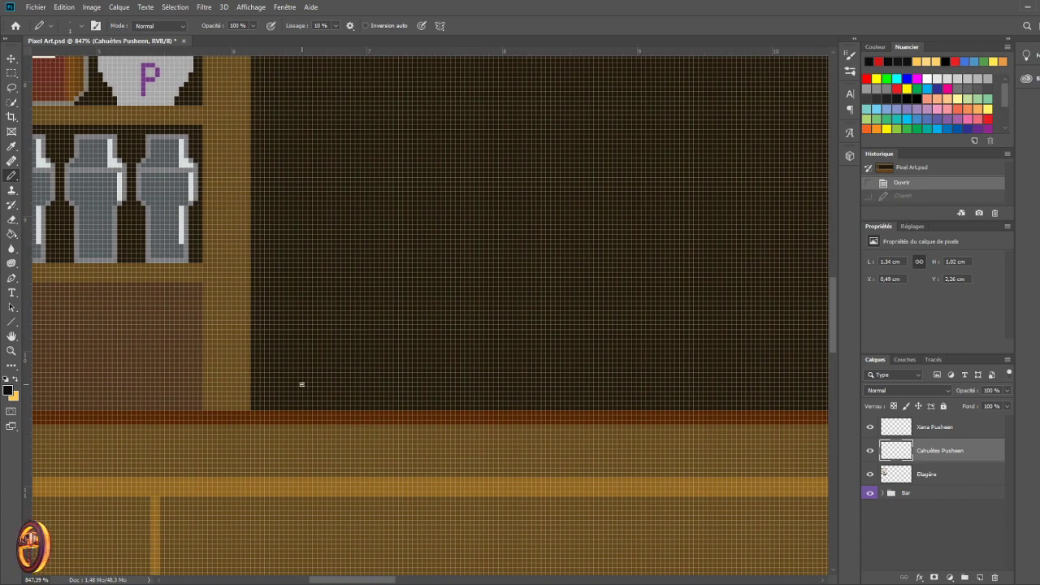
pyautogui.hotkey('ctrl', 'shift', 'z')
pyautogui.hotkey('ctrl', 'z')
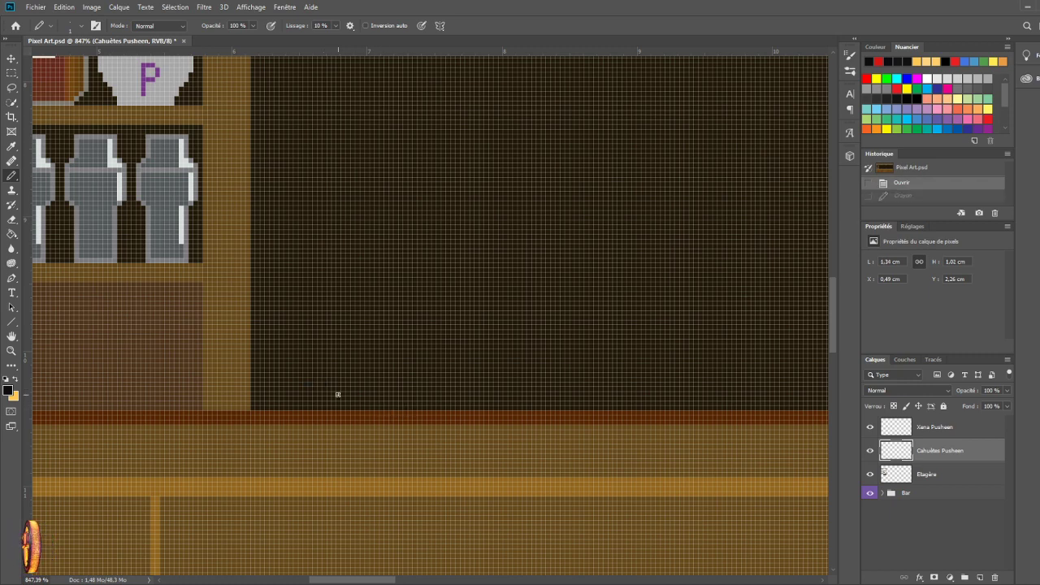
pyautogui.scroll(-4, 335, 388)
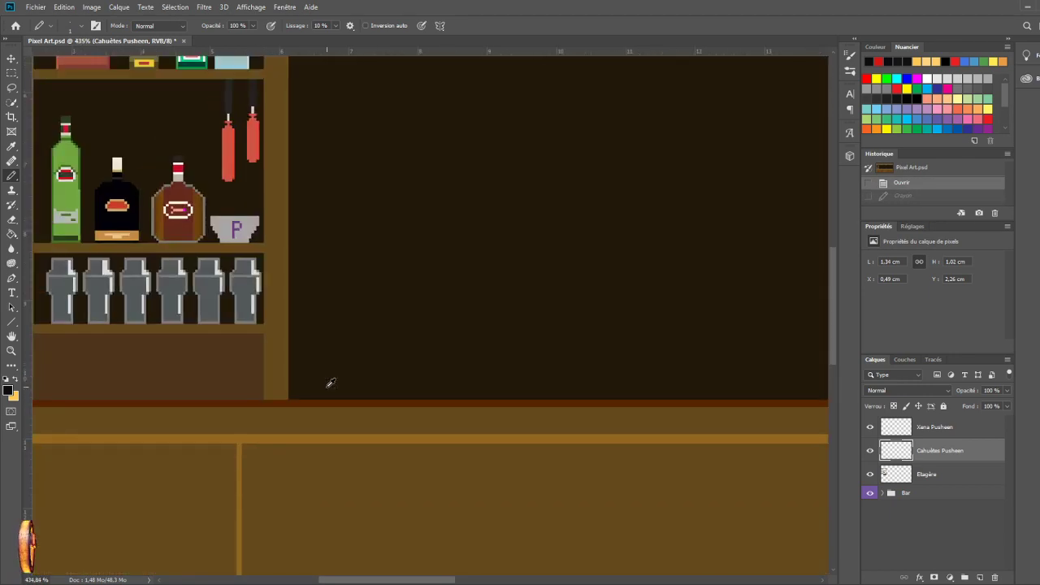
pyautogui.moveTo(318, 380); pyautogui.dragTo(379, 379)
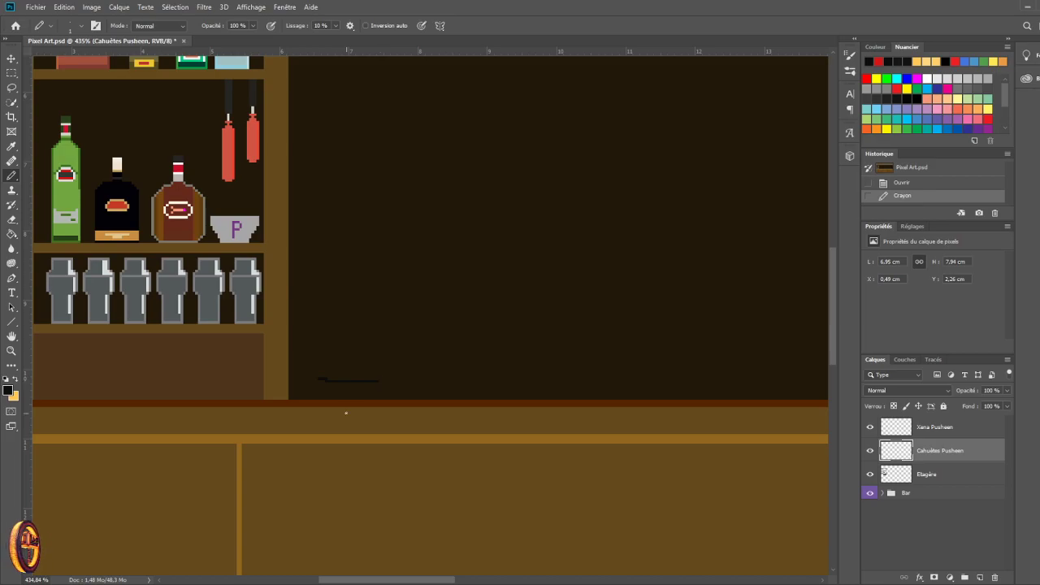
pyautogui.hotkey('ctrl', 'z')
# - Try a short near-black pencil stroke on the Cahuètes Pusheen layer above the counter, and undo it
pyautogui.scroll(4, 334, 370)
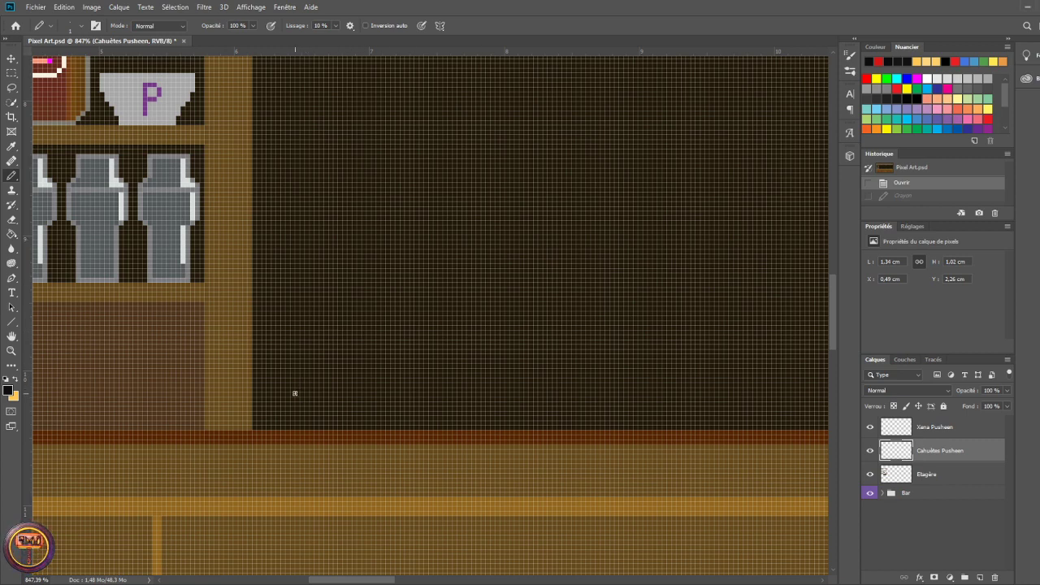
pyautogui.scroll(-5, 285, 387)
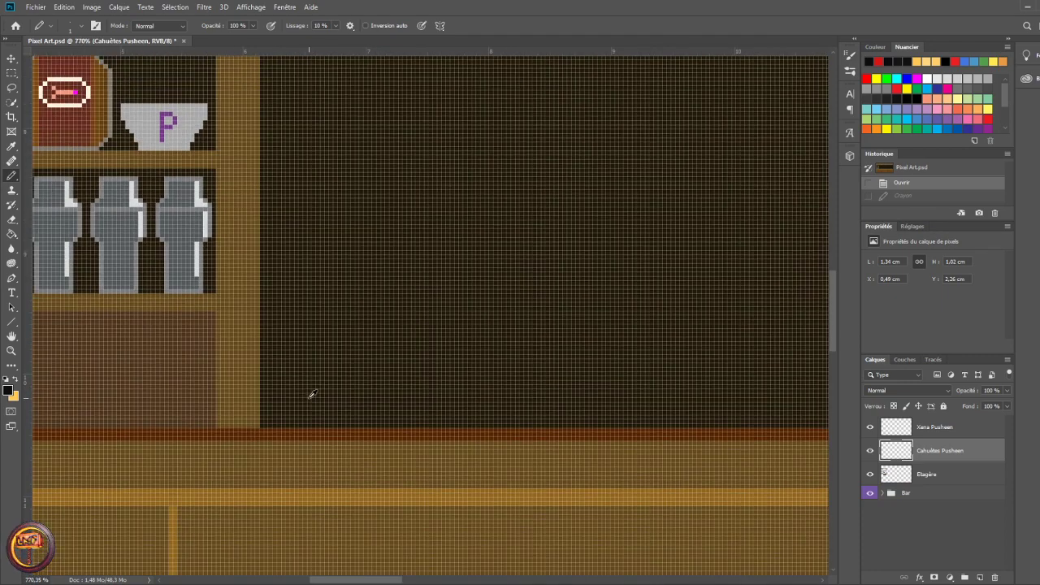
pyautogui.scroll(3, 311, 392)
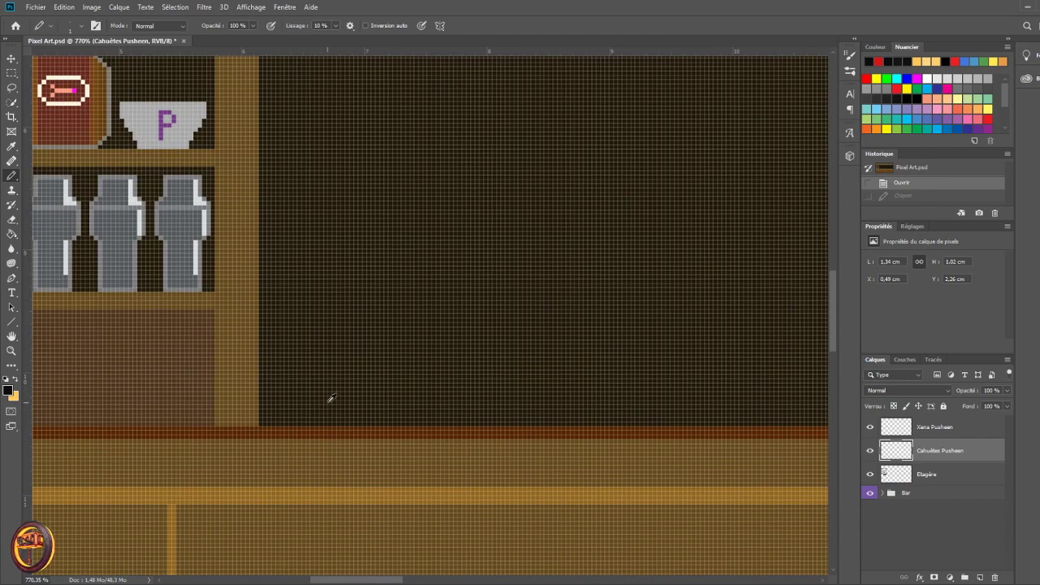
pyautogui.scroll(1, 340, 372)
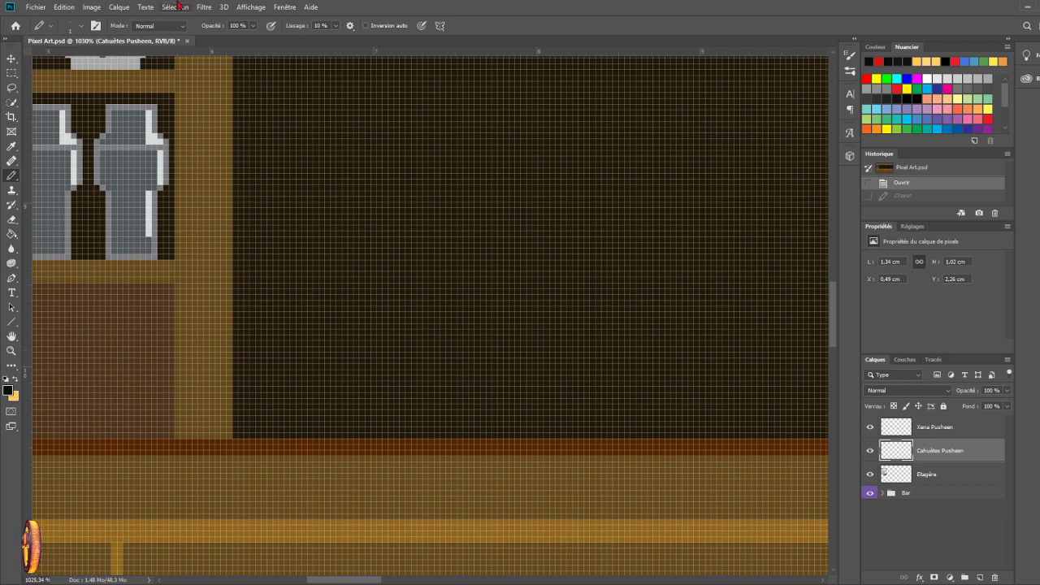
pyautogui.press('alt')
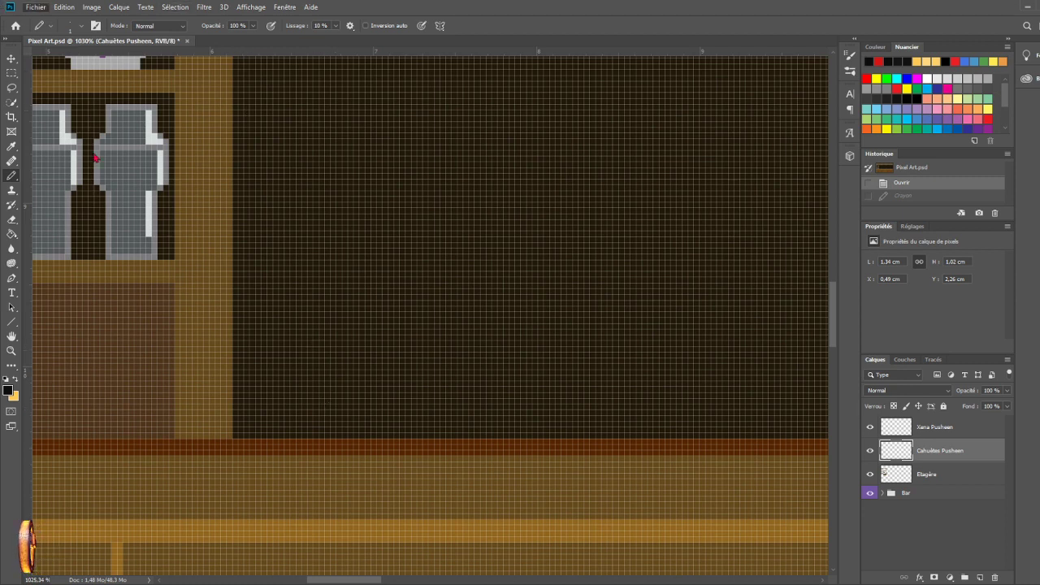
pyautogui.press('Right')
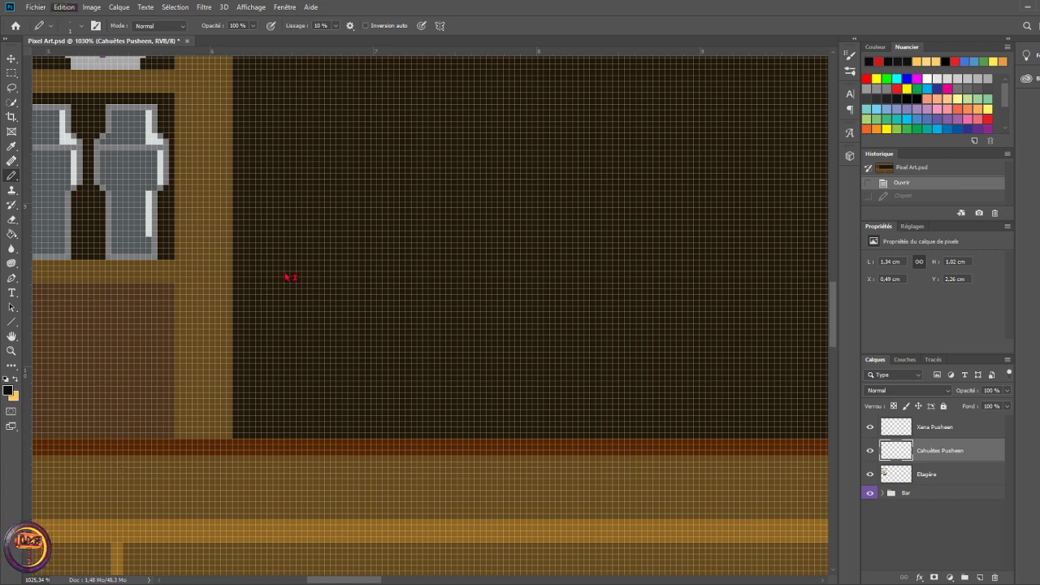
pyautogui.press('i')
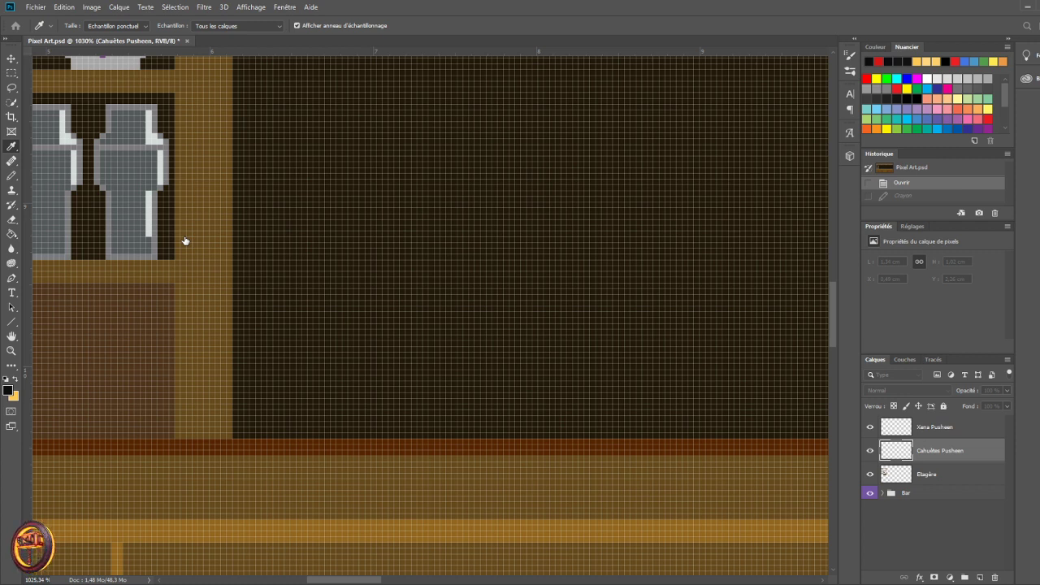
pyautogui.press('b')
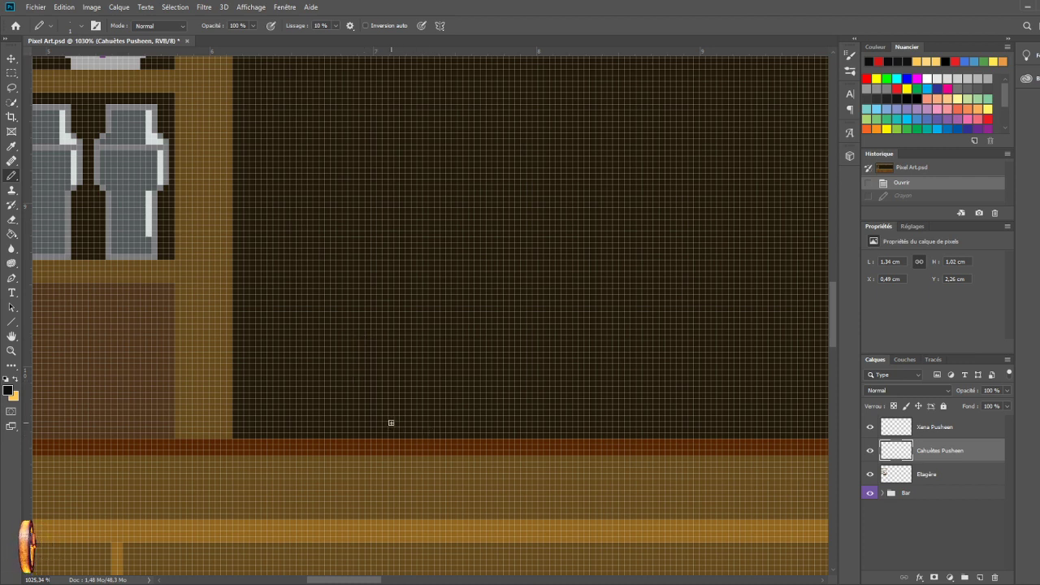
pyautogui.moveTo(394, 365)
pyautogui.mouseDown()
pyautogui.moveTo(435, 361)
pyautogui.moveTo(395, 375)
pyautogui.mouseUp()
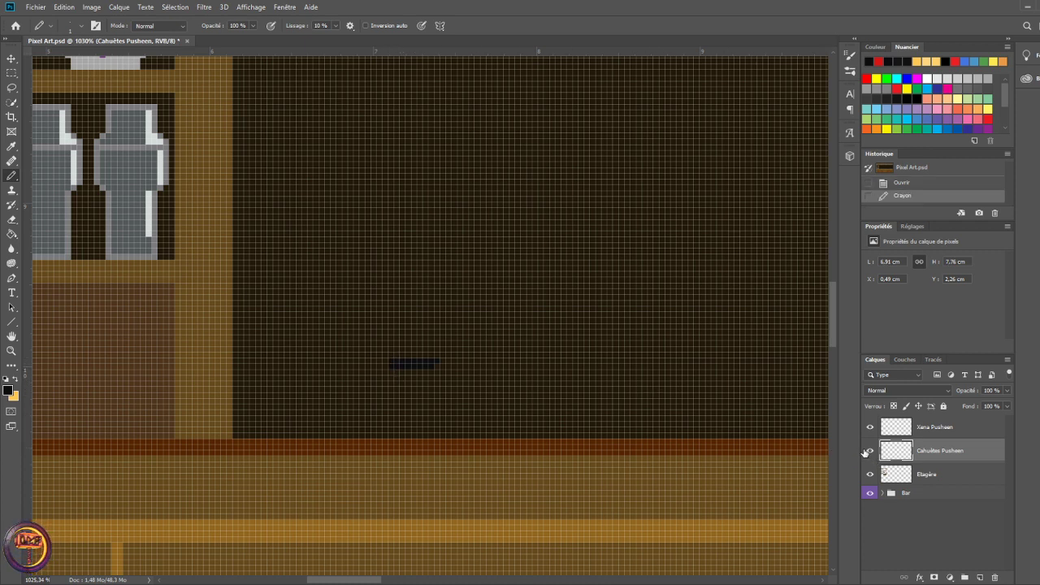
pyautogui.hotkey('ctrl', 'z')
# - Create a new layer above the Xena Pusheen layer, and briefly hide and reshow the Bar group
pyautogui.click(945, 429)
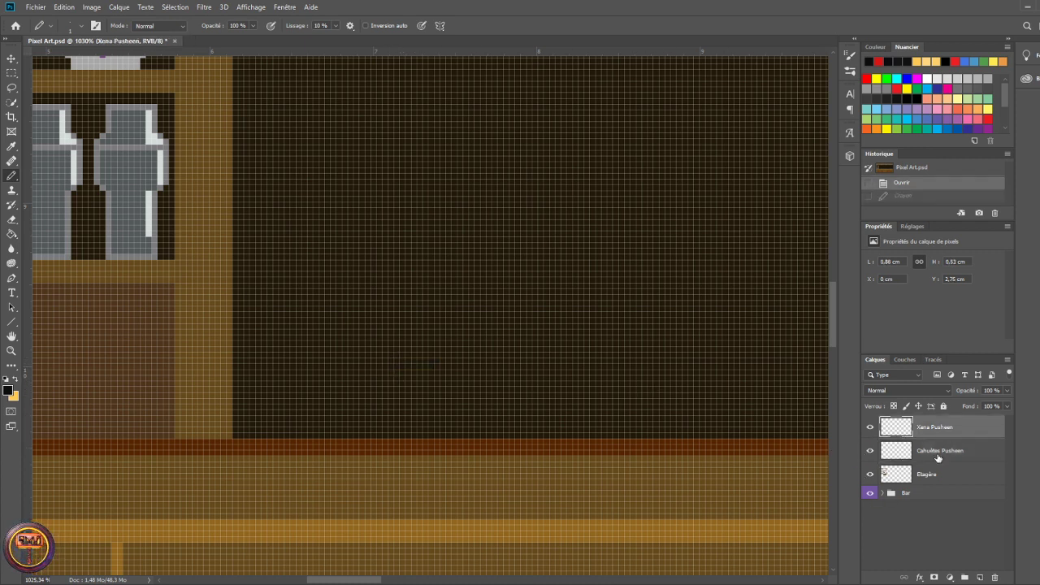
pyautogui.click(980, 577)
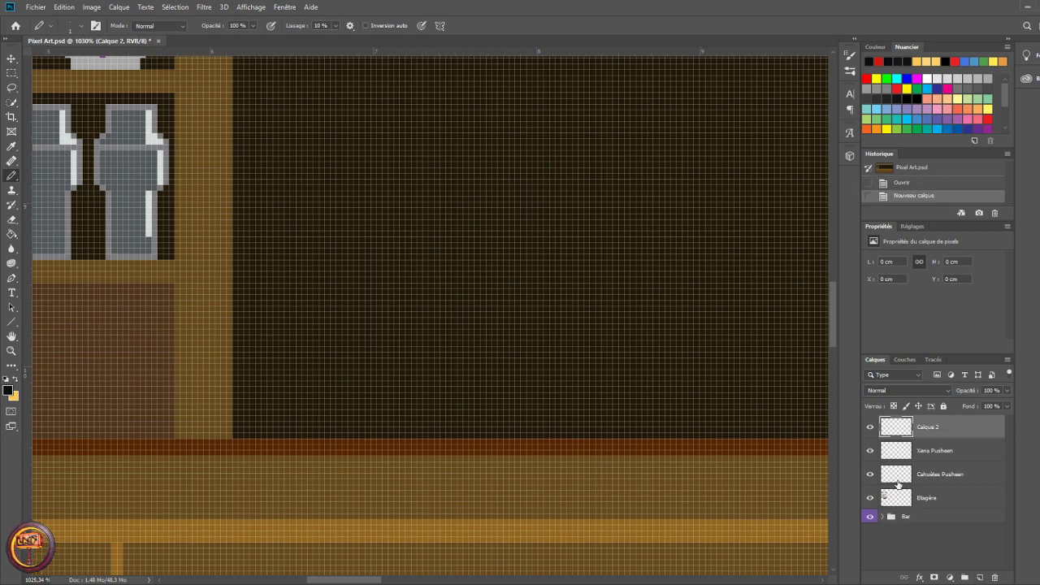
pyautogui.click(869, 518)
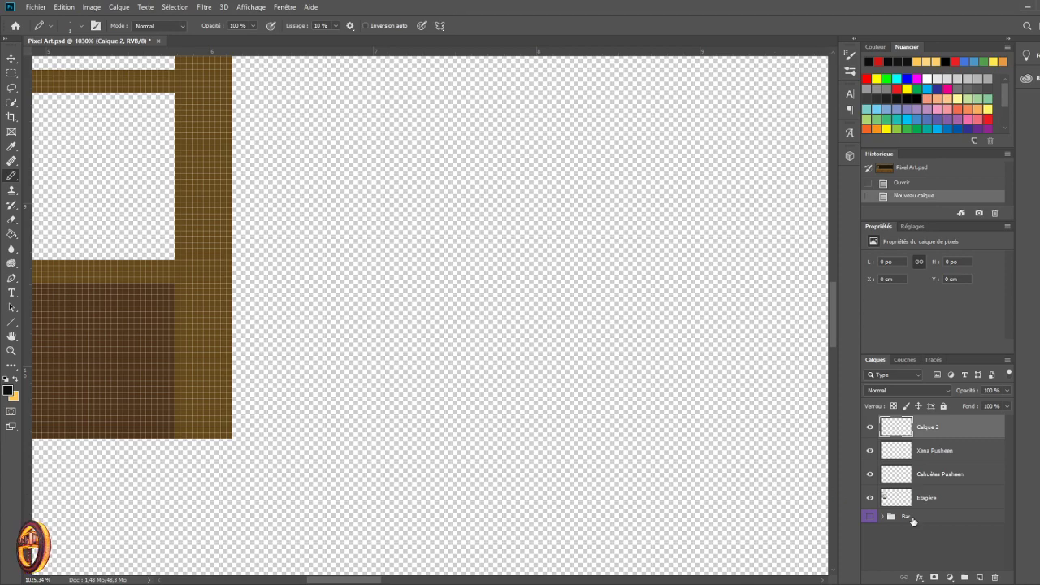
pyautogui.click(870, 517)
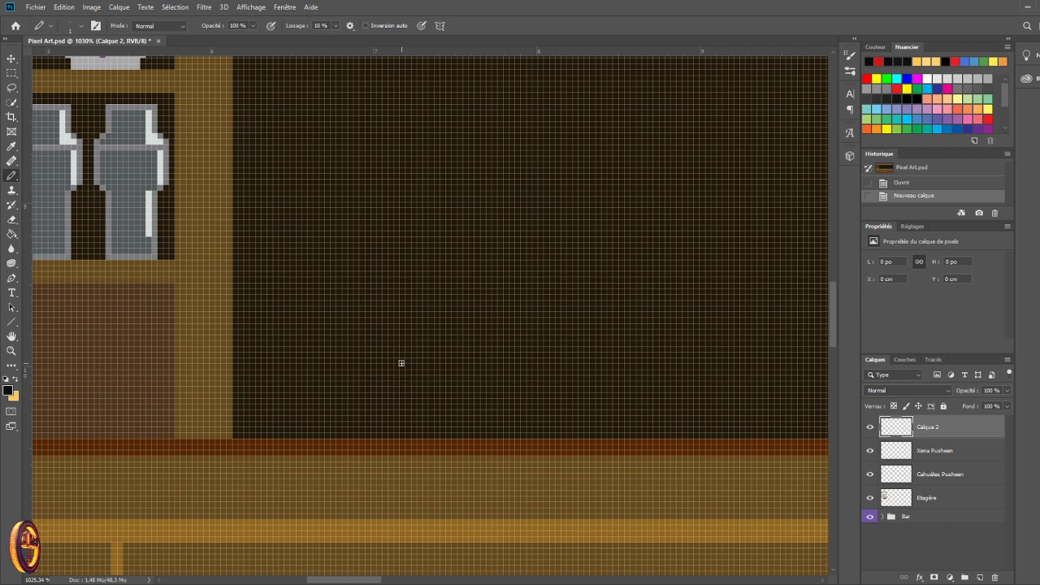
# - Draw a near-black horizontal bar about 0.64 cm wide and 0.11 cm high on the dark wall above the counter
pyautogui.moveTo(406, 366)
pyautogui.mouseDown()
pyautogui.moveTo(507, 368)
pyautogui.moveTo(494, 365)
pyautogui.mouseUp()
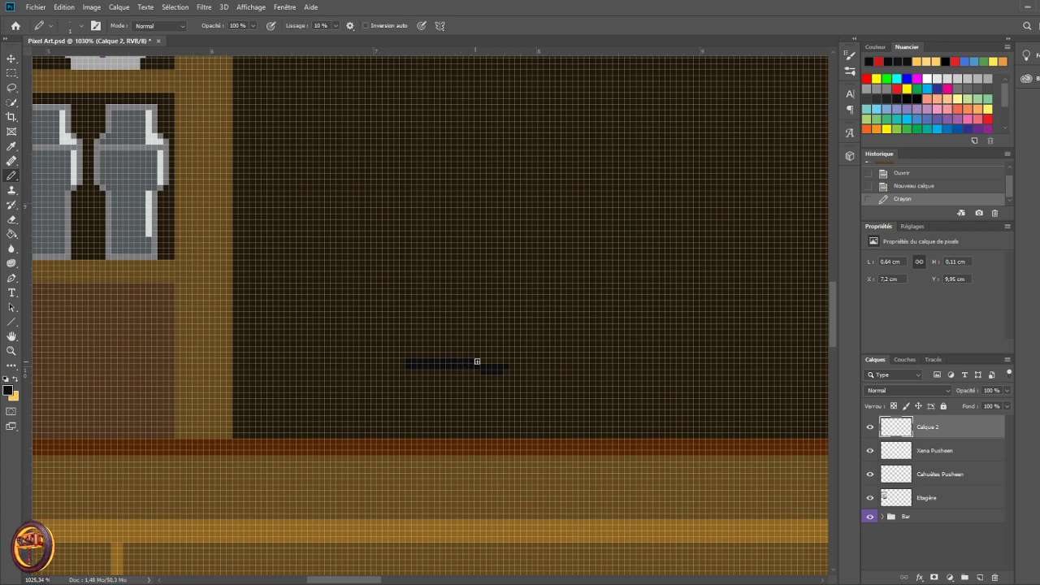
pyautogui.moveTo(506, 365); pyautogui.dragTo(467, 372)
pyautogui.moveTo(453, 371); pyautogui.dragTo(411, 375)
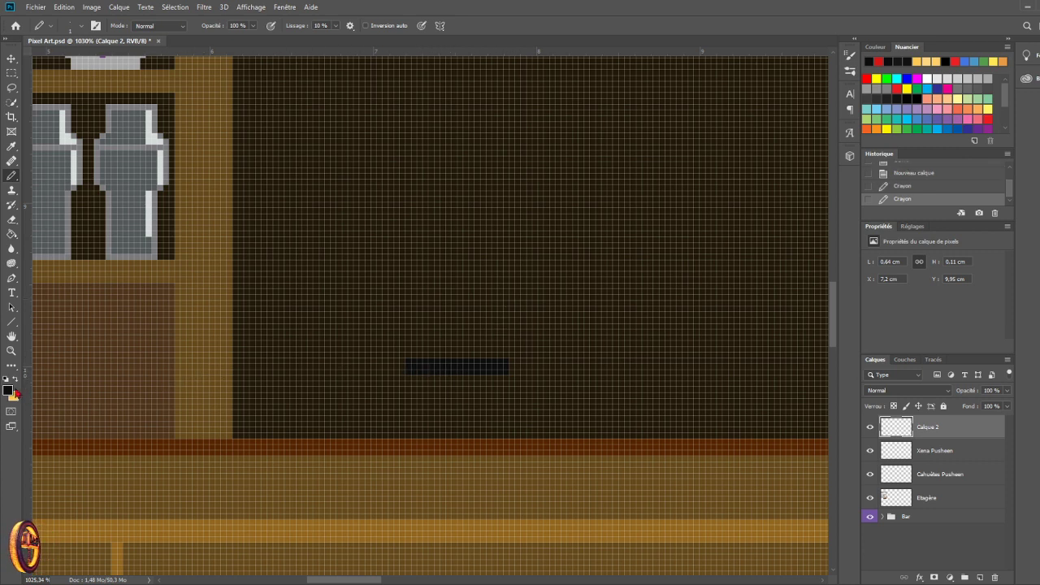
# - Set the foreground colour to off-white and pencil a thin line directly beneath the near-black bar, across its full width
pyautogui.press('i')
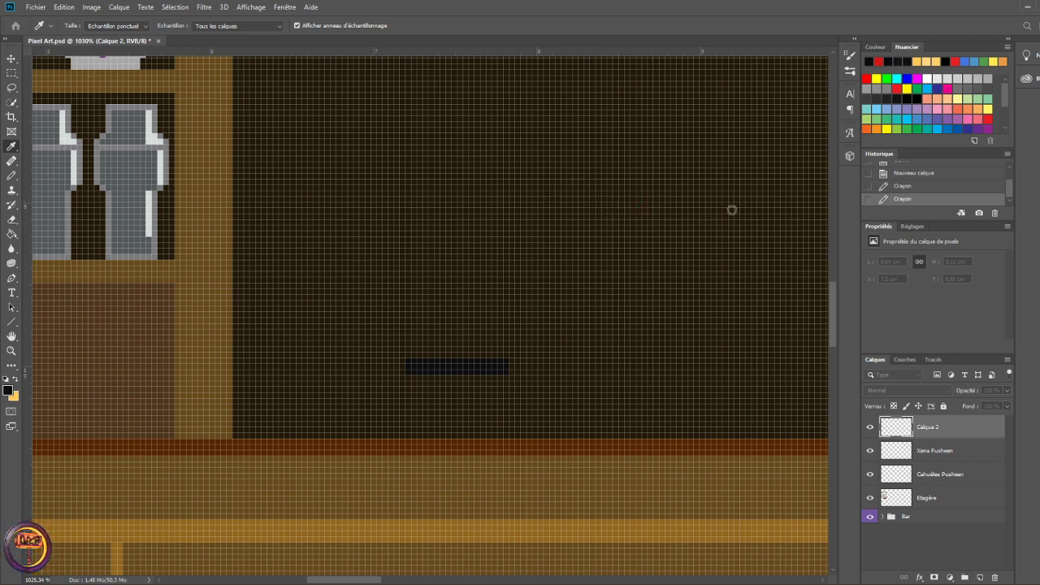
pyautogui.press('b')
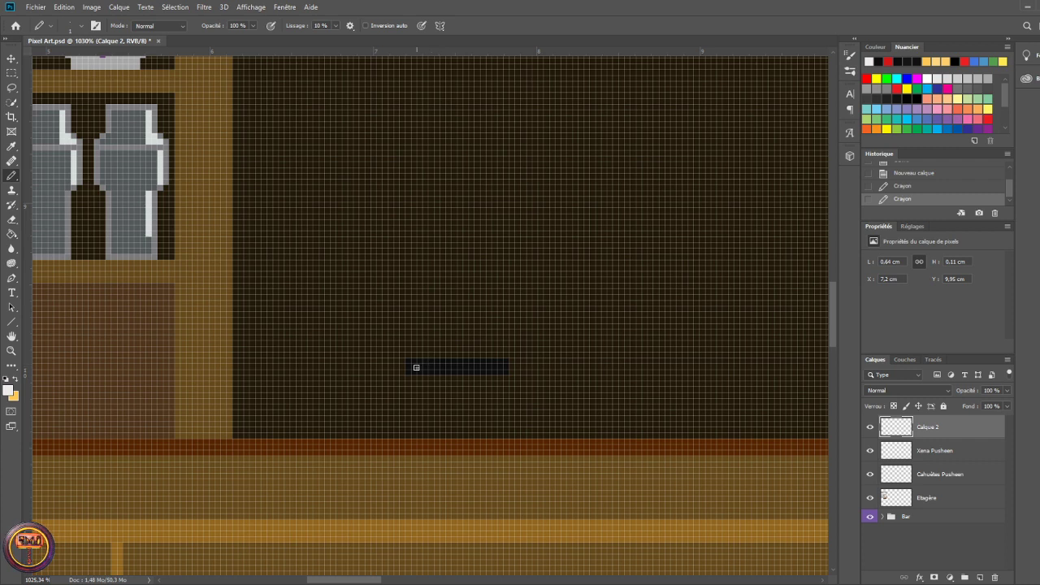
pyautogui.moveTo(410, 378); pyautogui.dragTo(507, 384)
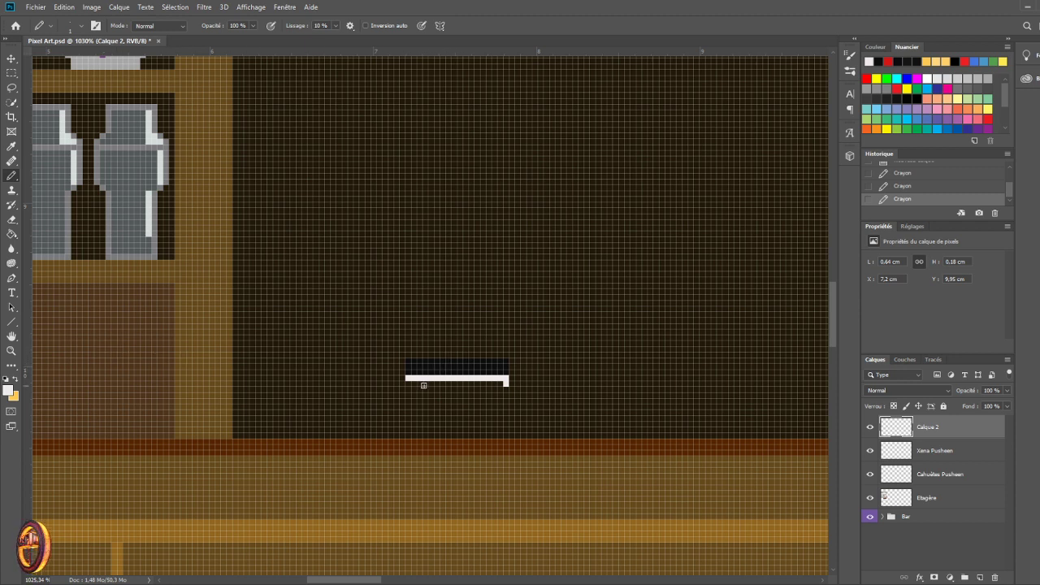
pyautogui.hotkey('ctrl', 'z')
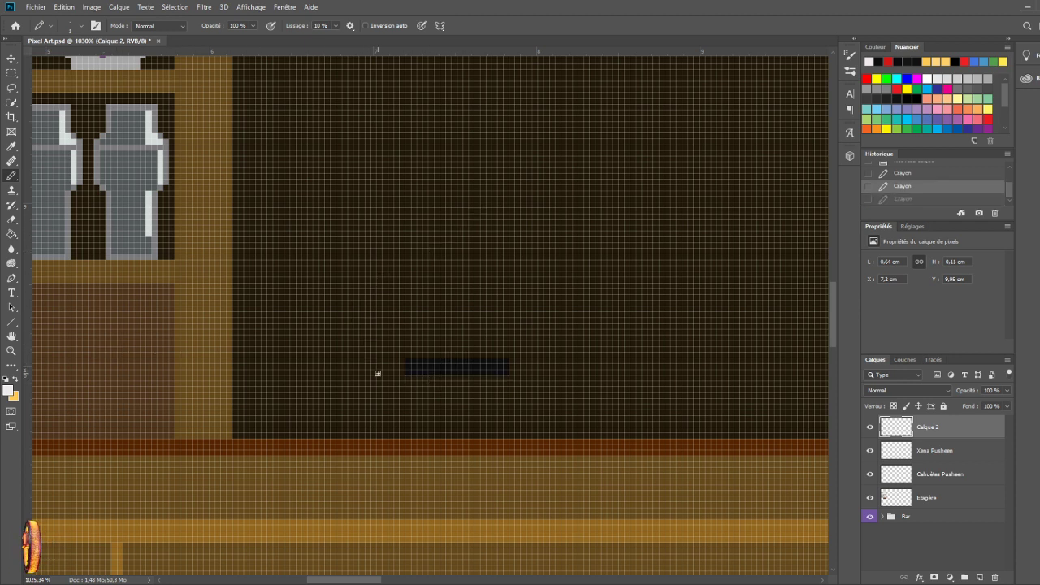
pyautogui.click(411, 379)
pyautogui.moveTo(410, 379); pyautogui.dragTo(509, 379)
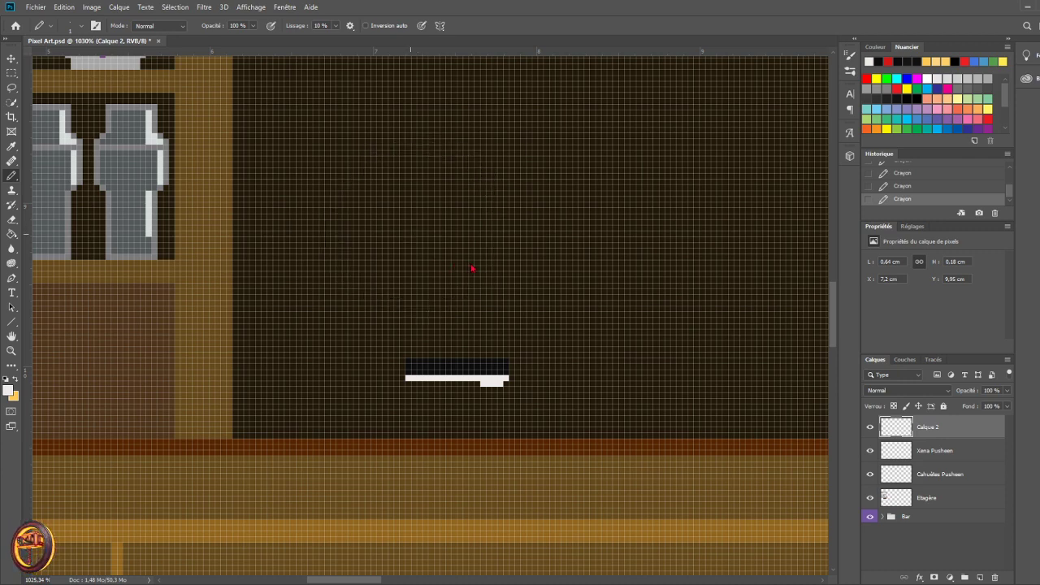
# - Erase the stray white pixels sticking out below the white line
pyautogui.click(11, 219)
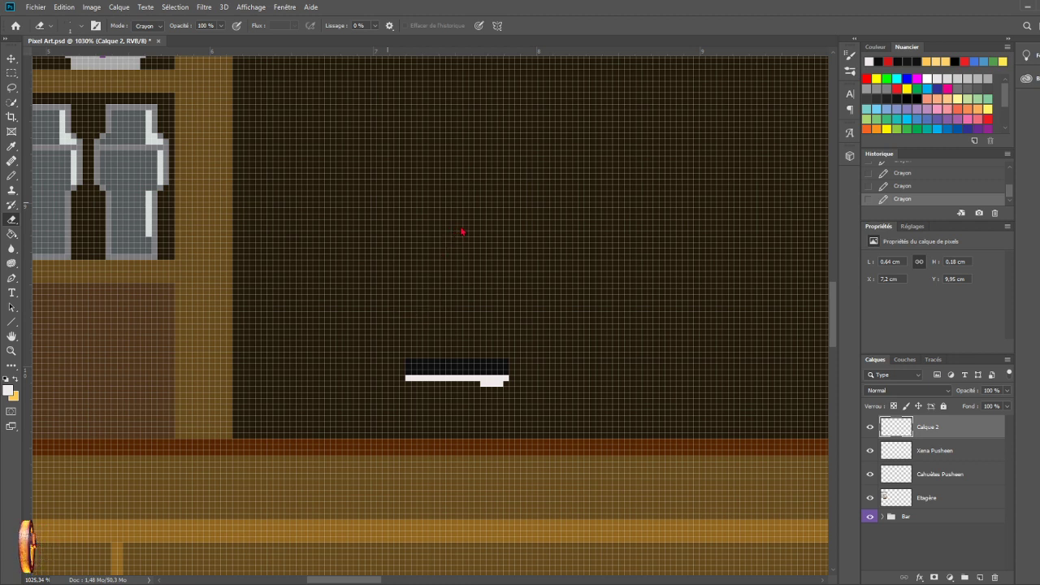
pyautogui.click(501, 384)
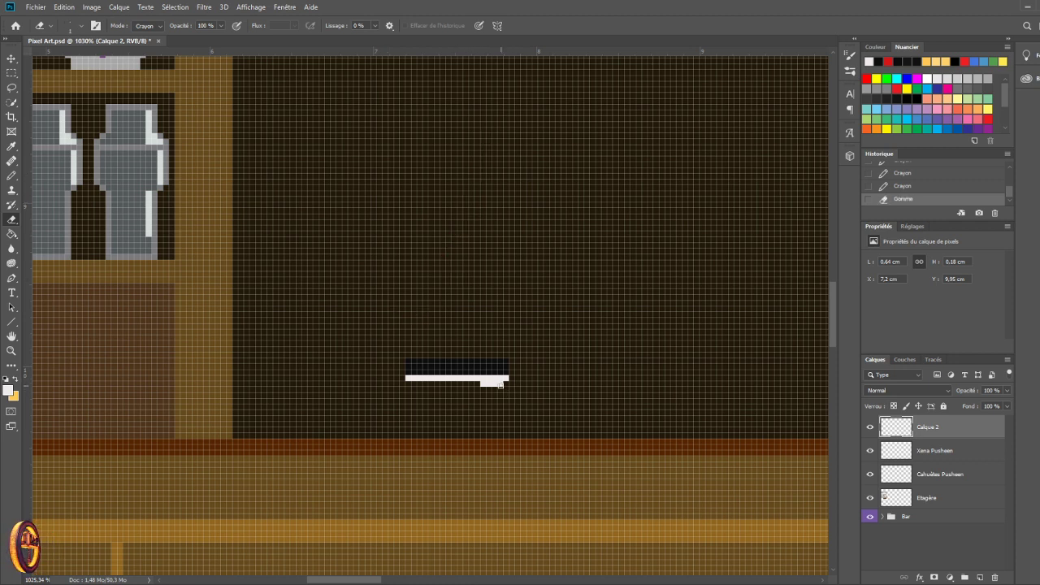
pyautogui.moveTo(500, 383); pyautogui.dragTo(479, 385)
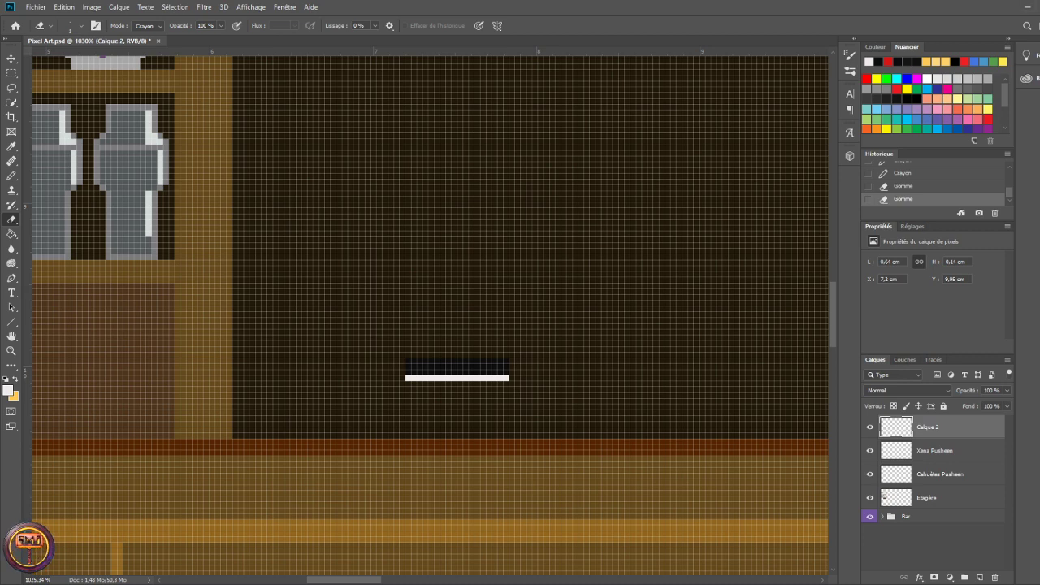
# - Restore the maximised program window to a smaller size and widen it to fill the screen again
pyautogui.doubleClick(929, 5)
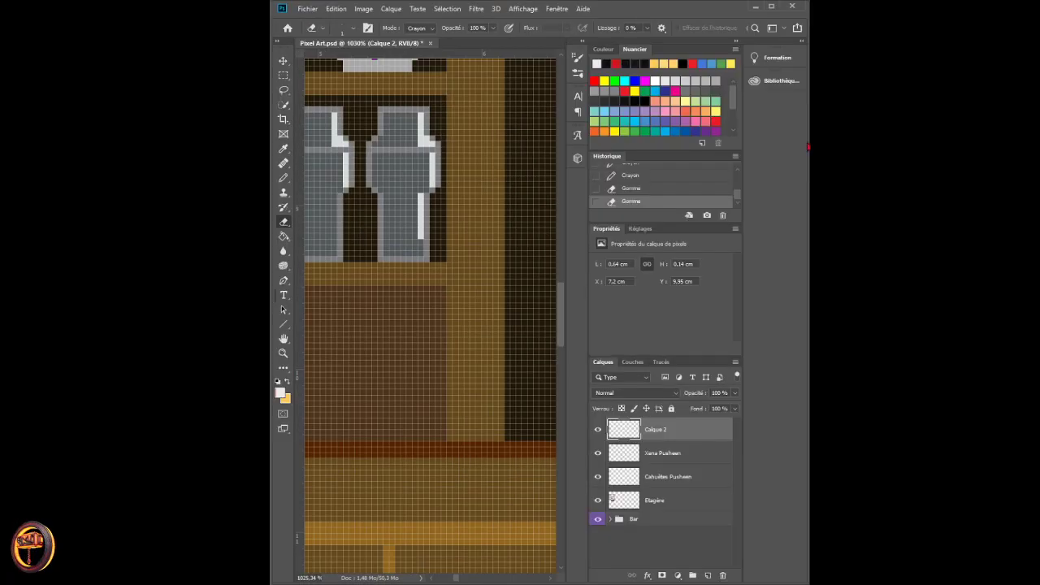
pyautogui.moveTo(809, 147); pyautogui.dragTo(934, 147)
pyautogui.press('super+Up')
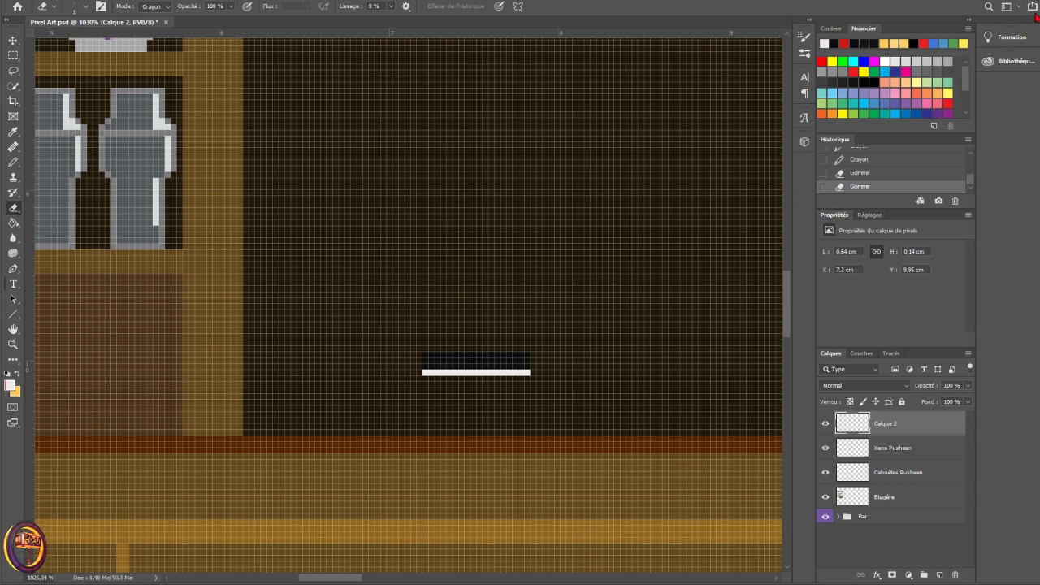
pyautogui.click(513, 398)
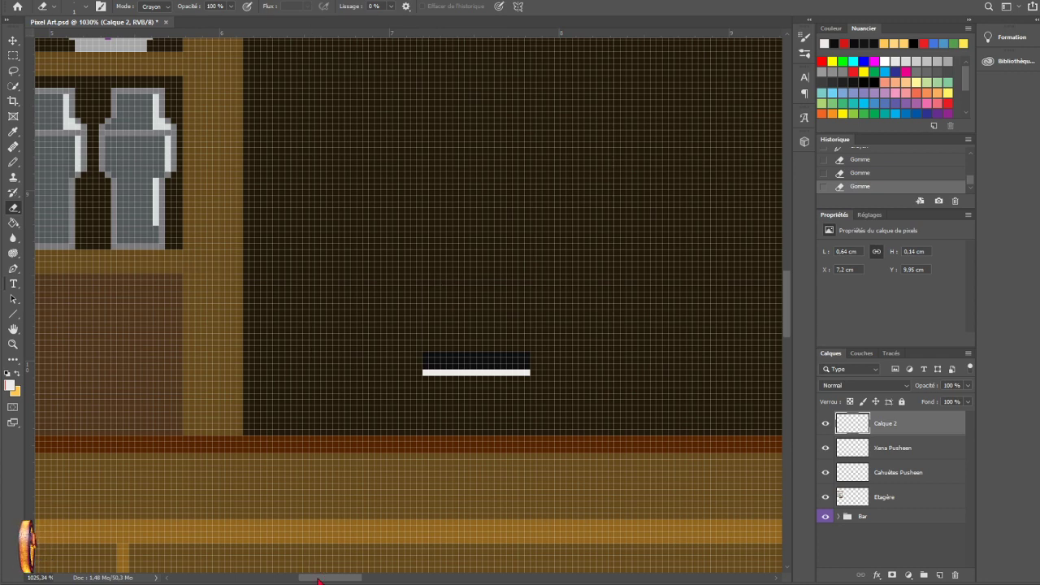
# - Sample the dark brown of the shelf's lower panel as the foreground colour and make the Pencil ready for drawing
pyautogui.moveTo(318, 579); pyautogui.dragTo(297, 577)
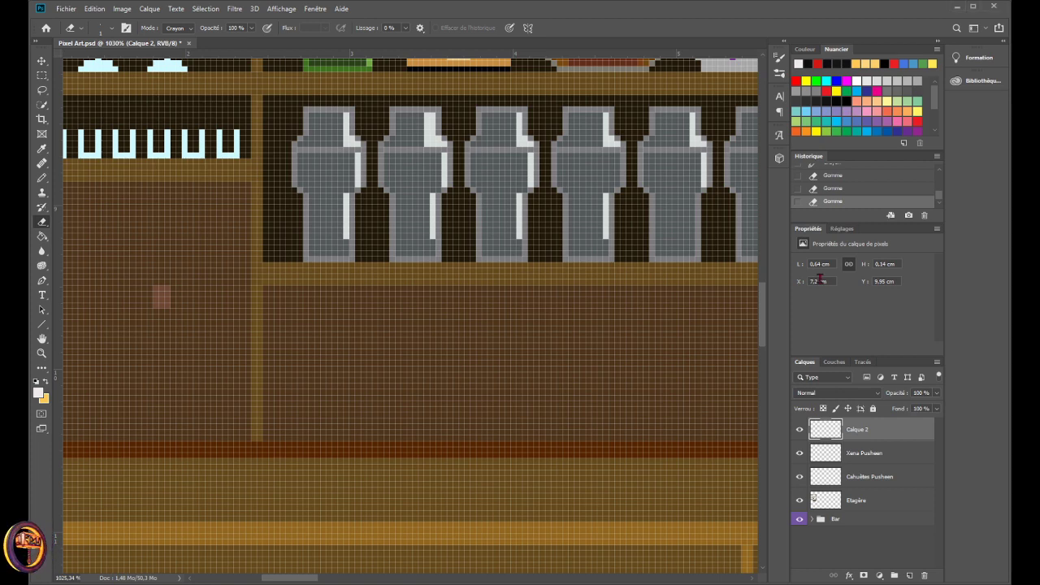
pyautogui.scroll(1, 537, 332)
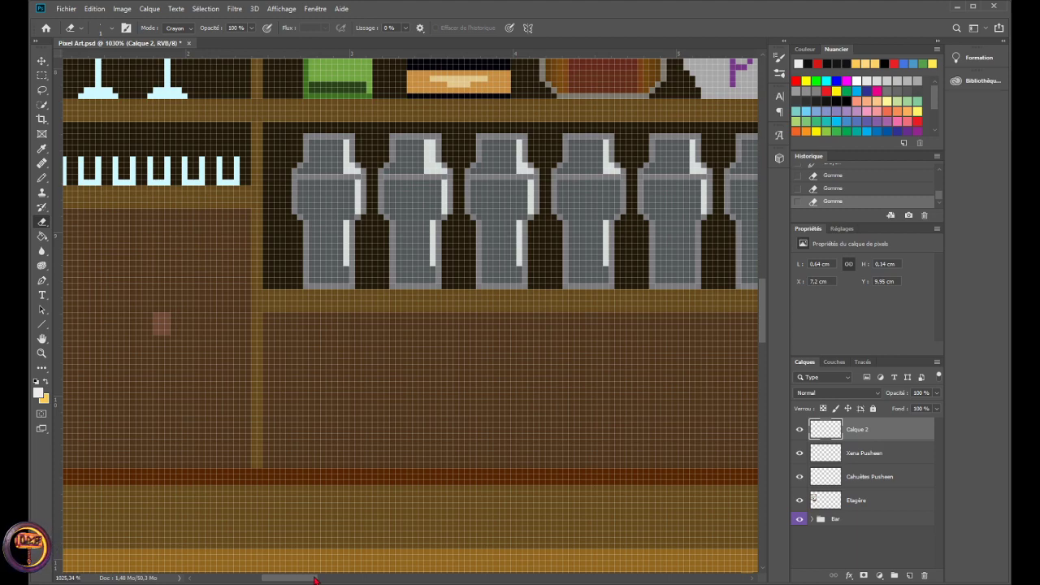
pyautogui.moveTo(315, 579); pyautogui.dragTo(369, 579)
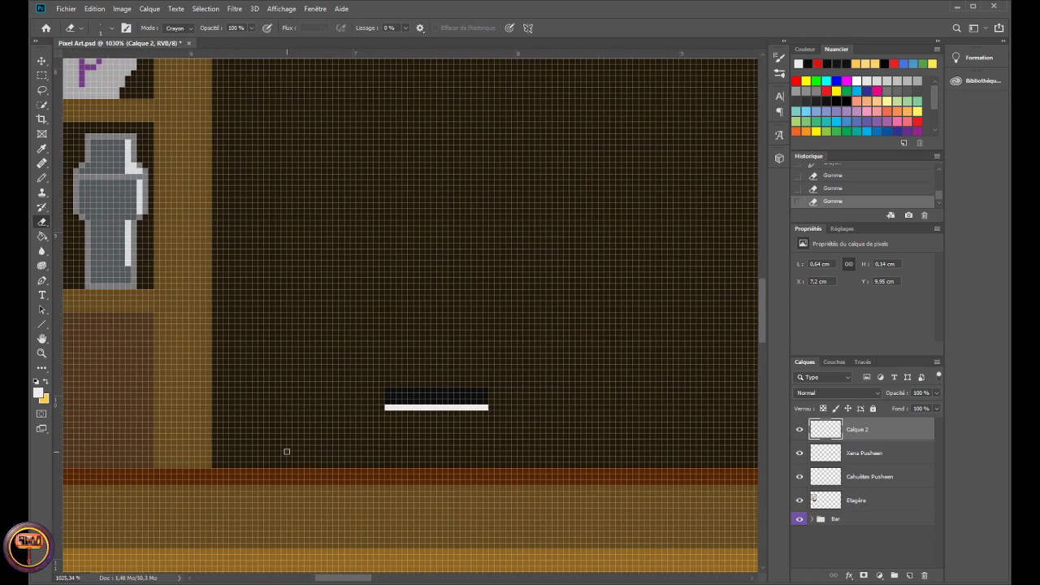
pyautogui.press('i')
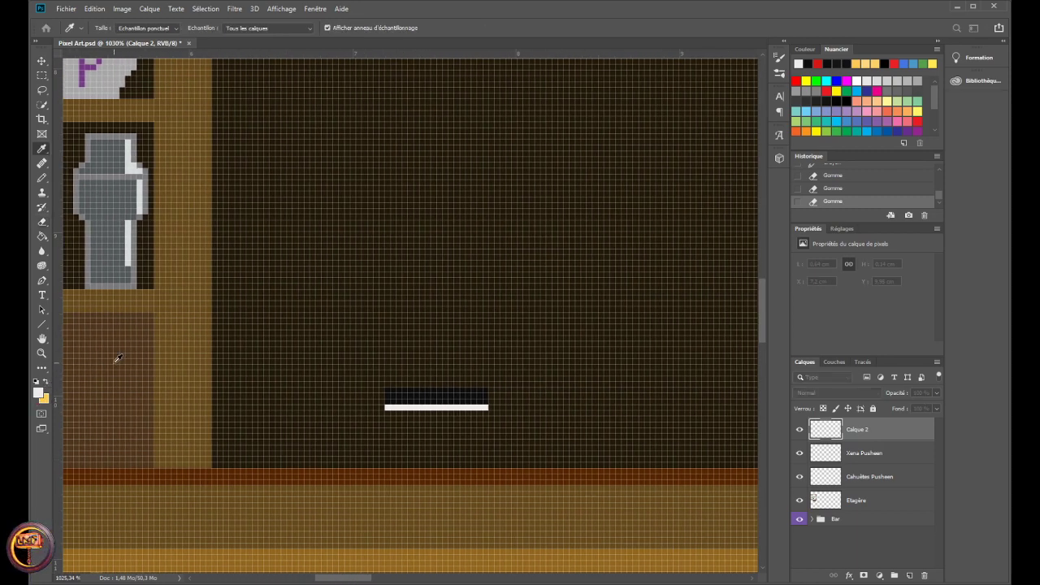
pyautogui.click(118, 359)
pyautogui.press('e')
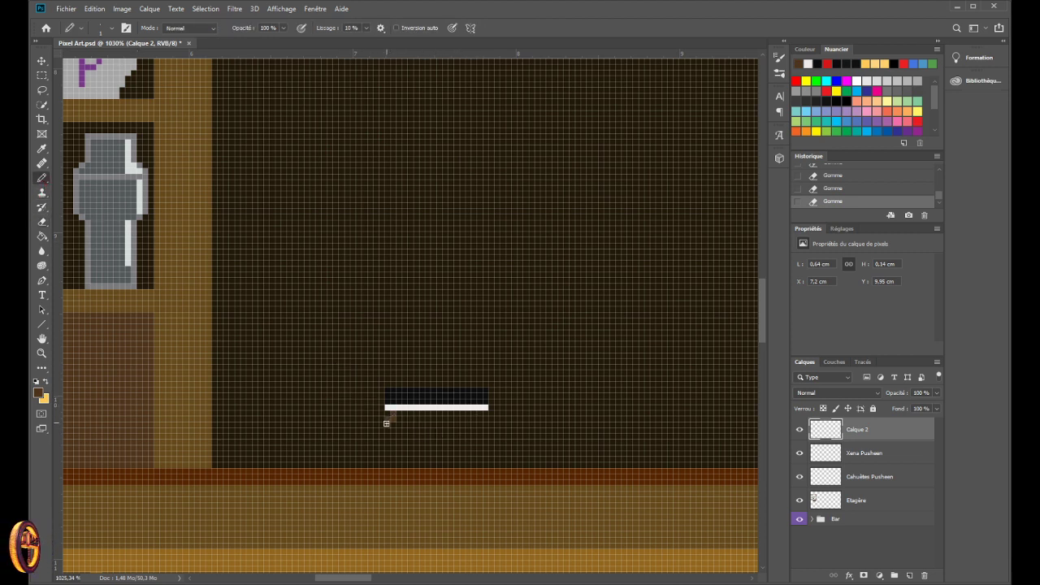
# - Pencil a dark brown rectangle from beneath the white line down to the bar counter and fill it solid
pyautogui.moveTo(390, 414)
pyautogui.mouseDown()
pyautogui.moveTo(388, 463)
pyautogui.moveTo(481, 465)
pyautogui.moveTo(486, 448)
pyautogui.mouseUp()
pyautogui.click(495, 454)
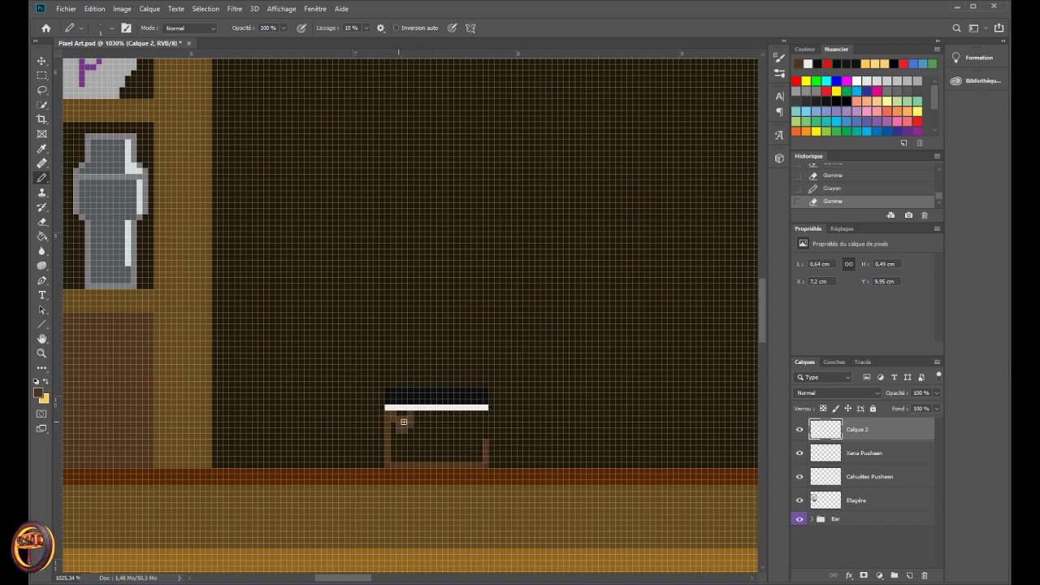
pyautogui.moveTo(395, 444)
pyautogui.mouseDown()
pyautogui.moveTo(435, 461)
pyautogui.moveTo(395, 449)
pyautogui.moveTo(393, 459)
pyautogui.moveTo(436, 455)
pyautogui.moveTo(429, 435)
pyautogui.moveTo(408, 434)
pyautogui.moveTo(425, 431)
pyautogui.moveTo(416, 417)
pyautogui.moveTo(481, 425)
pyautogui.moveTo(484, 436)
pyautogui.moveTo(485, 414)
pyautogui.moveTo(428, 413)
pyautogui.moveTo(411, 425)
pyautogui.moveTo(435, 436)
pyautogui.moveTo(482, 421)
pyautogui.moveTo(444, 441)
pyautogui.moveTo(482, 433)
pyautogui.moveTo(483, 453)
pyautogui.moveTo(442, 448)
pyautogui.moveTo(474, 445)
pyautogui.moveTo(461, 439)
pyautogui.moveTo(464, 457)
pyautogui.mouseUp()
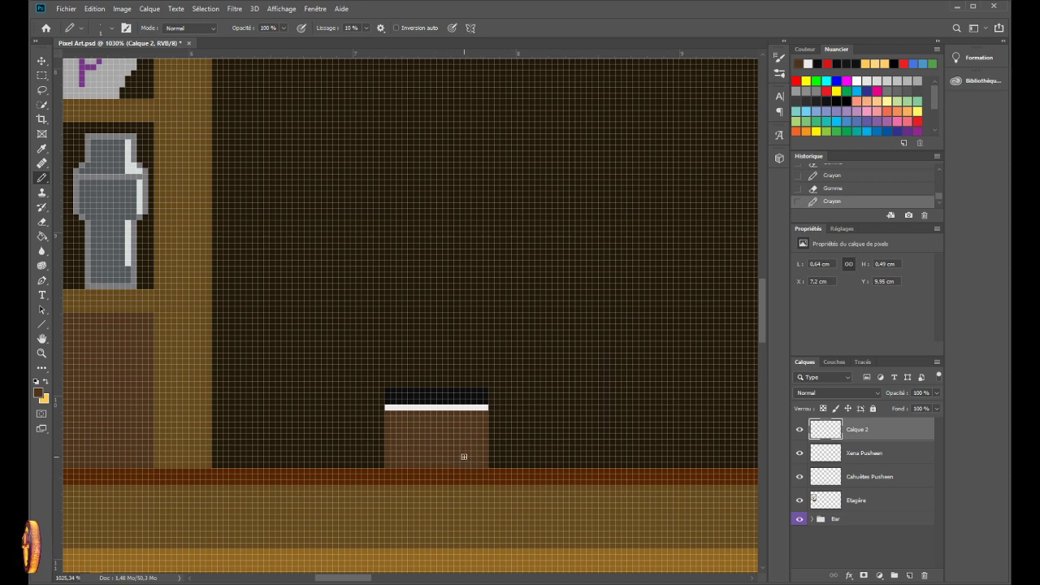
pyautogui.scroll(-2, 464, 457)
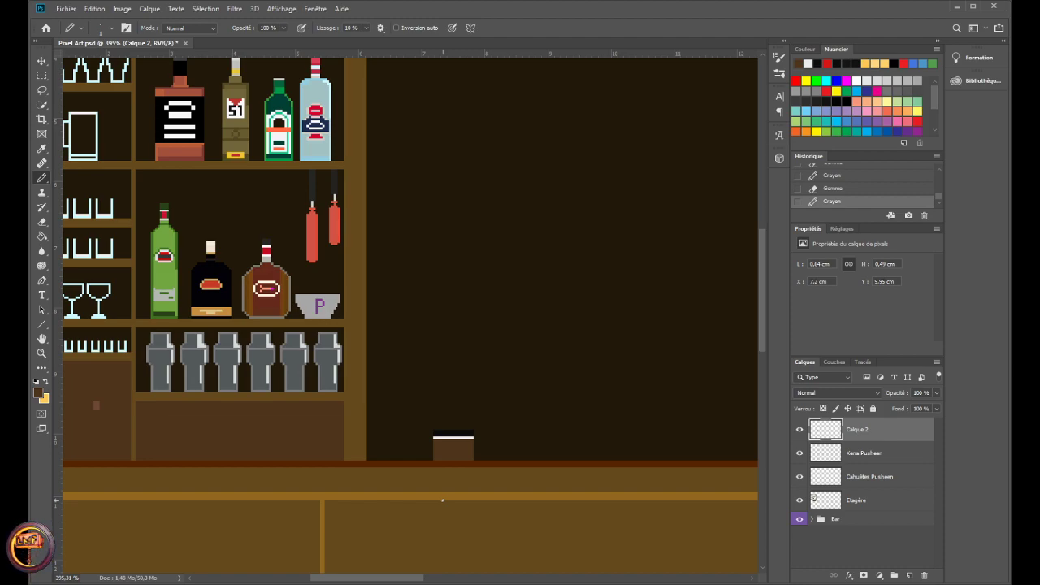
pyautogui.scroll(-1, 443, 499)
pyautogui.scroll(1, 442, 500)
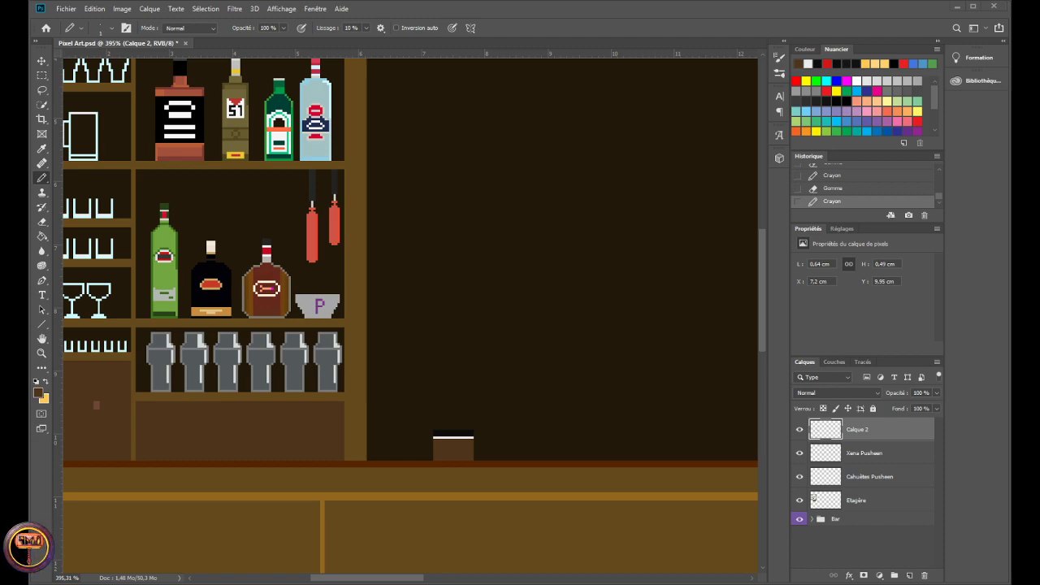
# - Undo the stray pencil dot and all pencil and eraser strokes on Calque 2, back to the empty new layer
pyautogui.click(492, 429)
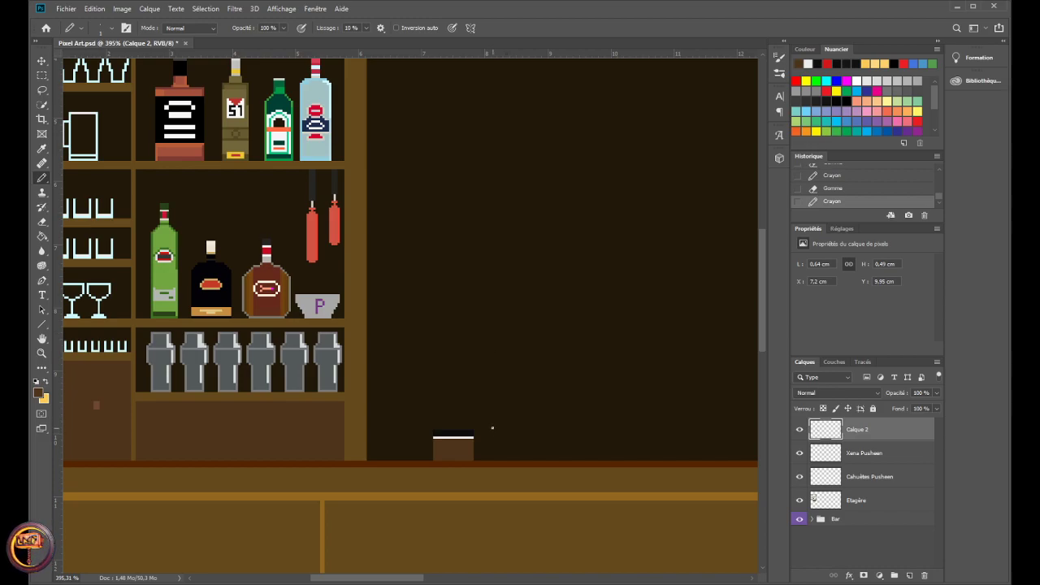
pyautogui.hotkey('ctrl', 'z')
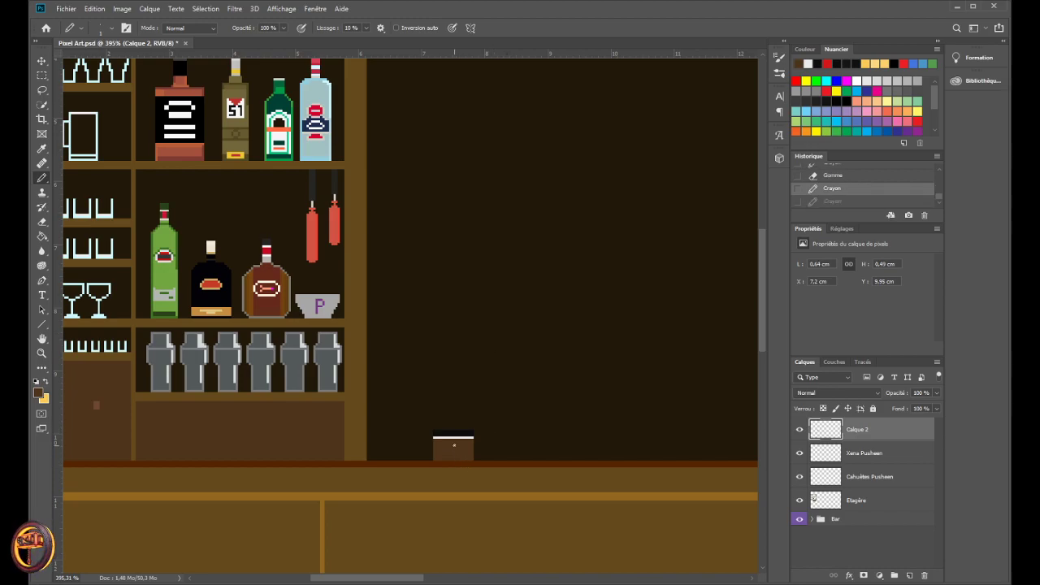
pyautogui.scroll(2, 451, 417)
pyautogui.scroll(2, 456, 478)
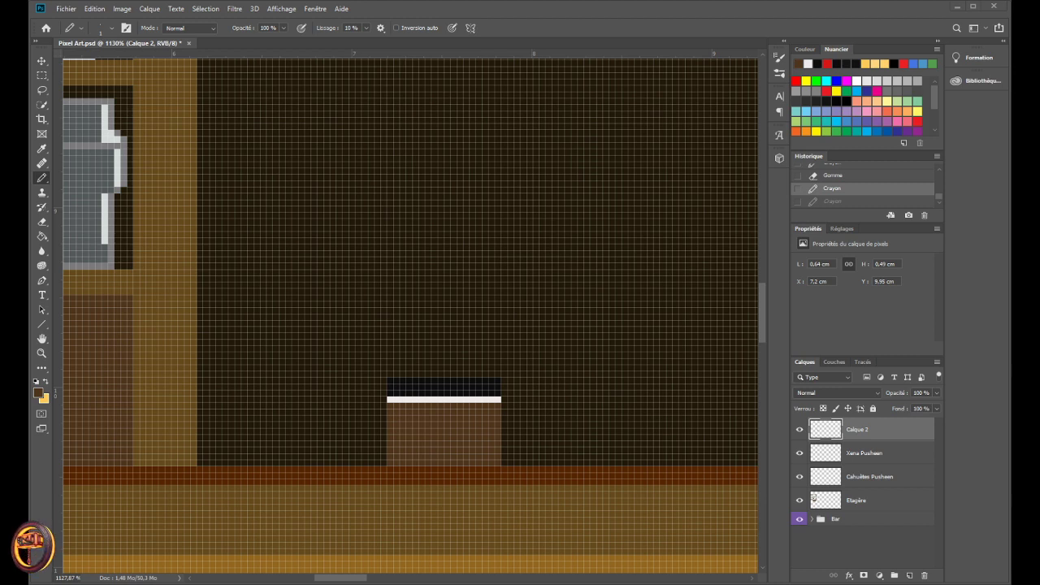
pyautogui.hotkey('ctrl', 'z')
pyautogui.hotkey('ctrl', 'z')
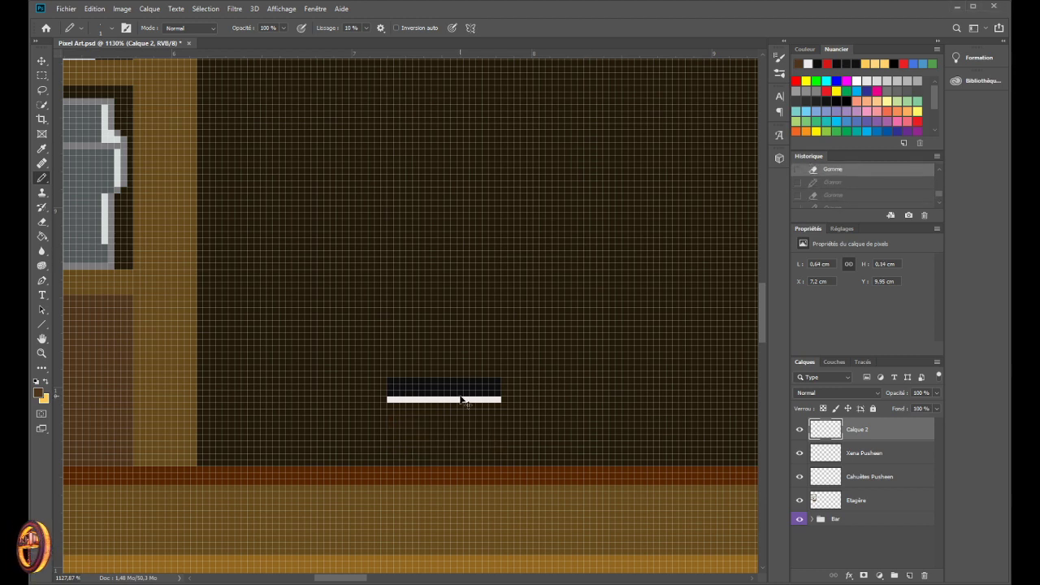
pyautogui.hotkey('ctrl', 'z')
pyautogui.hotkey('ctrl', 'z')
pyautogui.hotkey('ctrl', 'z')
pyautogui.hotkey('ctrl', 'z')
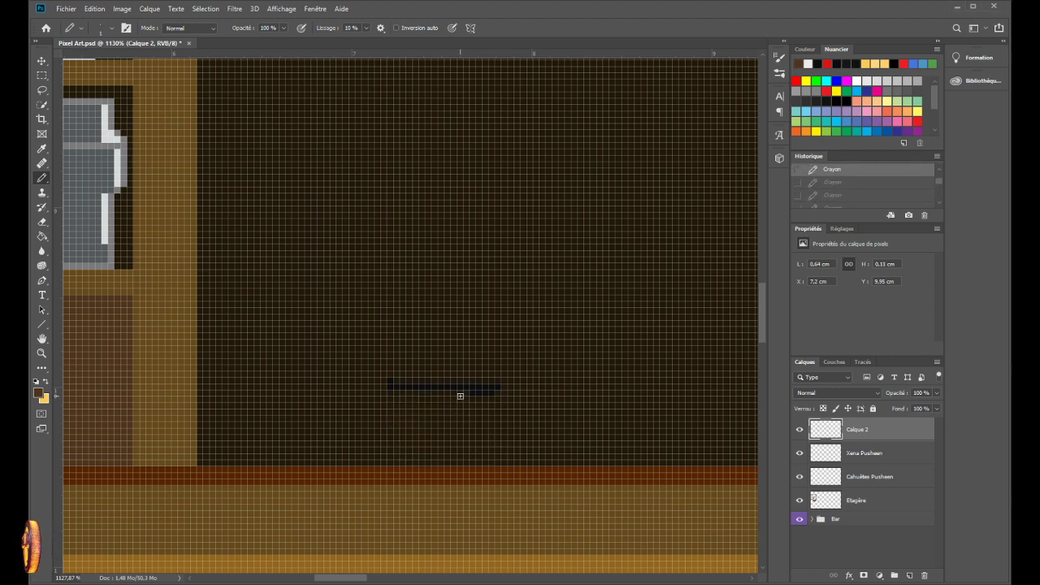
pyautogui.hotkey('ctrl', 'z')
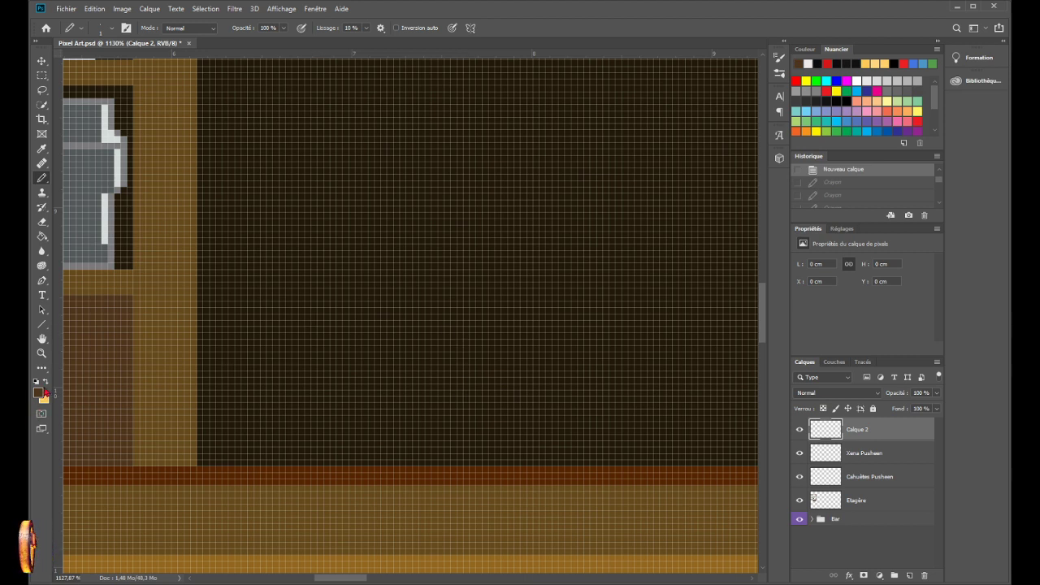
# - Set the foreground colour to black and pencil a solid bar about 0.78 cm wide and 0.11 cm high on the dark wall above the counter
pyautogui.press('i')
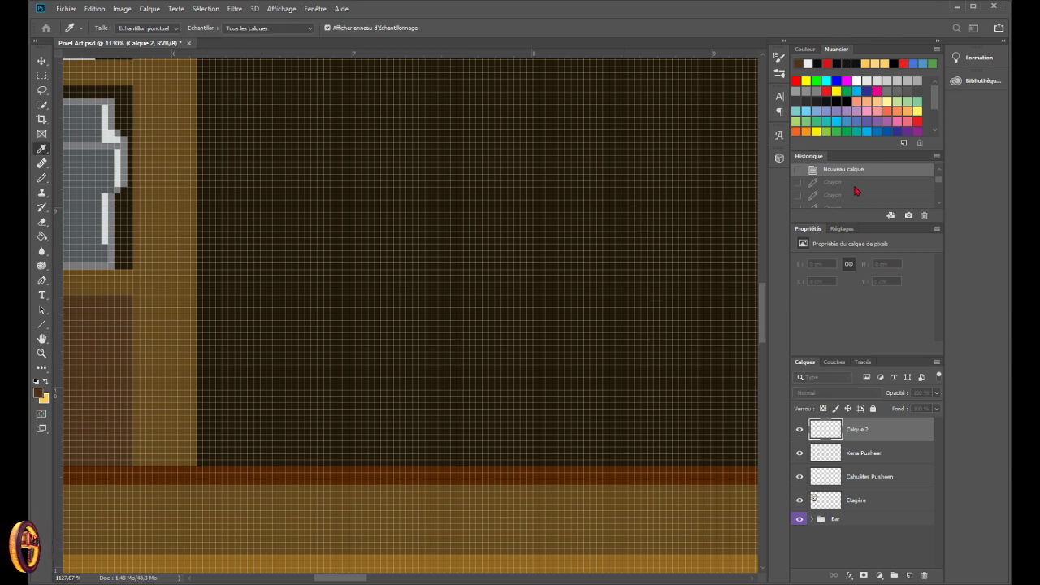
pyautogui.moveTo(677, 338); pyautogui.dragTo(692, 326)
pyautogui.press('b')
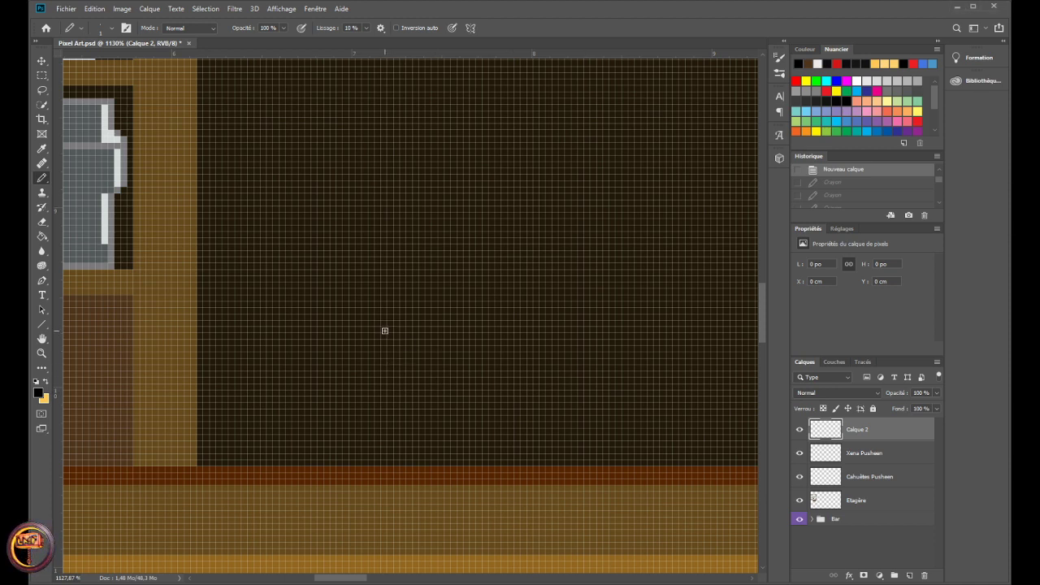
pyautogui.moveTo(383, 330)
pyautogui.mouseDown()
pyautogui.moveTo(488, 330)
pyautogui.moveTo(349, 330)
pyautogui.moveTo(356, 342)
pyautogui.moveTo(425, 344)
pyautogui.moveTo(474, 344)
pyautogui.moveTo(485, 332)
pyautogui.moveTo(355, 334)
pyautogui.moveTo(475, 338)
pyautogui.mouseUp()
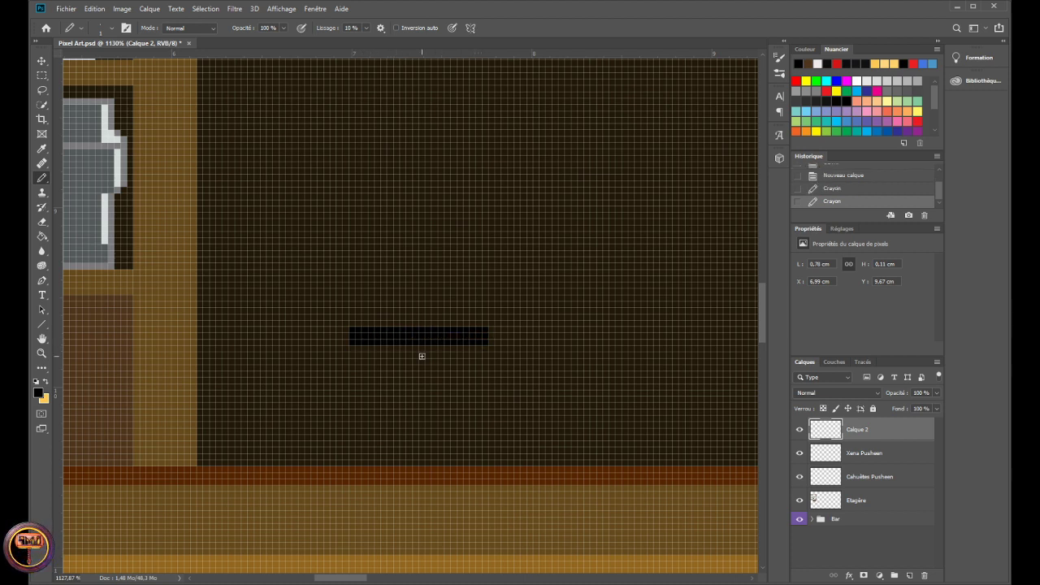
# - Pencil a thin white line directly beneath the black bar across its full width, undoing the stray white strokes around it
pyautogui.click(39, 398)
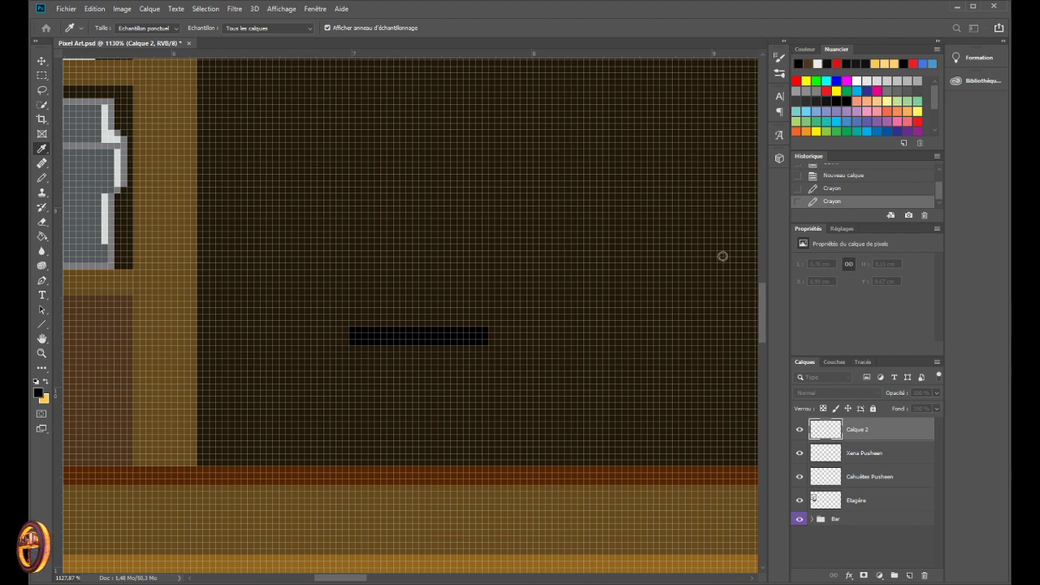
pyautogui.click(924, 204)
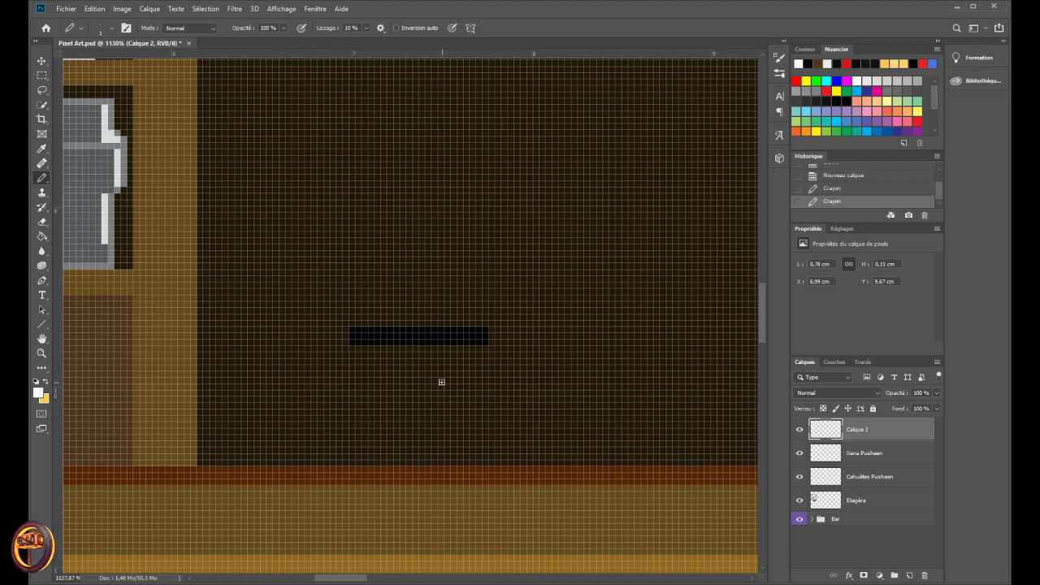
pyautogui.hotkey('ctrl', 'shift', 'z')
pyautogui.hotkey('ctrl', 'shift', 'z')
pyautogui.hotkey('ctrl', 'shift', 'z')
pyautogui.hotkey('ctrl', 'shift', 'z')
pyautogui.hotkey('ctrl', 'shift', 'z')
pyautogui.hotkey('ctrl', 'shift', 'z')
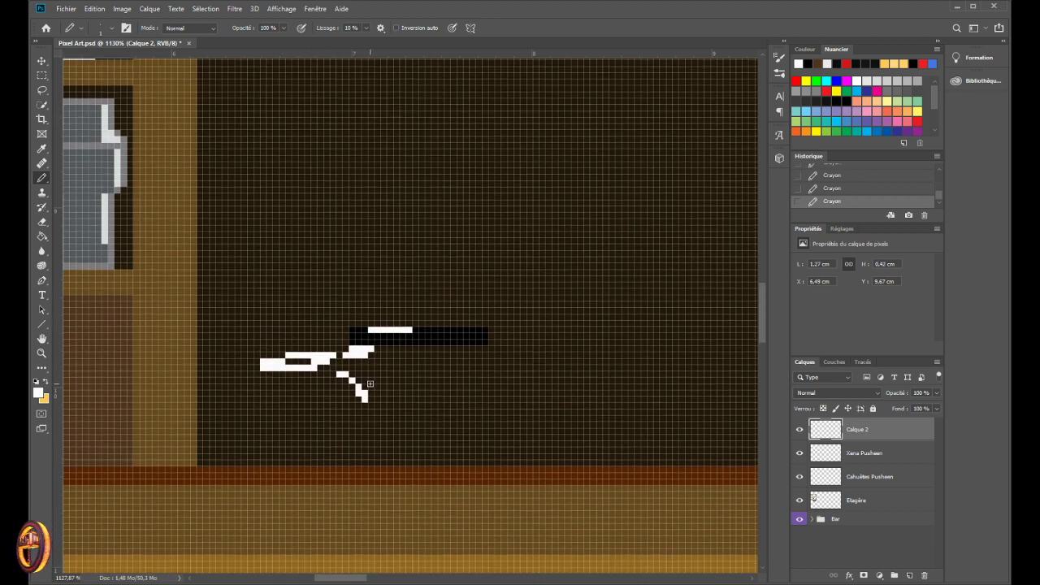
pyautogui.hotkey('ctrl', 'z')
pyautogui.hotkey('ctrl', 'z')
pyautogui.hotkey('ctrl', 'z')
pyautogui.hotkey('ctrl', 'z')
pyautogui.hotkey('ctrl', 'z')
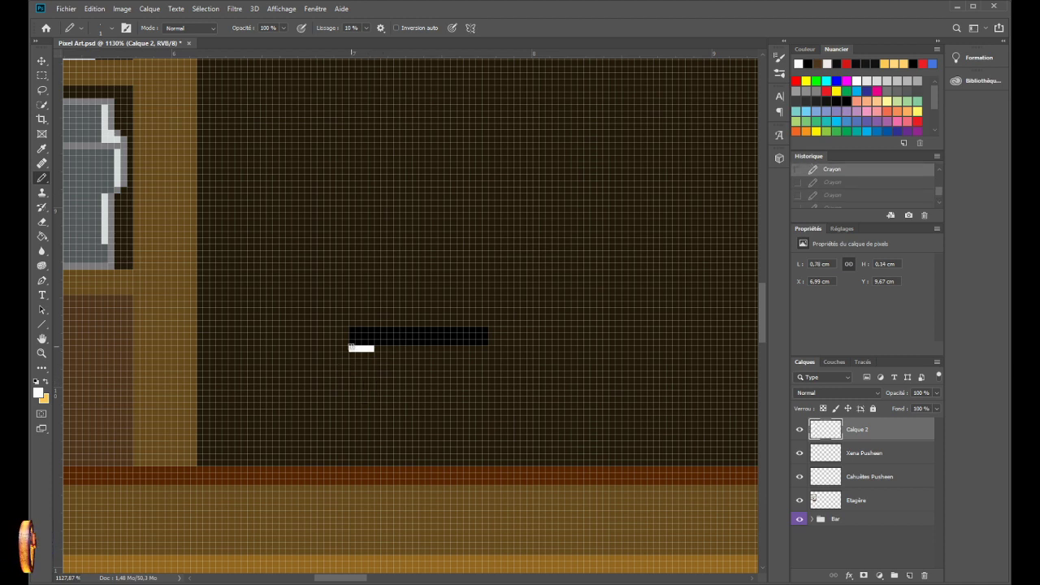
pyautogui.moveTo(374, 348); pyautogui.dragTo(486, 349)
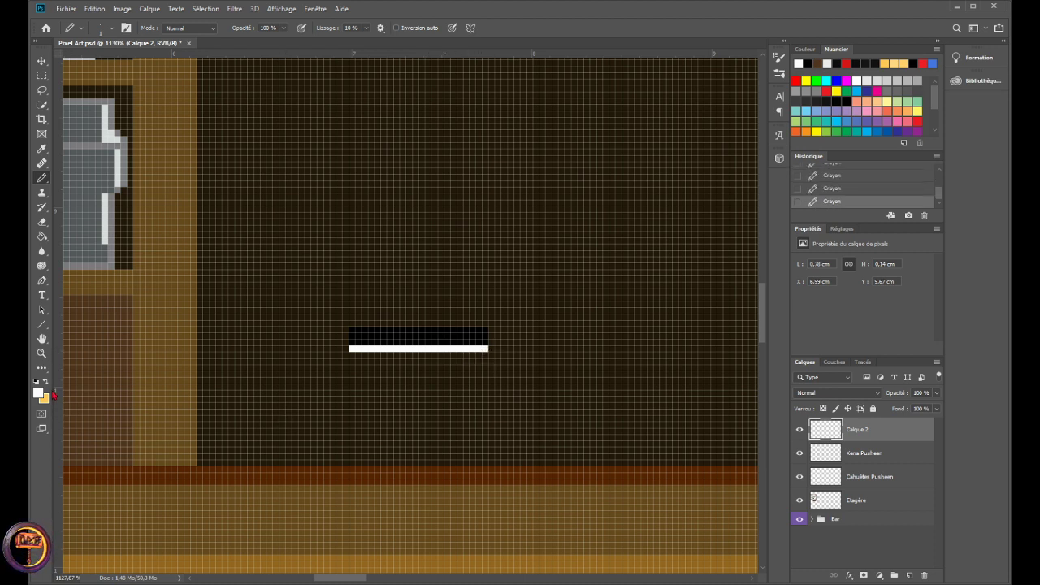
# - Sample the shelf panel's dark brown and pencil both upper side edges below the white line, stepping diagonally inward at their lower ends
pyautogui.keyDown('alt'); pyautogui.click(201, 391); pyautogui.keyUp('alt')
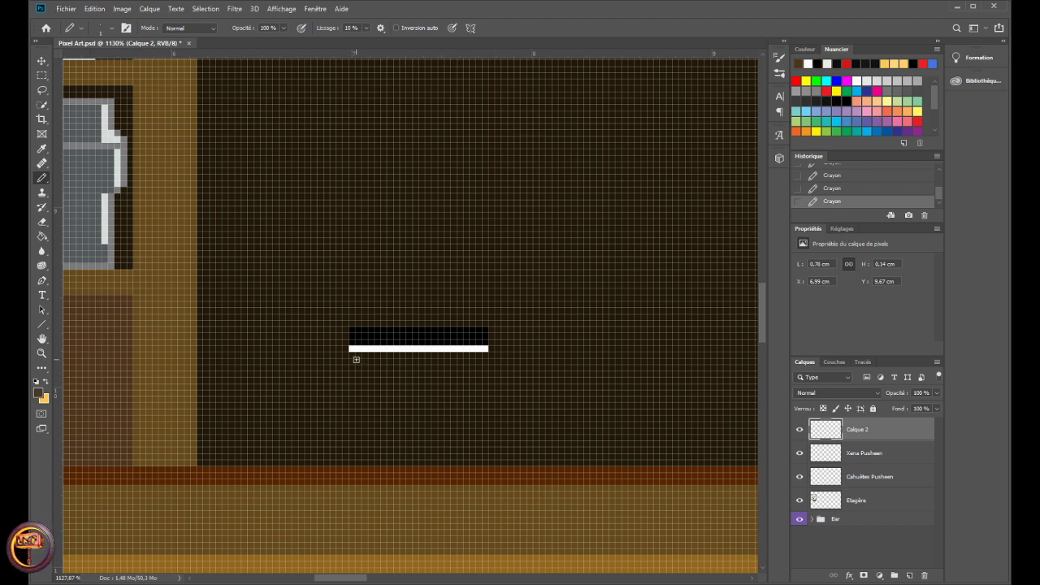
pyautogui.moveTo(351, 356); pyautogui.dragTo(353, 384)
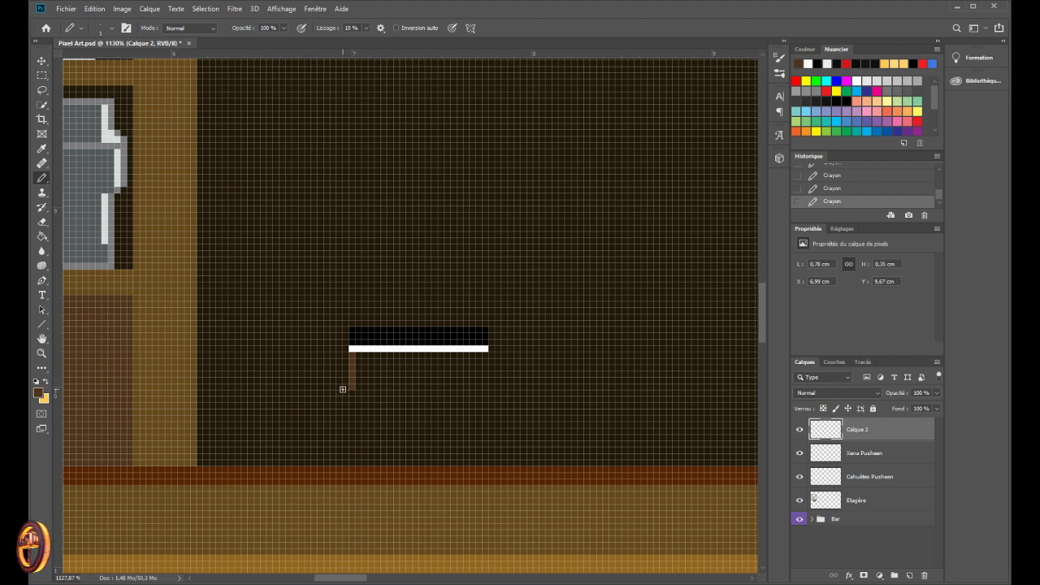
pyautogui.click(354, 387)
pyautogui.click(360, 394)
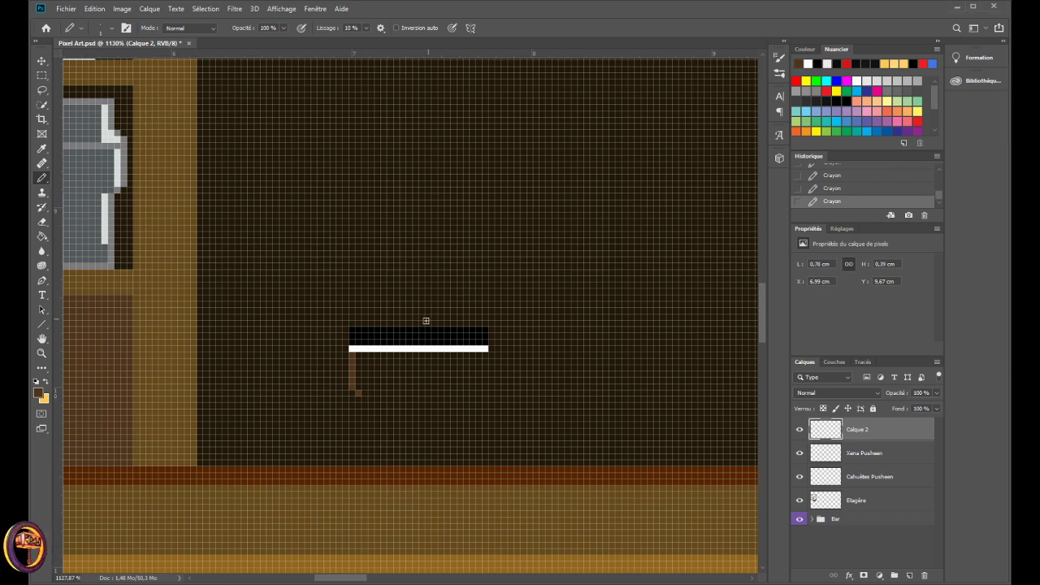
pyautogui.click(365, 399)
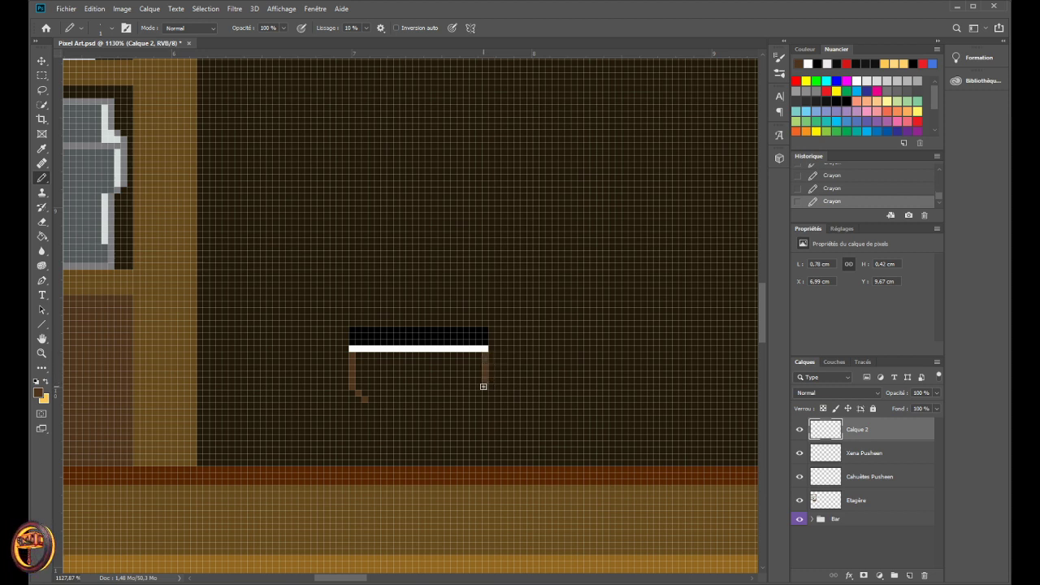
pyautogui.moveTo(480, 393); pyautogui.dragTo(473, 398)
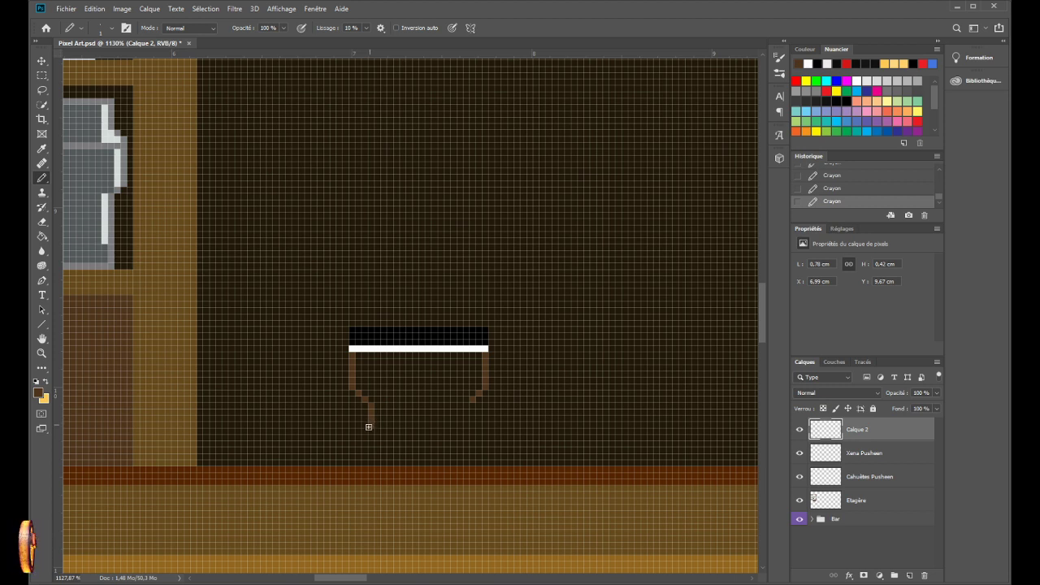
# - Extend both brown side edges straight down to the bar counter and erase the stray pixels next to them
pyautogui.click(368, 427)
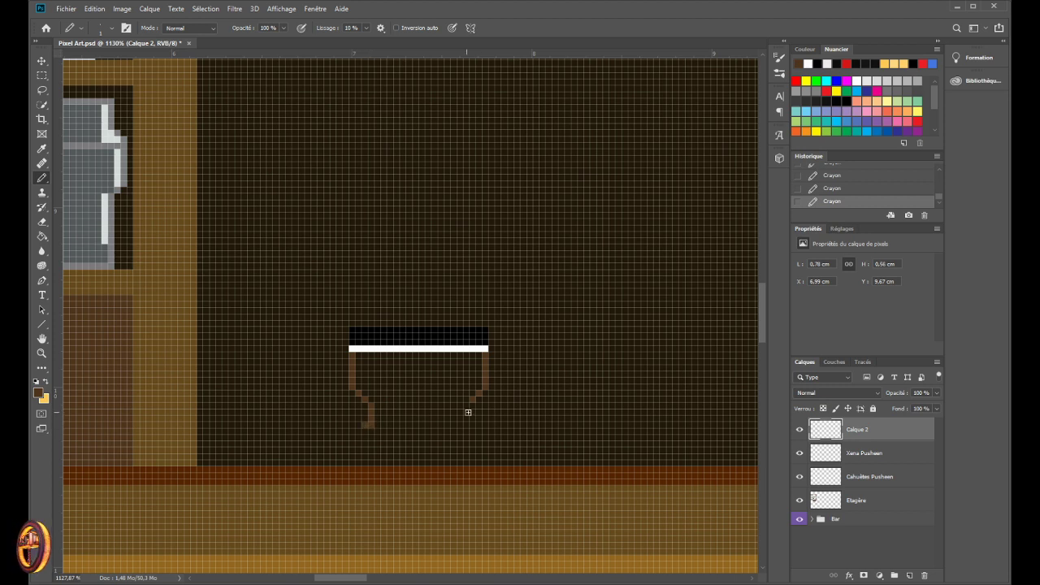
pyautogui.press('e')
pyautogui.click(365, 425)
pyautogui.press('b')
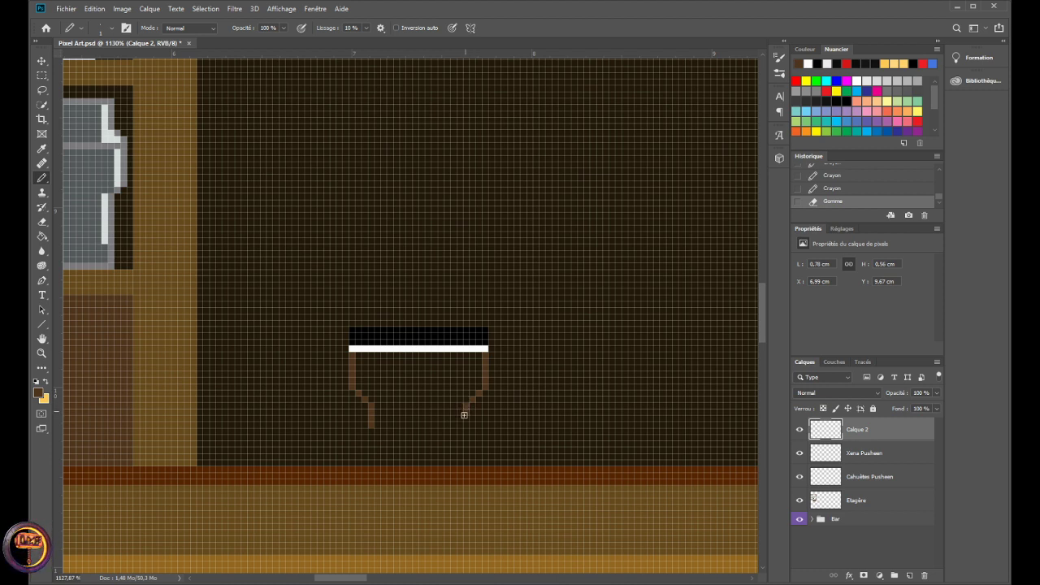
pyautogui.click(460, 420)
pyautogui.press('e')
pyautogui.click(459, 424)
pyautogui.press('b')
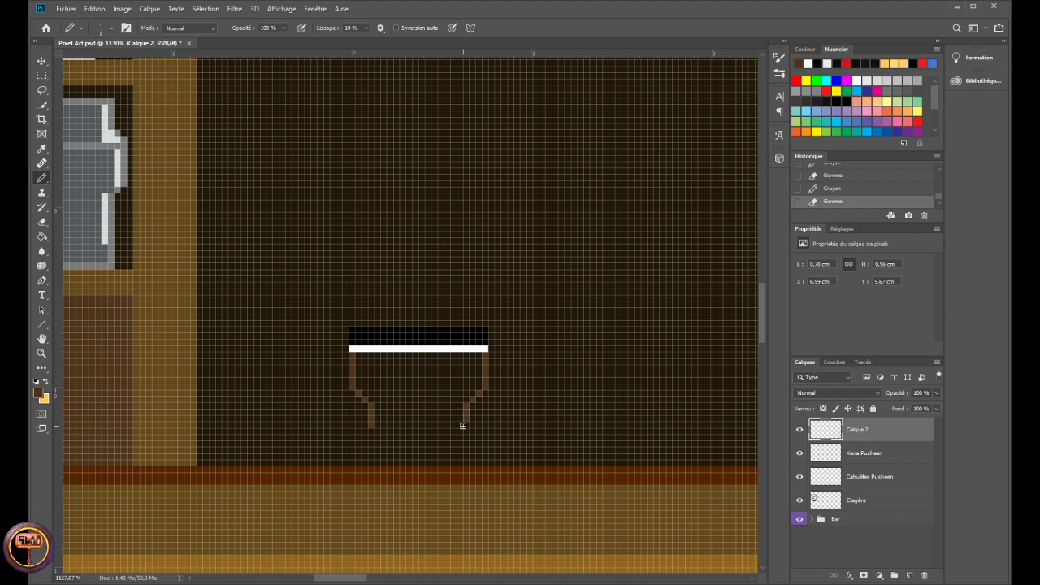
pyautogui.moveTo(465, 432); pyautogui.dragTo(466, 464)
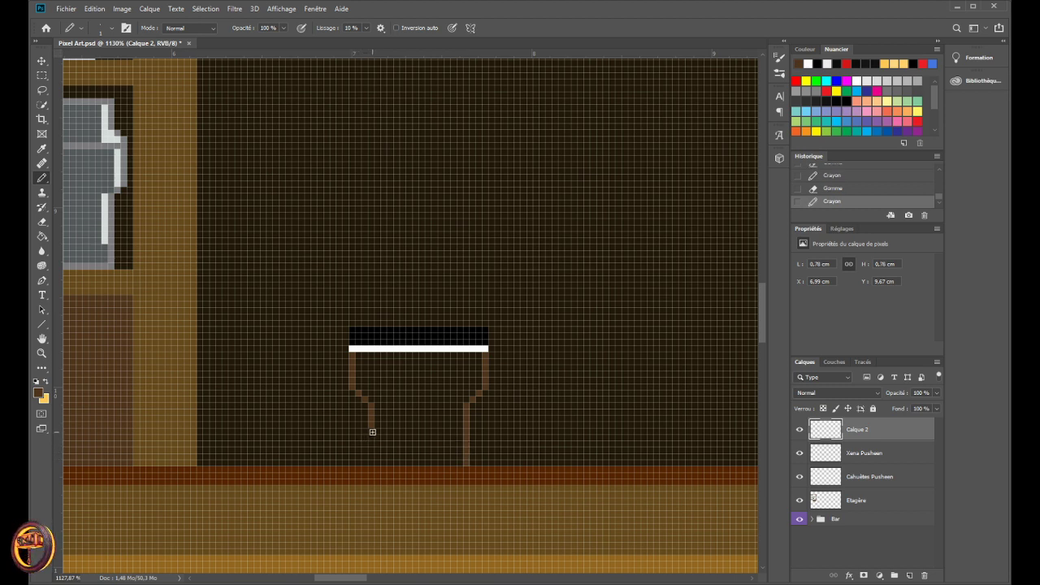
pyautogui.moveTo(370, 430); pyautogui.dragTo(370, 464)
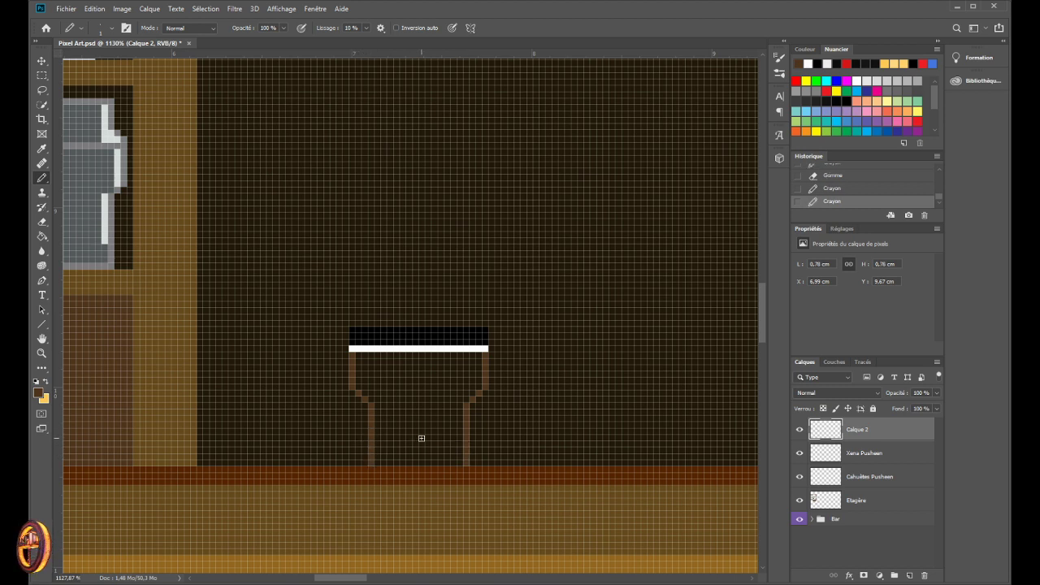
# - Fill the wider upper body between the side edges with dark brown and begin filling the narrower part below
pyautogui.scroll(-5, 421, 438)
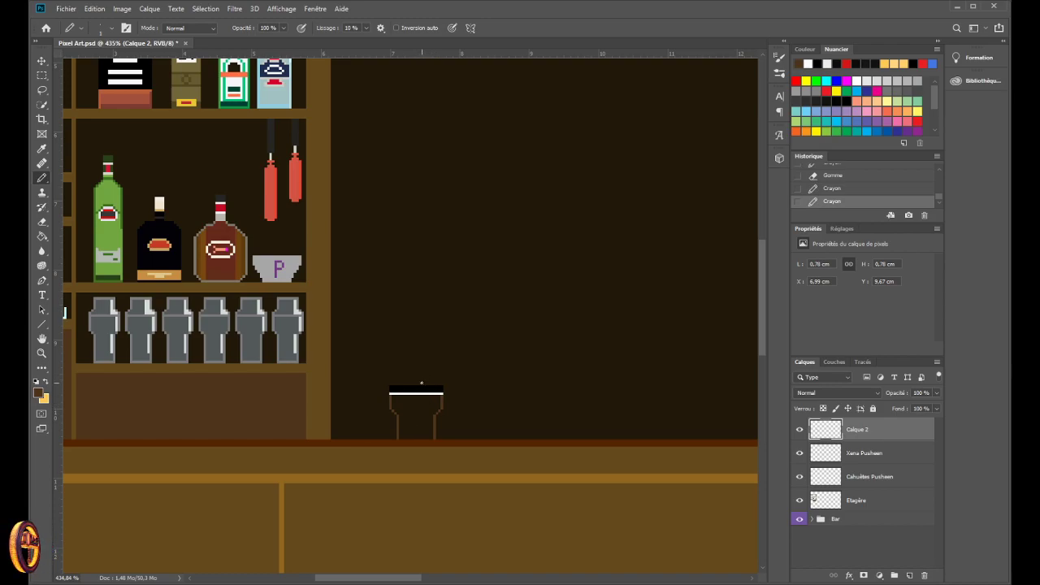
pyautogui.scroll(5, 412, 413)
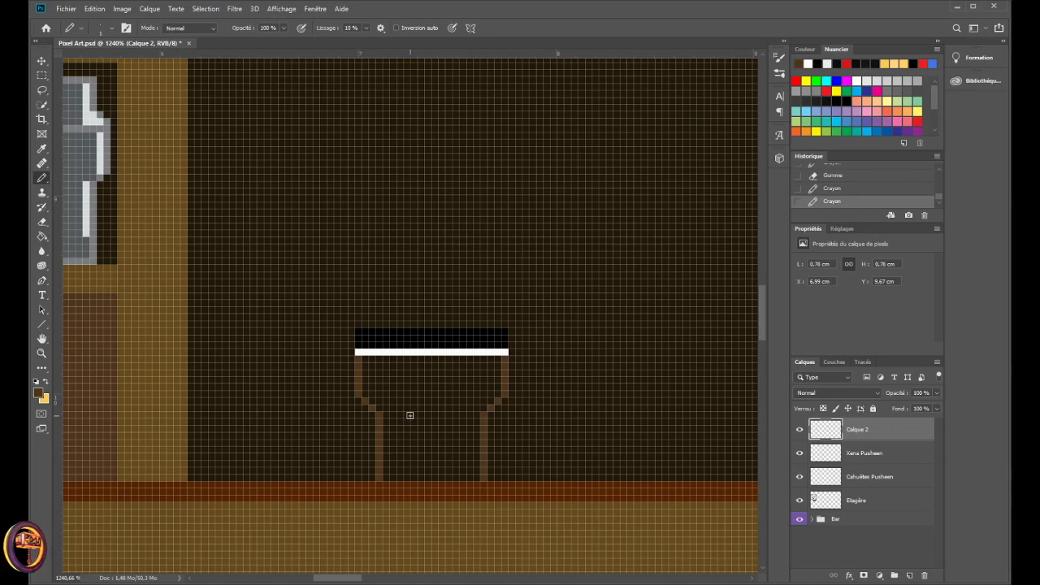
pyautogui.moveTo(429, 382)
pyautogui.mouseDown()
pyautogui.moveTo(436, 390)
pyautogui.moveTo(430, 379)
pyautogui.moveTo(366, 390)
pyautogui.moveTo(375, 388)
pyautogui.moveTo(369, 365)
pyautogui.moveTo(390, 369)
pyautogui.moveTo(367, 365)
pyautogui.moveTo(396, 376)
pyautogui.moveTo(367, 399)
pyautogui.moveTo(398, 407)
pyautogui.moveTo(389, 389)
pyautogui.moveTo(411, 373)
pyautogui.moveTo(395, 360)
pyautogui.moveTo(415, 363)
pyautogui.moveTo(404, 355)
pyautogui.moveTo(489, 362)
pyautogui.moveTo(496, 376)
pyautogui.moveTo(444, 382)
pyautogui.moveTo(433, 379)
pyautogui.moveTo(490, 370)
pyautogui.mouseUp()
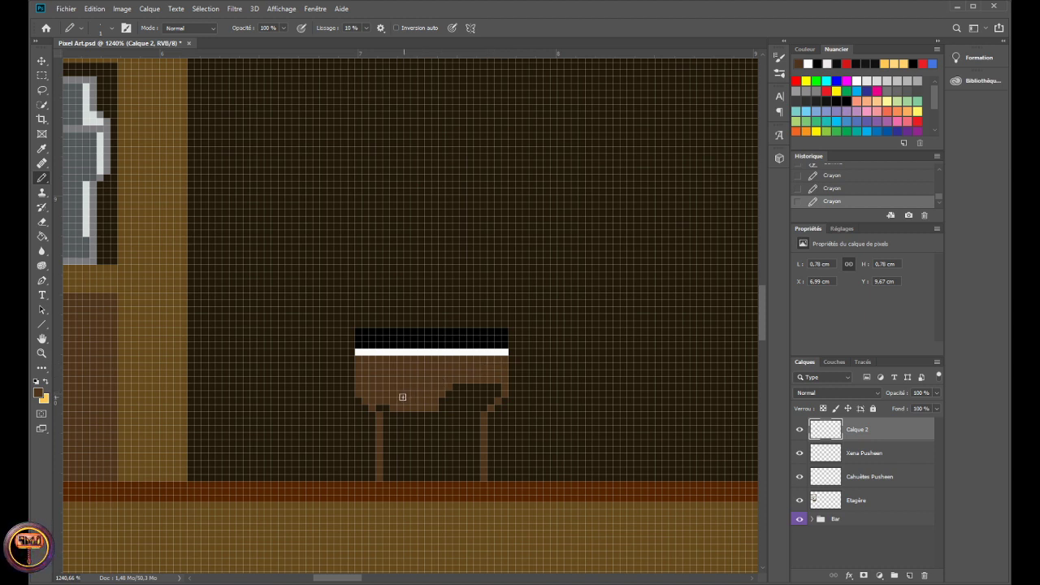
pyautogui.moveTo(379, 407)
pyautogui.mouseDown()
pyautogui.moveTo(467, 412)
pyautogui.moveTo(423, 396)
pyautogui.moveTo(496, 389)
pyautogui.moveTo(471, 415)
pyautogui.mouseUp()
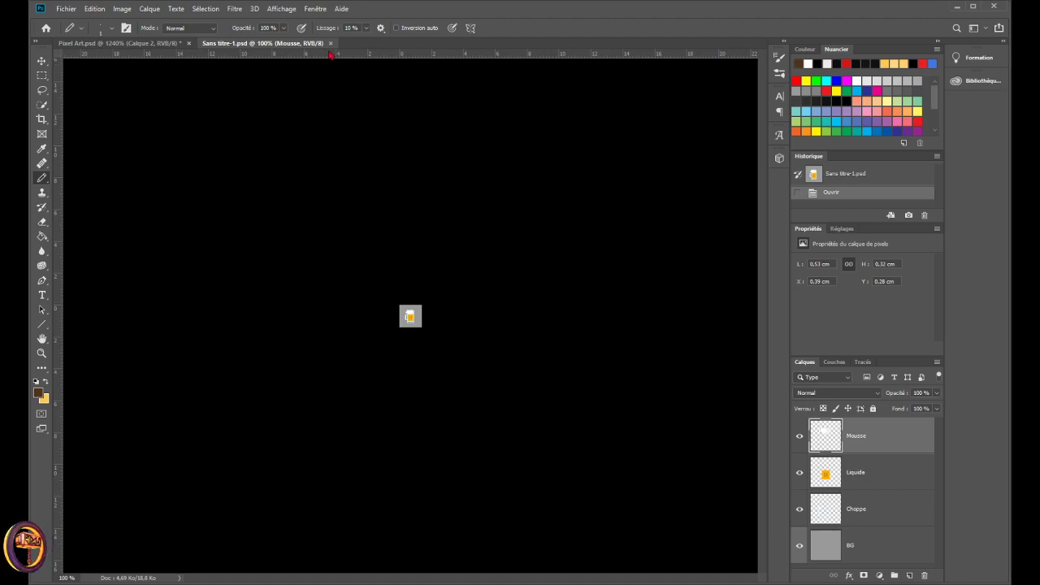
# - Close the beer-mug document Sans titre-1.psd and examine the bar-scene reference GIF enlarged before returning to Pixel Art.psd
pyautogui.click(331, 43)
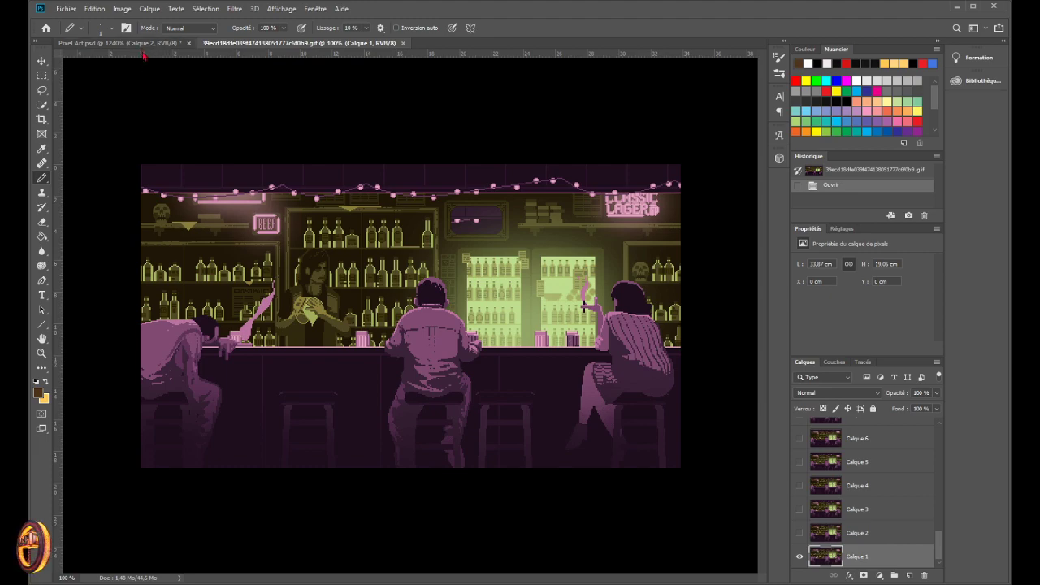
pyautogui.hotkey('ctrl', '+')
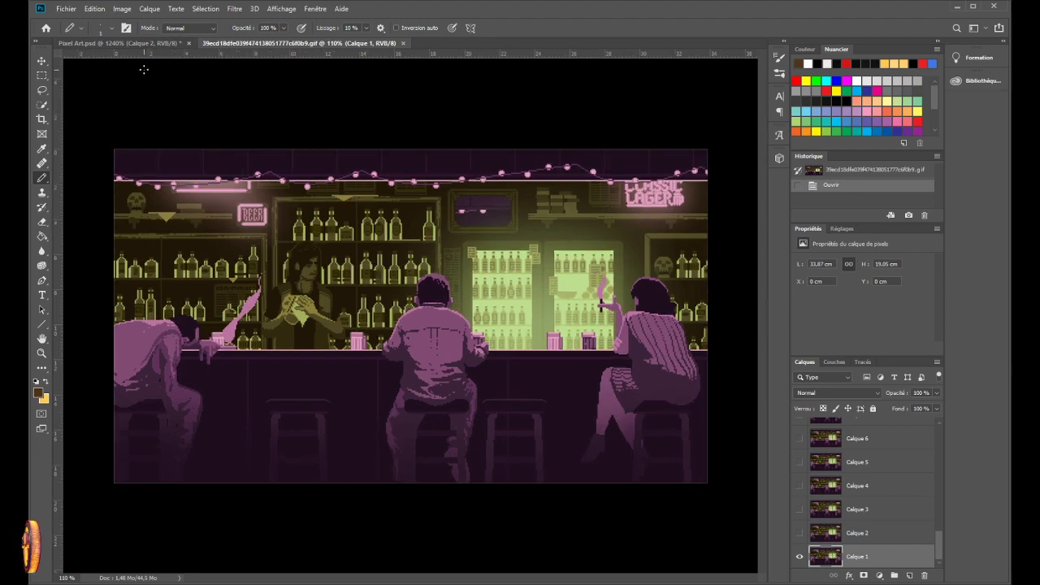
pyautogui.click(122, 43)
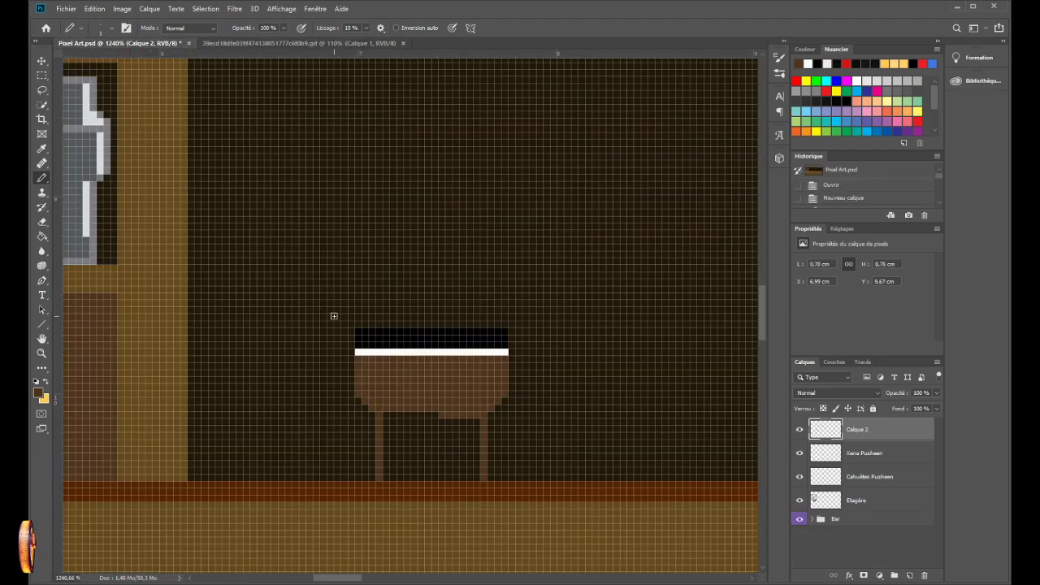
# - Extend the lower fill slightly, then choose a more muted reddish brown and try it across the body between the side edges down to the counter
pyautogui.moveTo(423, 422); pyautogui.dragTo(423, 417)
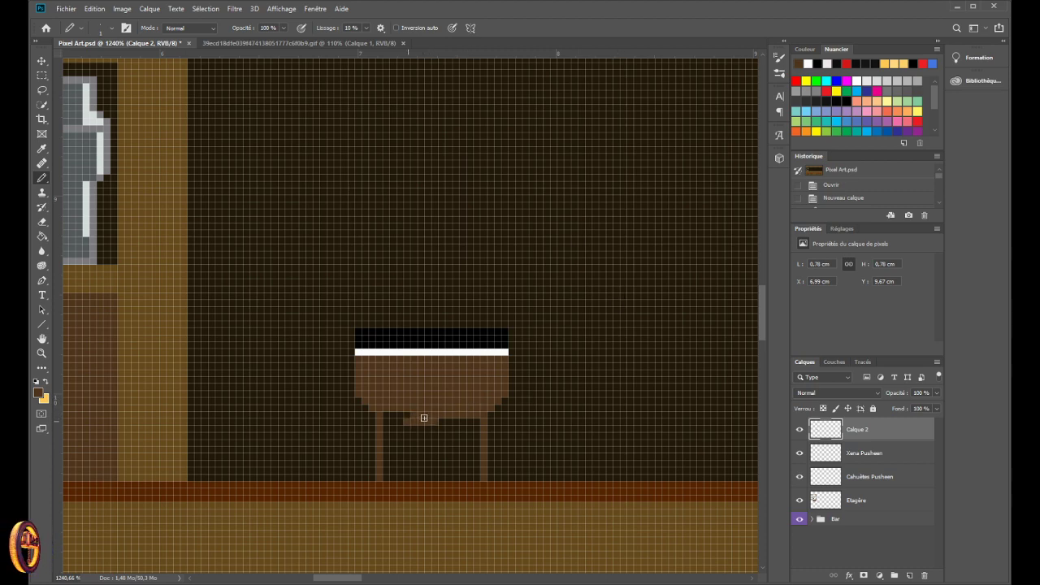
pyautogui.click(397, 418)
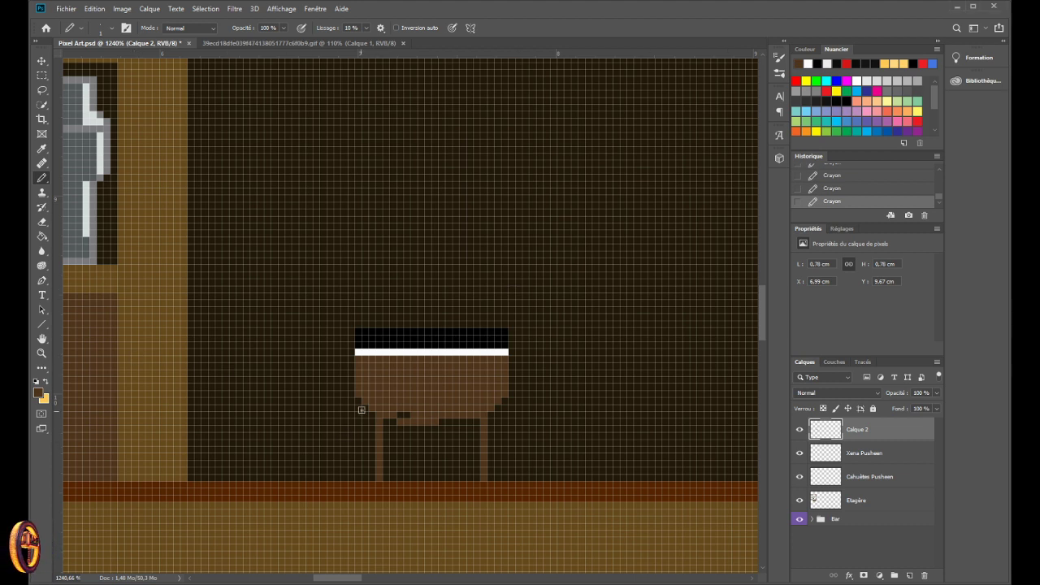
pyautogui.press('i')
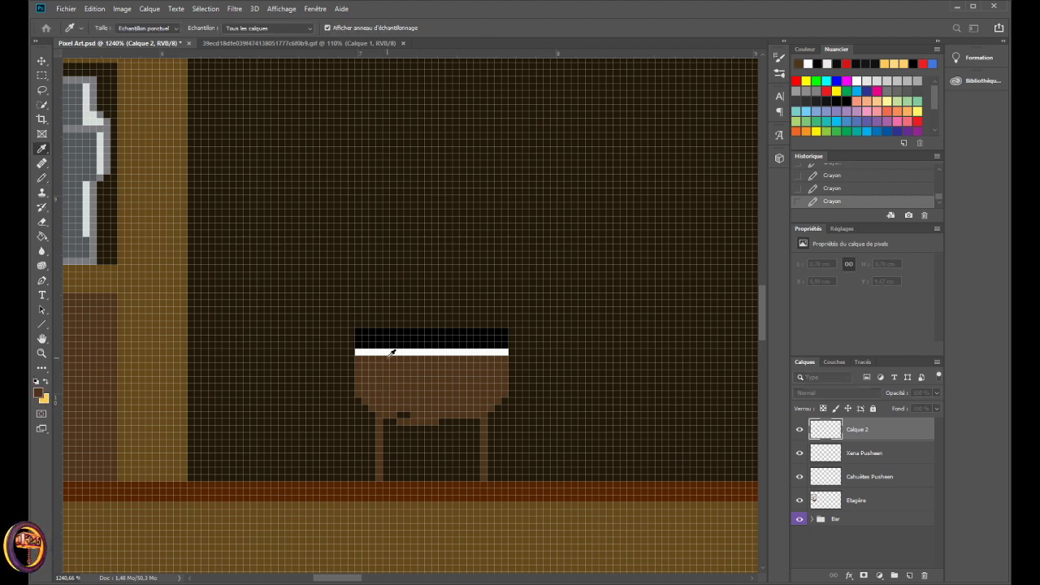
pyautogui.press('b')
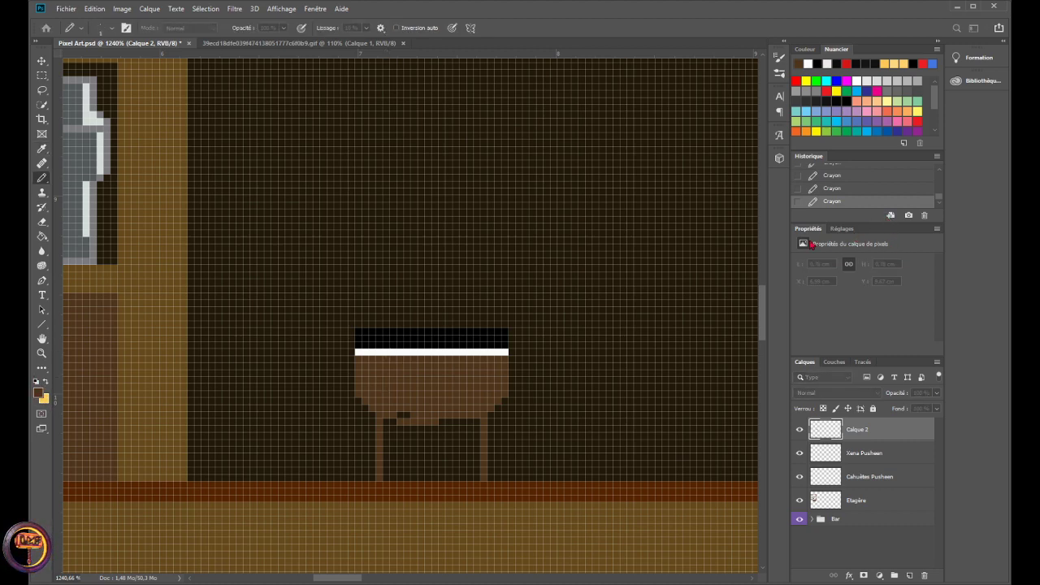
pyautogui.press('i')
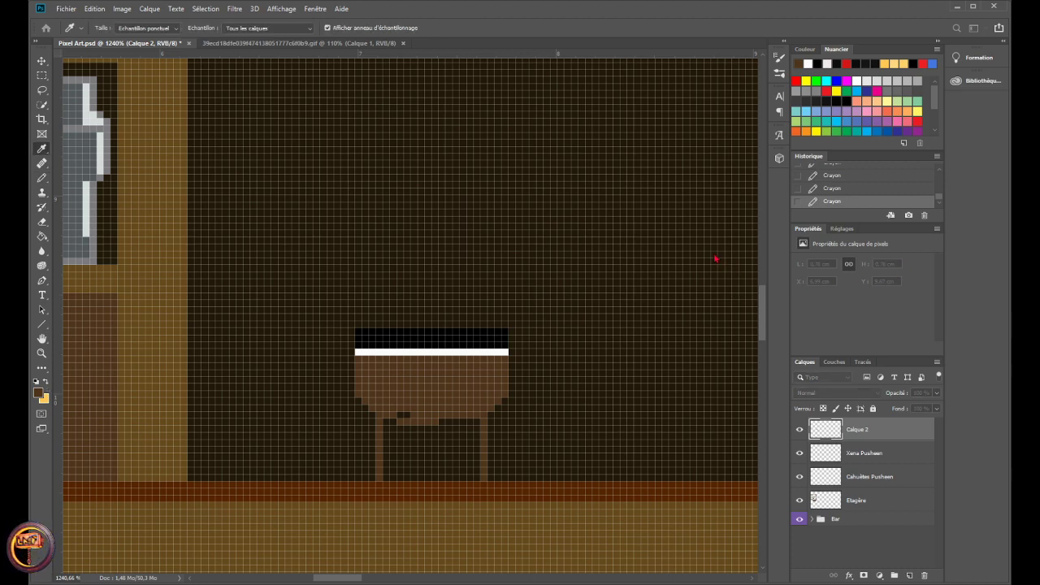
pyautogui.press('b')
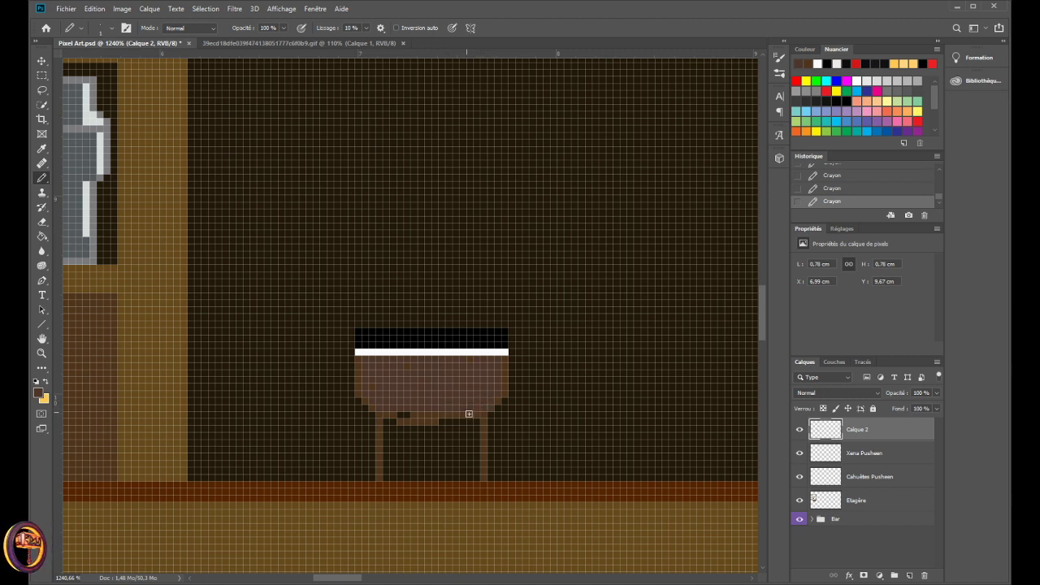
pyautogui.moveTo(432, 416)
pyautogui.mouseDown()
pyautogui.moveTo(389, 414)
pyautogui.moveTo(425, 422)
pyautogui.moveTo(416, 431)
pyautogui.moveTo(469, 427)
pyautogui.moveTo(422, 432)
pyautogui.mouseUp()
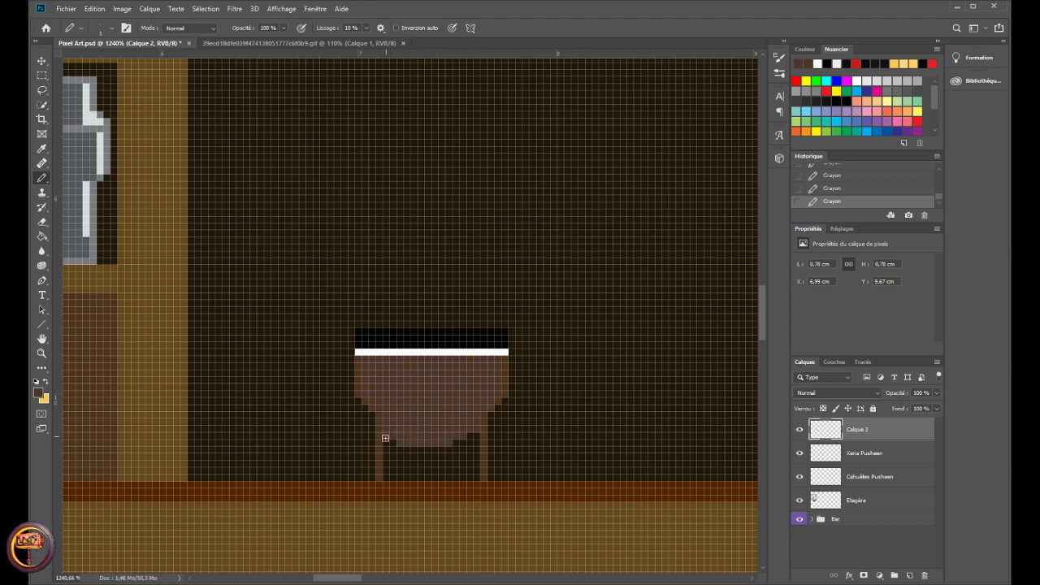
pyautogui.moveTo(417, 445); pyautogui.dragTo(451, 452)
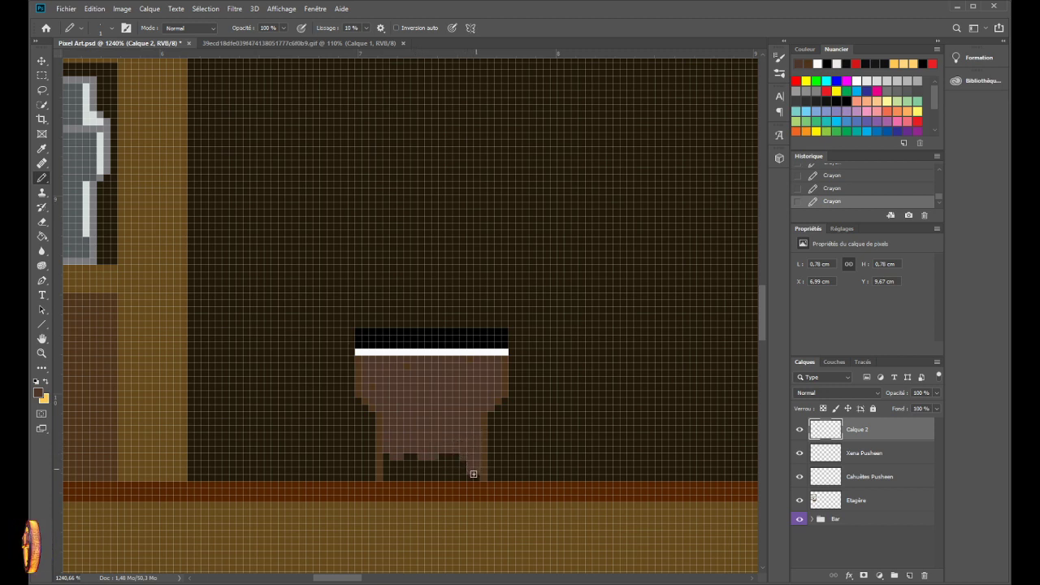
pyautogui.moveTo(473, 474)
pyautogui.mouseDown()
pyautogui.moveTo(401, 467)
pyautogui.moveTo(444, 462)
pyautogui.mouseUp()
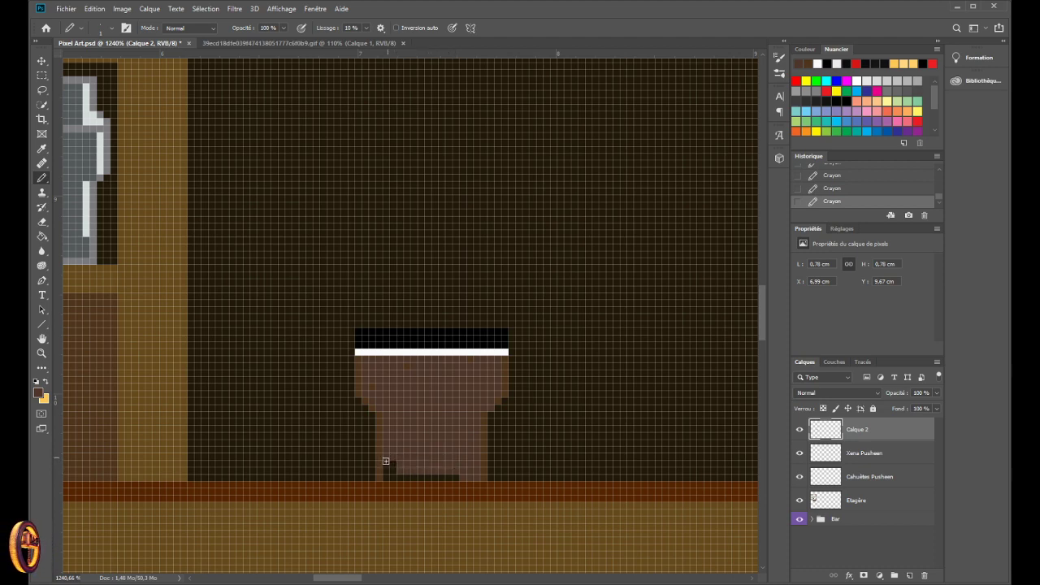
pyautogui.moveTo(397, 463); pyautogui.dragTo(396, 475)
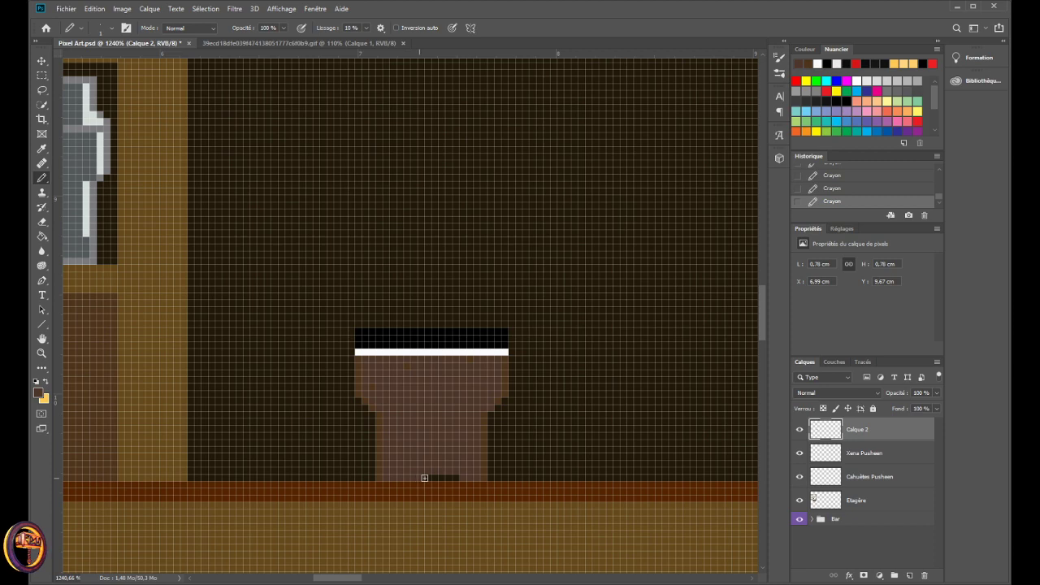
# - Examine the reddish-brown body fill against its side edges and the shelf, both close up and within the whole bar scene
pyautogui.scroll(-5, 442, 477)
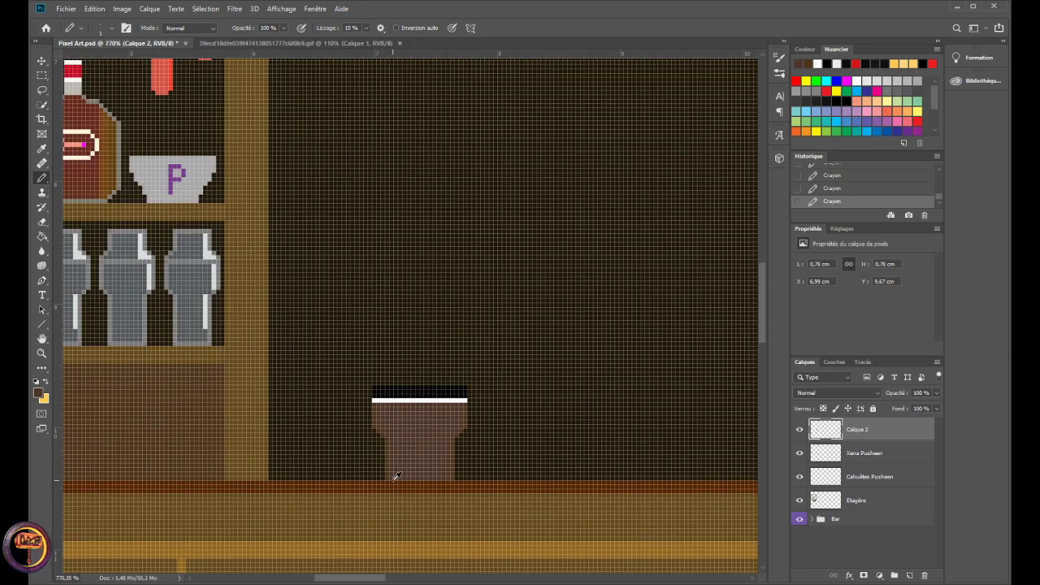
pyautogui.scroll(-1, 276, 503)
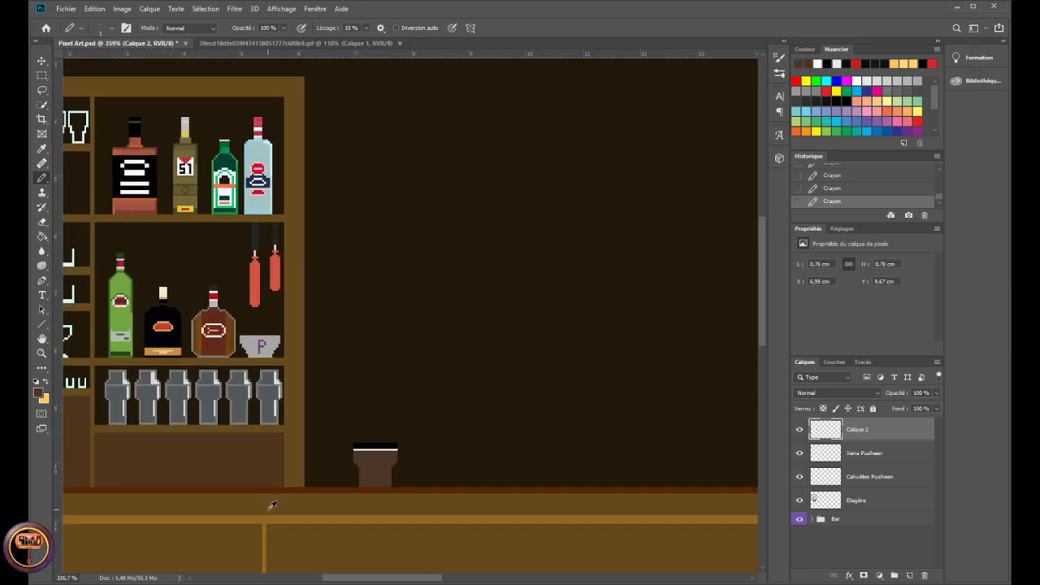
pyautogui.scroll(6, 272, 506)
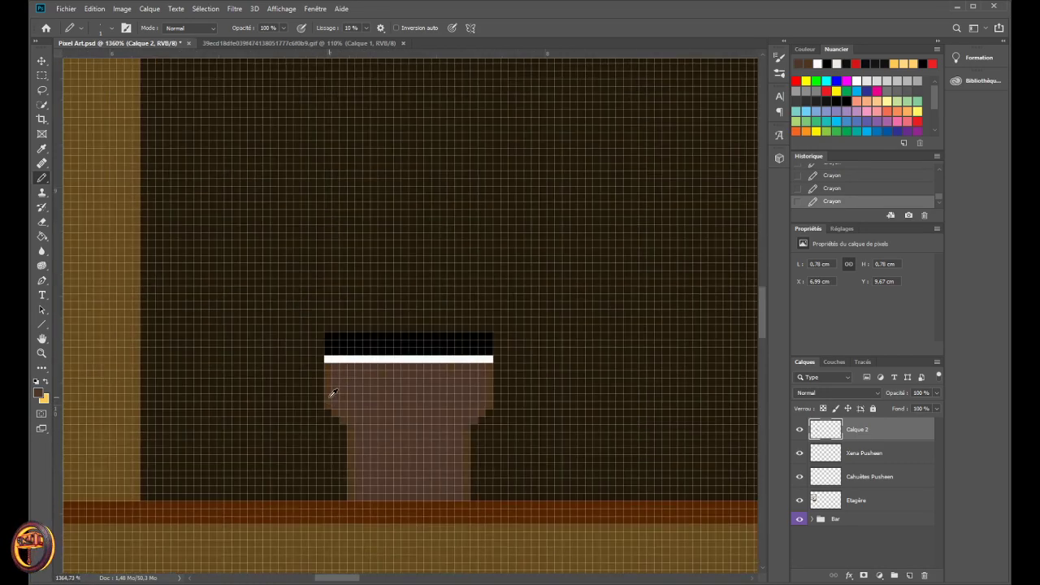
pyautogui.scroll(3, 397, 399)
pyautogui.scroll(-2, 401, 441)
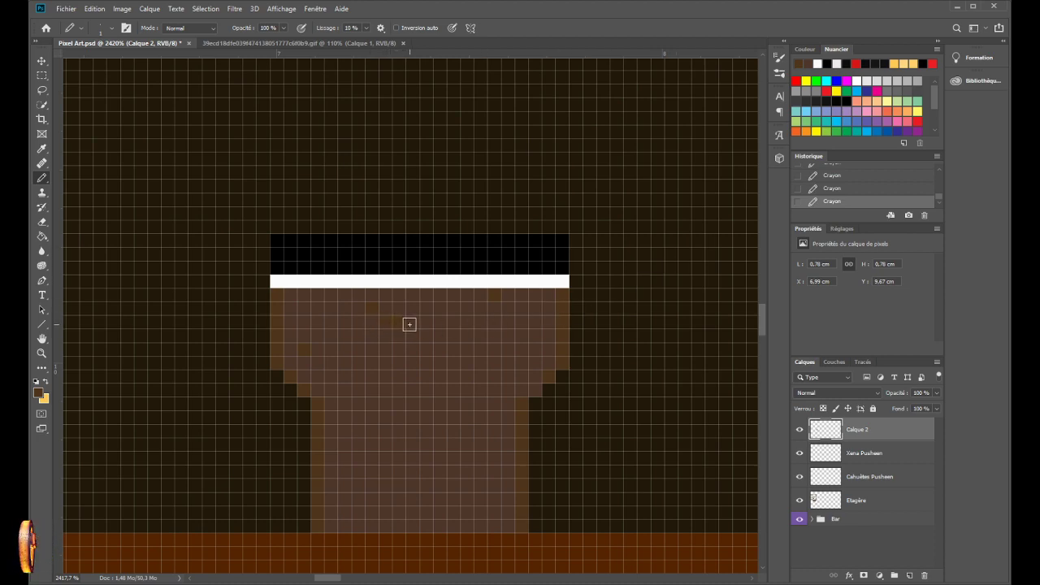
pyautogui.scroll(-5, 512, 306)
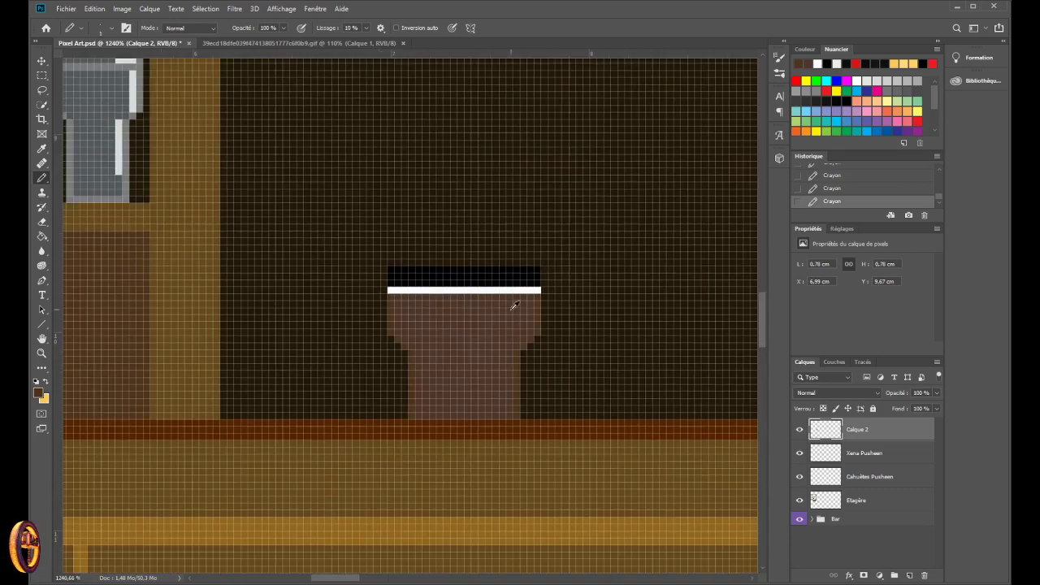
pyautogui.scroll(-4, 514, 306)
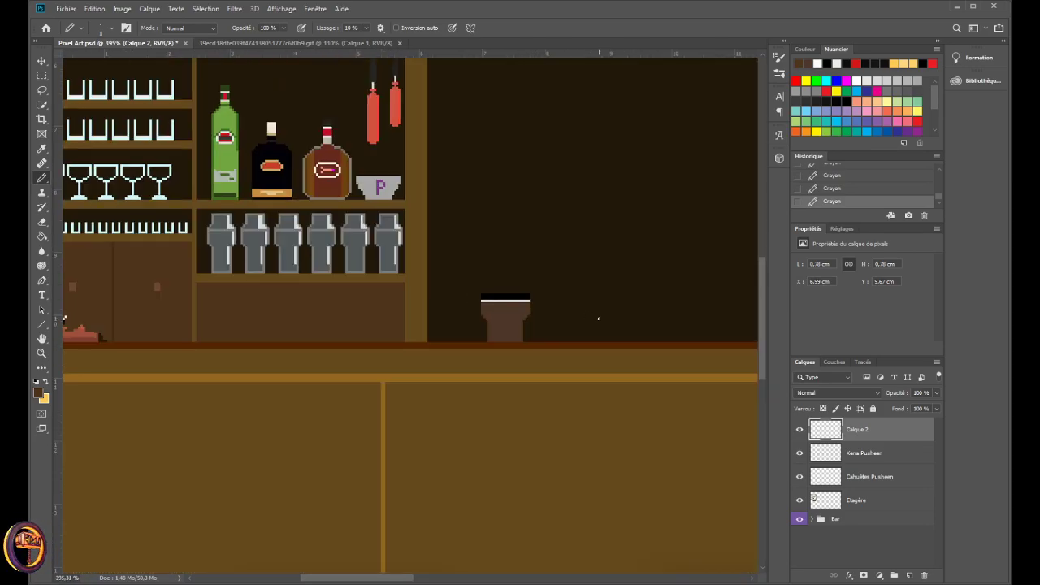
pyautogui.scroll(6, 561, 323)
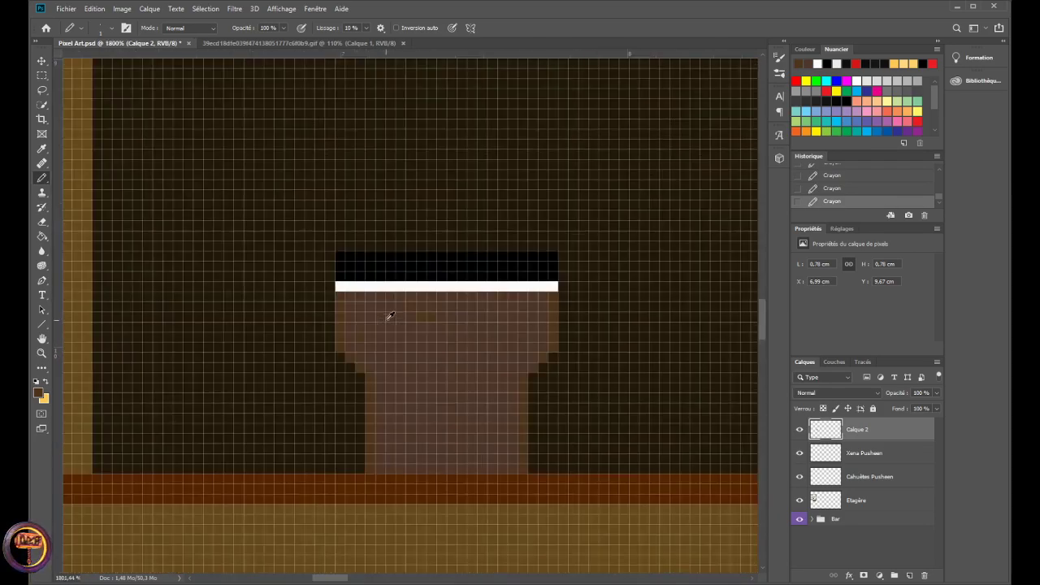
pyautogui.scroll(2, 390, 316)
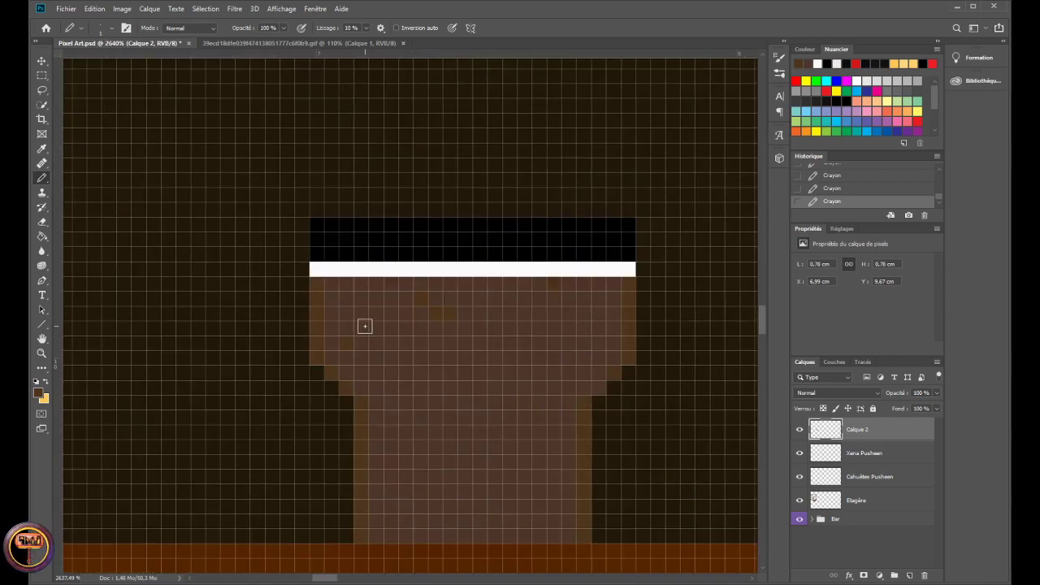
# - Undo the reddish-brown fill and the latest brown strokes, and fill the whole body with the side edges' dark brown down to the bar counter
pyautogui.hotkey('ctrl', 'z')
pyautogui.hotkey('ctrl', 'z')
pyautogui.hotkey('ctrl', 'z')
pyautogui.hotkey('ctrl', 'z')
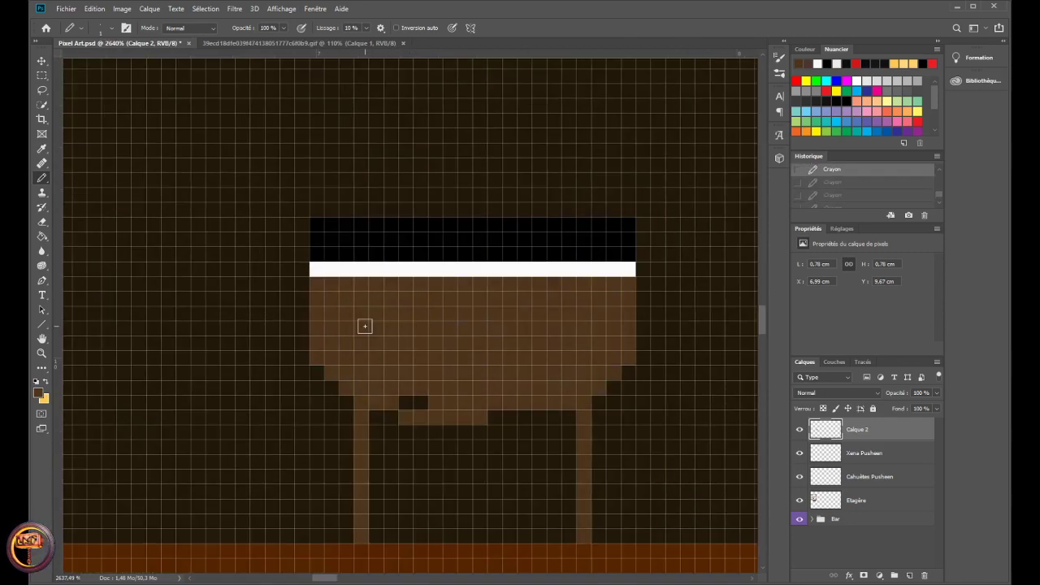
pyautogui.hotkey('ctrl', 'z')
pyautogui.hotkey('ctrl', 'z')
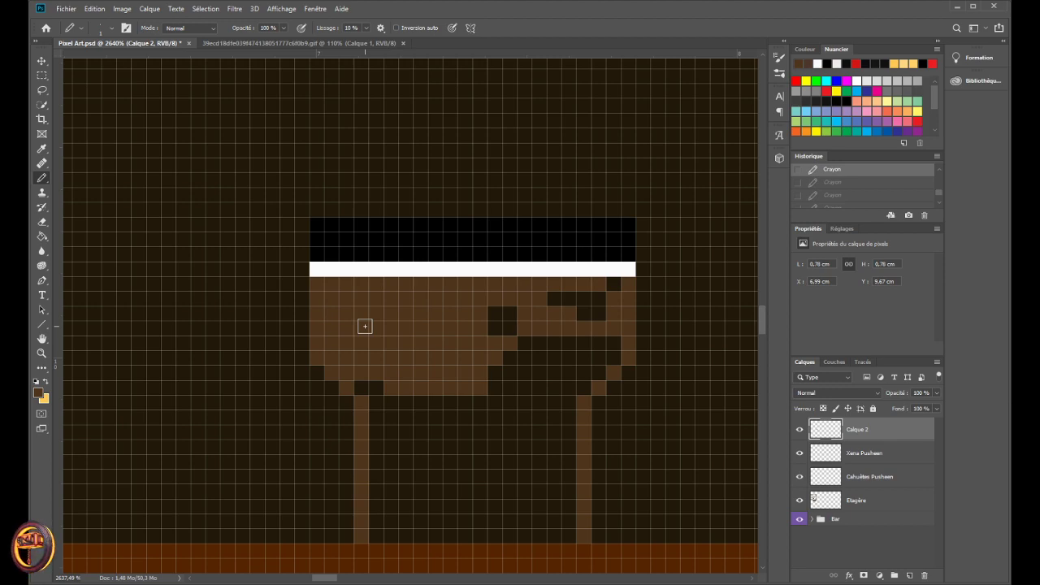
pyautogui.press('ctrl')
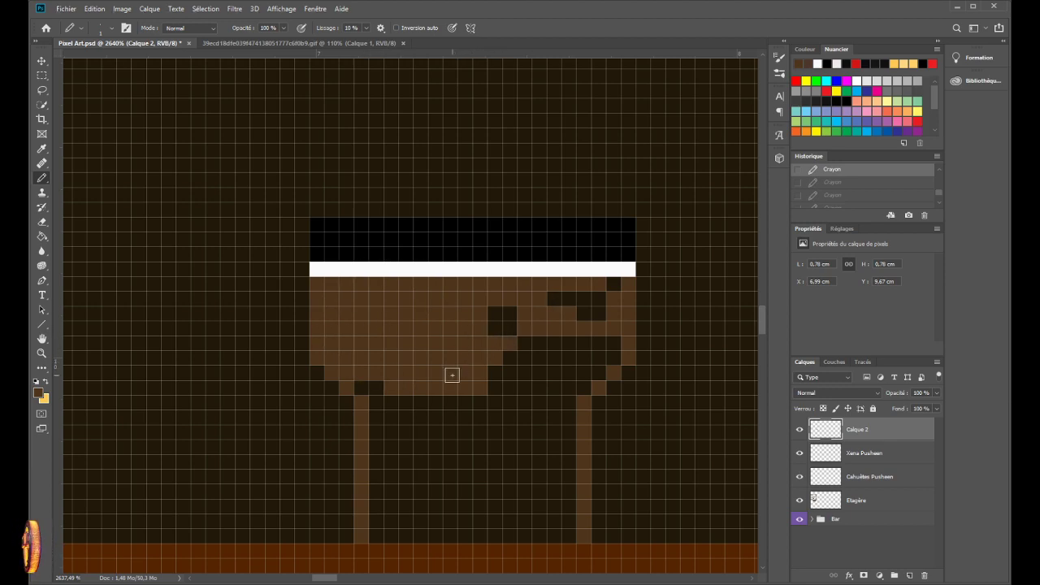
pyautogui.moveTo(491, 331)
pyautogui.mouseDown()
pyautogui.moveTo(613, 290)
pyautogui.moveTo(573, 325)
pyautogui.moveTo(571, 350)
pyautogui.moveTo(615, 342)
pyautogui.moveTo(574, 385)
pyautogui.moveTo(513, 384)
pyautogui.moveTo(530, 382)
pyautogui.moveTo(524, 399)
pyautogui.moveTo(488, 393)
pyautogui.moveTo(567, 334)
pyautogui.moveTo(417, 399)
pyautogui.moveTo(369, 390)
pyautogui.moveTo(435, 436)
pyautogui.moveTo(511, 415)
pyautogui.moveTo(481, 403)
pyautogui.moveTo(519, 411)
pyautogui.moveTo(523, 430)
pyautogui.moveTo(566, 406)
pyautogui.moveTo(543, 462)
pyautogui.moveTo(440, 487)
pyautogui.moveTo(474, 456)
pyautogui.moveTo(446, 435)
pyautogui.moveTo(452, 461)
pyautogui.moveTo(431, 475)
pyautogui.moveTo(551, 453)
pyautogui.moveTo(567, 467)
pyautogui.moveTo(566, 514)
pyautogui.moveTo(560, 530)
pyautogui.moveTo(542, 530)
pyautogui.moveTo(564, 532)
pyautogui.moveTo(537, 474)
pyautogui.moveTo(536, 507)
pyautogui.moveTo(514, 533)
pyautogui.moveTo(410, 528)
pyautogui.moveTo(393, 432)
pyautogui.moveTo(374, 452)
pyautogui.moveTo(395, 448)
pyautogui.moveTo(372, 499)
pyautogui.moveTo(374, 529)
pyautogui.moveTo(509, 539)
pyautogui.moveTo(518, 506)
pyautogui.moveTo(509, 490)
pyautogui.moveTo(429, 482)
pyautogui.moveTo(404, 504)
pyautogui.moveTo(502, 509)
pyautogui.moveTo(428, 500)
pyautogui.mouseUp()
pyautogui.scroll(-10, 428, 500)
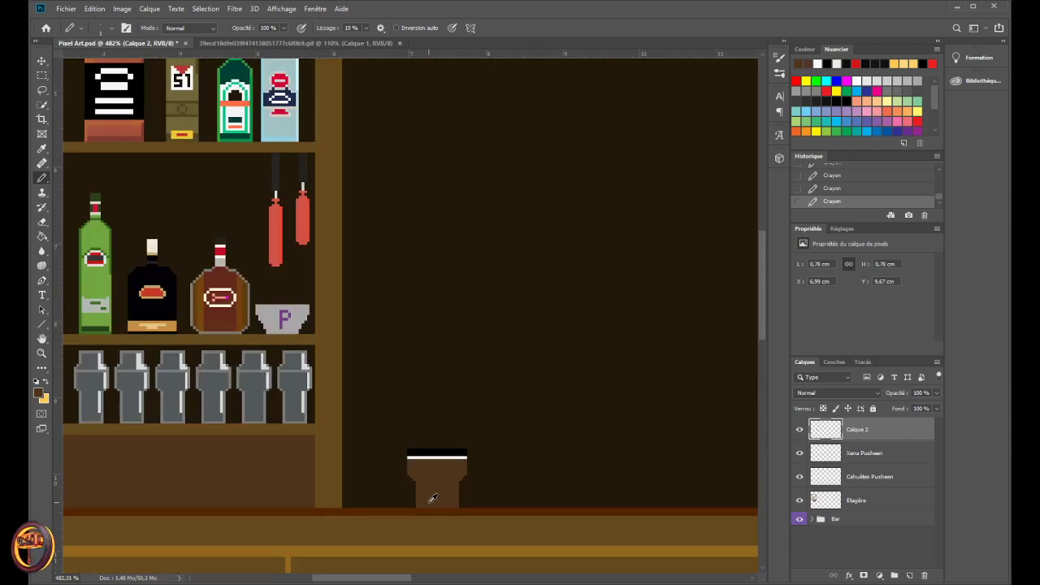
# - Choose a lighter greyish brown and pencil it along the body's upper left edge below the white line, including the two diagonal pixels
pyautogui.scroll(10, 419, 483)
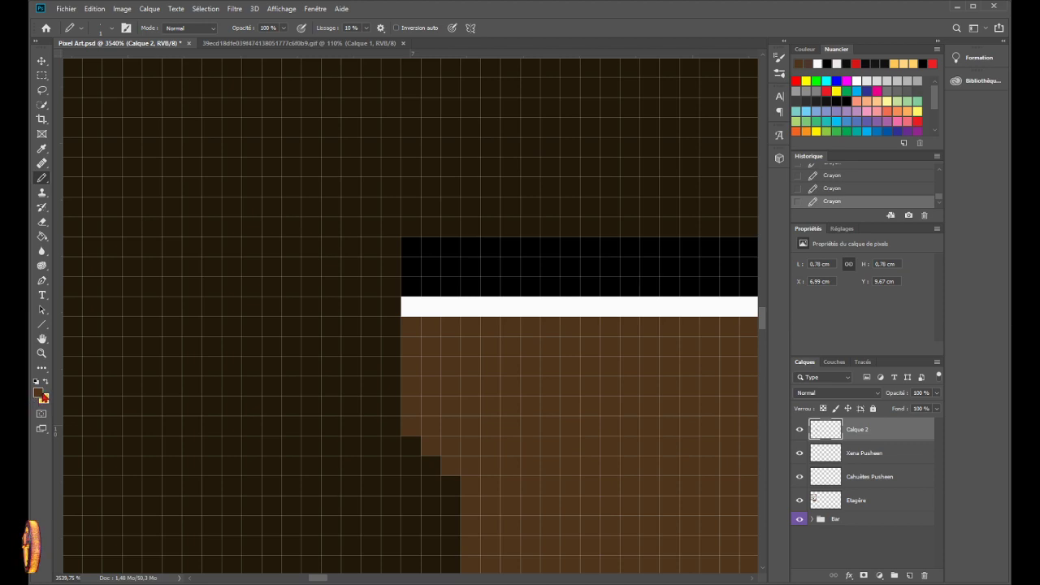
pyautogui.press('i')
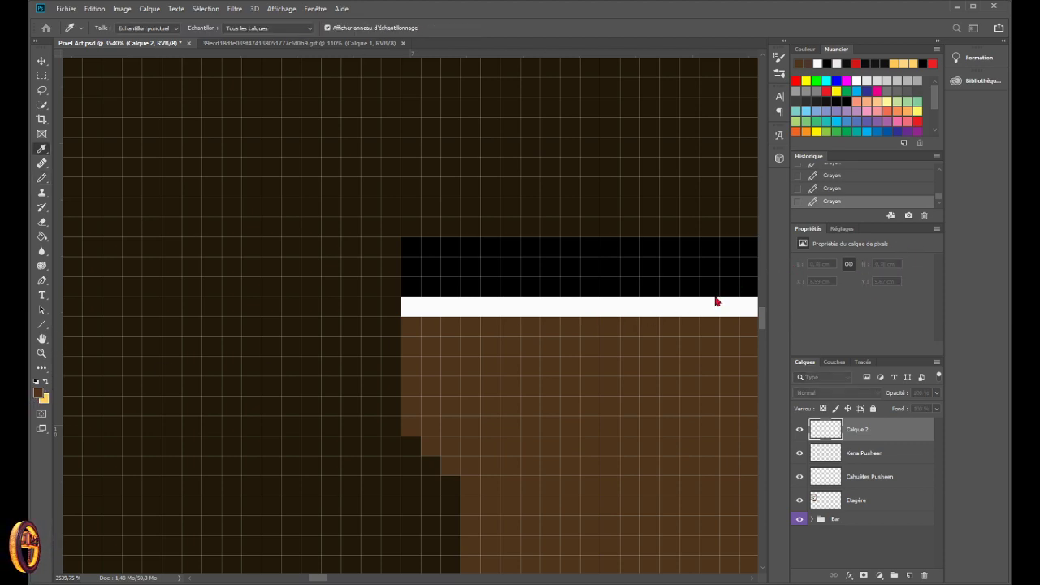
pyautogui.press('b')
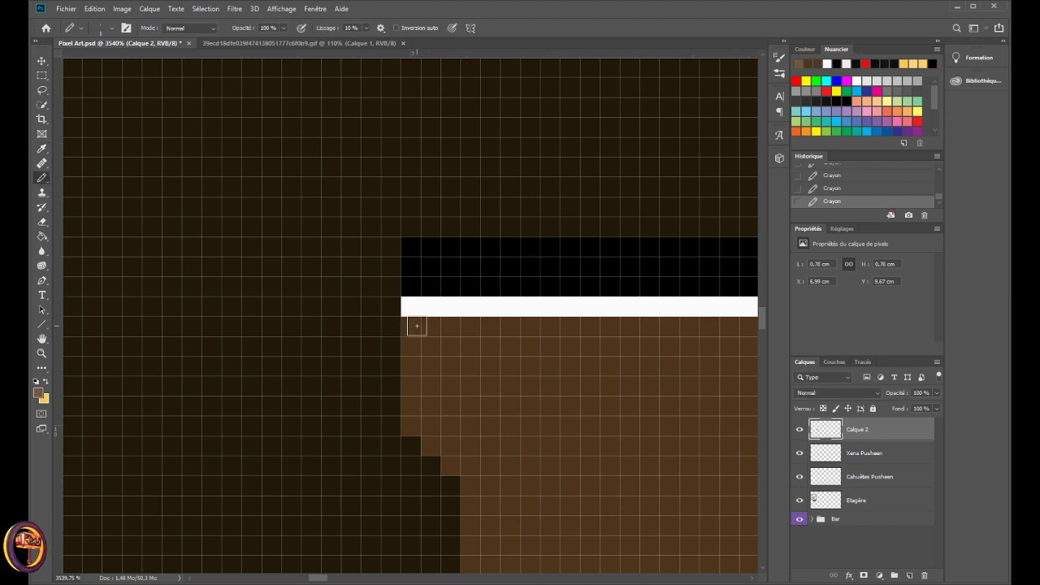
pyautogui.click(410, 326)
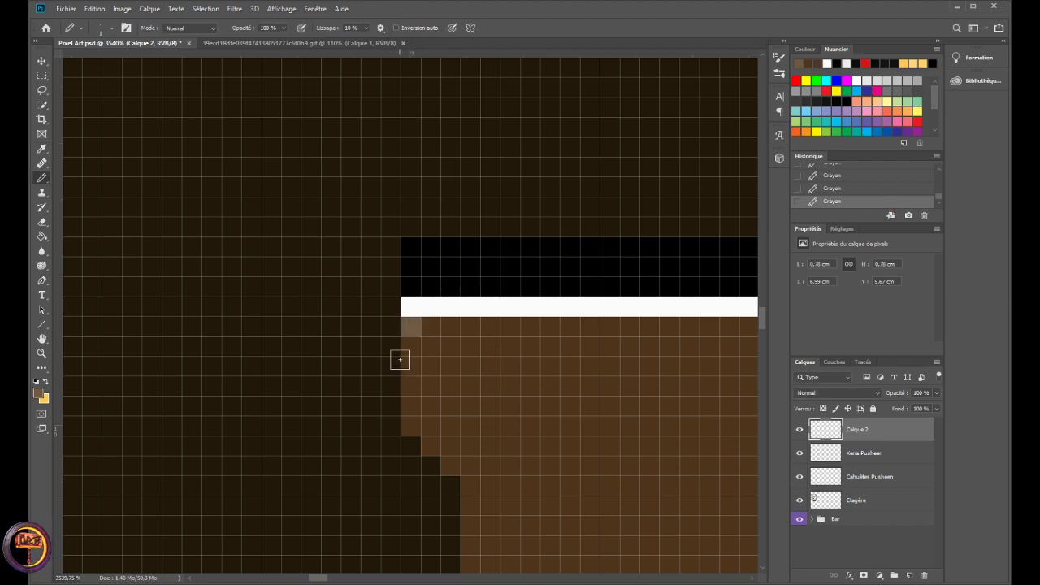
pyautogui.moveTo(411, 346); pyautogui.dragTo(408, 425)
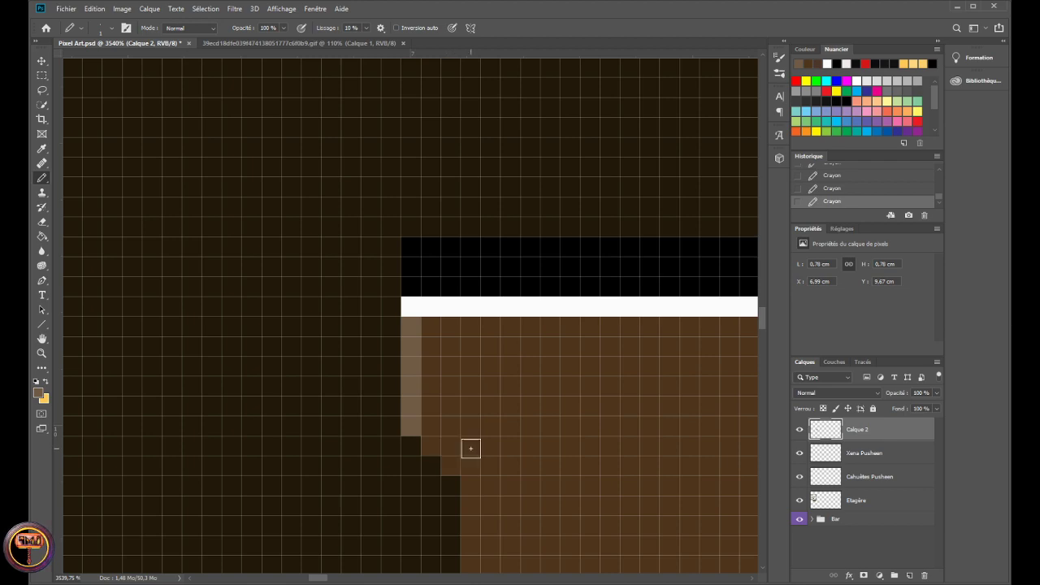
pyautogui.click(431, 447)
pyautogui.click(451, 463)
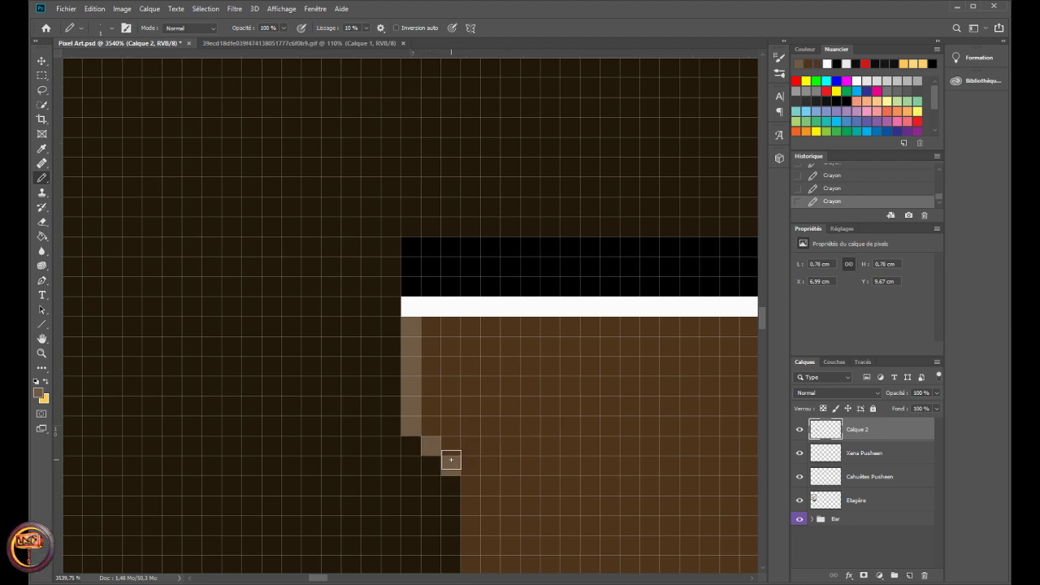
# - Pencil the matching lighter brown edge along the body's upper right side, ending with the two inward diagonal pixels
pyautogui.moveTo(326, 579); pyautogui.dragTo(338, 579)
pyautogui.click(429, 334)
pyautogui.moveTo(429, 336)
pyautogui.mouseDown()
pyautogui.moveTo(429, 421)
pyautogui.moveTo(408, 446)
pyautogui.mouseUp()
pyautogui.click(389, 465)
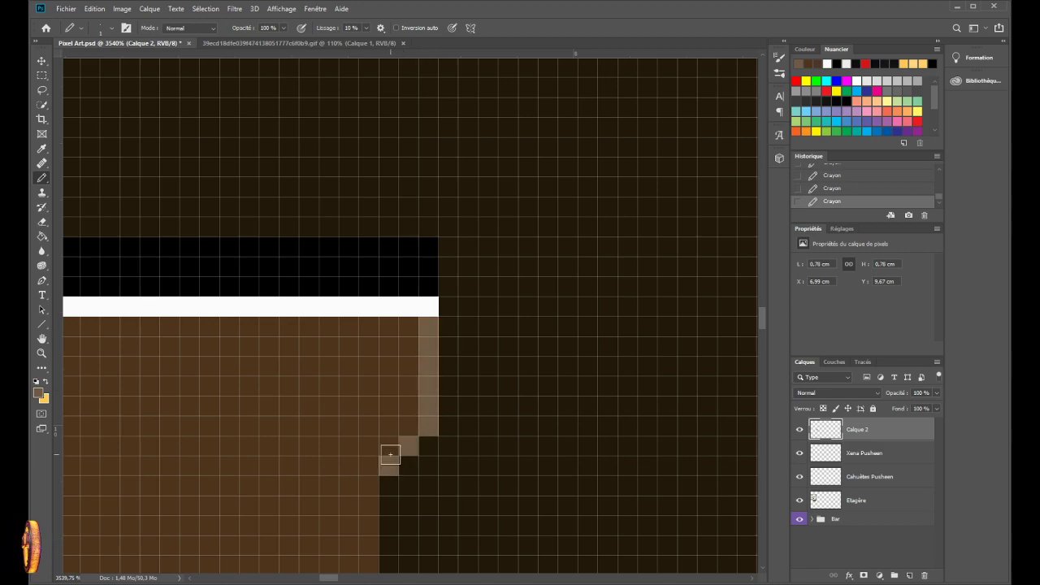
# - Try a light reddish-brown pencil mark on the upper body below the white line, check it from afar and undo it
pyautogui.scroll(-5, 213, 476)
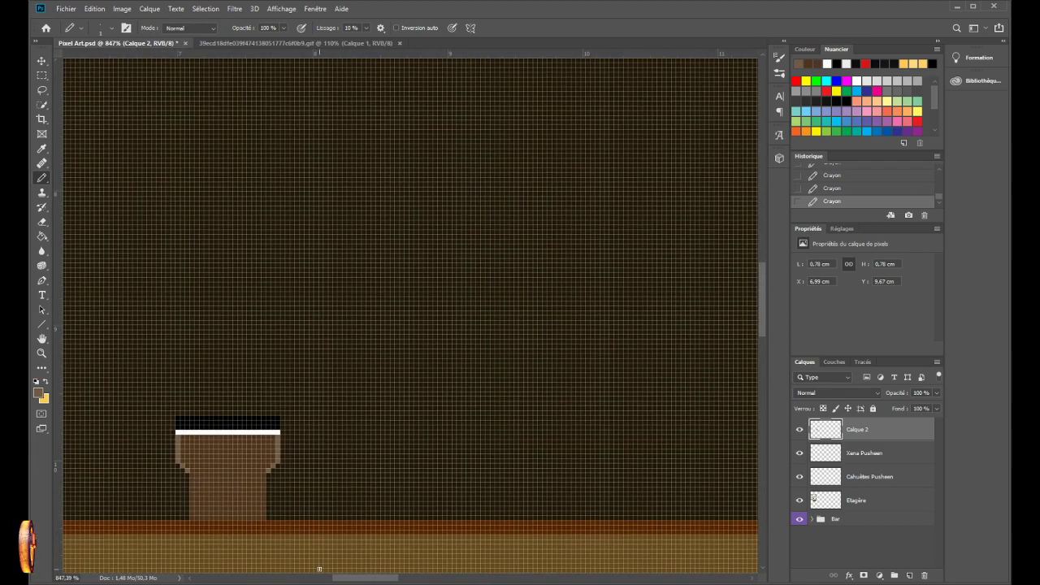
pyautogui.scroll(-4, 314, 499)
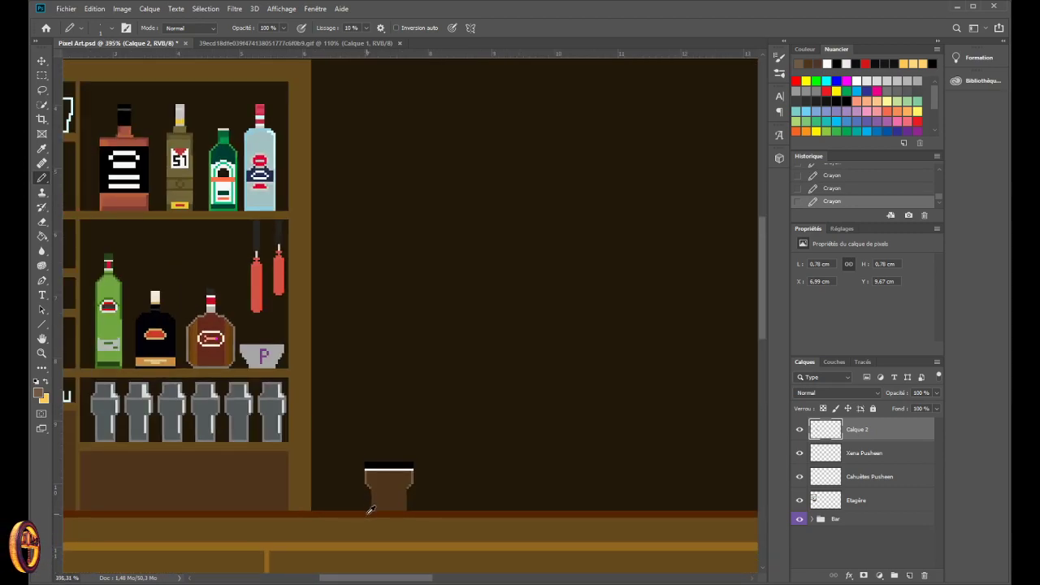
pyautogui.scroll(5, 371, 510)
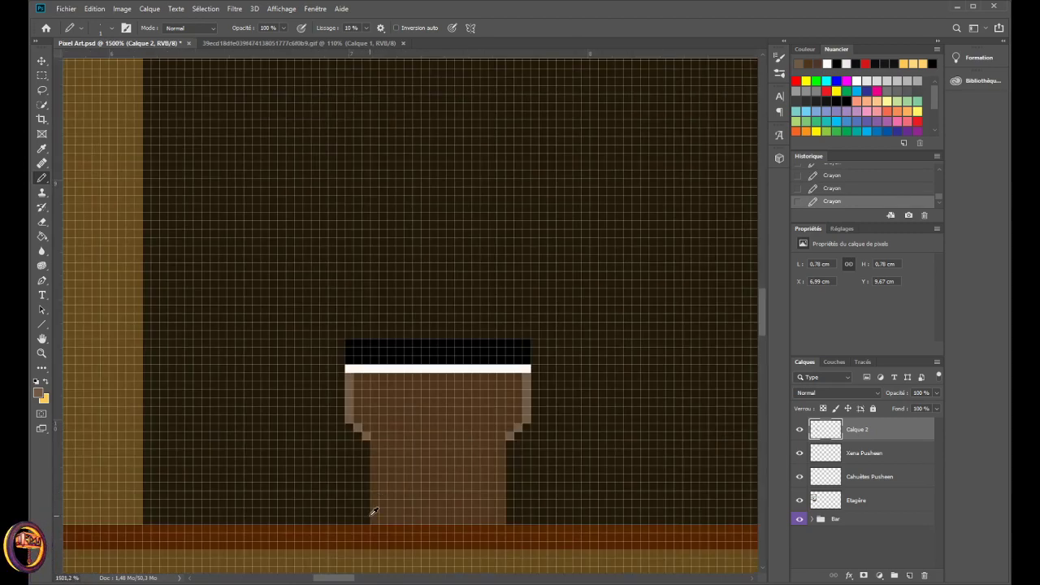
pyautogui.scroll(-4, 391, 520)
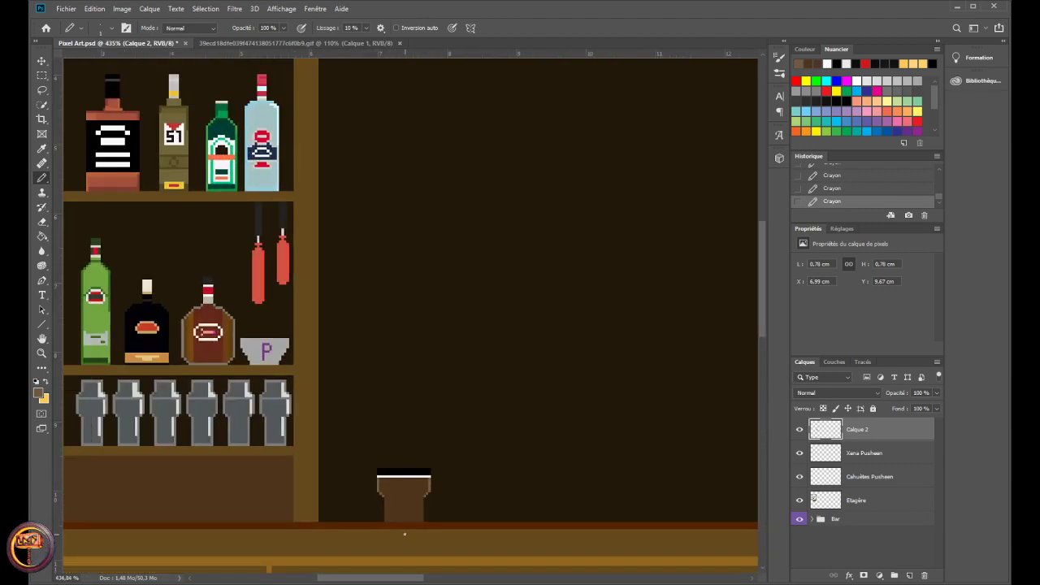
pyautogui.scroll(7, 403, 532)
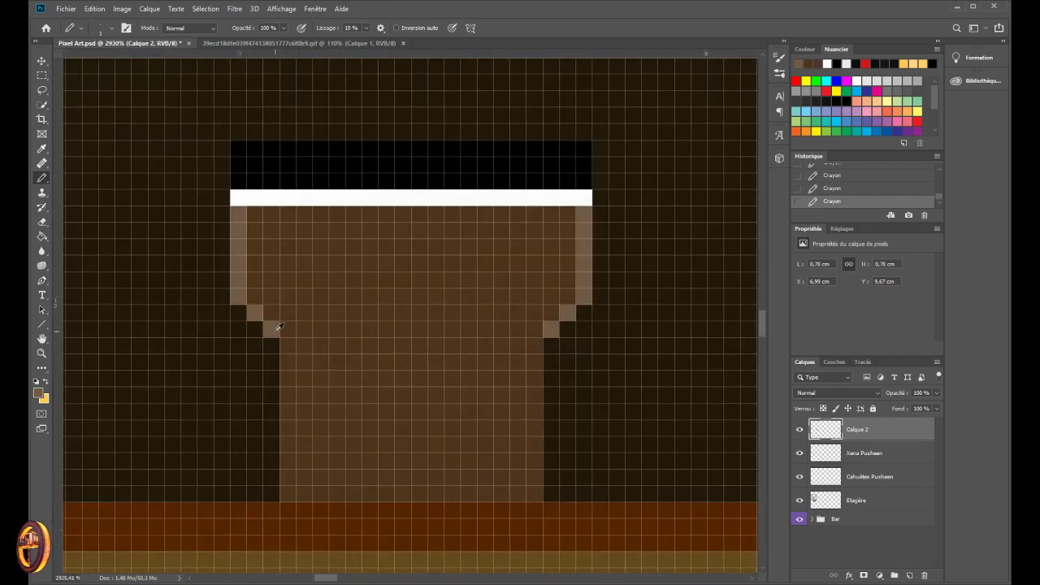
pyautogui.press('i')
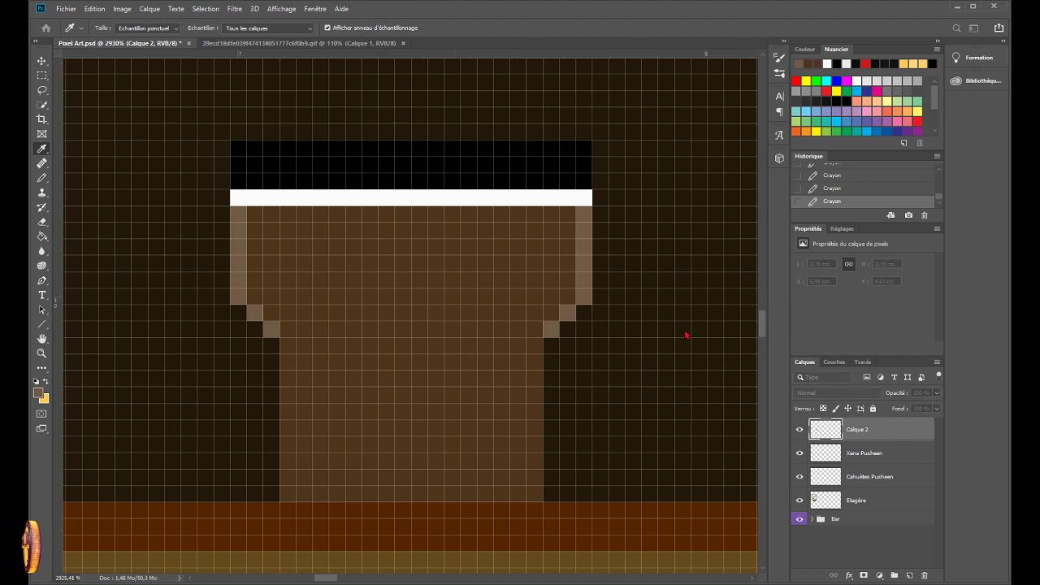
pyautogui.scroll(-1, 689, 332)
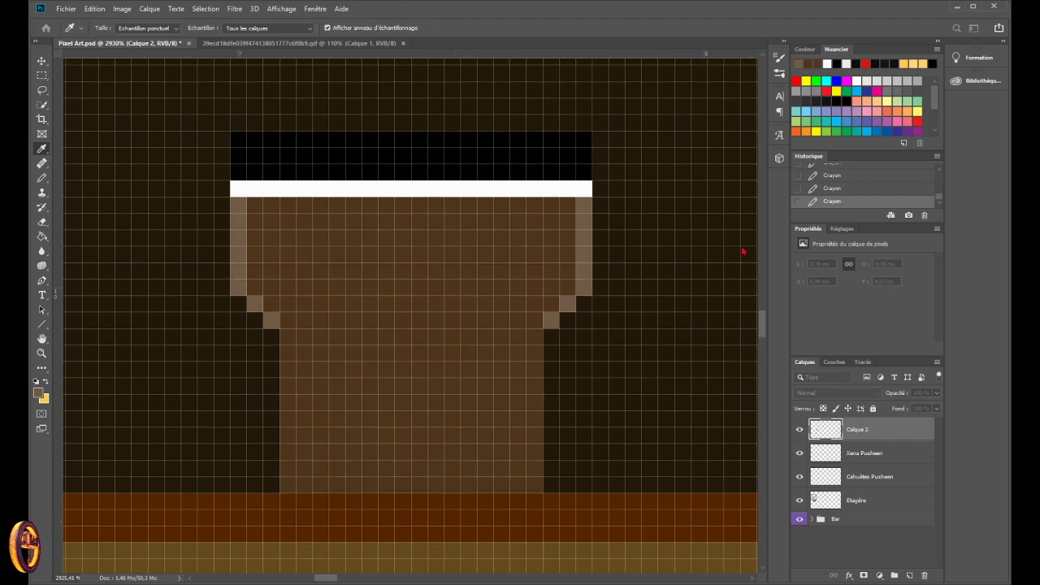
pyautogui.press('b')
pyautogui.moveTo(363, 252)
pyautogui.mouseDown()
pyautogui.moveTo(415, 257)
pyautogui.moveTo(351, 288)
pyautogui.mouseUp()
pyautogui.scroll(-5, 335, 370)
pyautogui.scroll(-3, 335, 369)
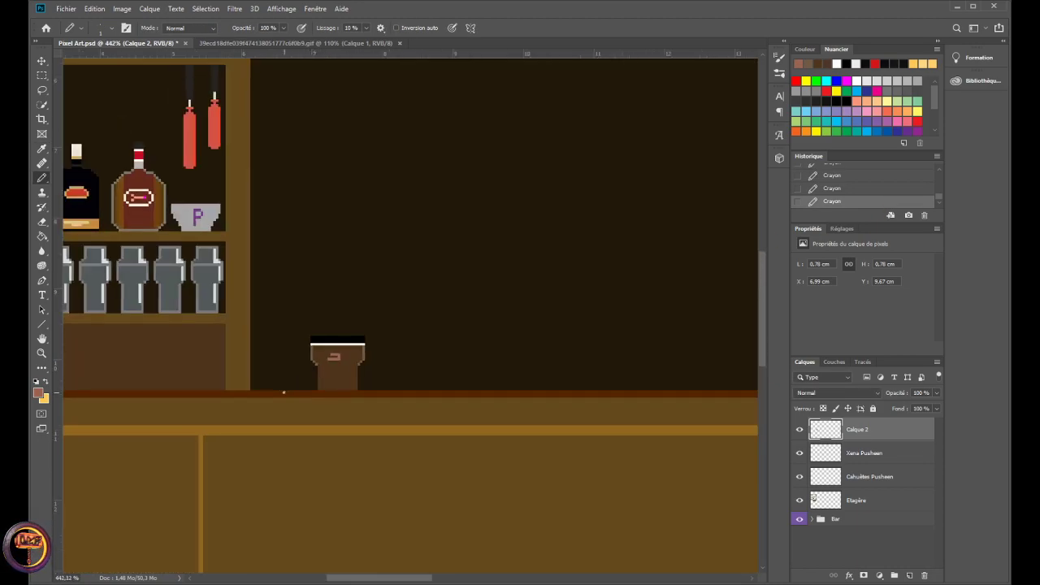
pyautogui.hotkey('ctrl', 'z')
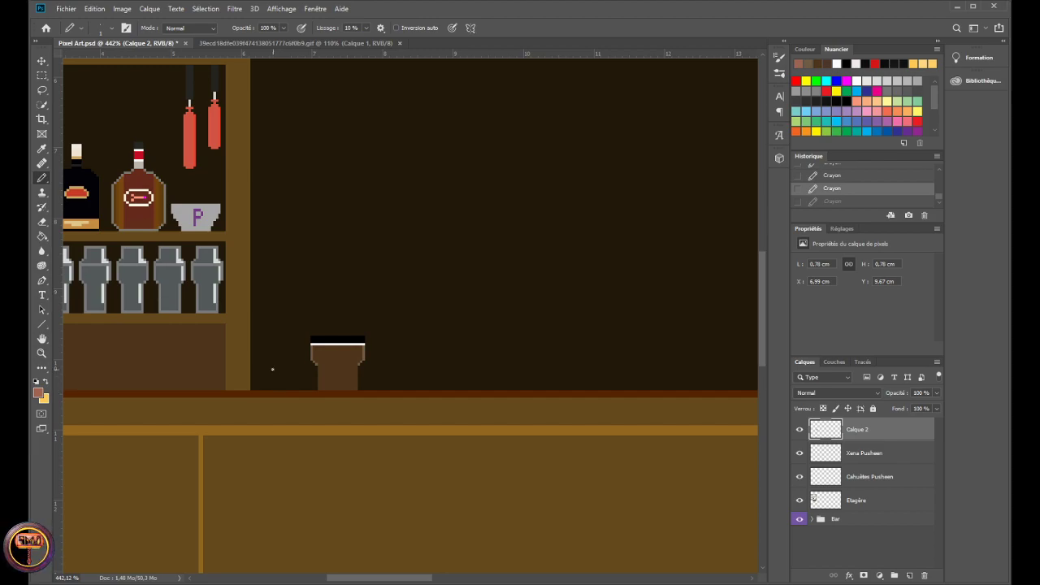
# - Choose a darker reddish brown close to the body's colour, test it with a short mark on the body and undo the mark
pyautogui.press('i')
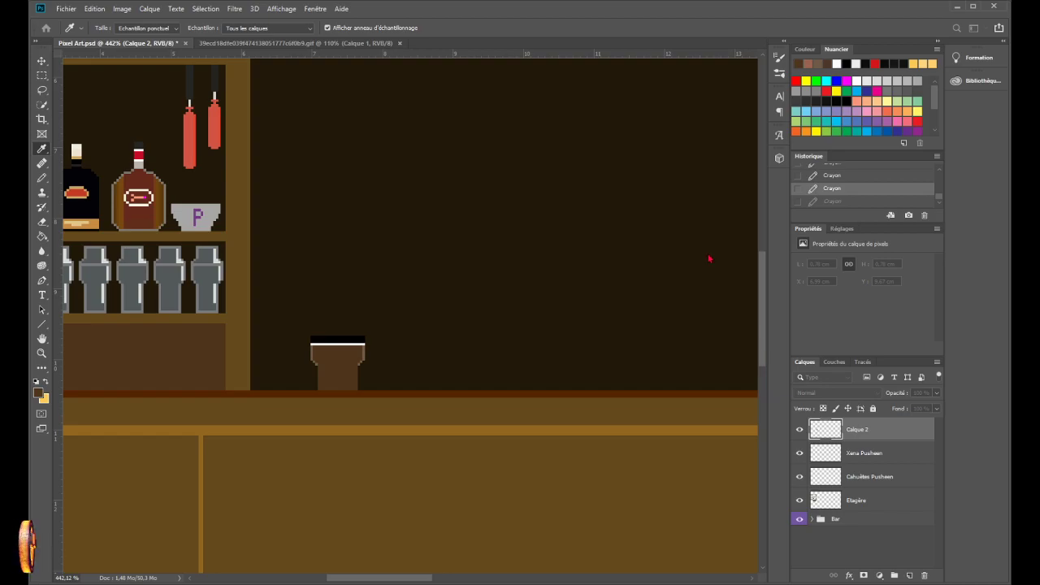
pyautogui.press('b')
pyautogui.scroll(5, 372, 349)
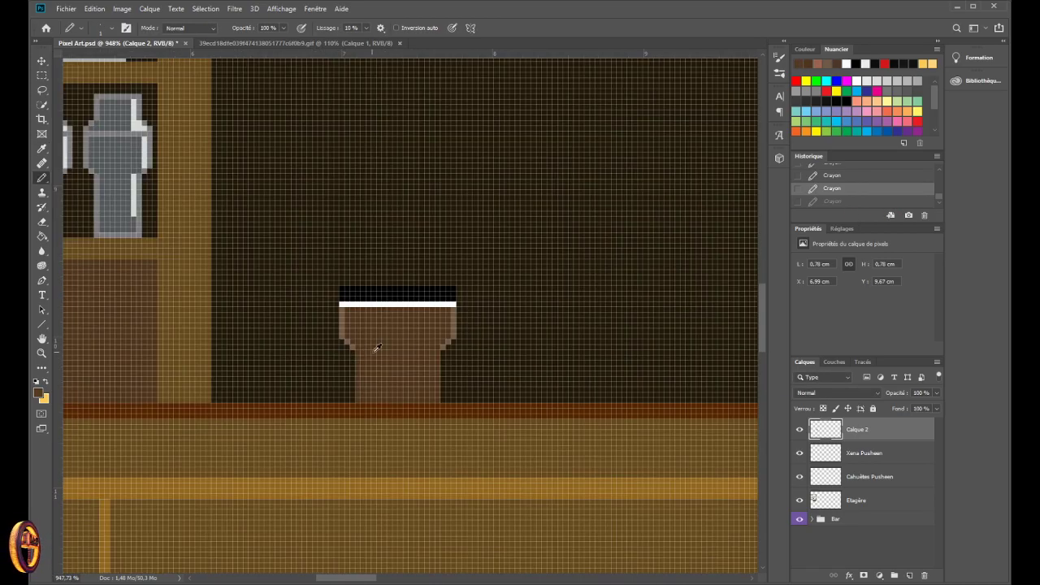
pyautogui.click(397, 325)
pyautogui.scroll(-5, 379, 334)
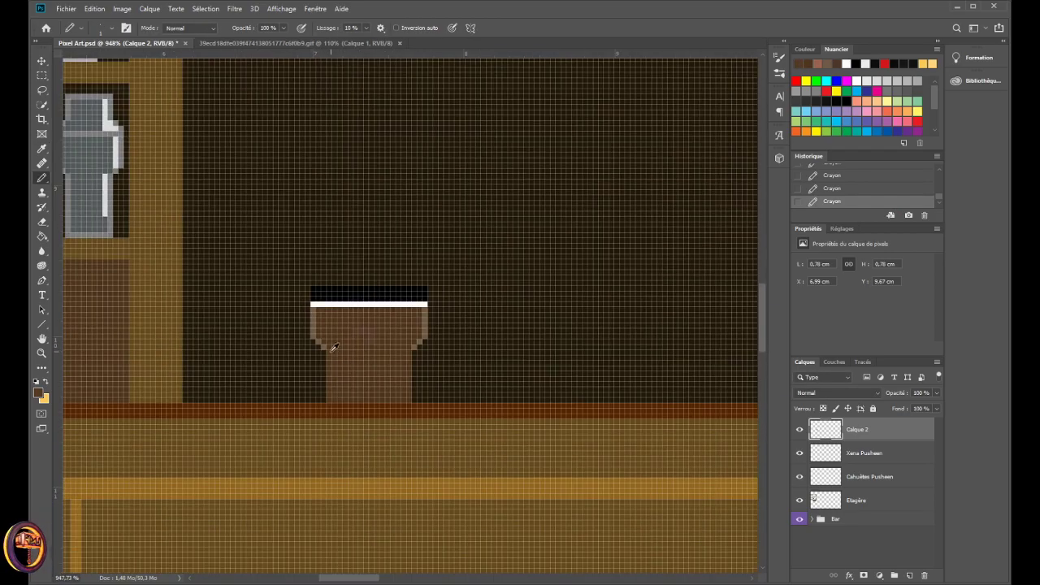
pyautogui.hotkey('ctrl', 'z')
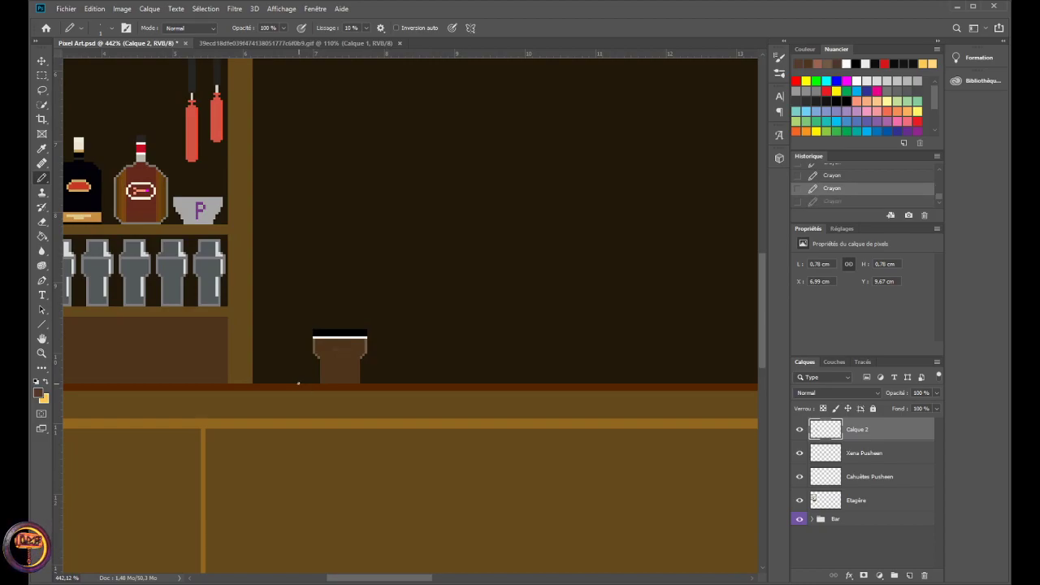
# - Pencil the top row and upper left curve of a rounded outline in the darker reddish brown on the body
pyautogui.scroll(6, 330, 351)
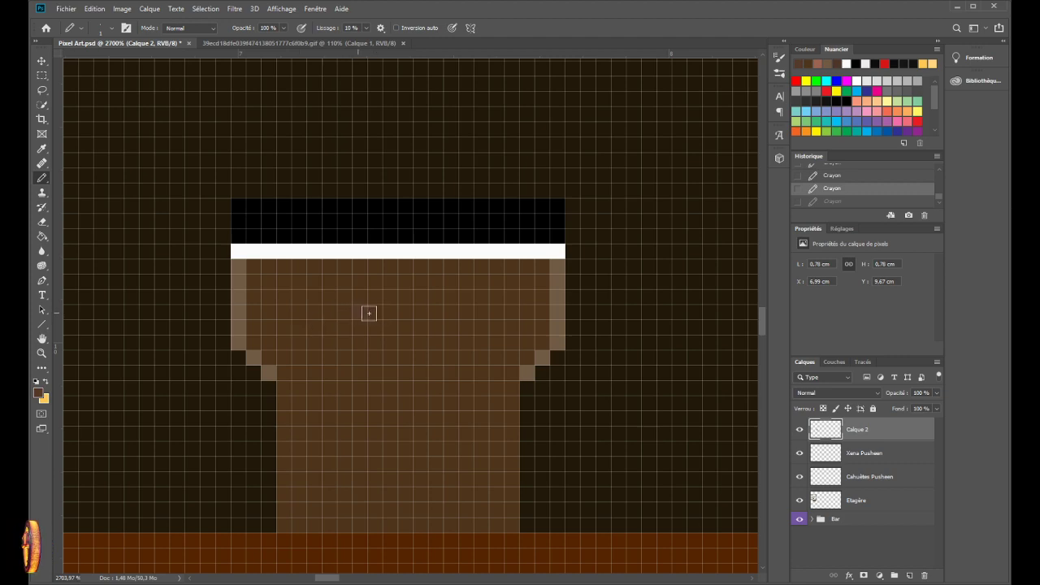
pyautogui.moveTo(369, 313); pyautogui.dragTo(436, 313)
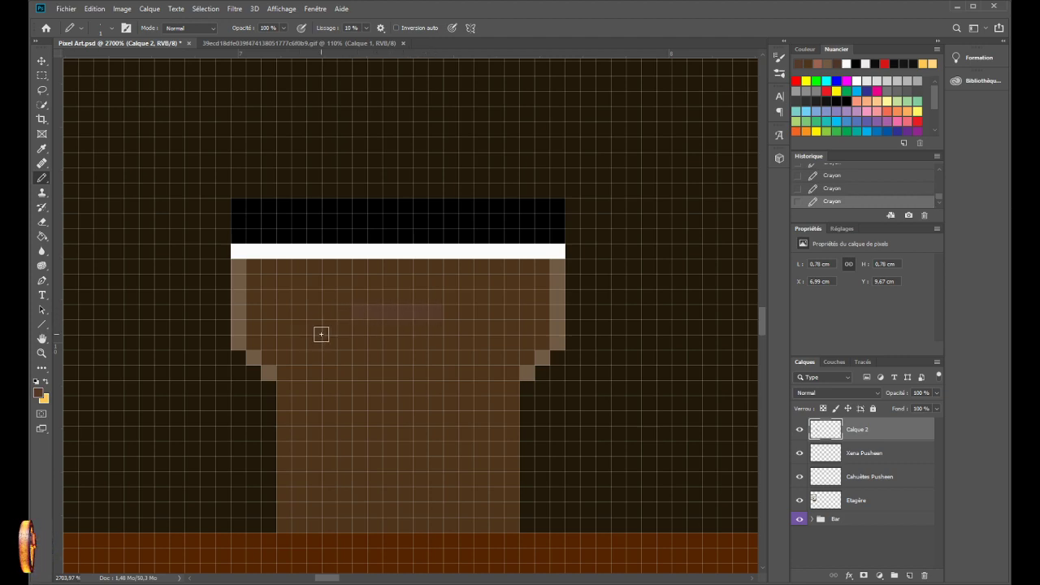
pyautogui.moveTo(346, 325); pyautogui.dragTo(325, 339)
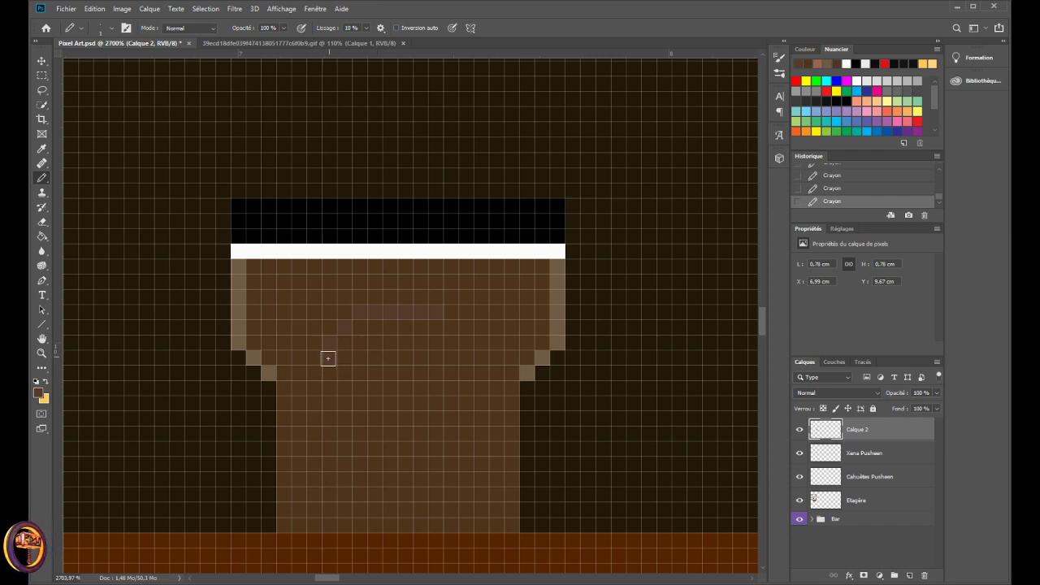
pyautogui.moveTo(328, 359); pyautogui.dragTo(330, 369)
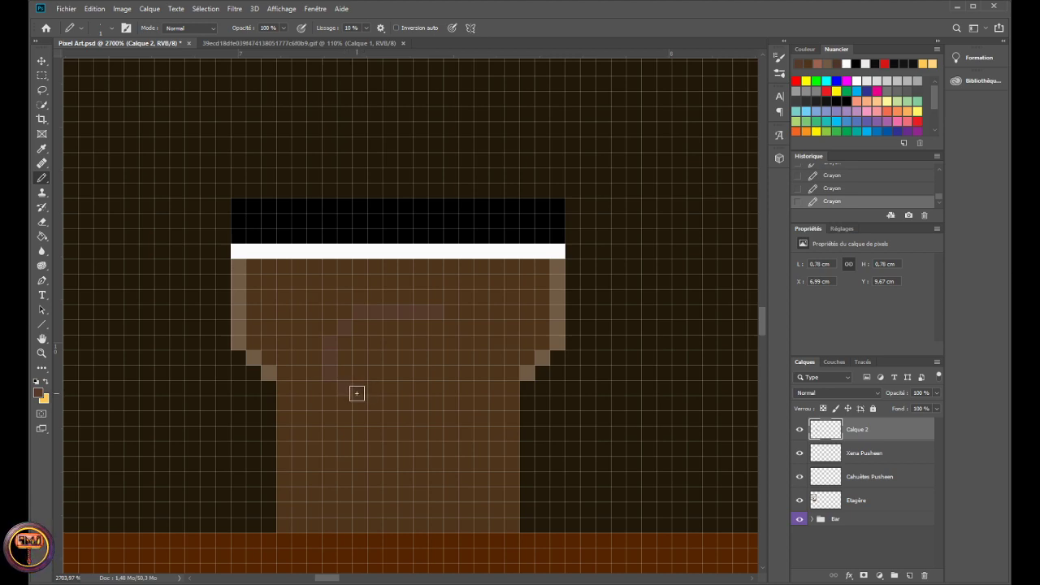
# - Complete the rounded outline down its left side, along the bottom and up the right side, and pencil a small filled emblem inside it
pyautogui.moveTo(350, 406); pyautogui.dragTo(432, 401)
pyautogui.hotkey('ctrl', 'z')
pyautogui.hotkey('ctrl', 'z')
pyautogui.hotkey('ctrl', 'z')
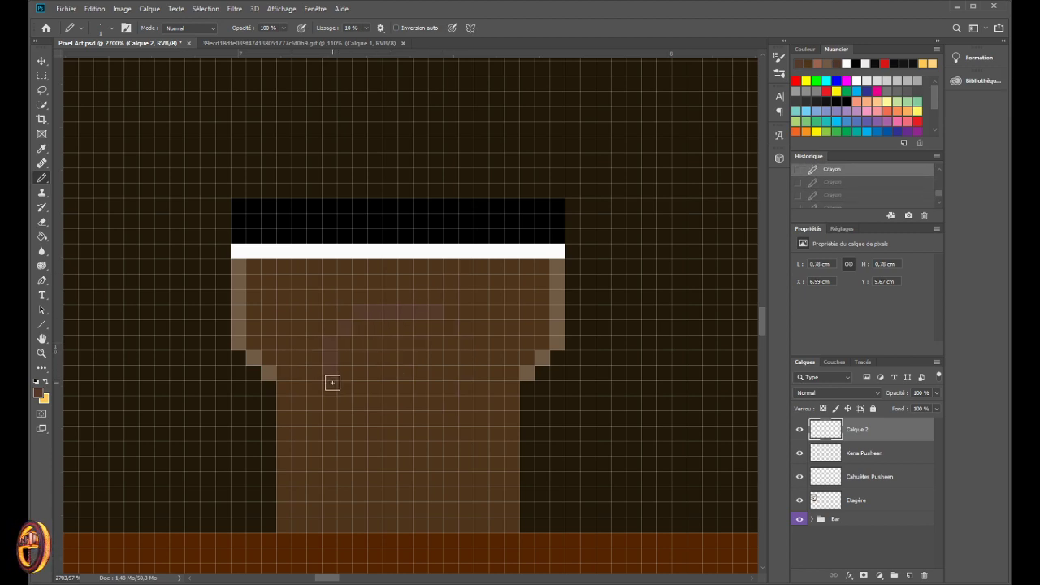
pyautogui.hotkey('ctrl', 'shift', 'z')
pyautogui.hotkey('ctrl', 'shift', 'z')
pyautogui.hotkey('ctrl', 'shift', 'z')
pyautogui.moveTo(342, 399); pyautogui.dragTo(416, 405)
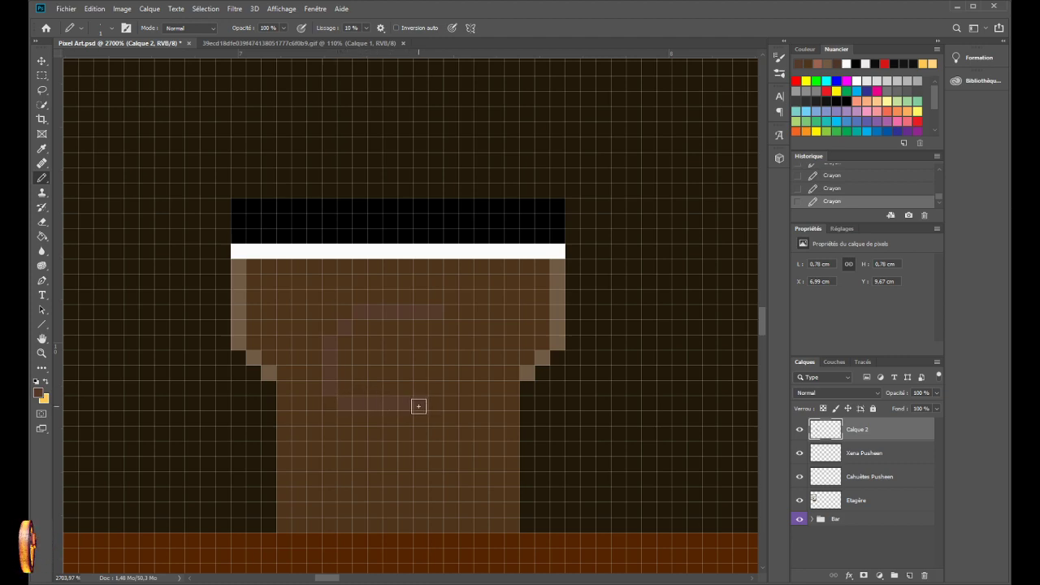
pyautogui.hotkey('ctrl', 'z')
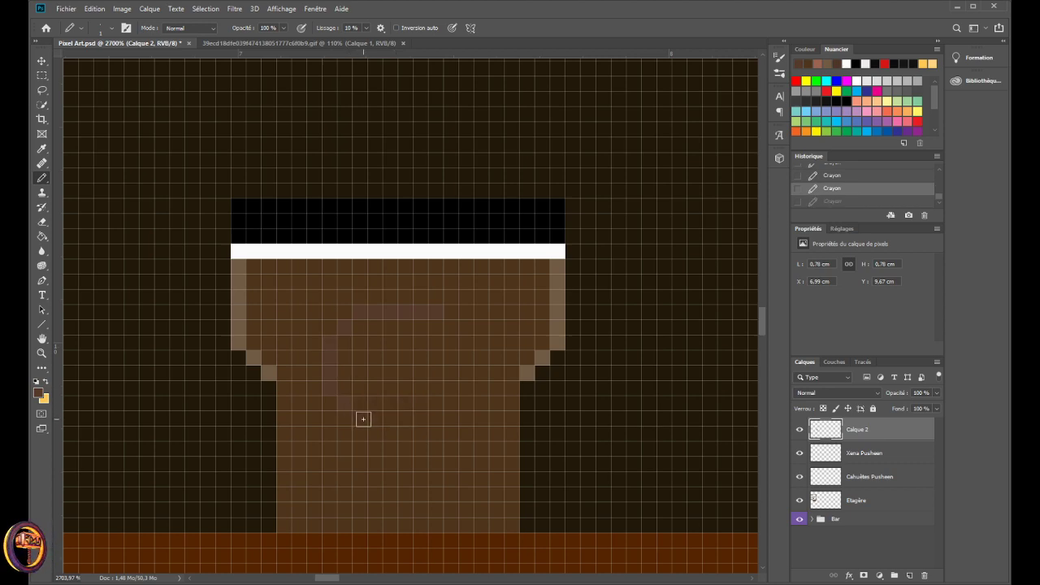
pyautogui.moveTo(404, 421)
pyautogui.mouseDown()
pyautogui.moveTo(459, 417)
pyautogui.moveTo(447, 420)
pyautogui.moveTo(471, 373)
pyautogui.moveTo(449, 325)
pyautogui.mouseUp()
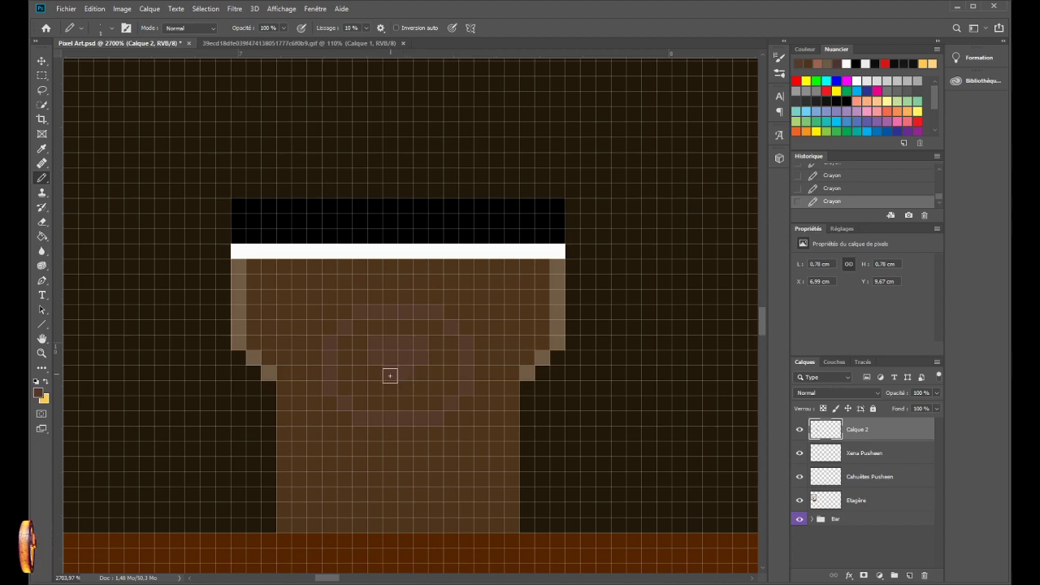
# - Examine the subtle round emblem on the body, both close up and within the whole bar scene
pyautogui.scroll(-8, 390, 393)
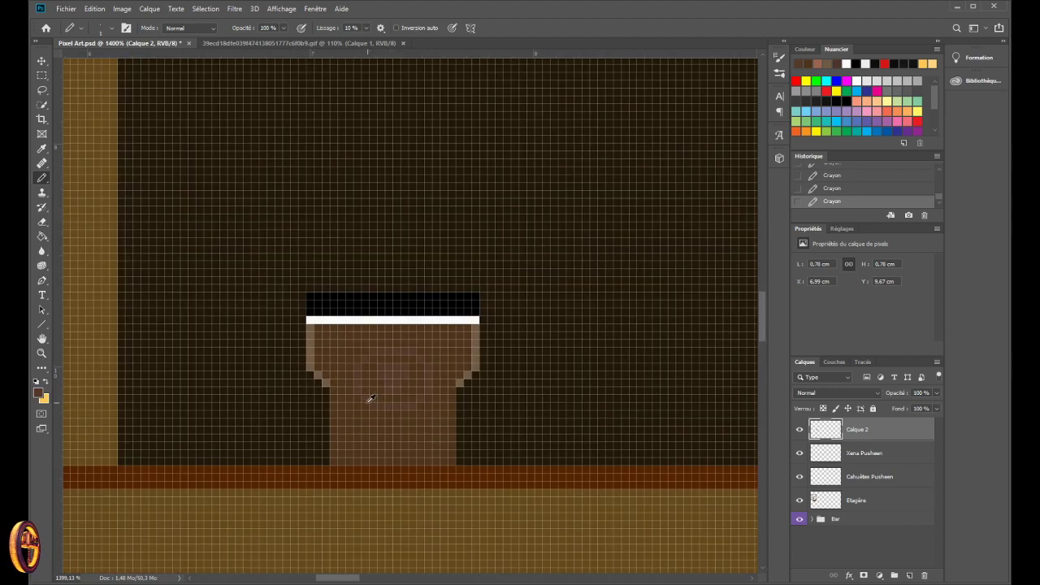
pyautogui.scroll(-1, 277, 427)
pyautogui.scroll(-1, 265, 428)
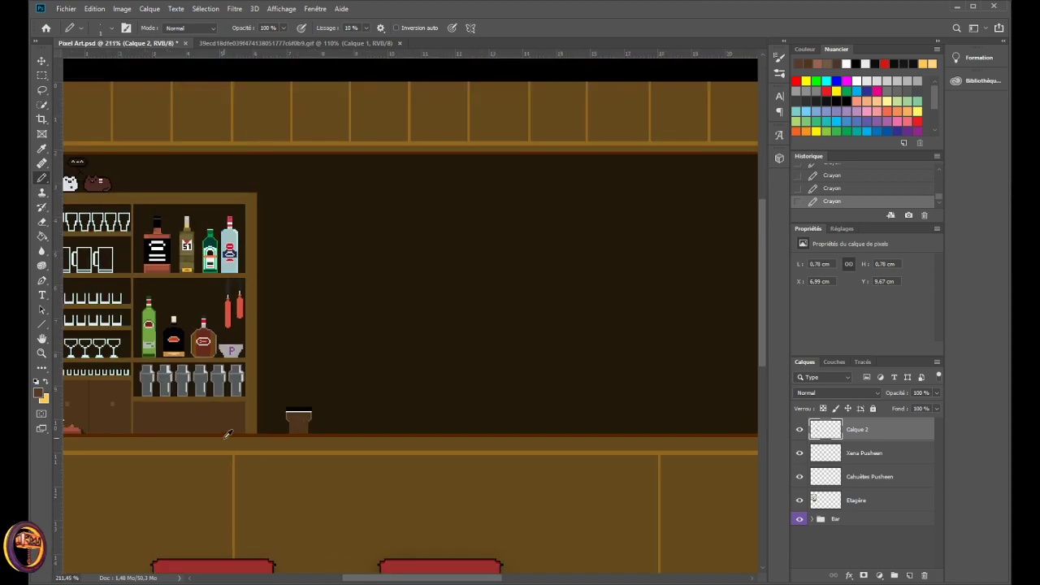
pyautogui.scroll(-1, 201, 437)
pyautogui.scroll(-1, 144, 456)
pyautogui.scroll(-1, 134, 457)
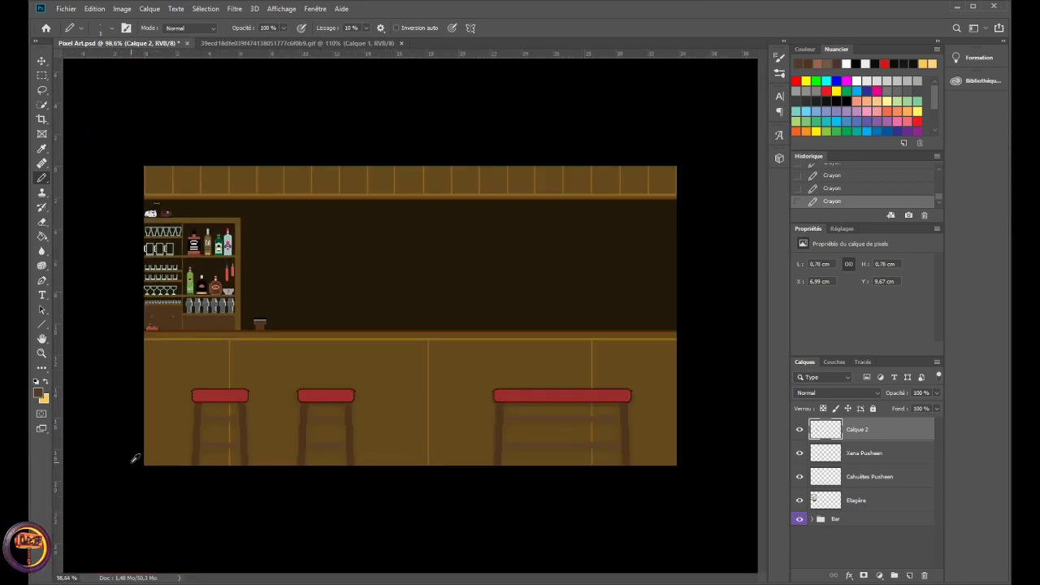
pyautogui.scroll(1, 136, 452)
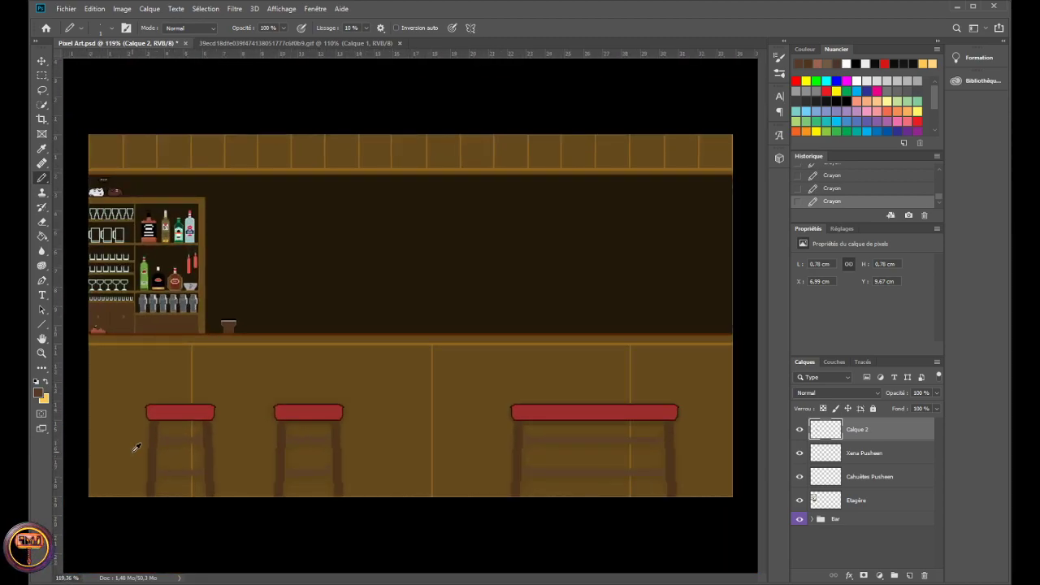
pyautogui.scroll(8, 229, 329)
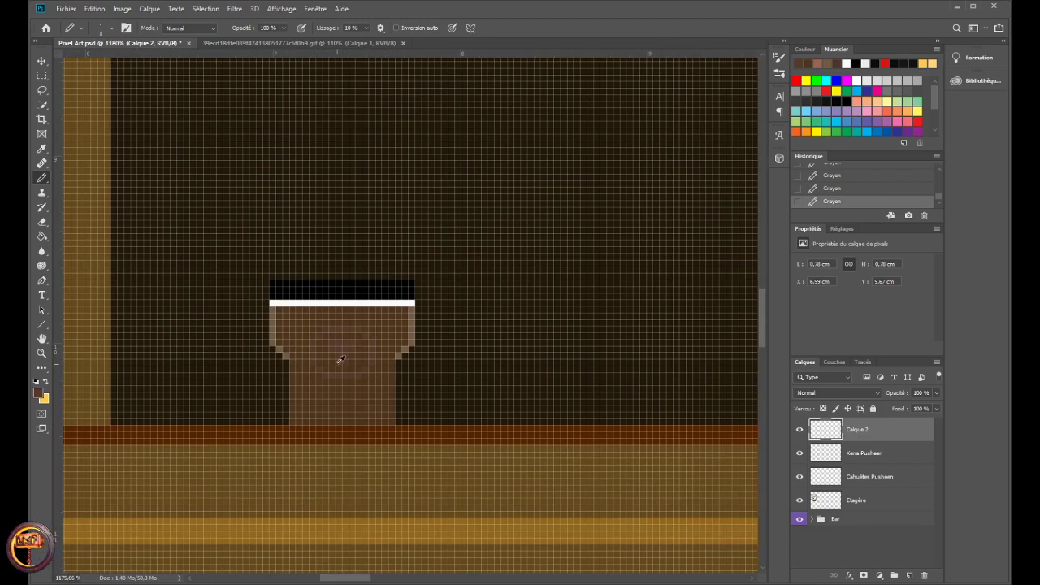
pyautogui.scroll(3, 340, 359)
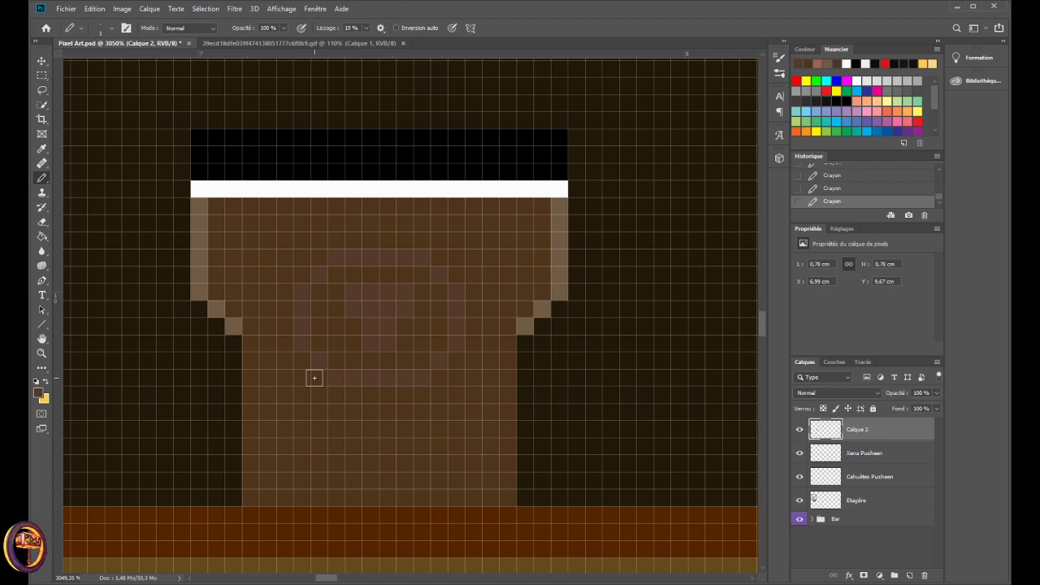
pyautogui.scroll(-10, 309, 376)
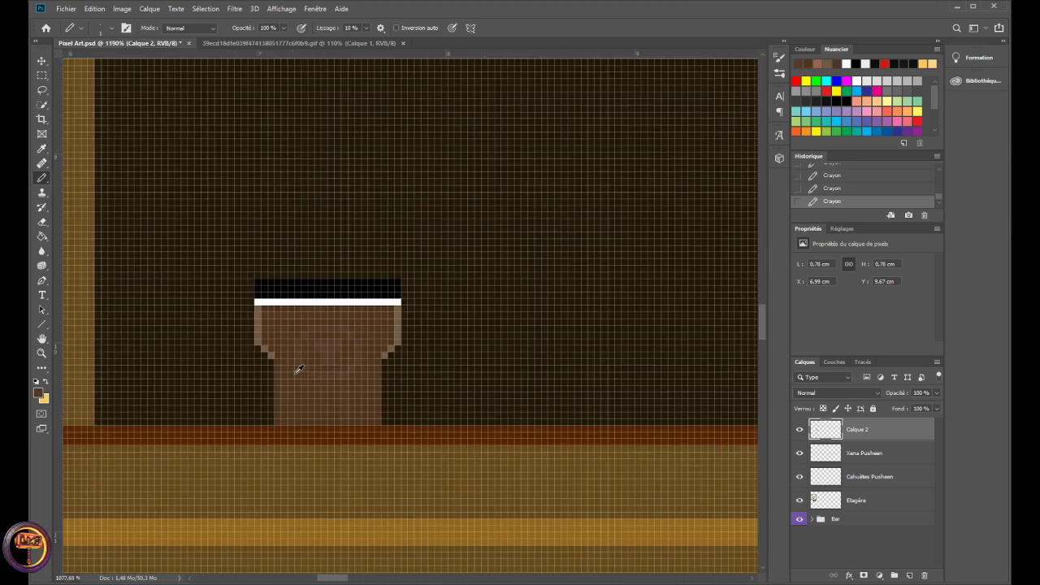
pyautogui.scroll(-4, 253, 397)
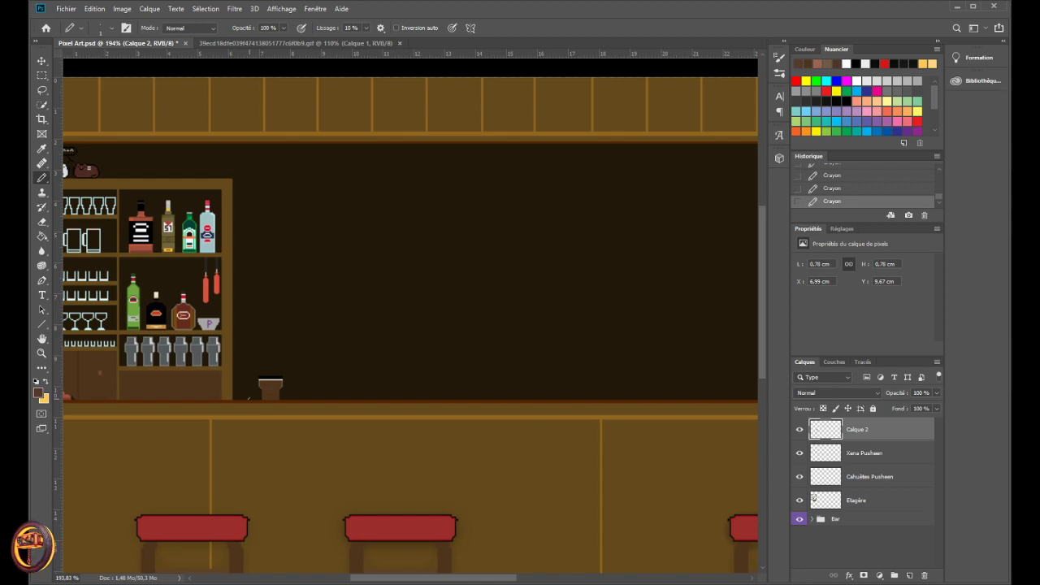
pyautogui.scroll(-1, 249, 398)
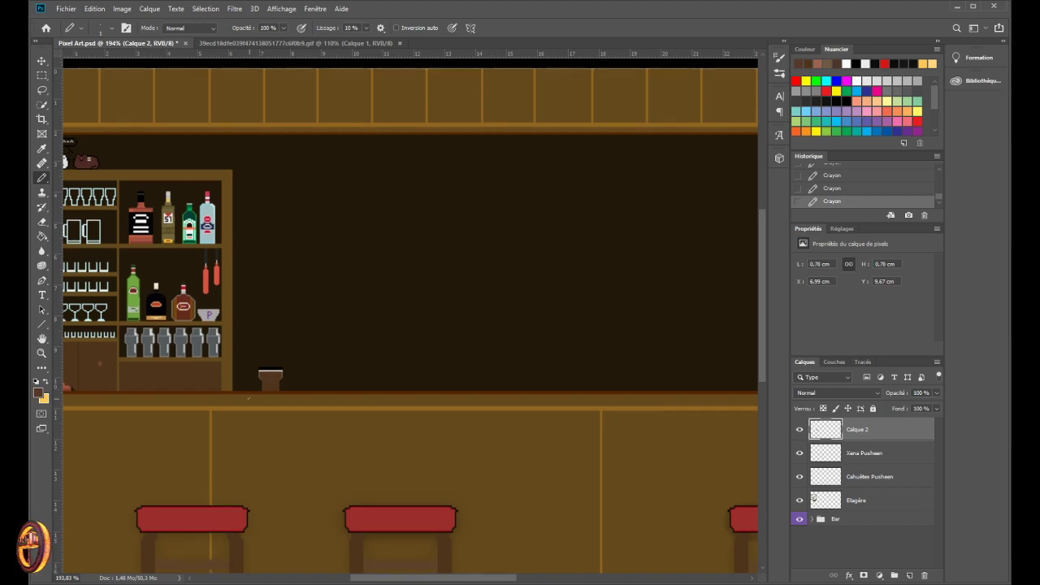
pyautogui.scroll(-2, 249, 398)
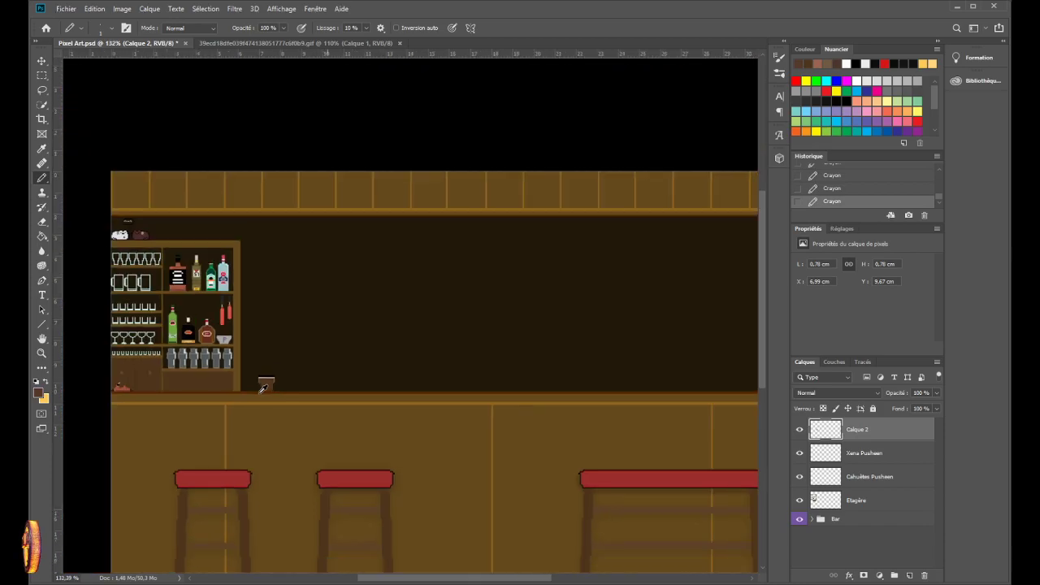
pyautogui.scroll(6, 217, 364)
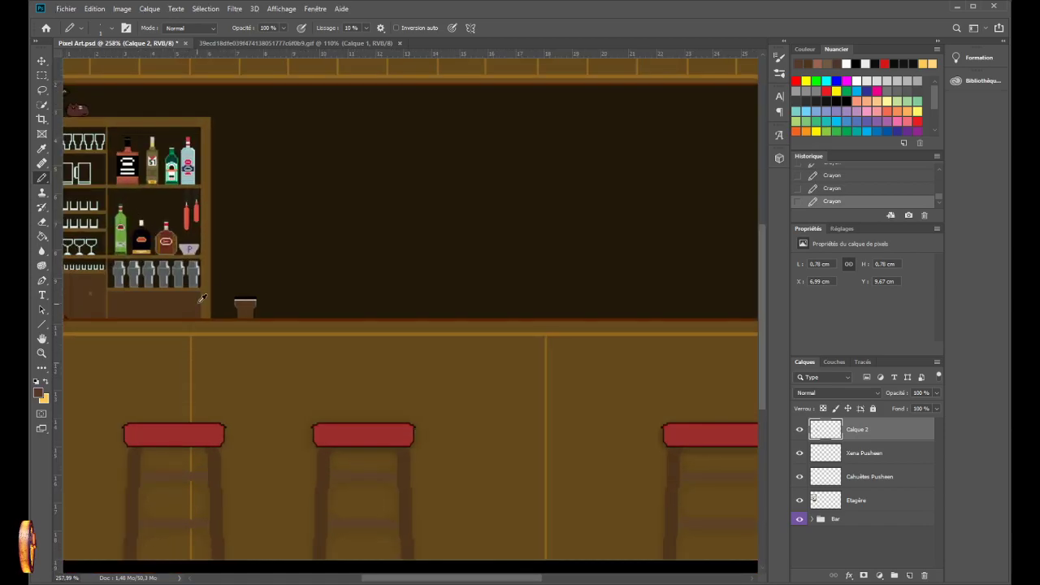
pyautogui.scroll(-2, 312, 307)
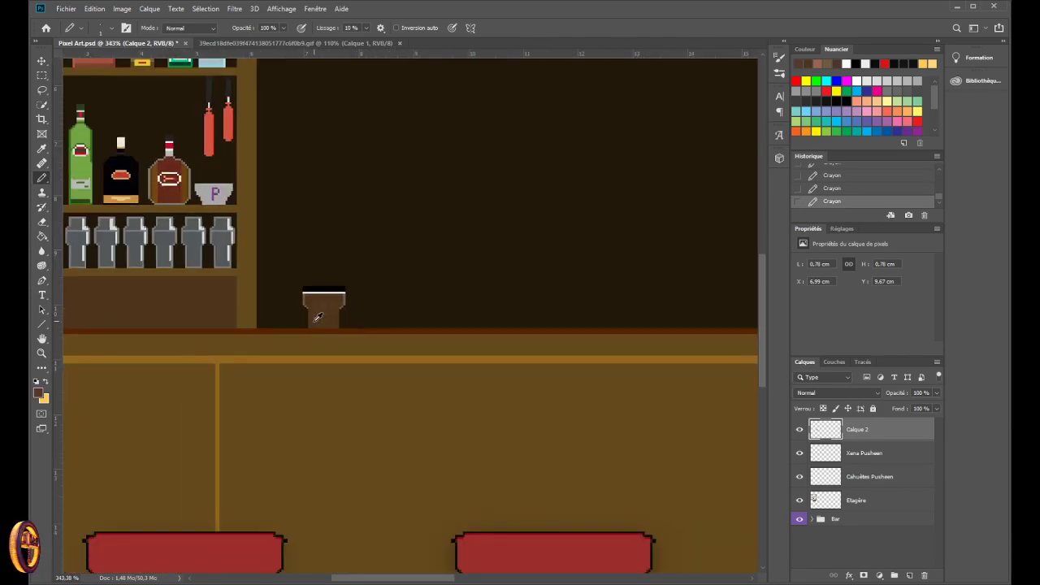
pyautogui.scroll(1, 504, 352)
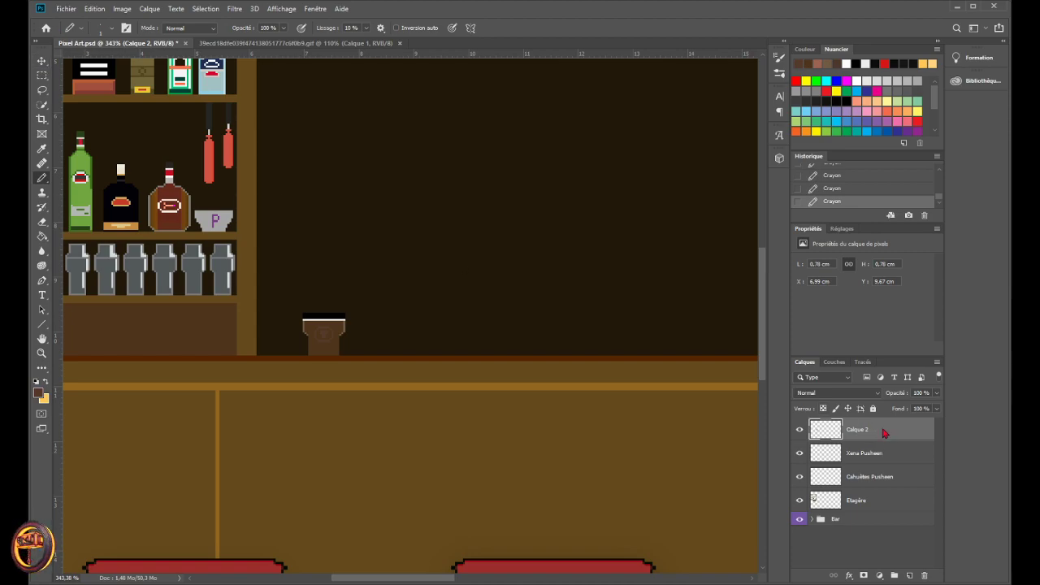
pyautogui.press('space')
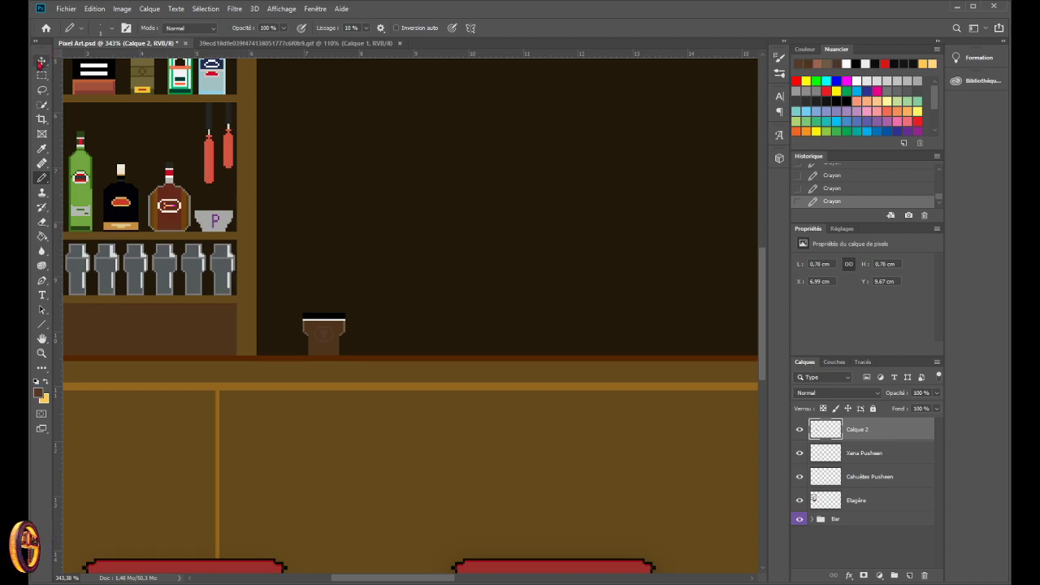
# - Move the pixel-art object off the bar counter, up and to the right onto the dark wall
pyautogui.click(41, 62)
pyautogui.moveTo(323, 327); pyautogui.dragTo(367, 271)
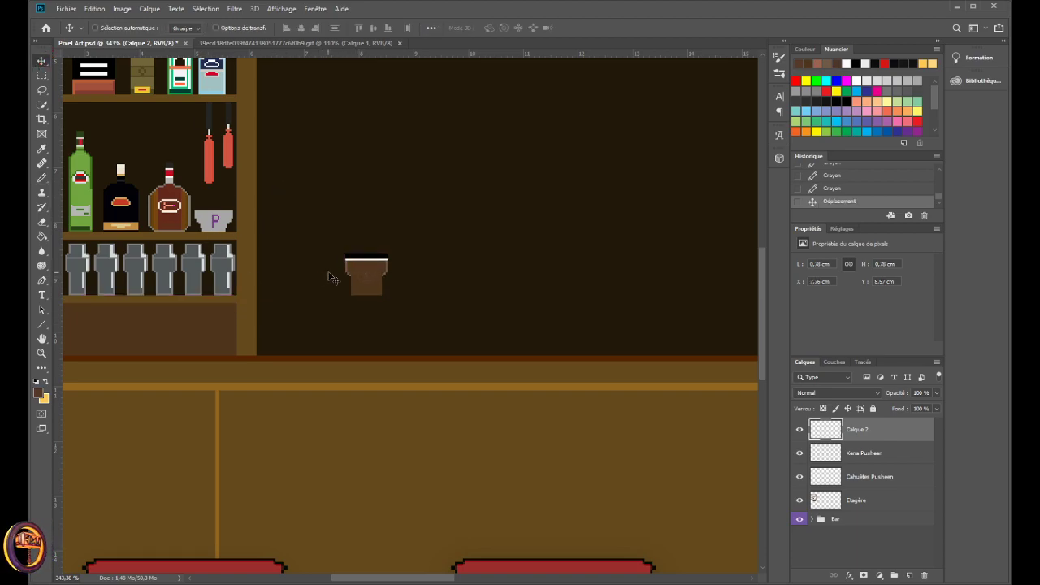
pyautogui.scroll(-4, 399, 255)
pyautogui.scroll(1, 414, 276)
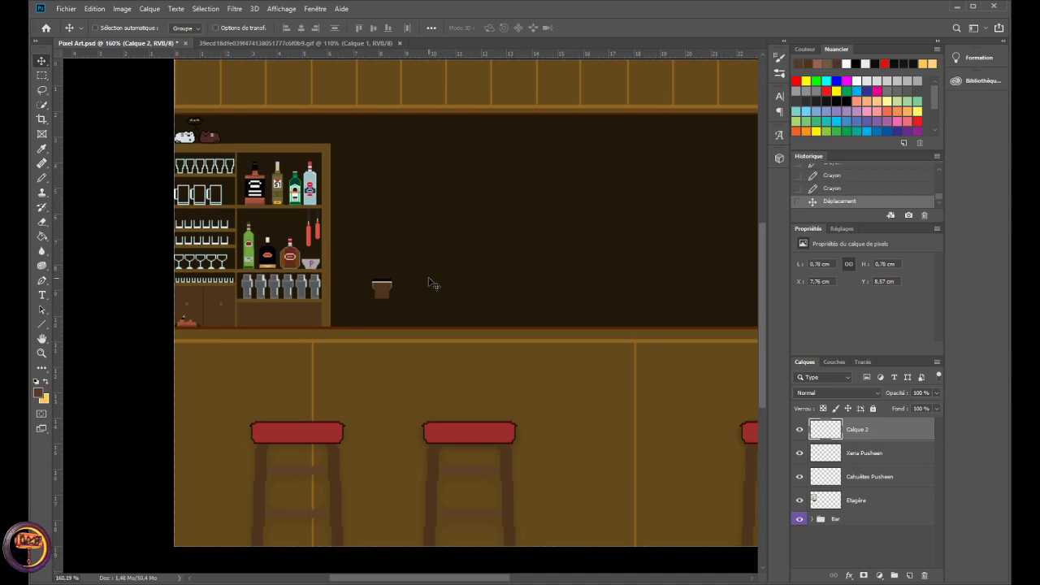
pyautogui.hotkey('ctrl', 't')
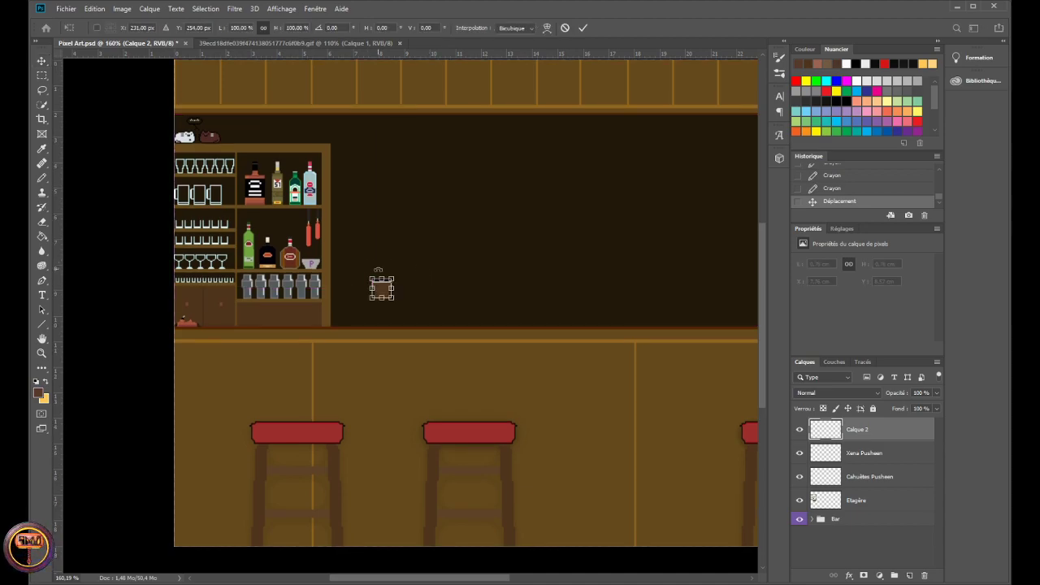
pyautogui.moveTo(382, 289); pyautogui.dragTo(420, 253)
pyautogui.scroll(2, 488, 225)
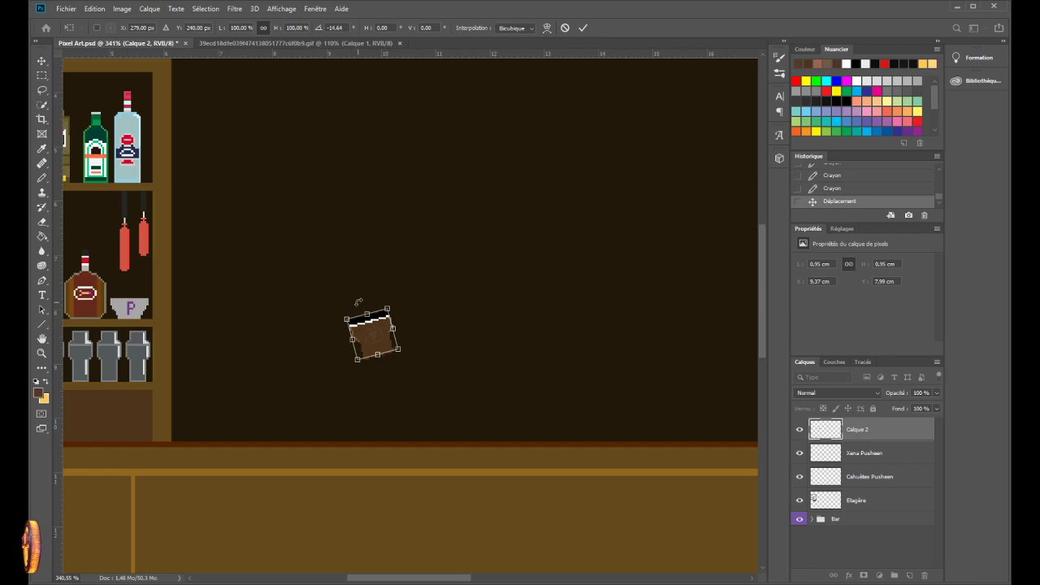
pyautogui.moveTo(359, 302); pyautogui.dragTo(335, 321)
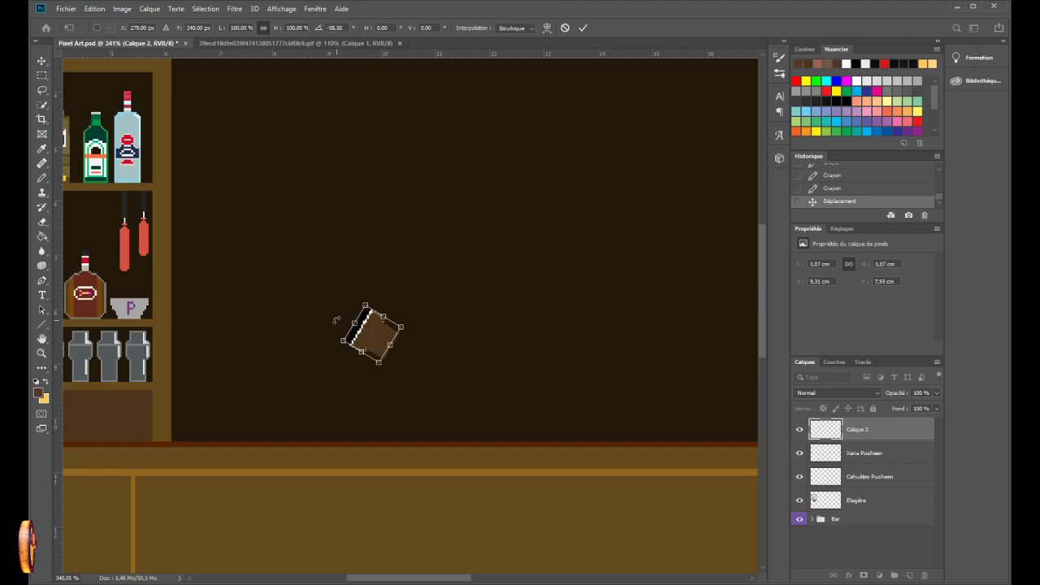
pyautogui.hotkey('ctrl', 'z')
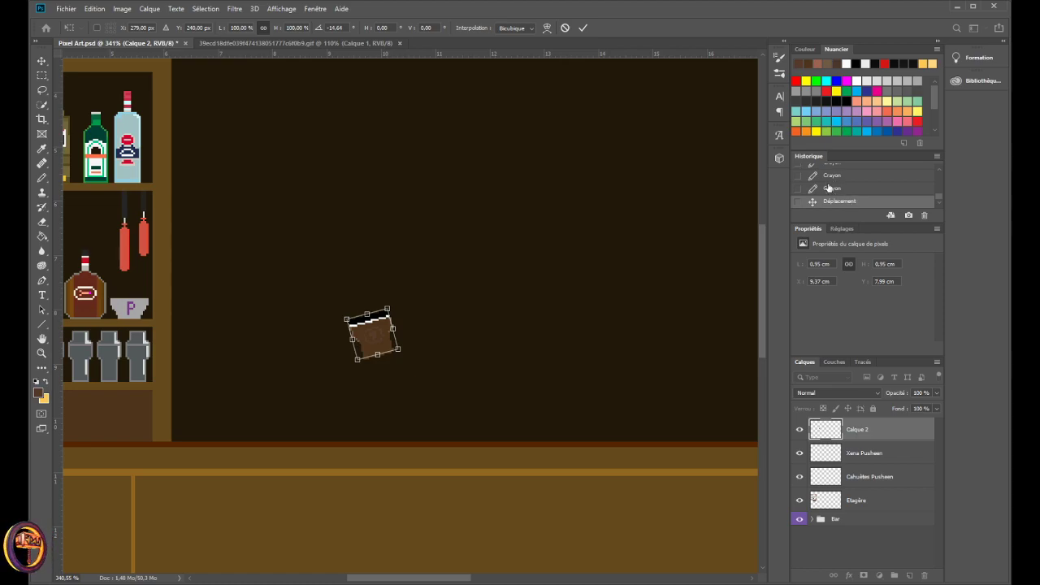
pyautogui.press('Escape')
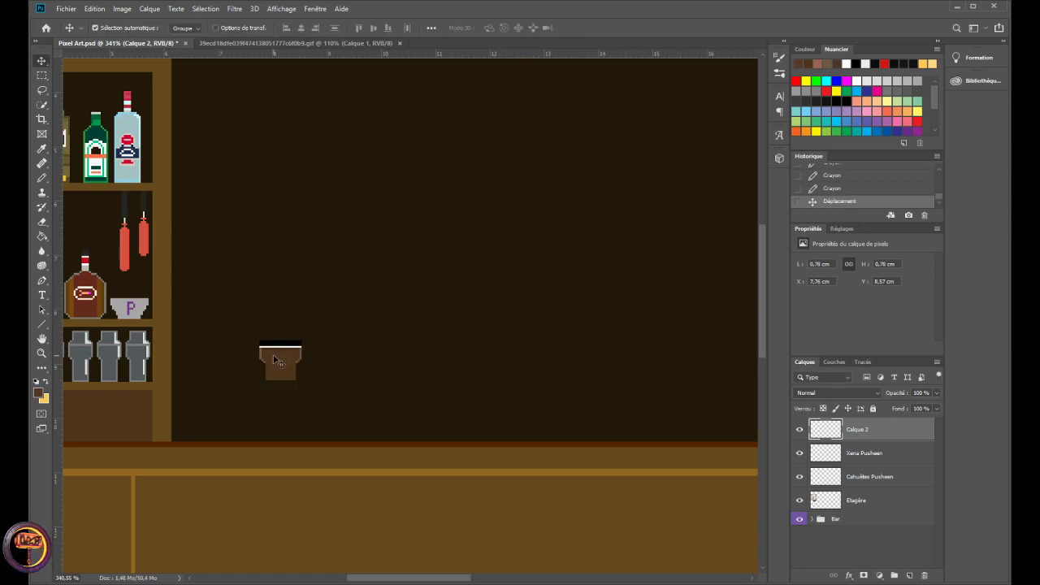
# - Rotate the object by -90° so its black end faces left, and move it higher up on the dark wall
pyautogui.press('ctrl')
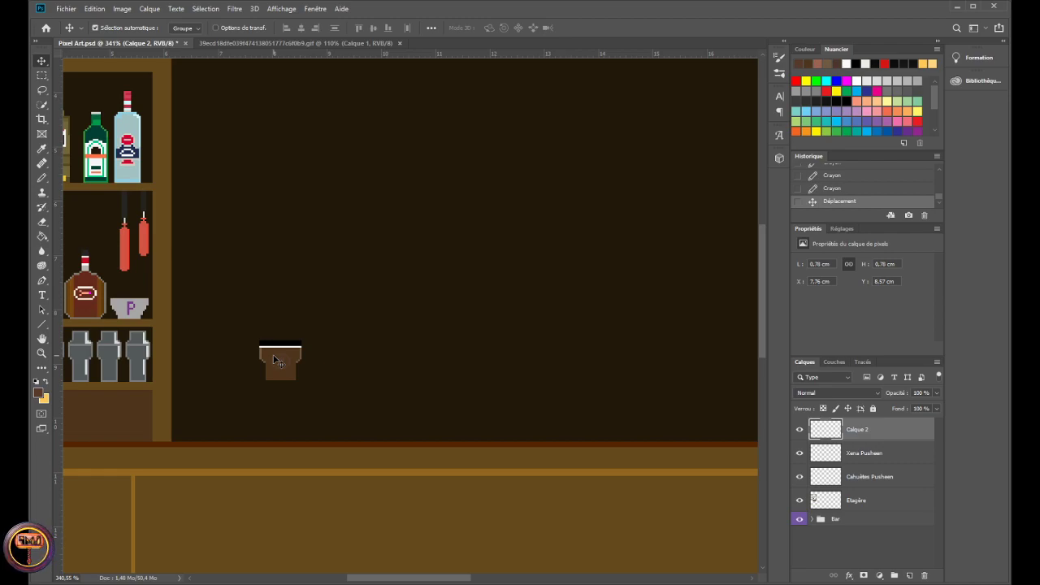
pyautogui.press('ctrl')
pyautogui.hotkey('ctrl', 't')
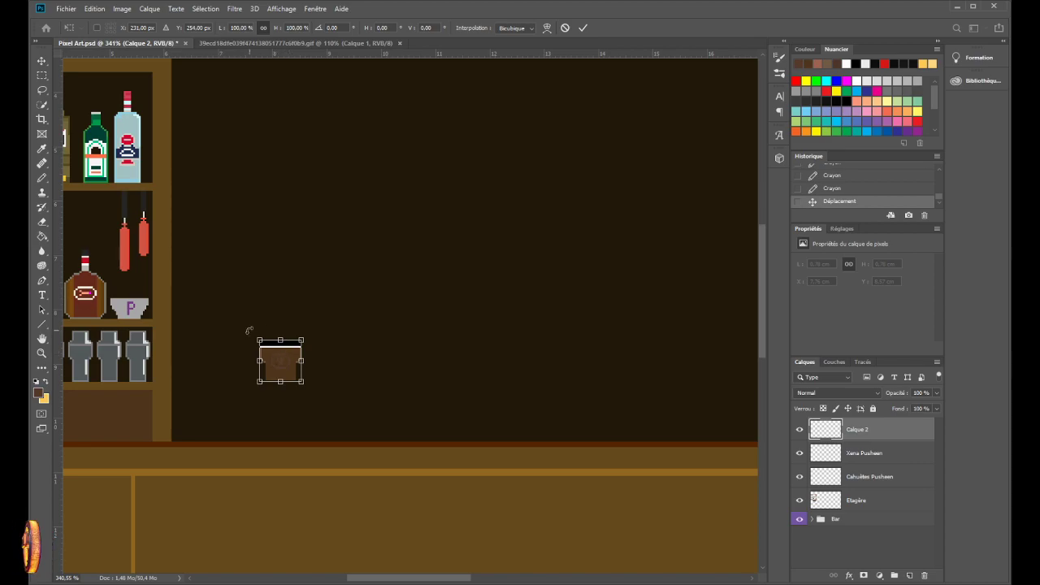
pyautogui.moveTo(249, 330); pyautogui.dragTo(243, 400)
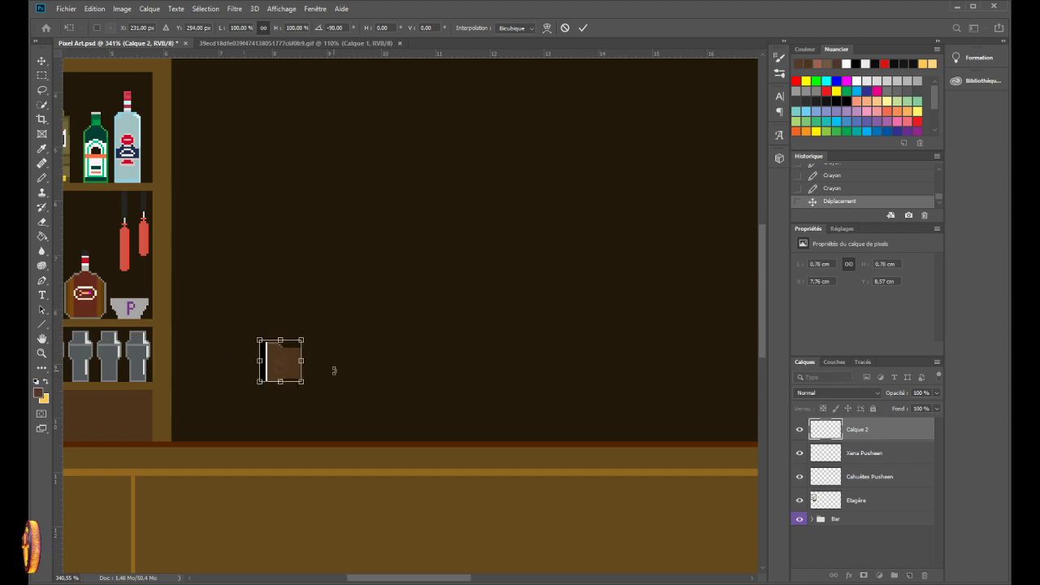
pyautogui.click(40, 64)
pyautogui.moveTo(268, 367); pyautogui.dragTo(382, 185)
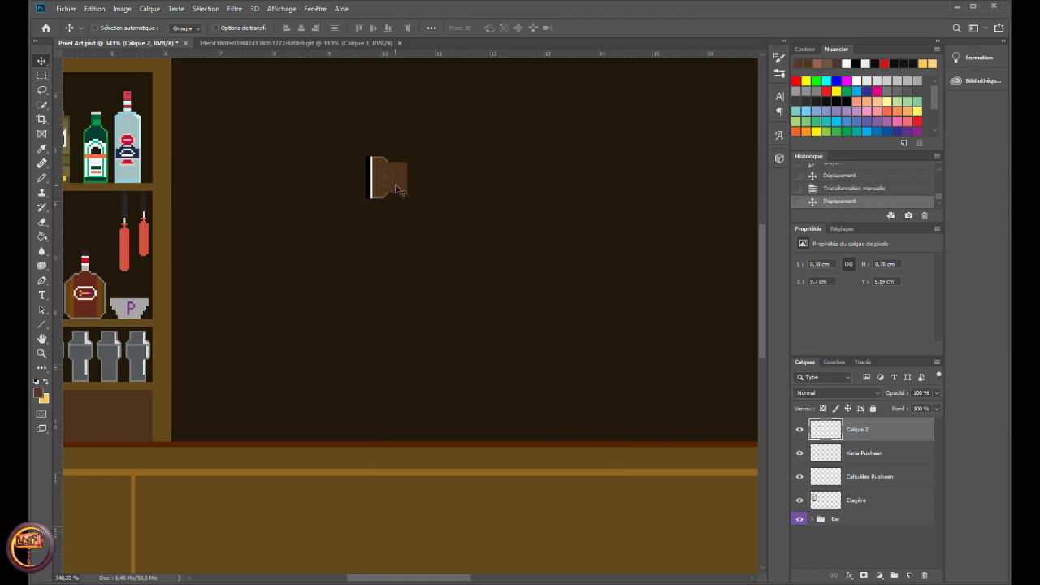
# - Examine the rotated object's size and look, both close up and within the whole bar scene
pyautogui.scroll(-6, 448, 211)
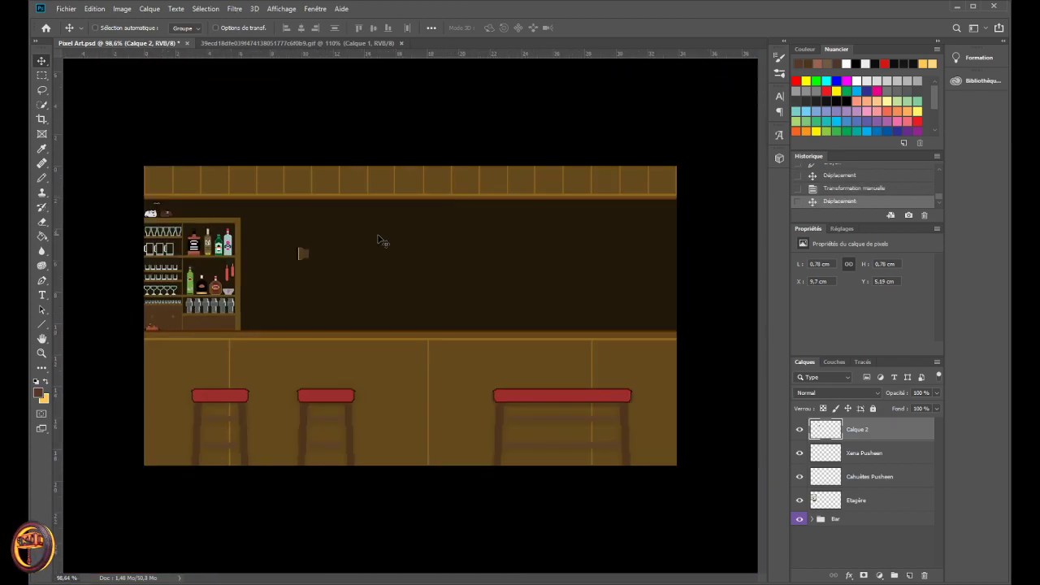
pyautogui.scroll(2, 293, 244)
pyautogui.scroll(5, 252, 228)
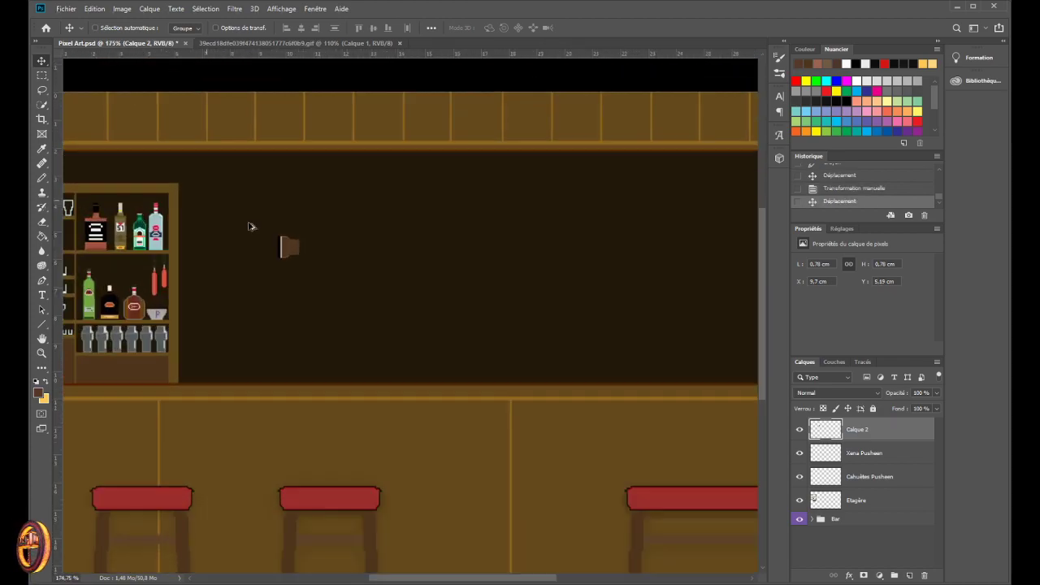
pyautogui.scroll(1, 293, 252)
pyautogui.scroll(-3, 308, 276)
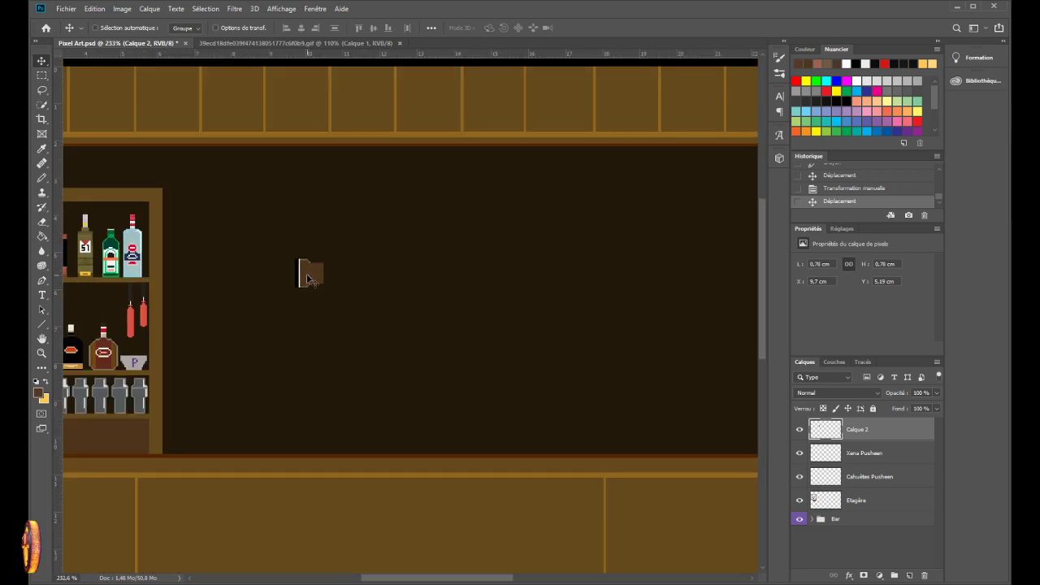
pyautogui.scroll(1, 306, 281)
pyautogui.scroll(3, 290, 333)
pyautogui.scroll(-2, 291, 335)
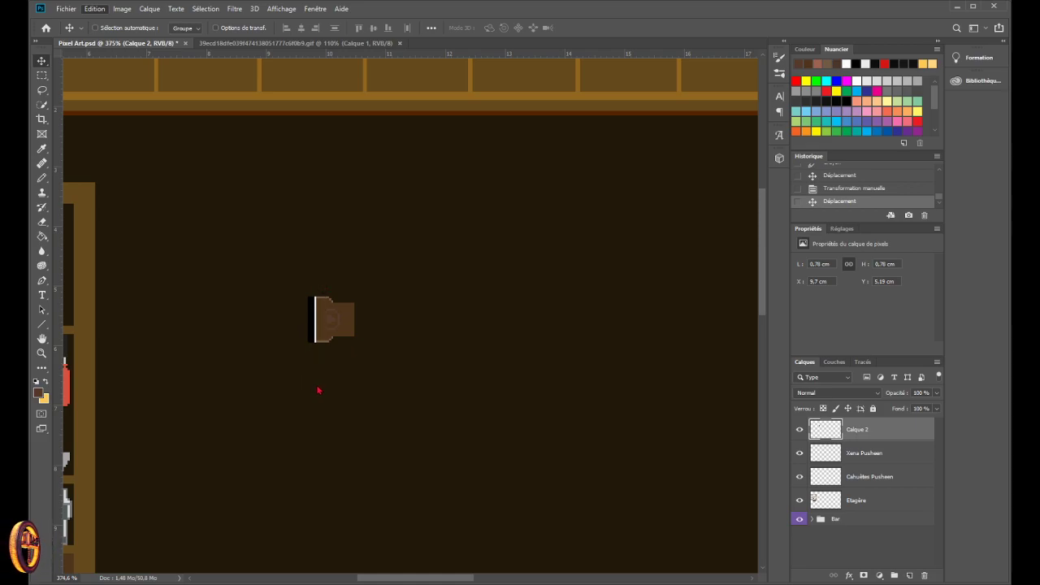
pyautogui.press('i')
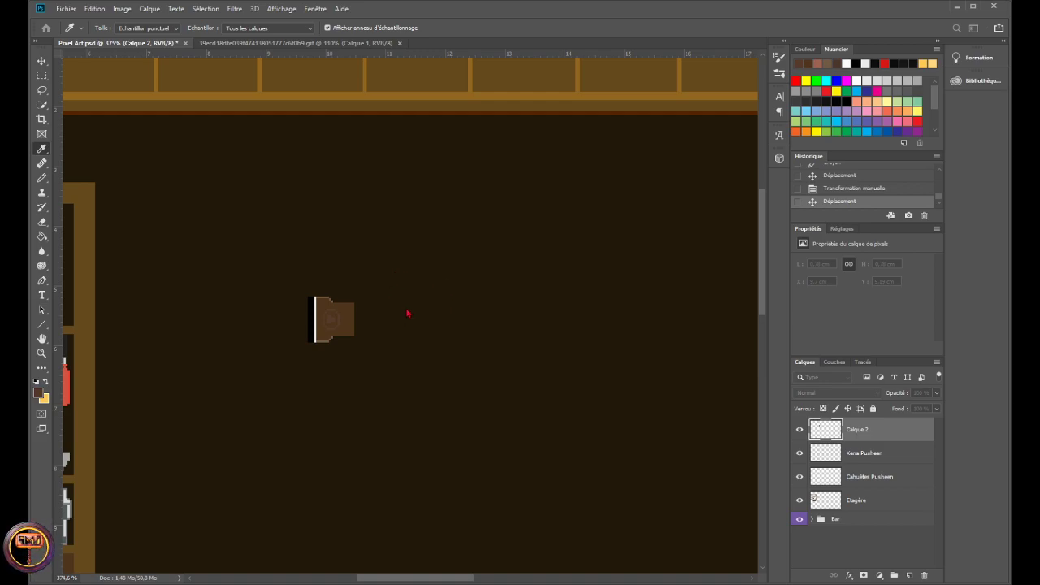
pyautogui.press('v')
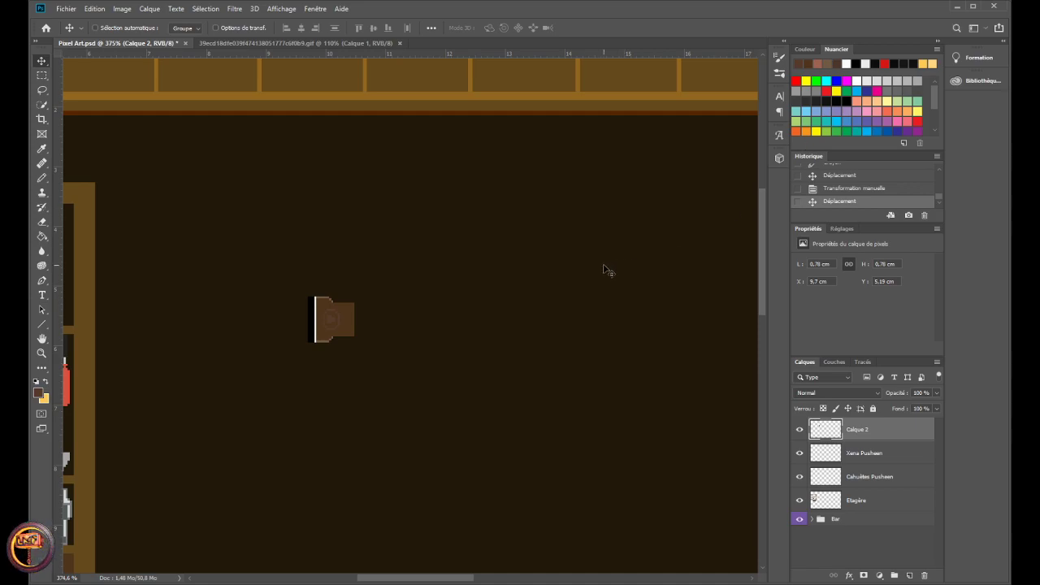
pyautogui.scroll(-5, 378, 327)
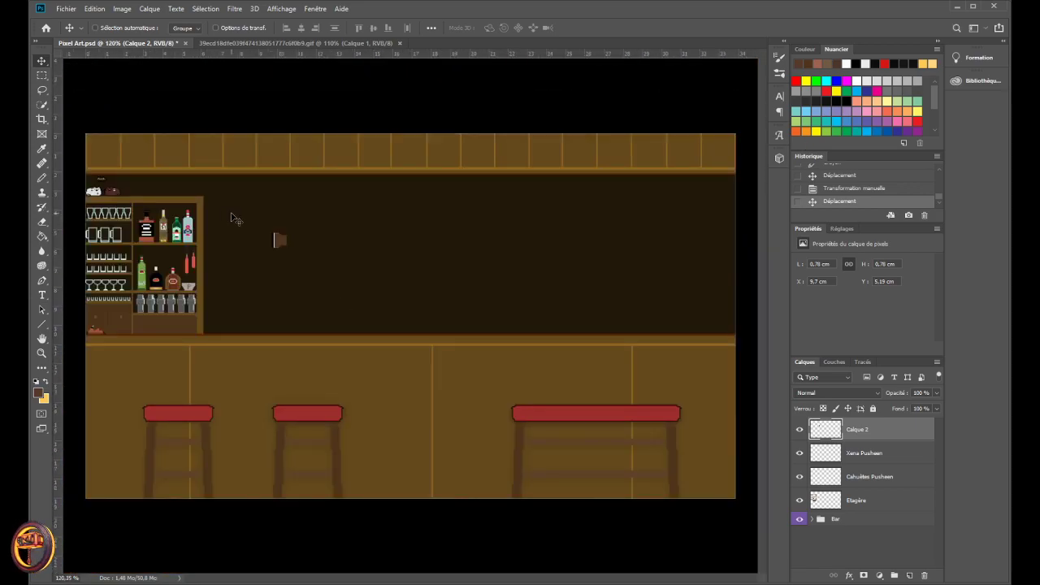
# - Move the rotated object down and closer to the shelf, and compare the scene with the reference bar GIF
pyautogui.moveTo(279, 241); pyautogui.dragTo(250, 278)
pyautogui.click(284, 44)
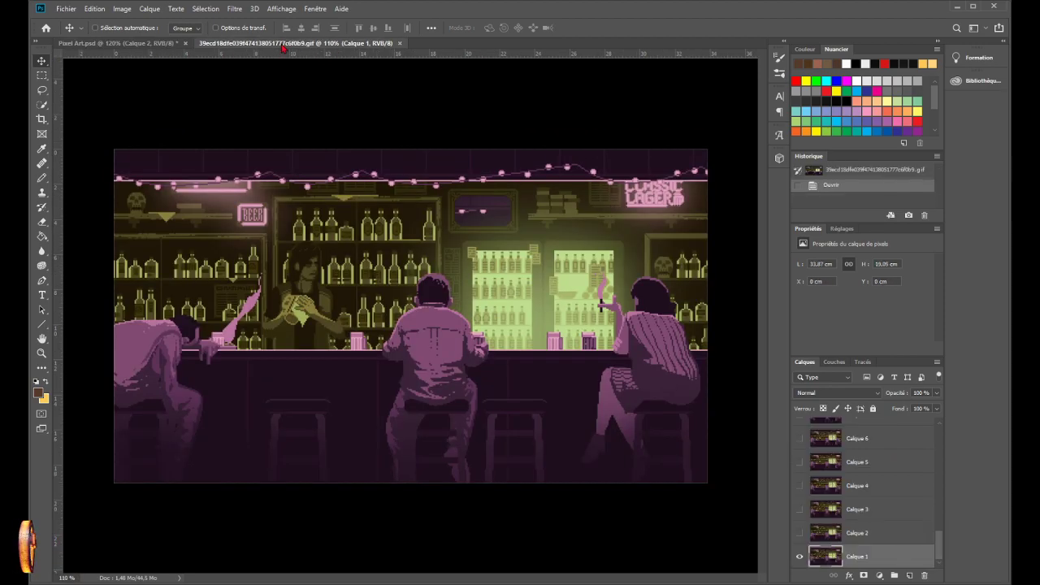
pyautogui.click(155, 44)
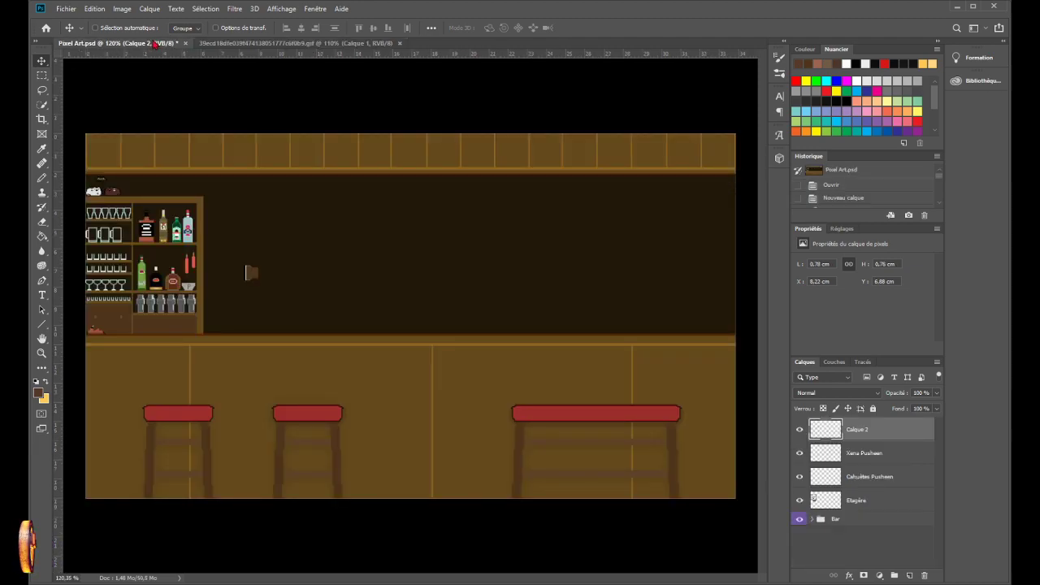
pyautogui.click(249, 46)
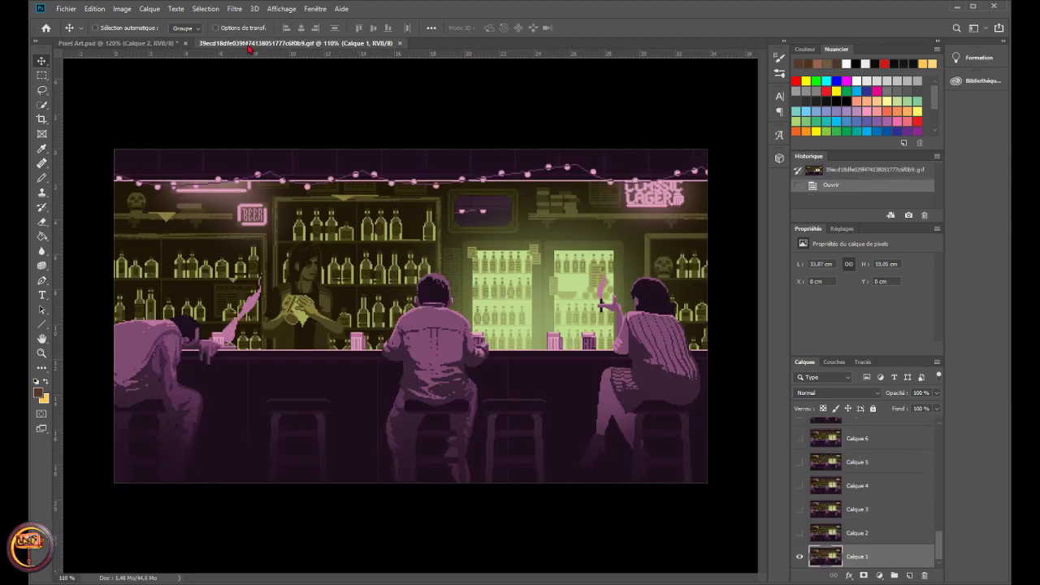
pyautogui.click(165, 46)
# - Place the rotated object just beside the shelf's right frame, at about X 6.7 cm, Y 5.93 cm
pyautogui.moveTo(248, 272); pyautogui.dragTo(224, 243)
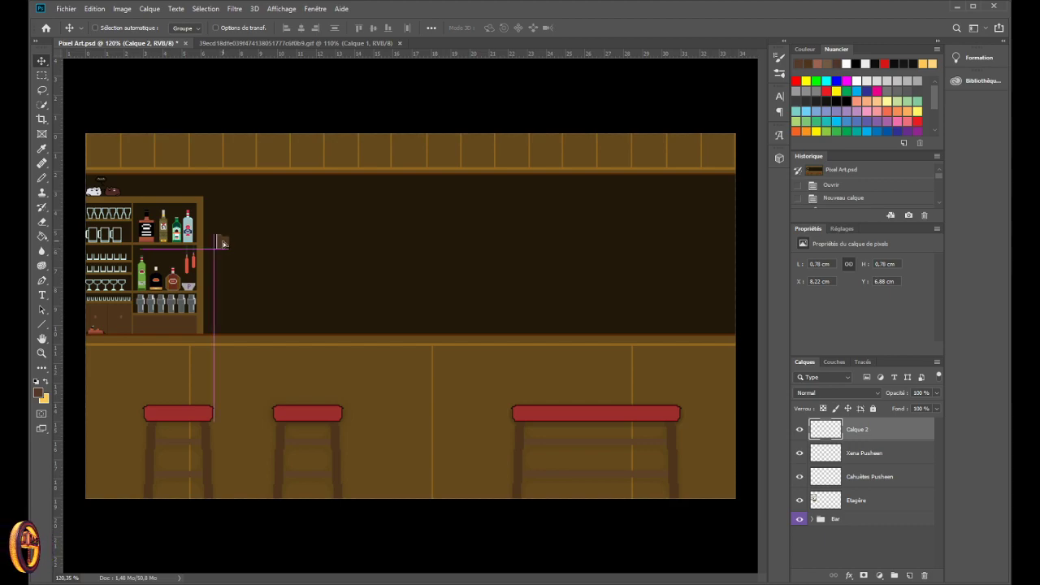
pyautogui.moveTo(225, 243); pyautogui.dragTo(221, 251)
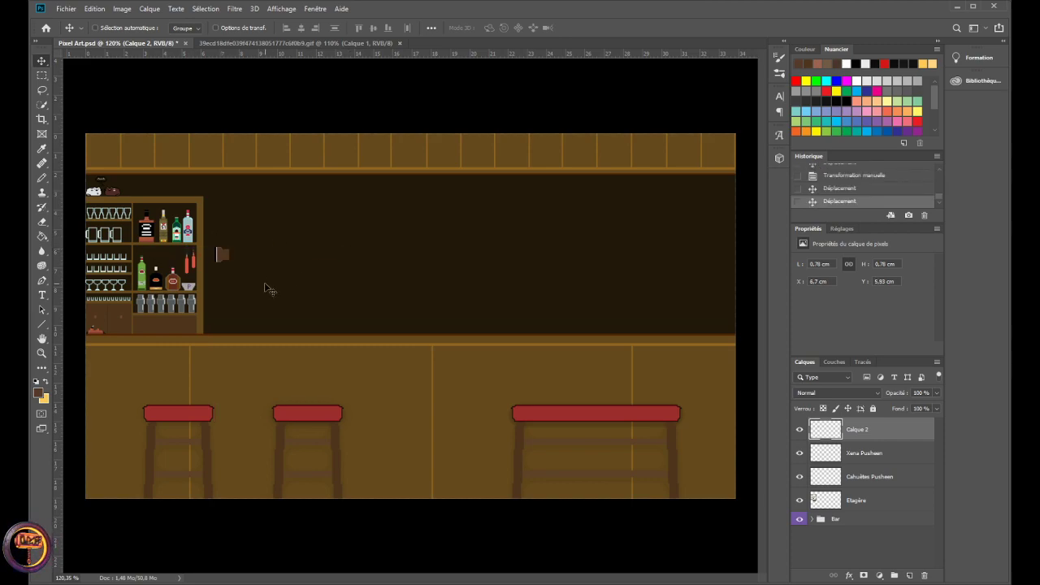
pyautogui.scroll(2, 261, 285)
pyautogui.scroll(3, 227, 276)
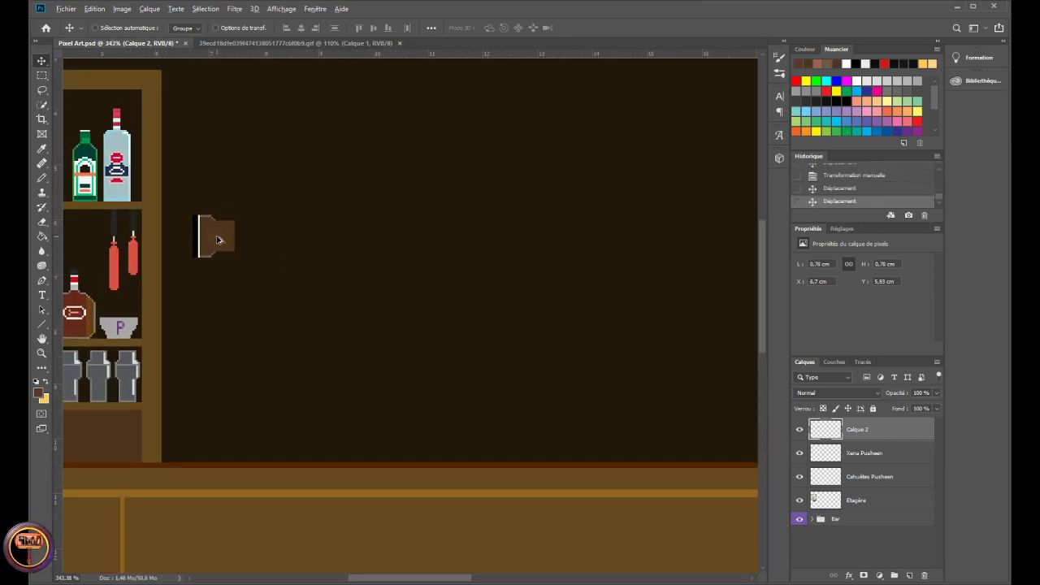
pyautogui.scroll(2, 217, 251)
pyautogui.scroll(-1, 216, 250)
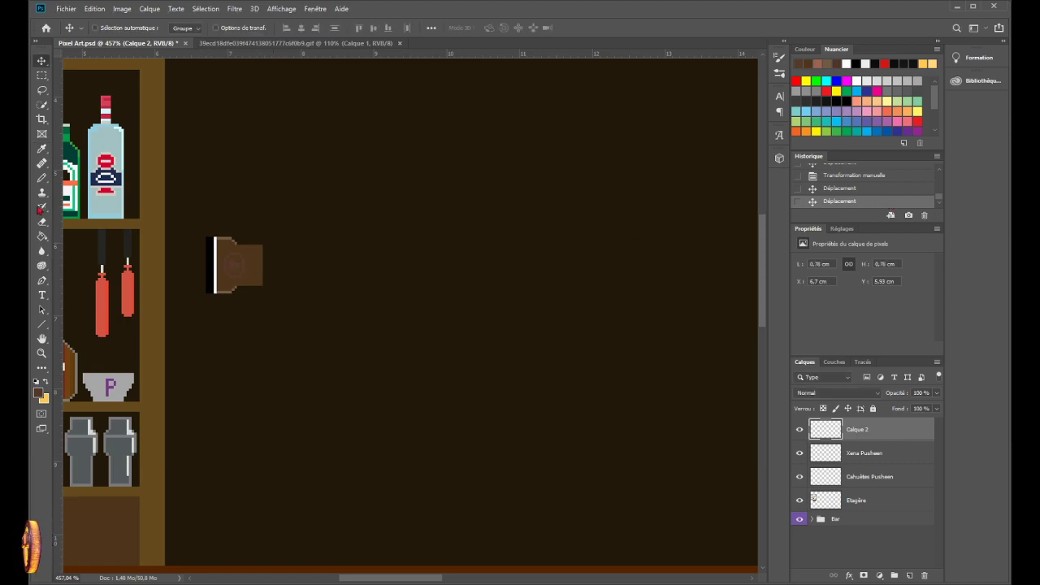
# - Sample the body's brown and pencil the first pixels extending the body's narrow end at its upper corner
pyautogui.click(41, 177)
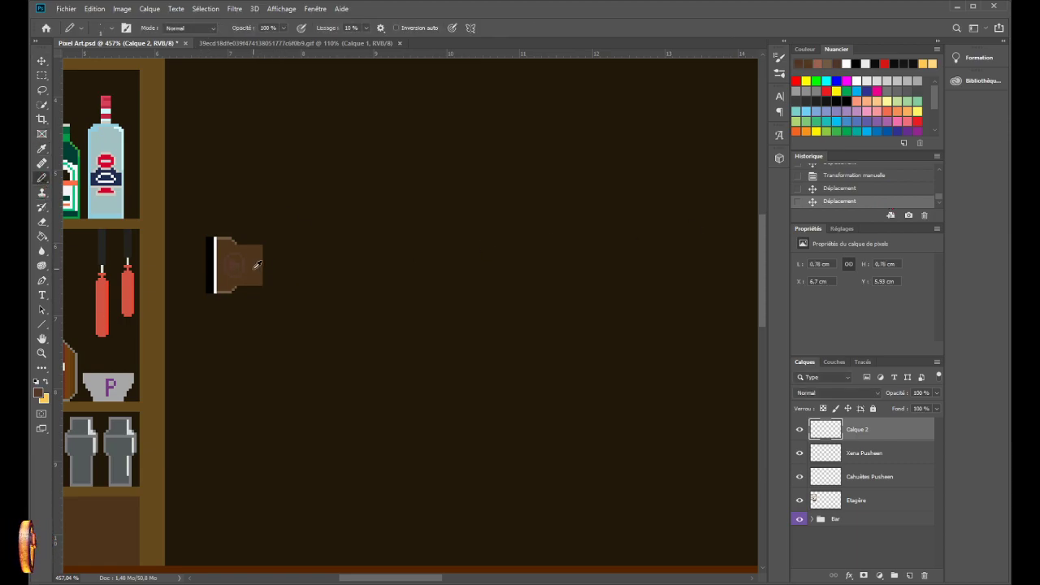
pyautogui.scroll(1, 255, 261)
pyautogui.scroll(1, 254, 262)
pyautogui.scroll(1, 255, 264)
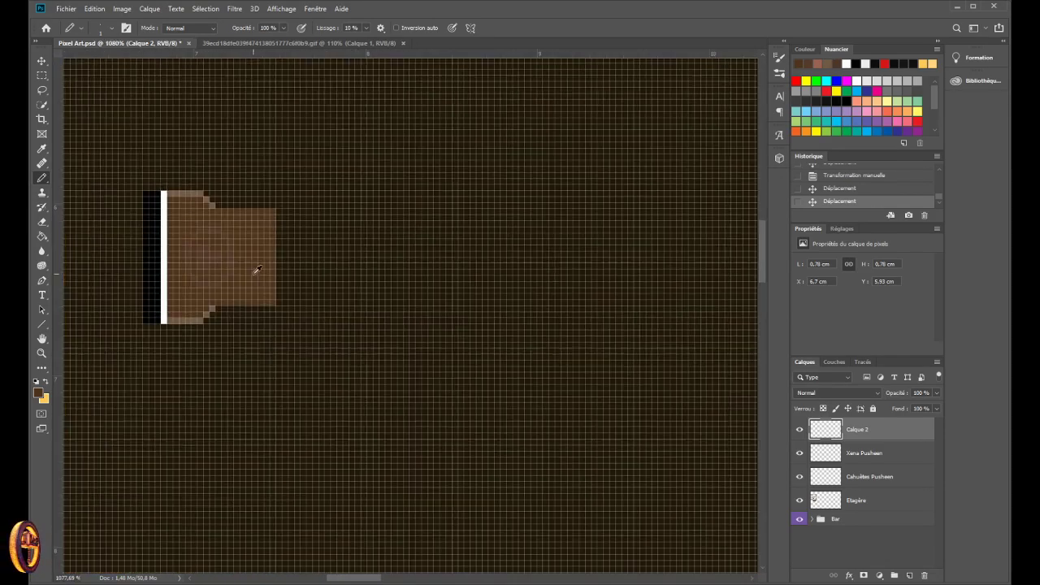
pyautogui.scroll(-3, 257, 266)
pyautogui.scroll(-1, 257, 272)
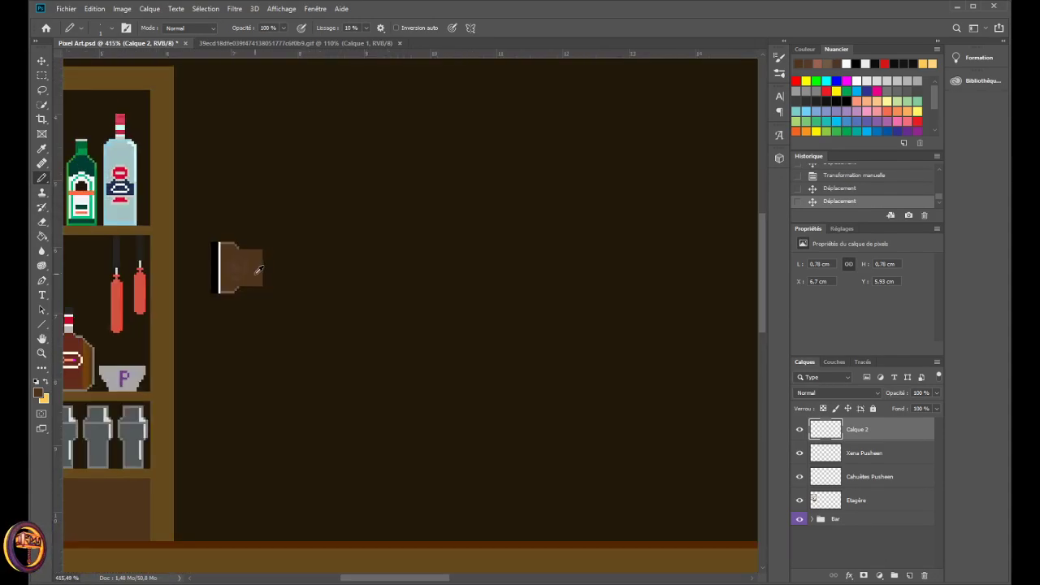
pyautogui.scroll(5, 260, 269)
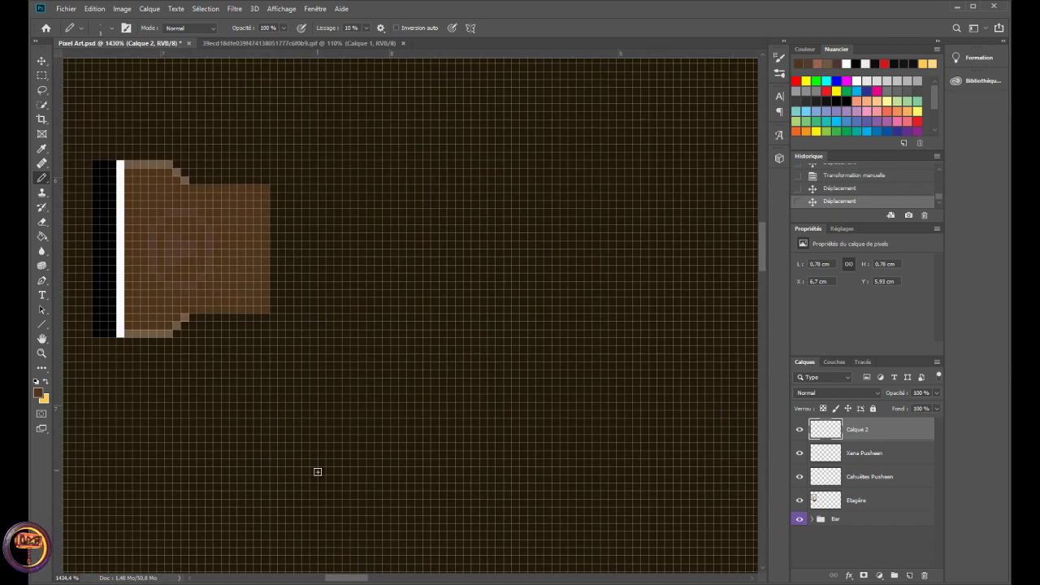
pyautogui.moveTo(345, 579); pyautogui.dragTo(348, 579)
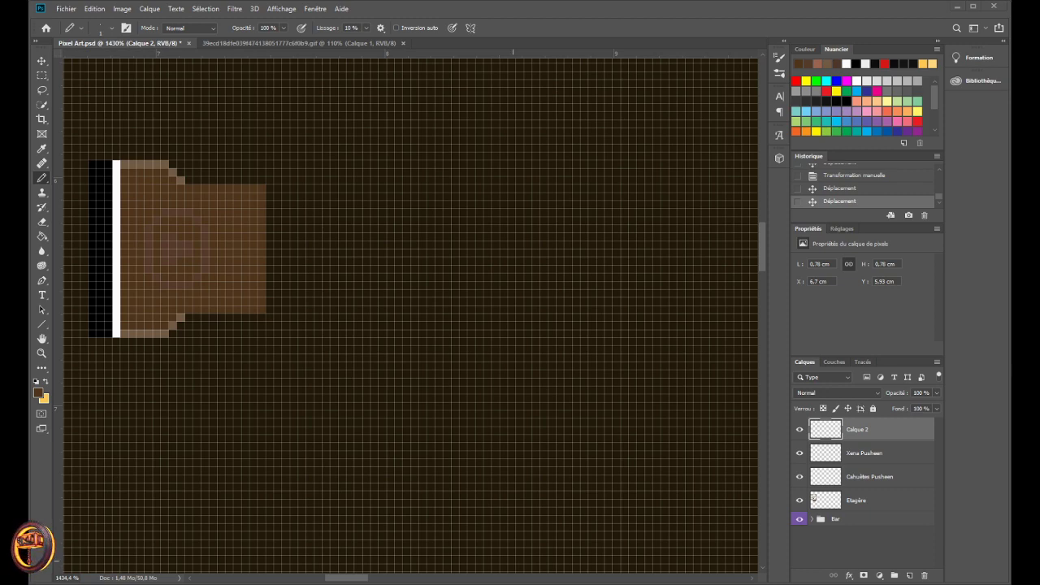
pyautogui.click(270, 185)
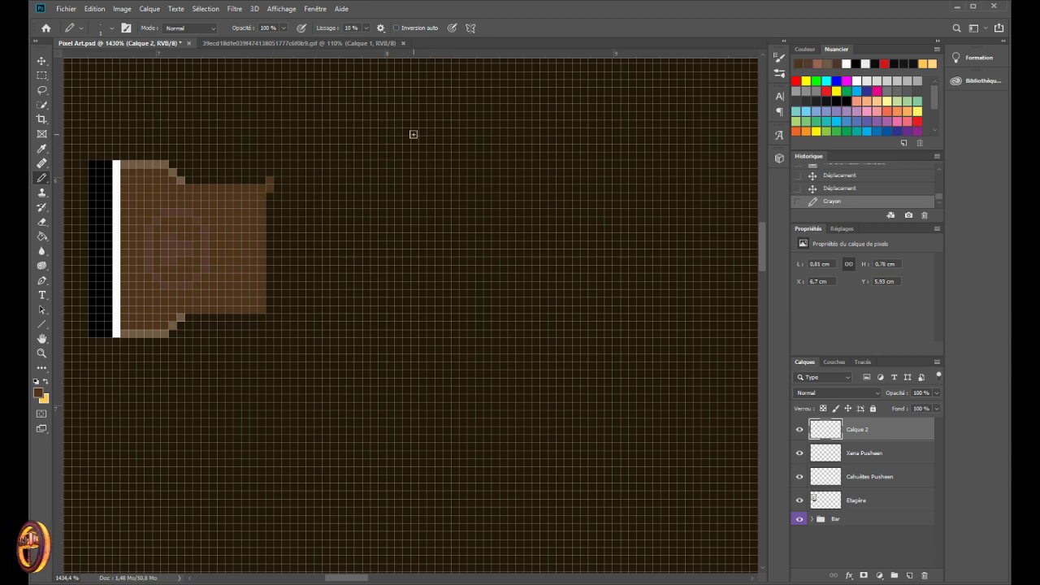
pyautogui.click(271, 185)
pyautogui.moveTo(271, 198); pyautogui.dragTo(278, 192)
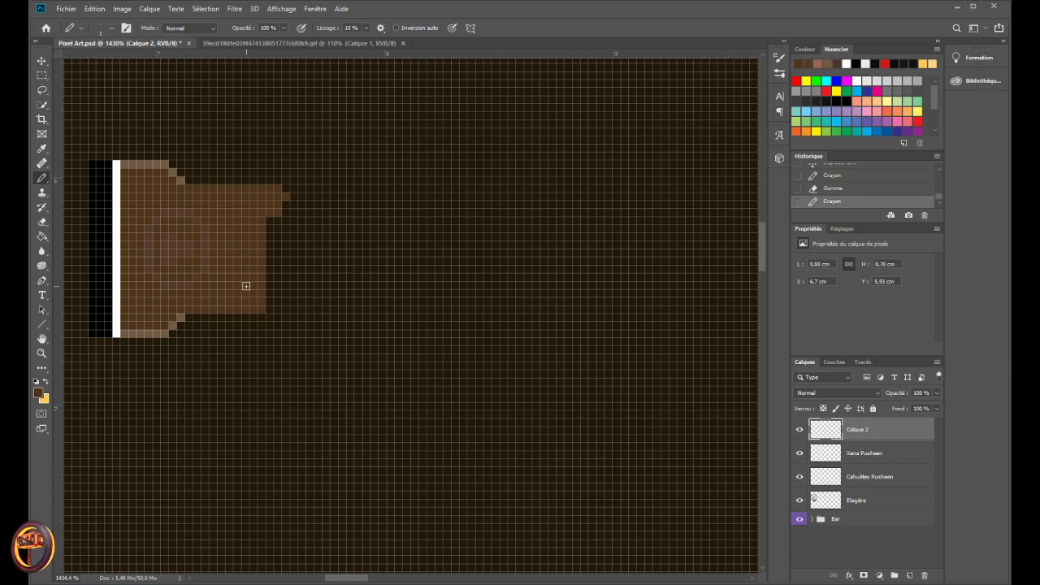
# - Pencil the extension's straight lower edge, making the object about 1.94 cm long, and erase the stray pixels below it
pyautogui.moveTo(289, 281)
pyautogui.mouseDown()
pyautogui.moveTo(286, 255)
pyautogui.moveTo(273, 241)
pyautogui.moveTo(278, 223)
pyautogui.moveTo(260, 269)
pyautogui.moveTo(273, 308)
pyautogui.moveTo(363, 316)
pyautogui.mouseUp()
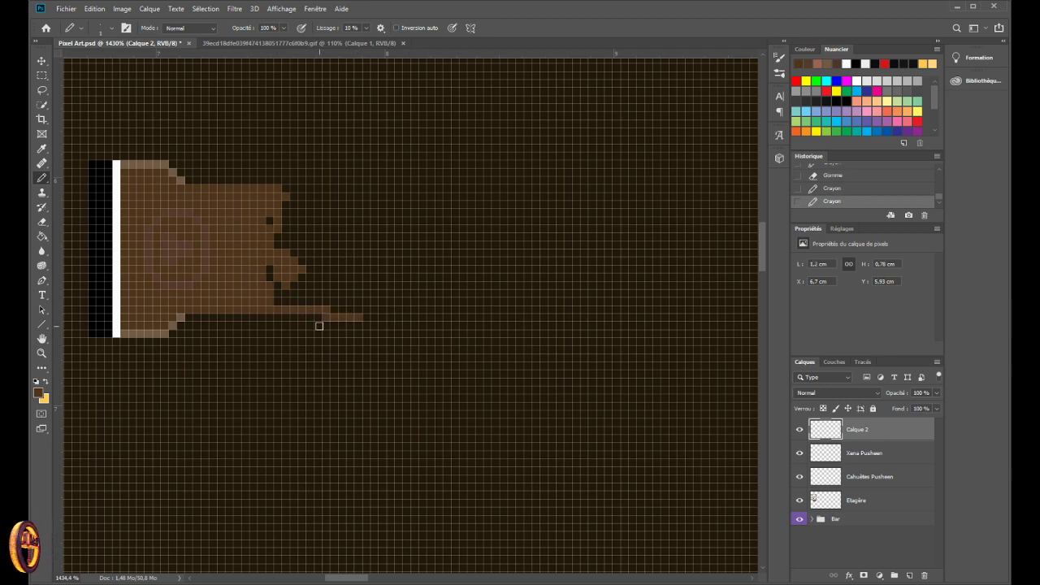
pyautogui.press('e')
pyautogui.moveTo(321, 316)
pyautogui.mouseDown()
pyautogui.moveTo(368, 321)
pyautogui.moveTo(330, 309)
pyautogui.moveTo(533, 310)
pyautogui.mouseUp()
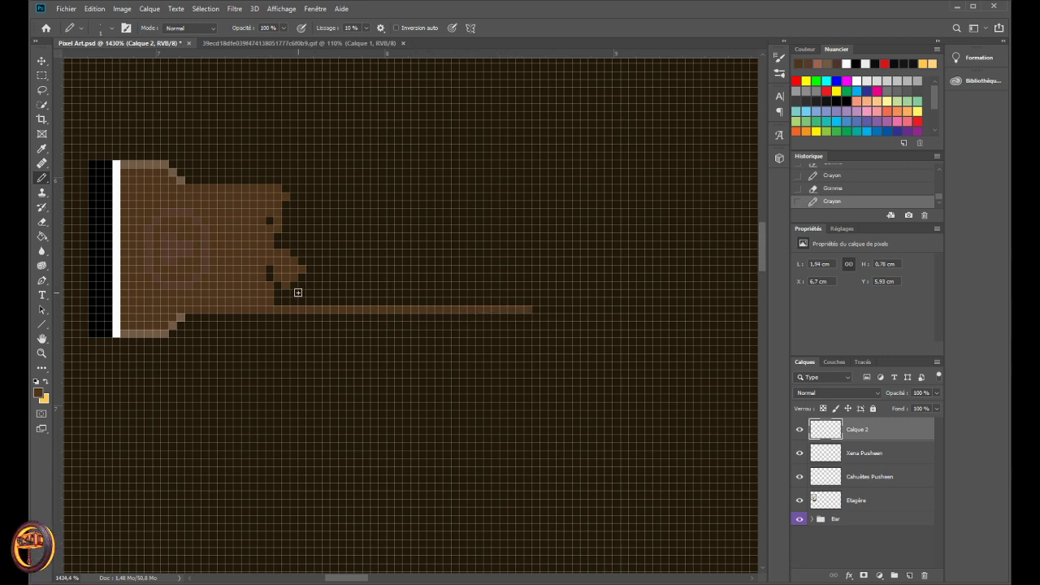
# - Fill the extension with the body's brown up to a straight upper edge and a square right end
pyautogui.moveTo(290, 269)
pyautogui.mouseDown()
pyautogui.moveTo(275, 233)
pyautogui.moveTo(348, 243)
pyautogui.moveTo(361, 265)
pyautogui.moveTo(329, 267)
pyautogui.moveTo(280, 299)
pyautogui.moveTo(395, 282)
pyautogui.moveTo(317, 287)
pyautogui.moveTo(364, 276)
pyautogui.moveTo(297, 269)
pyautogui.mouseUp()
pyautogui.moveTo(272, 224)
pyautogui.mouseDown()
pyautogui.moveTo(292, 191)
pyautogui.moveTo(321, 196)
pyautogui.moveTo(301, 190)
pyautogui.moveTo(365, 187)
pyautogui.moveTo(431, 199)
pyautogui.mouseUp()
pyautogui.moveTo(358, 227)
pyautogui.mouseDown()
pyautogui.moveTo(262, 222)
pyautogui.moveTo(302, 209)
pyautogui.moveTo(284, 208)
pyautogui.moveTo(375, 208)
pyautogui.moveTo(297, 222)
pyautogui.moveTo(361, 214)
pyautogui.moveTo(345, 197)
pyautogui.moveTo(437, 208)
pyautogui.moveTo(425, 196)
pyautogui.moveTo(399, 195)
pyautogui.moveTo(529, 191)
pyautogui.moveTo(429, 198)
pyautogui.moveTo(333, 229)
pyautogui.moveTo(322, 243)
pyautogui.moveTo(346, 258)
pyautogui.moveTo(331, 239)
pyautogui.moveTo(443, 216)
pyautogui.moveTo(445, 199)
pyautogui.moveTo(414, 217)
pyautogui.moveTo(519, 203)
pyautogui.moveTo(526, 212)
pyautogui.moveTo(441, 220)
pyautogui.moveTo(514, 212)
pyautogui.moveTo(456, 244)
pyautogui.moveTo(408, 241)
pyautogui.moveTo(426, 228)
pyautogui.moveTo(378, 236)
pyautogui.moveTo(410, 226)
pyautogui.moveTo(392, 226)
pyautogui.moveTo(406, 244)
pyautogui.moveTo(398, 251)
pyautogui.moveTo(461, 238)
pyautogui.moveTo(313, 293)
pyautogui.moveTo(437, 301)
pyautogui.moveTo(367, 285)
pyautogui.moveTo(379, 295)
pyautogui.moveTo(476, 272)
pyautogui.moveTo(420, 293)
pyautogui.moveTo(427, 272)
pyautogui.moveTo(418, 270)
pyautogui.moveTo(529, 224)
pyautogui.moveTo(525, 295)
pyautogui.moveTo(449, 295)
pyautogui.moveTo(523, 288)
pyautogui.moveTo(434, 279)
pyautogui.moveTo(508, 281)
pyautogui.moveTo(512, 252)
pyautogui.moveTo(479, 268)
pyautogui.moveTo(457, 264)
pyautogui.mouseUp()
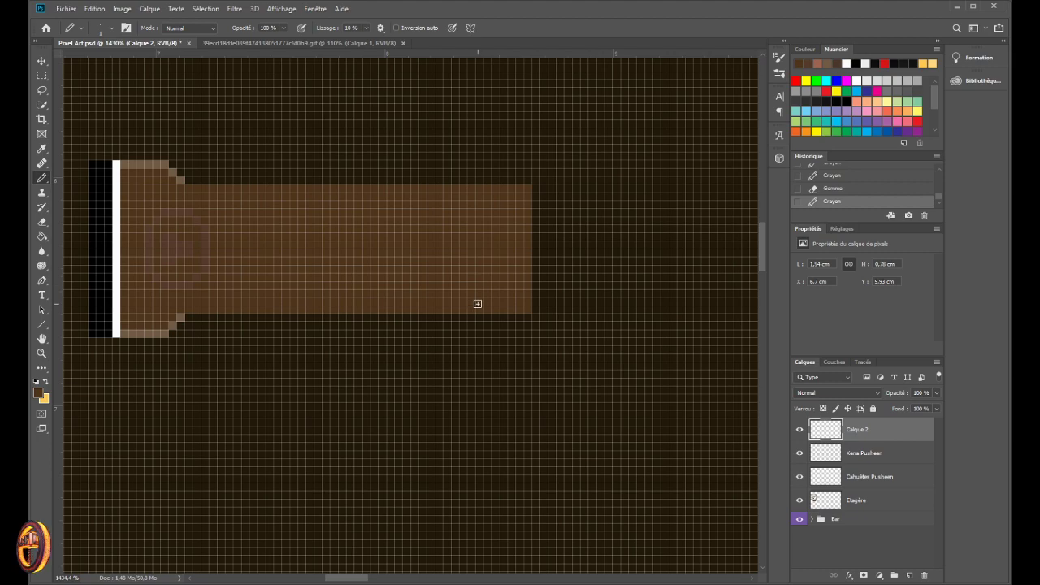
# - Try tapering the body's right end with short diagonals of brown pixels stepping inward from its upper and lower corners
pyautogui.scroll(-10, 476, 302)
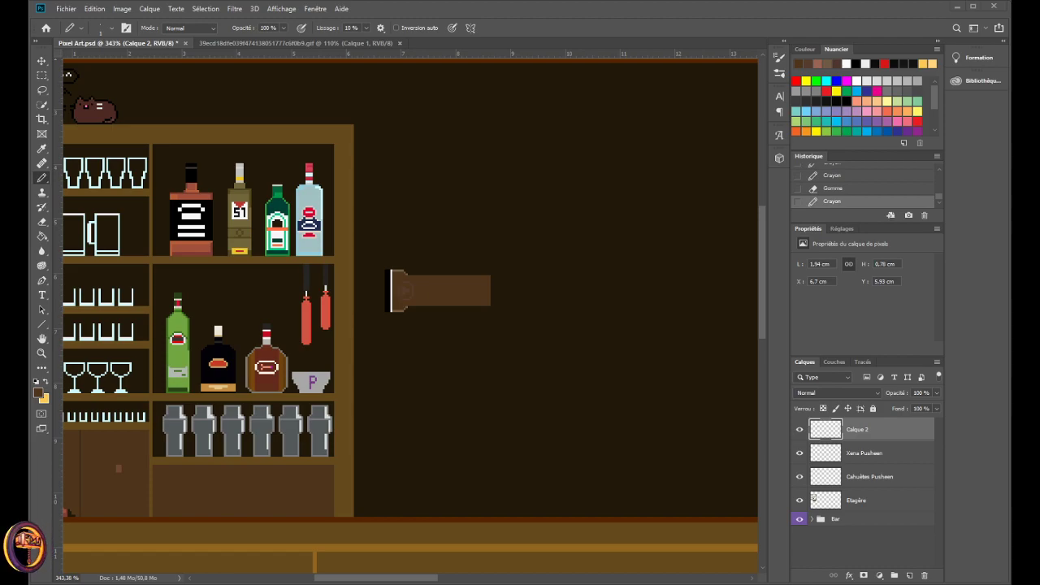
pyautogui.scroll(5, 523, 284)
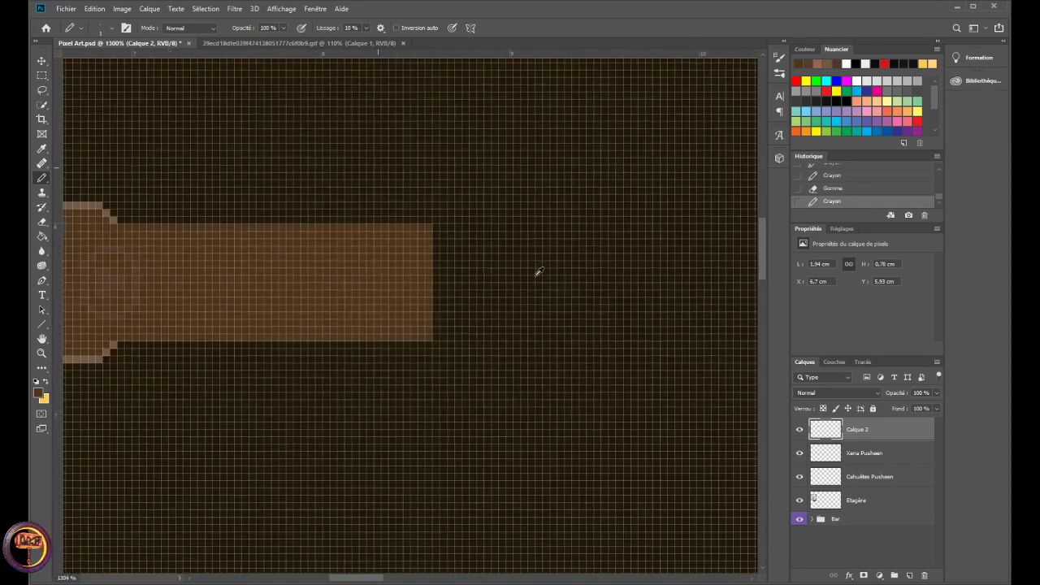
pyautogui.scroll(1, 538, 271)
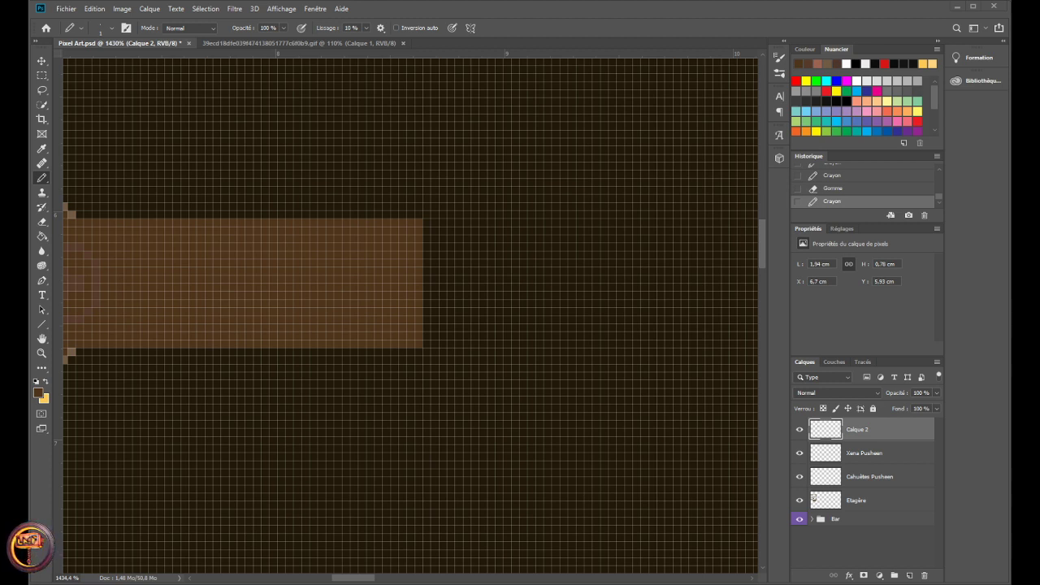
pyautogui.click(427, 231)
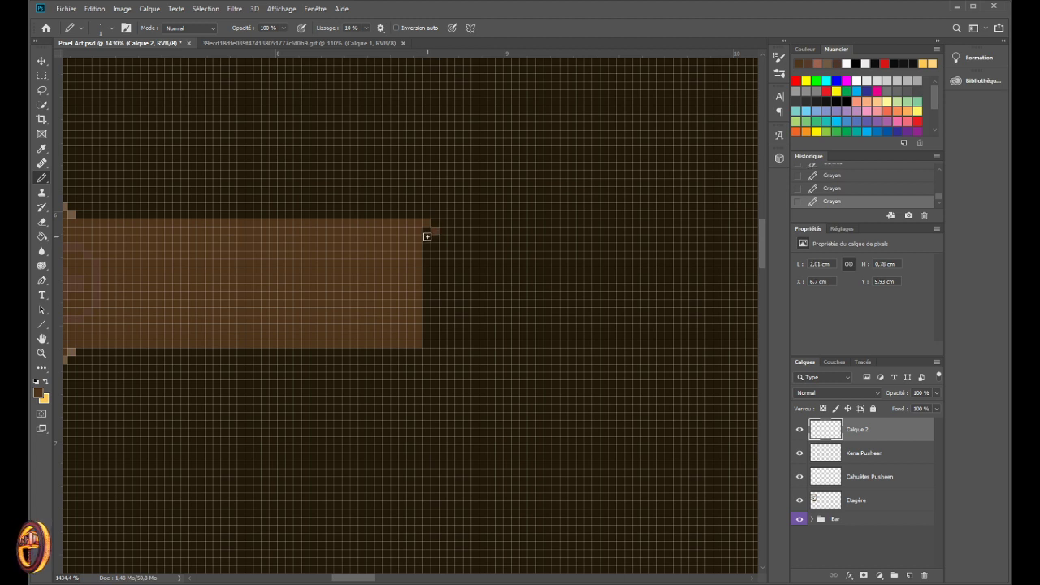
pyautogui.click(443, 238)
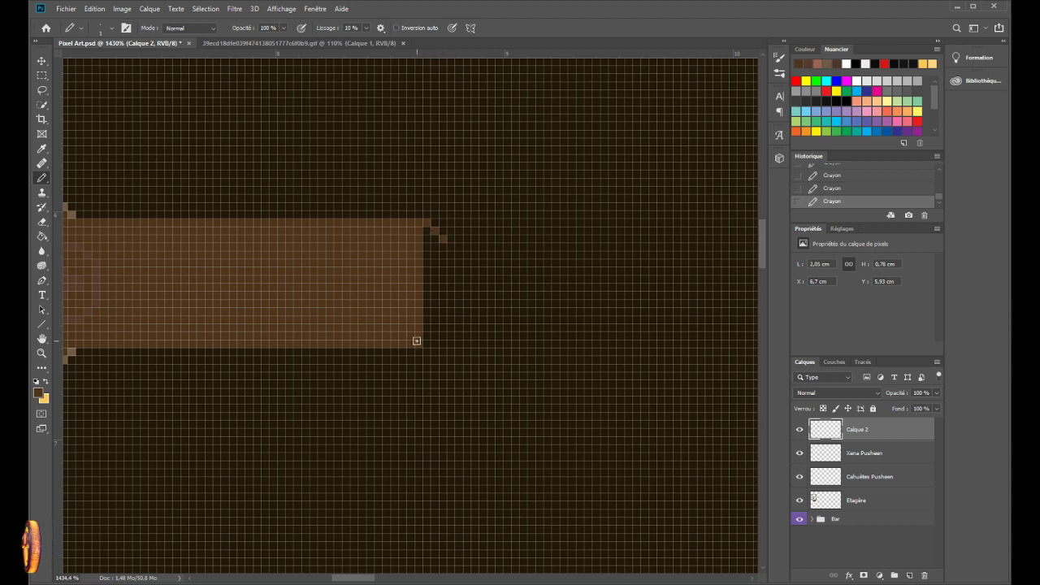
pyautogui.click(443, 327)
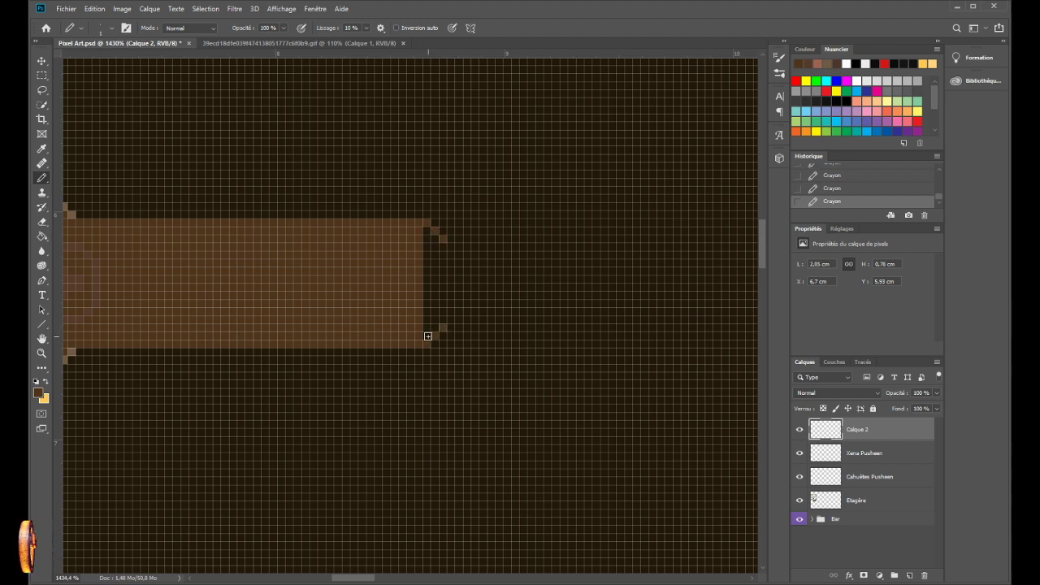
pyautogui.click(429, 336)
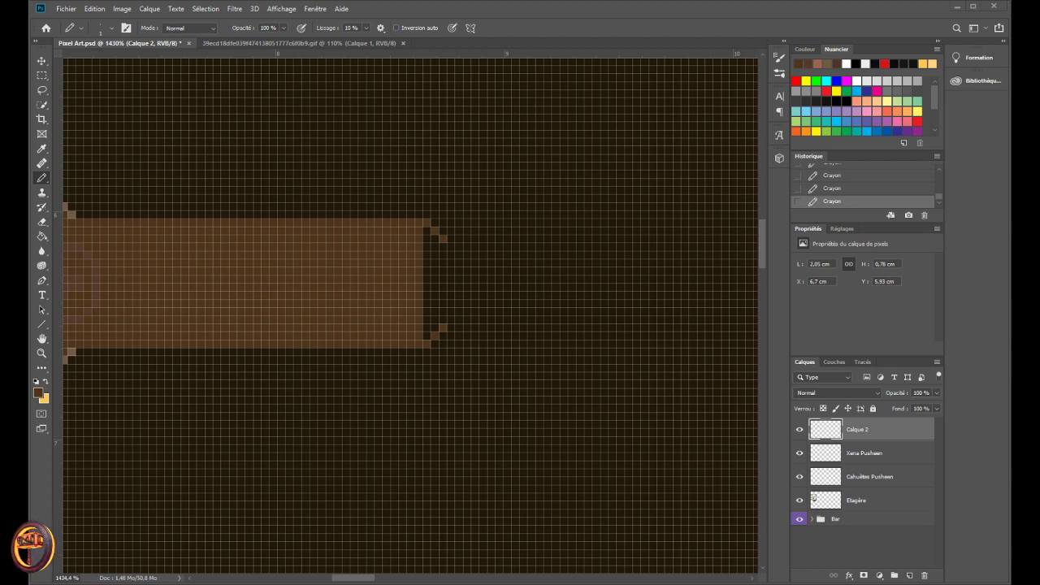
# - Undo the tapering pixels, back to the body's square right end
pyautogui.hotkey('ctrl', 'z')
pyautogui.hotkey('ctrl', 'z')
pyautogui.hotkey('ctrl', 'z')
pyautogui.hotkey('ctrl', 'z')
pyautogui.hotkey('ctrl', 'z')
pyautogui.hotkey('ctrl', 'z')
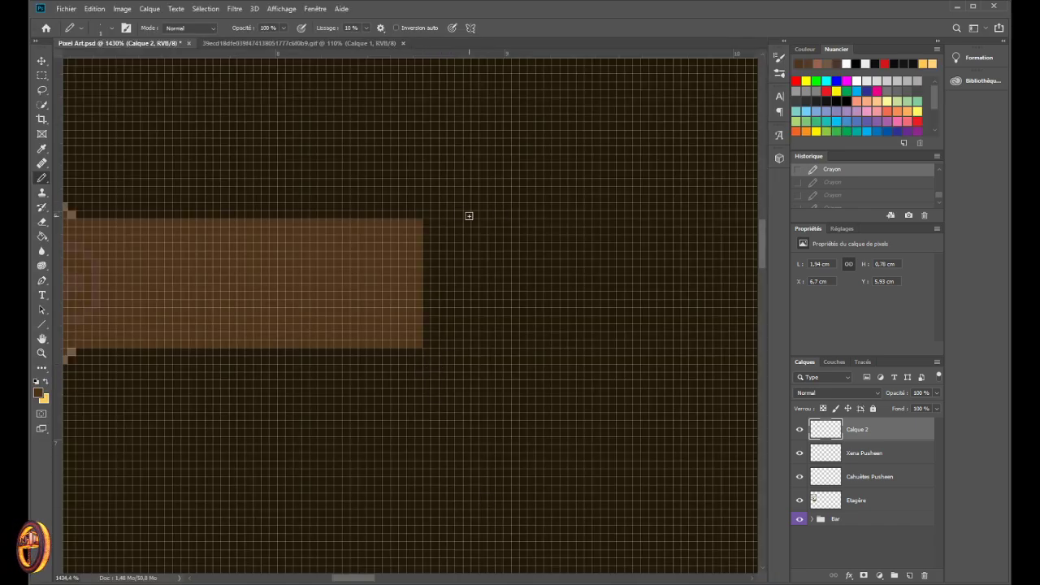
# - Pencil a four-pixel brown diagonal stepping down and outward from the body's lower right corner
pyautogui.click(427, 350)
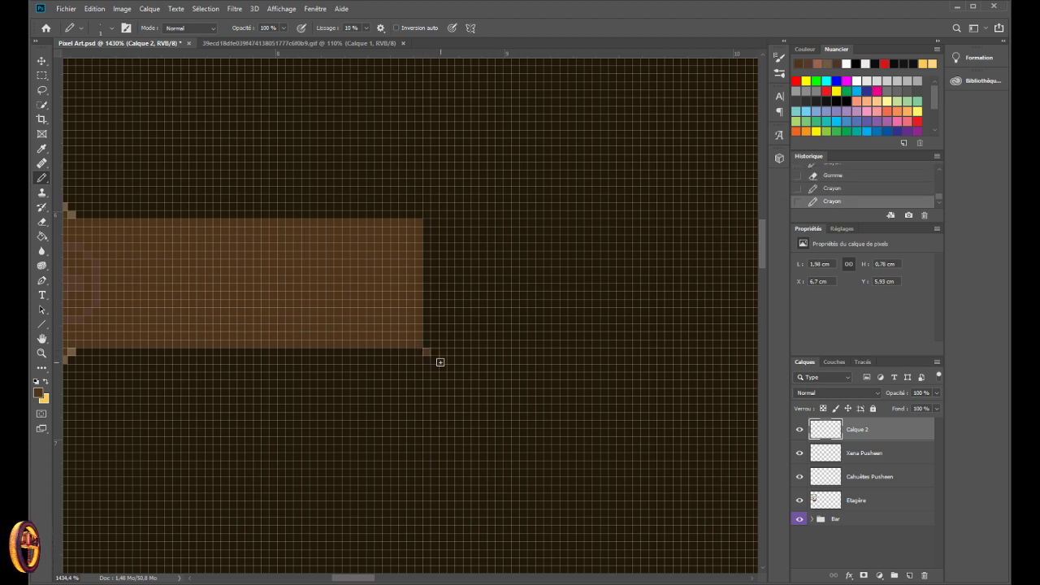
pyautogui.click(437, 360)
pyautogui.click(444, 366)
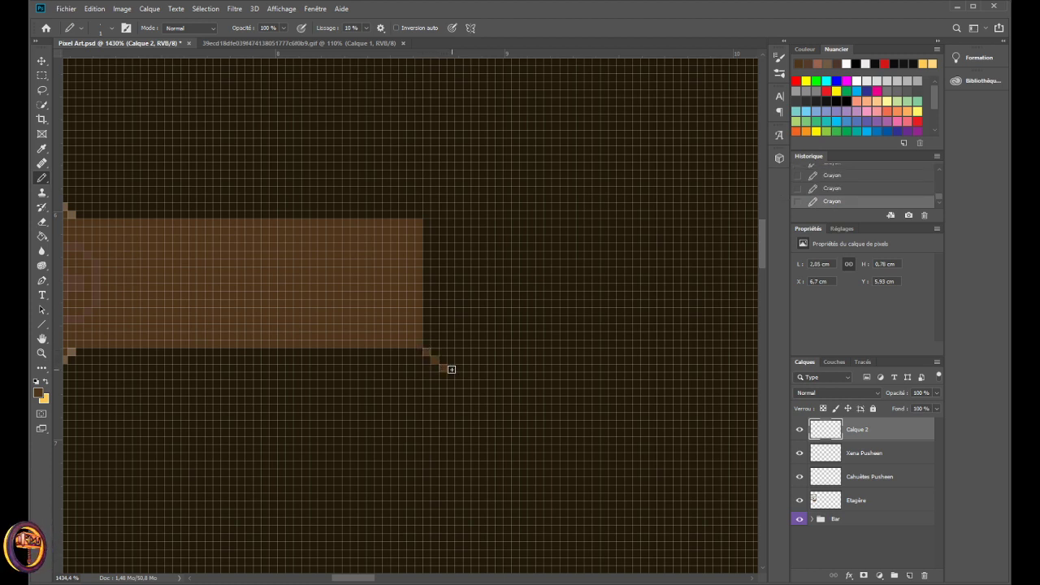
pyautogui.click(456, 370)
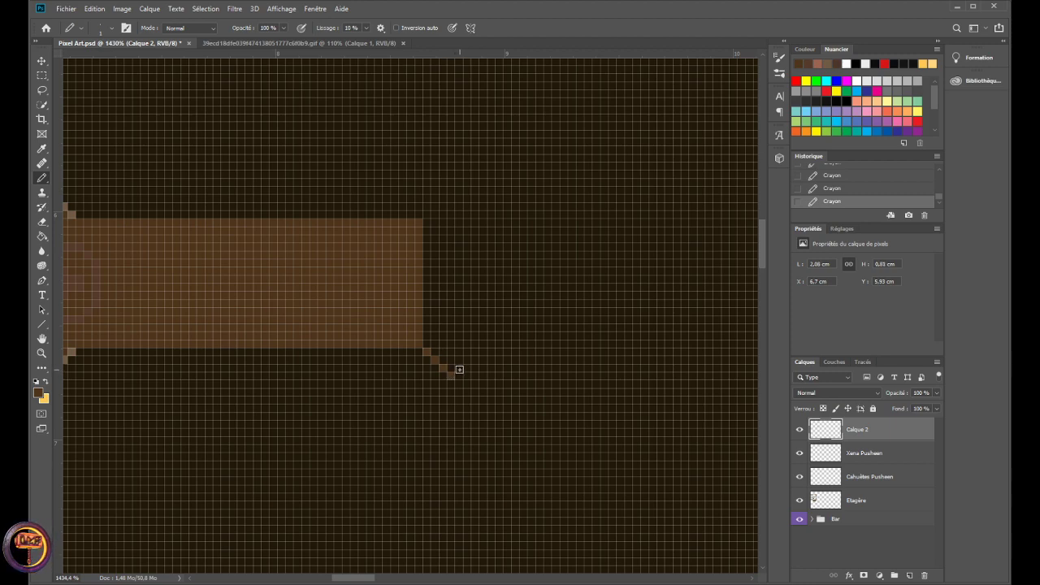
# - Pencil three pixels rising from the lower diagonal into a V, and a shallow dipping outline from the upper right corner
pyautogui.click(463, 364)
pyautogui.click(469, 357)
pyautogui.click(475, 350)
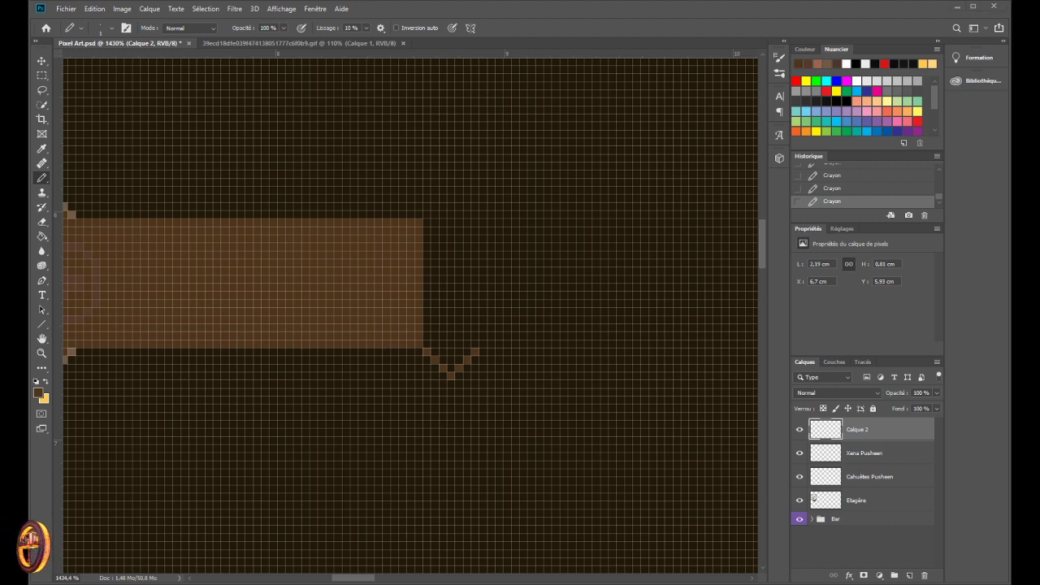
pyautogui.click(429, 224)
pyautogui.click(439, 235)
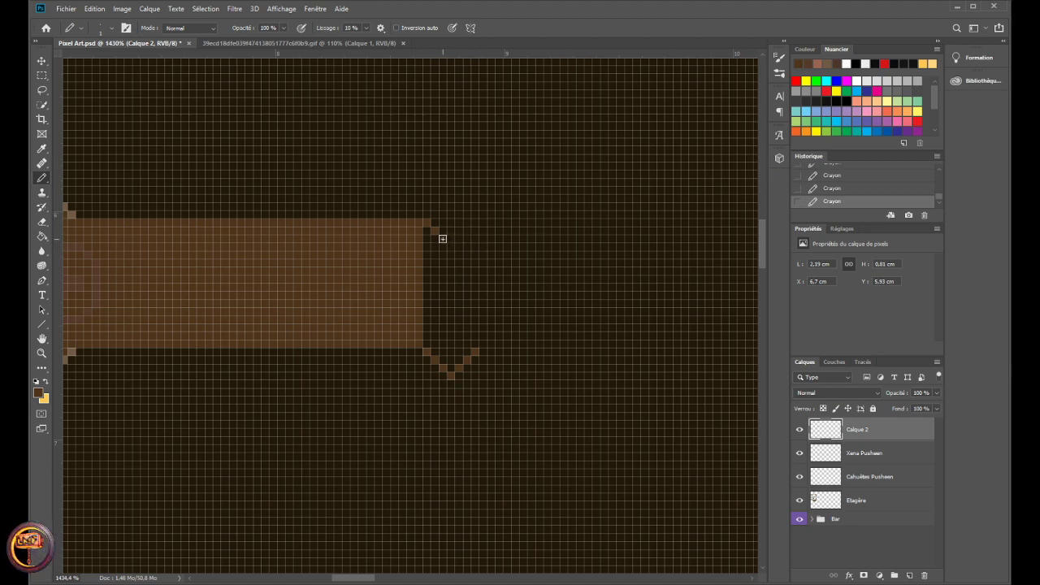
pyautogui.moveTo(444, 239)
pyautogui.mouseDown()
pyautogui.moveTo(475, 239)
pyautogui.moveTo(491, 223)
pyautogui.mouseUp()
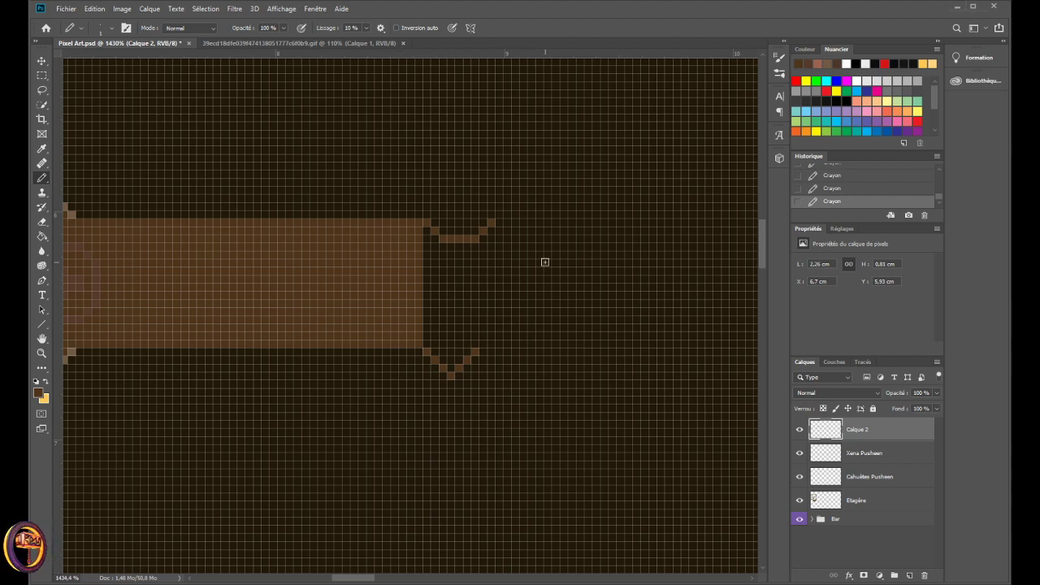
# - Fill the area between the upper and lower outlines at the right end with the body's brown
pyautogui.click(478, 348)
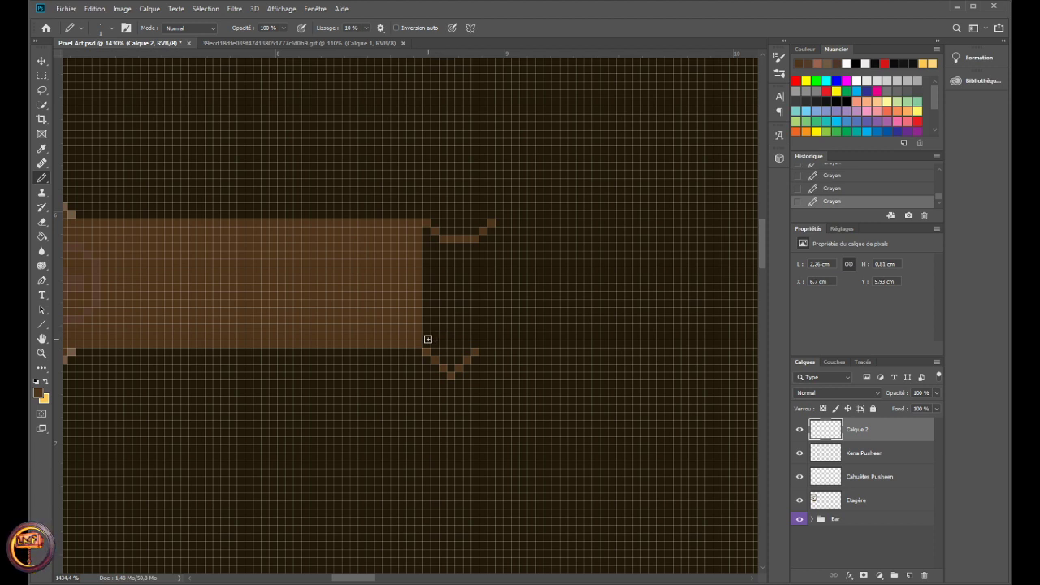
pyautogui.moveTo(434, 346)
pyautogui.mouseDown()
pyautogui.moveTo(452, 367)
pyautogui.moveTo(465, 357)
pyautogui.moveTo(456, 328)
pyautogui.moveTo(427, 336)
pyautogui.moveTo(426, 236)
pyautogui.moveTo(437, 268)
pyautogui.mouseUp()
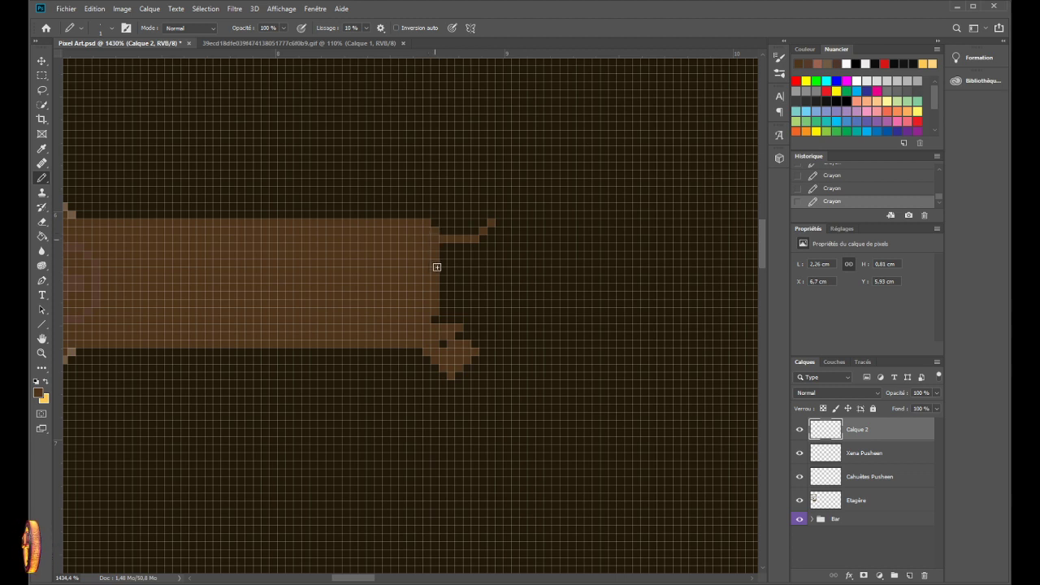
pyautogui.moveTo(434, 327)
pyautogui.mouseDown()
pyautogui.moveTo(468, 332)
pyautogui.moveTo(465, 347)
pyautogui.moveTo(476, 340)
pyautogui.moveTo(482, 258)
pyautogui.moveTo(470, 292)
pyautogui.moveTo(484, 310)
pyautogui.moveTo(488, 260)
pyautogui.moveTo(483, 284)
pyautogui.moveTo(454, 248)
pyautogui.moveTo(477, 252)
pyautogui.moveTo(432, 282)
pyautogui.moveTo(446, 298)
pyautogui.moveTo(458, 290)
pyautogui.moveTo(448, 322)
pyautogui.moveTo(480, 313)
pyautogui.mouseUp()
pyautogui.press('e')
# - Erase the two stray brown pixels beyond the upper right corner of the filled end
pyautogui.scroll(-5, 480, 313)
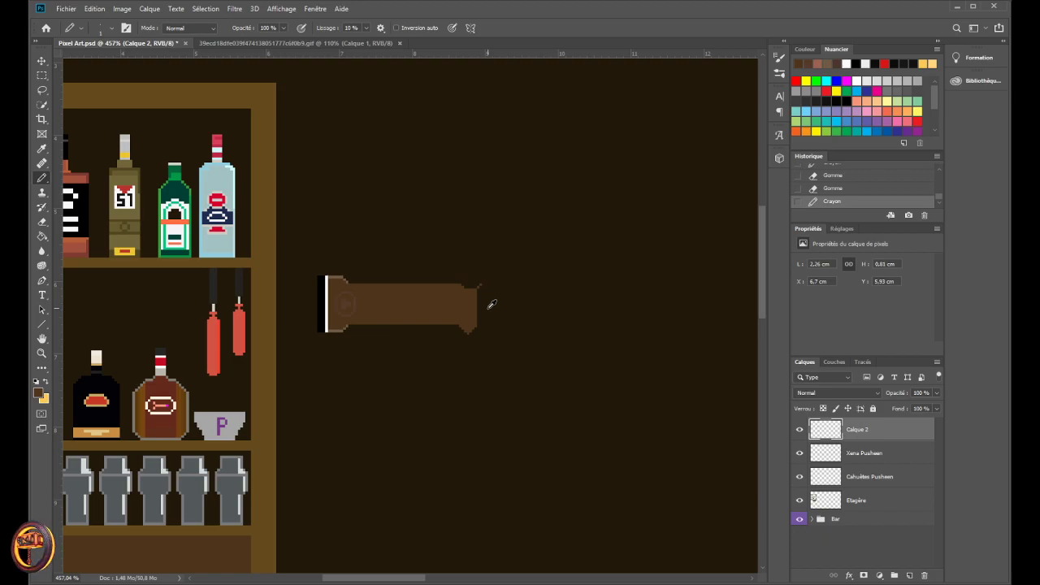
pyautogui.scroll(5, 492, 304)
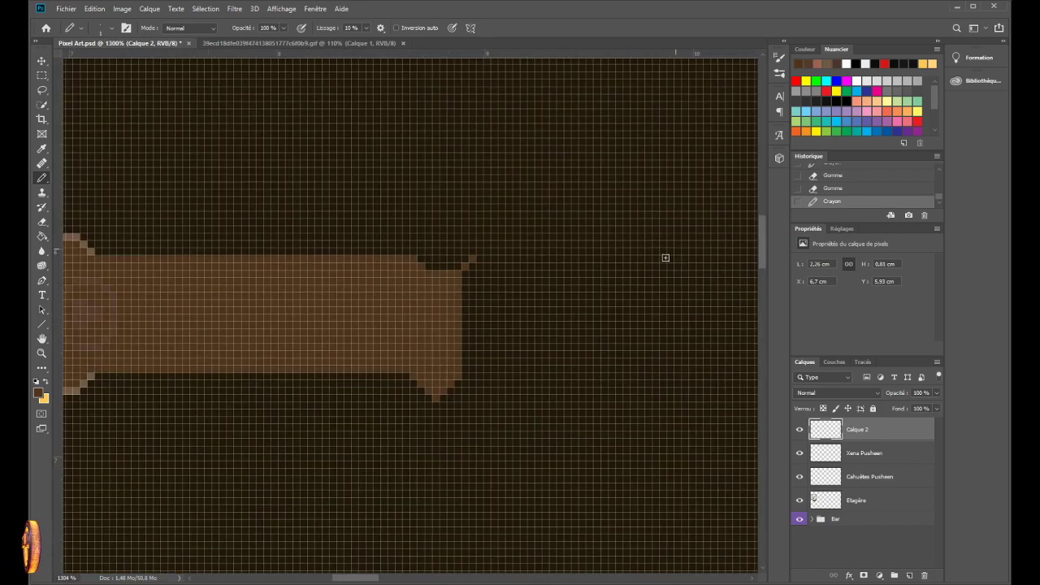
pyautogui.click(474, 260)
pyautogui.click(466, 260)
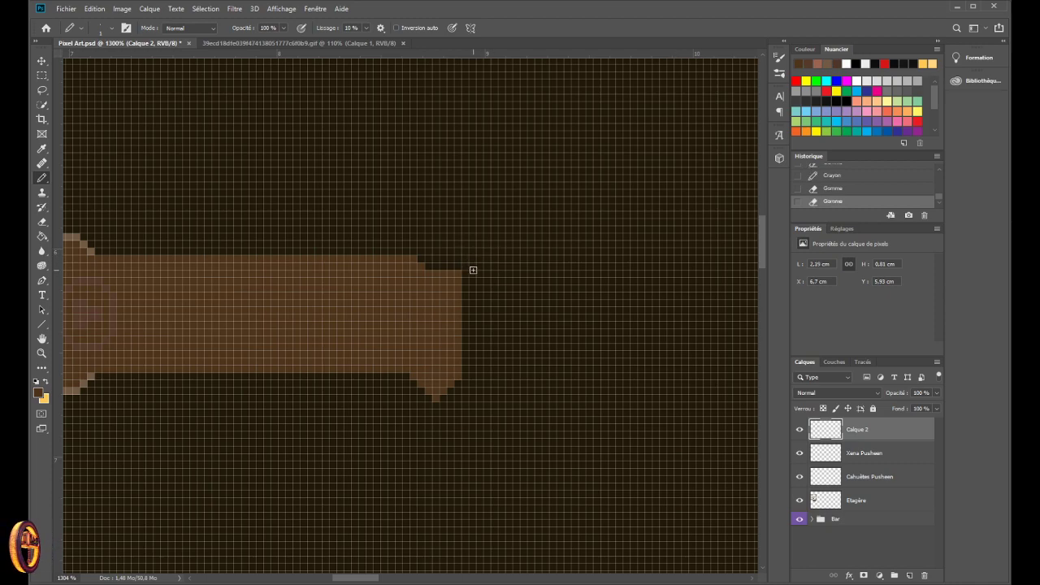
pyautogui.scroll(-6, 473, 270)
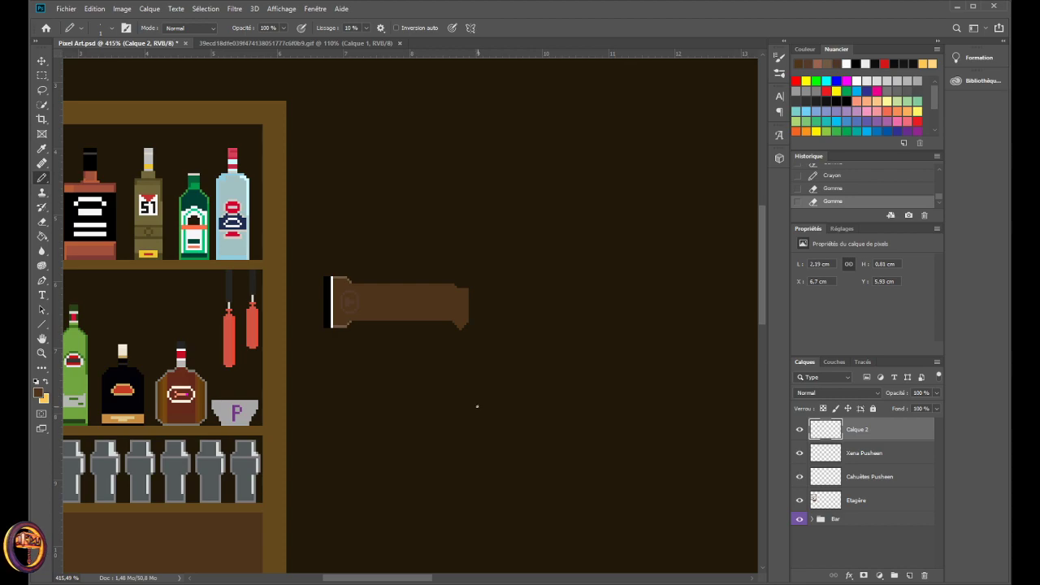
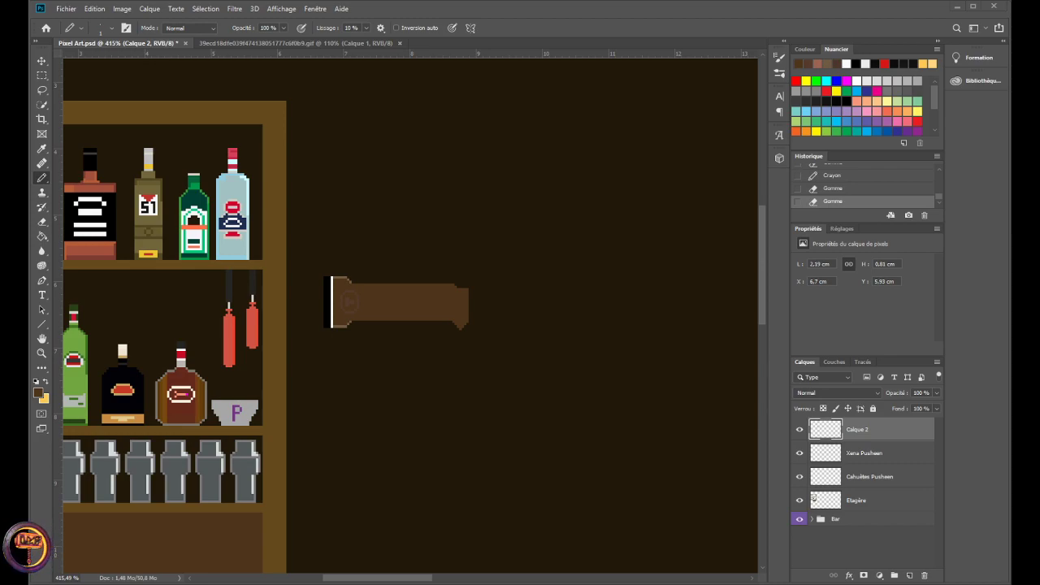
pyautogui.scroll(5, 481, 344)
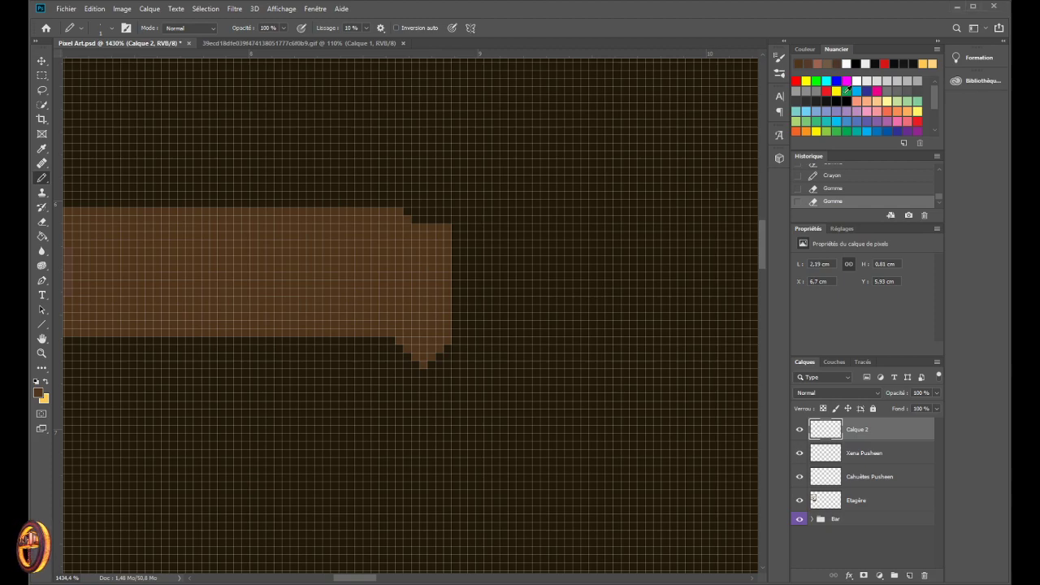
pyautogui.scroll(-5, 524, 256)
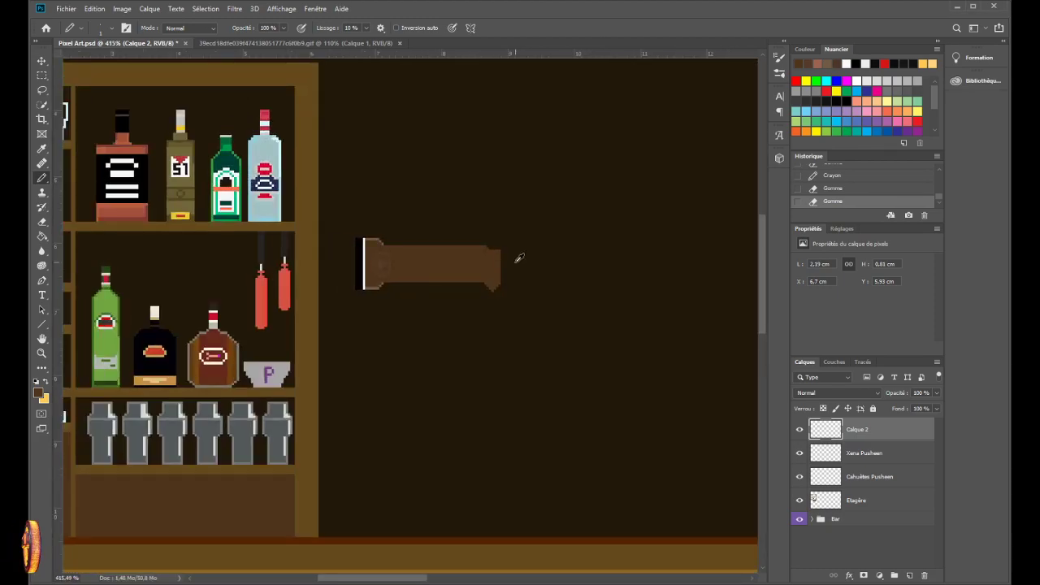
pyautogui.scroll(1, 519, 258)
pyautogui.scroll(-1, 519, 258)
pyautogui.scroll(1, 512, 295)
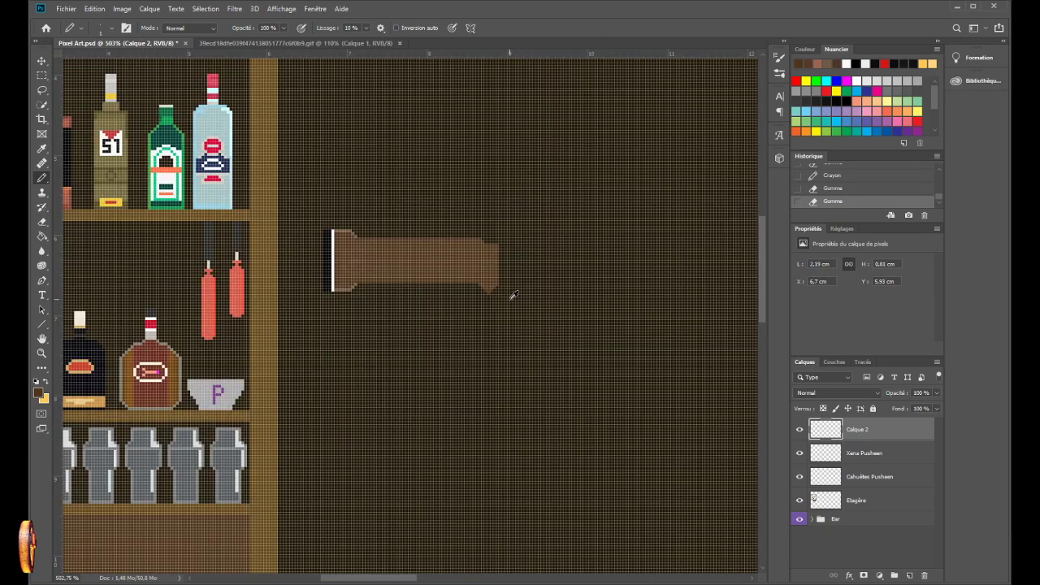
pyautogui.scroll(-1, 512, 295)
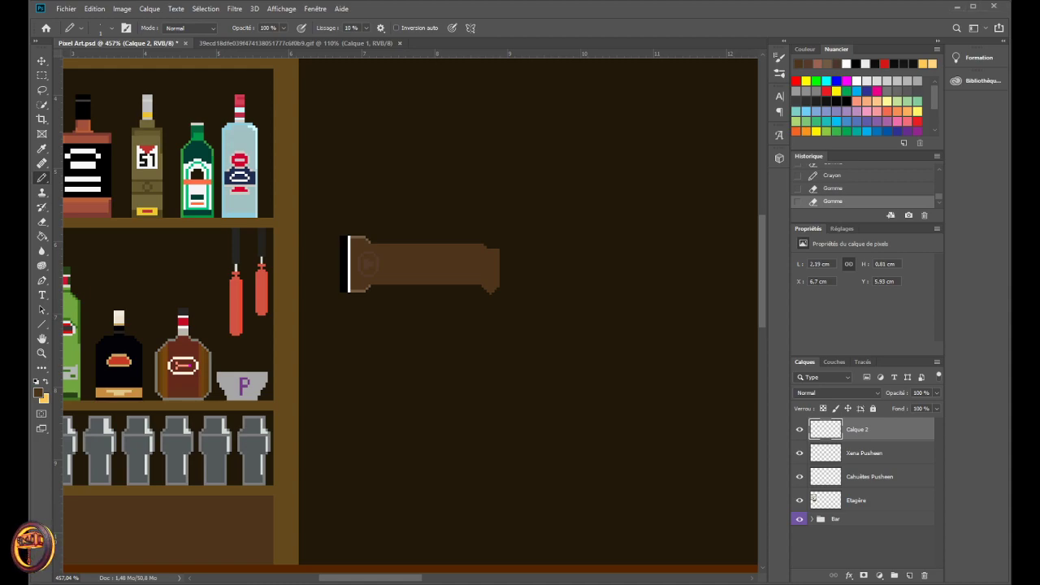
# - Undo the filled end and its outlines, back to the four-pixel diagonal below the lower right corner
pyautogui.hotkey('ctrl', 'z')
pyautogui.hotkey('ctrl', 'z')
pyautogui.hotkey('ctrl', 'z')
pyautogui.hotkey('ctrl', 'z')
pyautogui.hotkey('ctrl', 'z')
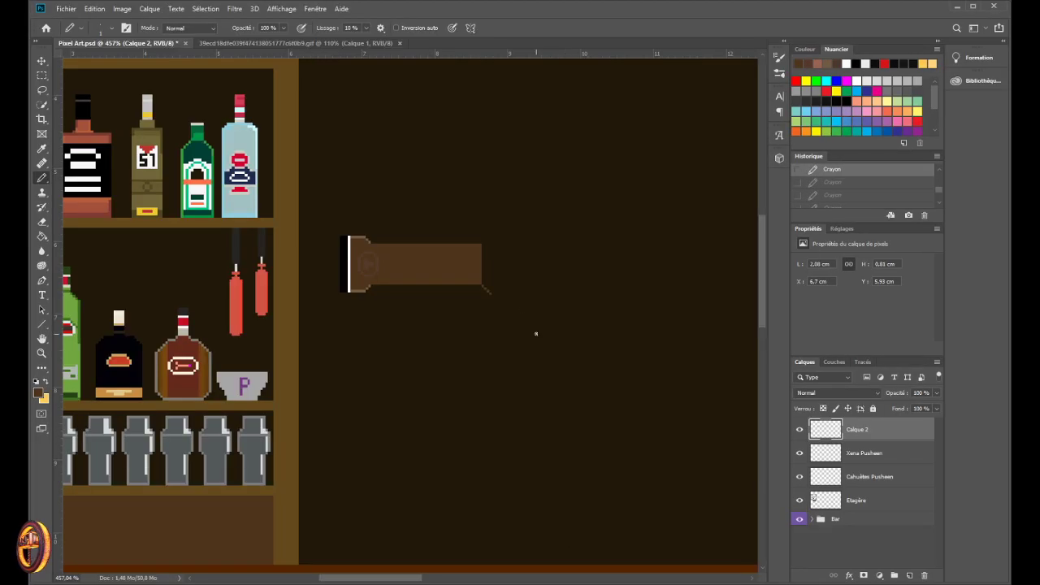
# - Continue the lower diagonal with a flat eight-pixel run and a five-pixel rising diagonal, making the object about 2.5 cm long
pyautogui.scroll(7, 521, 320)
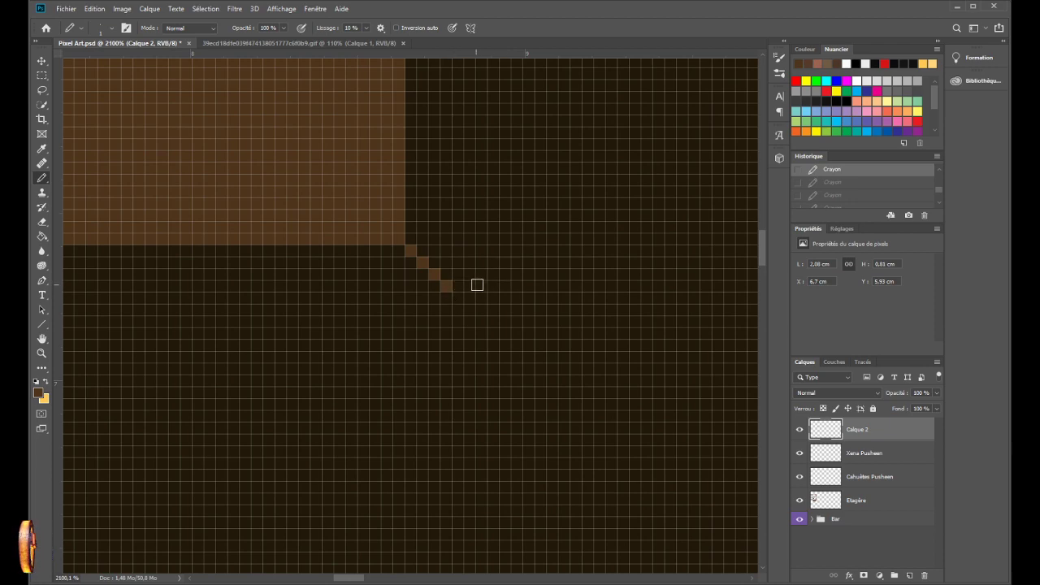
pyautogui.click(477, 284)
pyautogui.moveTo(450, 286); pyautogui.dragTo(499, 287)
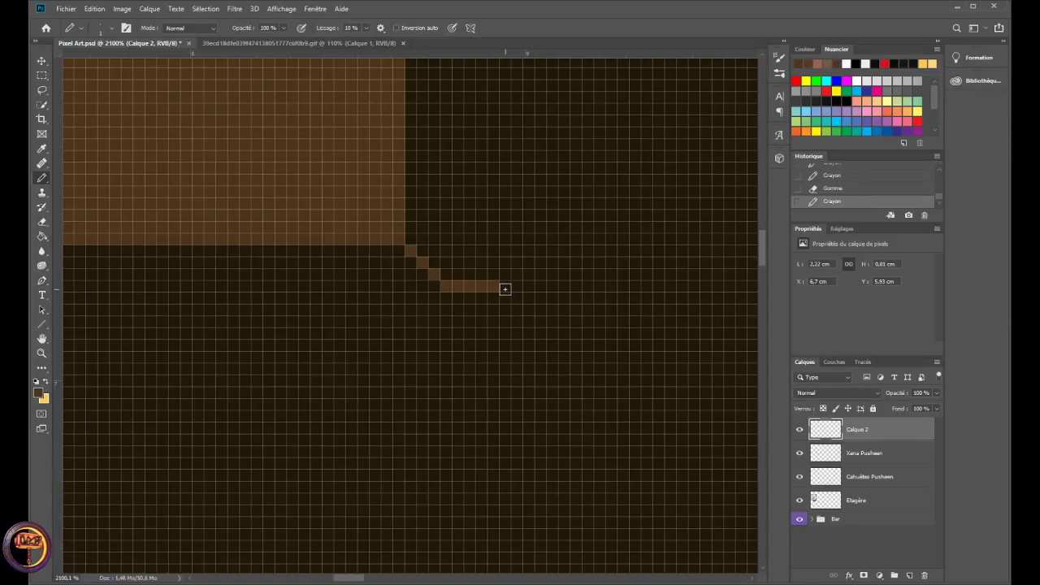
pyautogui.click(505, 285)
pyautogui.moveTo(513, 285)
pyautogui.mouseDown()
pyautogui.moveTo(529, 285)
pyautogui.moveTo(586, 228)
pyautogui.mouseUp()
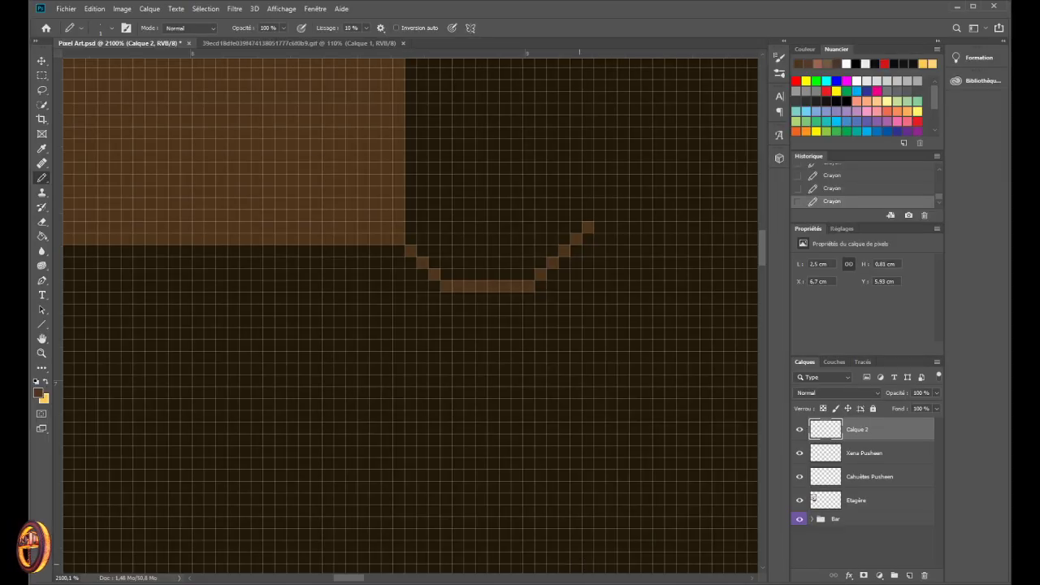
# - Draw the brown upper outline from the body's upper right corner as a falling diagonal, a three-pixel flat run and a five-pixel rising diagonal
pyautogui.scroll(-3, 534, 474)
pyautogui.scroll(-5, 532, 459)
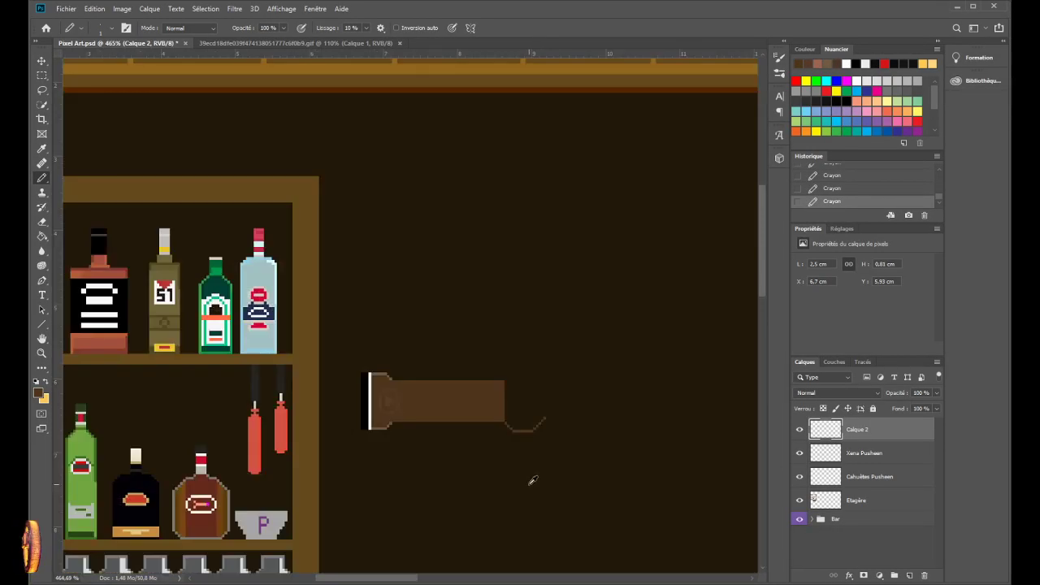
pyautogui.scroll(-1, 538, 516)
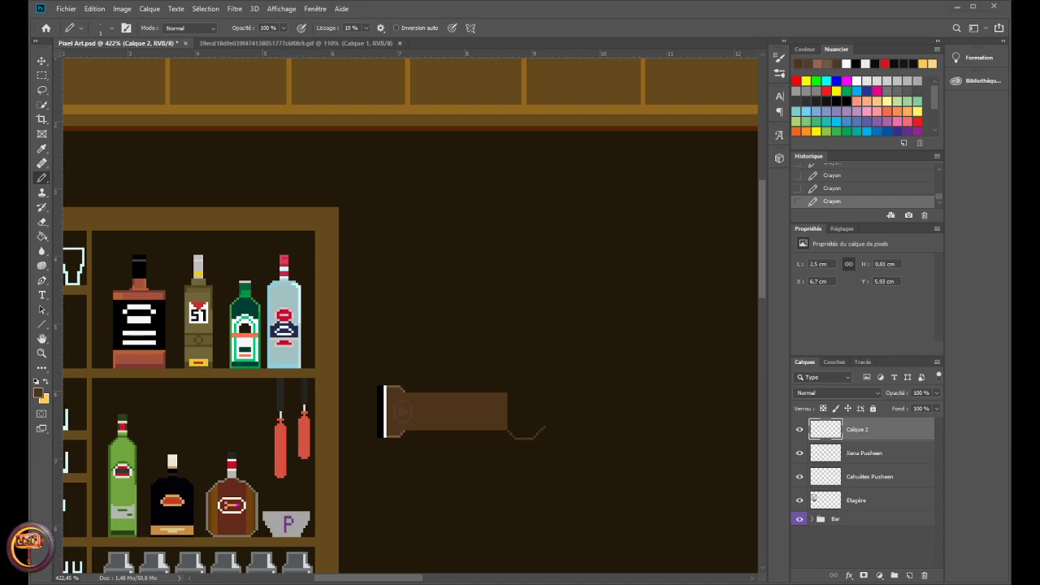
pyautogui.scroll(3, 533, 334)
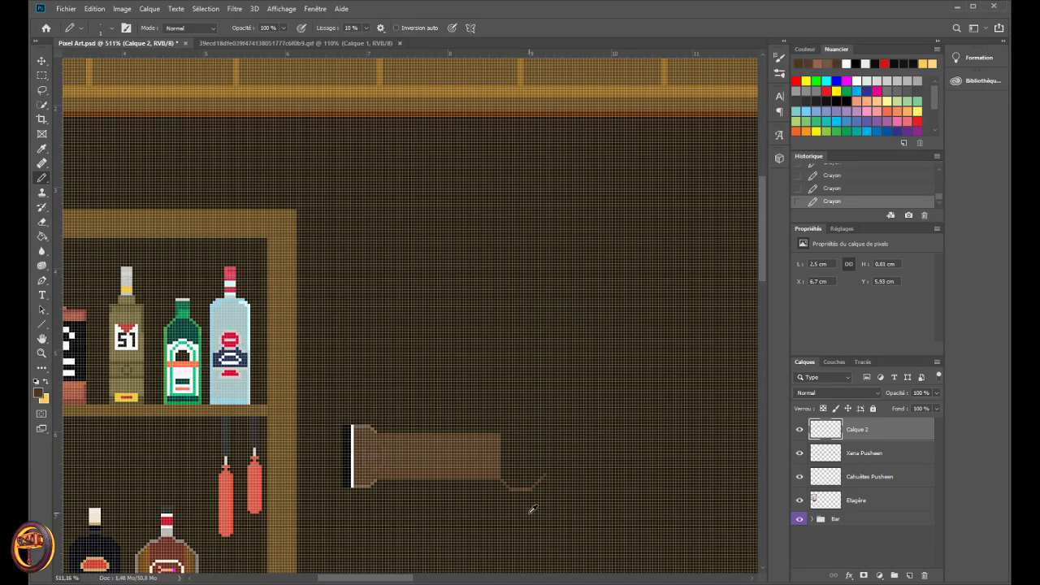
pyautogui.scroll(3, 521, 507)
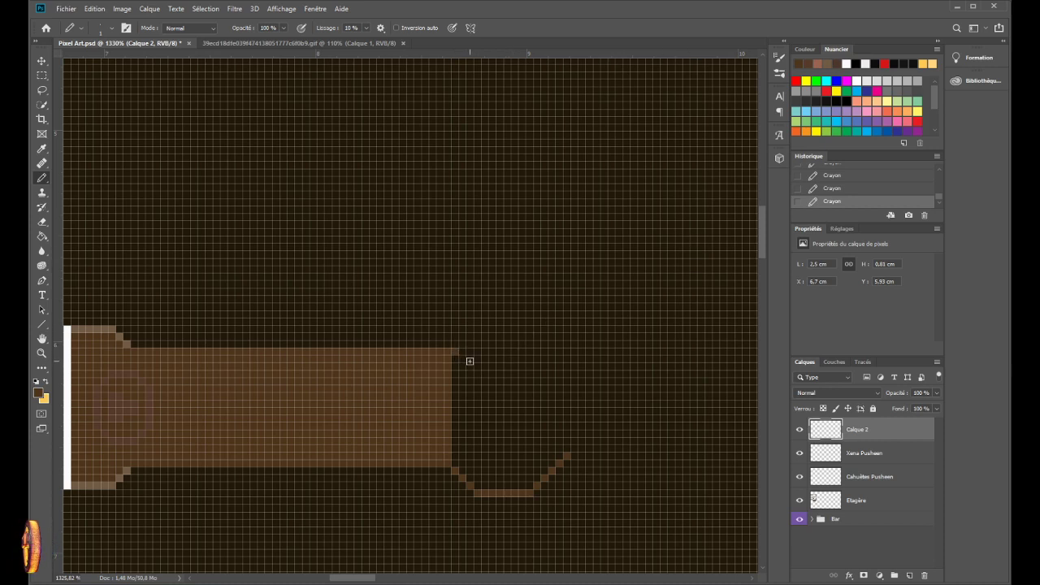
pyautogui.moveTo(462, 359); pyautogui.dragTo(486, 382)
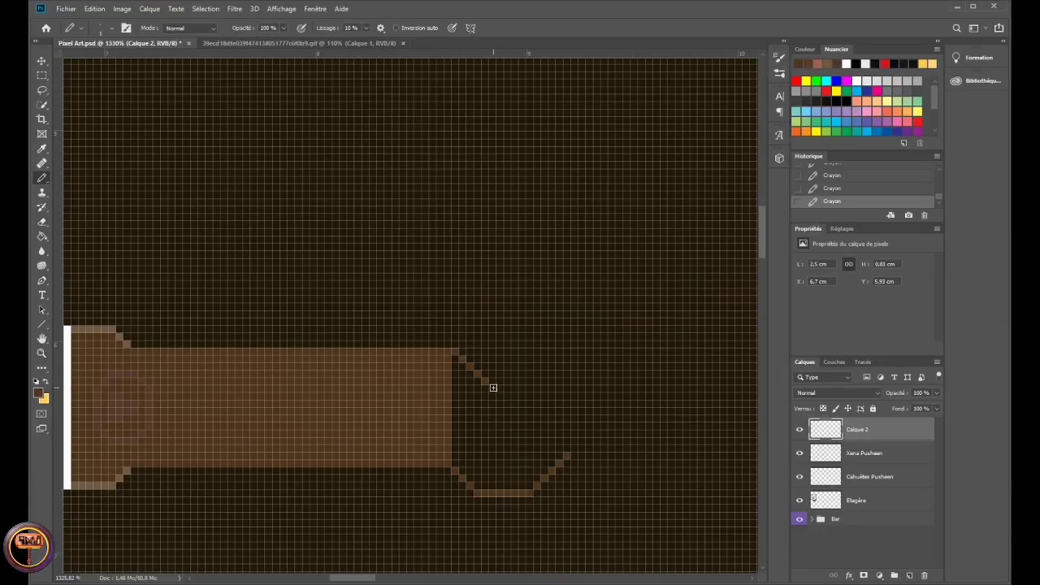
pyautogui.click(492, 388)
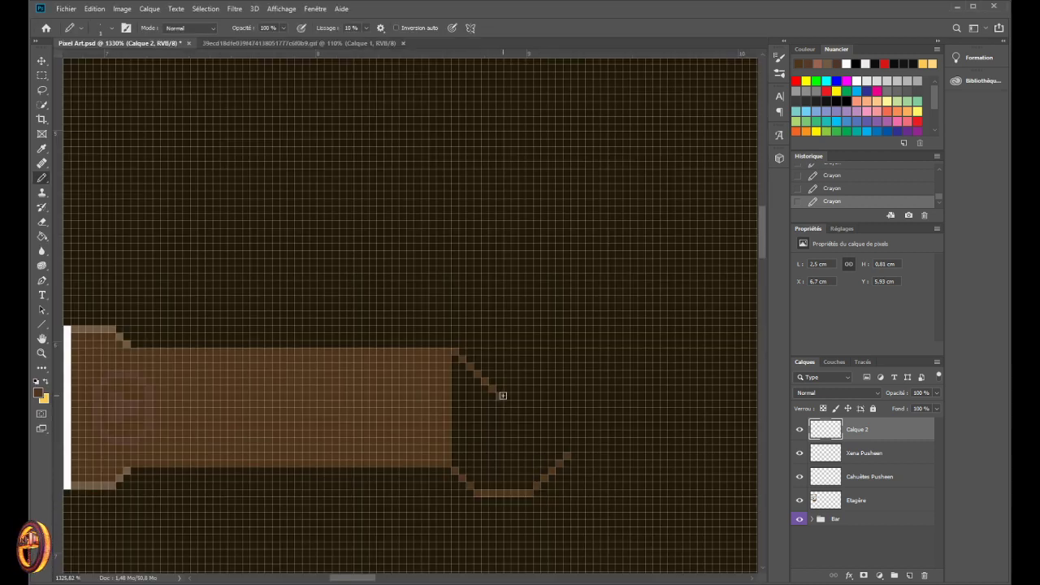
pyautogui.moveTo(499, 395); pyautogui.dragTo(553, 360)
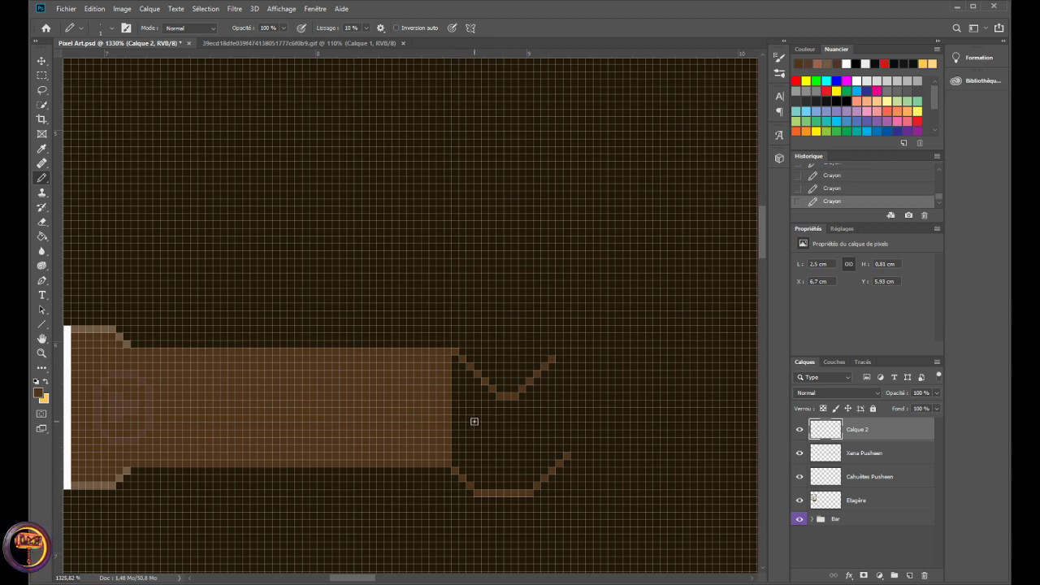
# - Fill the space between the upper and lower outlines with brown, giving the flared end a straight vertical right edge
pyautogui.moveTo(475, 421)
pyautogui.mouseDown()
pyautogui.moveTo(456, 357)
pyautogui.moveTo(468, 385)
pyautogui.mouseUp()
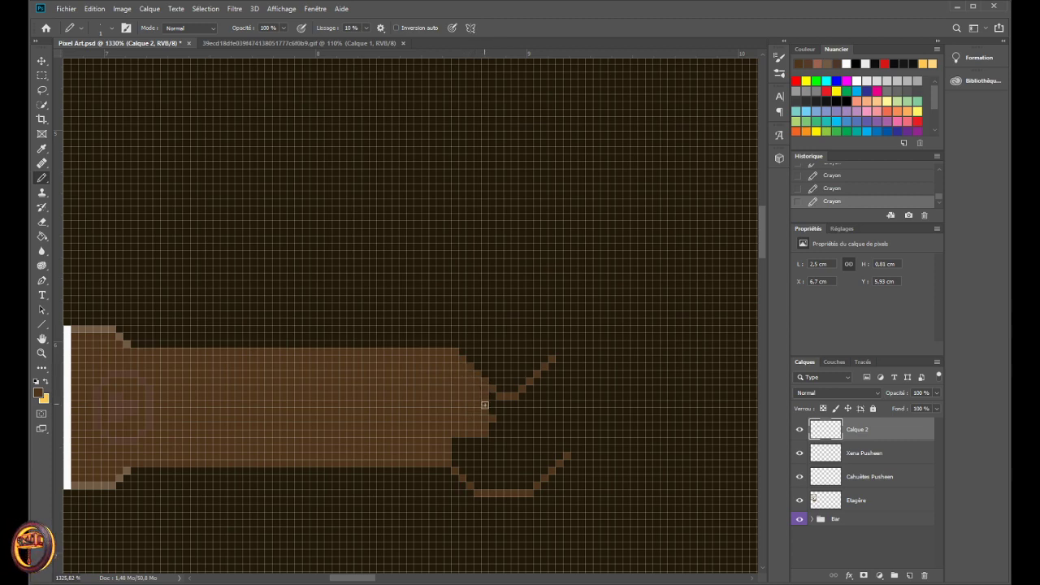
pyautogui.moveTo(487, 429)
pyautogui.mouseDown()
pyautogui.moveTo(455, 443)
pyautogui.moveTo(460, 462)
pyautogui.moveTo(498, 430)
pyautogui.moveTo(504, 403)
pyautogui.moveTo(523, 406)
pyautogui.moveTo(499, 418)
pyautogui.moveTo(543, 388)
pyautogui.moveTo(549, 367)
pyautogui.moveTo(509, 409)
pyautogui.moveTo(527, 411)
pyautogui.mouseUp()
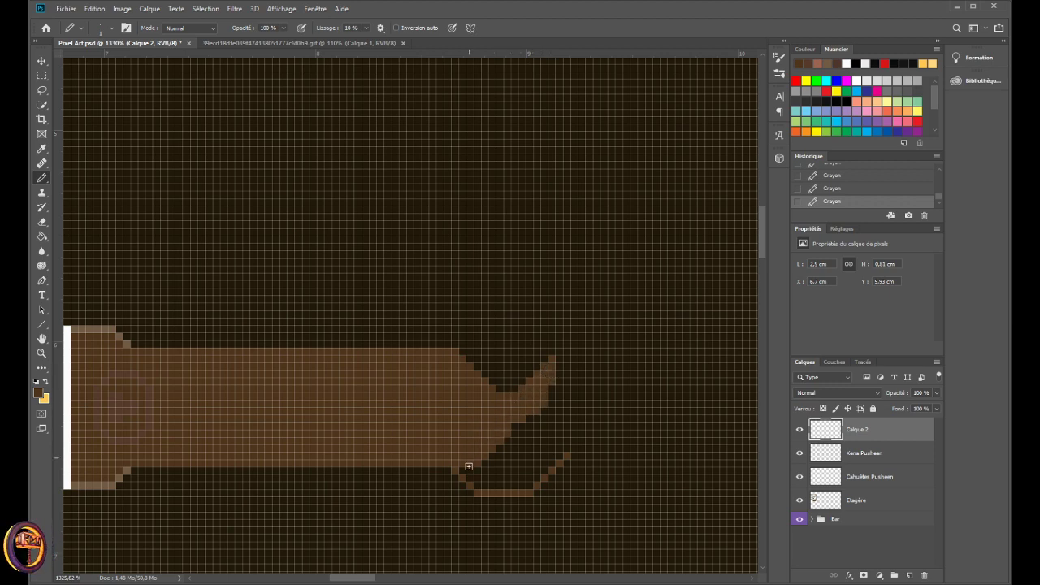
pyautogui.moveTo(480, 480)
pyautogui.mouseDown()
pyautogui.moveTo(531, 486)
pyautogui.moveTo(475, 485)
pyautogui.moveTo(486, 477)
pyautogui.moveTo(473, 468)
pyautogui.moveTo(517, 448)
pyautogui.moveTo(495, 452)
pyautogui.moveTo(551, 392)
pyautogui.moveTo(497, 426)
pyautogui.moveTo(560, 396)
pyautogui.moveTo(535, 447)
pyautogui.moveTo(482, 469)
pyautogui.moveTo(512, 461)
pyautogui.moveTo(561, 411)
pyautogui.moveTo(558, 453)
pyautogui.moveTo(560, 437)
pyautogui.moveTo(498, 474)
pyautogui.moveTo(551, 455)
pyautogui.mouseUp()
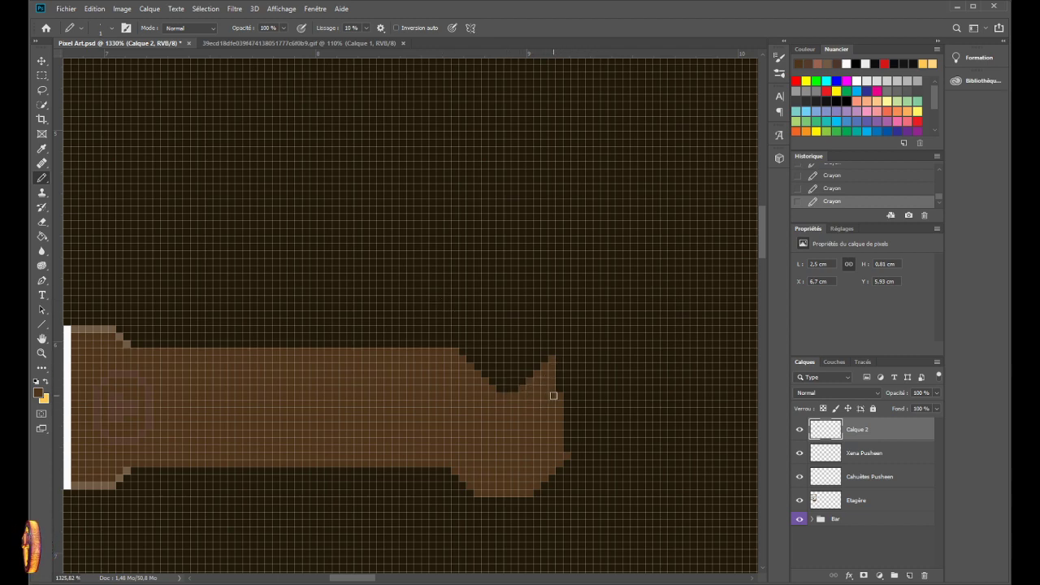
pyautogui.moveTo(556, 396); pyautogui.dragTo(559, 452)
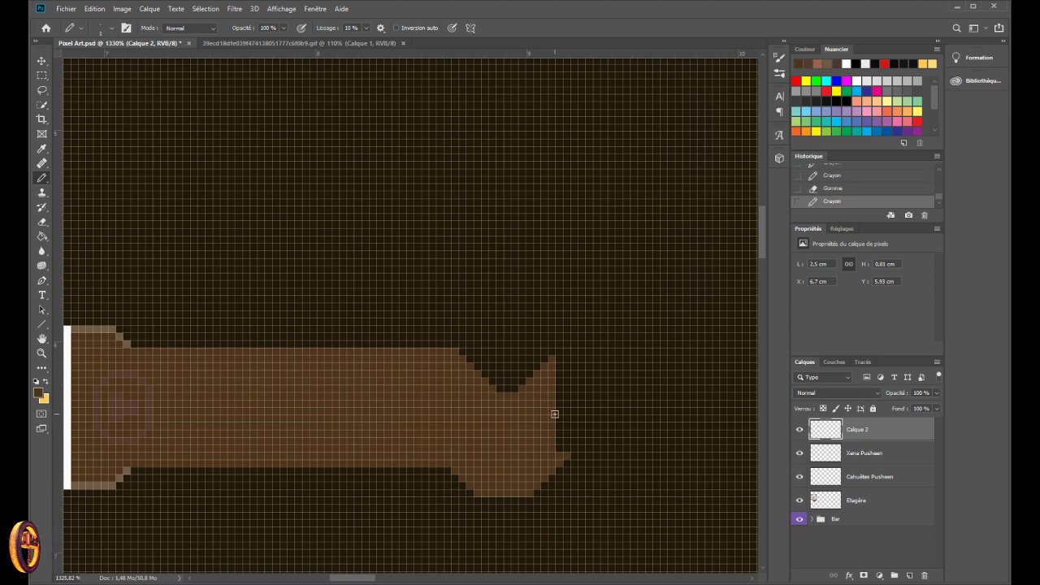
pyautogui.click(558, 409)
pyautogui.scroll(-3, 556, 401)
pyautogui.scroll(-2, 568, 402)
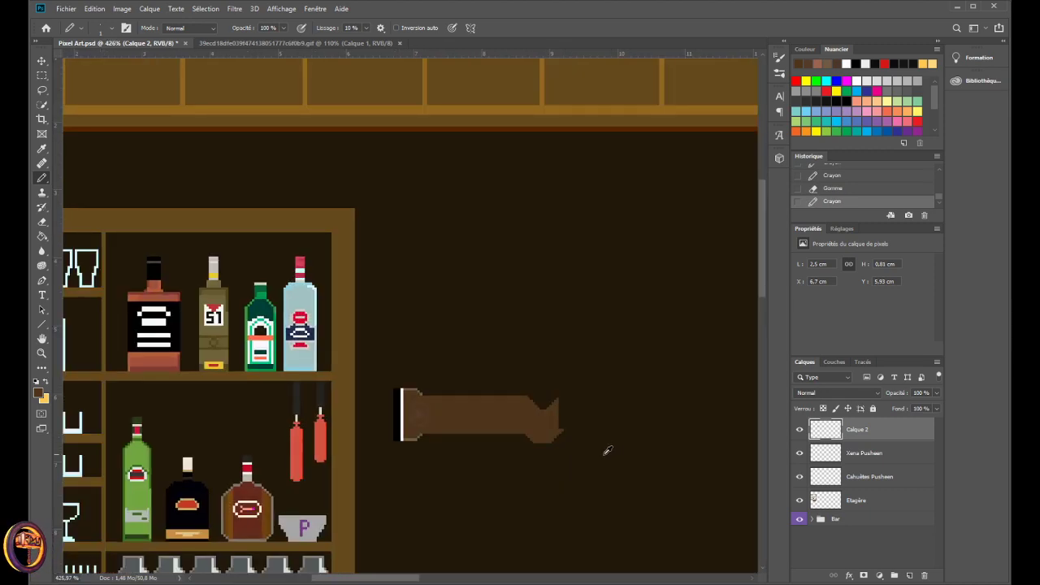
pyautogui.scroll(1, 597, 461)
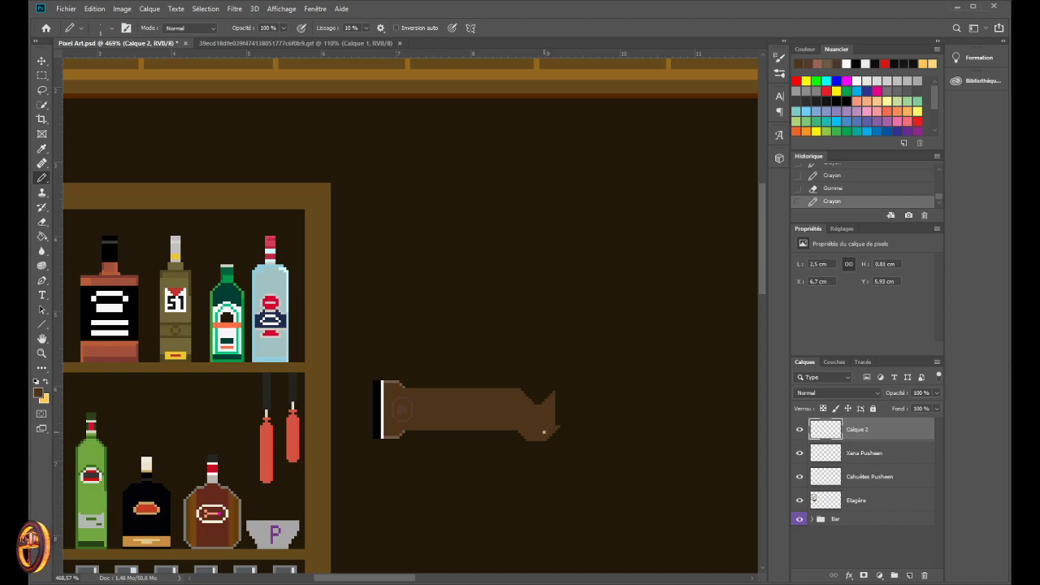
# - Erase both flared tips so the right end finishes in a straight vertical edge, making the object about 2.33 cm long
pyautogui.scroll(5, 543, 432)
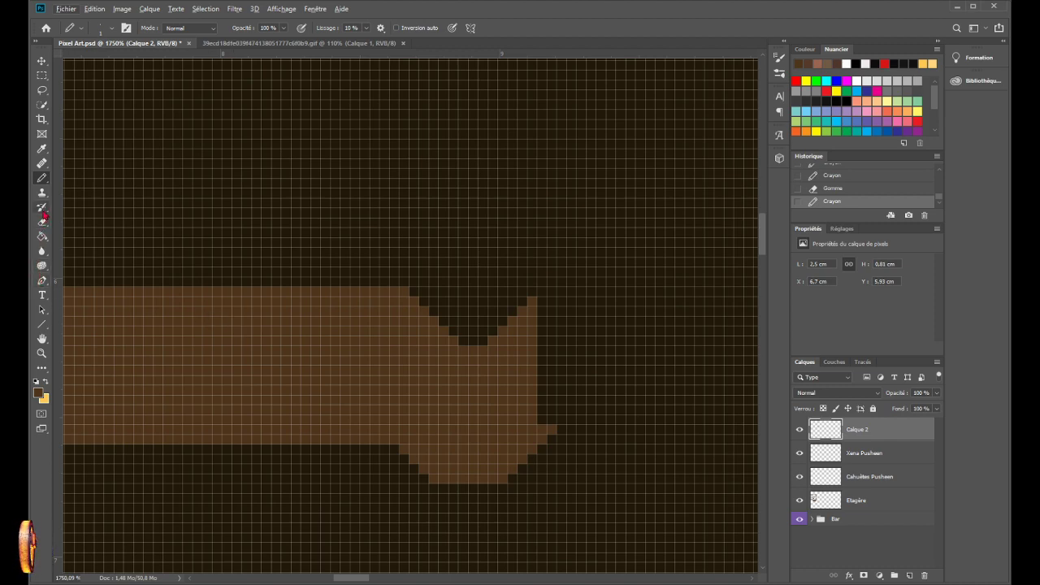
pyautogui.click(41, 221)
pyautogui.moveTo(525, 309)
pyautogui.mouseDown()
pyautogui.moveTo(502, 331)
pyautogui.moveTo(518, 313)
pyautogui.moveTo(545, 345)
pyautogui.moveTo(557, 331)
pyautogui.moveTo(527, 324)
pyautogui.moveTo(548, 439)
pyautogui.moveTo(528, 358)
pyautogui.moveTo(511, 395)
pyautogui.moveTo(515, 464)
pyautogui.moveTo(543, 430)
pyautogui.moveTo(525, 408)
pyautogui.moveTo(514, 336)
pyautogui.moveTo(513, 362)
pyautogui.moveTo(511, 347)
pyautogui.moveTo(482, 341)
pyautogui.moveTo(521, 339)
pyautogui.mouseUp()
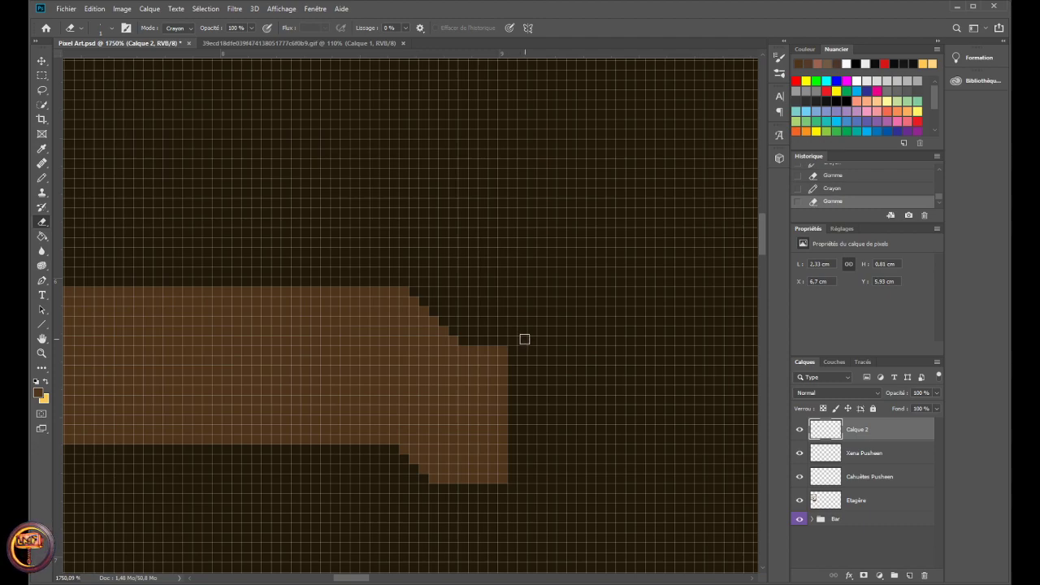
pyautogui.scroll(-6, 524, 339)
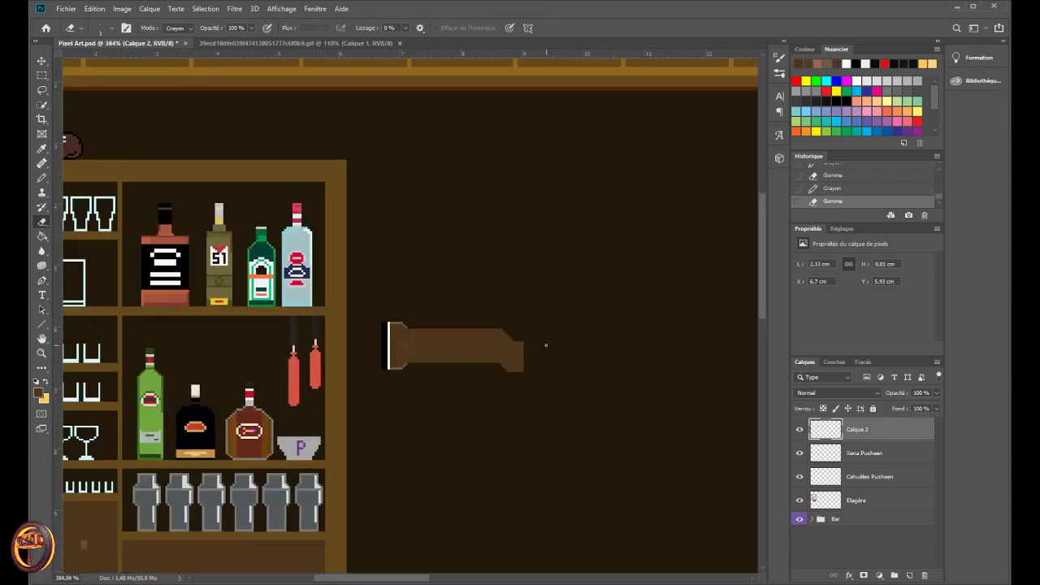
pyautogui.scroll(1, 545, 344)
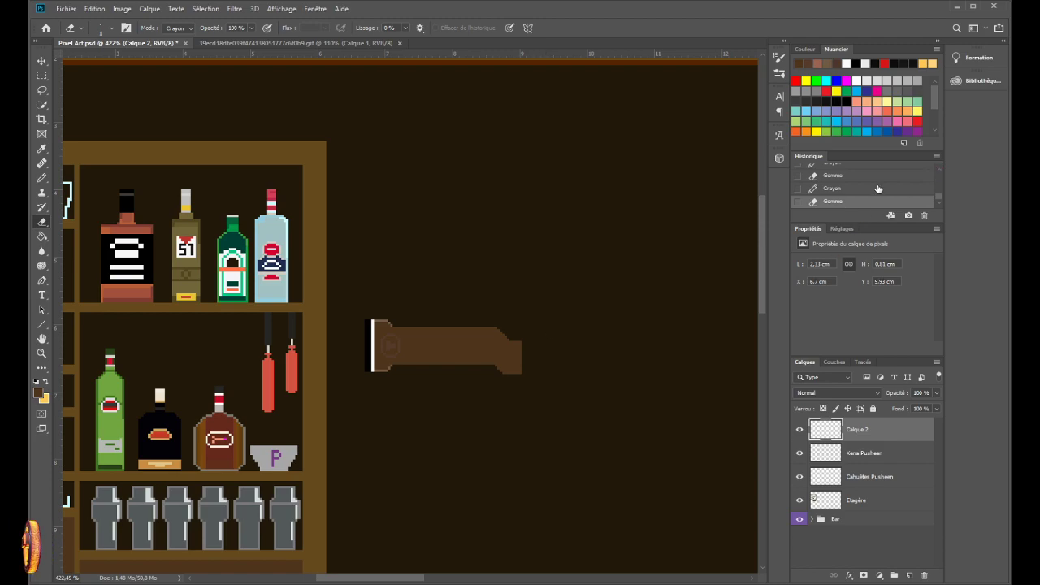
pyautogui.scroll(1, 861, 184)
# - Step back through the history to the unfilled end outlines, leaving only two pixels of the upper rising diagonal
pyautogui.click(836, 178)
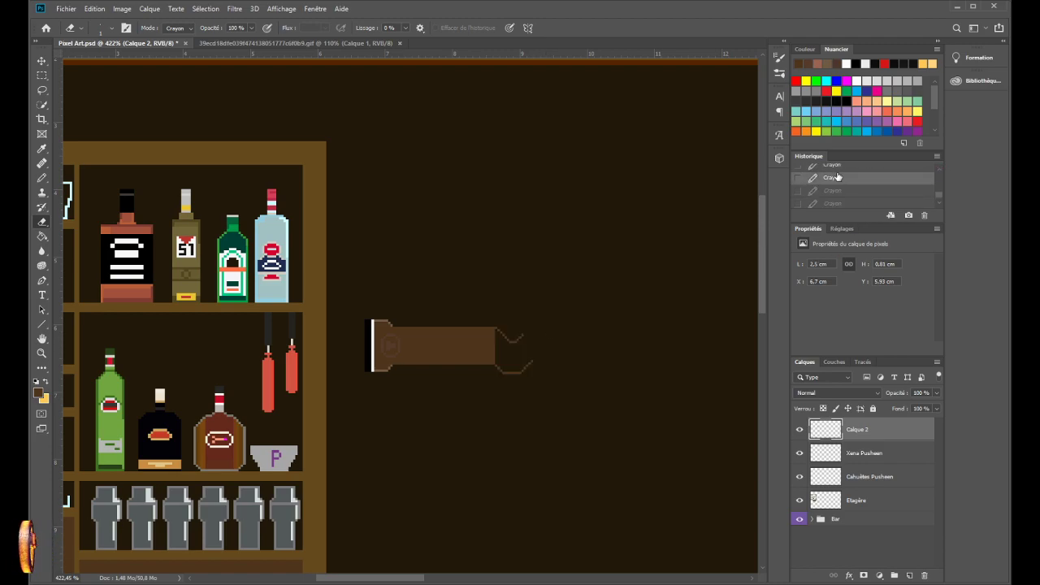
pyautogui.click(835, 179)
pyautogui.hotkey('ctrl', 'z')
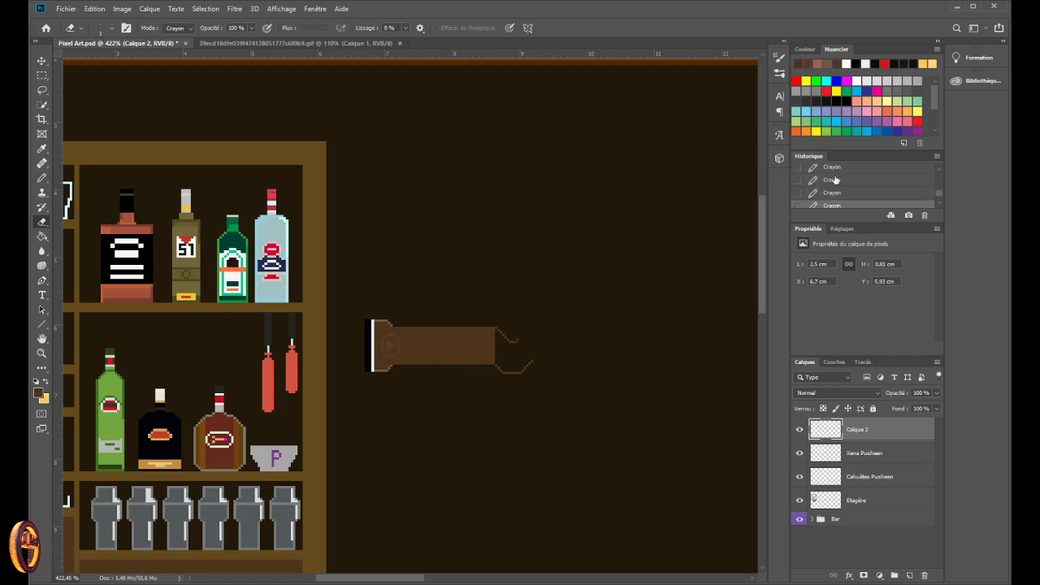
pyautogui.click(833, 183)
pyautogui.hotkey('ctrl', 'z')
pyautogui.click(833, 184)
pyautogui.hotkey('ctrl', 'z')
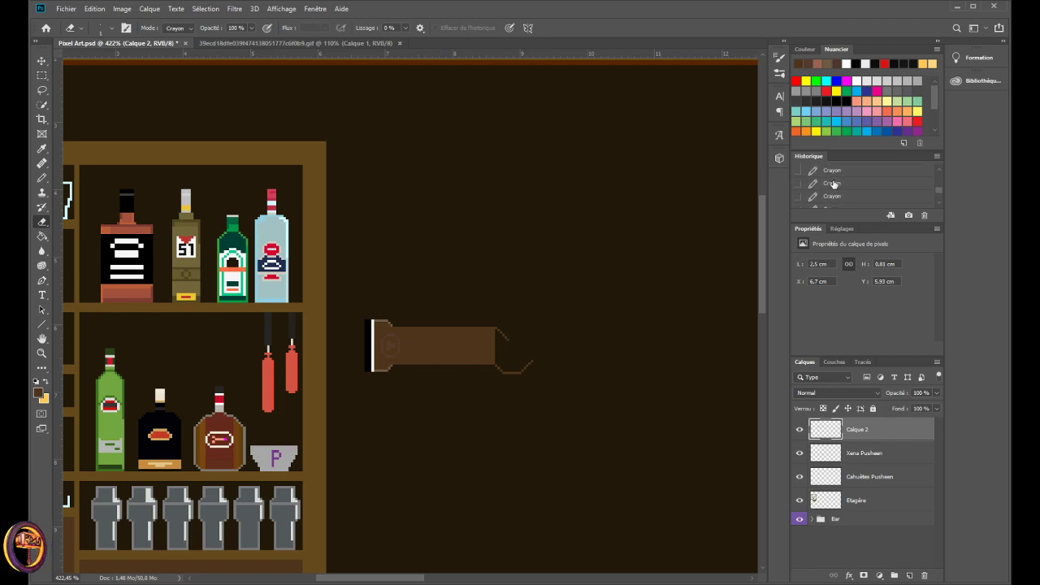
pyautogui.scroll(1, 833, 184)
pyautogui.click(833, 185)
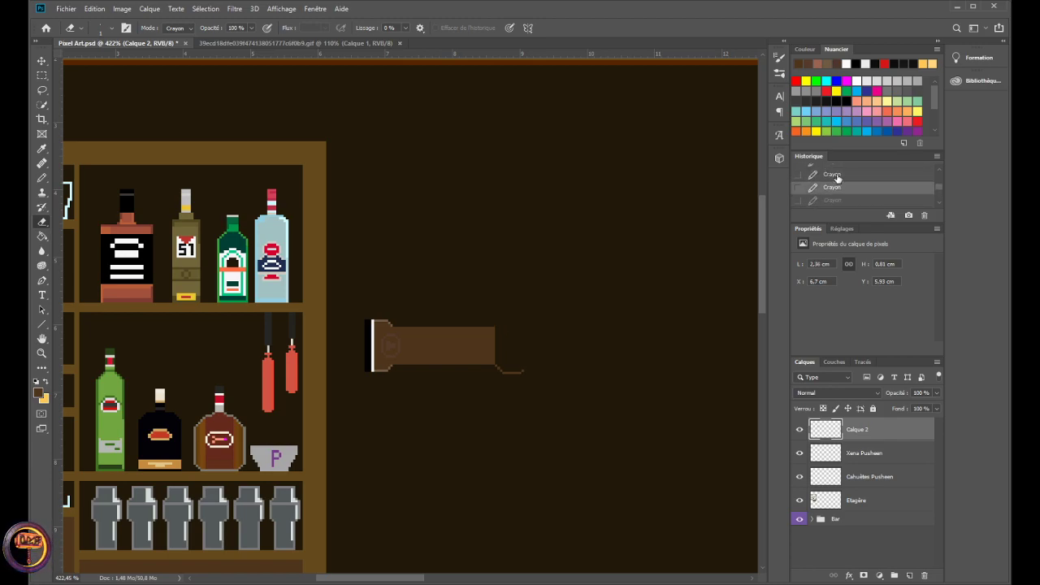
pyautogui.click(836, 189)
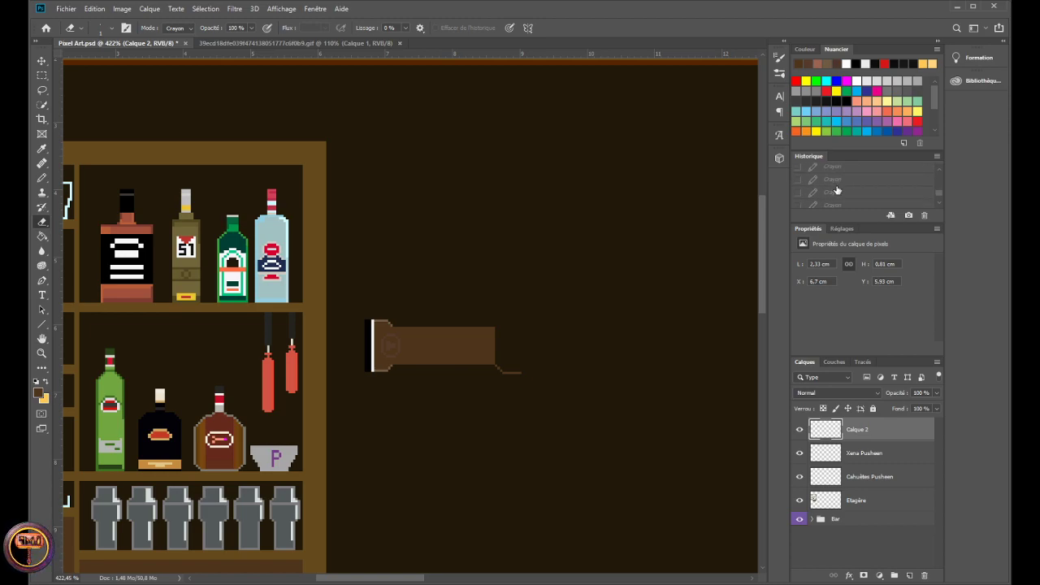
pyautogui.click(838, 183)
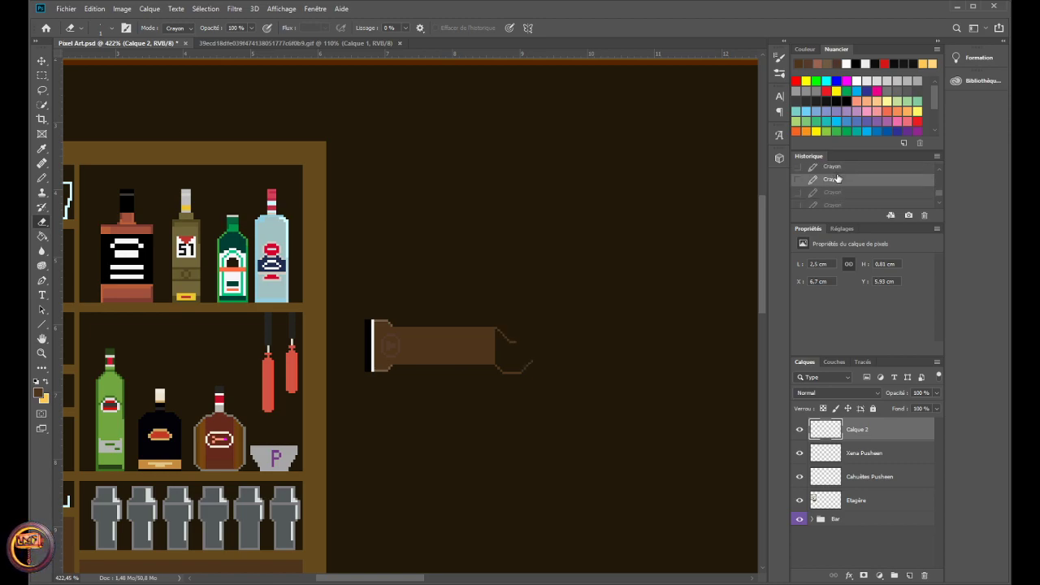
pyautogui.click(836, 192)
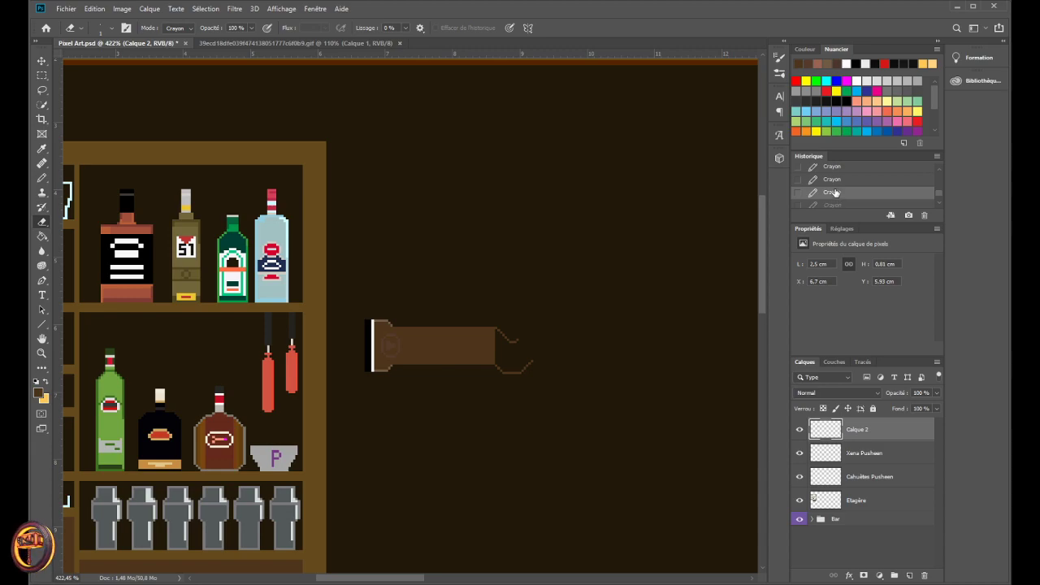
pyautogui.click(833, 204)
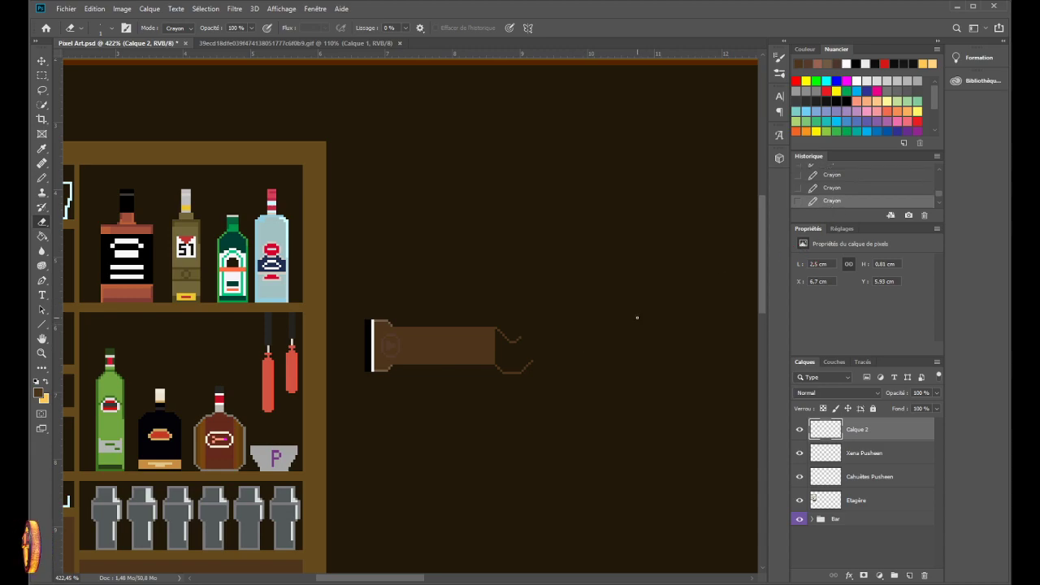
pyautogui.click(833, 188)
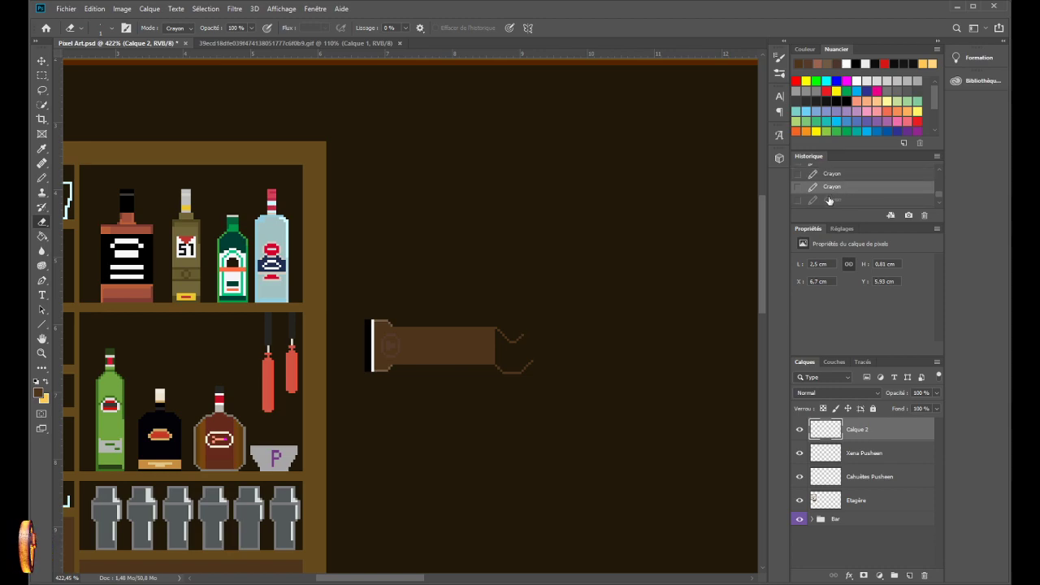
pyautogui.click(838, 176)
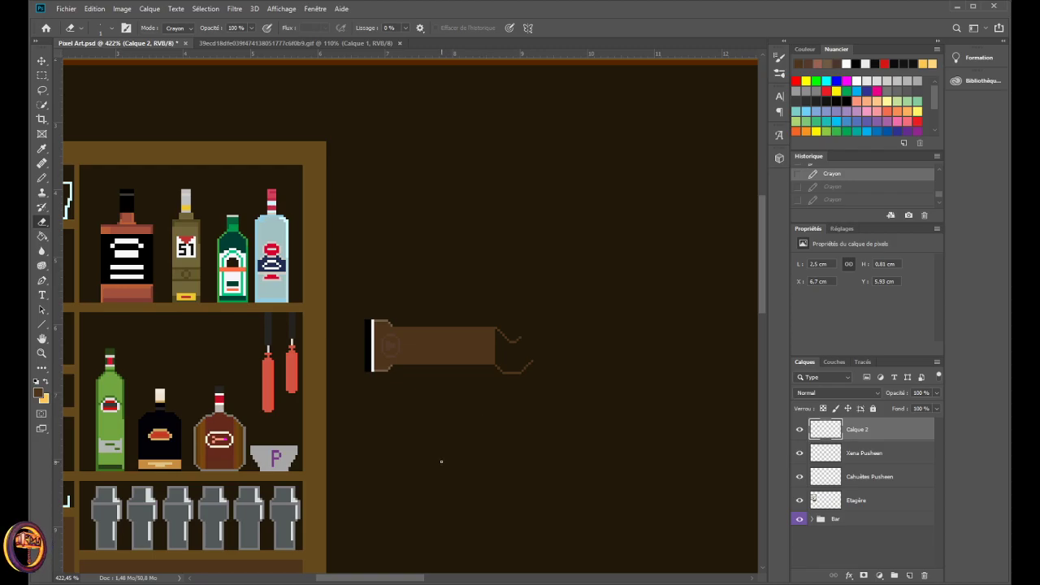
# - Fill the space between the two end outlines with brown, keeping the short upper tip and the longer lower tip
pyautogui.scroll(5, 539, 402)
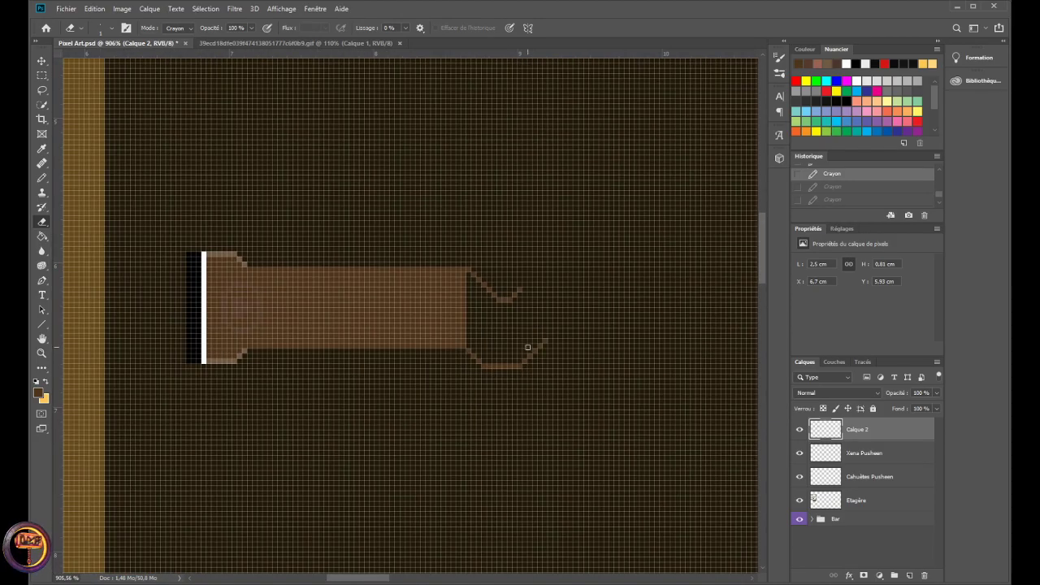
pyautogui.scroll(-5, 528, 347)
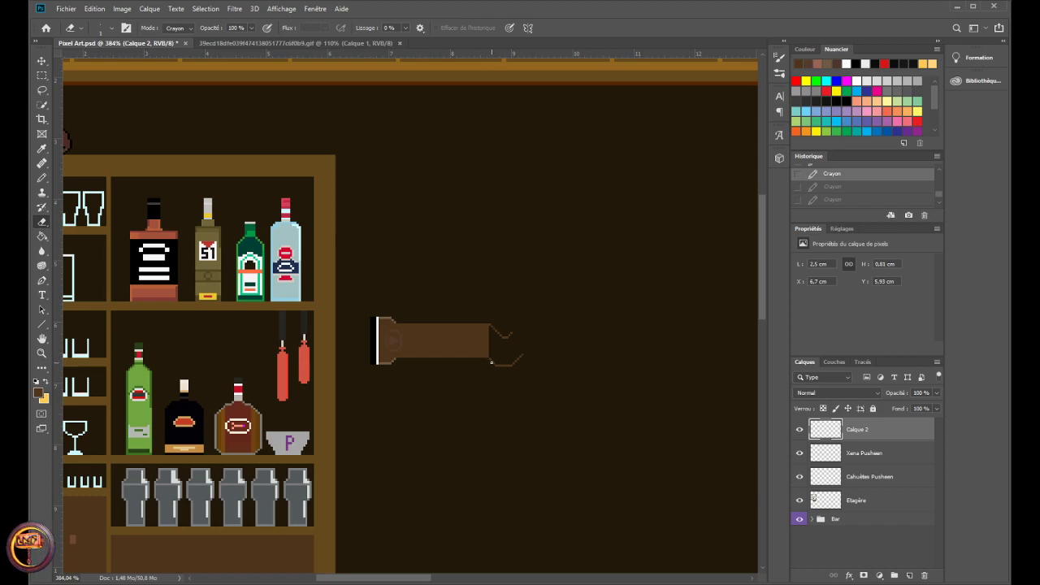
pyautogui.scroll(5, 497, 366)
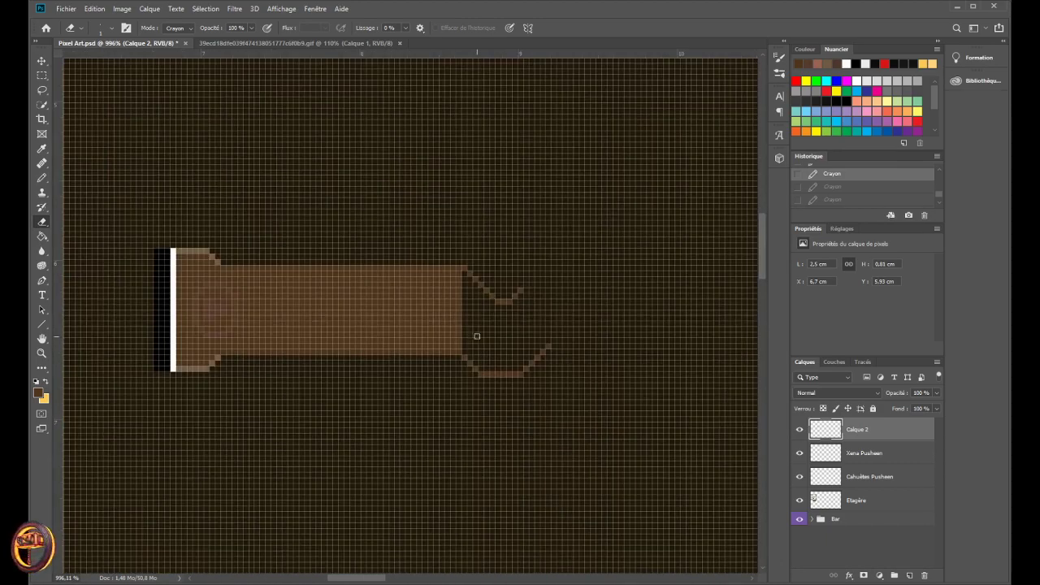
pyautogui.click(488, 345)
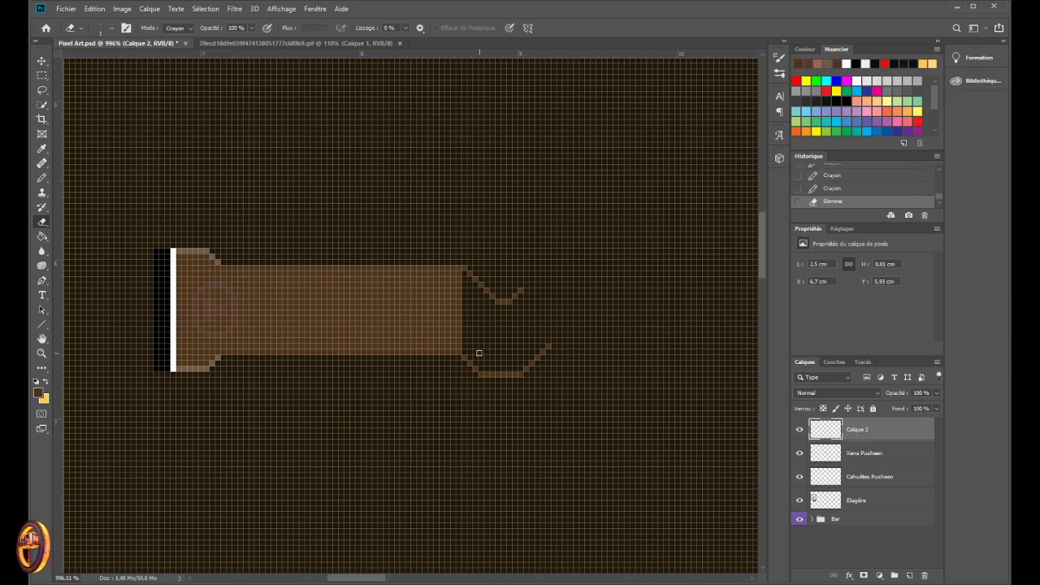
pyautogui.scroll(1, 481, 356)
pyautogui.scroll(2, 503, 360)
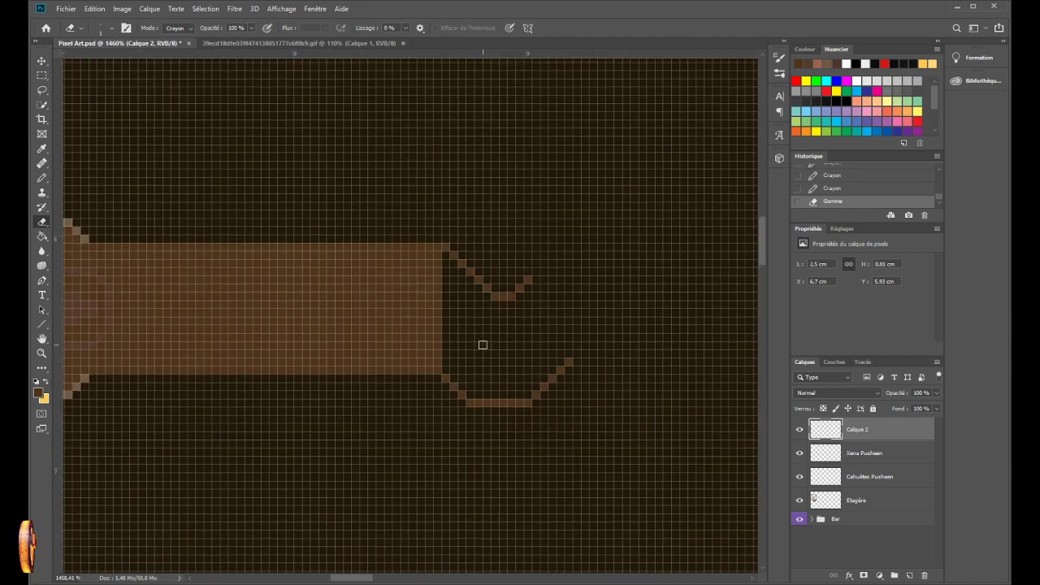
pyautogui.click(491, 350)
pyautogui.click(495, 349)
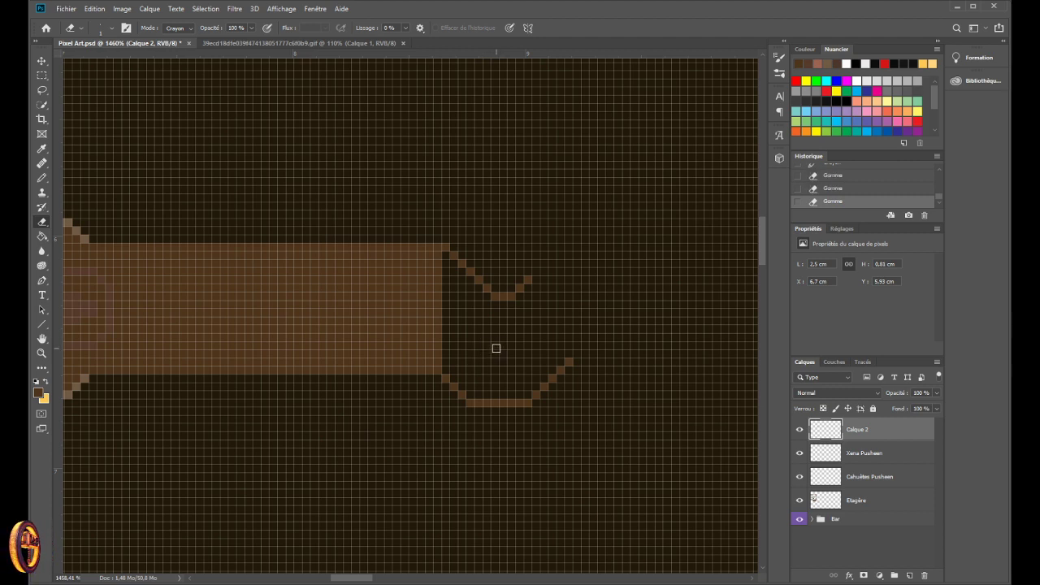
pyautogui.click(42, 178)
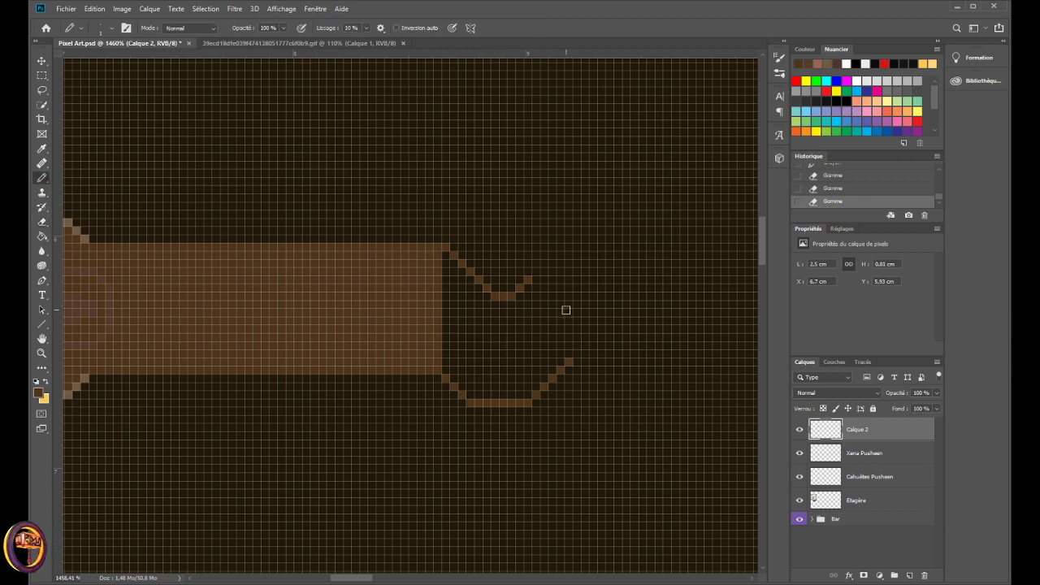
pyautogui.moveTo(493, 339)
pyautogui.mouseDown()
pyautogui.moveTo(472, 338)
pyautogui.moveTo(445, 258)
pyautogui.moveTo(462, 277)
pyautogui.moveTo(460, 313)
pyautogui.moveTo(471, 290)
pyautogui.moveTo(467, 281)
pyautogui.moveTo(437, 298)
pyautogui.moveTo(430, 327)
pyautogui.moveTo(445, 358)
pyautogui.moveTo(458, 353)
pyautogui.moveTo(474, 293)
pyautogui.moveTo(486, 311)
pyautogui.moveTo(519, 304)
pyautogui.moveTo(529, 291)
pyautogui.moveTo(492, 353)
pyautogui.moveTo(518, 308)
pyautogui.moveTo(447, 372)
pyautogui.moveTo(477, 394)
pyautogui.moveTo(532, 387)
pyautogui.moveTo(471, 381)
pyautogui.moveTo(460, 366)
pyautogui.moveTo(488, 376)
pyautogui.moveTo(528, 354)
pyautogui.moveTo(519, 374)
pyautogui.moveTo(560, 362)
pyautogui.moveTo(535, 367)
pyautogui.moveTo(541, 374)
pyautogui.mouseUp()
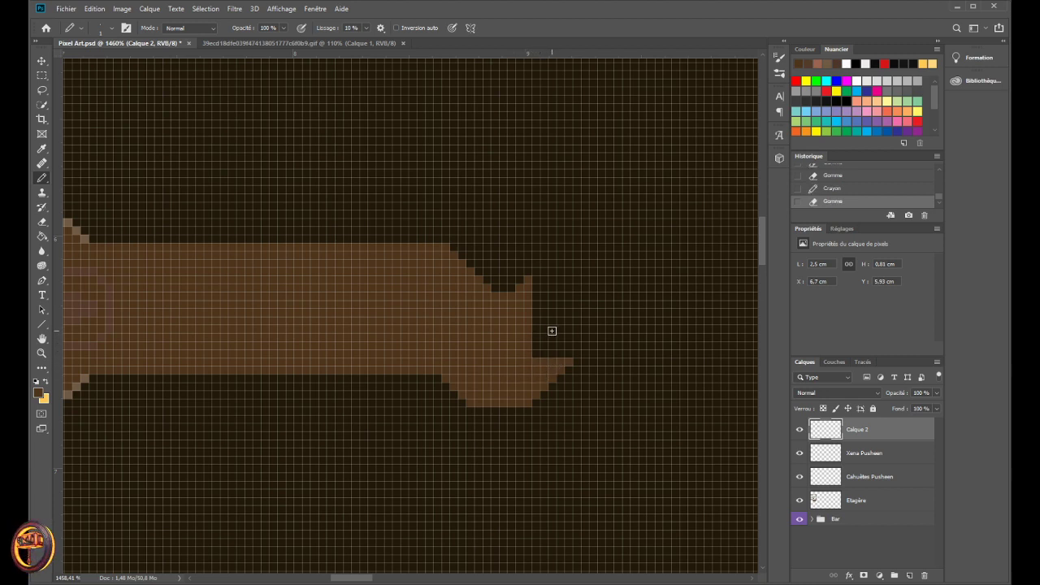
# - Erase the short upper tip and hollow out the brown fill inside the object's flared end
pyautogui.click(558, 331)
pyautogui.scroll(-6, 559, 331)
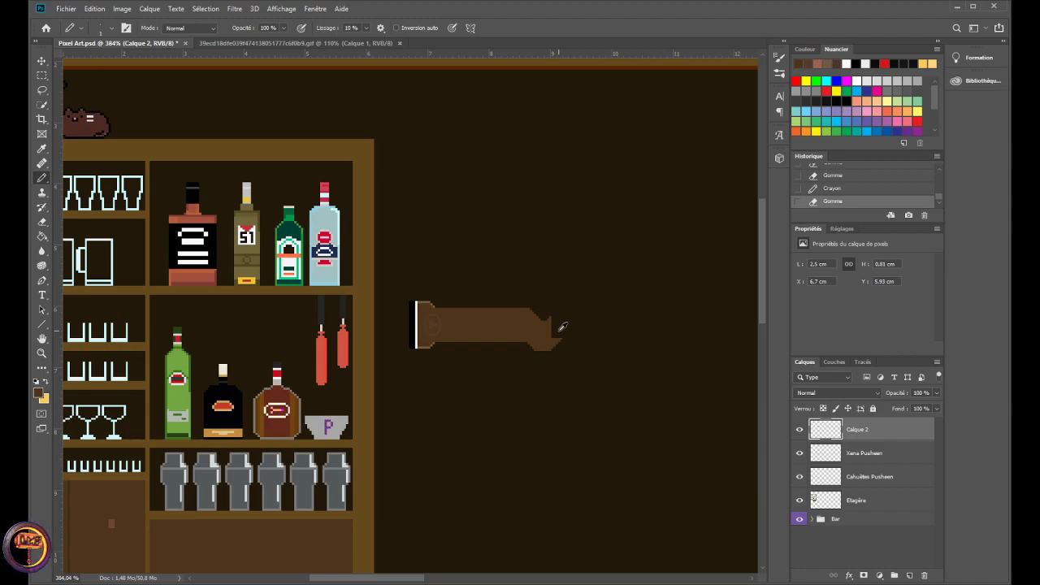
pyautogui.scroll(1, 561, 327)
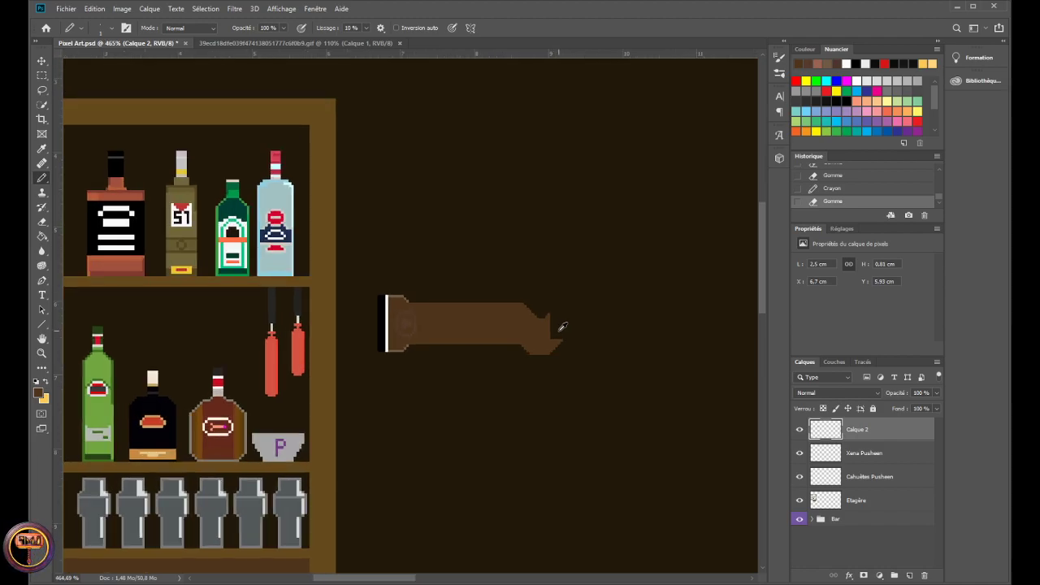
pyautogui.scroll(6, 561, 327)
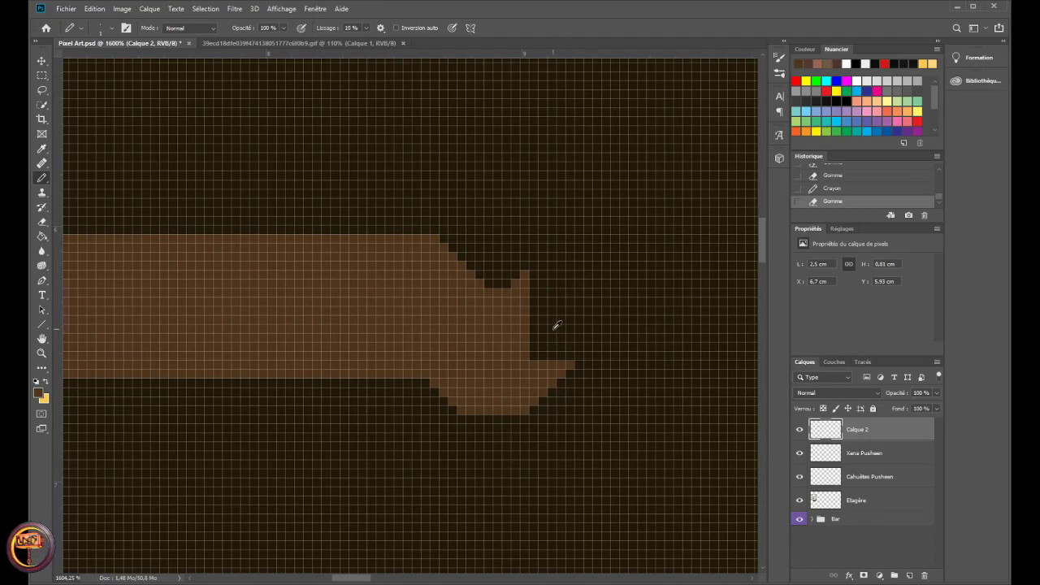
pyautogui.press('e')
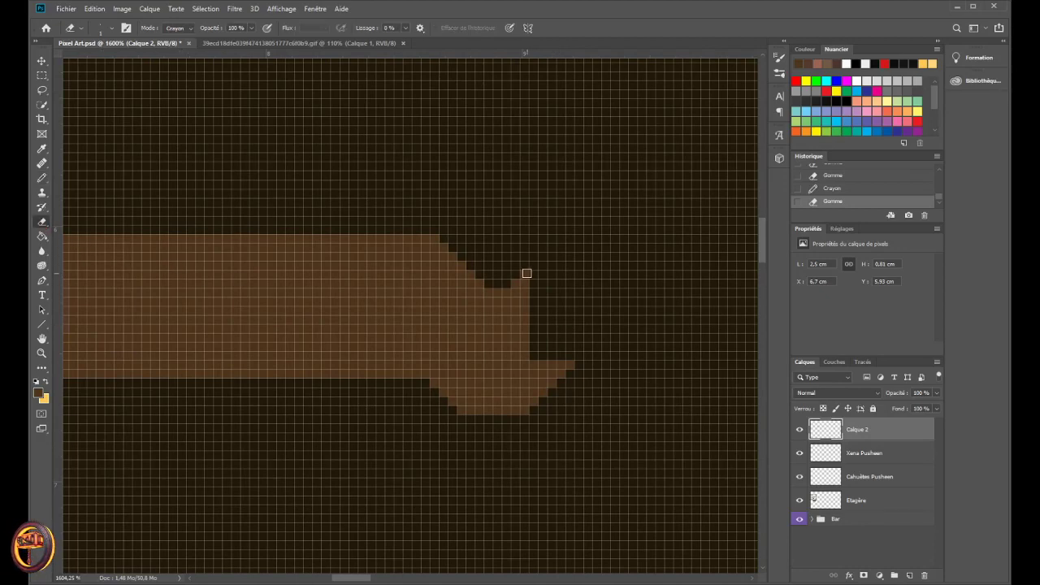
pyautogui.moveTo(526, 273)
pyautogui.mouseDown()
pyautogui.moveTo(502, 294)
pyautogui.moveTo(534, 296)
pyautogui.moveTo(523, 306)
pyautogui.moveTo(522, 335)
pyautogui.moveTo(514, 308)
pyautogui.moveTo(520, 335)
pyautogui.moveTo(473, 324)
pyautogui.moveTo(550, 363)
pyautogui.moveTo(507, 358)
pyautogui.moveTo(492, 334)
pyautogui.moveTo(509, 332)
pyautogui.moveTo(502, 320)
pyautogui.moveTo(473, 309)
pyautogui.moveTo(506, 311)
pyautogui.mouseUp()
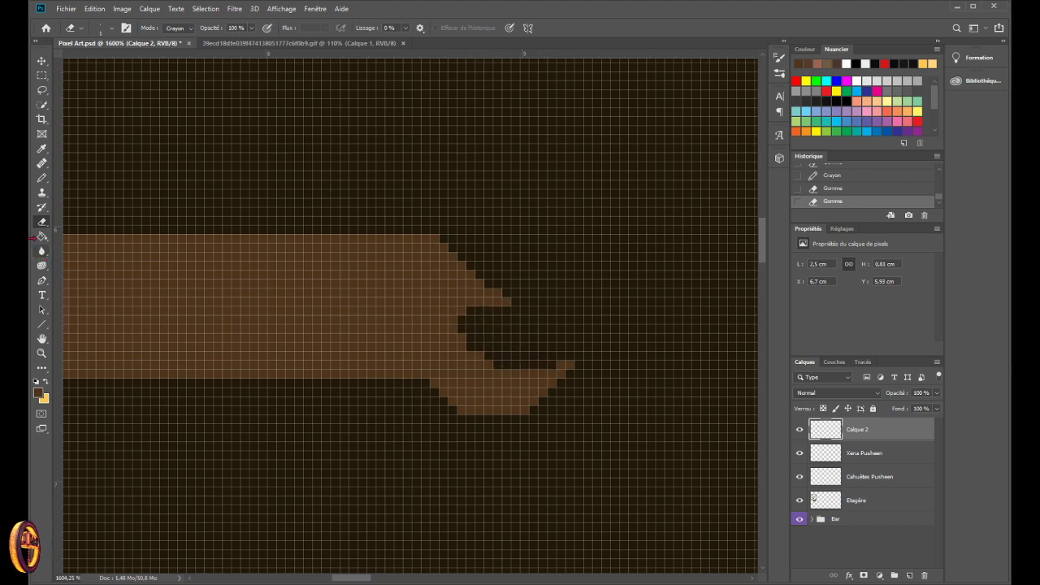
# - Extend the upper slanted edge downward with a diagonal of brown pixels, erasing its two outermost pixels
pyautogui.click(42, 177)
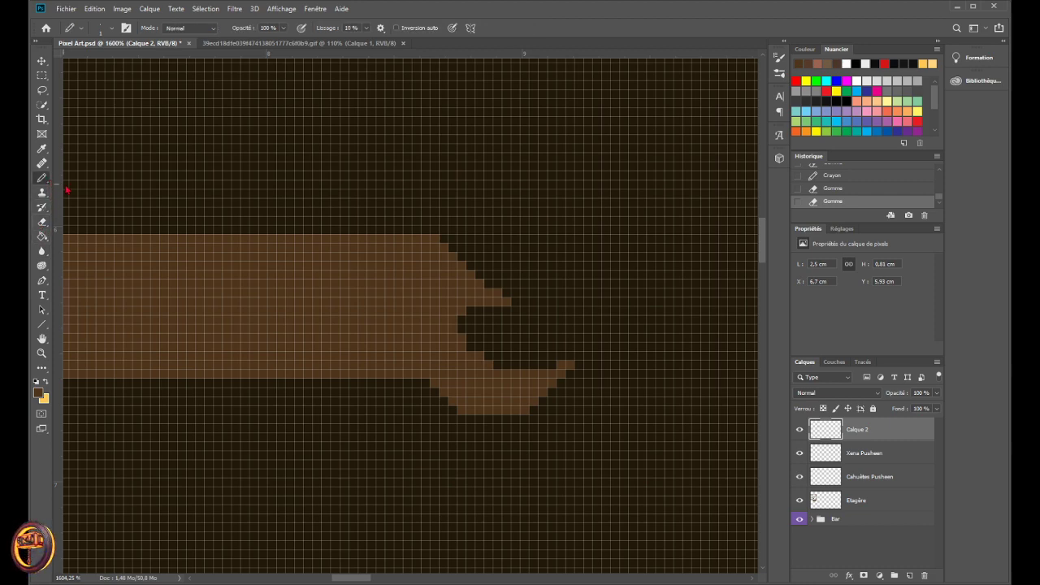
pyautogui.click(516, 311)
pyautogui.click(525, 319)
pyautogui.click(533, 328)
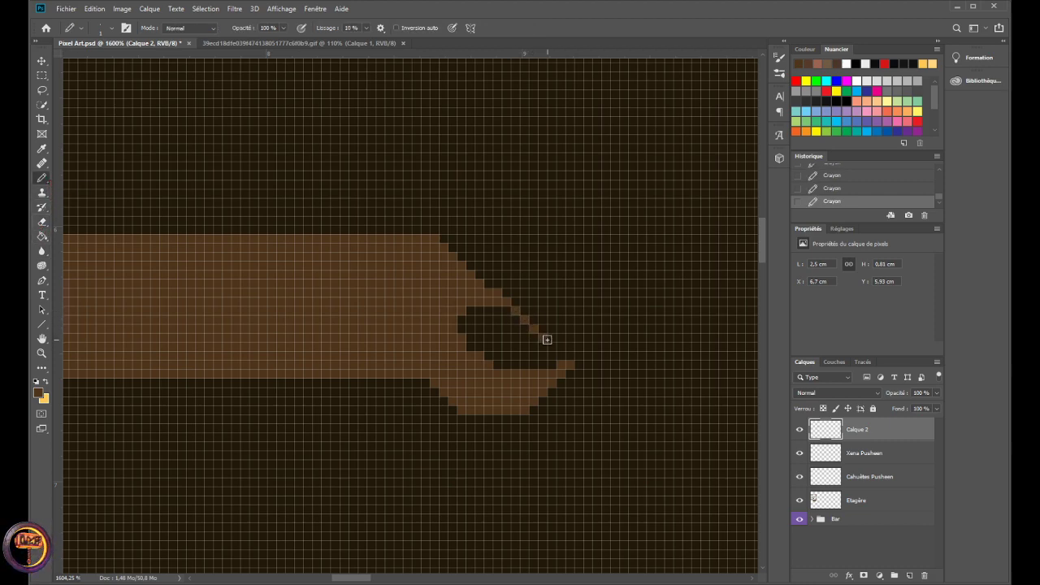
pyautogui.scroll(-6, 566, 335)
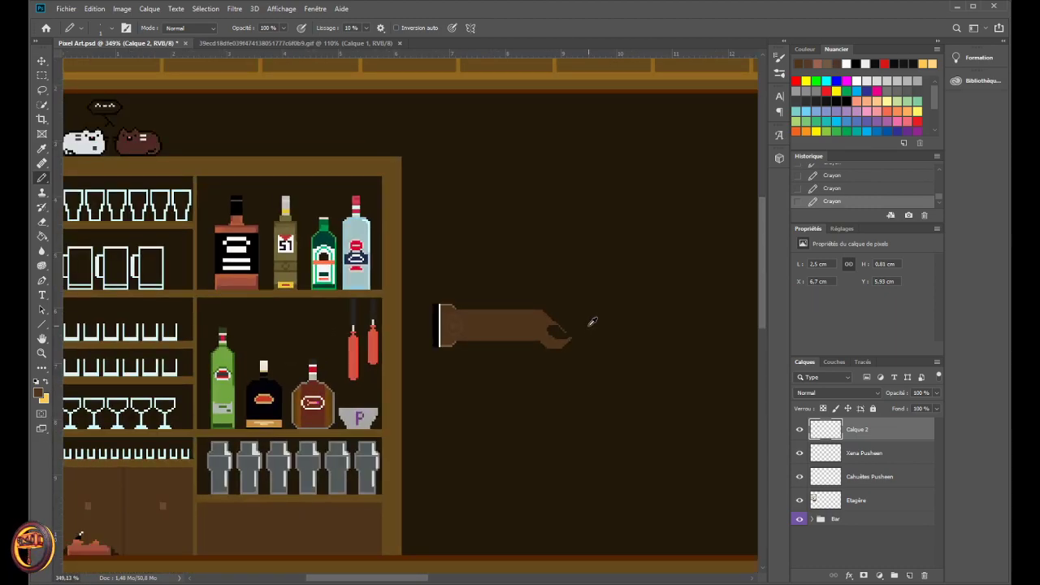
pyautogui.scroll(5, 591, 323)
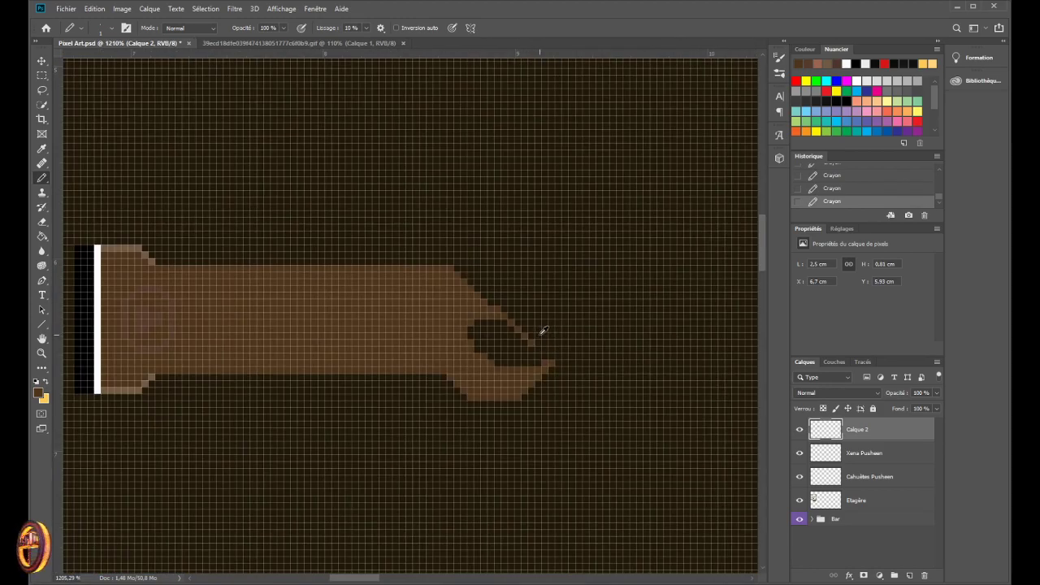
pyautogui.scroll(2, 543, 331)
pyautogui.click(41, 221)
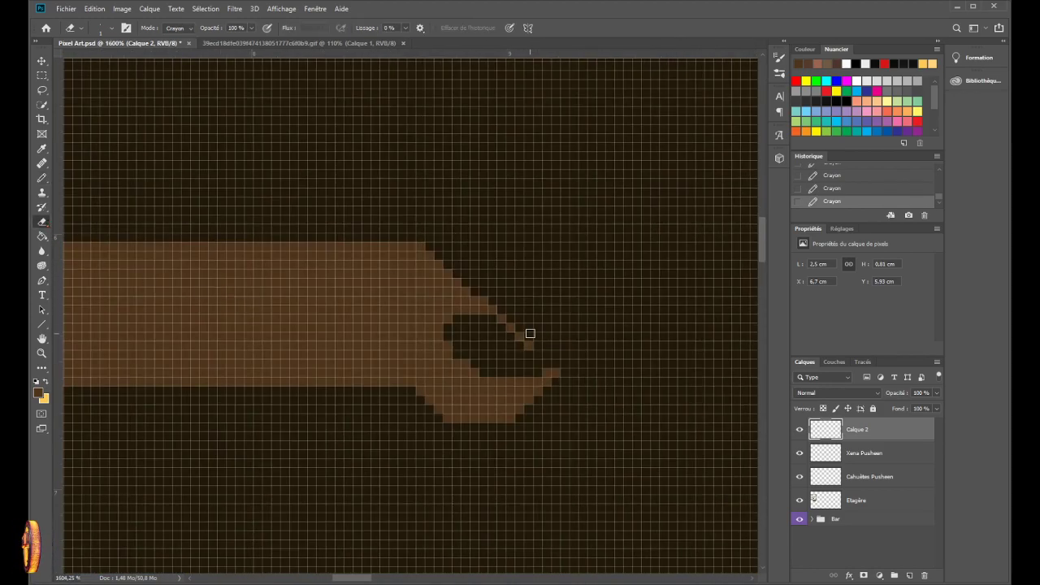
pyautogui.moveTo(530, 334)
pyautogui.mouseDown()
pyautogui.moveTo(525, 344)
pyautogui.moveTo(513, 334)
pyautogui.mouseUp()
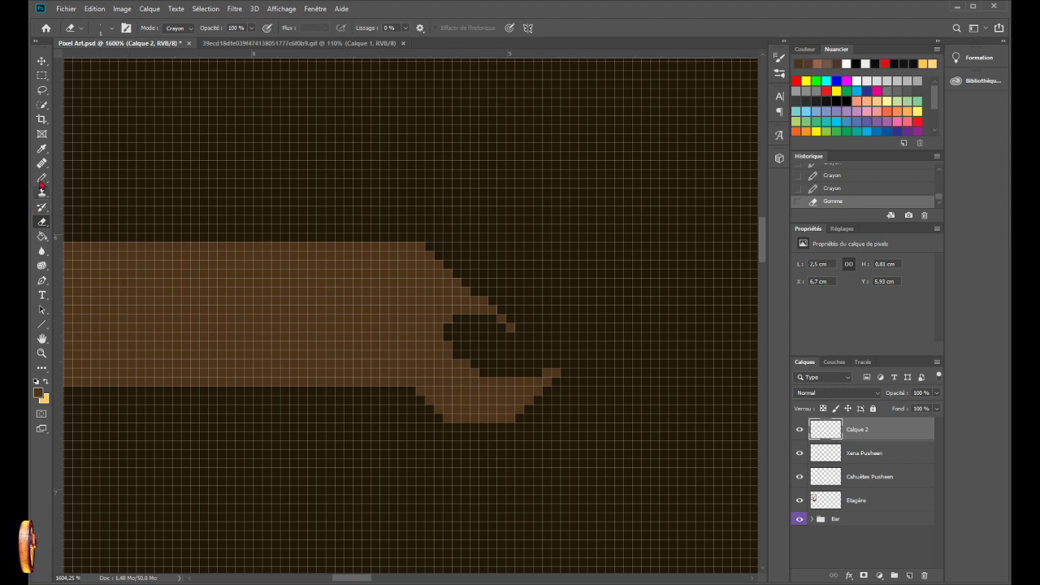
# - Draw a rising one-pixel brown diagonal from the end of the slanted edge, making the object about 2.65 cm long
pyautogui.click(41, 178)
pyautogui.click(511, 325)
pyautogui.click(520, 318)
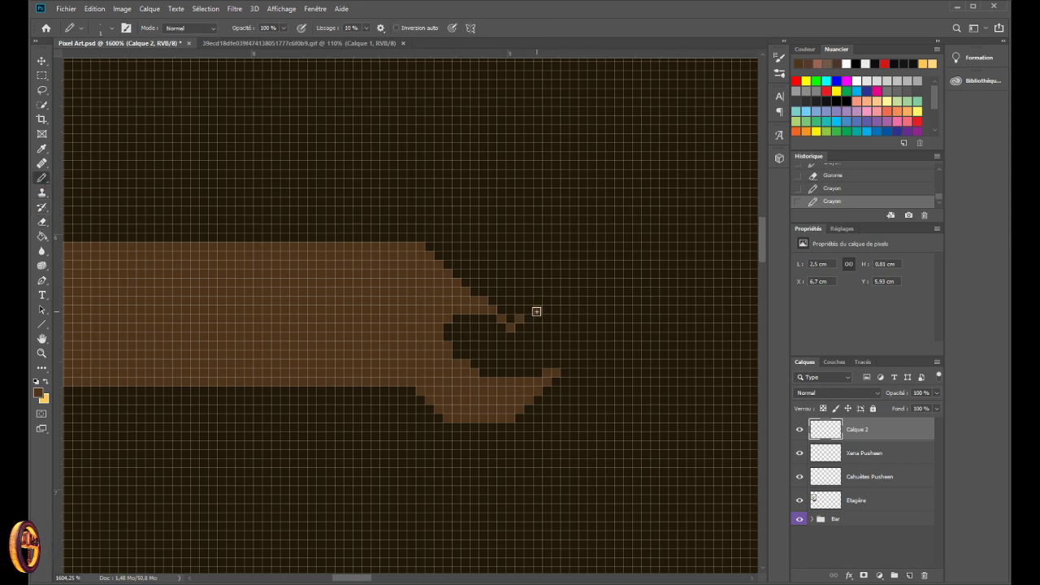
pyautogui.click(41, 222)
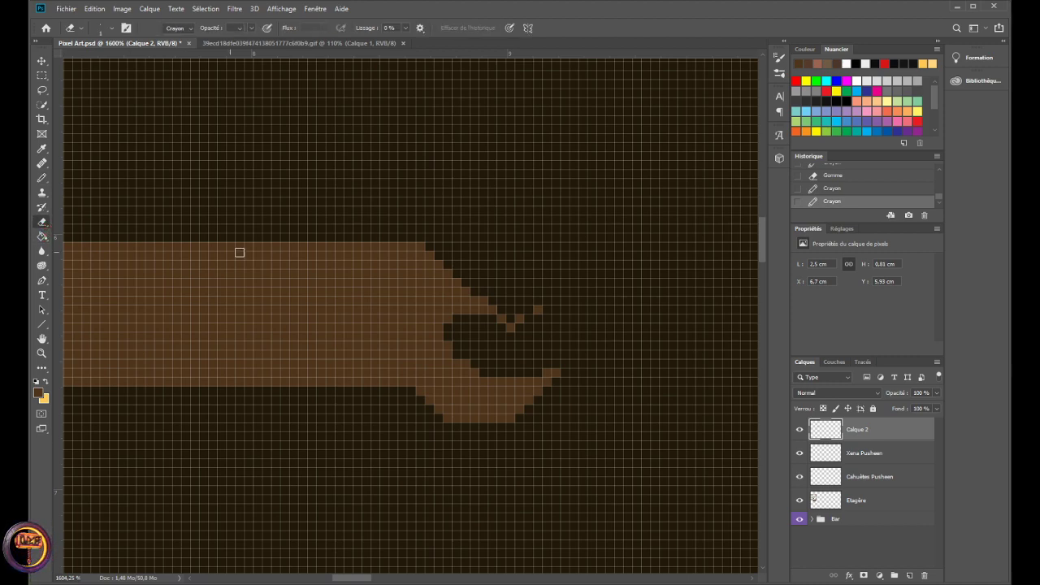
pyautogui.click(536, 312)
pyautogui.click(42, 178)
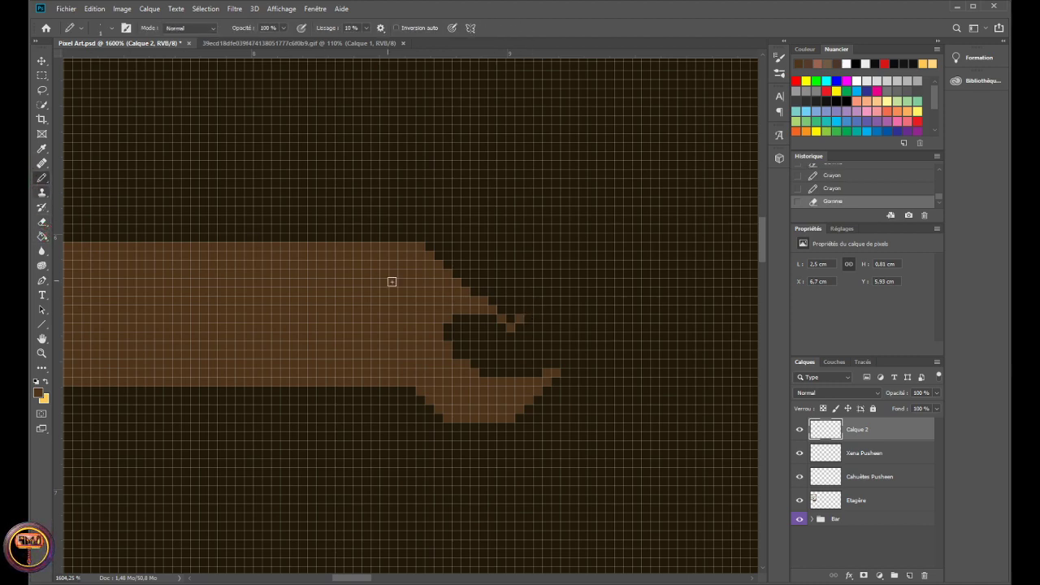
pyautogui.click(528, 307)
pyautogui.click(537, 301)
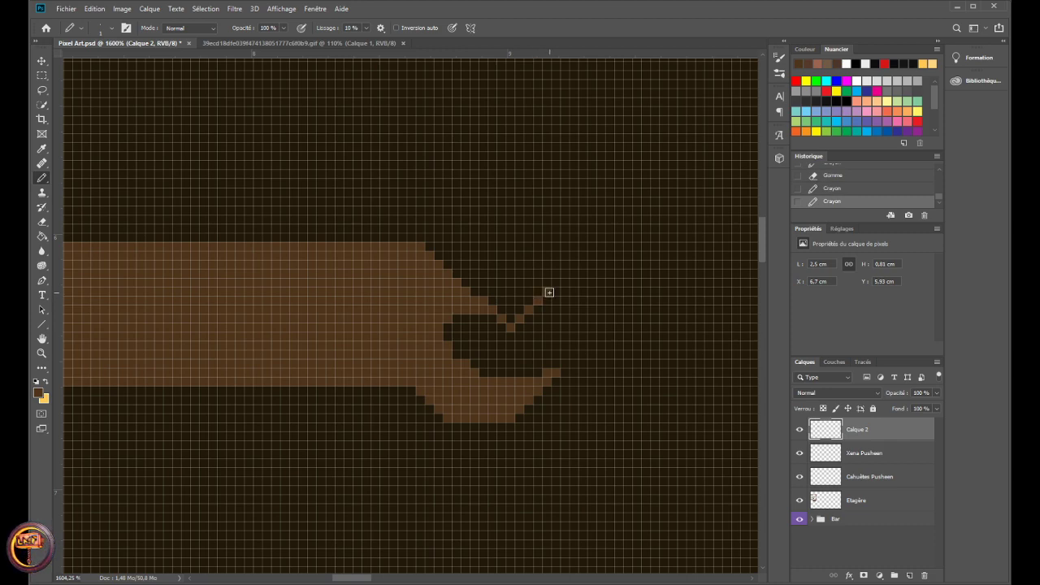
pyautogui.click(548, 290)
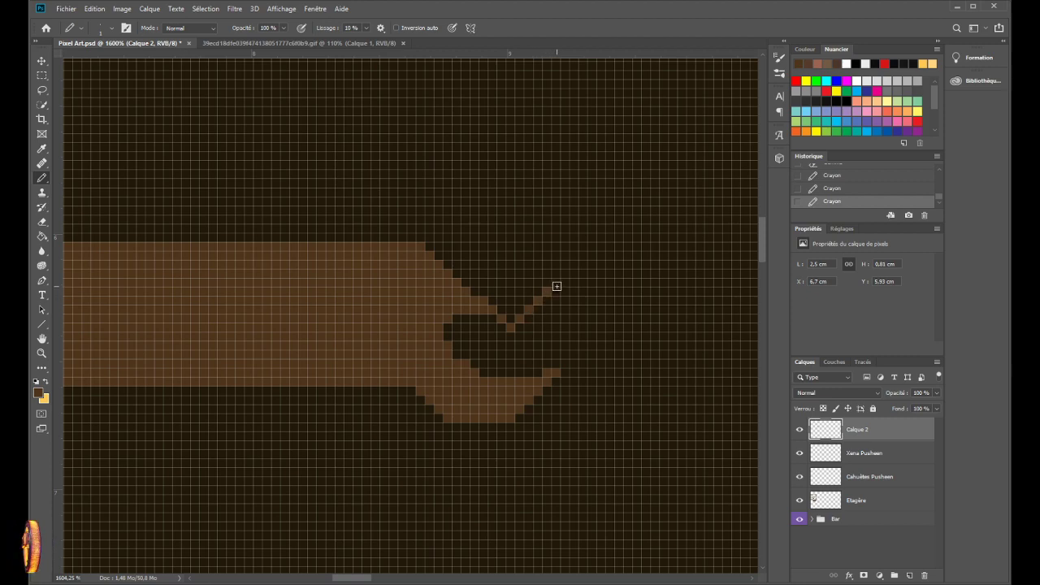
pyautogui.moveTo(557, 286); pyautogui.dragTo(582, 254)
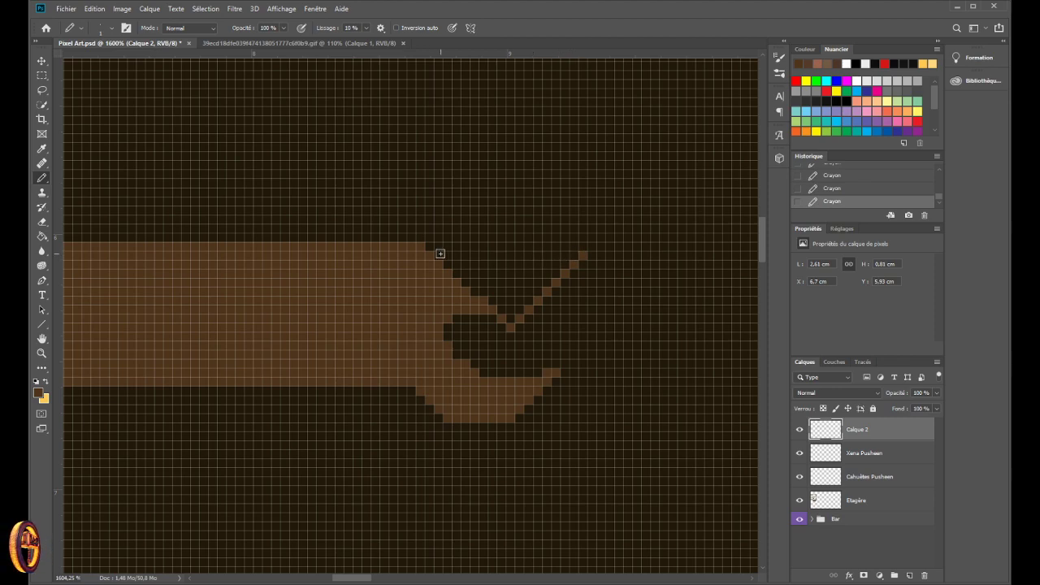
pyautogui.click(590, 247)
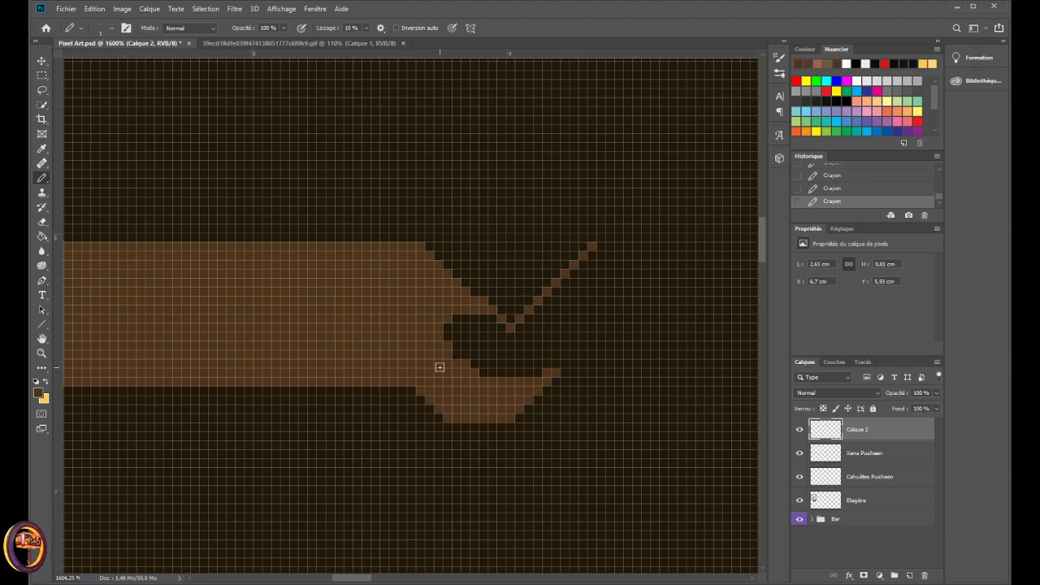
# - Fill the hollow end with brown and thicken the rising diagonal into a prong, making the object about 2.68 cm long
pyautogui.moveTo(453, 327)
pyautogui.mouseDown()
pyautogui.moveTo(474, 309)
pyautogui.moveTo(477, 333)
pyautogui.moveTo(493, 321)
pyautogui.moveTo(494, 346)
pyautogui.moveTo(510, 365)
pyautogui.moveTo(526, 337)
pyautogui.moveTo(536, 348)
pyautogui.moveTo(517, 374)
pyautogui.moveTo(555, 357)
pyautogui.moveTo(537, 357)
pyautogui.moveTo(531, 371)
pyautogui.moveTo(555, 364)
pyautogui.moveTo(525, 329)
pyautogui.moveTo(592, 252)
pyautogui.mouseUp()
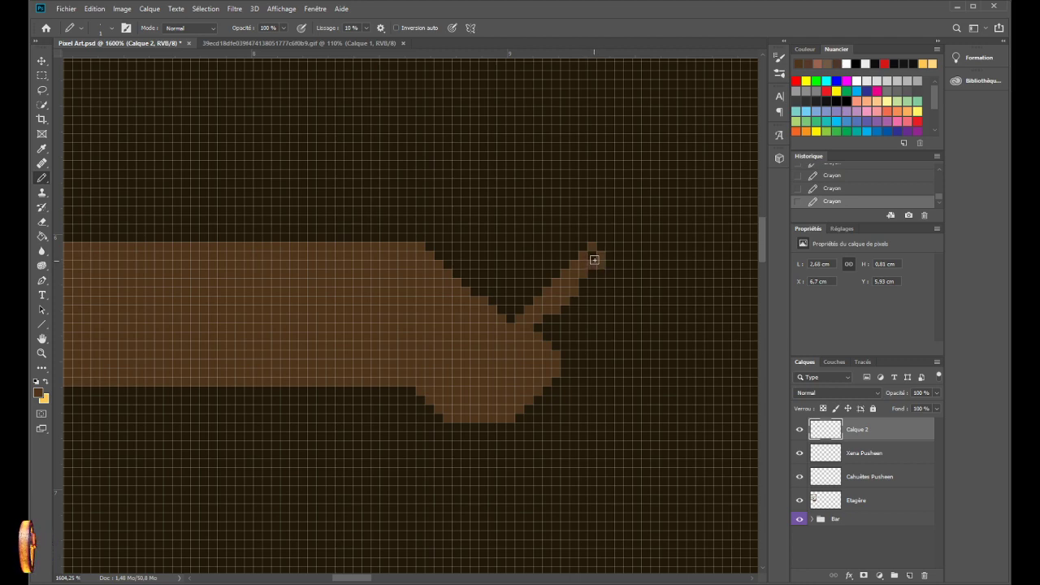
pyautogui.moveTo(535, 343)
pyautogui.mouseDown()
pyautogui.moveTo(538, 317)
pyautogui.moveTo(527, 328)
pyautogui.moveTo(594, 281)
pyautogui.mouseUp()
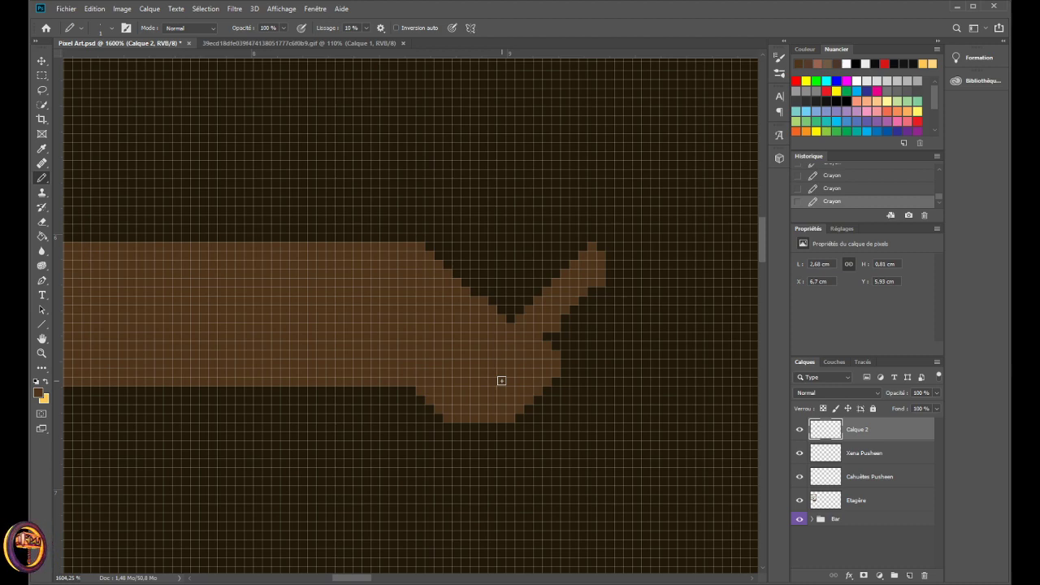
pyautogui.moveTo(509, 492); pyautogui.dragTo(512, 468)
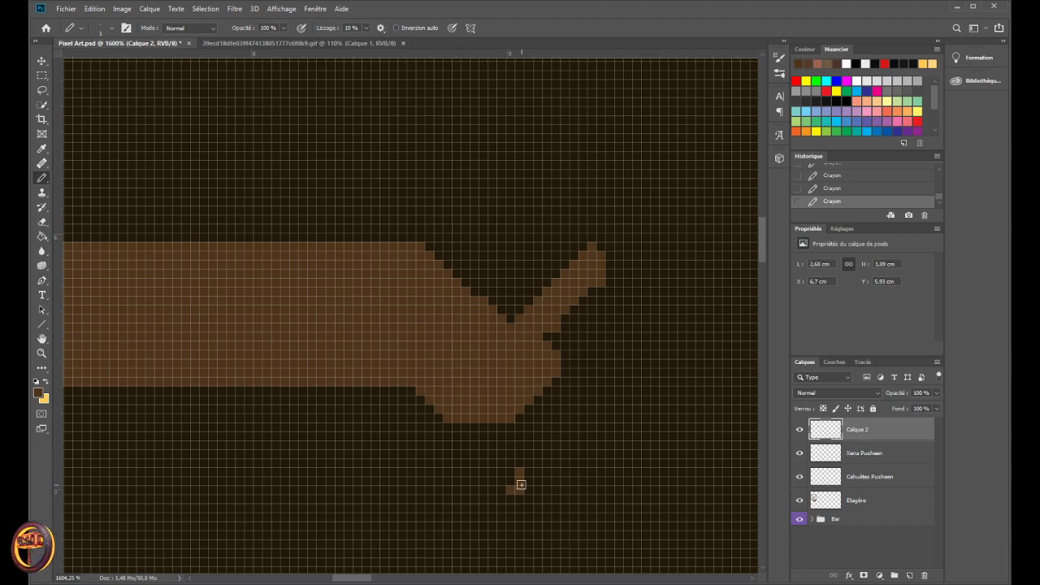
pyautogui.hotkey('ctrl', 'z')
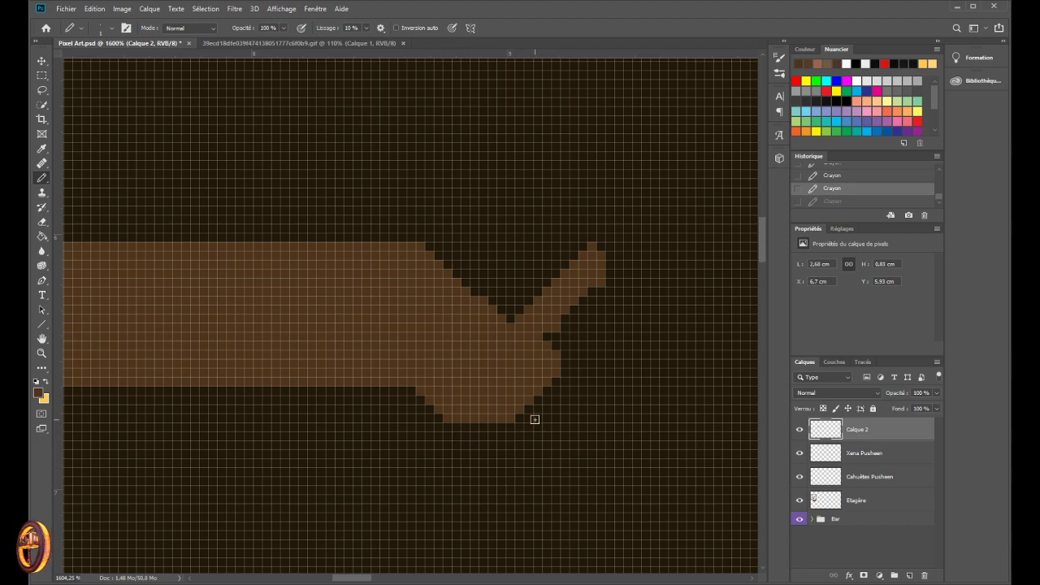
# - Erase the right part of the bottom pixel row beneath the end's lower bulge
pyautogui.scroll(-6, 529, 400)
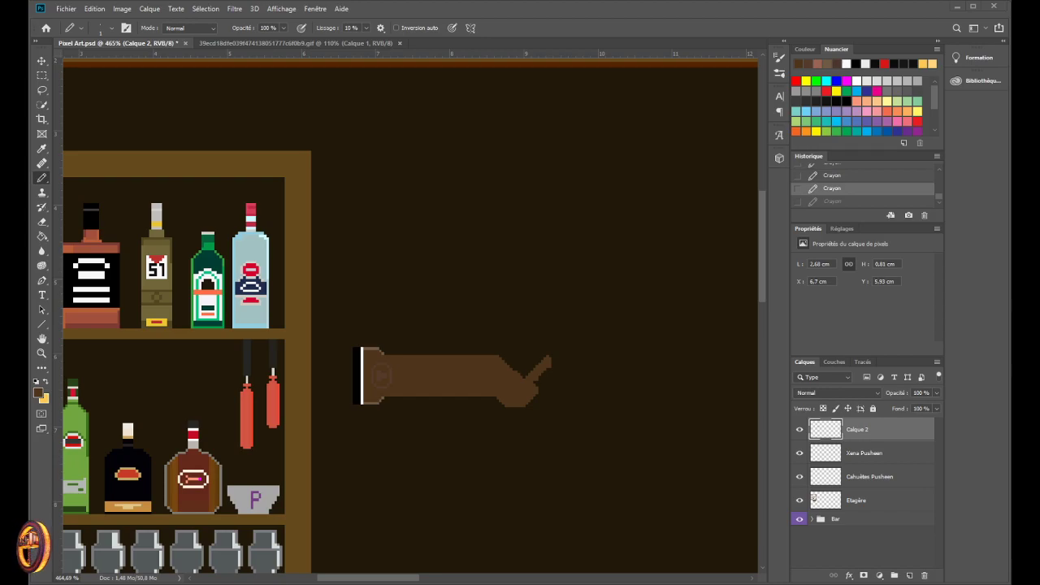
pyautogui.scroll(3, 557, 382)
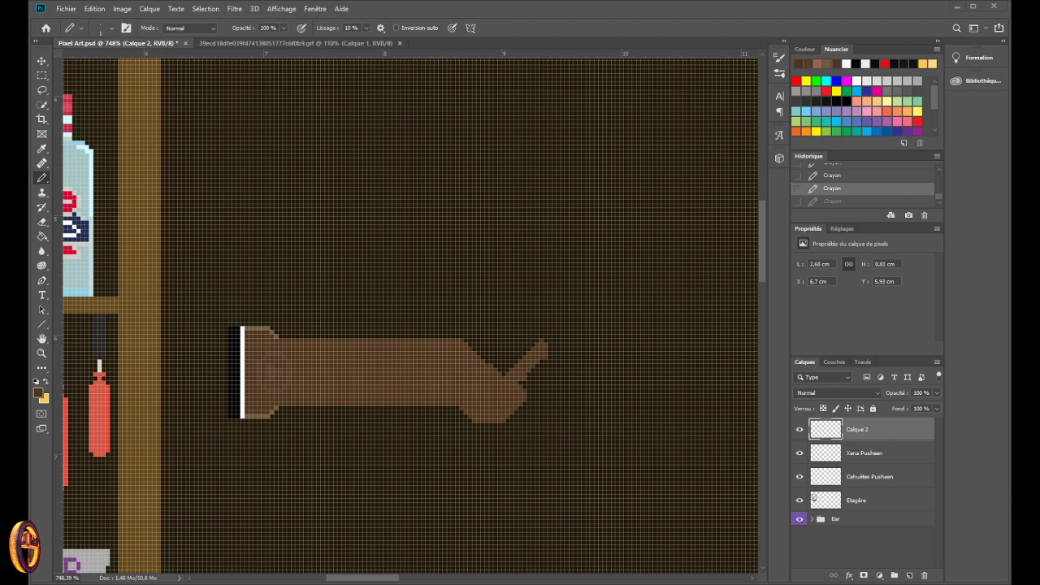
pyautogui.scroll(-3, 527, 387)
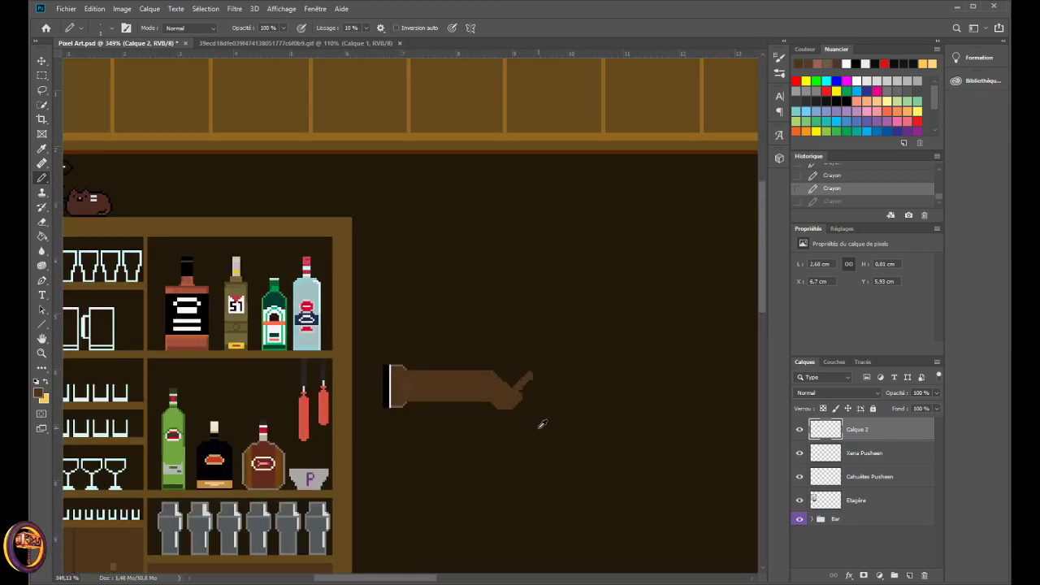
pyautogui.scroll(6, 537, 418)
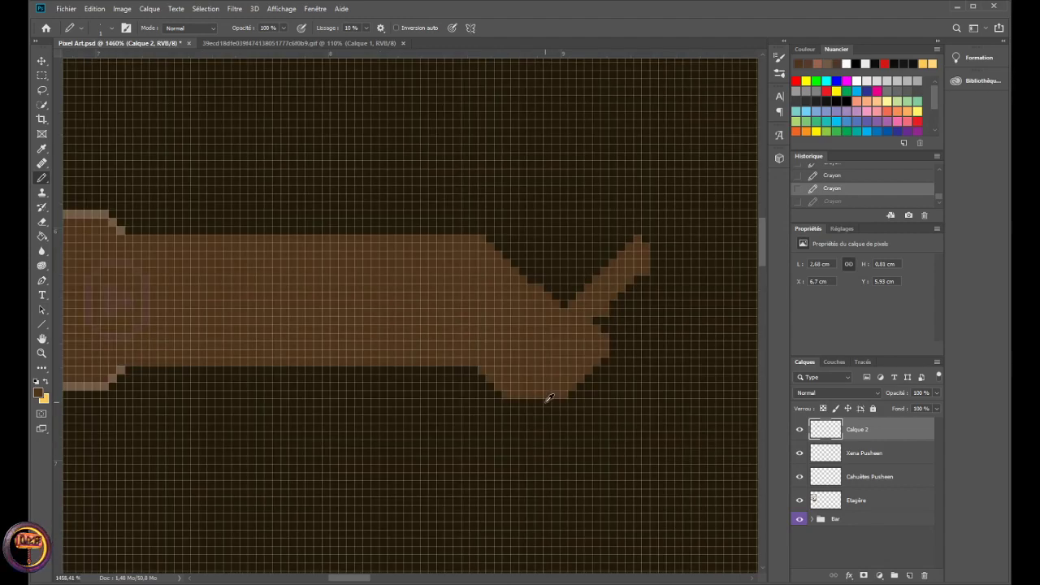
pyautogui.scroll(-3, 606, 382)
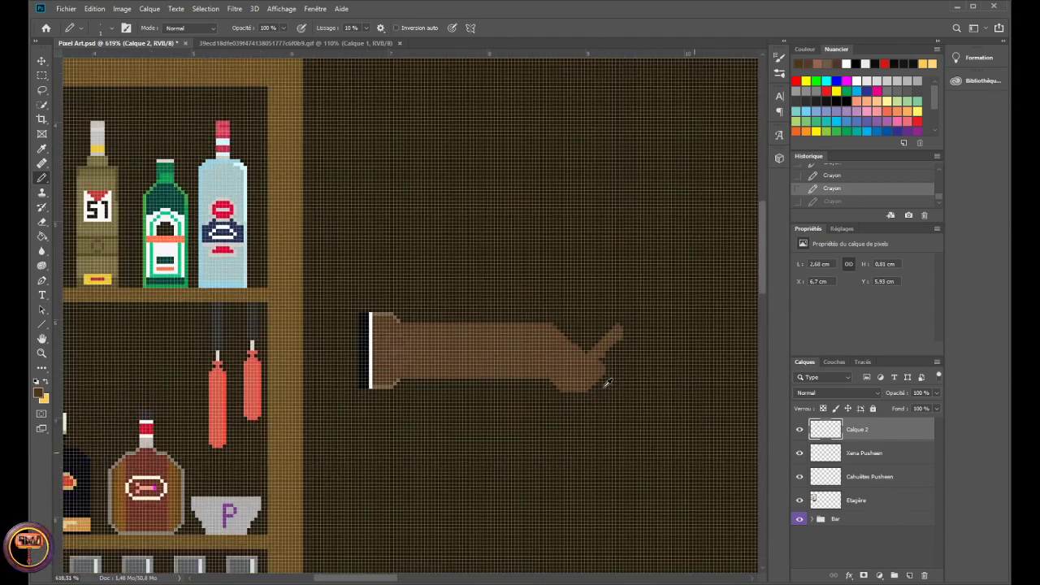
pyautogui.scroll(-2, 607, 382)
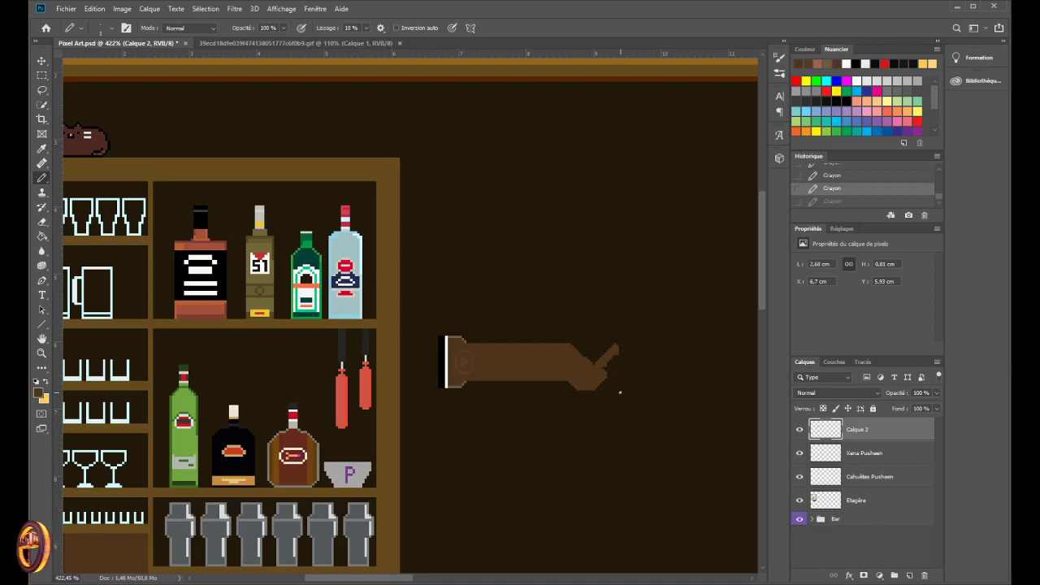
pyautogui.scroll(5, 620, 393)
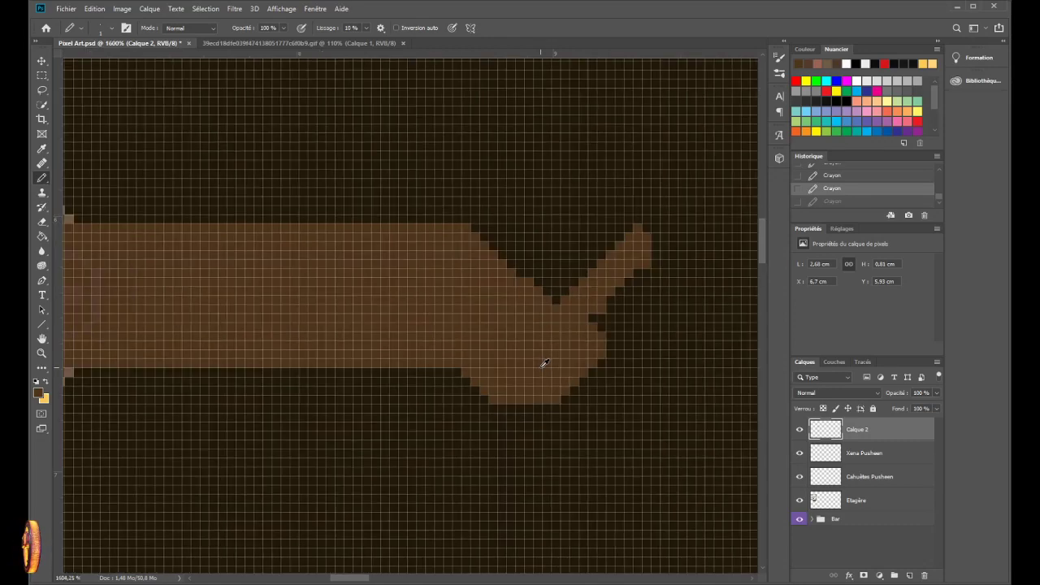
pyautogui.click(41, 221)
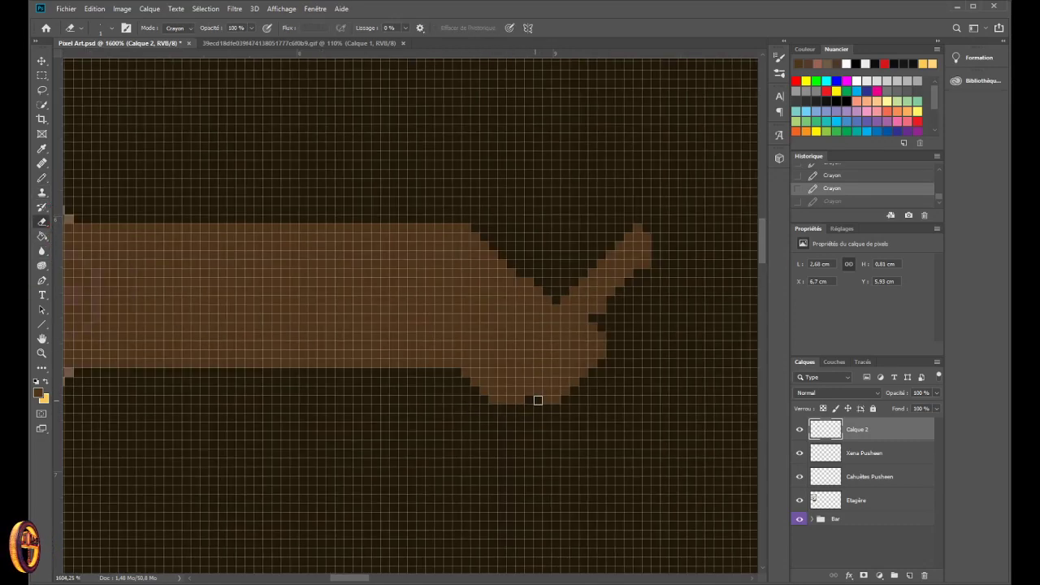
pyautogui.moveTo(538, 400); pyautogui.dragTo(558, 399)
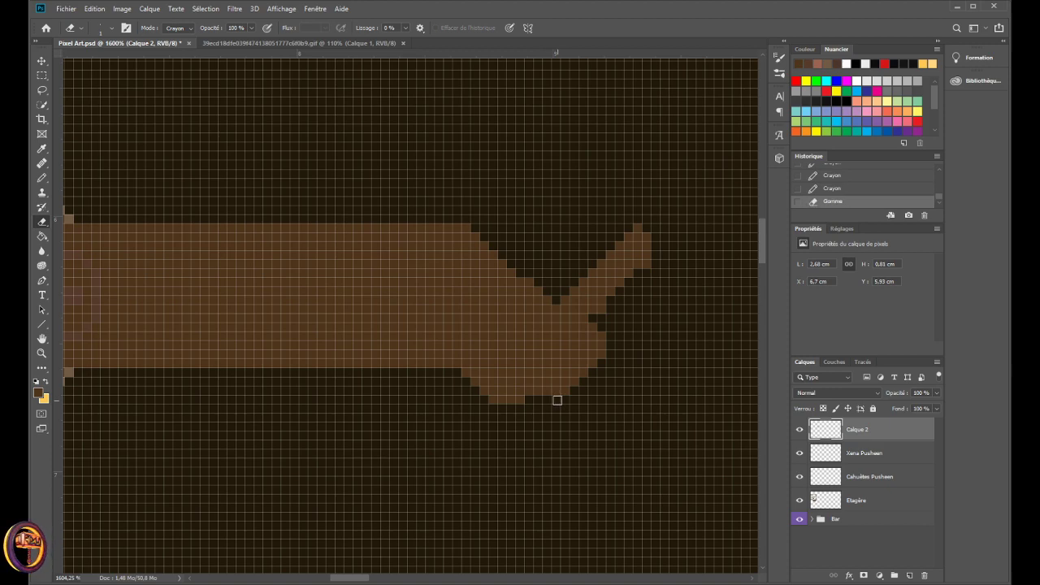
pyautogui.hotkey('ctrl', 'z')
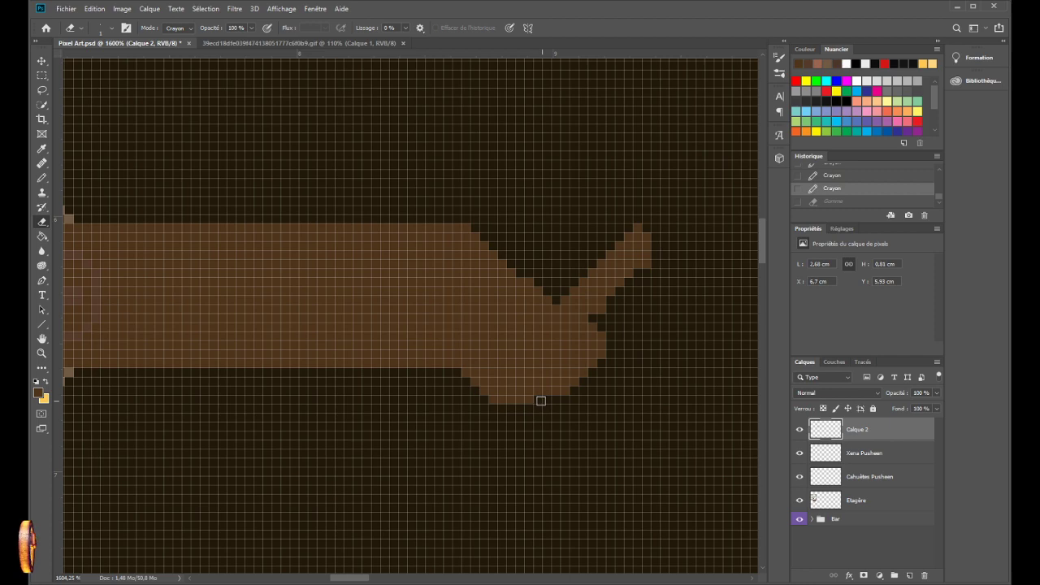
pyautogui.click(534, 403)
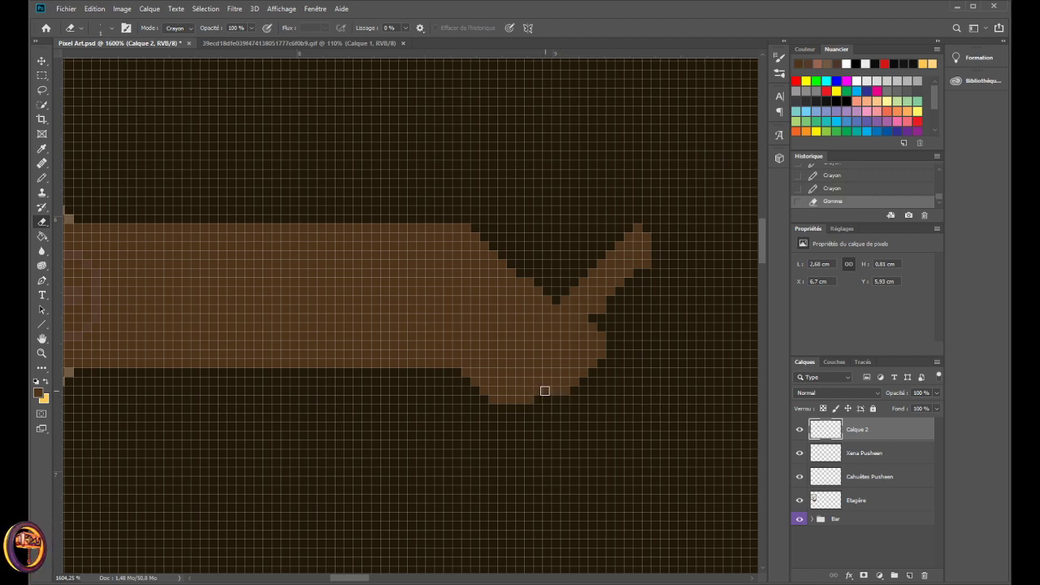
# - Erase the rising prong and the outer part of the lower bulge, shortening the object to about 2.29 cm
pyautogui.moveTo(586, 373)
pyautogui.mouseDown()
pyautogui.moveTo(580, 340)
pyautogui.moveTo(609, 331)
pyautogui.moveTo(550, 322)
pyautogui.moveTo(565, 317)
pyautogui.moveTo(535, 325)
pyautogui.moveTo(556, 340)
pyautogui.moveTo(543, 331)
pyautogui.moveTo(537, 343)
pyautogui.moveTo(563, 357)
pyautogui.moveTo(510, 357)
pyautogui.moveTo(544, 323)
pyautogui.moveTo(573, 321)
pyautogui.mouseUp()
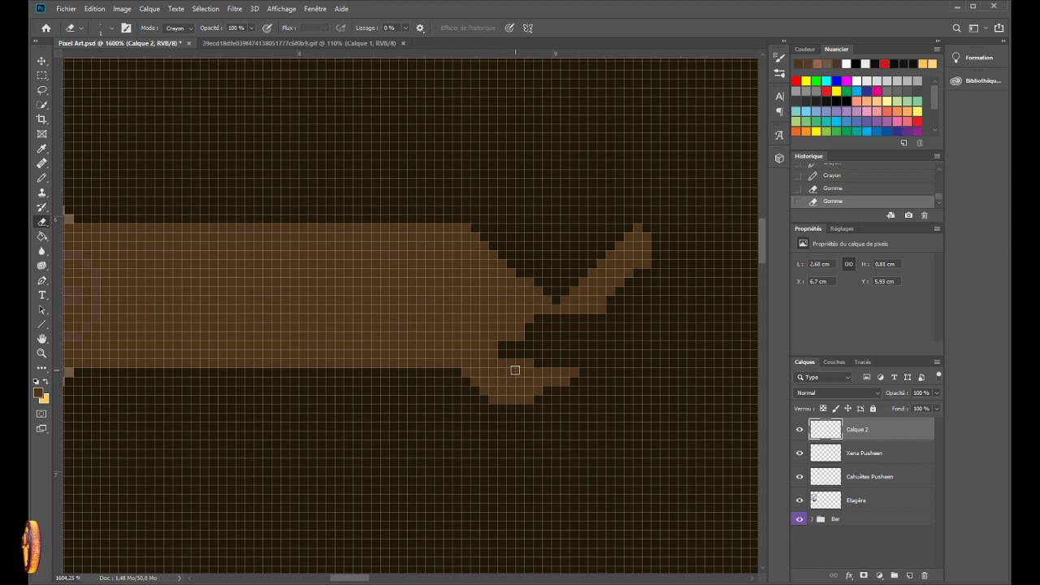
pyautogui.moveTo(560, 388)
pyautogui.mouseDown()
pyautogui.moveTo(580, 370)
pyautogui.moveTo(543, 373)
pyautogui.mouseUp()
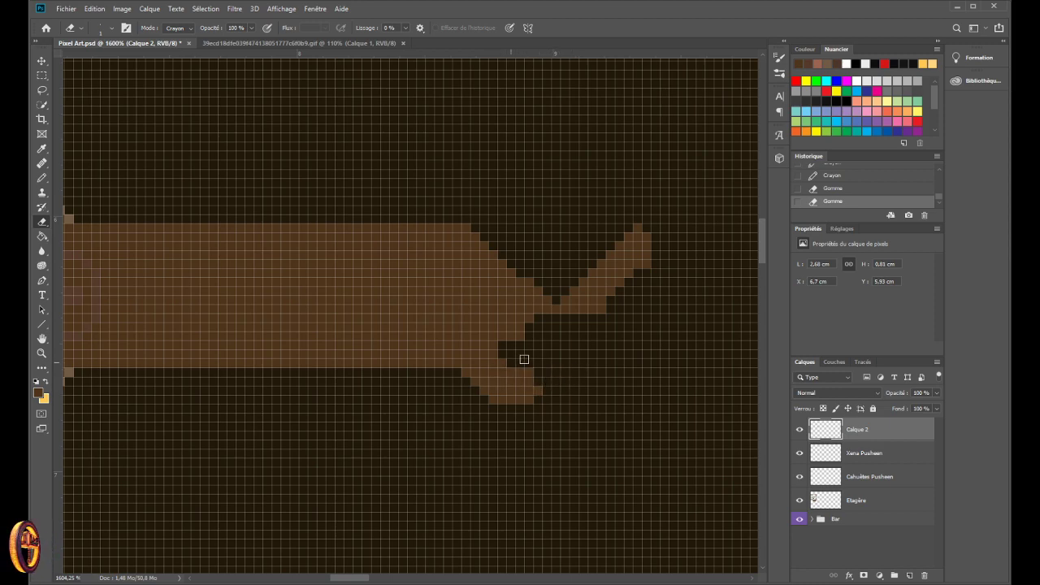
pyautogui.click(525, 359)
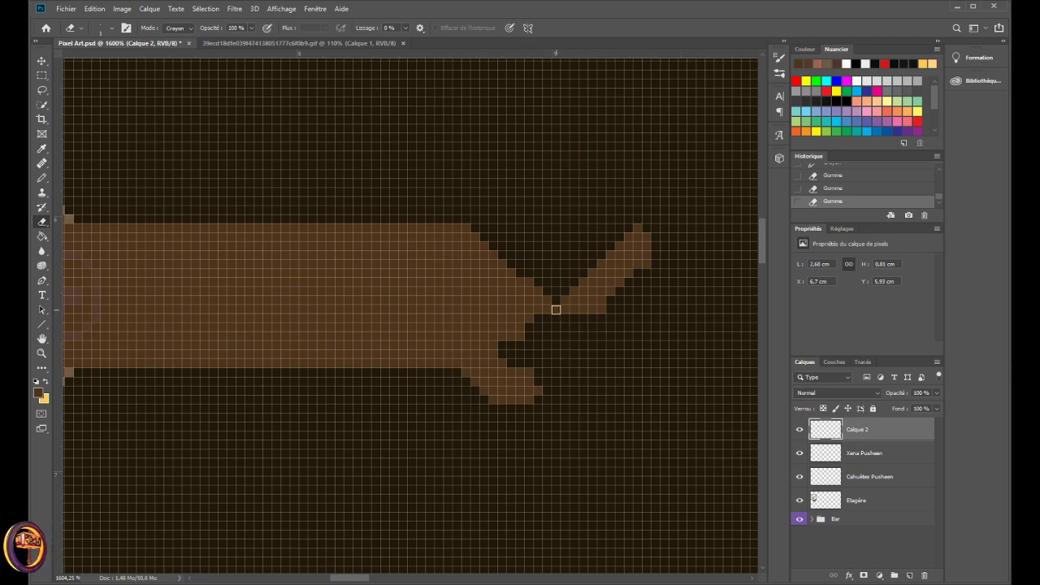
pyautogui.moveTo(561, 309)
pyautogui.mouseDown()
pyautogui.moveTo(599, 306)
pyautogui.moveTo(623, 283)
pyautogui.moveTo(587, 289)
pyautogui.moveTo(582, 269)
pyautogui.moveTo(651, 250)
pyautogui.moveTo(652, 229)
pyautogui.moveTo(638, 240)
pyautogui.moveTo(635, 274)
pyautogui.moveTo(550, 310)
pyautogui.mouseUp()
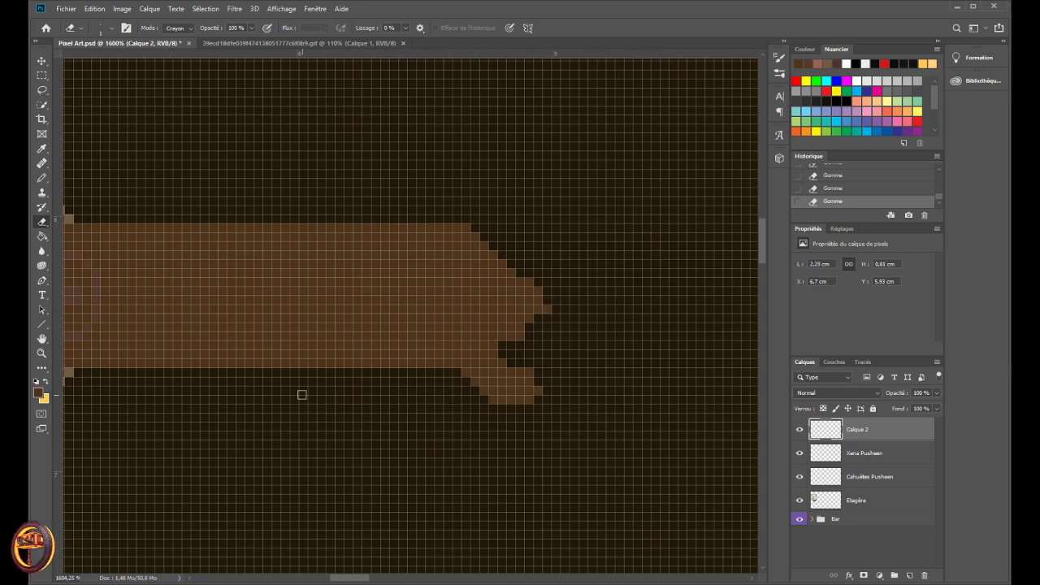
# - Fill the notch at the brown end and trim it to a straight vertical edge, making the object about 2.22 cm long
pyautogui.press('b')
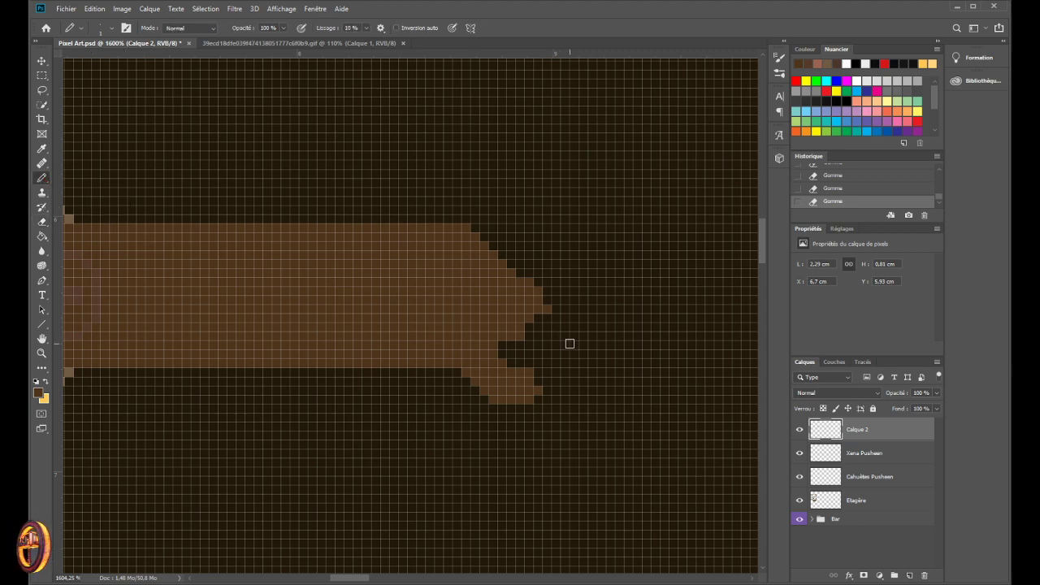
pyautogui.moveTo(495, 360)
pyautogui.mouseDown()
pyautogui.moveTo(538, 340)
pyautogui.moveTo(543, 318)
pyautogui.moveTo(512, 359)
pyautogui.moveTo(528, 363)
pyautogui.moveTo(536, 383)
pyautogui.moveTo(541, 350)
pyautogui.moveTo(558, 333)
pyautogui.moveTo(549, 333)
pyautogui.moveTo(552, 300)
pyautogui.moveTo(552, 339)
pyautogui.moveTo(553, 302)
pyautogui.mouseUp()
pyautogui.press('e')
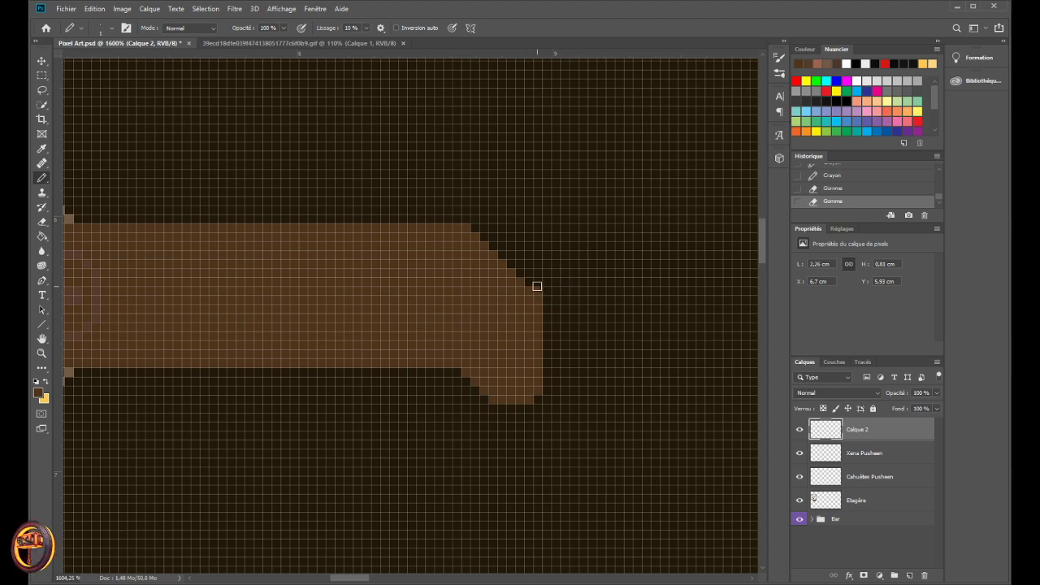
pyautogui.click(537, 287)
pyautogui.moveTo(538, 294)
pyautogui.mouseDown()
pyautogui.moveTo(538, 329)
pyautogui.moveTo(555, 310)
pyautogui.moveTo(534, 323)
pyautogui.moveTo(533, 409)
pyautogui.mouseUp()
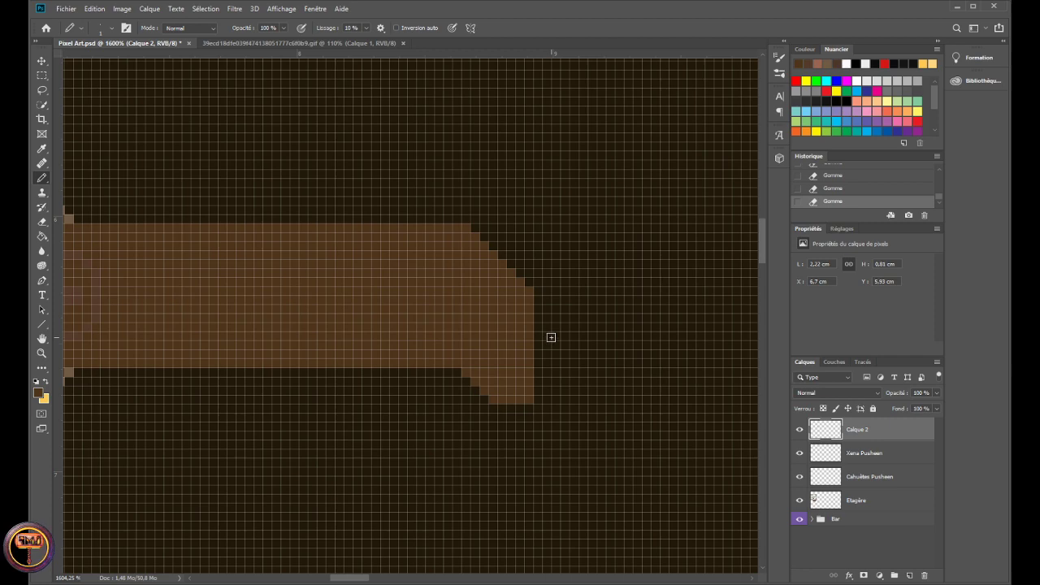
pyautogui.keyDown('alt'); pyautogui.scroll(2, 572, 358); pyautogui.keyUp('alt')
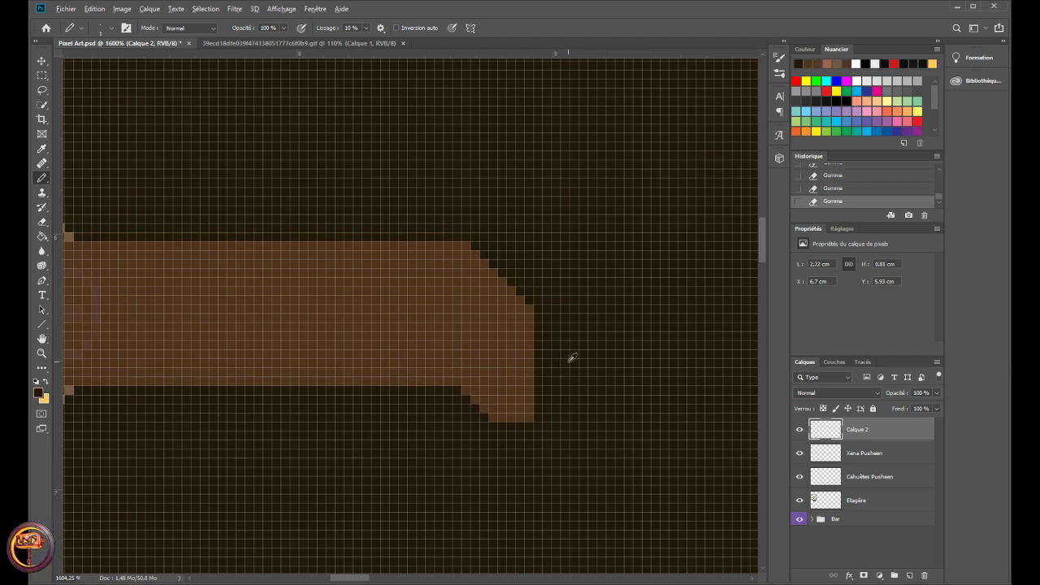
pyautogui.keyDown('alt'); pyautogui.scroll(3, 608, 366); pyautogui.keyUp('alt')
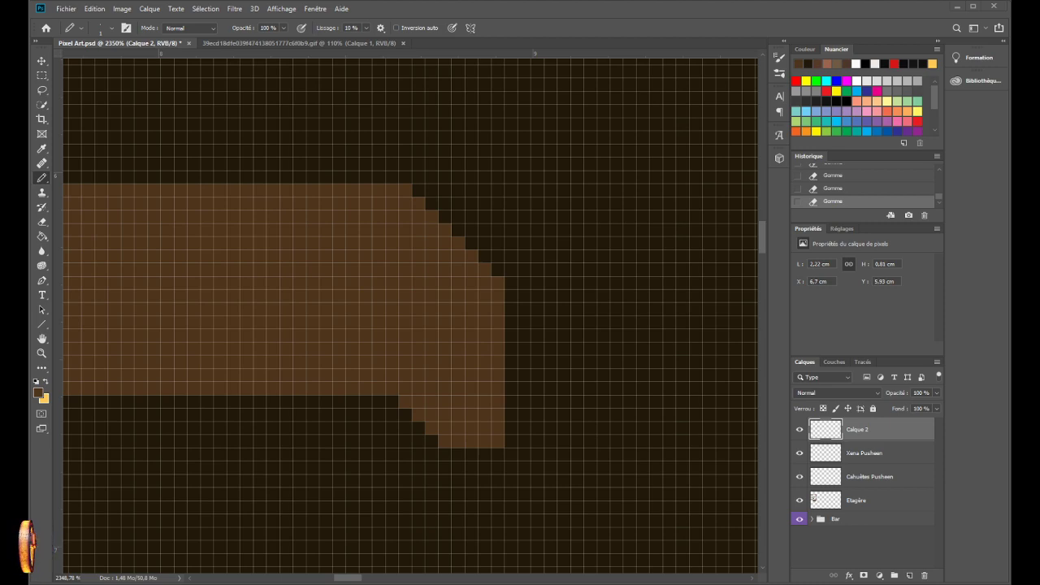
pyautogui.click(577, 362)
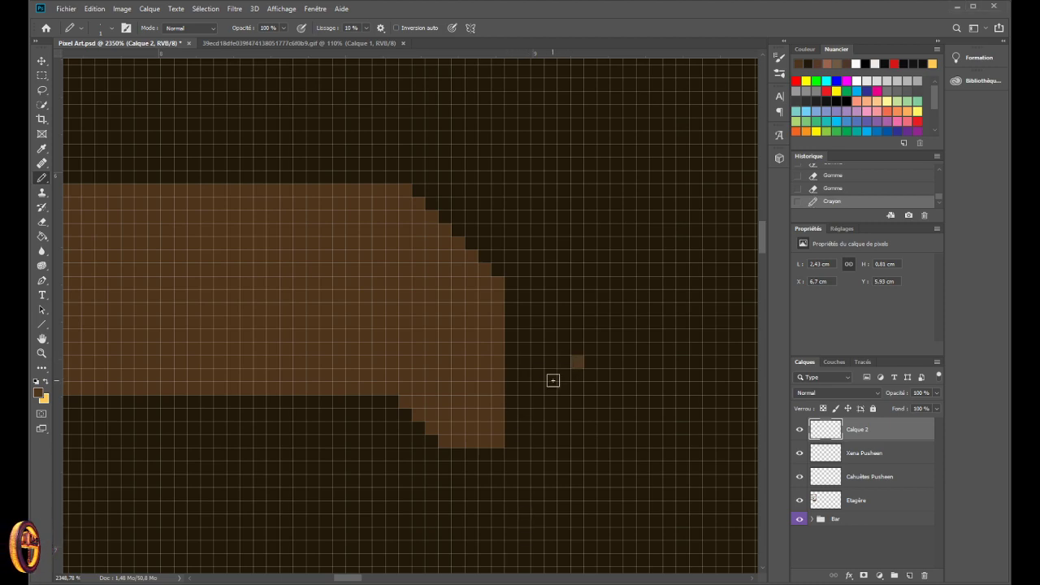
pyautogui.hotkey('ctrl', 'z')
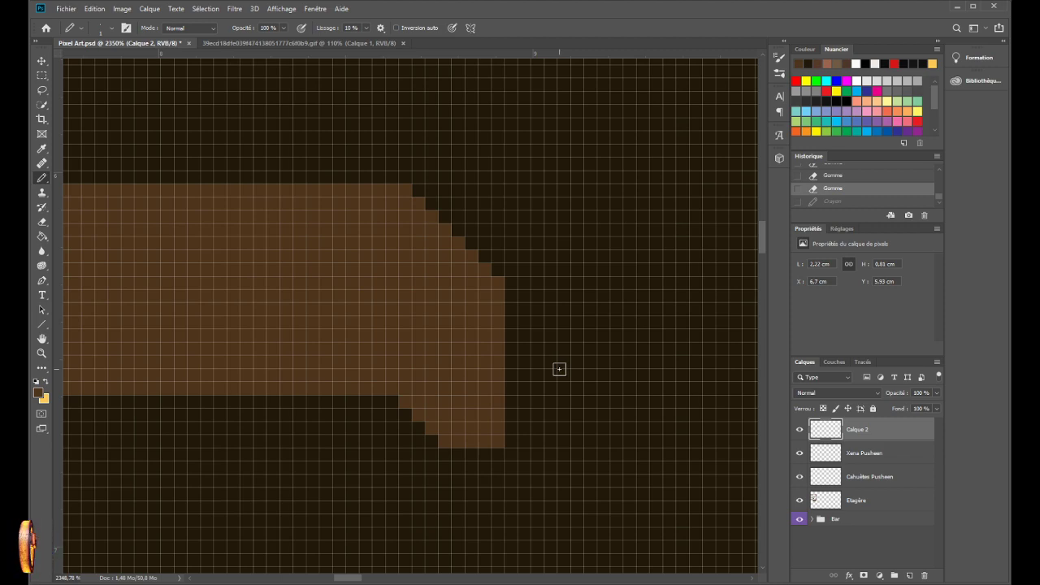
pyautogui.scroll(1, 488, 439)
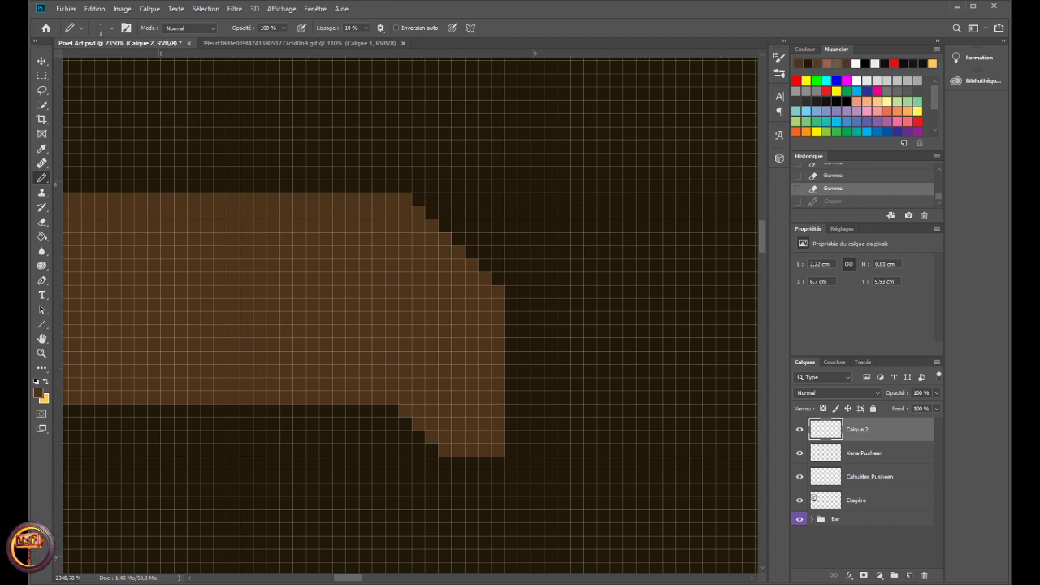
pyautogui.scroll(2, 564, 497)
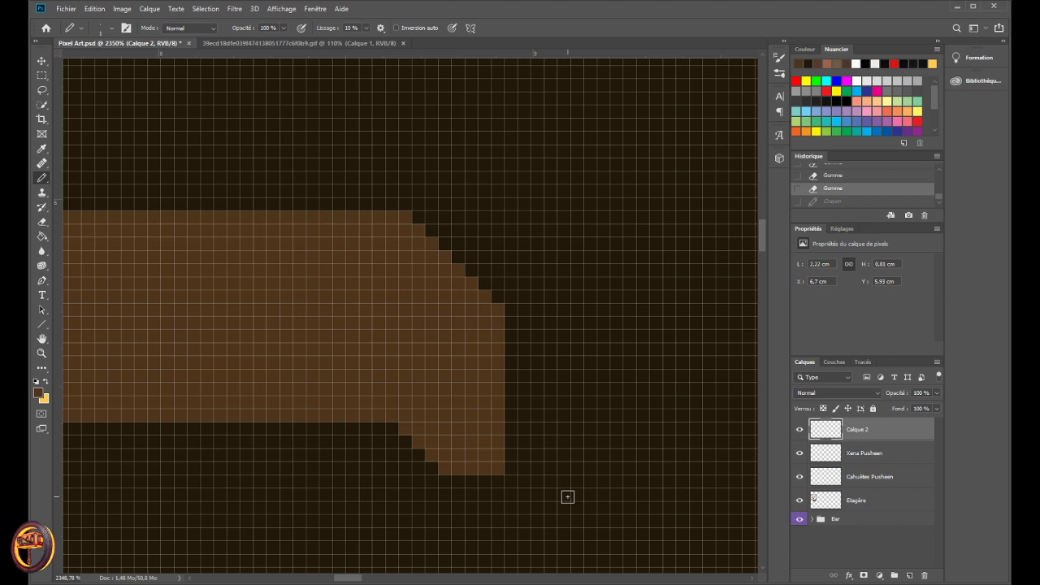
pyautogui.scroll(3, 560, 466)
pyautogui.scroll(-1, 560, 467)
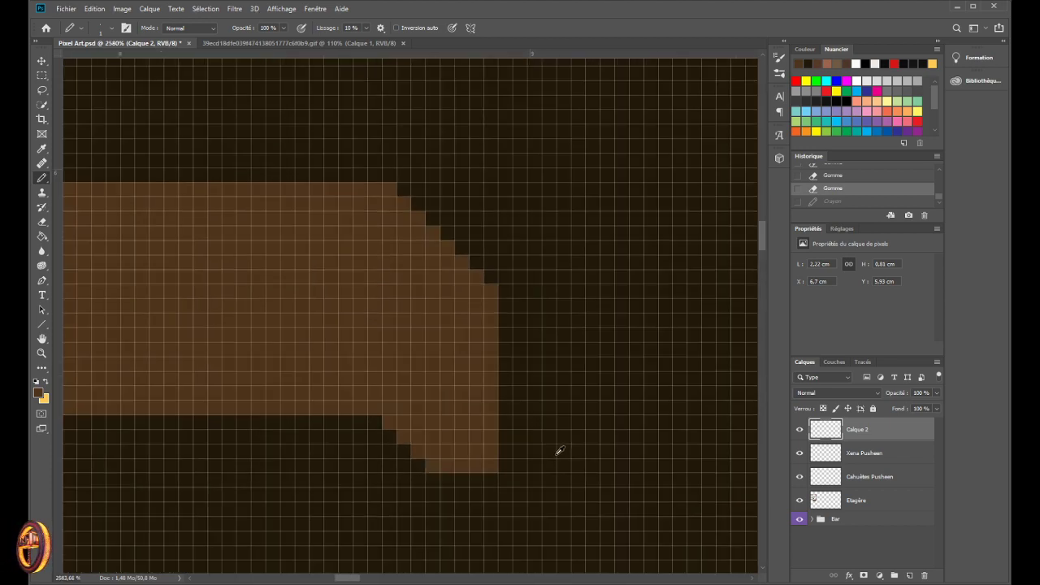
pyautogui.hscroll(4, 401, 499)
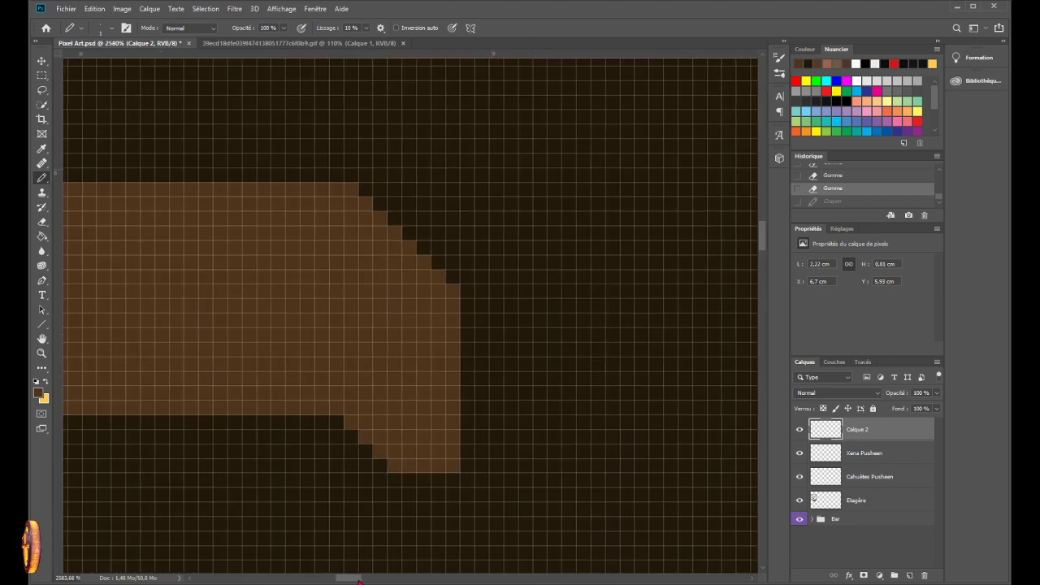
pyautogui.scroll(1, 463, 471)
pyautogui.scroll(1, 464, 469)
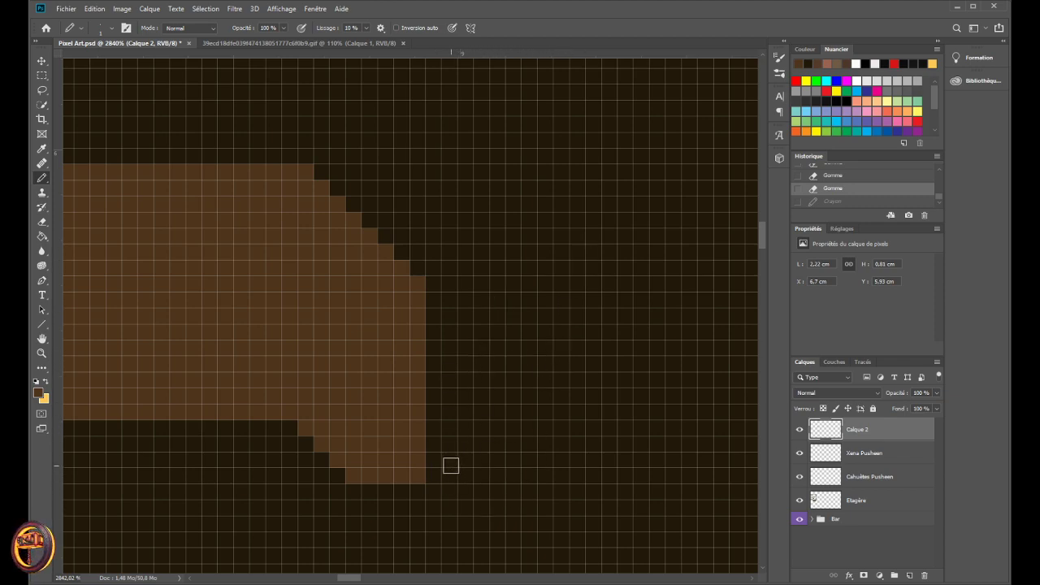
pyautogui.click(432, 475)
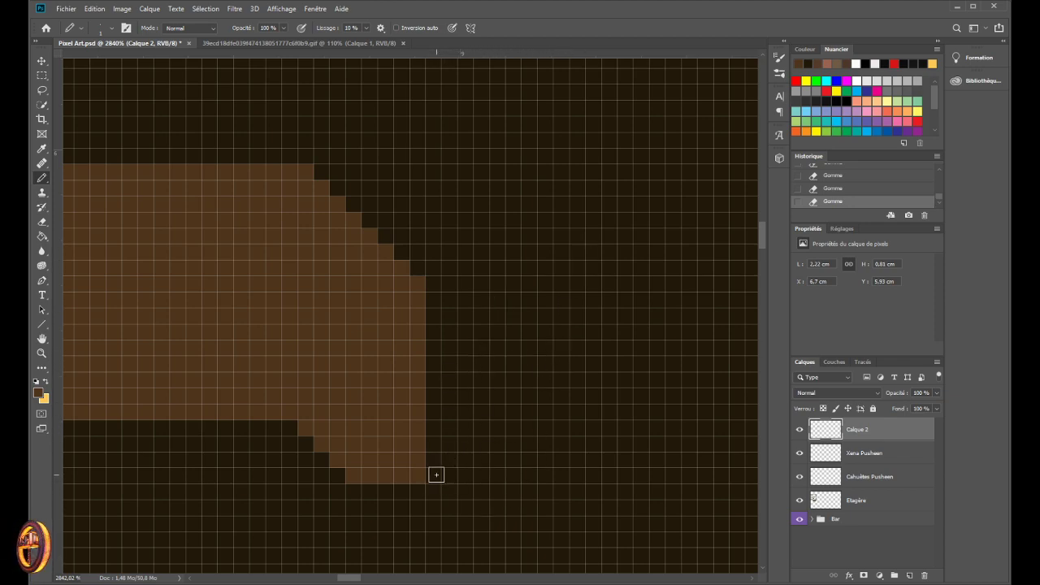
pyautogui.click(435, 472)
pyautogui.click(449, 460)
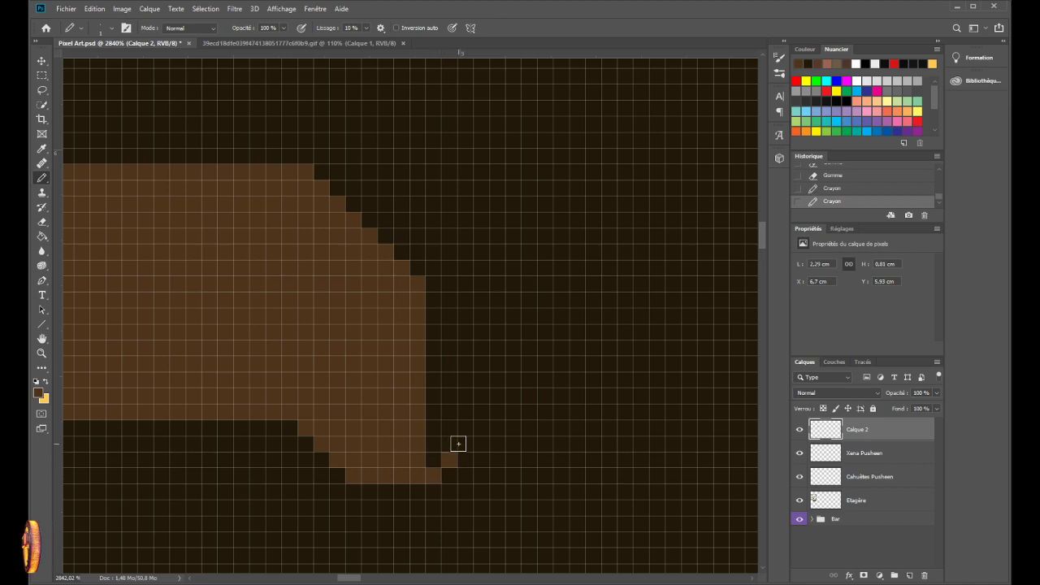
pyautogui.click(450, 460)
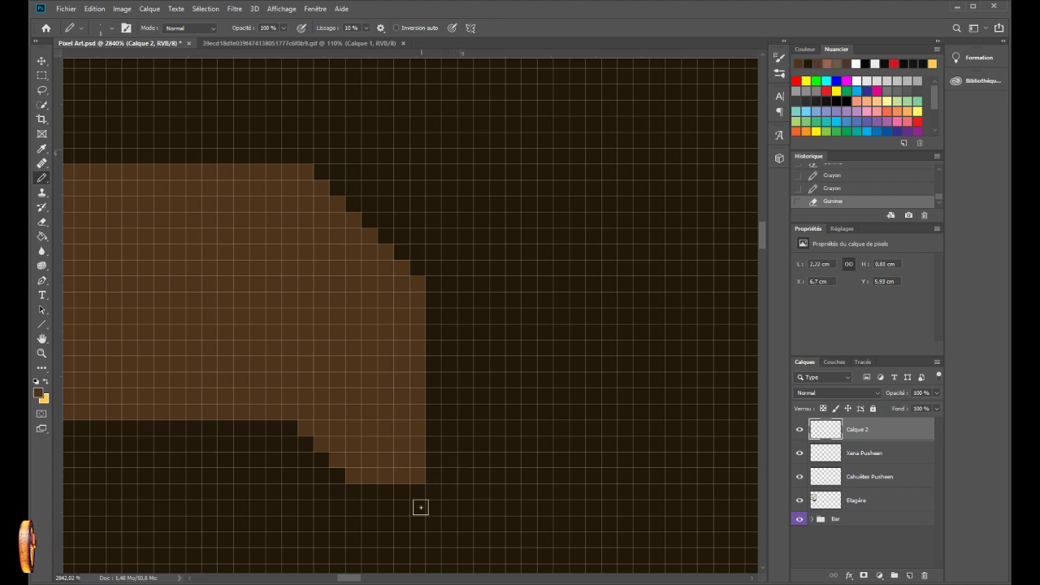
# - Draw a rising one-pixel brown diagonal from just below the end's upper corner, making the object about 2.54 cm long
pyautogui.scroll(-6, 420, 506)
pyautogui.scroll(-4, 446, 485)
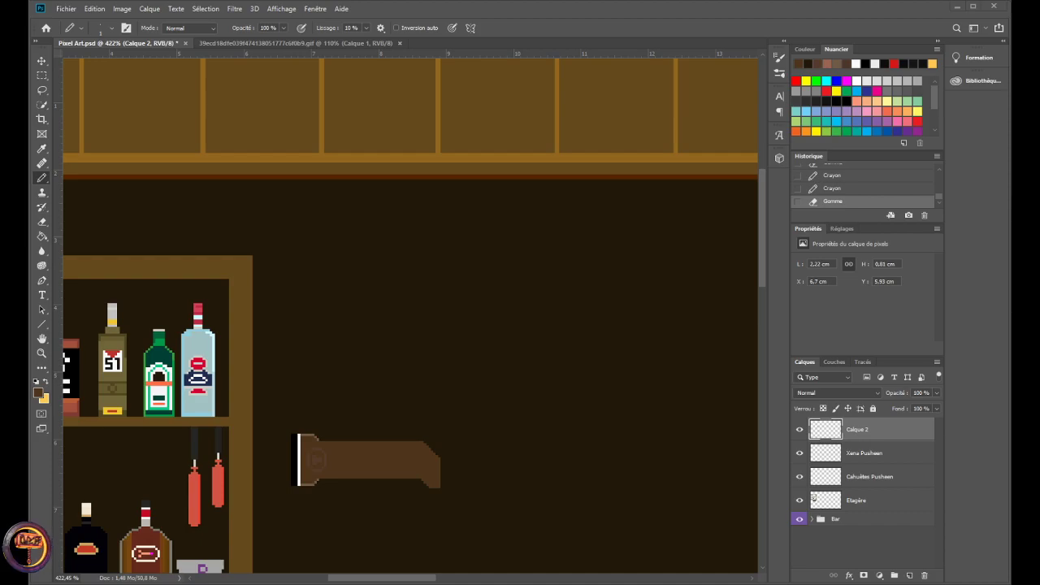
pyautogui.scroll(-2, 407, 326)
pyautogui.scroll(2, 406, 325)
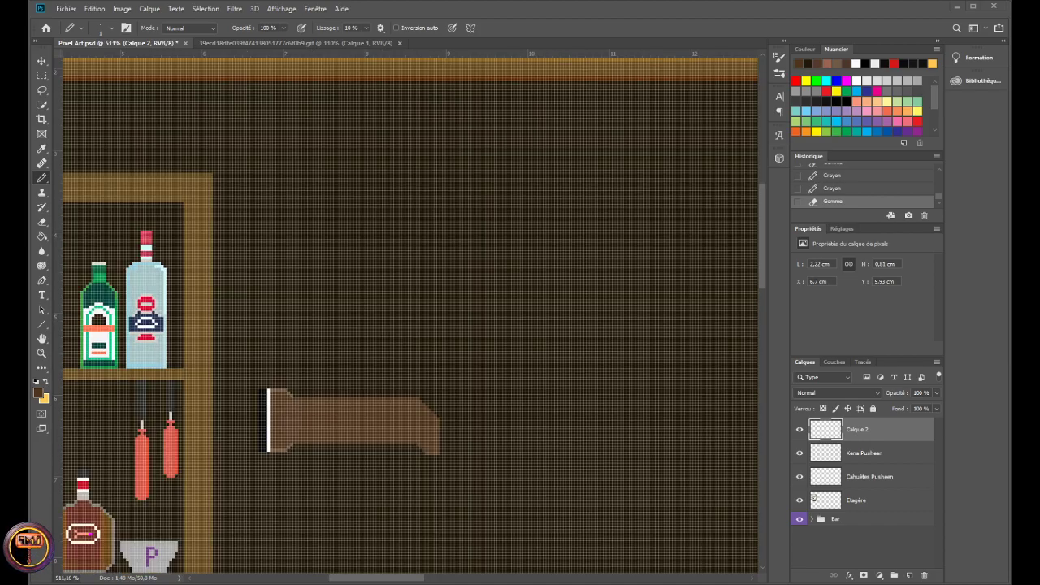
pyautogui.scroll(5, 443, 455)
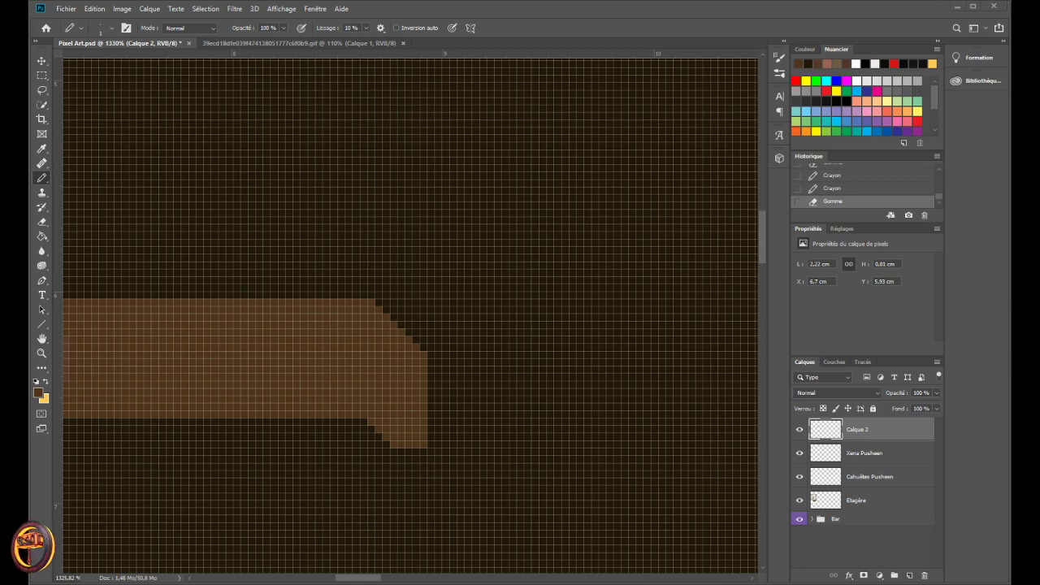
pyautogui.scroll(3, 433, 443)
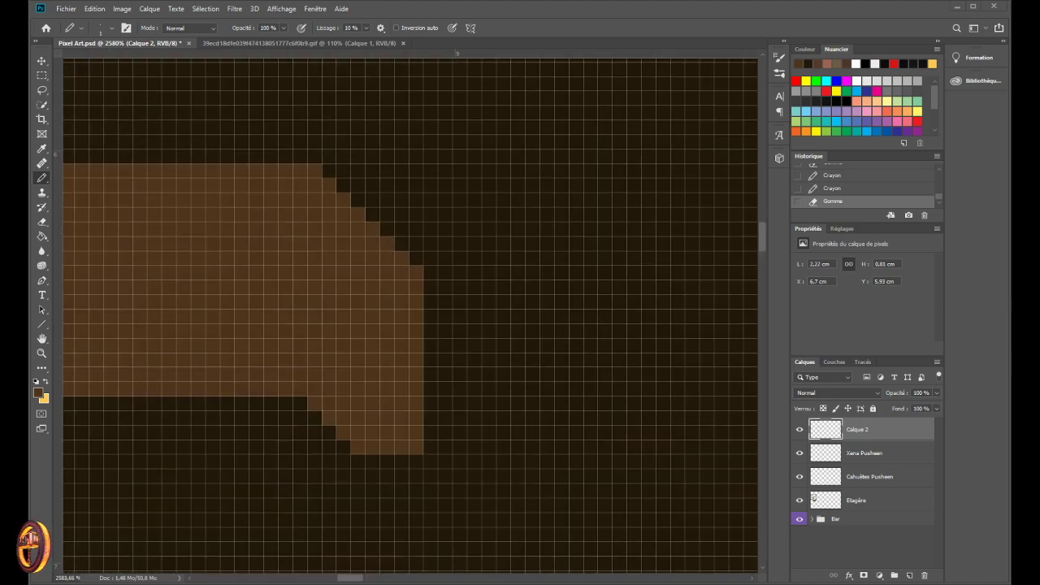
pyautogui.click(431, 285)
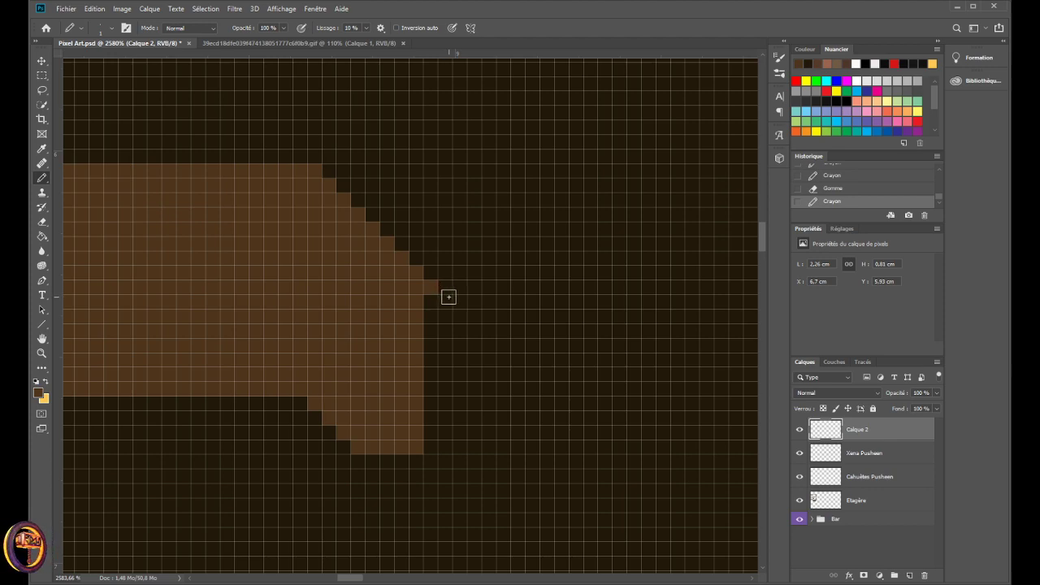
pyautogui.click(447, 271)
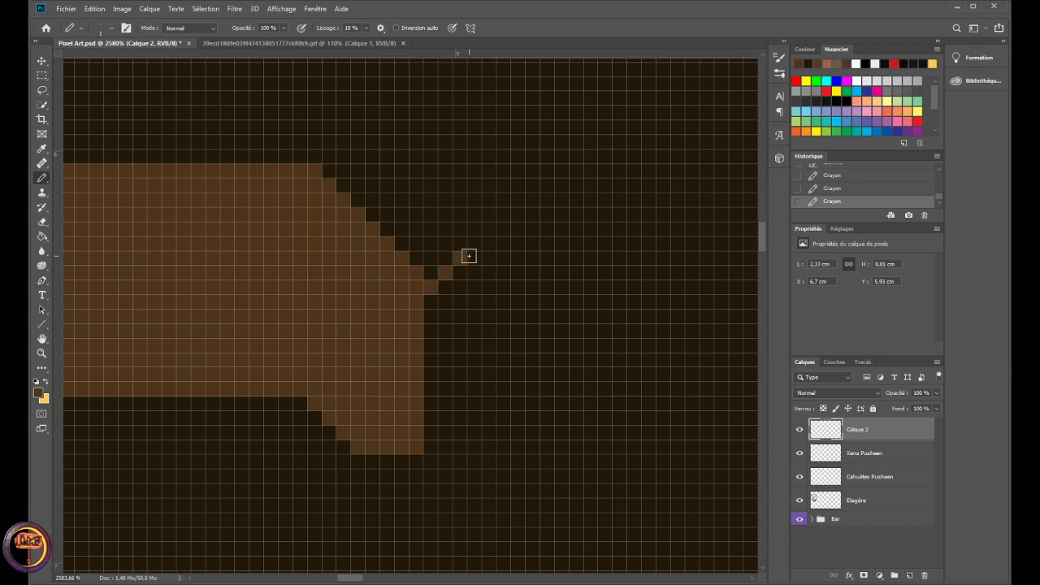
pyautogui.click(469, 257)
pyautogui.click(475, 242)
pyautogui.click(489, 228)
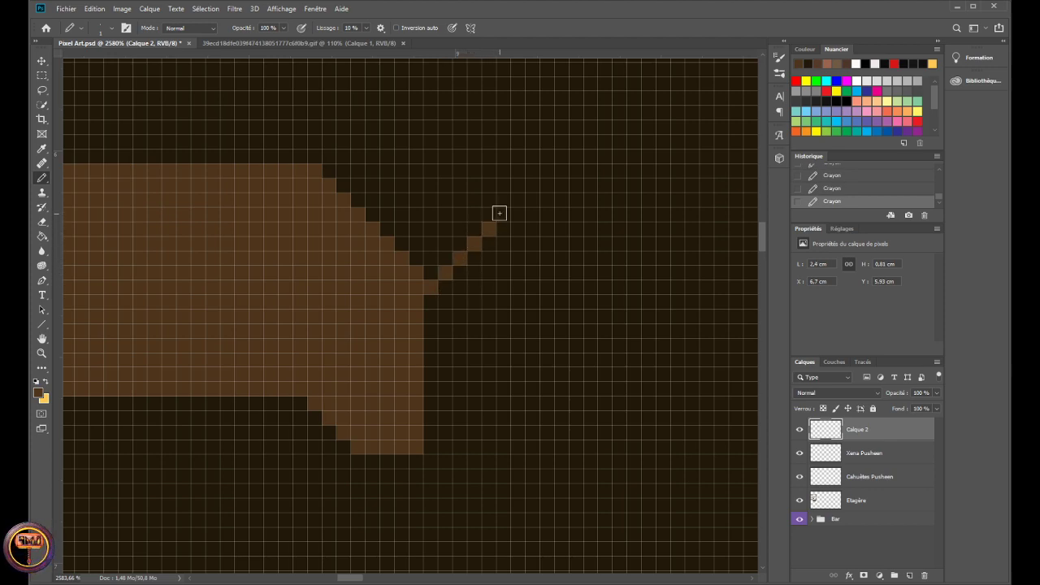
pyautogui.click(504, 213)
pyautogui.click(518, 199)
pyautogui.click(531, 185)
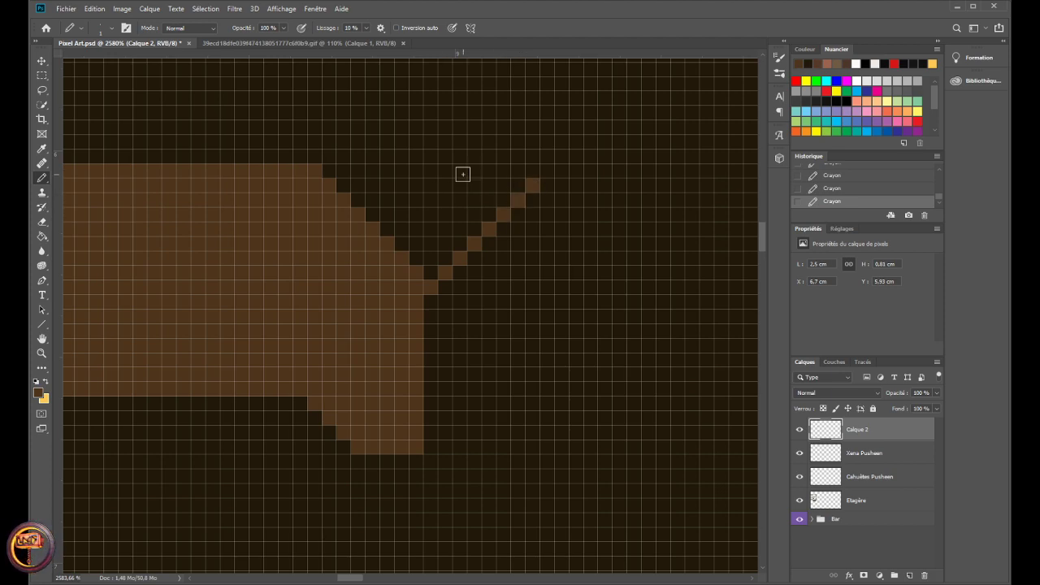
pyautogui.click(547, 171)
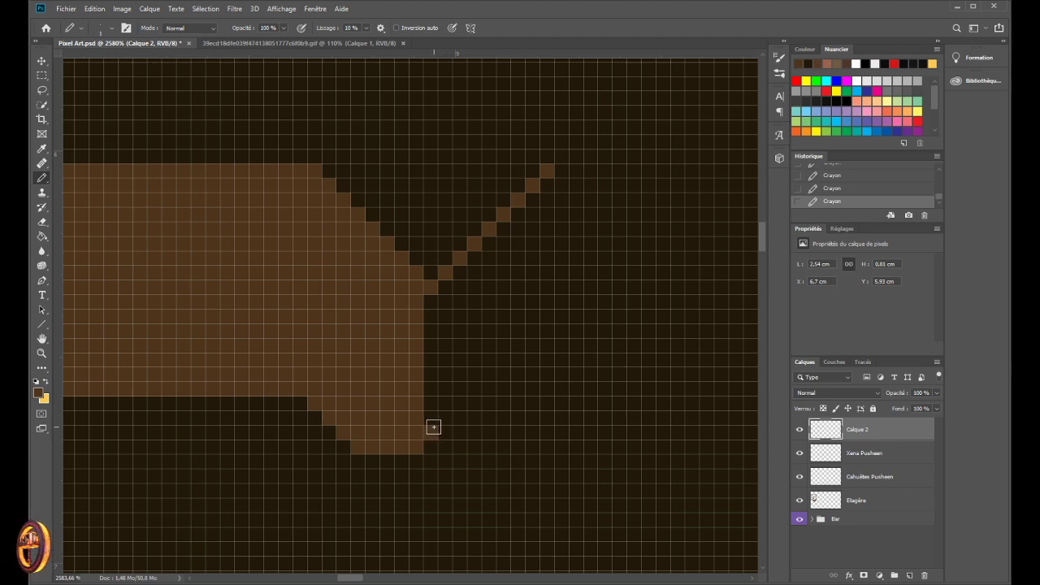
# - Widen the lower bulge by one brown pixel column and start a second rising diagonal of three pixels above it
pyautogui.moveTo(434, 427)
pyautogui.mouseDown()
pyautogui.moveTo(429, 379)
pyautogui.moveTo(442, 371)
pyautogui.moveTo(421, 394)
pyautogui.moveTo(449, 381)
pyautogui.mouseUp()
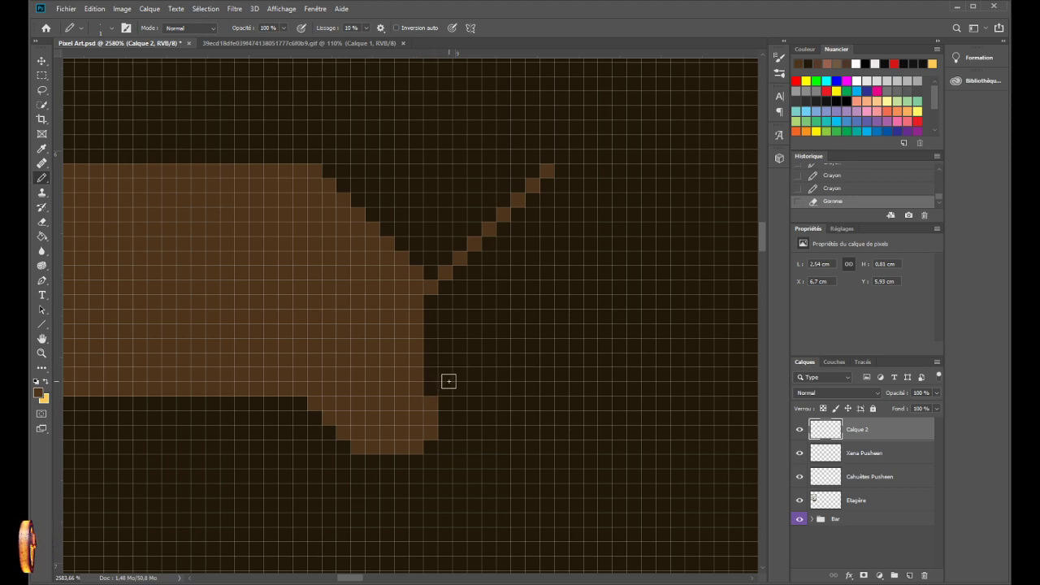
pyautogui.click(449, 387)
pyautogui.click(459, 372)
pyautogui.click(474, 357)
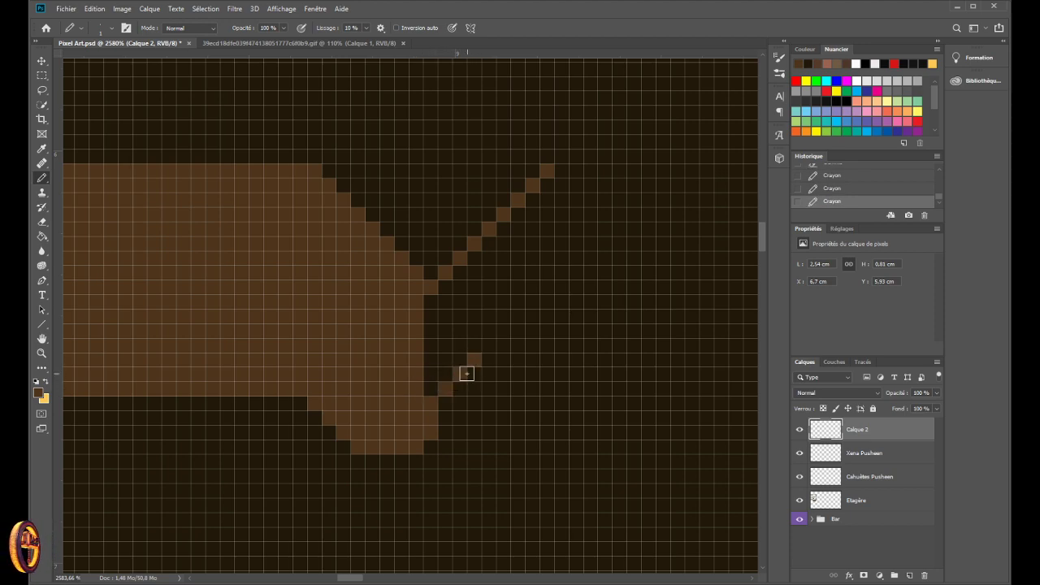
pyautogui.click(431, 444)
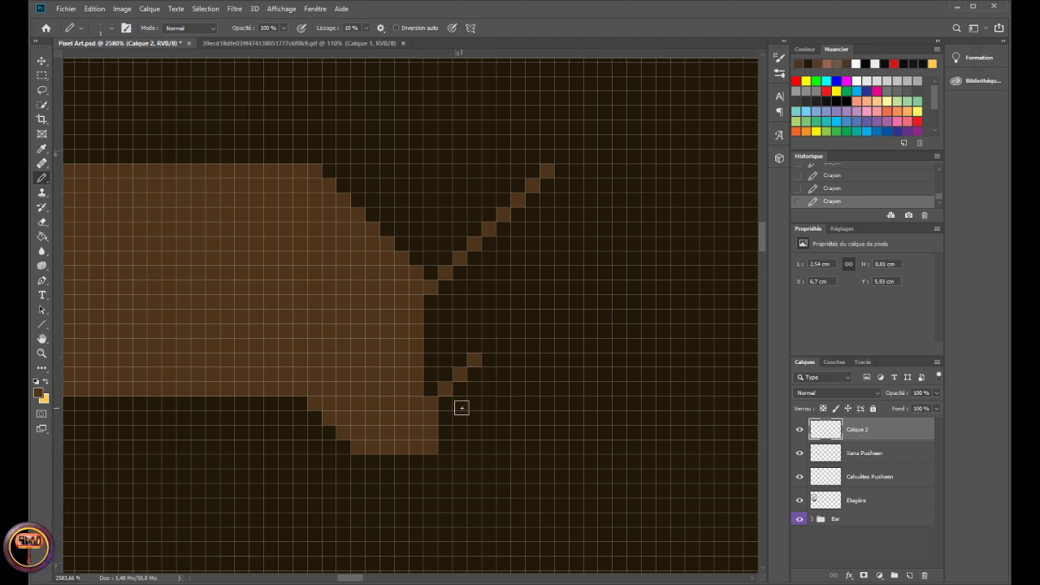
# - Extend the second diagonal until the object is about 2.68 cm long, and fill the area between both diagonals with brown
pyautogui.click(488, 347)
pyautogui.click(504, 332)
pyautogui.click(519, 317)
pyautogui.click(533, 302)
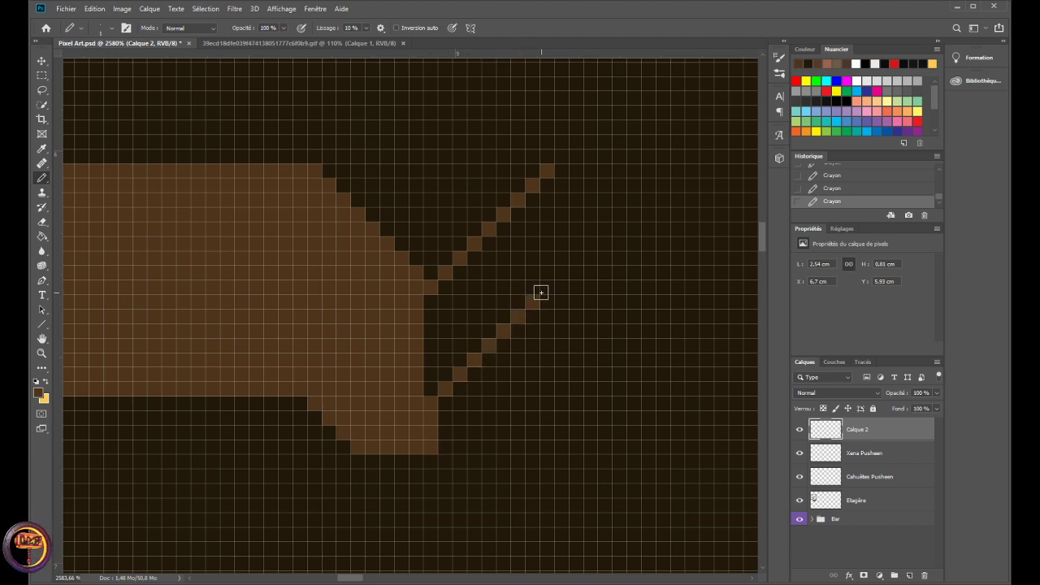
pyautogui.click(547, 286)
pyautogui.click(562, 271)
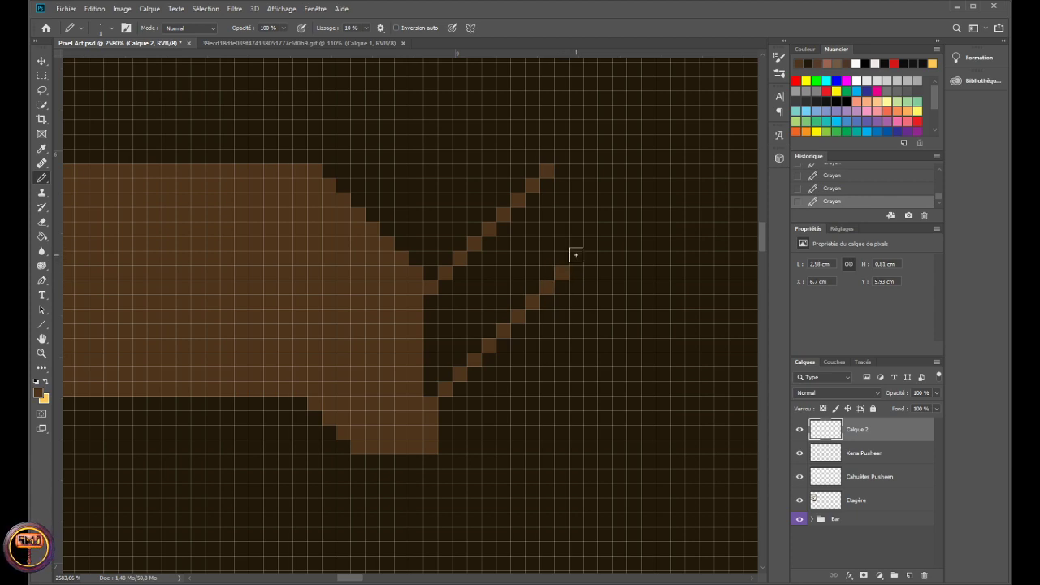
pyautogui.click(591, 242)
pyautogui.click(606, 228)
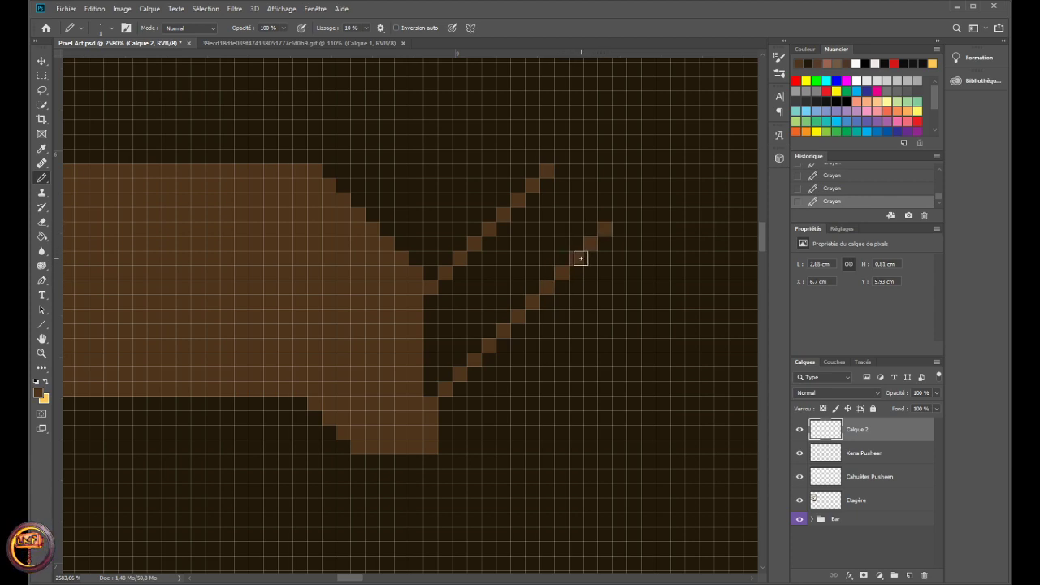
pyautogui.moveTo(477, 333)
pyautogui.mouseDown()
pyautogui.moveTo(440, 328)
pyautogui.moveTo(431, 304)
pyautogui.moveTo(431, 385)
pyautogui.moveTo(447, 356)
pyautogui.moveTo(474, 343)
pyautogui.moveTo(445, 305)
pyautogui.moveTo(449, 289)
pyautogui.moveTo(478, 278)
pyautogui.moveTo(548, 189)
pyautogui.moveTo(534, 217)
pyautogui.moveTo(469, 269)
pyautogui.moveTo(471, 308)
pyautogui.moveTo(556, 211)
pyautogui.moveTo(557, 261)
pyautogui.moveTo(527, 266)
pyautogui.moveTo(516, 282)
pyautogui.moveTo(542, 269)
pyautogui.moveTo(486, 327)
pyautogui.moveTo(512, 291)
pyautogui.moveTo(517, 299)
pyautogui.moveTo(556, 201)
pyautogui.moveTo(567, 190)
pyautogui.moveTo(577, 218)
pyautogui.mouseUp()
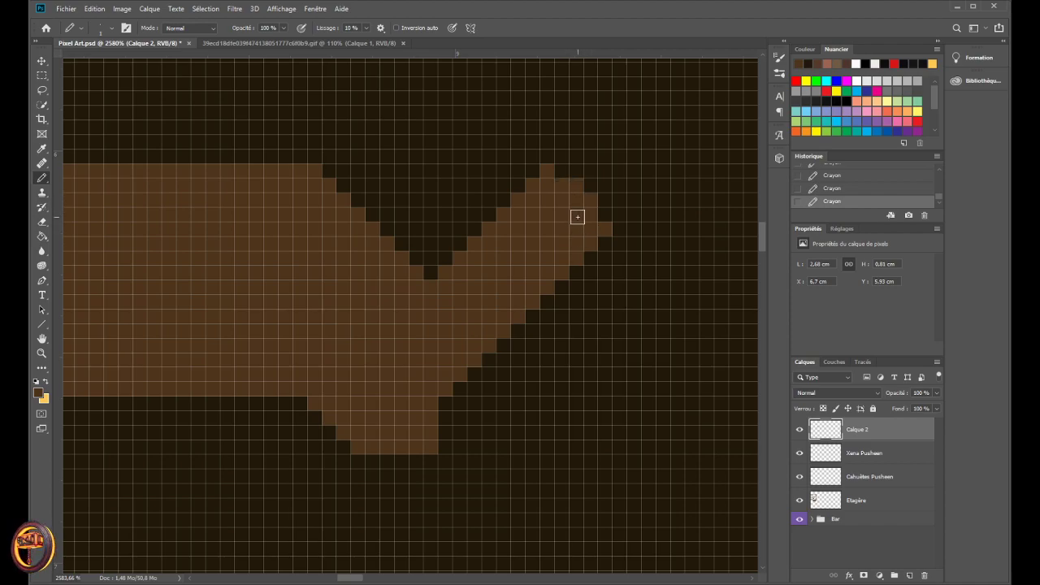
# - Thicken the rising prong along its lower right edge with brown pixels, making the object about 2.72 cm long
pyautogui.scroll(-8, 516, 283)
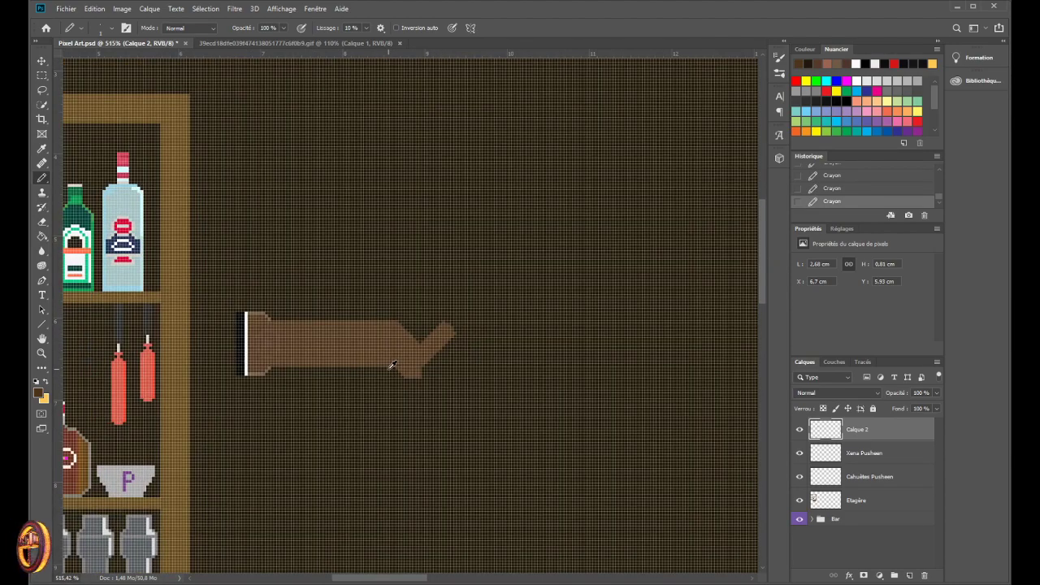
pyautogui.scroll(-2, 392, 365)
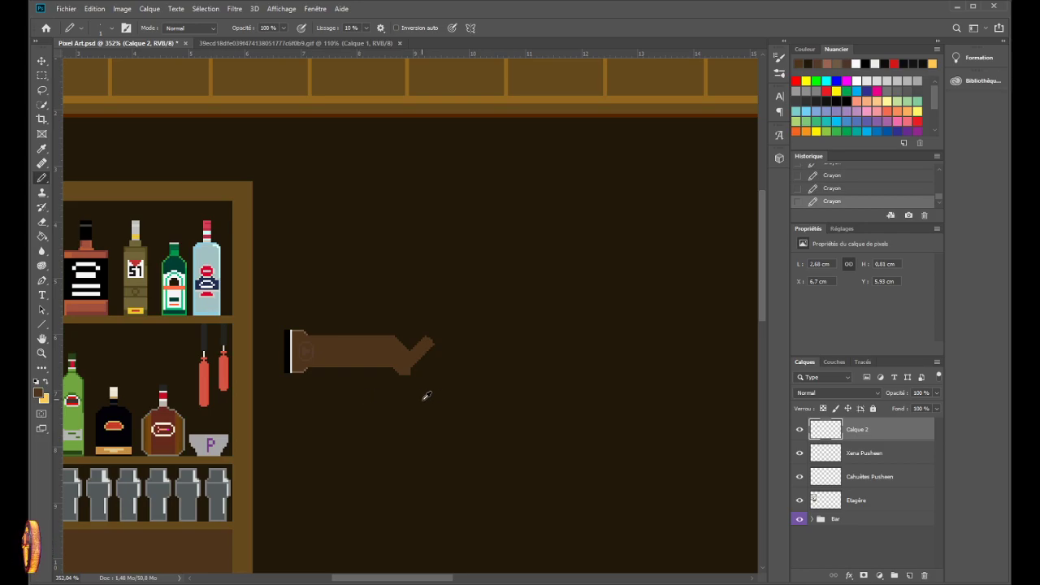
pyautogui.scroll(8, 421, 396)
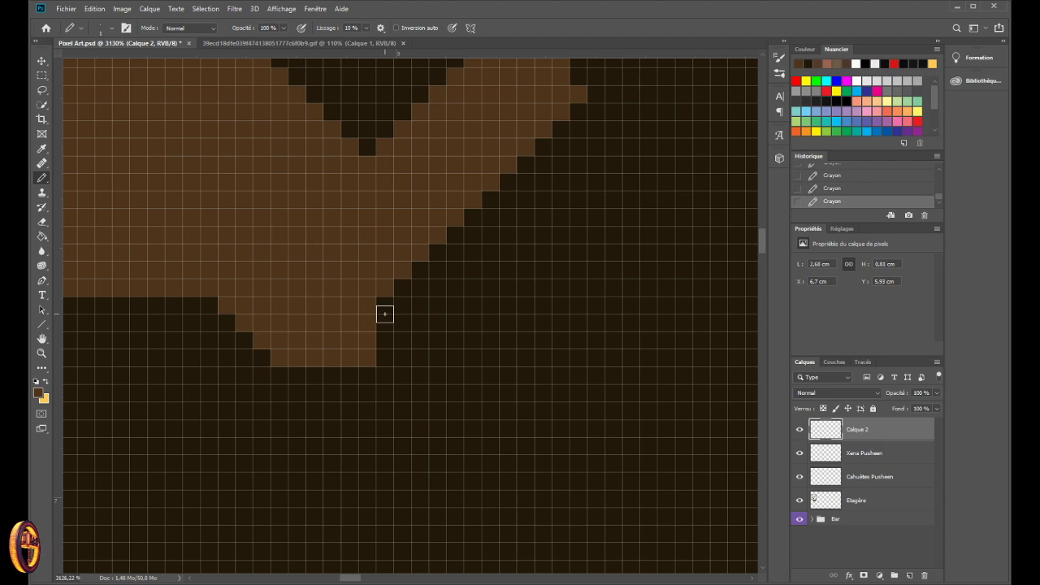
pyautogui.scroll(-4, 385, 339)
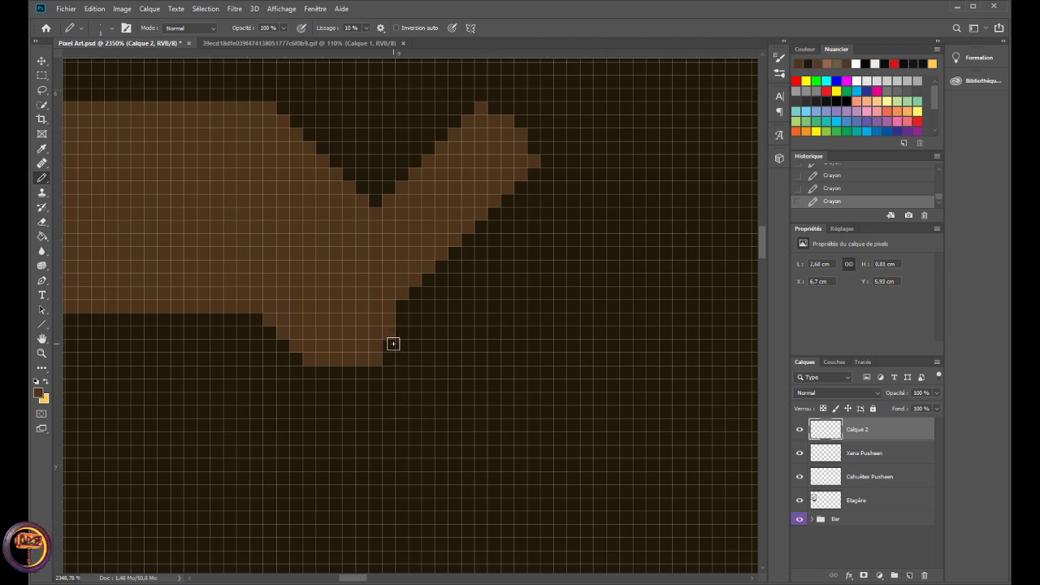
pyautogui.moveTo(393, 344)
pyautogui.mouseDown()
pyautogui.moveTo(420, 298)
pyautogui.moveTo(407, 301)
pyautogui.moveTo(536, 174)
pyautogui.moveTo(546, 197)
pyautogui.moveTo(470, 283)
pyautogui.moveTo(436, 305)
pyautogui.moveTo(493, 231)
pyautogui.moveTo(519, 212)
pyautogui.moveTo(549, 212)
pyautogui.moveTo(528, 243)
pyautogui.moveTo(409, 336)
pyautogui.mouseUp()
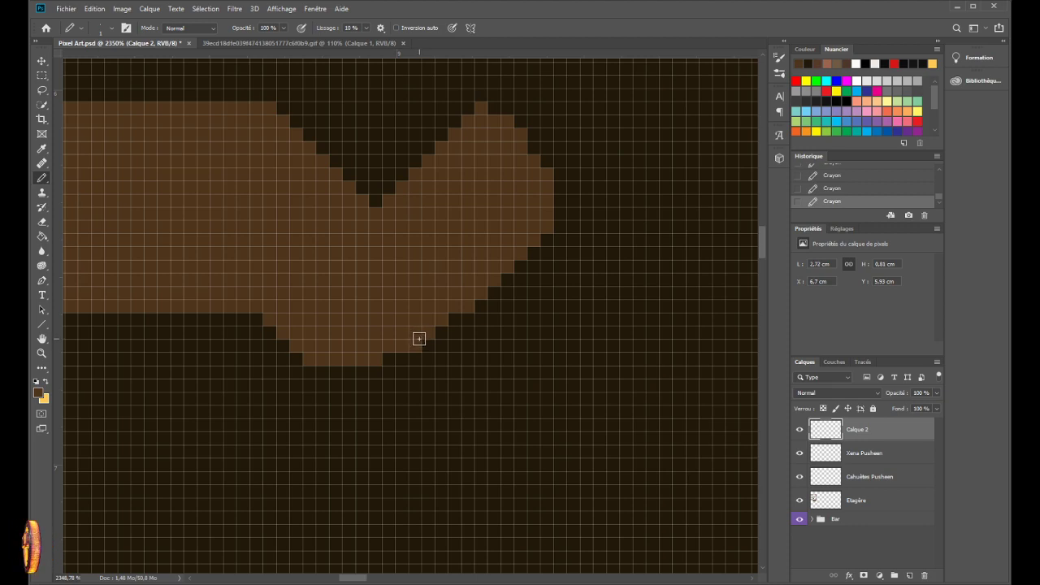
# - Try to trim the thickened prong by erasing a diagonal band of brown pixels along its lower edge
pyautogui.moveTo(409, 350)
pyautogui.mouseDown()
pyautogui.moveTo(404, 341)
pyautogui.moveTo(472, 297)
pyautogui.moveTo(546, 214)
pyautogui.moveTo(506, 263)
pyautogui.mouseUp()
pyautogui.press('e')
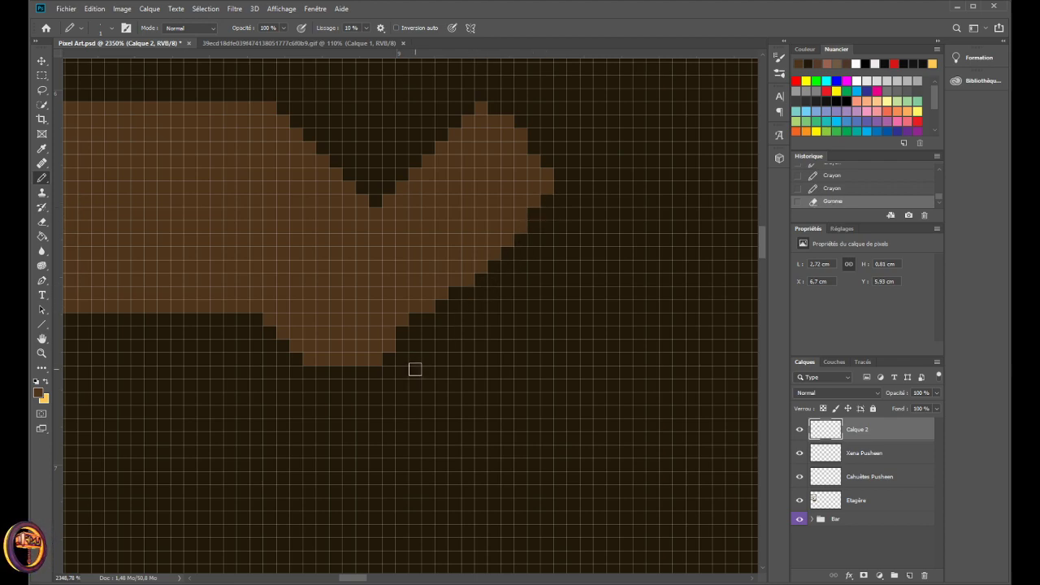
pyautogui.hotkey('ctrl', 'z')
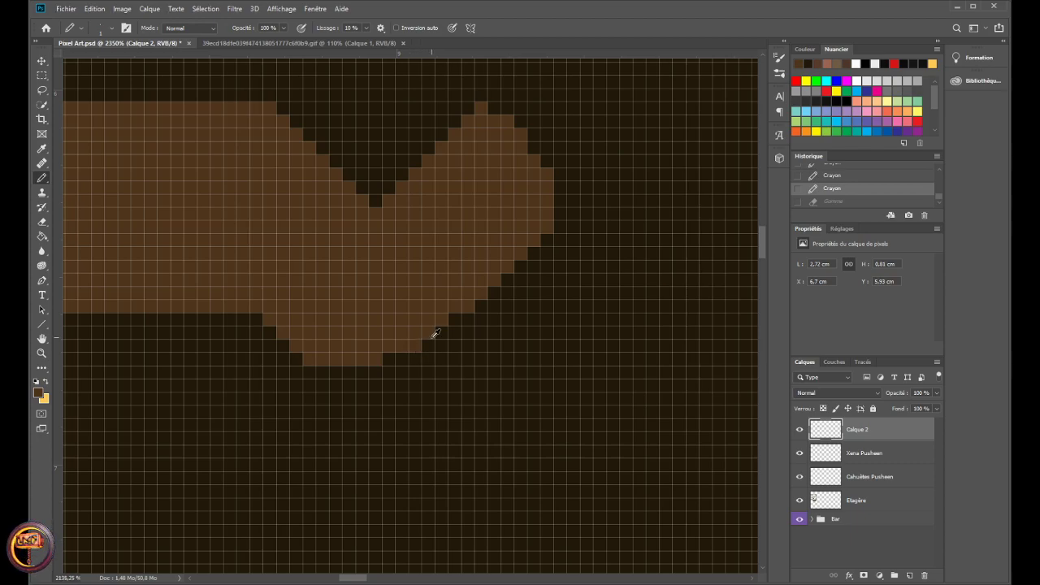
# - Erase the outer brown pixels along the prong's lower edge, from beside the lower bulge up towards the tip
pyautogui.scroll(-8, 435, 334)
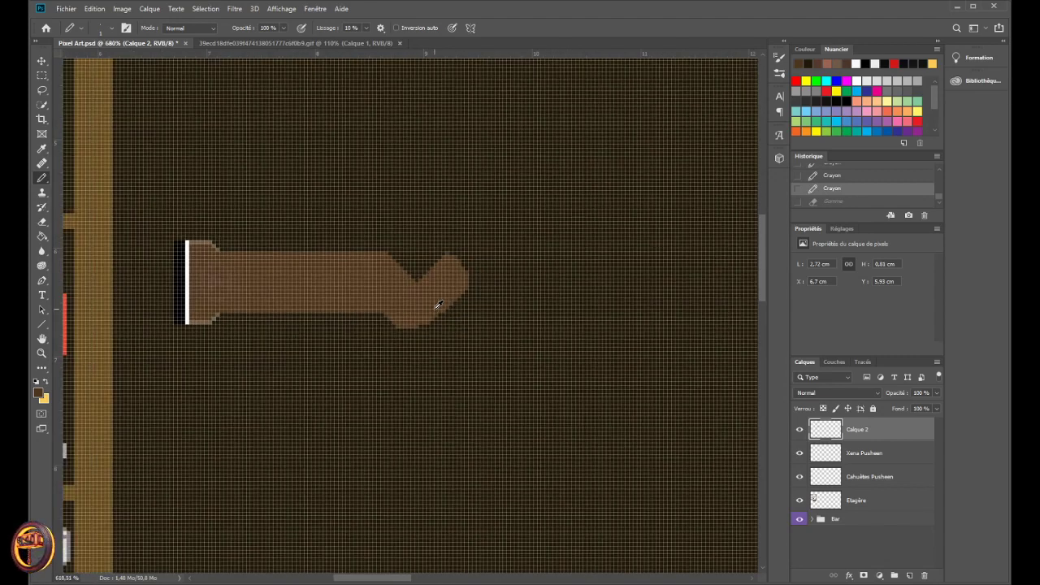
pyautogui.scroll(-4, 437, 306)
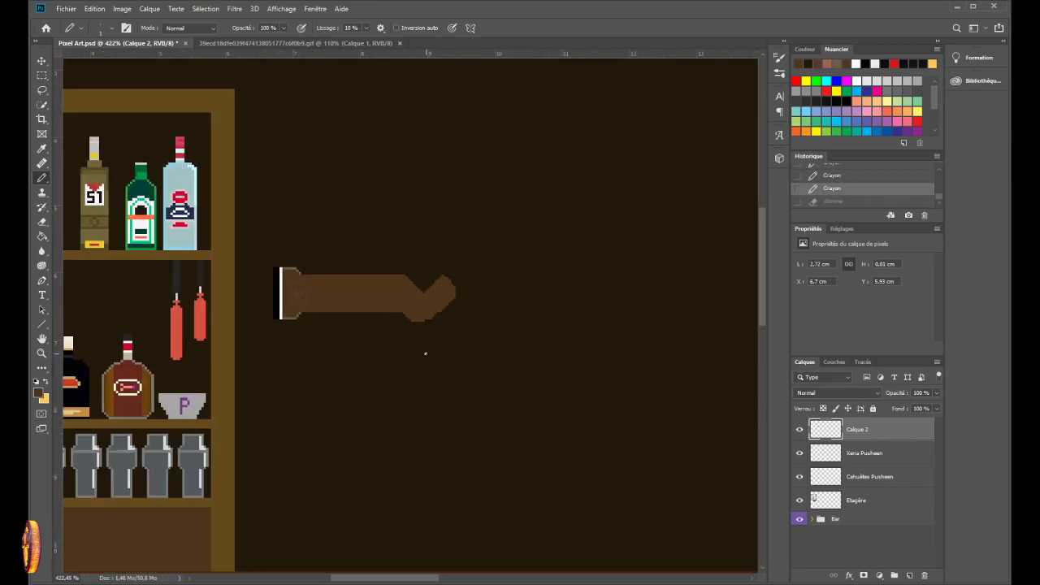
pyautogui.scroll(10, 445, 321)
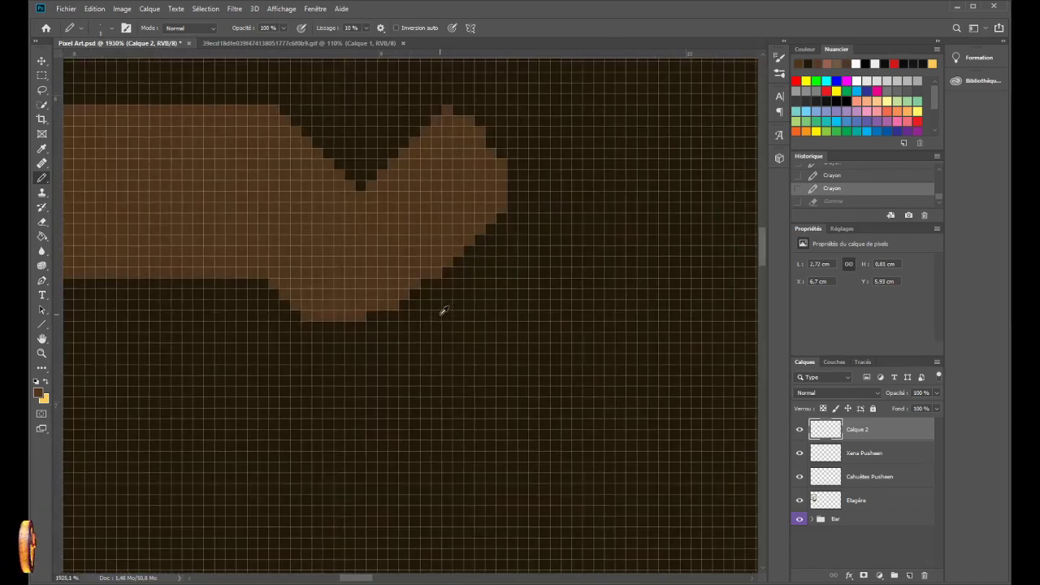
pyautogui.scroll(1, 405, 304)
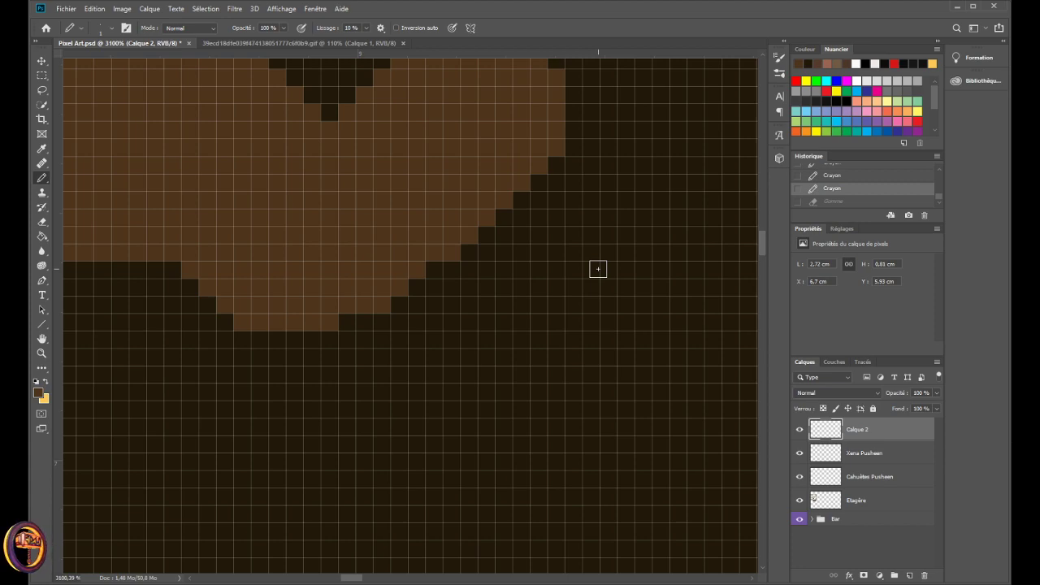
pyautogui.hotkey('ctrl', 'shift', 'z')
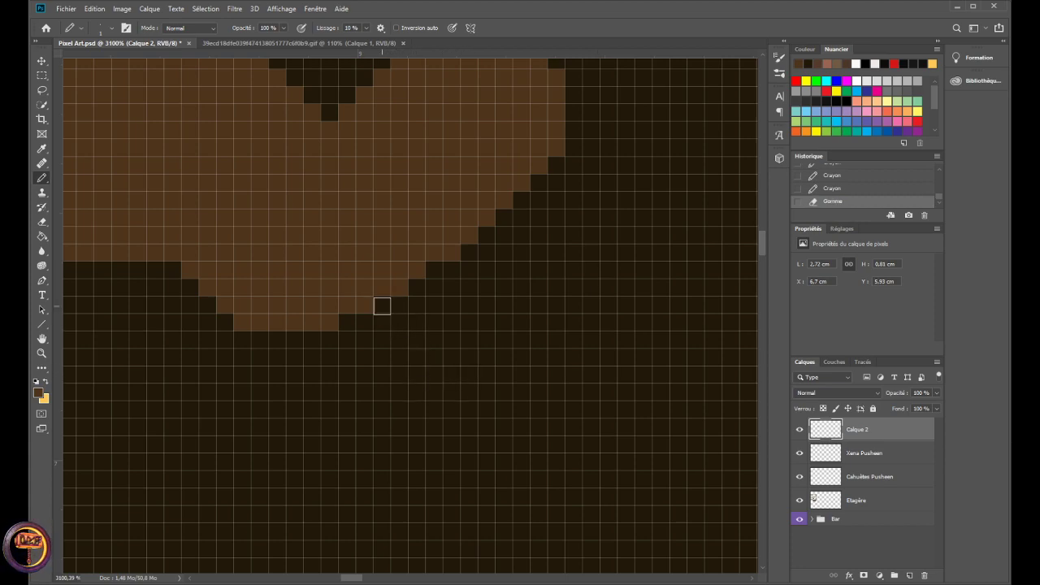
pyautogui.click(364, 287)
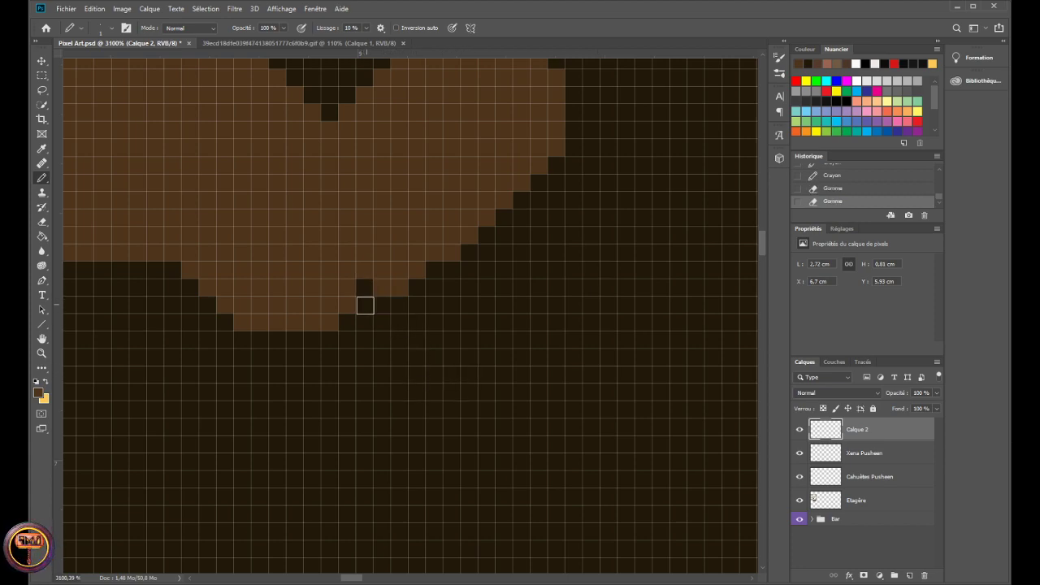
pyautogui.moveTo(365, 303)
pyautogui.mouseDown()
pyautogui.moveTo(533, 163)
pyautogui.moveTo(481, 242)
pyautogui.moveTo(450, 260)
pyautogui.moveTo(474, 239)
pyautogui.mouseUp()
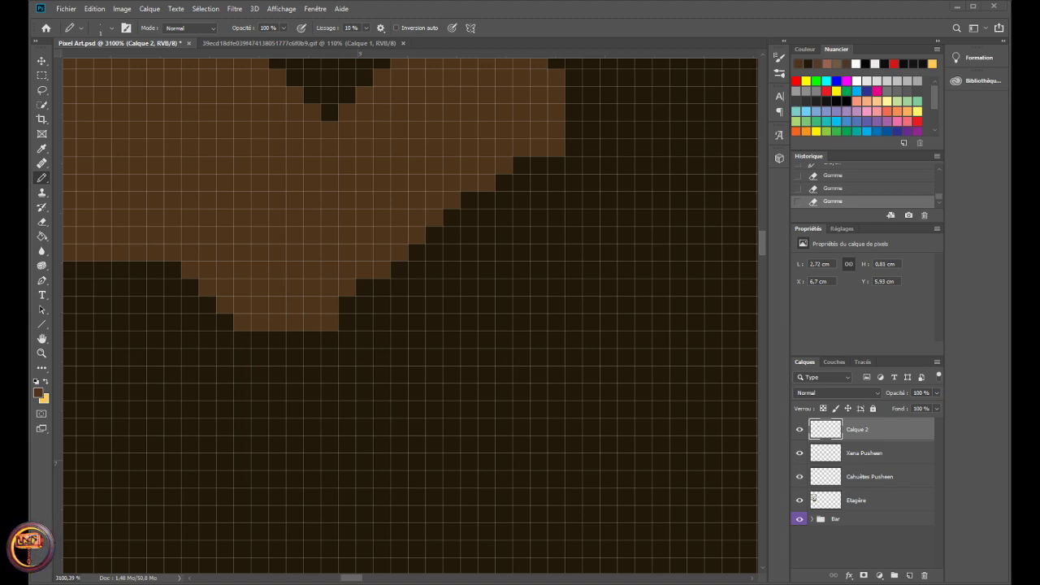
# - Restore one brown pixel beside the lower bulge and erase the uneven pixels above it into a regular one-pixel stepped diagonal
pyautogui.scroll(1, 460, 244)
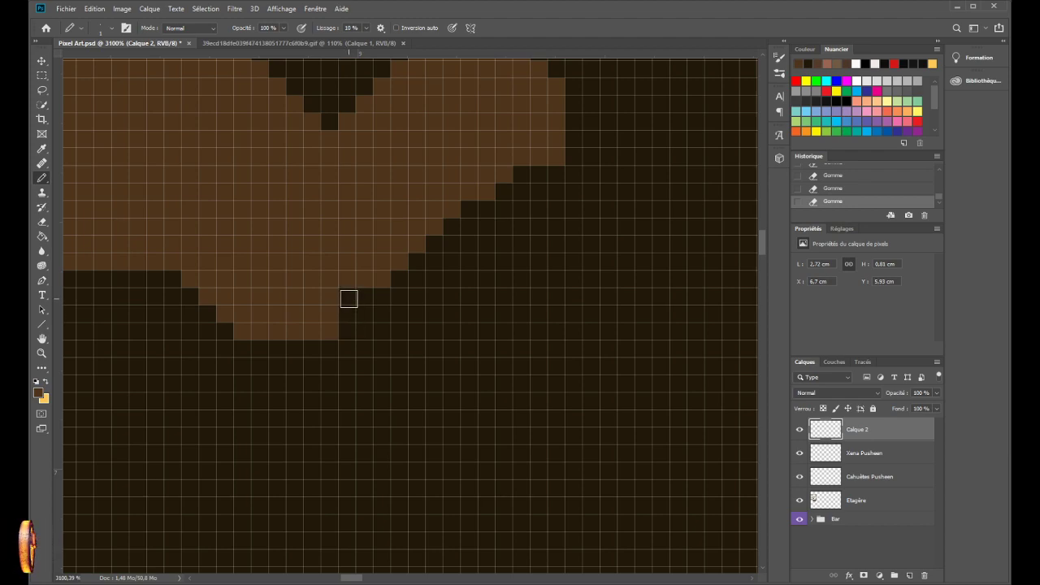
pyautogui.click(348, 296)
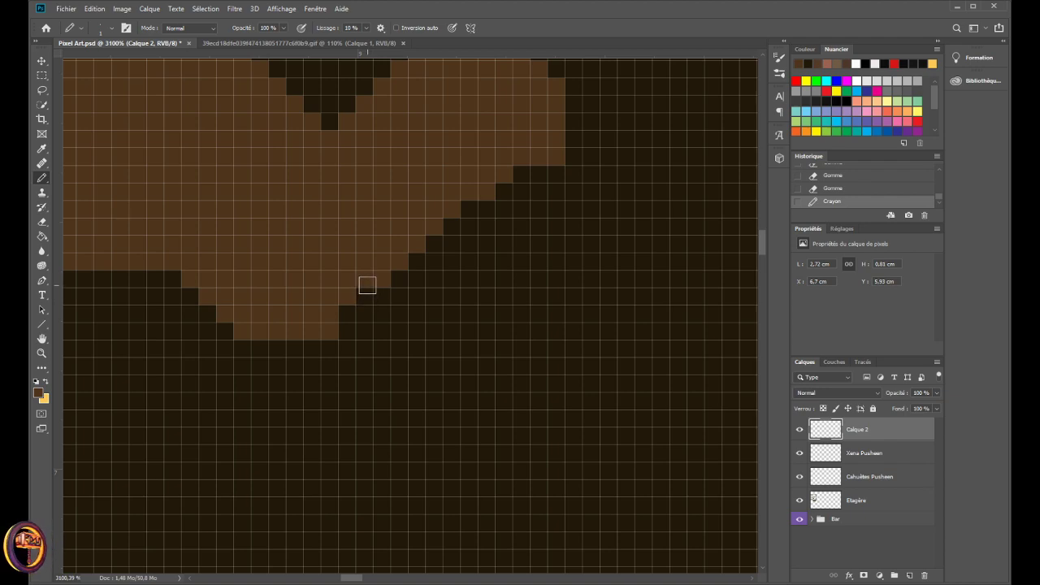
pyautogui.click(383, 277)
pyautogui.moveTo(396, 278)
pyautogui.mouseDown()
pyautogui.moveTo(456, 212)
pyautogui.moveTo(472, 212)
pyautogui.moveTo(488, 183)
pyautogui.mouseUp()
pyautogui.press('e')
pyautogui.press('b')
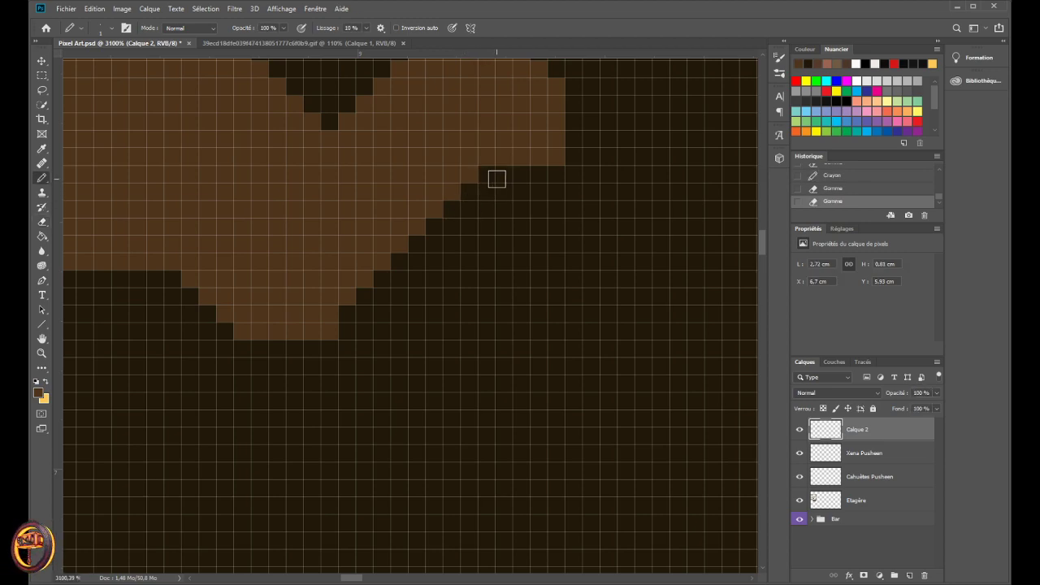
pyautogui.moveTo(502, 161)
pyautogui.mouseDown()
pyautogui.moveTo(553, 160)
pyautogui.moveTo(520, 144)
pyautogui.moveTo(545, 137)
pyautogui.mouseUp()
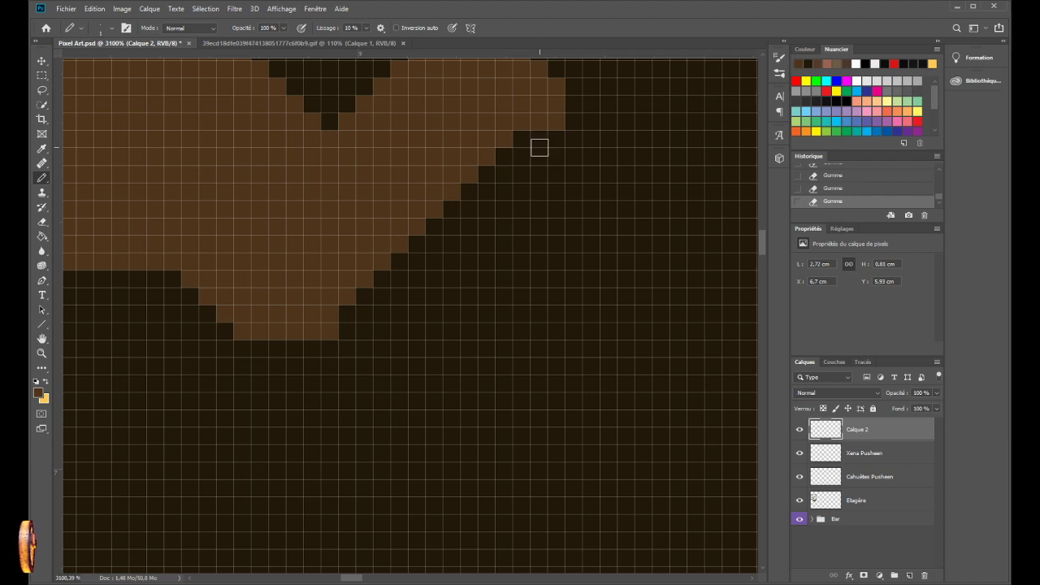
# - Examine the reshaped prong up close and the whole object's silhouette beside the shelf
pyautogui.scroll(3, 531, 148)
pyautogui.scroll(-2, 534, 159)
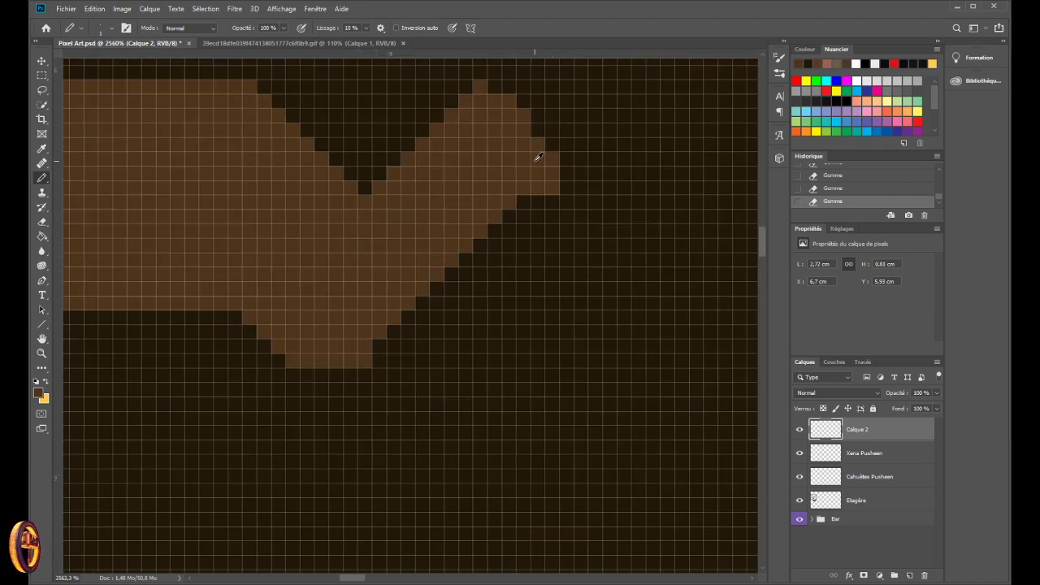
pyautogui.scroll(-1, 538, 157)
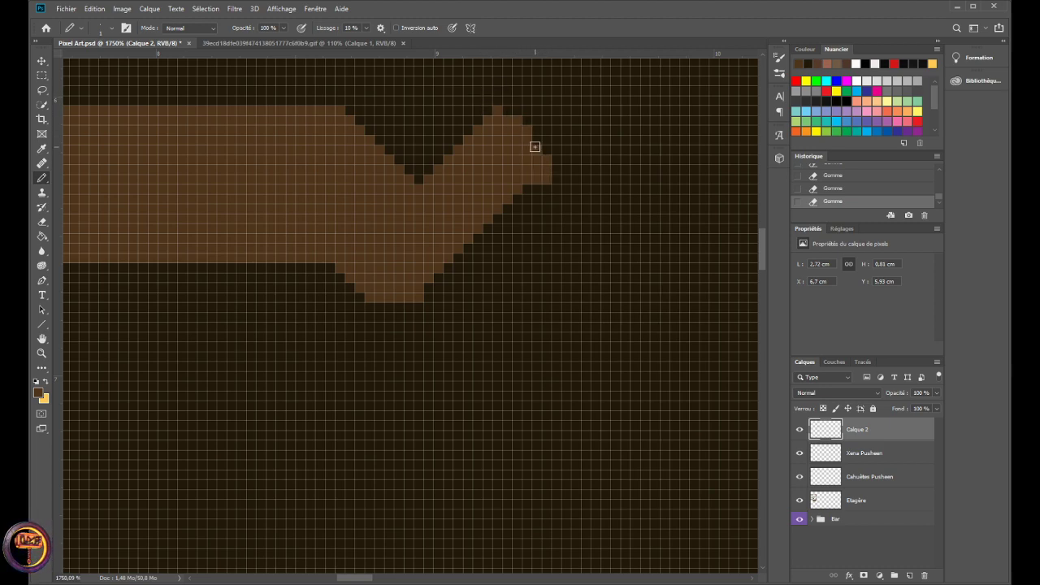
pyautogui.scroll(3, 522, 120)
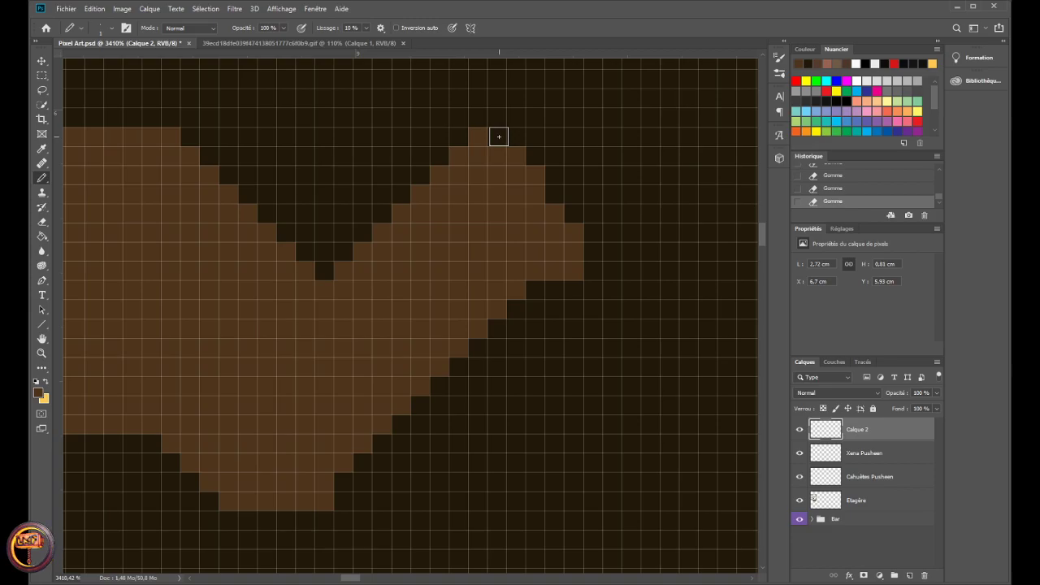
pyautogui.scroll(-3, 500, 137)
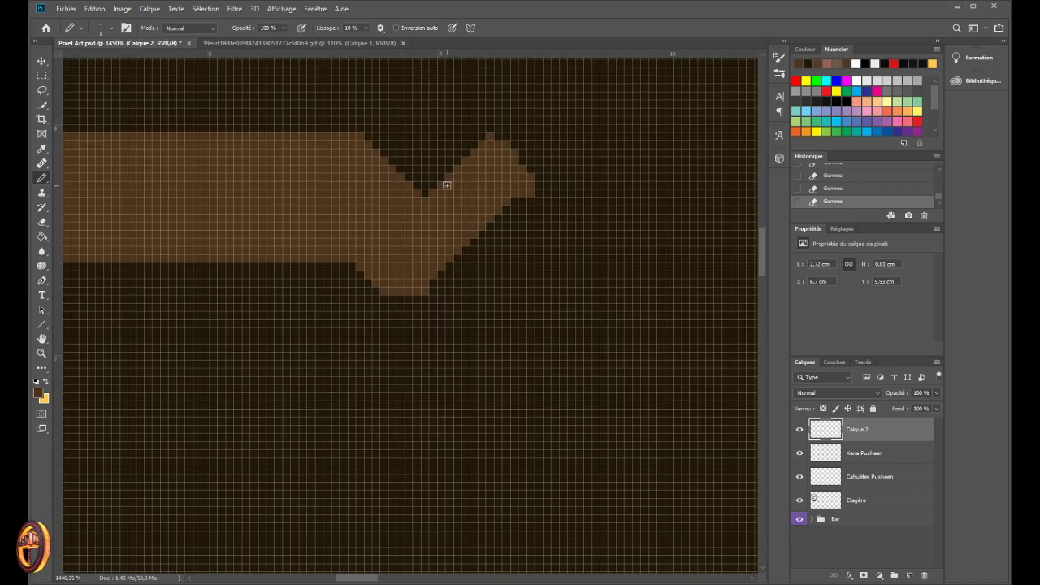
pyautogui.scroll(-8, 447, 185)
pyautogui.scroll(2, 430, 229)
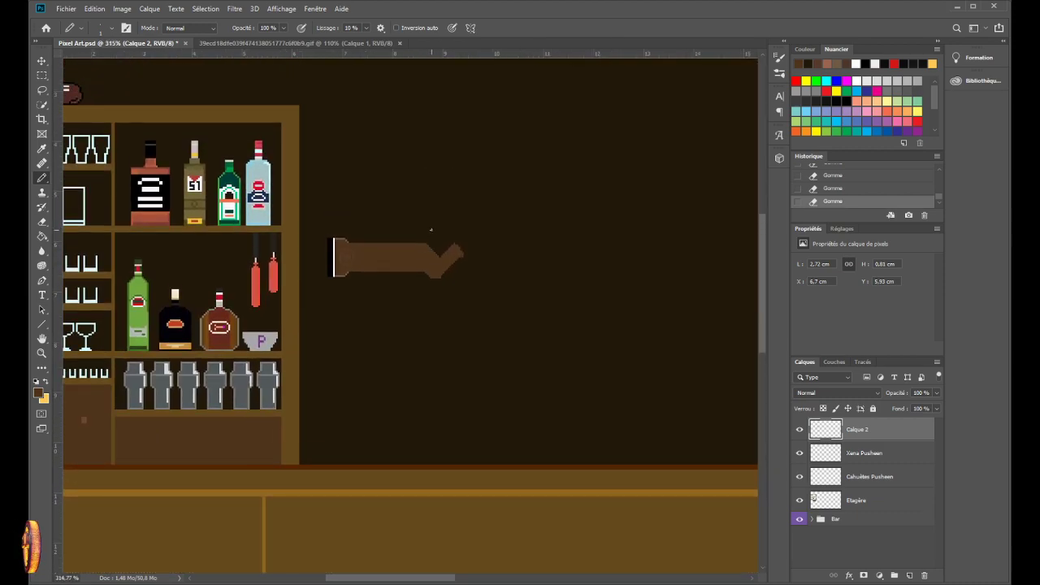
pyautogui.scroll(9, 476, 233)
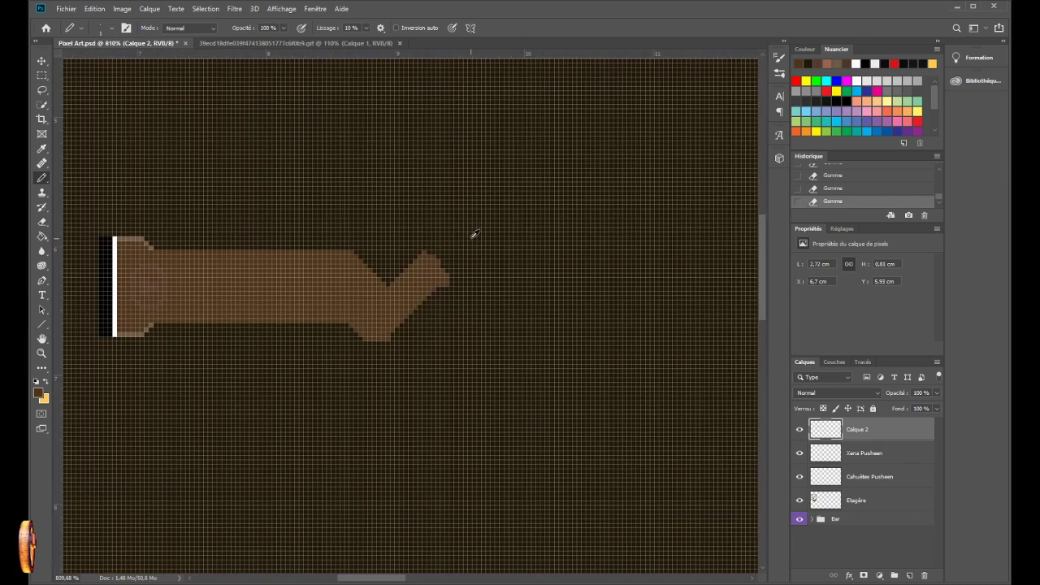
pyautogui.scroll(-8, 427, 259)
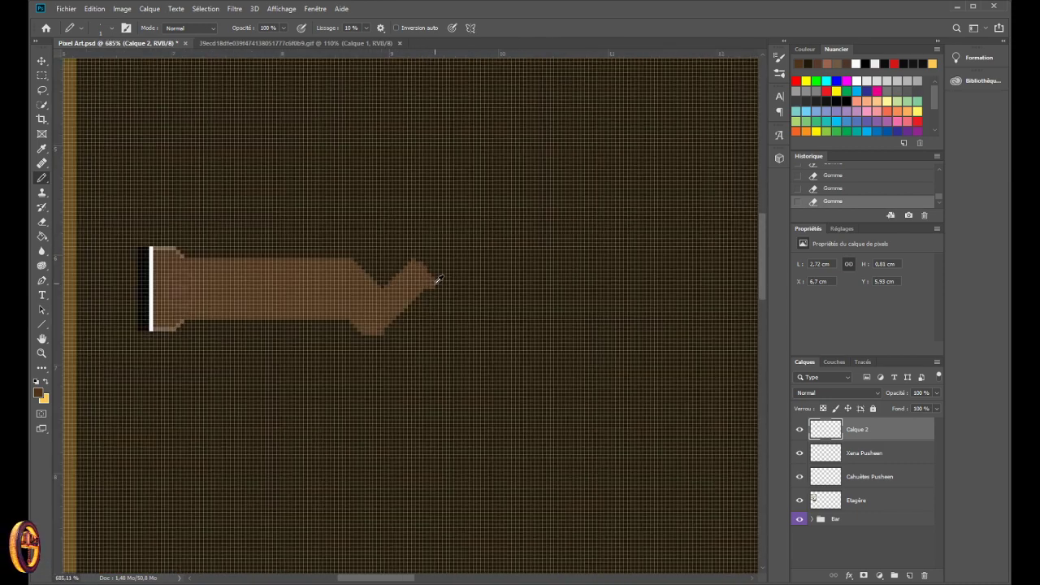
pyautogui.hscroll(3, 428, 560)
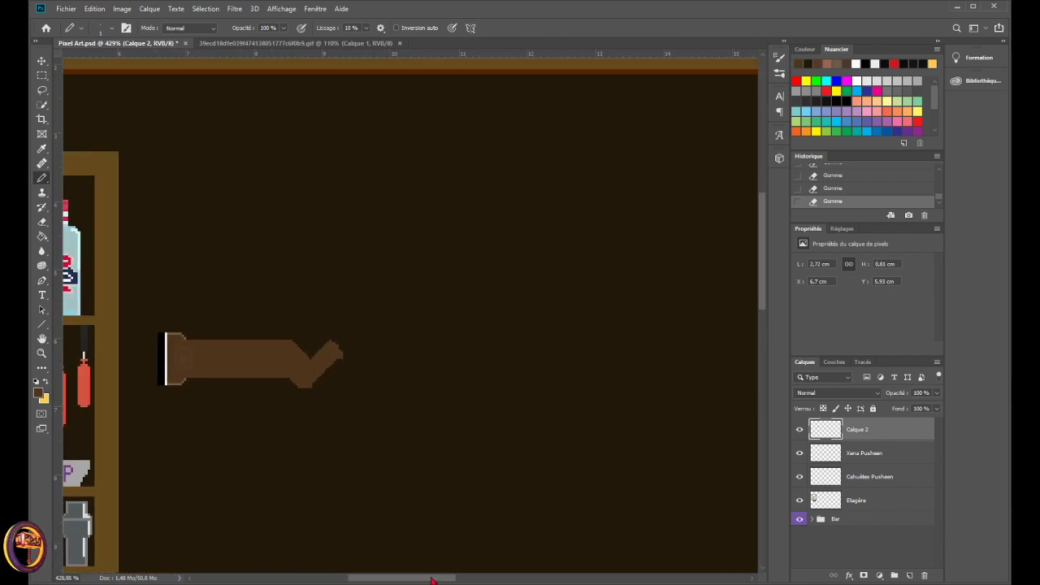
pyautogui.hscroll(-1, 429, 566)
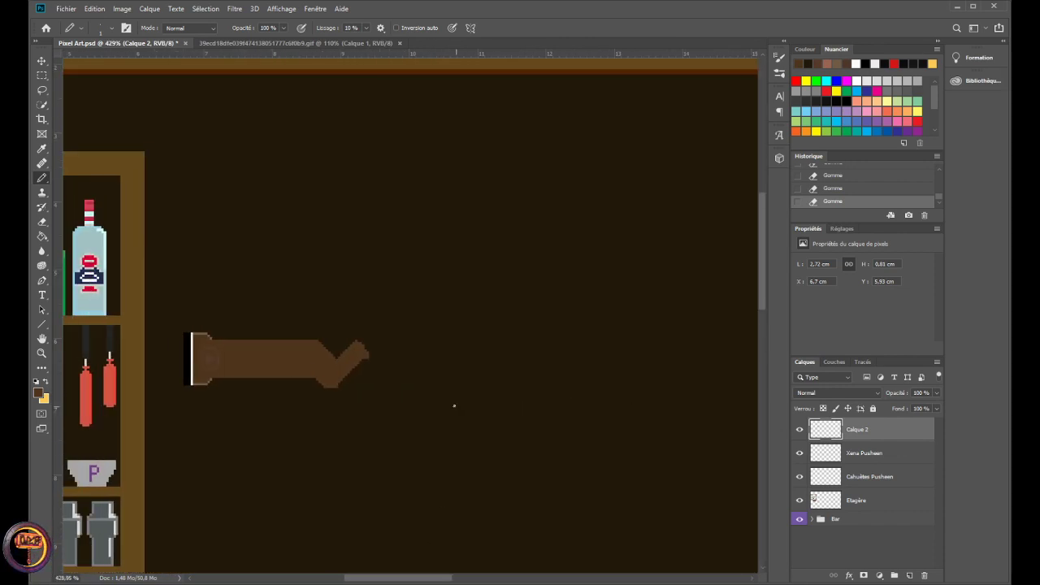
pyautogui.scroll(1, 378, 372)
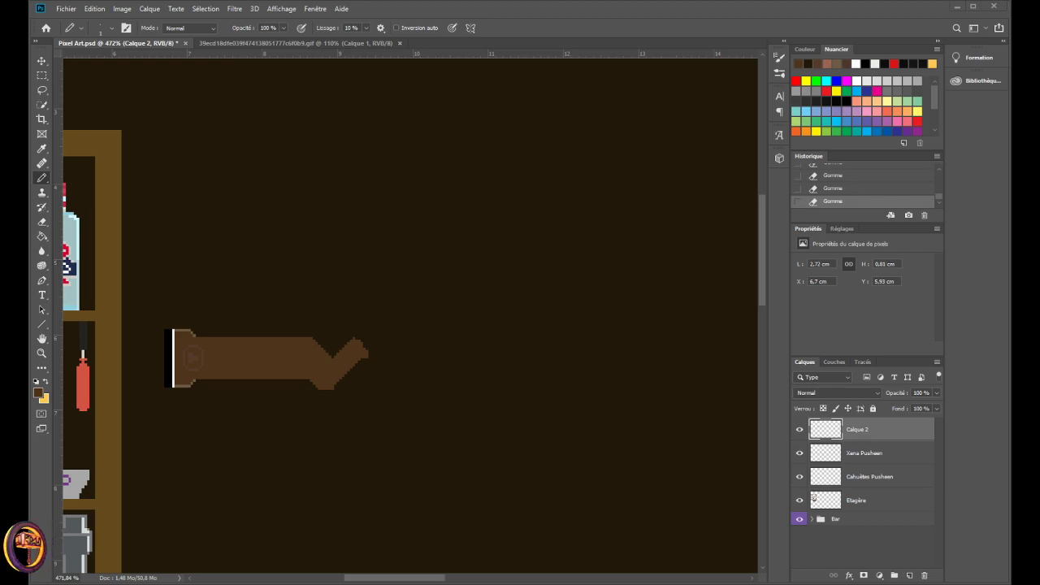
pyautogui.scroll(5, 366, 353)
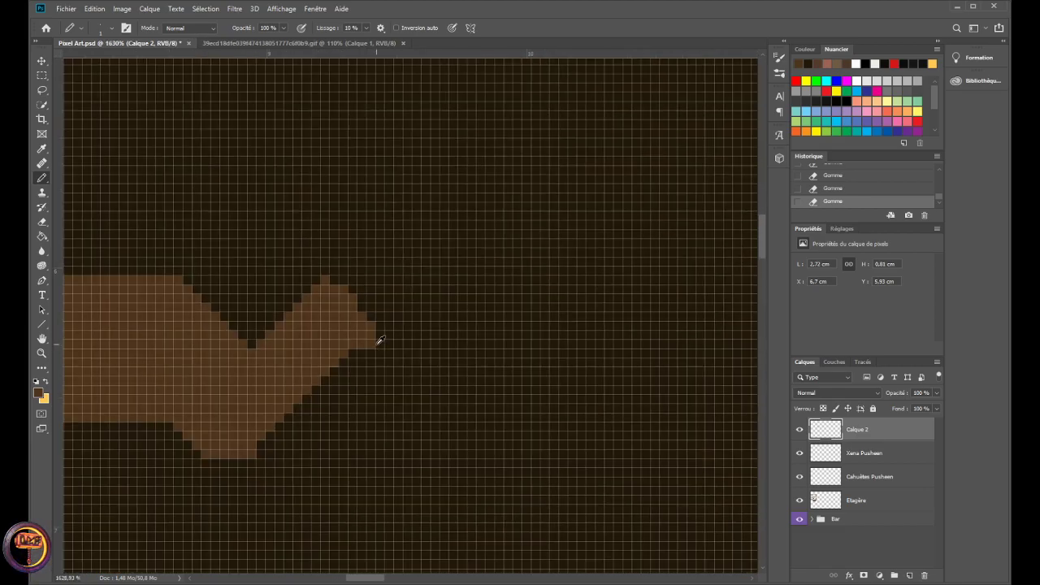
pyautogui.scroll(-4, 379, 340)
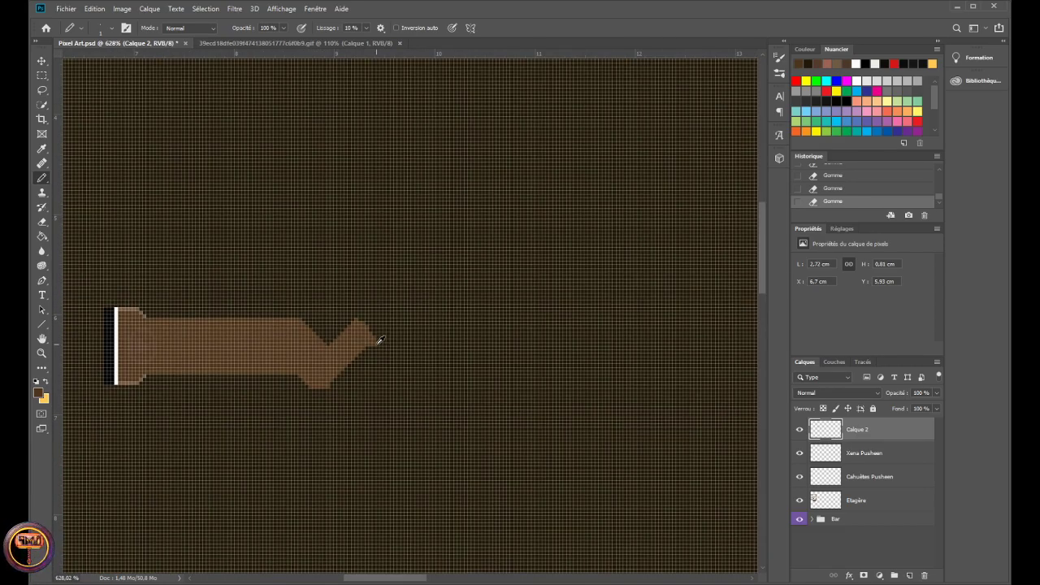
pyautogui.scroll(-1, 379, 340)
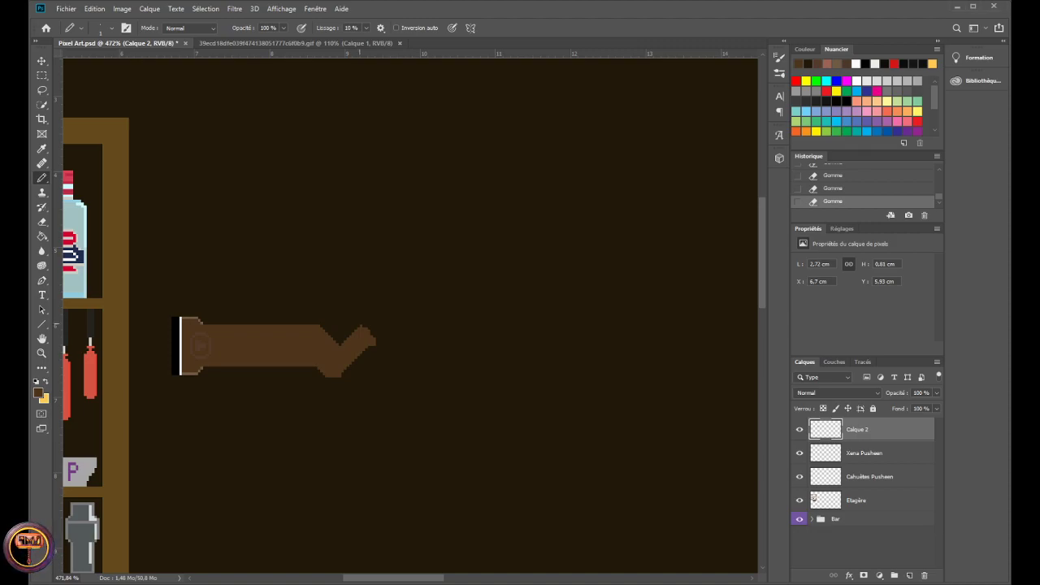
# - Fill out the upper right edge of the prong's tip with brown pixels, from its peak down to the end
pyautogui.scroll(8, 350, 341)
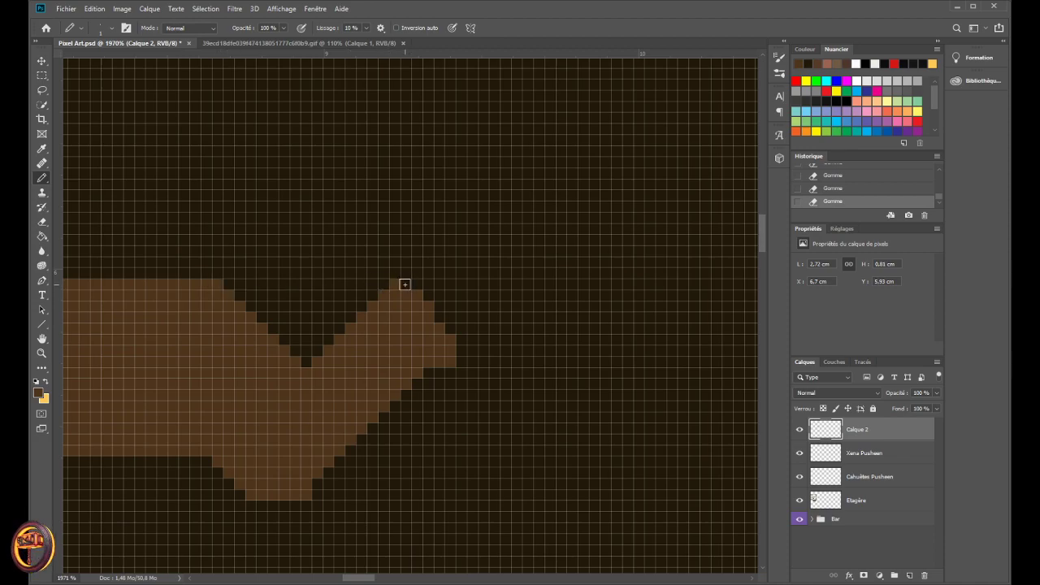
pyautogui.moveTo(401, 284); pyautogui.dragTo(448, 324)
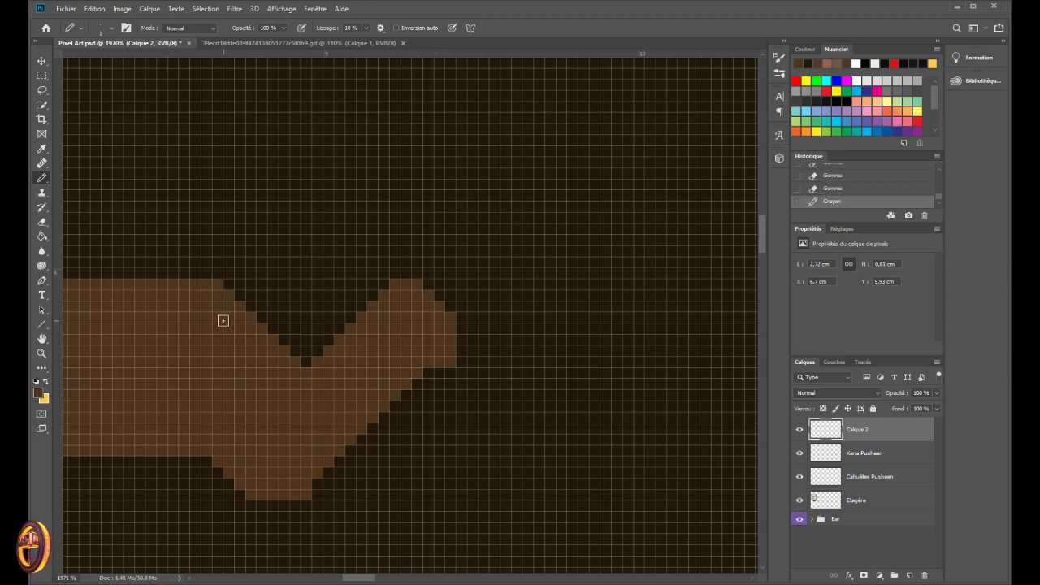
pyautogui.scroll(-8, 223, 318)
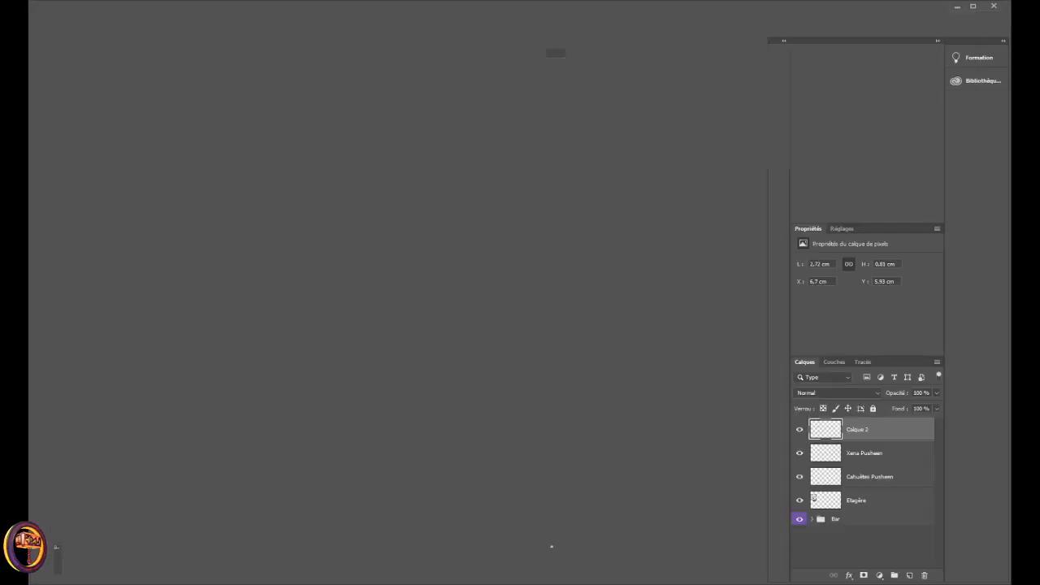
pyautogui.scroll(5, 255, 347)
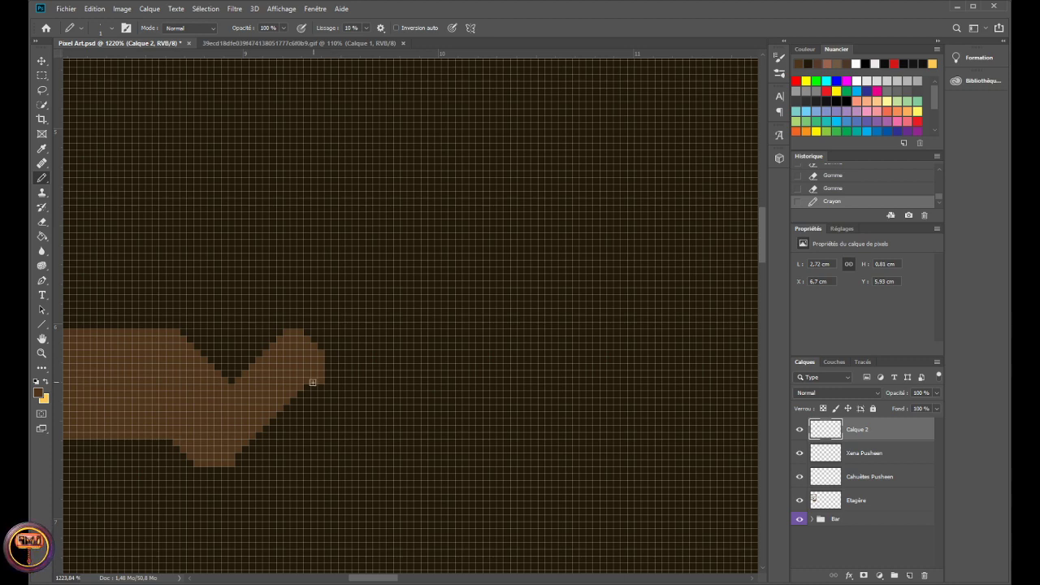
# - Draw a one-pixel-thick brown horizontal line from the prong's peak, reaching about 2.2 cm to the right of its tip
pyautogui.scroll(3, 341, 353)
pyautogui.scroll(-3, 329, 322)
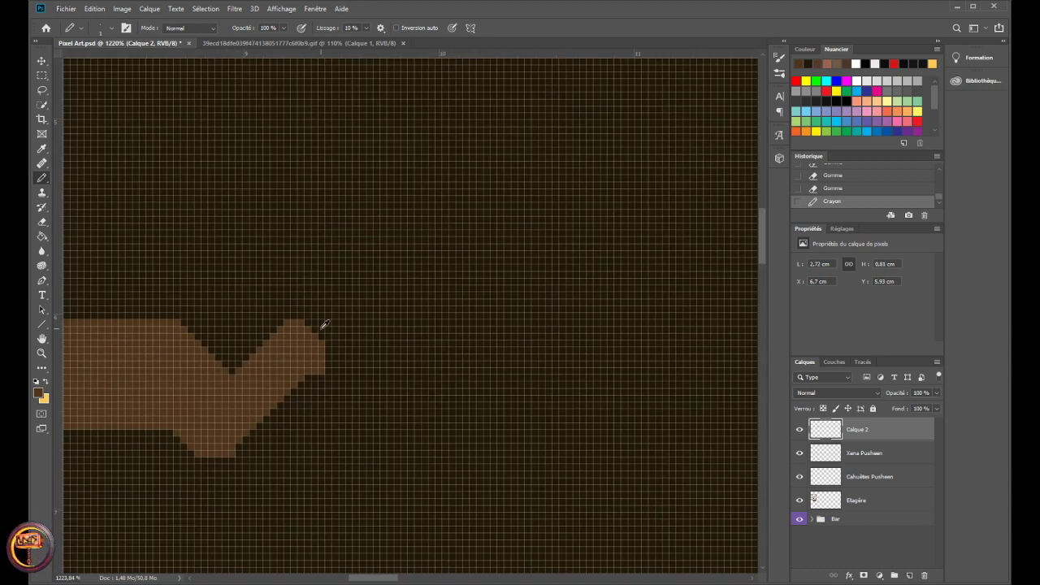
pyautogui.click(314, 325)
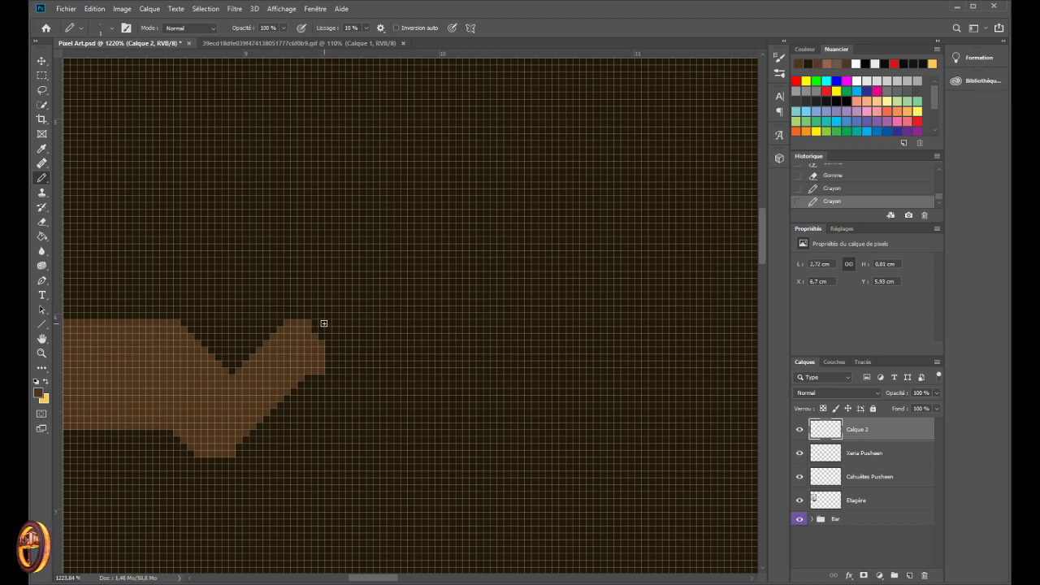
pyautogui.moveTo(311, 323); pyautogui.dragTo(360, 313)
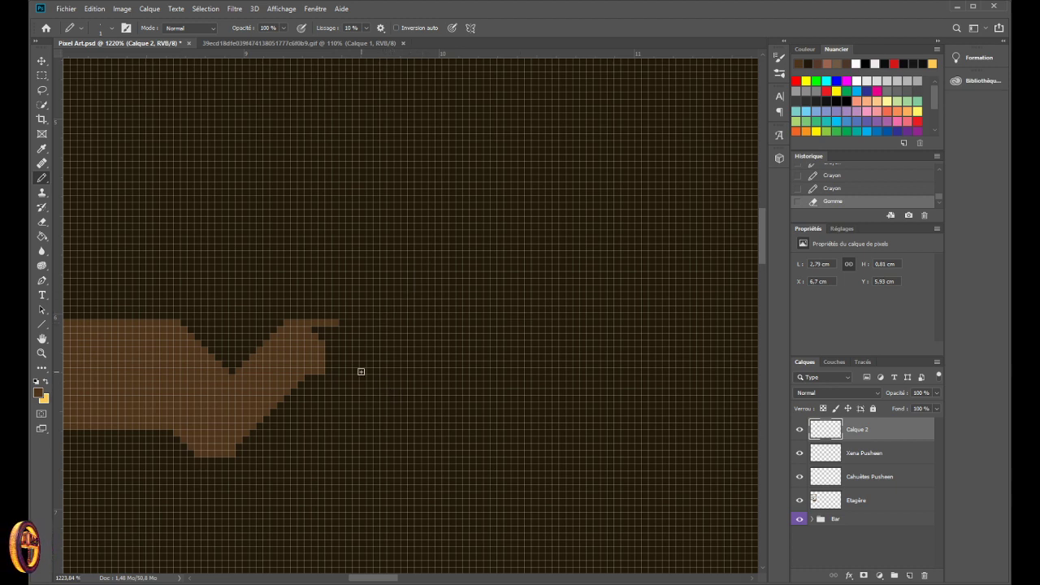
pyautogui.moveTo(339, 322); pyautogui.dragTo(739, 328)
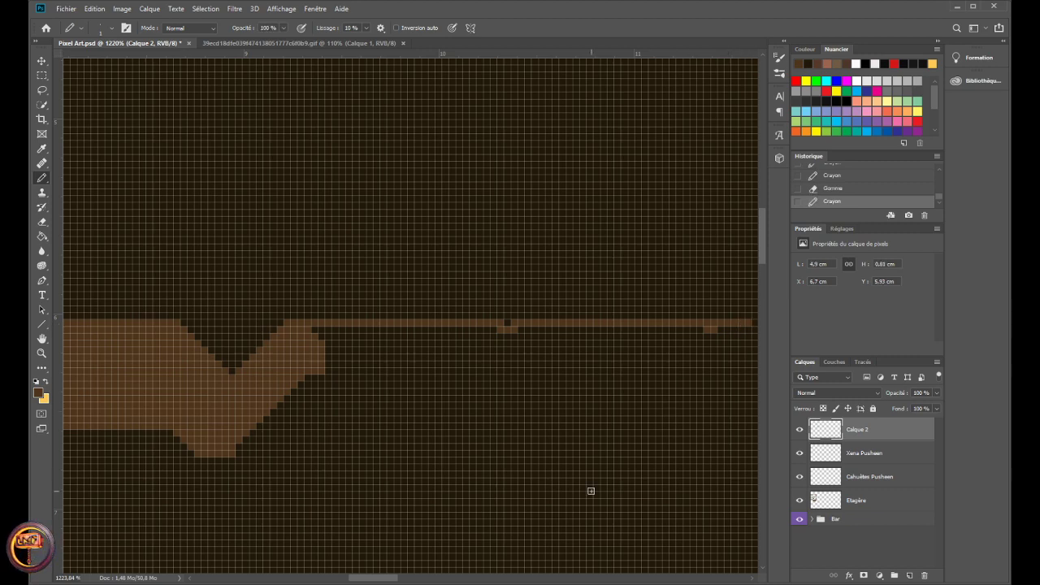
pyautogui.scroll(-4, 594, 490)
pyautogui.scroll(-1, 595, 492)
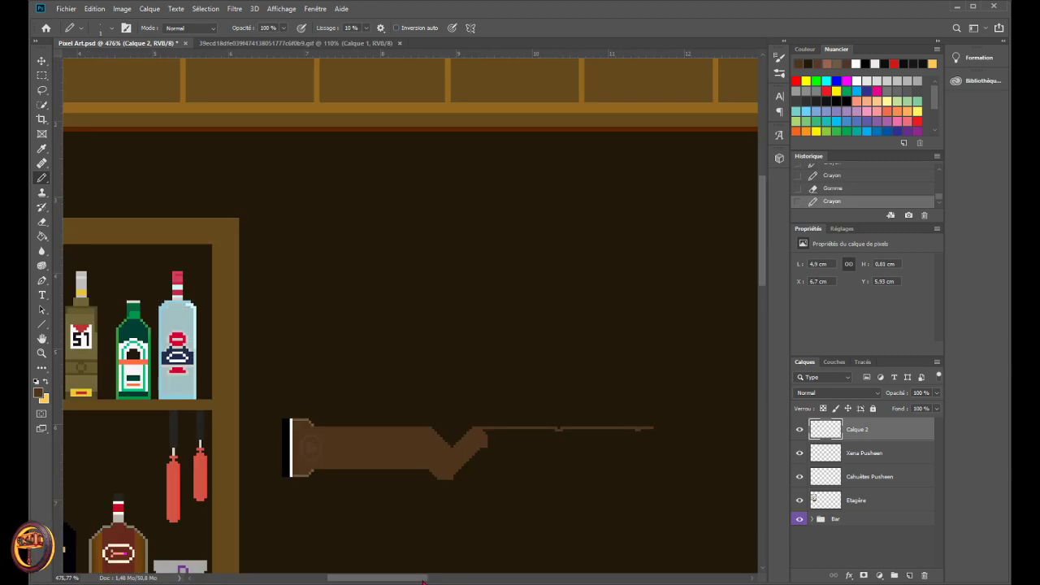
# - Check the line's length against the whole object and fill the missing brown pixel above the line's first small bump
pyautogui.hscroll(4, 431, 561)
pyautogui.scroll(-3, 420, 497)
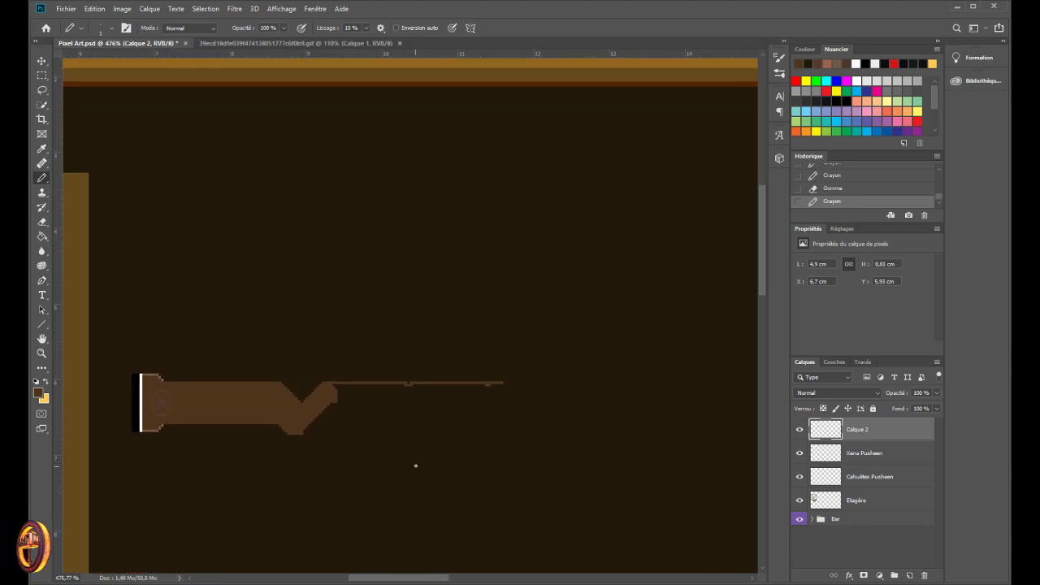
pyautogui.scroll(-2, 418, 458)
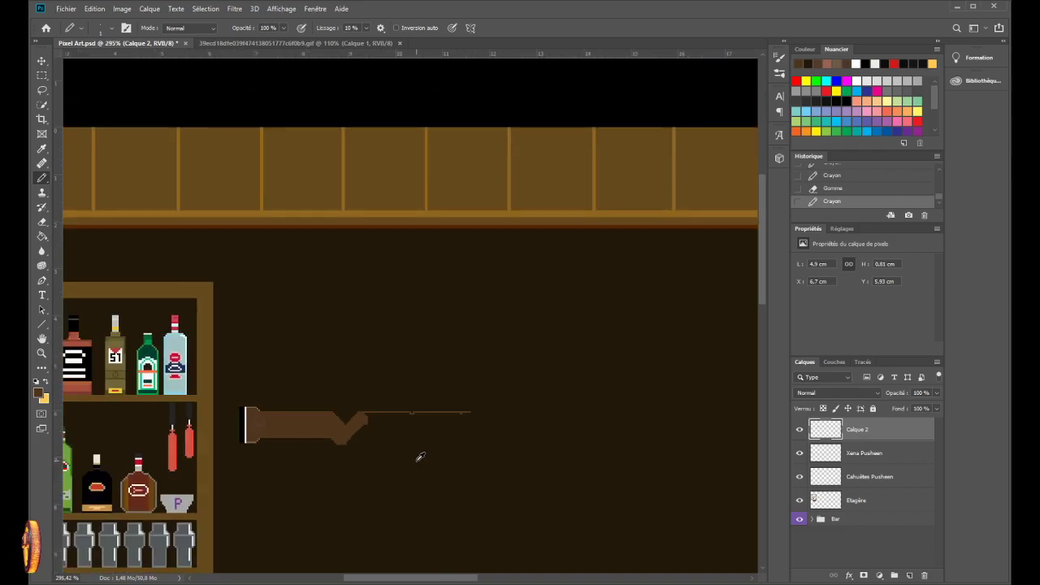
pyautogui.scroll(4, 401, 476)
pyautogui.scroll(1, 402, 372)
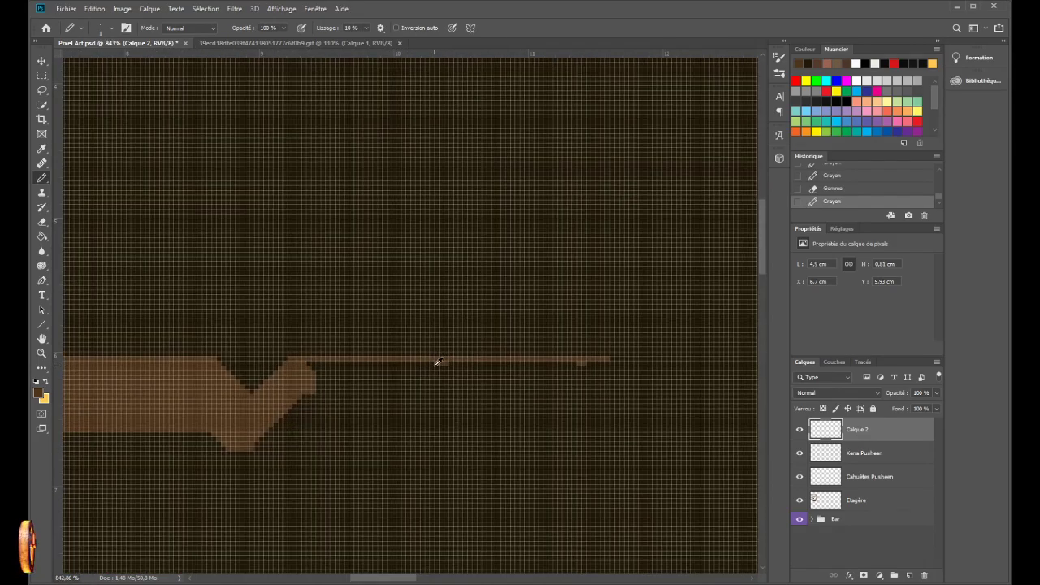
pyautogui.click(443, 362)
pyautogui.scroll(-4, 423, 446)
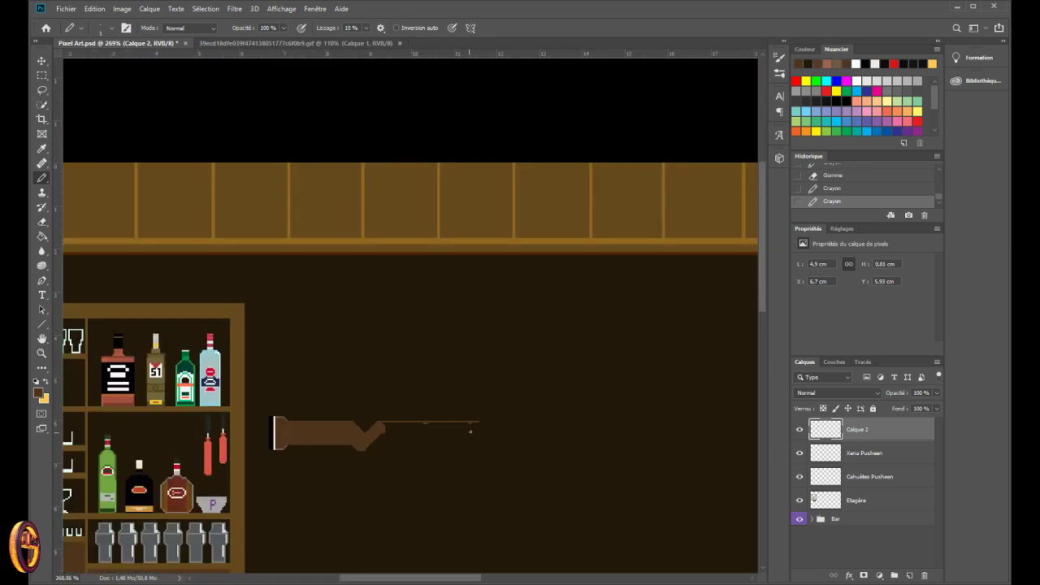
# - Place a single brown pixel level with the line, about 1.3 cm beyond its right end
pyautogui.scroll(3, 471, 431)
pyautogui.scroll(4, 483, 419)
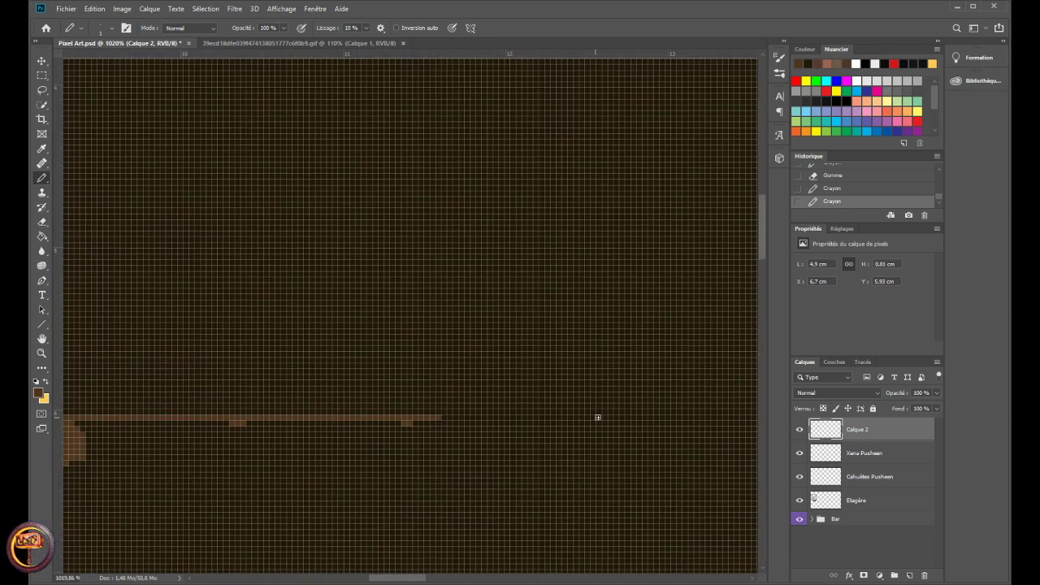
pyautogui.click(652, 419)
pyautogui.scroll(-3, 398, 488)
pyautogui.scroll(-2, 394, 493)
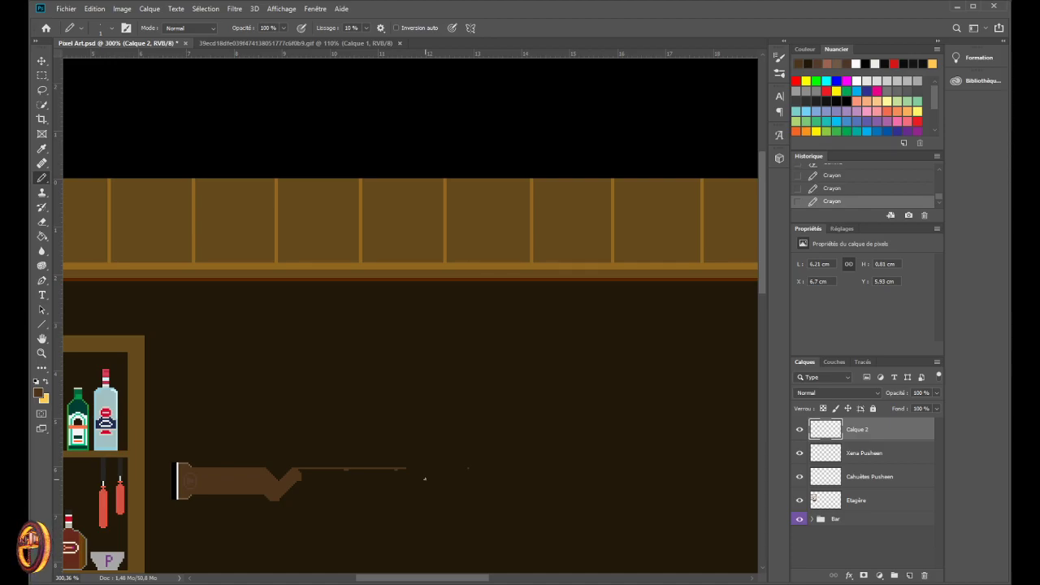
# - Add two more brown pixels to the left of the isolated one on the same row, leaving three empty pixels between neighbours
pyautogui.scroll(5, 424, 478)
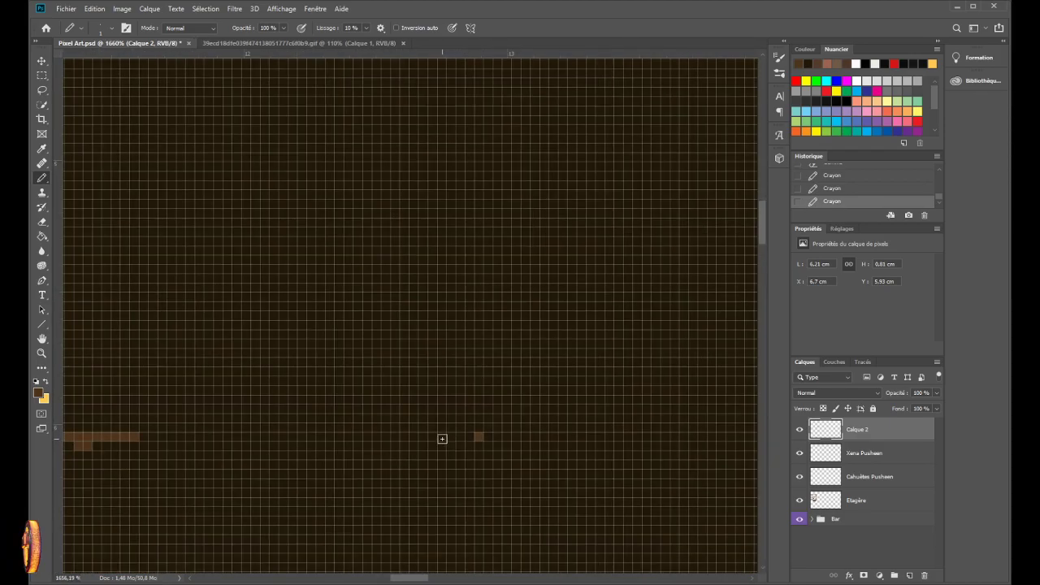
pyautogui.scroll(-5, 395, 485)
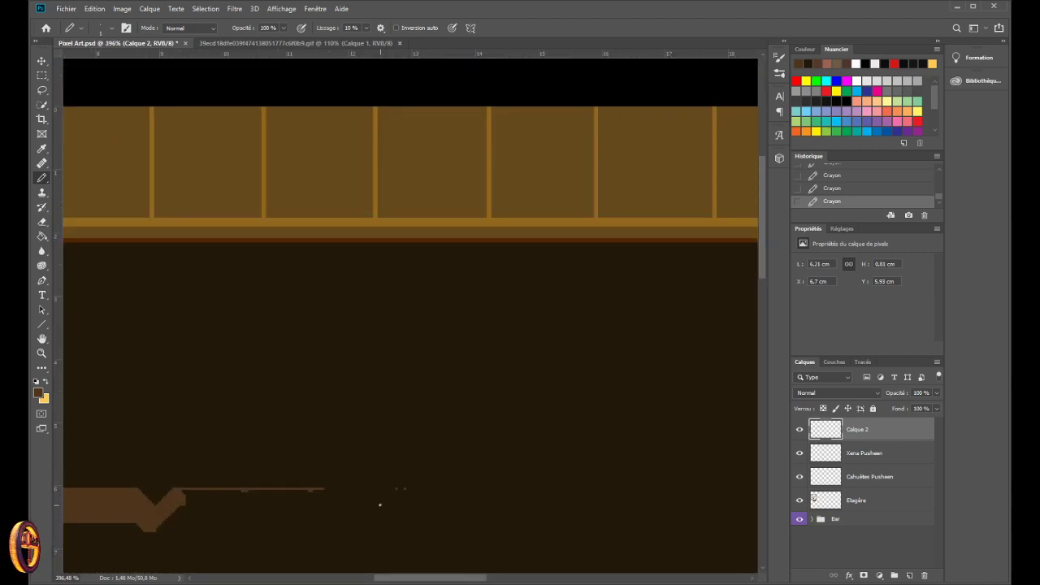
pyautogui.scroll(5, 380, 505)
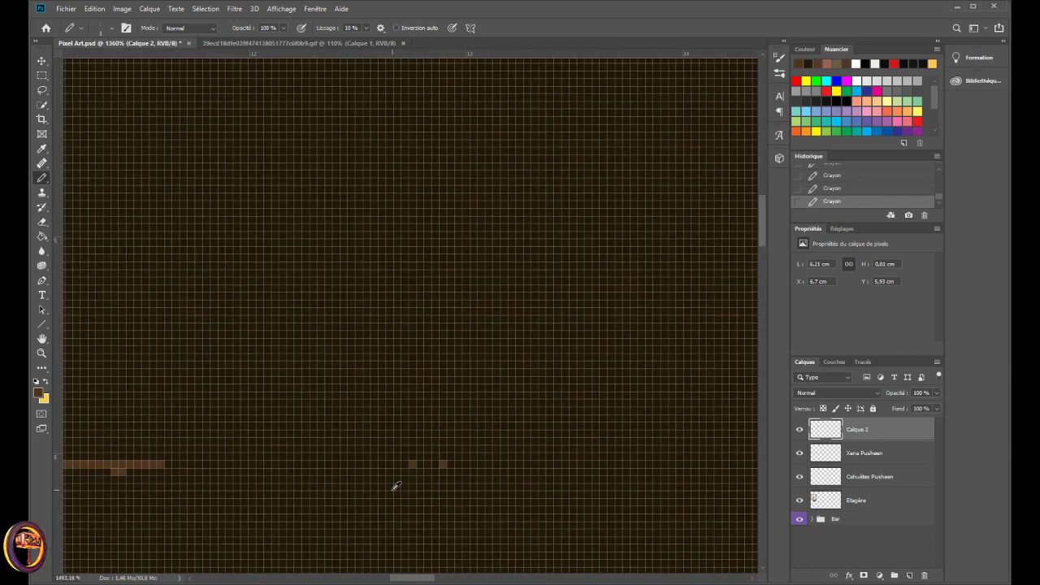
pyautogui.scroll(-1, 327, 522)
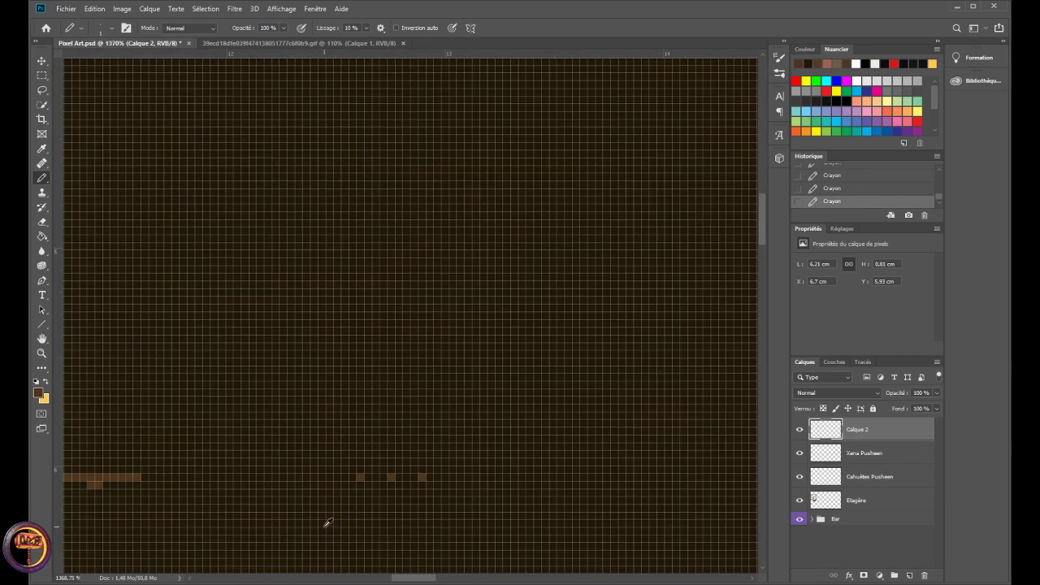
pyautogui.scroll(-4, 328, 523)
pyautogui.moveTo(423, 580); pyautogui.dragTo(409, 580)
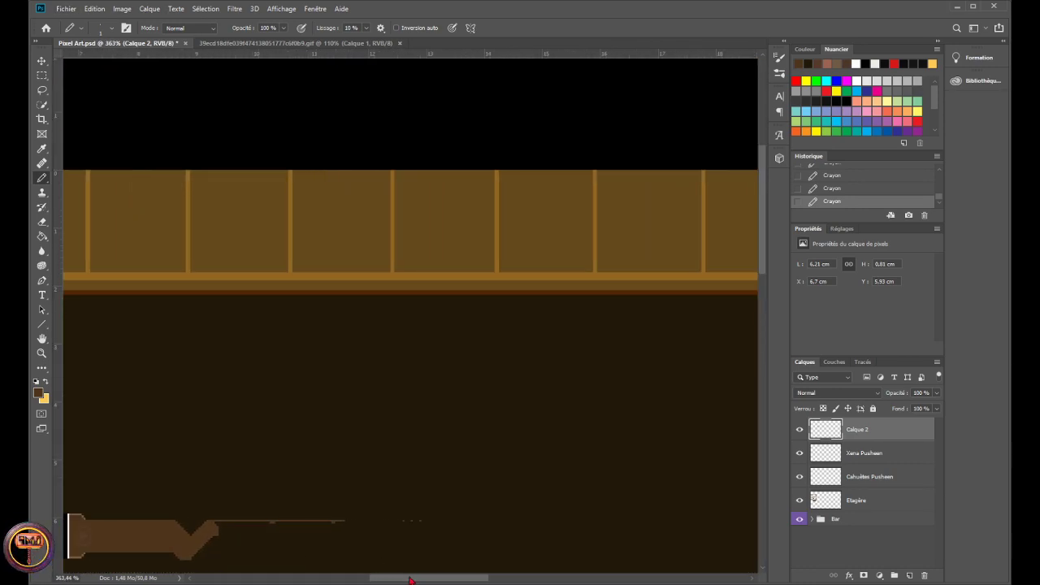
pyautogui.scroll(-1, 389, 541)
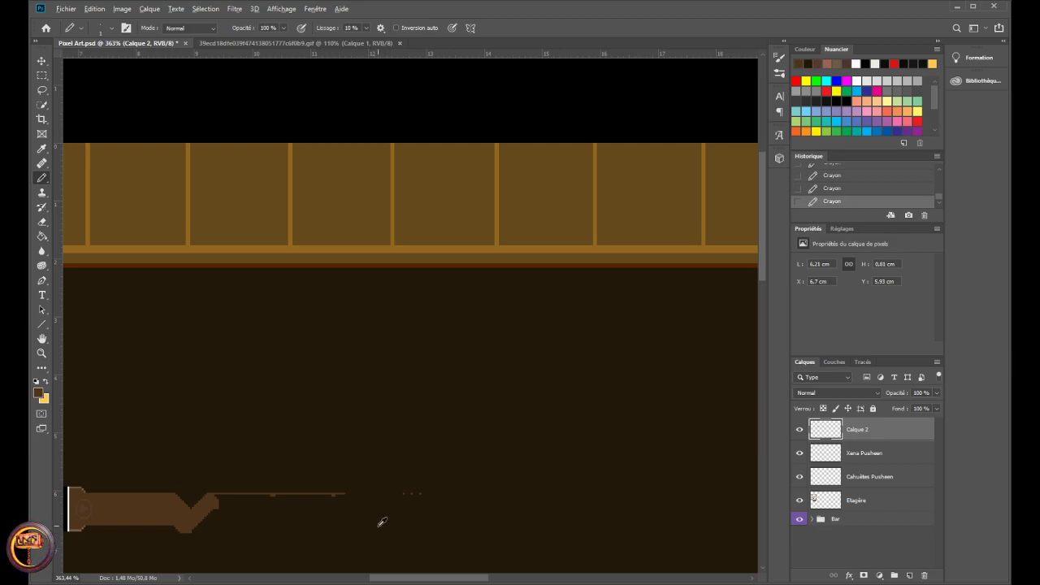
pyautogui.scroll(3, 382, 522)
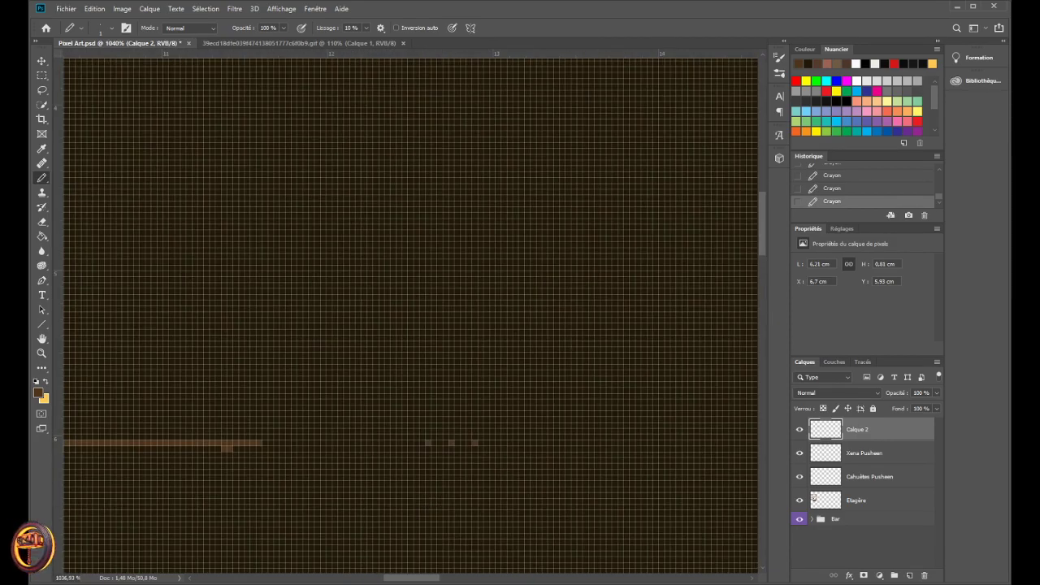
pyautogui.scroll(1, 490, 485)
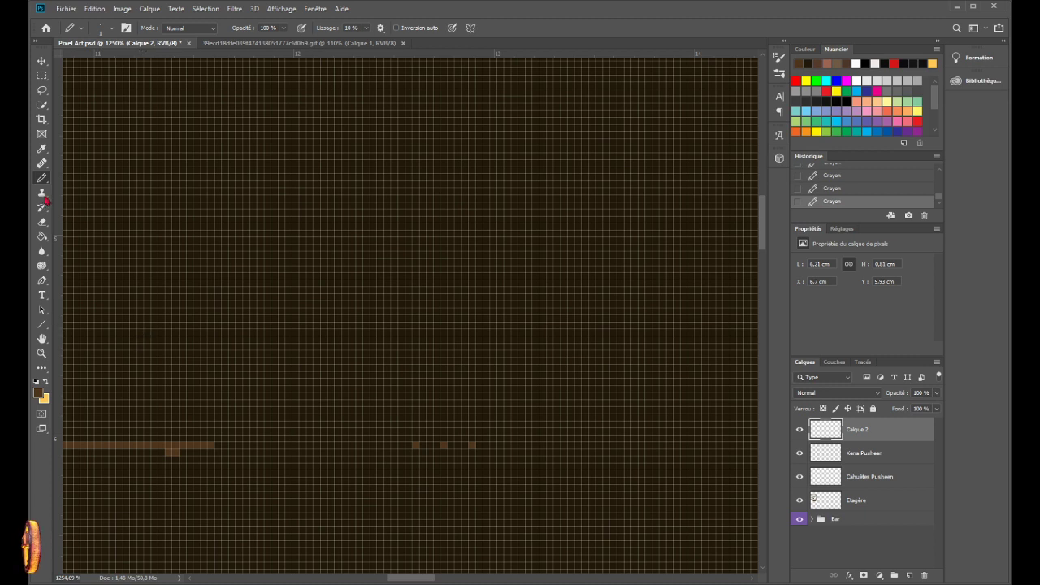
# - Erase the two outermost stray brown pixels and extend the drawn rifle's brown barrel line to the remaining pixel with the pencil
pyautogui.click(42, 222)
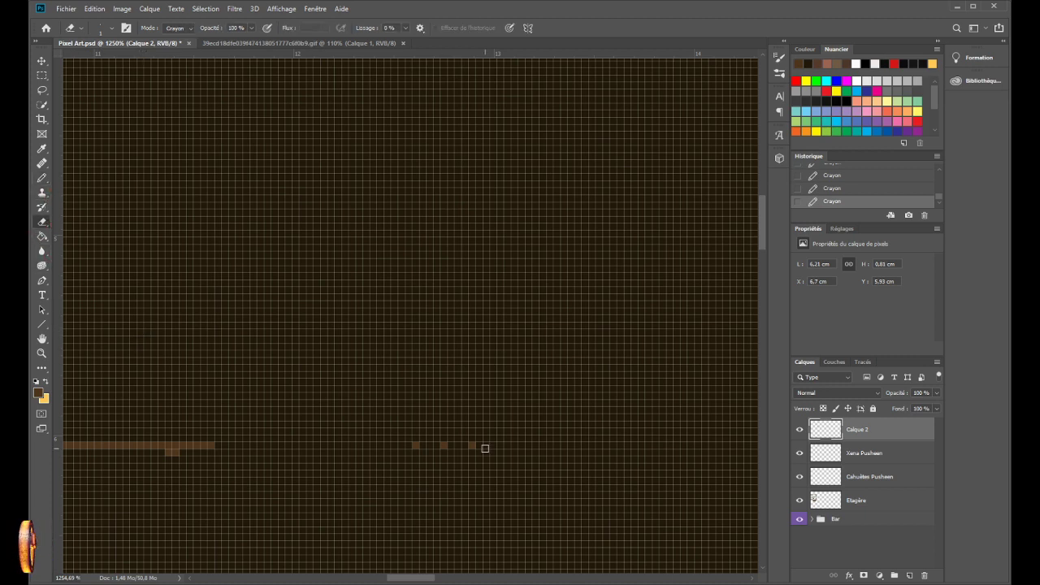
pyautogui.click(444, 445)
pyautogui.click(471, 446)
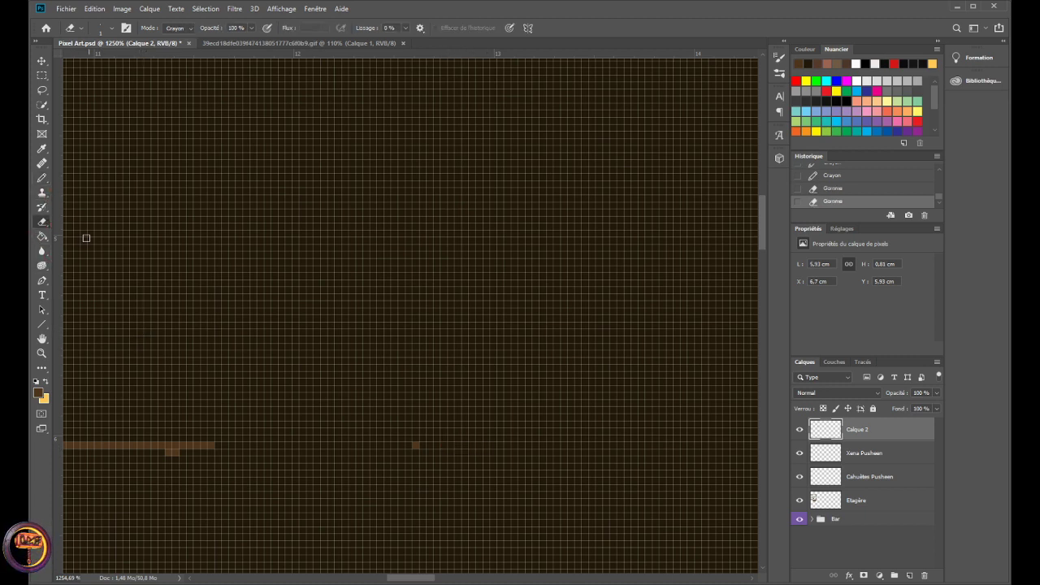
pyautogui.click(42, 178)
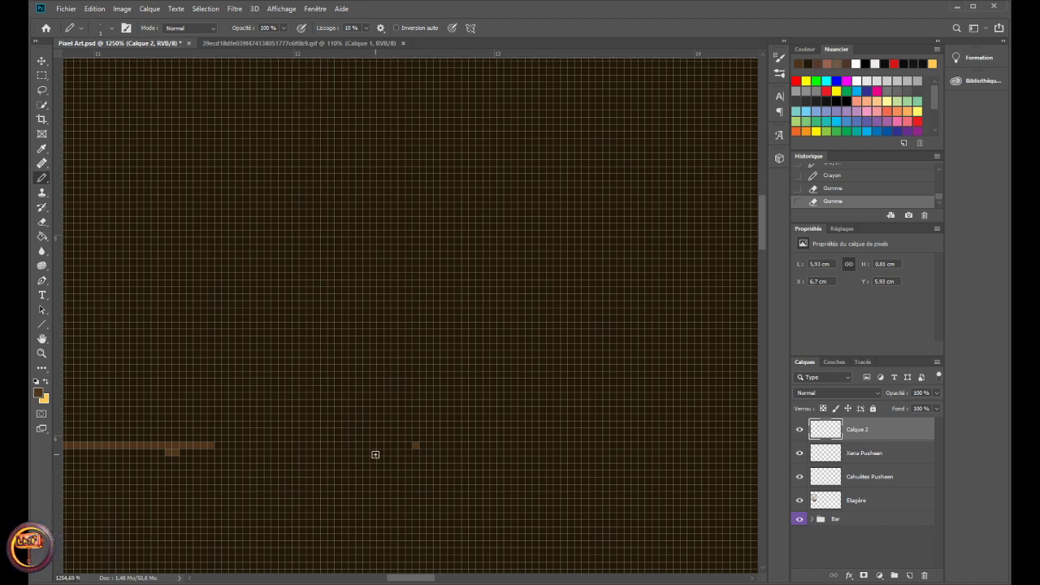
pyautogui.moveTo(218, 446); pyautogui.dragTo(418, 443)
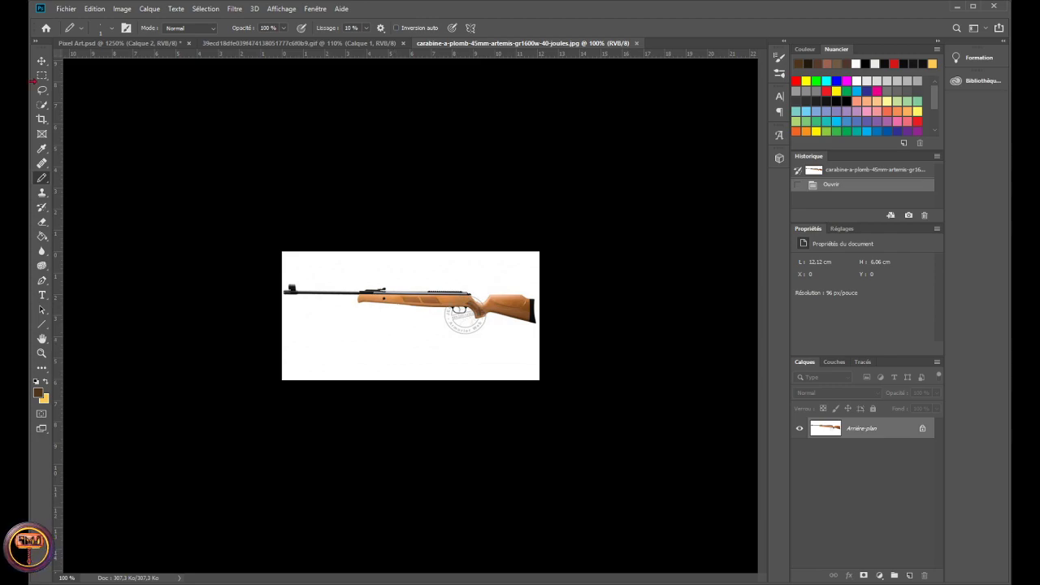
pyautogui.click(43, 62)
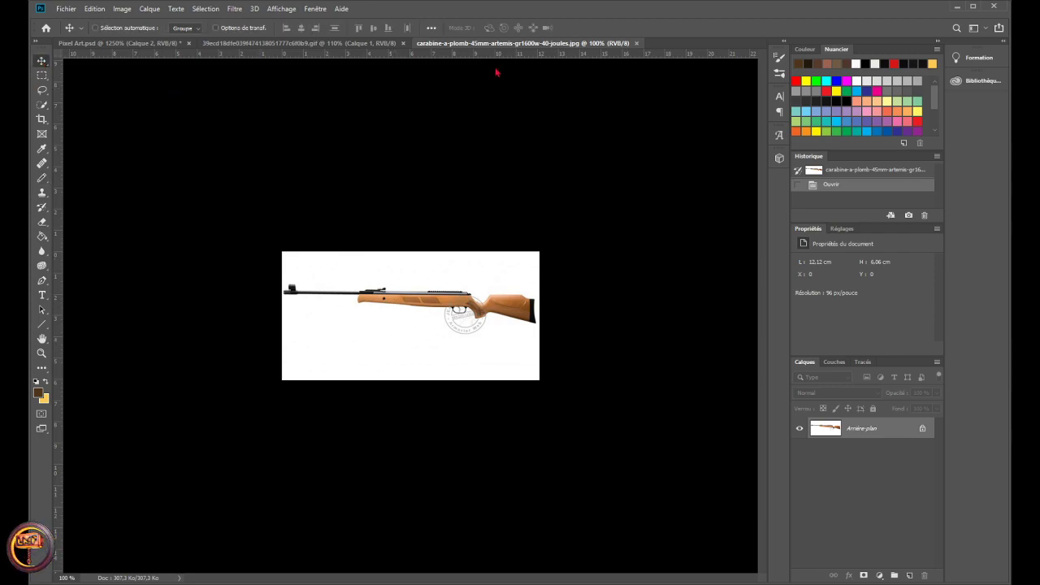
pyautogui.moveTo(527, 255); pyautogui.dragTo(398, 339)
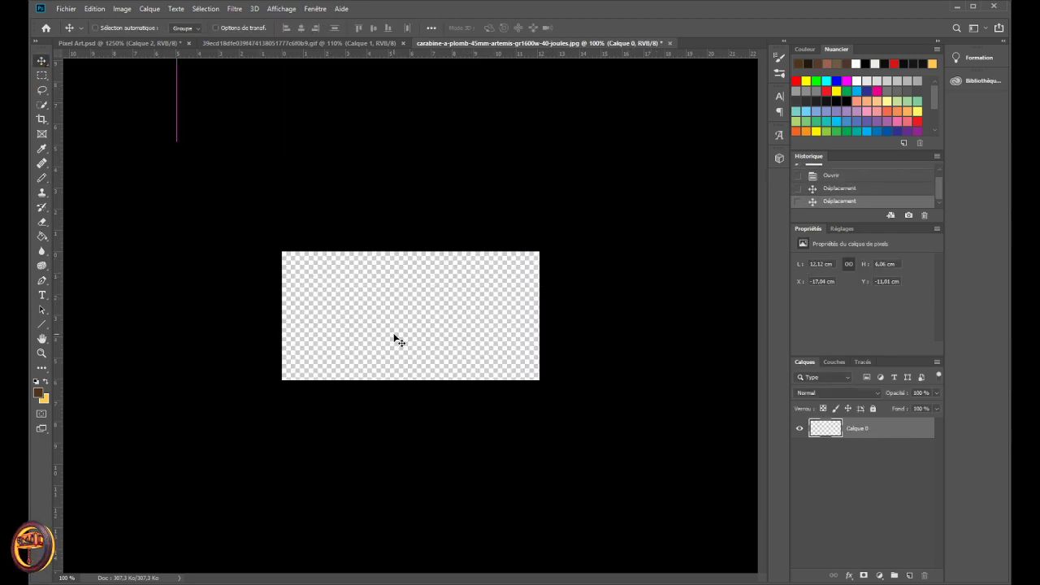
pyautogui.press('ctrl')
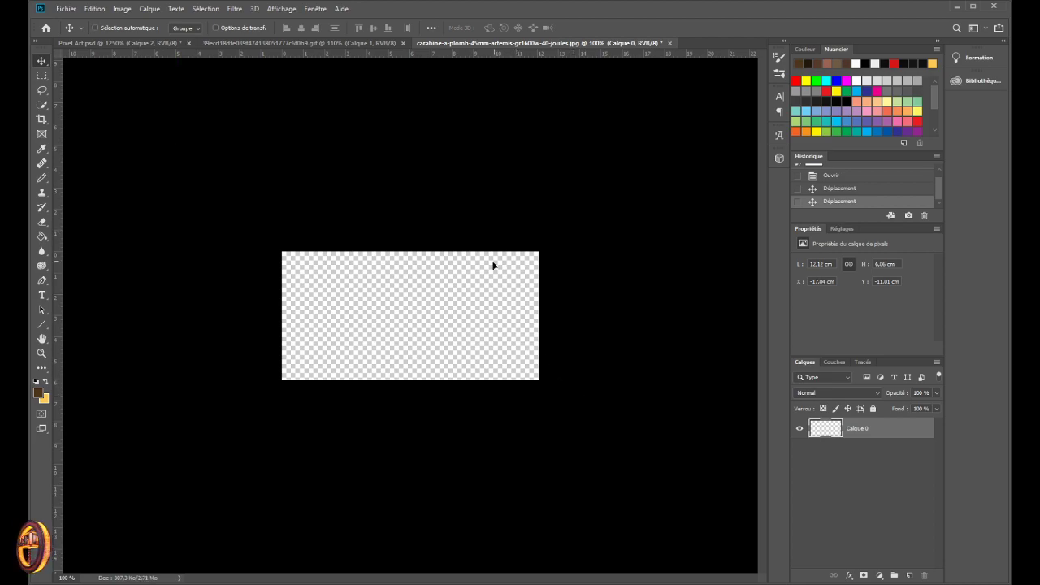
pyautogui.hotkey('ctrl', 'z')
pyautogui.hotkey('ctrl', 'z')
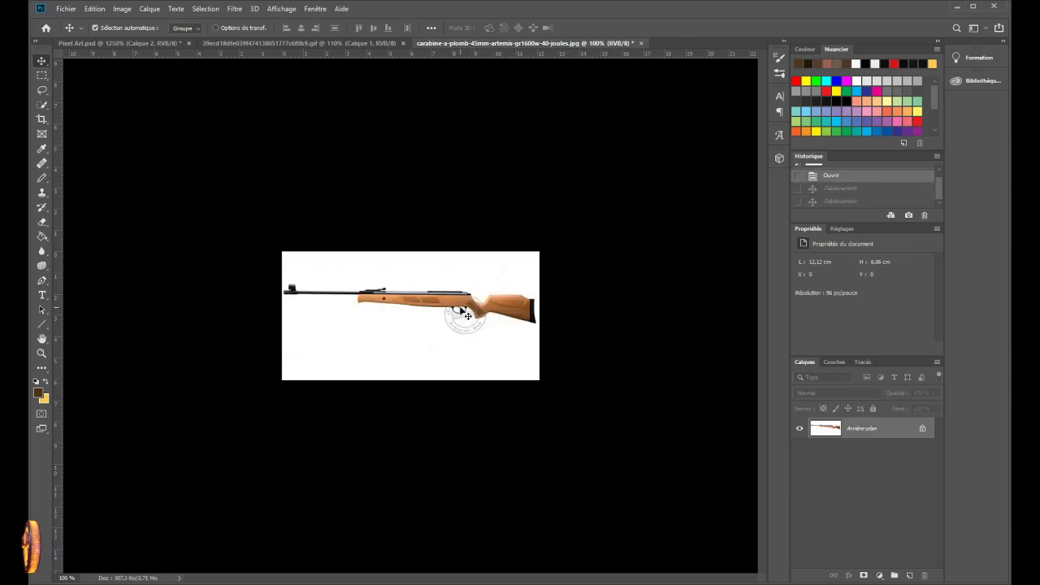
# - Unlock the rifle photo's background layer and copy the photo into the Pixel Art.psd document
pyautogui.click(923, 429)
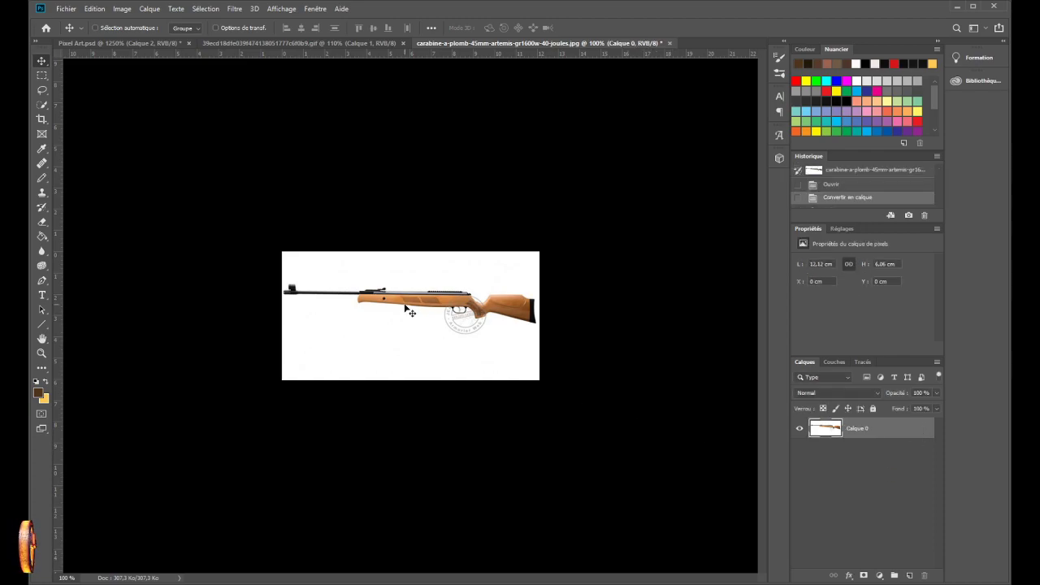
pyautogui.moveTo(332, 267); pyautogui.dragTo(163, 113)
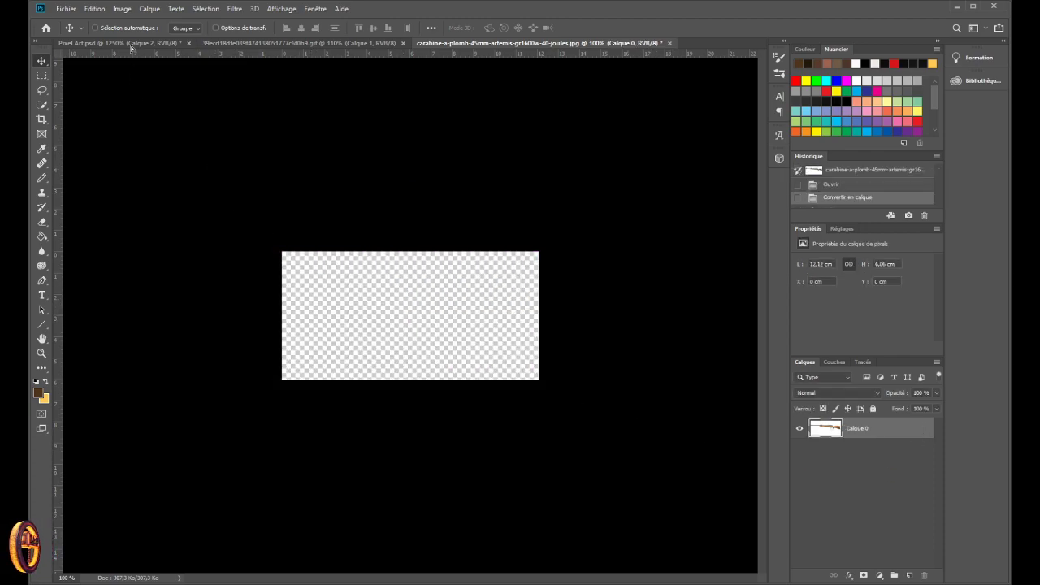
pyautogui.moveTo(130, 49); pyautogui.dragTo(379, 323)
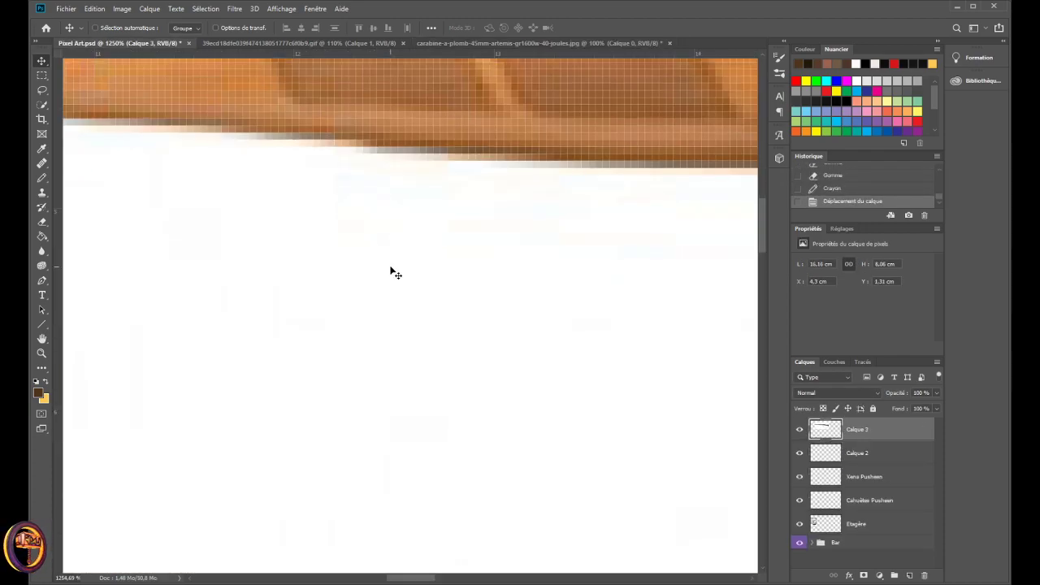
# - Scale the rifle photo proportionally to about 40% and place it over the drawn rifle beside the bottle shelf
pyautogui.scroll(-10, 390, 273)
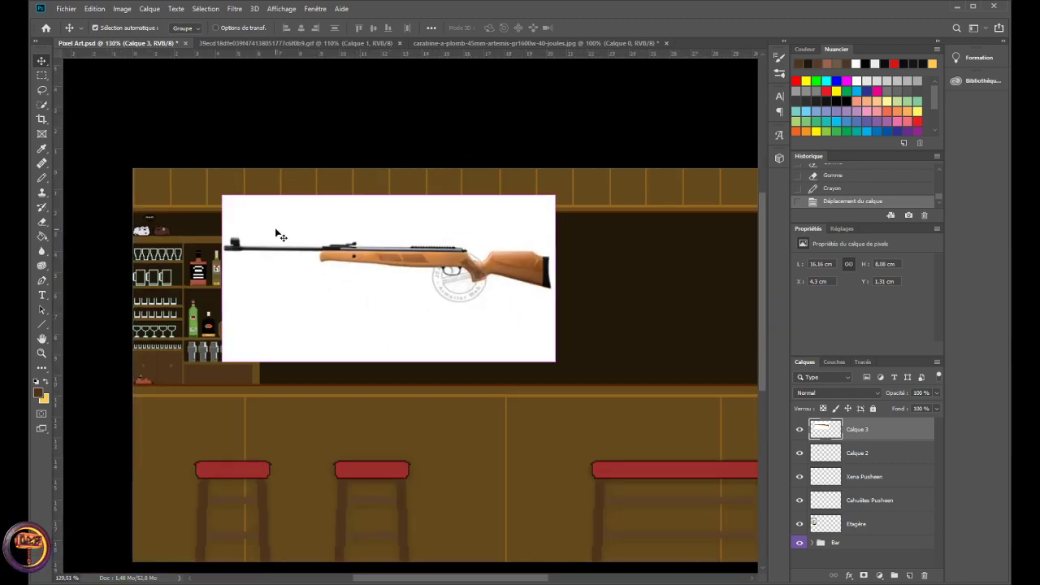
pyautogui.hotkey('ctrl', 't')
pyautogui.moveTo(227, 200); pyautogui.dragTo(421, 295)
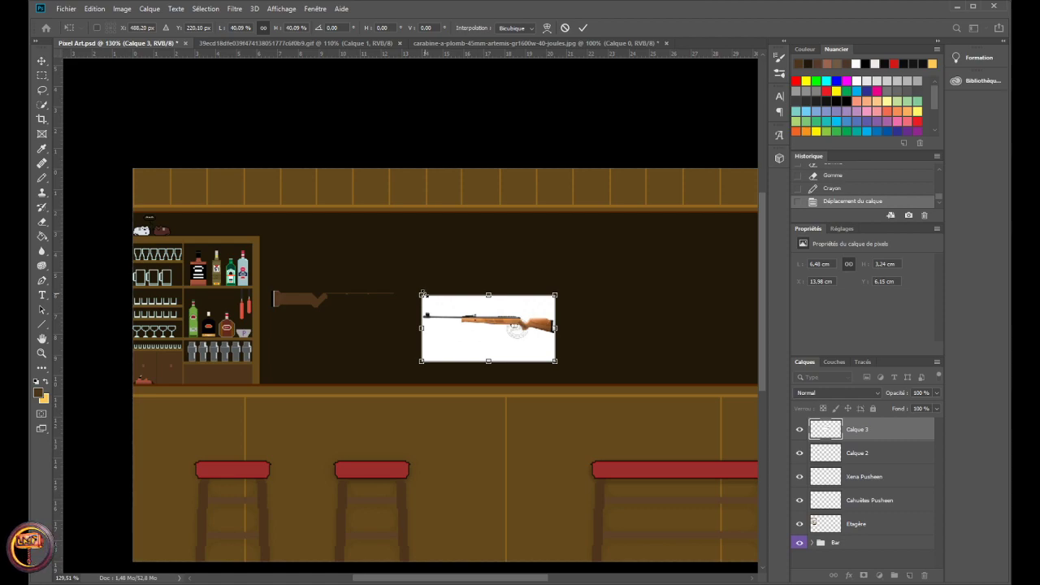
pyautogui.scroll(3, 361, 287)
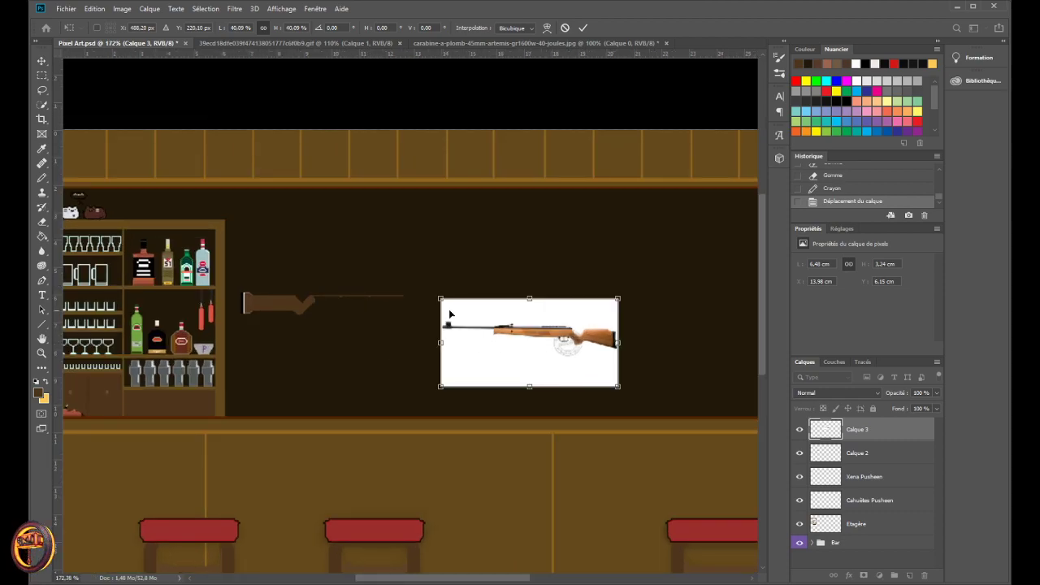
pyautogui.moveTo(497, 336); pyautogui.dragTo(297, 297)
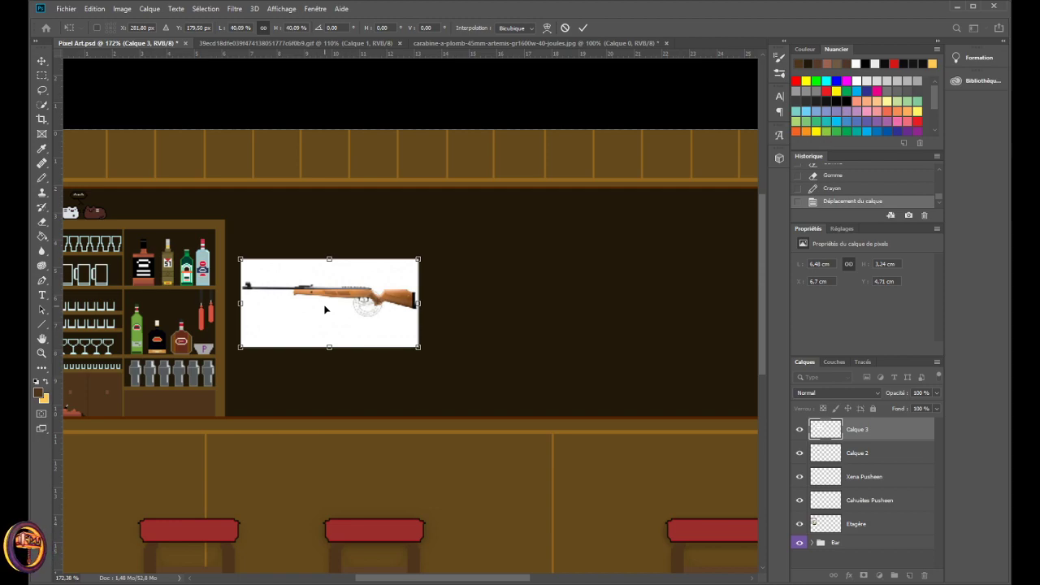
pyautogui.click(42, 294)
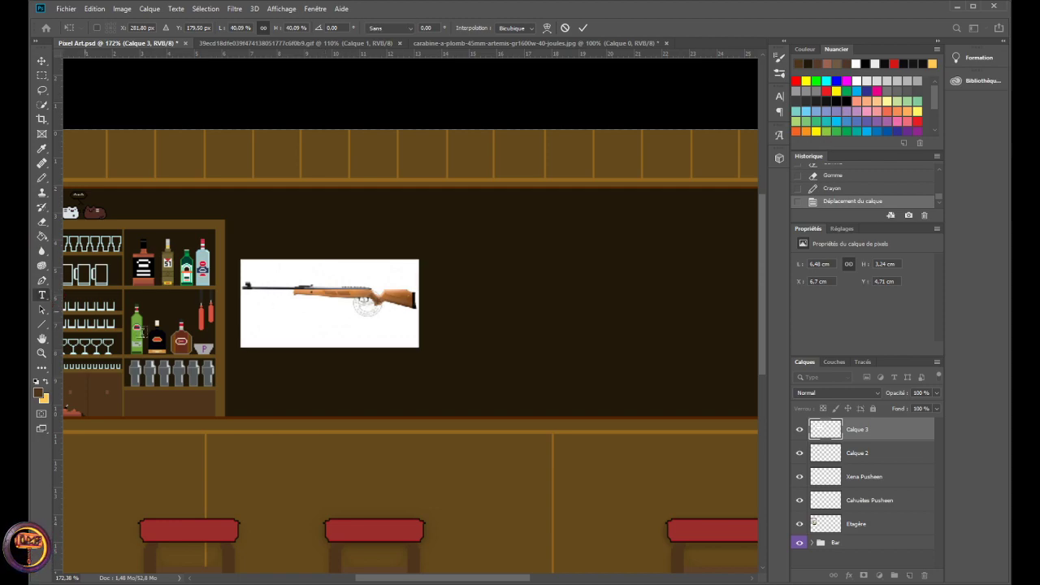
pyautogui.moveTo(240, 329); pyautogui.dragTo(499, 418)
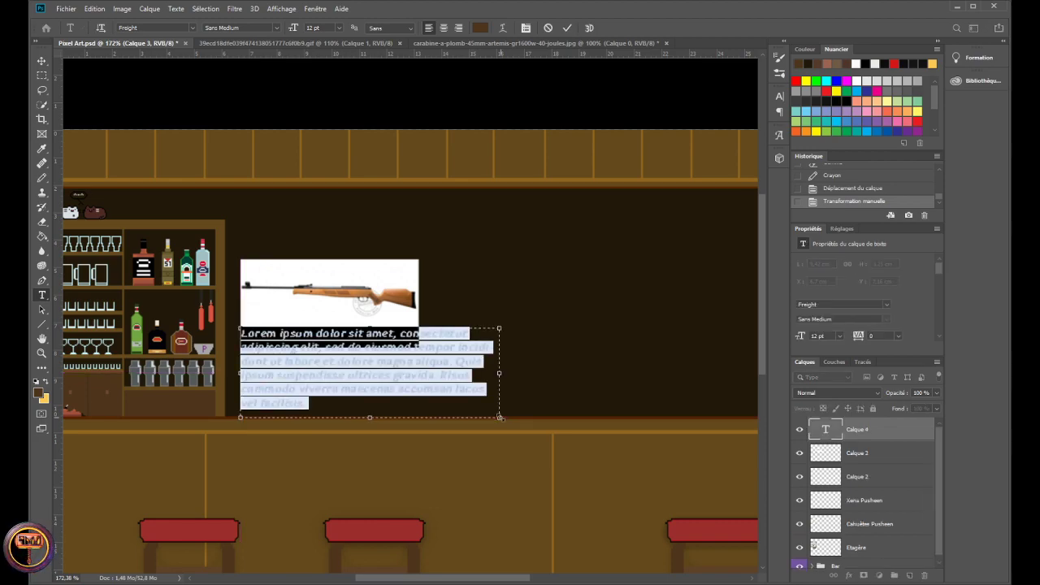
pyautogui.write('MON ARME A MOIP')
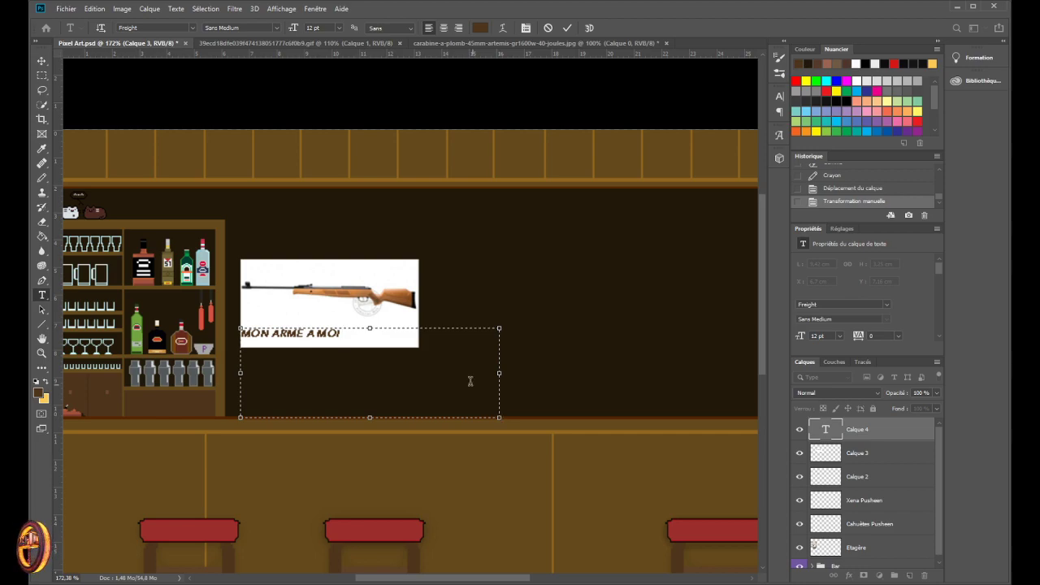
pyautogui.moveTo(343, 334); pyautogui.dragTo(228, 342)
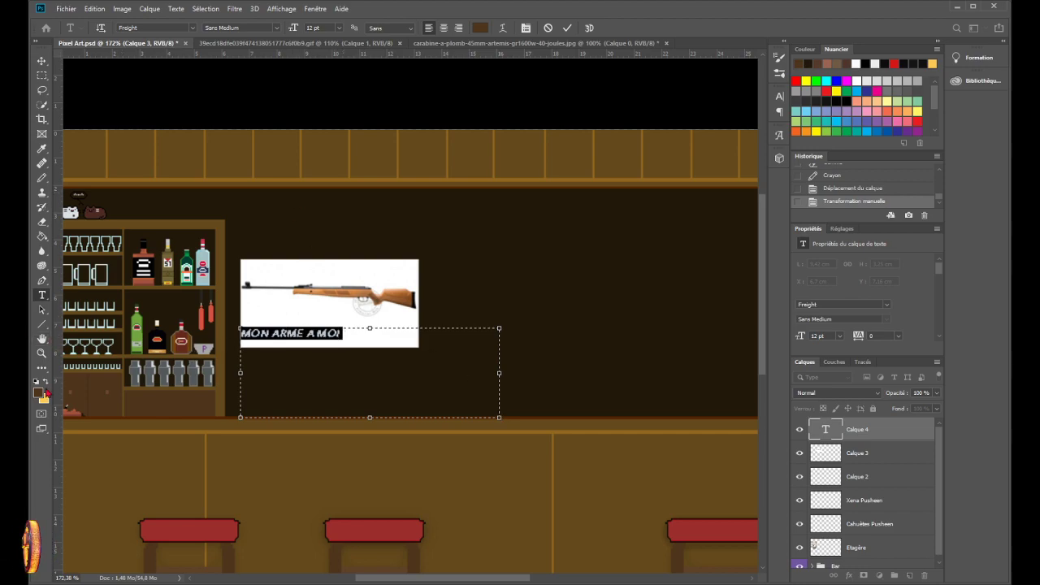
pyautogui.press('Escape')
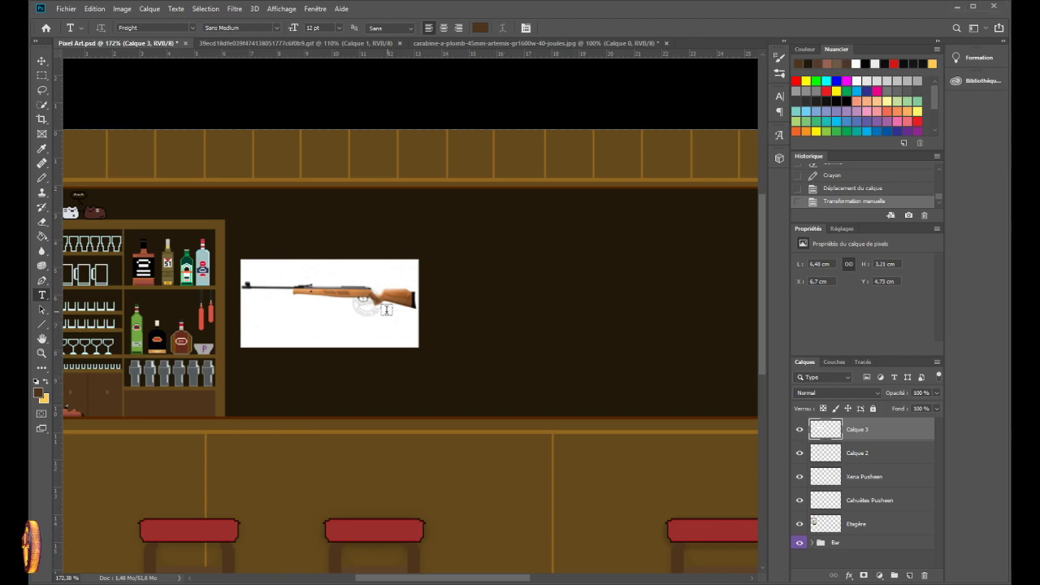
# - Move the rifle photo off the drawn rifle's stock onto the wall area beside it
pyautogui.click(41, 61)
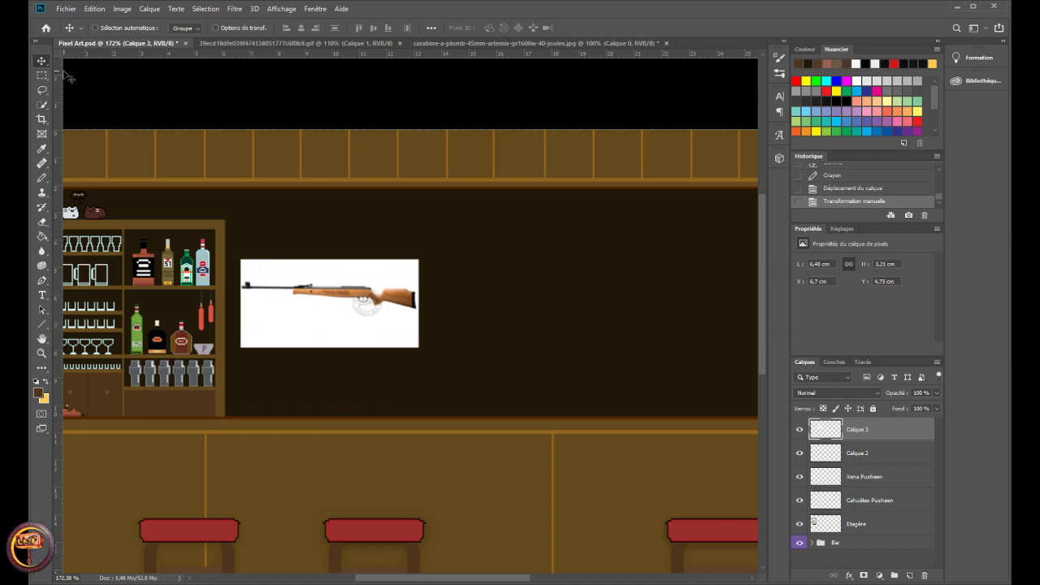
pyautogui.moveTo(323, 316); pyautogui.dragTo(523, 316)
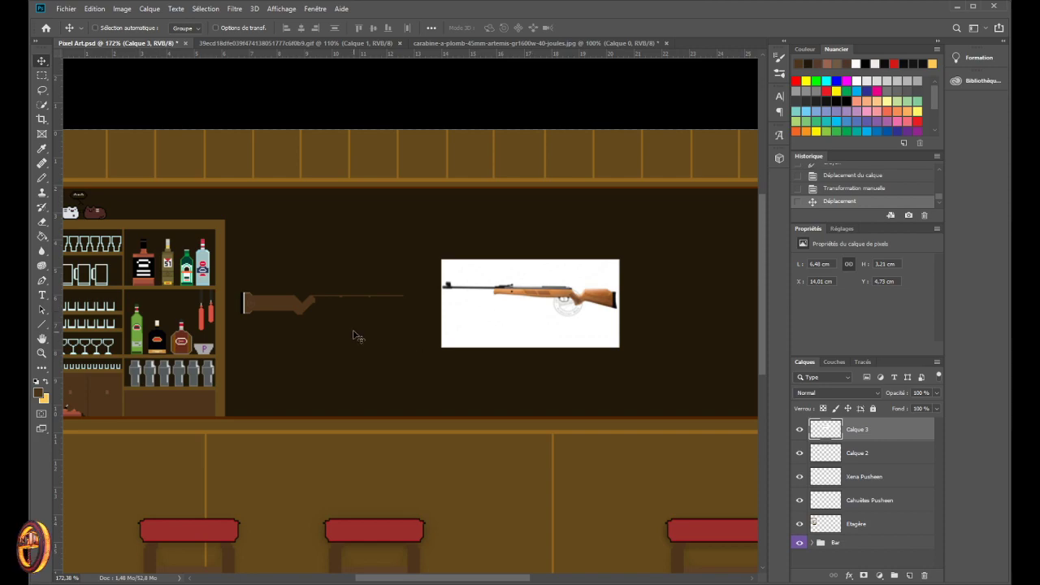
pyautogui.scroll(2, 333, 307)
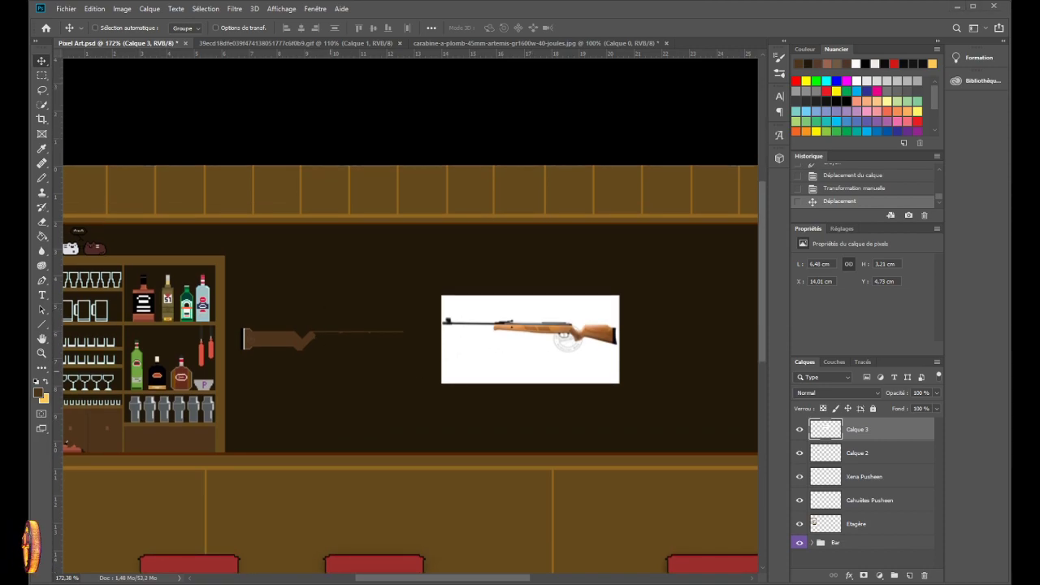
pyautogui.scroll(3, 329, 326)
pyautogui.scroll(-2, 322, 389)
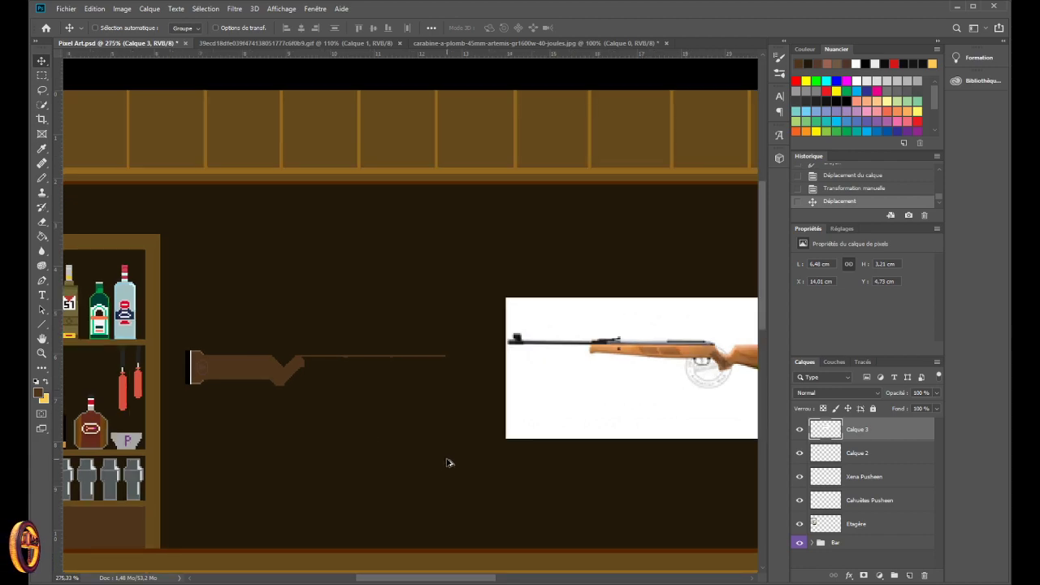
pyautogui.scroll(1, 362, 437)
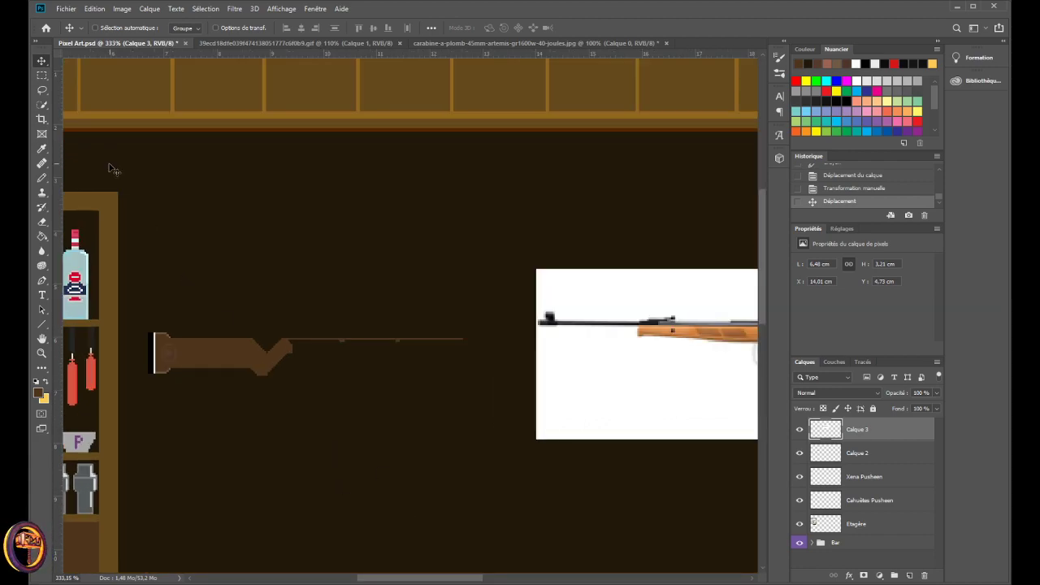
pyautogui.moveTo(599, 323); pyautogui.dragTo(394, 310)
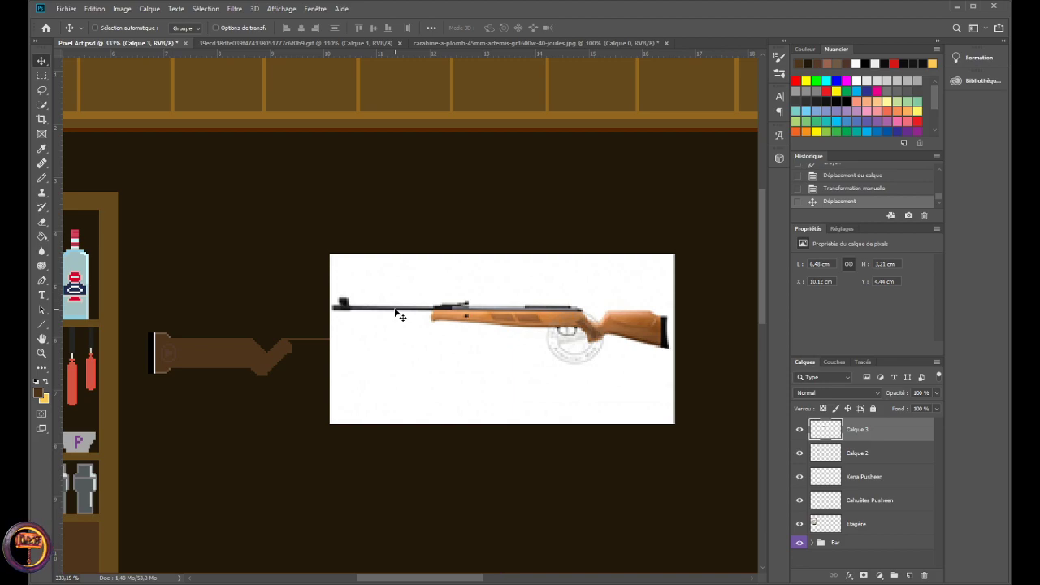
# - Scale the rifle photo down to about 33% and place it just above the drawn rifle
pyautogui.hotkey('ctrl', 't')
pyautogui.hotkey('ctrl', 'r')
pyautogui.moveTo(317, 415); pyautogui.dragTo(317, 284)
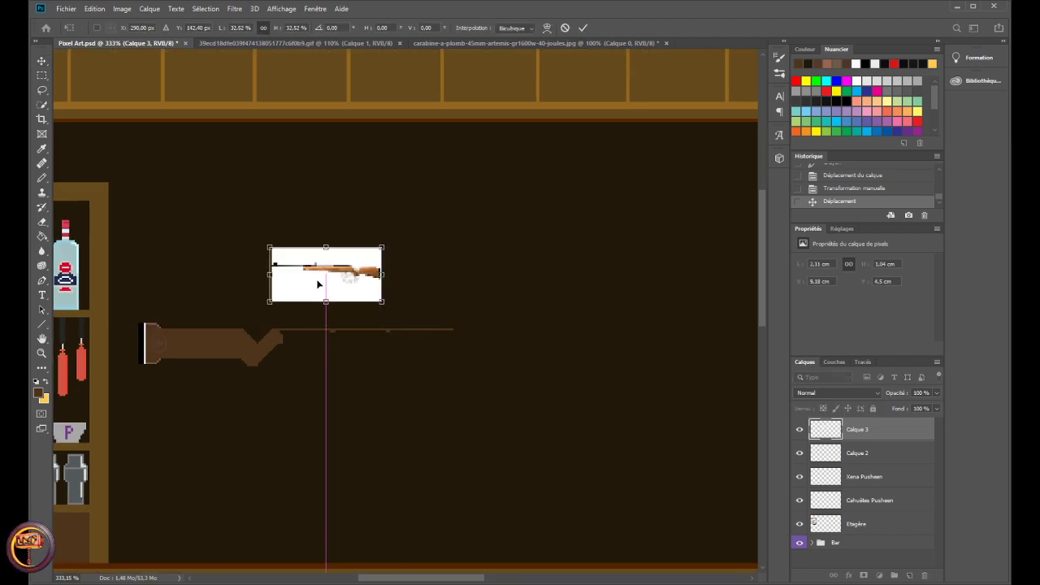
pyautogui.press('Return')
pyautogui.scroll(2, 236, 345)
pyautogui.scroll(2, 194, 351)
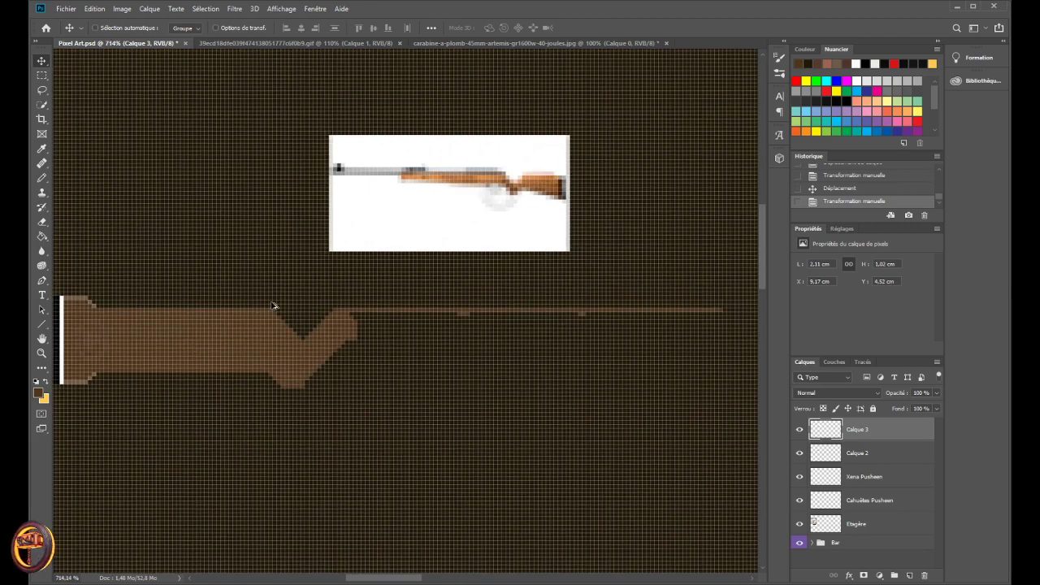
# - Enlarge the small rifle photo to about 5.56 cm wide and position it above the drawn rifle
pyautogui.hotkey('ctrl', 't')
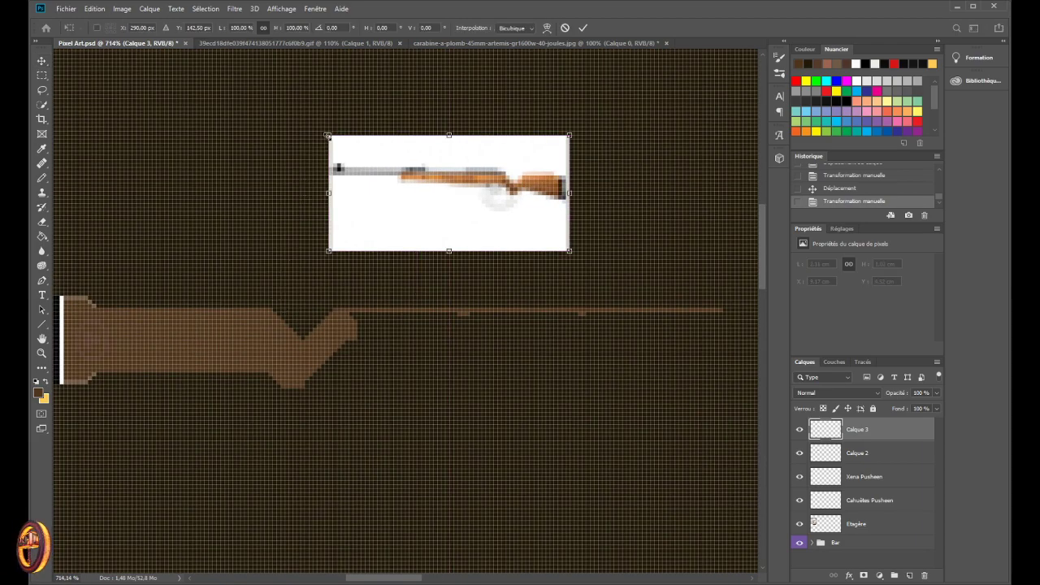
pyautogui.moveTo(328, 135); pyautogui.dragTo(135, 70)
pyautogui.moveTo(313, 186); pyautogui.dragTo(286, 155)
pyautogui.press('Return')
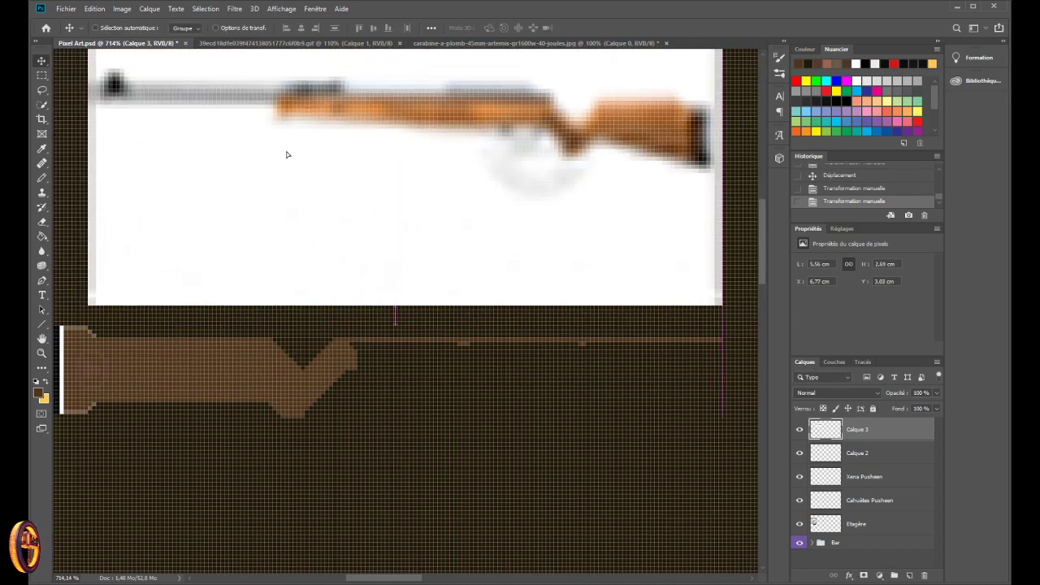
pyautogui.scroll(-4, 282, 157)
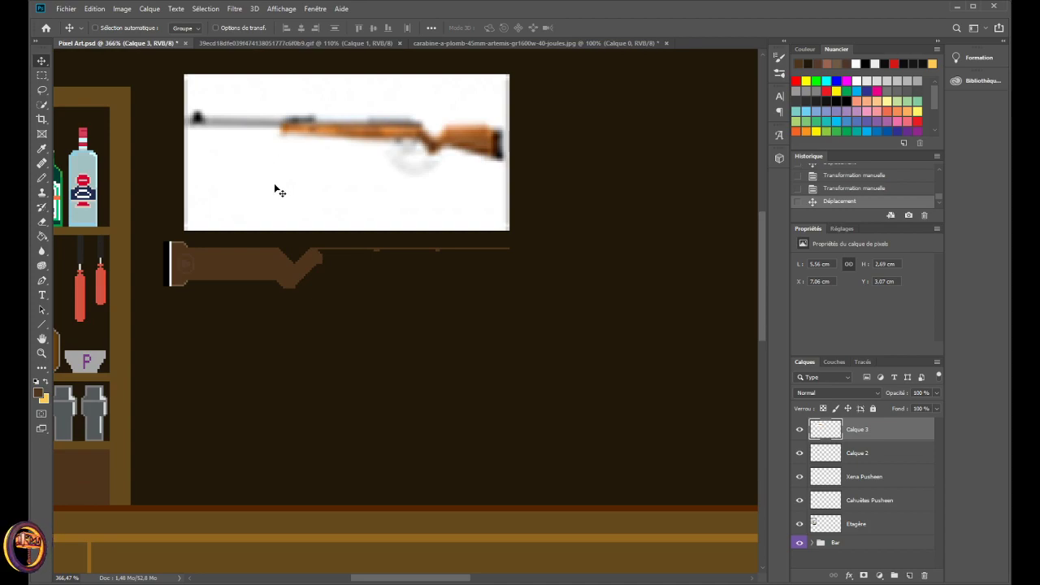
pyautogui.scroll(1, 275, 186)
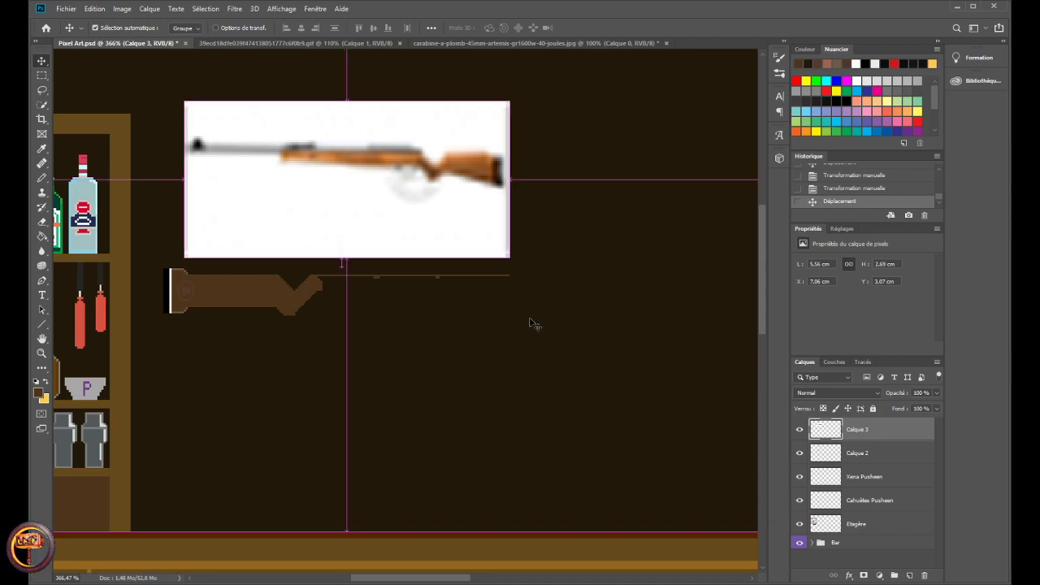
# - Undo the last move and the last two resizes of the rifle photo
pyautogui.hotkey('ctrl', 'z')
pyautogui.hotkey('ctrl', 'z')
pyautogui.hotkey('ctrl', 'z')
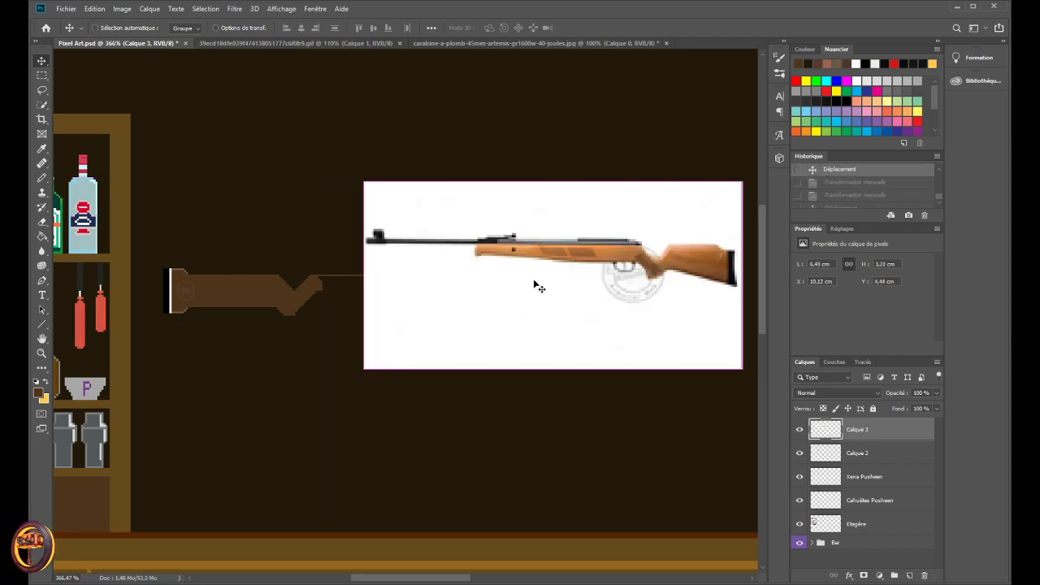
# - Move the rifle photo directly above the drawn rifle, to about X 6.7 cm and Y 2.68 cm
pyautogui.moveTo(534, 285); pyautogui.dragTo(316, 172)
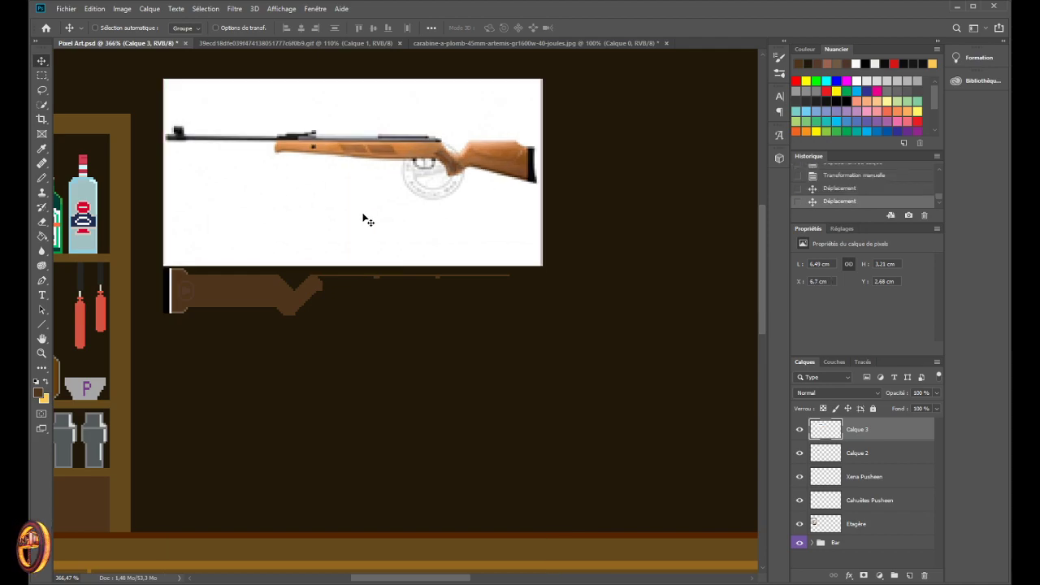
pyautogui.scroll(1, 362, 215)
pyautogui.scroll(1, 321, 194)
pyautogui.scroll(1, 268, 293)
pyautogui.scroll(-1, 267, 297)
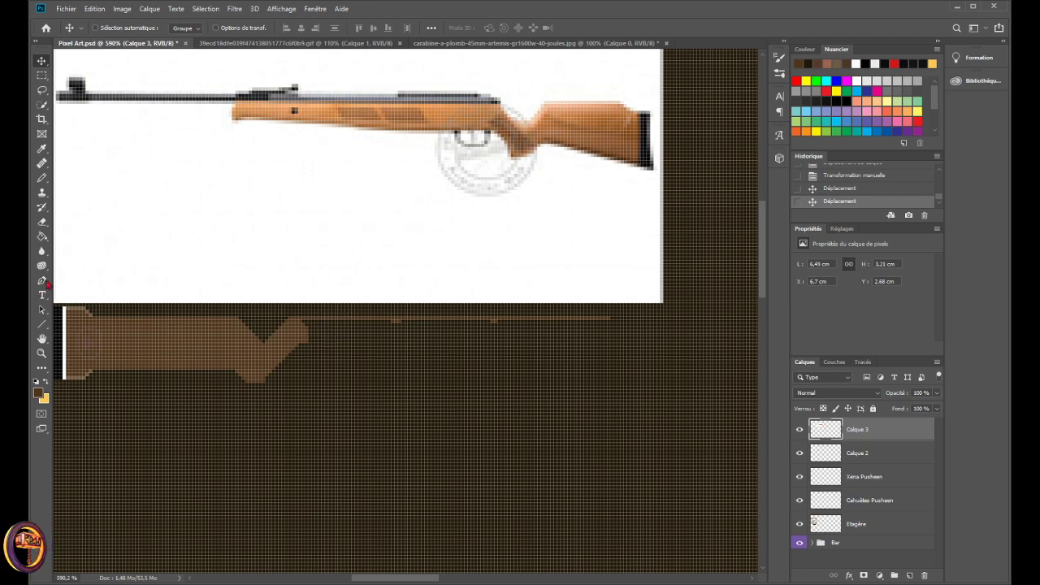
# - Try to crop the rifle photo on Calque 3 with the Crop tool
pyautogui.scroll(5, 112, 297)
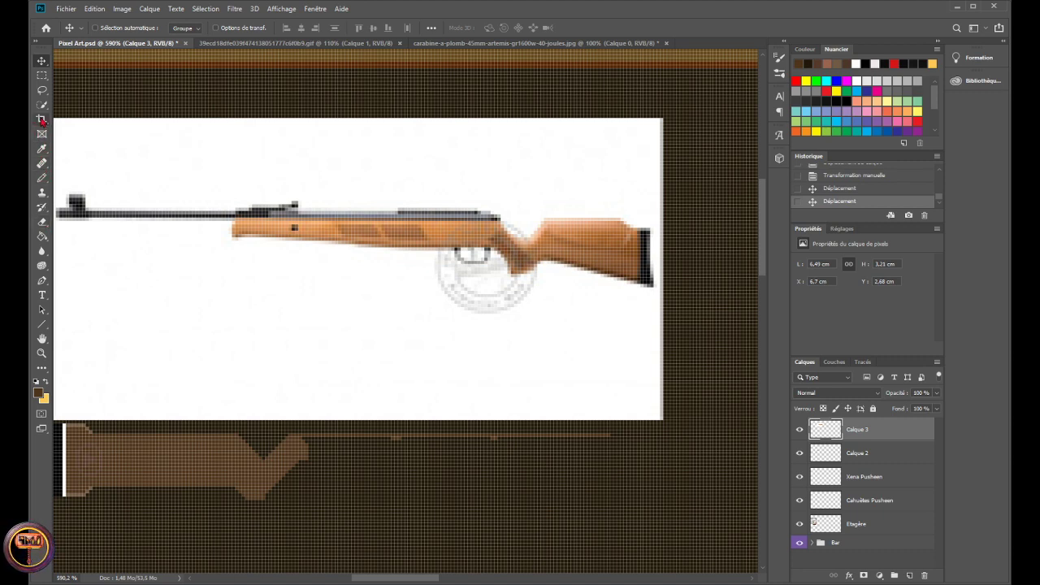
pyautogui.click(41, 120)
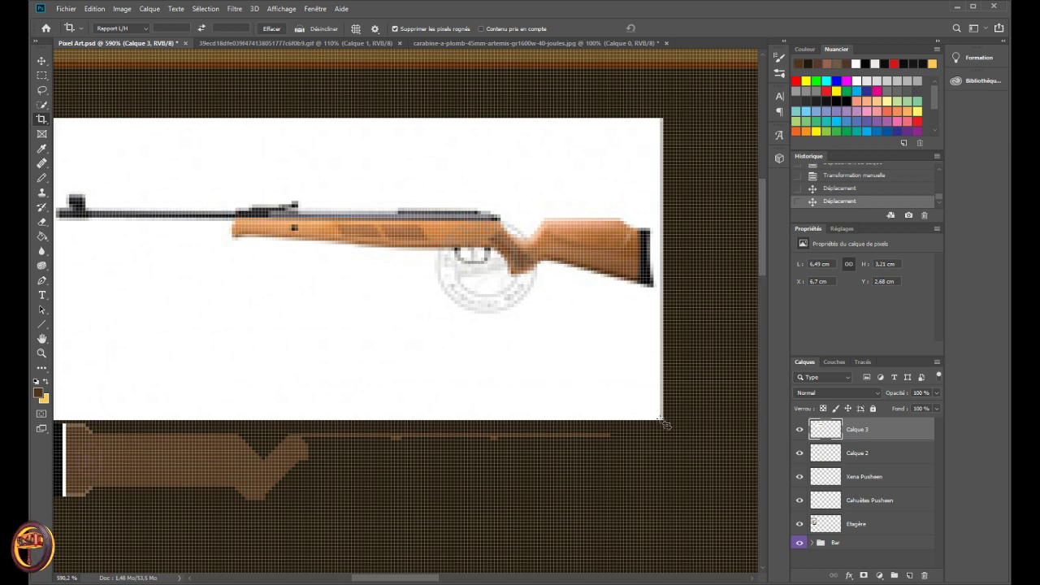
pyautogui.moveTo(657, 414); pyautogui.dragTo(57, 238)
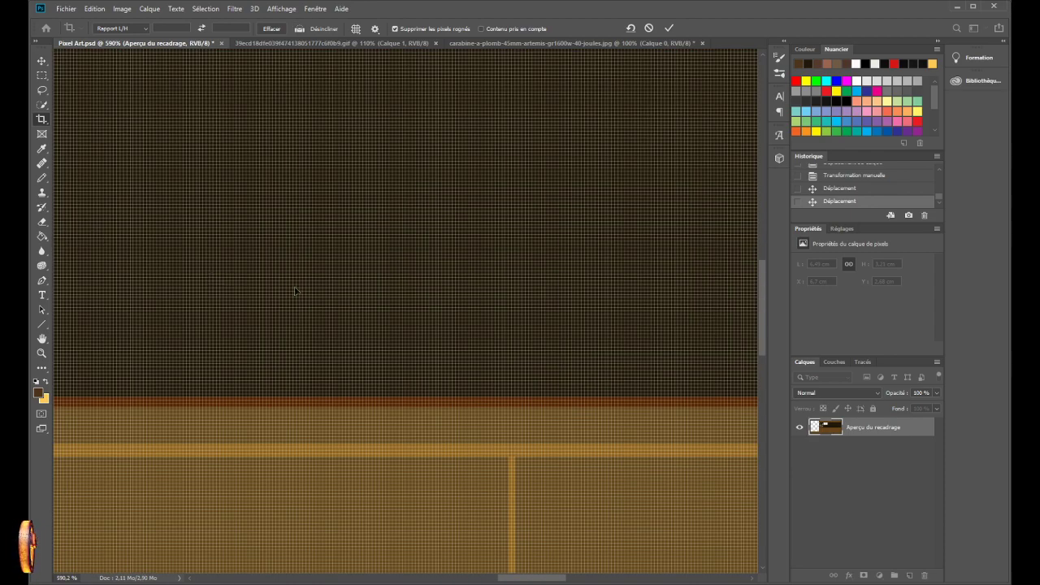
pyautogui.scroll(-8, 295, 290)
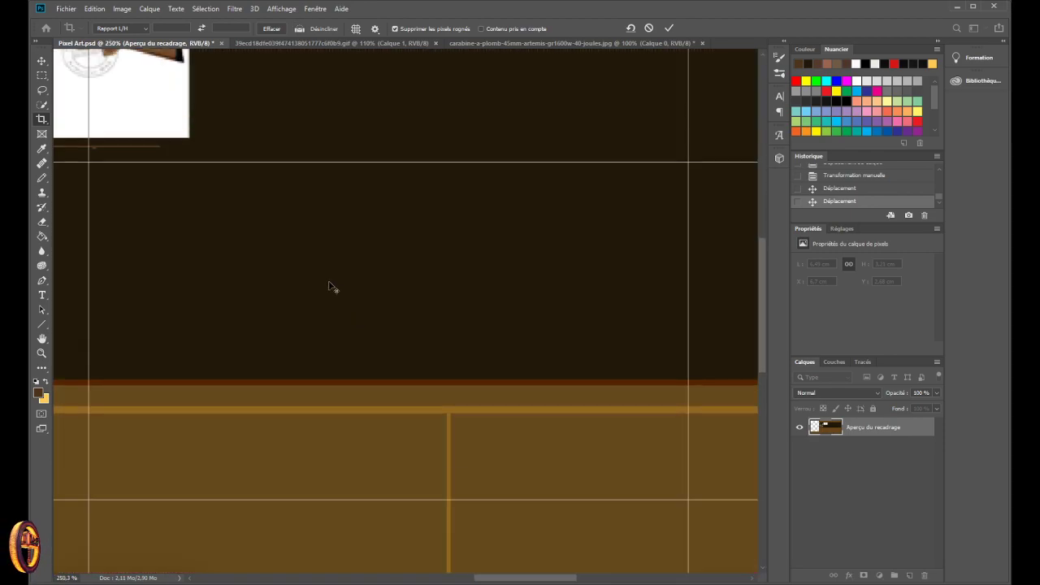
pyautogui.scroll(-6, 309, 283)
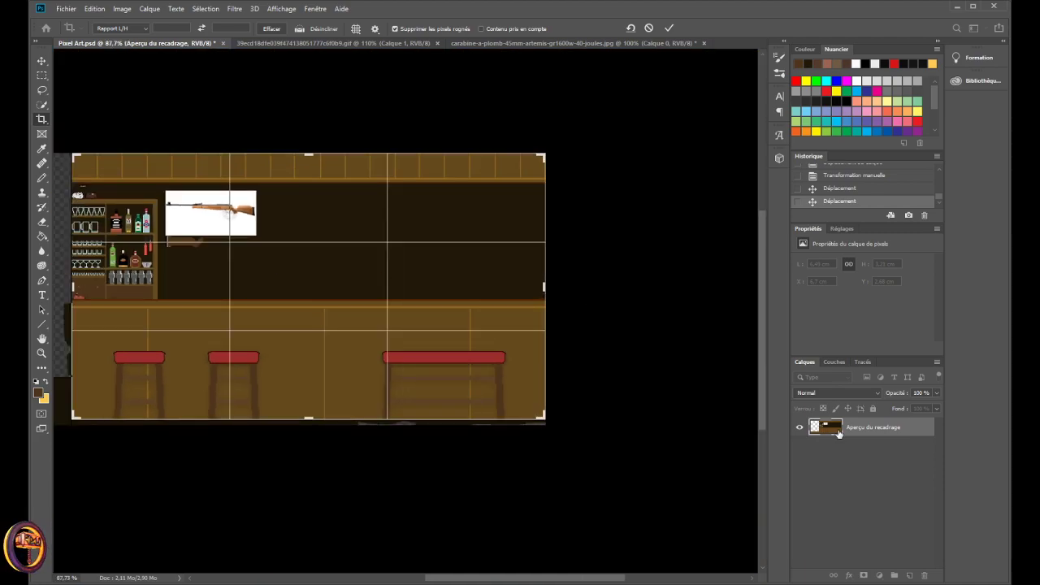
pyautogui.click(41, 61)
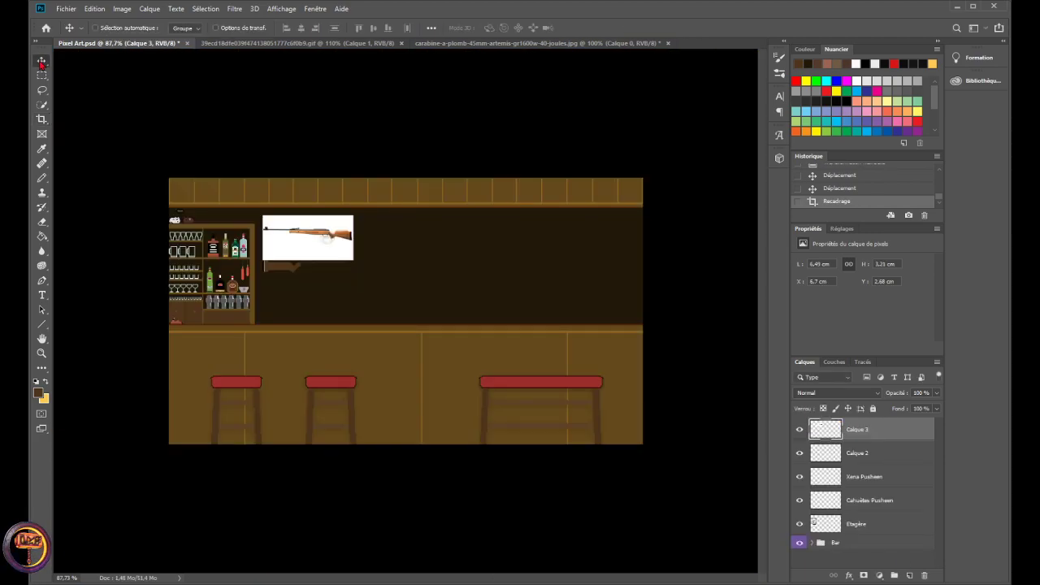
pyautogui.scroll(6, 342, 304)
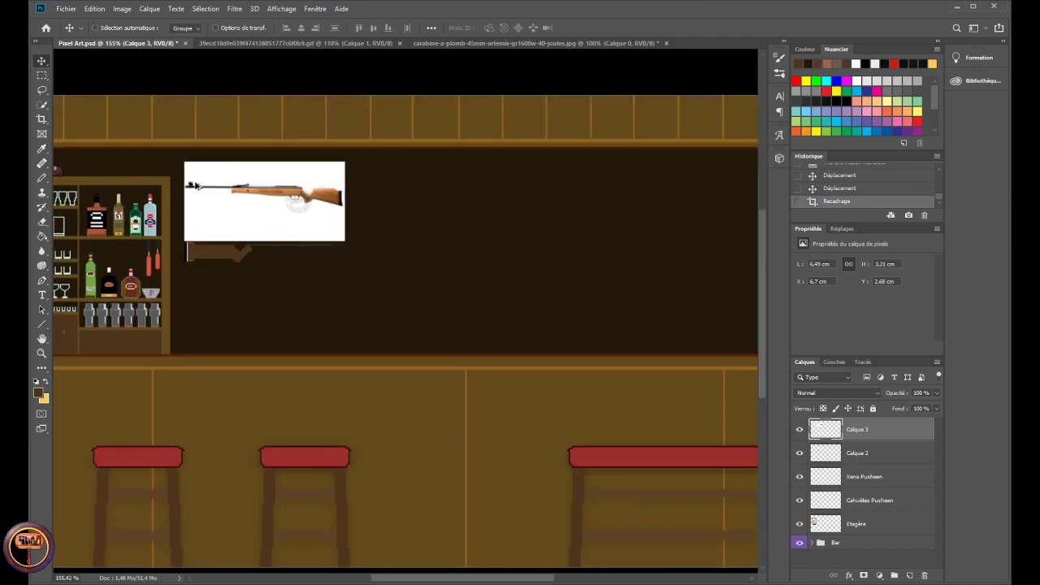
# - Select and cut away the white area of the rifle photo below the rifle, including the leftover strip along its edge
pyautogui.click(521, 43)
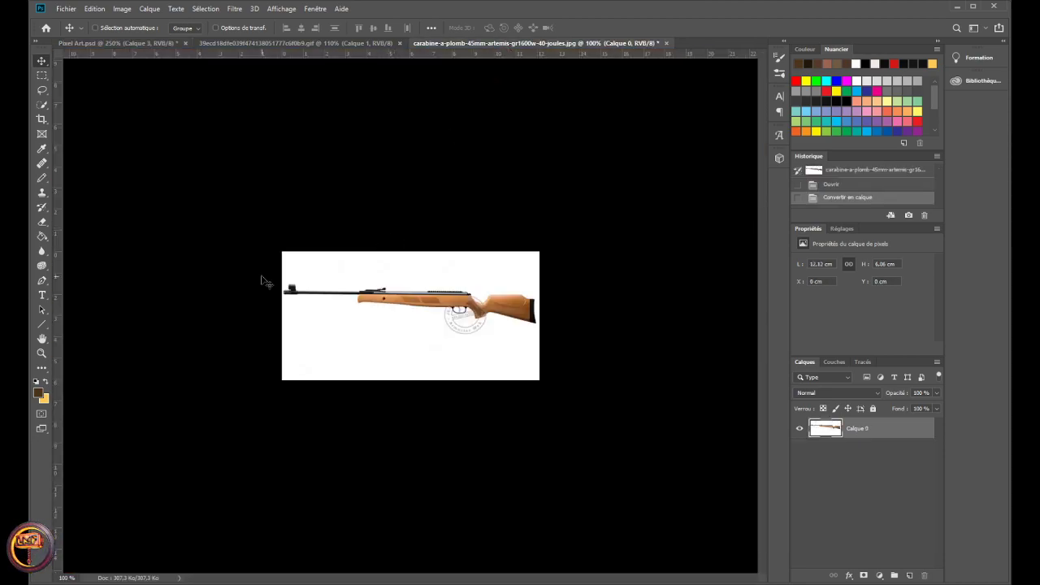
pyautogui.click(106, 44)
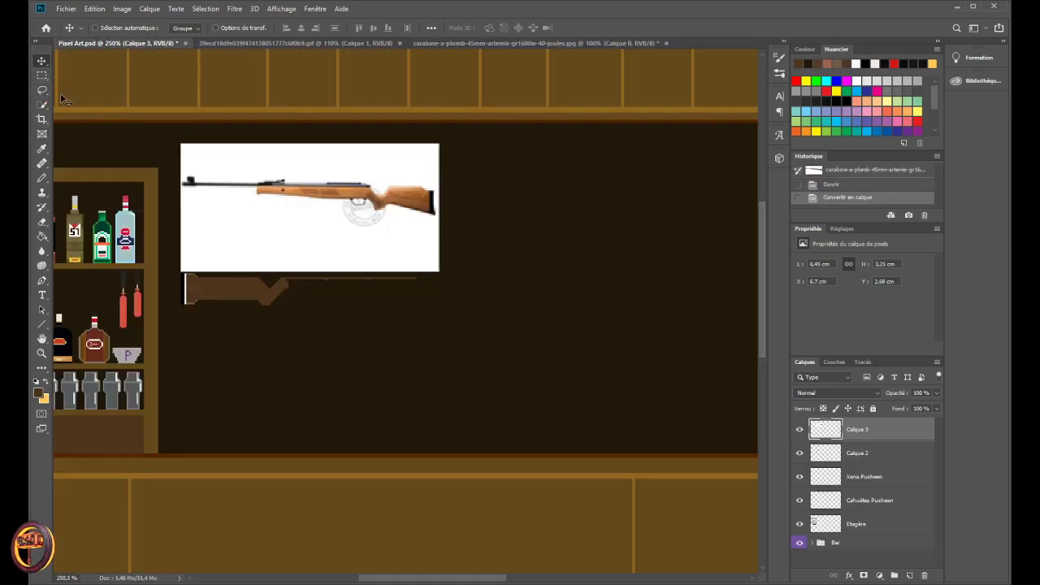
pyautogui.click(42, 75)
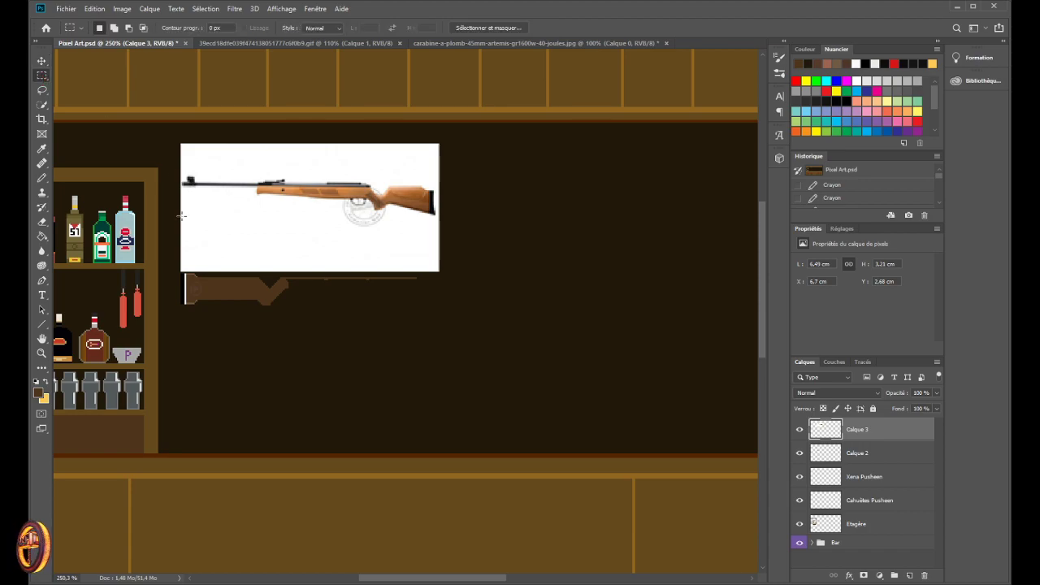
pyautogui.moveTo(182, 214); pyautogui.dragTo(440, 273)
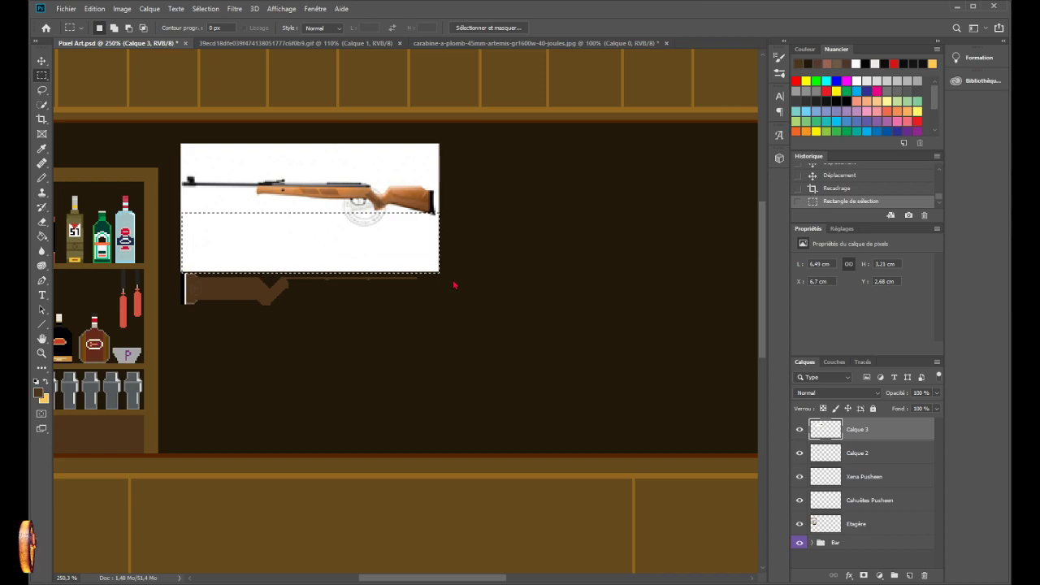
pyautogui.hotkey('ctrl', 'x')
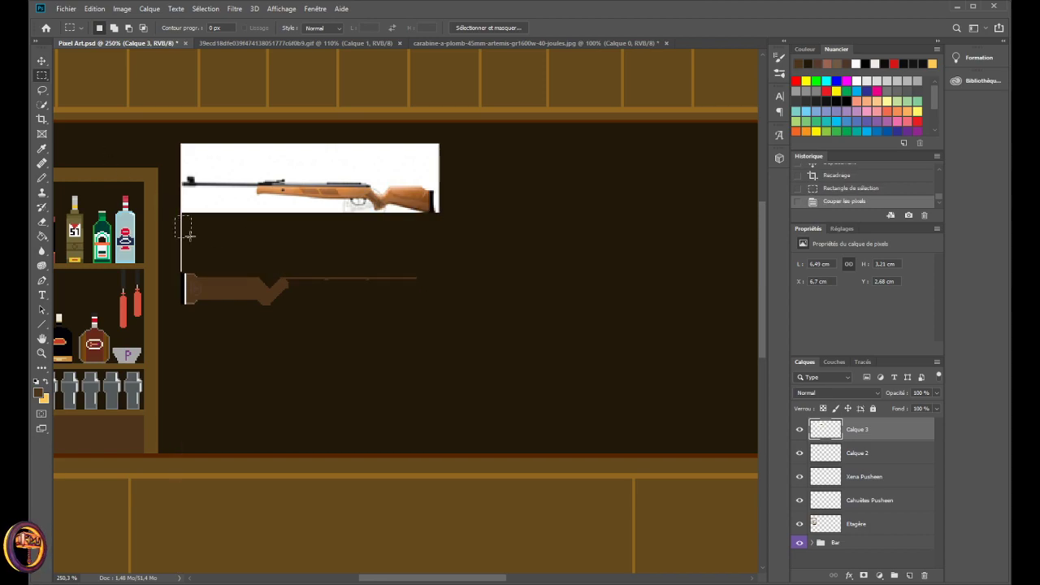
pyautogui.moveTo(189, 236); pyautogui.dragTo(187, 205)
pyautogui.hotkey('ctrl', 'x')
pyautogui.hotkey('ctrl', 'x')
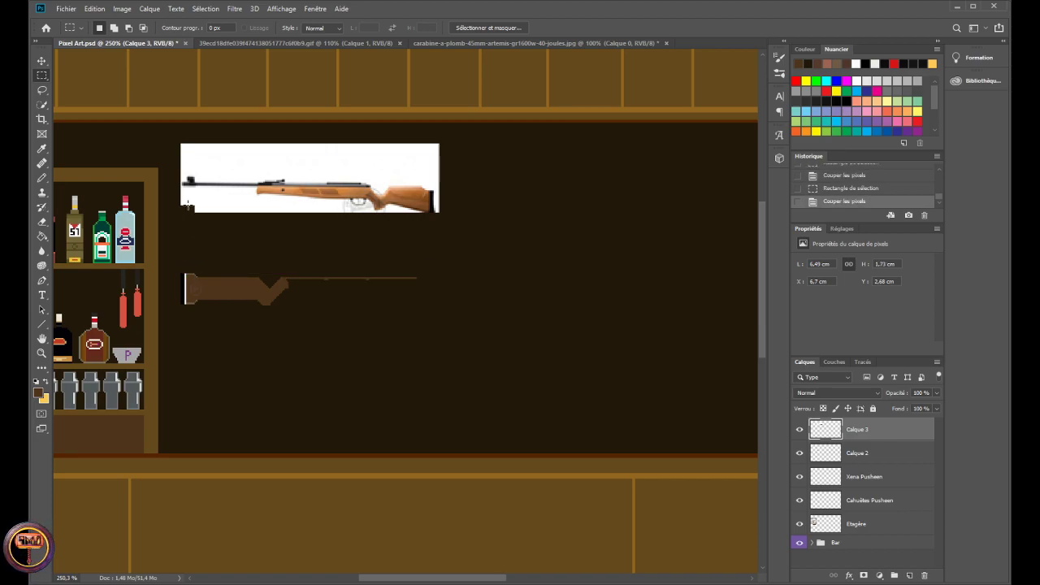
# - Move the trimmed rifle photo down towards the drawn rifle, to about X 6.53 cm and Y 3.88 cm
pyautogui.press('v')
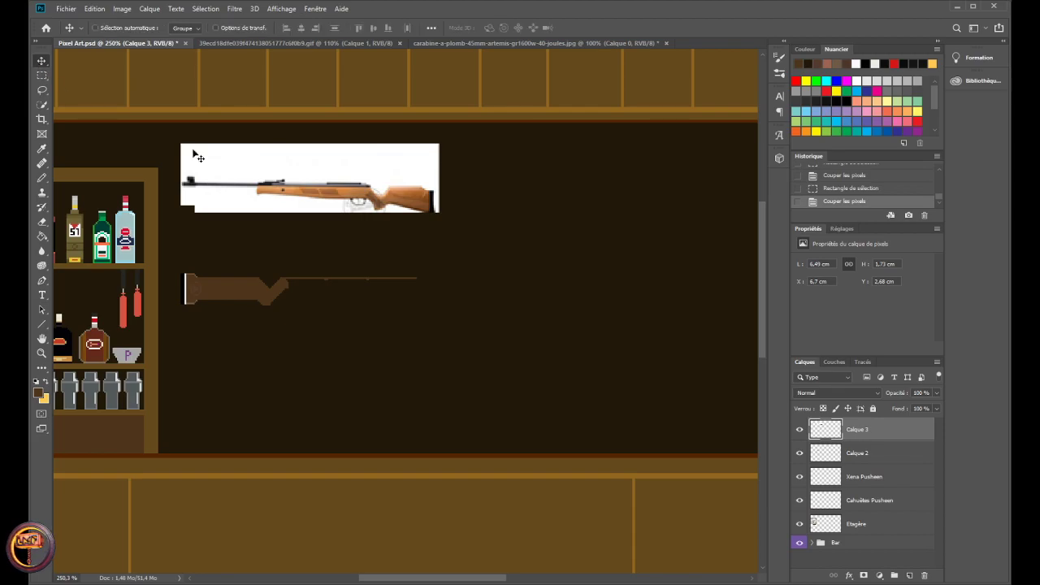
pyautogui.moveTo(196, 155); pyautogui.dragTo(188, 203)
pyautogui.scroll(10, 286, 251)
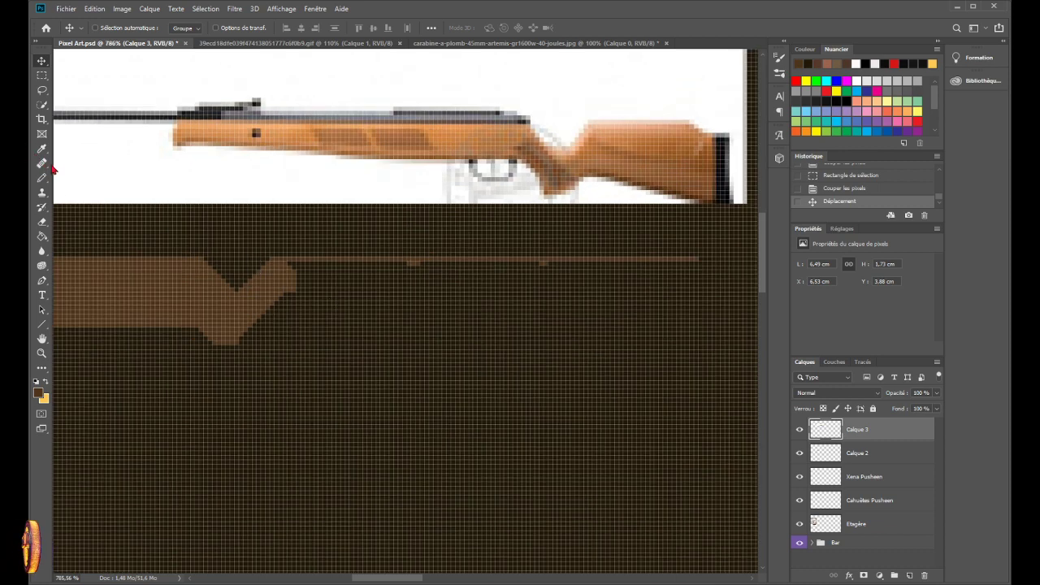
# - Sample the drawn rifle's brown as the drawing colour and activate the Pencil tool
pyautogui.click(42, 148)
pyautogui.click(311, 281)
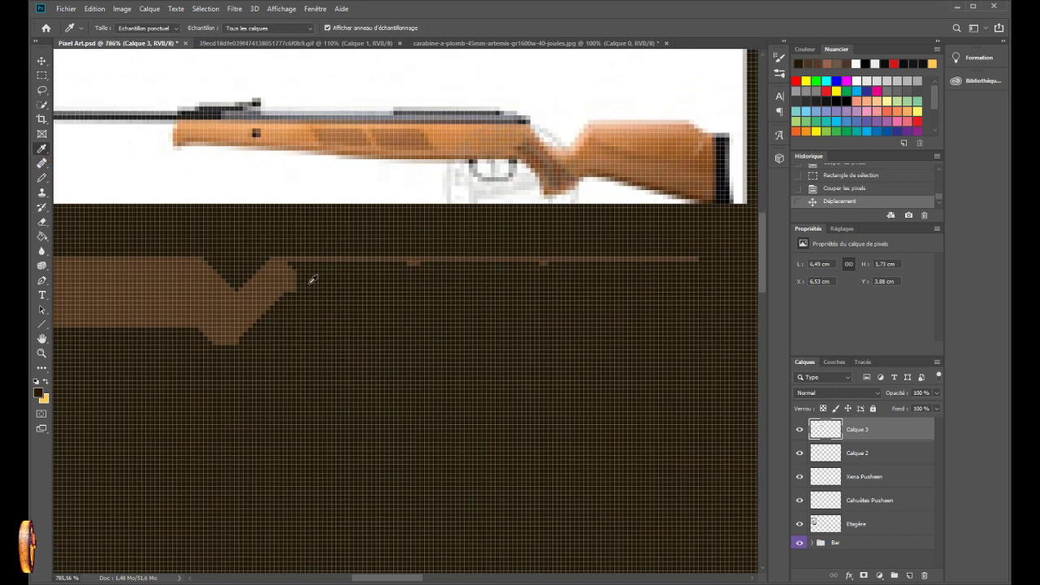
pyautogui.keyDown('alt'); pyautogui.click(278, 276); pyautogui.keyUp('alt')
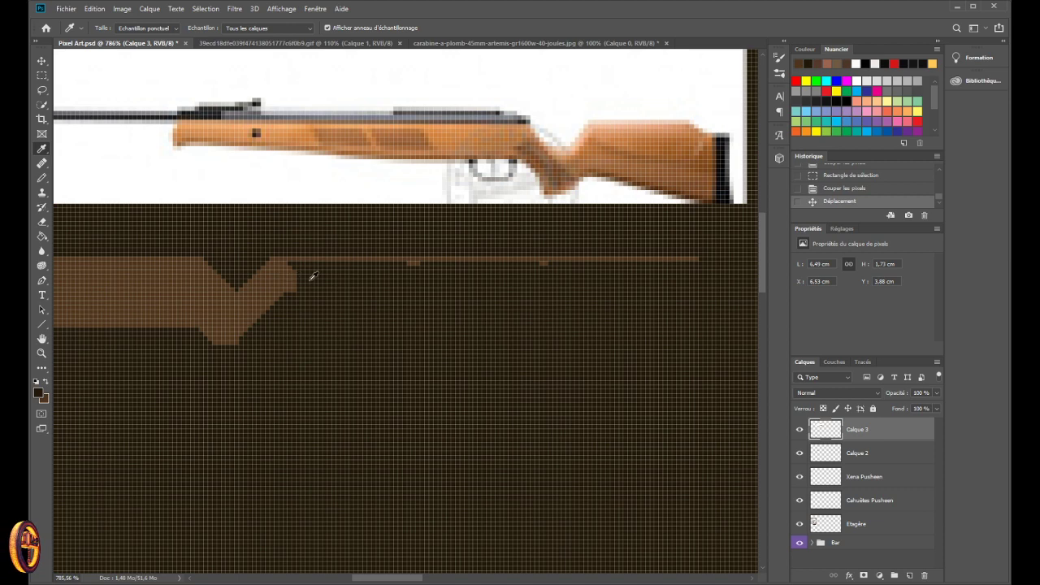
pyautogui.click(313, 278)
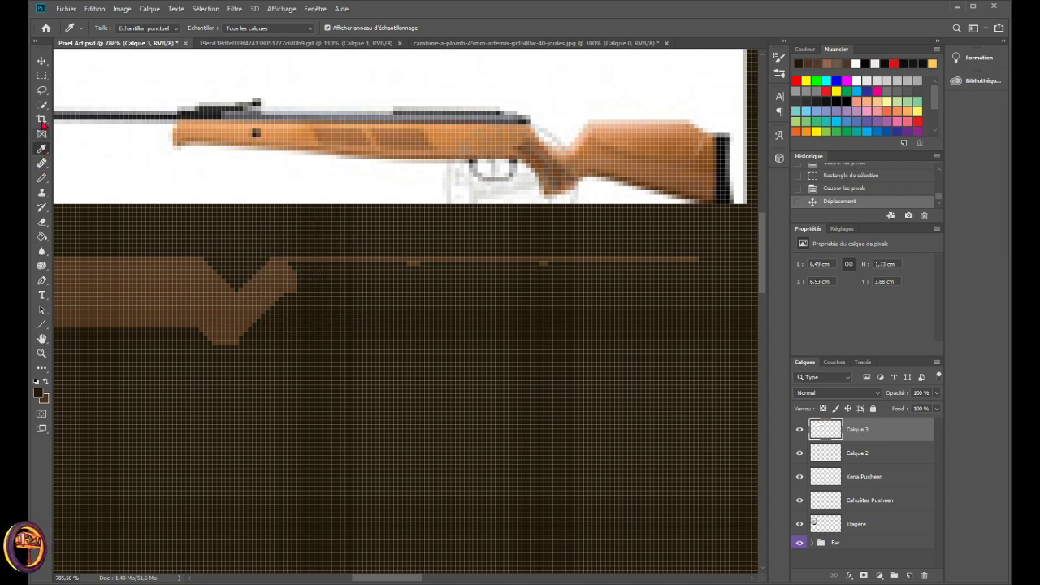
pyautogui.click(41, 178)
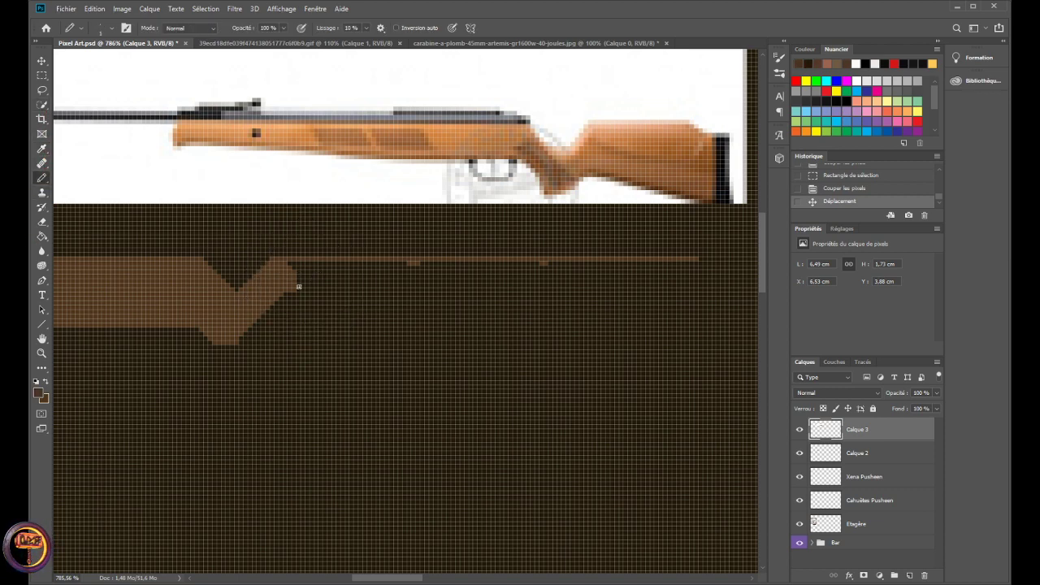
# - Pencil brown pixels beyond the drawn rifle's grip under the barrel, and shift Calque 3 slightly downwards
pyautogui.moveTo(299, 286); pyautogui.dragTo(304, 286)
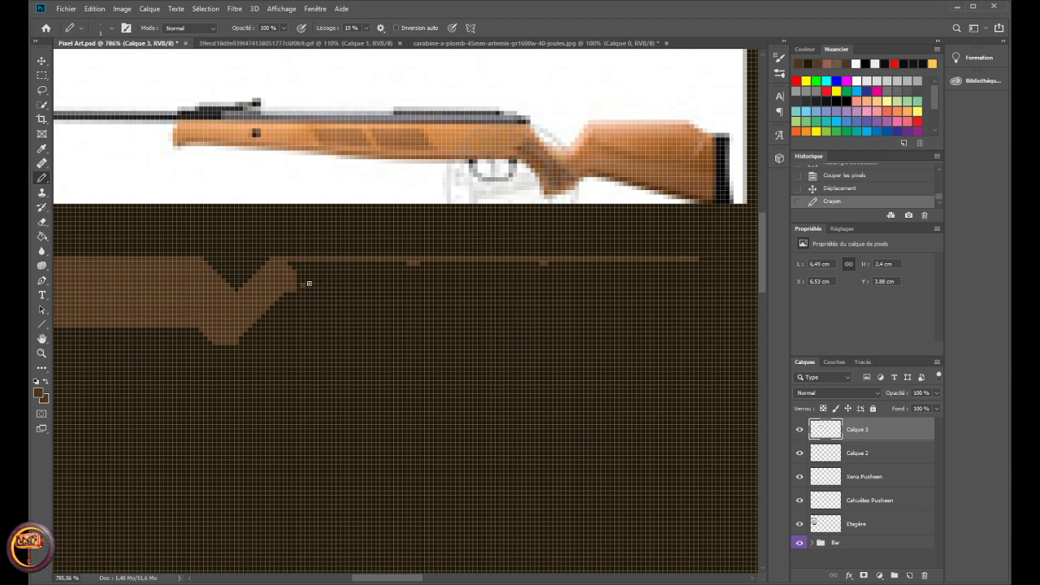
pyautogui.moveTo(297, 288)
pyautogui.mouseDown()
pyautogui.moveTo(309, 288)
pyautogui.moveTo(291, 276)
pyautogui.moveTo(320, 268)
pyautogui.moveTo(378, 276)
pyautogui.moveTo(309, 272)
pyautogui.moveTo(316, 263)
pyautogui.mouseUp()
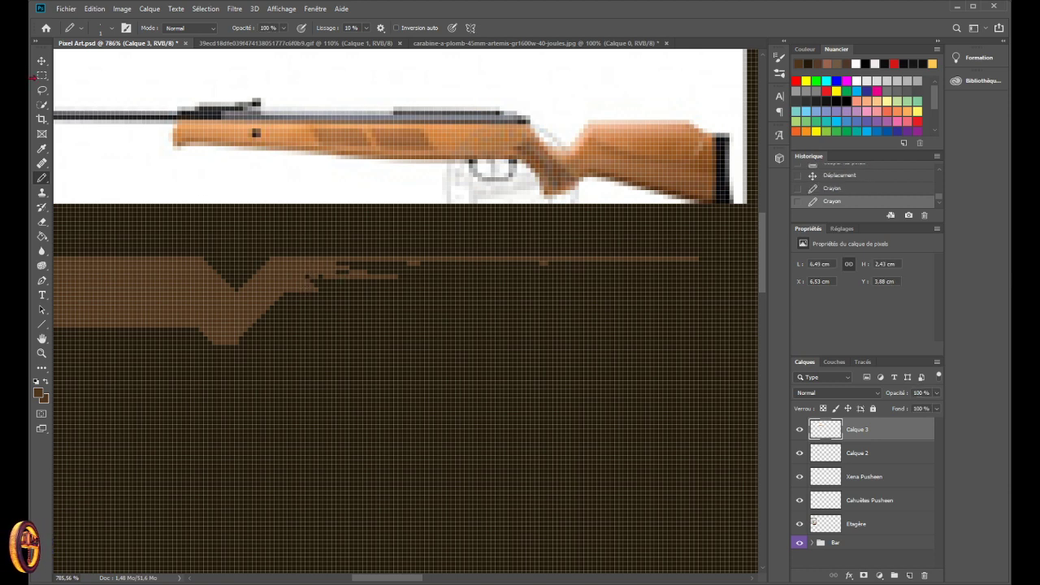
pyautogui.click(42, 62)
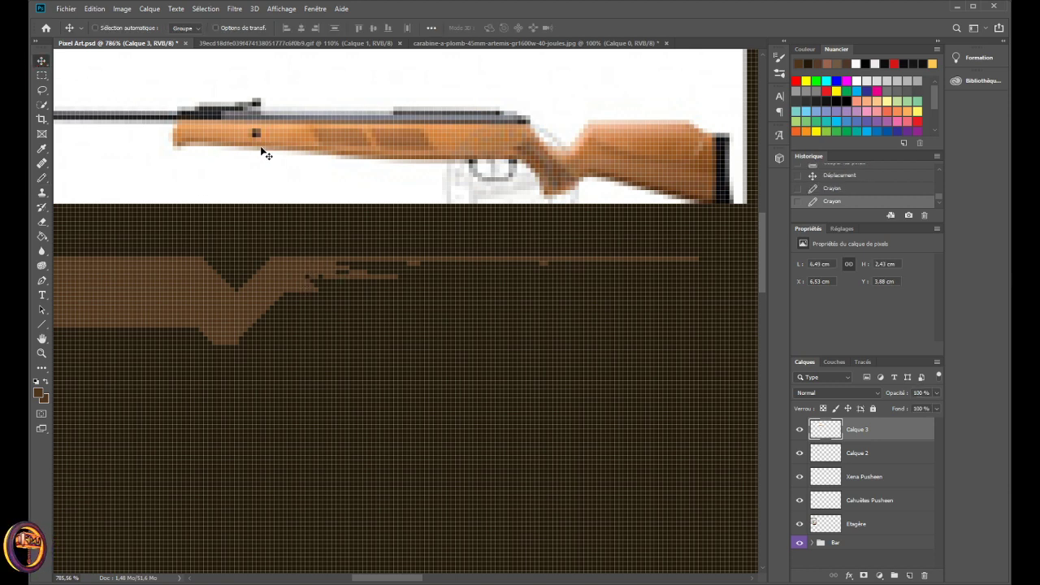
pyautogui.moveTo(267, 152)
pyautogui.mouseDown()
pyautogui.moveTo(265, 176)
pyautogui.moveTo(265, 165)
pyautogui.mouseUp()
# - Undo the last layer move and the last two pencil strokes
pyautogui.hotkey('ctrl', 'z')
pyautogui.hotkey('ctrl', 'z')
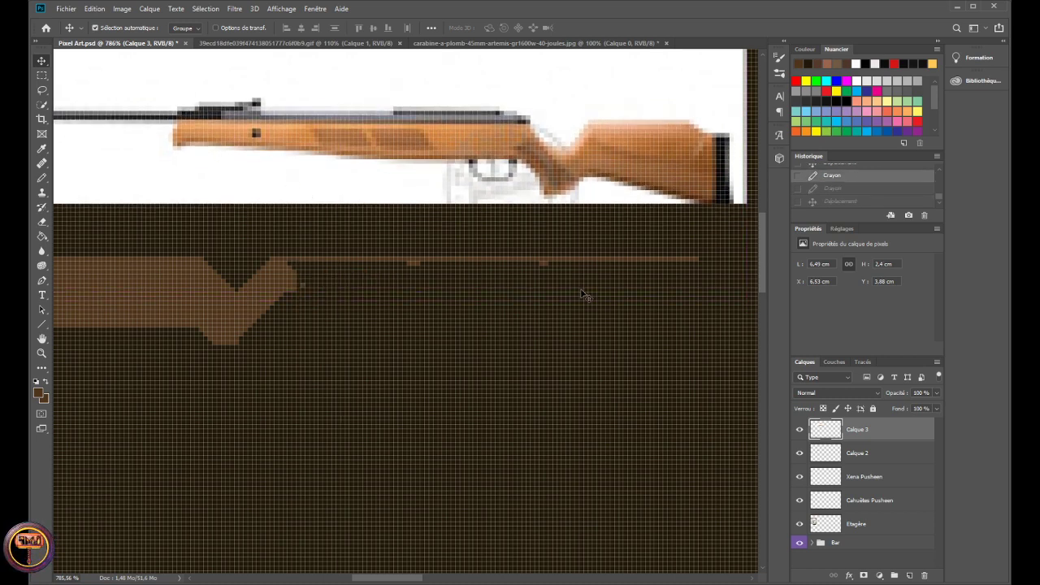
pyautogui.hotkey('ctrl', 'z')
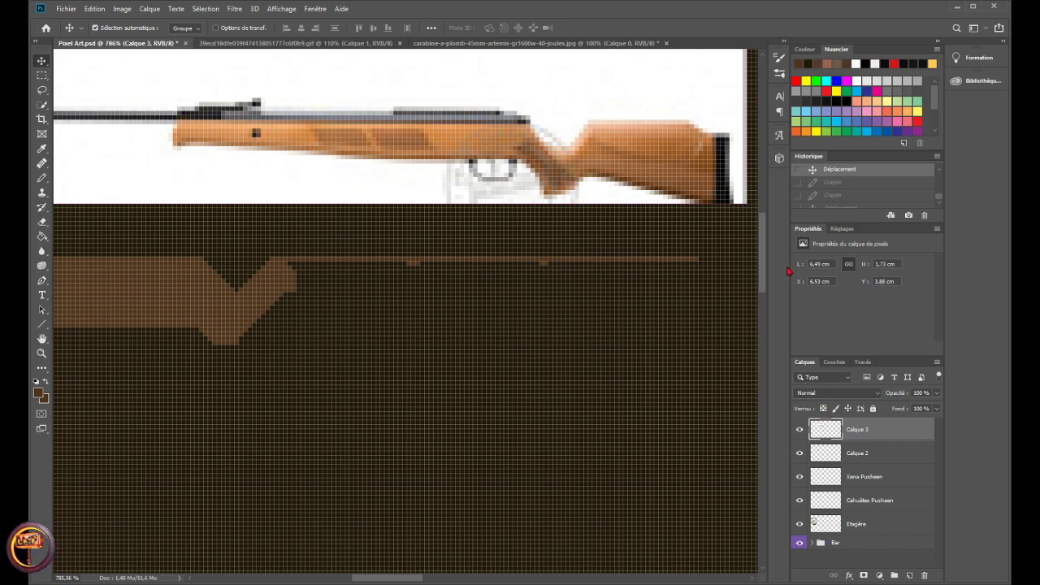
# - Flip the rifle photo on Calque 3 horizontally with a free transform and apply it
pyautogui.click(870, 454)
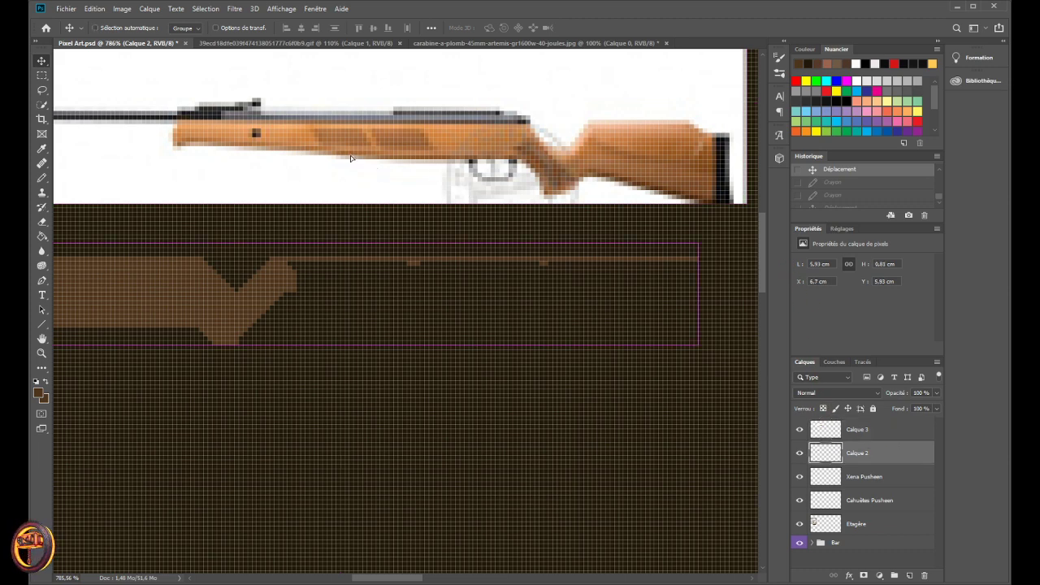
pyautogui.scroll(1, 243, 195)
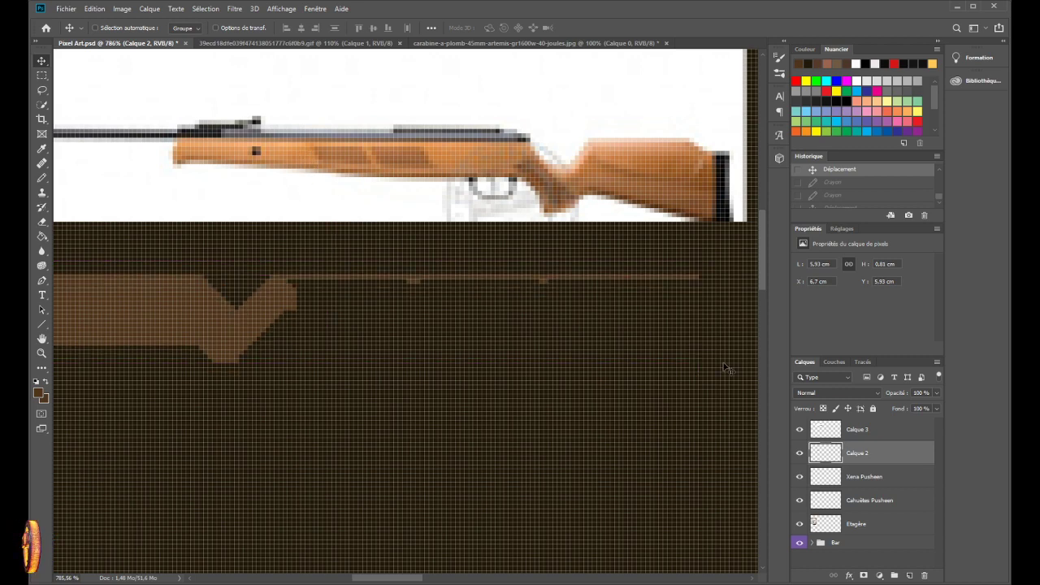
pyautogui.click(853, 430)
pyautogui.hotkey('ctrl', 't')
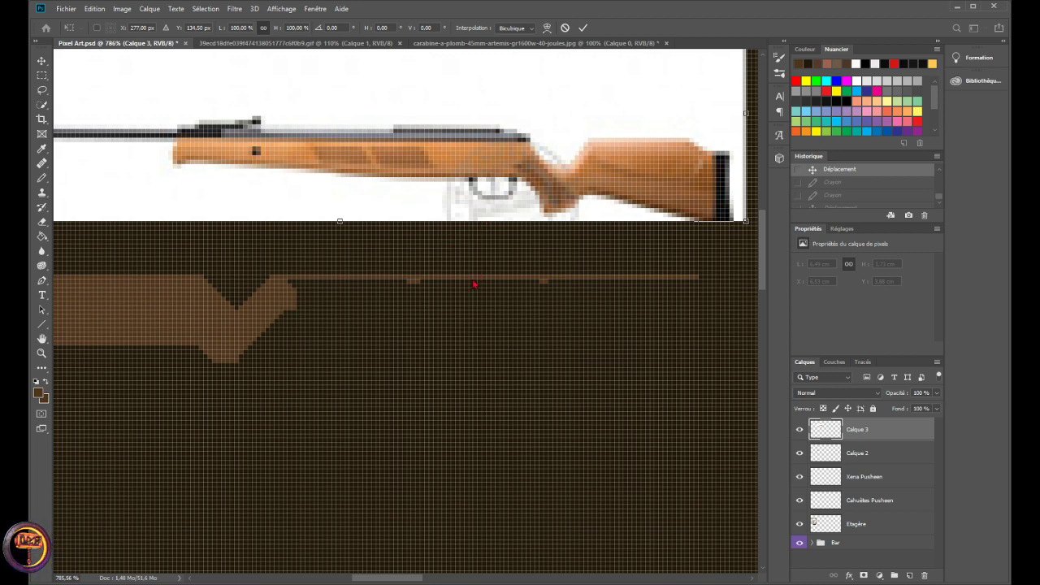
pyautogui.hotkey('ctrl', 'z')
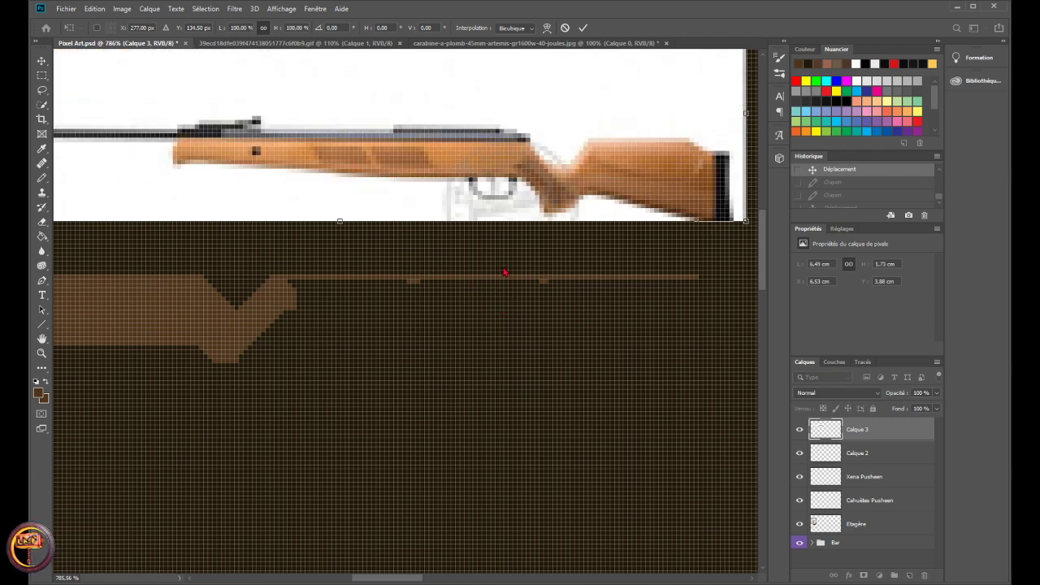
pyautogui.hotkey('ctrl', 'z')
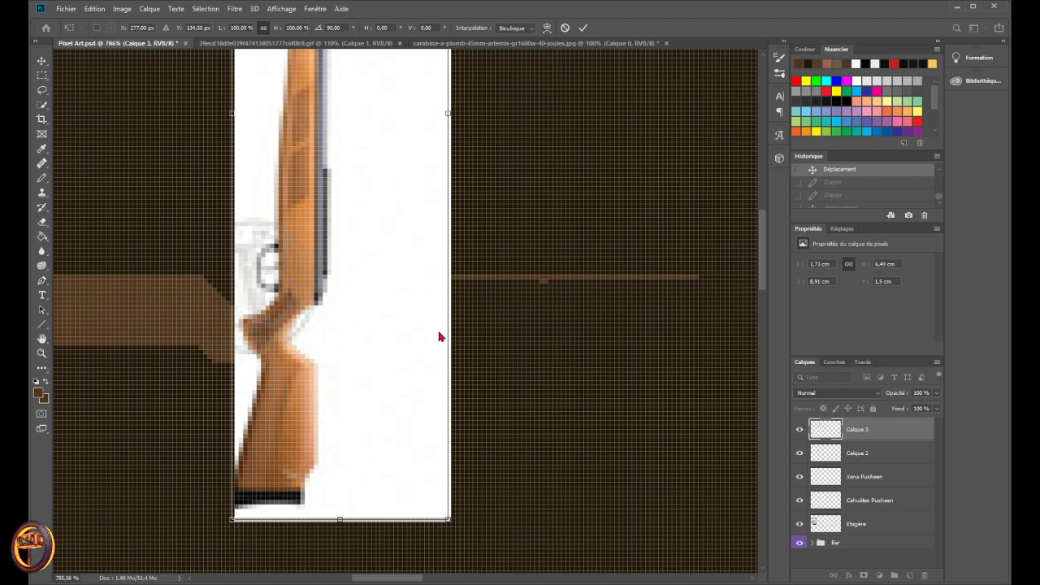
pyautogui.hotkey('ctrl', 'z')
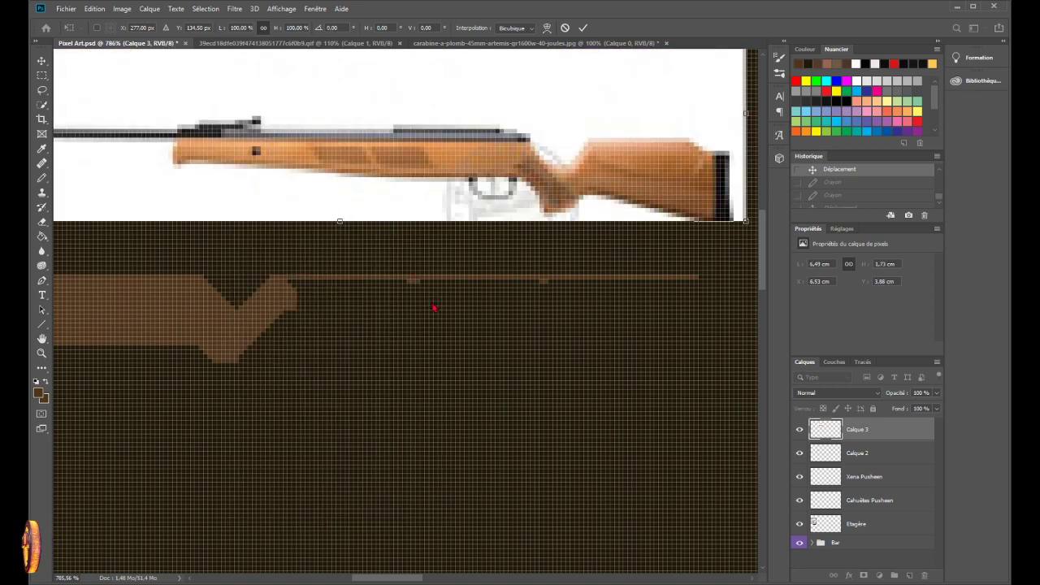
pyautogui.hotkey('ctrl', 'z')
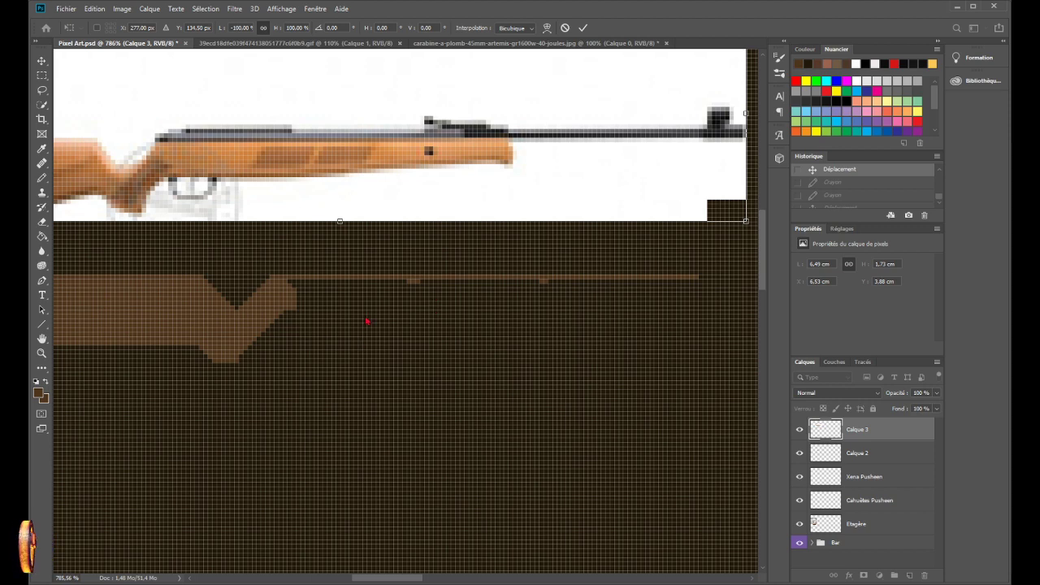
pyautogui.press('Return')
# - Pencil a solid brown block under the barrel, from the drawn rifle's grip to the first small notch
pyautogui.scroll(1, 308, 401)
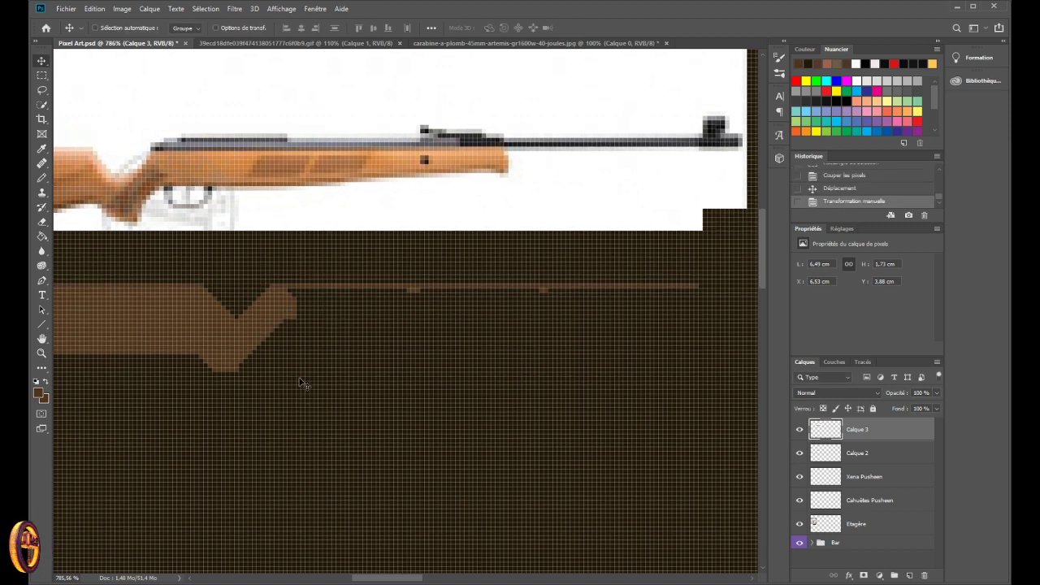
pyautogui.scroll(2, 298, 325)
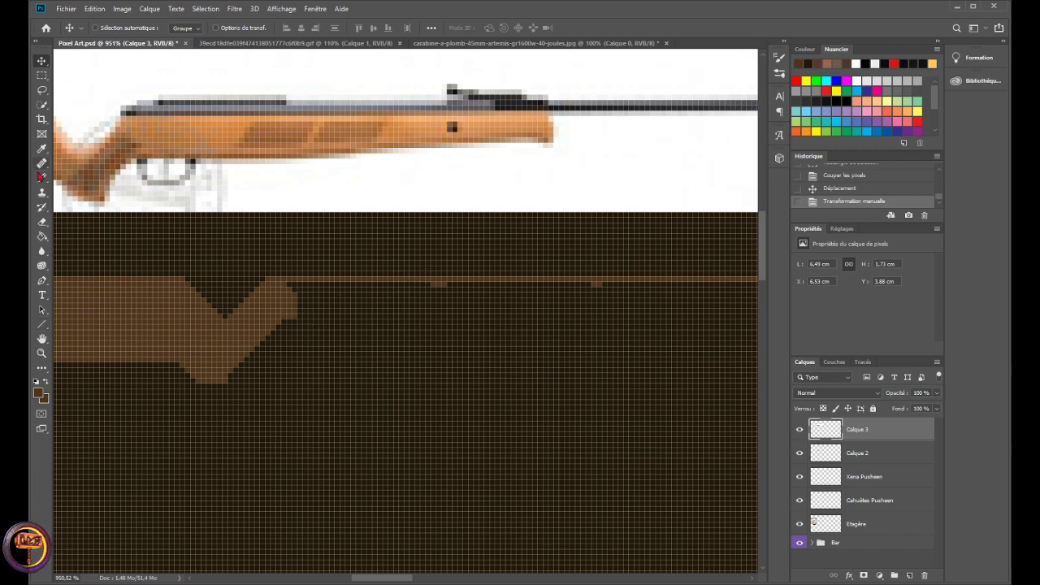
pyautogui.click(42, 177)
pyautogui.moveTo(293, 294)
pyautogui.mouseDown()
pyautogui.moveTo(337, 317)
pyautogui.moveTo(300, 316)
pyautogui.moveTo(319, 318)
pyautogui.moveTo(317, 287)
pyautogui.moveTo(419, 291)
pyautogui.moveTo(357, 290)
pyautogui.moveTo(364, 298)
pyautogui.moveTo(345, 300)
pyautogui.moveTo(344, 317)
pyautogui.moveTo(402, 284)
pyautogui.moveTo(439, 290)
pyautogui.moveTo(409, 297)
pyautogui.moveTo(416, 289)
pyautogui.moveTo(439, 304)
pyautogui.moveTo(355, 317)
pyautogui.moveTo(439, 313)
pyautogui.moveTo(365, 308)
pyautogui.moveTo(428, 312)
pyautogui.mouseUp()
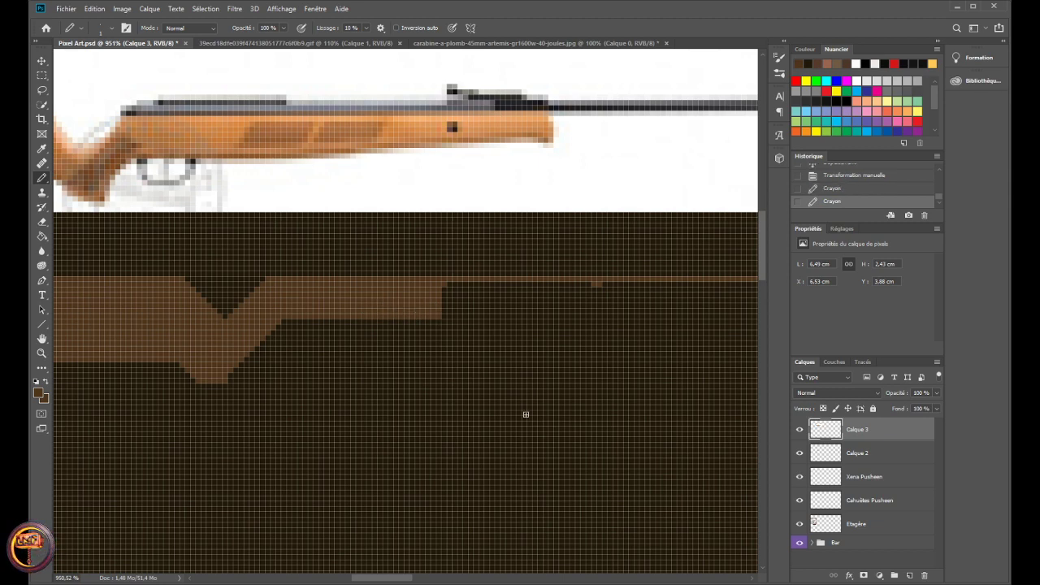
pyautogui.moveTo(372, 577); pyautogui.dragTo(380, 578)
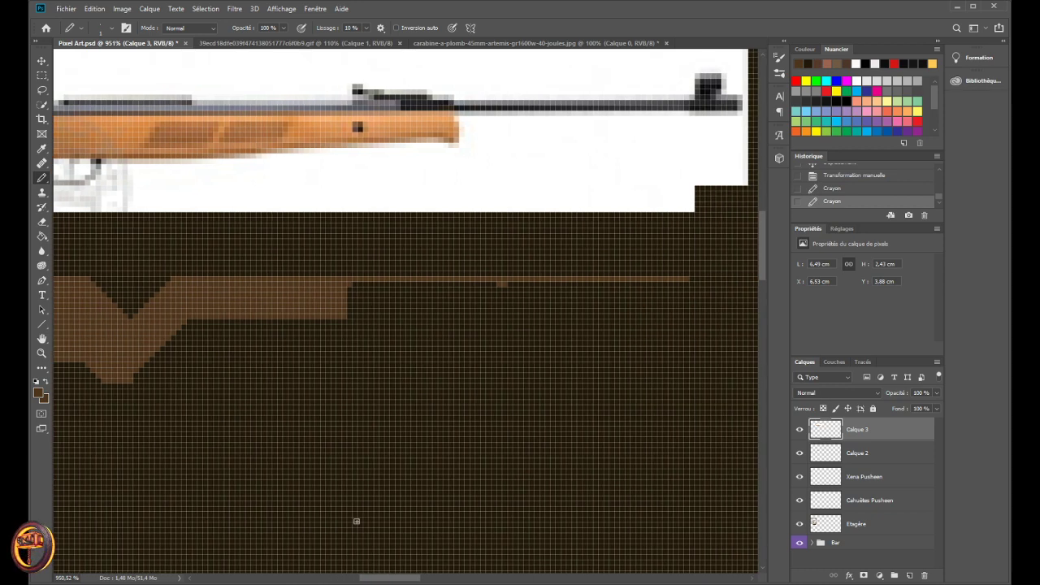
# - Pencil the brown fore-end under the barrel past the first small notch, with a lower edge line running to the muzzle end
pyautogui.moveTo(355, 285)
pyautogui.mouseDown()
pyautogui.moveTo(418, 286)
pyautogui.moveTo(428, 292)
pyautogui.moveTo(417, 317)
pyautogui.mouseUp()
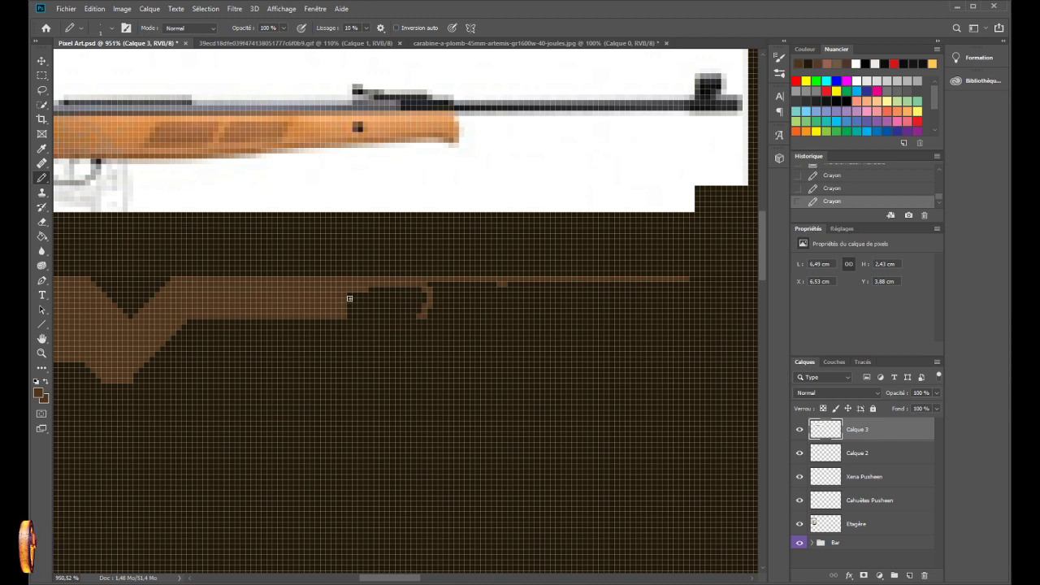
pyautogui.moveTo(348, 297)
pyautogui.mouseDown()
pyautogui.moveTo(346, 313)
pyautogui.moveTo(402, 317)
pyautogui.moveTo(416, 317)
pyautogui.moveTo(365, 309)
pyautogui.moveTo(377, 302)
pyautogui.moveTo(367, 295)
pyautogui.moveTo(392, 289)
pyautogui.moveTo(419, 304)
pyautogui.moveTo(416, 293)
pyautogui.moveTo(448, 314)
pyautogui.moveTo(687, 316)
pyautogui.mouseUp()
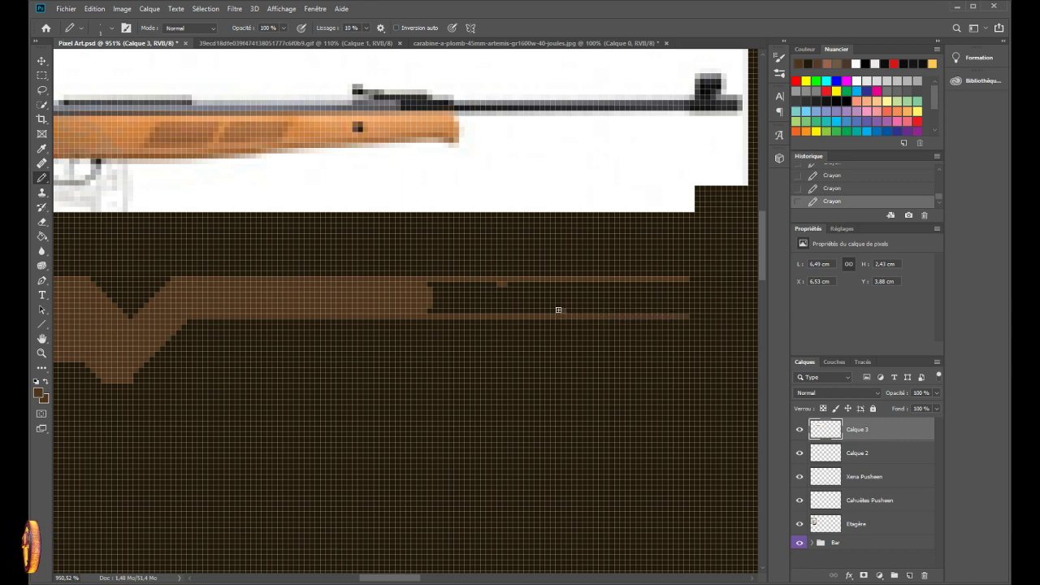
pyautogui.moveTo(441, 288)
pyautogui.mouseDown()
pyautogui.moveTo(480, 297)
pyautogui.moveTo(426, 309)
pyautogui.moveTo(511, 309)
pyautogui.mouseUp()
pyautogui.moveTo(436, 301)
pyautogui.mouseDown()
pyautogui.moveTo(508, 306)
pyautogui.moveTo(468, 298)
pyautogui.mouseUp()
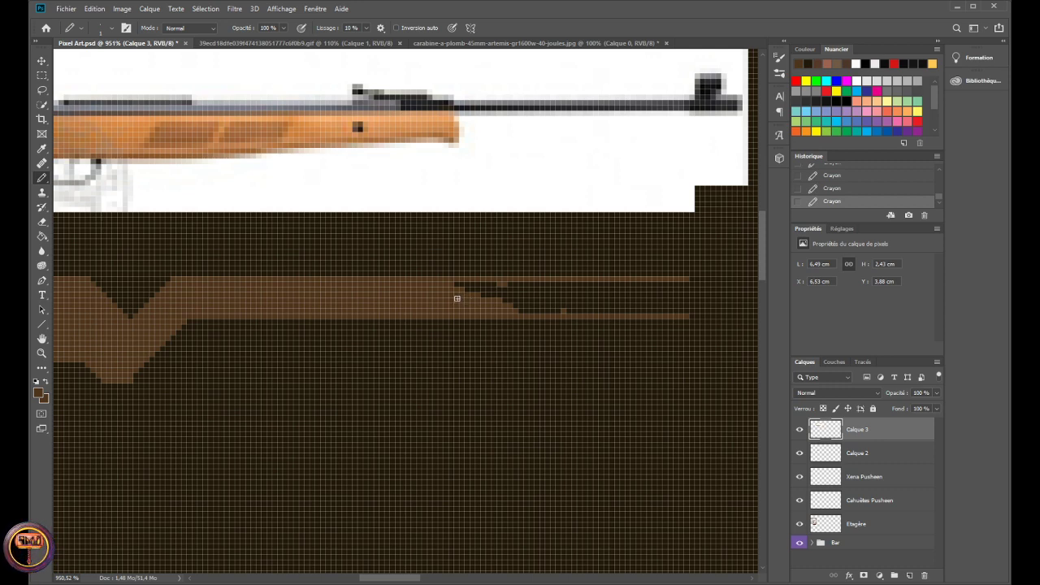
# - Undo the pencil strokes and the flip on Calque 3, restoring the history state of the photo layer's last move
pyautogui.hotkey('ctrl', 'z')
pyautogui.hotkey('ctrl', 'z')
pyautogui.hotkey('ctrl', 'z')
pyautogui.hotkey('ctrl', 'z')
pyautogui.hotkey('ctrl', 'z')
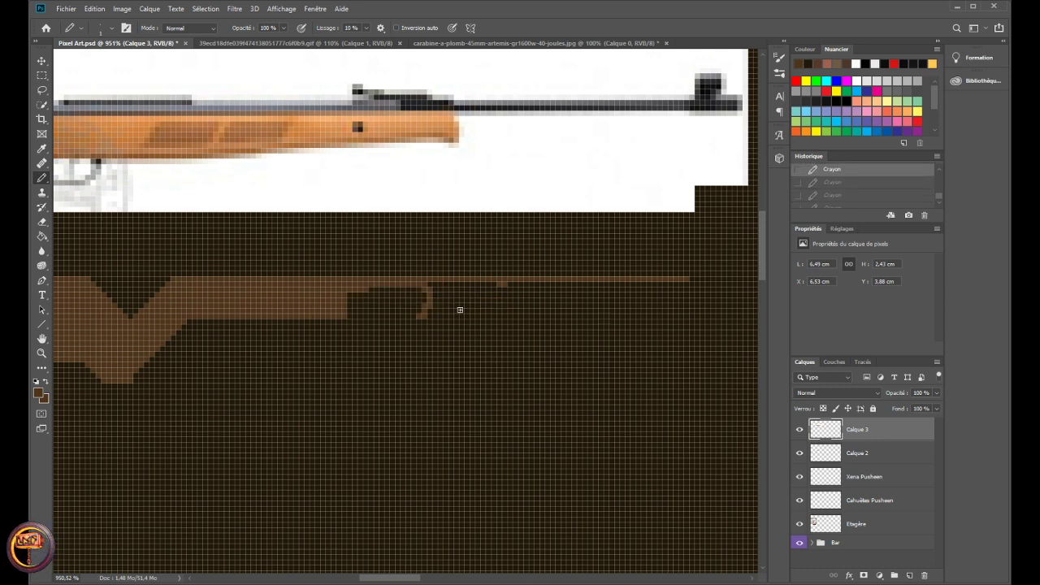
pyautogui.hotkey('ctrl', 'z')
pyautogui.hotkey('ctrl', 'z')
pyautogui.hotkey('ctrl', 'z')
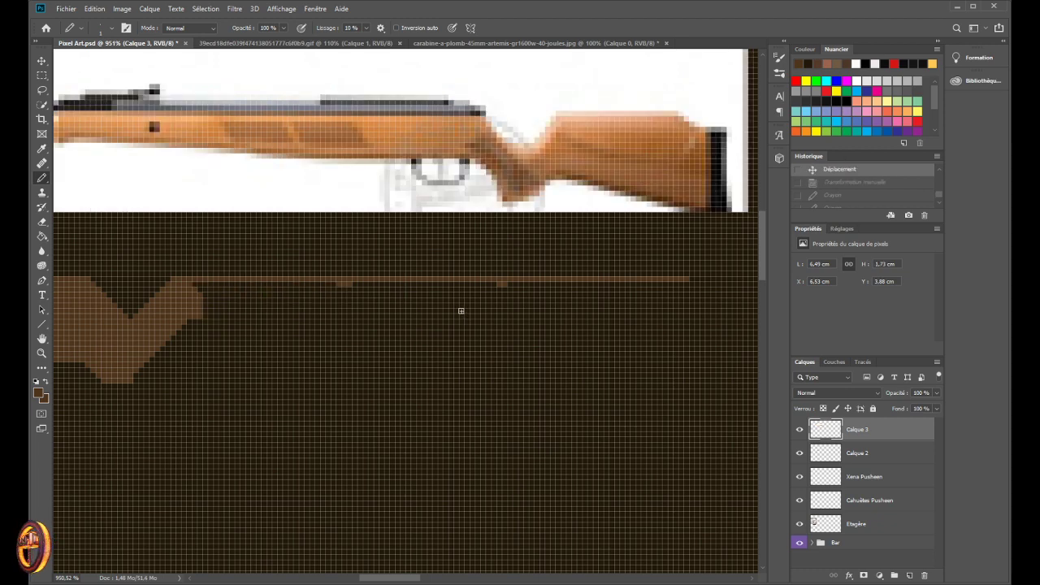
pyautogui.hotkey('ctrl', 'x')
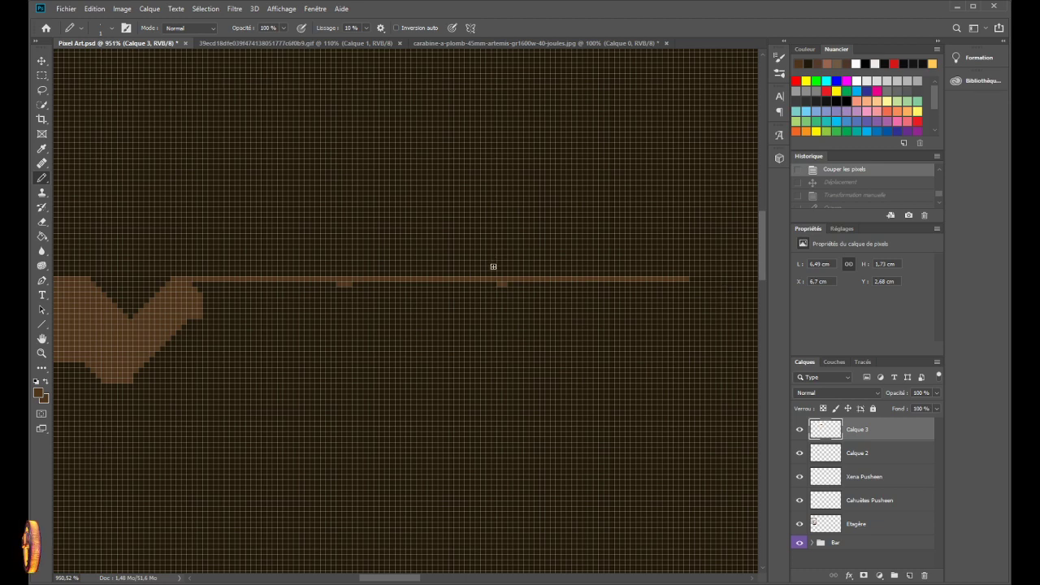
pyautogui.scroll(-5, 494, 267)
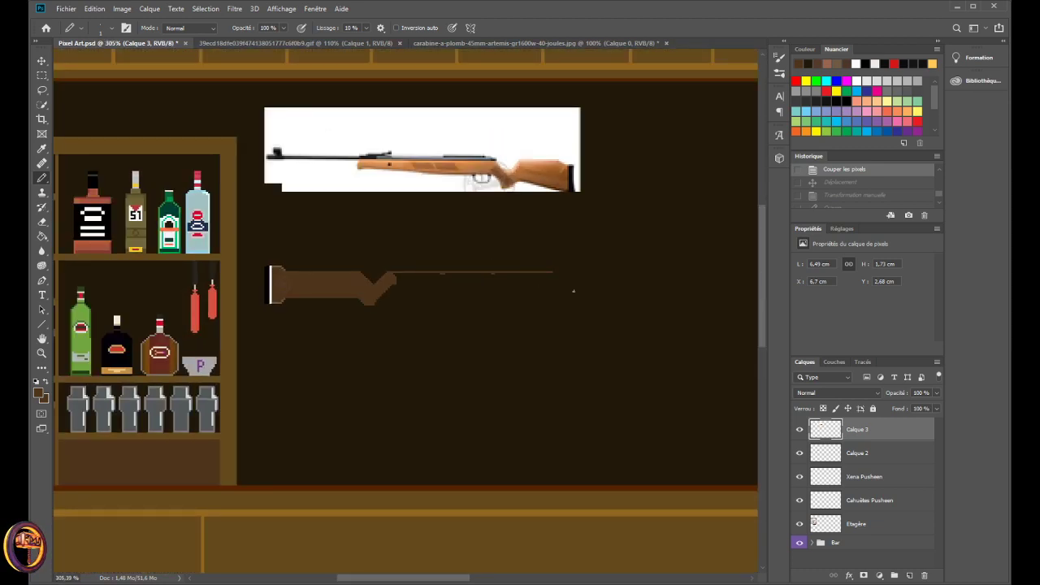
pyautogui.click(840, 183)
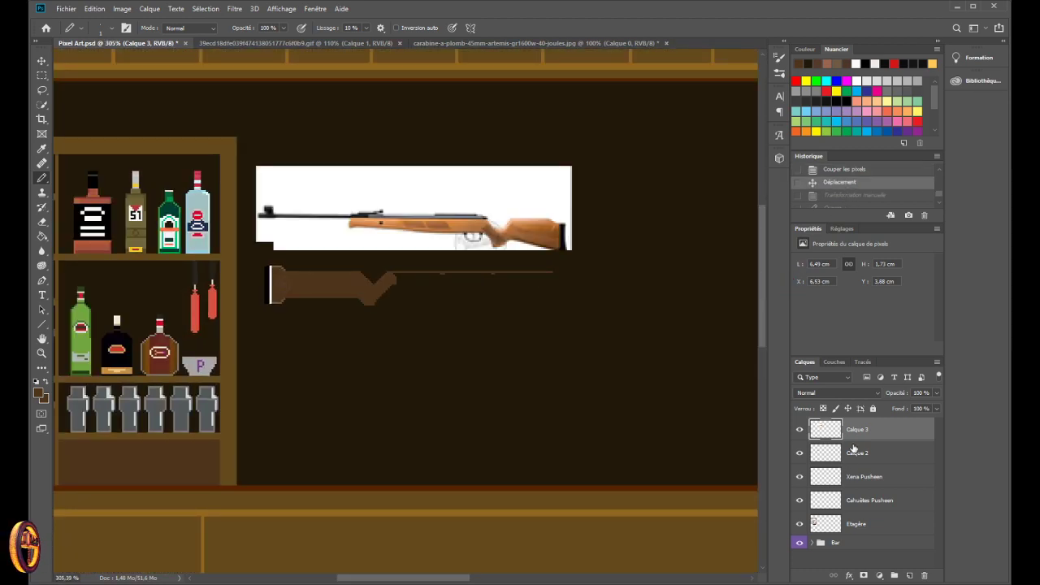
# - Flip the rifle photo on Calque 3 horizontally with a free transform and apply it
pyautogui.click(41, 61)
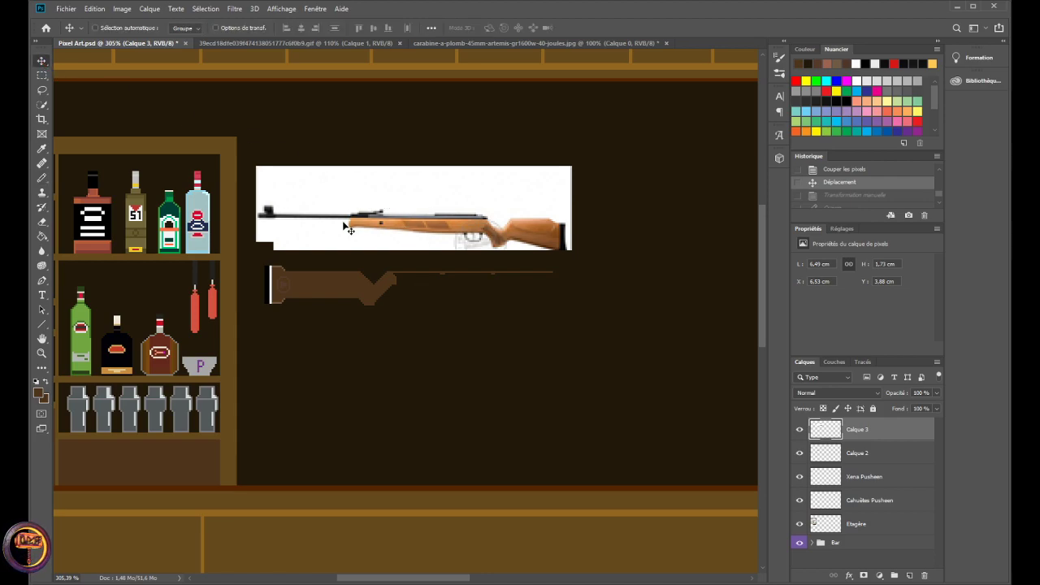
pyautogui.hotkey('ctrl', 't')
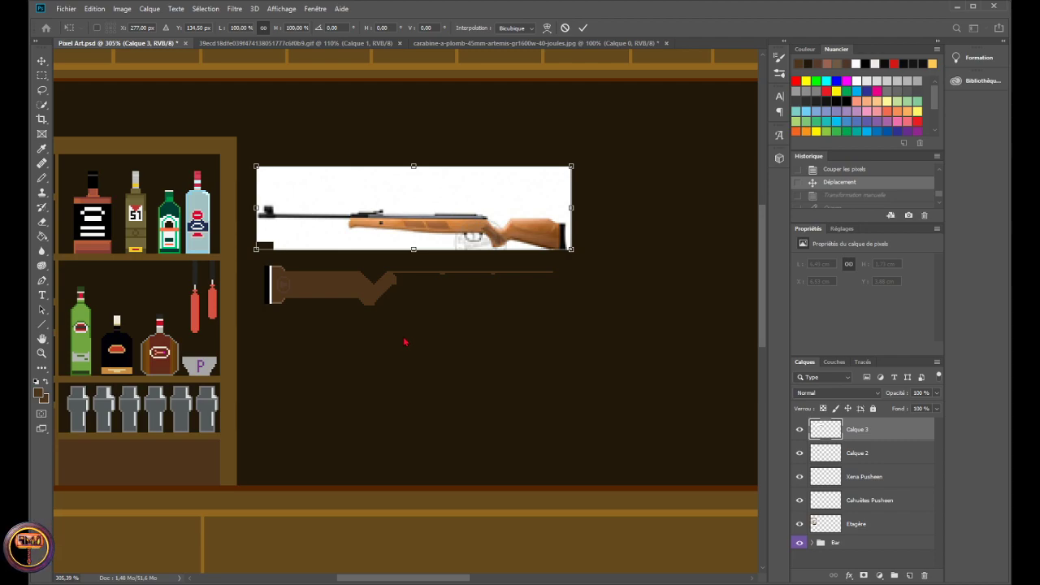
pyautogui.hotkey('ctrl', 'shift', 'h')
pyautogui.press('Return')
# - Rename the layer Calque 3 as MON FUSIL and the layer Calque 2 as Carabine
pyautogui.doubleClick(857, 429)
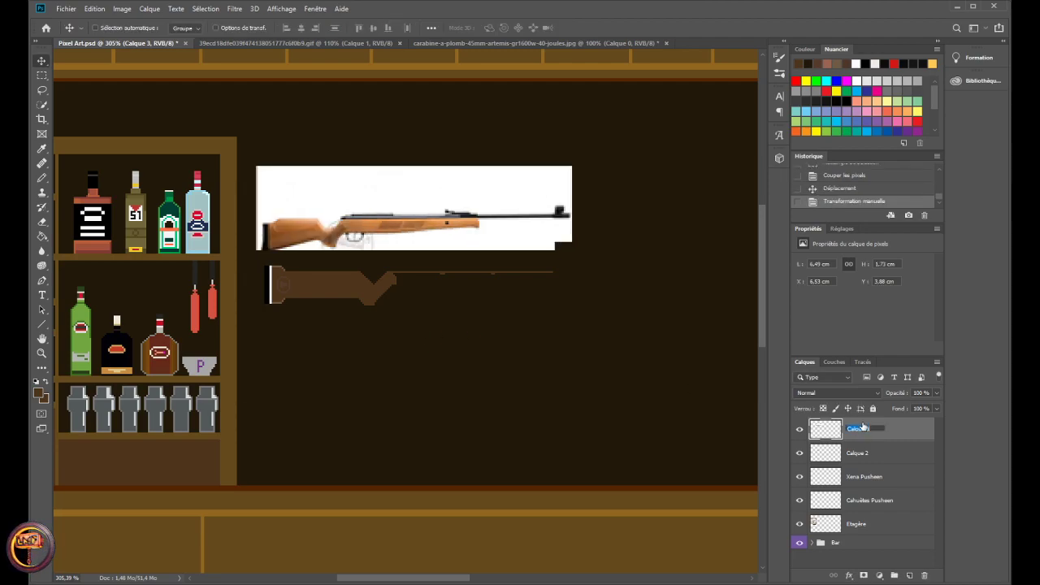
pyautogui.write('MON FUSIL')
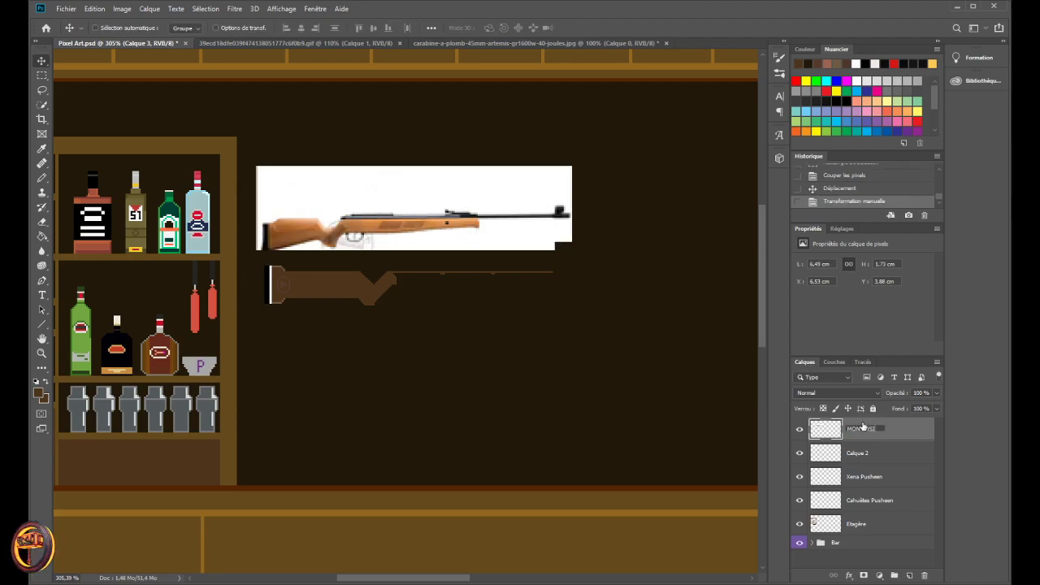
pyautogui.press('Return')
pyautogui.doubleClick(859, 453)
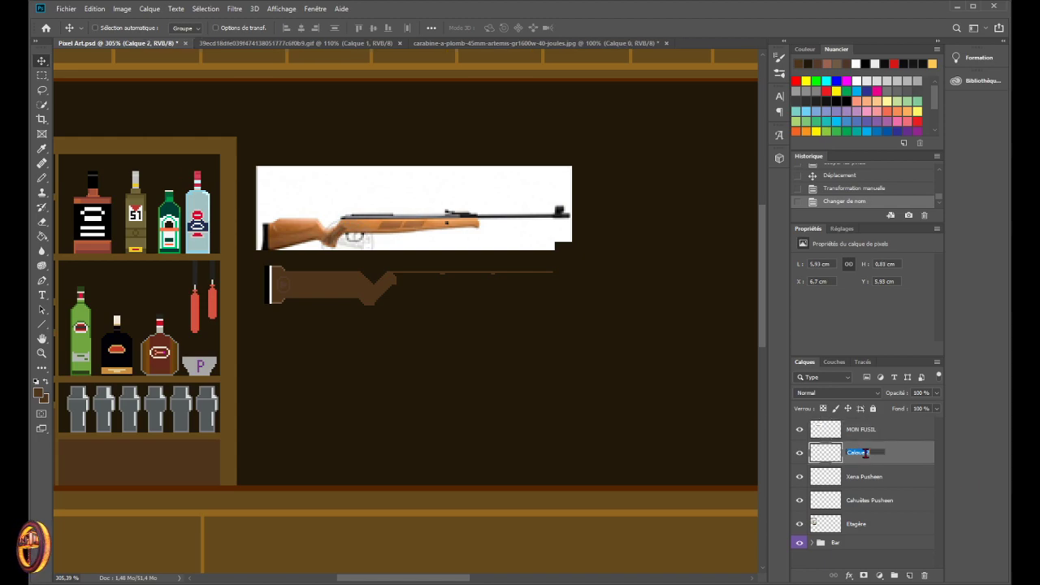
pyautogui.press('BackSpace')
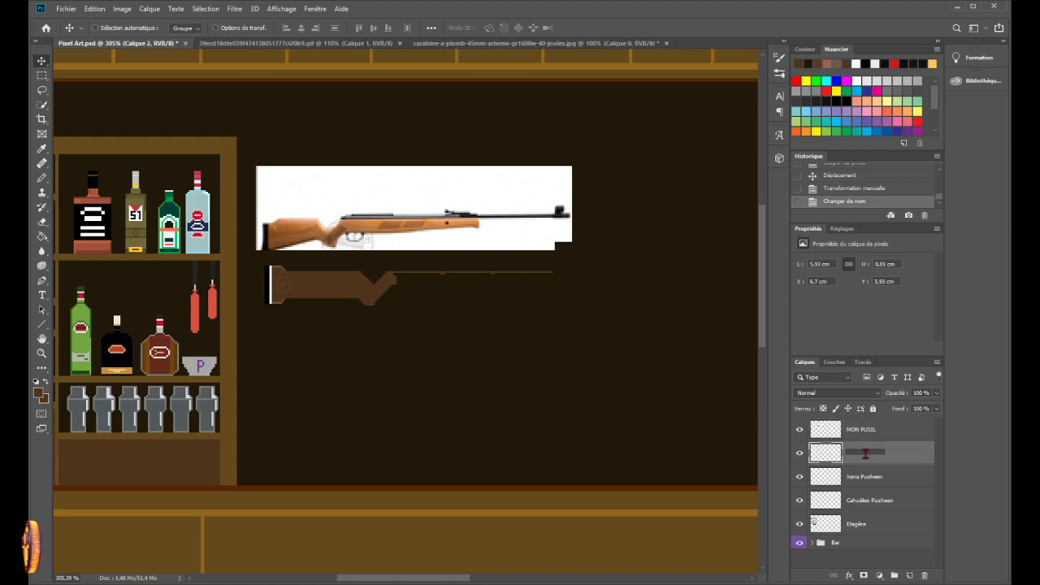
pyautogui.write('Carabine')
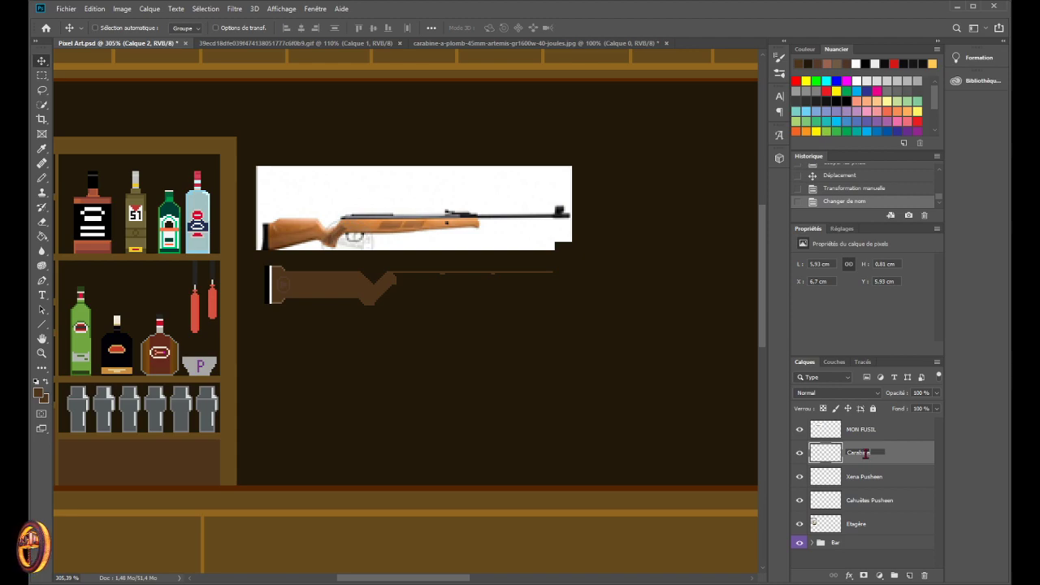
pyautogui.press('Return')
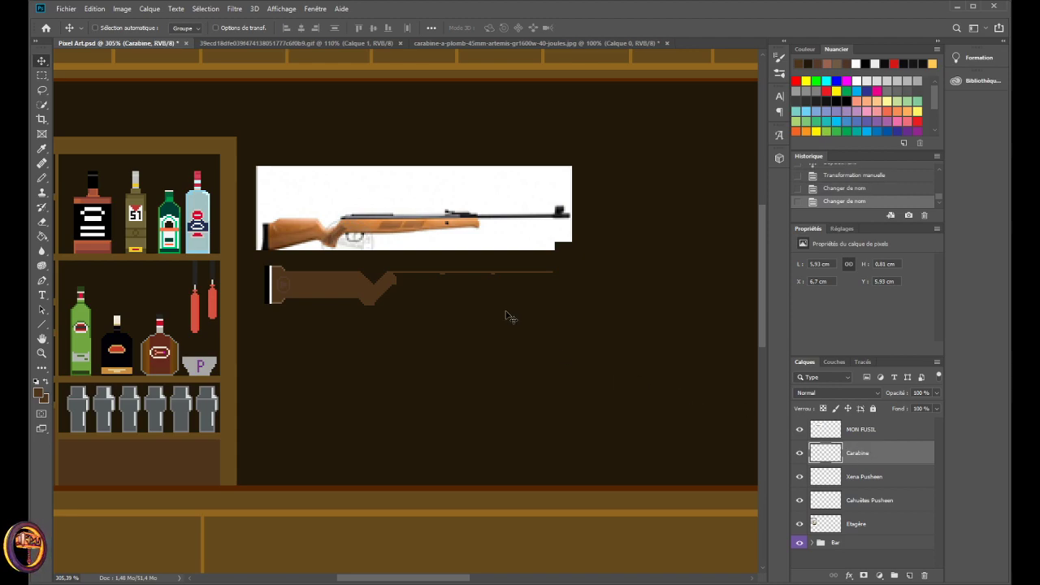
# - Pencil brown pixels on the Carabine layer to extend the front edge of the drawn rifle's grip beneath the barrel
pyautogui.scroll(3, 383, 313)
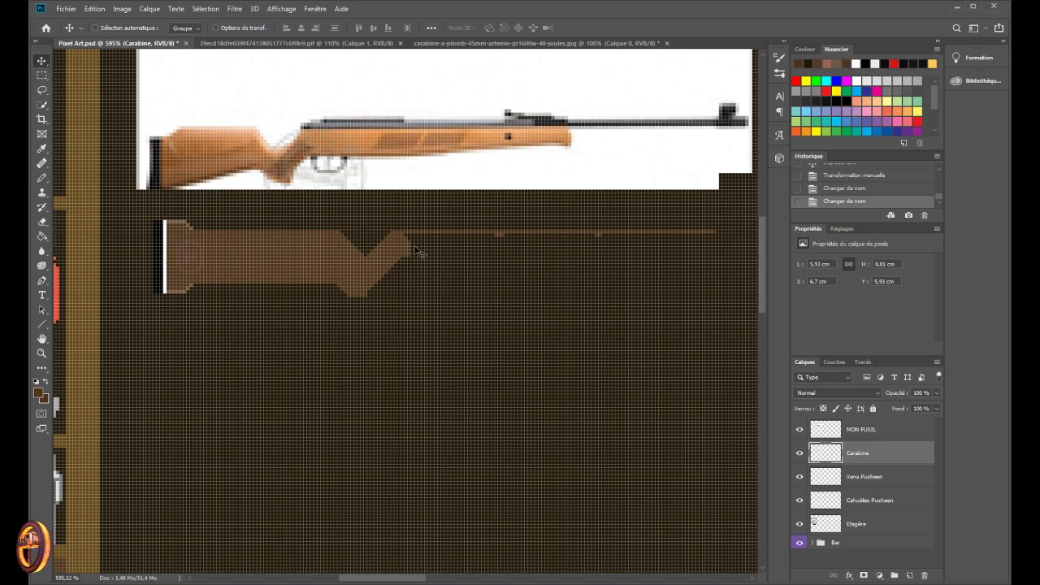
pyautogui.click(41, 178)
pyautogui.scroll(3, 401, 220)
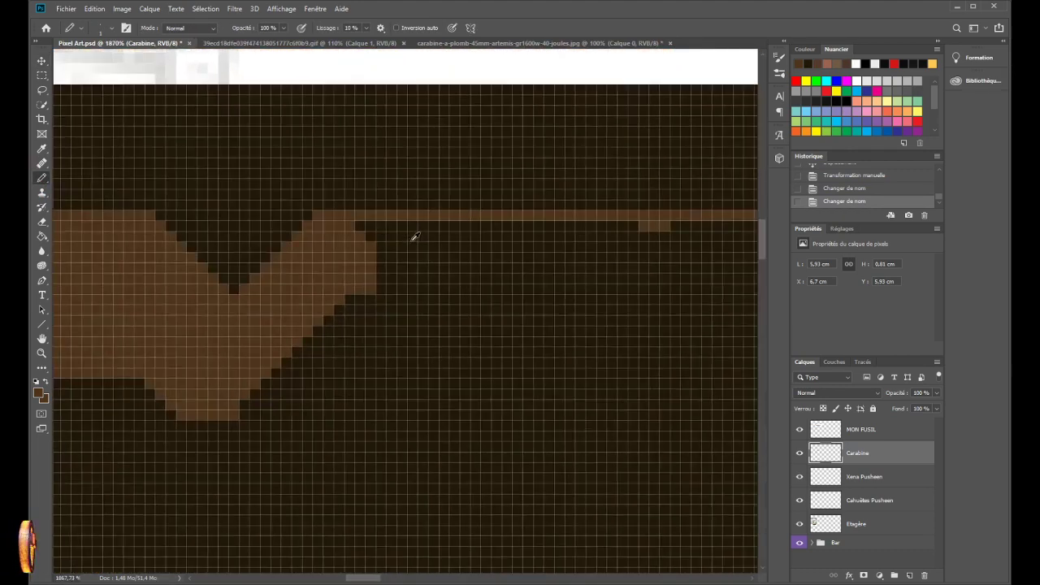
pyautogui.scroll(-3, 413, 235)
pyautogui.scroll(3, 302, 216)
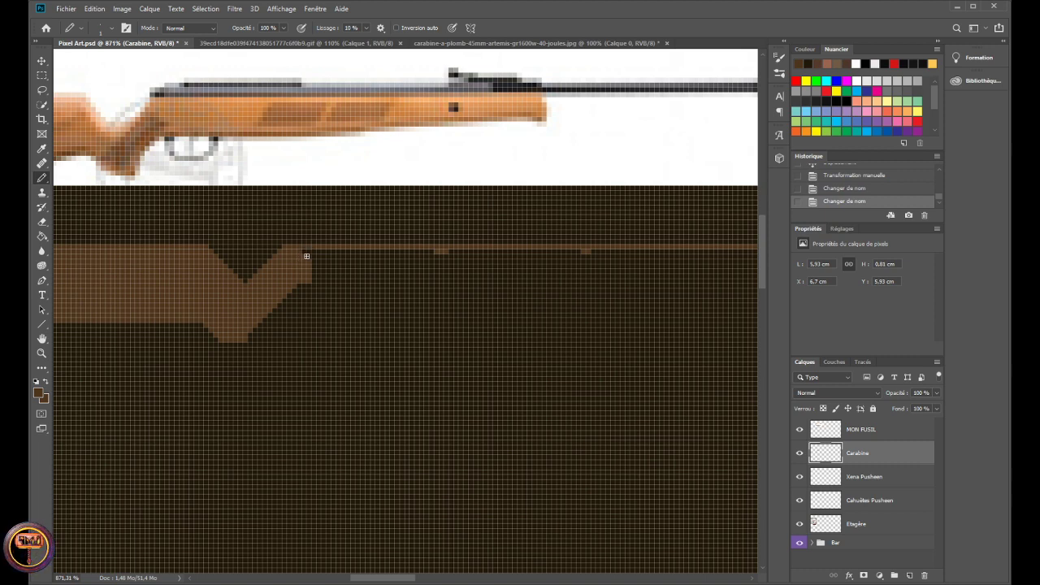
pyautogui.moveTo(306, 250); pyautogui.dragTo(320, 282)
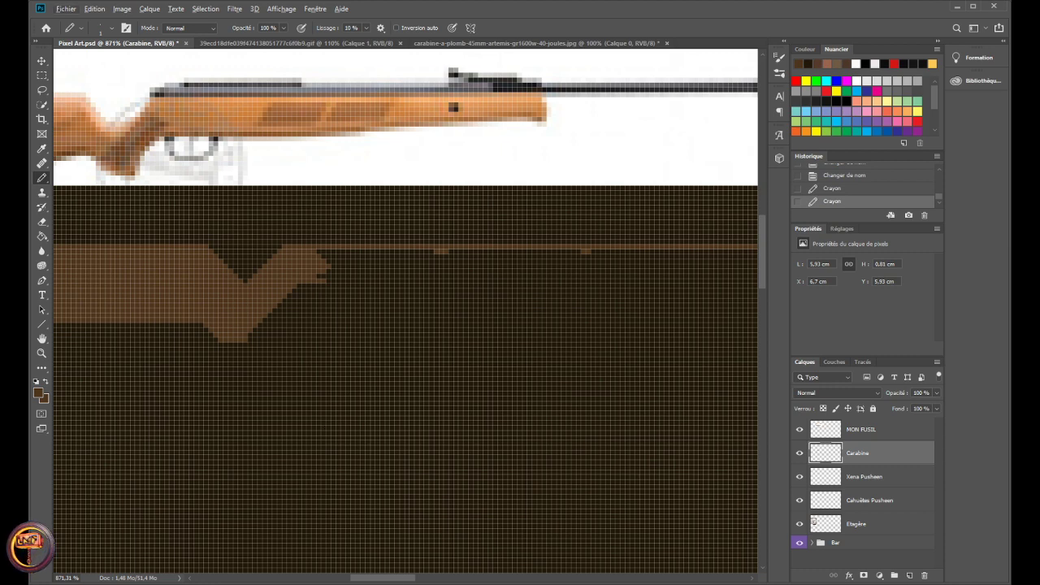
pyautogui.hscroll(-3, 379, 500)
pyautogui.scroll(-2, 413, 264)
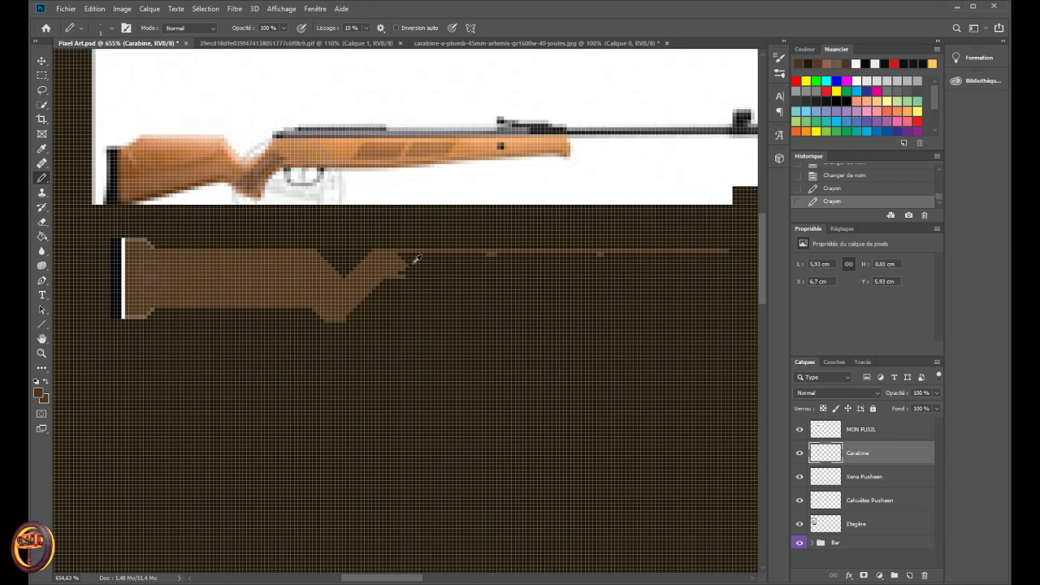
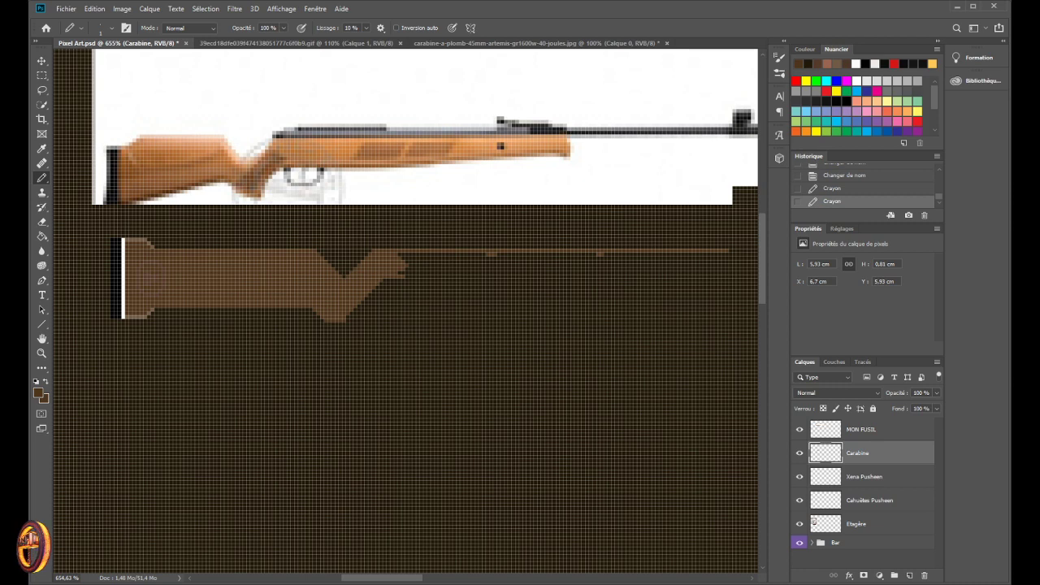
pyautogui.click(398, 269)
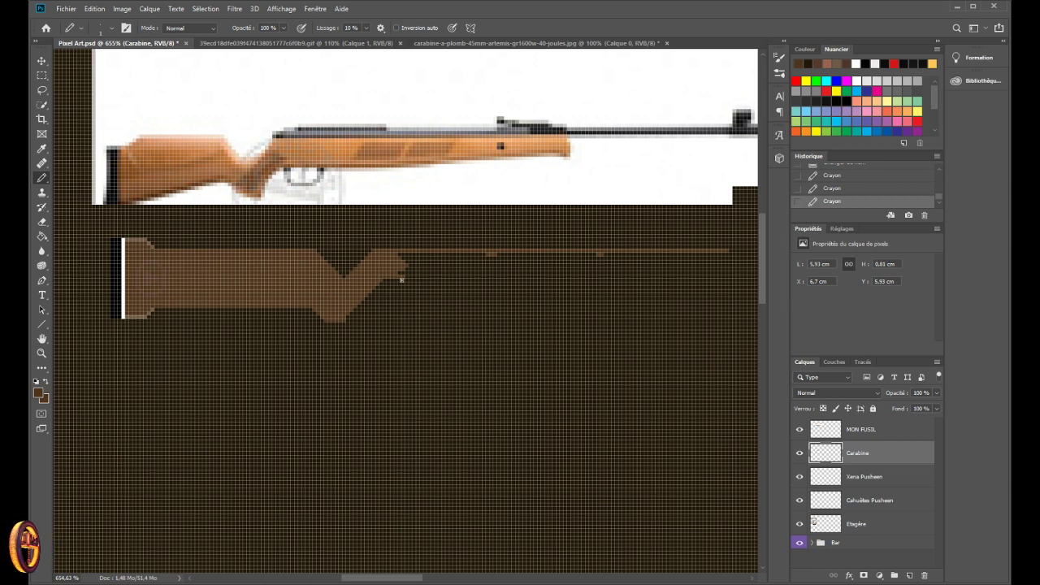
# - Pencil a diagonal line of single brown pixels sloping down and forward from the underside of the grip's front end
pyautogui.scroll(1, 401, 280)
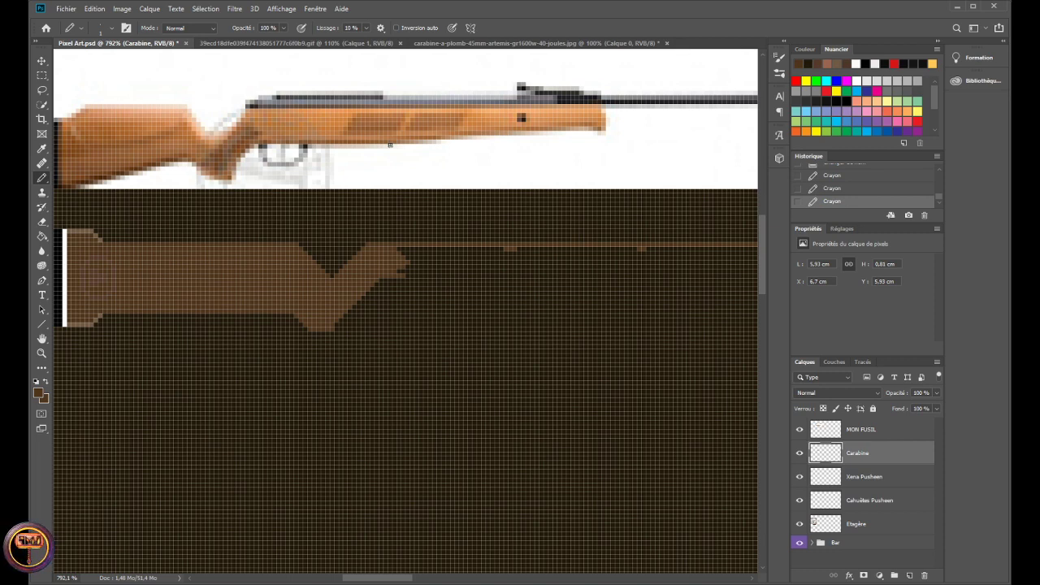
pyautogui.scroll(1, 407, 284)
pyautogui.scroll(5, 403, 307)
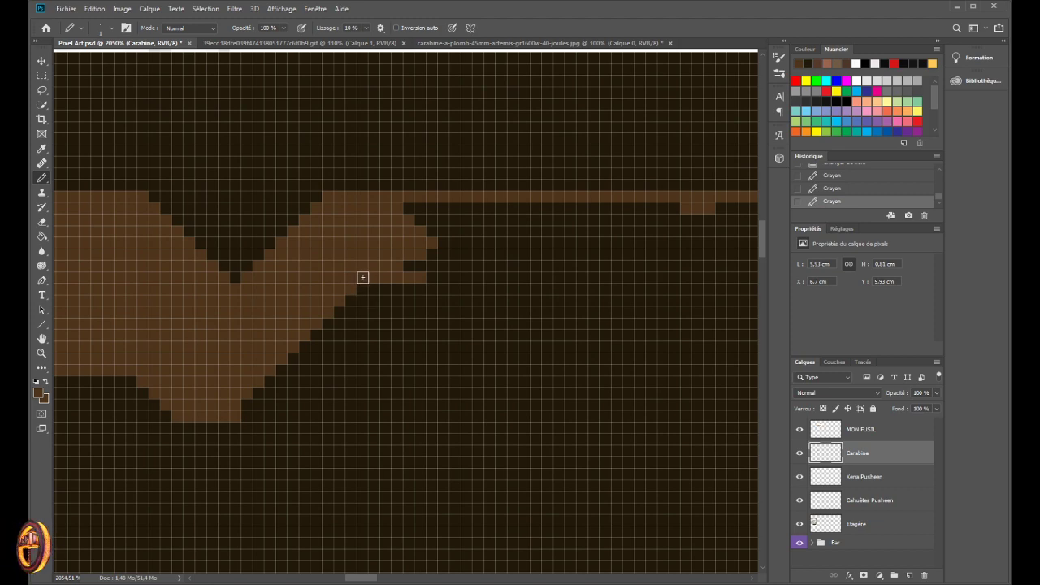
pyautogui.click(385, 301)
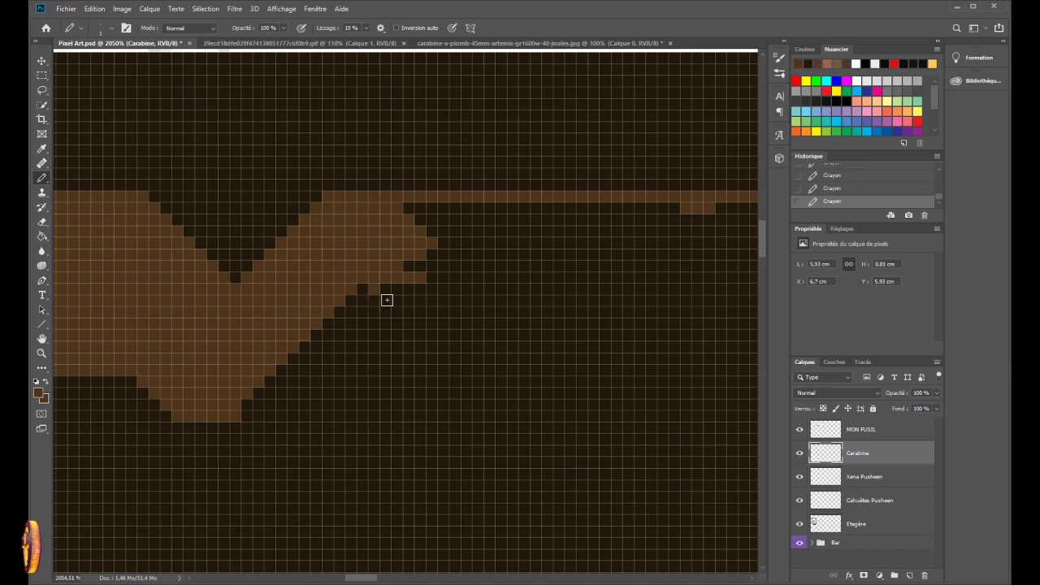
pyautogui.click(397, 312)
pyautogui.scroll(-5, 366, 288)
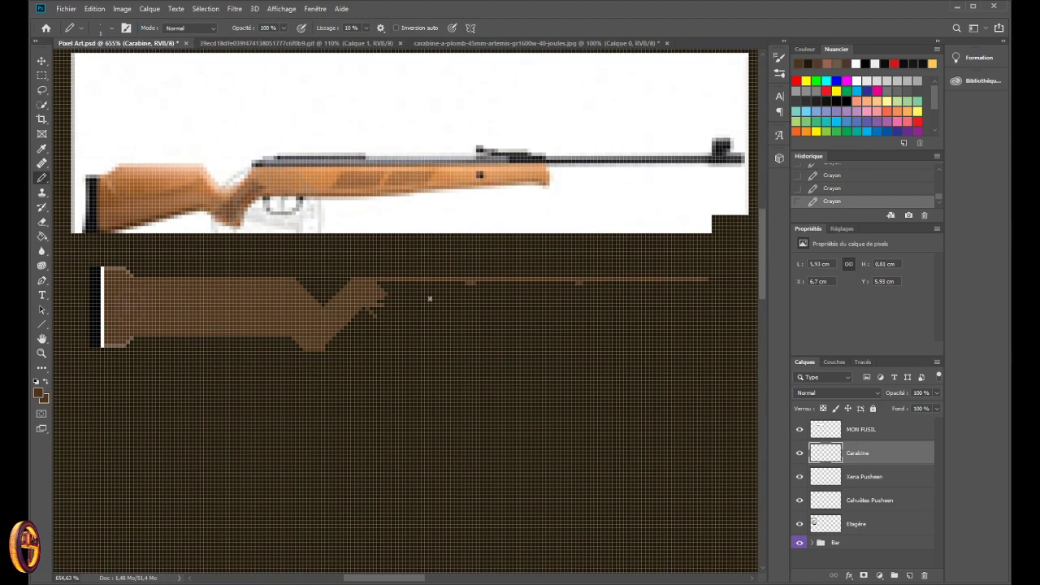
pyautogui.scroll(4, 429, 298)
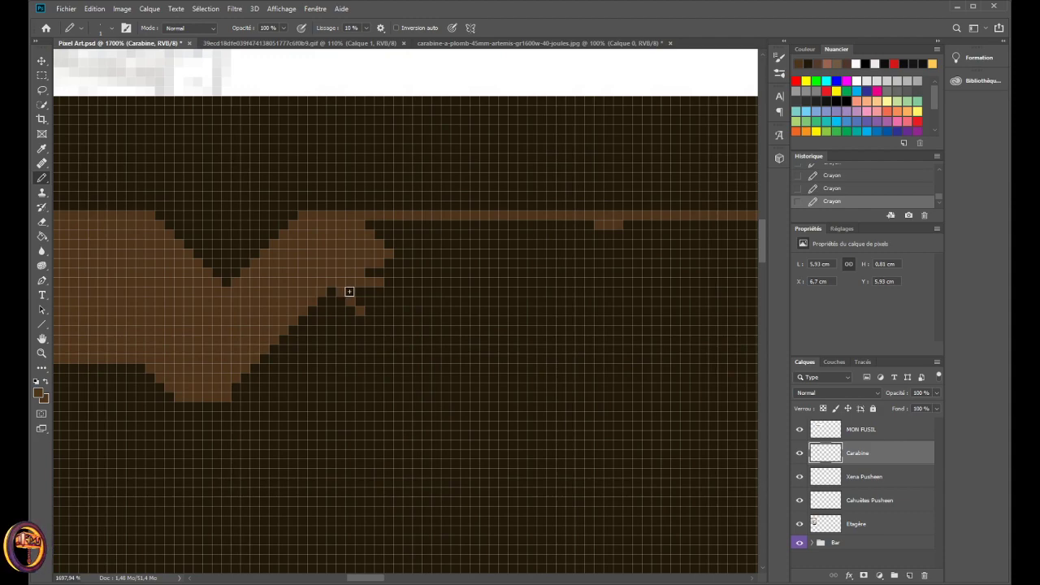
pyautogui.click(371, 318)
pyautogui.click(378, 327)
pyautogui.scroll(-1, 389, 354)
pyautogui.scroll(-5, 395, 350)
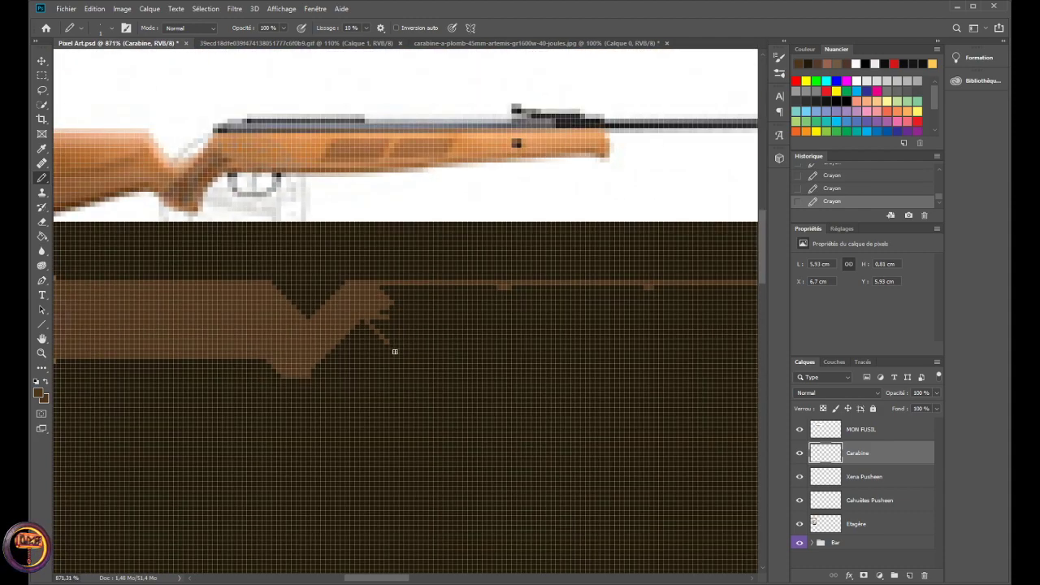
pyautogui.scroll(-3, 392, 357)
pyautogui.scroll(9, 414, 403)
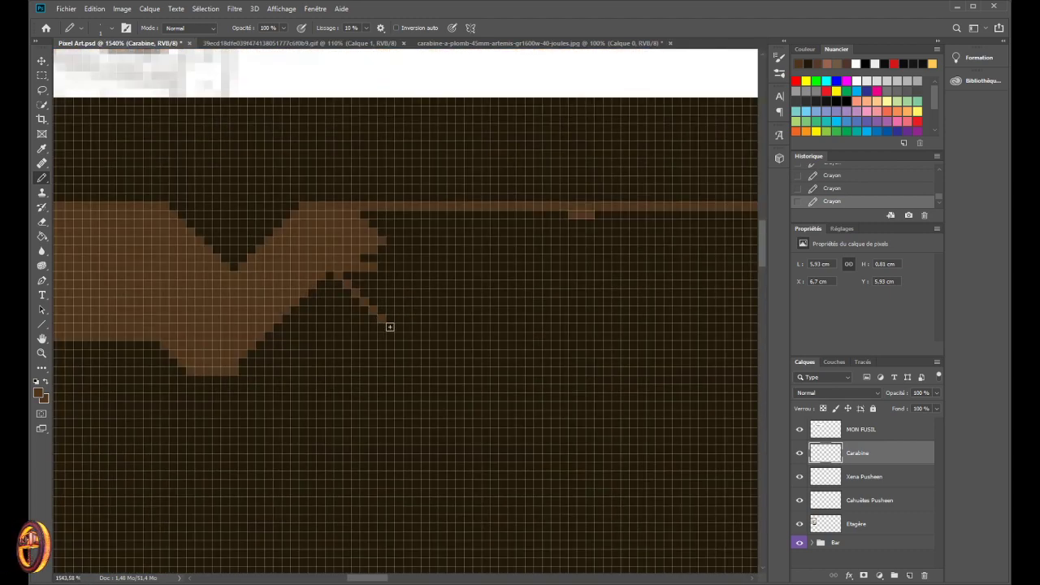
pyautogui.click(390, 327)
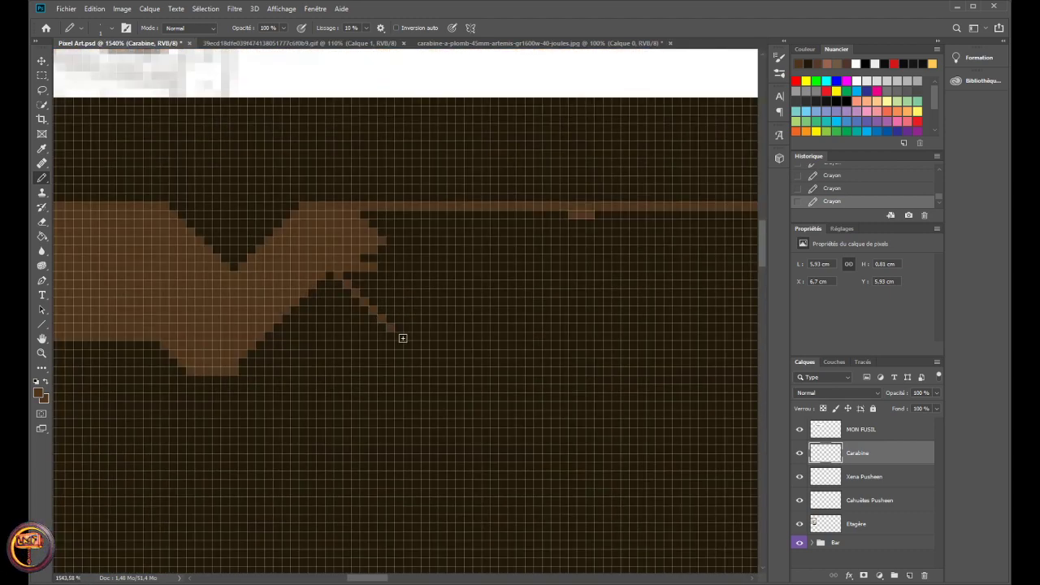
pyautogui.click(399, 338)
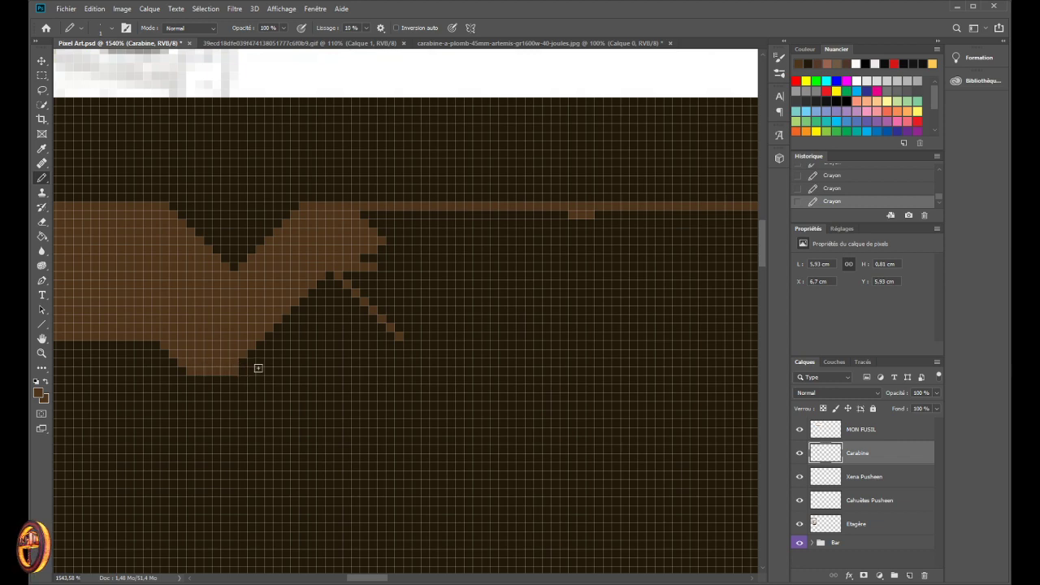
# - Undo the diagonal line of pencil pixels beneath the grip's front end
pyautogui.hotkey('ctrl', 'z')
pyautogui.hotkey('ctrl', 'z')
pyautogui.hotkey('ctrl', 'z')
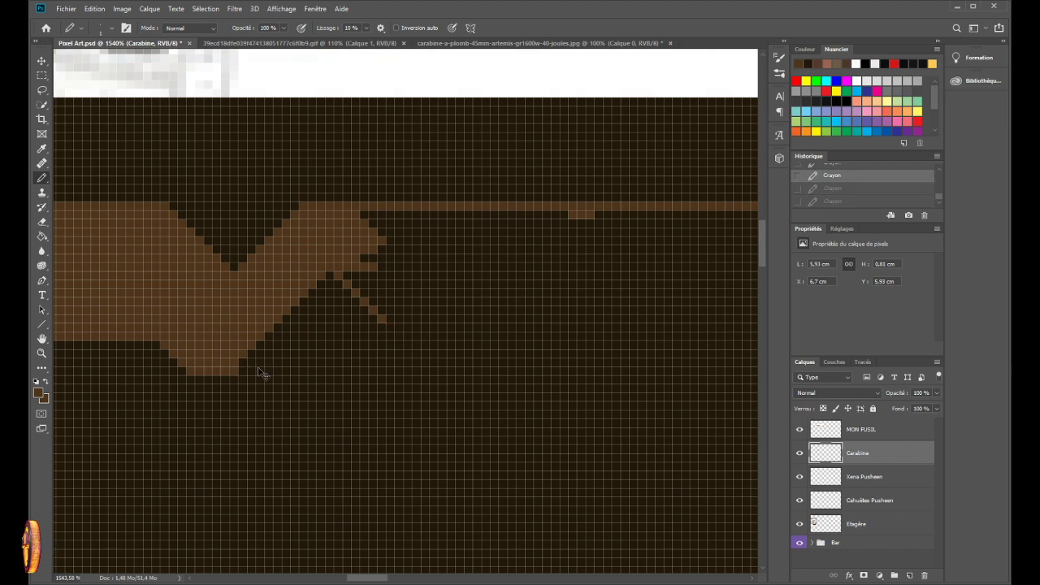
pyautogui.scroll(1, 257, 361)
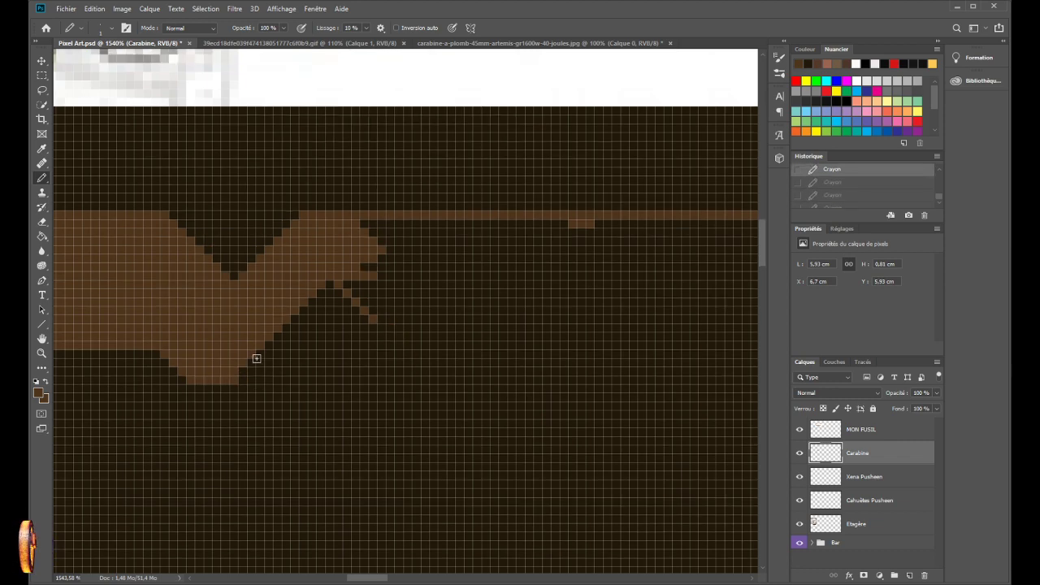
pyautogui.hotkey('ctrl', 'z')
pyautogui.hotkey('ctrl', 'z')
pyautogui.hotkey('ctrl', 'z')
pyautogui.hotkey('ctrl', 'z')
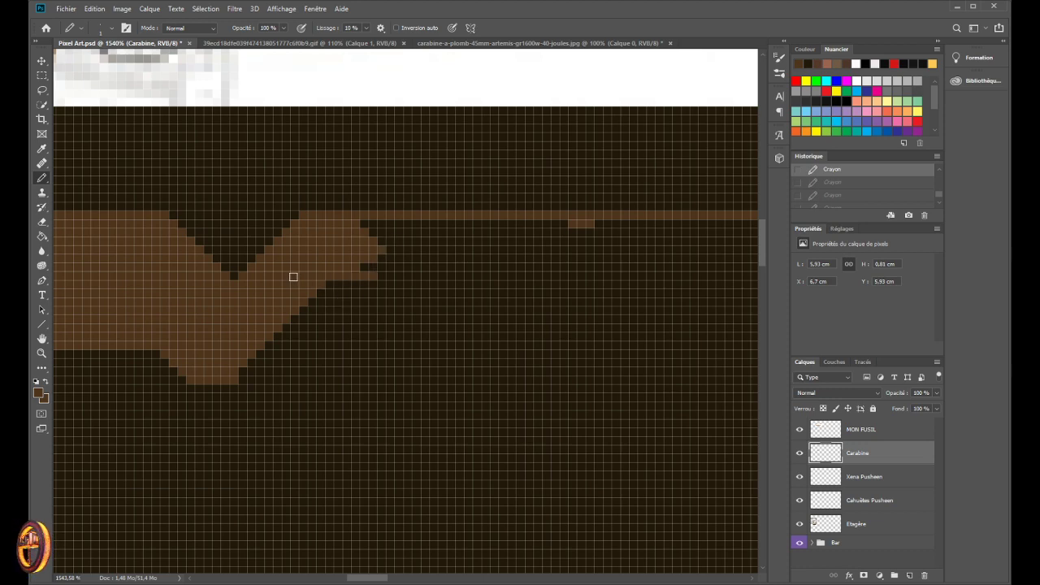
pyautogui.click(229, 216)
pyautogui.click(230, 222)
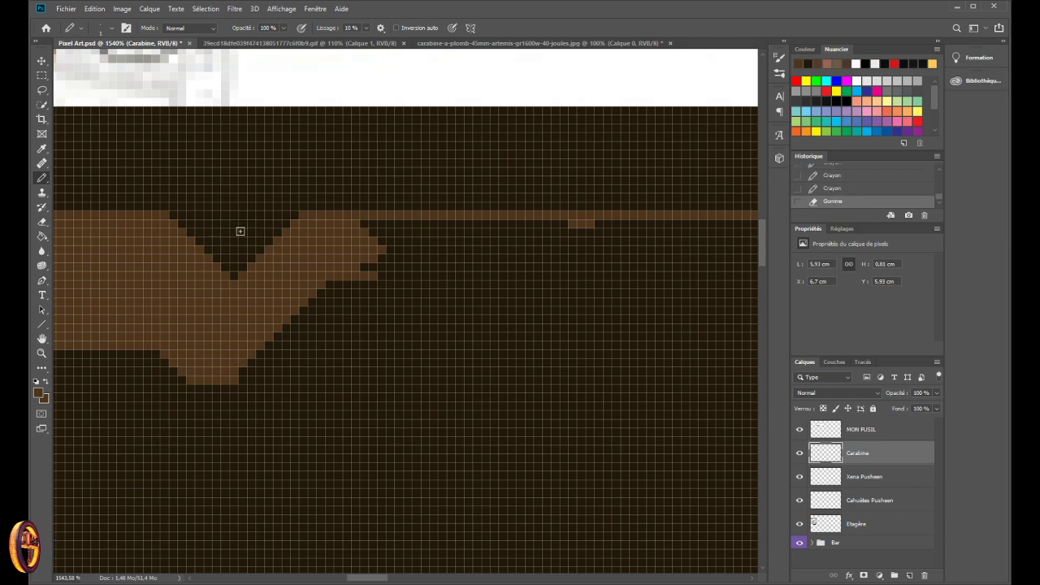
pyautogui.click(248, 226)
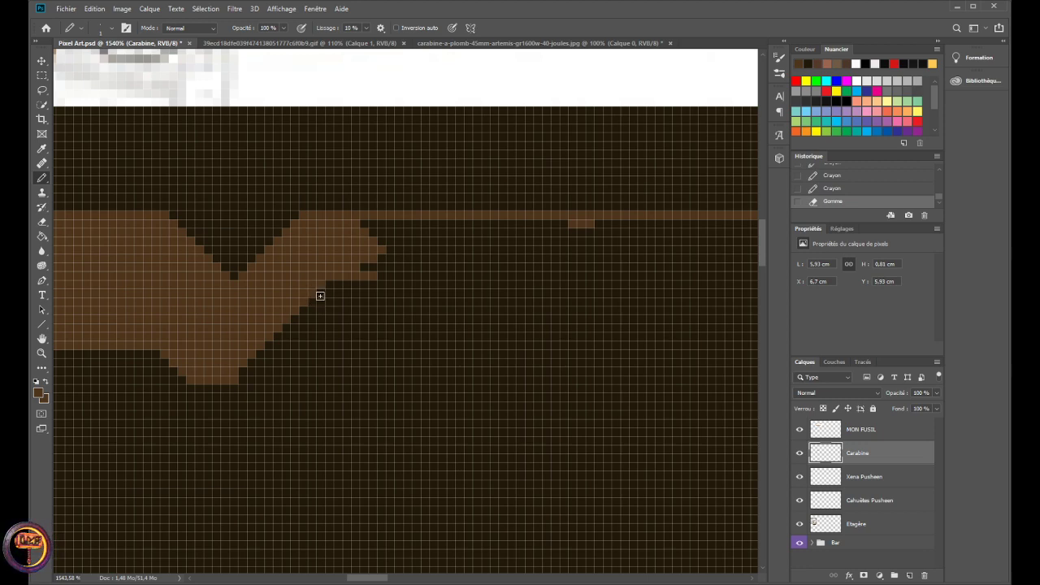
pyautogui.moveTo(332, 295); pyautogui.dragTo(317, 297)
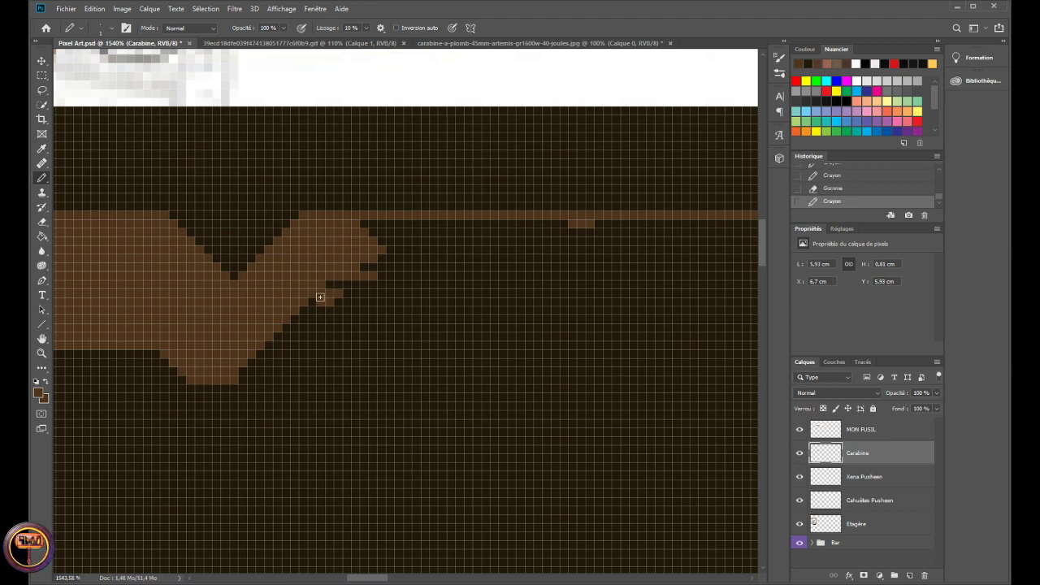
pyautogui.scroll(-1, 319, 310)
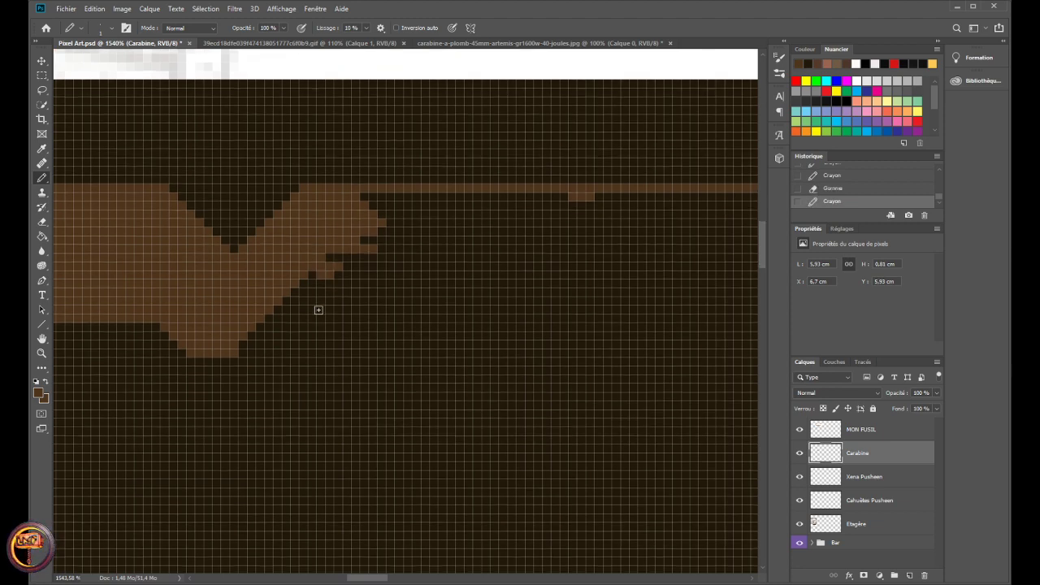
pyautogui.scroll(2, 319, 310)
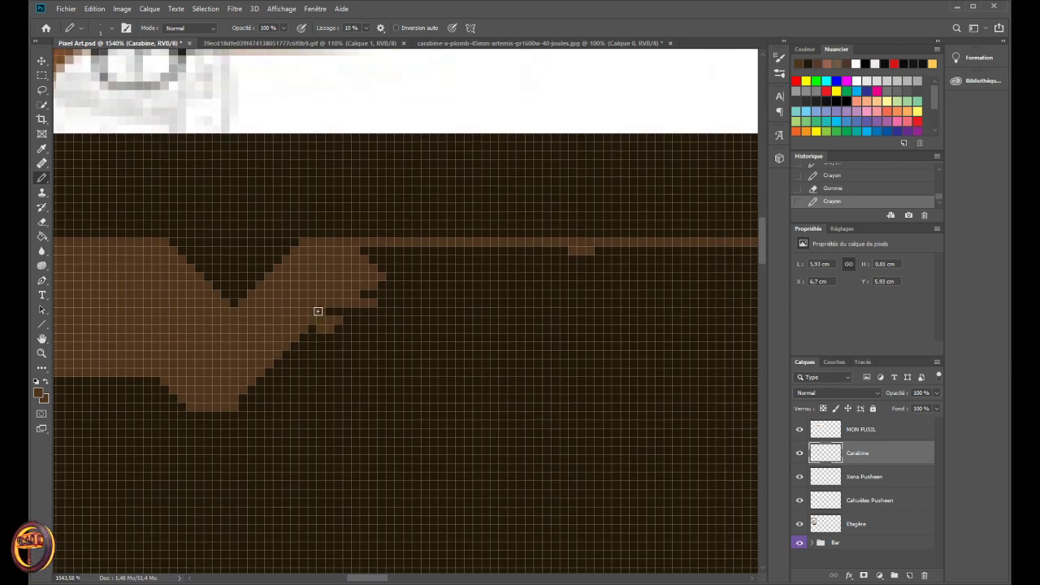
pyautogui.hotkey('ctrl', 'z')
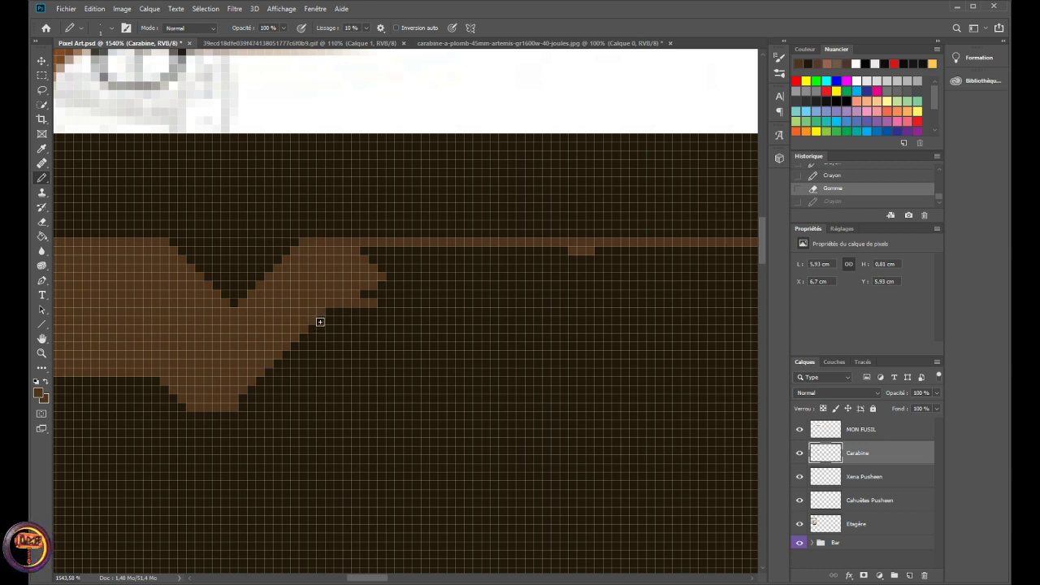
# - Pencil two brown rows forward from the grip's underside to start the fore-end, and fill the gaps at the grip's front
pyautogui.click(318, 323)
pyautogui.moveTo(323, 319); pyautogui.dragTo(394, 319)
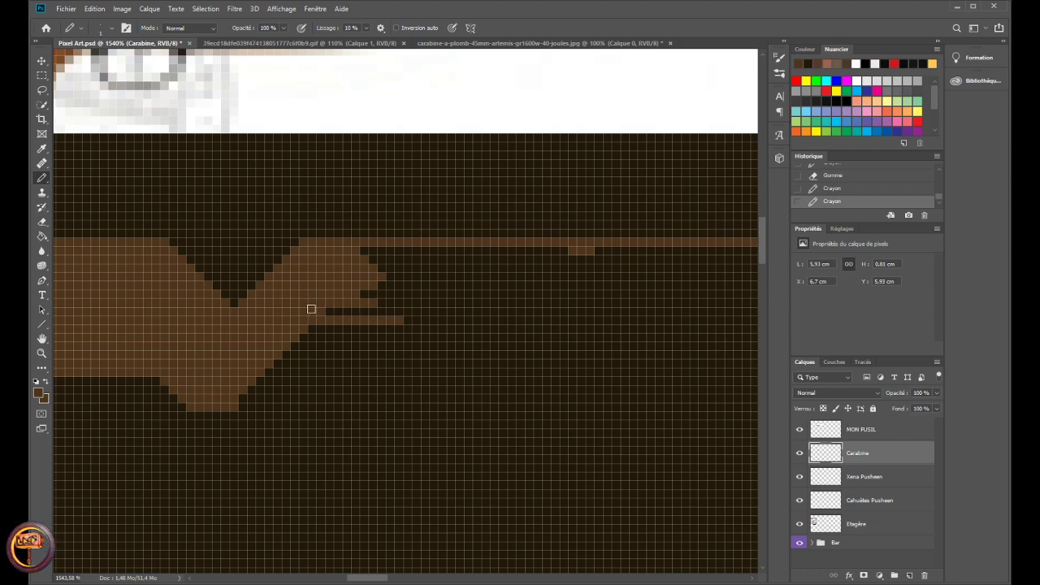
pyautogui.moveTo(329, 311); pyautogui.dragTo(403, 311)
pyautogui.click(390, 293)
pyautogui.click(376, 286)
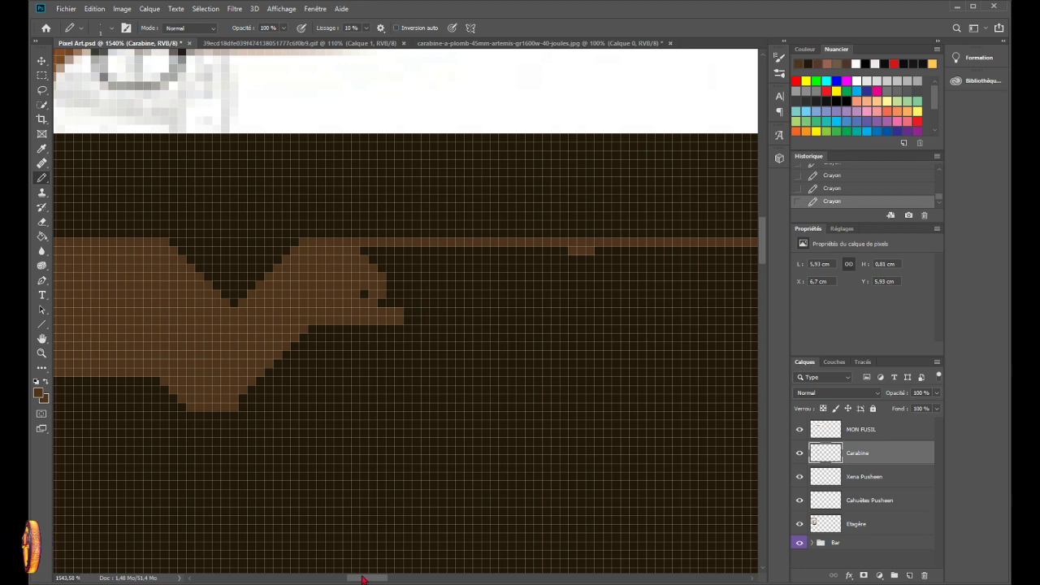
# - Extend the brown fill forward and pencil the fore-end's lower outline, stepping it gradually upward until it reaches the upper line's front end
pyautogui.moveTo(363, 579); pyautogui.dragTo(371, 579)
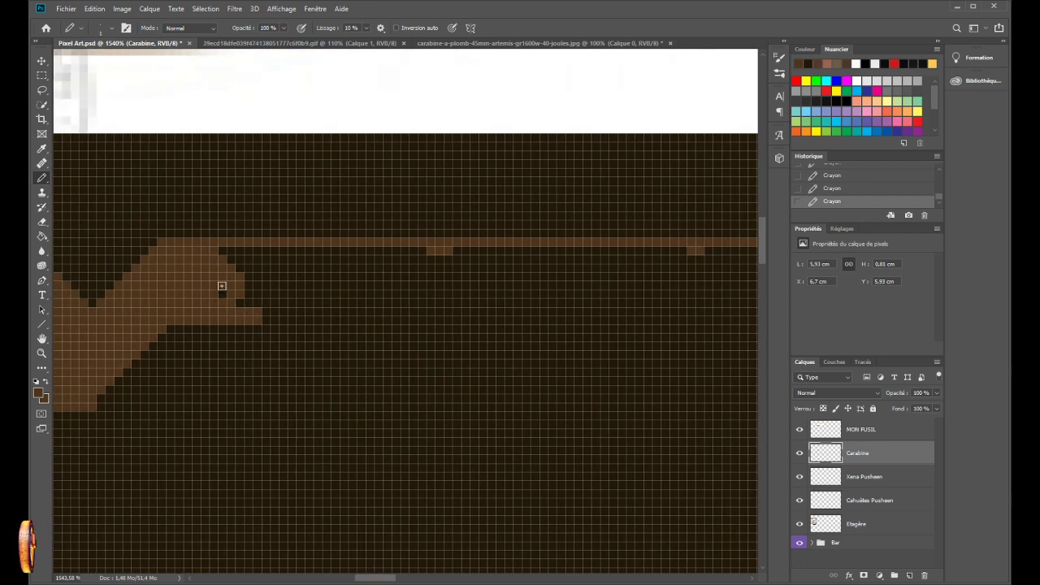
pyautogui.moveTo(221, 287)
pyautogui.mouseDown()
pyautogui.moveTo(258, 306)
pyautogui.moveTo(217, 250)
pyautogui.moveTo(268, 263)
pyautogui.moveTo(236, 265)
pyautogui.moveTo(261, 251)
pyautogui.moveTo(323, 260)
pyautogui.moveTo(308, 276)
pyautogui.moveTo(296, 264)
pyautogui.moveTo(322, 261)
pyautogui.moveTo(317, 273)
pyautogui.moveTo(266, 287)
pyautogui.moveTo(270, 315)
pyautogui.moveTo(283, 306)
pyautogui.moveTo(270, 318)
pyautogui.moveTo(285, 318)
pyautogui.moveTo(282, 302)
pyautogui.moveTo(329, 270)
pyautogui.moveTo(315, 260)
pyautogui.moveTo(329, 254)
pyautogui.moveTo(303, 321)
pyautogui.moveTo(504, 313)
pyautogui.mouseUp()
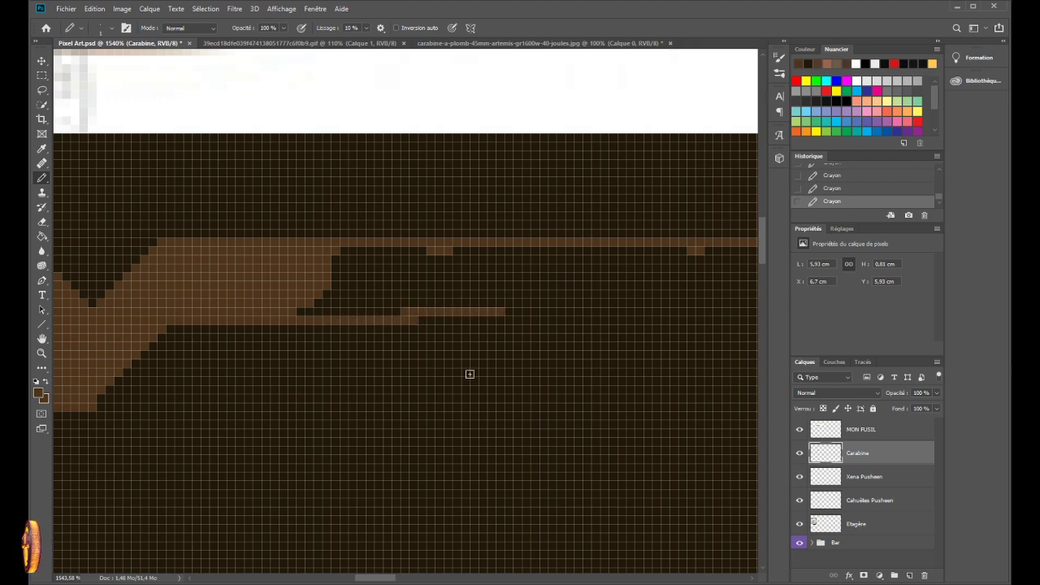
pyautogui.moveTo(379, 579); pyautogui.dragTo(389, 579)
pyautogui.moveTo(336, 313)
pyautogui.mouseDown()
pyautogui.moveTo(514, 312)
pyautogui.moveTo(519, 297)
pyautogui.moveTo(591, 303)
pyautogui.mouseUp()
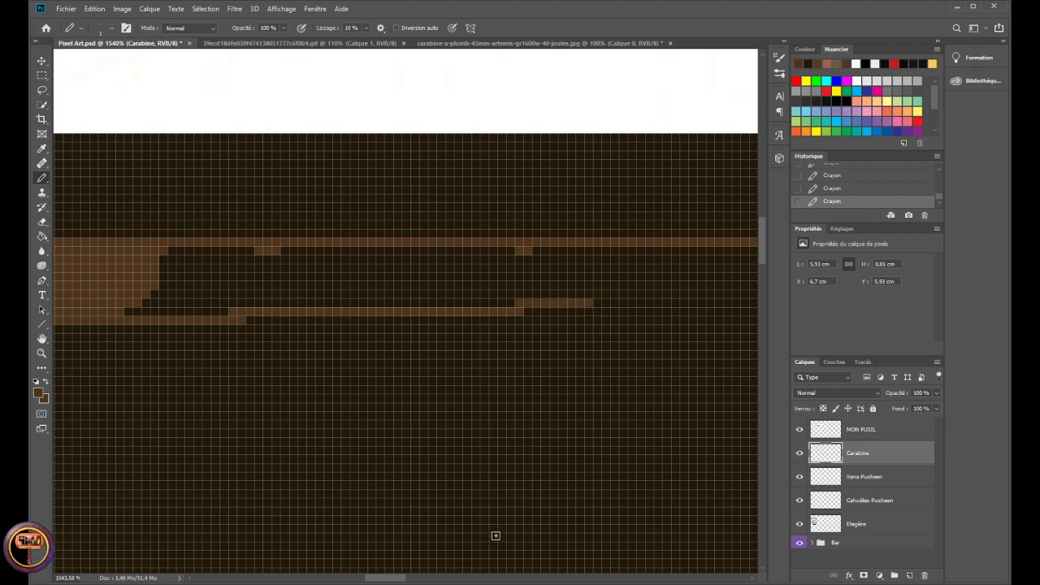
pyautogui.moveTo(400, 579); pyautogui.dragTo(417, 579)
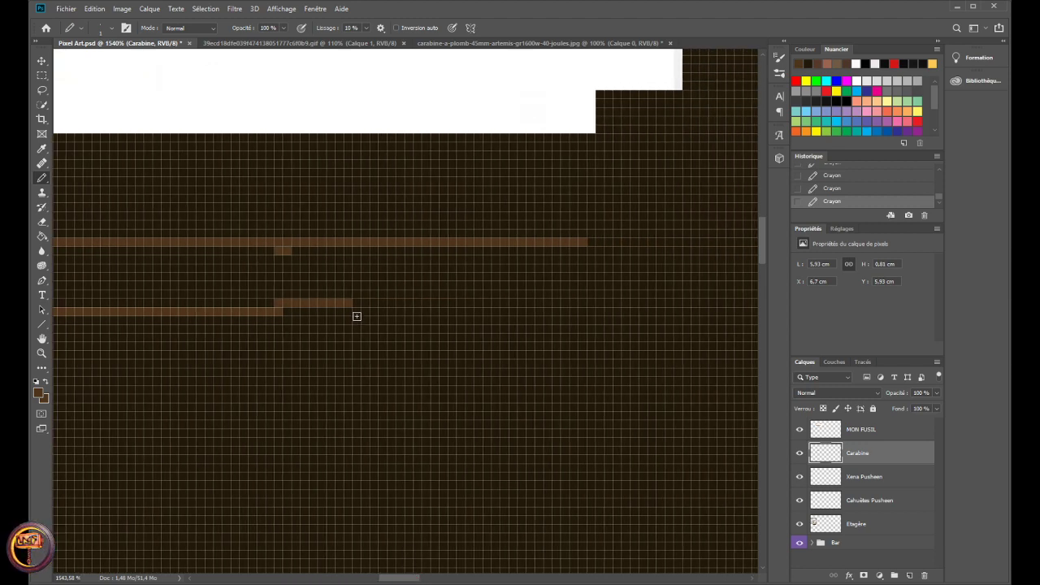
pyautogui.moveTo(352, 301); pyautogui.dragTo(578, 293)
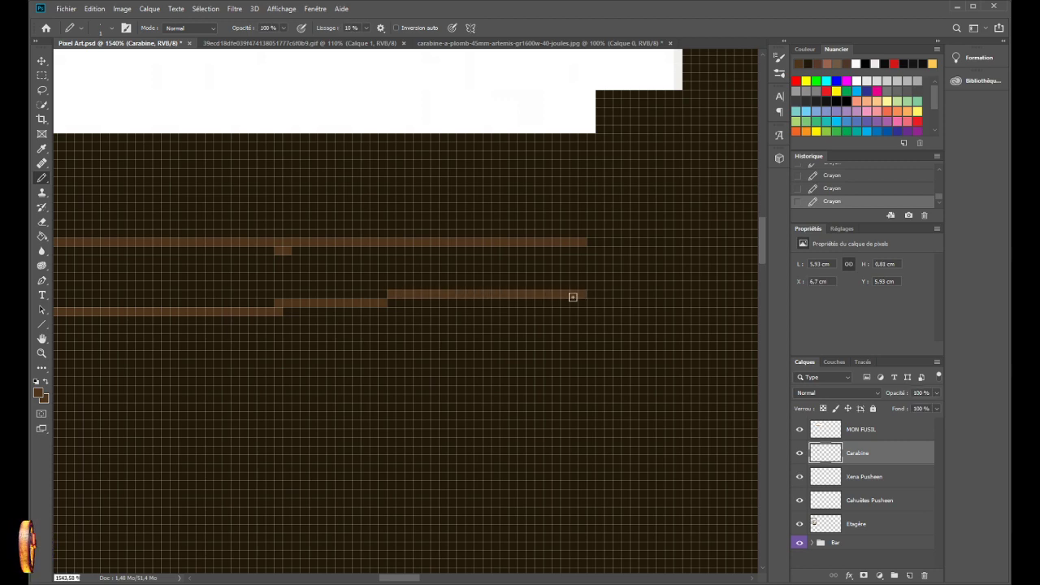
pyautogui.scroll(-5, 322, 316)
pyautogui.scroll(-3, 287, 313)
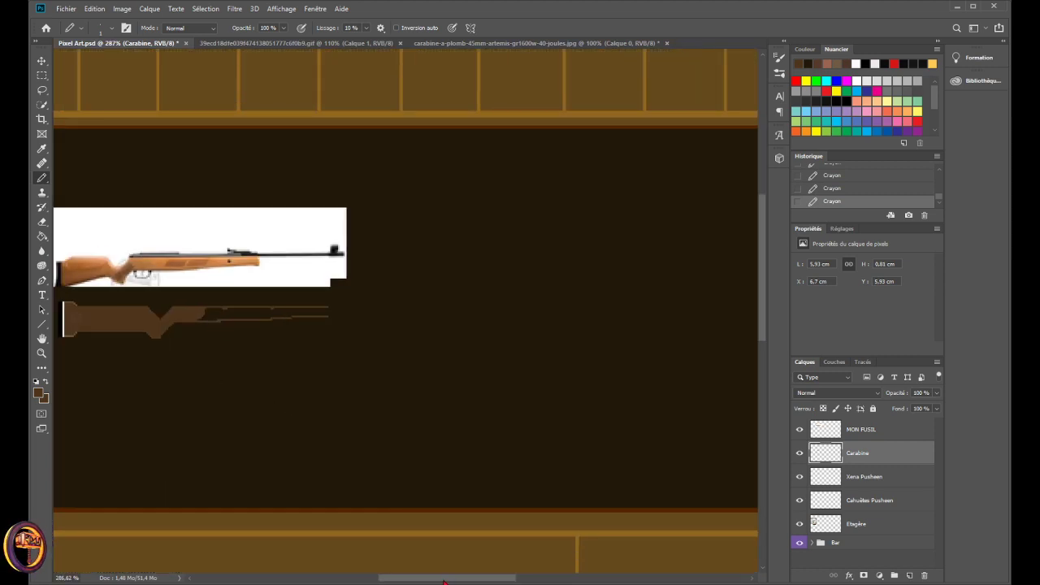
pyautogui.moveTo(444, 582); pyautogui.dragTo(420, 582)
pyautogui.scroll(2, 309, 357)
pyautogui.scroll(3, 325, 323)
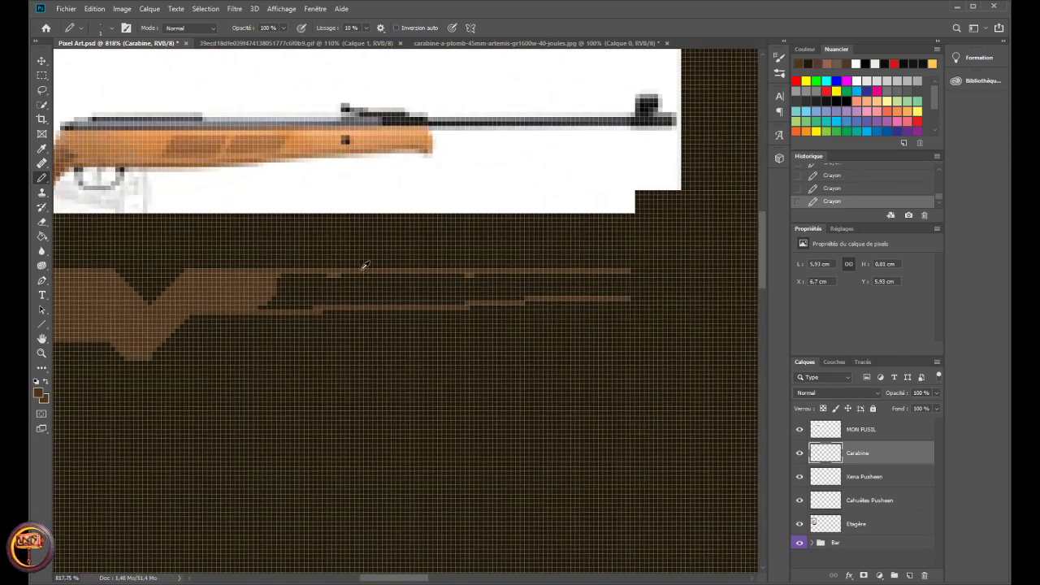
pyautogui.scroll(-3, 365, 266)
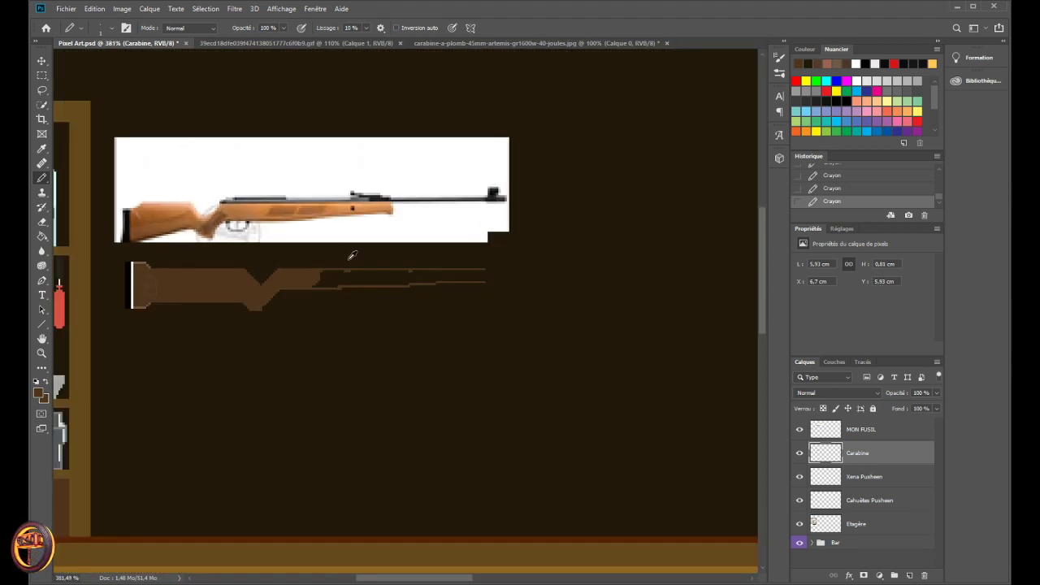
pyautogui.click(41, 61)
pyautogui.moveTo(240, 183)
pyautogui.mouseDown()
pyautogui.moveTo(258, 271)
pyautogui.moveTo(231, 196)
pyautogui.mouseUp()
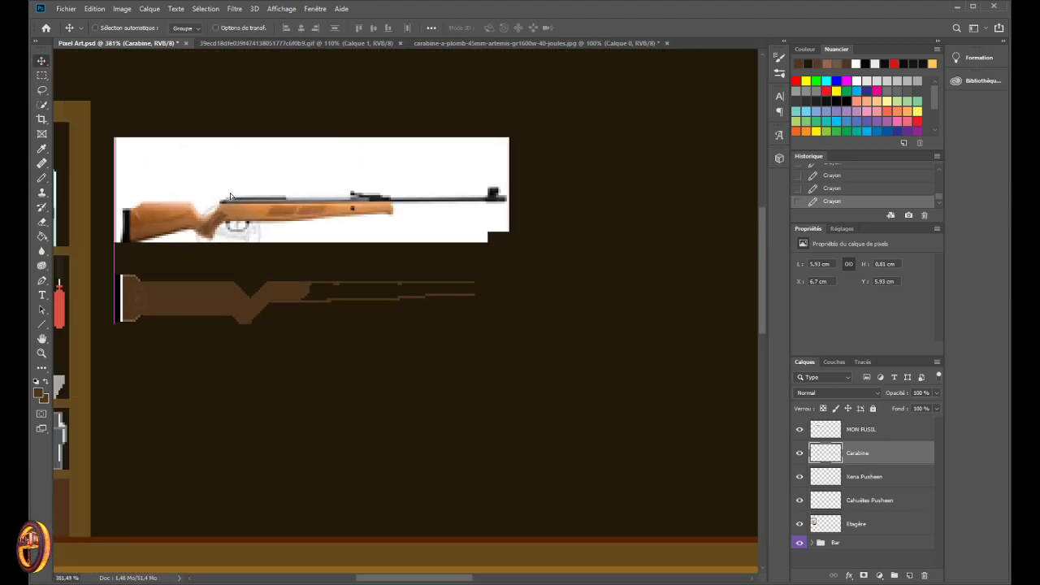
pyautogui.hotkey('ctrl', 'z')
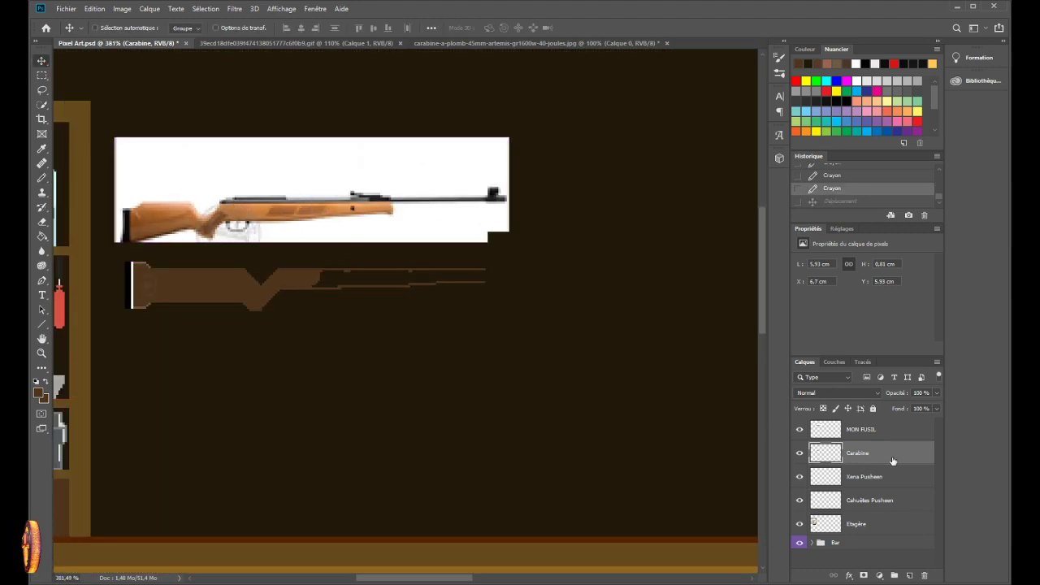
# - Lay the MON FUSIL photo over the drawn rifle to compare them, and move it back above the drawing
pyautogui.click(870, 431)
pyautogui.moveTo(421, 214); pyautogui.dragTo(419, 291)
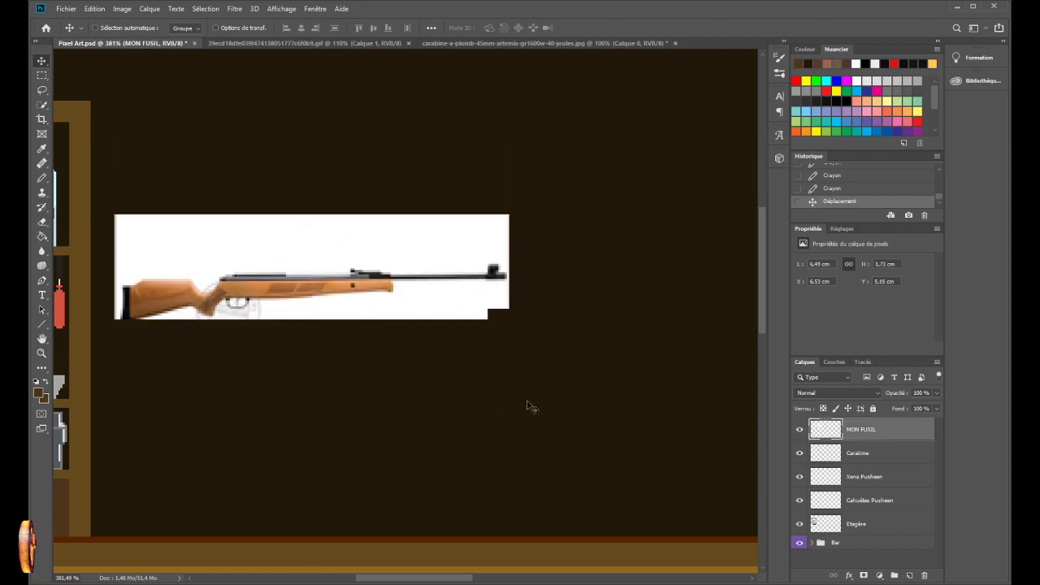
pyautogui.moveTo(347, 293); pyautogui.dragTo(341, 213)
# - Pencil brown on the Carabine layer to fill the rear part of the fore-end between its upper and lower outlines
pyautogui.scroll(2, 318, 304)
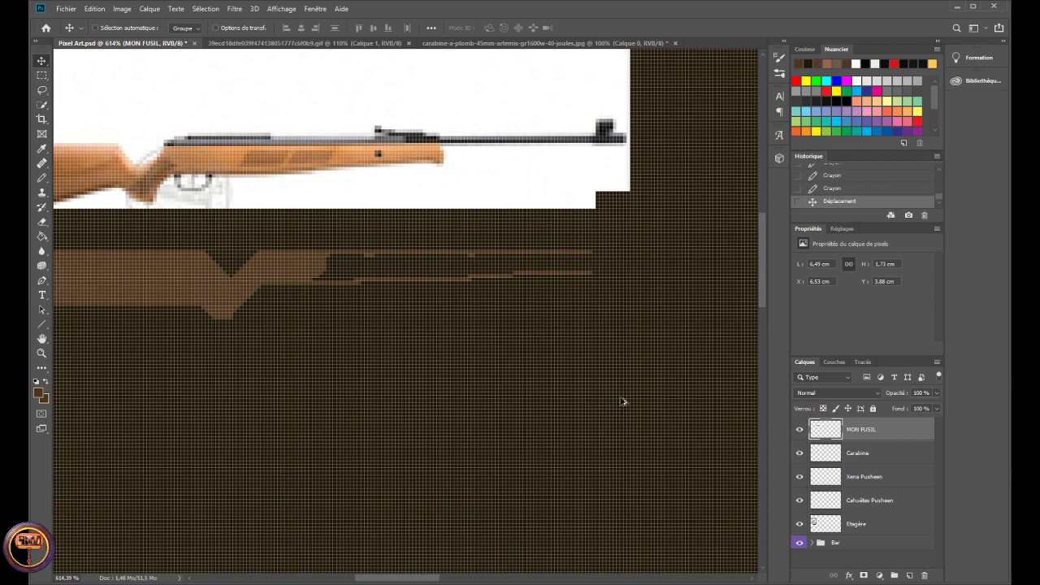
pyautogui.click(857, 453)
pyautogui.scroll(-2, 265, 278)
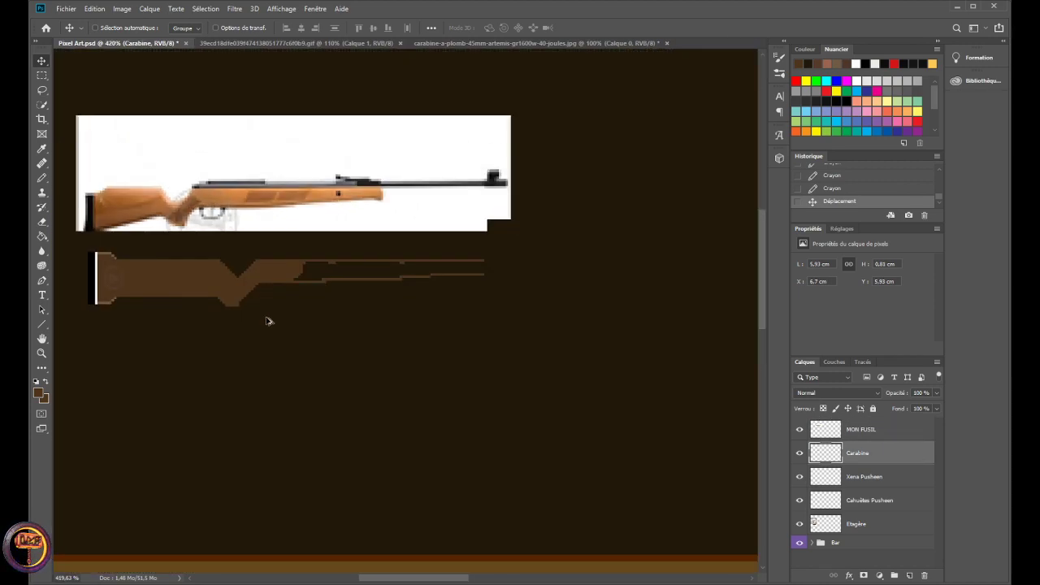
pyautogui.hscroll(-1, 382, 382)
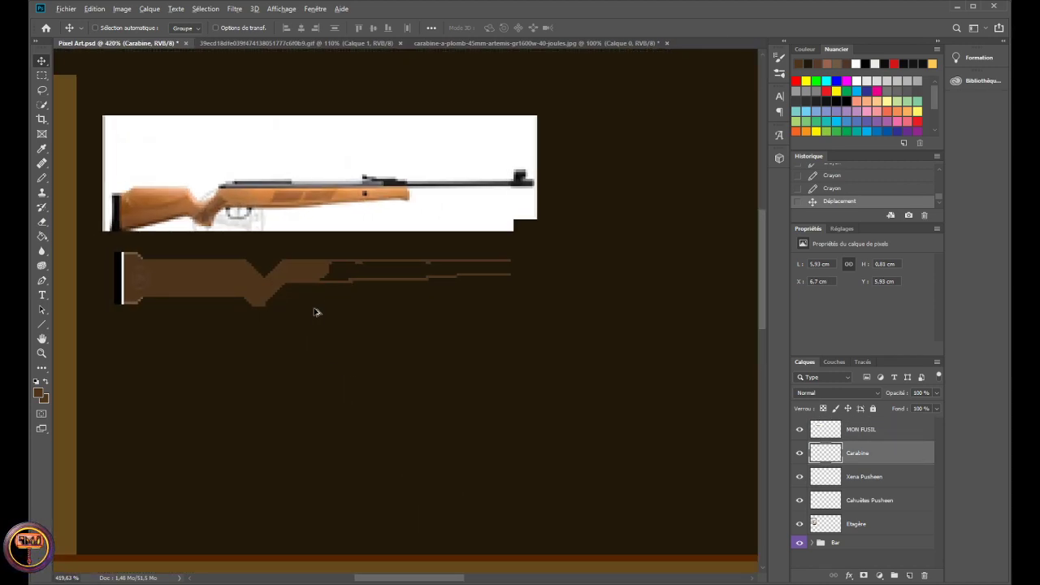
pyautogui.scroll(2, 339, 258)
pyautogui.scroll(3, 340, 257)
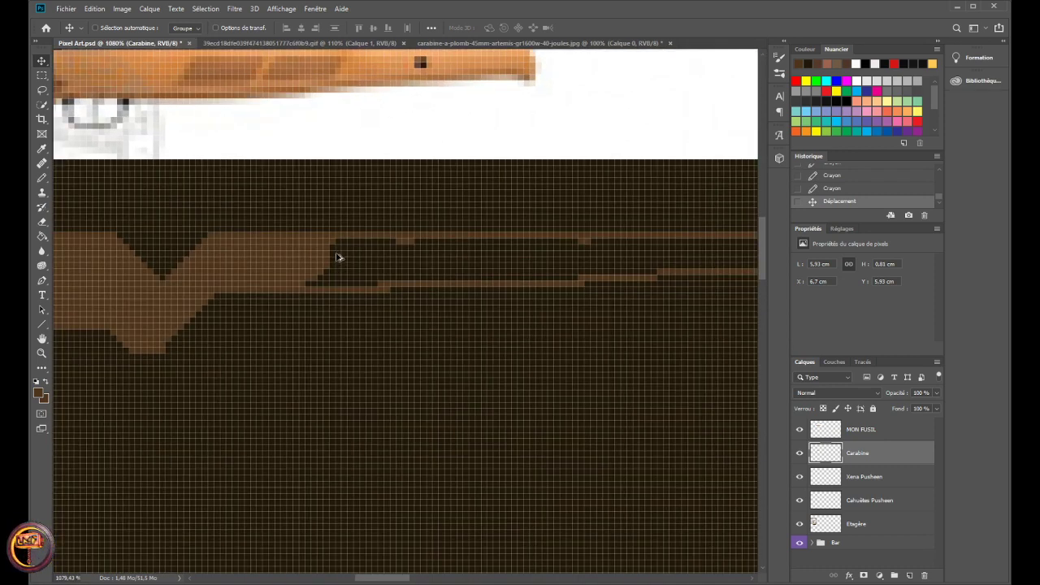
pyautogui.press('b')
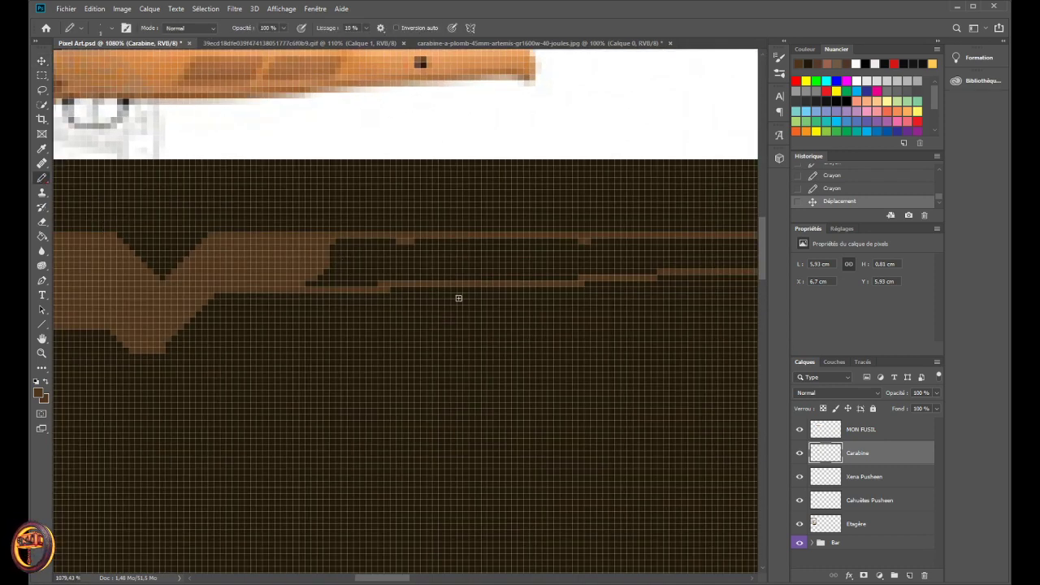
pyautogui.moveTo(344, 269); pyautogui.dragTo(349, 247)
pyautogui.moveTo(333, 247)
pyautogui.mouseDown()
pyautogui.moveTo(396, 246)
pyautogui.moveTo(343, 265)
pyautogui.moveTo(379, 248)
pyautogui.moveTo(351, 253)
pyautogui.moveTo(307, 282)
pyautogui.moveTo(333, 281)
pyautogui.moveTo(329, 274)
pyautogui.moveTo(322, 279)
pyautogui.moveTo(373, 287)
pyautogui.moveTo(328, 280)
pyautogui.moveTo(383, 270)
pyautogui.moveTo(378, 263)
pyautogui.moveTo(410, 247)
pyautogui.moveTo(391, 251)
pyautogui.moveTo(435, 245)
pyautogui.mouseUp()
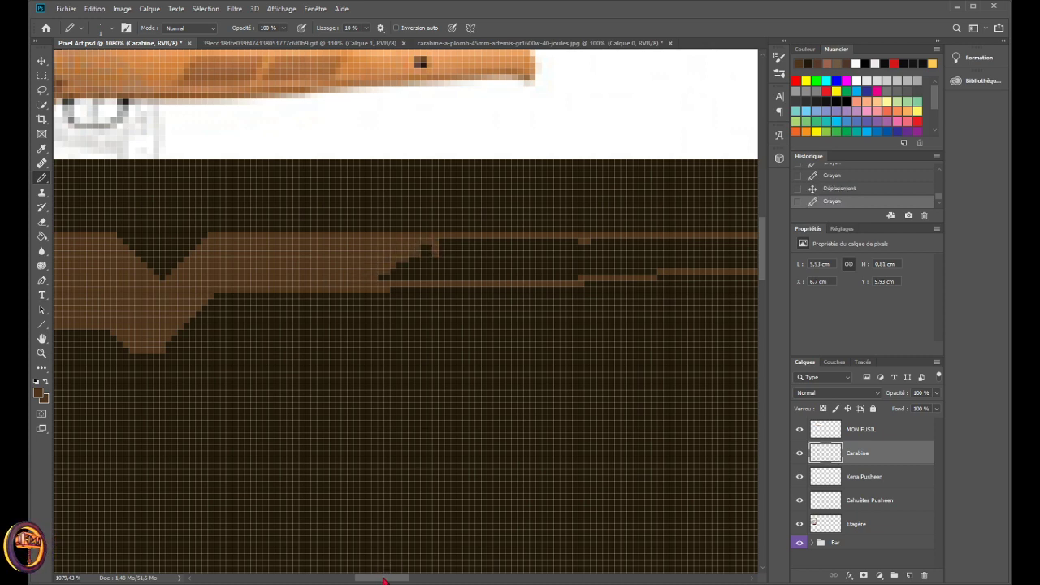
# - Fill the rest of the fore-end with brown pixels up to a straight vertical front edge
pyautogui.moveTo(387, 579); pyautogui.dragTo(398, 579)
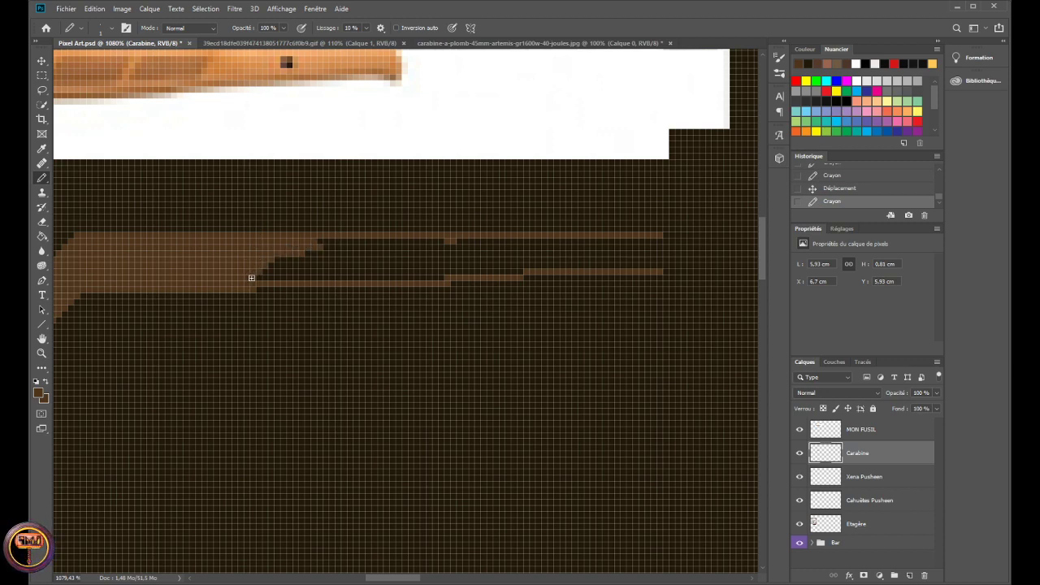
pyautogui.moveTo(251, 279)
pyautogui.mouseDown()
pyautogui.moveTo(321, 275)
pyautogui.moveTo(278, 268)
pyautogui.moveTo(287, 260)
pyautogui.moveTo(269, 273)
pyautogui.moveTo(339, 278)
pyautogui.moveTo(294, 266)
pyautogui.moveTo(323, 243)
pyautogui.moveTo(364, 247)
pyautogui.moveTo(350, 268)
pyautogui.moveTo(440, 263)
pyautogui.moveTo(390, 261)
pyautogui.moveTo(355, 244)
pyautogui.moveTo(452, 242)
pyautogui.mouseUp()
pyautogui.moveTo(335, 268)
pyautogui.mouseDown()
pyautogui.moveTo(384, 257)
pyautogui.moveTo(368, 255)
pyautogui.moveTo(377, 262)
pyautogui.moveTo(386, 250)
pyautogui.moveTo(430, 248)
pyautogui.moveTo(351, 272)
pyautogui.moveTo(436, 283)
pyautogui.moveTo(371, 271)
pyautogui.moveTo(452, 268)
pyautogui.moveTo(416, 275)
pyautogui.moveTo(441, 246)
pyautogui.moveTo(426, 255)
pyautogui.moveTo(462, 252)
pyautogui.moveTo(444, 256)
pyautogui.moveTo(472, 272)
pyautogui.moveTo(518, 273)
pyautogui.moveTo(447, 244)
pyautogui.moveTo(463, 242)
pyautogui.moveTo(501, 244)
pyautogui.moveTo(489, 260)
pyautogui.moveTo(462, 251)
pyautogui.moveTo(499, 251)
pyautogui.moveTo(477, 261)
pyautogui.moveTo(465, 251)
pyautogui.moveTo(496, 264)
pyautogui.moveTo(536, 261)
pyautogui.moveTo(511, 264)
pyautogui.moveTo(523, 268)
pyautogui.moveTo(545, 263)
pyautogui.moveTo(519, 259)
pyautogui.moveTo(502, 239)
pyautogui.moveTo(564, 252)
pyautogui.moveTo(548, 237)
pyautogui.moveTo(662, 244)
pyautogui.moveTo(642, 264)
pyautogui.moveTo(539, 255)
pyautogui.moveTo(550, 263)
pyautogui.moveTo(585, 245)
pyautogui.moveTo(648, 251)
pyautogui.mouseUp()
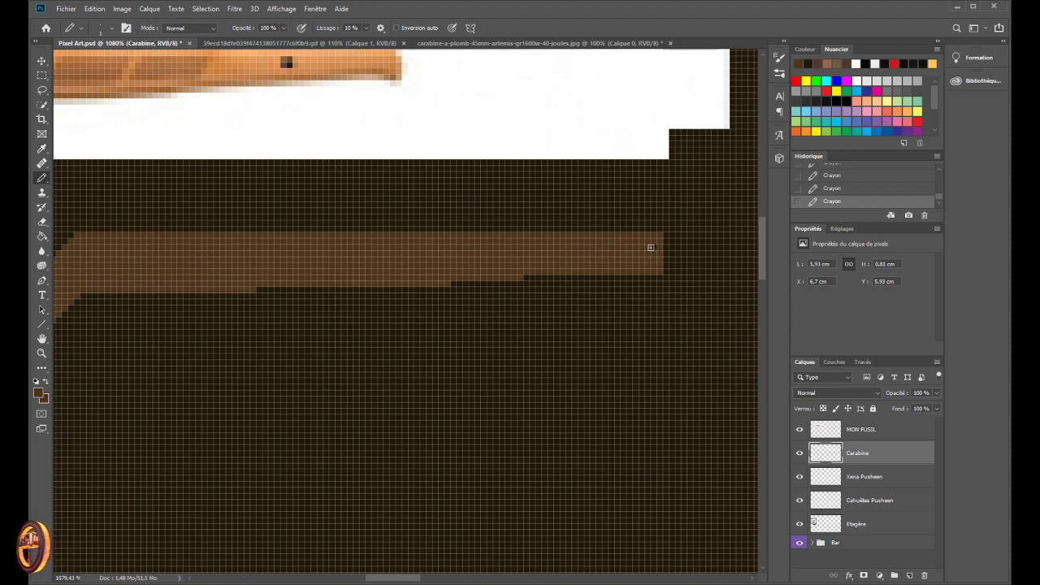
# - Compare the drawn rifle with its reference, and examine the barrel and sights in the original carabine-a-plomb-45mm-artemis-gr1600w-40-joules.jpg document
pyautogui.scroll(-4, 616, 244)
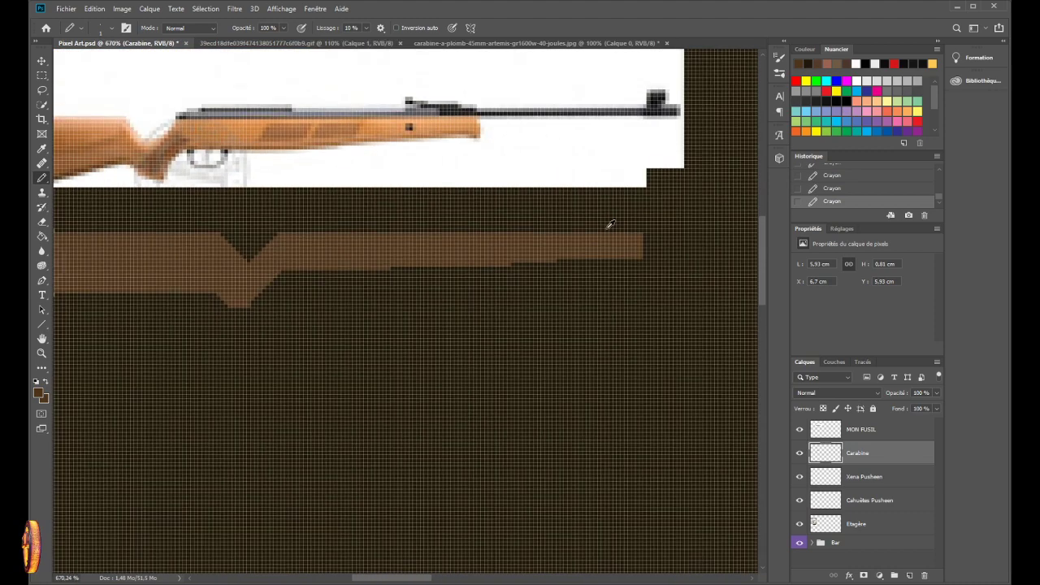
pyautogui.scroll(-2, 610, 224)
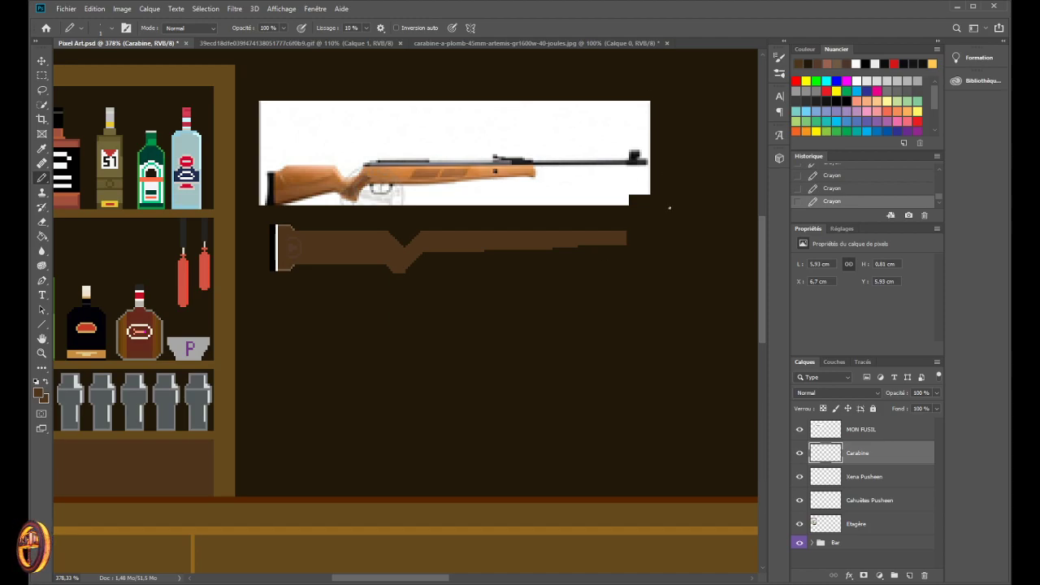
pyautogui.scroll(3, 673, 207)
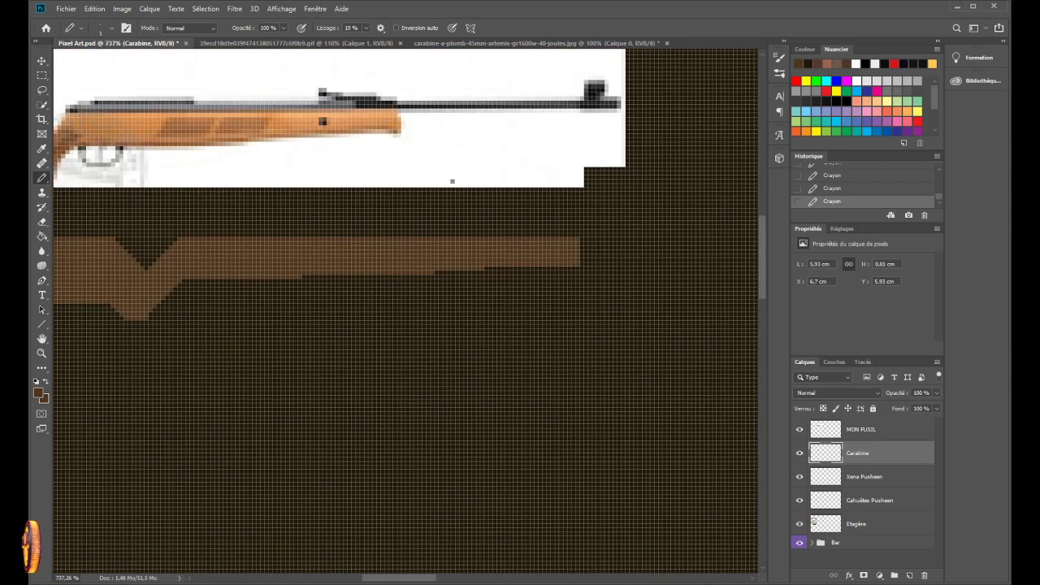
pyautogui.scroll(1, 626, 269)
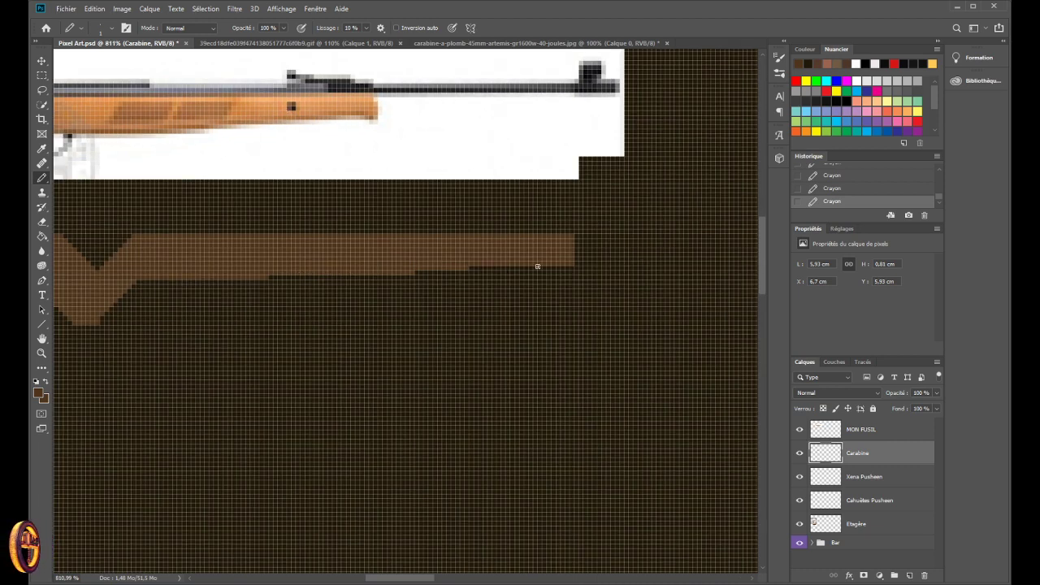
pyautogui.scroll(3, 610, 264)
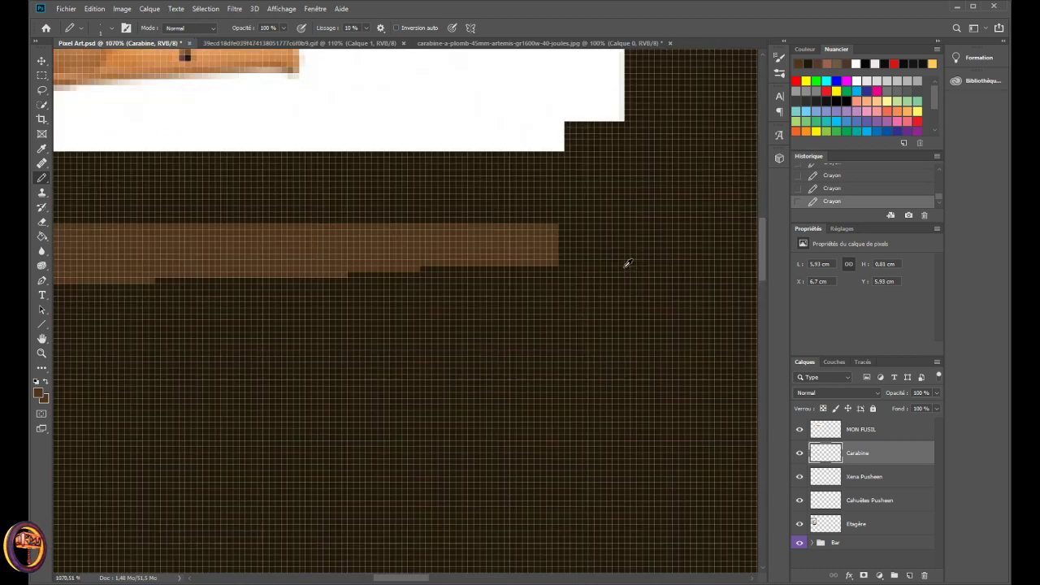
pyautogui.scroll(-2, 515, 232)
pyautogui.scroll(-8, 380, 201)
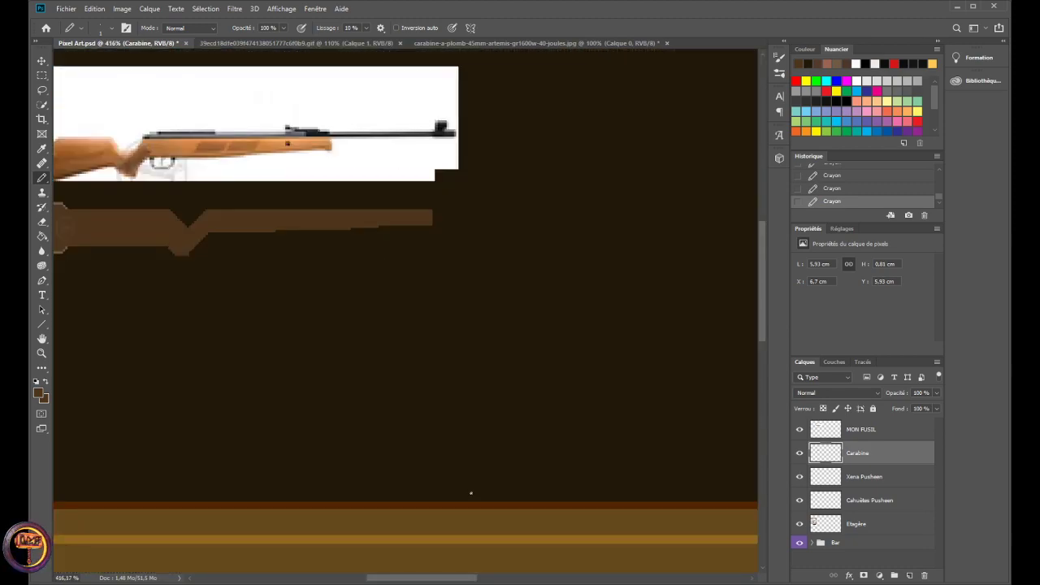
pyautogui.click(520, 43)
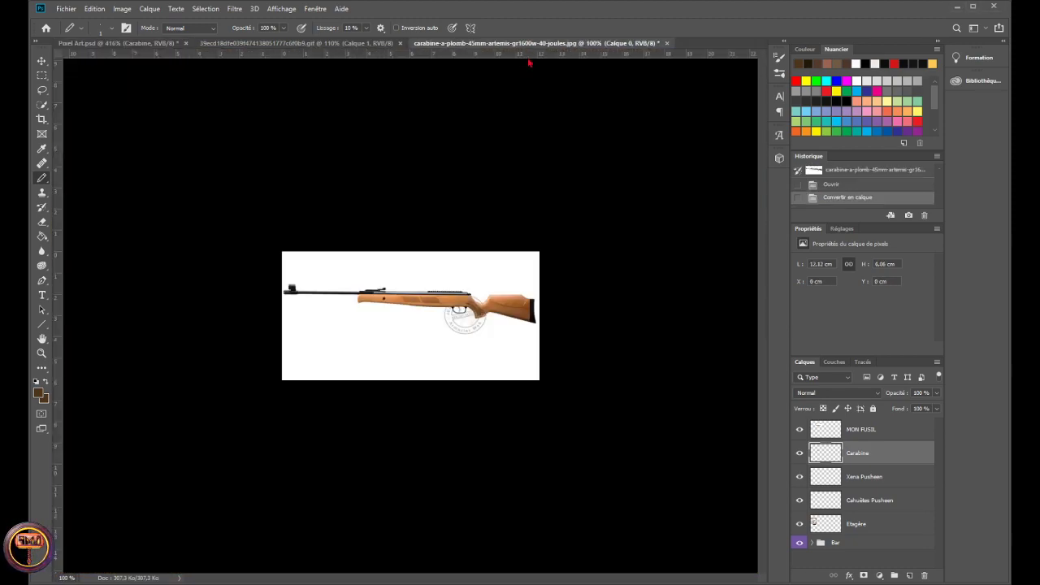
pyautogui.scroll(5, 328, 317)
pyautogui.scroll(-3, 264, 243)
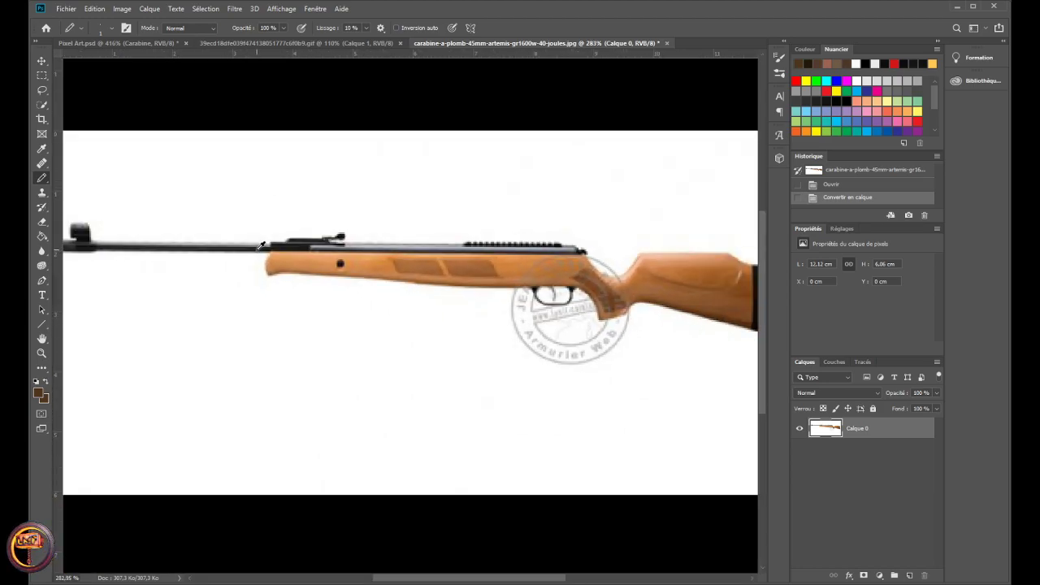
# - In Pixel Art.psd, try a lip of three diagonal brown pixels descending from the fore-end's lower front corner on the Carabine layer
pyautogui.click(118, 44)
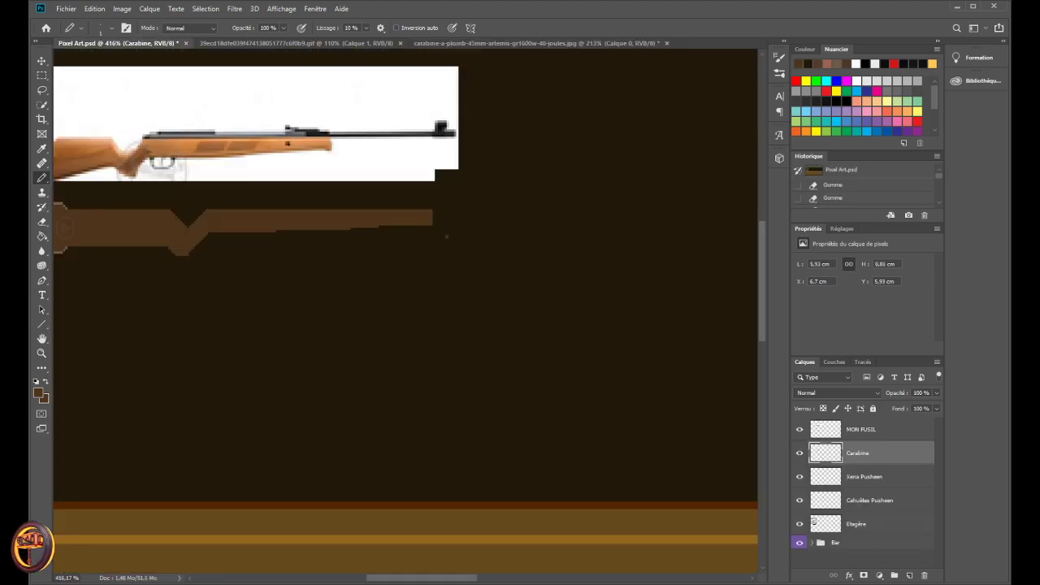
pyautogui.scroll(-4, 444, 203)
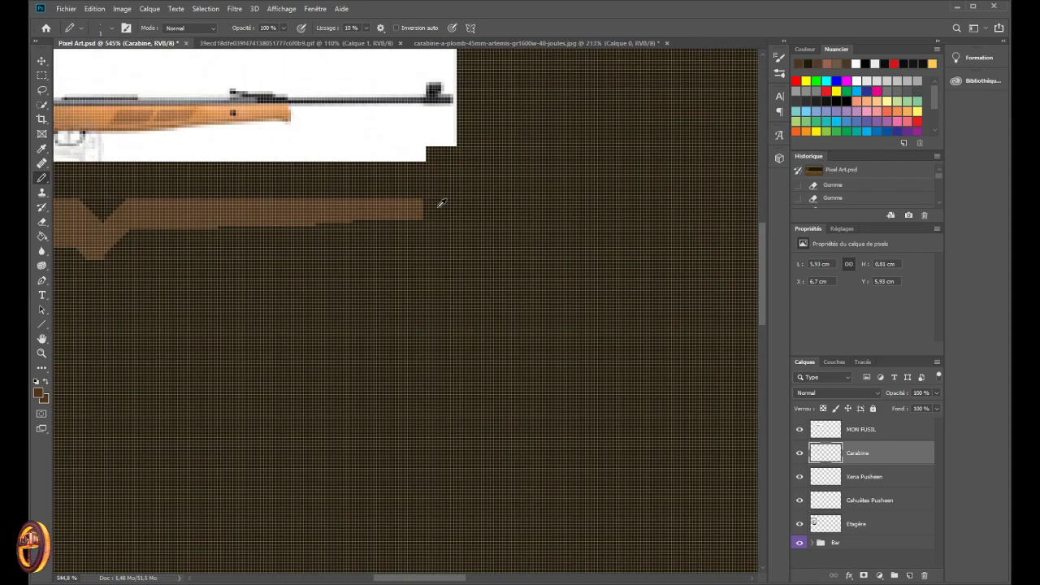
pyautogui.scroll(6, 434, 207)
pyautogui.scroll(2, 430, 208)
pyautogui.click(405, 249)
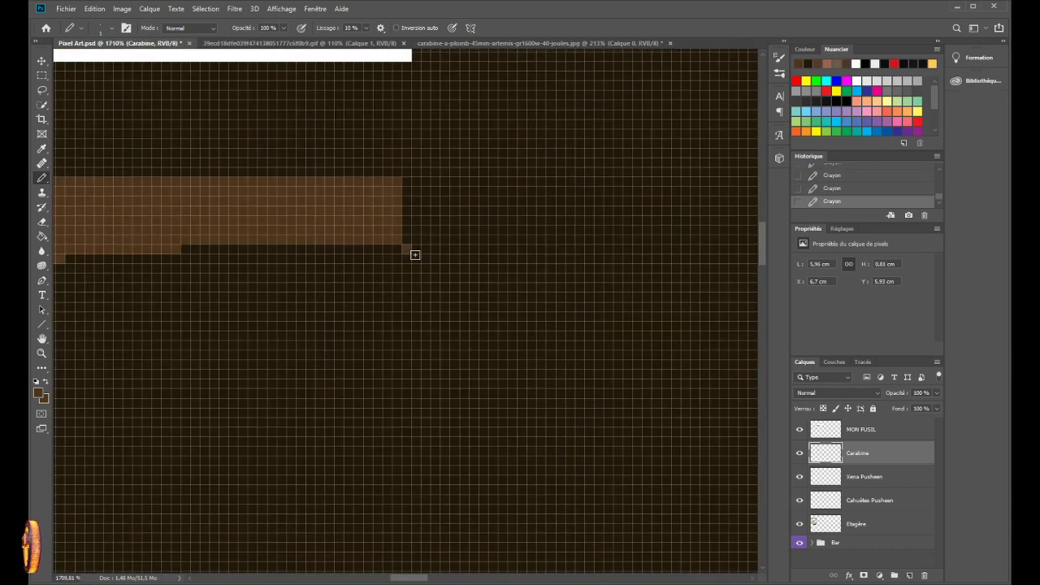
pyautogui.click(416, 259)
pyautogui.click(426, 266)
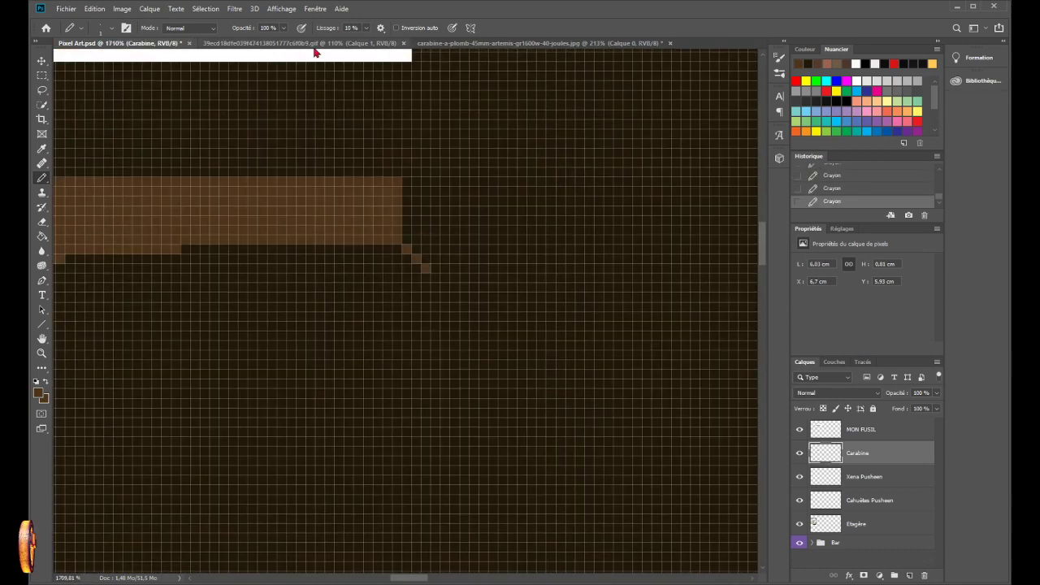
# - Examine the fore-end tip in carabine-a-plomb-45mm-artemis-gr1600w-40-joules.jpg and compare it with the drawn fore-end in Pixel Art.psd
pyautogui.click(470, 45)
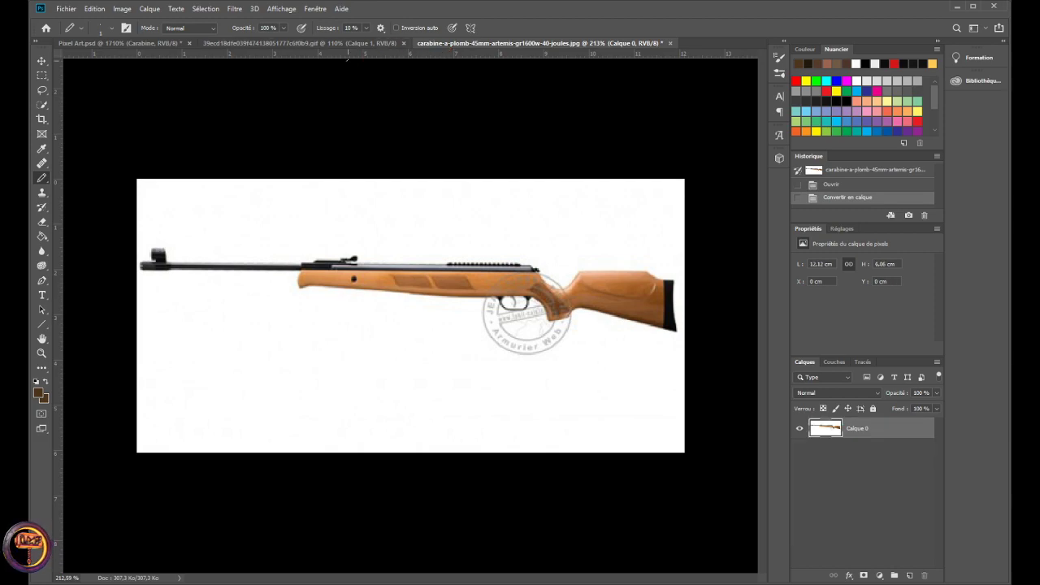
pyautogui.click(127, 45)
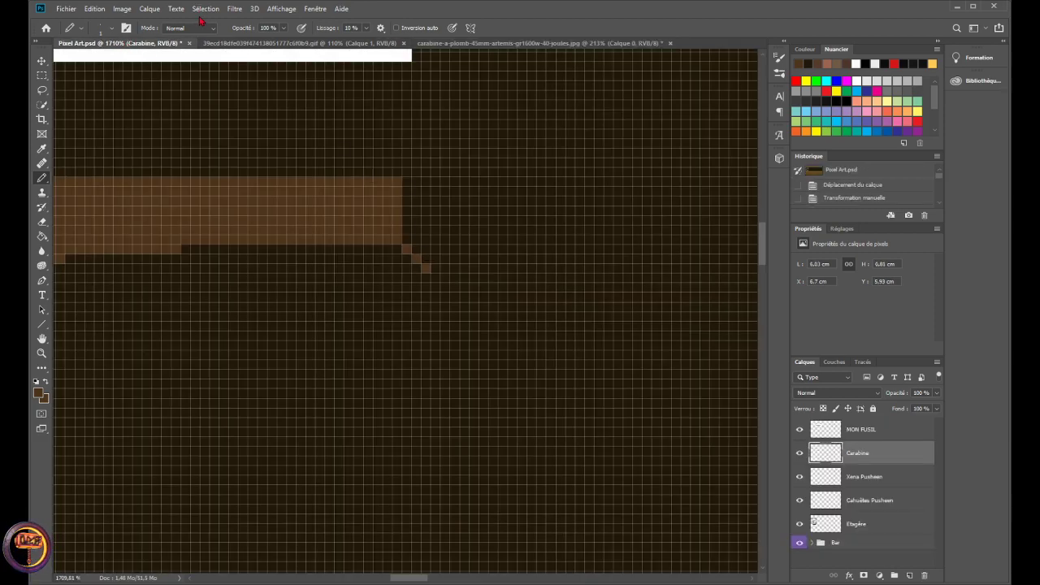
pyautogui.click(483, 45)
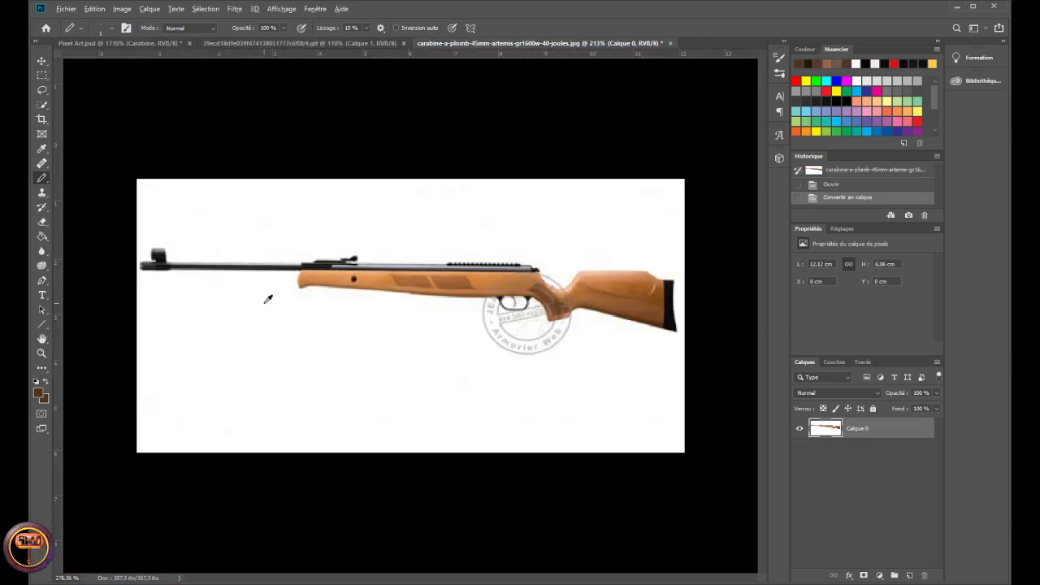
pyautogui.scroll(4, 268, 299)
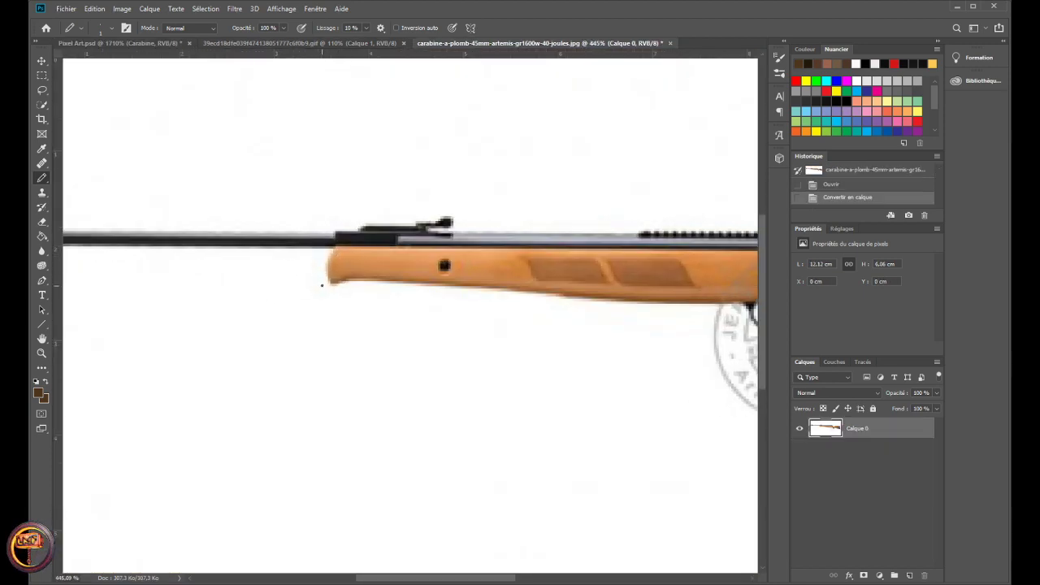
pyautogui.scroll(-4, 326, 260)
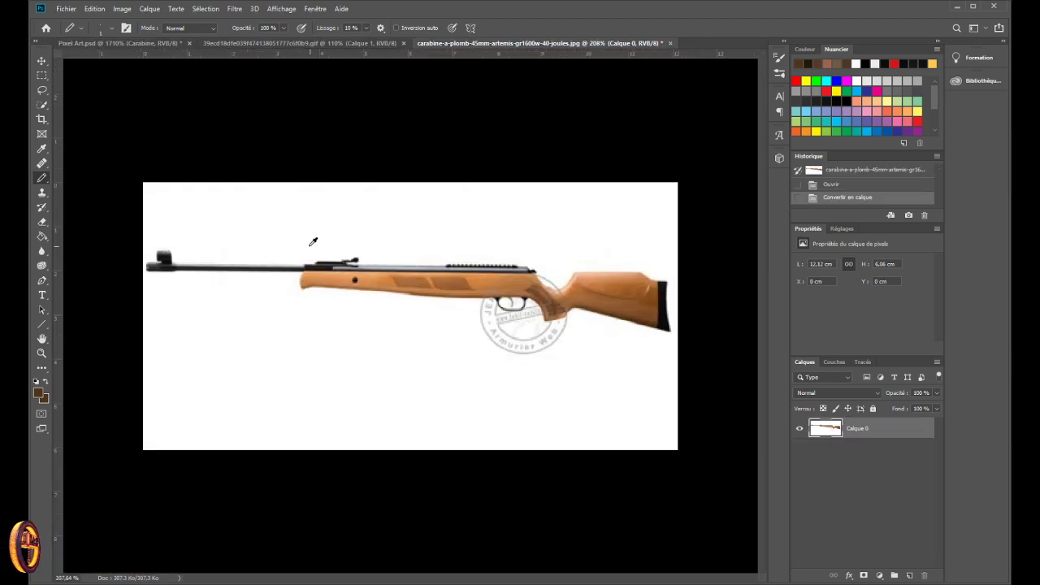
pyautogui.click(122, 43)
pyautogui.scroll(3, 202, 95)
pyautogui.scroll(-3, 243, 189)
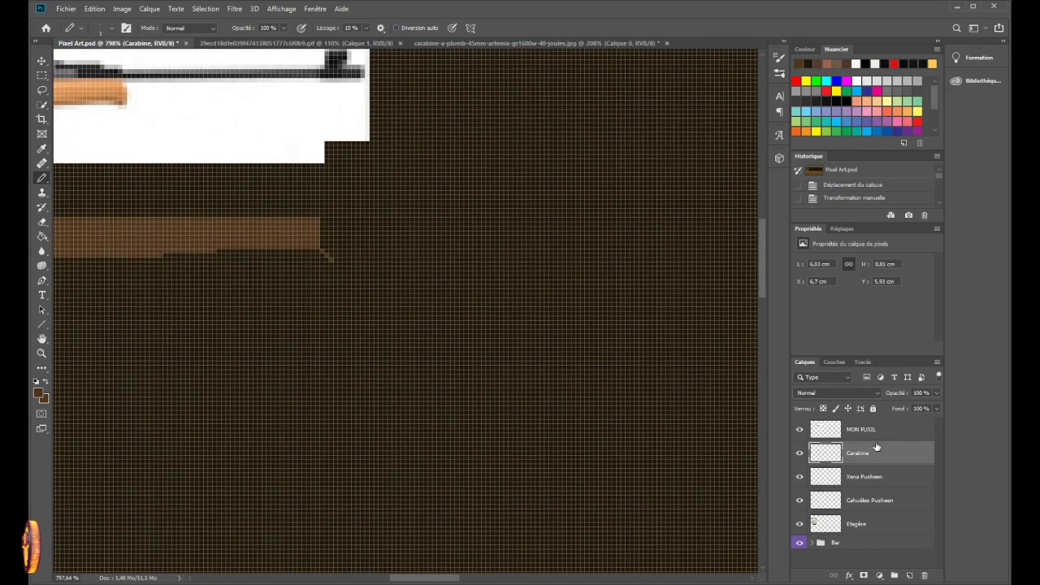
# - Move the MON FUSIL photo so that its fore-end tip sits just above the front of the drawn fore-end
pyautogui.click(876, 431)
pyautogui.click(41, 61)
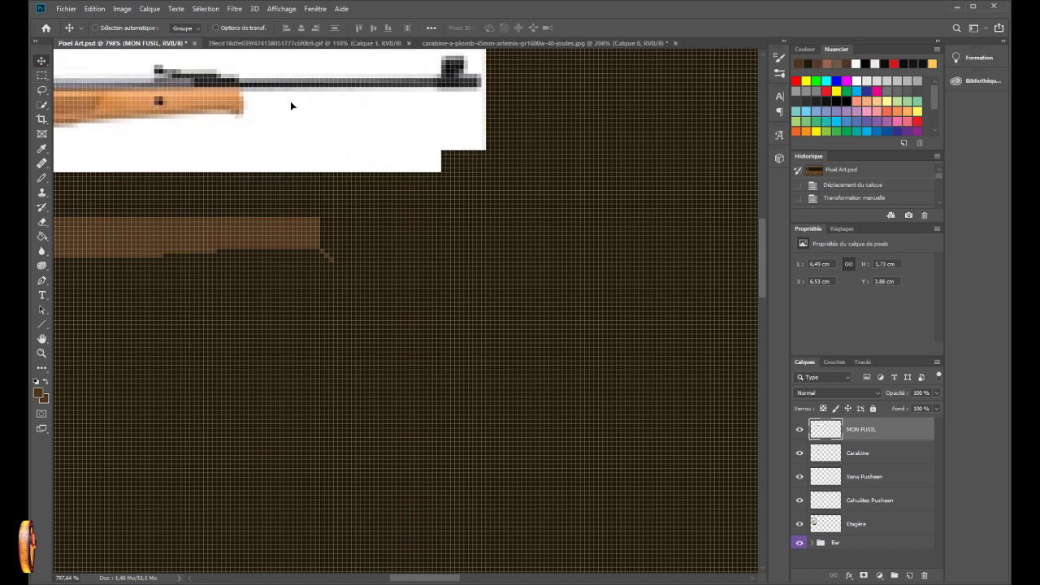
pyautogui.moveTo(290, 105); pyautogui.dragTo(383, 139)
pyautogui.scroll(3, 214, 131)
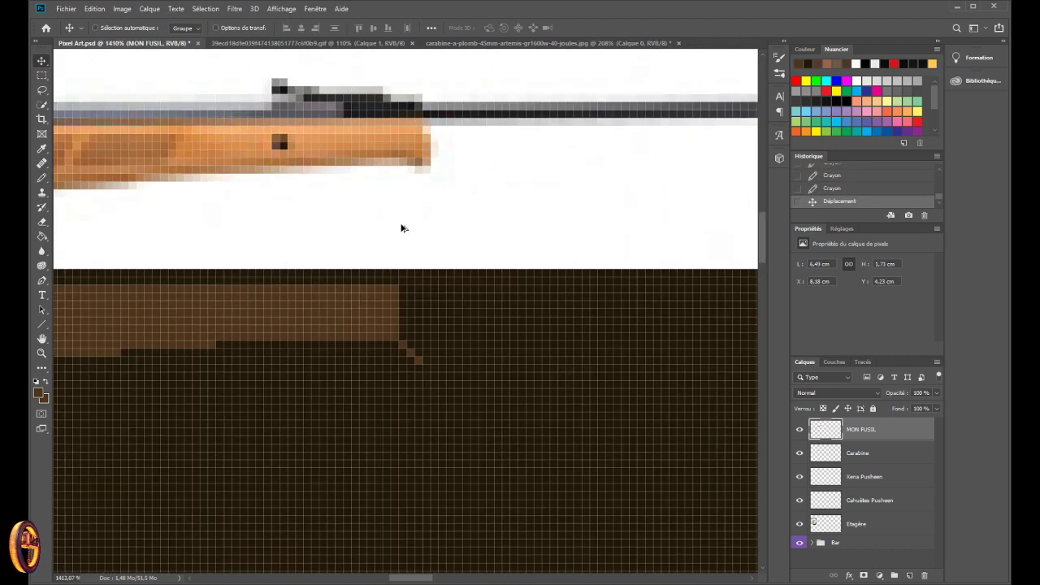
# - Try extending the fore-end's front with brown pixels on the Carabine layer, filling down to the diagonal lip
pyautogui.click(846, 454)
pyautogui.scroll(2, 388, 296)
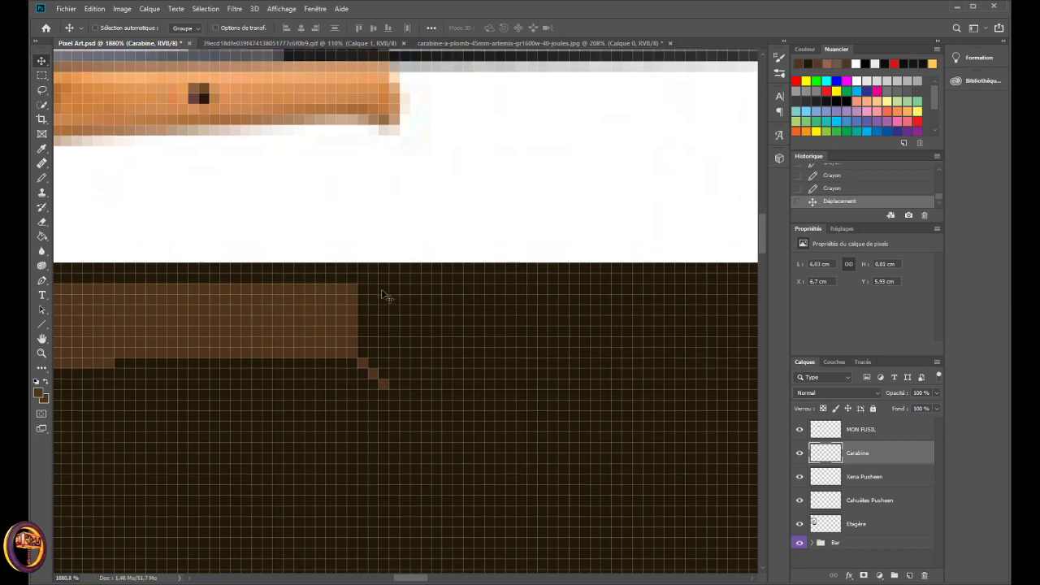
pyautogui.scroll(1, 379, 325)
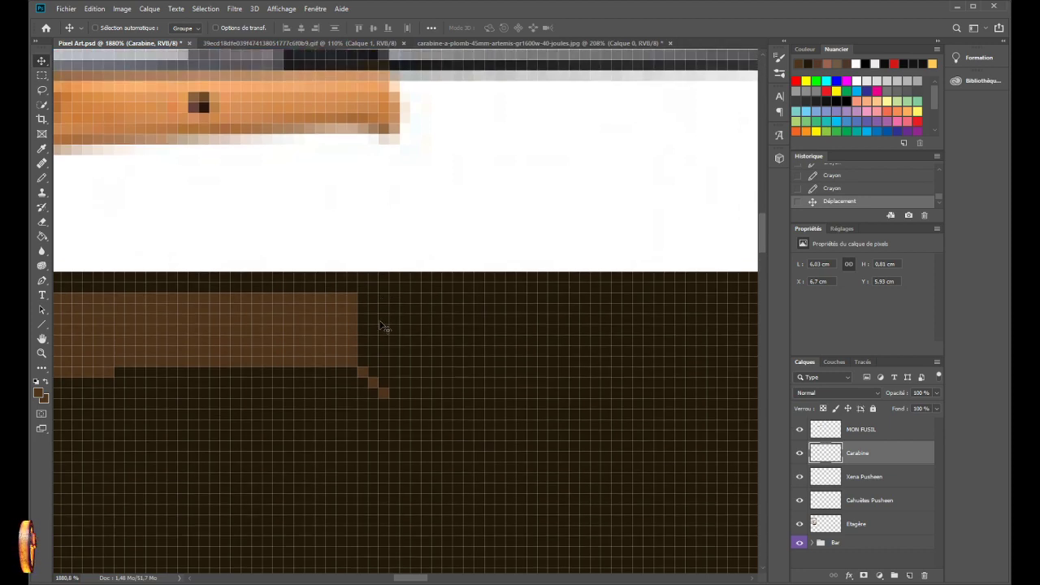
pyautogui.click(41, 177)
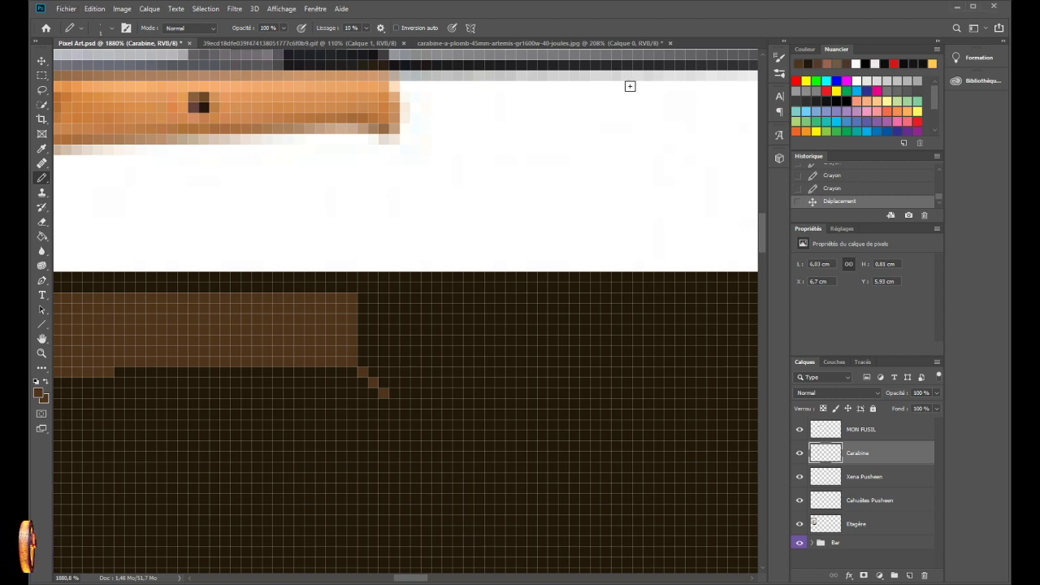
pyautogui.scroll(2, 354, 333)
pyautogui.moveTo(370, 303); pyautogui.dragTo(368, 357)
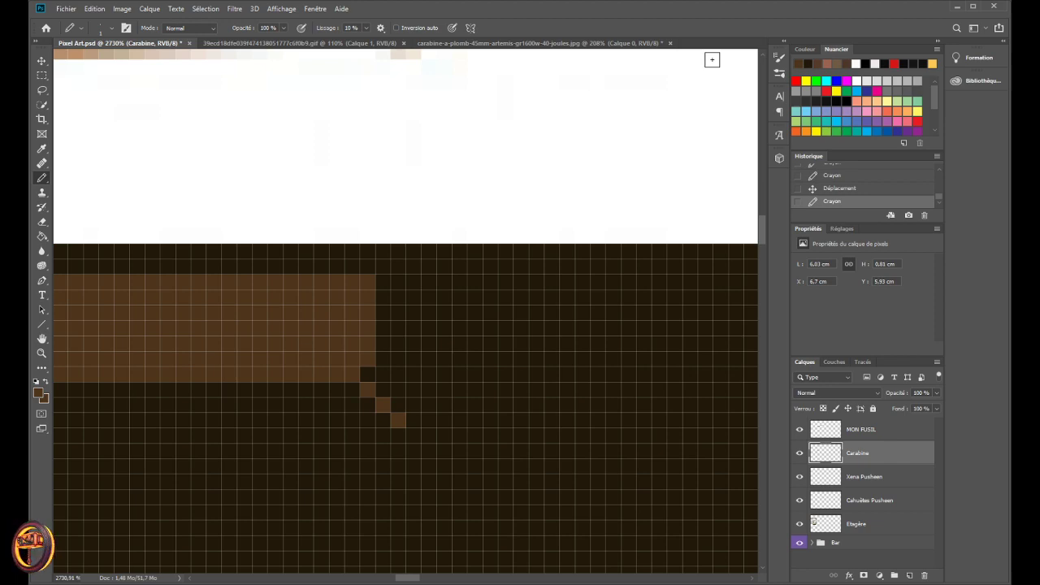
pyautogui.moveTo(370, 373)
pyautogui.mouseDown()
pyautogui.moveTo(402, 402)
pyautogui.moveTo(380, 336)
pyautogui.moveTo(391, 282)
pyautogui.moveTo(403, 283)
pyautogui.moveTo(400, 342)
pyautogui.mouseUp()
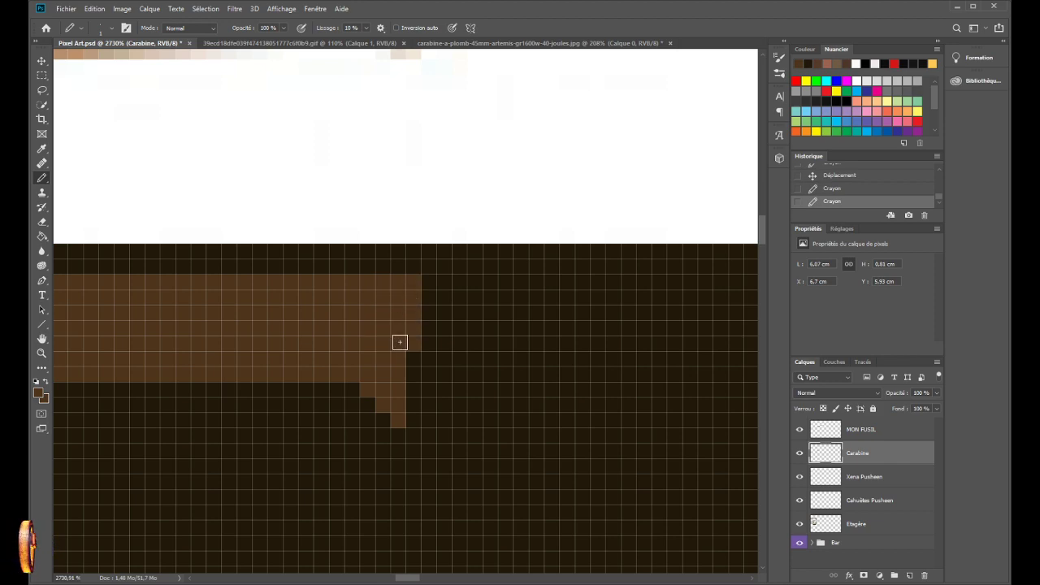
# - Undo the brown extension at the fore-end's front and check the tip shape again in the original rifle image
pyautogui.hotkey('ctrl', 'z')
pyautogui.hotkey('ctrl', 'z')
pyautogui.hotkey('ctrl', 'z')
pyautogui.hotkey('ctrl', 'z')
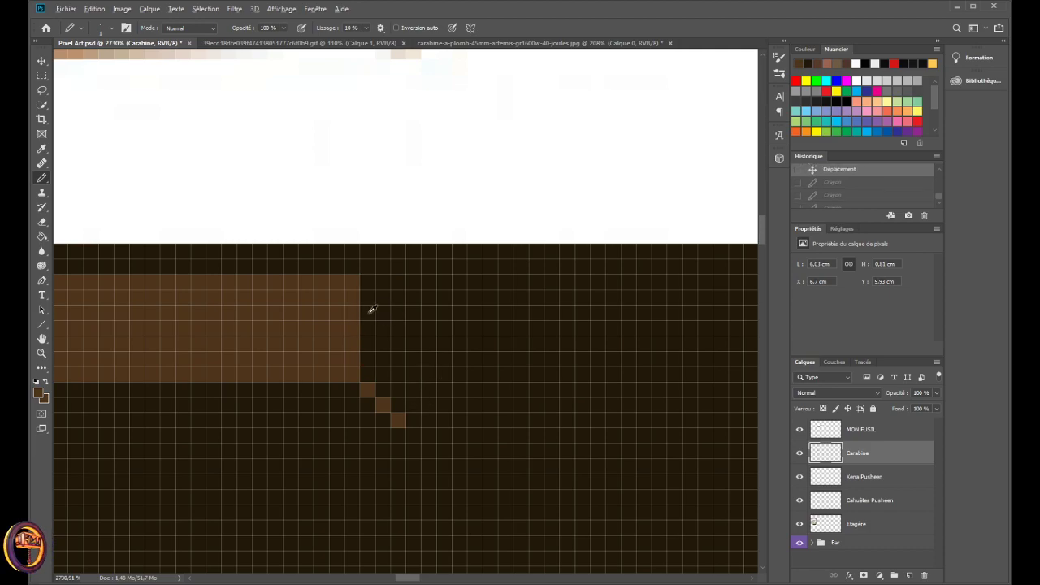
pyautogui.scroll(-3, 377, 292)
pyautogui.scroll(1, 378, 290)
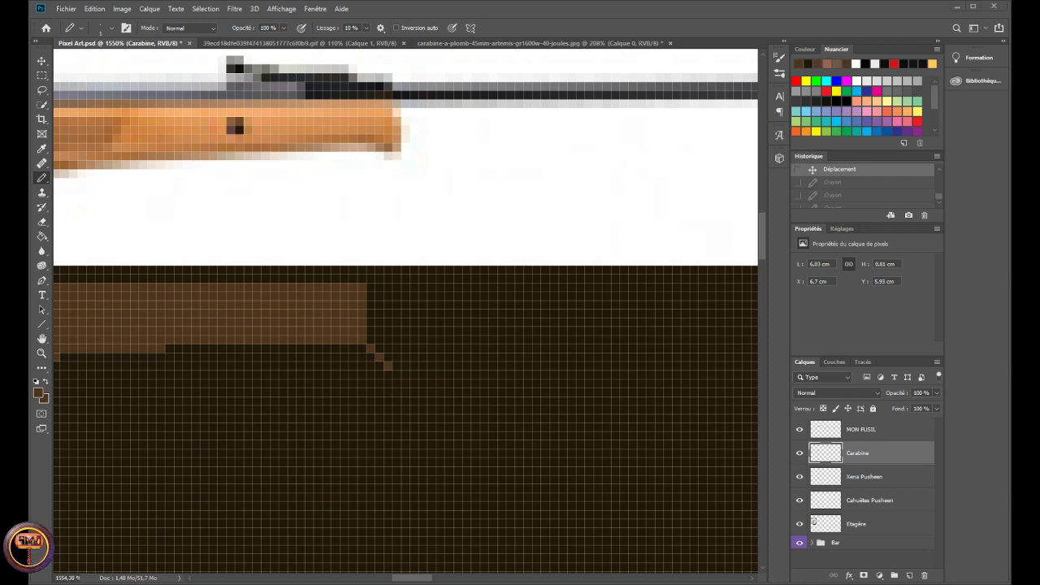
pyautogui.click(456, 43)
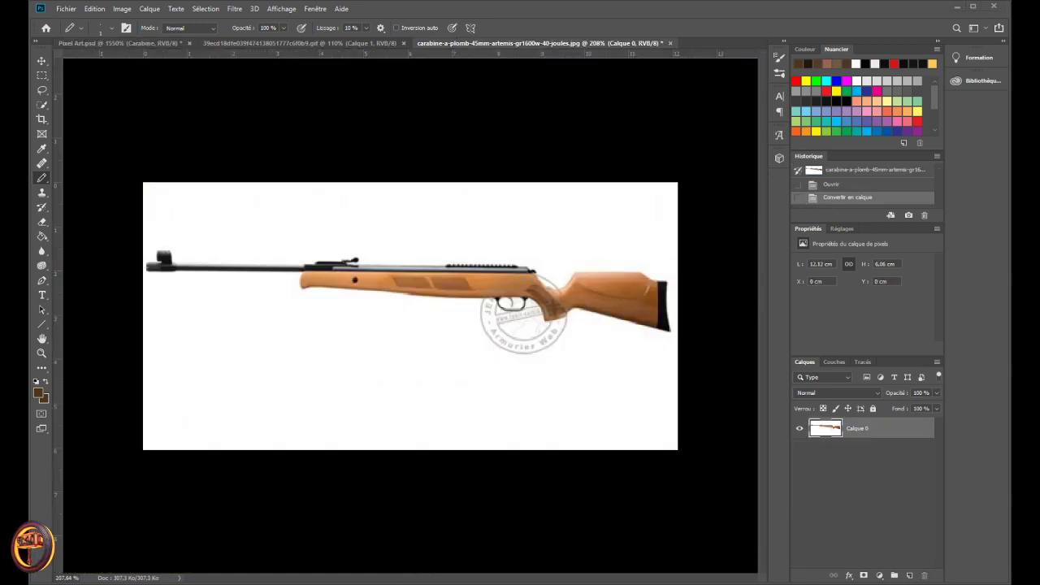
pyautogui.click(113, 43)
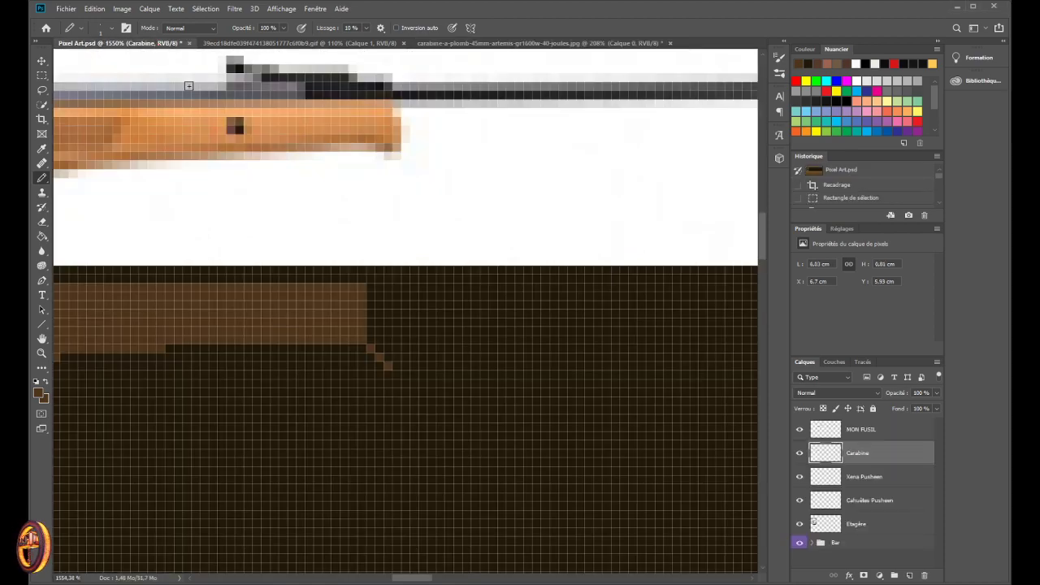
# - Undo the photo move and the end of the diagonal lip, and try a shorter, thicker brown lip at the lower front corner
pyautogui.hotkey('ctrl', 'z')
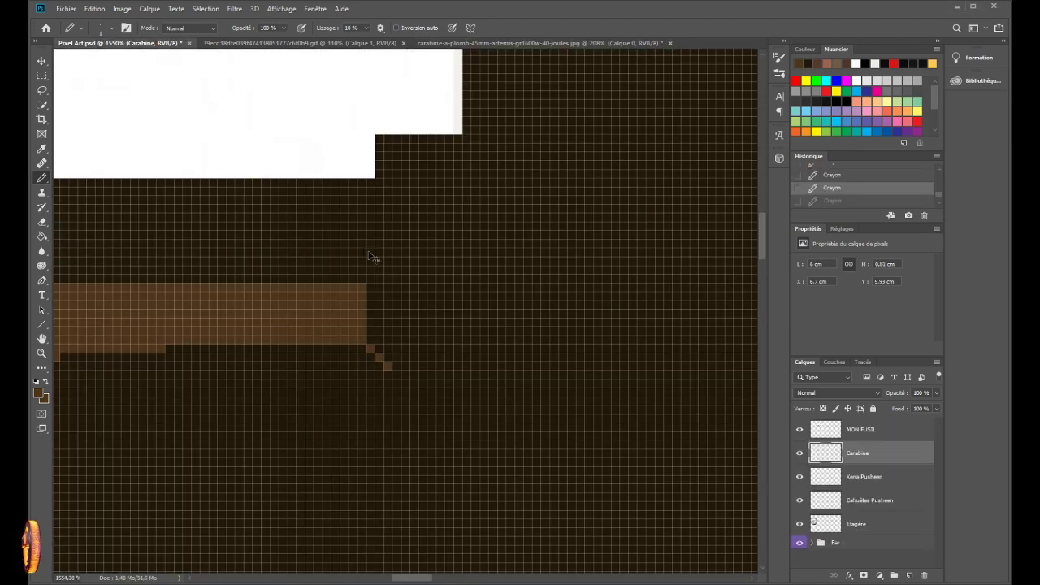
pyautogui.hotkey('ctrl', 'z')
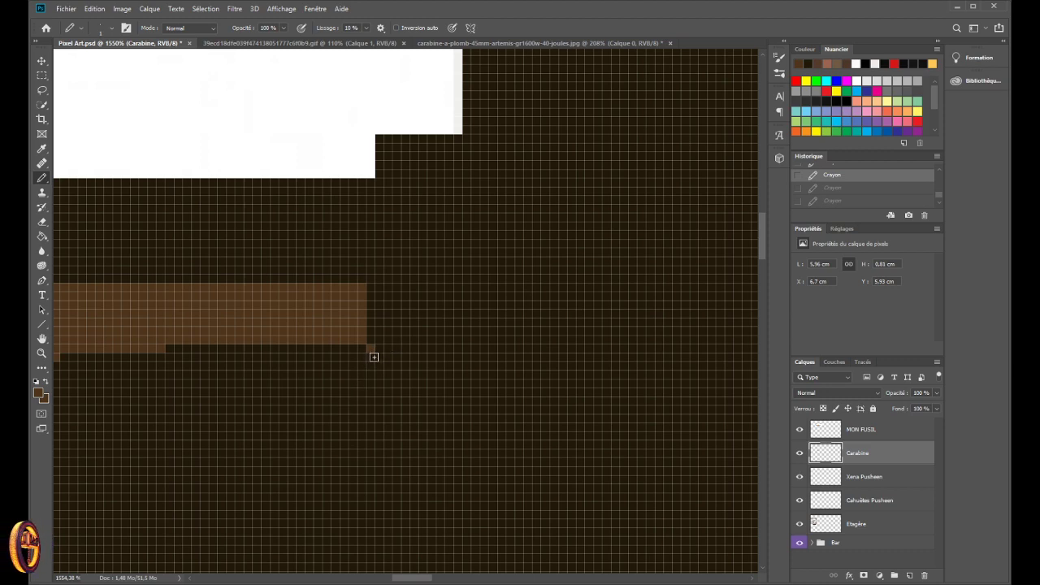
pyautogui.hotkey('ctrl', 'shift', 'z')
pyautogui.hotkey('ctrl', 'shift', 'z')
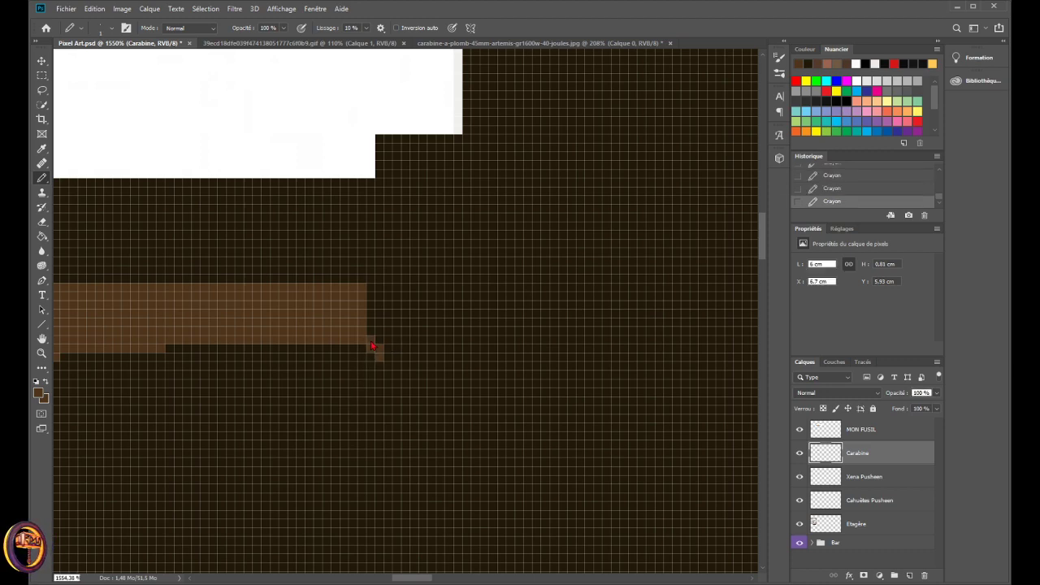
pyautogui.click(375, 341)
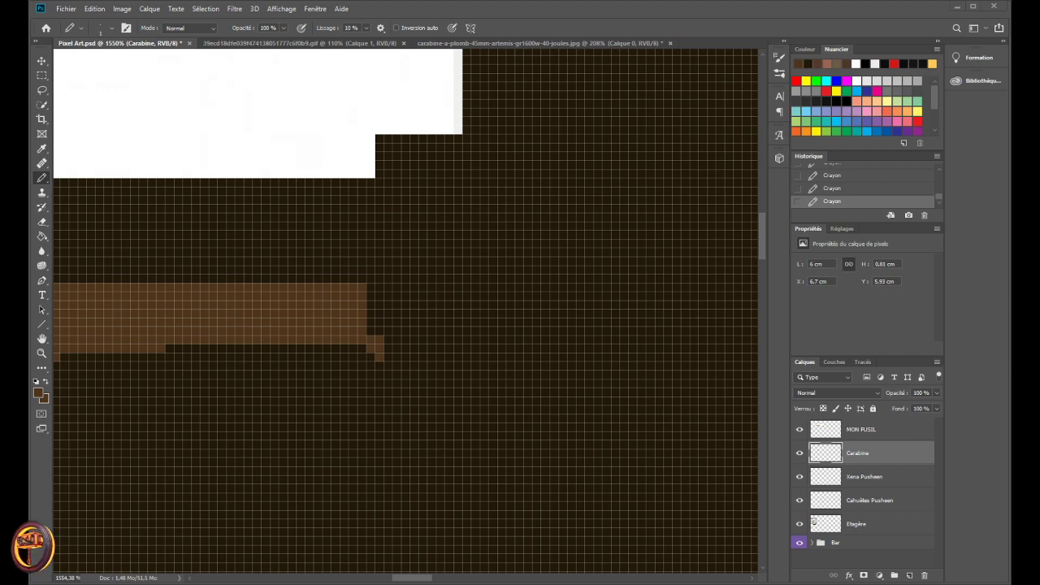
pyautogui.click(151, 383)
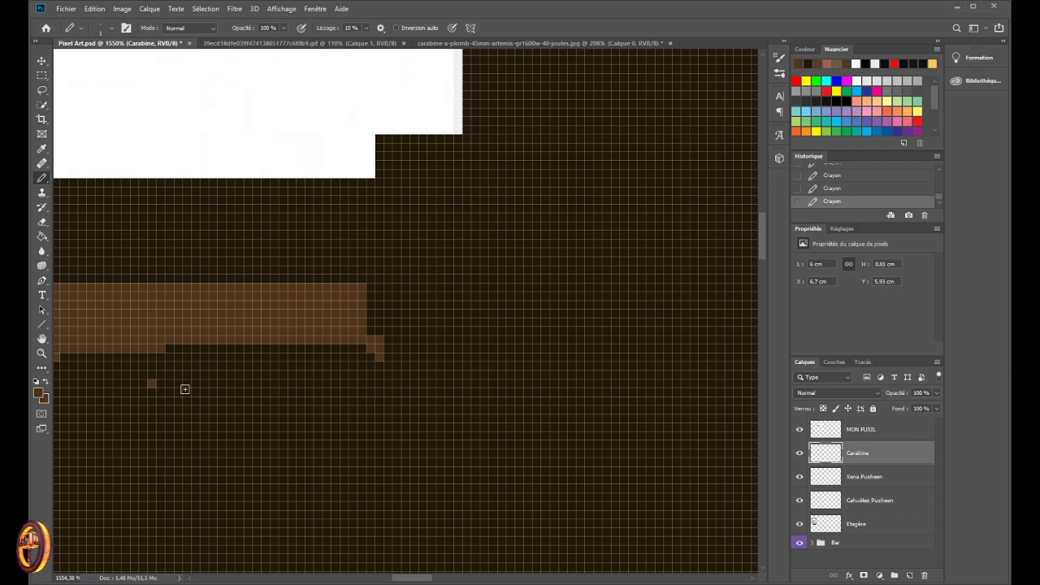
pyautogui.hotkey('ctrl', 'z')
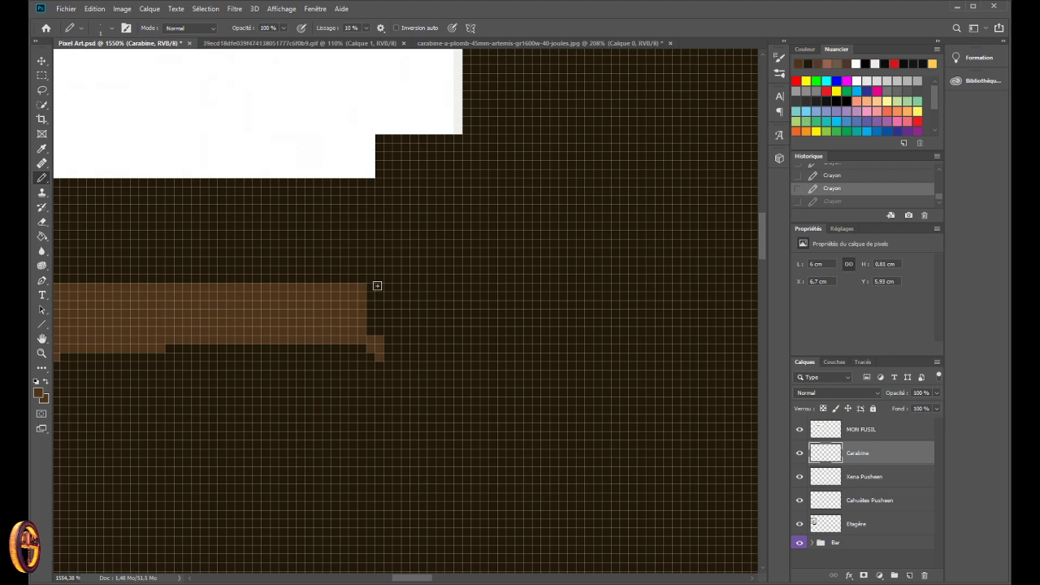
# - Erase the brown lip at the fore-end's lower front corner, leaving the front edge straight
pyautogui.press('e')
pyautogui.moveTo(382, 356); pyautogui.dragTo(373, 345)
pyautogui.press('b')
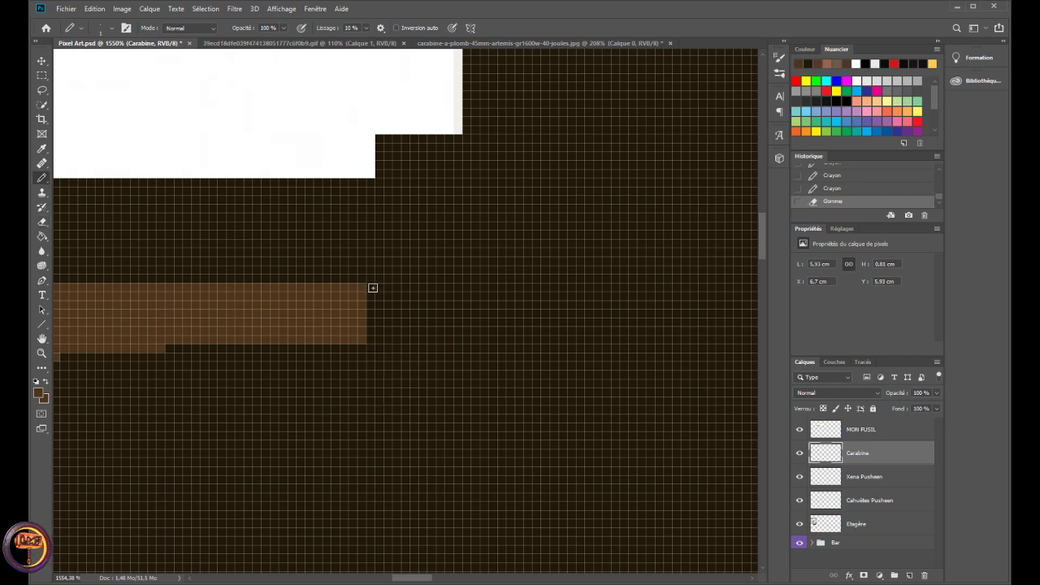
# - Pencil a stepped brown curve from the fore-end's upper front corner forward and down, erasing the lower part of the first, smaller curve
pyautogui.moveTo(373, 287)
pyautogui.mouseDown()
pyautogui.moveTo(386, 314)
pyautogui.moveTo(379, 330)
pyautogui.mouseUp()
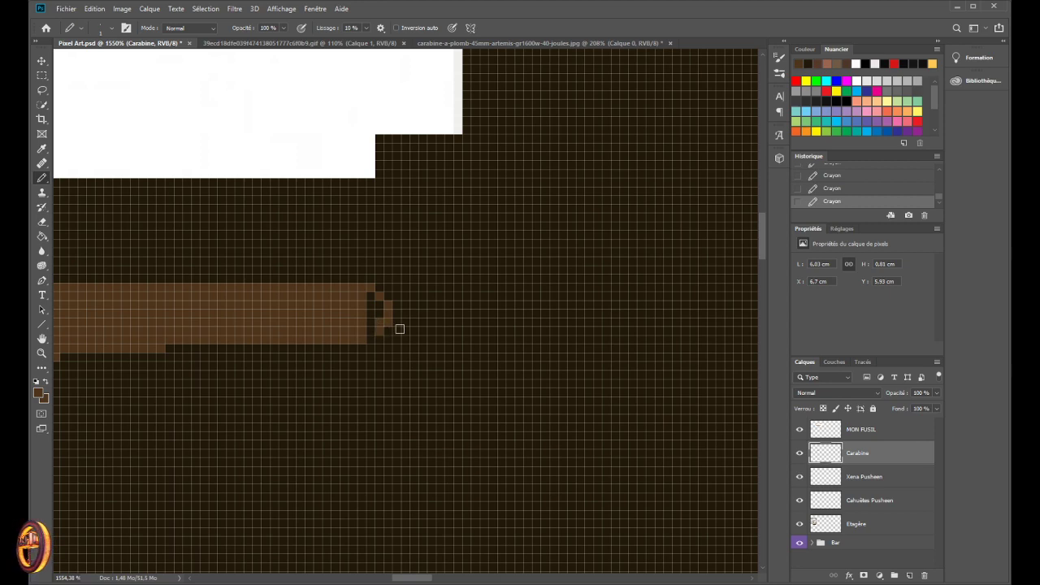
pyautogui.press('e')
pyautogui.moveTo(370, 340); pyautogui.dragTo(389, 312)
pyautogui.click(388, 305)
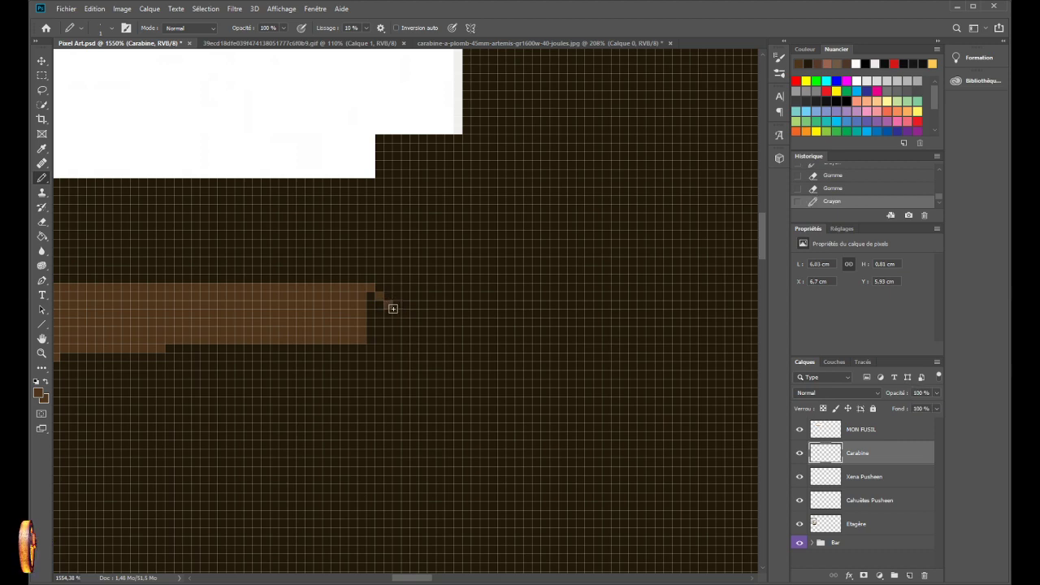
pyautogui.click(395, 313)
pyautogui.click(394, 322)
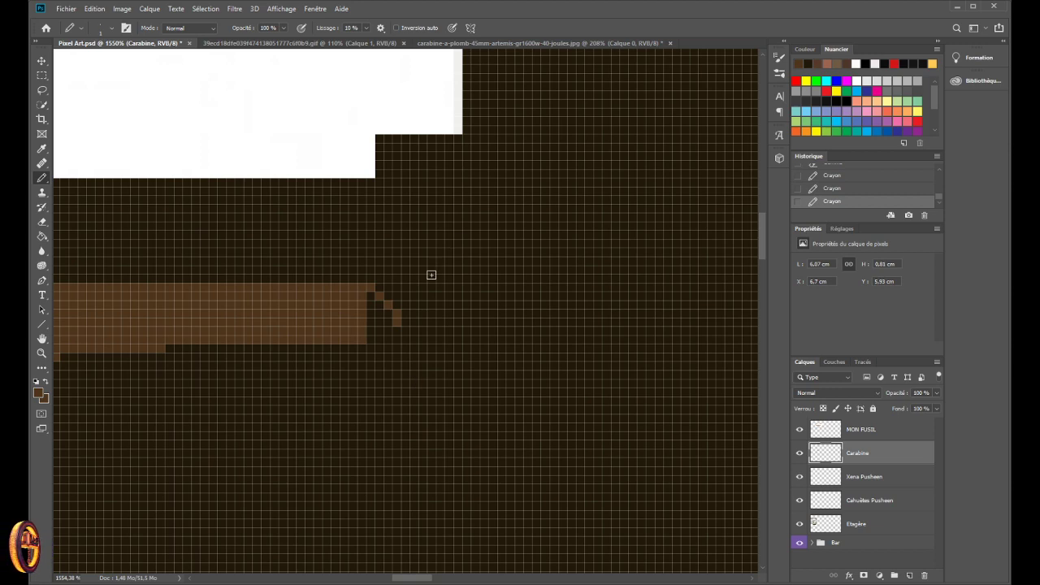
# - Continue the rounded tip outline back down to just below the fore-end's lower front corner with brown pixels
pyautogui.click(387, 332)
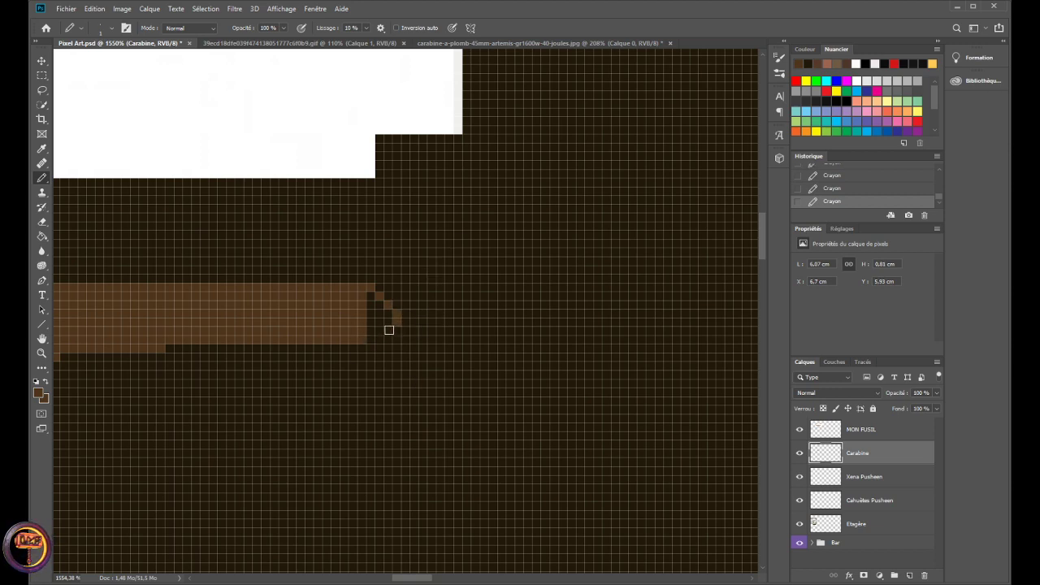
pyautogui.click(387, 330)
pyautogui.moveTo(397, 330); pyautogui.dragTo(390, 339)
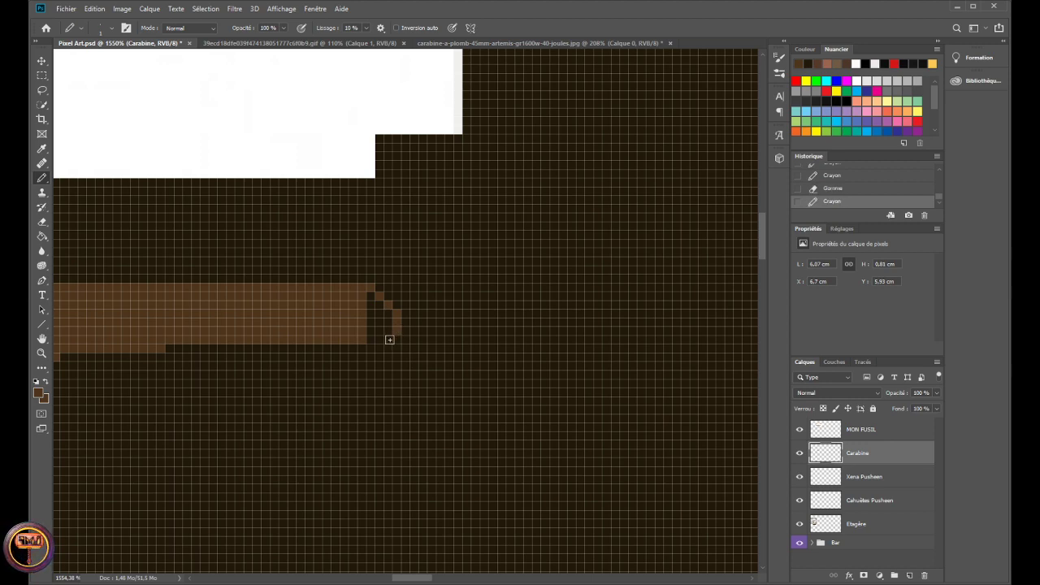
pyautogui.click(372, 354)
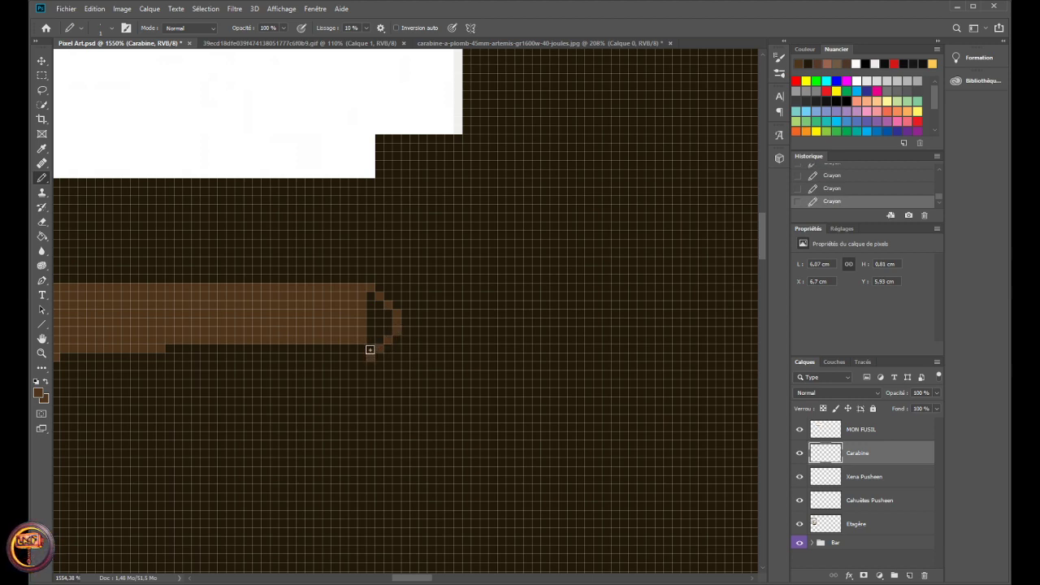
# - Try to fill the inside of the rounded tip with brown, and undo those fill strokes
pyautogui.moveTo(366, 350)
pyautogui.mouseDown()
pyautogui.moveTo(371, 309)
pyautogui.moveTo(377, 337)
pyautogui.moveTo(388, 320)
pyautogui.moveTo(374, 319)
pyautogui.mouseUp()
pyautogui.hotkey('ctrl', 'z')
pyautogui.hotkey('ctrl', 'z')
pyautogui.hotkey('ctrl', 'z')
pyautogui.hotkey('ctrl', 'z')
pyautogui.hotkey('ctrl', 'z')
pyautogui.hotkey('ctrl', 'z')
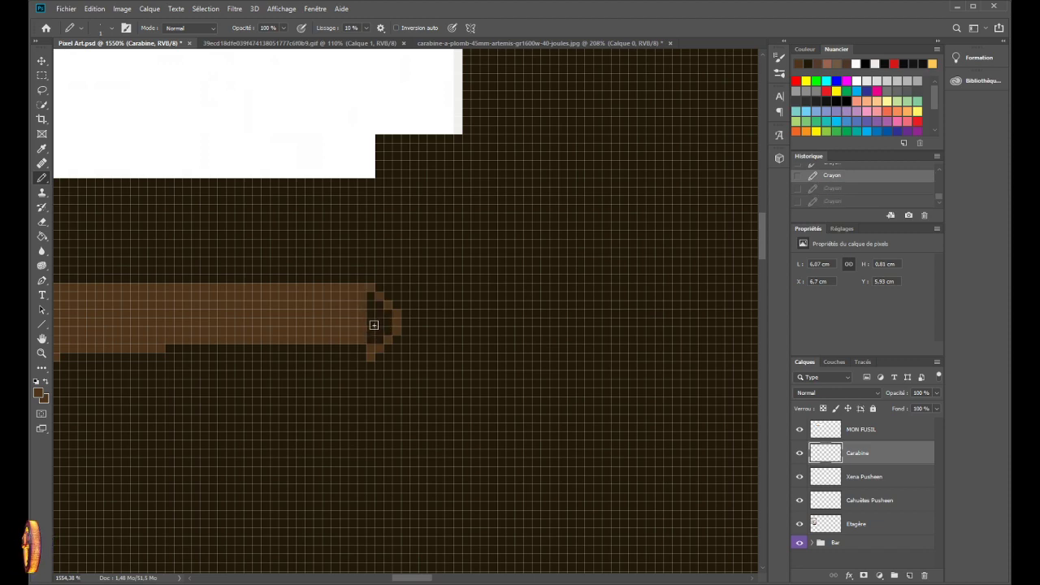
# - Undo the rounded tip's pencil and eraser strokes, back to the fore-end's plain straight front edge
pyautogui.hotkey('ctrl', 'z')
pyautogui.hotkey('ctrl', 'z')
pyautogui.hotkey('ctrl', 'z')
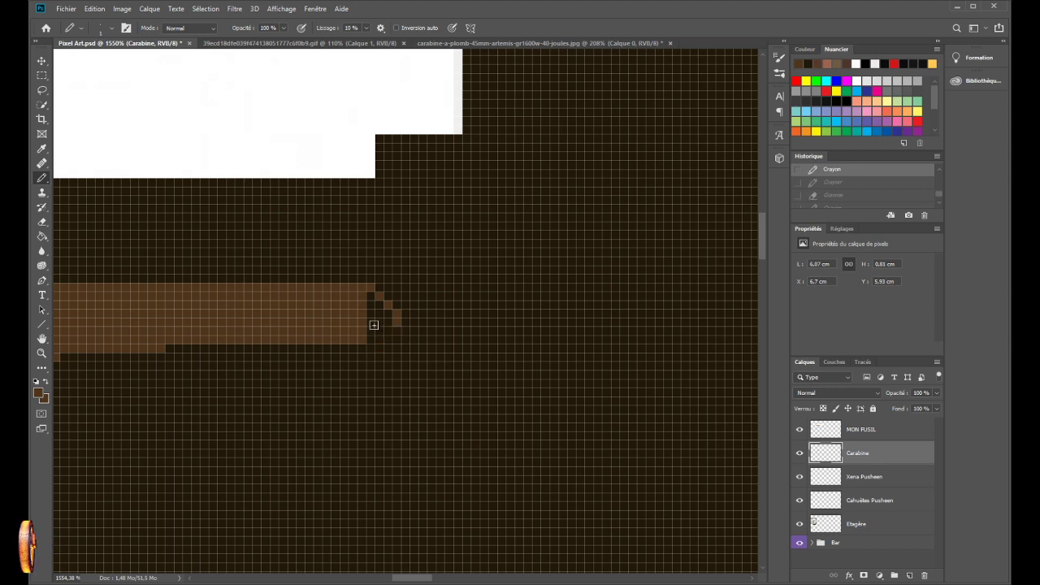
pyautogui.hotkey('ctrl', 'z')
pyautogui.hotkey('ctrl', 'z')
pyautogui.hotkey('ctrl', 'z')
pyautogui.hotkey('ctrl', 'z')
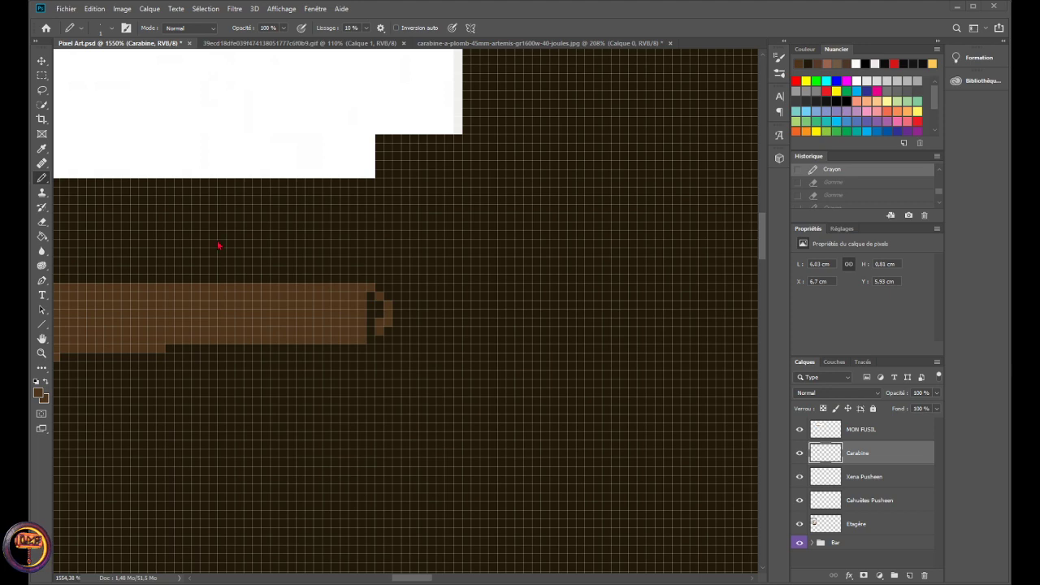
pyautogui.hotkey('ctrl', 'z')
pyautogui.hotkey('ctrl', 'z')
pyautogui.hotkey('ctrl', 'z')
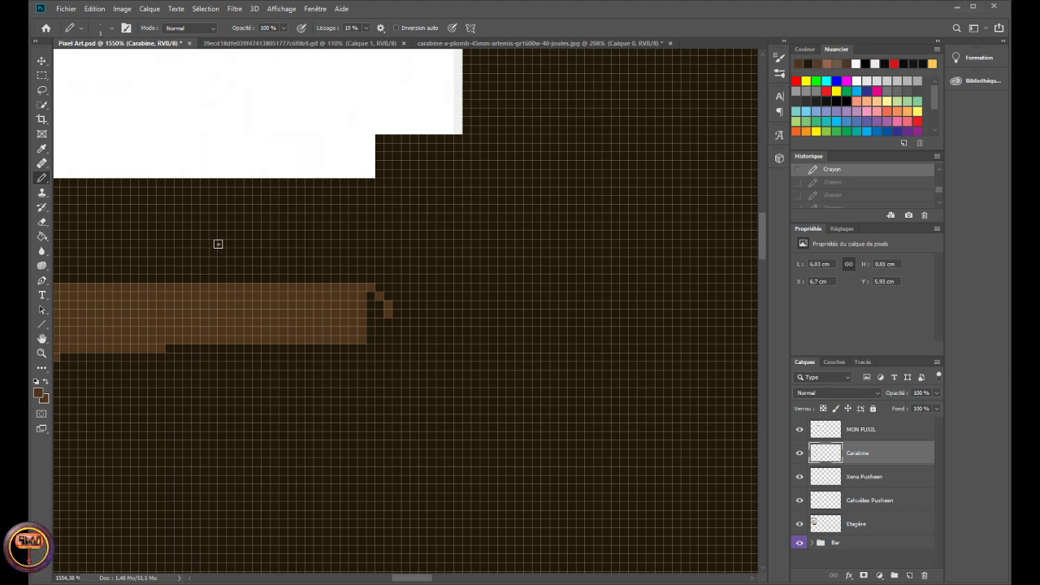
pyautogui.hotkey('ctrl', 'z')
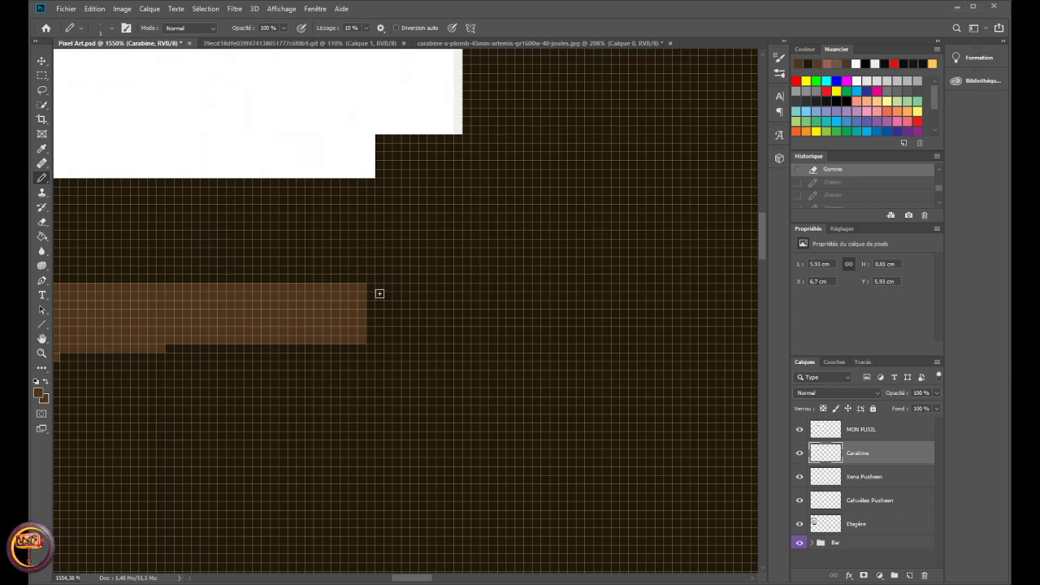
# - Pencil a three-pixel brown V from the fore-end's lower front corner, erasing the extra stroke that rises from its front
pyautogui.click(369, 348)
pyautogui.click(379, 356)
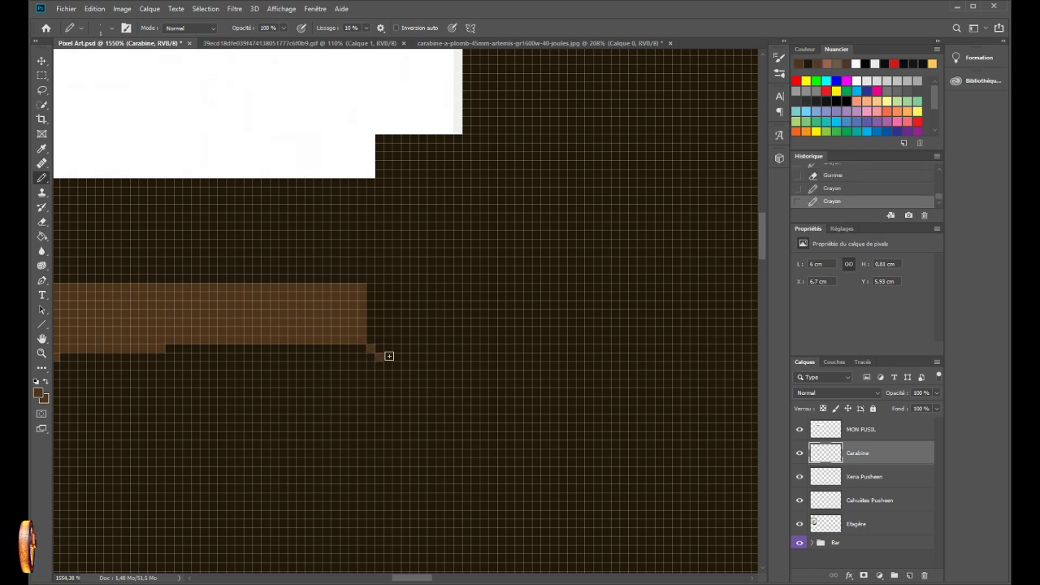
pyautogui.click(388, 348)
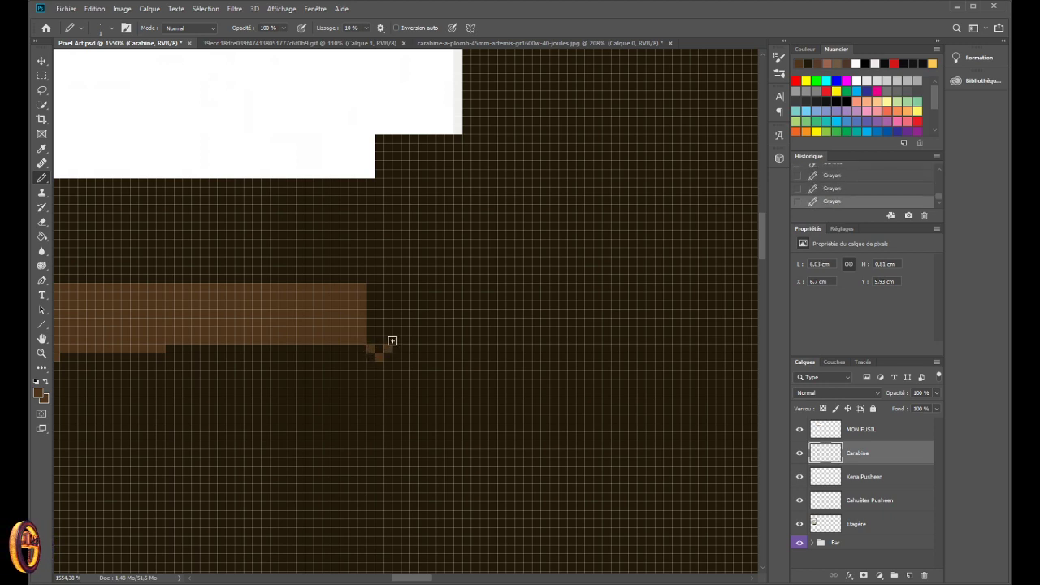
pyautogui.moveTo(393, 340); pyautogui.dragTo(396, 317)
pyautogui.hotkey('ctrl', 'z')
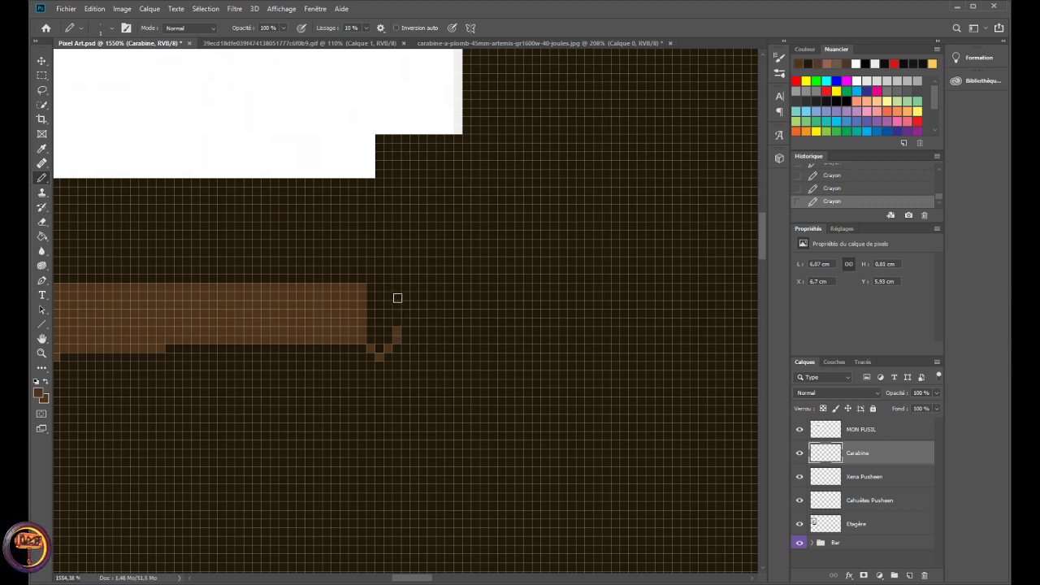
pyautogui.click(396, 330)
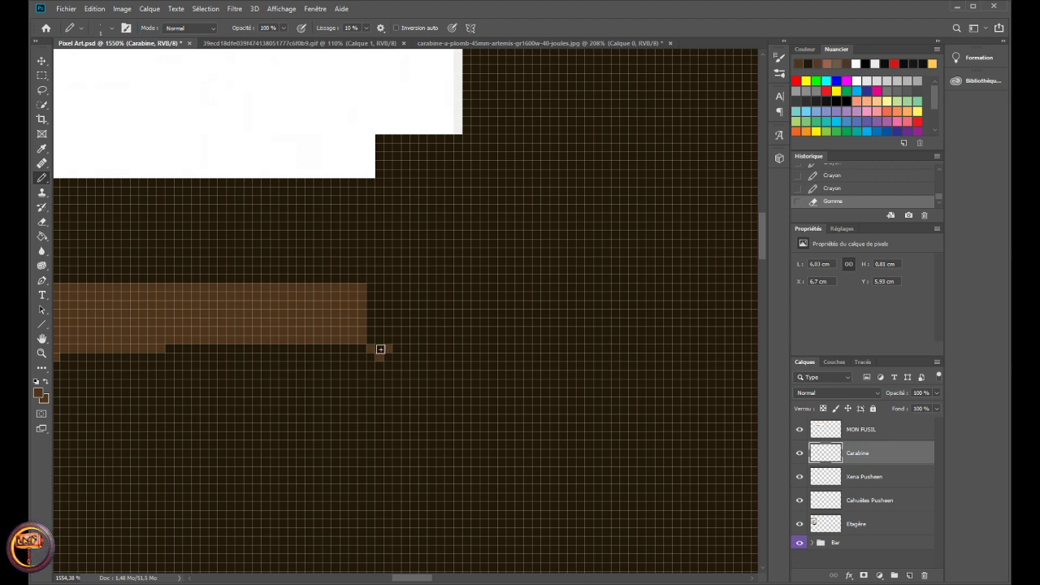
# - Try extra brown pixels inside and in front of the small V at the fore-end's lower corner, then erase them
pyautogui.click(380, 350)
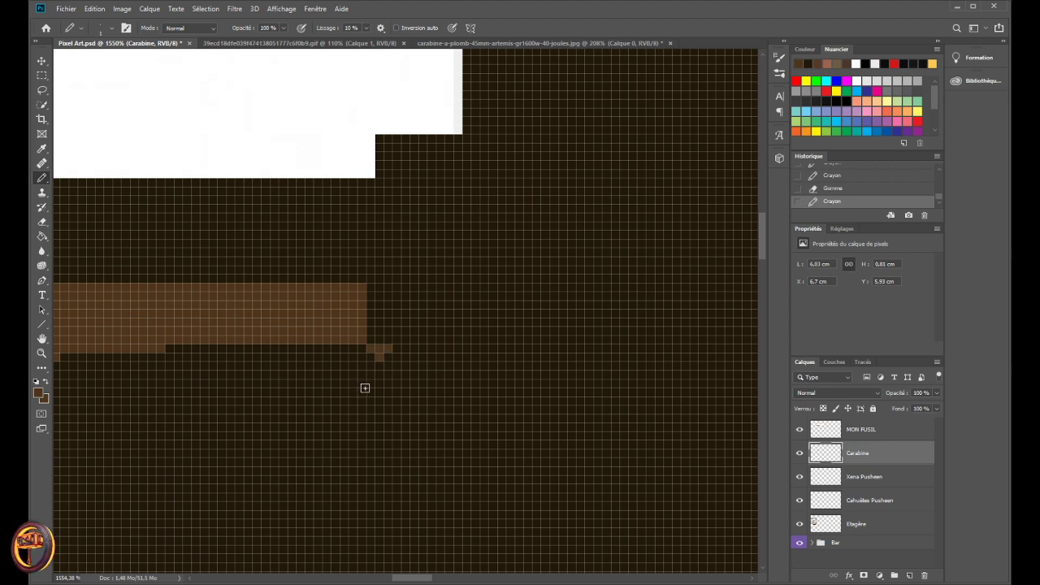
pyautogui.click(379, 350)
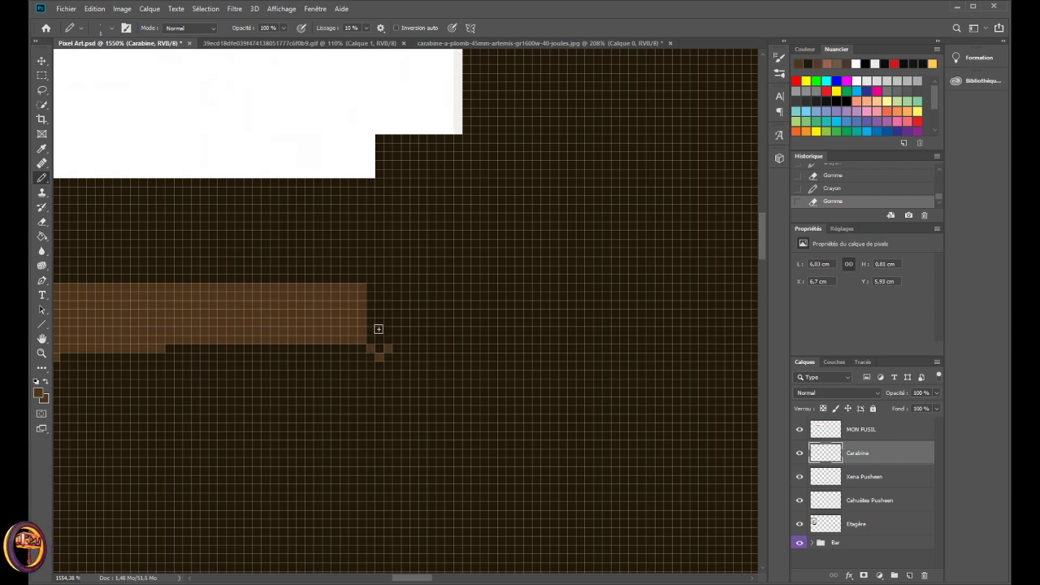
pyautogui.click(370, 339)
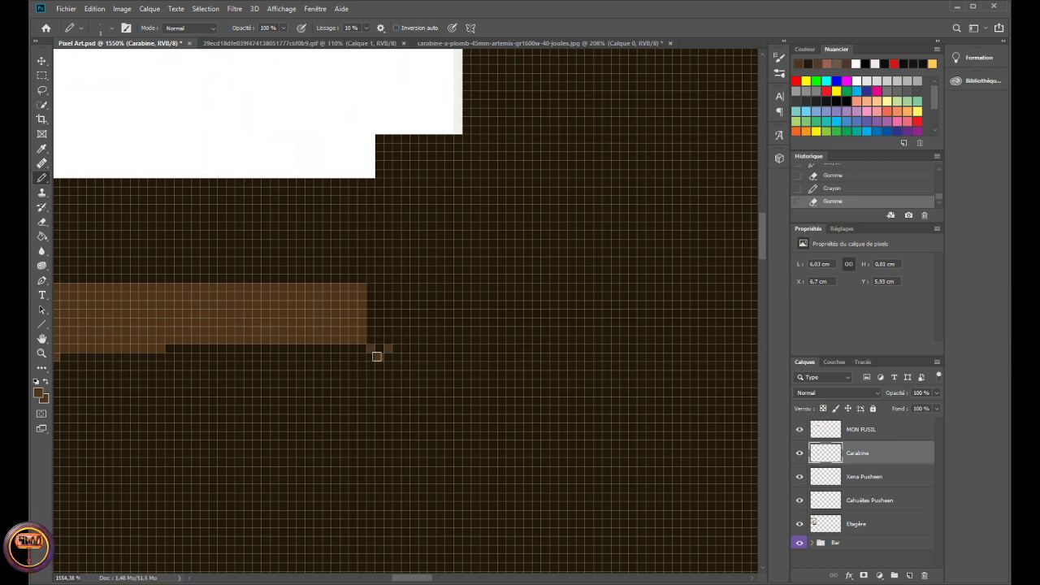
pyautogui.moveTo(383, 360); pyautogui.dragTo(392, 365)
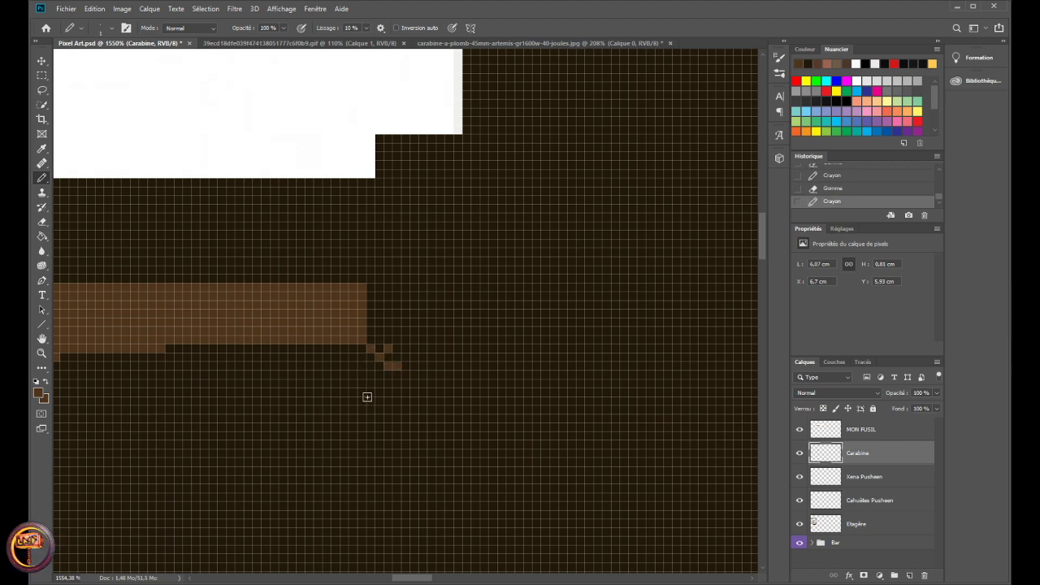
pyautogui.click(394, 366)
pyautogui.click(393, 365)
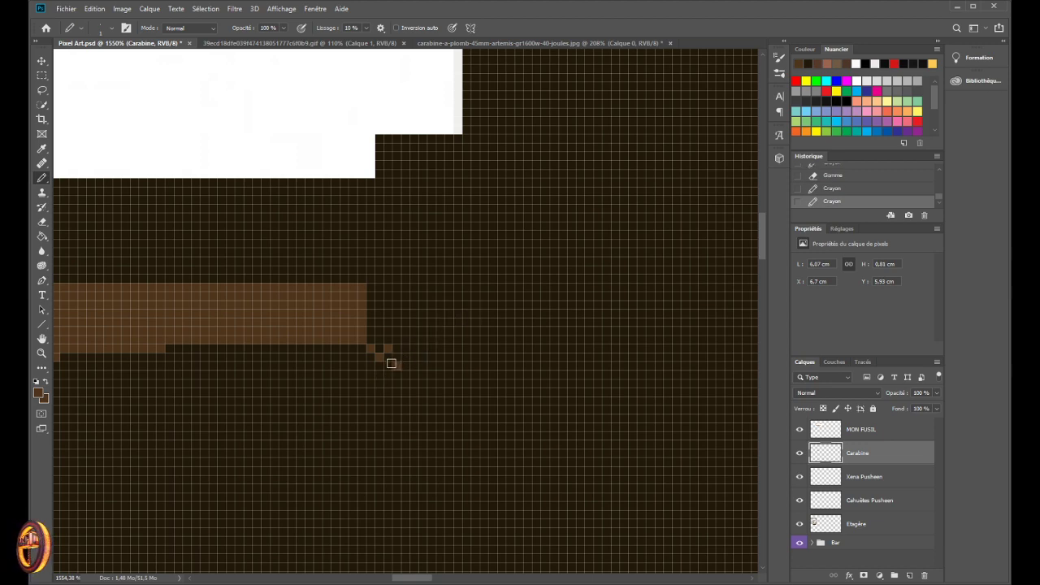
pyautogui.moveTo(389, 357); pyautogui.dragTo(398, 356)
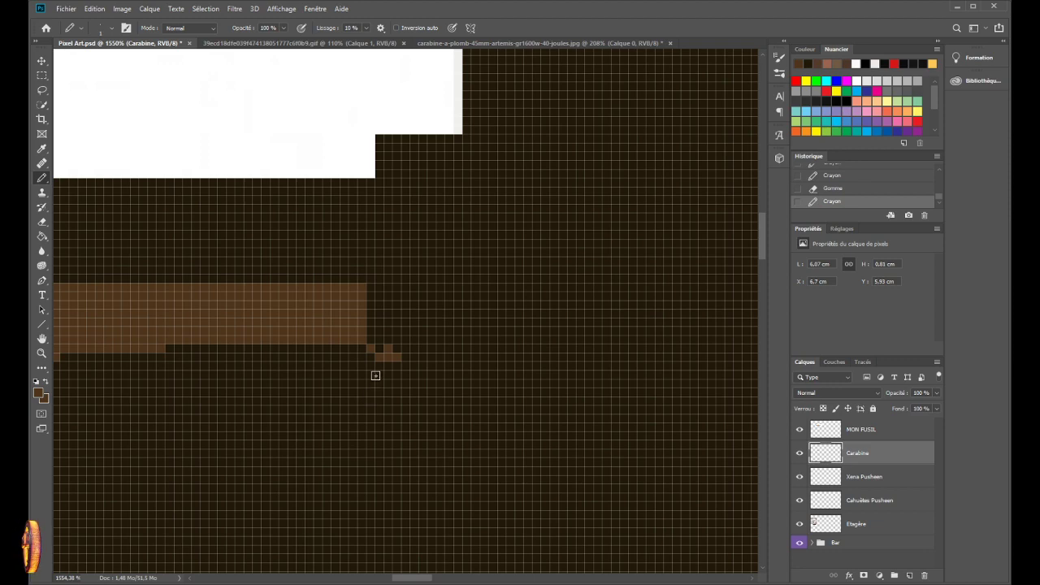
pyautogui.click(390, 360)
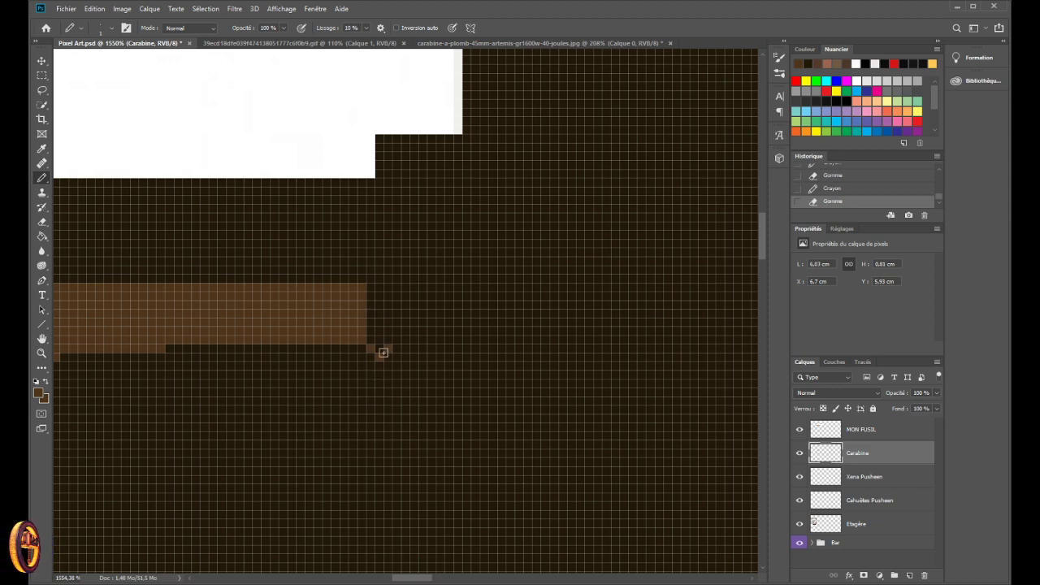
# - Fill above and beside the V with brown, extending the fore-end three pixels forward with a small stepped lip underneath
pyautogui.click(389, 357)
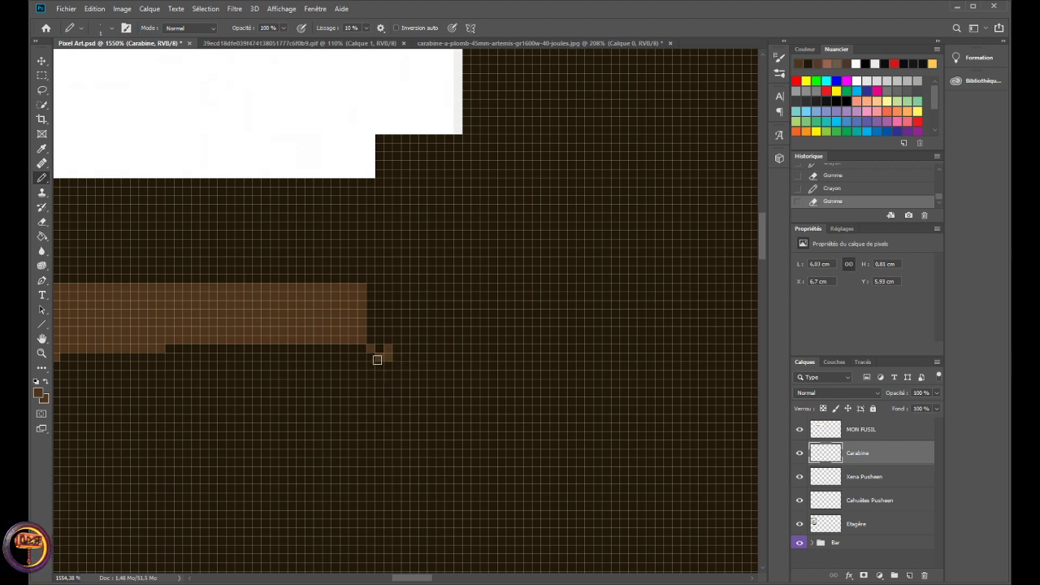
pyautogui.click(389, 347)
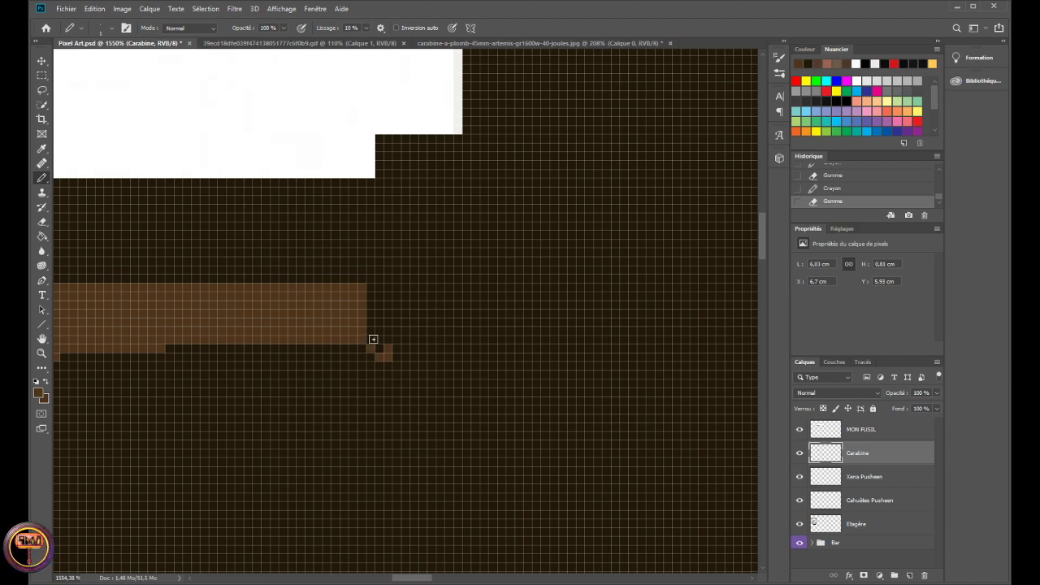
pyautogui.moveTo(387, 346)
pyautogui.mouseDown()
pyautogui.moveTo(389, 290)
pyautogui.moveTo(378, 300)
pyautogui.moveTo(370, 291)
pyautogui.moveTo(377, 344)
pyautogui.mouseUp()
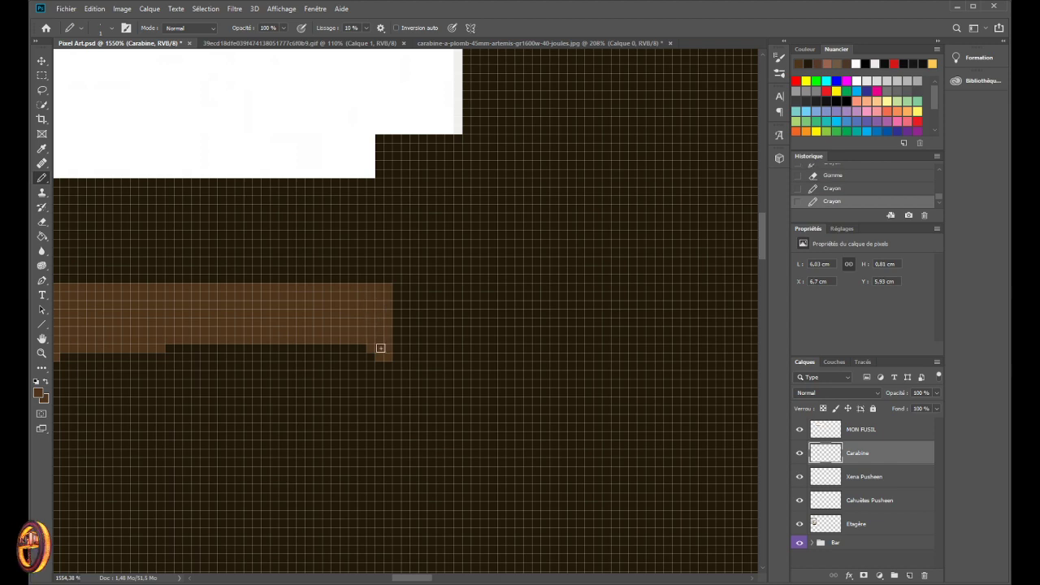
# - Compare the whole drawn stock with the MON FUSIL photo, focusing on the area between the grip and the fore-end
pyautogui.scroll(-5, 363, 249)
pyautogui.scroll(-2, 171, 277)
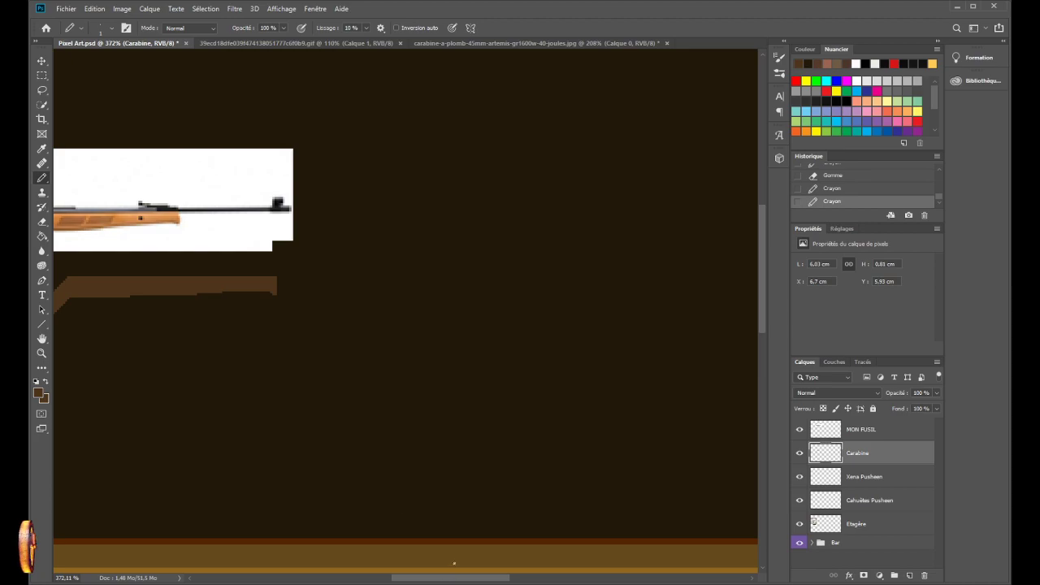
pyautogui.moveTo(459, 579); pyautogui.dragTo(371, 571)
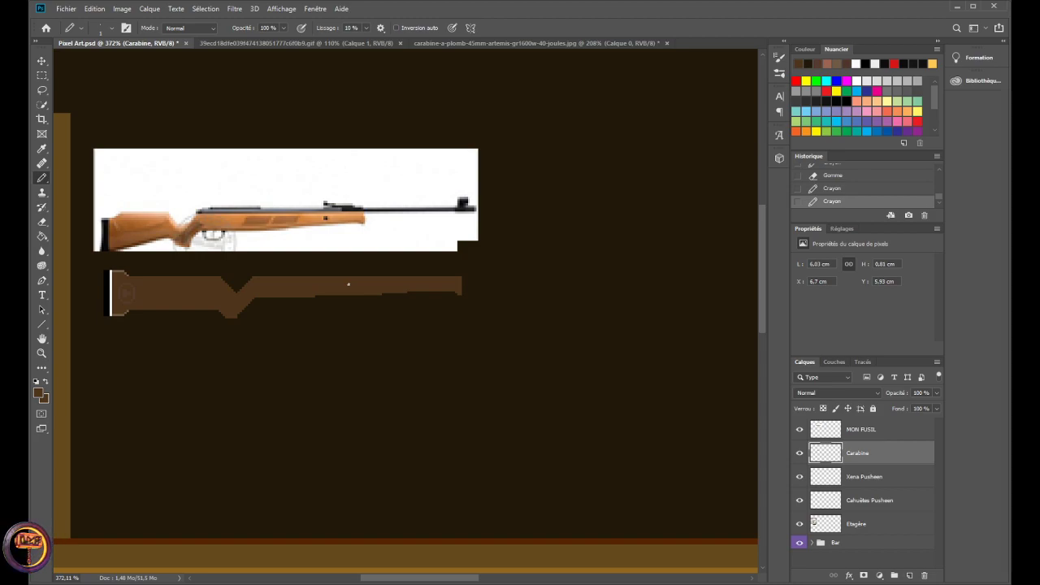
pyautogui.scroll(1, 348, 283)
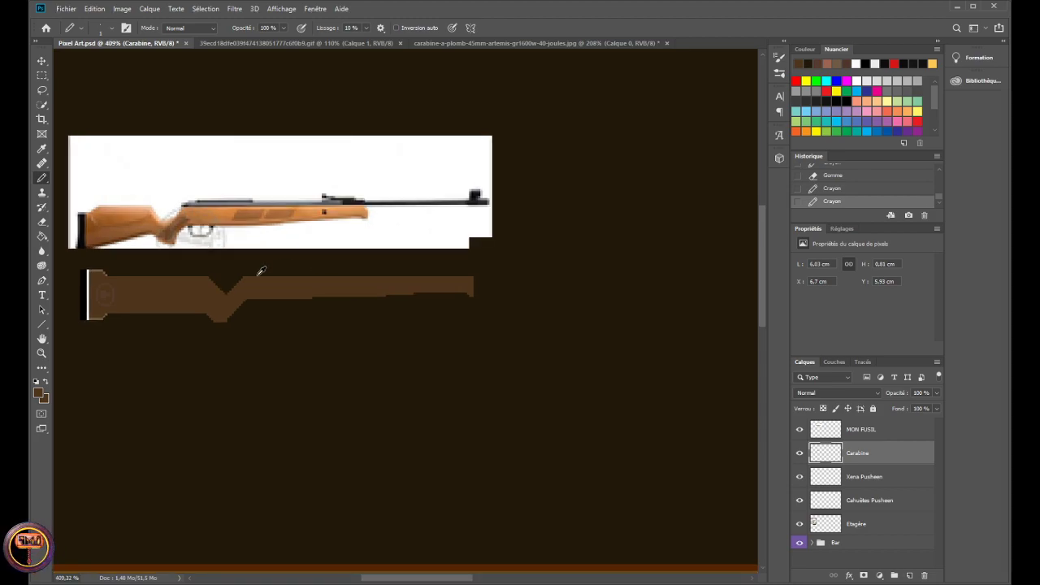
pyautogui.scroll(1, 204, 283)
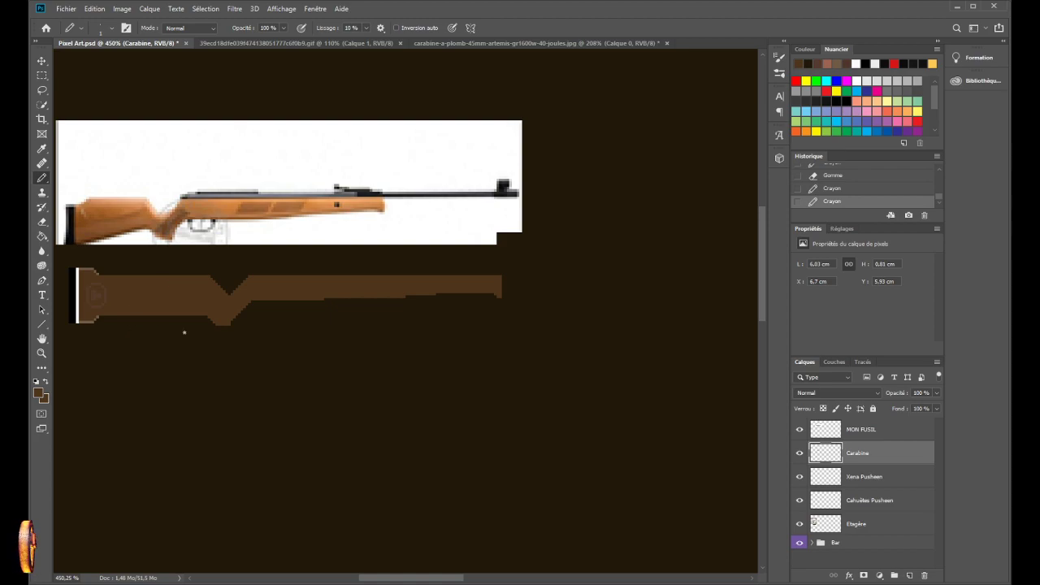
pyautogui.scroll(2, 236, 302)
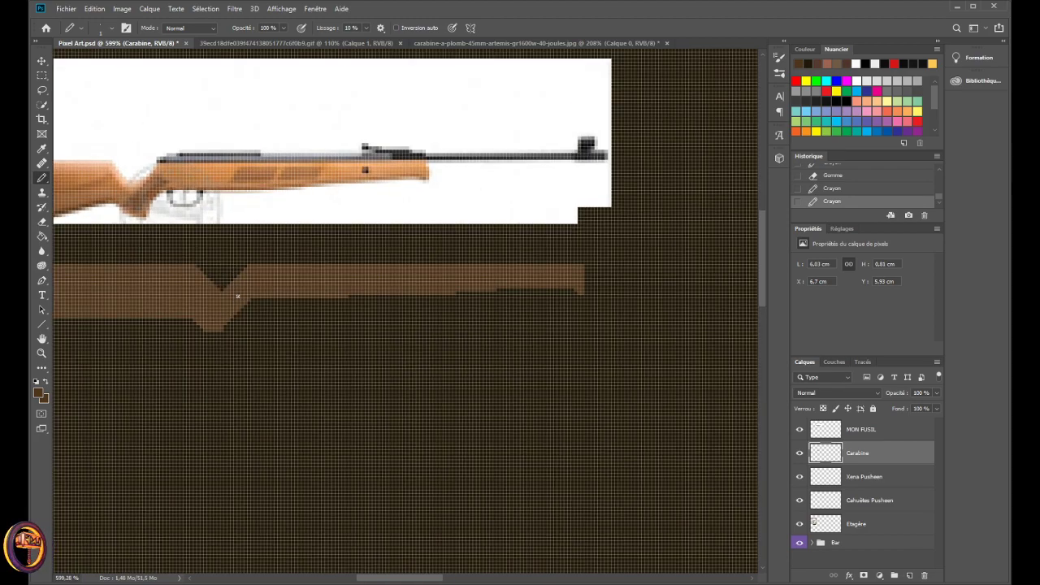
pyautogui.scroll(4, 247, 317)
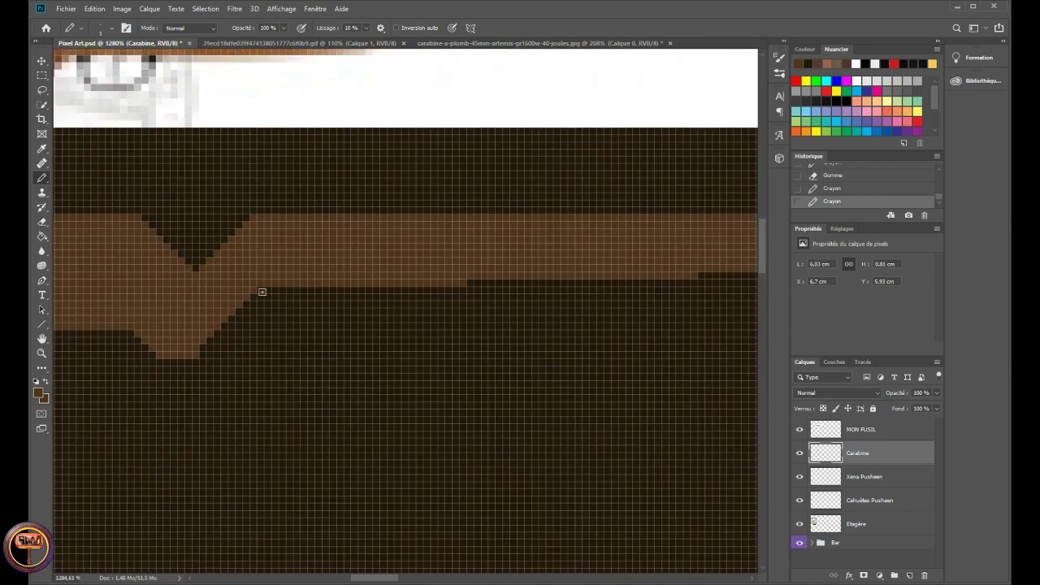
pyautogui.moveTo(389, 579)
pyautogui.mouseDown()
pyautogui.moveTo(361, 579)
pyautogui.moveTo(375, 579)
pyautogui.mouseUp()
# - Sample black as the pencil colour and examine the trigger guard on the original rifle image
pyautogui.keyDown('alt'); pyautogui.click(136, 281); pyautogui.keyUp('alt')
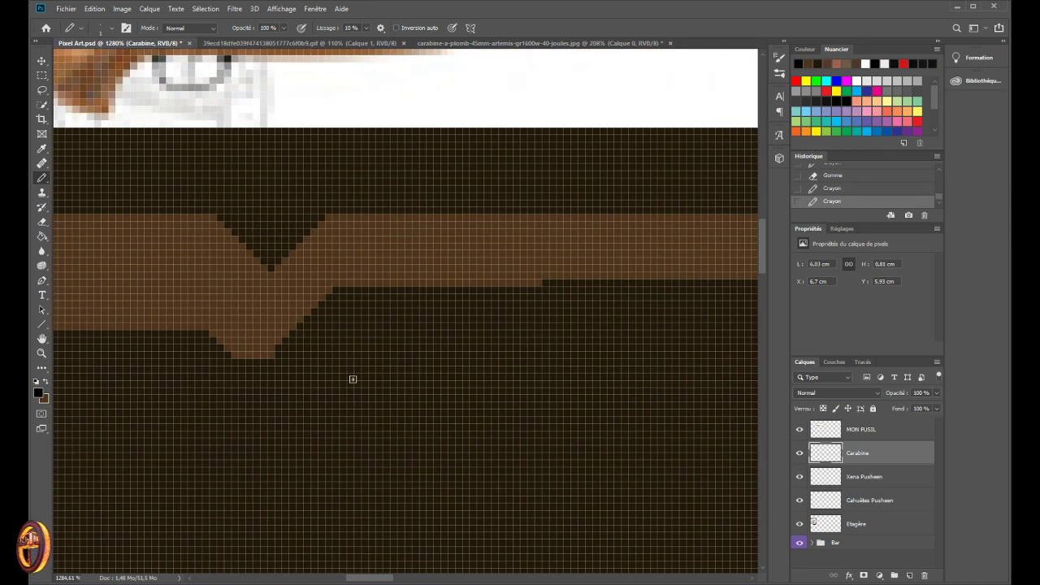
pyautogui.scroll(1, 356, 350)
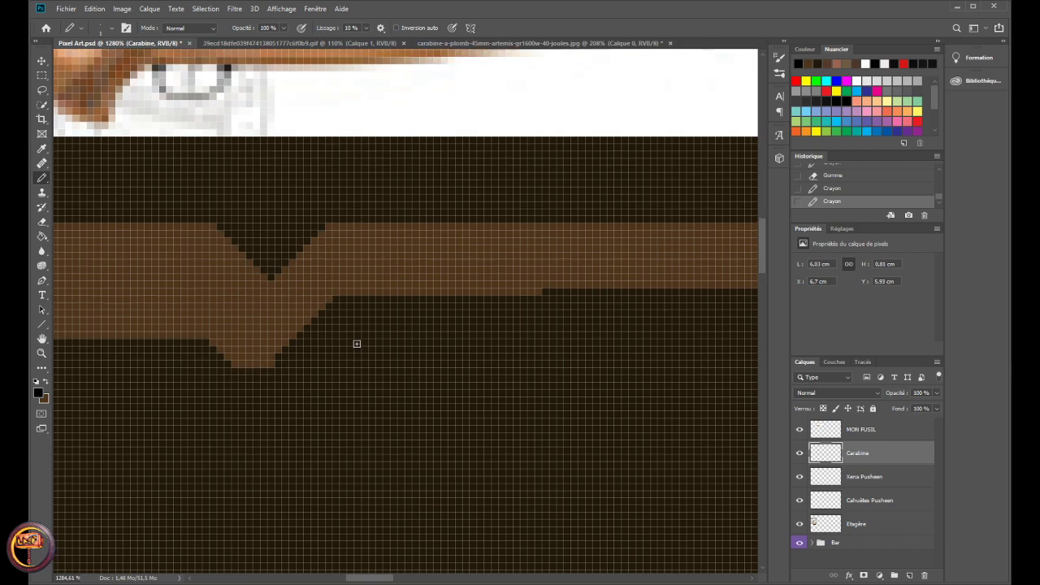
pyautogui.click(455, 43)
pyautogui.scroll(2, 533, 313)
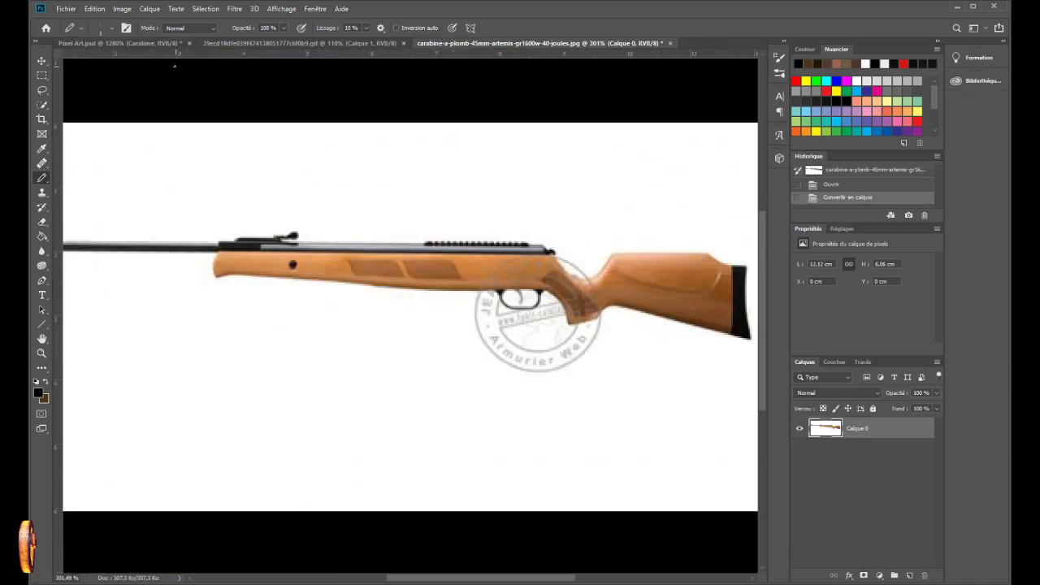
pyautogui.click(139, 43)
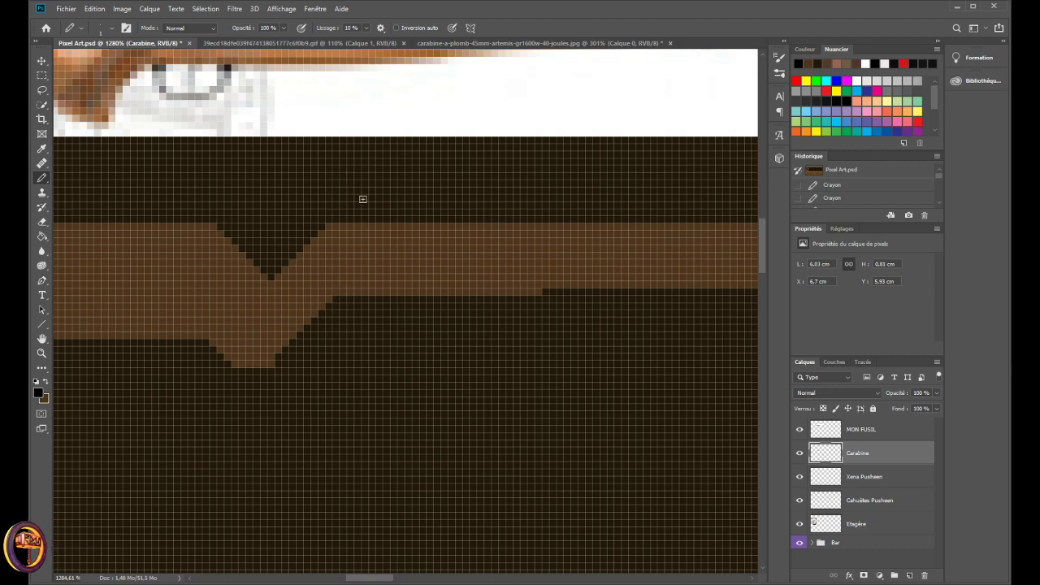
pyautogui.scroll(1, 363, 200)
pyautogui.click(456, 43)
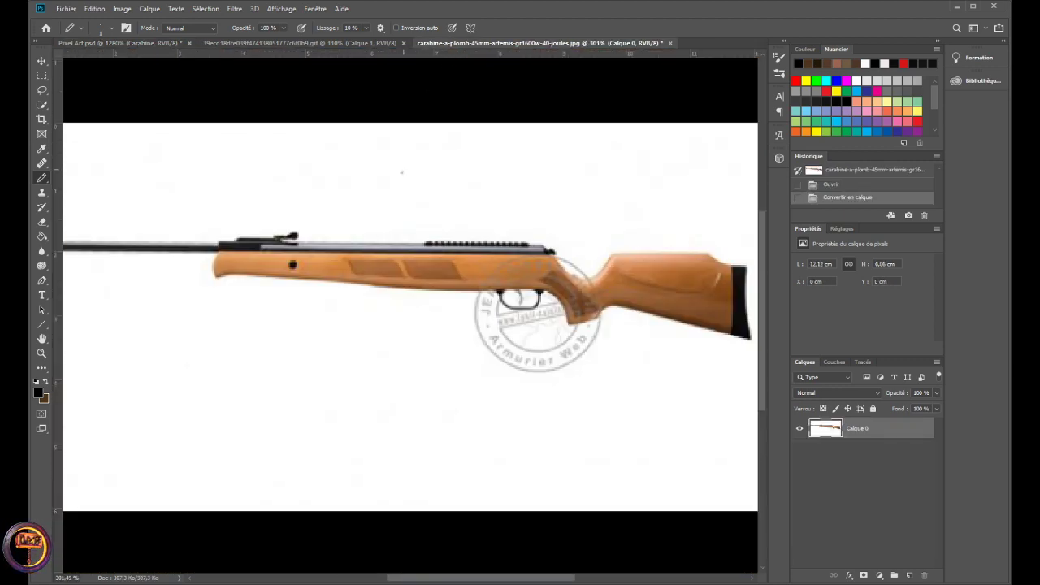
pyautogui.click(142, 44)
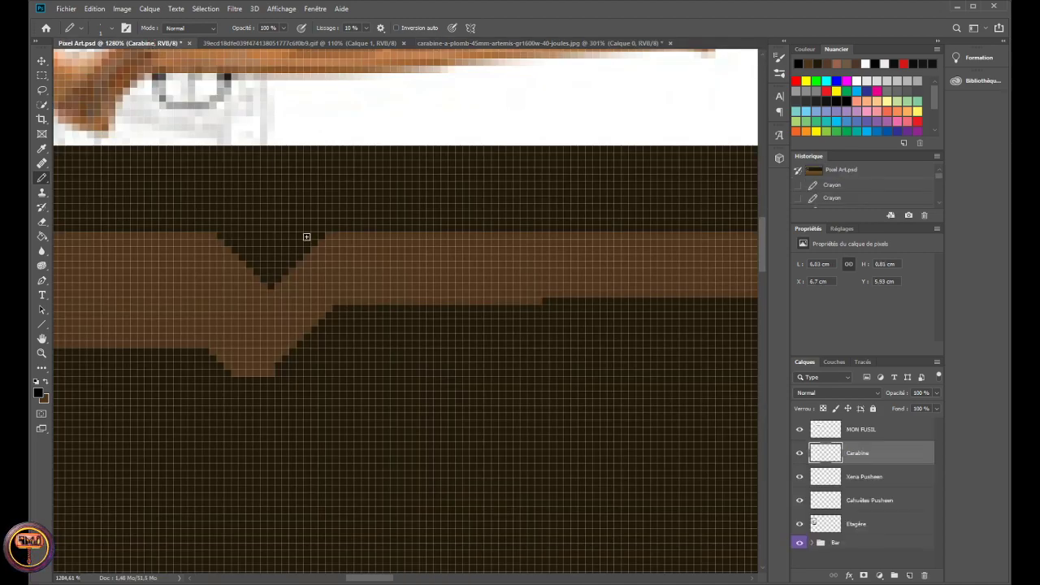
# - Pencil a downward-pointing black triangle, with rows of five, three and one pixels, under the fore-end just in front of the grip
pyautogui.click(343, 309)
pyautogui.click(353, 309)
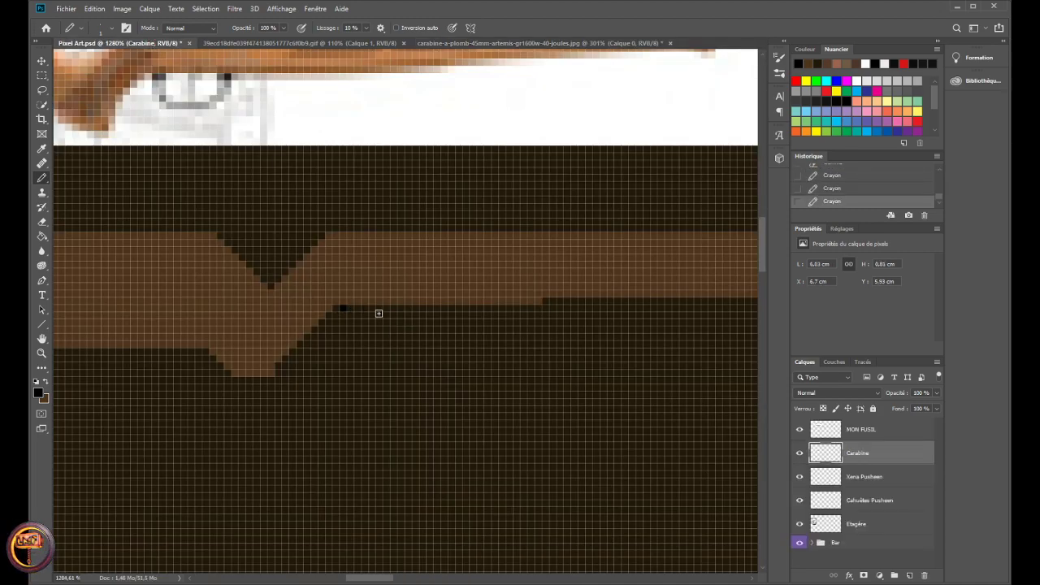
pyautogui.scroll(3, 379, 313)
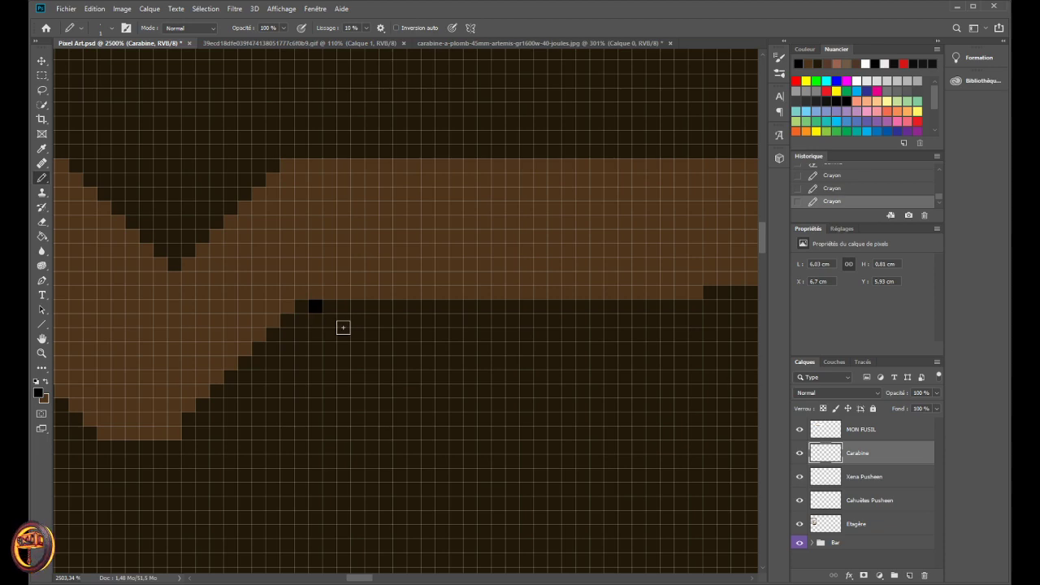
pyautogui.moveTo(327, 304)
pyautogui.mouseDown()
pyautogui.moveTo(357, 305)
pyautogui.moveTo(339, 320)
pyautogui.mouseUp()
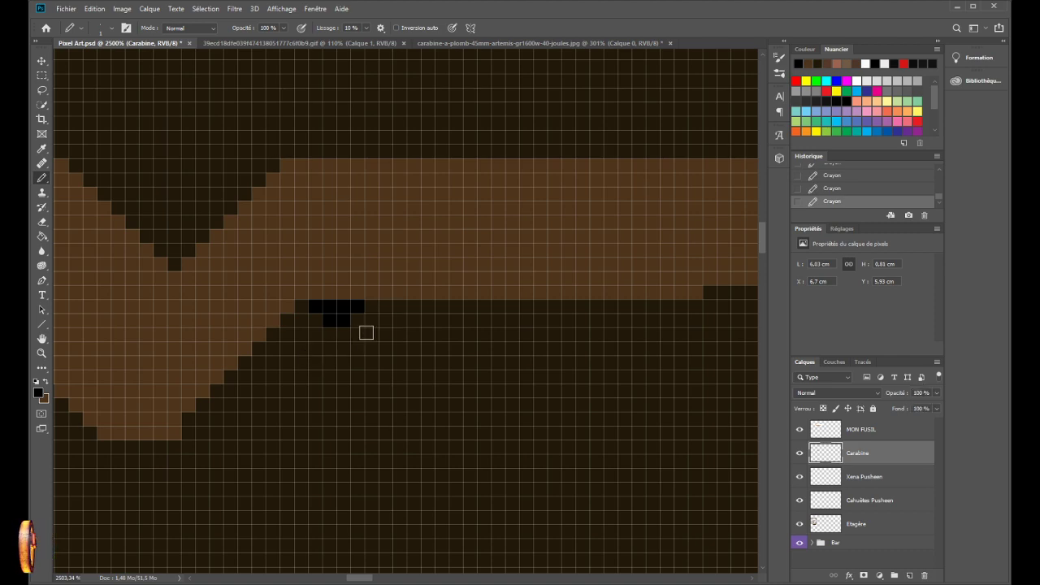
pyautogui.press('e')
pyautogui.moveTo(357, 321)
pyautogui.mouseDown()
pyautogui.moveTo(339, 319)
pyautogui.moveTo(337, 305)
pyautogui.moveTo(372, 306)
pyautogui.moveTo(351, 318)
pyautogui.moveTo(359, 320)
pyautogui.mouseUp()
pyautogui.press('b')
pyautogui.click(323, 334)
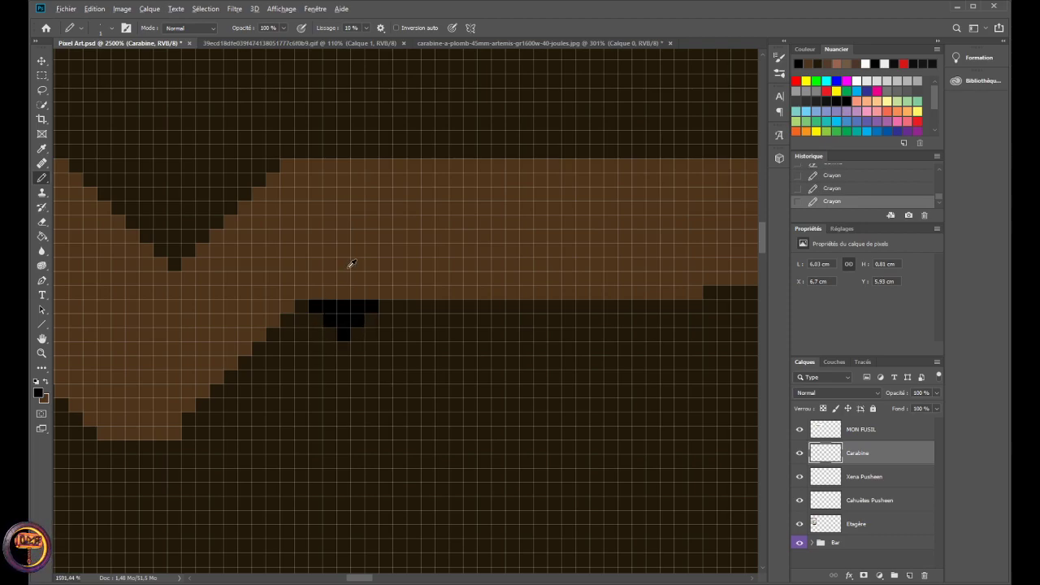
pyautogui.scroll(-5, 349, 264)
pyautogui.scroll(-4, 350, 263)
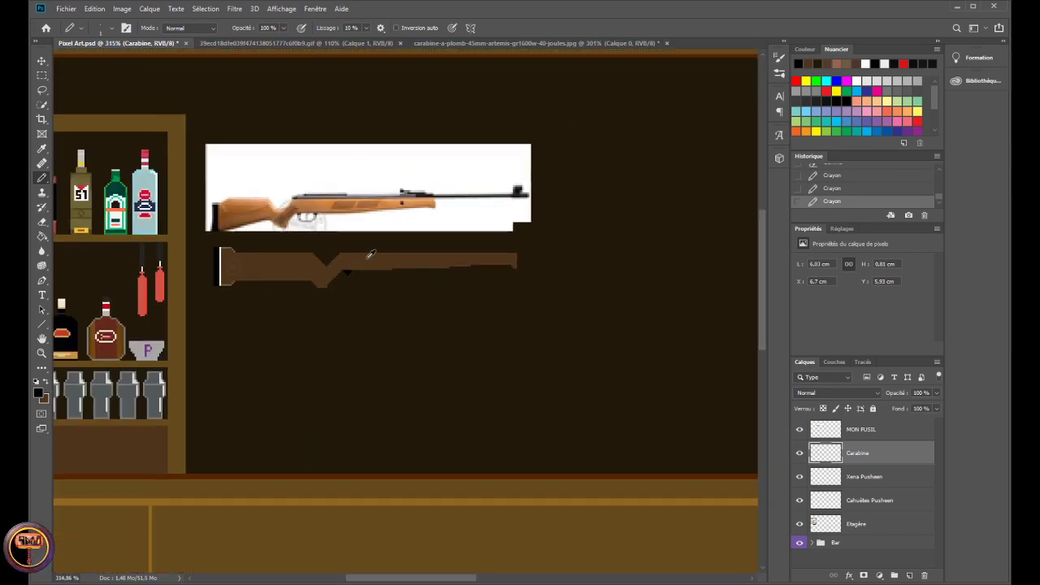
# - Pencil a black stem down from the triangle's tip, trim it to three pixels, and add one pixel diagonally forward below it
pyautogui.scroll(4, 371, 253)
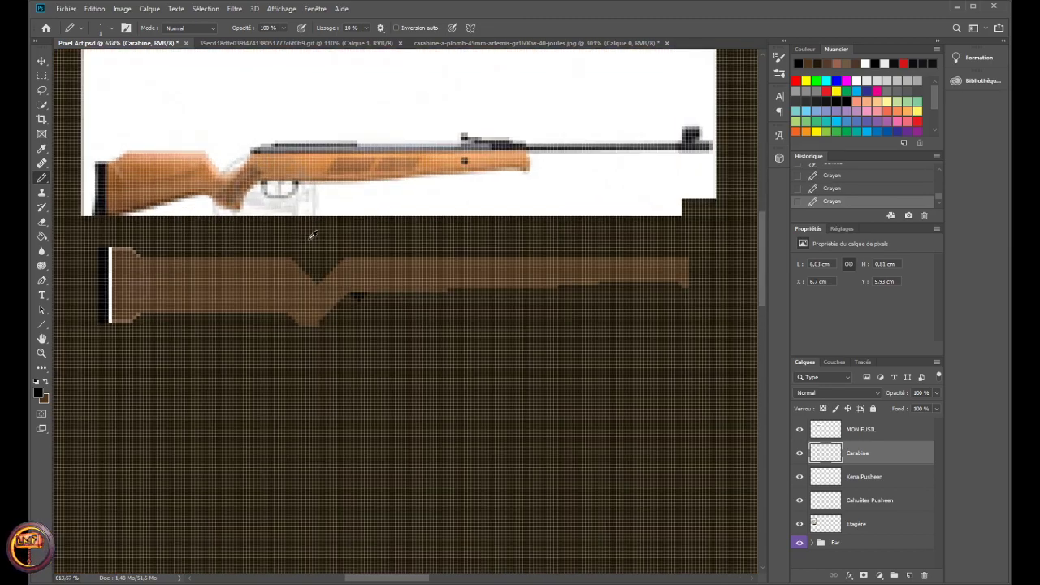
pyautogui.click(418, 43)
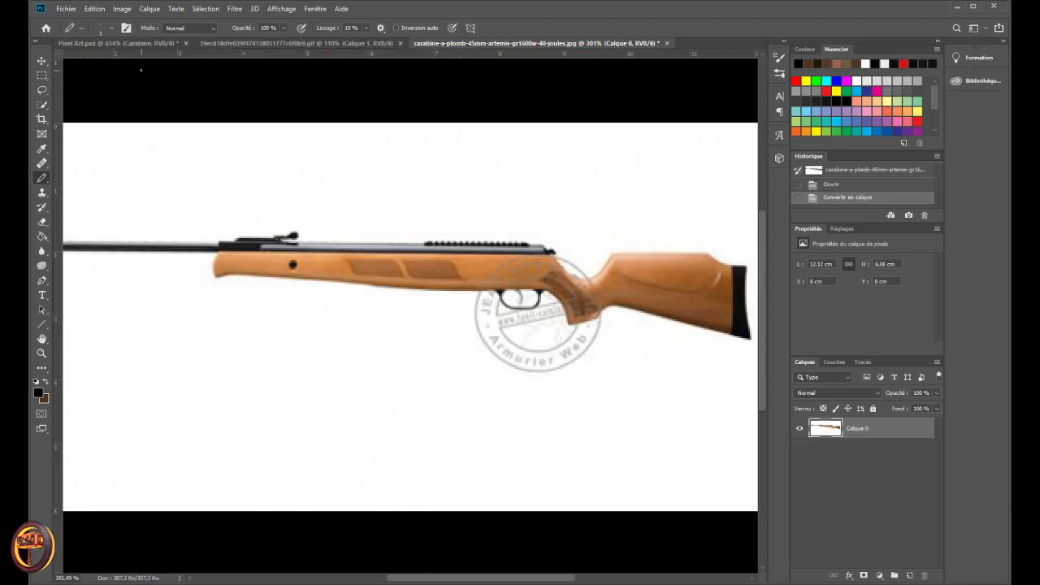
pyautogui.click(140, 44)
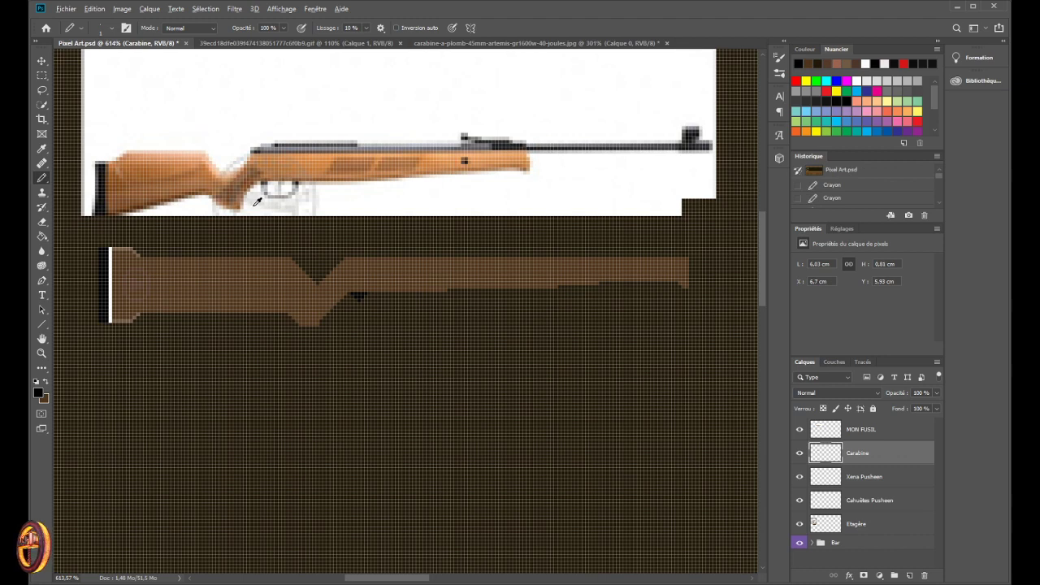
pyautogui.scroll(5, 415, 350)
pyautogui.scroll(-1, 415, 349)
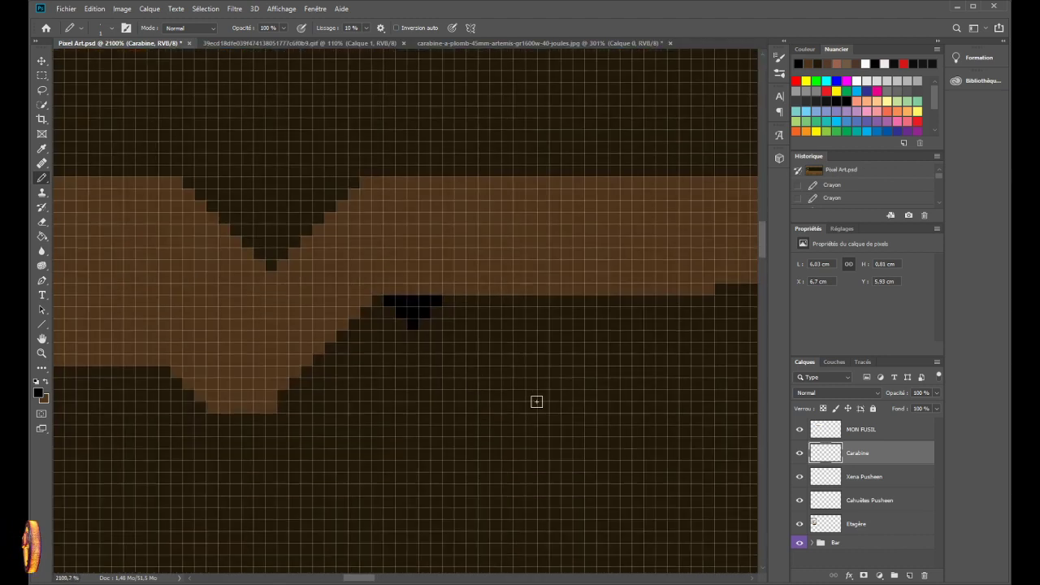
pyautogui.moveTo(408, 331); pyautogui.dragTo(414, 359)
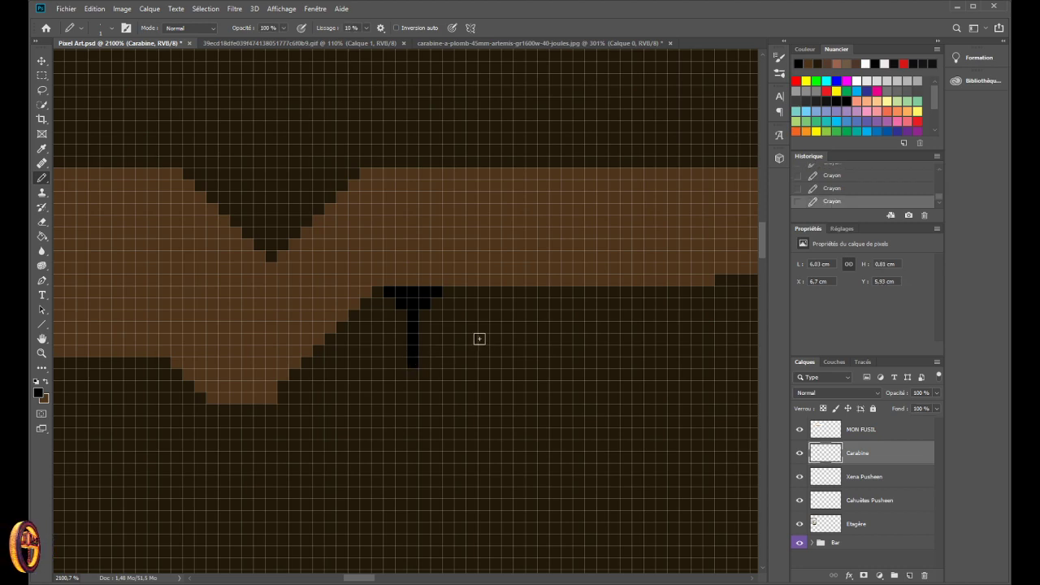
pyautogui.press('e')
pyautogui.click(413, 352)
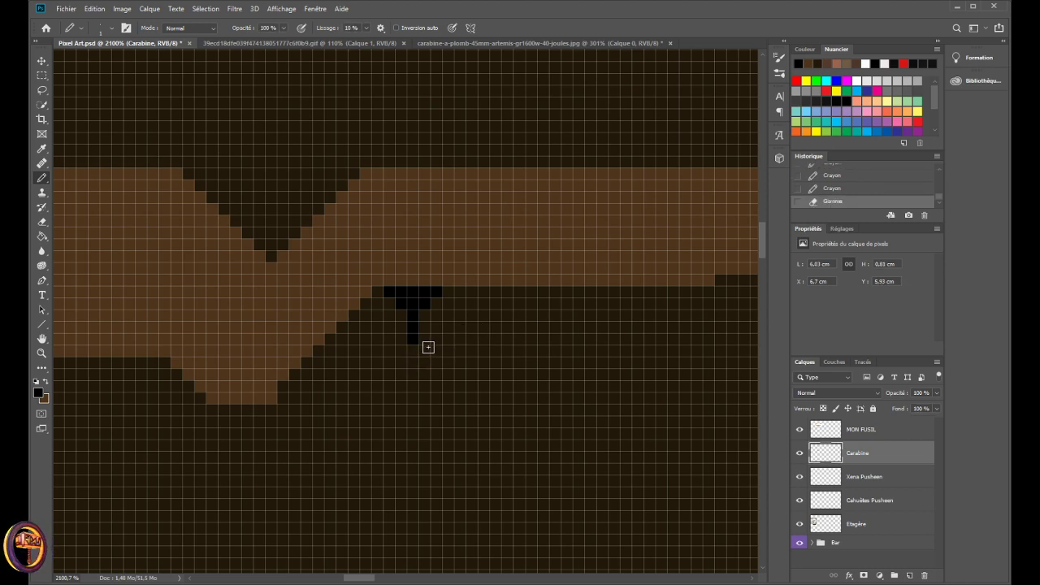
pyautogui.press('b')
pyautogui.click(424, 352)
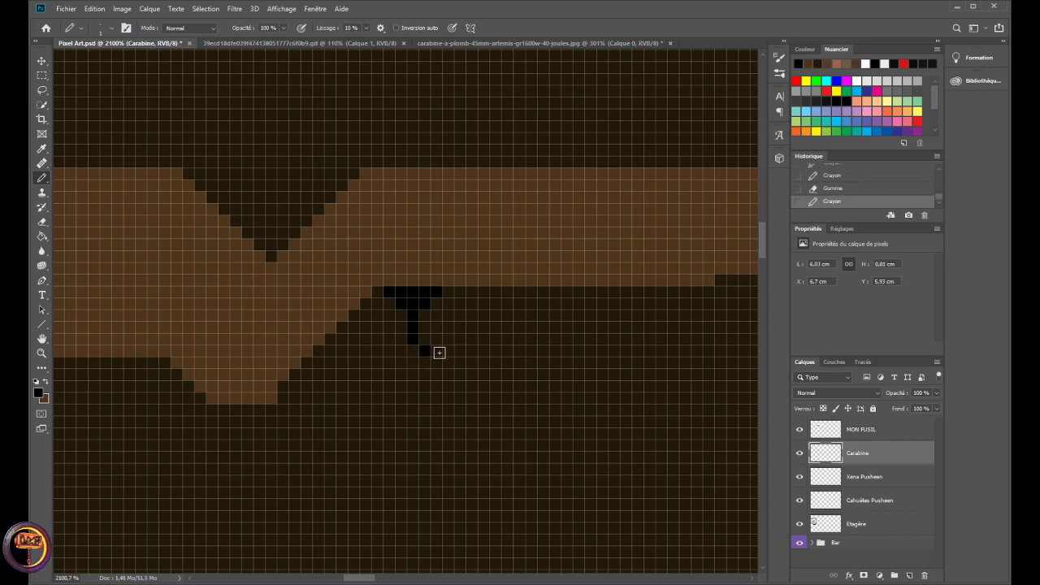
# - Complete the trigger guard with an eight-pixel bottom bar, a front stem and a matching black triangle under the fore-end
pyautogui.moveTo(437, 353)
pyautogui.mouseDown()
pyautogui.moveTo(483, 334)
pyautogui.moveTo(482, 317)
pyautogui.moveTo(471, 353)
pyautogui.moveTo(504, 350)
pyautogui.moveTo(506, 326)
pyautogui.mouseUp()
pyautogui.press('e')
pyautogui.click(506, 320)
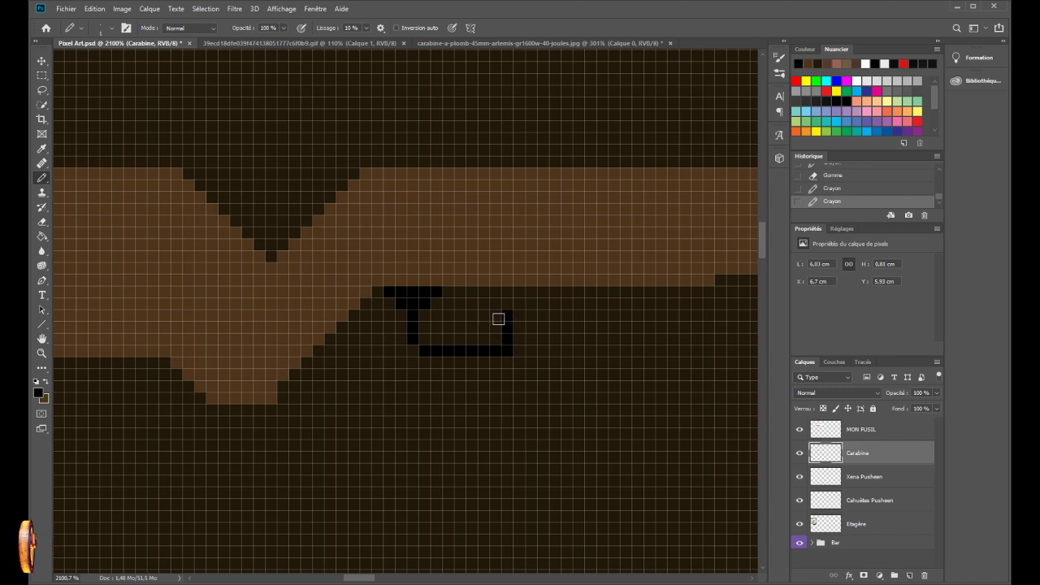
pyautogui.press('e')
pyautogui.moveTo(506, 318)
pyautogui.mouseDown()
pyautogui.moveTo(499, 348)
pyautogui.moveTo(519, 334)
pyautogui.moveTo(511, 301)
pyautogui.moveTo(525, 305)
pyautogui.moveTo(498, 294)
pyautogui.moveTo(547, 291)
pyautogui.mouseUp()
# - Compare the drawn trigger guard with the MON FUSIL photo and the original rifle image, focusing on the trigger's shape
pyautogui.scroll(-5, 515, 204)
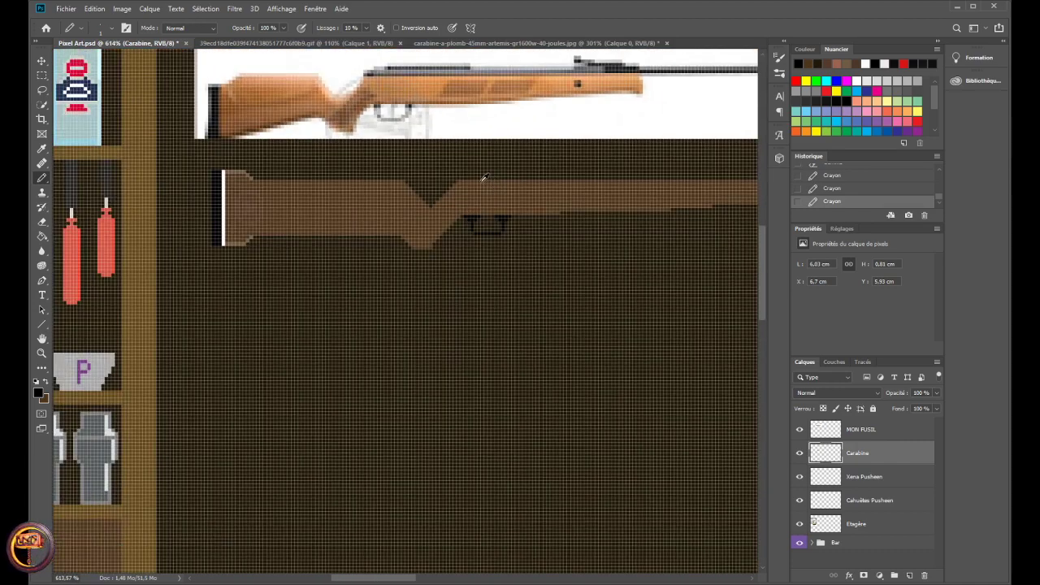
pyautogui.scroll(3, 475, 171)
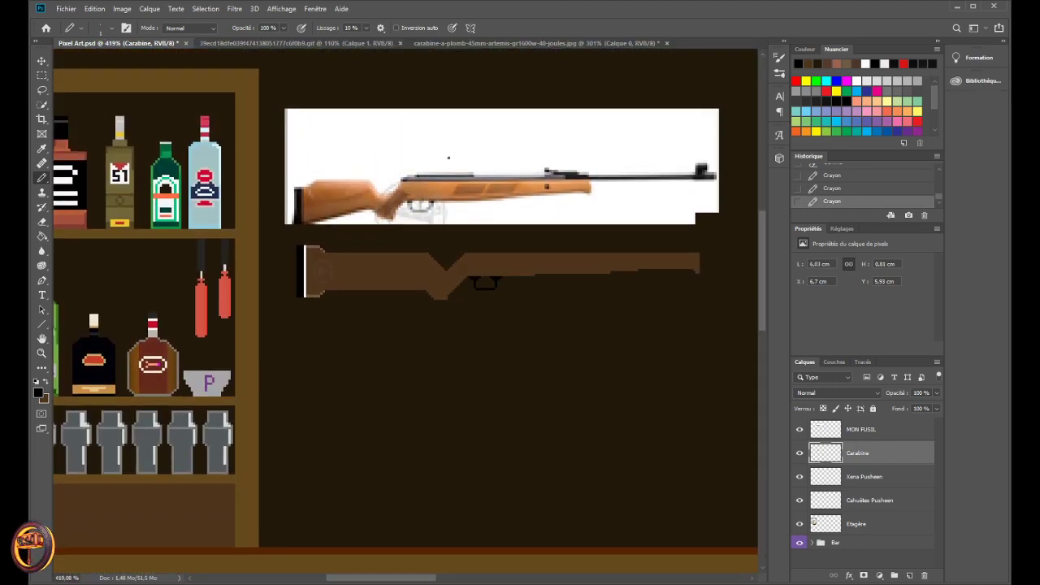
pyautogui.scroll(1, 432, 114)
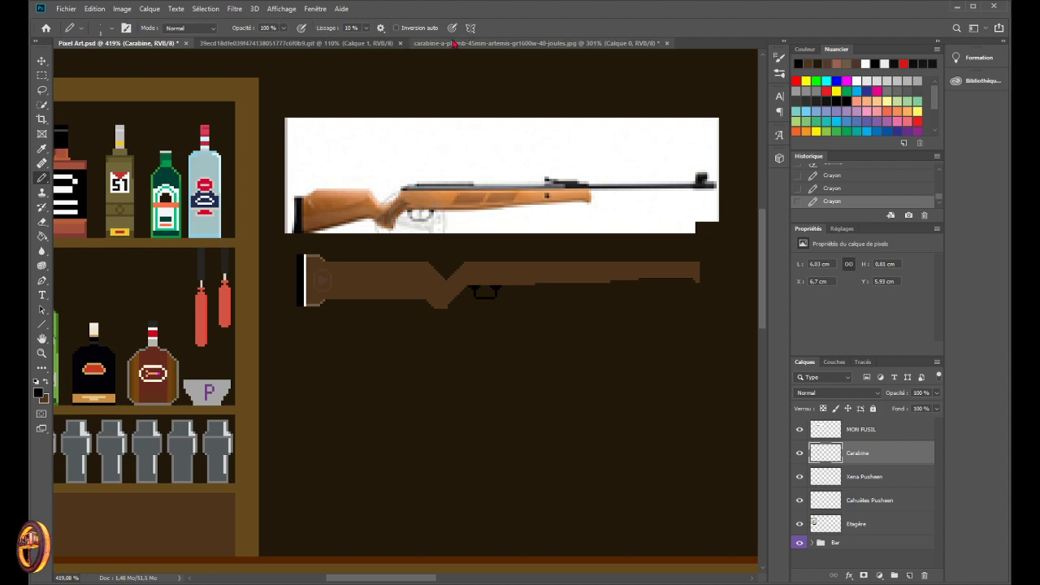
pyautogui.click(520, 43)
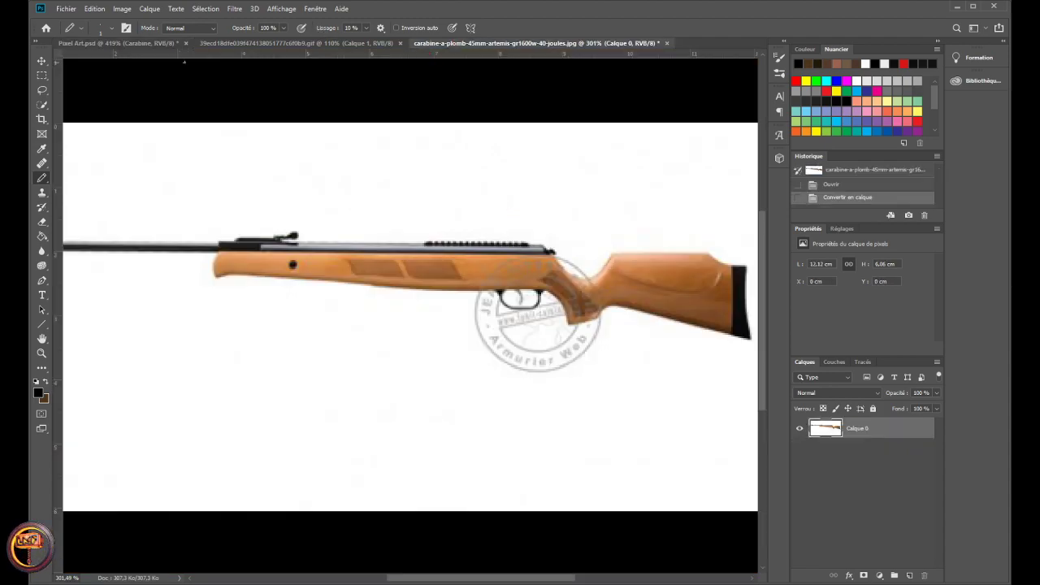
pyautogui.click(87, 43)
pyautogui.scroll(-2, 454, 175)
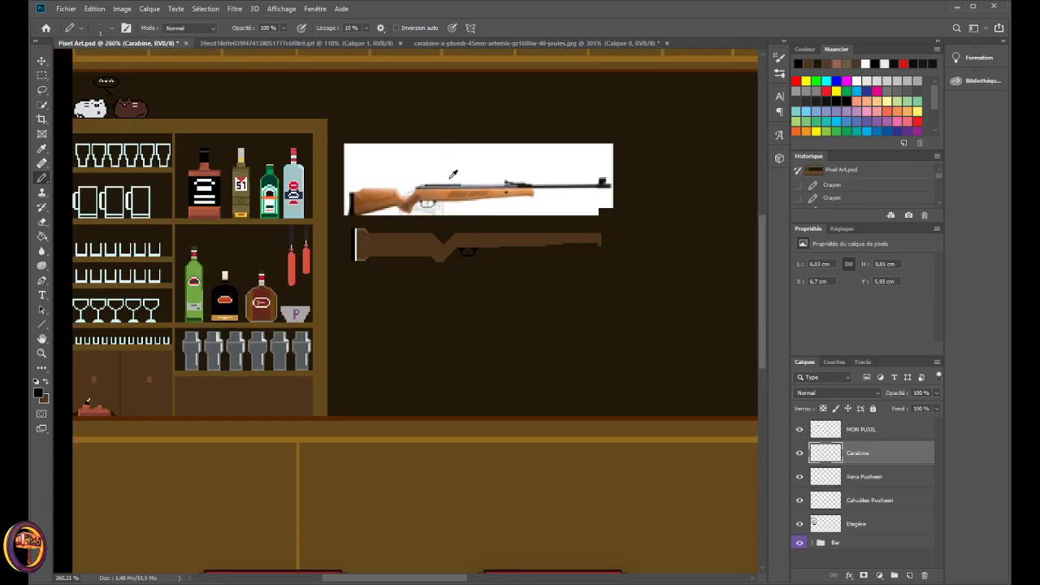
pyautogui.scroll(5, 455, 252)
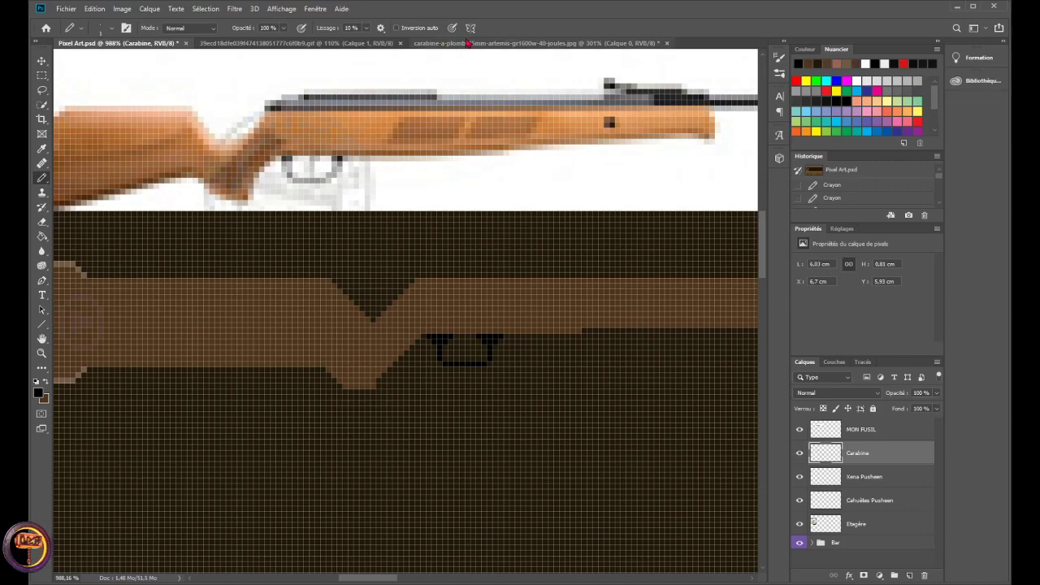
pyautogui.click(468, 43)
pyautogui.click(87, 43)
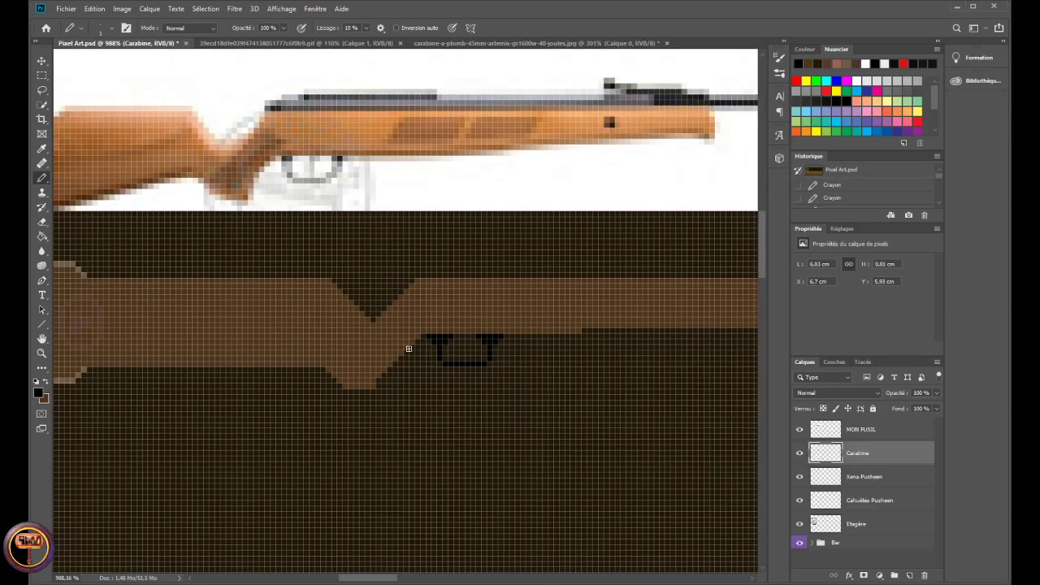
# - Pencil a solid black trigger two pixels wide and four pixels tall inside the guard, hanging from the fore-end
pyautogui.scroll(4, 483, 339)
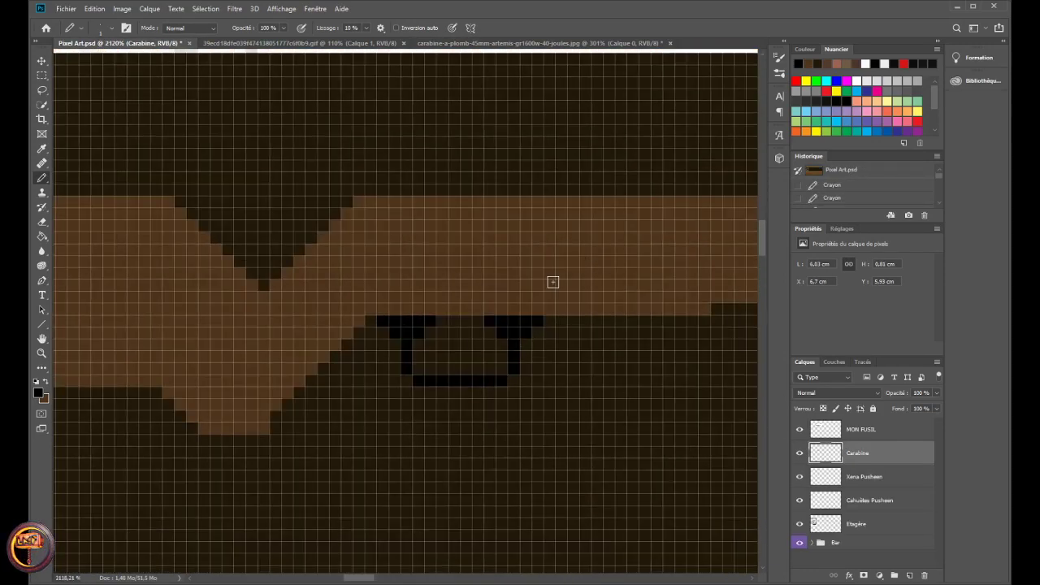
pyautogui.click(455, 325)
pyautogui.moveTo(457, 332); pyautogui.dragTo(462, 360)
# - Examine the trigger and its guard at several magnifications against the MON FUSIL photo above the drawing
pyautogui.scroll(-3, 459, 358)
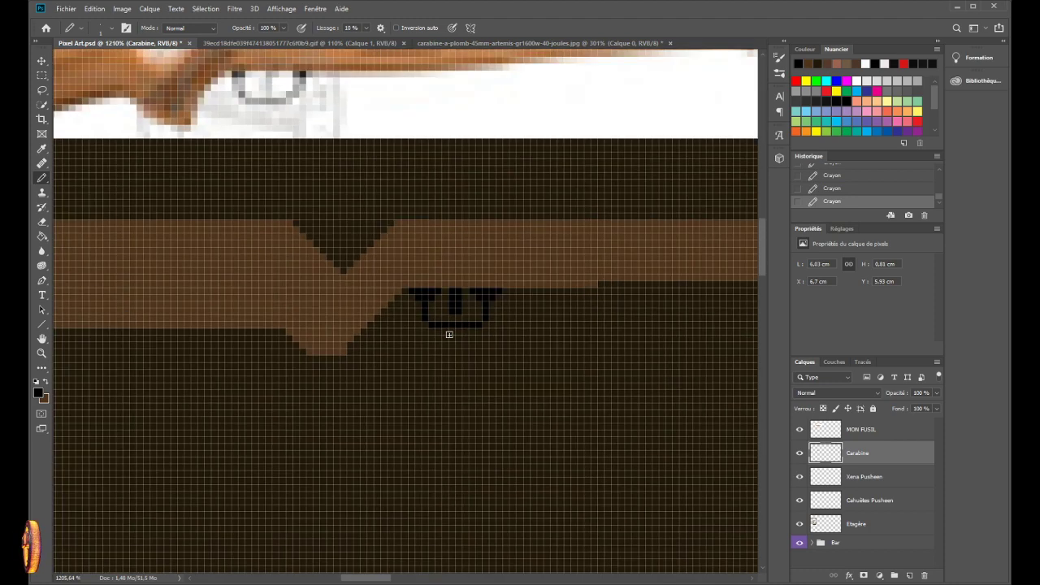
pyautogui.scroll(-3, 449, 334)
pyautogui.scroll(-1, 410, 389)
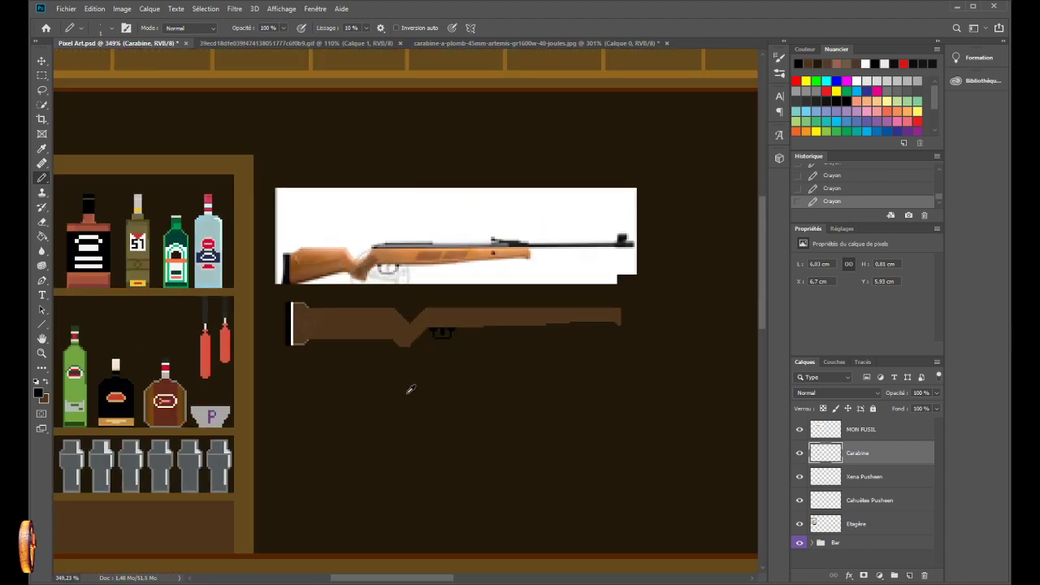
pyautogui.scroll(-1, 410, 390)
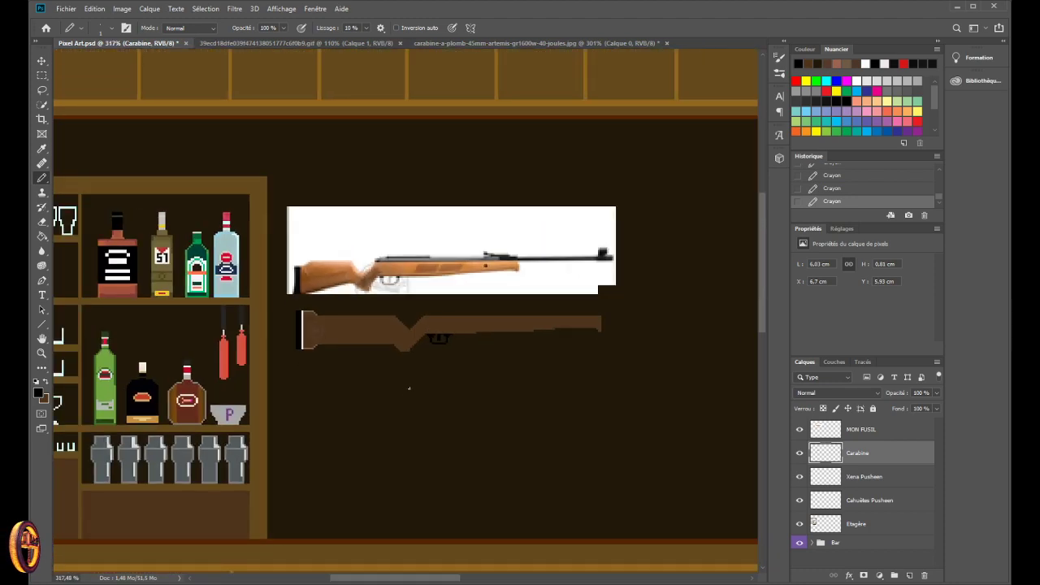
pyautogui.scroll(1, 459, 376)
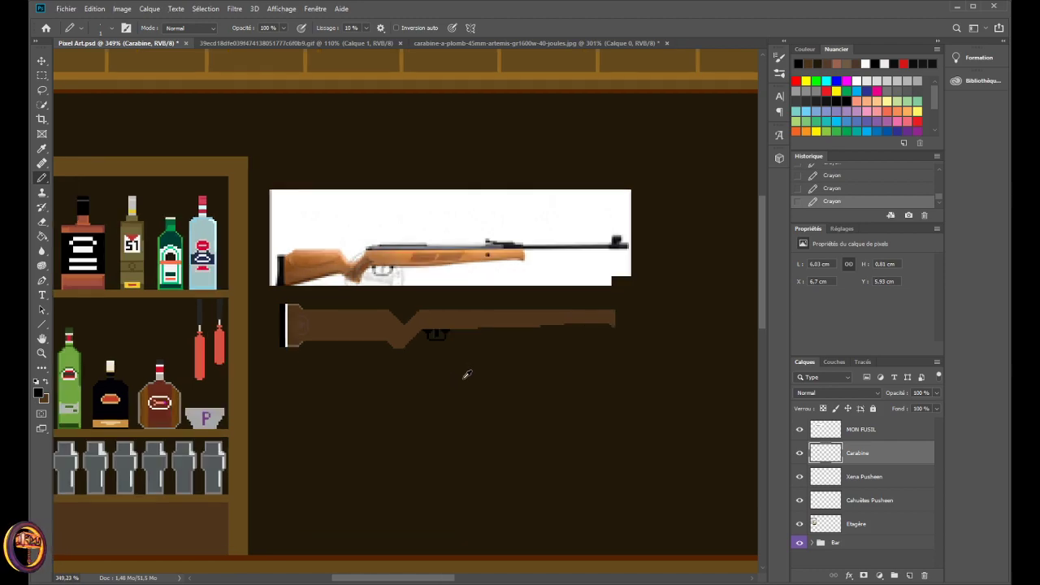
pyautogui.scroll(1, 467, 374)
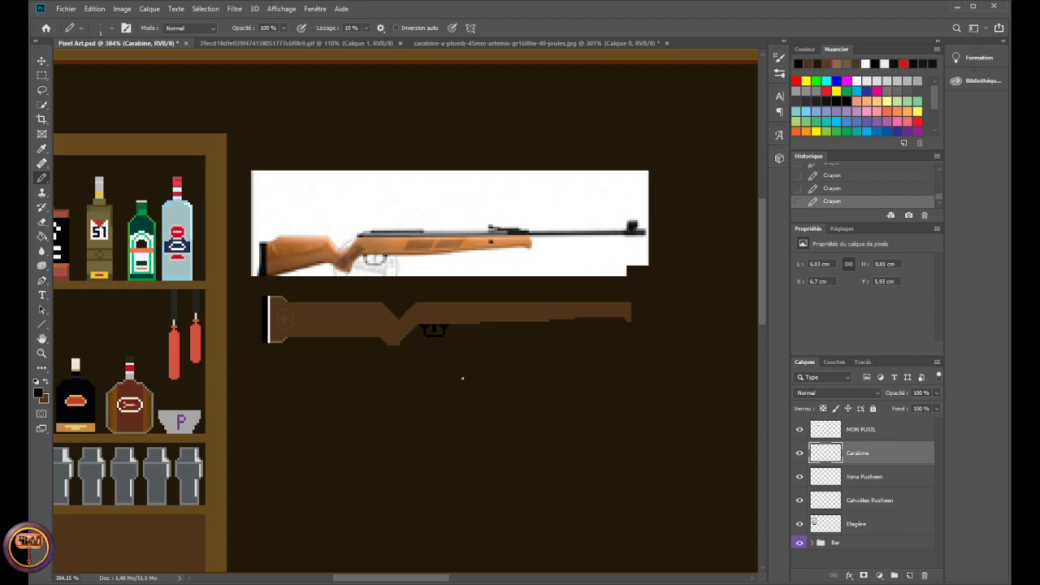
pyautogui.scroll(2, 461, 377)
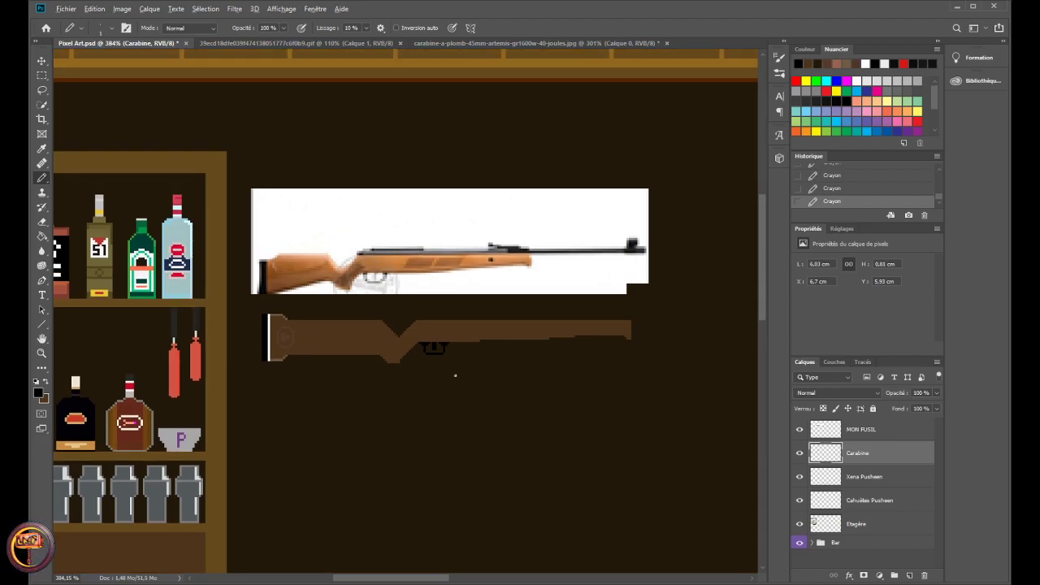
pyautogui.scroll(3, 459, 372)
pyautogui.scroll(4, 439, 366)
pyautogui.scroll(-3, 430, 365)
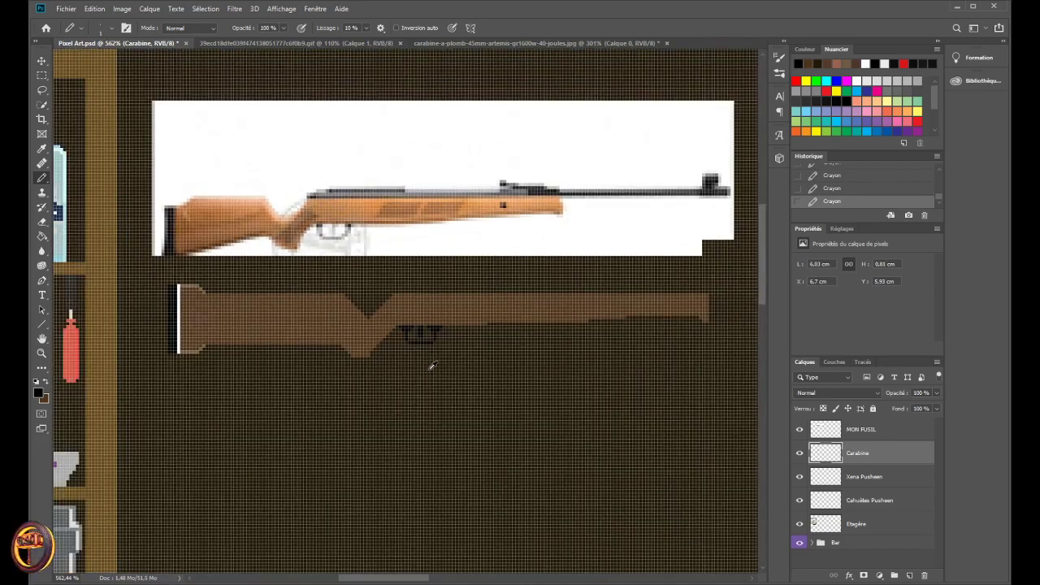
pyautogui.scroll(8, 414, 366)
pyautogui.scroll(-6, 409, 366)
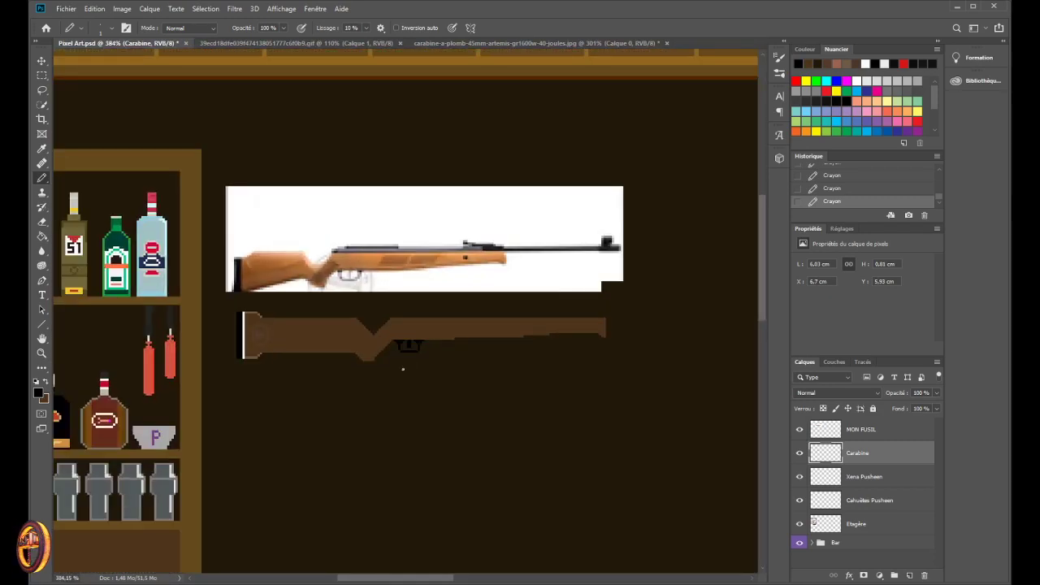
pyautogui.scroll(17, 402, 369)
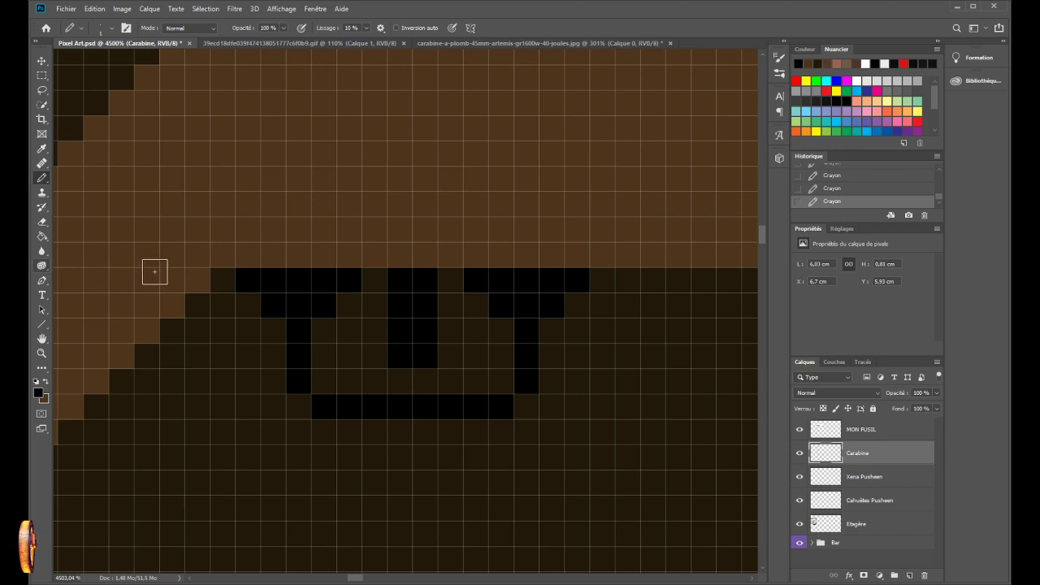
# - Erase the solid trigger block and pencil a thinner trigger with a two-pixel top and a one-pixel-wide stem at its rear
pyautogui.moveTo(430, 301)
pyautogui.mouseDown()
pyautogui.moveTo(418, 352)
pyautogui.moveTo(404, 288)
pyautogui.moveTo(418, 304)
pyautogui.mouseUp()
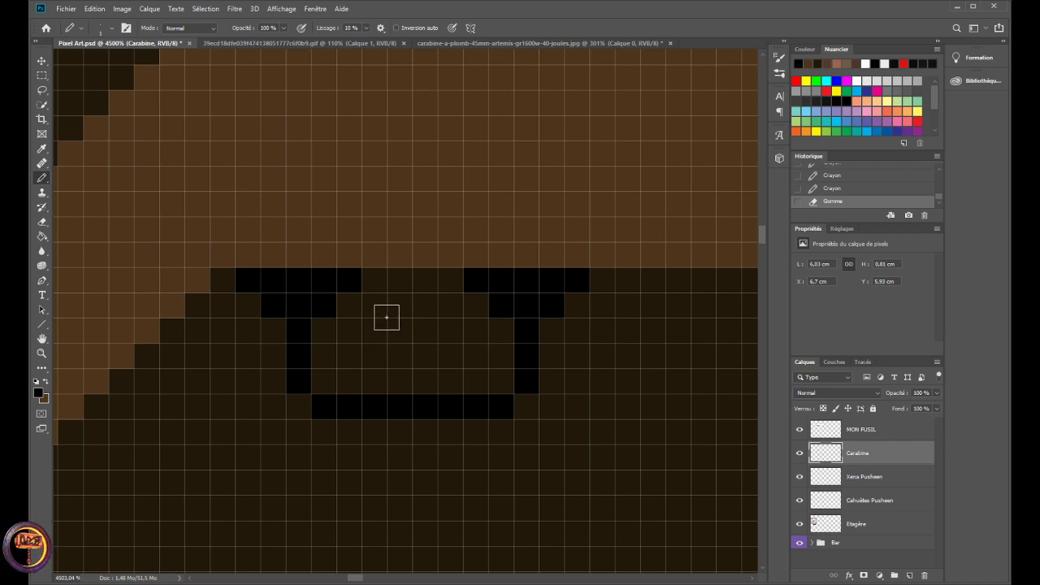
pyautogui.click(403, 274)
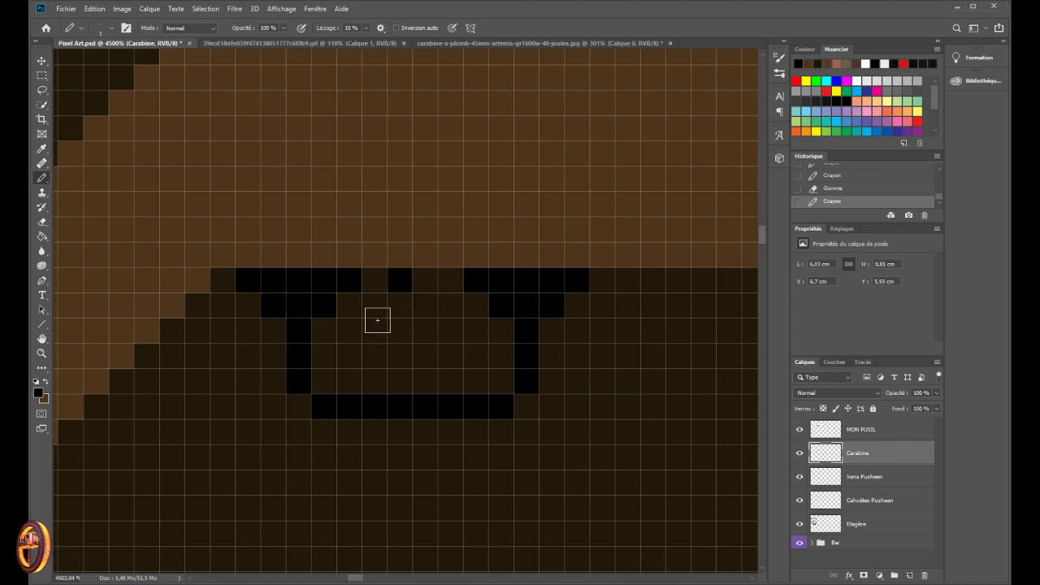
pyautogui.click(399, 306)
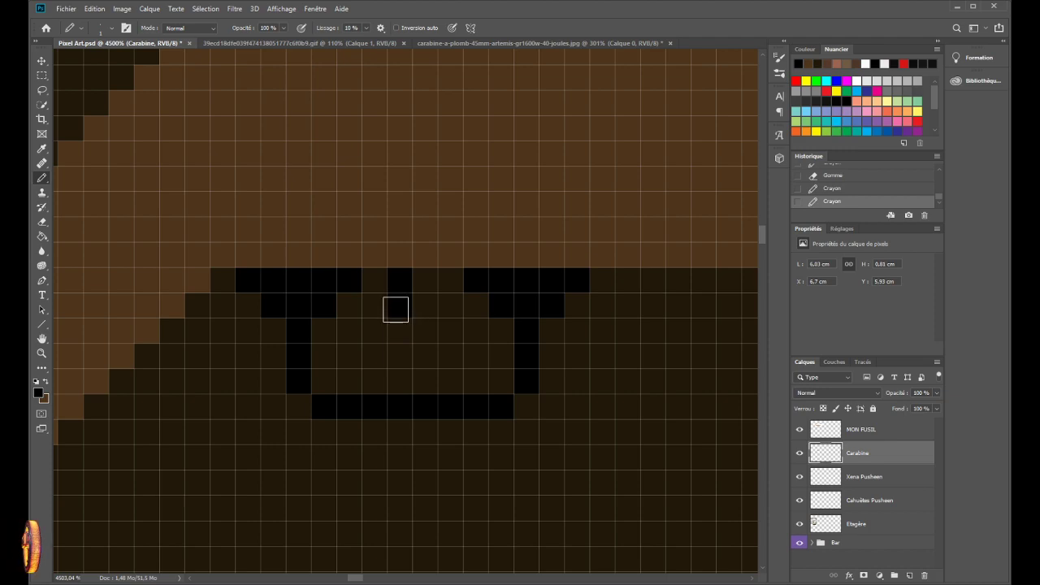
pyautogui.click(398, 311)
pyautogui.click(422, 284)
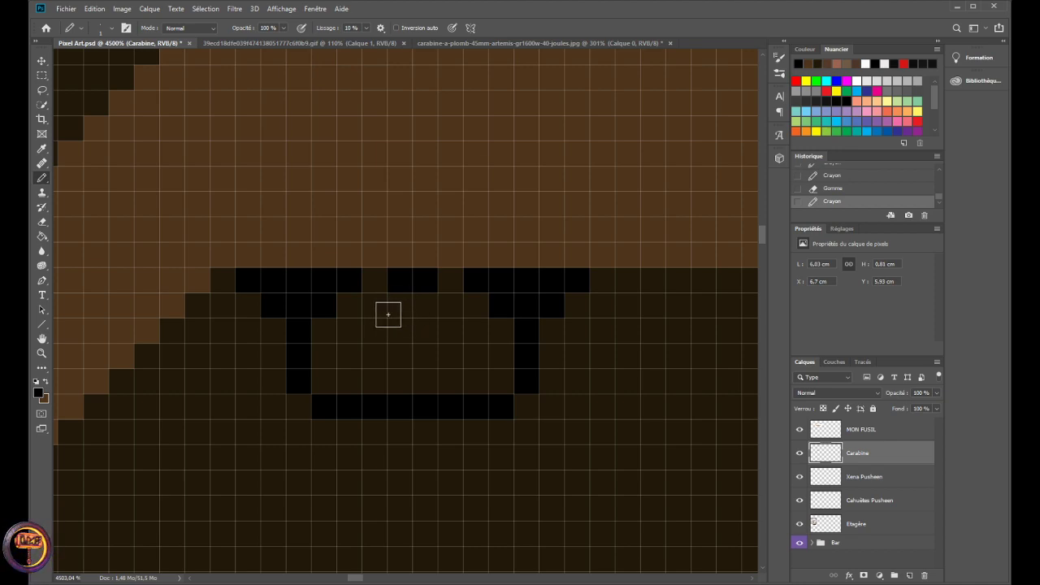
pyautogui.click(399, 306)
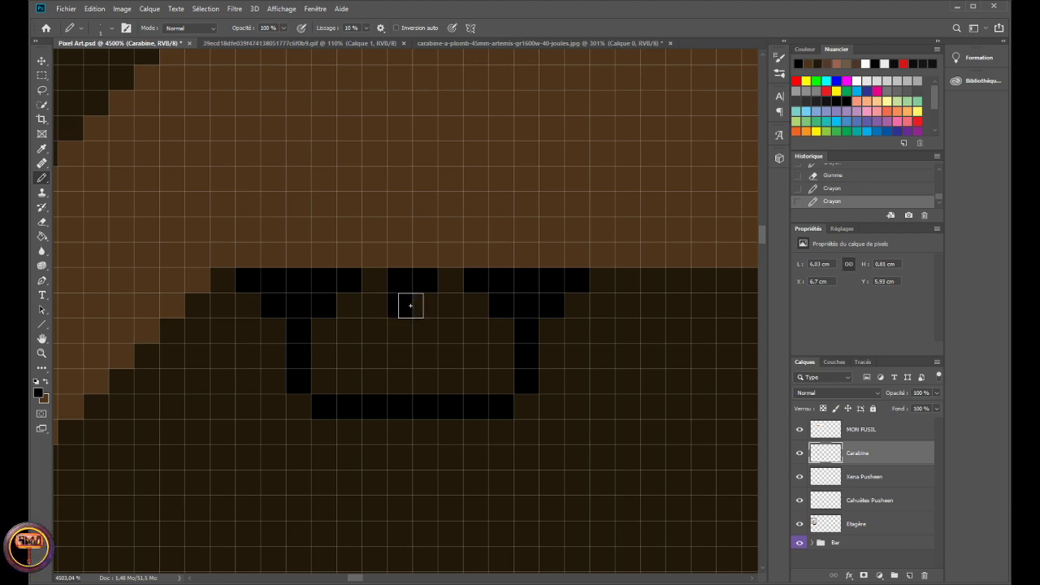
pyautogui.press('e')
pyautogui.click(429, 309)
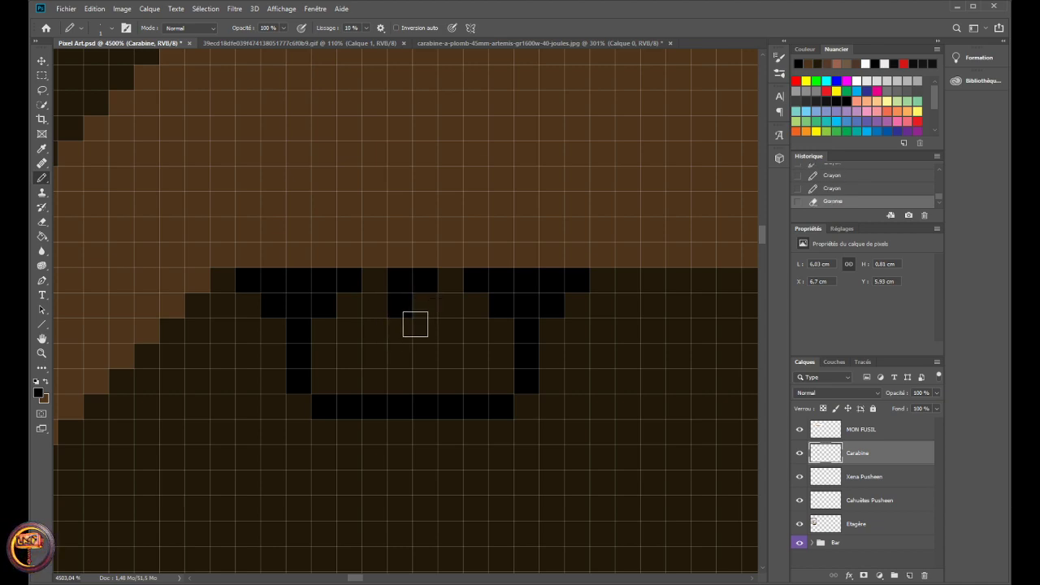
pyautogui.press('b')
pyautogui.click(400, 329)
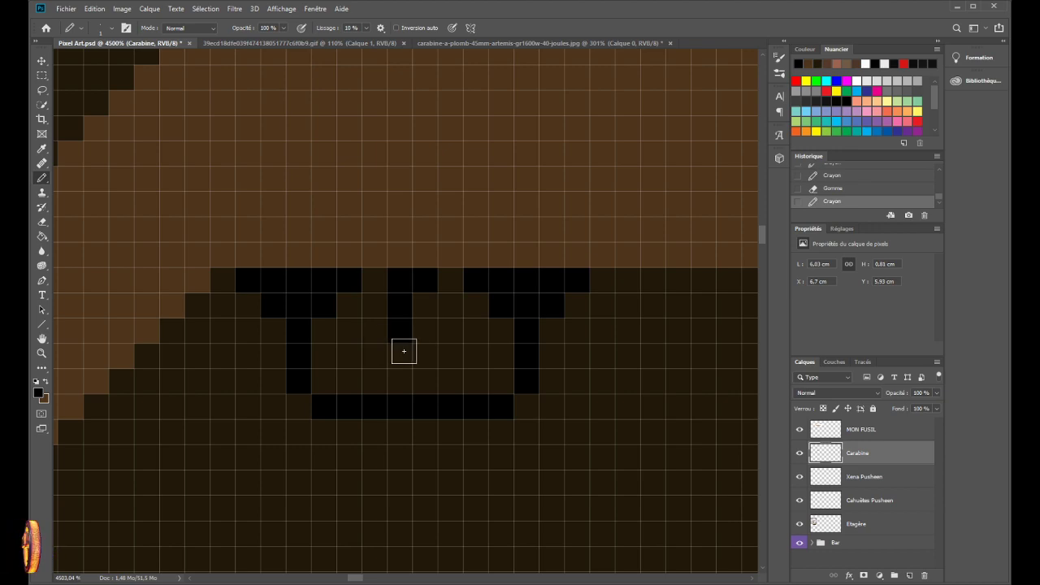
# - Lengthen the trigger stem to four pixels with one foot pixel pointing forward, and erase the extra pixel behind it
pyautogui.click(423, 355)
pyautogui.click(384, 376)
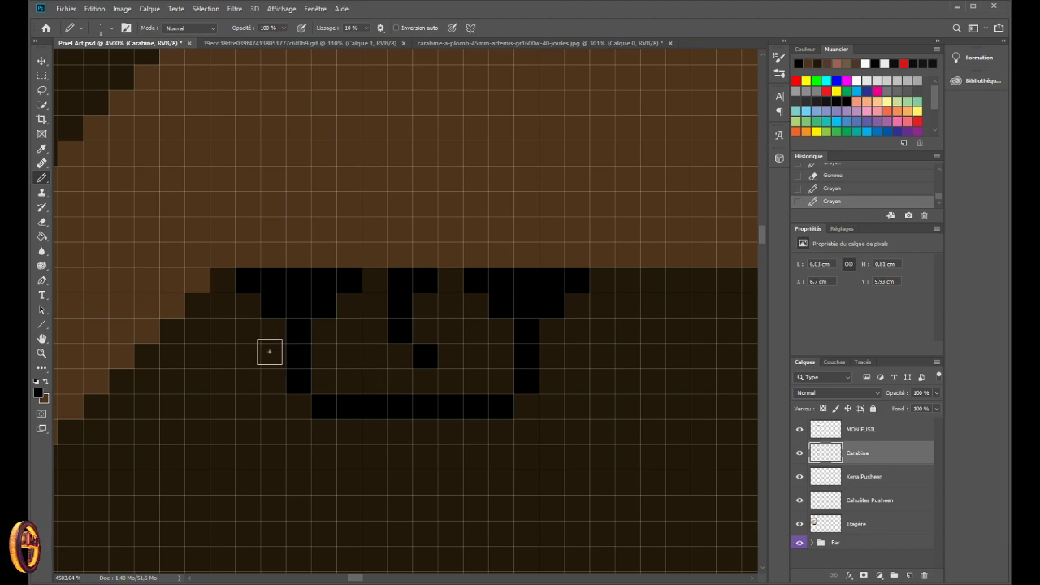
pyautogui.scroll(-3, 237, 371)
pyautogui.scroll(2, 238, 372)
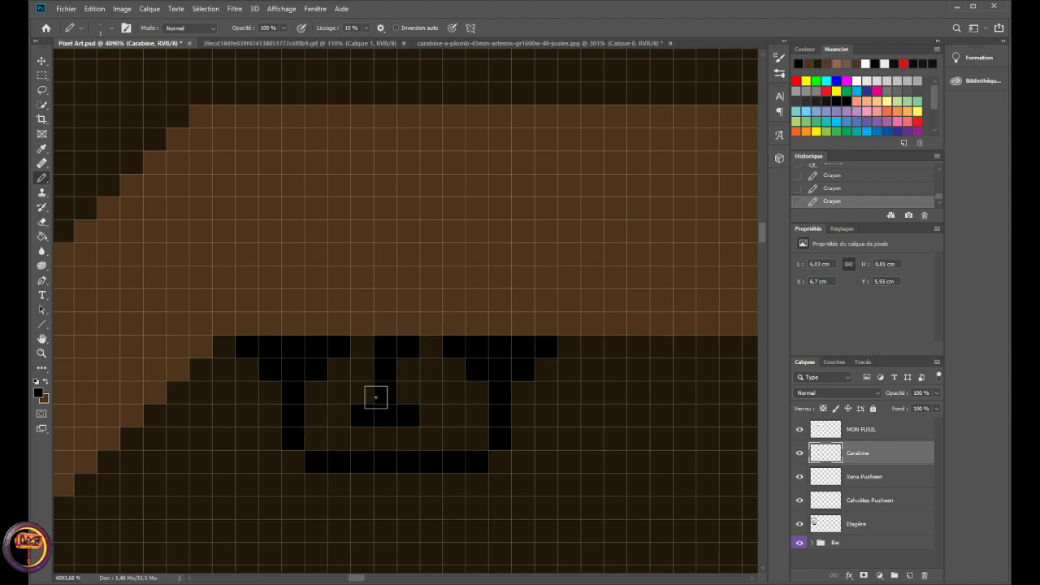
pyautogui.click(364, 413)
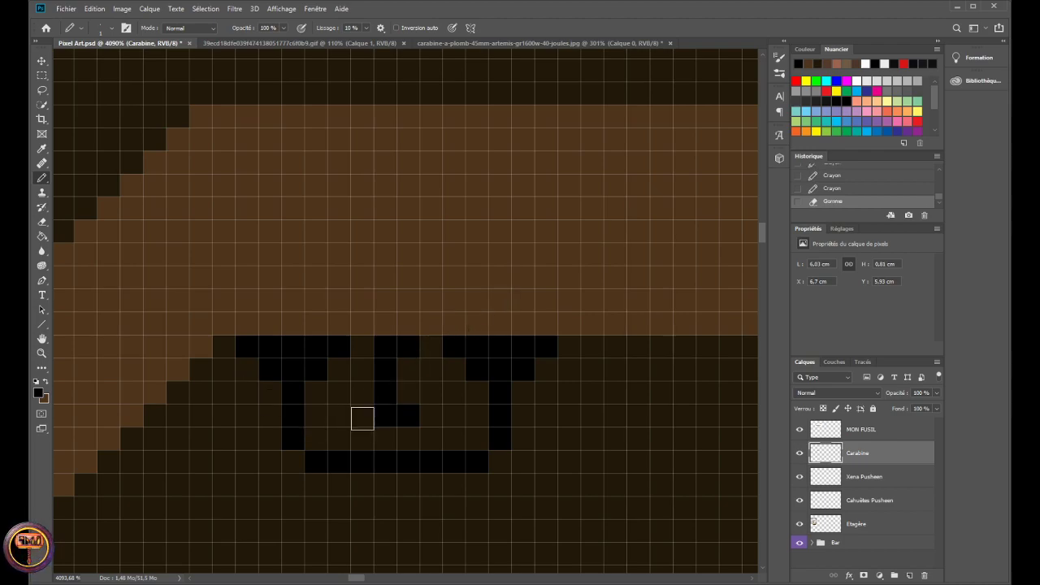
# - Erase the corner pixel where the trigger's stem meets its forward foot, so the two touch only diagonally
pyautogui.scroll(-8, 360, 414)
pyautogui.scroll(-2, 256, 511)
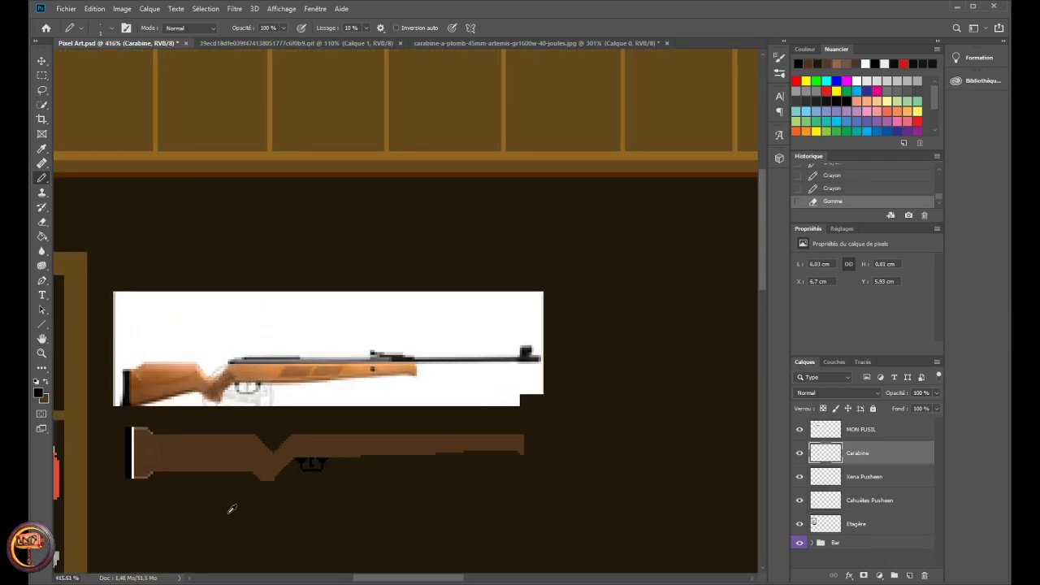
pyautogui.scroll(-1, 288, 540)
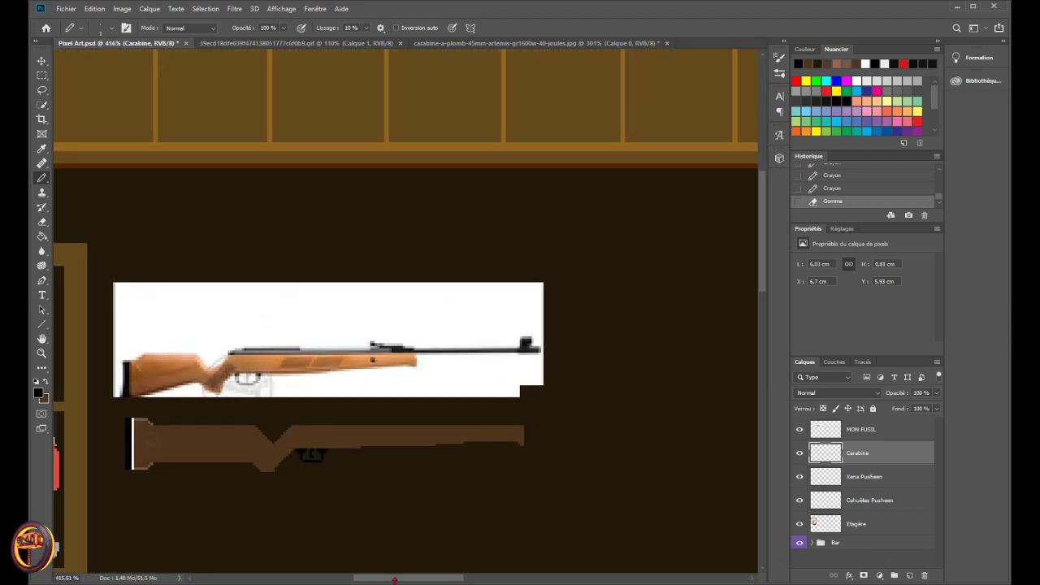
pyautogui.hscroll(-4, 349, 537)
pyautogui.scroll(-2, 284, 510)
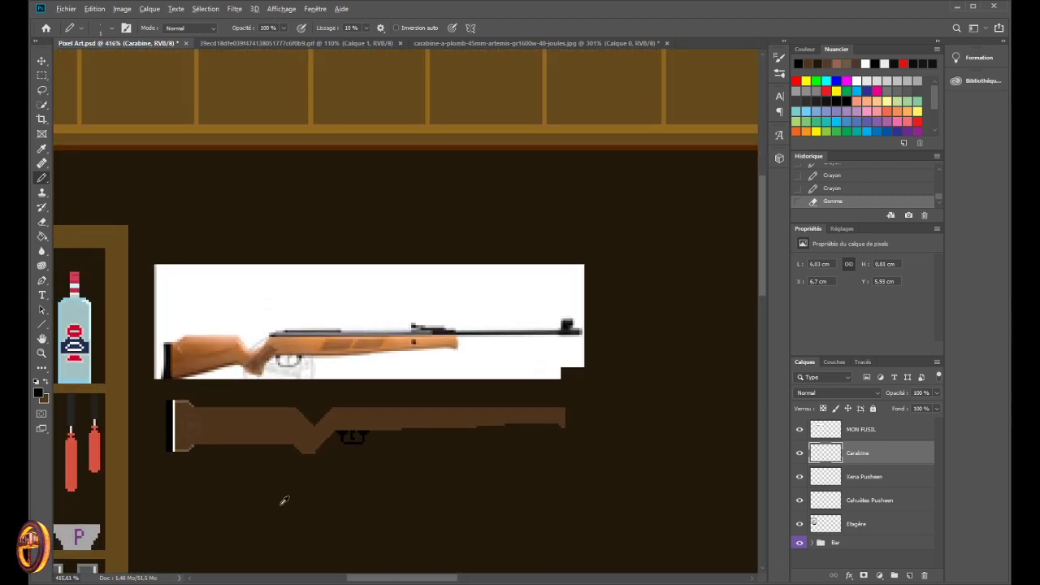
pyautogui.scroll(10, 283, 499)
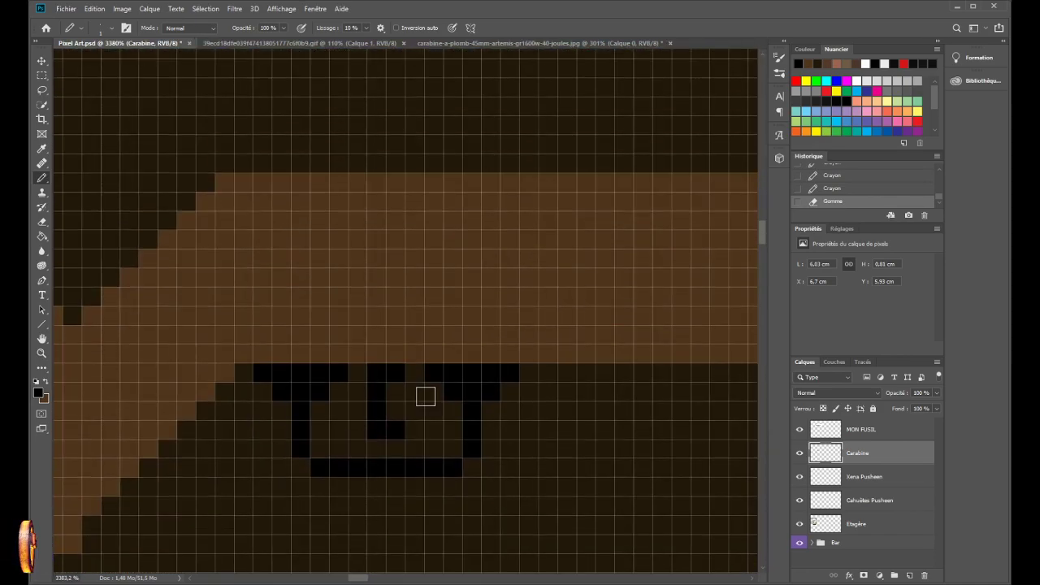
pyautogui.click(373, 432)
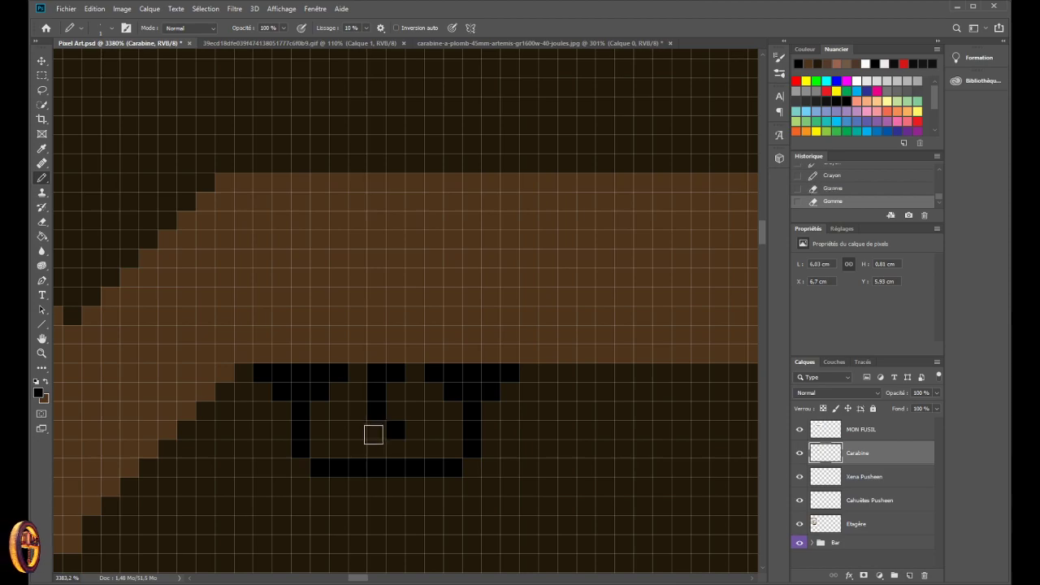
# - Examine the trigger and the top of the fore-end against the MON FUSIL photo and the carabine-a-plomb reference image
pyautogui.scroll(-10, 360, 443)
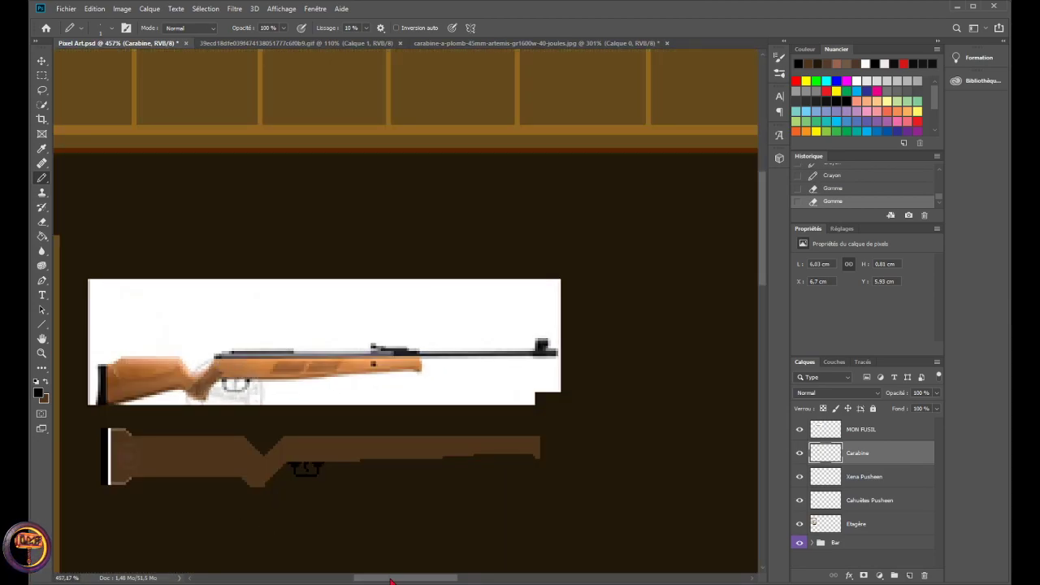
pyautogui.hscroll(-3, 390, 580)
pyautogui.scroll(-2, 273, 495)
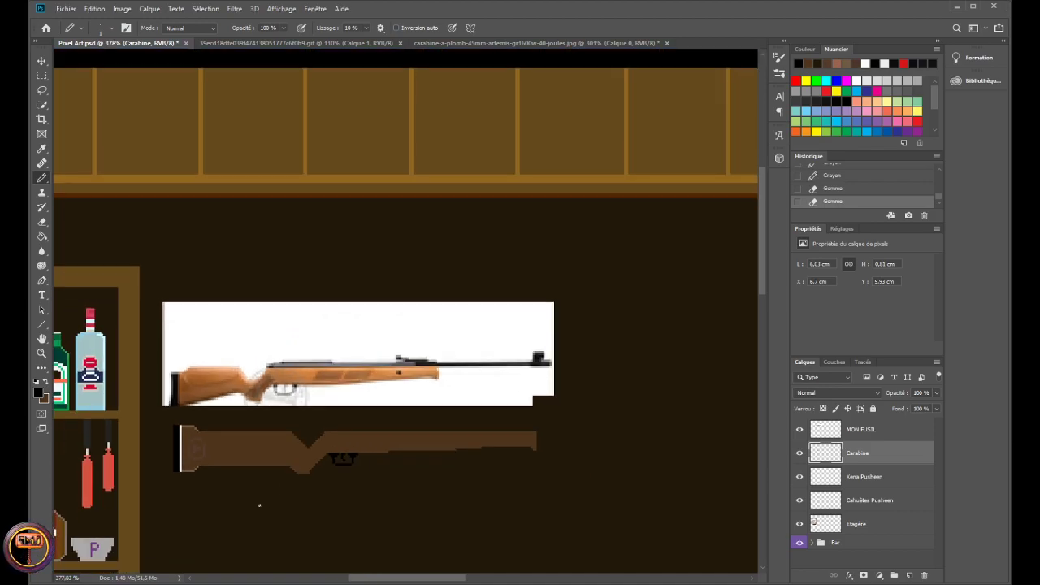
pyautogui.scroll(-1, 259, 506)
pyautogui.scroll(6, 260, 506)
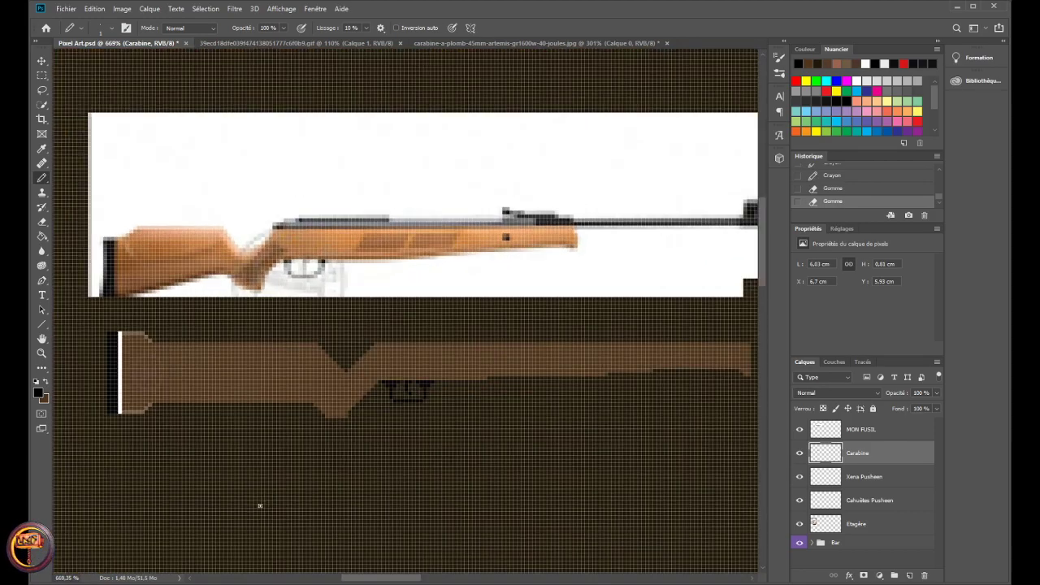
pyautogui.scroll(4, 422, 412)
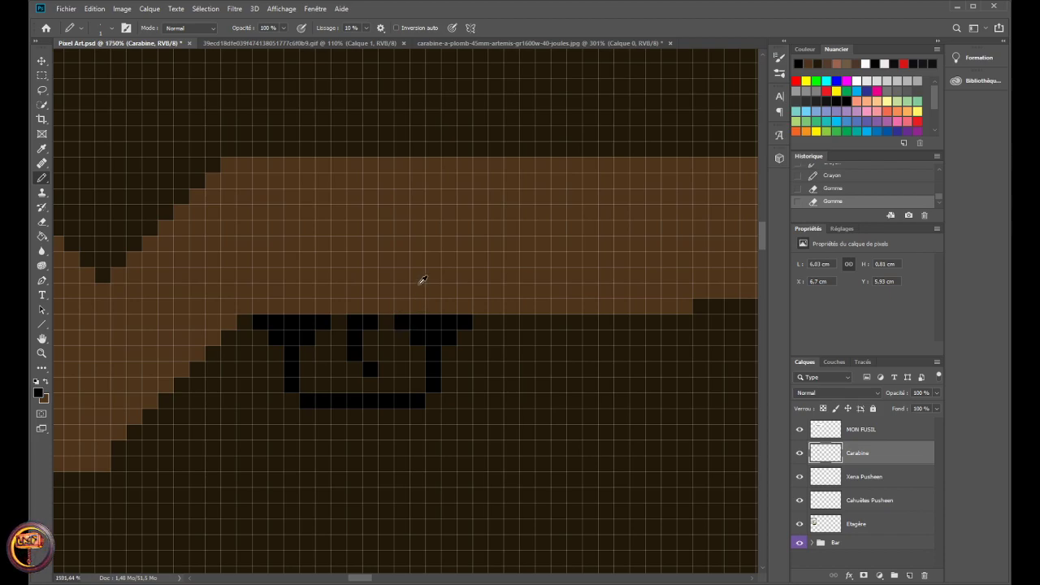
pyautogui.scroll(-4, 420, 279)
pyautogui.scroll(-2, 442, 195)
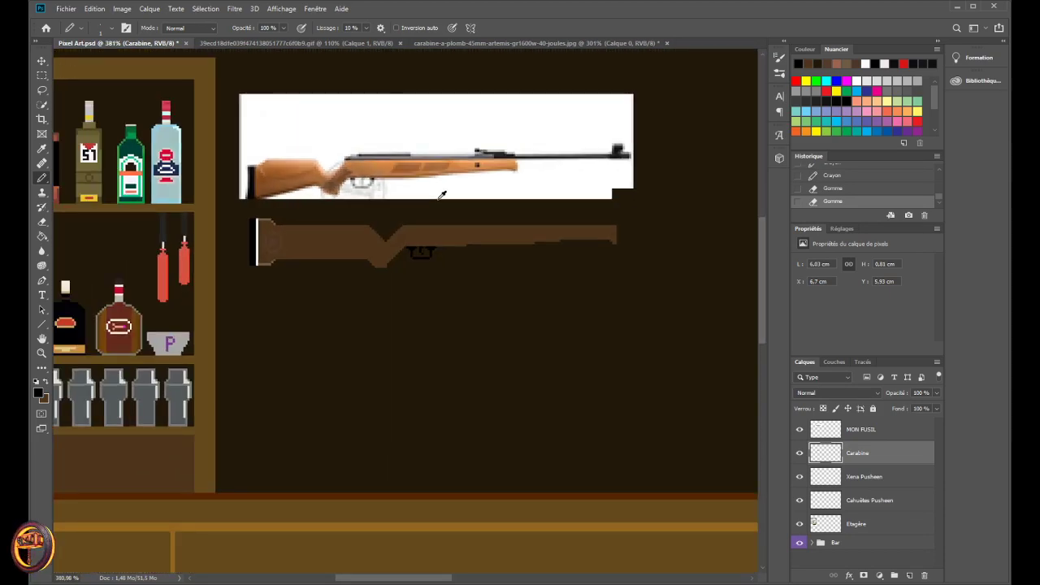
pyautogui.scroll(2, 438, 207)
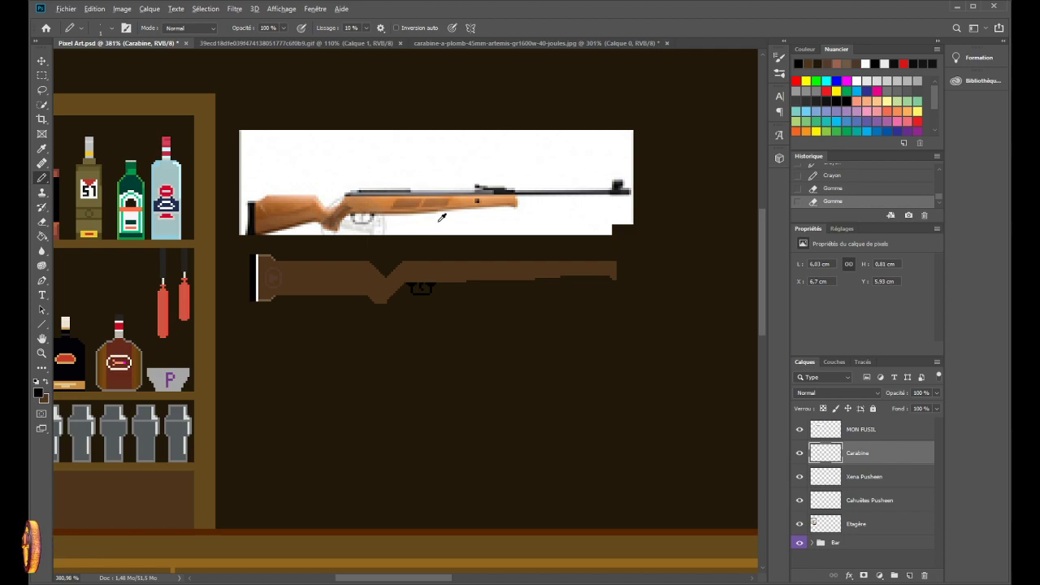
pyautogui.scroll(1, 435, 180)
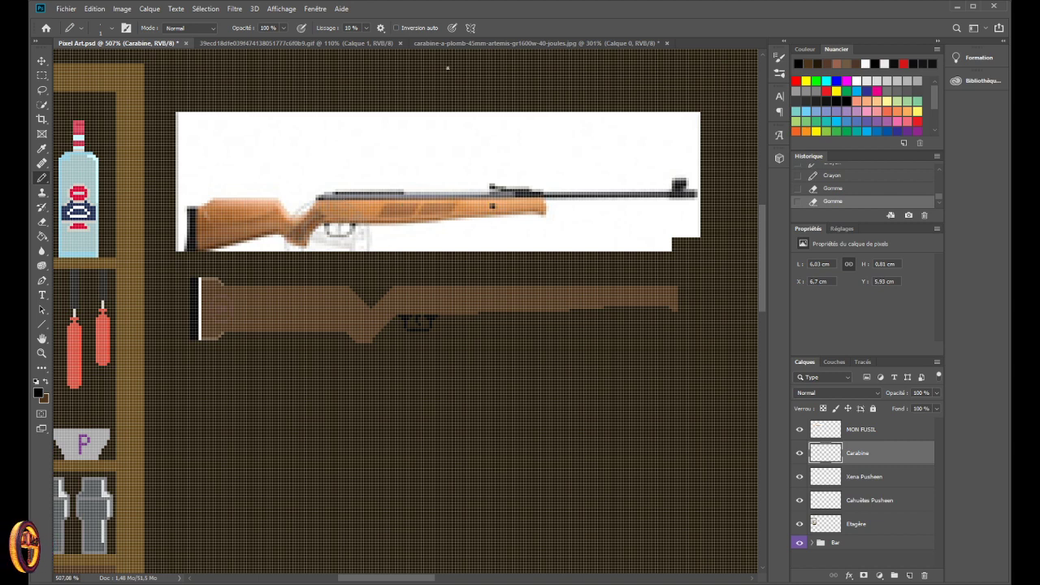
pyautogui.scroll(-1, 389, 208)
pyautogui.click(525, 45)
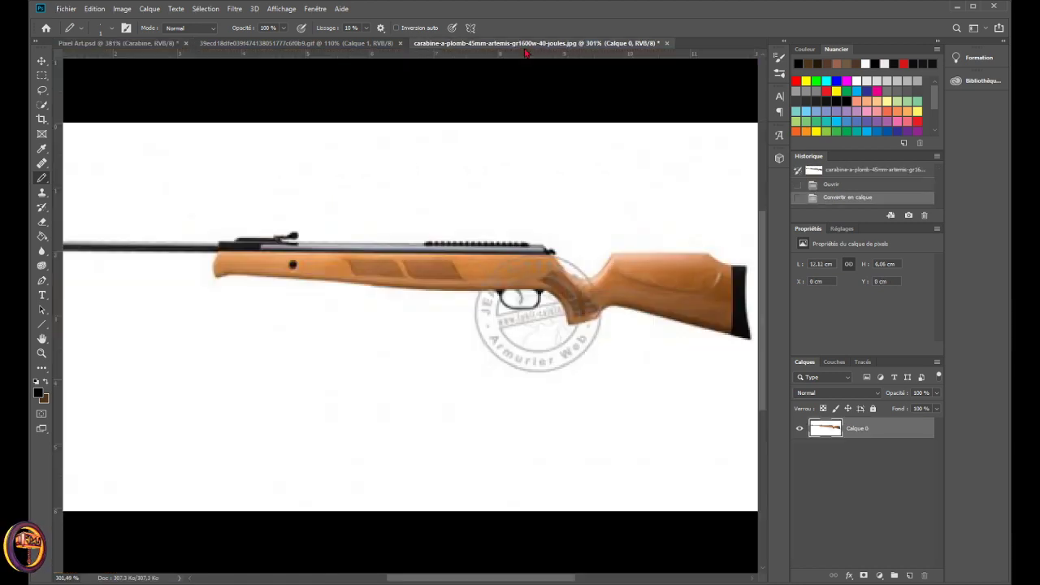
pyautogui.click(161, 45)
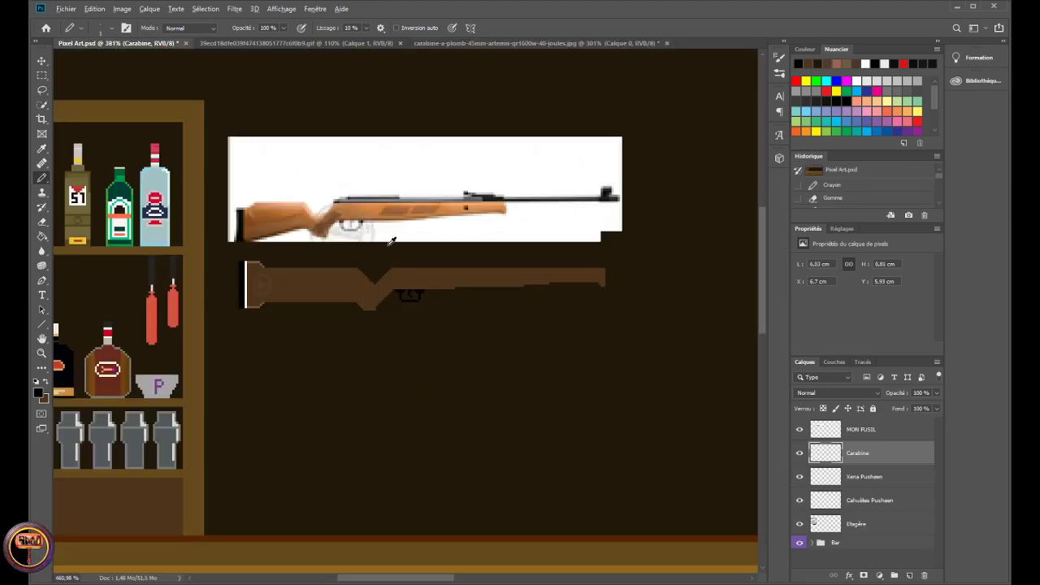
# - Pencil a one-pixel black line along the fore-end's top edge from the grip notch forward, with a three-pixel block above its rear
pyautogui.scroll(4, 391, 242)
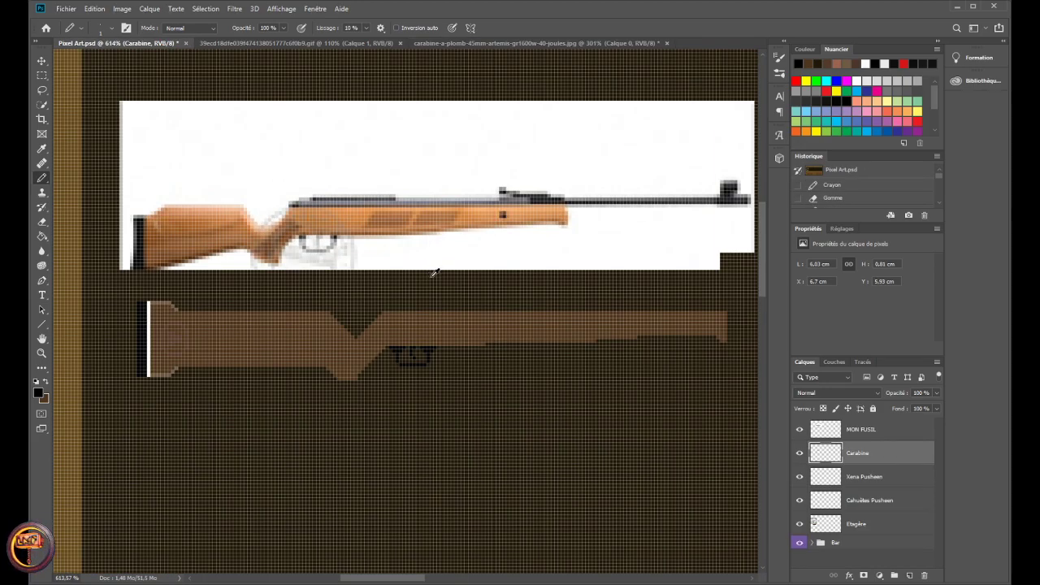
pyautogui.scroll(5, 404, 302)
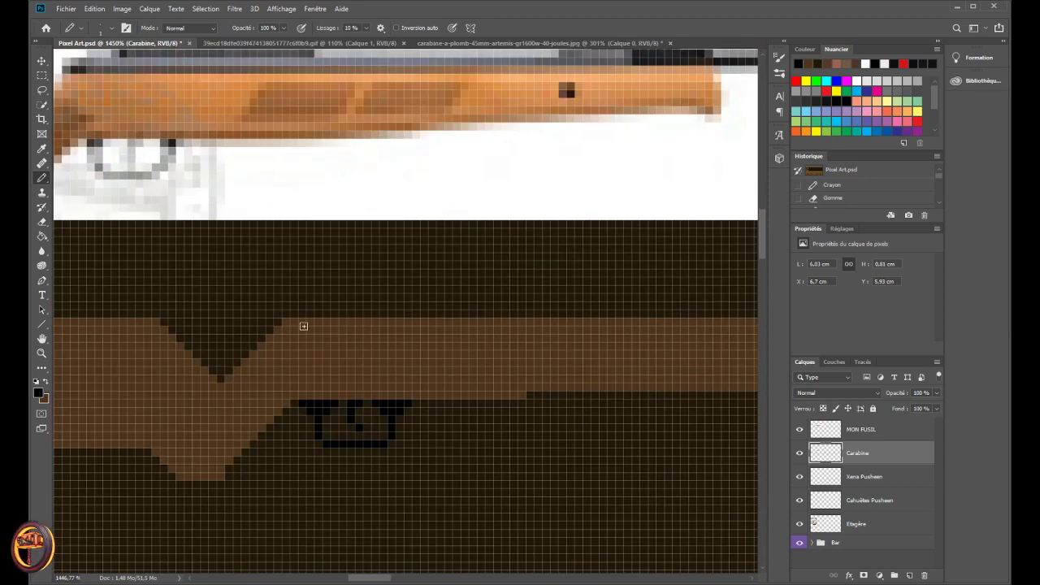
pyautogui.scroll(2, 303, 326)
pyautogui.moveTo(361, 578); pyautogui.dragTo(371, 579)
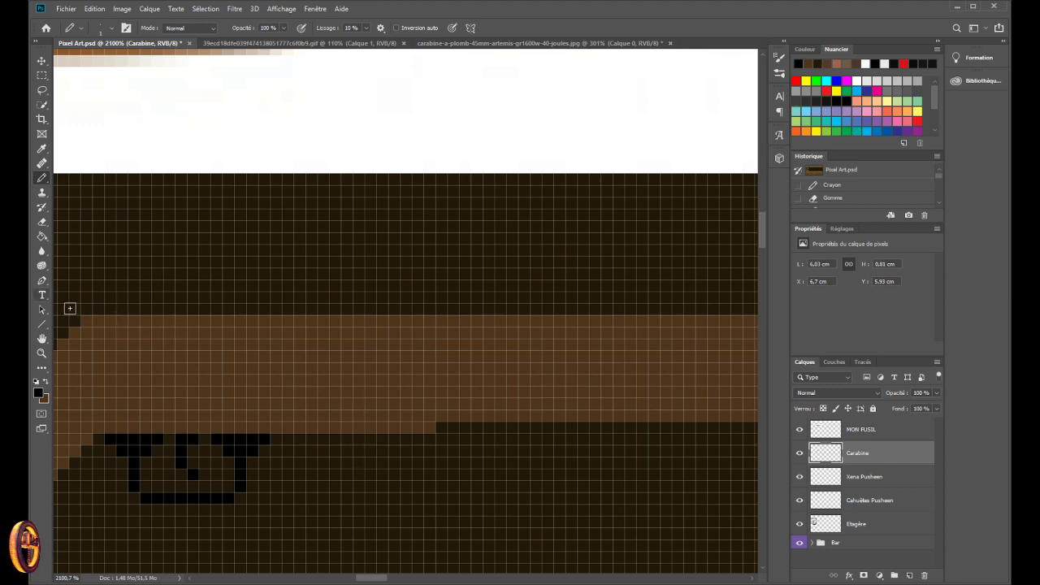
pyautogui.moveTo(70, 308)
pyautogui.mouseDown()
pyautogui.moveTo(221, 298)
pyautogui.moveTo(500, 310)
pyautogui.moveTo(587, 325)
pyautogui.moveTo(580, 307)
pyautogui.moveTo(748, 316)
pyautogui.mouseUp()
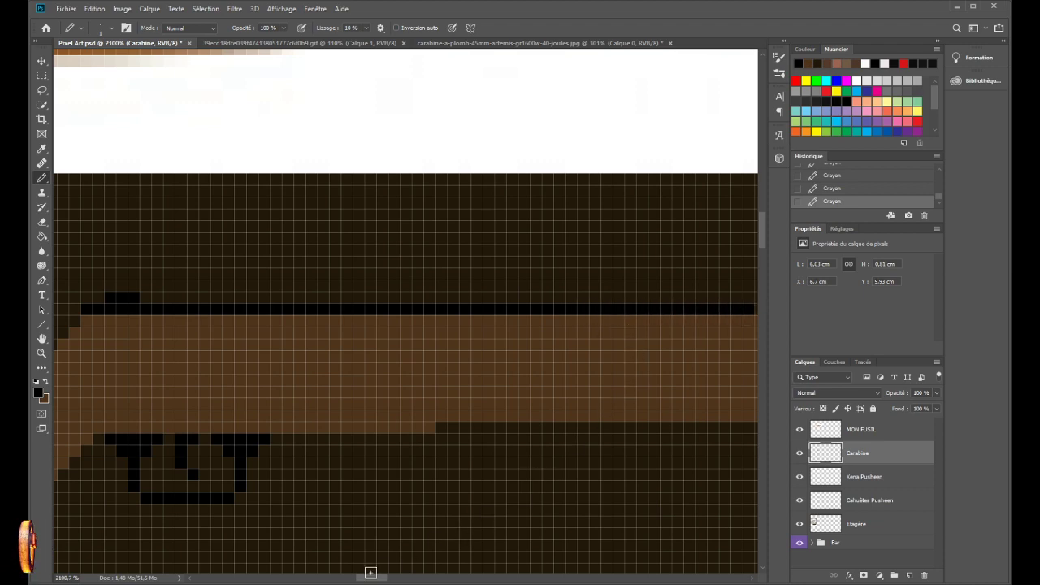
# - Extend the black top line forward, one pixel high, to the front tip of the wooden fore-end
pyautogui.moveTo(376, 579); pyautogui.dragTo(392, 580)
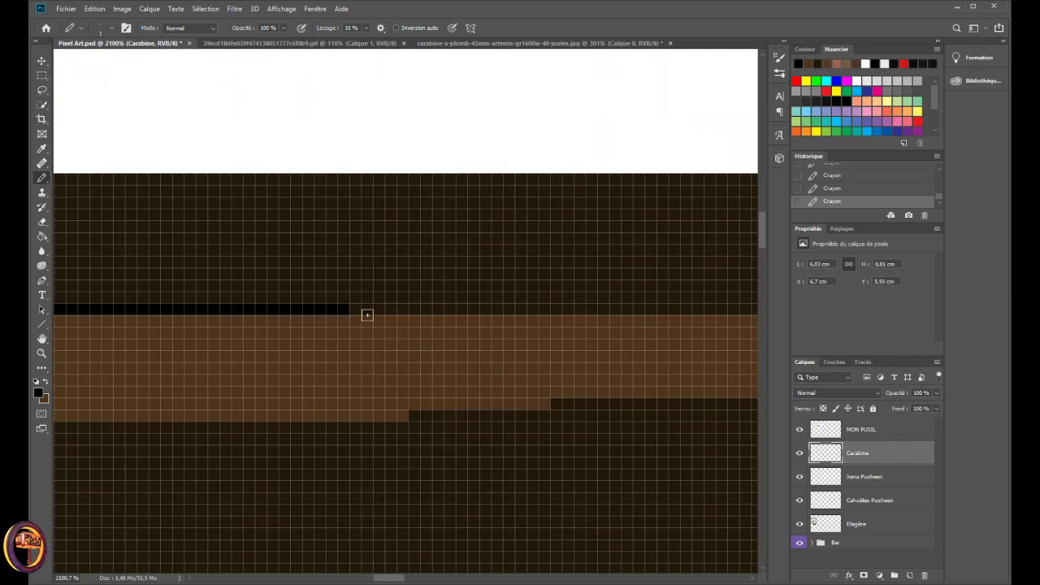
pyautogui.moveTo(353, 308); pyautogui.dragTo(680, 309)
pyautogui.hscroll(3, 423, 568)
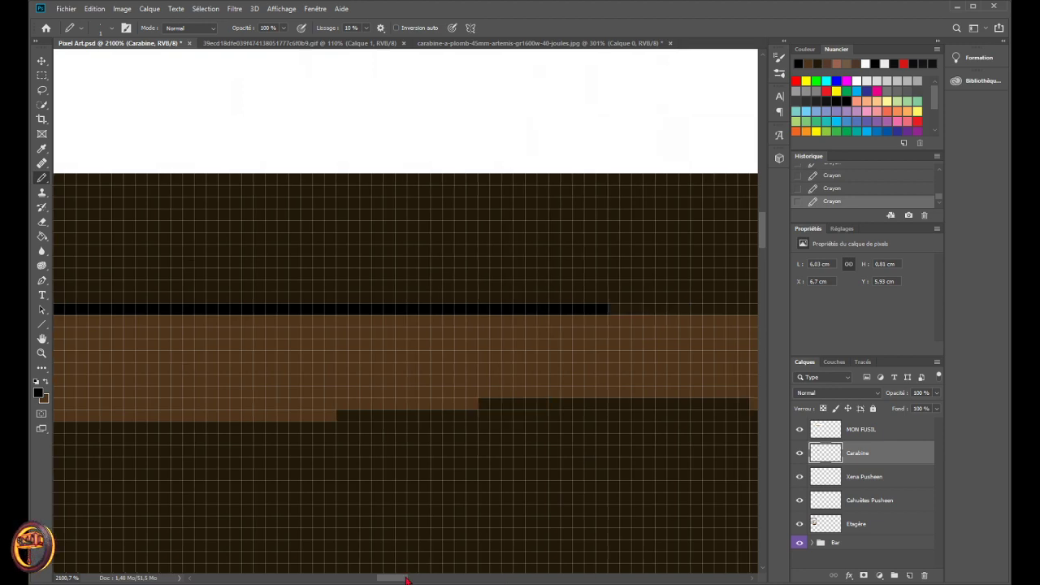
pyautogui.moveTo(448, 309); pyautogui.dragTo(605, 311)
# - Compare the rifle's new black top line with the MON FUSIL photo and the carabine-a-plomb reference image
pyautogui.scroll(-10, 627, 255)
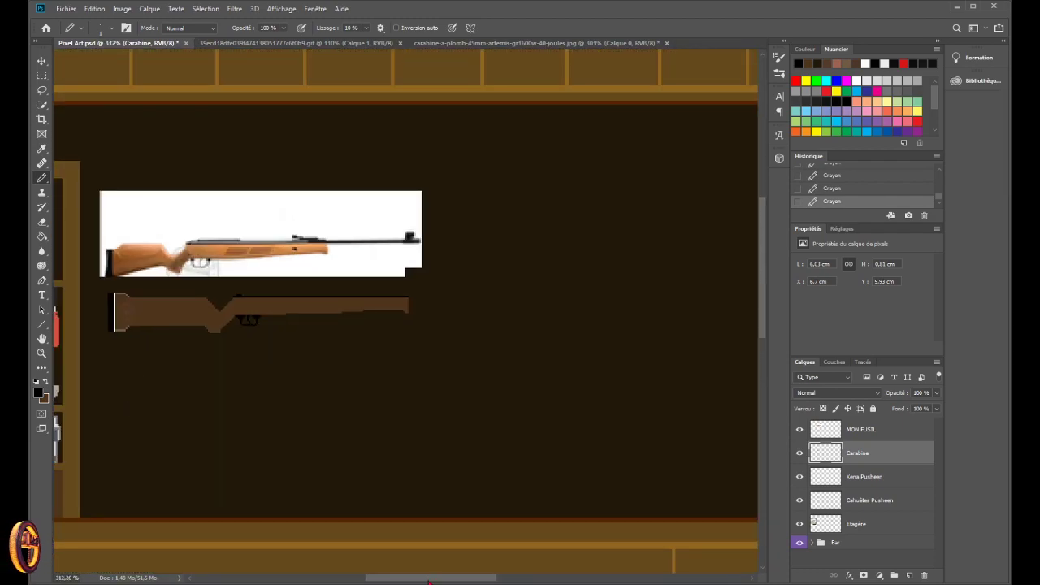
pyautogui.hscroll(-3, 327, 322)
pyautogui.scroll(1, 327, 321)
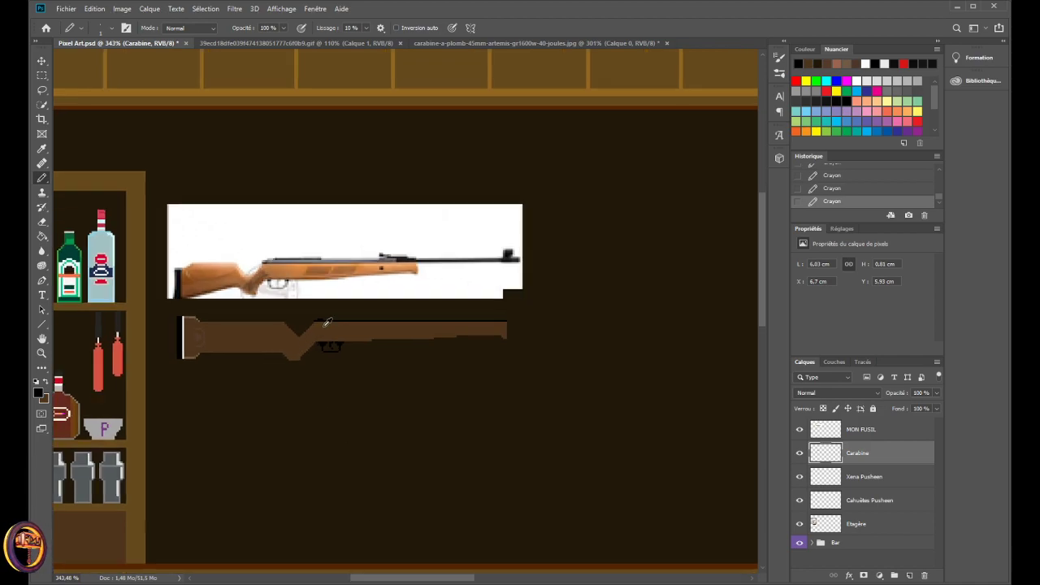
pyautogui.scroll(1, 327, 323)
pyautogui.scroll(1, 327, 323)
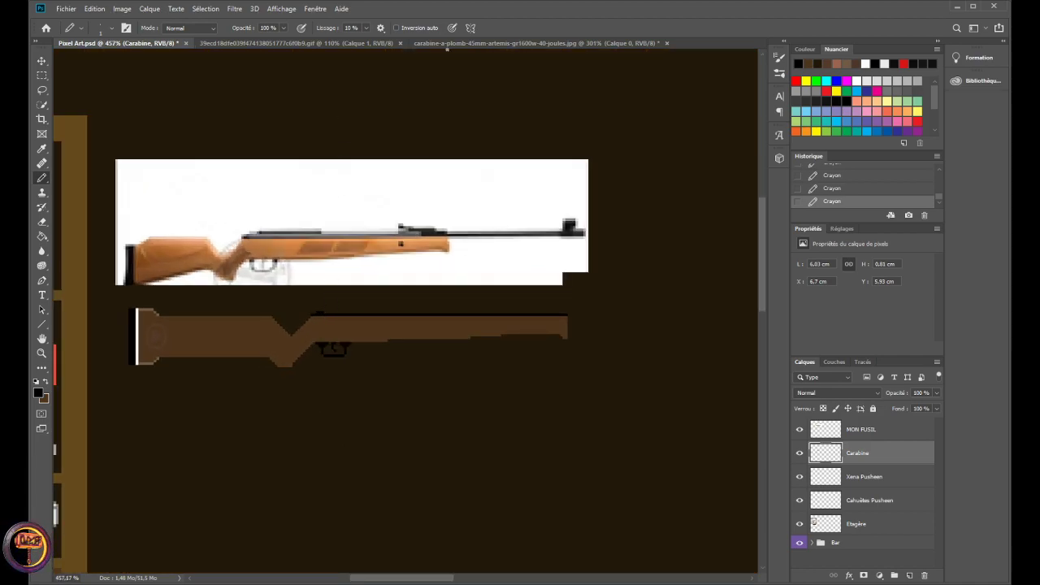
pyautogui.click(447, 44)
pyautogui.click(146, 43)
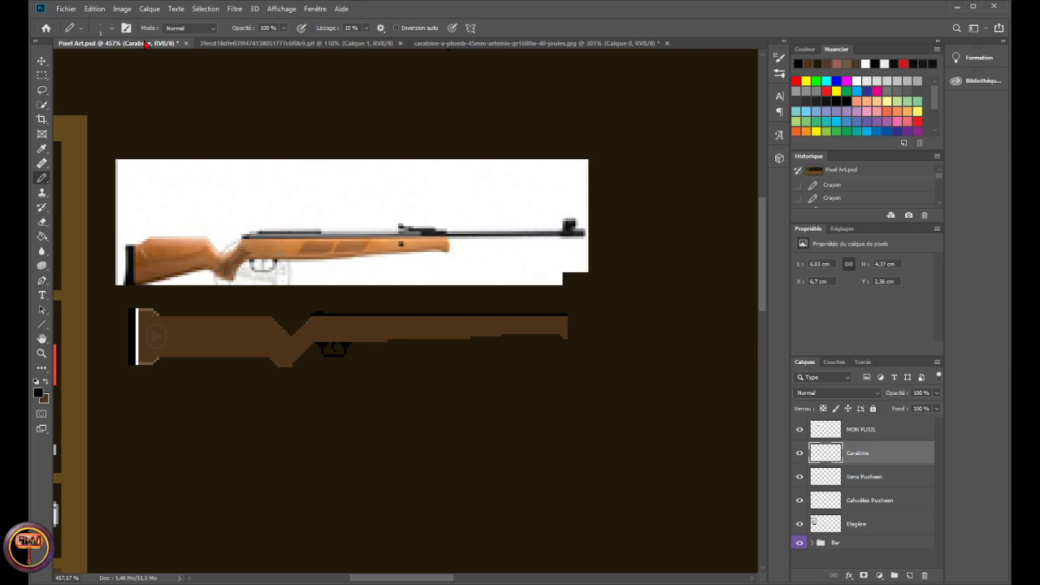
pyautogui.click(455, 44)
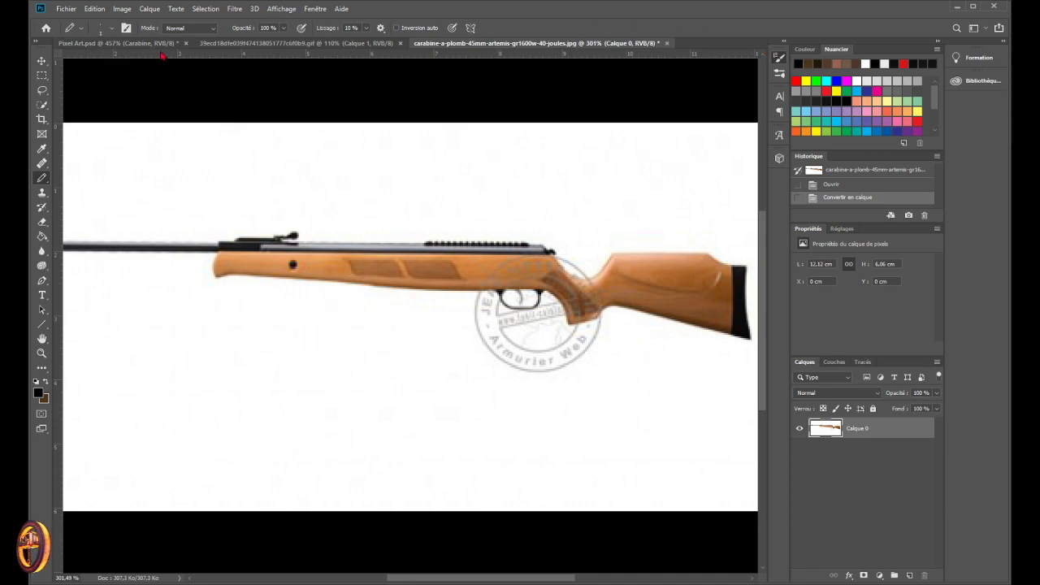
pyautogui.click(154, 44)
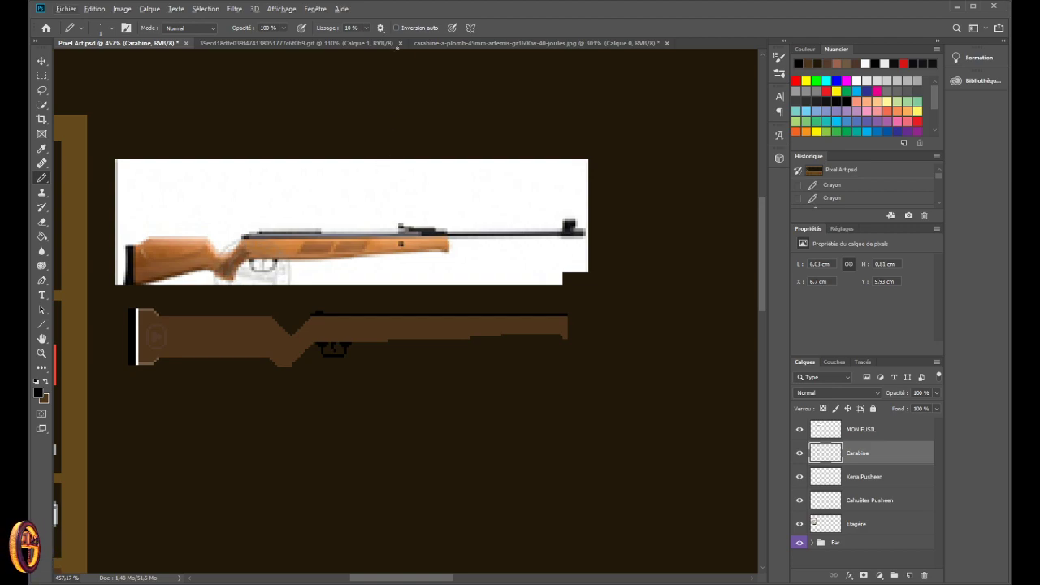
# - Flip the carabine-a-plomb reference photo horizontally and move its document next to Pixel Art.psd
pyautogui.click(471, 44)
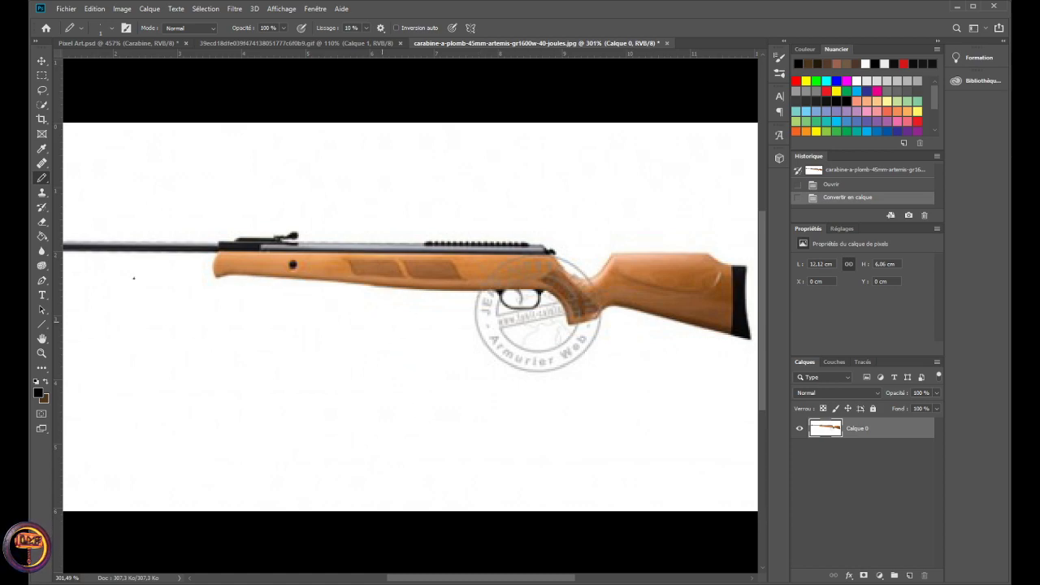
pyautogui.click(42, 61)
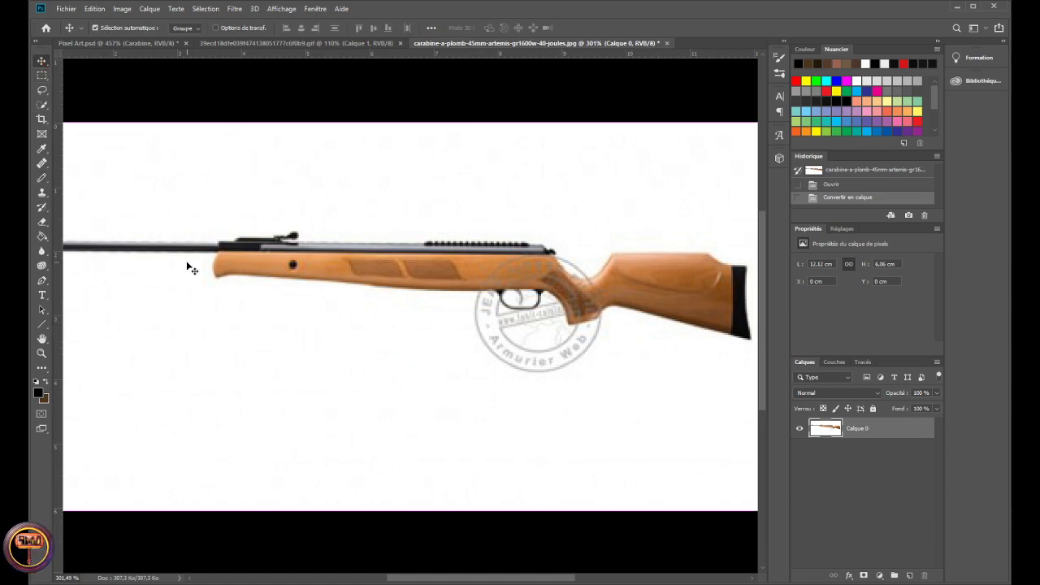
pyautogui.hotkey('ctrl', 't')
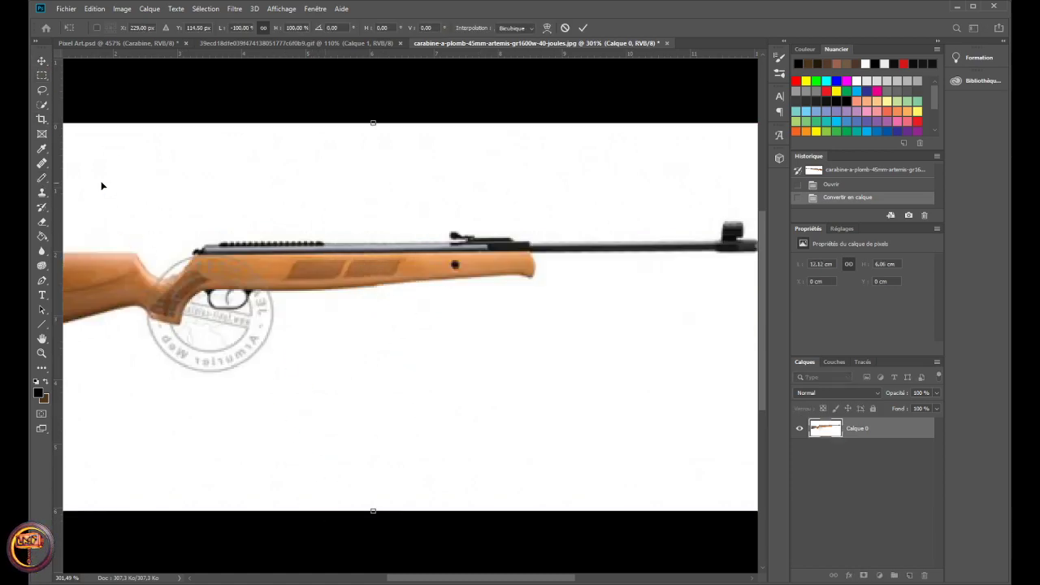
pyautogui.click(41, 177)
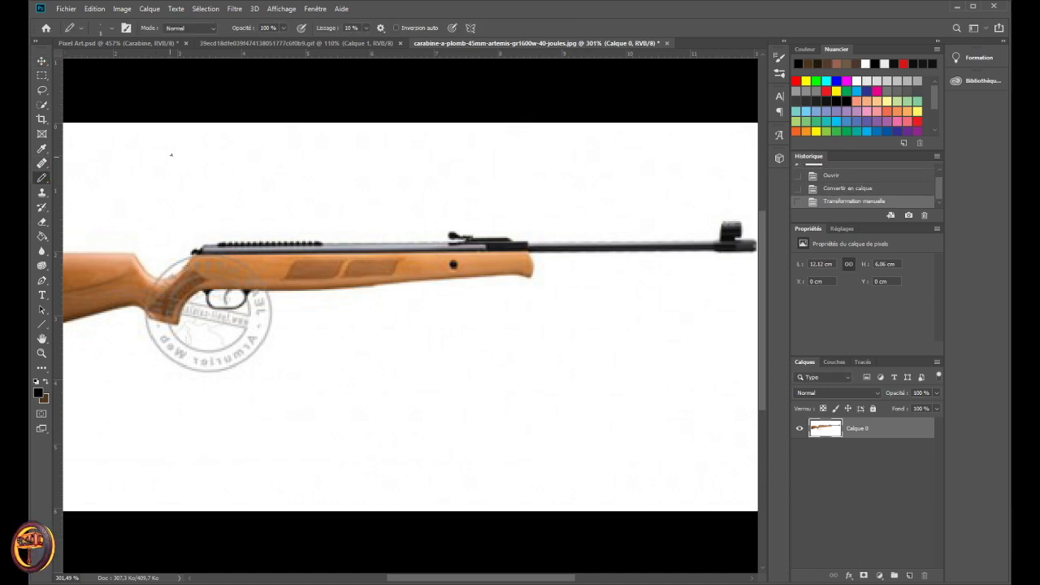
pyautogui.moveTo(501, 43); pyautogui.dragTo(138, 49)
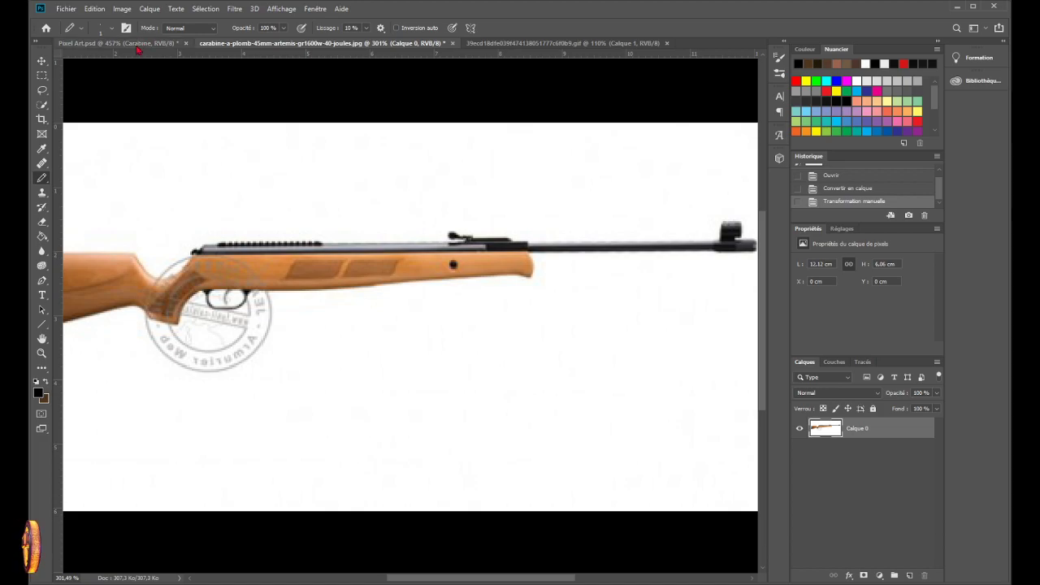
# - In Pixel Art.psd, erase the two rearmost pixels of the black top line, behind the raised block near the grip notch
pyautogui.click(118, 43)
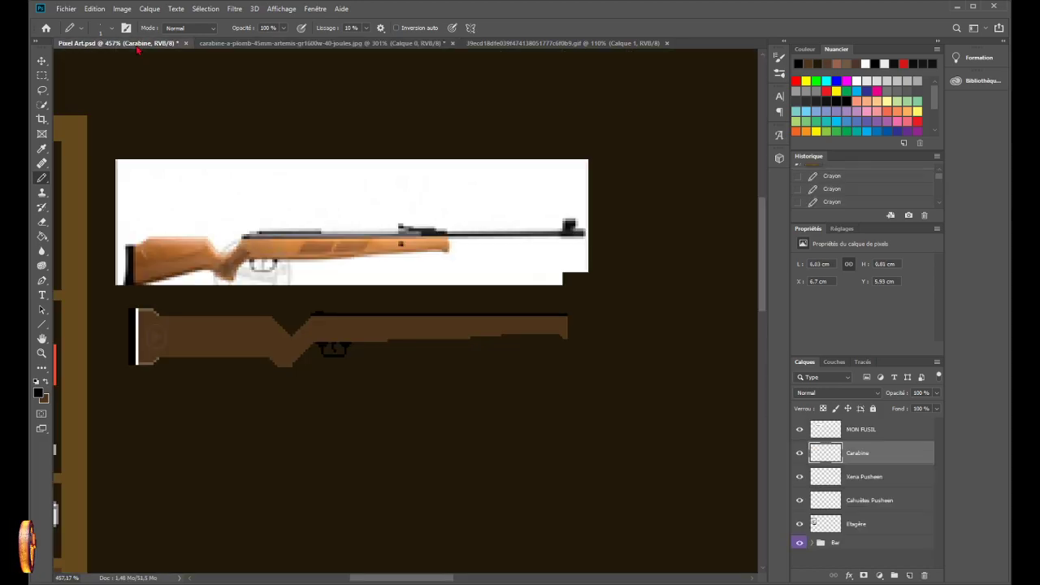
pyautogui.scroll(6, 309, 323)
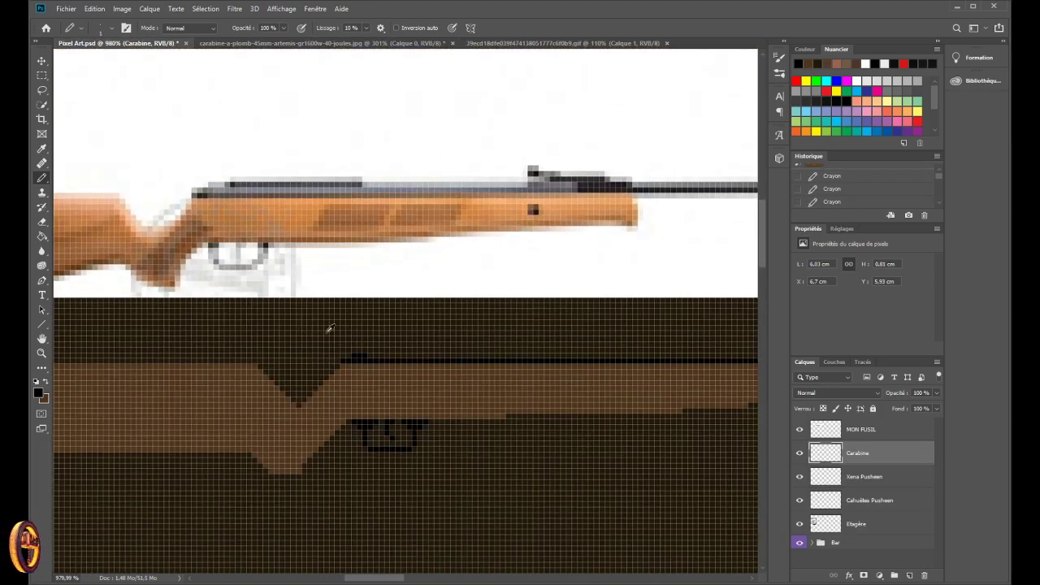
pyautogui.scroll(1, 354, 355)
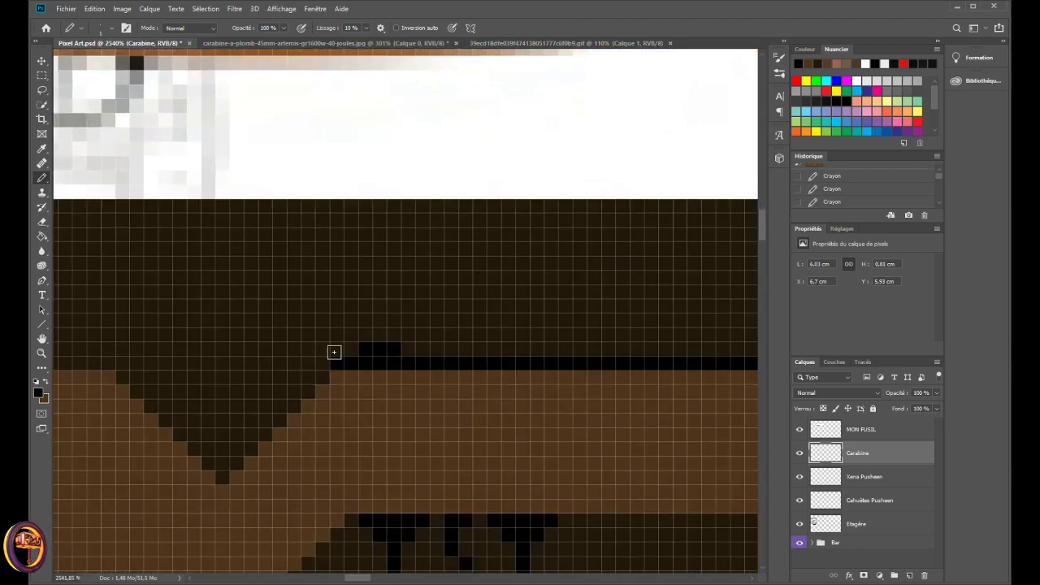
pyautogui.press('e')
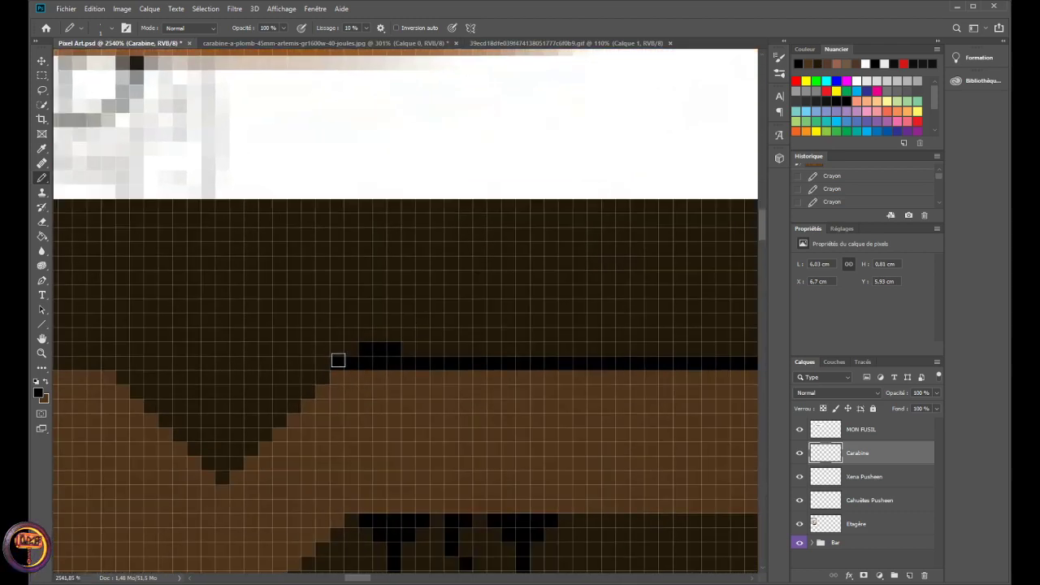
pyautogui.click(339, 365)
pyautogui.click(350, 363)
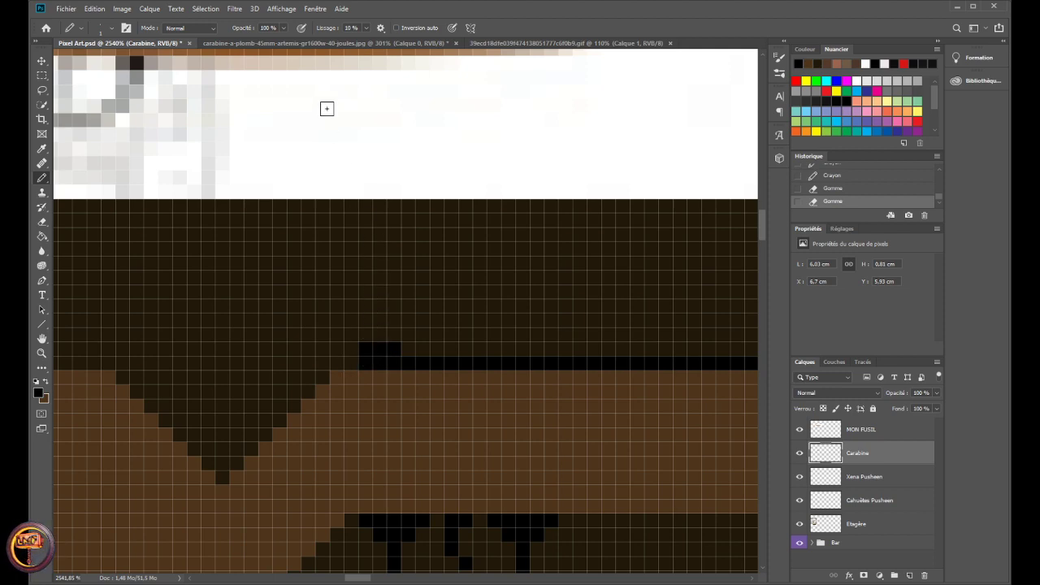
# - Compare the rear end and thickness of the rifle's black top line with the flipped carabine-a-plomb reference photo
pyautogui.click(334, 43)
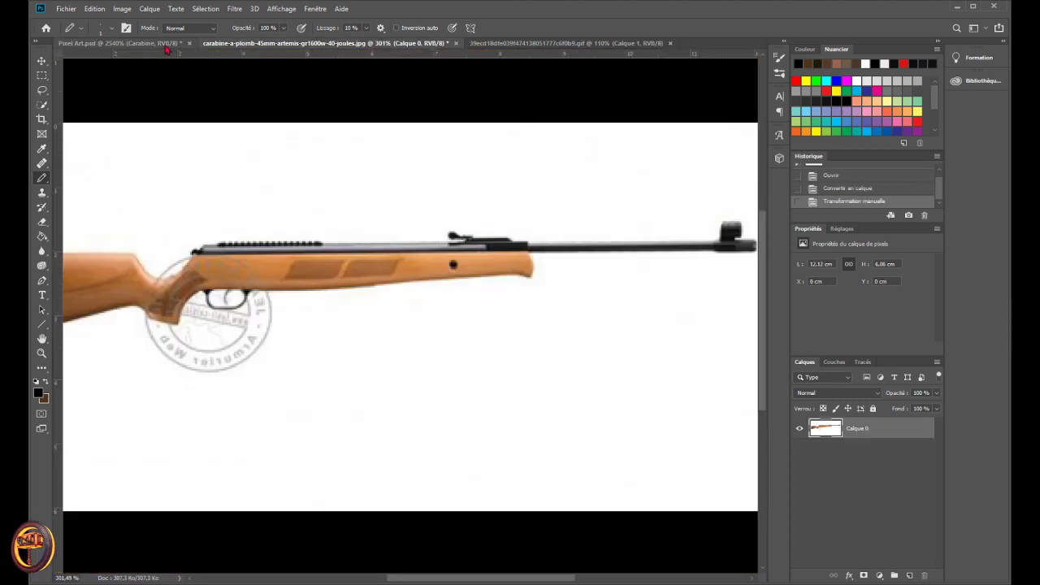
pyautogui.click(122, 43)
pyautogui.click(211, 43)
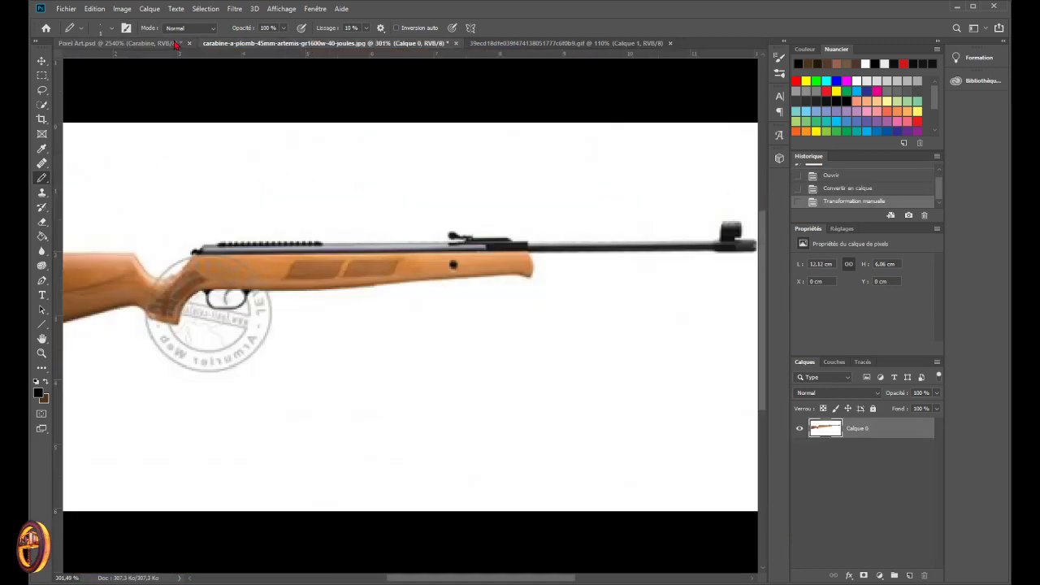
pyautogui.click(175, 44)
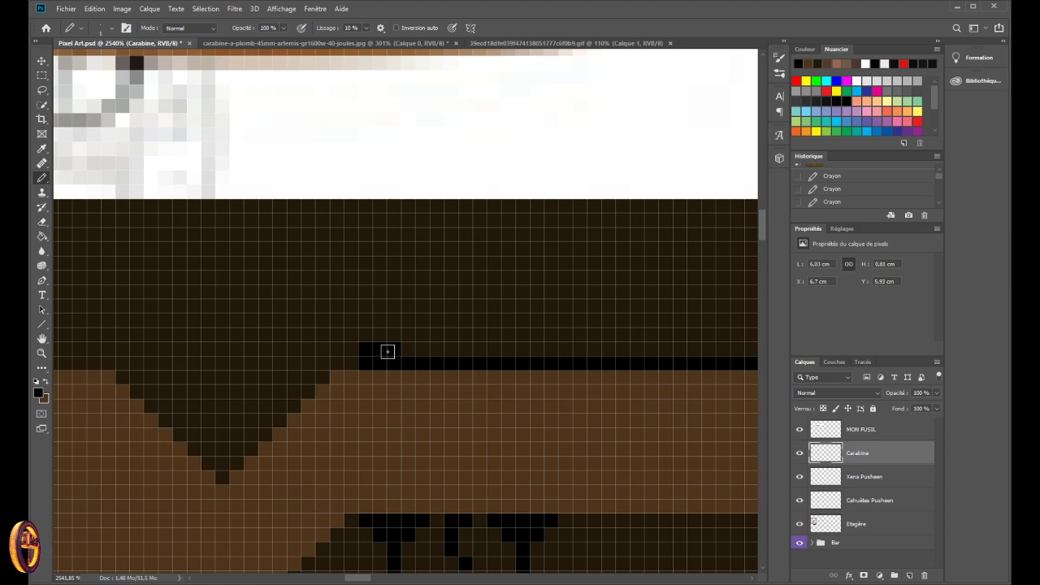
pyautogui.click(366, 43)
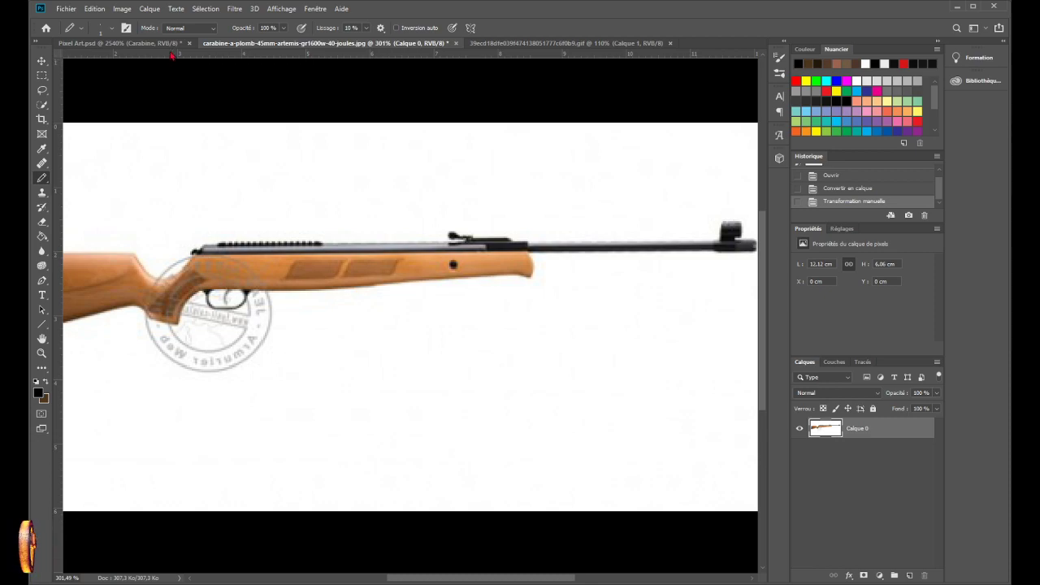
pyautogui.click(131, 45)
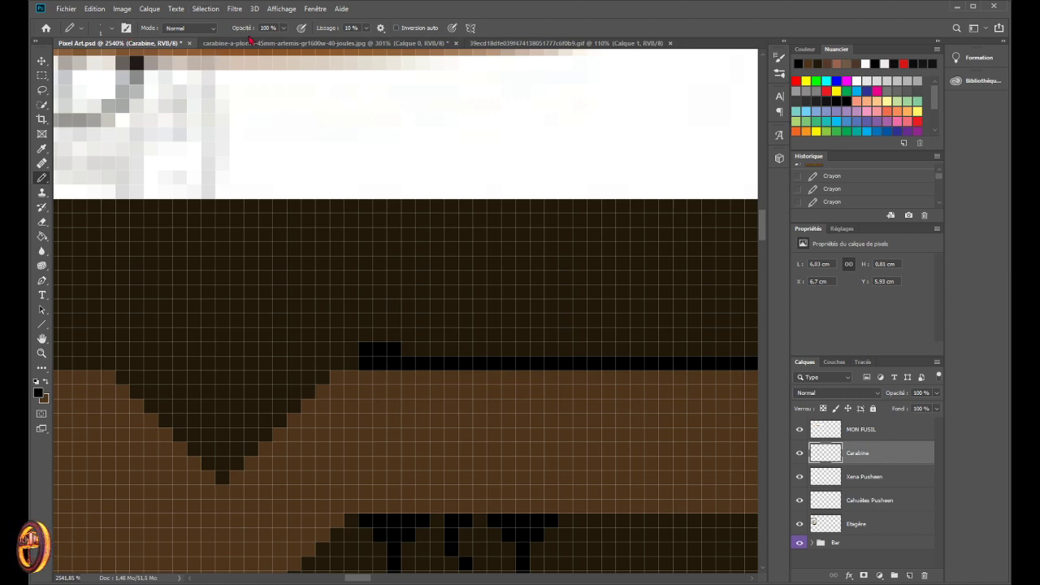
pyautogui.click(333, 42)
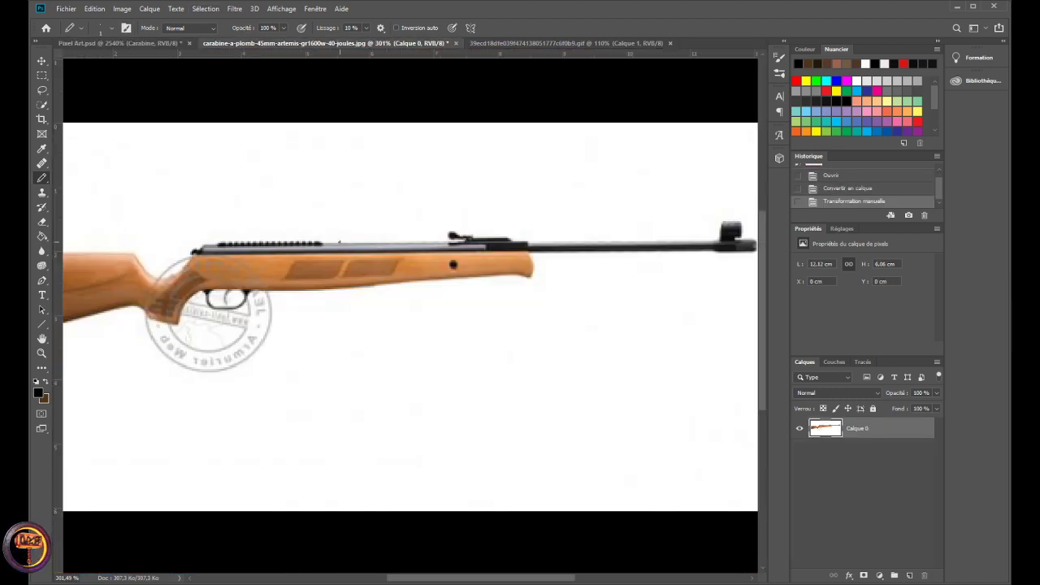
pyautogui.click(153, 45)
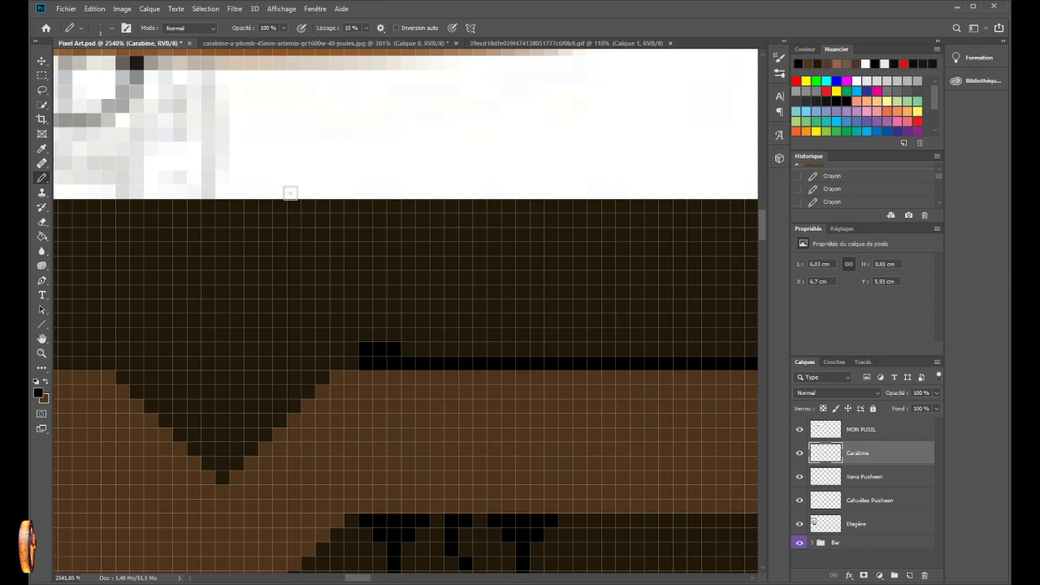
pyautogui.scroll(1, 290, 193)
pyautogui.click(277, 44)
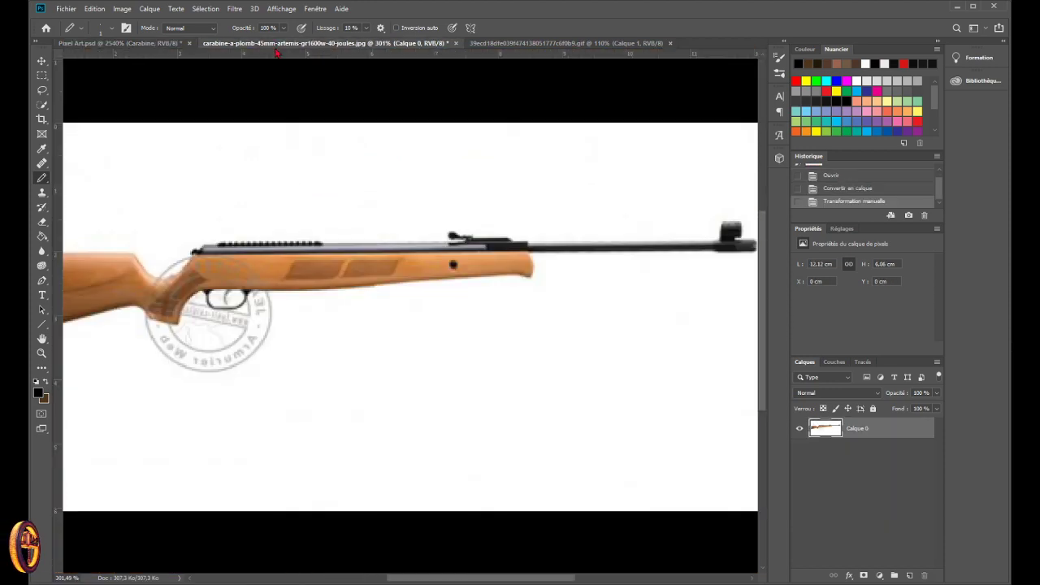
pyautogui.click(149, 44)
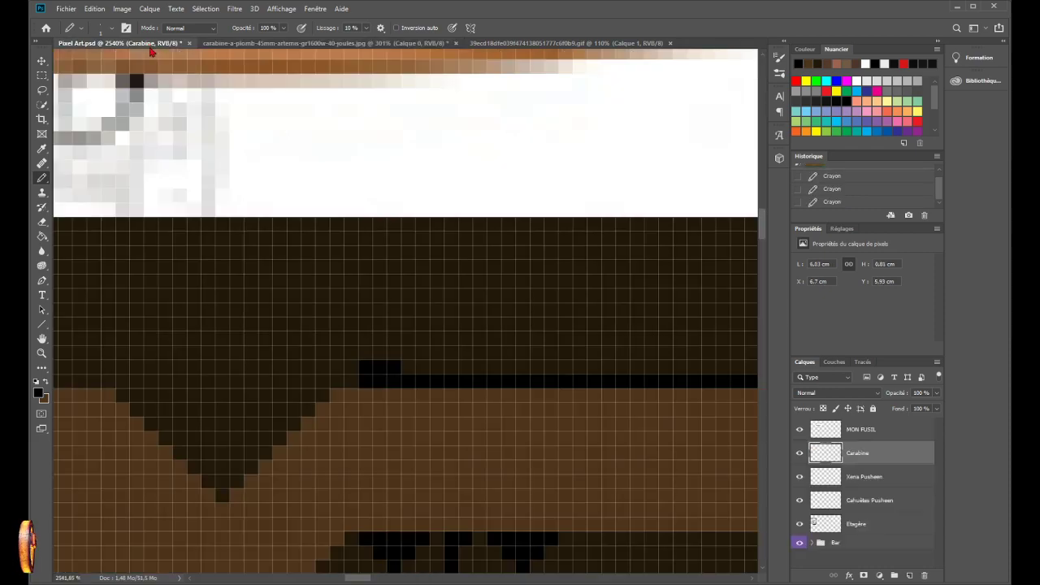
pyautogui.click(263, 44)
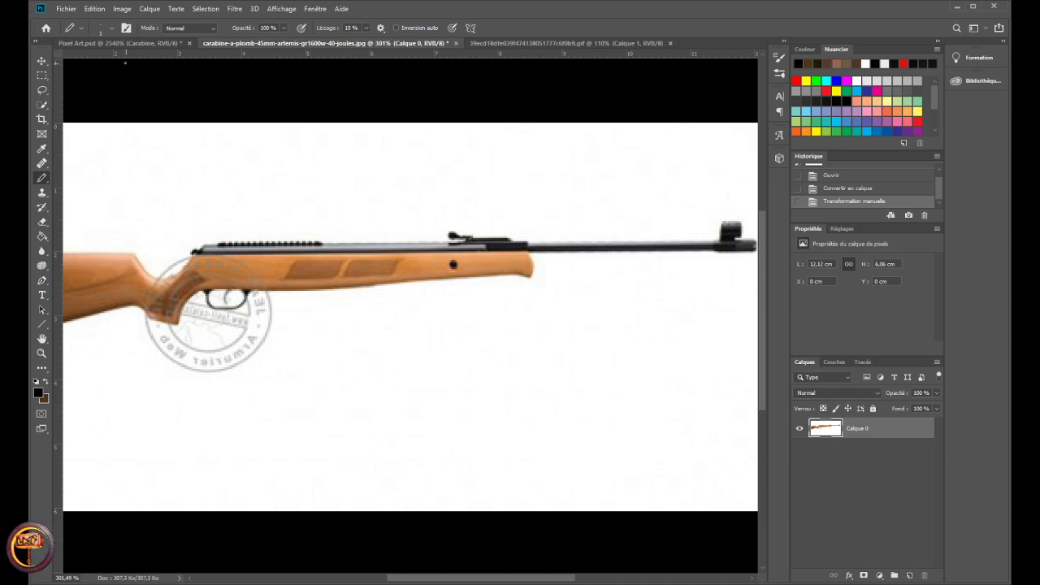
# - Thicken the black top line in Pixel Art.psd to two pixels high, from the raised rear block forward along the fore-end
pyautogui.click(123, 42)
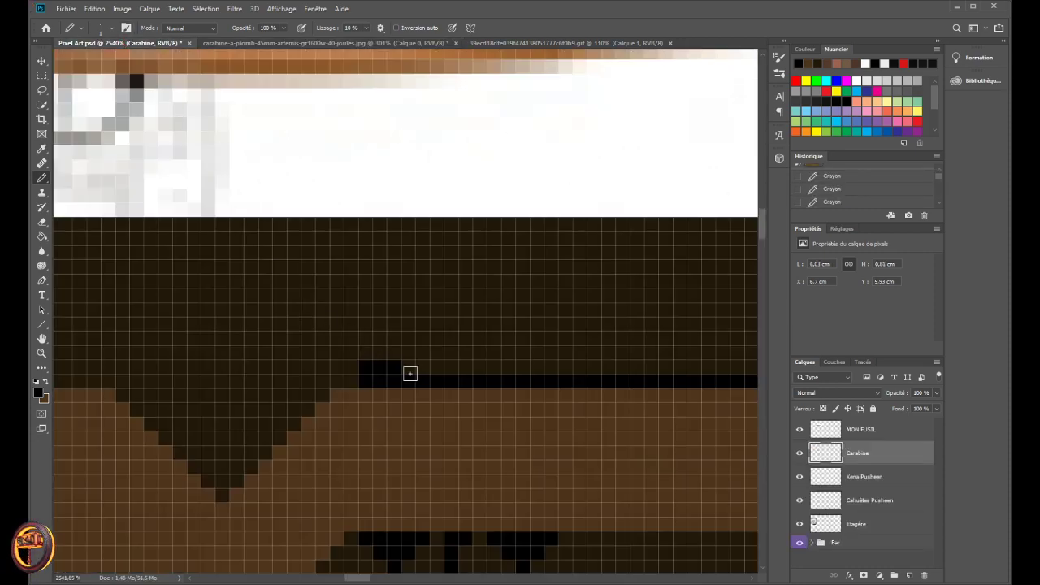
pyautogui.moveTo(409, 366); pyautogui.dragTo(748, 364)
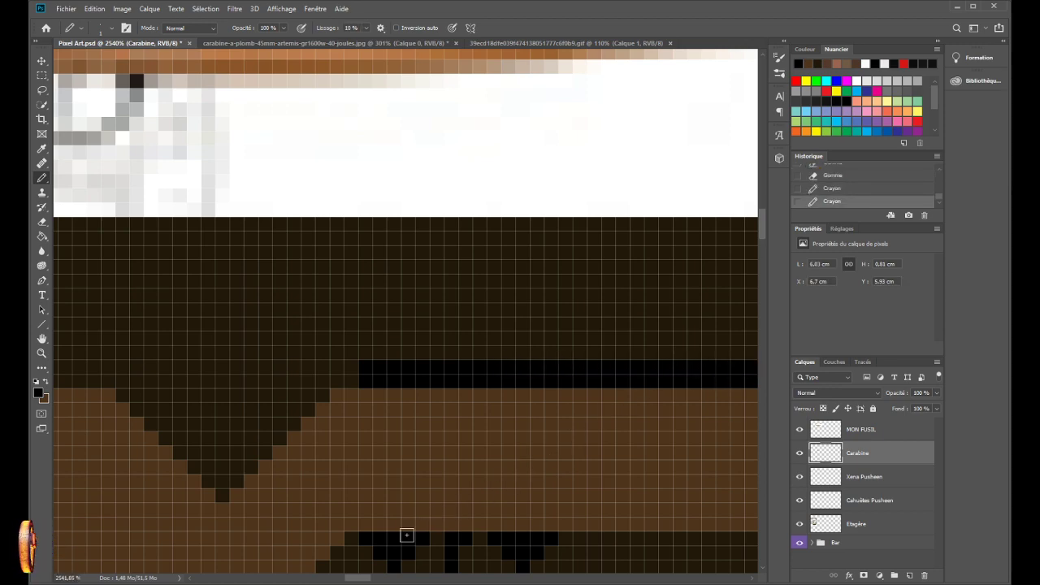
pyautogui.moveTo(366, 579)
pyautogui.mouseDown()
pyautogui.moveTo(376, 581)
pyautogui.moveTo(363, 579)
pyautogui.mouseUp()
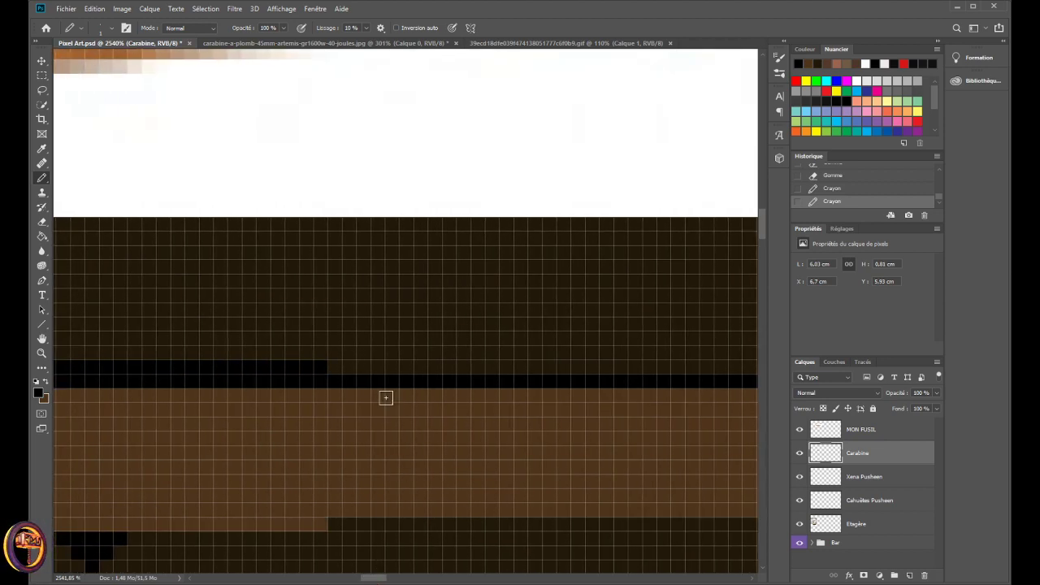
pyautogui.moveTo(341, 366); pyautogui.dragTo(734, 367)
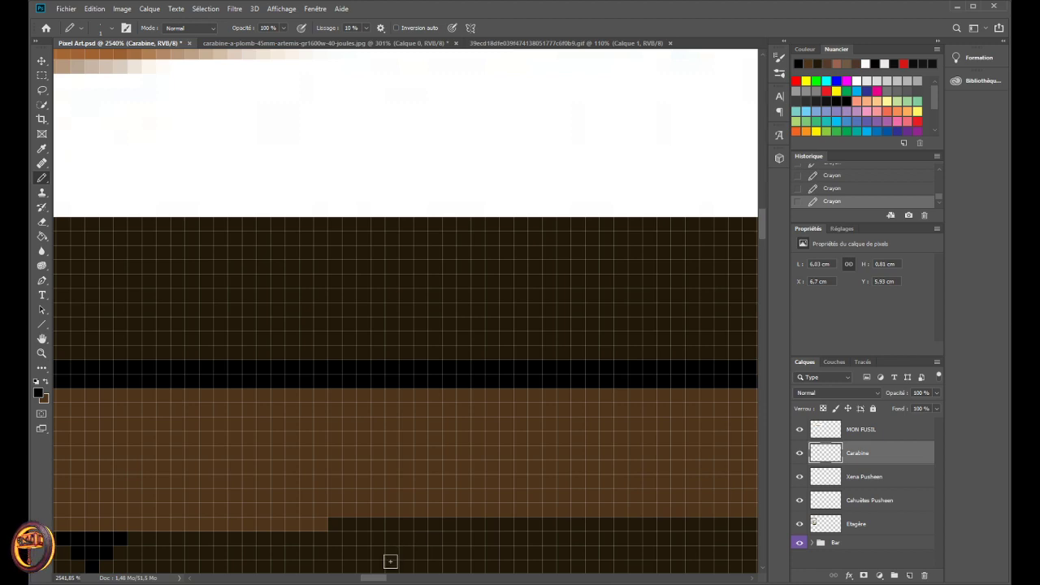
pyautogui.moveTo(378, 579); pyautogui.dragTo(395, 578)
pyautogui.moveTo(337, 370)
pyautogui.mouseDown()
pyautogui.moveTo(604, 365)
pyautogui.moveTo(508, 347)
pyautogui.moveTo(643, 368)
pyautogui.moveTo(626, 349)
pyautogui.moveTo(629, 364)
pyautogui.moveTo(646, 367)
pyautogui.moveTo(747, 372)
pyautogui.mouseUp()
# - Clean up the stray pixels above the black line and extend its second row to the fore-end's front tip
pyautogui.press('e')
pyautogui.click(514, 354)
pyautogui.press('e')
pyautogui.click(627, 353)
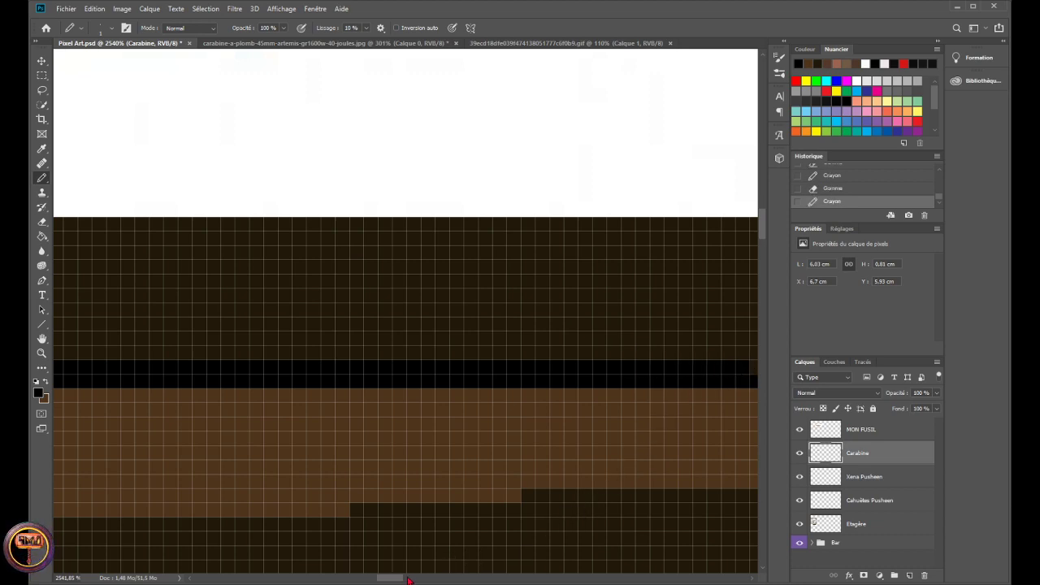
pyautogui.moveTo(404, 578); pyautogui.dragTo(415, 578)
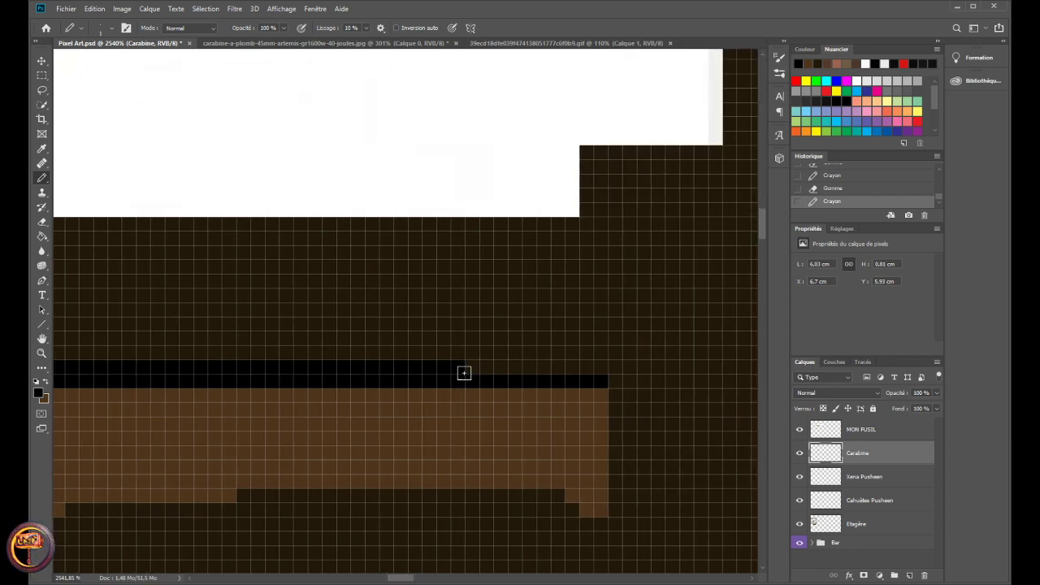
pyautogui.moveTo(470, 368)
pyautogui.mouseDown()
pyautogui.moveTo(594, 365)
pyautogui.moveTo(586, 378)
pyautogui.mouseUp()
pyautogui.scroll(-6, 321, 415)
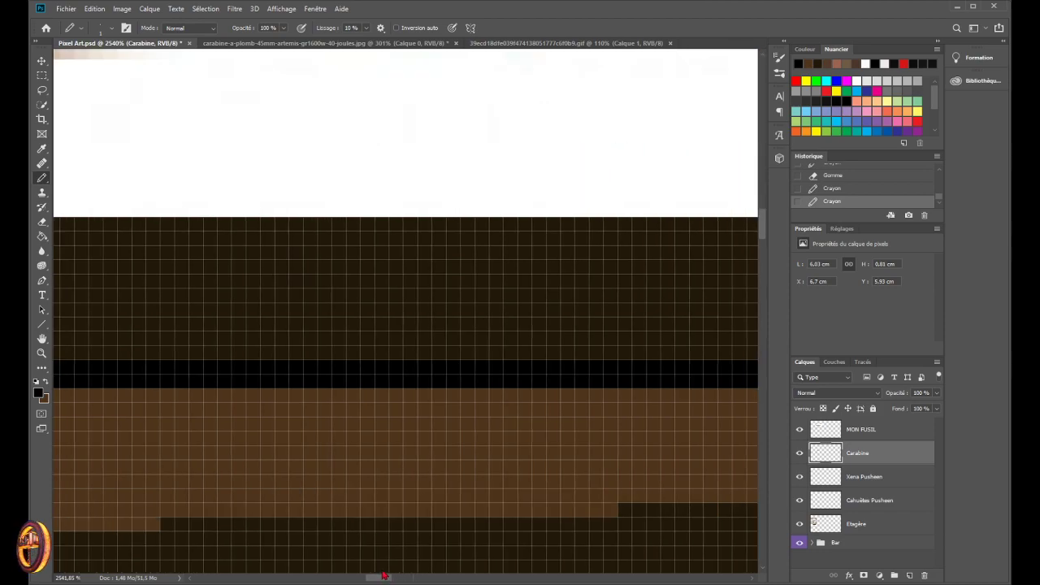
pyautogui.scroll(-8, 321, 416)
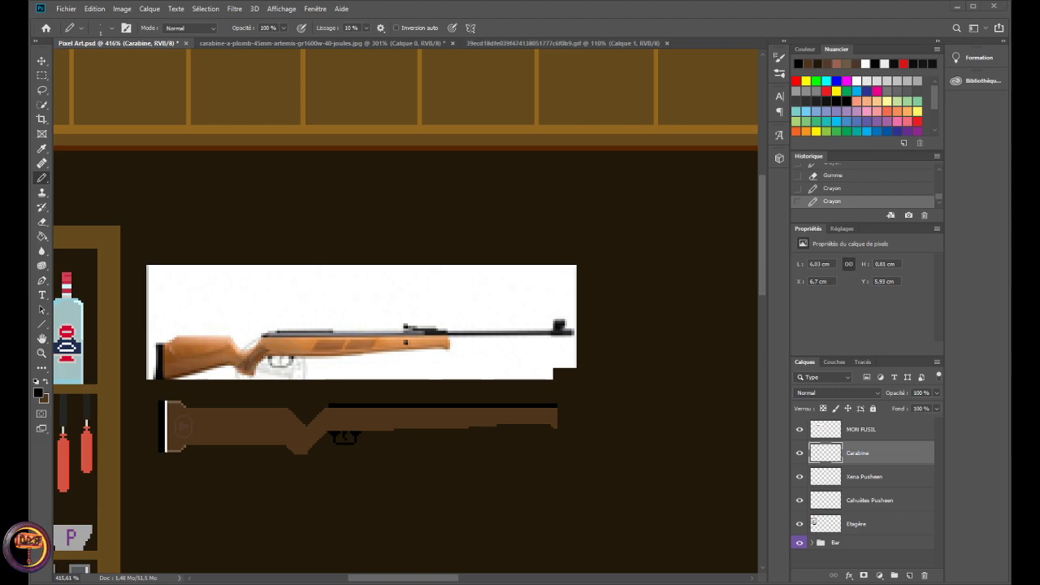
# - Examine the receiver's rear end and rail on the carabine-a-plomb reference photo against the drawn rifle
pyautogui.click(321, 43)
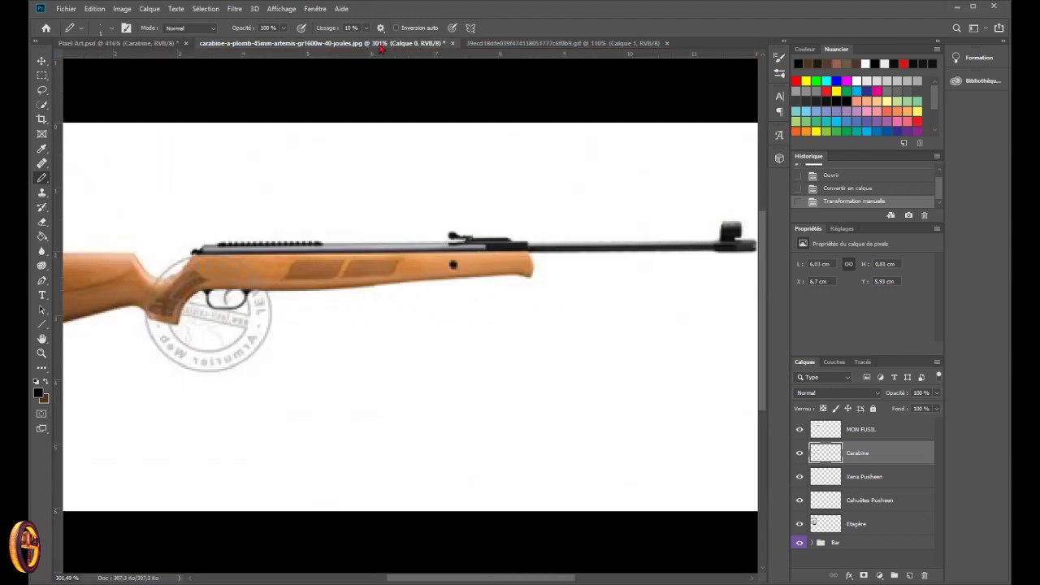
pyautogui.click(144, 44)
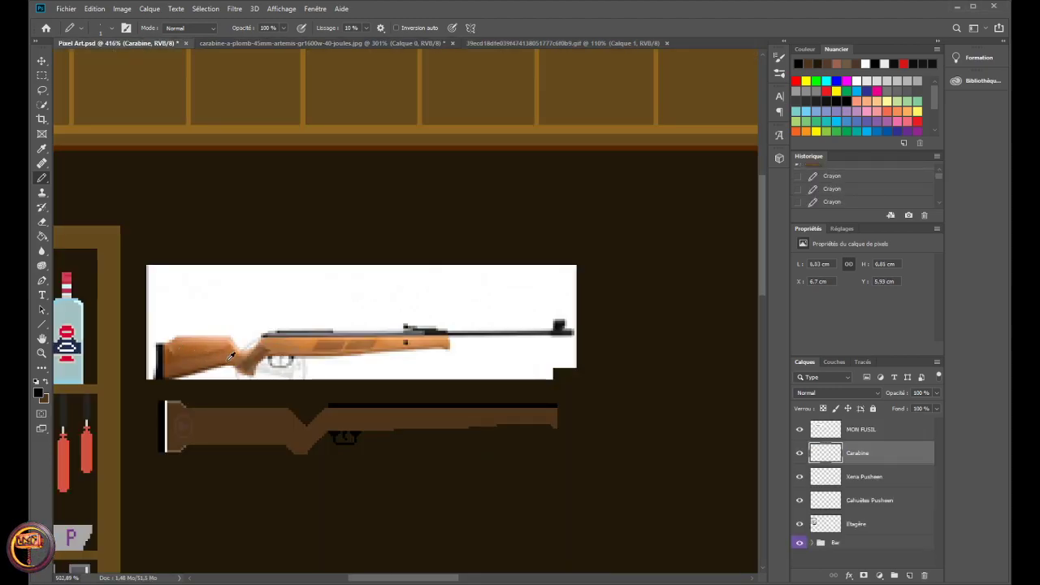
pyautogui.scroll(8, 357, 422)
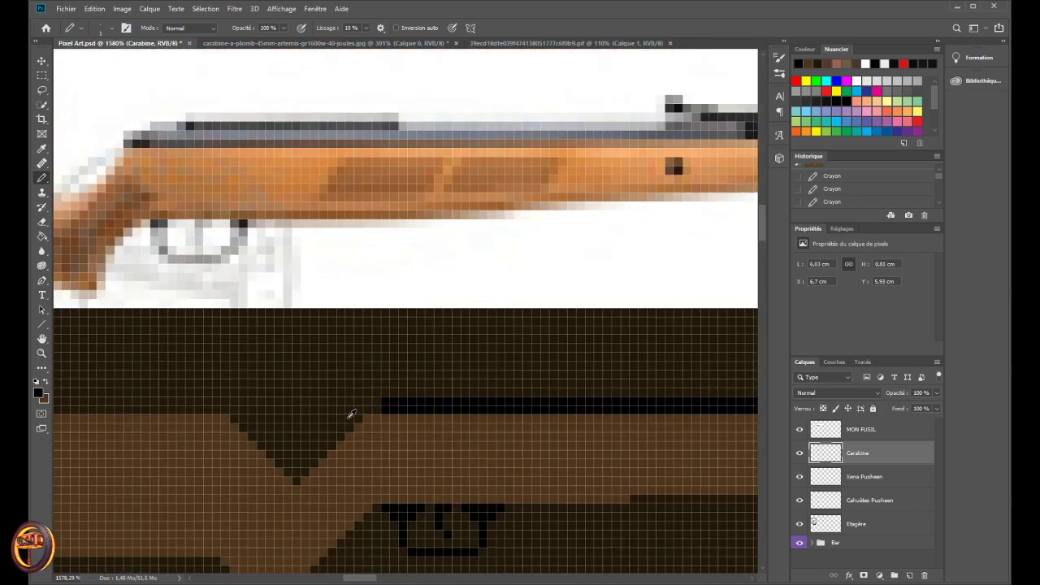
pyautogui.click(512, 45)
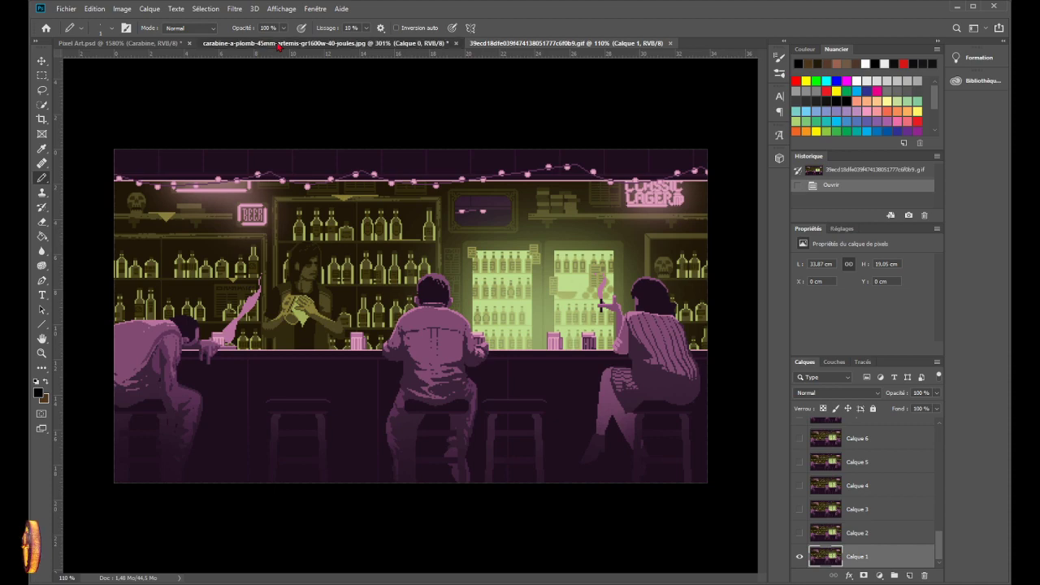
pyautogui.click(252, 43)
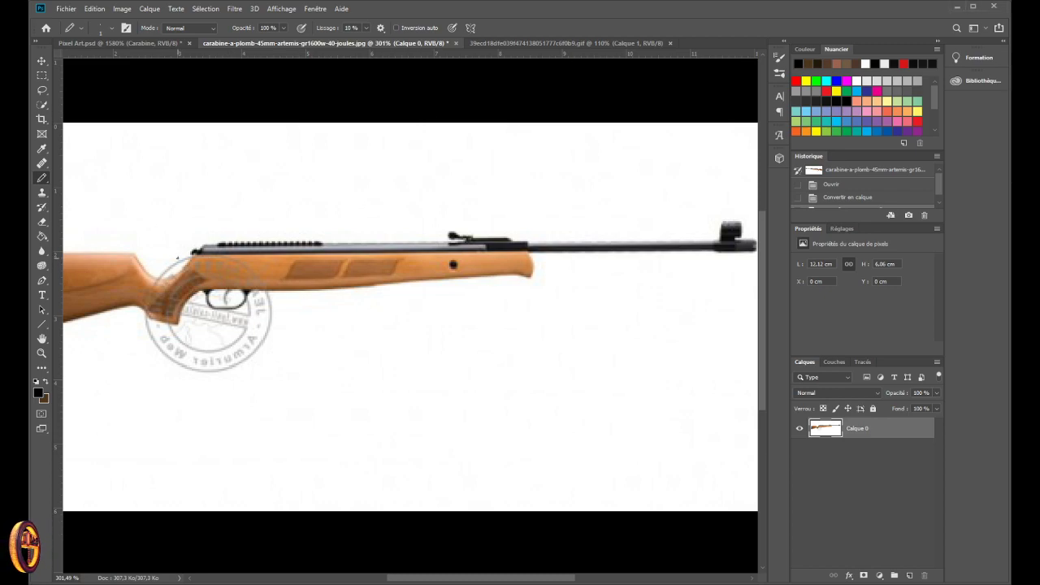
pyautogui.scroll(5, 195, 251)
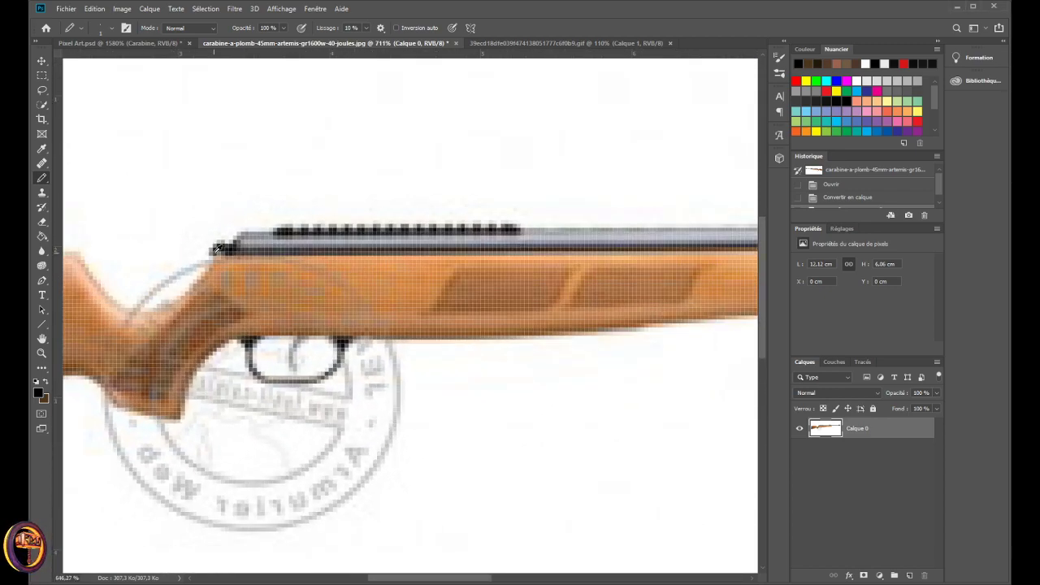
pyautogui.scroll(-4, 216, 248)
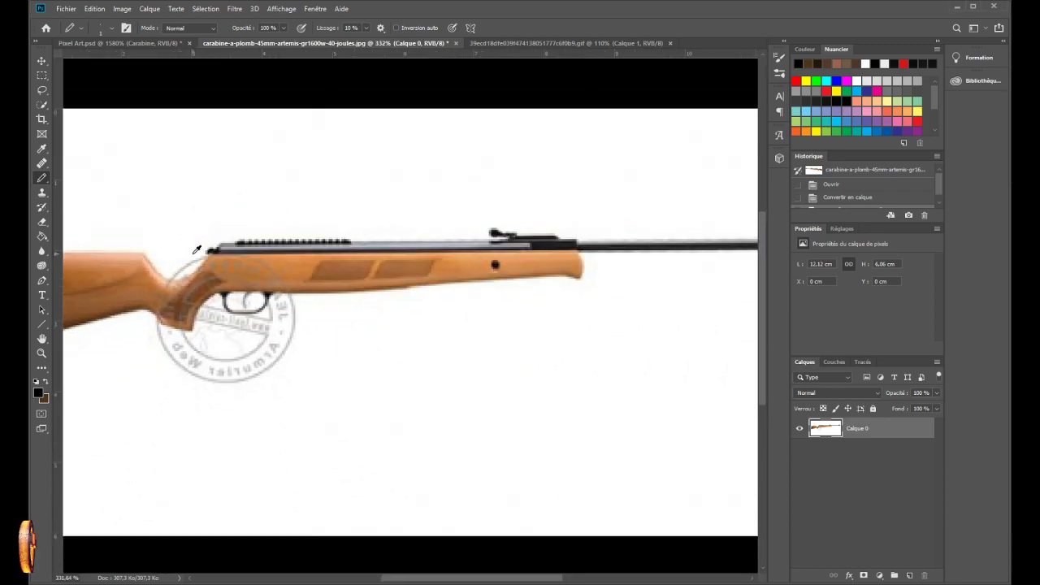
# - Extend the black line's lower row back to the grip notch in Pixel Art.psd and pencil a single black pixel diagonally above its rear end
pyautogui.click(145, 42)
pyautogui.scroll(4, 374, 407)
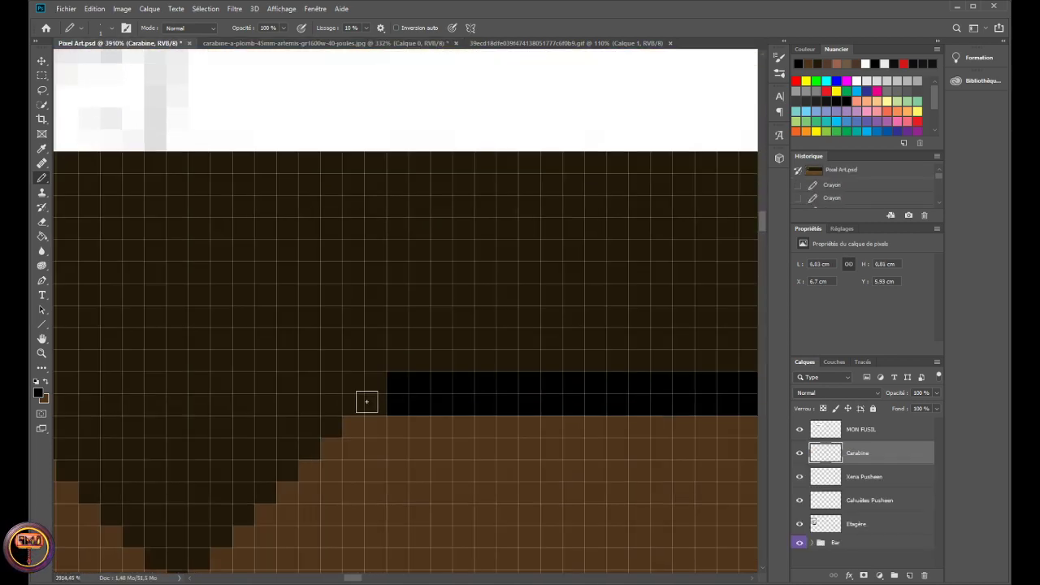
pyautogui.click(369, 401)
pyautogui.click(331, 385)
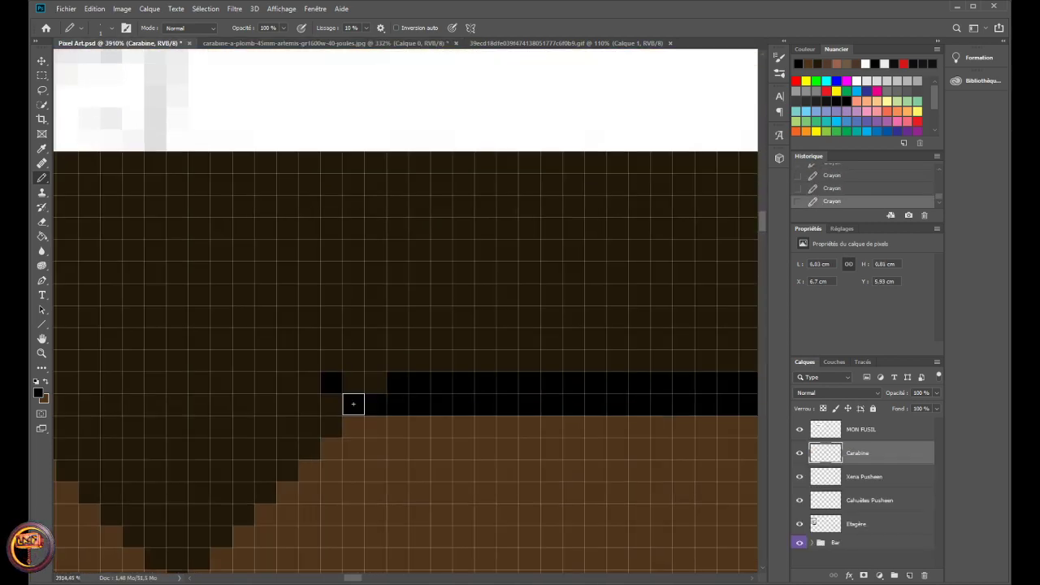
pyautogui.scroll(-6, 298, 377)
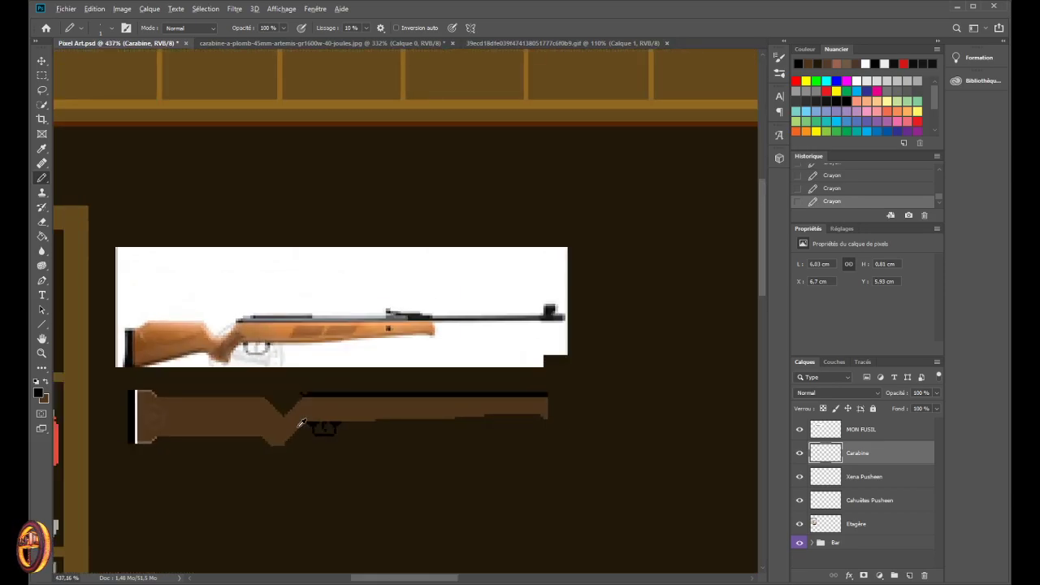
pyautogui.scroll(4, 301, 422)
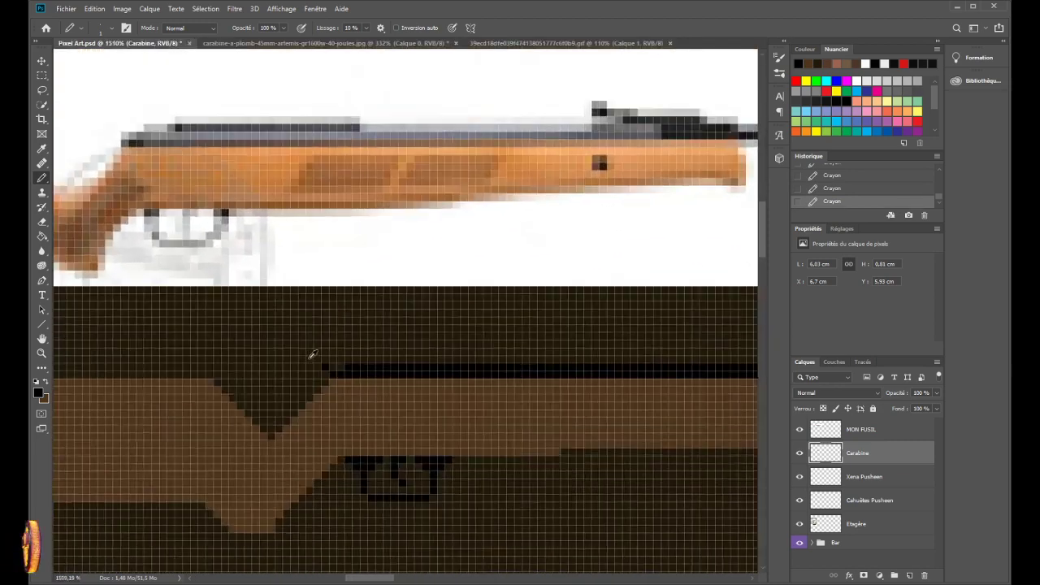
pyautogui.scroll(-5, 317, 388)
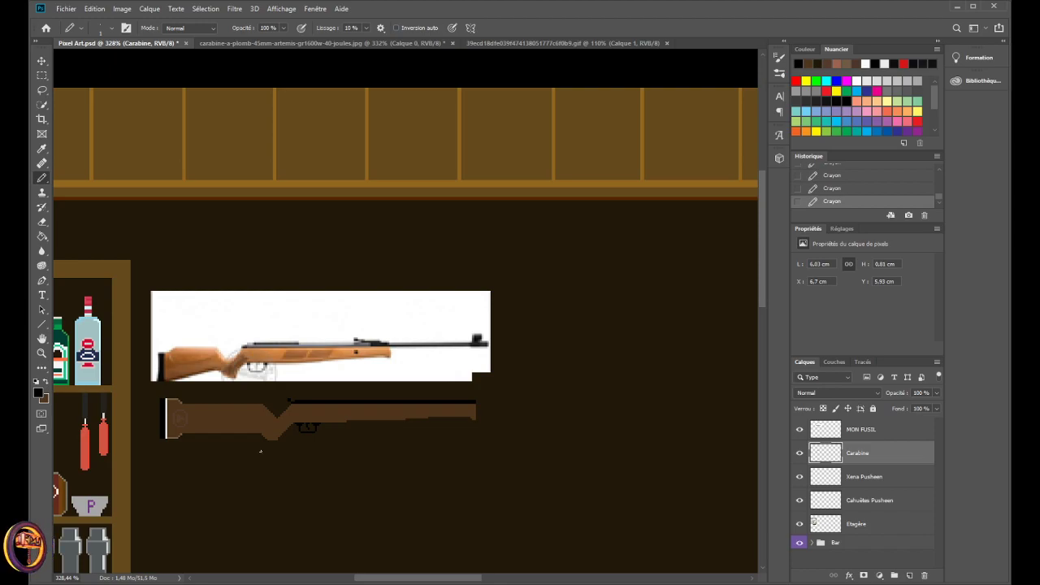
# - Fill the two-pixel gap between the raised rear block and the black line's upper row with black pixels
pyautogui.scroll(6, 301, 408)
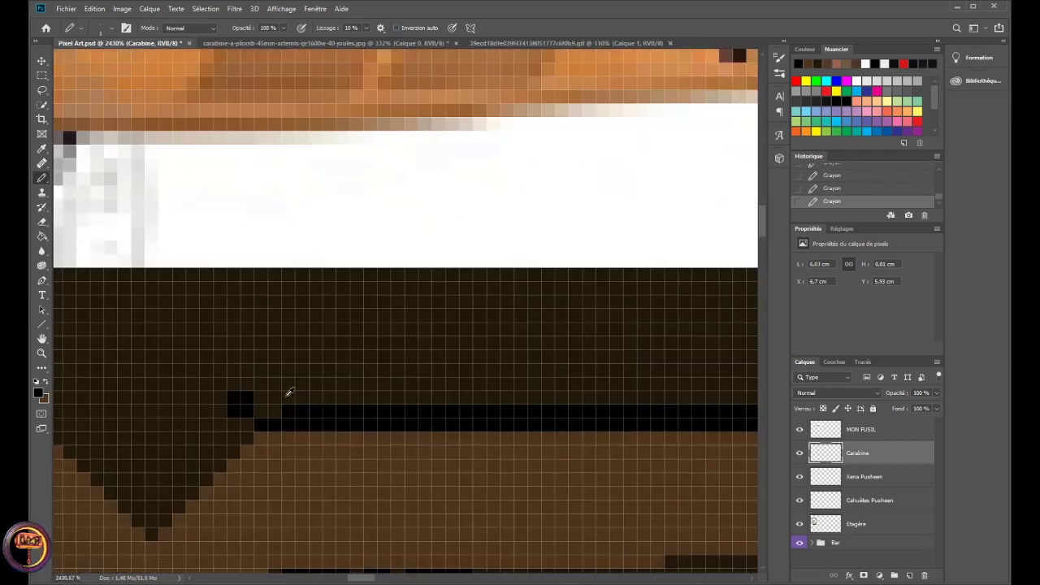
pyautogui.moveTo(261, 415)
pyautogui.mouseDown()
pyautogui.moveTo(276, 409)
pyautogui.moveTo(252, 398)
pyautogui.mouseUp()
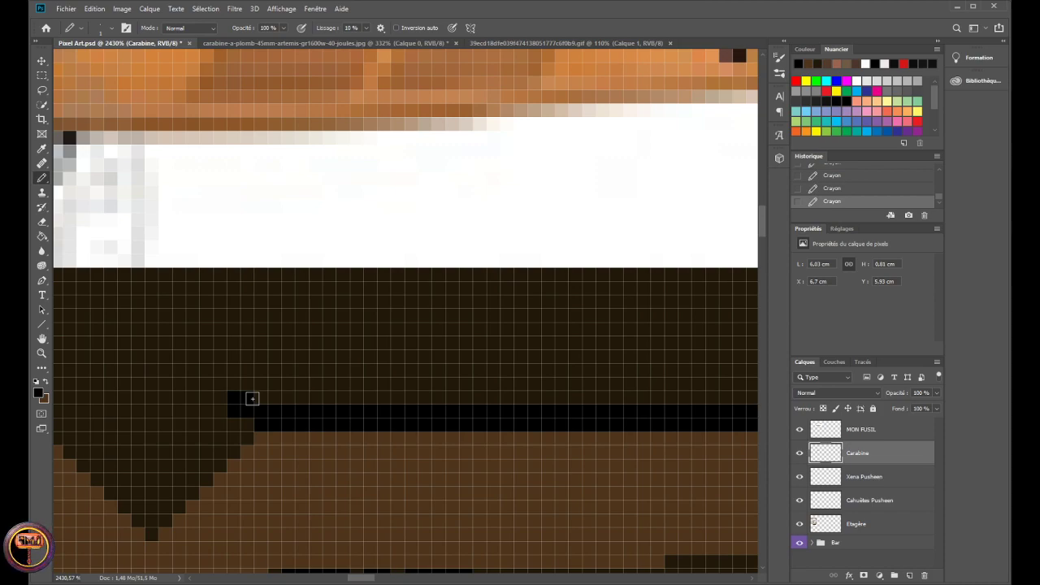
pyautogui.scroll(-6, 252, 398)
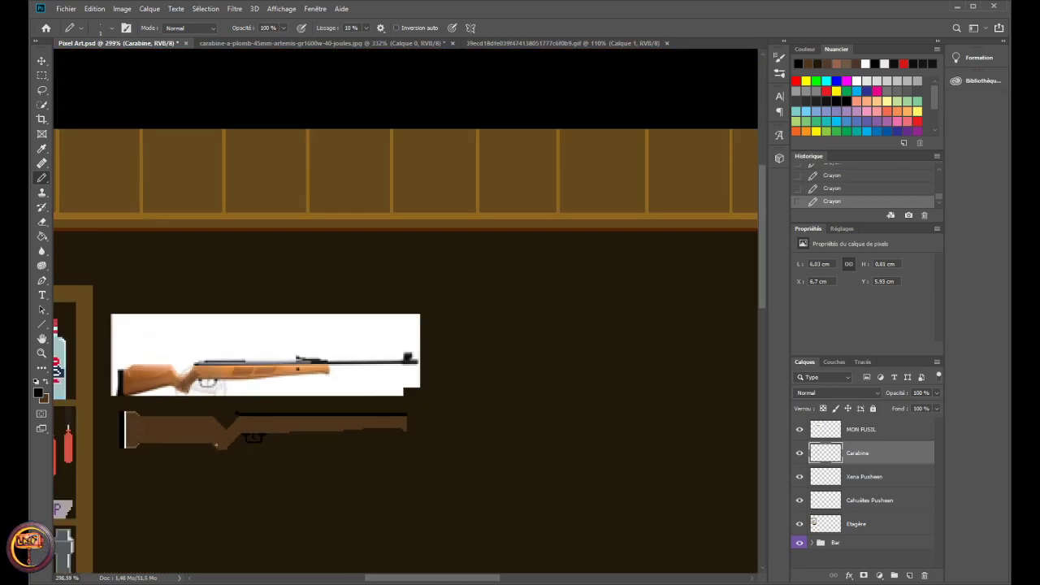
pyautogui.scroll(-5, 210, 431)
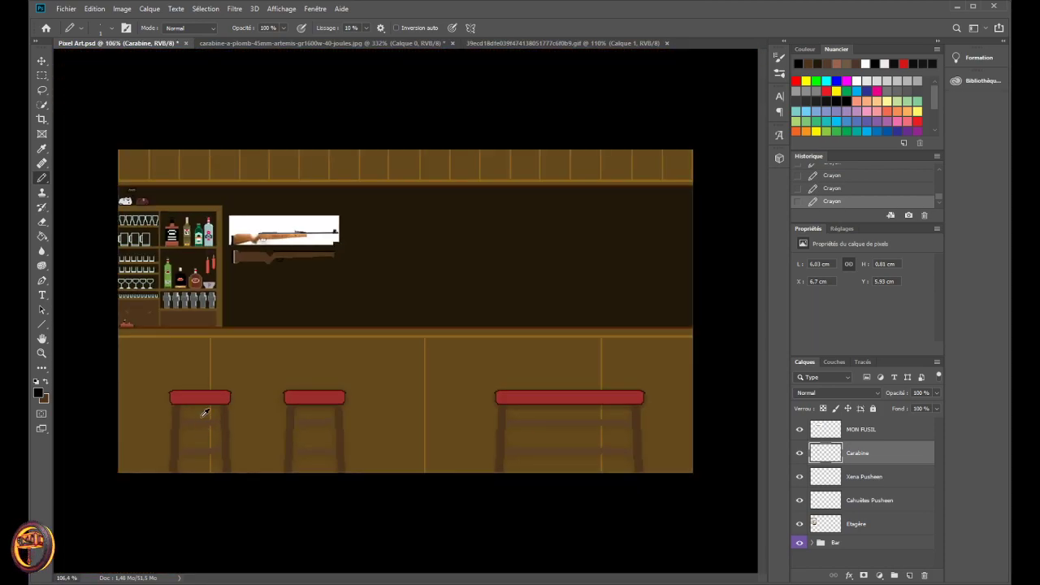
# - Erase the raised block behind the black line and pencil a column of two black pixels on top of the line's rear end
pyautogui.scroll(1, 204, 414)
pyautogui.scroll(8, 257, 204)
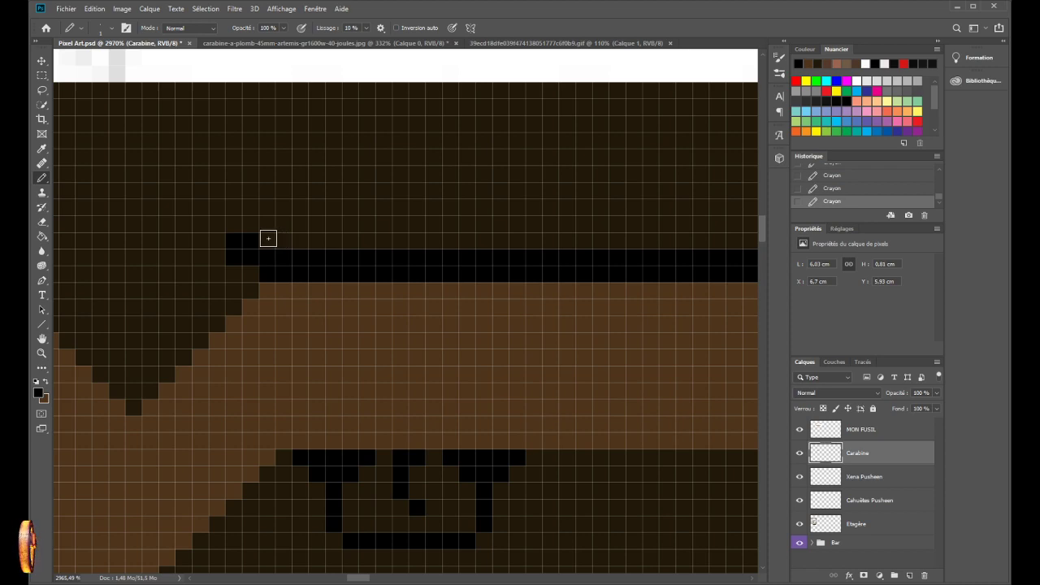
pyautogui.click(43, 221)
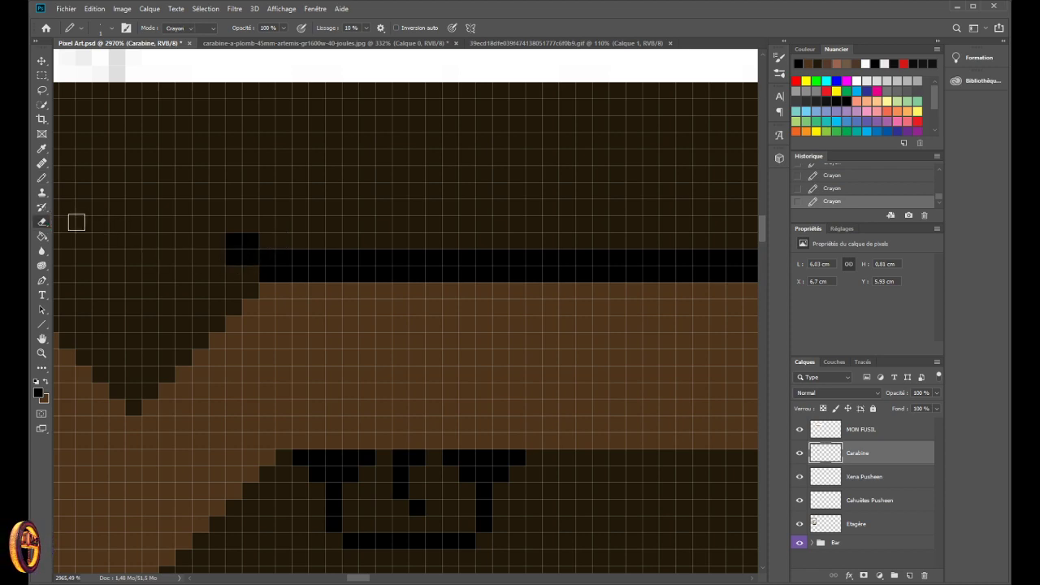
pyautogui.moveTo(227, 239)
pyautogui.mouseDown()
pyautogui.moveTo(246, 248)
pyautogui.moveTo(234, 257)
pyautogui.mouseUp()
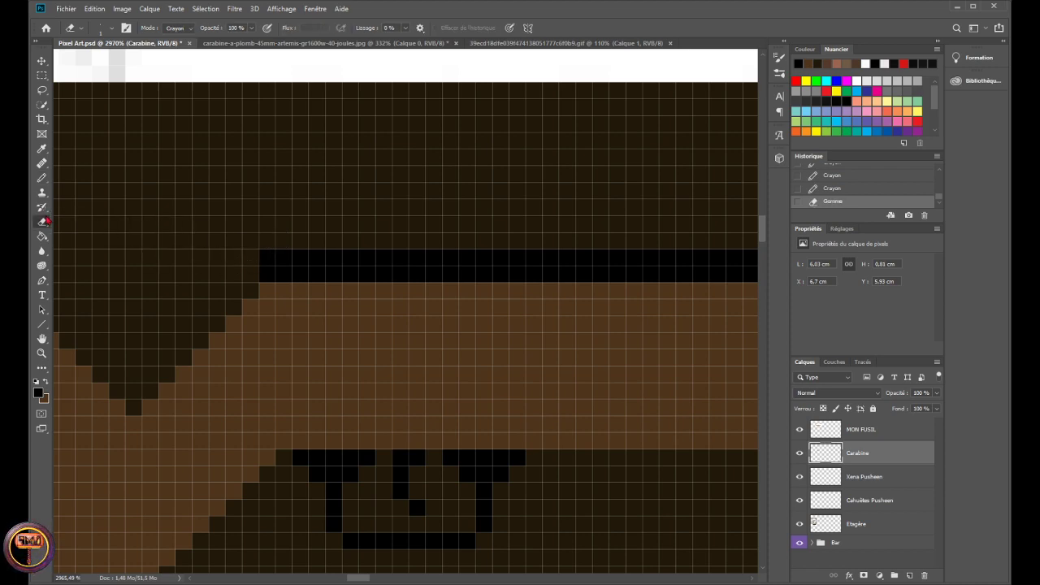
pyautogui.click(42, 178)
pyautogui.click(270, 226)
pyautogui.click(267, 241)
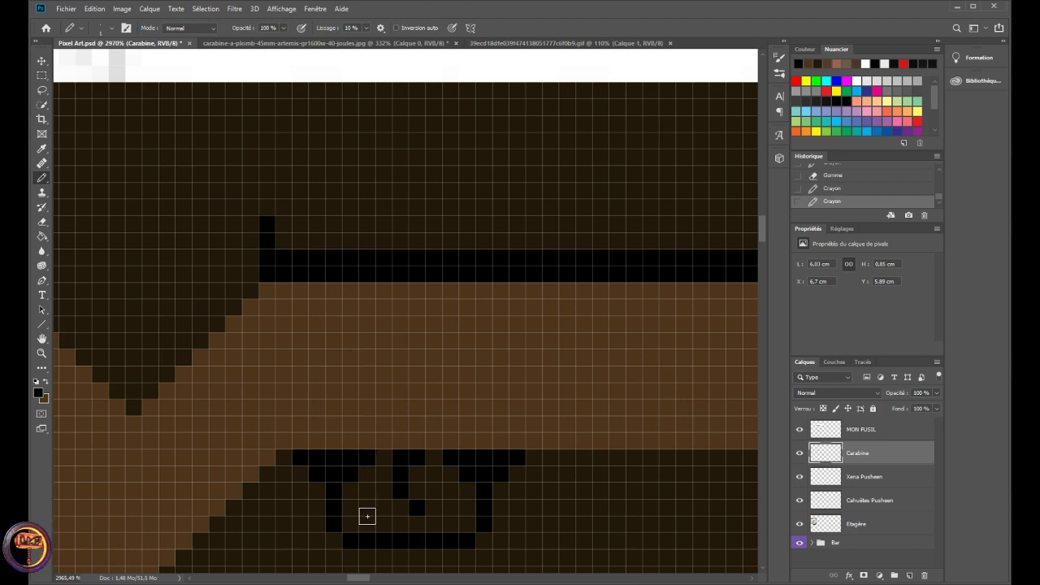
# - Pencil two more solid black rows above the line from its rear end forward, thickening it to four pixels
pyautogui.scroll(-2, 360, 573)
pyautogui.scroll(-3, 204, 313)
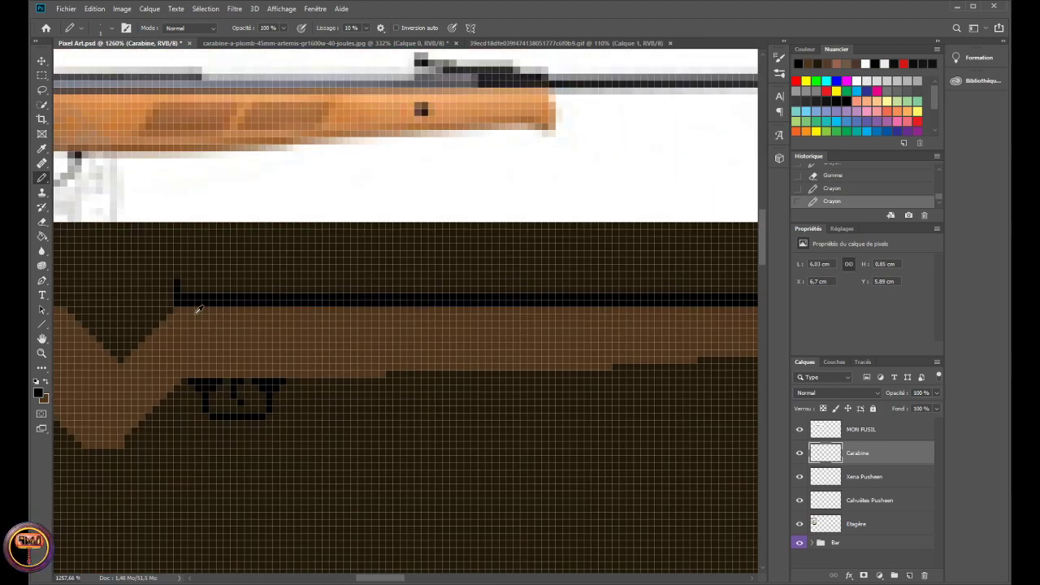
pyautogui.scroll(2, 172, 296)
pyautogui.scroll(1, 195, 289)
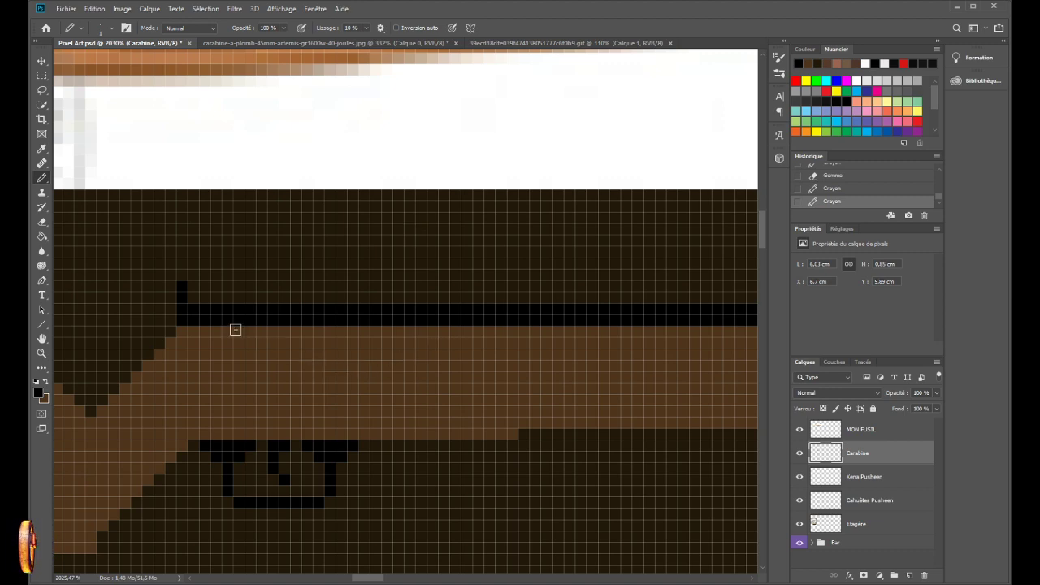
pyautogui.moveTo(206, 290)
pyautogui.mouseDown()
pyautogui.moveTo(241, 290)
pyautogui.moveTo(230, 300)
pyautogui.moveTo(214, 297)
pyautogui.moveTo(381, 289)
pyautogui.moveTo(414, 301)
pyautogui.moveTo(361, 297)
pyautogui.moveTo(569, 275)
pyautogui.moveTo(581, 284)
pyautogui.moveTo(572, 286)
pyautogui.moveTo(750, 294)
pyautogui.moveTo(566, 297)
pyautogui.mouseUp()
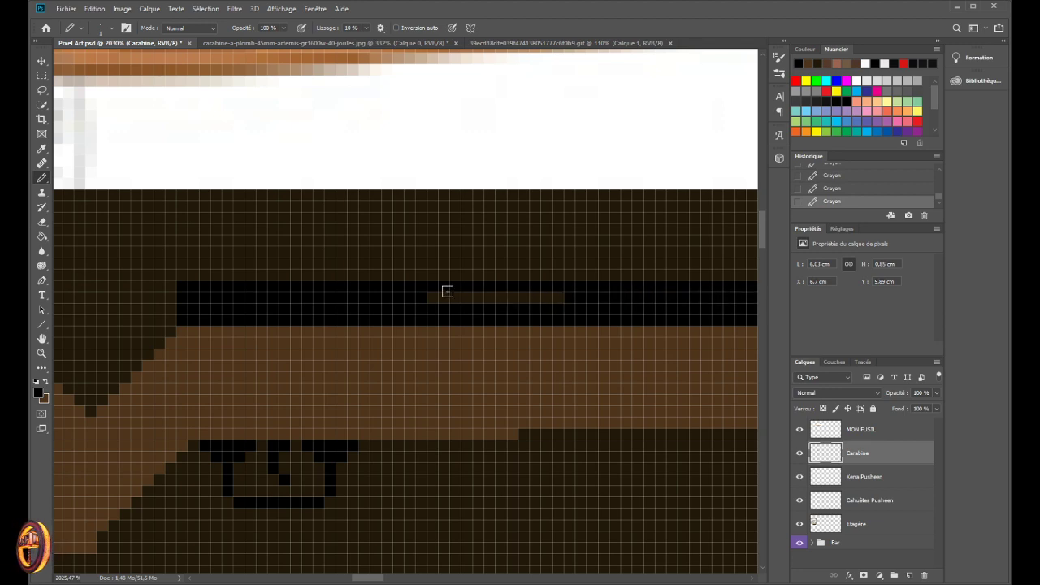
pyautogui.moveTo(428, 296); pyautogui.dragTo(555, 299)
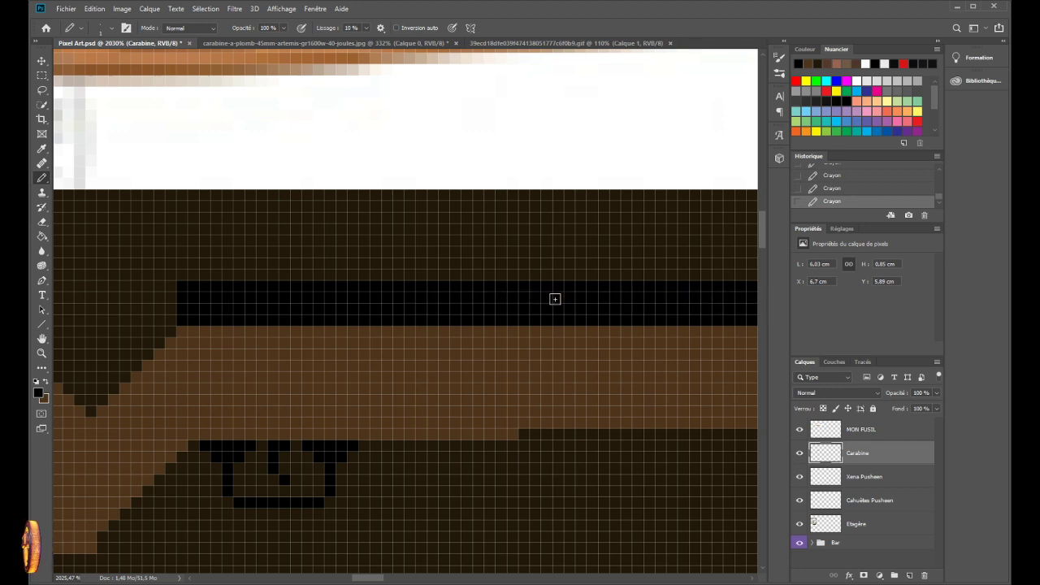
# - Extend the two added black rows along the fore-end to its front tip, squaring off the line's front end
pyautogui.moveTo(370, 578); pyautogui.dragTo(394, 578)
pyautogui.moveTo(236, 296)
pyautogui.mouseDown()
pyautogui.moveTo(323, 305)
pyautogui.moveTo(371, 304)
pyautogui.moveTo(279, 289)
pyautogui.moveTo(526, 302)
pyautogui.moveTo(457, 274)
pyautogui.moveTo(478, 288)
pyautogui.moveTo(584, 289)
pyautogui.moveTo(487, 297)
pyautogui.moveTo(518, 284)
pyautogui.moveTo(685, 304)
pyautogui.moveTo(752, 299)
pyautogui.moveTo(602, 286)
pyautogui.moveTo(753, 285)
pyautogui.mouseUp()
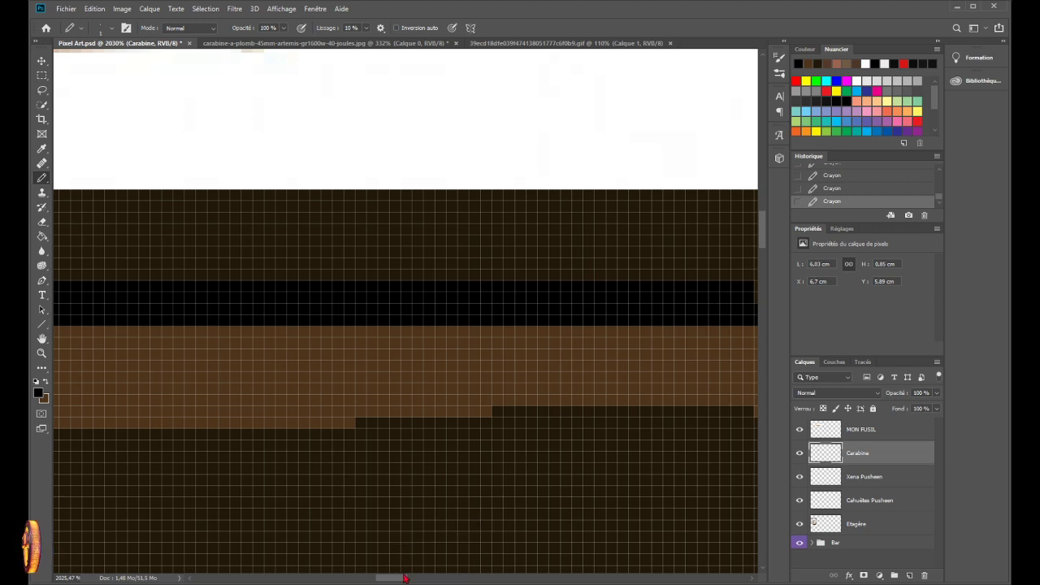
pyautogui.moveTo(405, 578); pyautogui.dragTo(420, 578)
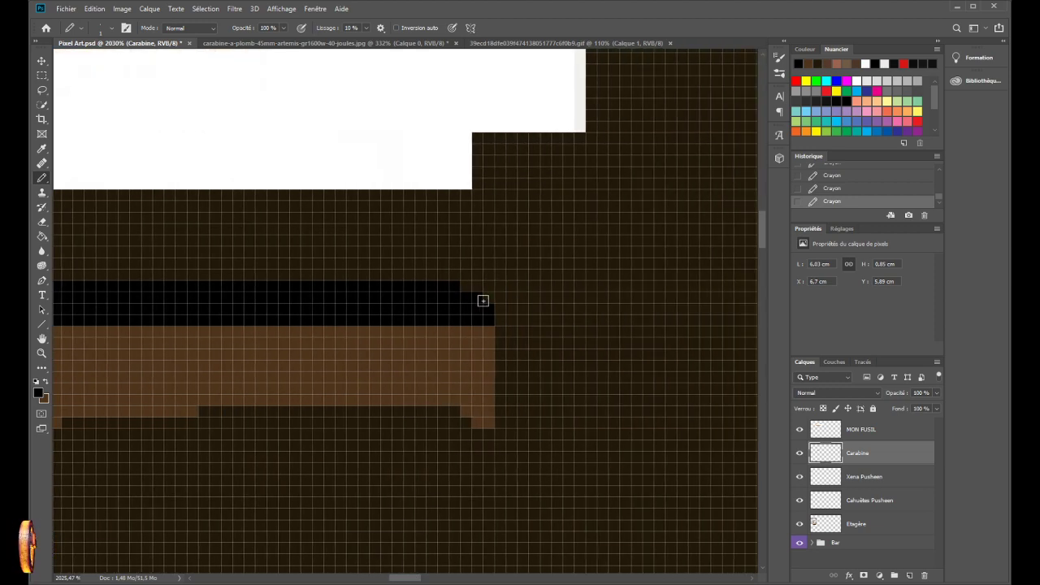
pyautogui.moveTo(482, 301)
pyautogui.mouseDown()
pyautogui.moveTo(480, 287)
pyautogui.moveTo(469, 295)
pyautogui.mouseUp()
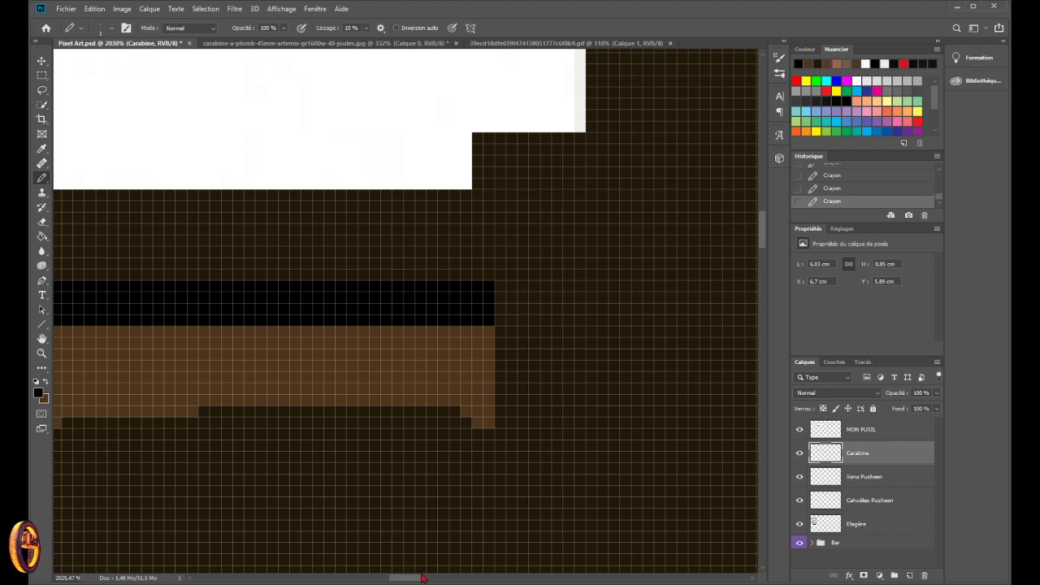
# - Try a short diagonal of black pixels with a small block at its end, rising backward from the receiver's upper rear corner
pyautogui.moveTo(423, 578); pyautogui.dragTo(384, 577)
pyautogui.scroll(-2, 366, 411)
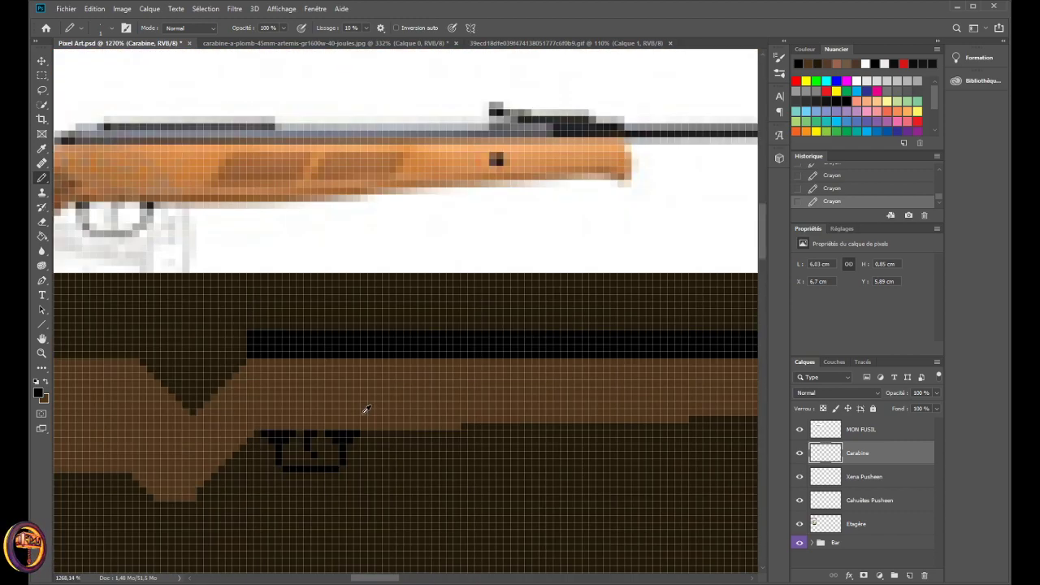
pyautogui.scroll(-5, 244, 407)
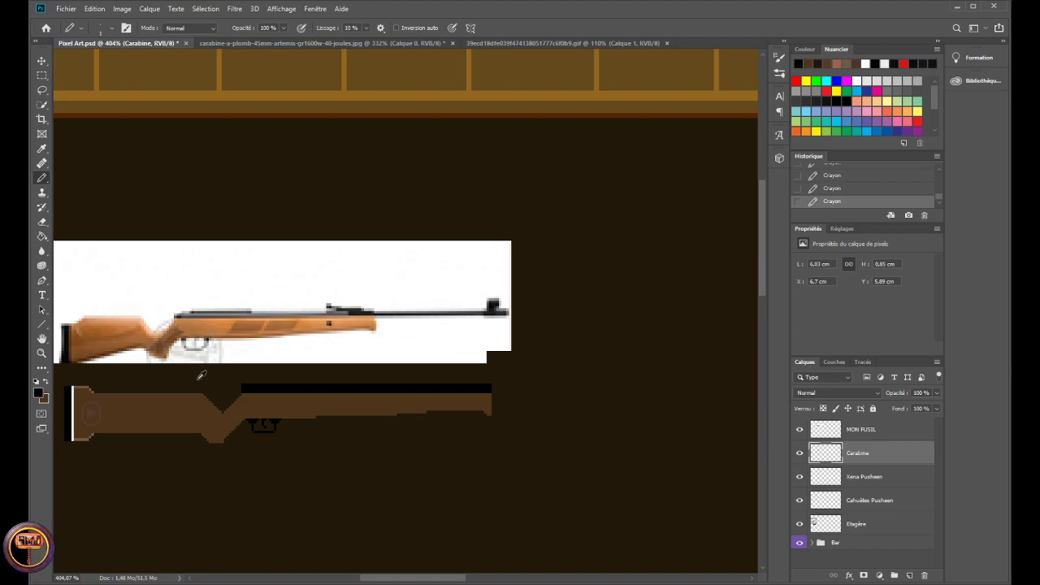
pyautogui.scroll(-1, 201, 375)
pyautogui.scroll(8, 188, 381)
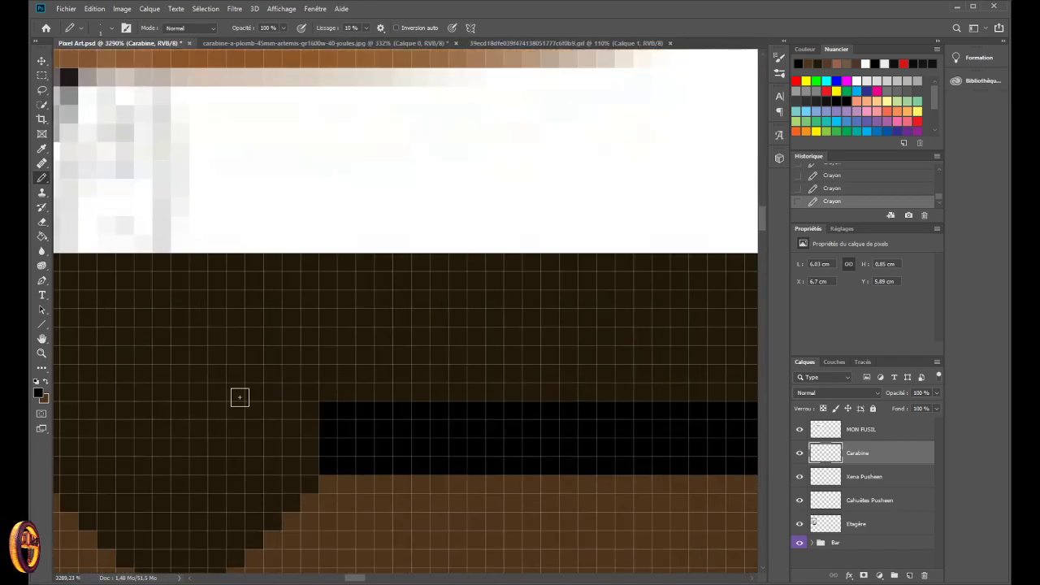
pyautogui.click(305, 392)
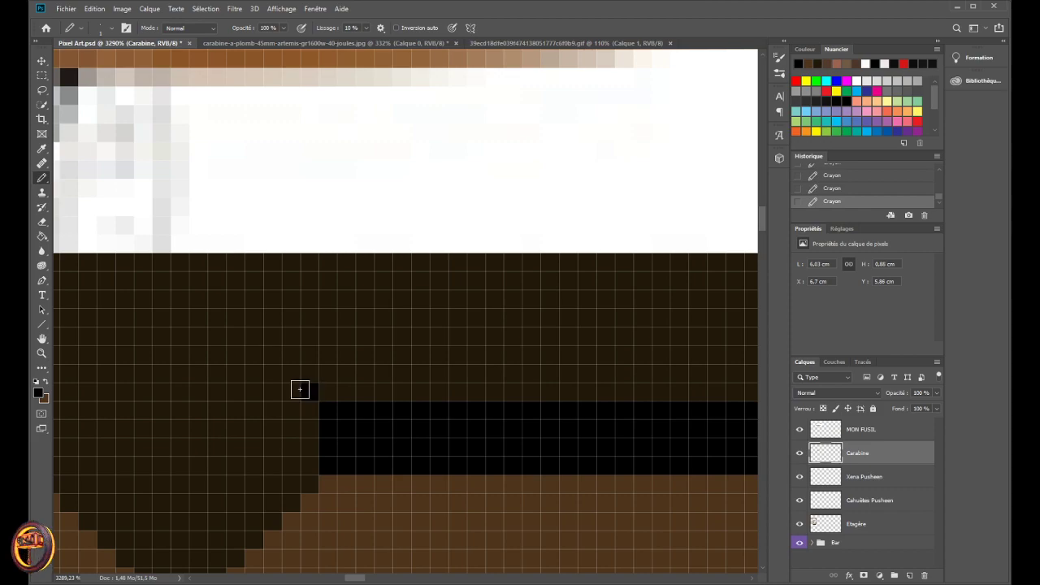
pyautogui.click(288, 374)
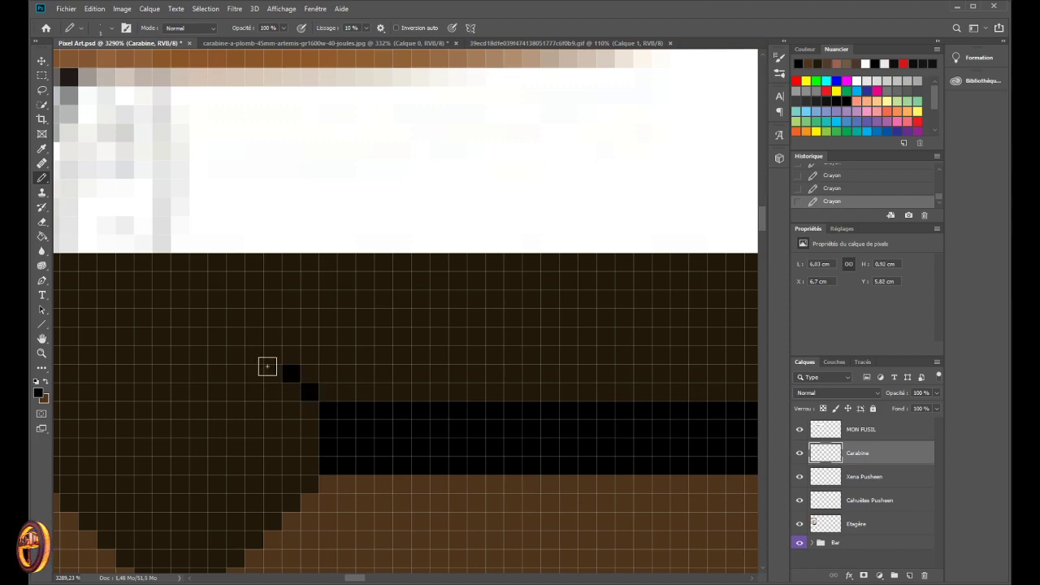
pyautogui.click(273, 371)
pyautogui.click(270, 358)
# - Check the drawn rifle's proportions in the bar scene and examine the receiver's rear end on the carabine-a-plomb reference photo
pyautogui.scroll(-7, 223, 431)
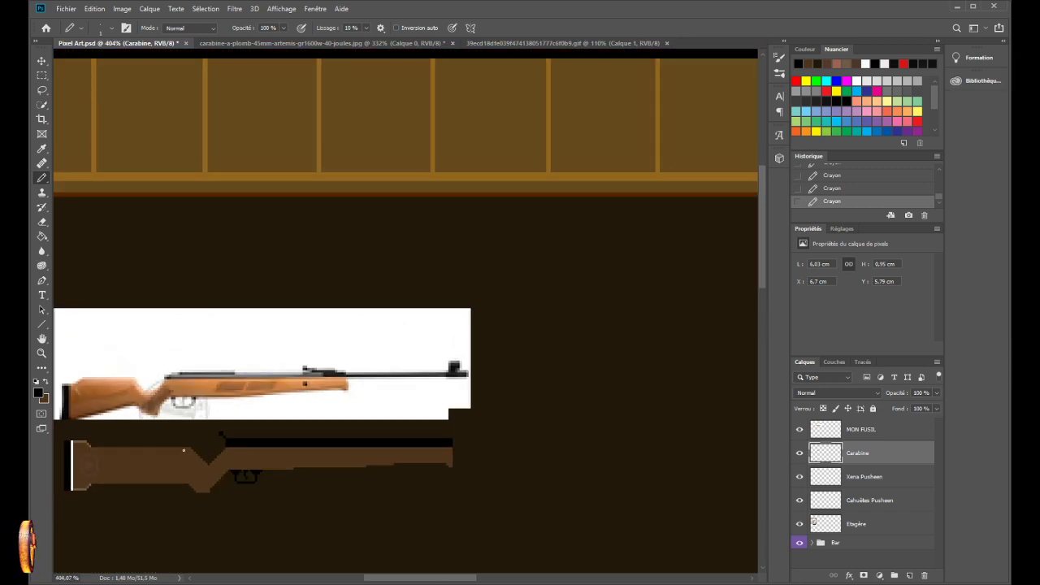
pyautogui.scroll(-1, 186, 445)
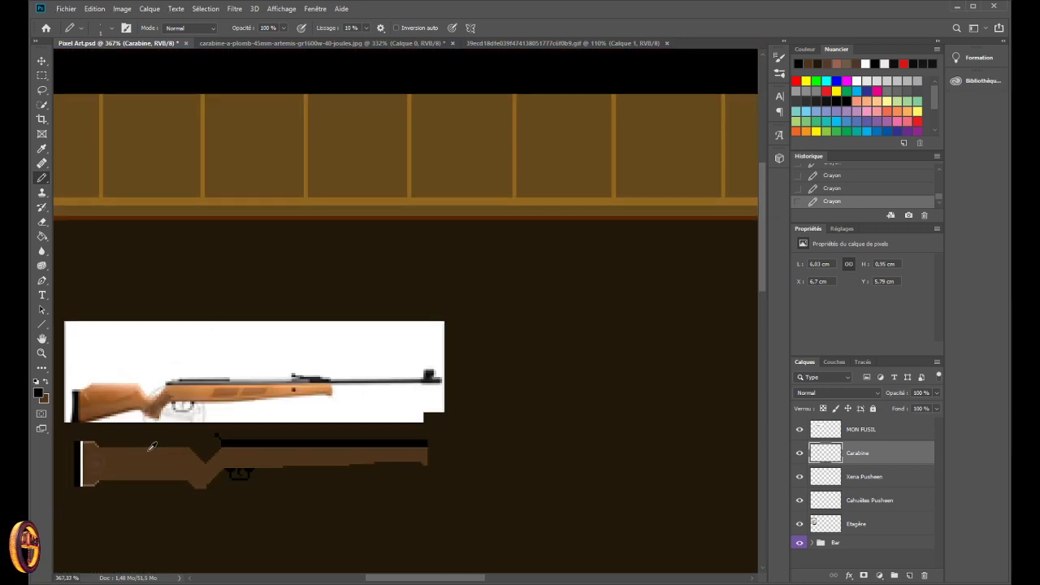
pyautogui.moveTo(409, 578); pyautogui.dragTo(395, 578)
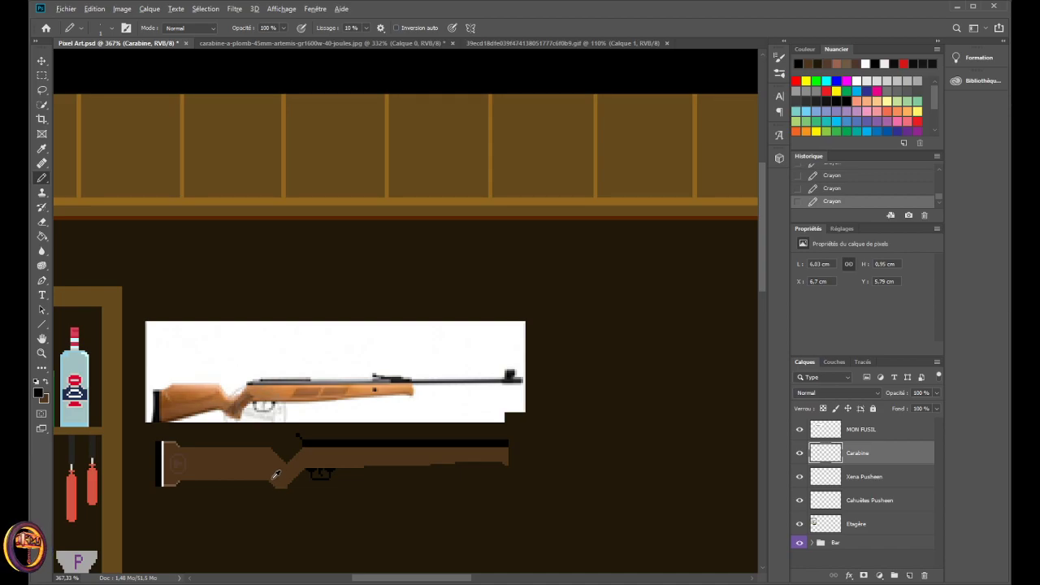
pyautogui.scroll(8, 275, 458)
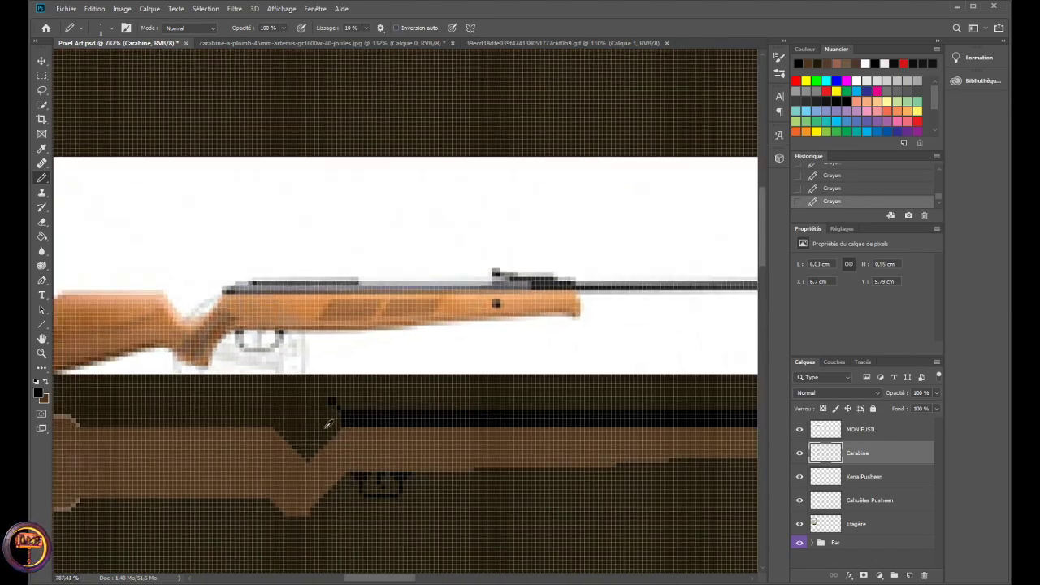
pyautogui.scroll(-10, 379, 389)
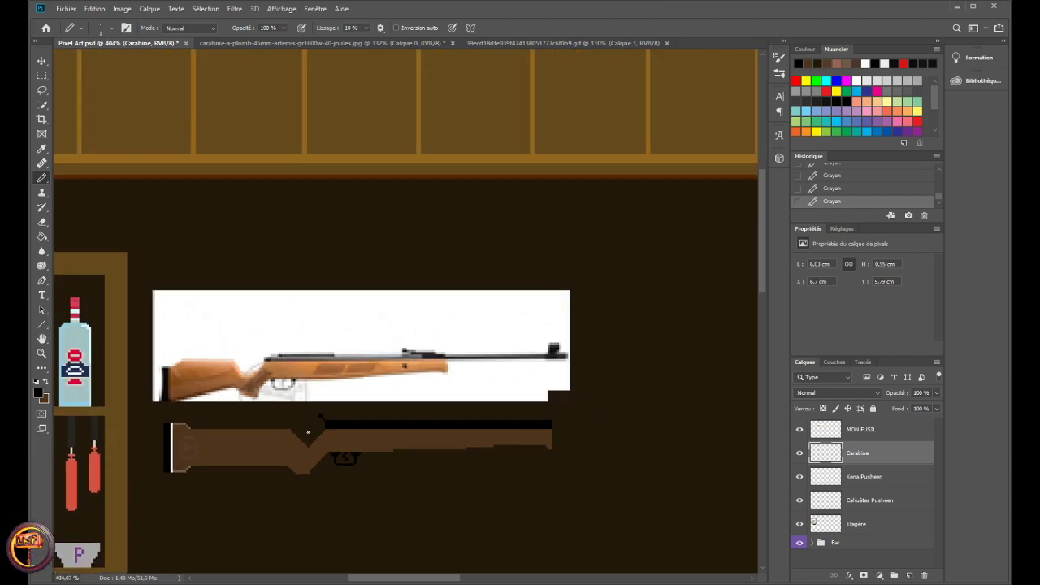
pyautogui.scroll(-3, 307, 434)
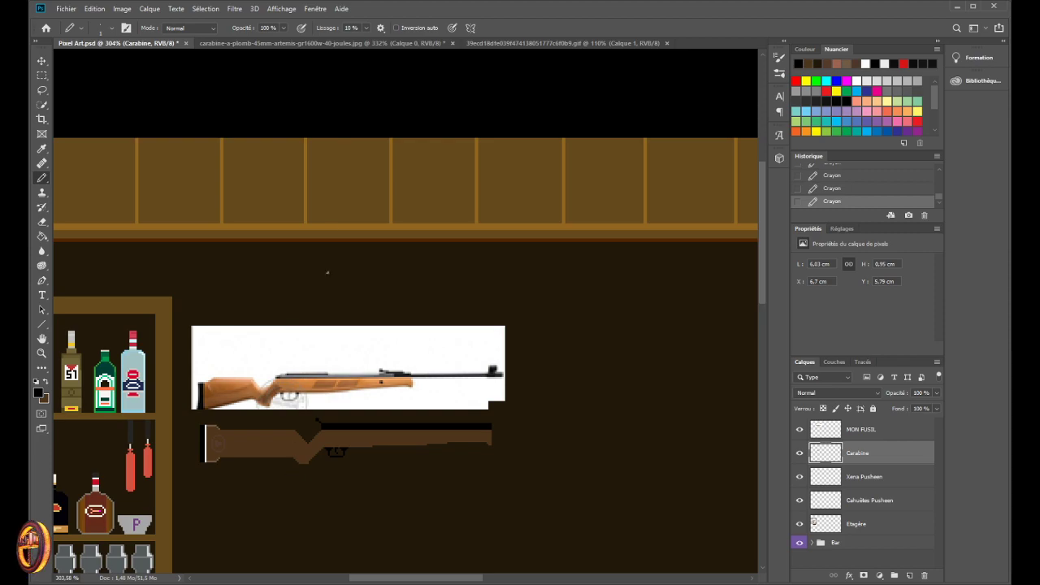
pyautogui.click(491, 45)
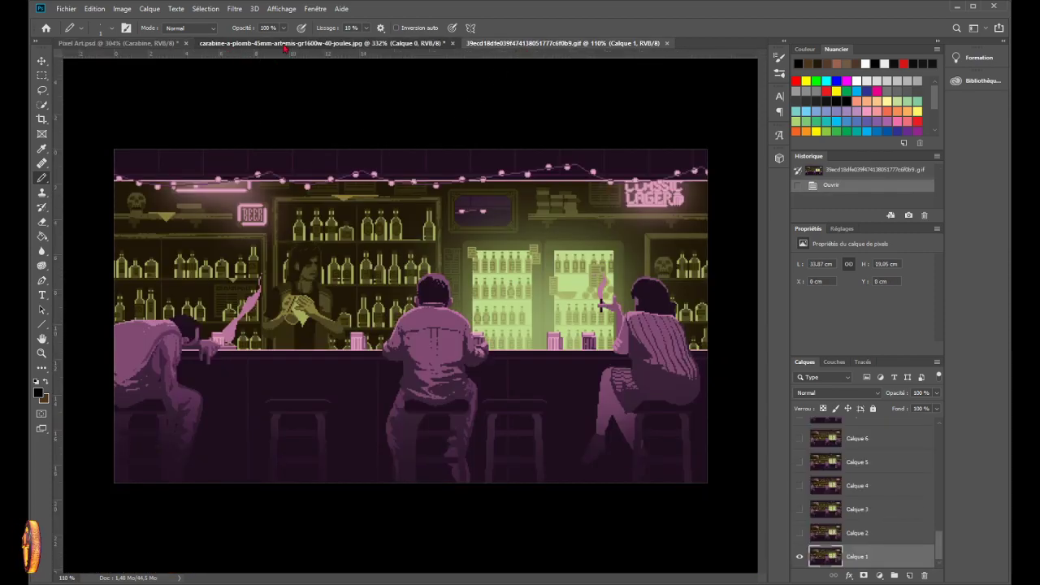
pyautogui.click(280, 45)
pyautogui.scroll(3, 250, 258)
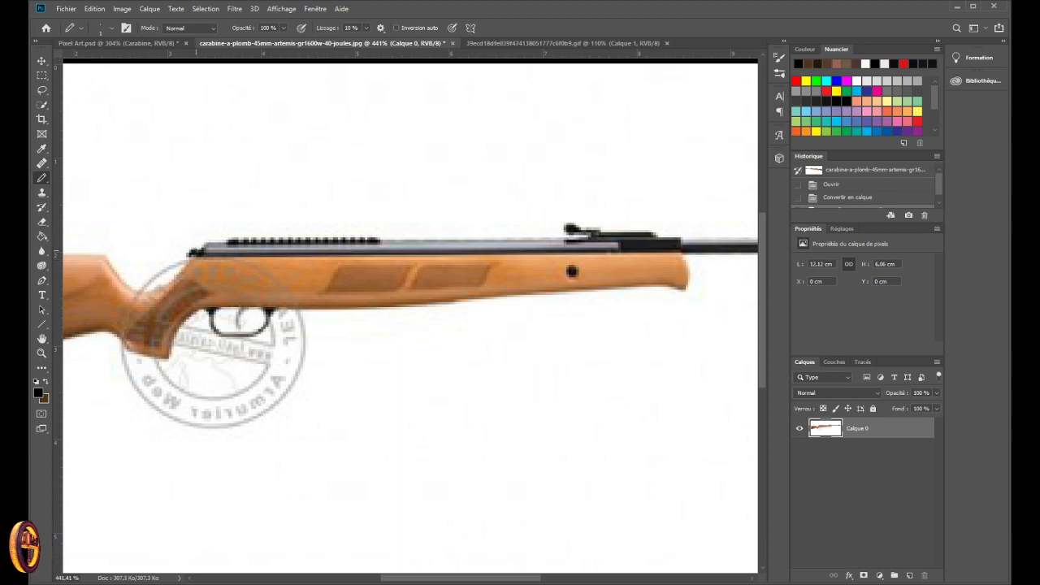
# - Erase the diagonal pixels and small block behind the receiver's upper rear corner in Pixel Art.psd
pyautogui.click(162, 45)
pyautogui.scroll(4, 298, 405)
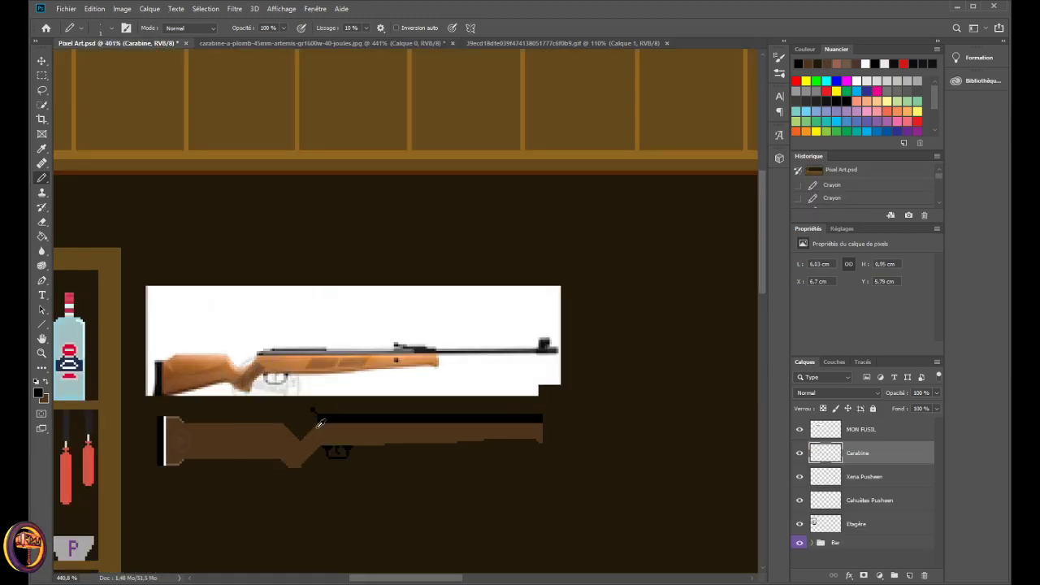
pyautogui.scroll(5, 299, 405)
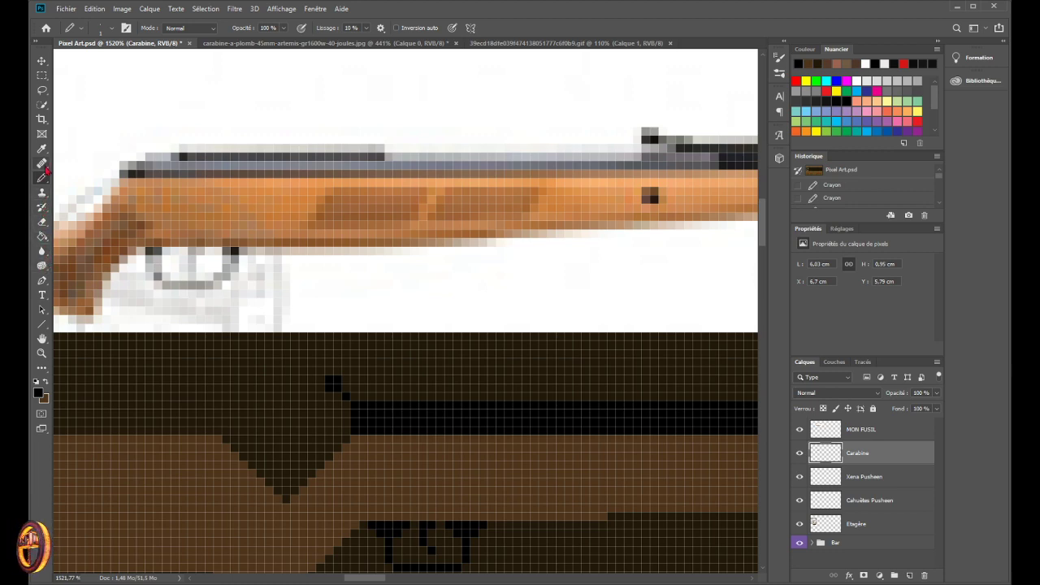
pyautogui.click(42, 222)
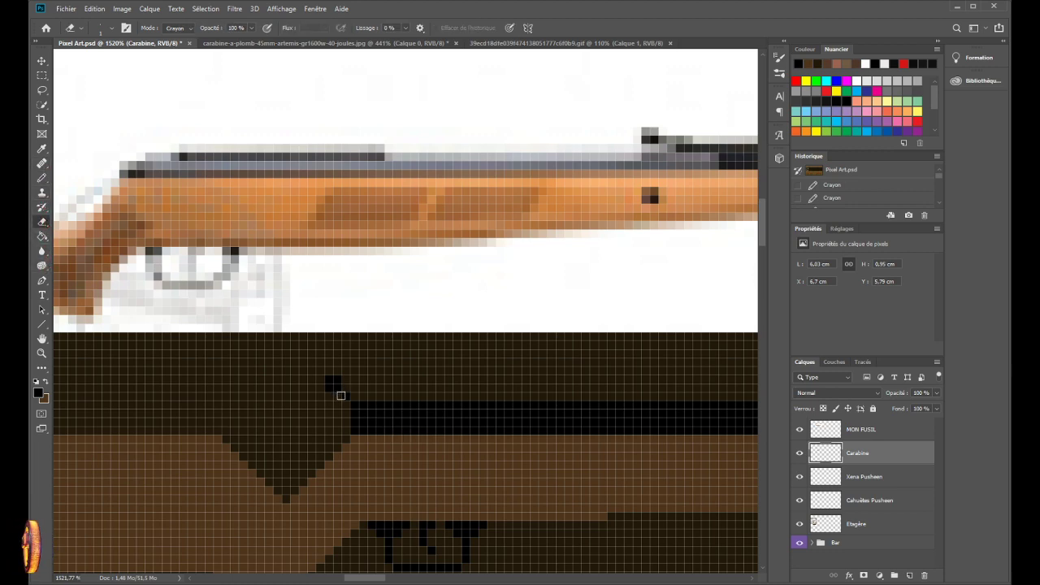
pyautogui.moveTo(340, 395); pyautogui.dragTo(330, 374)
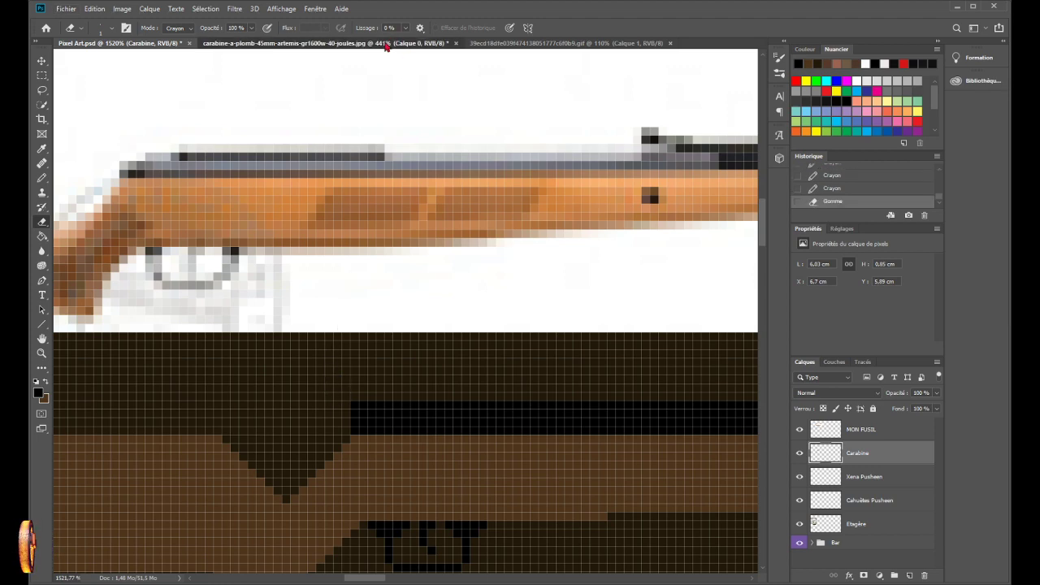
# - Check the receiver's rear end on the carabine-a-plomb reference, and copy the small trigger's pixels in Pixel Art.psd onto a new layer
pyautogui.click(387, 43)
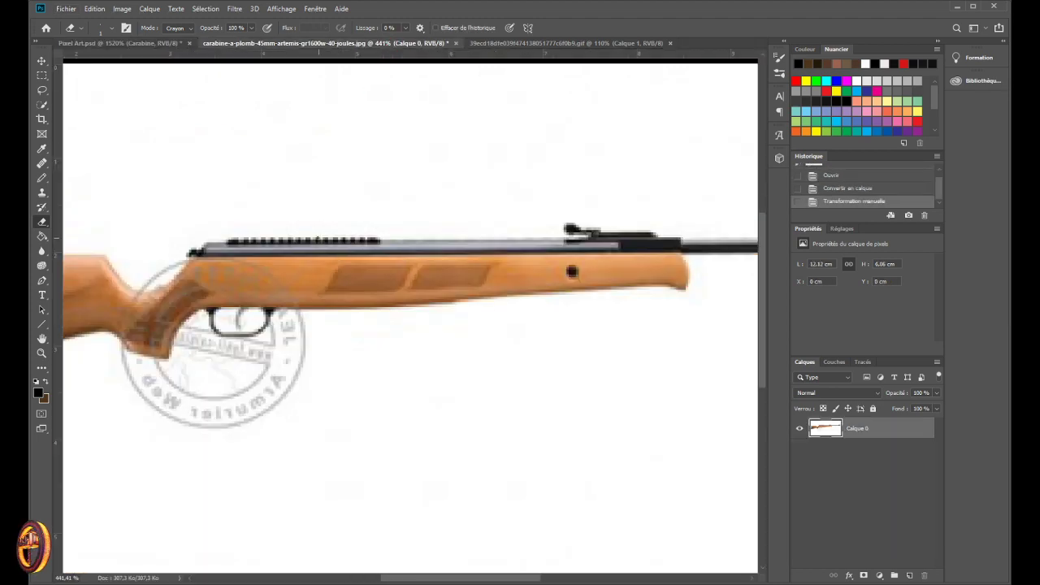
pyautogui.click(169, 46)
pyautogui.scroll(-2, 270, 353)
pyautogui.scroll(-1, 269, 350)
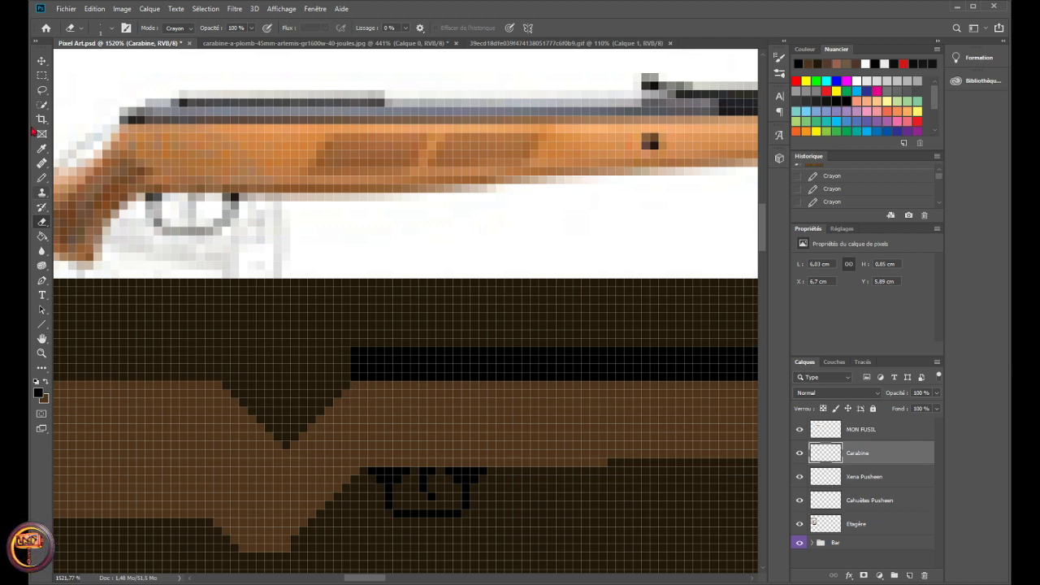
pyautogui.click(41, 74)
pyautogui.moveTo(419, 460); pyautogui.dragTo(430, 502)
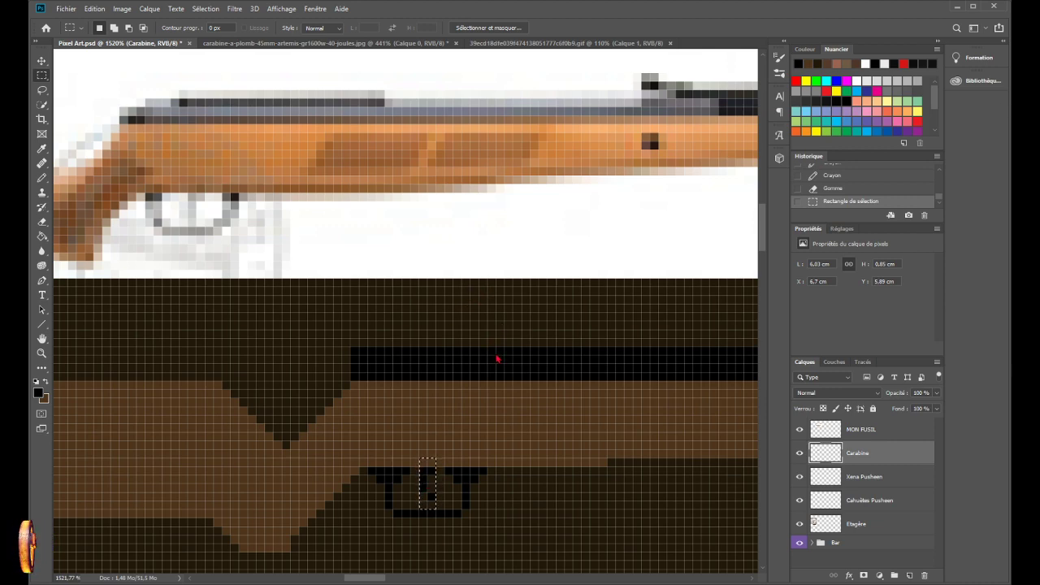
pyautogui.hotkey('ctrl', 'c')
pyautogui.hotkey('ctrl', 'v')
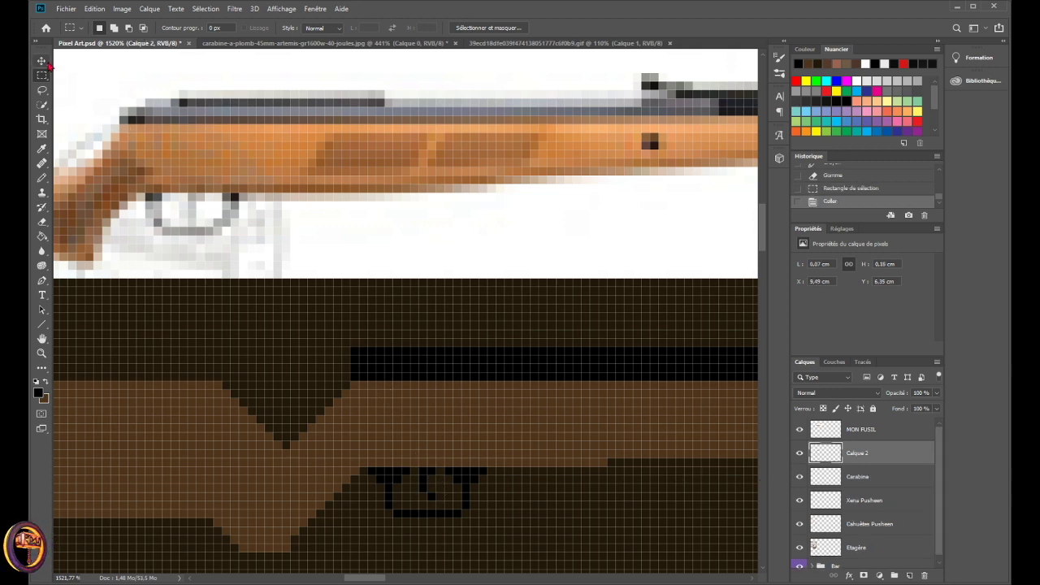
# - Move the trigger copy into the empty area above the stock's notch and erase its brown pixels, keeping only the black hook
pyautogui.click(41, 61)
pyautogui.moveTo(403, 424); pyautogui.dragTo(301, 332)
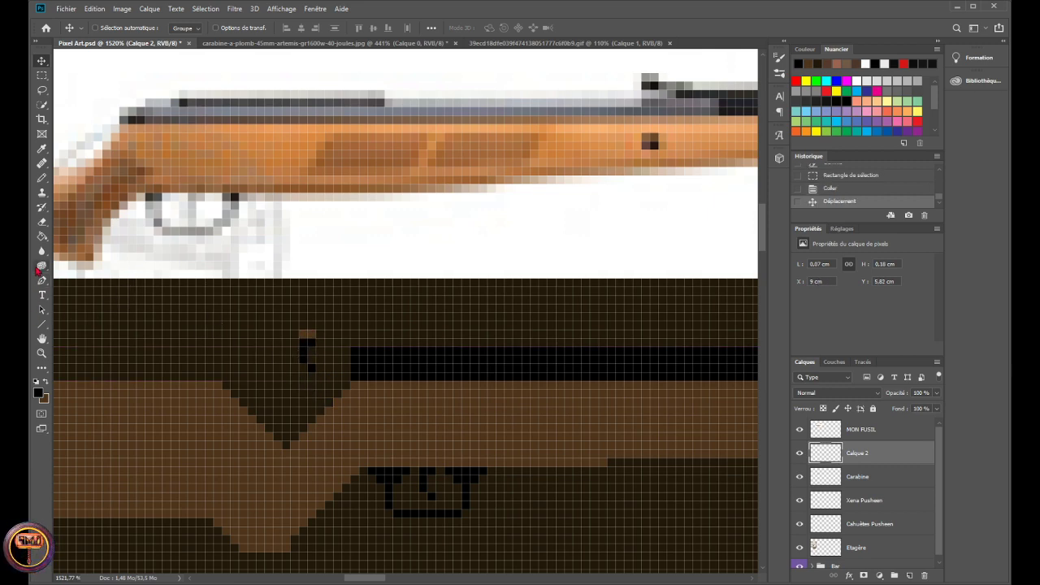
pyautogui.click(41, 221)
pyautogui.click(307, 333)
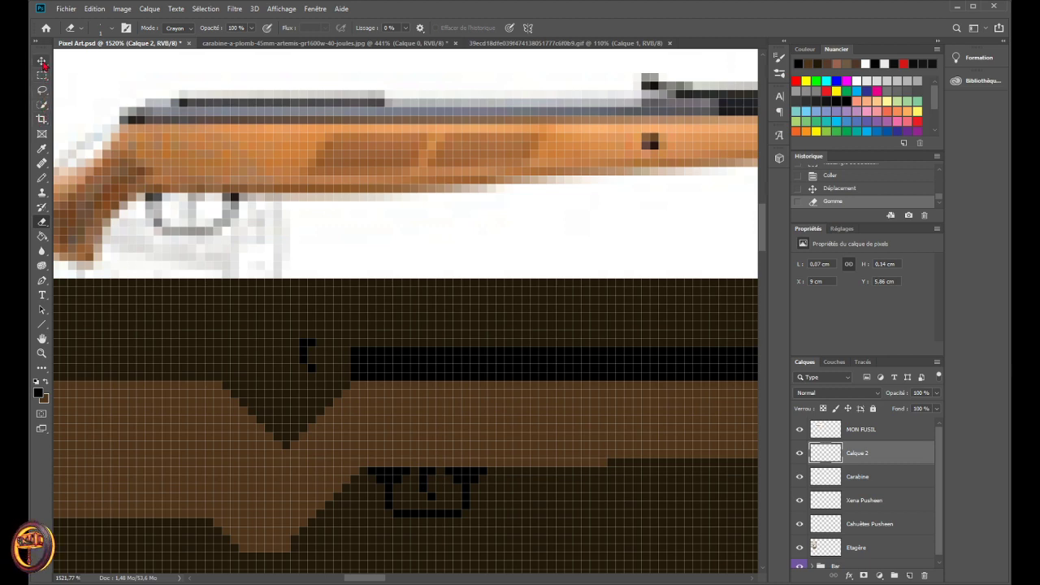
# - Rotate the black hook copy 90° and attach it to the receiver's upper rear corner
pyautogui.click(41, 61)
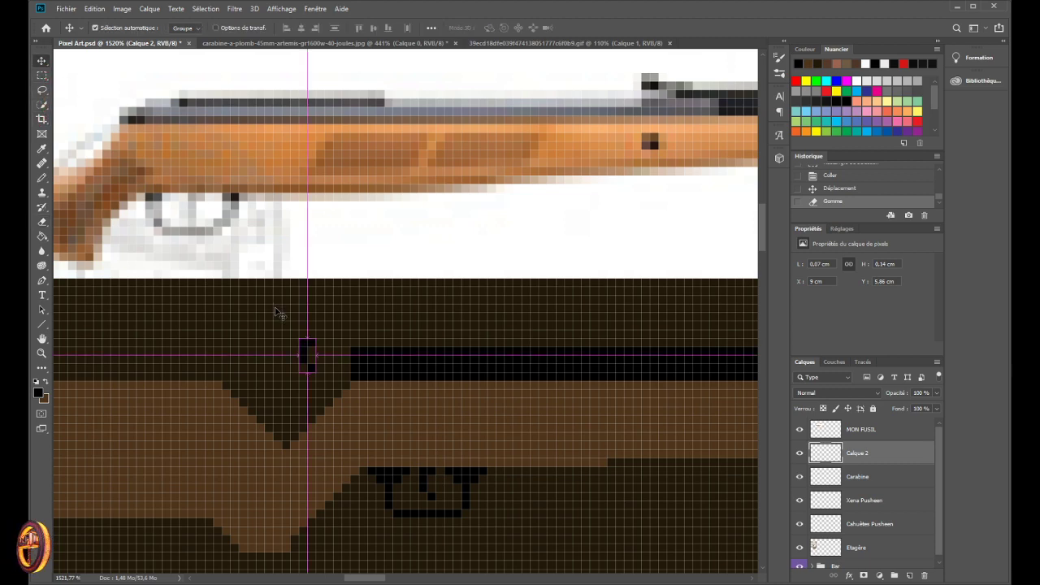
pyautogui.hotkey('ctrl', 't')
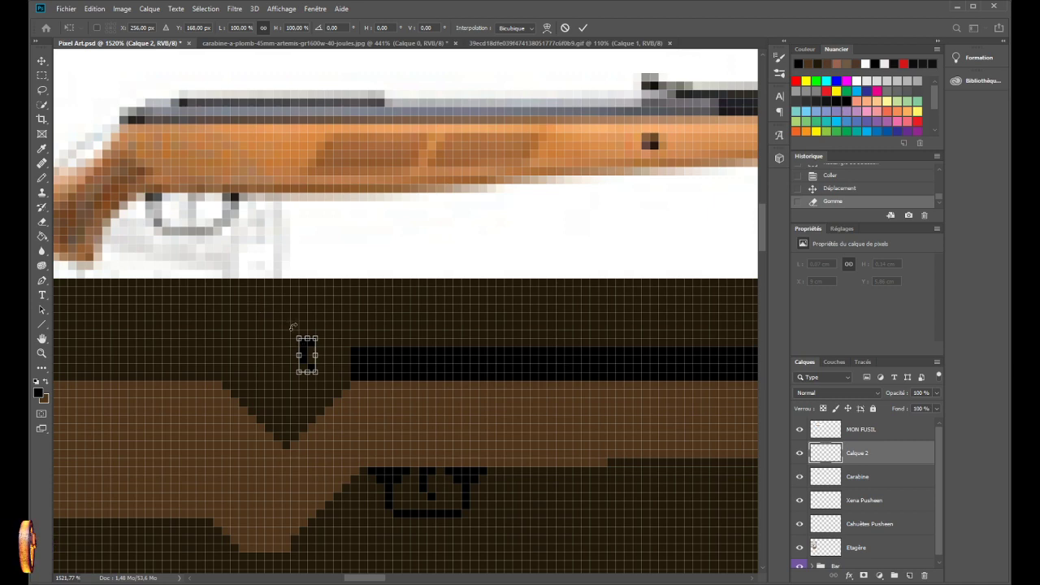
pyautogui.moveTo(294, 328); pyautogui.dragTo(316, 349)
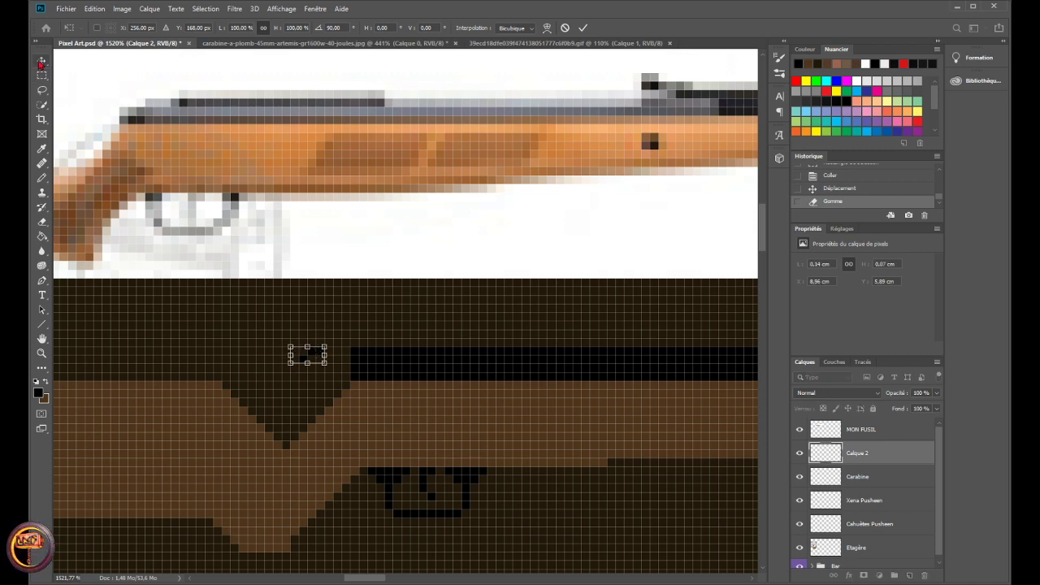
pyautogui.press('Return')
pyautogui.moveTo(298, 360); pyautogui.dragTo(321, 358)
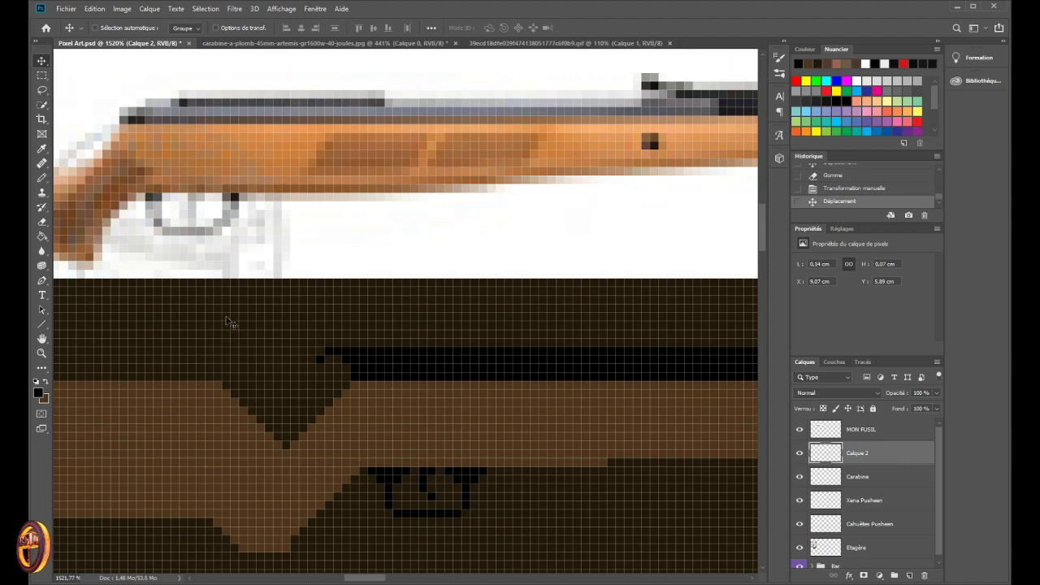
# - Lower the hook piece by two pixels against the receiver's rear end and check it against the whole rifle
pyautogui.scroll(-8, 233, 335)
pyautogui.scroll(-2, 193, 411)
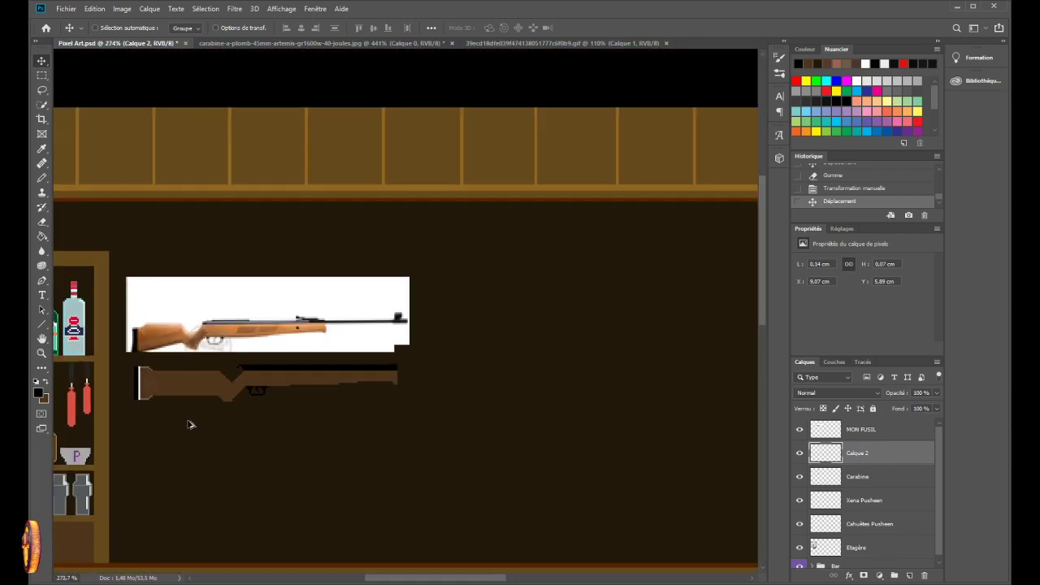
pyautogui.scroll(12, 232, 320)
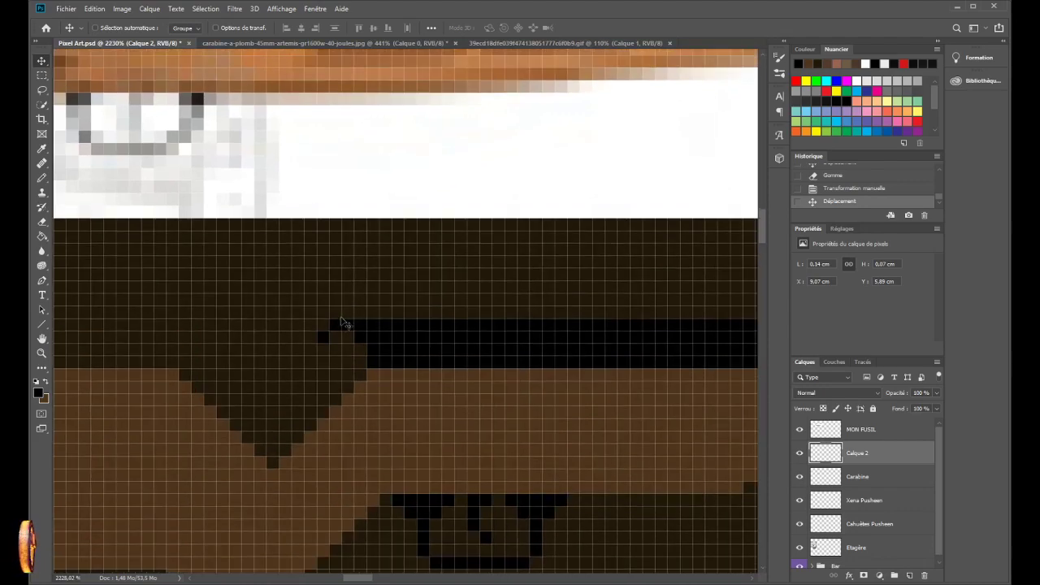
pyautogui.moveTo(351, 331); pyautogui.dragTo(344, 353)
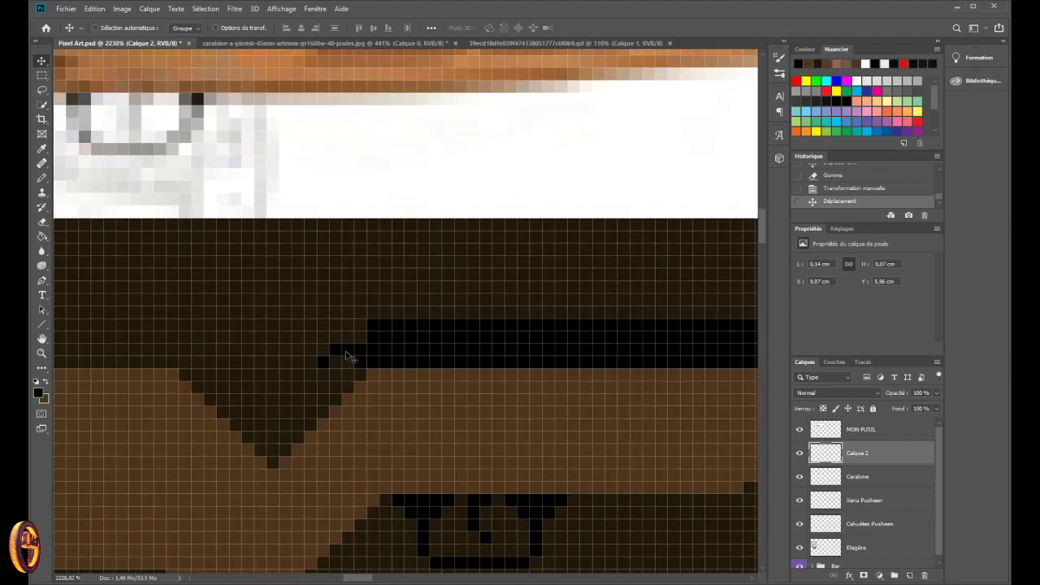
pyautogui.scroll(-10, 283, 339)
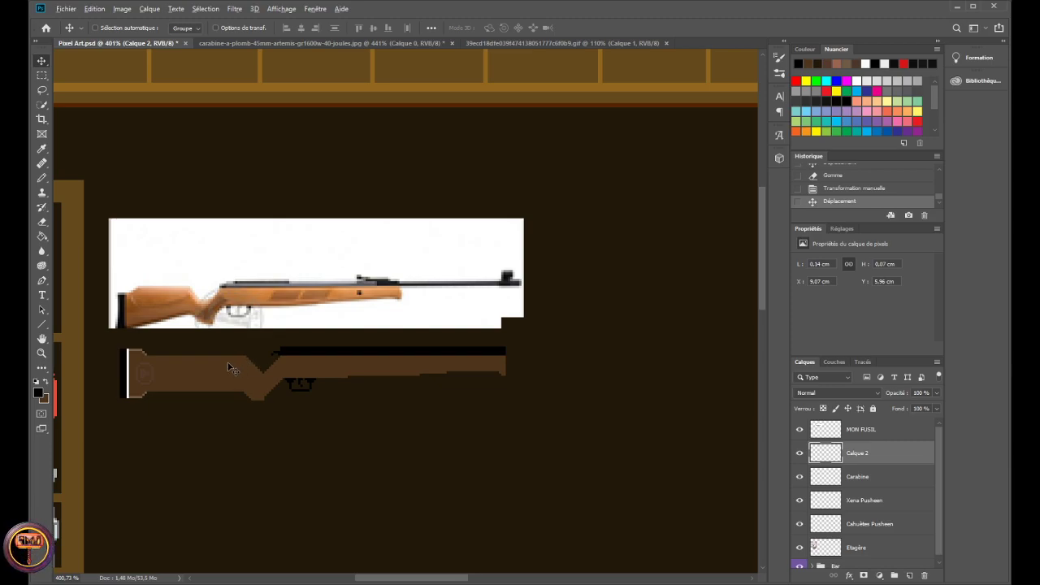
pyautogui.scroll(8, 269, 354)
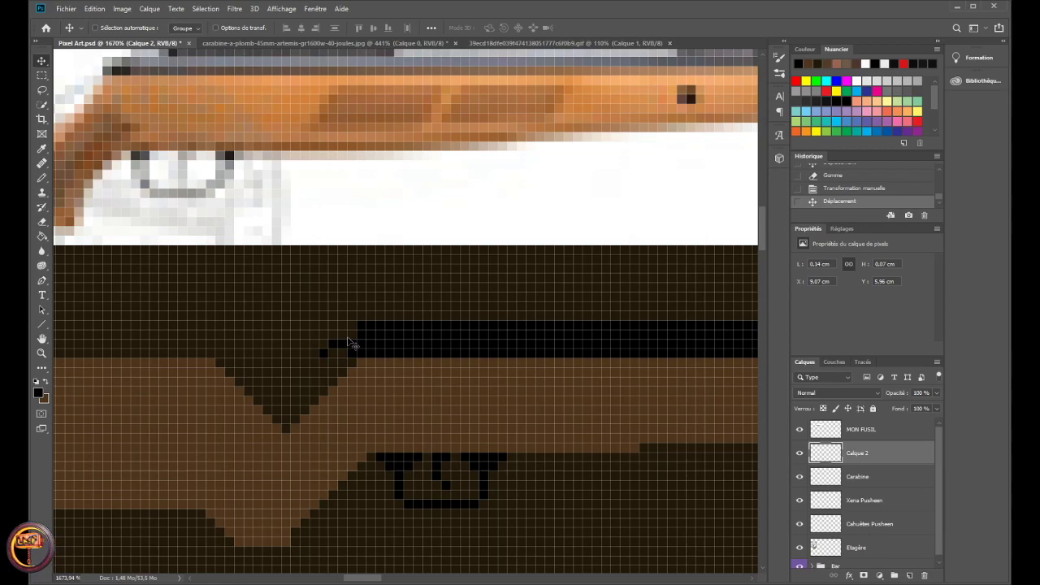
# - Try a row of black pixels on top of the hook piece at the receiver's rear end
pyautogui.click(42, 177)
pyautogui.scroll(2, 352, 317)
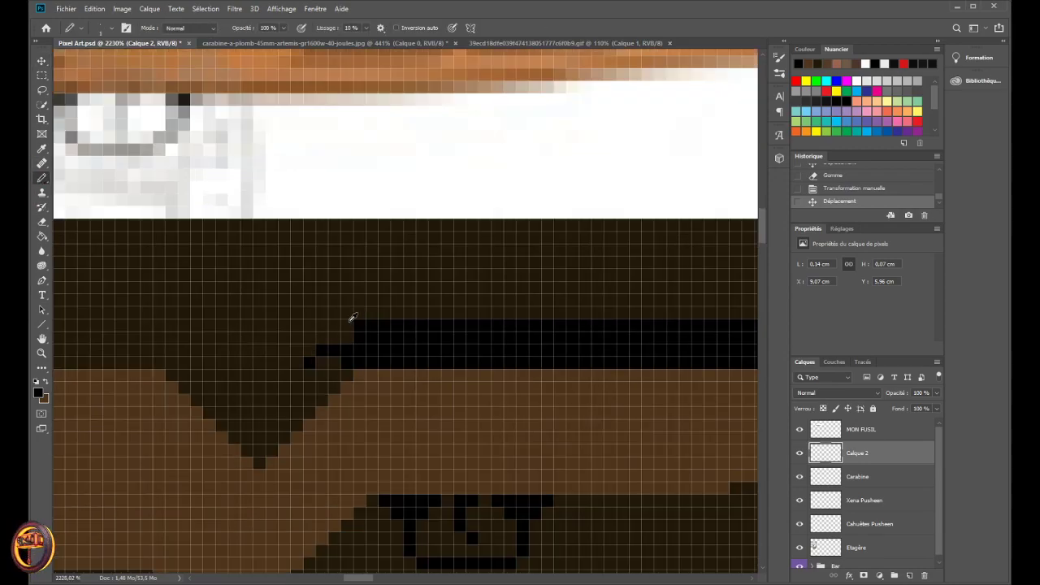
pyautogui.moveTo(325, 336); pyautogui.dragTo(352, 338)
pyautogui.scroll(-4, 244, 390)
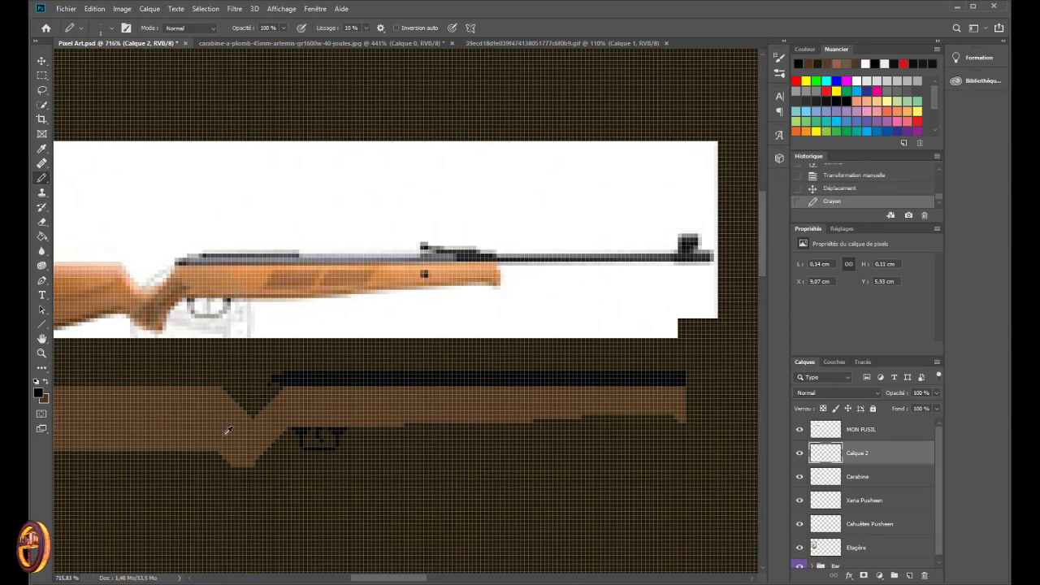
pyautogui.scroll(-4, 228, 431)
pyautogui.scroll(5, 213, 439)
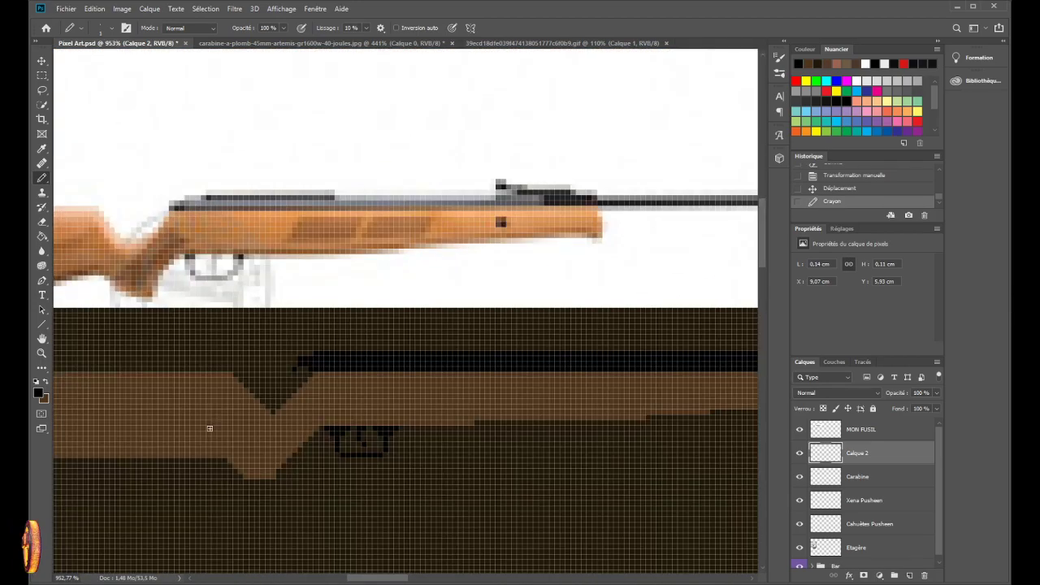
pyautogui.hotkey('ctrl', 'z')
pyautogui.scroll(4, 278, 414)
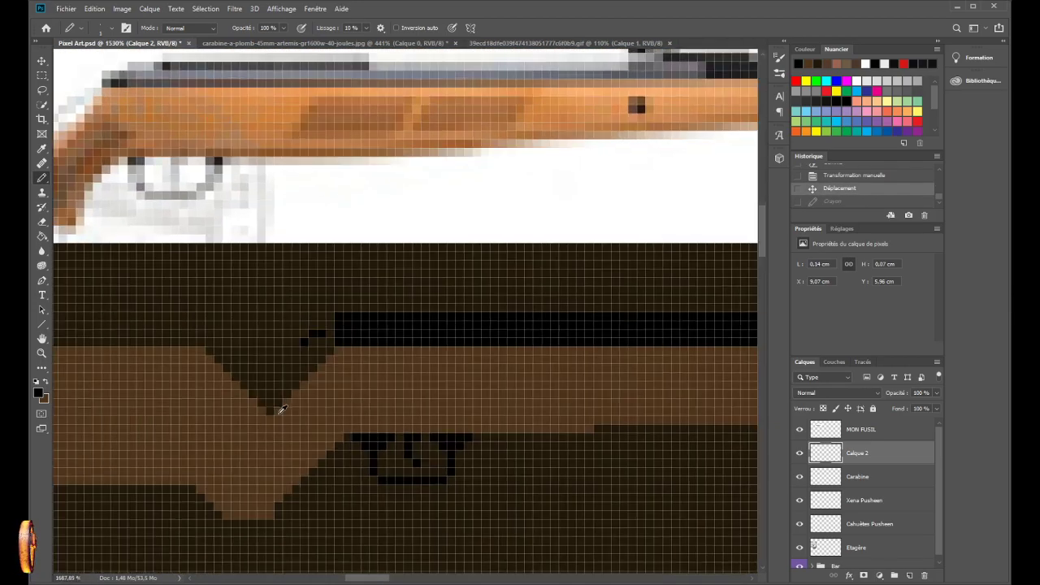
# - Check the hook piece in the bar scene and merge its layer, Calque 2, into the Carabine layer
pyautogui.moveTo(332, 302); pyautogui.dragTo(353, 298)
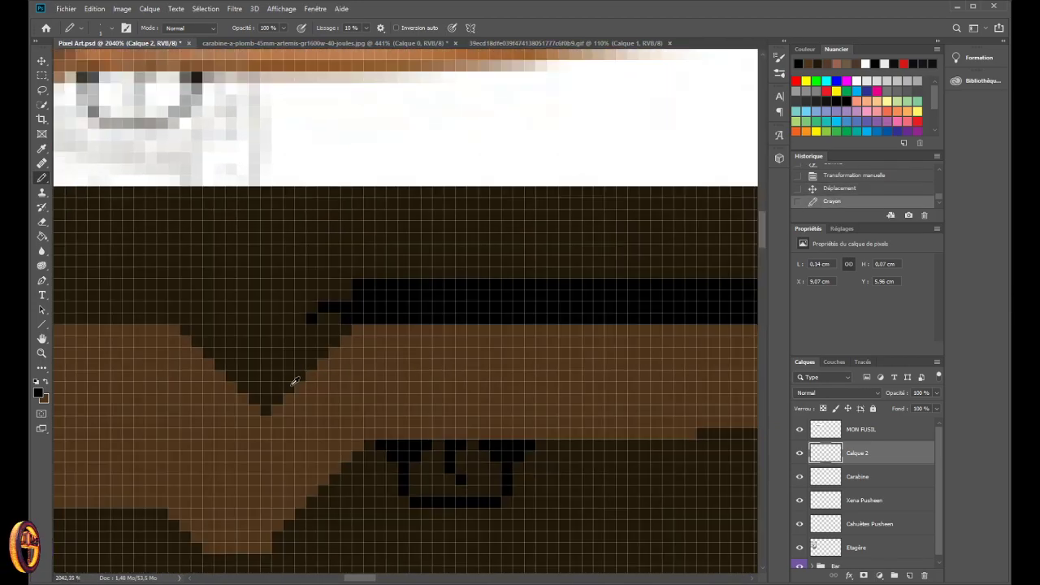
pyautogui.scroll(-7, 295, 381)
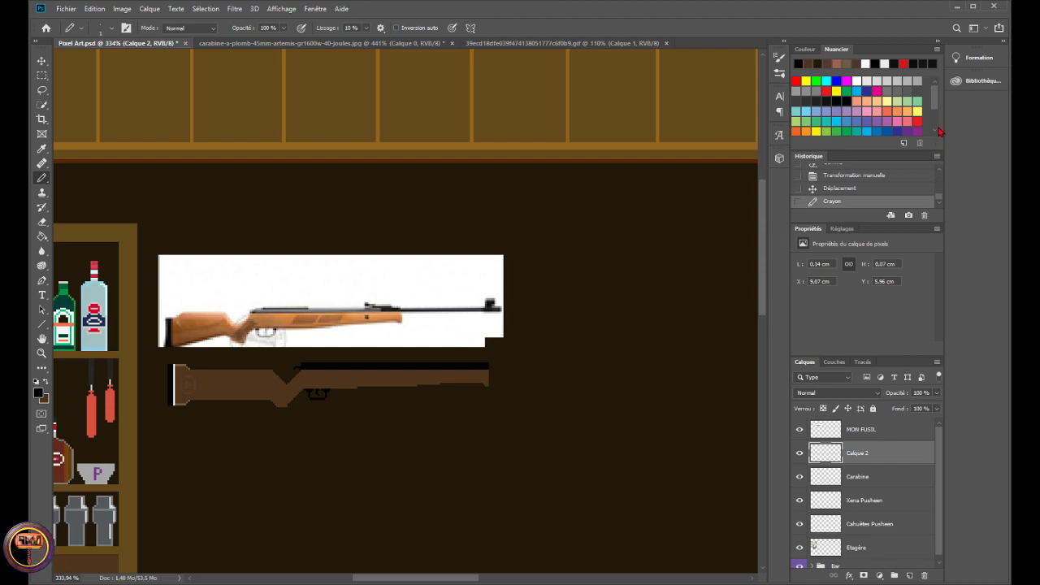
pyautogui.press('alt')
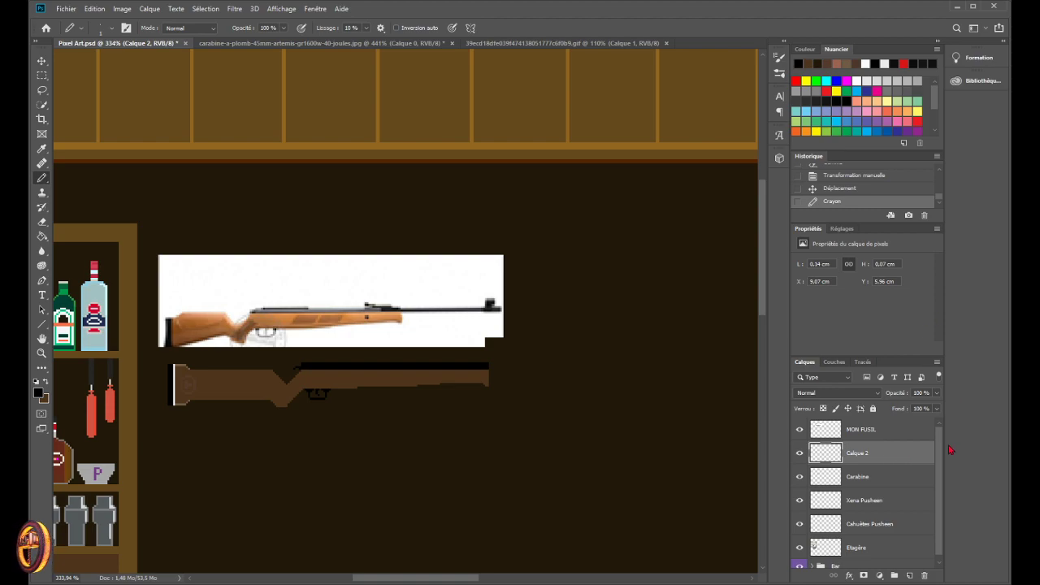
pyautogui.hotkey('ctrl', 'e')
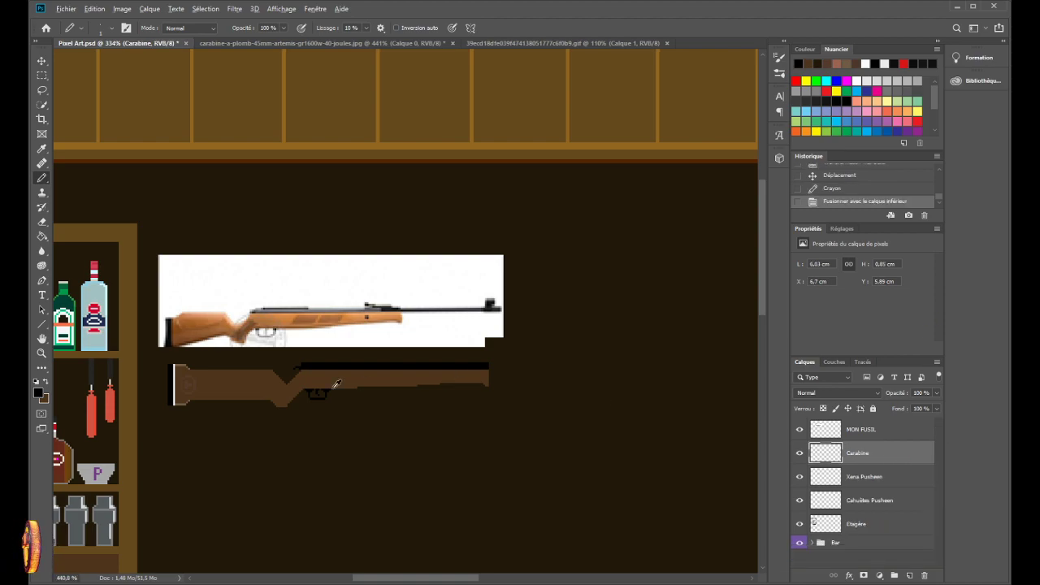
# - Following the reference's sight rail, pencil a black tooth two pixels wide and one high on the receiver's top edge, two pixels from its rear
pyautogui.scroll(5, 338, 384)
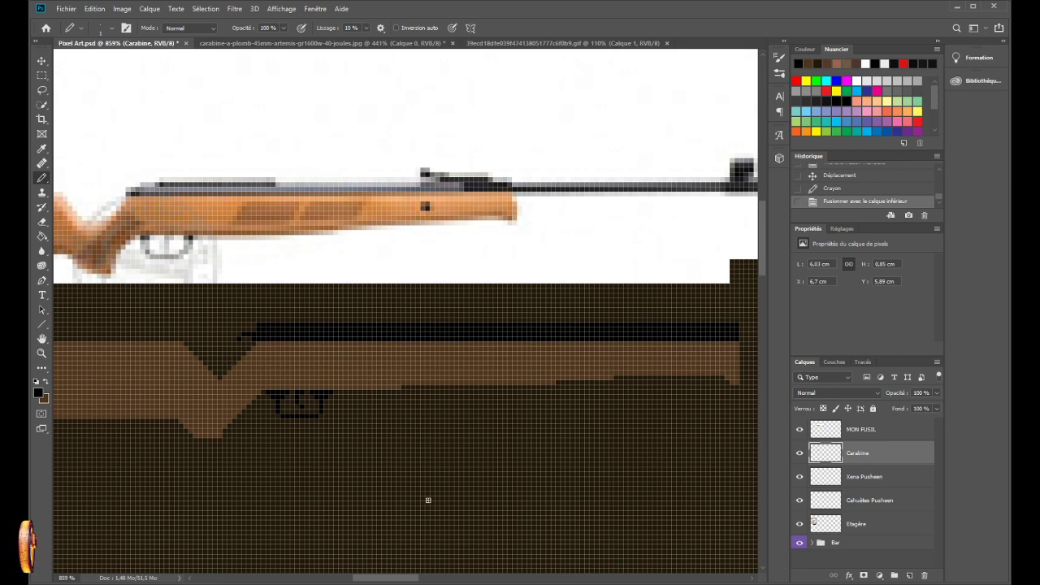
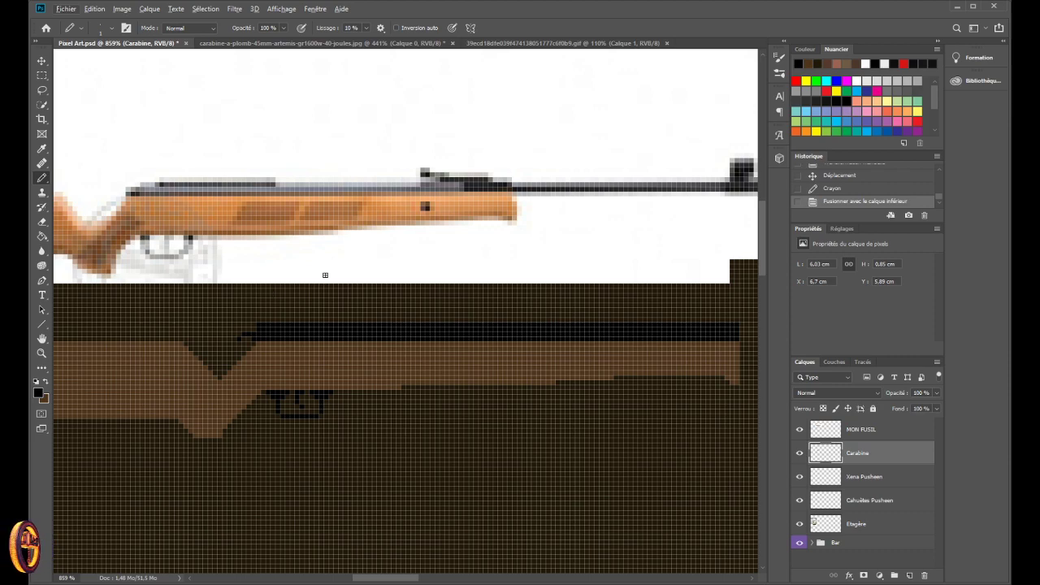
pyautogui.scroll(2, 278, 316)
pyautogui.scroll(-4, 279, 316)
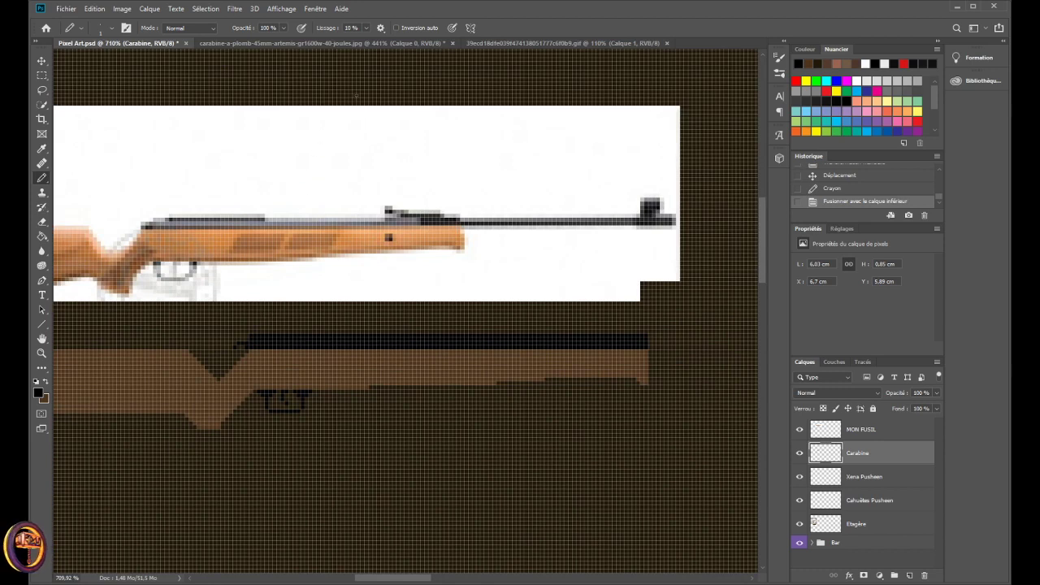
pyautogui.click(325, 43)
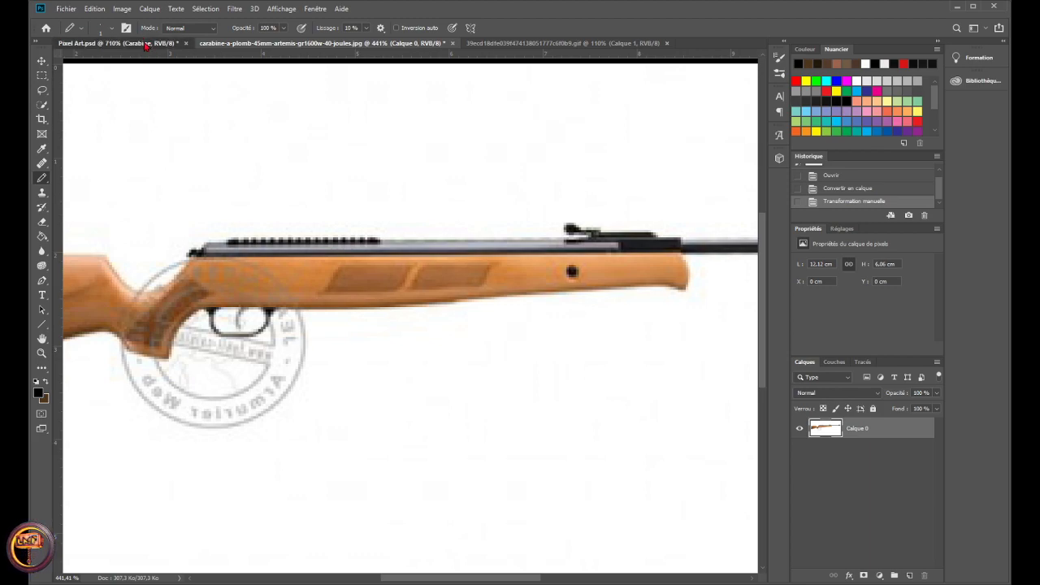
pyautogui.click(114, 43)
pyautogui.scroll(2, 299, 313)
pyautogui.scroll(2, 299, 313)
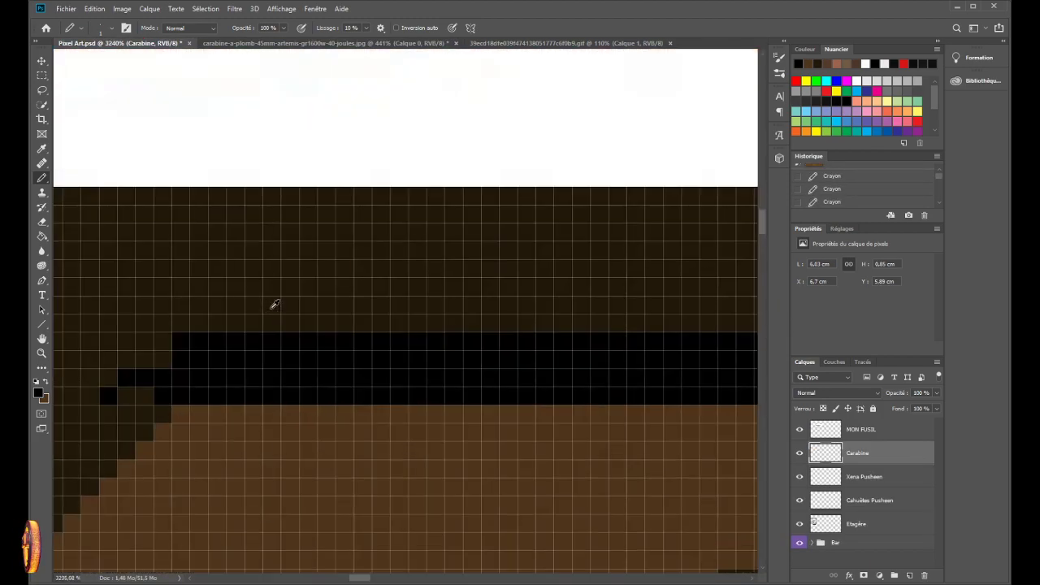
pyautogui.click(218, 322)
pyautogui.click(234, 322)
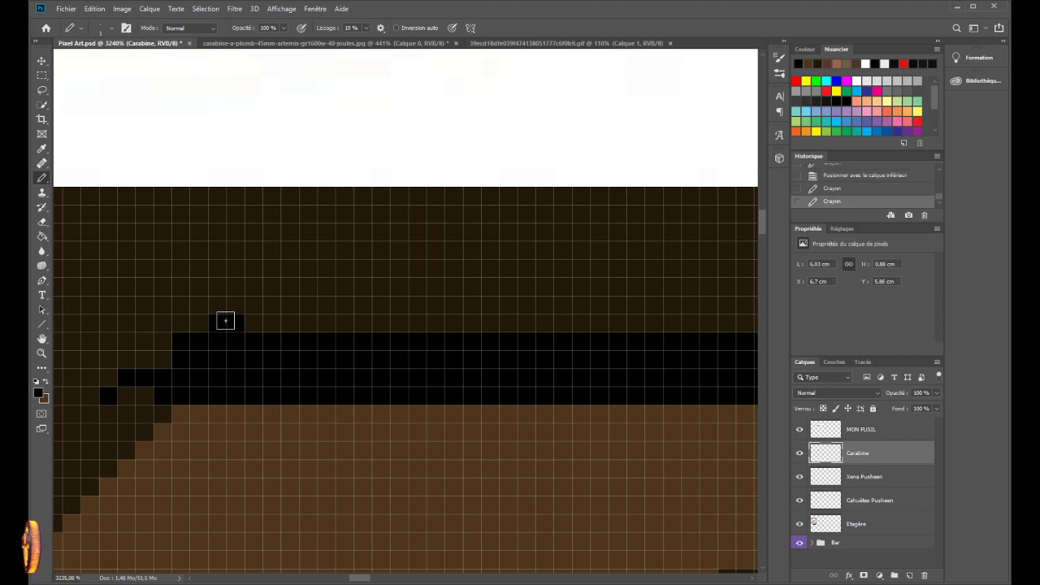
pyautogui.click(221, 308)
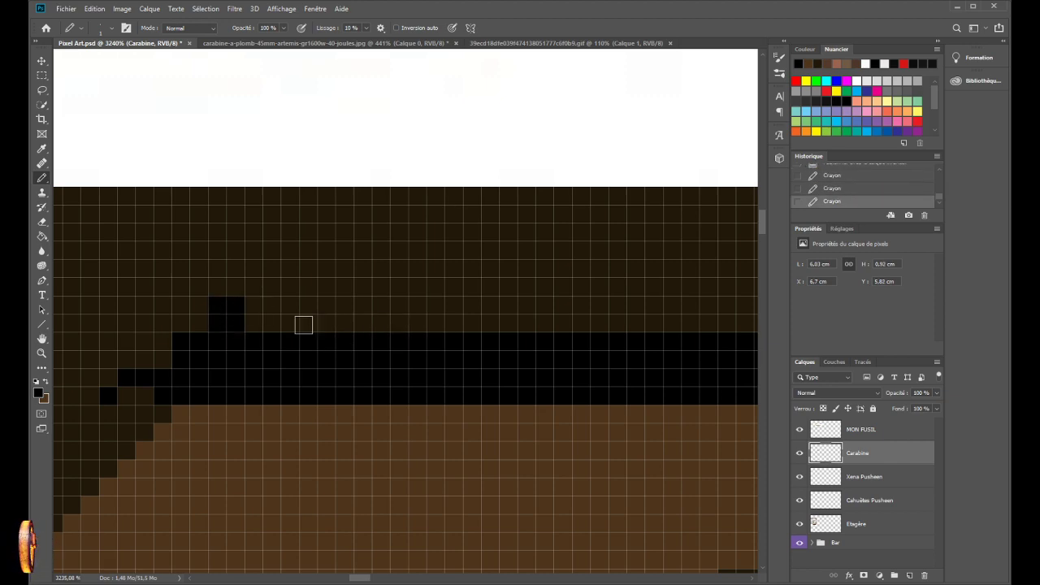
pyautogui.click(233, 304)
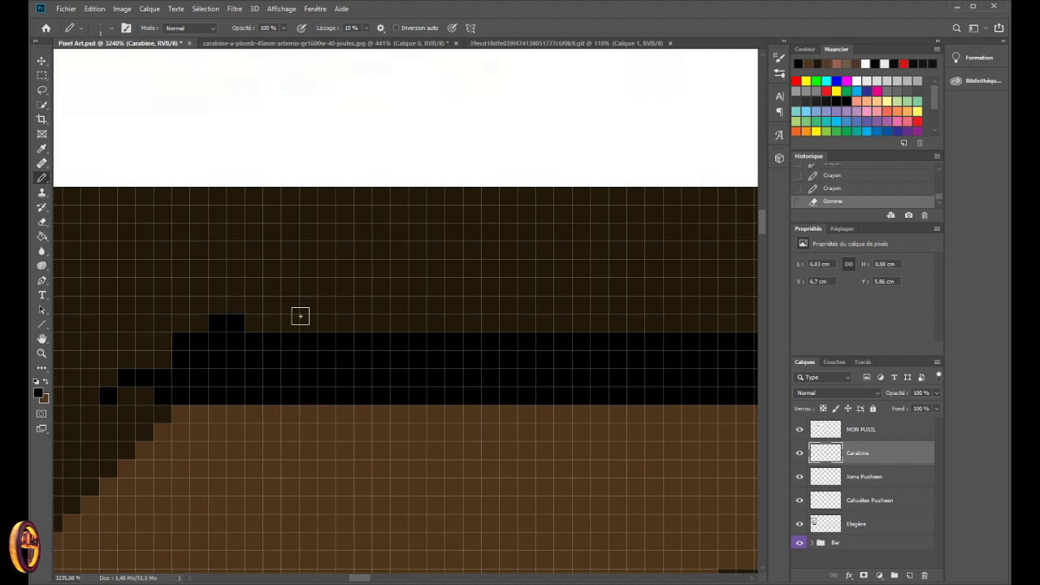
# - Pencil three more black teeth along the receiver's top edge, each two pixels wide and one high, separated by two-pixel gaps
pyautogui.moveTo(290, 318); pyautogui.dragTo(382, 324)
pyautogui.click(430, 325)
pyautogui.press('e')
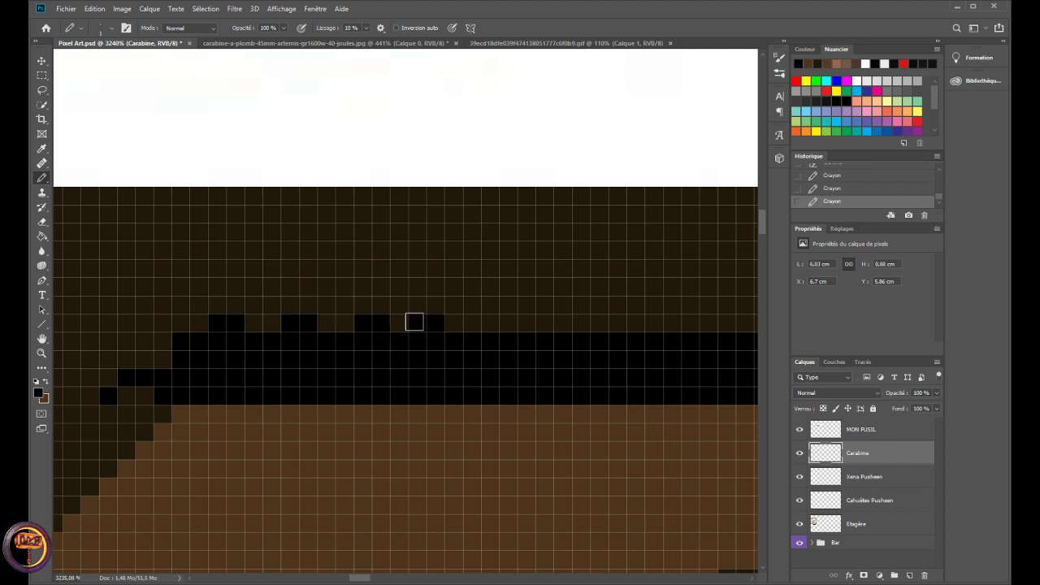
pyautogui.click(415, 319)
pyautogui.press('b')
pyautogui.click(453, 323)
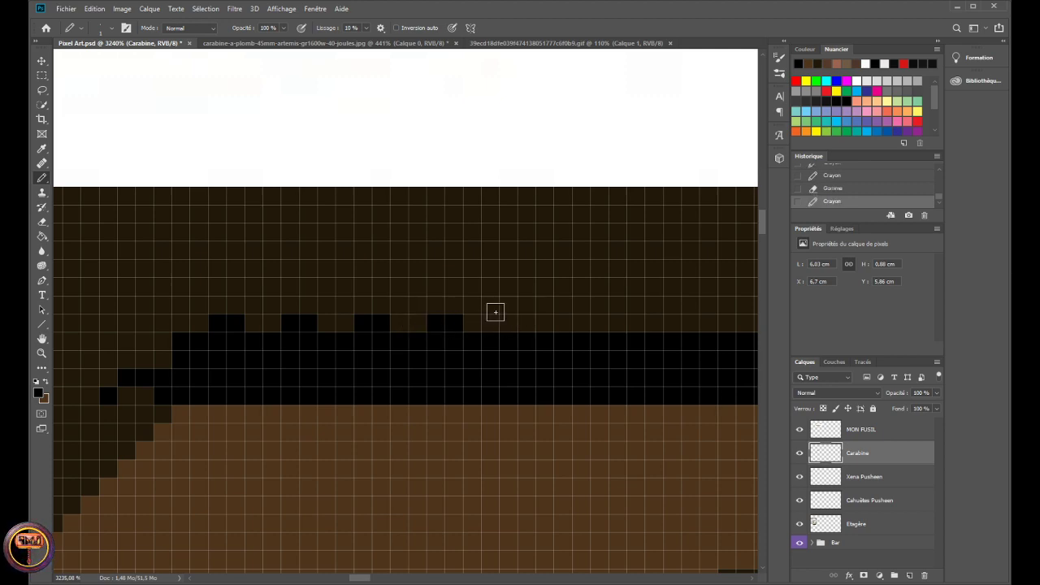
# - Extend the sight rail forward with a fifth and sixth black tooth, two pixels wide and two pixels apart
pyautogui.moveTo(508, 322); pyautogui.dragTo(524, 322)
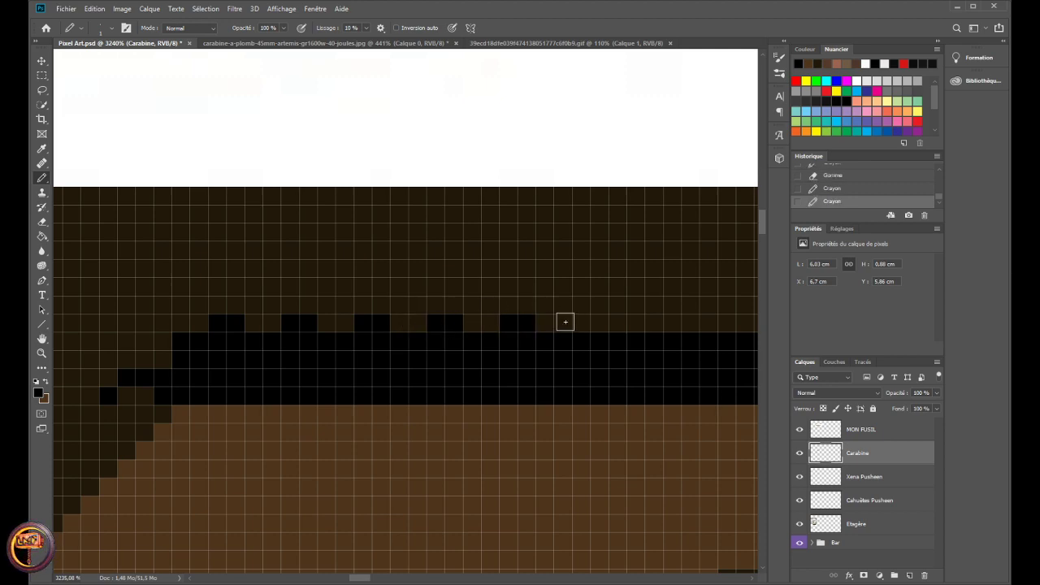
pyautogui.press('e')
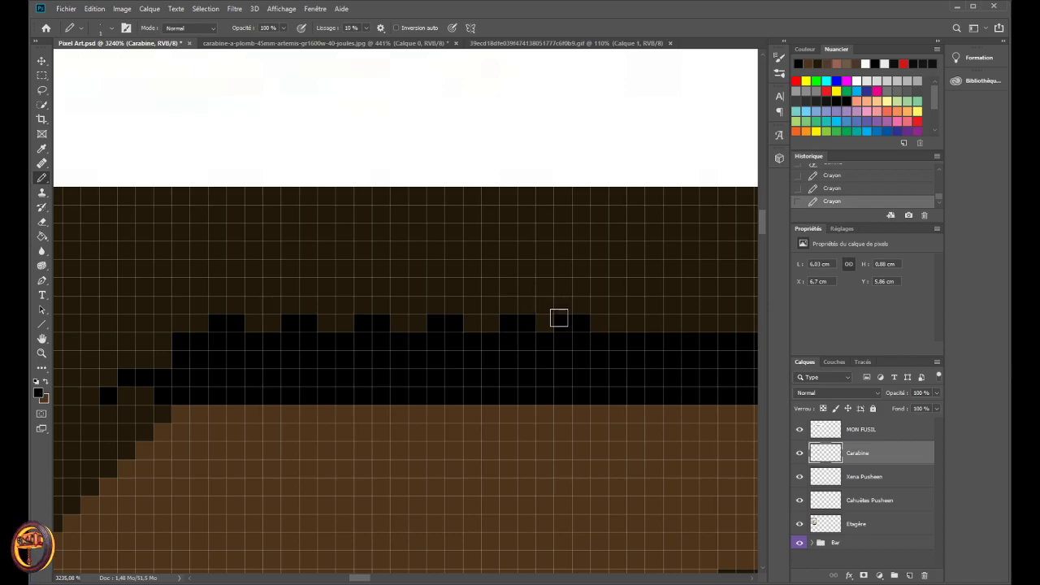
pyautogui.click(560, 319)
pyautogui.press('b')
pyautogui.moveTo(586, 321); pyautogui.dragTo(580, 326)
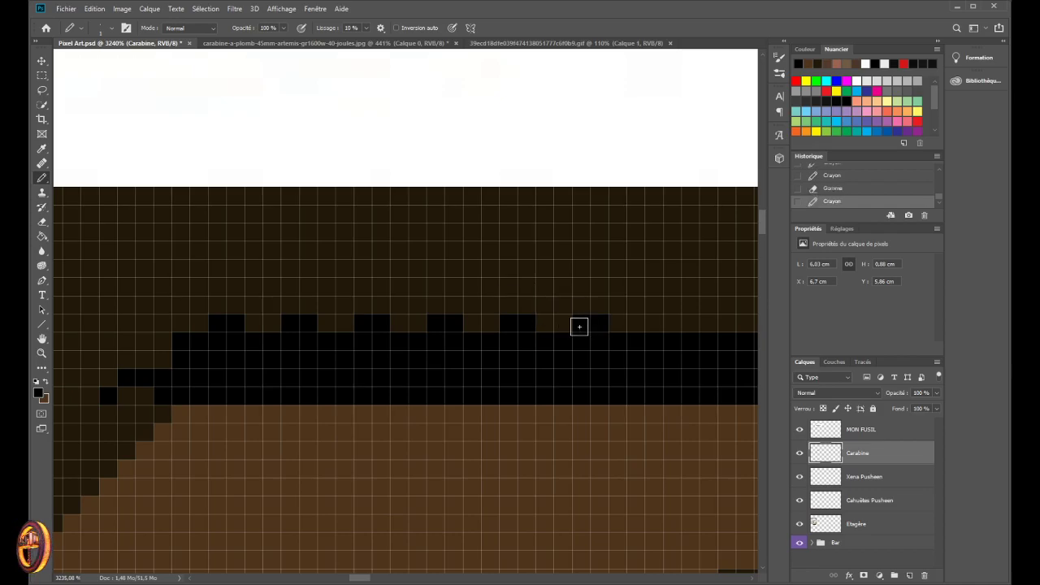
# - Undo the last pencil stroke and compare the sight rail's length with the carabine reference image
pyautogui.scroll(-5, 557, 304)
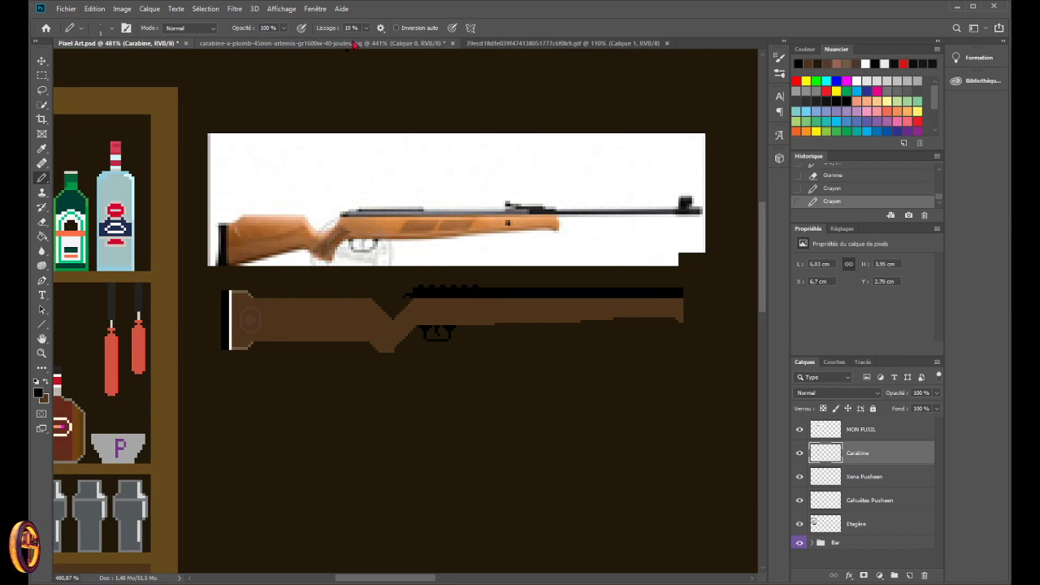
pyautogui.hotkey('ctrl', 'z')
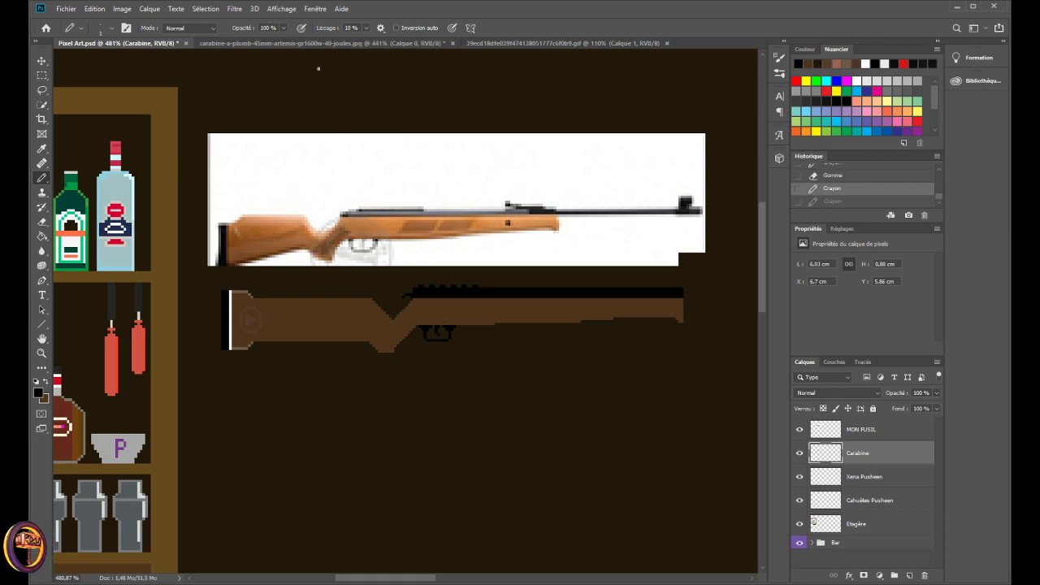
pyautogui.click(287, 43)
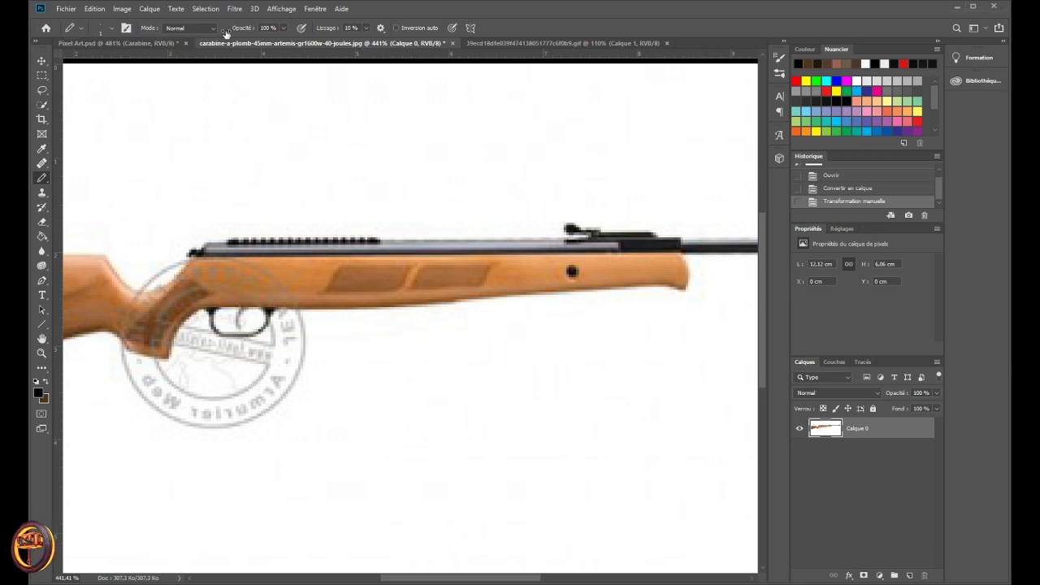
pyautogui.click(137, 43)
# - Pencil a seventh two-pixel-wide tooth two pixels ahead of the sixth and check the rail against the whole rifle
pyautogui.scroll(5, 509, 271)
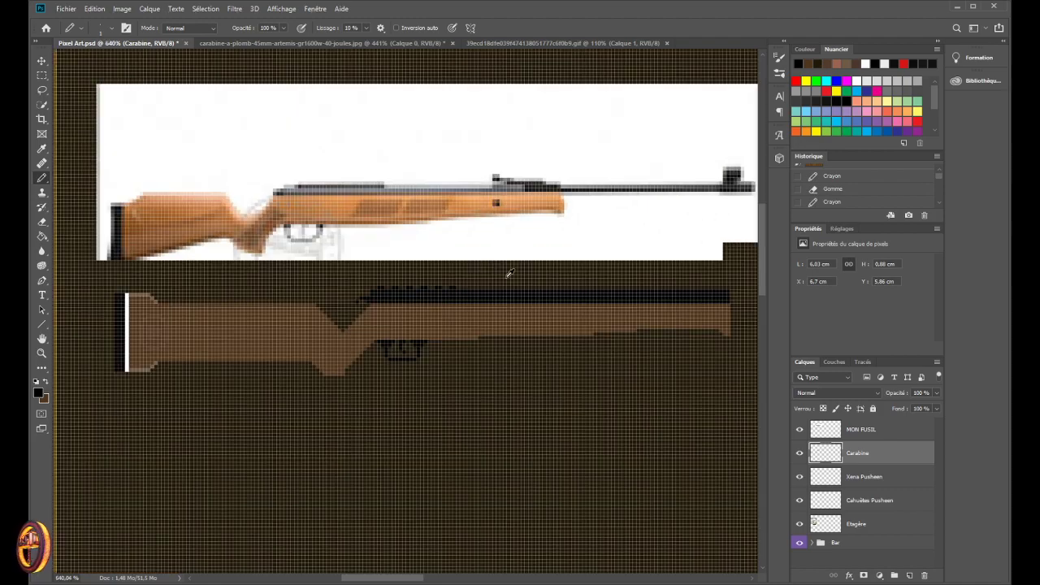
pyautogui.scroll(1, 439, 312)
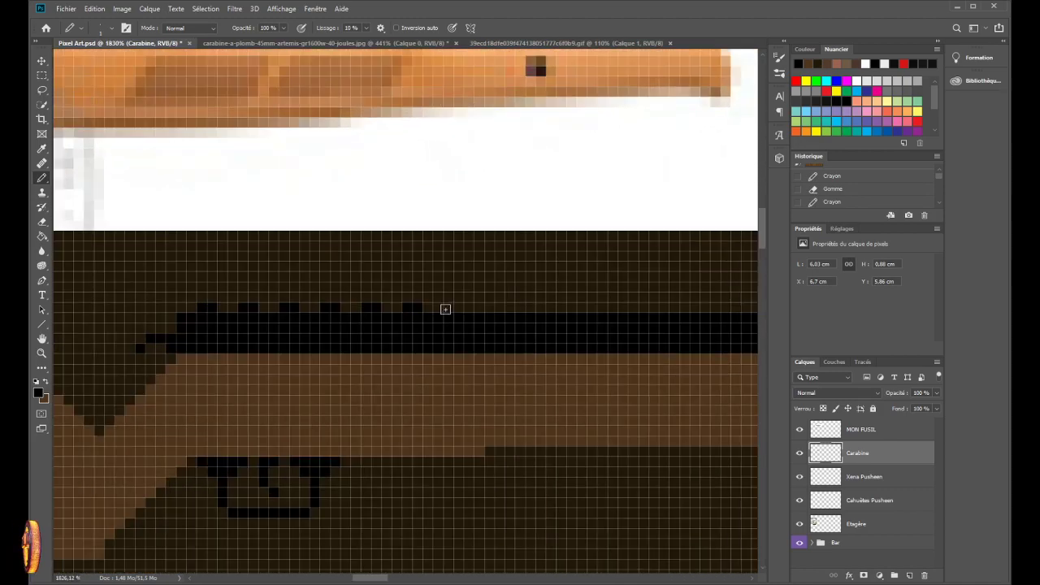
pyautogui.click(455, 309)
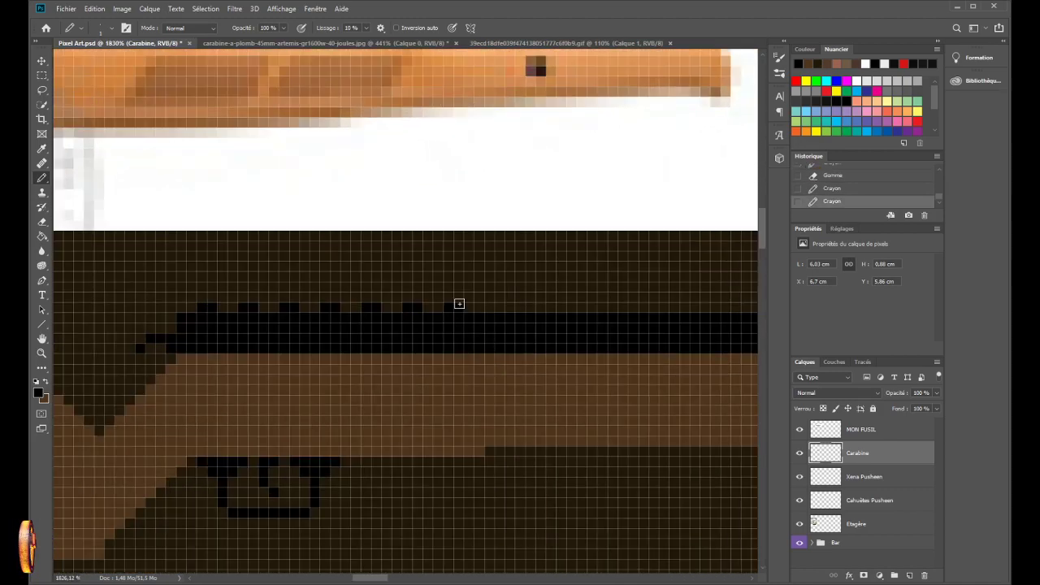
pyautogui.scroll(-4, 472, 272)
pyautogui.scroll(-1, 474, 271)
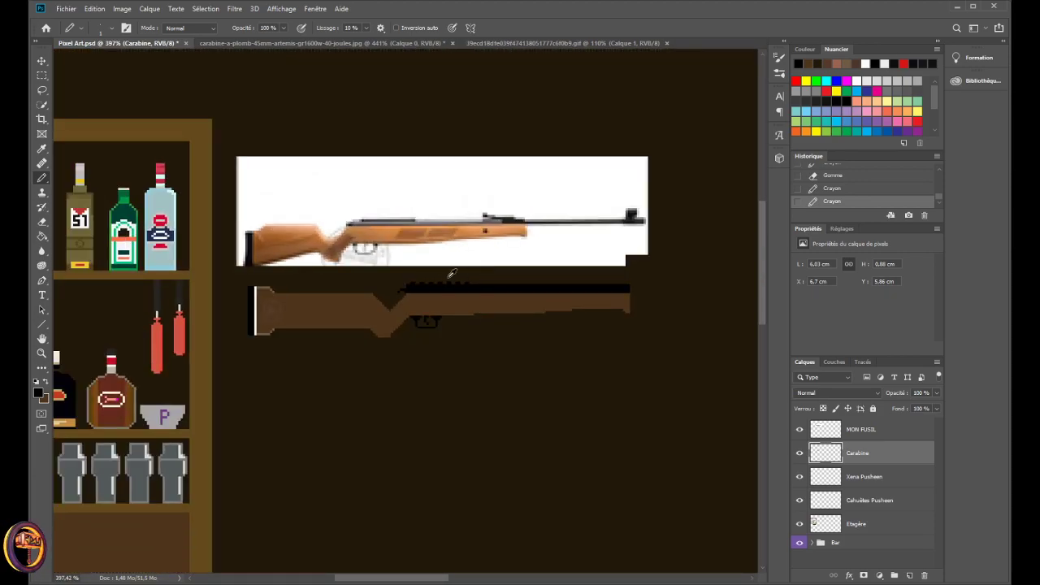
pyautogui.scroll(4, 460, 268)
pyautogui.scroll(1, 459, 254)
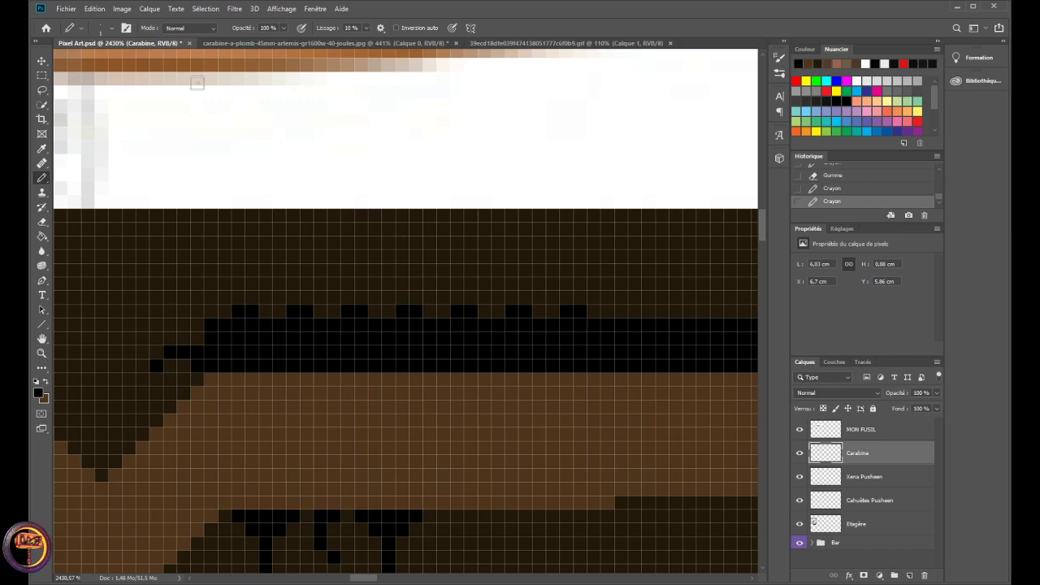
# - Compare the pixel rifle's top rail and the extent of its notches with the carabine reference photo
pyautogui.click(268, 43)
pyautogui.click(143, 45)
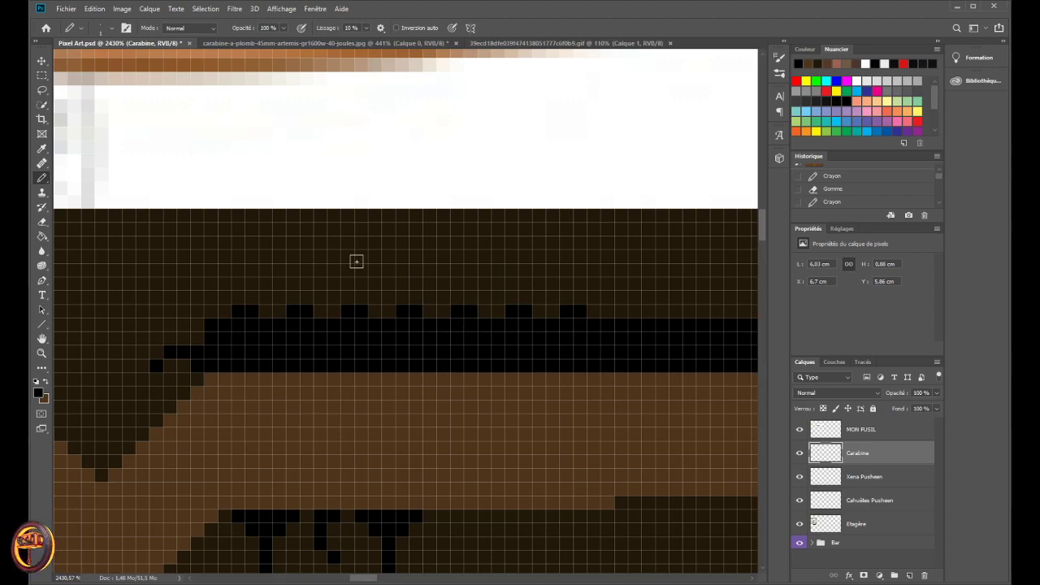
pyautogui.click(330, 44)
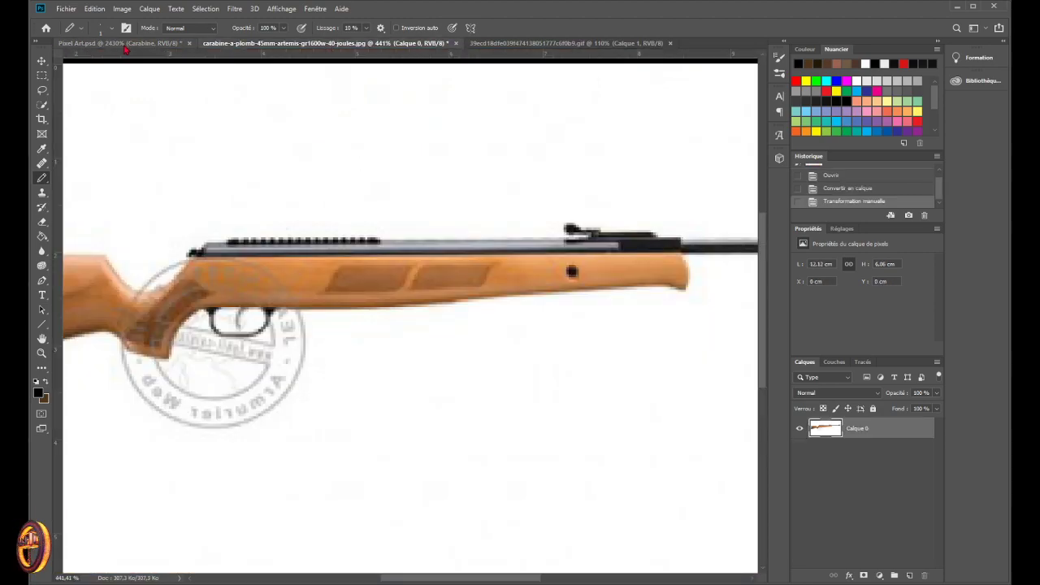
pyautogui.click(125, 47)
pyautogui.scroll(-5, 433, 462)
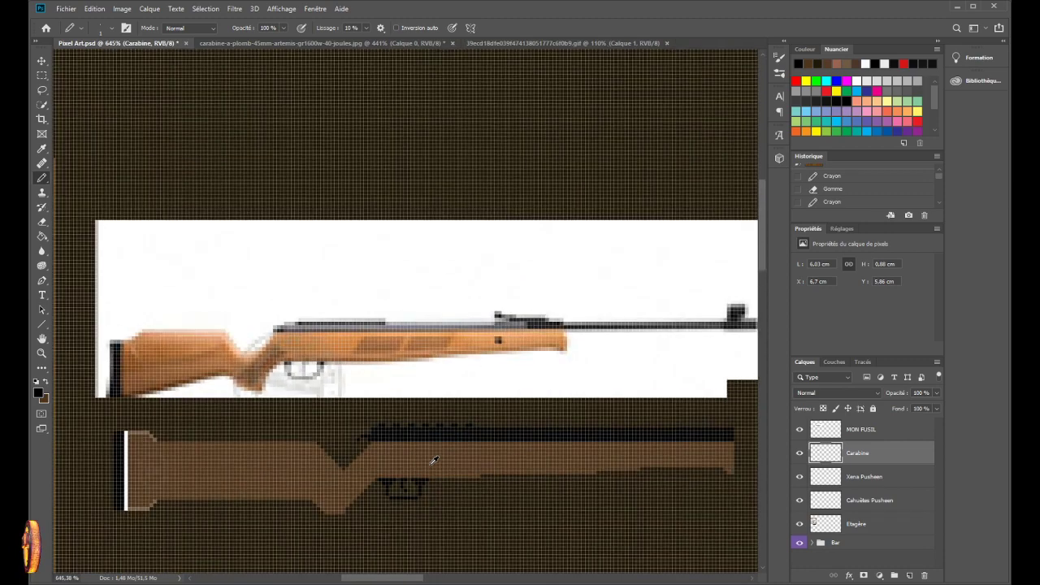
pyautogui.scroll(-2, 426, 491)
pyautogui.hscroll(2, 381, 356)
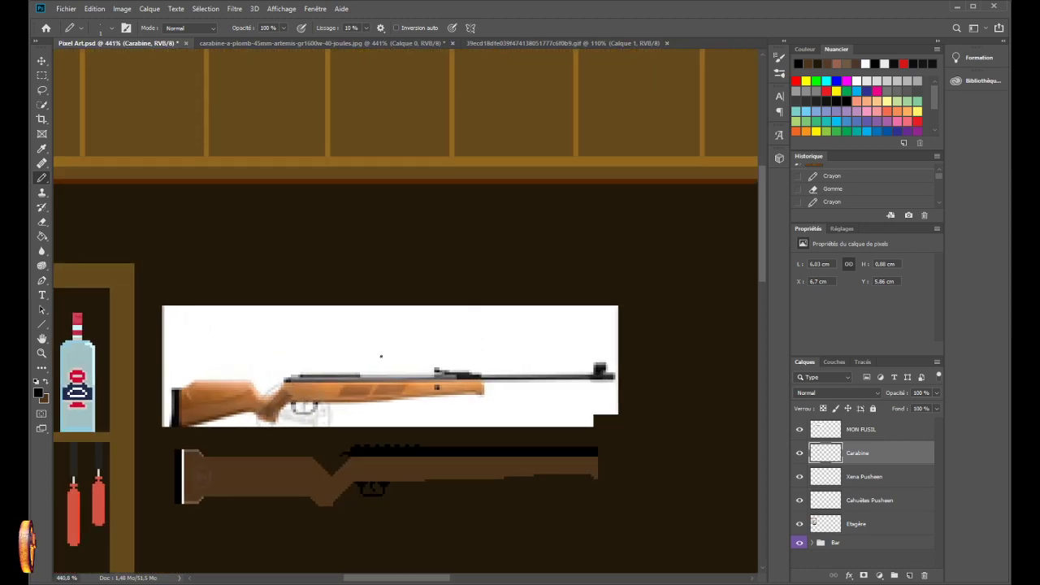
pyautogui.click(221, 43)
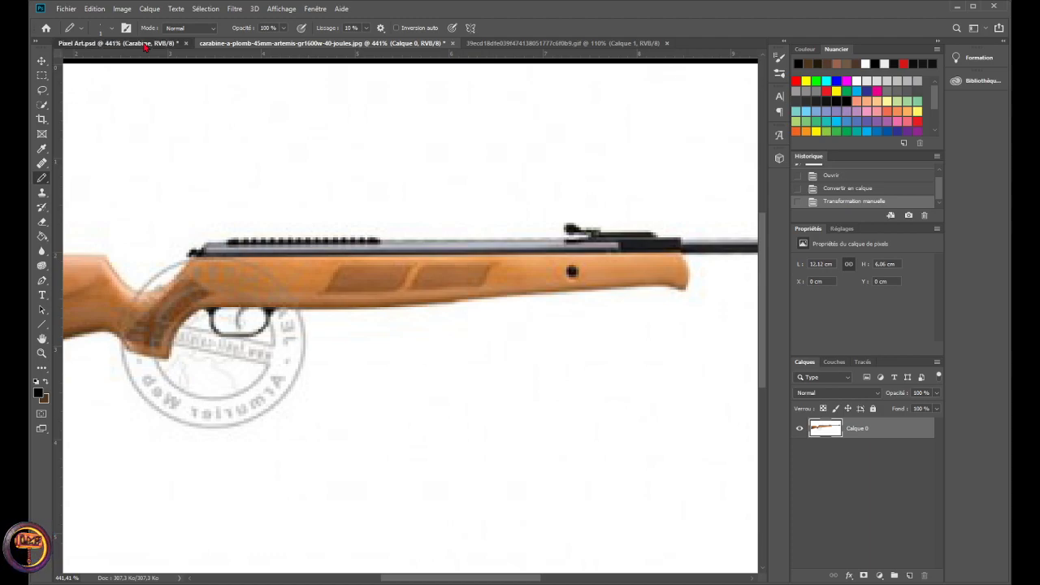
pyautogui.click(144, 44)
# - Add four more evenly spaced, two-pixel-wide black notches along the rifle's top rail with the Pencil, erasing any stray pixels
pyautogui.scroll(3, 439, 443)
pyautogui.scroll(3, 445, 441)
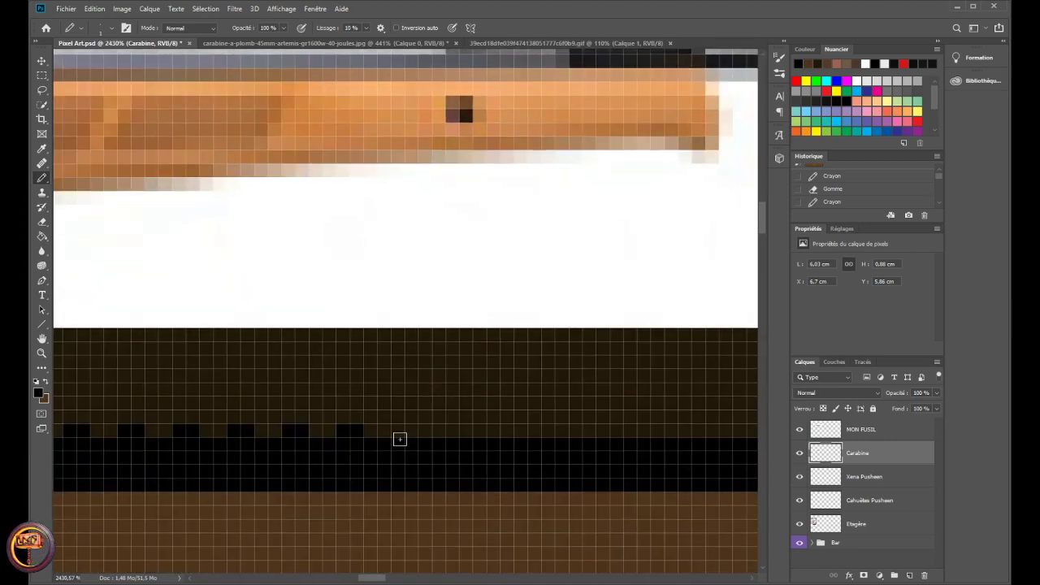
pyautogui.moveTo(398, 429); pyautogui.dragTo(415, 429)
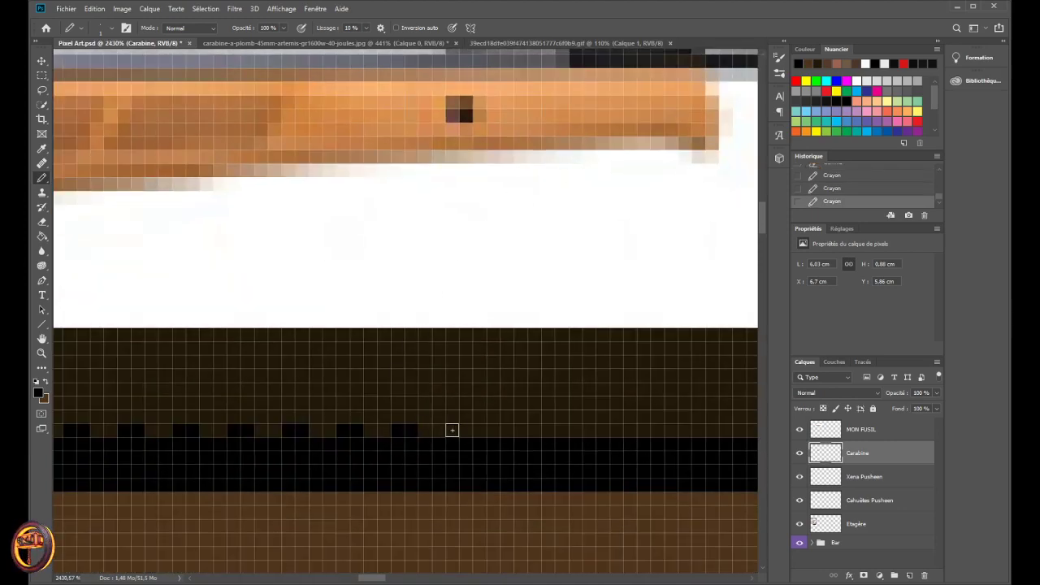
pyautogui.click(452, 431)
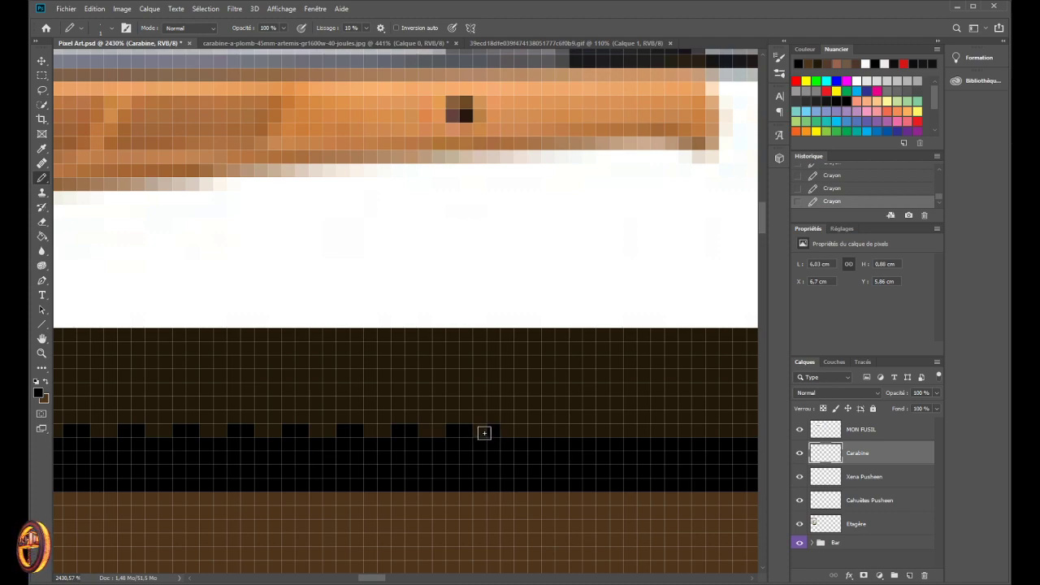
pyautogui.click(499, 425)
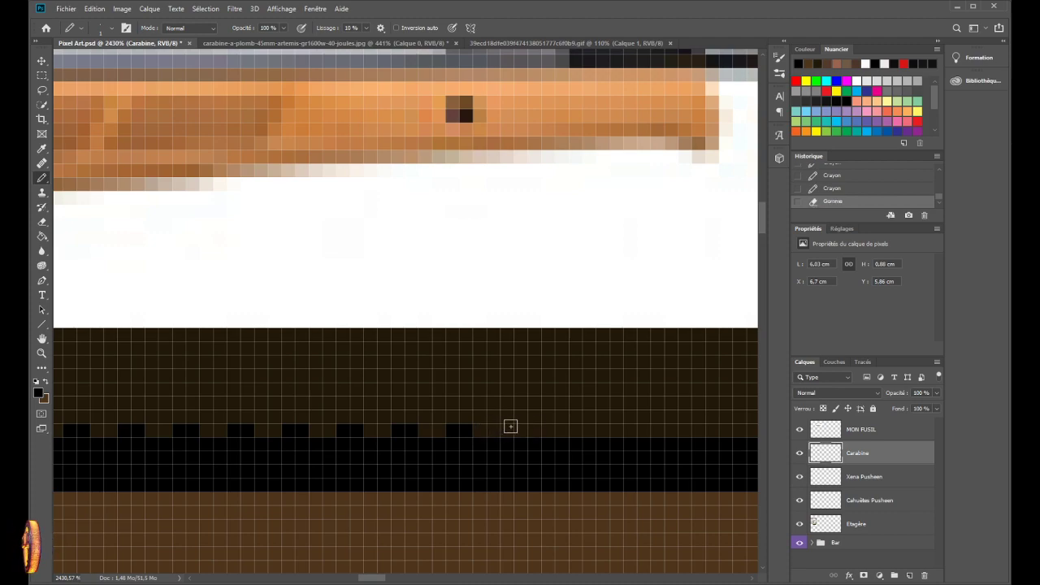
pyautogui.click(511, 426)
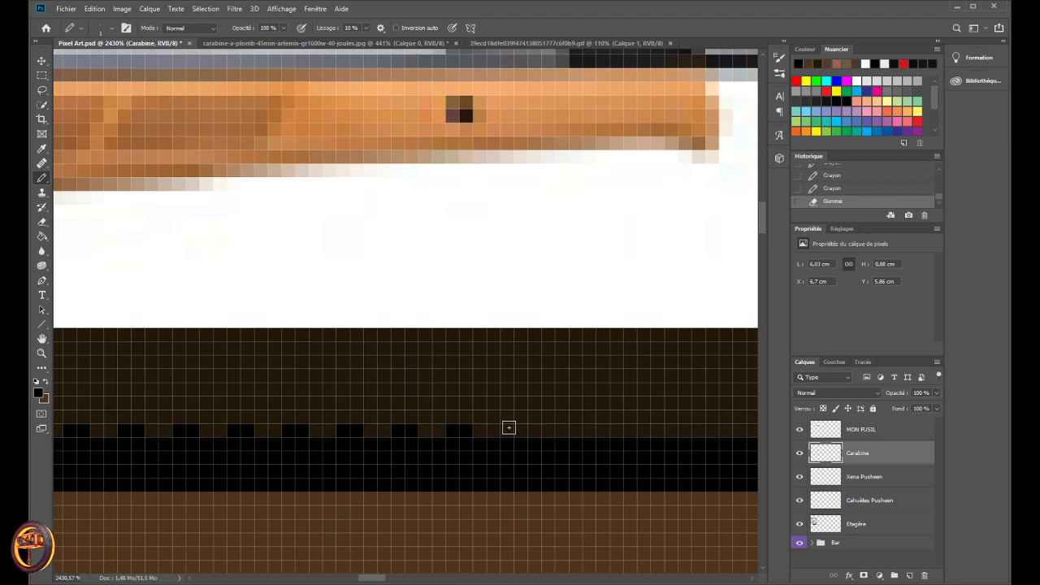
pyautogui.click(561, 429)
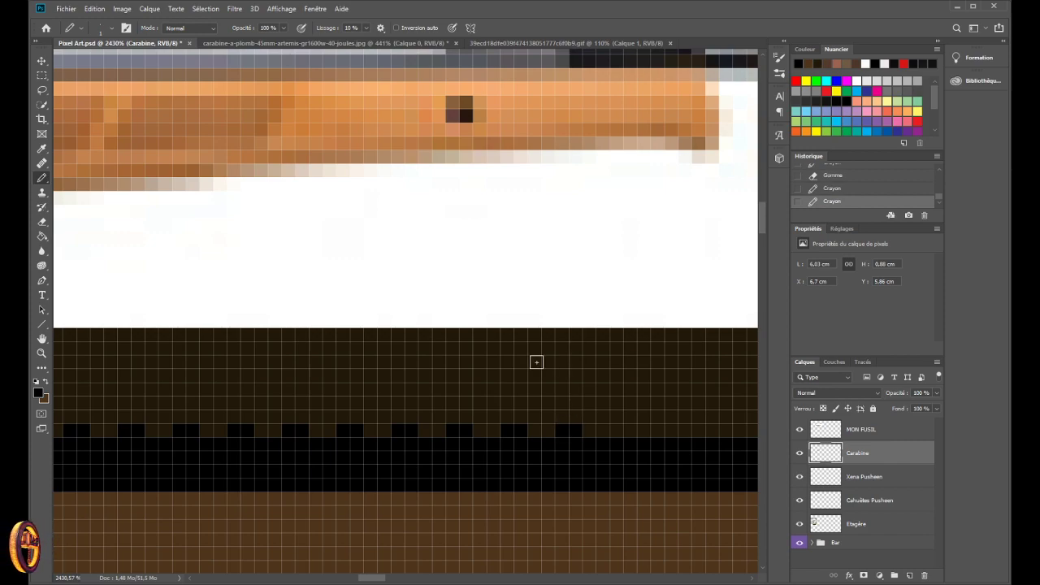
# - Check the extended row of rail notches on the whole pixel rifle against the carabine reference photo
pyautogui.scroll(-5, 407, 332)
pyautogui.scroll(-2, 406, 333)
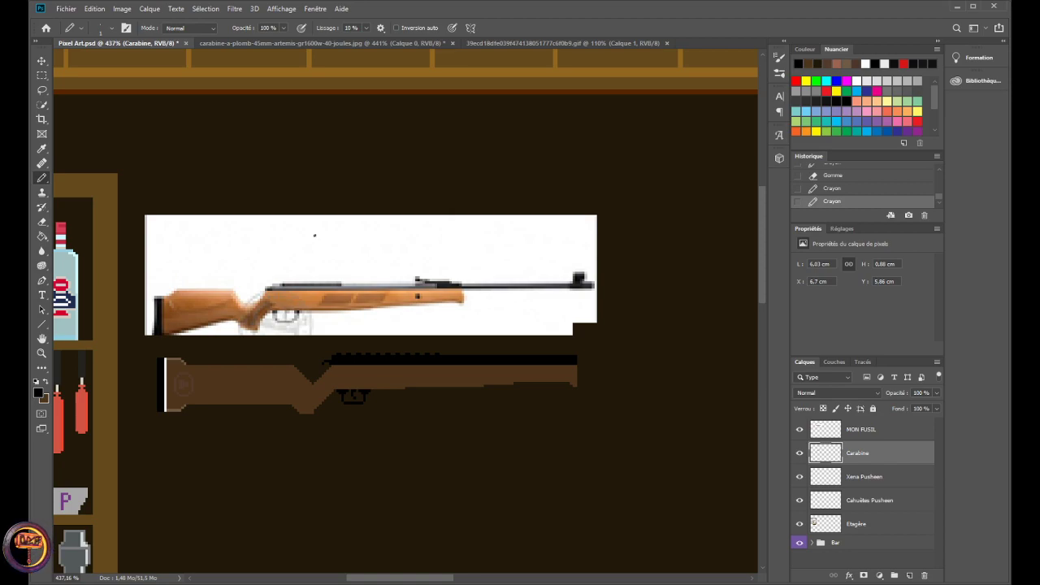
pyautogui.click(244, 43)
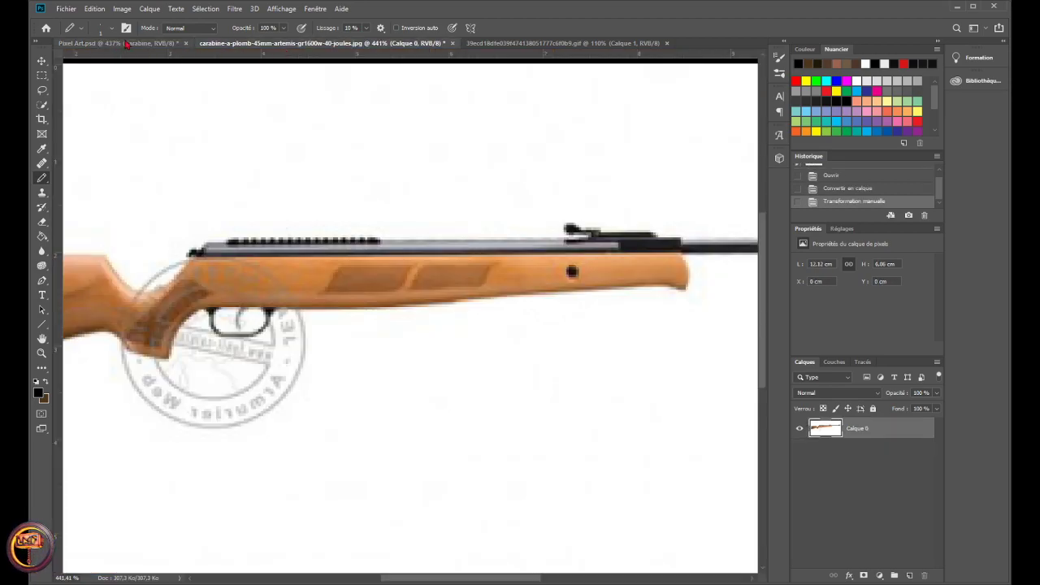
pyautogui.click(126, 44)
pyautogui.scroll(-1, 397, 248)
pyautogui.scroll(1, 397, 248)
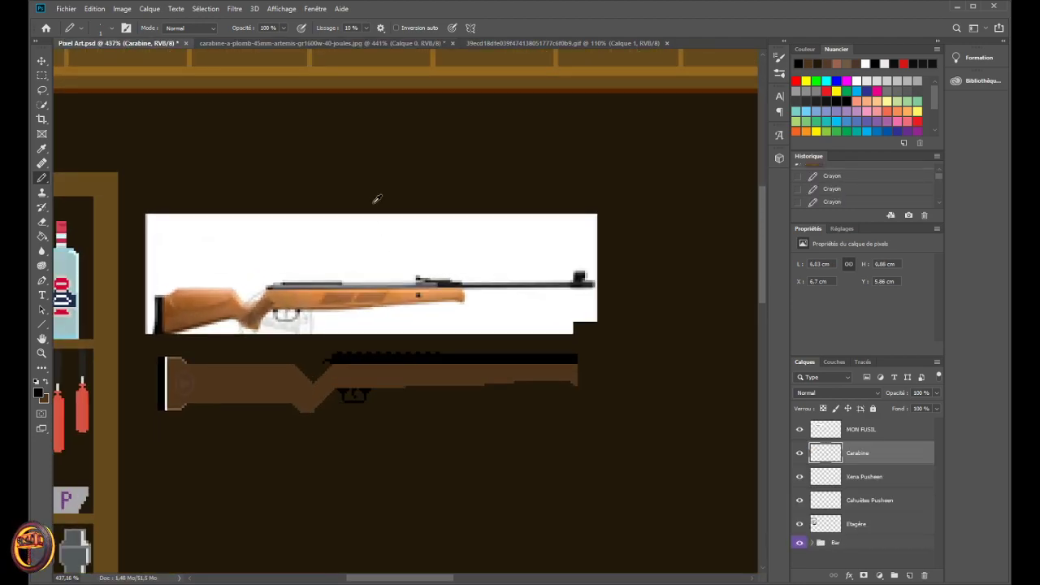
pyautogui.click(277, 46)
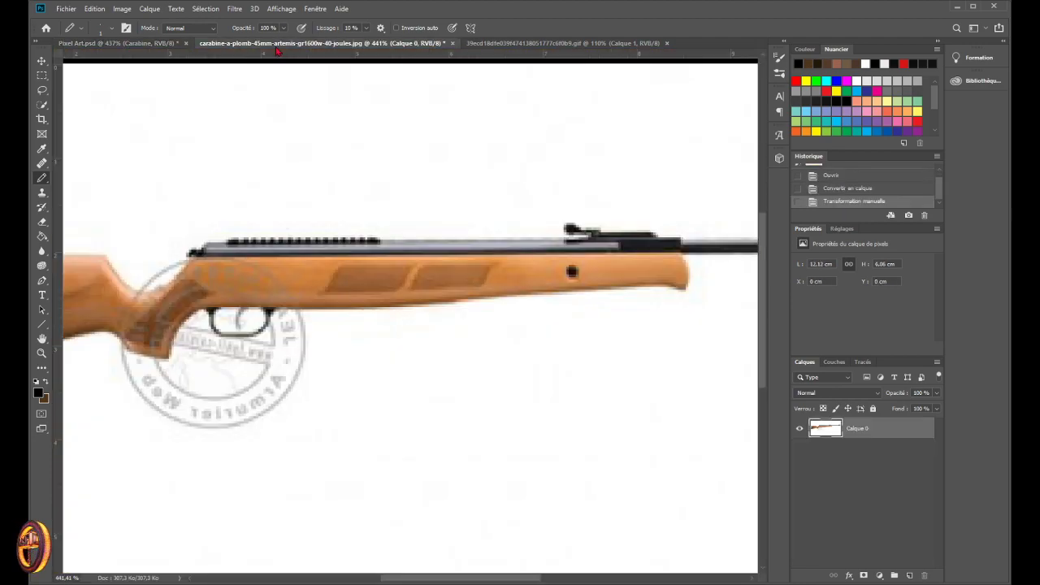
pyautogui.click(126, 44)
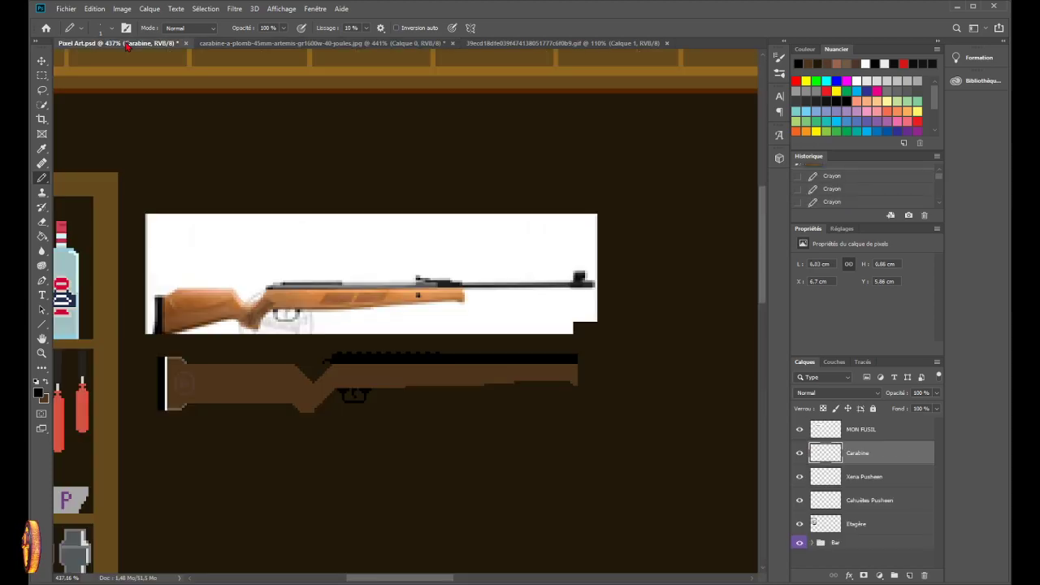
# - Study the rear sight's shape and position in the carabine photo against the front end of the pixel rifle's black rail
pyautogui.scroll(2, 478, 278)
pyautogui.scroll(1, 567, 382)
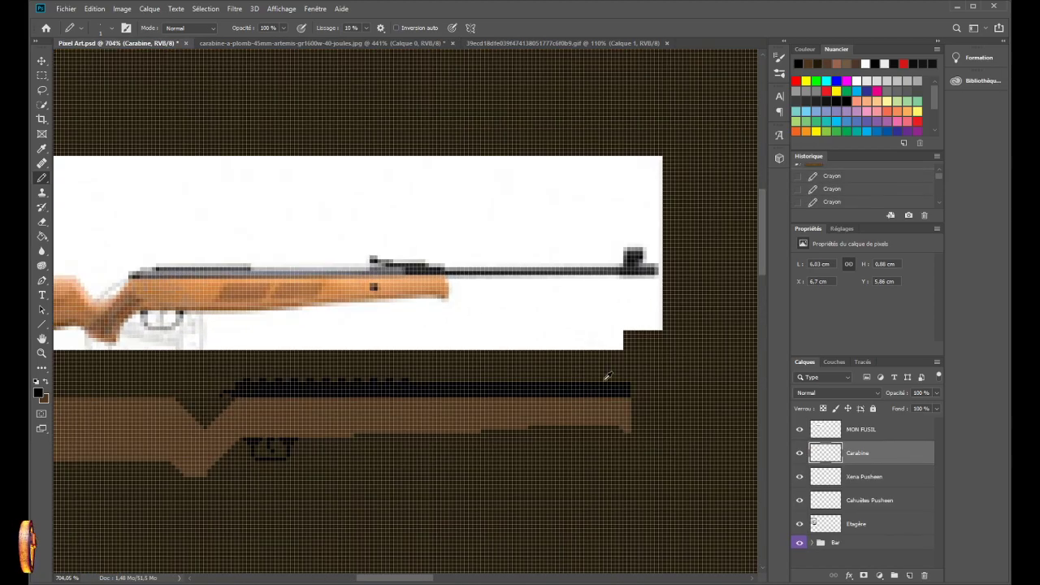
pyautogui.scroll(-1, 381, 395)
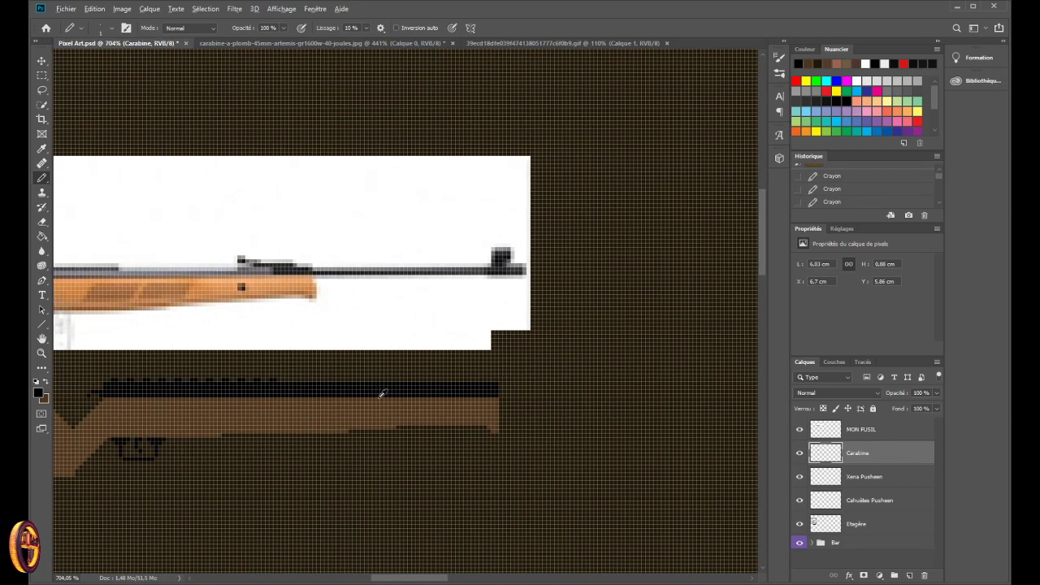
pyautogui.scroll(3, 383, 353)
pyautogui.click(275, 44)
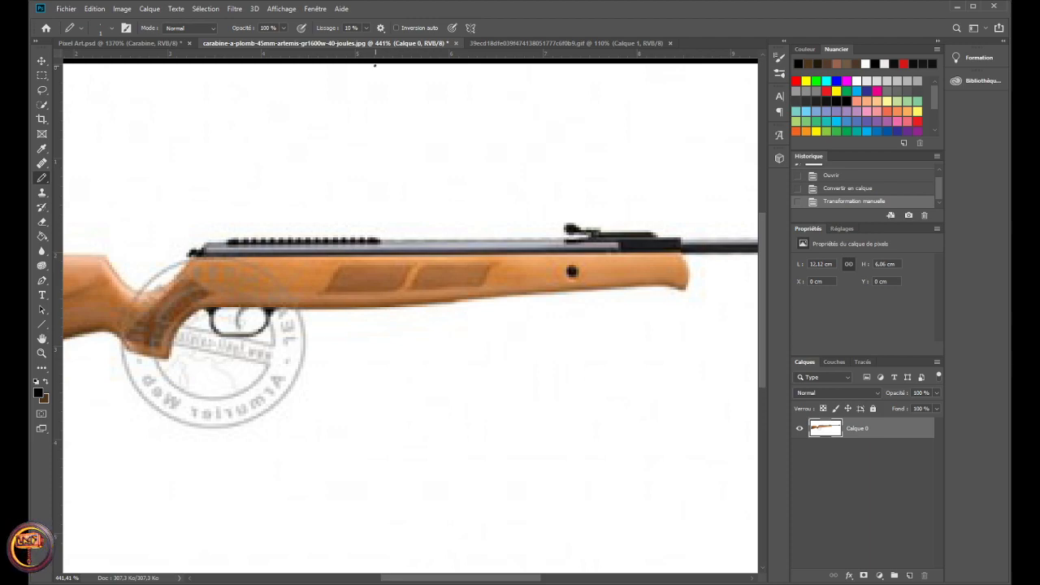
pyautogui.click(112, 43)
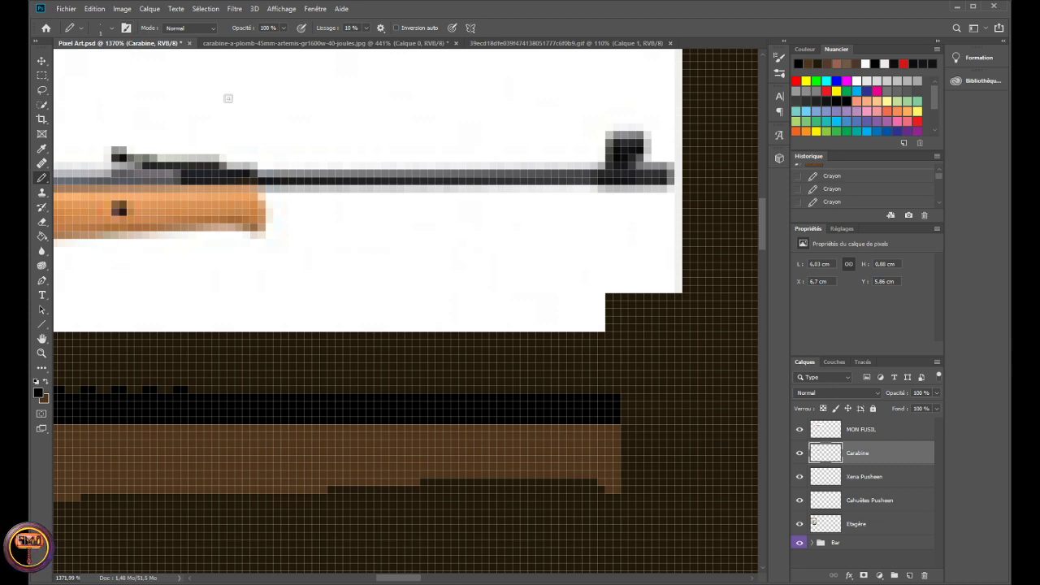
pyautogui.click(204, 46)
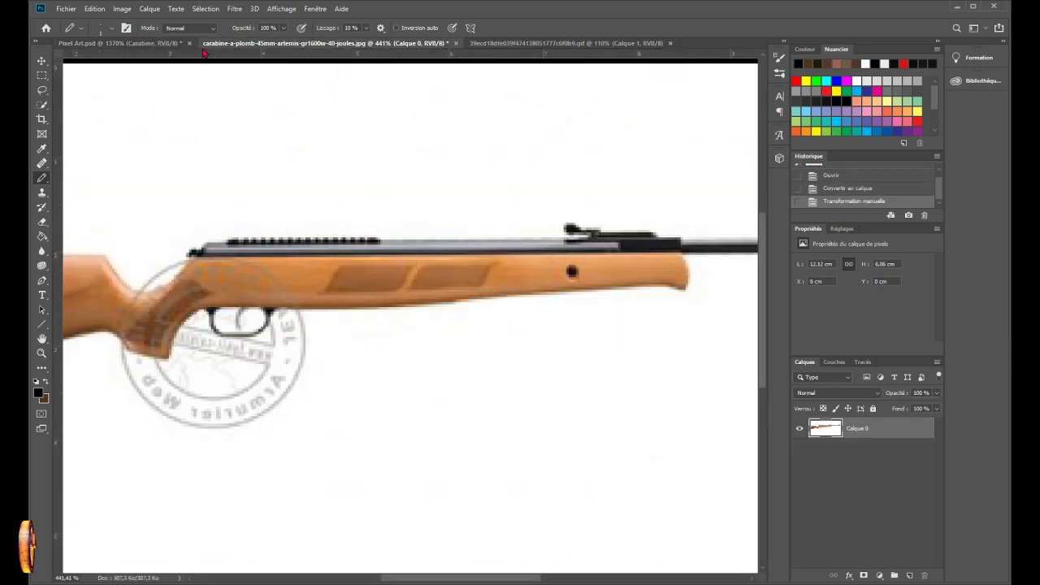
pyautogui.click(150, 47)
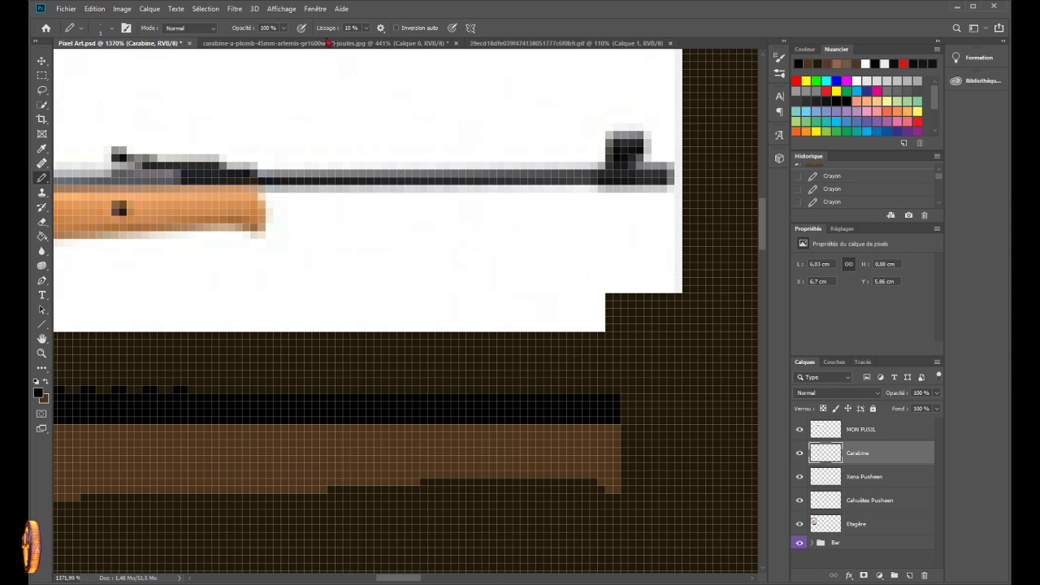
pyautogui.click(328, 44)
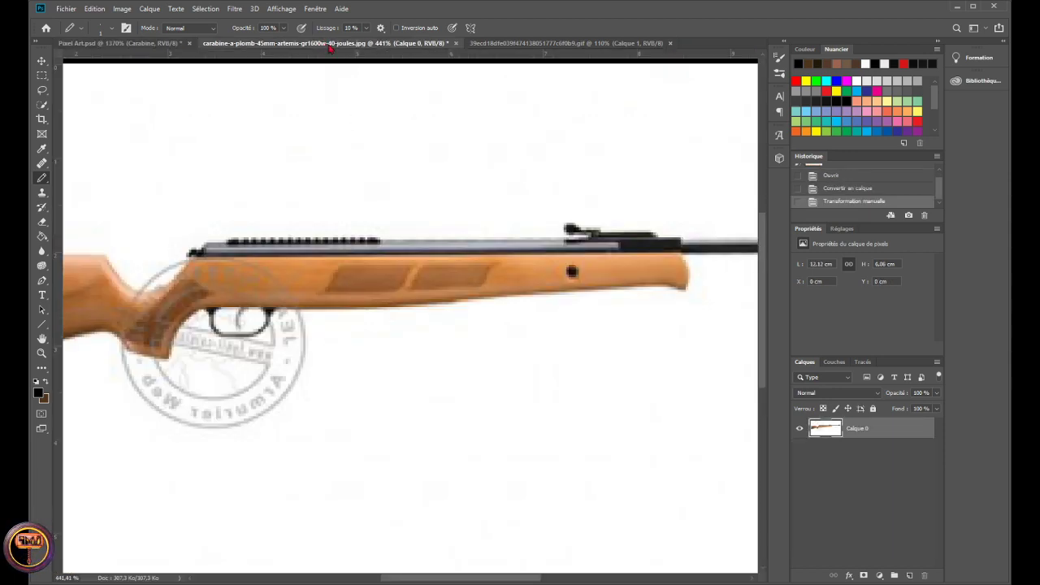
pyautogui.click(133, 44)
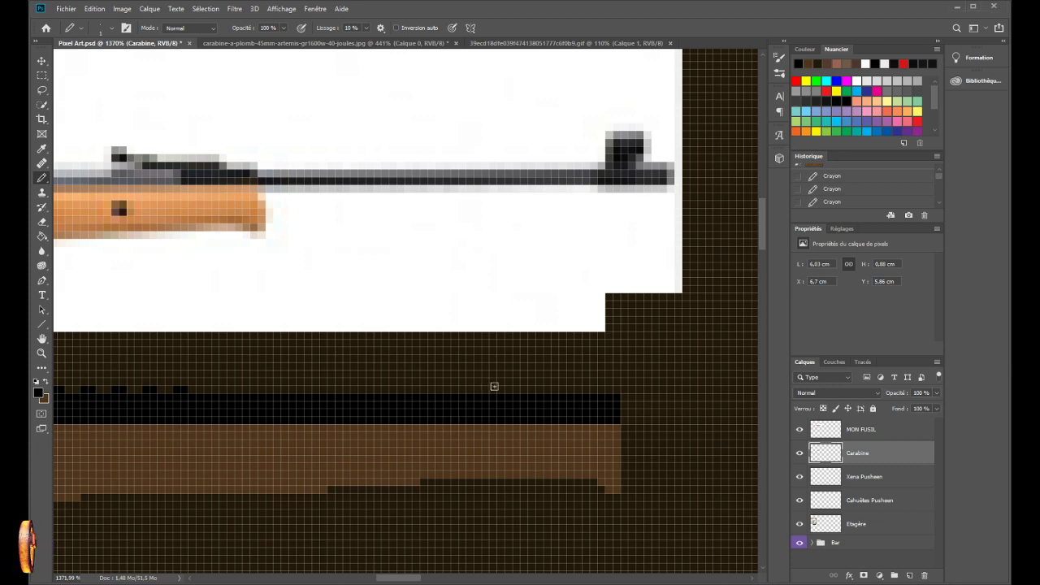
# - Draw the rear sight's stepped black base on the rail's front end, about 12 pixels long with a shorter 5-pixel row above
pyautogui.click(492, 389)
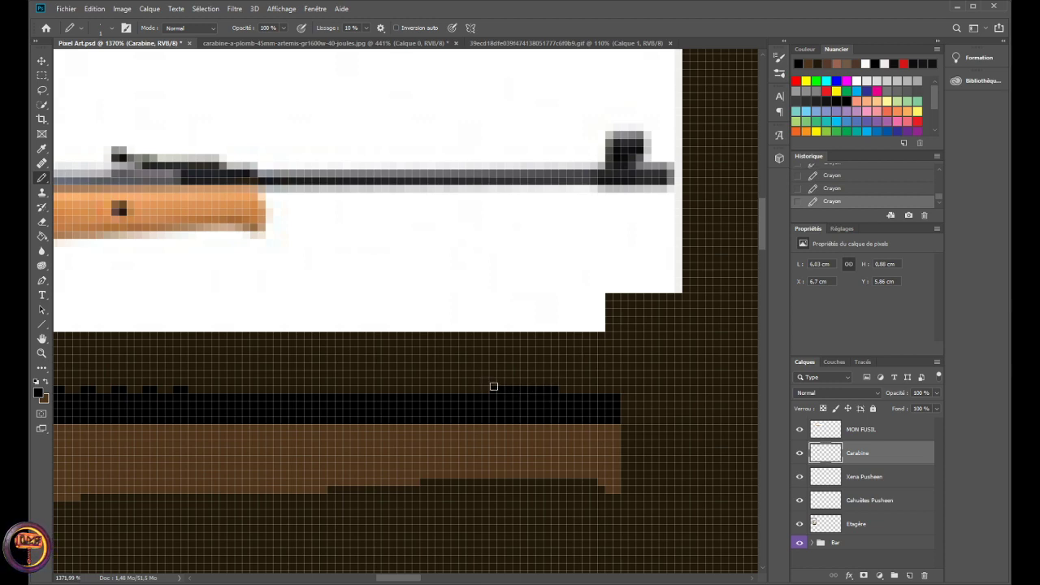
pyautogui.click(501, 387)
pyautogui.click(516, 388)
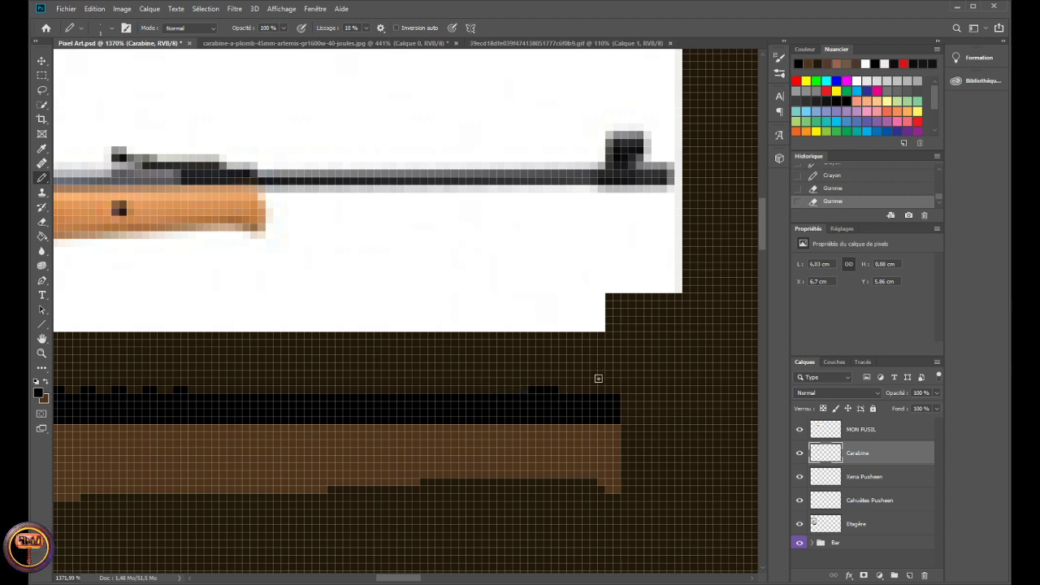
pyautogui.moveTo(561, 388); pyautogui.dragTo(614, 389)
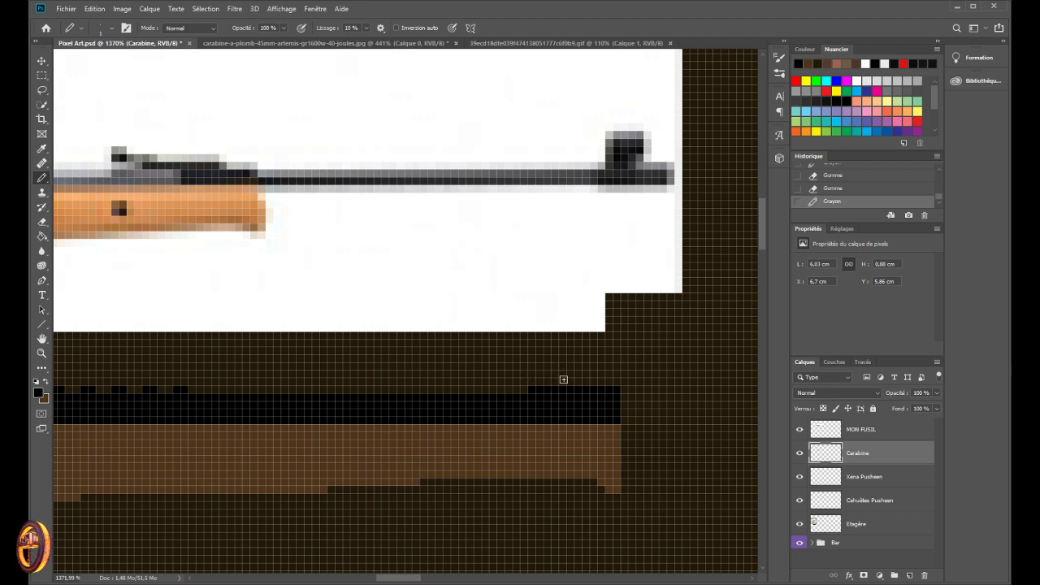
pyautogui.moveTo(565, 380); pyautogui.dragTo(528, 381)
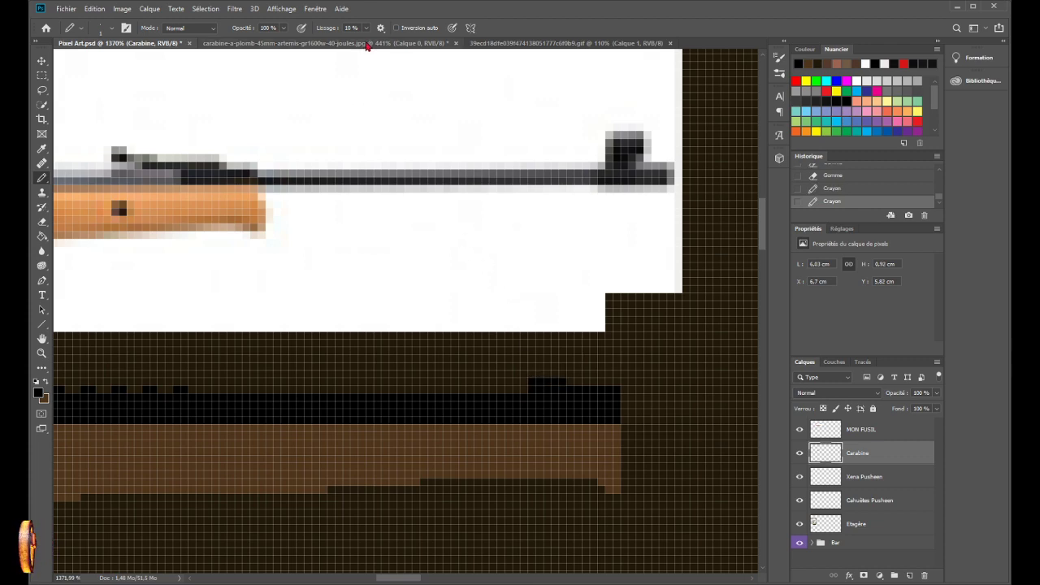
# - Following the reference photo, draw the rear sight's thin black arm extending backward from its base, ending in a raised two-pixel-wide tip
pyautogui.click(366, 44)
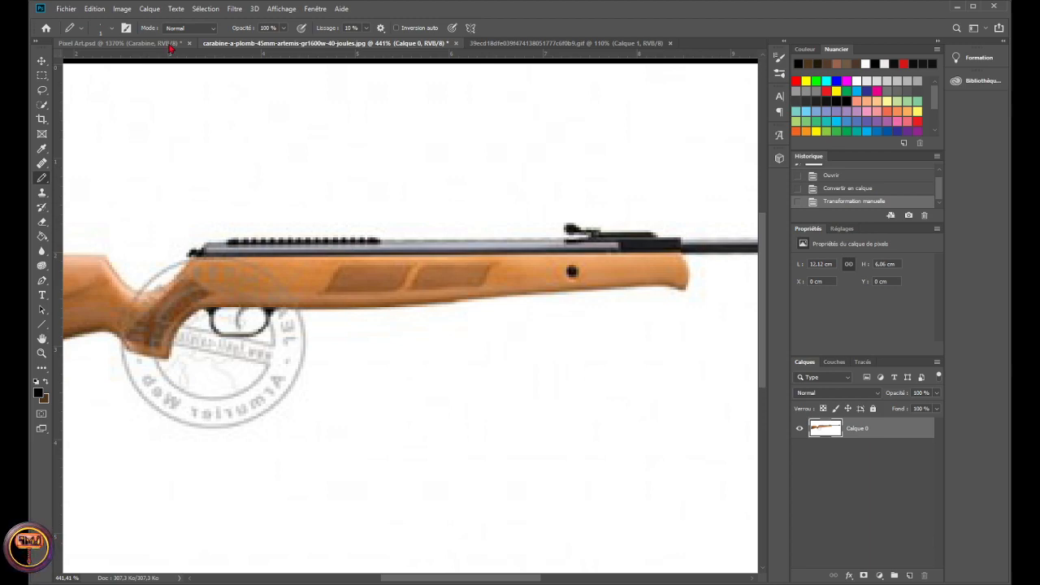
pyautogui.click(122, 43)
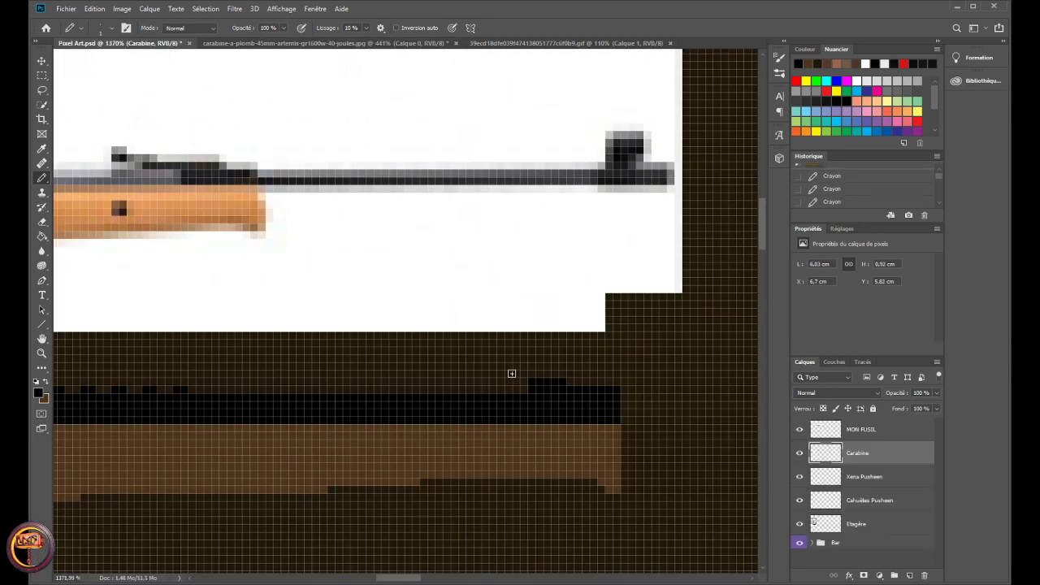
pyautogui.moveTo(525, 373); pyautogui.dragTo(499, 373)
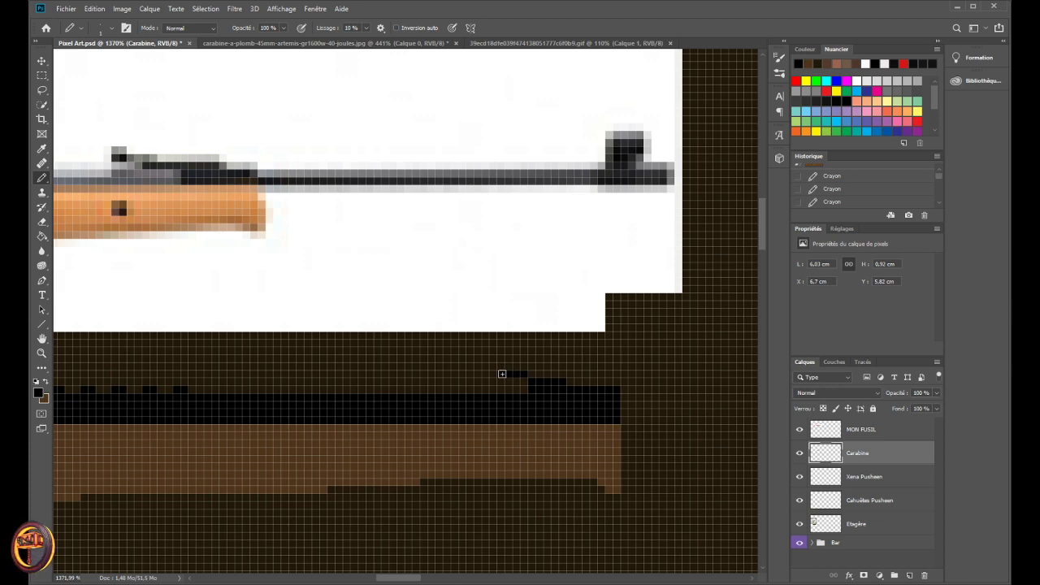
pyautogui.click(490, 367)
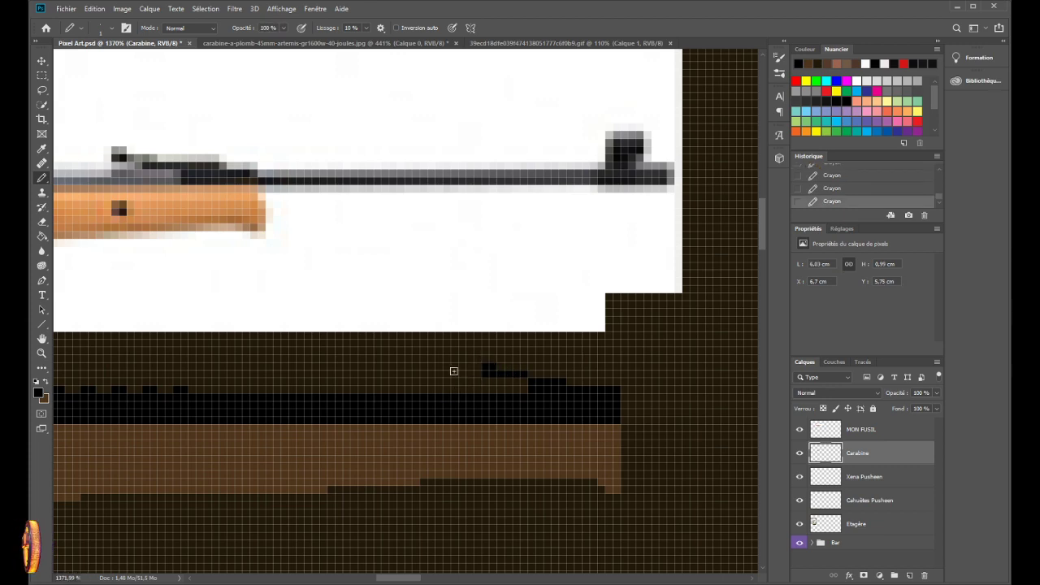
# - Compare the drawn rear sight with the one in the carabine reference photo
pyautogui.scroll(-5, 452, 371)
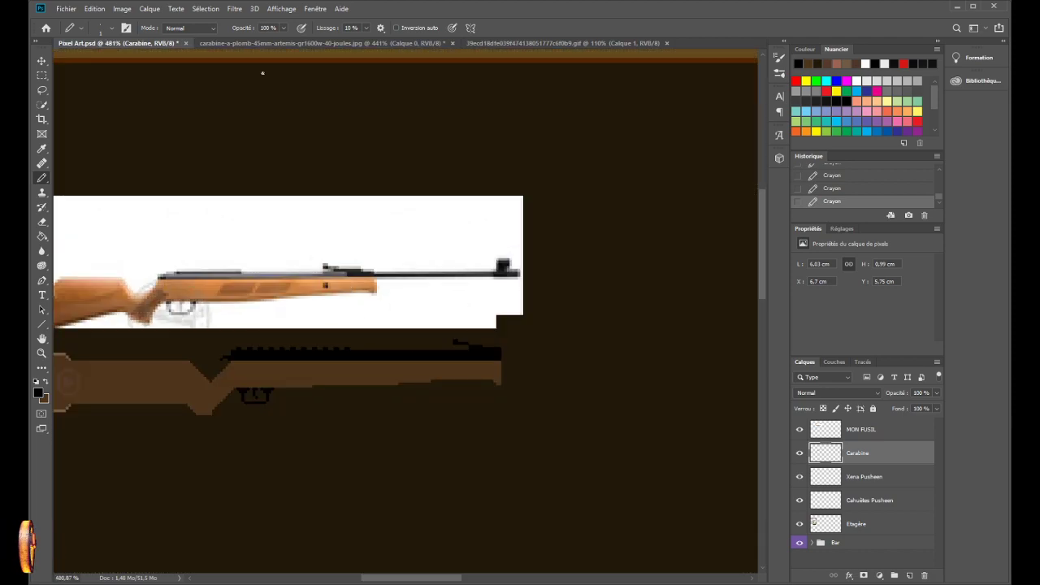
pyautogui.click(270, 45)
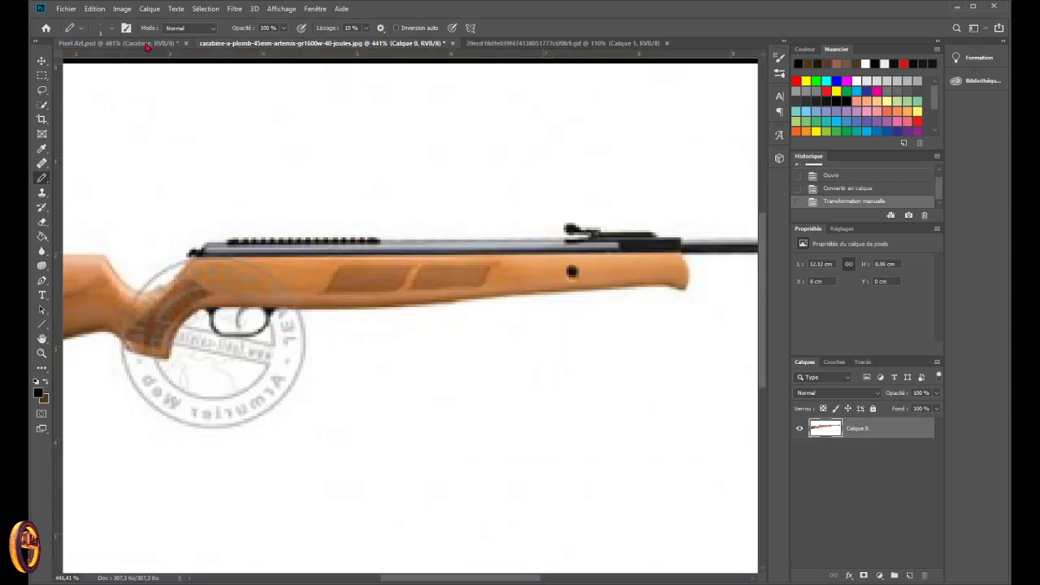
pyautogui.click(147, 44)
pyautogui.scroll(4, 488, 308)
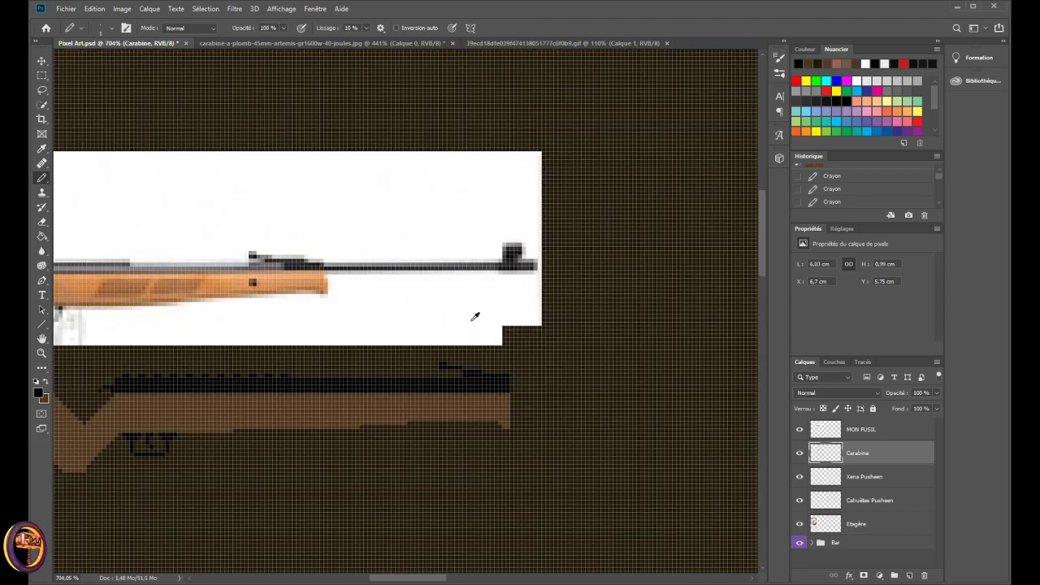
# - Erase the rear sight's arm, raised tip and short upper row, keeping only the 12-pixel base row on the rail
pyautogui.scroll(-4, 299, 327)
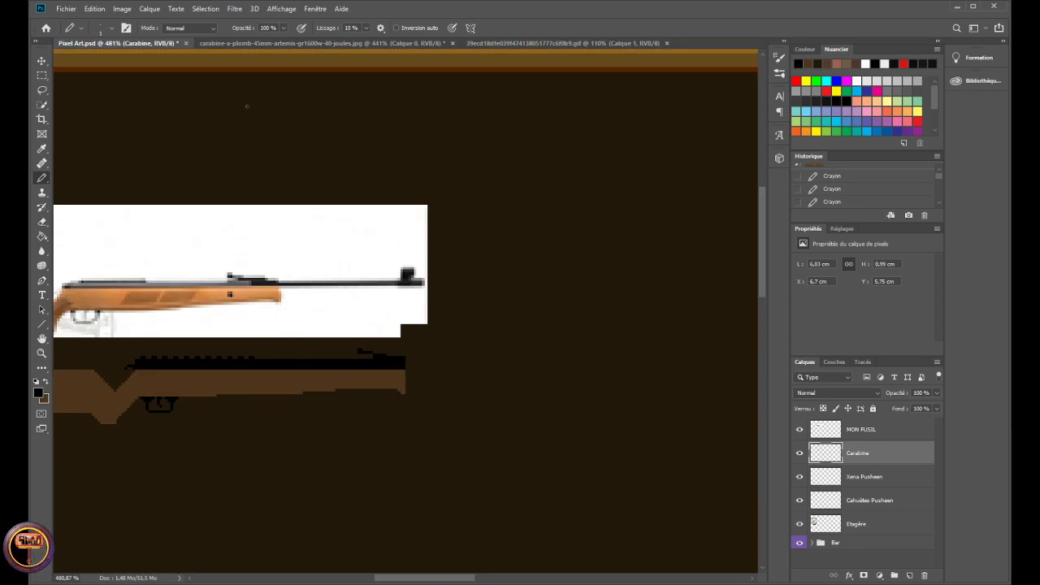
pyautogui.click(260, 43)
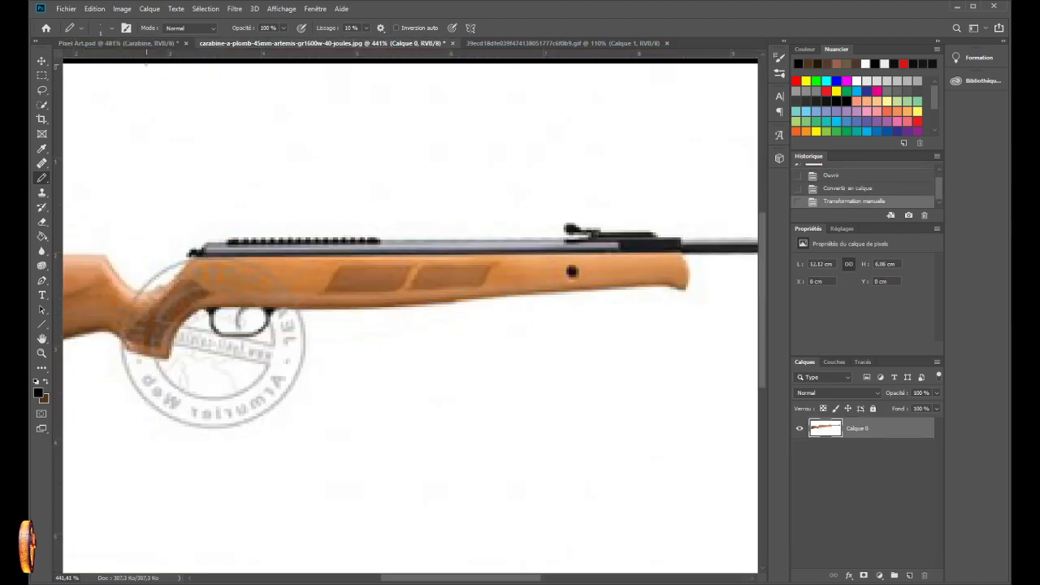
pyautogui.click(151, 45)
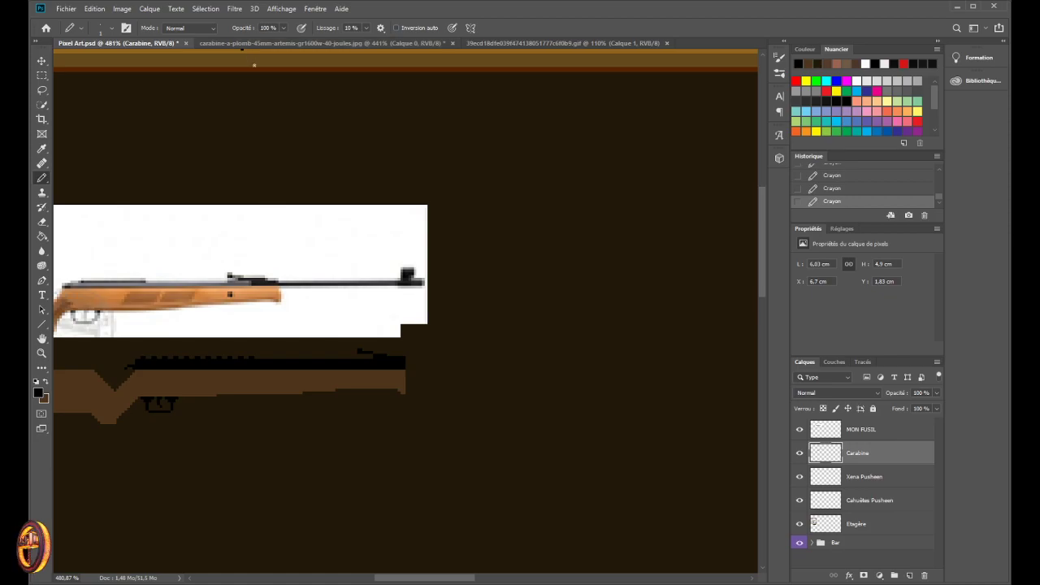
pyautogui.click(268, 44)
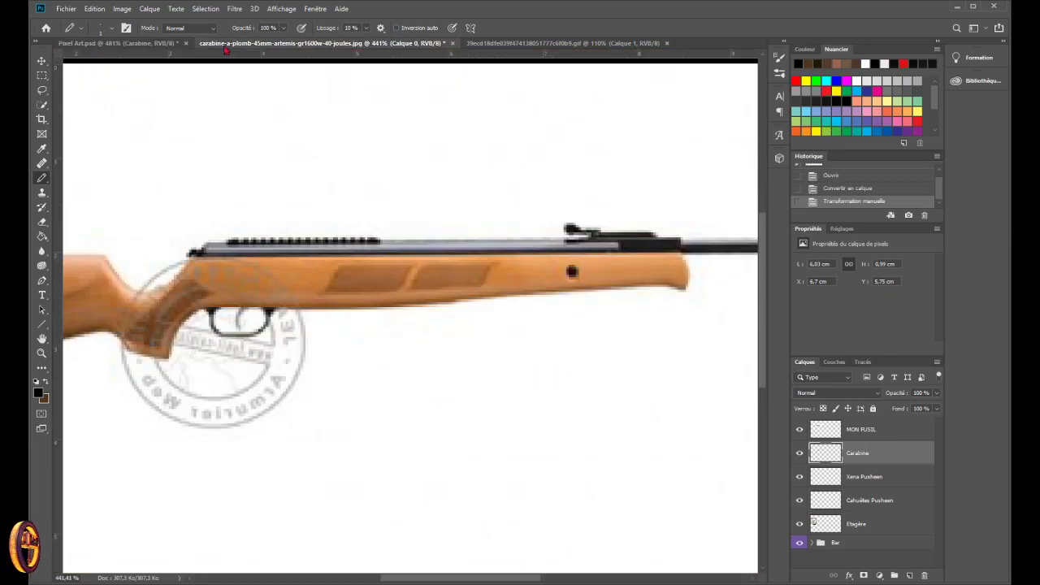
pyautogui.click(159, 47)
pyautogui.scroll(10, 329, 382)
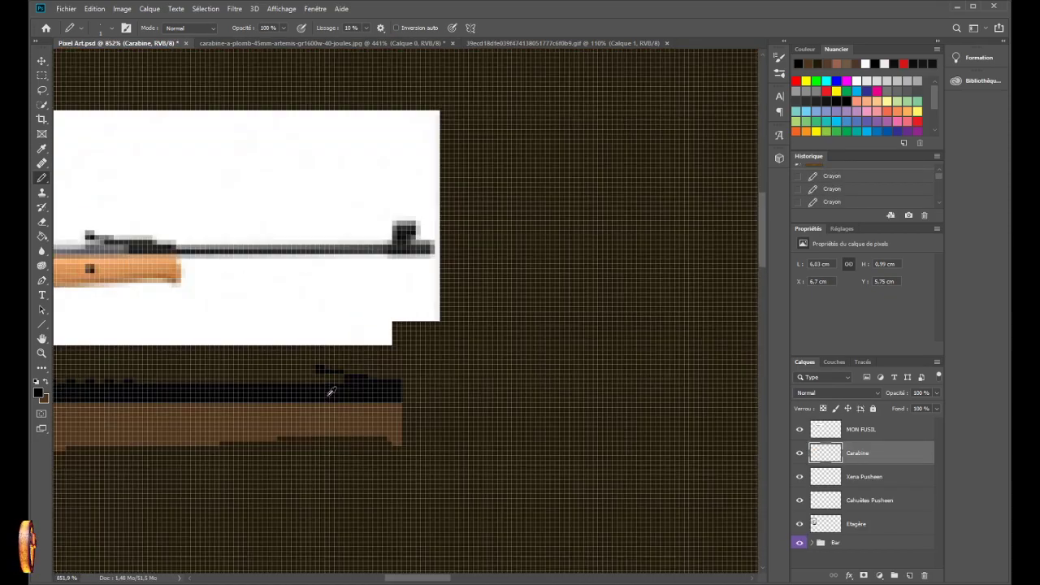
pyautogui.scroll(-2, 310, 353)
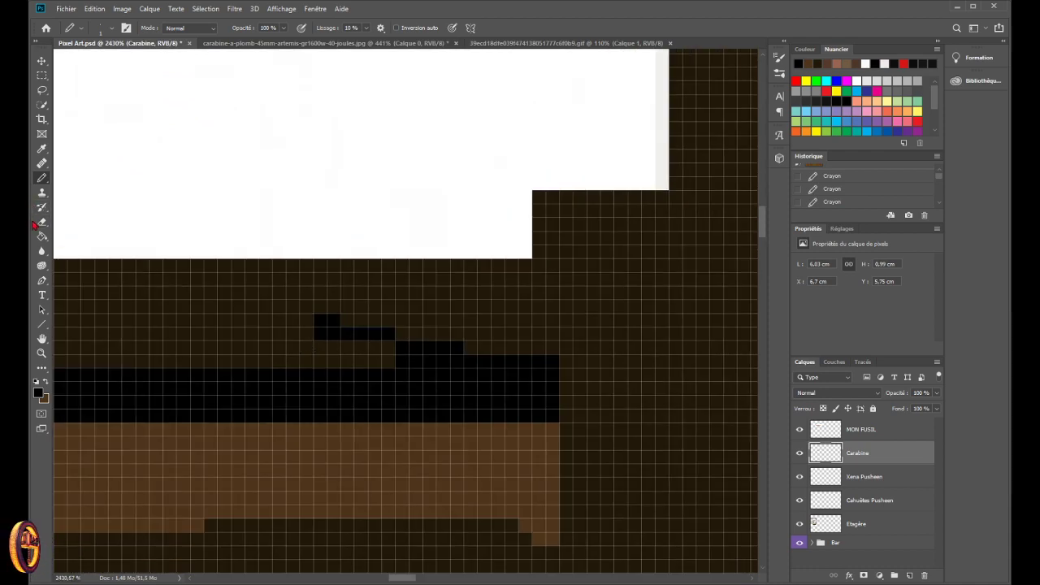
pyautogui.press('e')
pyautogui.moveTo(343, 349)
pyautogui.mouseDown()
pyautogui.moveTo(327, 321)
pyautogui.moveTo(344, 334)
pyautogui.moveTo(385, 328)
pyautogui.moveTo(397, 343)
pyautogui.moveTo(465, 342)
pyautogui.mouseUp()
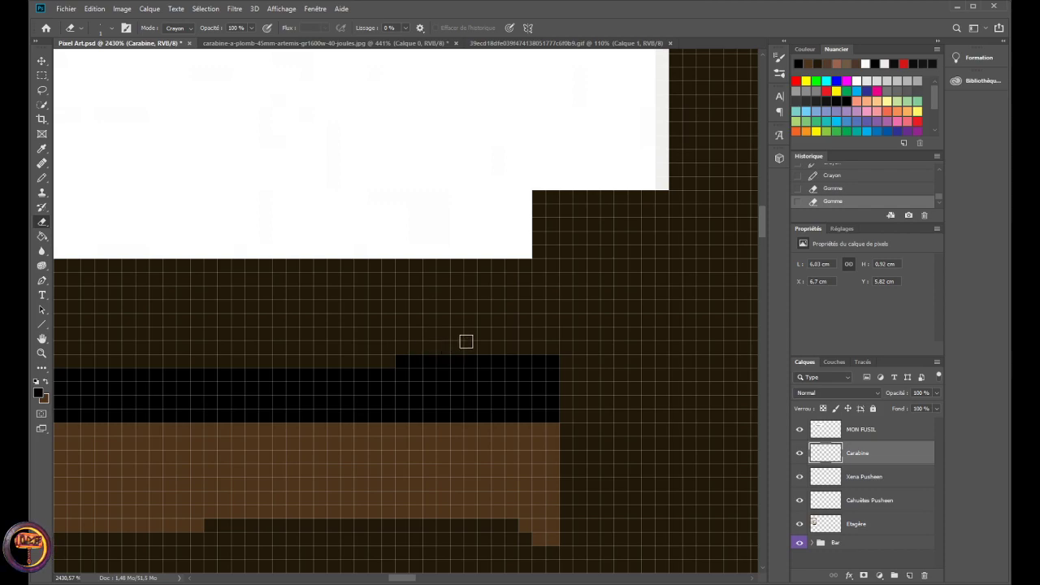
# - Compare the front end of the pixel rifle's rail and stock with the reference rifle above it
pyautogui.click(43, 178)
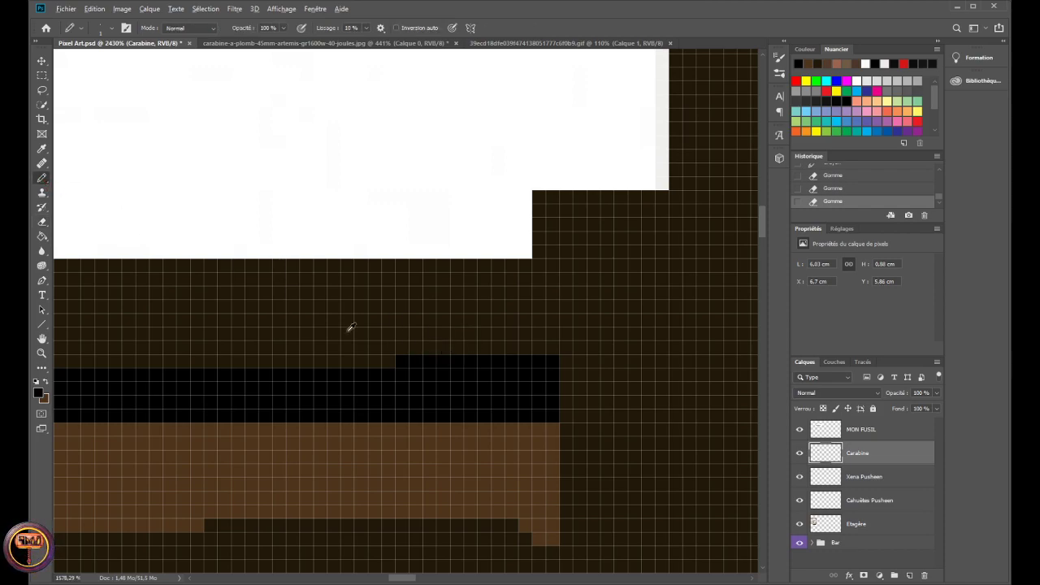
pyautogui.scroll(-6, 346, 321)
pyautogui.scroll(-2, 292, 267)
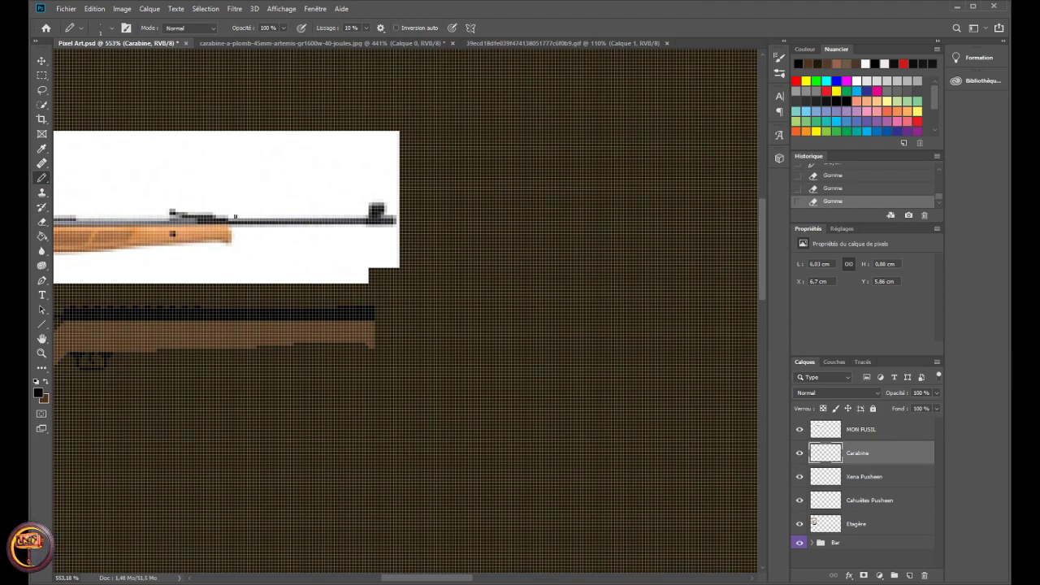
pyautogui.scroll(-2, 235, 217)
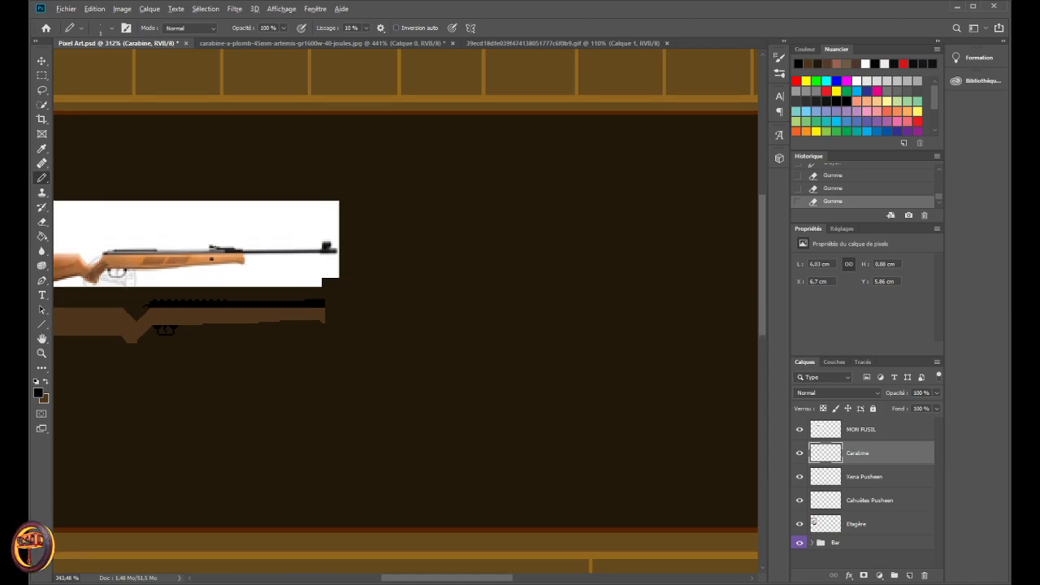
pyautogui.scroll(1, 211, 247)
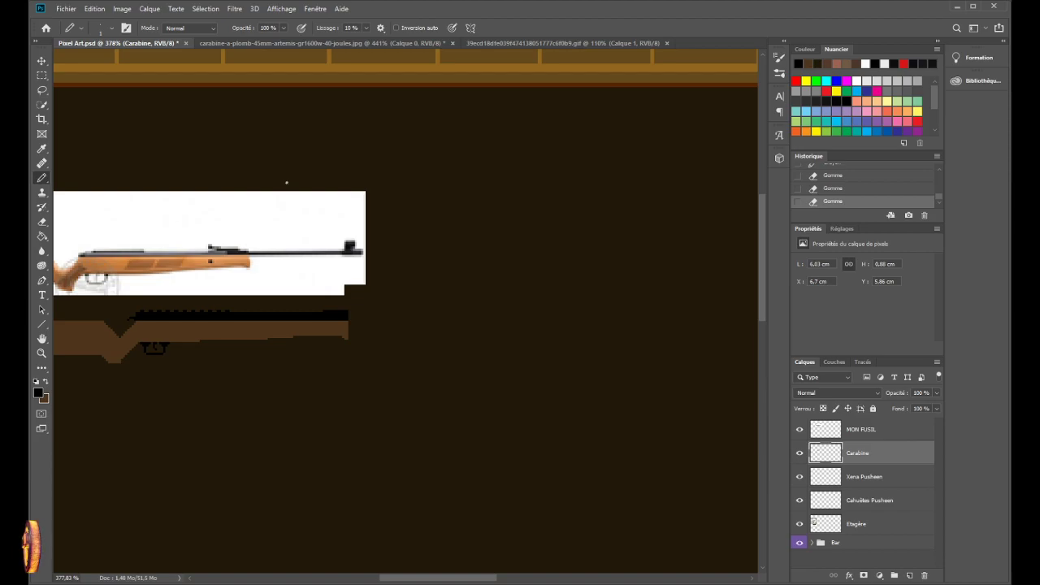
pyautogui.scroll(-1, 290, 177)
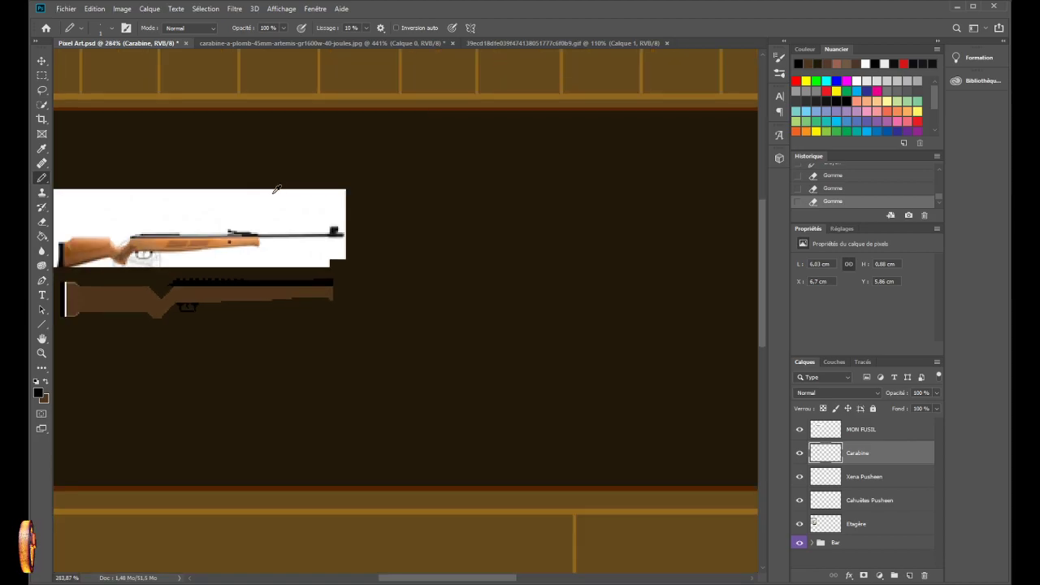
pyautogui.scroll(2, 277, 200)
# - With the Pencil, extend the black rail's front end by a column one pixel wide and three pixels tall, flush with its lower edge
pyautogui.scroll(2, 369, 304)
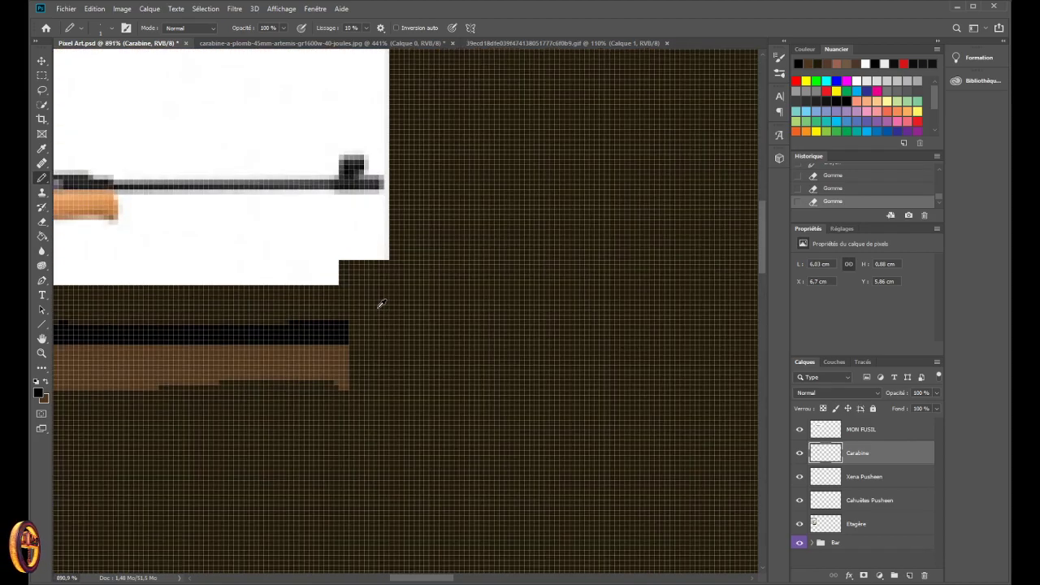
pyautogui.scroll(2, 355, 349)
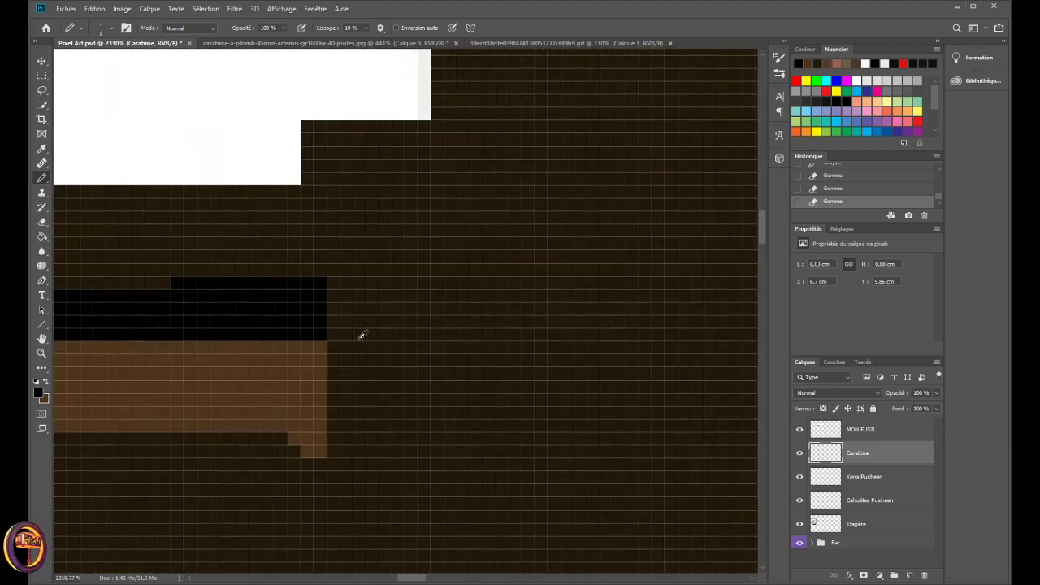
pyautogui.click(333, 327)
pyautogui.scroll(-3, 352, 329)
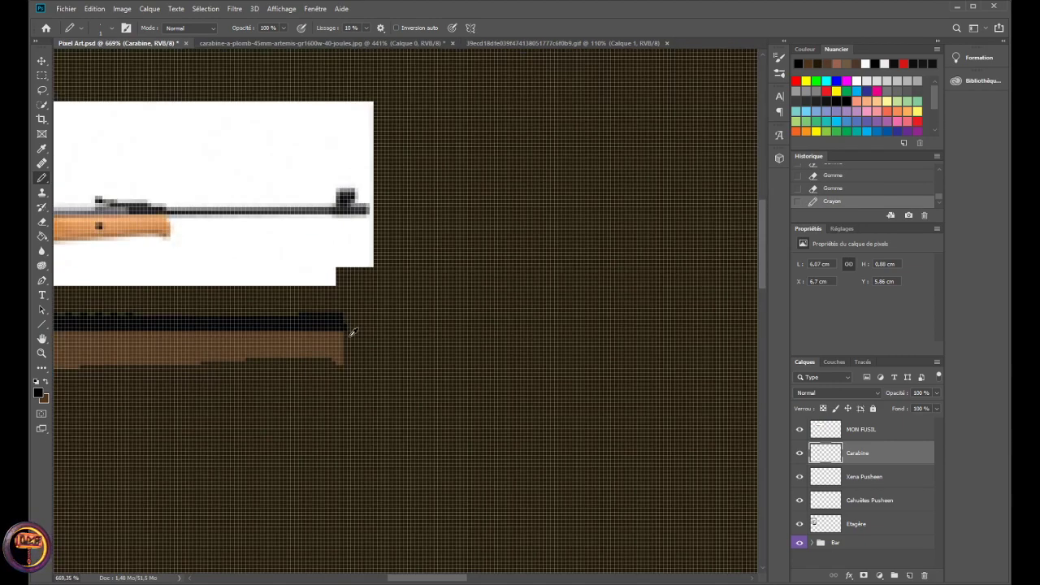
pyautogui.scroll(2, 353, 333)
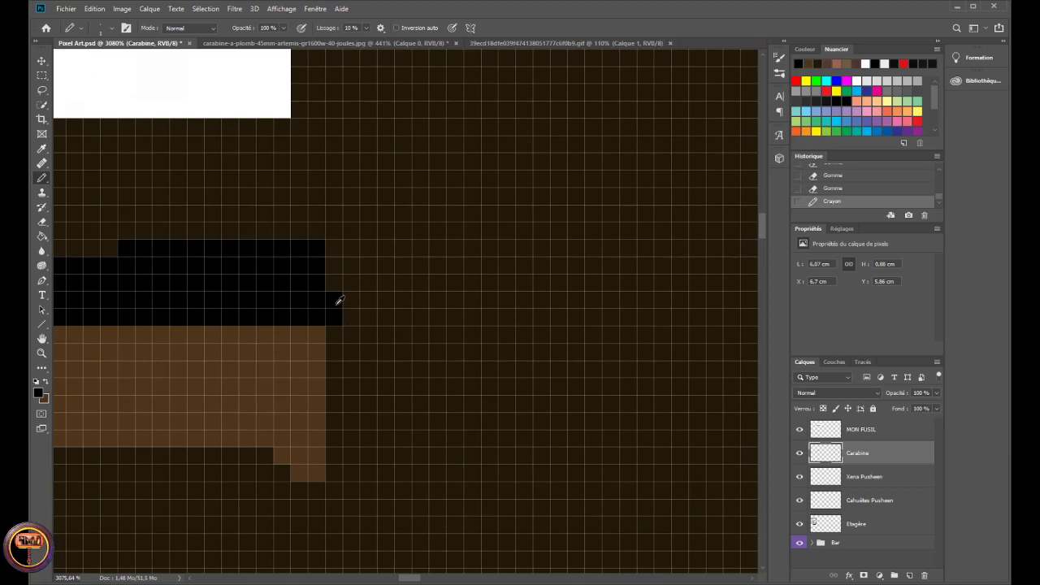
pyautogui.scroll(-2, 346, 291)
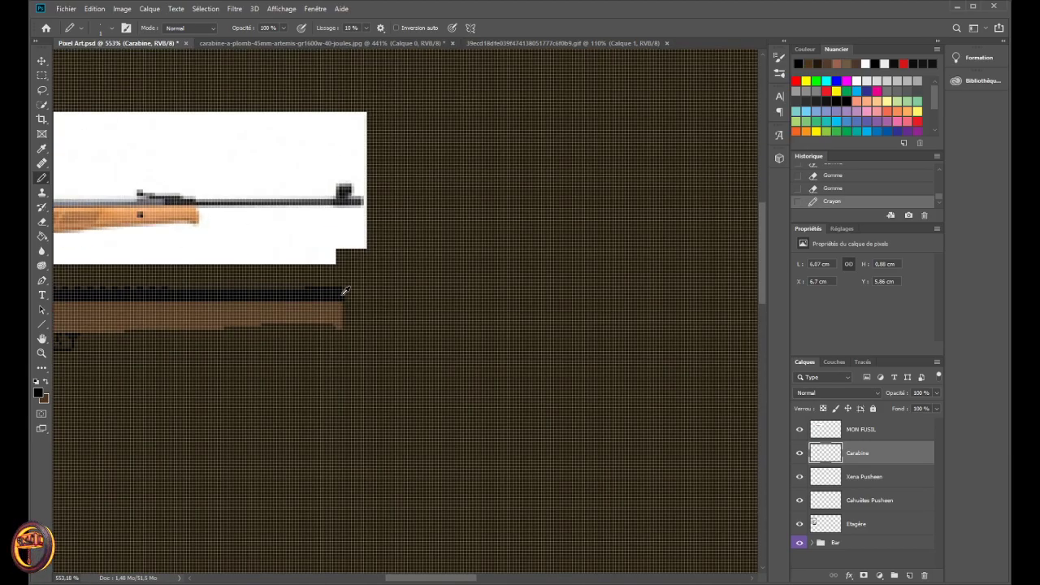
pyautogui.scroll(8, 346, 291)
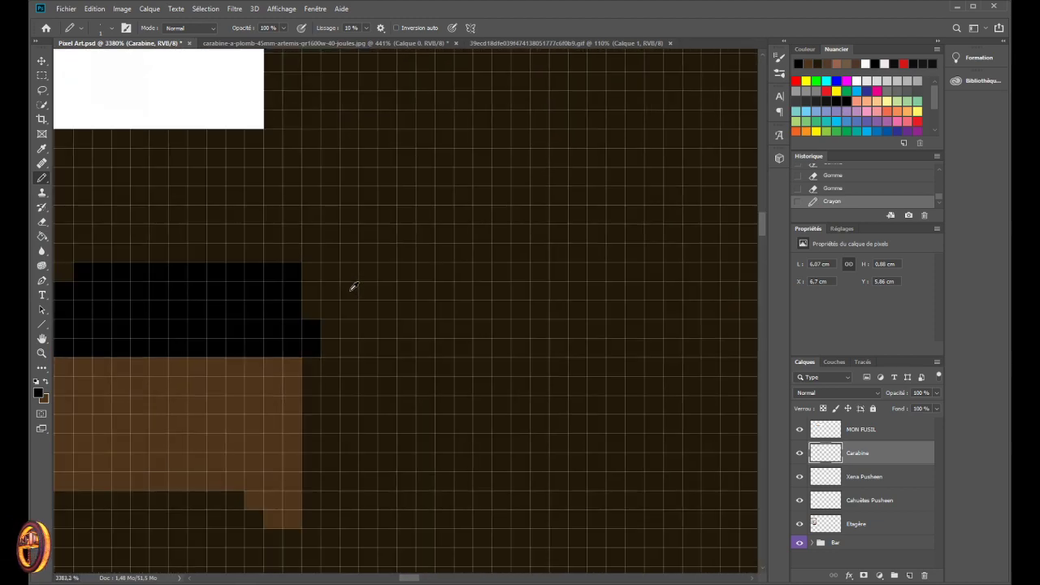
pyautogui.click(312, 307)
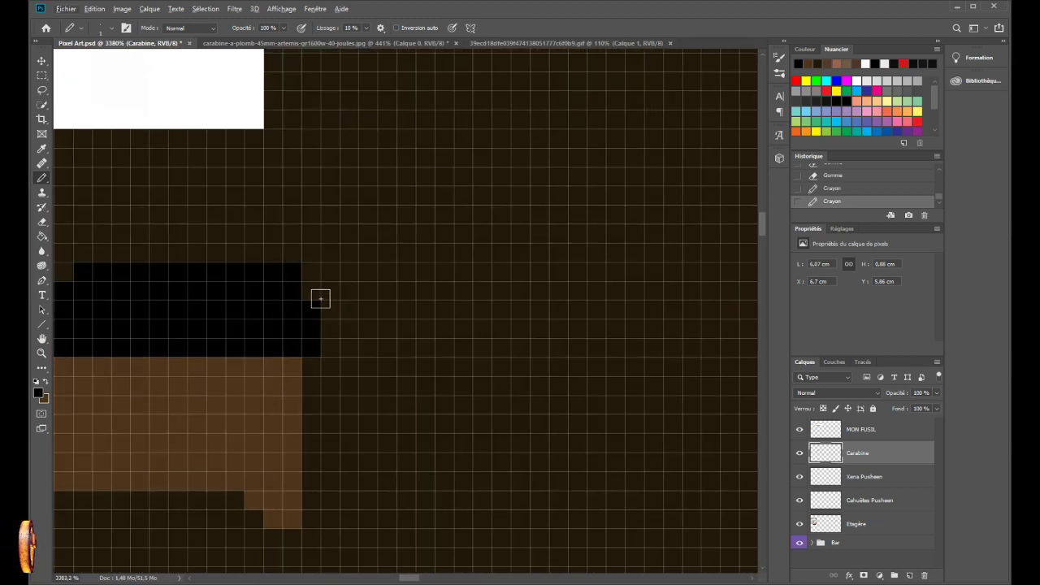
# - Following the carabine photo, draw a 6-pixel black row on the rear sight's base, starting at the base's back end
pyautogui.click(321, 44)
pyautogui.scroll(5, 571, 204)
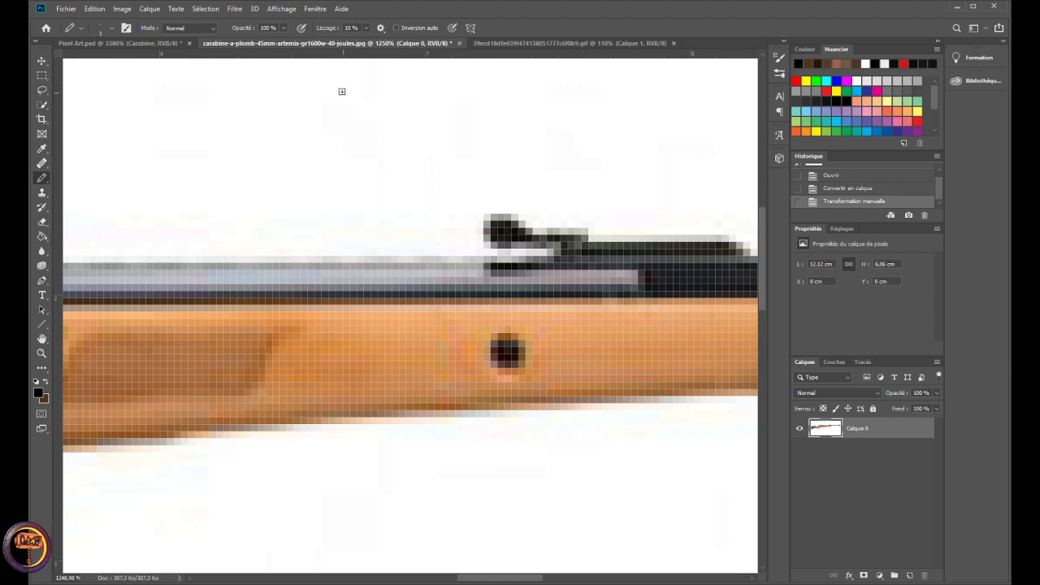
pyautogui.click(154, 43)
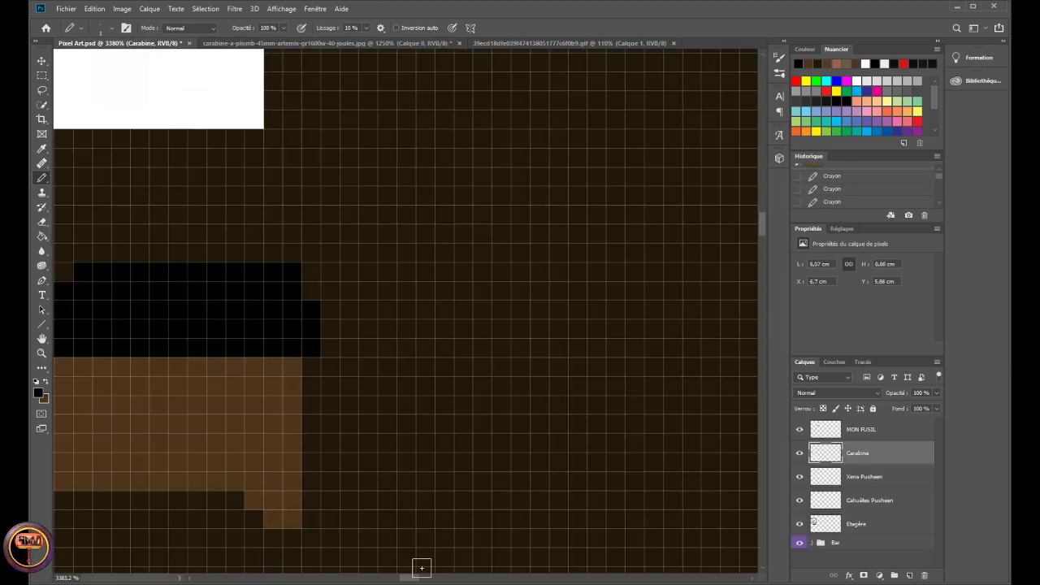
pyautogui.moveTo(414, 577); pyautogui.dragTo(404, 578)
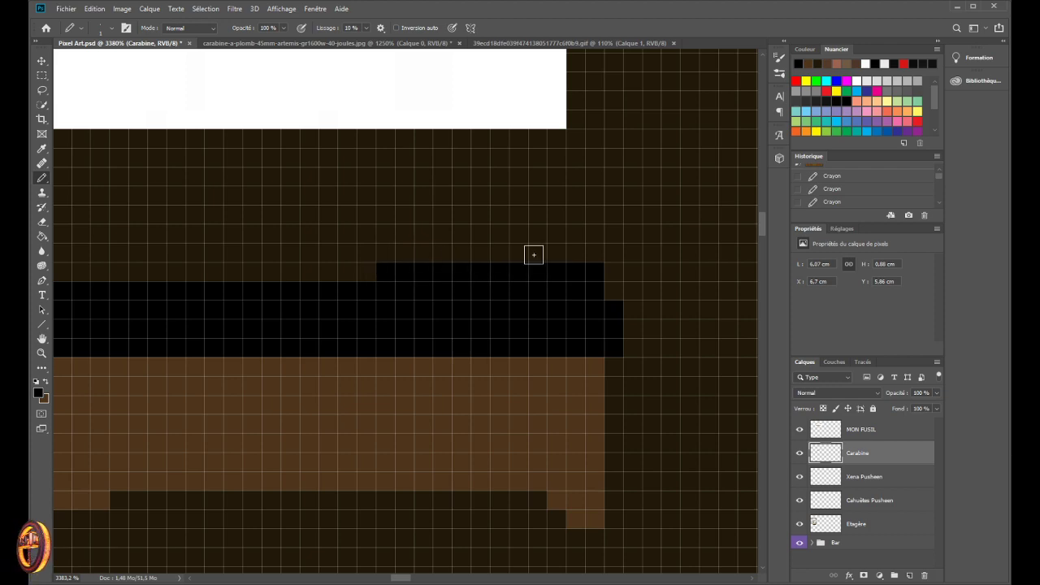
pyautogui.moveTo(386, 252); pyautogui.dragTo(480, 249)
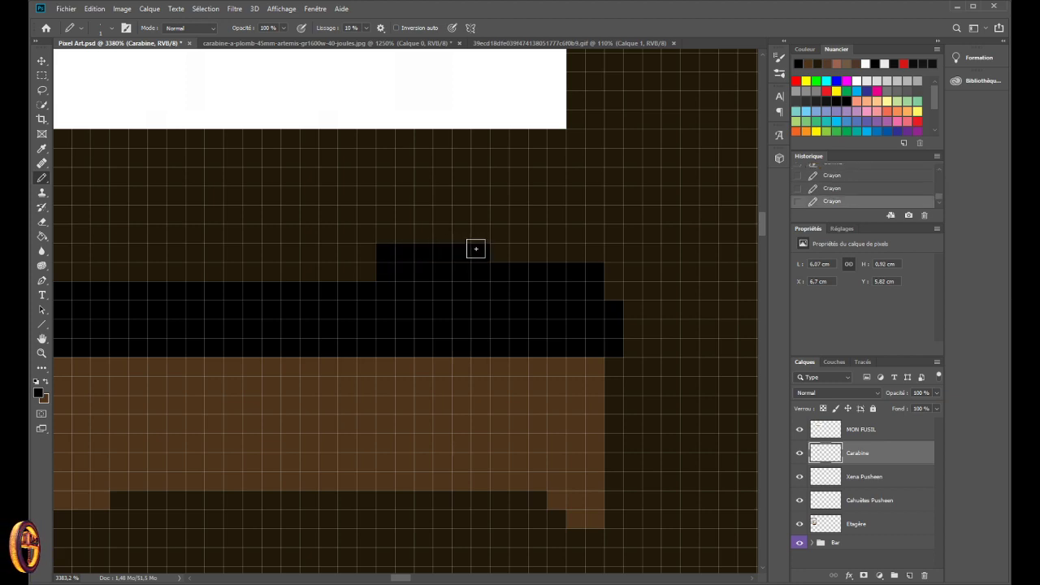
pyautogui.moveTo(388, 234); pyautogui.dragTo(455, 234)
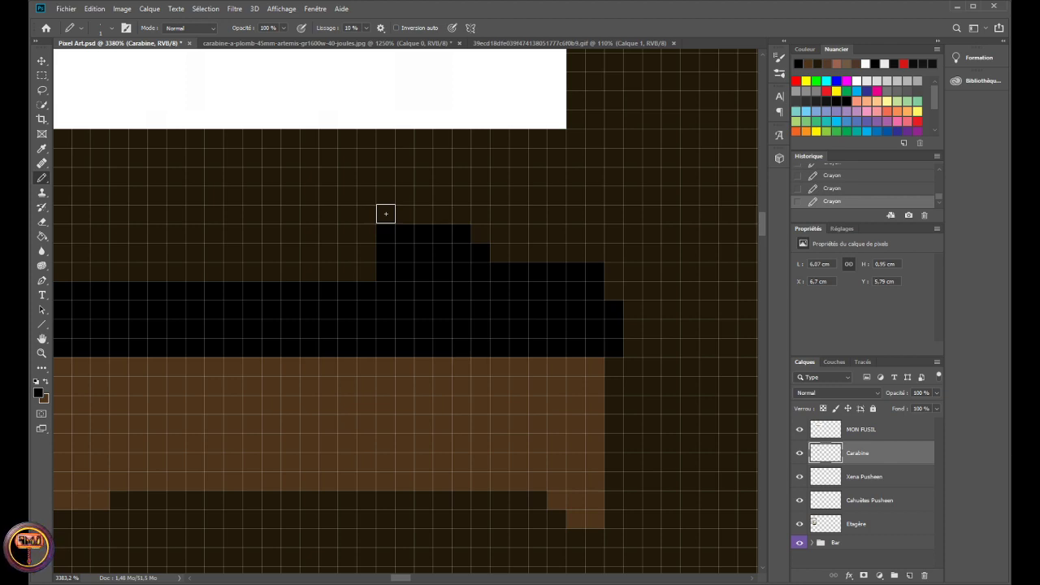
pyautogui.hotkey('ctrl', 'z')
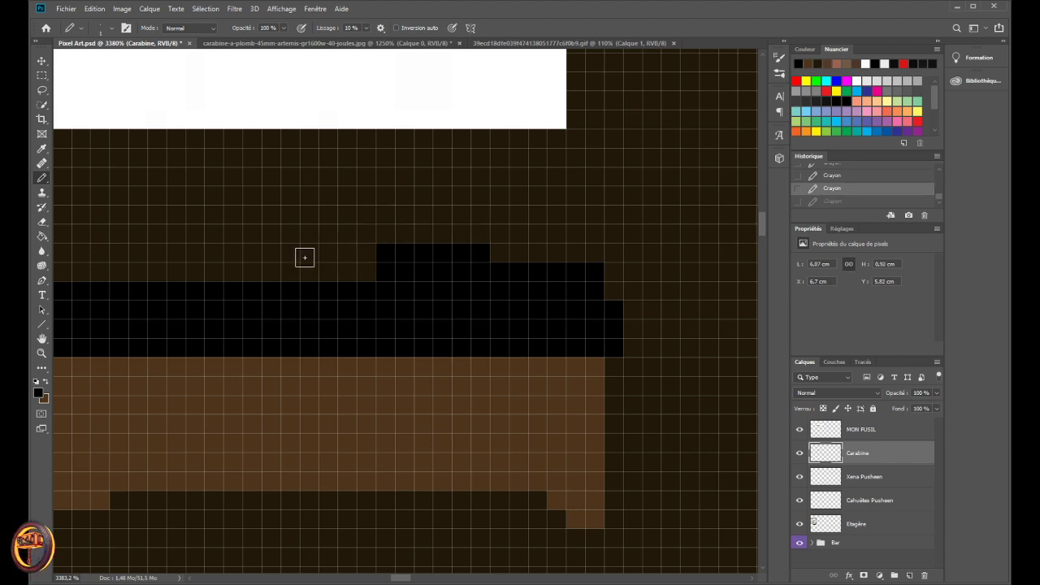
# - Extend the sight's upper row three pixels backward and add a two-pixel-tall, one-pixel-wide tip at its rear end
pyautogui.click(347, 253)
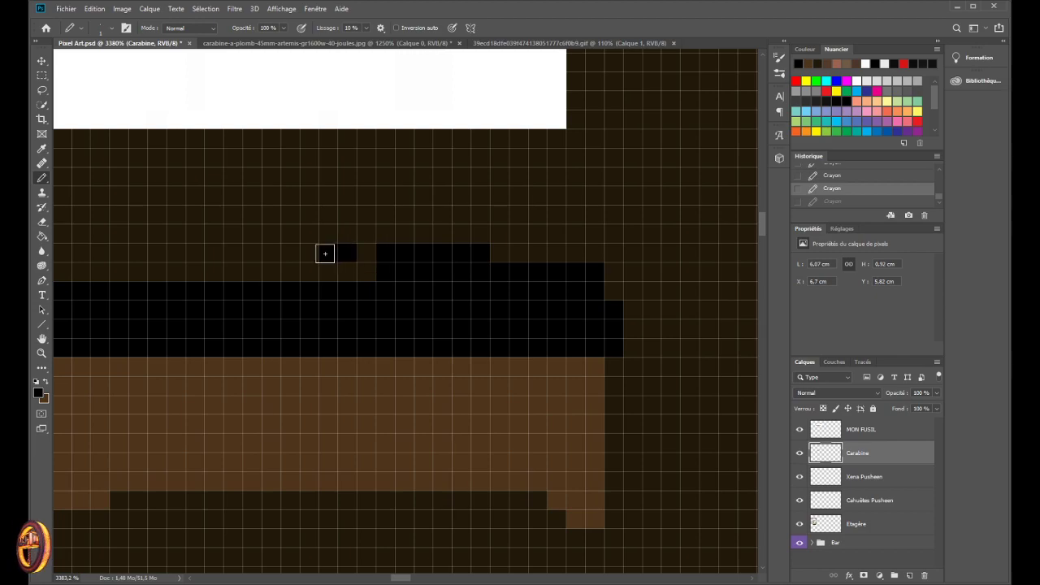
pyautogui.click(366, 252)
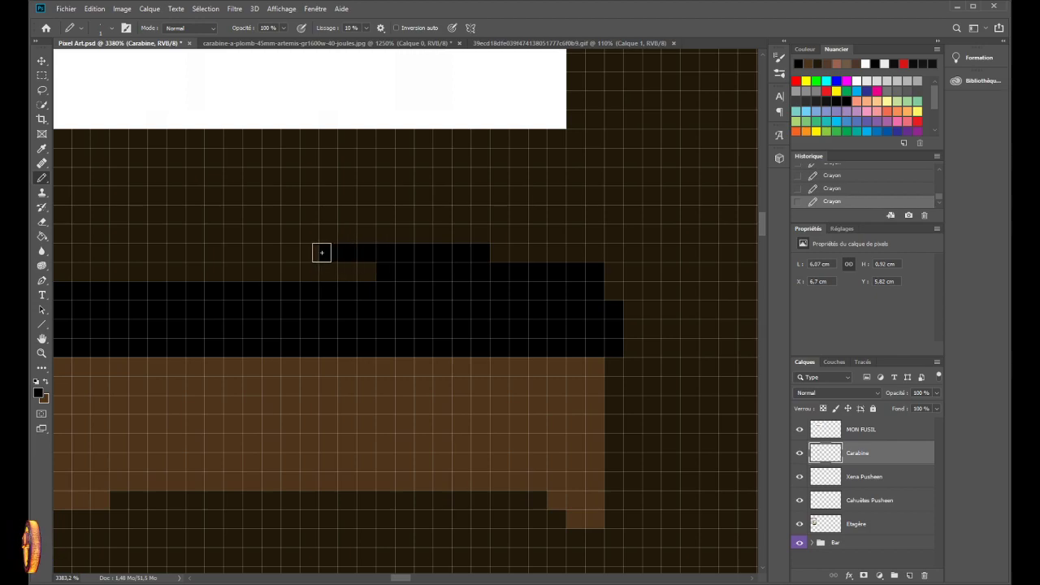
pyautogui.scroll(-15, 321, 252)
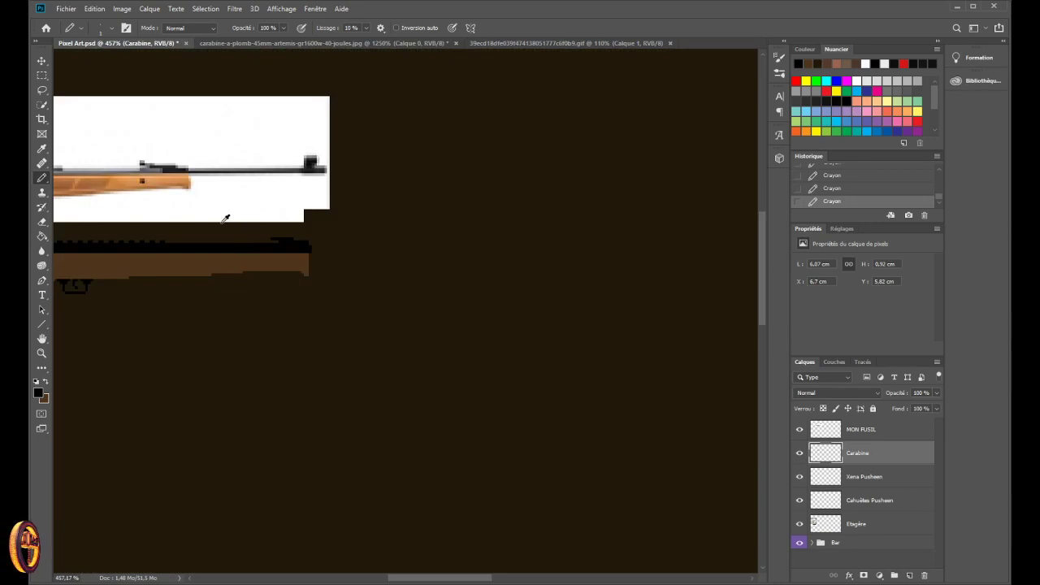
pyautogui.scroll(12, 225, 218)
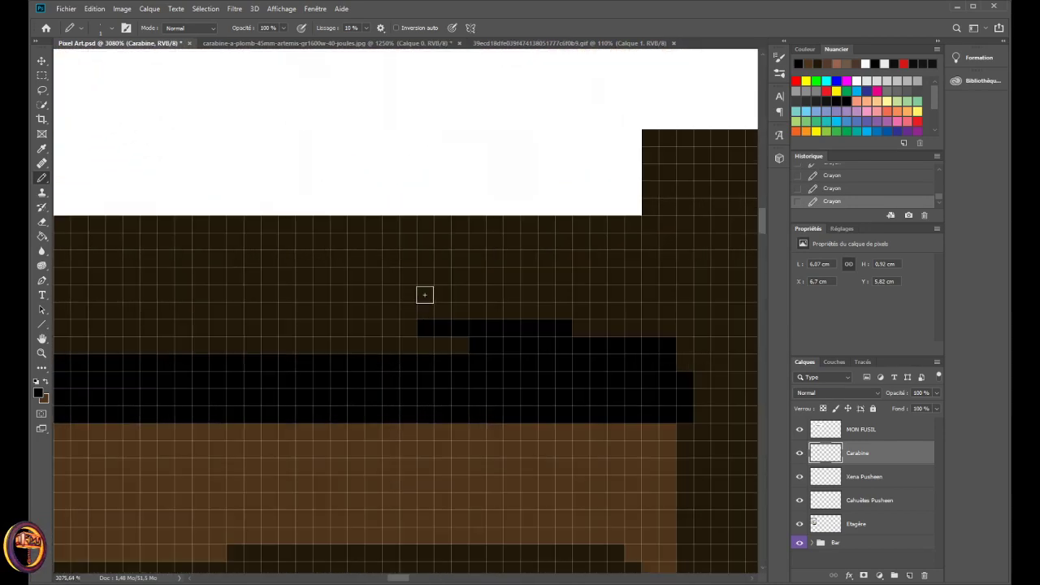
pyautogui.moveTo(424, 294); pyautogui.dragTo(432, 302)
# - Erase the top pixel of the rear sight's tip so it rises only one pixel above the arm
pyautogui.scroll(-10, 330, 306)
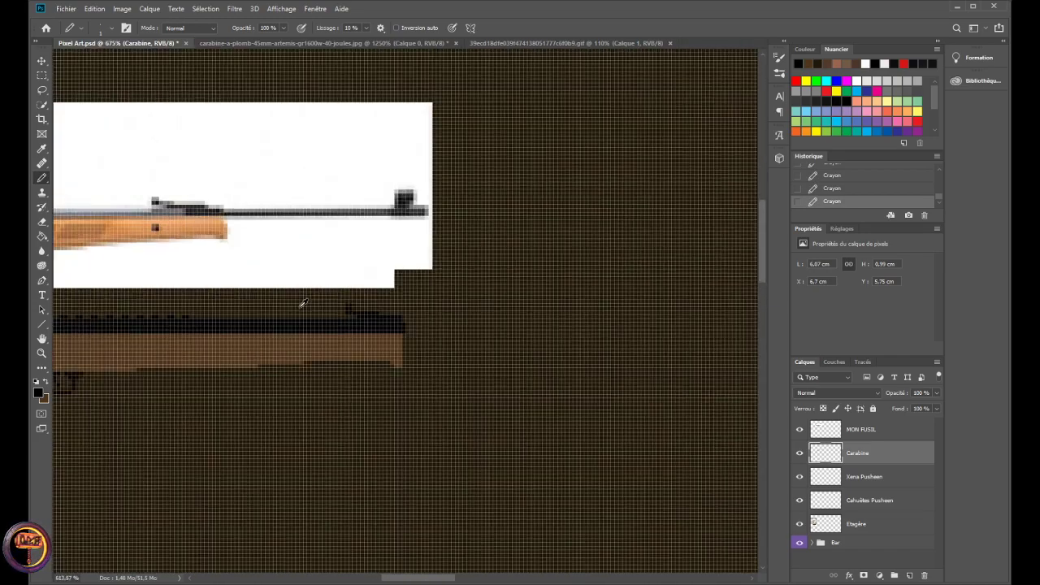
pyautogui.scroll(-3, 303, 303)
pyautogui.scroll(12, 227, 365)
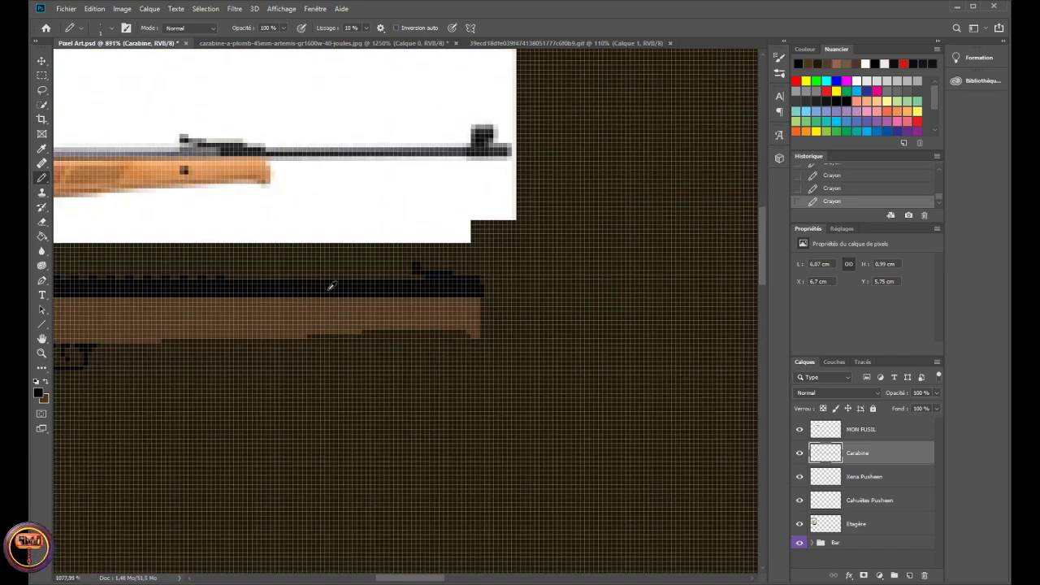
pyautogui.click(41, 221)
pyautogui.moveTo(418, 265); pyautogui.dragTo(474, 258)
# - Examine the pixel rifle beside its reference photo within the whole bar scene
pyautogui.scroll(-5, 287, 291)
pyautogui.scroll(-10, 287, 291)
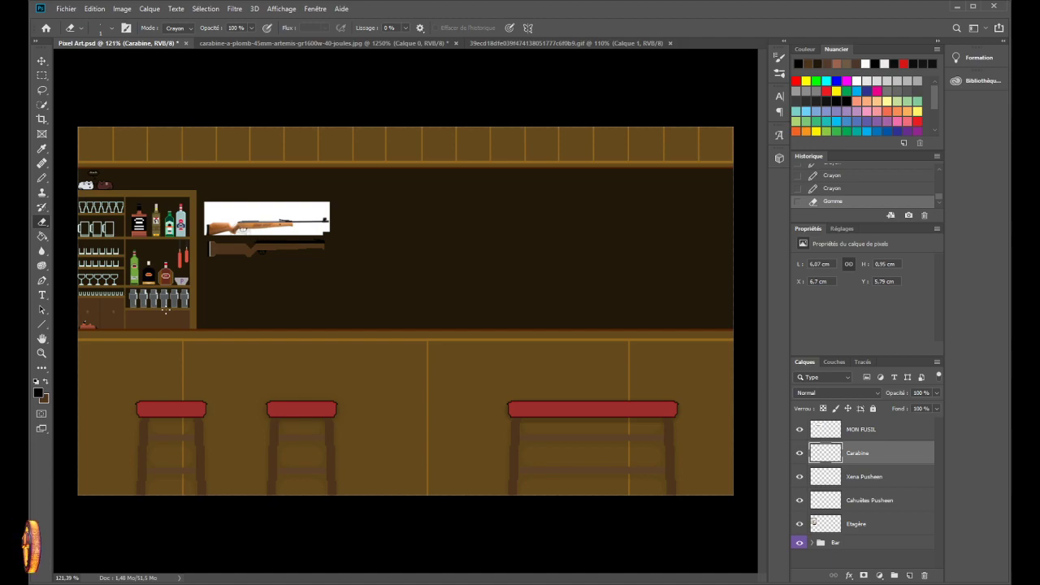
pyautogui.scroll(4, 165, 310)
pyautogui.scroll(-3, 315, 293)
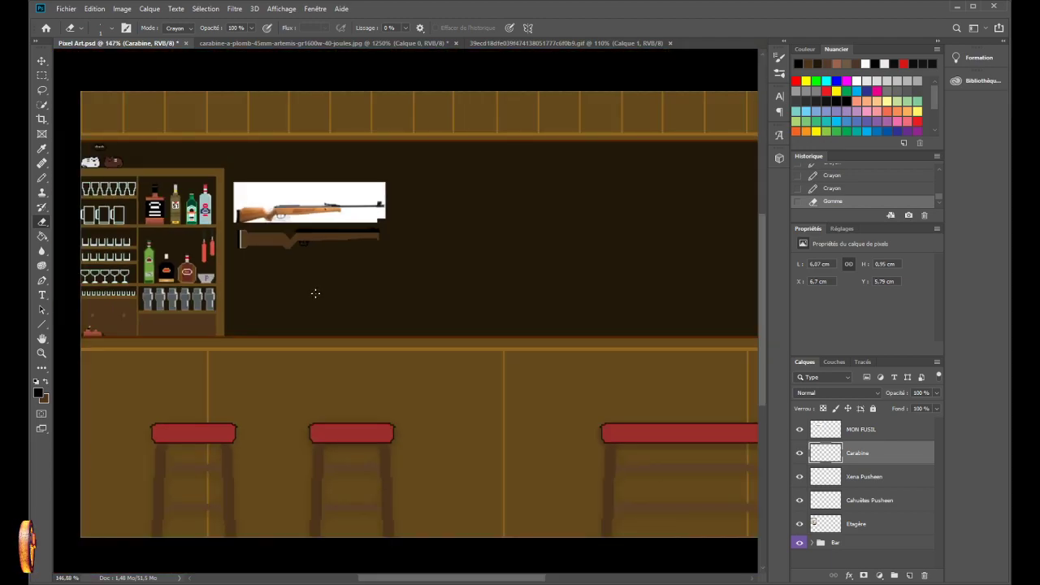
pyautogui.scroll(1, 314, 296)
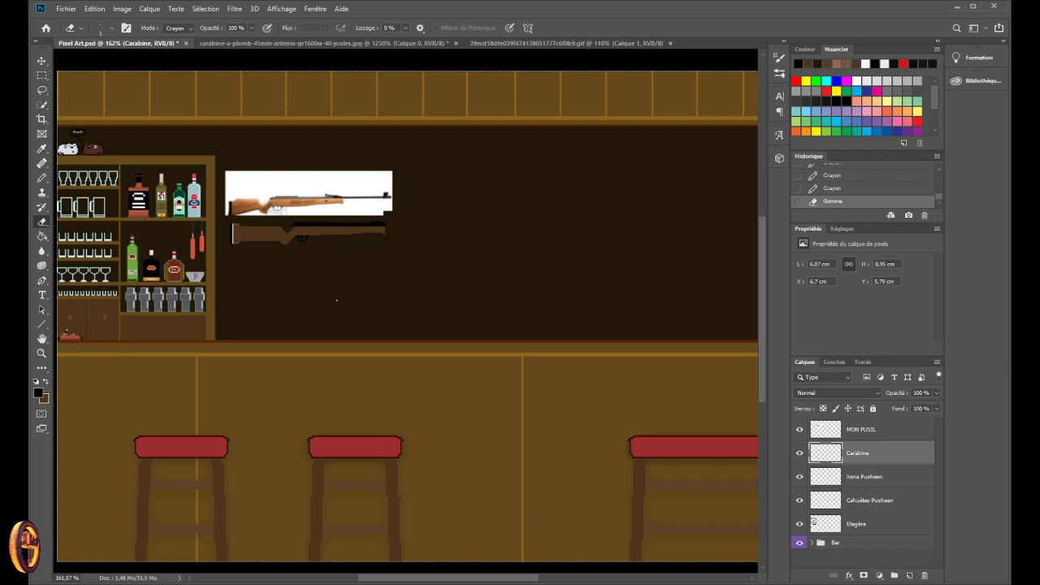
pyautogui.scroll(1, 336, 300)
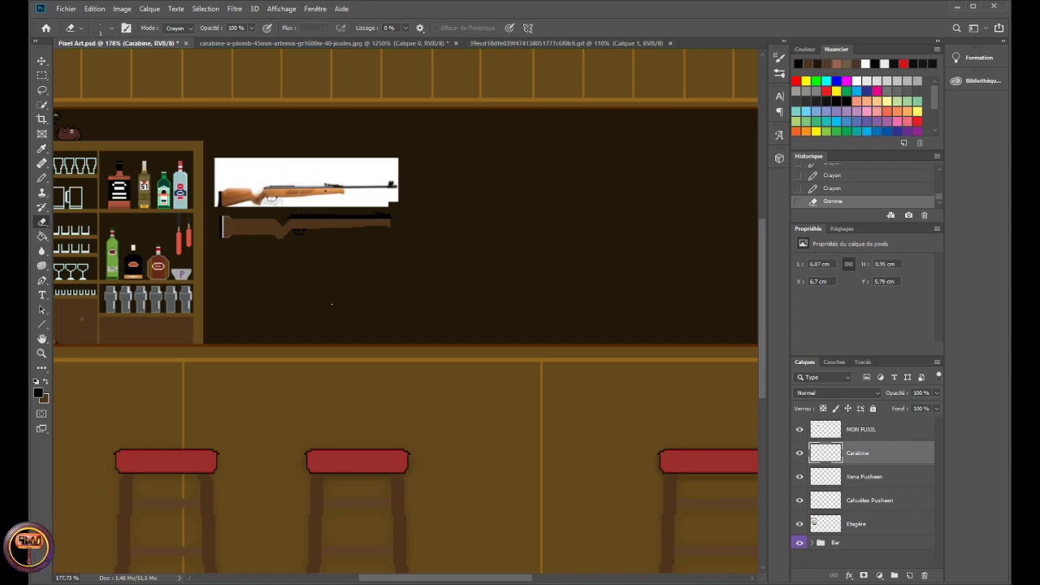
# - Mark a single black pixel with the Pencil 20 pixels ahead of the rail's front end, level with its bottom row
pyautogui.scroll(1, 307, 217)
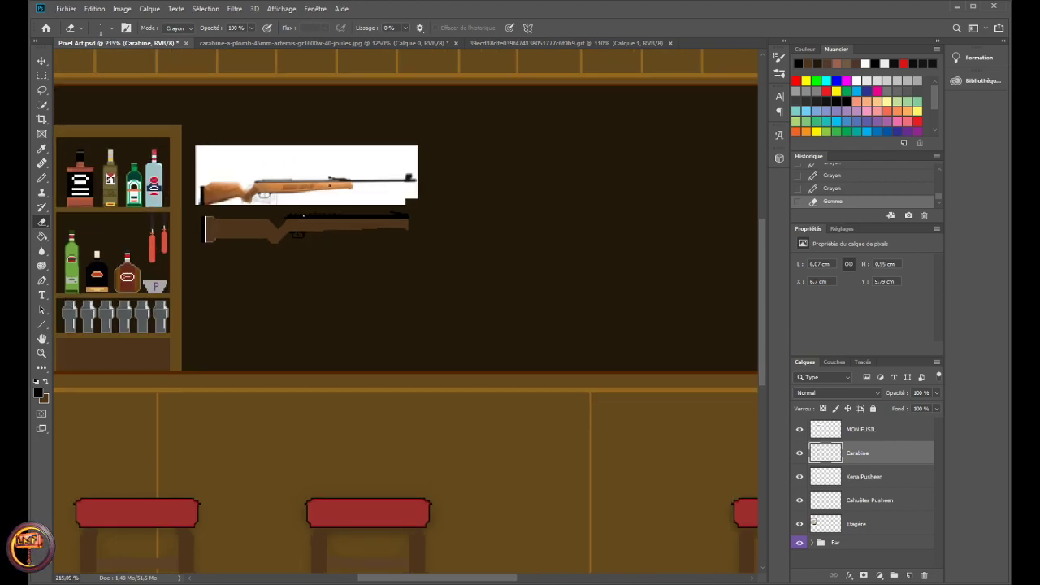
pyautogui.scroll(8, 400, 216)
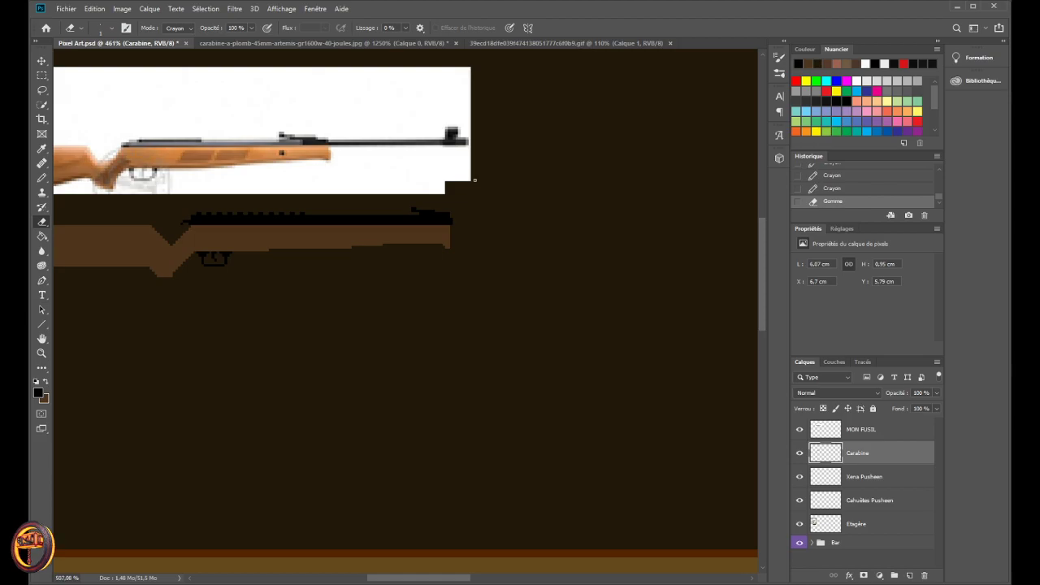
pyautogui.scroll(4, 490, 281)
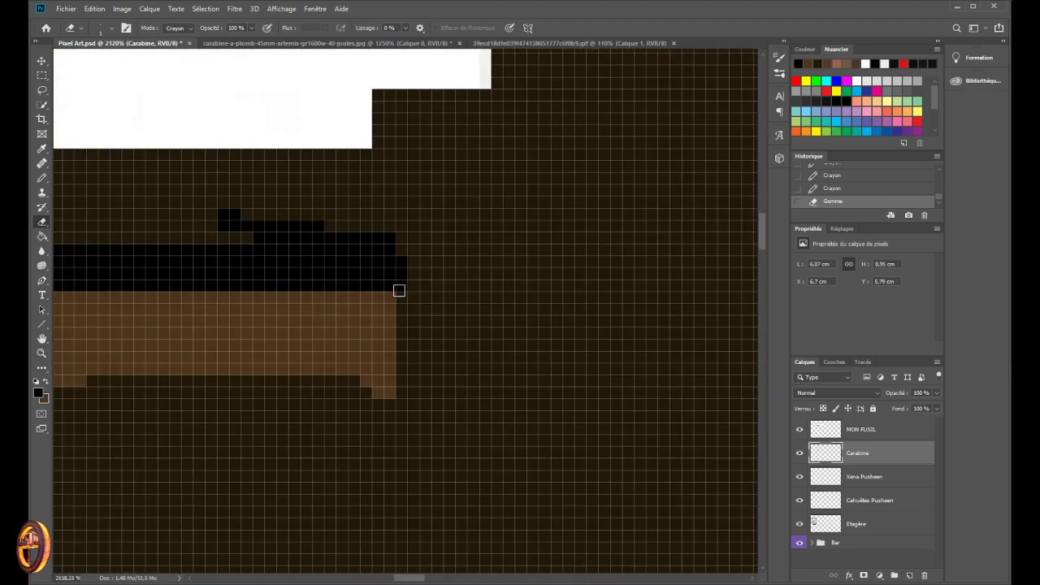
pyautogui.scroll(-5, 395, 374)
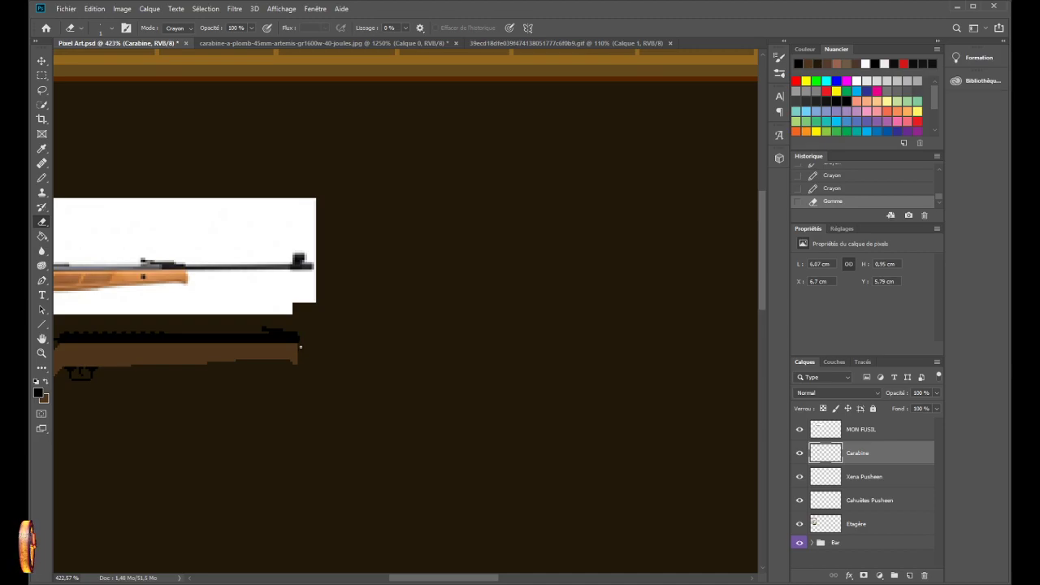
pyautogui.scroll(5, 366, 340)
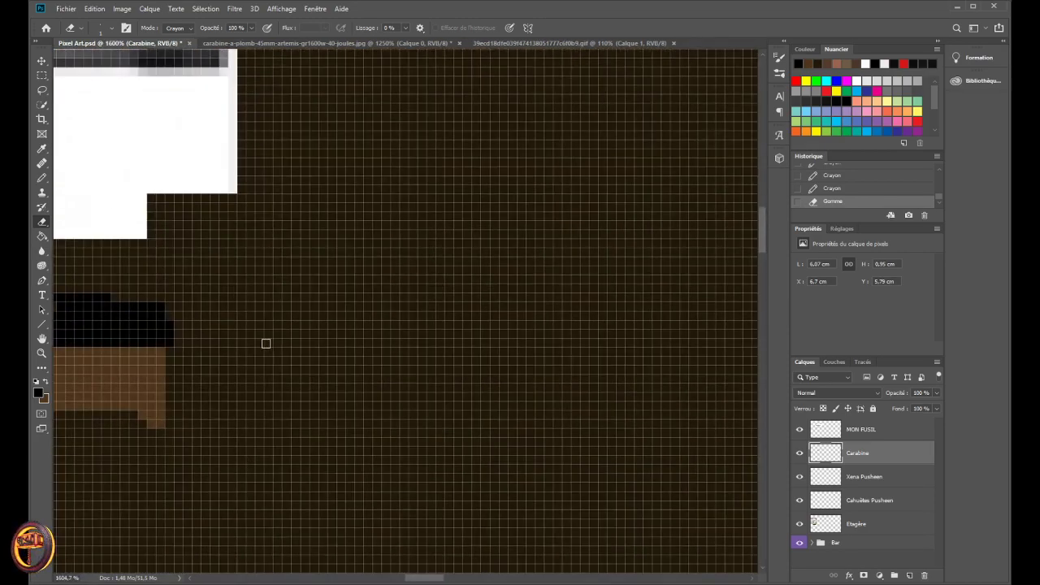
pyautogui.click(368, 346)
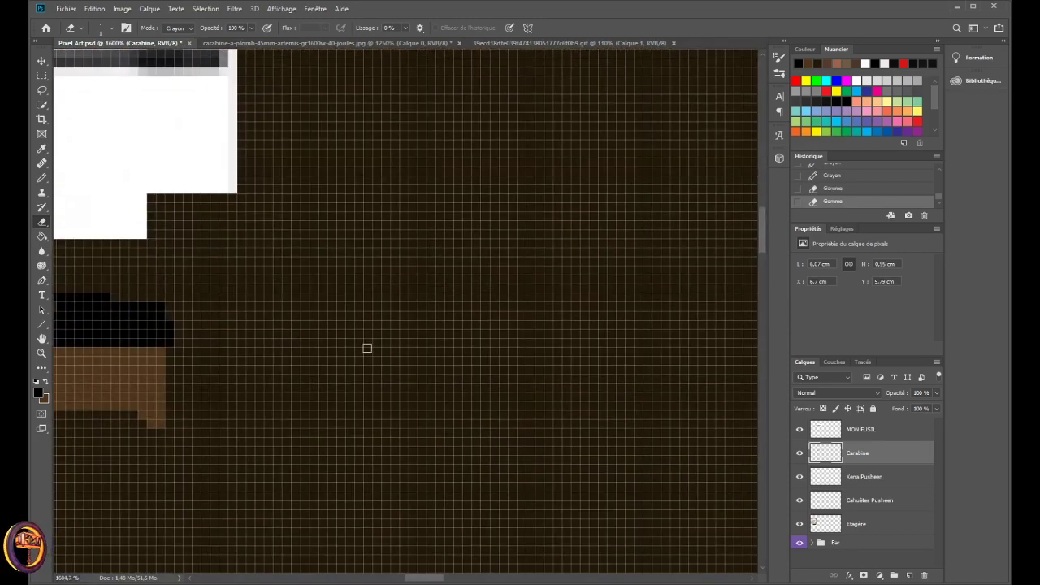
pyautogui.press('b')
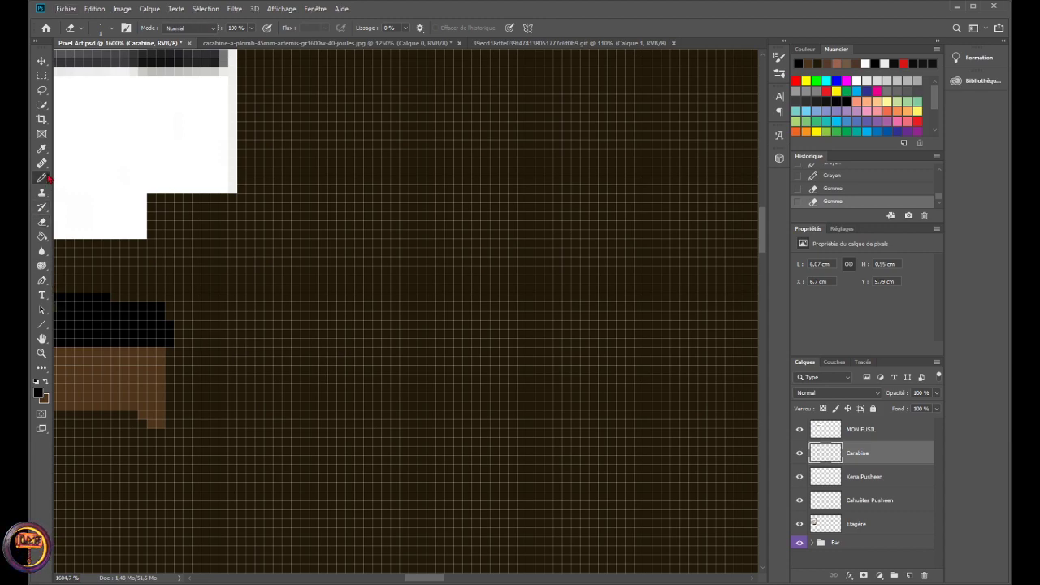
pyautogui.click(346, 344)
pyautogui.scroll(-5, 163, 350)
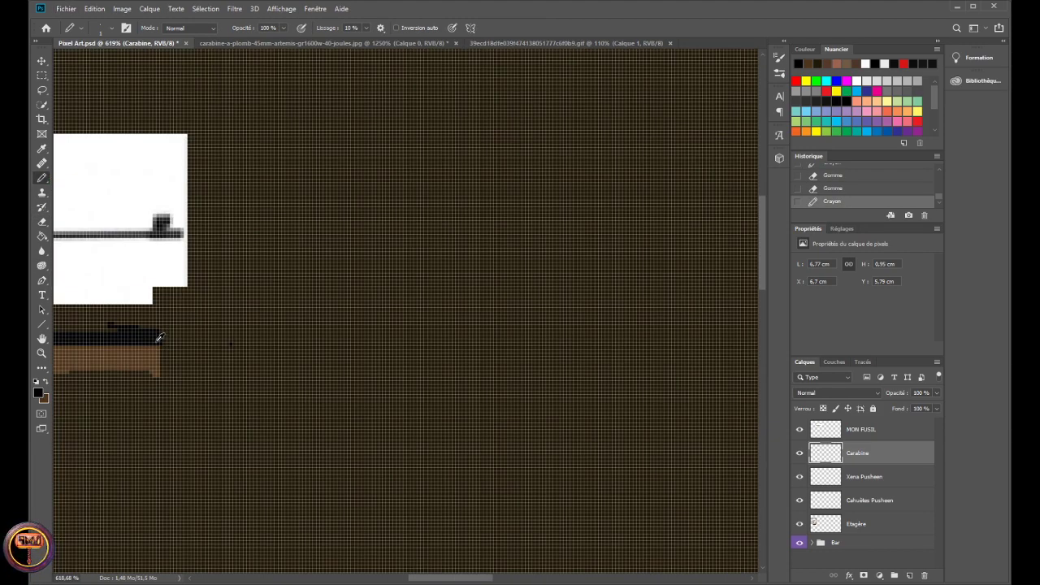
pyautogui.moveTo(426, 578); pyautogui.dragTo(387, 578)
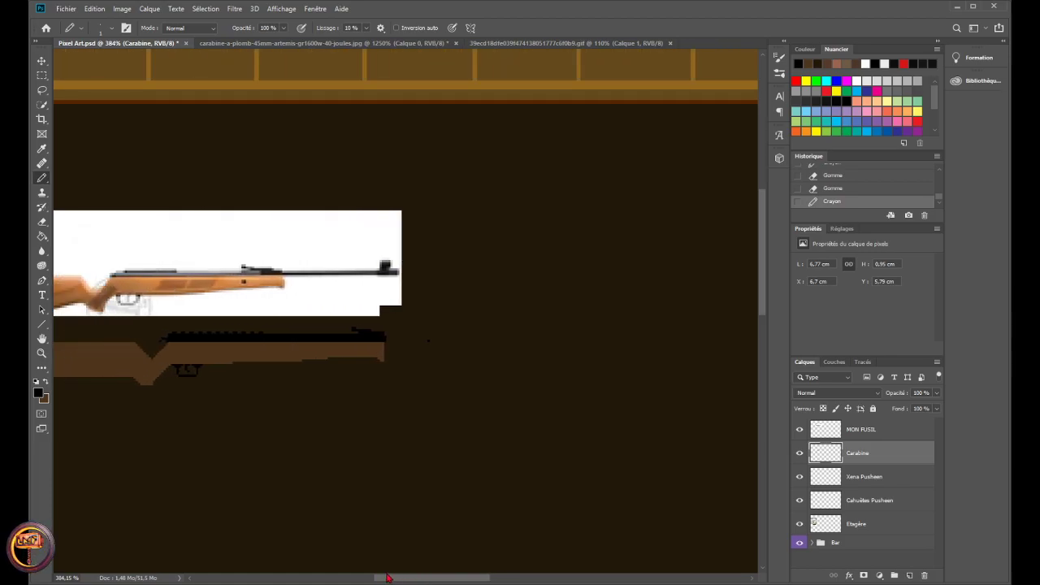
# - Draw a black barrel 20 pixels long and three pixels thick from the rail's front end out to the marker pixel
pyautogui.scroll(8, 418, 378)
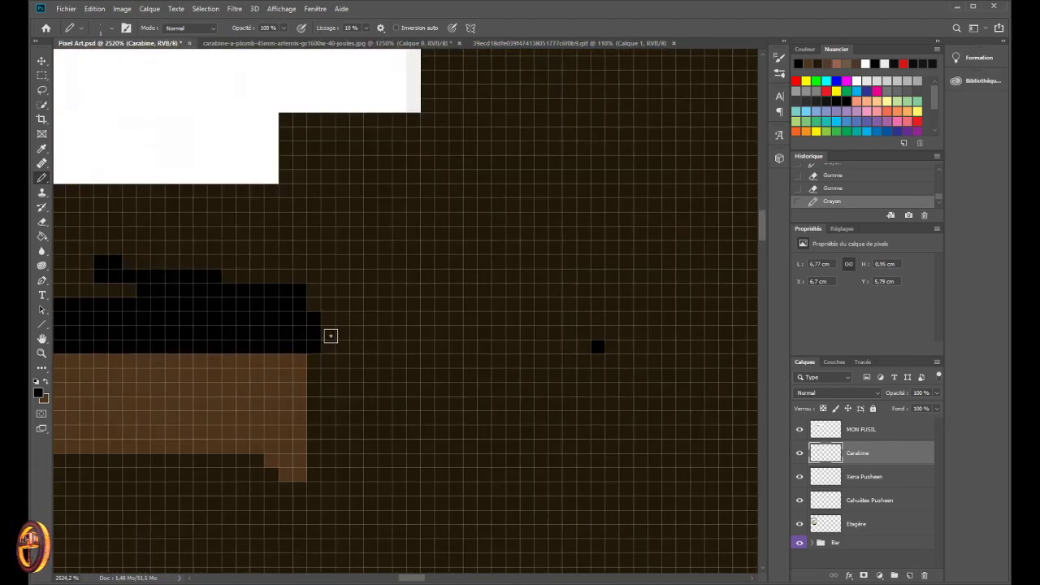
pyautogui.moveTo(328, 347); pyautogui.dragTo(591, 347)
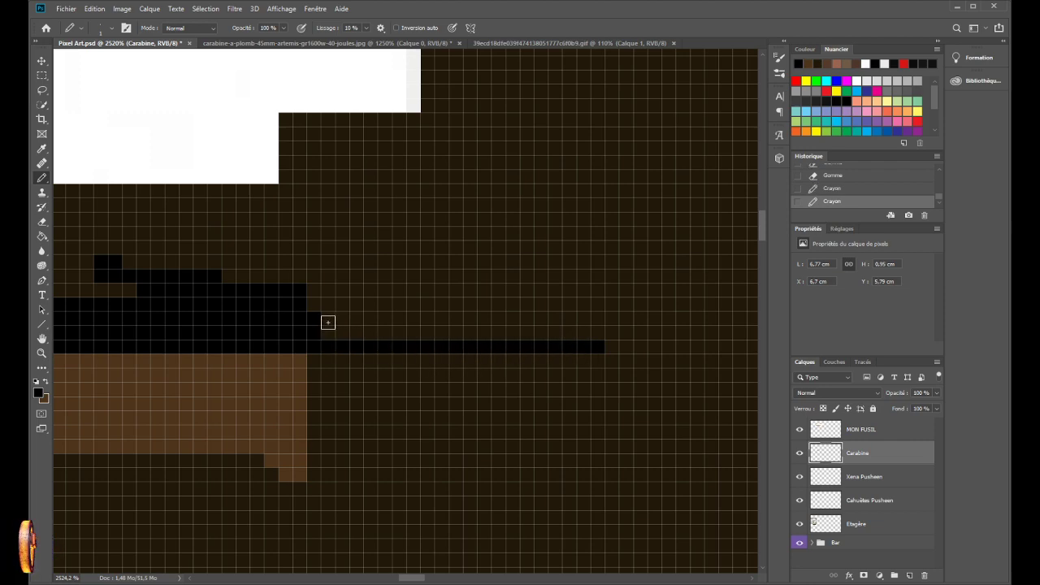
pyautogui.moveTo(327, 323)
pyautogui.mouseDown()
pyautogui.moveTo(590, 318)
pyautogui.moveTo(594, 333)
pyautogui.moveTo(327, 333)
pyautogui.moveTo(318, 342)
pyautogui.mouseUp()
pyautogui.scroll(-8, 328, 341)
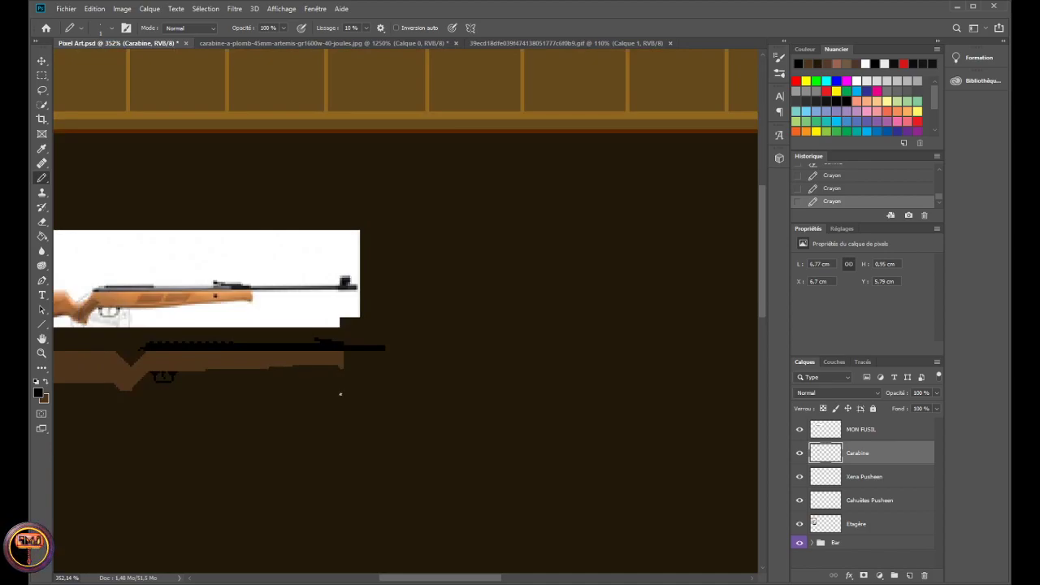
# - Mark a single black pixel 12 pixels beyond the barrel's tip, level with its bottom row
pyautogui.scroll(6, 395, 355)
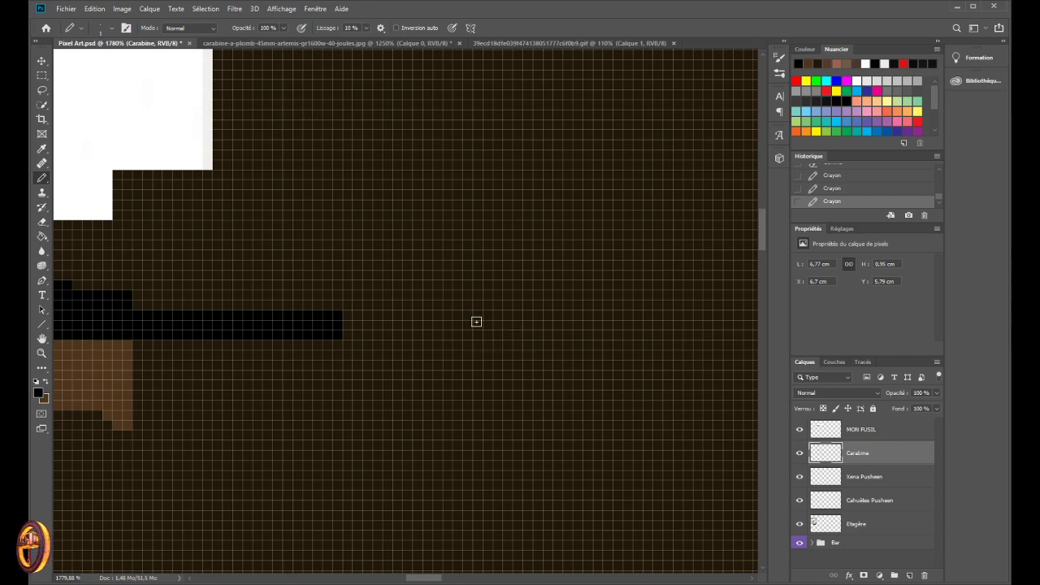
pyautogui.click(456, 334)
pyautogui.scroll(-5, 283, 329)
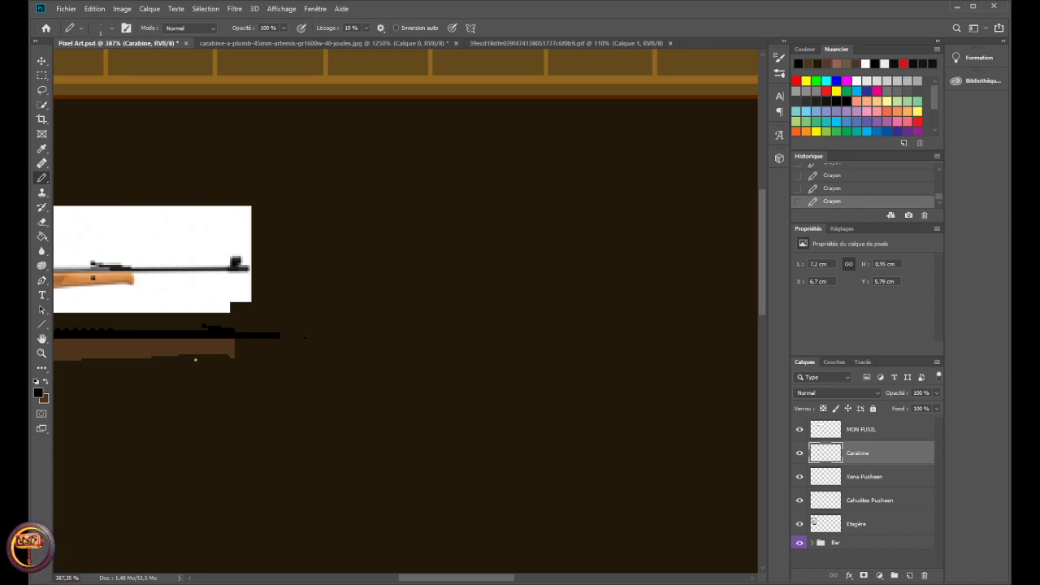
# - Examine the bar scene, comparing the rifle with the bottles, hanging sausages and shakers on the shelf
pyautogui.scroll(-5, 164, 335)
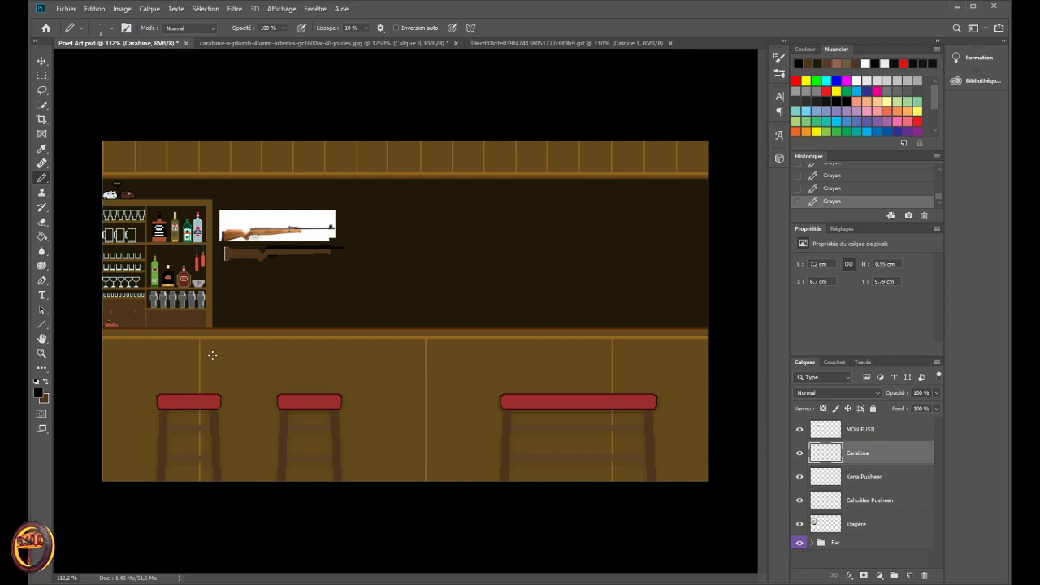
pyautogui.scroll(5, 187, 236)
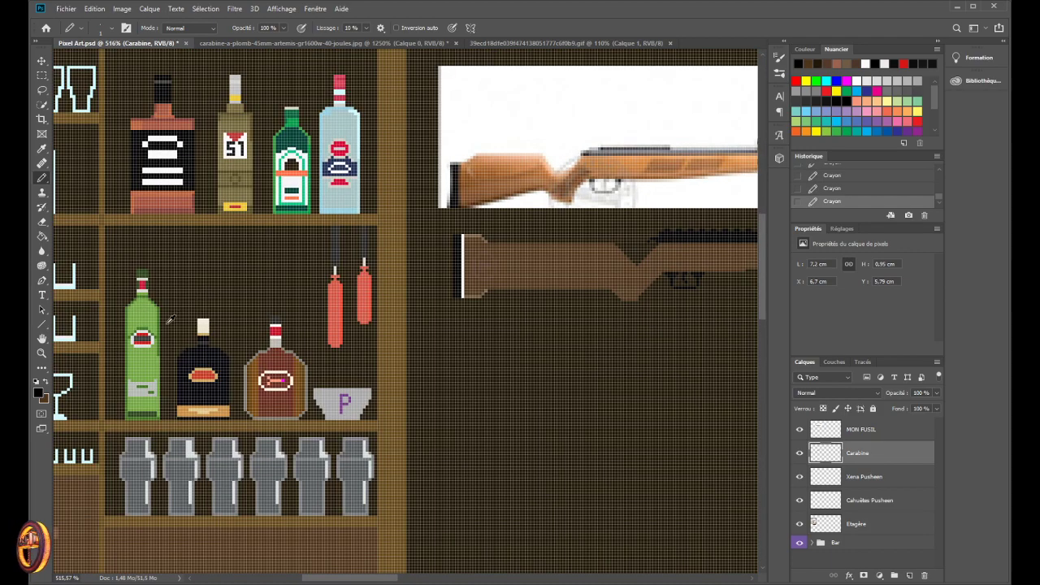
pyautogui.scroll(-1, 169, 319)
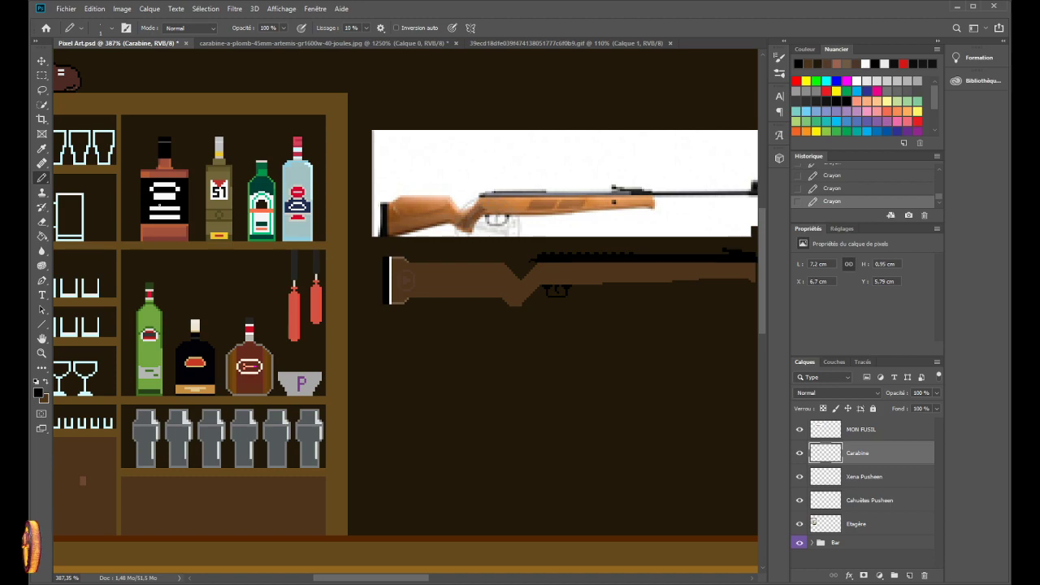
pyautogui.scroll(-2, 163, 208)
pyautogui.scroll(1, 269, 285)
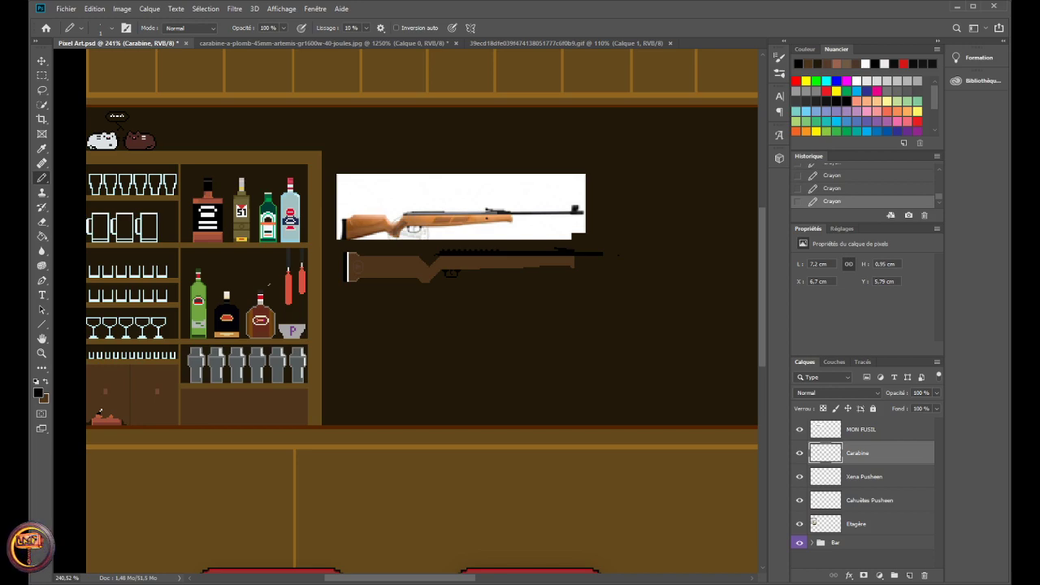
pyautogui.scroll(2, 255, 417)
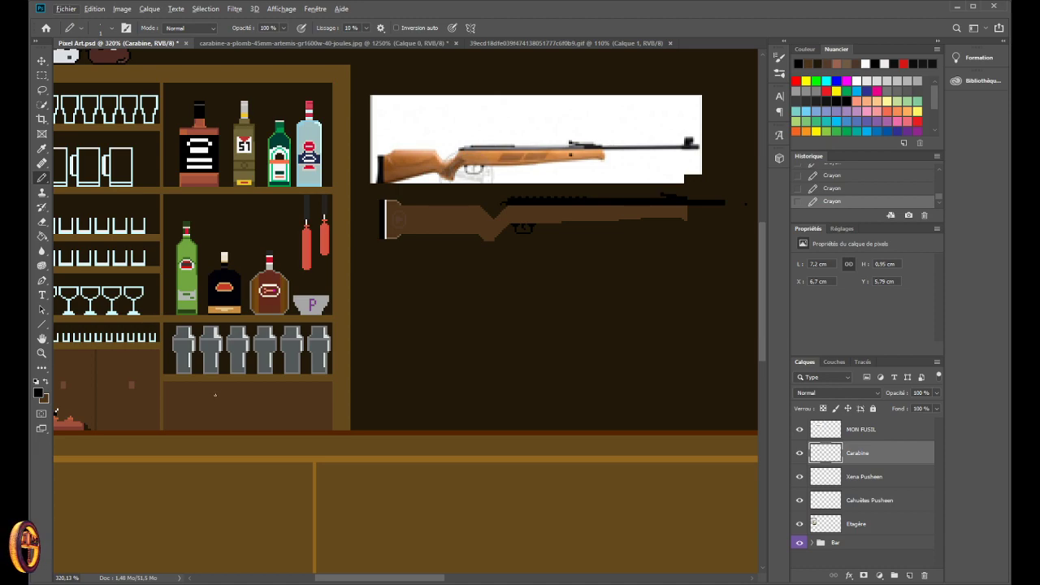
pyautogui.scroll(2, 215, 395)
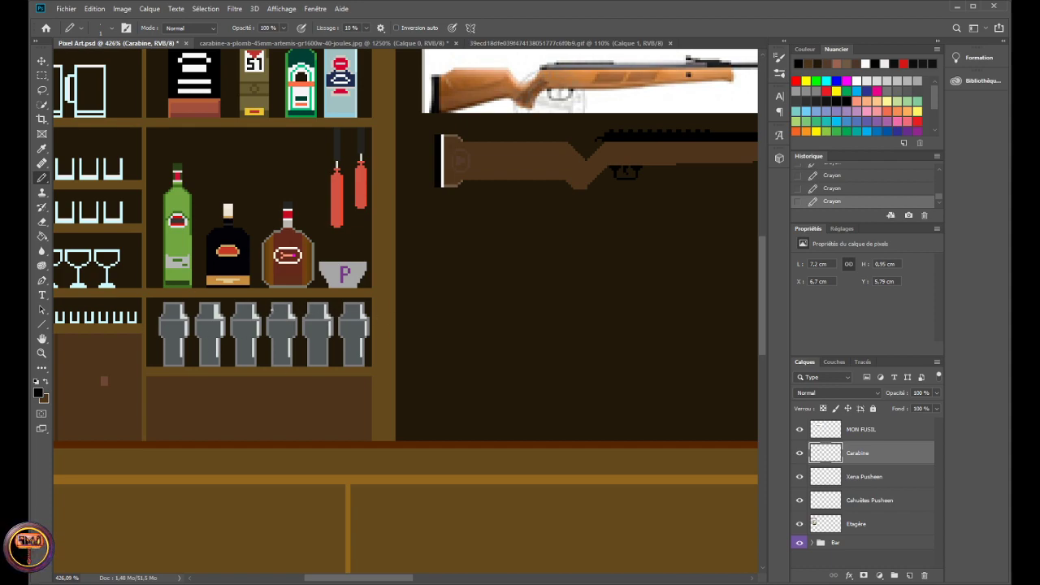
pyautogui.scroll(-4, 411, 356)
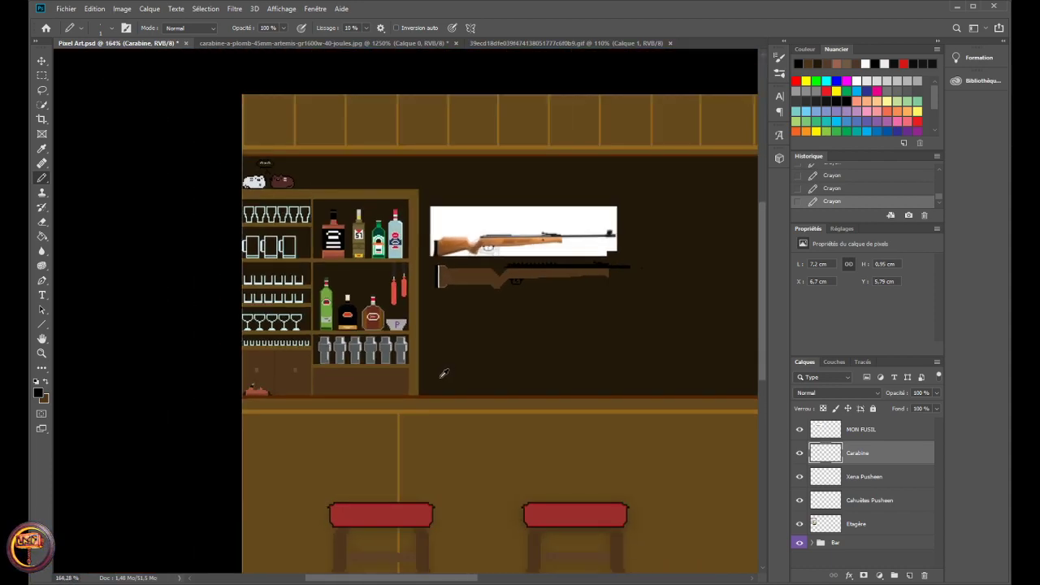
pyautogui.scroll(3, 364, 405)
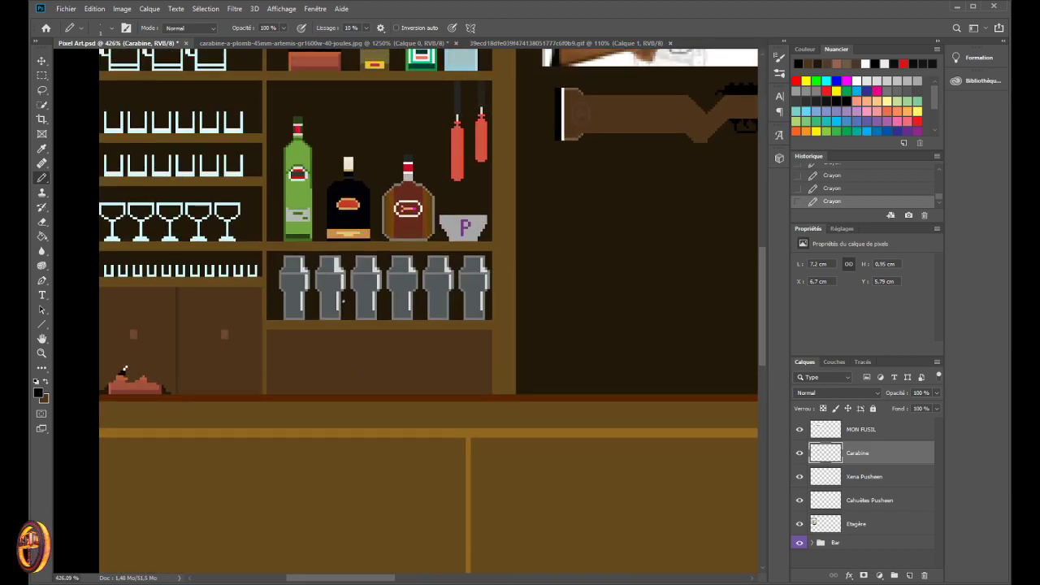
pyautogui.scroll(-4, 343, 301)
pyautogui.scroll(2, 459, 248)
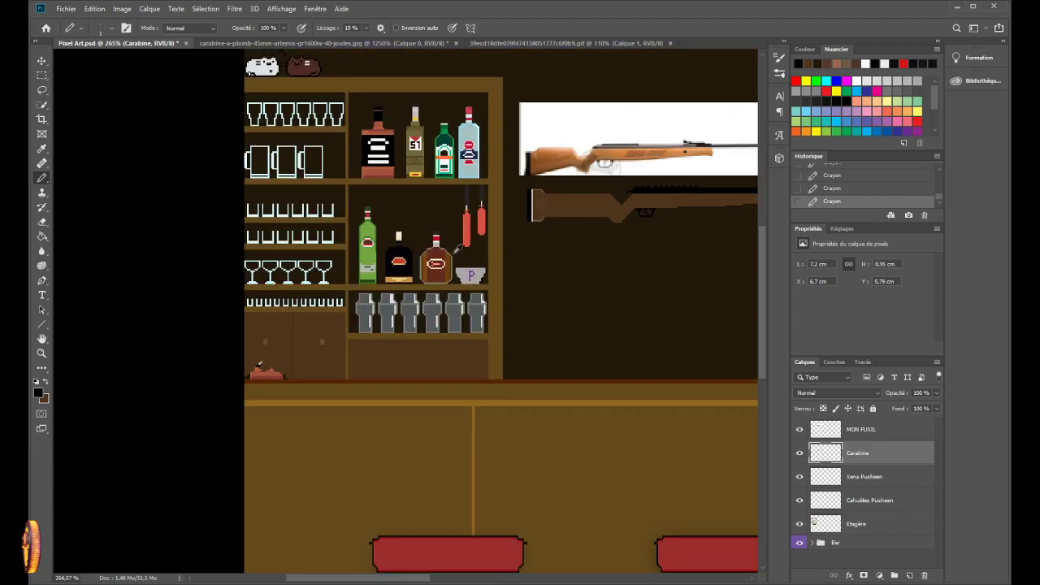
pyautogui.scroll(3, 458, 248)
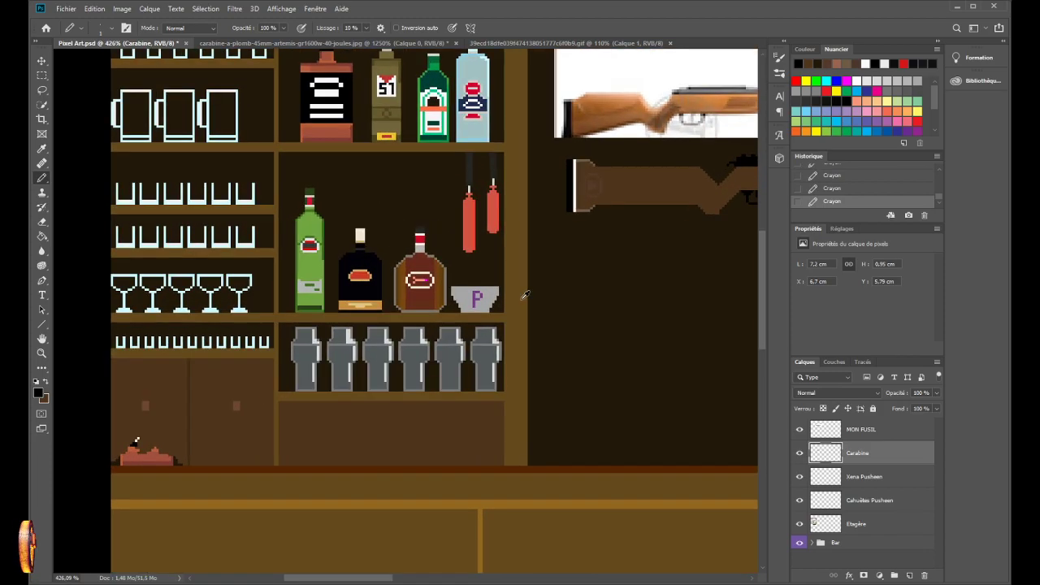
pyautogui.scroll(-1, 526, 295)
pyautogui.scroll(2, 509, 292)
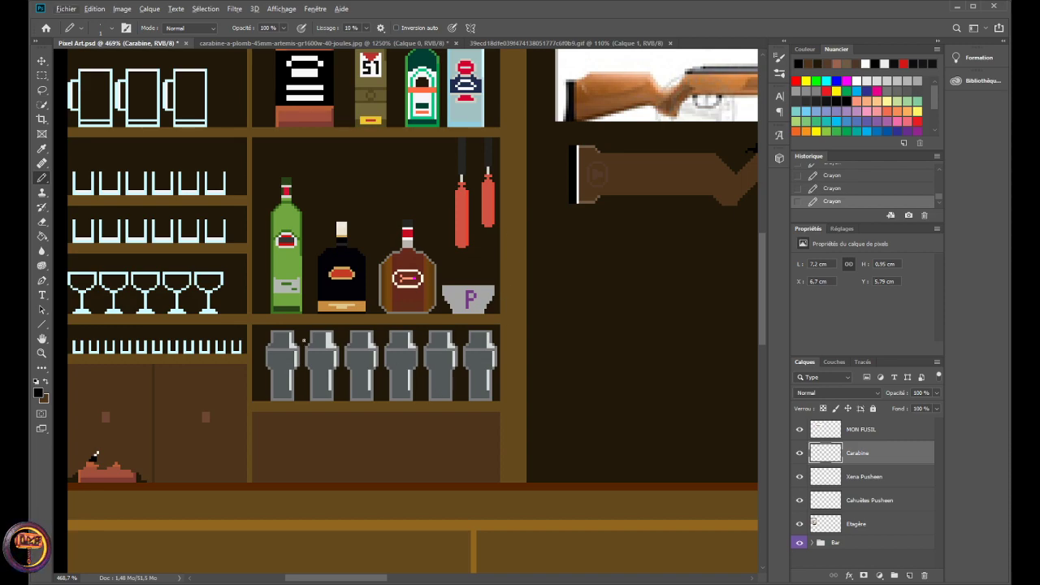
pyautogui.scroll(5, 507, 220)
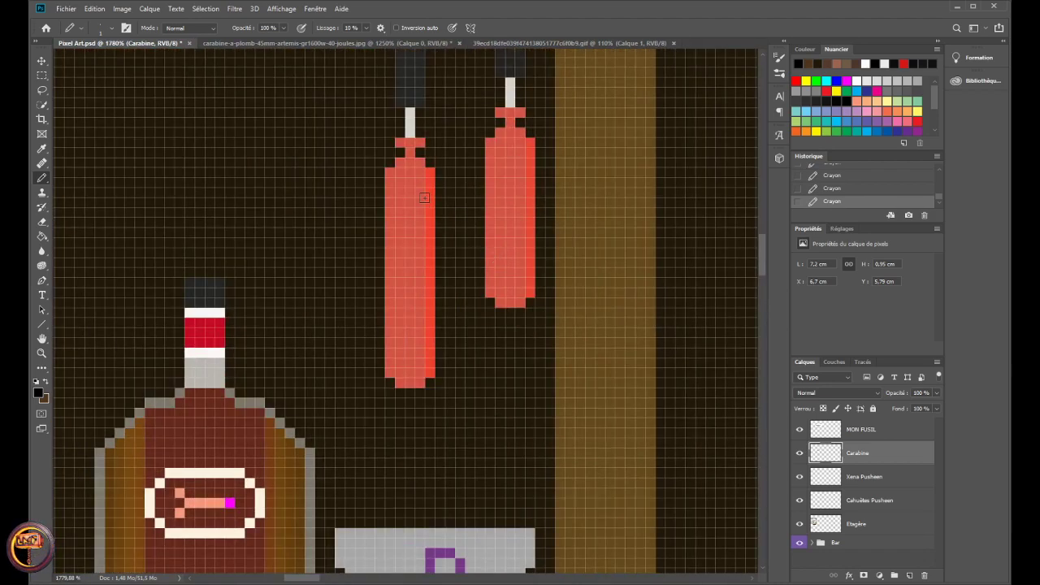
pyautogui.scroll(-4, 426, 191)
pyautogui.scroll(-1, 435, 199)
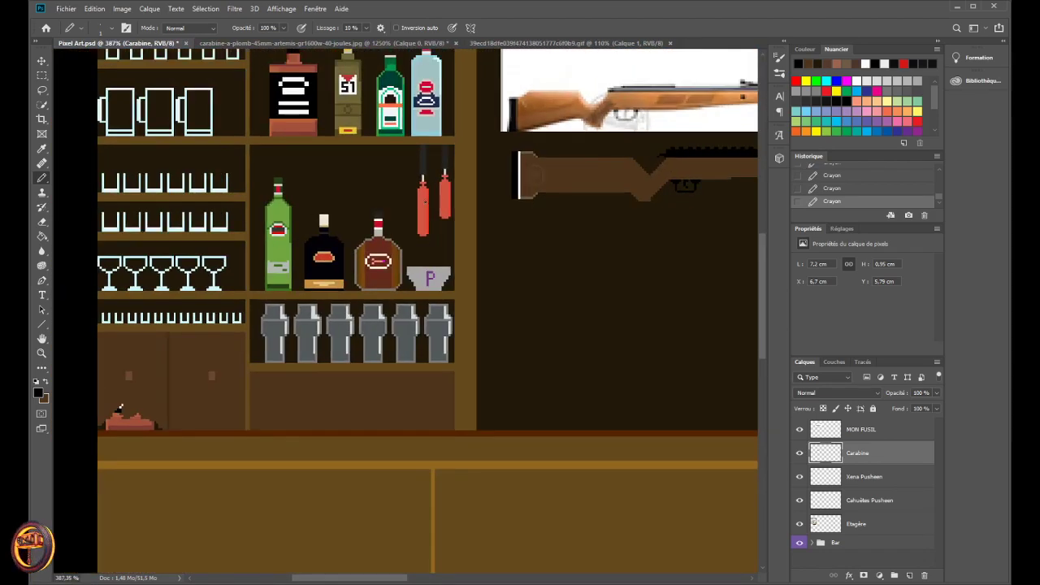
pyautogui.scroll(1, 431, 272)
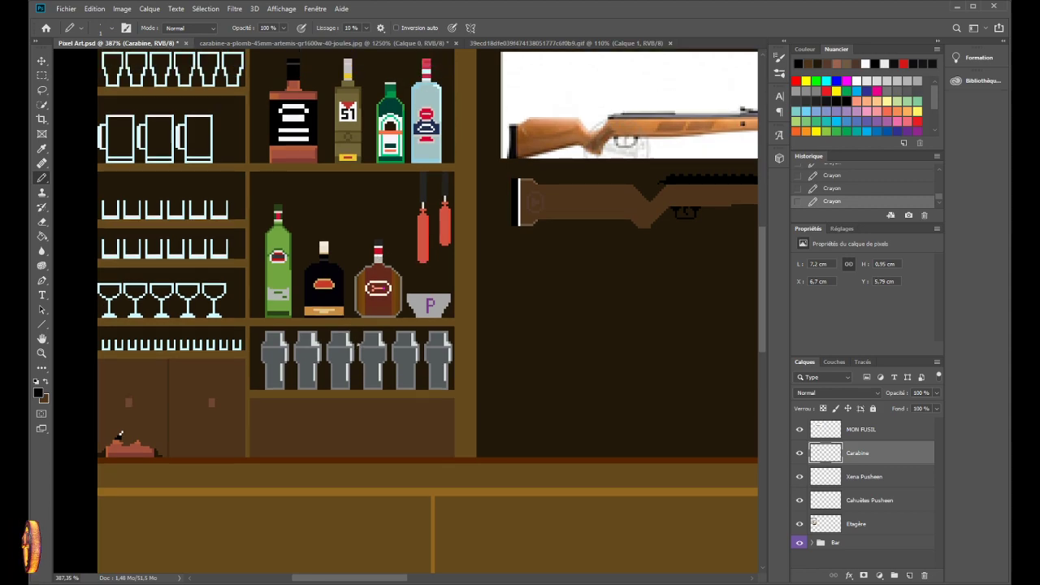
pyautogui.scroll(-1, 409, 303)
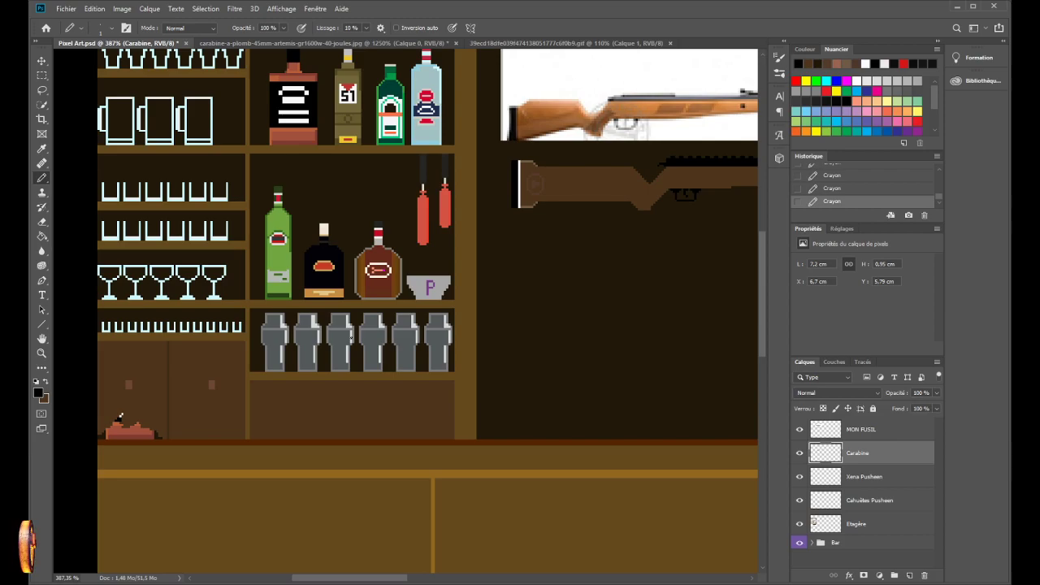
pyautogui.scroll(1, 351, 334)
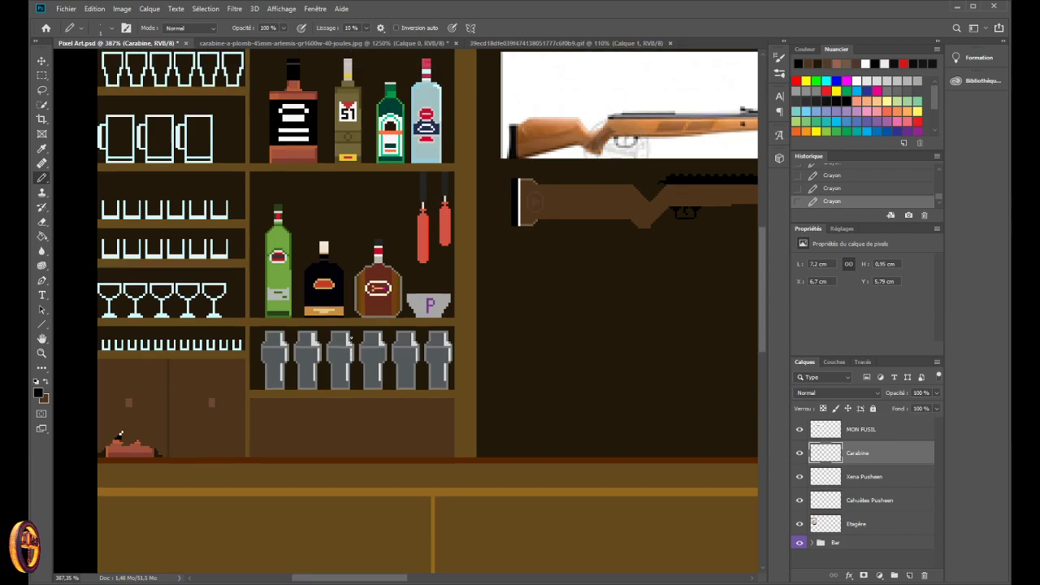
pyautogui.scroll(4, 431, 162)
pyautogui.scroll(5, 427, 166)
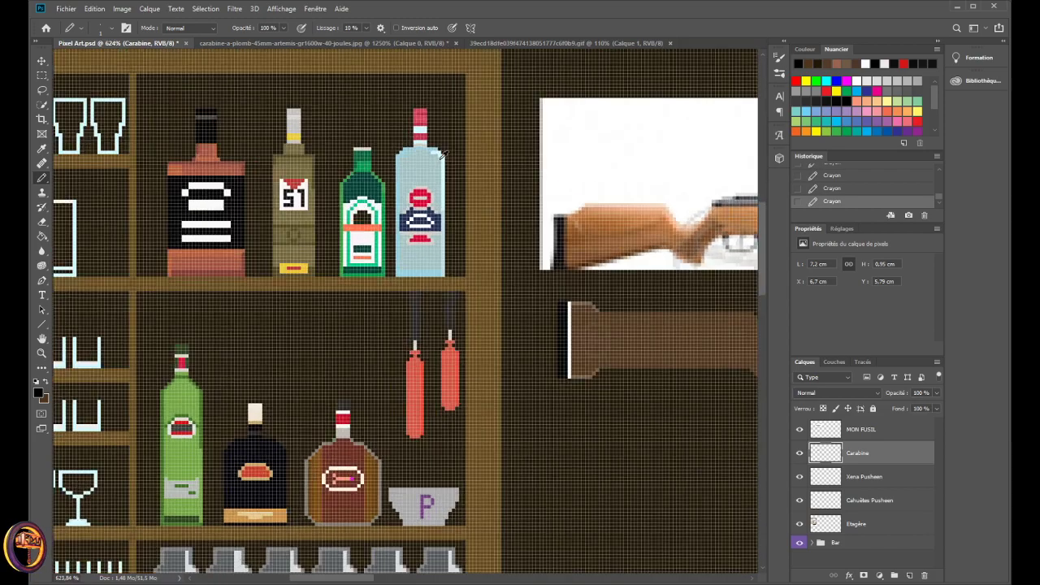
pyautogui.scroll(-3, 410, 221)
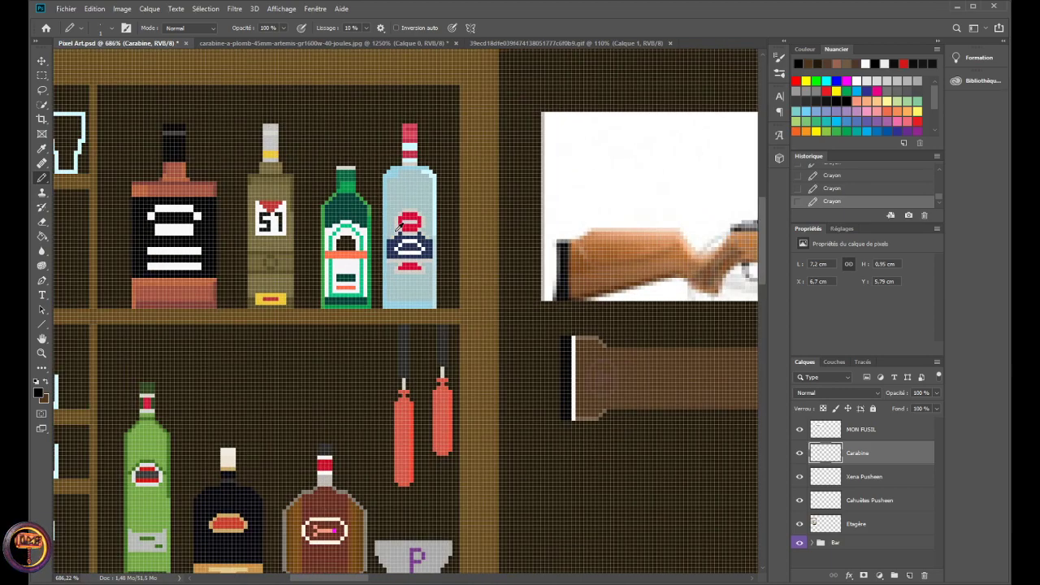
pyautogui.scroll(-1, 400, 227)
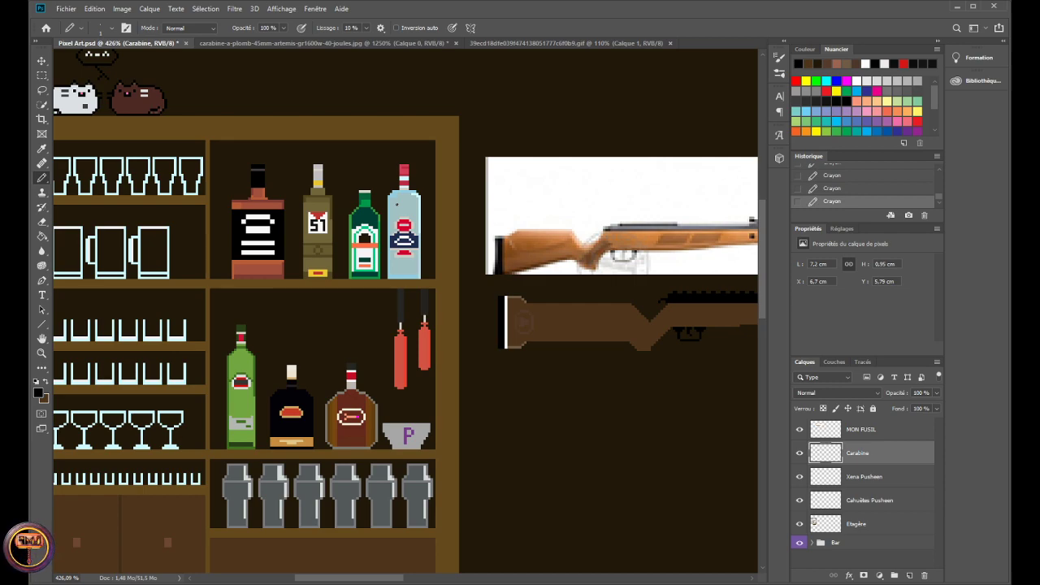
pyautogui.scroll(-2, 396, 205)
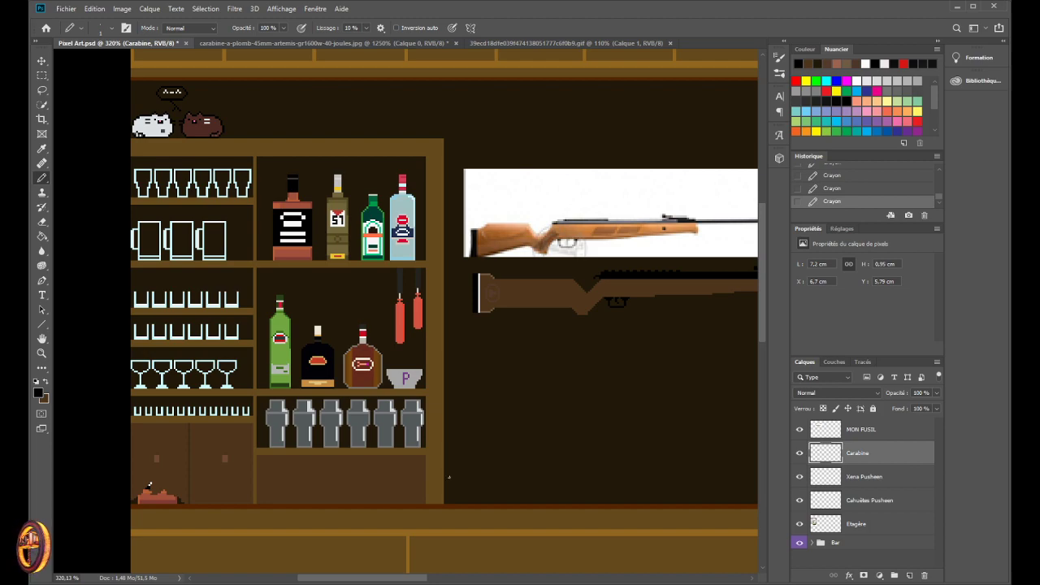
pyautogui.hscroll(2, 449, 477)
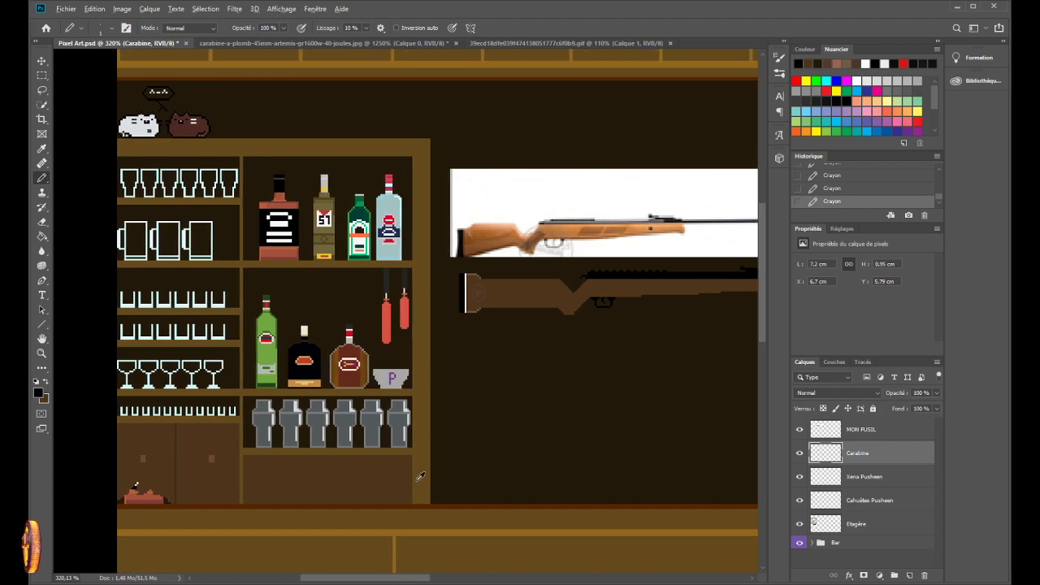
# - Examine the whole bar scene from the bottle shelf to the stools, checking the rifle's placement on the back wall
pyautogui.scroll(-4, 420, 477)
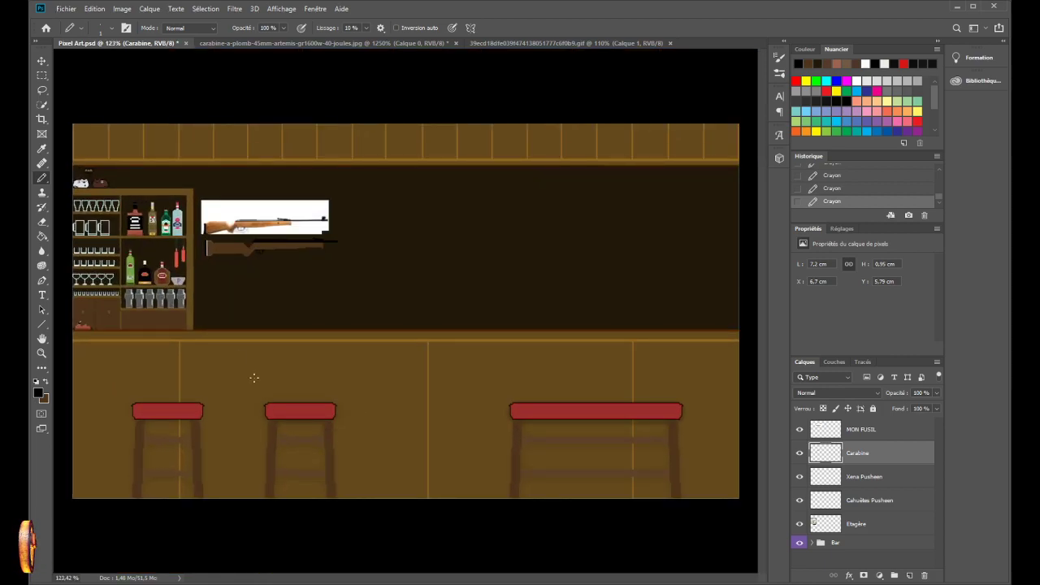
pyautogui.scroll(1, 126, 285)
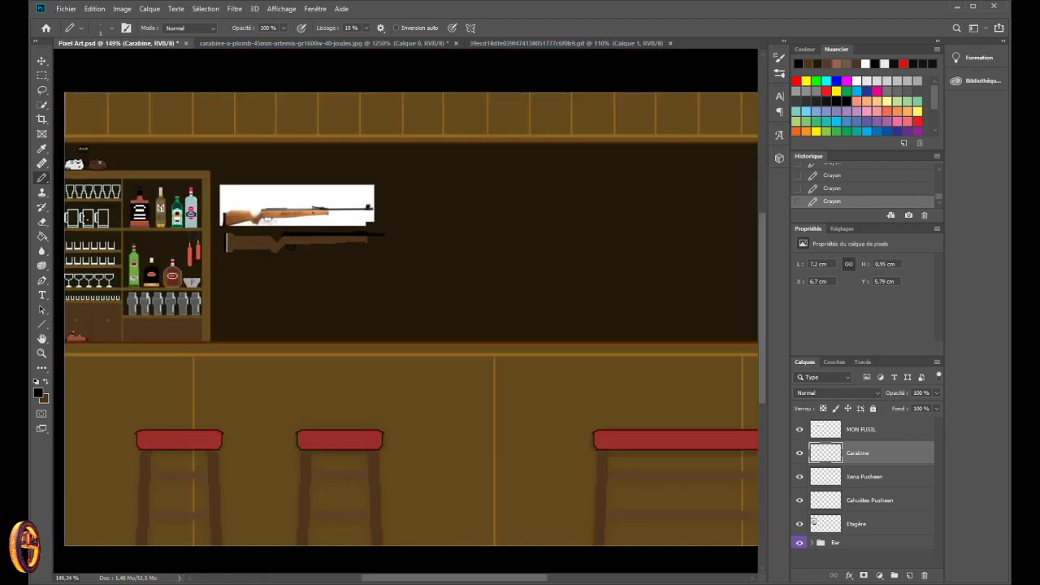
pyautogui.scroll(3, 114, 244)
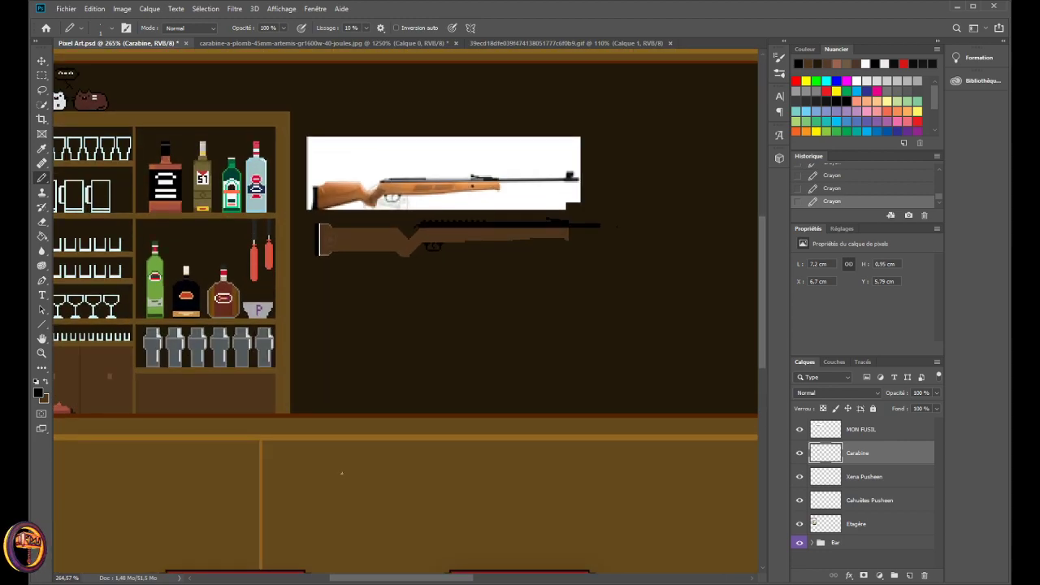
pyautogui.moveTo(388, 578); pyautogui.dragTo(371, 578)
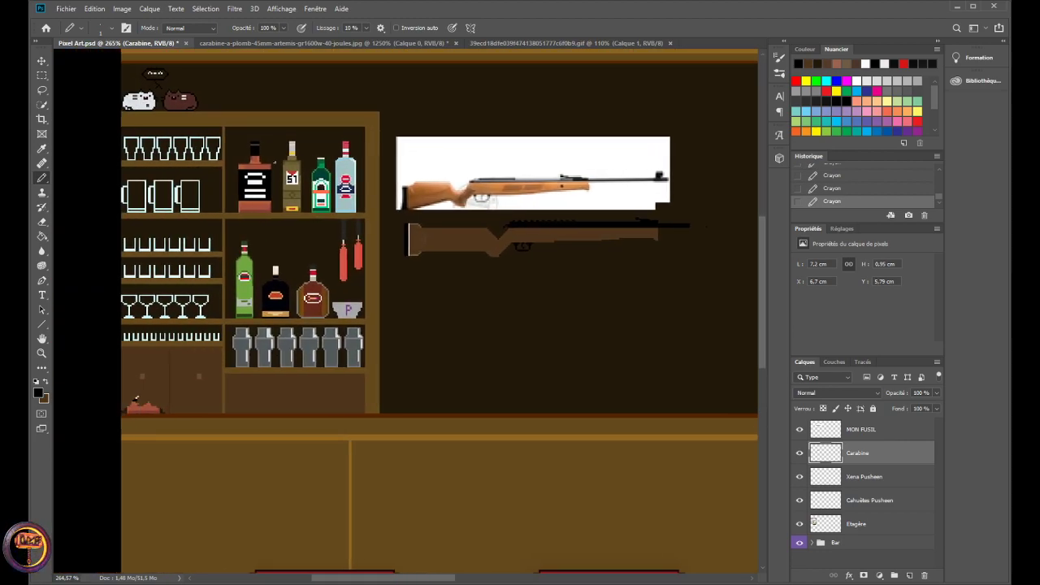
pyautogui.scroll(-3, 436, 211)
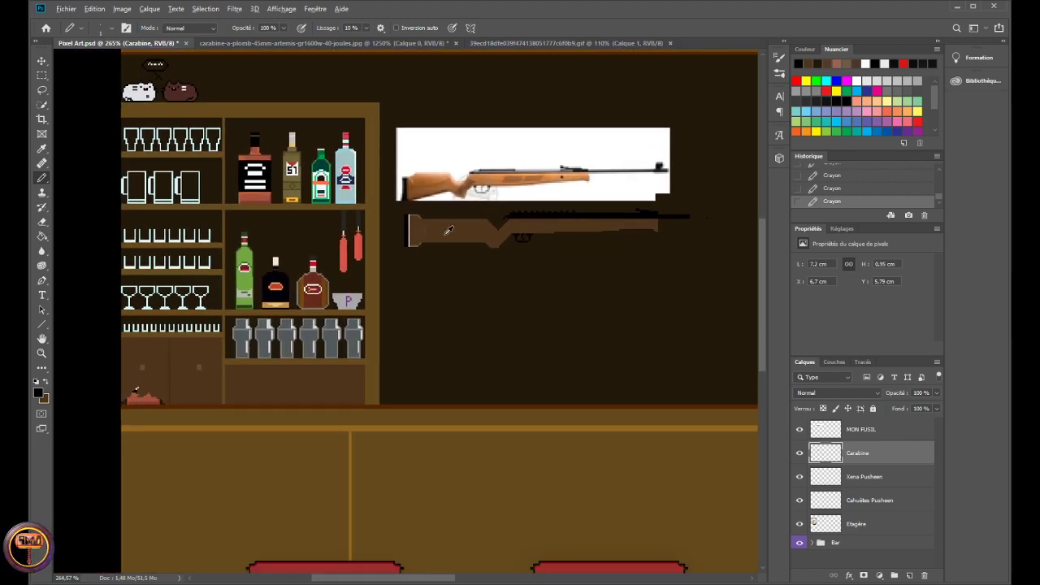
pyautogui.scroll(-3, 439, 297)
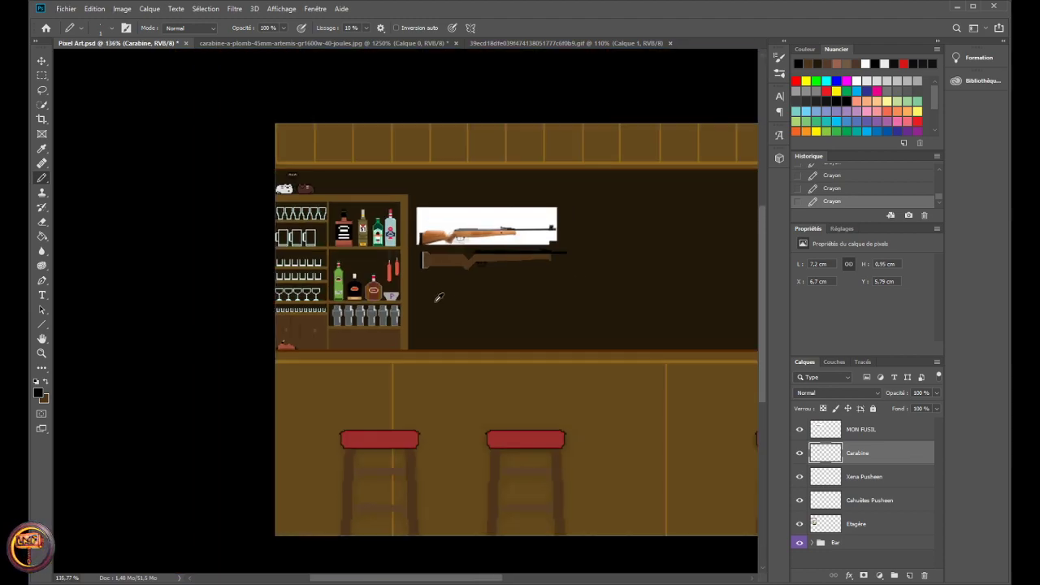
pyautogui.scroll(3, 313, 223)
pyautogui.scroll(-2, 166, 243)
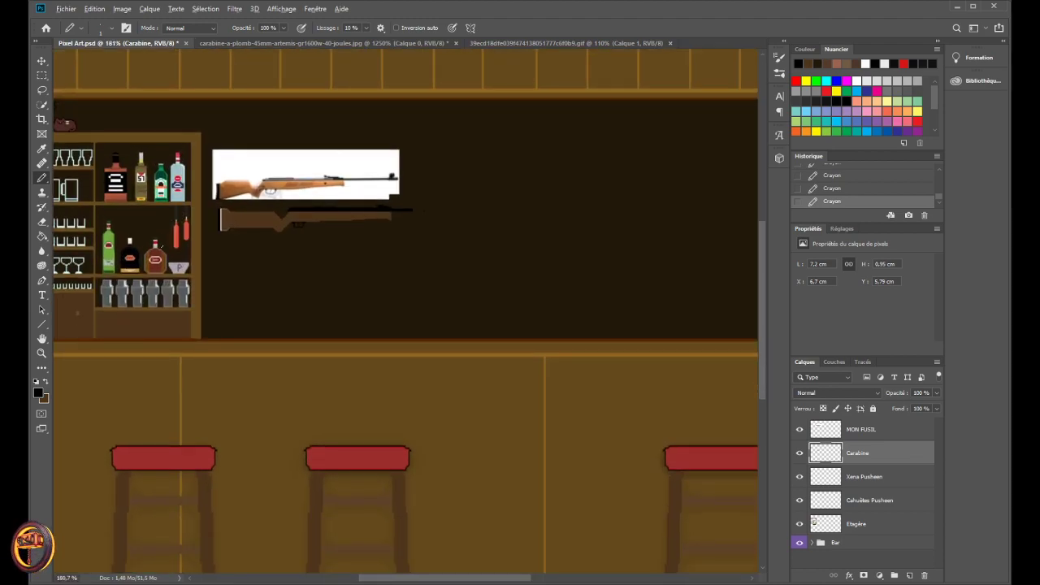
pyautogui.scroll(2, 341, 474)
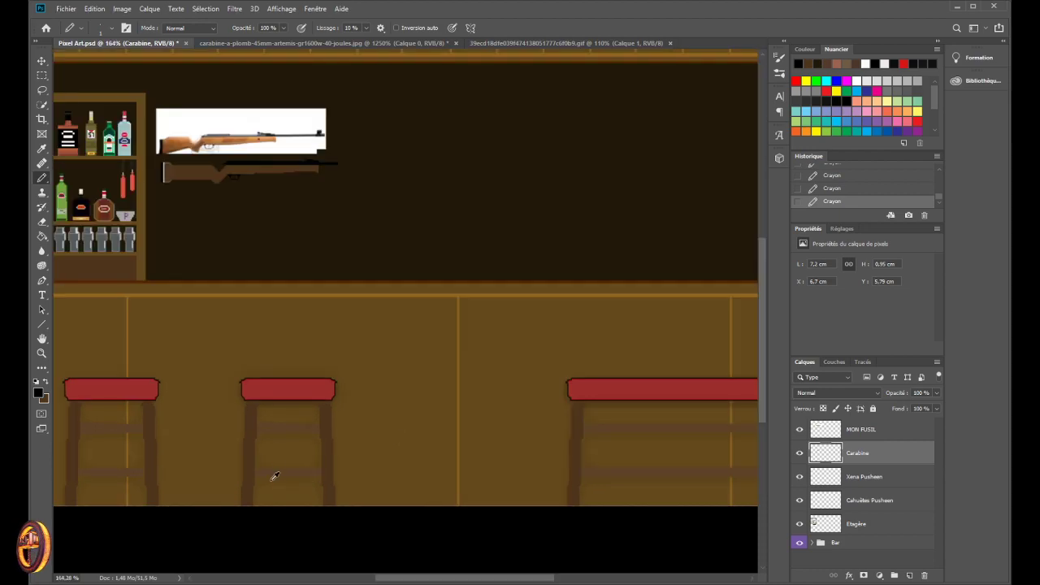
pyautogui.moveTo(407, 580); pyautogui.dragTo(382, 578)
pyautogui.scroll(-2, 379, 490)
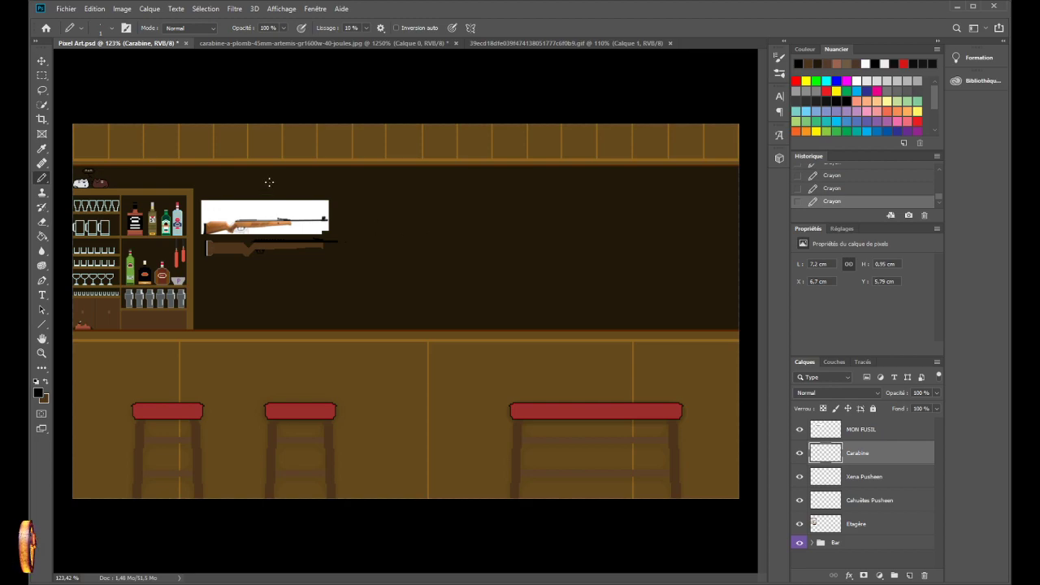
# - Switch to the bar GIF and examine its bottles, barmaid, seated customers, glasses and fridges up close and as a whole
pyautogui.click(496, 42)
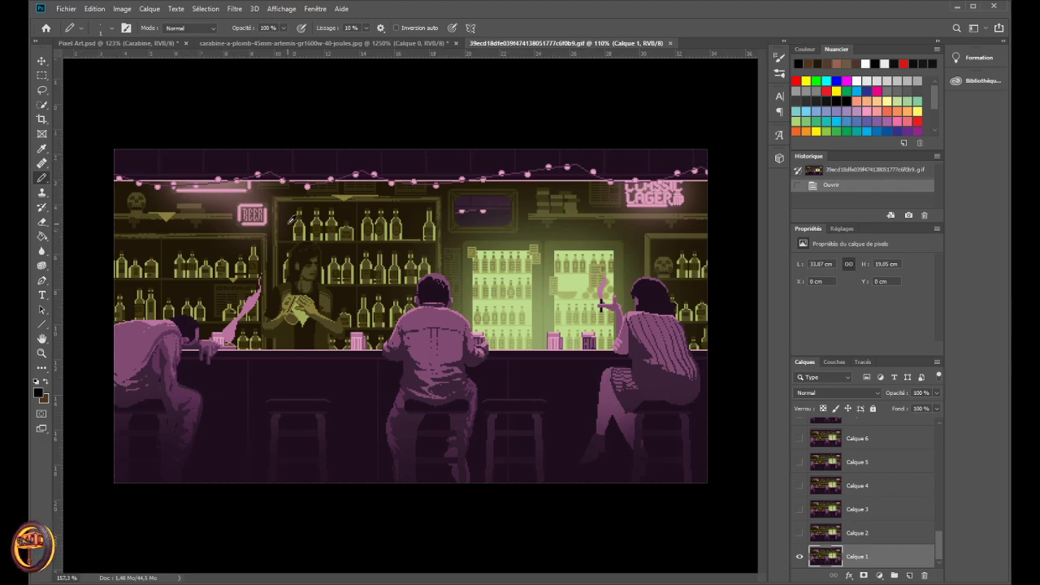
pyautogui.scroll(5, 293, 221)
pyautogui.scroll(-5, 263, 206)
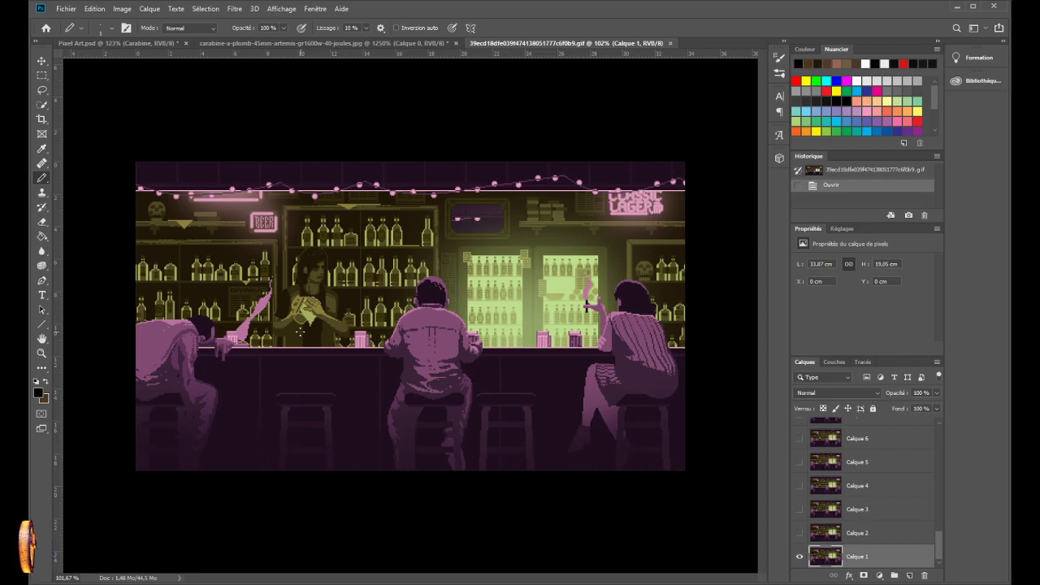
pyautogui.scroll(2, 359, 339)
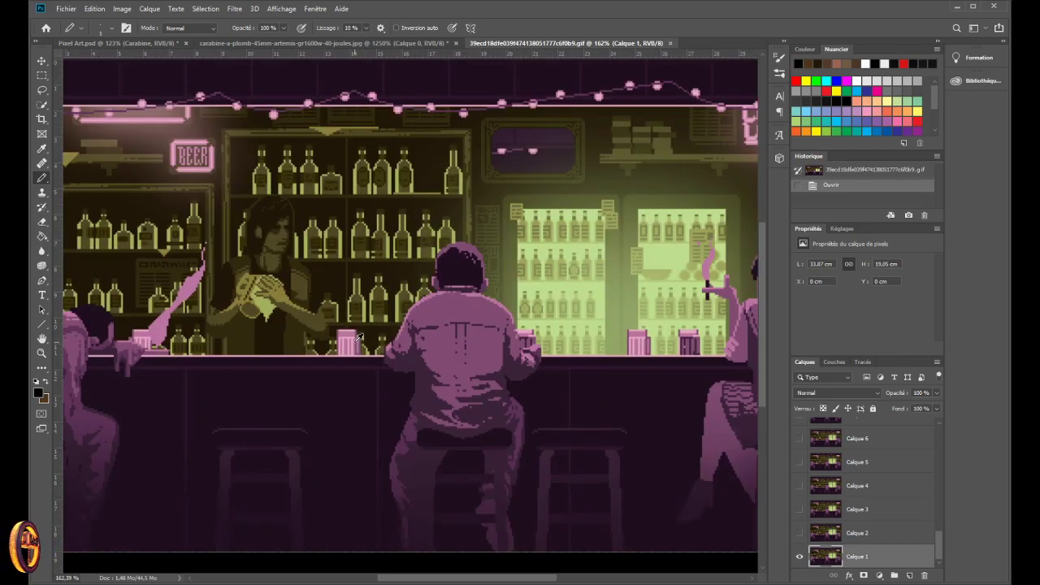
pyautogui.scroll(-2, 359, 338)
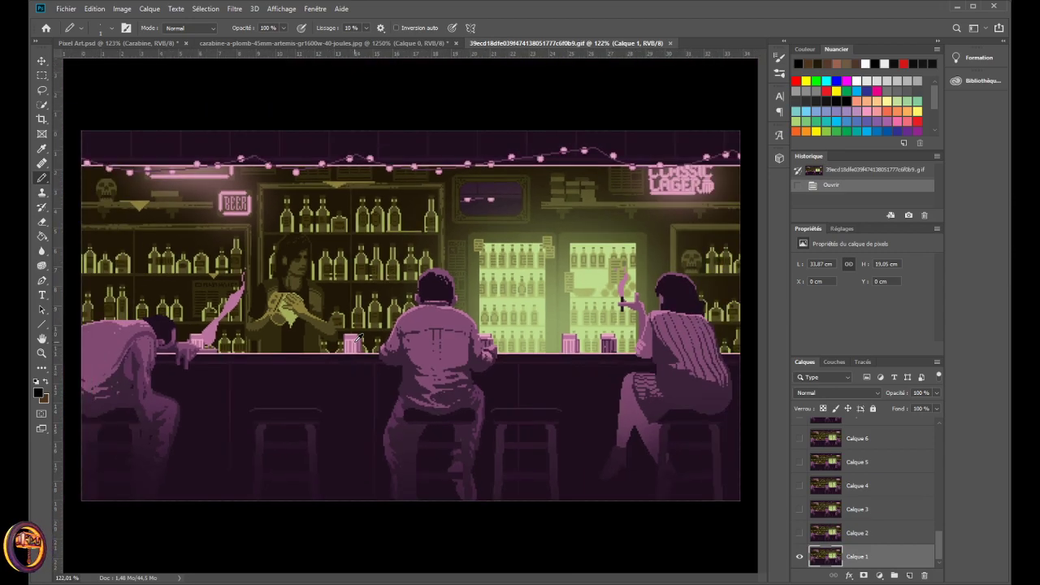
pyautogui.scroll(3, 299, 356)
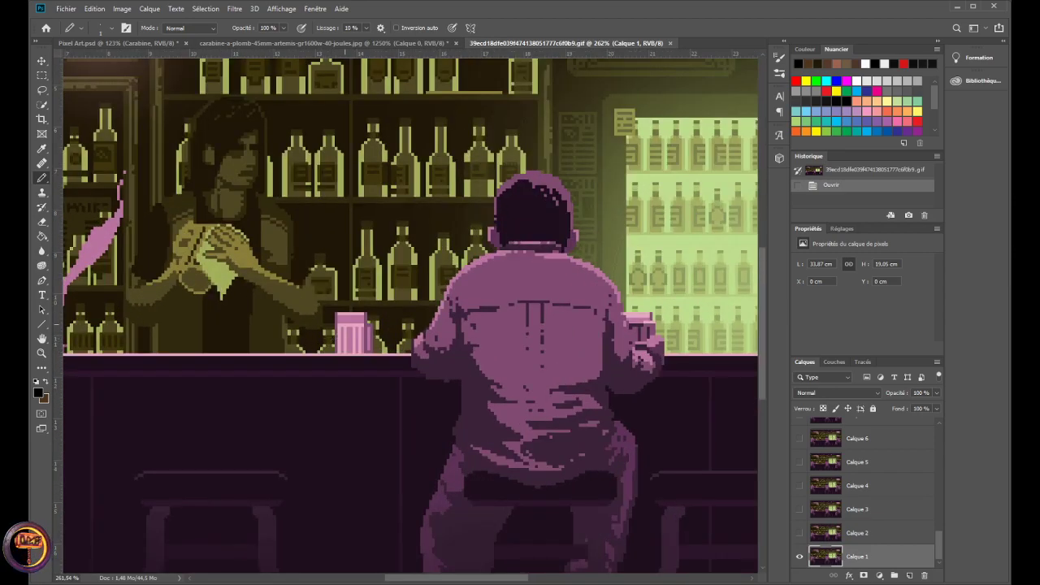
pyautogui.scroll(-3, 354, 336)
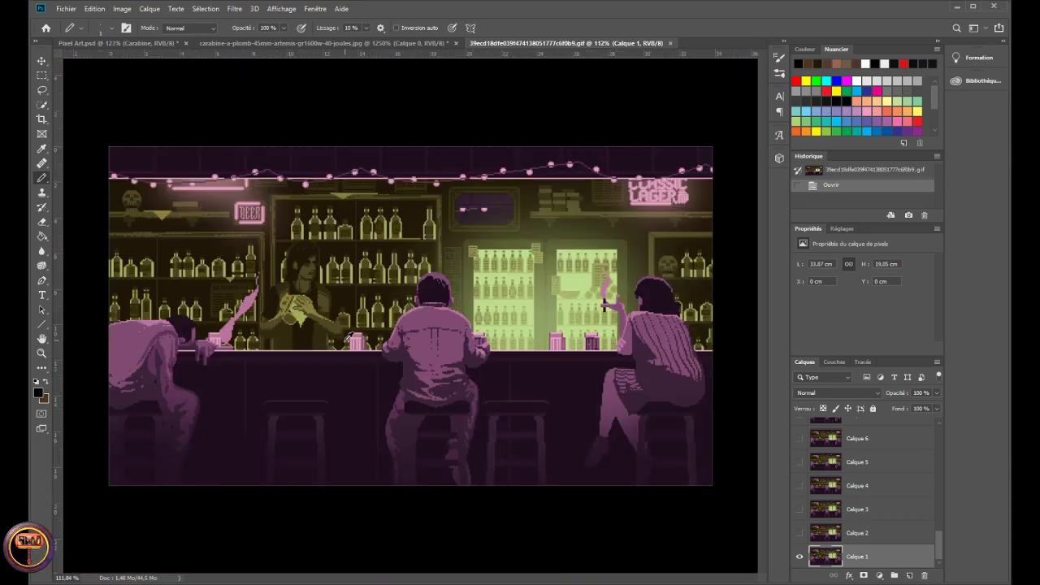
pyautogui.scroll(4, 604, 303)
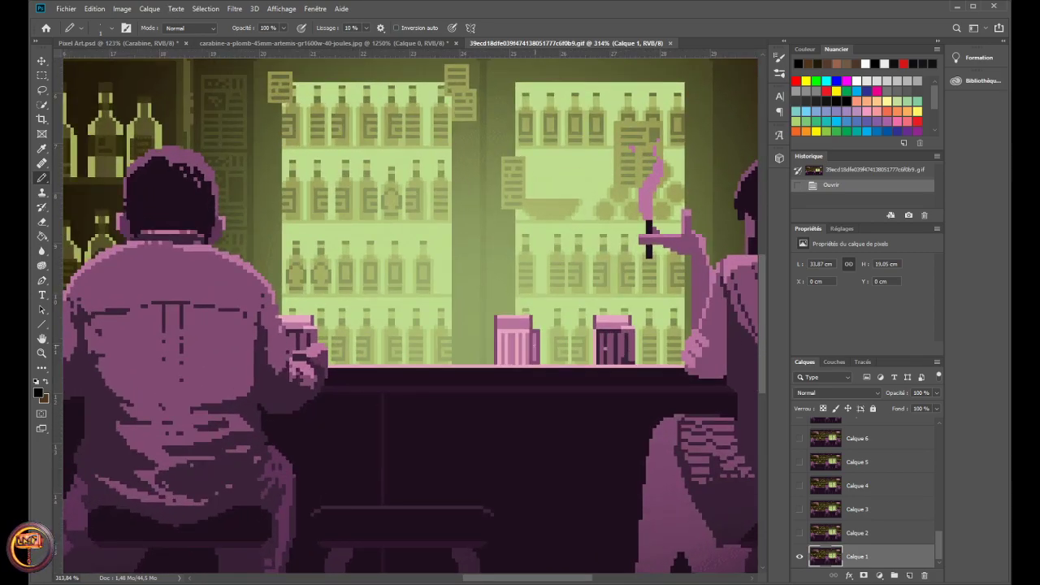
pyautogui.scroll(-4, 610, 346)
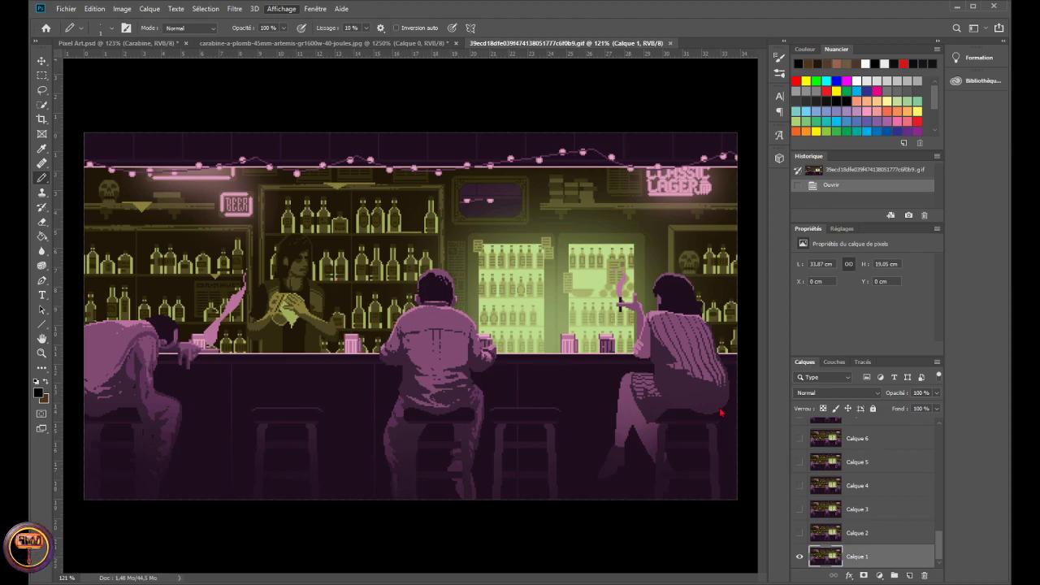
# - Play the bar GIF's frame animation in the timeline and compare the scene with Pixel Art.psd
pyautogui.scroll(-2, 353, 485)
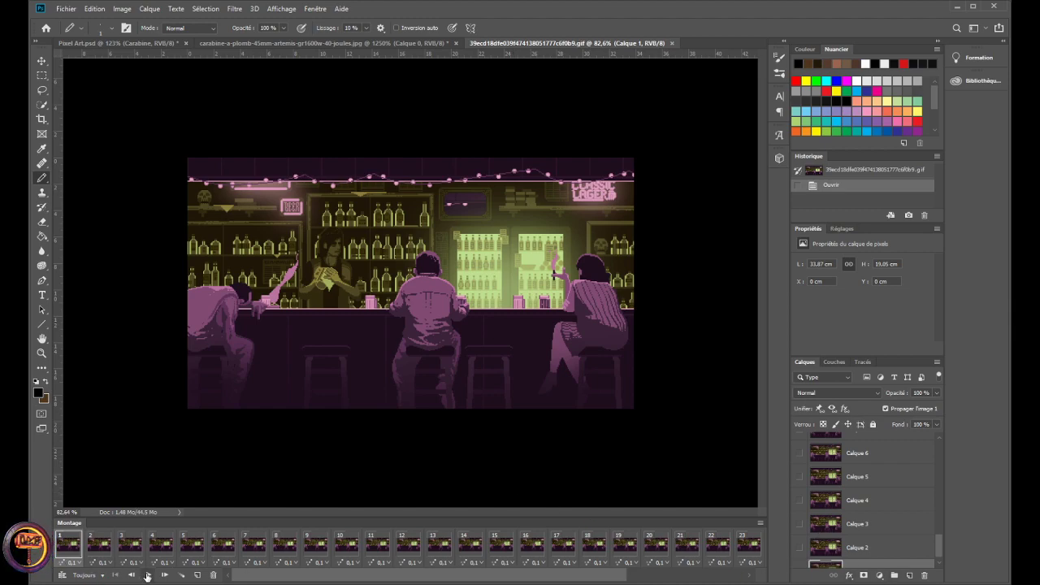
pyautogui.press('space')
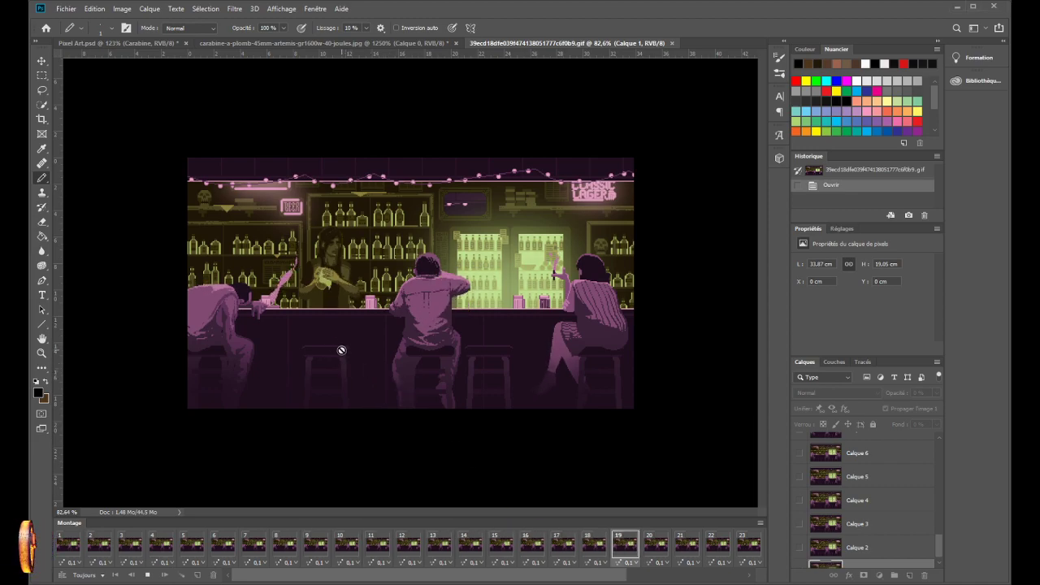
pyautogui.click(149, 47)
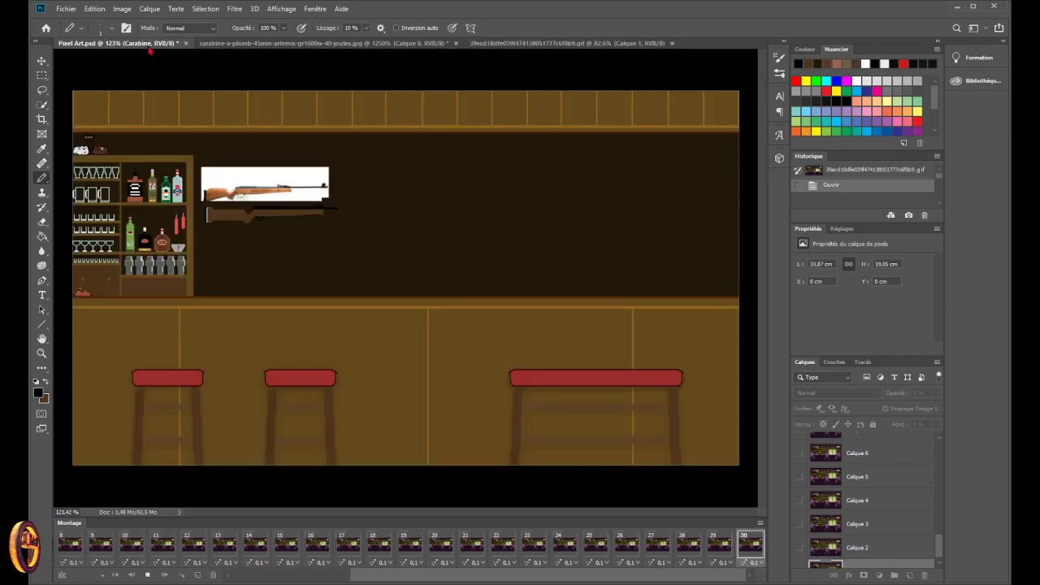
pyautogui.click(507, 44)
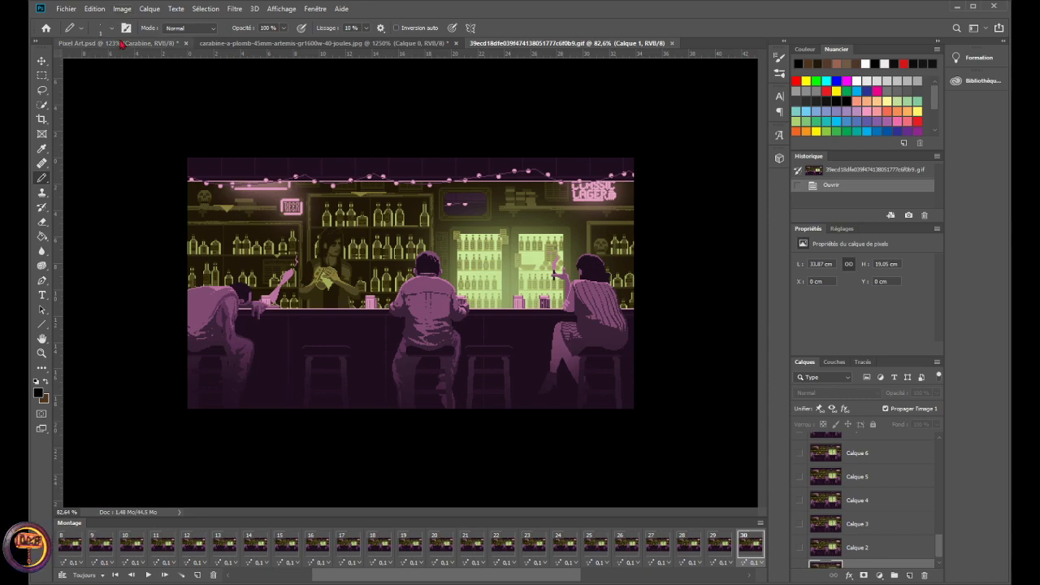
pyautogui.click(120, 45)
pyautogui.click(553, 43)
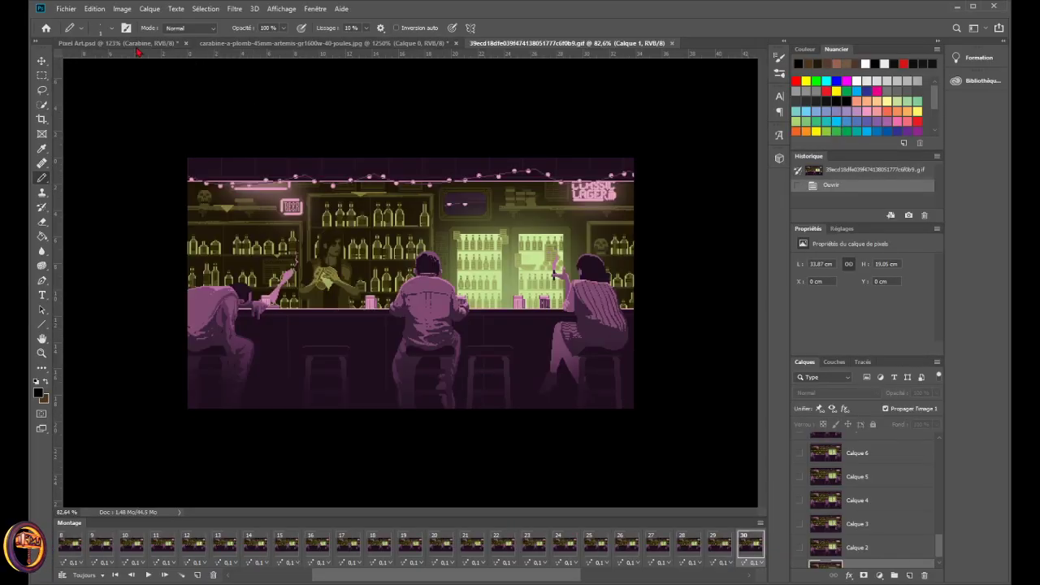
pyautogui.click(136, 43)
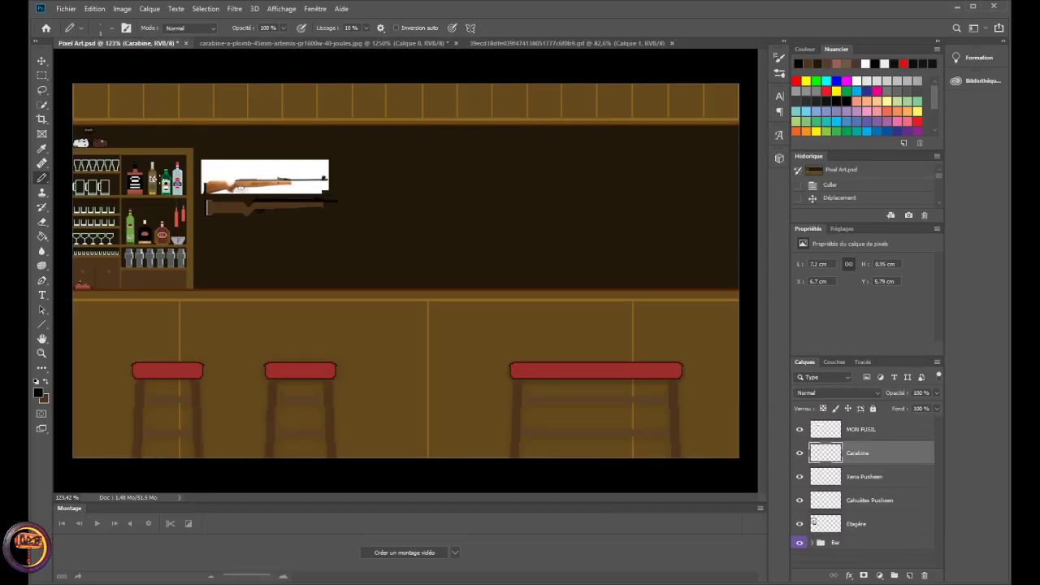
# - Hide and show again the Etagère layer and the Bar group to check which parts of the scene each contains
pyautogui.scroll(8, 157, 183)
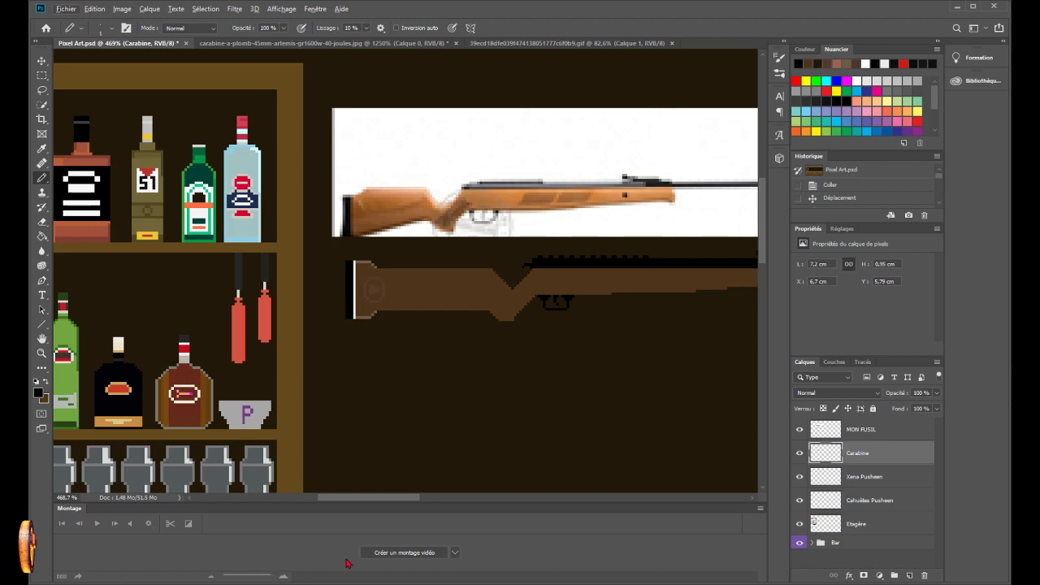
pyautogui.scroll(-3, 162, 342)
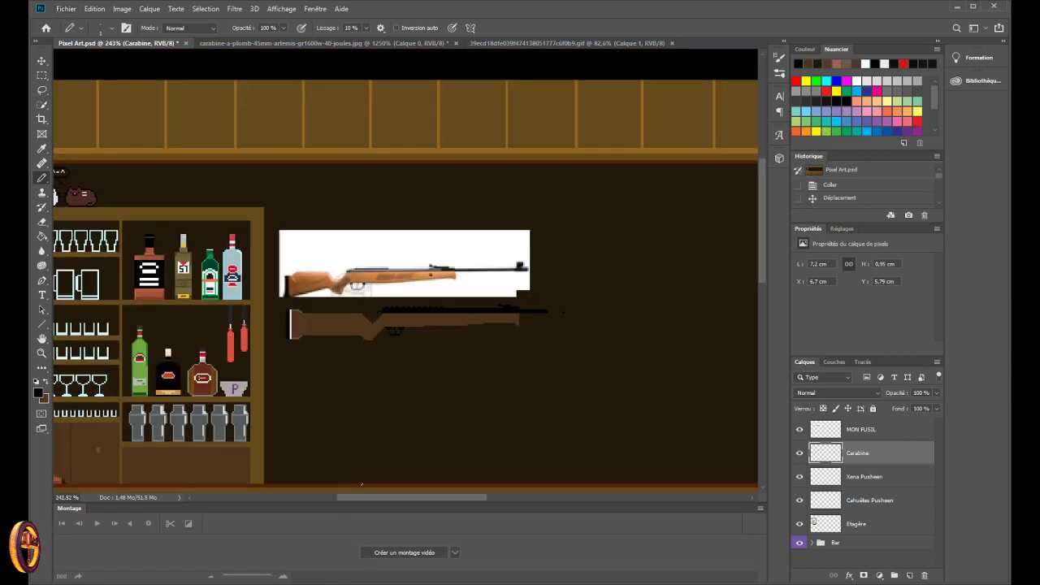
pyautogui.moveTo(365, 500); pyautogui.dragTo(343, 500)
pyautogui.scroll(-1, 568, 455)
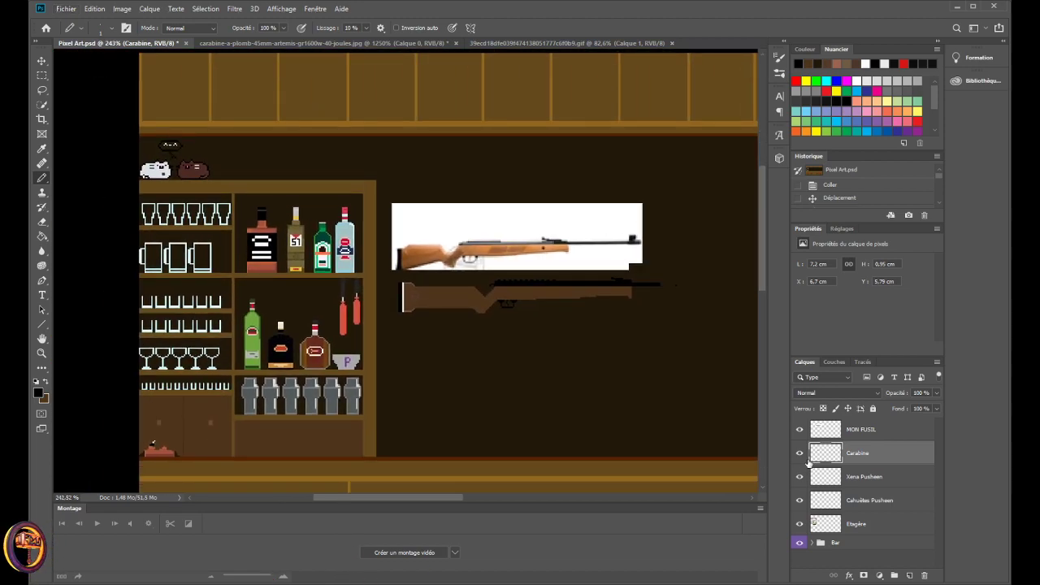
pyautogui.click(800, 524)
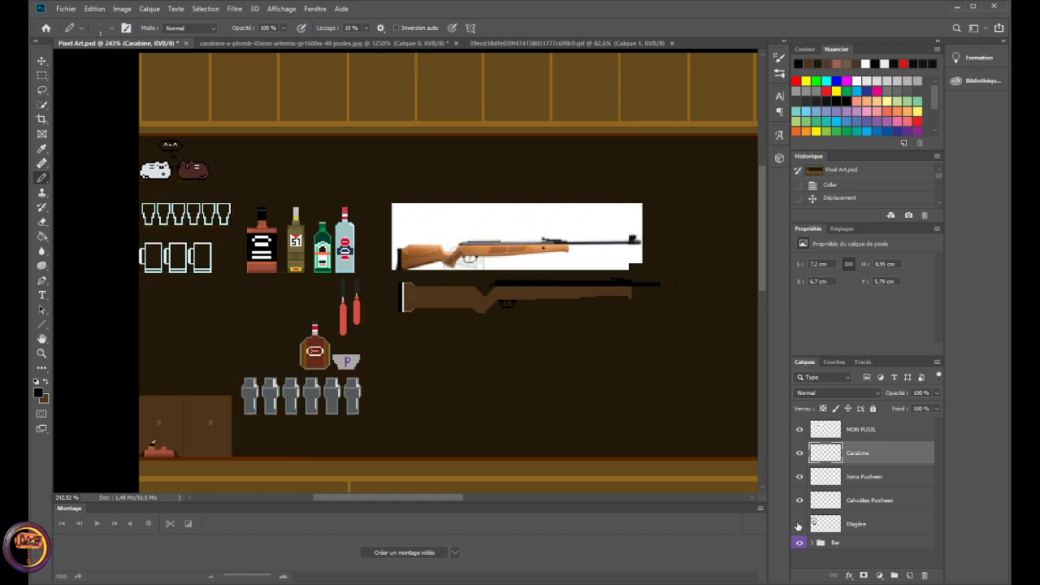
pyautogui.click(800, 524)
pyautogui.click(800, 542)
pyautogui.click(800, 542)
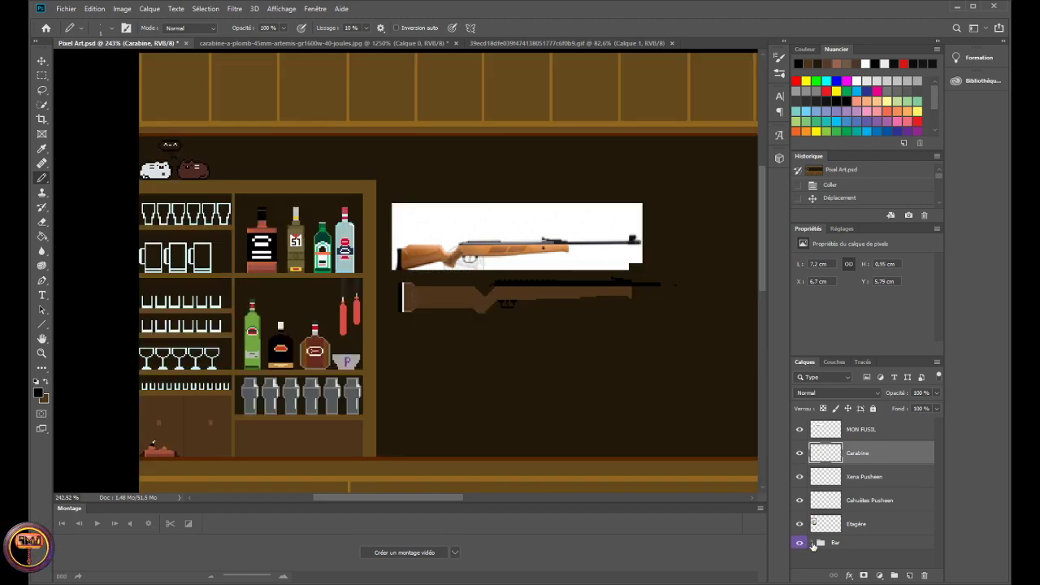
# - Expand the Bar group and hide and show again its Placard layer to check what it contains
pyautogui.click(812, 542)
pyautogui.scroll(-1, 818, 521)
pyautogui.click(800, 468)
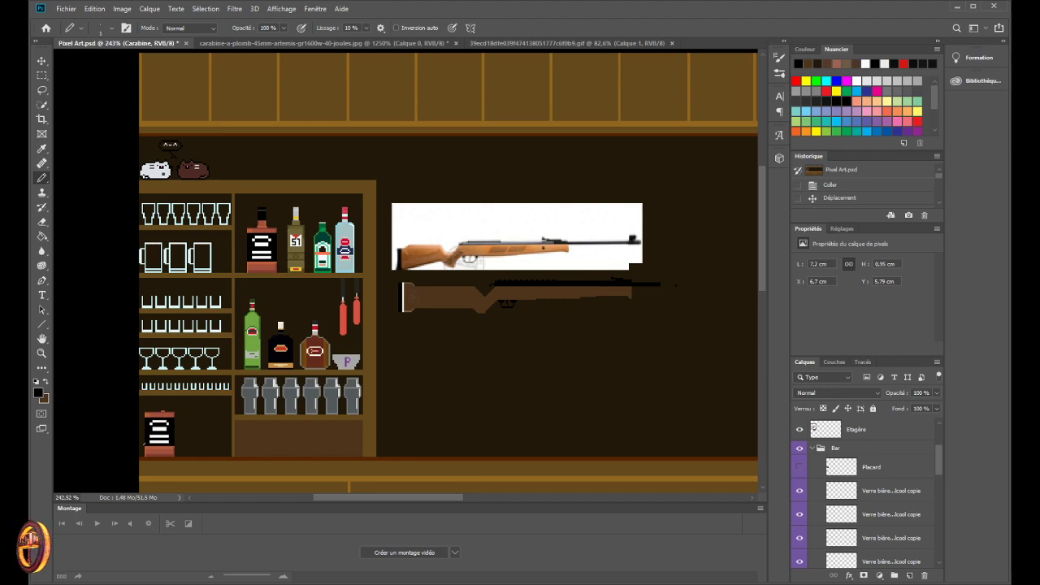
pyautogui.click(800, 468)
pyautogui.click(811, 451)
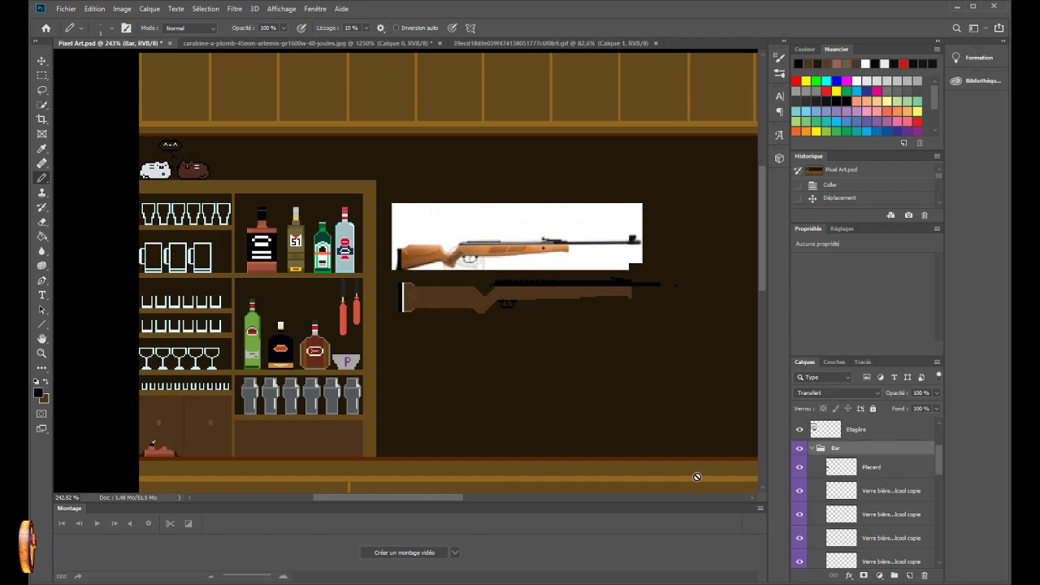
# - Make Carabine the active layer again and collapse the Bar group, with the whole bar scene in view
pyautogui.scroll(-5, 357, 463)
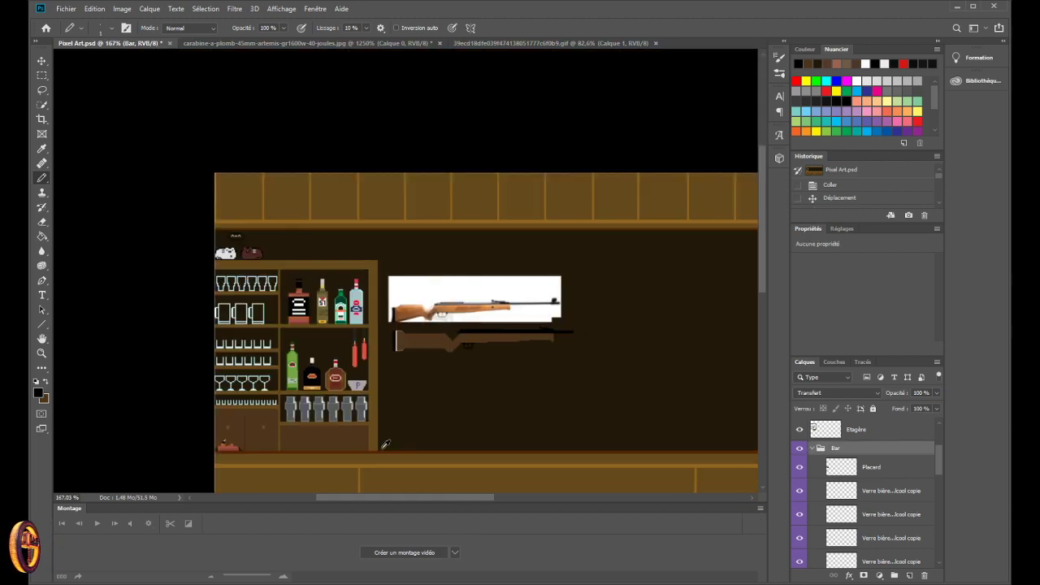
pyautogui.scroll(4, 306, 362)
pyautogui.scroll(-1, 291, 396)
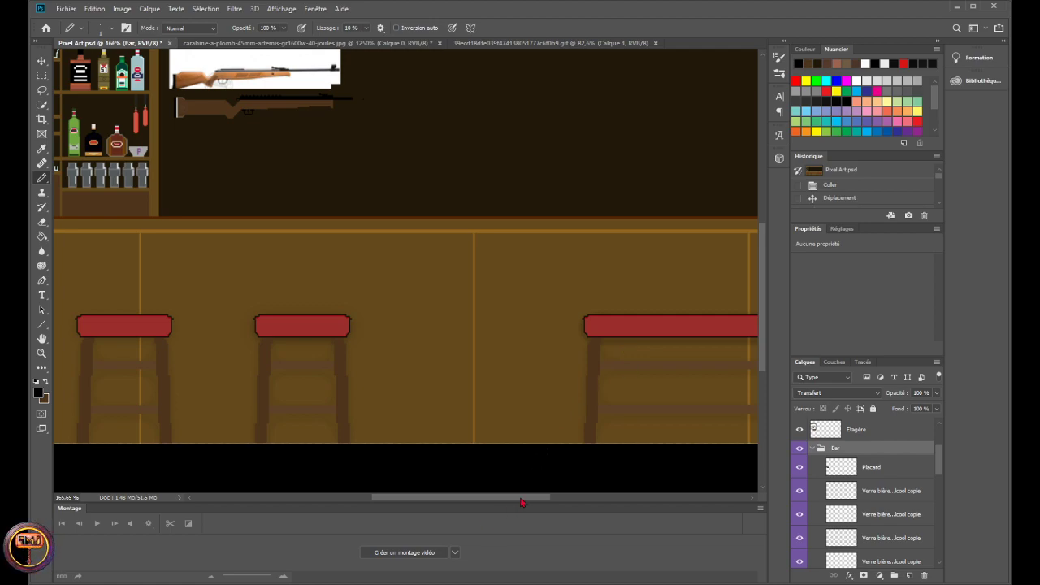
pyautogui.moveTo(524, 497); pyautogui.dragTo(553, 497)
pyautogui.scroll(3, 841, 459)
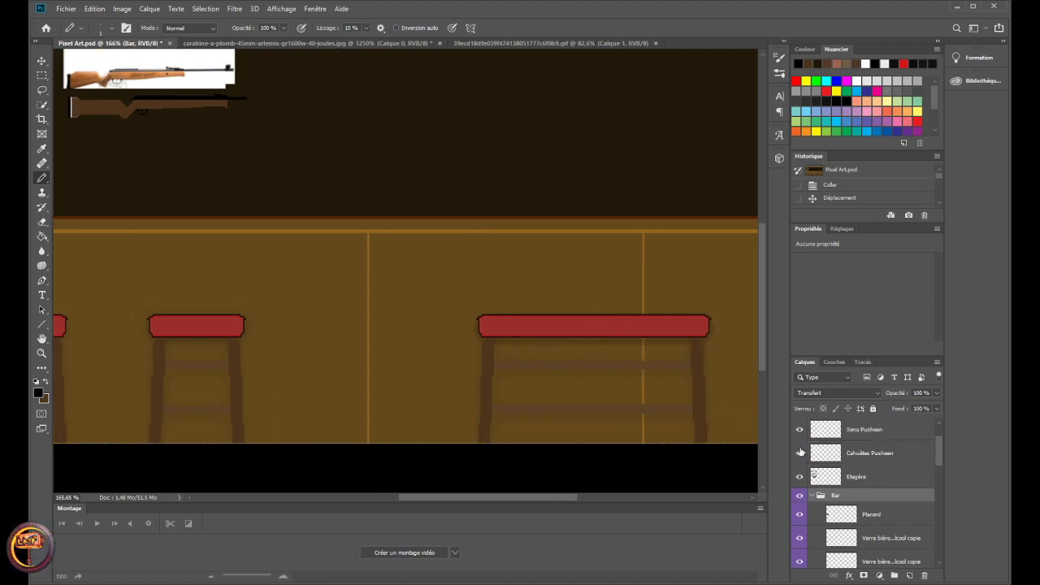
pyautogui.click(862, 448)
pyautogui.scroll(-5, 309, 271)
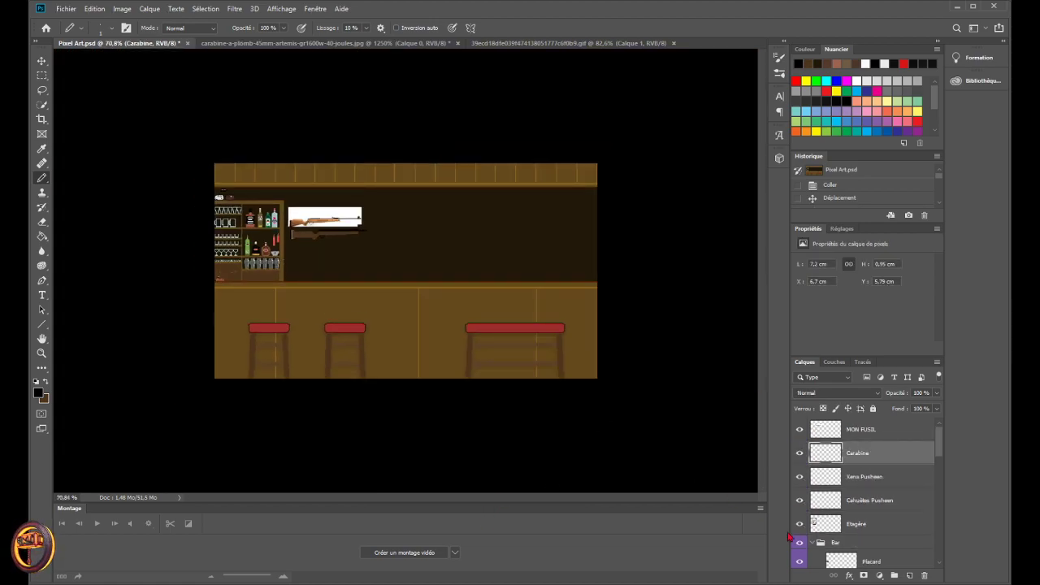
pyautogui.click(811, 543)
pyautogui.scroll(2, 259, 312)
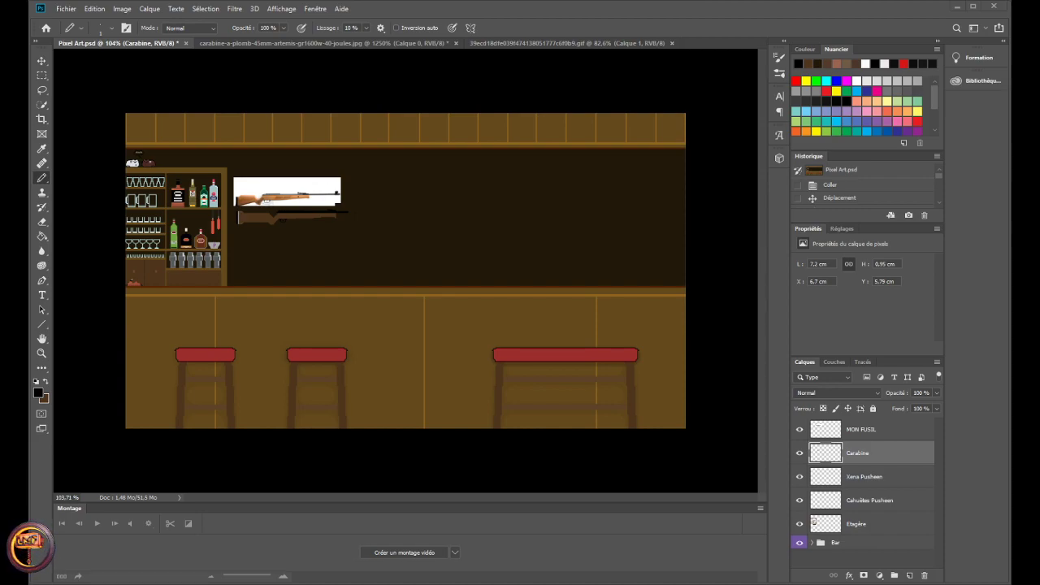
# - Check the rifle photo and bar GIF, and extend the rifle's three-pixel-thick black barrel forward by about 12 pixels
pyautogui.click(321, 43)
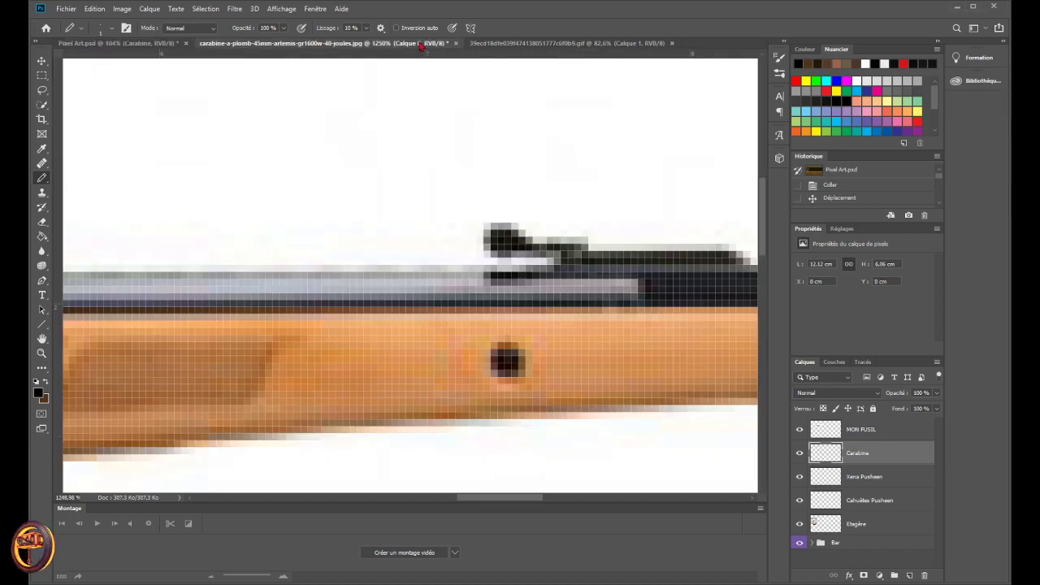
pyautogui.click(536, 43)
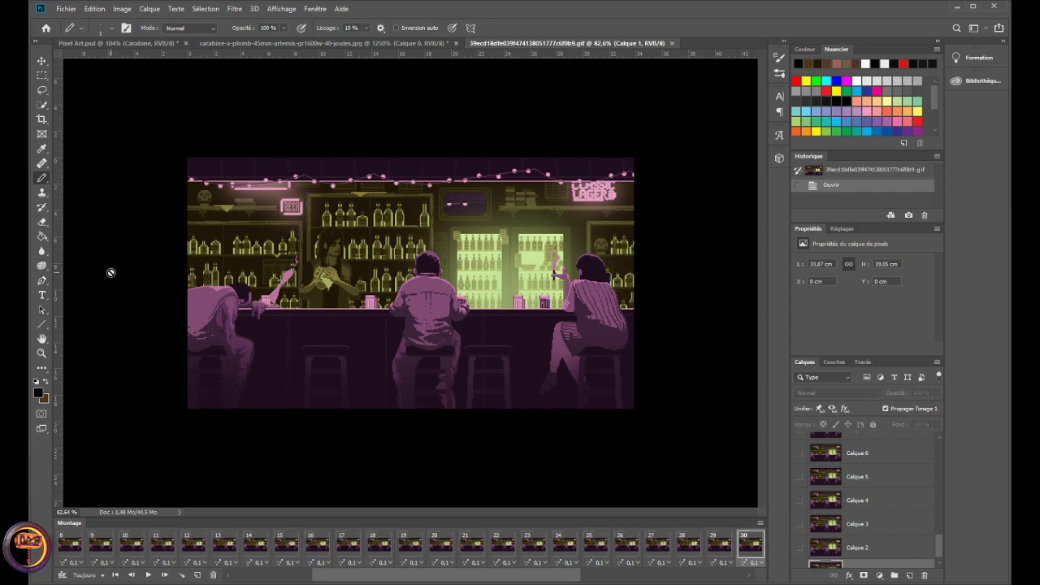
pyautogui.click(118, 43)
pyautogui.scroll(5, 264, 244)
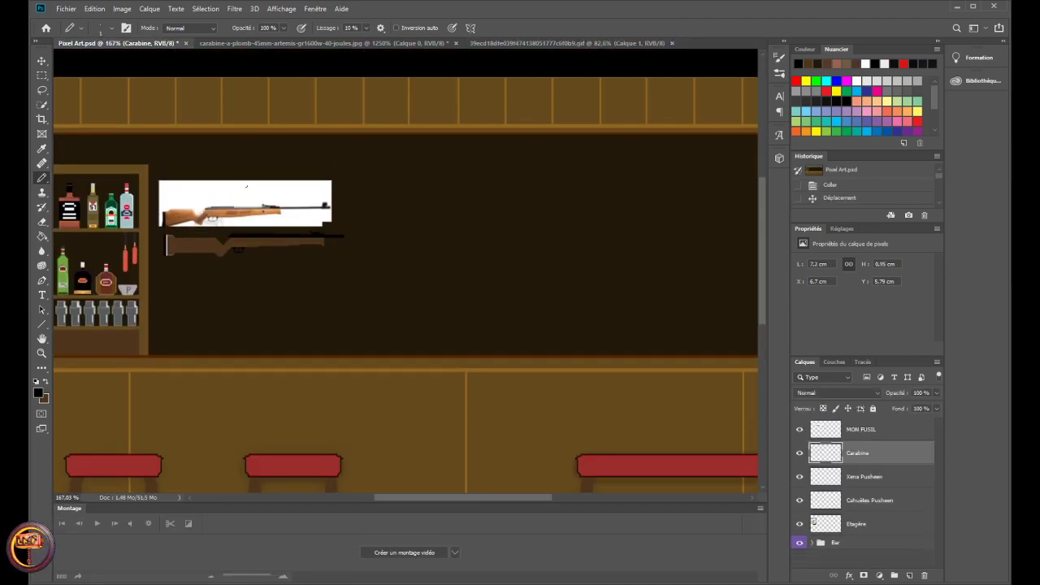
pyautogui.scroll(3, 264, 244)
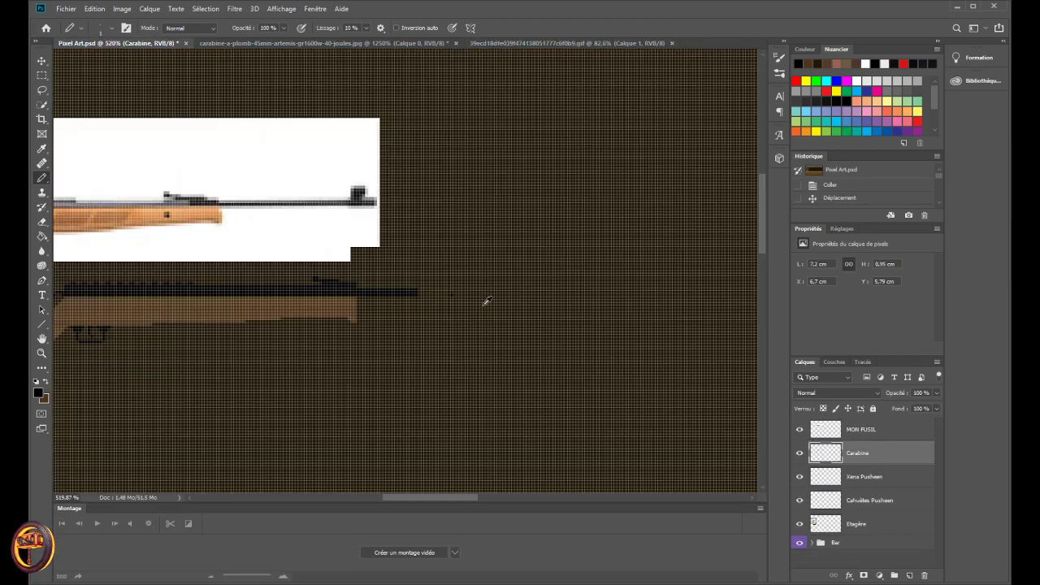
pyautogui.scroll(4, 479, 303)
pyautogui.scroll(2, 350, 283)
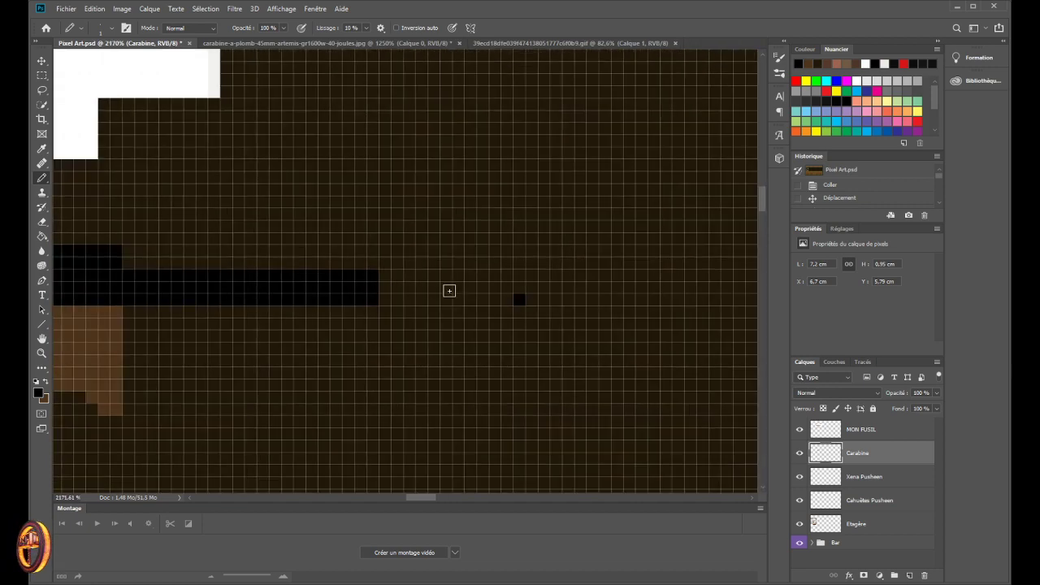
pyautogui.moveTo(386, 274)
pyautogui.mouseDown()
pyautogui.moveTo(521, 283)
pyautogui.moveTo(515, 300)
pyautogui.moveTo(385, 292)
pyautogui.moveTo(506, 287)
pyautogui.mouseUp()
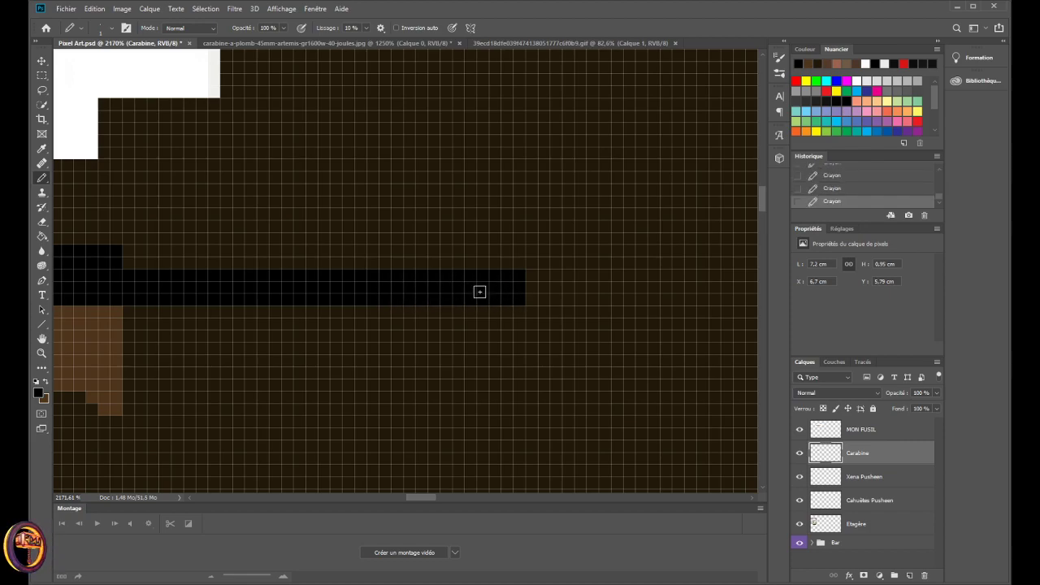
# - Compare the drawn barrel with the rifle photo, collapsing the timeline and showing the whole photographed rifle
pyautogui.scroll(-5, 236, 282)
pyautogui.scroll(2, 229, 282)
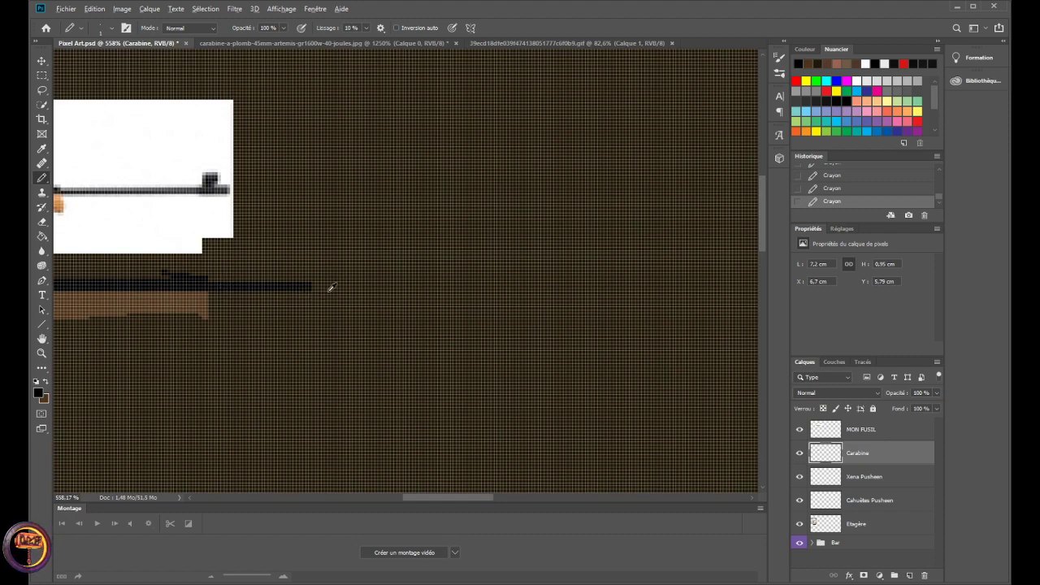
pyautogui.scroll(1, 330, 287)
pyautogui.scroll(4, 342, 283)
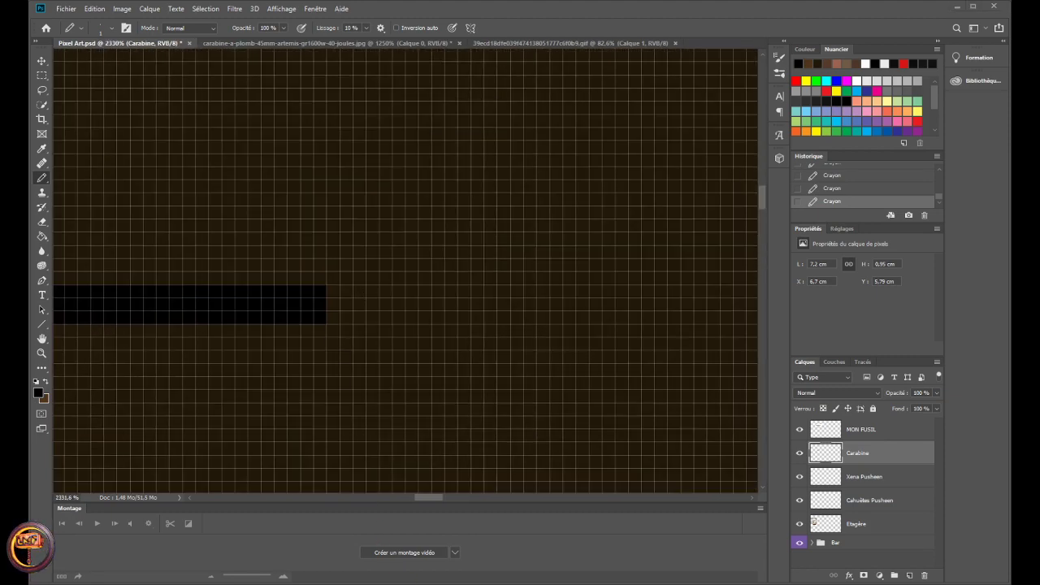
pyautogui.scroll(-6, 298, 285)
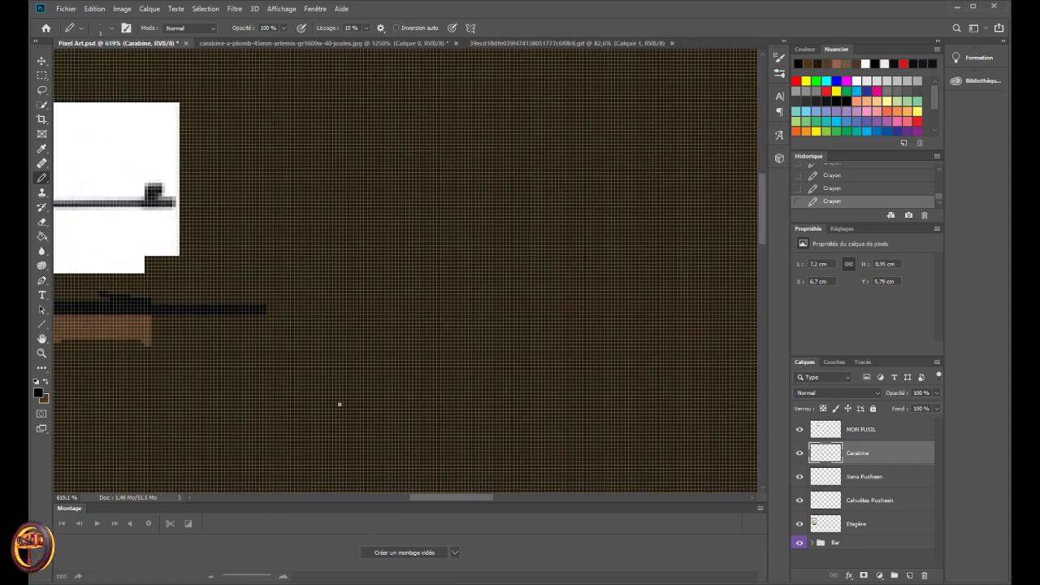
pyautogui.click(569, 43)
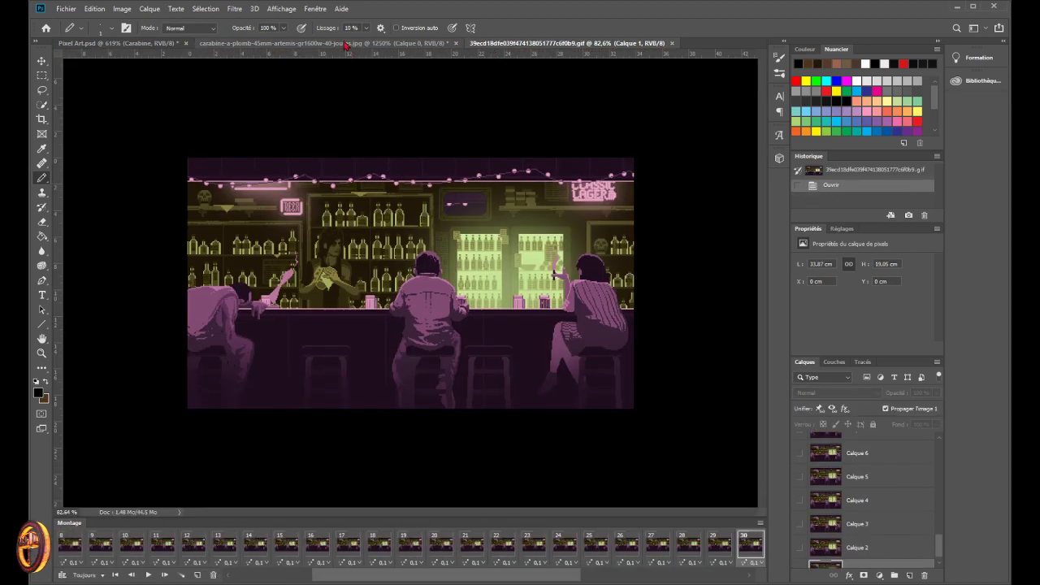
pyautogui.click(325, 43)
pyautogui.scroll(-6, 390, 230)
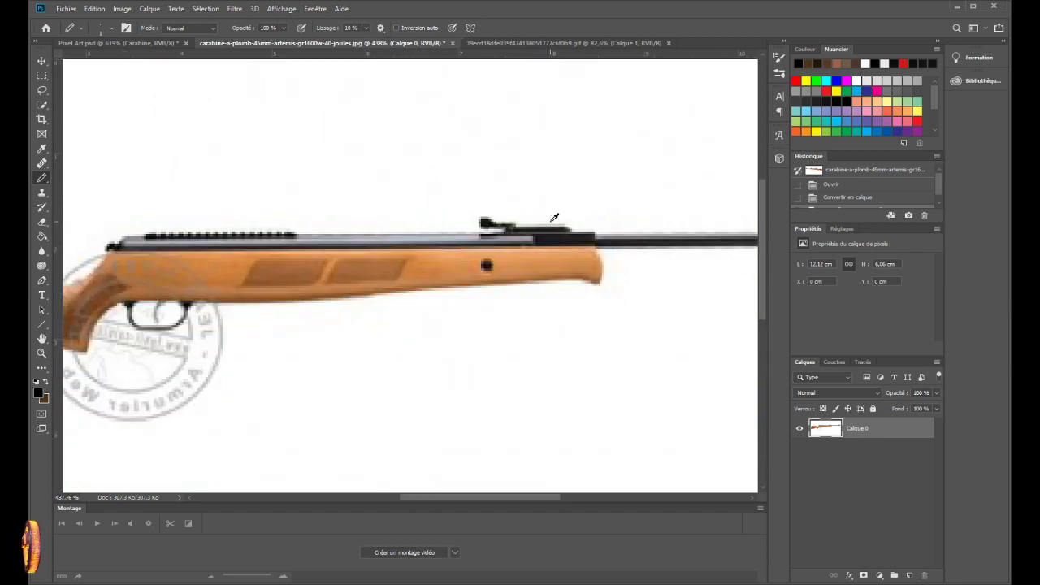
pyautogui.hscroll(2, 524, 501)
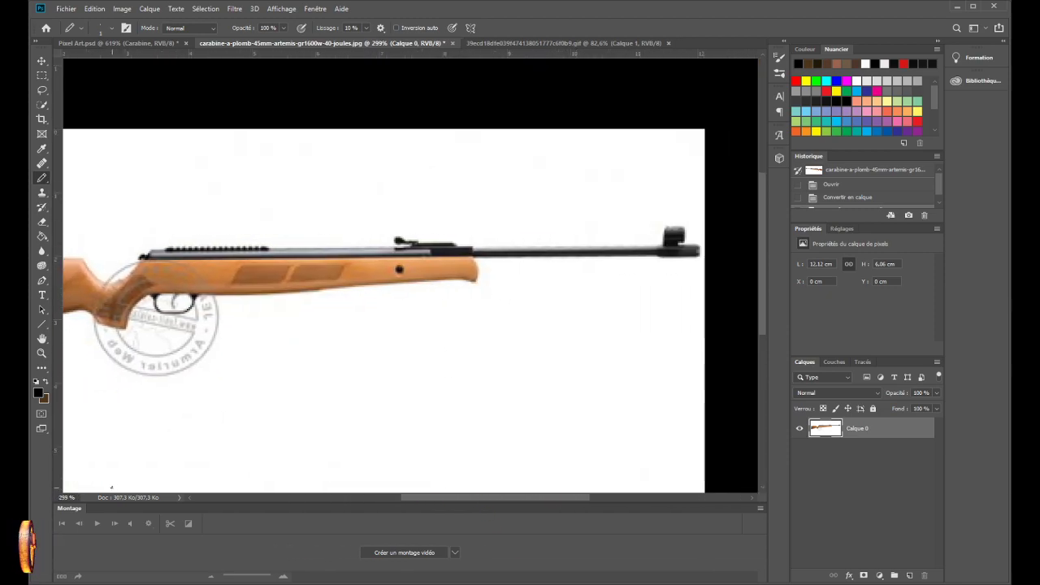
pyautogui.click(760, 508)
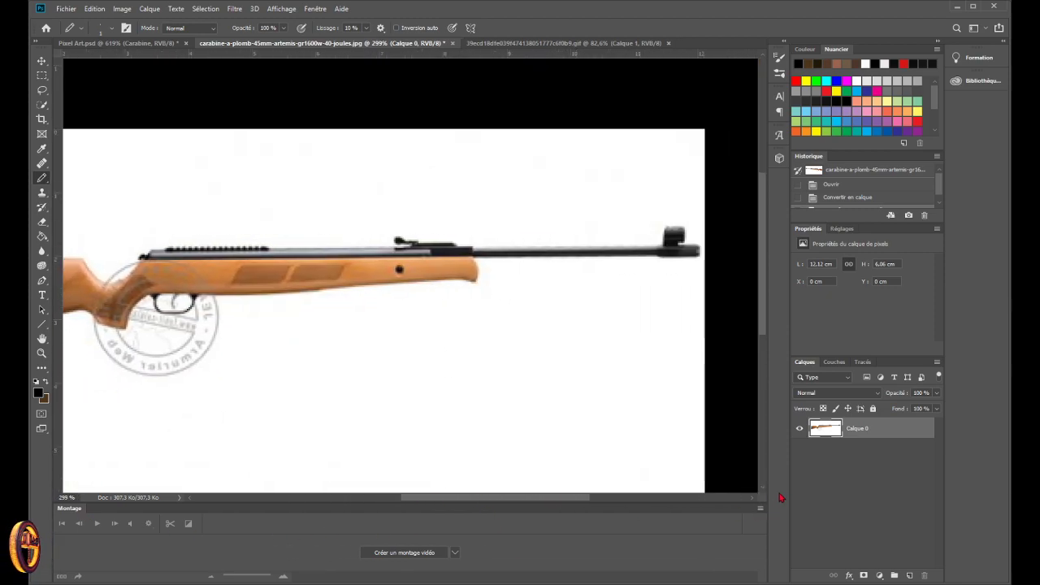
pyautogui.scroll(-1, 492, 382)
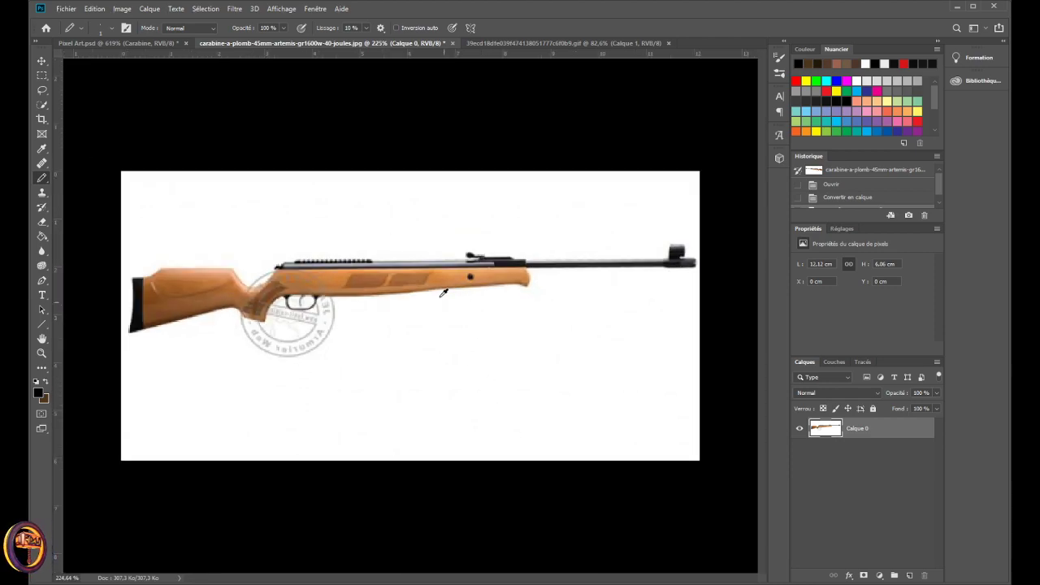
# - Place a black marker pixel about five pixels ahead of the drawn barrel's end, level with its lowest row
pyautogui.click(114, 43)
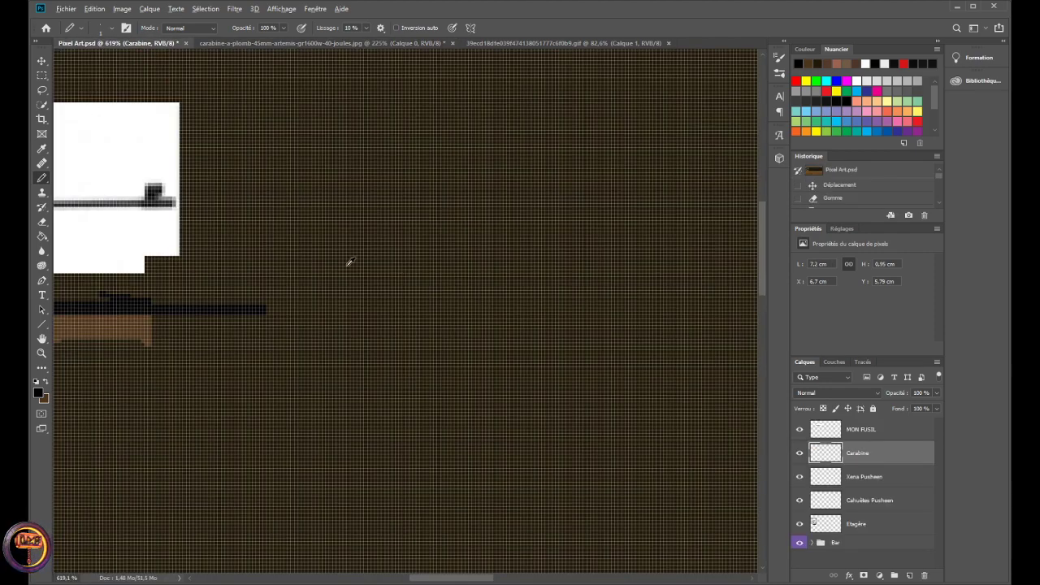
pyautogui.scroll(1, 360, 531)
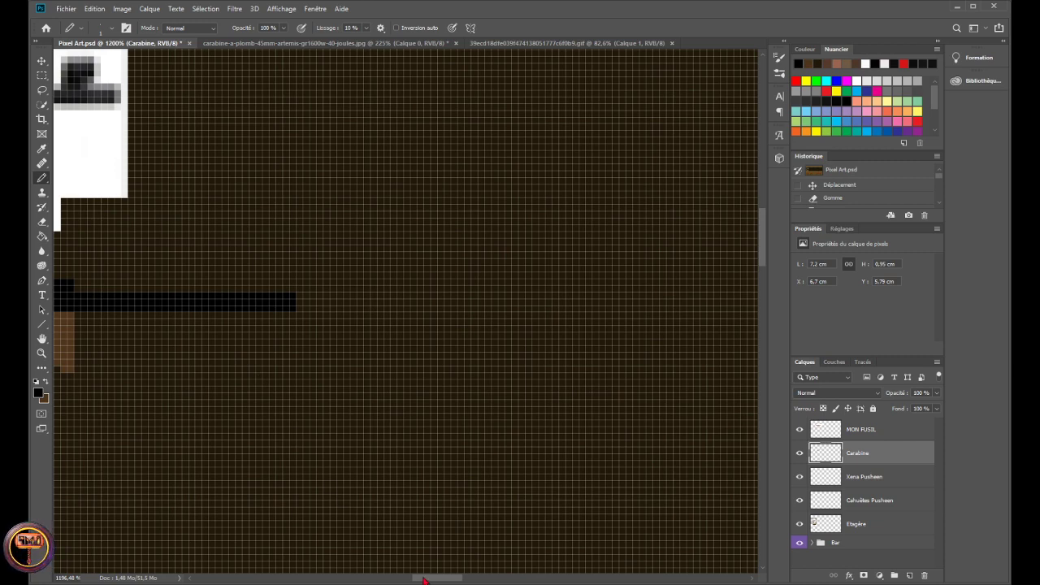
pyautogui.scroll(1, 309, 455)
pyautogui.scroll(-1, 257, 362)
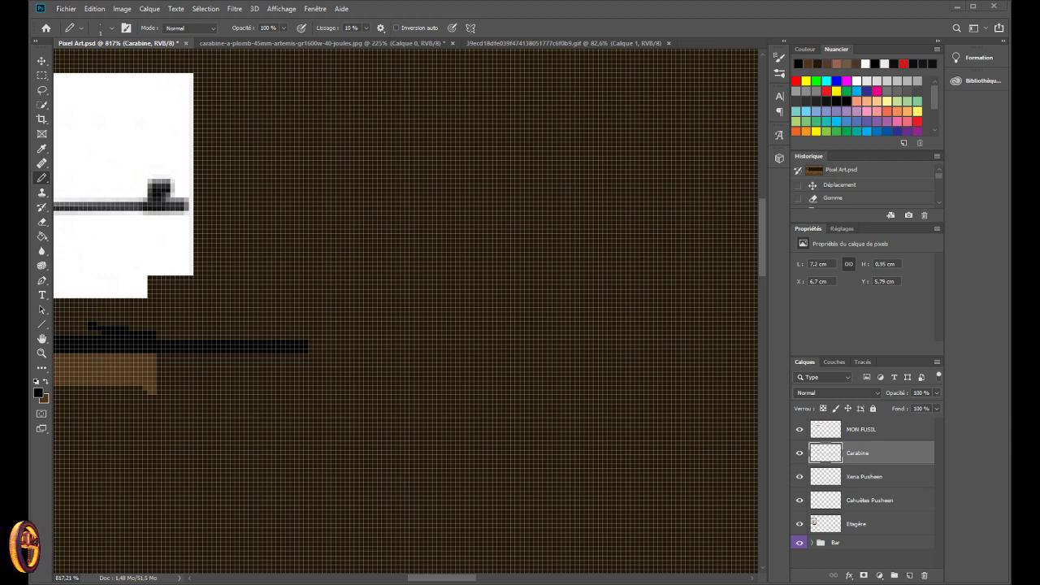
pyautogui.scroll(5, 298, 335)
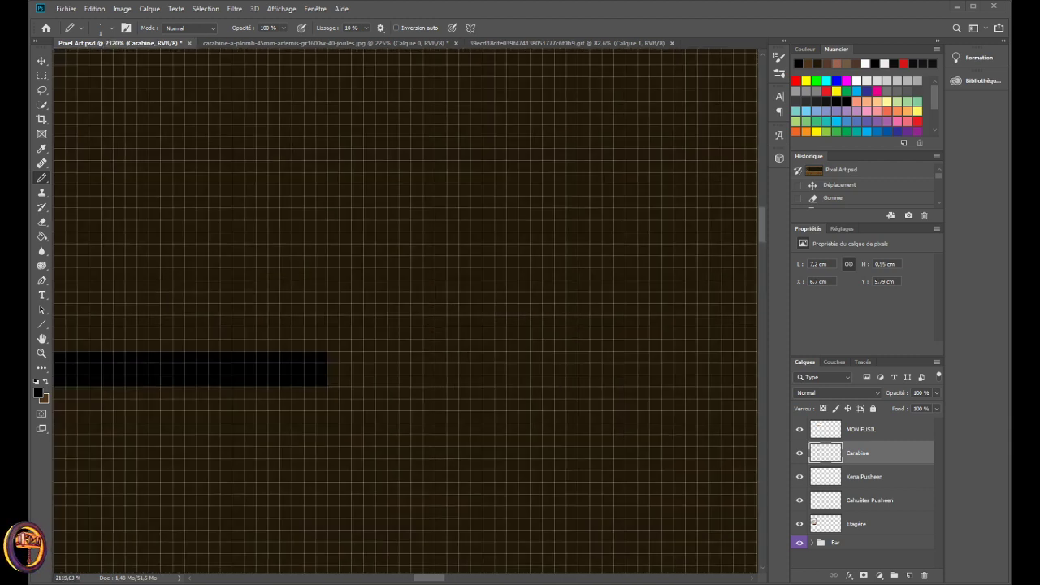
pyautogui.click(382, 381)
# - Lengthen the black barrel past the marker pixel, about nine pixels forward in total, filling its full three-pixel thickness
pyautogui.scroll(-6, 272, 365)
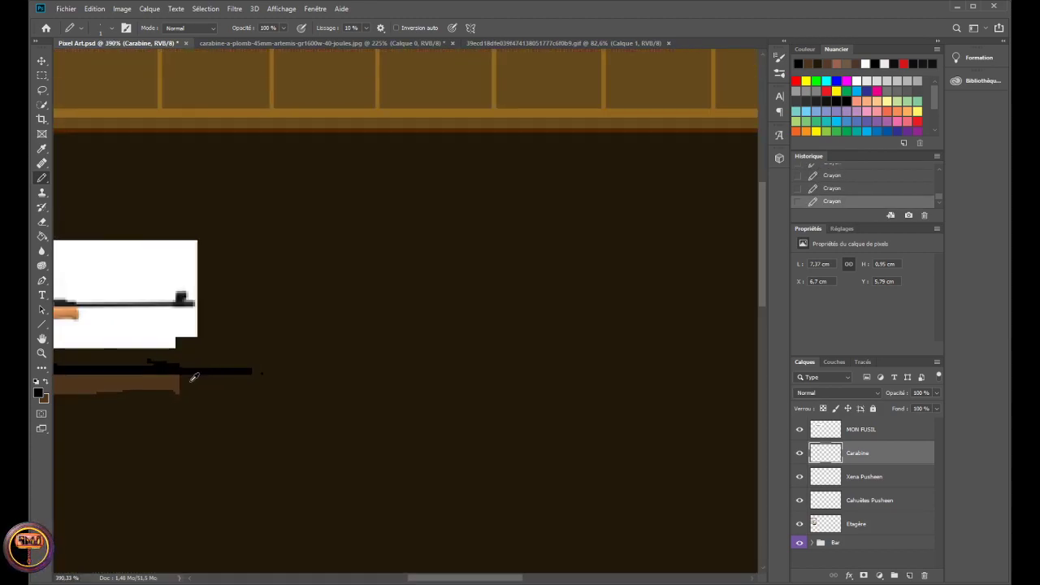
pyautogui.scroll(4, 132, 398)
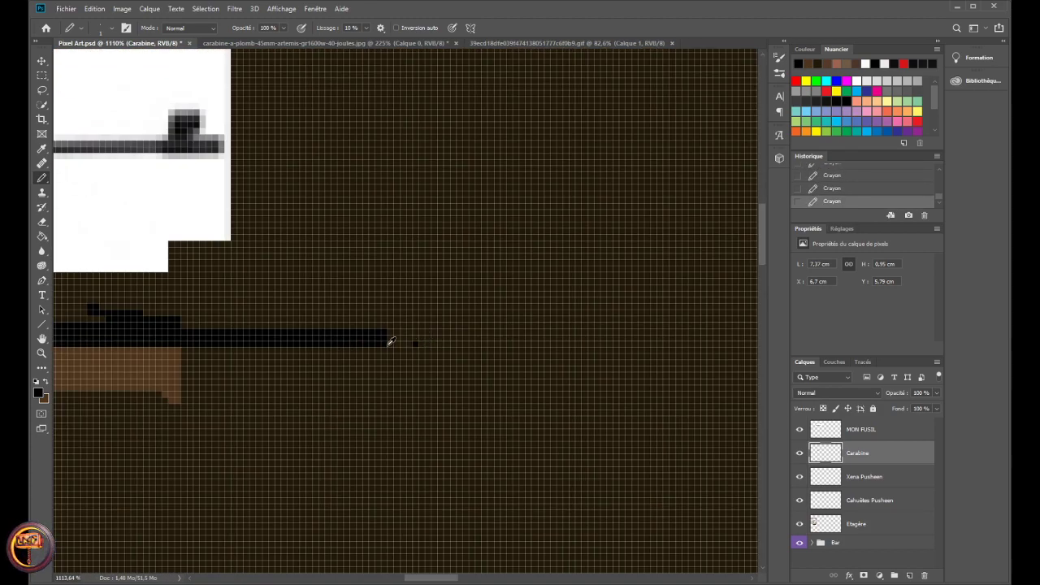
pyautogui.scroll(-1, 325, 333)
pyautogui.scroll(-5, 264, 325)
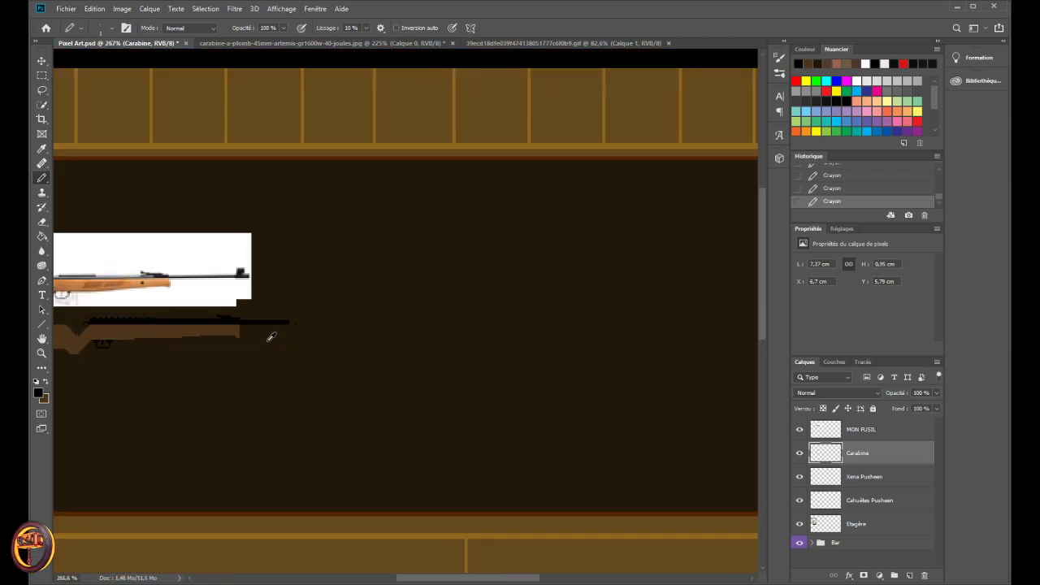
pyautogui.scroll(10, 295, 319)
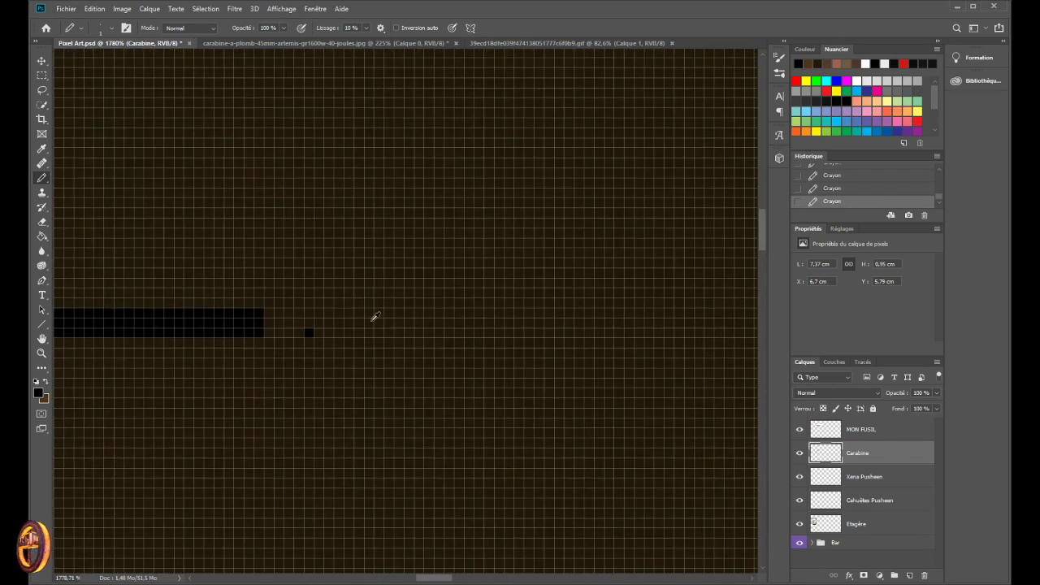
pyautogui.click(346, 331)
pyautogui.moveTo(272, 332)
pyautogui.mouseDown()
pyautogui.moveTo(348, 325)
pyautogui.moveTo(344, 312)
pyautogui.moveTo(266, 318)
pyautogui.moveTo(337, 321)
pyautogui.mouseUp()
# - Compare the drawn barrel with the rifle photo, examining its proportions, muzzle and front sight
pyautogui.scroll(-7, 337, 322)
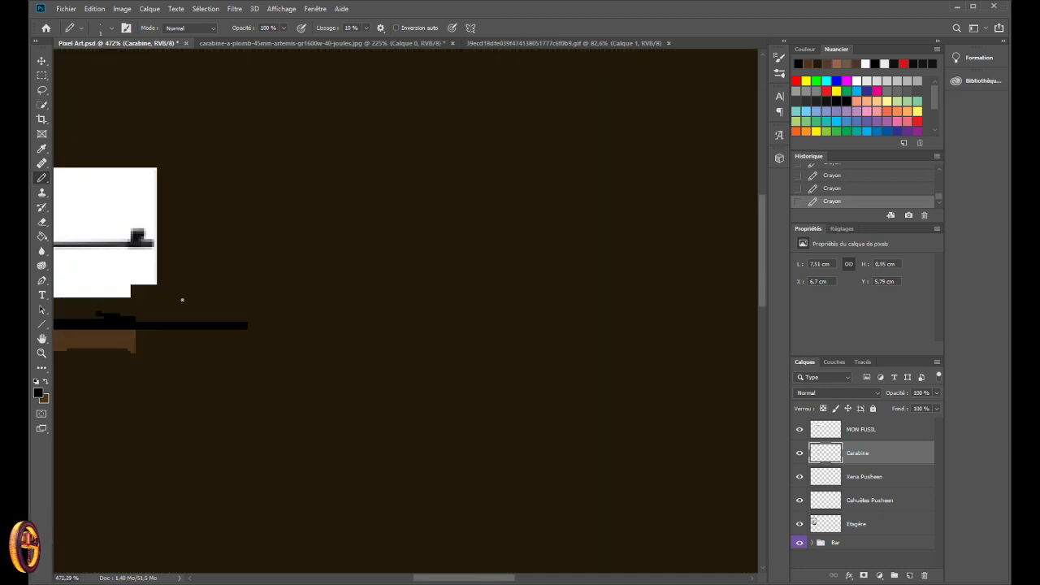
pyautogui.click(479, 43)
pyautogui.click(146, 43)
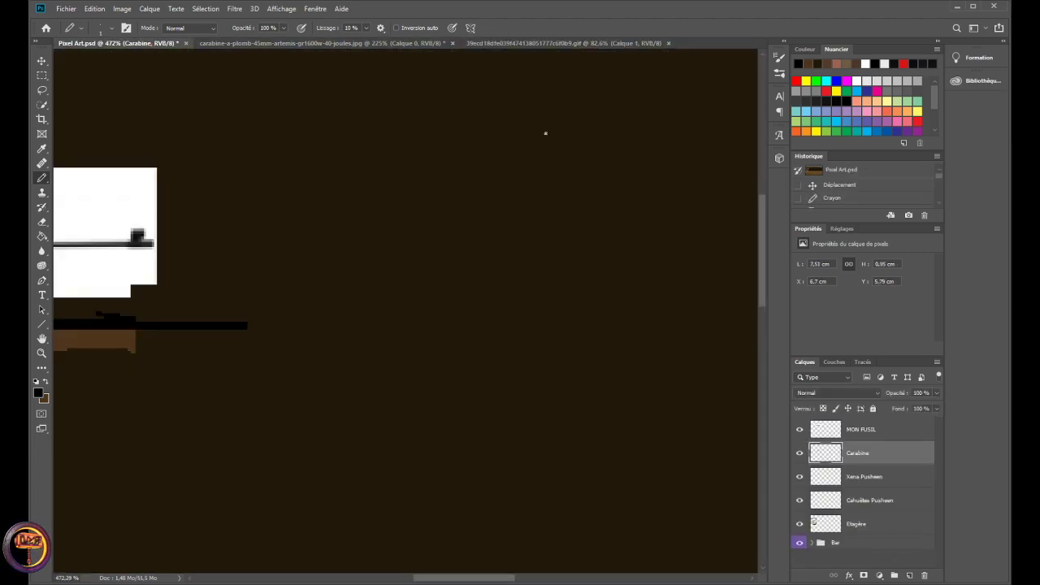
pyautogui.moveTo(460, 579); pyautogui.dragTo(443, 581)
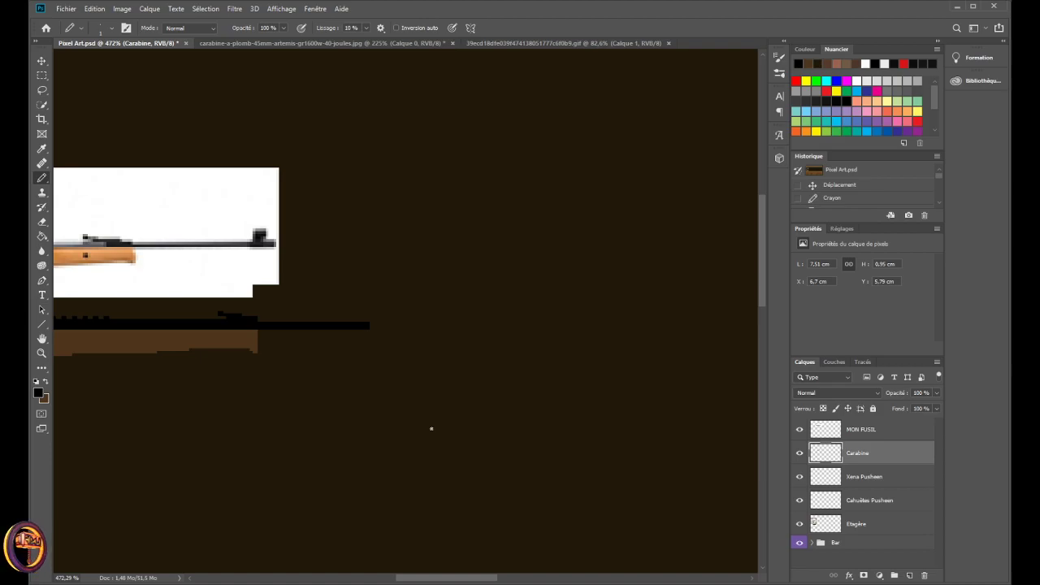
pyautogui.scroll(3, 379, 307)
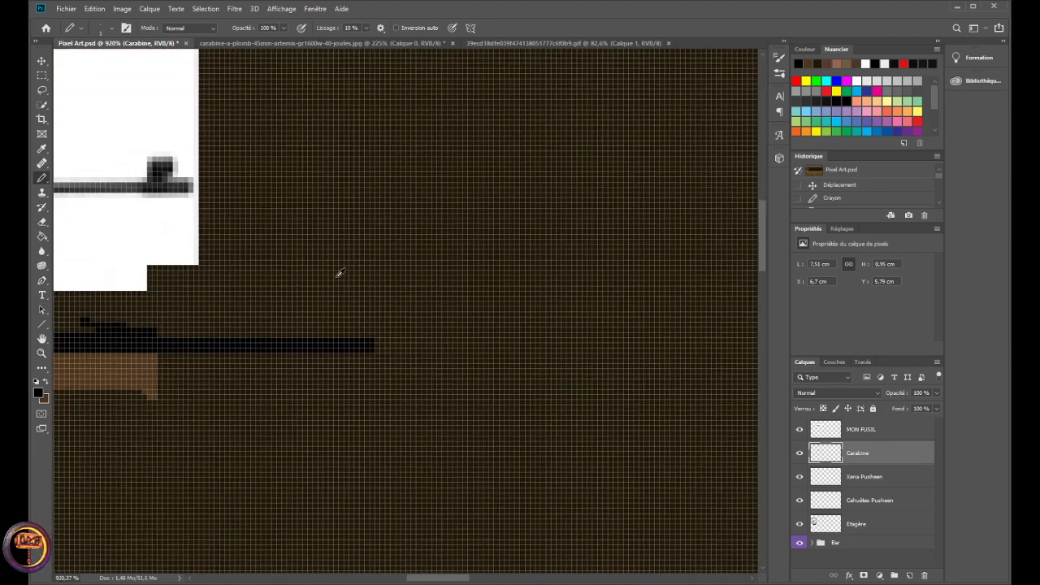
pyautogui.click(346, 43)
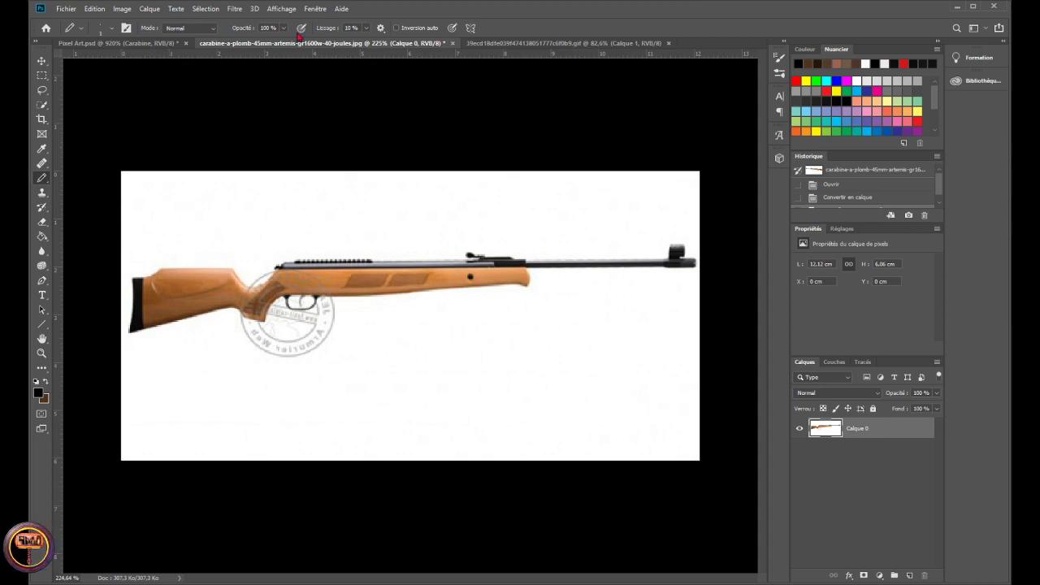
pyautogui.click(511, 43)
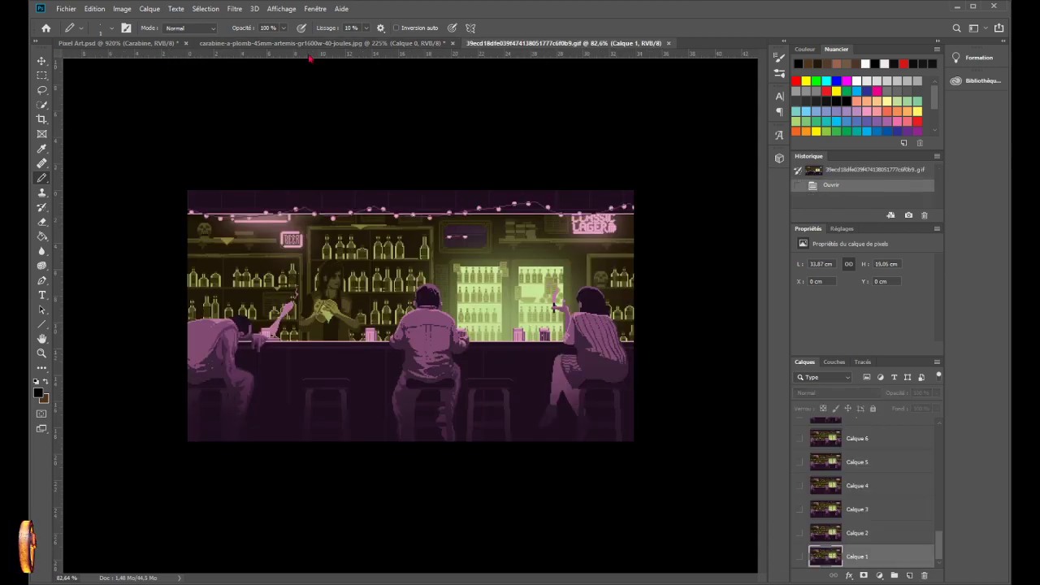
pyautogui.click(128, 45)
pyautogui.scroll(1, 349, 343)
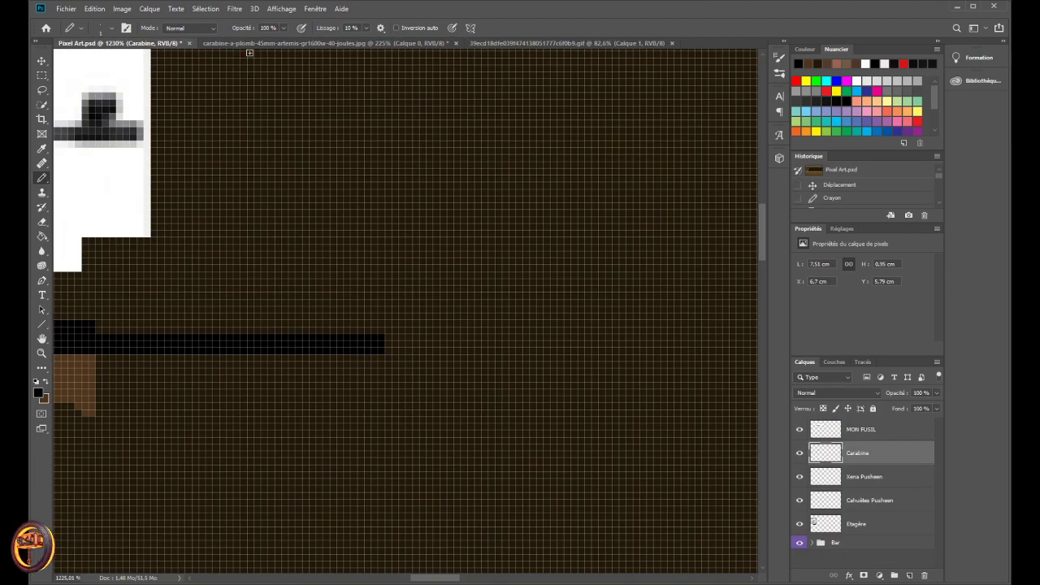
pyautogui.click(248, 45)
pyautogui.click(162, 46)
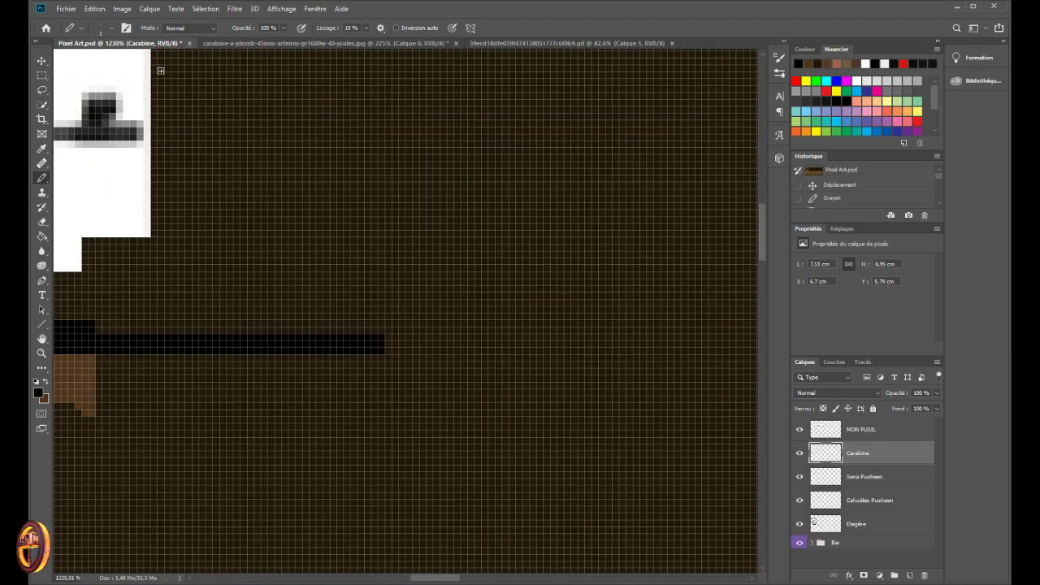
# - Add a two-pixel black tip to the barrel's muzzle, centred on its middle row
pyautogui.scroll(2, 398, 344)
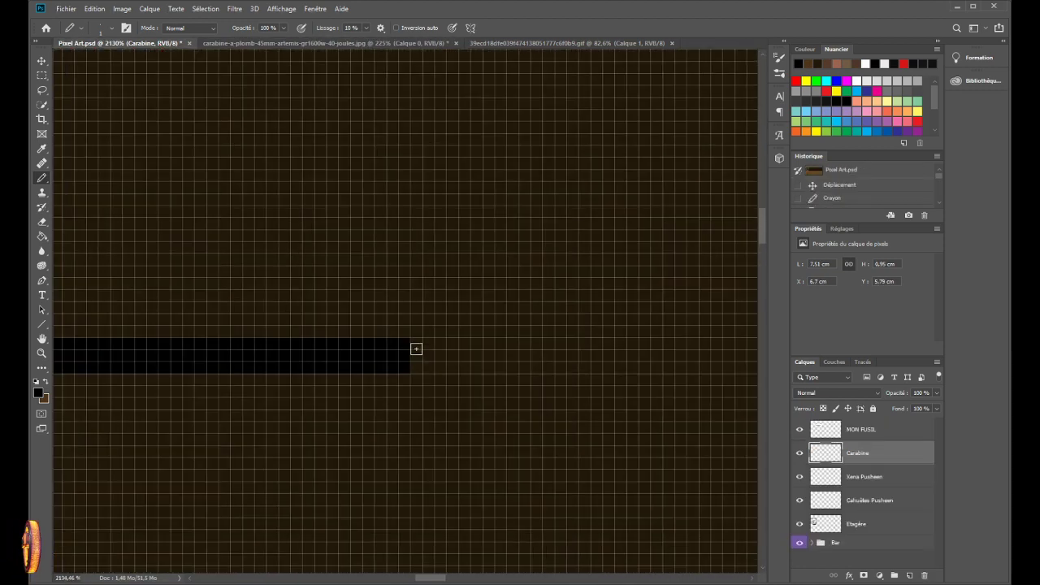
pyautogui.click(419, 355)
pyautogui.scroll(-3, 334, 342)
pyautogui.scroll(-3, 317, 339)
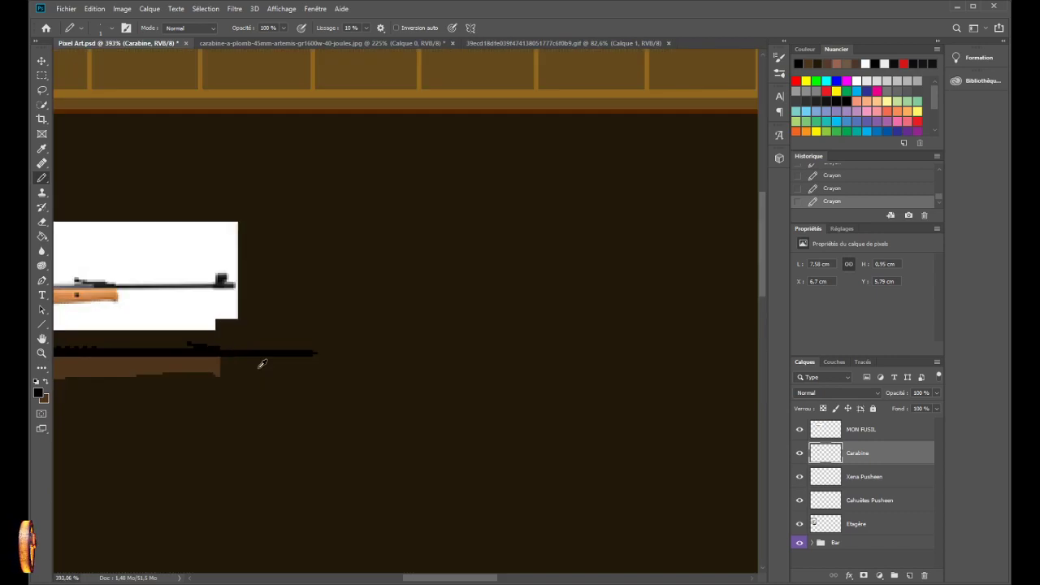
# - Draw a four-pixel-wide black base row for the front sight on top of the barrel near the muzzle, checking the rifle photo
pyautogui.scroll(3, 244, 362)
pyautogui.scroll(1, 333, 301)
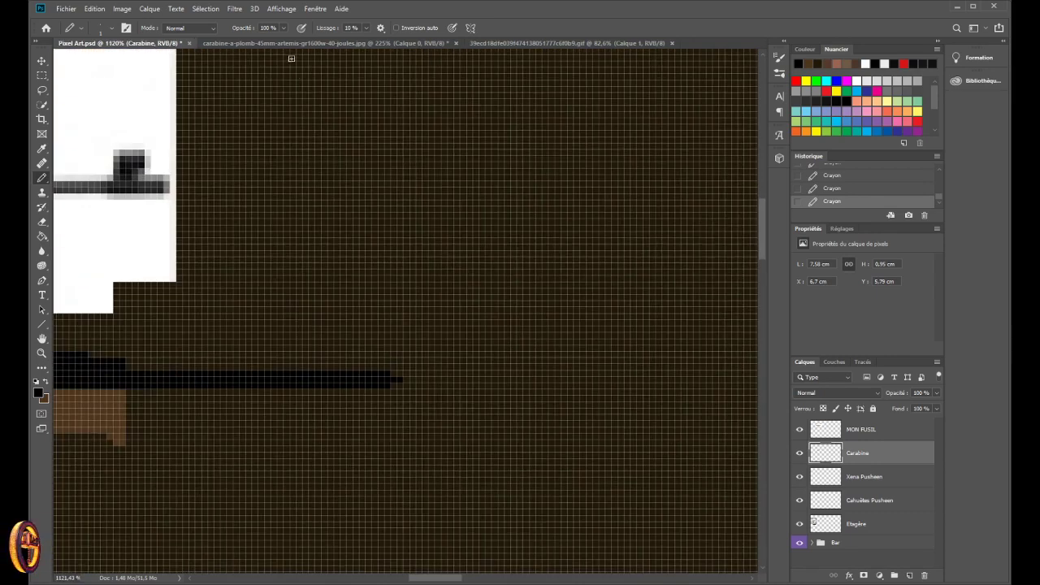
pyautogui.click(292, 43)
pyautogui.click(167, 45)
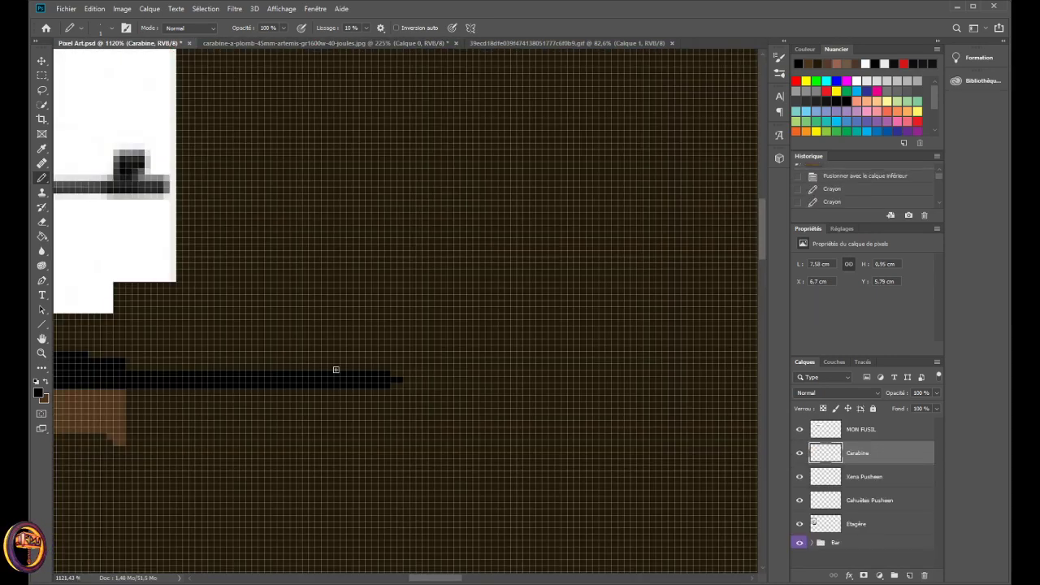
pyautogui.scroll(1, 355, 314)
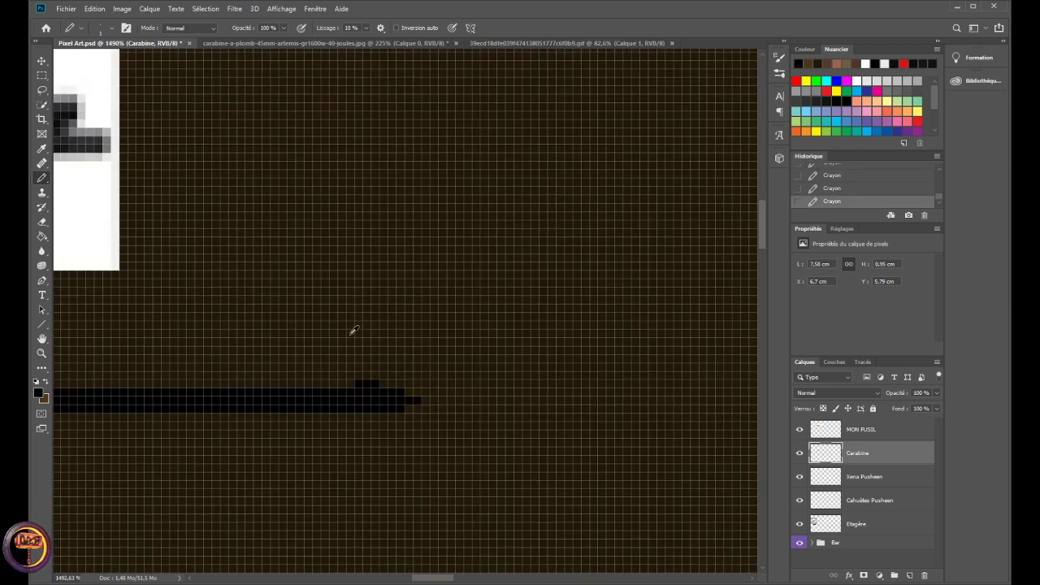
pyautogui.click(305, 44)
pyautogui.click(145, 45)
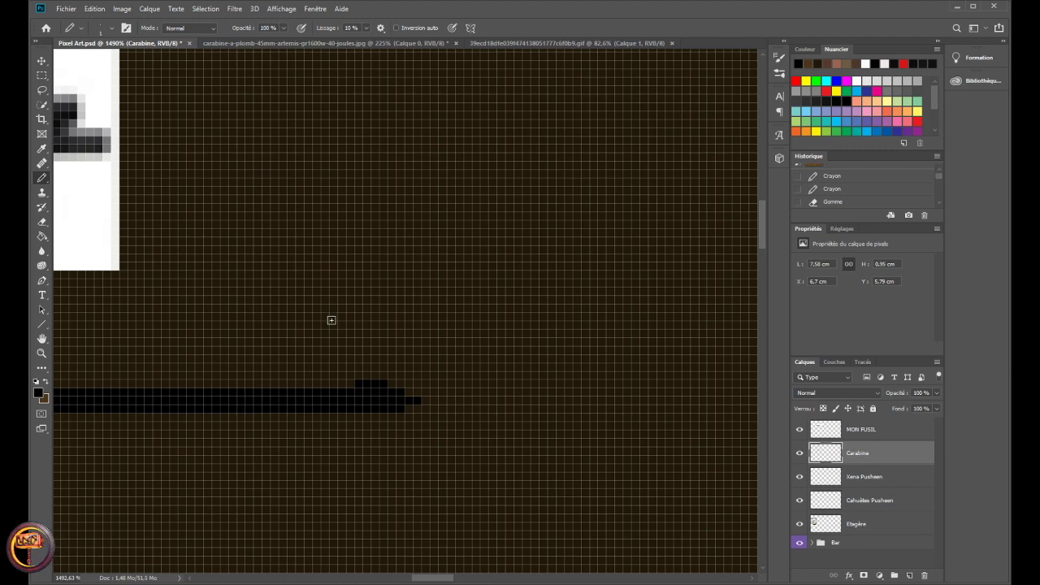
# - Try a taller front sight, adding a second four-pixel row to its base and a wider black block above, and undo it
pyautogui.moveTo(361, 378); pyautogui.dragTo(370, 374)
pyautogui.click(329, 44)
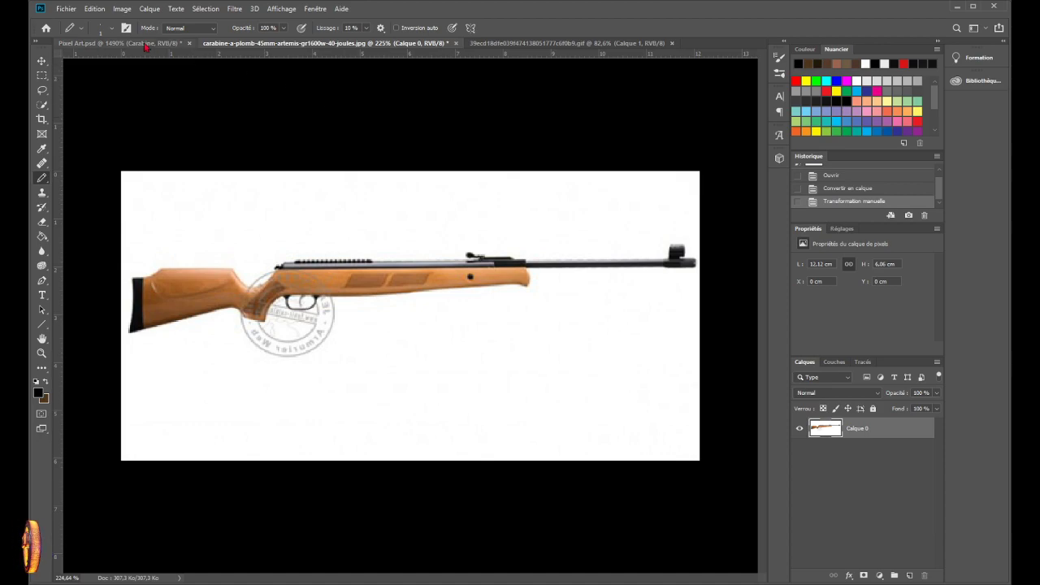
pyautogui.click(116, 43)
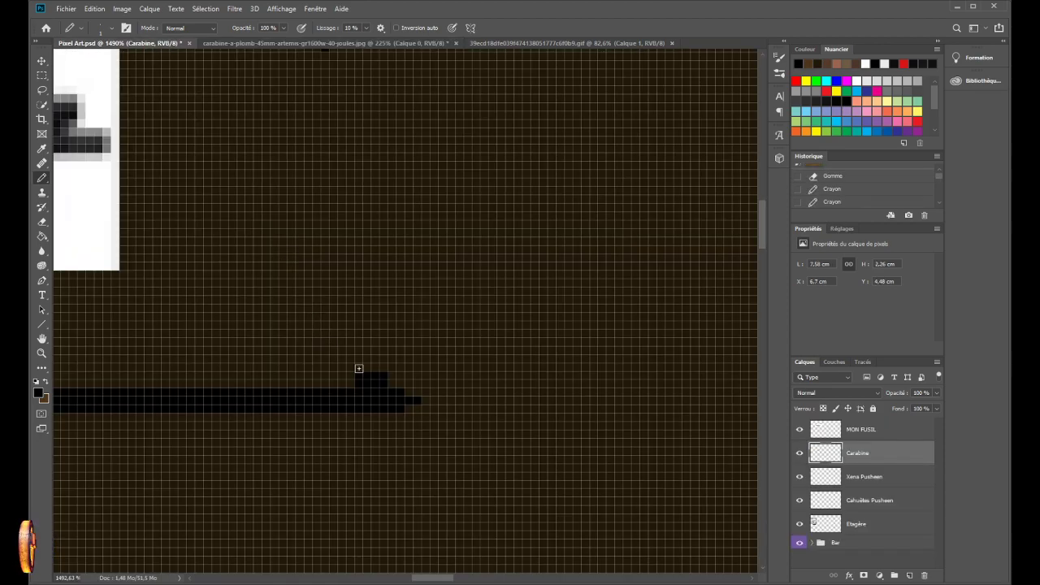
pyautogui.moveTo(359, 369)
pyautogui.mouseDown()
pyautogui.moveTo(395, 360)
pyautogui.moveTo(408, 362)
pyautogui.moveTo(378, 368)
pyautogui.moveTo(406, 368)
pyautogui.moveTo(355, 355)
pyautogui.moveTo(410, 346)
pyautogui.moveTo(355, 339)
pyautogui.mouseUp()
pyautogui.scroll(-5, 328, 353)
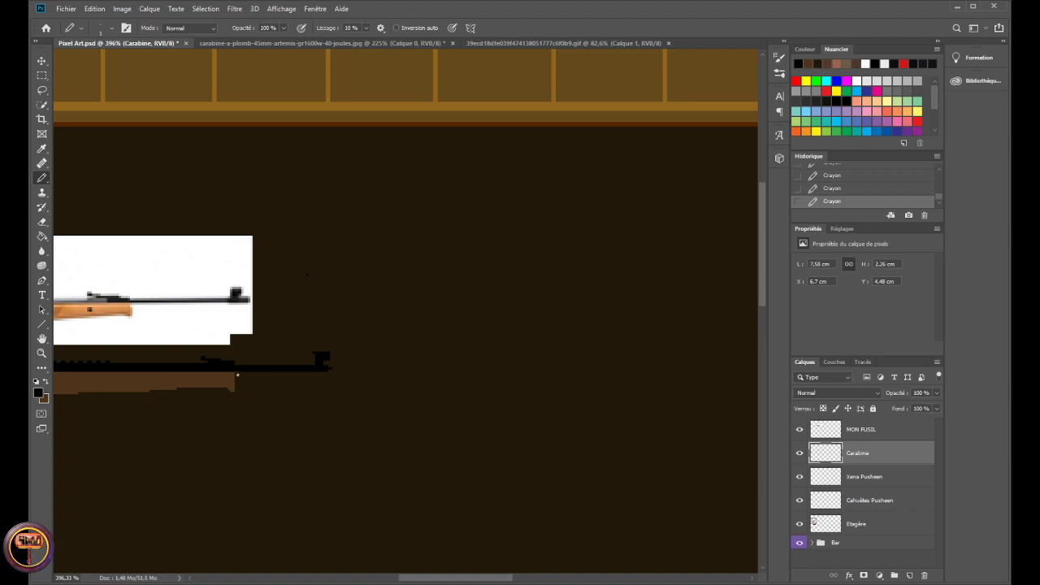
pyautogui.hotkey('ctrl', 'z')
pyautogui.hotkey('ctrl', 'z')
pyautogui.hotkey('ctrl', 'z')
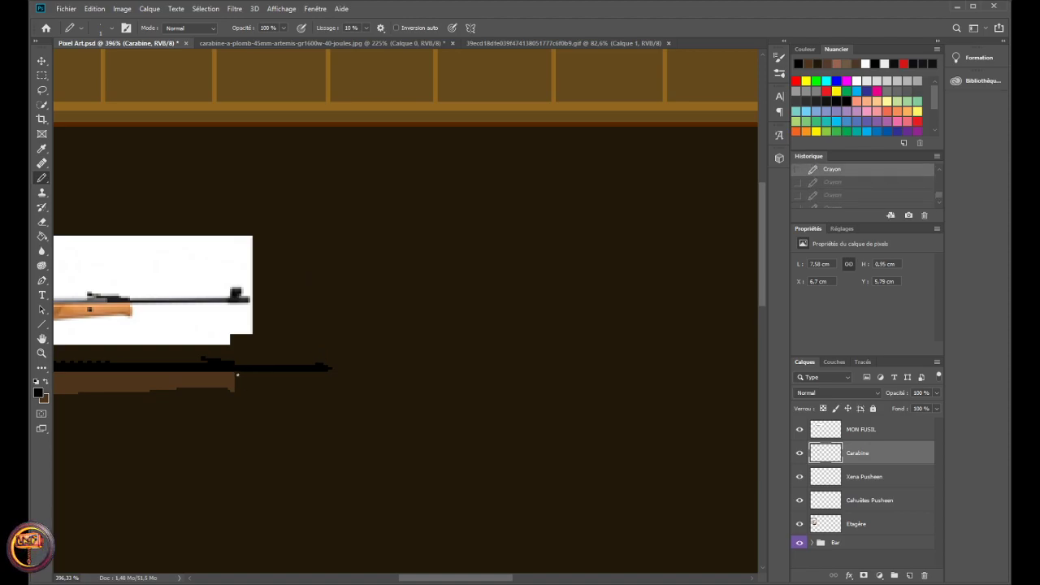
# - Rebuild the front sight with a single four-pixel base row topped by a black block six pixels wide and three pixels high
pyautogui.scroll(5, 238, 374)
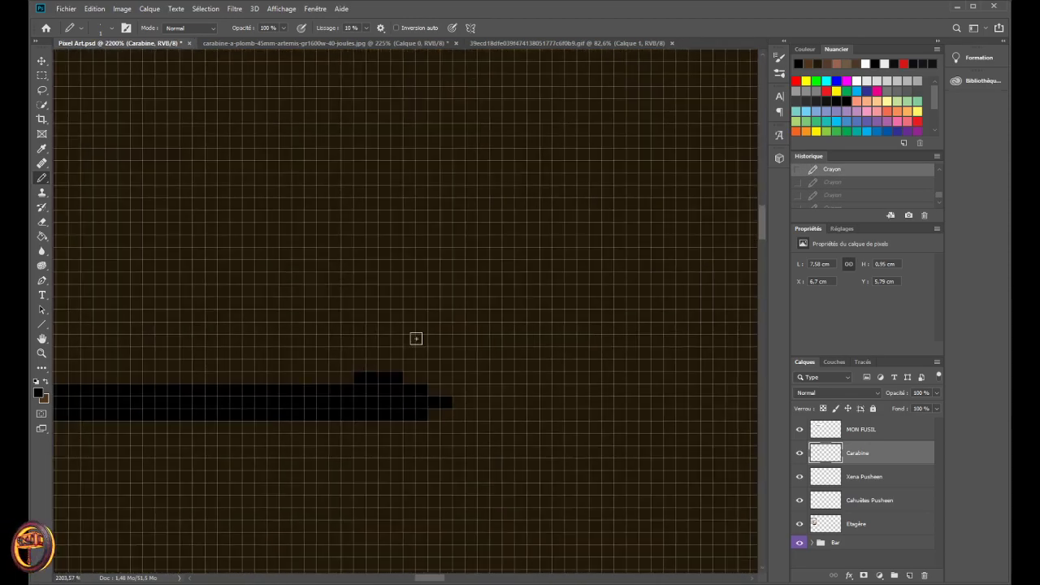
pyautogui.hotkey('ctrl', 'z')
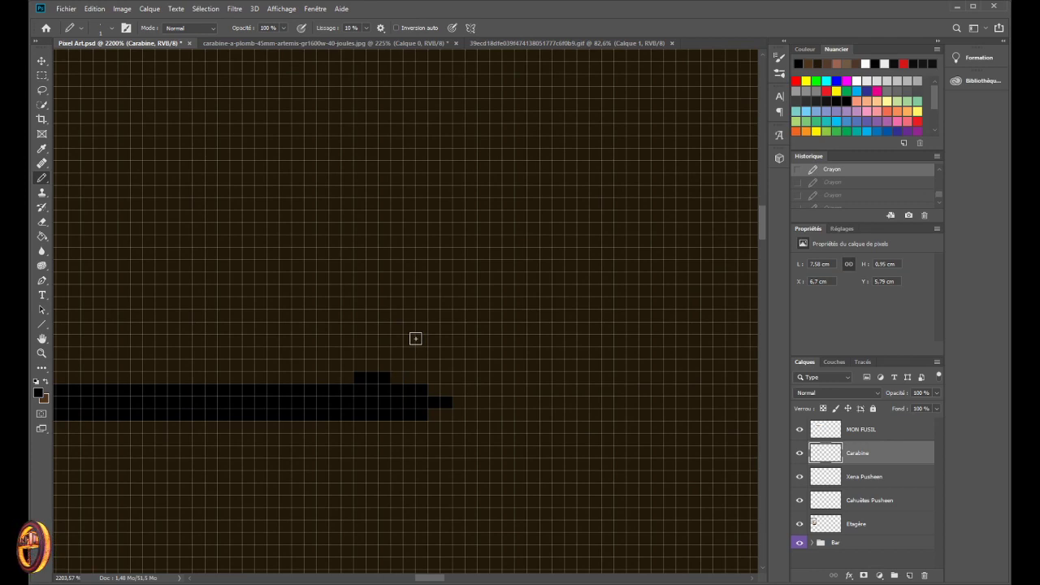
pyautogui.click(396, 378)
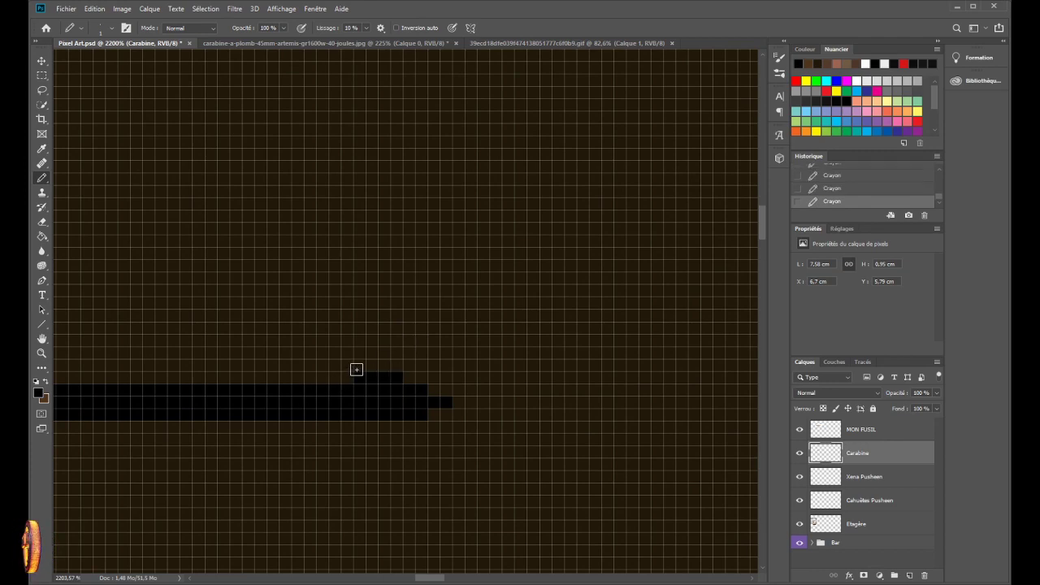
pyautogui.moveTo(356, 370)
pyautogui.mouseDown()
pyautogui.moveTo(422, 361)
pyautogui.moveTo(358, 353)
pyautogui.moveTo(370, 338)
pyautogui.moveTo(420, 339)
pyautogui.mouseUp()
# - Compare the drawn rifle with the bar scene and the rifle photo, examining barrel length and front sight position
pyautogui.scroll(-4, 365, 353)
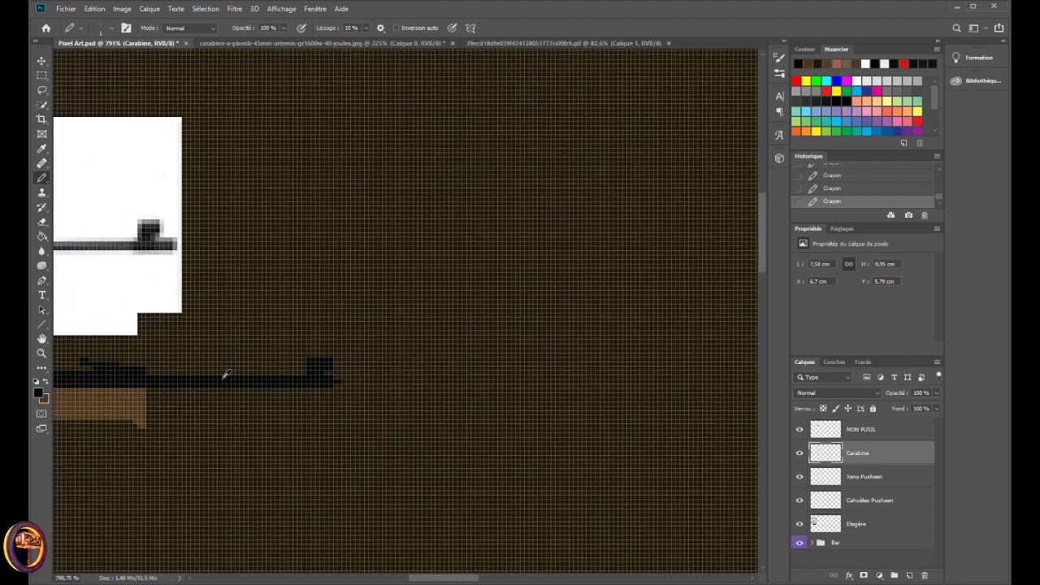
pyautogui.scroll(-10, 226, 375)
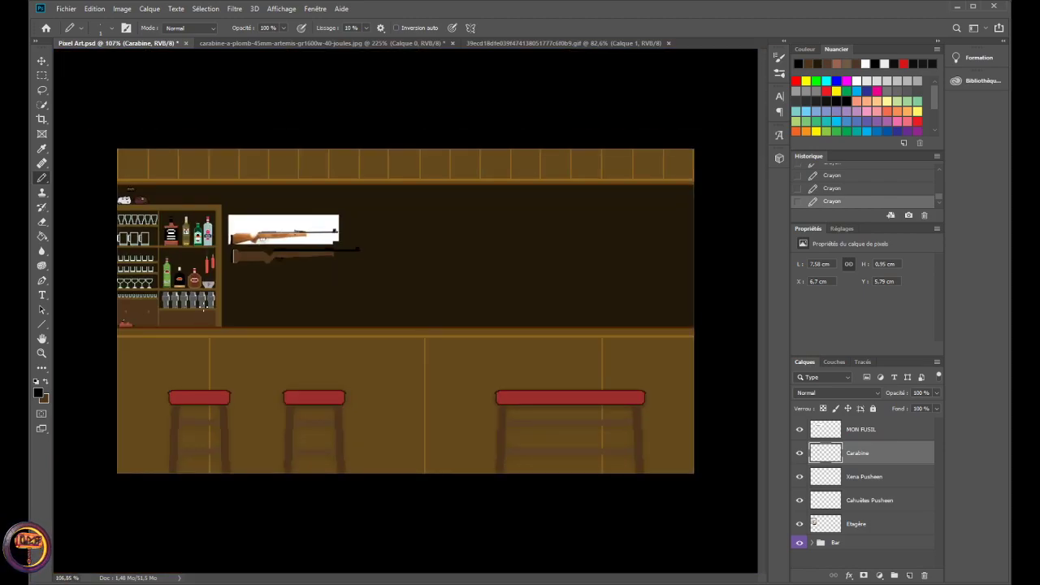
pyautogui.scroll(5, 274, 241)
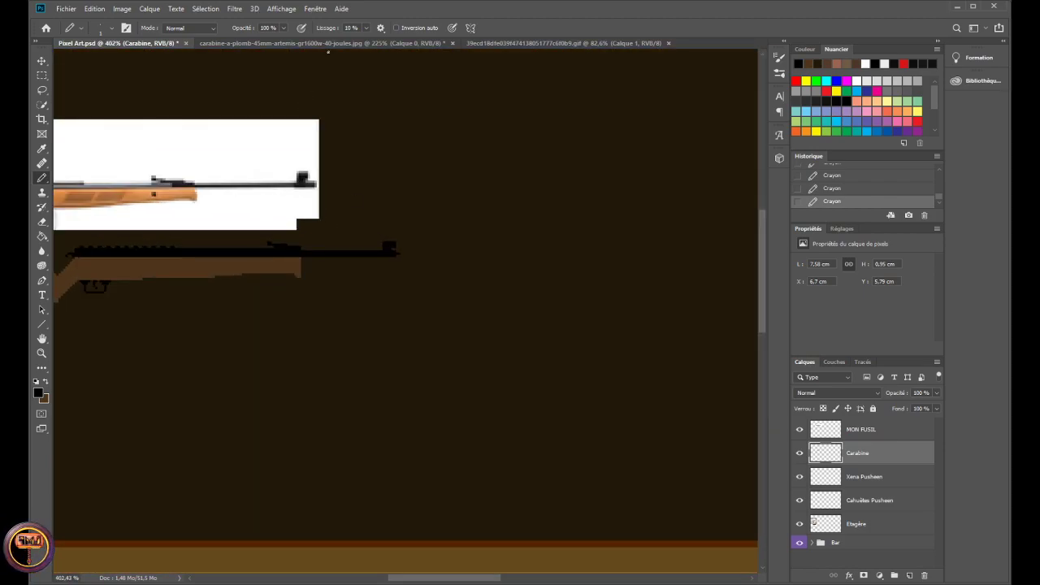
pyautogui.click(321, 43)
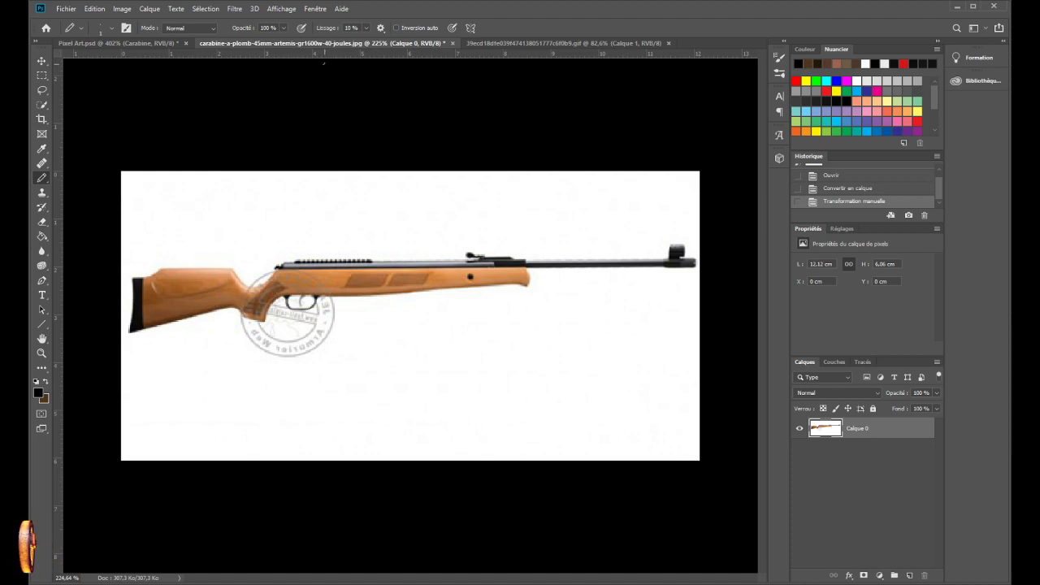
pyautogui.click(151, 43)
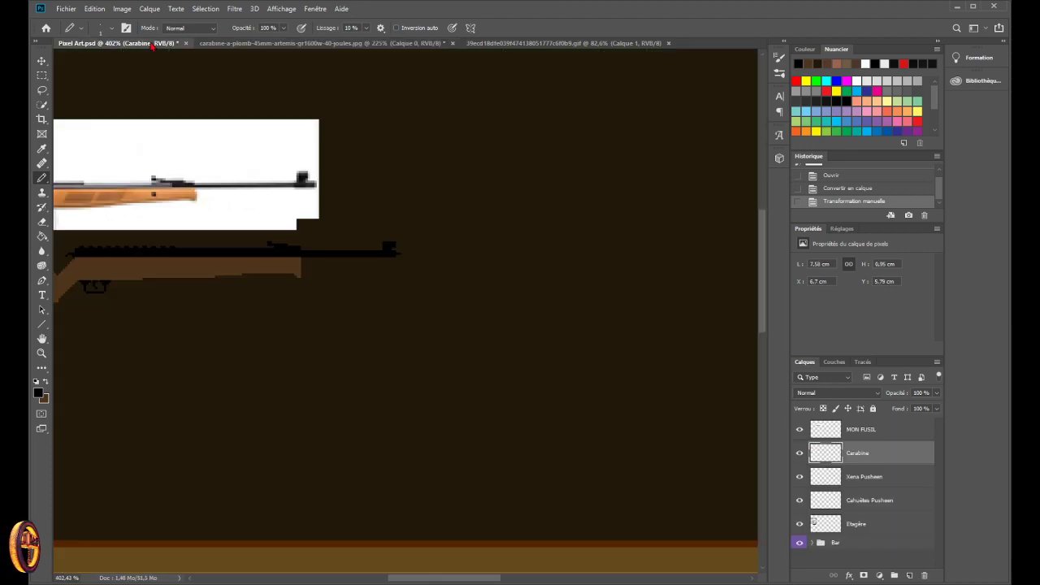
pyautogui.click(204, 43)
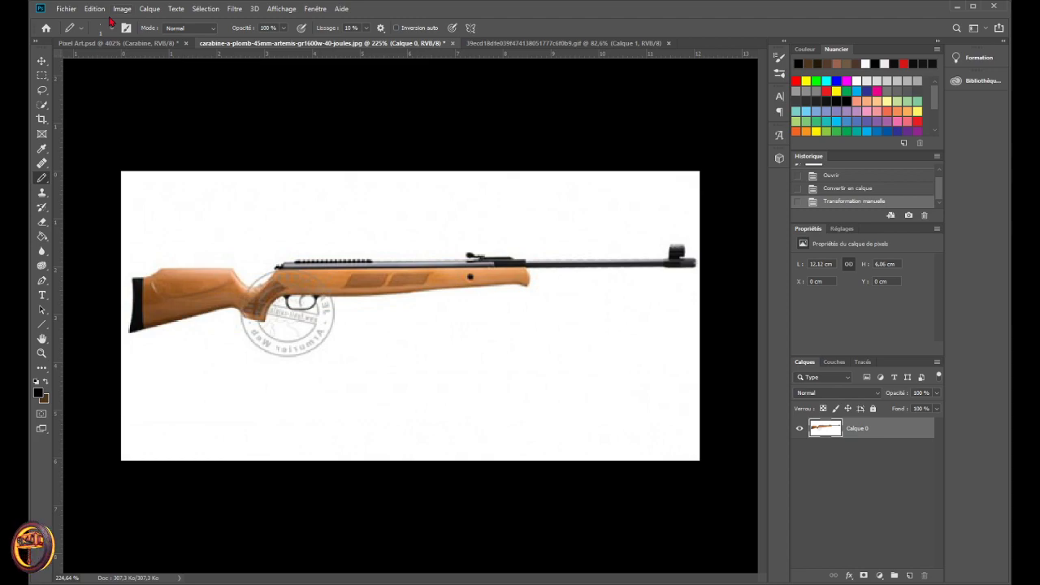
pyautogui.click(104, 45)
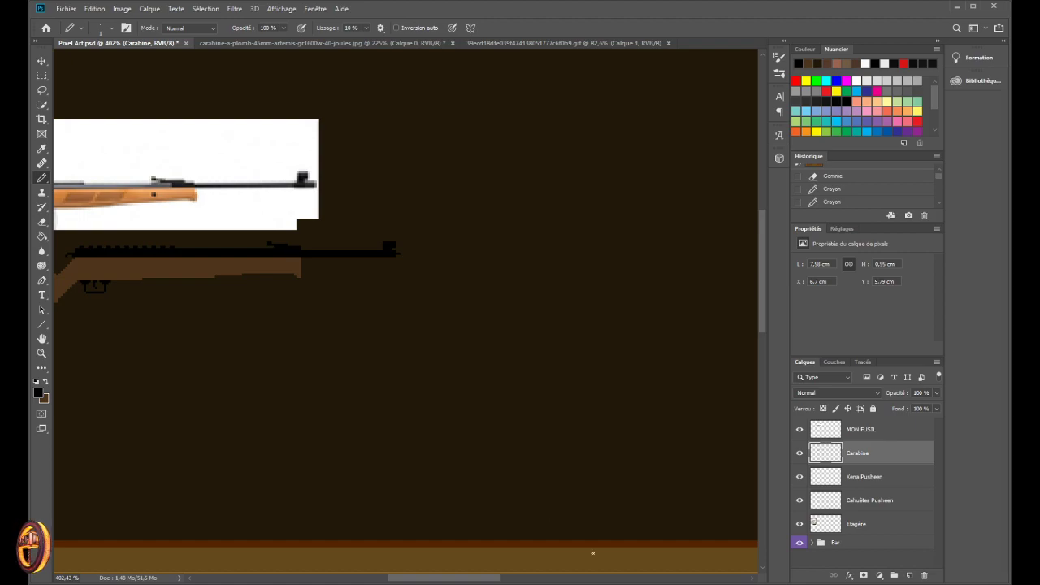
# - Try erasing the front sight above the barrel, and undo the erasure
pyautogui.scroll(1, 523, 325)
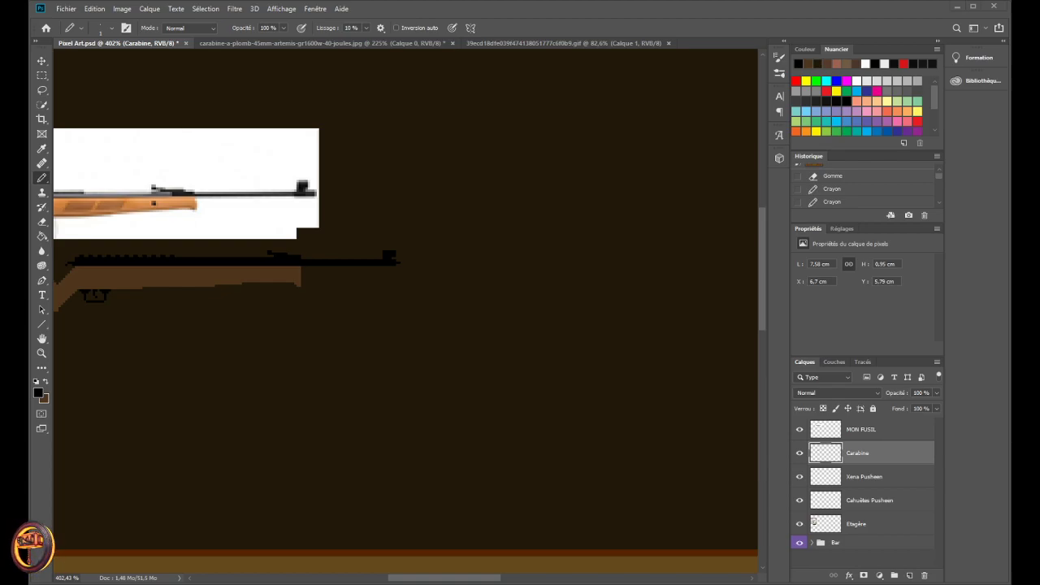
pyautogui.scroll(2, 390, 279)
pyautogui.scroll(3, 373, 262)
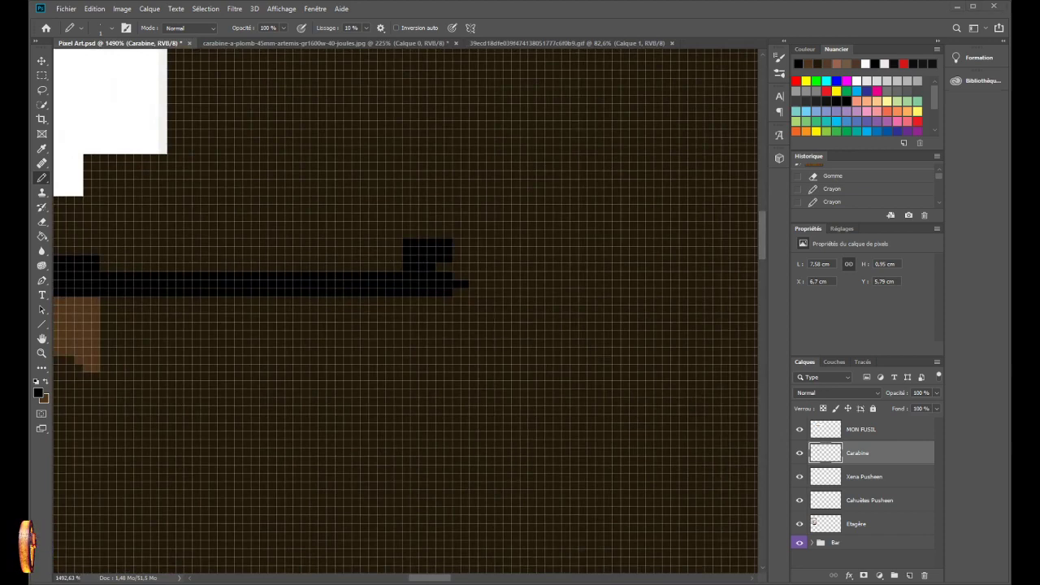
pyautogui.click(41, 222)
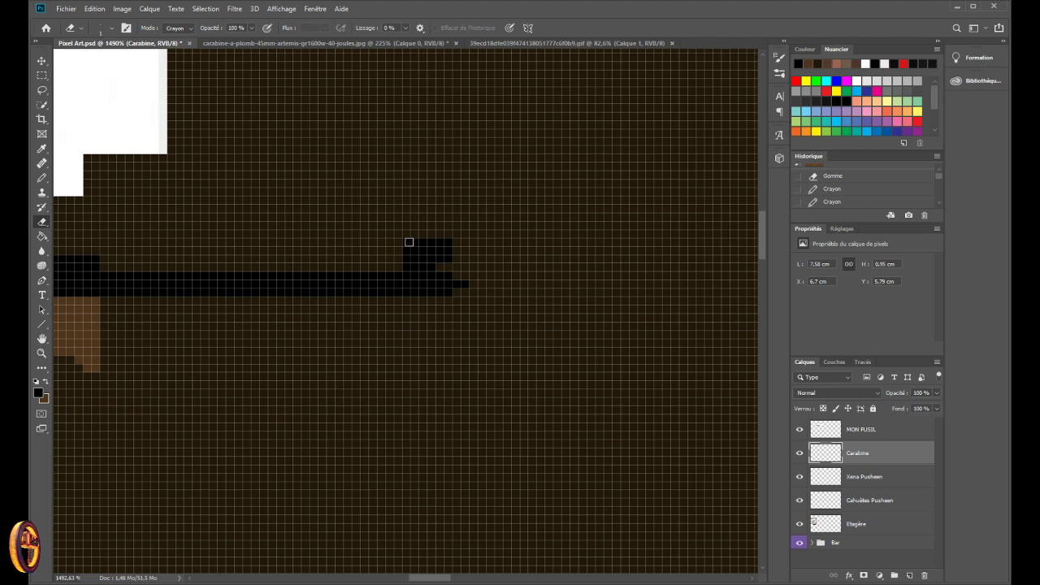
pyautogui.moveTo(409, 242)
pyautogui.mouseDown()
pyautogui.moveTo(447, 242)
pyautogui.moveTo(391, 258)
pyautogui.moveTo(418, 265)
pyautogui.mouseUp()
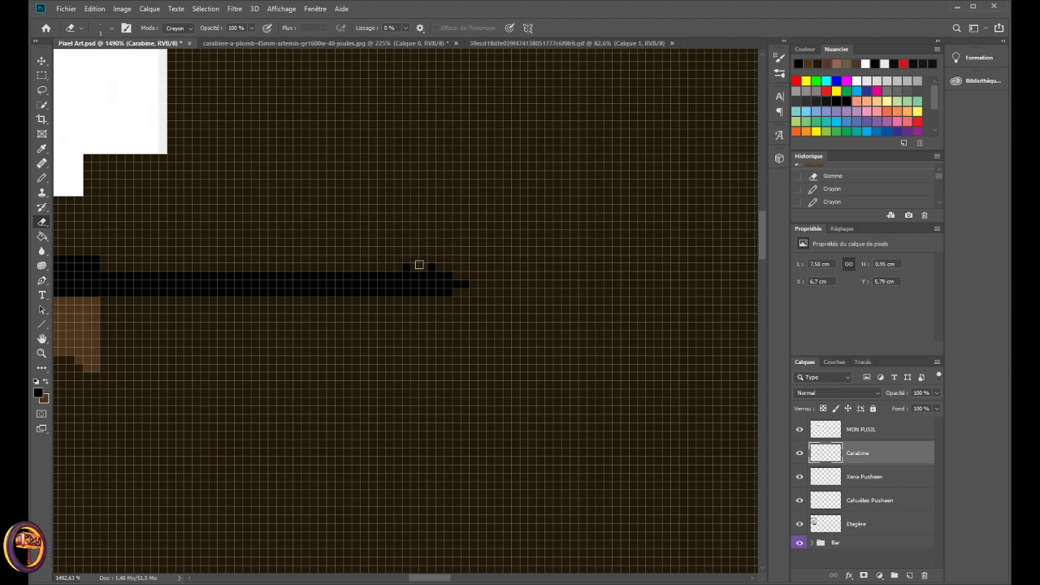
pyautogui.hotkey('ctrl', 'z')
pyautogui.hotkey('ctrl', 'z')
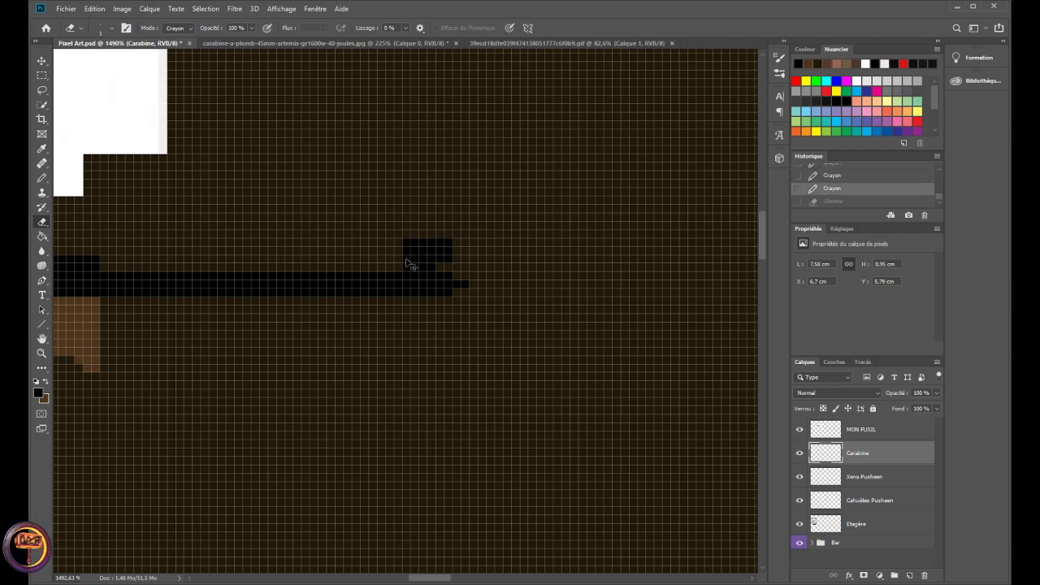
# - Select the front sight and move it one pixel back along the barrel, away from the muzzle
pyautogui.press('m')
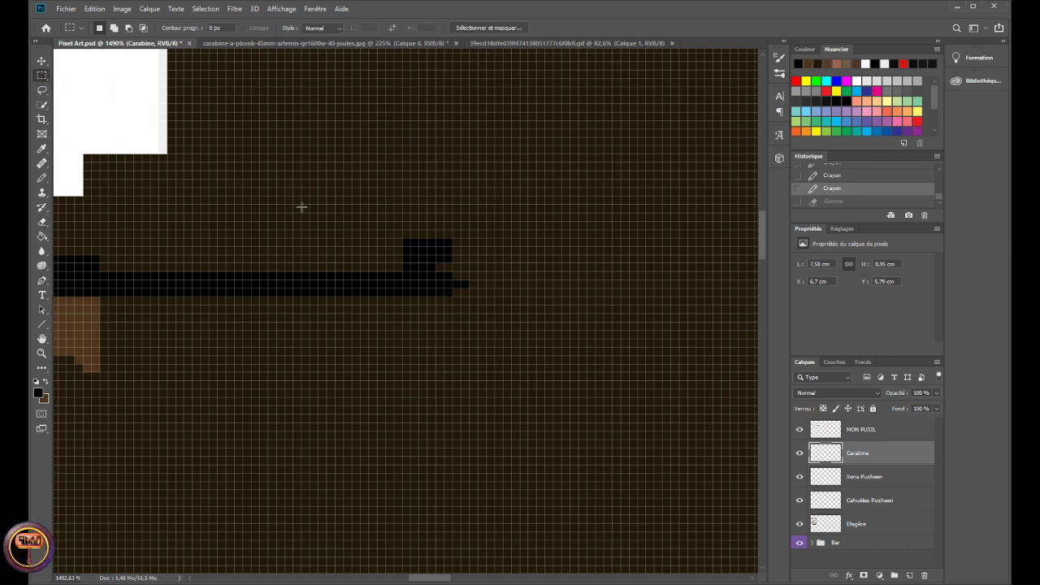
pyautogui.moveTo(386, 231)
pyautogui.mouseDown()
pyautogui.moveTo(469, 271)
pyautogui.moveTo(367, 190)
pyautogui.moveTo(434, 257)
pyautogui.moveTo(366, 222)
pyautogui.moveTo(425, 238)
pyautogui.moveTo(424, 137)
pyautogui.moveTo(401, 223)
pyautogui.moveTo(408, 261)
pyautogui.mouseUp()
pyautogui.press('v')
# - Copy a barrel section 12 pixels long onto a new layer, try it as an extension past the muzzle, and undo its move
pyautogui.click(41, 75)
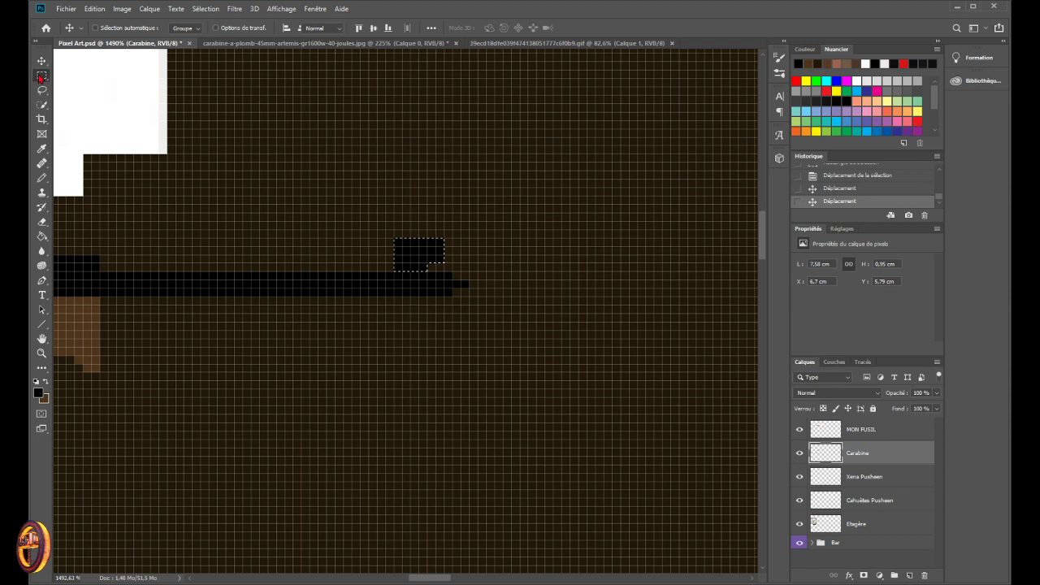
pyautogui.moveTo(243, 272); pyautogui.dragTo(343, 298)
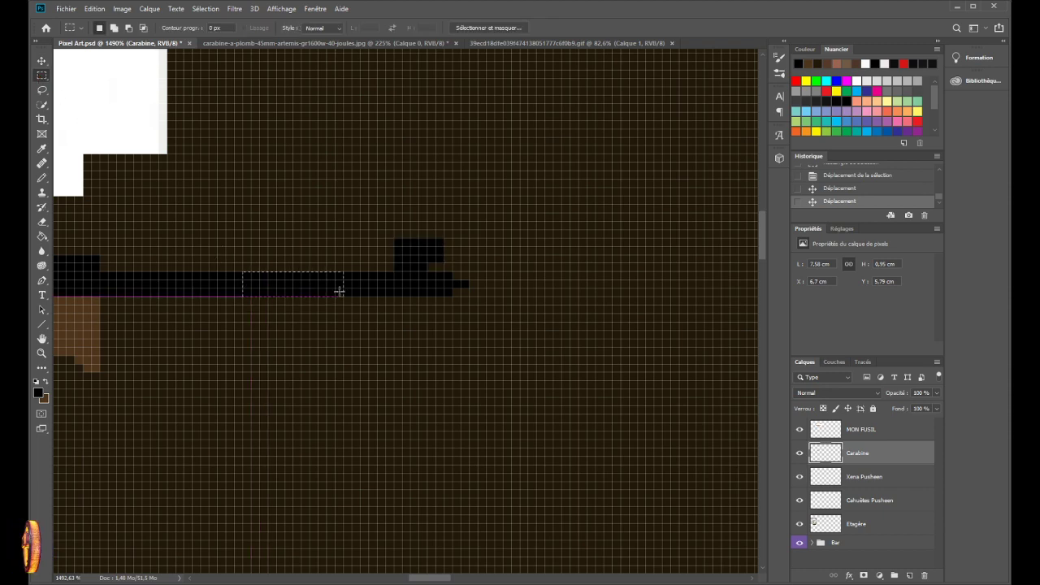
pyautogui.click(42, 61)
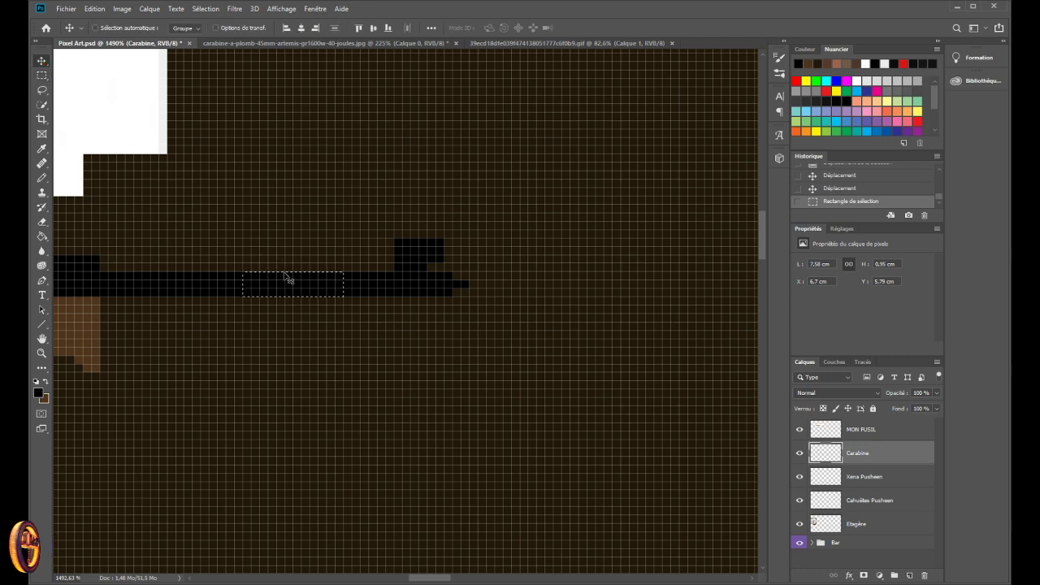
pyautogui.moveTo(286, 276); pyautogui.dragTo(477, 290)
pyautogui.hotkey('ctrl', 'c')
pyautogui.hotkey('ctrl', 'v')
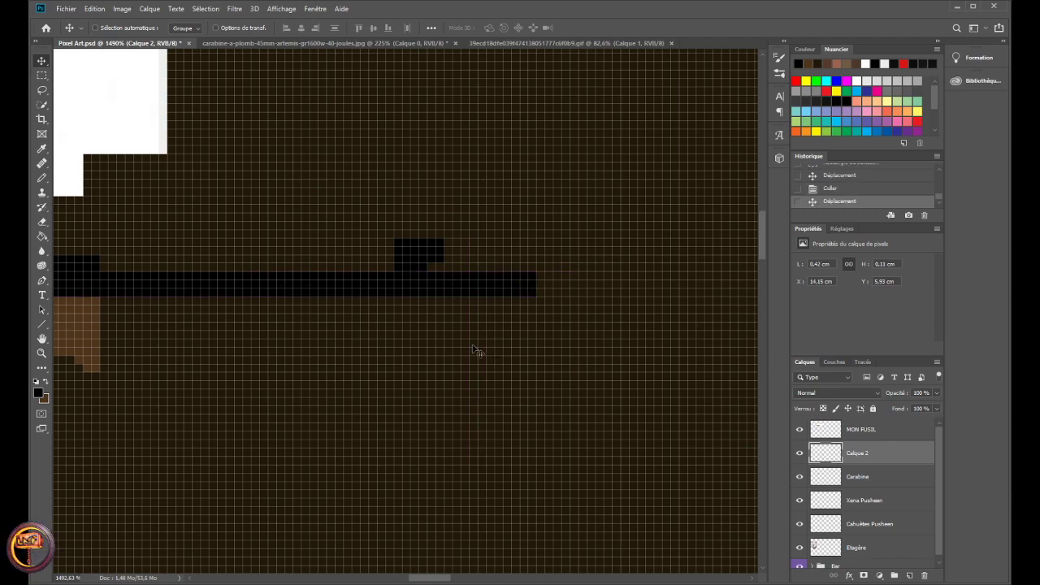
pyautogui.scroll(-5, 476, 350)
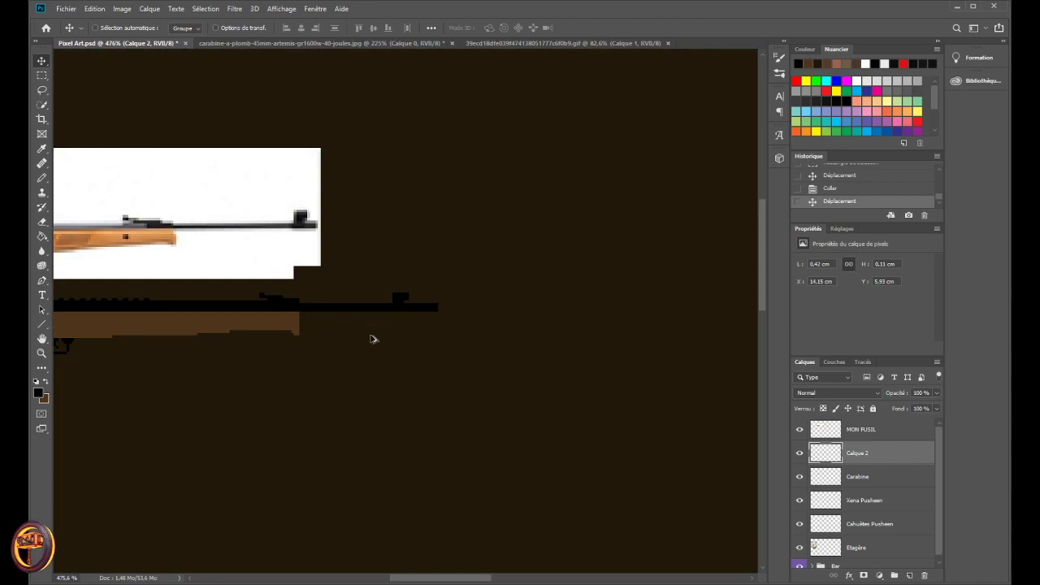
pyautogui.hotkey('ctrl', 'z')
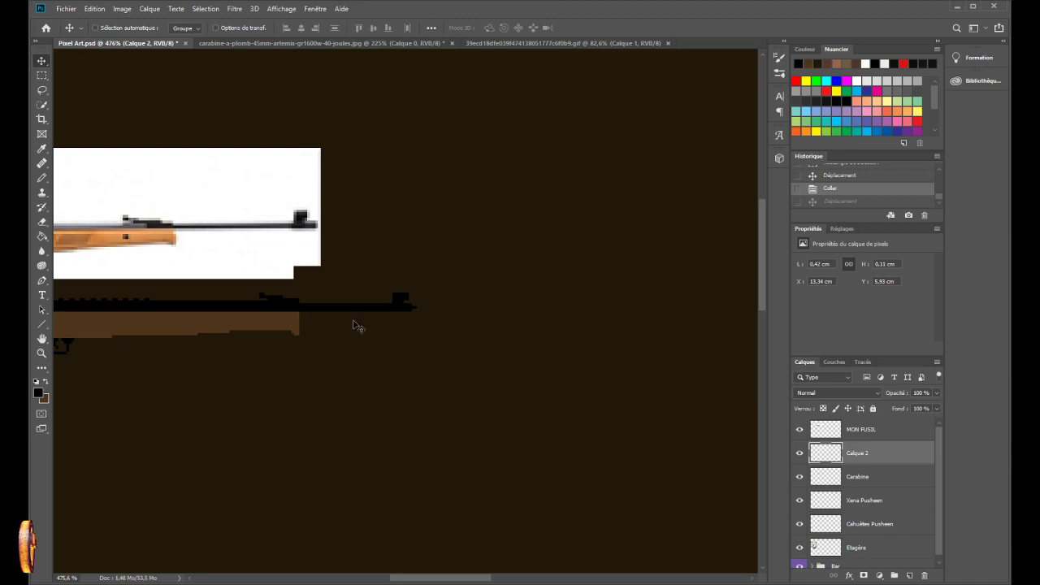
pyautogui.click(42, 76)
pyautogui.scroll(2, 293, 314)
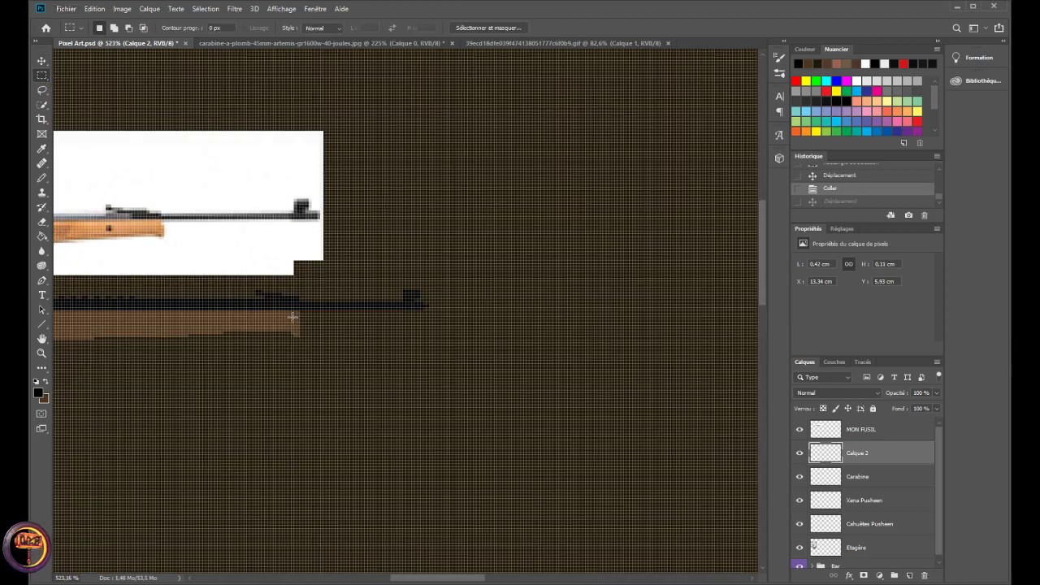
pyautogui.scroll(6, 292, 313)
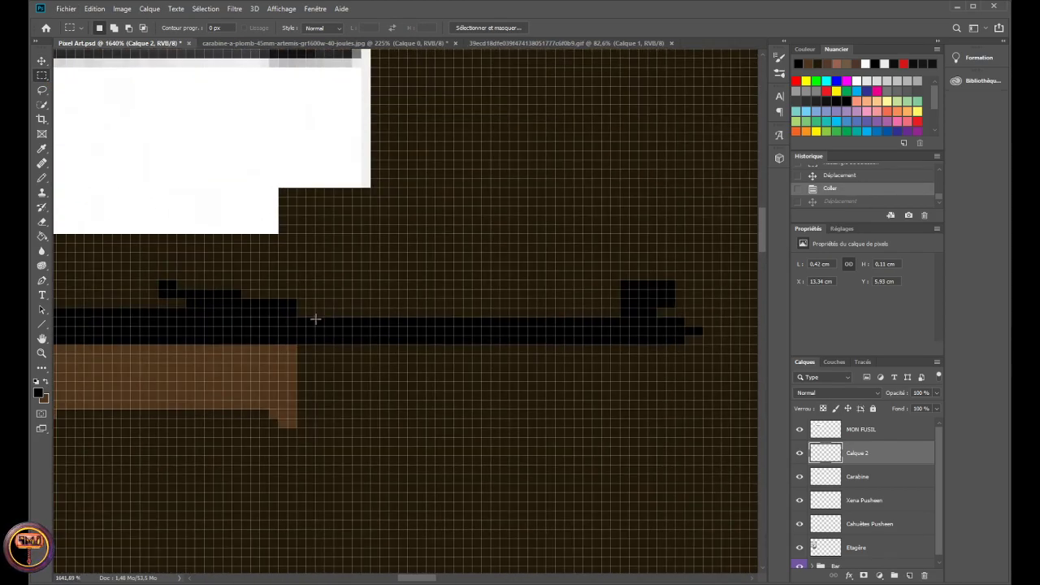
pyautogui.moveTo(298, 317); pyautogui.dragTo(546, 353)
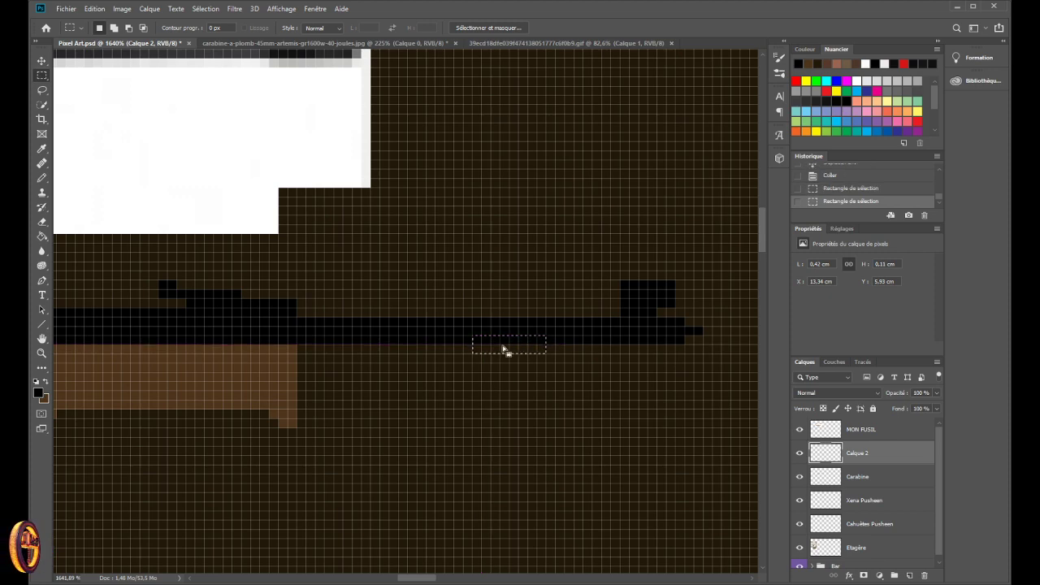
pyautogui.moveTo(620, 281); pyautogui.dragTo(678, 347)
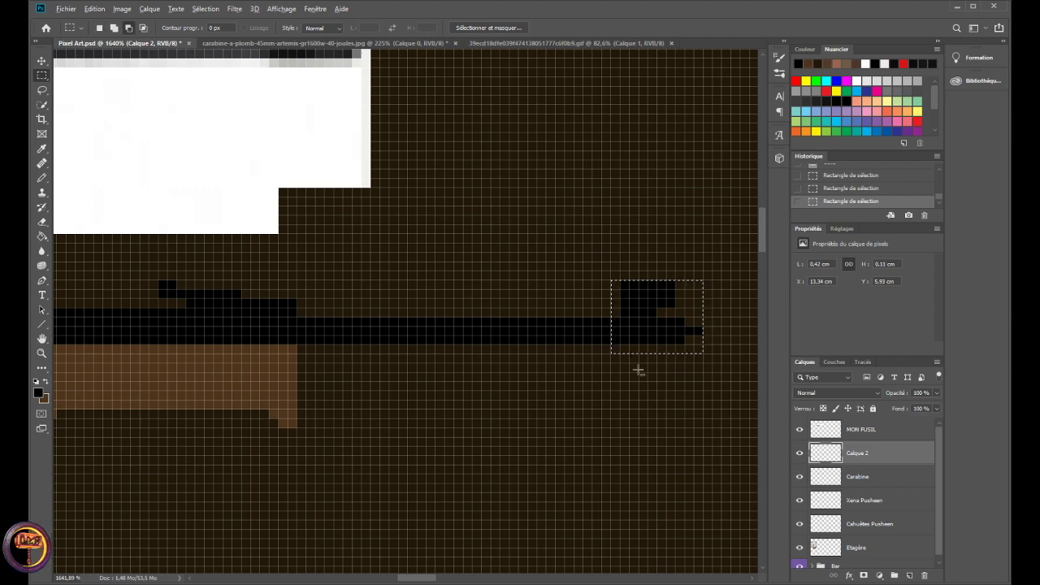
pyautogui.scroll(-3, 637, 372)
pyautogui.moveTo(435, 569); pyautogui.dragTo(460, 577)
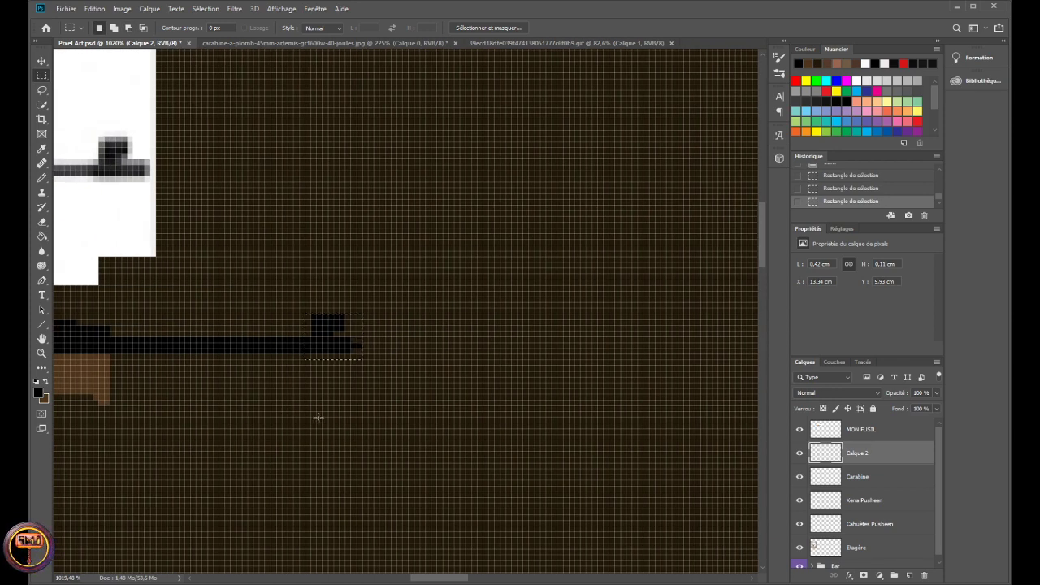
pyautogui.click(42, 62)
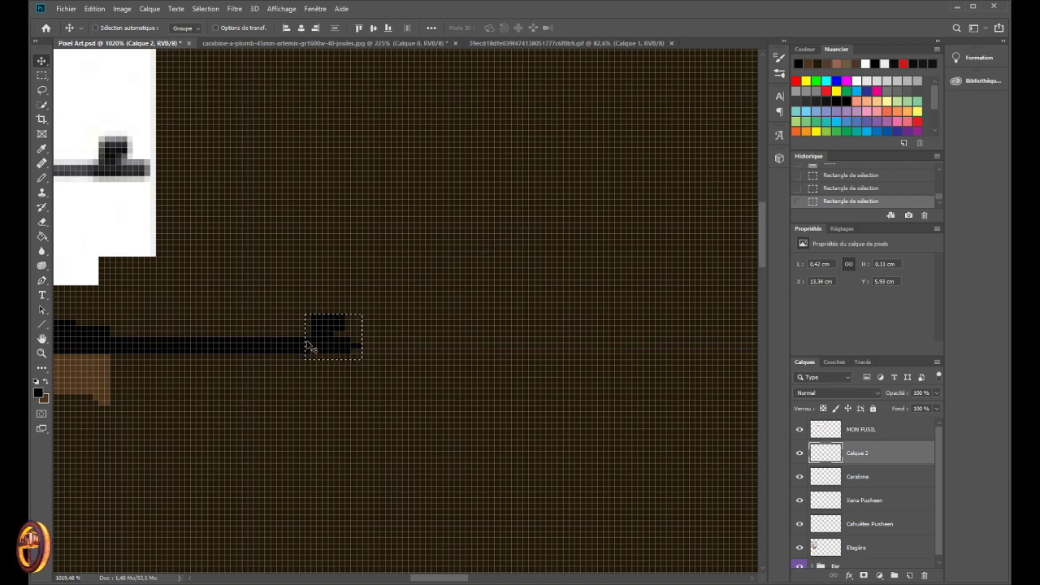
pyautogui.scroll(3, 300, 341)
# - Select the front sight with the muzzle tip and move it on the Carabine layer about 19 pixels away from the barrel
pyautogui.click(42, 75)
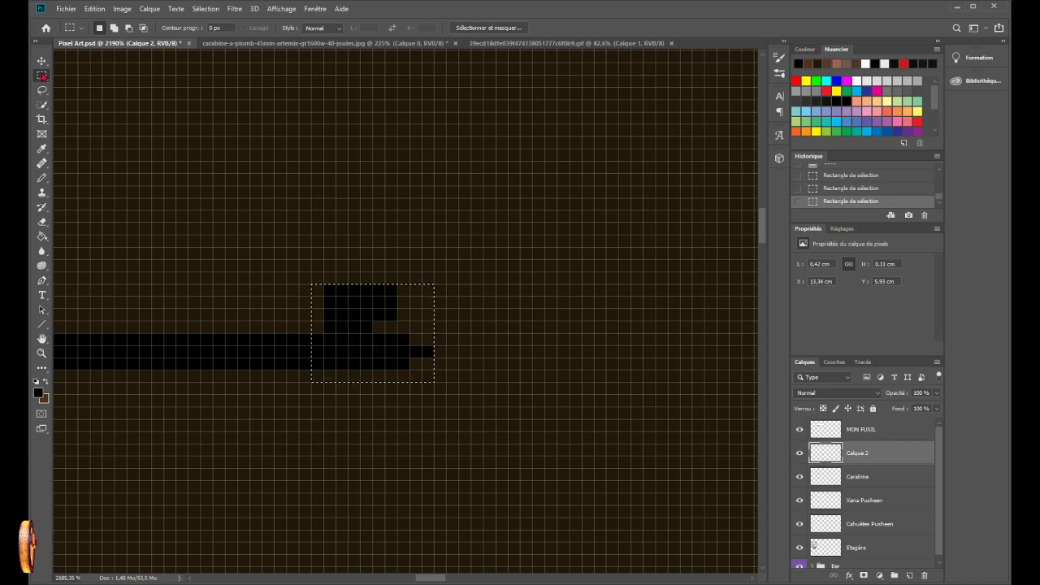
pyautogui.click(313, 252)
pyautogui.moveTo(323, 284); pyautogui.dragTo(423, 368)
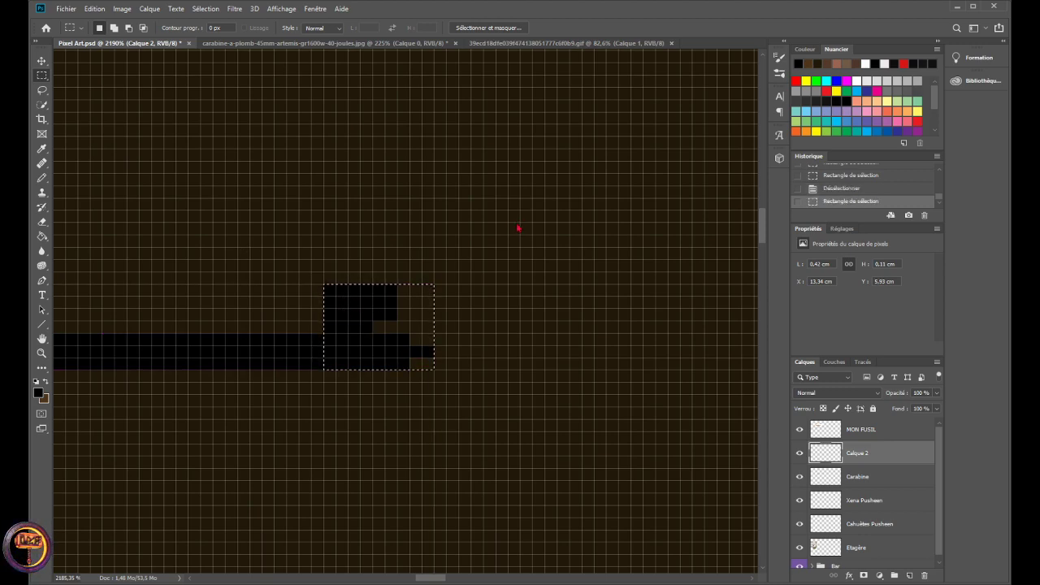
pyautogui.click(42, 61)
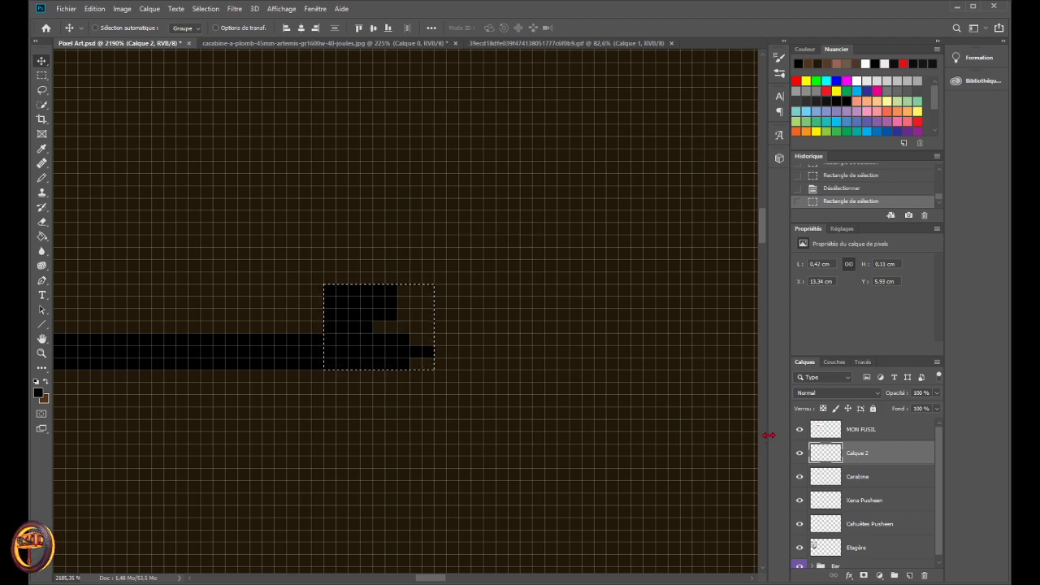
pyautogui.scroll(-2, 678, 414)
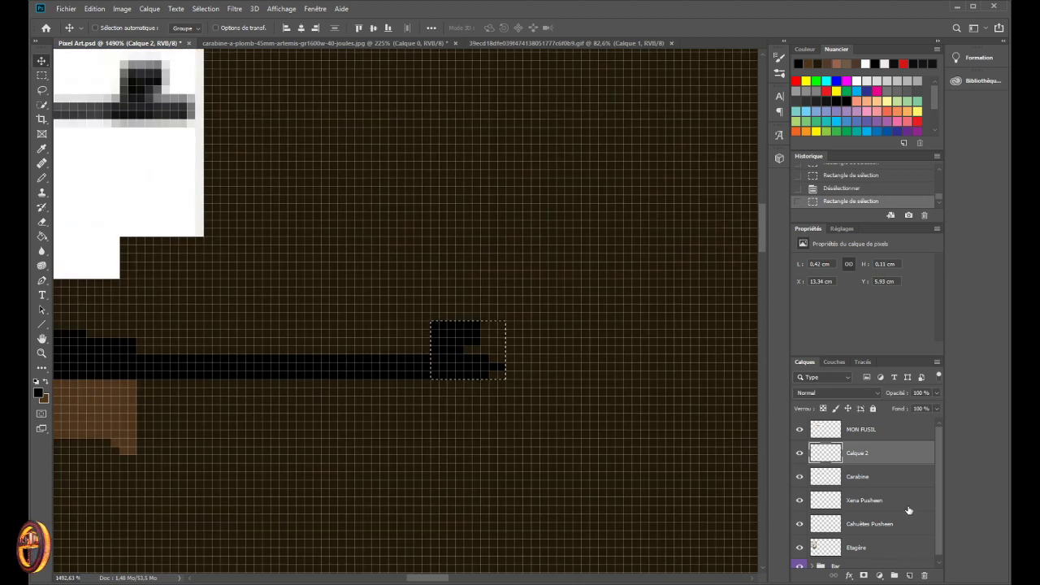
pyautogui.click(894, 476)
pyautogui.moveTo(459, 341); pyautogui.dragTo(600, 351)
pyautogui.scroll(-5, 425, 365)
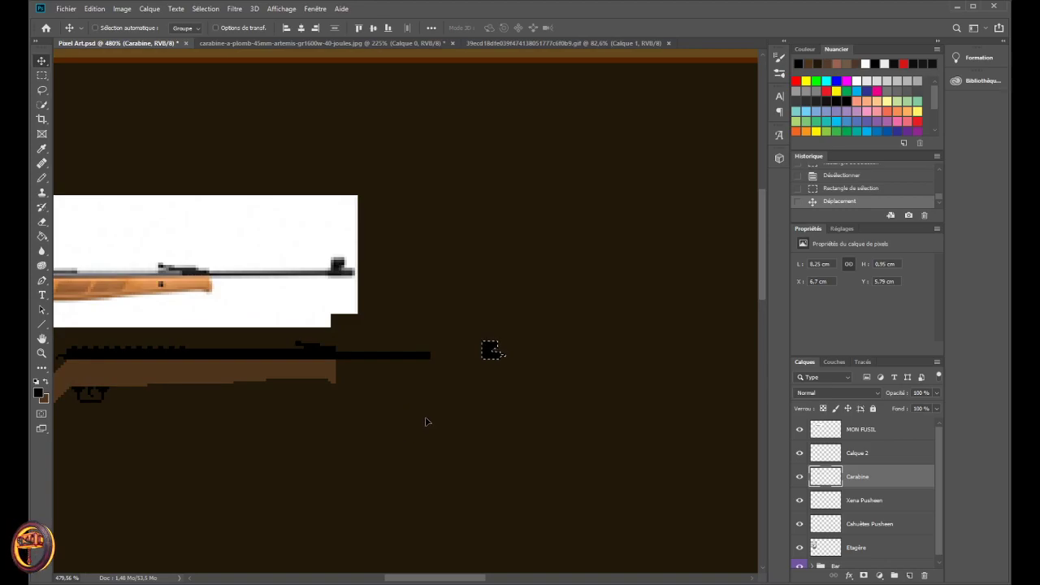
# - Copy a barrel section about 26 pixels long onto a new layer and shift it to bridge the gap before the front sight
pyautogui.scroll(5, 429, 376)
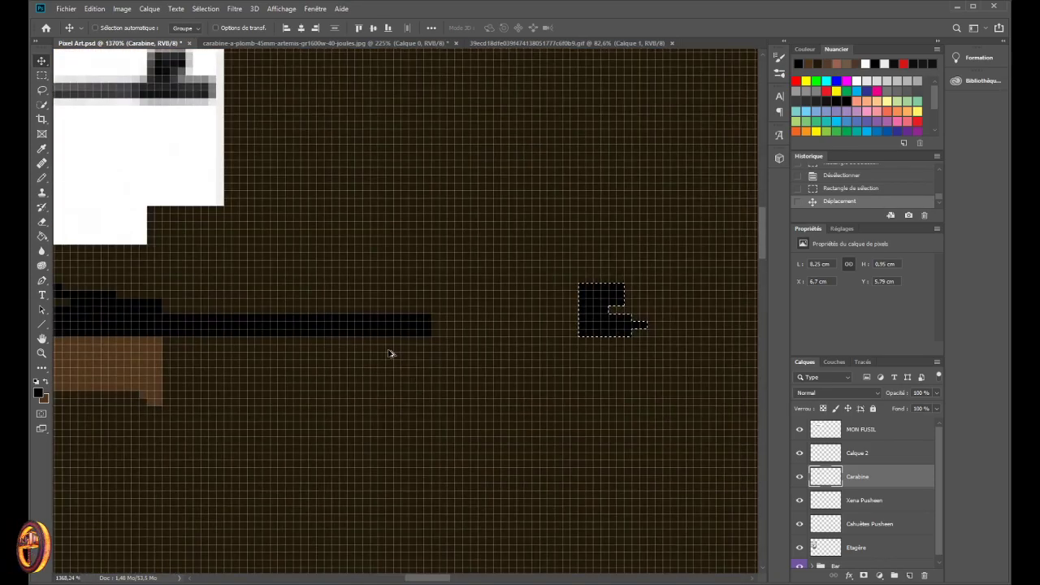
pyautogui.click(42, 75)
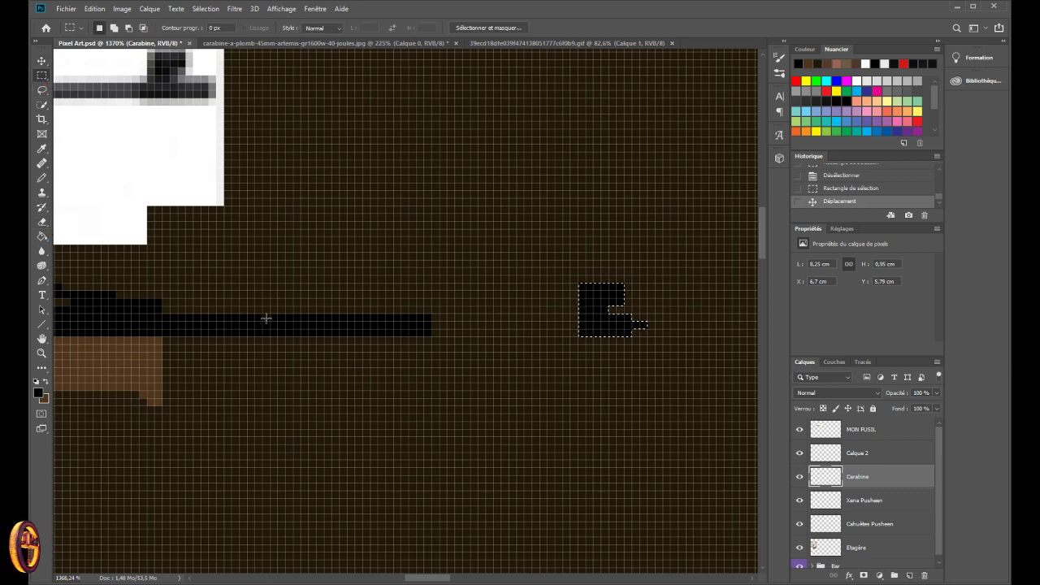
pyautogui.moveTo(233, 315); pyautogui.dragTo(433, 337)
pyautogui.hotkey('ctrl', 'c')
pyautogui.hotkey('ctrl', 'v')
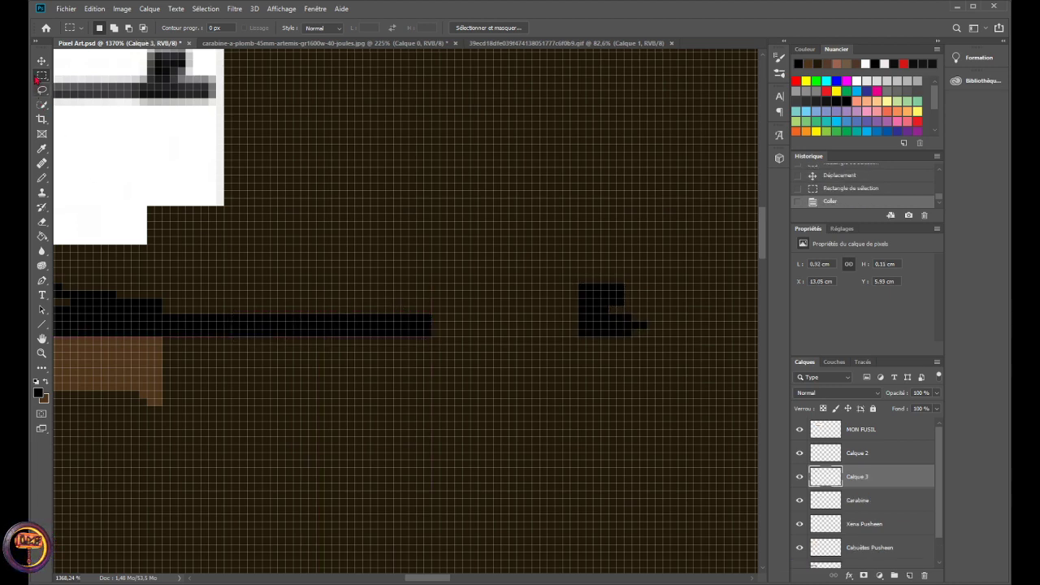
pyautogui.press('v')
pyautogui.moveTo(320, 323); pyautogui.dragTo(461, 326)
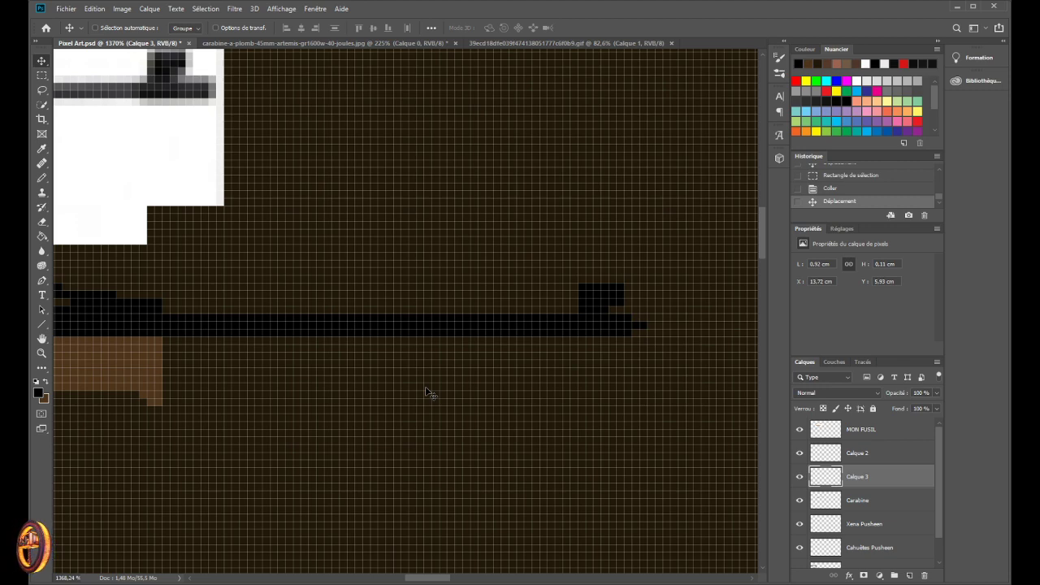
pyautogui.click(799, 477)
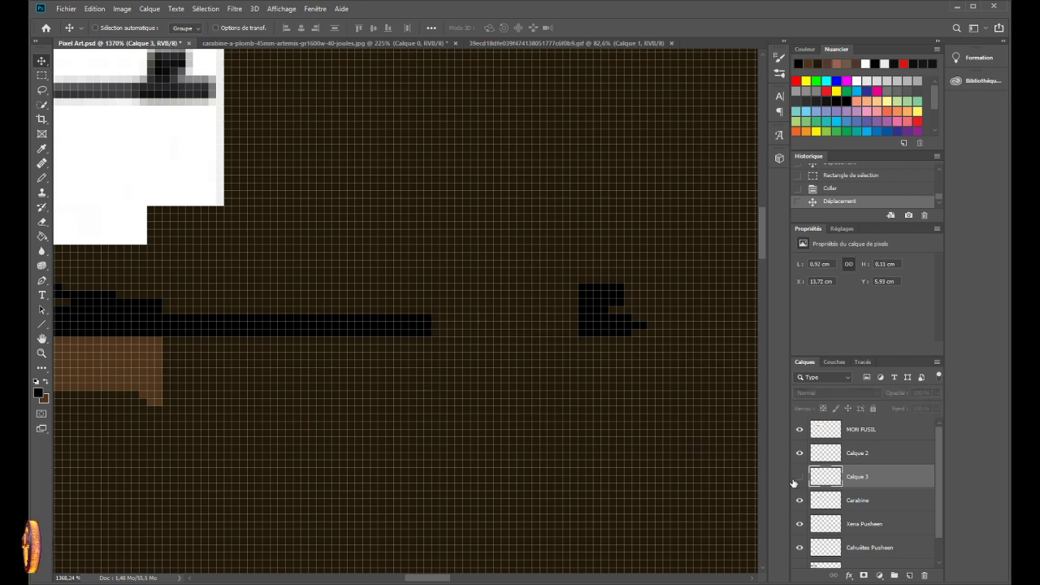
pyautogui.click(800, 477)
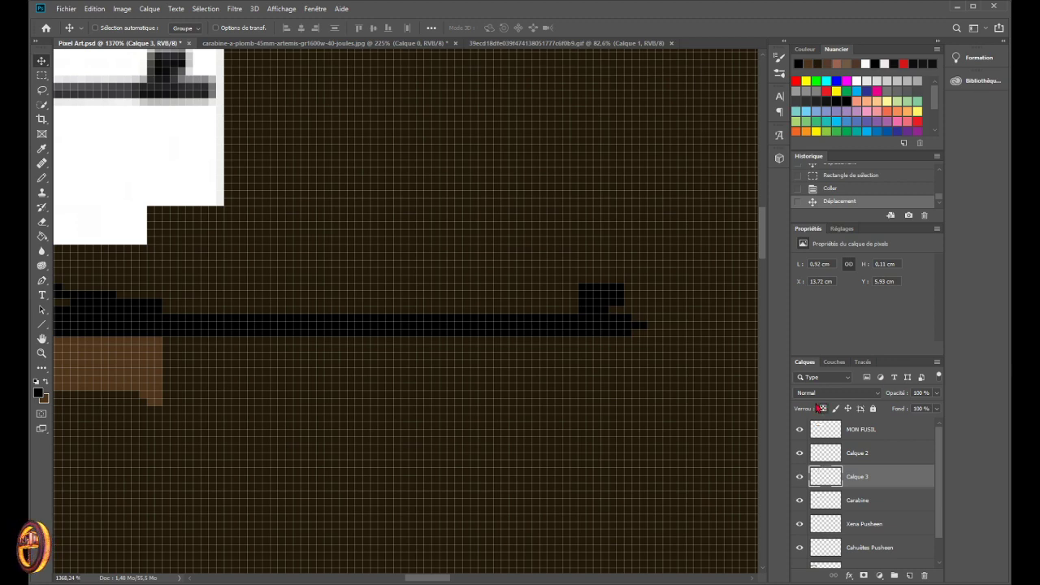
# - Toggle the visibility of Calque 2 to check what it contributes, and delete that layer
pyautogui.click(858, 453)
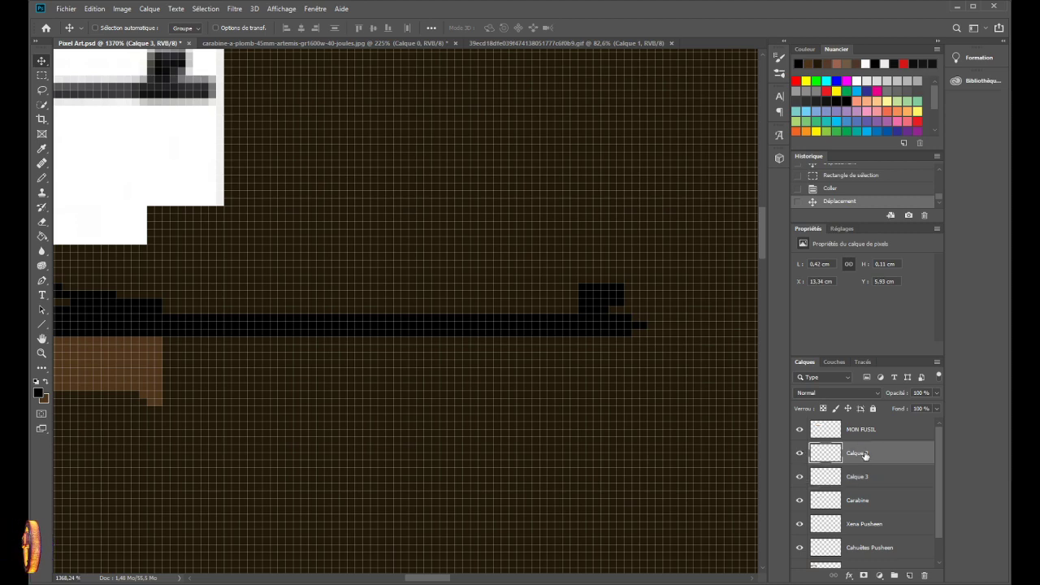
pyautogui.scroll(-1, 862, 488)
pyautogui.scroll(-5, 609, 430)
pyautogui.scroll(-3, 600, 430)
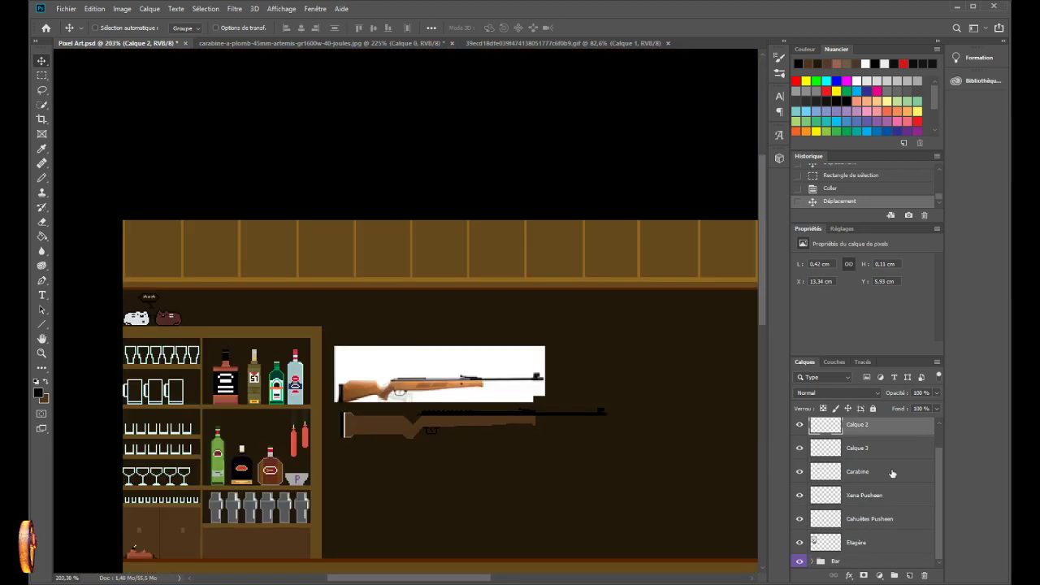
pyautogui.scroll(1, 878, 472)
pyautogui.click(800, 455)
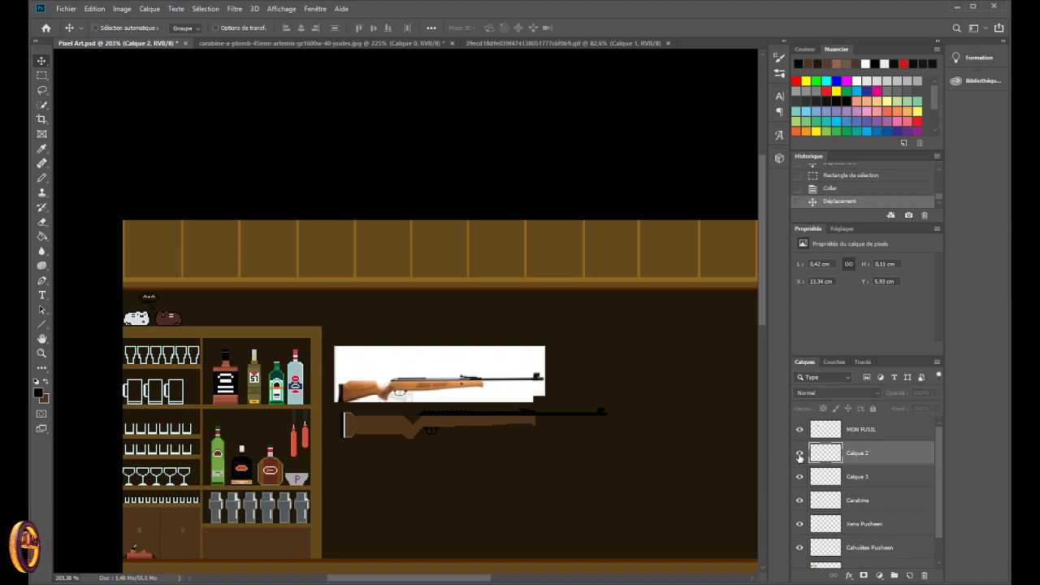
pyautogui.click(800, 455)
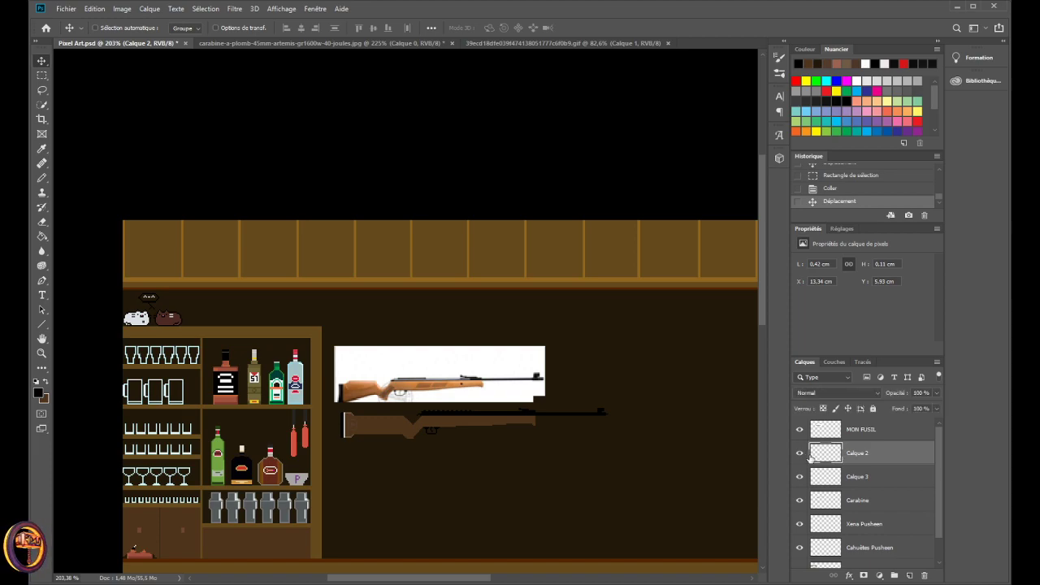
pyautogui.click(802, 455)
pyautogui.click(801, 455)
pyautogui.click(801, 456)
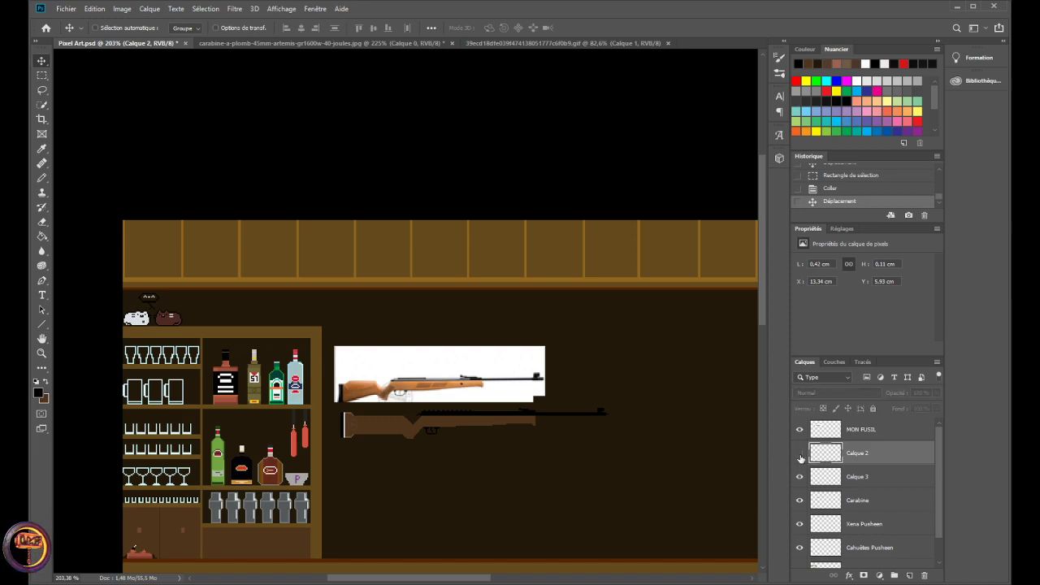
pyautogui.click(802, 456)
pyautogui.click(801, 455)
pyautogui.click(802, 456)
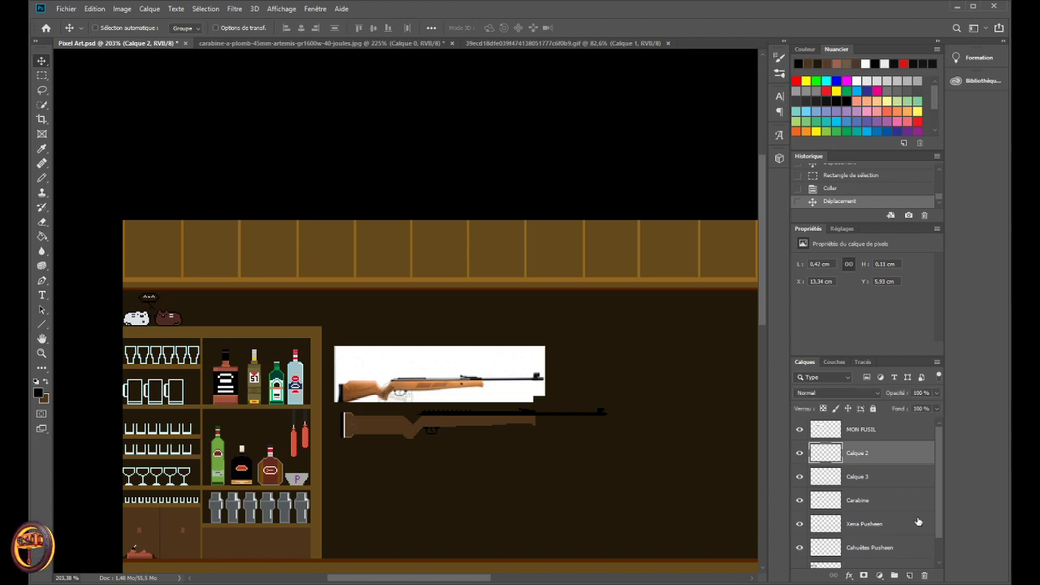
pyautogui.click(924, 576)
# - Merge the barrel extension layer Calque 3 down into the Carabine layer
pyautogui.scroll(5, 683, 485)
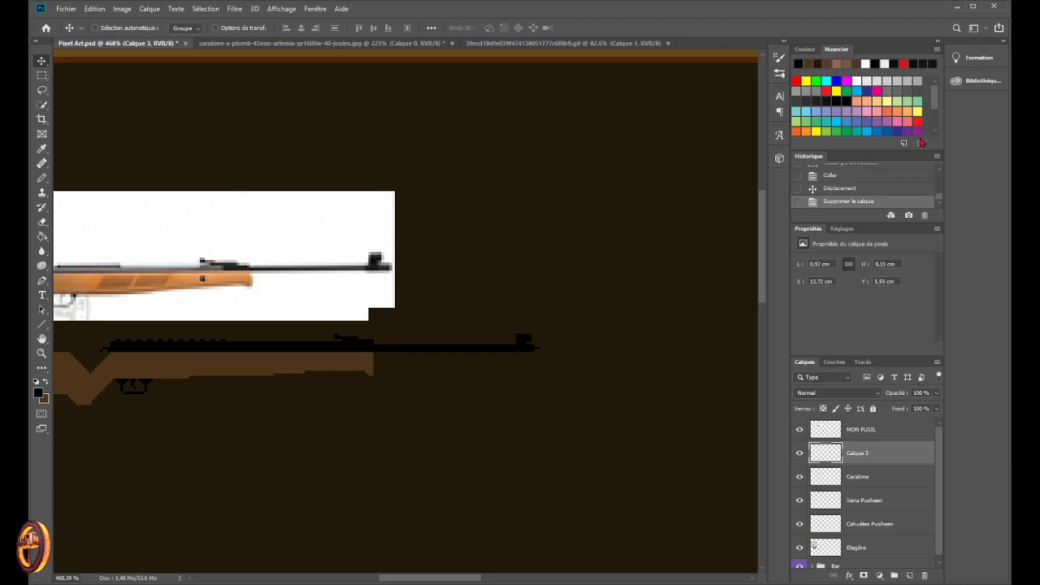
pyautogui.press('space')
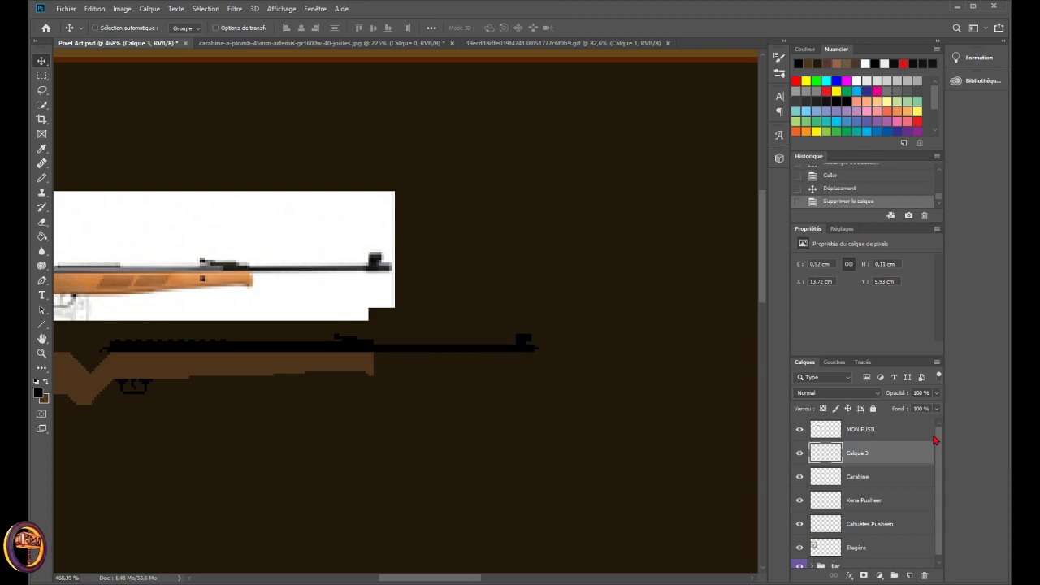
pyautogui.hotkey('ctrl', 'e')
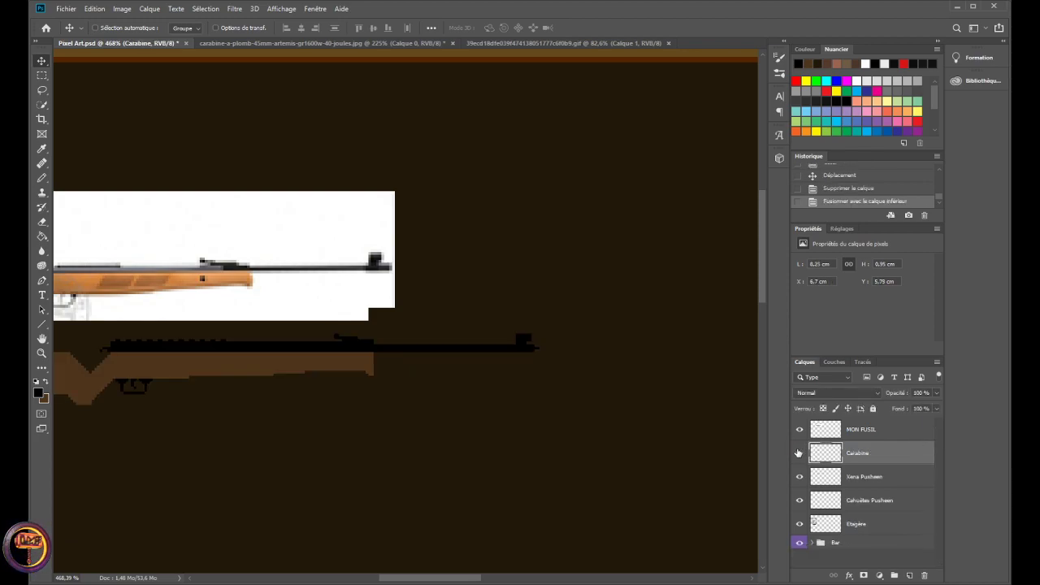
# - Hide the MON FUSIL reference photo to examine the lengthened rifle in the bar scene, and show the photo again for comparison
pyautogui.scroll(-4, 227, 365)
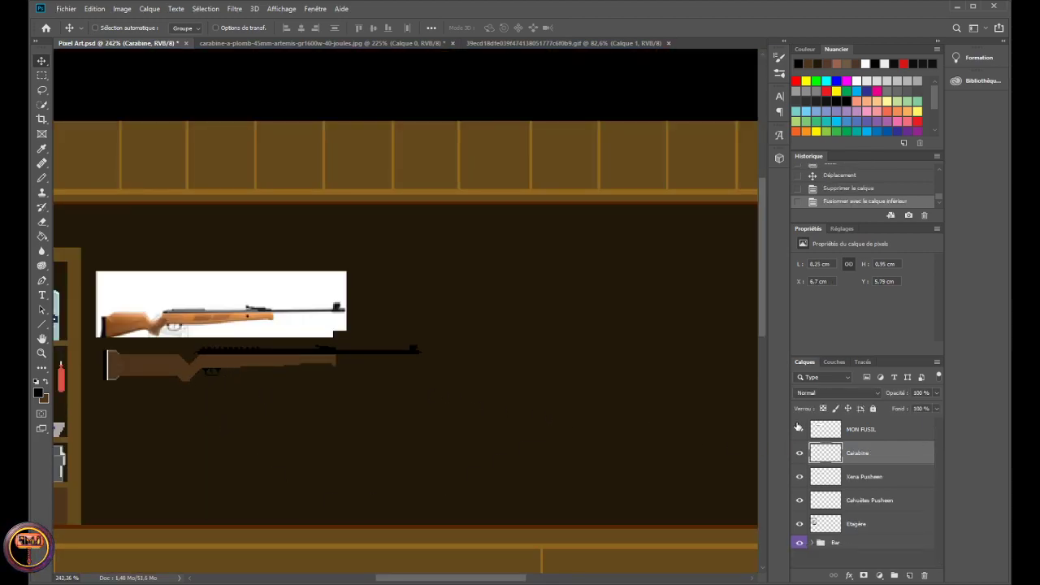
pyautogui.click(799, 429)
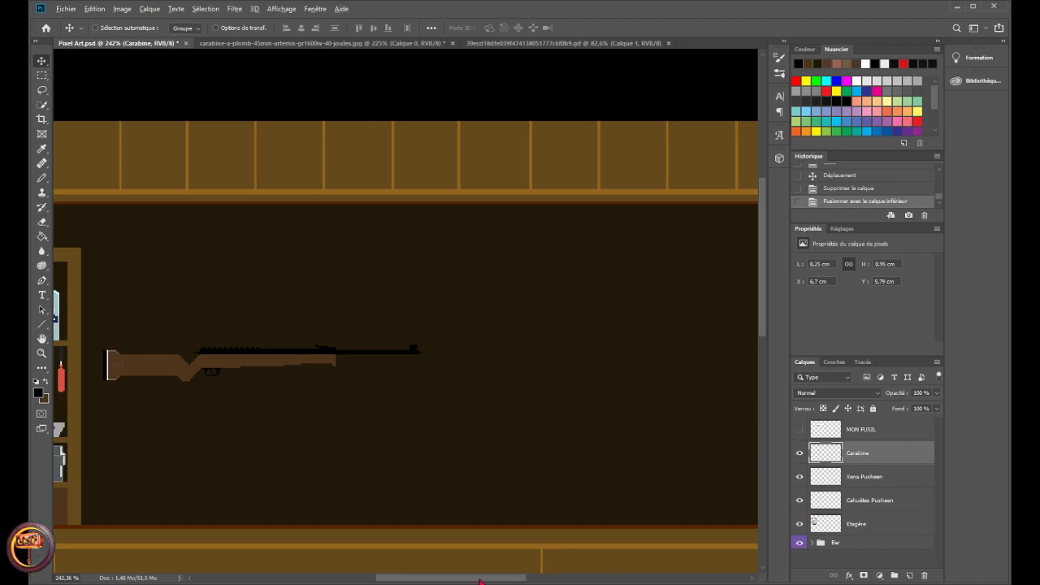
pyautogui.moveTo(479, 582); pyautogui.dragTo(457, 580)
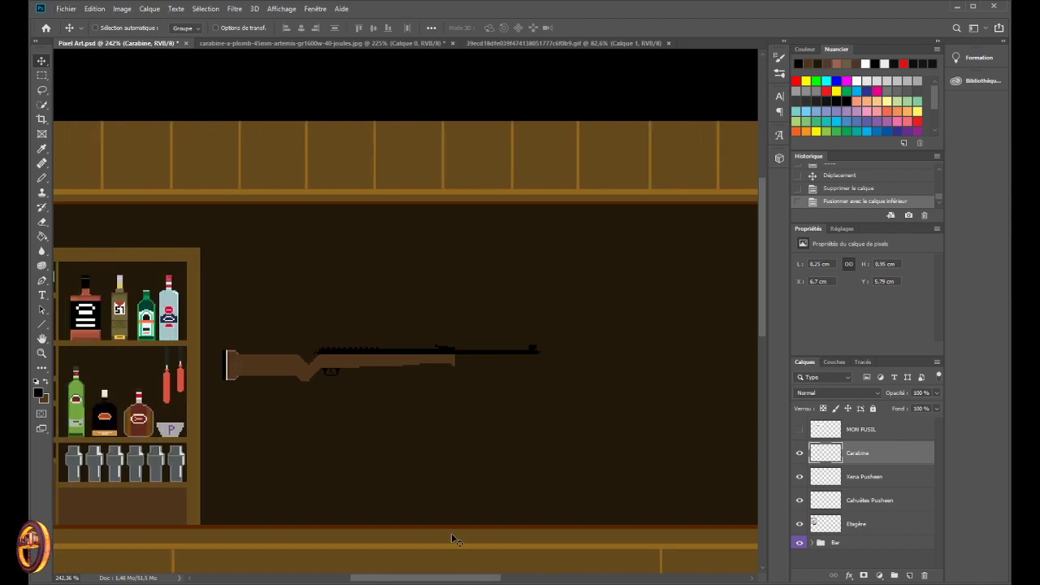
pyautogui.click(800, 430)
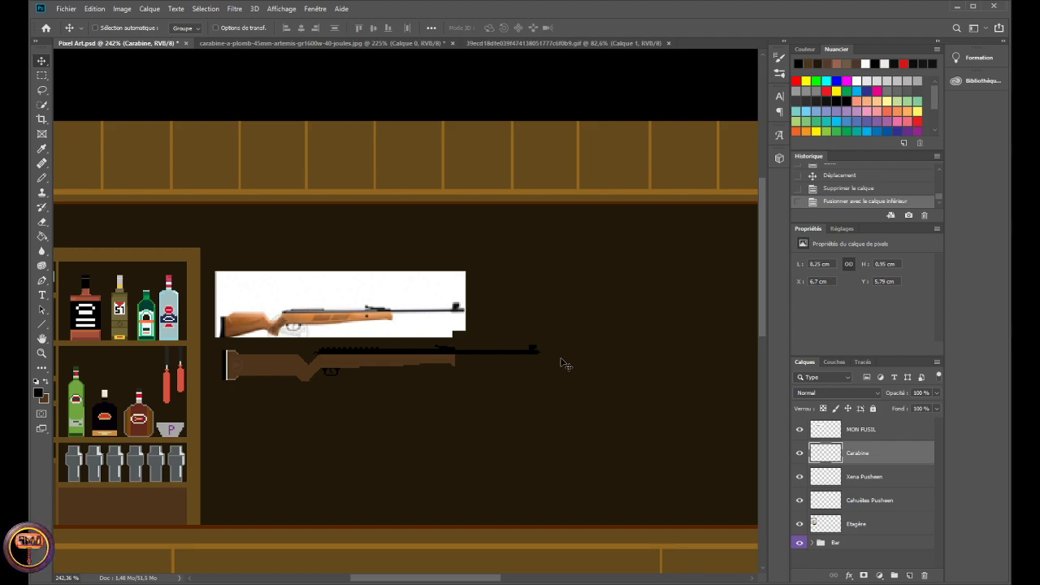
pyautogui.scroll(-1, 567, 364)
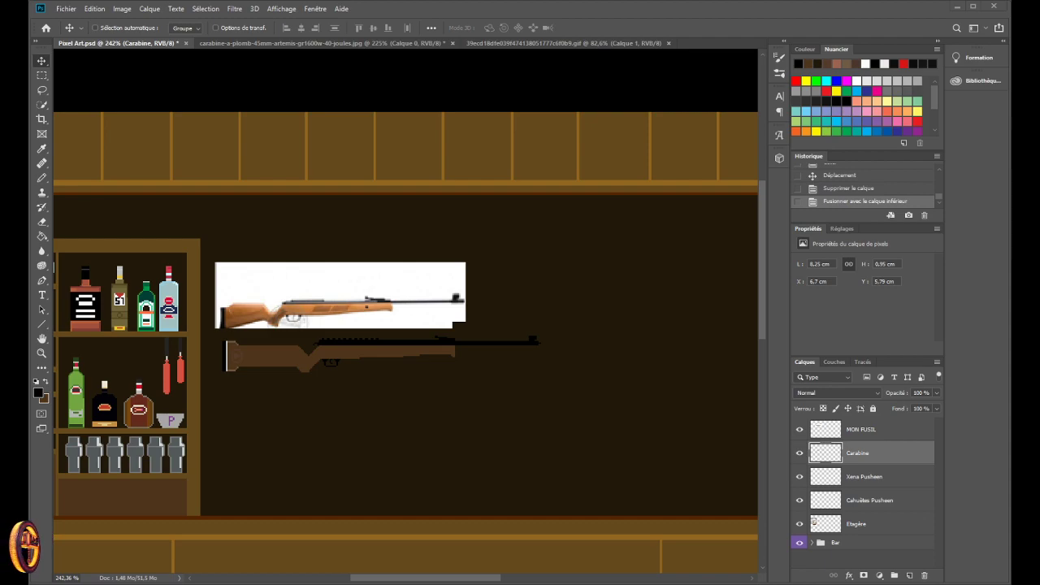
# - Cut a full-height section about 12 pixels wide out of the middle of the rifle's butt stock on the Carabine layer
pyautogui.scroll(5, 255, 352)
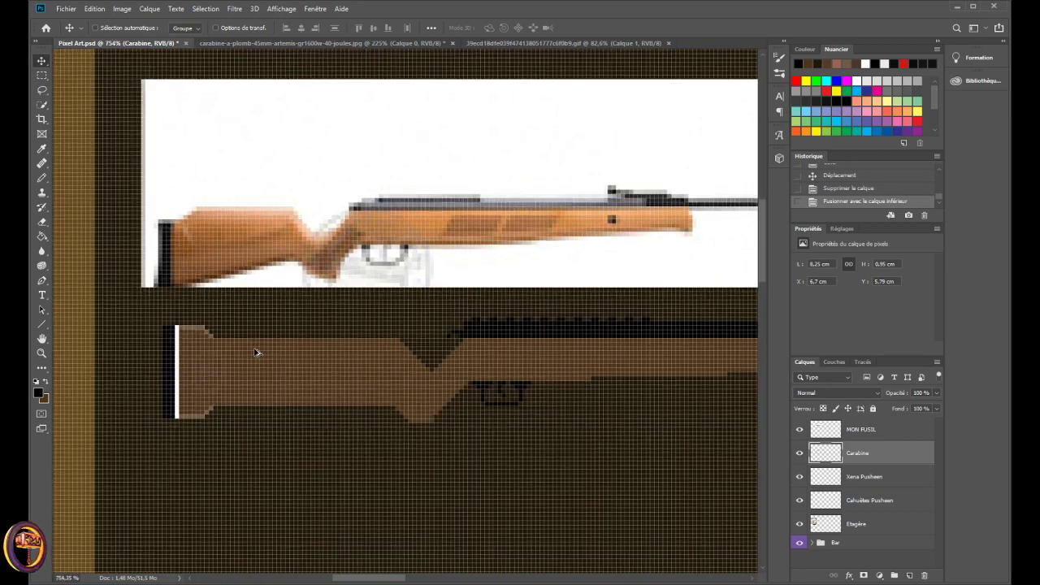
pyautogui.scroll(2, 255, 352)
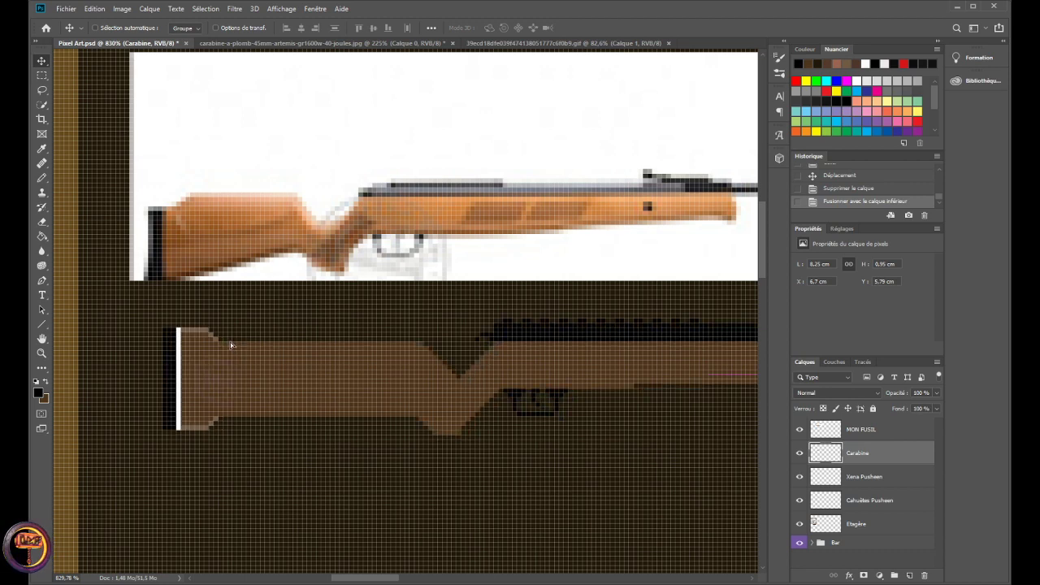
pyautogui.moveTo(230, 342); pyautogui.dragTo(222, 338)
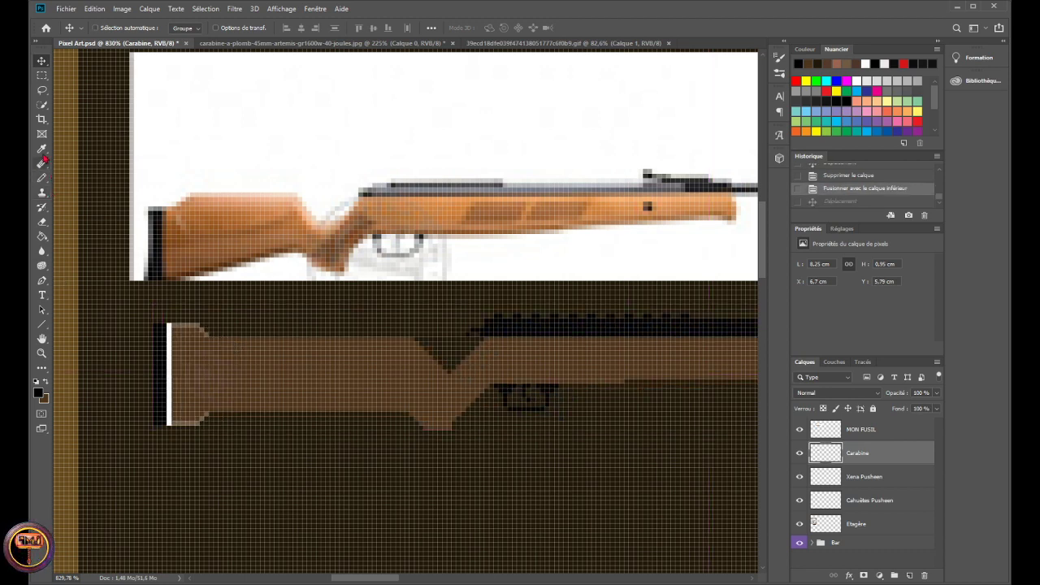
pyautogui.click(42, 75)
pyautogui.moveTo(265, 332); pyautogui.dragTo(321, 406)
pyautogui.scroll(-3, 216, 360)
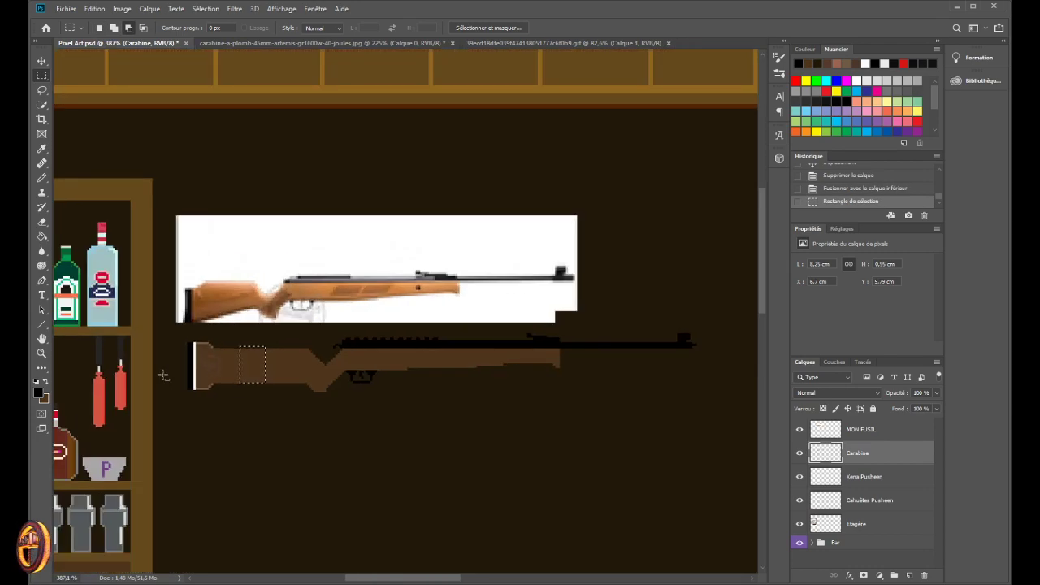
pyautogui.scroll(-1, 163, 375)
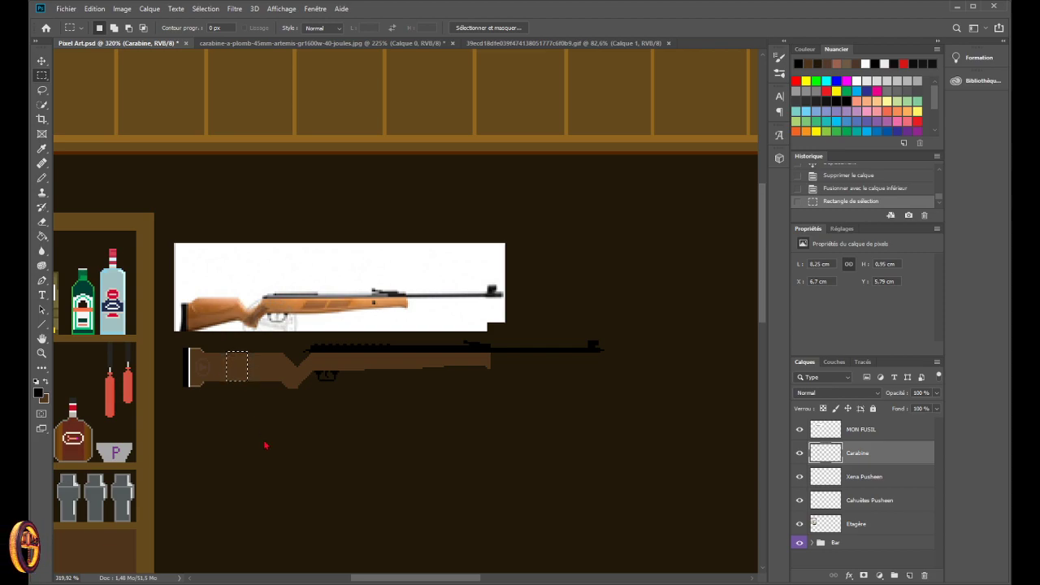
pyautogui.click(237, 371)
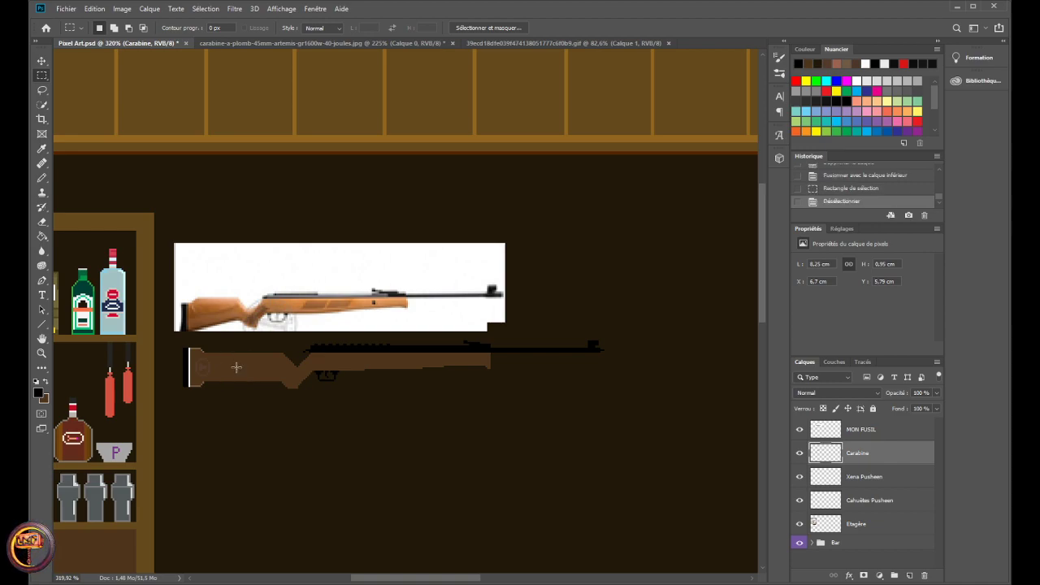
pyautogui.hotkey('ctrl', 'z')
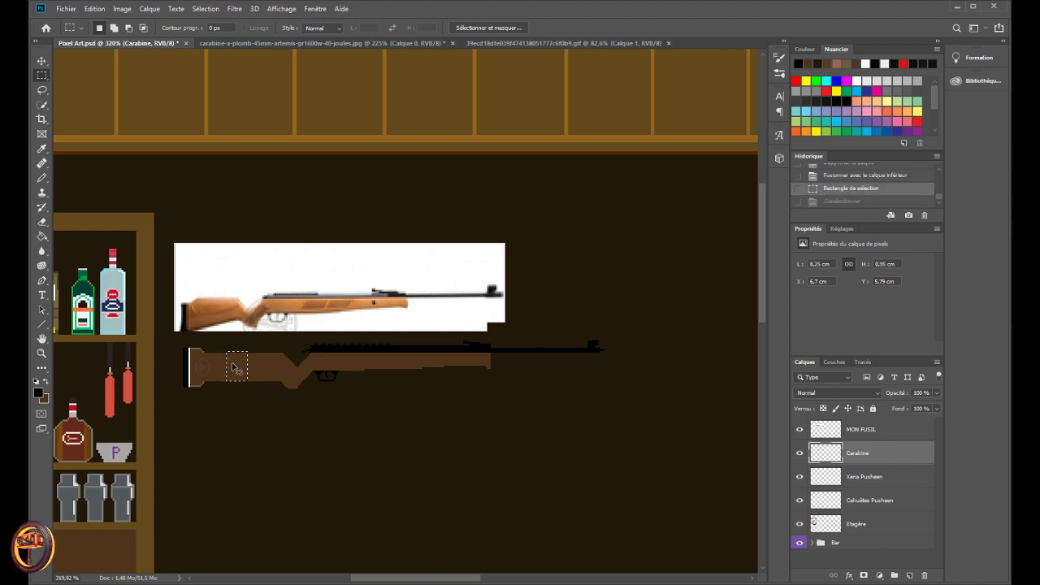
pyautogui.hotkey('ctrl', 'x')
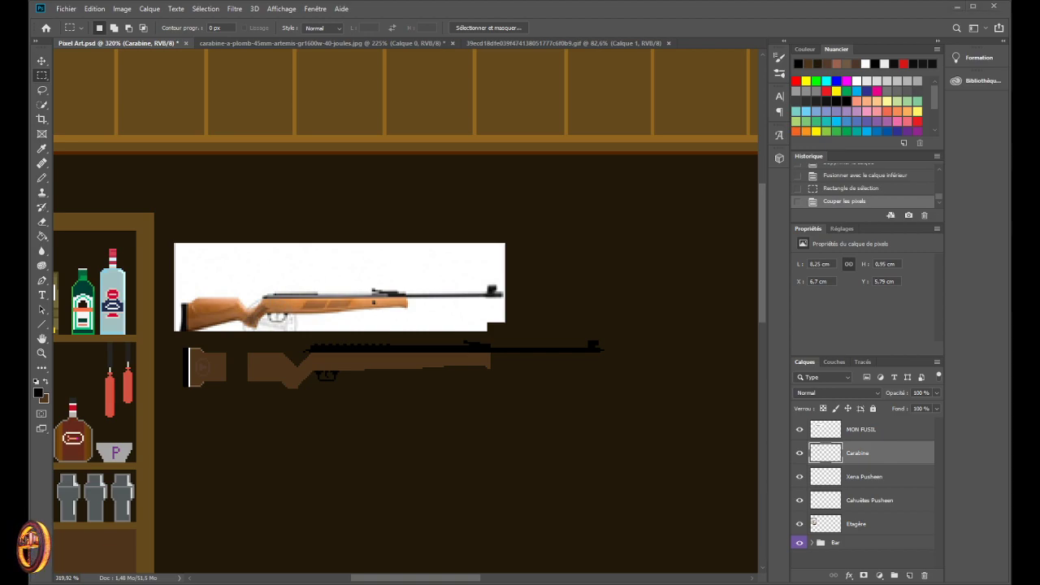
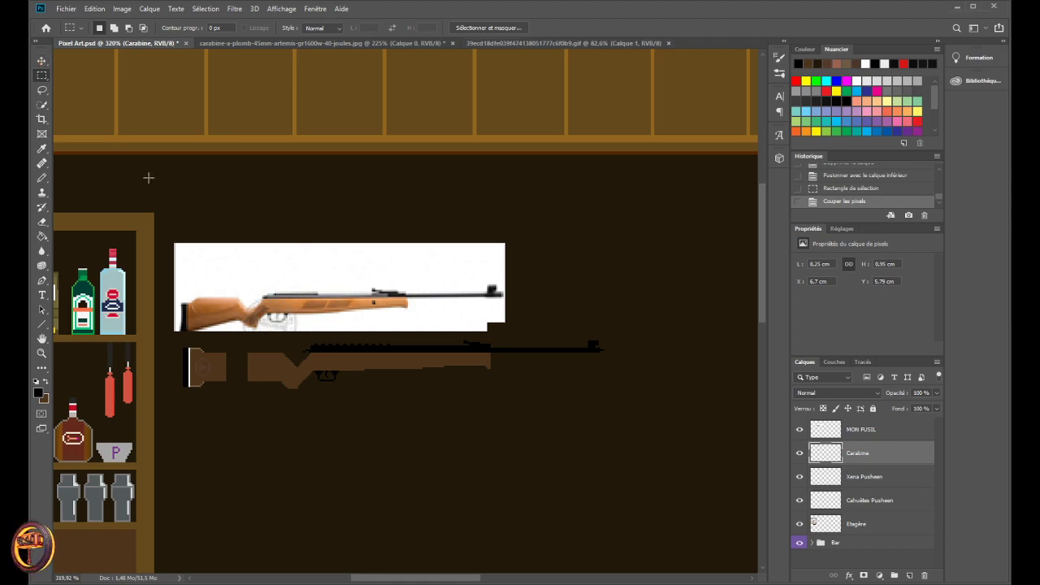
pyautogui.moveTo(368, 367); pyautogui.dragTo(325, 371)
pyautogui.press('v')
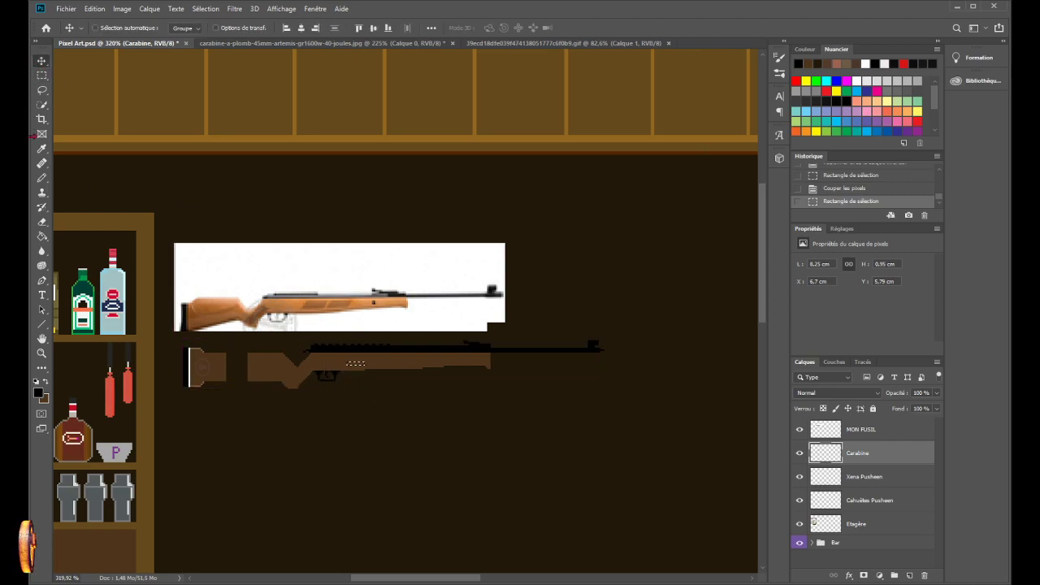
pyautogui.press('m')
pyautogui.click(305, 368)
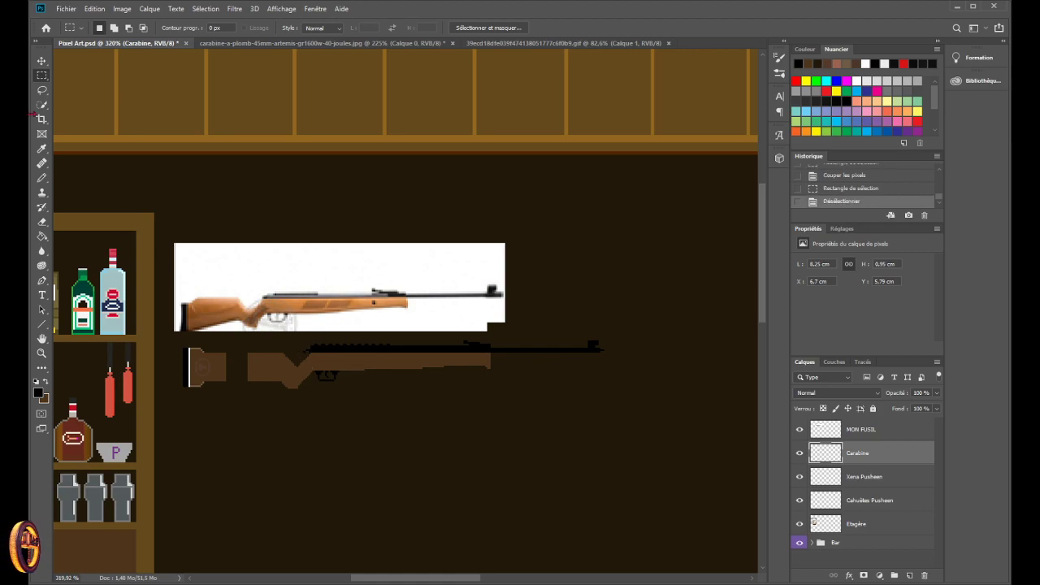
# - Slide the detached butt end about 12 pixels to close the gap in the stock, and shift the whole rifle back under the photo's butt
pyautogui.moveTo(179, 347); pyautogui.dragTo(219, 371)
pyautogui.click(41, 61)
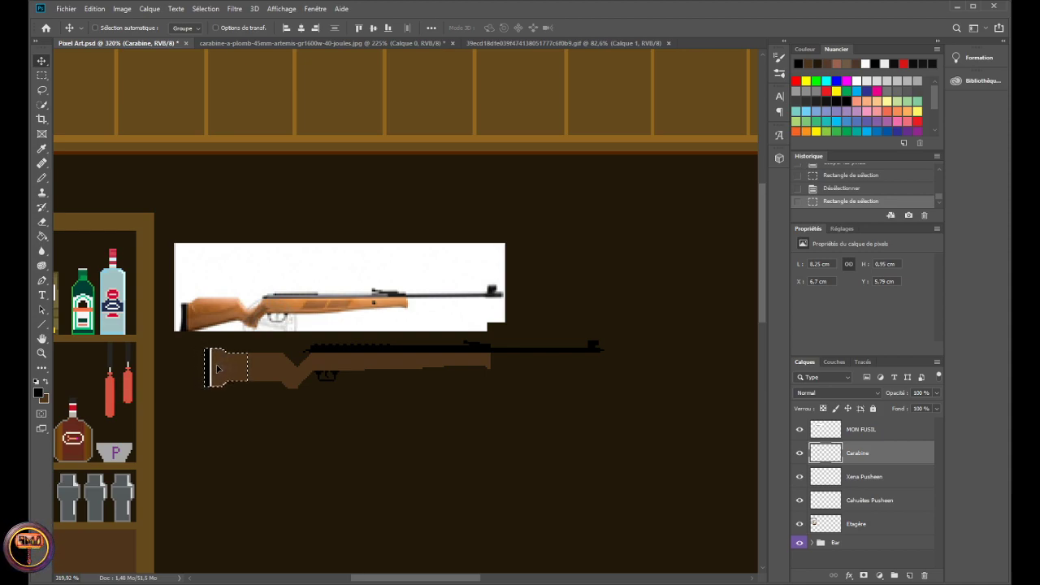
pyautogui.click(43, 75)
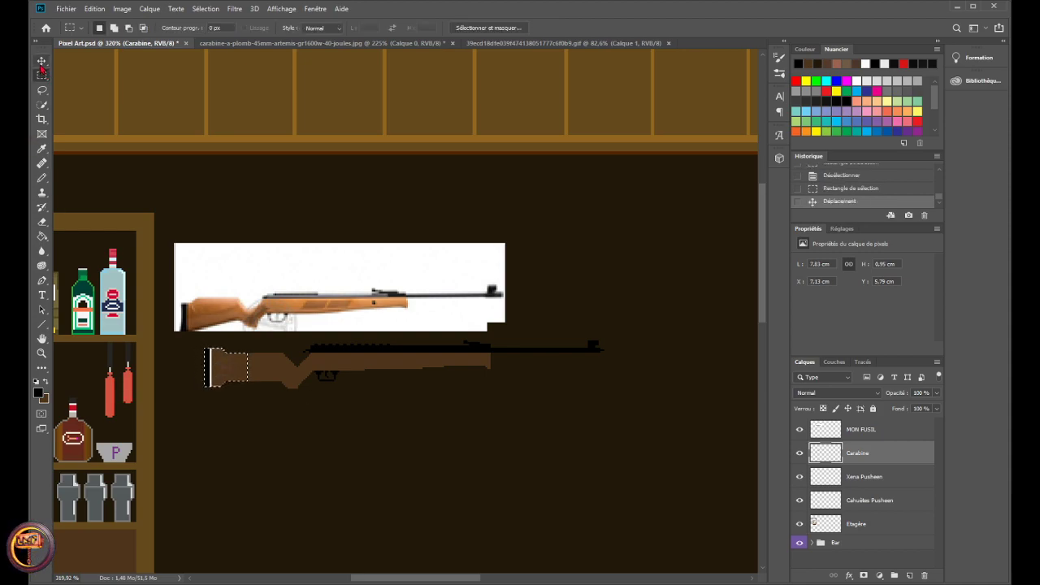
pyautogui.click(42, 61)
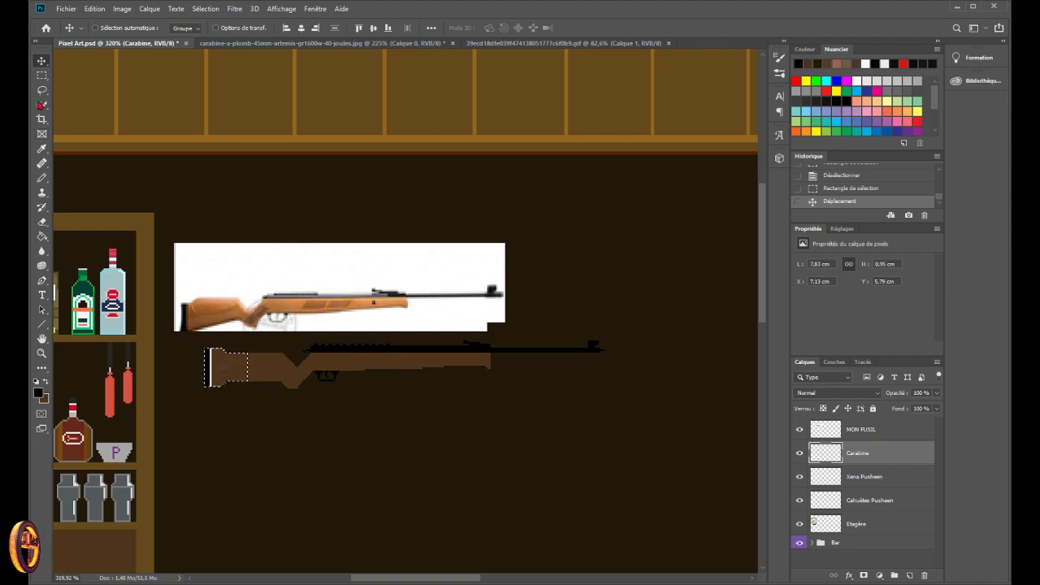
pyautogui.click(42, 75)
pyautogui.click(282, 378)
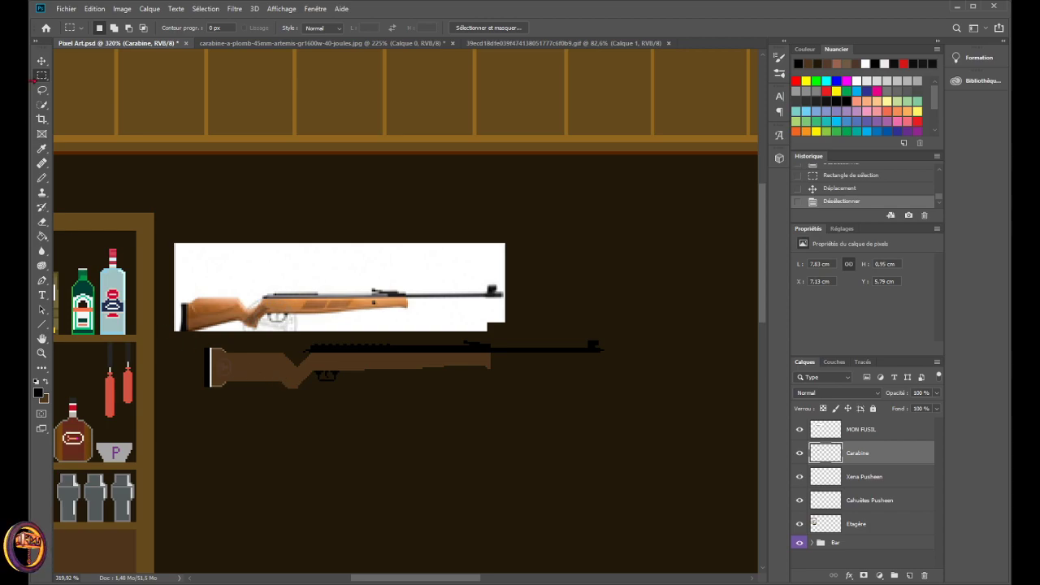
pyautogui.click(42, 60)
pyautogui.moveTo(272, 369)
pyautogui.mouseDown()
pyautogui.moveTo(254, 370)
pyautogui.moveTo(260, 363)
pyautogui.mouseUp()
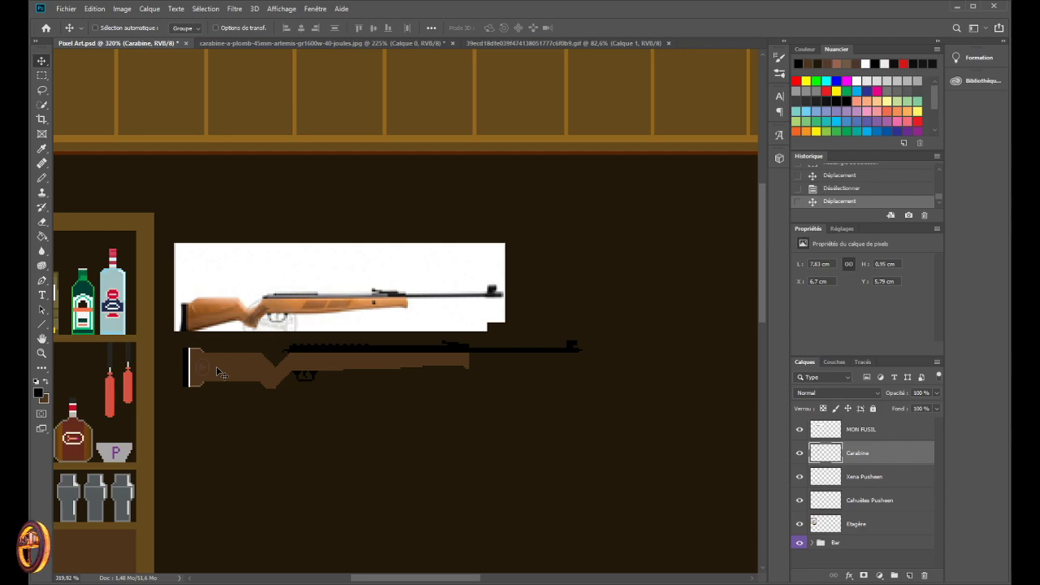
# - Cut another full-height strip, about 5 pixels wide, out of the middle of the butt stock
pyautogui.scroll(3, 206, 364)
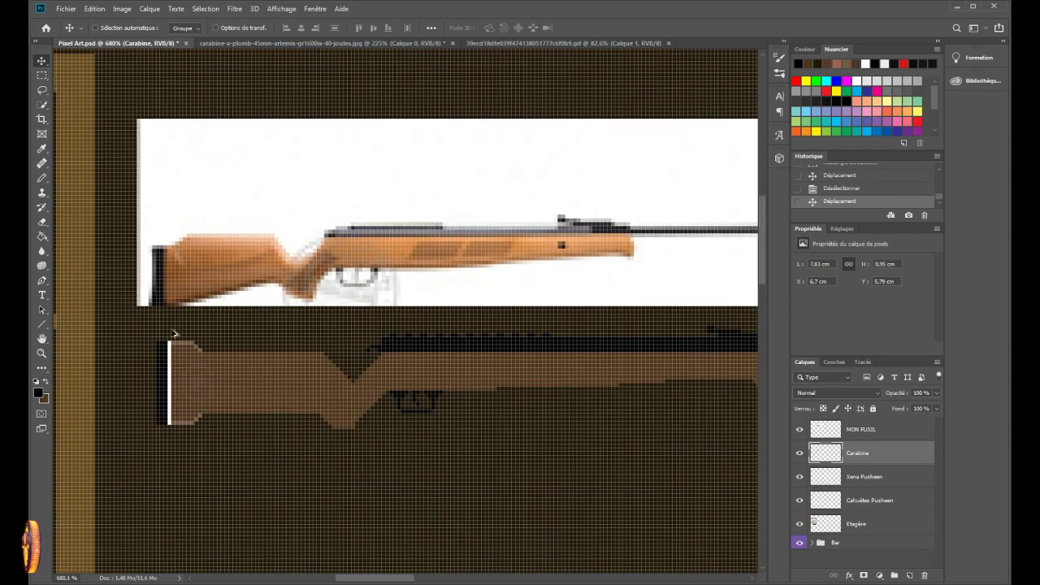
pyautogui.click(41, 74)
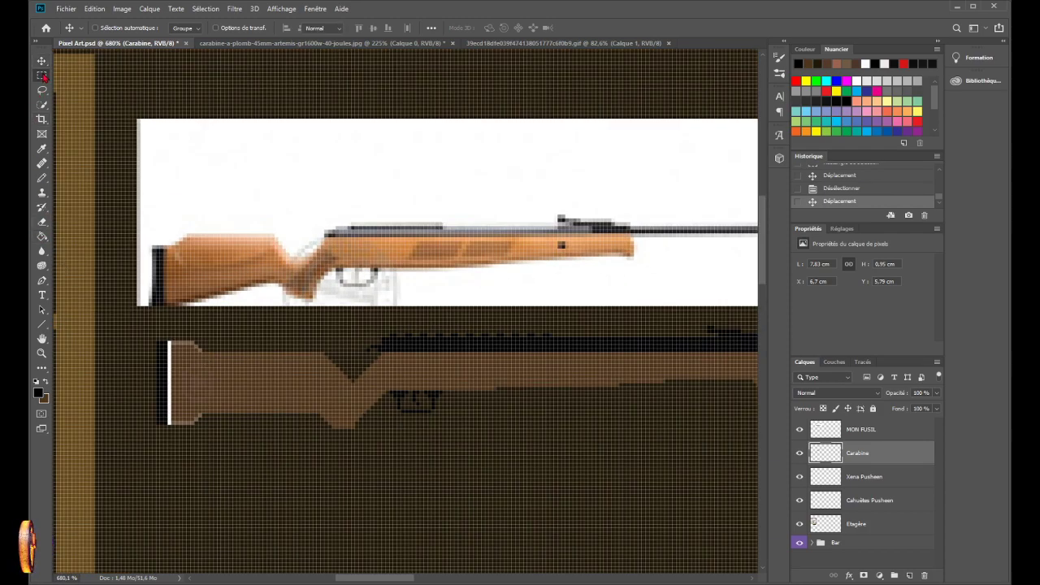
pyautogui.moveTo(241, 349); pyautogui.dragTo(260, 416)
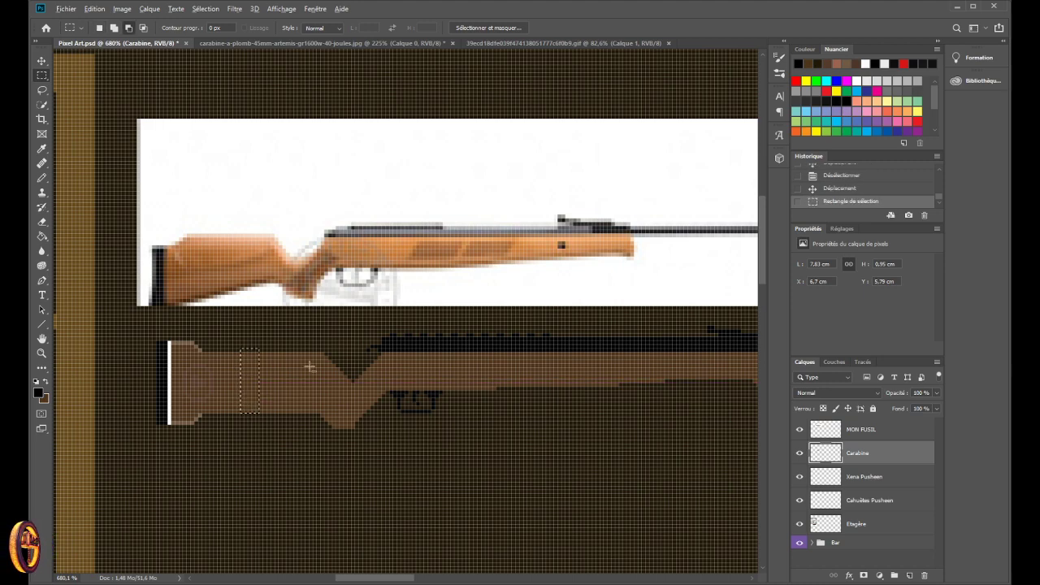
pyautogui.scroll(-3, 293, 370)
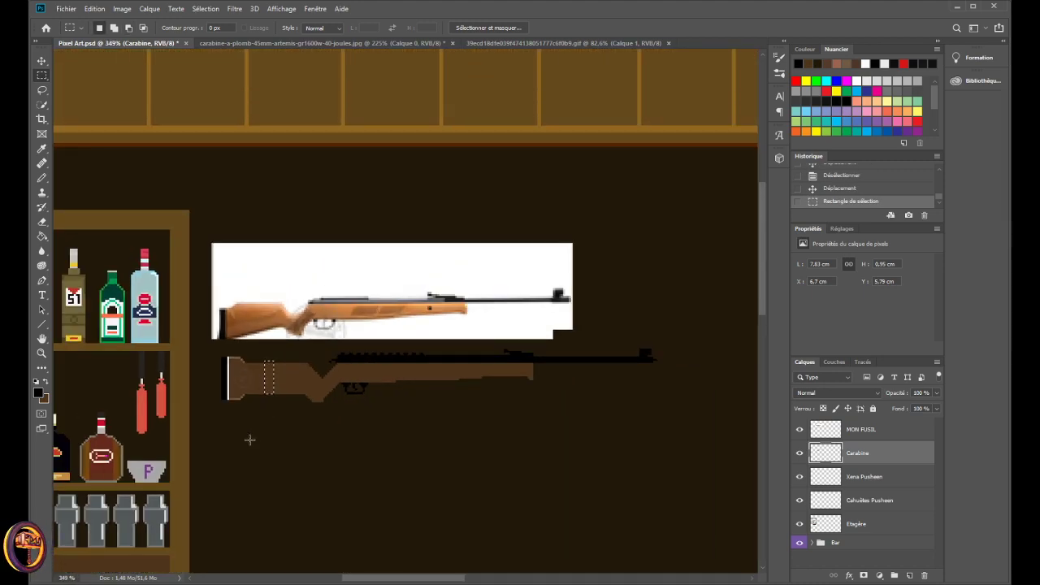
pyautogui.scroll(3, 248, 432)
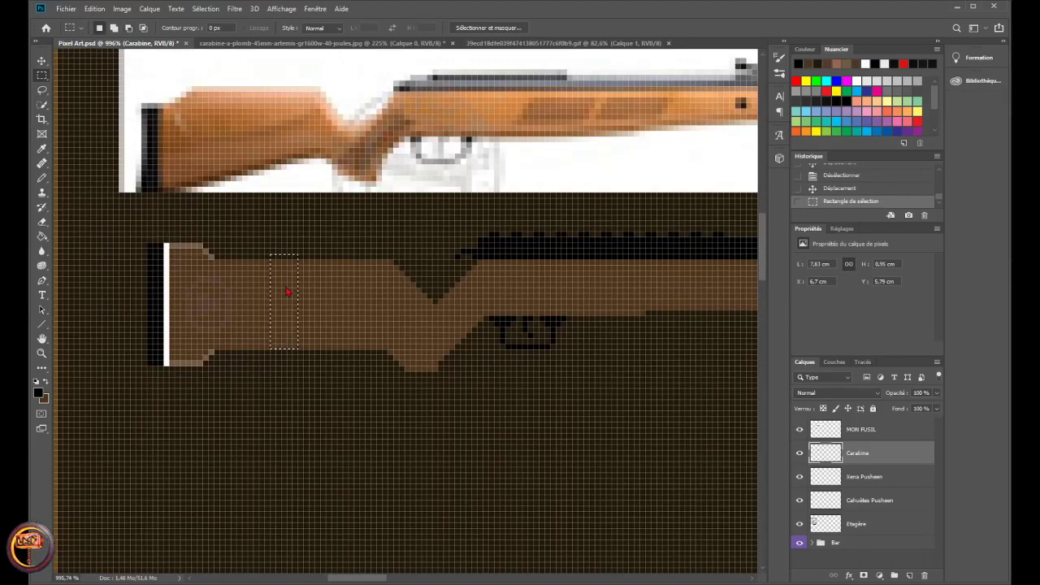
pyautogui.hotkey('ctrl', 'x')
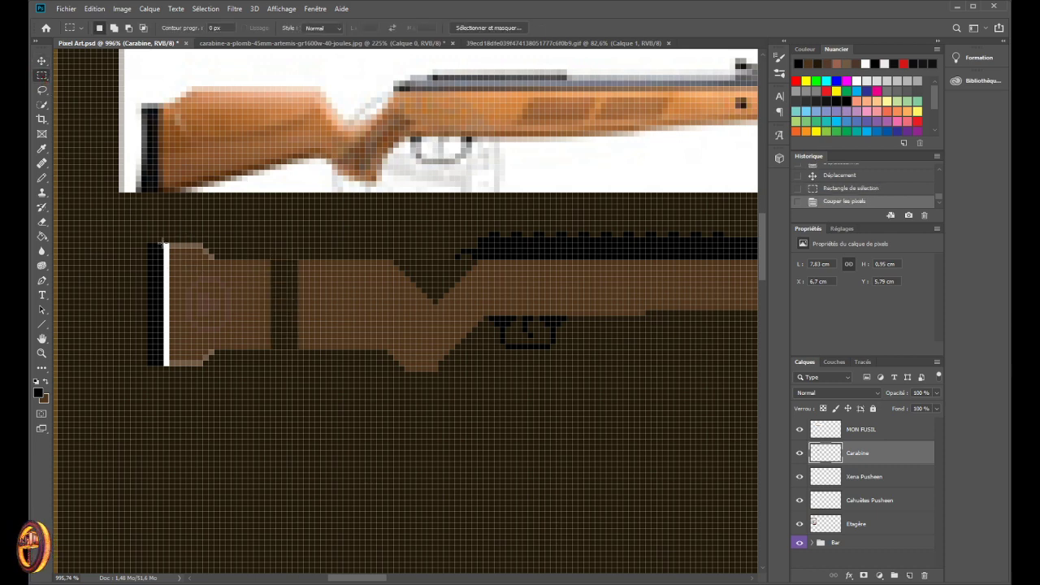
# - Move the detached butt end about 5 pixels toward the grip to close the narrow gap, and clear the selection
pyautogui.moveTo(148, 242); pyautogui.dragTo(271, 367)
pyautogui.press('v')
pyautogui.moveTo(218, 295); pyautogui.dragTo(244, 290)
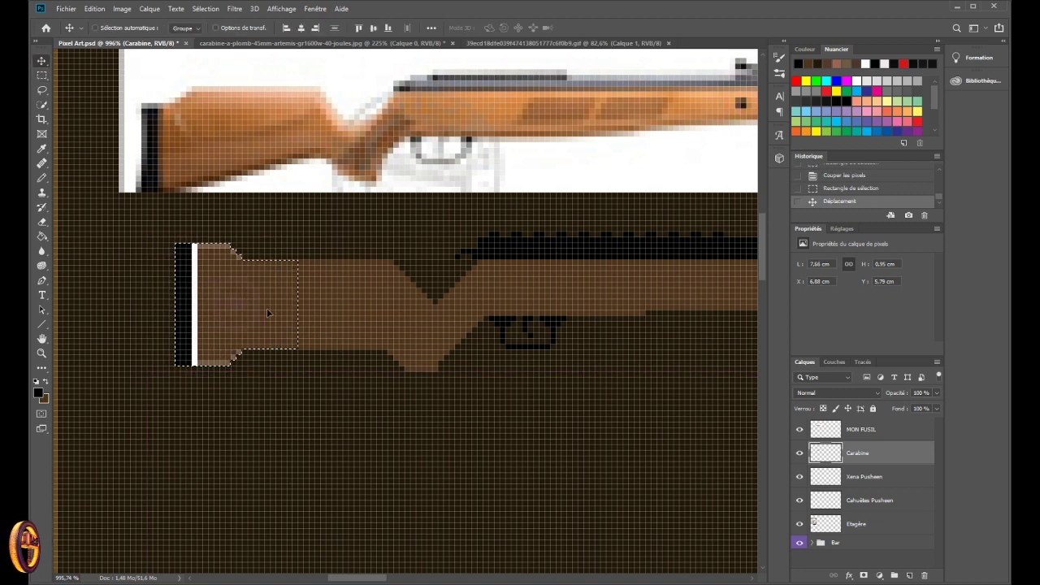
pyautogui.scroll(-3, 267, 308)
pyautogui.press('m')
pyautogui.click(307, 287)
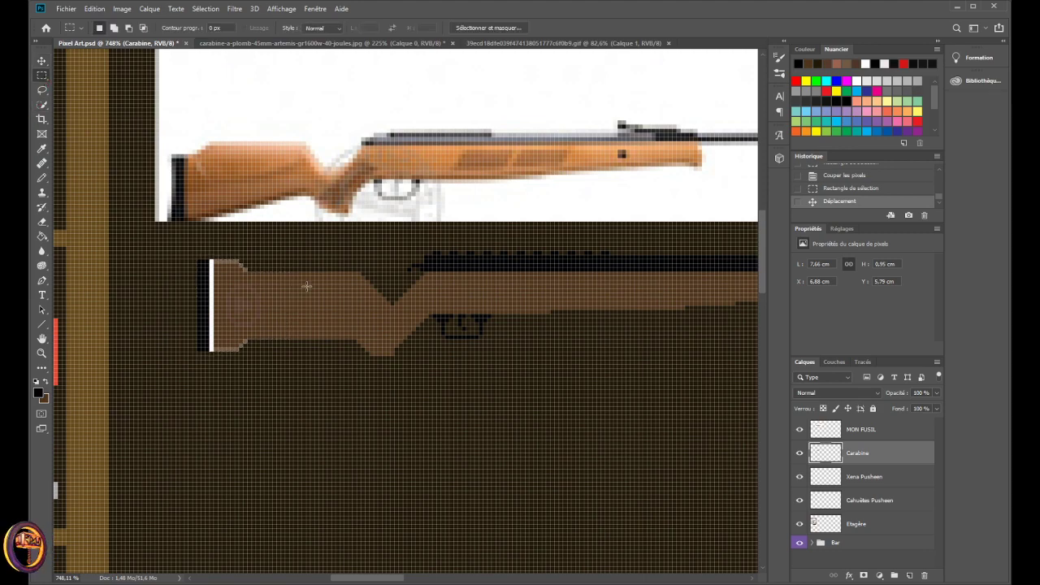
# - Shift the shortened rifle back about 7 pixels so its butt plate lines up beneath the one in the photo
pyautogui.click(41, 61)
pyautogui.scroll(-5, 222, 313)
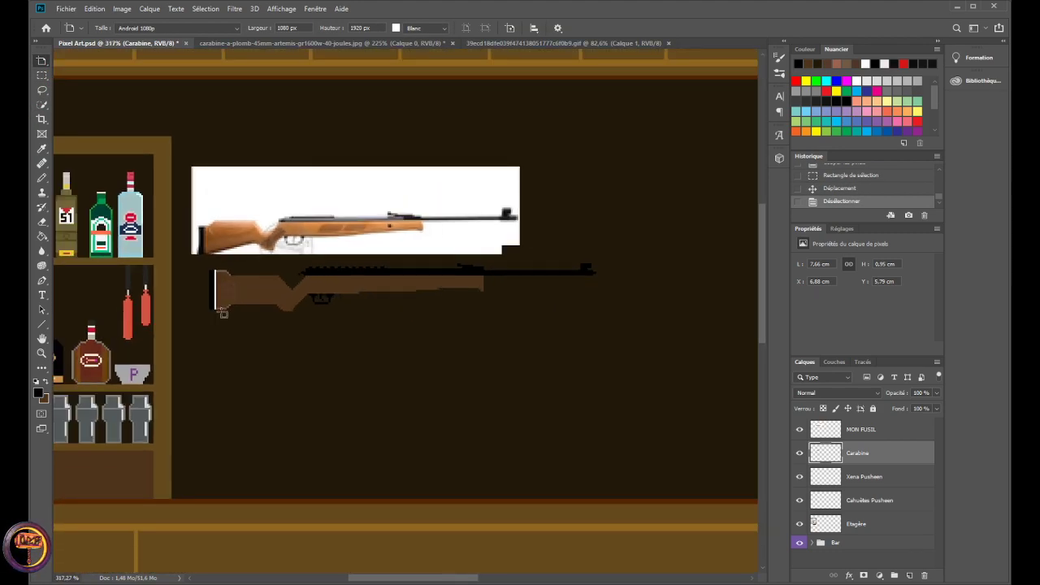
pyautogui.scroll(8, 227, 291)
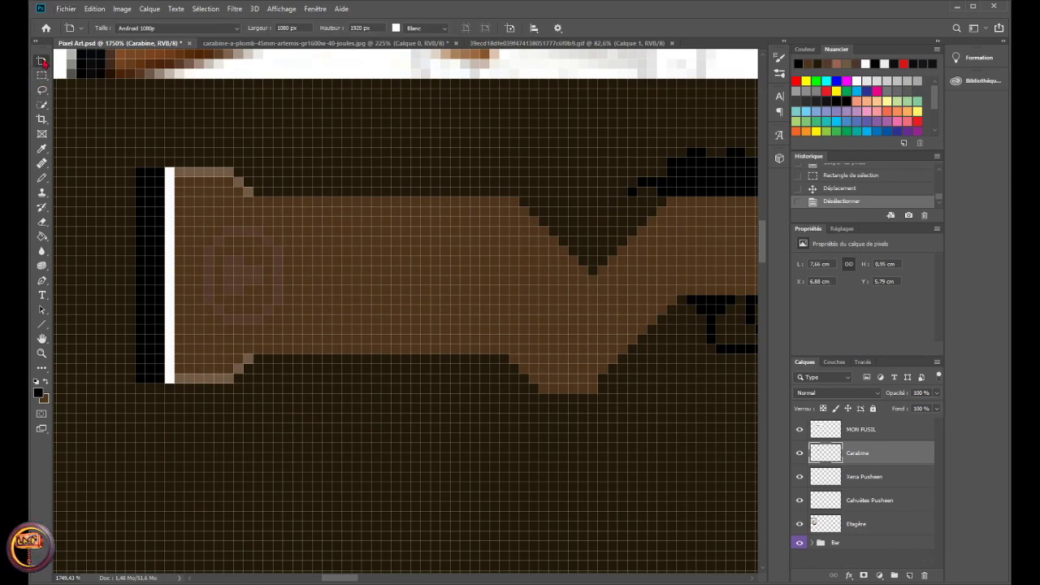
pyautogui.press('v')
pyautogui.scroll(-8, 307, 281)
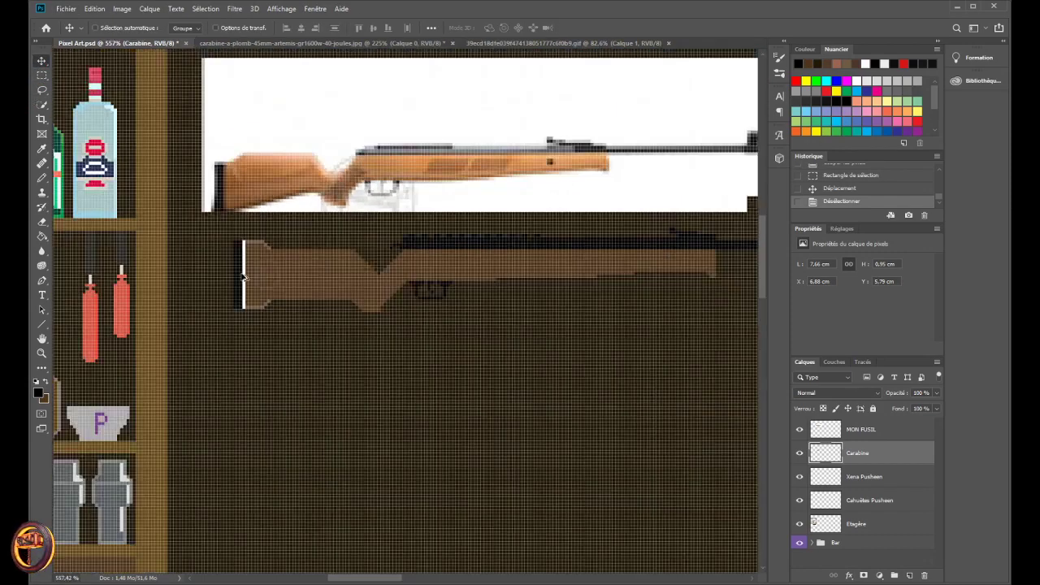
pyautogui.moveTo(315, 281); pyautogui.dragTo(297, 282)
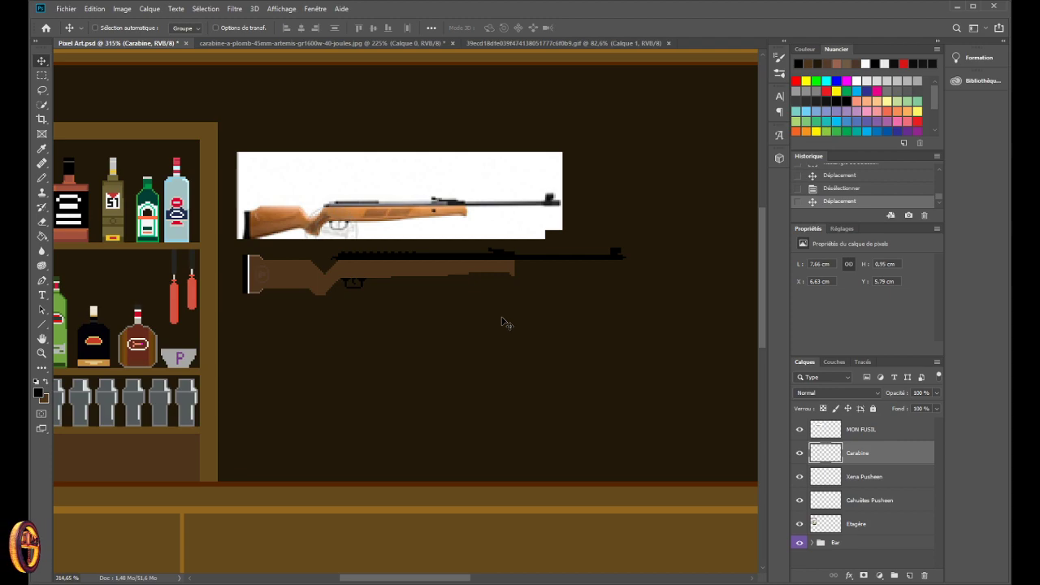
# - Compare the shortened stock with the reference photo and pick a lighter greyish brown as the foreground colour
pyautogui.scroll(3, 499, 323)
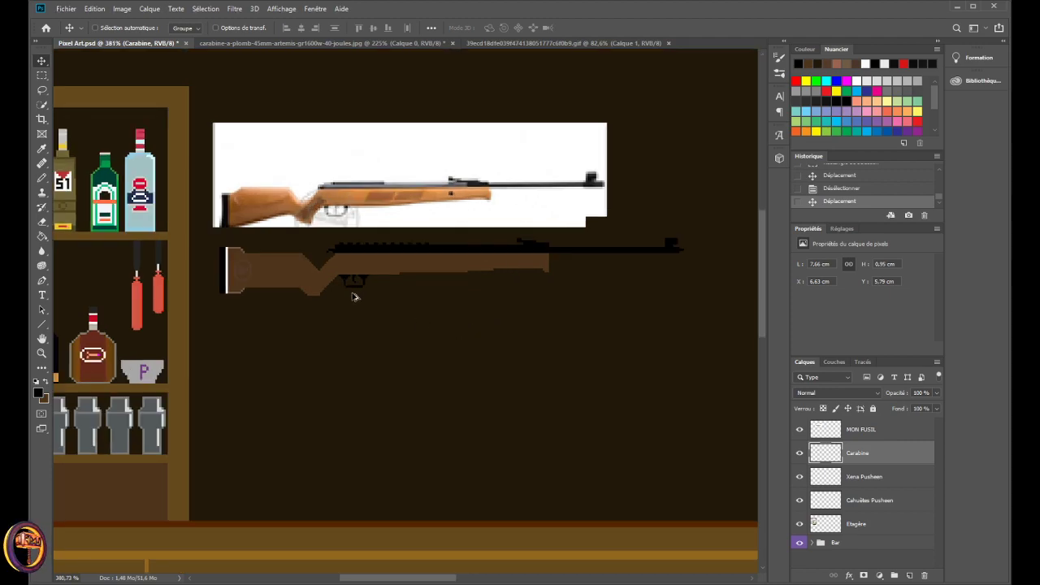
pyautogui.scroll(3, 226, 259)
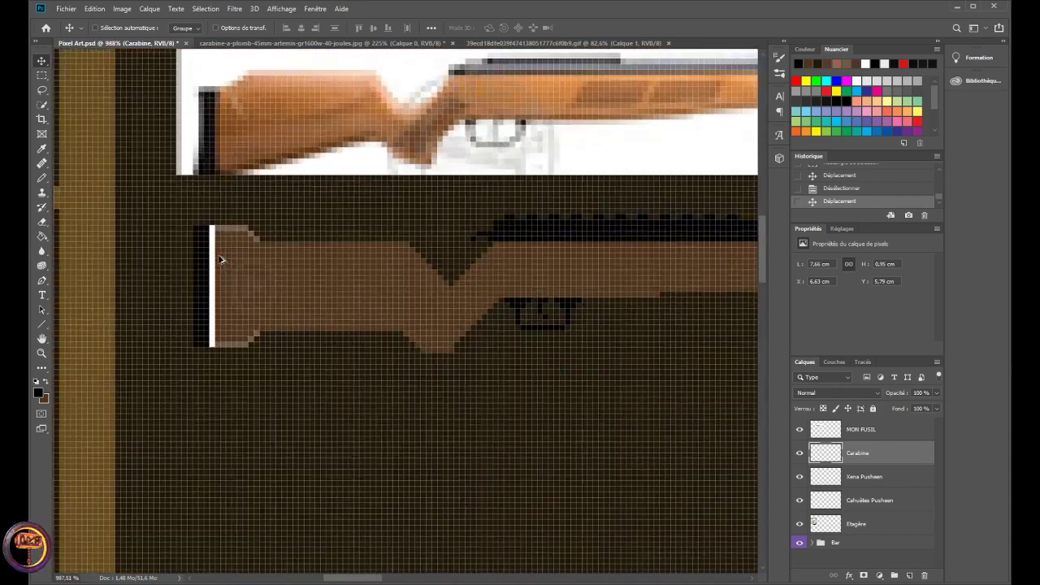
pyautogui.scroll(-3, 221, 258)
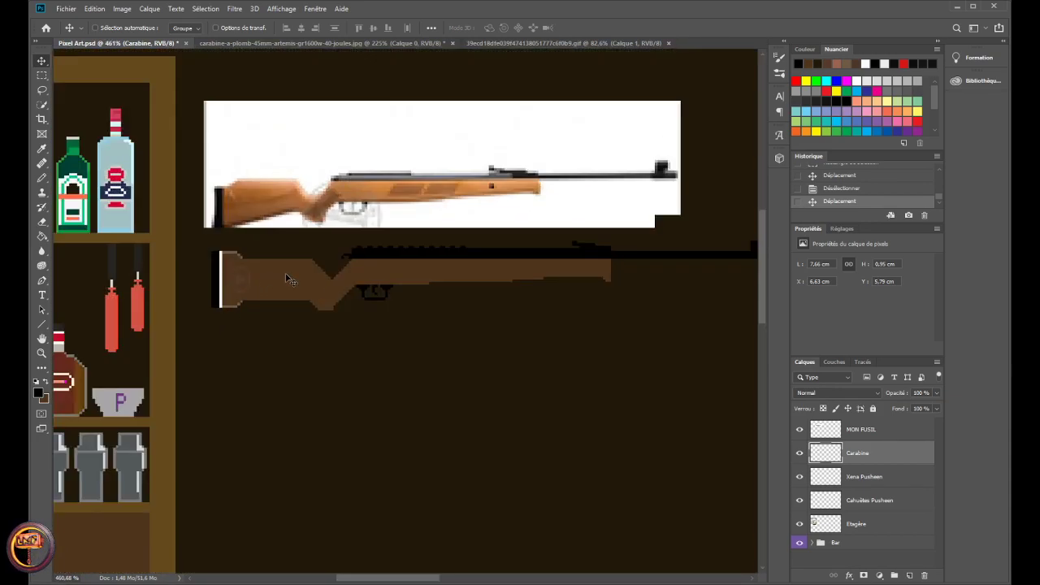
pyautogui.scroll(1, 286, 279)
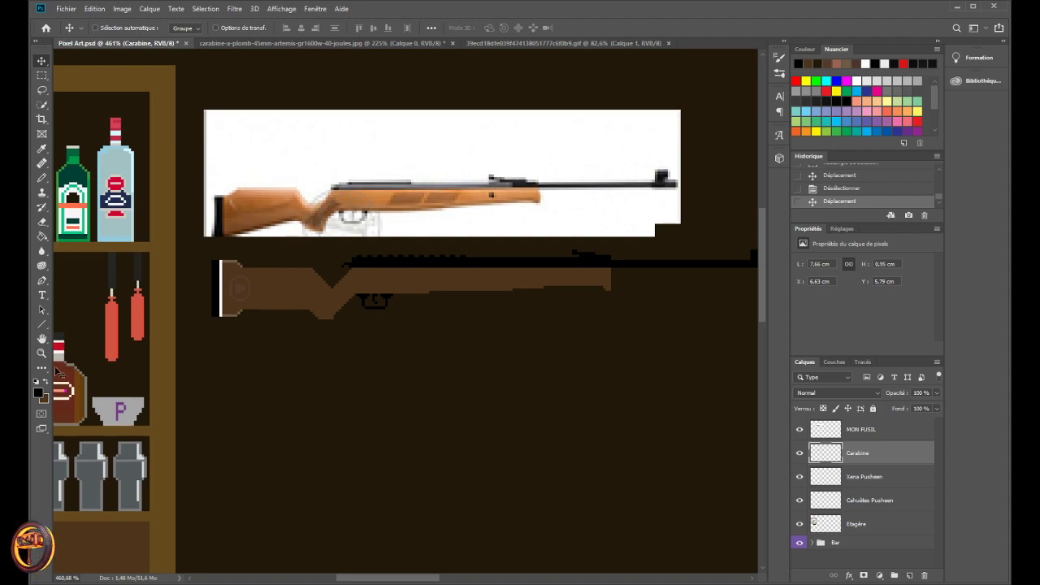
pyautogui.press('i')
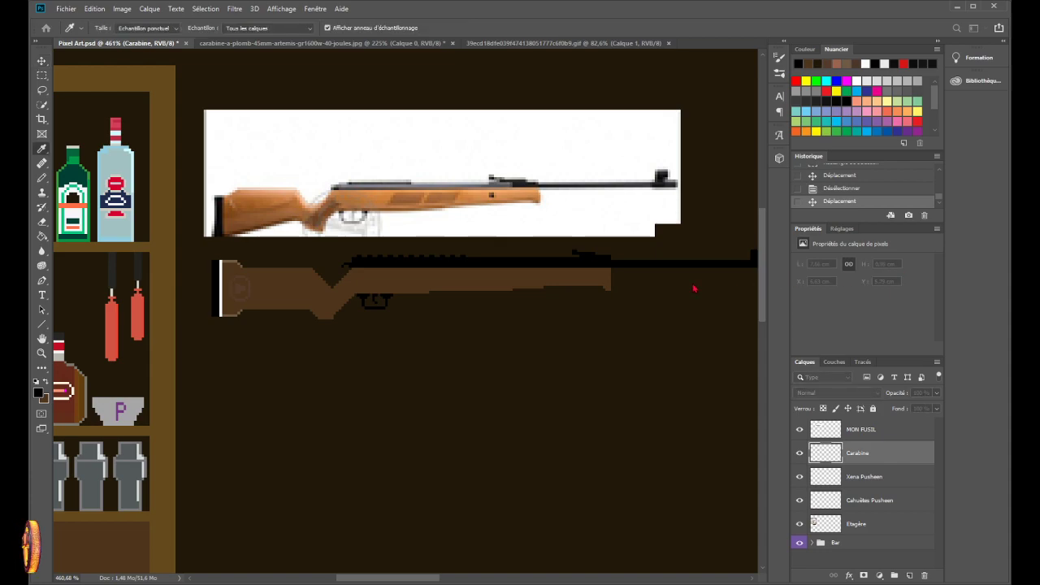
pyautogui.press('v')
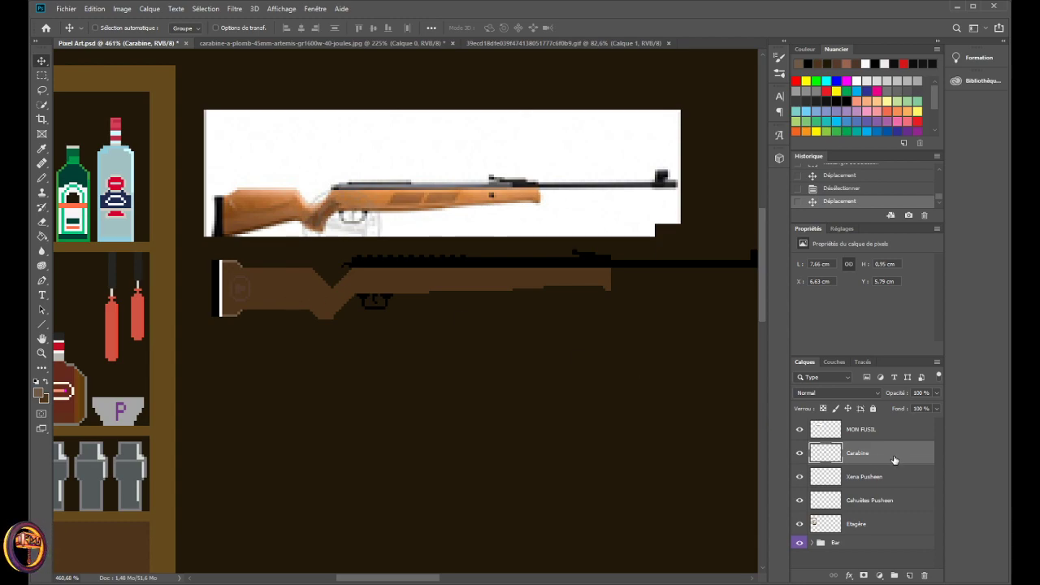
pyautogui.press('h')
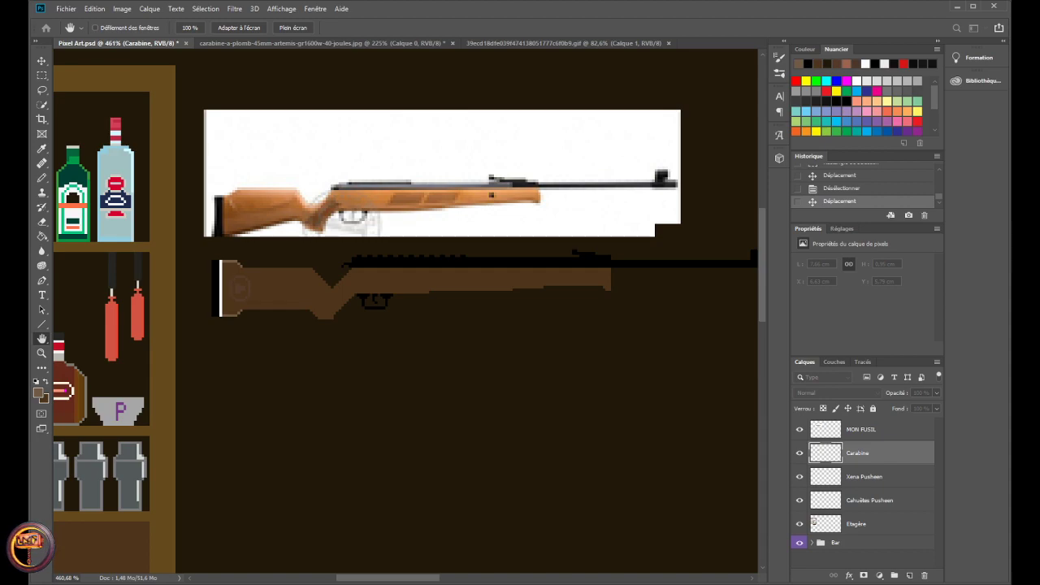
# - Compare the grip and fore-end of the drawn rifle with the wood details in the reference photo
pyautogui.press('v')
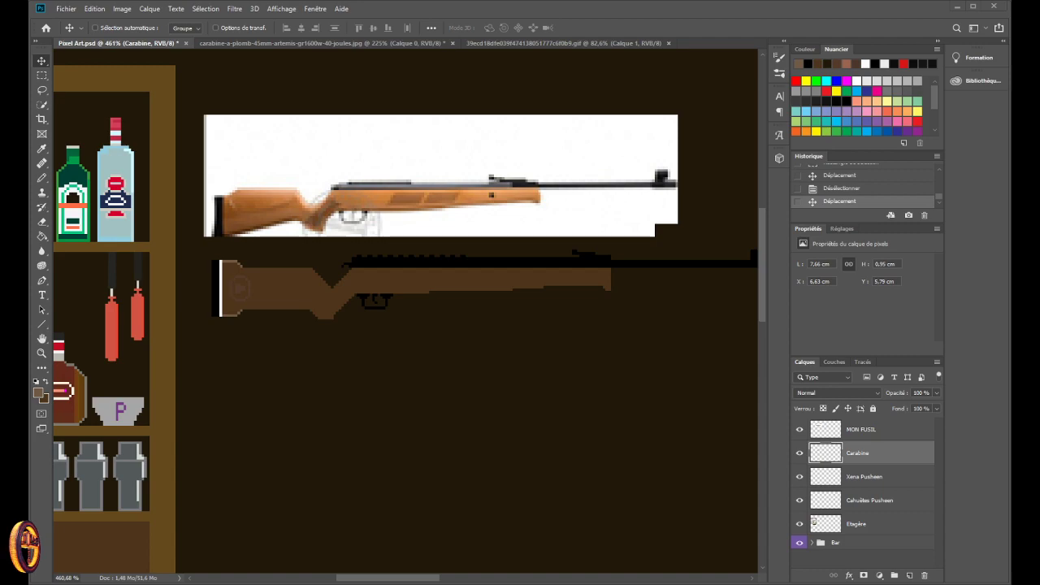
pyautogui.hscroll(3, 388, 565)
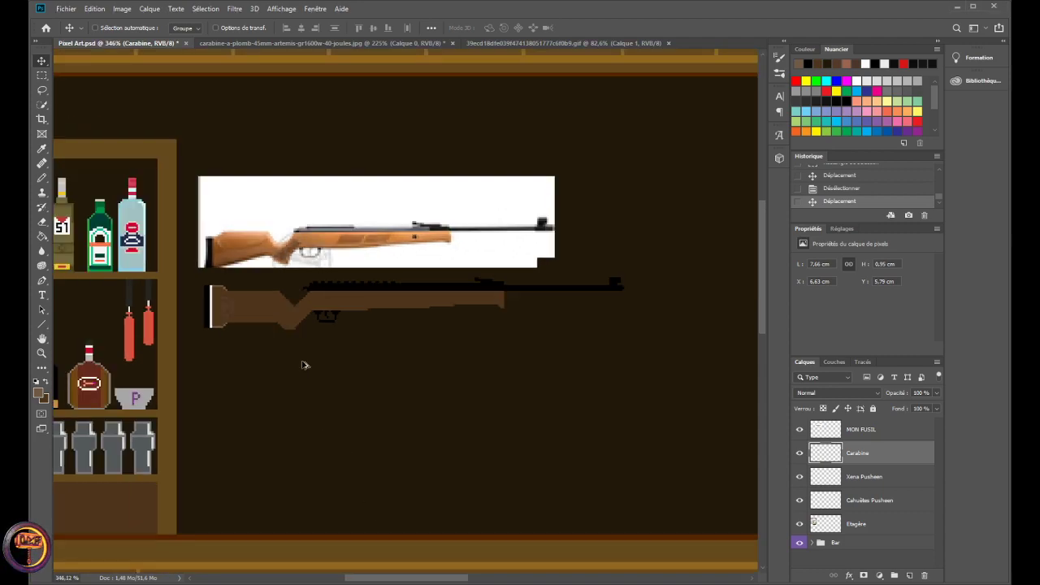
pyautogui.scroll(-1, 302, 362)
pyautogui.scroll(1, 285, 299)
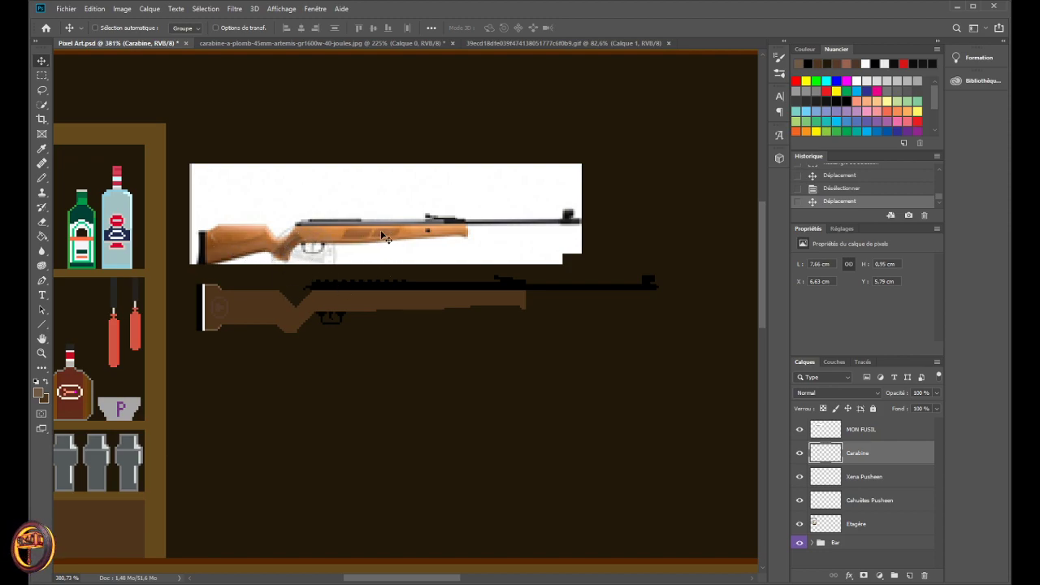
pyautogui.scroll(1, 299, 268)
pyautogui.keyDown('alt'); pyautogui.scroll(1, 292, 360); pyautogui.keyUp('alt')
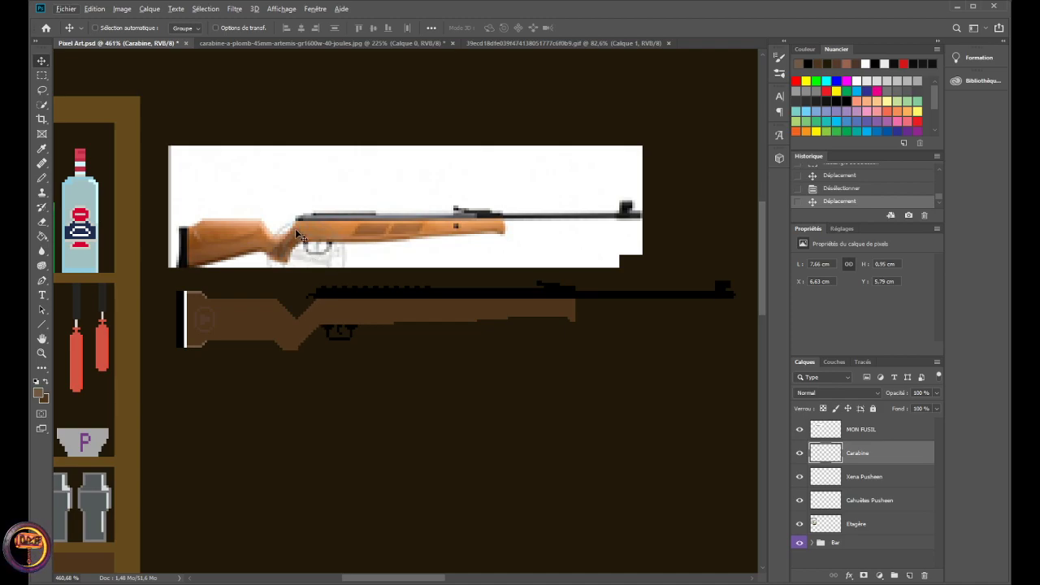
pyautogui.scroll(3, 295, 329)
pyautogui.scroll(2, 295, 329)
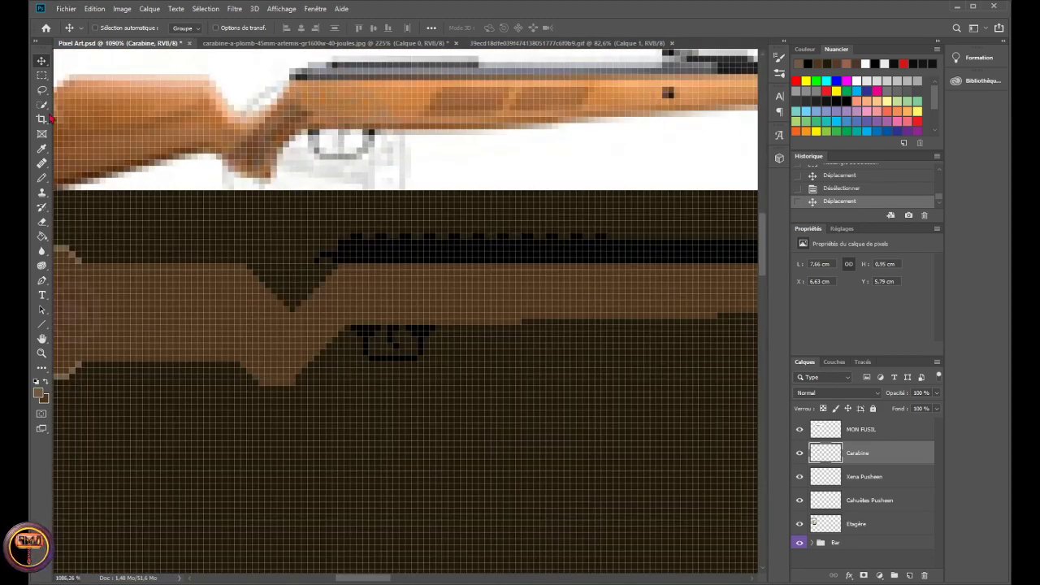
# - Try light greyish-brown Pencil streaks as wood grain on the grip, the fore-end and the butt stock
pyautogui.click(41, 177)
pyautogui.moveTo(285, 343); pyautogui.dragTo(352, 315)
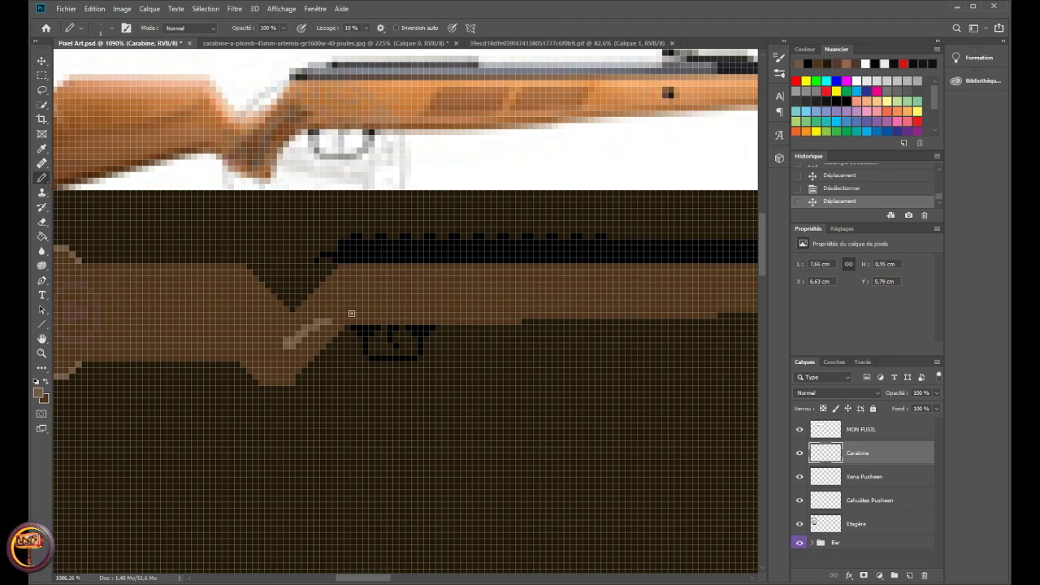
pyautogui.moveTo(557, 284)
pyautogui.mouseDown()
pyautogui.moveTo(464, 279)
pyautogui.moveTo(630, 296)
pyautogui.mouseUp()
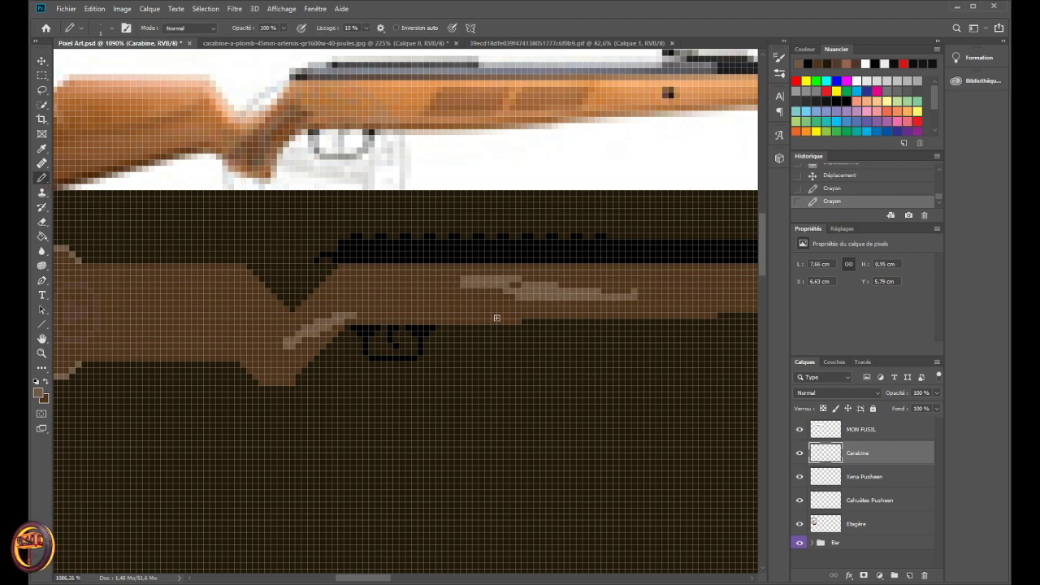
pyautogui.scroll(-5, 379, 366)
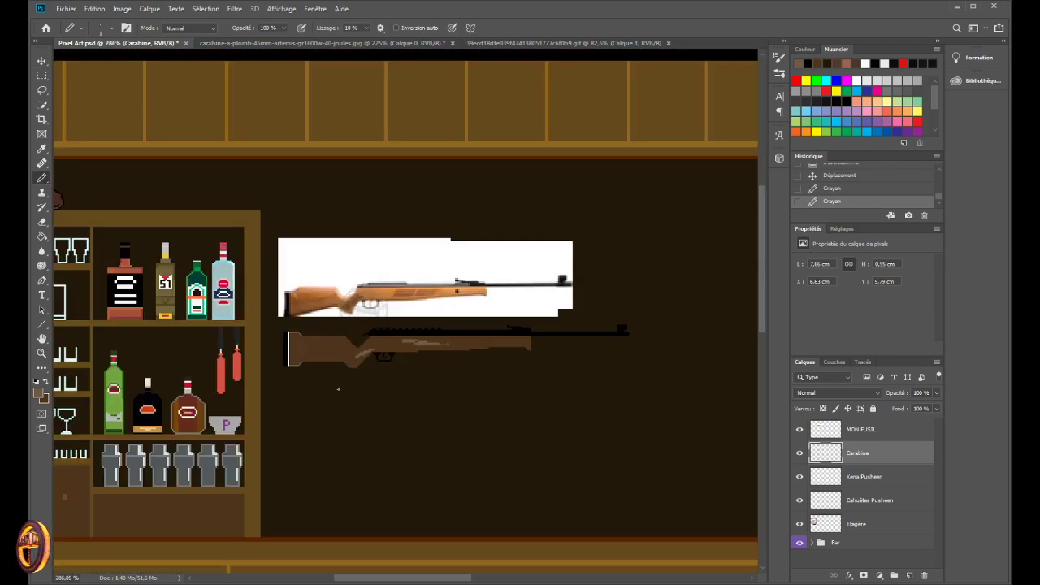
pyautogui.moveTo(307, 348); pyautogui.dragTo(345, 342)
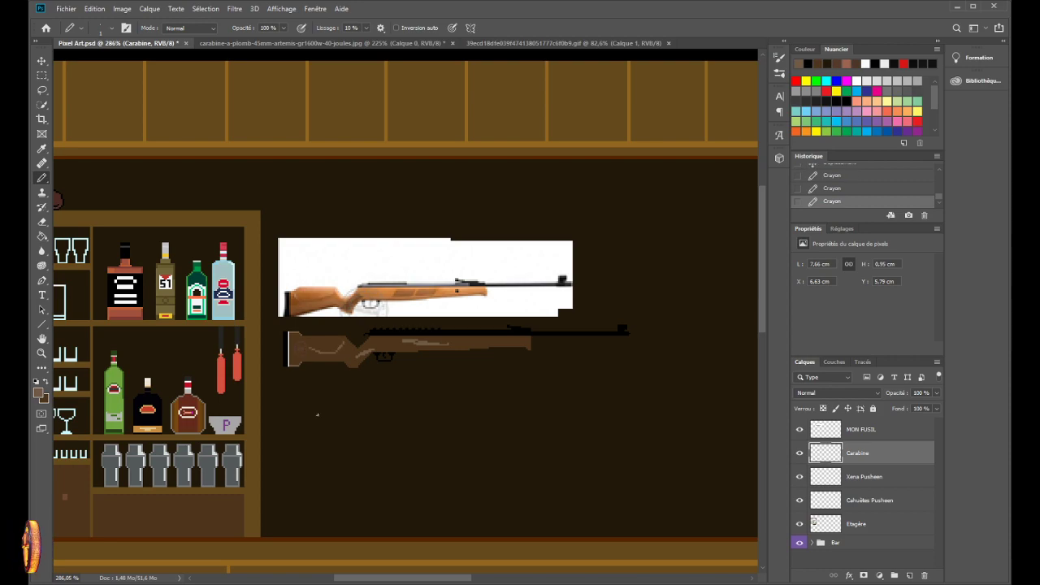
pyautogui.scroll(-1, 320, 413)
pyautogui.scroll(-1, 321, 412)
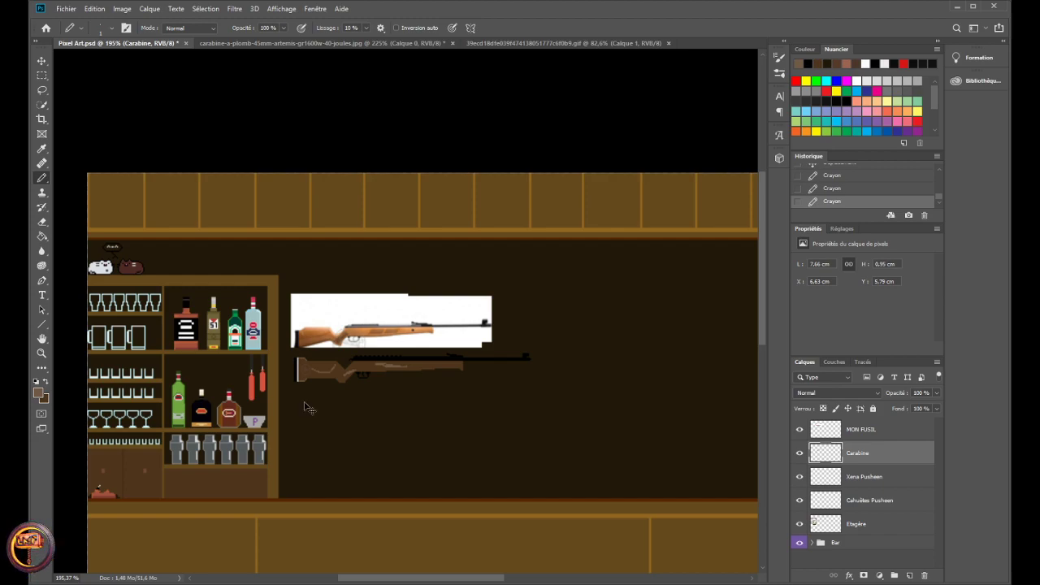
# - Undo the three light wood-grain strokes on the stock
pyautogui.hotkey('ctrl', 'z')
pyautogui.hotkey('ctrl', 'z')
pyautogui.hotkey('ctrl', 'z')
pyautogui.scroll(5, 326, 372)
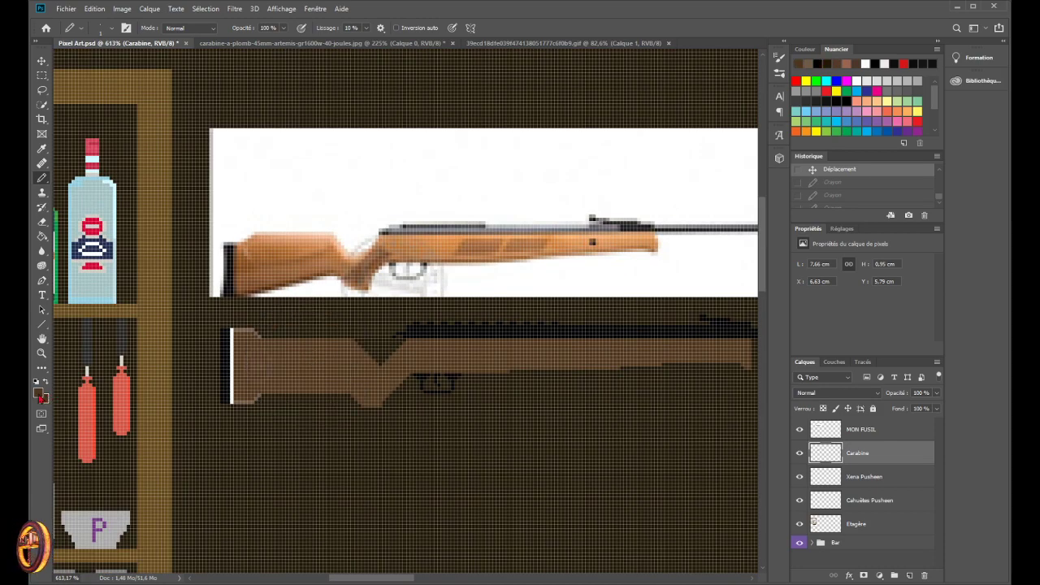
# - Choose a dark reddish brown as the foreground colour and pencil a trial mark in the middle of the butt stock
pyautogui.press('i')
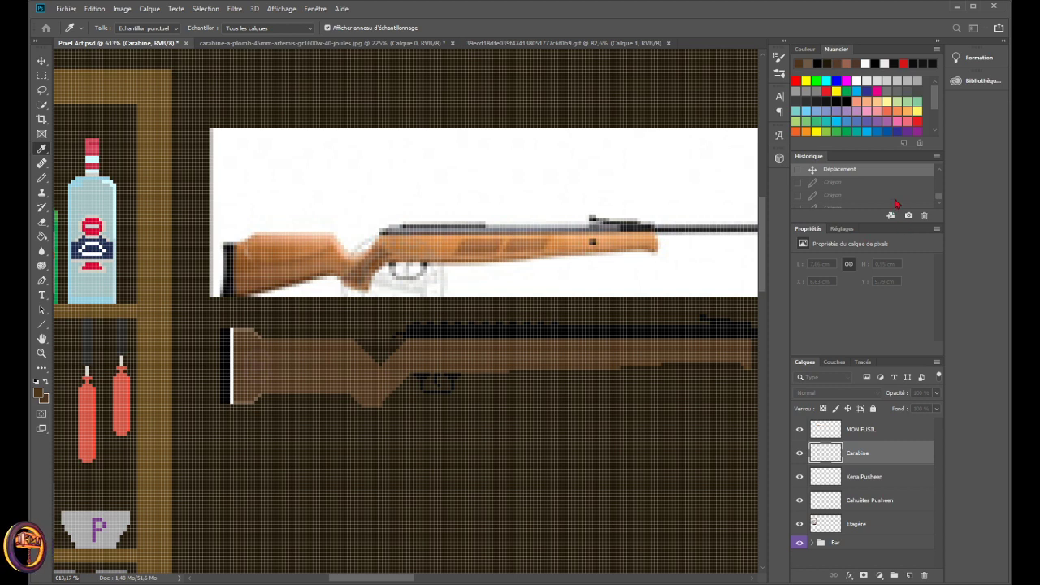
pyautogui.press('b')
pyautogui.press('i')
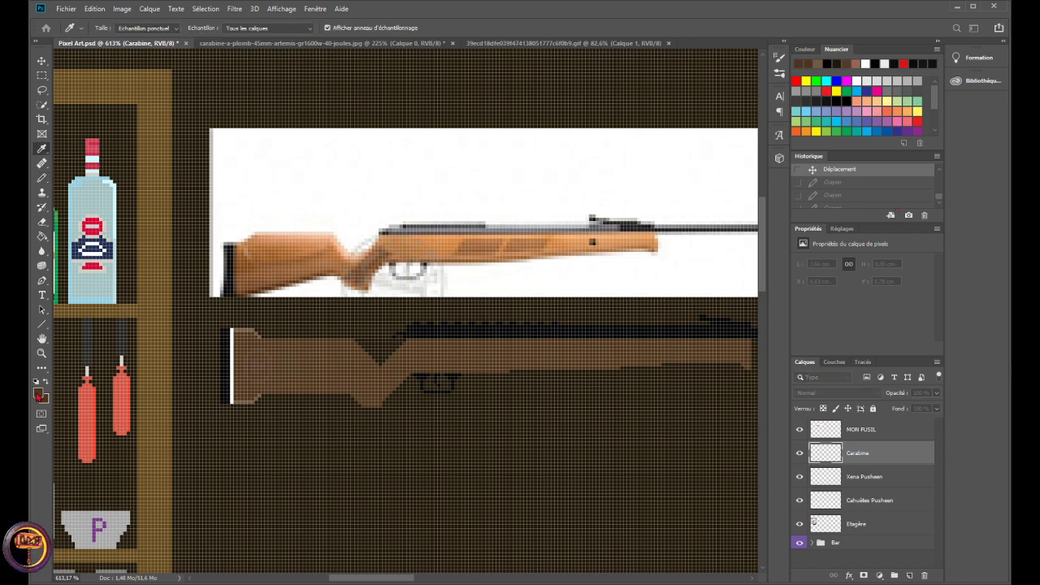
pyautogui.click(321, 315)
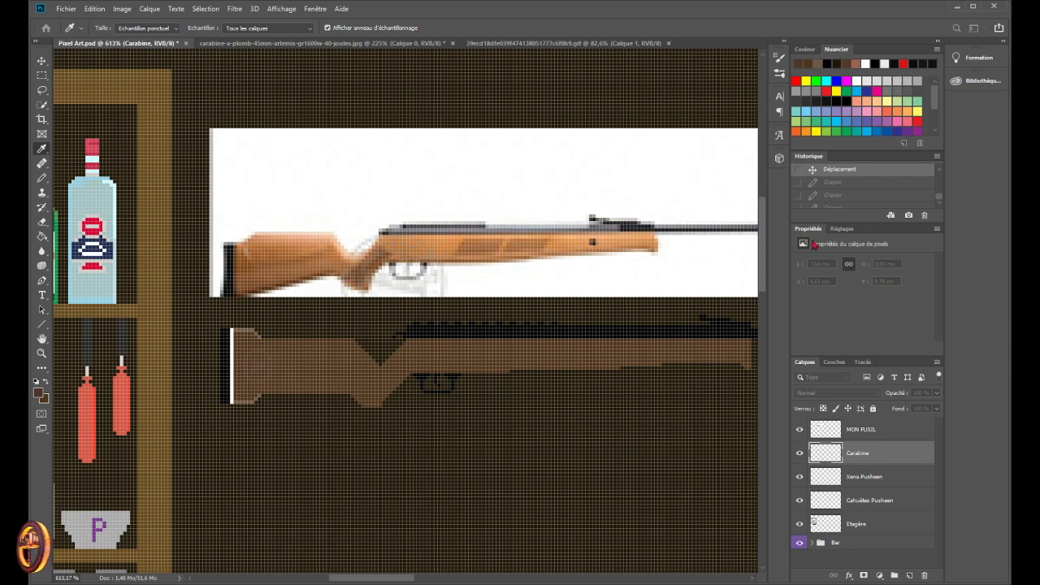
pyautogui.press('b')
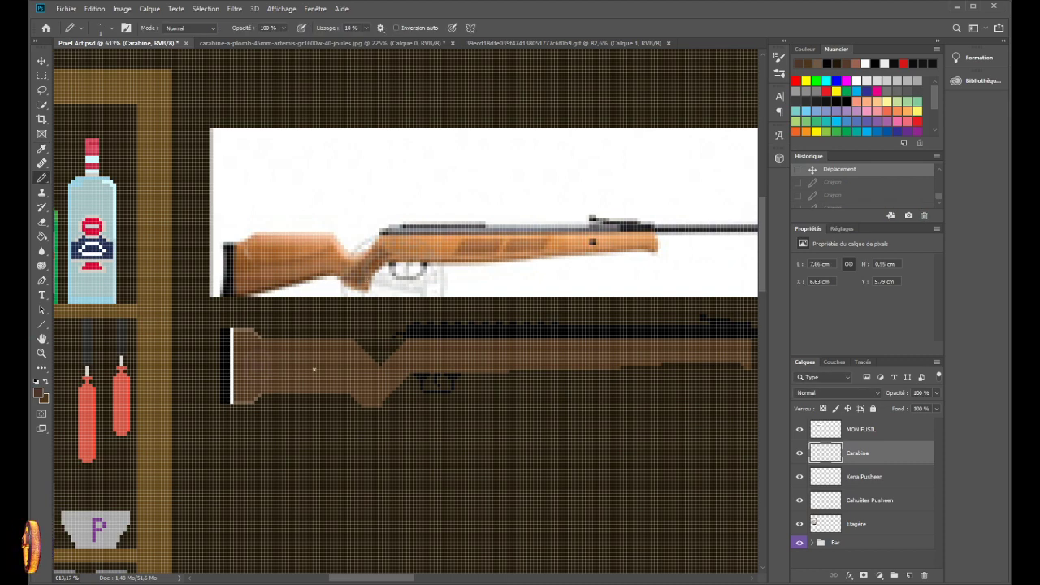
pyautogui.scroll(4, 313, 377)
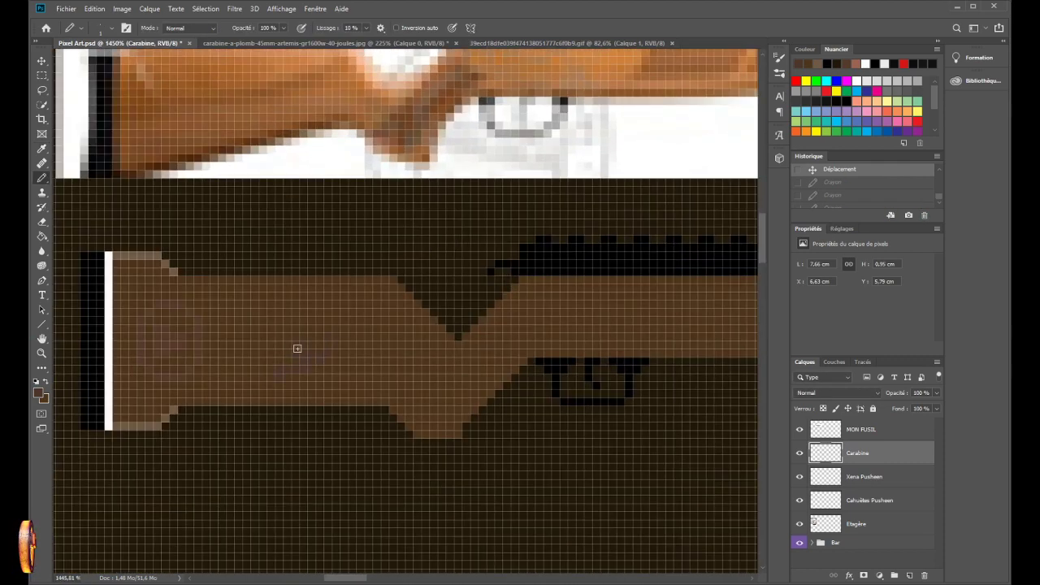
pyautogui.moveTo(295, 349)
pyautogui.mouseDown()
pyautogui.moveTo(367, 323)
pyautogui.moveTo(304, 375)
pyautogui.mouseUp()
pyautogui.scroll(-4, 279, 430)
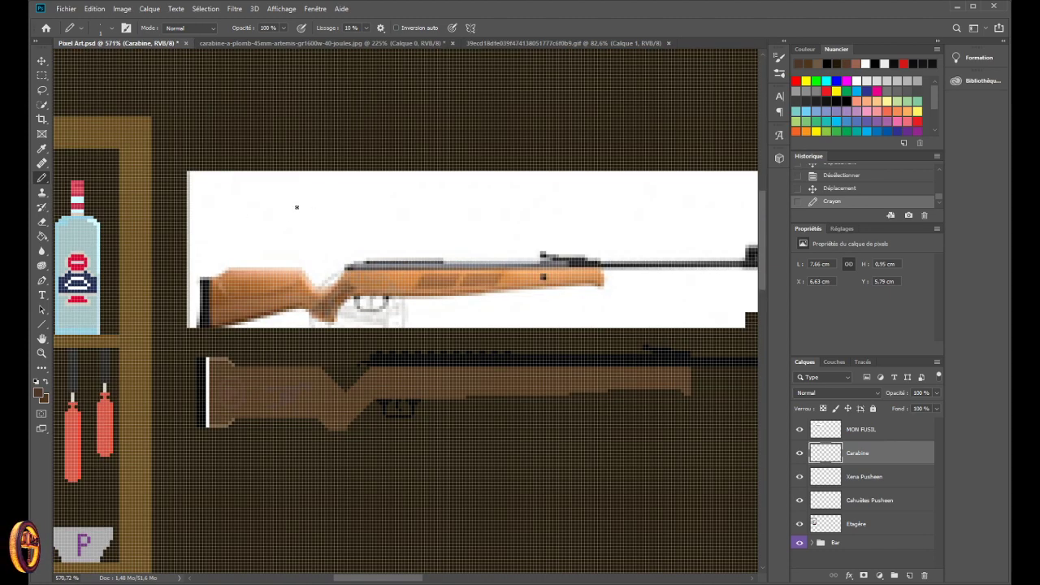
# - Scribble test strokes in reddish brown on the photo's white background above the rifle, on the MON FUSIL layer
pyautogui.moveTo(367, 194); pyautogui.dragTo(414, 192)
pyautogui.hotkey('alt', ']')
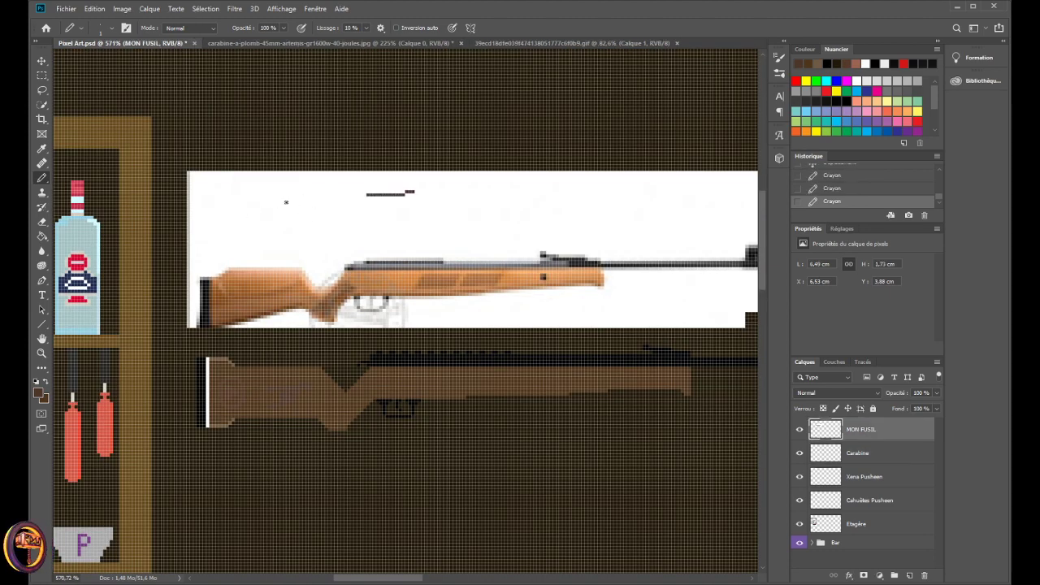
pyautogui.moveTo(286, 202); pyautogui.dragTo(333, 221)
pyautogui.scroll(4, 309, 209)
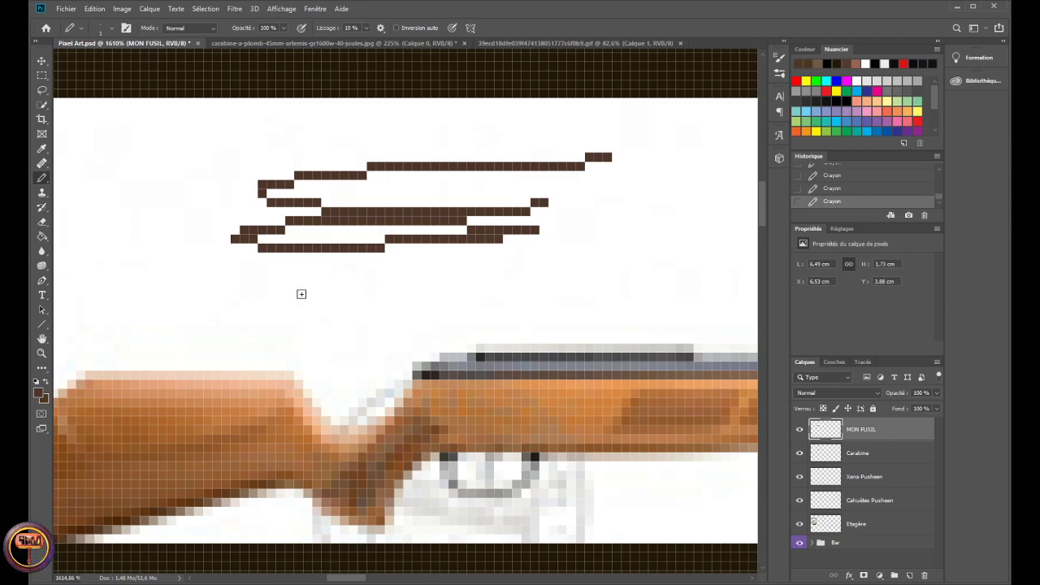
pyautogui.scroll(-5, 301, 293)
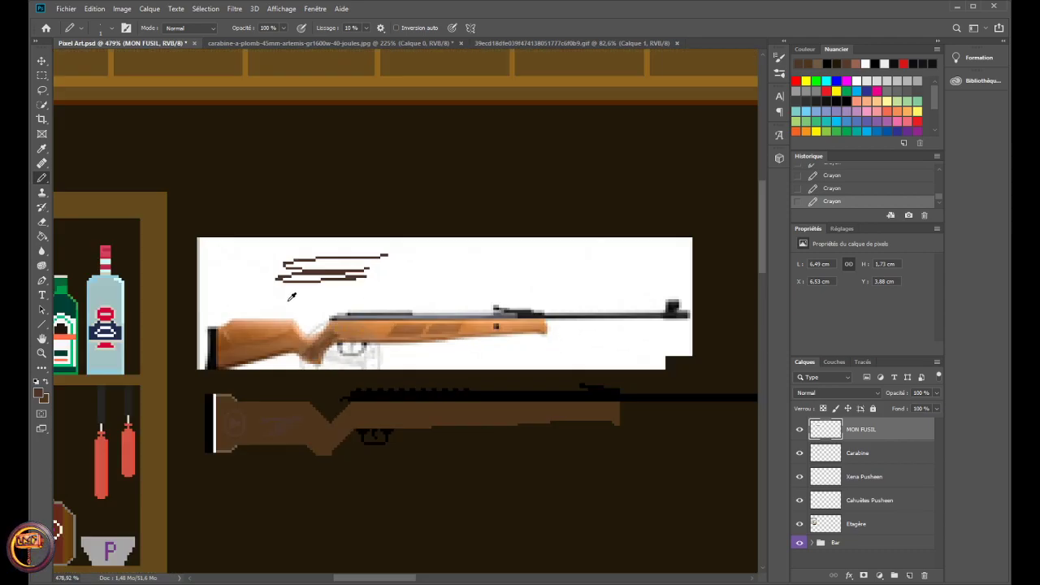
pyautogui.scroll(5, 252, 378)
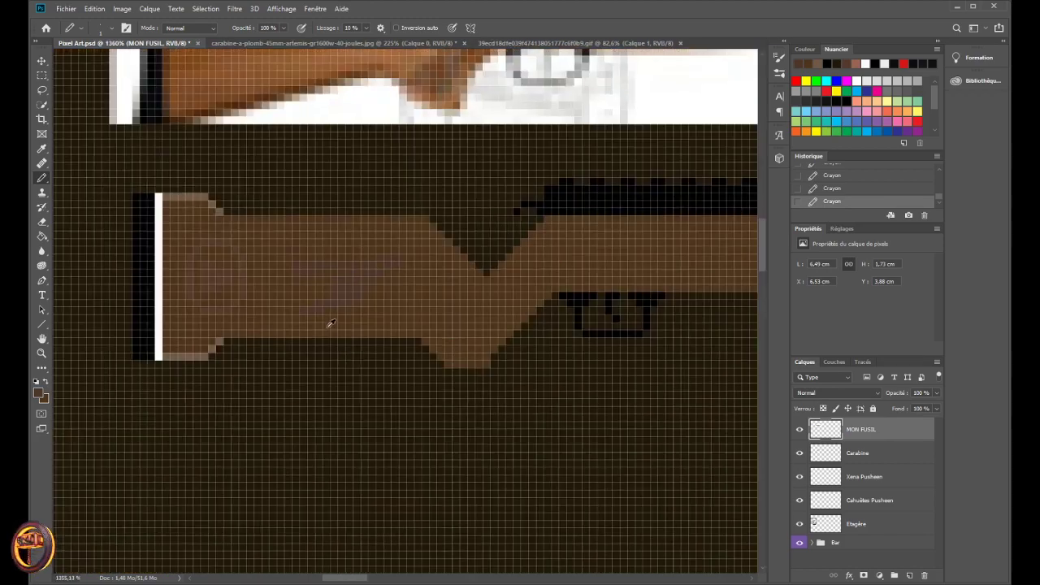
# - Undo the reddish-brown strokes, the rifle's last shift and the deselection, back to the move of the butt end
pyautogui.hotkey('ctrl', 'z')
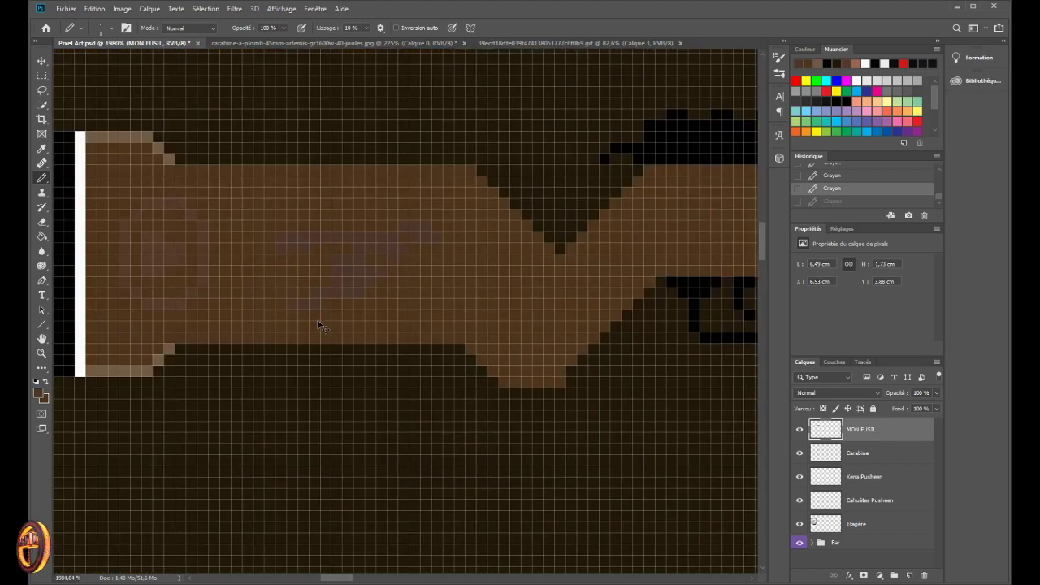
pyautogui.hotkey('ctrl', 'z')
pyautogui.hotkey('ctrl', 'z')
pyautogui.hotkey('ctrl', 'z')
pyautogui.hotkey('ctrl', 'z')
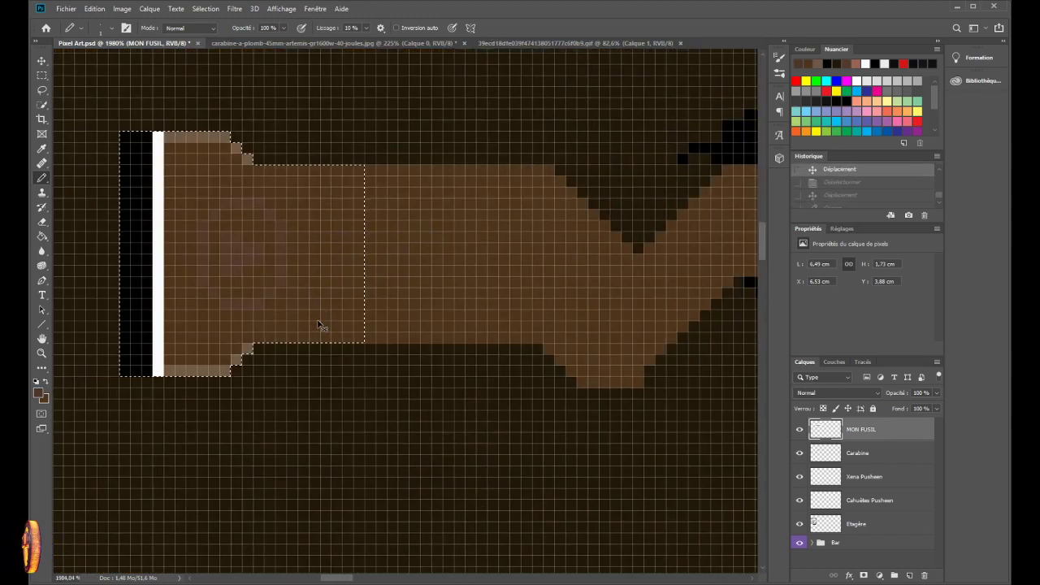
pyautogui.scroll(-3, 494, 297)
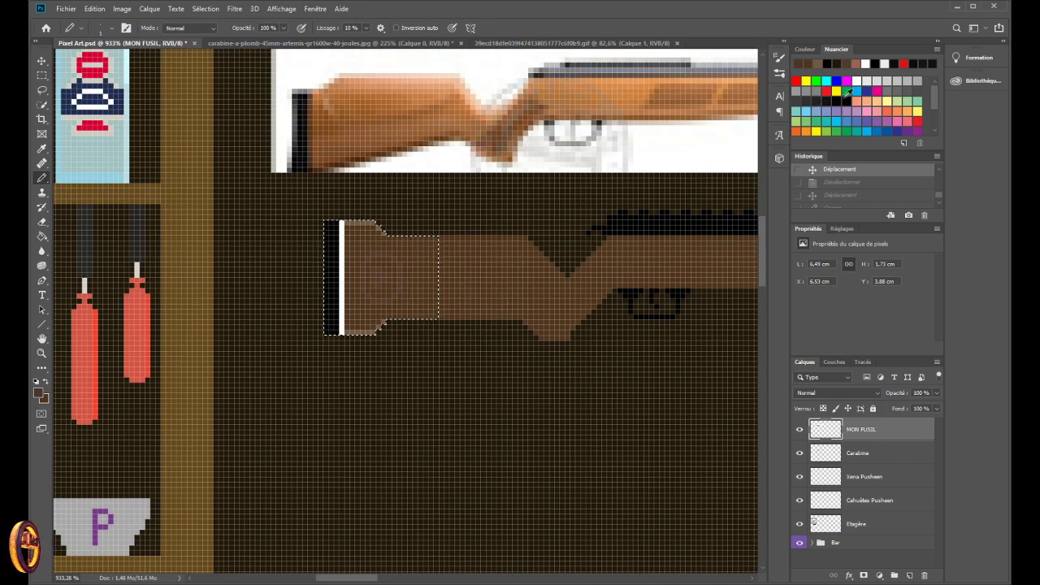
# - Pick a slightly darker brown as the foreground colour and clear the selection around the butt end
pyautogui.click(805, 49)
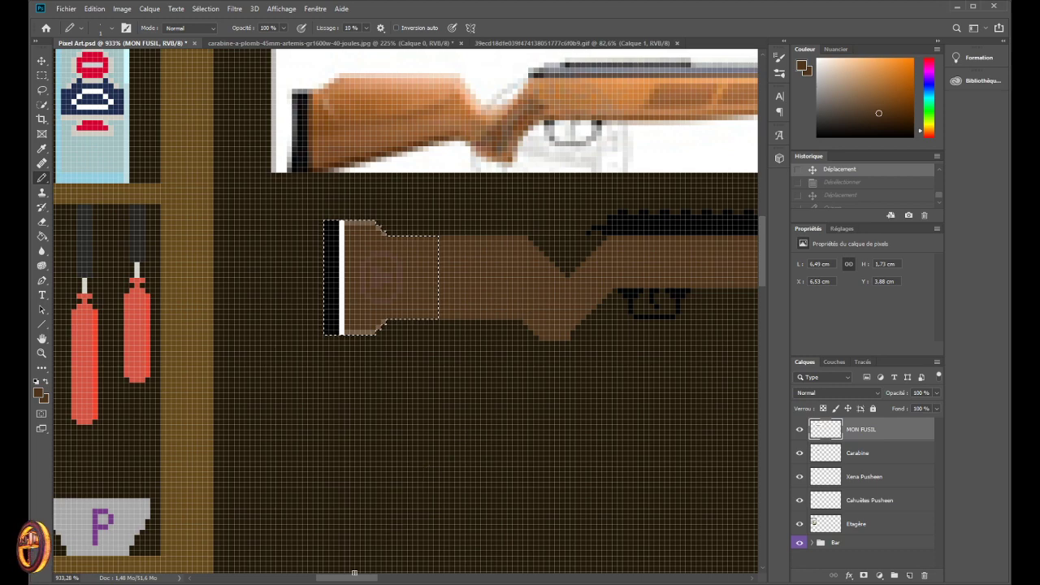
pyautogui.scroll(-3, 450, 482)
pyautogui.moveTo(397, 581); pyautogui.dragTo(407, 581)
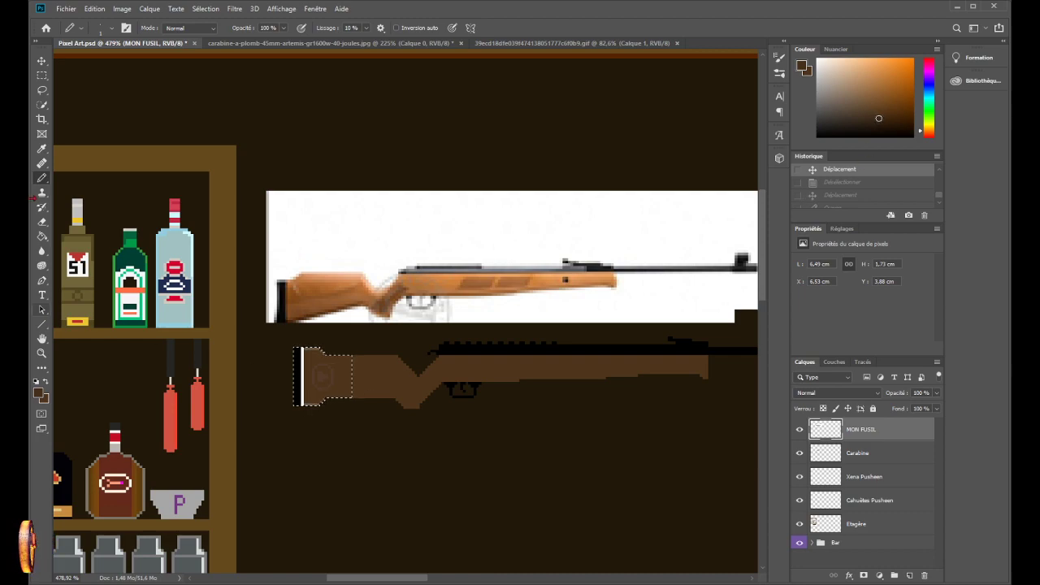
pyautogui.click(354, 377)
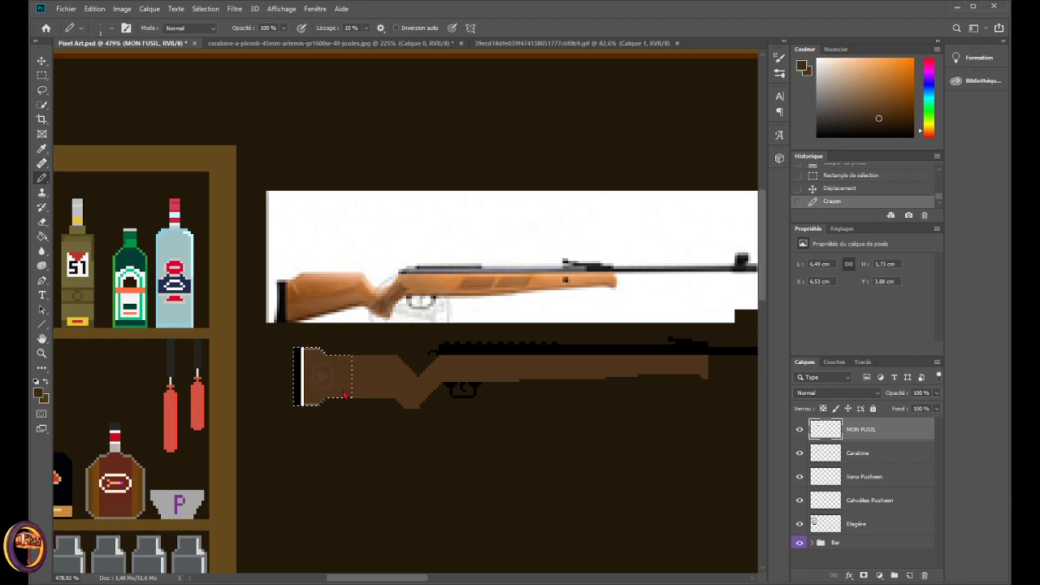
pyautogui.click(41, 74)
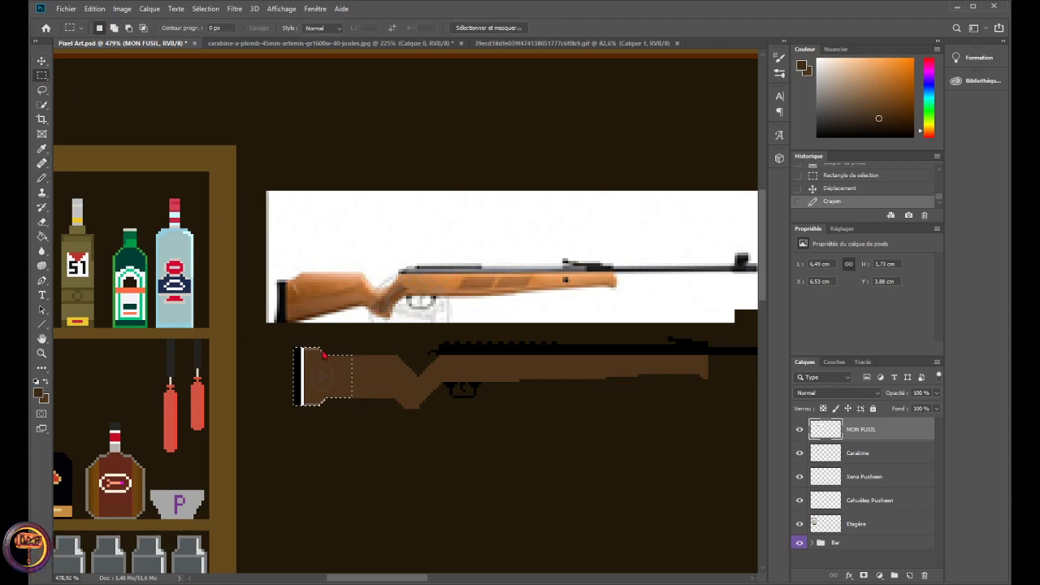
pyautogui.click(323, 354)
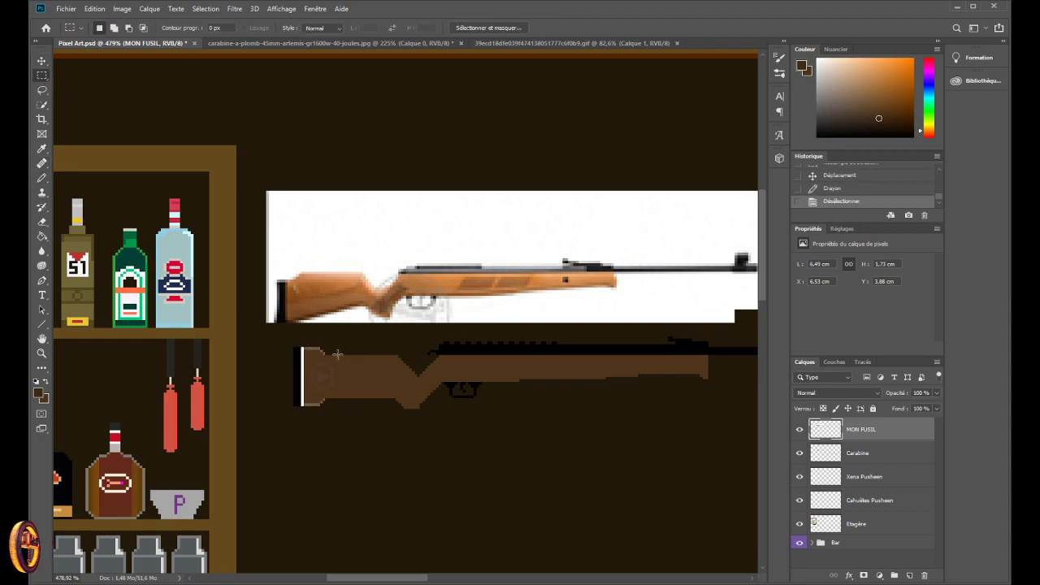
# - Try sketching a small dark-brown engraving with the Pencil in the middle of the butt stock
pyautogui.click(41, 178)
pyautogui.scroll(2, 395, 353)
pyautogui.scroll(-3, 377, 357)
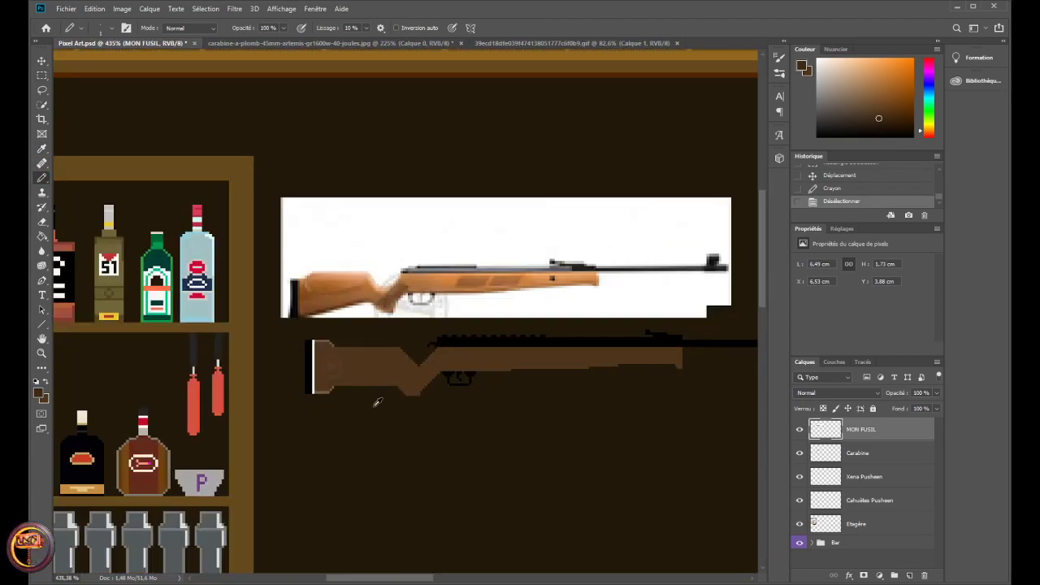
pyautogui.click(374, 379)
pyautogui.scroll(8, 364, 406)
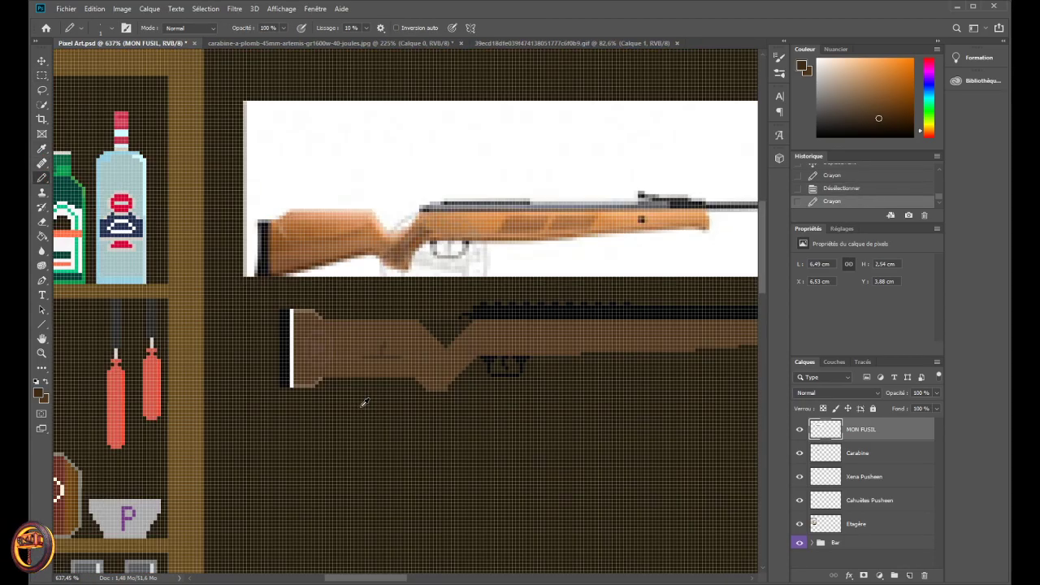
pyautogui.scroll(-8, 378, 357)
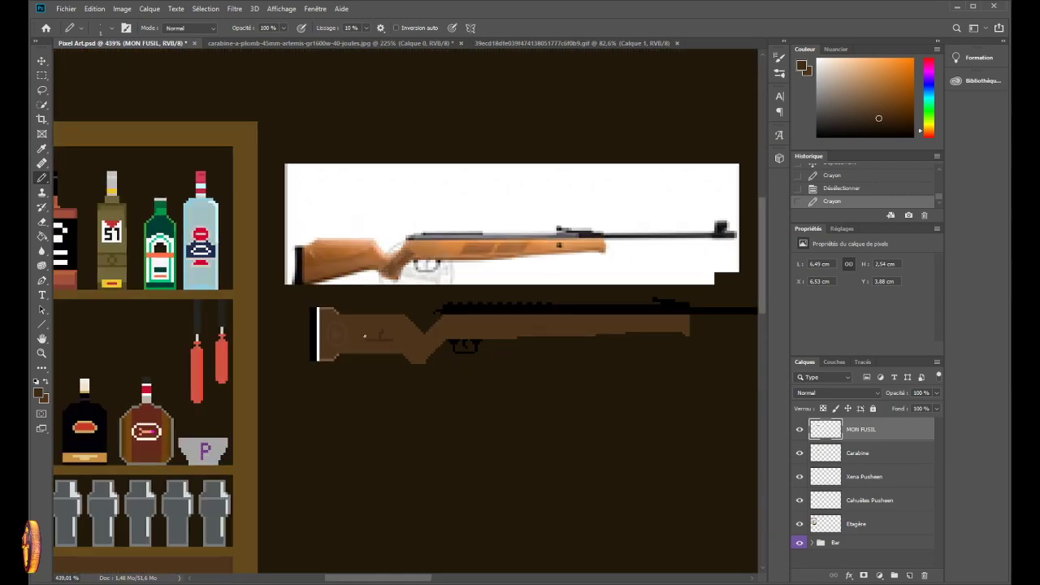
pyautogui.click(358, 363)
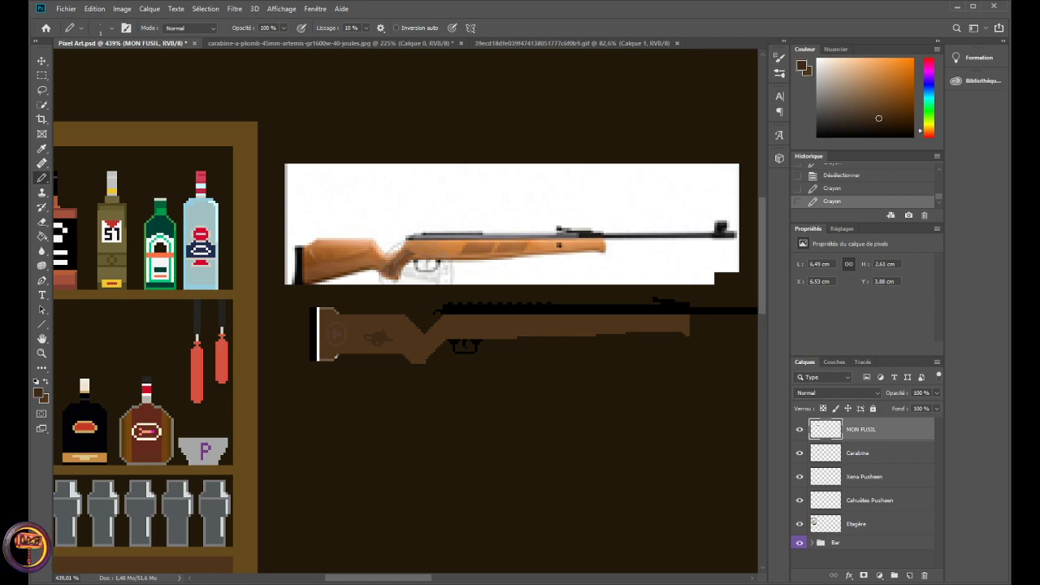
# - Undo the dark-brown engraving sketch in the middle of the butt stock, back to the deselection
pyautogui.hotkey('ctrl', 'z')
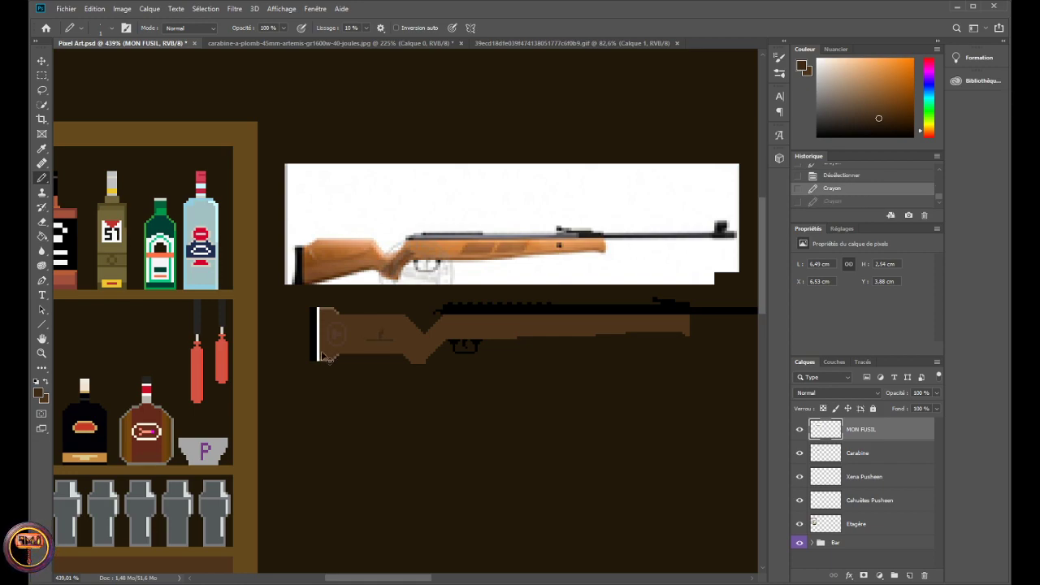
pyautogui.hotkey('ctrl', 'z')
pyautogui.click(344, 371)
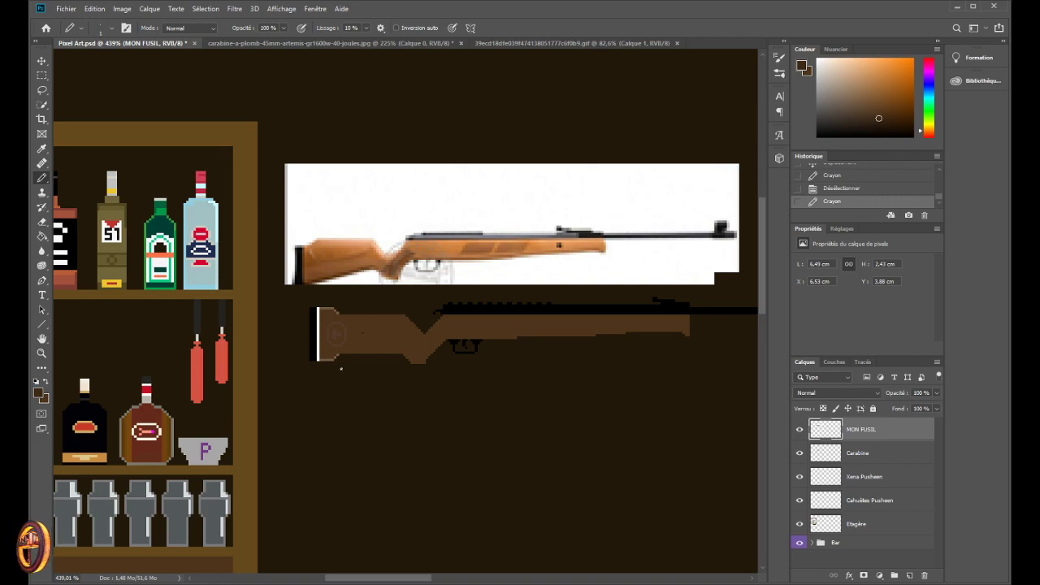
pyautogui.scroll(-1, 338, 368)
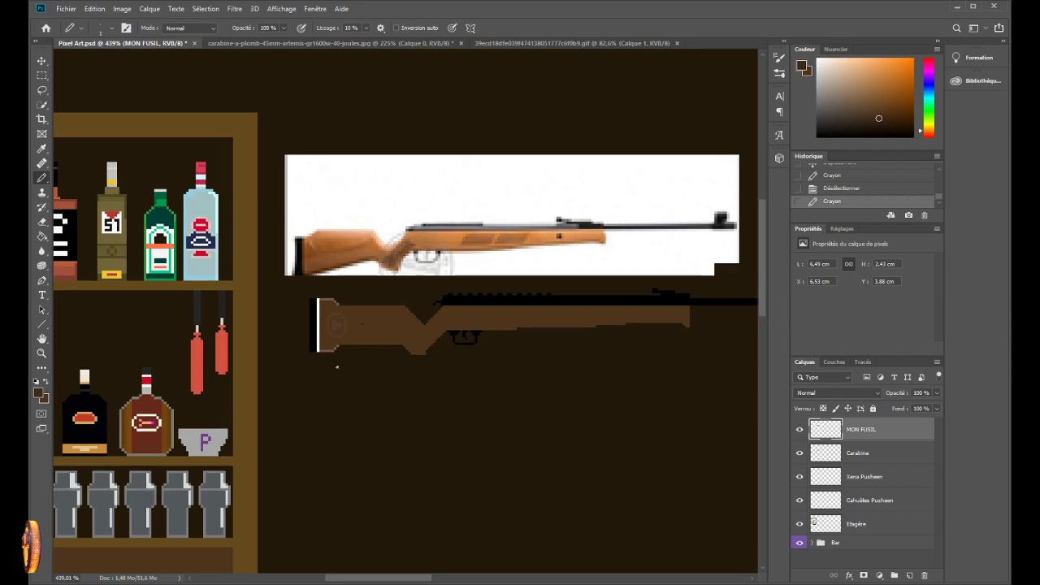
pyautogui.scroll(-5, 328, 357)
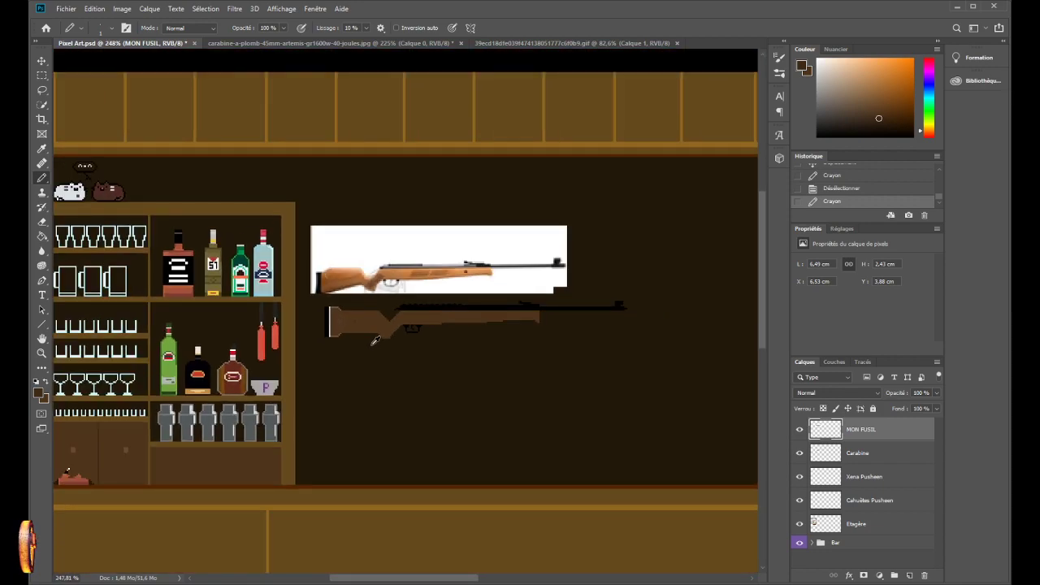
pyautogui.hotkey('ctrl', 'z')
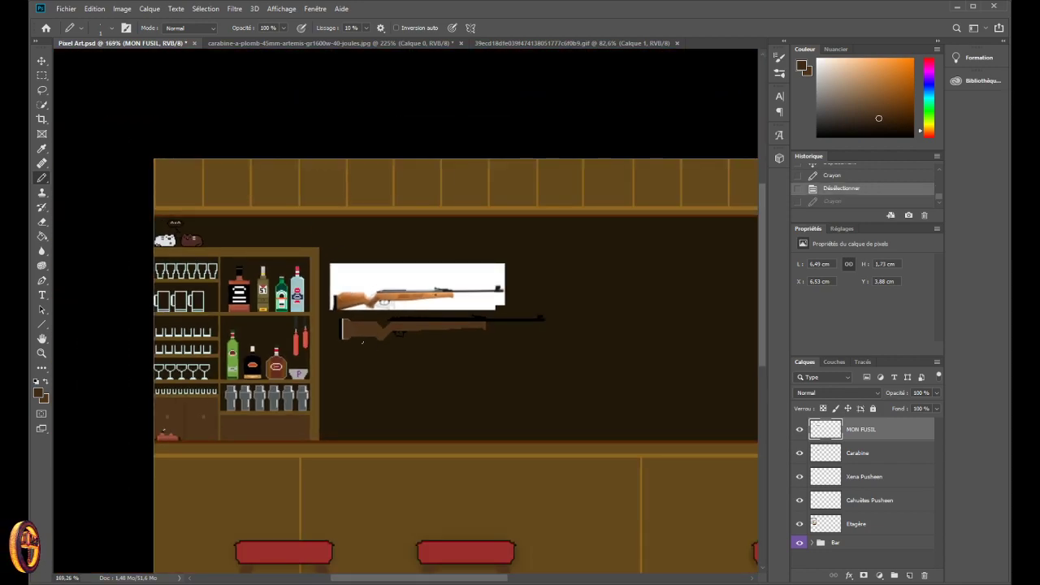
# - Examine the rifle against the whole bar scene at several zoom levels, comparing it with the reference photo
pyautogui.scroll(-3, 362, 342)
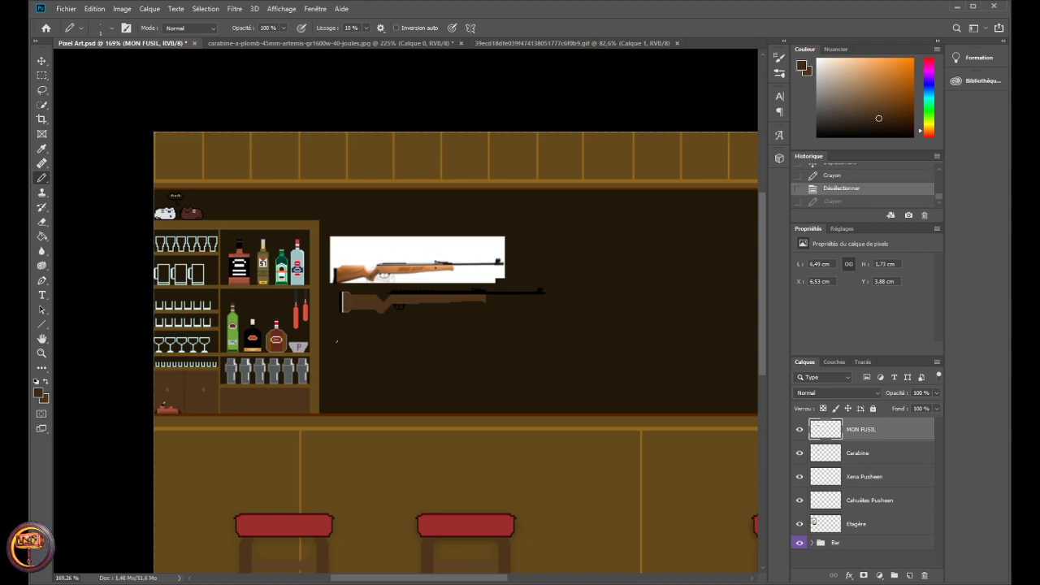
pyautogui.scroll(-4, 337, 341)
pyautogui.scroll(2, 276, 285)
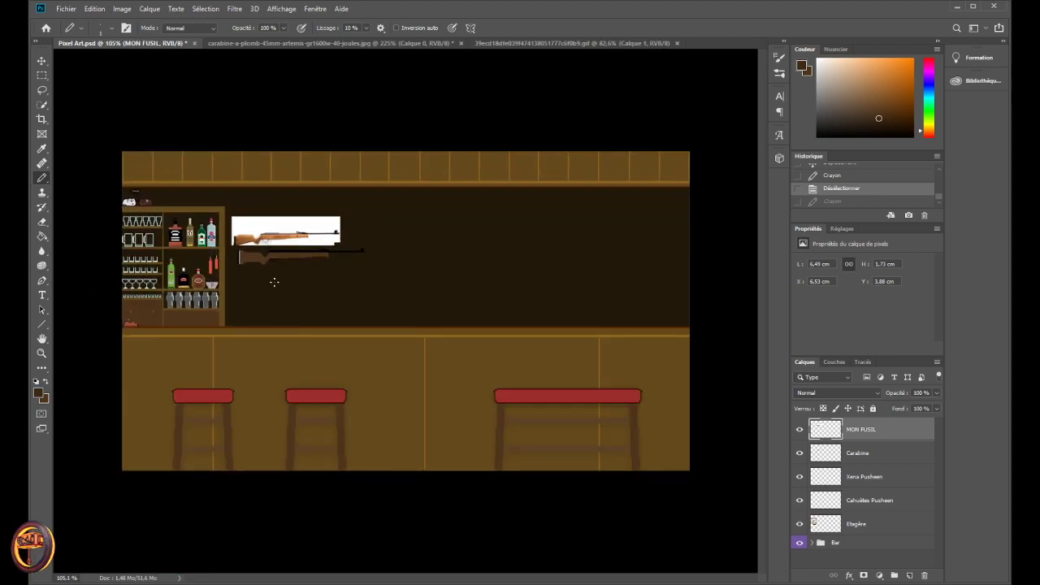
pyautogui.scroll(4, 280, 271)
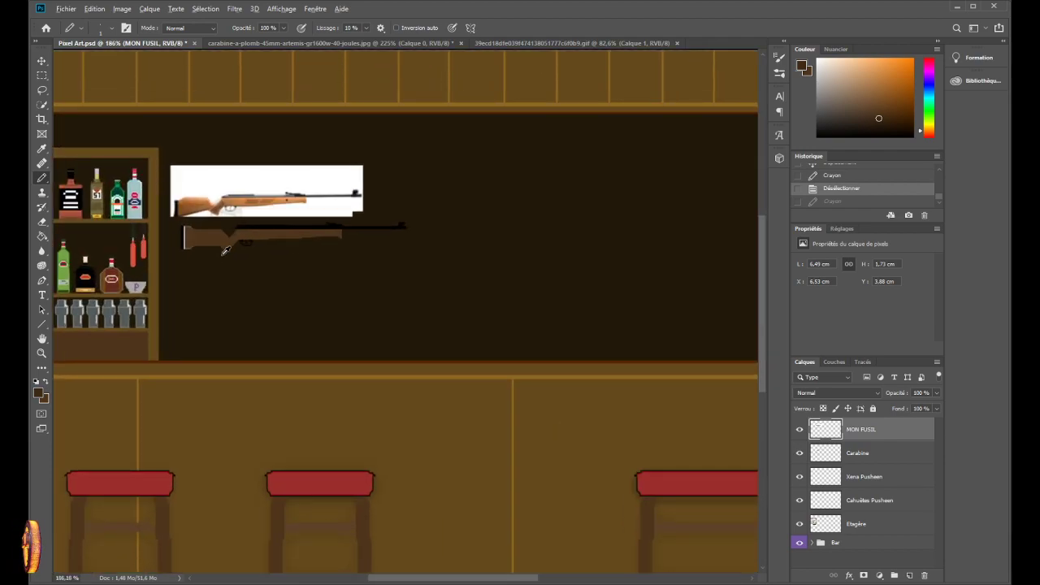
pyautogui.scroll(-2, 223, 261)
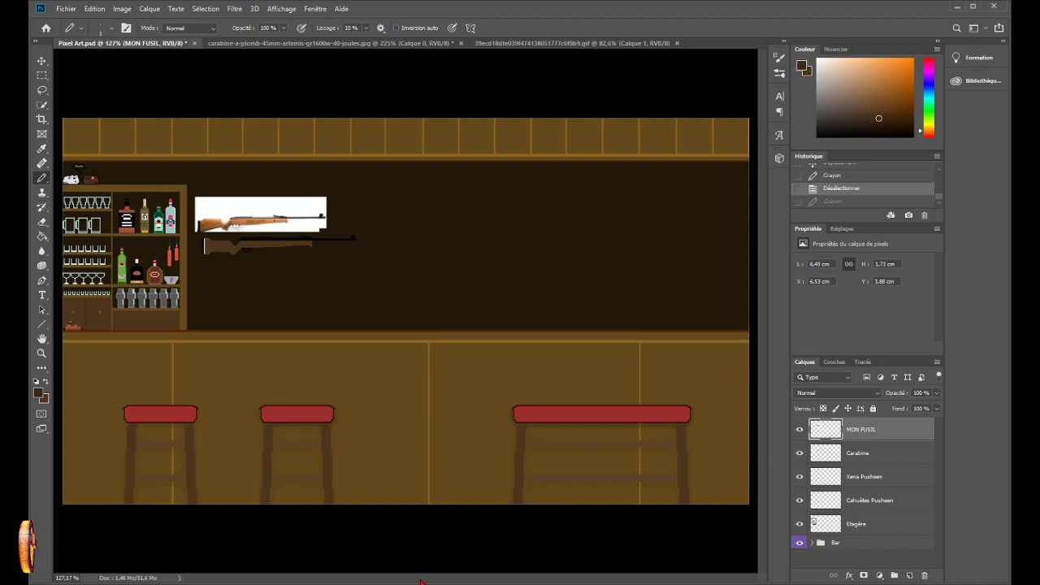
pyautogui.scroll(6, 203, 230)
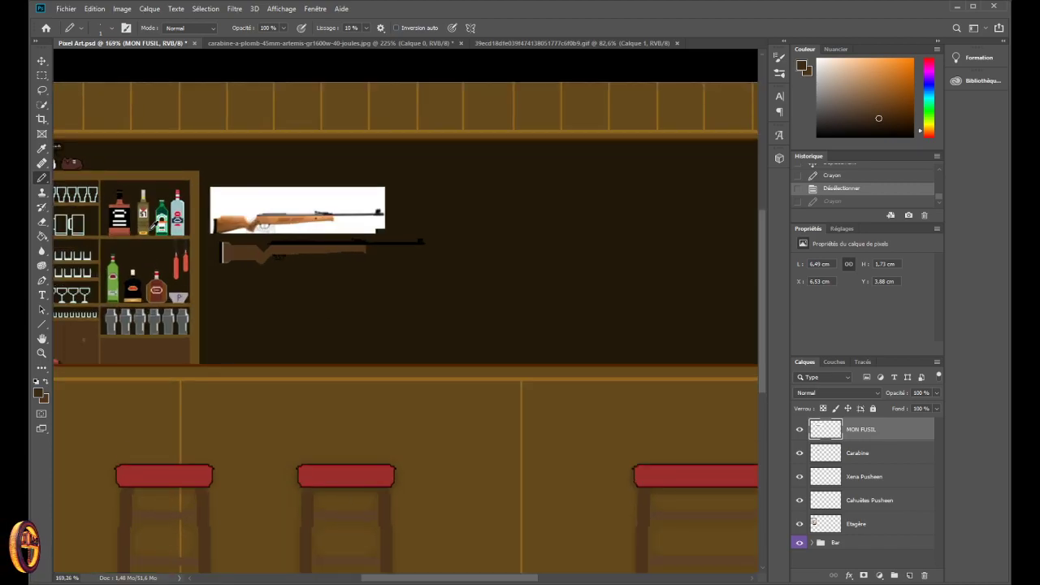
pyautogui.scroll(-2, 274, 222)
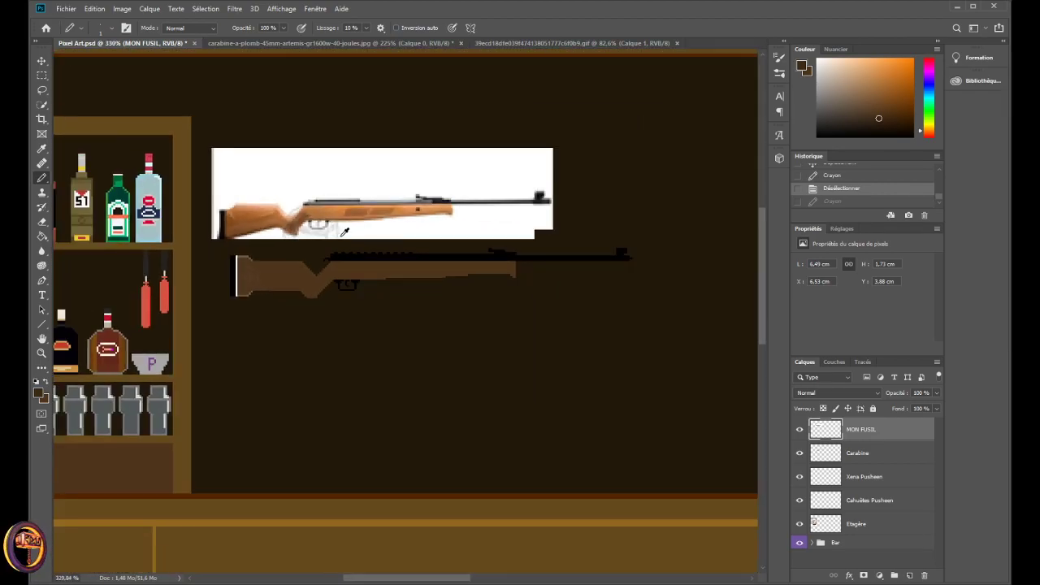
# - Try dark-brown Pencil marks on the butt stock, one near its middle and one below the round emblem
pyautogui.scroll(3, 256, 279)
pyautogui.scroll(3, 251, 288)
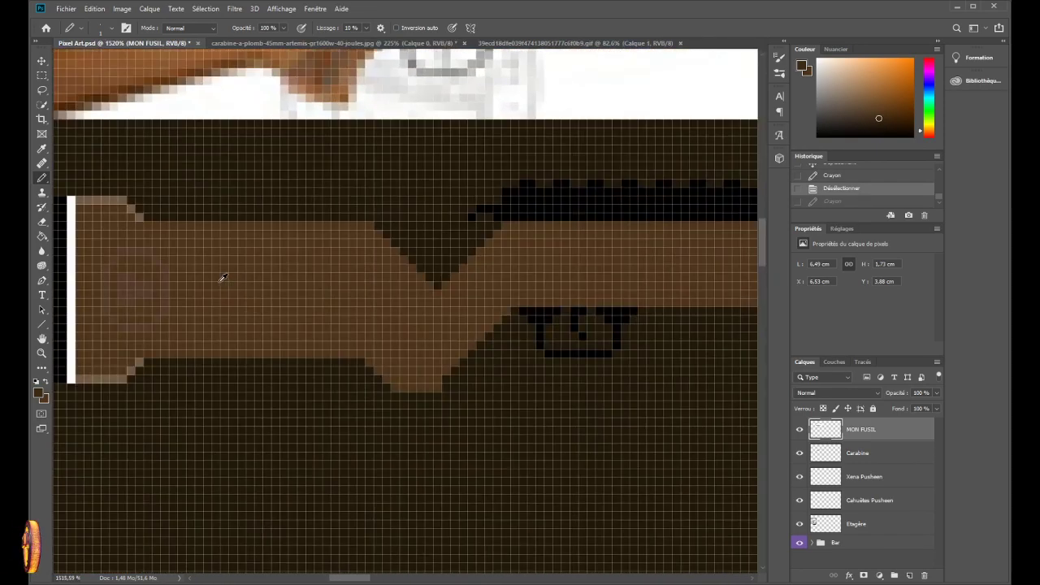
pyautogui.click(265, 278)
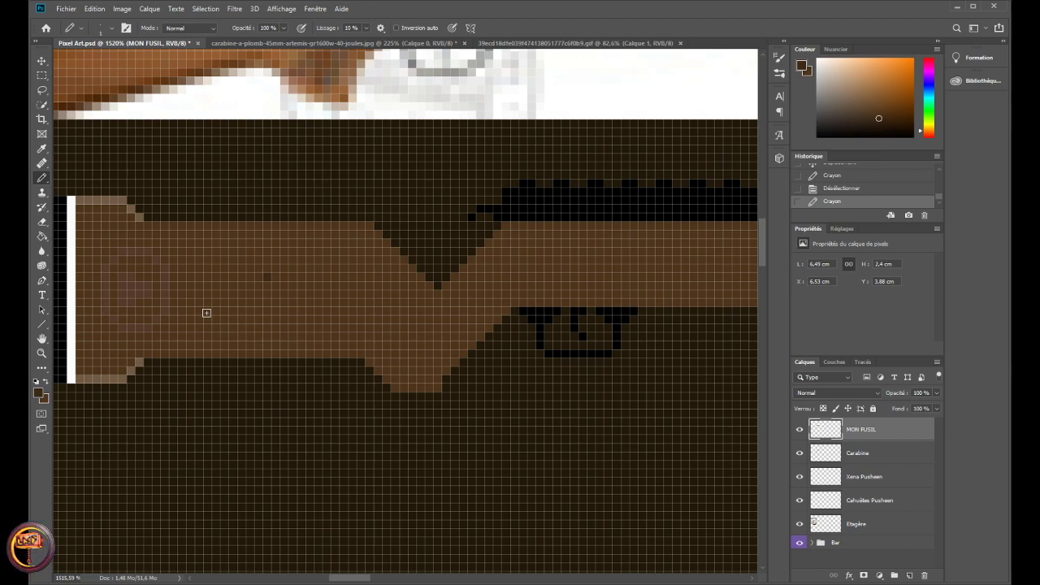
pyautogui.hotkey('ctrl', 'z')
pyautogui.scroll(-2, 208, 307)
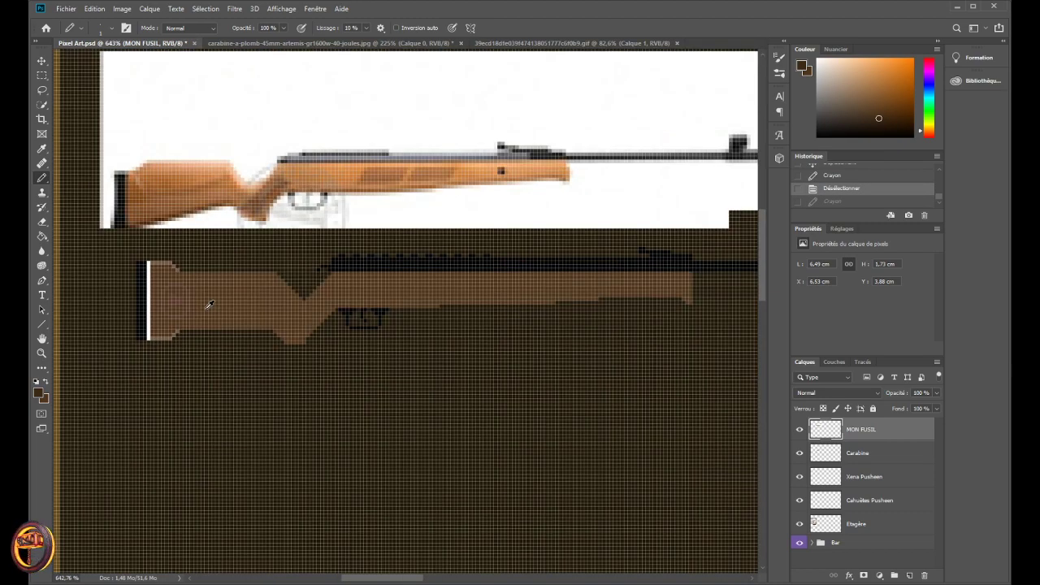
pyautogui.scroll(-1, 209, 305)
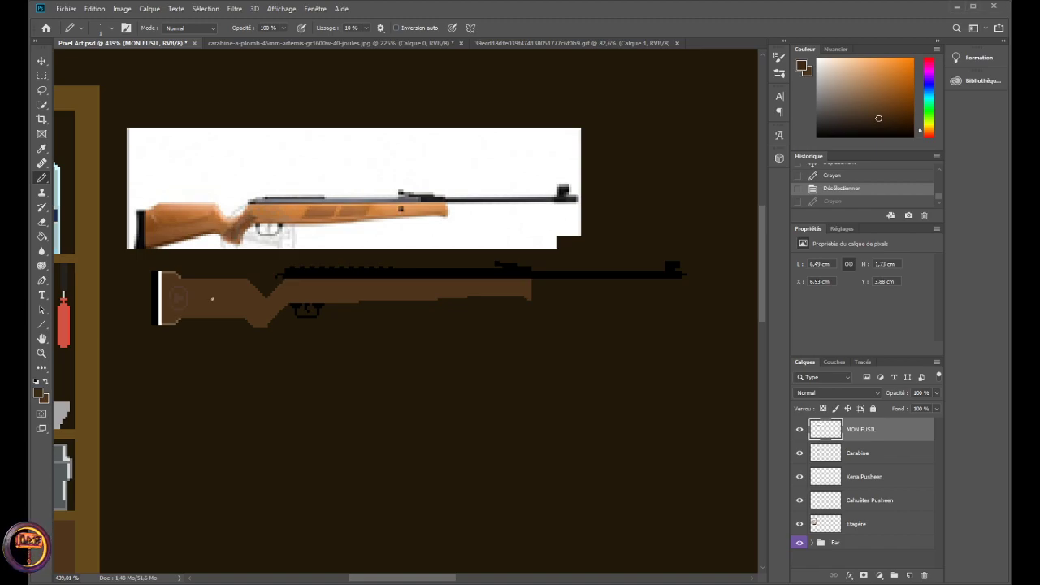
pyautogui.scroll(6, 222, 311)
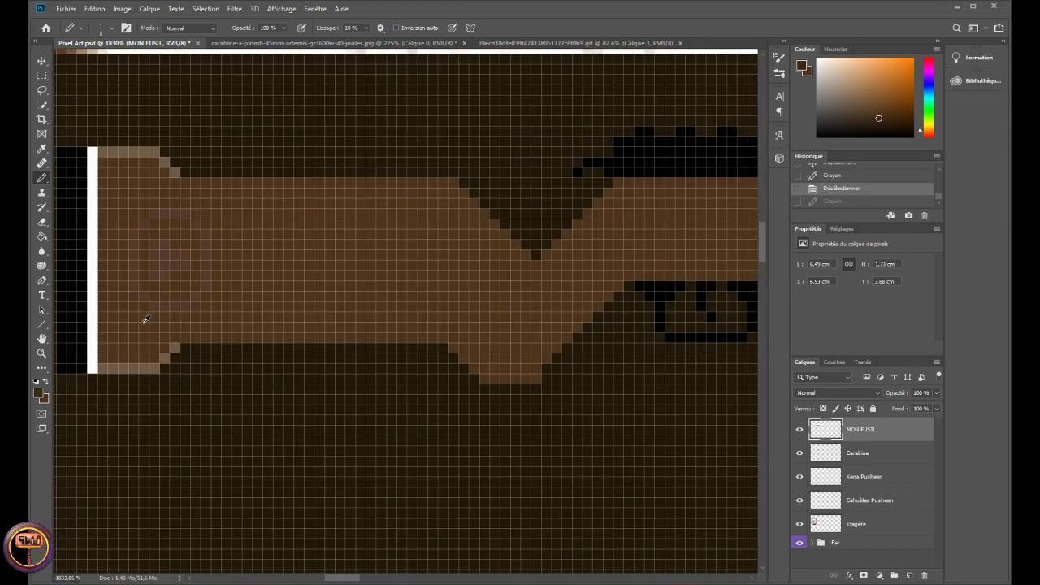
pyautogui.moveTo(125, 326); pyautogui.dragTo(147, 327)
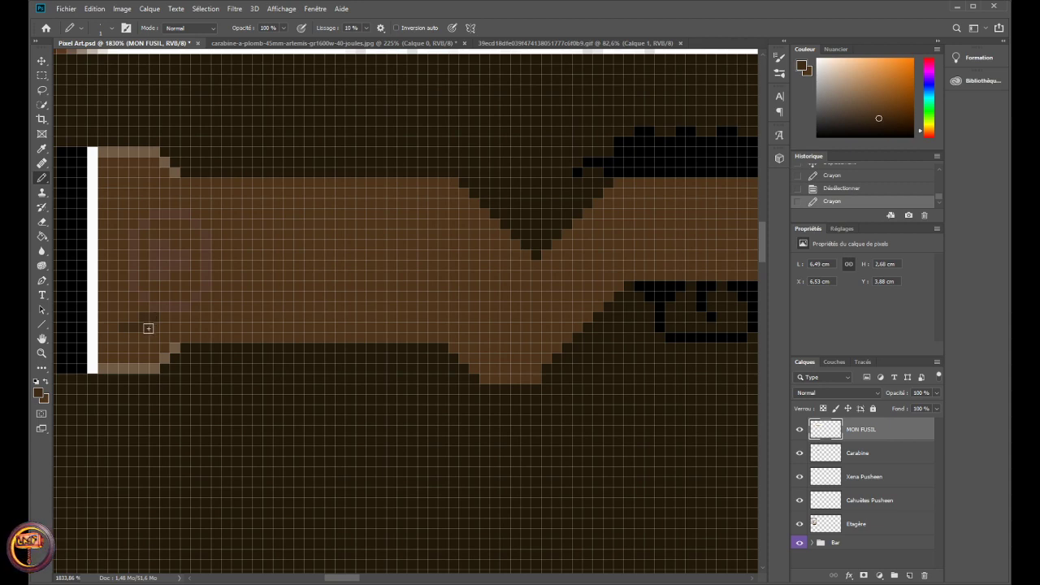
pyautogui.hotkey('ctrl', 'z')
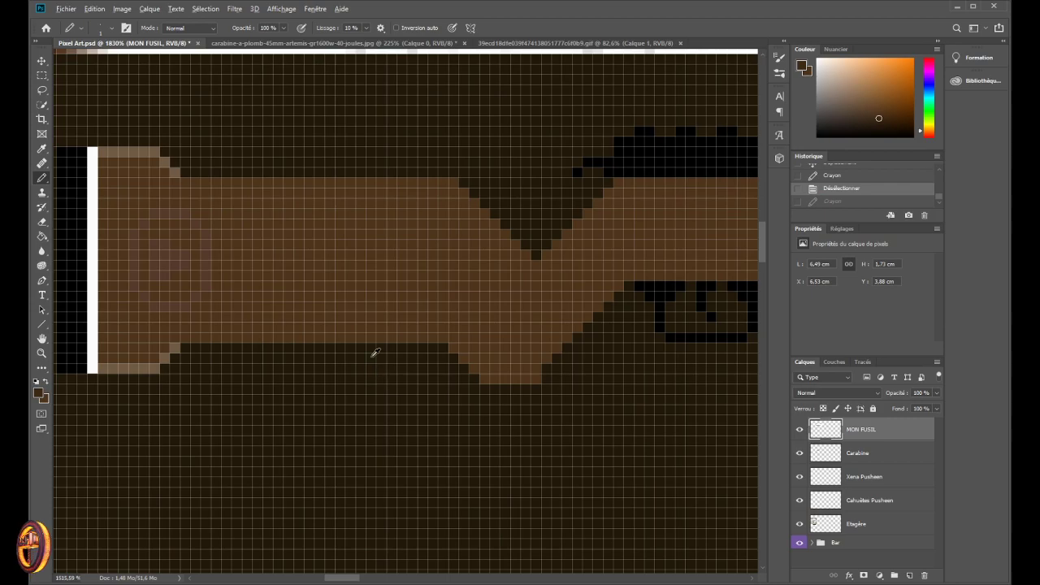
pyautogui.scroll(-5, 371, 349)
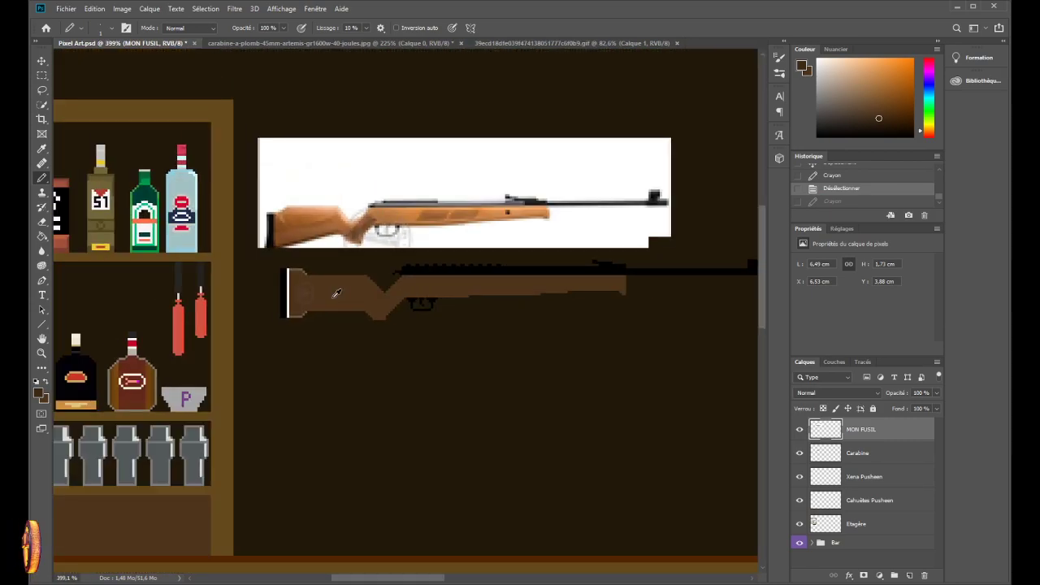
pyautogui.scroll(2, 337, 293)
pyautogui.scroll(-1, 337, 292)
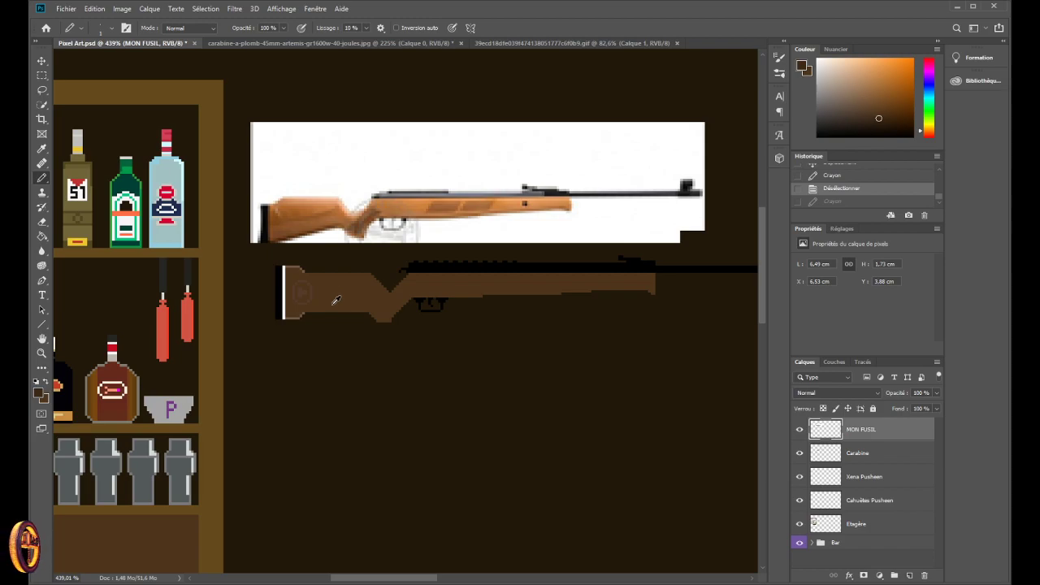
pyautogui.scroll(1, 336, 300)
pyautogui.scroll(2, 336, 300)
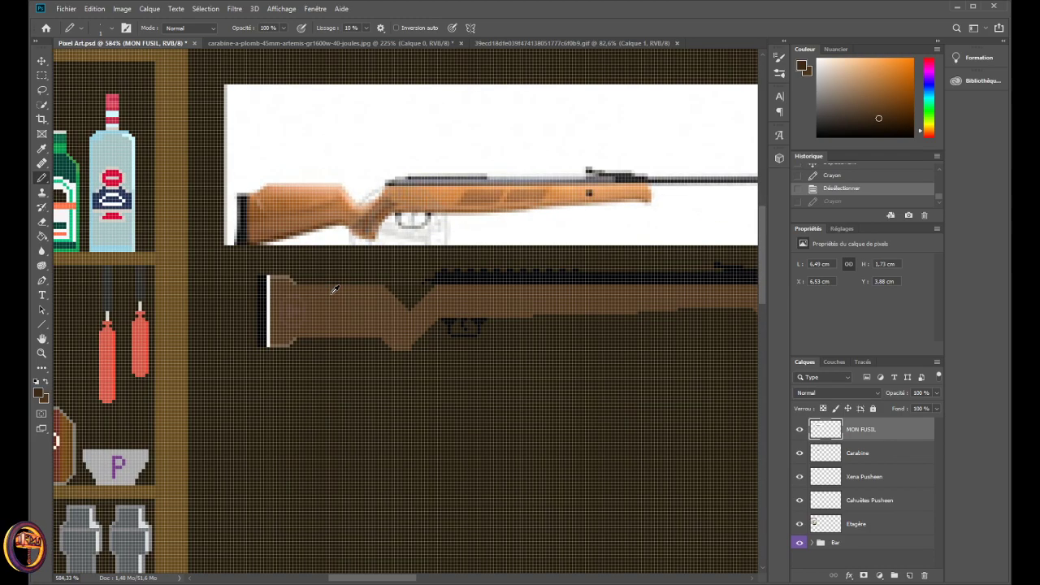
pyautogui.scroll(2, 346, 307)
pyautogui.scroll(-3, 346, 308)
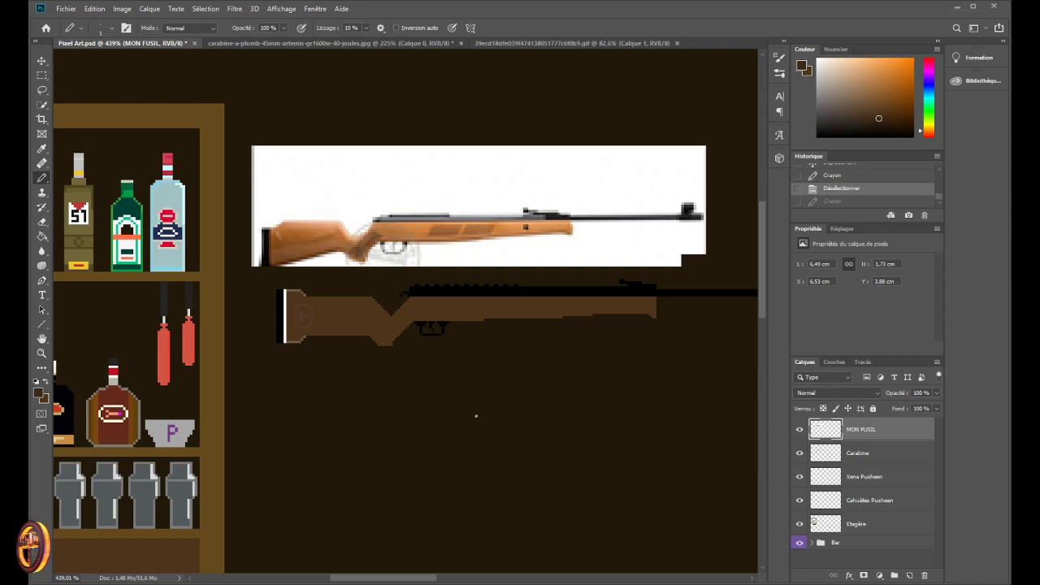
pyautogui.scroll(3, 394, 306)
pyautogui.scroll(-3, 396, 306)
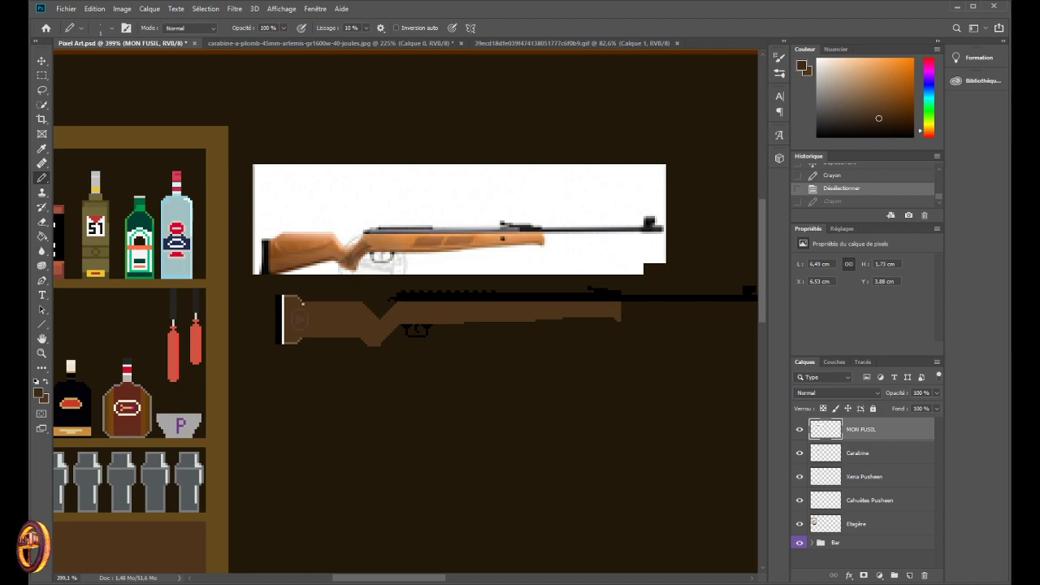
pyautogui.press('4')
pyautogui.press('5')
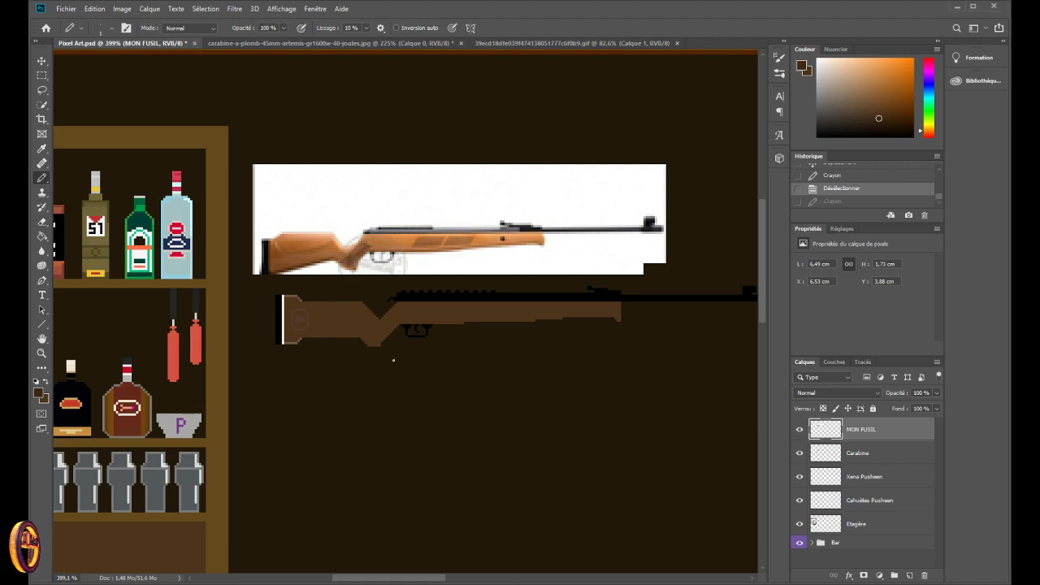
# - Try a dark-brown Pencil mark on the upper edge of the butt stock
pyautogui.scroll(3, 393, 360)
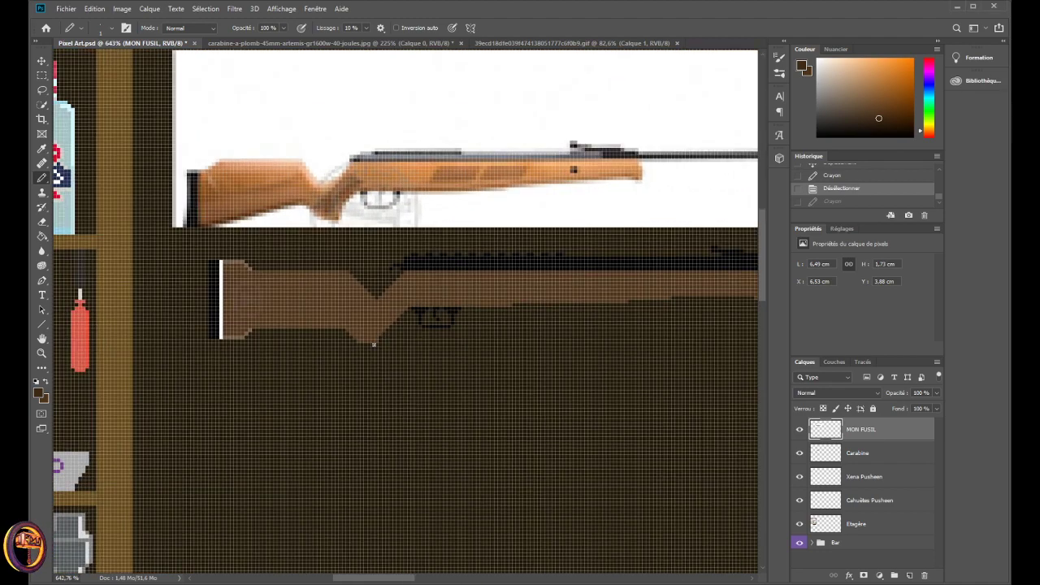
pyautogui.click(294, 269)
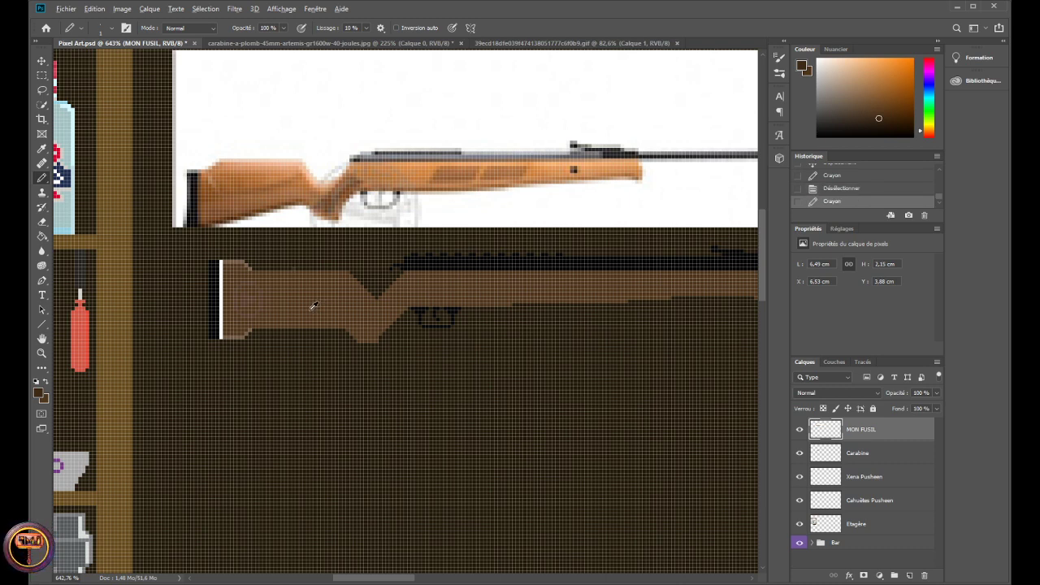
pyautogui.hotkey('ctrl', 'z')
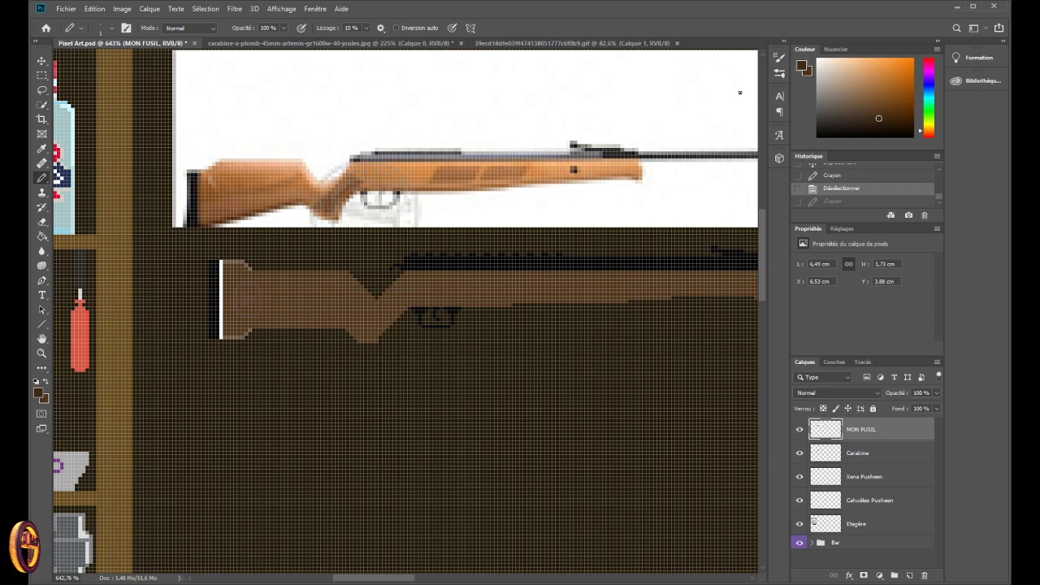
pyautogui.press('4')
pyautogui.press('5')
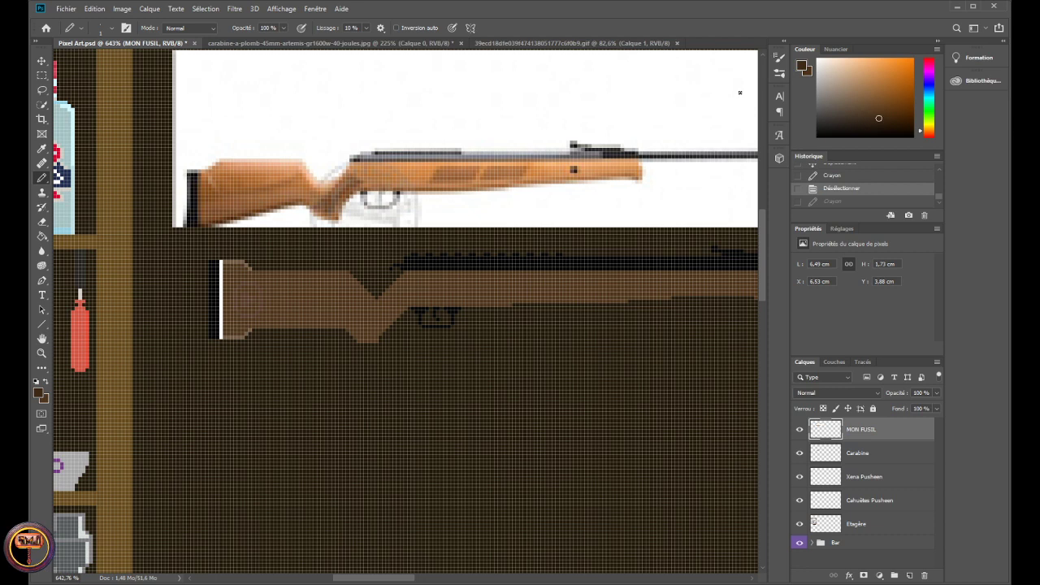
pyautogui.press('4')
pyautogui.press('5')
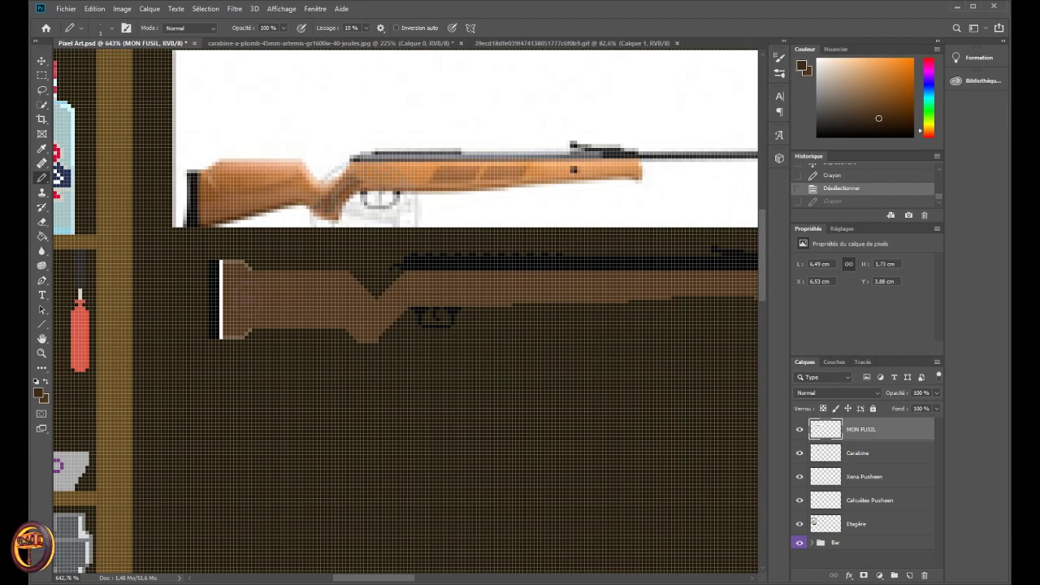
# - Pencil a dark-brown vertical line down the middle of the butt stock and a horizontal line crossing it from the white stripe
pyautogui.scroll(1, 318, 342)
pyautogui.scroll(5, 228, 339)
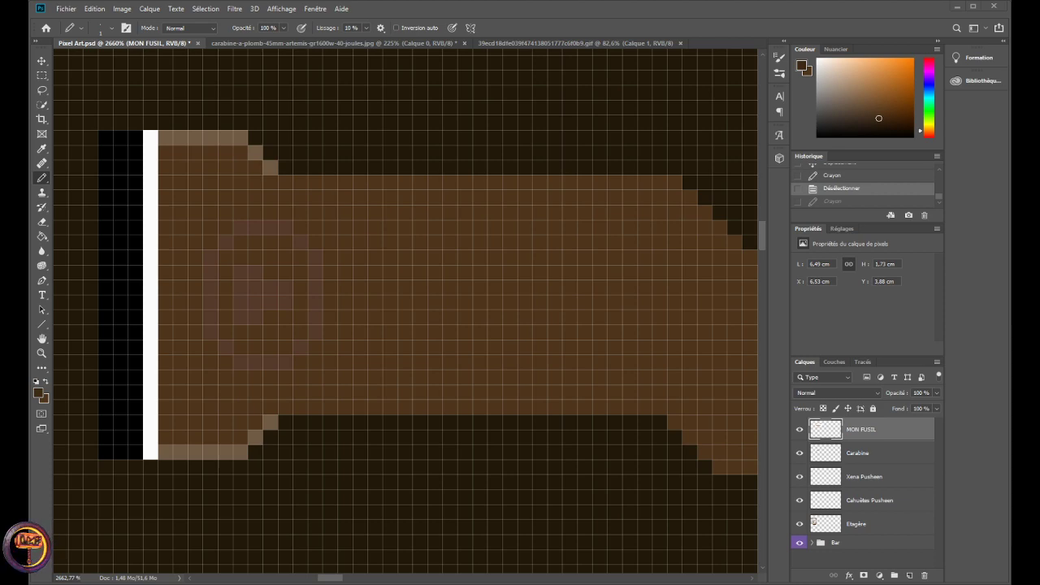
pyautogui.scroll(-3, 344, 290)
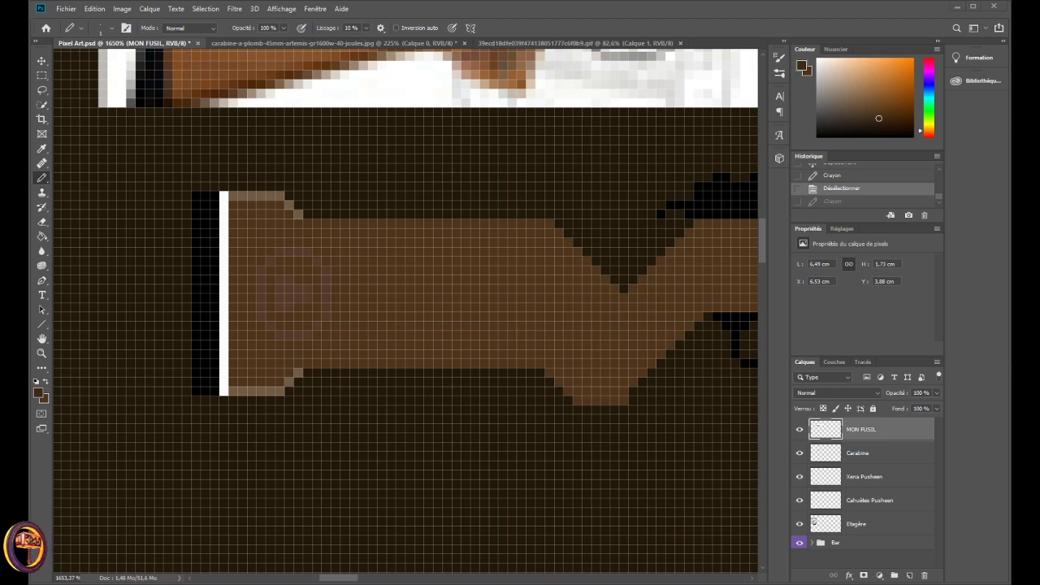
pyautogui.moveTo(399, 220); pyautogui.dragTo(401, 349)
pyautogui.moveTo(233, 258); pyautogui.dragTo(495, 258)
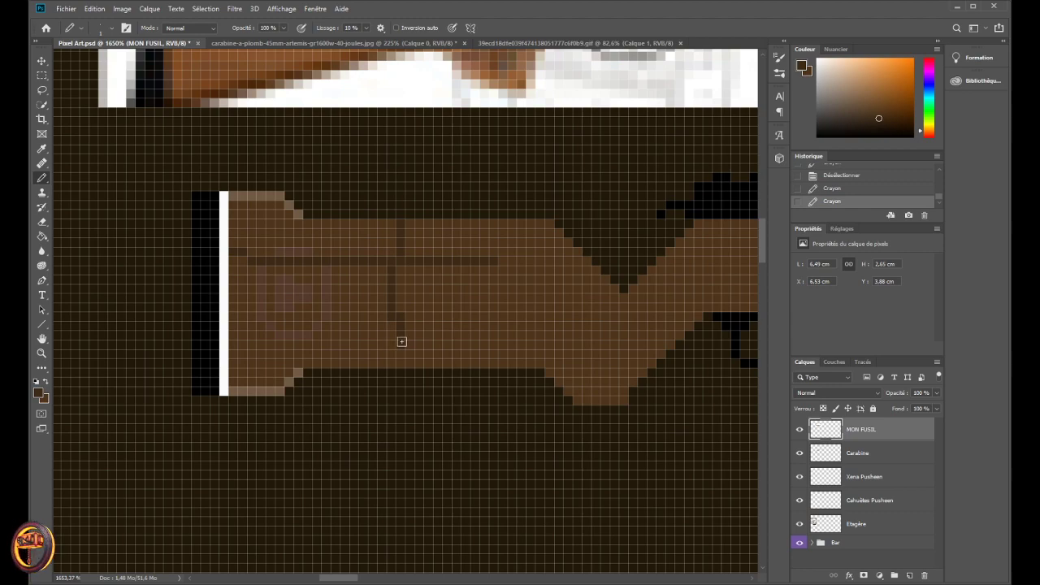
pyautogui.scroll(-5, 402, 341)
pyautogui.scroll(-2, 412, 370)
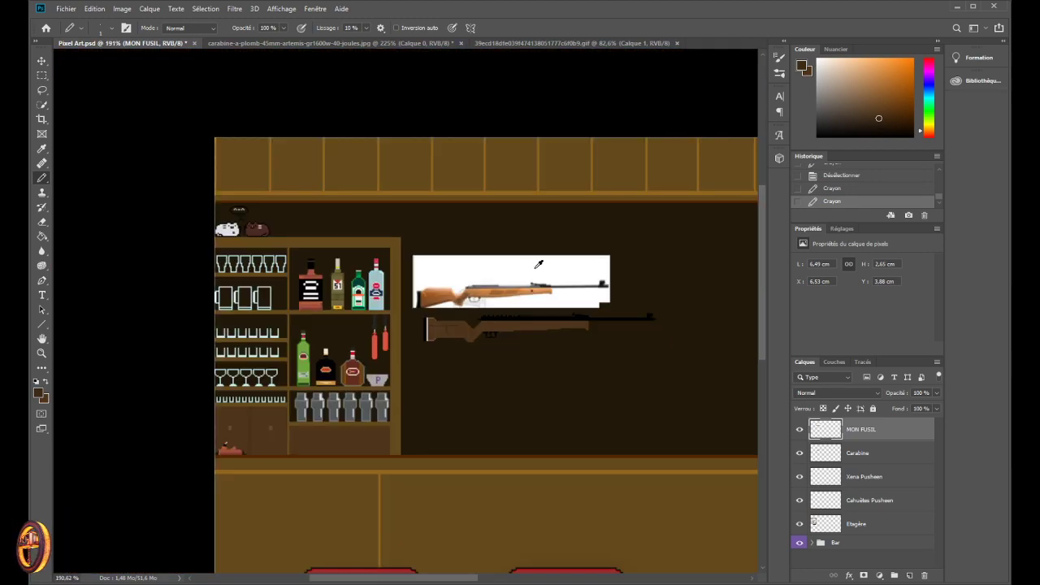
pyautogui.moveTo(449, 574); pyautogui.dragTo(530, 186)
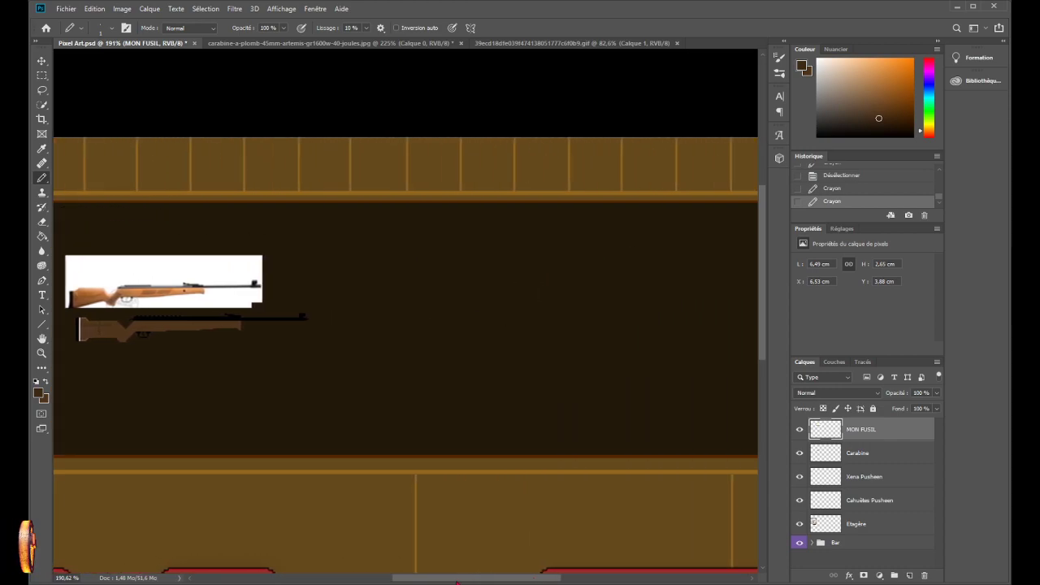
pyautogui.moveTo(456, 578); pyautogui.dragTo(408, 578)
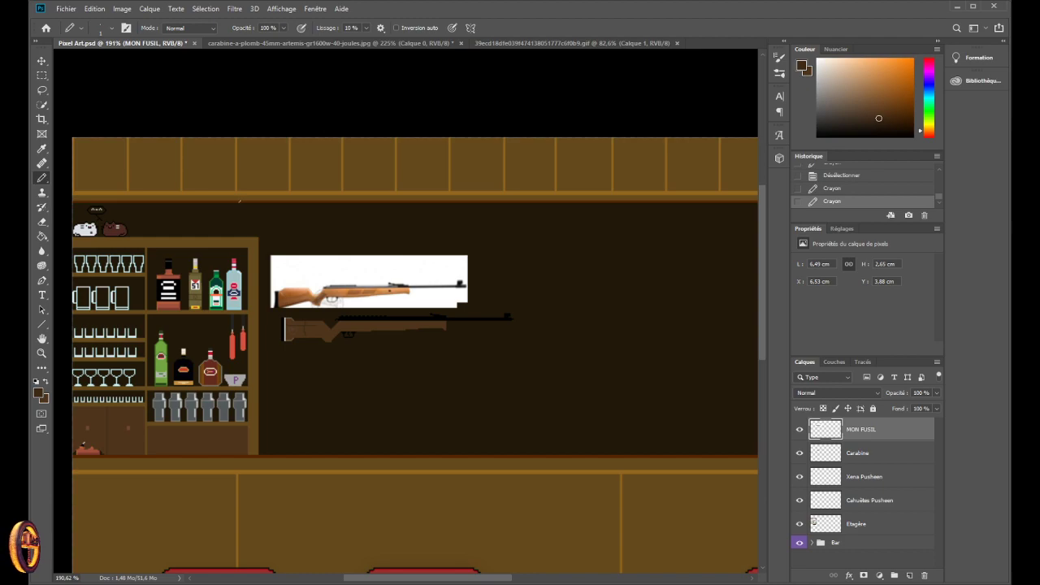
# - Try a dark-brown Pencil outline on the empty dark wall beside the rifle and undo it
pyautogui.hscroll(3, 466, 295)
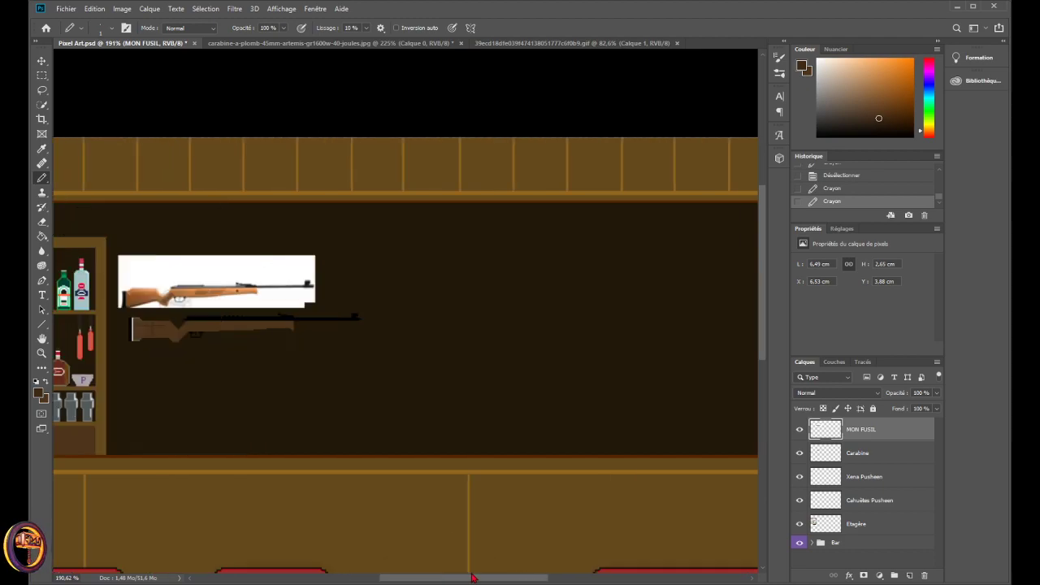
pyautogui.moveTo(325, 208)
pyautogui.mouseDown()
pyautogui.moveTo(325, 259)
pyautogui.moveTo(542, 259)
pyautogui.moveTo(574, 208)
pyautogui.mouseUp()
pyautogui.scroll(-3, 512, 320)
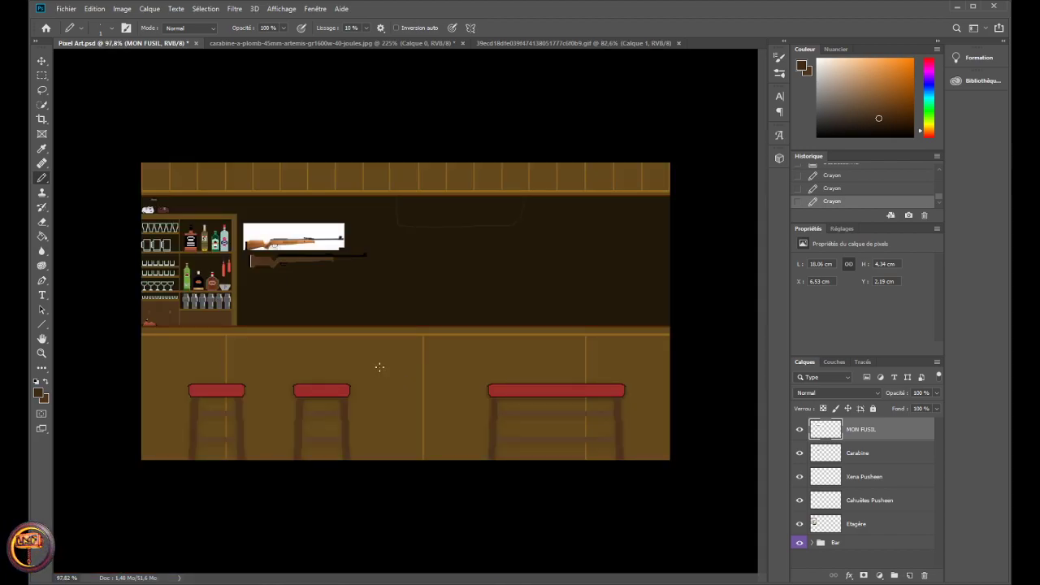
pyautogui.hotkey('ctrl', 'z')
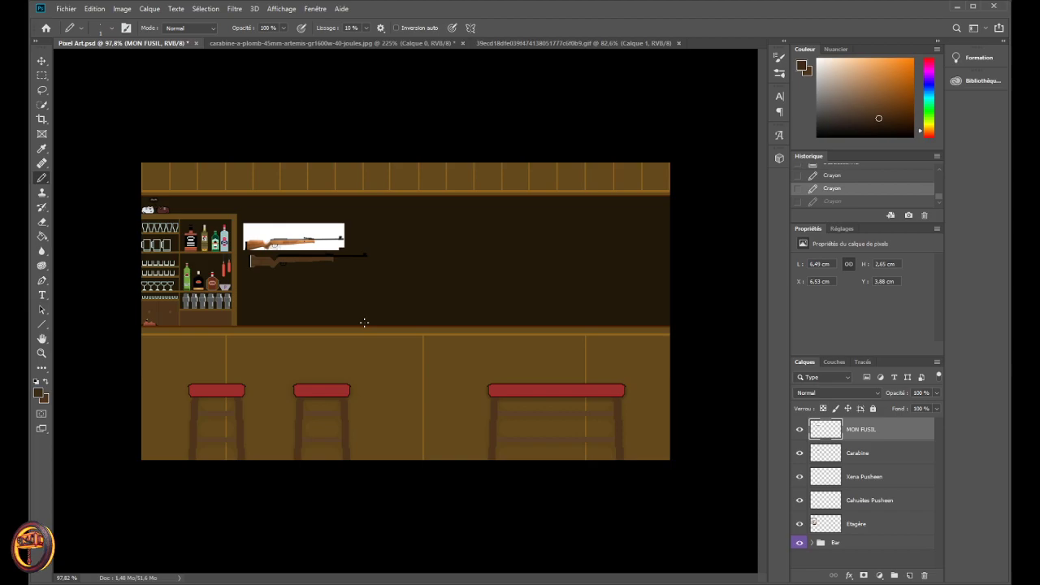
# - Undo the dark-brown crossing Pencil lines on the butt stock and sample the light-brown colour of its stepped edge highlight
pyautogui.scroll(3, 329, 280)
pyautogui.scroll(4, 159, 244)
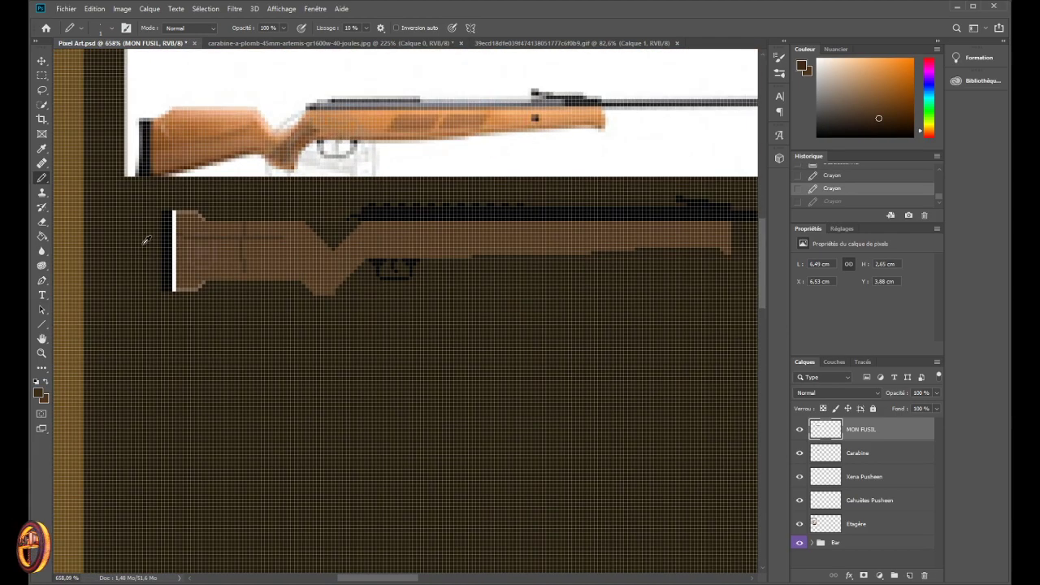
pyautogui.scroll(-1, 147, 240)
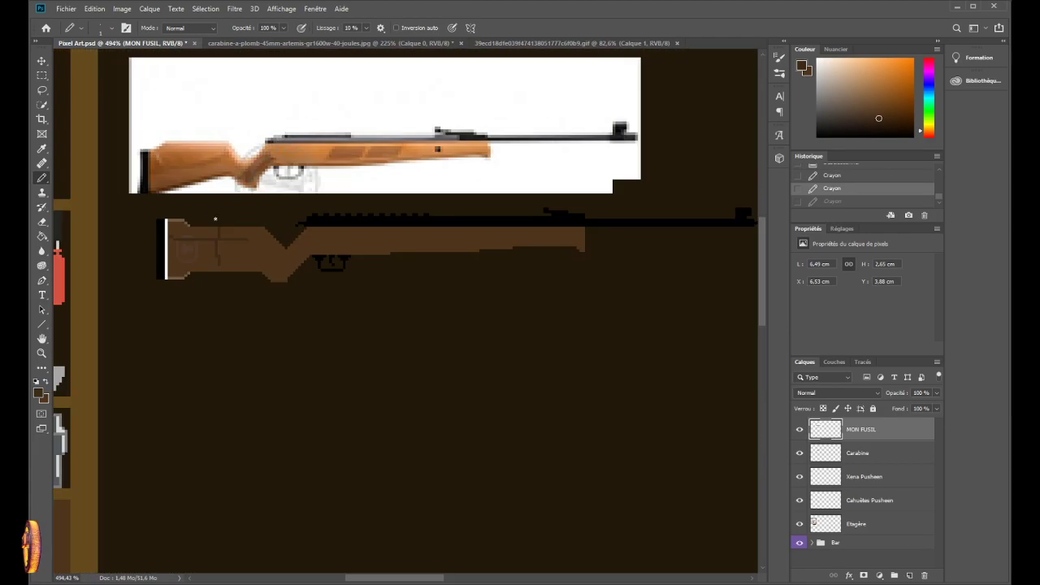
pyautogui.scroll(1, 151, 214)
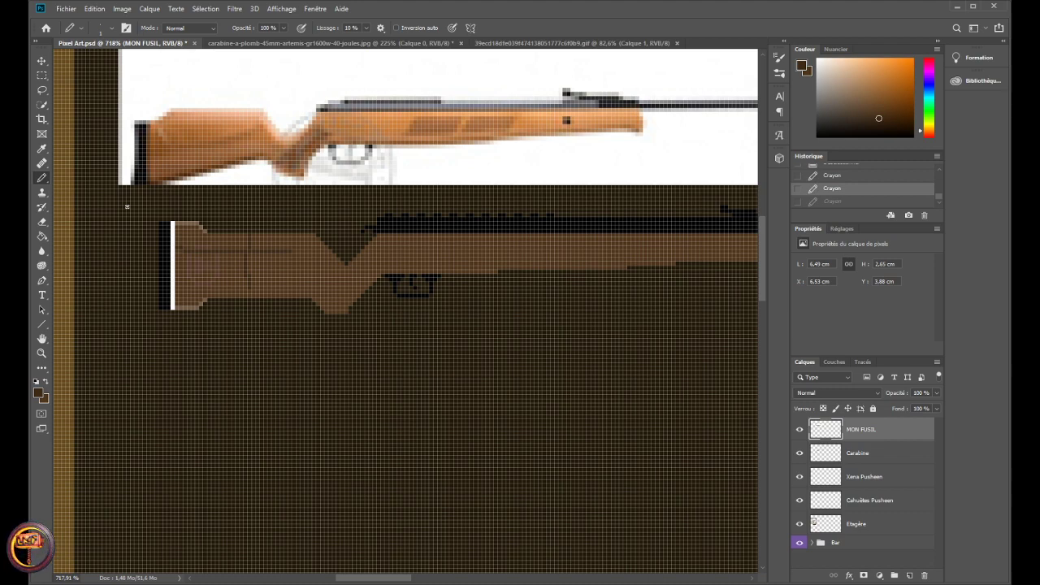
pyautogui.hotkey('ctrl', '-')
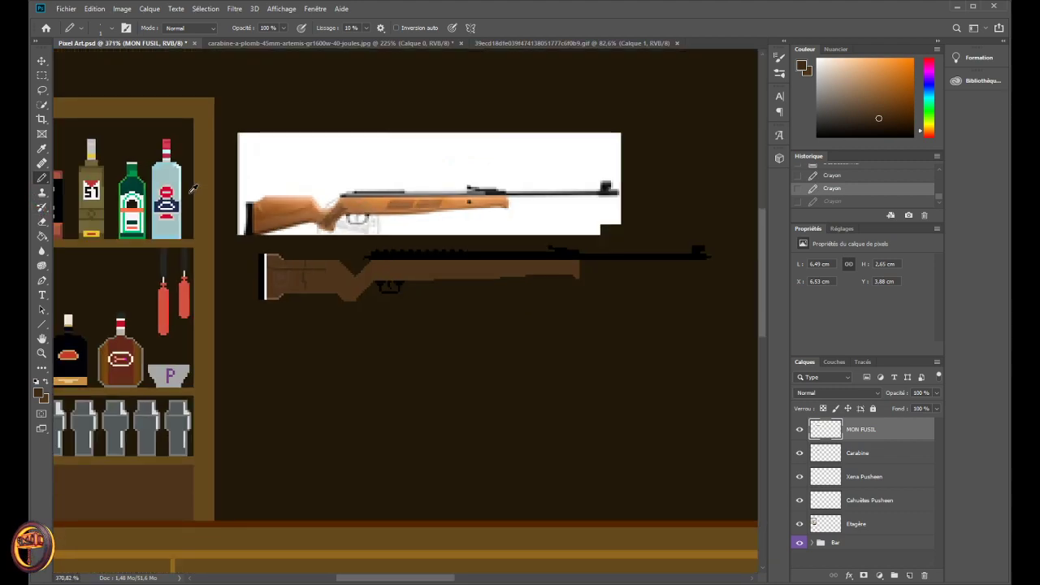
pyautogui.scroll(-1, 192, 189)
pyautogui.scroll(2, 234, 254)
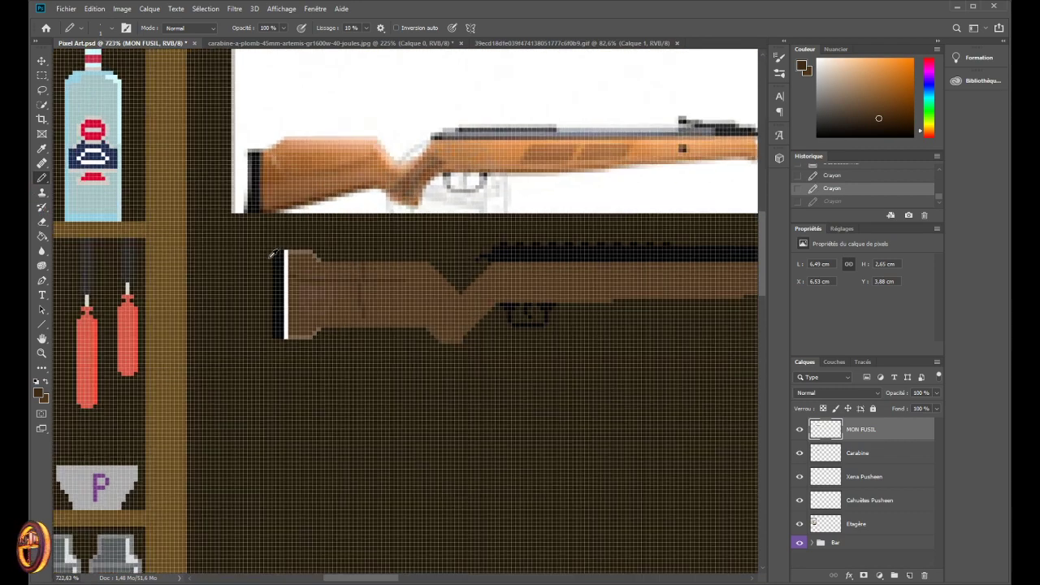
pyautogui.scroll(-2, 232, 252)
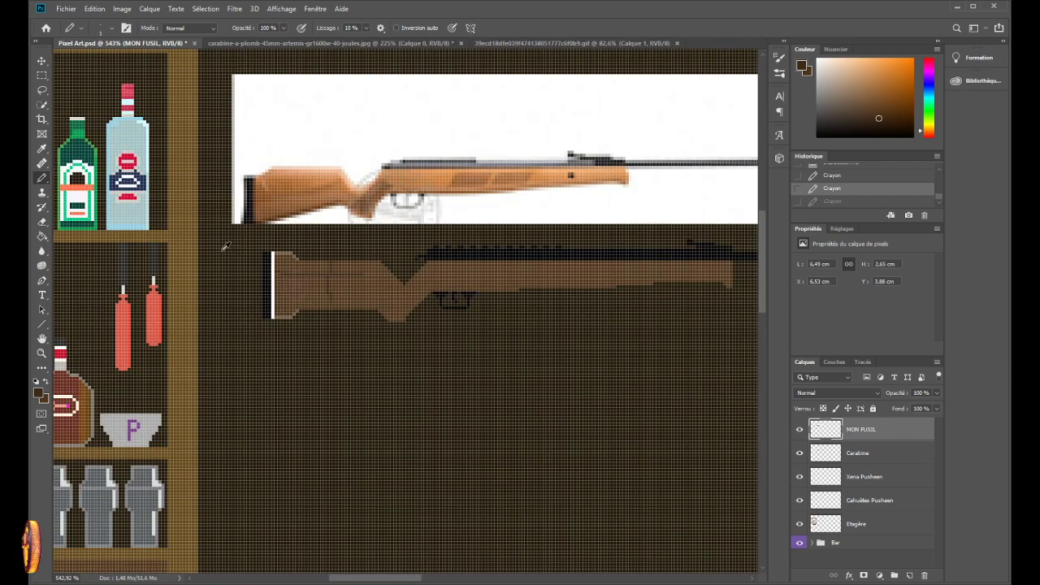
pyautogui.scroll(1, 226, 247)
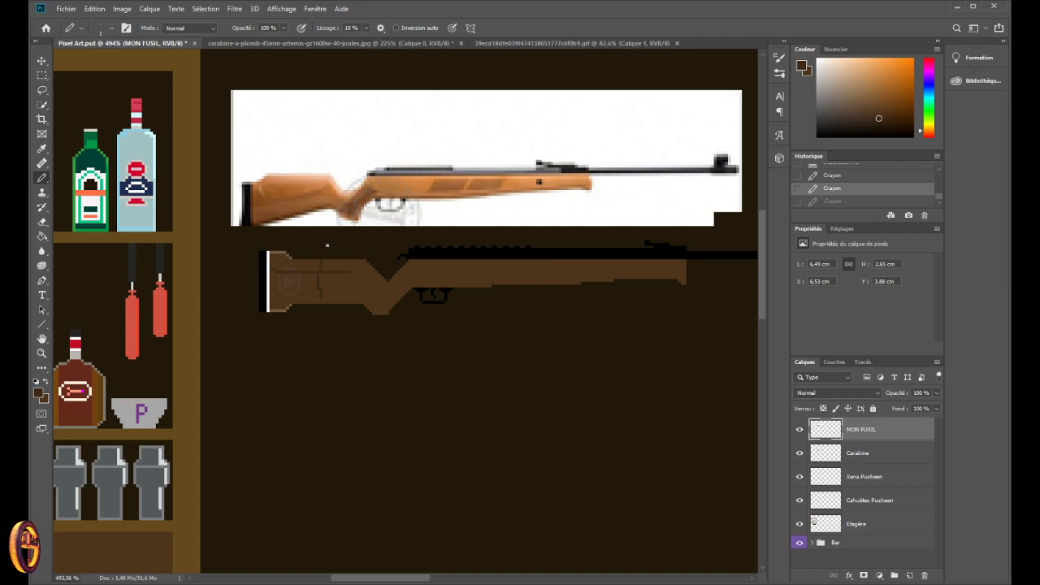
pyautogui.hotkey('ctrl', 'z')
pyautogui.hotkey('ctrl', 'z')
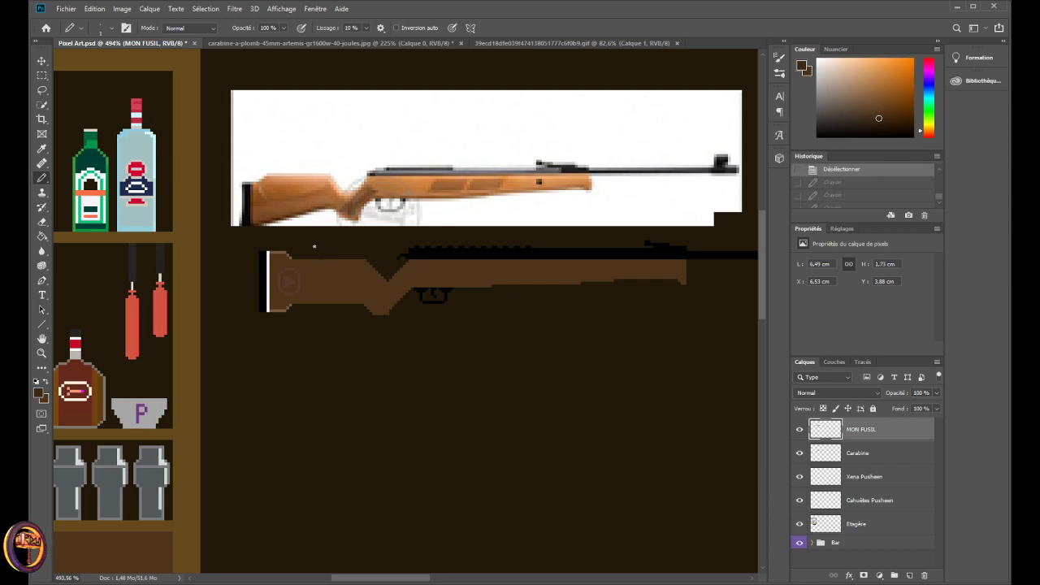
pyautogui.scroll(6, 313, 245)
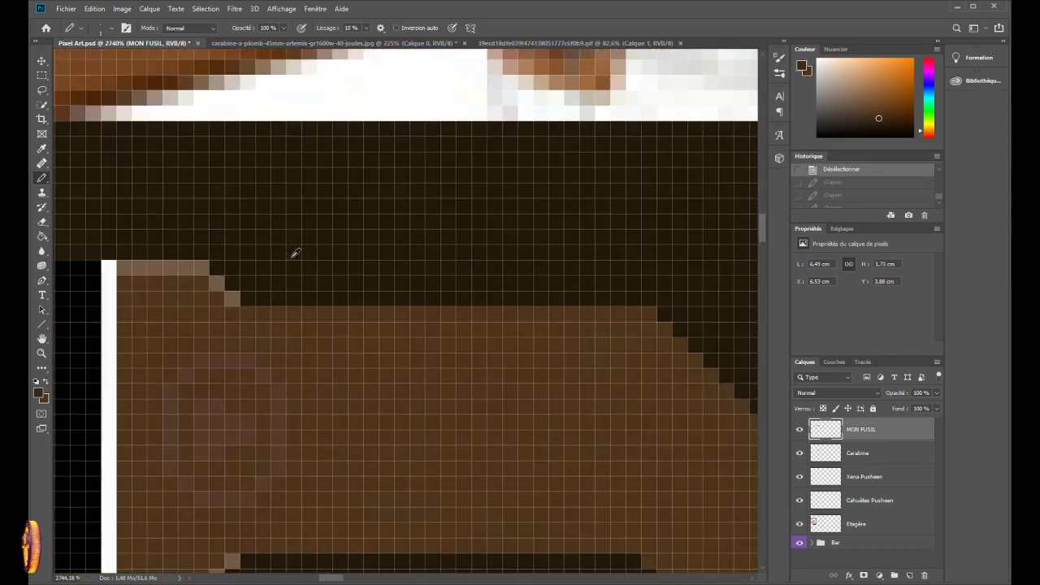
pyautogui.keyDown('alt'); pyautogui.click(236, 297); pyautogui.keyUp('alt')
# - Try one light-brown Pencil pixel continuing the stepped highlight down onto the butt stock's upper edge
pyautogui.moveTo(241, 297); pyautogui.dragTo(248, 320)
pyautogui.scroll(-2, 271, 351)
pyautogui.scroll(-4, 259, 333)
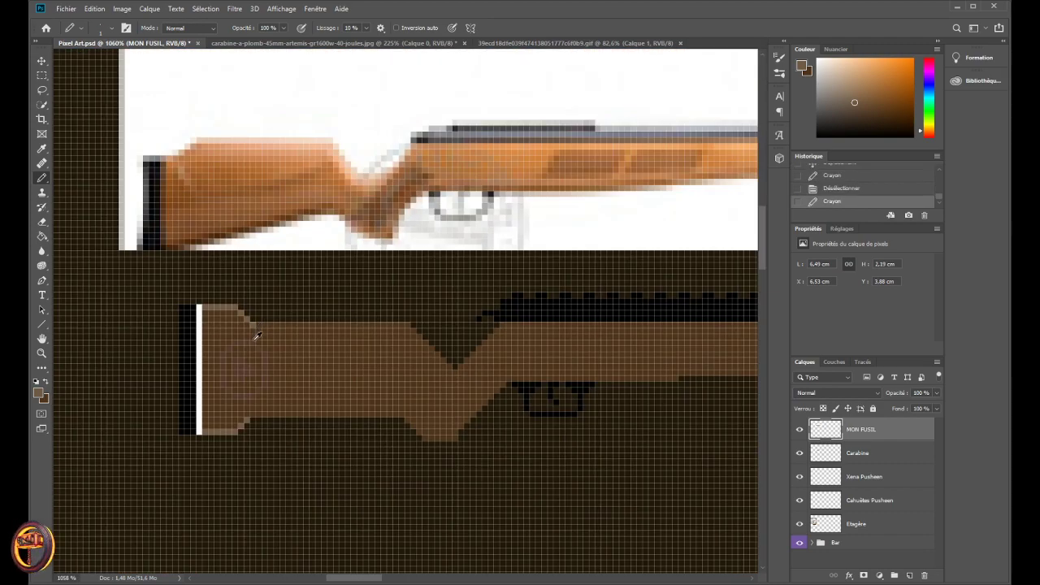
pyautogui.scroll(-2, 259, 358)
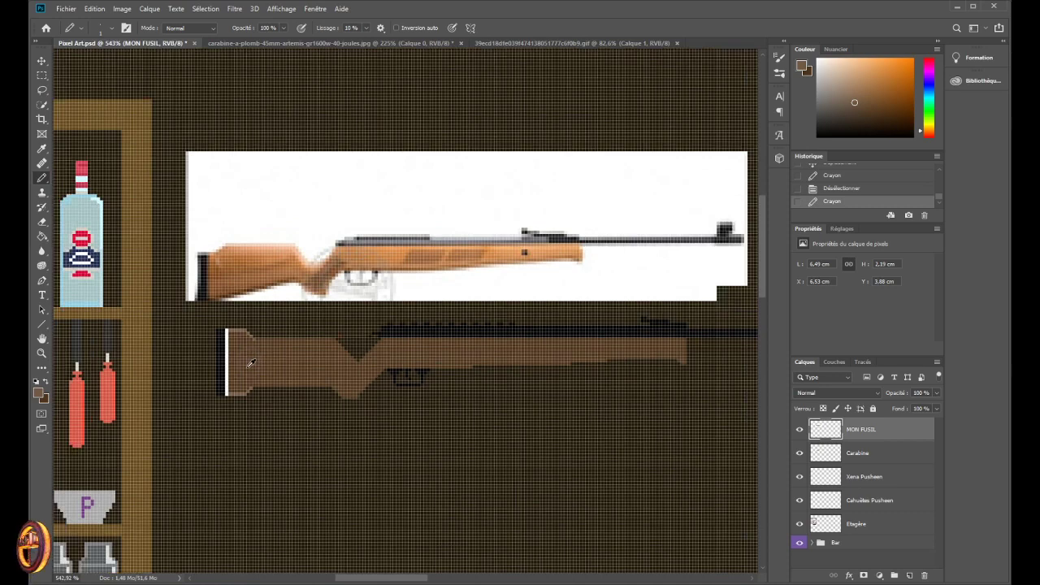
pyautogui.scroll(-1, 244, 365)
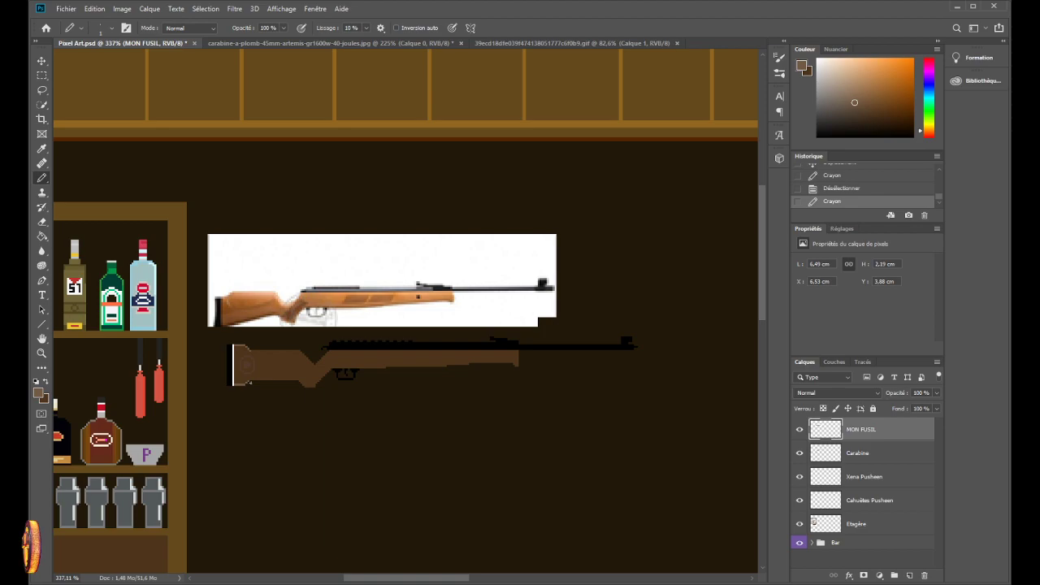
# - Try extending the light-brown highlight a few pixels horizontally along the butt stock's upper edge
pyautogui.scroll(5, 245, 354)
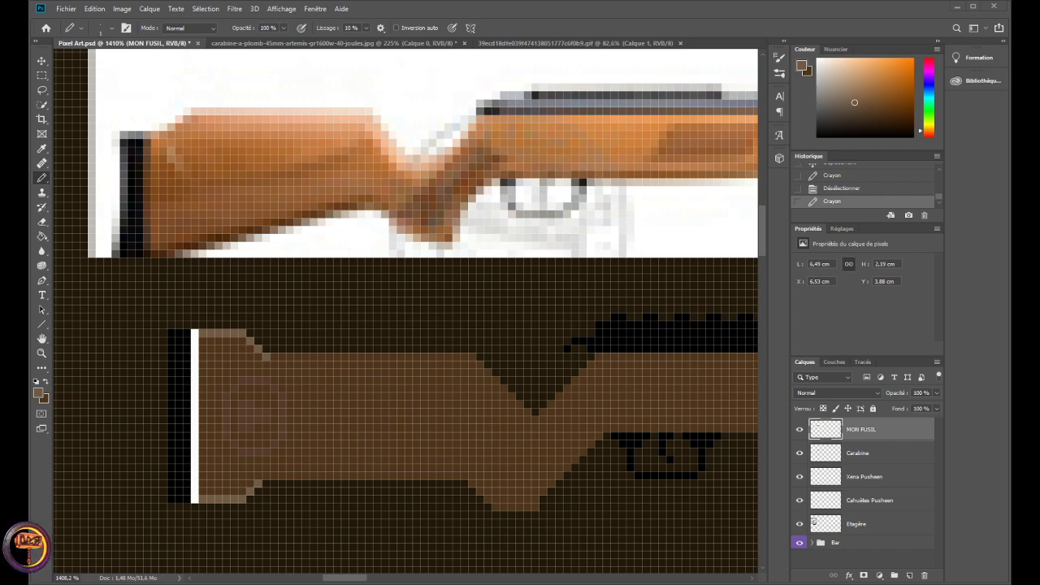
pyautogui.scroll(2, 270, 349)
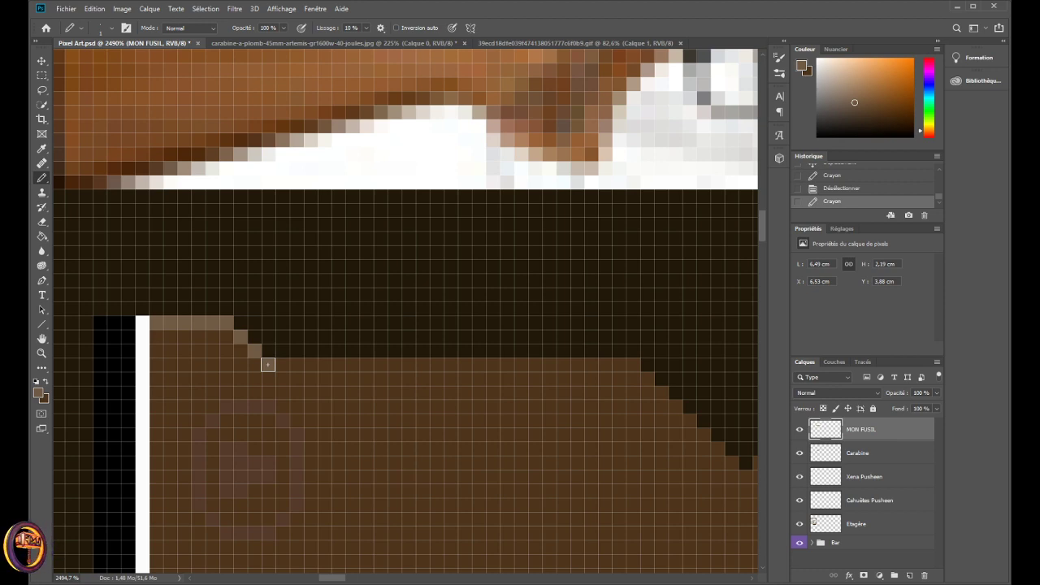
pyautogui.click(268, 365)
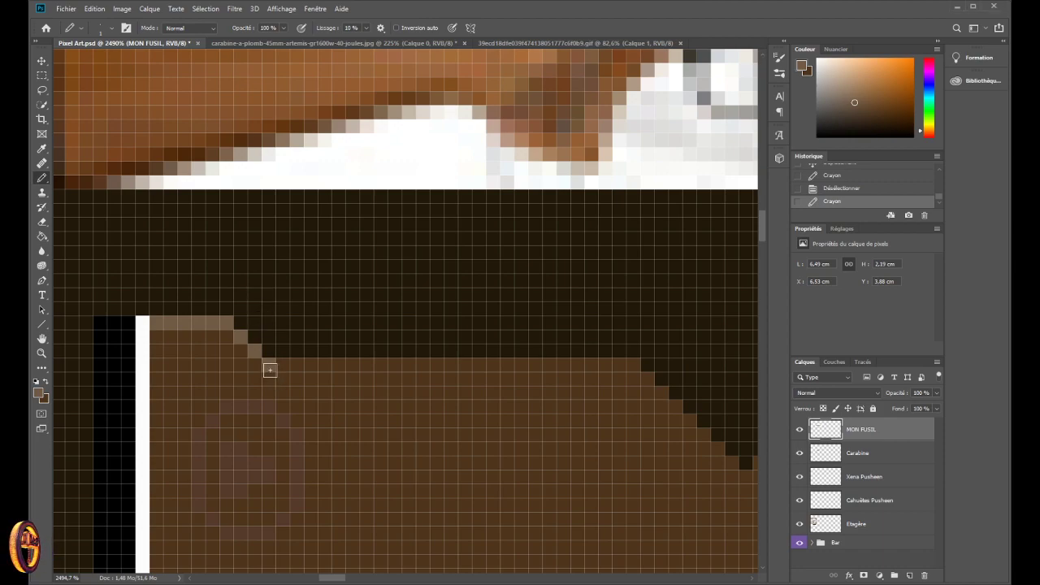
pyautogui.scroll(-1, 262, 366)
pyautogui.scroll(-1, 262, 366)
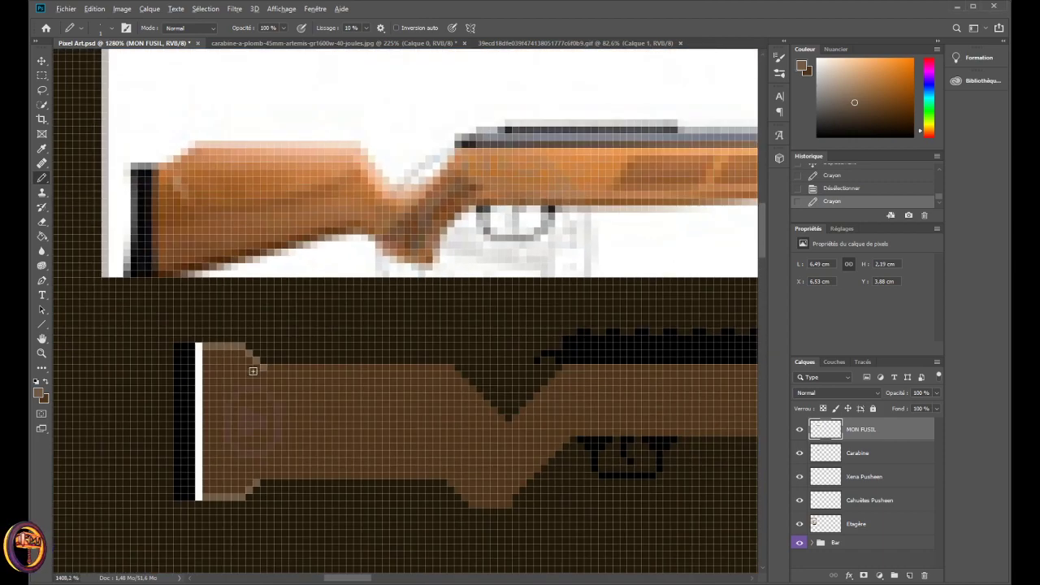
pyautogui.scroll(1, 253, 371)
pyautogui.moveTo(262, 363)
pyautogui.mouseDown()
pyautogui.moveTo(286, 364)
pyautogui.moveTo(273, 359)
pyautogui.mouseUp()
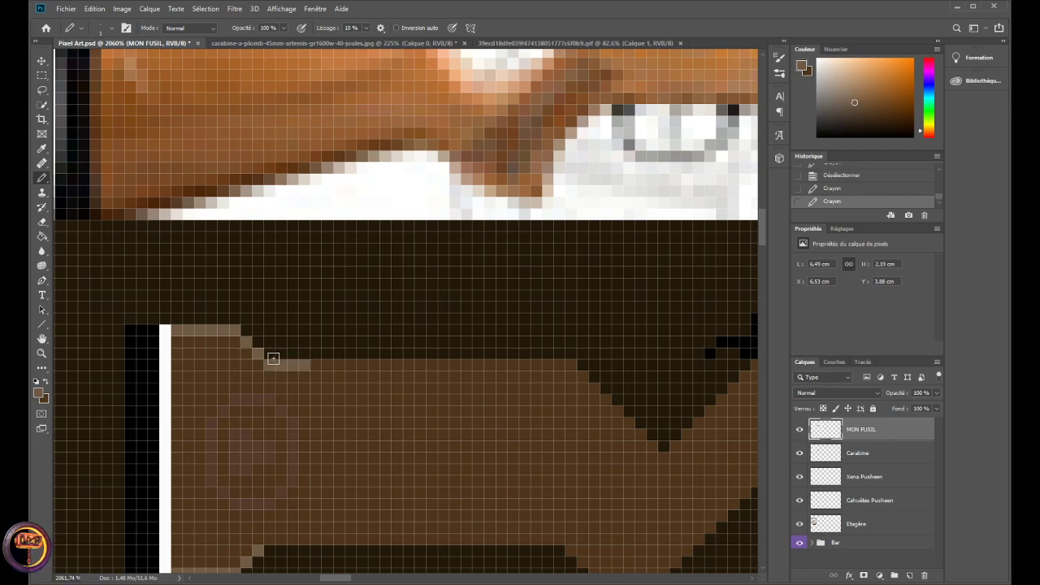
# - Undo the light-brown Pencil pixels added beyond the stepped highlight on the butt stock
pyautogui.scroll(1, 275, 361)
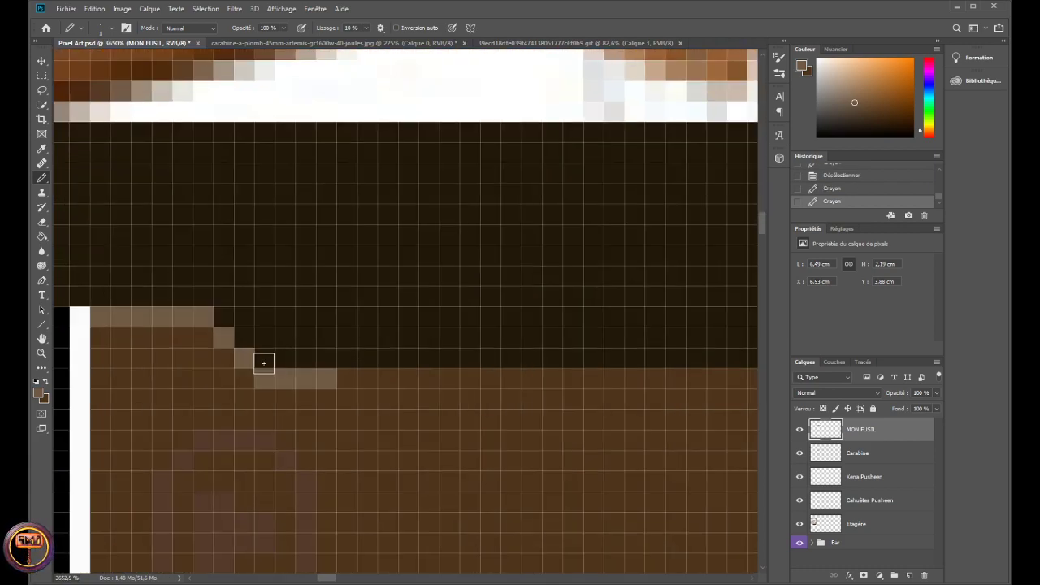
pyautogui.scroll(-3, 264, 363)
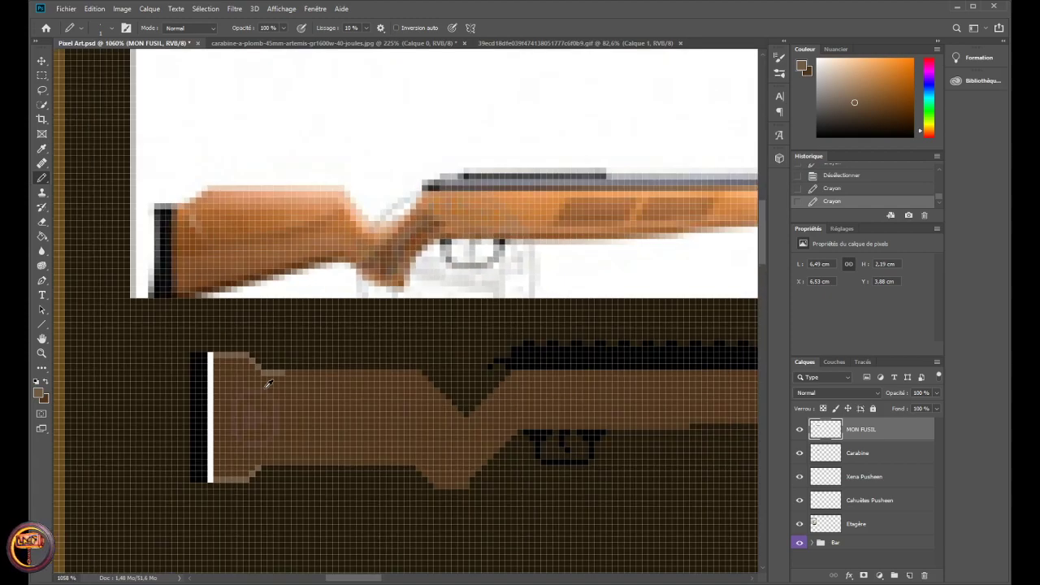
pyautogui.scroll(-3, 283, 407)
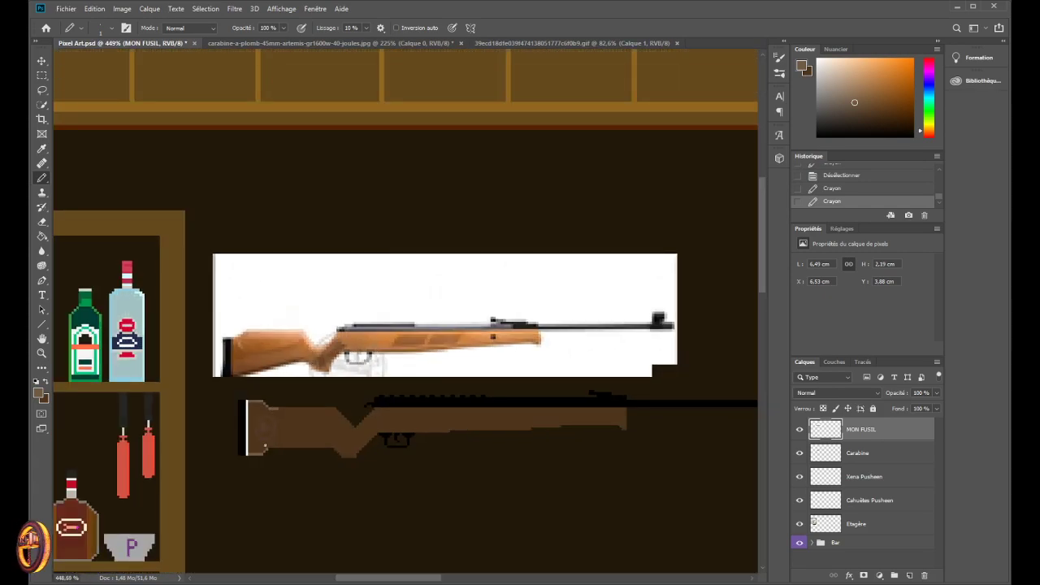
pyautogui.scroll(5, 264, 446)
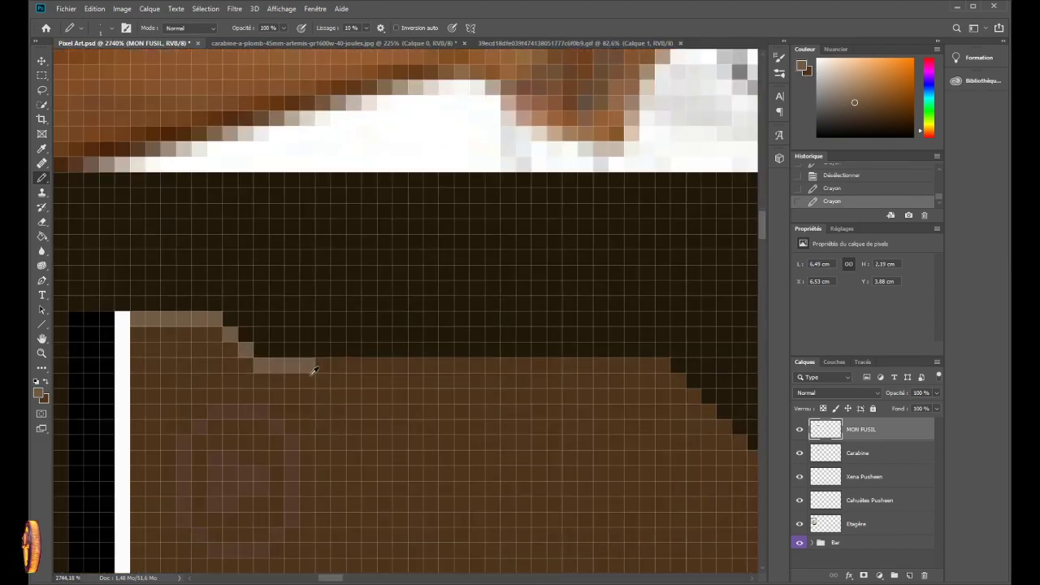
pyautogui.scroll(-5, 303, 435)
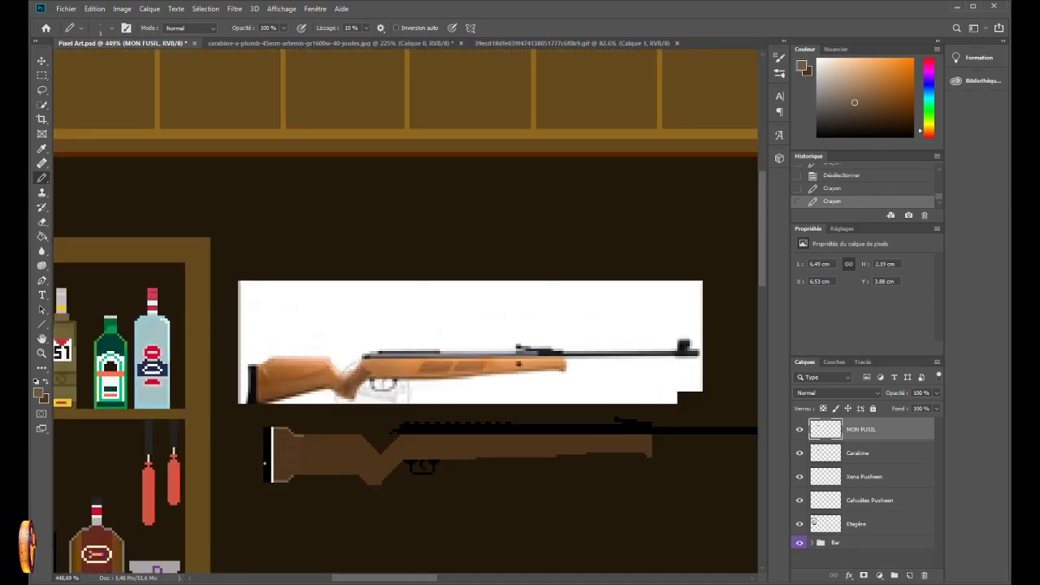
pyautogui.scroll(8, 265, 462)
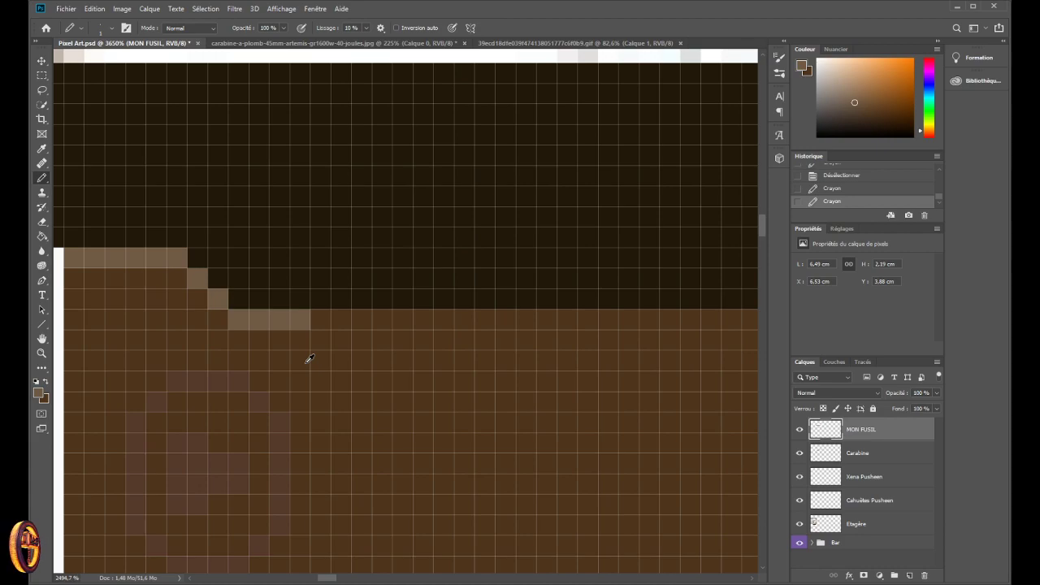
pyautogui.scroll(-2, 309, 358)
pyautogui.hotkey('ctrl', 'z')
pyautogui.click(305, 361)
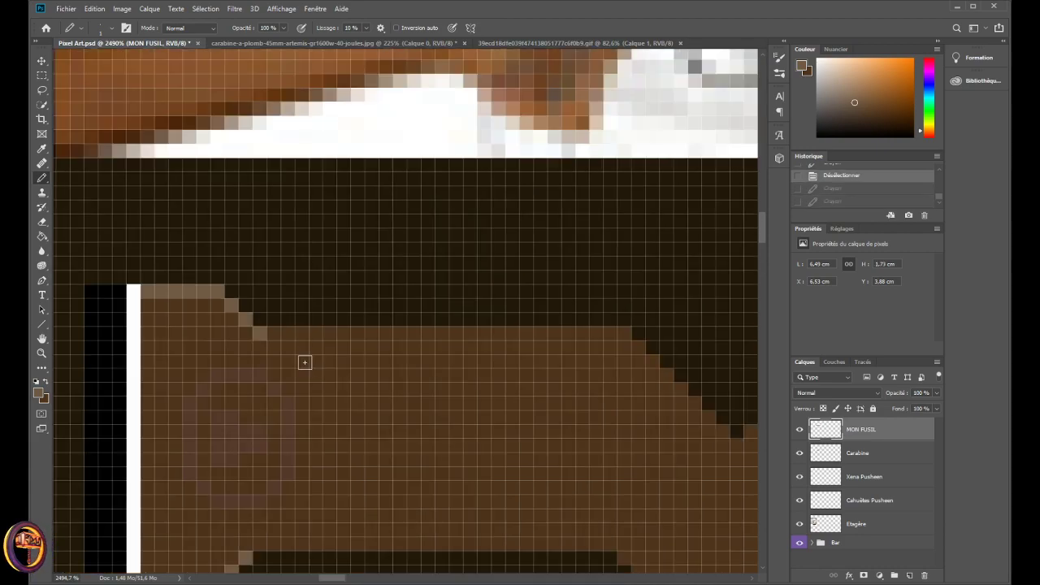
# - Try a light-brown Pencil line one row above the butt stock's upper edge, starting from the stepped highlight, and undo it
pyautogui.moveTo(258, 332); pyautogui.dragTo(341, 317)
pyautogui.scroll(-2, 302, 363)
pyautogui.scroll(-3, 302, 363)
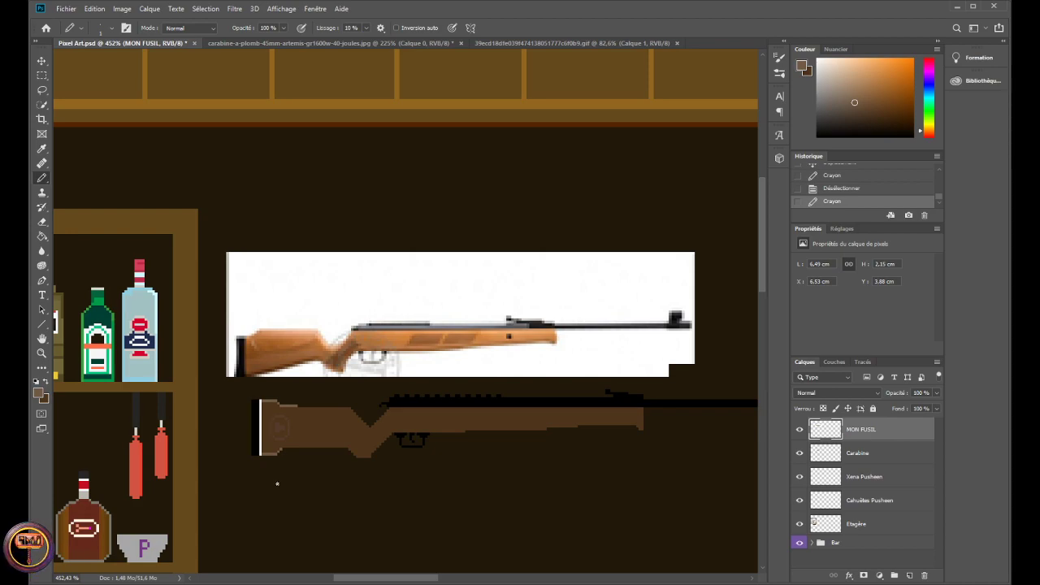
pyautogui.keyDown('ctrl'); pyautogui.click(275, 485); pyautogui.keyUp('ctrl')
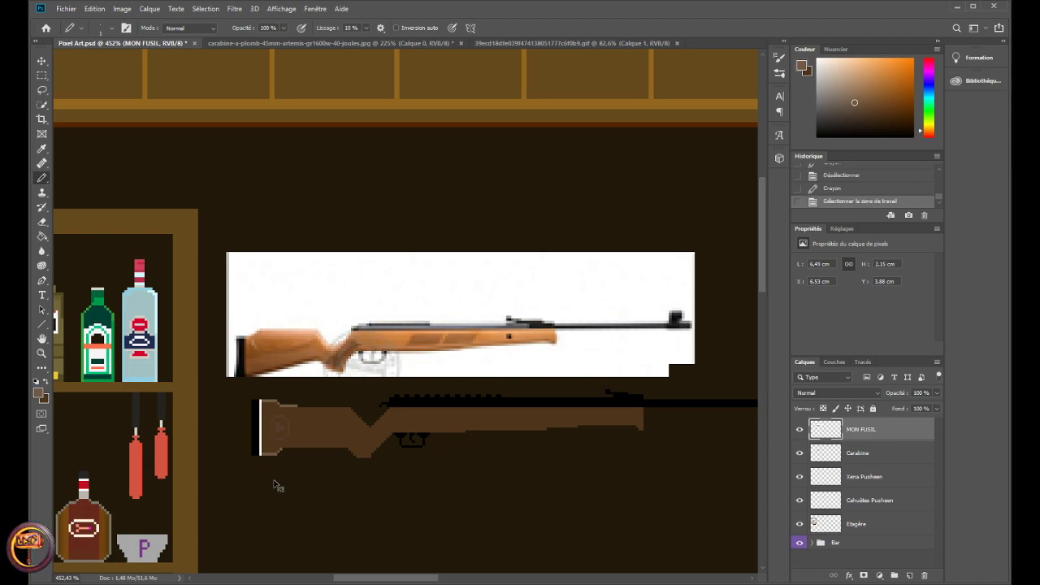
pyautogui.hotkey('ctrl', 'z')
pyautogui.hotkey('ctrl', 'z')
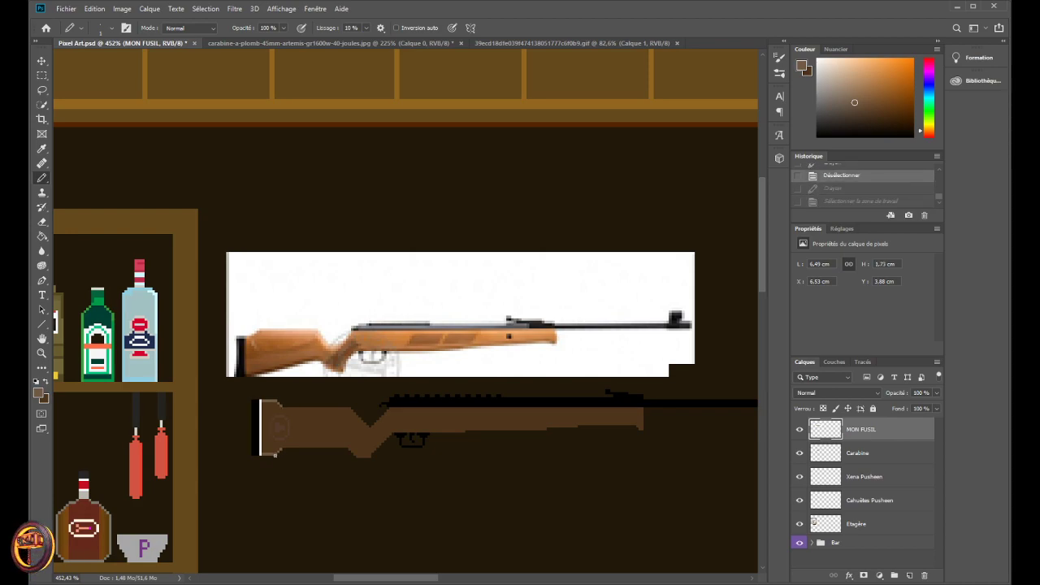
# - Try a light-brown Pencil pixel at 100% opacity below the end of the stepped highlight and undo it
pyautogui.scroll(10, 282, 441)
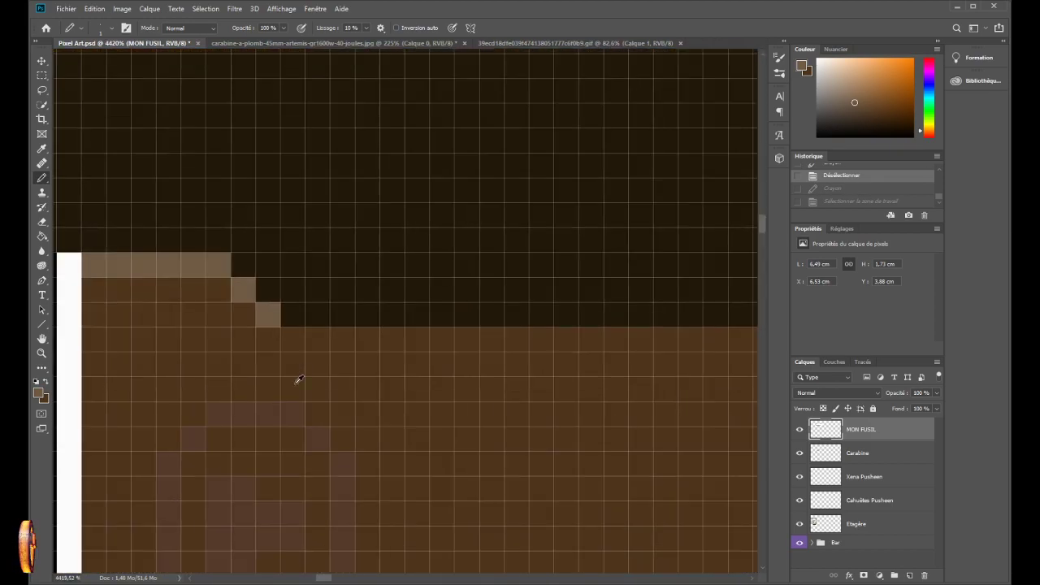
pyautogui.click(291, 342)
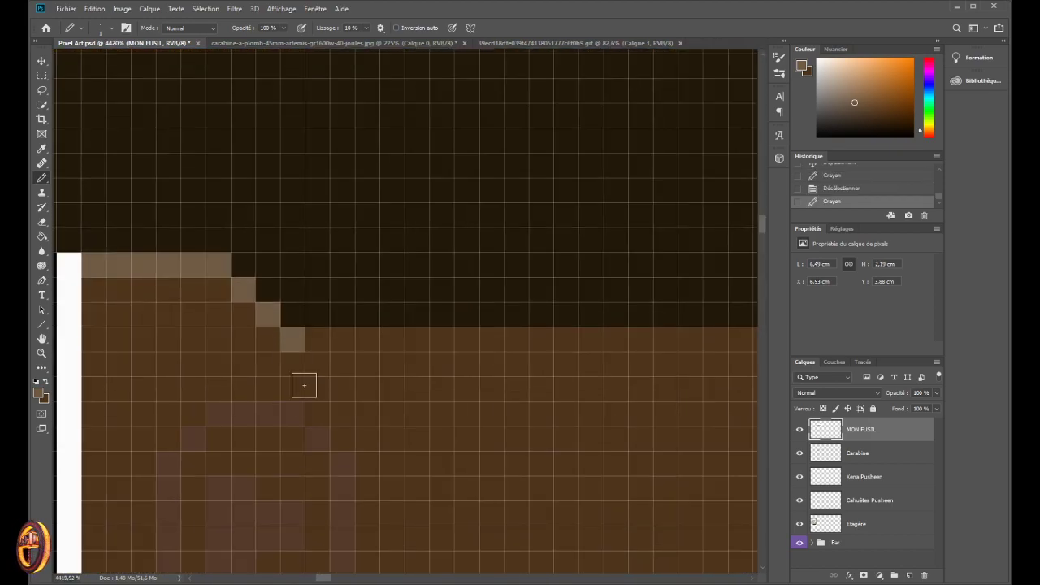
pyautogui.hotkey('ctrl', 'z')
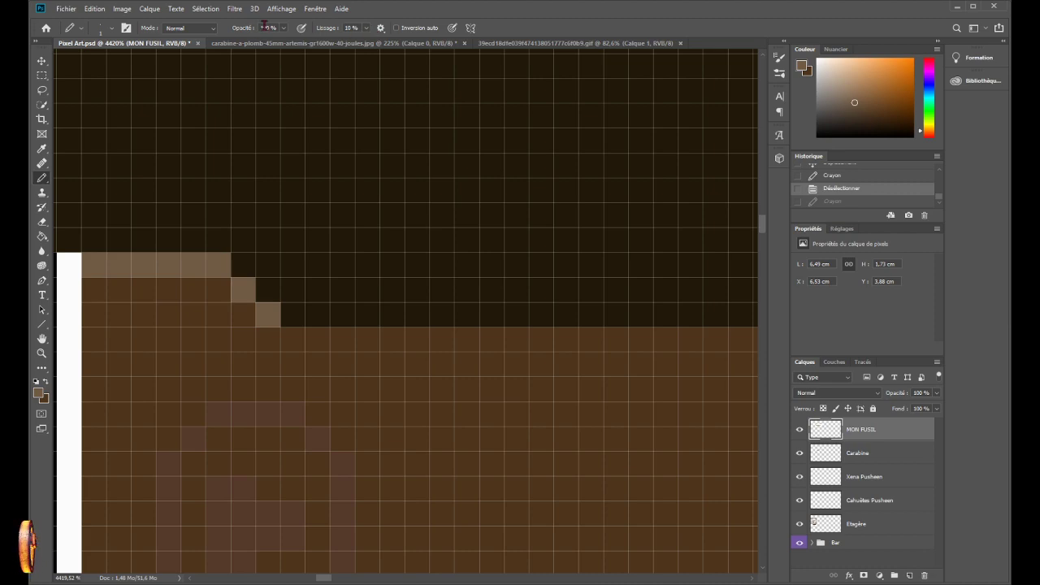
# - Set the Pencil opacity to 84% and add one light-brown pixel diagonally below the end of the stepped highlight
pyautogui.press('8')
pyautogui.press('4')
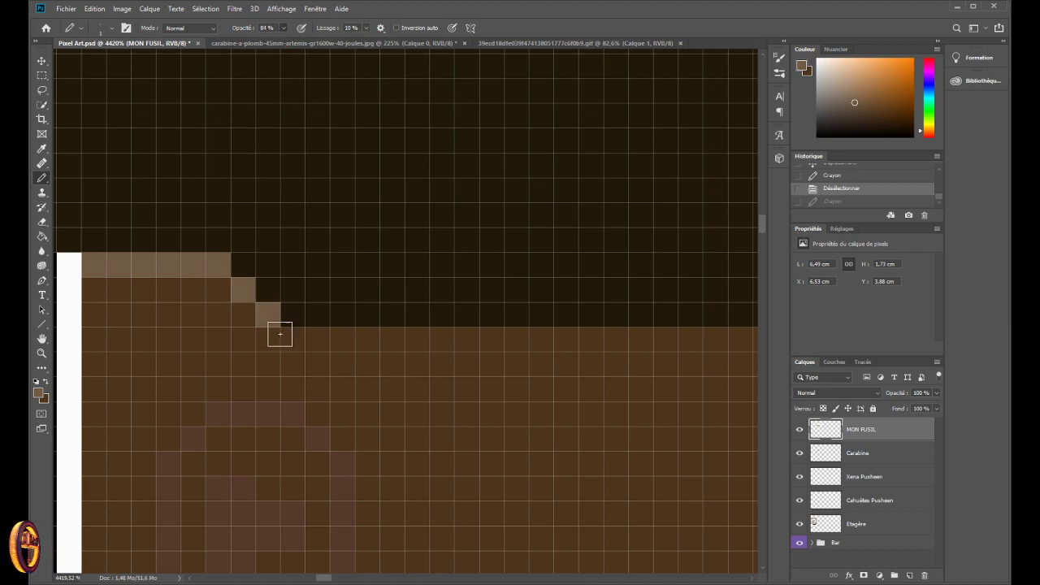
pyautogui.click(293, 340)
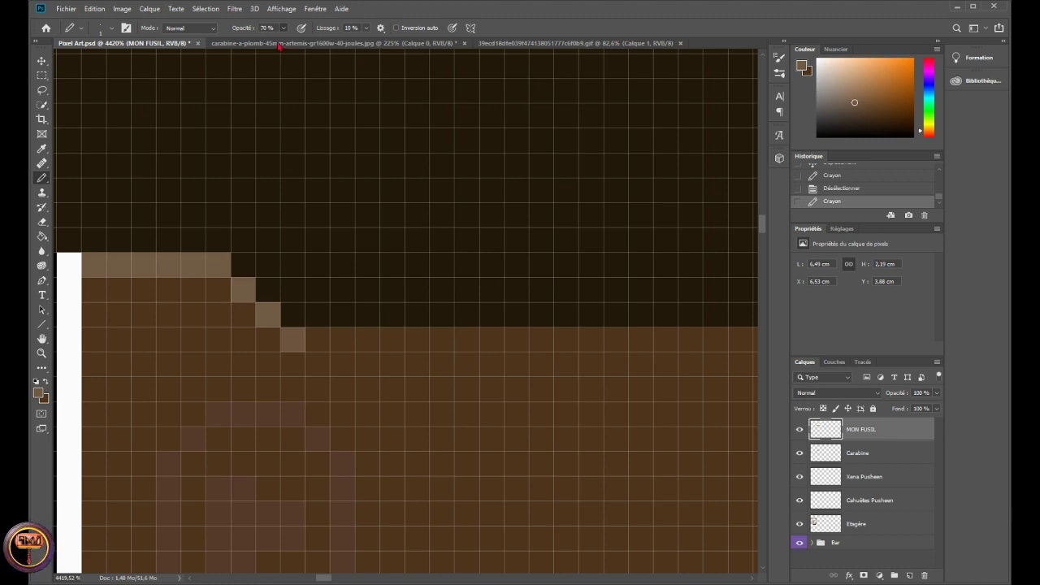
# - Try a light-brown Pencil pixel at 70% opacity below the end of the stepped highlight, compare it with the whole rifle, and undo it
pyautogui.click(288, 339)
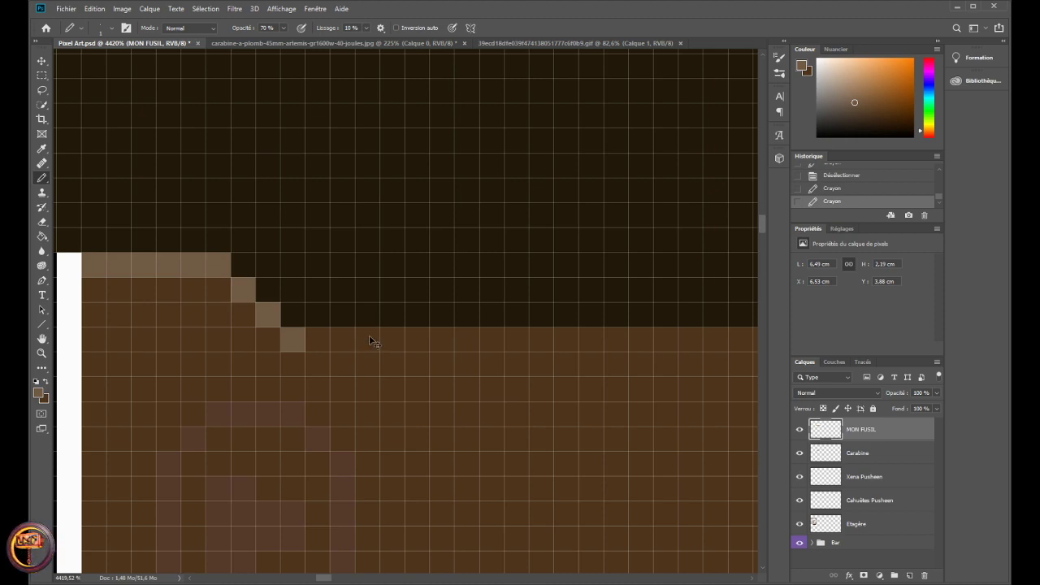
pyautogui.hotkey('ctrl', 'z')
pyautogui.hotkey('ctrl', 'z')
pyautogui.click(286, 335)
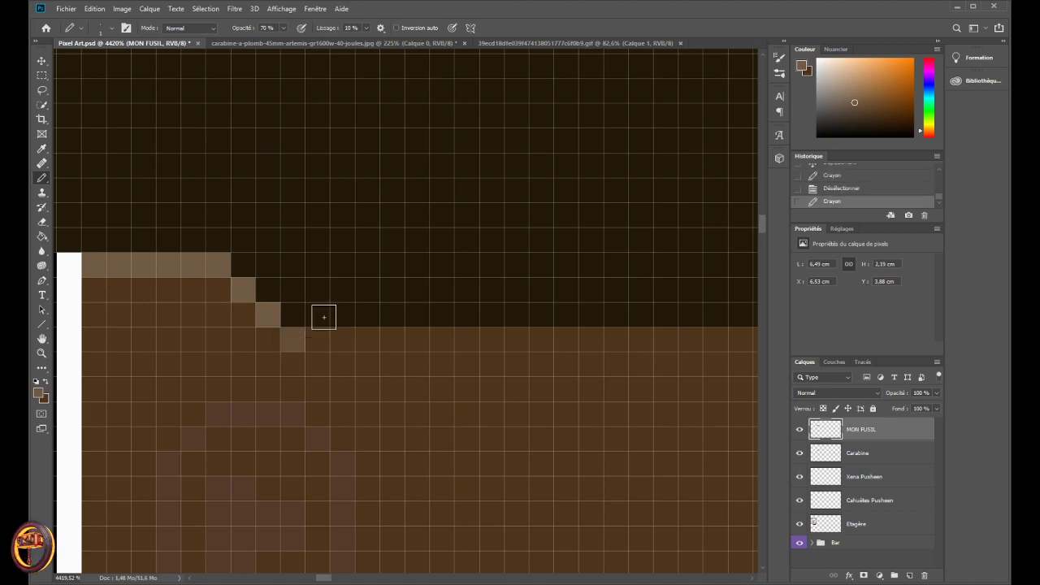
pyautogui.hotkey('ctrl', 'z')
pyautogui.click(297, 340)
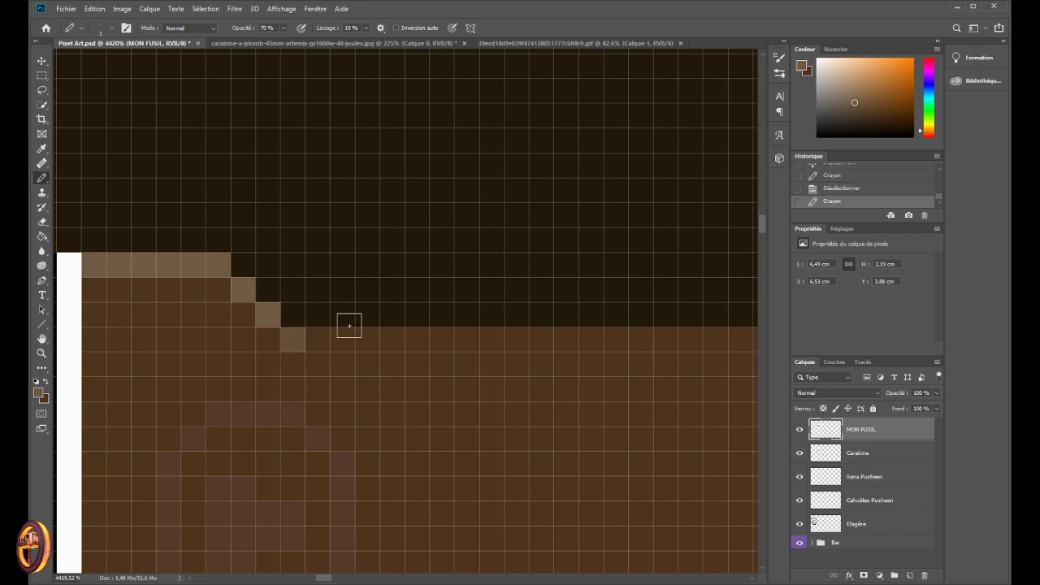
pyautogui.scroll(-10, 349, 325)
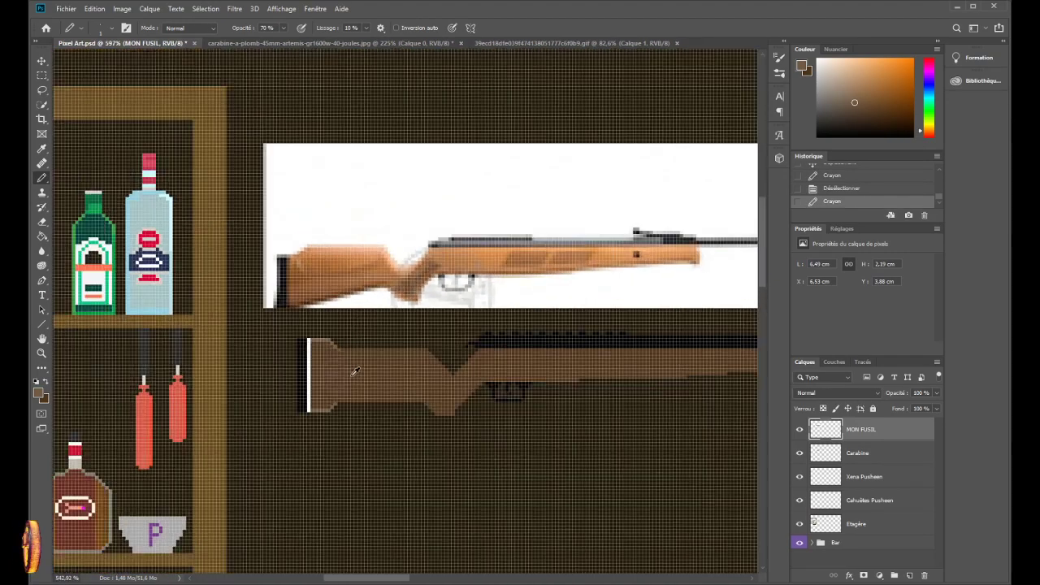
pyautogui.scroll(-1, 355, 371)
pyautogui.scroll(10, 344, 372)
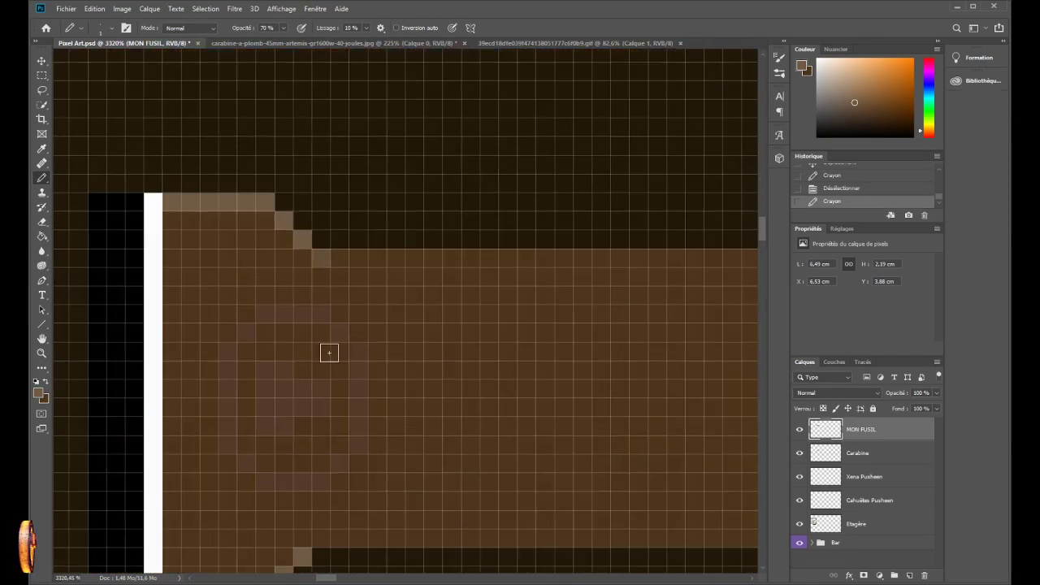
pyautogui.hotkey('ctrl', 'z')
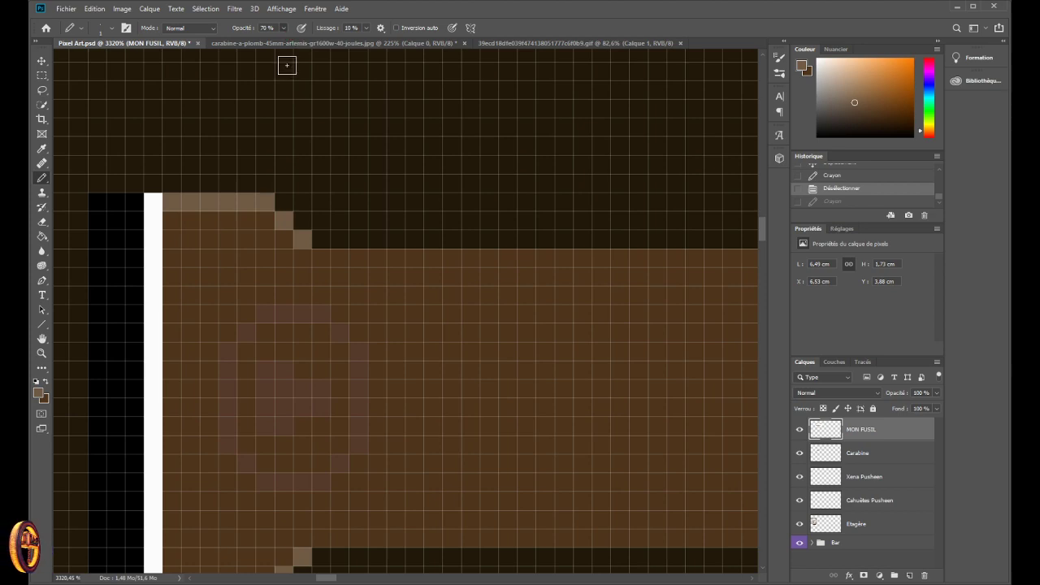
# - Set the Pencil opacity to 100% and draw a one-pixel light-brown highlight along the butt stock's upper edge up to the notch's slope
pyautogui.press('0')
pyautogui.click(321, 259)
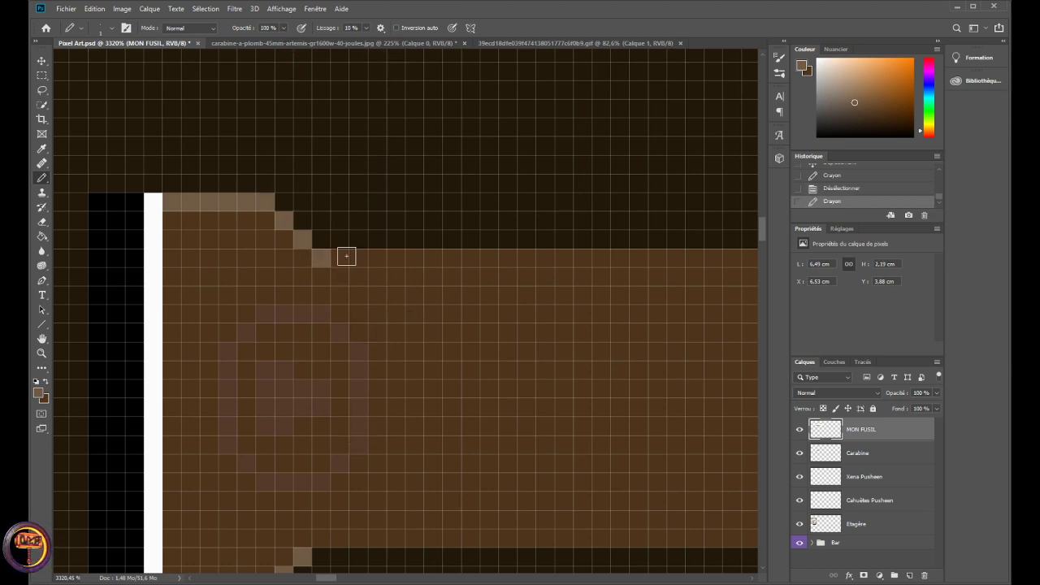
pyautogui.moveTo(346, 257); pyautogui.dragTo(749, 258)
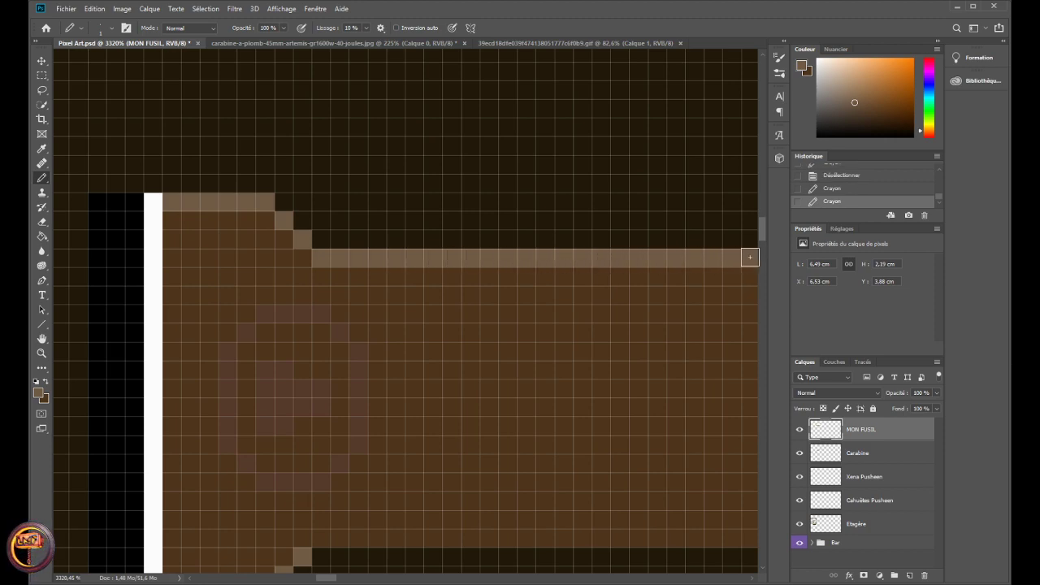
pyautogui.moveTo(333, 578); pyautogui.dragTo(339, 579)
pyautogui.moveTo(371, 255); pyautogui.dragTo(413, 259)
# - Continue the light-brown highlight pixel by pixel down the slope from the butt stock's upper edge towards the notch
pyautogui.click(430, 278)
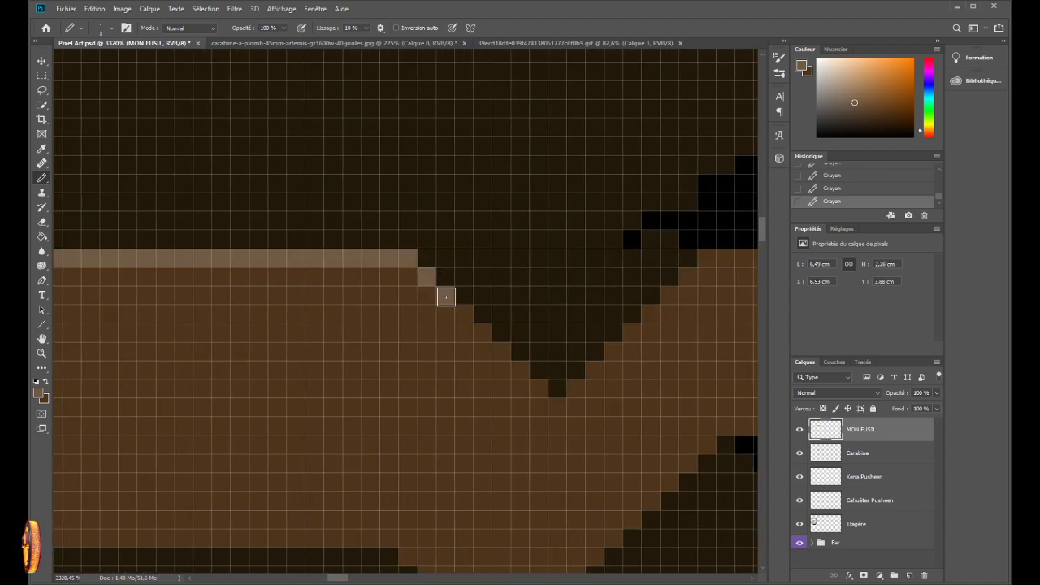
pyautogui.click(446, 297)
pyautogui.click(464, 315)
pyautogui.click(483, 333)
pyautogui.click(465, 333)
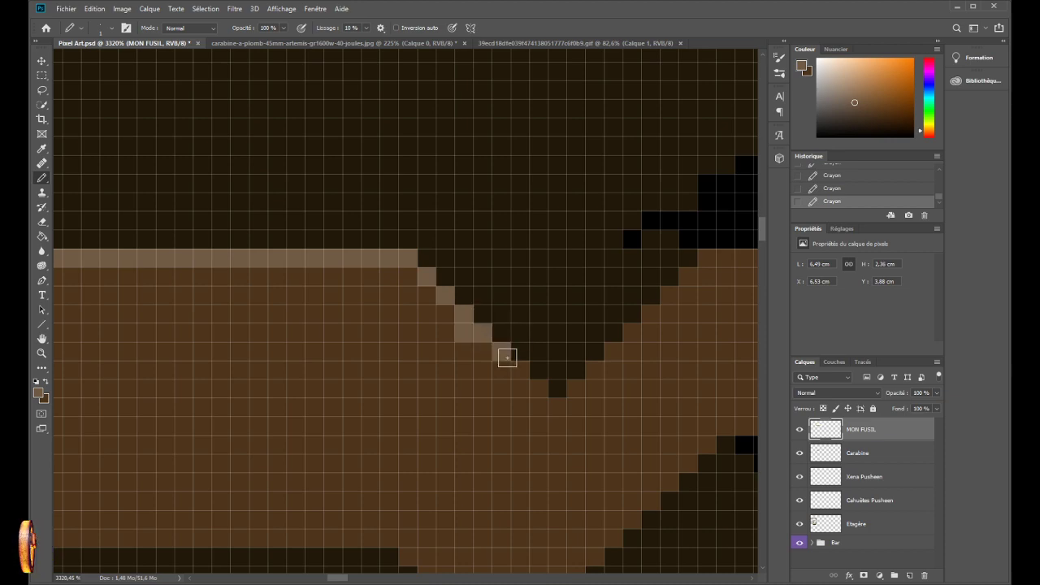
pyautogui.click(504, 355)
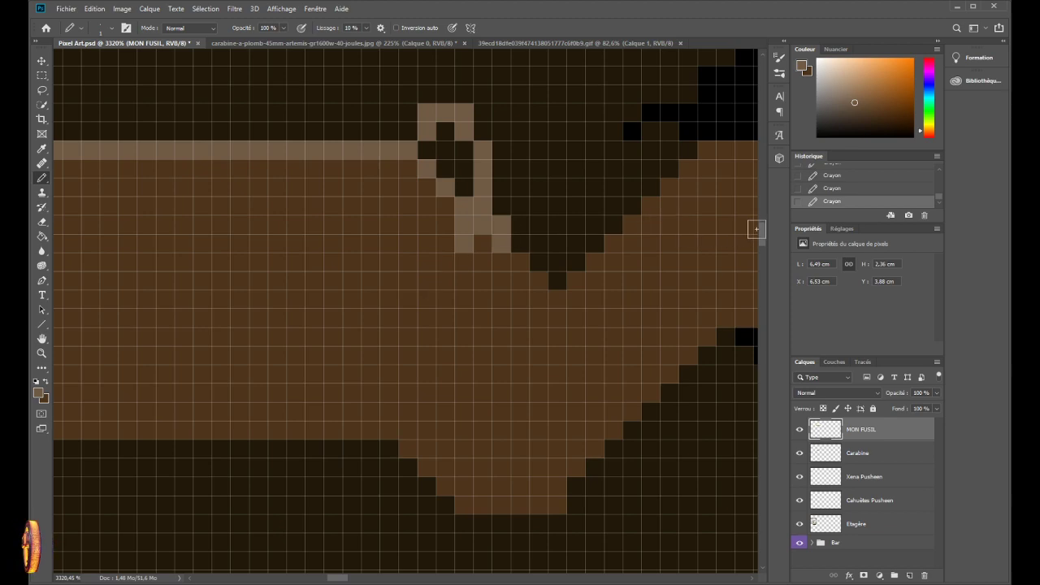
# - Undo the looped light-brown Pencil stroke above the notch and the last highlight pixels placed on the slope
pyautogui.press('4')
pyautogui.press('5')
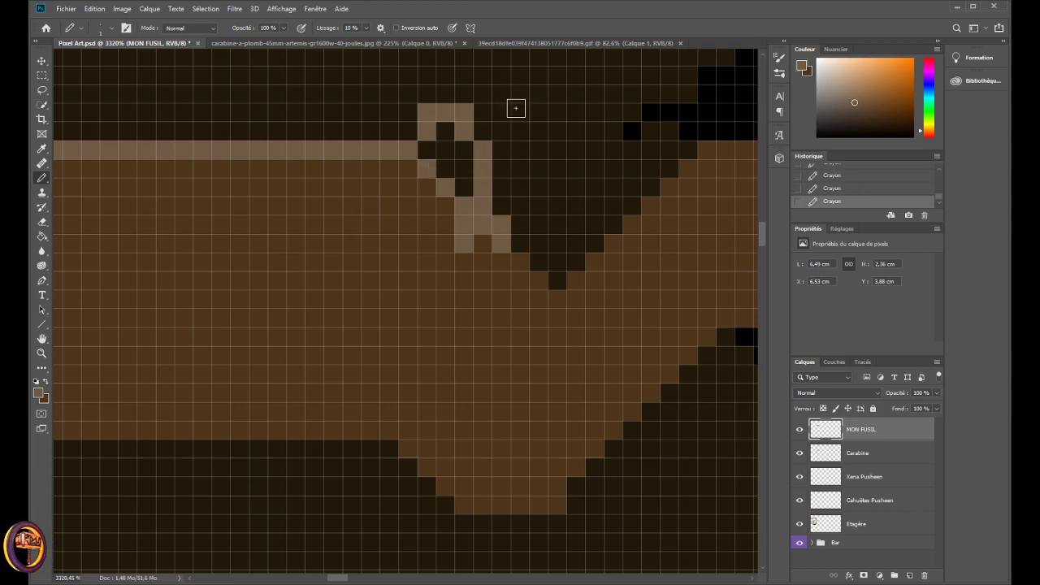
pyautogui.hotkey('ctrl', 'shift', 'z')
pyautogui.hotkey('ctrl', 'shift', 'z')
pyautogui.scroll(-5, 521, 213)
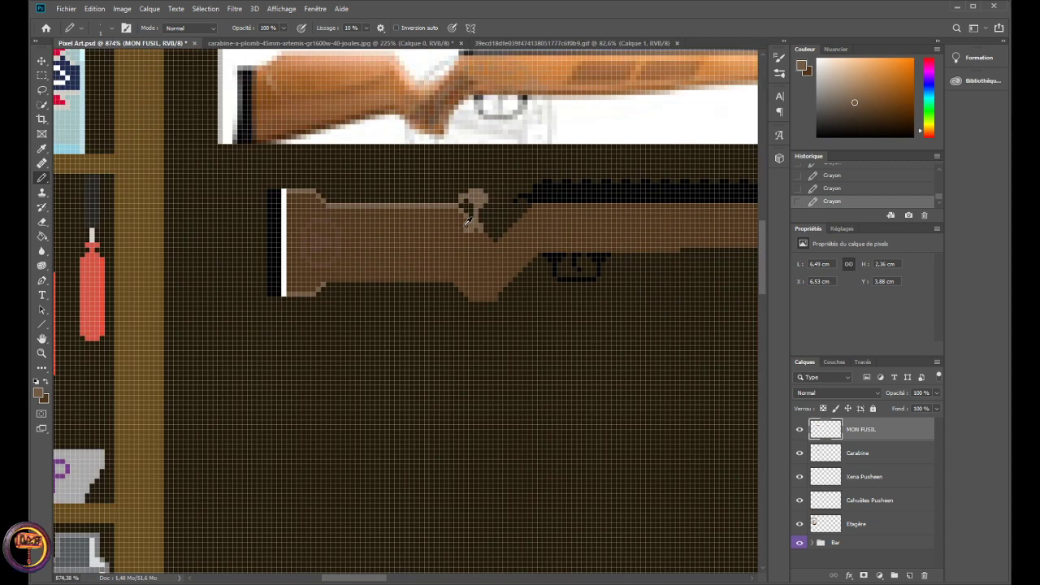
pyautogui.hotkey('ctrl', 'z')
pyautogui.hotkey('ctrl', 'z')
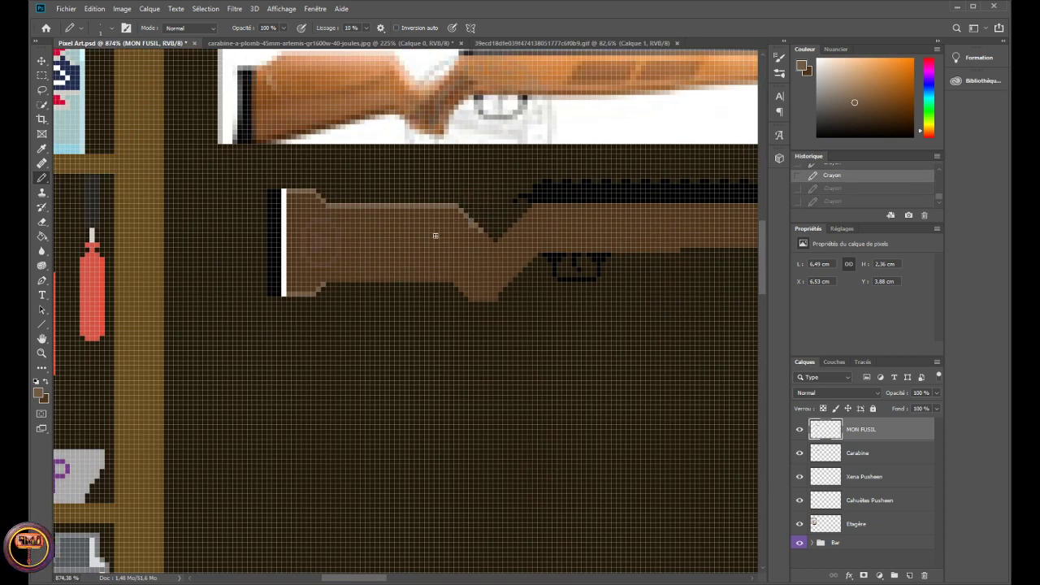
pyautogui.hotkey('ctrl', 'z')
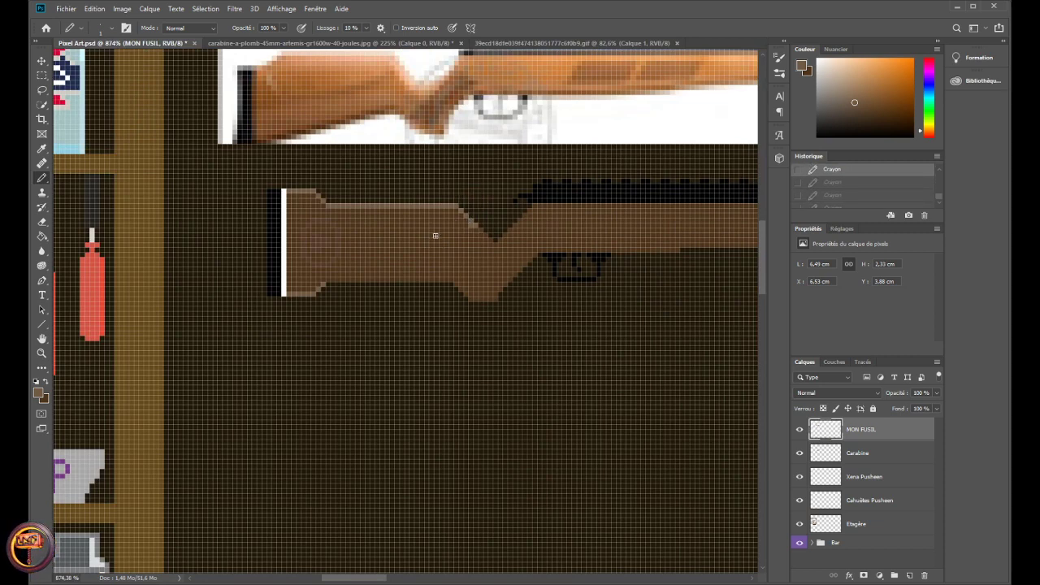
# - Undo the last pencil stroke on the rifle and save the document
pyautogui.hotkey('ctrl', 'z')
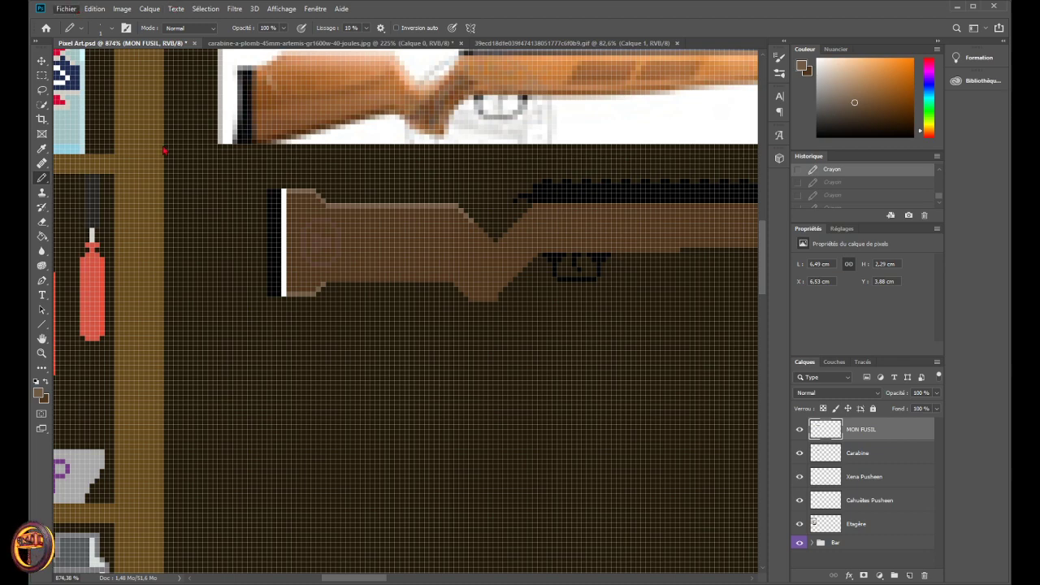
pyautogui.hotkey('ctrl', 's')
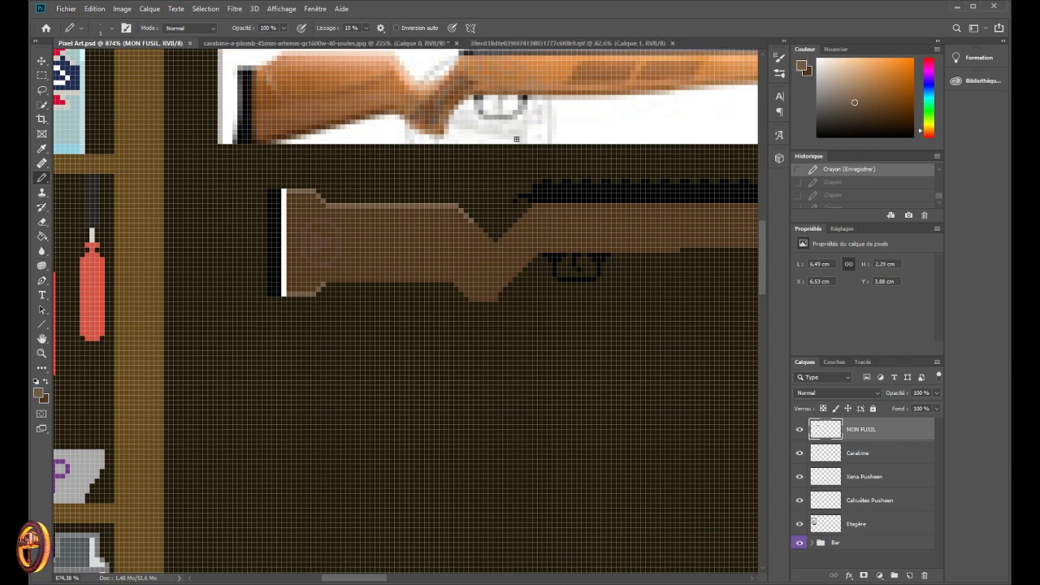
# - Try extending the light-brown highlight by two pixels down the stock's slope into the V-shaped notch on the MON FUSIL layer
pyautogui.scroll(5, 507, 232)
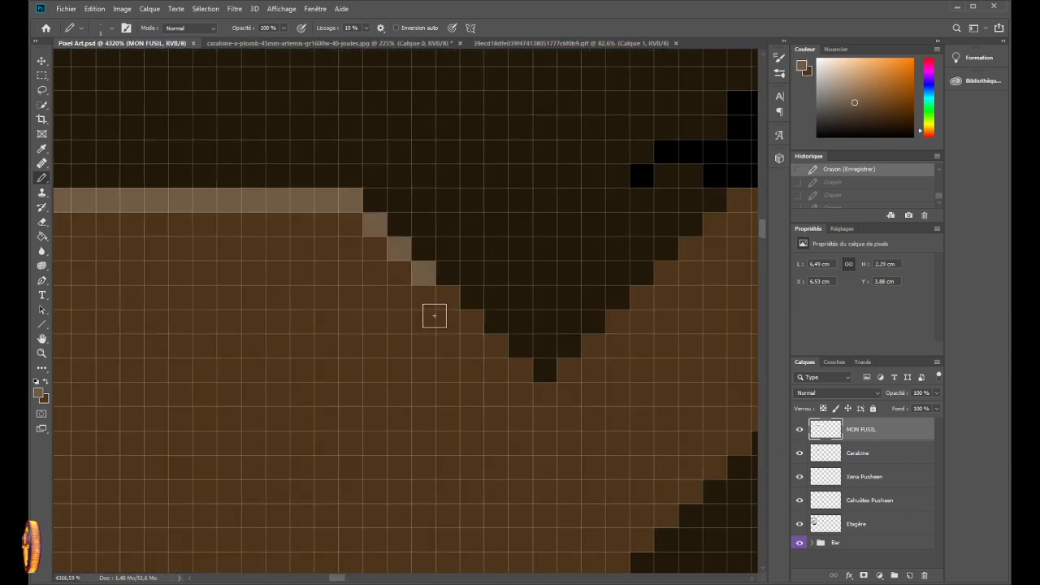
pyautogui.click(448, 291)
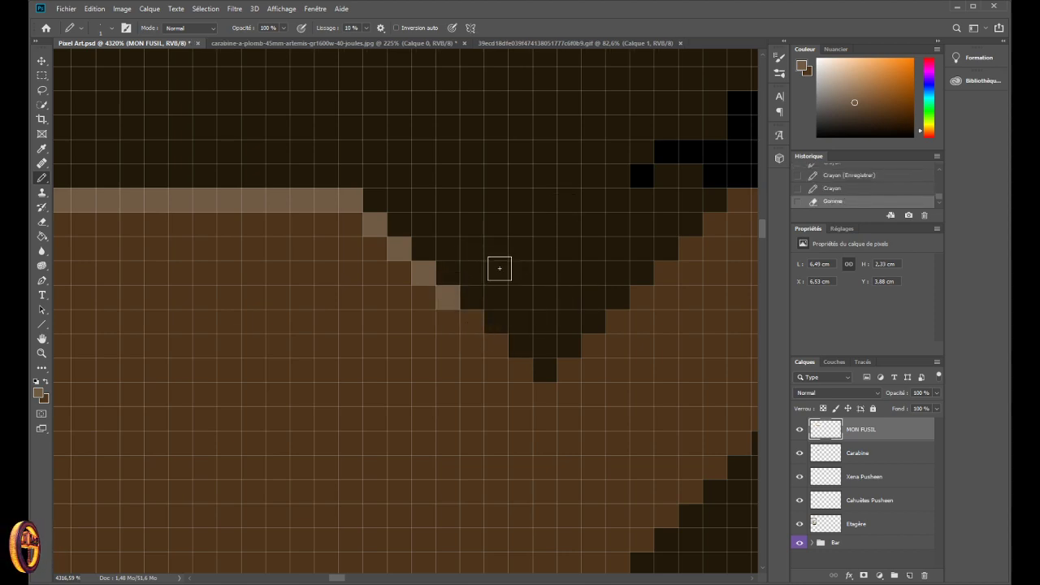
pyautogui.click(470, 320)
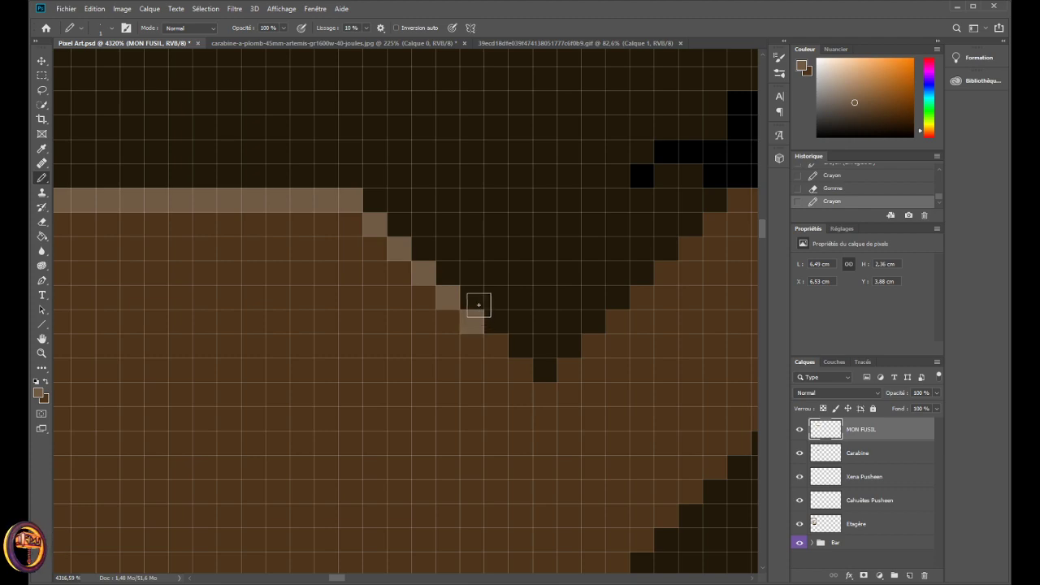
# - Undo the light-brown highlight strokes along the stock's upper edge and notch slope on the MON FUSIL layer
pyautogui.hotkey('ctrl', 'z')
pyautogui.hotkey('ctrl', 'z')
pyautogui.hotkey('ctrl', 'z')
pyautogui.hotkey('ctrl', 'z')
pyautogui.hotkey('ctrl', 'z')
pyautogui.hotkey('ctrl', 'z')
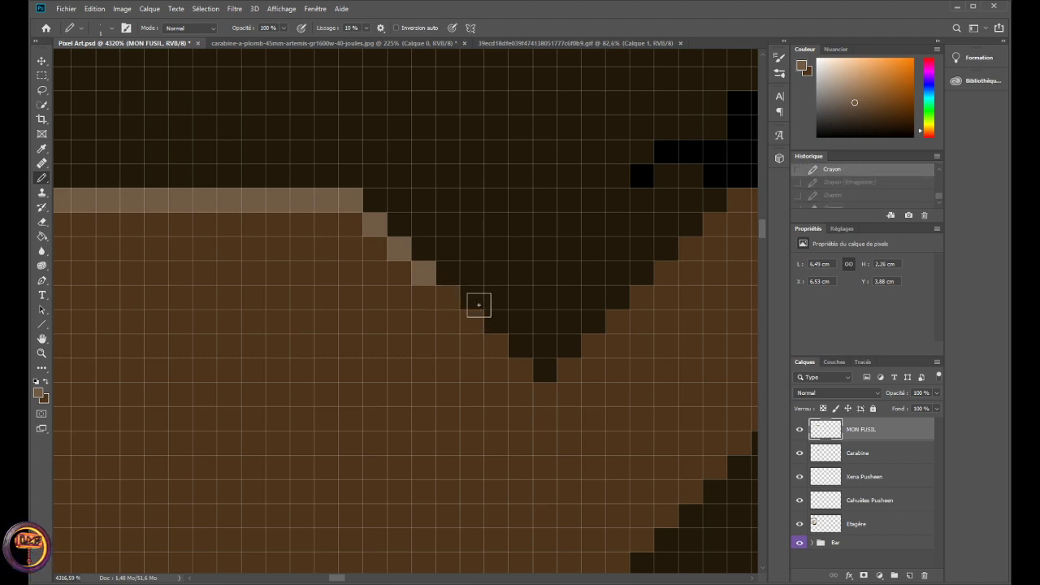
pyautogui.hotkey('ctrl', 'z')
pyautogui.hotkey('ctrl', 'z')
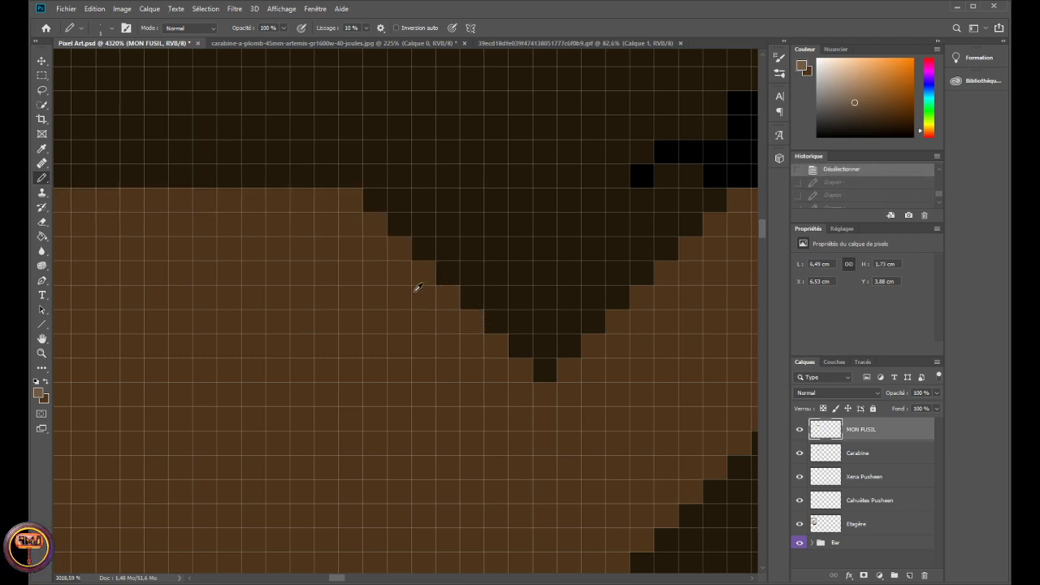
# - On the Carabine layer, draw a one-pixel-high light-brown highlight along the stock's upper edge, starting at the step near the butt
pyautogui.scroll(-4, 323, 274)
pyautogui.scroll(-1, 323, 274)
pyautogui.click(853, 462)
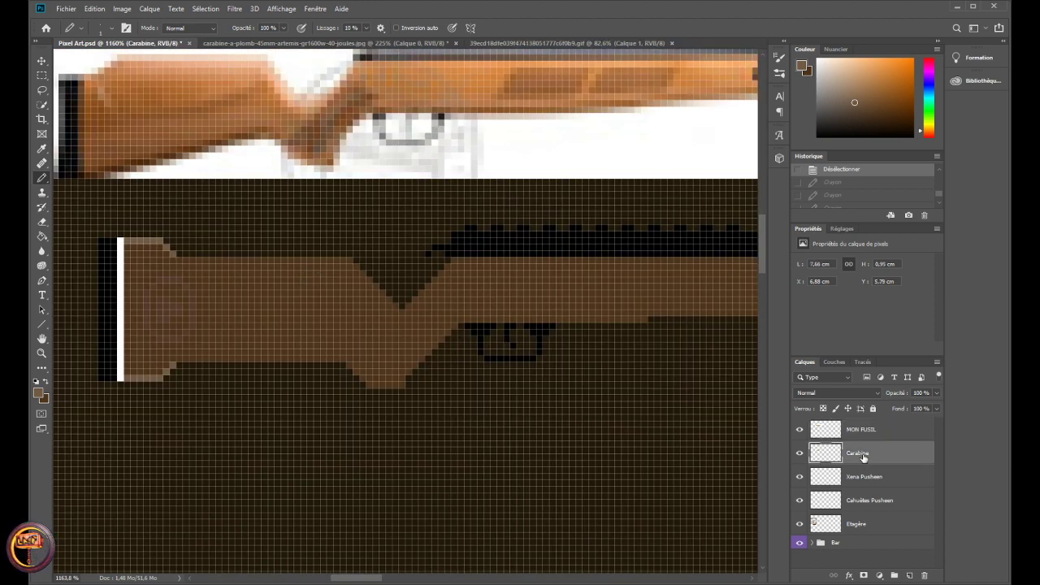
pyautogui.click(801, 430)
pyautogui.click(800, 430)
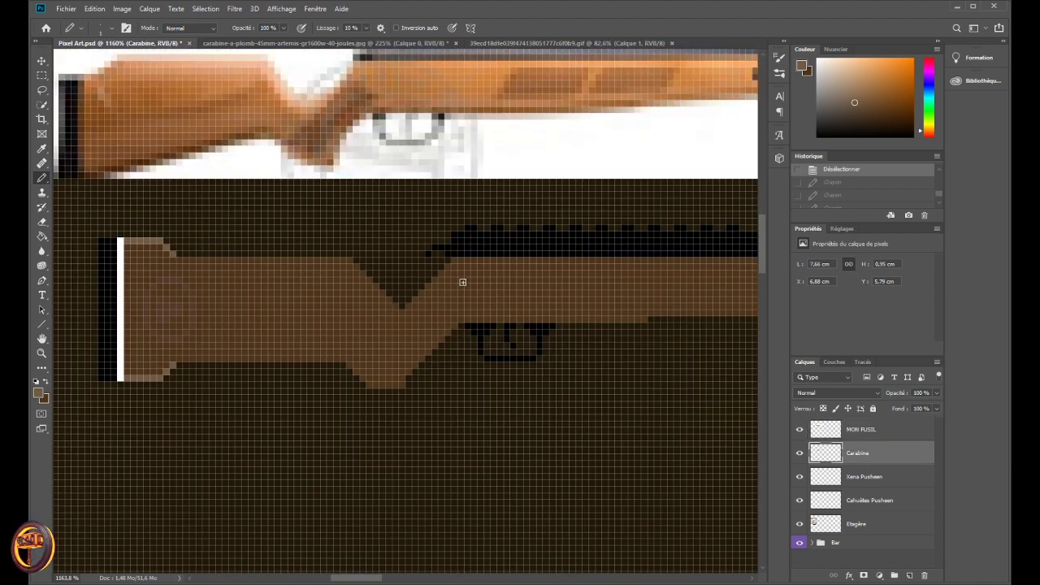
pyautogui.scroll(3, 163, 248)
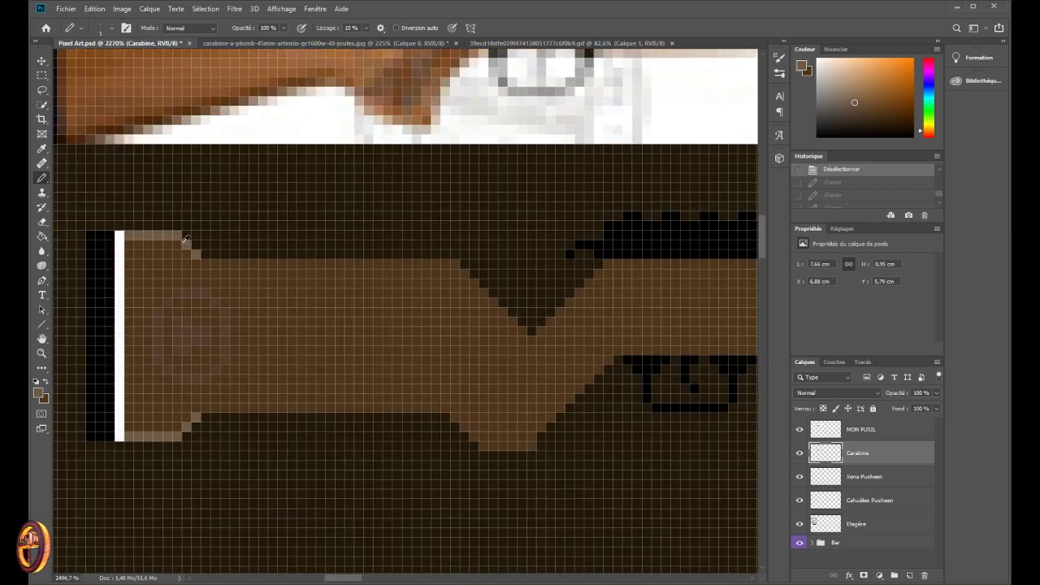
pyautogui.click(216, 288)
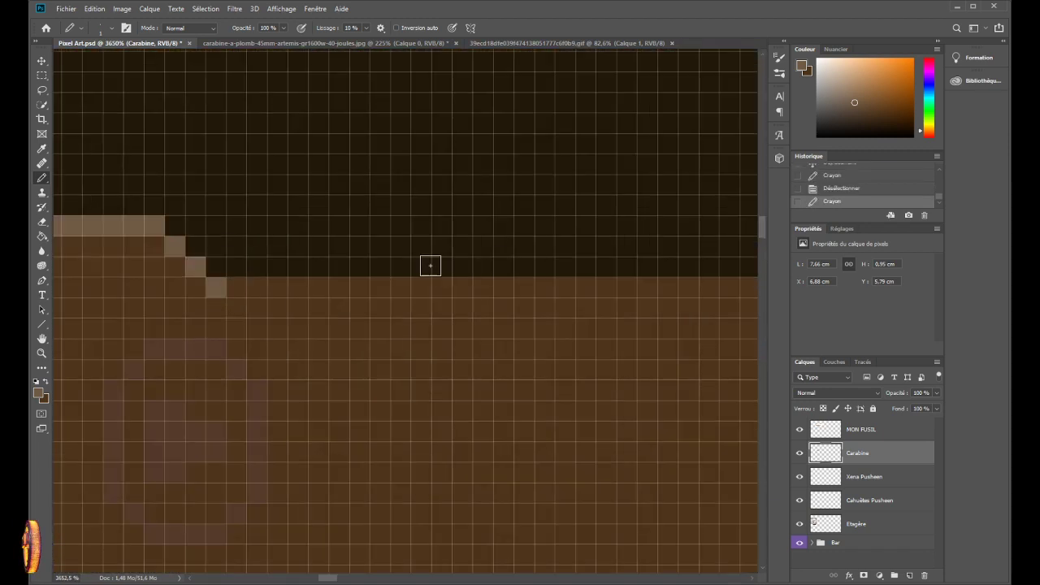
pyautogui.moveTo(235, 287); pyautogui.dragTo(746, 288)
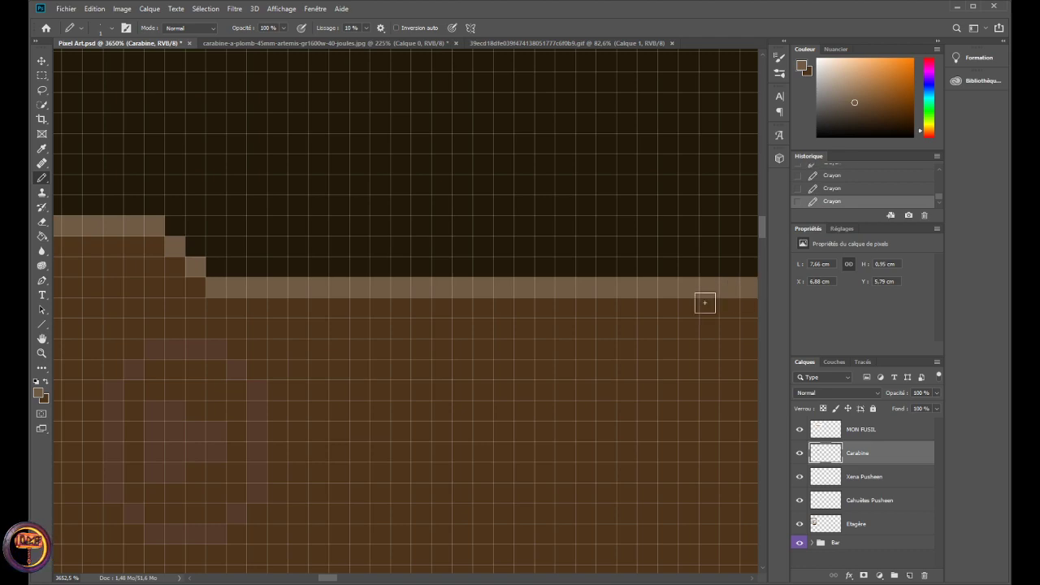
# - Continue the light-brown highlight diagonally, pixel by pixel, from the end of the stock's upper edge down the notch's rear slope
pyautogui.moveTo(334, 580); pyautogui.dragTo(344, 580)
pyautogui.click(424, 306)
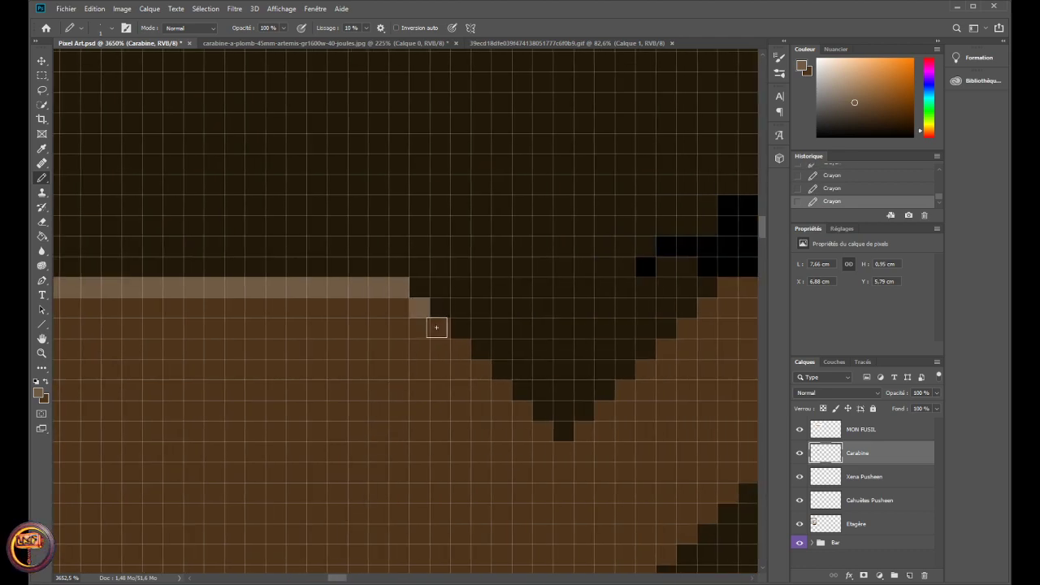
pyautogui.click(439, 328)
pyautogui.click(462, 350)
pyautogui.click(477, 370)
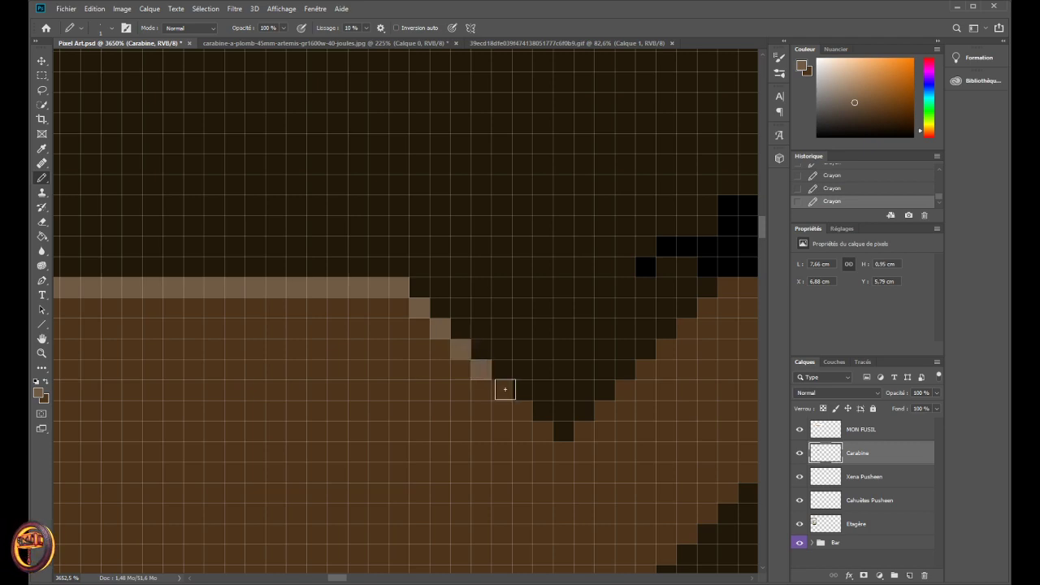
pyautogui.click(502, 390)
pyautogui.click(522, 391)
pyautogui.click(530, 416)
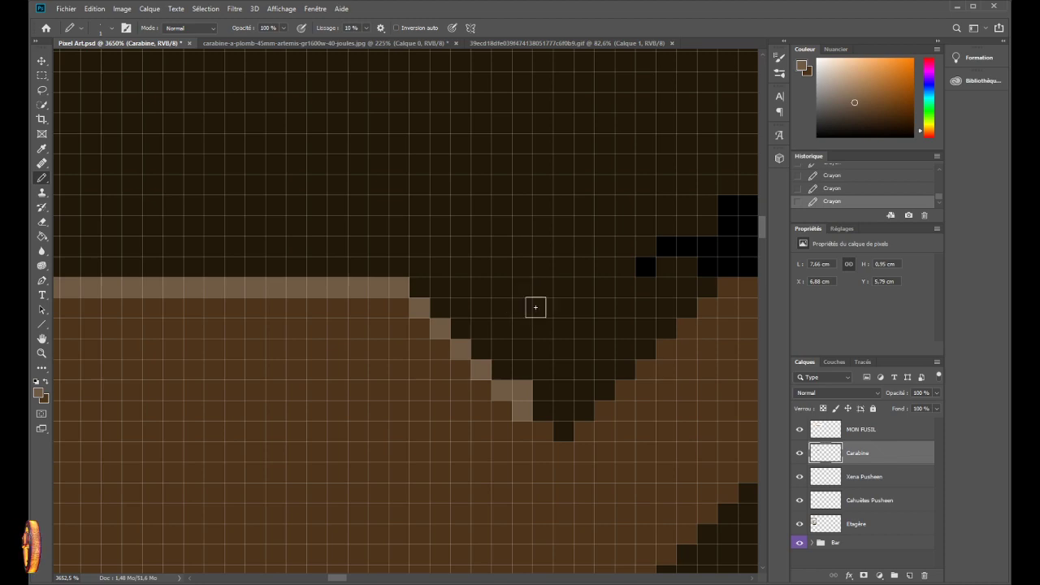
# - Erase the extra light-brown pixel protruding from the rear slope and finish the diagonal highlight at the bottom of the notch
pyautogui.click(501, 227)
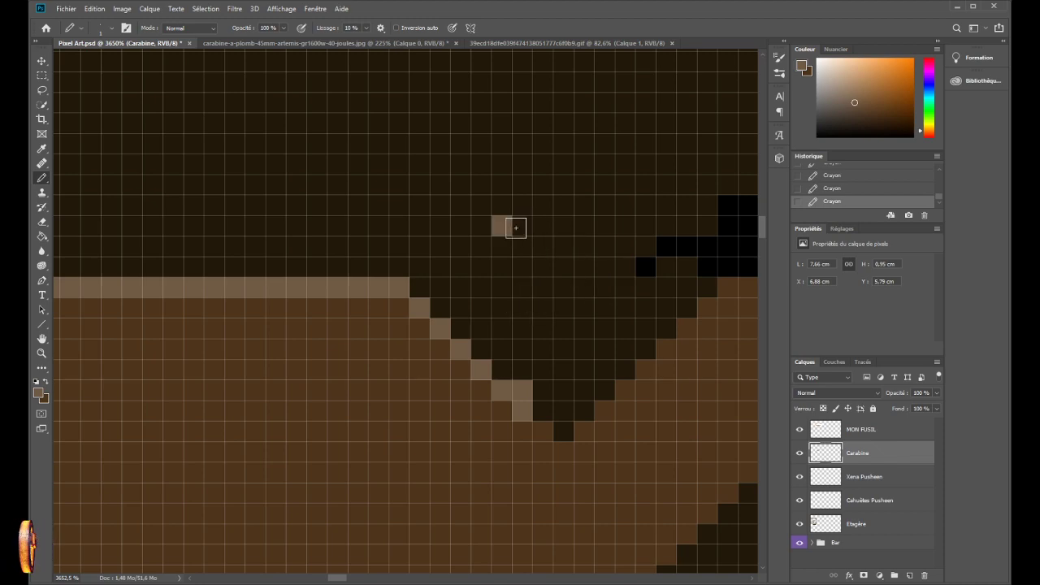
pyautogui.hotkey('ctrl', 'z')
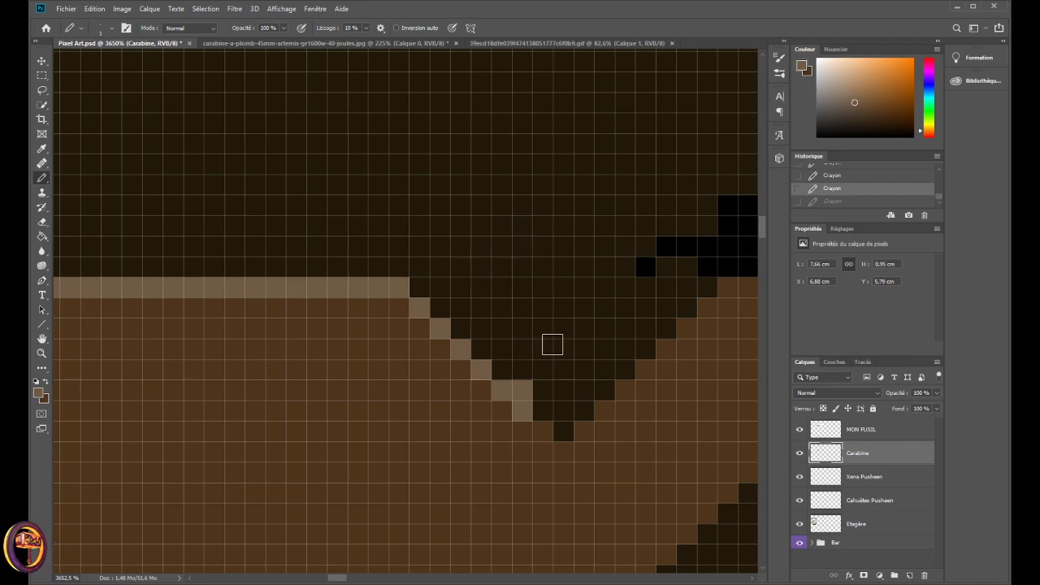
pyautogui.click(524, 390)
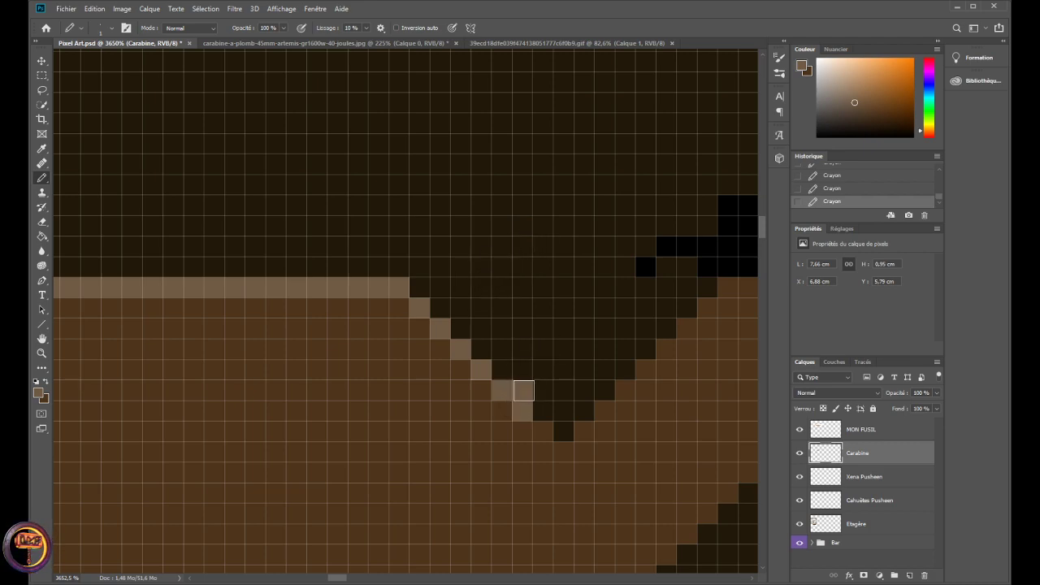
pyautogui.click(524, 392)
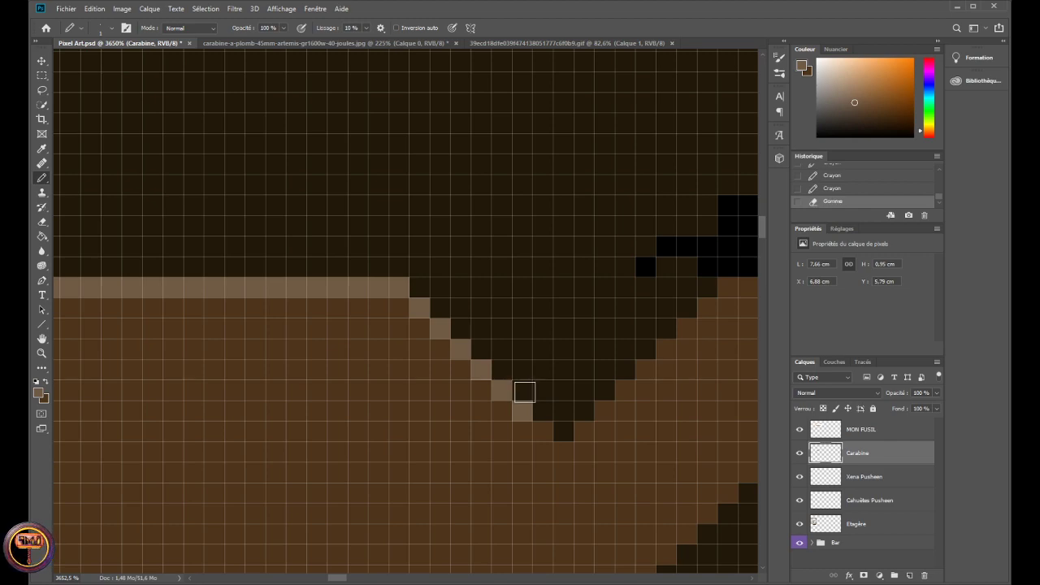
pyautogui.click(543, 431)
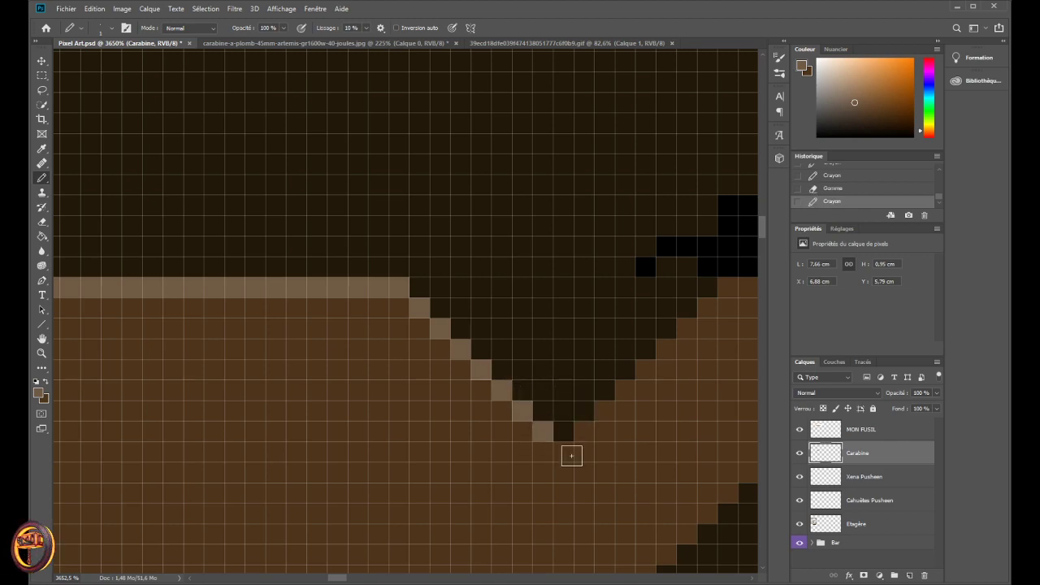
pyautogui.click(564, 452)
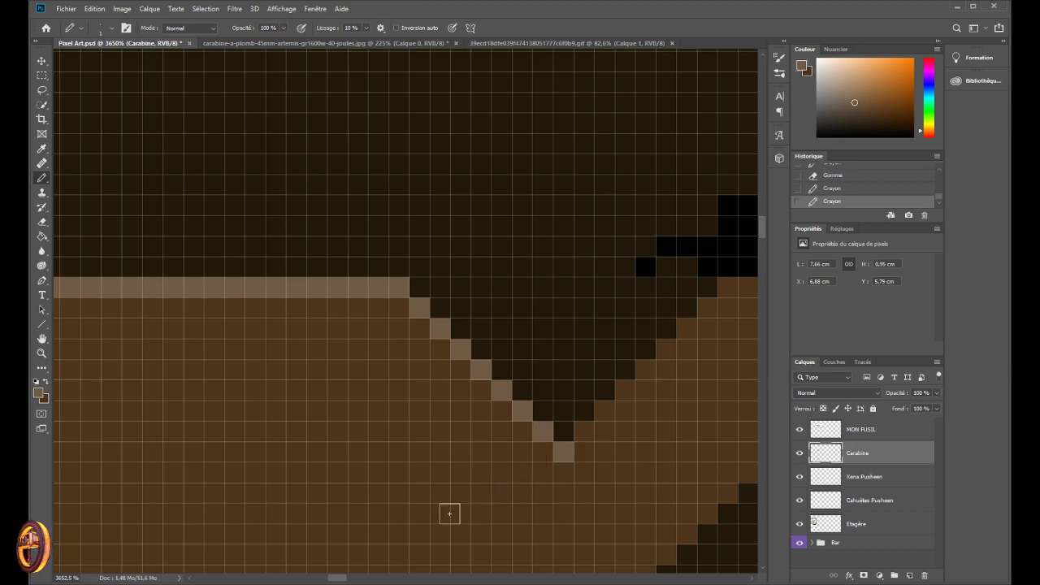
# - Try to continue the light-brown highlight up the notch's front slope toward the black rail
pyautogui.moveTo(337, 580); pyautogui.dragTo(343, 581)
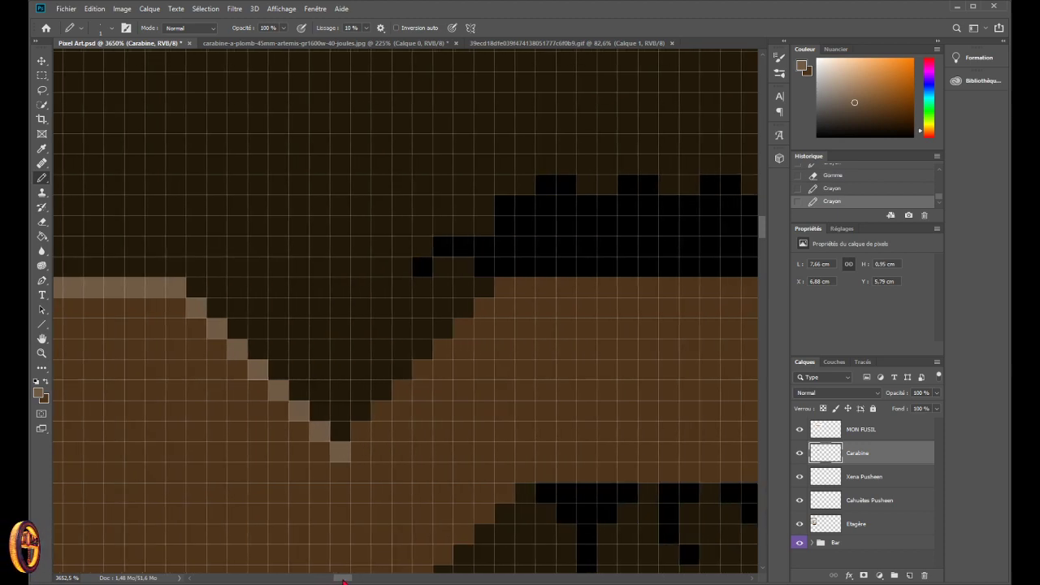
pyautogui.click(360, 431)
pyautogui.click(381, 411)
pyautogui.click(401, 389)
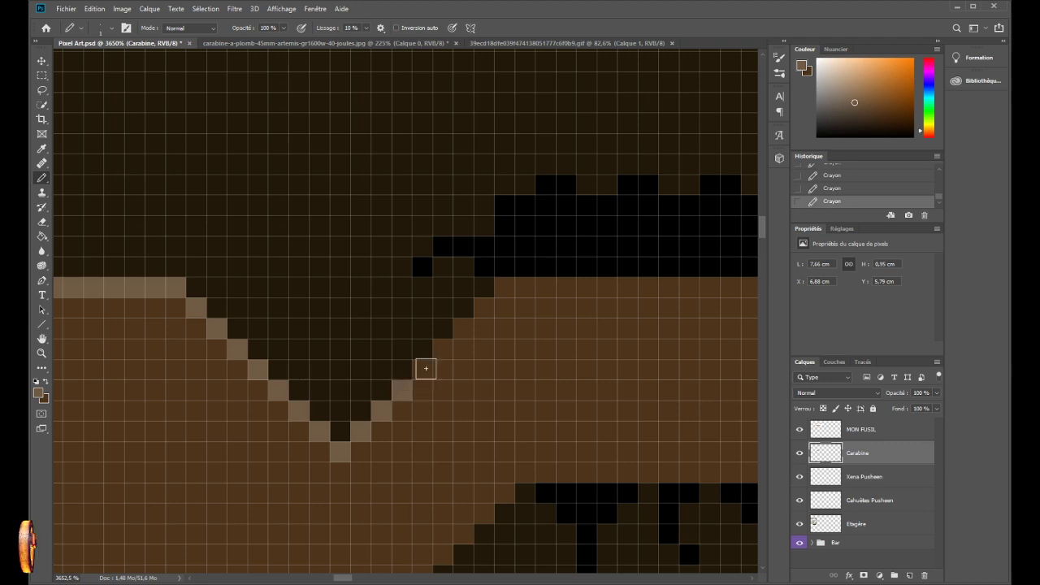
pyautogui.click(422, 369)
pyautogui.click(440, 347)
pyautogui.click(422, 349)
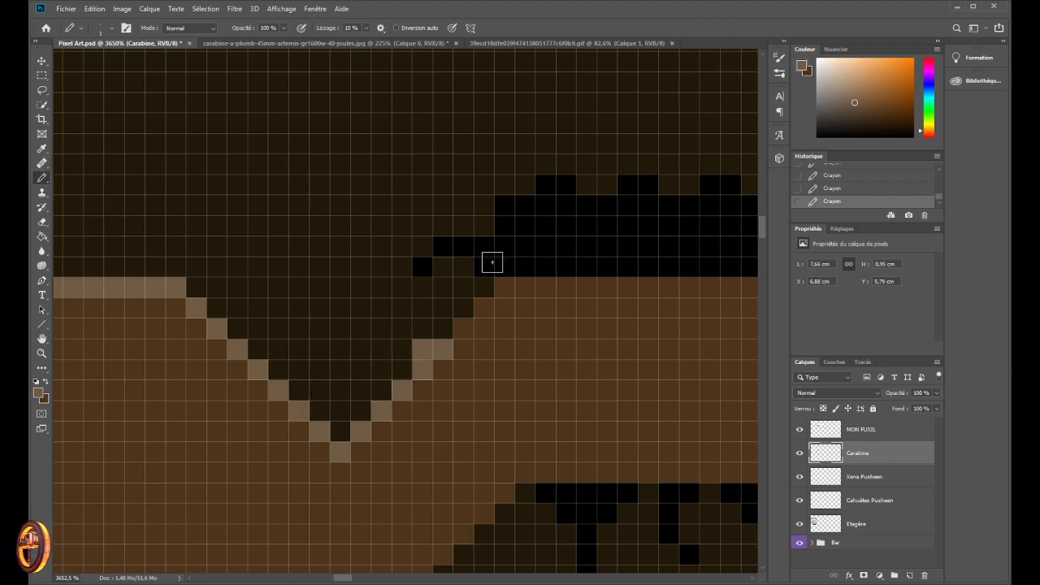
pyautogui.moveTo(420, 322)
pyautogui.mouseDown()
pyautogui.moveTo(370, 286)
pyautogui.moveTo(368, 216)
pyautogui.moveTo(302, 162)
pyautogui.mouseUp()
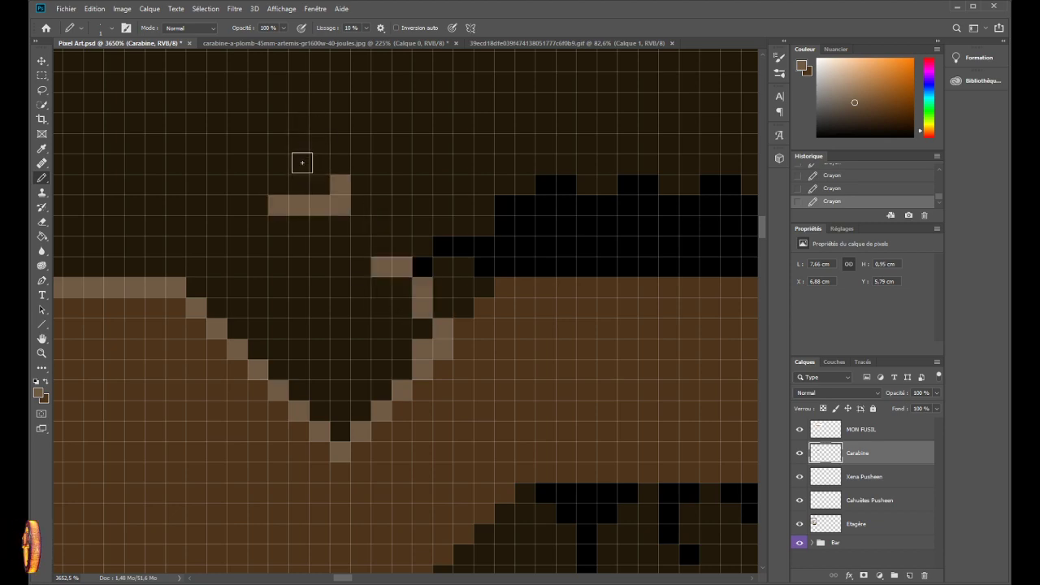
# - Undo the highlight strokes on the notch's front slope and the stray marks above it
pyautogui.hotkey('ctrl', 'z')
pyautogui.hotkey('ctrl', 'z')
pyautogui.hotkey('ctrl', 'z')
pyautogui.hotkey('ctrl', 'z')
pyautogui.hotkey('ctrl', 'z')
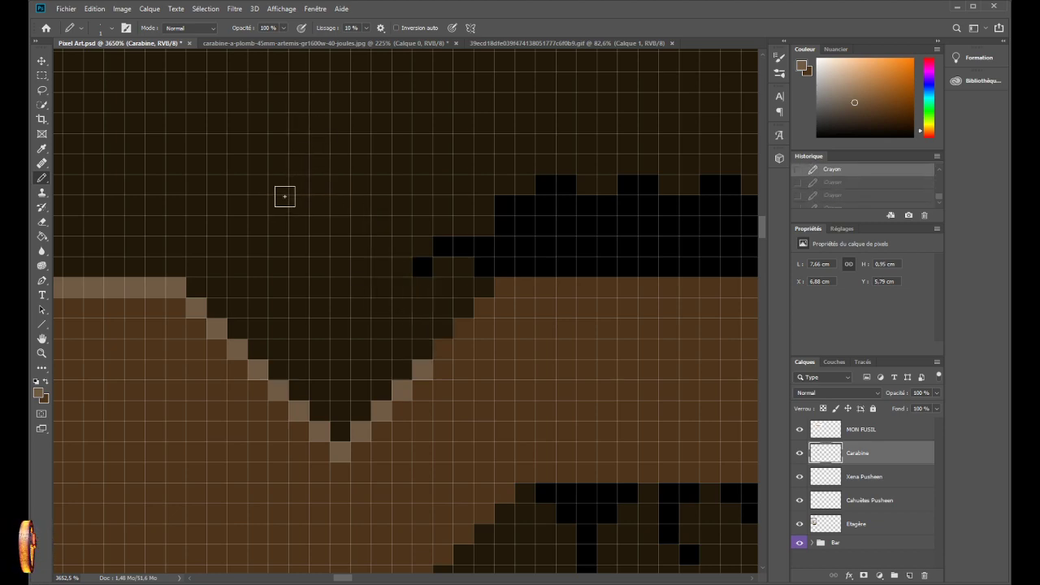
pyautogui.hotkey('ctrl', 'z')
pyautogui.hotkey('ctrl', 'z')
pyautogui.hotkey('ctrl', 'z')
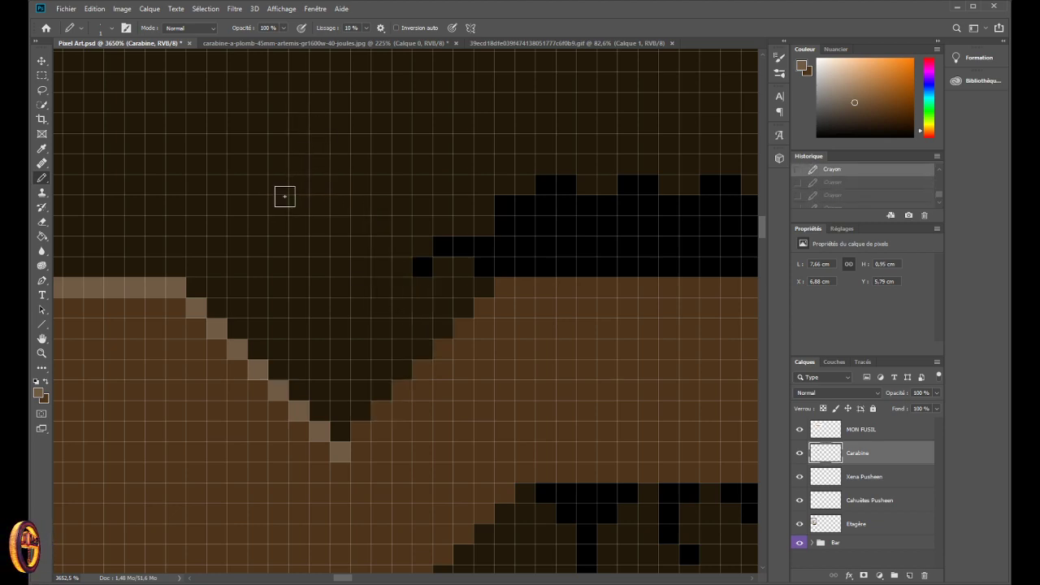
# - Save the Pixel Art.psd document with the highlight on the stock's upper edge and the notch's rear slope
pyautogui.scroll(-1, 299, 162)
pyautogui.scroll(-20, 298, 162)
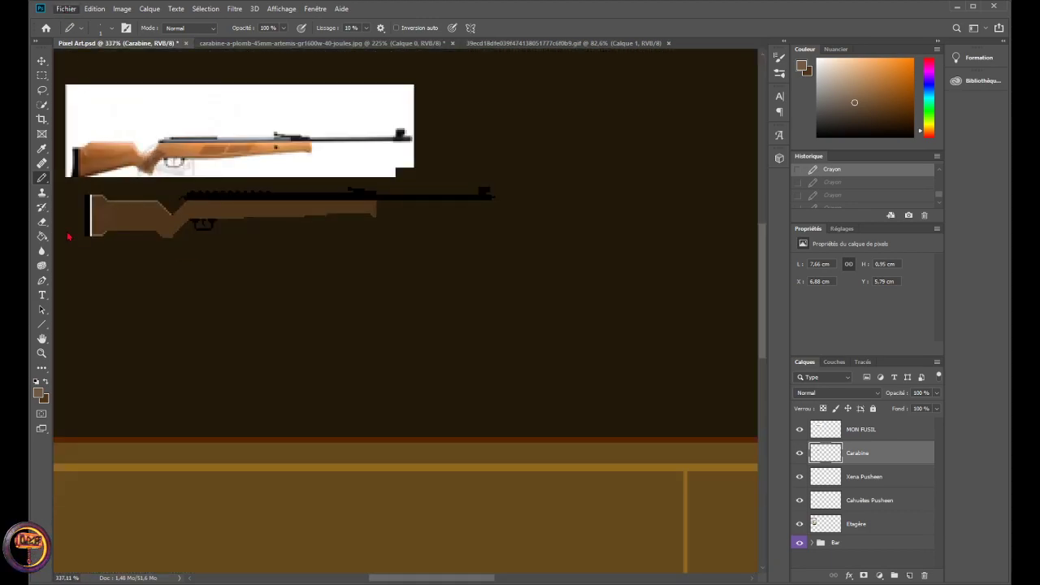
pyautogui.hotkey('ctrl', 's')
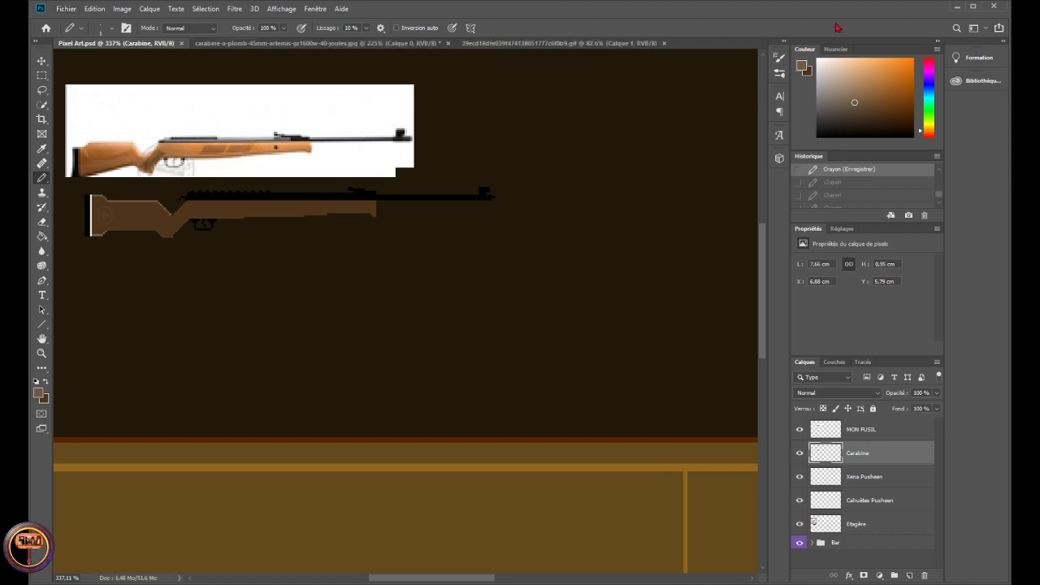
# - Close the rifle reference photo, the bar GIF and Pixel Art.psd, and reopen only Pixel Art.psd
pyautogui.hotkey('ctrl', 'Tab')
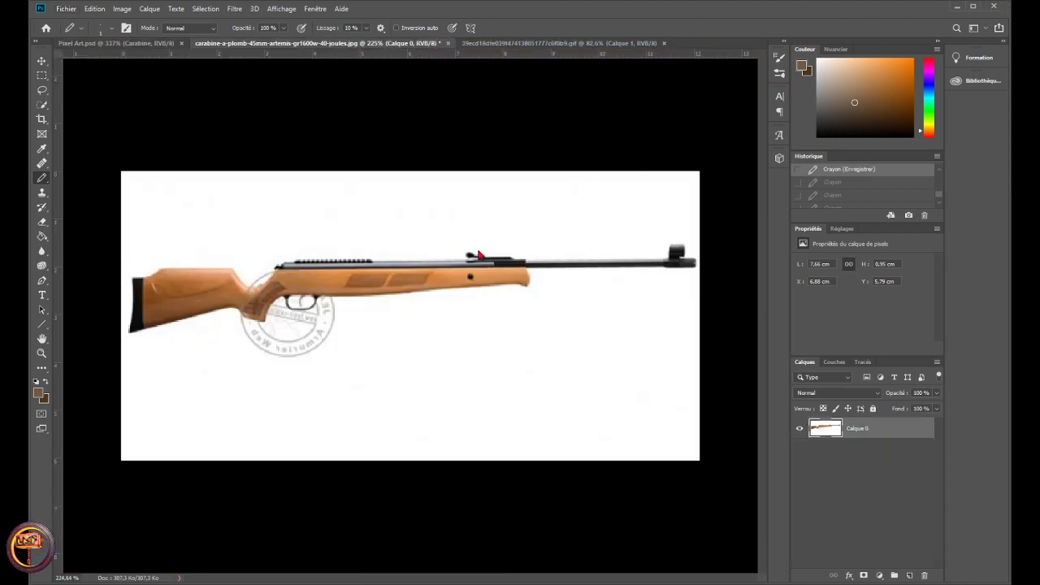
pyautogui.hotkey('ctrl', 'Tab')
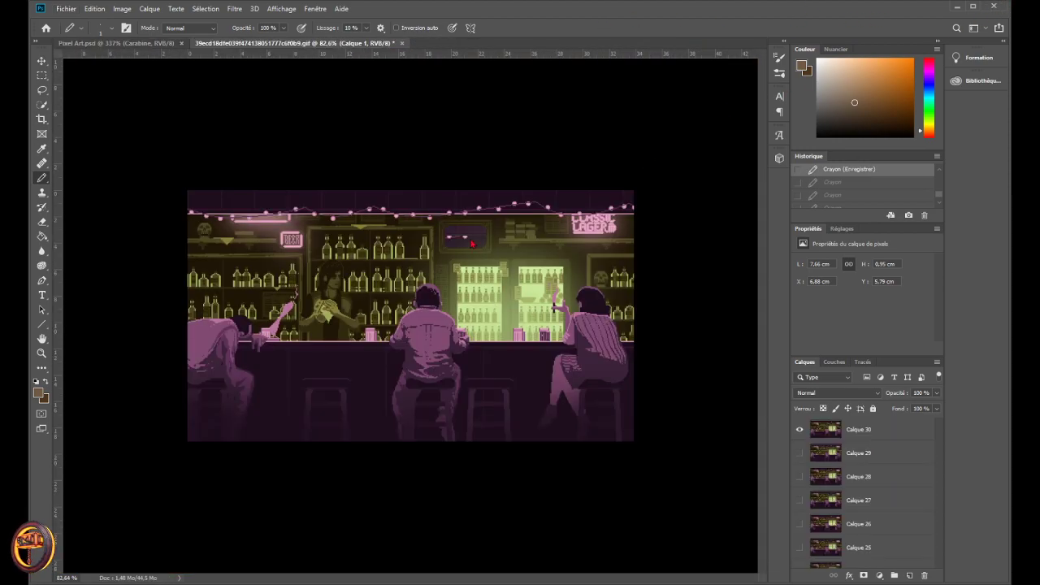
pyautogui.press('f')
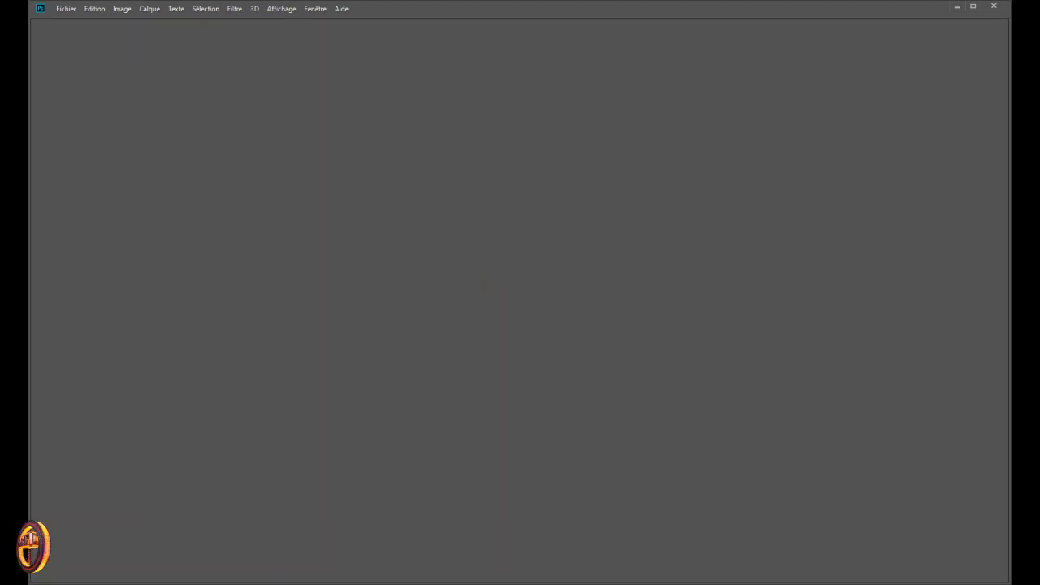
pyautogui.press('f')
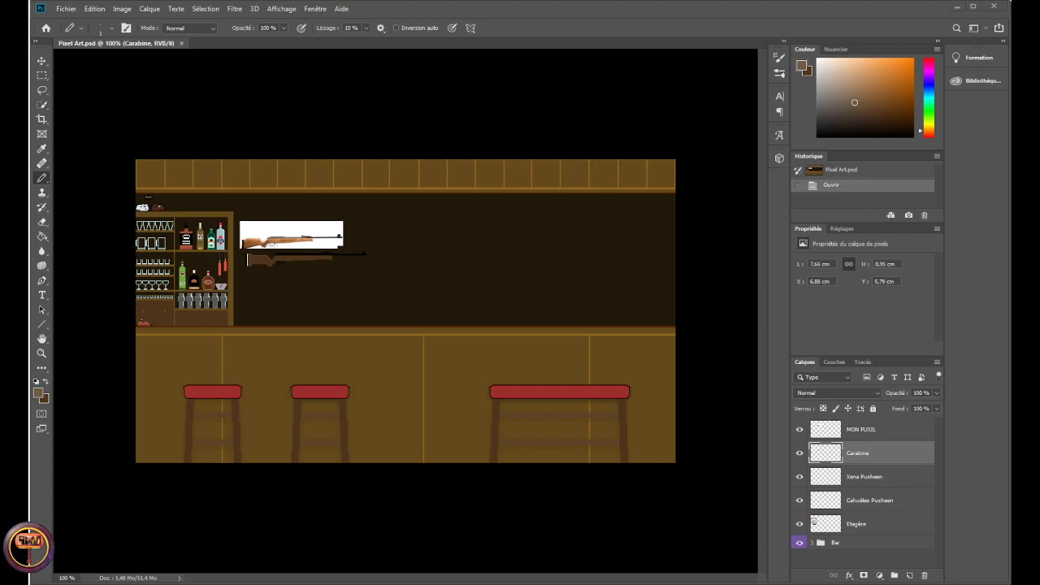
pyautogui.hotkey('ctrl', '+')
pyautogui.scroll(10, 207, 228)
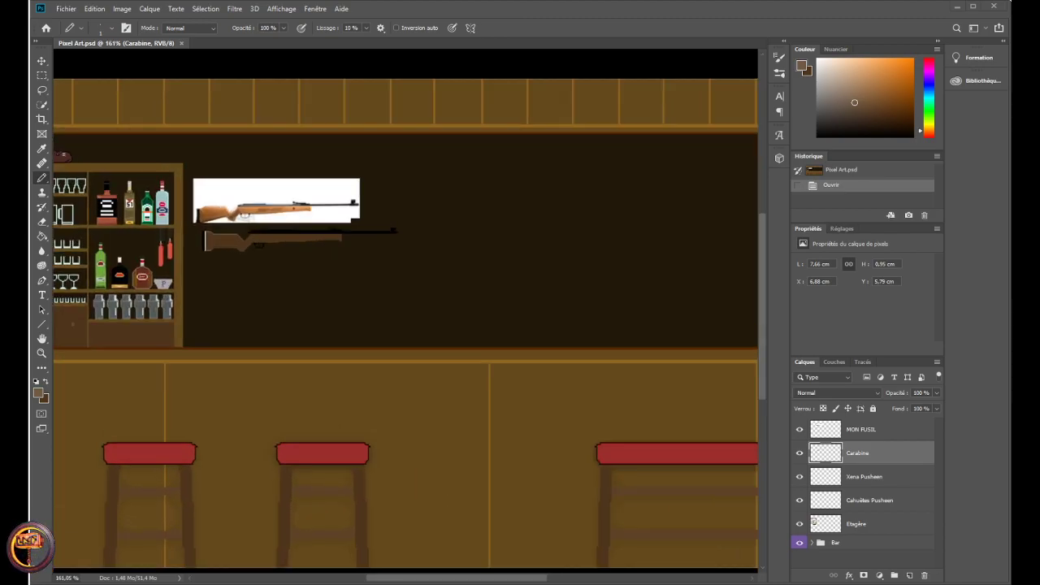
pyautogui.scroll(5, 231, 241)
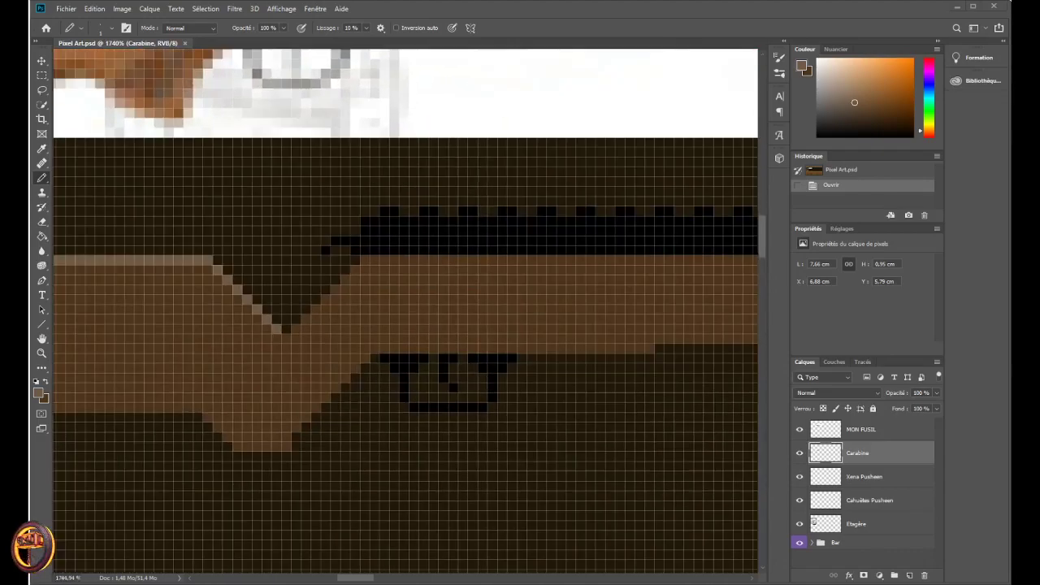
# - Paint a one-pixel light-brown highlight along the fore-end's upper edge beneath the black rail, starting at the notch's front corner
pyautogui.scroll(-5, 231, 241)
pyautogui.scroll(4, 232, 241)
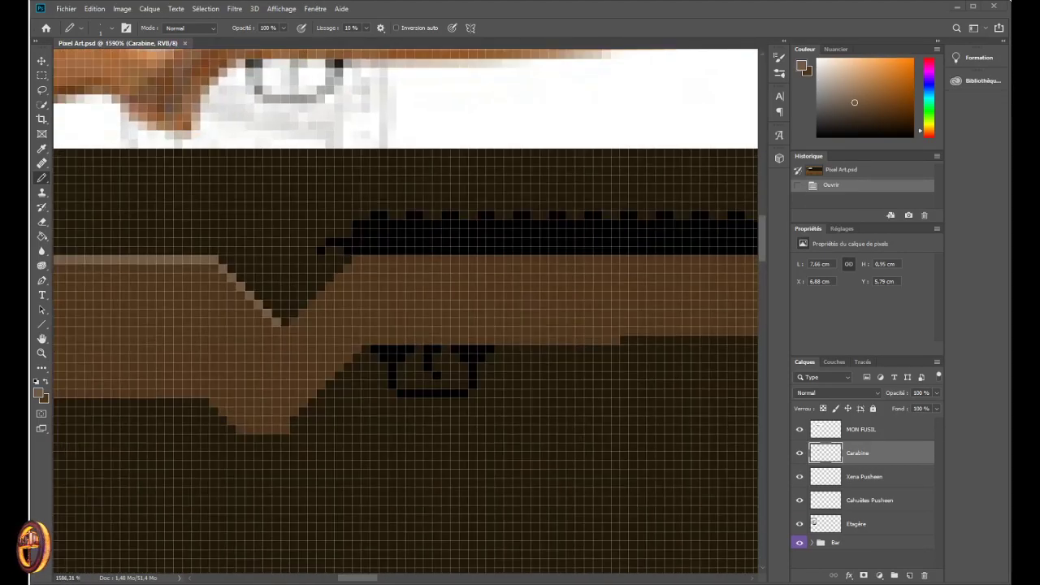
pyautogui.click(358, 258)
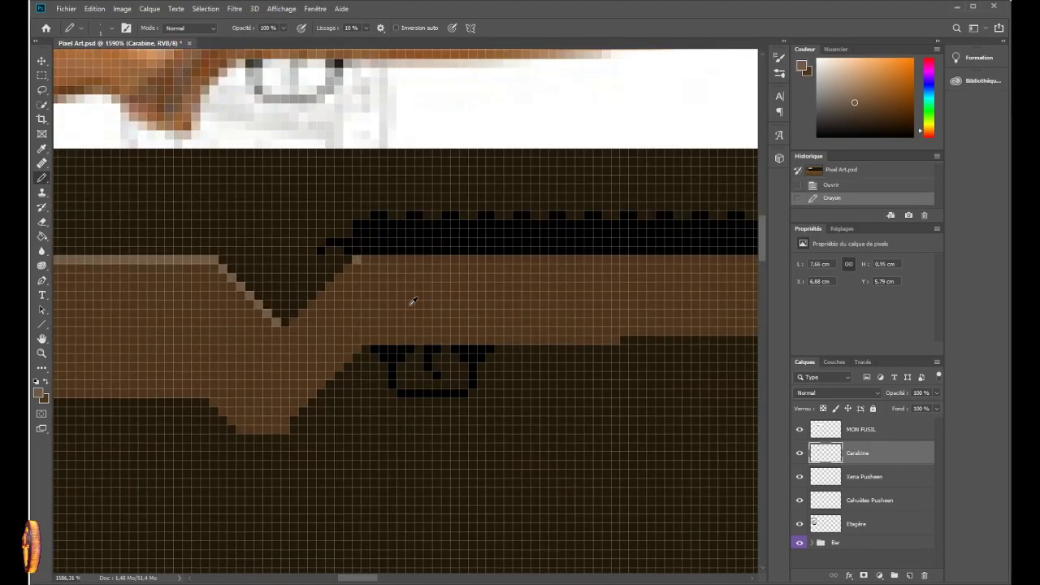
pyautogui.scroll(-7, 335, 302)
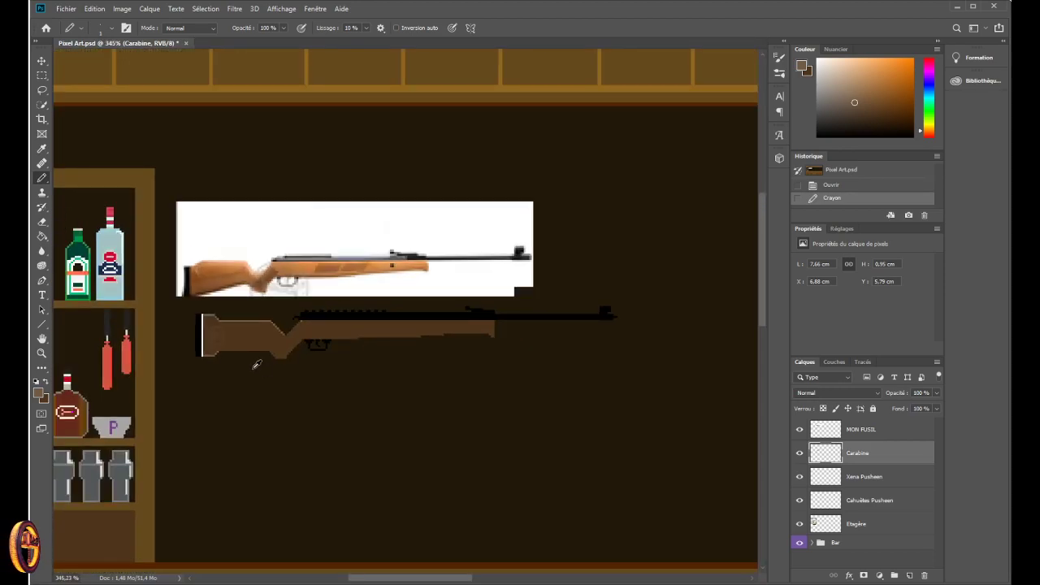
pyautogui.scroll(7, 256, 364)
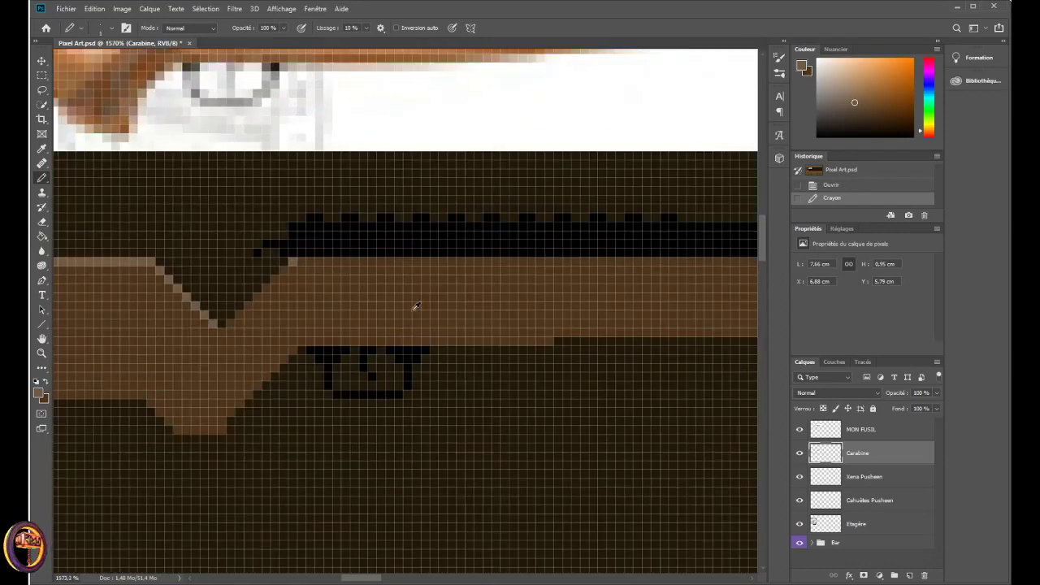
pyautogui.scroll(2, 284, 329)
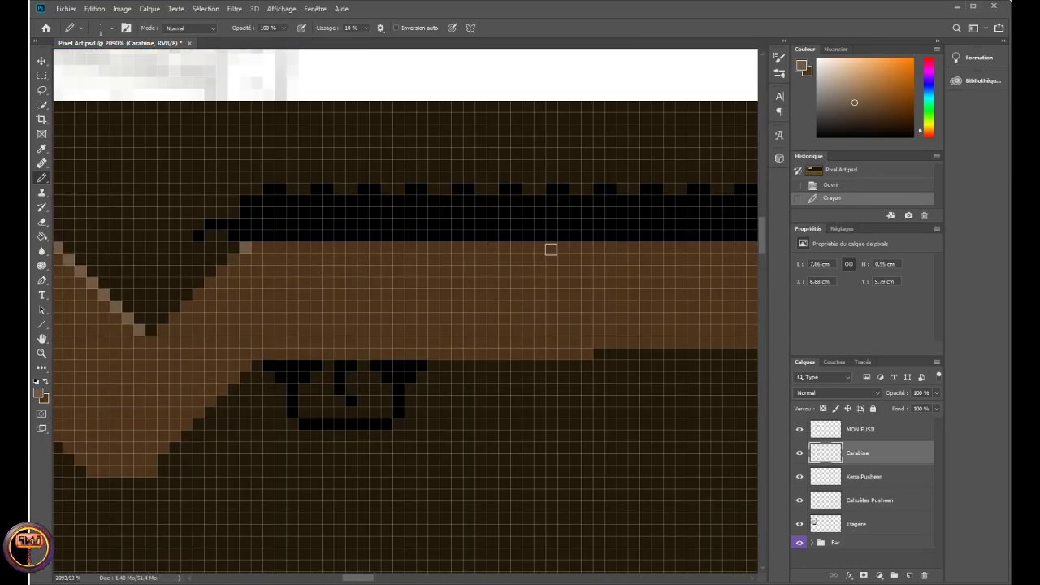
pyautogui.moveTo(254, 248); pyautogui.dragTo(518, 248)
pyautogui.press('e')
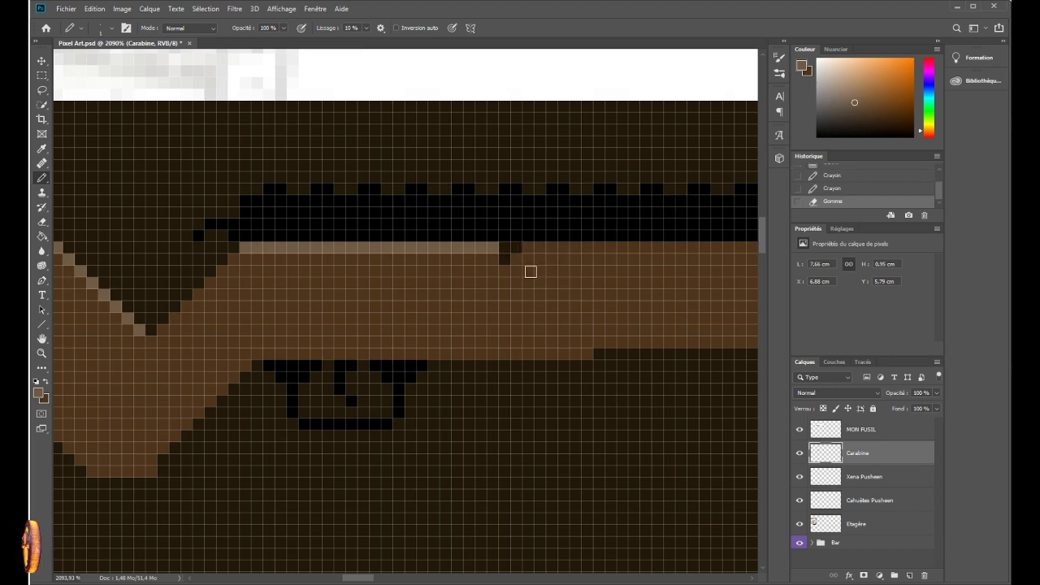
pyautogui.hotkey('ctrl', 'z')
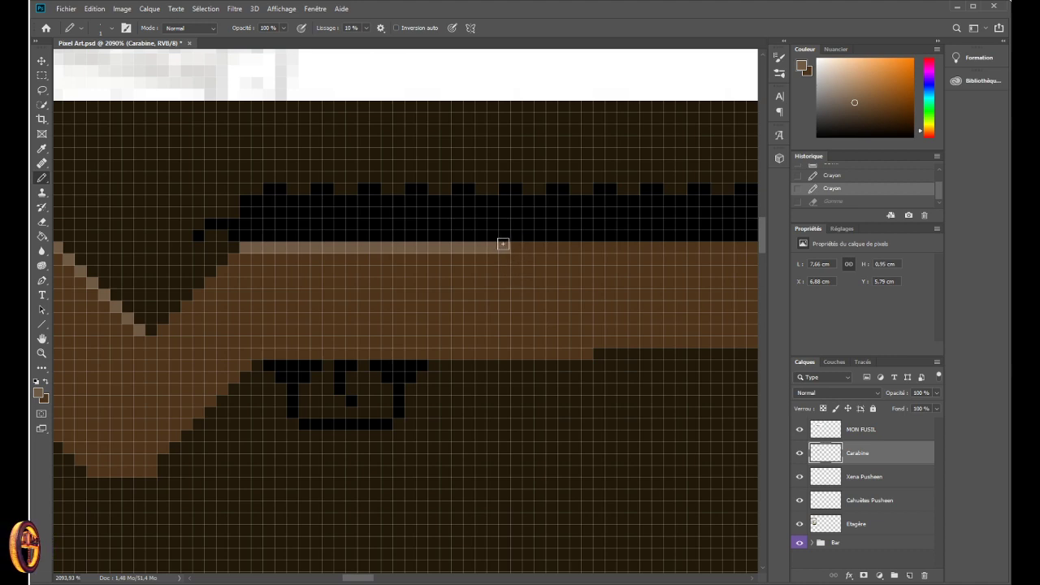
pyautogui.moveTo(518, 245); pyautogui.dragTo(698, 256)
pyautogui.hotkey('ctrl', 'z')
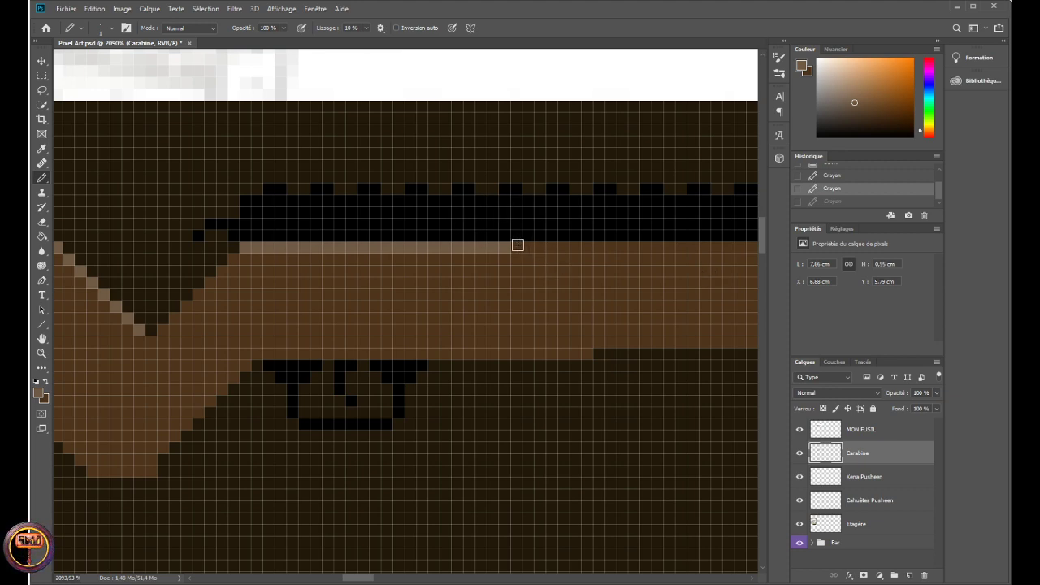
# - Continue the one-pixel light-brown highlight along the fore-end's upper edge as far as the wooden stock's front end
pyautogui.moveTo(527, 246); pyautogui.dragTo(754, 248)
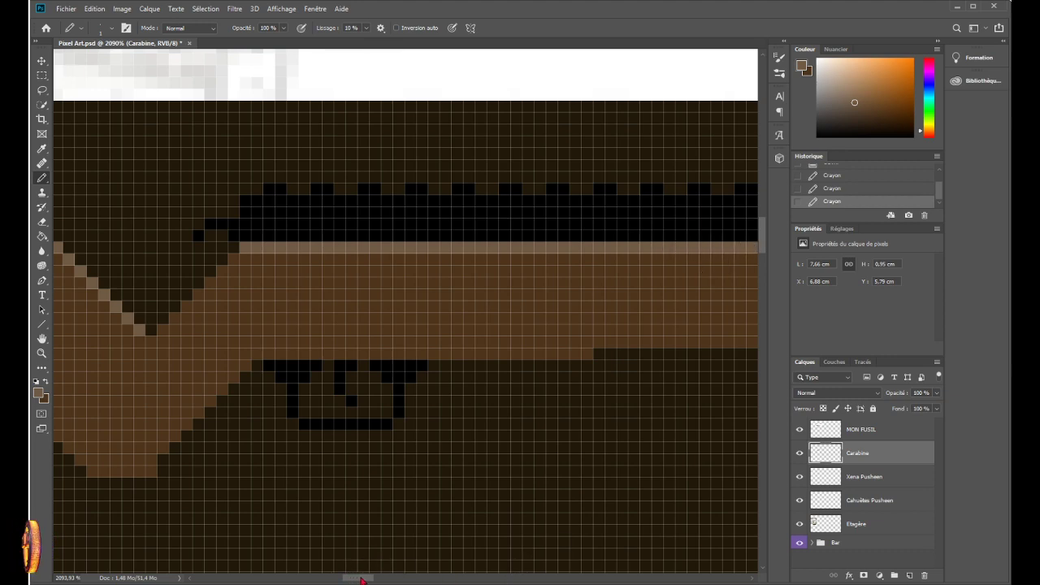
pyautogui.moveTo(361, 579); pyautogui.dragTo(384, 580)
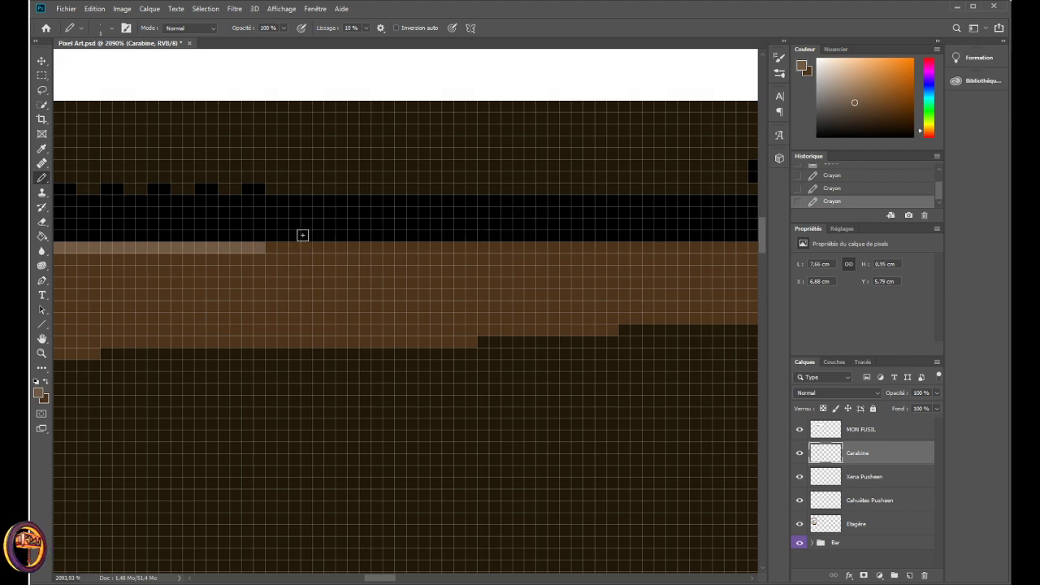
pyautogui.moveTo(277, 245); pyautogui.dragTo(748, 246)
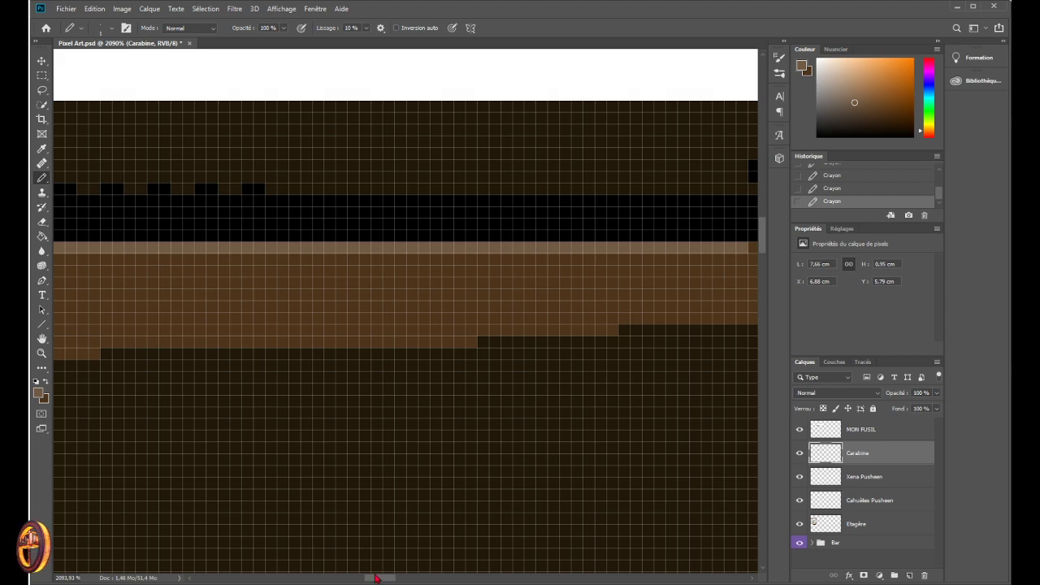
pyautogui.moveTo(380, 579); pyautogui.dragTo(390, 579)
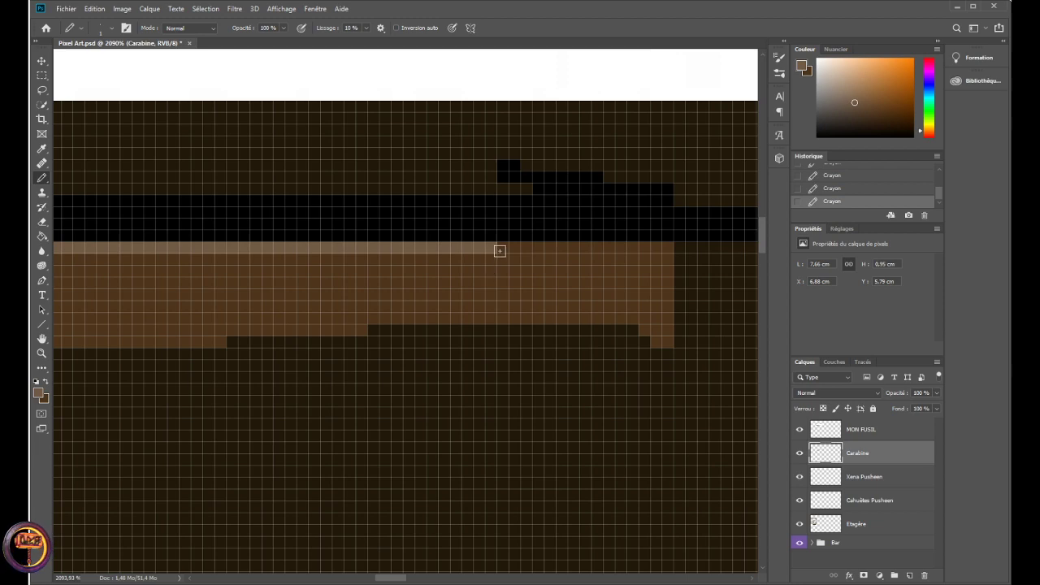
pyautogui.moveTo(495, 248); pyautogui.dragTo(670, 241)
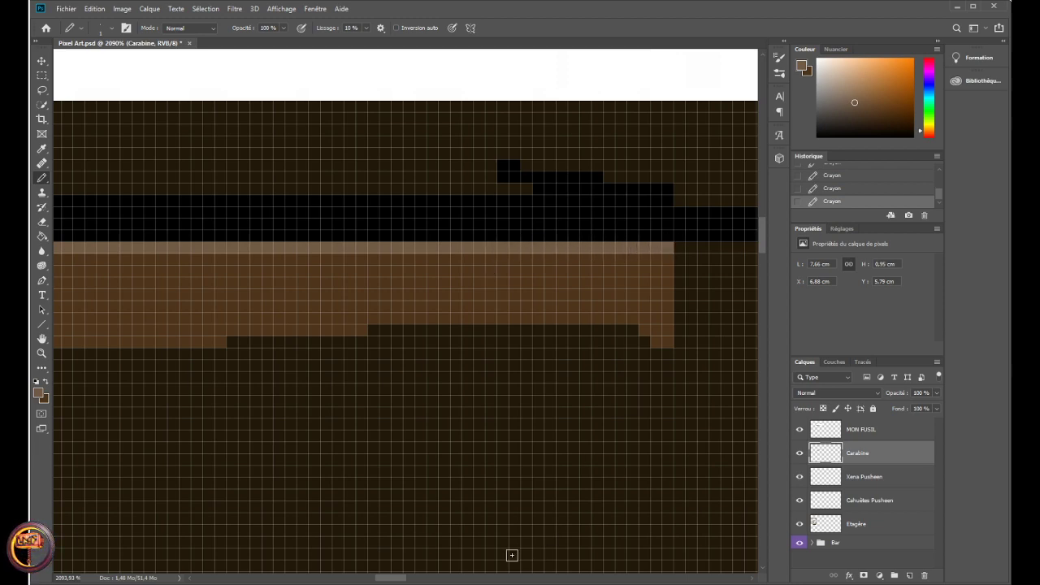
pyautogui.scroll(-3, 340, 472)
pyautogui.scroll(-5, 340, 472)
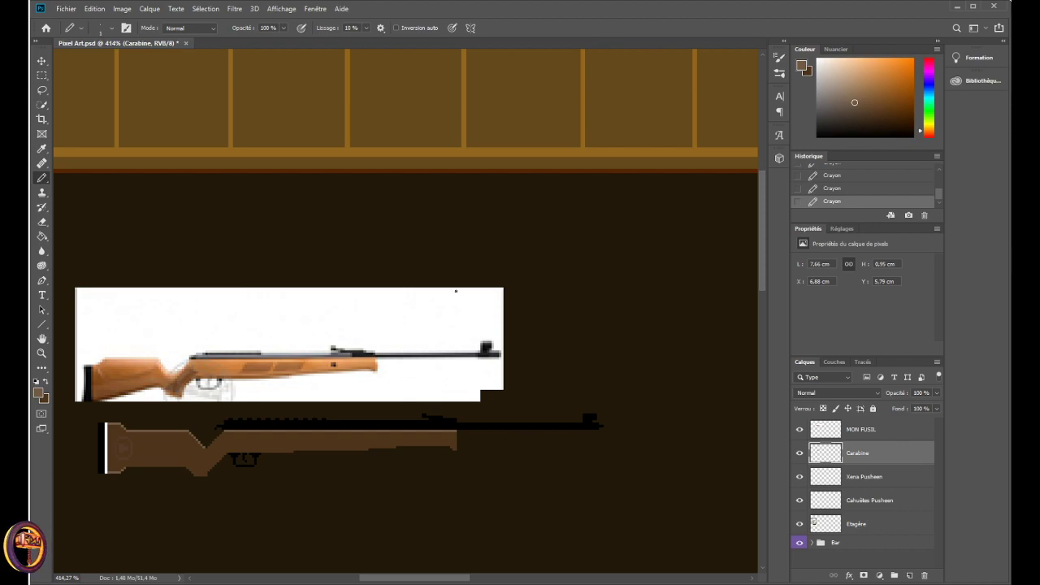
pyautogui.scroll(-3, 456, 291)
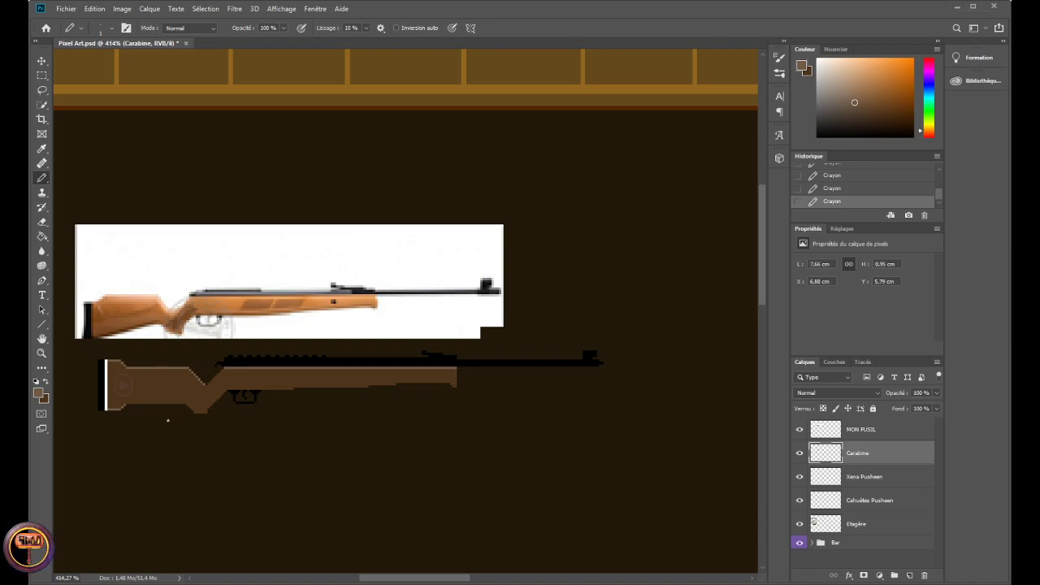
# - Try to repaint the light-brown highlight on the butt's lower edge with the stock's medium brown
pyautogui.scroll(5, 111, 446)
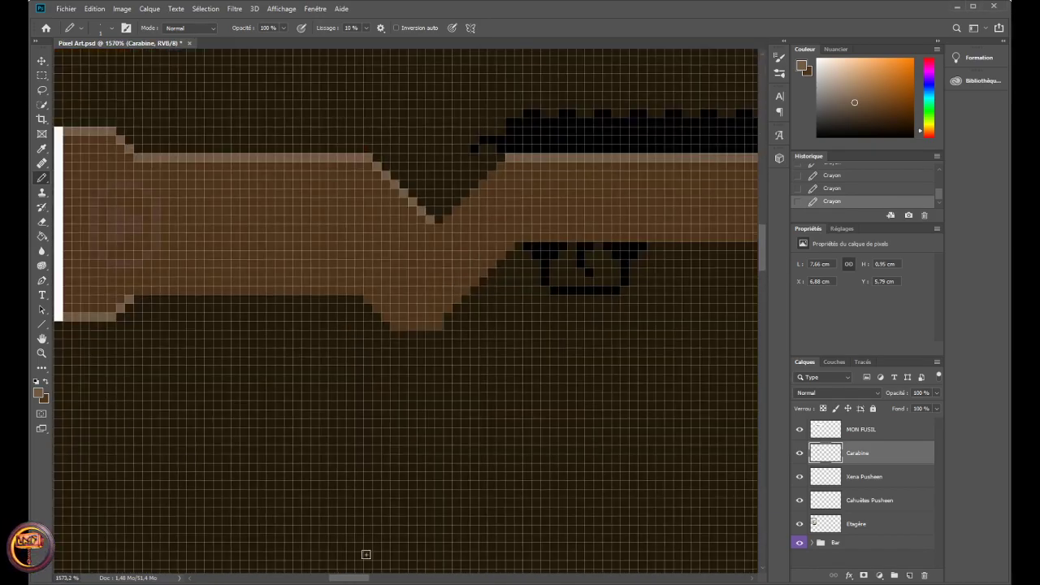
pyautogui.moveTo(362, 579); pyautogui.dragTo(352, 578)
pyautogui.scroll(1, 274, 325)
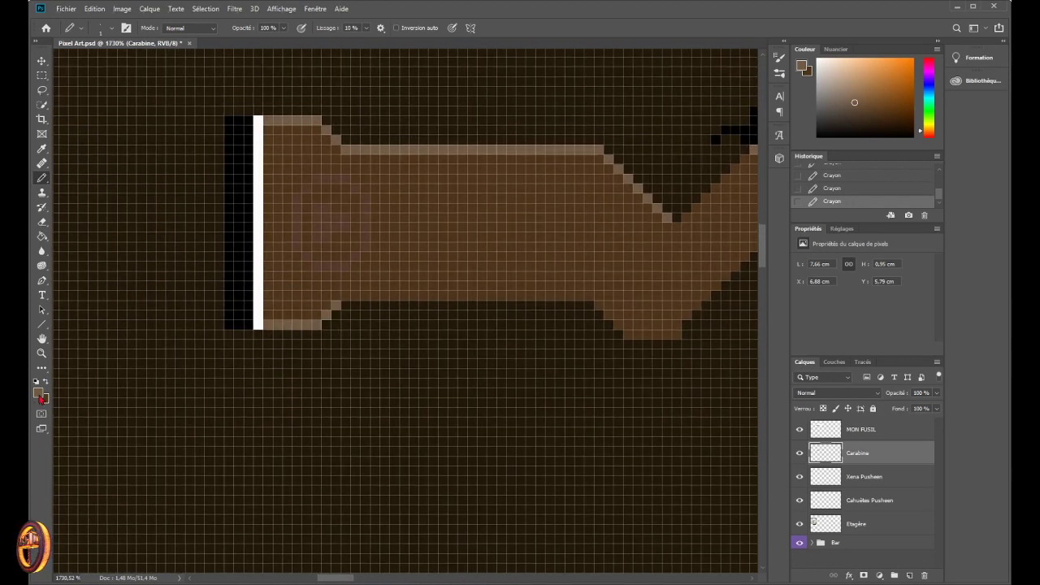
pyautogui.press('i')
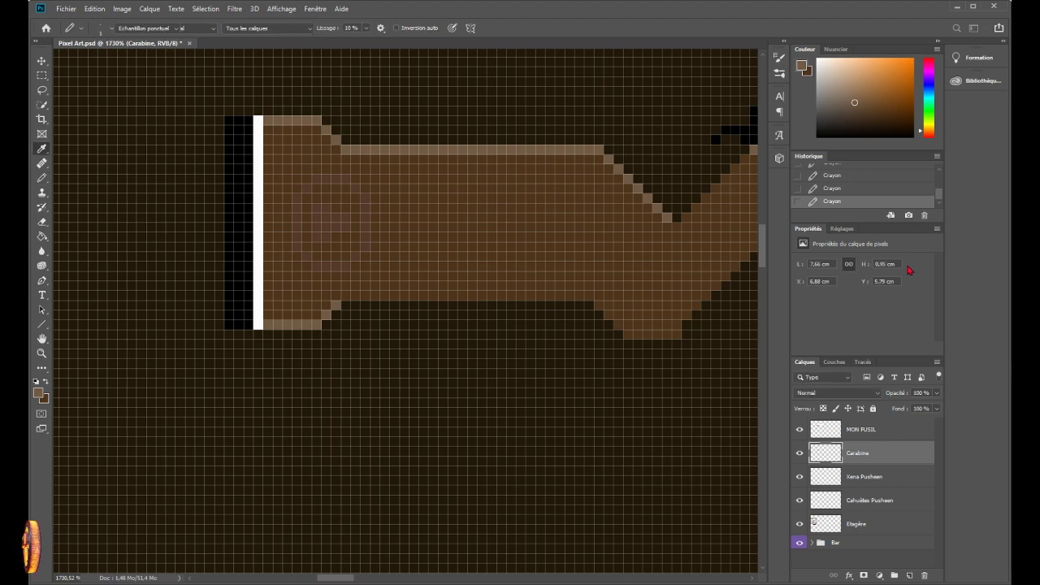
pyautogui.click(696, 286)
pyautogui.press('b')
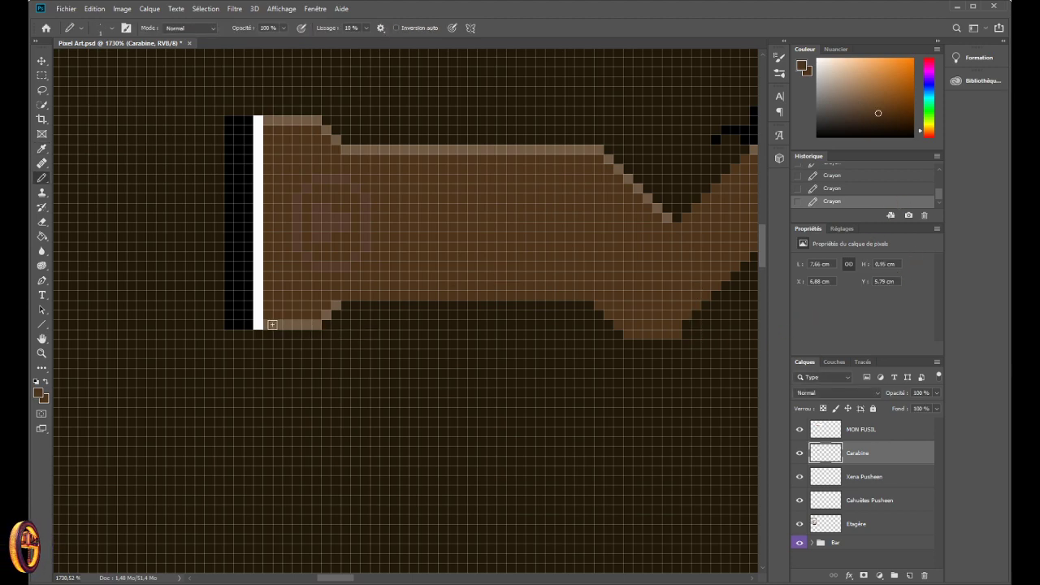
pyautogui.moveTo(272, 326); pyautogui.dragTo(342, 302)
pyautogui.scroll(-5, 347, 369)
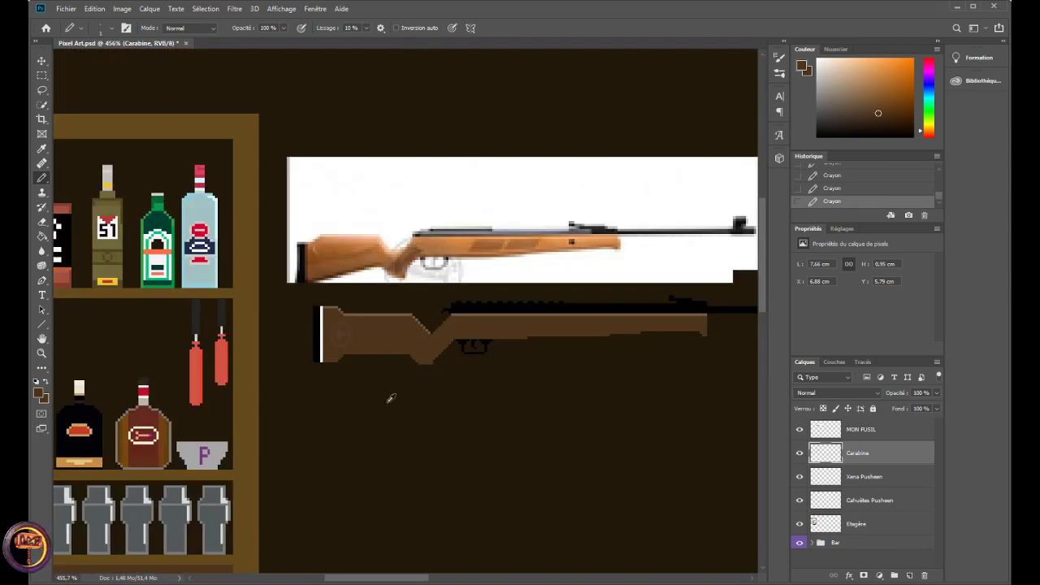
pyautogui.scroll(-1, 390, 398)
# - Undo the medium-brown repaint of the butt's lower edge, bringing back its light-brown highlight
pyautogui.scroll(10, 399, 398)
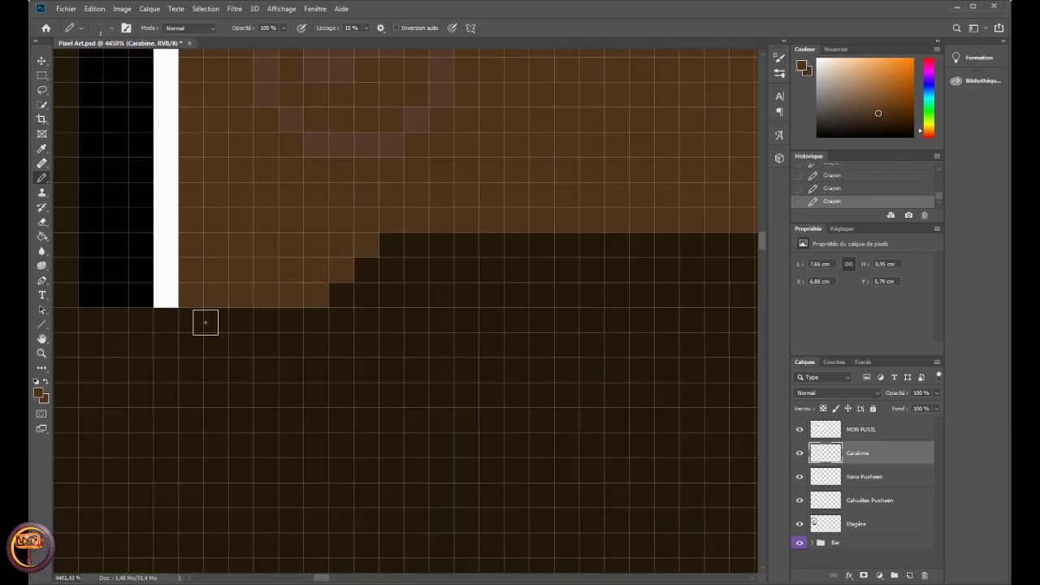
pyautogui.hotkey('ctrl', 'z')
pyautogui.hotkey('ctrl', 'z')
pyautogui.hotkey('ctrl', 'z')
pyautogui.hotkey('ctrl', 'z')
pyautogui.hotkey('ctrl', 'z')
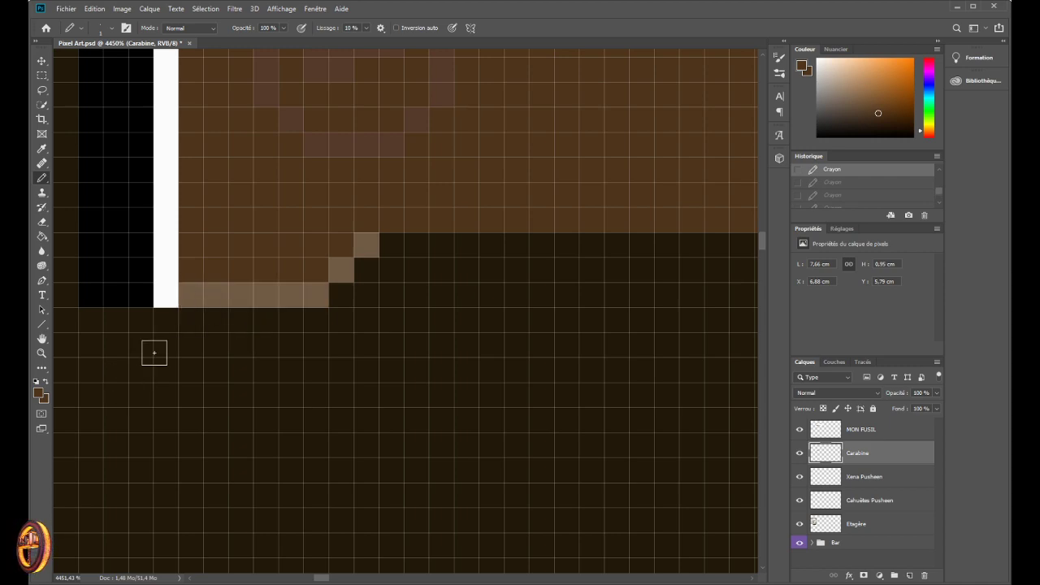
# - Try to recolor the light-brown highlight on the butt's lower edge in a dark reddish brown
pyautogui.keyDown('alt'); pyautogui.click(215, 295); pyautogui.keyUp('alt')
pyautogui.press('i')
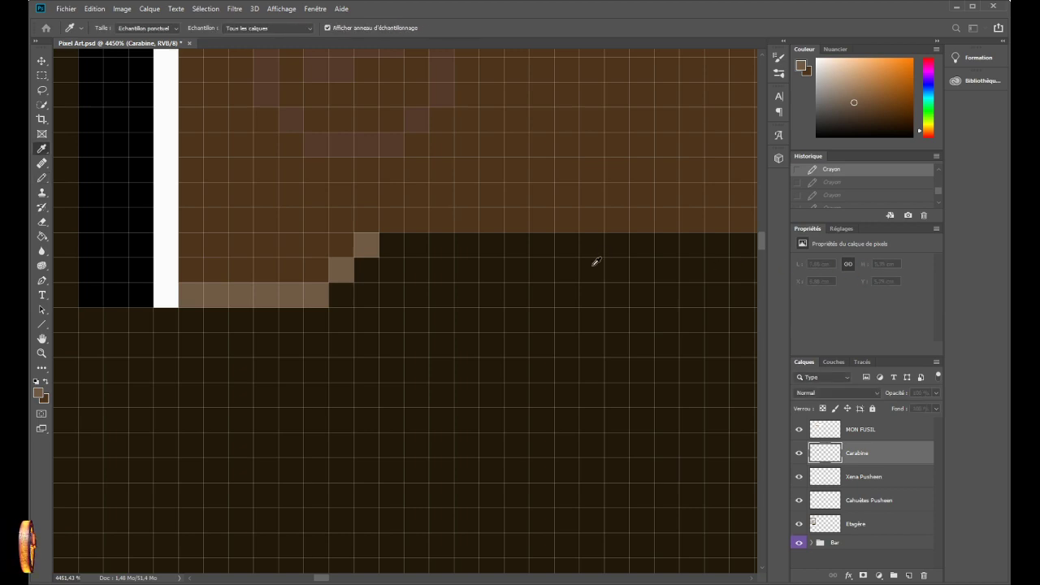
pyautogui.press('b')
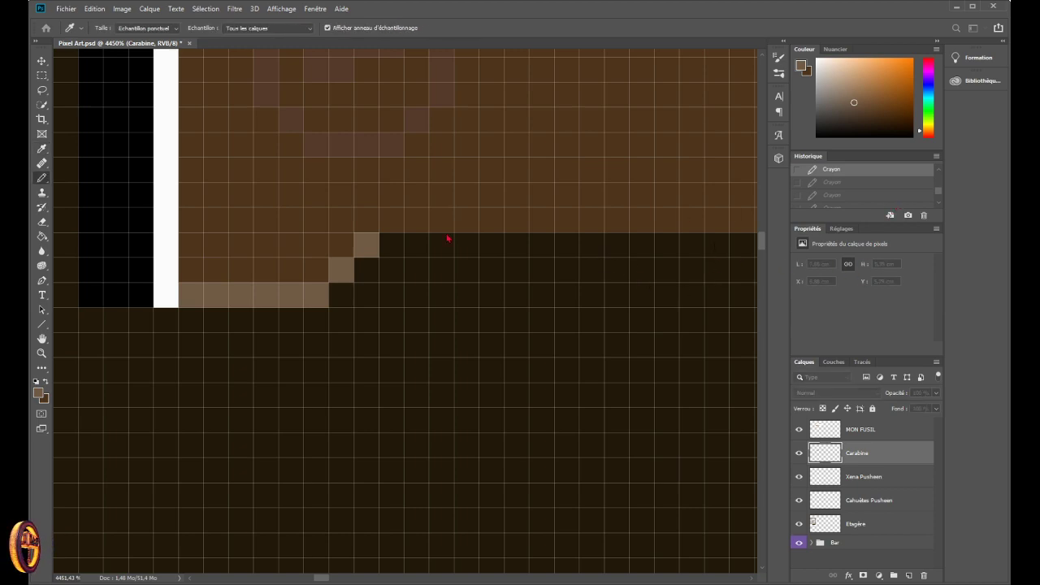
pyautogui.keyDown('alt'); pyautogui.click(228, 260); pyautogui.keyUp('alt')
pyautogui.moveTo(183, 294)
pyautogui.mouseDown()
pyautogui.moveTo(306, 292)
pyautogui.moveTo(365, 248)
pyautogui.mouseUp()
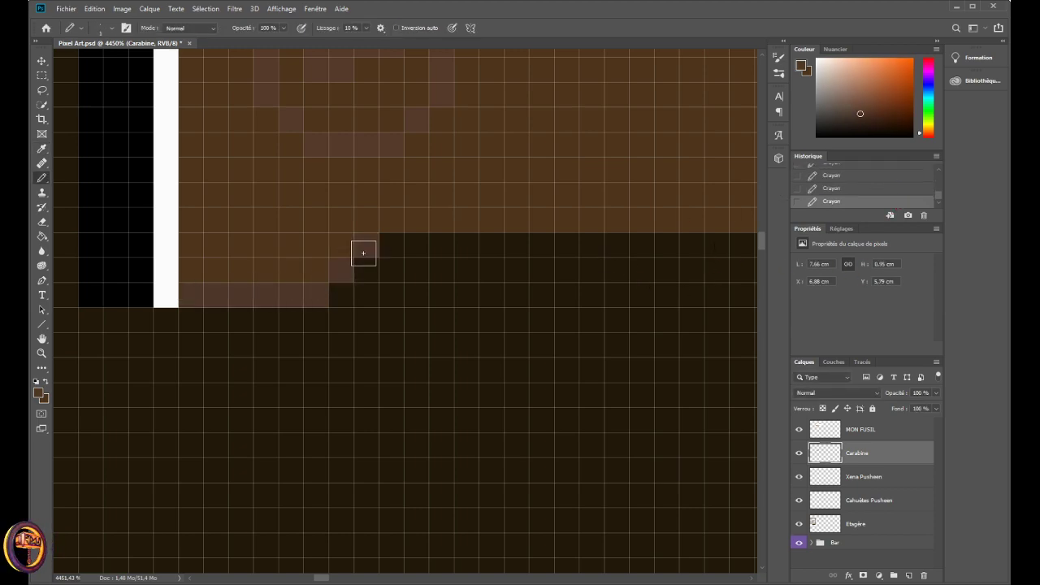
pyautogui.scroll(-10, 325, 309)
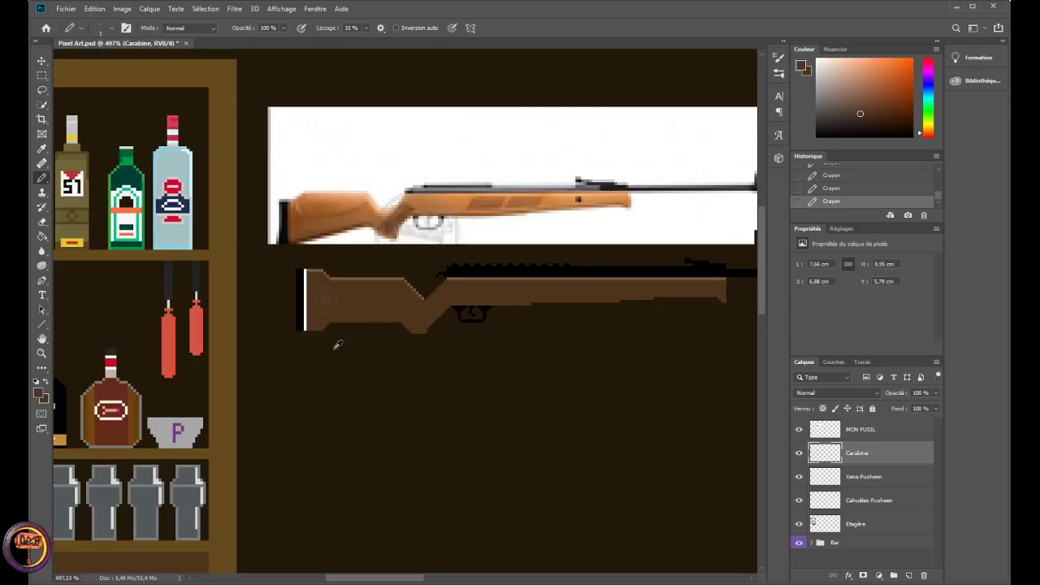
pyautogui.scroll(4, 334, 342)
pyautogui.scroll(2, 342, 303)
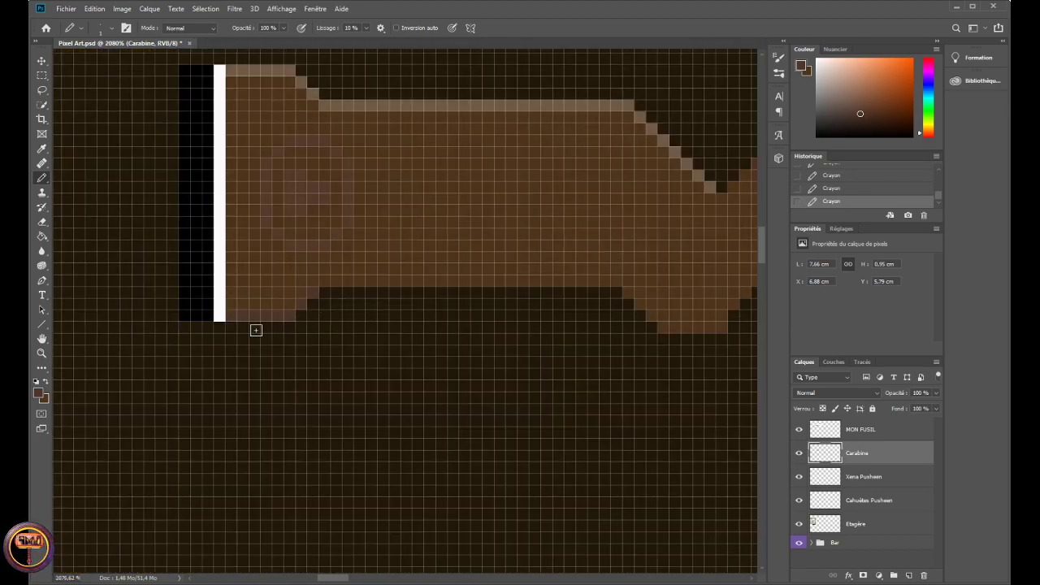
pyautogui.scroll(-5, 260, 310)
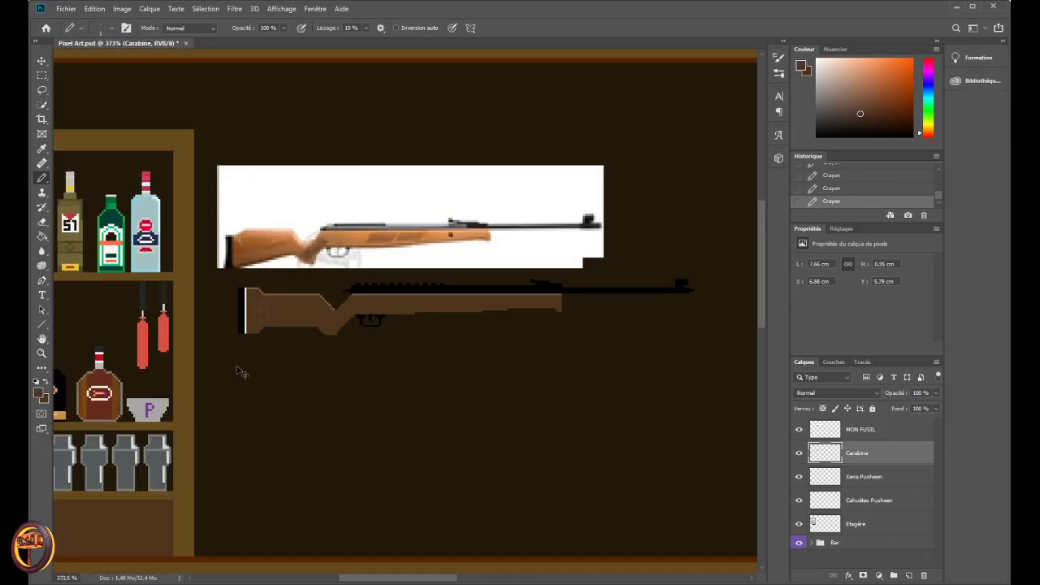
# - Step back through the history to remove the reddish-brown pixels from the butt's lower edge and keep the circular emblem
pyautogui.hotkey('ctrl', 'z')
pyautogui.hotkey('ctrl', 'z')
pyautogui.hotkey('ctrl', 'z')
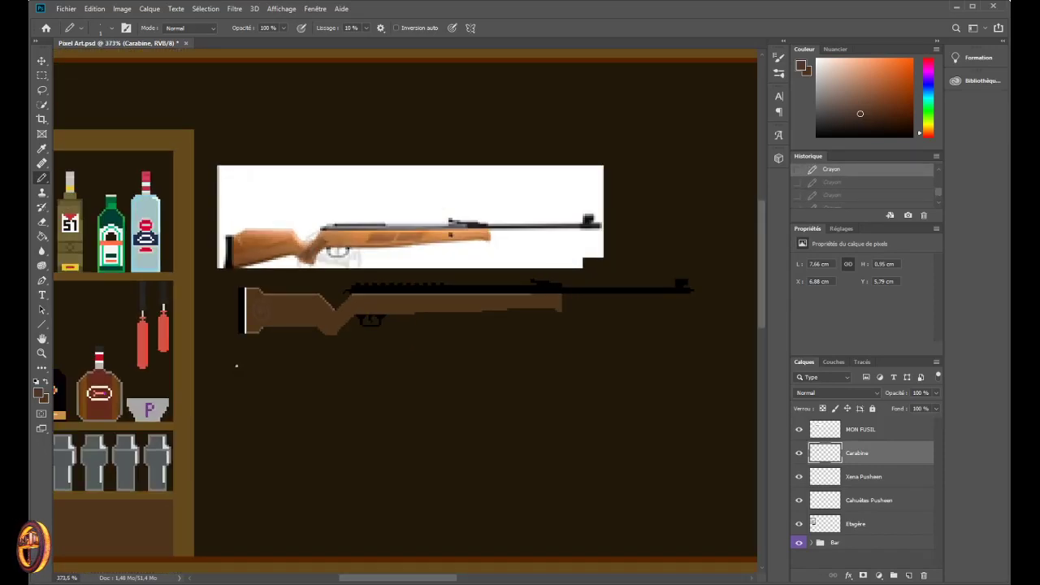
pyautogui.click(844, 182)
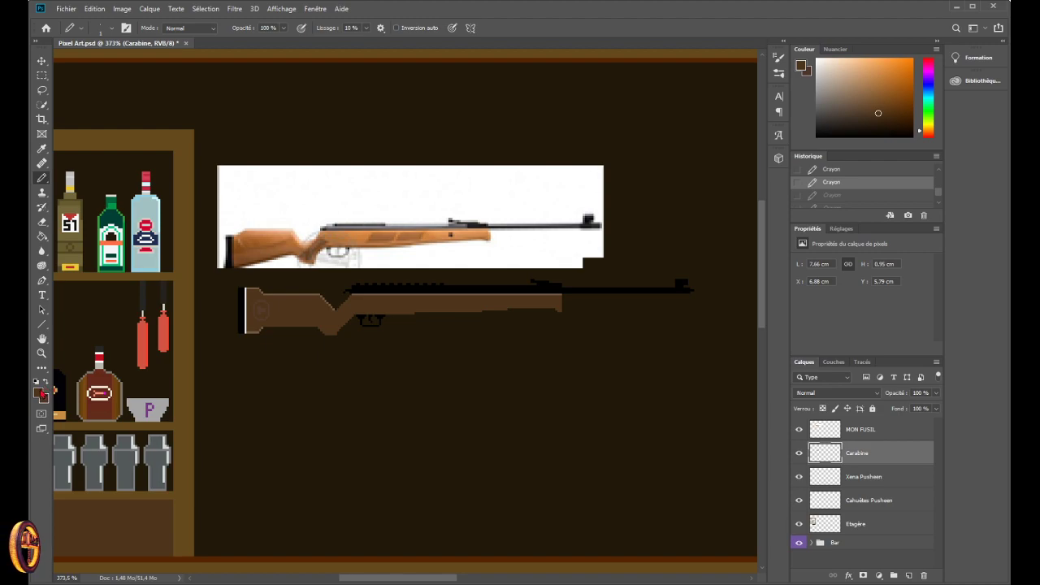
# - Choose a darker reddish brown as the foreground color for the pencil
pyautogui.click(47, 387)
pyautogui.press('i')
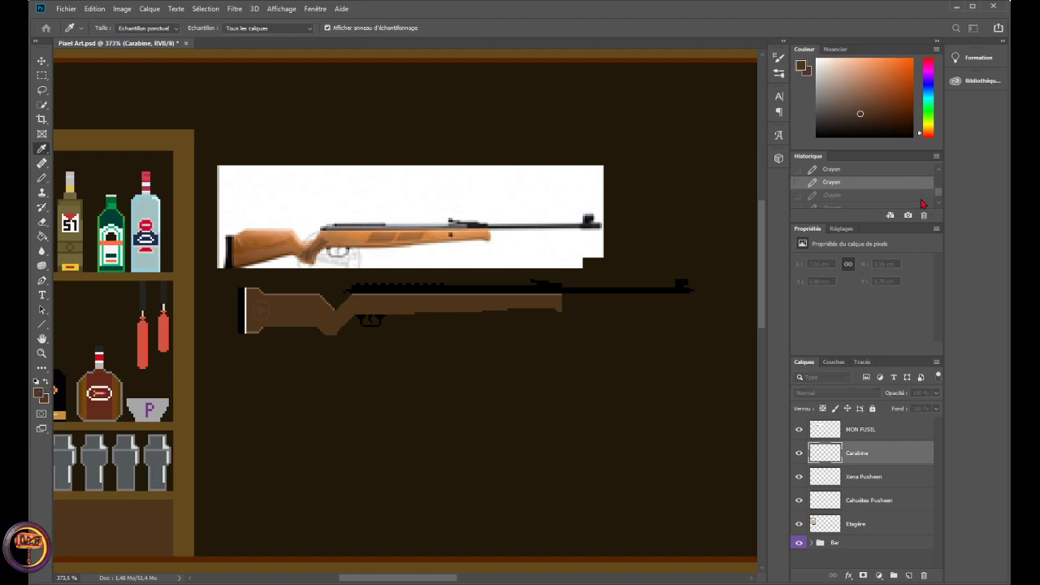
pyautogui.press('b')
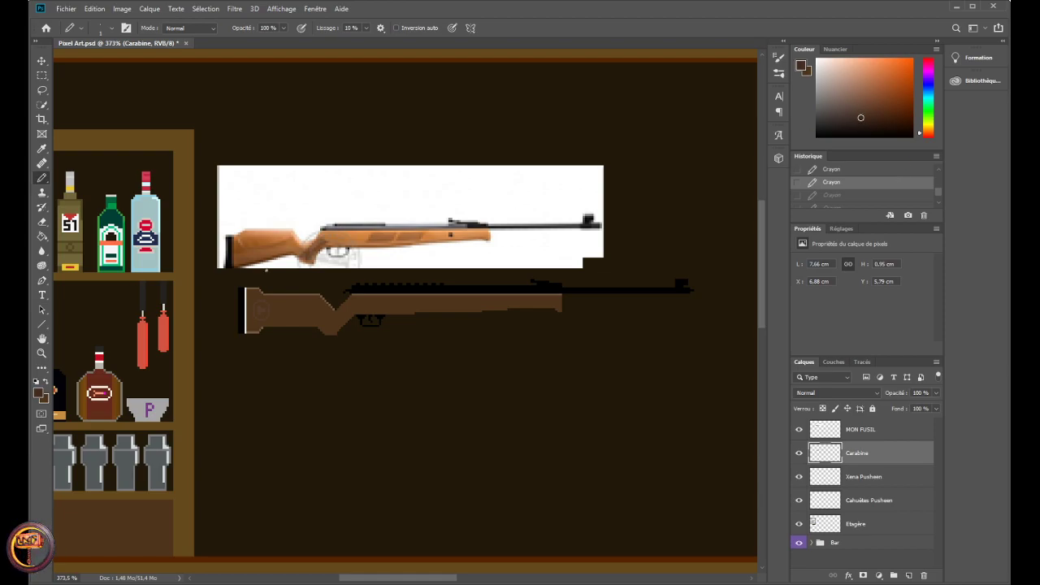
# - Try a curved dark reddish-brown test stroke on the stock beside the circular emblem and undo it
pyautogui.click(286, 301)
pyautogui.scroll(10, 290, 288)
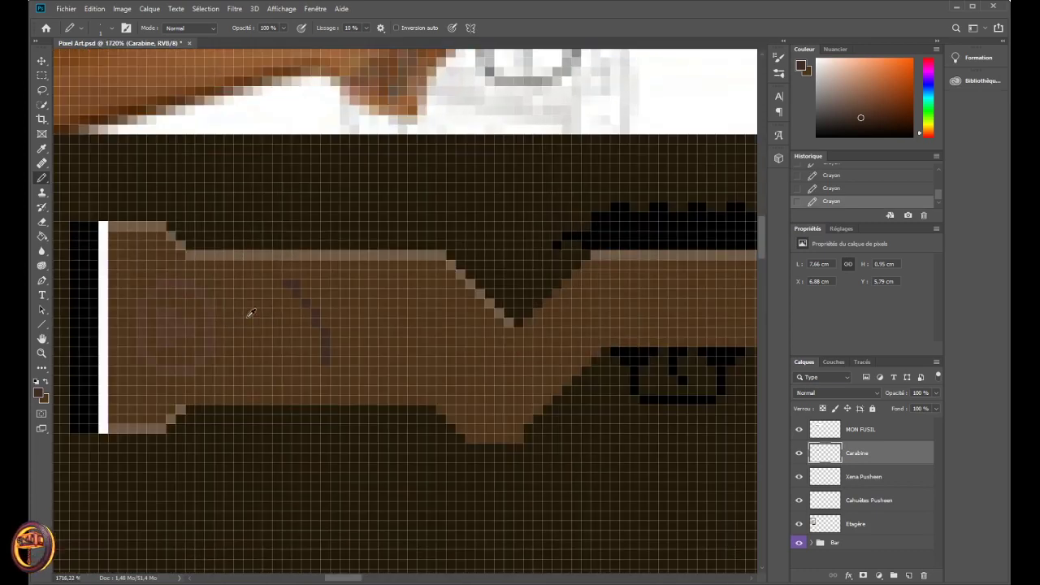
pyautogui.hotkey('ctrl', 'z')
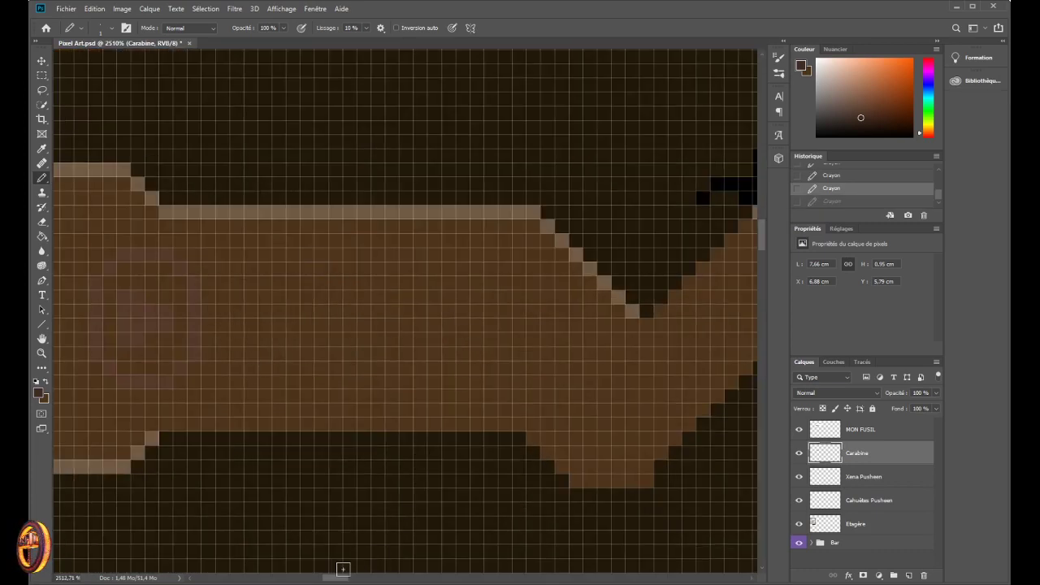
pyautogui.hscroll(-3, 455, 464)
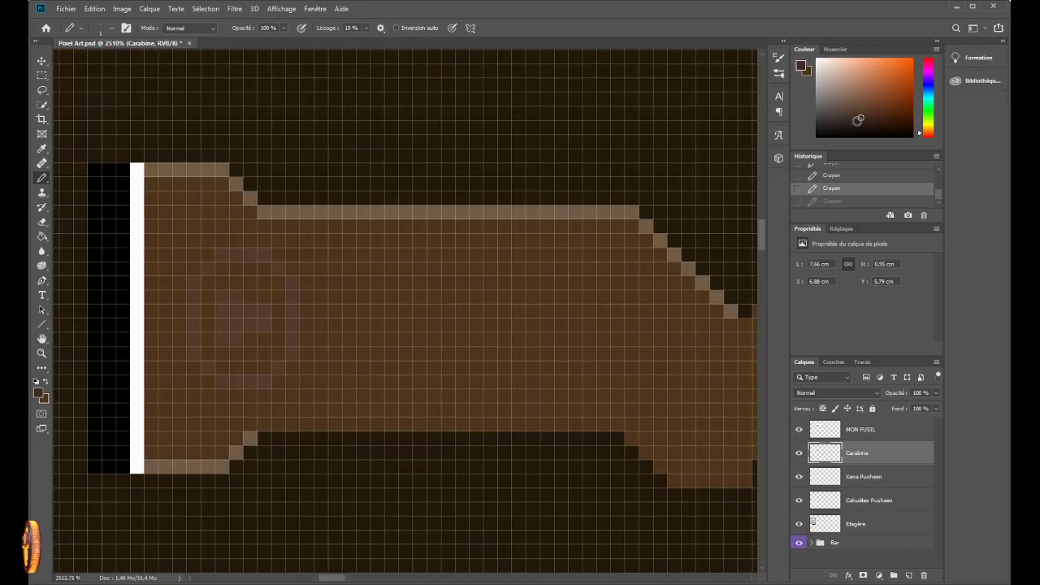
# - Try a short diagonal dark reddish-brown test stroke in the middle of the stock and undo it
pyautogui.click(434, 297)
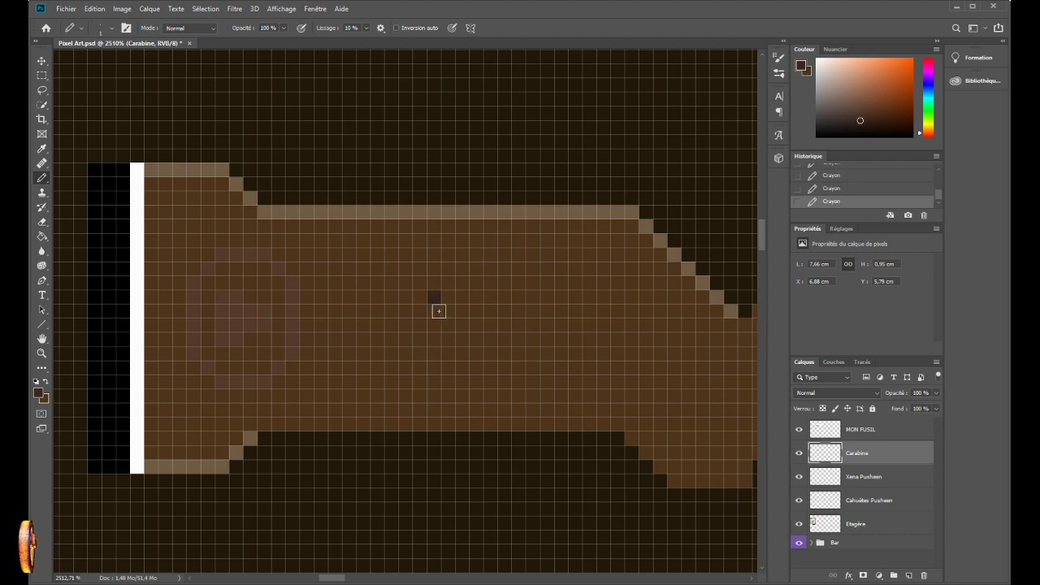
pyautogui.moveTo(438, 309)
pyautogui.mouseDown()
pyautogui.moveTo(434, 348)
pyautogui.moveTo(448, 375)
pyautogui.moveTo(447, 309)
pyautogui.moveTo(471, 344)
pyautogui.mouseUp()
pyautogui.hotkey('ctrl', 'z')
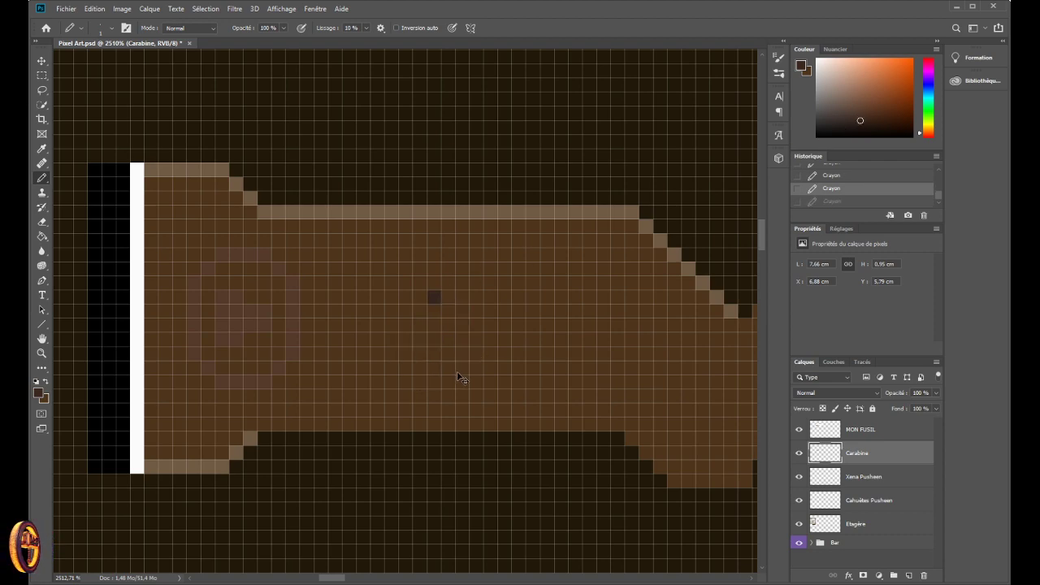
pyautogui.hotkey('ctrl', 'z')
# - Try recoloring the butt's light lower edge and stepped corner in the darker reddish brown, compare with the reference rifle, and undo the strokes
pyautogui.moveTo(163, 466); pyautogui.dragTo(229, 465)
pyautogui.moveTo(236, 453); pyautogui.dragTo(269, 443)
pyautogui.scroll(-8, 269, 443)
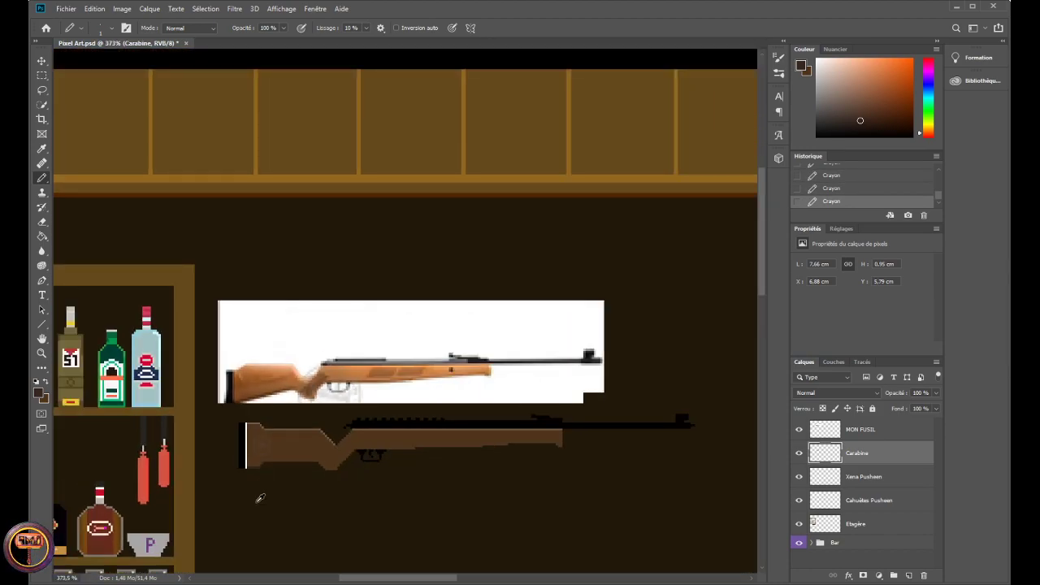
pyautogui.scroll(8, 260, 498)
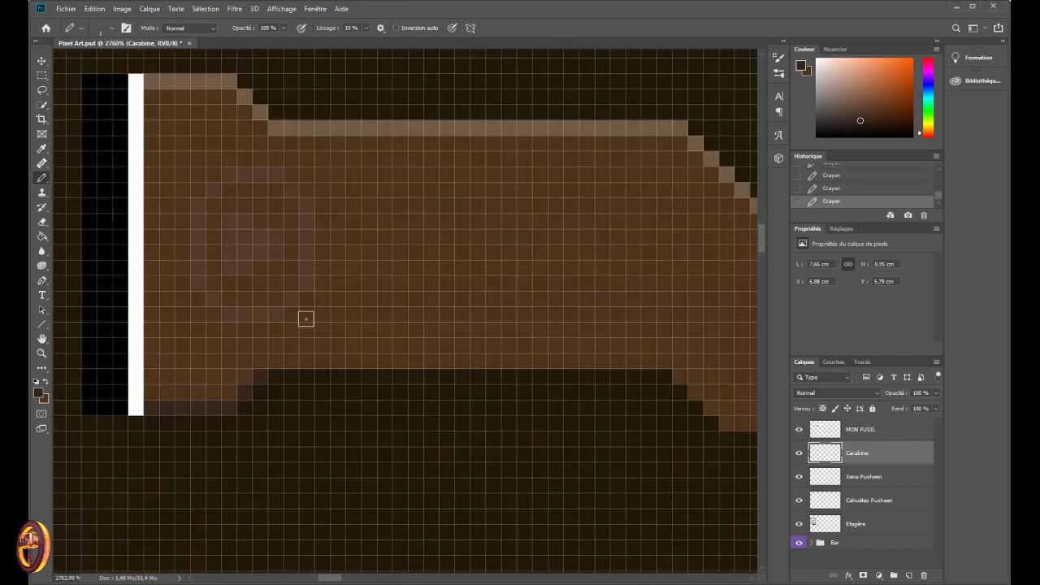
pyautogui.hotkey('ctrl', 'z')
pyautogui.hotkey('ctrl', 'z')
pyautogui.hotkey('ctrl', 'z')
pyautogui.hotkey('ctrl', 'z')
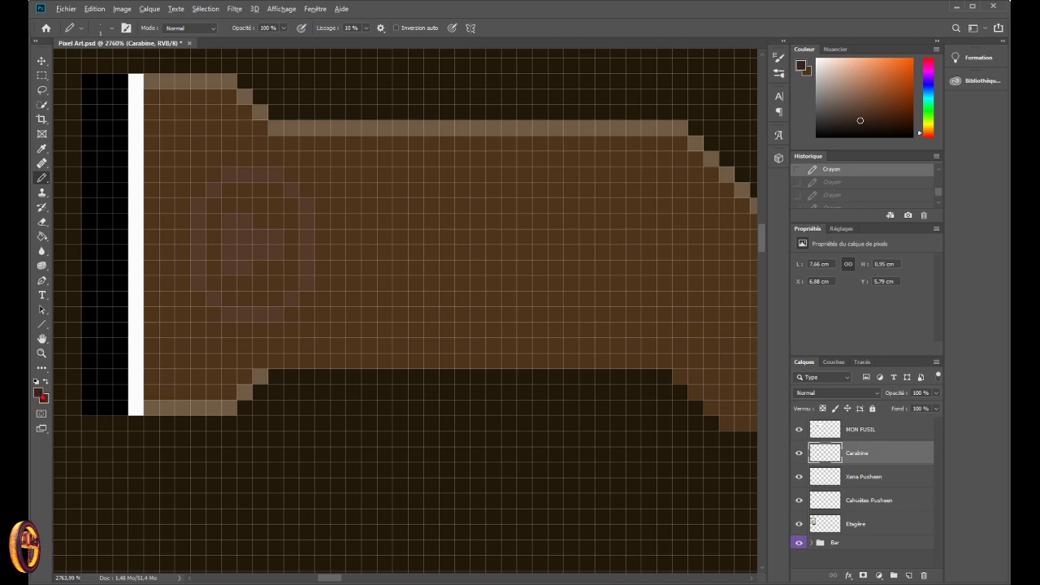
# - Choose a darker shade of the stock's brown and recolor the butt's lower edge and stepped corner with the pencil
pyautogui.keyDown('alt'); pyautogui.click(173, 334); pyautogui.keyUp('alt')
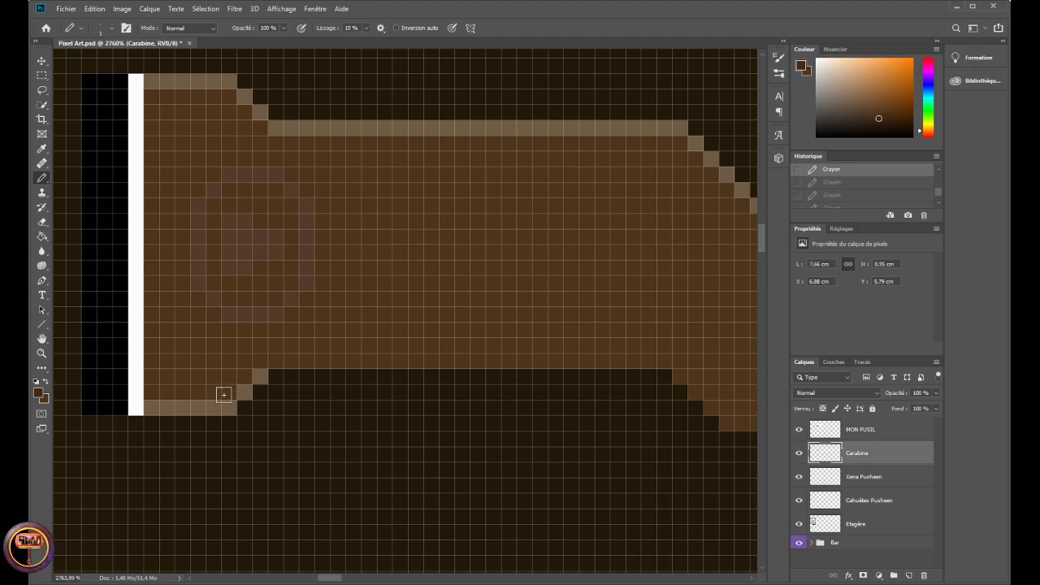
pyautogui.moveTo(159, 408); pyautogui.dragTo(199, 409)
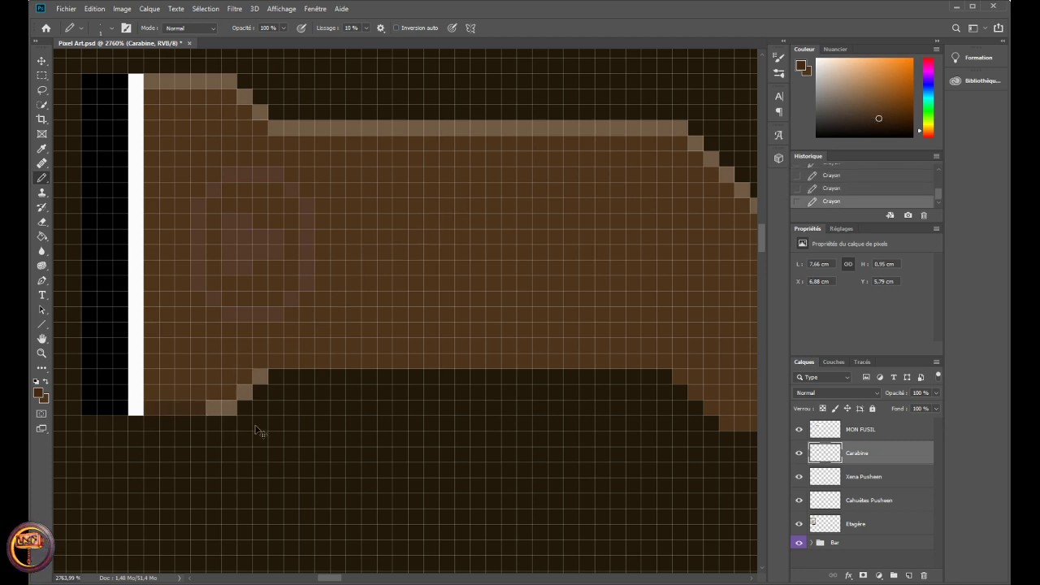
pyautogui.click(232, 406)
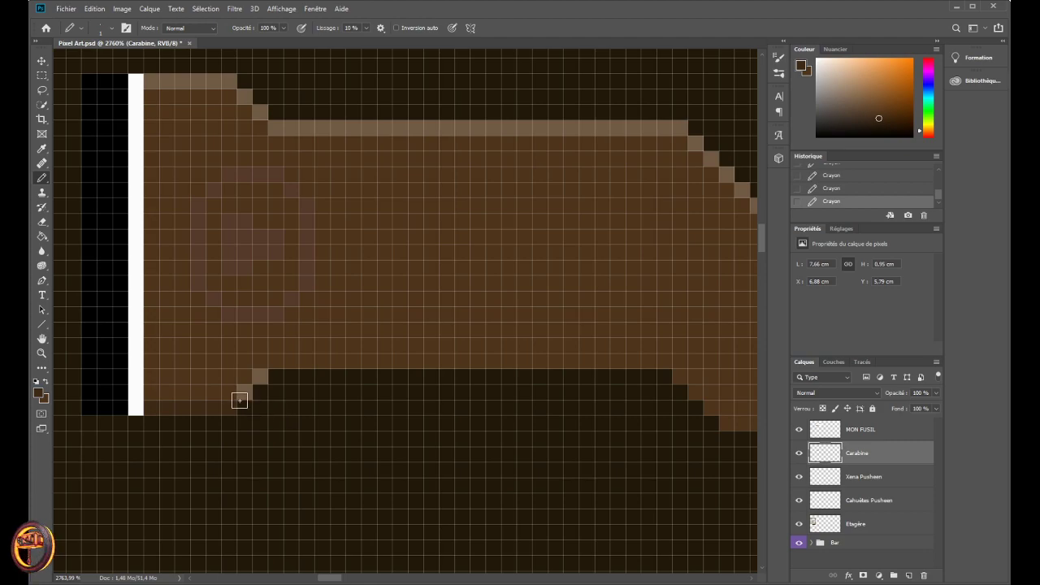
pyautogui.click(246, 395)
pyautogui.click(260, 377)
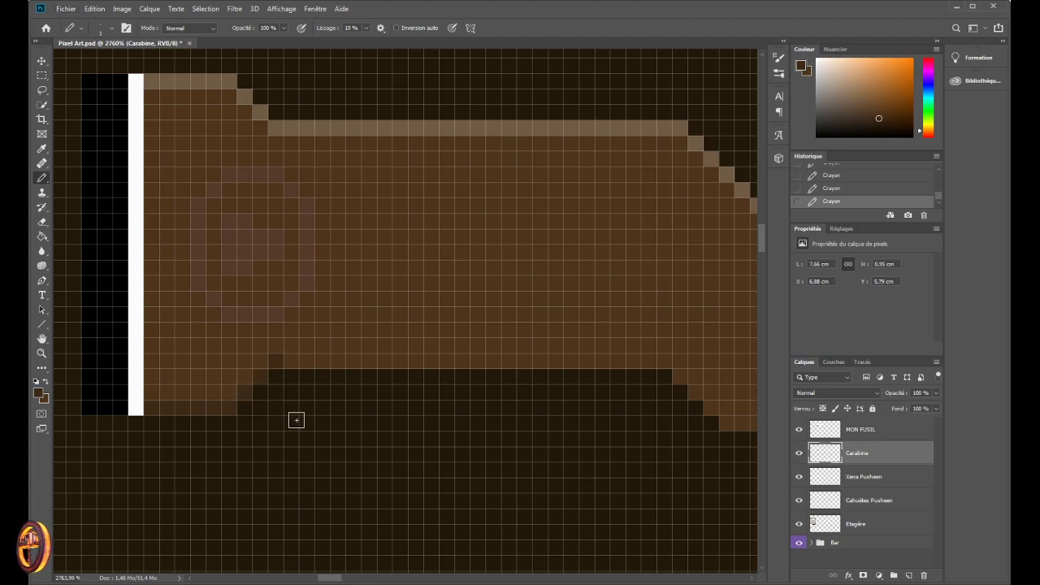
# - Draw a one-pixel dark-brown shadow along the stock's lower edge from the butt's stepped corner to the grip
pyautogui.scroll(-2, 290, 376)
pyautogui.scroll(-4, 290, 376)
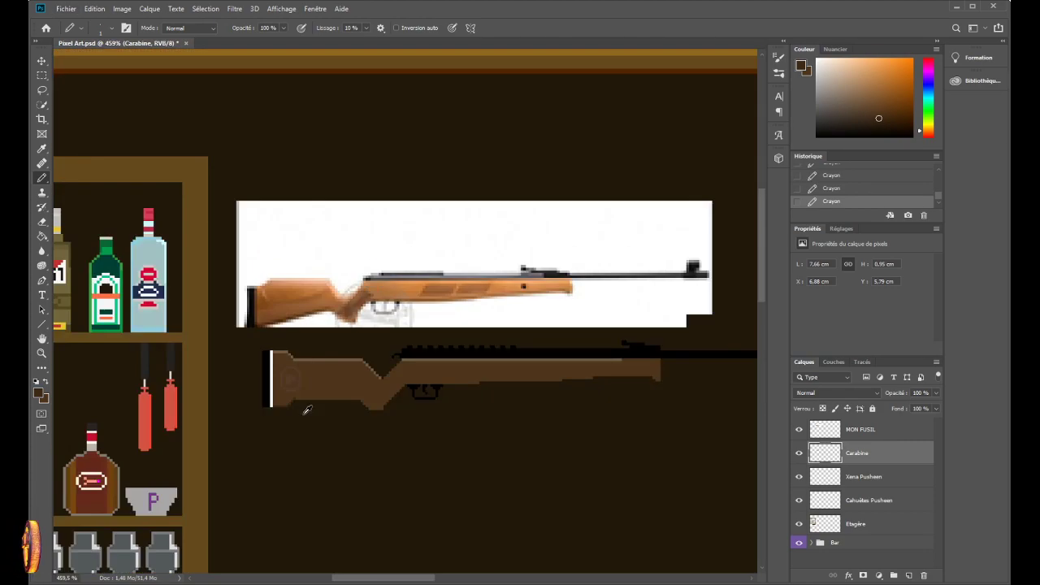
pyautogui.scroll(3, 306, 410)
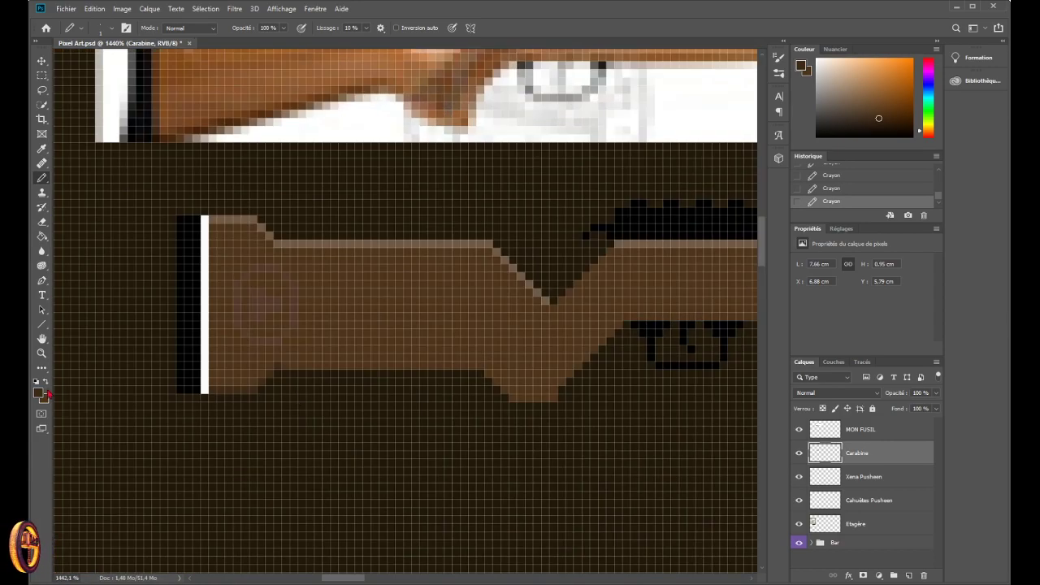
pyautogui.scroll(3, 252, 387)
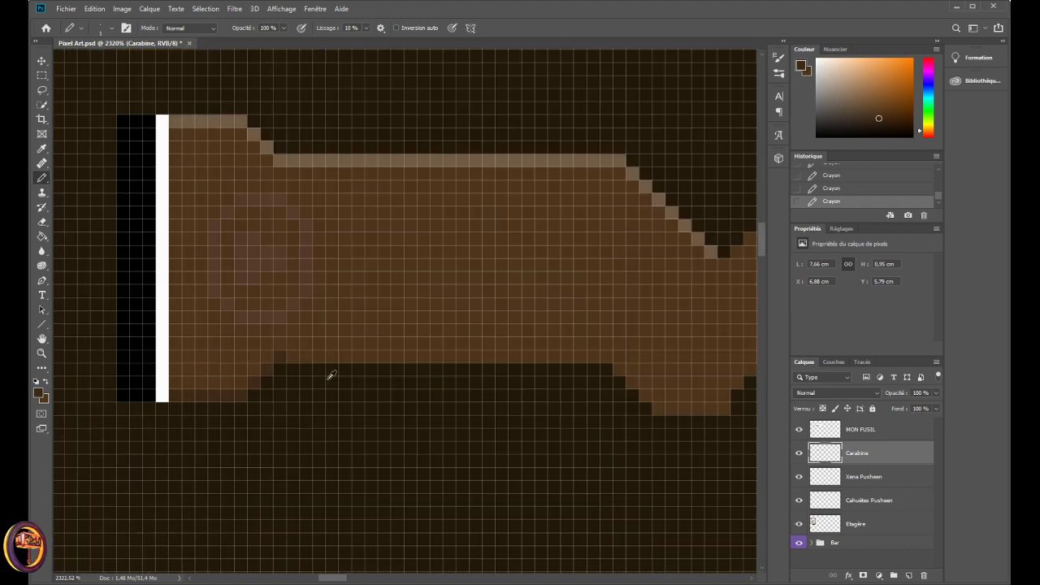
pyautogui.scroll(-7, 317, 372)
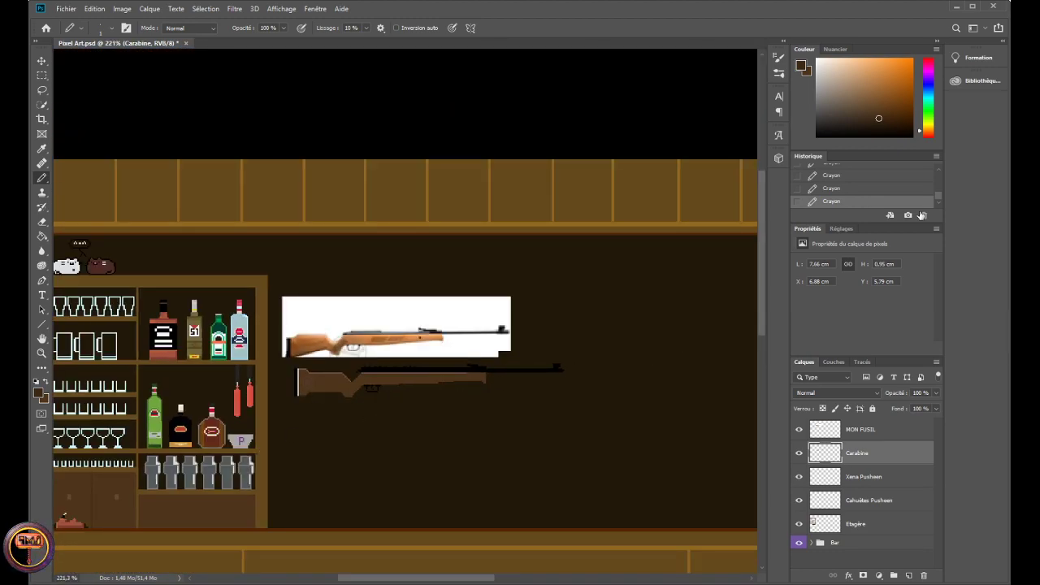
pyautogui.scroll(3, 486, 360)
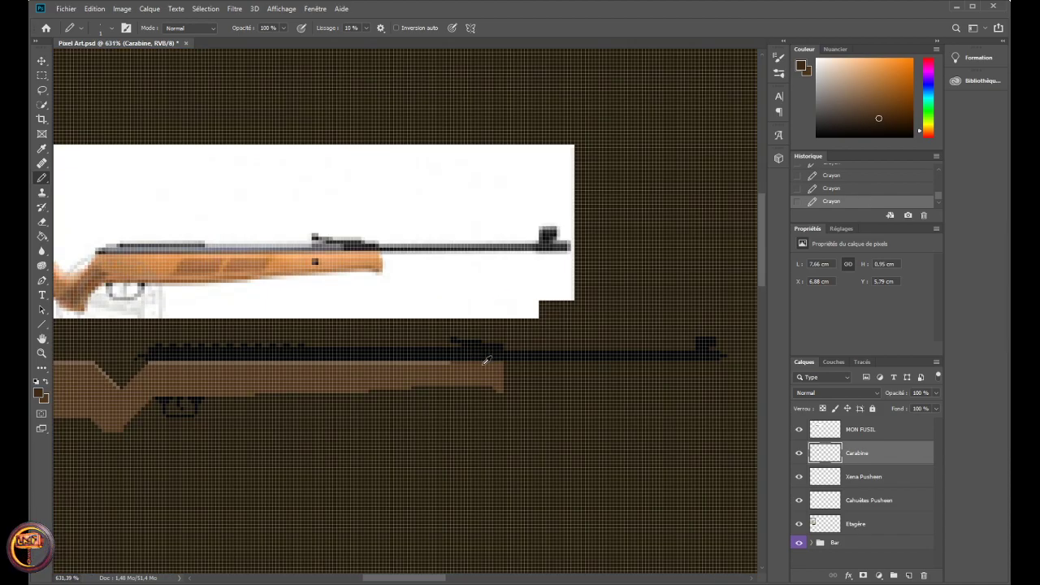
pyautogui.scroll(-2, 267, 465)
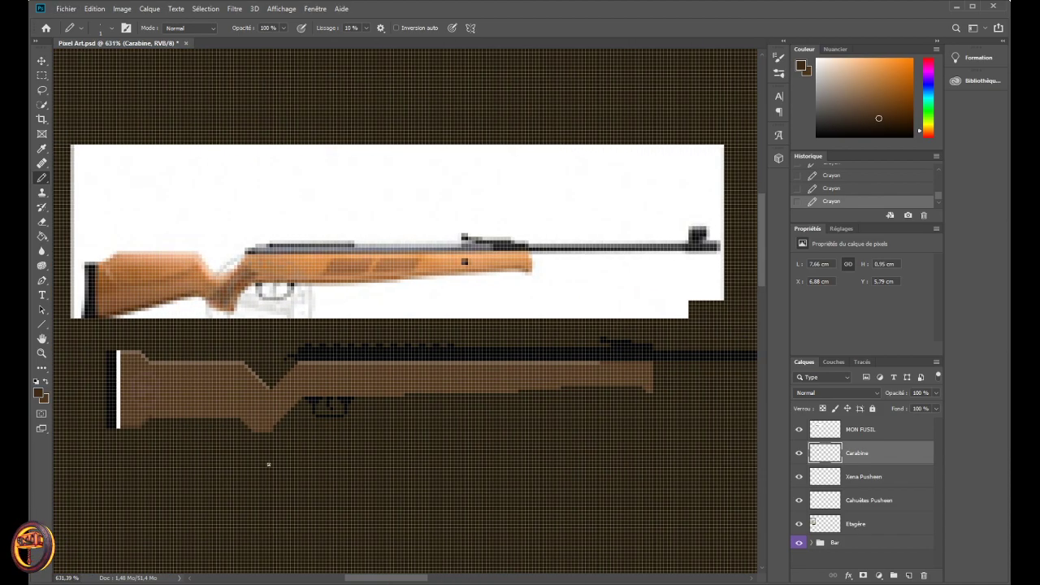
pyautogui.scroll(6, 163, 427)
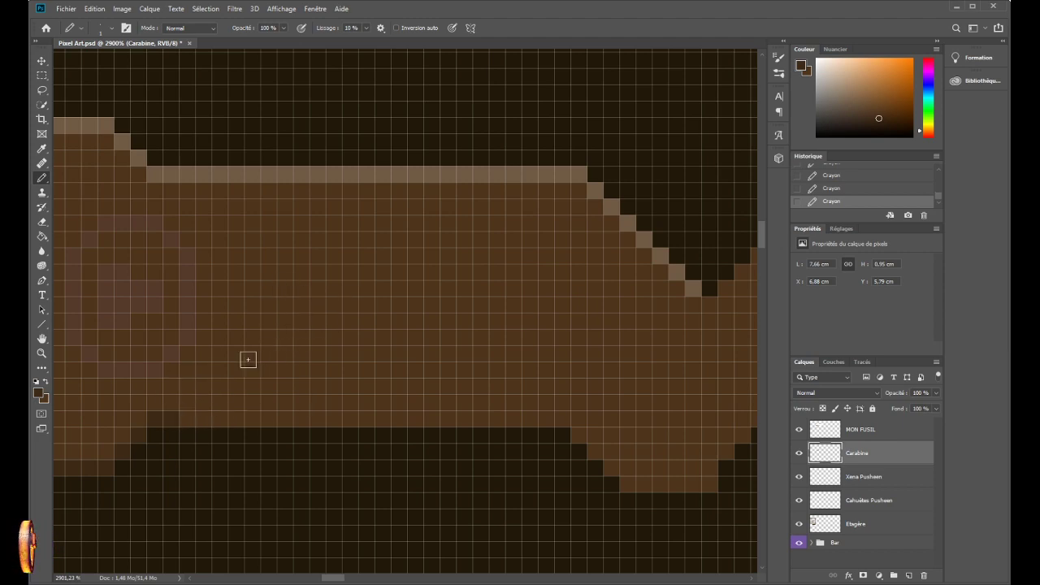
pyautogui.moveTo(188, 415)
pyautogui.mouseDown()
pyautogui.moveTo(355, 420)
pyautogui.moveTo(417, 400)
pyautogui.moveTo(406, 399)
pyautogui.moveTo(372, 418)
pyautogui.moveTo(560, 418)
pyautogui.mouseUp()
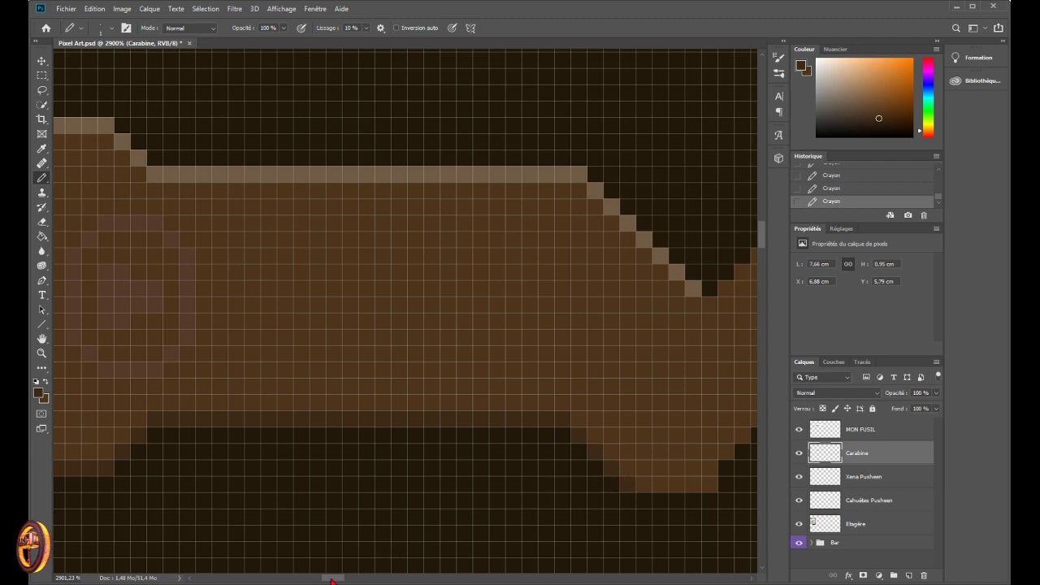
# - Draw the dark-brown shadow along the fore-end's lower edge directly above the trigger guard
pyautogui.scroll(-3, 344, 562)
pyautogui.scroll(-3, 349, 495)
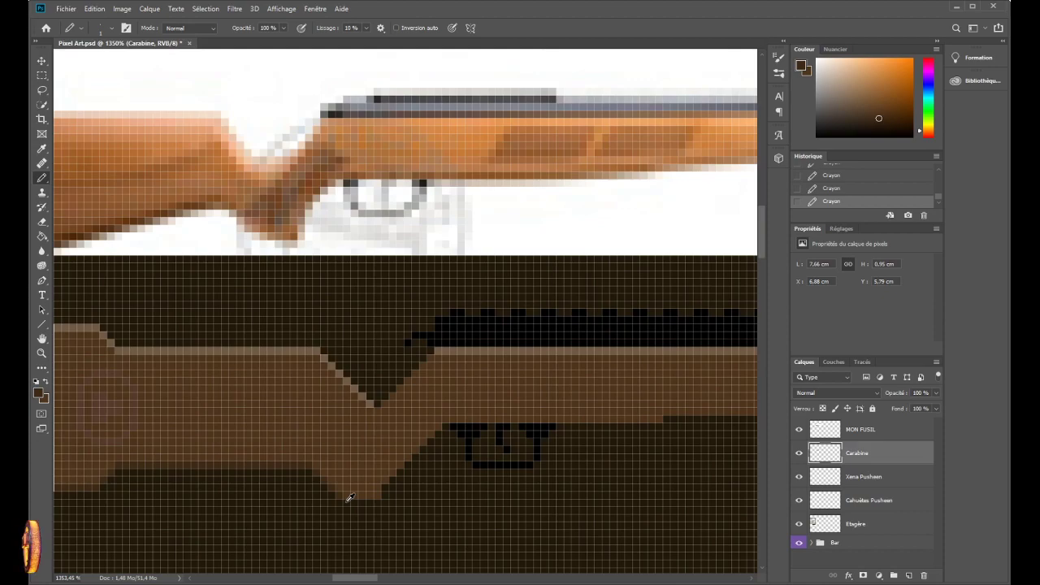
pyautogui.scroll(-4, 349, 498)
pyautogui.scroll(-2, 376, 494)
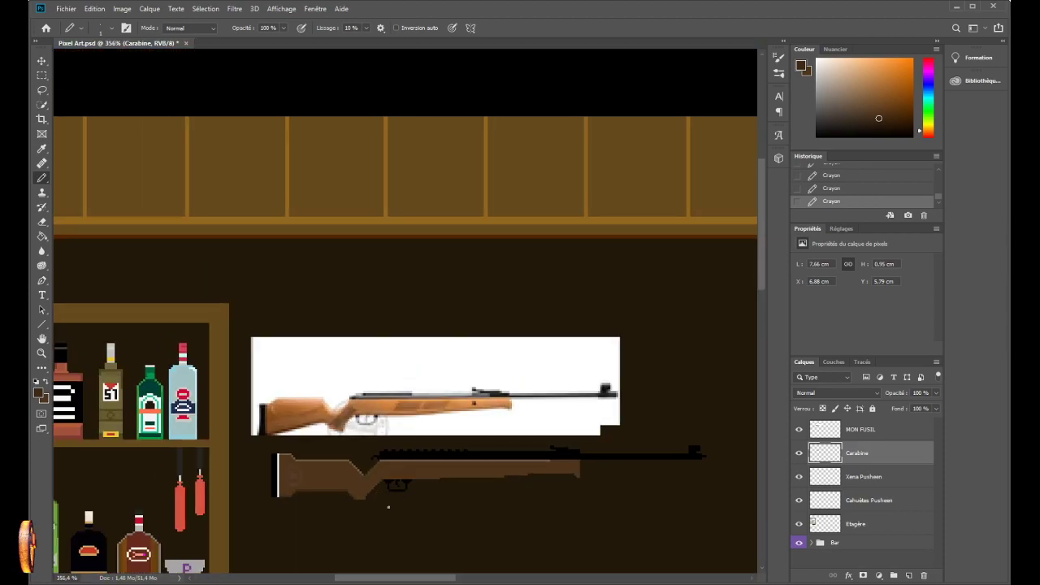
pyautogui.scroll(8, 387, 502)
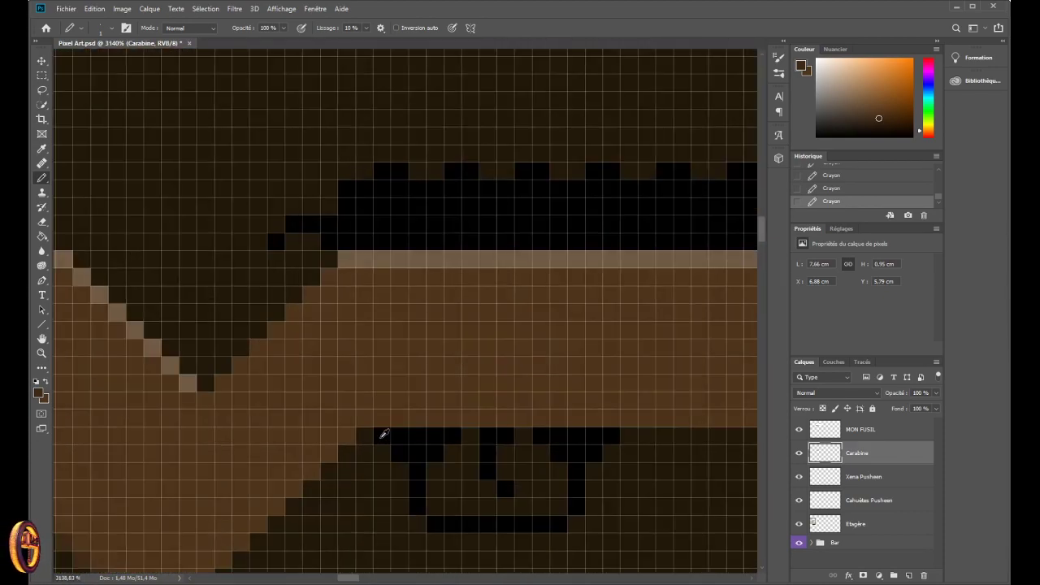
pyautogui.click(364, 423)
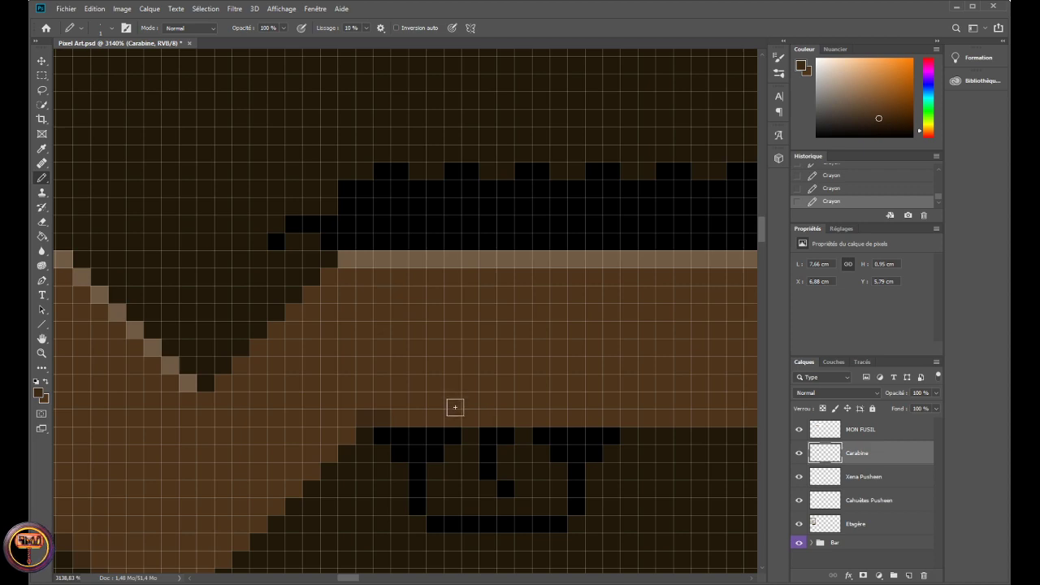
pyautogui.moveTo(400, 414)
pyautogui.mouseDown()
pyautogui.moveTo(482, 422)
pyautogui.moveTo(558, 408)
pyautogui.moveTo(479, 417)
pyautogui.moveTo(752, 418)
pyautogui.mouseUp()
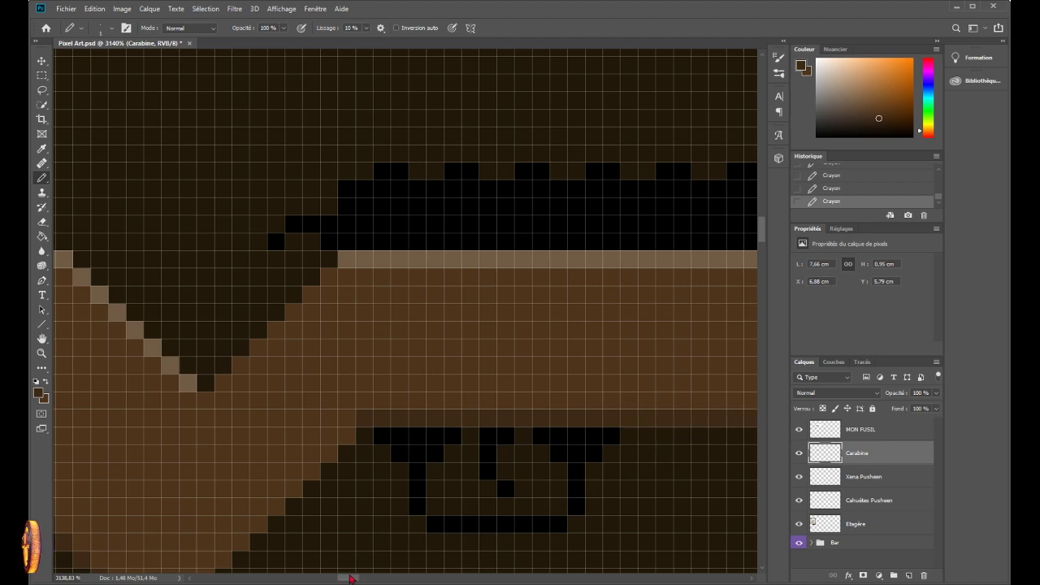
# - Continue the dark-brown shadow along the next raised section of the fore-end's lower edge, ahead of the trigger guard
pyautogui.moveTo(356, 580); pyautogui.dragTo(362, 576)
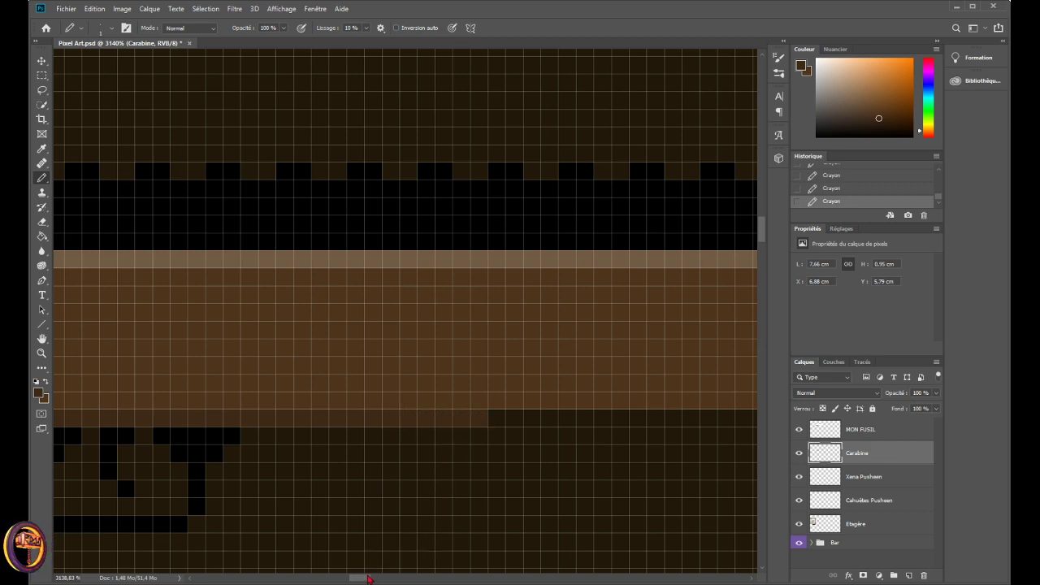
pyautogui.moveTo(368, 578); pyautogui.dragTo(371, 580)
pyautogui.moveTo(363, 398); pyautogui.dragTo(506, 402)
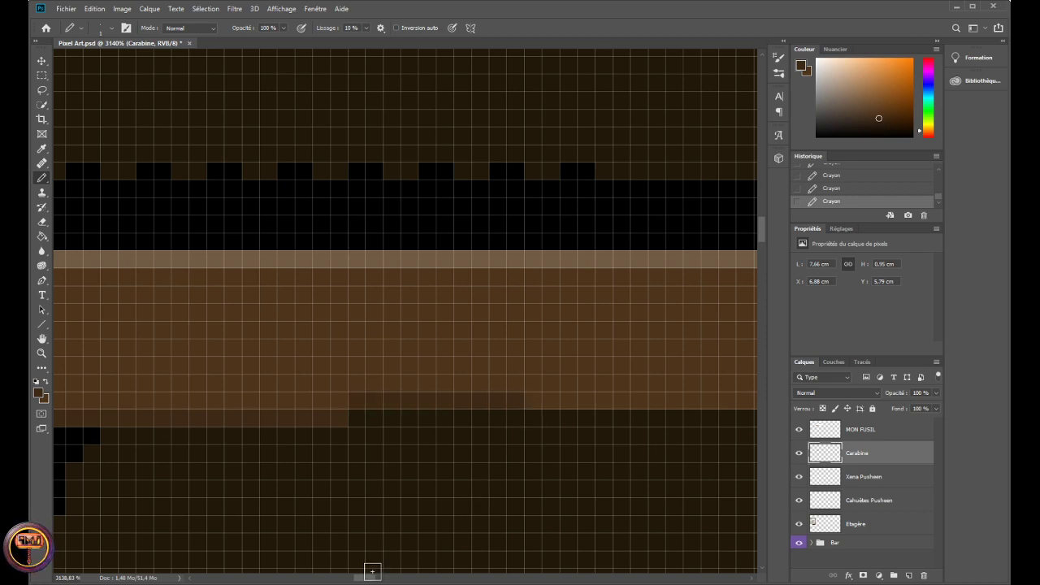
pyautogui.moveTo(369, 580); pyautogui.dragTo(371, 579)
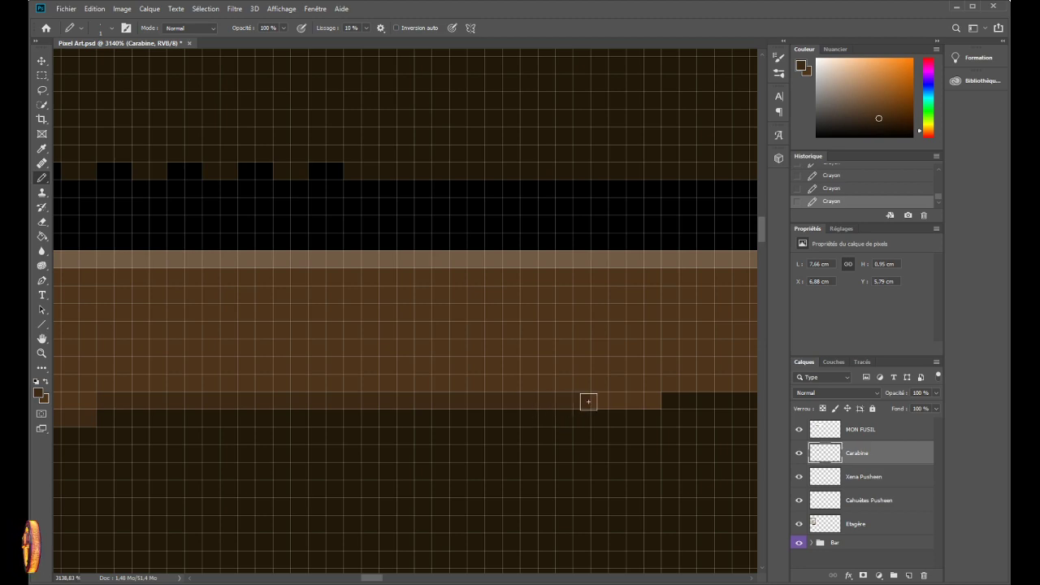
pyautogui.click(646, 401)
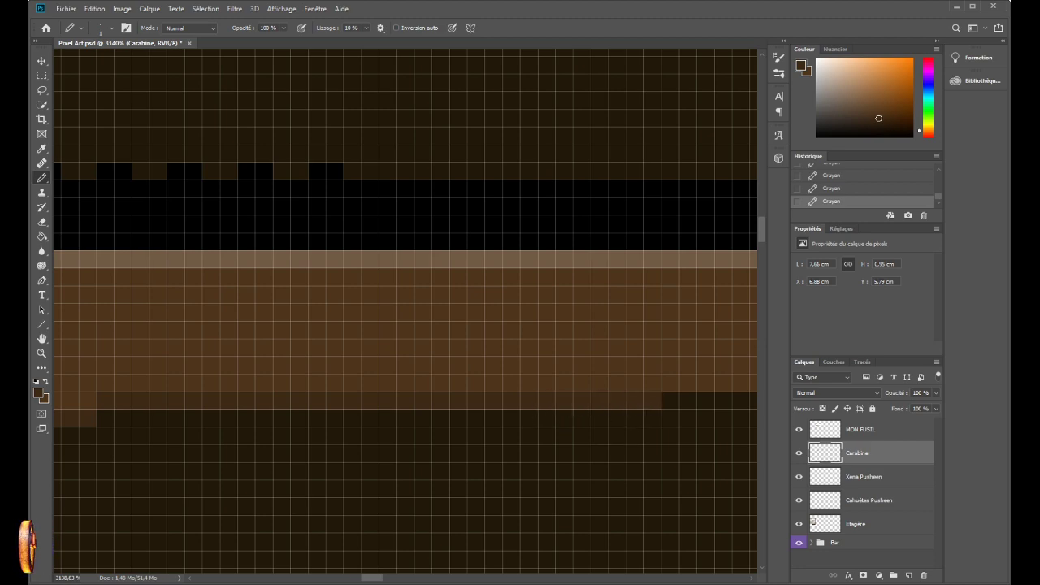
# - Shade the last two stepped sections of the fore-end's lower edge dark brown up to its front lip
pyautogui.moveTo(373, 579); pyautogui.dragTo(385, 579)
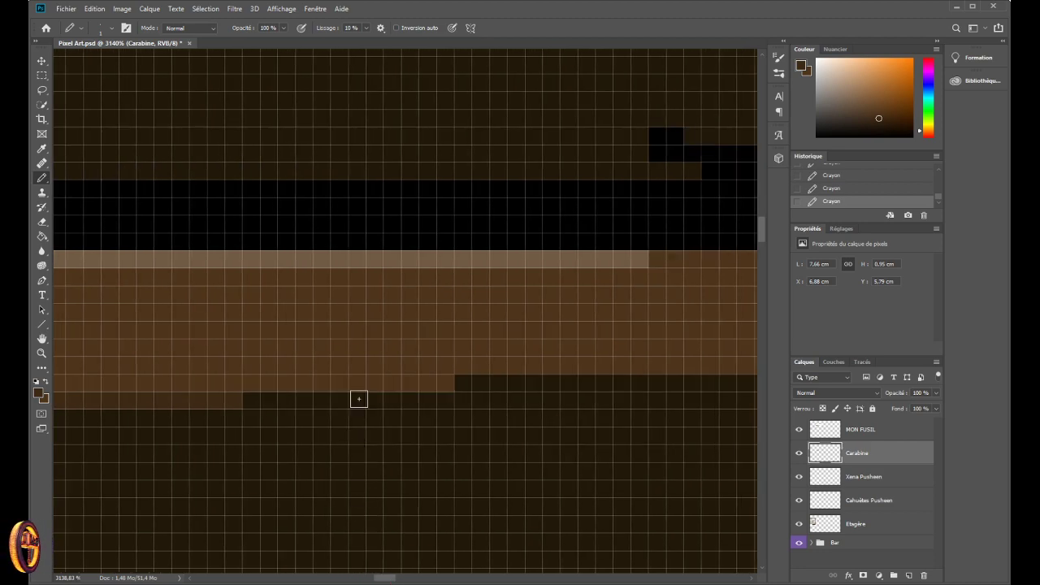
pyautogui.moveTo(249, 377); pyautogui.dragTo(442, 381)
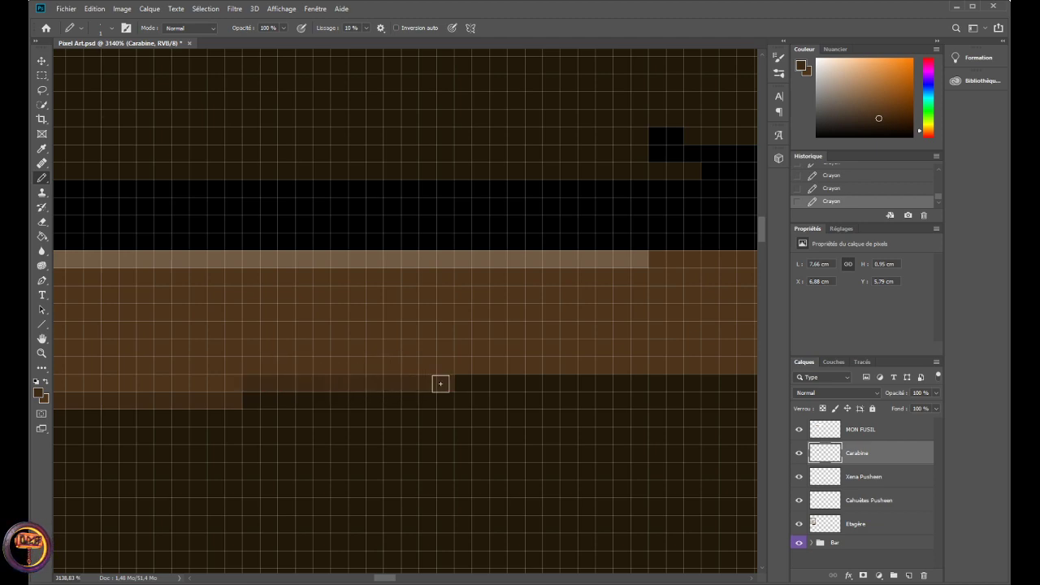
pyautogui.moveTo(385, 579); pyautogui.dragTo(392, 578)
pyautogui.moveTo(235, 367)
pyautogui.mouseDown()
pyautogui.moveTo(512, 363)
pyautogui.moveTo(539, 391)
pyautogui.moveTo(548, 382)
pyautogui.moveTo(524, 379)
pyautogui.moveTo(527, 370)
pyautogui.moveTo(627, 384)
pyautogui.mouseUp()
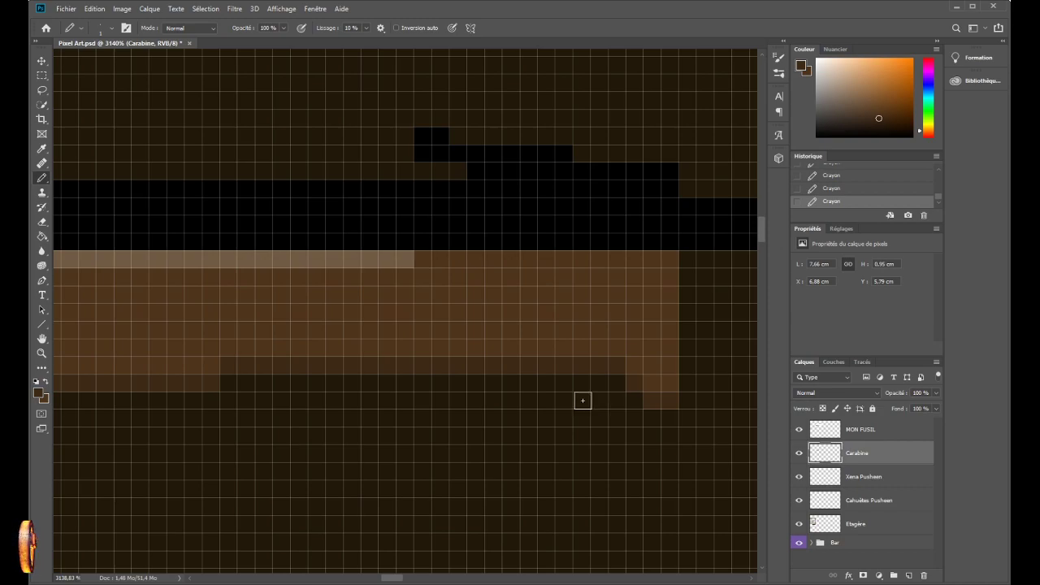
# - Switch to the light-brown highlight color and extend the highlight along the fore-end's top edge beneath the rear sight to its front end
pyautogui.scroll(-2, 468, 406)
pyautogui.scroll(-10, 446, 395)
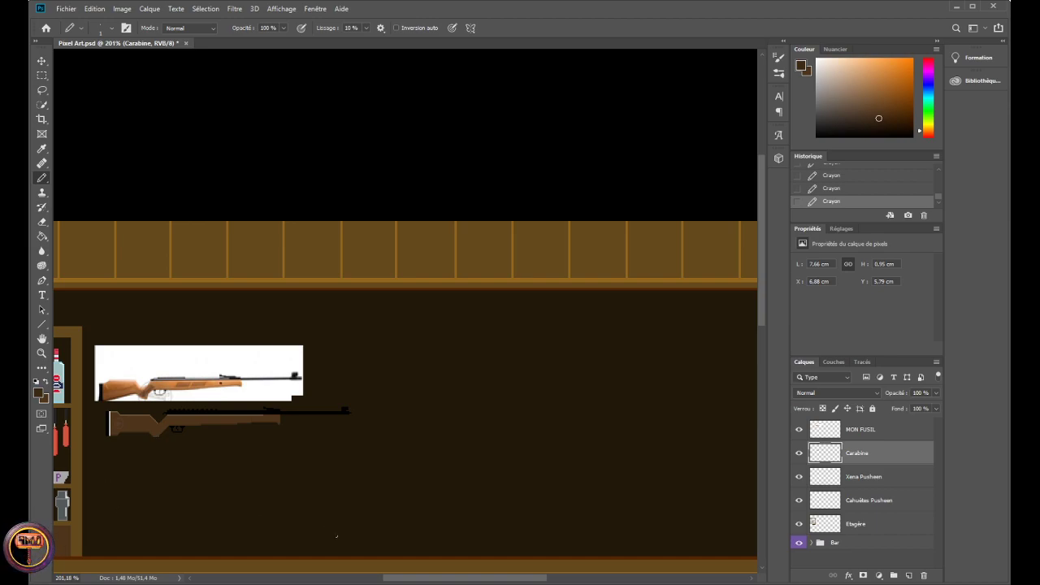
pyautogui.hscroll(-3, 212, 442)
pyautogui.scroll(4, 212, 441)
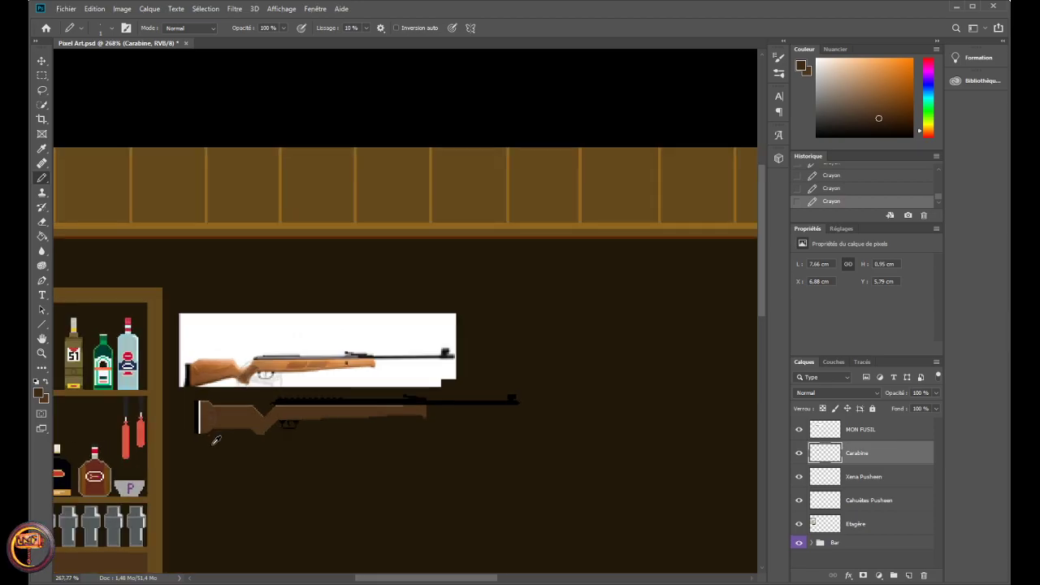
pyautogui.scroll(1, 210, 441)
pyautogui.scroll(-3, 254, 447)
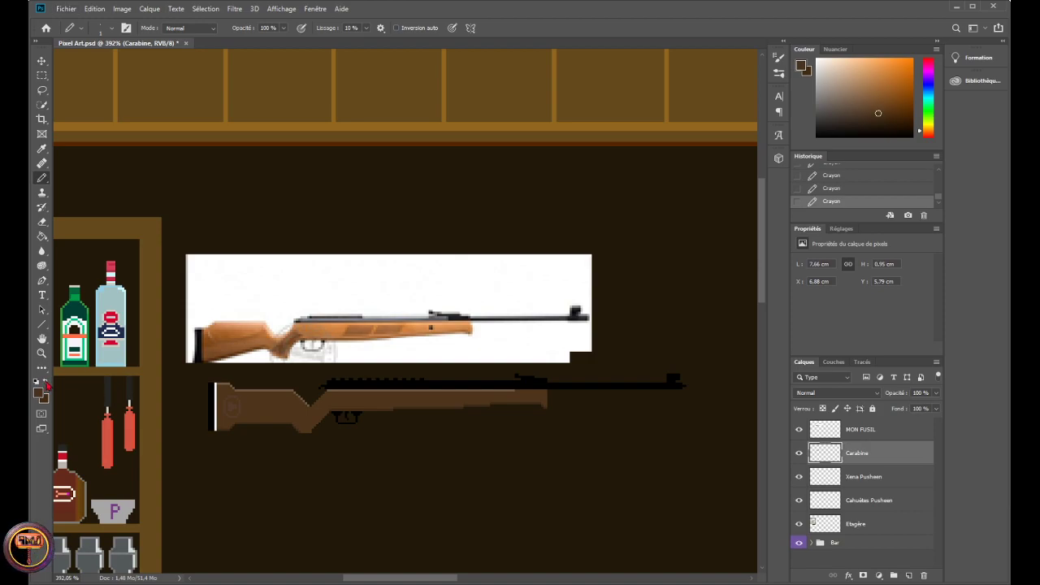
pyautogui.scroll(3, 203, 394)
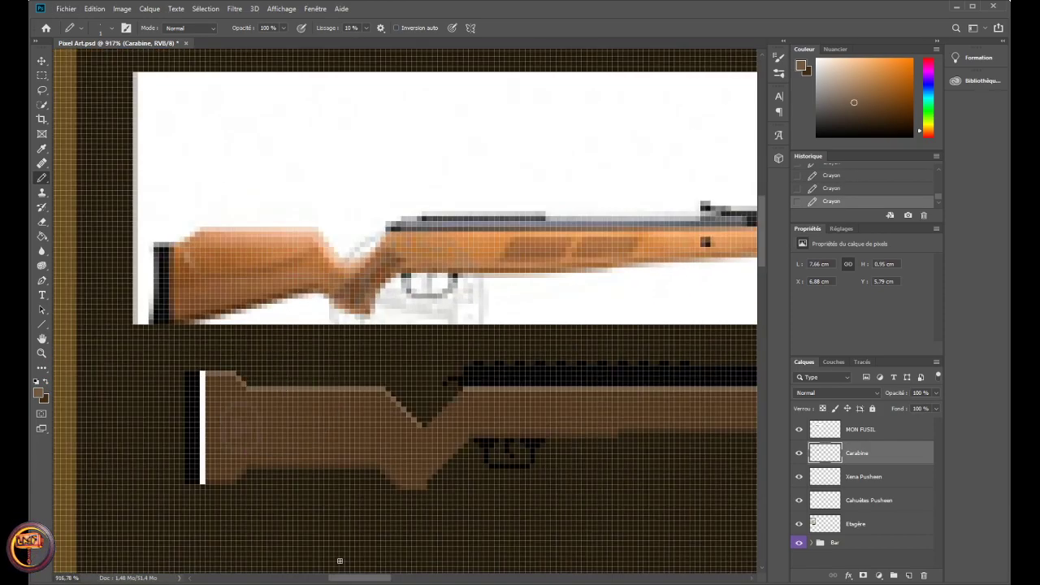
pyautogui.moveTo(350, 578); pyautogui.dragTo(391, 578)
pyautogui.scroll(3, 433, 403)
pyautogui.moveTo(371, 390); pyautogui.dragTo(579, 391)
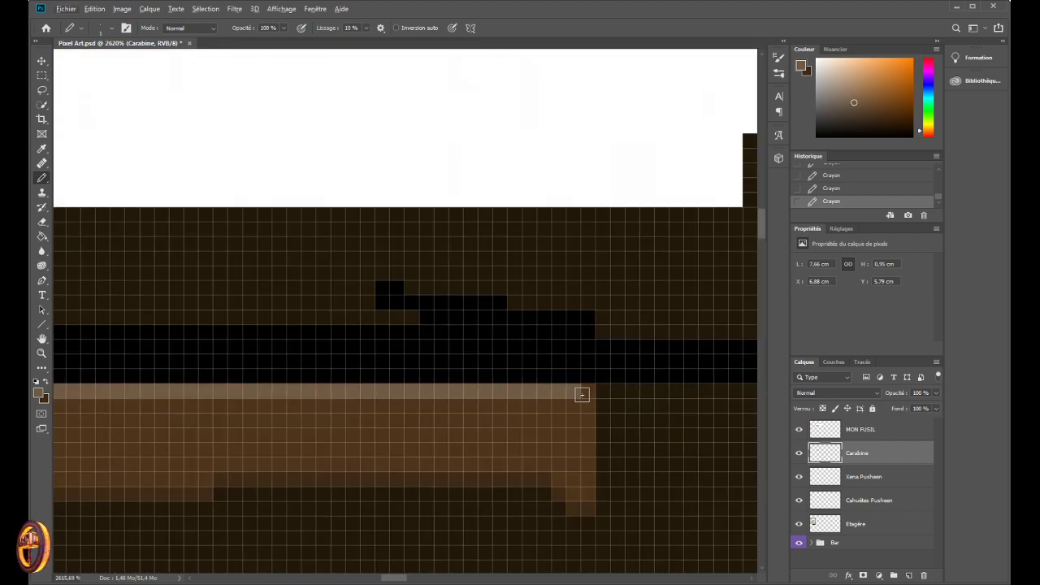
pyautogui.scroll(-6, 323, 372)
pyautogui.scroll(-4, 226, 419)
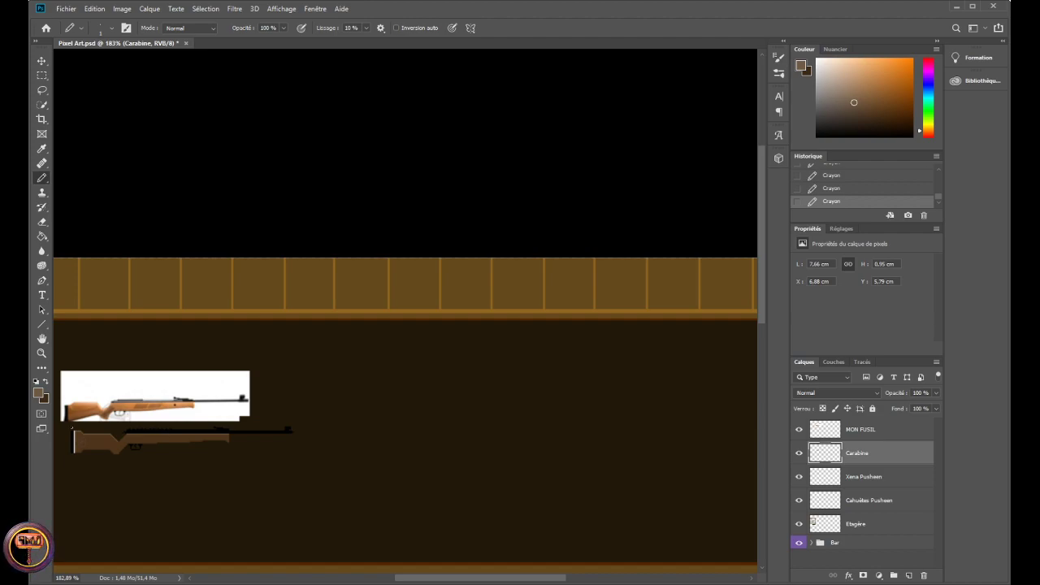
# - Continue the light-brown highlight two pixels down the fore-end's front edge below its top corner
pyautogui.moveTo(444, 580); pyautogui.dragTo(412, 581)
pyautogui.scroll(5, 244, 443)
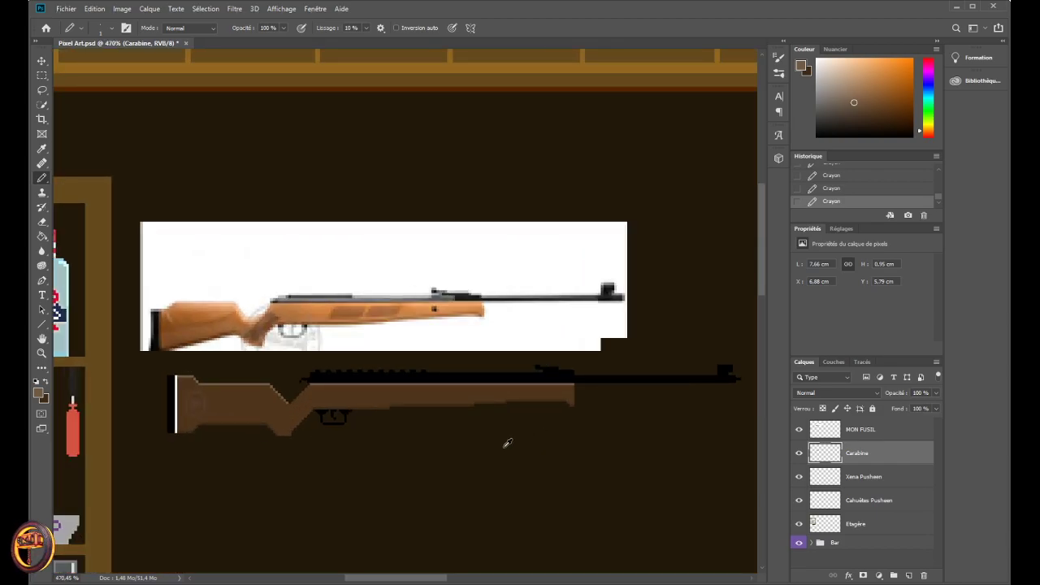
pyautogui.scroll(8, 506, 442)
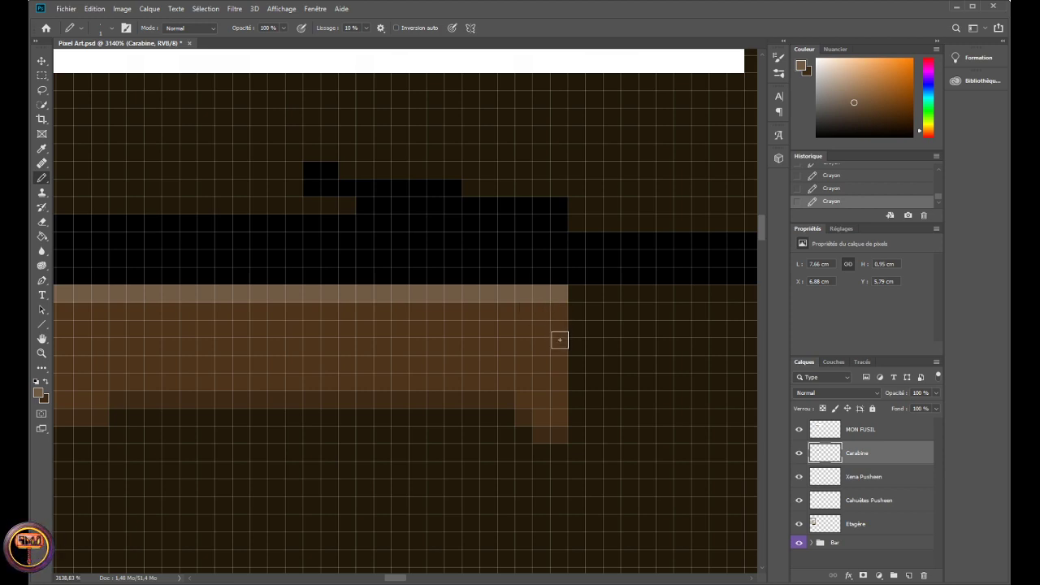
pyautogui.moveTo(559, 321); pyautogui.dragTo(560, 327)
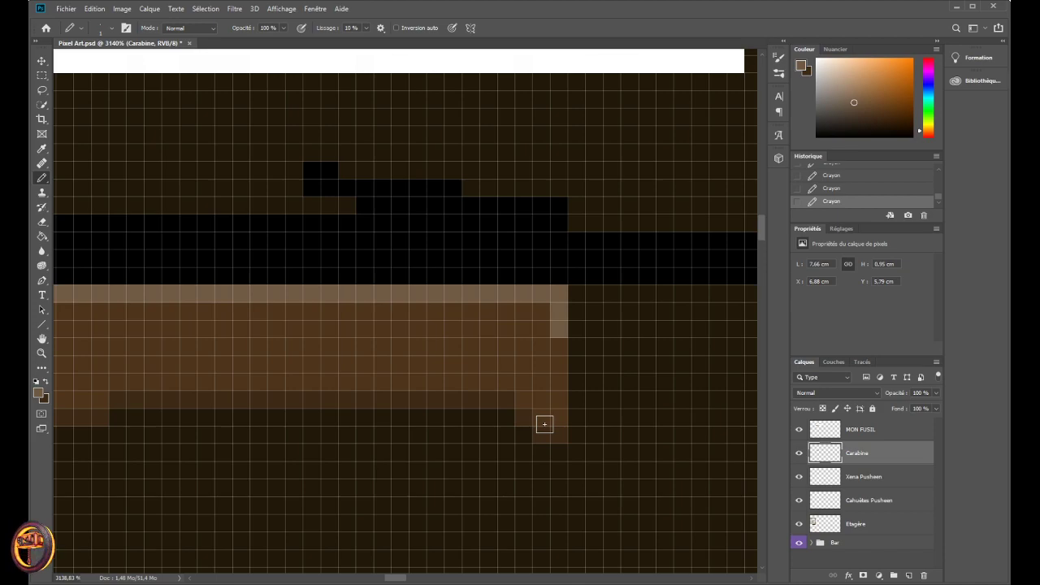
# - Check the rifle's highlights and shading against the whole bar scene and up close around the grip
pyautogui.scroll(-10, 481, 402)
pyautogui.scroll(-4, 376, 510)
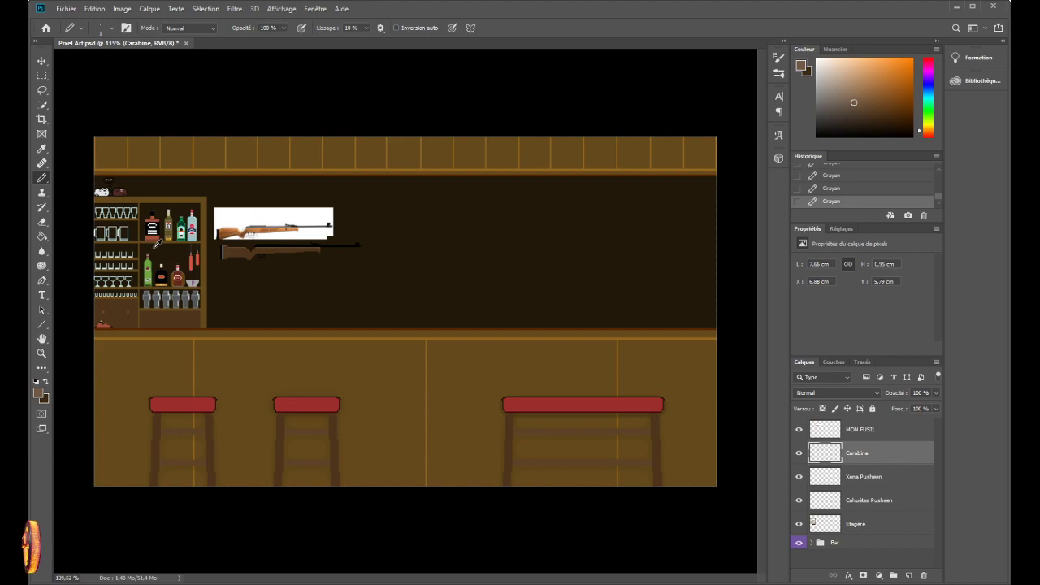
pyautogui.scroll(1, 159, 243)
pyautogui.scroll(-2, 148, 261)
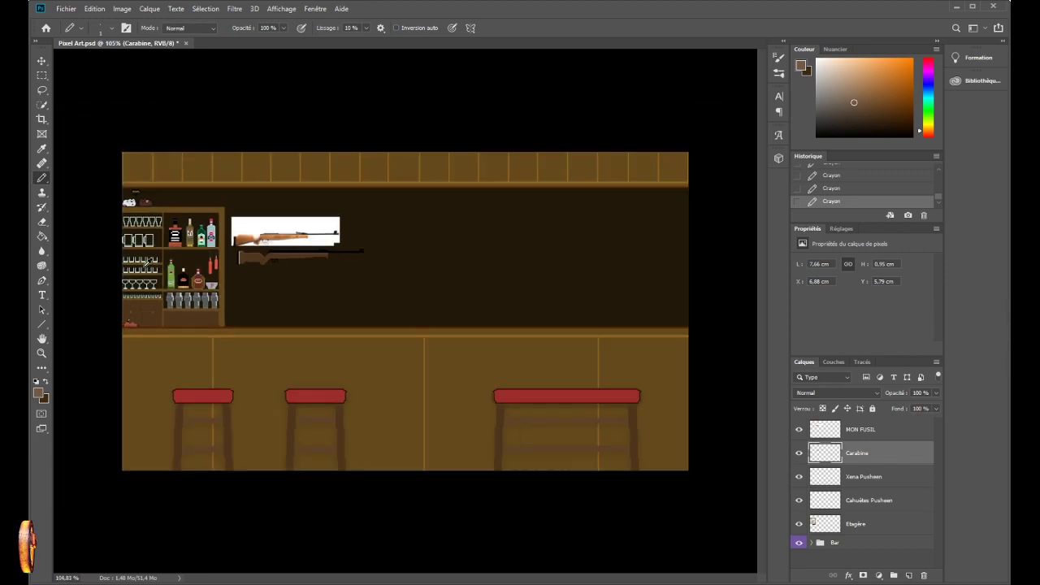
pyautogui.scroll(-1, 148, 262)
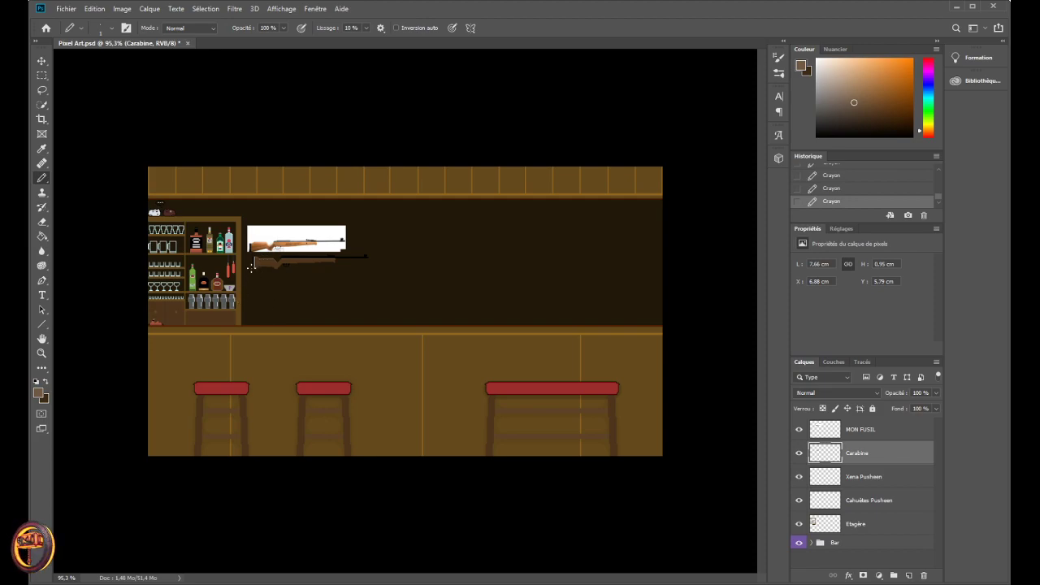
pyautogui.scroll(5, 253, 271)
pyautogui.scroll(3, 244, 272)
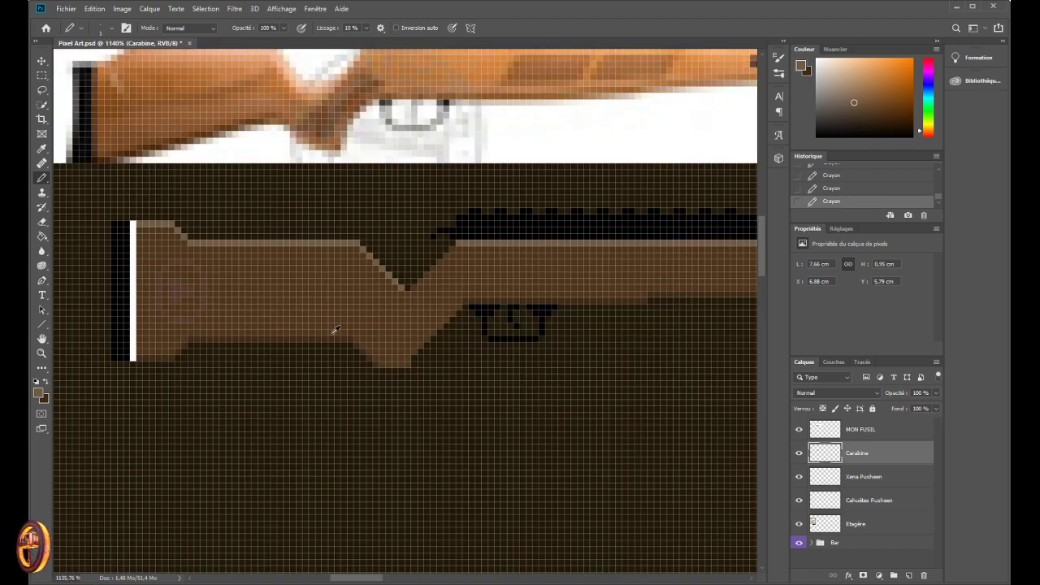
pyautogui.scroll(2, 484, 325)
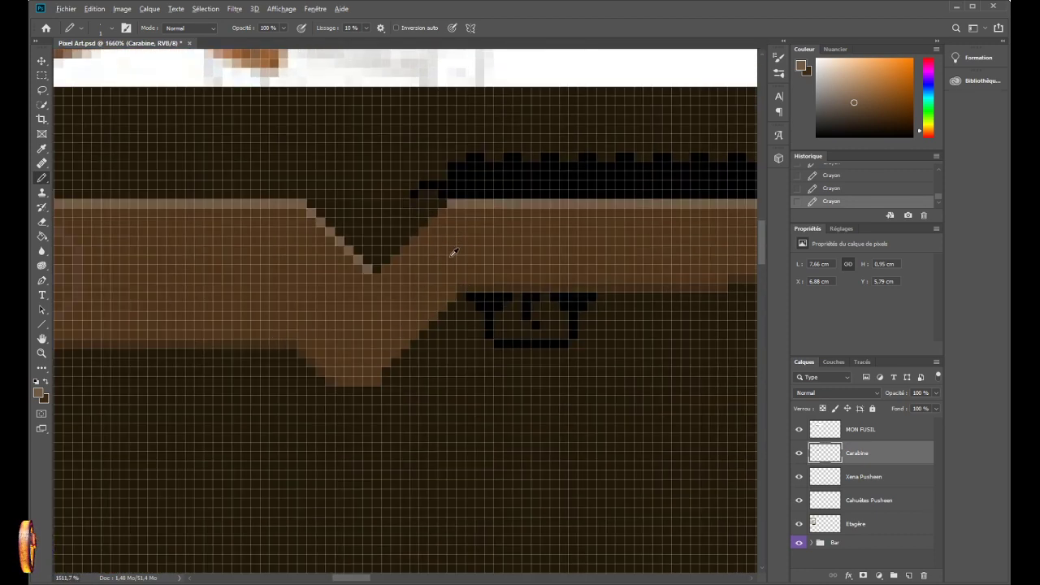
pyautogui.scroll(-6, 451, 260)
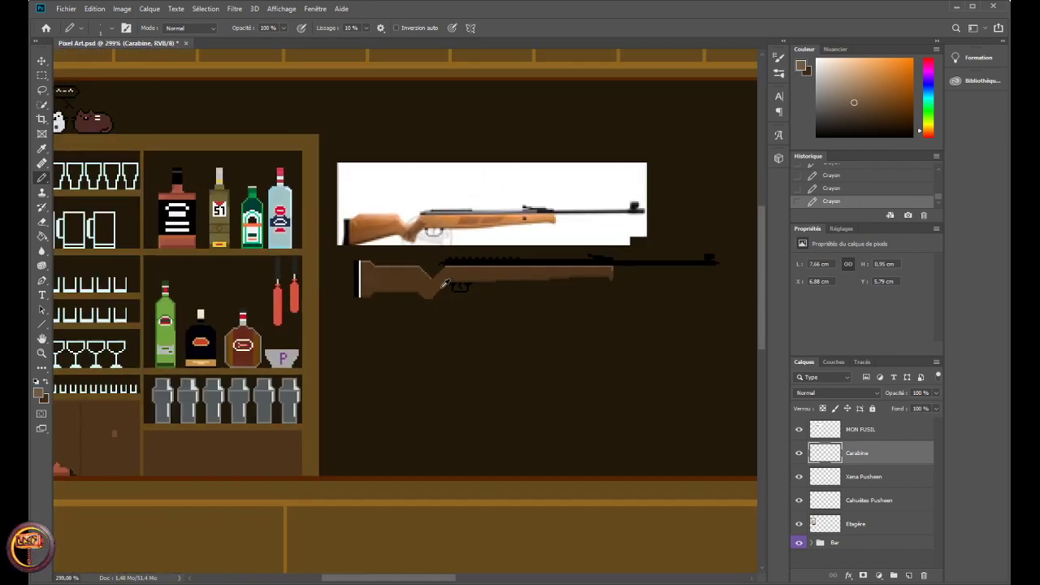
# - Sample the dark brown and shade the grip's lower edge, from its bottom up the stepped slope to the trigger guard
pyautogui.keyDown('alt'); pyautogui.click(400, 287); pyautogui.keyUp('alt')
pyautogui.scroll(7, 382, 280)
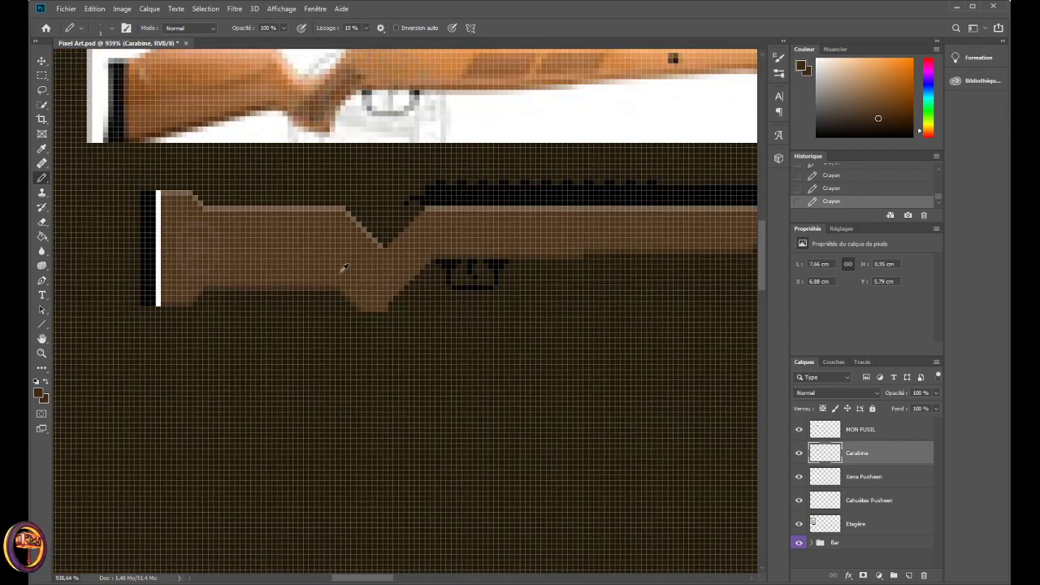
pyautogui.scroll(4, 346, 219)
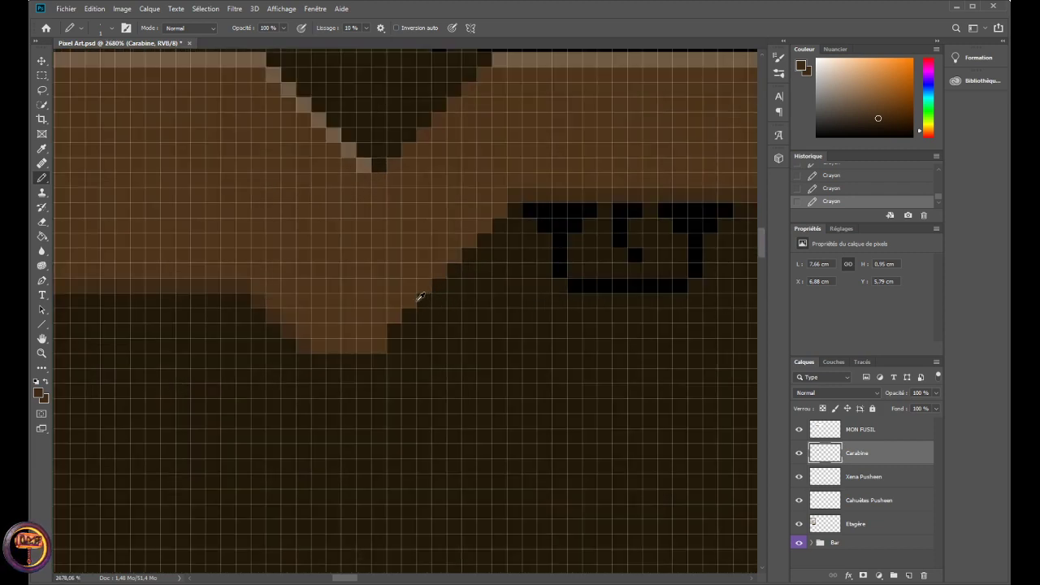
pyautogui.moveTo(288, 358); pyautogui.dragTo(360, 352)
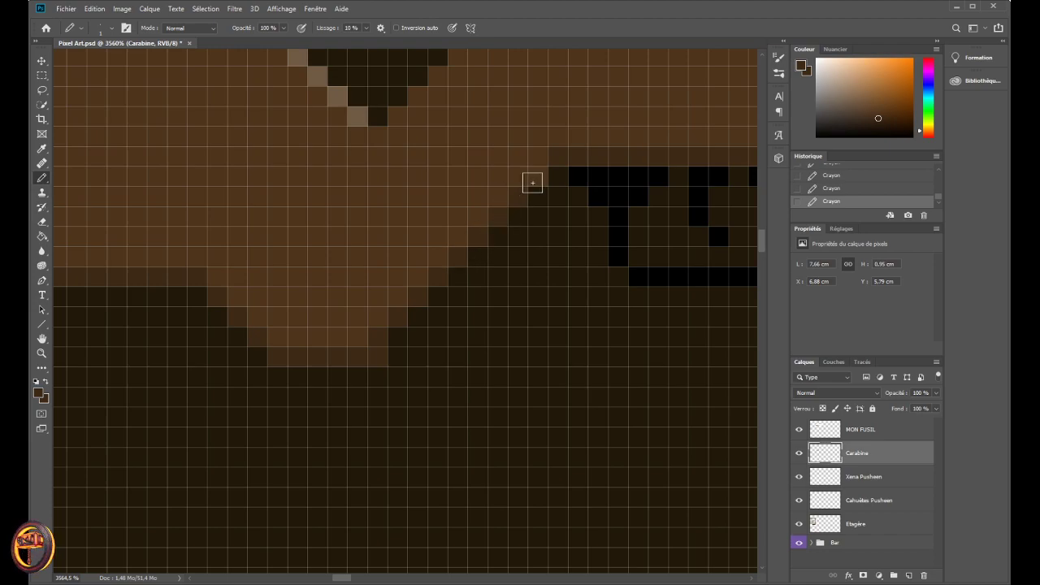
pyautogui.scroll(-10, 406, 301)
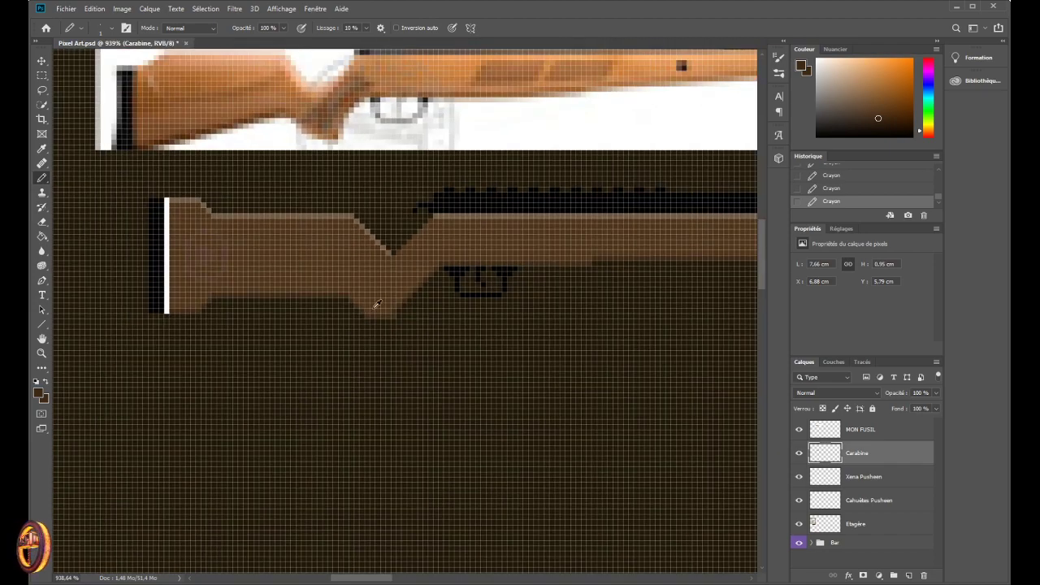
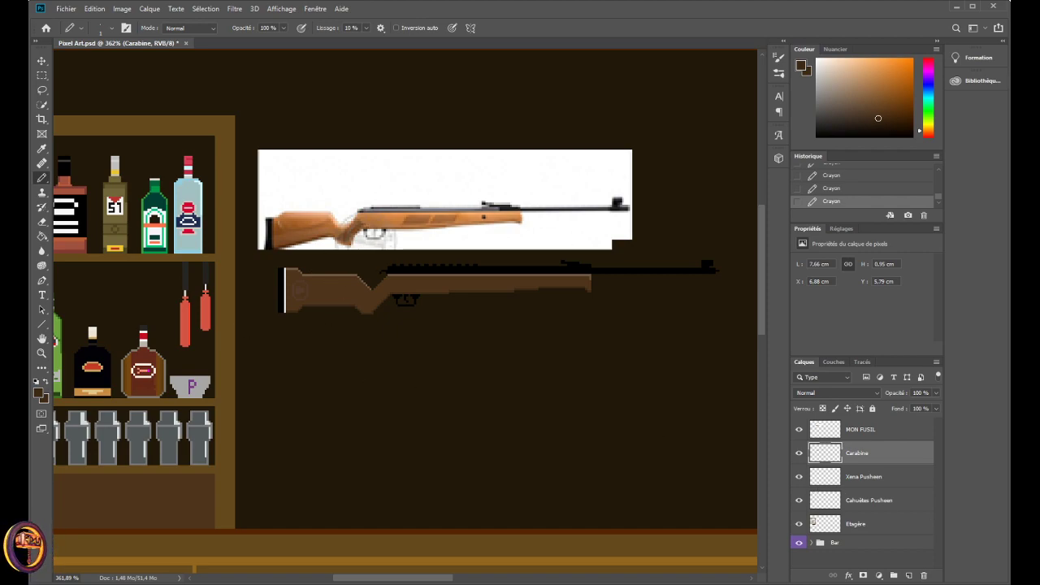
# - Examine the two pixel-art cats above the shelf and the bottles and glasses, comparing their detail with the rifle
pyautogui.hscroll(-5, 440, 555)
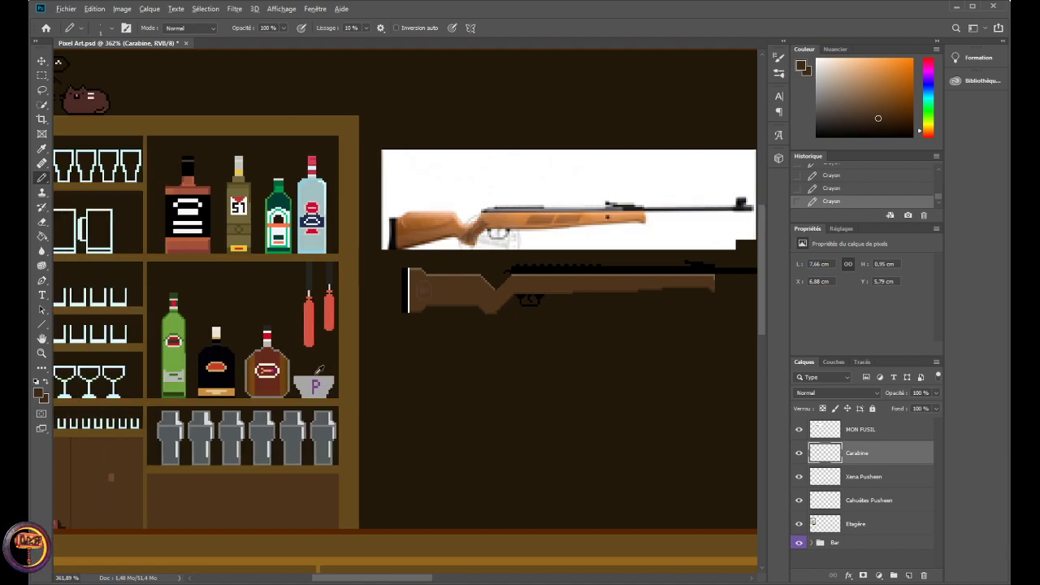
pyautogui.scroll(-2, 310, 366)
pyautogui.scroll(2, 155, 183)
pyautogui.scroll(4, 128, 191)
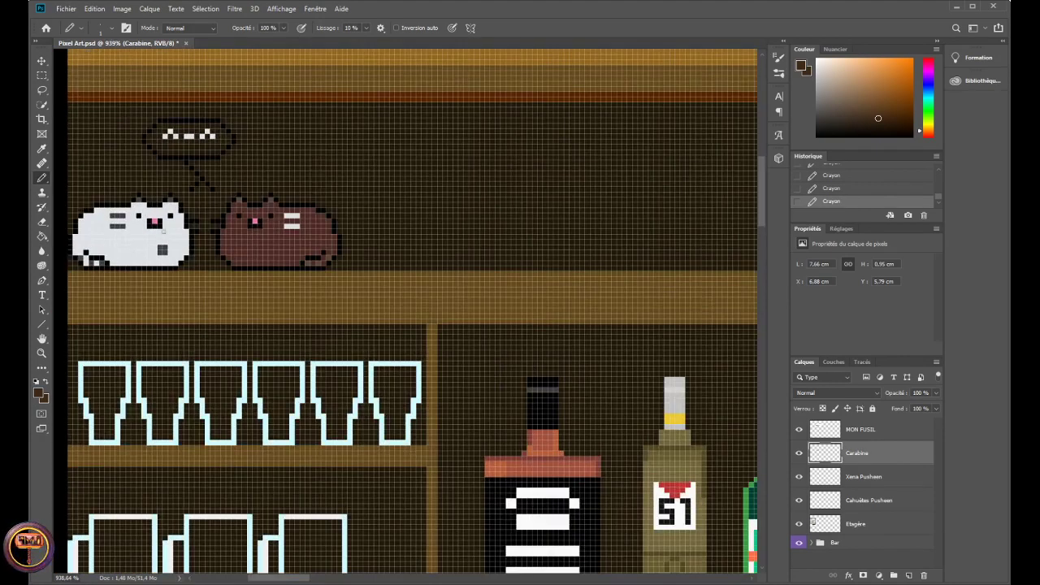
pyautogui.scroll(-6, 216, 256)
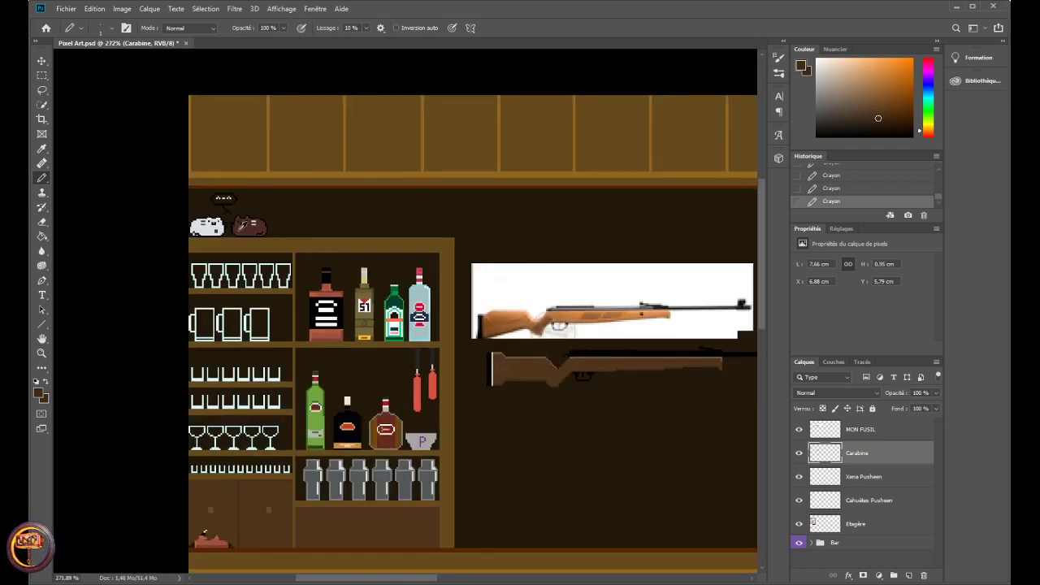
pyautogui.scroll(4, 202, 217)
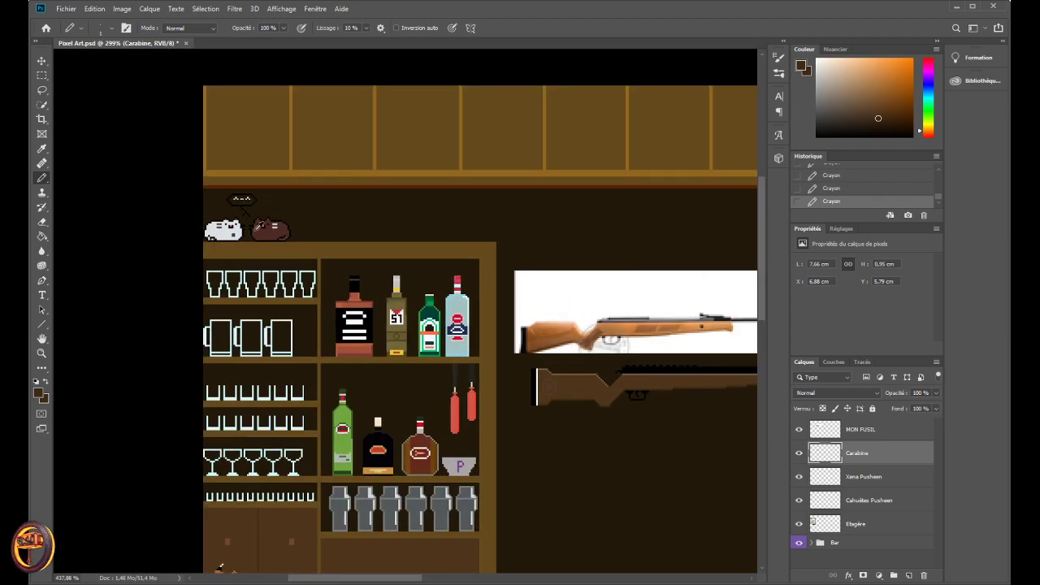
pyautogui.scroll(1, 334, 306)
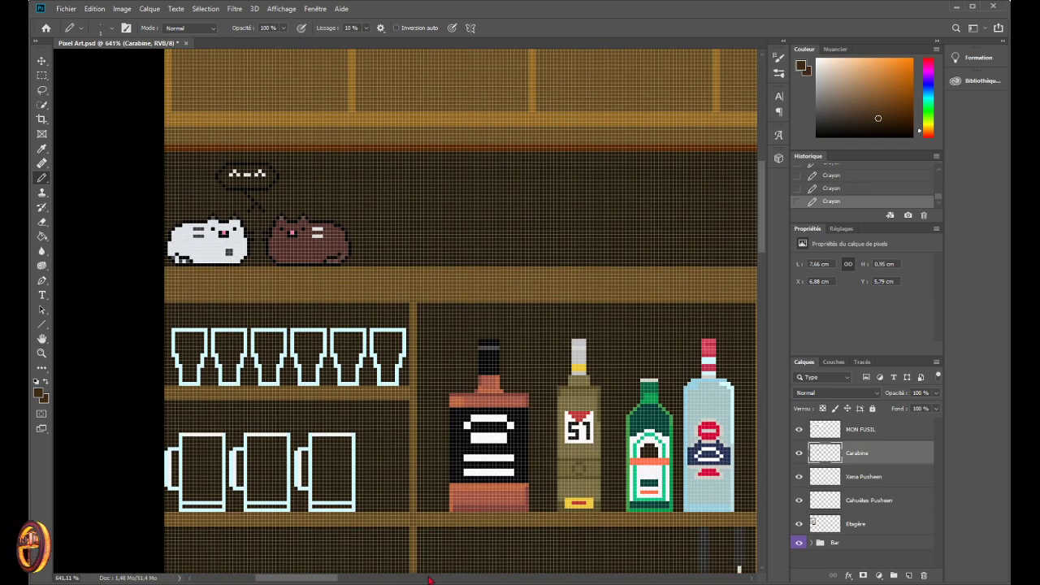
pyautogui.scroll(-10, 335, 529)
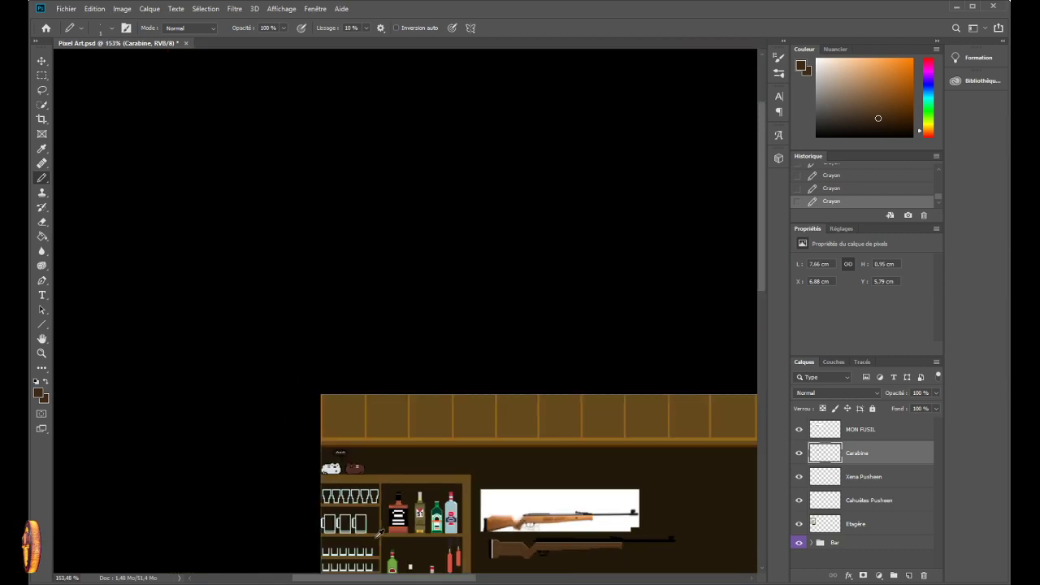
pyautogui.scroll(7, 289, 256)
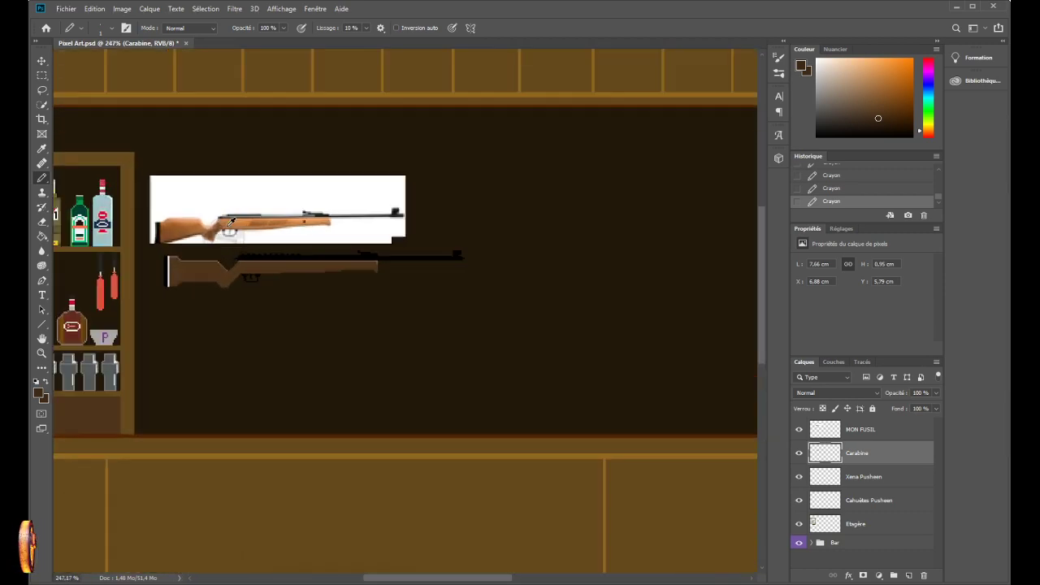
pyautogui.scroll(10, 381, 510)
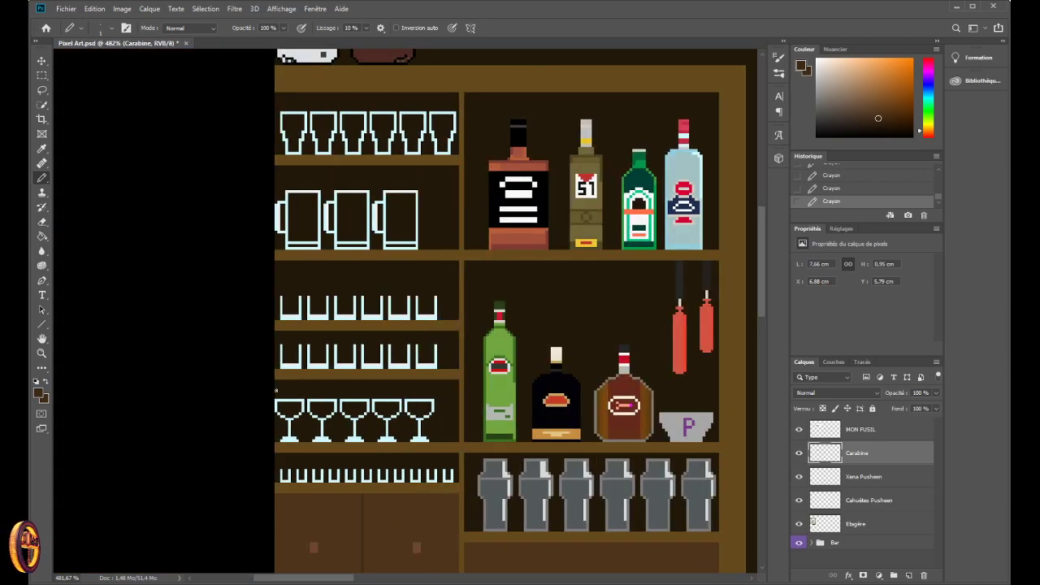
pyautogui.scroll(2, 347, 160)
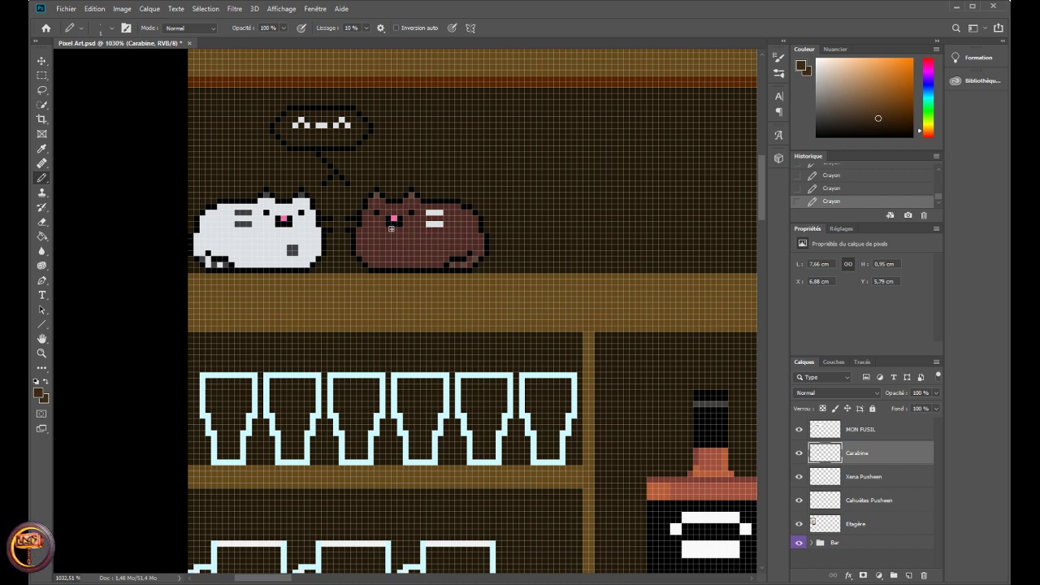
pyautogui.scroll(-1, 272, 281)
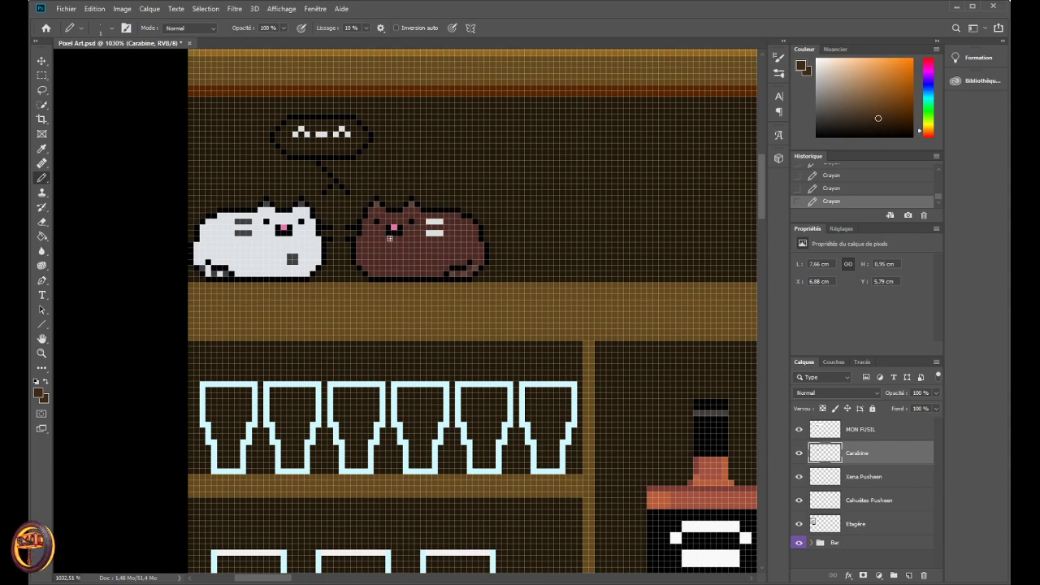
pyautogui.scroll(-1, 306, 226)
pyautogui.scroll(-1, 303, 221)
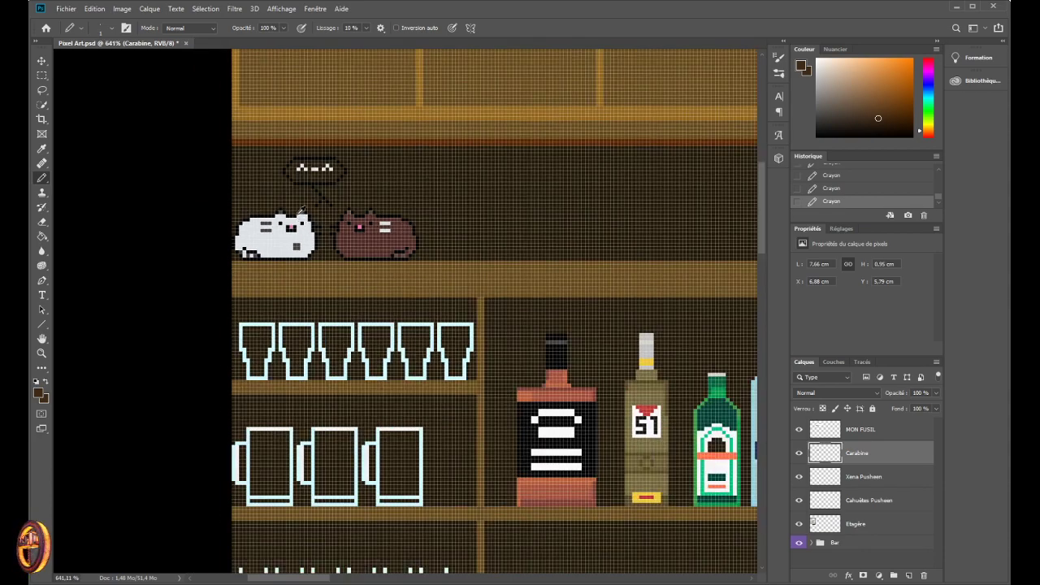
pyautogui.scroll(3, 305, 221)
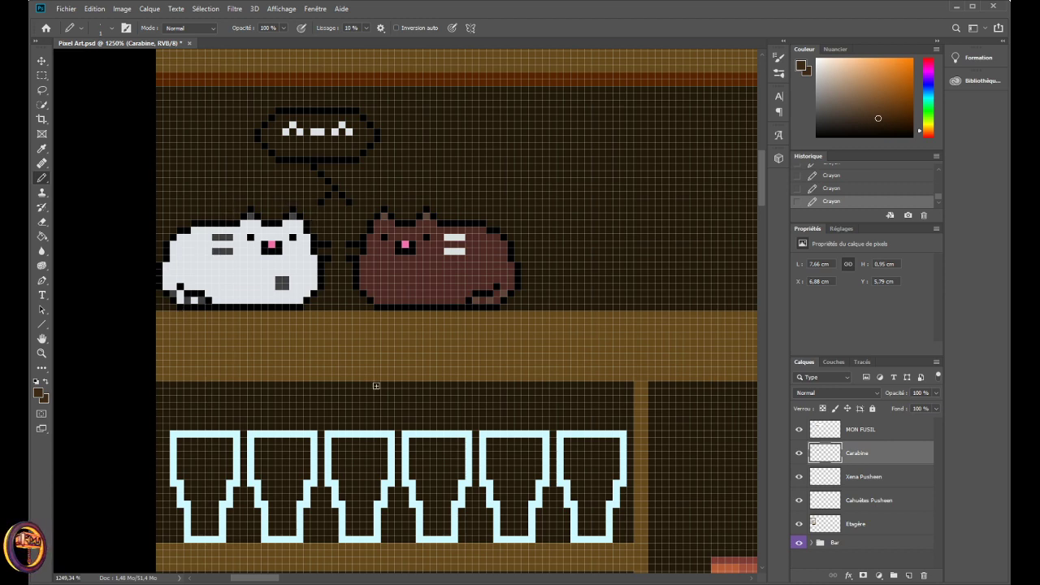
pyautogui.scroll(-10, 401, 390)
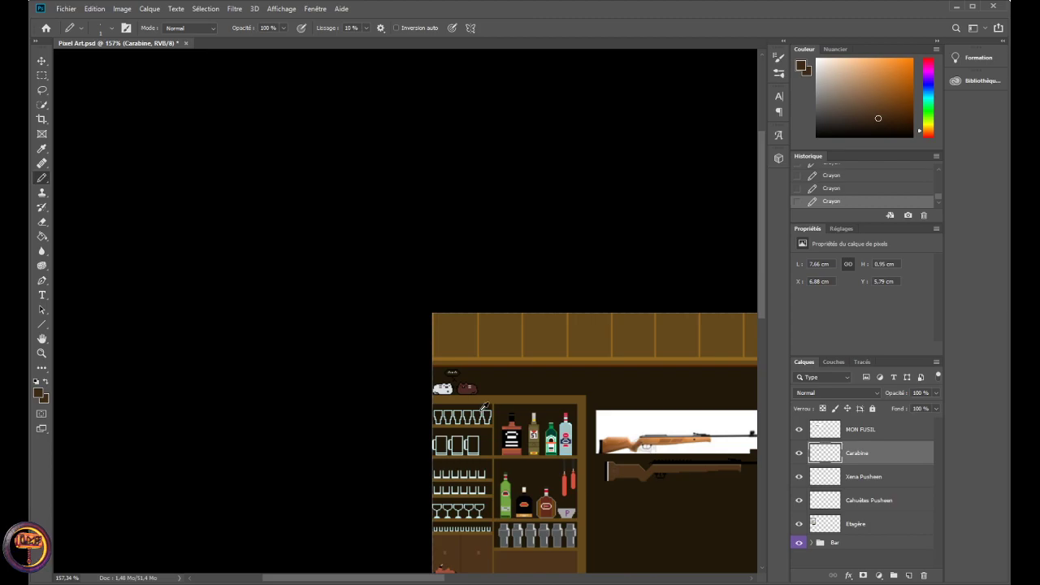
# - Compare the drawn rifle's stock, grip and trigger guard with the reference photo above it
pyautogui.scroll(8, 361, 309)
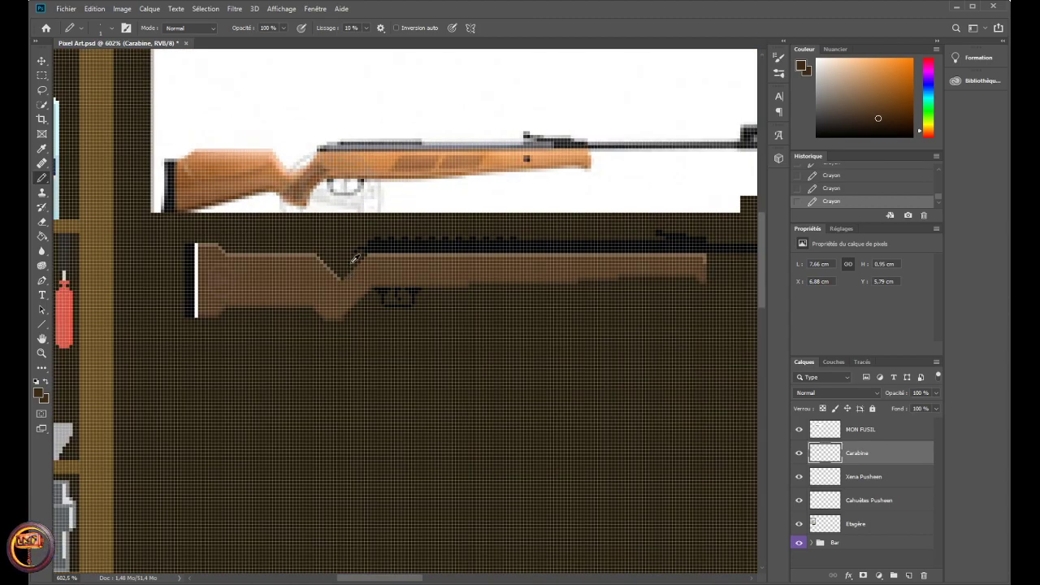
pyautogui.scroll(1, 354, 257)
pyautogui.scroll(-2, 354, 257)
pyautogui.scroll(1, 447, 252)
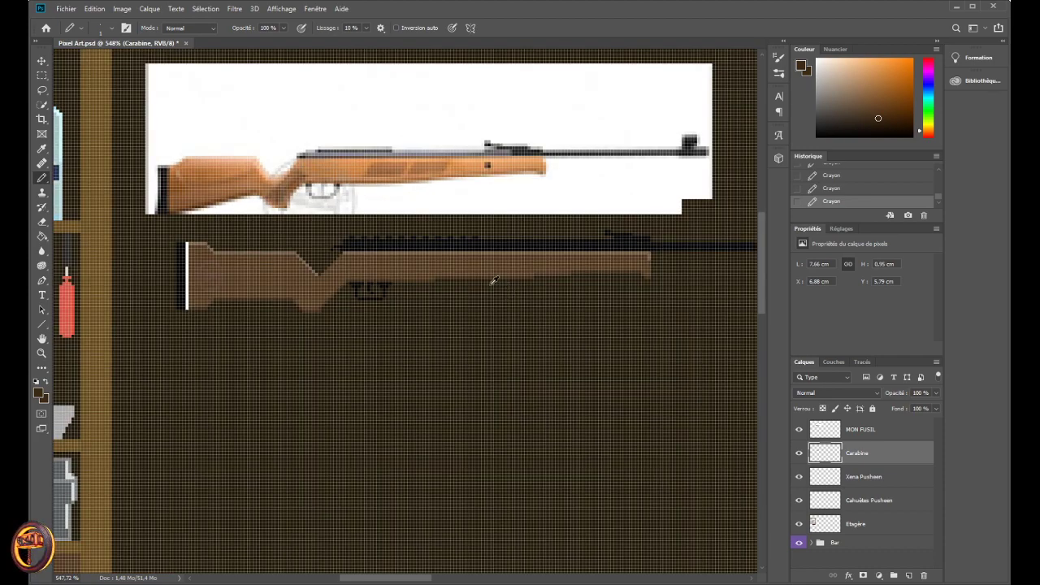
pyautogui.scroll(-1, 458, 263)
pyautogui.scroll(2, 457, 263)
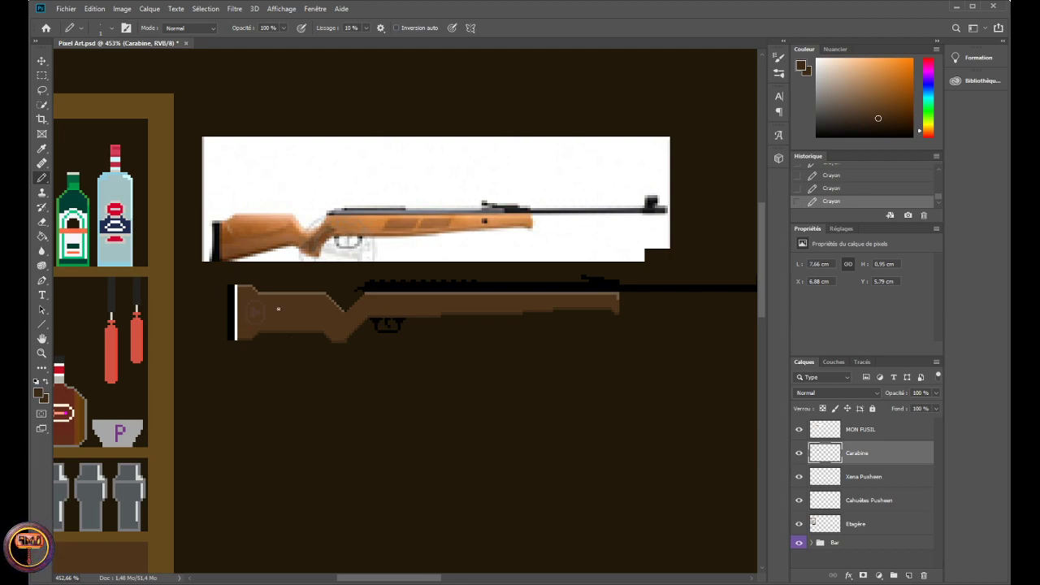
pyautogui.scroll(1, 301, 304)
pyautogui.scroll(-2, 305, 305)
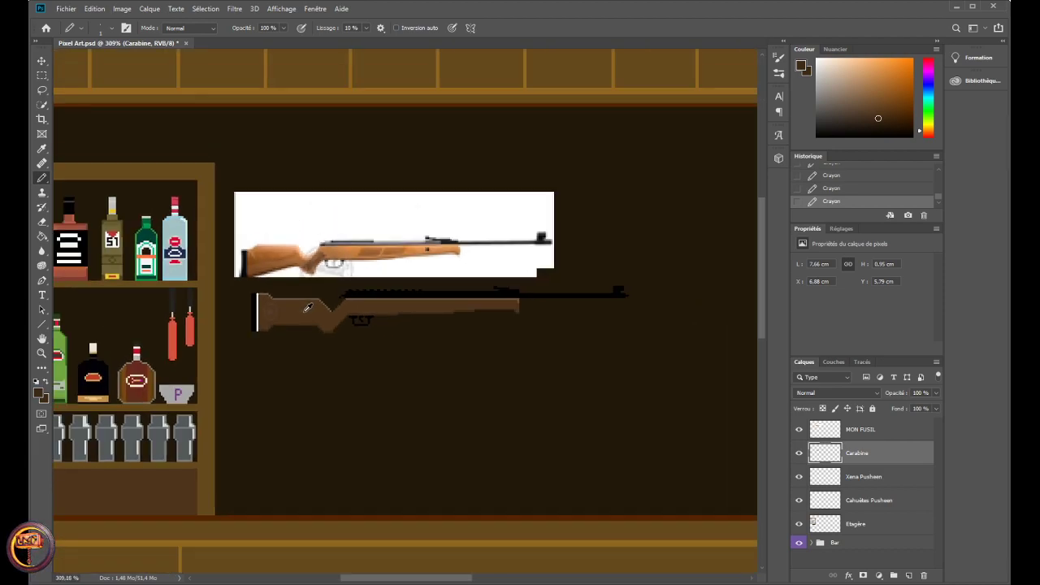
pyautogui.scroll(1, 307, 308)
pyautogui.scroll(1, 306, 308)
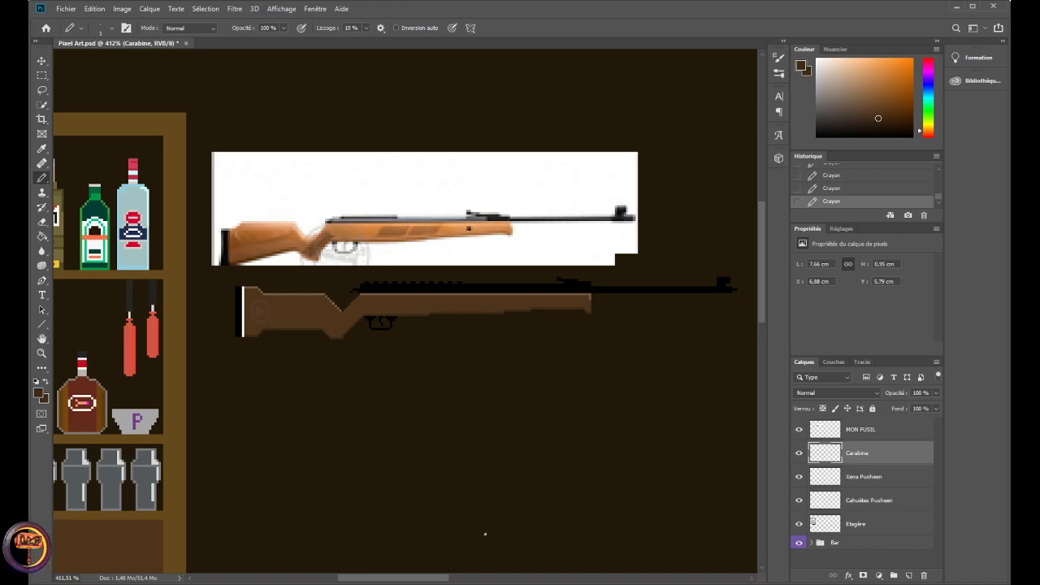
# - Inspect the pixels of the white cat's face and body on top of the shelf
pyautogui.scroll(-1, 320, 542)
pyautogui.hscroll(-5, 244, 365)
pyautogui.scroll(3, 162, 244)
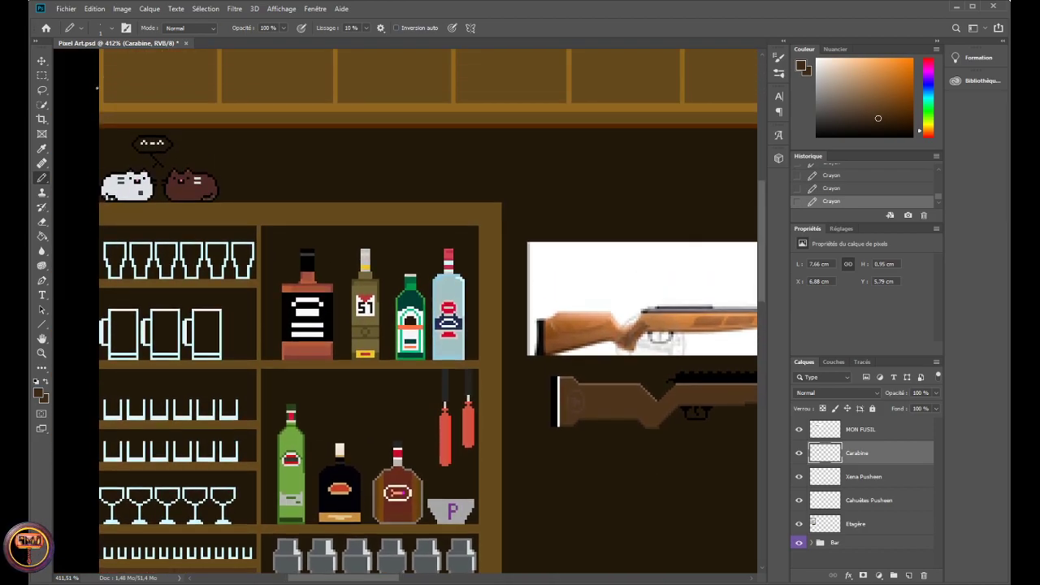
pyautogui.scroll(3, 104, 151)
pyautogui.scroll(1, 104, 151)
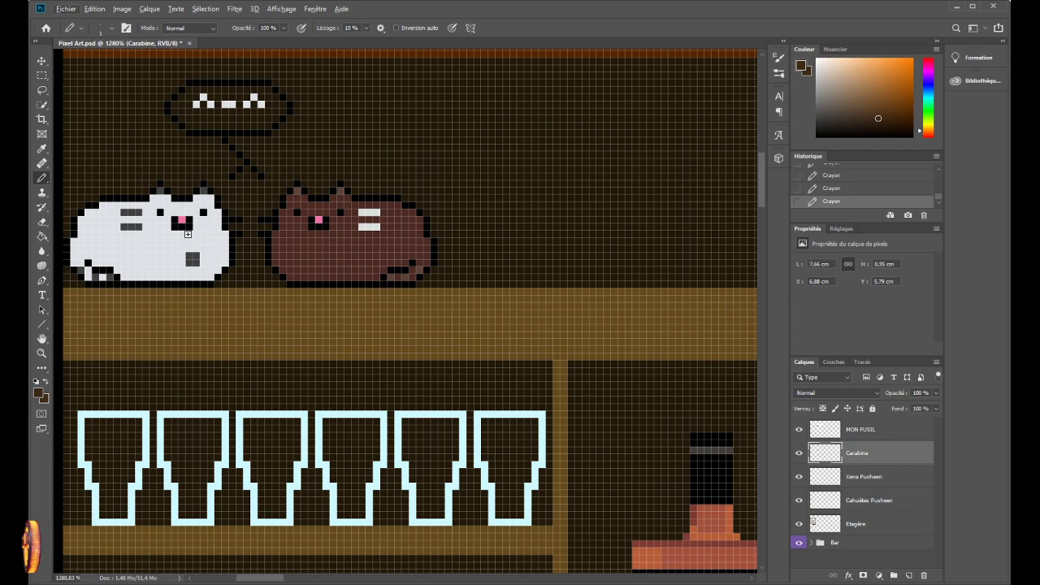
pyautogui.scroll(1, 152, 214)
pyautogui.scroll(18, 151, 214)
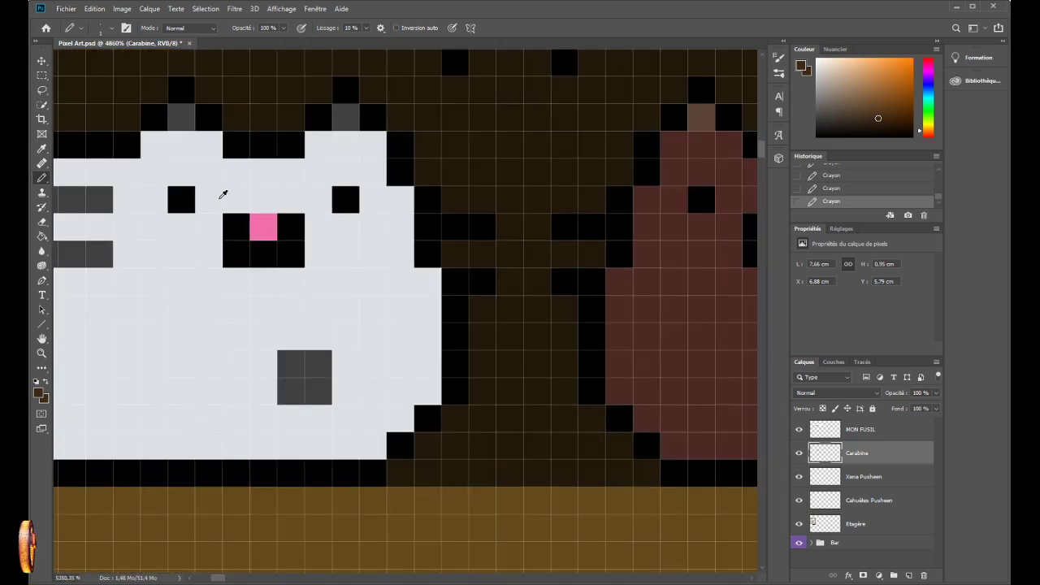
# - Hide the MON FUSIL layer with the rifle reference photo
pyautogui.scroll(-20, 203, 203)
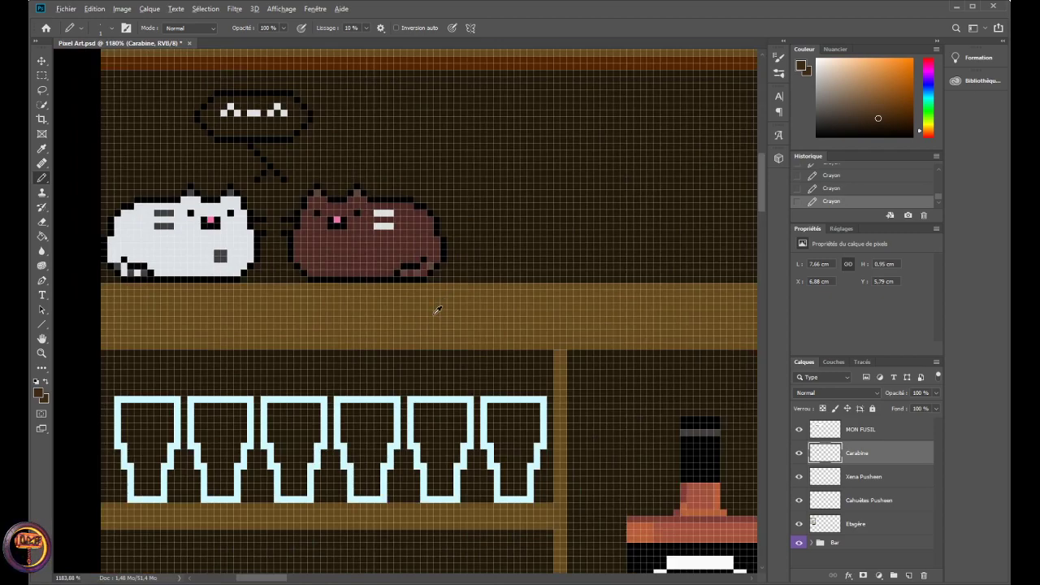
pyautogui.scroll(-8, 439, 318)
pyautogui.scroll(-4, 447, 374)
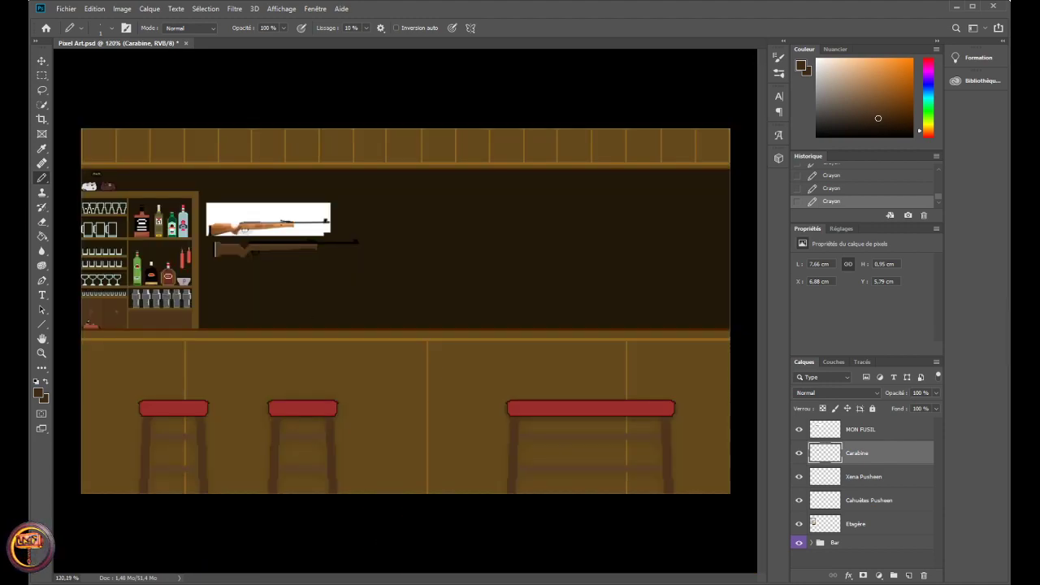
pyautogui.scroll(3, 232, 244)
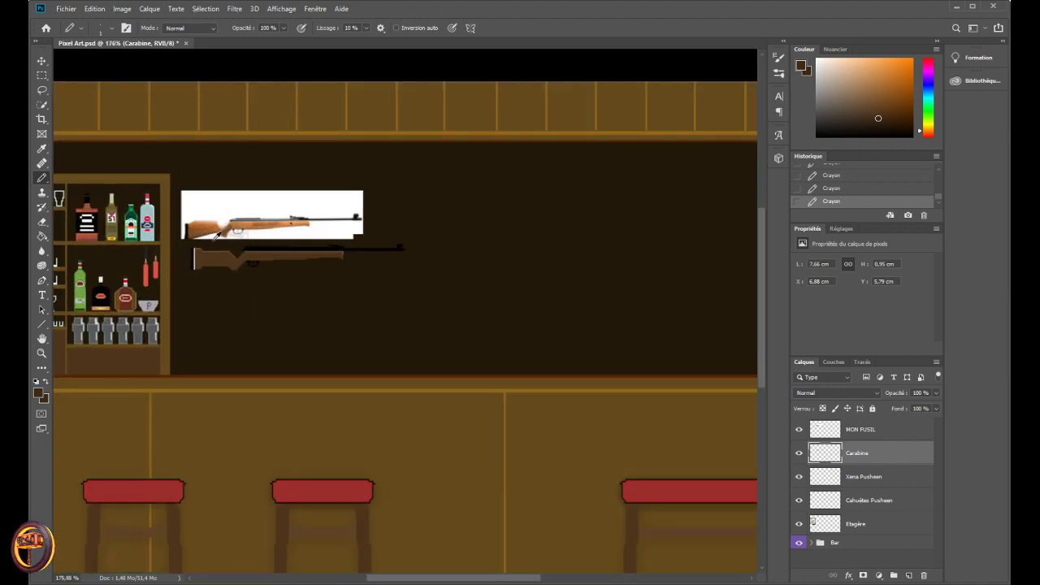
pyautogui.scroll(4, 244, 248)
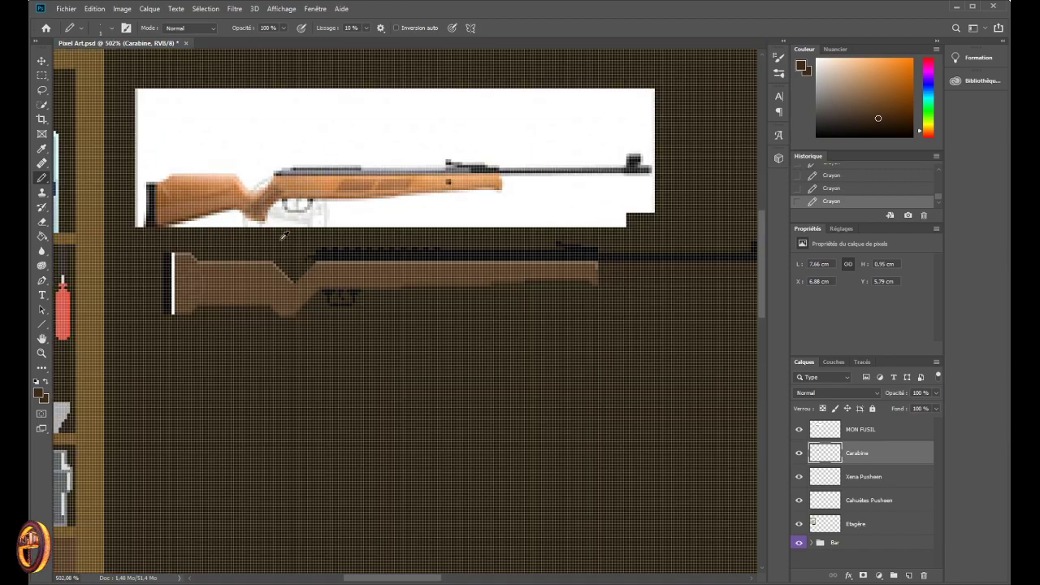
pyautogui.scroll(-4, 548, 332)
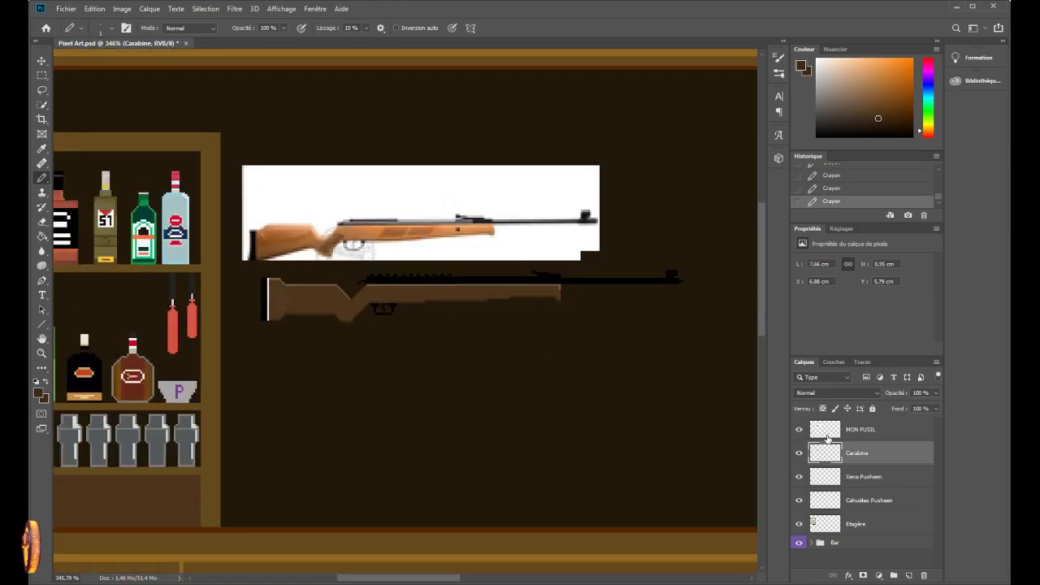
pyautogui.click(829, 434)
pyautogui.click(800, 431)
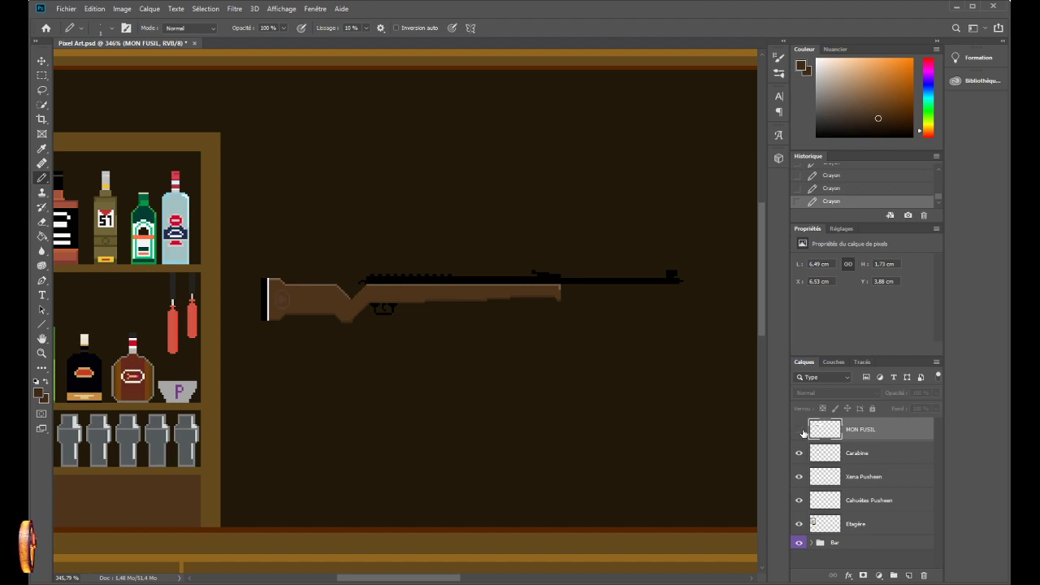
# - Make the Carabine layer with the drawn rifle the active layer again
pyautogui.scroll(-4, 627, 383)
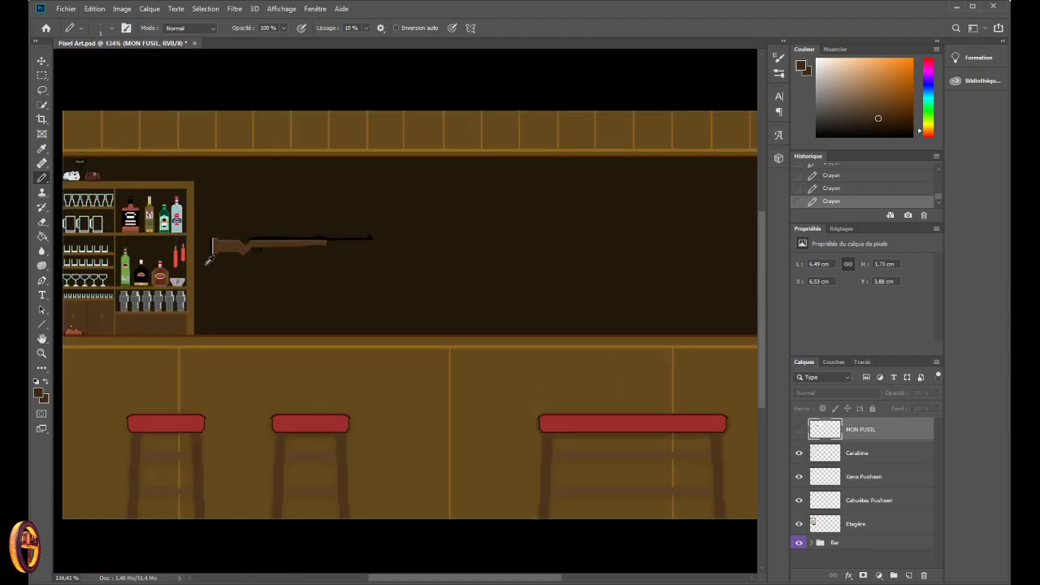
pyautogui.scroll(2, 208, 261)
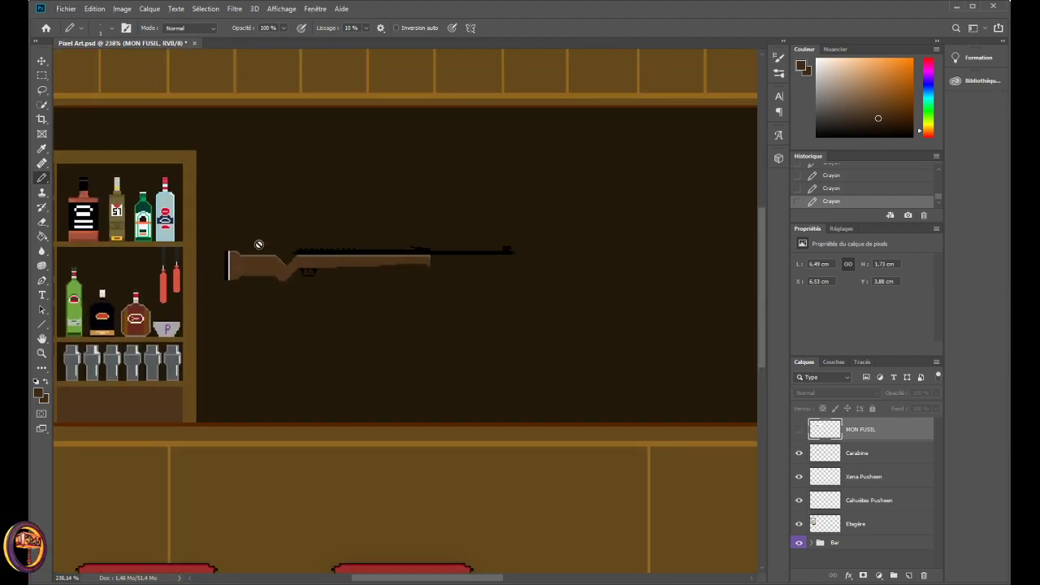
pyautogui.scroll(6, 251, 286)
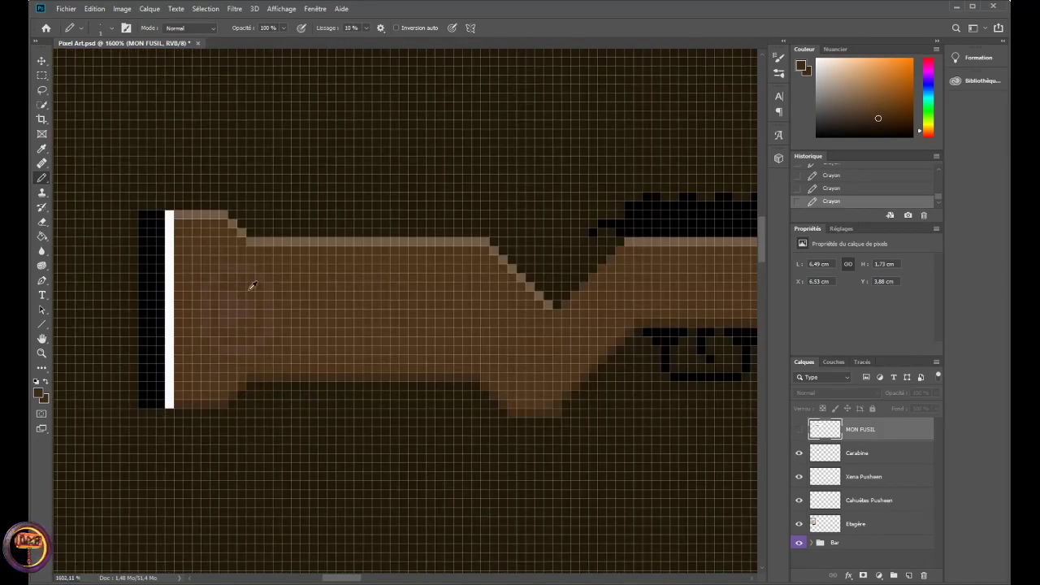
pyautogui.scroll(-2, 195, 258)
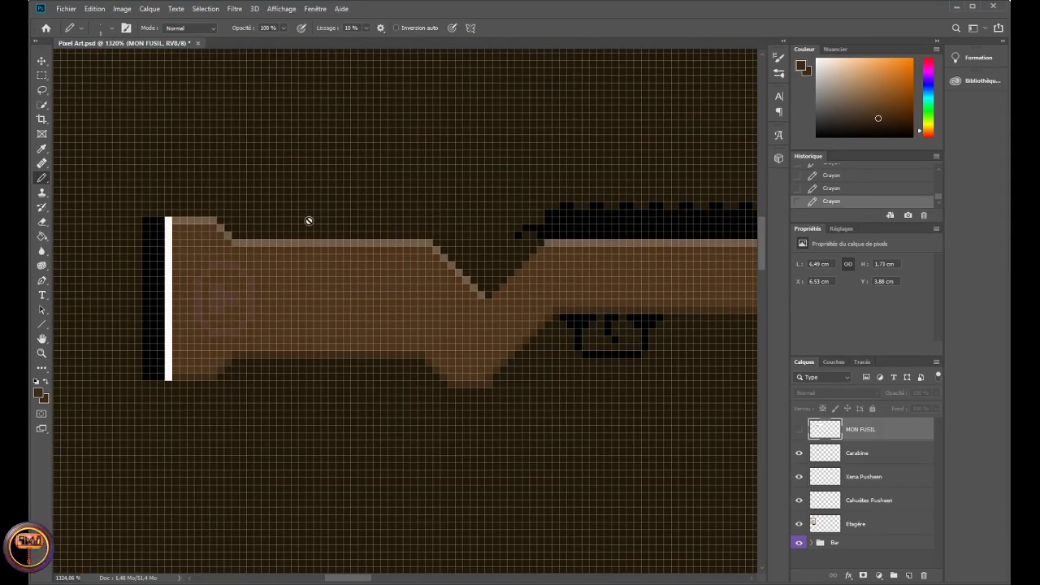
pyautogui.click(864, 453)
# - Examine the drawn rifle on the bar wall beside the shelves, including the pixels of its stock and butt plate
pyautogui.scroll(-2, 373, 300)
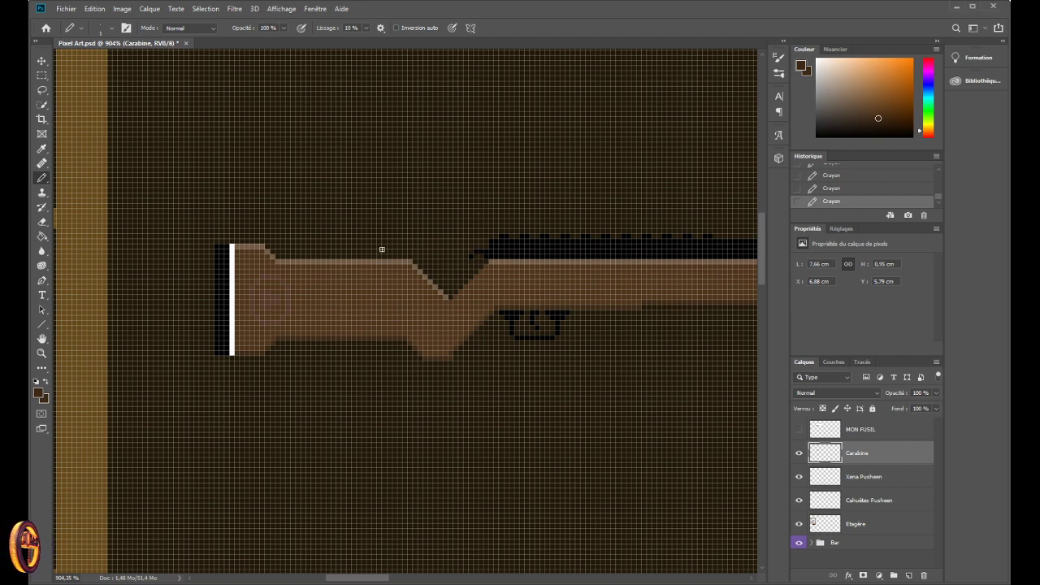
pyautogui.scroll(-2, 382, 247)
pyautogui.scroll(-4, 382, 242)
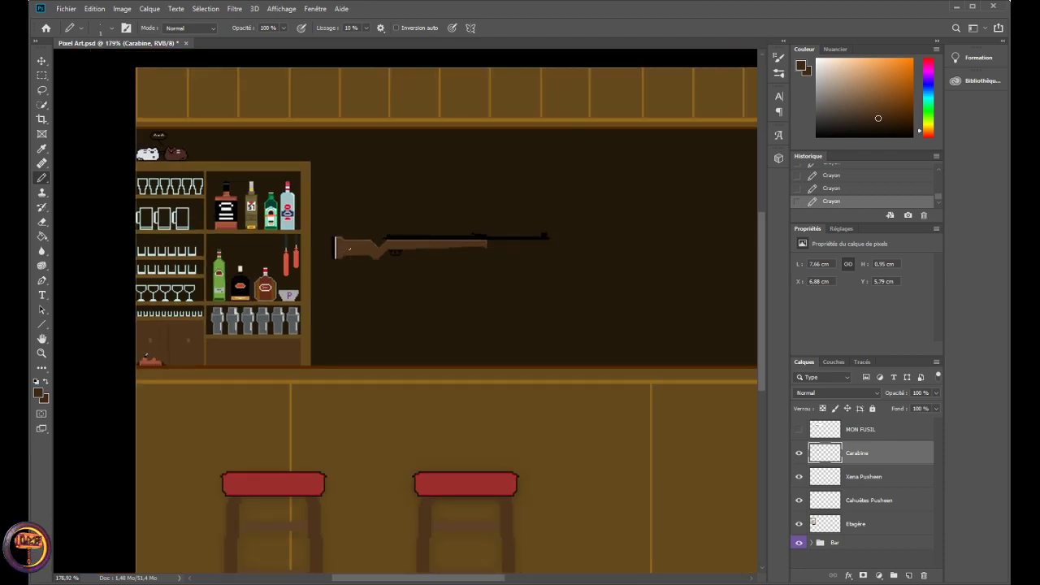
pyautogui.scroll(3, 361, 244)
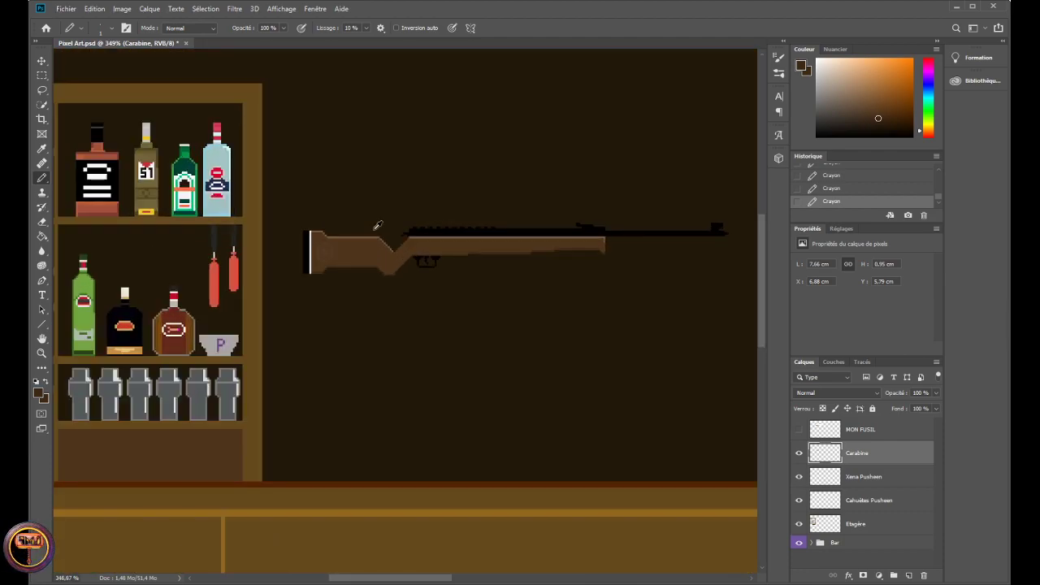
pyautogui.scroll(1, 374, 225)
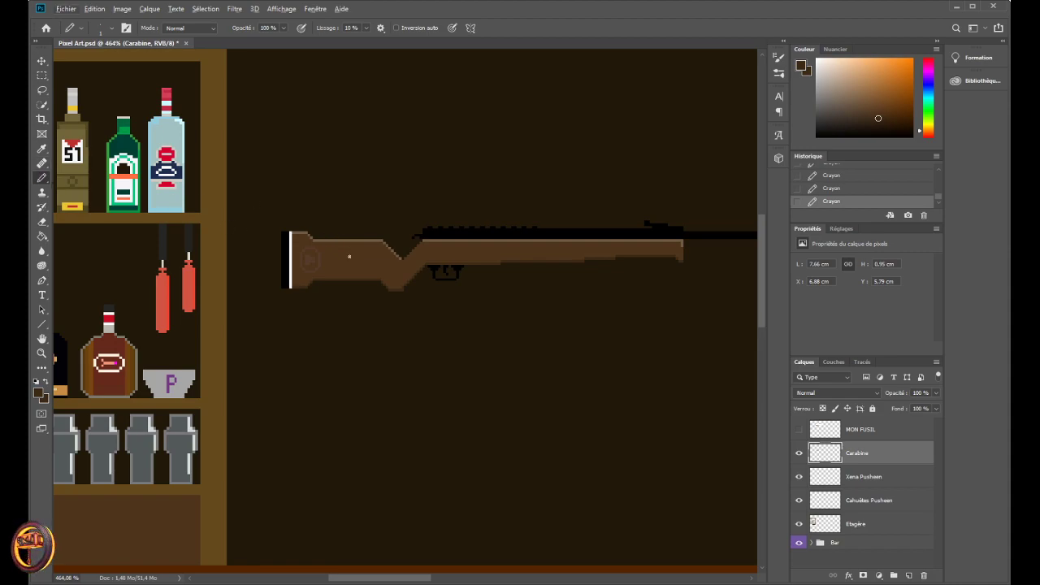
pyautogui.scroll(2, 346, 253)
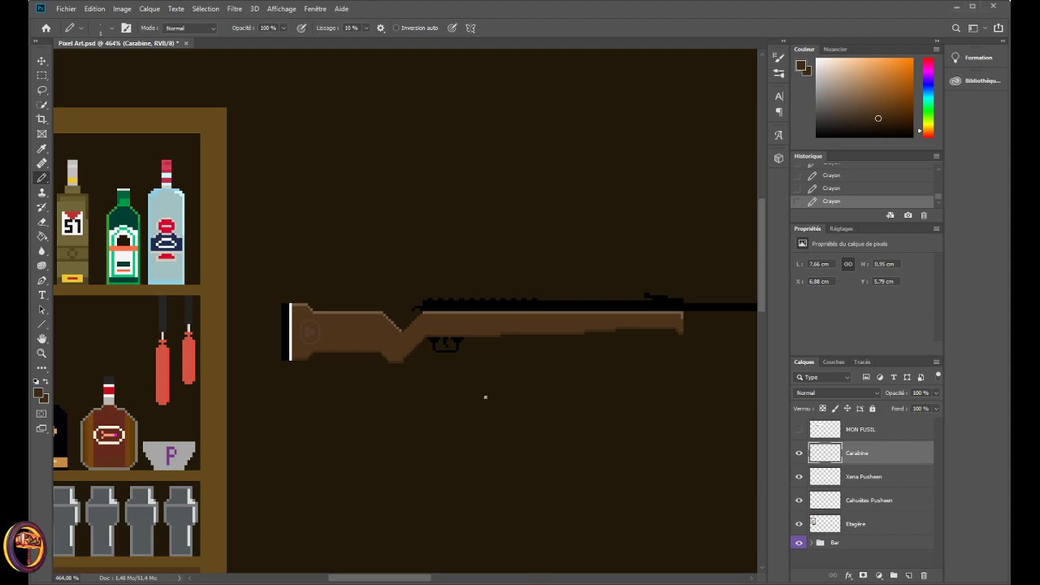
pyautogui.scroll(-1, 405, 552)
pyautogui.scroll(-1, 402, 528)
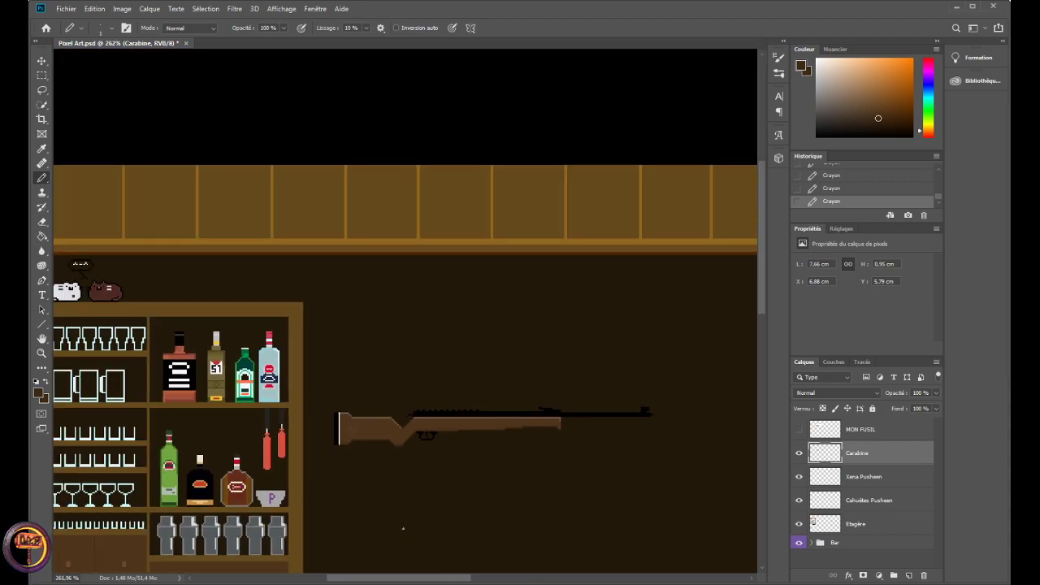
pyautogui.scroll(-1, 401, 528)
pyautogui.moveTo(387, 579); pyautogui.dragTo(391, 579)
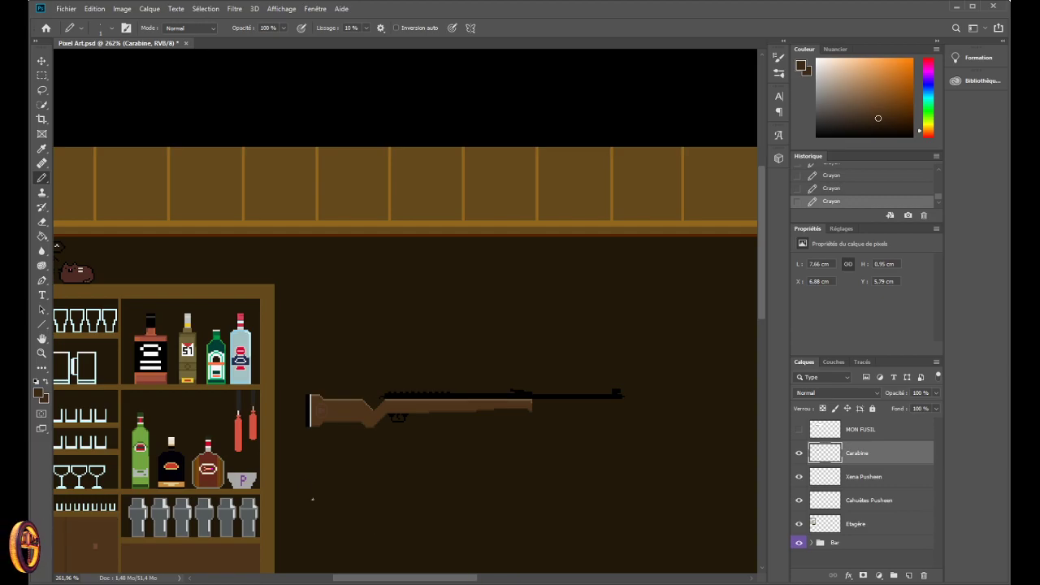
pyautogui.scroll(8, 317, 410)
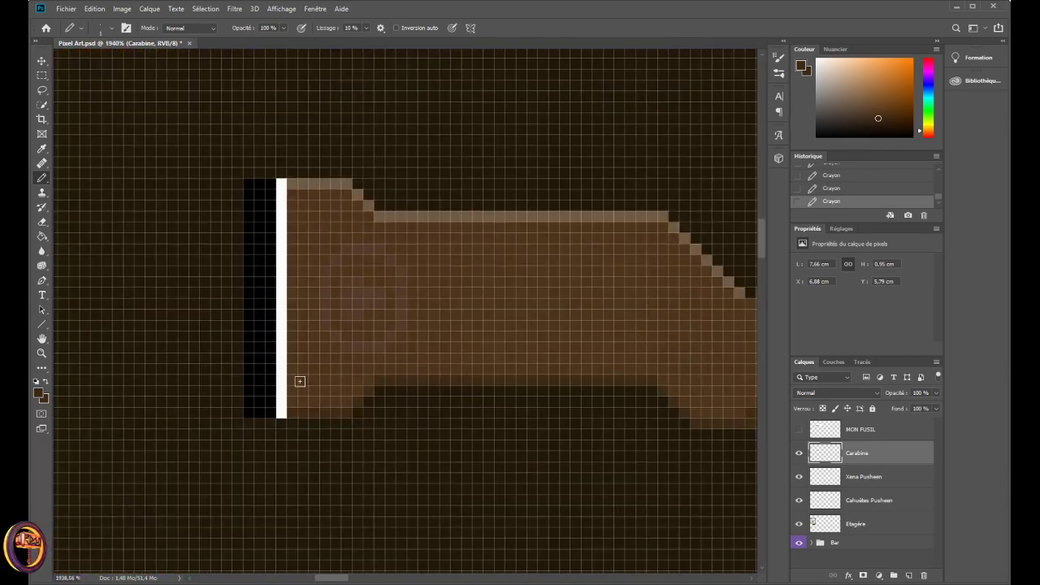
pyautogui.scroll(-9, 300, 382)
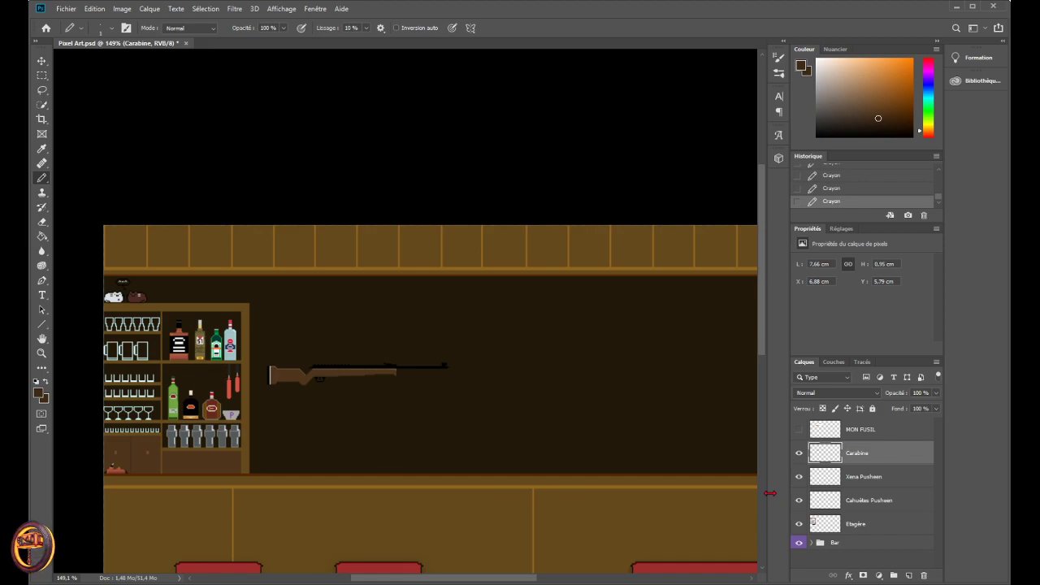
# - Move the white cat on the Xena Pusheen layer from the shelf onto the rifle's stock
pyautogui.click(861, 479)
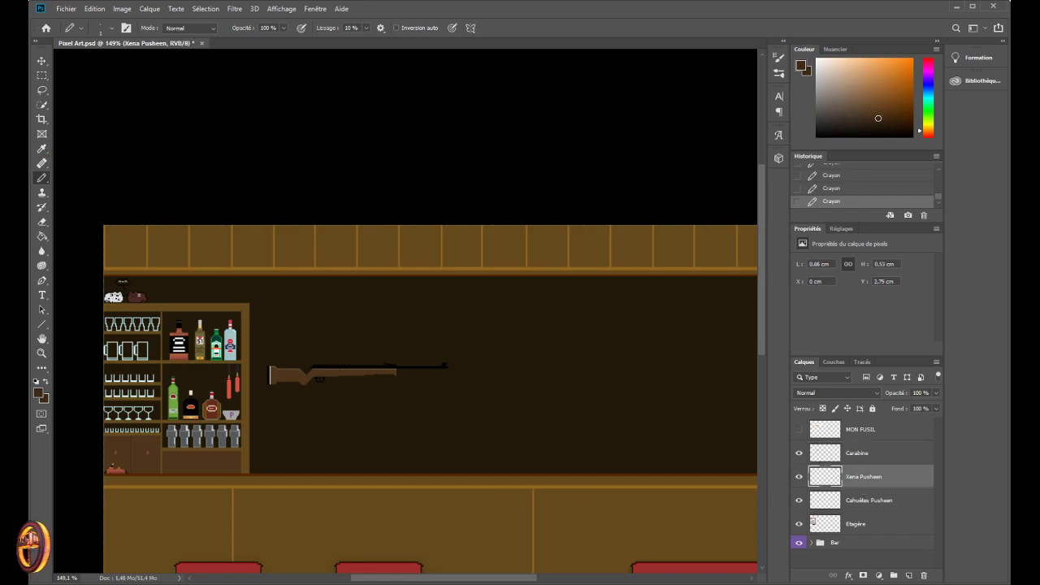
pyautogui.click(42, 60)
pyautogui.moveTo(118, 297)
pyautogui.mouseDown()
pyautogui.moveTo(207, 374)
pyautogui.moveTo(216, 407)
pyautogui.moveTo(233, 412)
pyautogui.moveTo(289, 365)
pyautogui.mouseUp()
pyautogui.scroll(2, 211, 392)
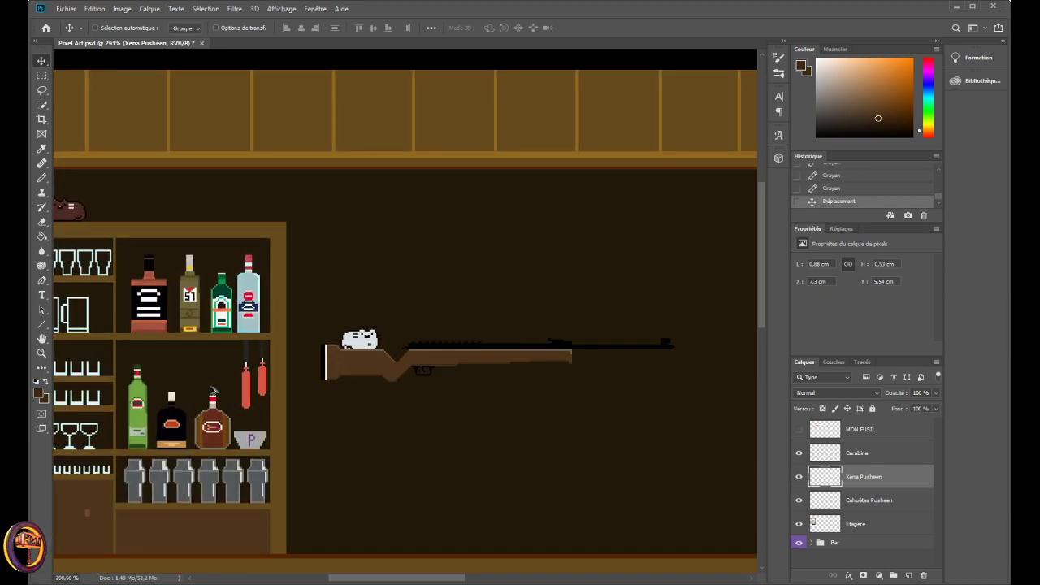
pyautogui.scroll(1, 212, 391)
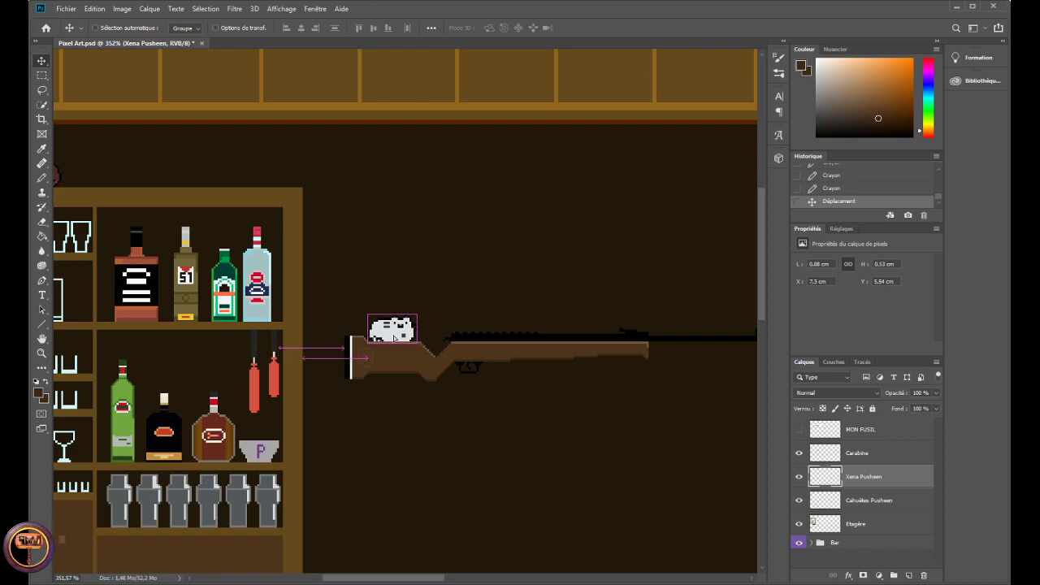
# - Try the white cat at the bowl marked P and reorder the Xena Pusheen layer in the layer stack
pyautogui.scroll(-3, 395, 406)
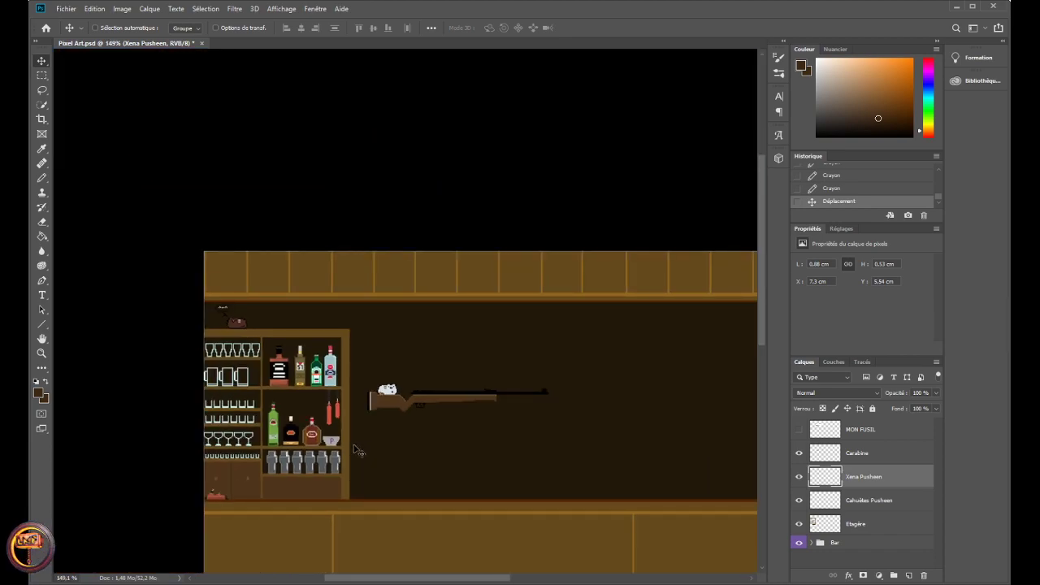
pyautogui.moveTo(388, 392); pyautogui.dragTo(330, 440)
pyautogui.moveTo(880, 485); pyautogui.dragTo(849, 462)
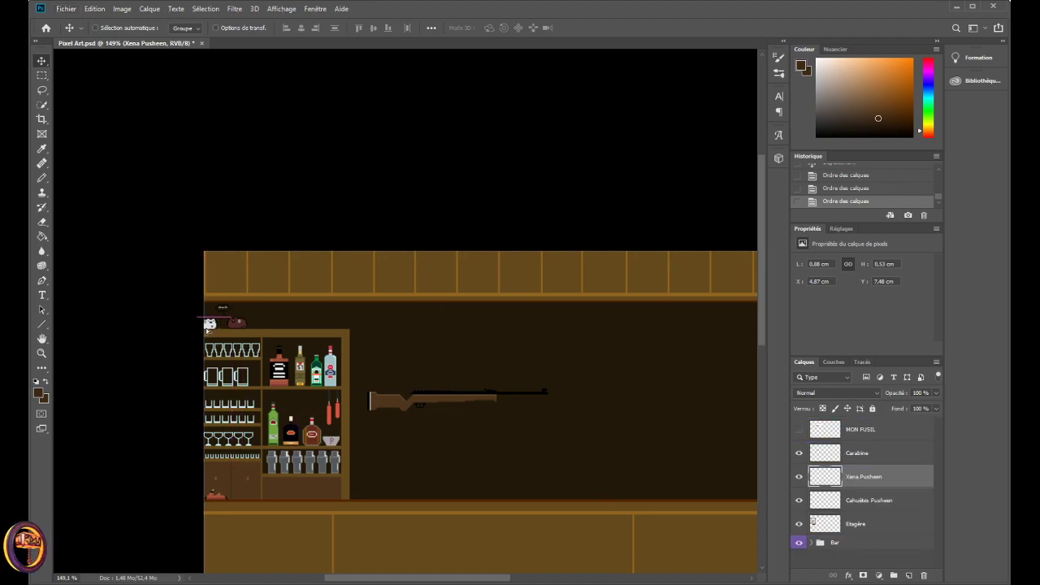
# - Place the white cat back on top of the shelf beside the brown cat, aligning both cats' bases and ears
pyautogui.moveTo(208, 329); pyautogui.dragTo(214, 330)
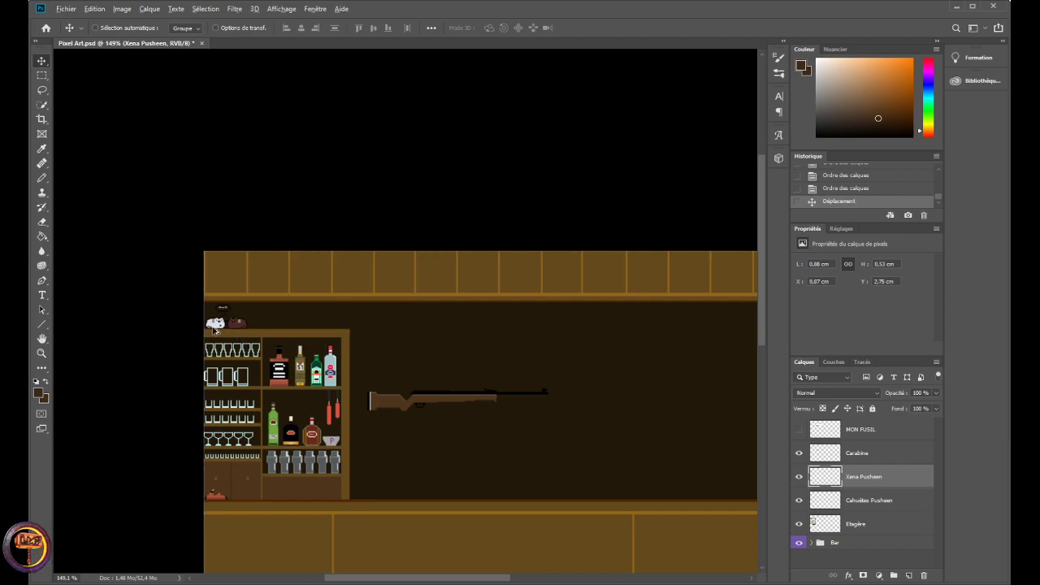
pyautogui.scroll(6, 214, 330)
pyautogui.scroll(2, 221, 330)
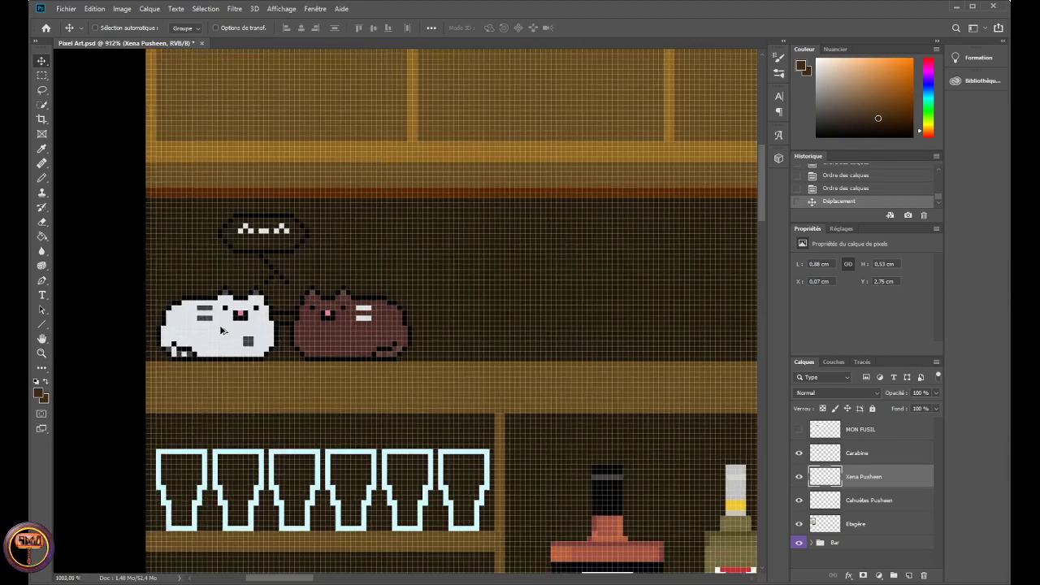
pyautogui.scroll(4, 221, 330)
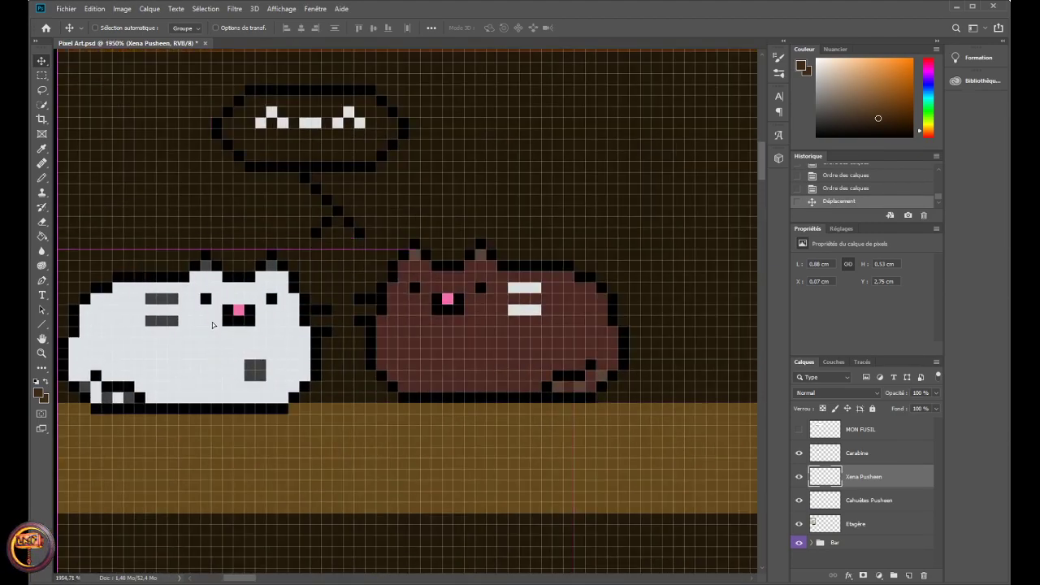
pyautogui.press('Up')
pyautogui.press('Right')
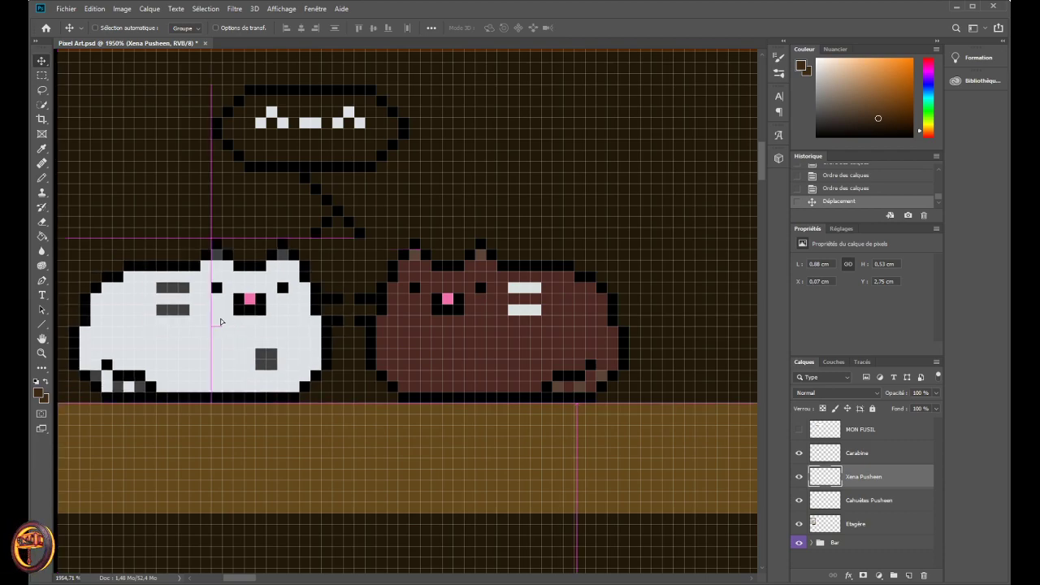
pyautogui.scroll(-8, 270, 409)
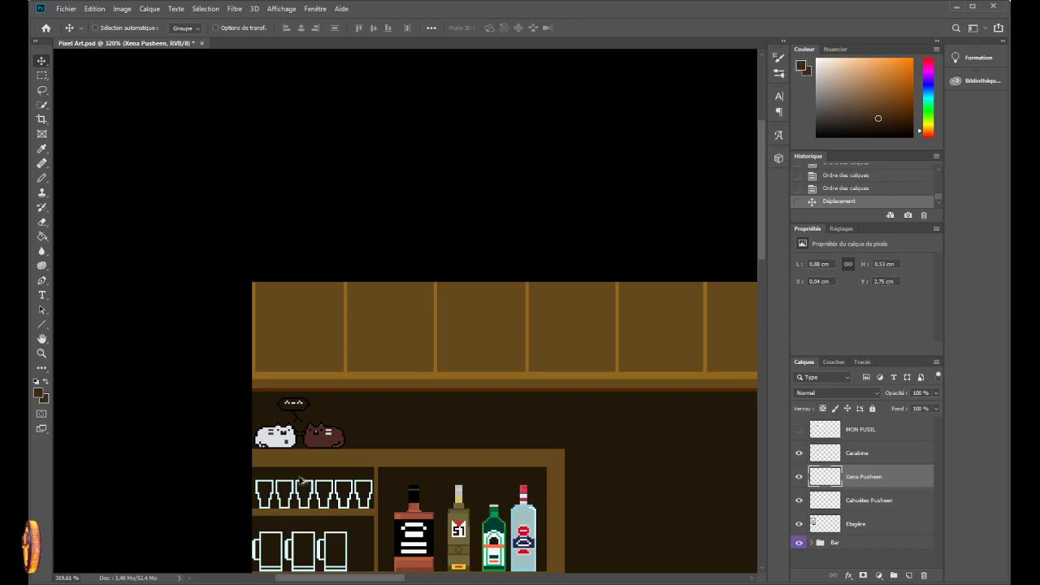
pyautogui.scroll(9, 312, 486)
pyautogui.scroll(-10, 300, 455)
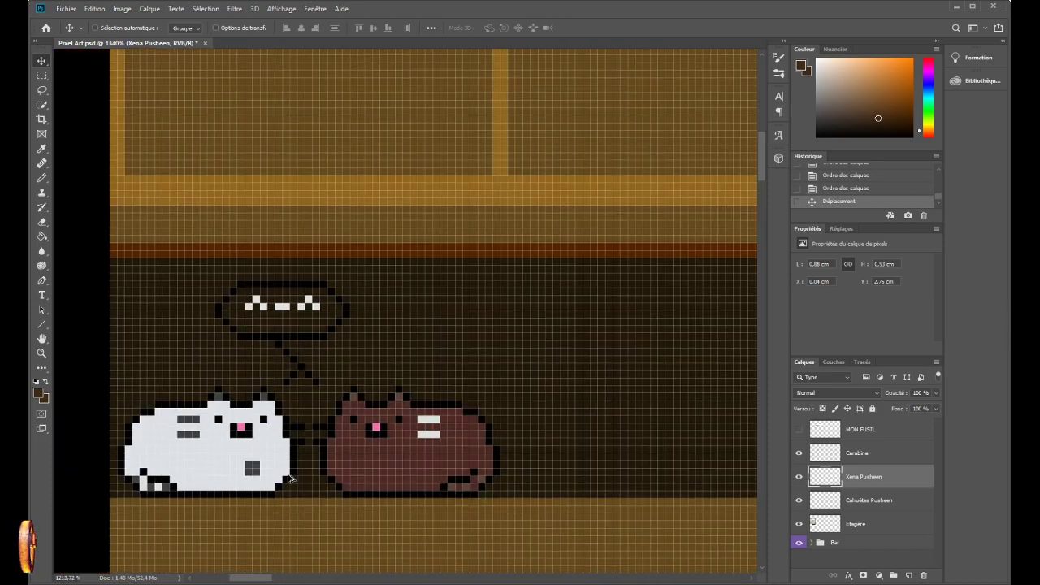
# - Switch back to the Pencil tool for working on the rifle
pyautogui.scroll(2, 341, 332)
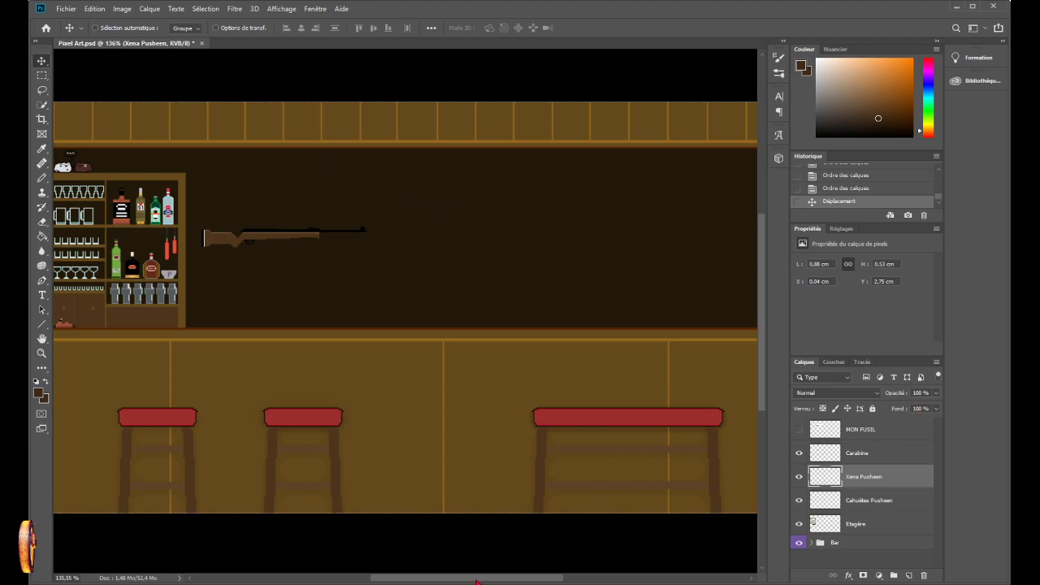
pyautogui.moveTo(477, 578); pyautogui.dragTo(467, 579)
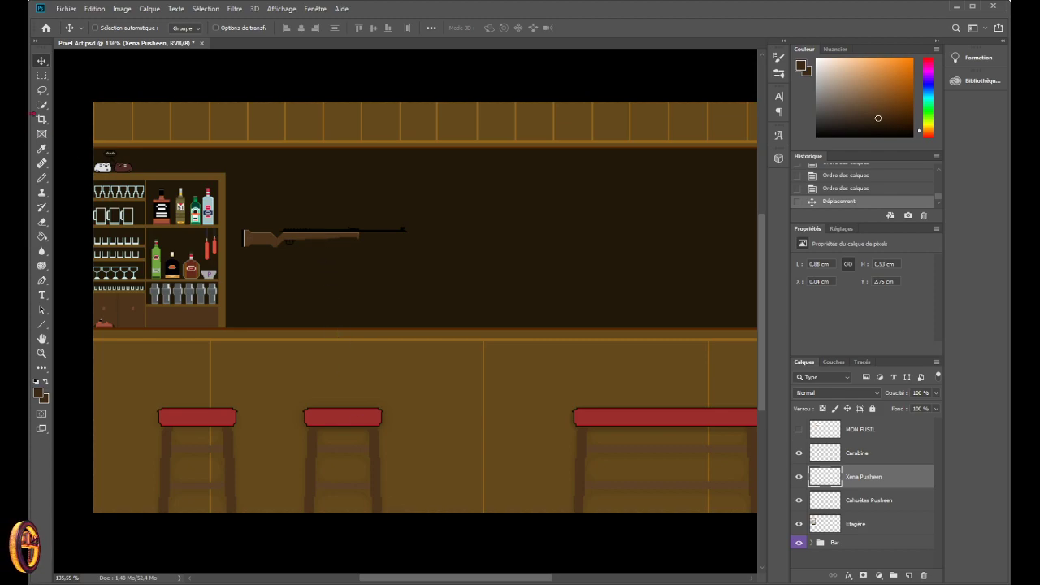
pyautogui.click(41, 177)
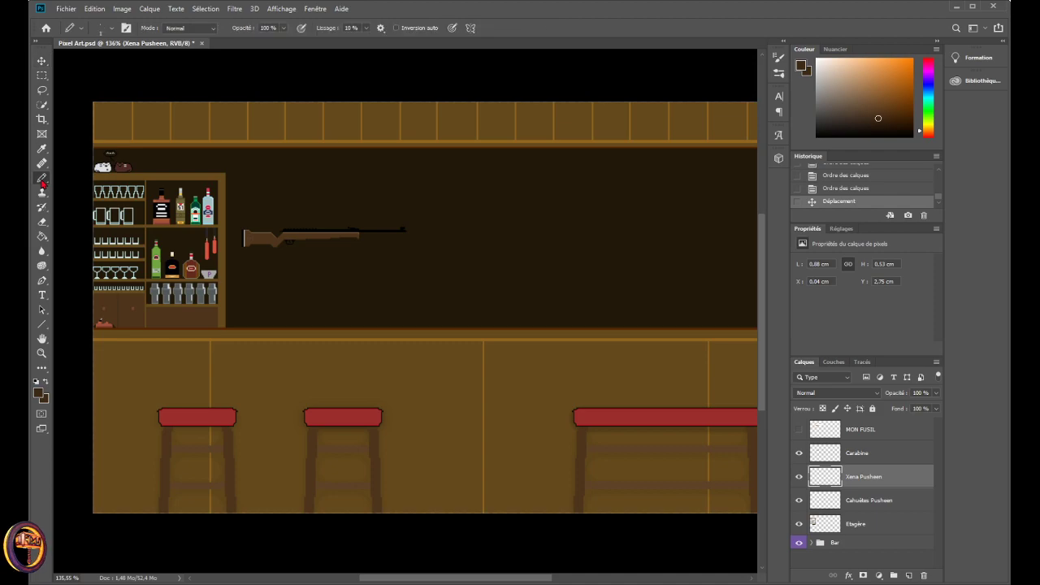
pyautogui.scroll(2, 241, 196)
pyautogui.scroll(2, 236, 202)
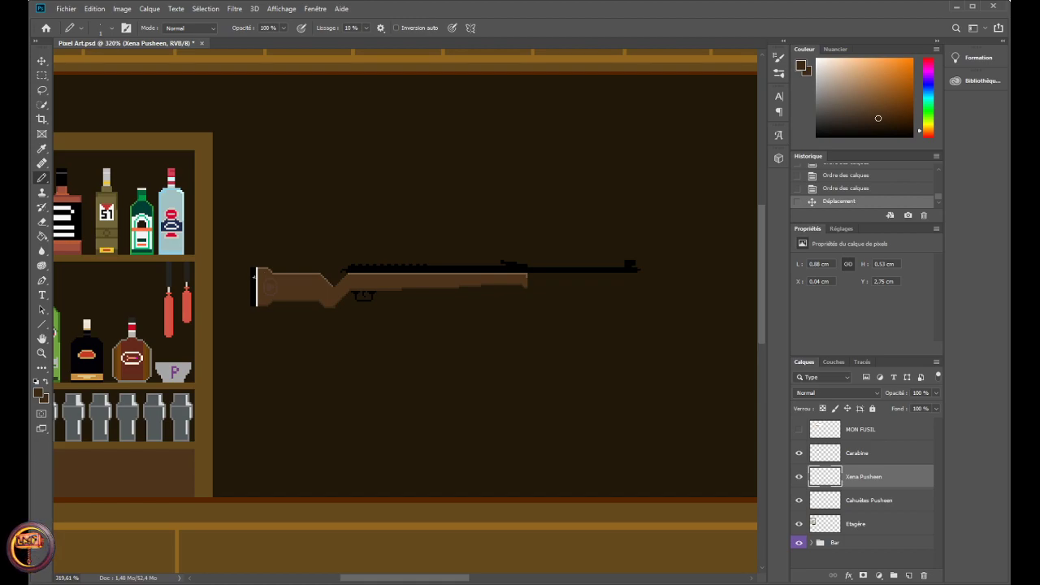
pyautogui.moveTo(381, 581); pyautogui.dragTo(408, 572)
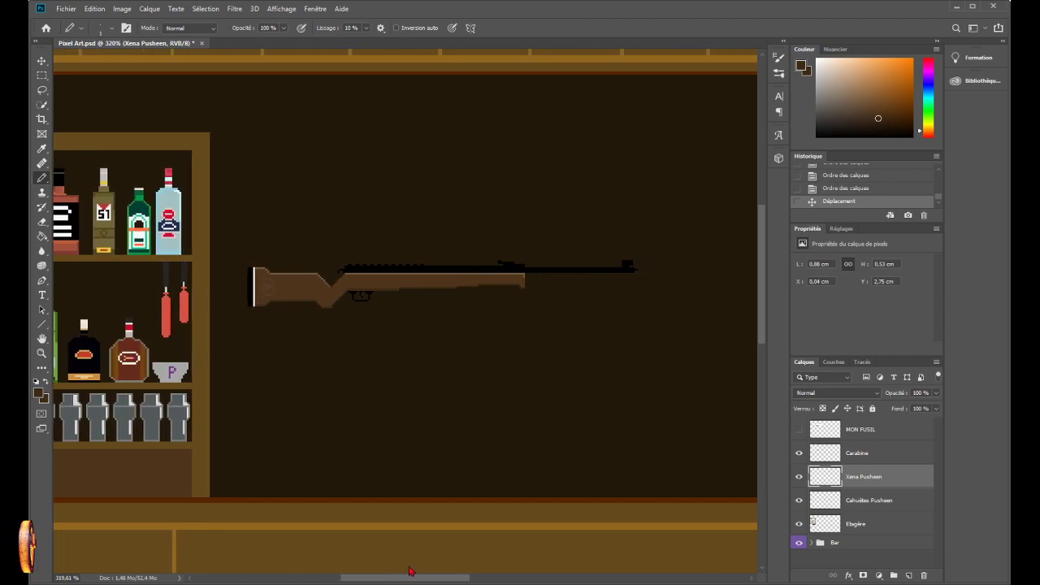
# - Try darkening the lower butt of the rifle stock with dark brown pencil strokes on the Xena Pusheen layer
pyautogui.scroll(-1, 349, 282)
pyautogui.scroll(-2, 350, 282)
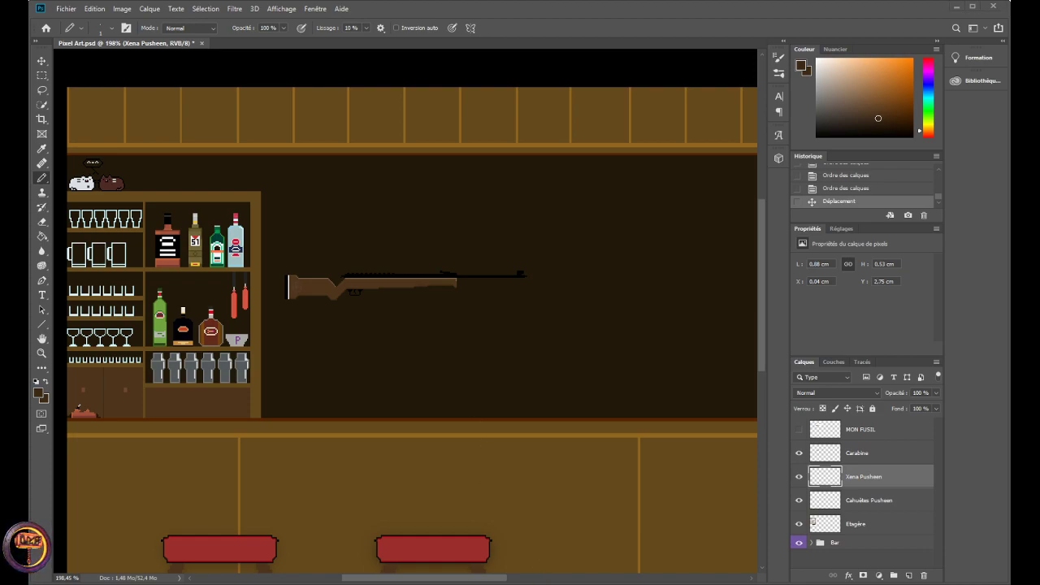
pyautogui.moveTo(498, 579)
pyautogui.mouseDown()
pyautogui.moveTo(477, 579)
pyautogui.moveTo(499, 584)
pyautogui.mouseUp()
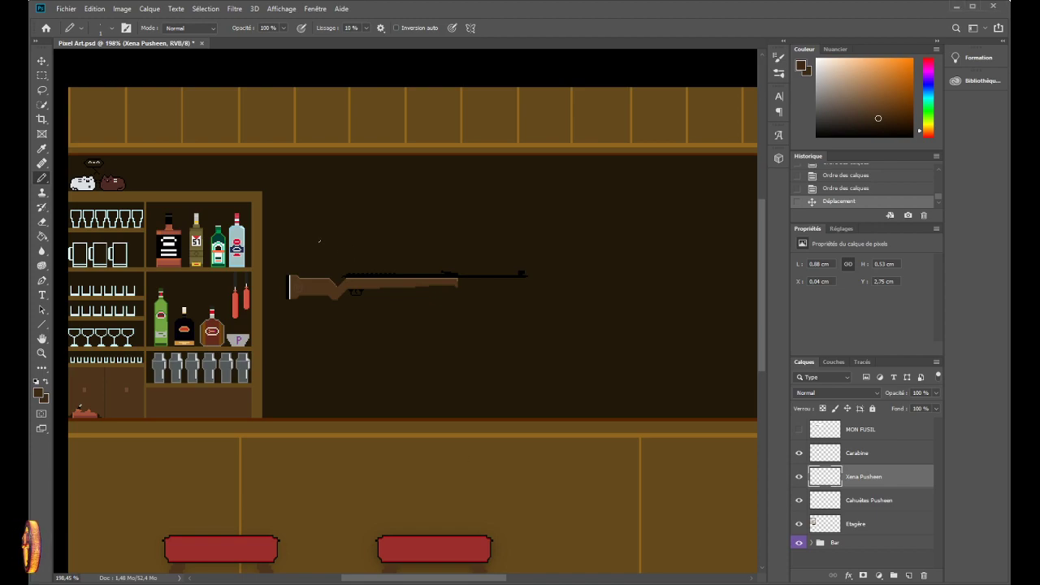
pyautogui.scroll(3, 325, 244)
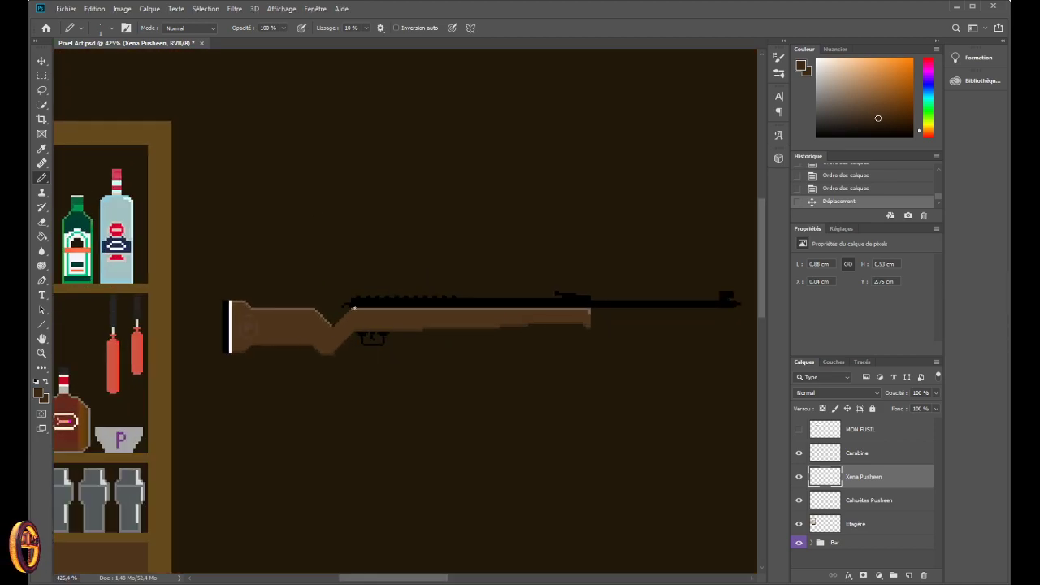
pyautogui.scroll(3, 333, 317)
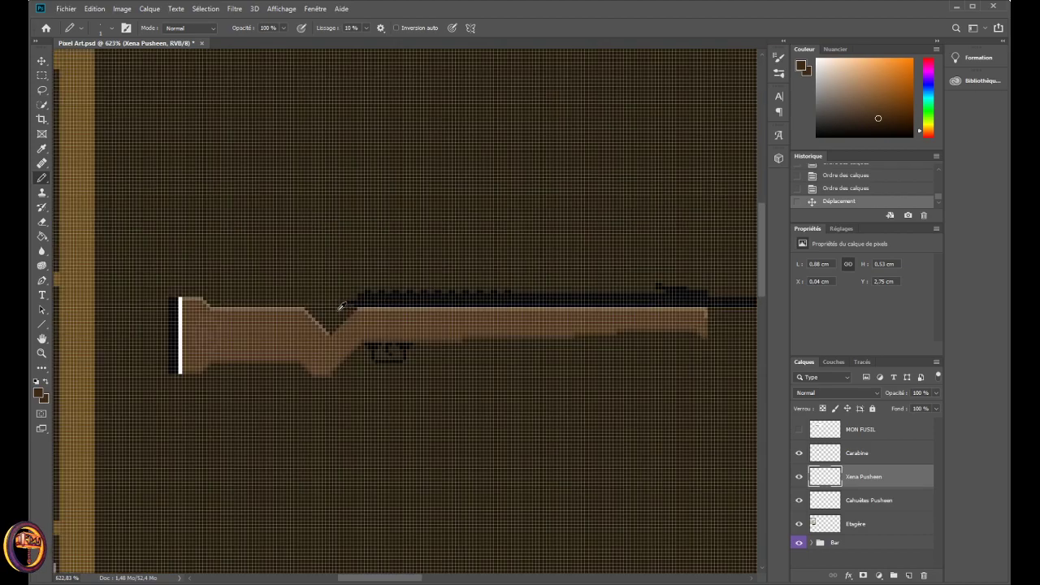
pyautogui.scroll(3, 179, 349)
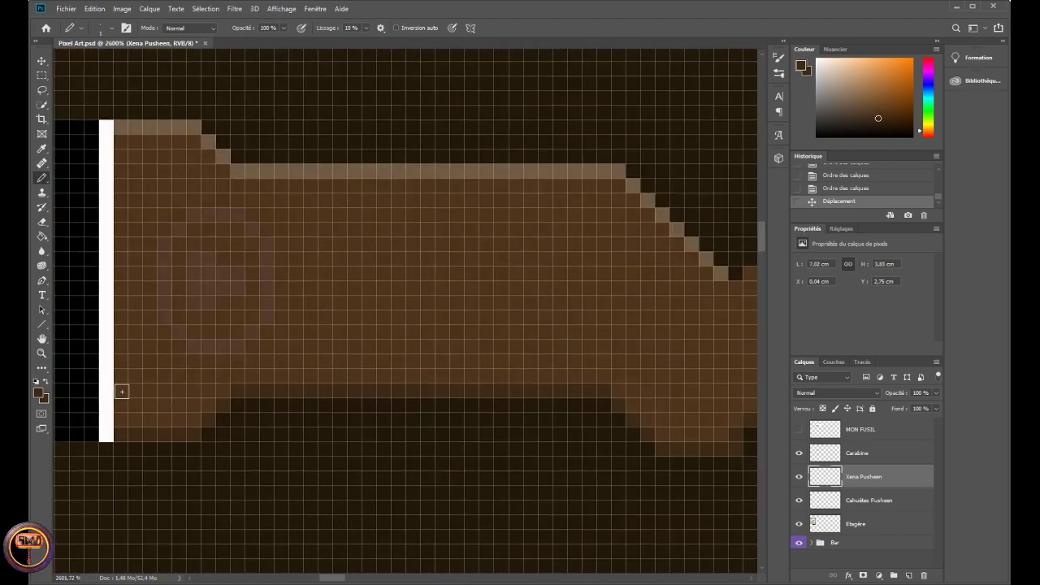
pyautogui.click(122, 392)
pyautogui.click(148, 391)
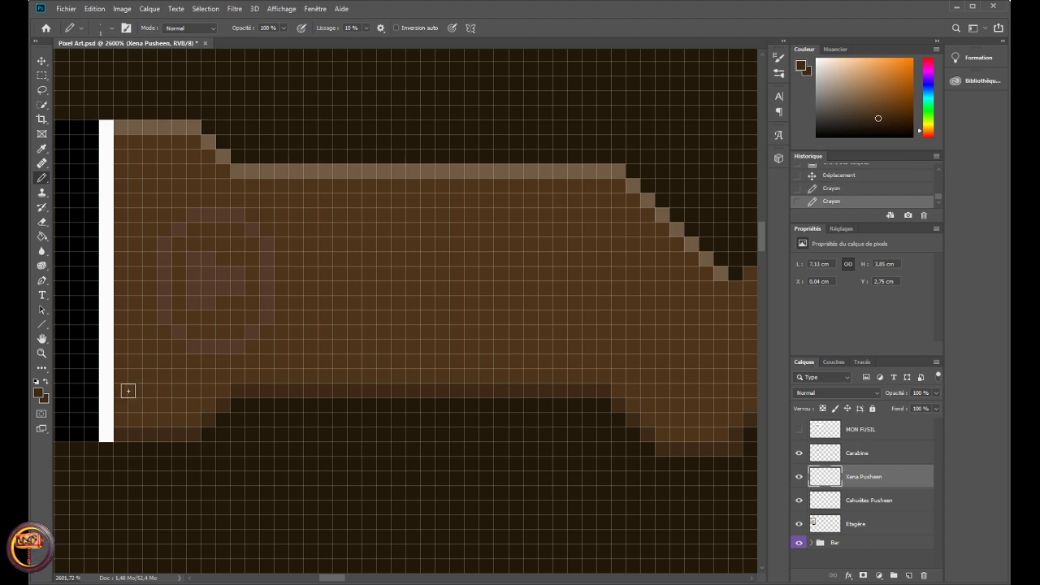
pyautogui.click(136, 422)
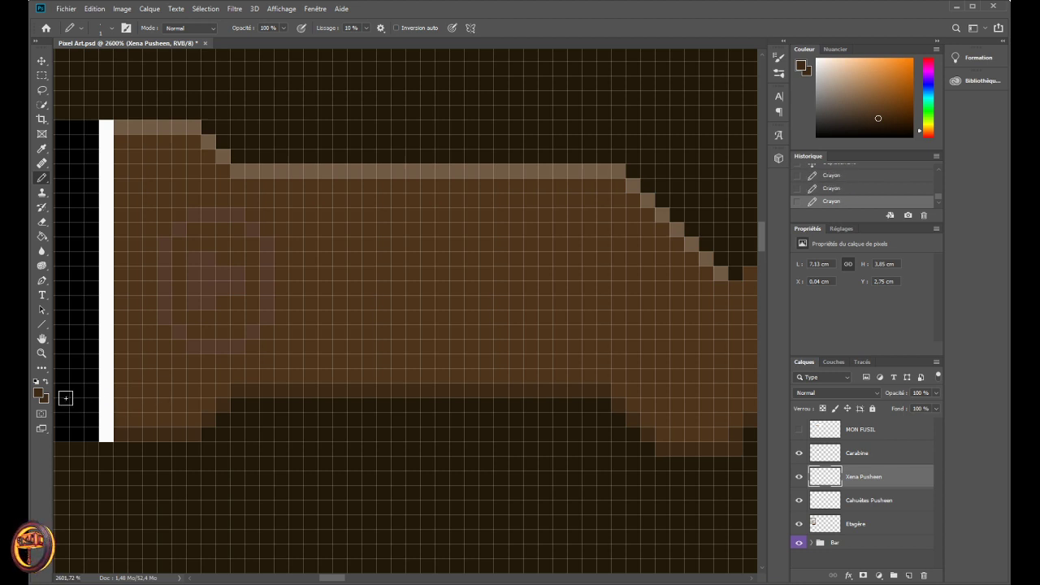
pyautogui.click(140, 429)
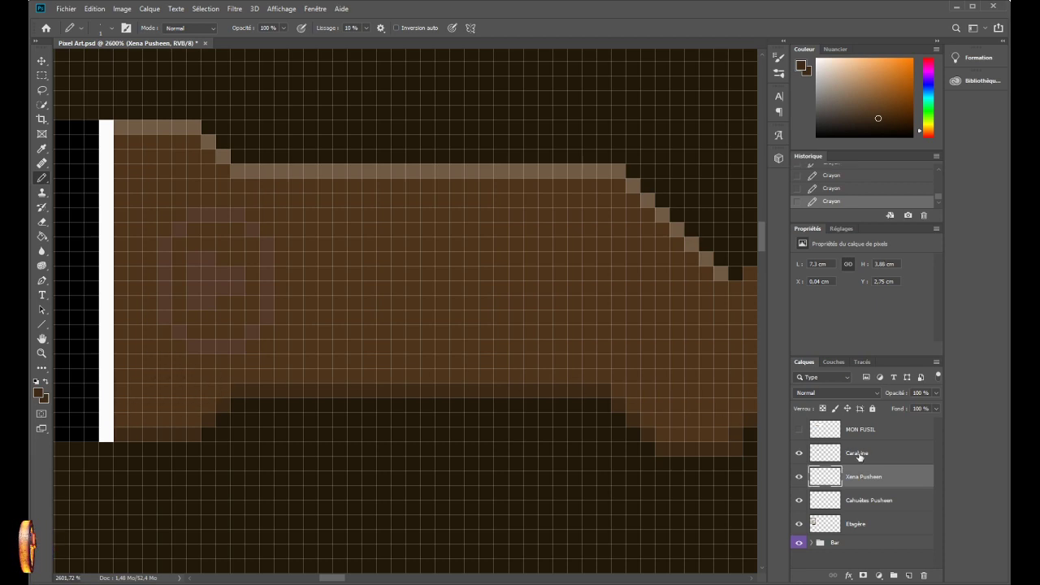
# - Undo the pencil strokes made on the Xena Pusheen layer and make the Carabine layer active and visible
pyautogui.click(798, 455)
pyautogui.hotkey('ctrl', 'z')
pyautogui.hotkey('ctrl', 'z')
pyautogui.hotkey('ctrl', 'z')
pyautogui.hotkey('ctrl', 'z')
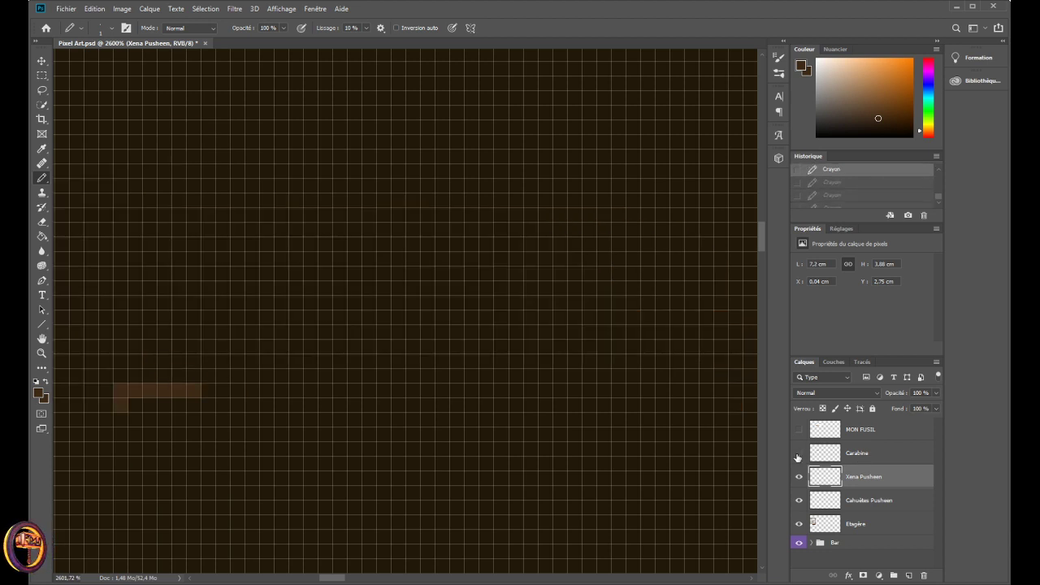
pyautogui.hotkey('ctrl', 'z')
pyautogui.hotkey('ctrl', 'z')
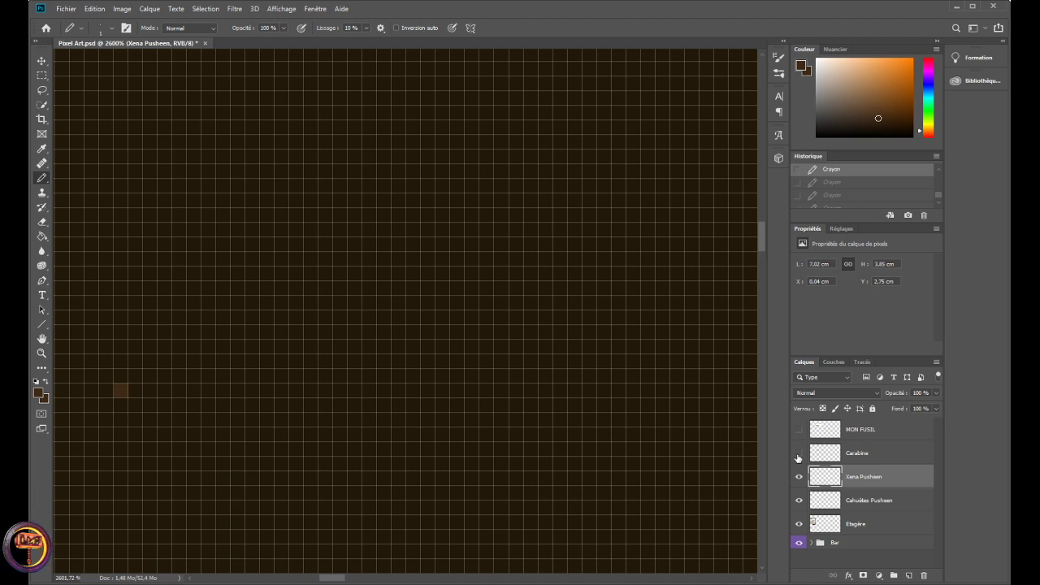
pyautogui.click(837, 455)
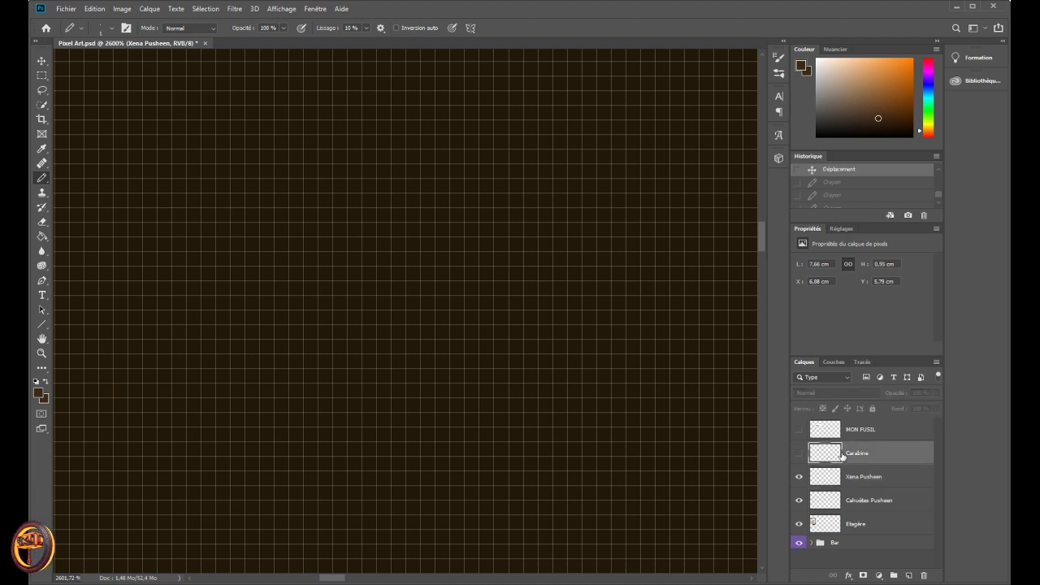
pyautogui.click(800, 454)
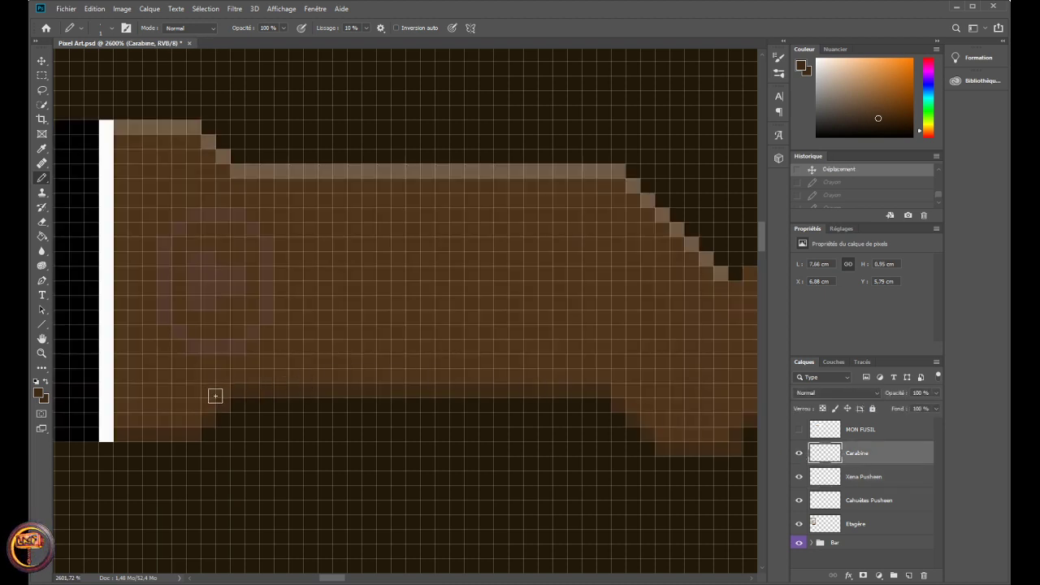
# - Shade the lower part of the rifle's butt and grip in dark brown on the Carabine layer
pyautogui.click(183, 395)
pyautogui.click(167, 392)
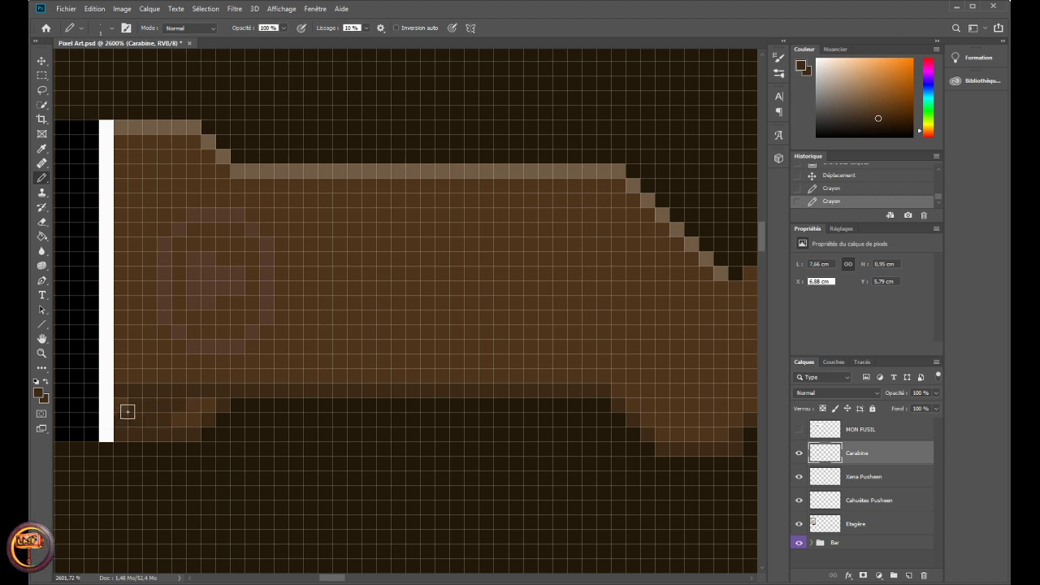
pyautogui.click(205, 405)
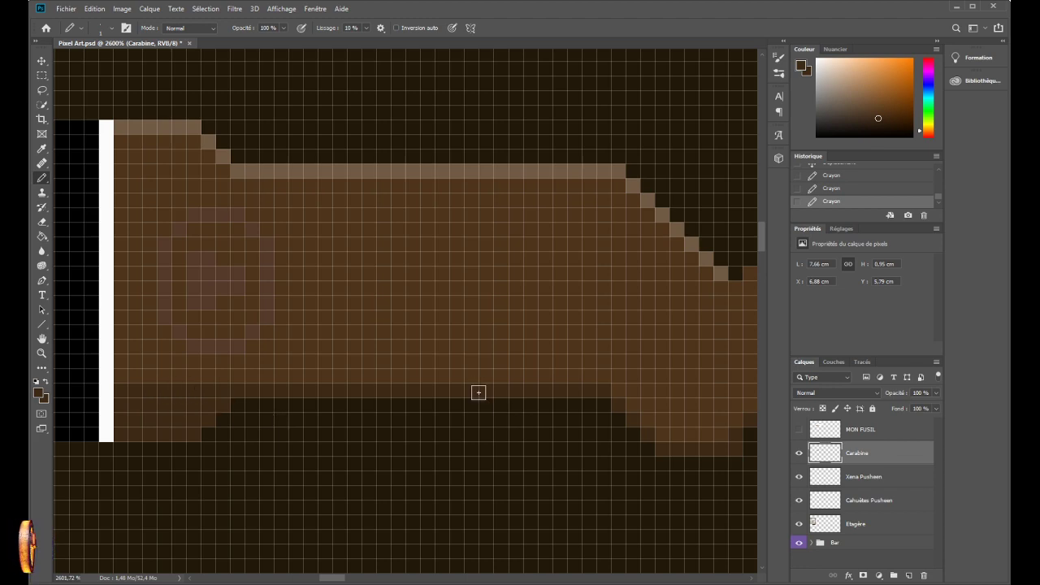
pyautogui.hscroll(5, 341, 569)
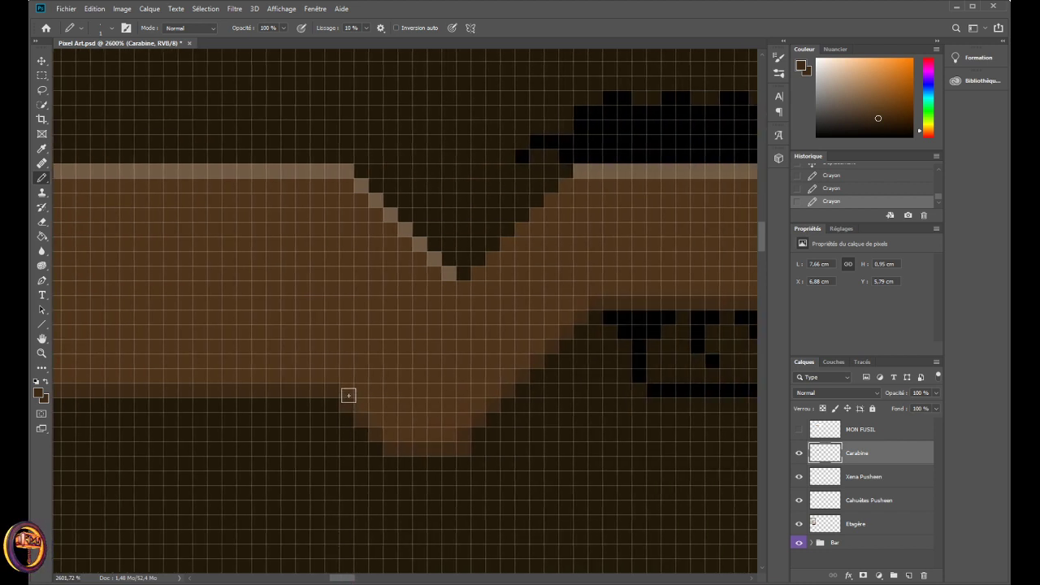
pyautogui.moveTo(360, 395)
pyautogui.mouseDown()
pyautogui.moveTo(391, 431)
pyautogui.moveTo(395, 399)
pyautogui.moveTo(420, 395)
pyautogui.moveTo(390, 396)
pyautogui.moveTo(458, 408)
pyautogui.mouseUp()
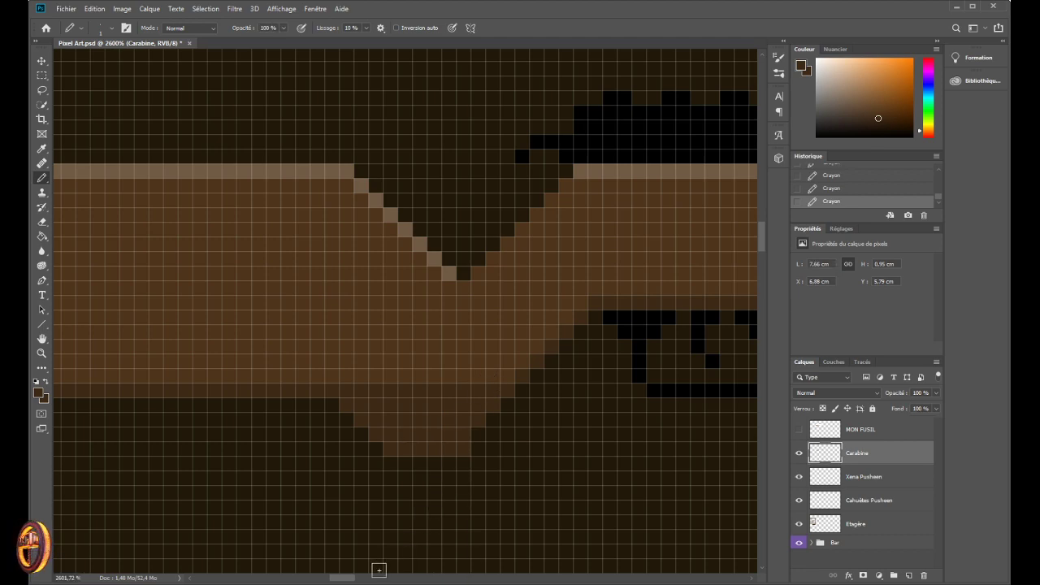
# - Try a short dark brown dash above the stock's lower edge, and undo all the new shading on the stock
pyautogui.moveTo(345, 579); pyautogui.dragTo(335, 580)
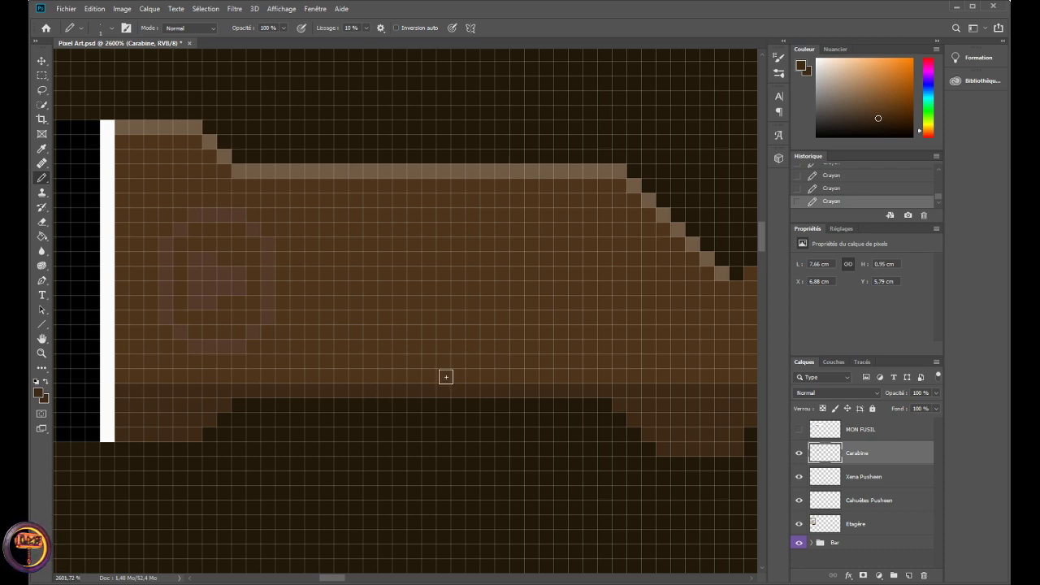
pyautogui.moveTo(445, 376); pyautogui.dragTo(406, 376)
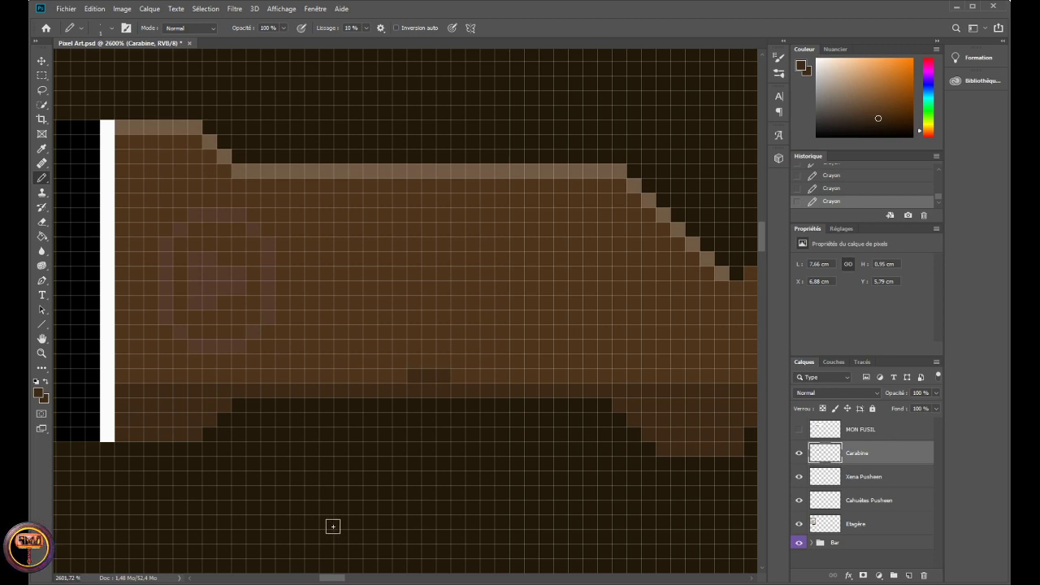
pyautogui.hotkey('ctrl', 'z')
pyautogui.scroll(-3, 331, 520)
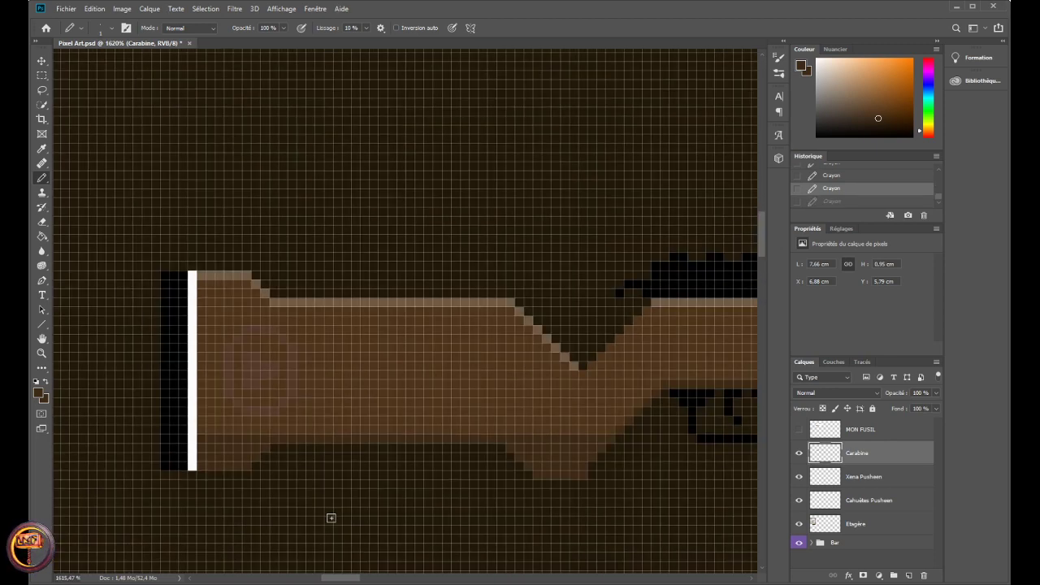
pyautogui.hotkey('ctrl', 'z')
pyautogui.hotkey('ctrl', 'z')
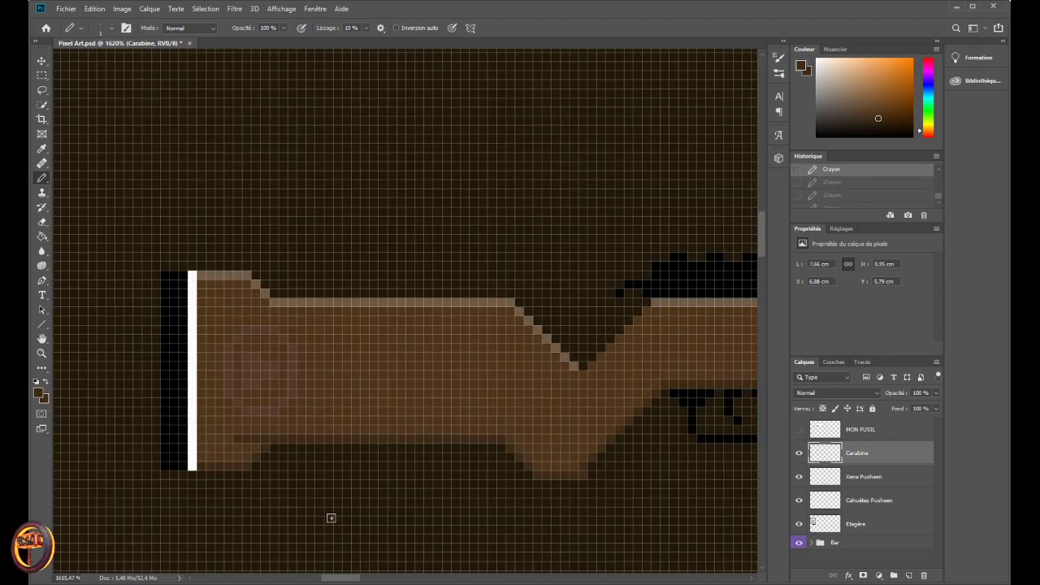
pyautogui.hotkey('ctrl', 'z')
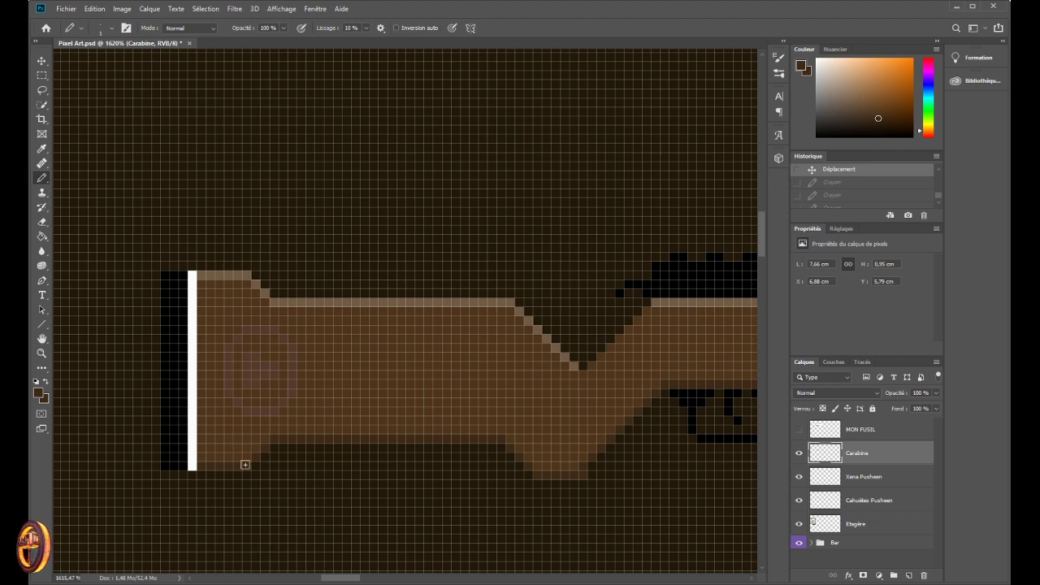
# - Try dark brown shading pixels low on the butt beside the white line, undoing each attempt
pyautogui.scroll(4, 244, 464)
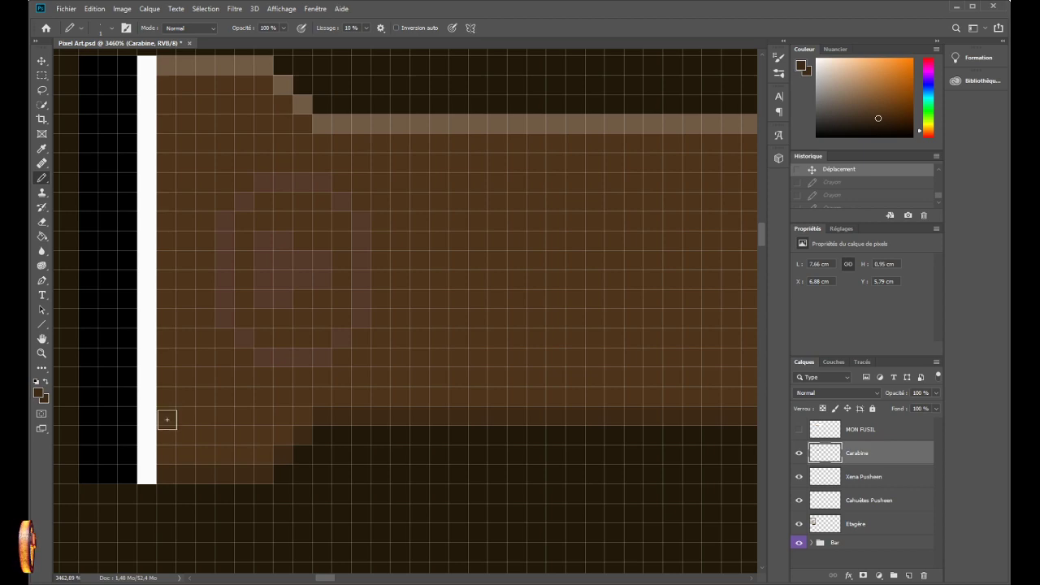
pyautogui.click(171, 418)
pyautogui.hotkey('ctrl', 'z')
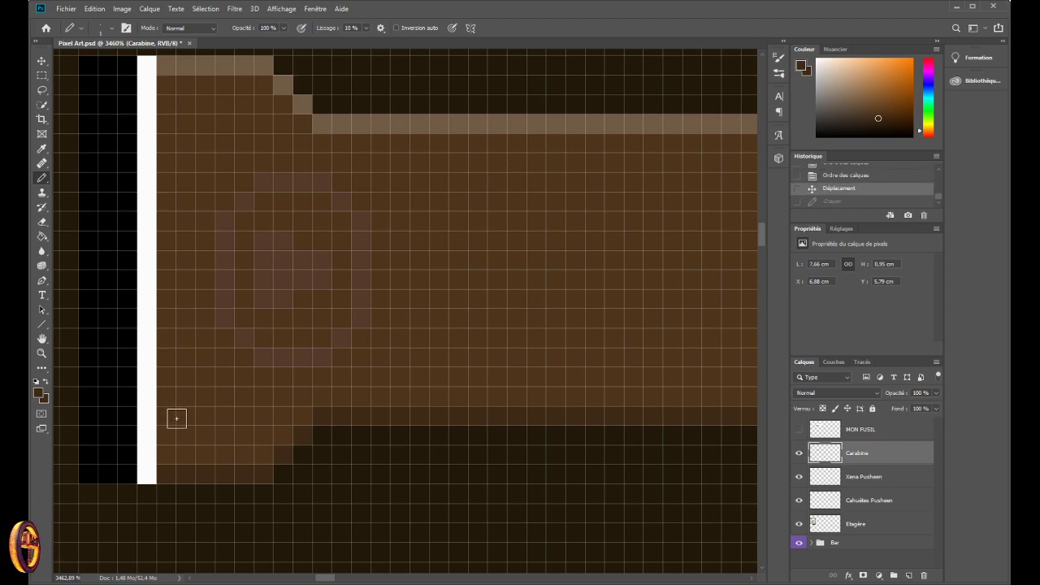
pyautogui.scroll(-4, 311, 476)
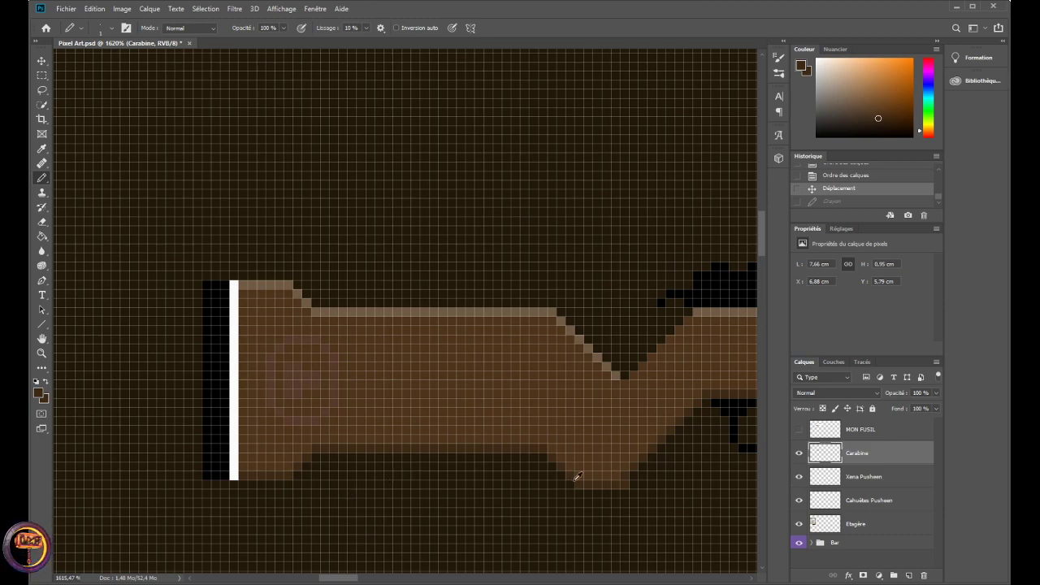
pyautogui.scroll(-1, 585, 474)
pyautogui.scroll(3, 605, 468)
pyautogui.scroll(-5, 513, 516)
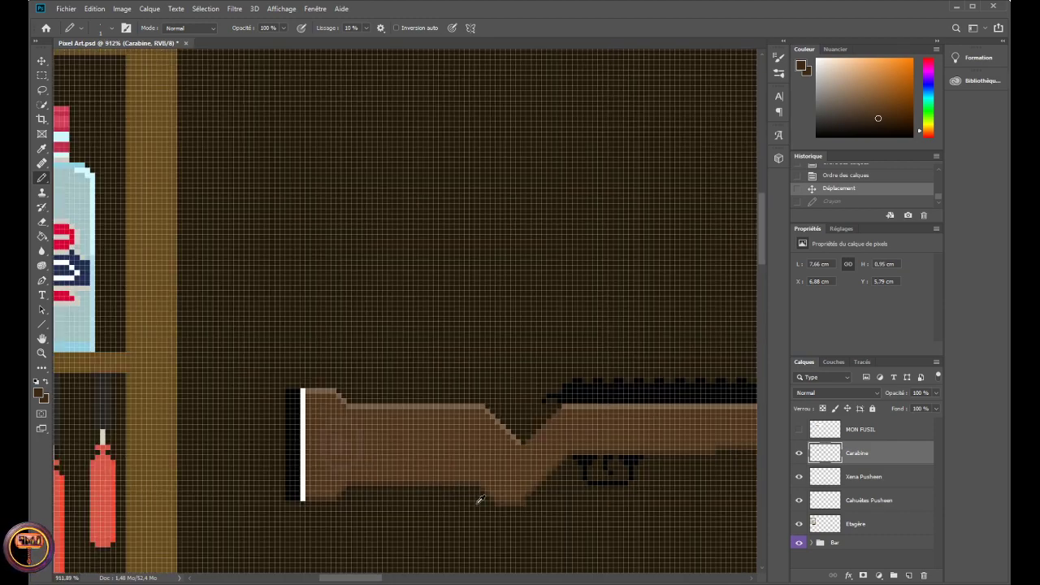
pyautogui.scroll(5, 311, 489)
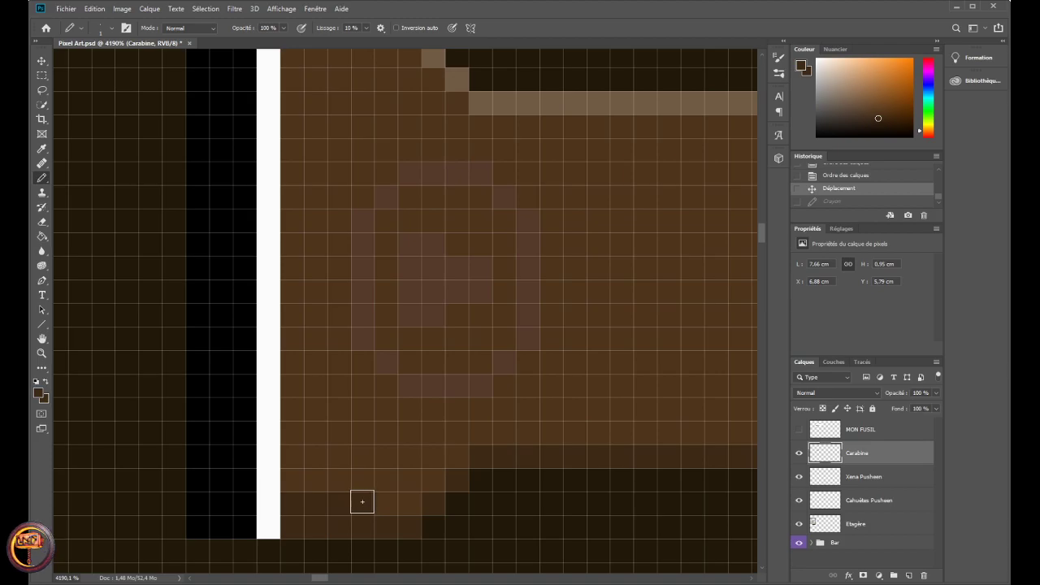
pyautogui.click(362, 501)
pyautogui.scroll(-5, 366, 508)
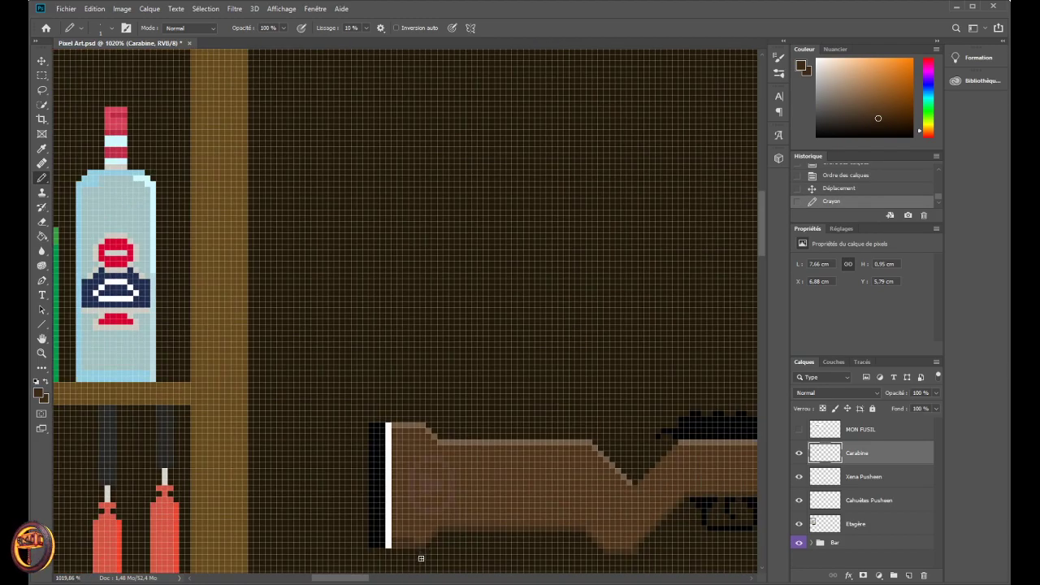
pyautogui.scroll(3, 421, 558)
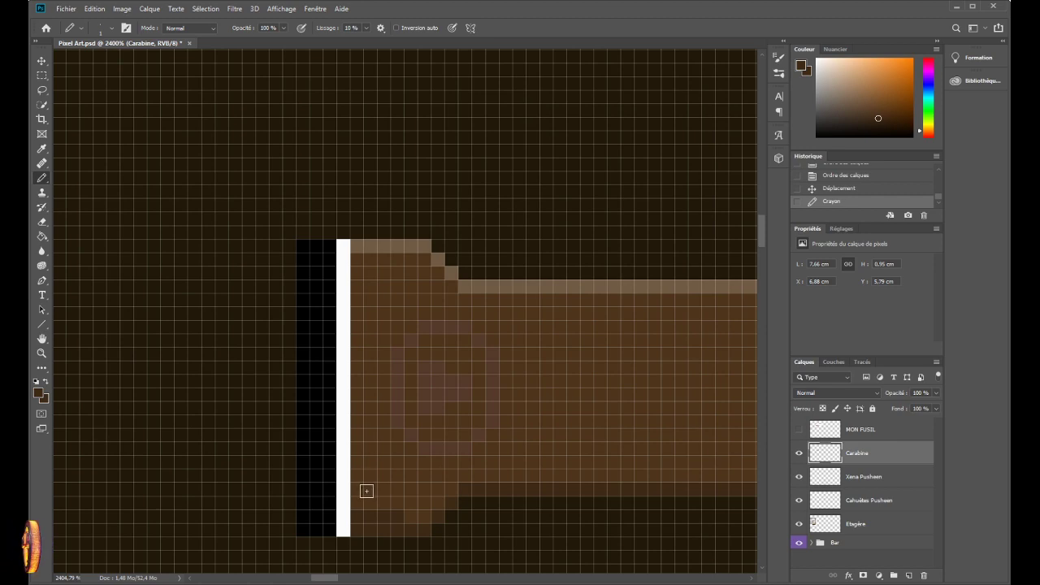
pyautogui.hotkey('ctrl', 'z')
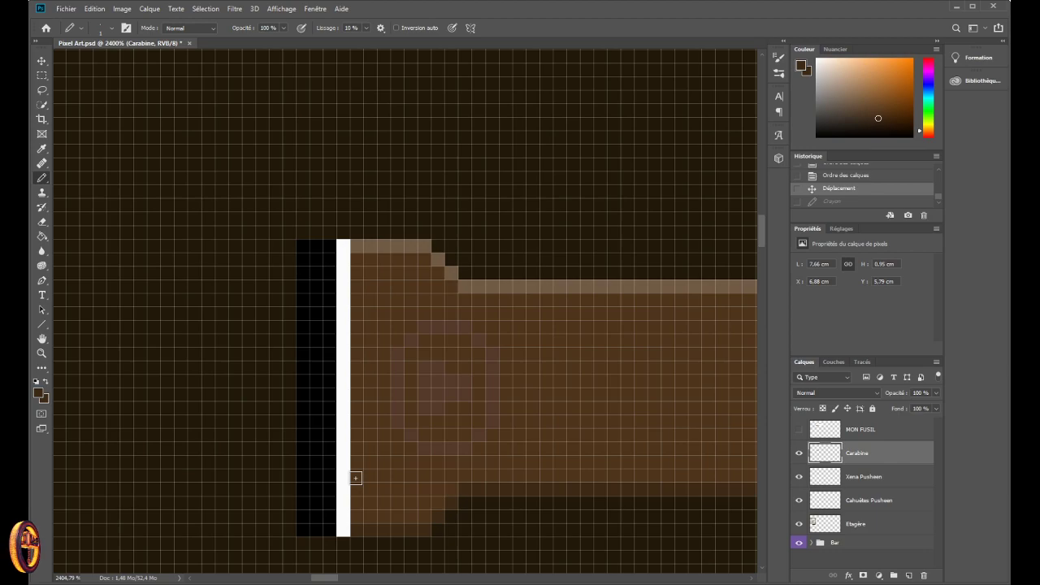
pyautogui.scroll(-6, 356, 478)
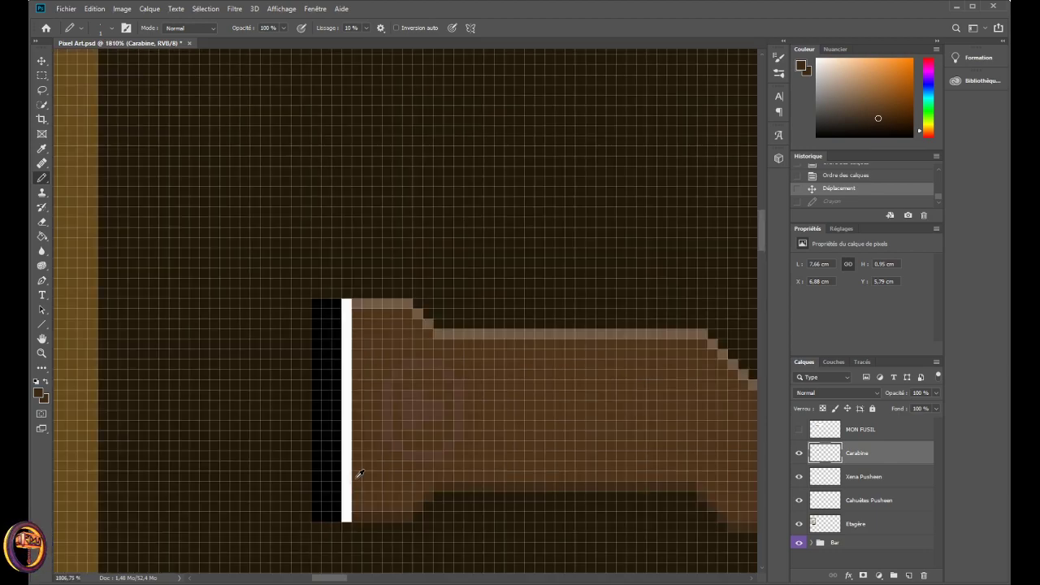
pyautogui.scroll(-3, 360, 473)
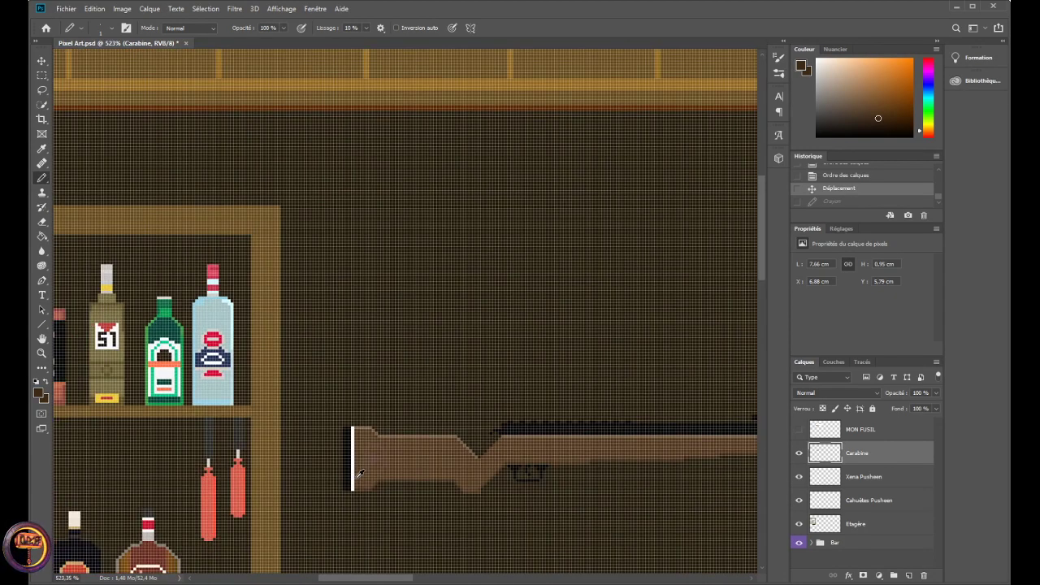
pyautogui.scroll(5, 361, 473)
pyautogui.scroll(4, 360, 473)
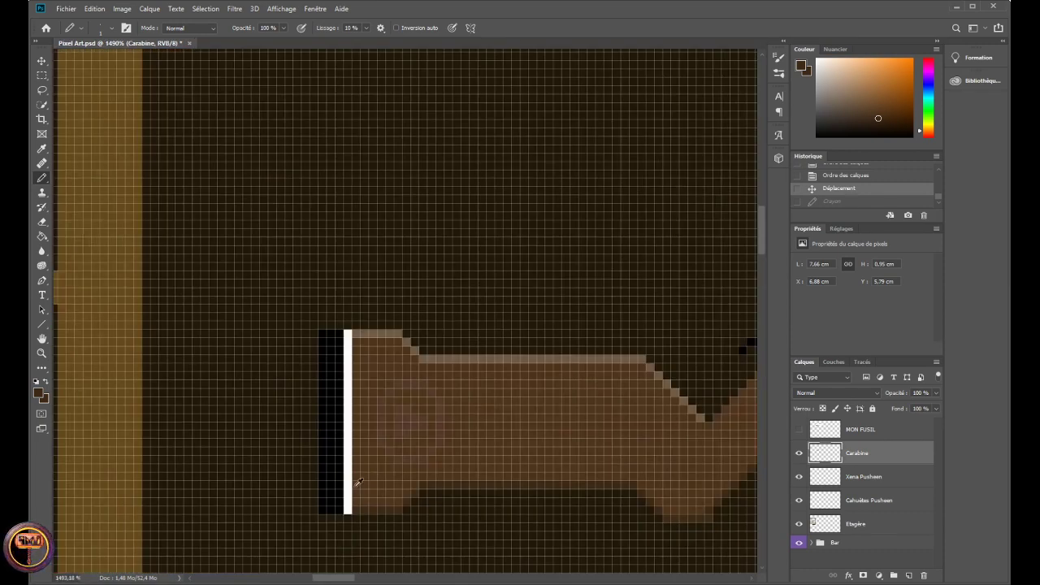
pyautogui.scroll(-1, 363, 460)
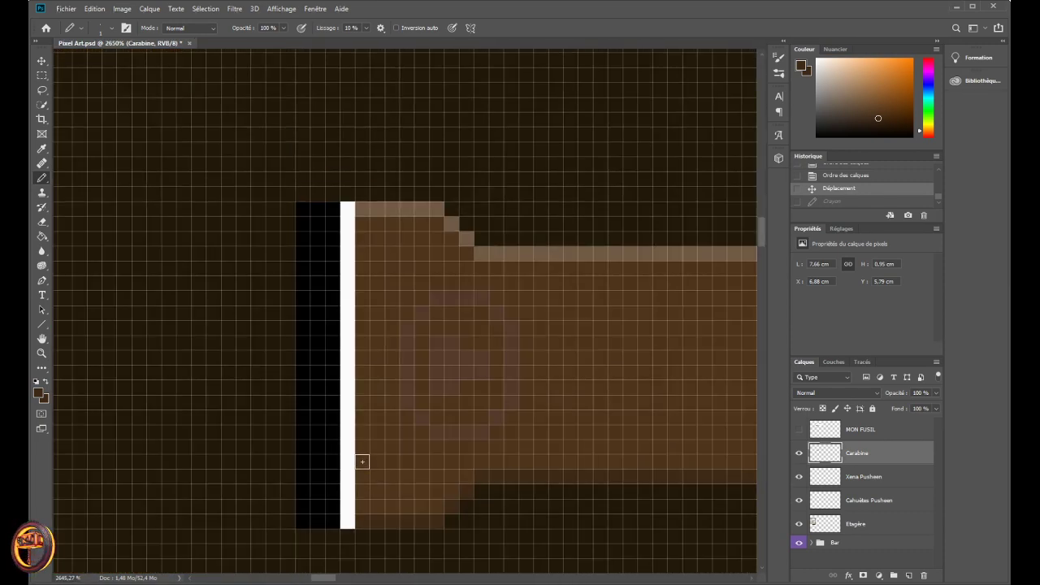
pyautogui.scroll(-2, 363, 462)
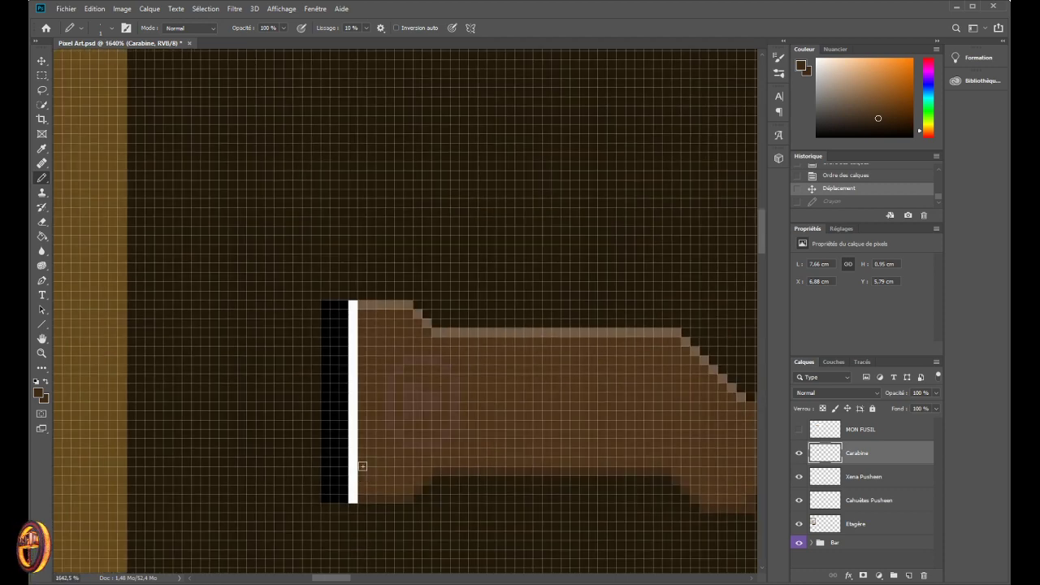
pyautogui.scroll(1, 363, 470)
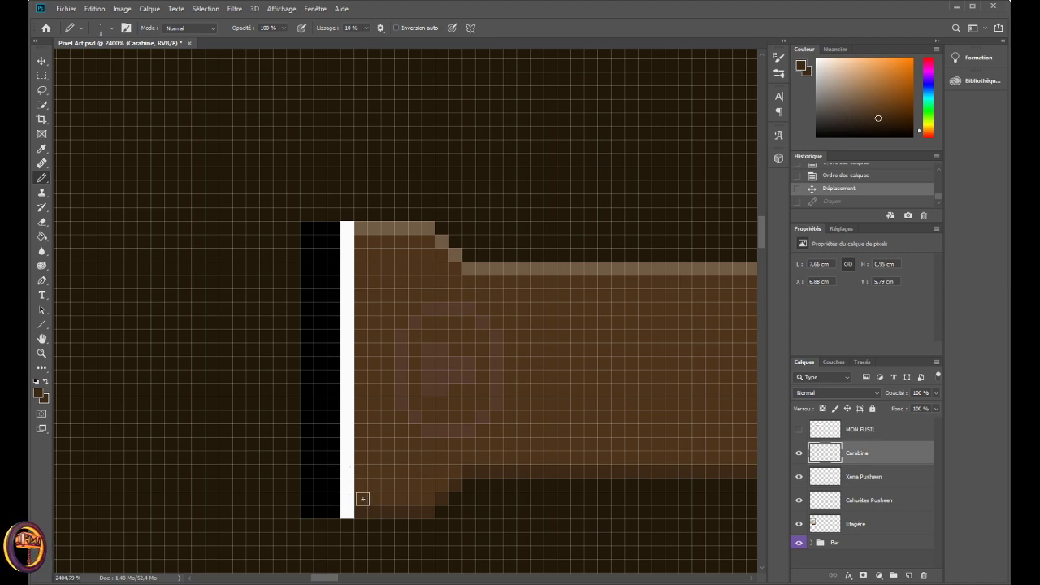
# - Try a second row of dark brown shading along the bottom of the rifle's butt, and undo the strokes
pyautogui.moveTo(365, 503); pyautogui.dragTo(437, 485)
pyautogui.click(403, 492)
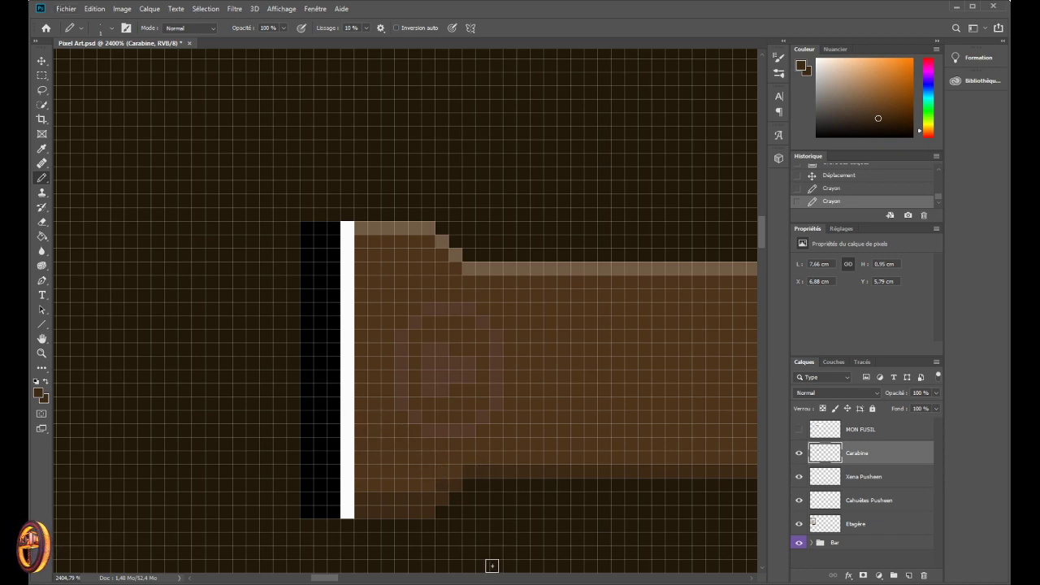
pyautogui.scroll(-1, 502, 525)
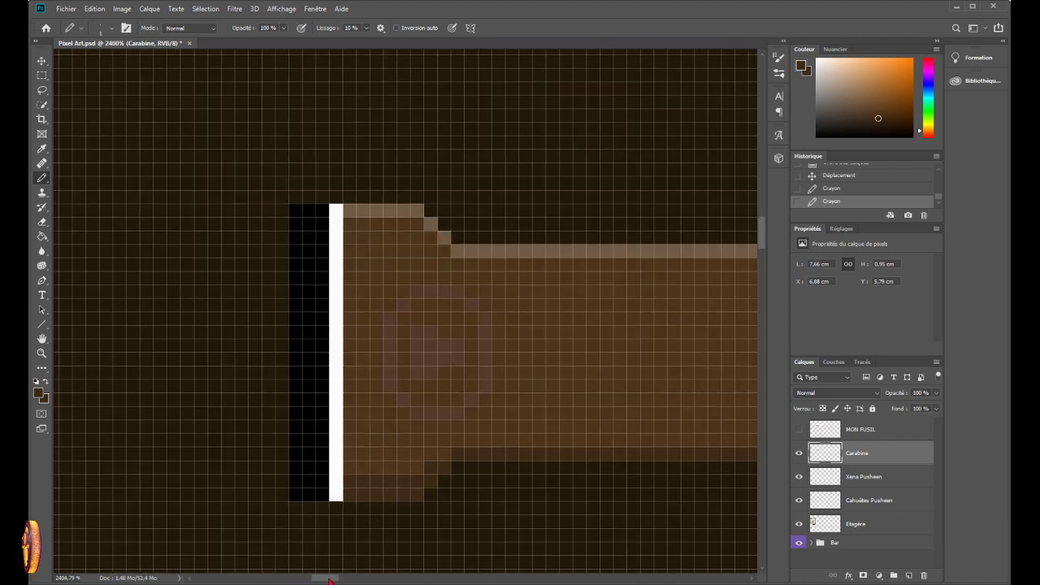
pyautogui.moveTo(329, 581); pyautogui.dragTo(334, 578)
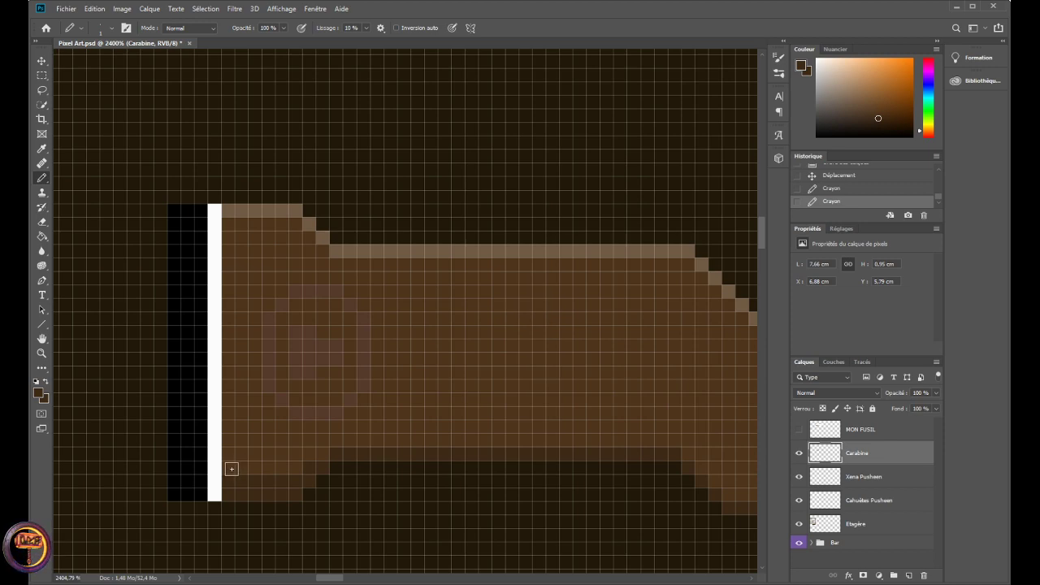
pyautogui.hotkey('ctrl', 'z')
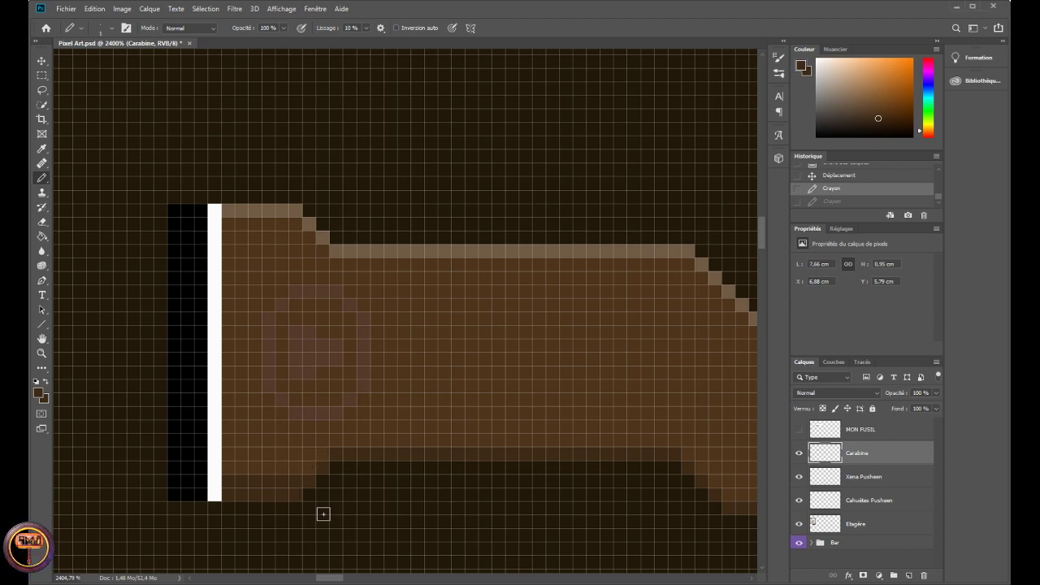
pyautogui.hotkey('ctrl', 'z')
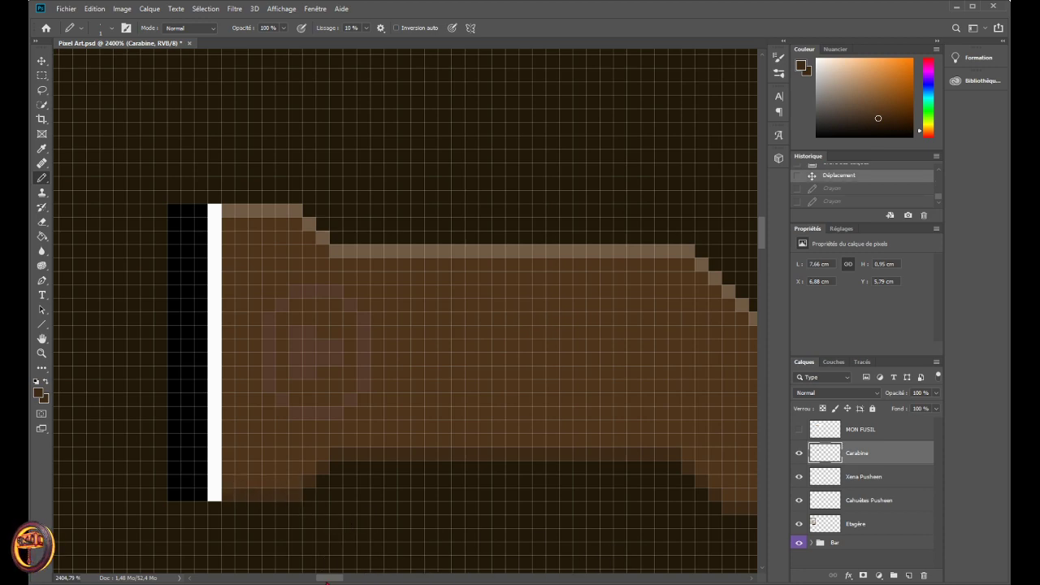
# - Add a second row of dark brown pixels along the bottom of the butt, its stepped corner and the stock's lower edge
pyautogui.moveTo(326, 579); pyautogui.dragTo(332, 582)
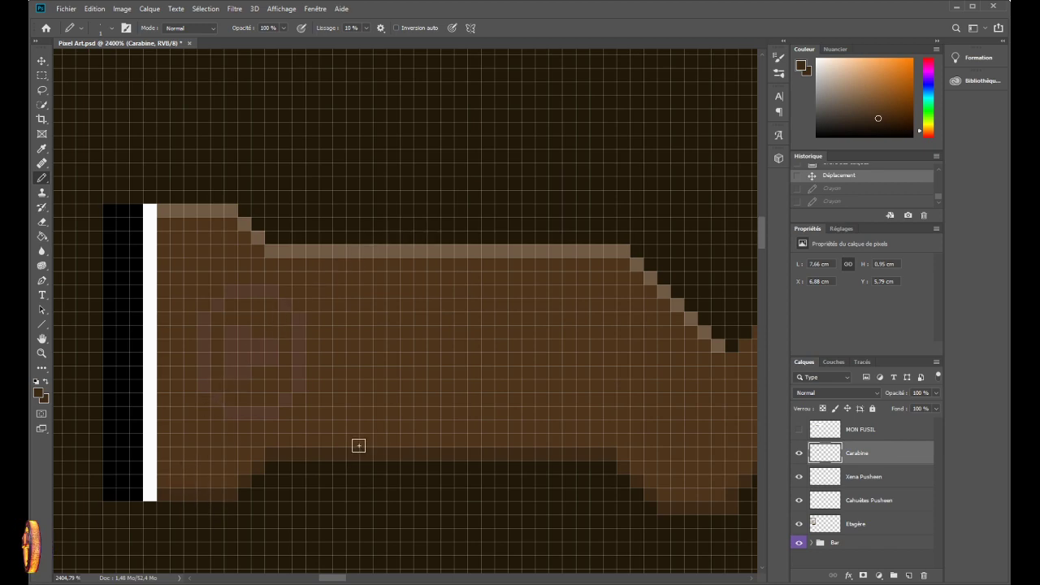
pyautogui.moveTo(165, 479); pyautogui.dragTo(233, 480)
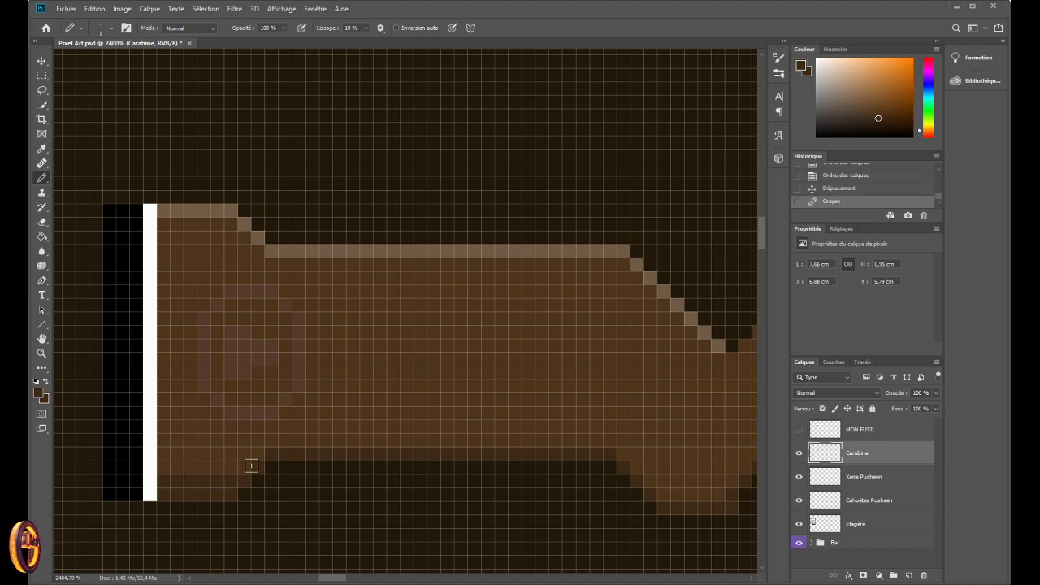
pyautogui.click(248, 462)
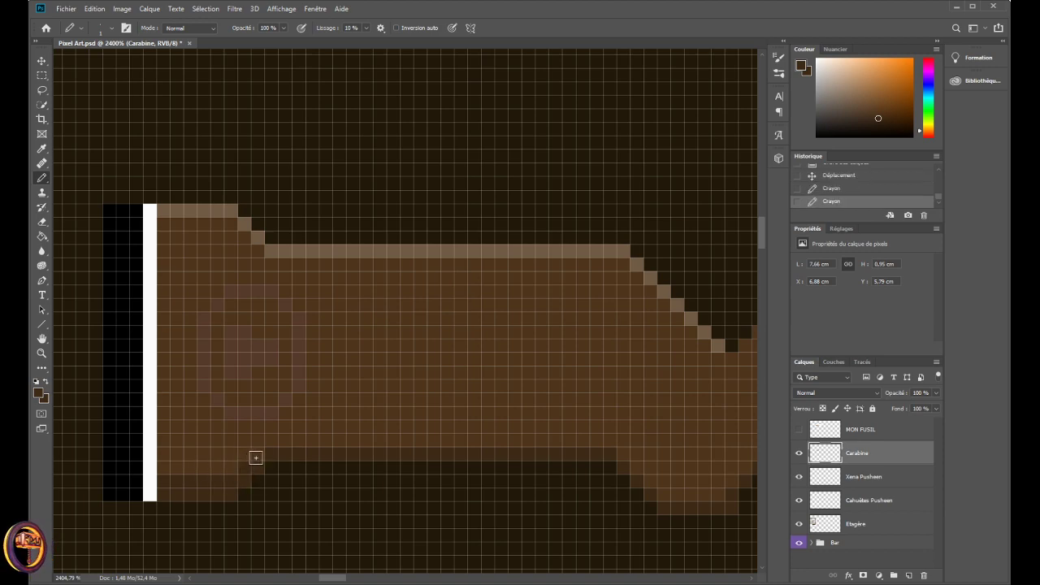
pyautogui.click(258, 455)
pyautogui.moveTo(274, 439)
pyautogui.mouseDown()
pyautogui.moveTo(434, 441)
pyautogui.moveTo(433, 431)
pyautogui.moveTo(443, 441)
pyautogui.moveTo(616, 449)
pyautogui.mouseUp()
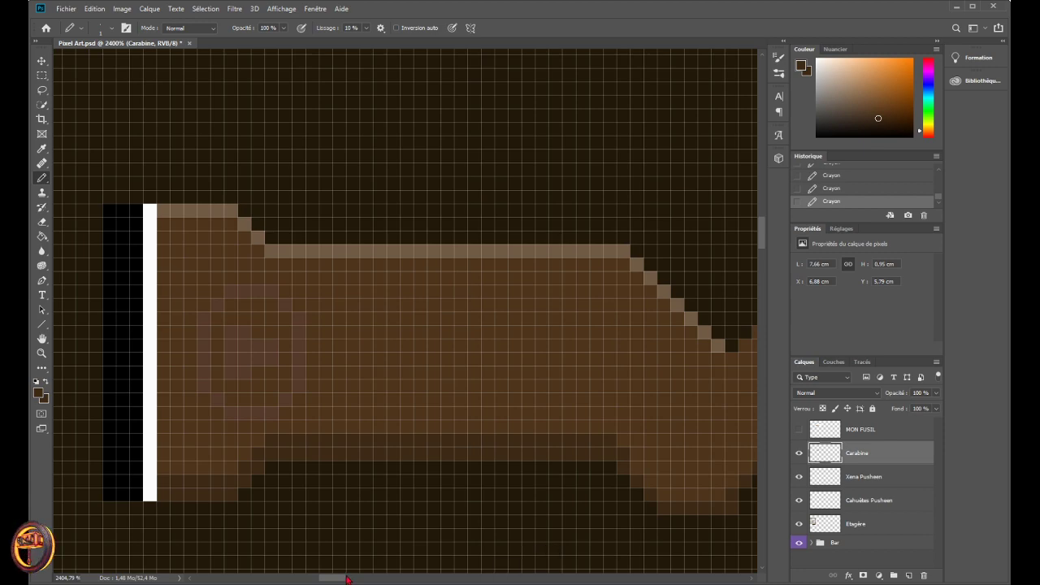
# - Try a second dark brown row around the bottom of the grip, erase part of it, and undo these strokes
pyautogui.moveTo(344, 580); pyautogui.dragTo(355, 579)
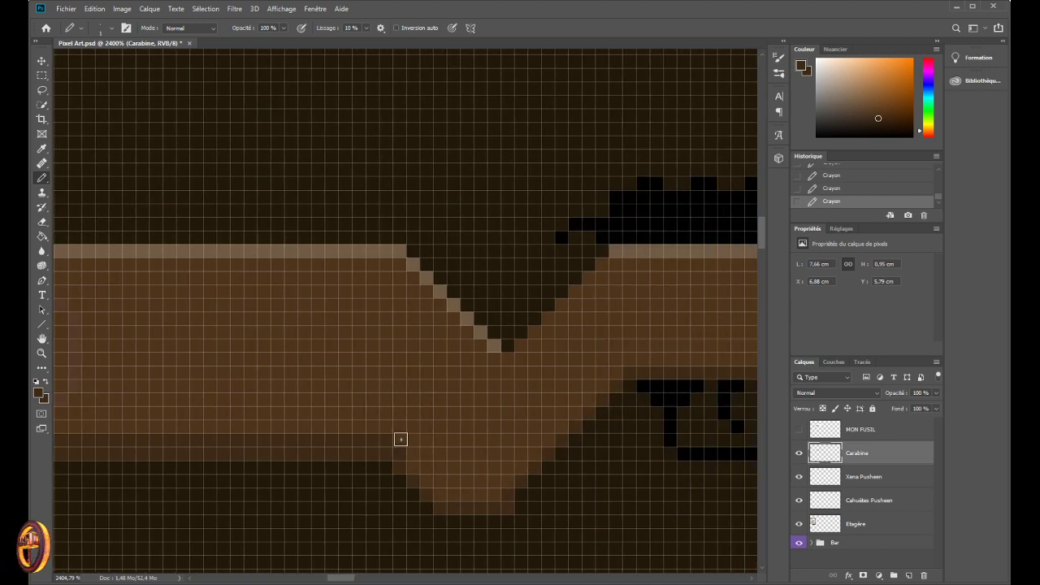
pyautogui.moveTo(416, 458)
pyautogui.mouseDown()
pyautogui.moveTo(417, 474)
pyautogui.moveTo(448, 490)
pyautogui.moveTo(440, 487)
pyautogui.mouseUp()
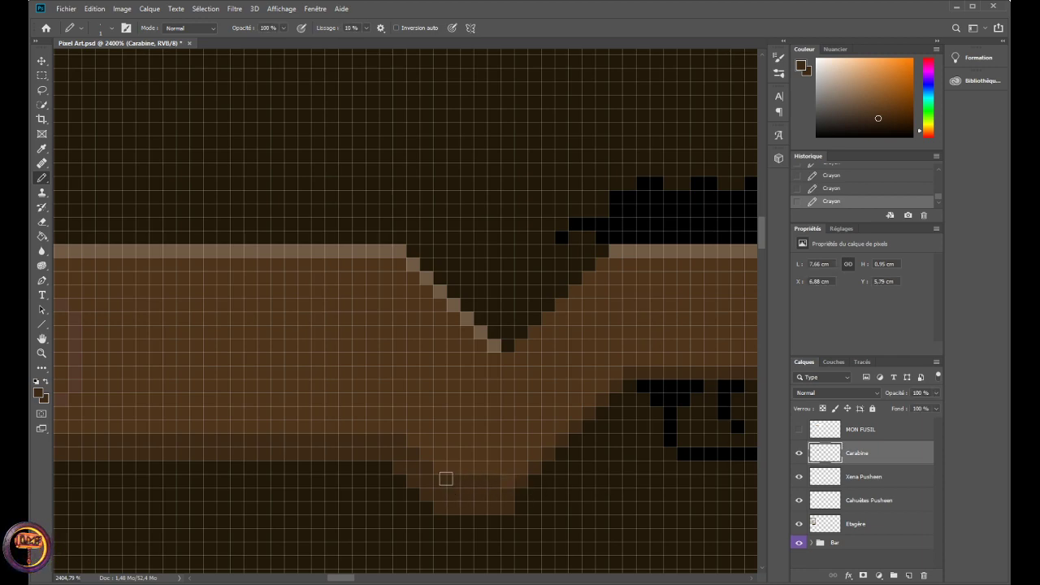
pyautogui.moveTo(444, 477); pyautogui.dragTo(496, 483)
pyautogui.press('e')
pyautogui.press('b')
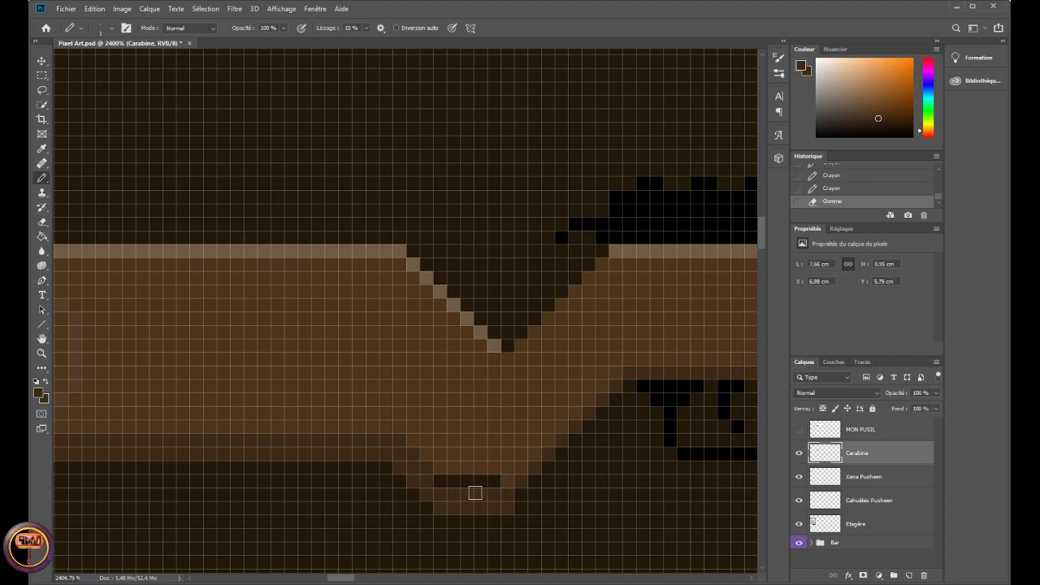
pyautogui.hotkey('ctrl', 'z')
pyautogui.hotkey('ctrl', 'z')
pyautogui.hotkey('ctrl', 'z')
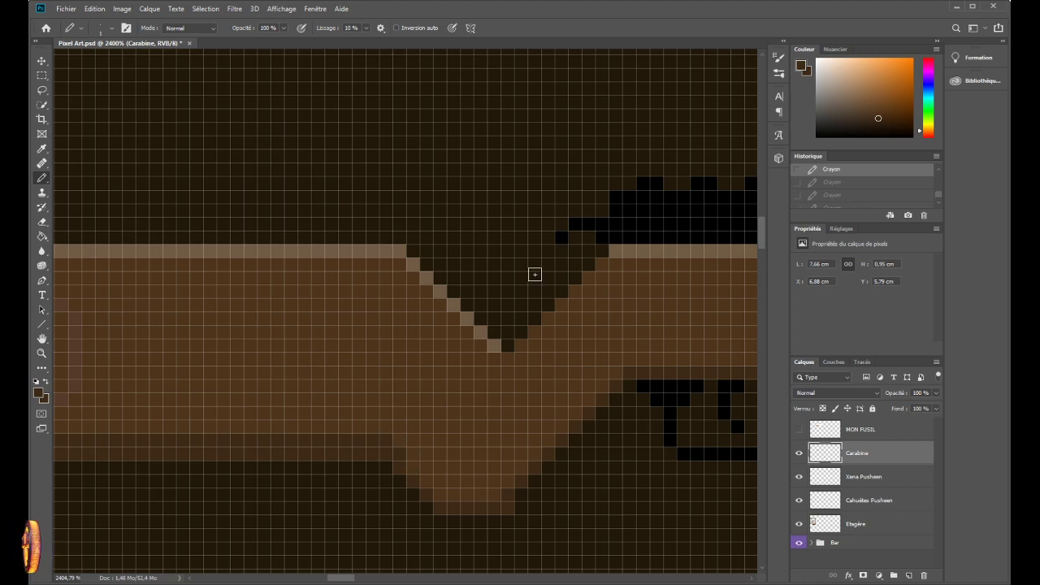
# - Add a second row of dark brown shading around the grip's lower outline, up its front slope and above the trigger guard
pyautogui.click(396, 439)
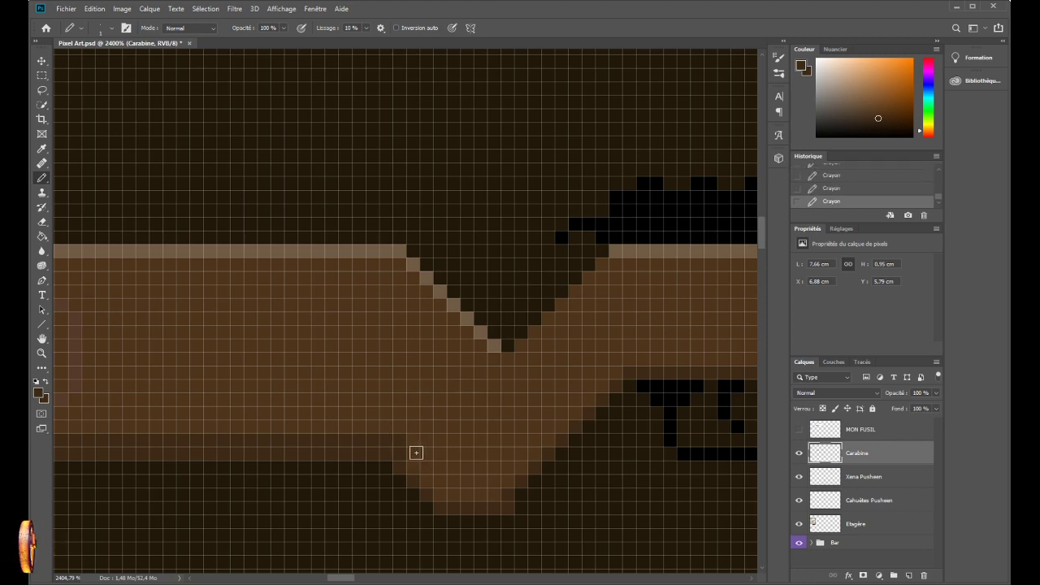
pyautogui.click(437, 480)
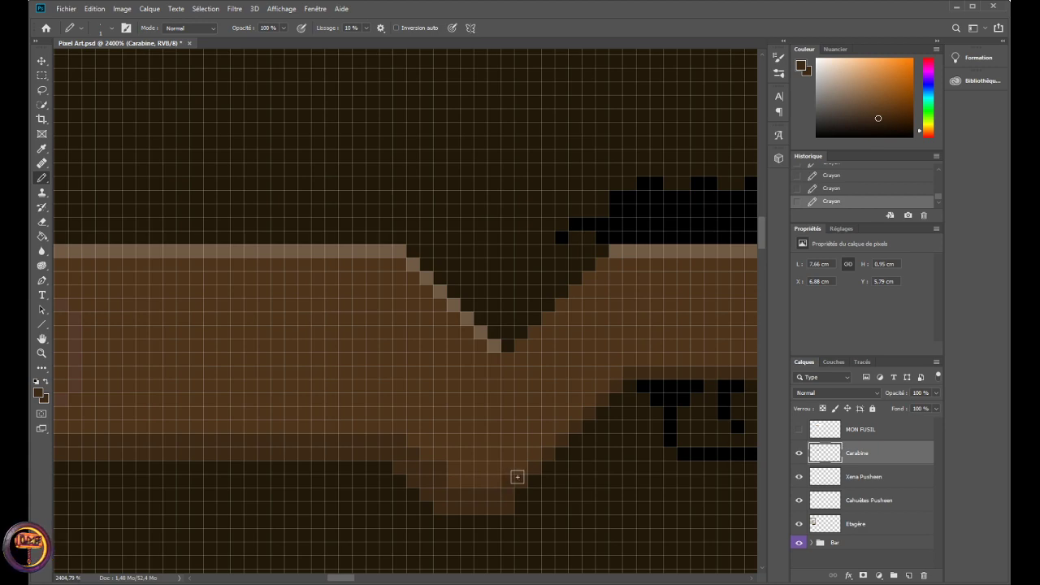
pyautogui.moveTo(337, 579); pyautogui.dragTo(345, 581)
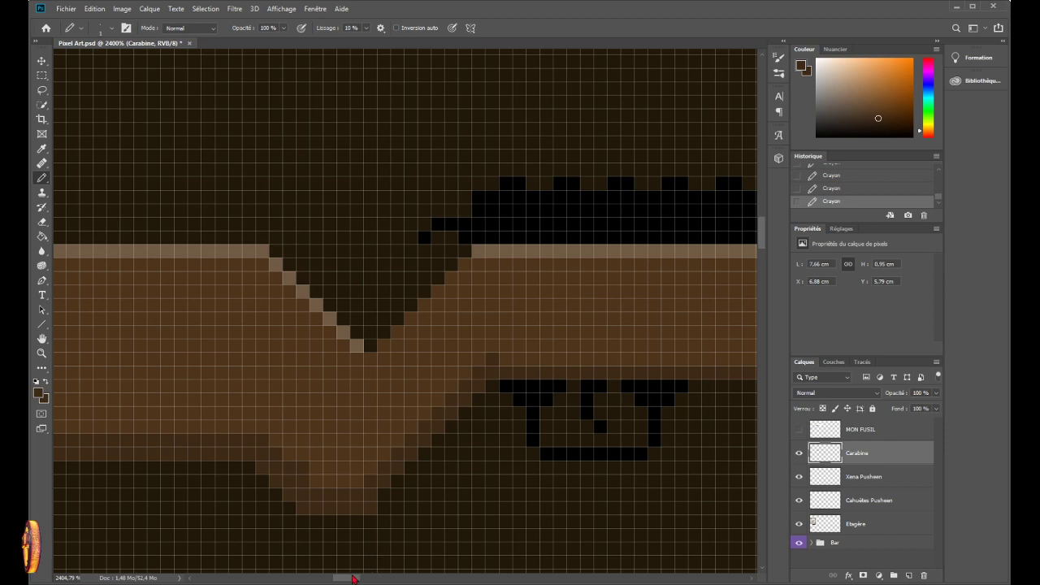
pyautogui.moveTo(354, 578); pyautogui.dragTo(365, 578)
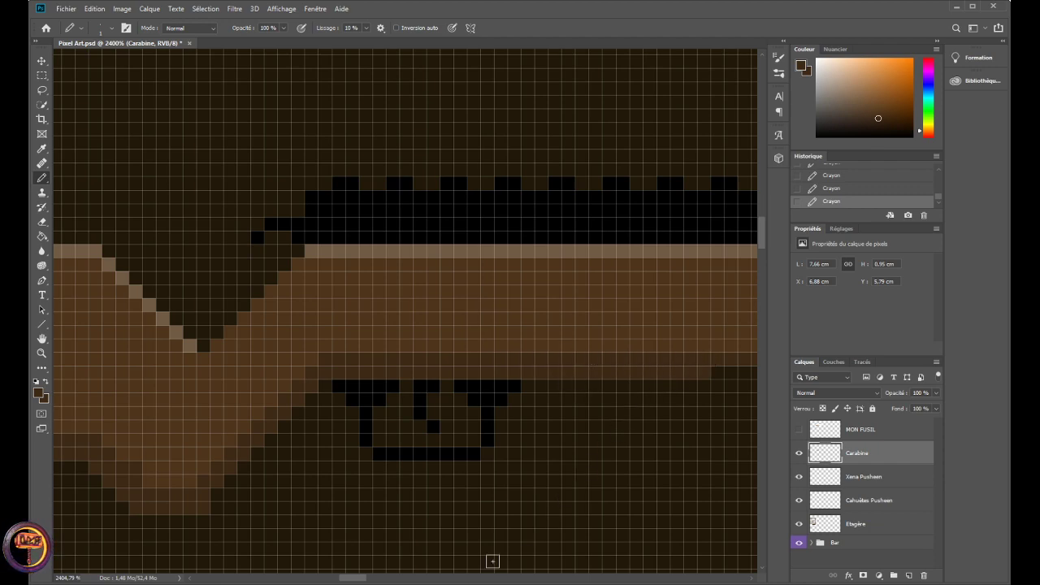
# - Continue the second dark brown shading row along the stepped underside of the fore-end to its front tip
pyautogui.moveTo(353, 579); pyautogui.dragTo(367, 579)
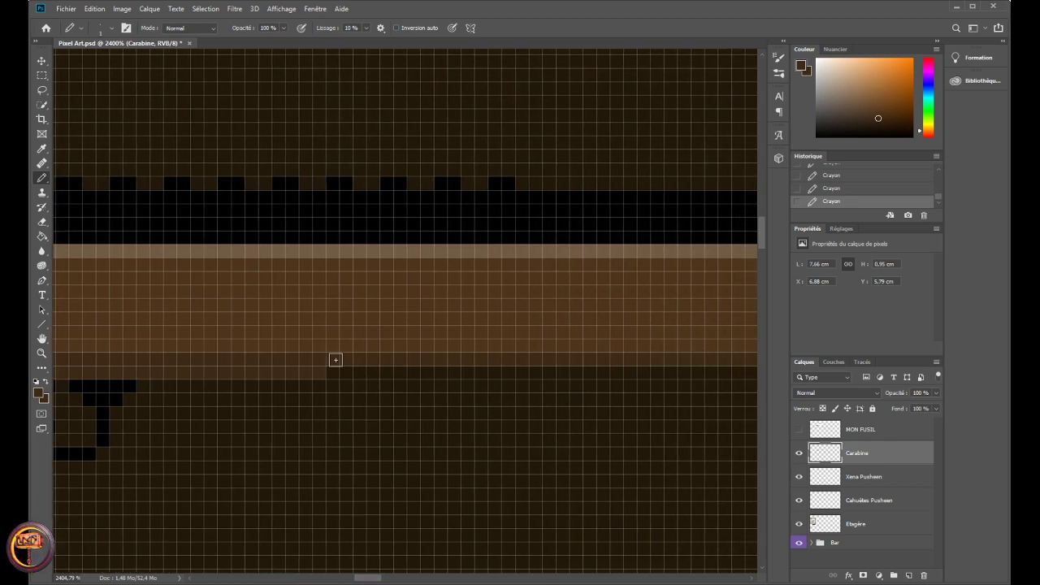
pyautogui.moveTo(330, 347)
pyautogui.mouseDown()
pyautogui.moveTo(520, 354)
pyautogui.moveTo(509, 344)
pyautogui.moveTo(724, 346)
pyautogui.mouseUp()
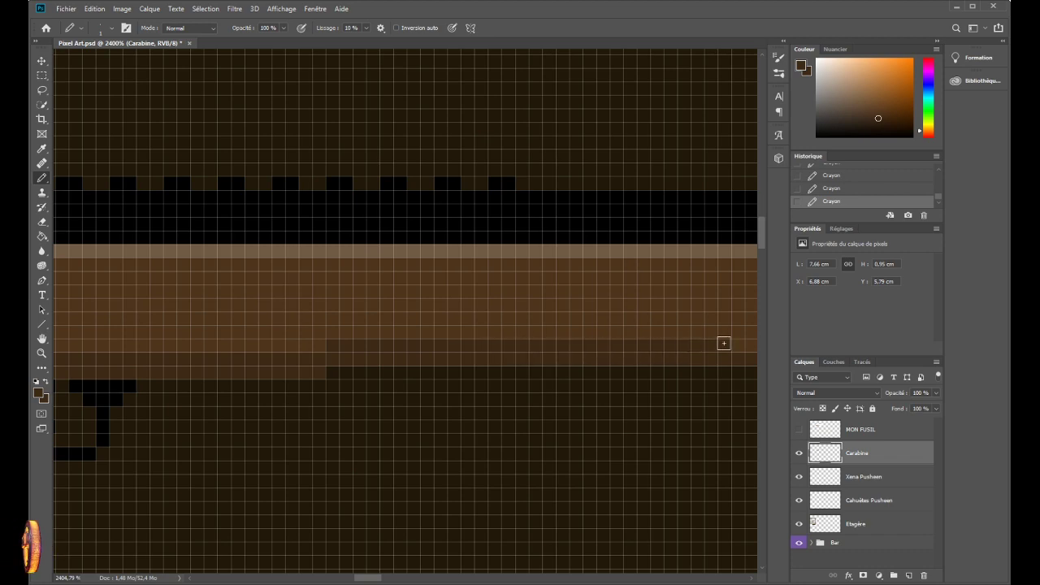
pyautogui.moveTo(375, 582); pyautogui.dragTo(391, 582)
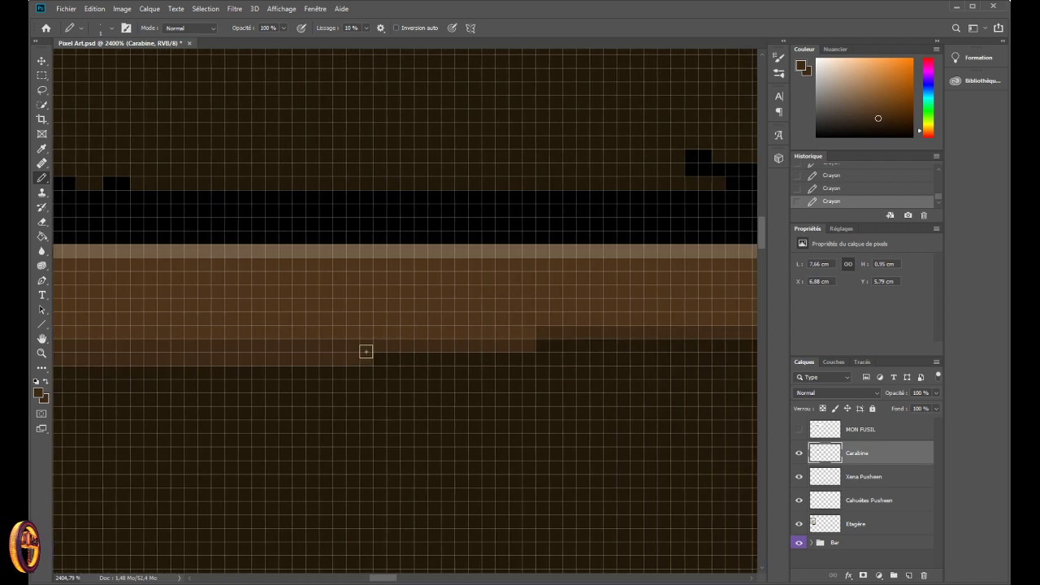
pyautogui.moveTo(376, 334); pyautogui.dragTo(533, 334)
pyautogui.moveTo(382, 579); pyautogui.dragTo(395, 580)
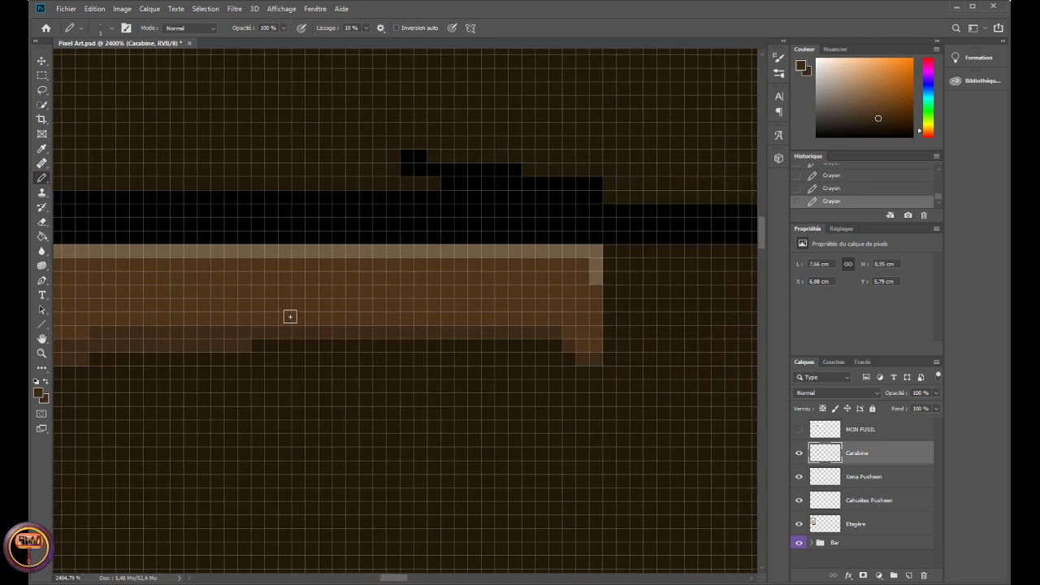
pyautogui.moveTo(288, 316); pyautogui.dragTo(521, 321)
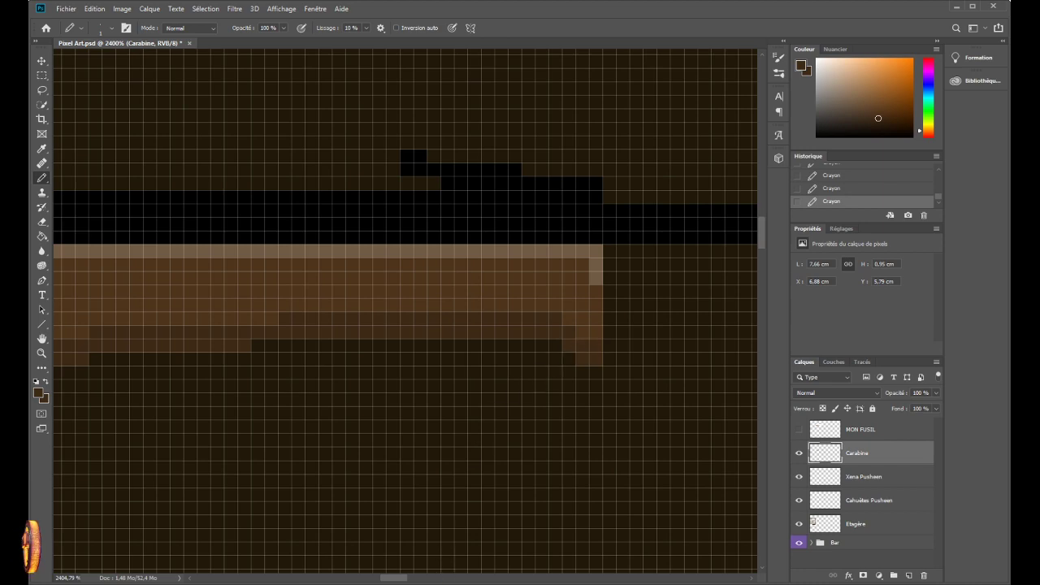
# - Add a third dark brown shading row along the underside of the butt, the rear stock and the grip
pyautogui.moveTo(390, 580); pyautogui.dragTo(323, 559)
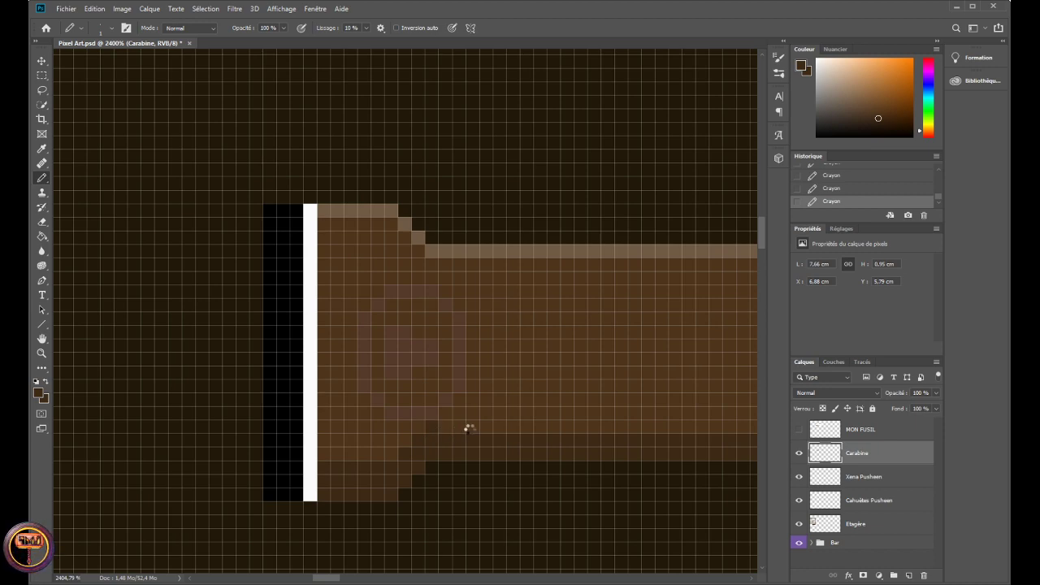
pyautogui.moveTo(477, 429); pyautogui.dragTo(757, 426)
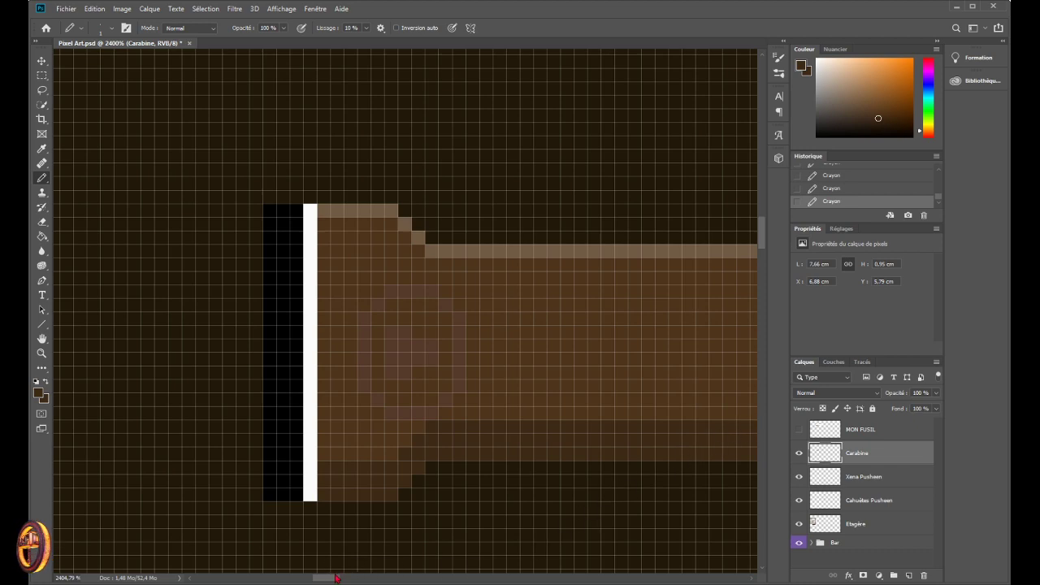
pyautogui.moveTo(340, 579); pyautogui.dragTo(359, 580)
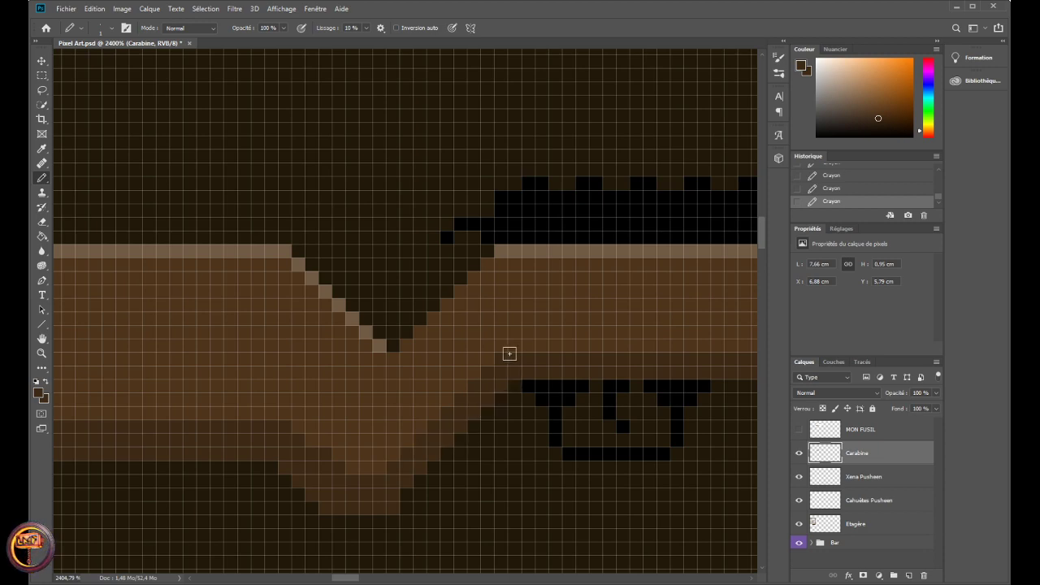
# - Extend the third dark brown shading row from above the trigger guard along the stepped fore-end underside to its front tip
pyautogui.moveTo(512, 345); pyautogui.dragTo(748, 344)
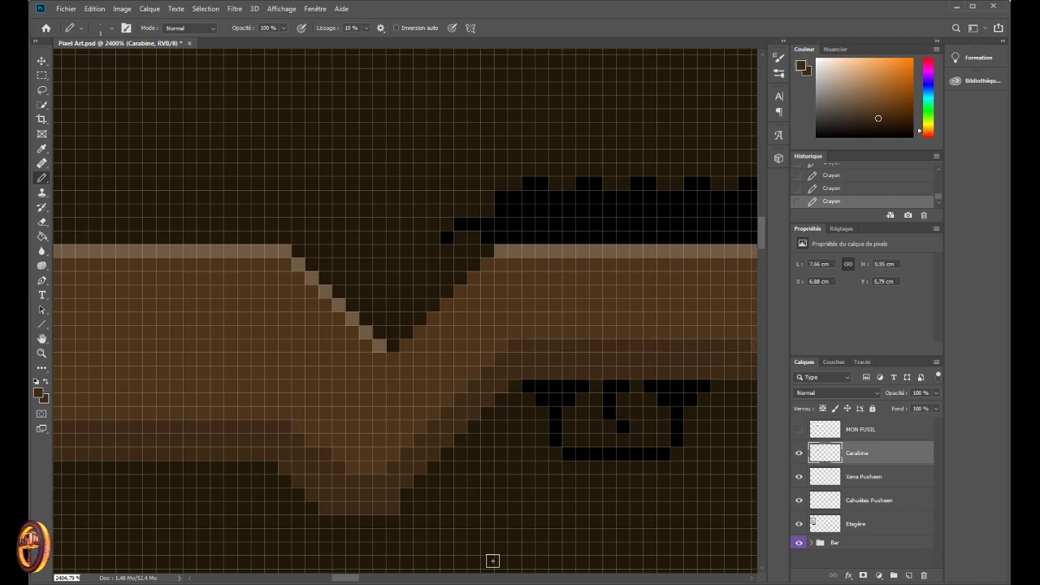
pyautogui.hscroll(5, 348, 578)
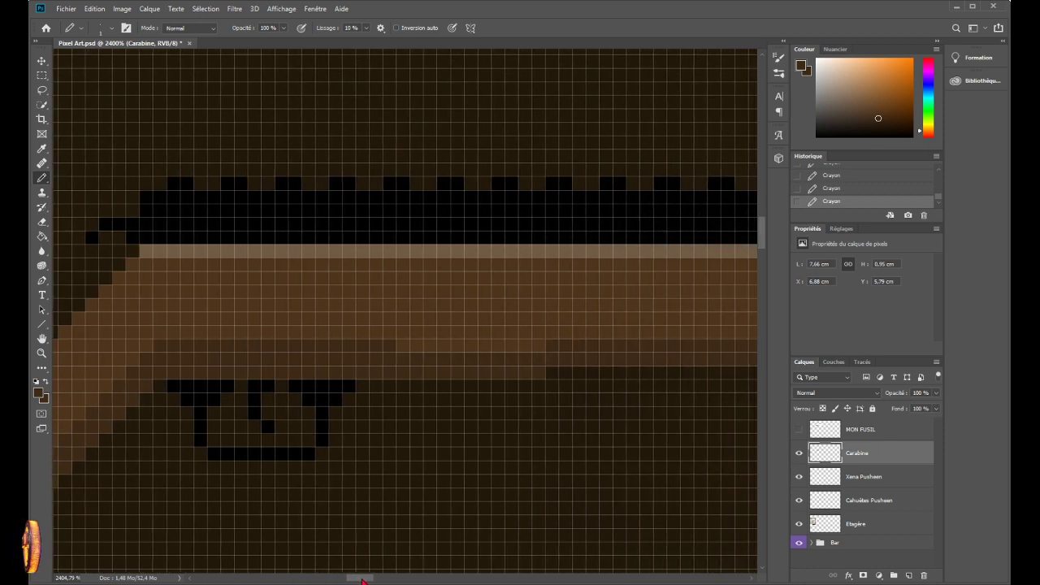
pyautogui.moveTo(221, 344); pyautogui.dragTo(600, 333)
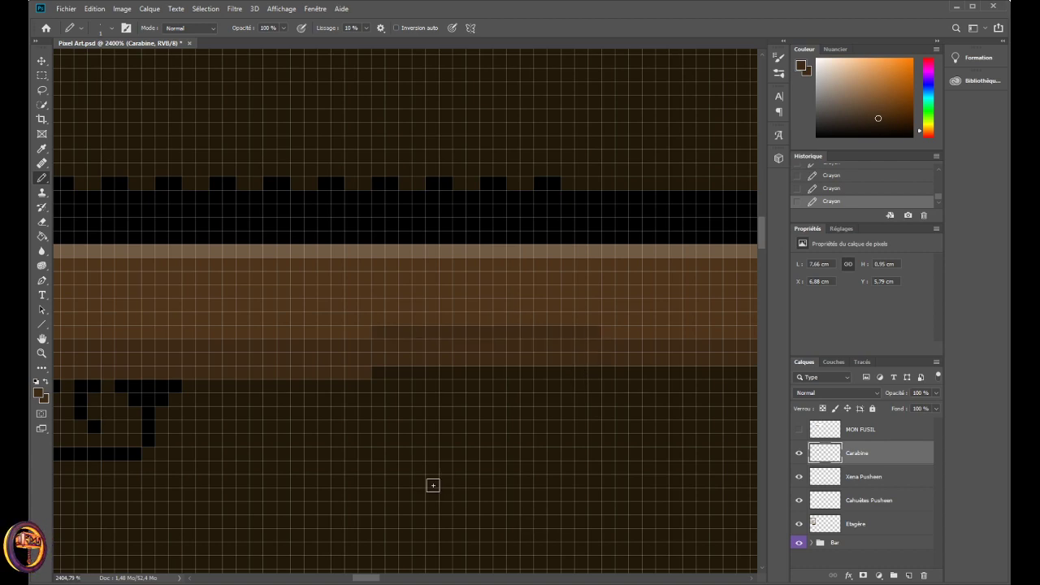
pyautogui.moveTo(369, 580); pyautogui.dragTo(382, 580)
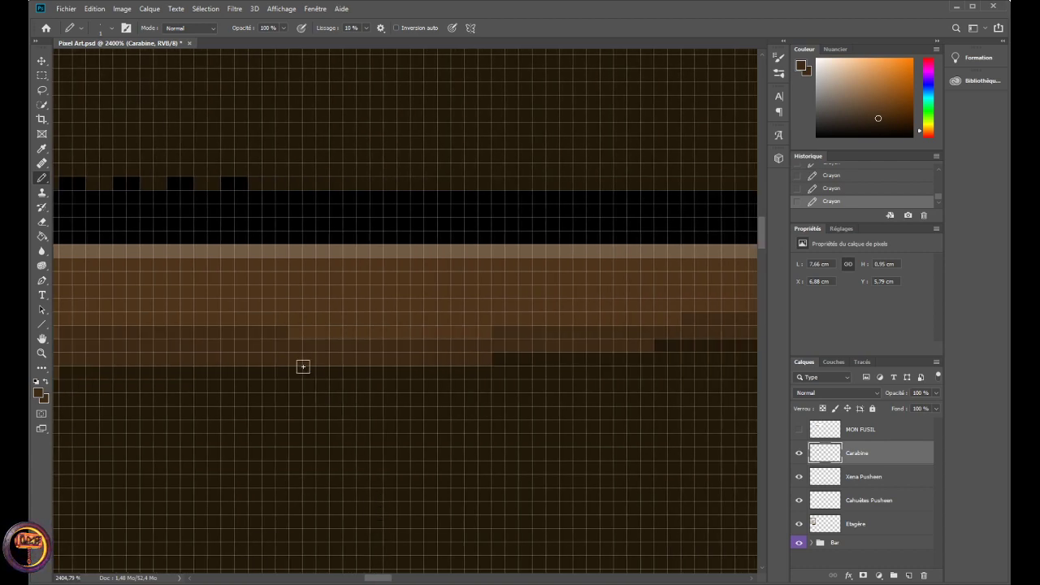
pyautogui.moveTo(302, 327); pyautogui.dragTo(486, 331)
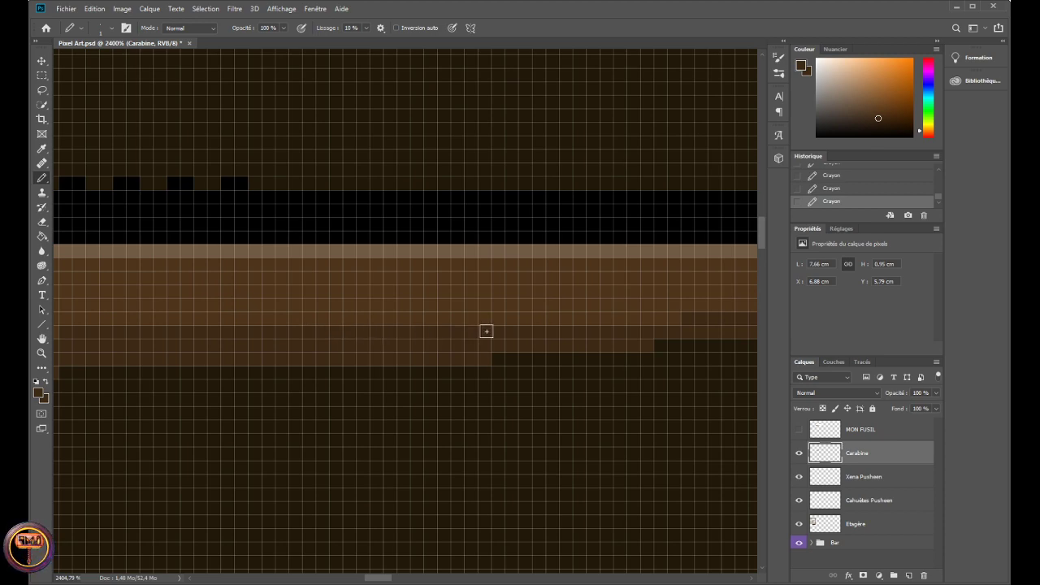
pyautogui.moveTo(387, 580); pyautogui.dragTo(391, 579)
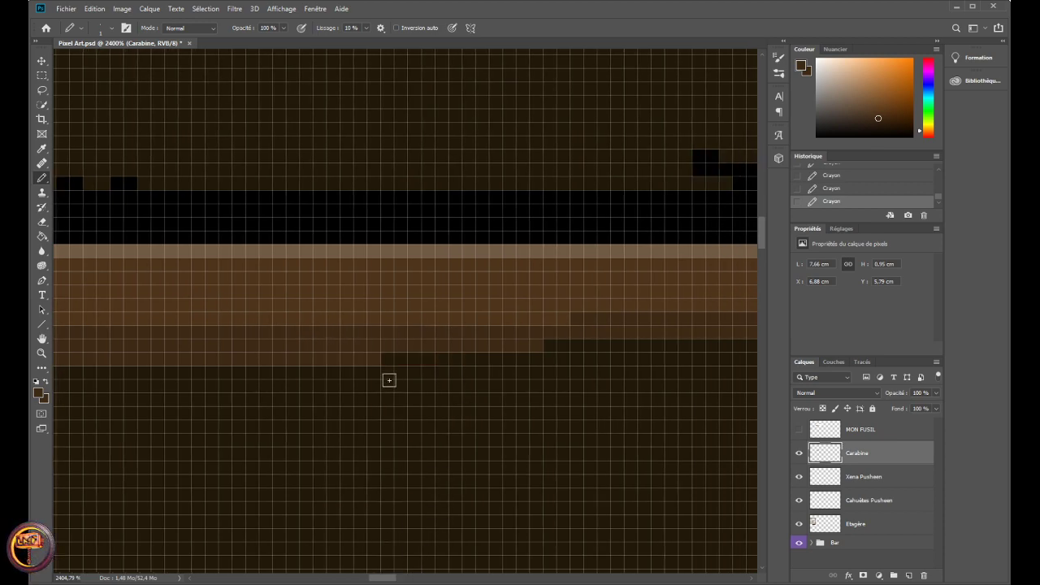
pyautogui.moveTo(388, 316); pyautogui.dragTo(566, 315)
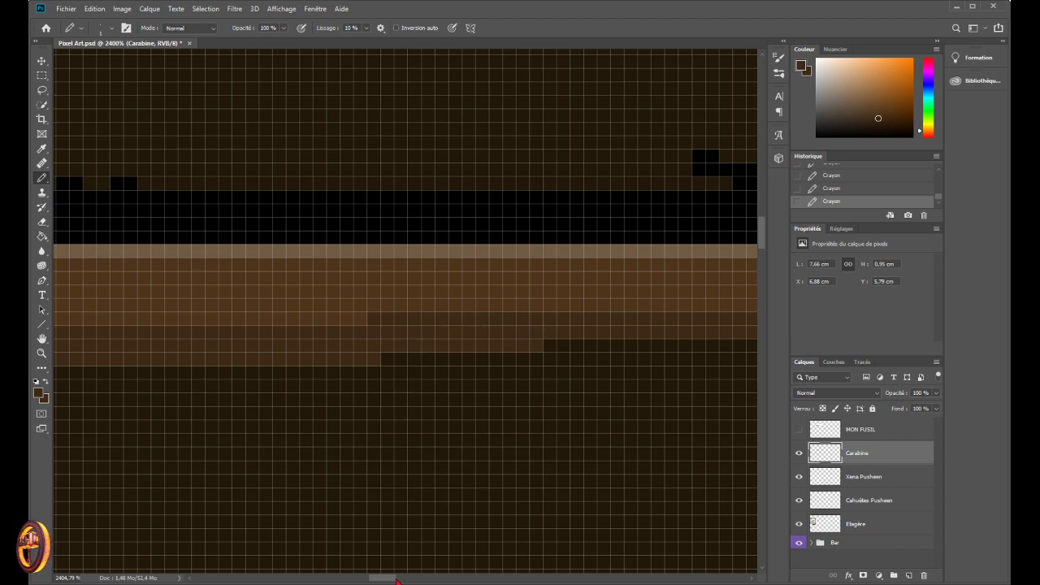
pyautogui.moveTo(396, 580); pyautogui.dragTo(406, 580)
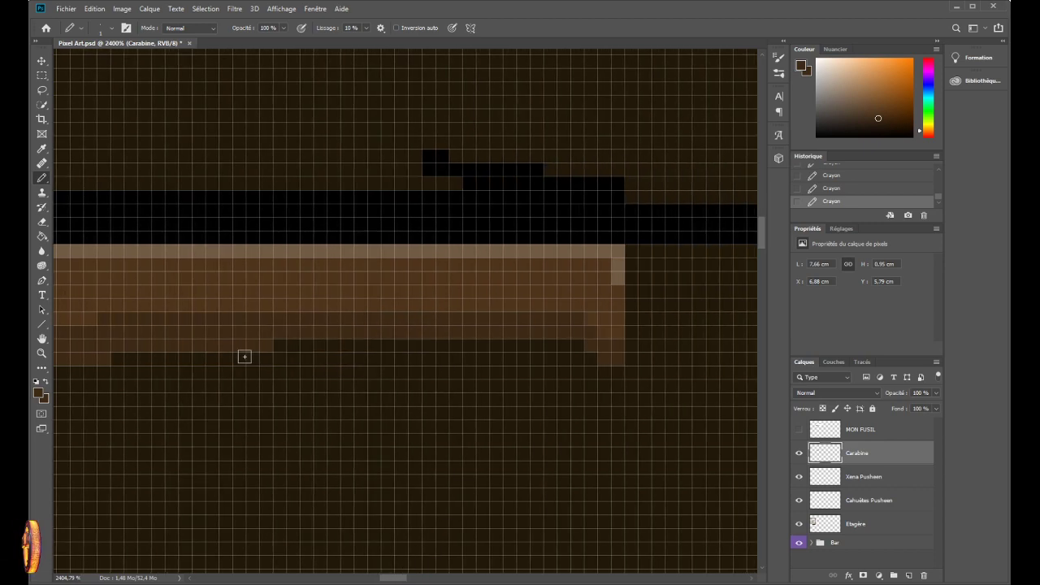
pyautogui.moveTo(291, 306)
pyautogui.mouseDown()
pyautogui.moveTo(570, 305)
pyautogui.moveTo(581, 354)
pyautogui.moveTo(588, 323)
pyautogui.moveTo(615, 335)
pyautogui.mouseUp()
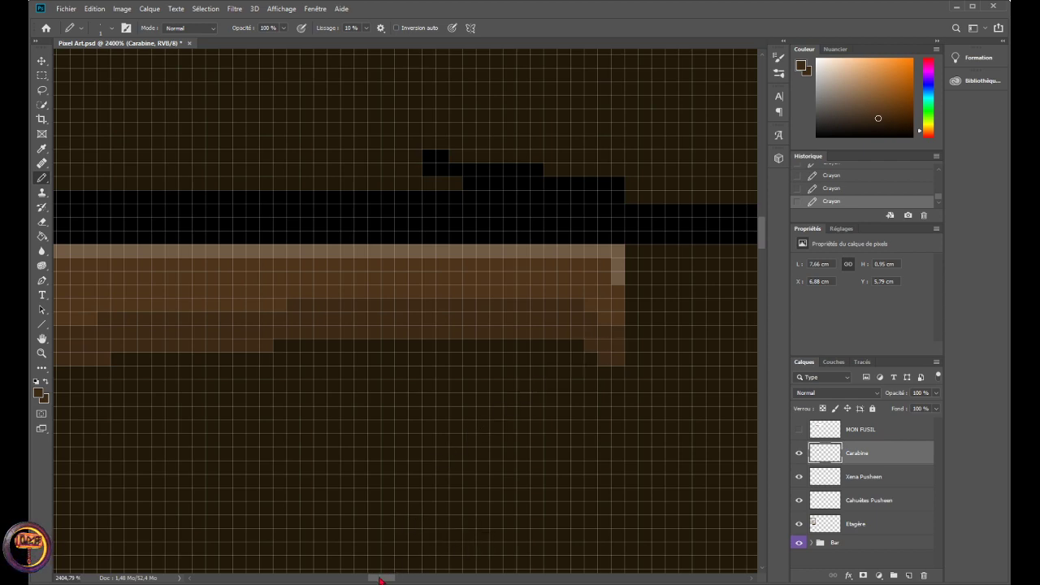
pyautogui.moveTo(379, 579); pyautogui.dragTo(326, 578)
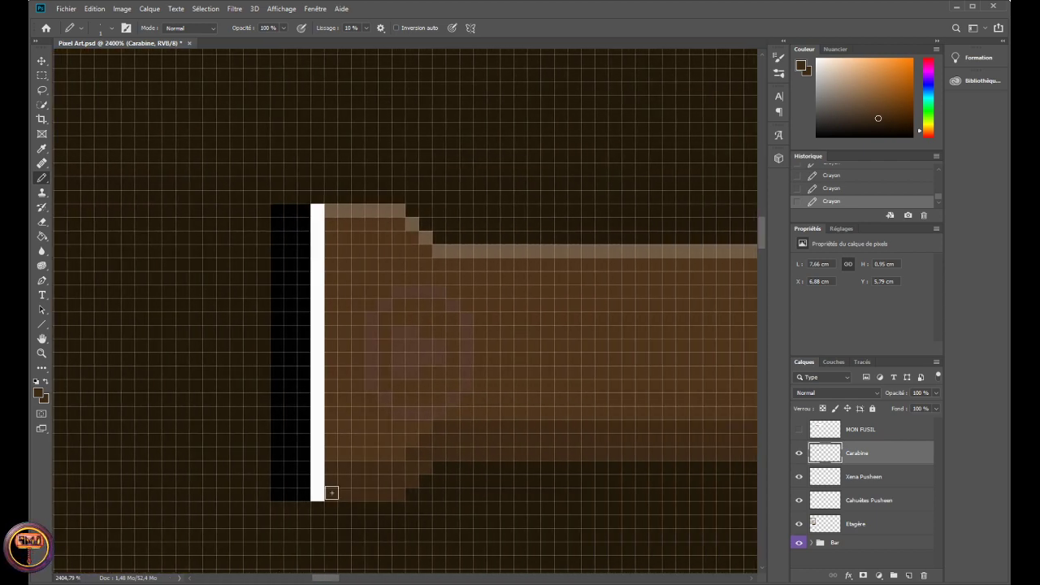
# - Add a fourth dark brown shading row along the underside of the butt and the rear stock, correcting the stray pixels
pyautogui.moveTo(336, 453); pyautogui.dragTo(399, 450)
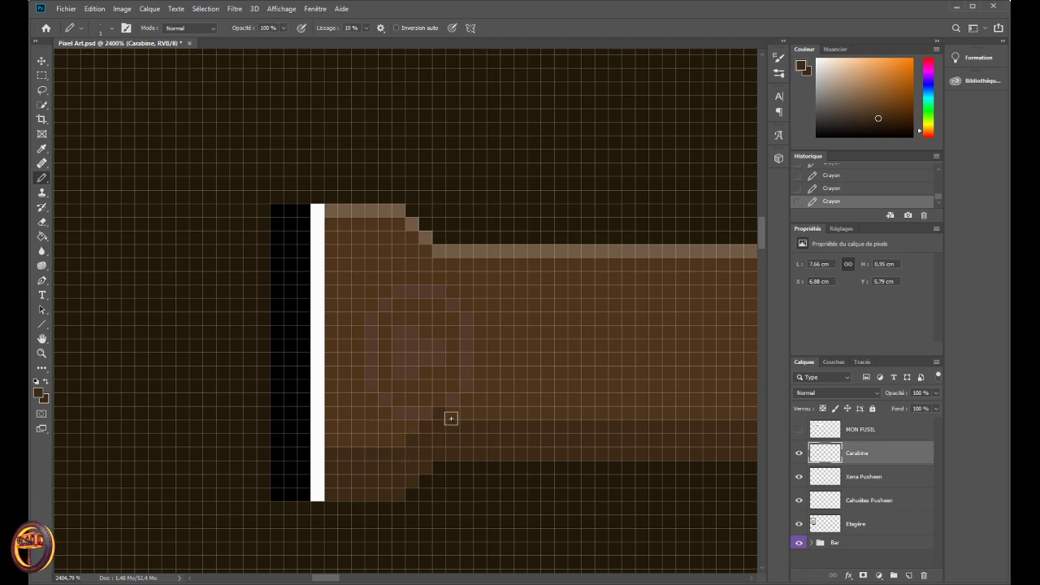
pyautogui.moveTo(464, 414); pyautogui.dragTo(689, 401)
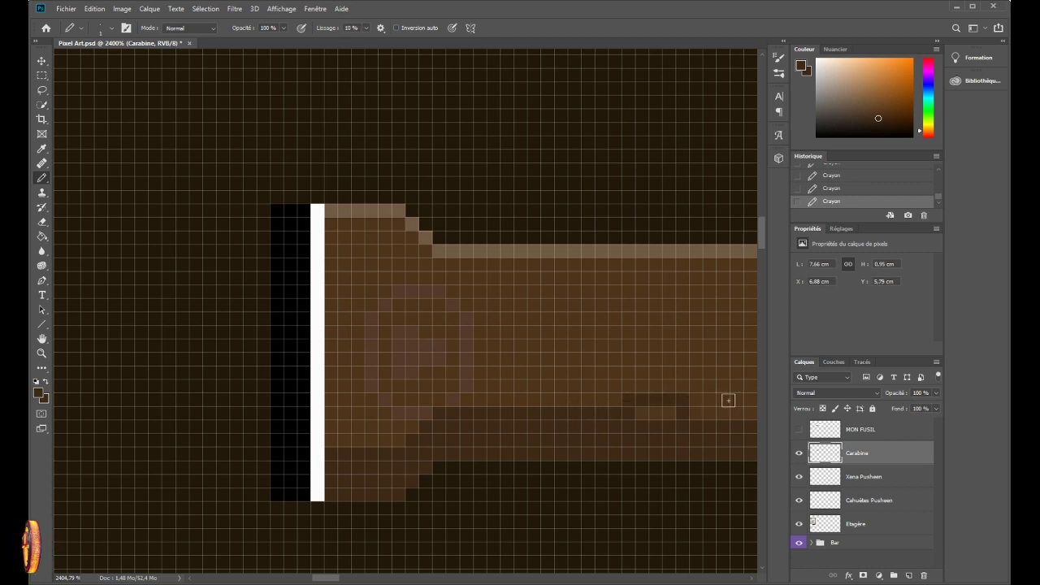
pyautogui.hotkey('ctrl', 'z')
pyautogui.hotkey('ctrl', 'z')
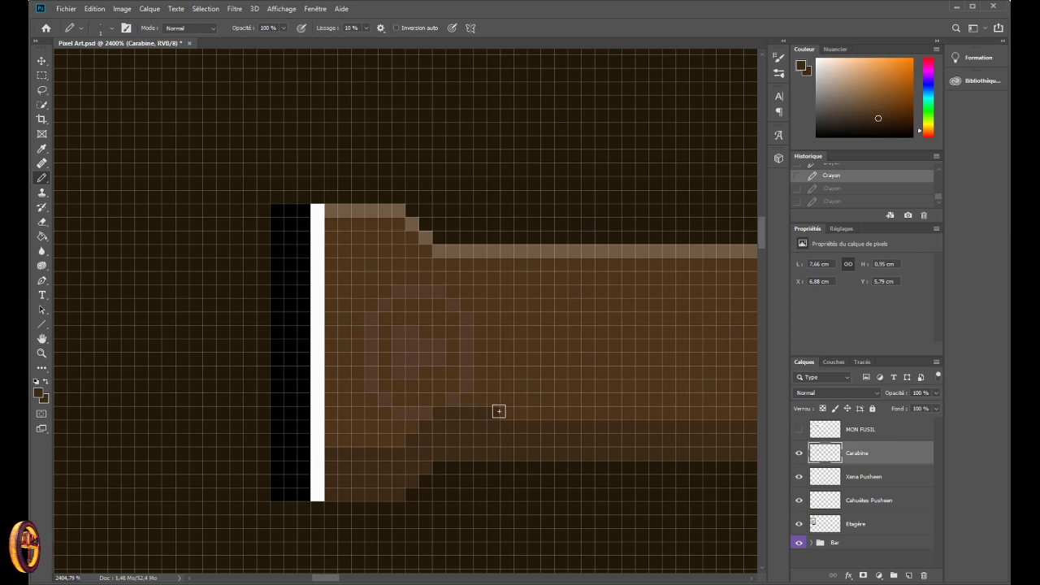
pyautogui.hotkey('ctrl', 'shift', 'z')
pyautogui.hotkey('ctrl', 'shift', 'z')
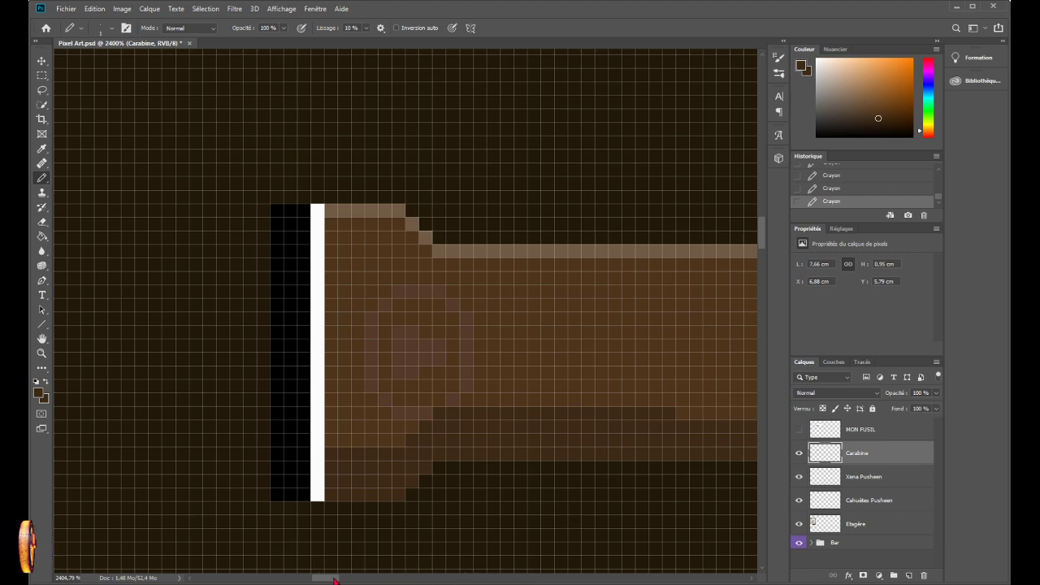
# - Continue the fourth dark brown shading row around the grip and along the stock above the trigger guard
pyautogui.moveTo(333, 578); pyautogui.dragTo(346, 579)
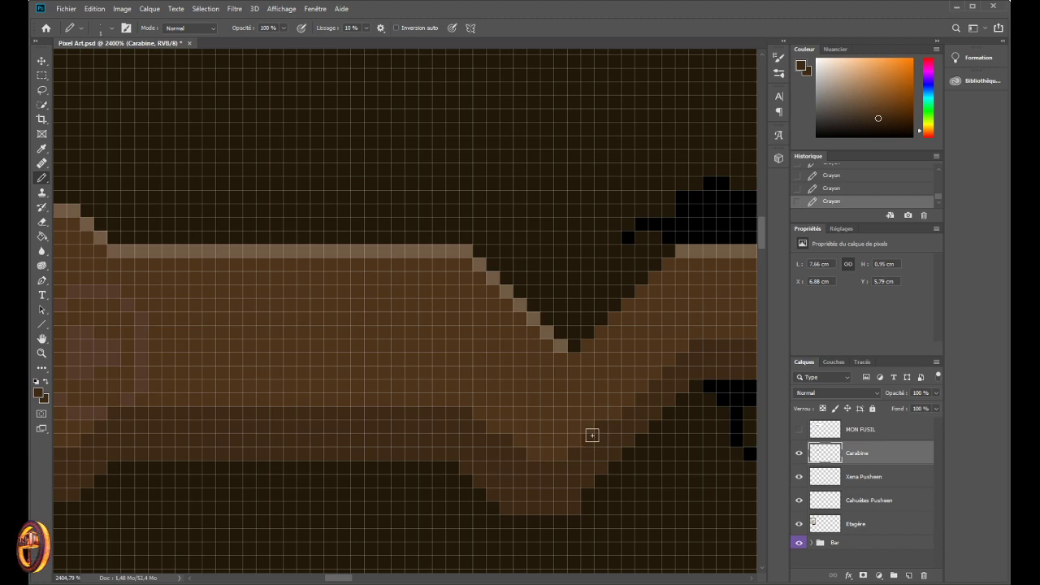
pyautogui.moveTo(345, 581); pyautogui.dragTo(355, 580)
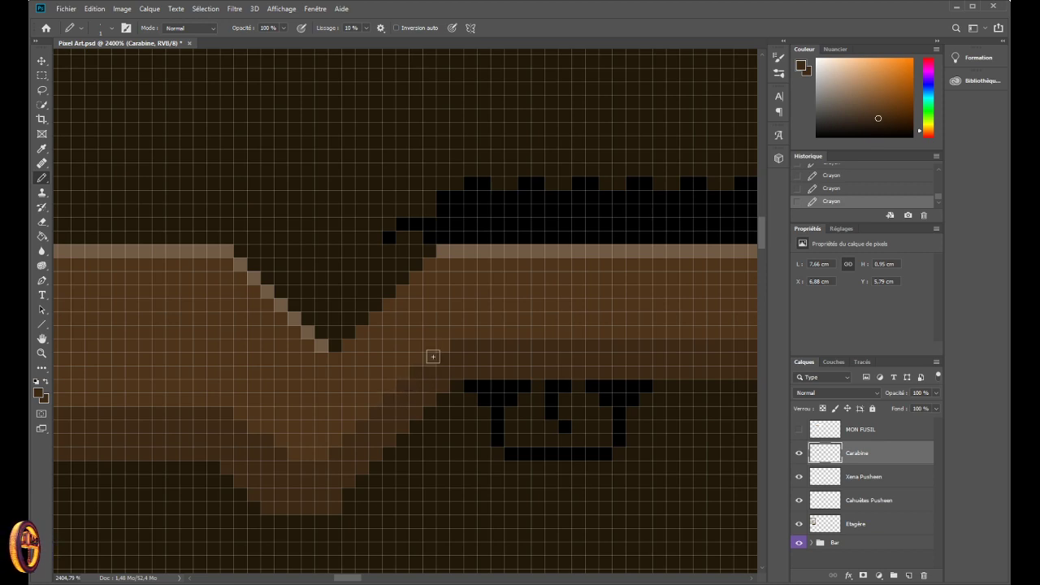
pyautogui.moveTo(456, 337); pyautogui.dragTo(619, 332)
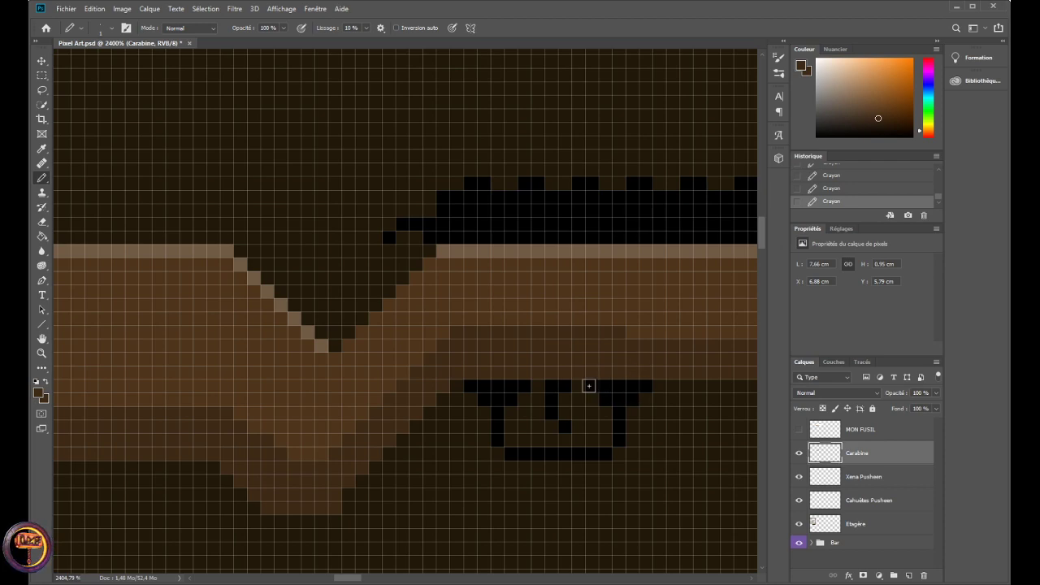
pyautogui.hscroll(-5, 355, 578)
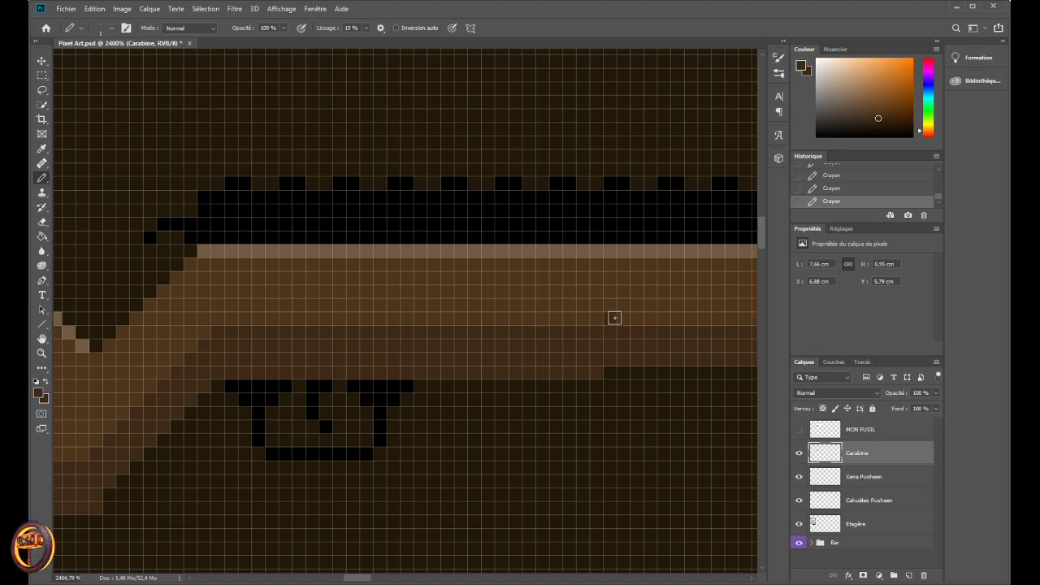
# - Extend the fourth dark brown shading row along the stepped fore-end underside to its front tip
pyautogui.moveTo(616, 317); pyautogui.dragTo(639, 318)
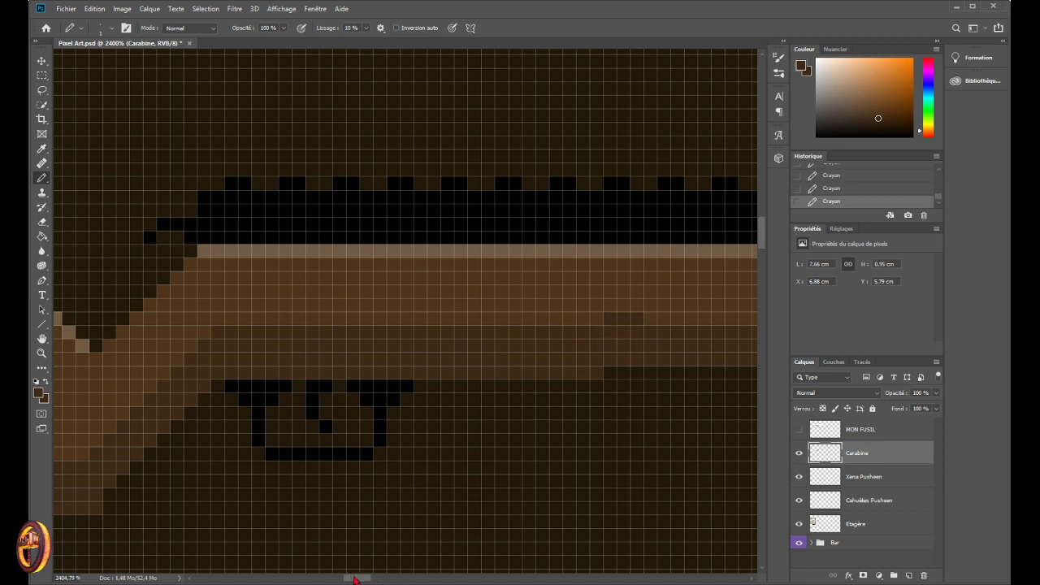
pyautogui.hscroll(5, 356, 579)
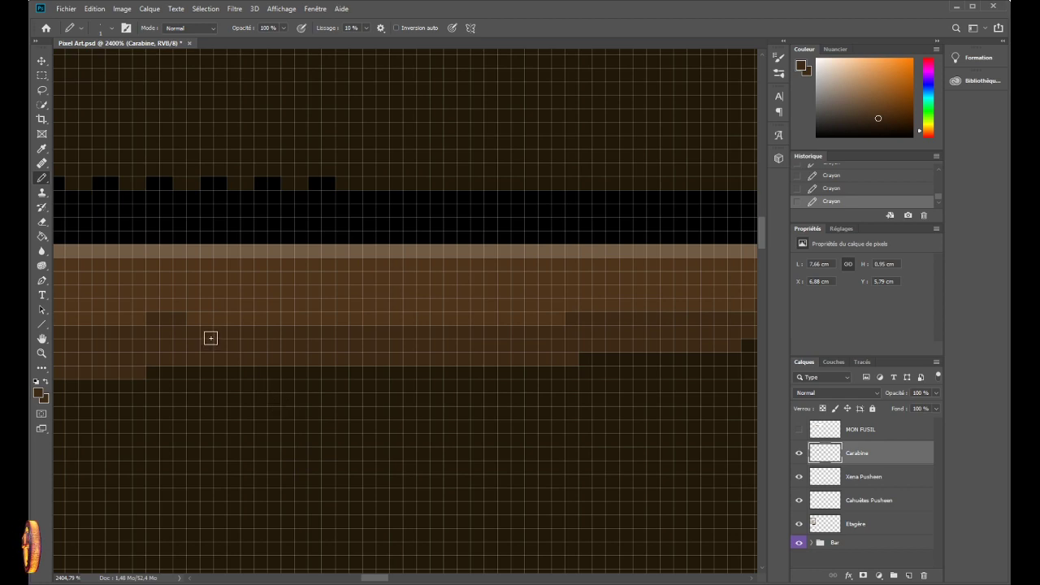
pyautogui.moveTo(188, 318)
pyautogui.mouseDown()
pyautogui.moveTo(557, 315)
pyautogui.moveTo(548, 330)
pyautogui.mouseUp()
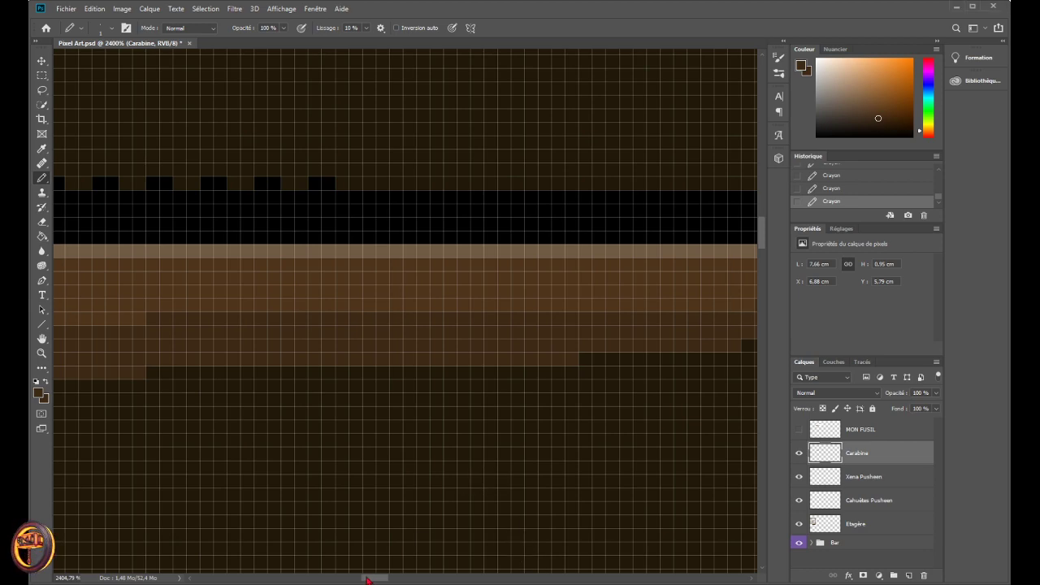
pyautogui.moveTo(367, 580); pyautogui.dragTo(373, 577)
pyautogui.moveTo(392, 304); pyautogui.dragTo(596, 309)
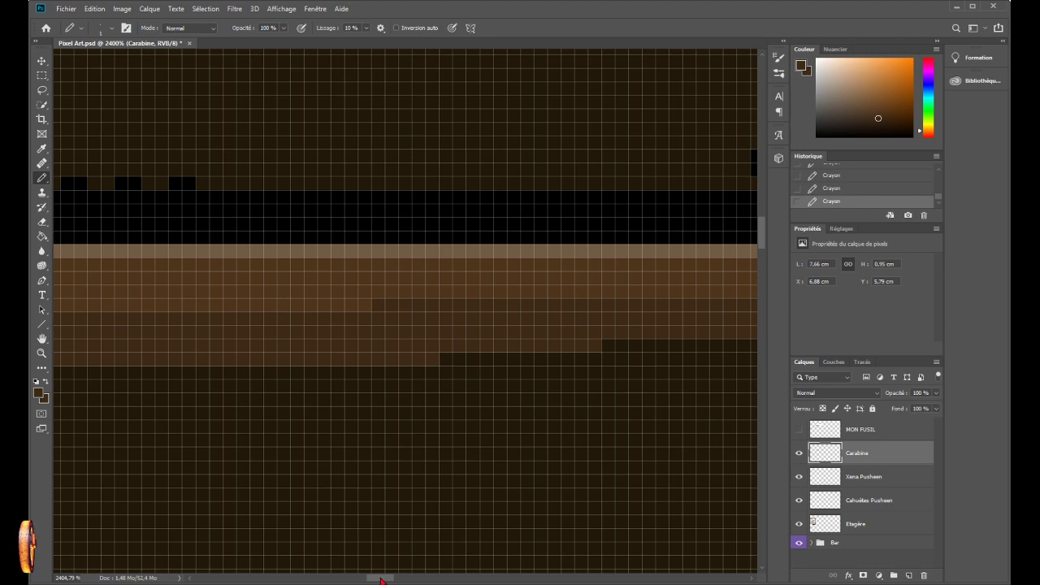
pyautogui.moveTo(379, 580); pyautogui.dragTo(391, 579)
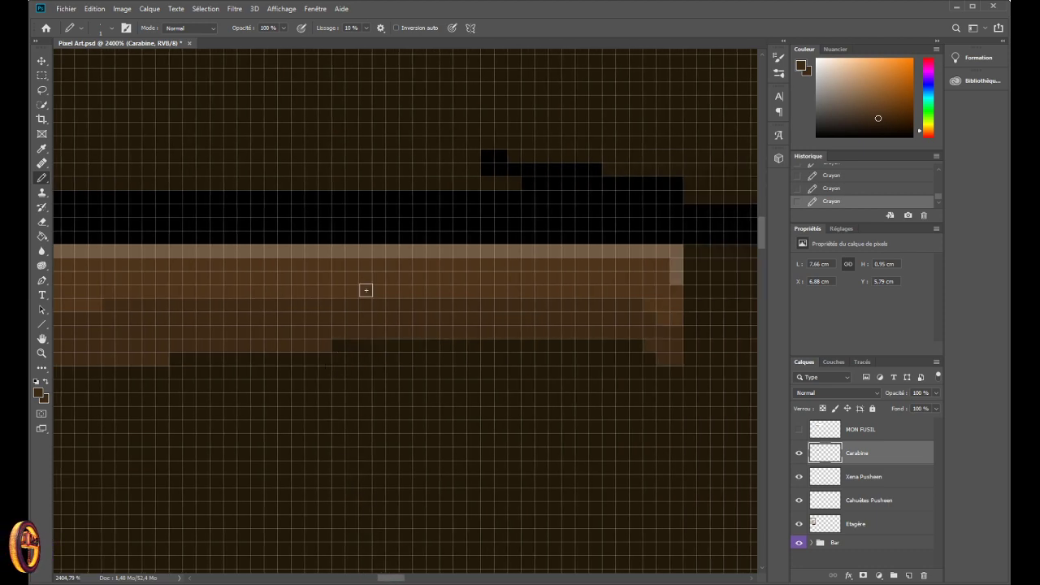
pyautogui.moveTo(366, 291); pyautogui.dragTo(642, 293)
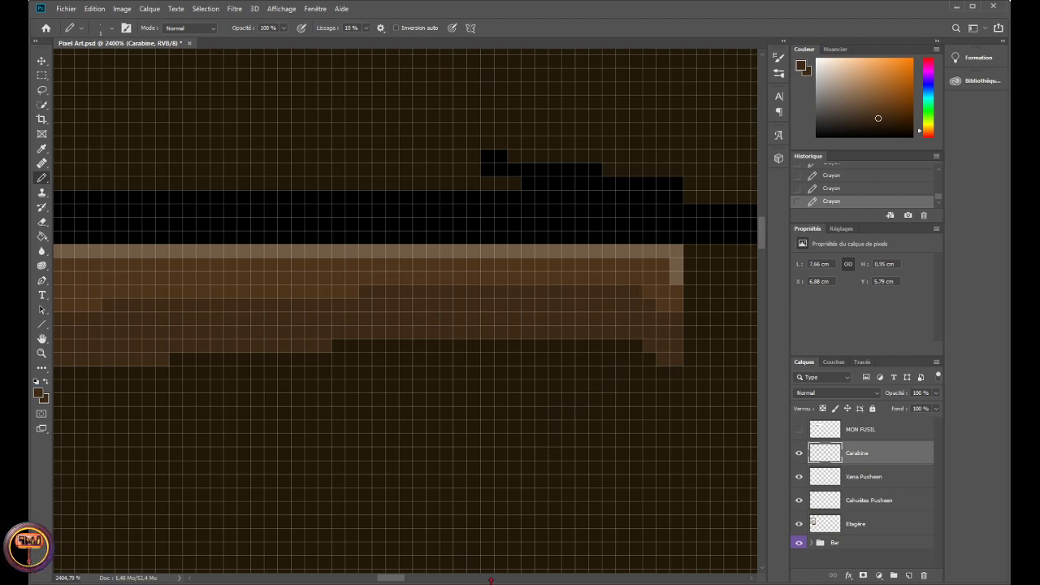
# - Examine the shaded rifle at several zoom levels, both on its own and within the bar scene
pyautogui.scroll(-10, 304, 493)
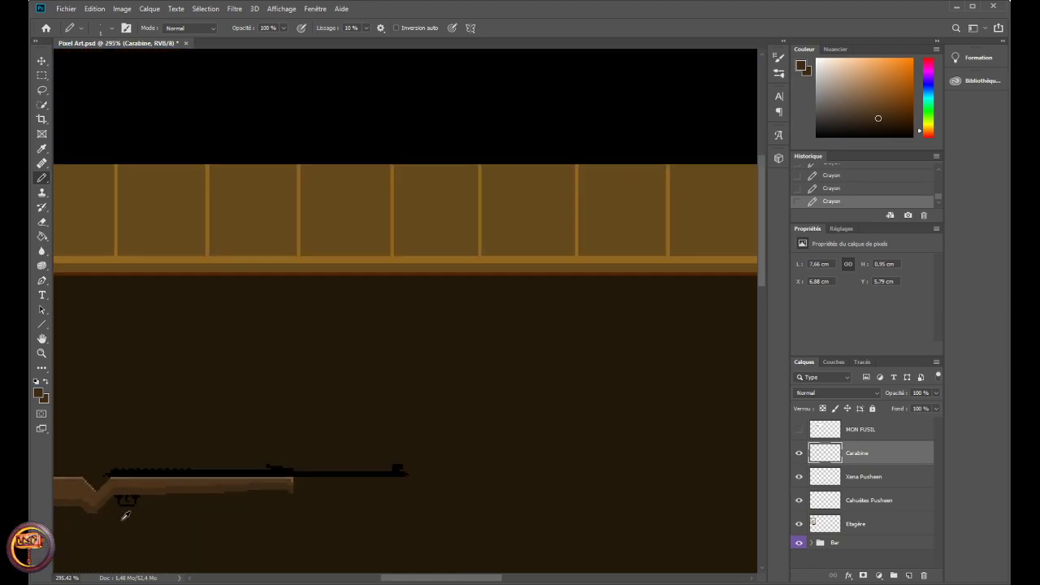
pyautogui.scroll(-3, 124, 514)
pyautogui.scroll(4, 197, 281)
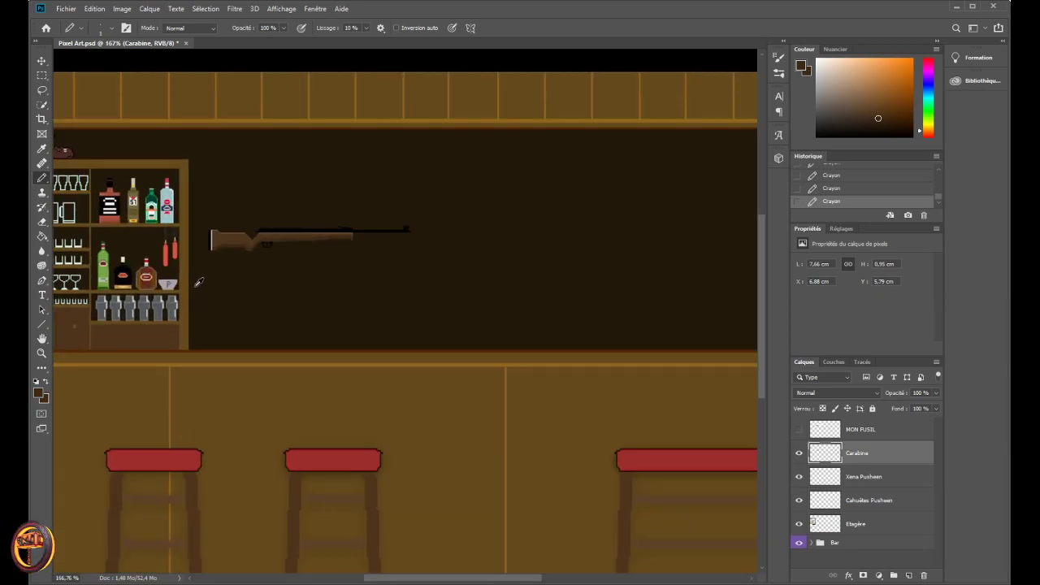
pyautogui.scroll(2, 266, 213)
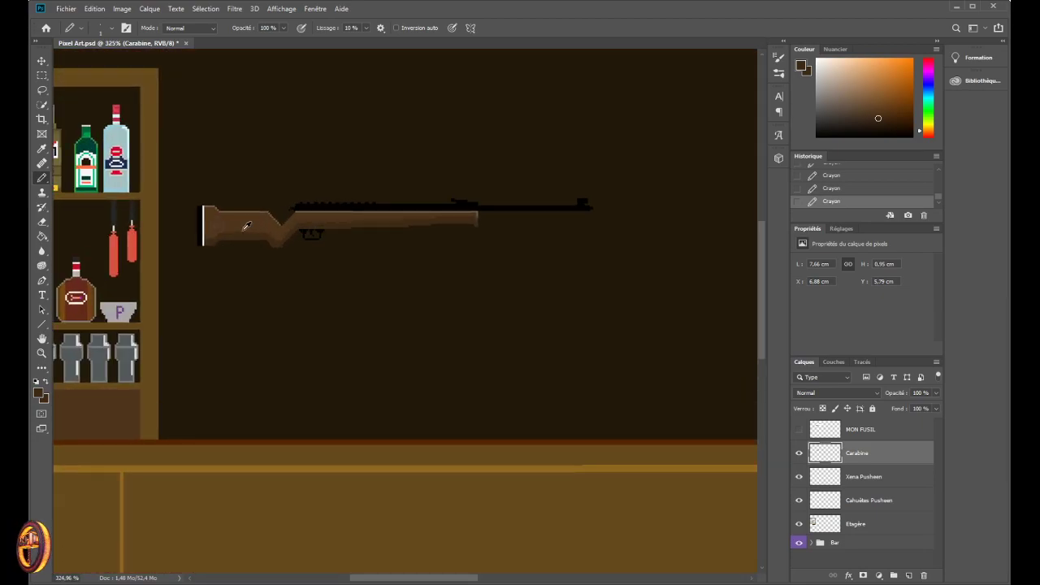
pyautogui.scroll(1, 246, 225)
pyautogui.scroll(1, 211, 264)
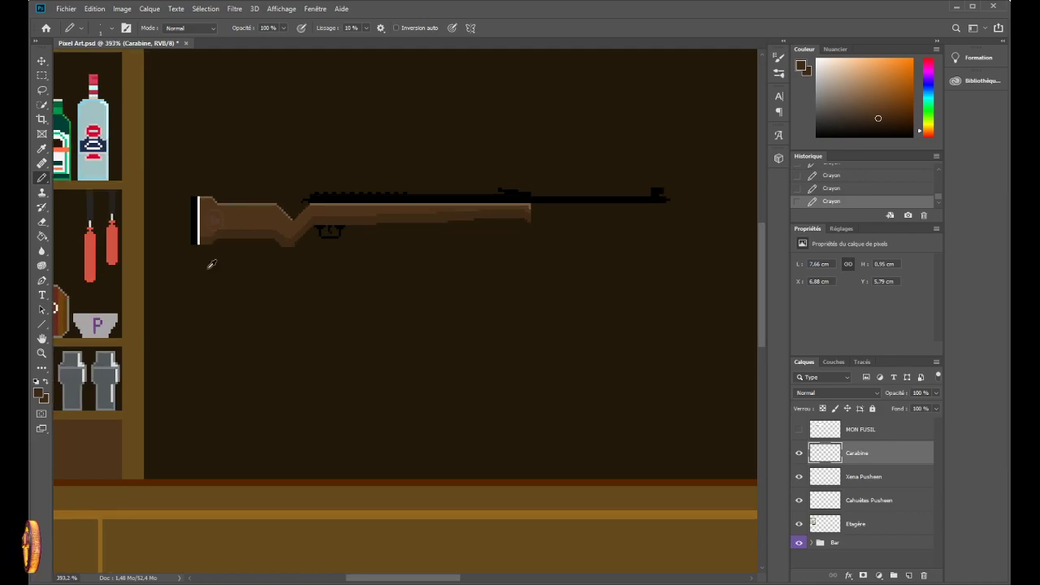
pyautogui.scroll(5, 390, 213)
pyautogui.scroll(-7, 333, 223)
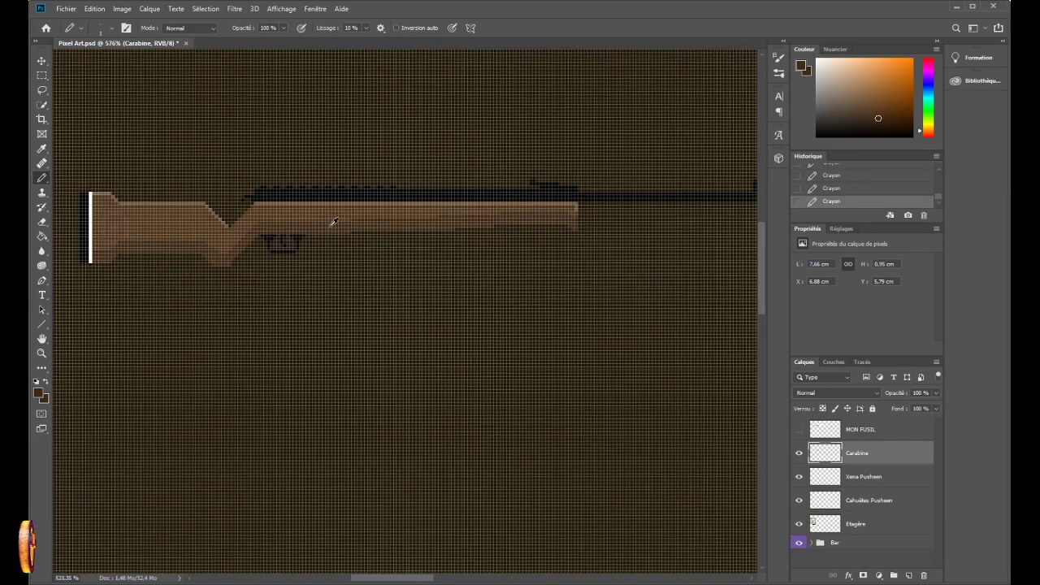
pyautogui.scroll(2, 281, 273)
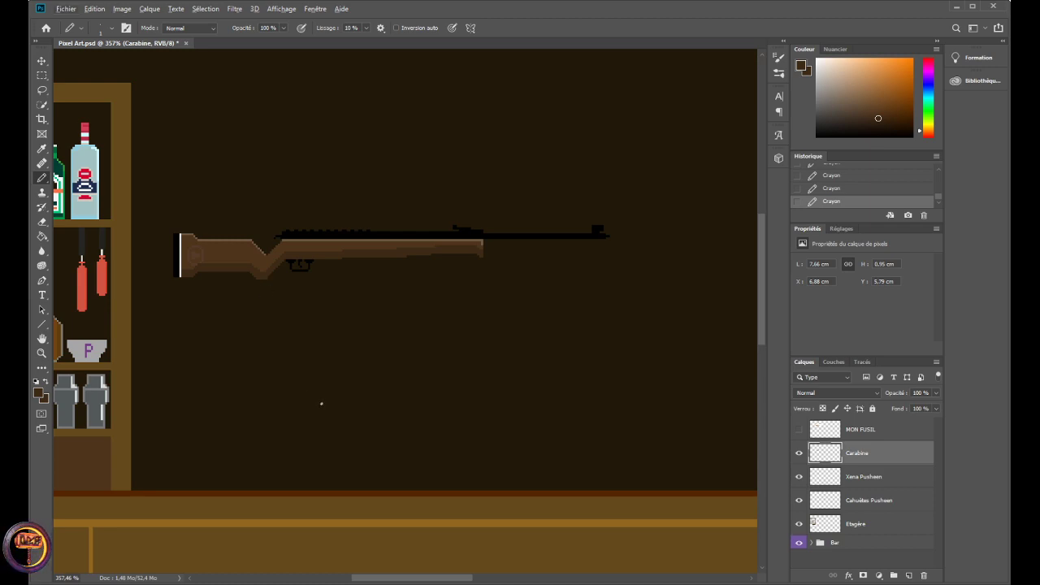
pyautogui.scroll(1, 269, 364)
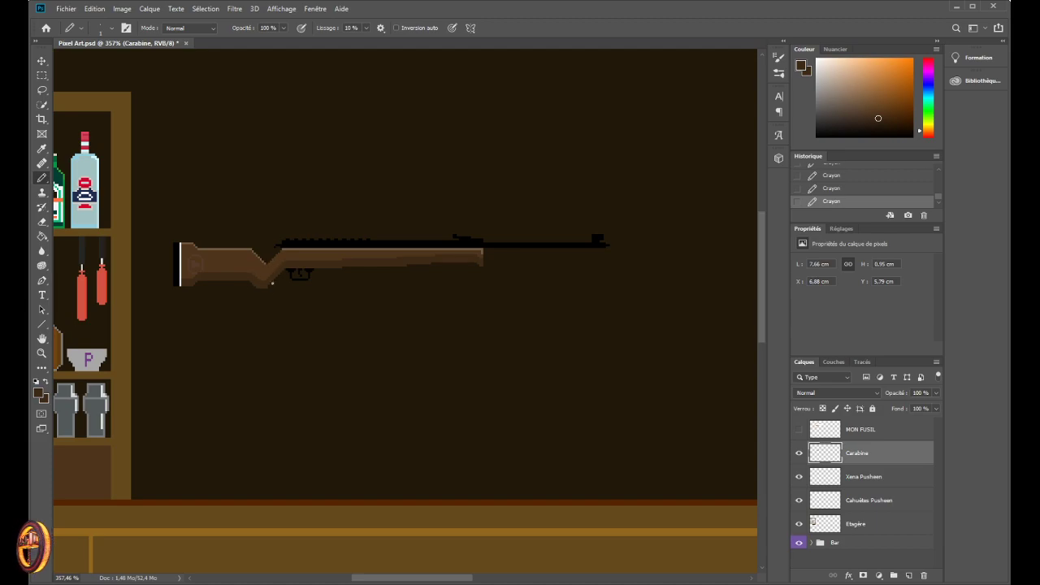
pyautogui.scroll(-3, 299, 257)
pyautogui.scroll(3, 282, 283)
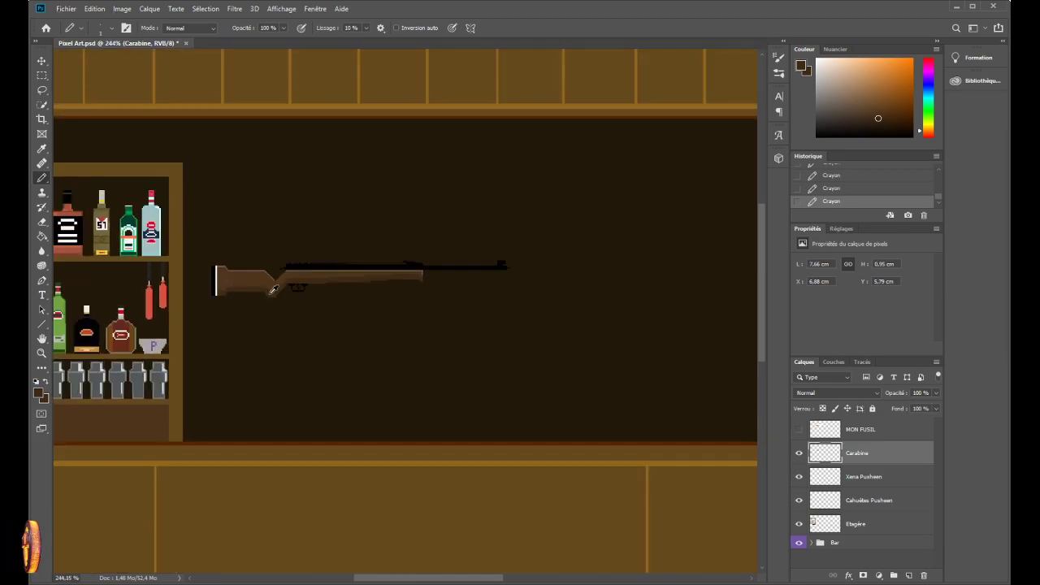
pyautogui.scroll(1, 313, 309)
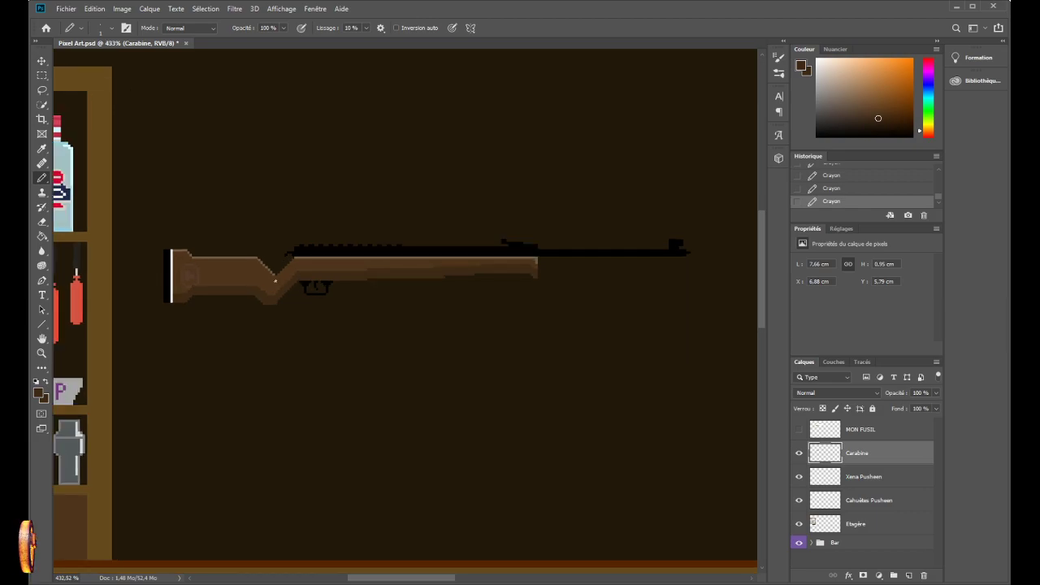
pyautogui.scroll(-1, 268, 289)
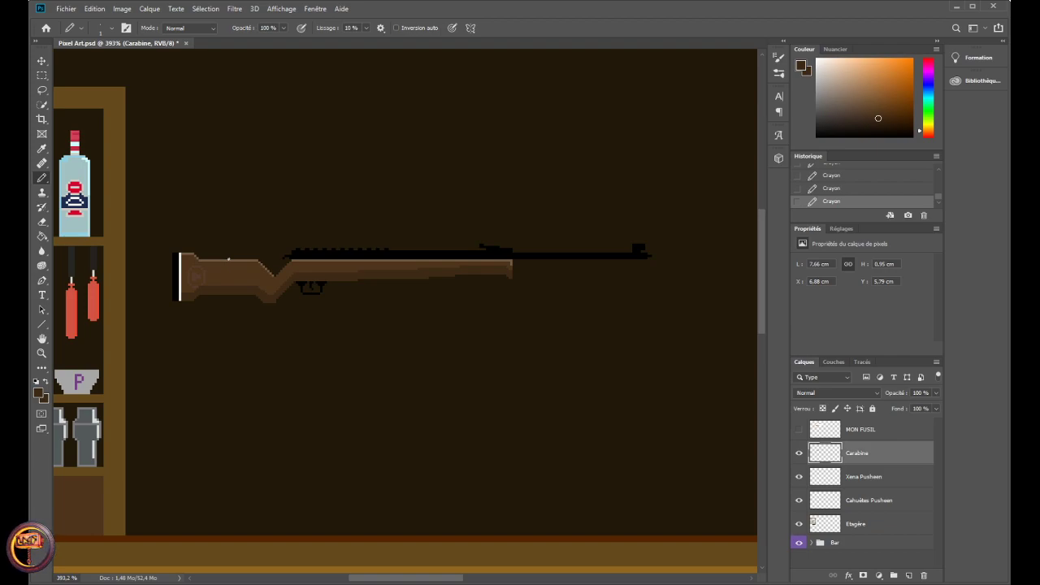
# - Delete the hidden MON FUSIL layer
pyautogui.click(872, 439)
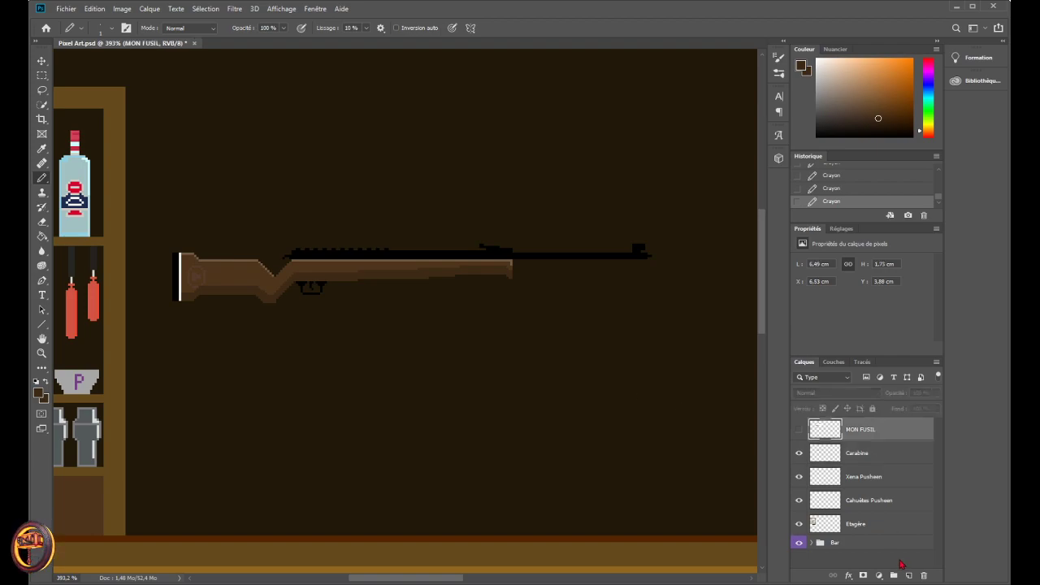
pyautogui.click(923, 575)
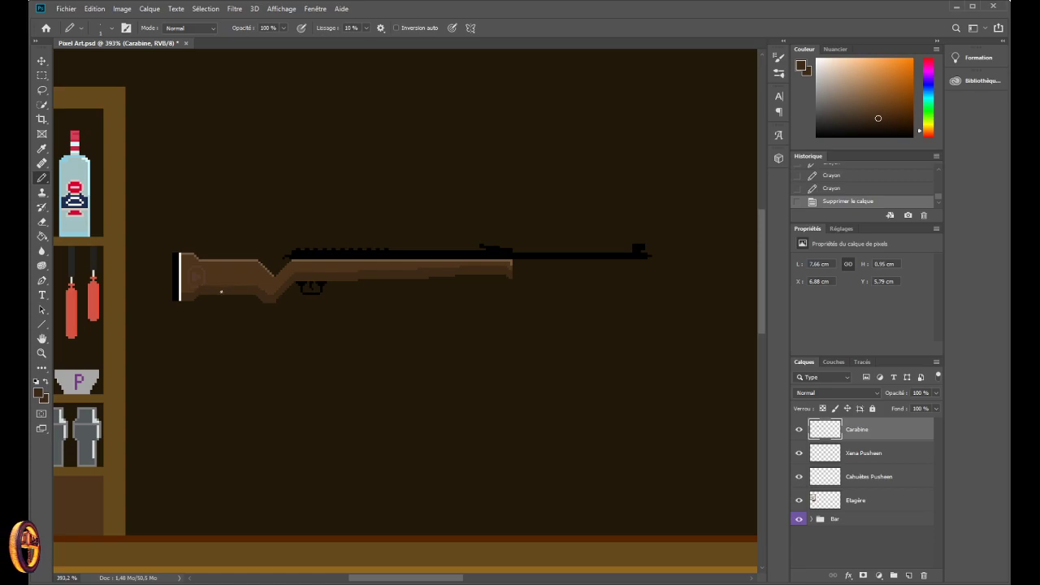
# - Sample the stock's dark brown shading and choose a slightly darker brown as the drawing colour
pyautogui.scroll(2, 216, 281)
pyautogui.scroll(-2, 211, 274)
pyautogui.scroll(4, 208, 272)
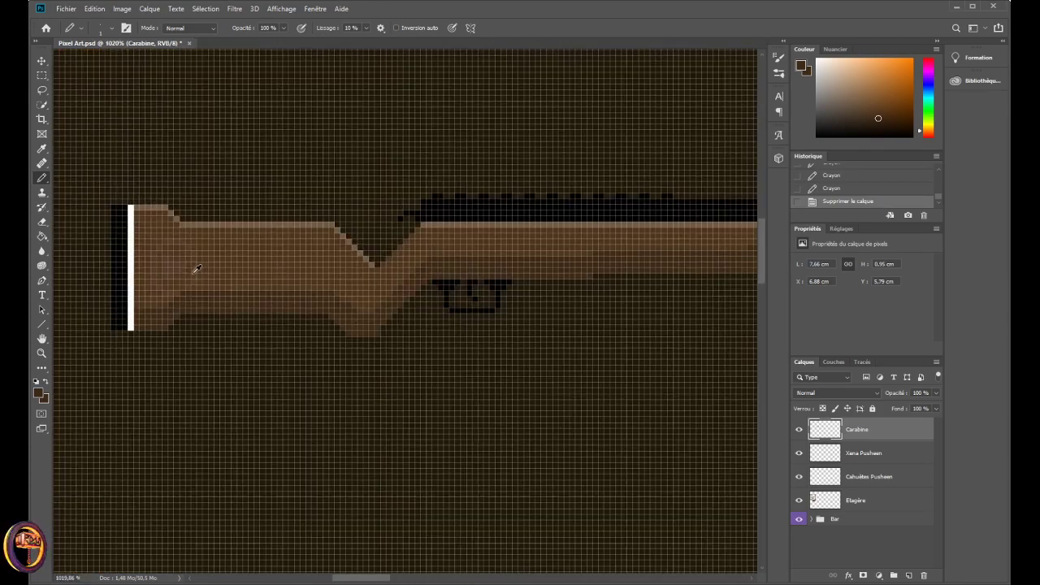
pyautogui.scroll(1, 196, 269)
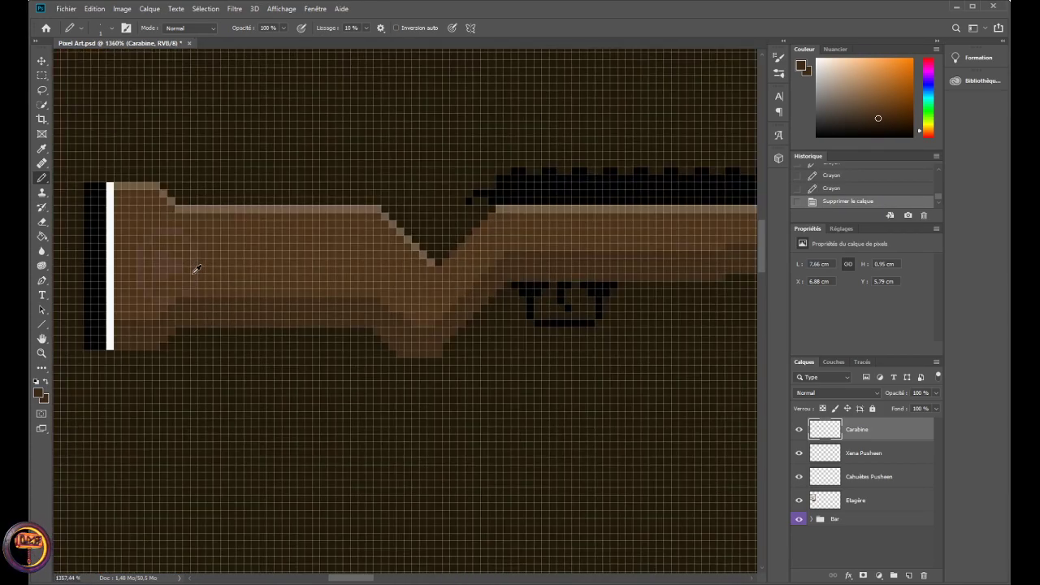
pyautogui.keyDown('alt'); pyautogui.click(209, 310); pyautogui.keyUp('alt')
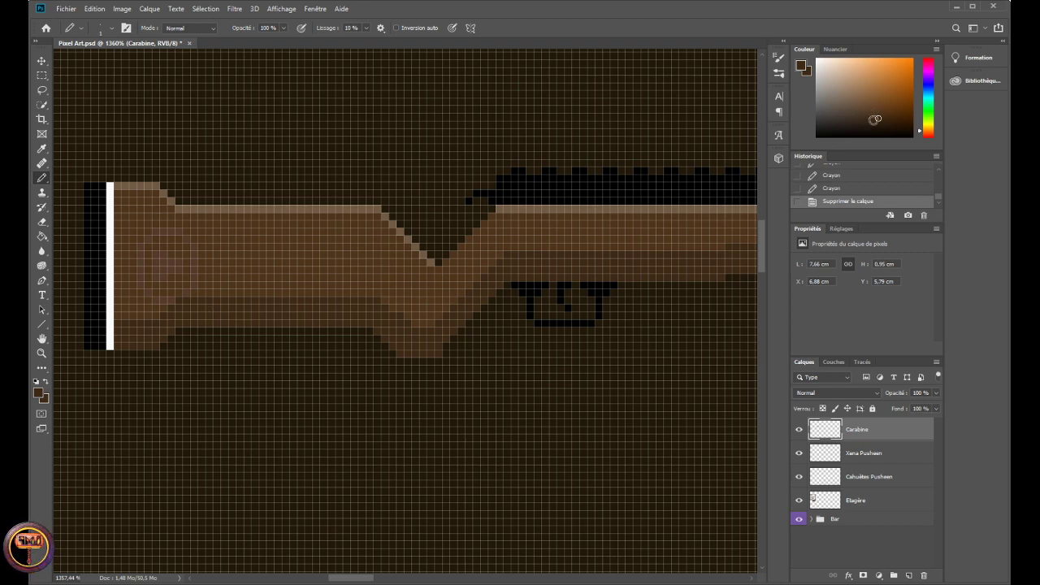
pyautogui.click(877, 122)
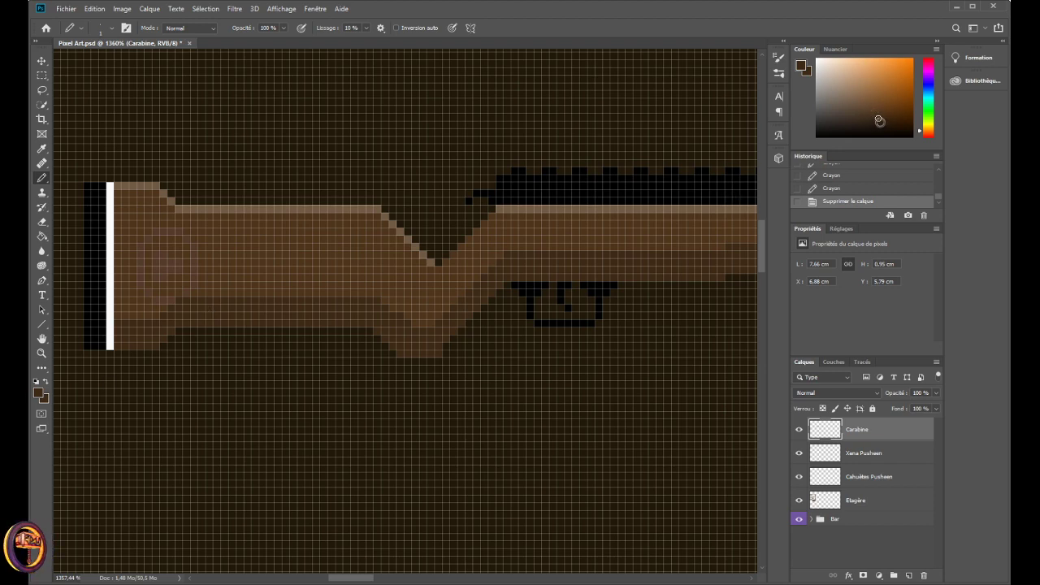
# - Try one pixel of the darker brown on the rear stock, and undo both it and the MON FUSIL layer deletion
pyautogui.click(293, 287)
pyautogui.scroll(5, 293, 261)
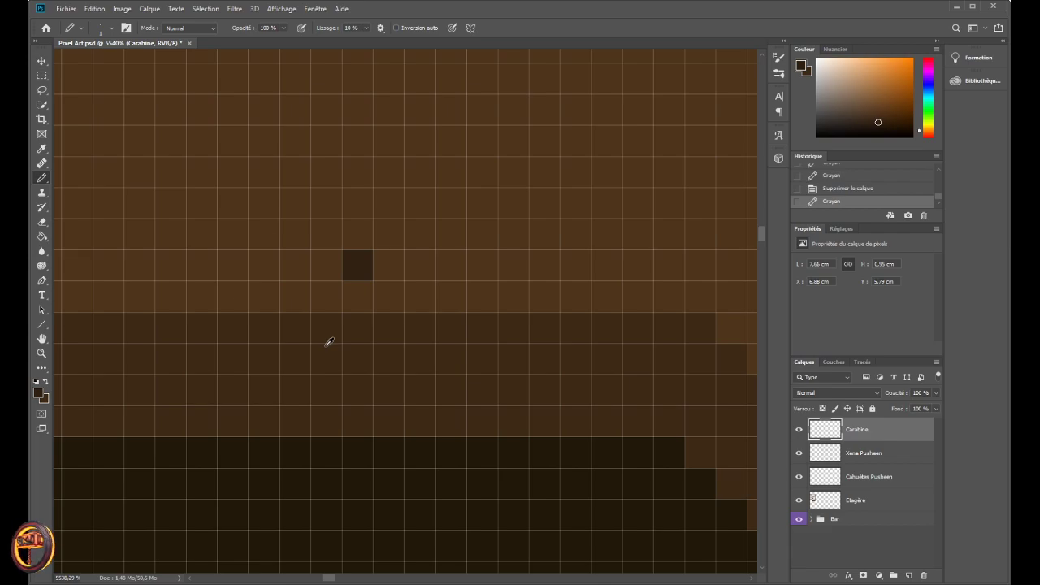
pyautogui.hotkey('ctrl', 'z')
pyautogui.hotkey('ctrl', 'z')
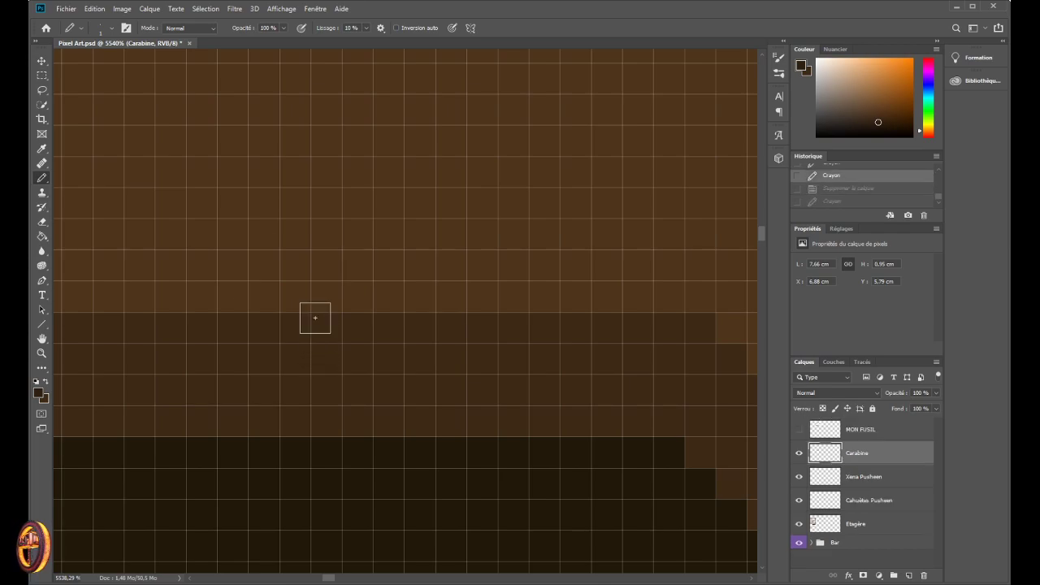
# - Try darker brown diagonal streaks along the grip and a short horizontal line on the rear stock, and undo them
pyautogui.scroll(-8, 220, 251)
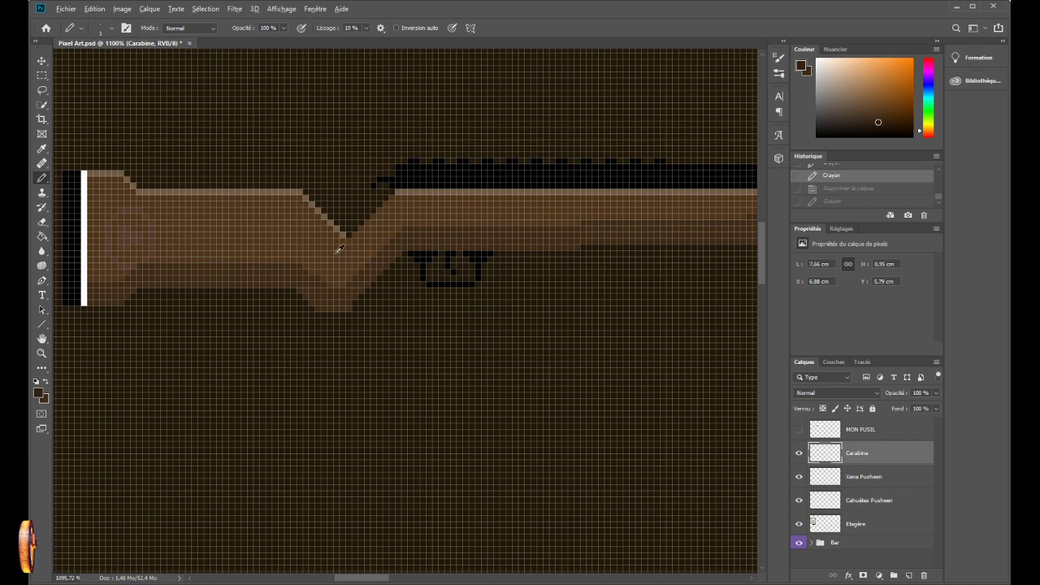
pyautogui.scroll(5, 360, 244)
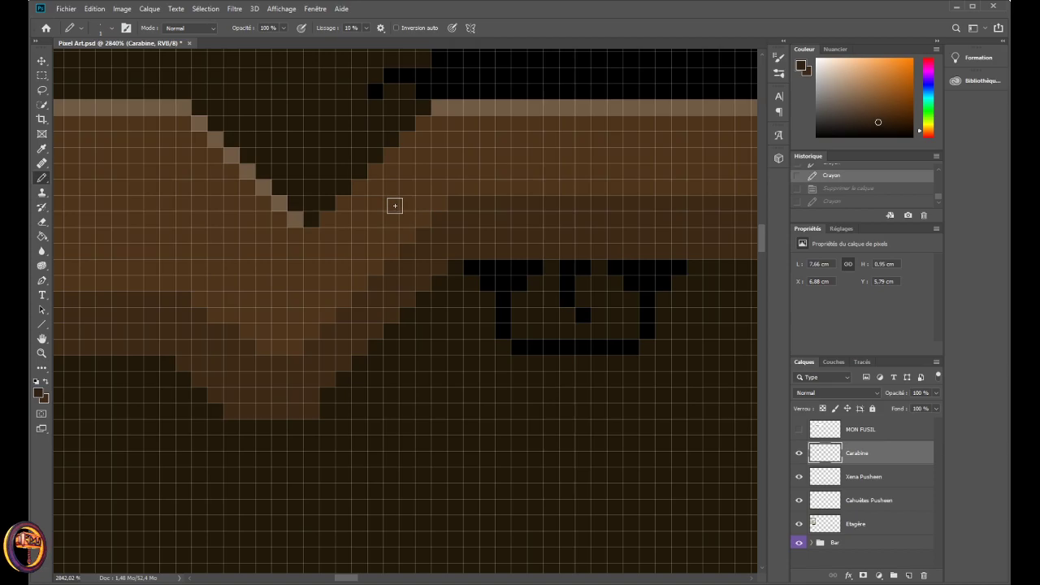
pyautogui.moveTo(421, 180); pyautogui.dragTo(314, 267)
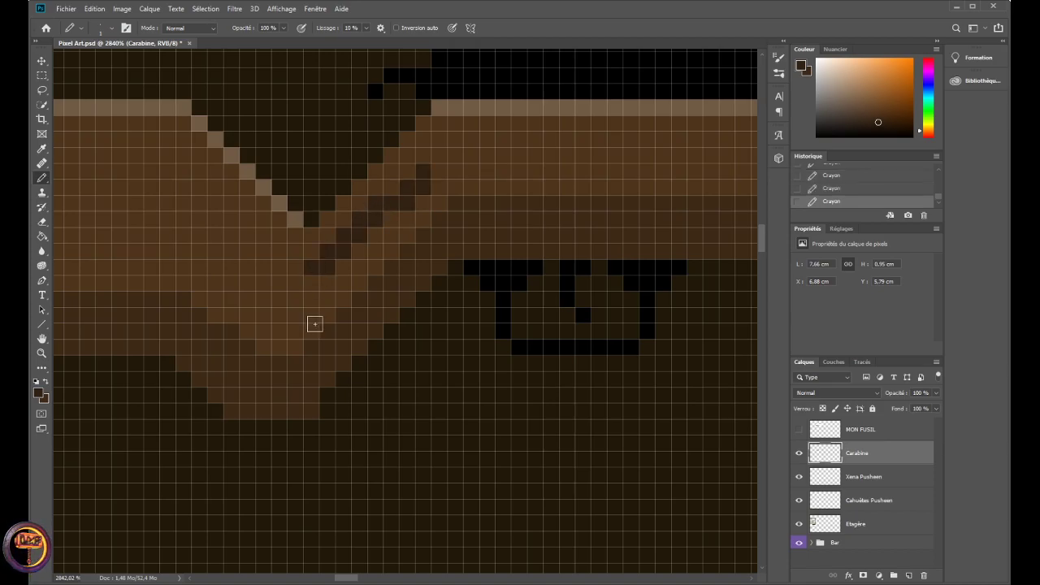
pyautogui.scroll(-3, 302, 317)
pyautogui.scroll(-5, 293, 309)
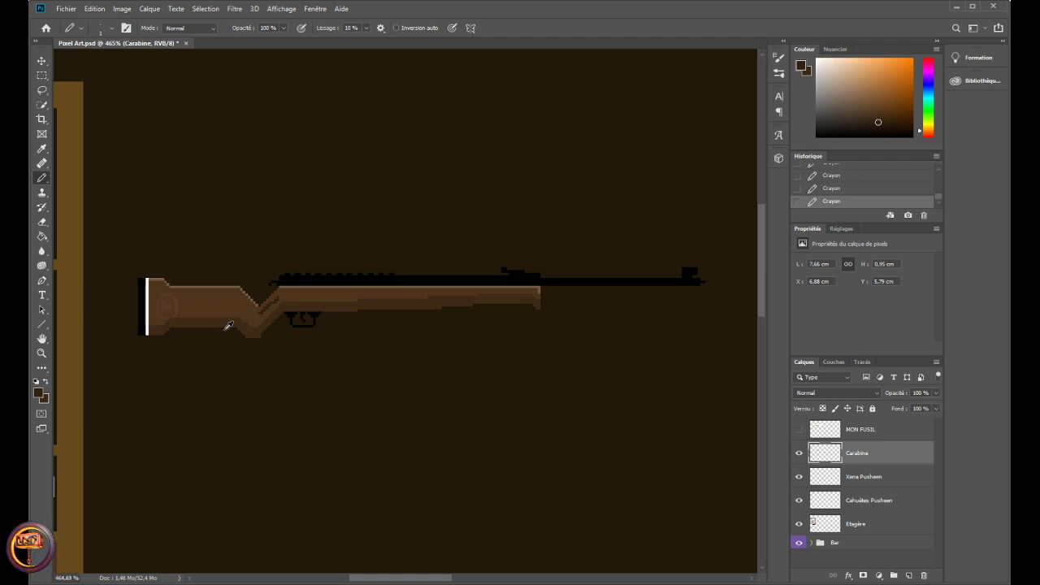
pyautogui.moveTo(189, 302); pyautogui.dragTo(212, 302)
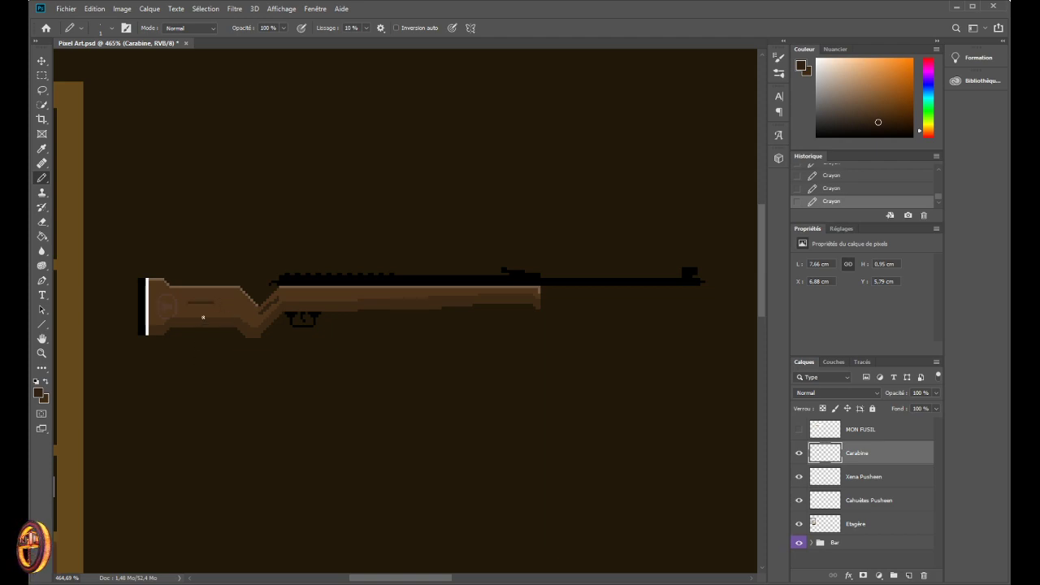
pyautogui.hotkey('ctrl', 'z')
pyautogui.hotkey('ctrl', 'z')
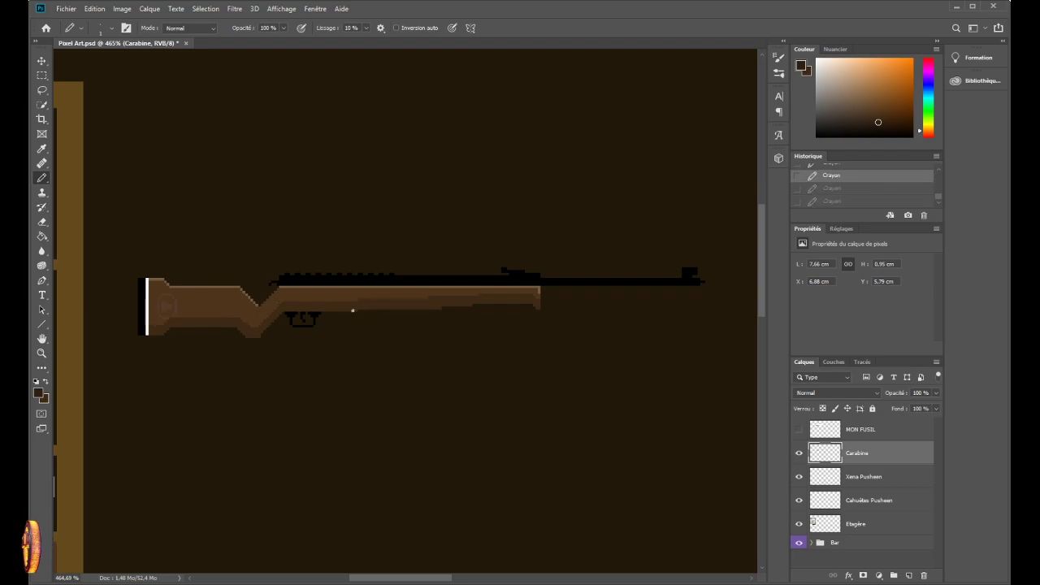
pyautogui.scroll(4, 369, 294)
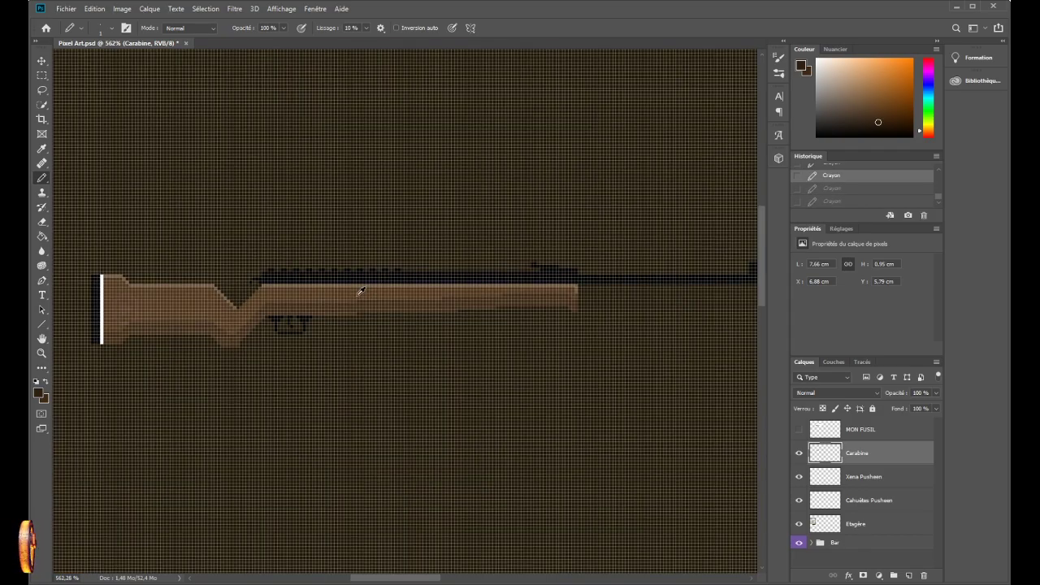
pyautogui.scroll(-4, 323, 291)
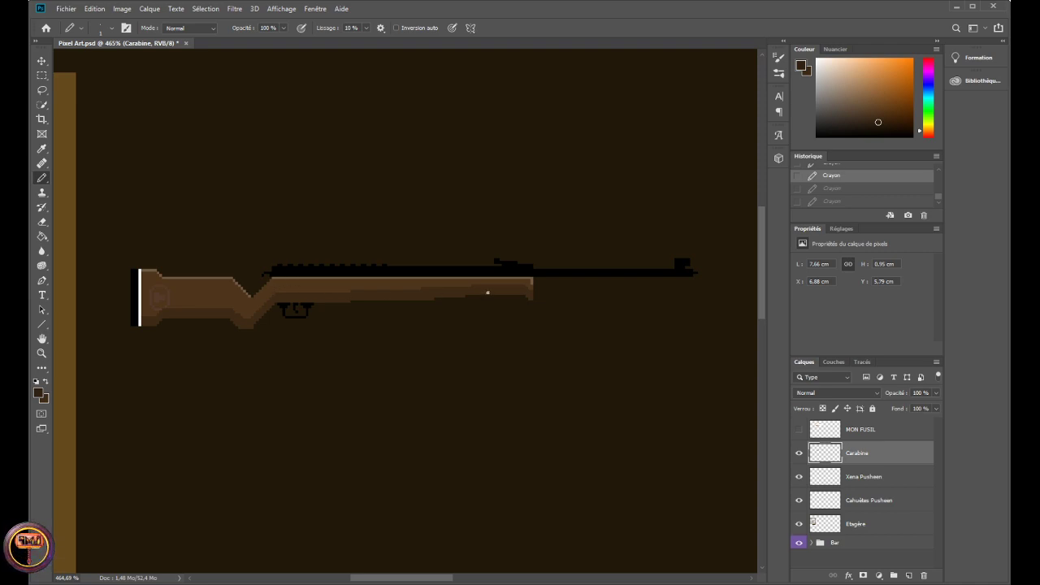
pyautogui.hotkey('ctrl', 'shift', 'z')
pyautogui.hotkey('ctrl', 'shift', 'z')
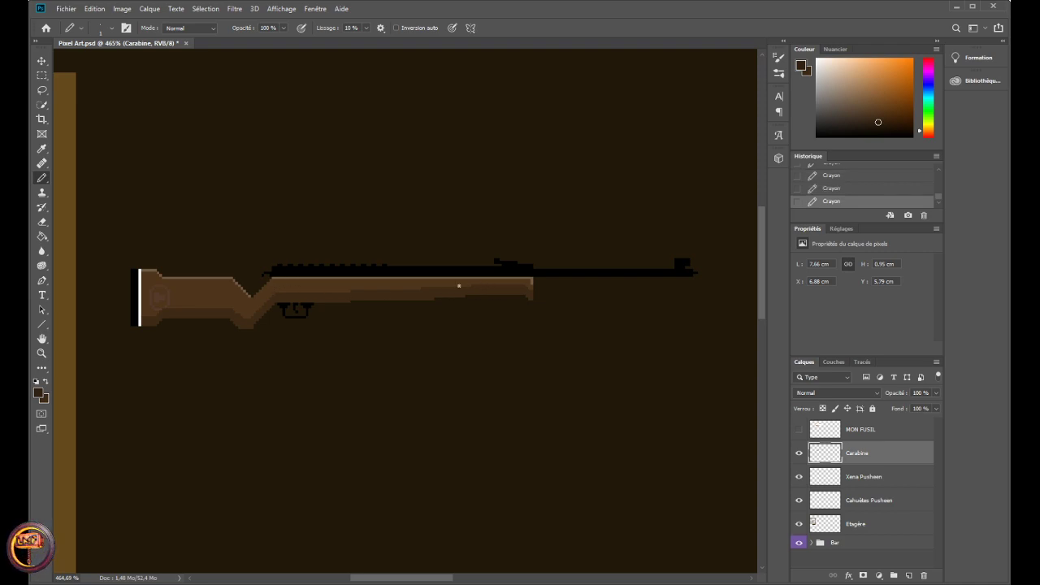
pyautogui.hotkey('ctrl', 'z')
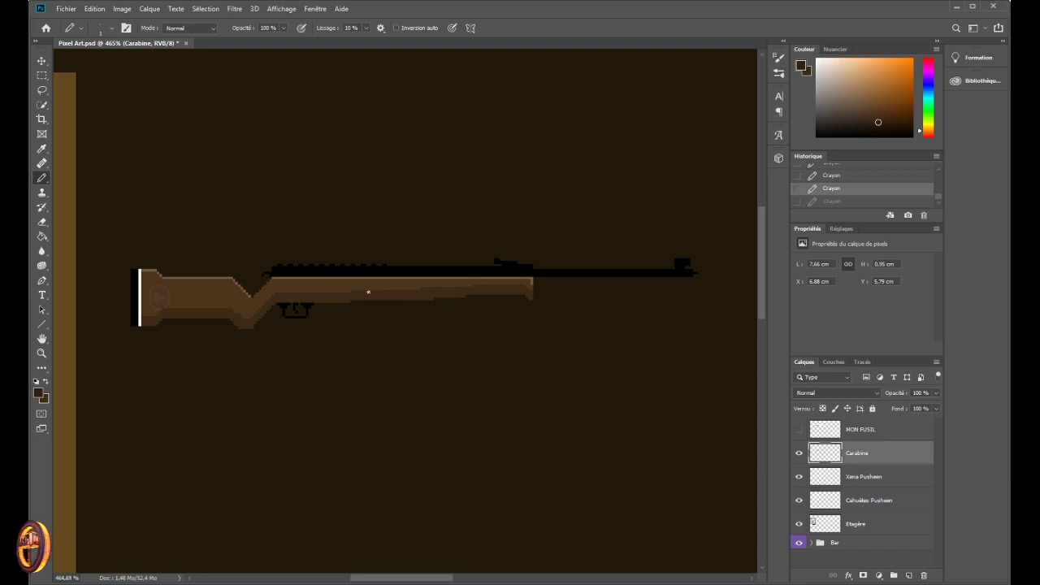
# - Try three thin, short darker brown lines spaced along the fore-end of the stock, and undo them
pyautogui.moveTo(283, 286); pyautogui.dragTo(317, 285)
pyautogui.moveTo(388, 284); pyautogui.dragTo(421, 284)
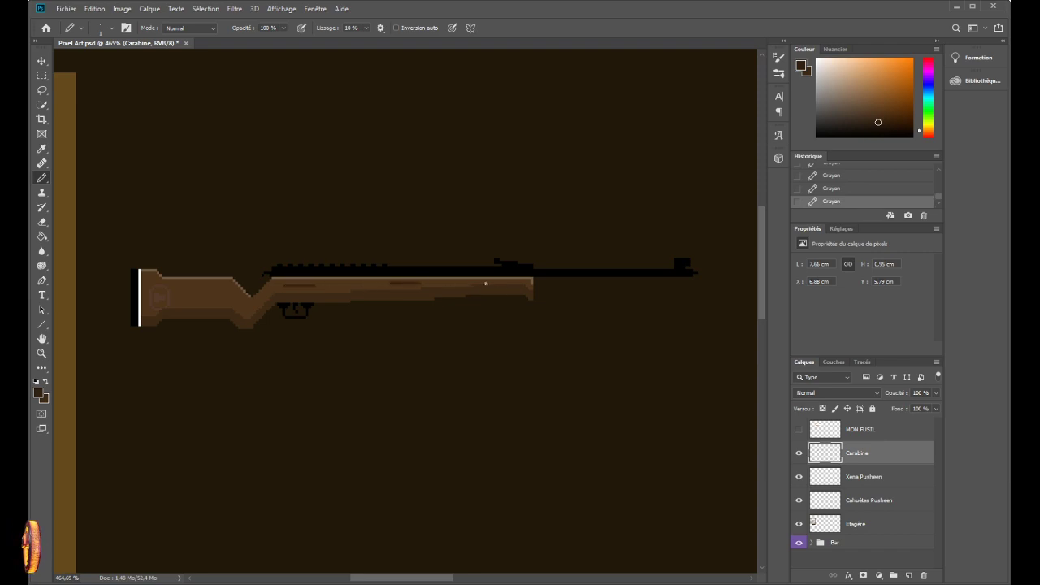
pyautogui.moveTo(485, 284); pyautogui.dragTo(502, 284)
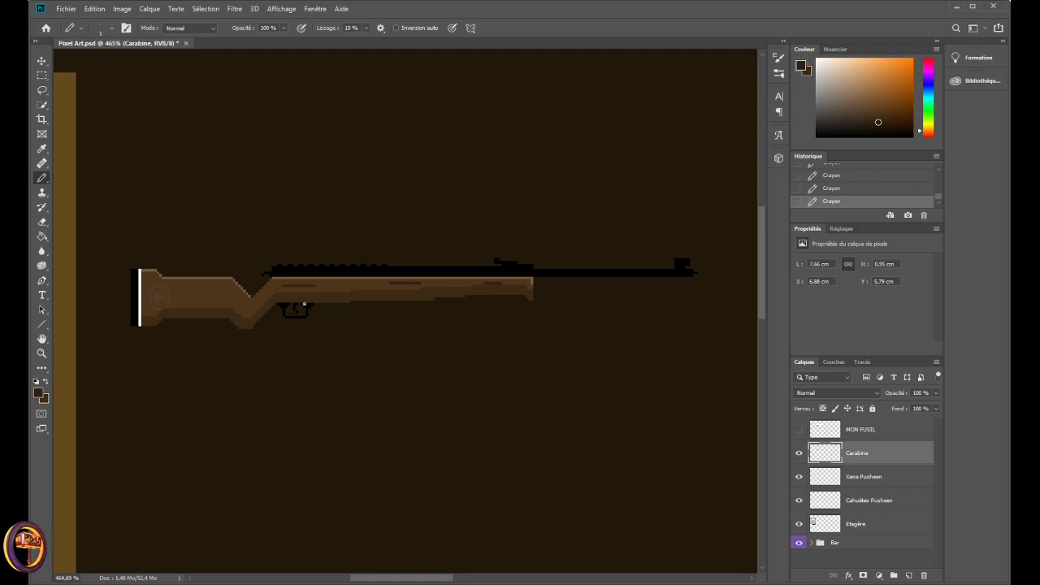
pyautogui.hotkey('ctrl', 'z')
pyautogui.hotkey('ctrl', 'z')
pyautogui.hotkey('ctrl', 'z')
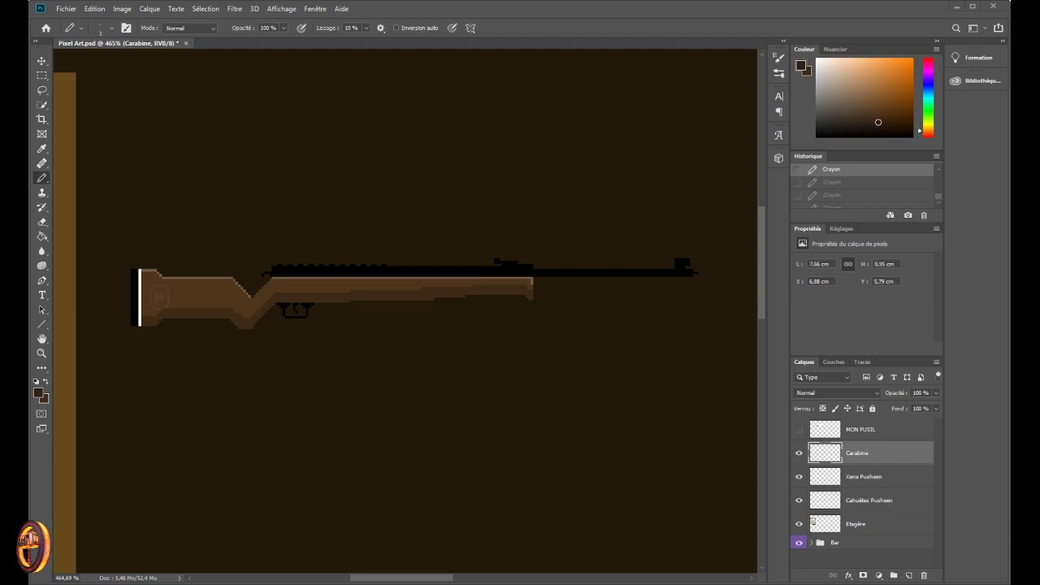
# - Try a darker brown patch, 9 by 2 pixels, on the stock above the trigger, check it within the bar scene, and undo it
pyautogui.scroll(8, 276, 283)
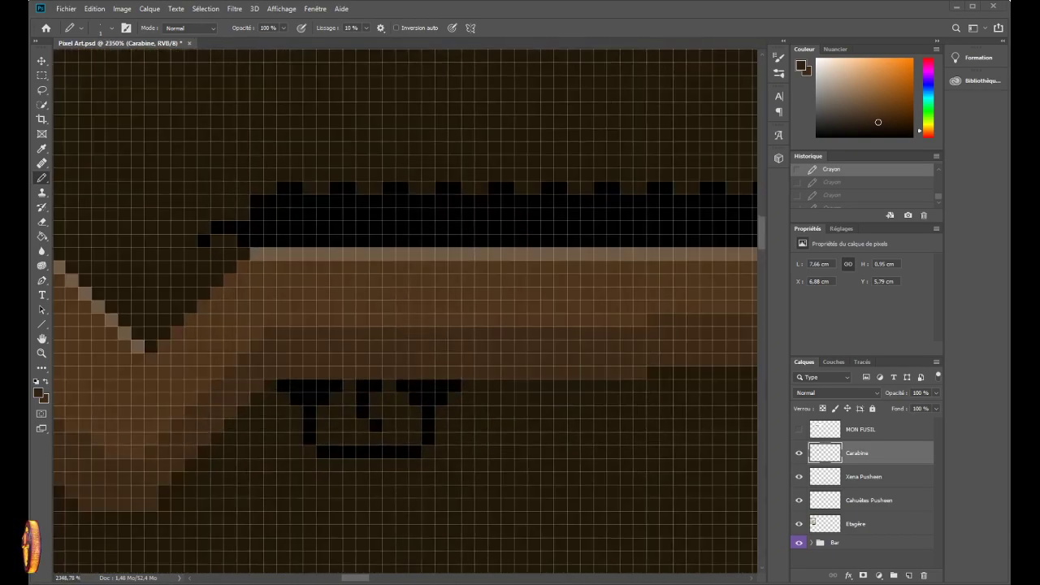
pyautogui.moveTo(279, 283)
pyautogui.mouseDown()
pyautogui.moveTo(391, 287)
pyautogui.moveTo(356, 283)
pyautogui.mouseUp()
pyautogui.moveTo(356, 282); pyautogui.dragTo(329, 281)
pyautogui.scroll(-8, 306, 331)
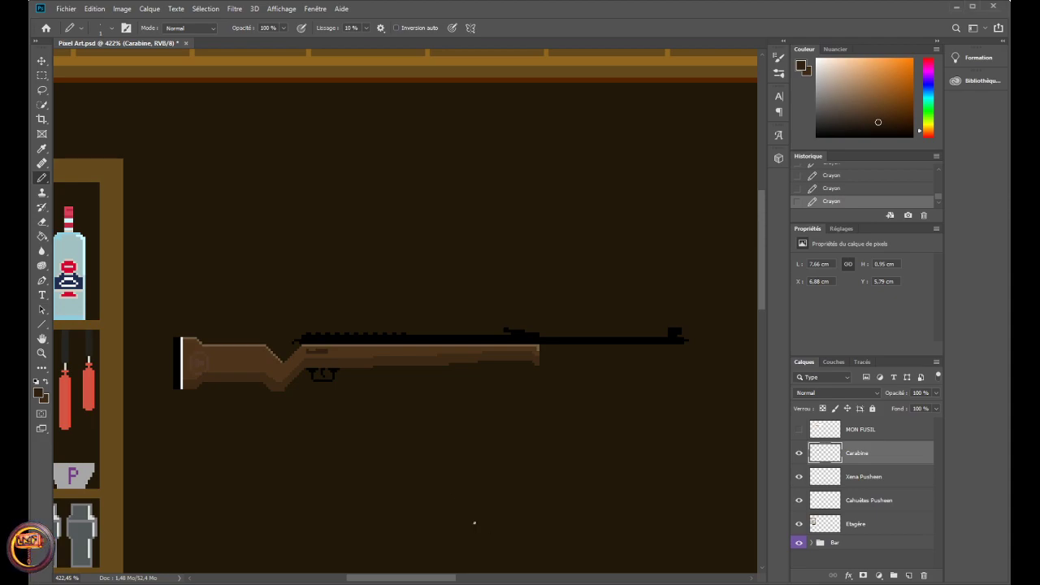
pyautogui.scroll(5, 309, 348)
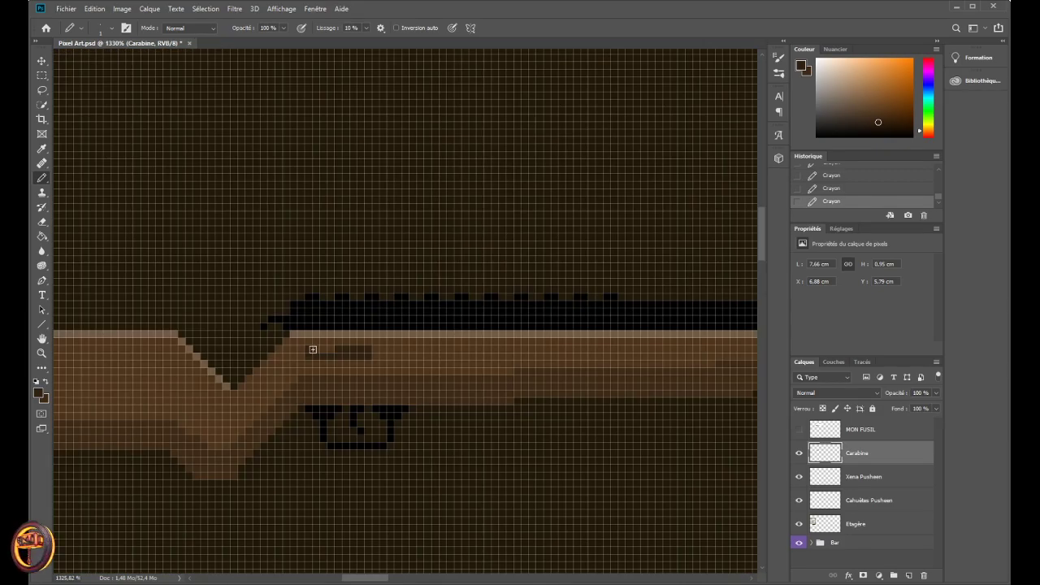
pyautogui.scroll(-6, 333, 348)
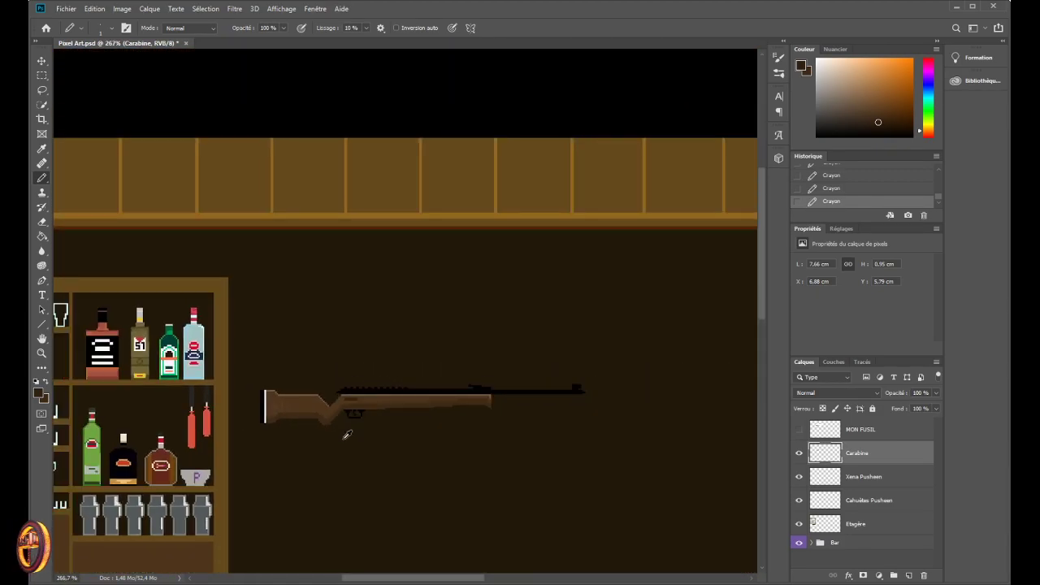
pyautogui.scroll(-4, 347, 435)
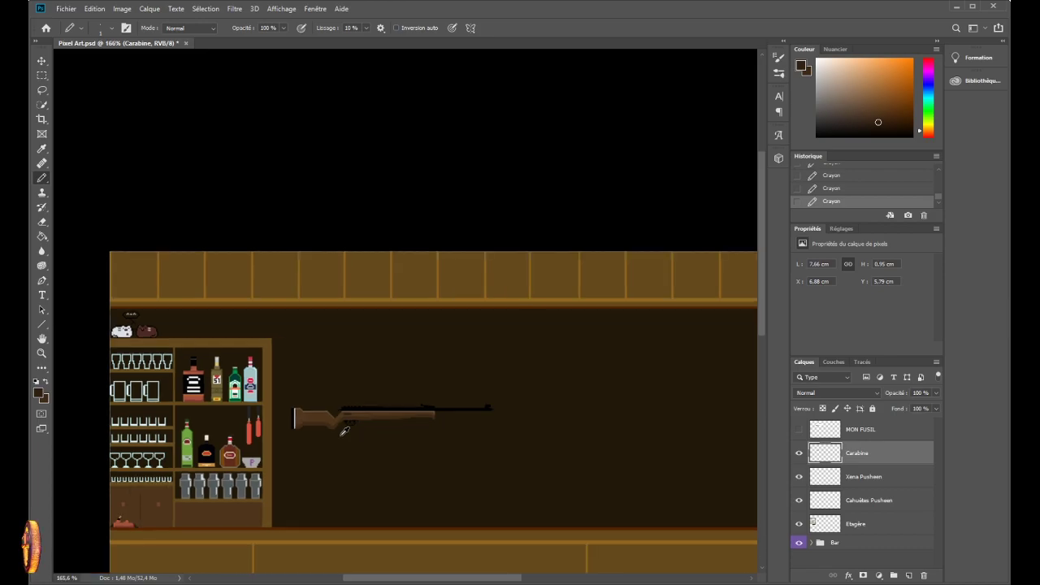
pyautogui.scroll(-2, 345, 429)
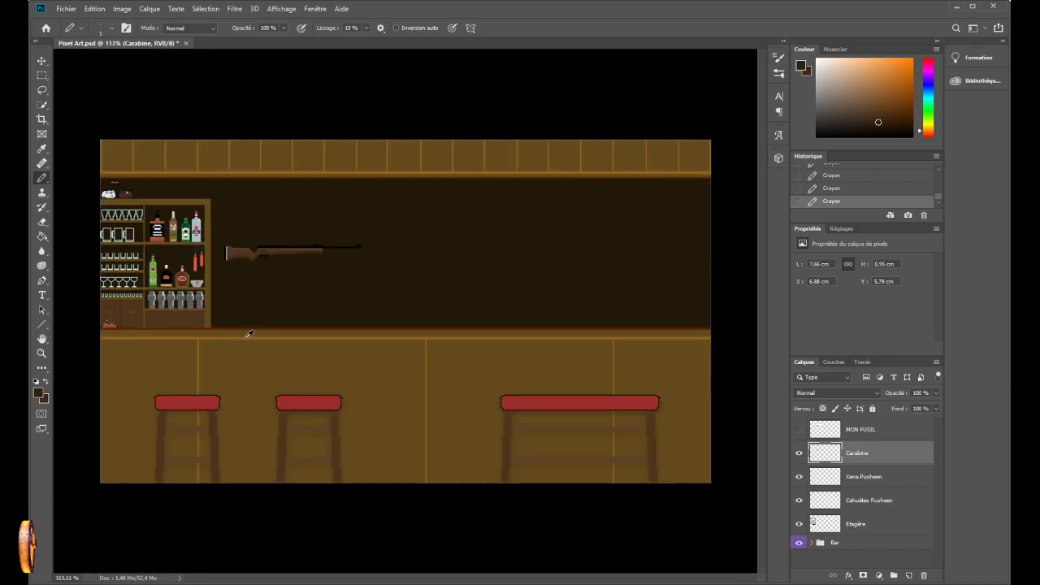
pyautogui.scroll(1, 244, 324)
pyautogui.scroll(8, 226, 256)
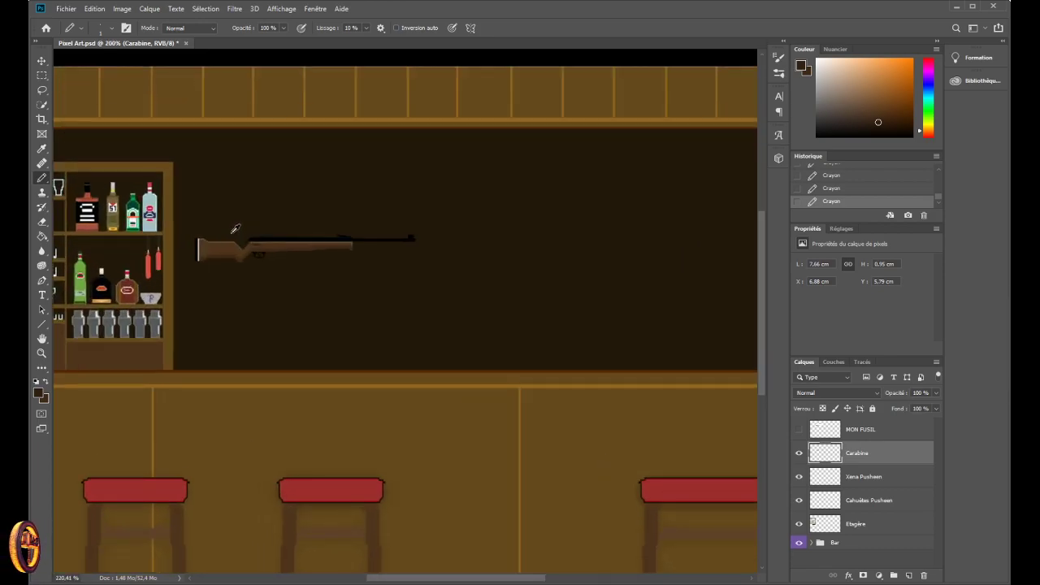
pyautogui.scroll(7, 230, 218)
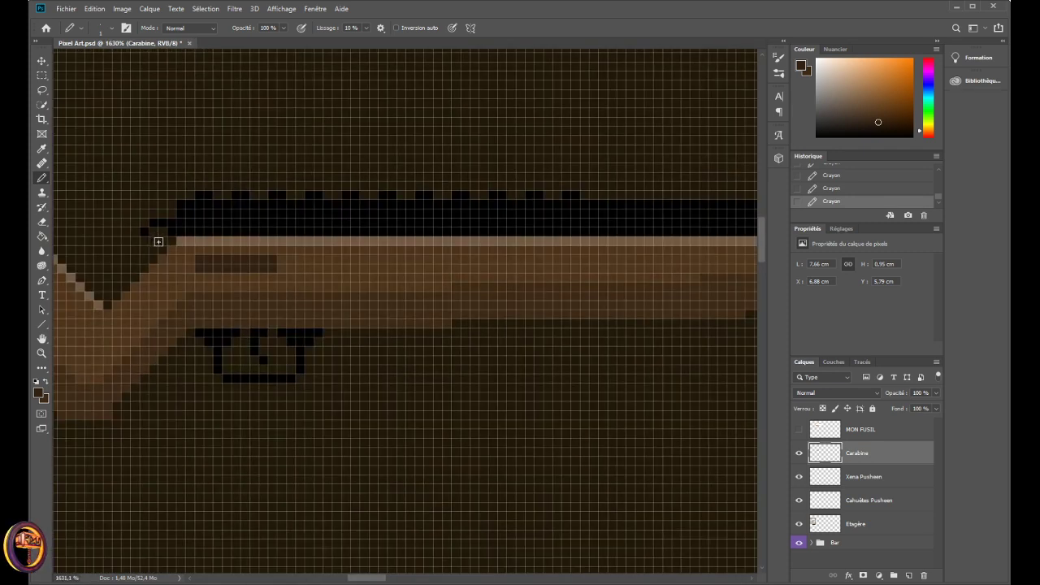
pyautogui.hotkey('ctrl', 'z')
pyautogui.hotkey('ctrl', 'z')
pyautogui.hotkey('ctrl', 'z')
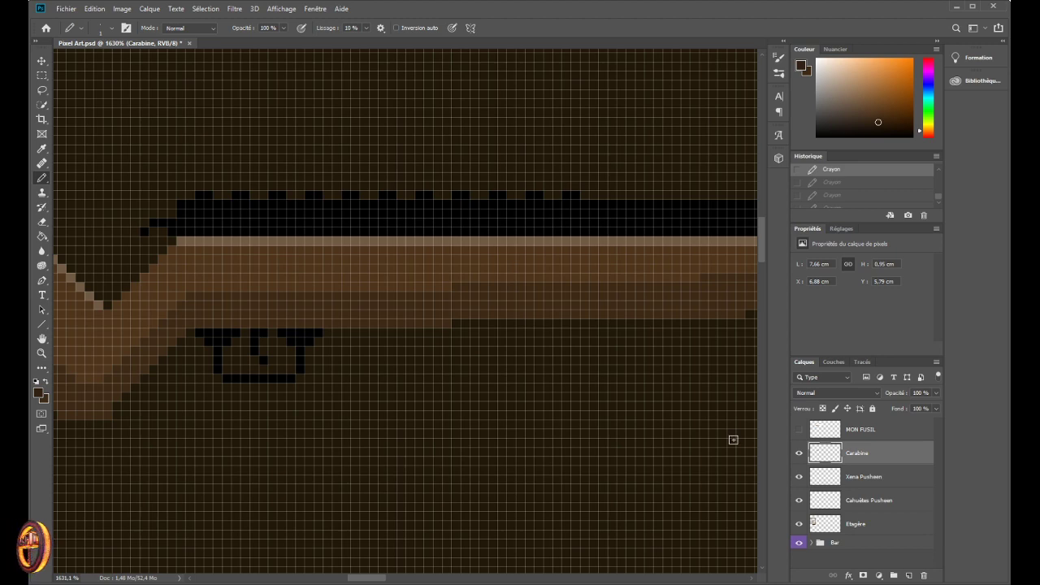
# - Draw an 8 by 2 pixel darker brown patch on the stock above the trigger guard and check how it looks on the rifle
pyautogui.scroll(1, 551, 353)
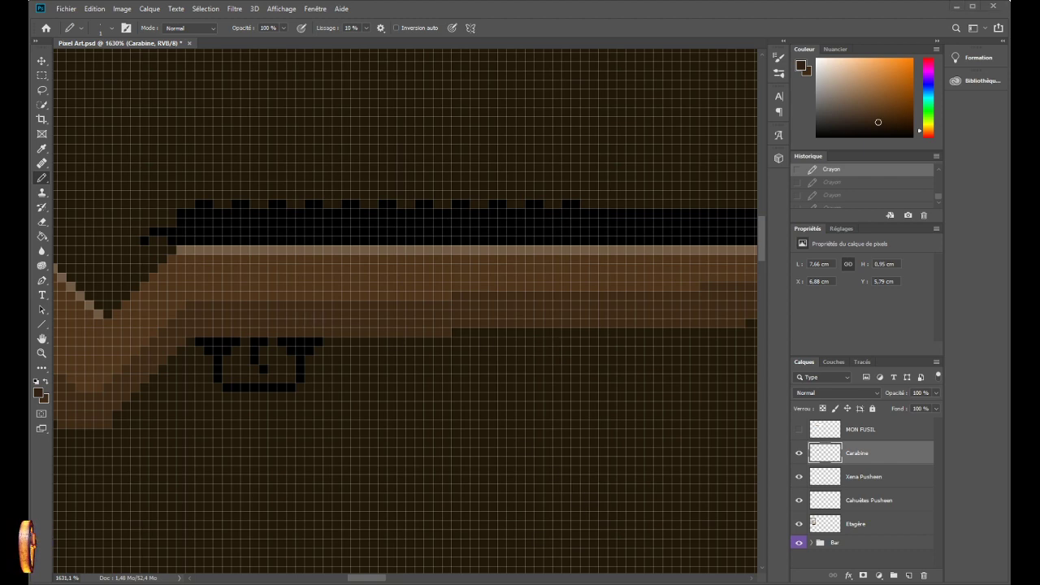
pyautogui.scroll(4, 276, 268)
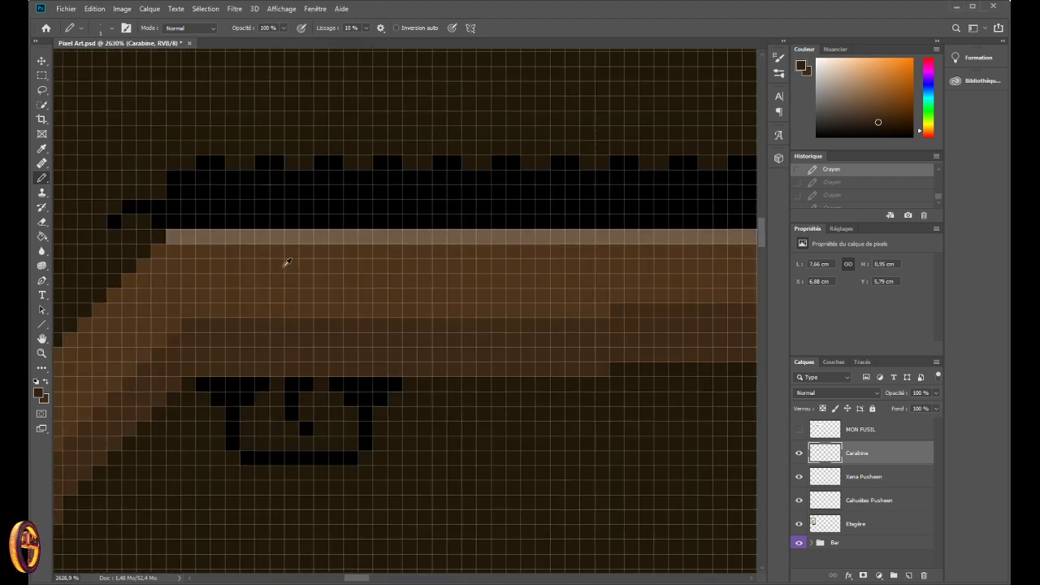
pyautogui.scroll(1, 236, 267)
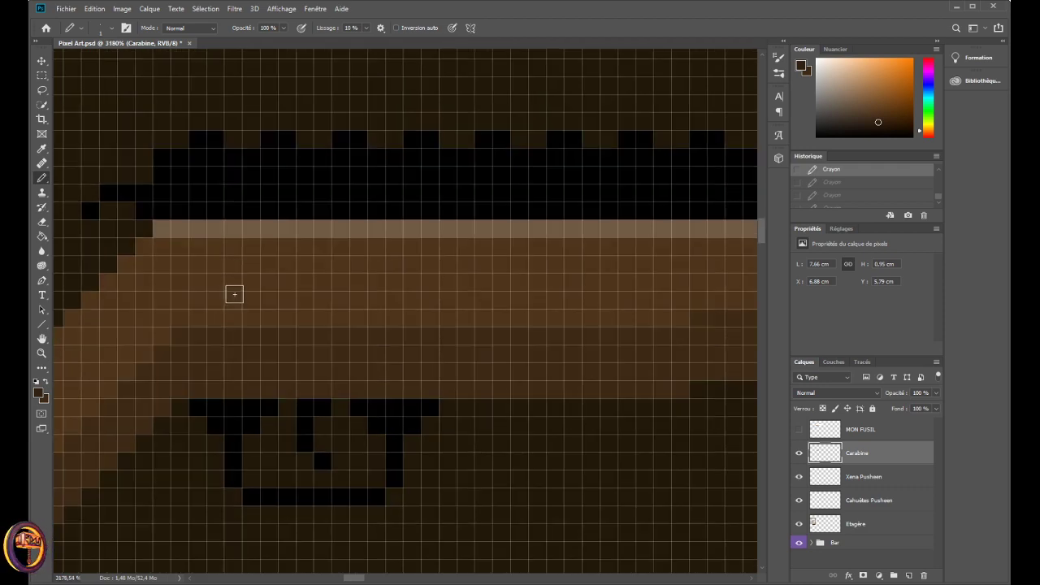
pyautogui.moveTo(232, 298)
pyautogui.mouseDown()
pyautogui.moveTo(320, 281)
pyautogui.moveTo(353, 283)
pyautogui.moveTo(358, 301)
pyautogui.moveTo(236, 297)
pyautogui.mouseUp()
pyautogui.scroll(-16, 318, 346)
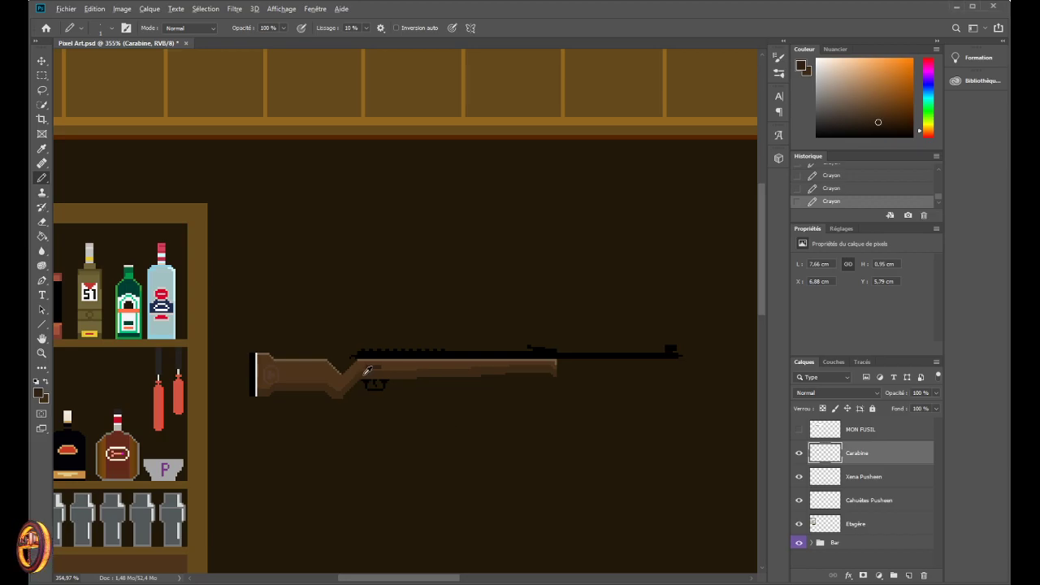
pyautogui.scroll(3, 368, 372)
pyautogui.scroll(1, 389, 378)
pyautogui.scroll(2, 388, 379)
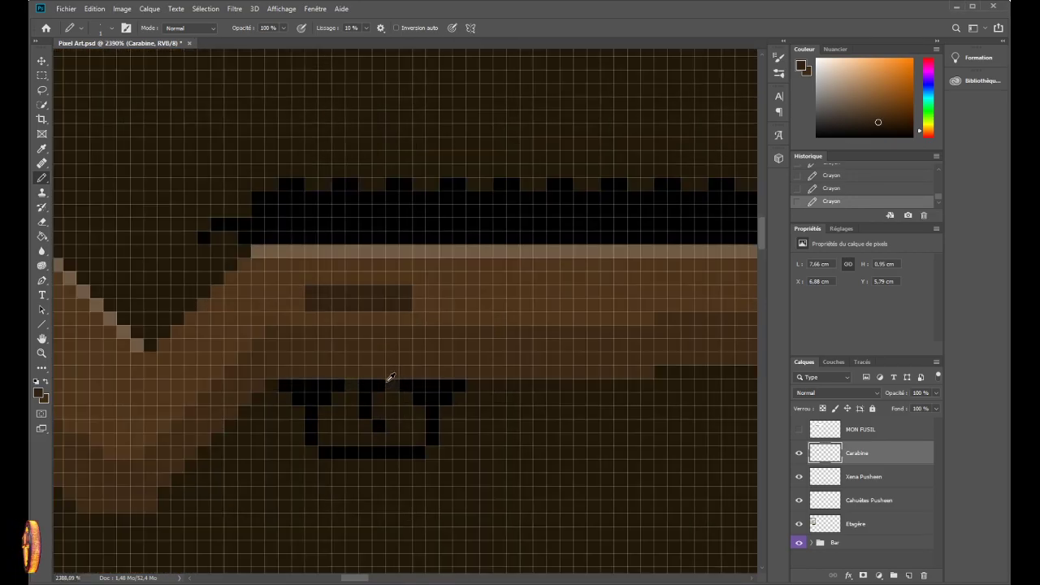
pyautogui.scroll(-2, 410, 374)
pyautogui.scroll(1, 418, 372)
pyautogui.scroll(-5, 418, 371)
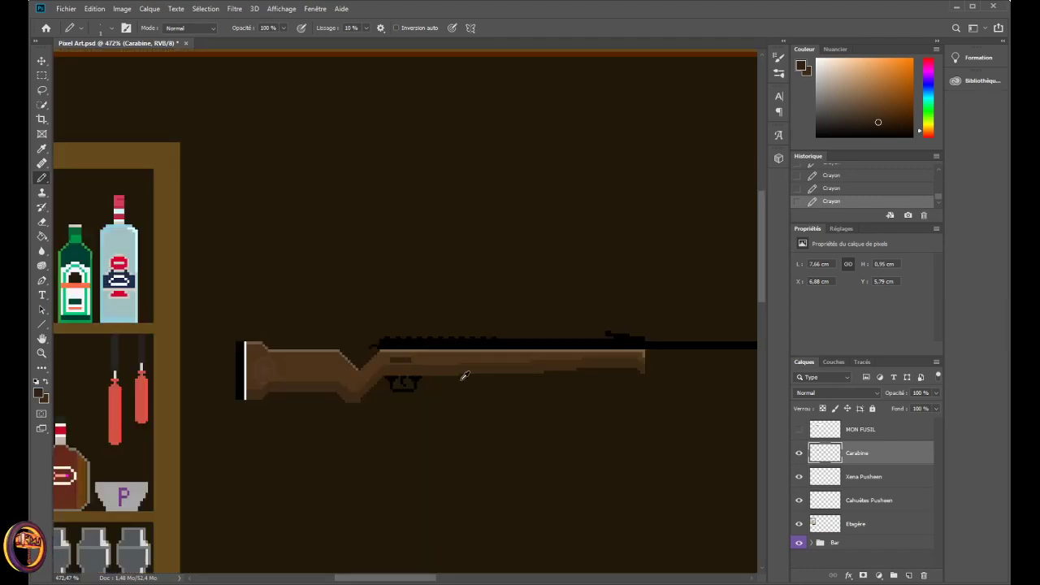
# - Draw two more darker brown patches, each two pixels tall and about six wide, spaced along the fore-end just under the top highlight
pyautogui.scroll(5, 460, 375)
pyautogui.scroll(3, 387, 358)
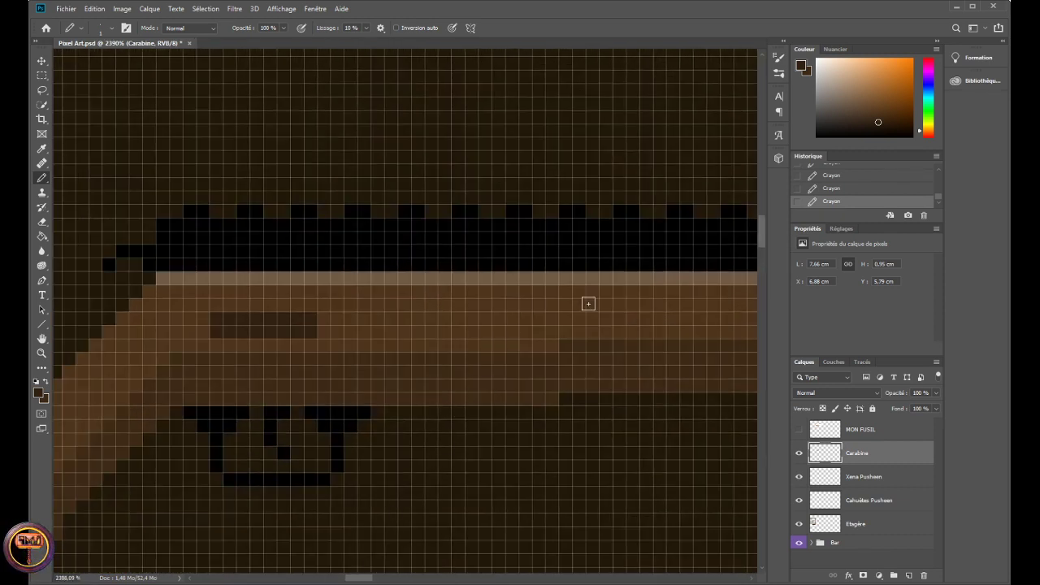
pyautogui.moveTo(575, 305)
pyautogui.mouseDown()
pyautogui.moveTo(652, 306)
pyautogui.moveTo(646, 295)
pyautogui.moveTo(577, 292)
pyautogui.mouseUp()
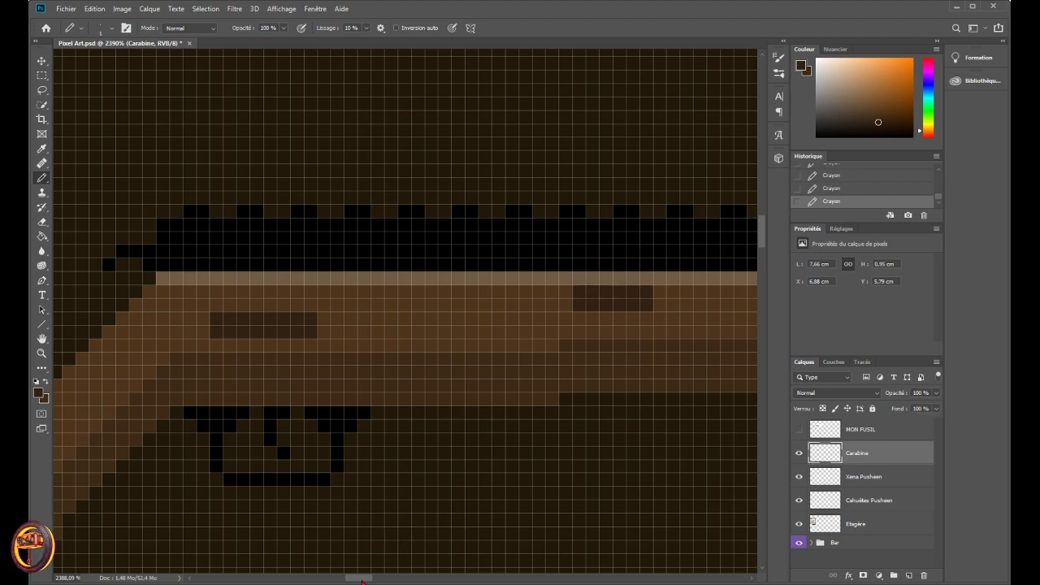
pyautogui.moveTo(363, 579); pyautogui.dragTo(387, 576)
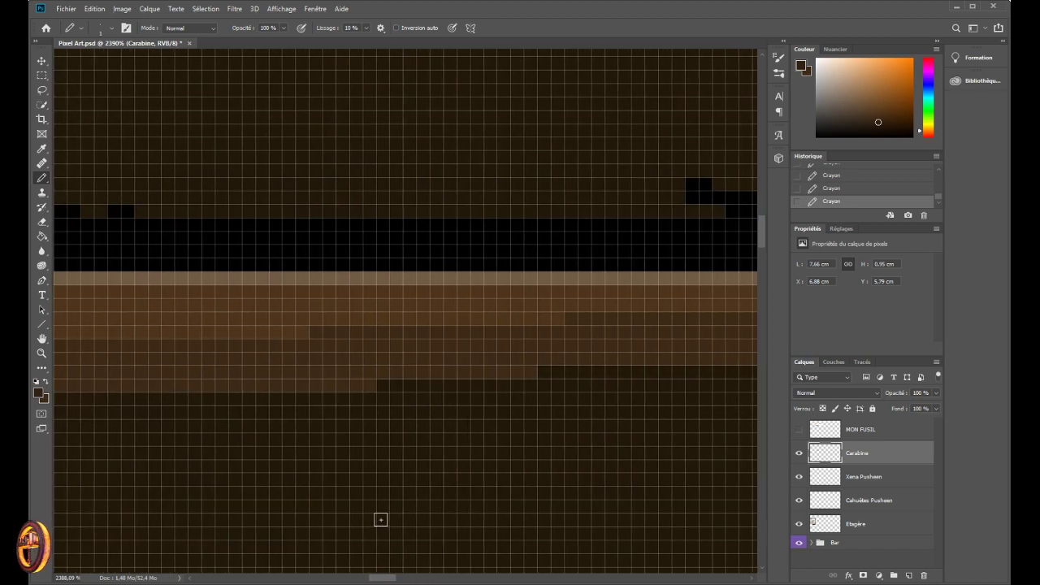
pyautogui.moveTo(385, 304)
pyautogui.mouseDown()
pyautogui.moveTo(465, 304)
pyautogui.moveTo(441, 292)
pyautogui.moveTo(379, 292)
pyautogui.mouseUp()
pyautogui.scroll(-2, 293, 378)
pyautogui.scroll(-4, 293, 378)
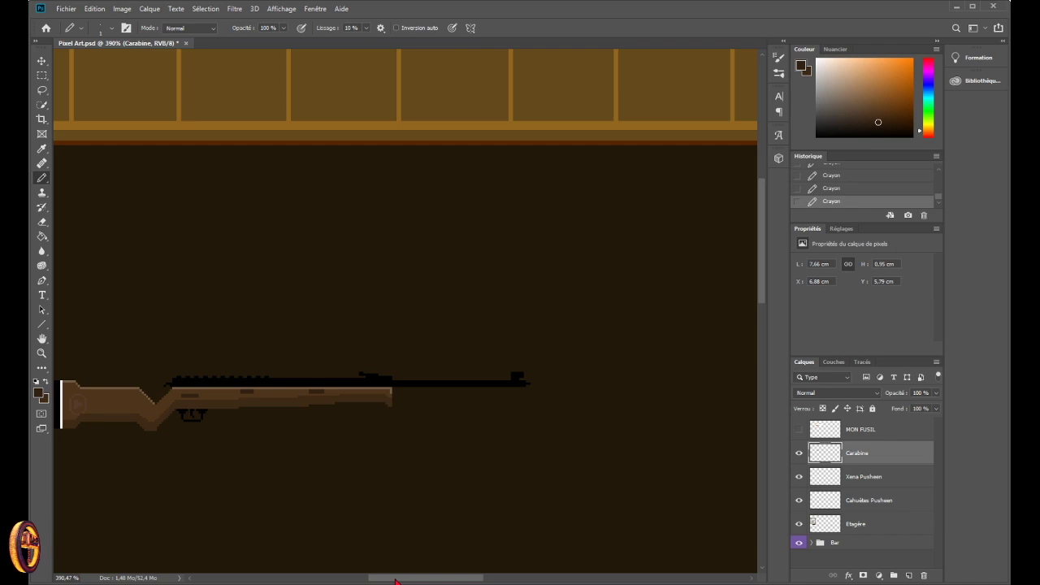
pyautogui.moveTo(396, 582); pyautogui.dragTo(371, 581)
pyautogui.scroll(-1, 395, 496)
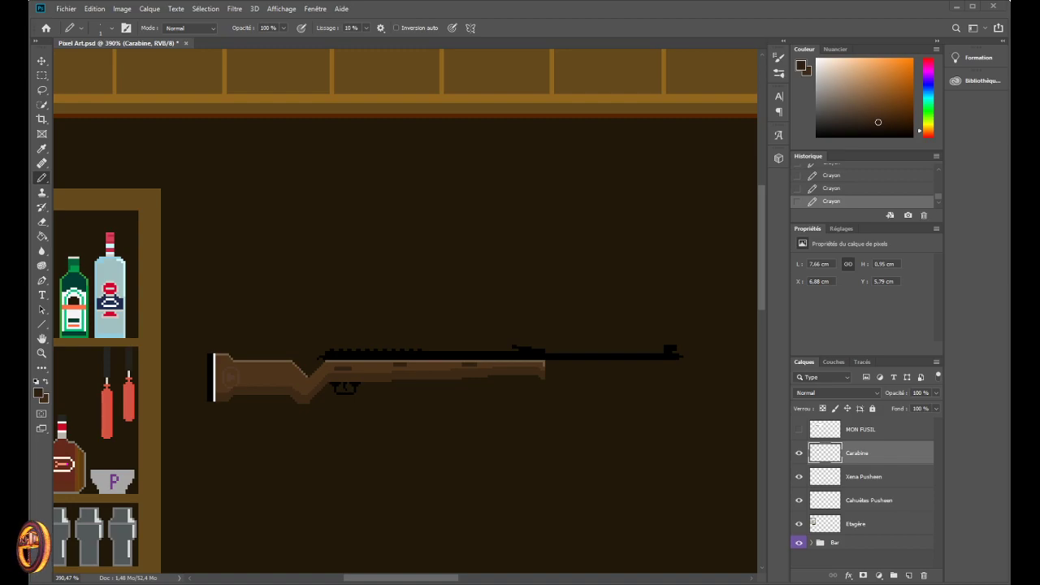
pyautogui.scroll(5, 342, 352)
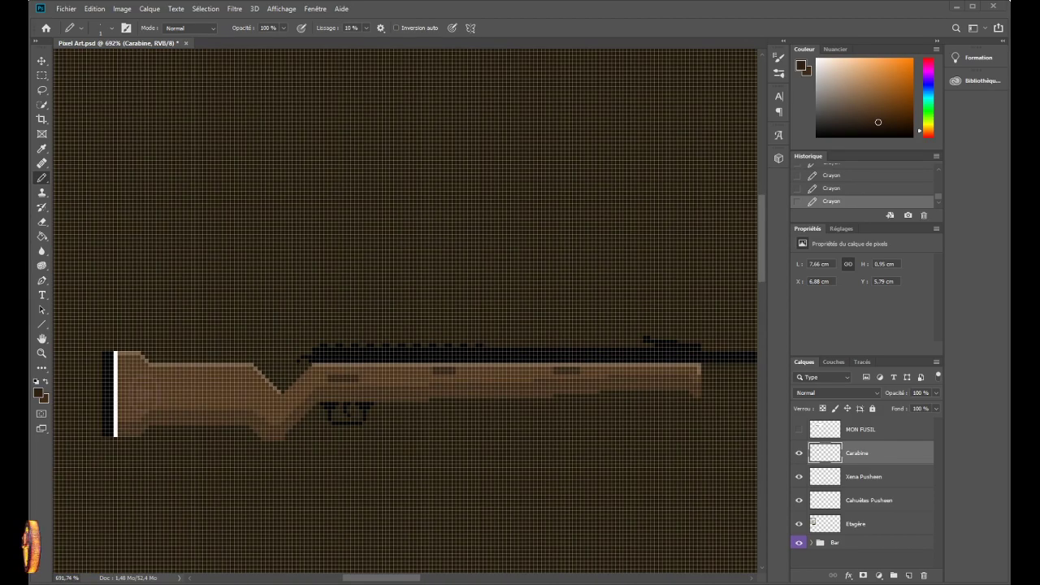
pyautogui.scroll(-3, 341, 401)
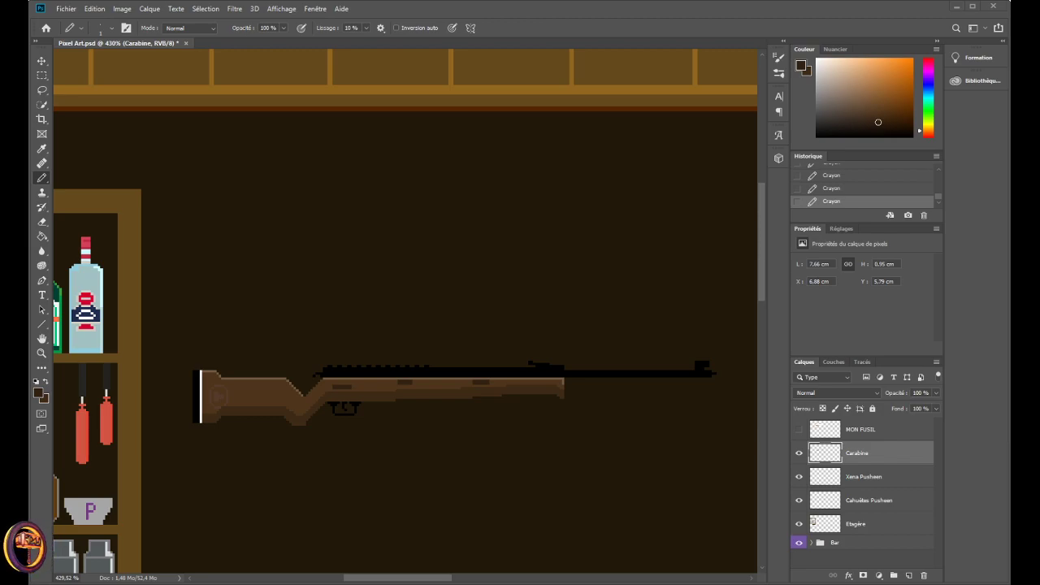
# - Check the fore-end patches at different magnifications and undo the two darker brown patches just under the top highlight
pyautogui.scroll(1, 373, 379)
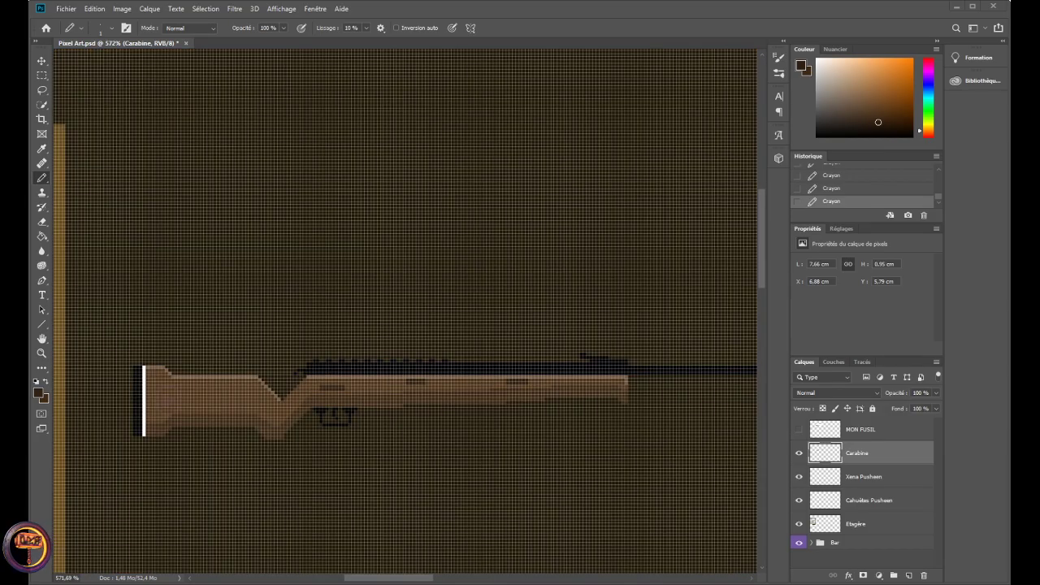
pyautogui.scroll(-1, 366, 398)
pyautogui.scroll(4, 366, 399)
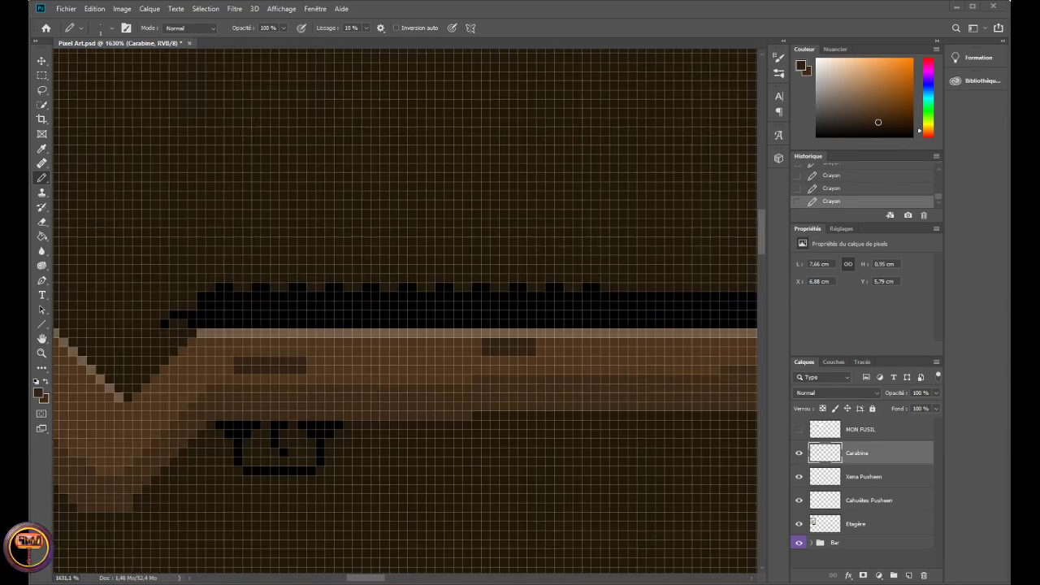
pyautogui.scroll(-4, 456, 418)
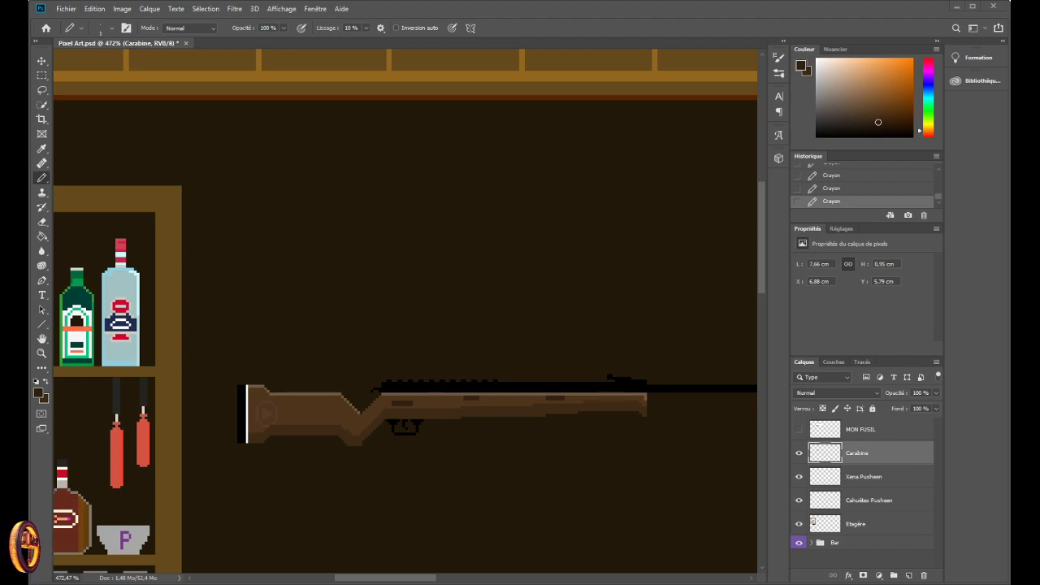
pyautogui.hotkey('ctrl', 'z')
pyautogui.hotkey('ctrl', 'z')
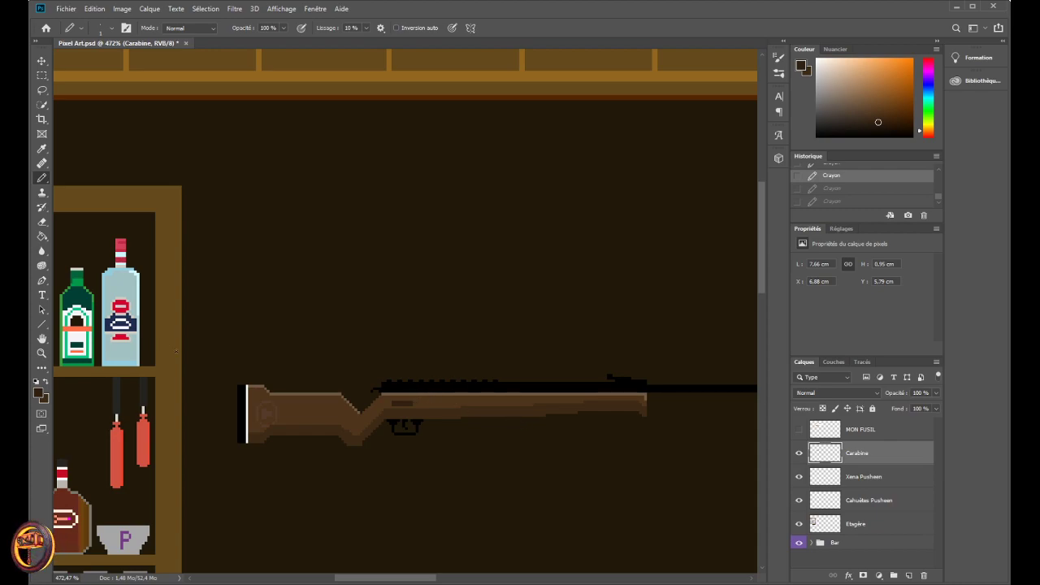
pyautogui.scroll(-1, 304, 369)
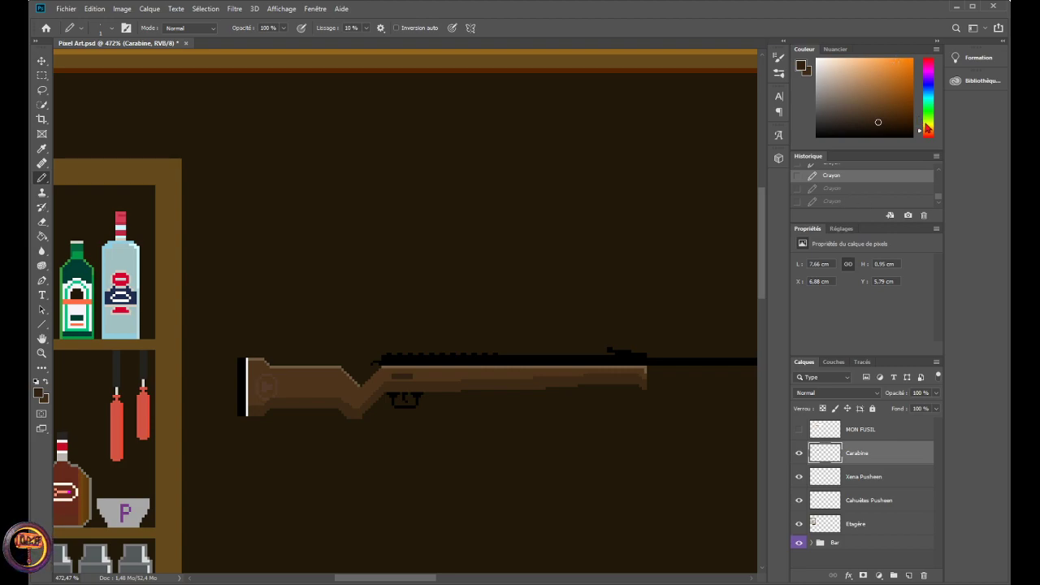
# - Sample a cream white as the drawing colour, try a freehand pencil stroke above the stock, and undo the stroke
pyautogui.moveTo(927, 127); pyautogui.dragTo(935, 137)
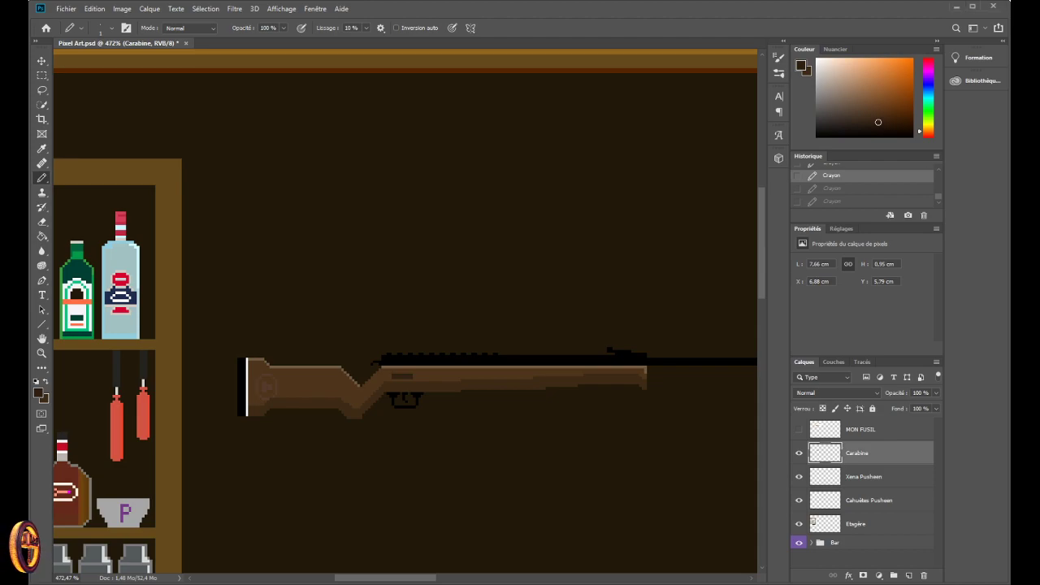
pyautogui.press('i')
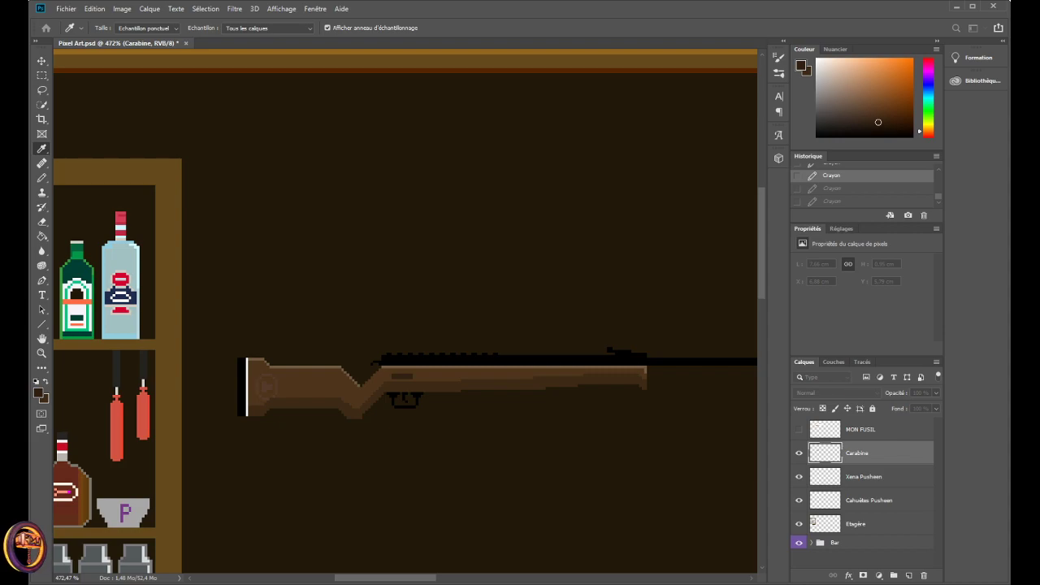
pyautogui.press('b')
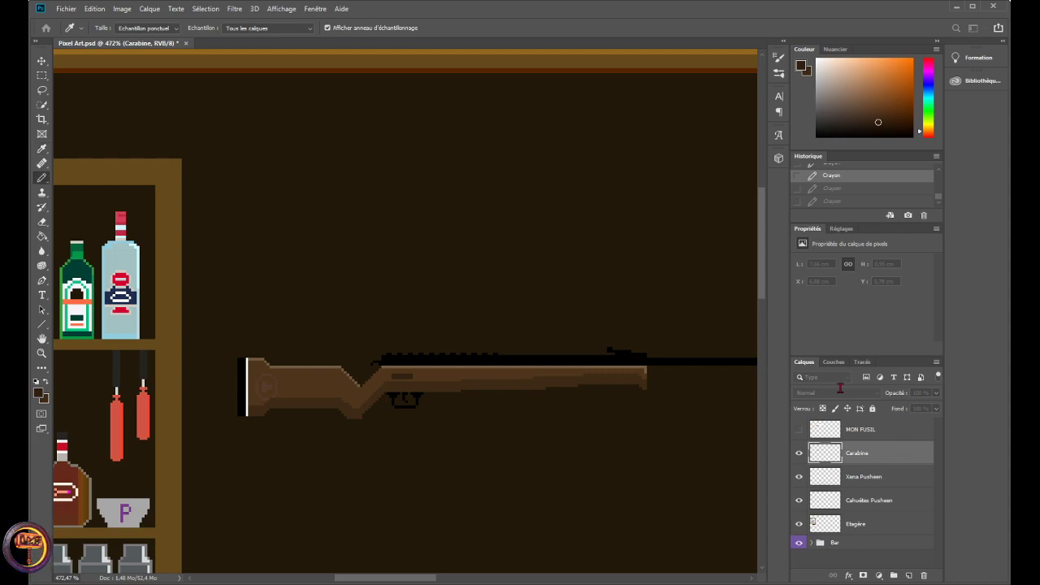
pyautogui.moveTo(268, 274); pyautogui.dragTo(318, 317)
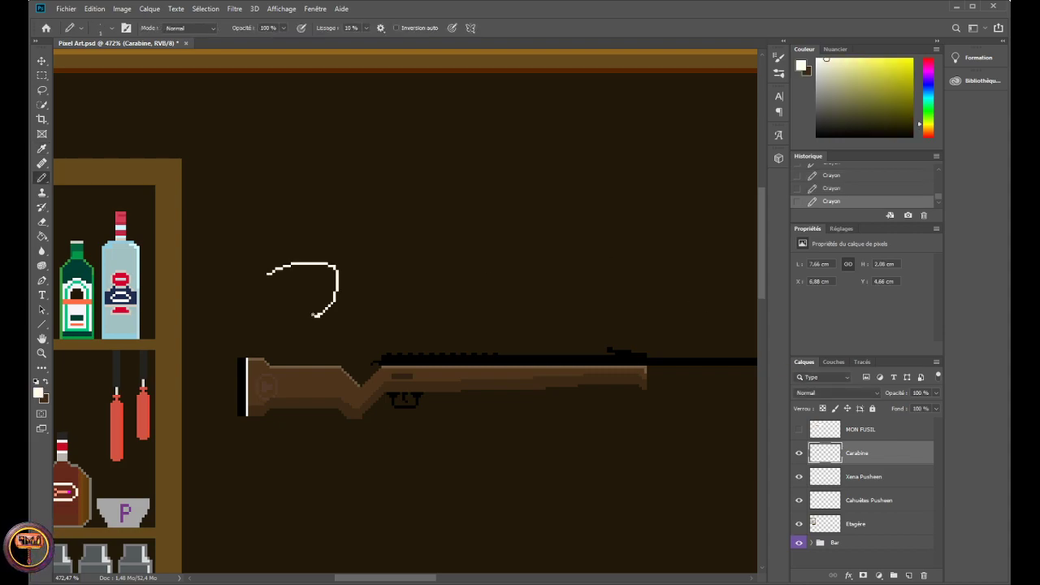
pyautogui.hotkey('ctrl', 'z')
# - Draw a cream white block, 6 by 2 pixels, directly under the lower edge of the butt and check it within the scene
pyautogui.scroll(2, 292, 415)
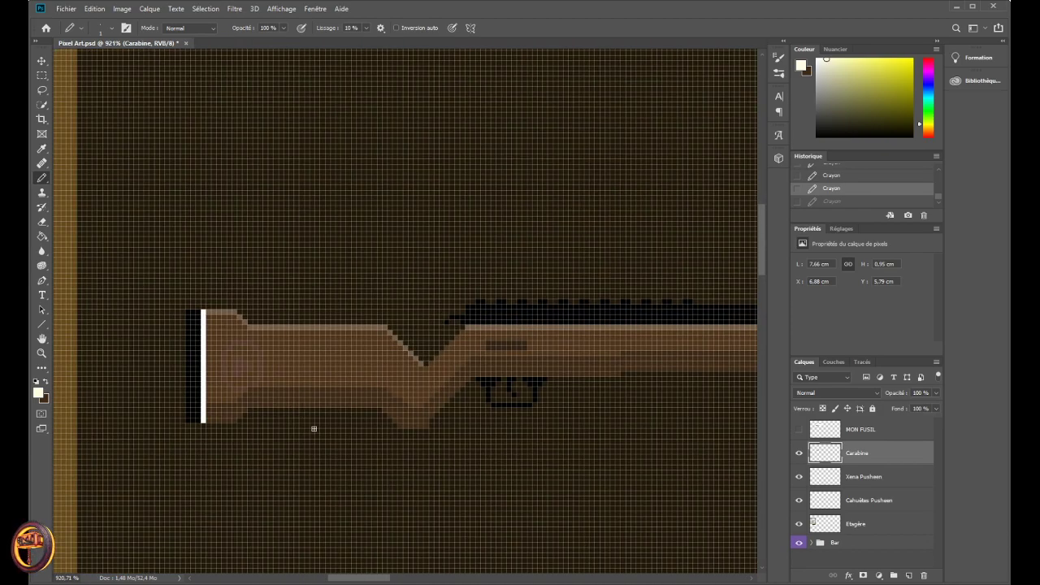
pyautogui.scroll(-3, 313, 424)
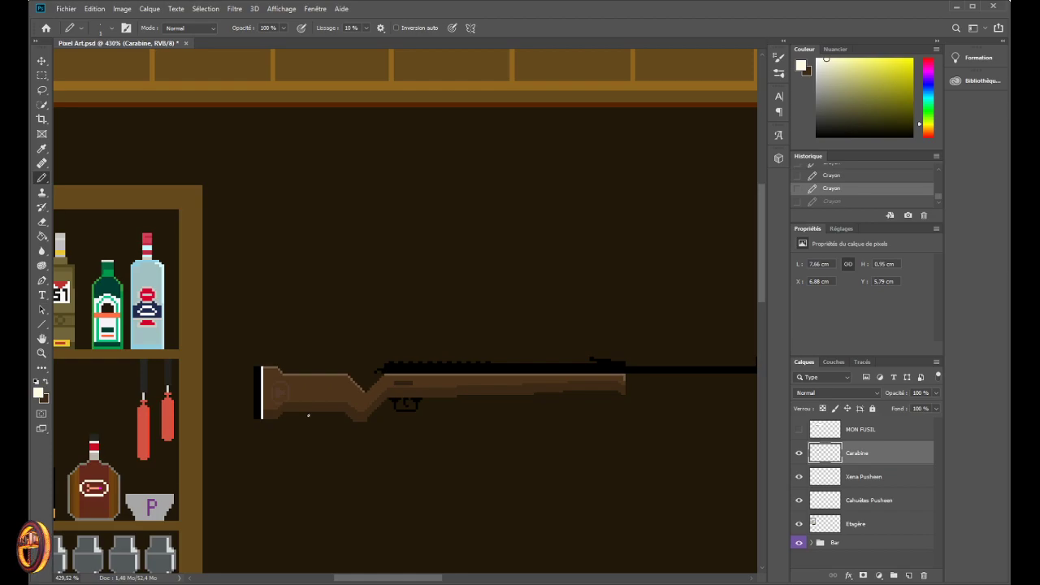
pyautogui.scroll(3, 306, 419)
pyautogui.scroll(4, 305, 418)
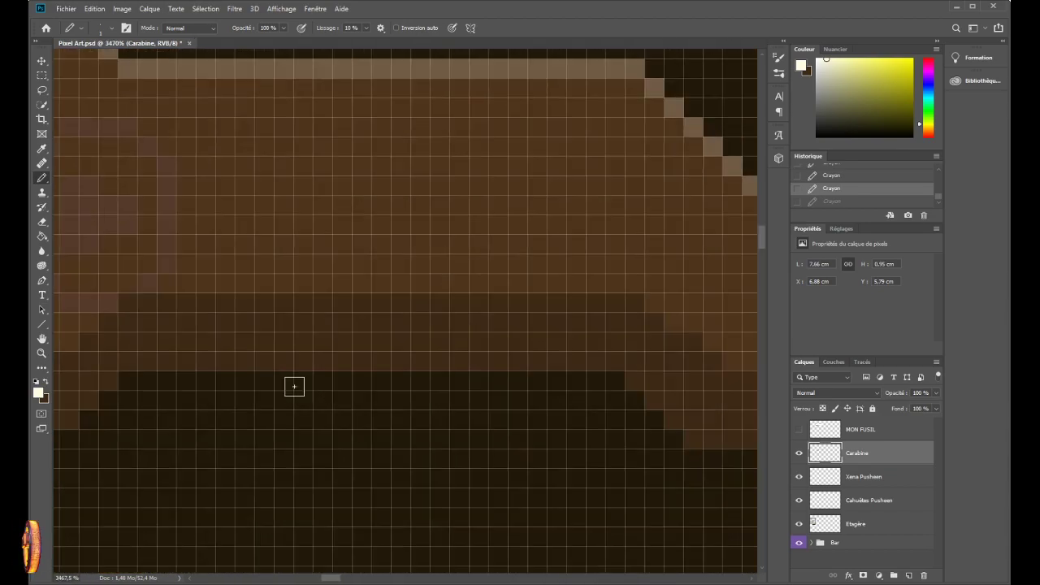
pyautogui.moveTo(280, 381)
pyautogui.mouseDown()
pyautogui.moveTo(366, 381)
pyautogui.moveTo(376, 391)
pyautogui.moveTo(266, 399)
pyautogui.mouseUp()
pyautogui.scroll(-5, 265, 402)
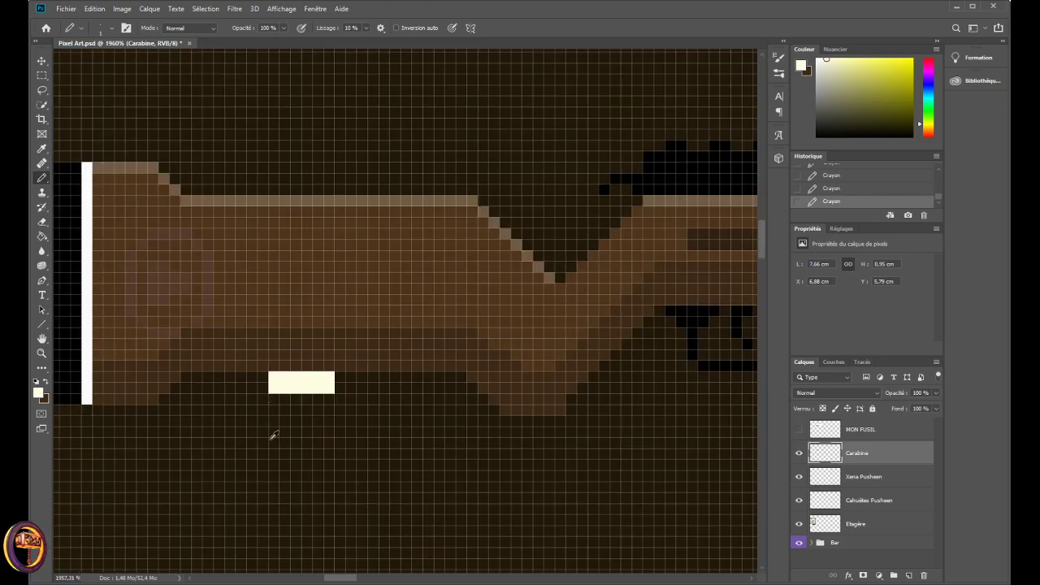
pyautogui.scroll(-3, 283, 470)
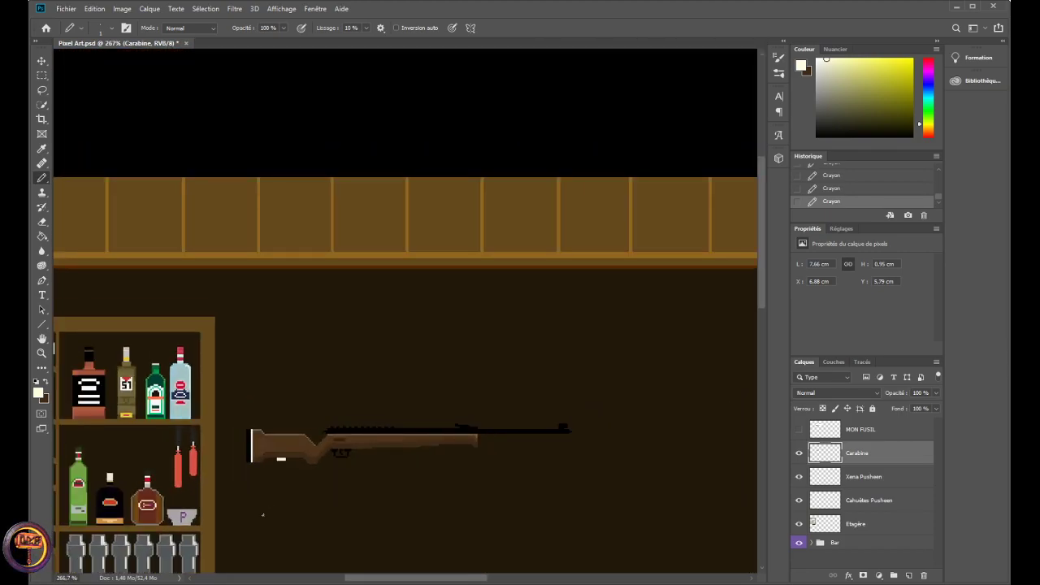
# - Extend the cream block under the butt downward to 4 pixels tall and check it on the whole rifle
pyautogui.scroll(7, 263, 513)
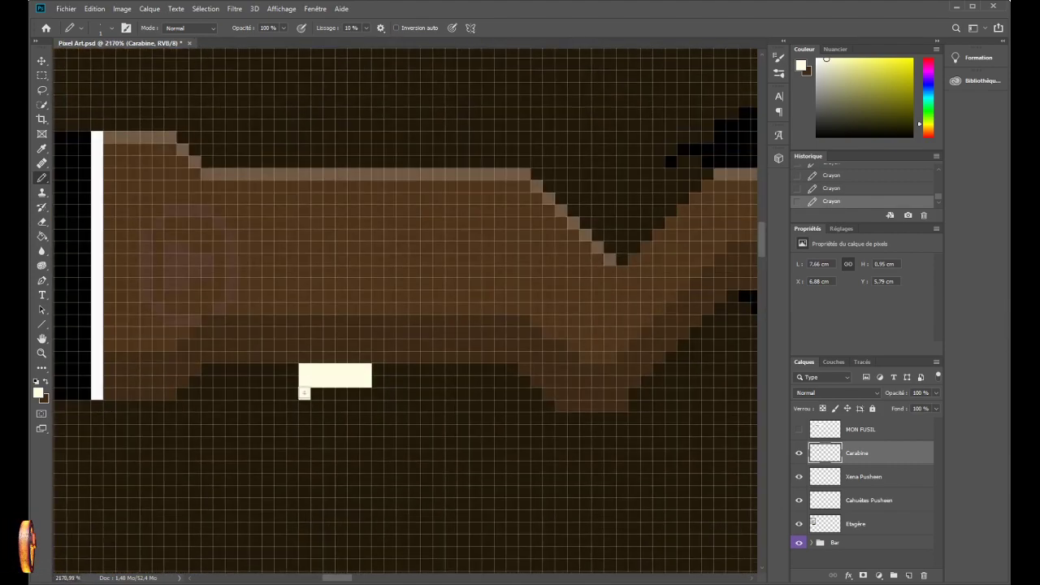
pyautogui.moveTo(304, 393)
pyautogui.mouseDown()
pyautogui.moveTo(356, 405)
pyautogui.moveTo(361, 394)
pyautogui.moveTo(304, 394)
pyautogui.mouseUp()
pyautogui.scroll(-2, 301, 436)
pyautogui.scroll(-5, 306, 475)
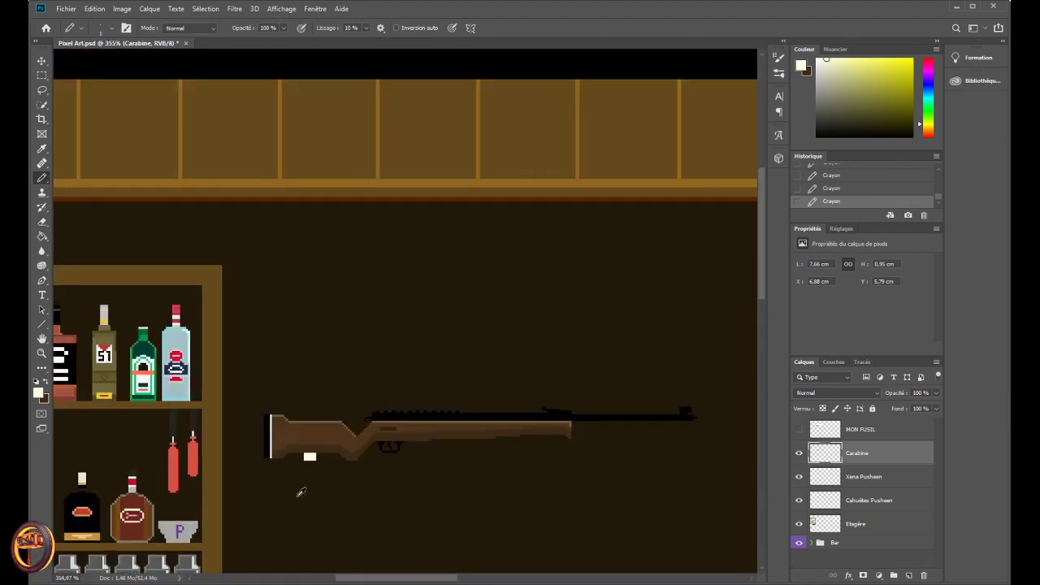
# - Begin a second cream block with a 3-pixel row under the front of the fore-end, comparing it with the block under the butt
pyautogui.scroll(6, 561, 445)
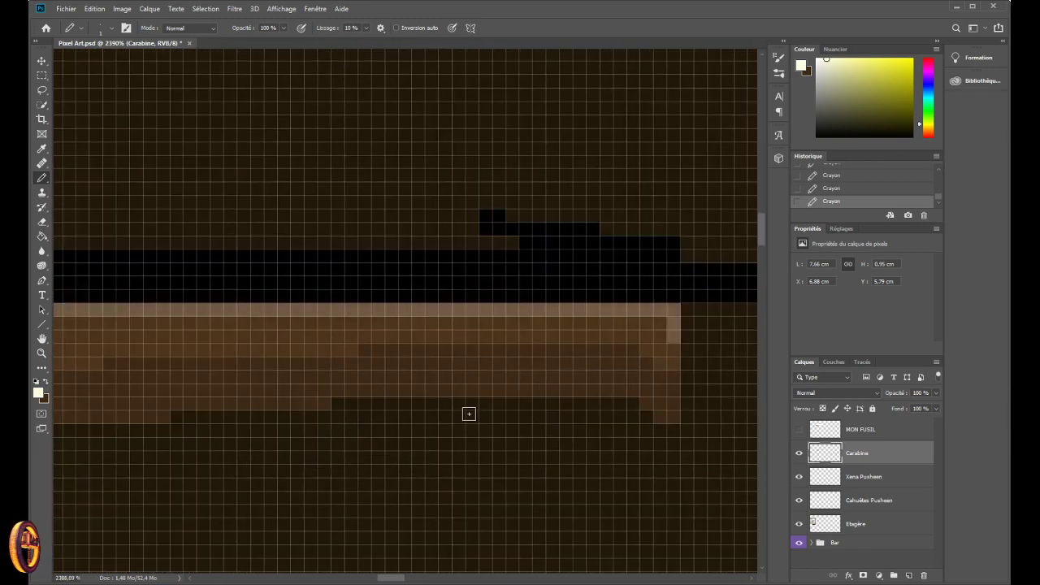
pyautogui.moveTo(469, 414); pyautogui.dragTo(504, 404)
pyautogui.moveTo(386, 579); pyautogui.dragTo(340, 578)
pyautogui.scroll(-1, 151, 480)
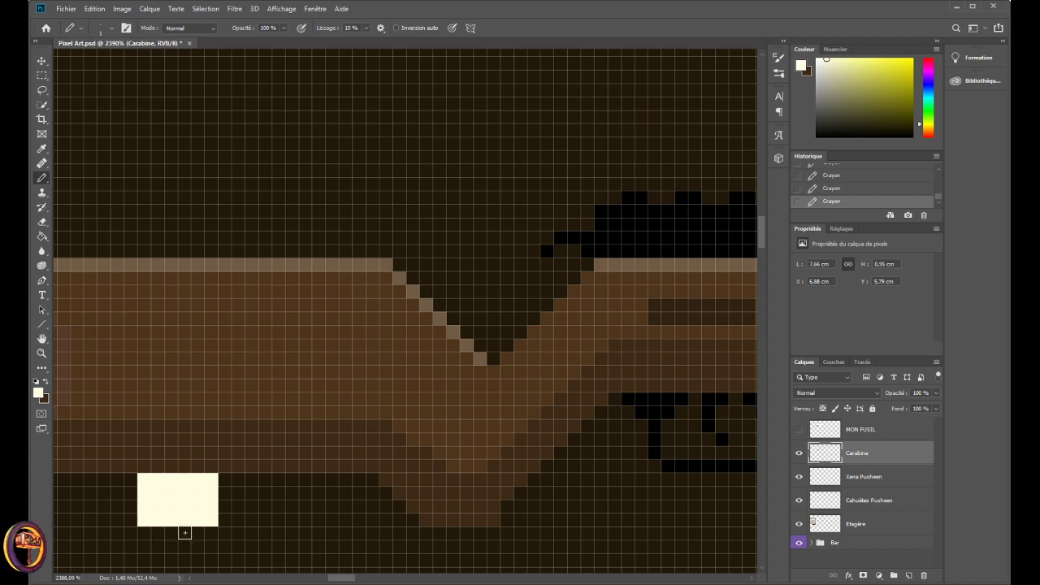
pyautogui.moveTo(335, 579)
pyautogui.mouseDown()
pyautogui.moveTo(363, 578)
pyautogui.moveTo(302, 574)
pyautogui.moveTo(344, 574)
pyautogui.moveTo(322, 573)
pyautogui.mouseUp()
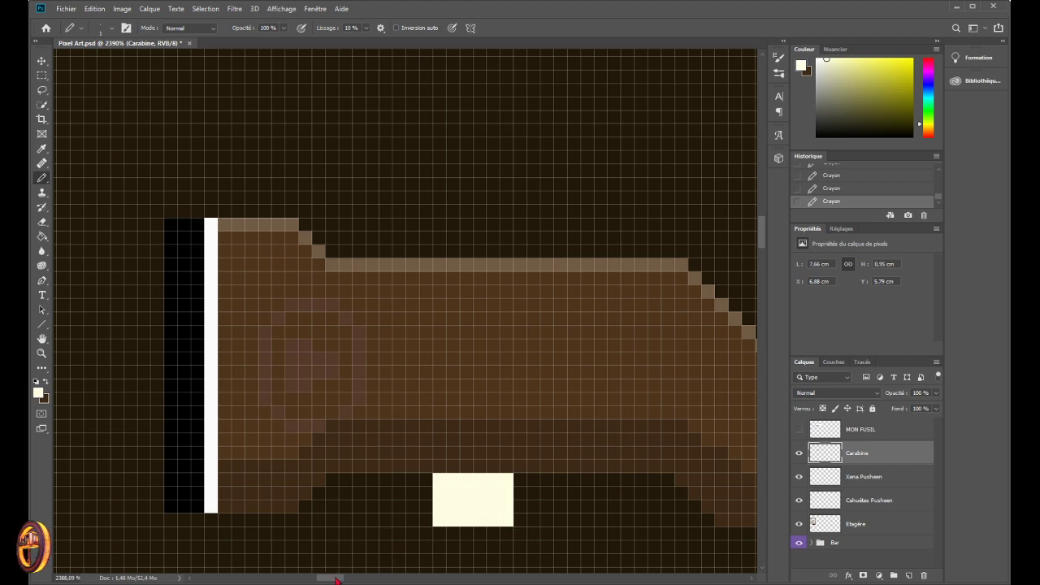
pyautogui.moveTo(339, 578); pyautogui.dragTo(407, 578)
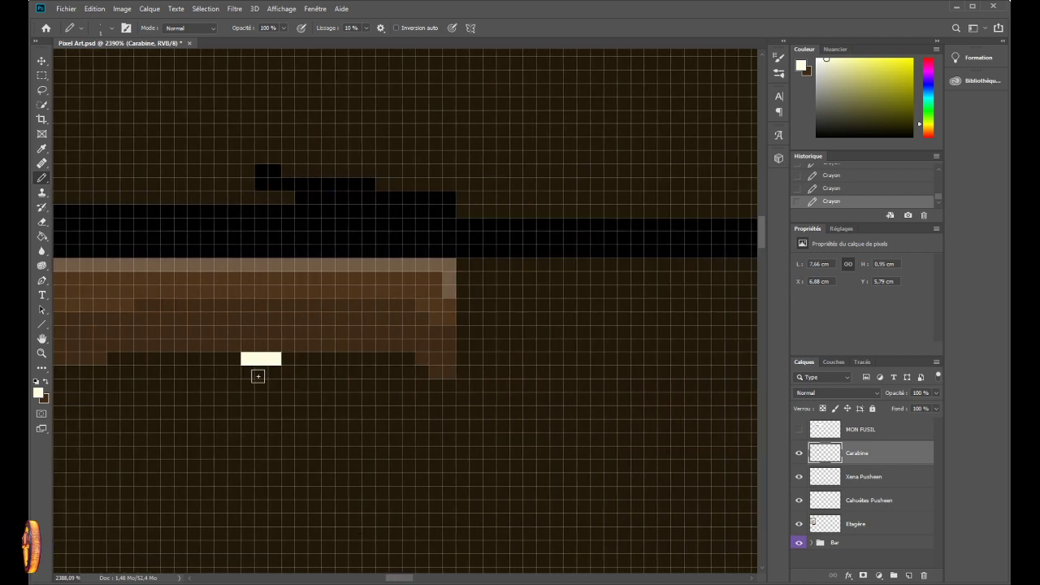
# - Complete the cream block under the fore-end to 6 by 4 pixels and check both blocks within the bar scene
pyautogui.click(288, 359)
pyautogui.moveTo(300, 359); pyautogui.dragTo(317, 358)
pyautogui.moveTo(249, 369)
pyautogui.mouseDown()
pyautogui.moveTo(247, 399)
pyautogui.moveTo(301, 398)
pyautogui.mouseUp()
pyautogui.moveTo(313, 375)
pyautogui.mouseDown()
pyautogui.moveTo(264, 384)
pyautogui.moveTo(309, 379)
pyautogui.mouseUp()
pyautogui.moveTo(404, 578); pyautogui.dragTo(395, 579)
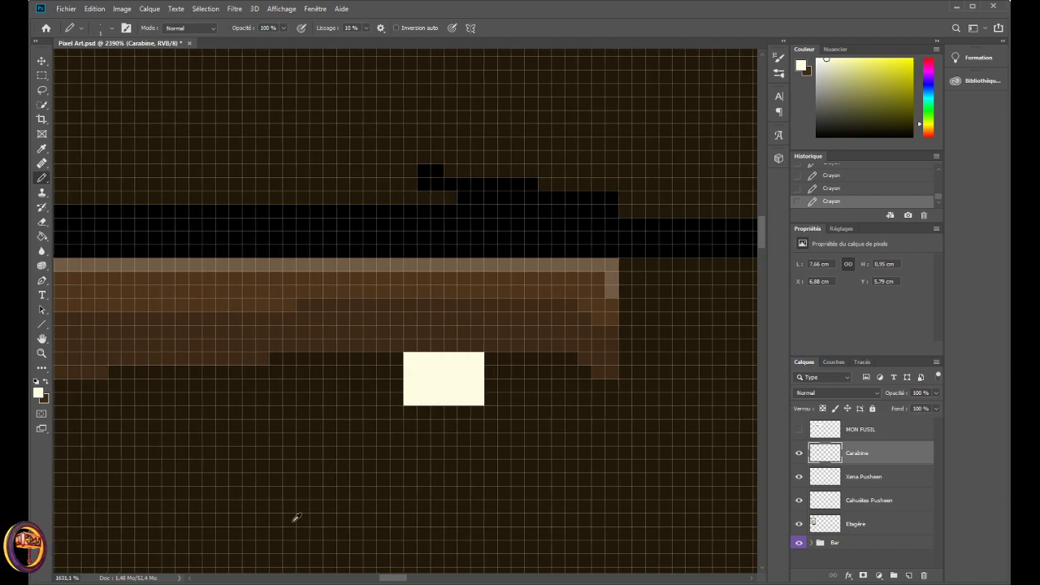
pyautogui.scroll(-15, 297, 518)
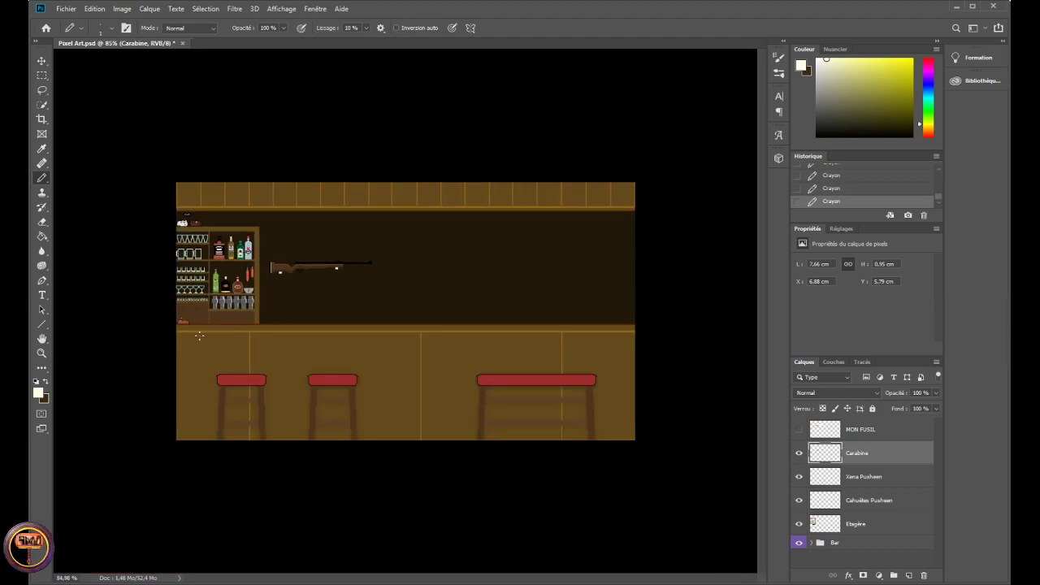
pyautogui.scroll(5, 239, 243)
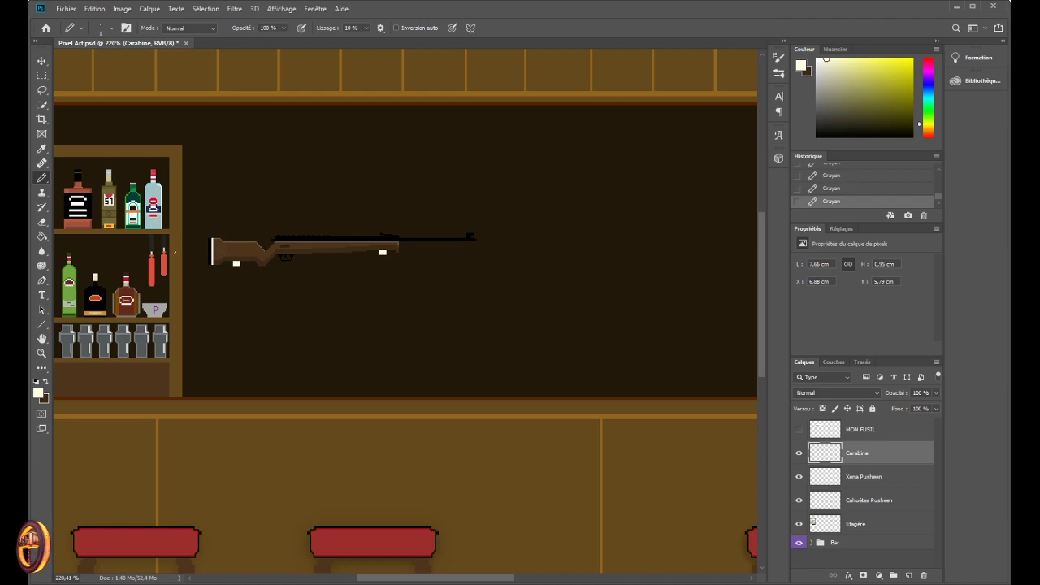
pyautogui.scroll(5, 228, 258)
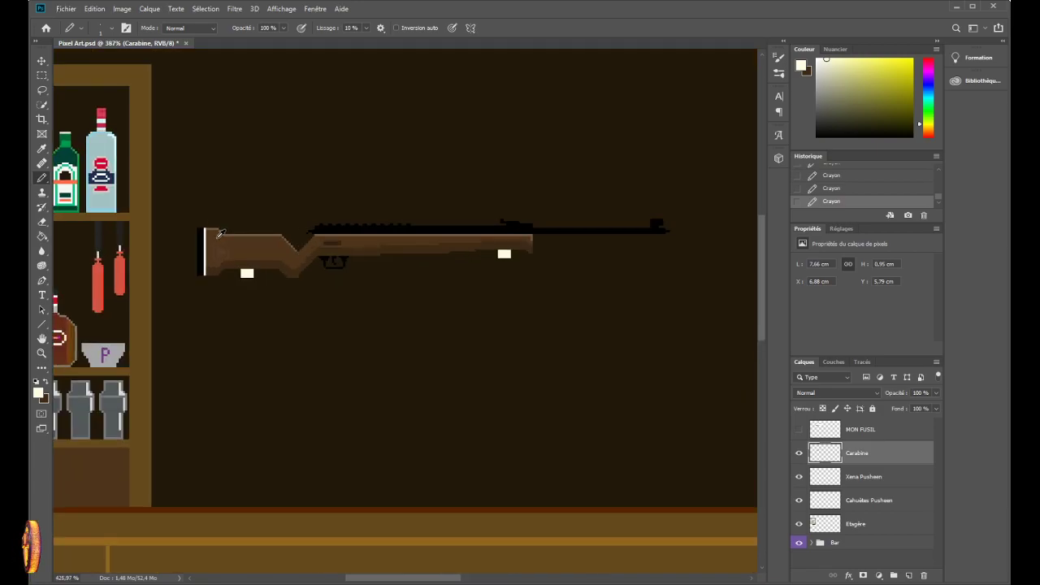
pyautogui.scroll(-3, 208, 243)
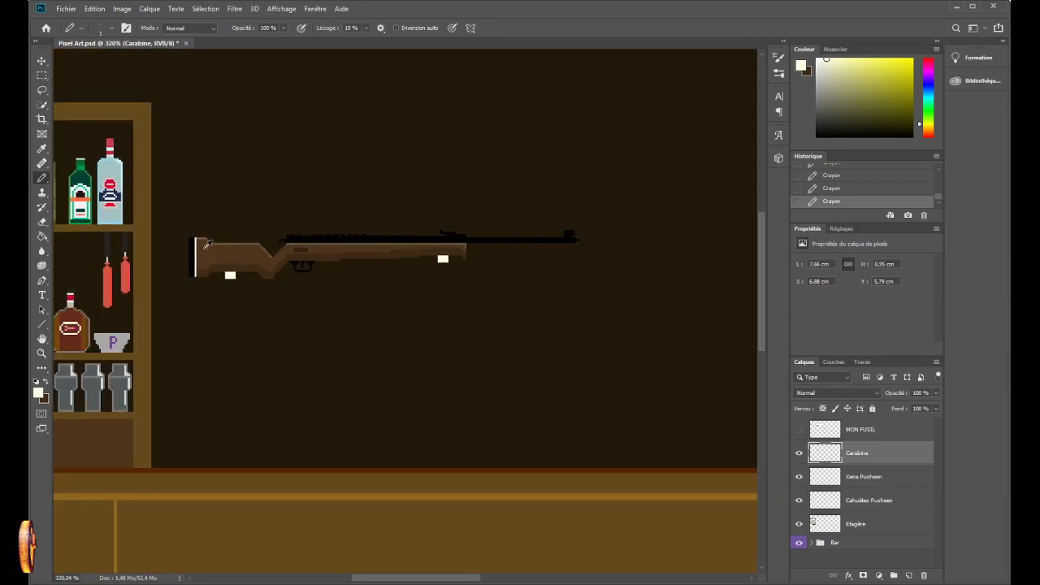
pyautogui.scroll(4, 227, 276)
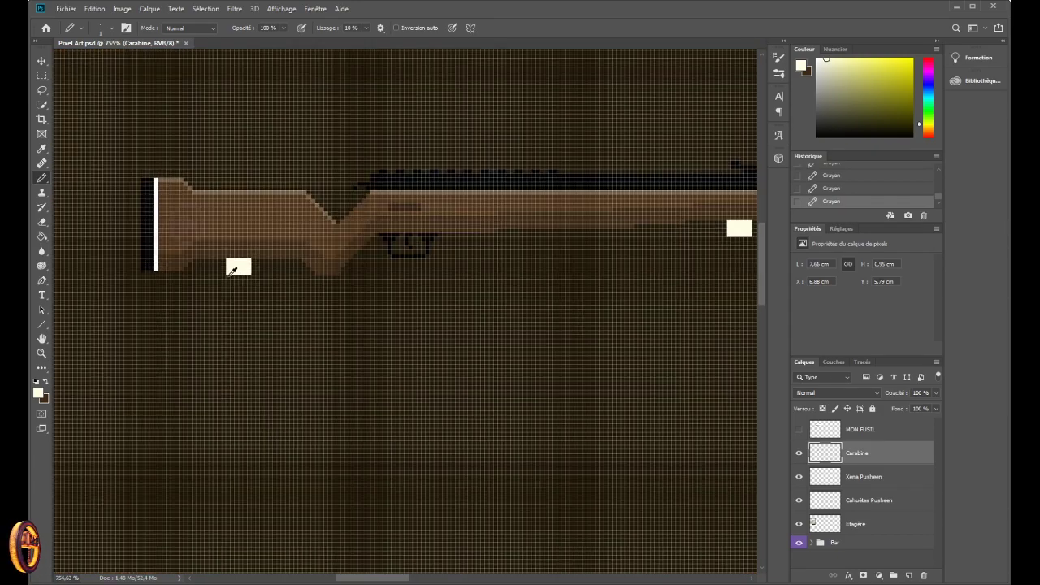
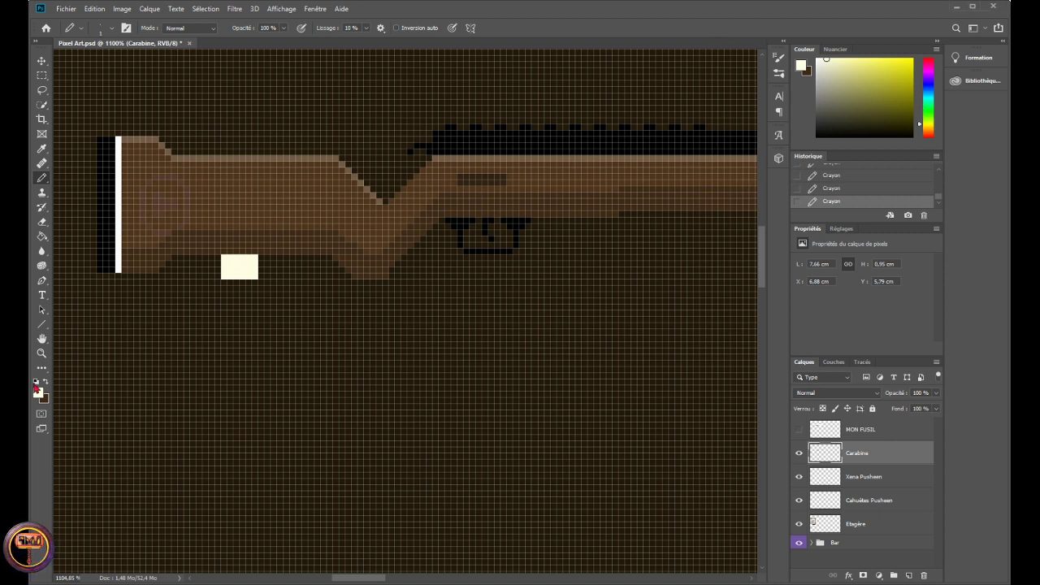
# - Sample an orange-brown as the drawing colour, try it on one corner pixel of the cream block under the butt, and undo that pixel
pyautogui.press('i')
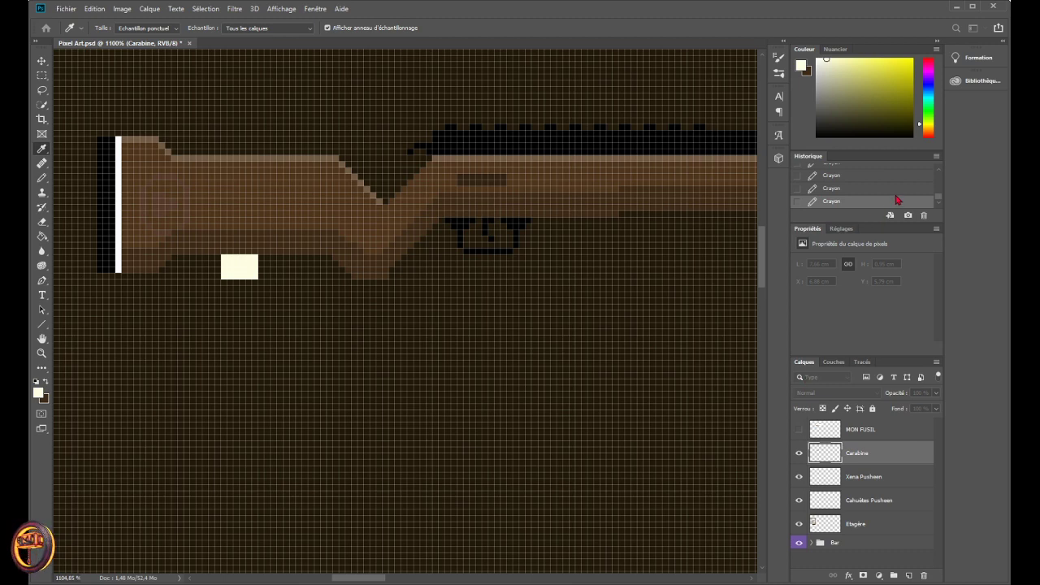
pyautogui.click(327, 258)
pyautogui.press('b')
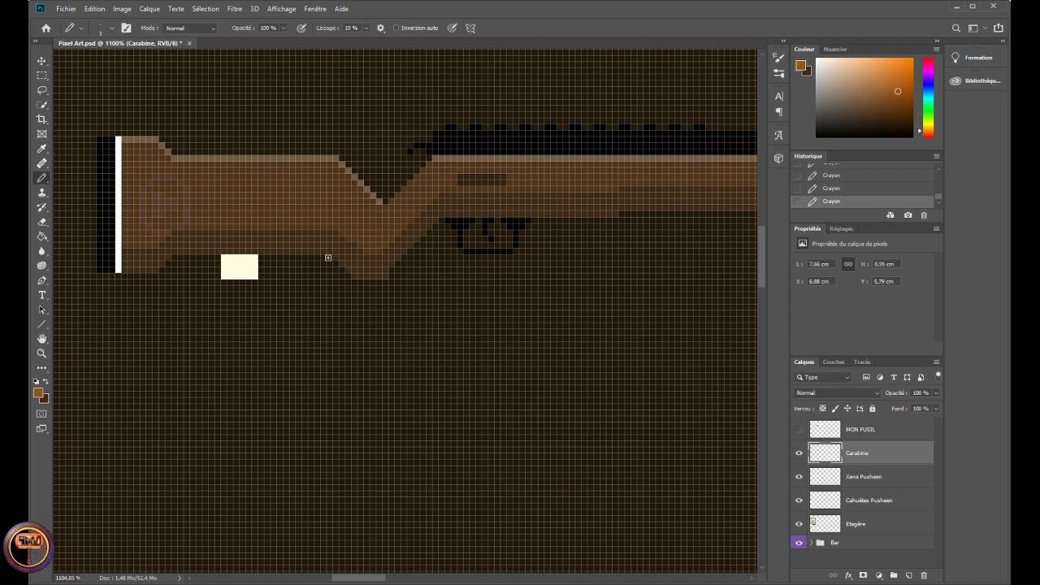
pyautogui.scroll(5, 217, 265)
pyautogui.click(237, 254)
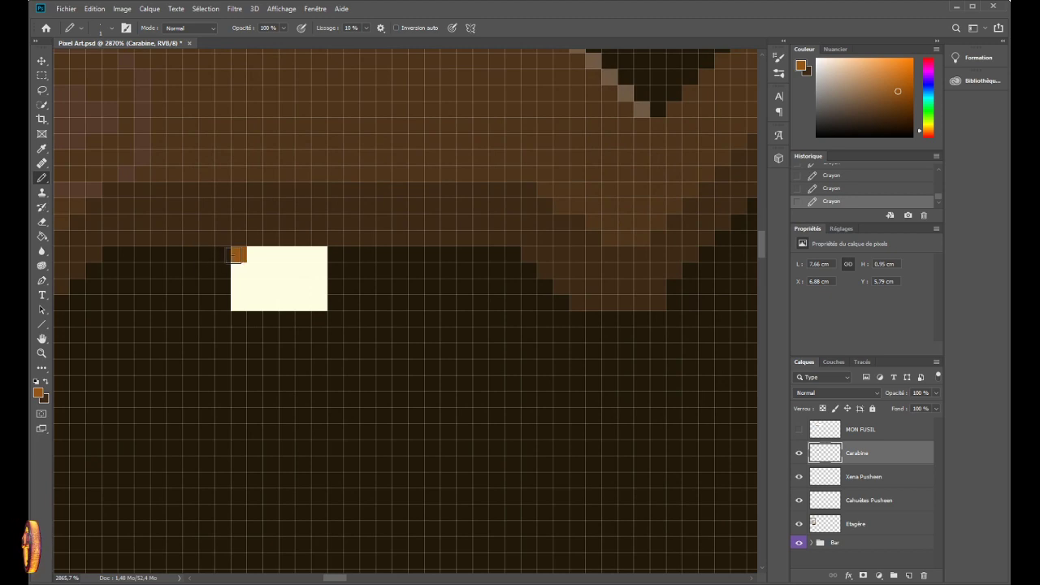
pyautogui.hotkey('ctrl', 'z')
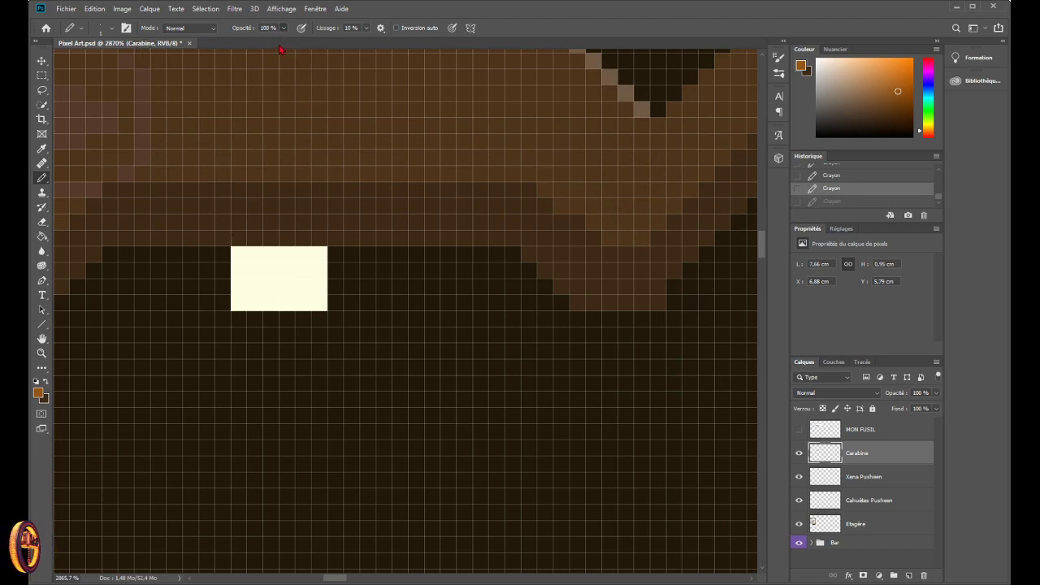
# - Set the pencil opacity to 68% and shade the left, right and bottom edges of the block under the butt in orange-brown
pyautogui.press('7')
pyautogui.press('4')
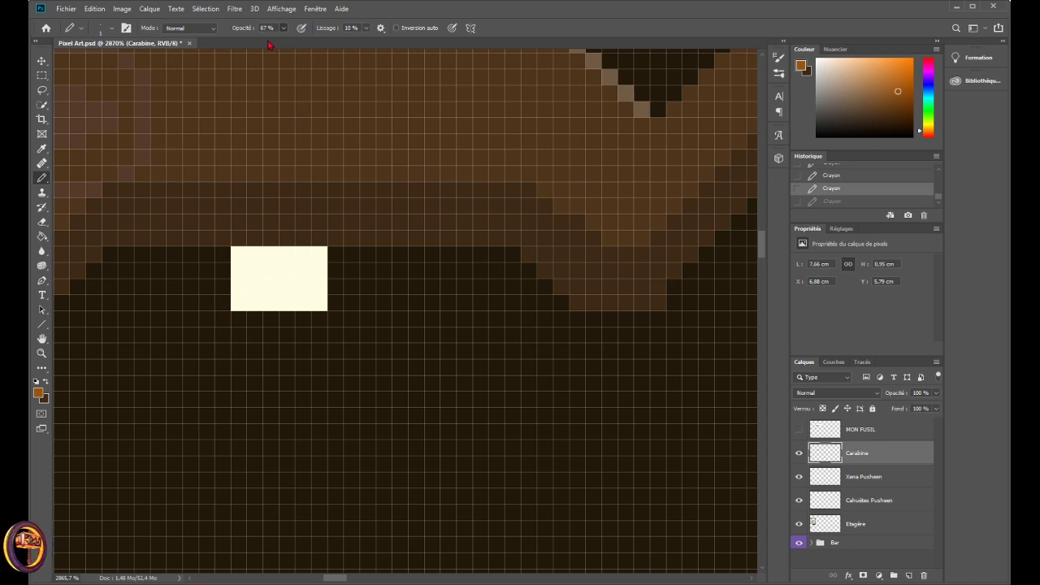
pyautogui.press('6')
pyautogui.press('8')
pyautogui.moveTo(239, 253); pyautogui.dragTo(240, 301)
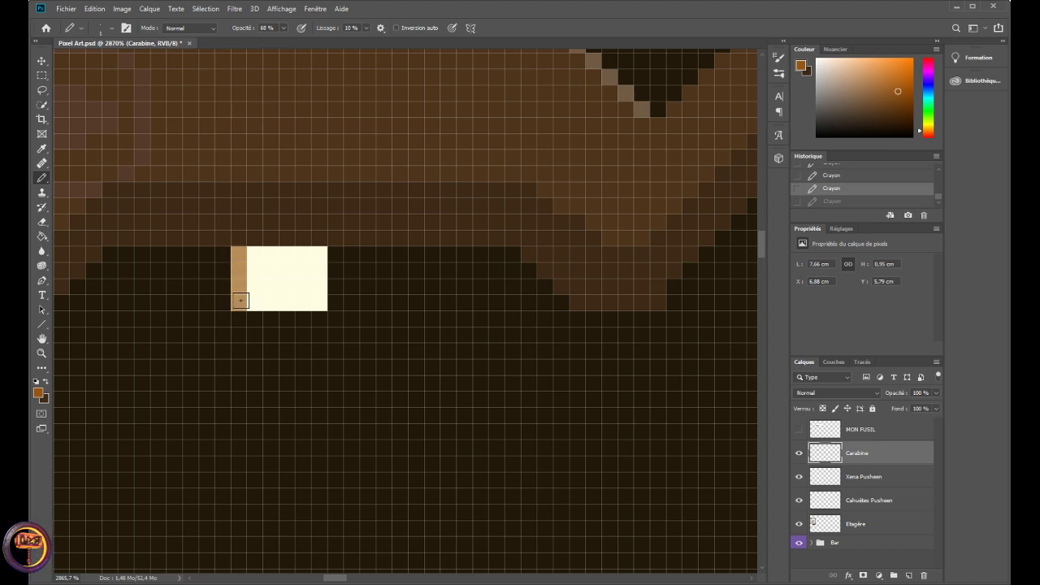
pyautogui.moveTo(335, 254)
pyautogui.mouseDown()
pyautogui.moveTo(319, 255)
pyautogui.moveTo(318, 297)
pyautogui.moveTo(251, 302)
pyautogui.mouseUp()
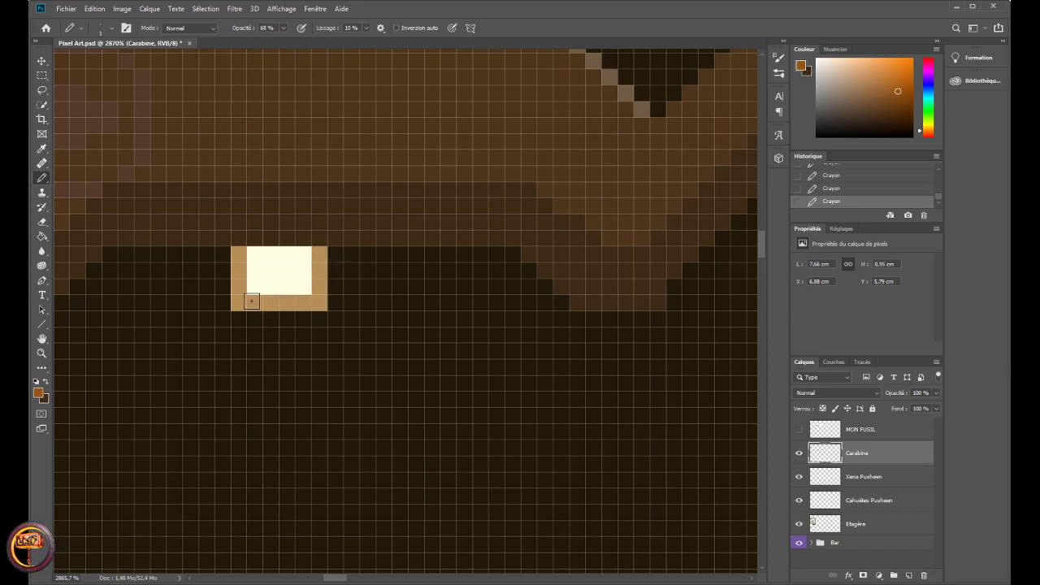
pyautogui.scroll(-6, 251, 302)
pyautogui.scroll(3, 570, 254)
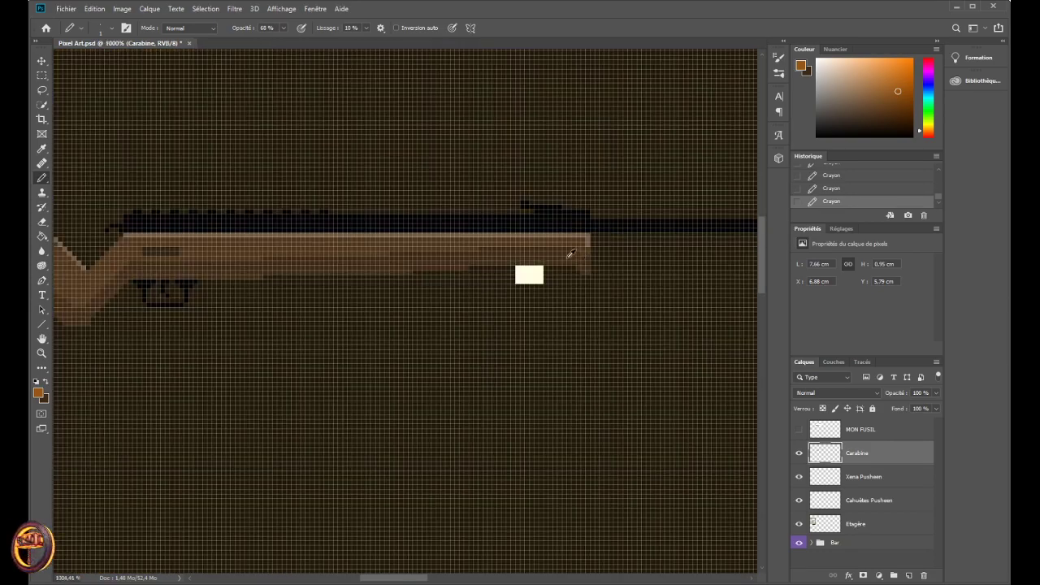
# - Shade the left, right and bottom edges of the block under the fore-end in the same orange-brown and check it in the scene
pyautogui.scroll(3, 524, 256)
pyautogui.moveTo(486, 279)
pyautogui.mouseDown()
pyautogui.moveTo(491, 314)
pyautogui.moveTo(542, 314)
pyautogui.mouseUp()
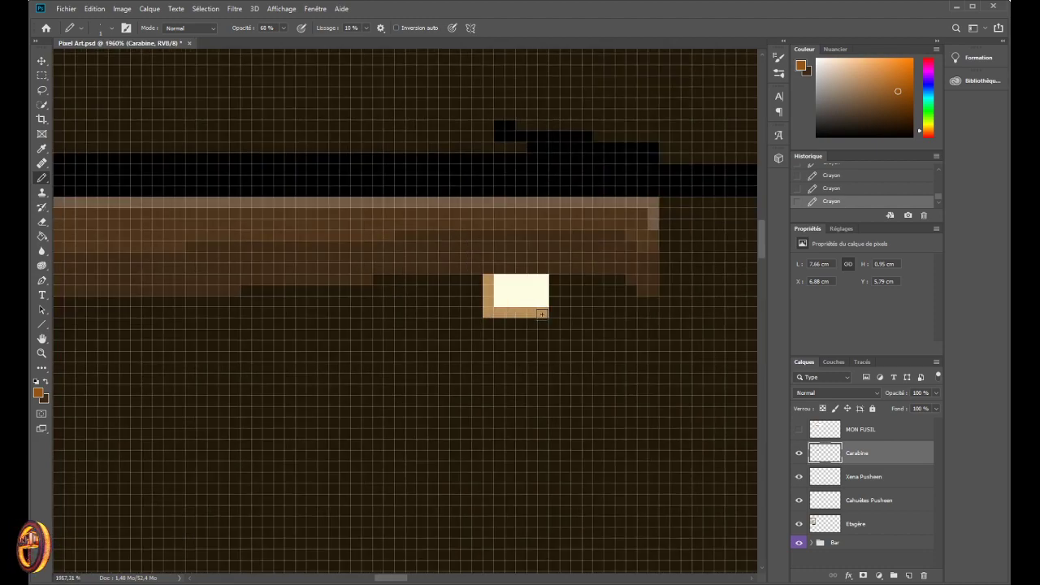
pyautogui.scroll(-6, 244, 365)
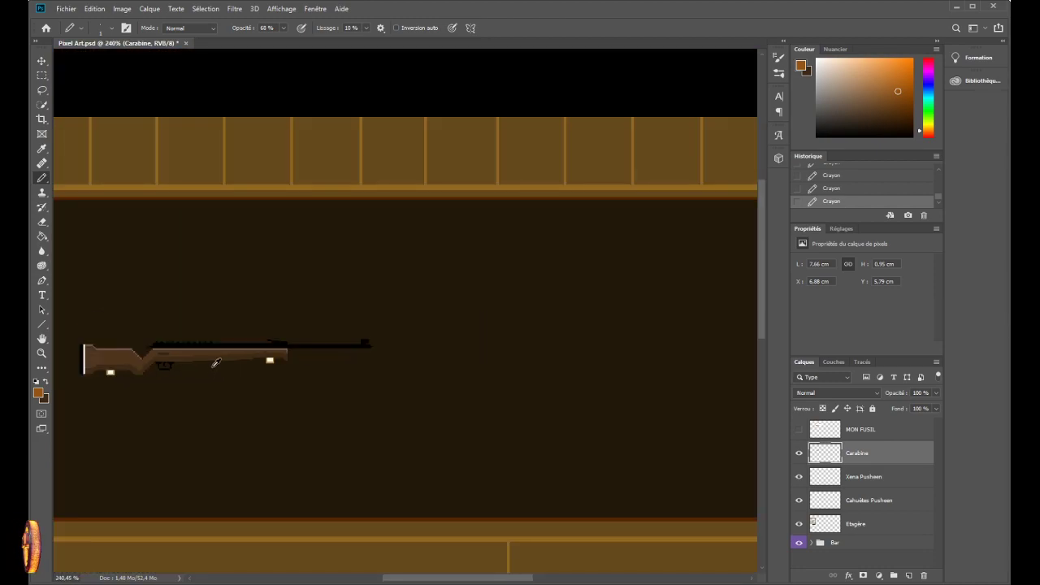
pyautogui.scroll(-2, 216, 362)
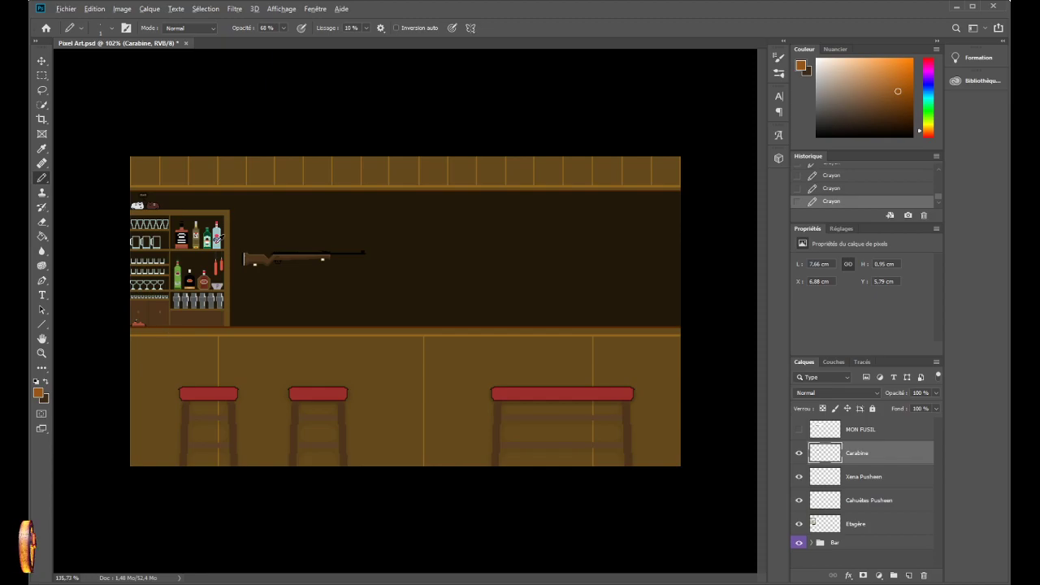
# - Undo the 68% orange-brown edge shading on both cream blocks
pyautogui.scroll(8, 252, 261)
pyautogui.hotkey('ctrl', 'z')
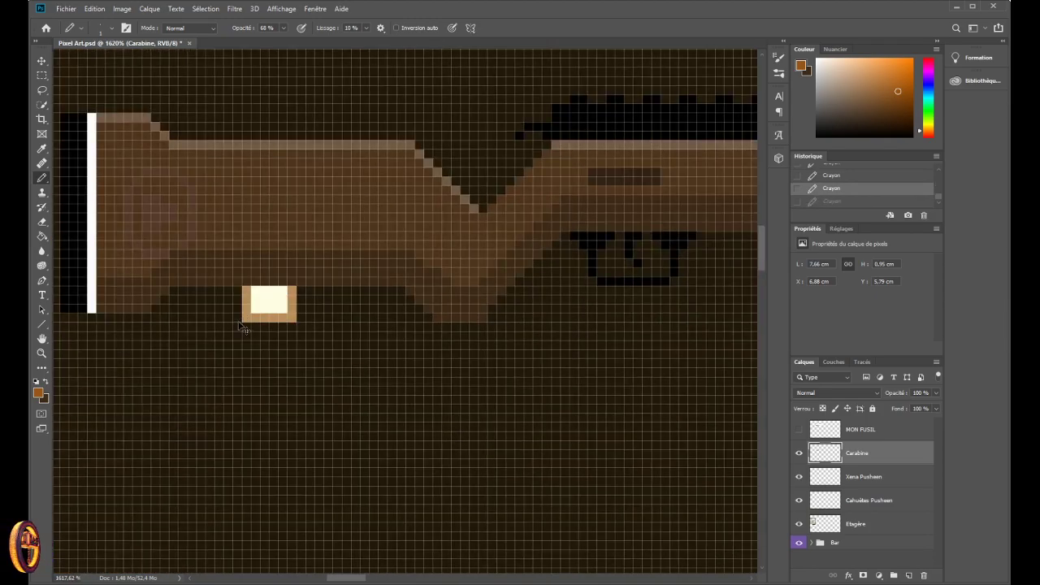
pyautogui.hotkey('ctrl', 'z')
pyautogui.hotkey('ctrl', 'z')
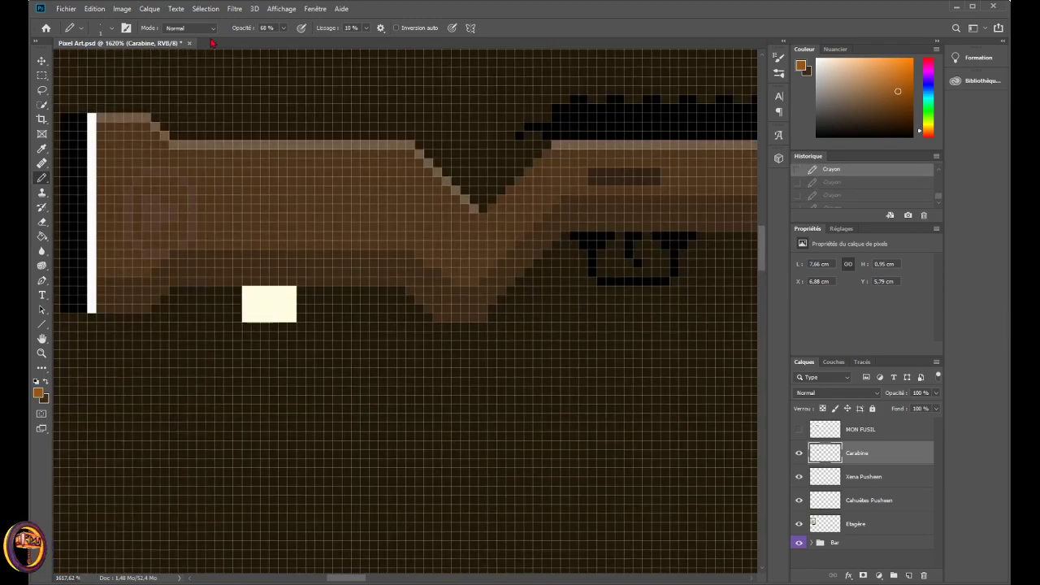
# - Set the pencil opacity to 45% and shade the left, right and bottom edges of both cream blocks in orange-brown
pyautogui.click(268, 29)
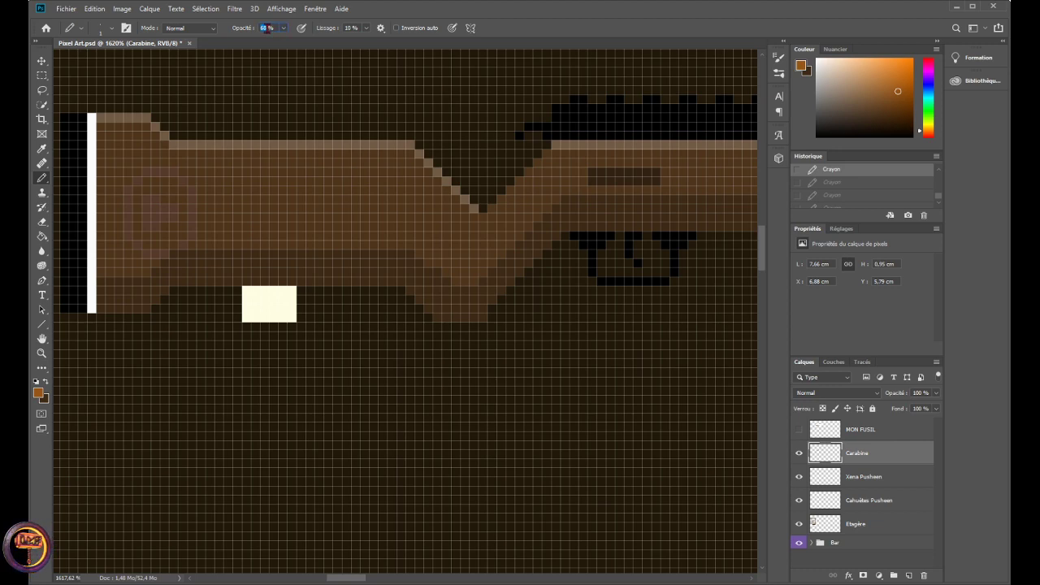
pyautogui.moveTo(242, 290)
pyautogui.mouseDown()
pyautogui.moveTo(246, 311)
pyautogui.moveTo(258, 313)
pyautogui.moveTo(286, 313)
pyautogui.moveTo(294, 290)
pyautogui.mouseUp()
pyautogui.moveTo(350, 577); pyautogui.dragTo(392, 575)
pyautogui.moveTo(532, 211)
pyautogui.mouseDown()
pyautogui.moveTo(531, 233)
pyautogui.moveTo(558, 235)
pyautogui.moveTo(576, 229)
pyautogui.moveTo(575, 212)
pyautogui.mouseUp()
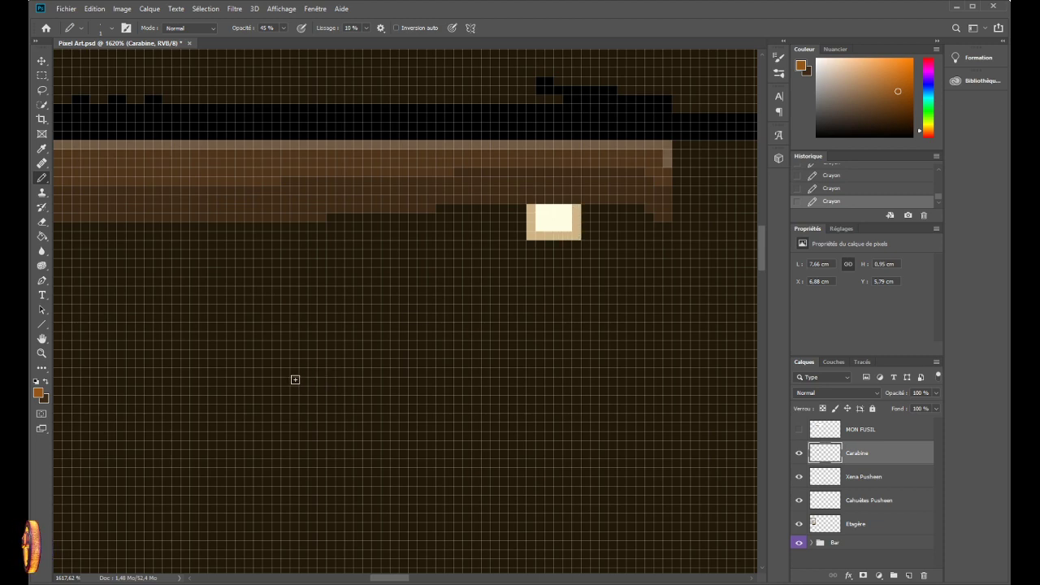
# - Examine how the two shaded blocks look against the rifle and within the whole bar scene
pyautogui.scroll(-2, 272, 380)
pyautogui.scroll(-5, 218, 391)
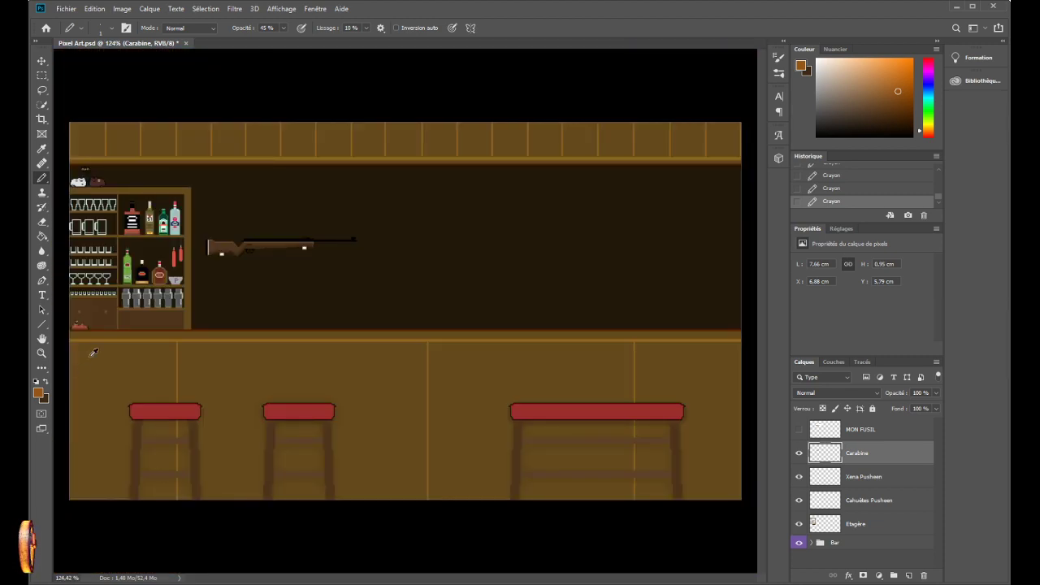
pyautogui.scroll(-1, 129, 250)
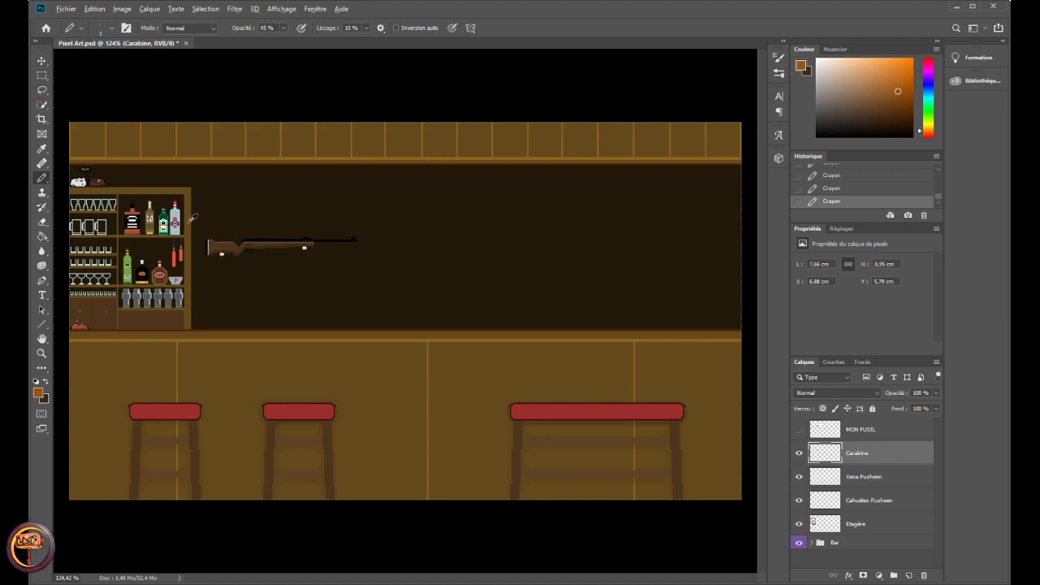
pyautogui.scroll(3, 193, 218)
pyautogui.scroll(2, 219, 252)
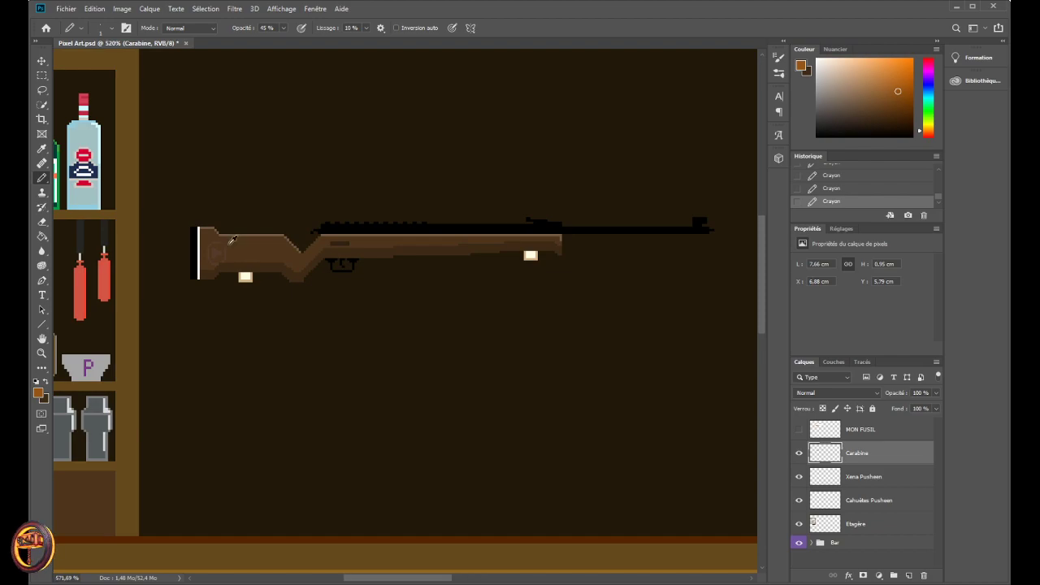
pyautogui.scroll(-5, 238, 317)
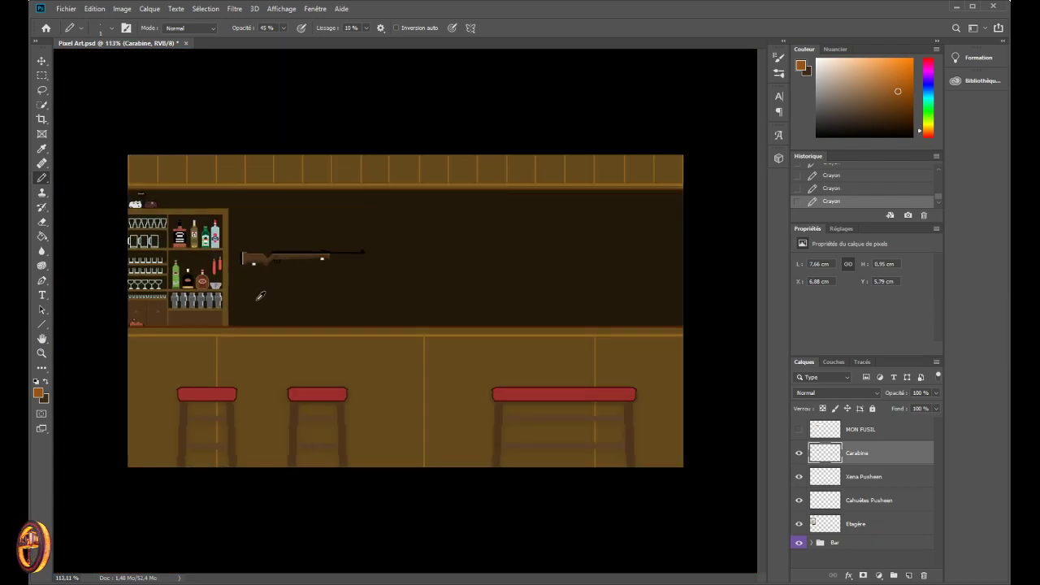
pyautogui.scroll(2, 261, 295)
pyautogui.scroll(-3, 264, 292)
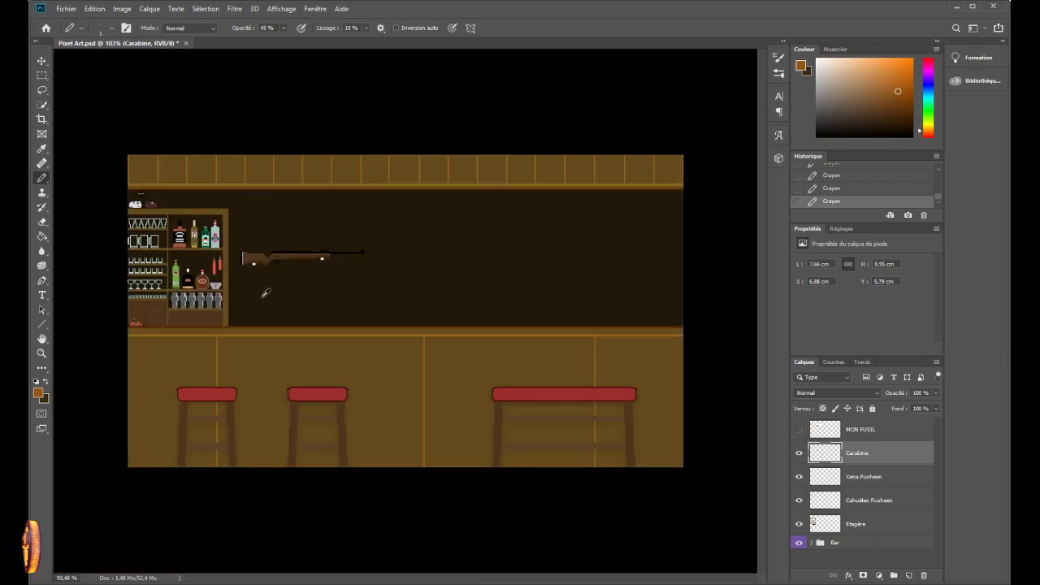
pyautogui.scroll(1, 264, 293)
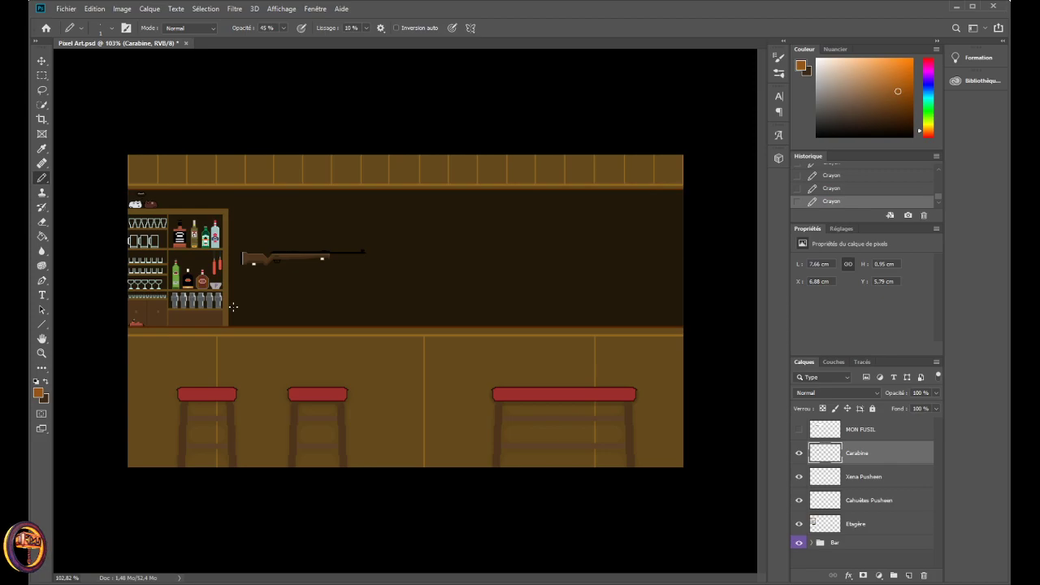
pyautogui.scroll(5, 216, 275)
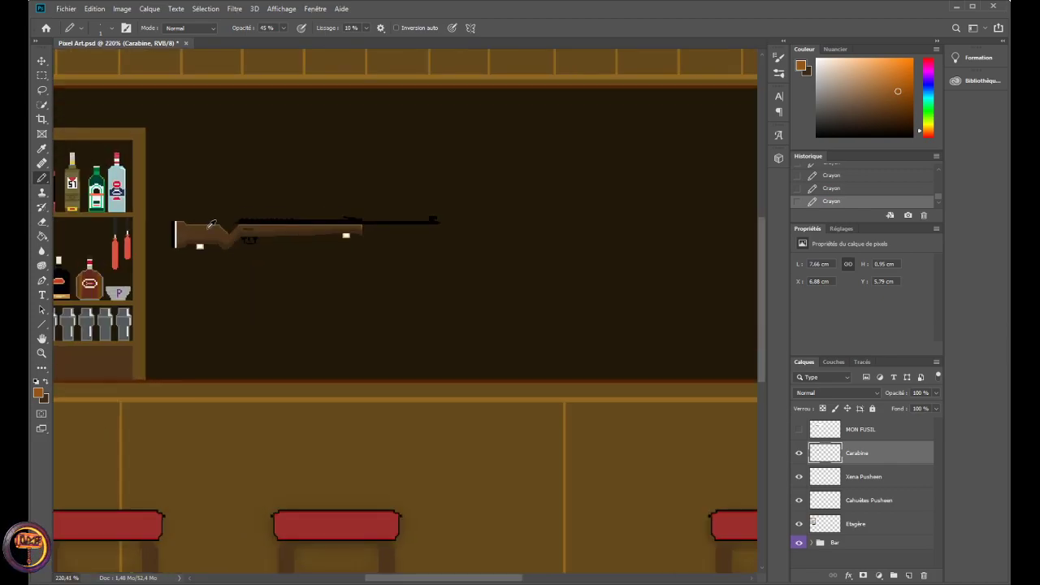
pyautogui.scroll(-3, 196, 264)
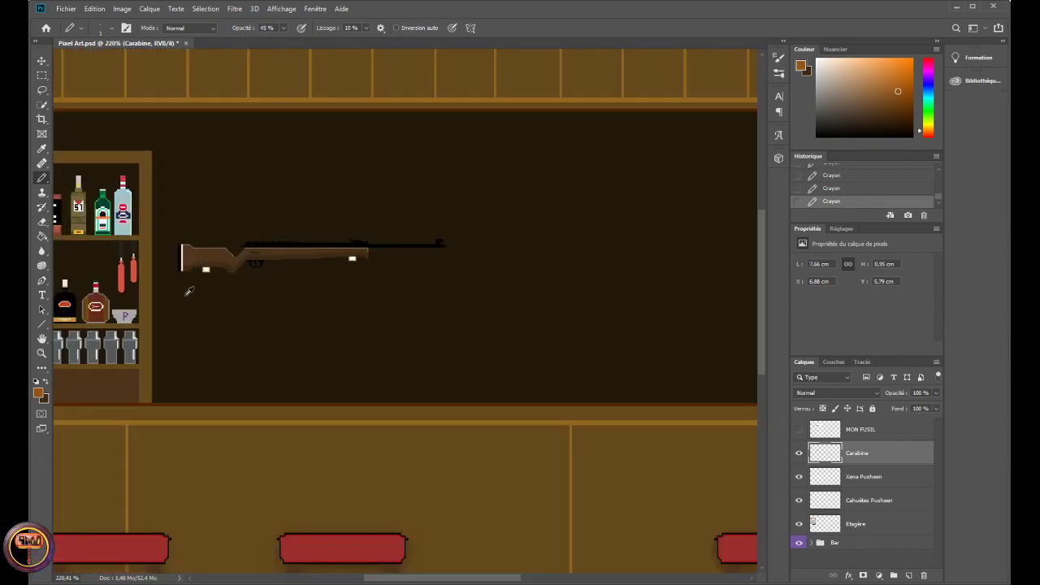
pyautogui.scroll(-1, 189, 291)
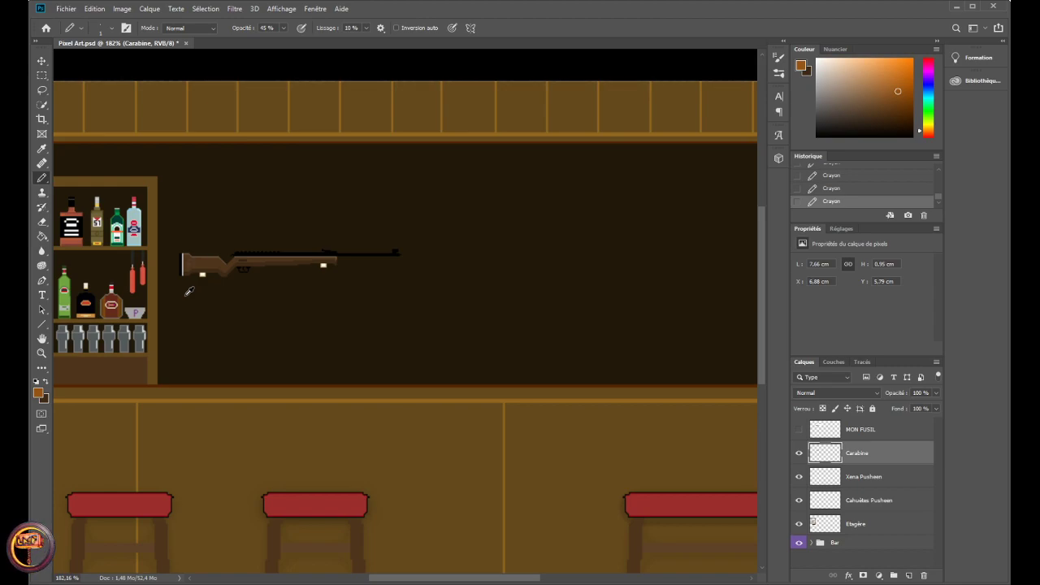
# - Sample the wall's dark brown, darken it slightly, and paint a faint shadow row beneath the block under the butt
pyautogui.keyDown('alt'); pyautogui.click(222, 213); pyautogui.keyUp('alt')
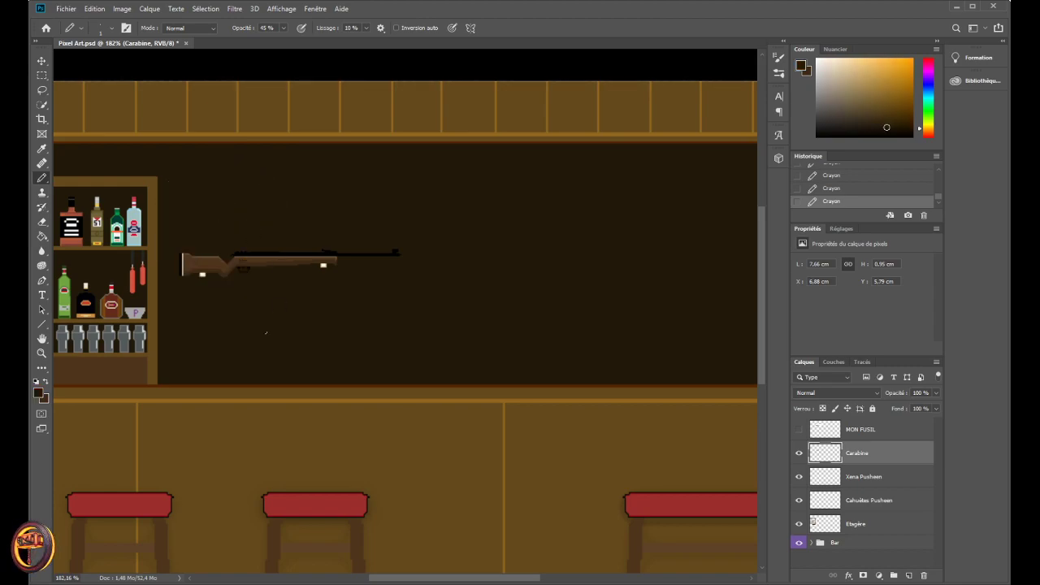
pyautogui.scroll(1, 198, 326)
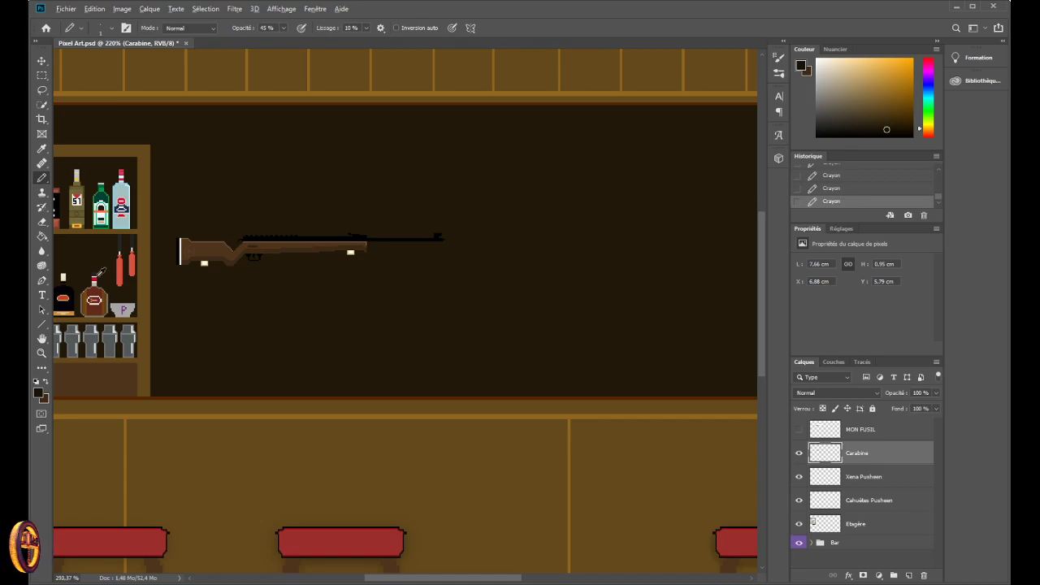
pyautogui.scroll(3, 215, 235)
pyautogui.scroll(-2, 208, 233)
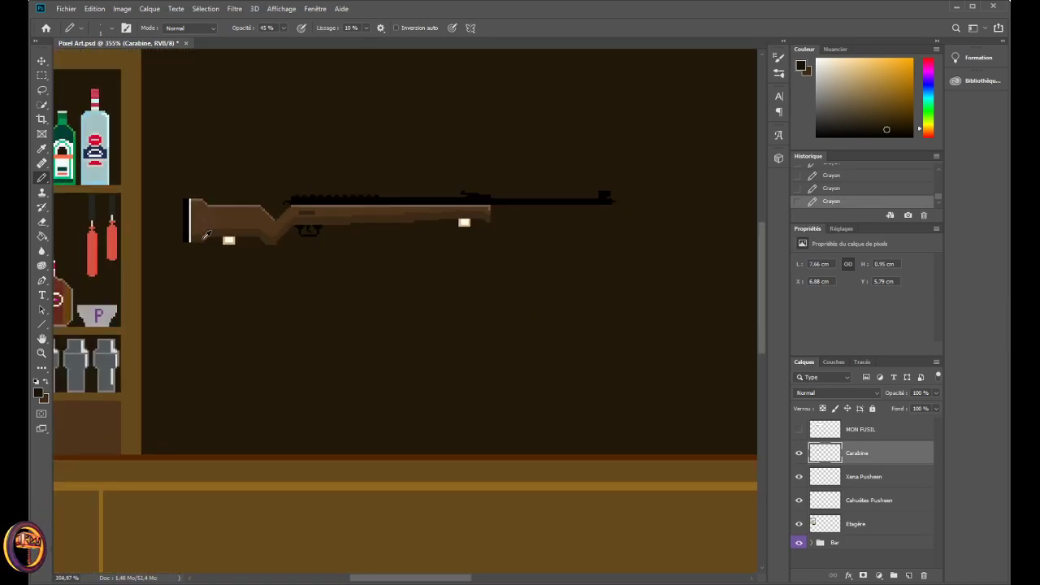
pyautogui.scroll(7, 221, 235)
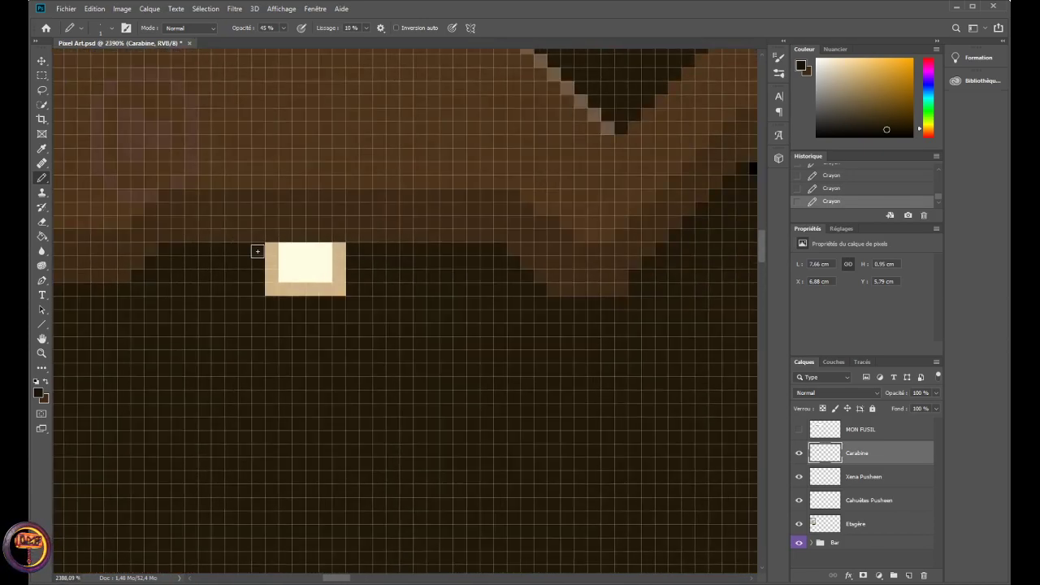
pyautogui.scroll(2, 235, 275)
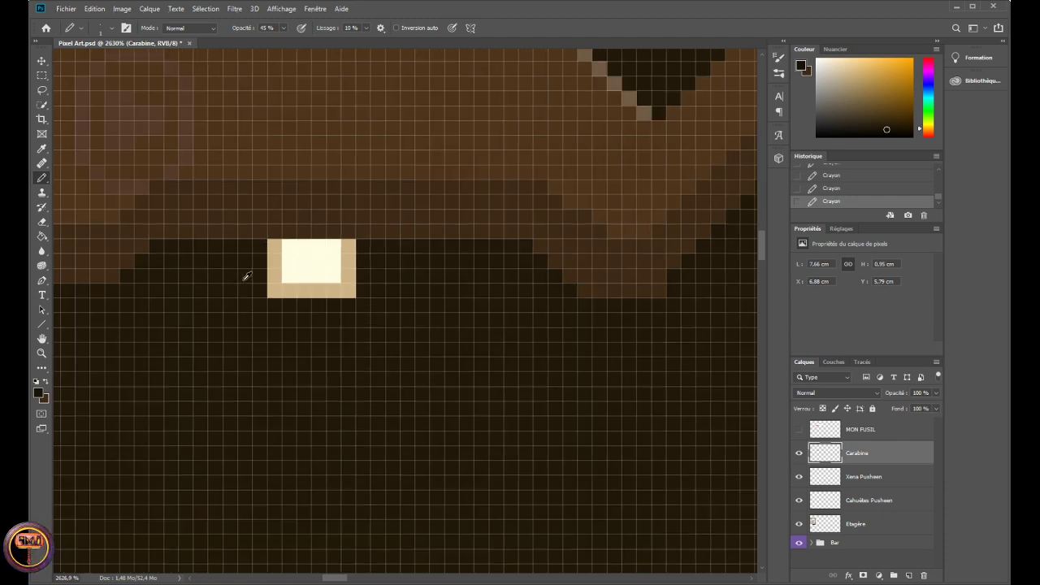
pyautogui.scroll(-2, 244, 274)
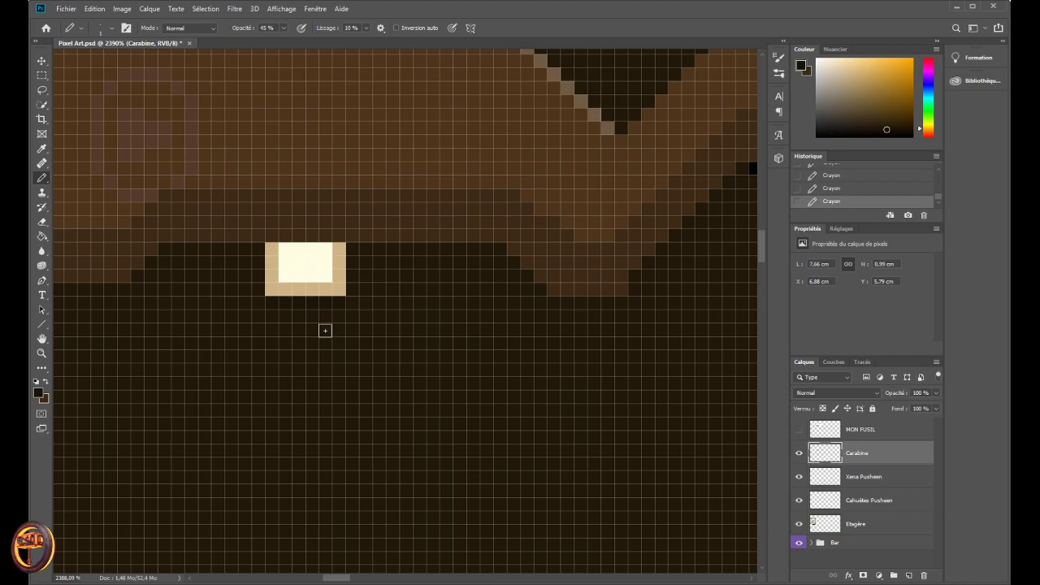
# - Extend the faint shadow beneath the block under the butt to three pixel rows
pyautogui.scroll(-5, 301, 327)
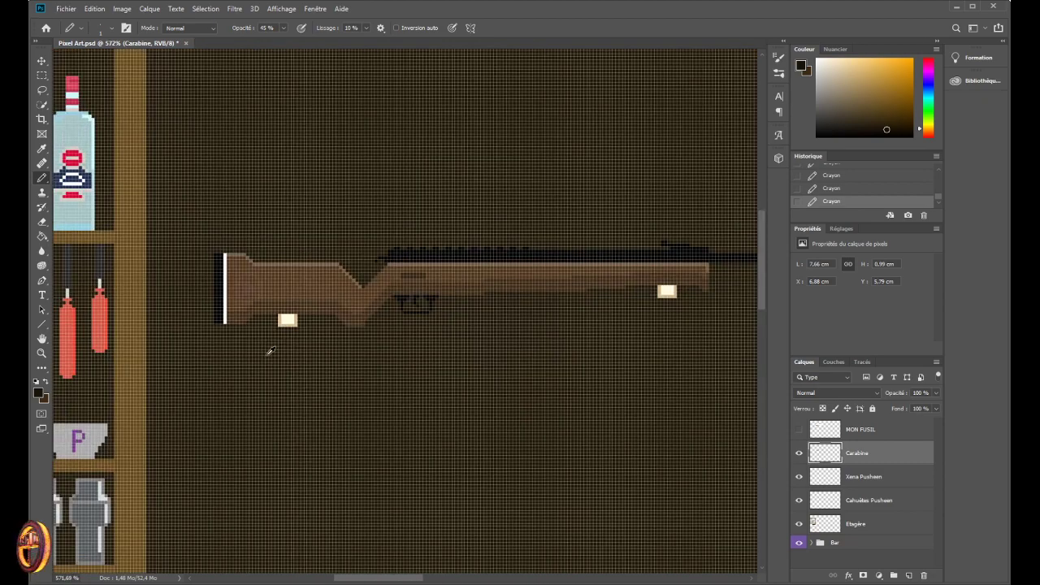
pyautogui.scroll(-2, 270, 351)
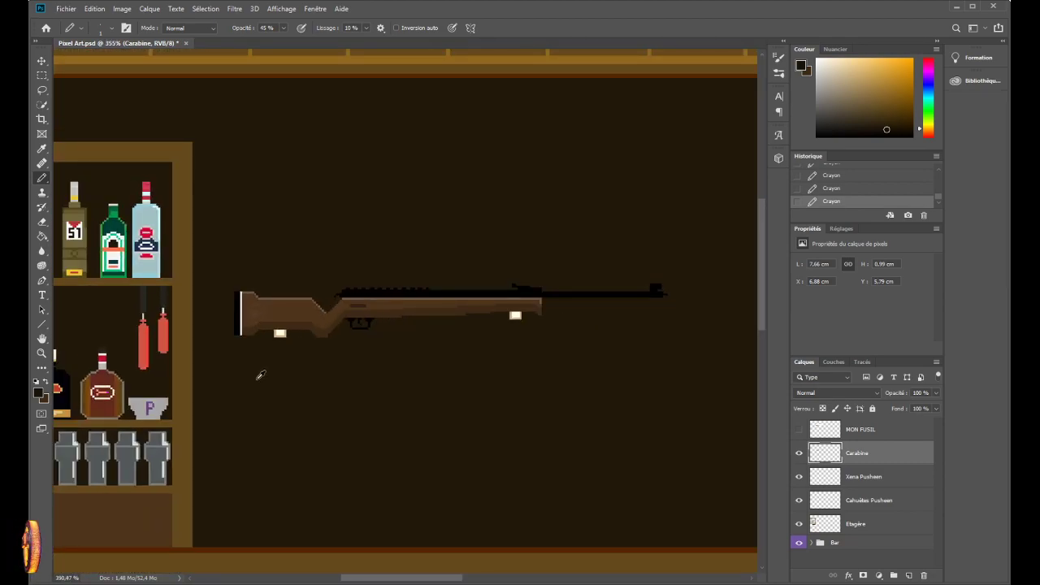
pyautogui.scroll(8, 260, 376)
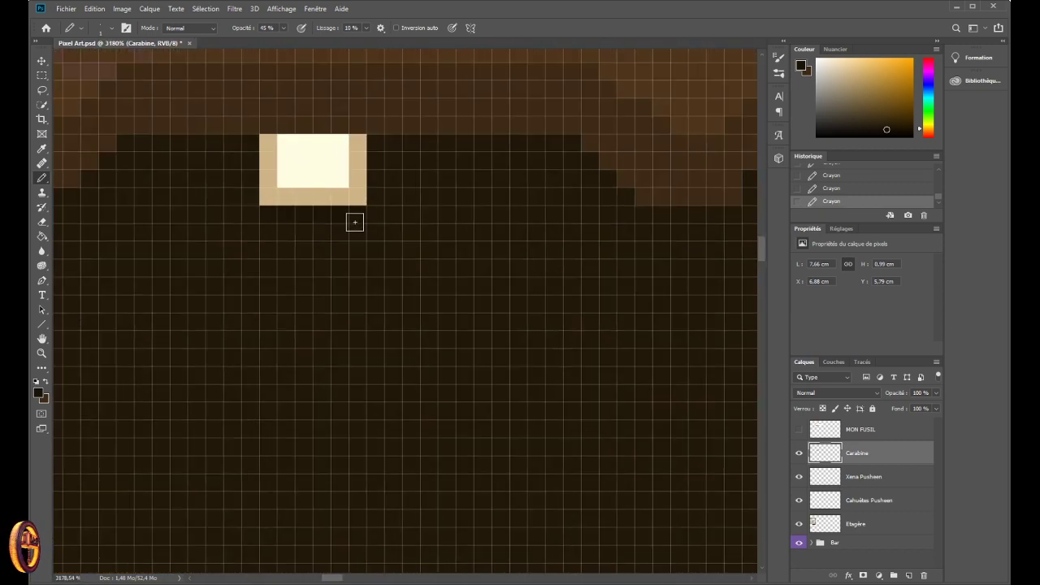
pyautogui.click(356, 230)
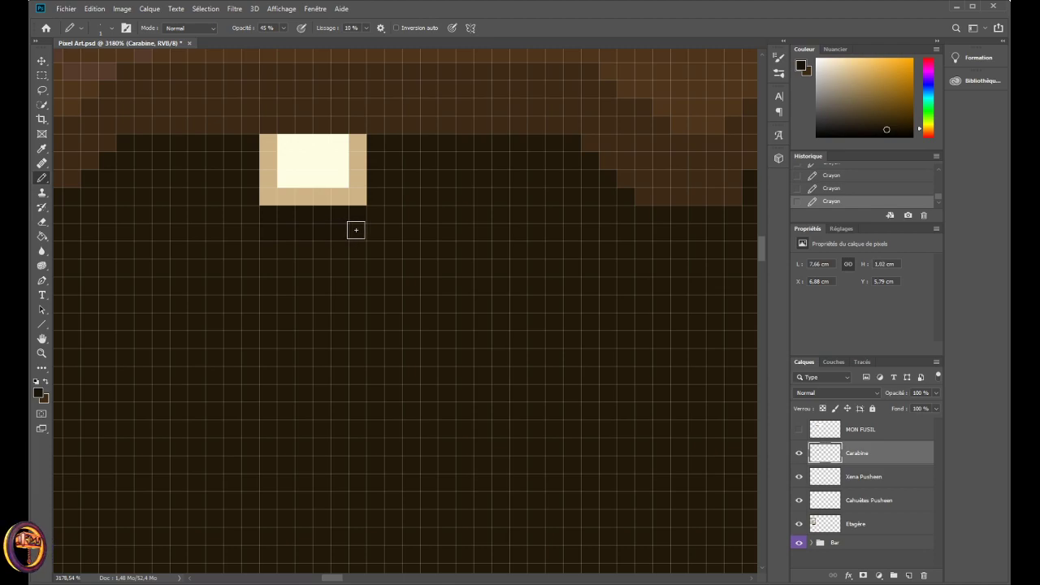
pyautogui.click(271, 247)
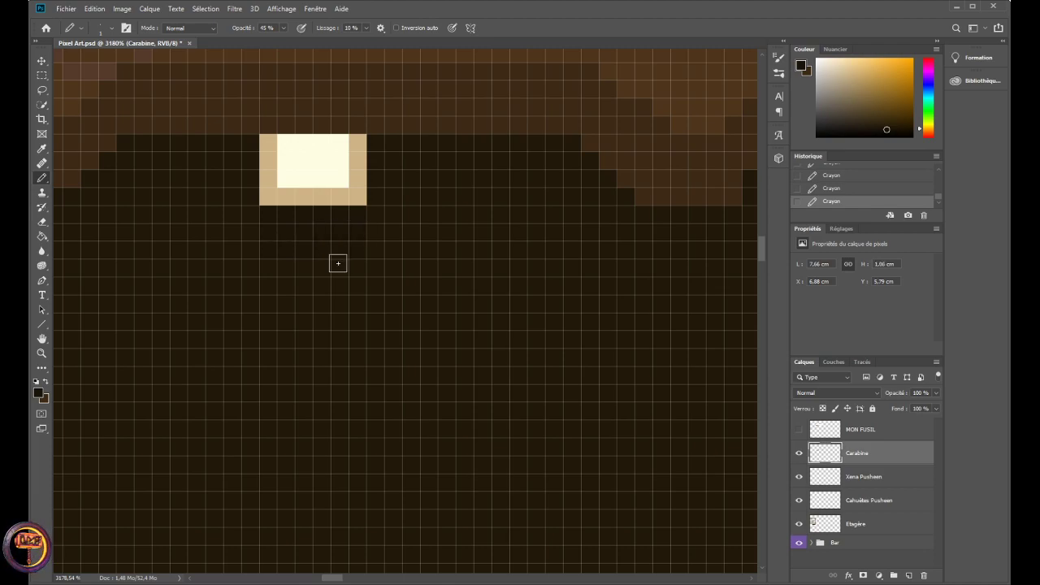
# - Check the shadow in the bar scene, try a darker brown on it, and undo all its strokes beneath the block
pyautogui.scroll(-10, 338, 263)
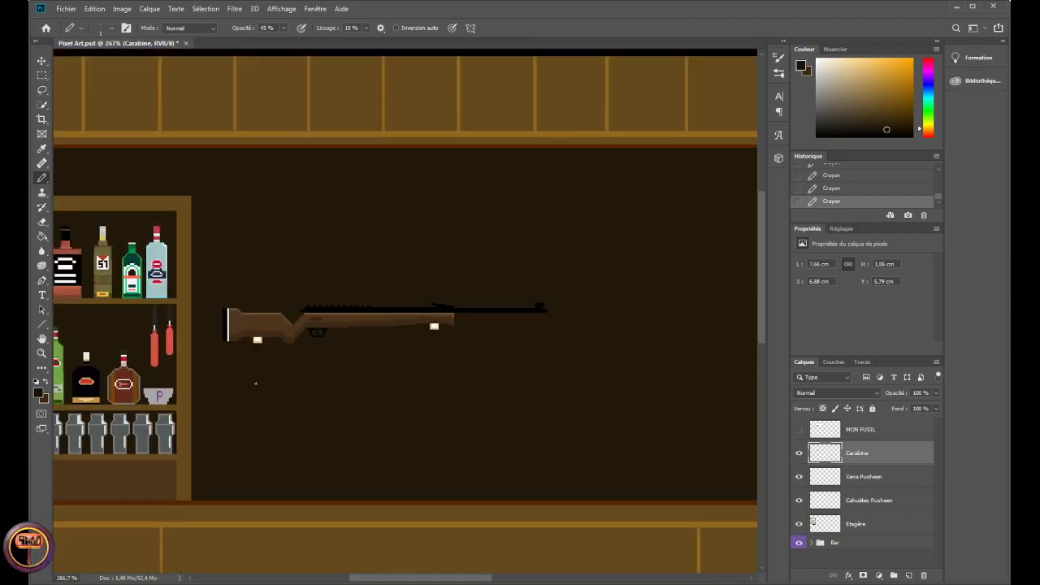
pyautogui.scroll(-3, 257, 382)
pyautogui.scroll(-1, 260, 382)
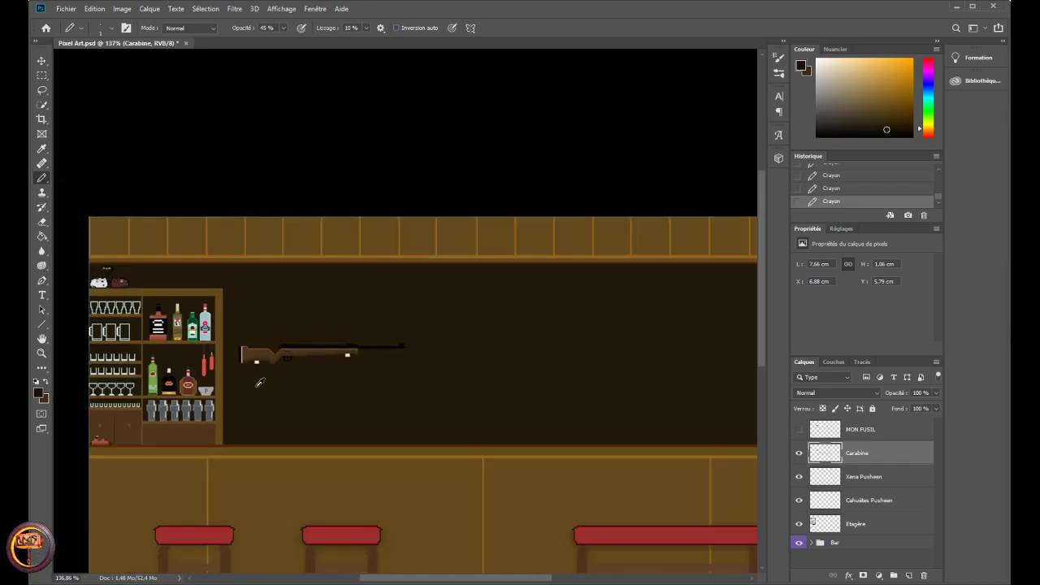
pyautogui.scroll(-1, 260, 382)
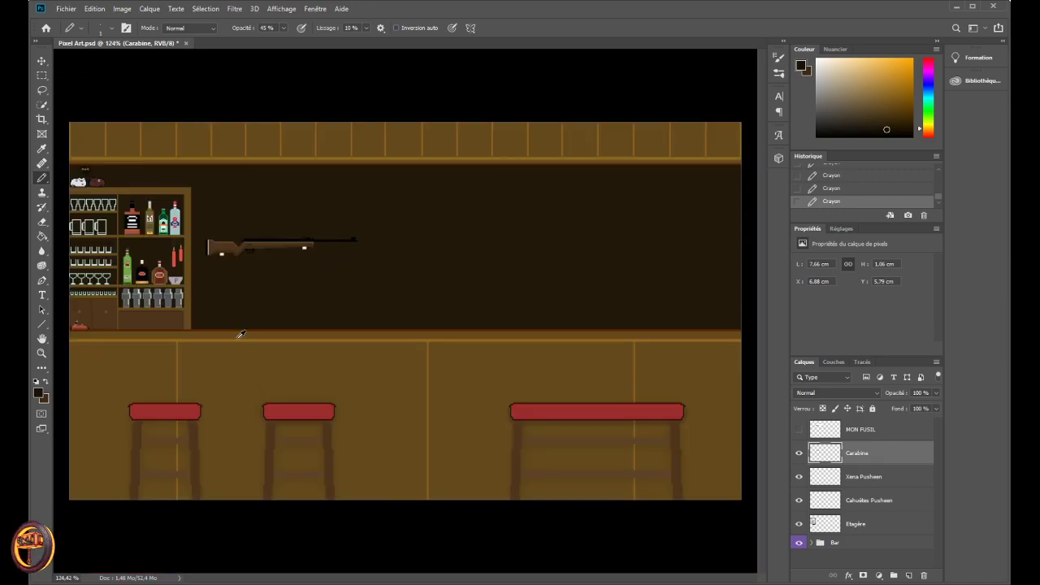
pyautogui.scroll(15, 216, 250)
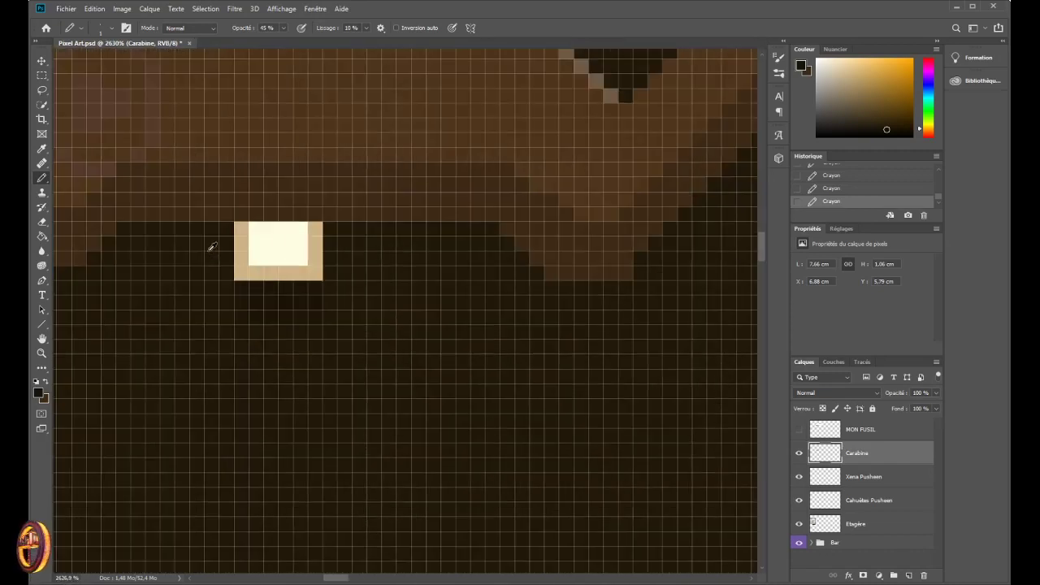
pyautogui.scroll(4, 434, 298)
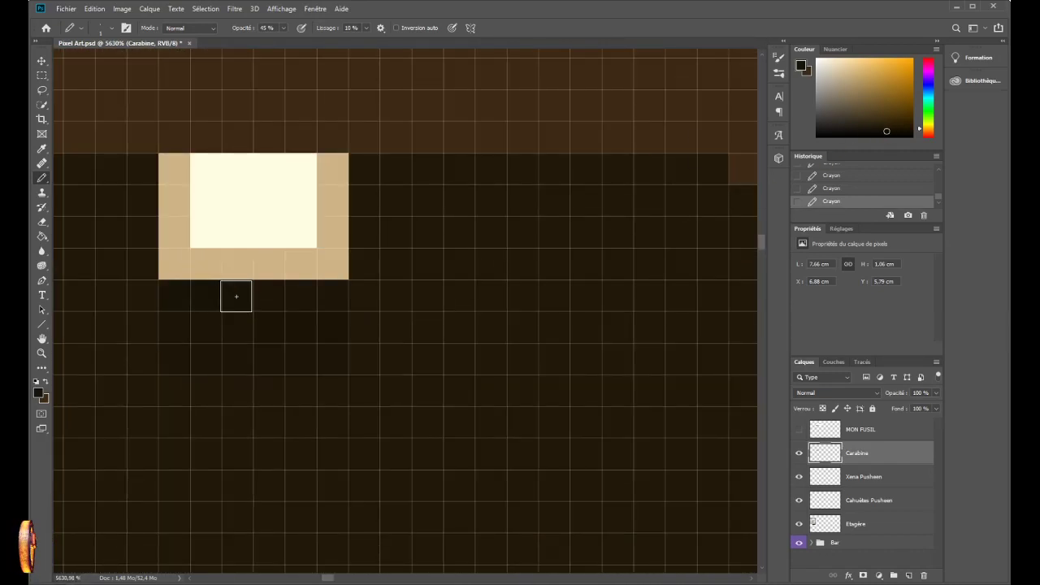
pyautogui.hotkey('ctrl', 'z')
pyautogui.hotkey('ctrl', 'z')
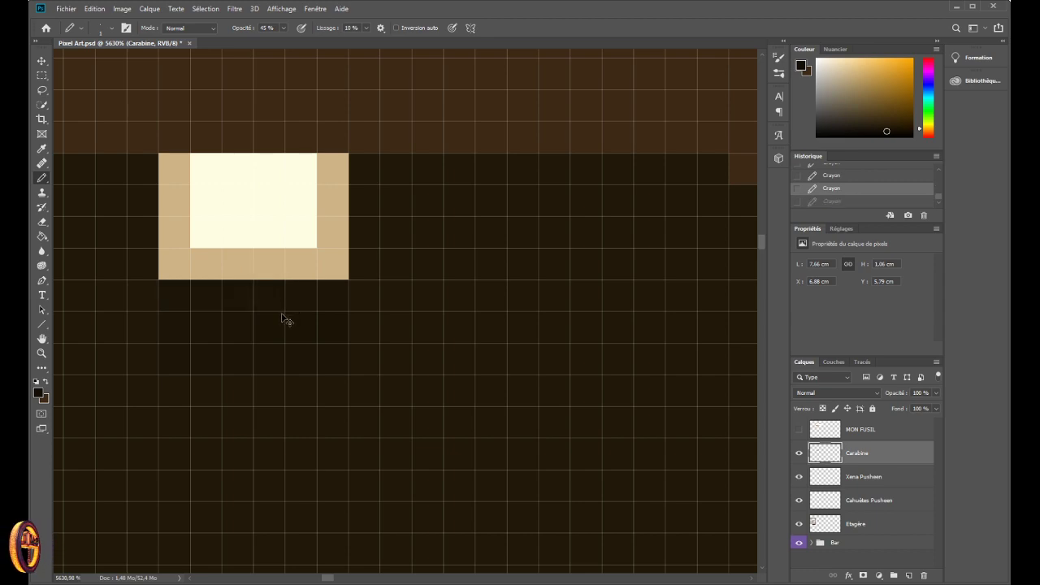
pyautogui.hotkey('ctrl', 'z')
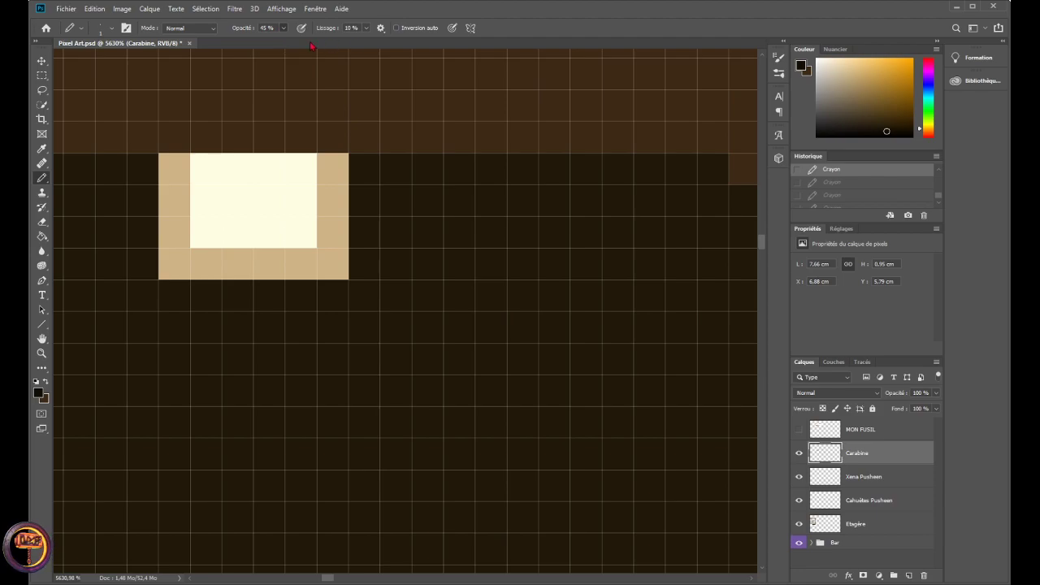
# - Set the pencil opacity to 100% and paint a 6-pixel near-black shadow row directly beneath the block under the butt
pyautogui.press('0')
pyautogui.moveTo(174, 293); pyautogui.dragTo(298, 303)
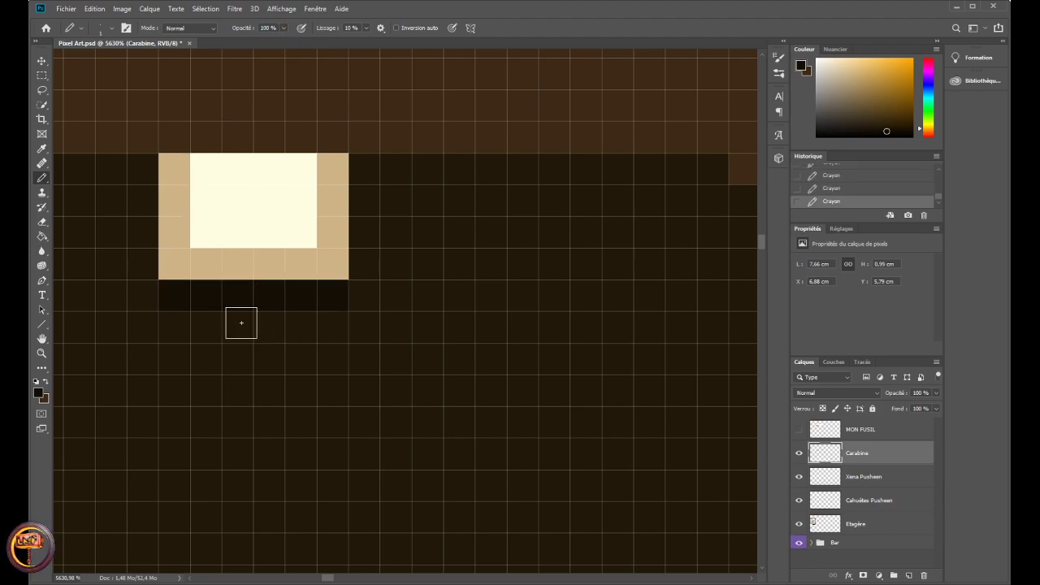
pyautogui.scroll(-5, 196, 316)
pyautogui.scroll(-2, 168, 344)
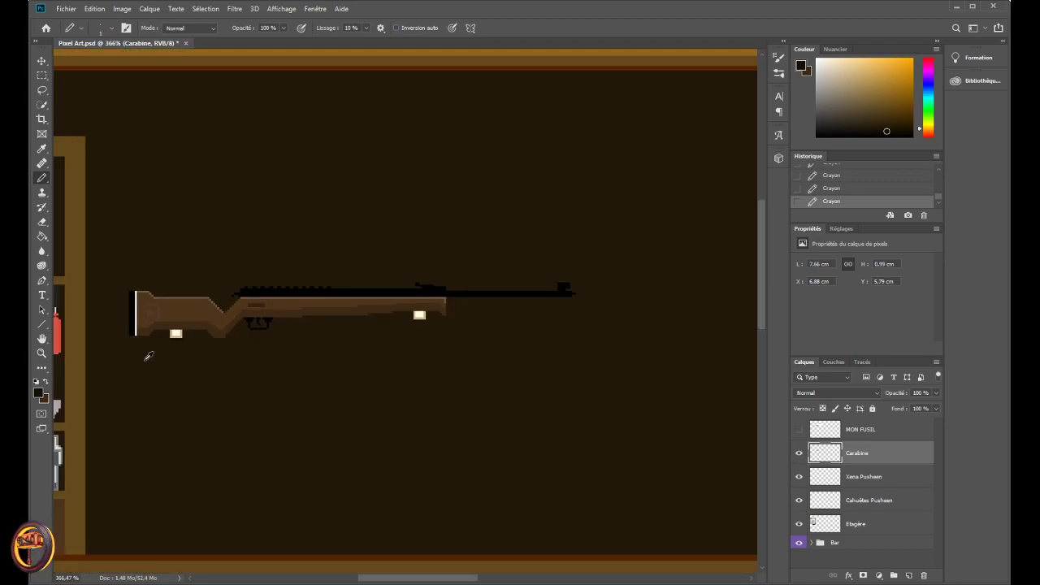
pyautogui.scroll(-2, 146, 354)
pyautogui.scroll(5, 142, 353)
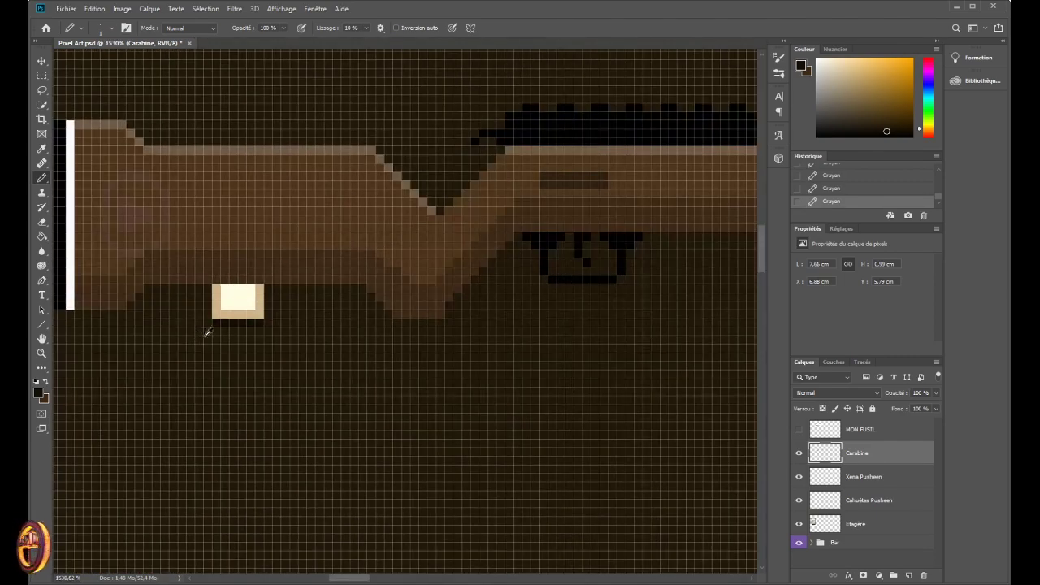
# - Undo the near-black shadow row and repaint it as two rows in a slightly lighter dark brown
pyautogui.scroll(3, 225, 330)
pyautogui.hotkey('ctrl', 'z')
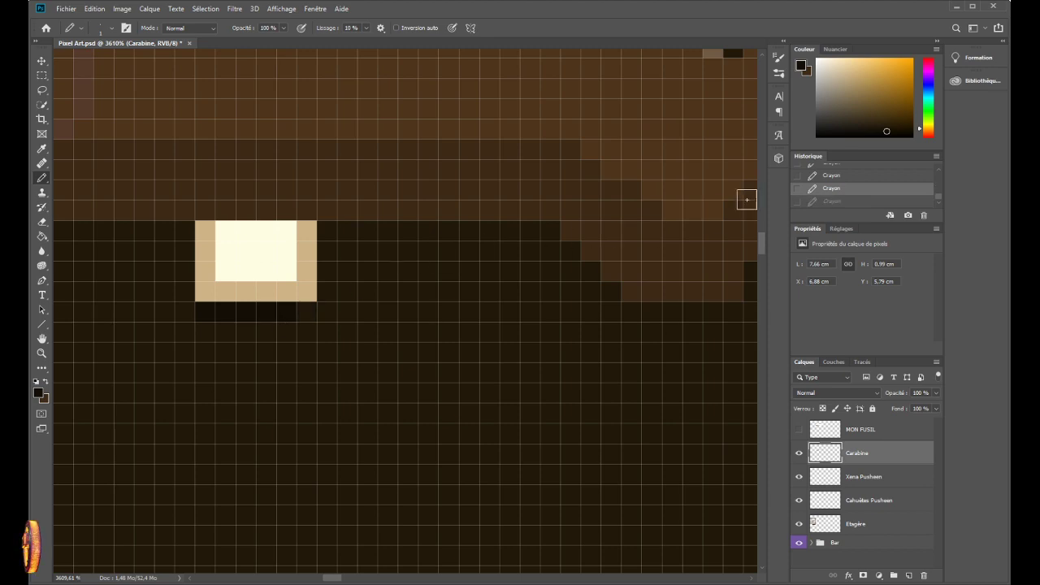
pyautogui.hotkey('ctrl', 'z')
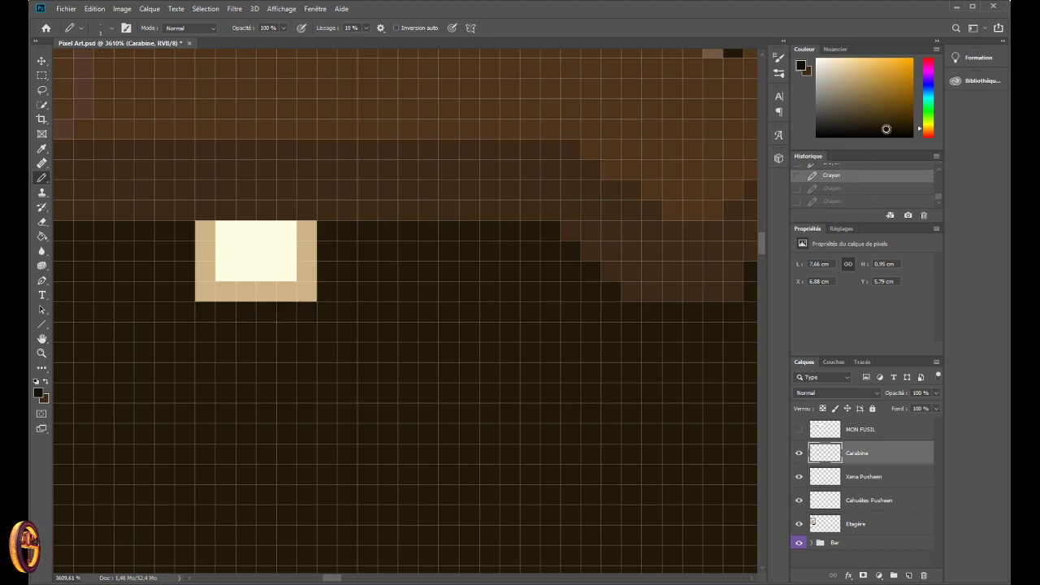
pyautogui.moveTo(220, 304); pyautogui.dragTo(302, 309)
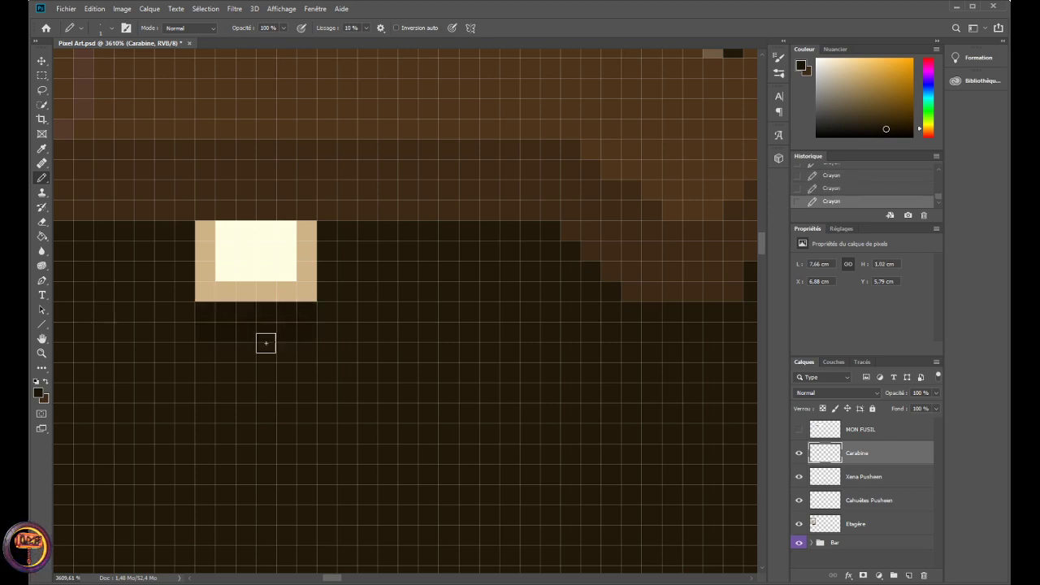
# - Paint an extra row of dark shadow pixels with the Pencil beneath the cream mounts under the rifle
pyautogui.click(214, 352)
pyautogui.click(326, 421)
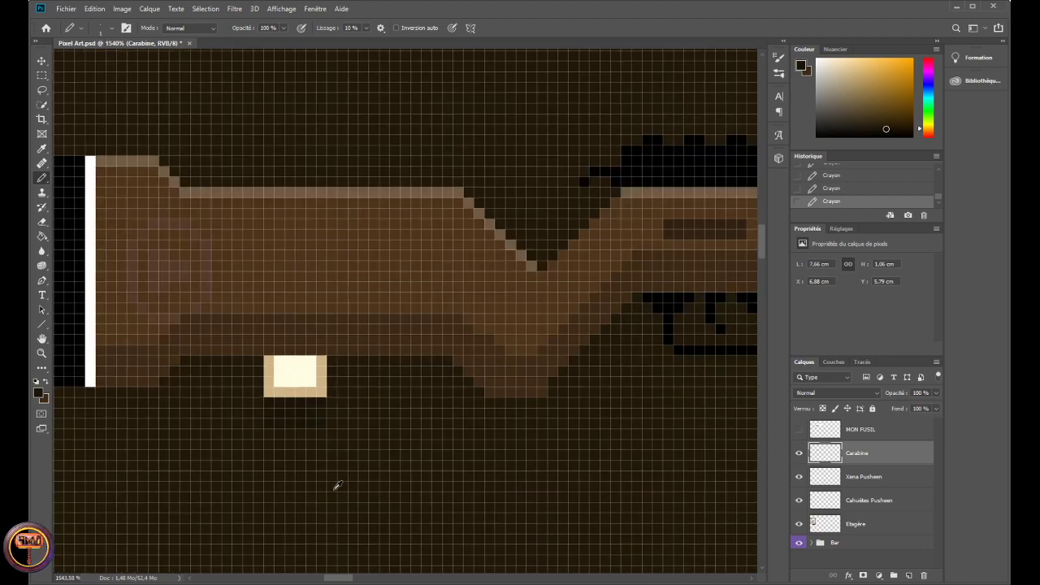
pyautogui.scroll(-10, 336, 485)
pyautogui.moveTo(372, 581); pyautogui.dragTo(413, 580)
pyautogui.scroll(8, 483, 411)
pyautogui.scroll(1, 412, 392)
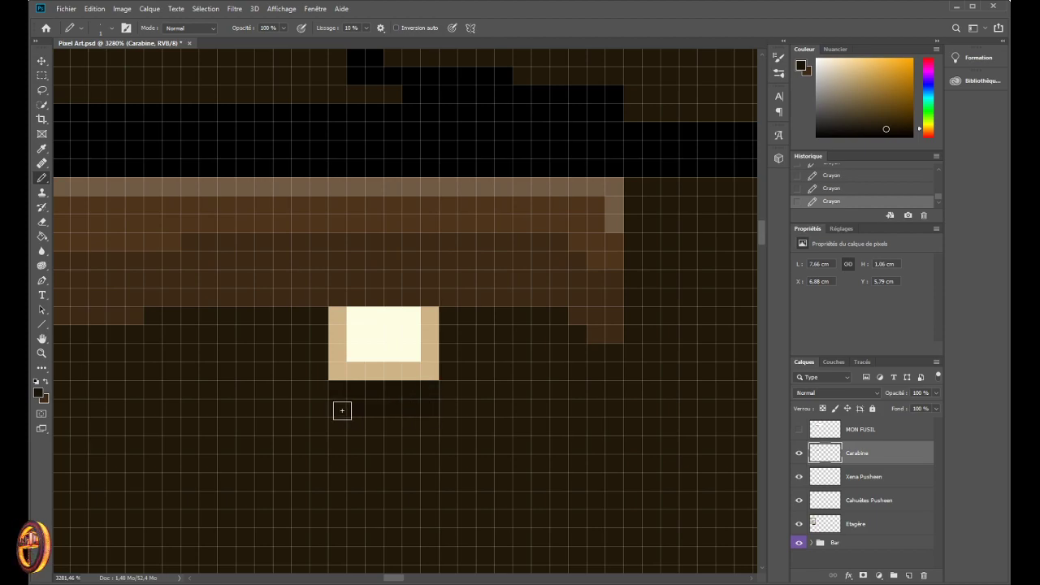
# - Examine the rifle and the shadows of its two mounts against the whole bar scene
pyautogui.scroll(-5, 231, 480)
pyautogui.scroll(-8, 229, 478)
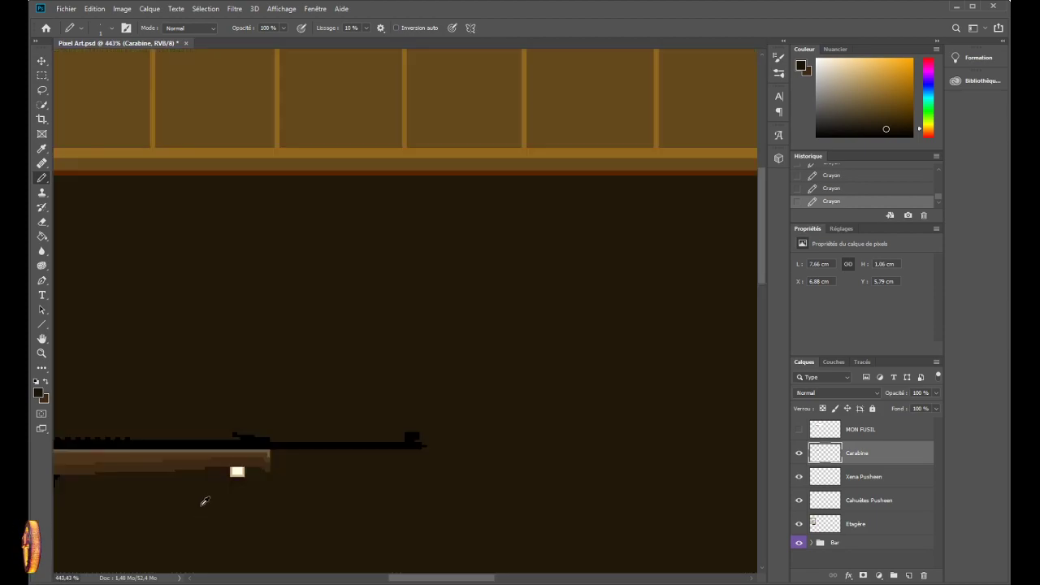
pyautogui.moveTo(183, 529); pyautogui.dragTo(329, 553)
pyautogui.scroll(-1, 243, 499)
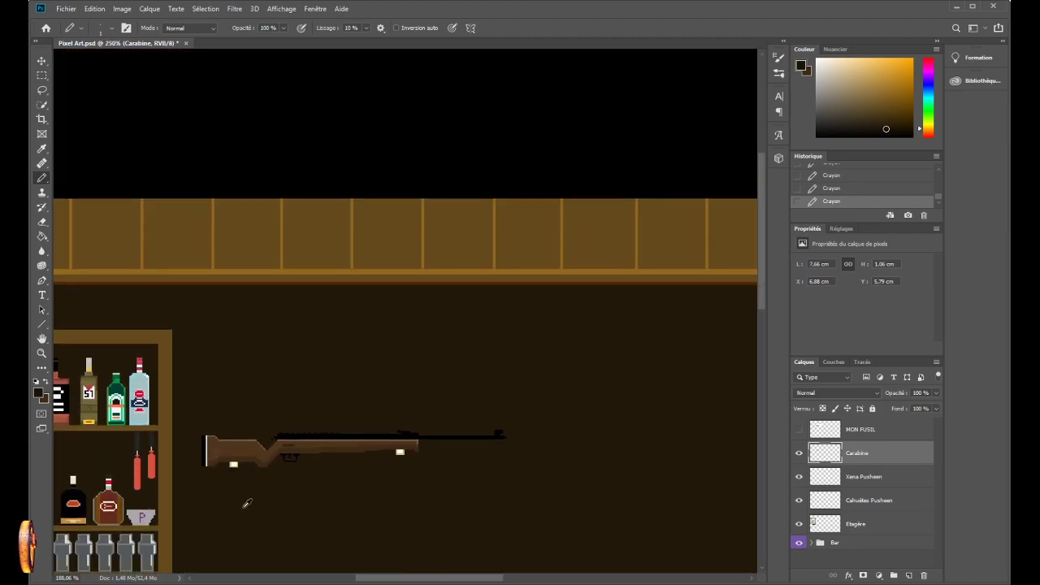
pyautogui.scroll(-4, 218, 516)
pyautogui.scroll(-3, 209, 498)
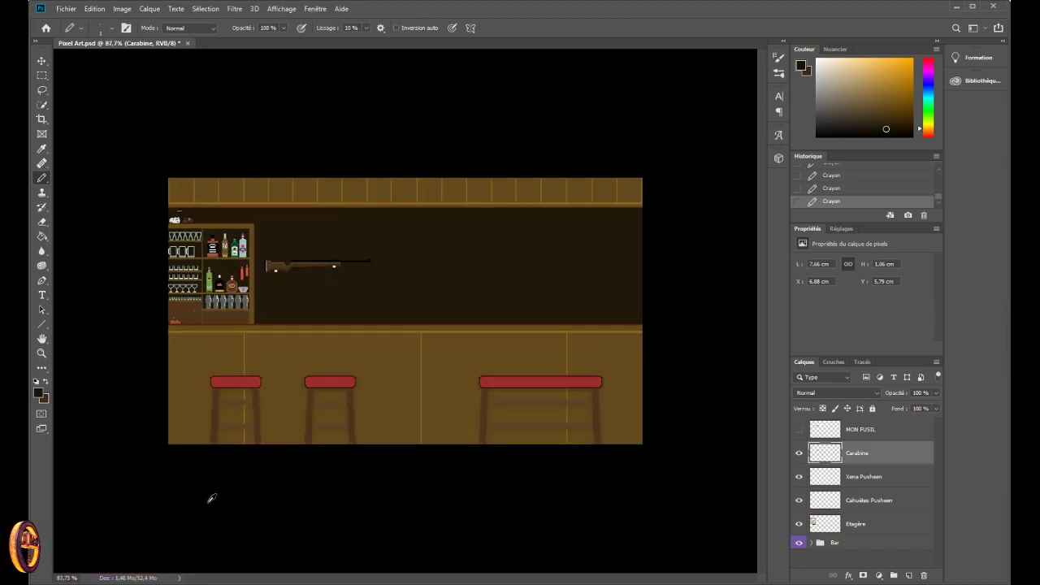
pyautogui.scroll(2, 252, 297)
pyautogui.scroll(-1, 181, 254)
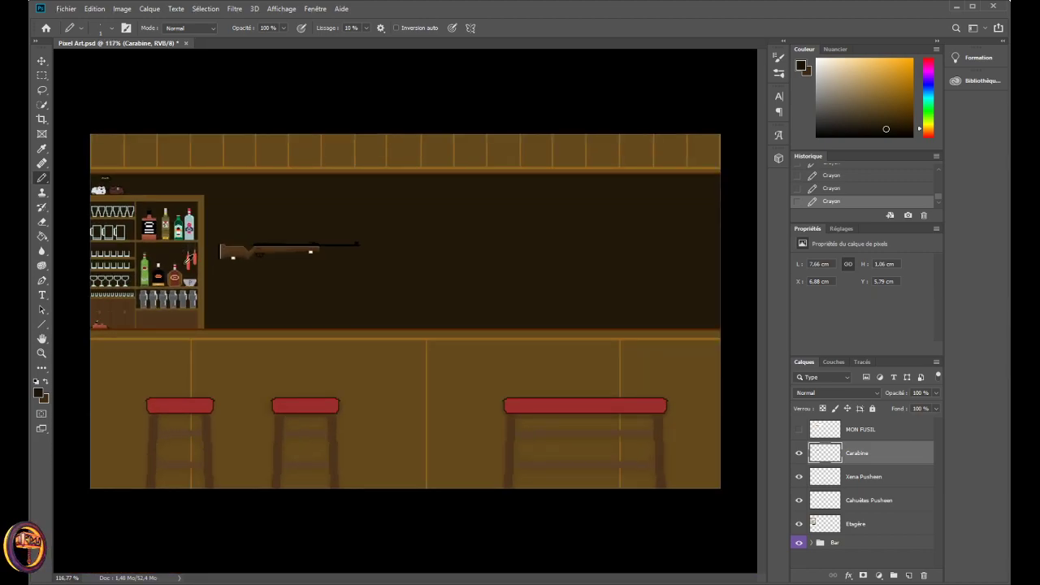
# - Erase the lowest row of shadow pixels beneath both cream mounts under the rifle on the Carabine layer
pyautogui.scroll(15, 233, 259)
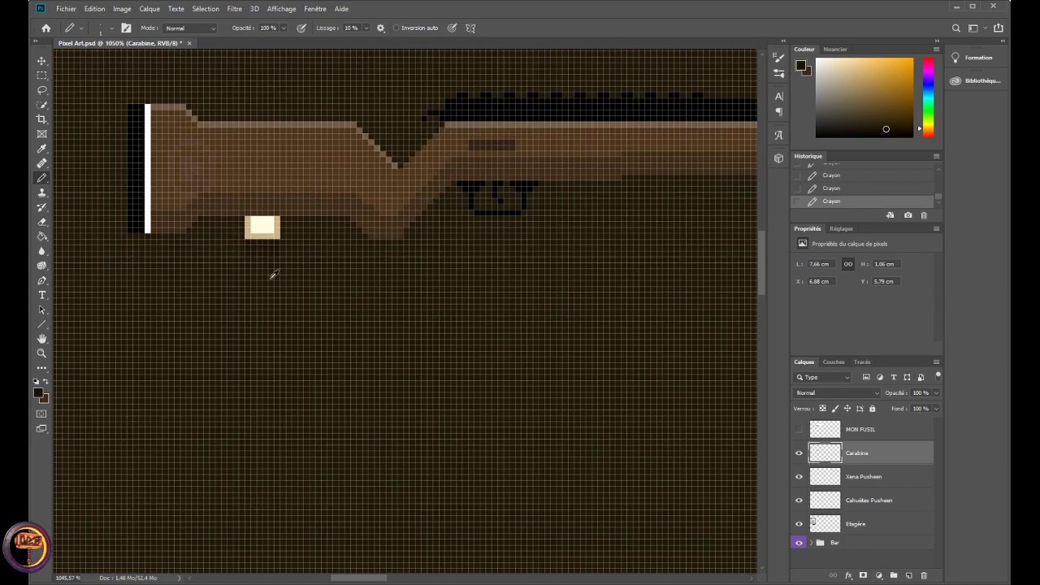
pyautogui.scroll(3, 268, 267)
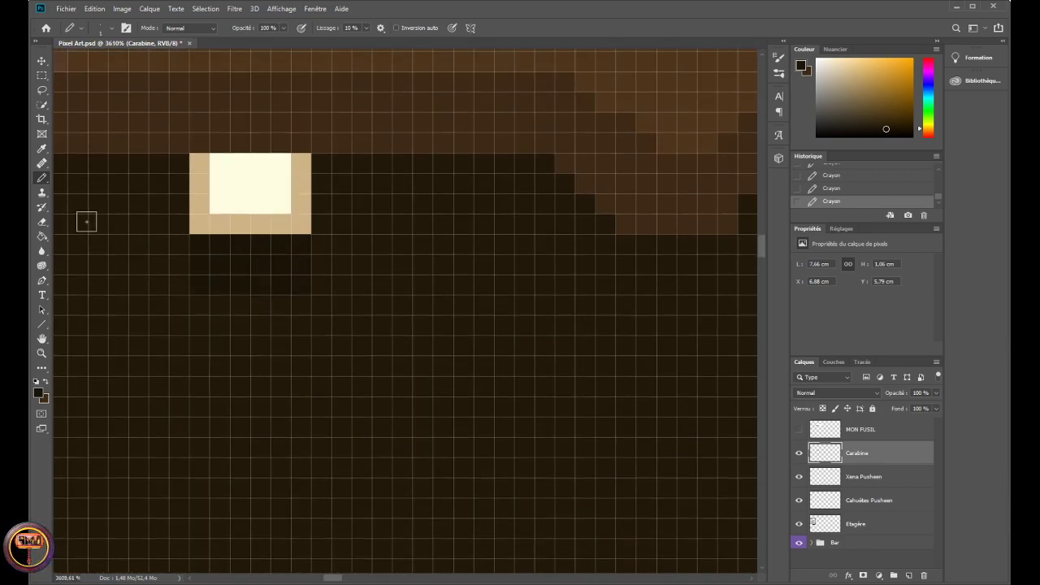
pyautogui.click(42, 221)
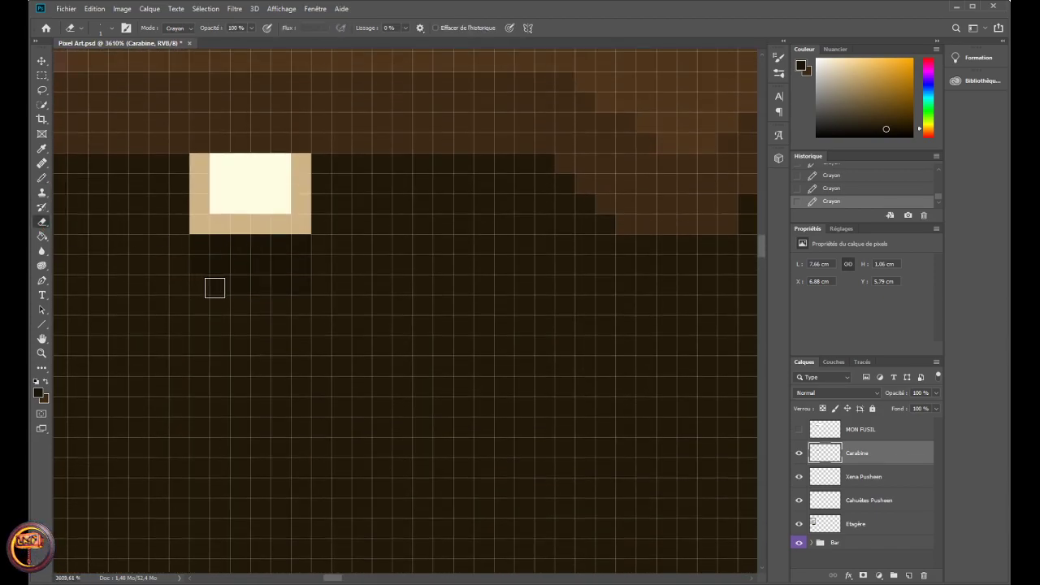
pyautogui.click(321, 543)
pyautogui.moveTo(334, 577); pyautogui.dragTo(368, 578)
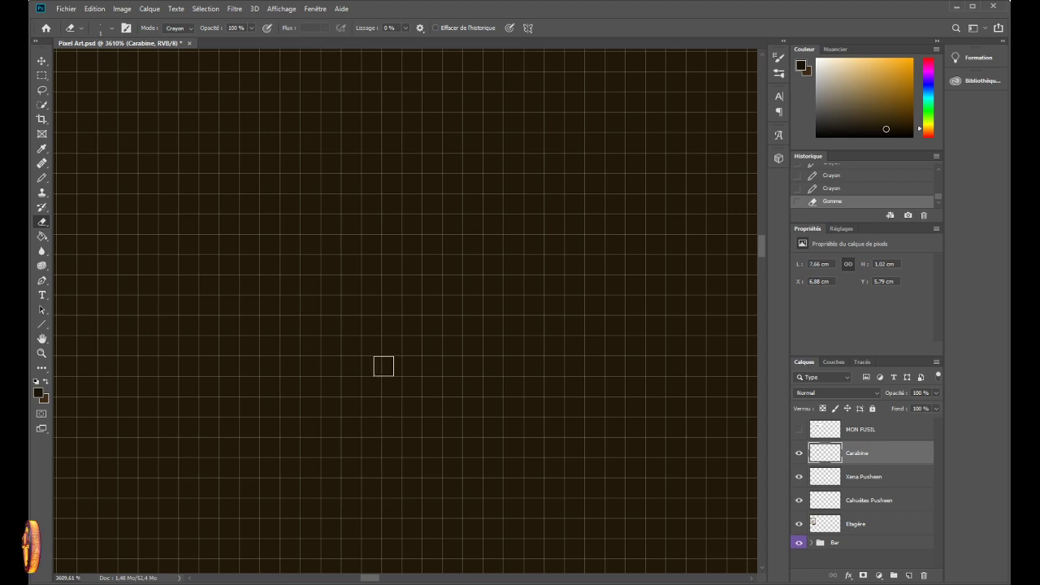
pyautogui.scroll(3, 385, 366)
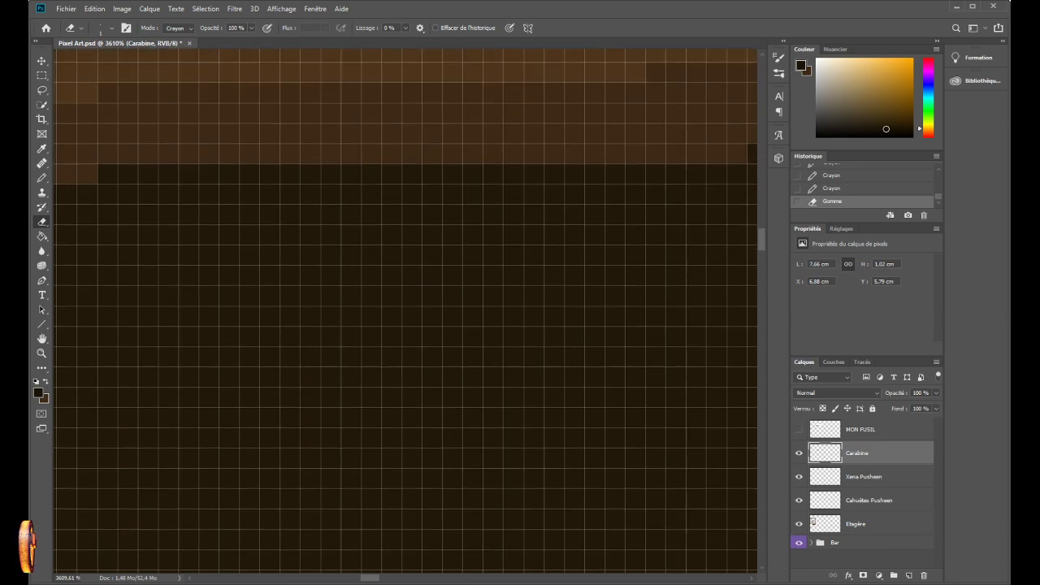
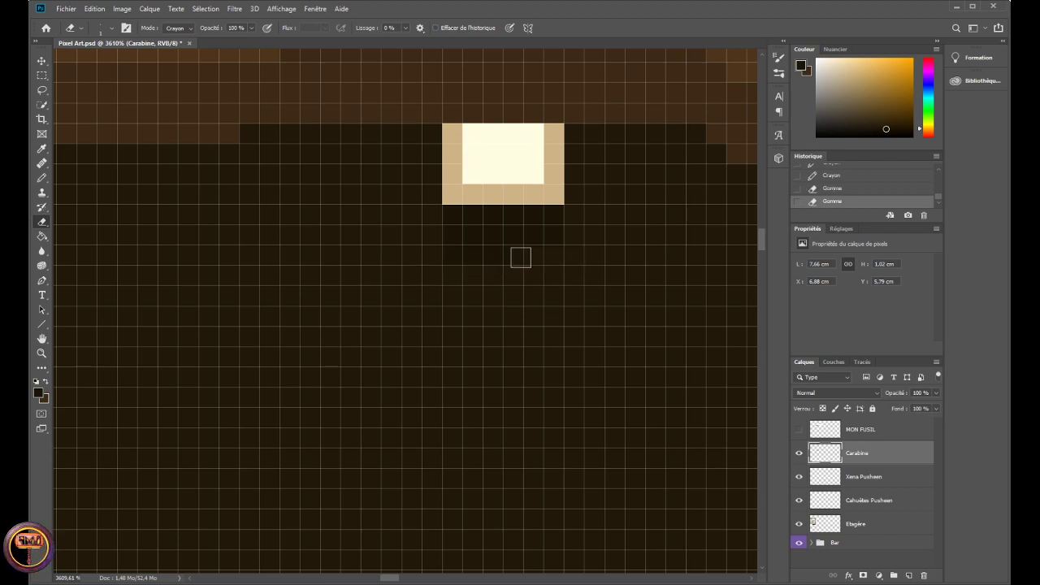
pyautogui.click(521, 257)
pyautogui.click(442, 271)
# - Check the MON FUSIL layer by toggling its visibility, delete that layer, and save the document
pyautogui.scroll(-10, 319, 415)
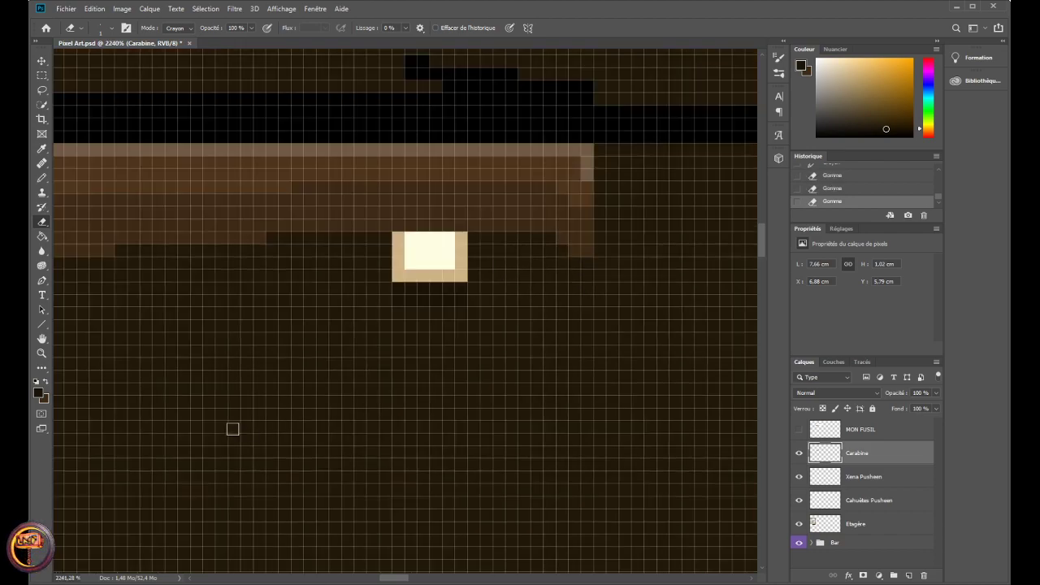
pyautogui.scroll(-4, 205, 431)
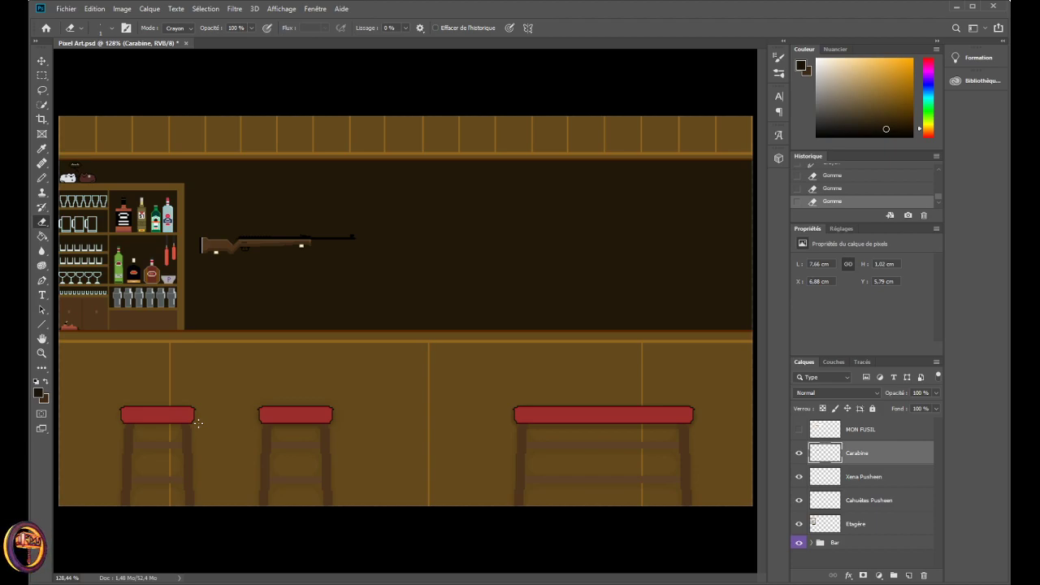
pyautogui.click(800, 430)
pyautogui.click(799, 430)
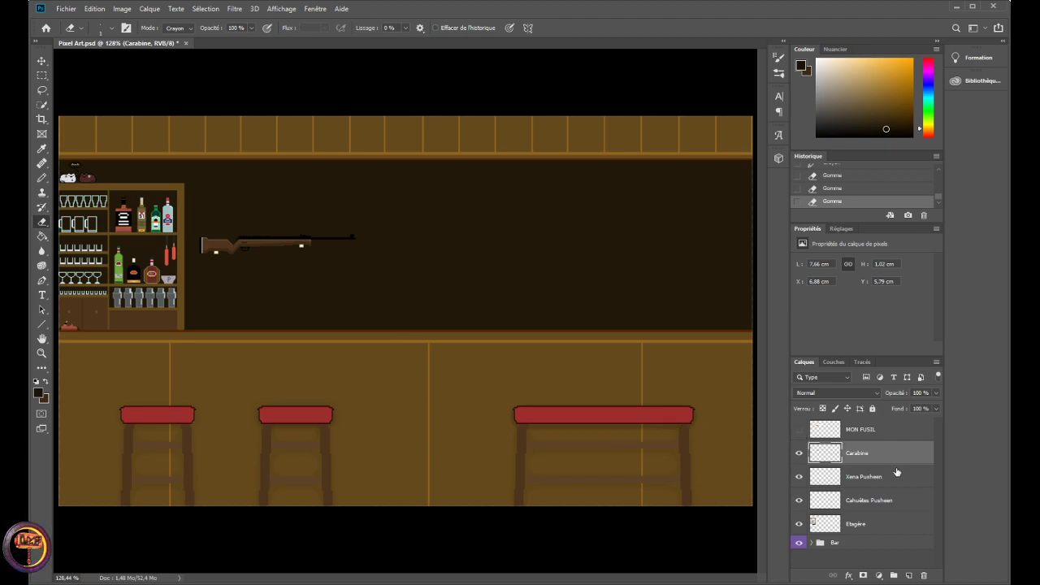
pyautogui.moveTo(898, 431); pyautogui.dragTo(924, 574)
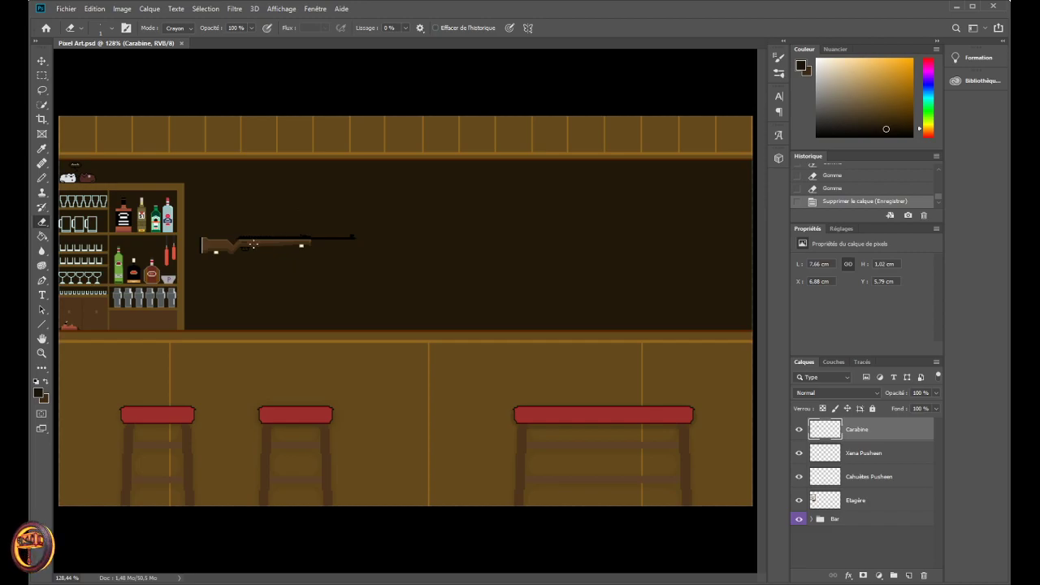
# - Examine the finished rifle's stock emblem, mounts, trigger guard and top rail, both close up and from farther away
pyautogui.scroll(6, 213, 249)
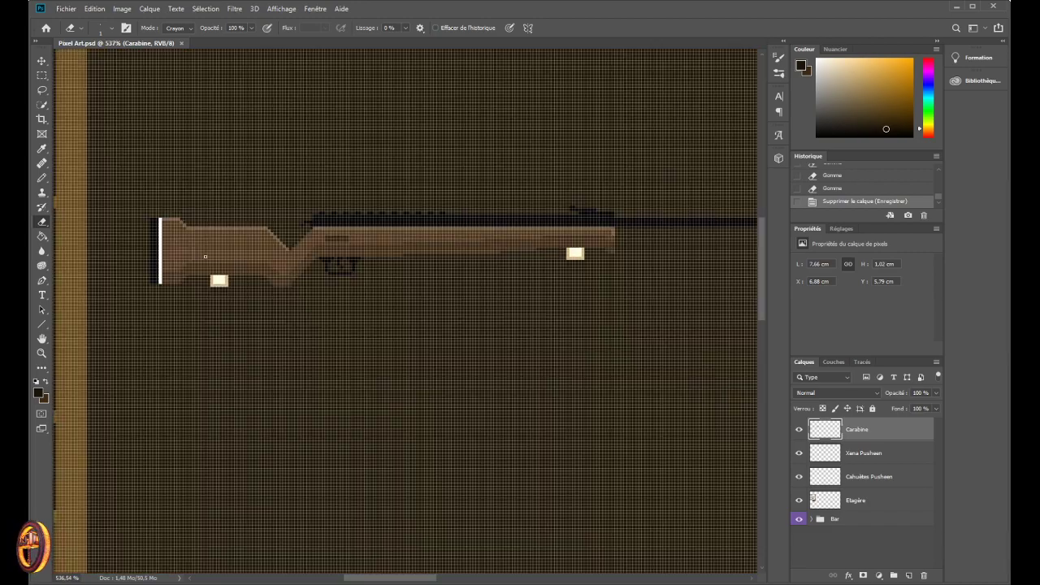
pyautogui.scroll(1, 204, 257)
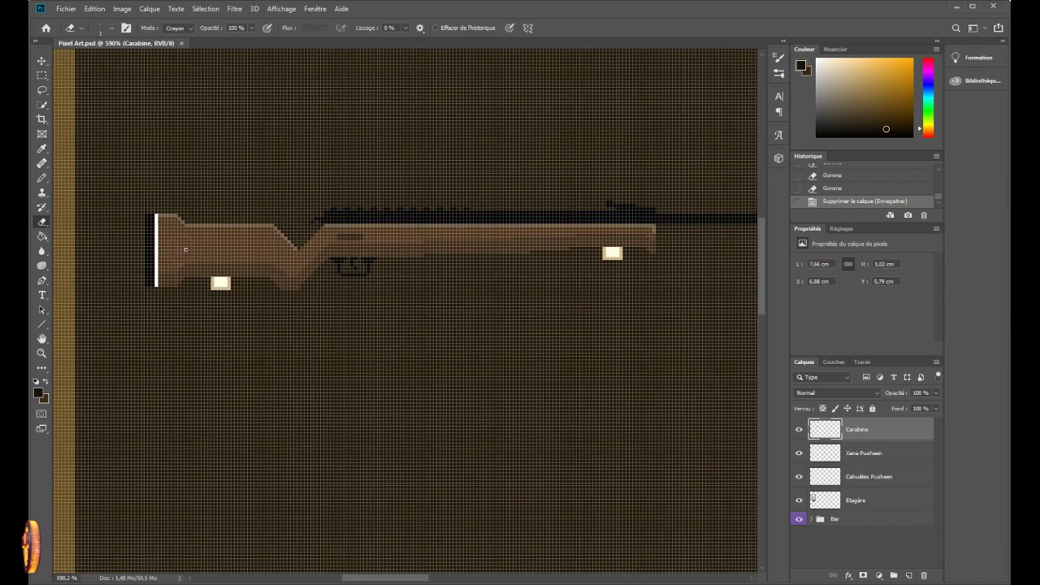
pyautogui.scroll(5, 185, 249)
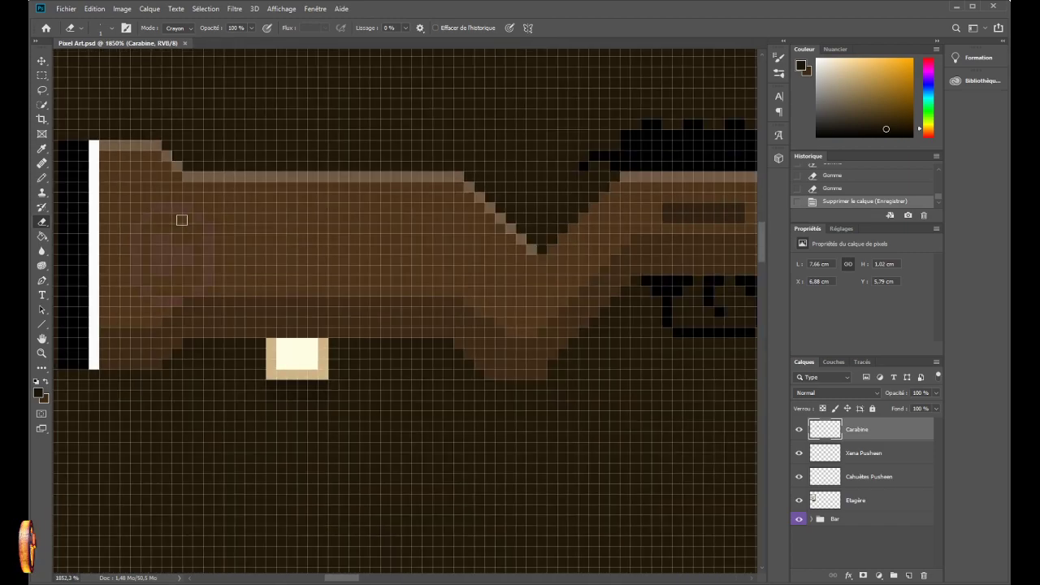
pyautogui.scroll(-2, 176, 216)
pyautogui.scroll(-3, 171, 213)
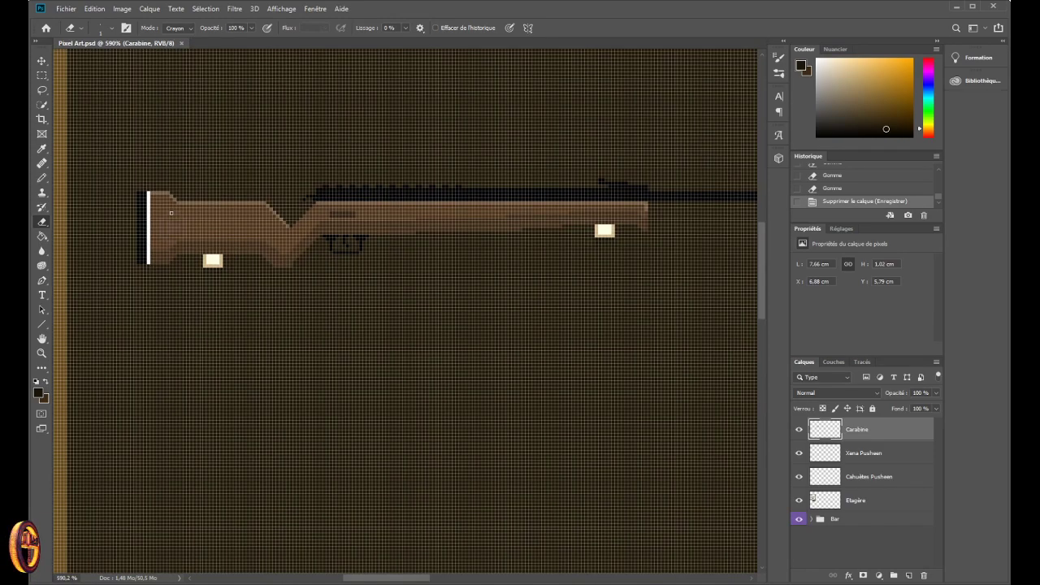
pyautogui.scroll(-1, 171, 213)
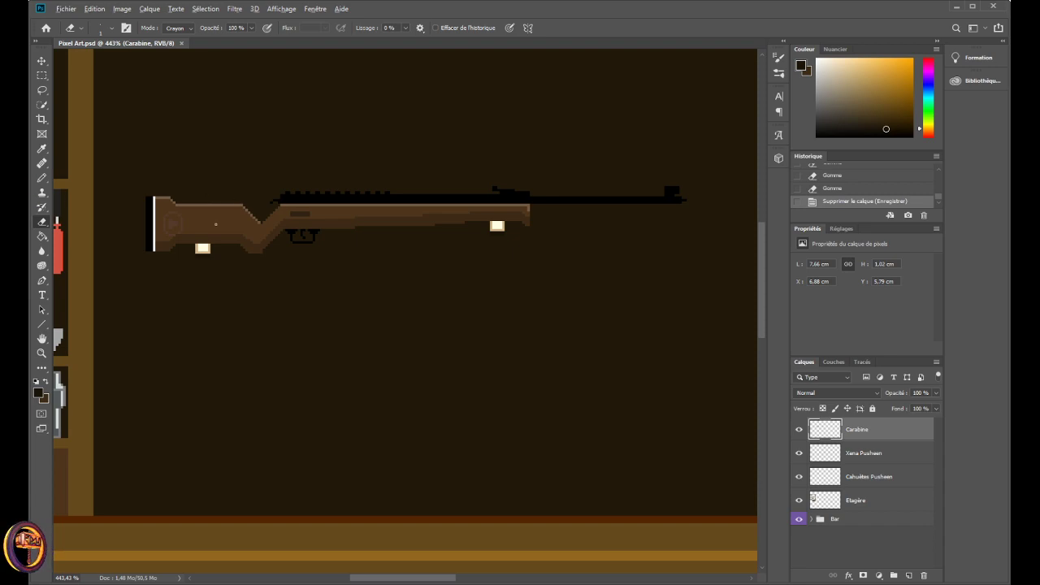
pyautogui.scroll(-1, 220, 225)
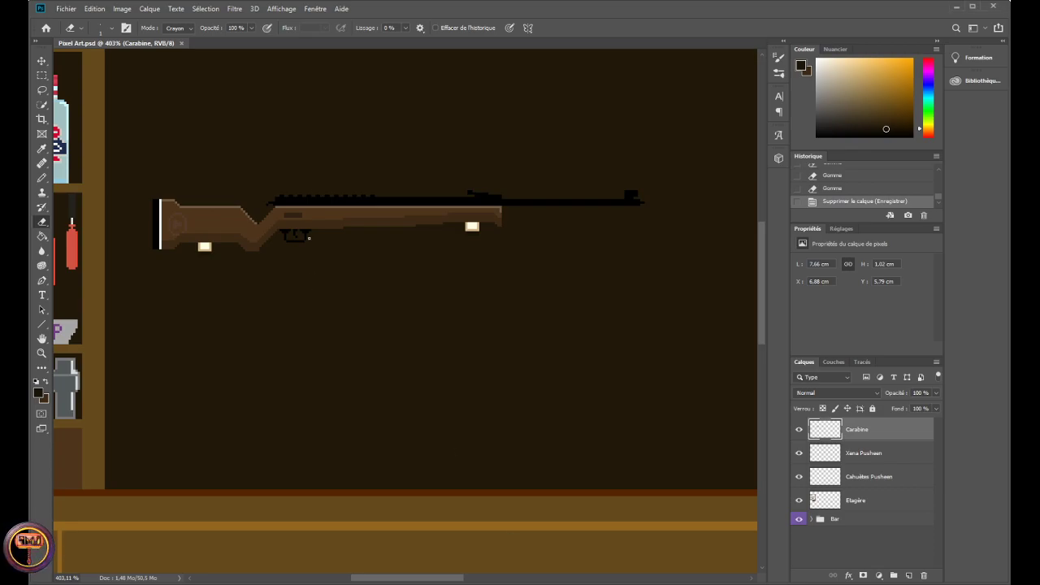
pyautogui.scroll(-1, 269, 210)
pyautogui.scroll(8, 160, 224)
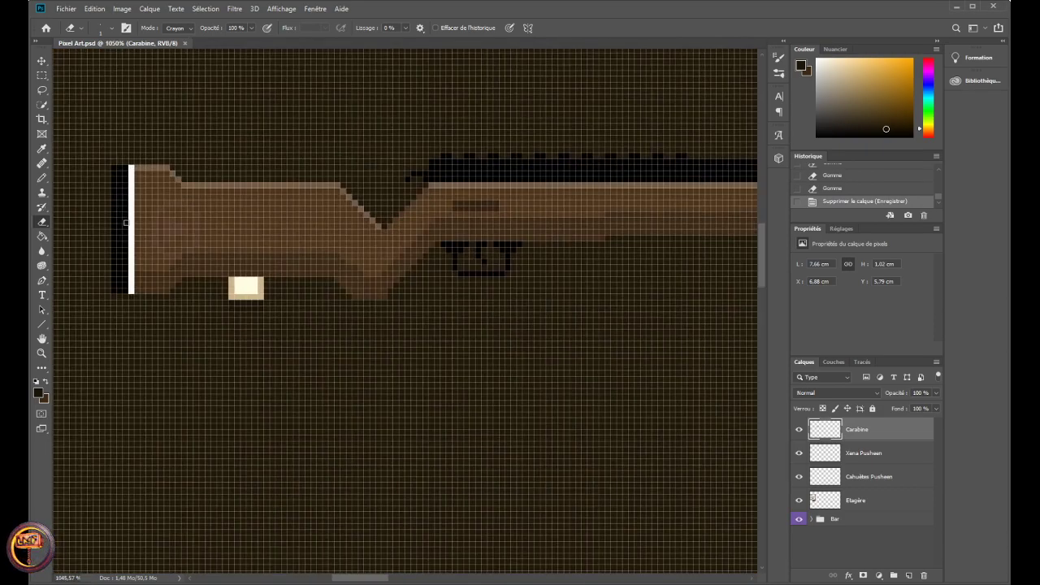
pyautogui.scroll(-7, 124, 220)
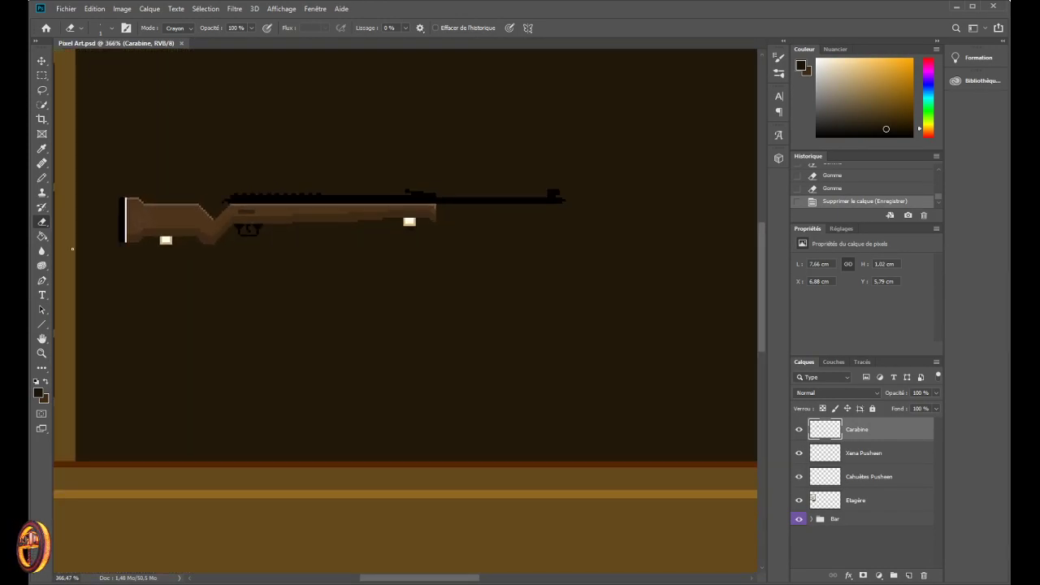
pyautogui.scroll(3, 182, 221)
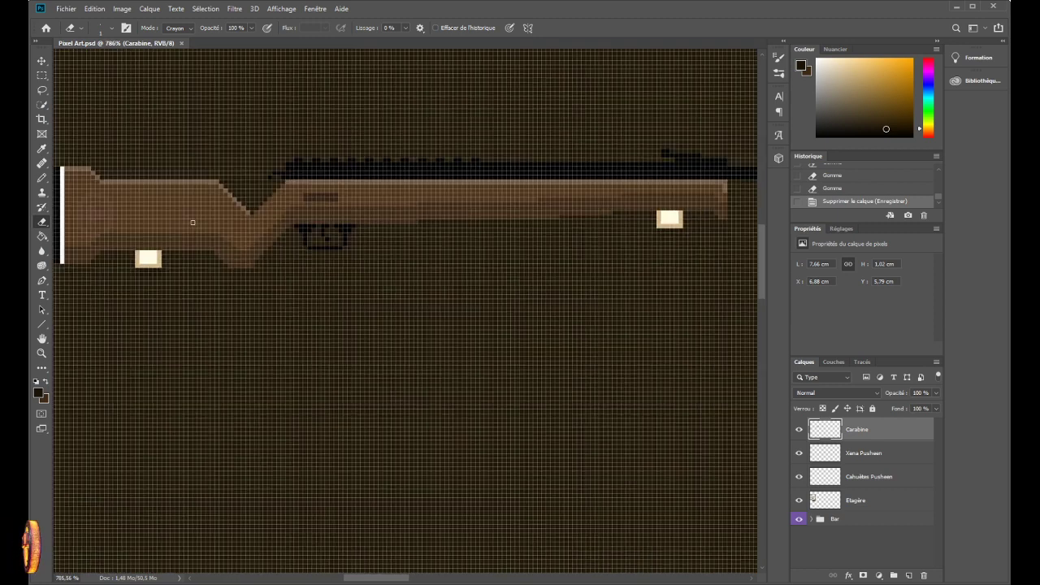
pyautogui.scroll(-3, 193, 222)
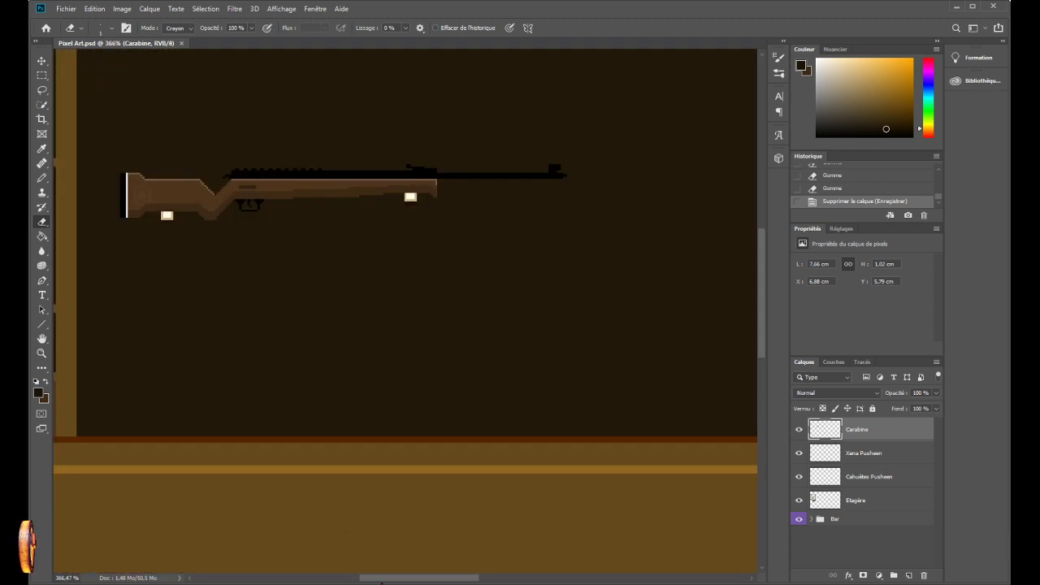
pyautogui.hscroll(-3, 285, 308)
pyautogui.scroll(3, 230, 281)
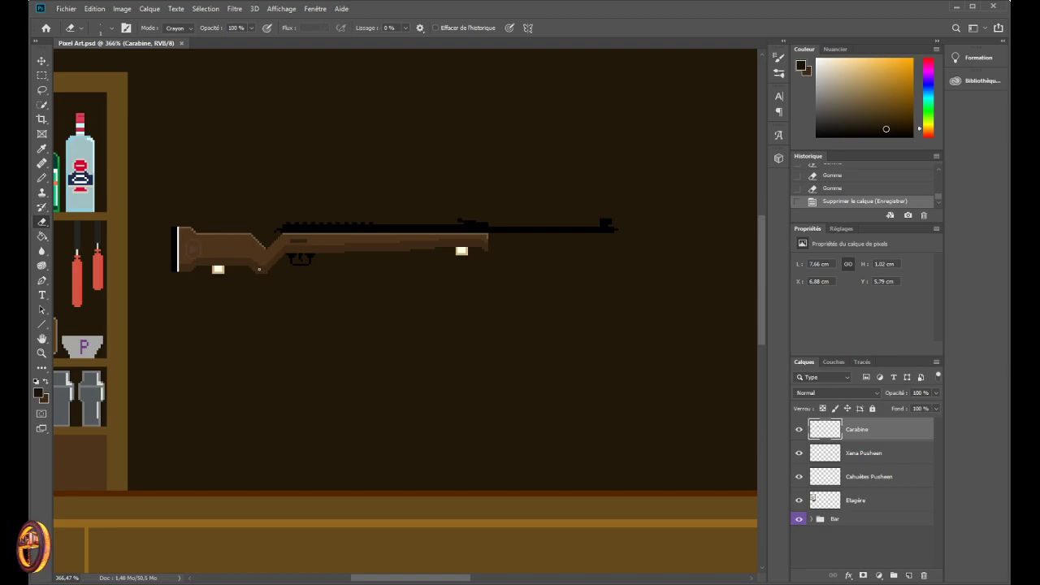
pyautogui.scroll(2, 258, 269)
pyautogui.scroll(-3, 236, 264)
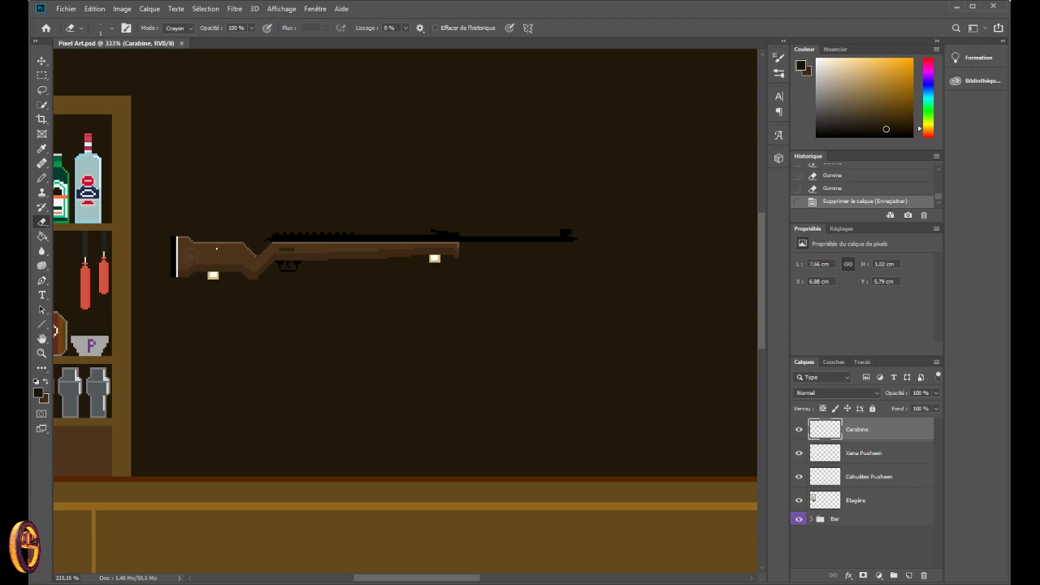
pyautogui.scroll(1, 216, 247)
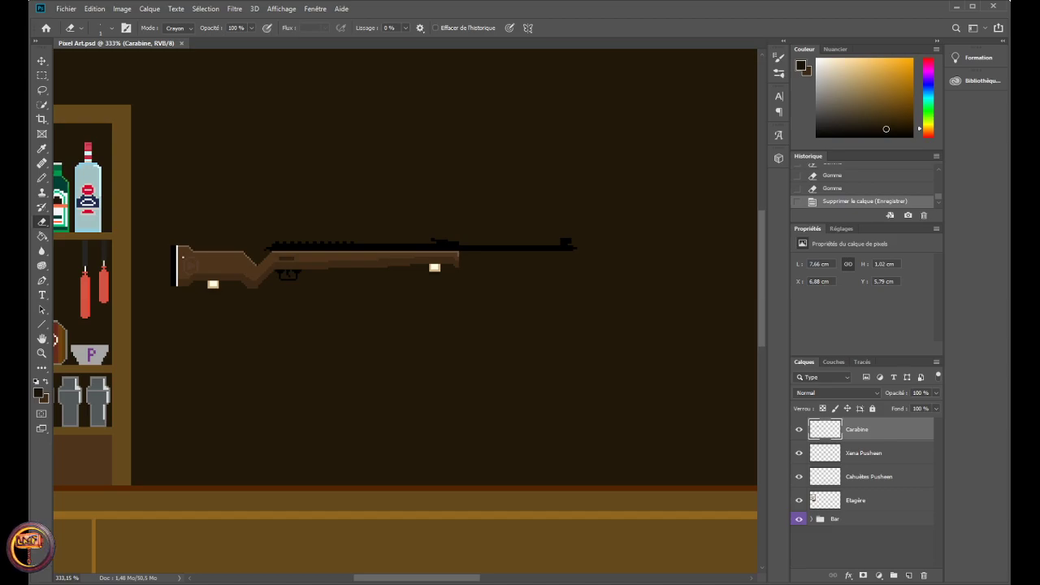
pyautogui.scroll(3, 201, 263)
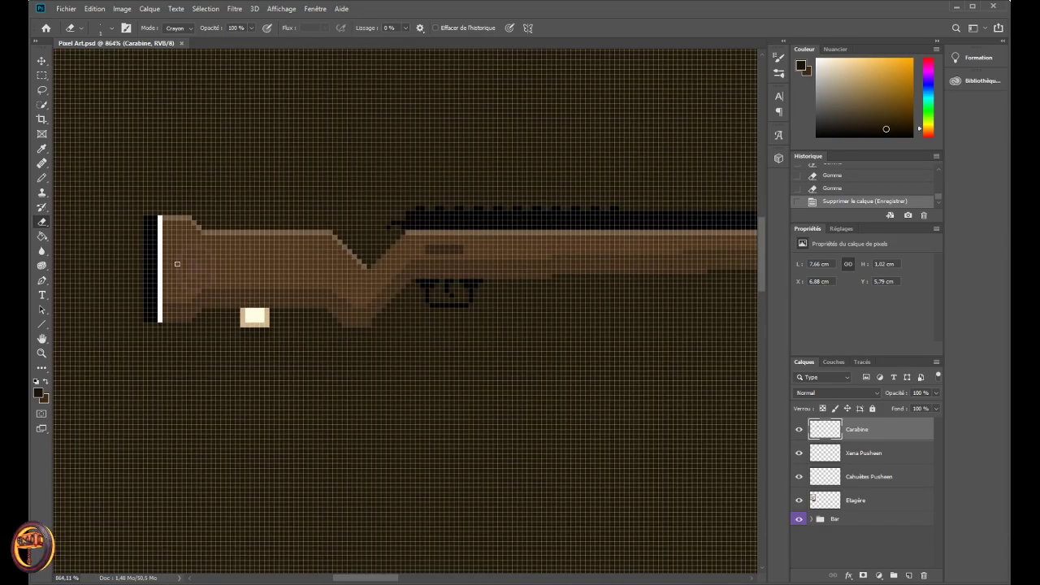
pyautogui.scroll(-2, 182, 272)
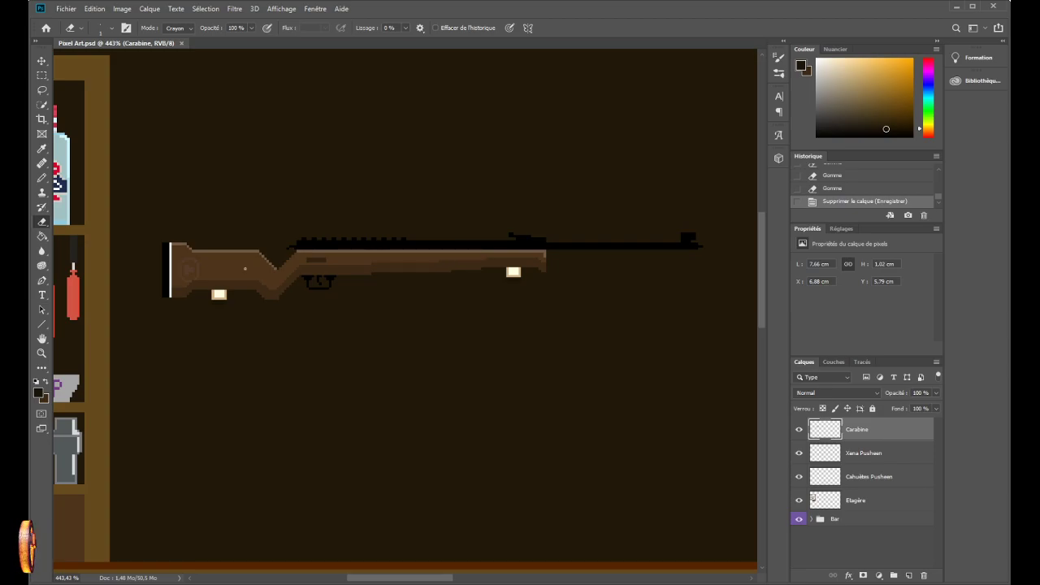
pyautogui.scroll(3, 244, 269)
pyautogui.scroll(-4, 212, 268)
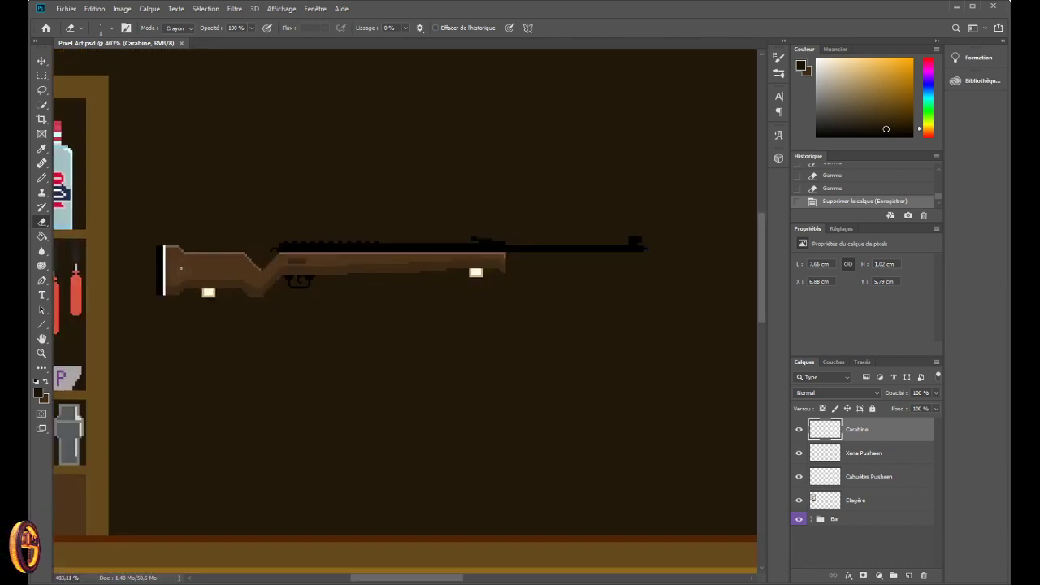
pyautogui.scroll(2, 195, 263)
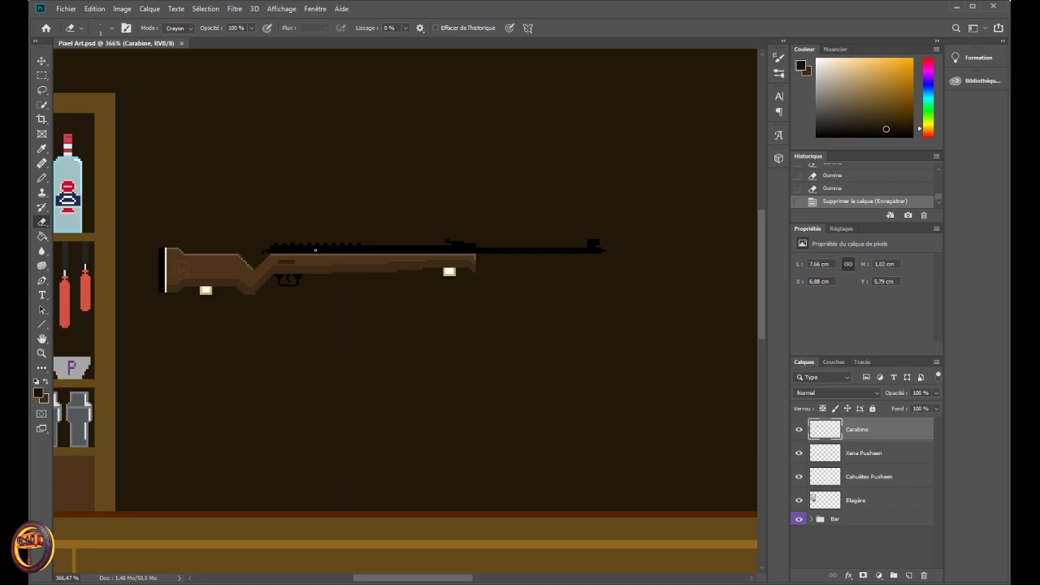
pyautogui.scroll(1, 315, 251)
pyautogui.scroll(6, 314, 259)
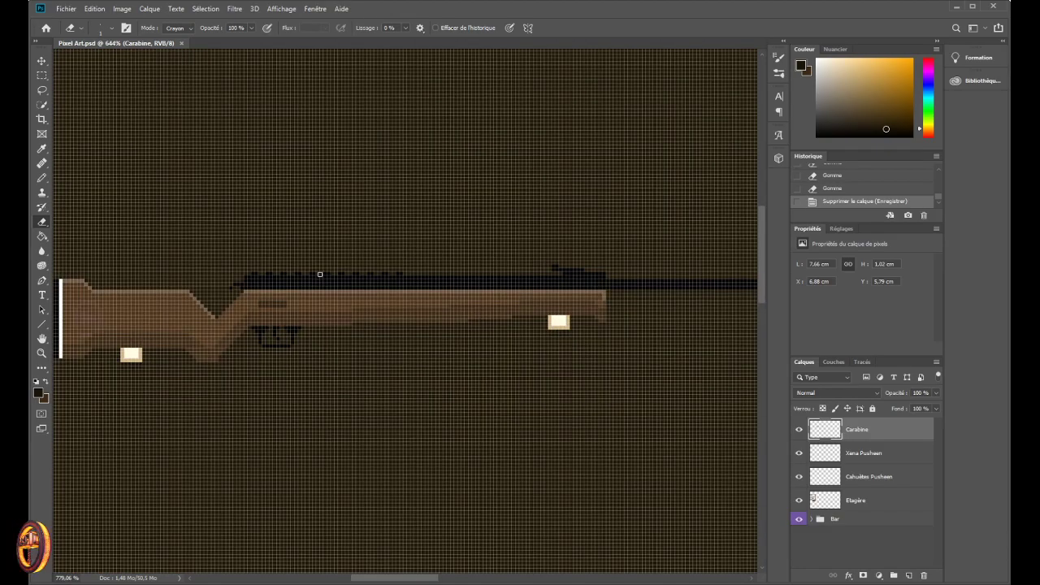
pyautogui.scroll(-3, 209, 296)
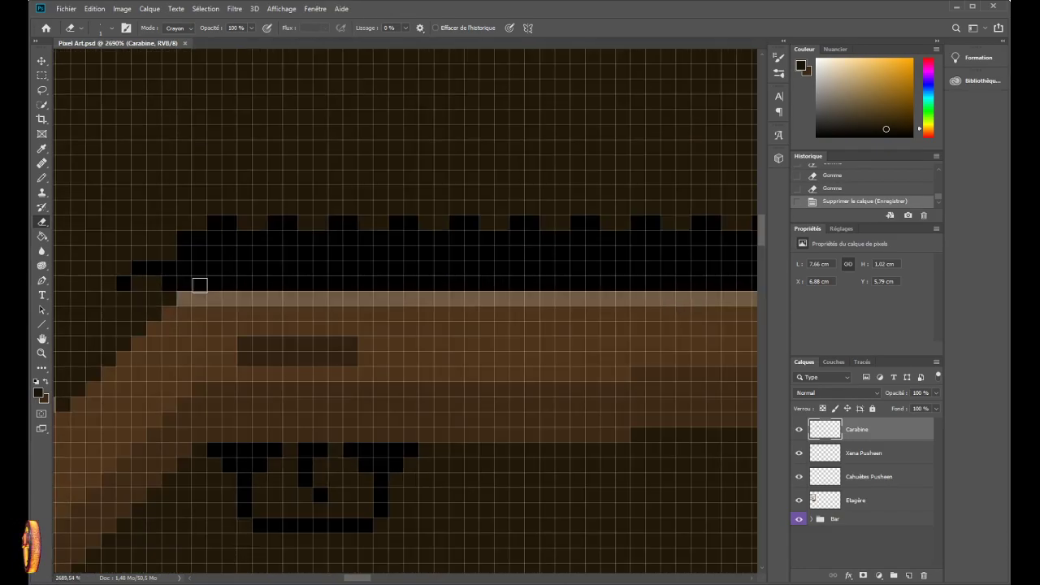
# - Set up the Pencil with a very dark grey foreground colour, derived from the sampled black of the rifle's receiver
pyautogui.scroll(-4, 208, 291)
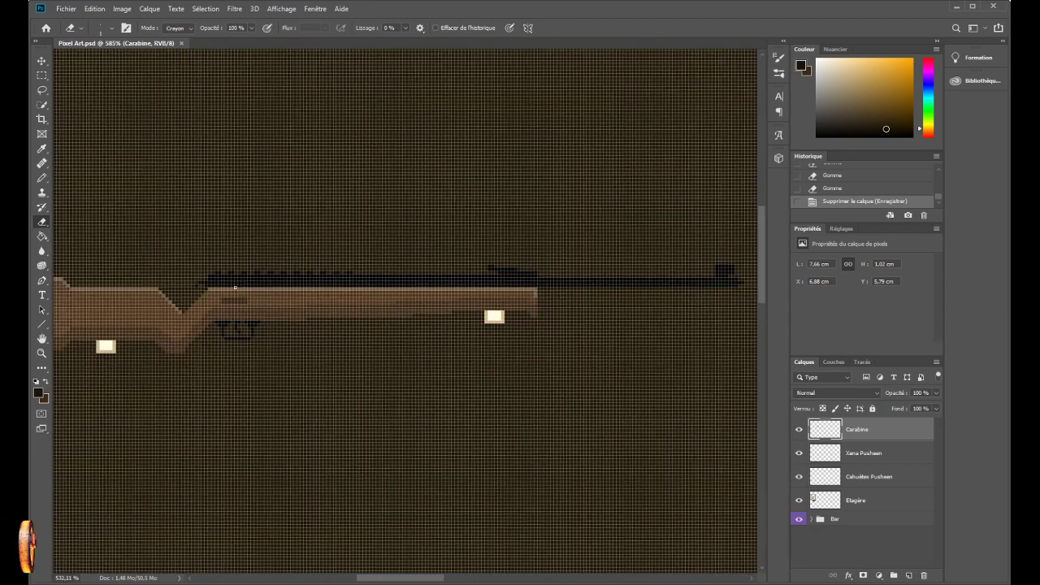
pyautogui.scroll(6, 227, 281)
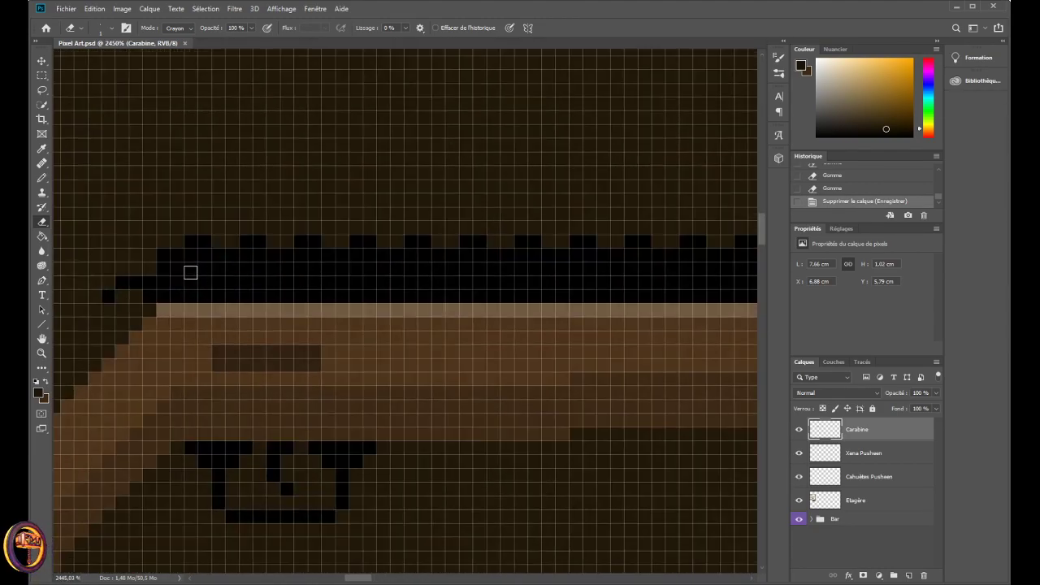
pyautogui.scroll(1, 190, 272)
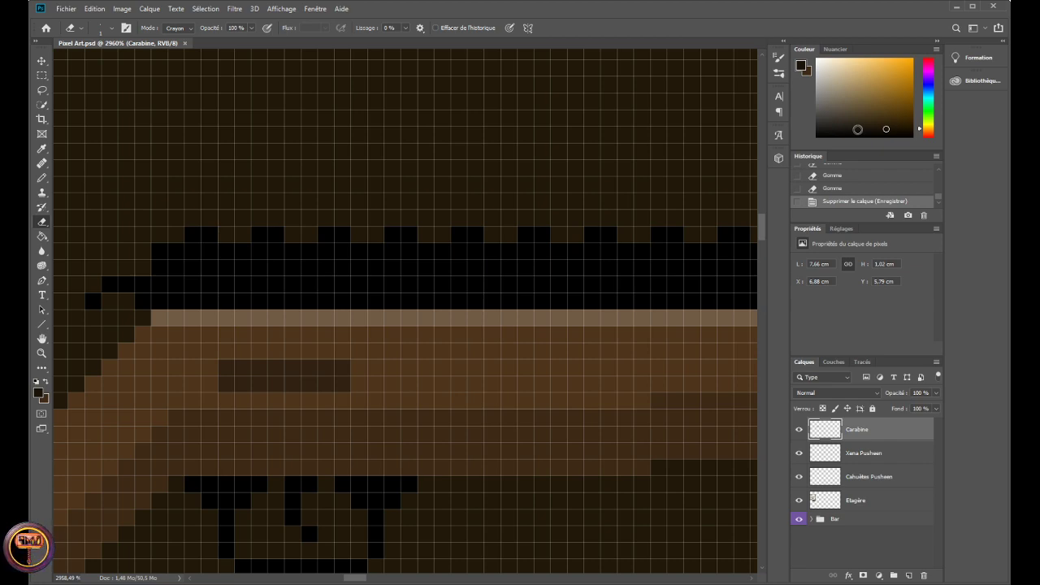
pyautogui.moveTo(854, 129); pyautogui.dragTo(847, 120)
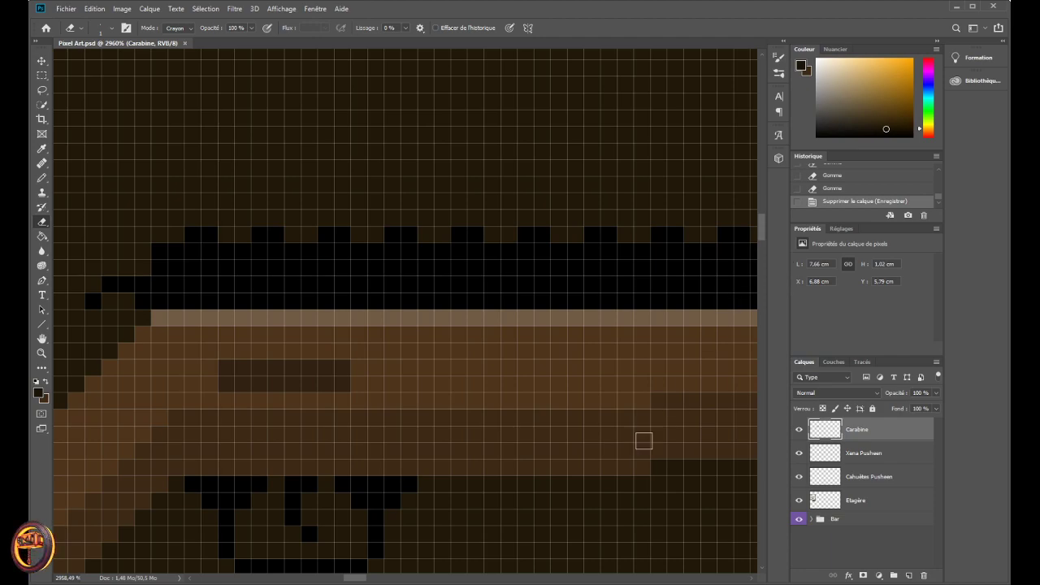
pyautogui.scroll(-5, 241, 303)
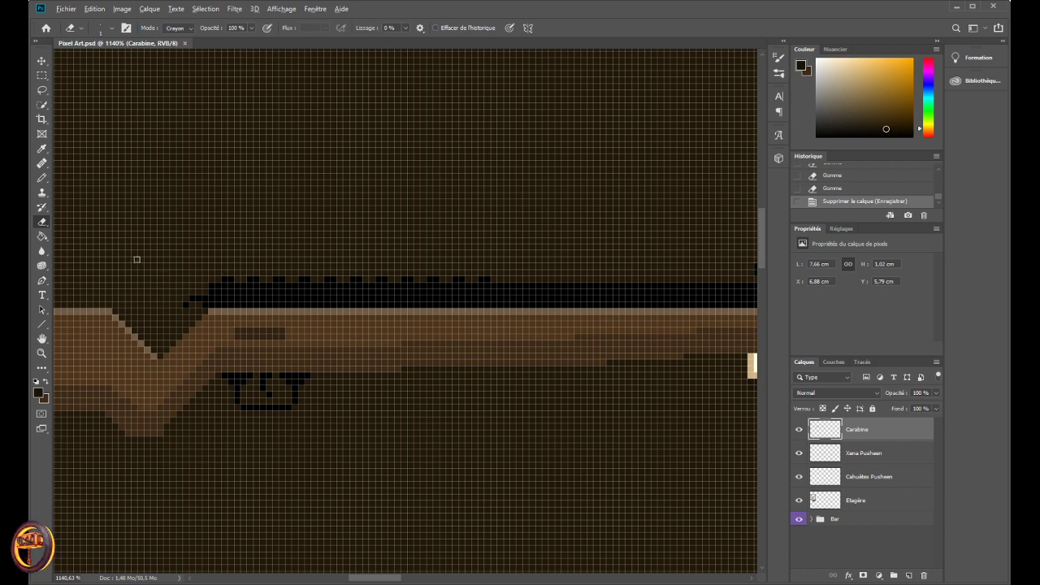
pyautogui.scroll(1, 137, 259)
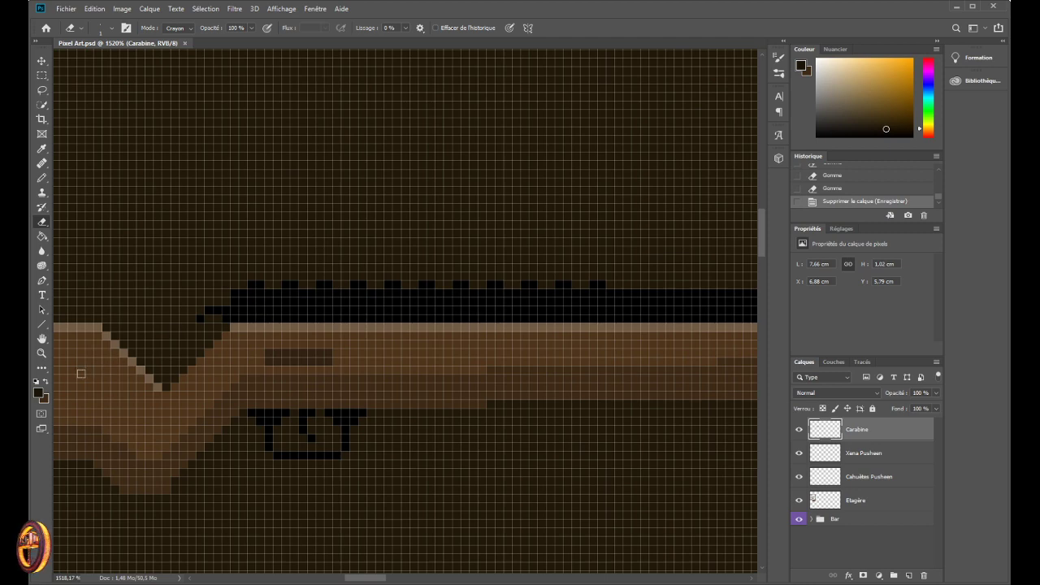
pyautogui.press('i')
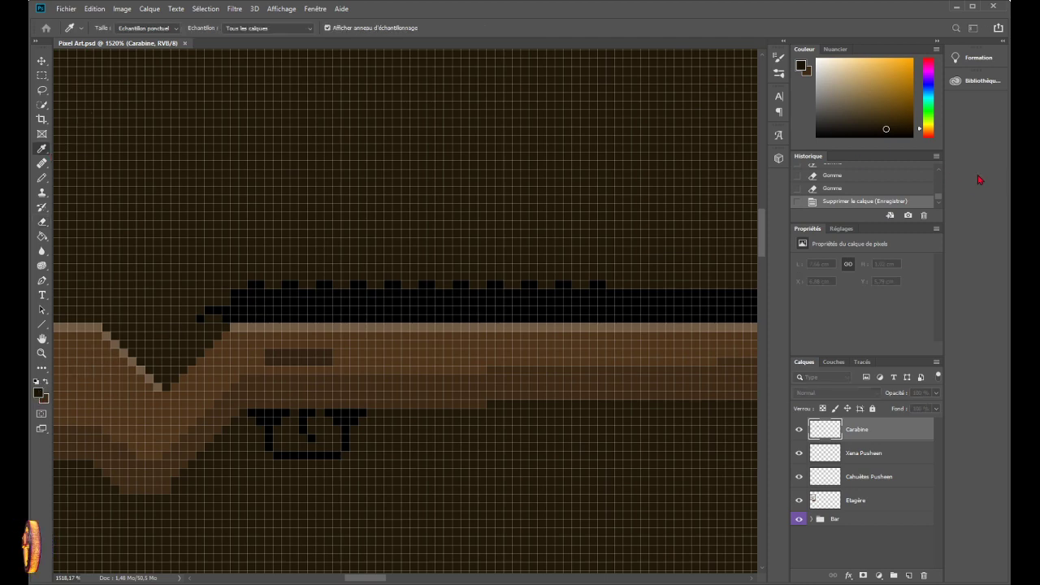
pyautogui.press('b')
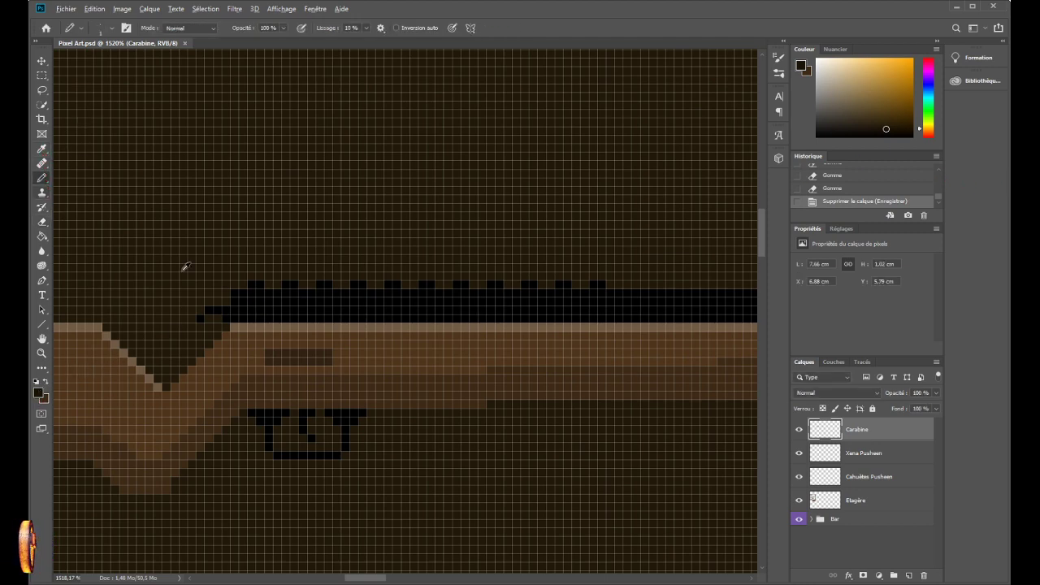
pyautogui.keyDown('alt'); pyautogui.click(254, 301); pyautogui.keyUp('alt')
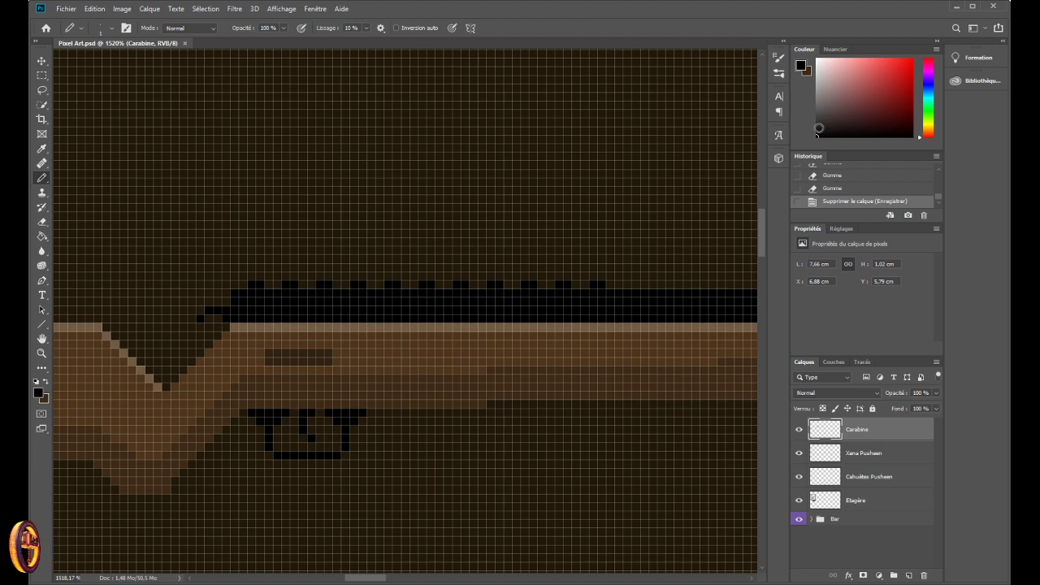
pyautogui.scroll(2, 244, 305)
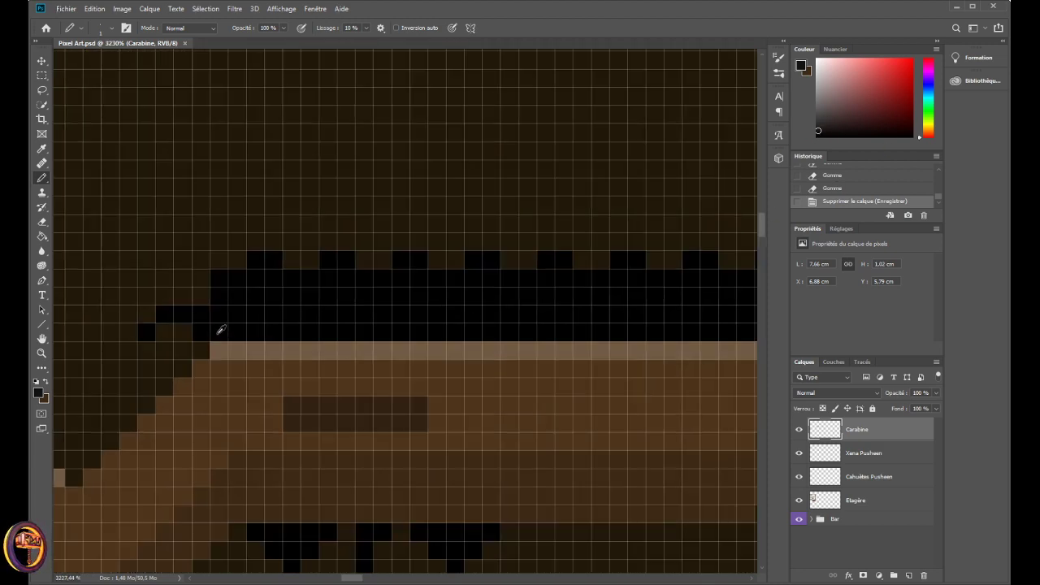
# - Draw a dark grey highlight row about 16 pixels long across the rear of the rifle's black receiver
pyautogui.moveTo(221, 317)
pyautogui.mouseDown()
pyautogui.moveTo(261, 318)
pyautogui.moveTo(260, 338)
pyautogui.moveTo(274, 315)
pyautogui.moveTo(477, 314)
pyautogui.mouseUp()
pyautogui.scroll(-6, 274, 408)
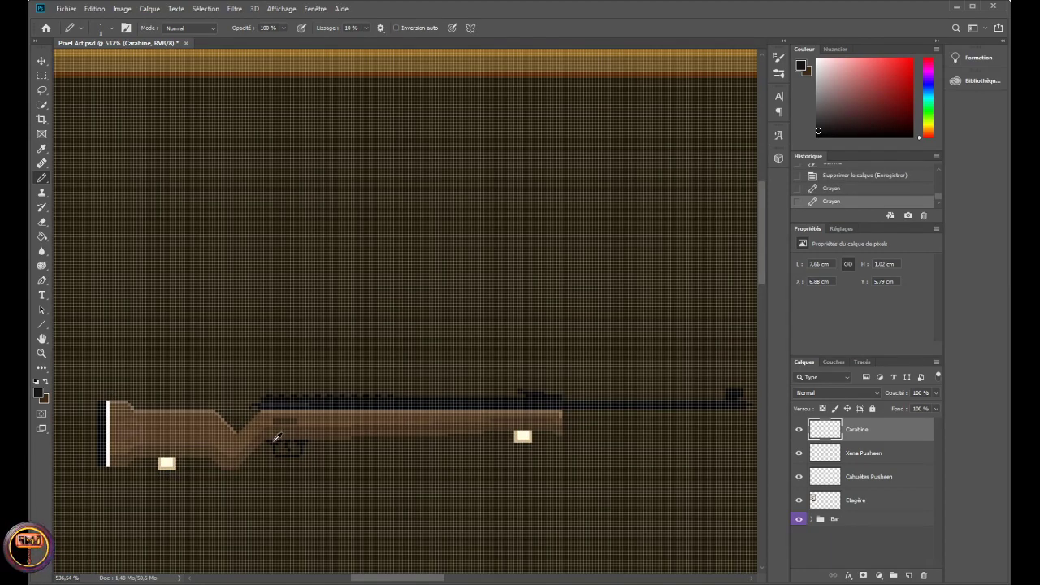
pyautogui.scroll(-1, 270, 453)
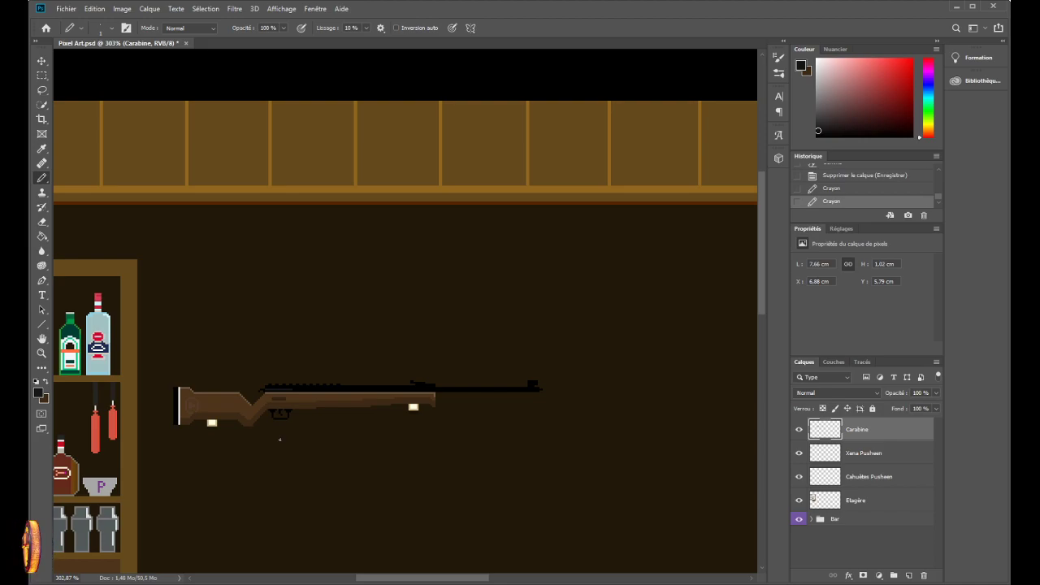
# - Examine the dark grey highlight on the receiver, both close up and from farther away within the bar scene
pyautogui.scroll(10, 277, 371)
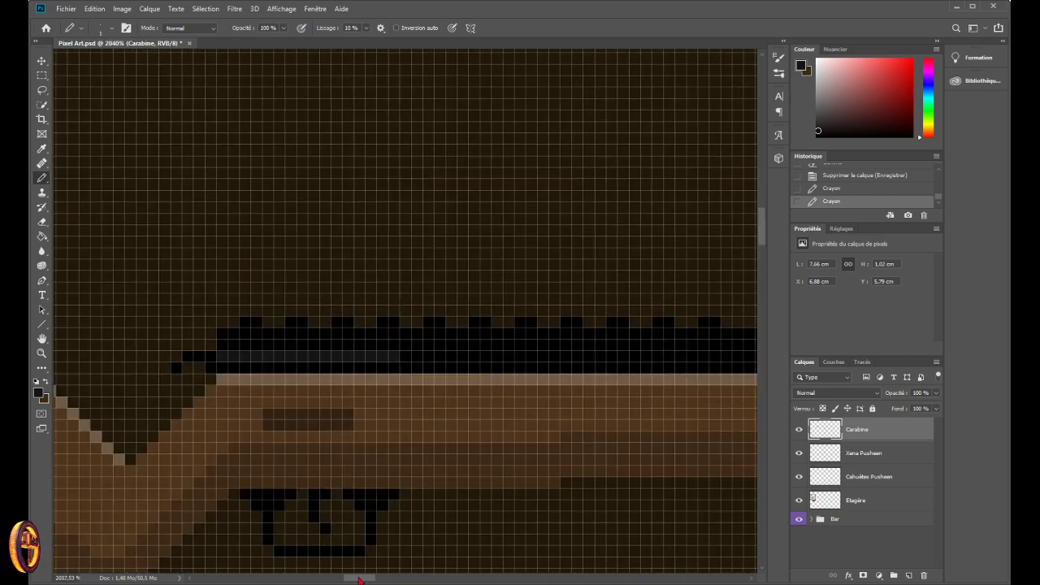
pyautogui.hscroll(1, 369, 579)
pyautogui.scroll(-5, 344, 379)
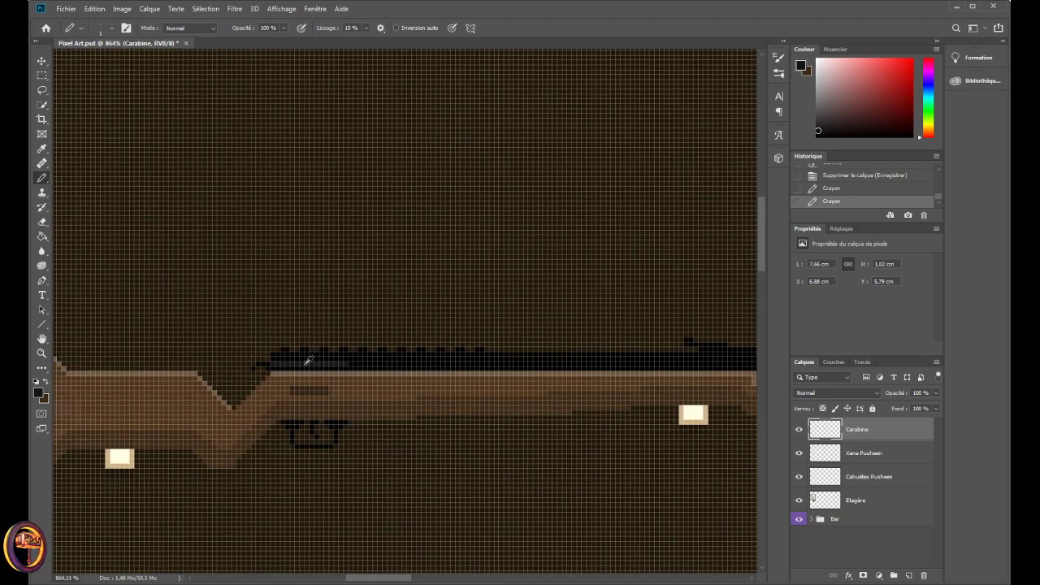
pyautogui.scroll(-2, 309, 378)
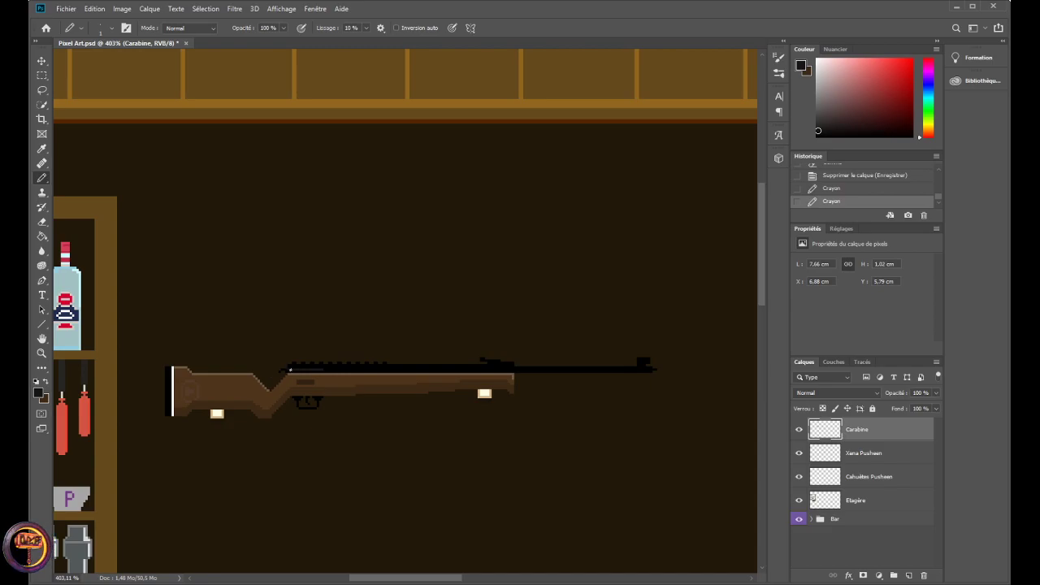
pyautogui.scroll(7, 284, 371)
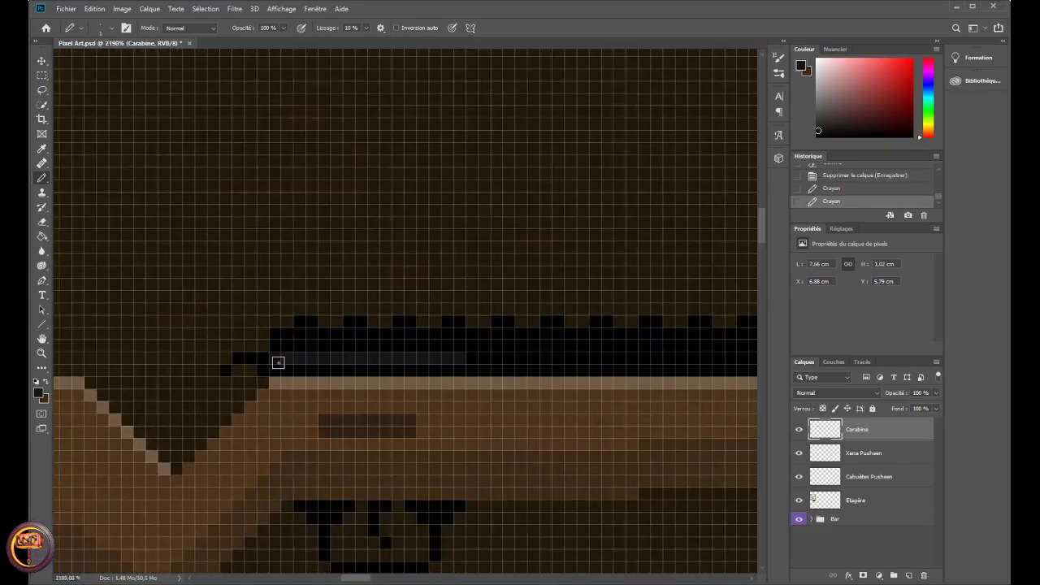
pyautogui.scroll(-2, 287, 366)
pyautogui.scroll(-2, 287, 366)
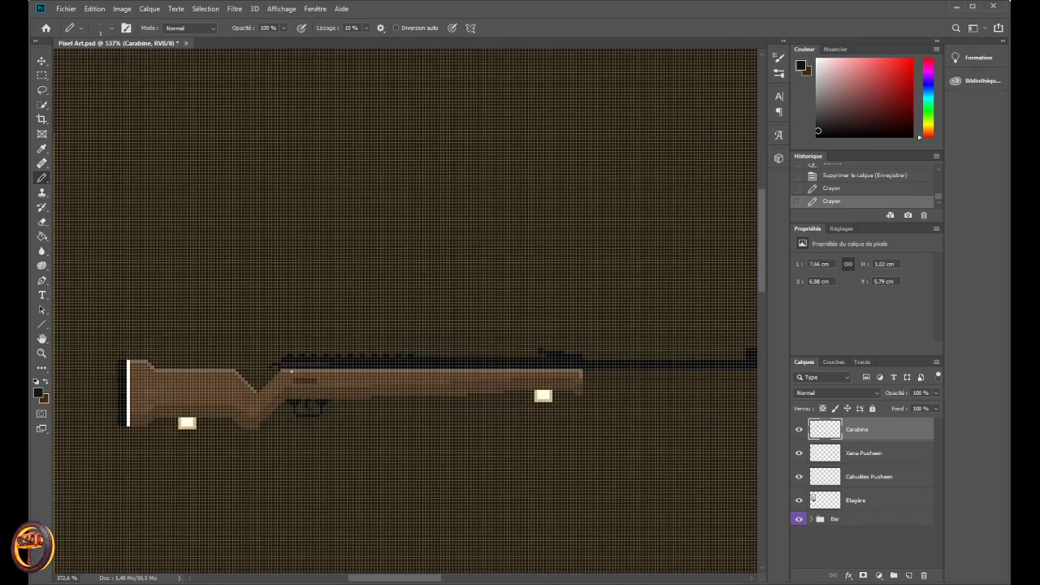
pyautogui.scroll(-1, 291, 372)
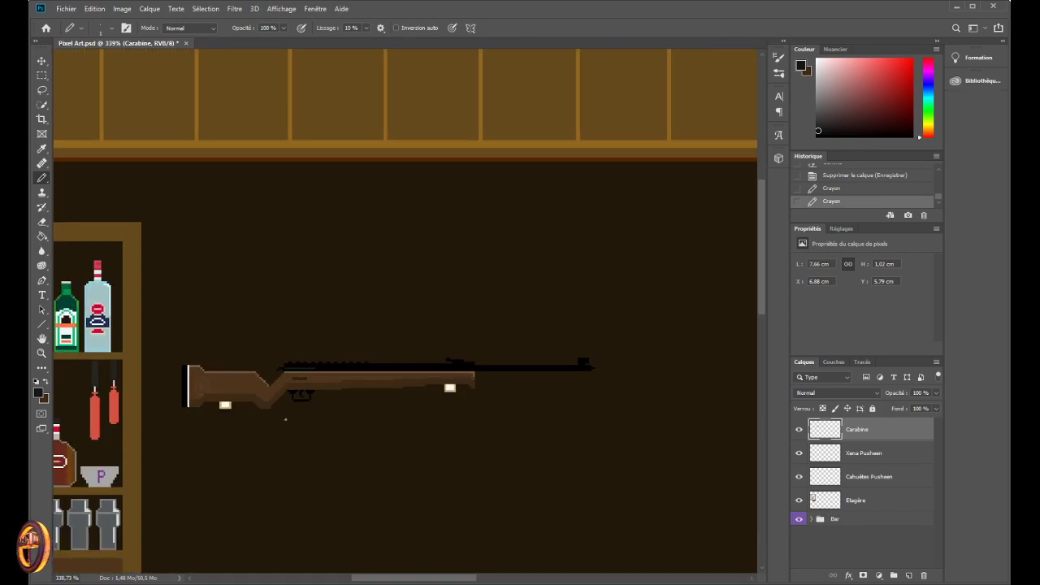
pyautogui.scroll(6, 284, 420)
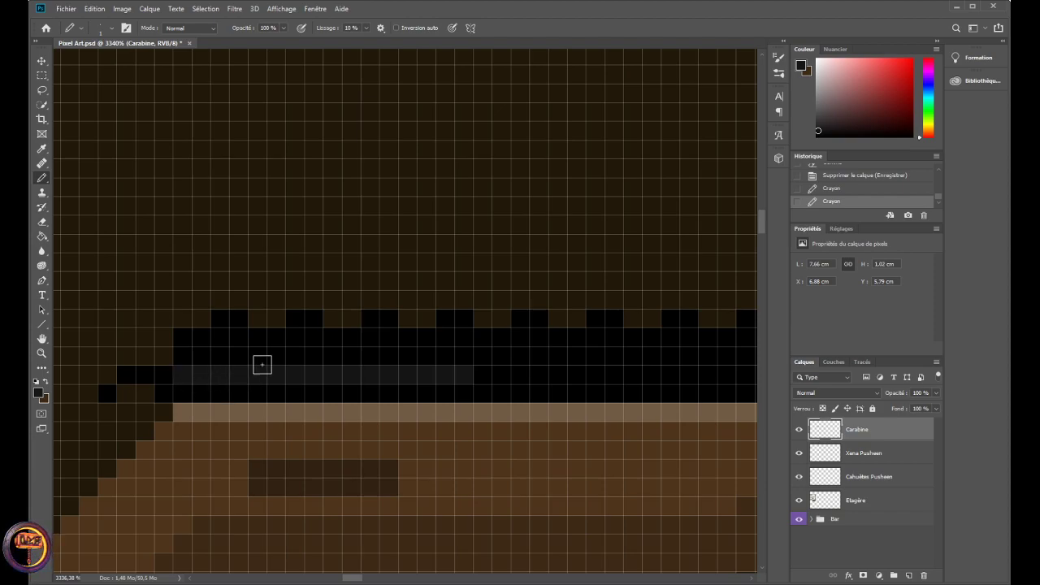
pyautogui.scroll(-10, 321, 362)
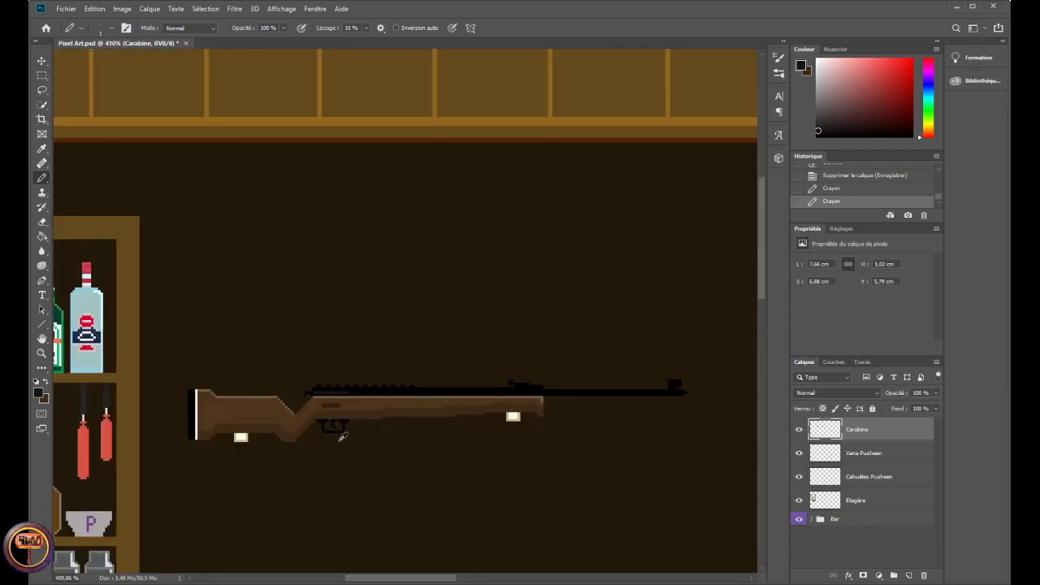
pyautogui.scroll(10, 326, 449)
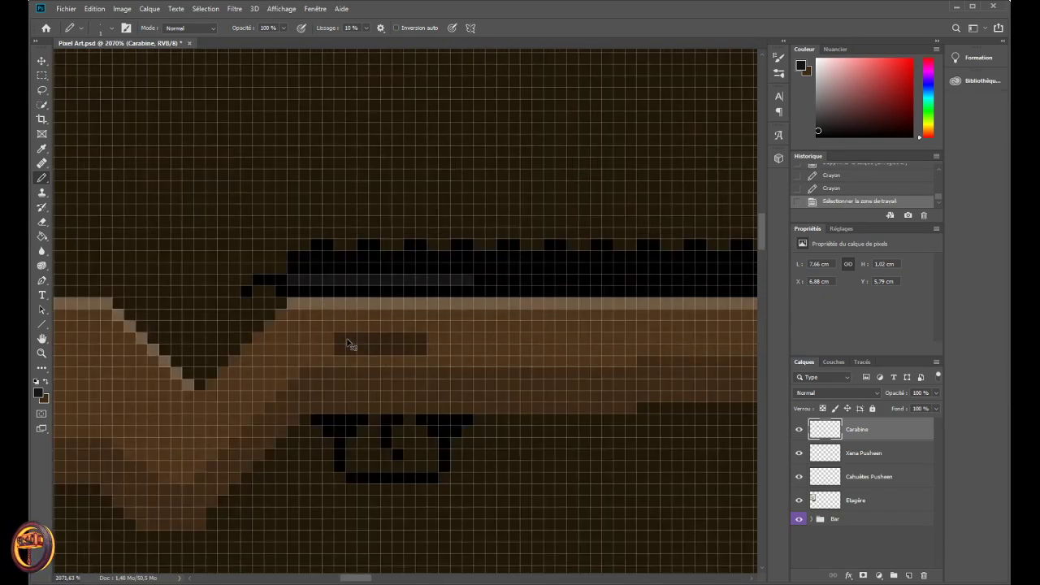
# - Undo the dark grey highlight row drawn along the receiver
pyautogui.hotkey('ctrl', 'z')
pyautogui.hotkey('ctrl', 'z')
pyautogui.hotkey('ctrl', 'z')
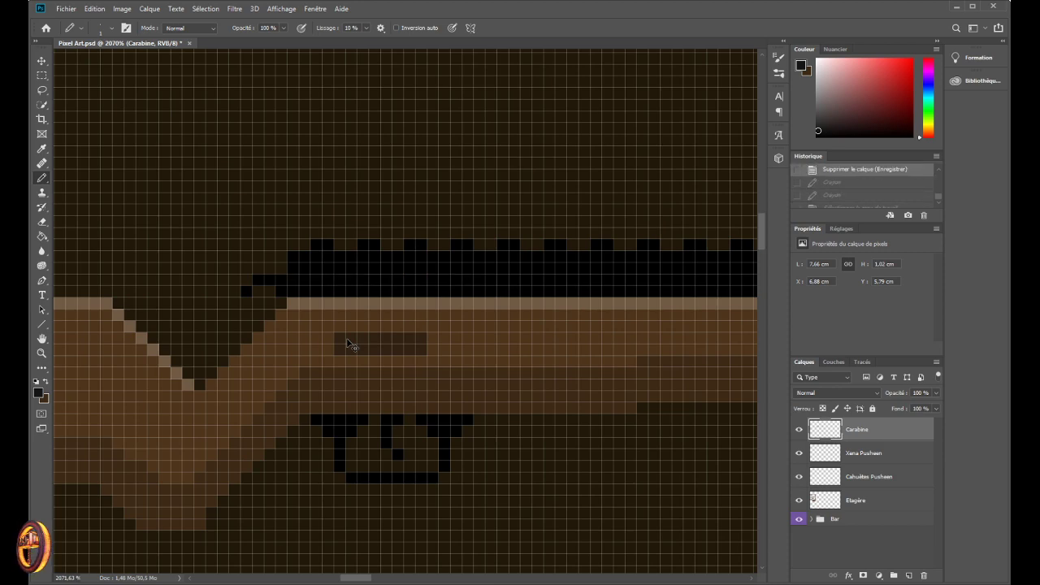
# - Try a shorter dark grey highlight, four pixels long, on the receiver's third row and check it from a distance
pyautogui.scroll(4, 348, 342)
pyautogui.click(312, 249)
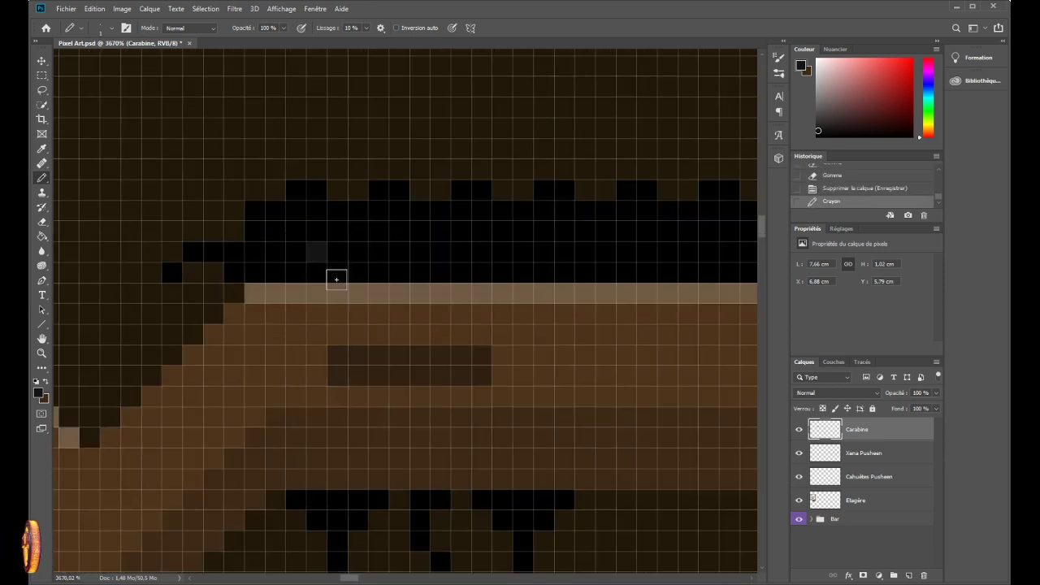
pyautogui.keyDown('shift'); pyautogui.click(379, 252); pyautogui.keyUp('shift')
pyautogui.scroll(-5, 419, 356)
pyautogui.scroll(-6, 407, 365)
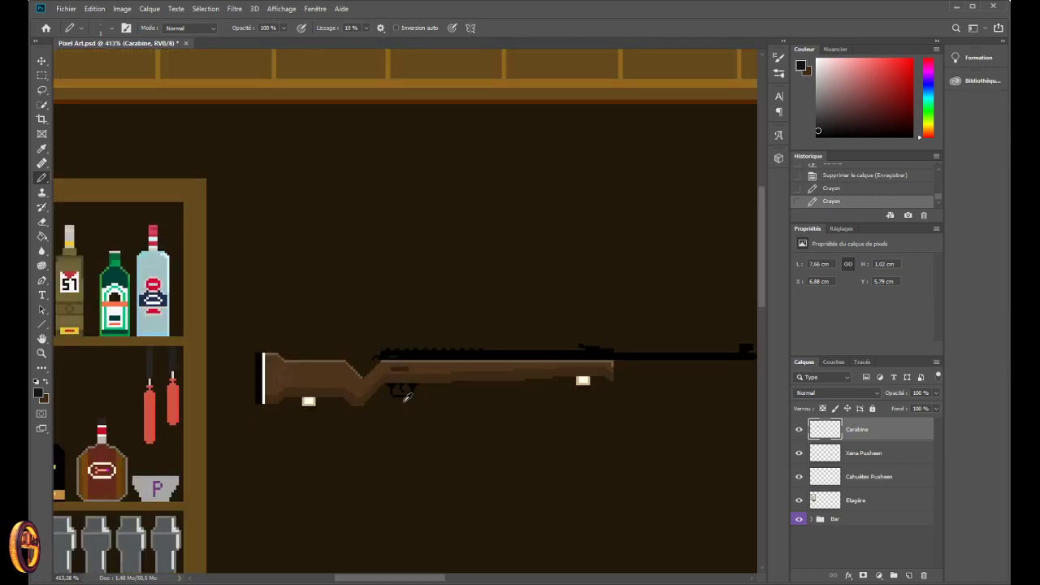
pyautogui.scroll(1, 407, 396)
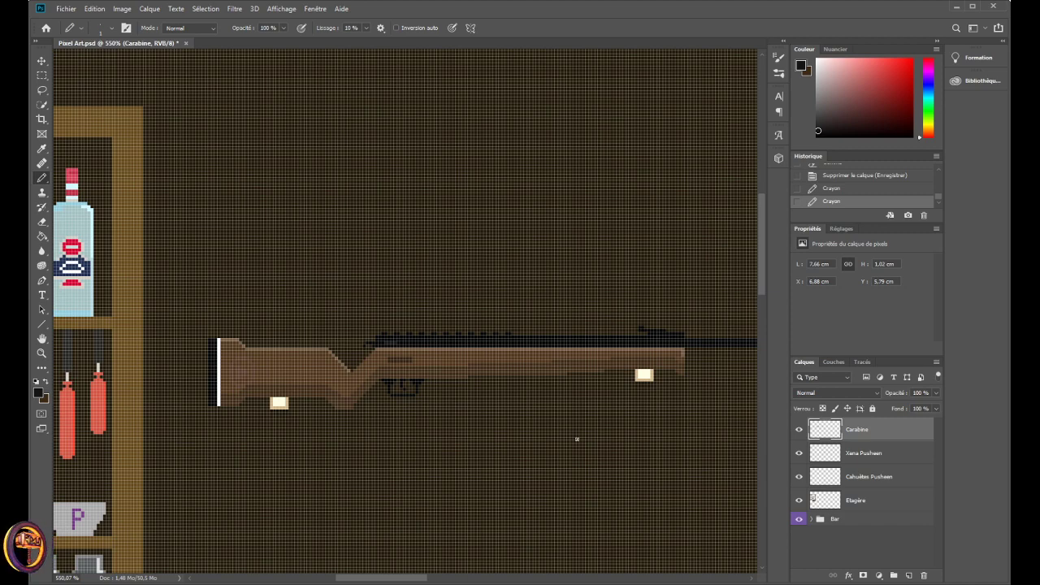
# - Extend the dark grey highlight row forward along the black receiver, beneath the toothed top rail
pyautogui.scroll(6, 578, 438)
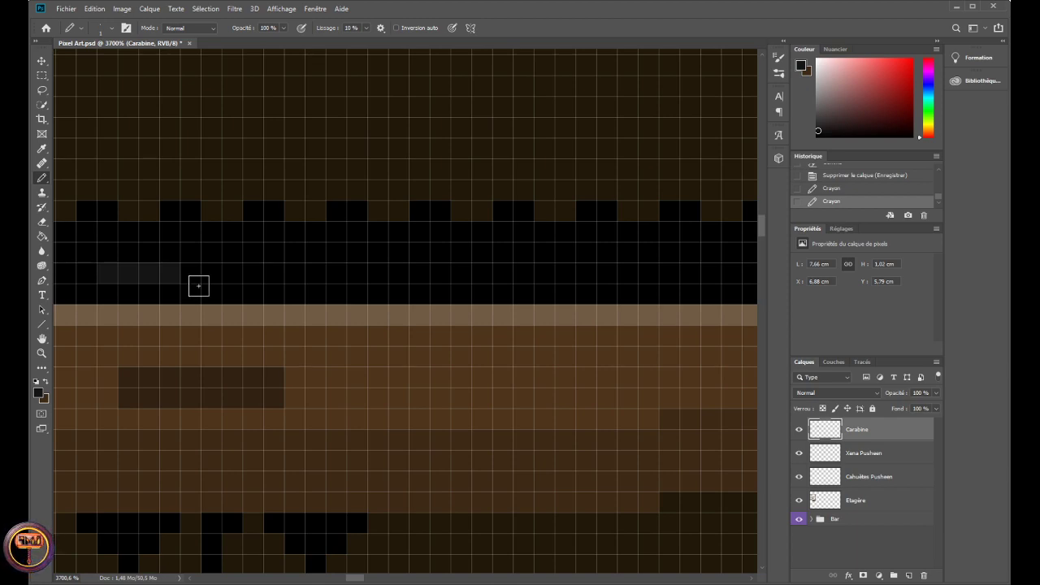
pyautogui.click(193, 272)
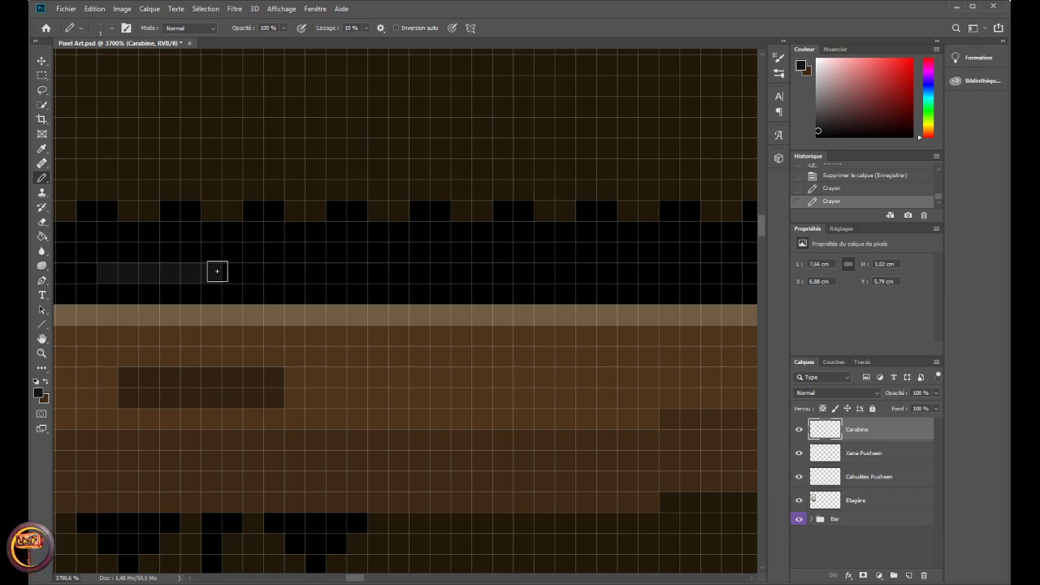
pyautogui.moveTo(217, 271); pyautogui.dragTo(607, 274)
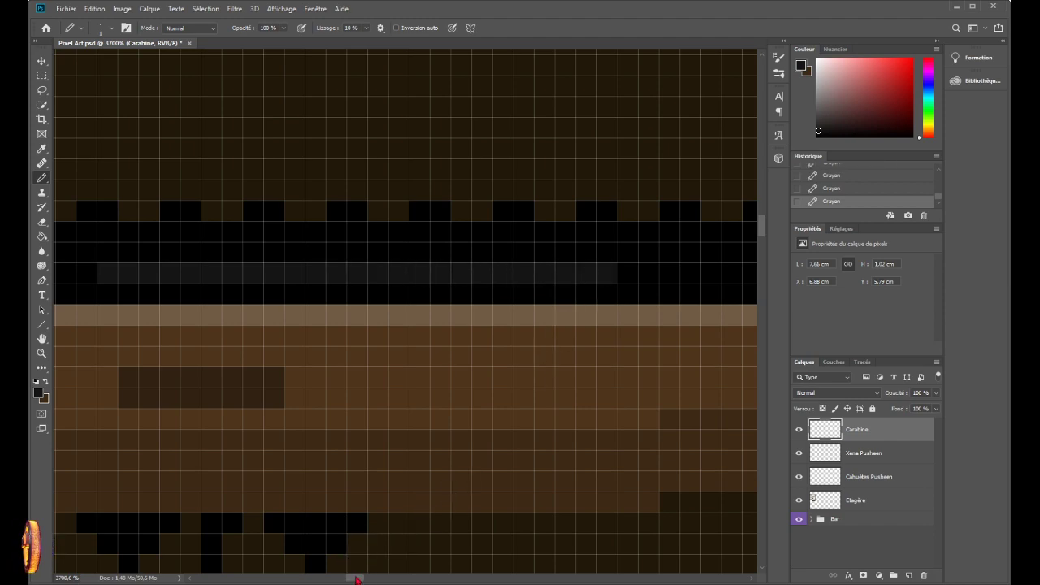
pyautogui.hscroll(4, 357, 578)
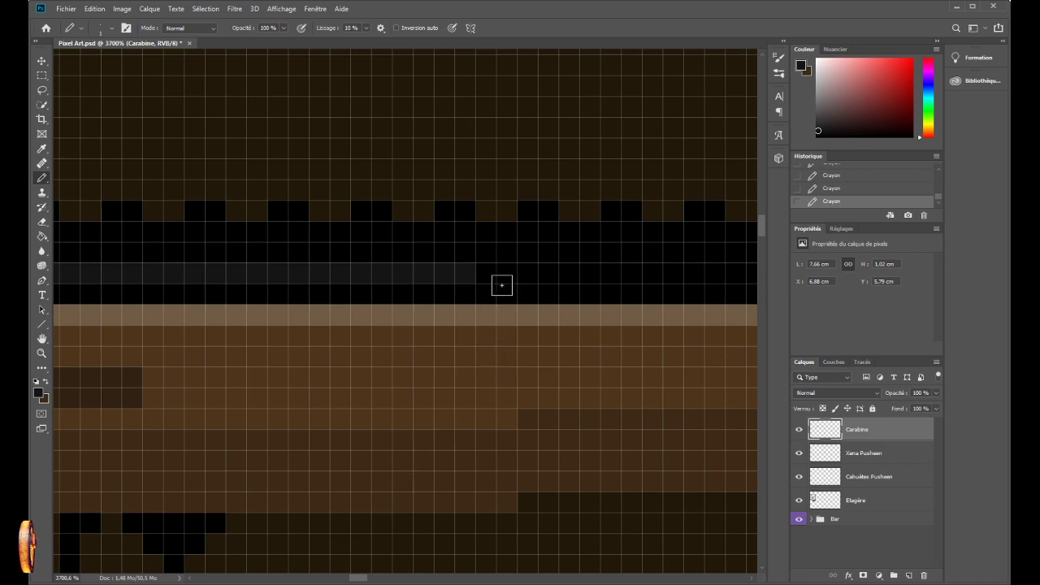
pyautogui.moveTo(480, 273); pyautogui.dragTo(736, 274)
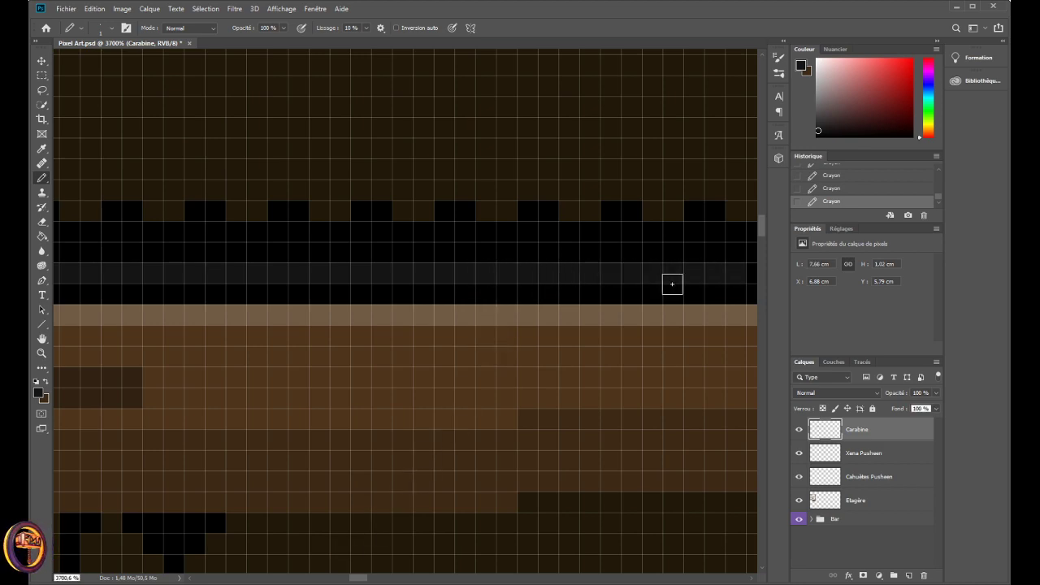
# - Undo the Pencil strokes of the dark grey highlight on the receiver
pyautogui.hotkey('ctrl', 'z')
pyautogui.hotkey('ctrl', 'z')
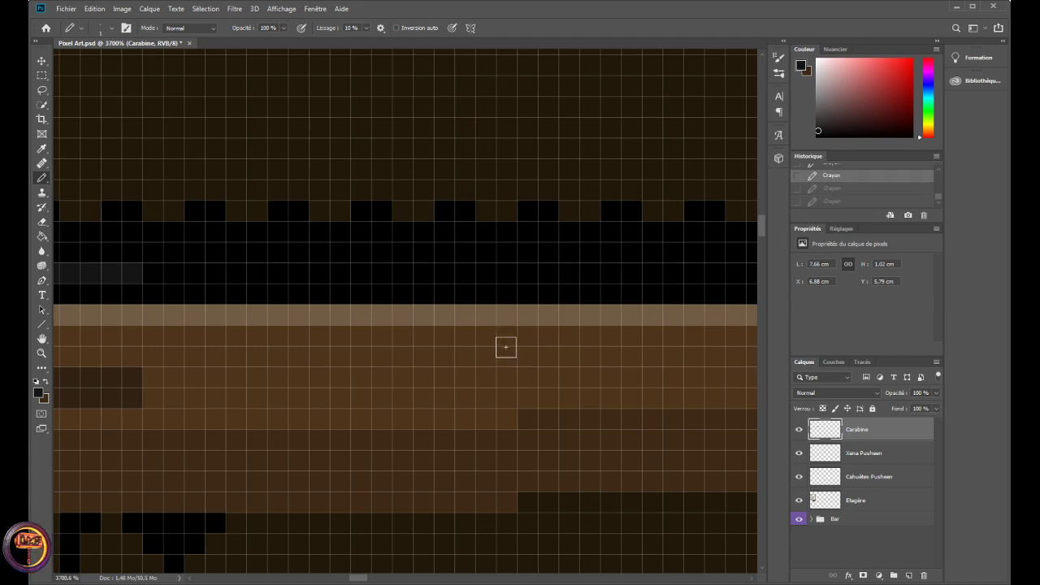
pyautogui.moveTo(366, 578); pyautogui.dragTo(343, 569)
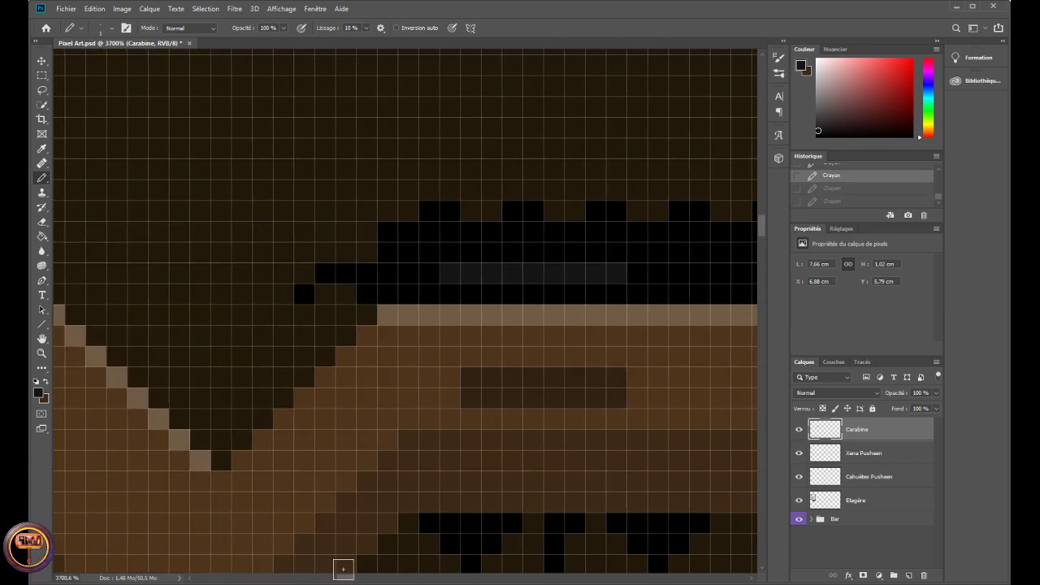
pyautogui.hotkey('ctrl', 'z')
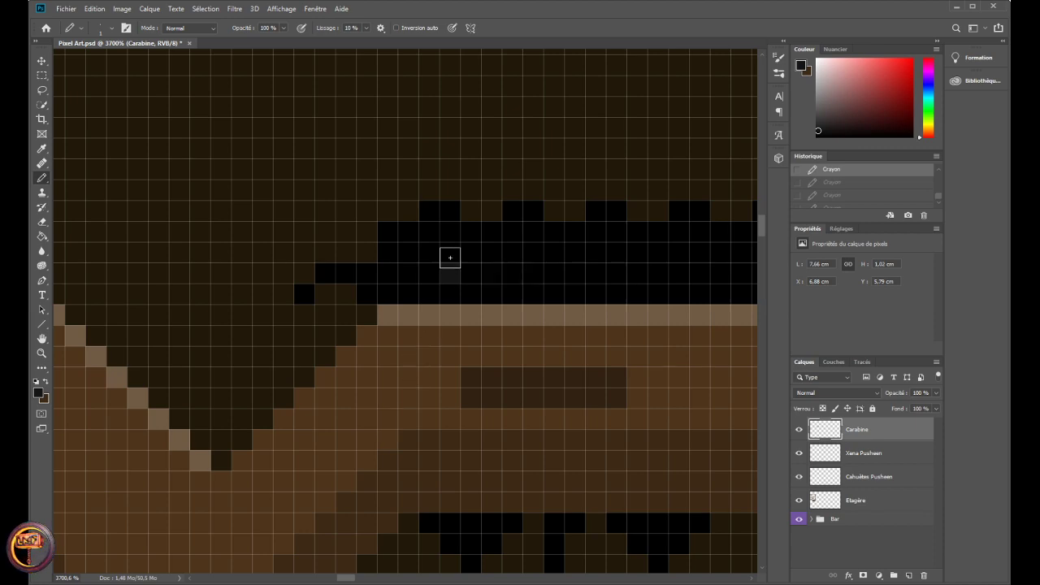
# - Try two dark grey pixels one row higher on the receiver, and undo all highlight strokes back to plain black
pyautogui.click(450, 258)
pyautogui.click(465, 254)
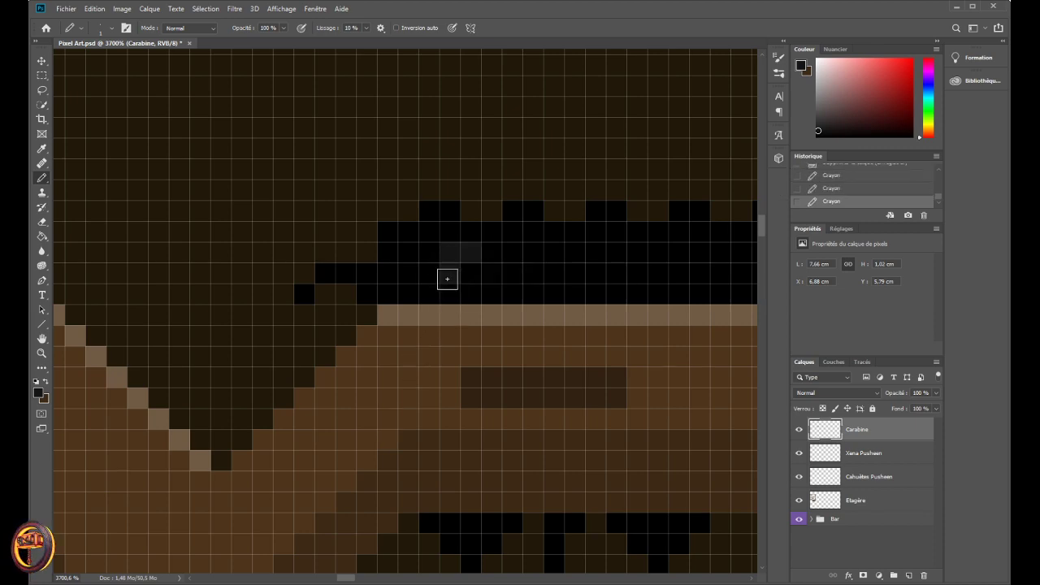
pyautogui.hotkey('ctrl', 'z')
pyautogui.hotkey('ctrl', 'z')
pyautogui.hotkey('ctrl', 'z')
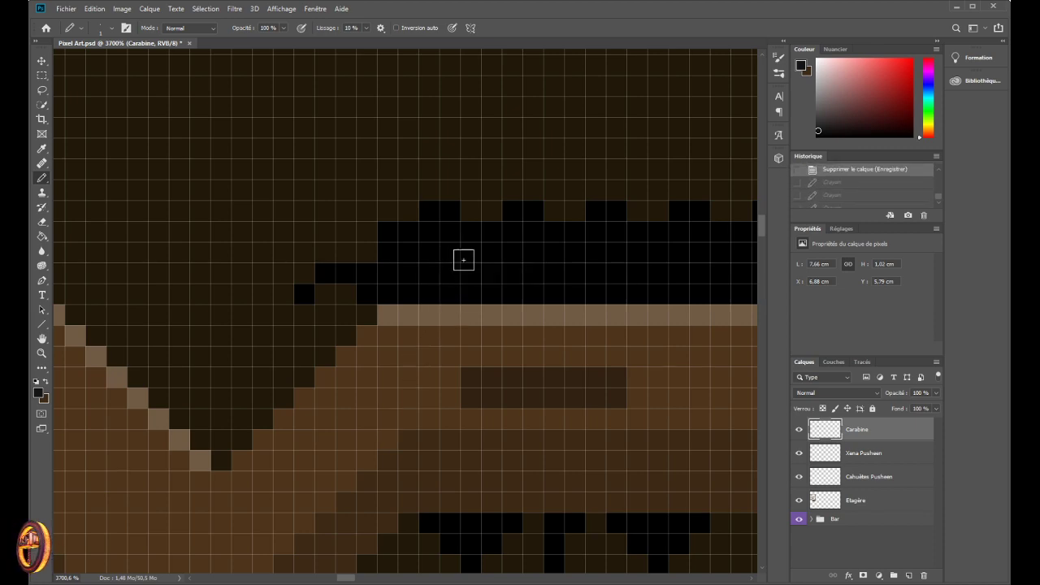
# - Try a dark grey highlight along the receiver's second row, beneath the toothed top rail, with the Pencil
pyautogui.click(450, 253)
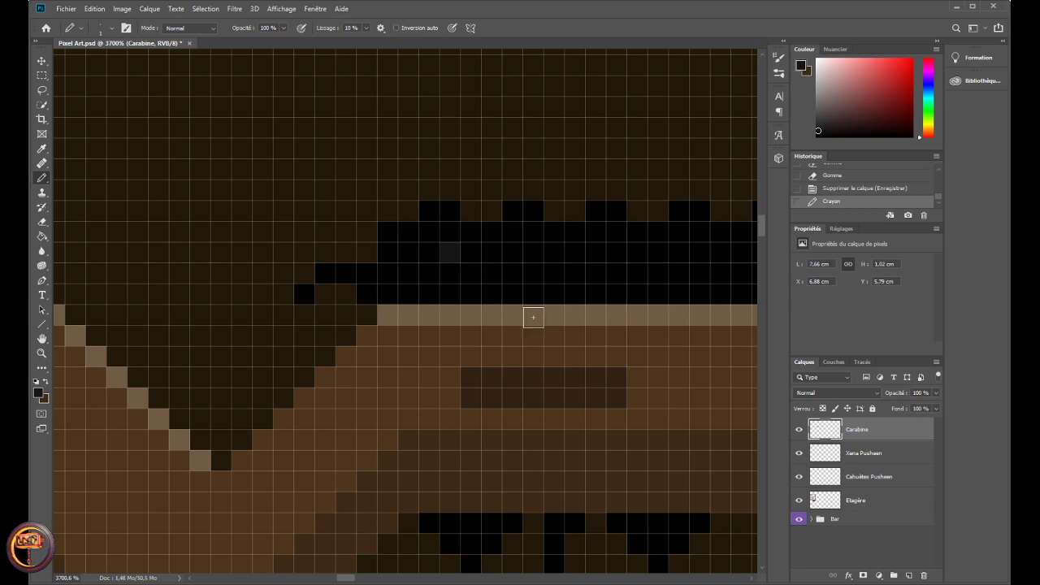
pyautogui.click(470, 254)
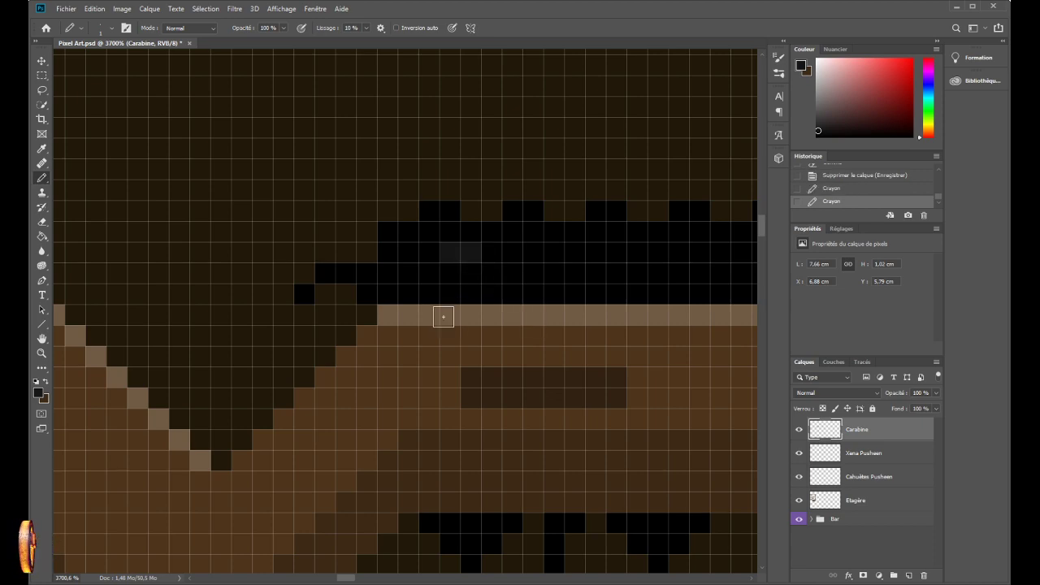
pyautogui.moveTo(350, 579); pyautogui.dragTo(357, 580)
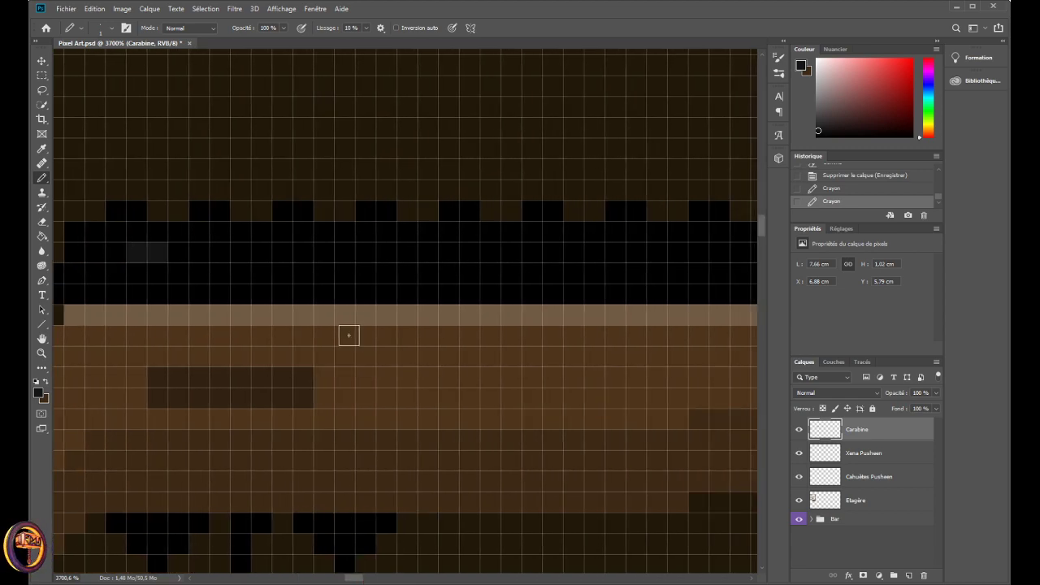
pyautogui.click(179, 255)
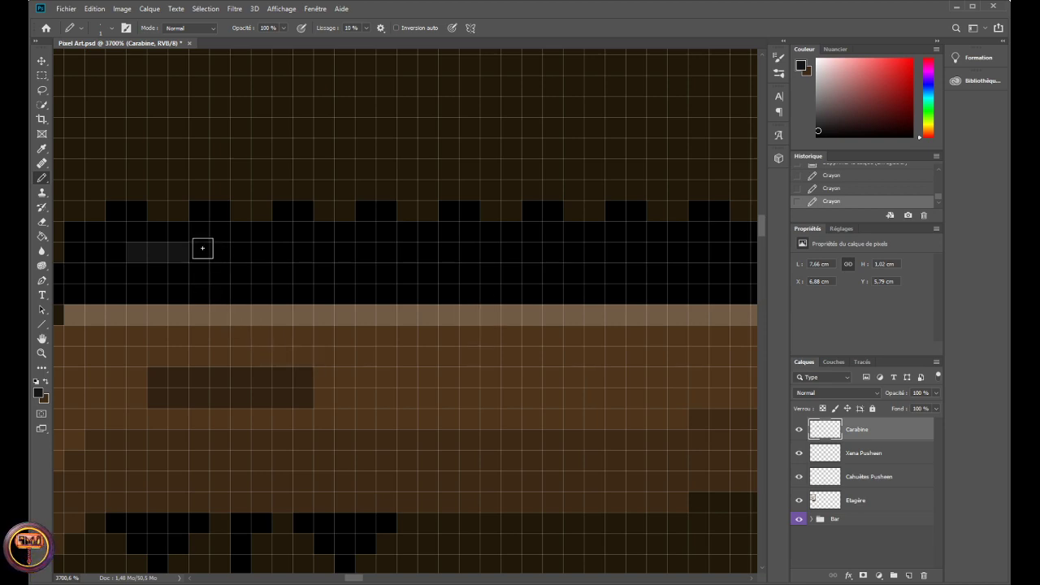
pyautogui.moveTo(197, 248)
pyautogui.mouseDown()
pyautogui.moveTo(443, 249)
pyautogui.moveTo(471, 268)
pyautogui.moveTo(456, 265)
pyautogui.moveTo(461, 247)
pyautogui.moveTo(609, 251)
pyautogui.mouseUp()
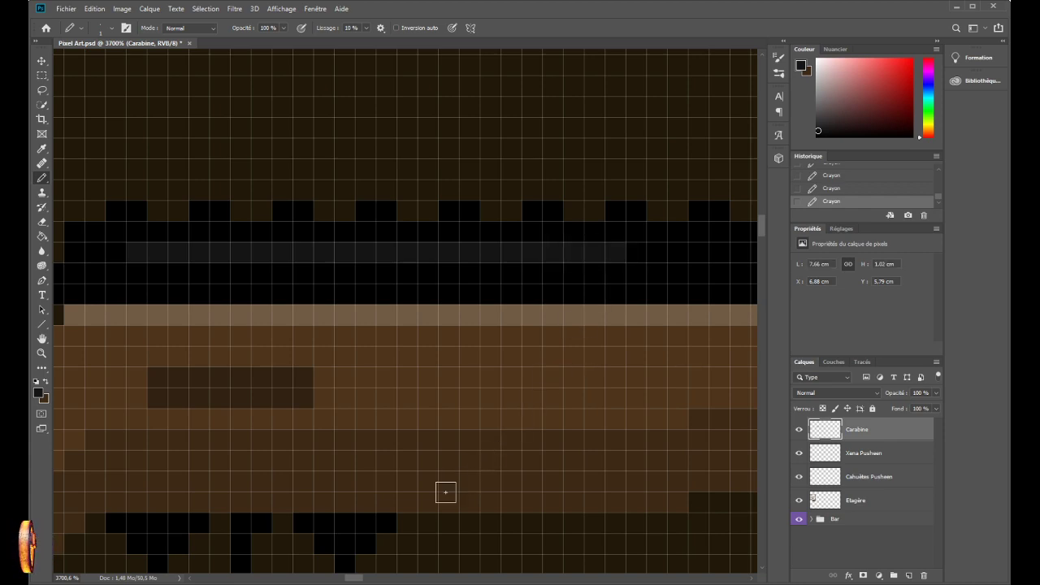
pyautogui.hscroll(5, 359, 579)
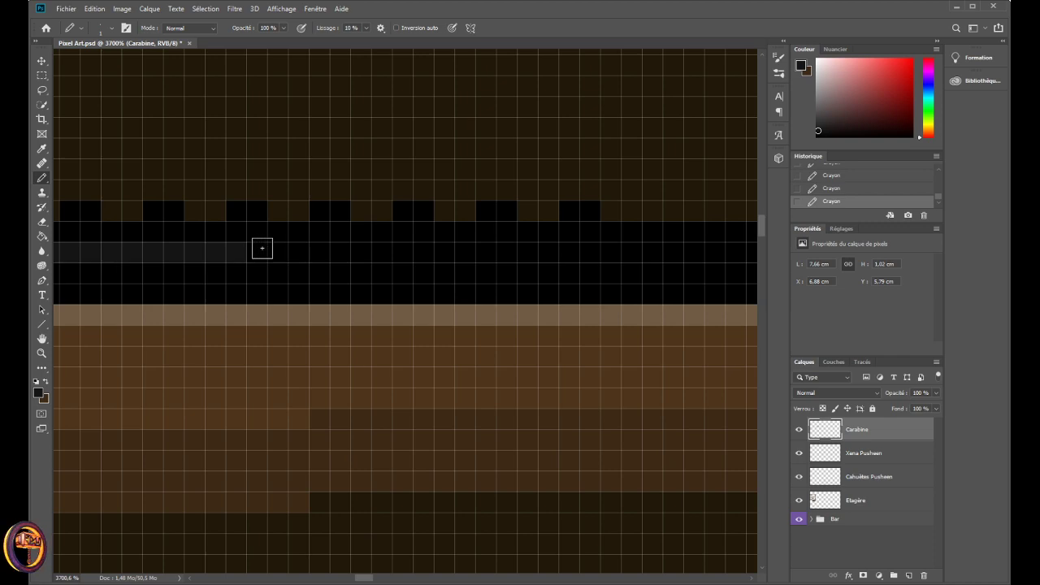
pyautogui.moveTo(262, 246); pyautogui.dragTo(659, 249)
# - Extend the dark grey highlight row past the toothed rail and under the rear sight to the wooden stock's front end
pyautogui.moveTo(360, 578); pyautogui.dragTo(377, 578)
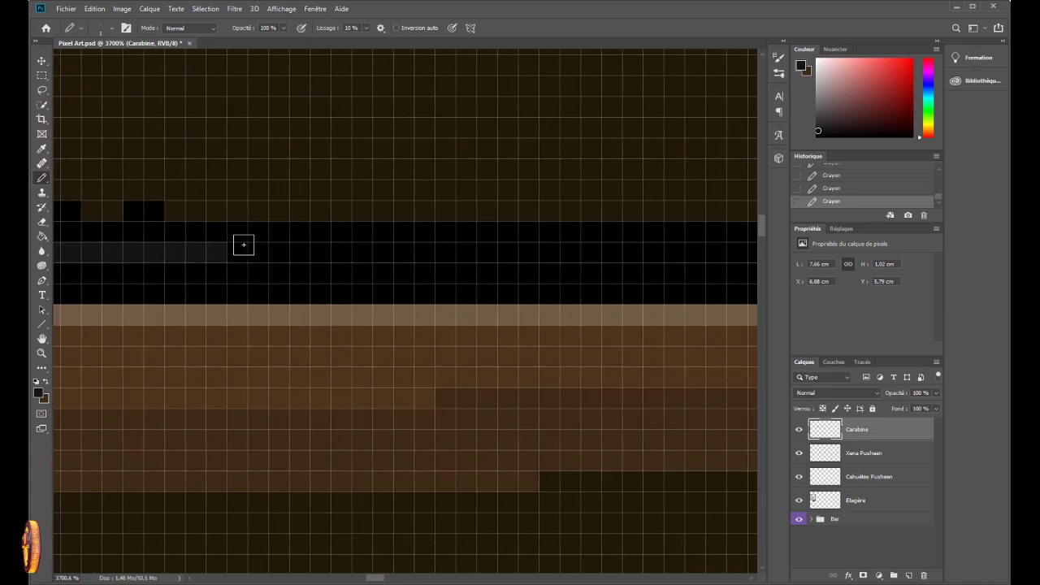
pyautogui.moveTo(244, 244); pyautogui.dragTo(487, 254)
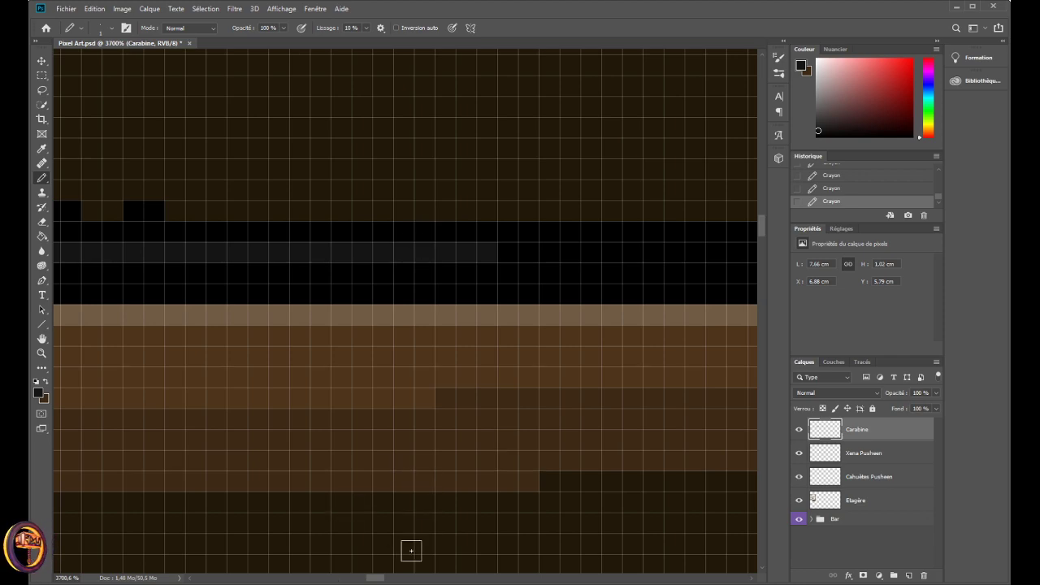
pyautogui.moveTo(376, 578); pyautogui.dragTo(387, 578)
pyautogui.moveTo(241, 245); pyautogui.dragTo(357, 252)
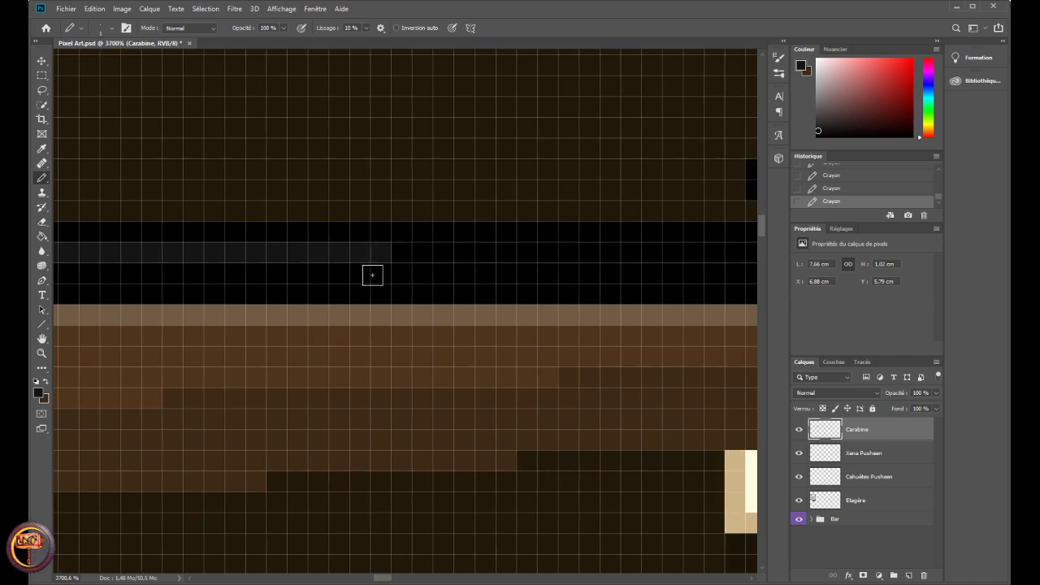
pyautogui.moveTo(391, 254)
pyautogui.mouseDown()
pyautogui.moveTo(527, 253)
pyautogui.moveTo(507, 268)
pyautogui.moveTo(545, 251)
pyautogui.moveTo(618, 252)
pyautogui.mouseUp()
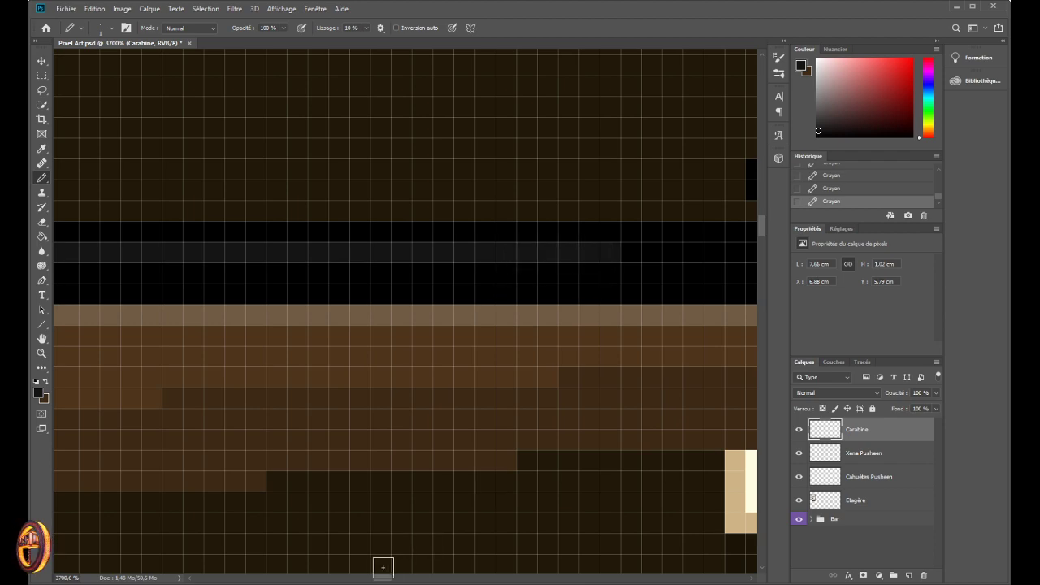
pyautogui.moveTo(384, 577); pyautogui.dragTo(397, 580)
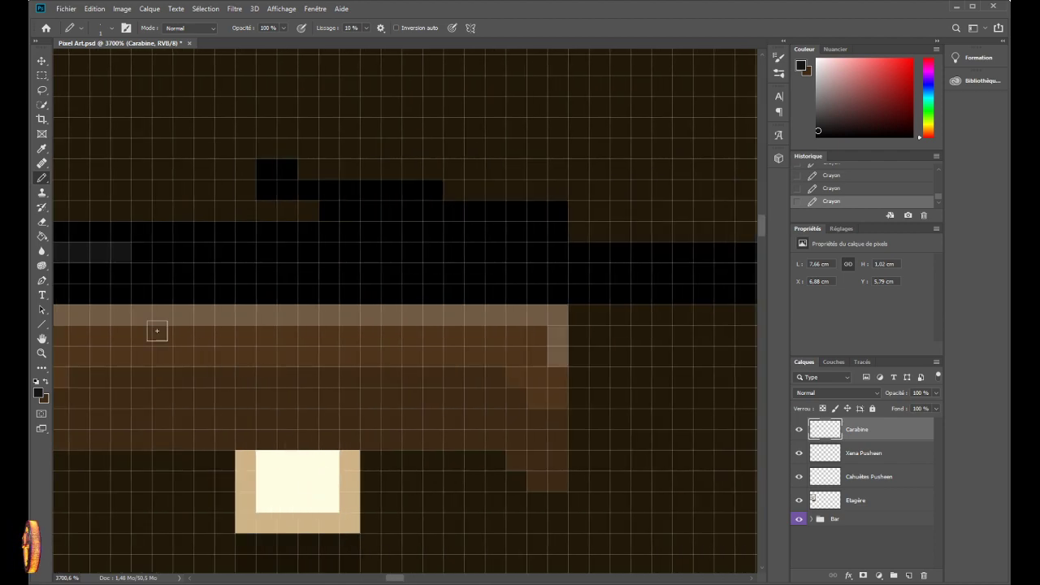
pyautogui.moveTo(137, 248)
pyautogui.mouseDown()
pyautogui.moveTo(267, 245)
pyautogui.moveTo(432, 256)
pyautogui.mouseUp()
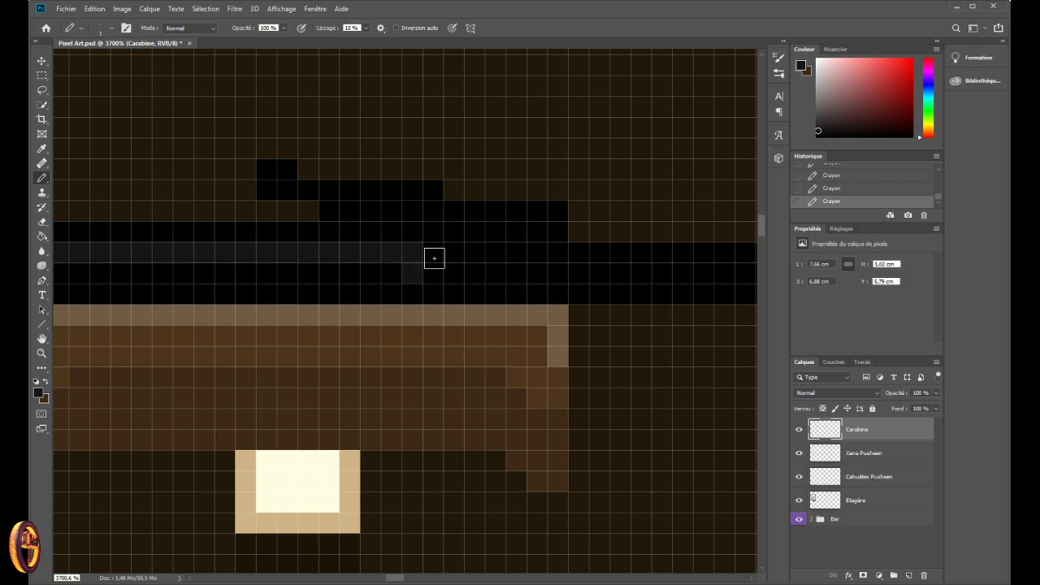
pyautogui.hotkey('ctrl', 'z')
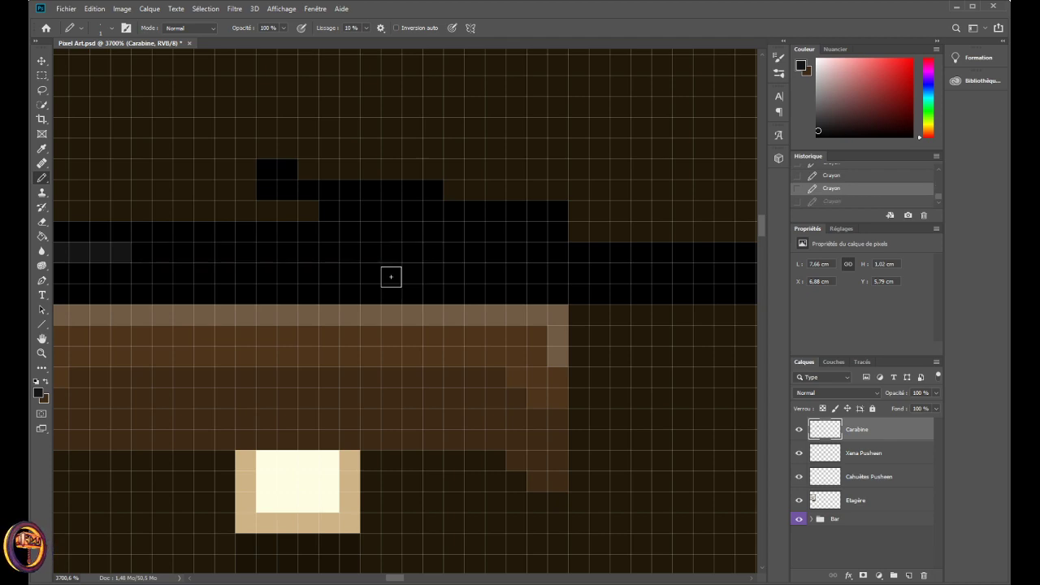
pyautogui.moveTo(144, 246)
pyautogui.mouseDown()
pyautogui.moveTo(330, 248)
pyautogui.moveTo(375, 261)
pyautogui.moveTo(351, 257)
pyautogui.moveTo(551, 249)
pyautogui.mouseUp()
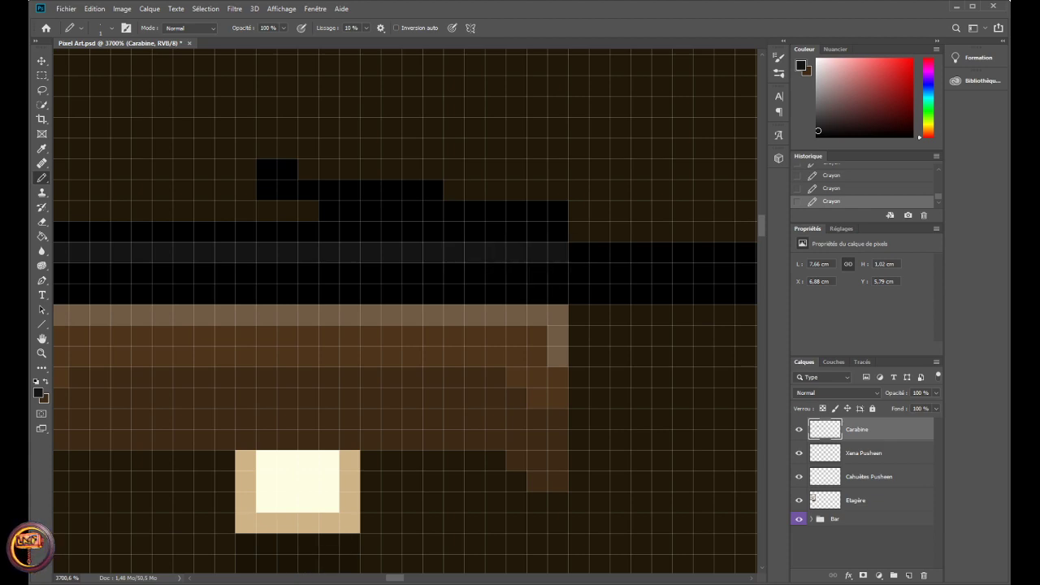
# - Draw the dark grey highlight along the barrel's upper row, from the stock's front end to the muzzle beneath the front sight
pyautogui.hscroll(5, 406, 309)
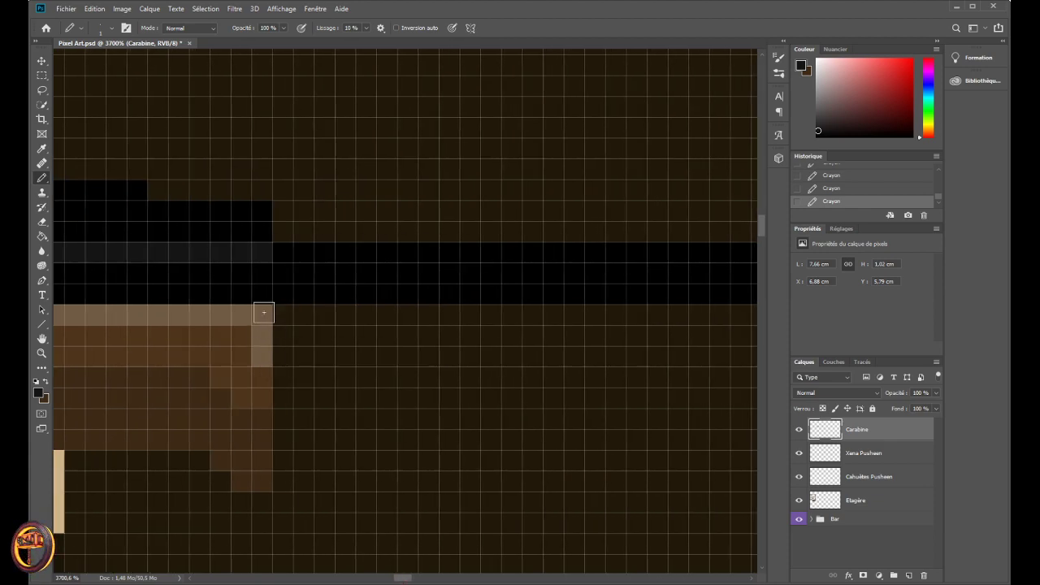
pyautogui.moveTo(287, 255); pyautogui.dragTo(397, 252)
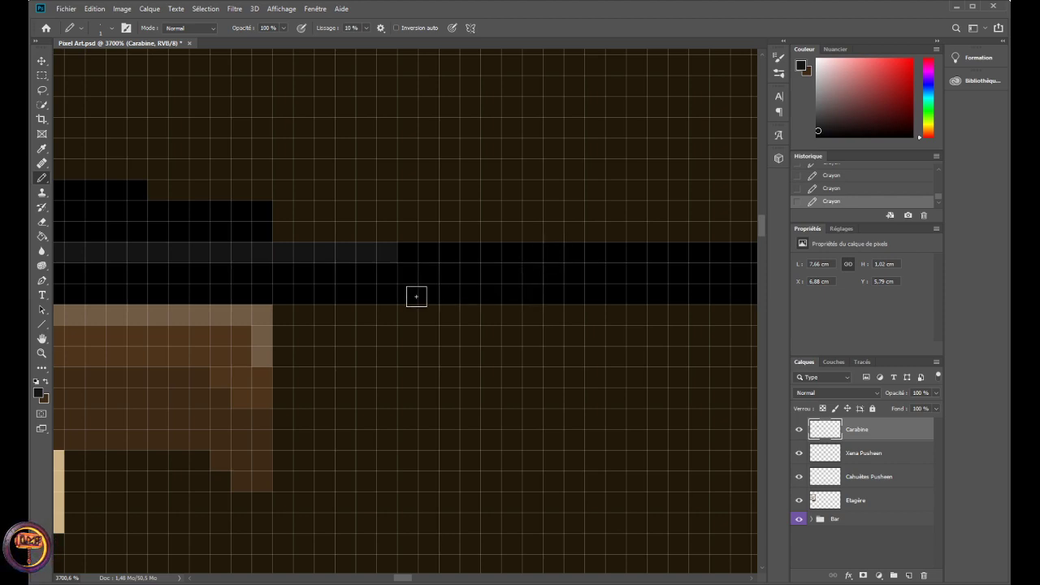
pyautogui.moveTo(388, 255); pyautogui.dragTo(556, 252)
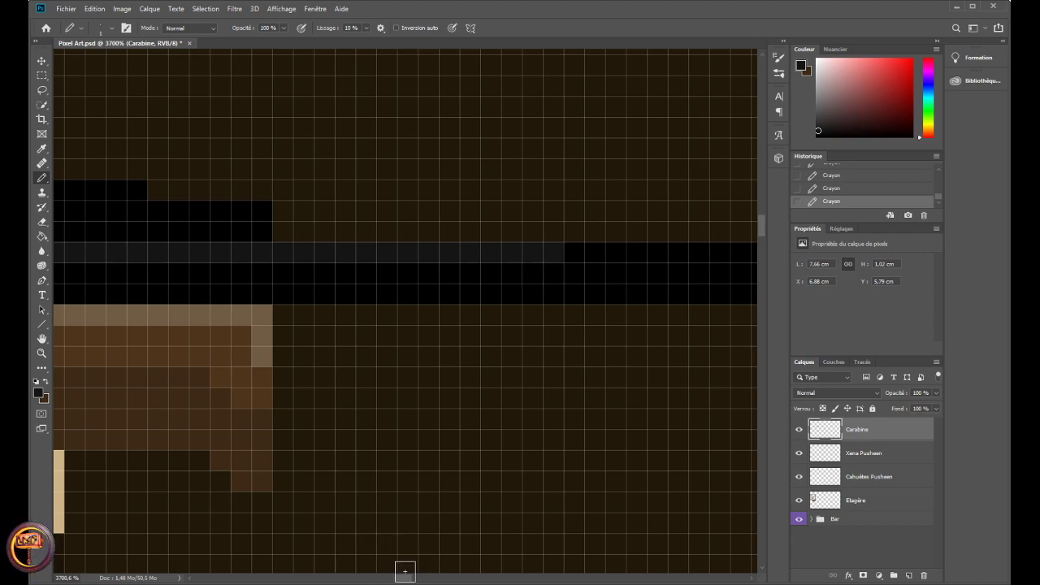
pyautogui.moveTo(404, 578); pyautogui.dragTo(413, 580)
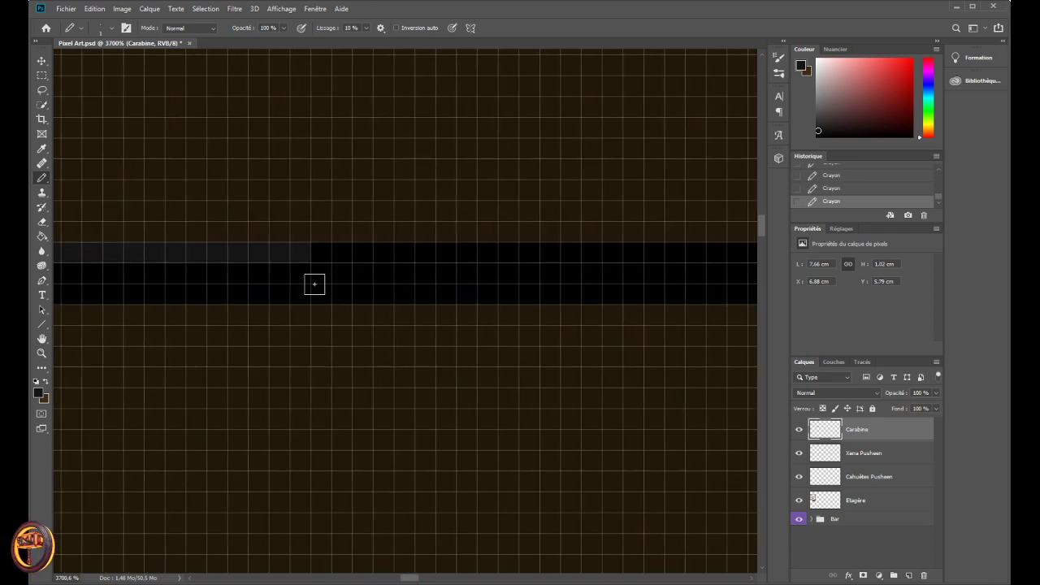
pyautogui.moveTo(316, 253); pyautogui.dragTo(642, 252)
pyautogui.moveTo(408, 579); pyautogui.dragTo(420, 578)
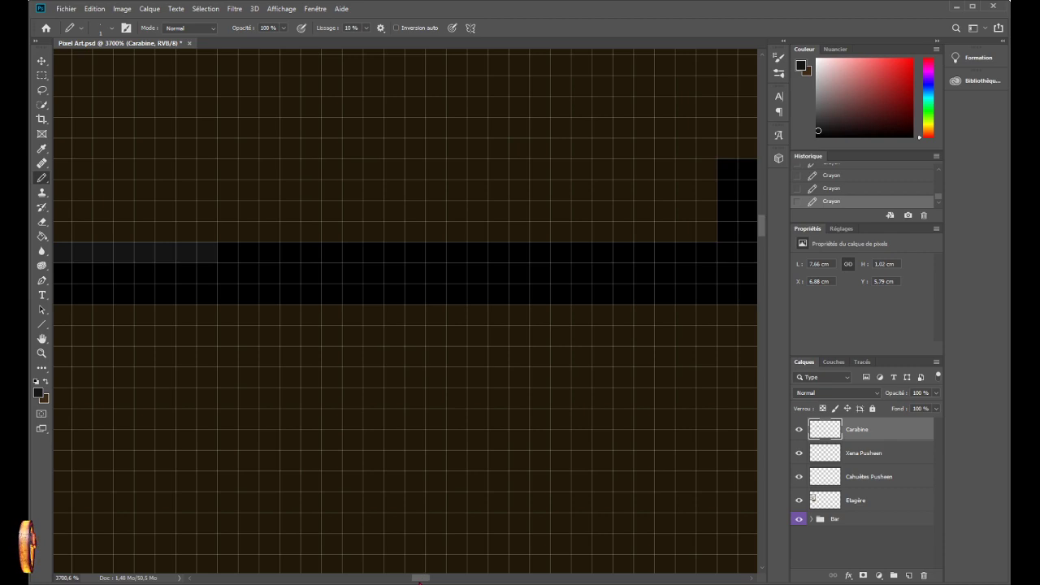
pyautogui.moveTo(217, 252)
pyautogui.mouseDown()
pyautogui.moveTo(404, 255)
pyautogui.moveTo(456, 237)
pyautogui.moveTo(423, 248)
pyautogui.moveTo(518, 248)
pyautogui.moveTo(523, 258)
pyautogui.moveTo(493, 266)
pyautogui.moveTo(518, 276)
pyautogui.moveTo(517, 257)
pyautogui.moveTo(531, 254)
pyautogui.moveTo(661, 274)
pyautogui.mouseUp()
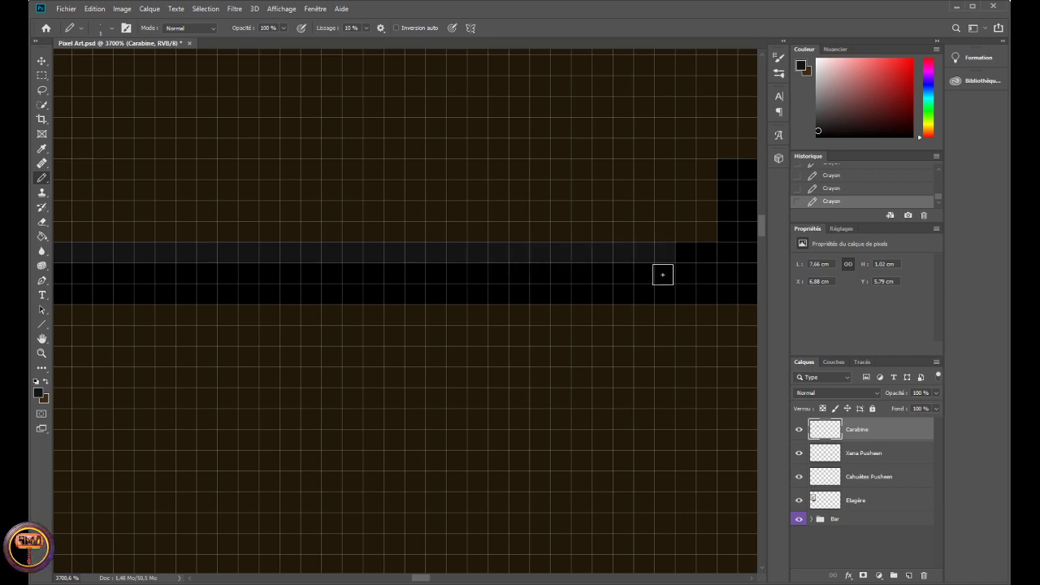
pyautogui.moveTo(414, 579); pyautogui.dragTo(429, 579)
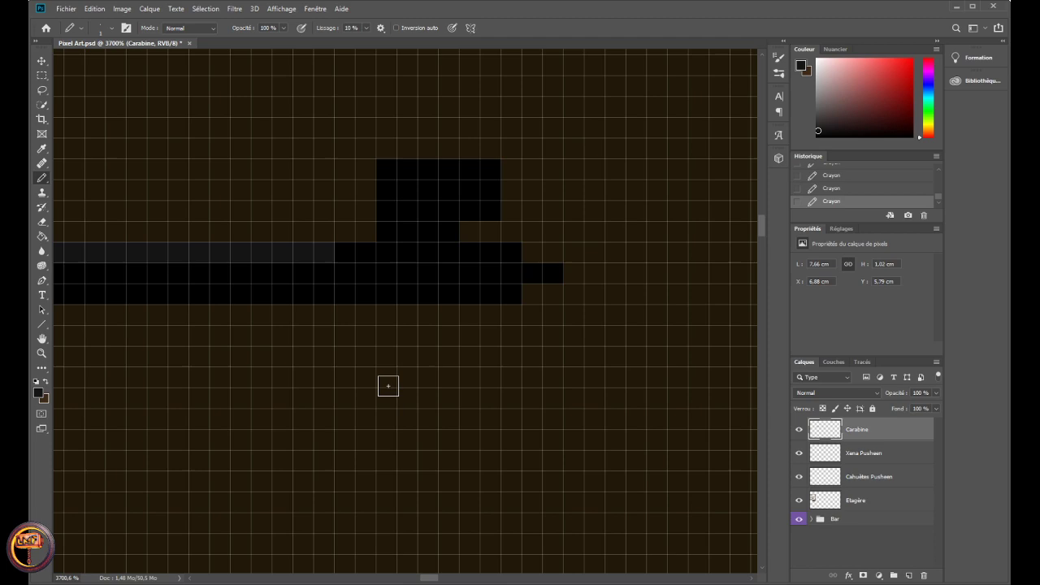
pyautogui.moveTo(341, 256); pyautogui.dragTo(512, 253)
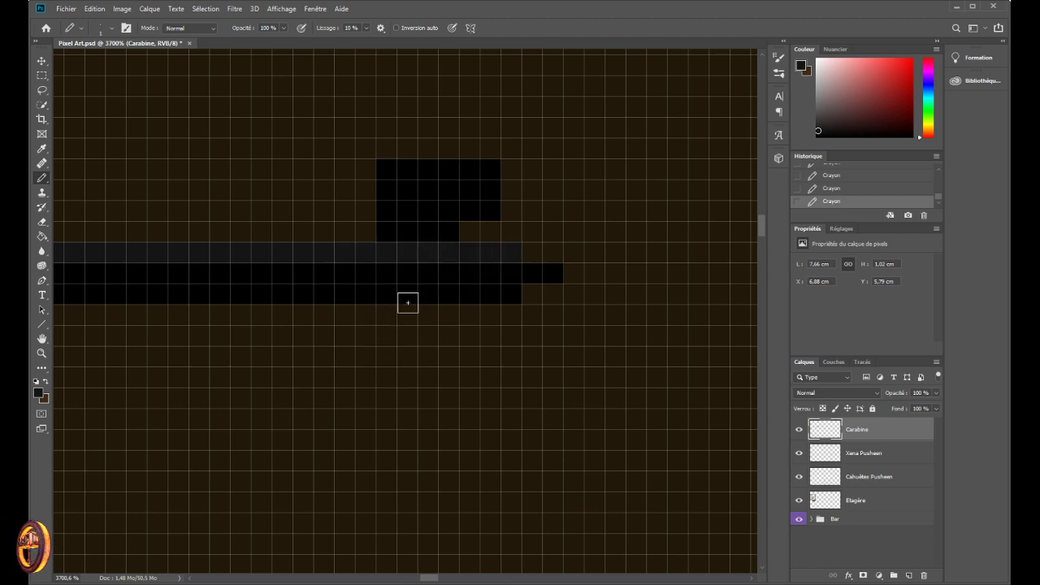
# - Examine the whole rifle and its dark grey highlight from a distance within the bar scene
pyautogui.scroll(-10, 408, 303)
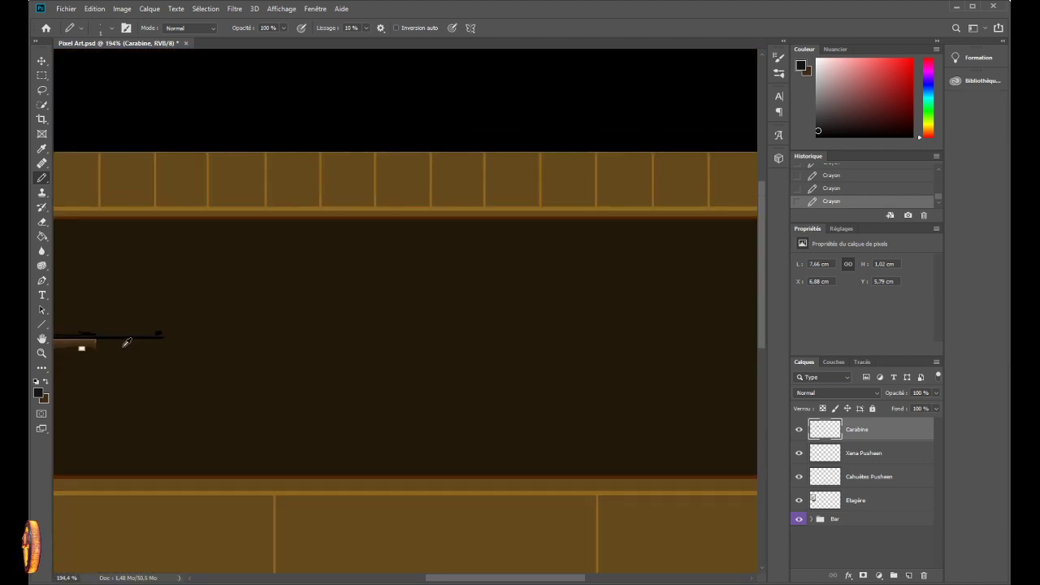
pyautogui.scroll(-2, 114, 343)
pyautogui.scroll(6, 103, 344)
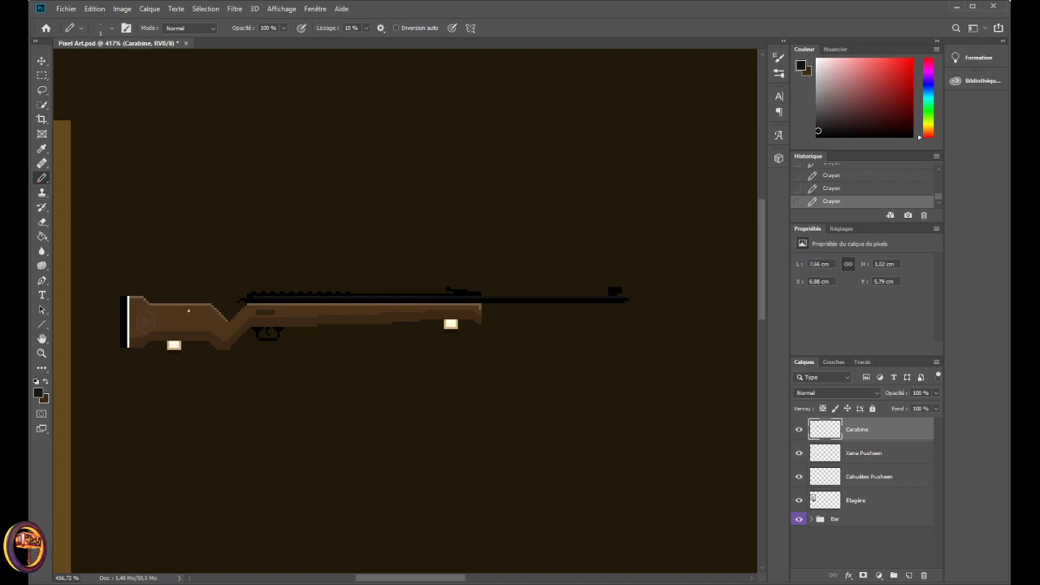
pyautogui.scroll(3, 214, 287)
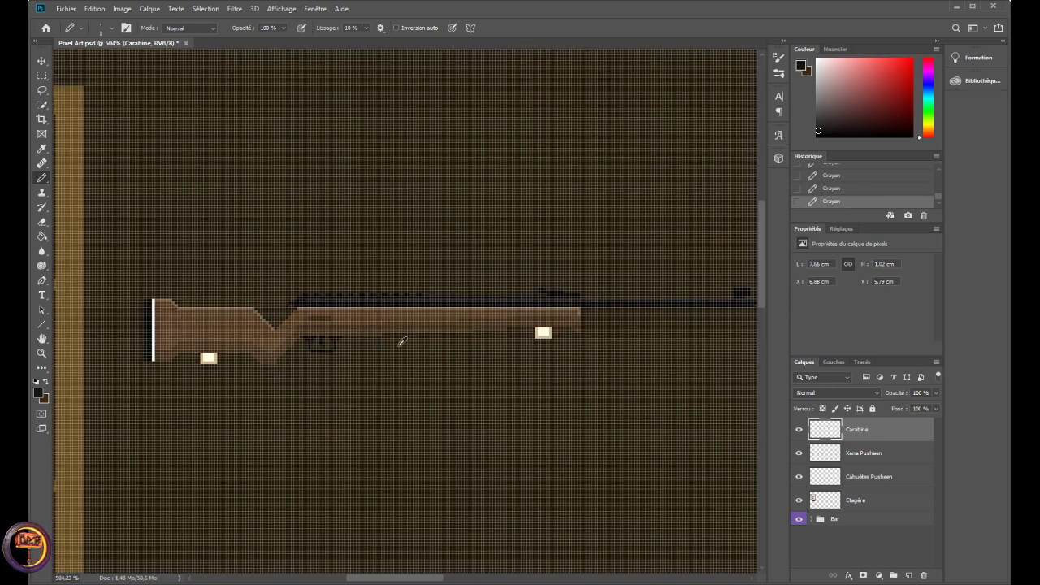
pyautogui.scroll(-3, 402, 341)
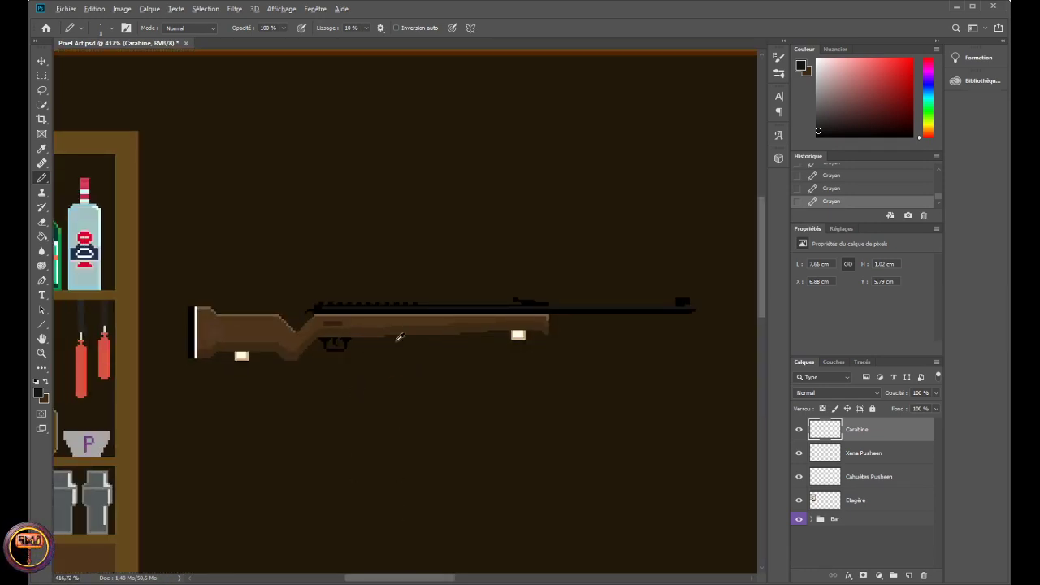
# - Sample the receiver's black and paint over the dark grey highlight beneath the toothed top rail
pyautogui.scroll(5, 455, 333)
pyautogui.moveTo(388, 580)
pyautogui.mouseDown()
pyautogui.moveTo(424, 580)
pyautogui.moveTo(367, 580)
pyautogui.moveTo(380, 579)
pyautogui.mouseUp()
pyautogui.scroll(5, 345, 333)
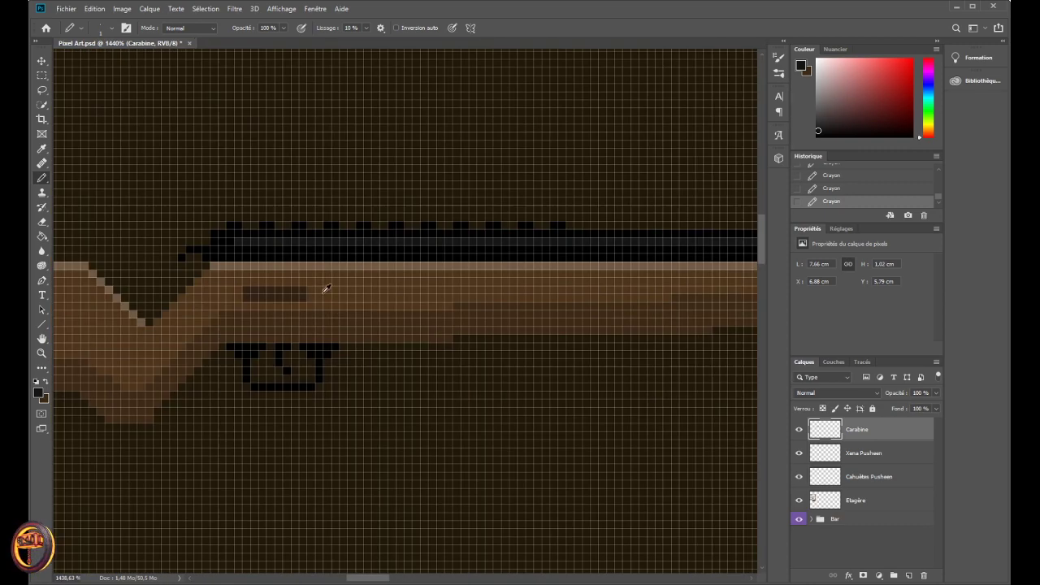
pyautogui.scroll(2, 322, 315)
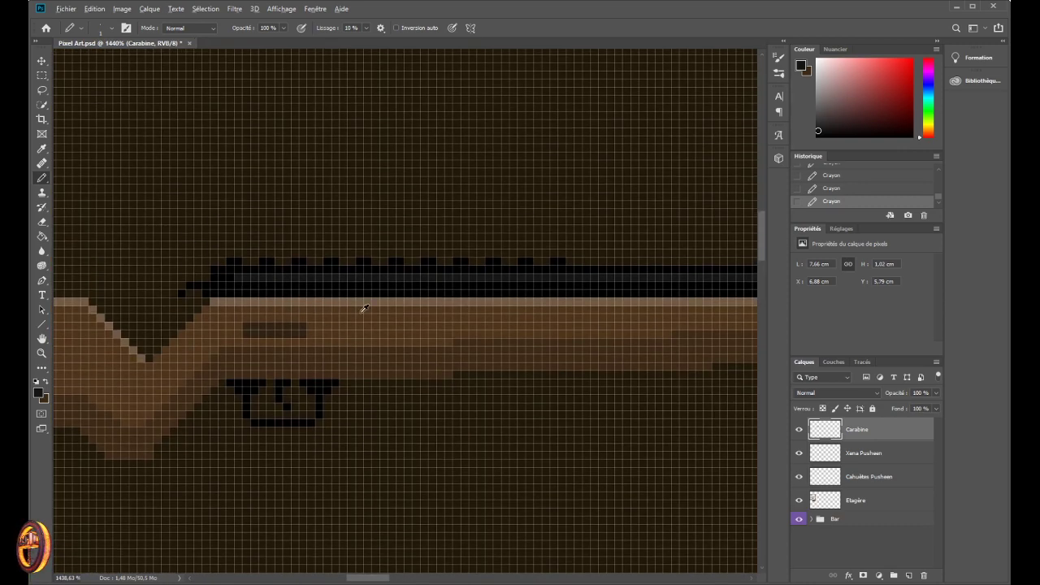
pyautogui.keyDown('alt'); pyautogui.click(295, 284); pyautogui.keyUp('alt')
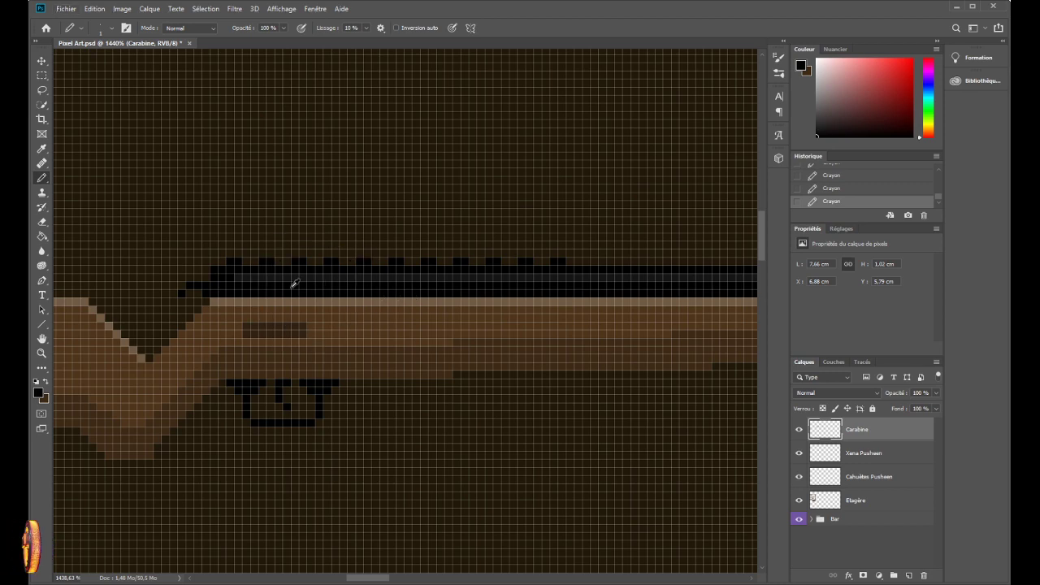
pyautogui.moveTo(237, 279); pyautogui.dragTo(545, 276)
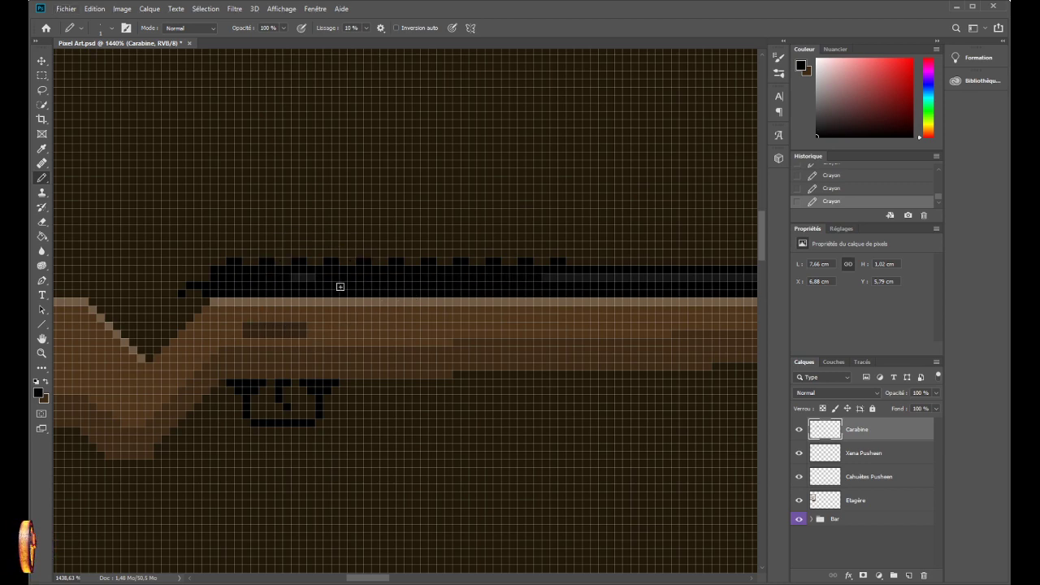
# - Paint the remaining receiver highlight black up to the stock's front end, leaving only the barrel highlight, and check the whole rifle
pyautogui.scroll(3, 292, 273)
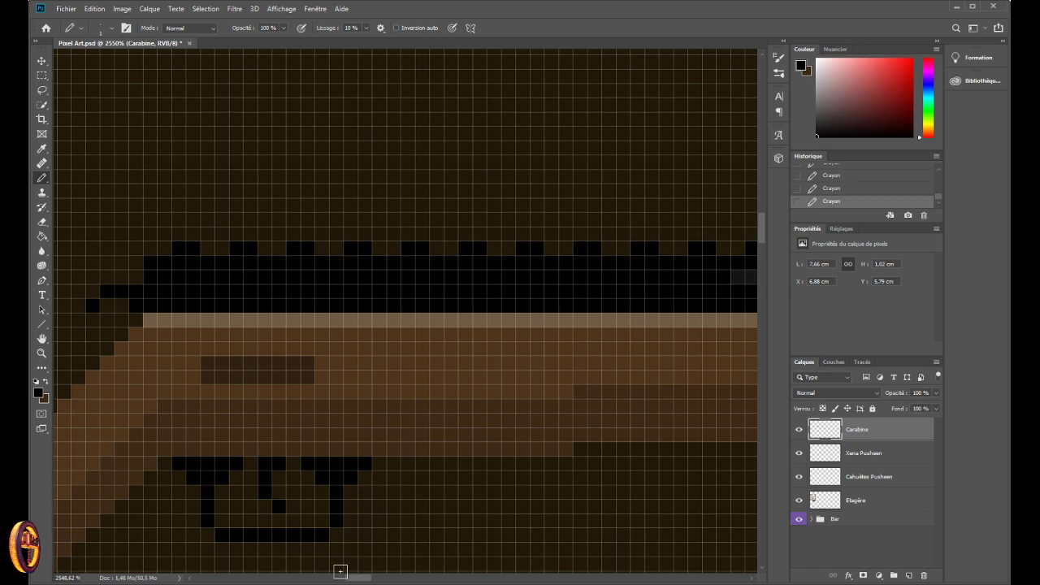
pyautogui.moveTo(356, 578); pyautogui.dragTo(382, 579)
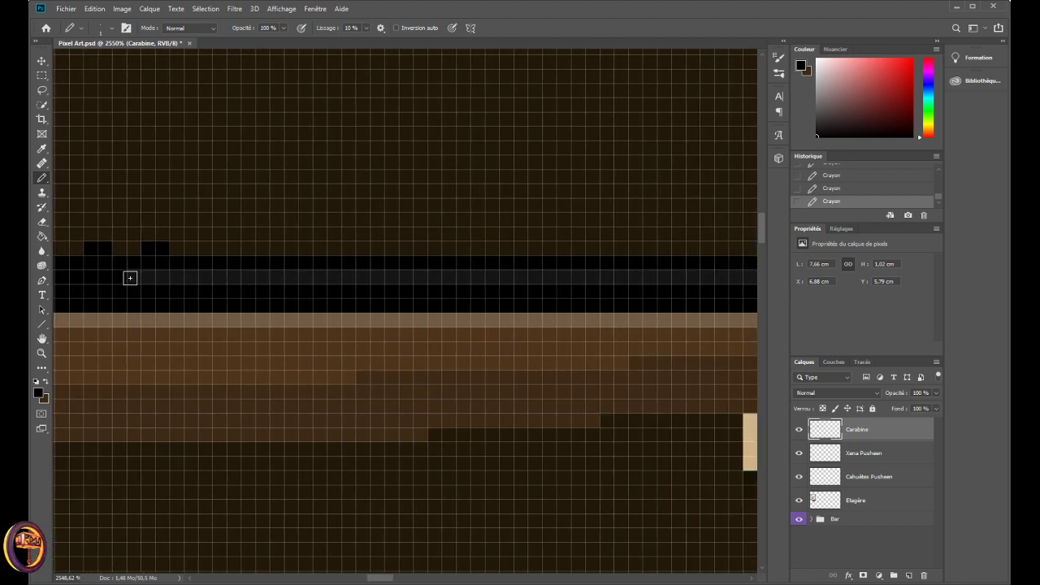
pyautogui.moveTo(130, 278); pyautogui.dragTo(699, 277)
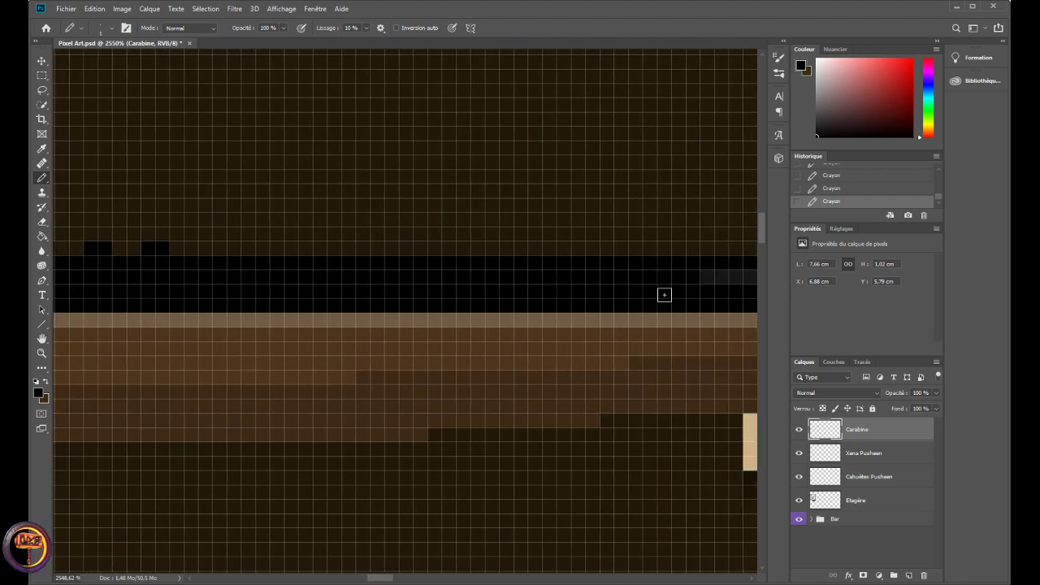
pyautogui.moveTo(371, 578); pyautogui.dragTo(383, 577)
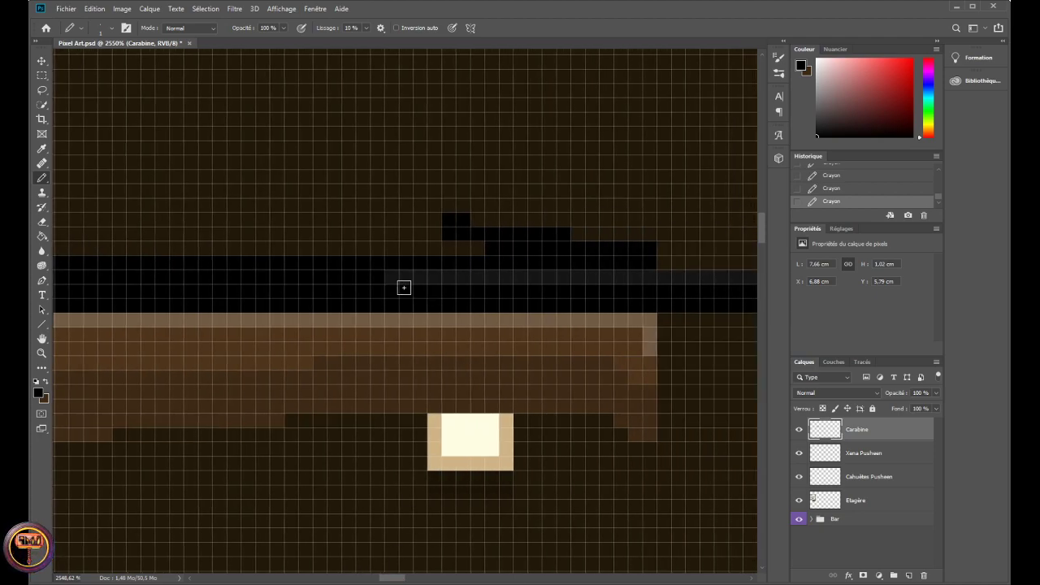
pyautogui.moveTo(424, 281); pyautogui.dragTo(659, 278)
pyautogui.scroll(-3, 534, 303)
pyautogui.scroll(-3, 534, 303)
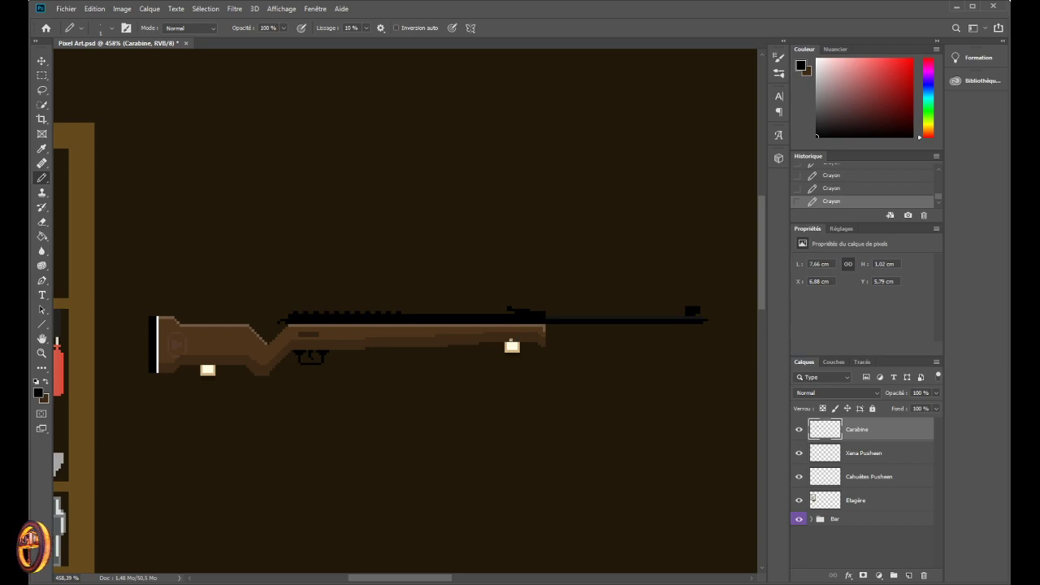
# - Undo the last black stroke and draw a highlight in the barrel's dark grey along the receiver's top row behind the rear sight
pyautogui.hotkey('ctrl', 'z')
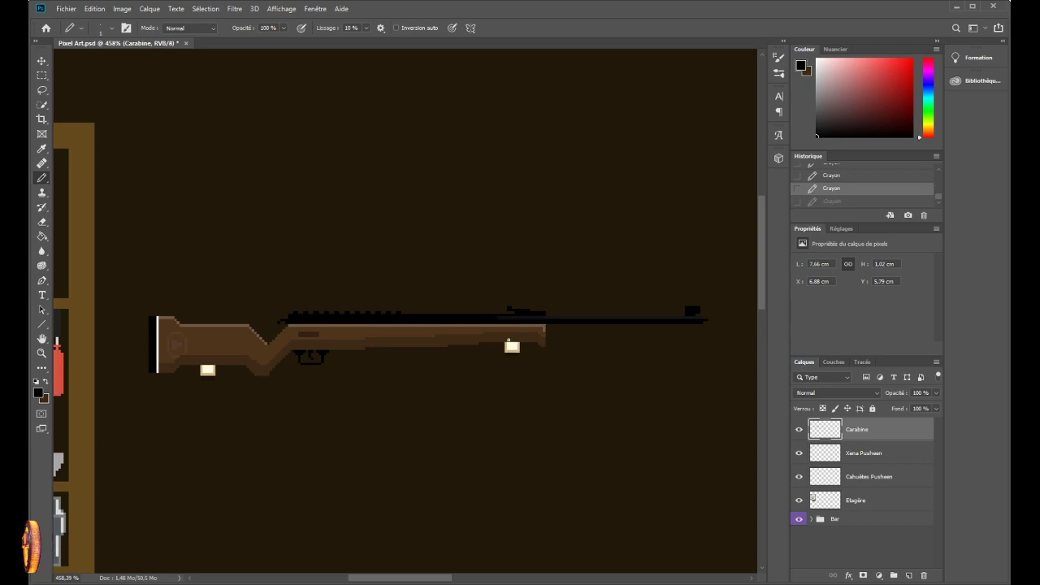
pyautogui.scroll(8, 508, 341)
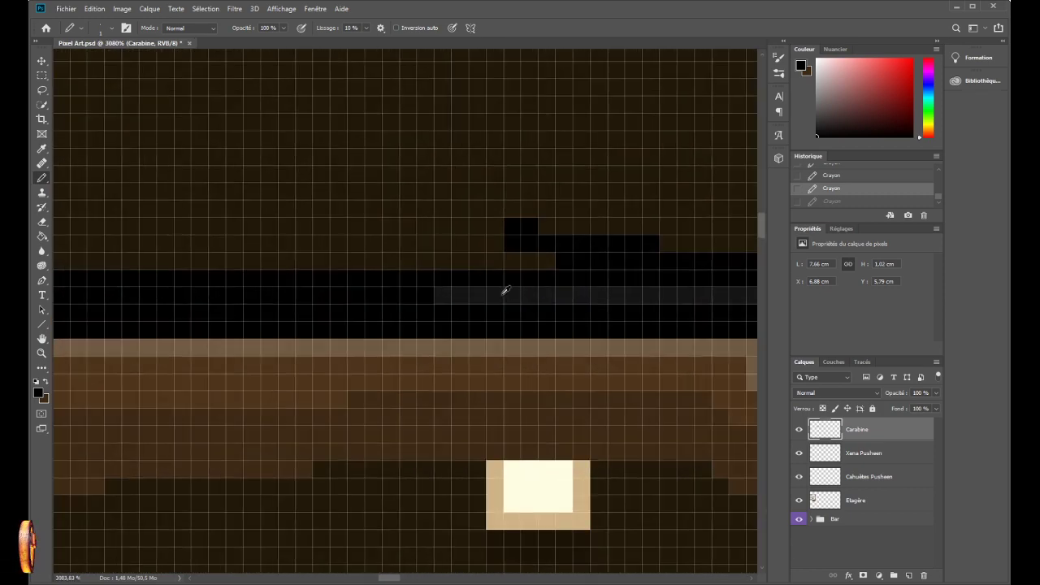
pyautogui.keyDown('alt'); pyautogui.click(448, 289); pyautogui.keyUp('alt')
pyautogui.moveTo(436, 279); pyautogui.dragTo(370, 279)
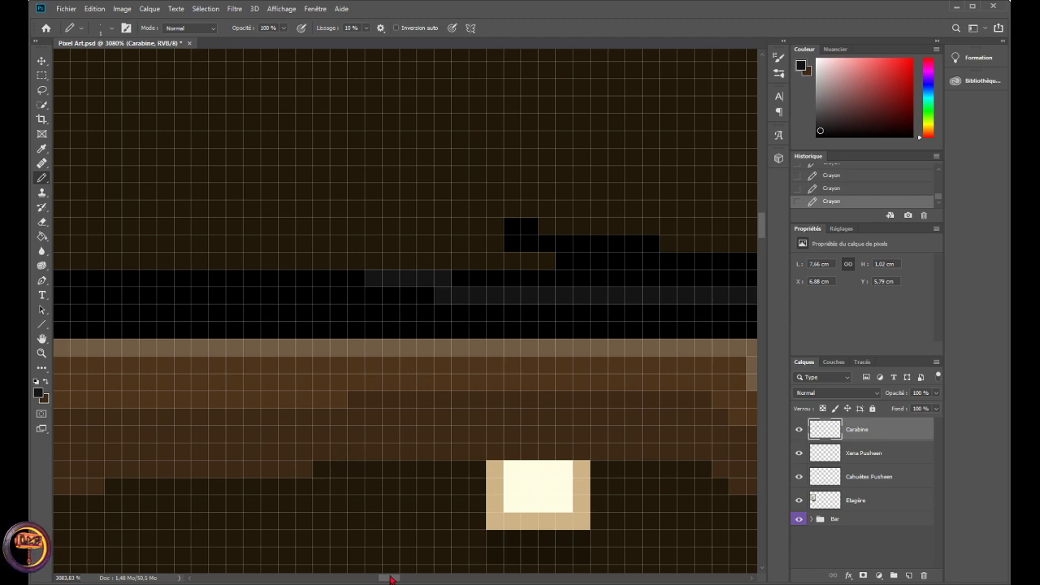
pyautogui.moveTo(390, 579); pyautogui.dragTo(379, 578)
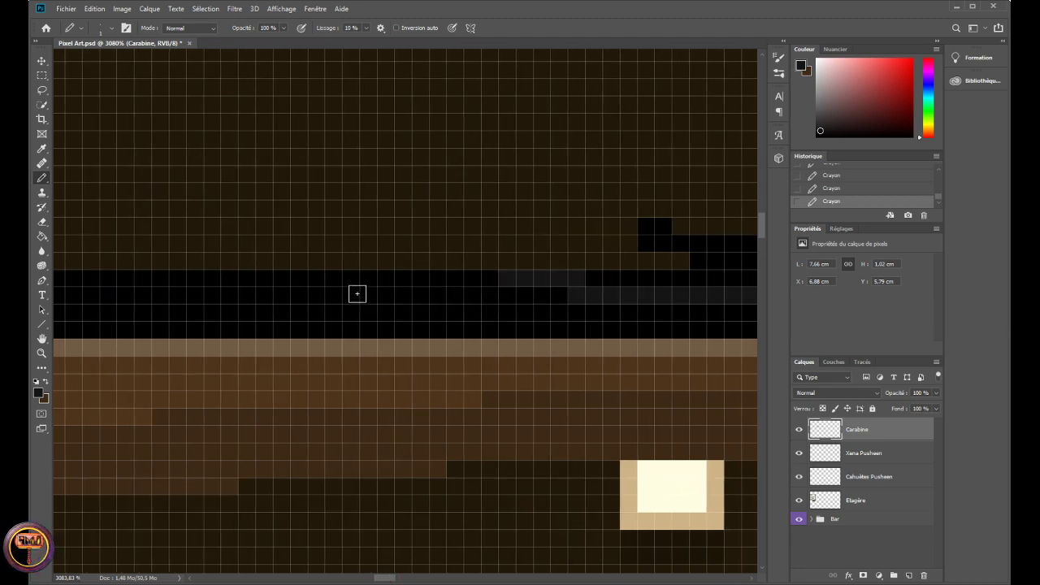
pyautogui.moveTo(347, 281); pyautogui.dragTo(488, 279)
pyautogui.click(214, 279)
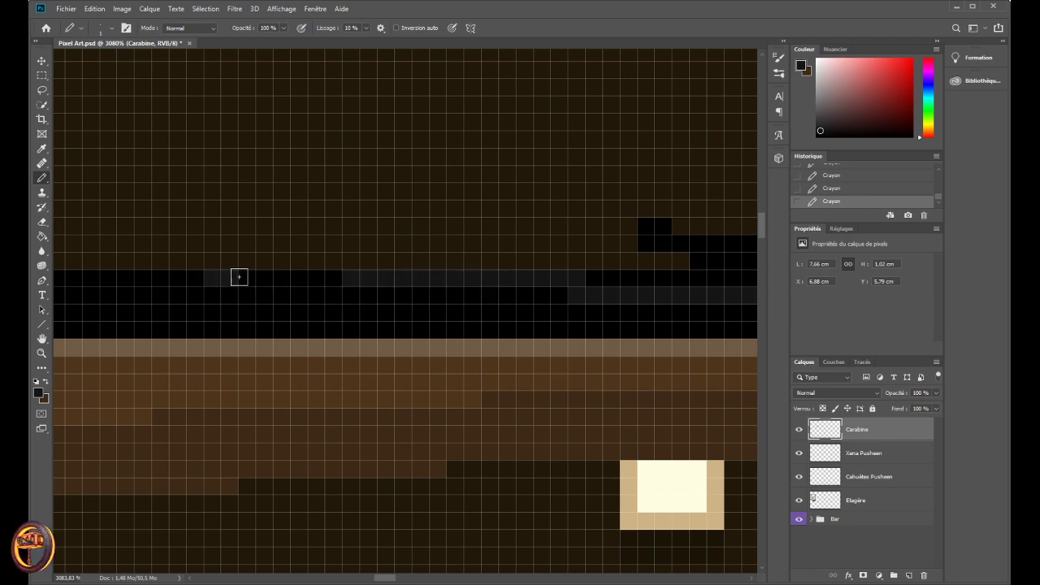
pyautogui.moveTo(239, 277); pyautogui.dragTo(336, 278)
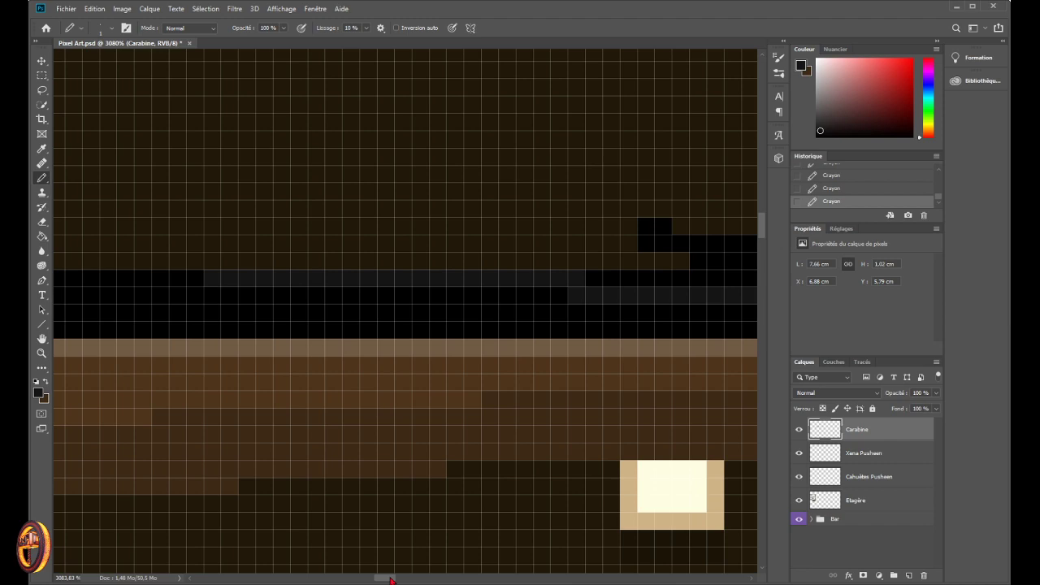
# - Extend the dark grey highlight rearward along the receiver's top row, ending beneath the fifth tooth from the top rail's front
pyautogui.moveTo(390, 579); pyautogui.dragTo(377, 579)
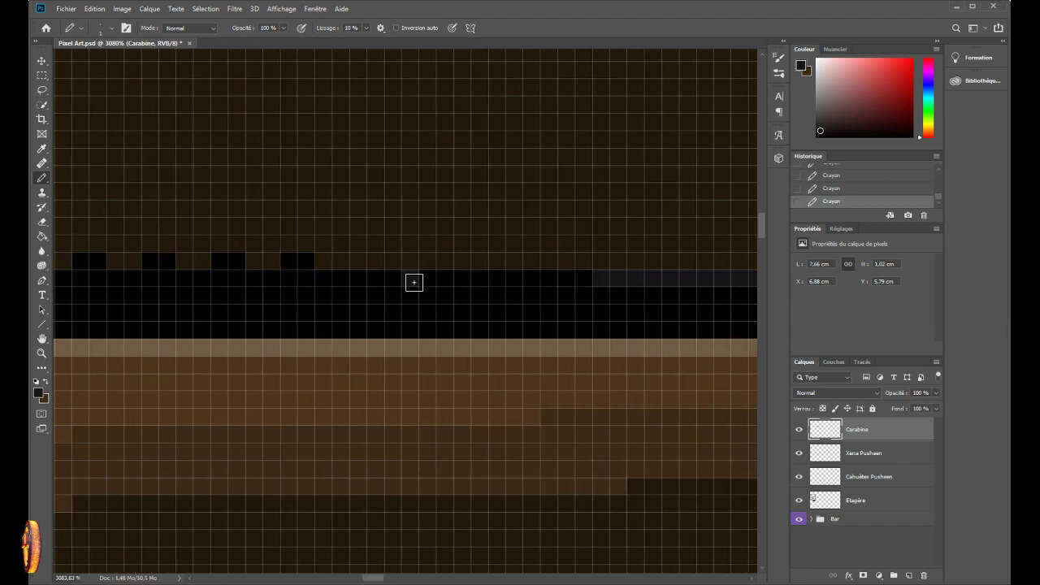
pyautogui.moveTo(413, 282); pyautogui.dragTo(592, 281)
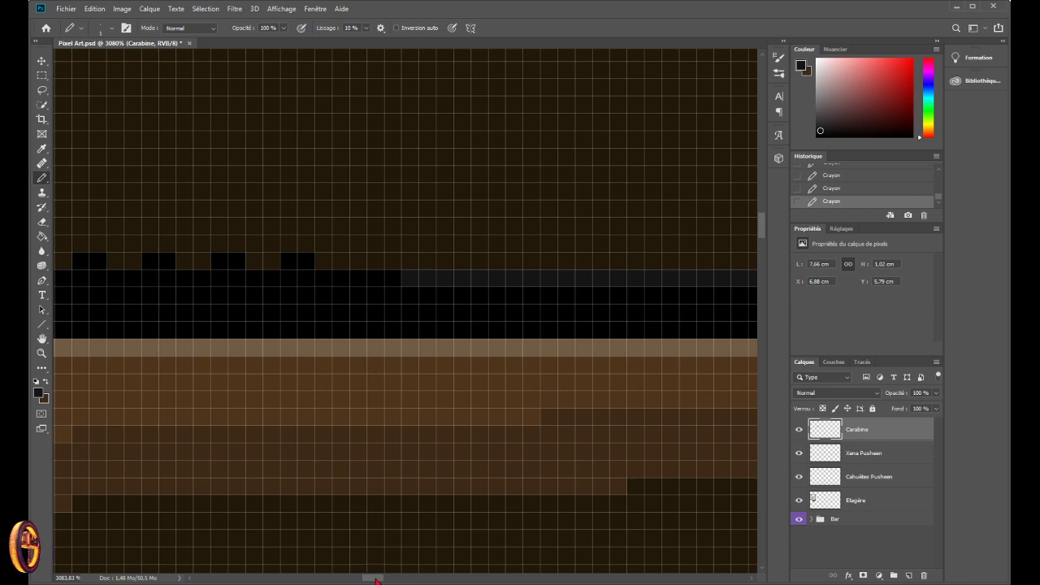
pyautogui.moveTo(376, 580); pyautogui.dragTo(367, 579)
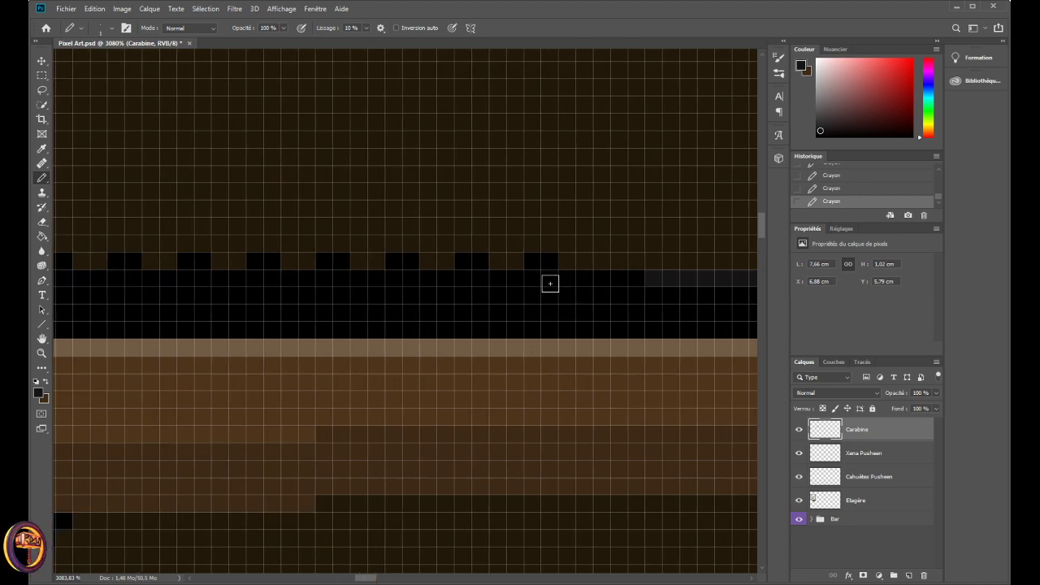
pyautogui.moveTo(550, 283)
pyautogui.mouseDown()
pyautogui.moveTo(633, 279)
pyautogui.moveTo(508, 278)
pyautogui.mouseUp()
pyautogui.moveTo(390, 274); pyautogui.dragTo(493, 277)
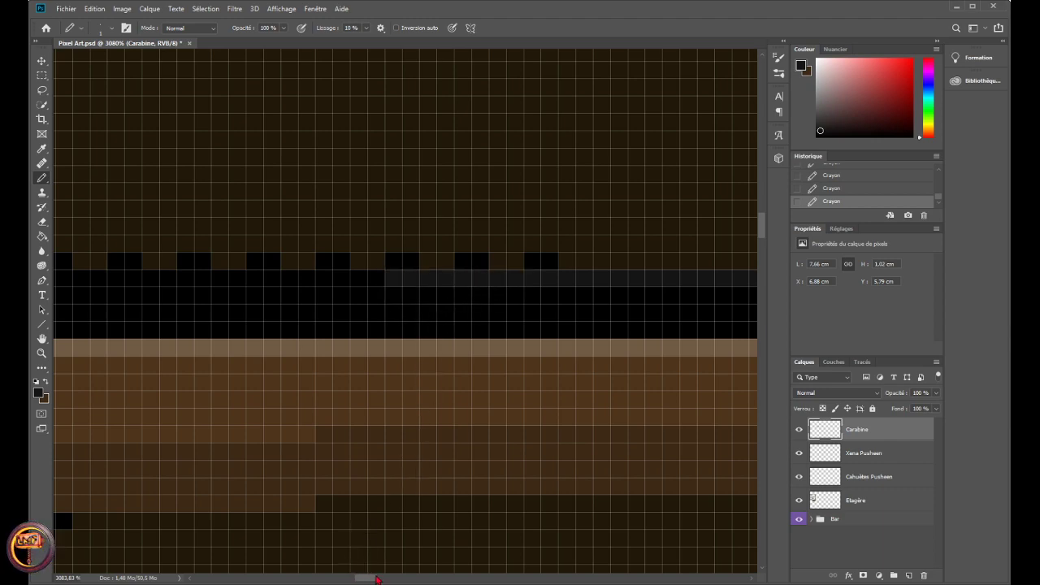
pyautogui.moveTo(376, 580); pyautogui.dragTo(359, 579)
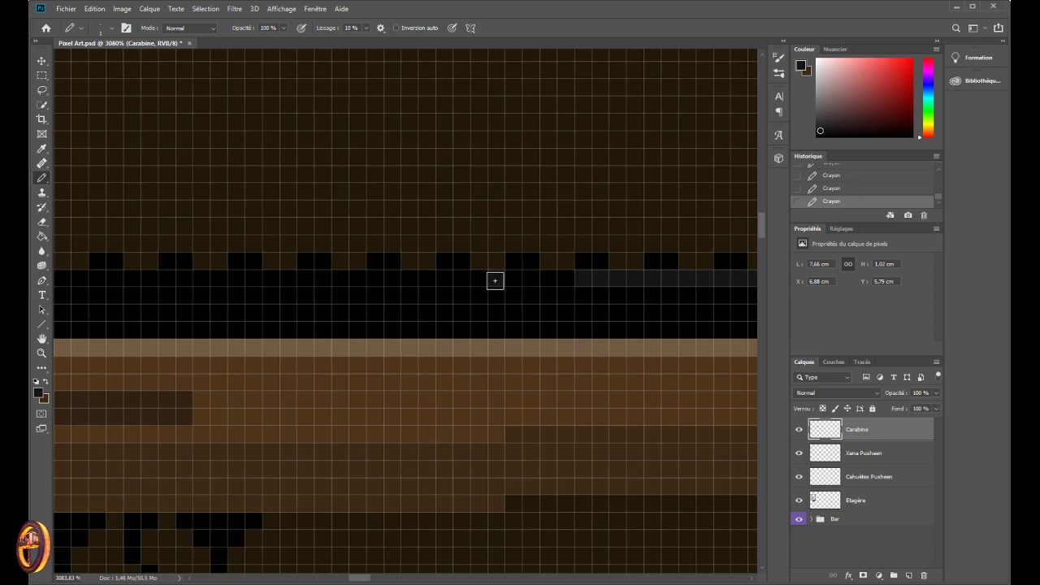
pyautogui.moveTo(495, 283); pyautogui.dragTo(561, 277)
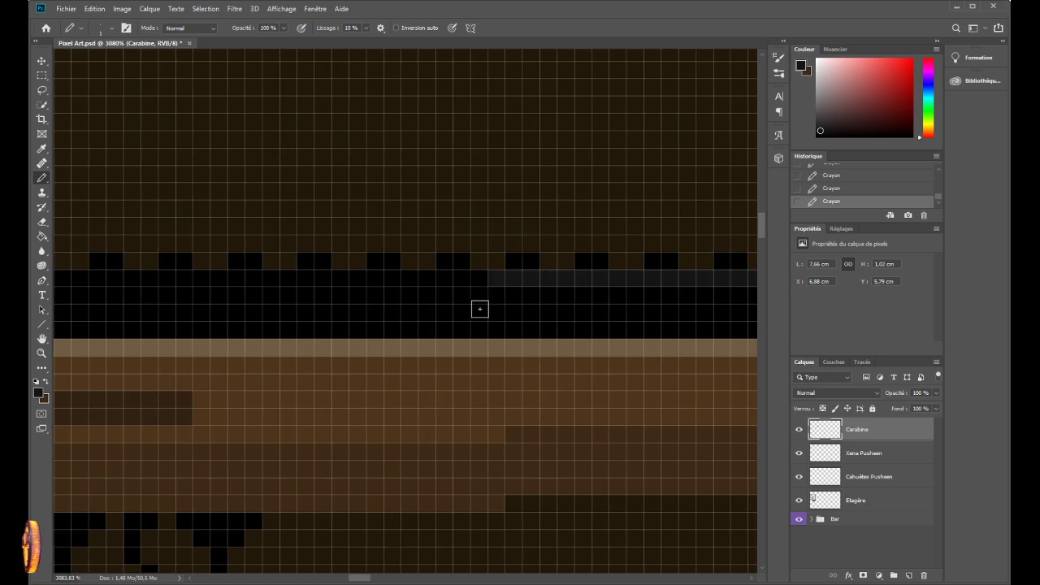
pyautogui.moveTo(427, 276); pyautogui.dragTo(480, 278)
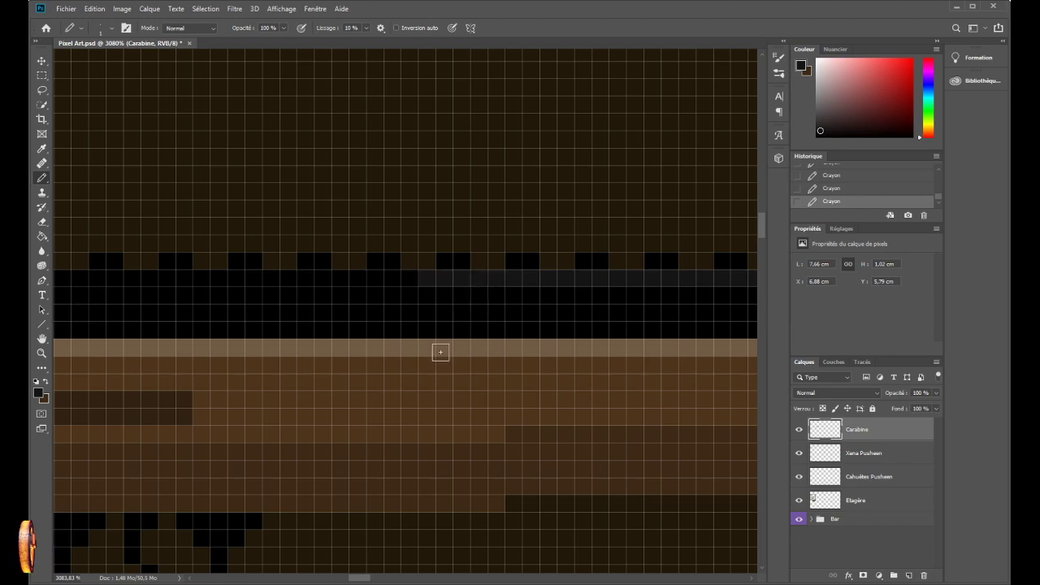
# - Paint over the dark grey row beneath the rear sight in black, up to the stock's front end
pyautogui.scroll(-10, 428, 332)
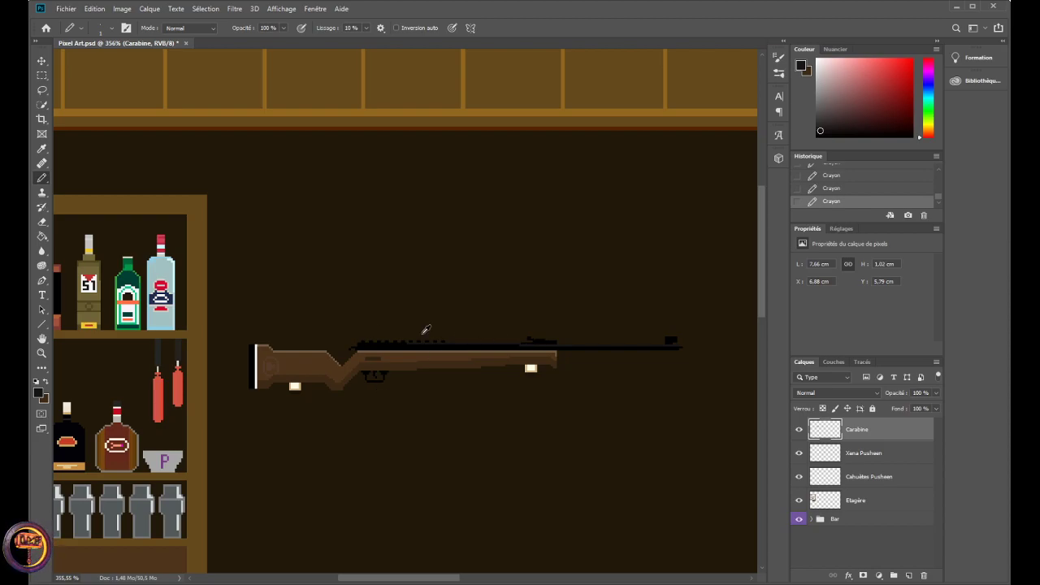
pyautogui.scroll(3, 492, 328)
pyautogui.scroll(-3, 413, 347)
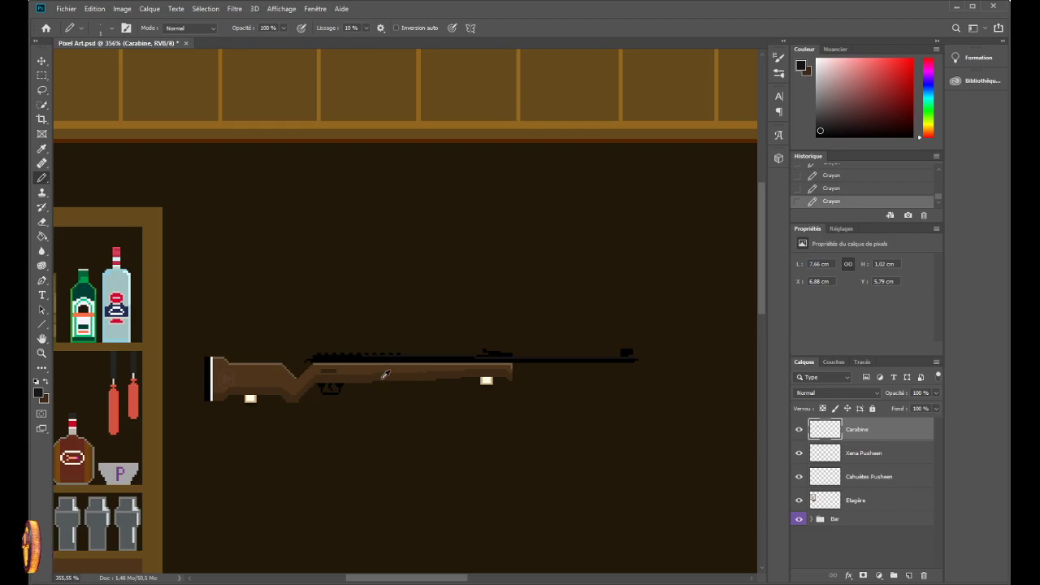
pyautogui.scroll(10, 399, 371)
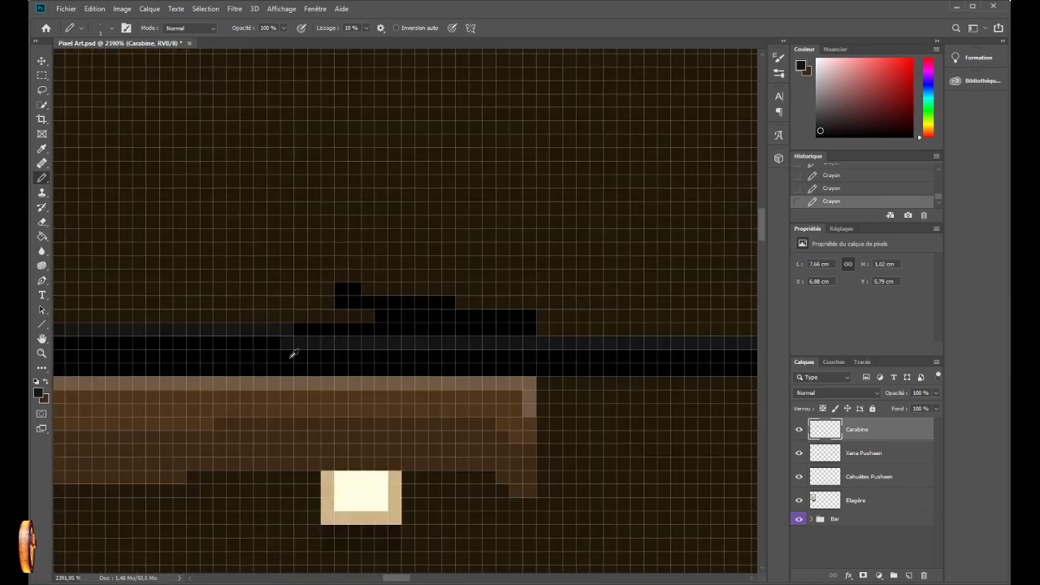
pyautogui.moveTo(281, 344); pyautogui.dragTo(524, 343)
pyautogui.scroll(-10, 268, 398)
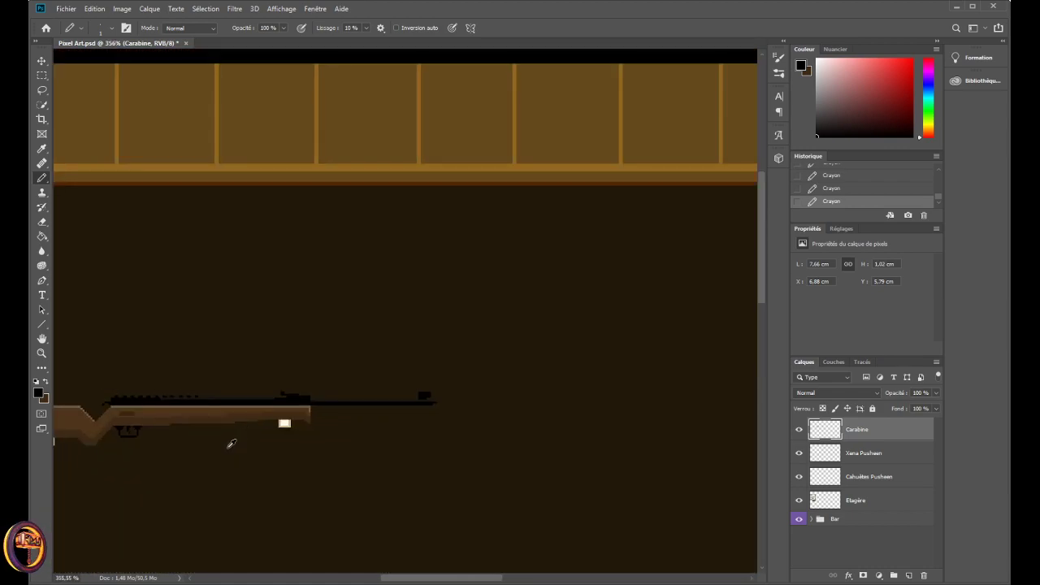
# - Sample the barrel's dark grey and highlight the rear and lower edges of the rear sight's raised tip
pyautogui.hscroll(-3, 366, 434)
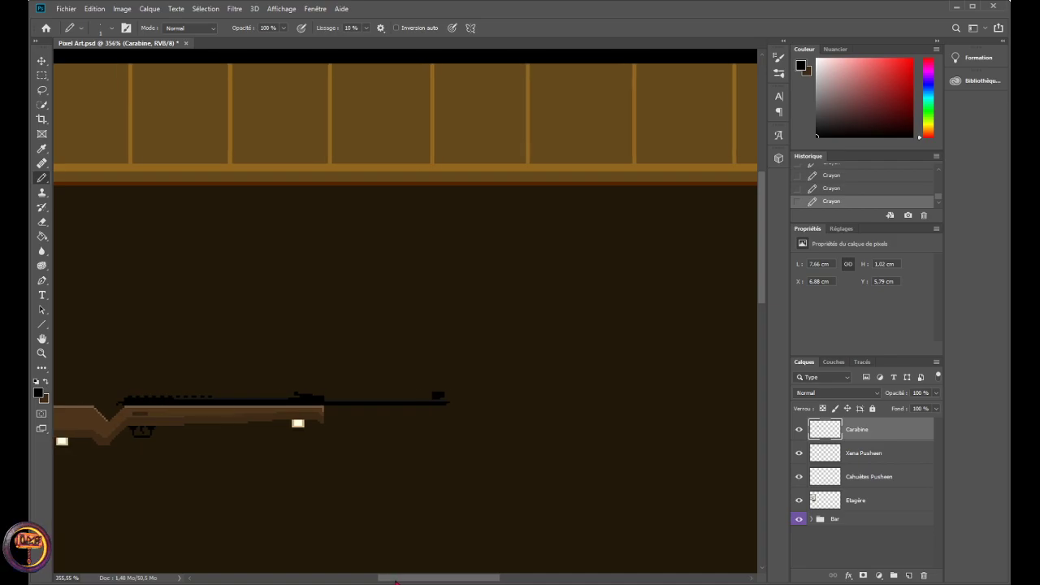
pyautogui.scroll(9, 374, 420)
pyautogui.scroll(2, 417, 332)
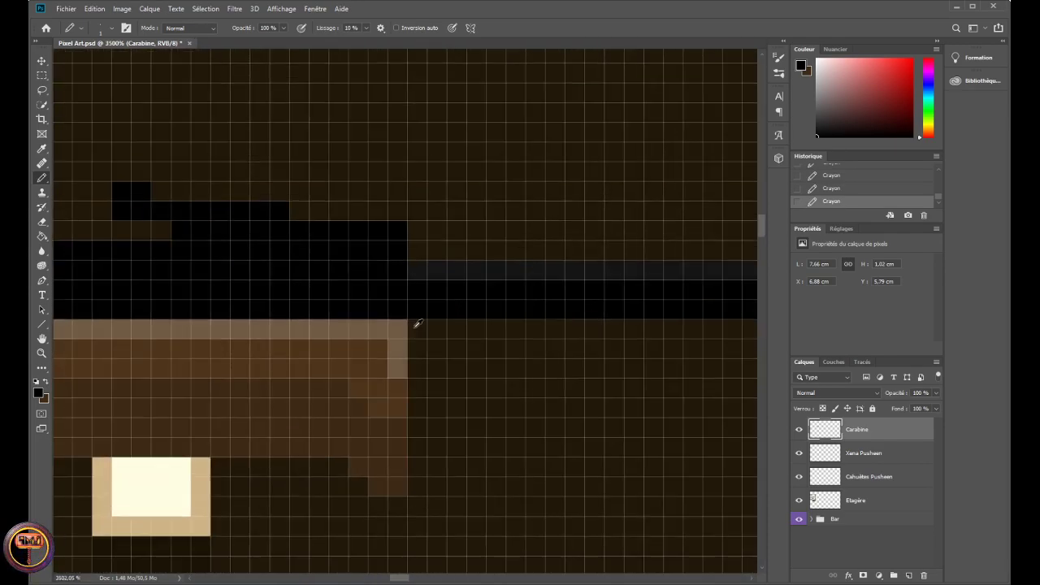
pyautogui.keyDown('alt'); pyautogui.click(415, 267); pyautogui.keyUp('alt')
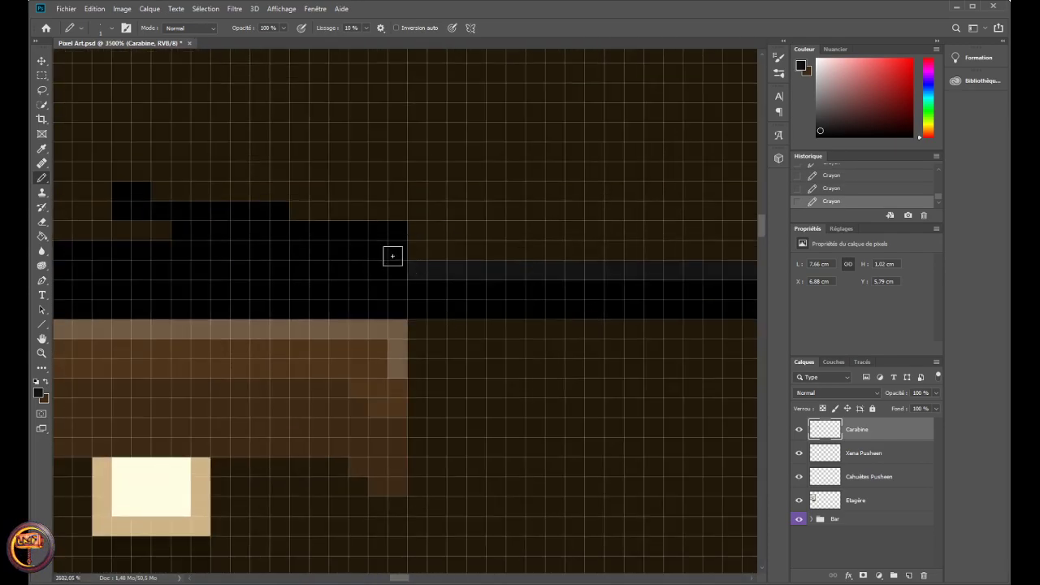
pyautogui.moveTo(392, 255); pyautogui.dragTo(344, 253)
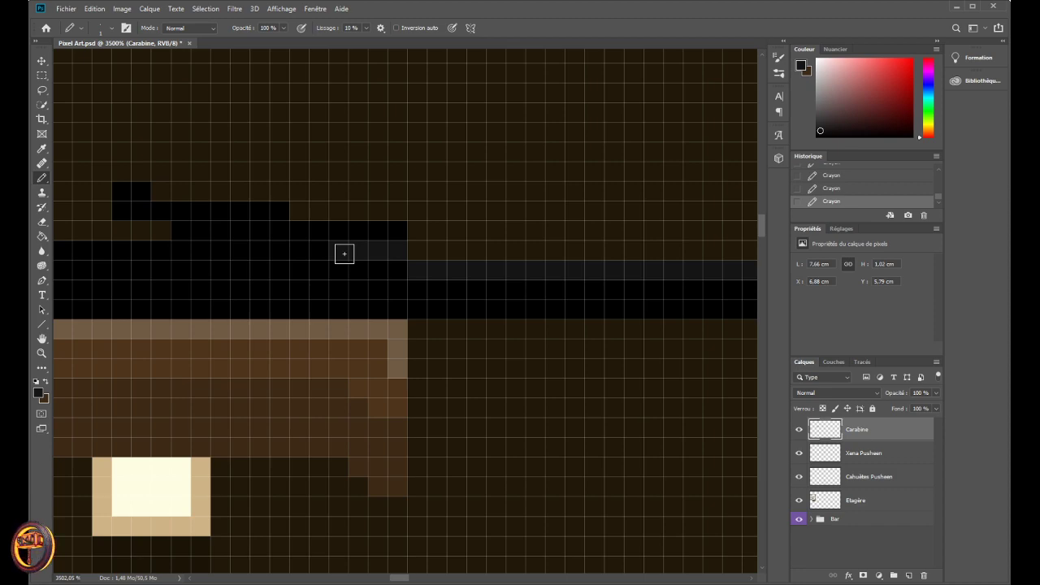
pyautogui.hotkey('ctrl', 'z')
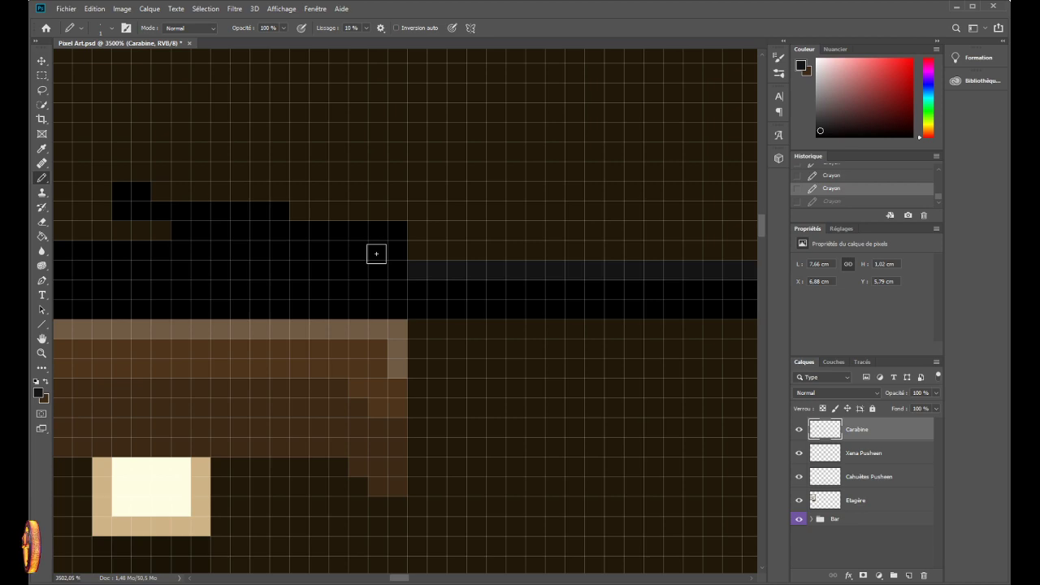
pyautogui.scroll(1, 376, 253)
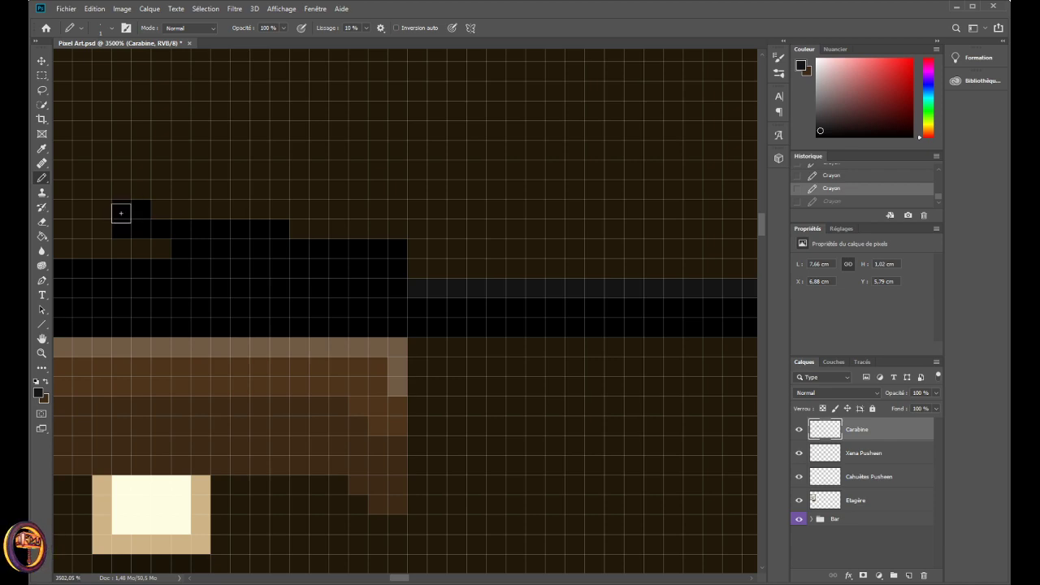
pyautogui.click(126, 218)
pyautogui.moveTo(126, 217); pyautogui.dragTo(167, 236)
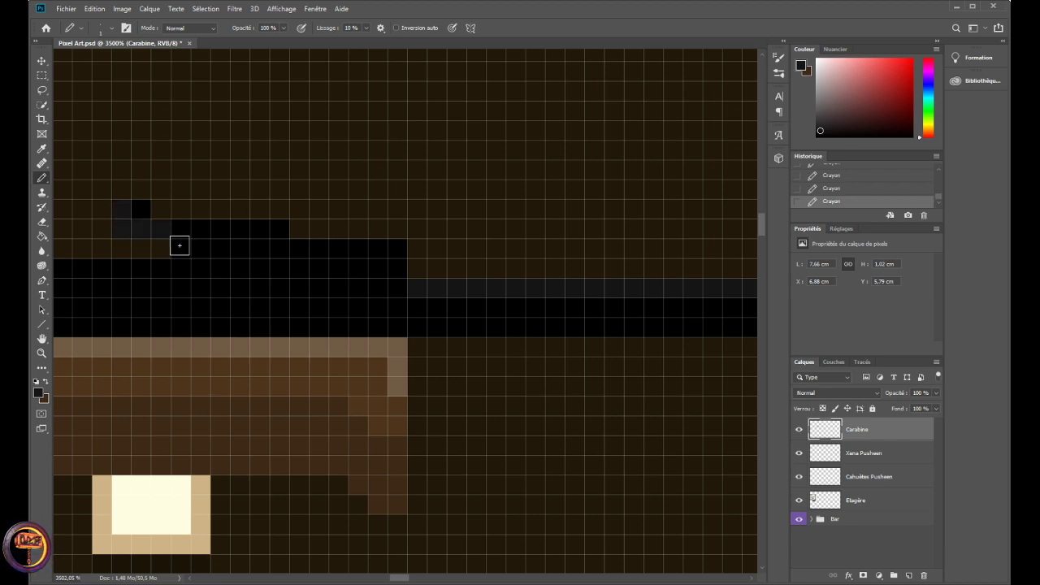
# - Draw a dark grey highlight along the top row of the rear sight's front base step
pyautogui.scroll(-5, 149, 267)
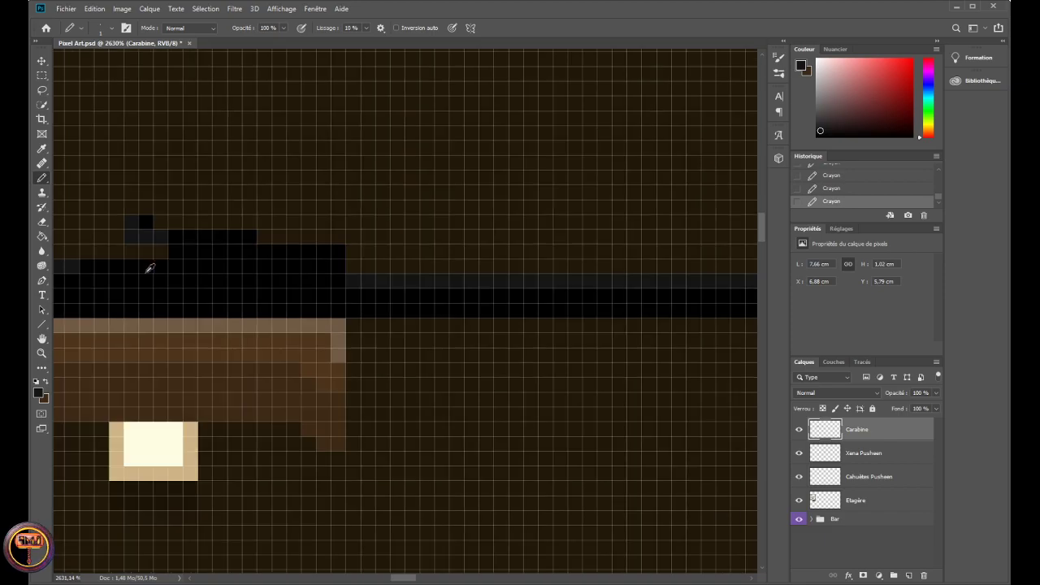
pyautogui.scroll(5, 122, 272)
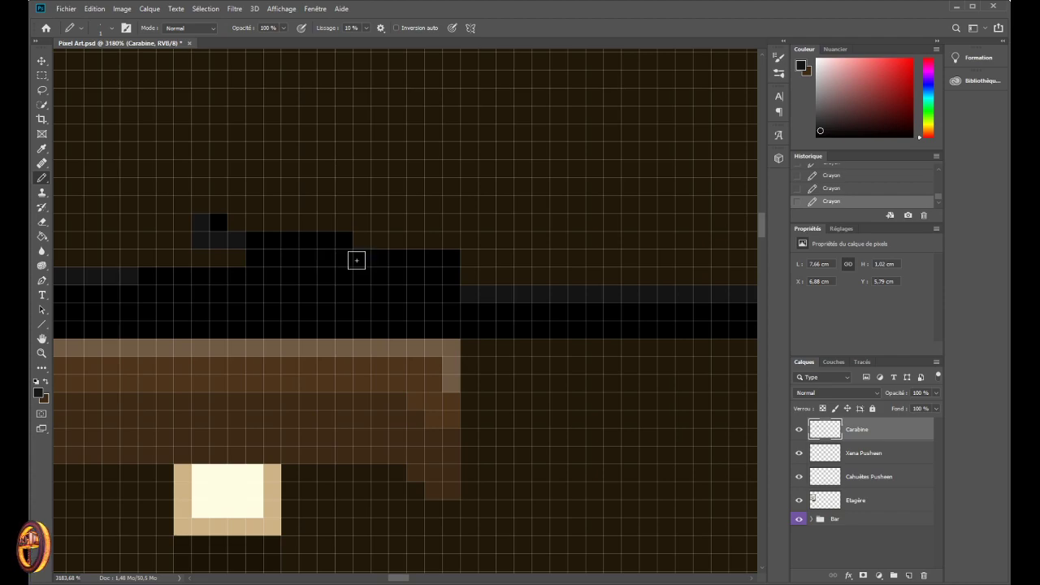
pyautogui.moveTo(355, 258); pyautogui.dragTo(380, 259)
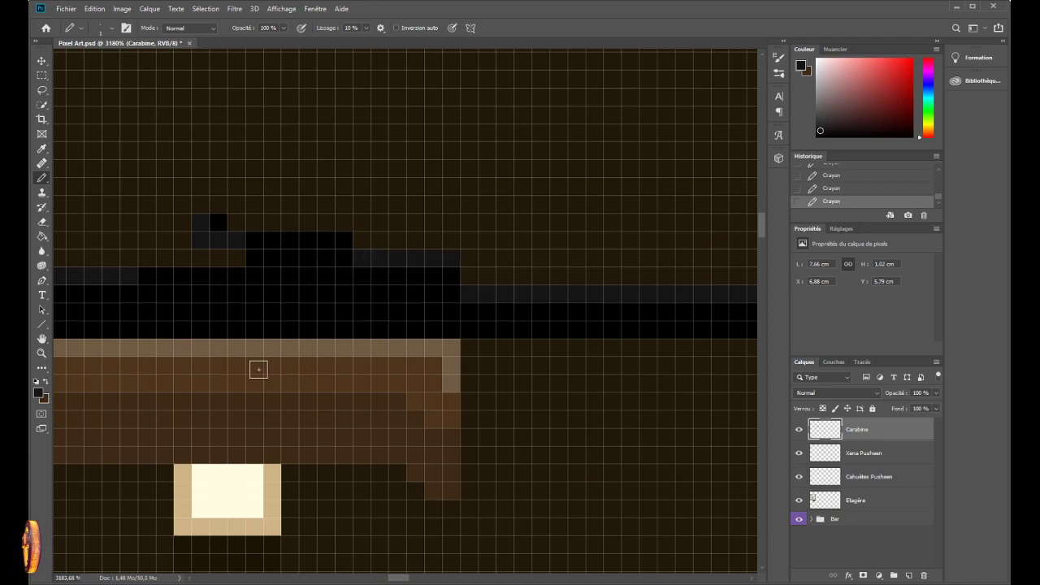
# - Examine the whole rifle with its new receiver and rear sight highlights, up close and within the bar scene
pyautogui.scroll(-4, 219, 341)
pyautogui.scroll(-4, 178, 296)
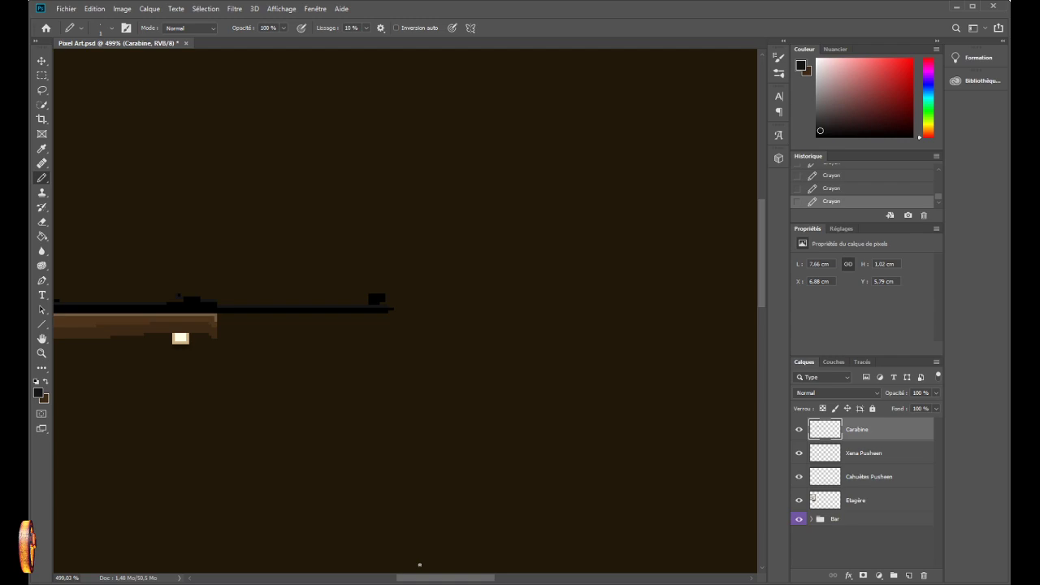
pyautogui.moveTo(418, 577); pyautogui.dragTo(388, 577)
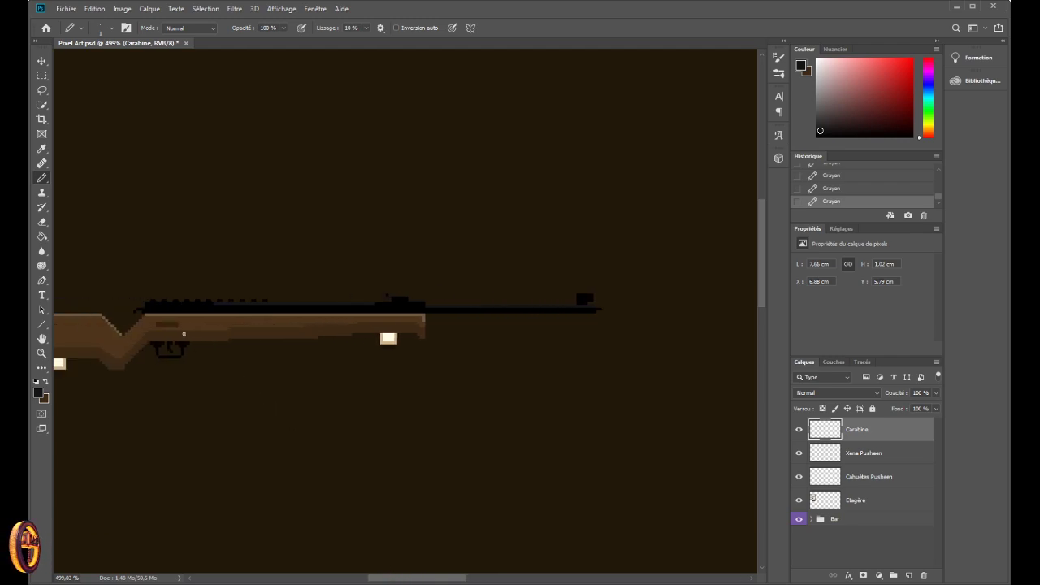
pyautogui.moveTo(429, 577); pyautogui.dragTo(419, 577)
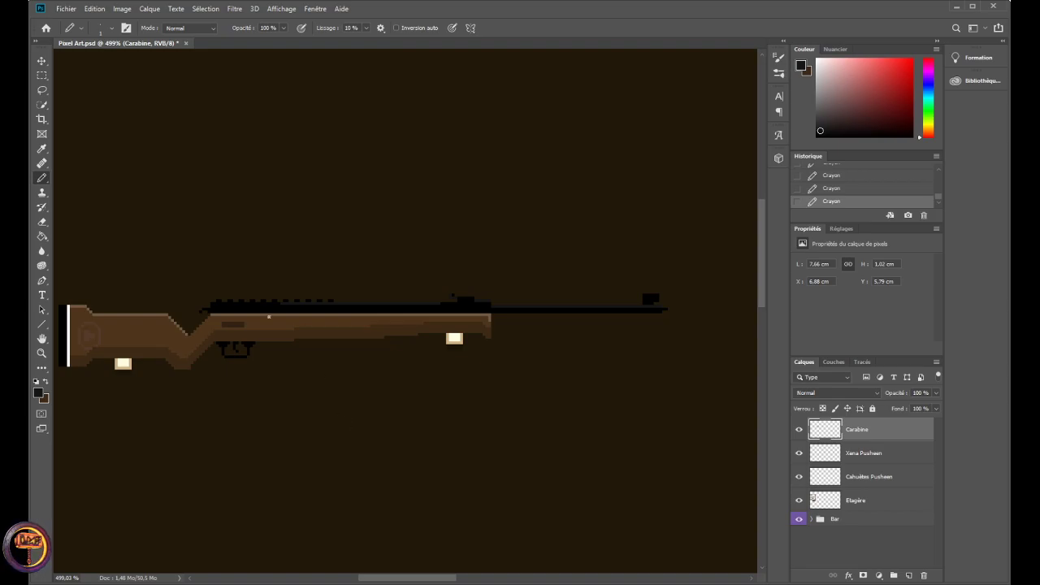
pyautogui.scroll(3, 248, 307)
pyautogui.scroll(-4, 320, 297)
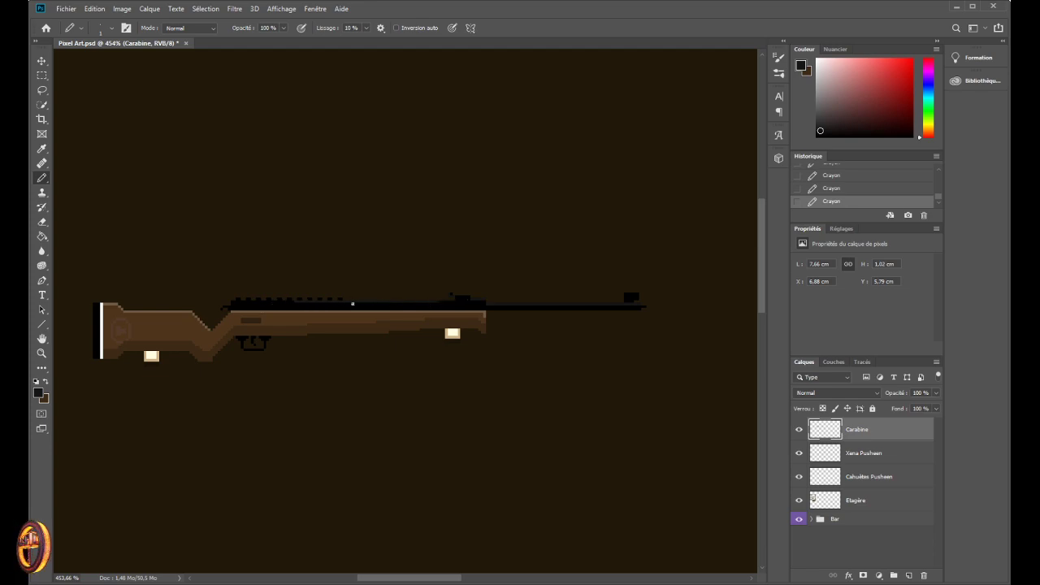
pyautogui.scroll(-4, 219, 305)
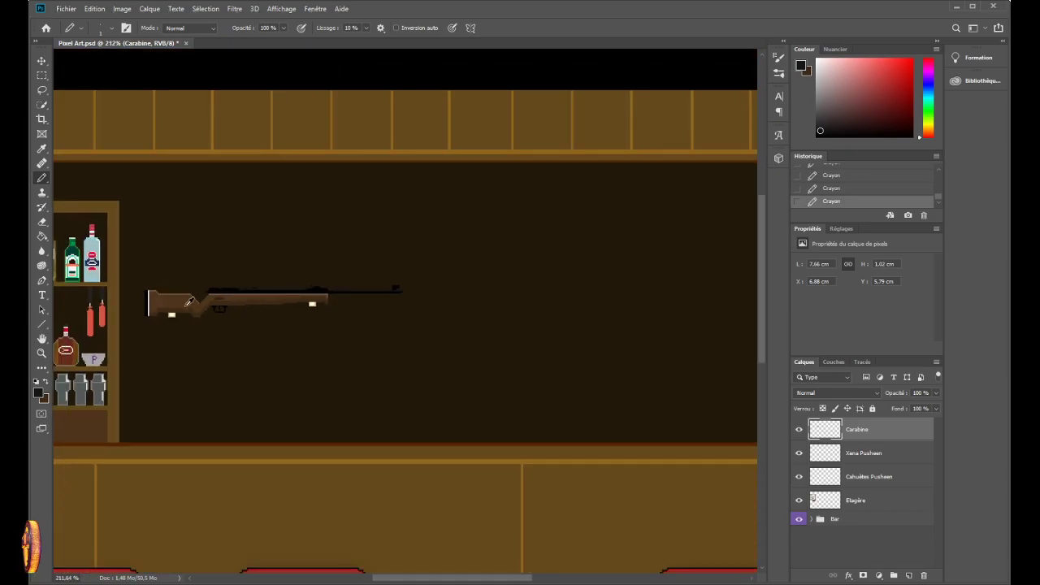
# - Extend the dark grey highlight along the receiver's top row, beneath the toothed rail, back to its rear end
pyautogui.scroll(10, 153, 301)
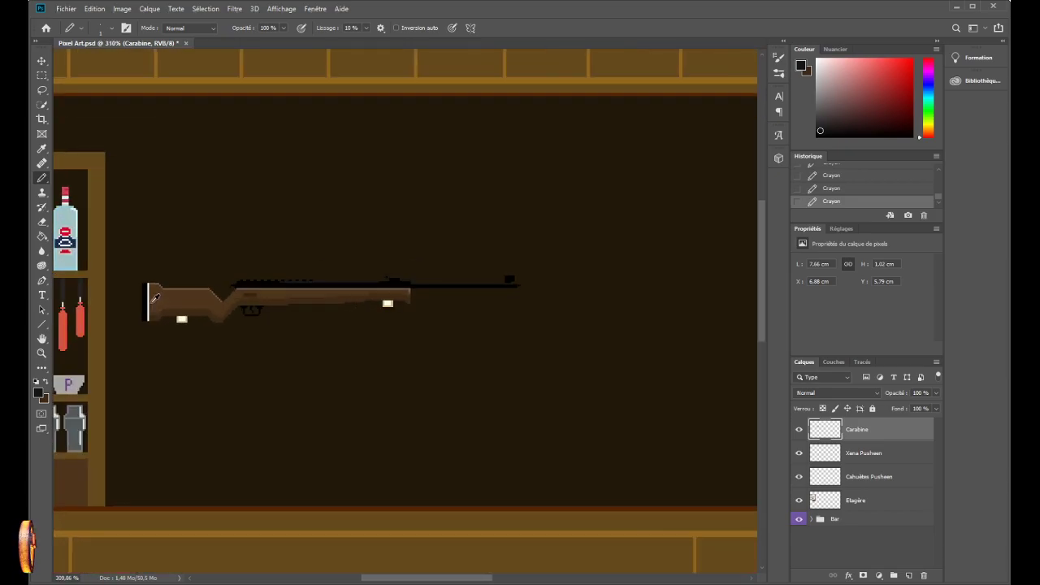
pyautogui.scroll(1, 432, 301)
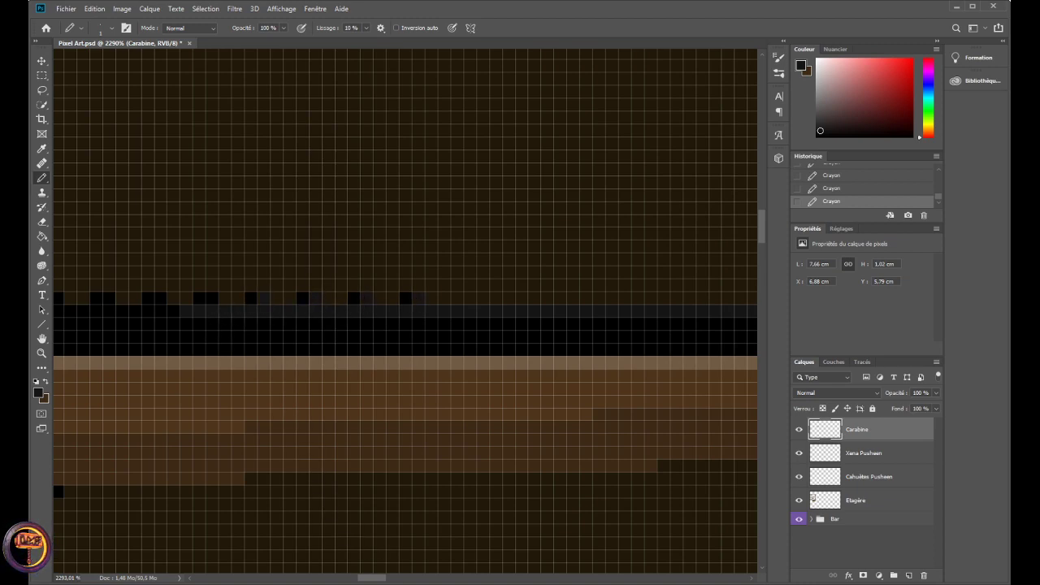
pyautogui.moveTo(376, 580); pyautogui.dragTo(368, 580)
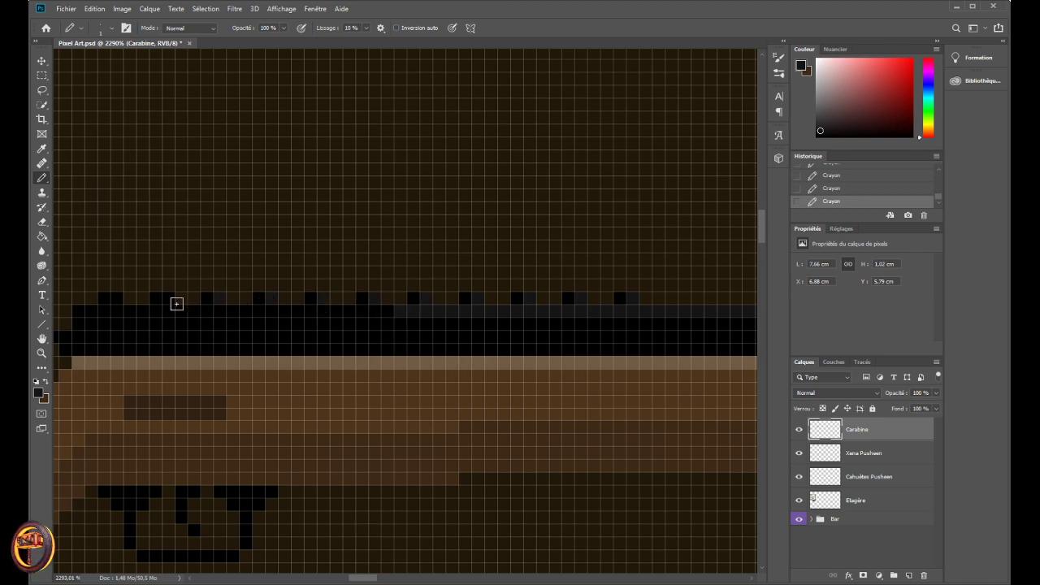
pyautogui.scroll(-8, 95, 380)
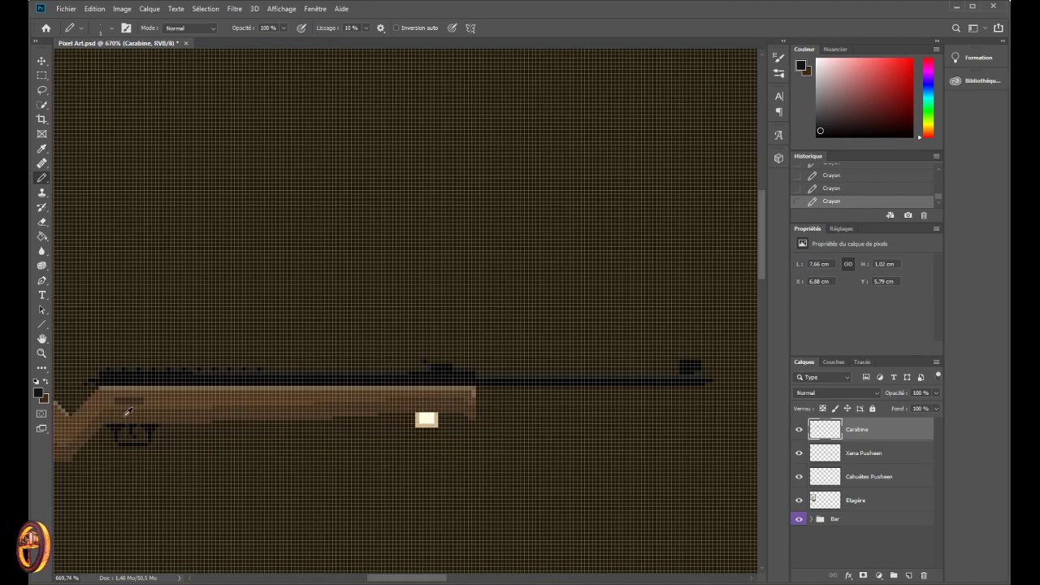
pyautogui.scroll(-2, 155, 477)
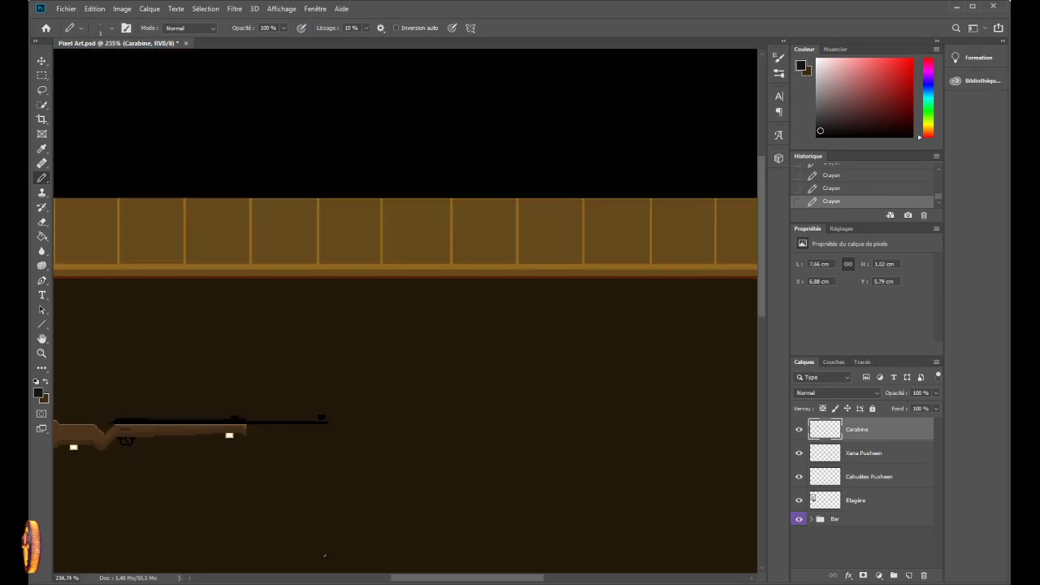
pyautogui.scroll(-2, 236, 490)
pyautogui.scroll(-2, 218, 486)
pyautogui.scroll(2, 272, 339)
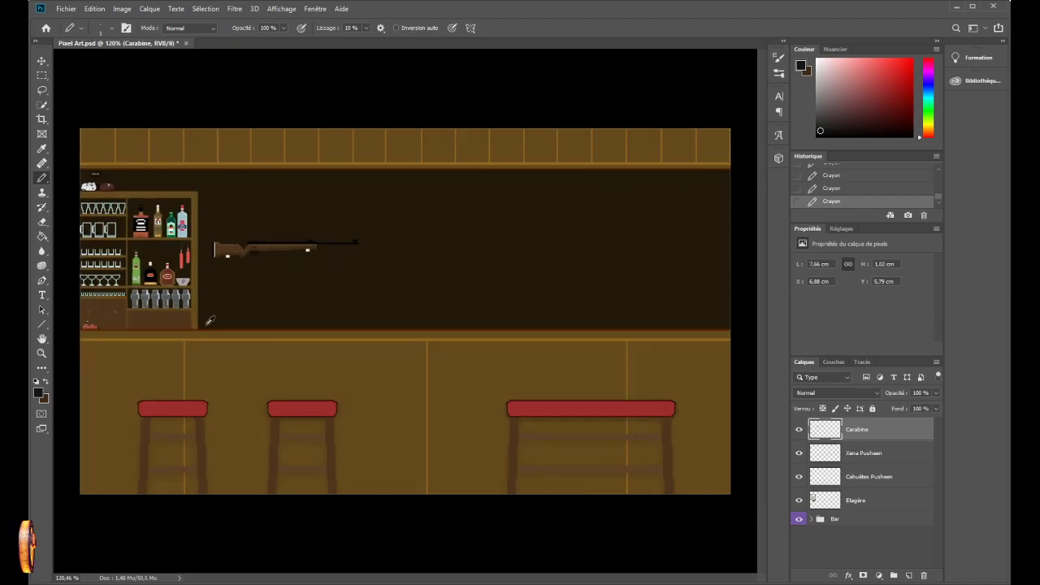
pyautogui.scroll(10, 210, 322)
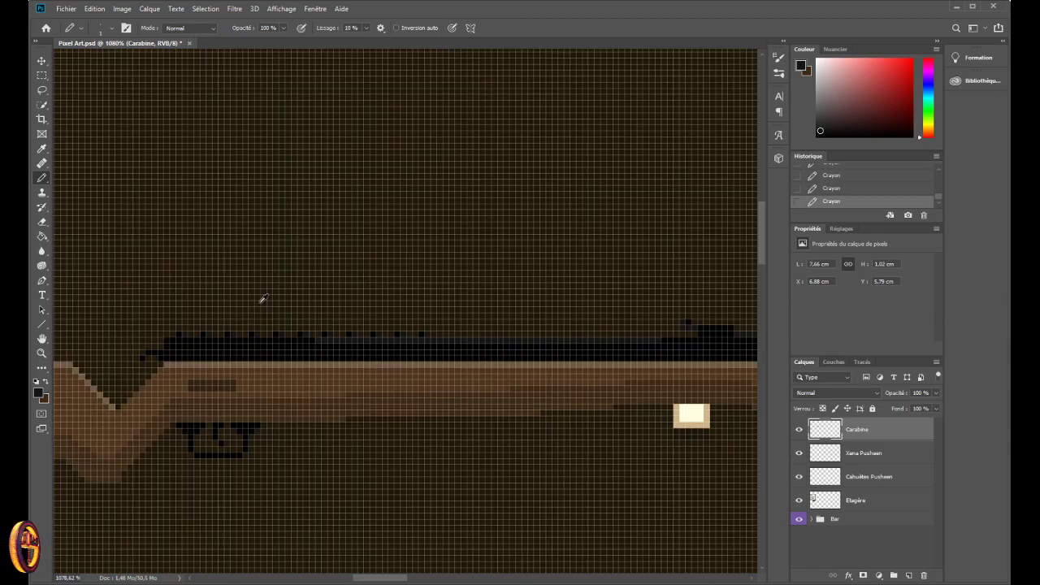
pyautogui.scroll(2, 168, 371)
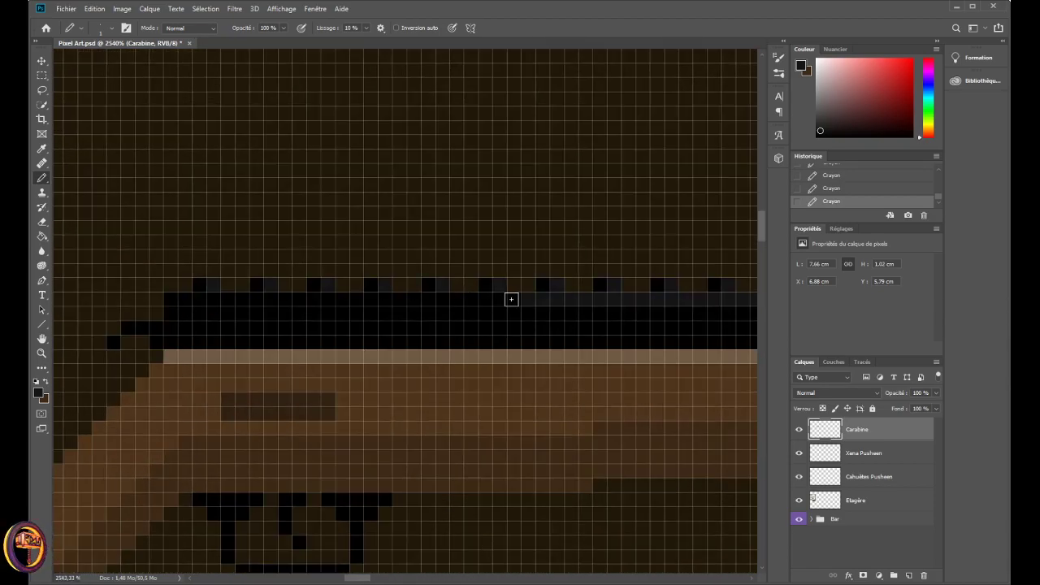
pyautogui.moveTo(443, 301); pyautogui.dragTo(169, 301)
# - Examine the rifle with its completed receiver highlight, both up close and within the whole bar scene
pyautogui.scroll(-10, 167, 323)
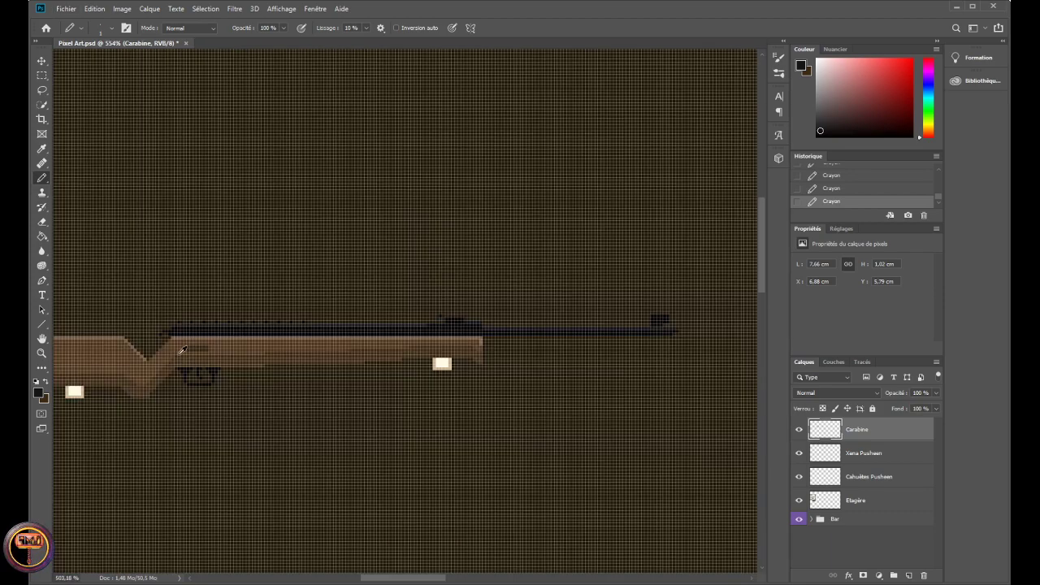
pyautogui.scroll(-3, 152, 402)
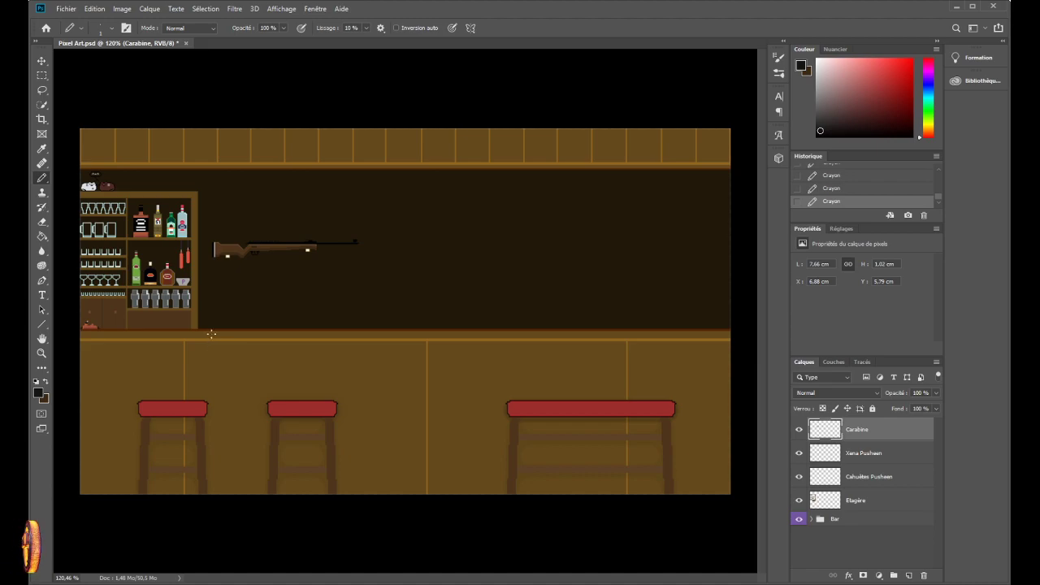
pyautogui.scroll(3, 229, 247)
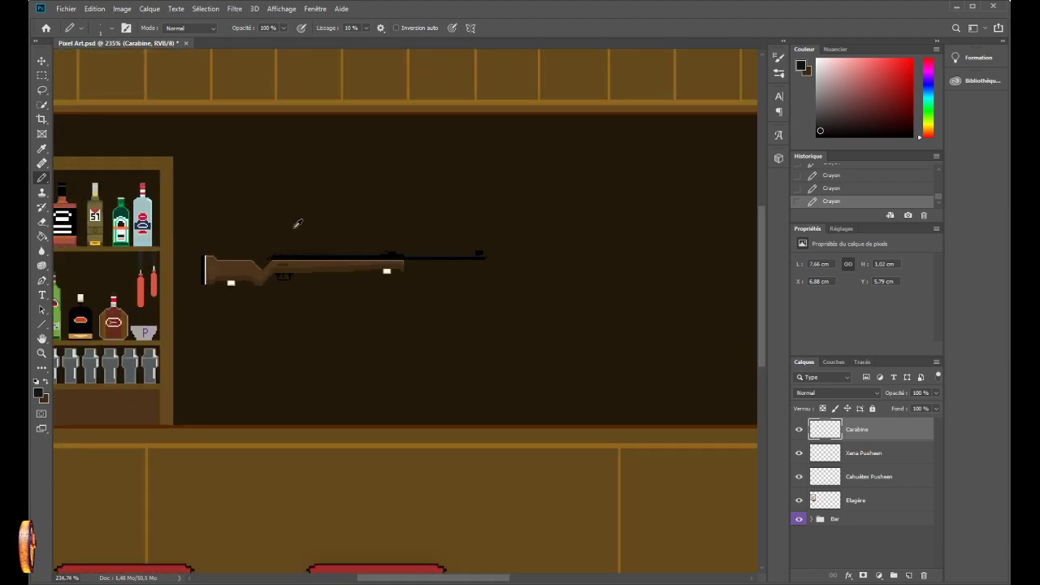
pyautogui.scroll(4, 304, 222)
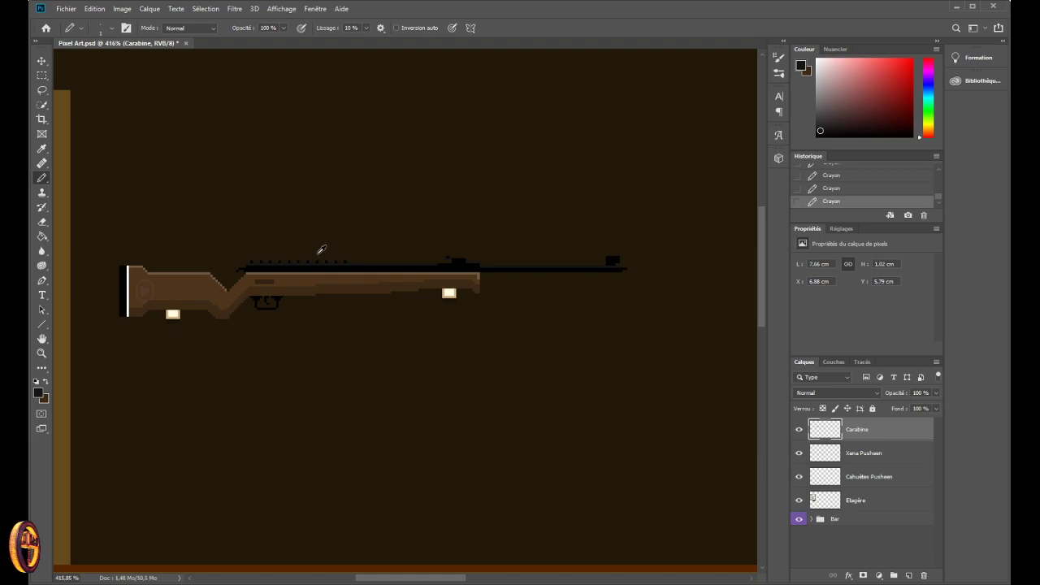
pyautogui.scroll(3, 233, 291)
pyautogui.scroll(-5, 226, 293)
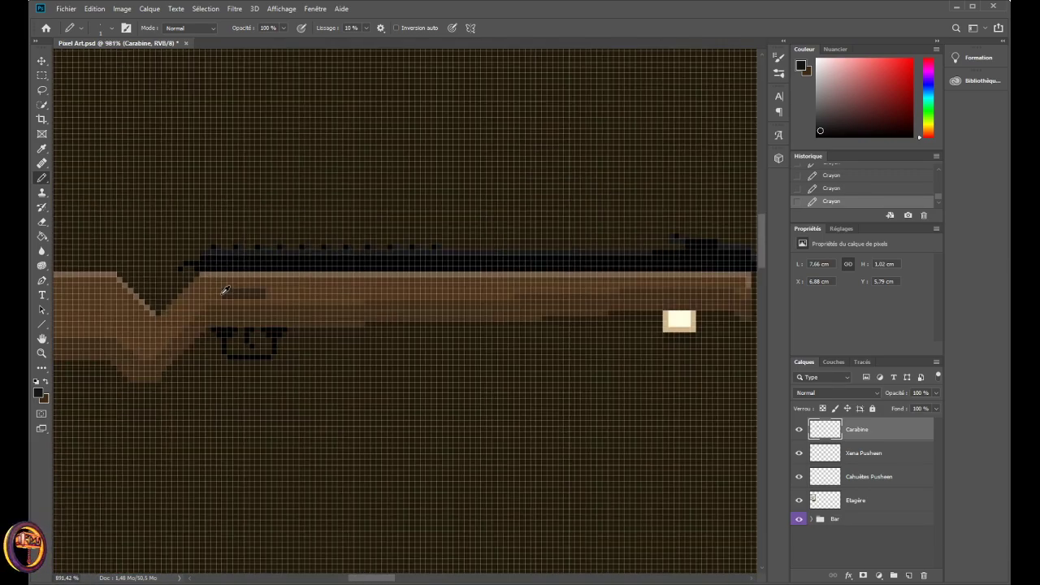
pyautogui.scroll(-2, 225, 290)
pyautogui.scroll(5, 208, 284)
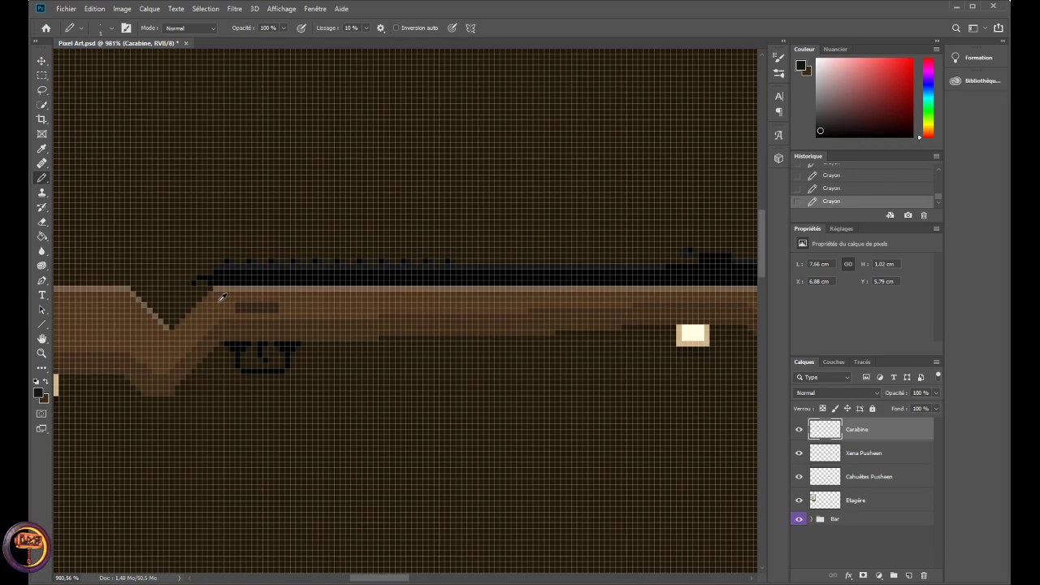
pyautogui.scroll(-5, 272, 304)
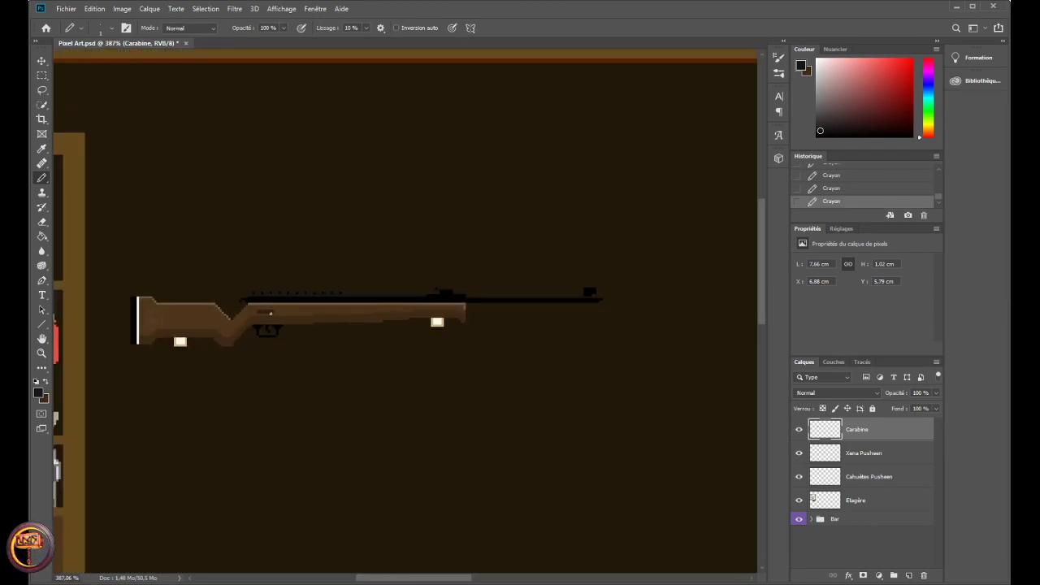
pyautogui.scroll(-1, 363, 319)
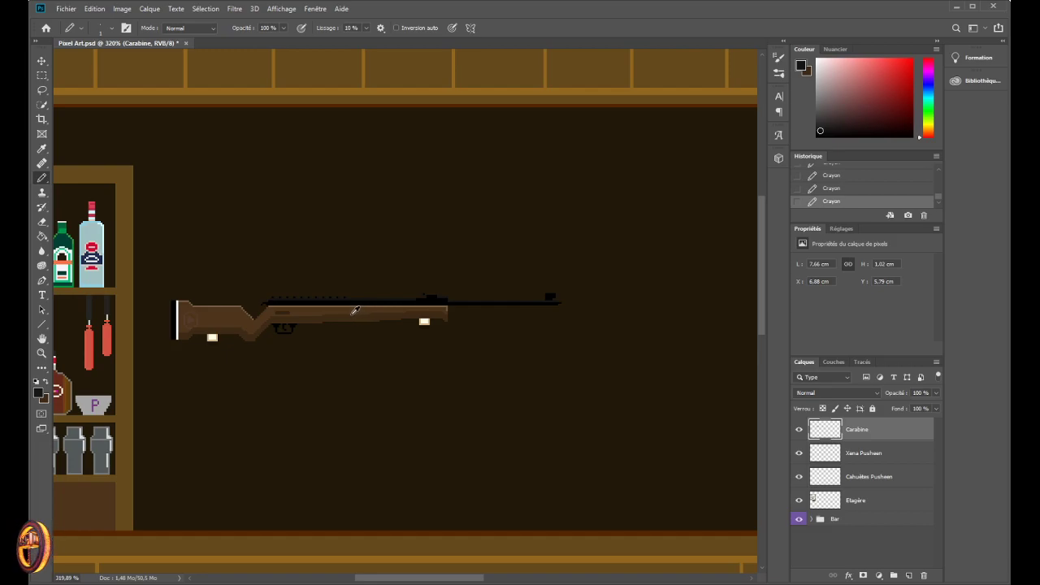
pyautogui.scroll(8, 303, 310)
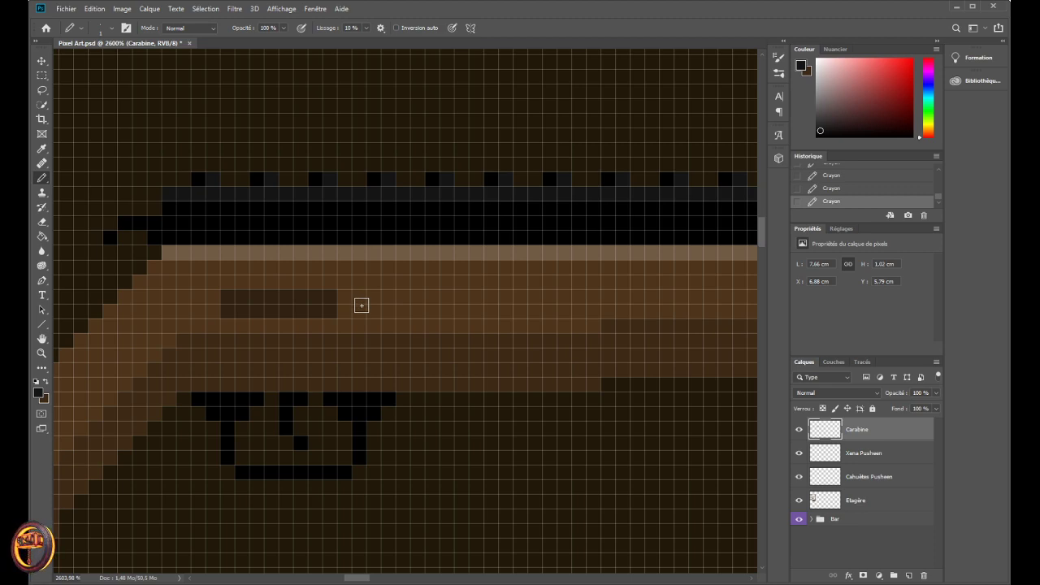
pyautogui.scroll(-8, 343, 519)
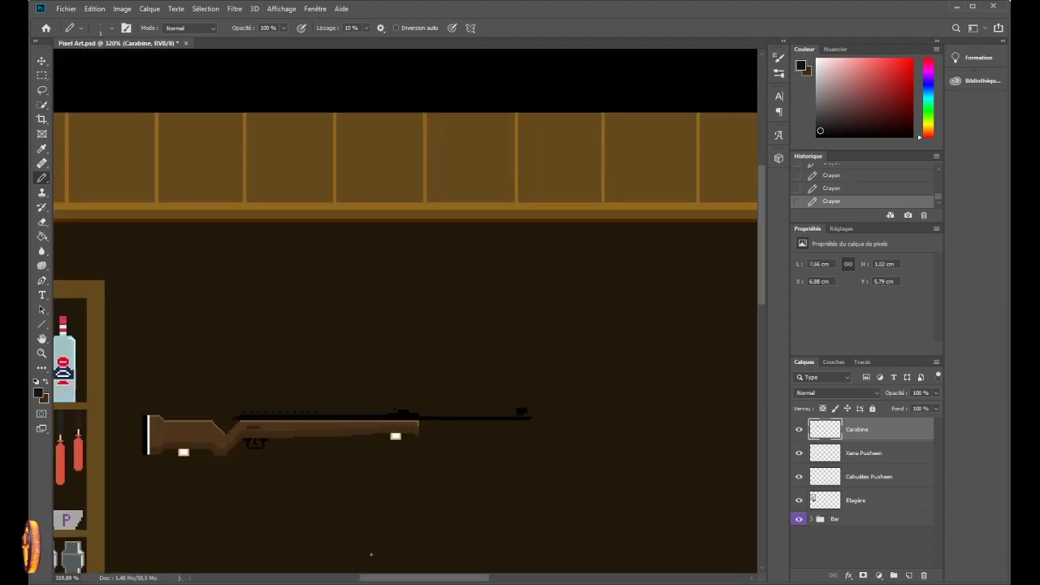
pyautogui.scroll(-1, 319, 482)
pyautogui.scroll(-3, 252, 457)
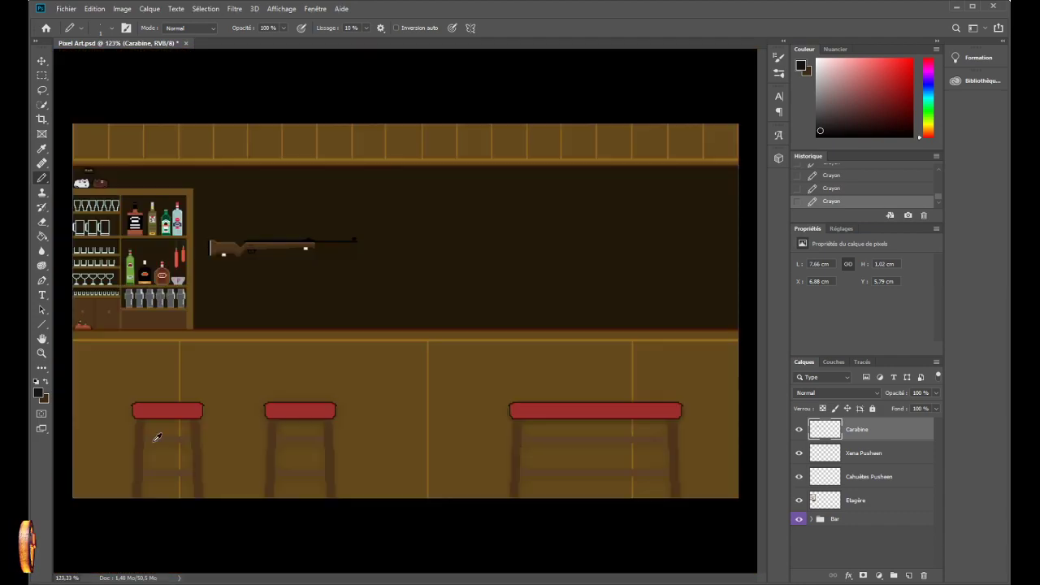
pyautogui.scroll(3, 154, 434)
pyautogui.scroll(3, 241, 177)
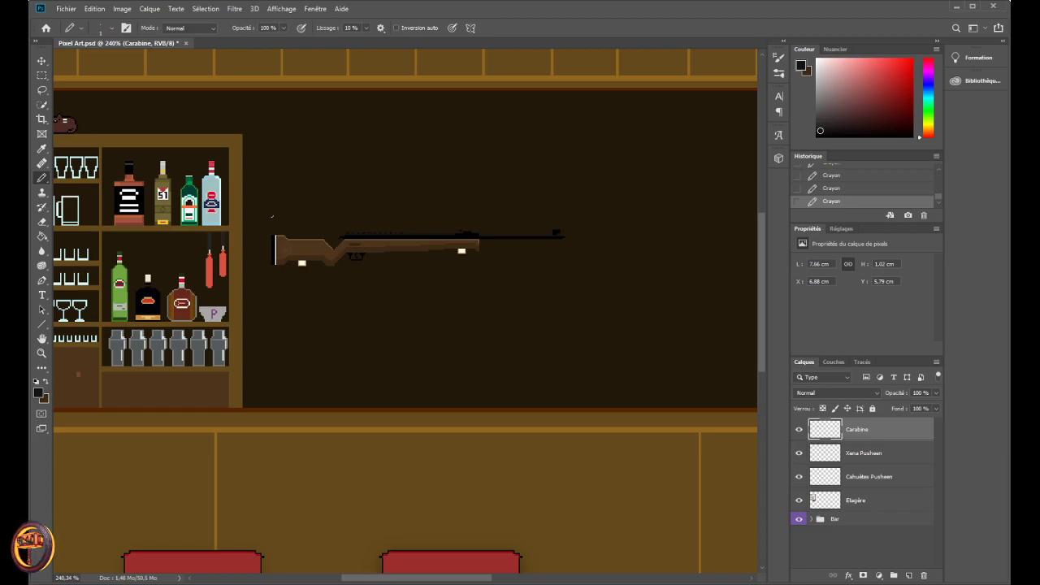
# - Sample the light brown of the highlight along the buttstock's top edge as the drawing colour
pyautogui.scroll(10, 289, 244)
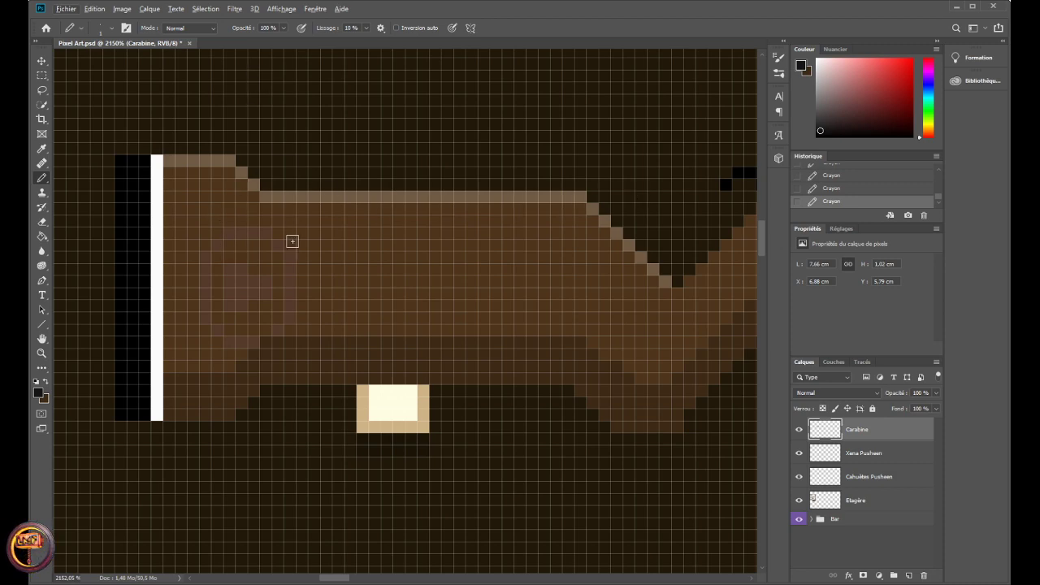
pyautogui.keyDown('alt'); pyautogui.scroll(2, 235, 239); pyautogui.keyUp('alt')
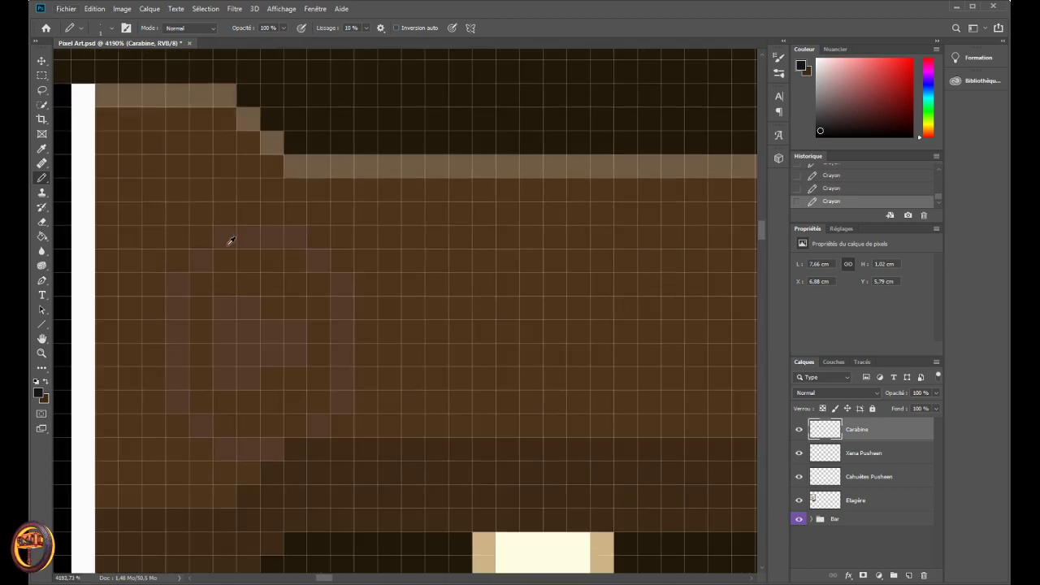
pyautogui.keyDown('alt'); pyautogui.scroll(-1, 229, 235); pyautogui.keyUp('alt')
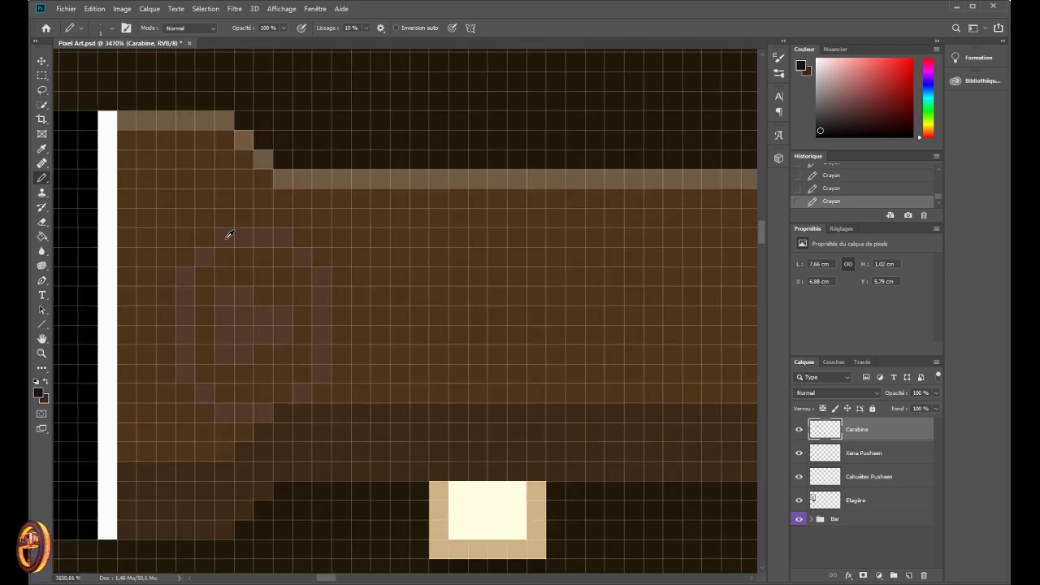
pyautogui.keyDown('alt'); pyautogui.click(234, 238); pyautogui.keyUp('alt')
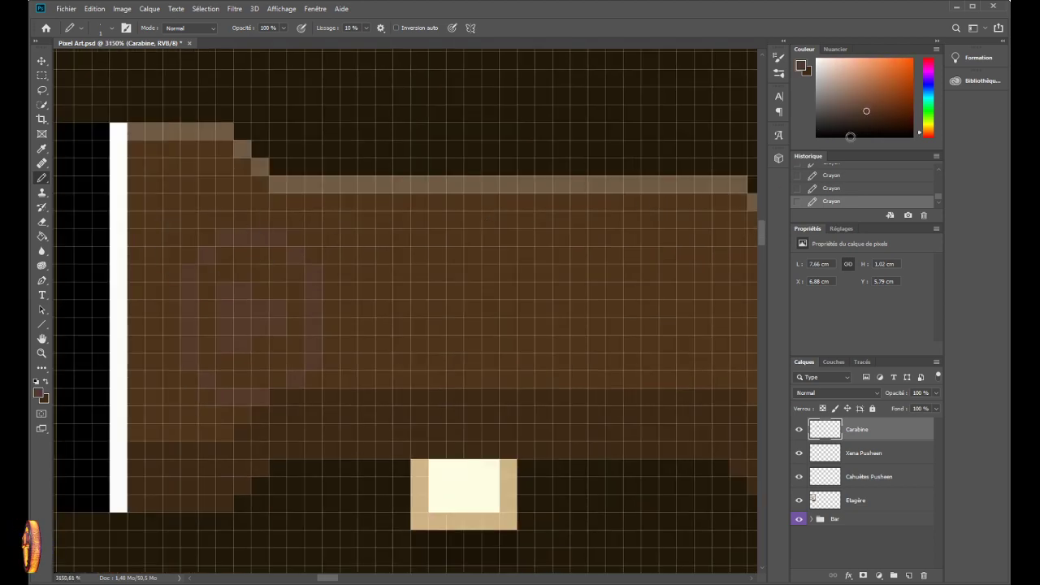
pyautogui.keyDown('alt'); pyautogui.click(319, 178); pyautogui.keyUp('alt')
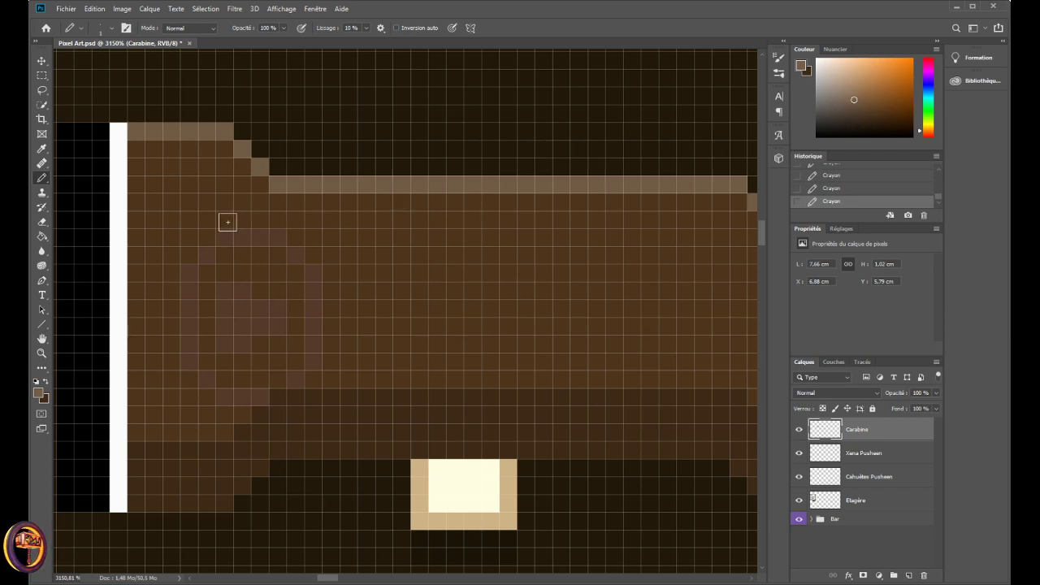
# - Try a light brown stepped diagonal highlight along the upper rear edge of the buttstock's round emblem
pyautogui.click(208, 221)
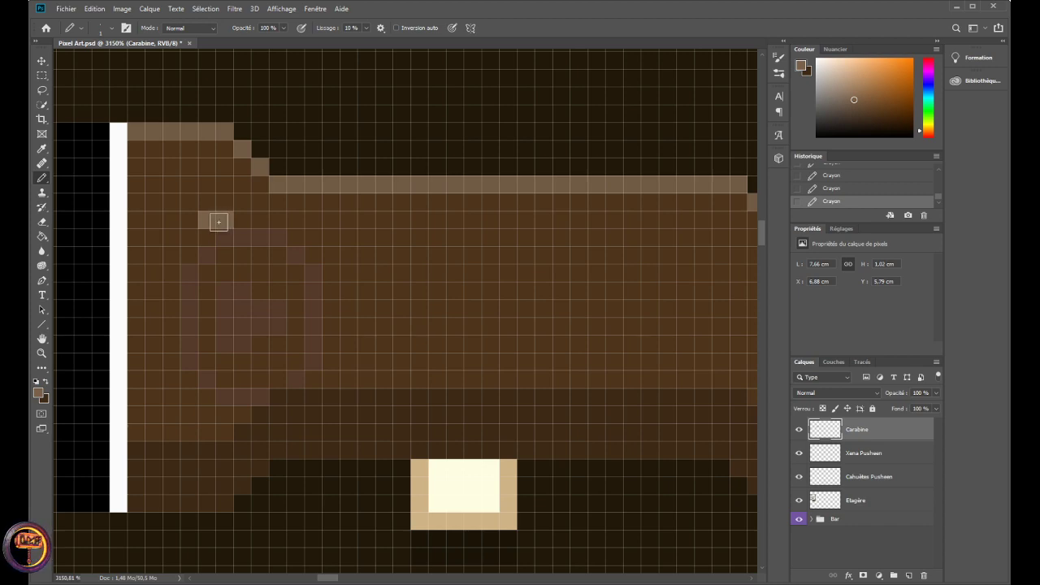
pyautogui.hotkey('ctrl', 'z')
pyautogui.click(224, 219)
pyautogui.click(207, 238)
pyautogui.click(188, 254)
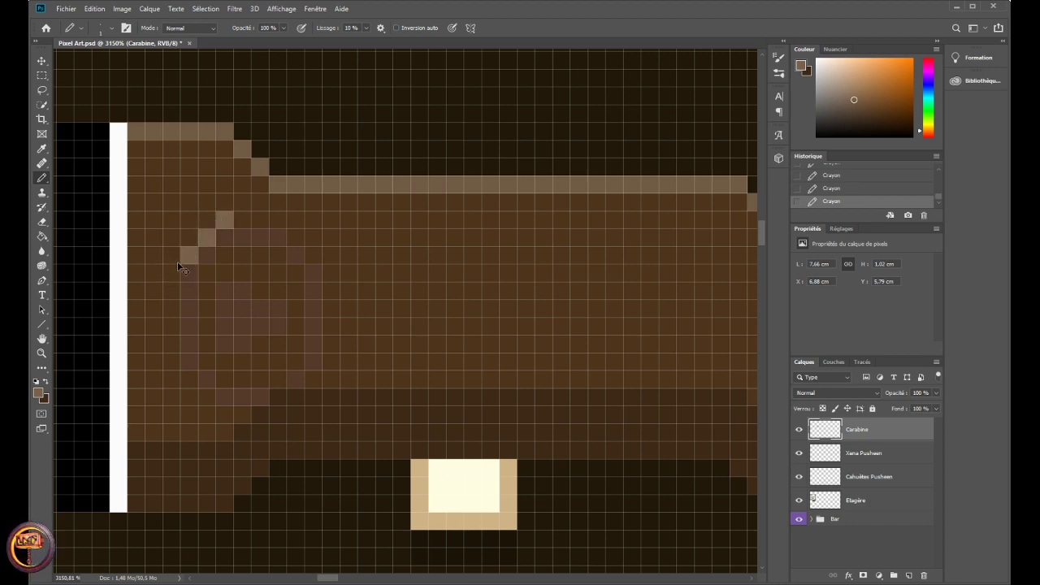
pyautogui.hotkey('ctrl', 'z')
pyautogui.hotkey('ctrl', 'z')
pyautogui.hotkey('ctrl', 'z')
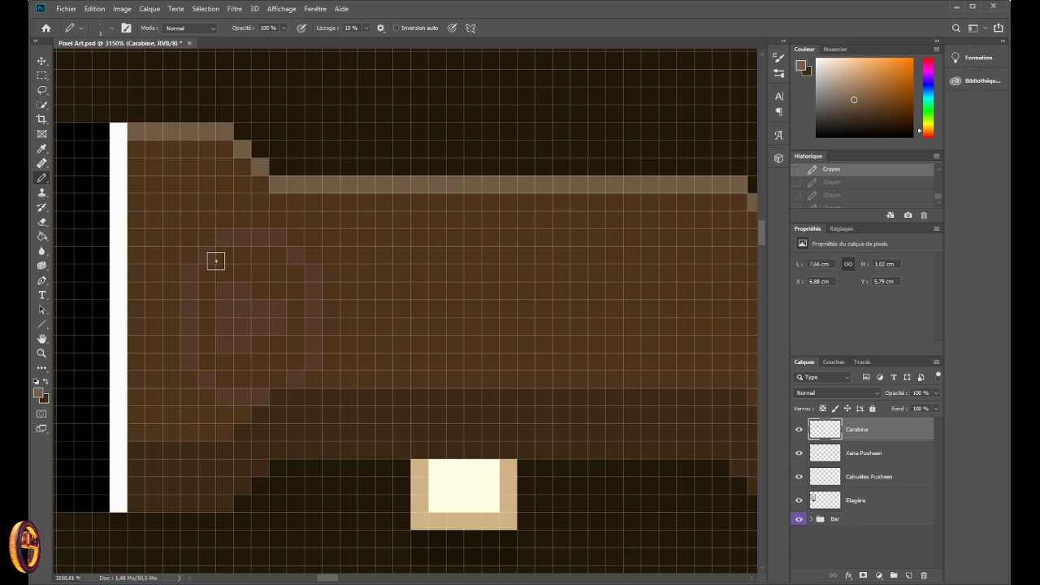
# - Try light brown strokes between the round emblem and the white strip at the rear of the buttstock
pyautogui.moveTo(171, 266); pyautogui.dragTo(163, 357)
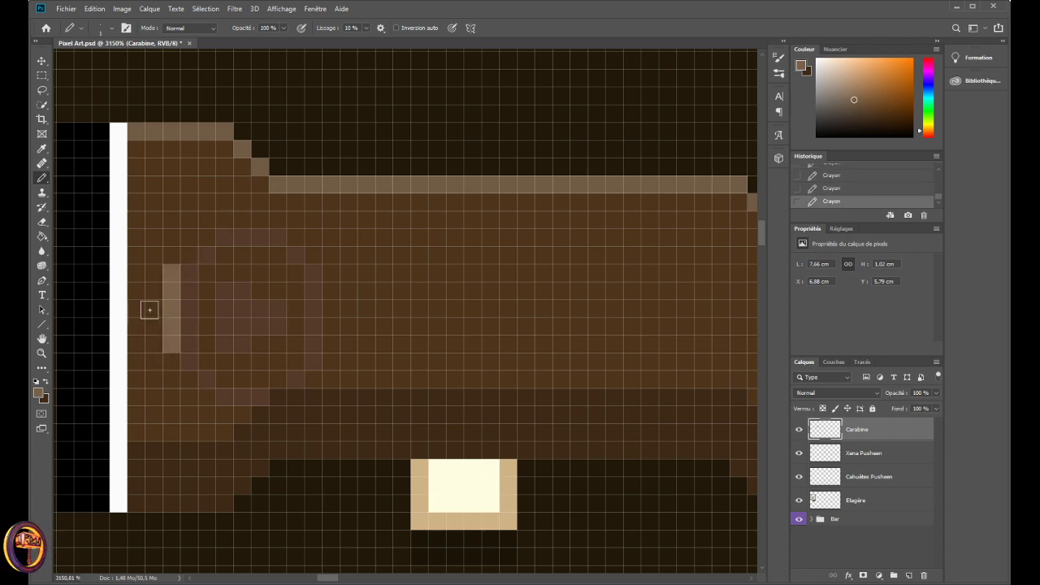
pyautogui.moveTo(147, 304)
pyautogui.mouseDown()
pyautogui.moveTo(143, 381)
pyautogui.moveTo(169, 398)
pyautogui.mouseUp()
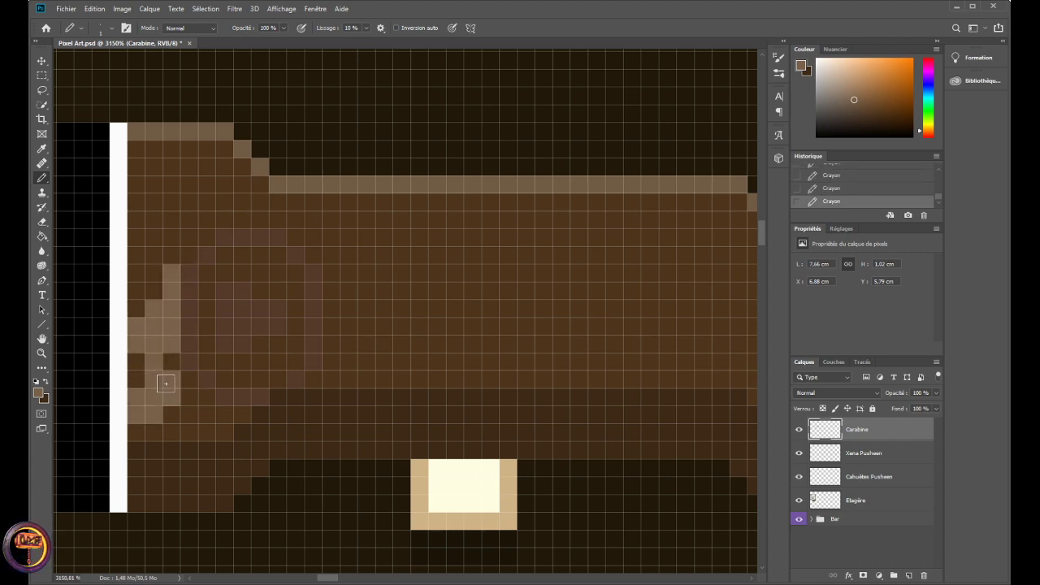
pyautogui.hotkey('ctrl', 'z')
pyautogui.hotkey('ctrl', 'z')
pyautogui.hotkey('ctrl', 'z')
pyautogui.hotkey('ctrl', 'z')
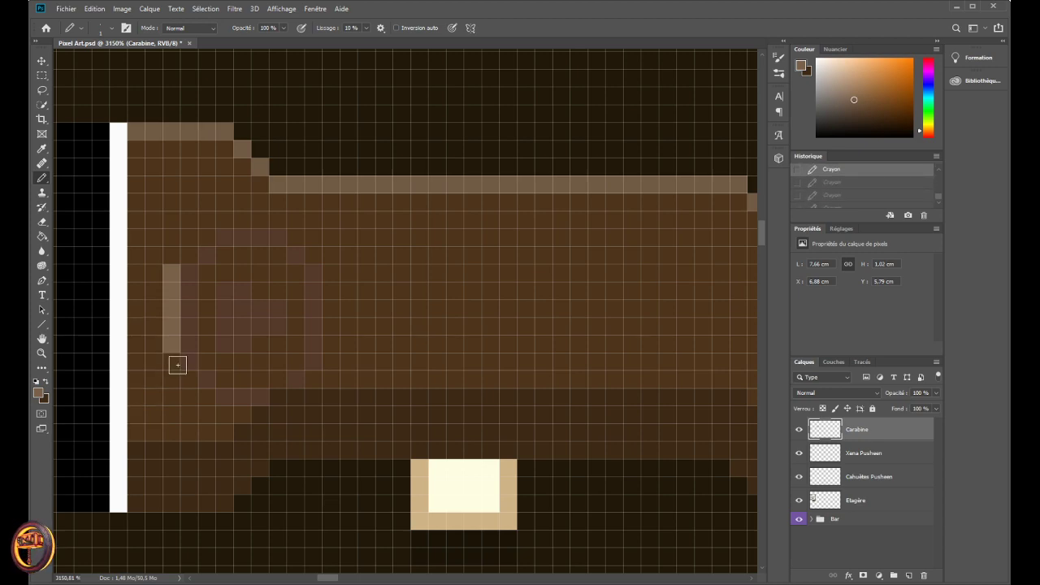
pyautogui.hotkey('ctrl', 'z')
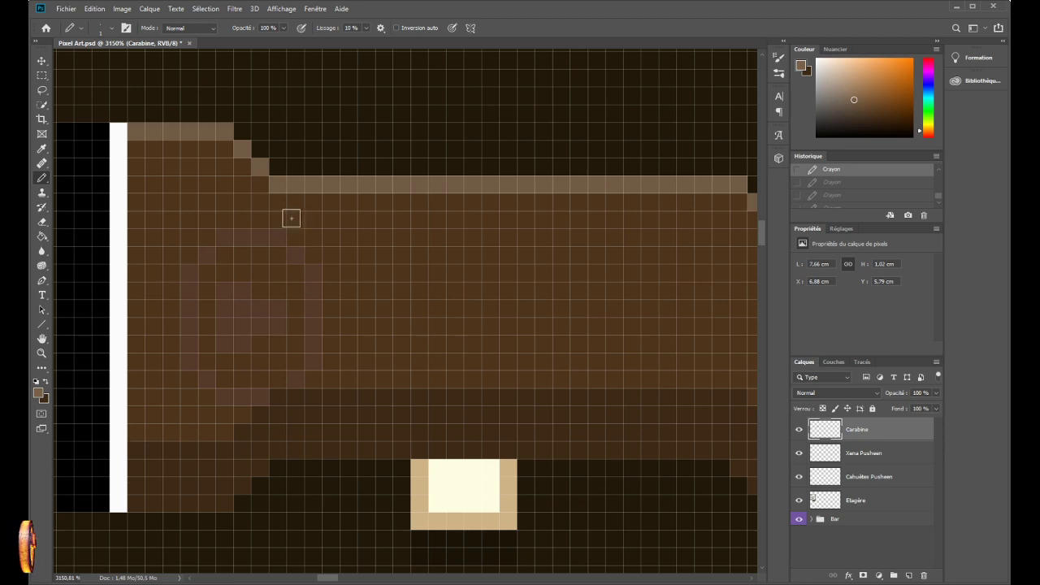
# - Draw a light brown highlight around the round emblem's front side: three pixels stepping down diagonally, continued by a vertical line
pyautogui.click(278, 218)
pyautogui.click(295, 236)
pyautogui.click(314, 254)
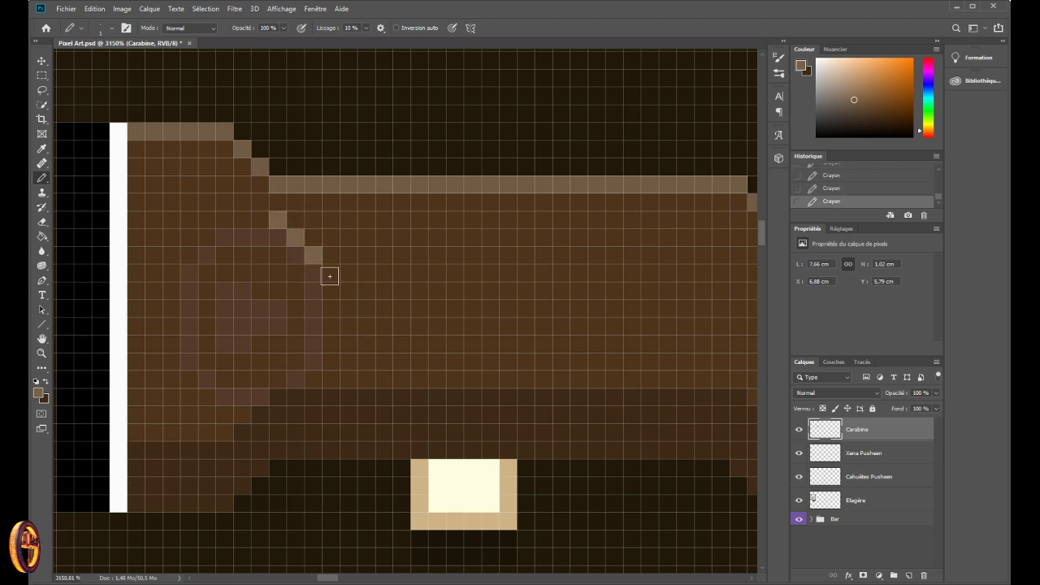
pyautogui.moveTo(332, 273); pyautogui.dragTo(331, 363)
pyautogui.scroll(-5, 273, 304)
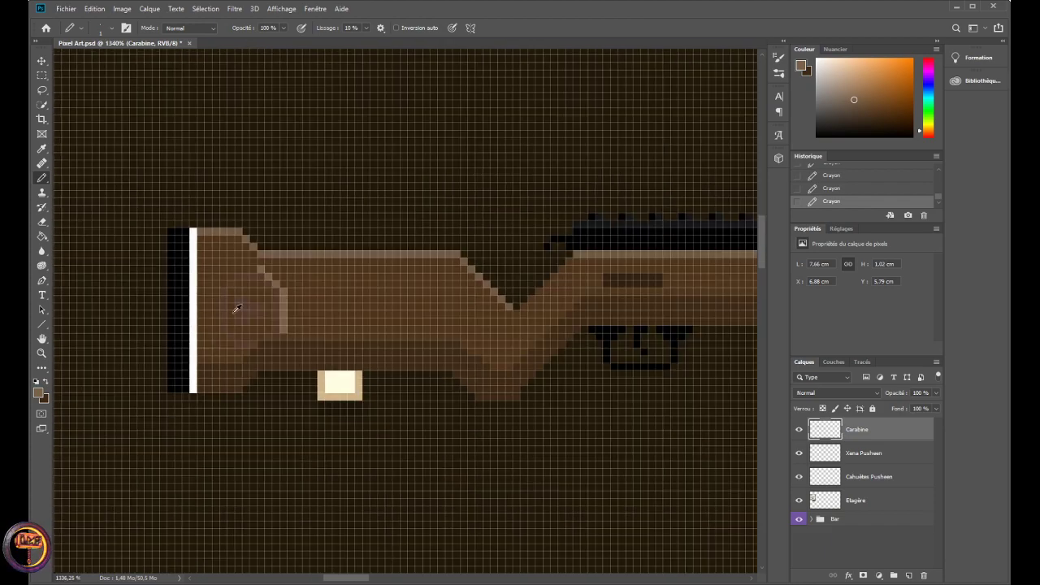
pyautogui.scroll(-2, 173, 325)
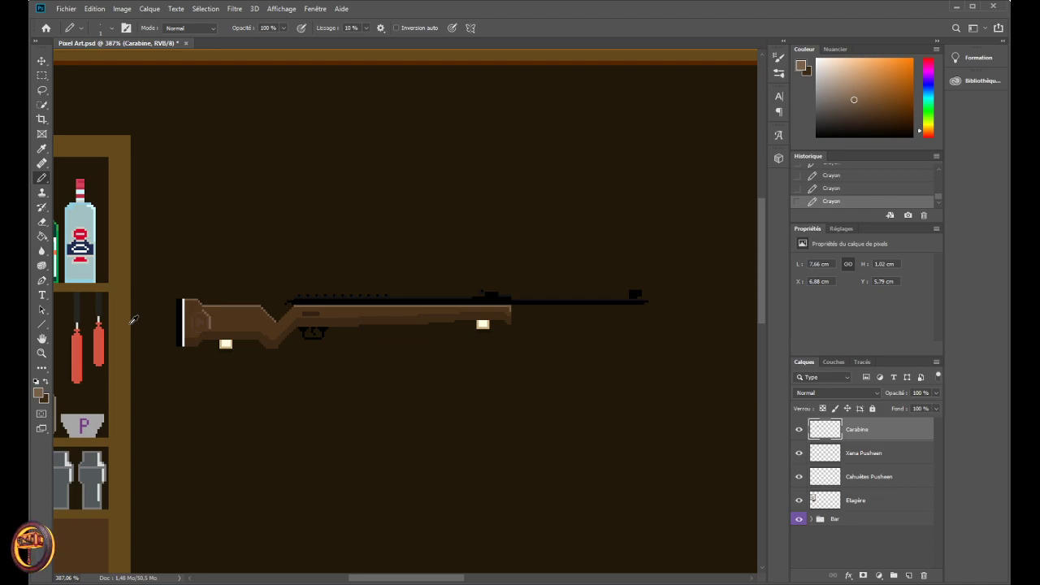
# - Examine the light brown highlight around the buttstock's round emblem, up close and within the whole bar scene
pyautogui.scroll(1, 161, 317)
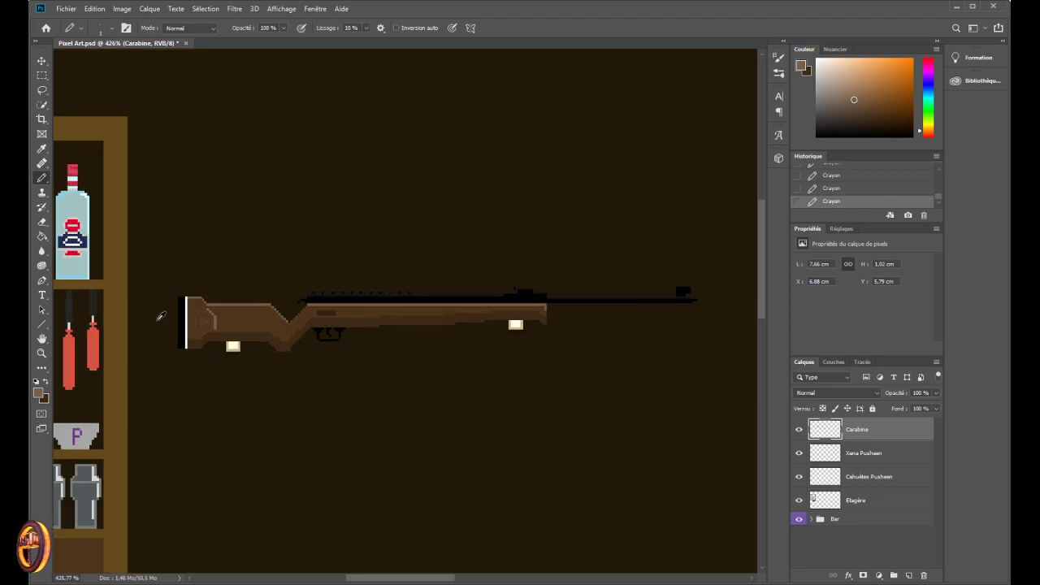
pyautogui.scroll(12, 161, 317)
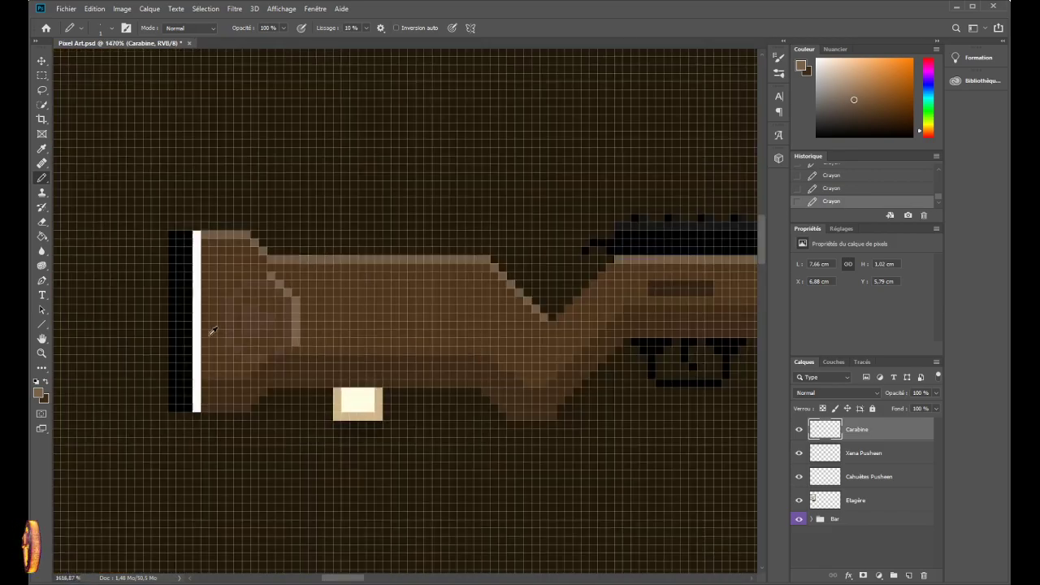
pyautogui.scroll(3, 212, 330)
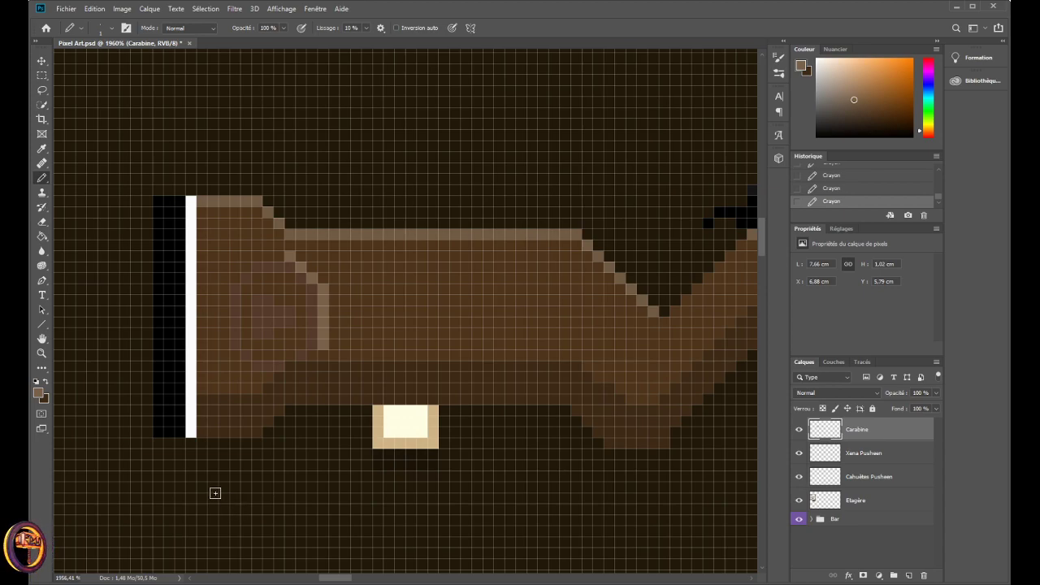
pyautogui.scroll(-6, 211, 487)
pyautogui.scroll(-4, 121, 429)
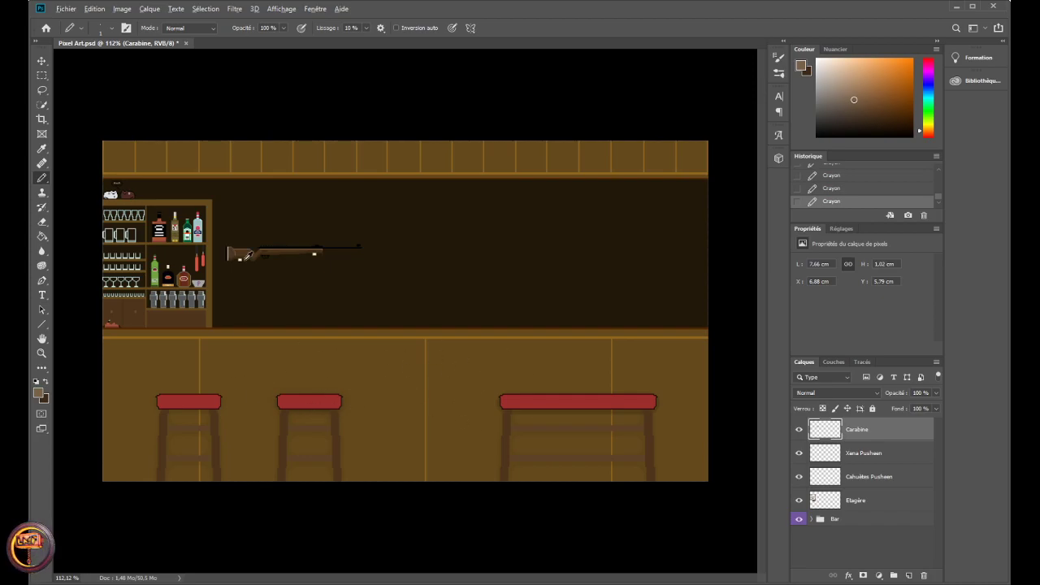
pyautogui.scroll(8, 254, 254)
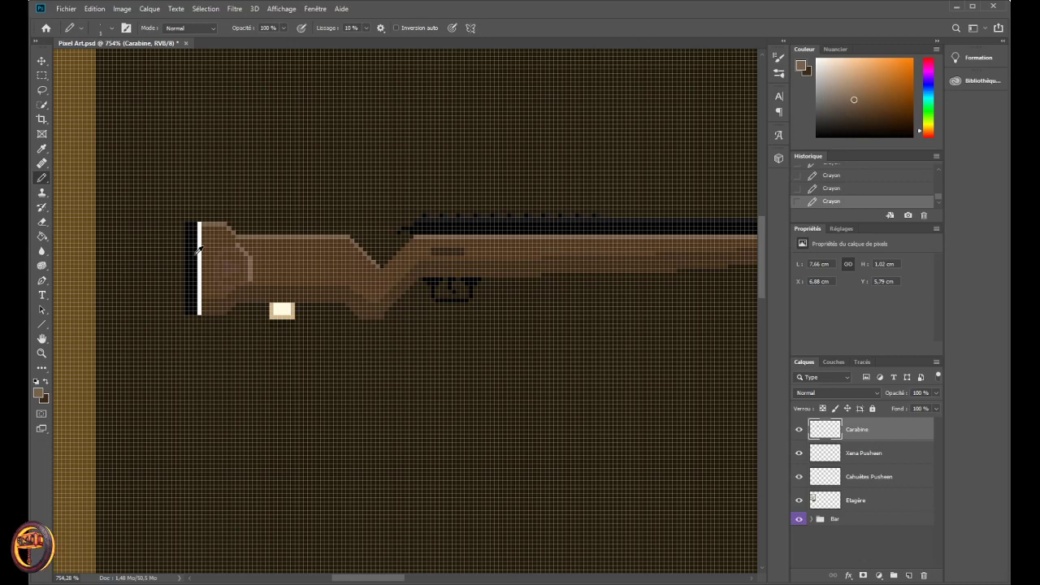
pyautogui.scroll(3, 218, 250)
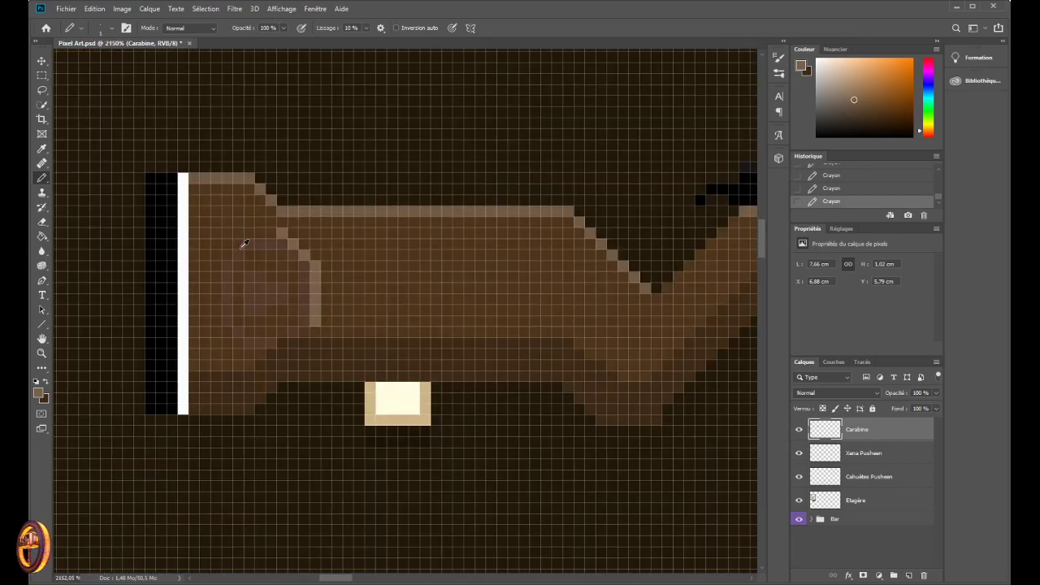
pyautogui.scroll(1, 243, 243)
pyautogui.scroll(-3, 244, 243)
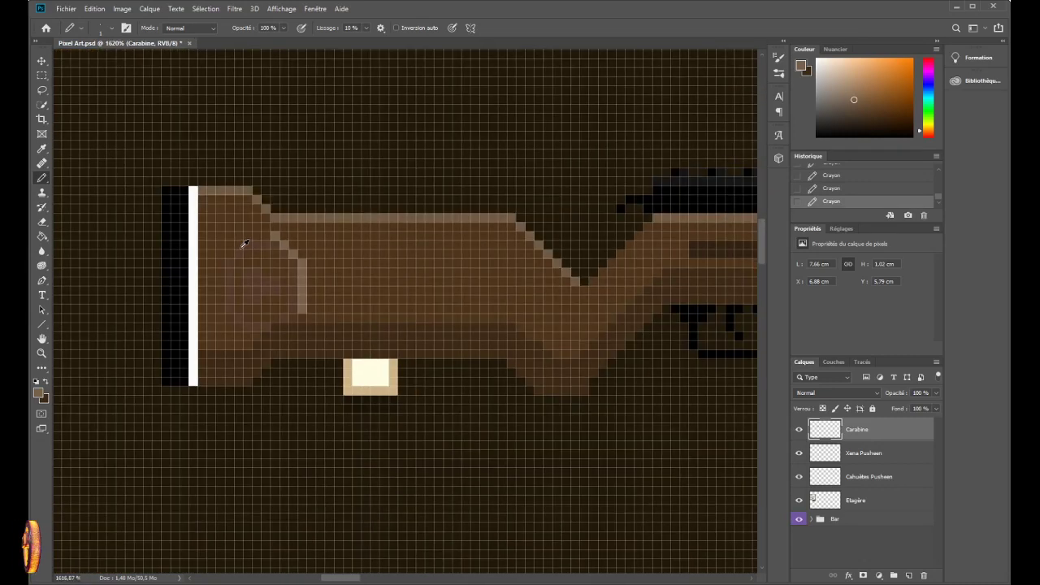
pyautogui.scroll(3, 244, 244)
# - Undo the light brown highlight around the front side of the buttstock's round emblem
pyautogui.hotkey('ctrl', 'z')
pyautogui.hotkey('ctrl', 'z')
pyautogui.hotkey('ctrl', 'z')
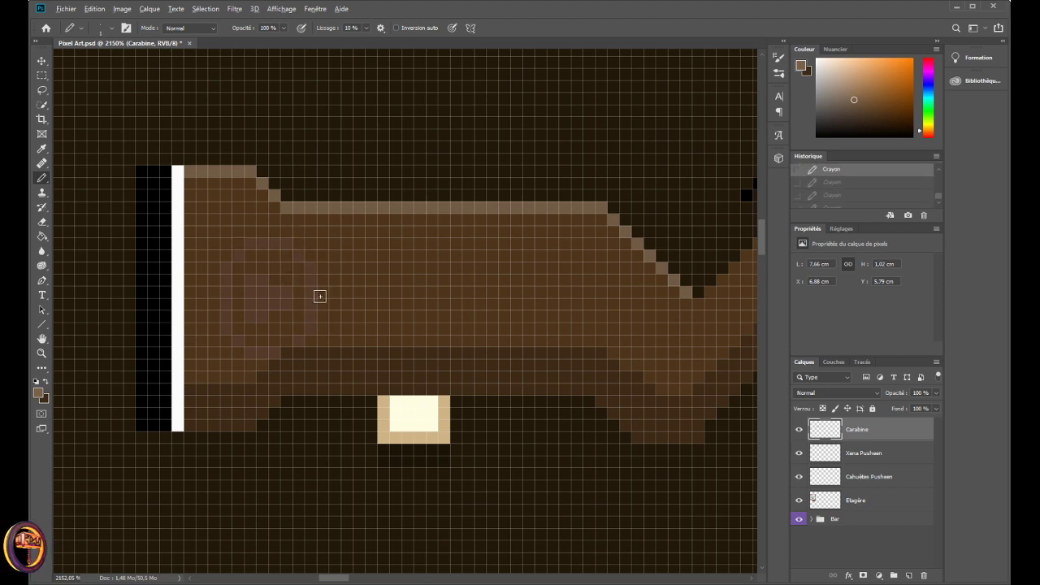
# - Sample the dark brown of the buttstock's lower shading and redraw the round emblem's ring and inner mark with it
pyautogui.keyDown('alt'); pyautogui.click(341, 369); pyautogui.keyUp('alt')
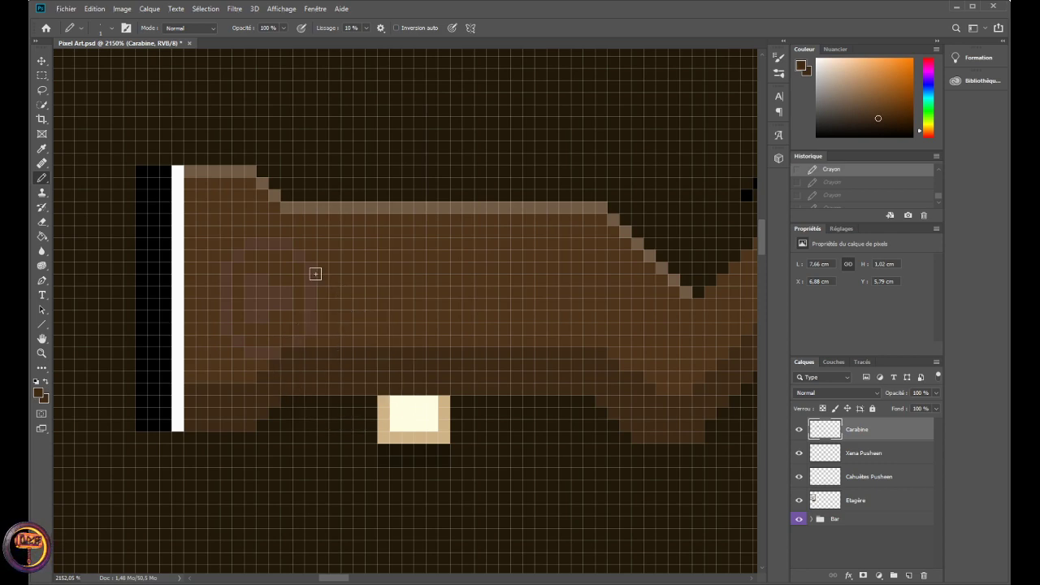
pyautogui.scroll(1, 314, 274)
pyautogui.moveTo(251, 263)
pyautogui.mouseDown()
pyautogui.moveTo(288, 264)
pyautogui.moveTo(309, 290)
pyautogui.moveTo(311, 345)
pyautogui.moveTo(269, 376)
pyautogui.mouseUp()
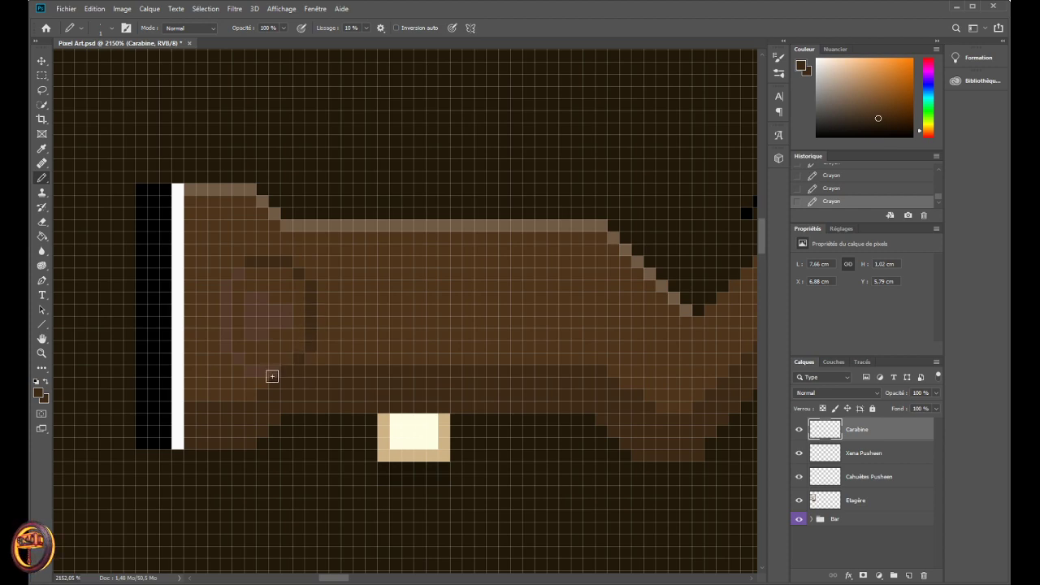
pyautogui.moveTo(245, 374)
pyautogui.mouseDown()
pyautogui.moveTo(223, 290)
pyautogui.moveTo(236, 273)
pyautogui.moveTo(255, 330)
pyautogui.moveTo(265, 304)
pyautogui.moveTo(277, 320)
pyautogui.mouseUp()
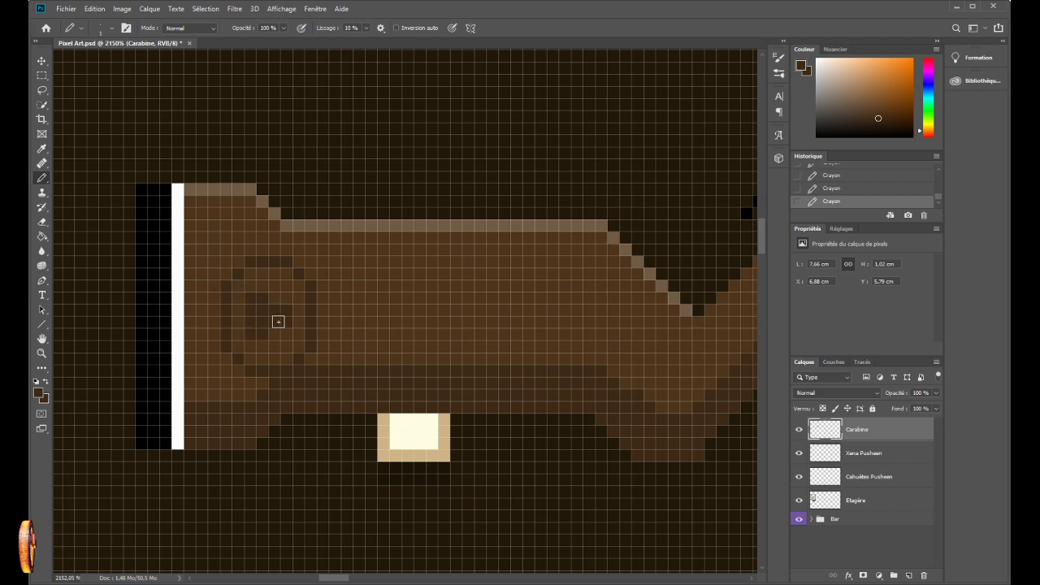
# - Set the drawing colour to a slightly darker version of the light brown highlight along the buttstock's top edge
pyautogui.scroll(-3, 379, 353)
pyautogui.scroll(-5, 383, 354)
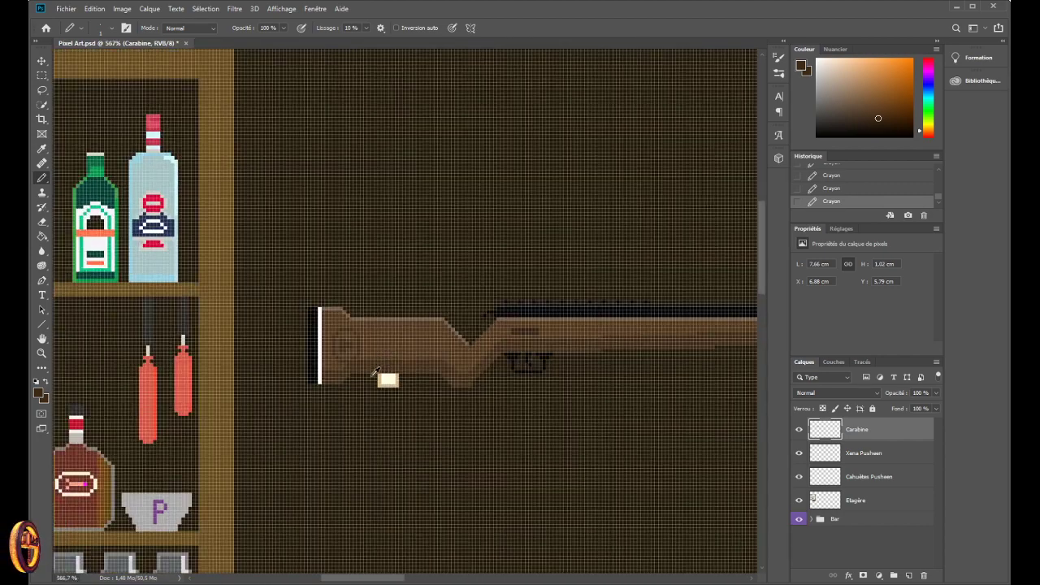
pyautogui.scroll(-3, 401, 404)
pyautogui.scroll(-3, 400, 405)
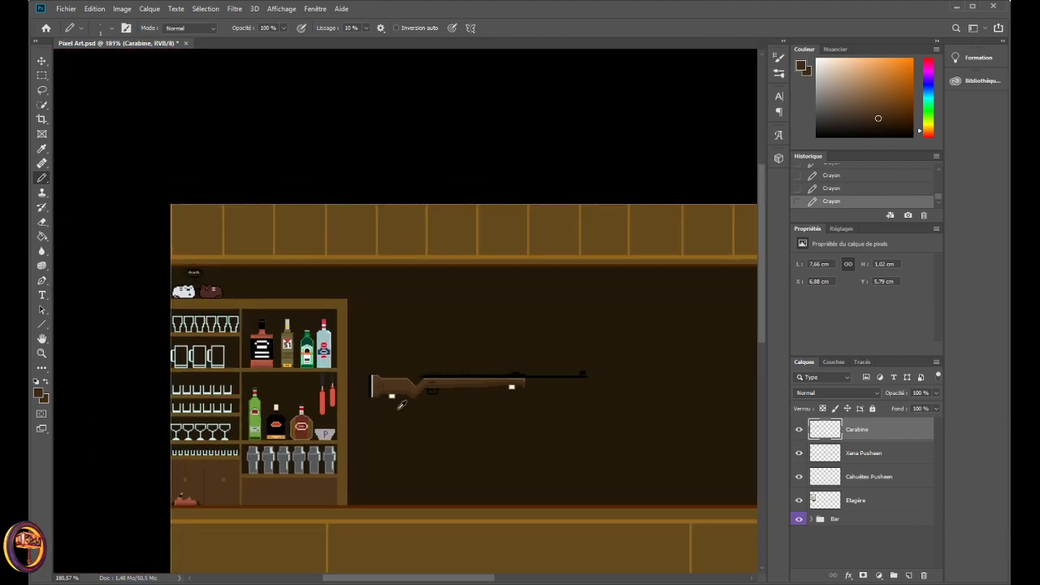
pyautogui.scroll(1, 276, 327)
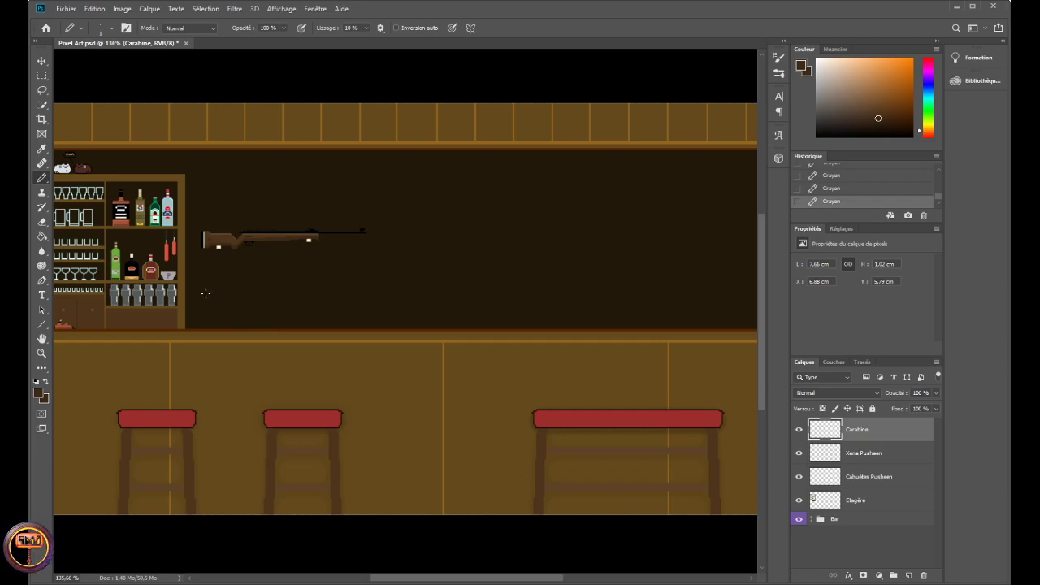
pyautogui.scroll(12, 207, 235)
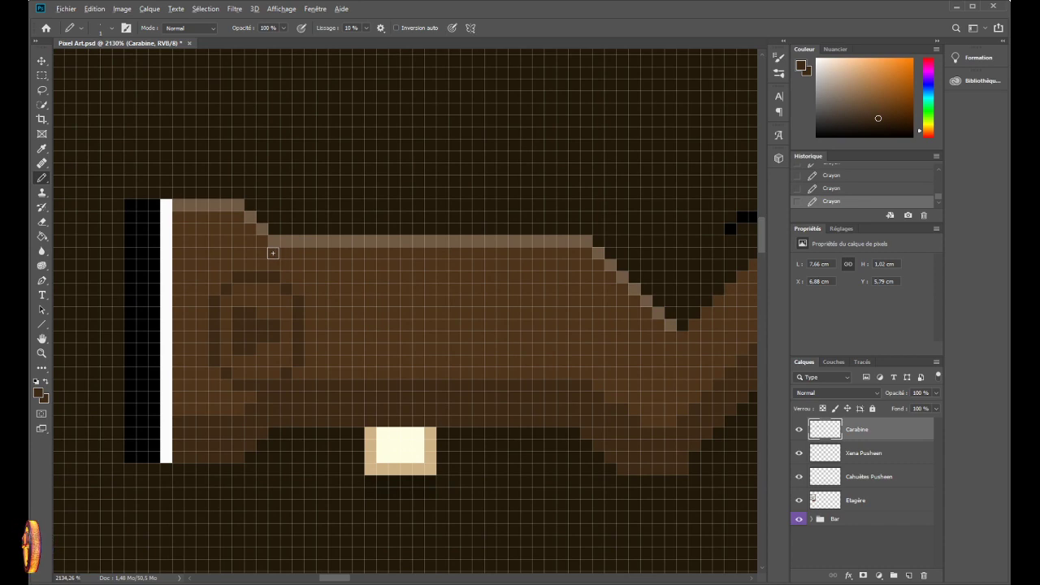
pyautogui.keyDown('alt'); pyautogui.click(278, 239); pyautogui.keyUp('alt')
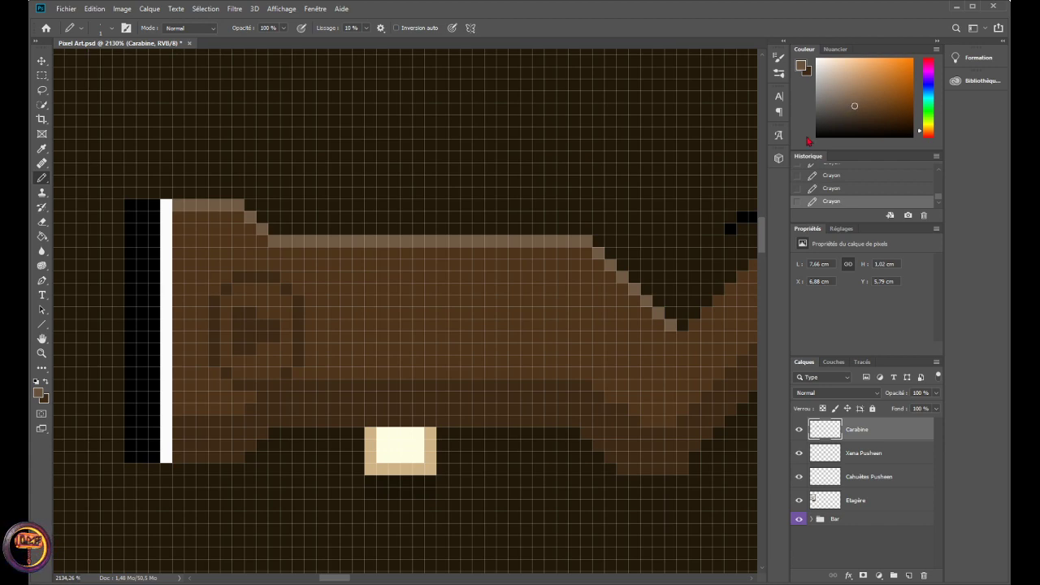
# - Try a light brown outline around the outside of the emblem's dark brown ring
pyautogui.click(239, 265)
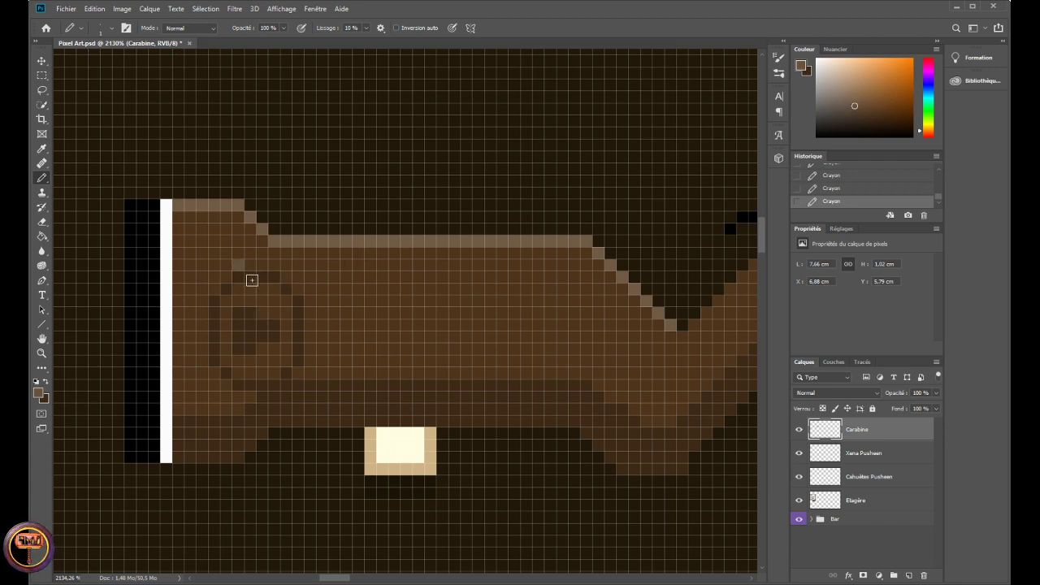
pyautogui.moveTo(249, 267)
pyautogui.mouseDown()
pyautogui.moveTo(275, 266)
pyautogui.moveTo(214, 288)
pyautogui.moveTo(203, 325)
pyautogui.moveTo(200, 363)
pyautogui.moveTo(232, 391)
pyautogui.moveTo(265, 398)
pyautogui.moveTo(301, 373)
pyautogui.moveTo(308, 302)
pyautogui.mouseUp()
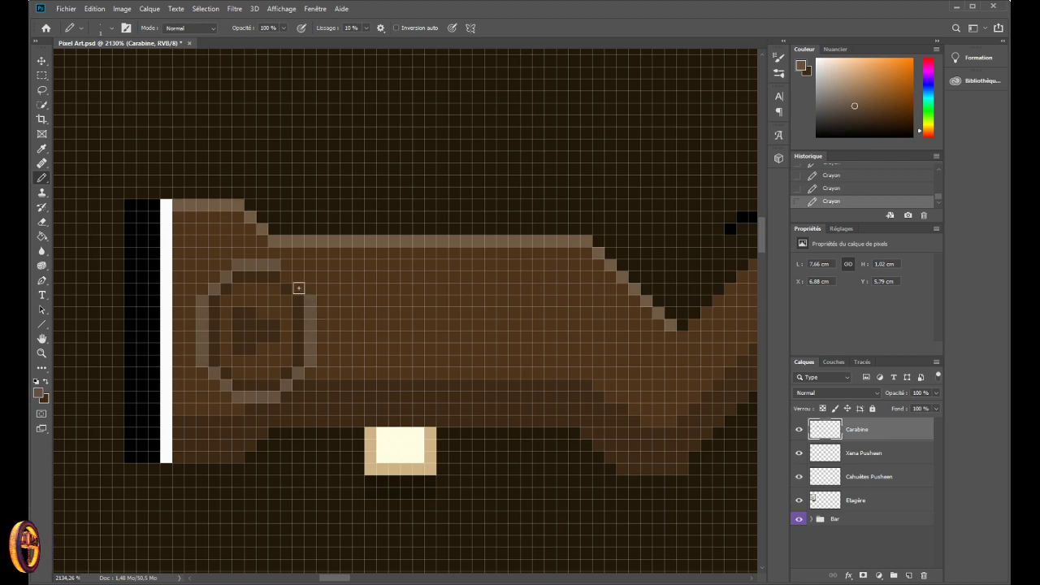
pyautogui.scroll(-5, 251, 344)
pyautogui.scroll(-3, 251, 393)
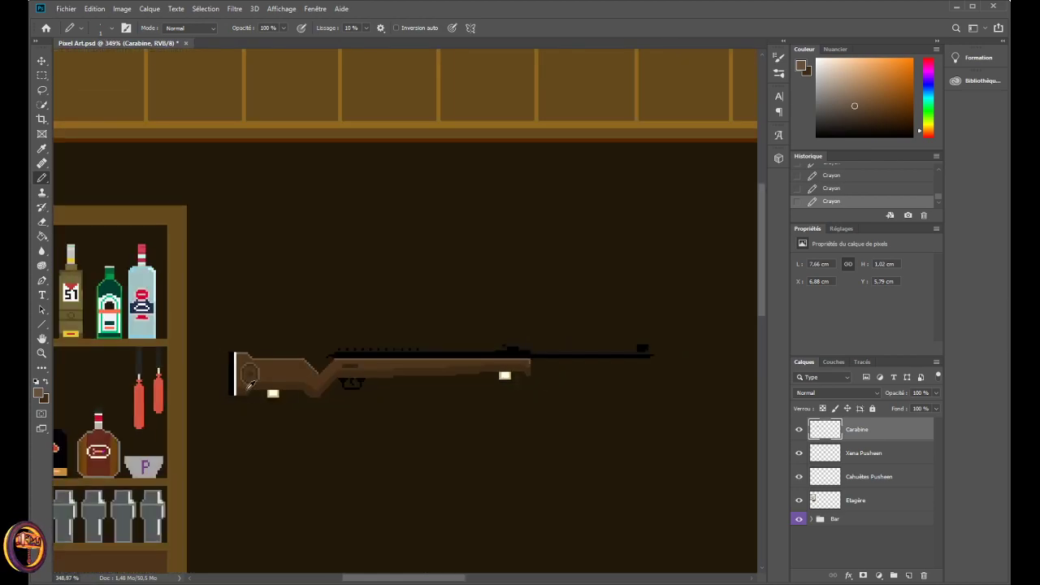
pyautogui.scroll(1, 252, 433)
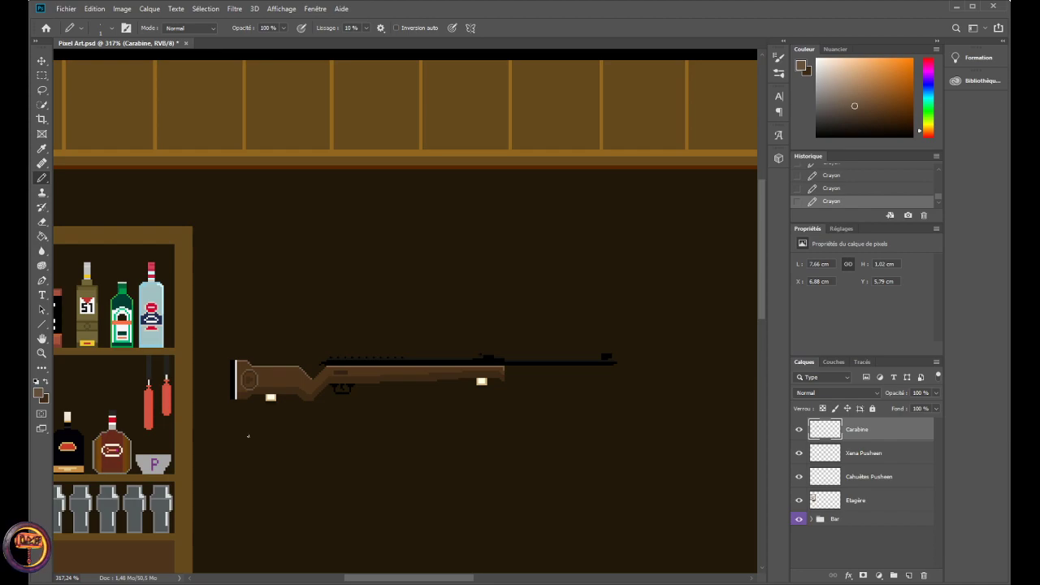
# - Undo all the light brown outline strokes around the outside of the emblem's ring
pyautogui.hotkey('ctrl', 'z')
pyautogui.hotkey('ctrl', 'z')
pyautogui.hotkey('ctrl', 'z')
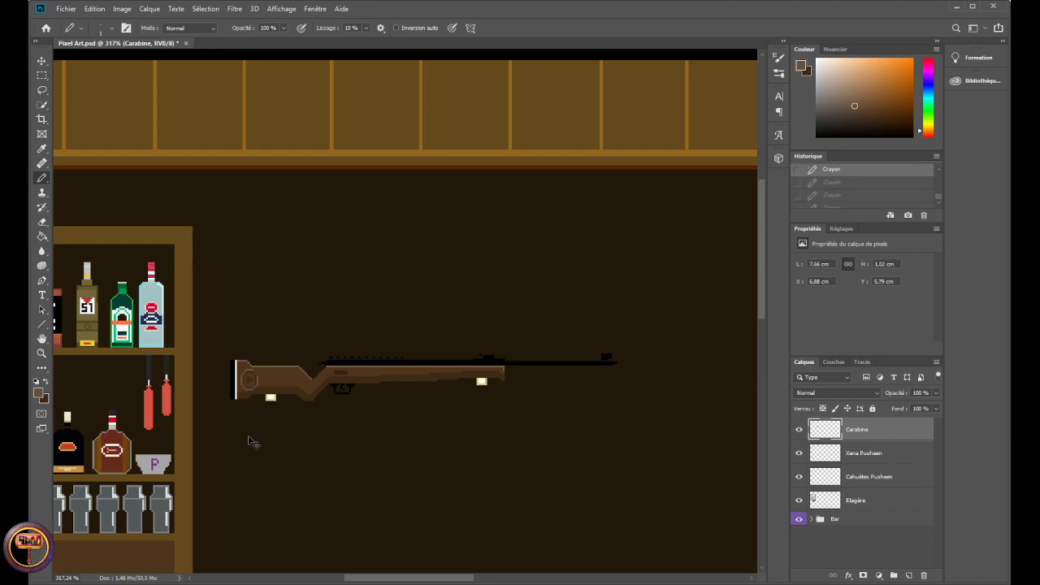
pyautogui.scroll(-4, 252, 441)
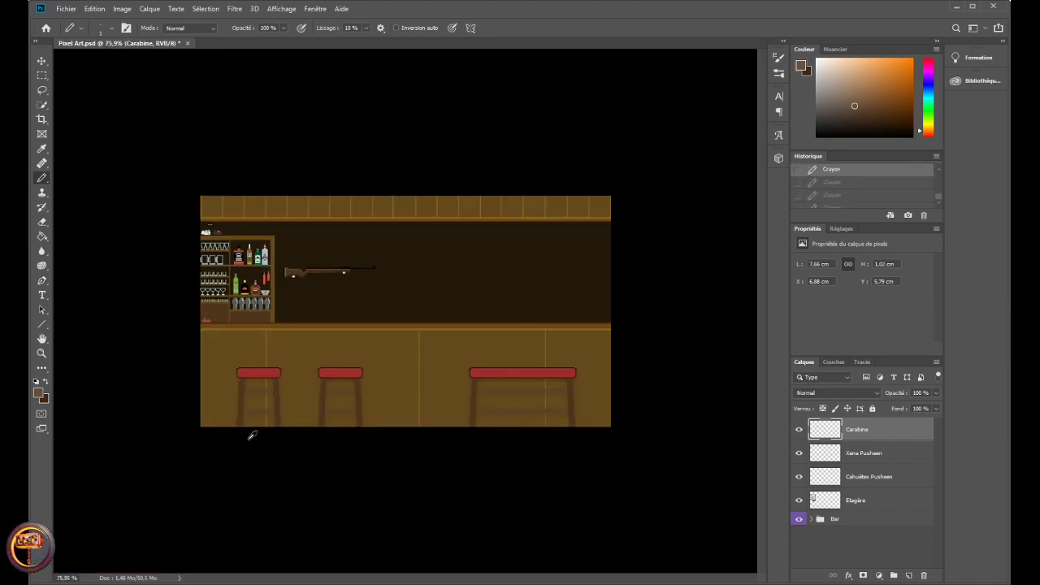
pyautogui.scroll(2, 256, 371)
pyautogui.scroll(1, 207, 204)
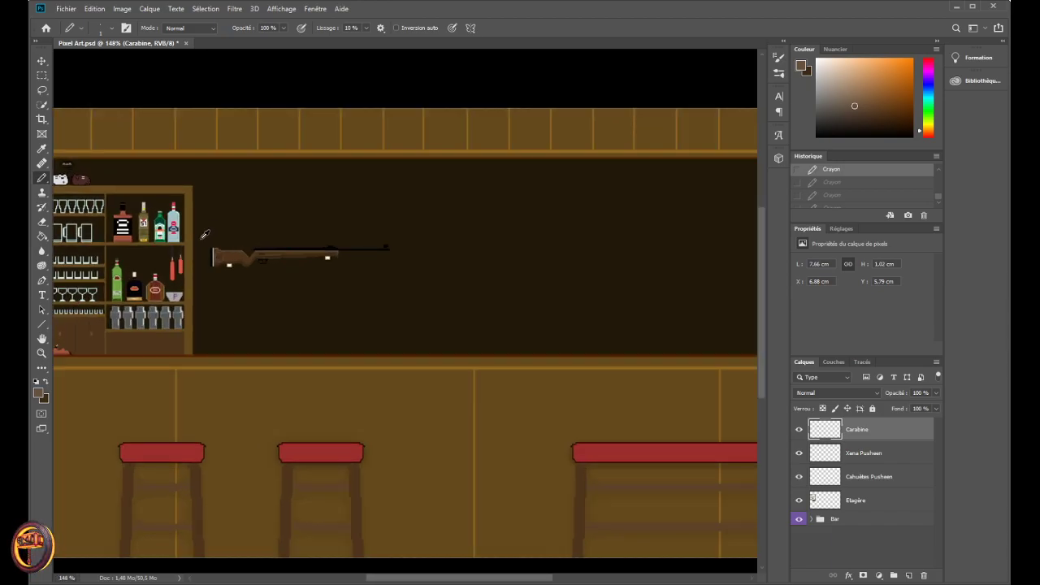
pyautogui.scroll(8, 205, 238)
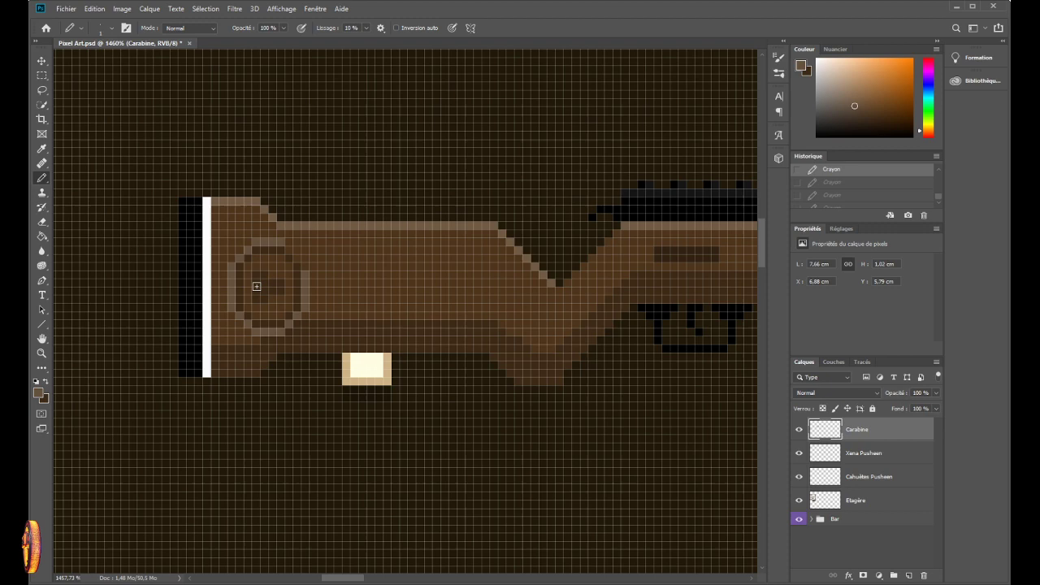
pyautogui.hotkey('ctrl', 'z')
pyautogui.hotkey('ctrl', 'z')
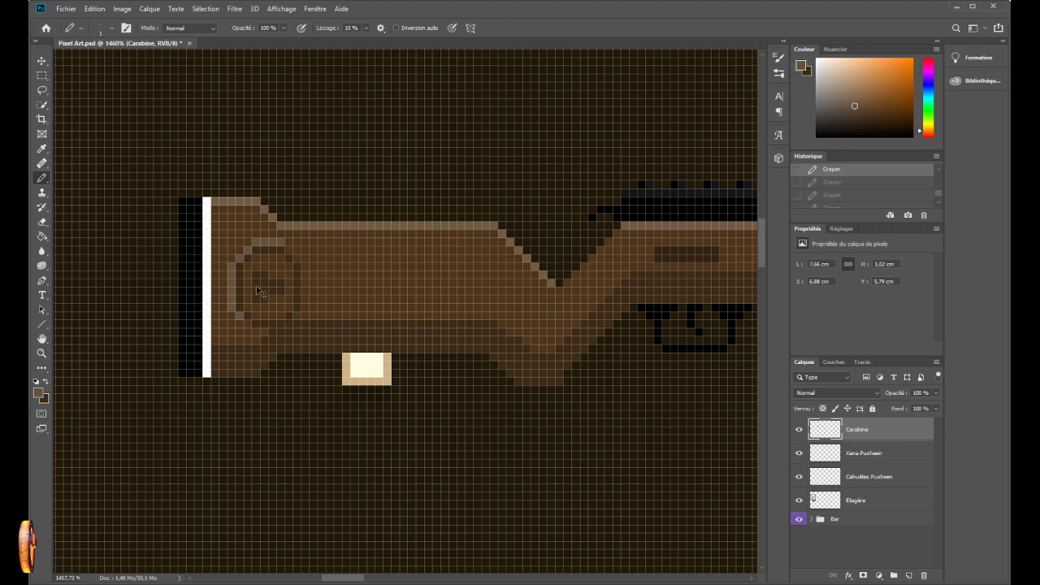
pyautogui.hotkey('ctrl', 'z')
pyautogui.hotkey('ctrl', 'z')
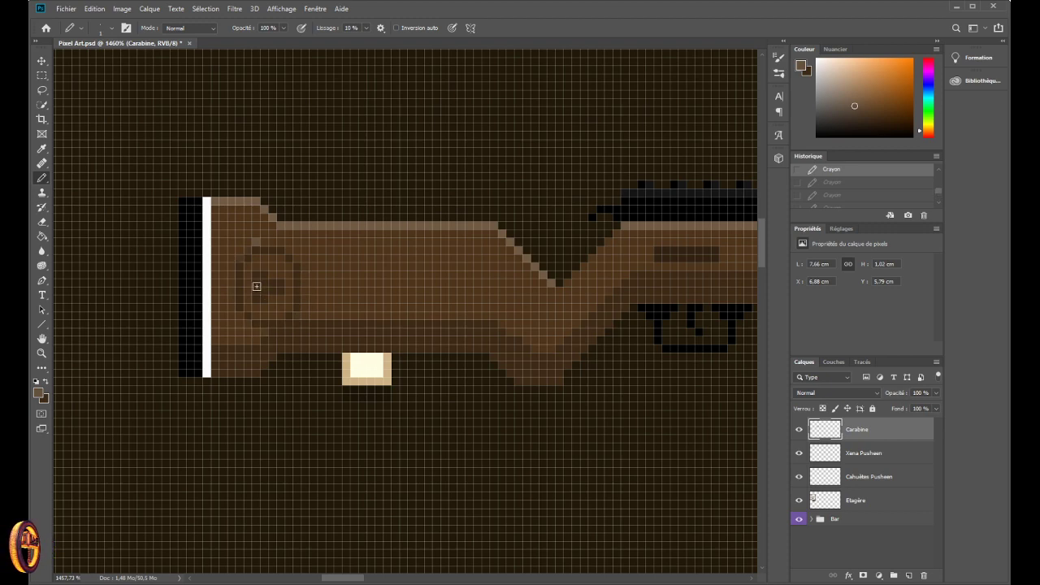
pyautogui.scroll(3, 286, 258)
pyautogui.hotkey('ctrl', 'z')
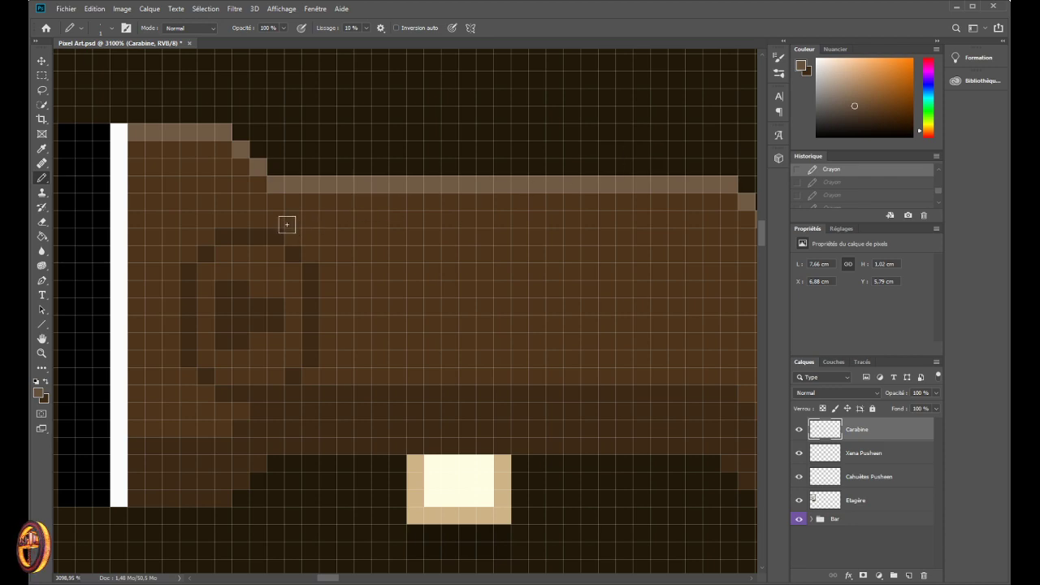
# - Draw a light brown highlight along the inner front side of the emblem's ring: a vertical line with one diagonal pixel at each end
pyautogui.click(274, 259)
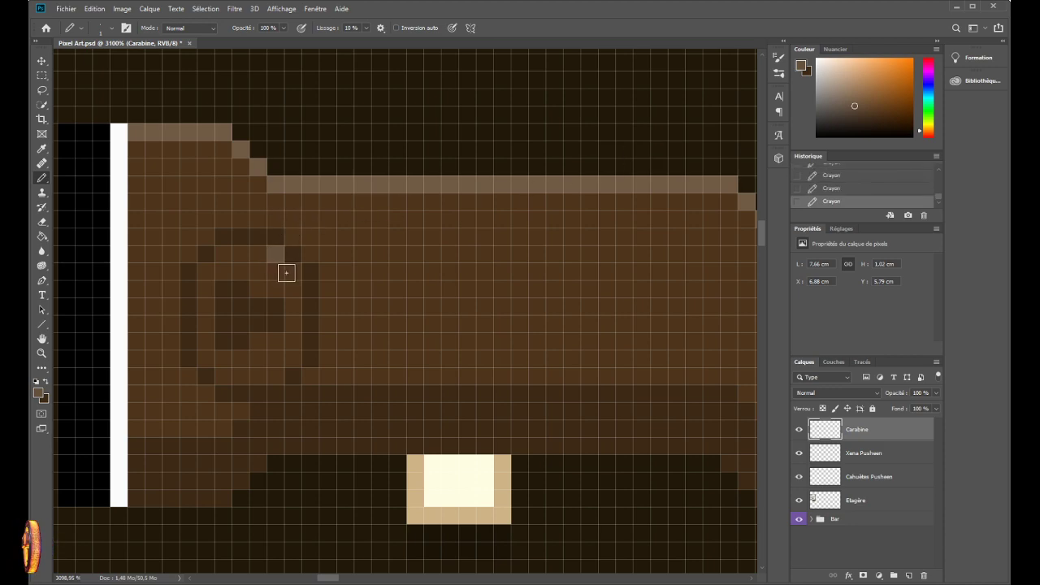
pyautogui.moveTo(298, 273)
pyautogui.mouseDown()
pyautogui.moveTo(288, 293)
pyautogui.moveTo(291, 345)
pyautogui.mouseUp()
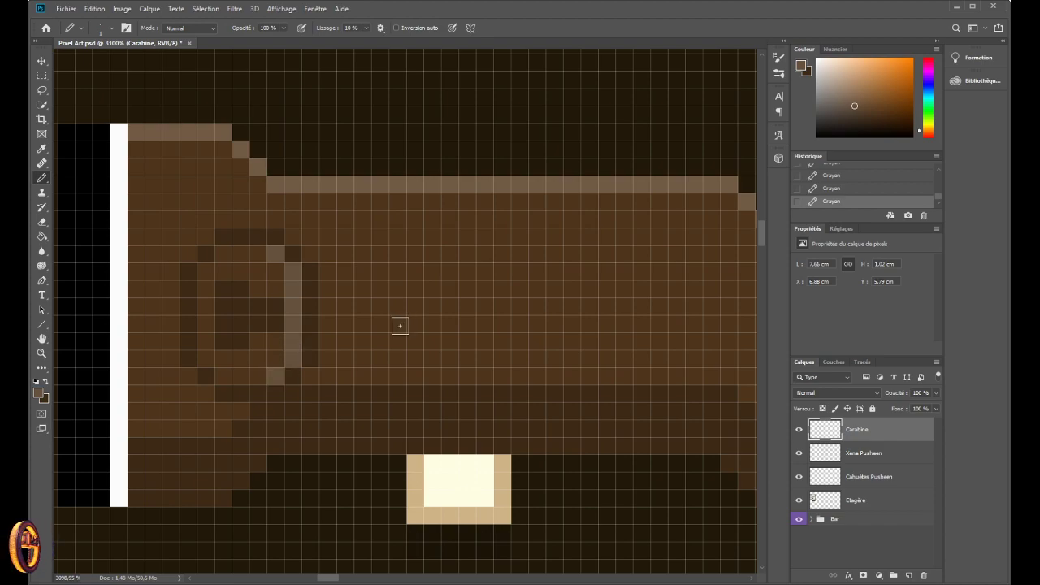
pyautogui.scroll(-3, 367, 334)
pyautogui.scroll(-6, 332, 346)
# - Reduce the highlight inside the emblem's ring to an upper diagonal pixel, a two-pixel vertical line and one separate lower pixel
pyautogui.hotkey('ctrl', 'z')
pyautogui.hotkey('ctrl', 'z')
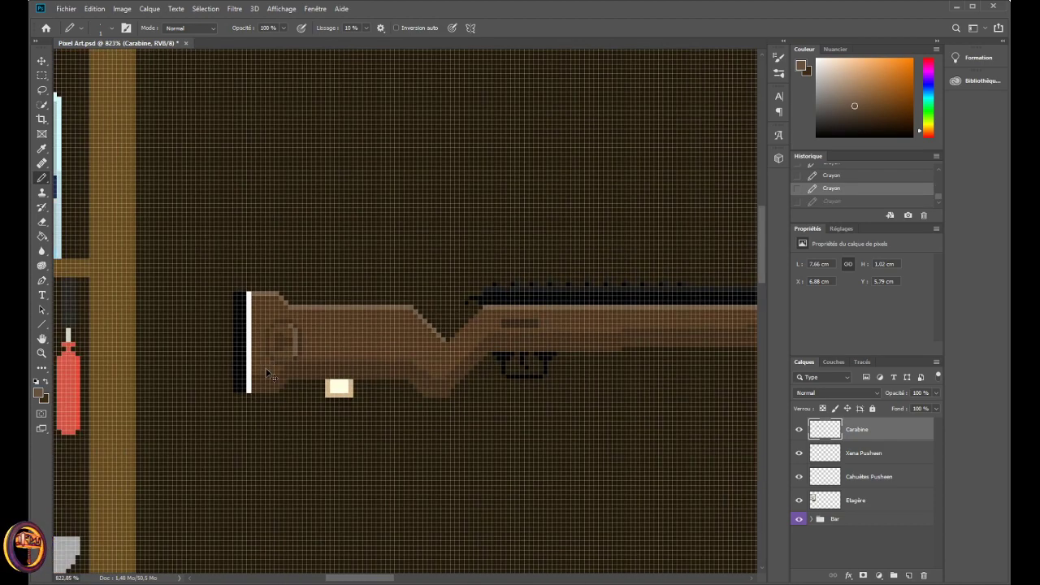
pyautogui.hotkey('ctrl', 'shift', 'z')
pyautogui.hotkey('ctrl', 'shift', 'z')
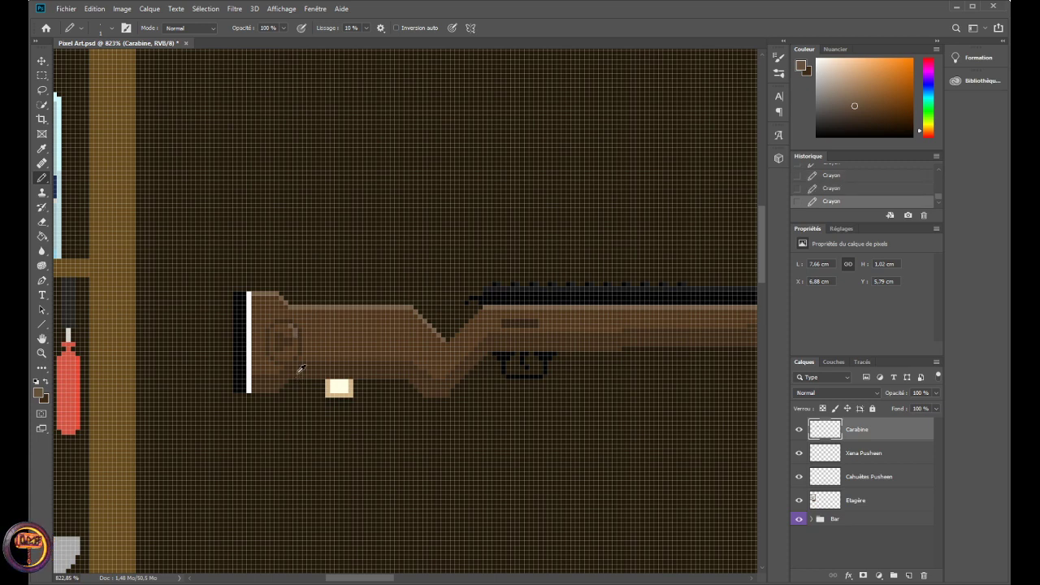
pyautogui.scroll(-4, 301, 368)
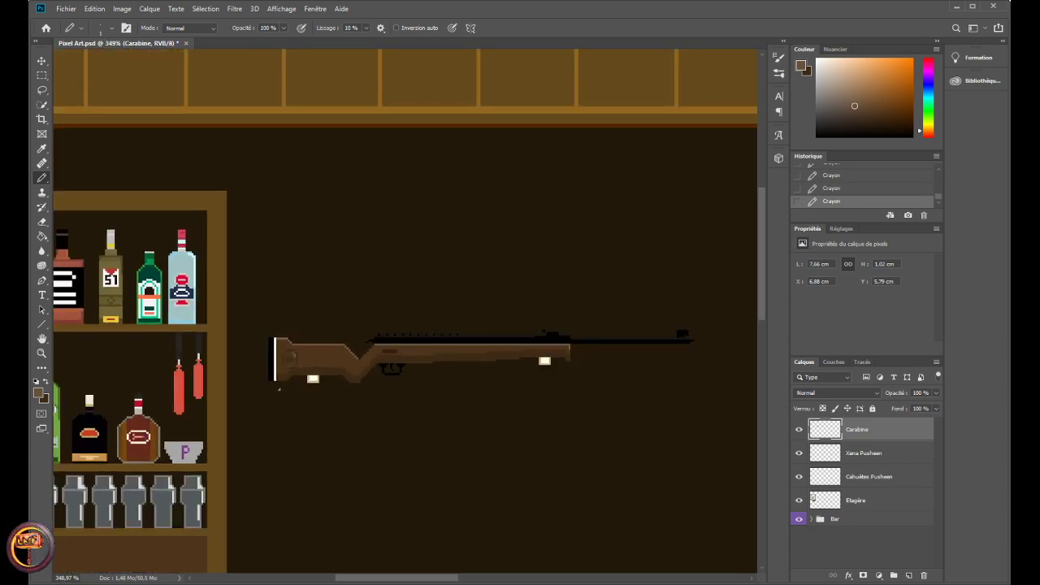
pyautogui.scroll(7, 300, 370)
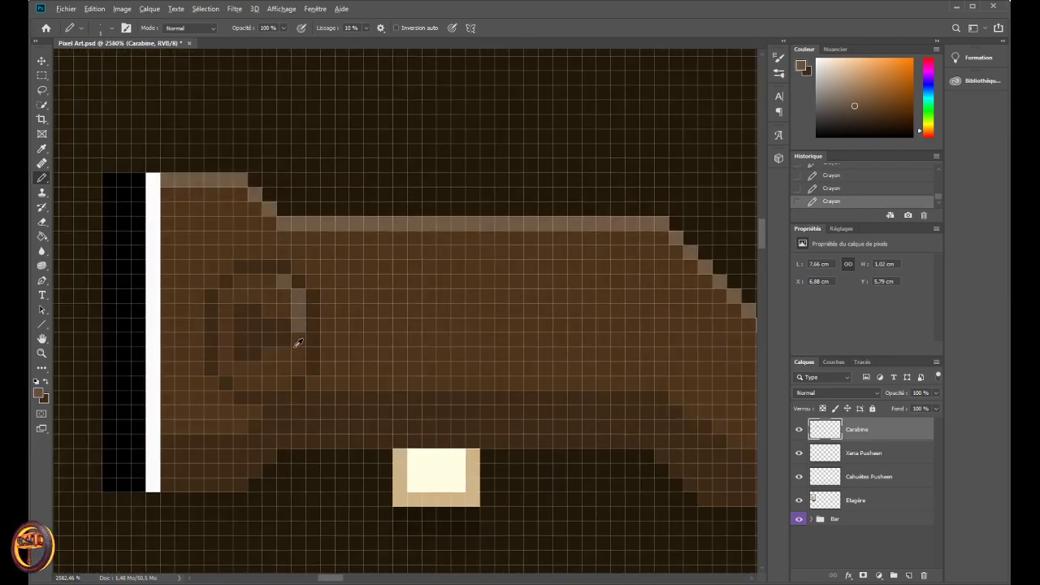
pyautogui.scroll(-5, 298, 343)
pyautogui.scroll(4, 288, 355)
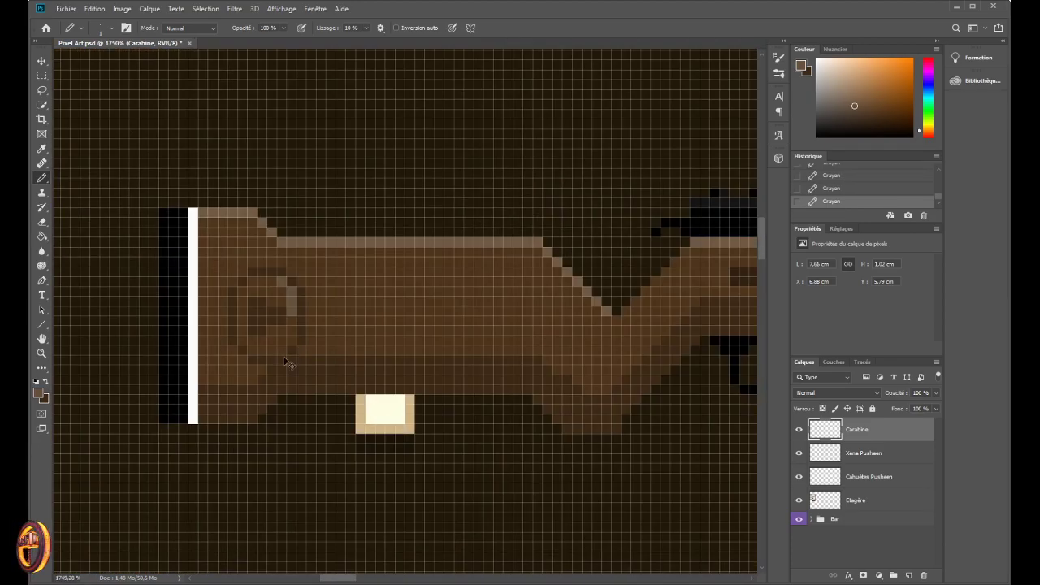
pyautogui.scroll(3, 281, 349)
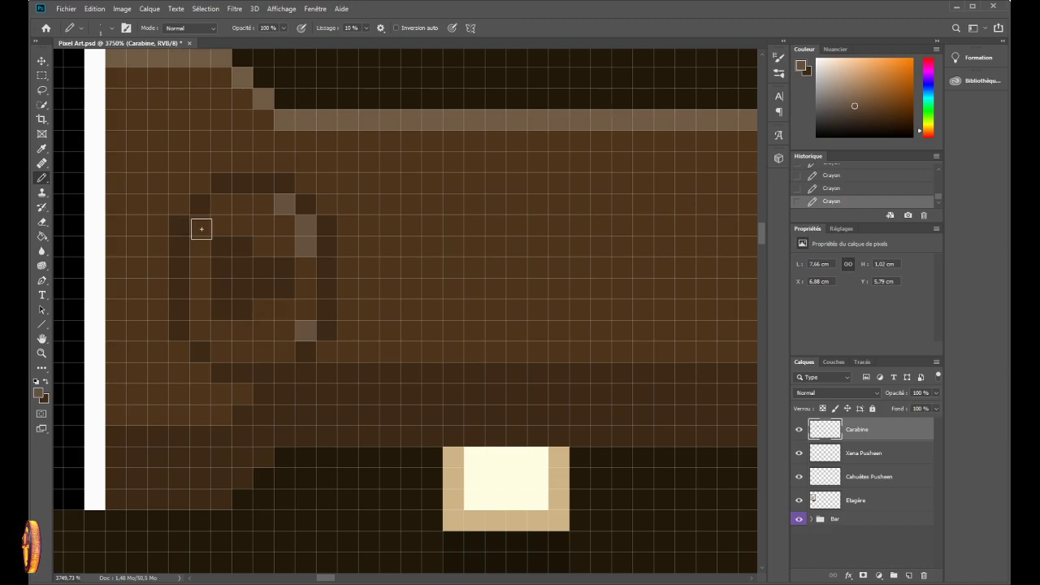
# - Undo the light brown pixels at the lower front and upper rear inside the emblem's ring
pyautogui.scroll(-8, 202, 228)
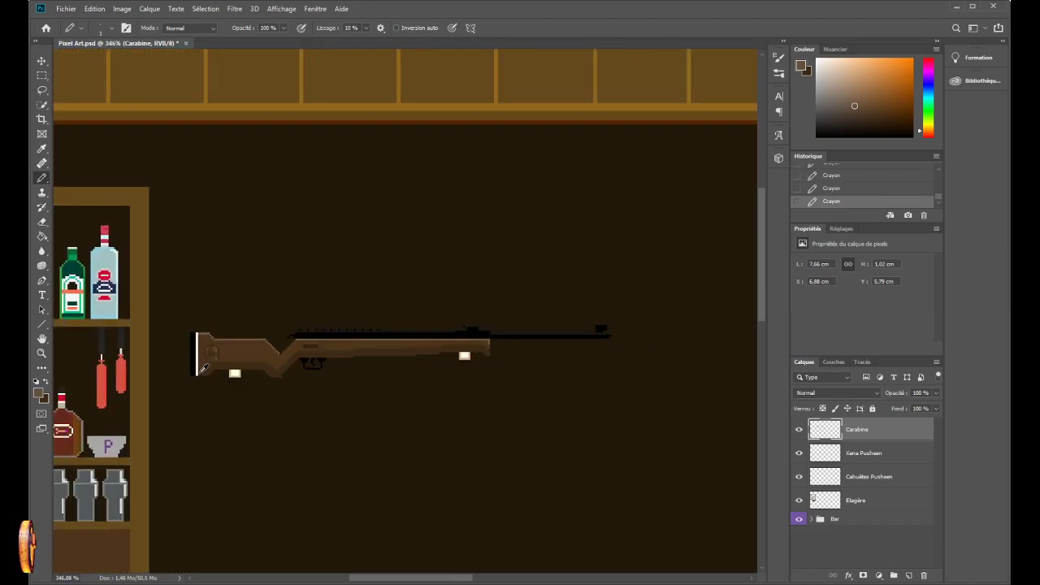
pyautogui.scroll(6, 204, 368)
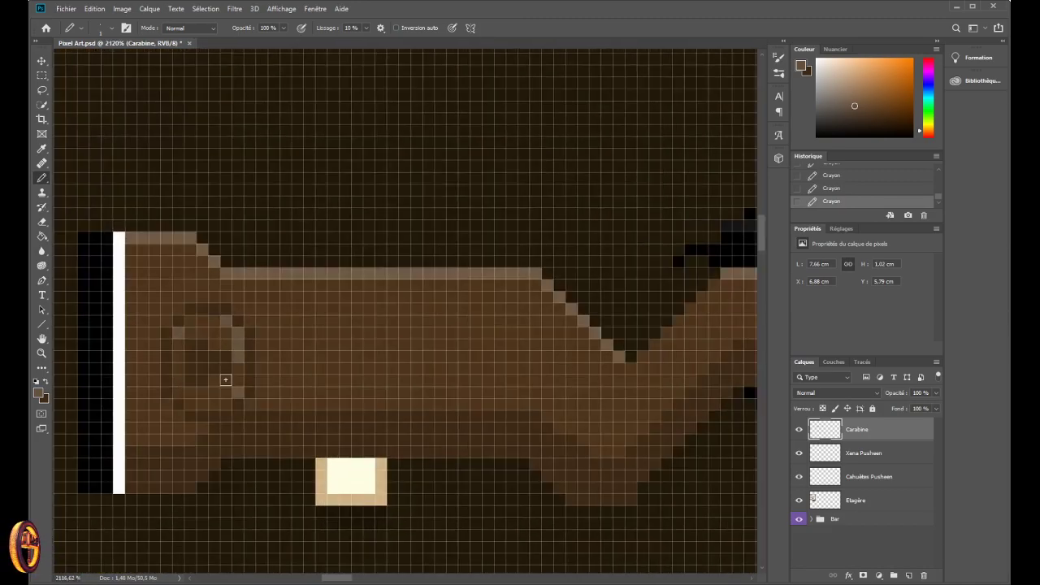
pyautogui.scroll(-4, 346, 371)
pyautogui.scroll(2, 346, 369)
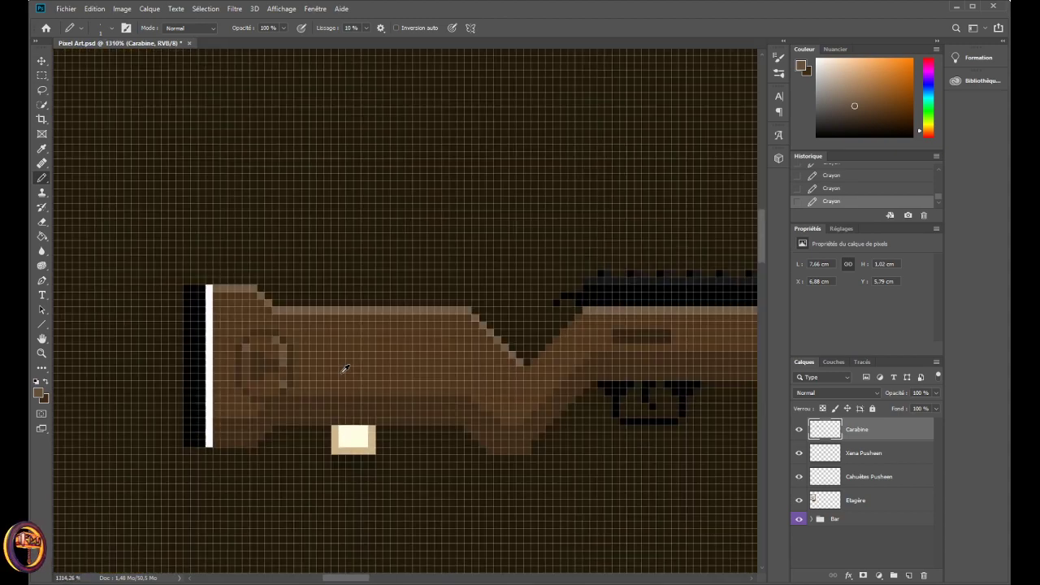
pyautogui.hotkey('ctrl', 'z')
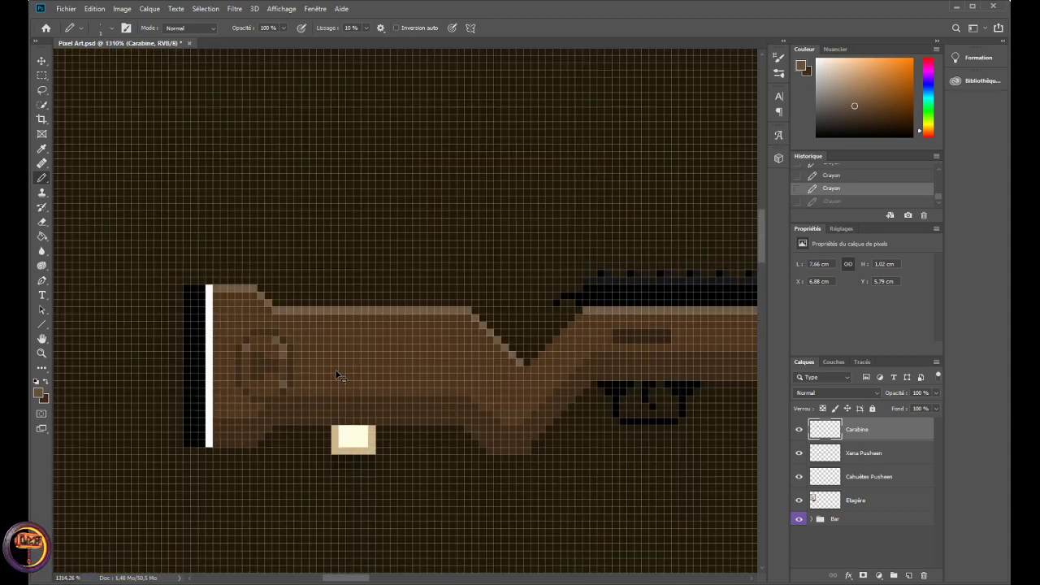
pyautogui.hotkey('ctrl', 'z')
pyautogui.hotkey('ctrl', 'z')
# - Extend the light brown highlight along the ring's upper inner edge to a two-pixel horizontal run
pyautogui.scroll(3, 294, 366)
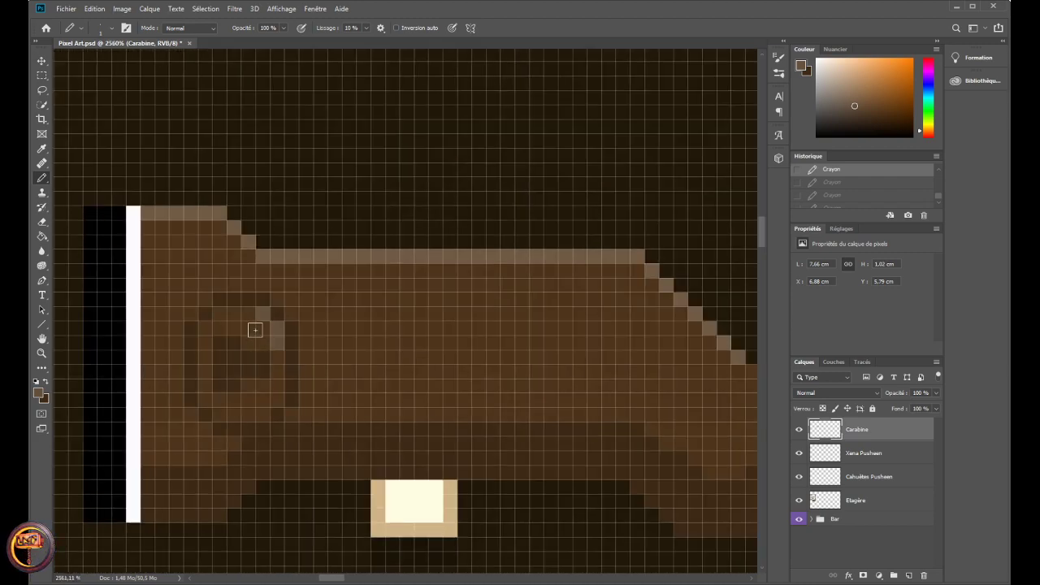
pyautogui.click(248, 314)
pyautogui.scroll(-8, 275, 359)
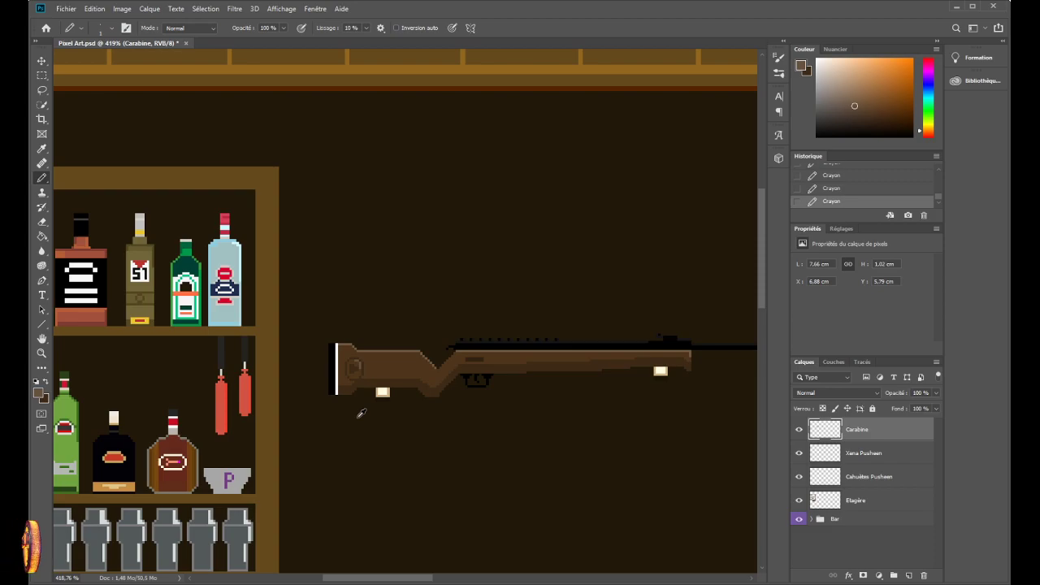
# - Try a single light brown pixel below, then above, the front arm of the emblem's dark central mark
pyautogui.scroll(8, 362, 414)
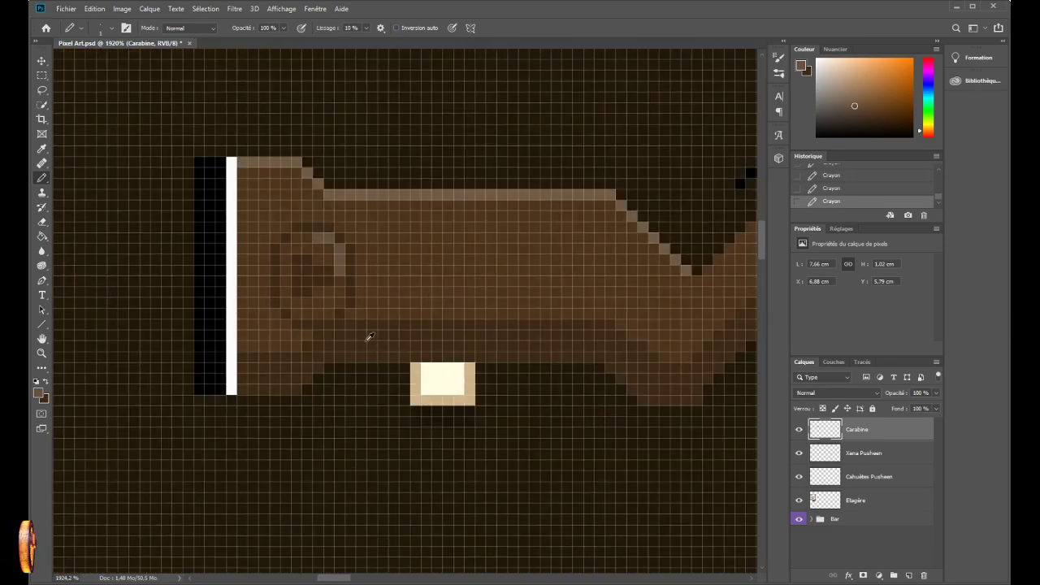
pyautogui.scroll(3, 311, 296)
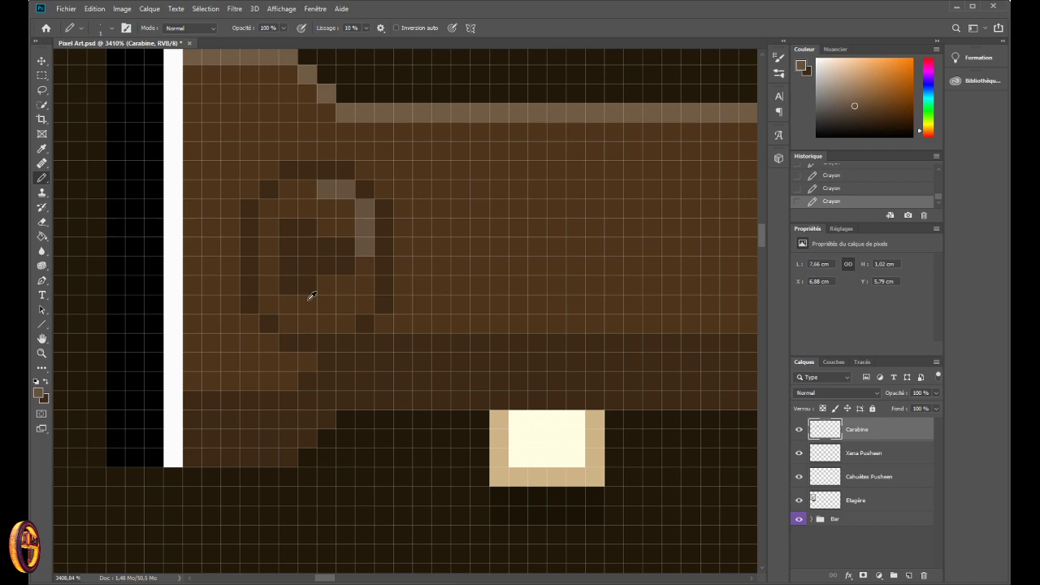
pyautogui.scroll(1, 312, 296)
pyautogui.click(348, 284)
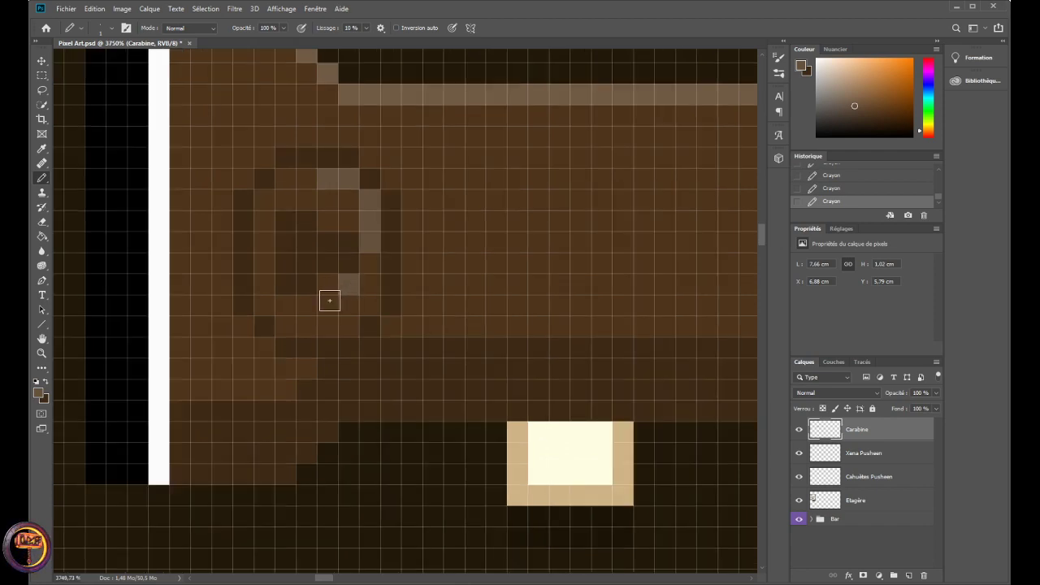
pyautogui.hotkey('ctrl', 'z')
pyautogui.click(320, 227)
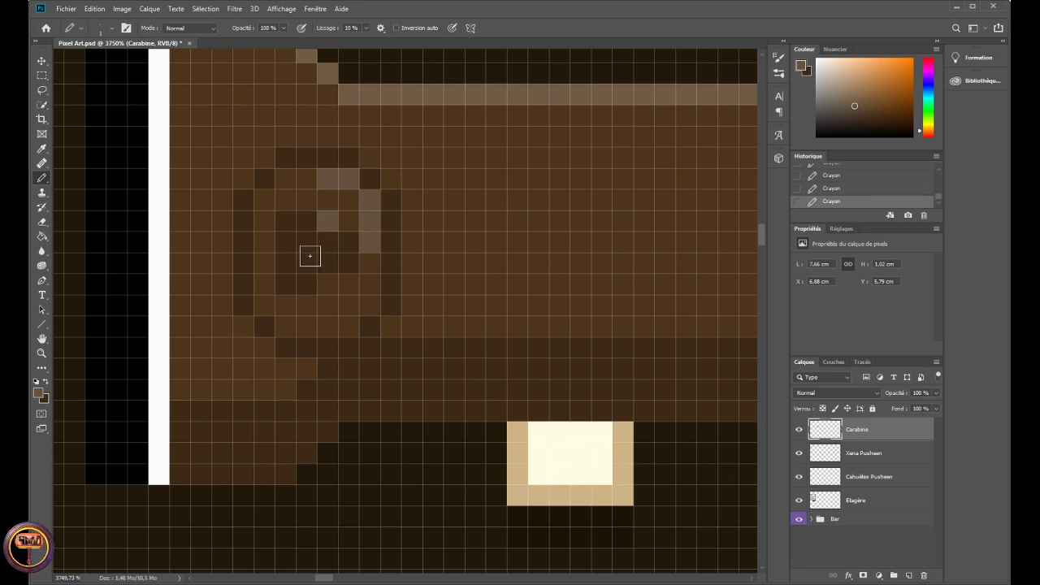
pyautogui.hotkey('ctrl', 'z')
pyautogui.hotkey('ctrl', 'z')
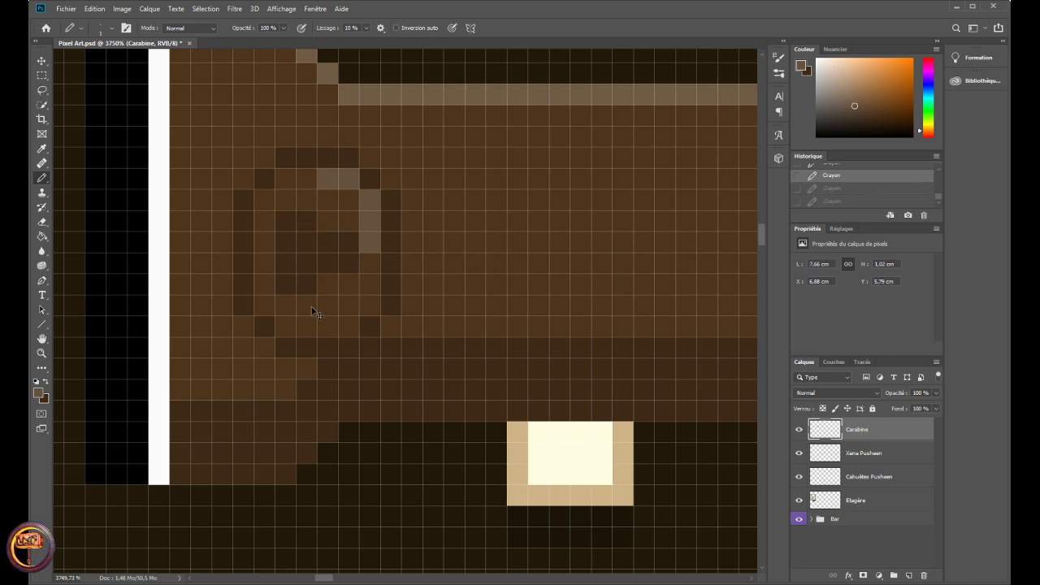
# - Reduce the front vertical highlight to two pixels and place two diagonal light brown pixels at the lower rear inside the emblem's ring
pyautogui.click(325, 285)
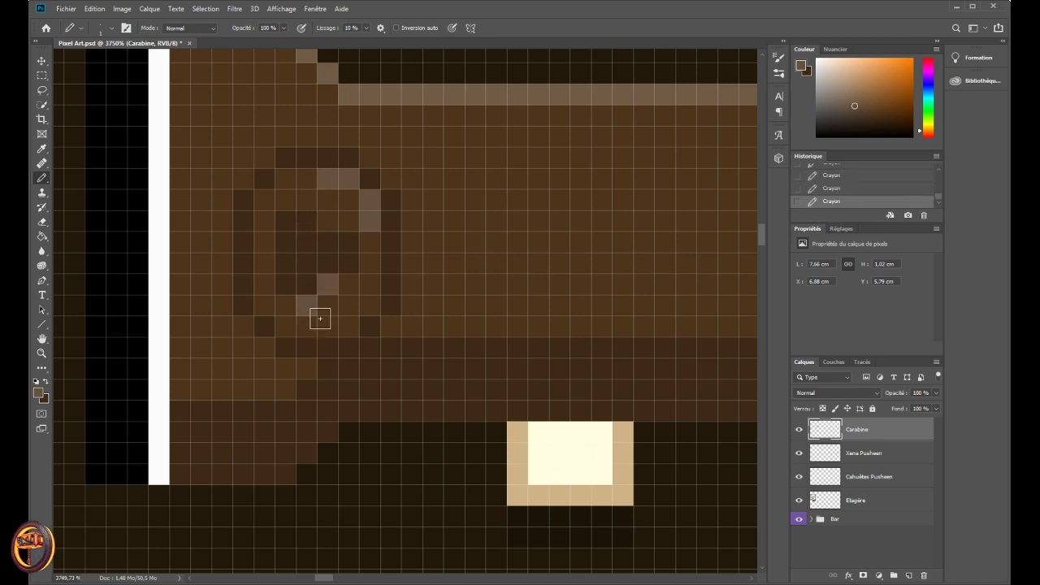
pyautogui.hotkey('ctrl', 'z')
pyautogui.click(264, 283)
pyautogui.click(286, 305)
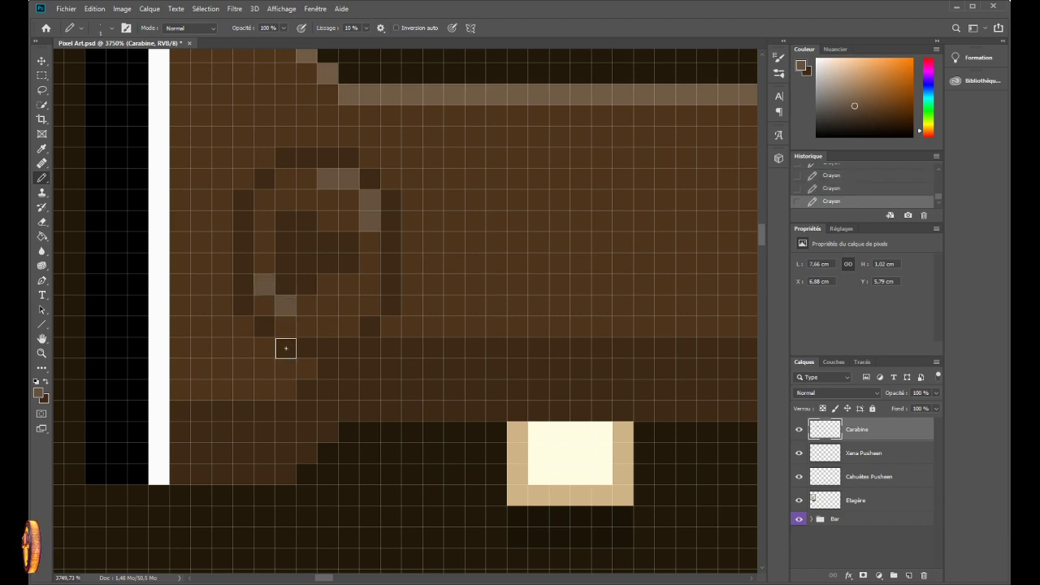
# - Examine the emblem's highlights close up and against the whole rifle and the bar scene
pyautogui.scroll(-10, 285, 348)
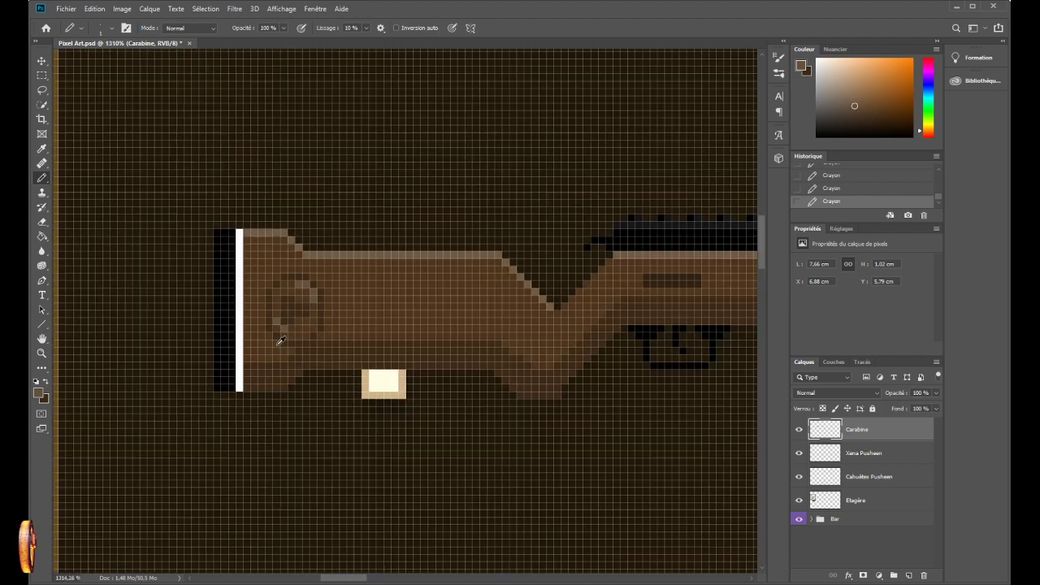
pyautogui.scroll(-5, 267, 350)
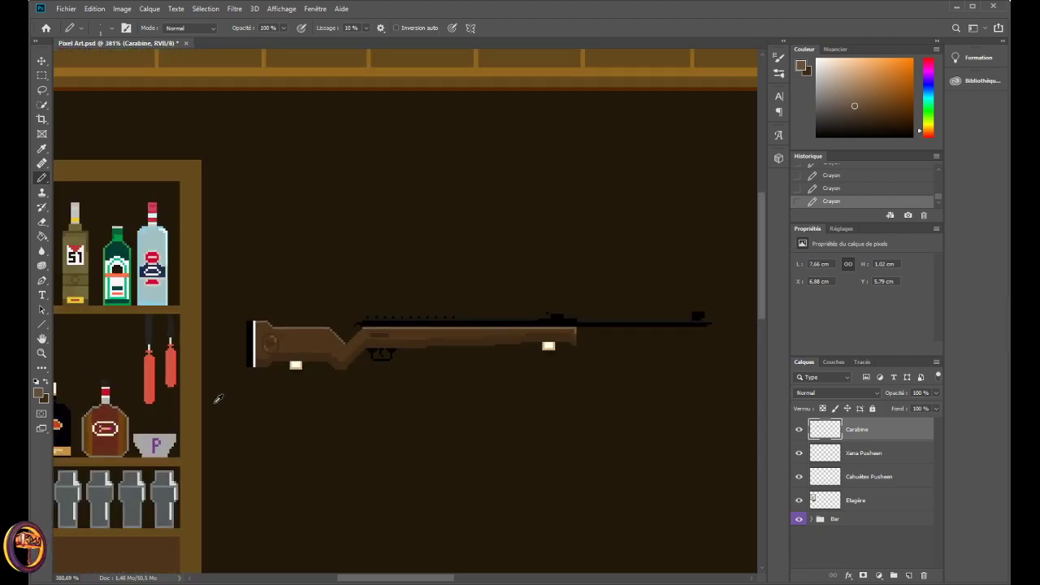
pyautogui.scroll(-1, 213, 396)
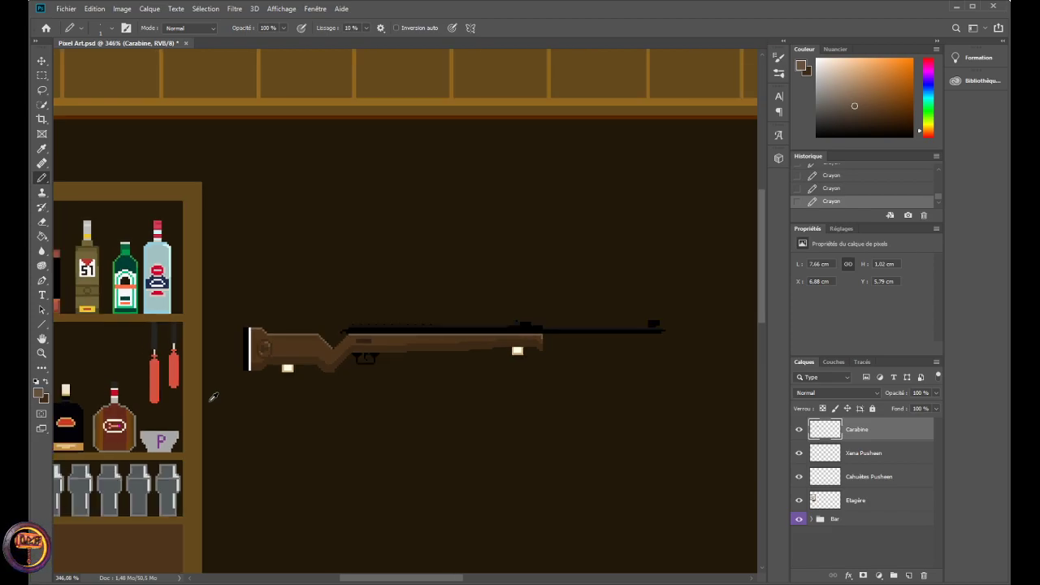
pyautogui.scroll(8, 213, 397)
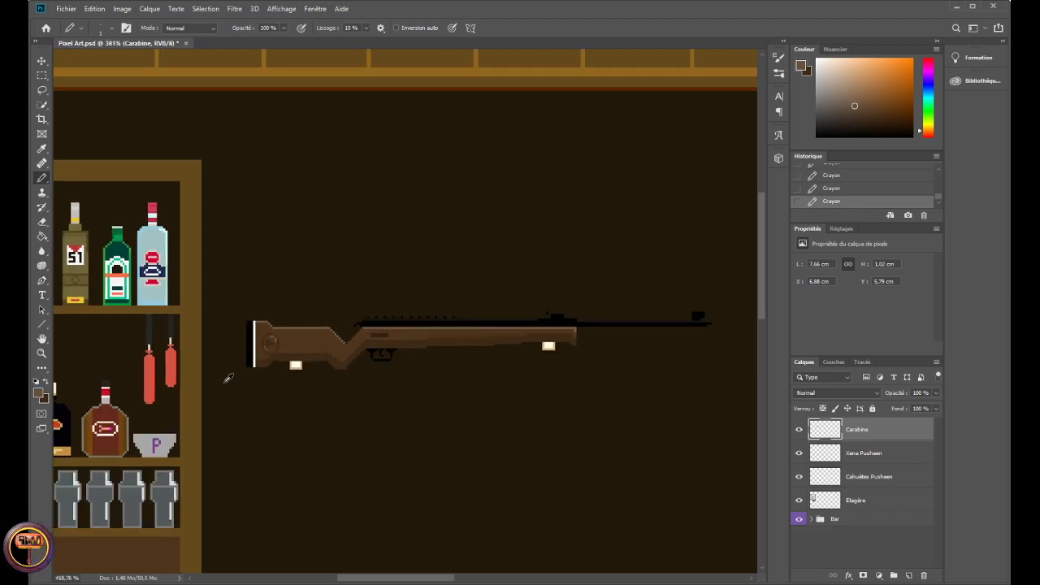
pyautogui.scroll(3, 254, 318)
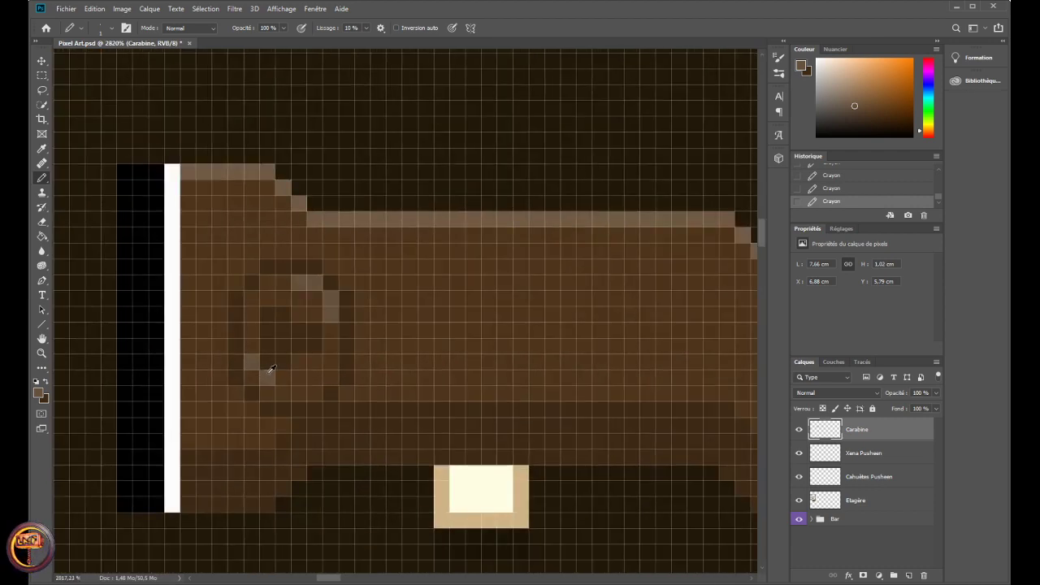
pyautogui.click(273, 371)
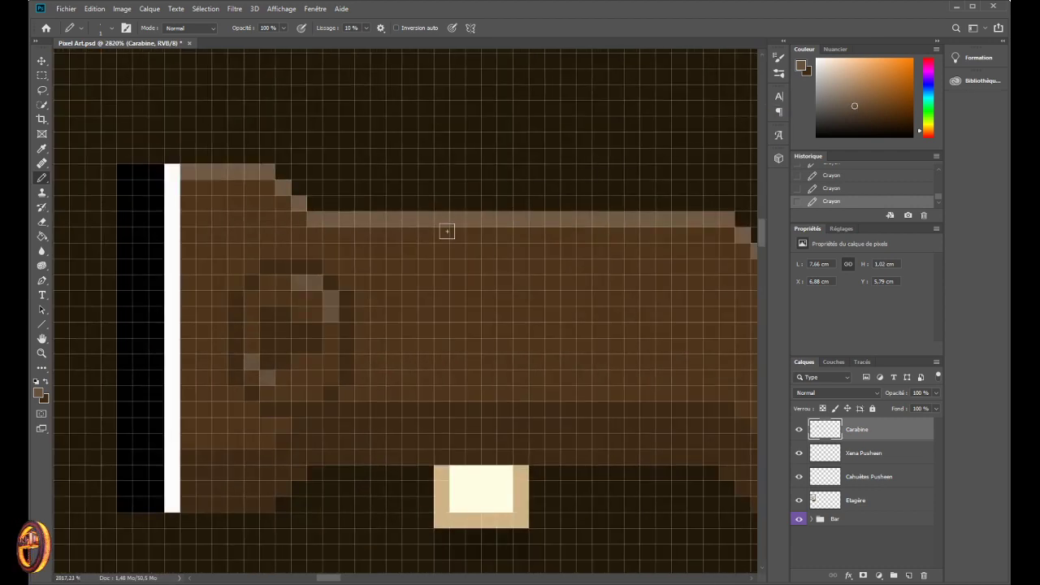
pyautogui.scroll(-1, 439, 241)
pyautogui.scroll(-5, 438, 242)
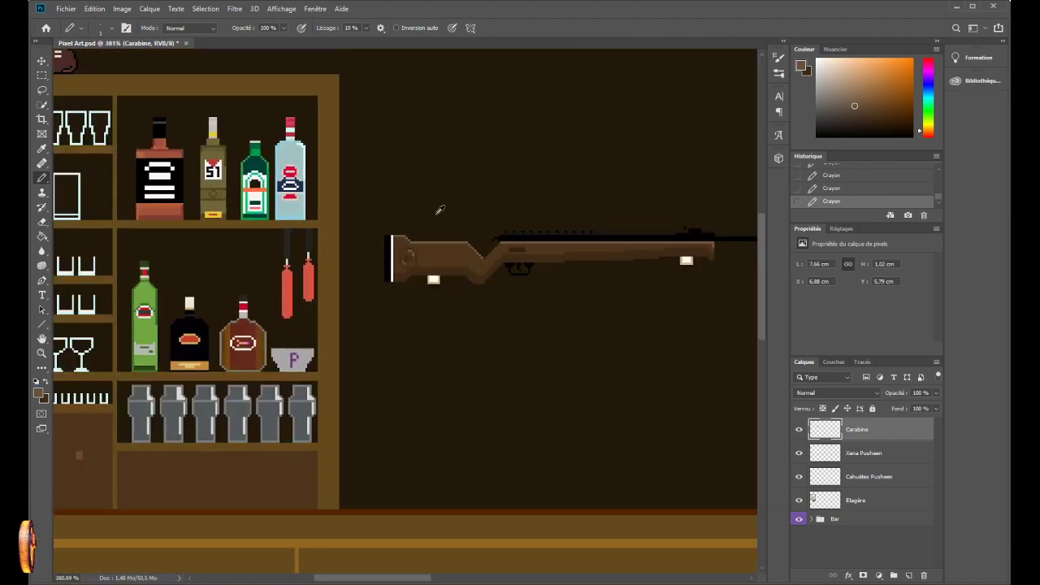
pyautogui.scroll(-3, 439, 209)
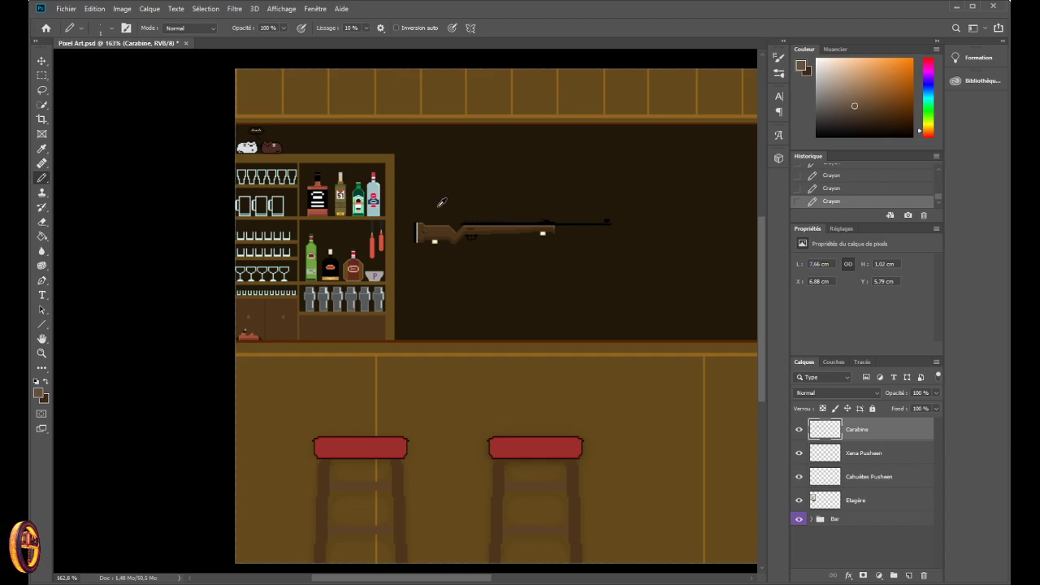
pyautogui.scroll(8, 422, 230)
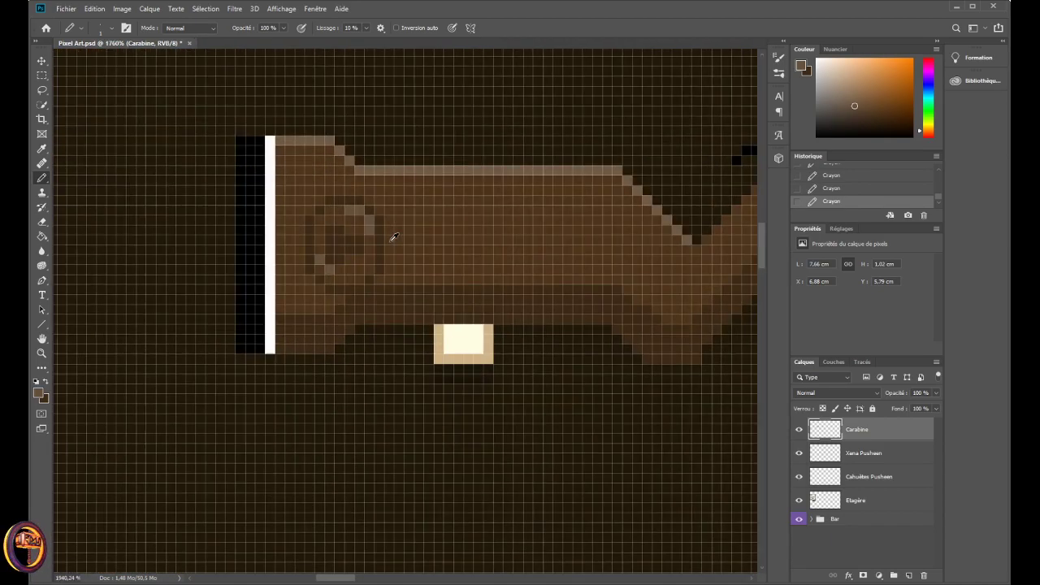
pyautogui.scroll(4, 394, 236)
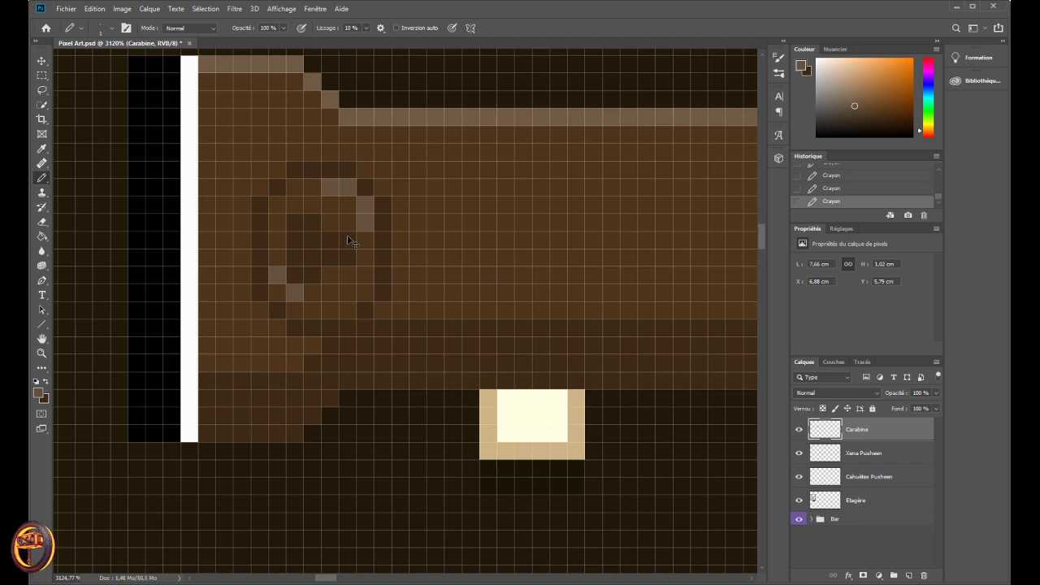
pyautogui.click(294, 294)
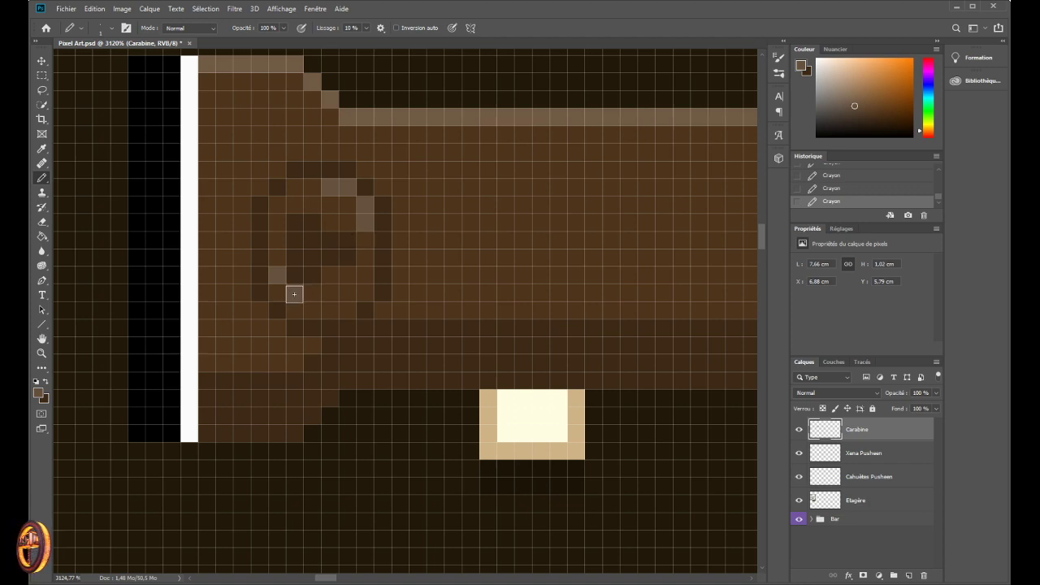
pyautogui.click(294, 292)
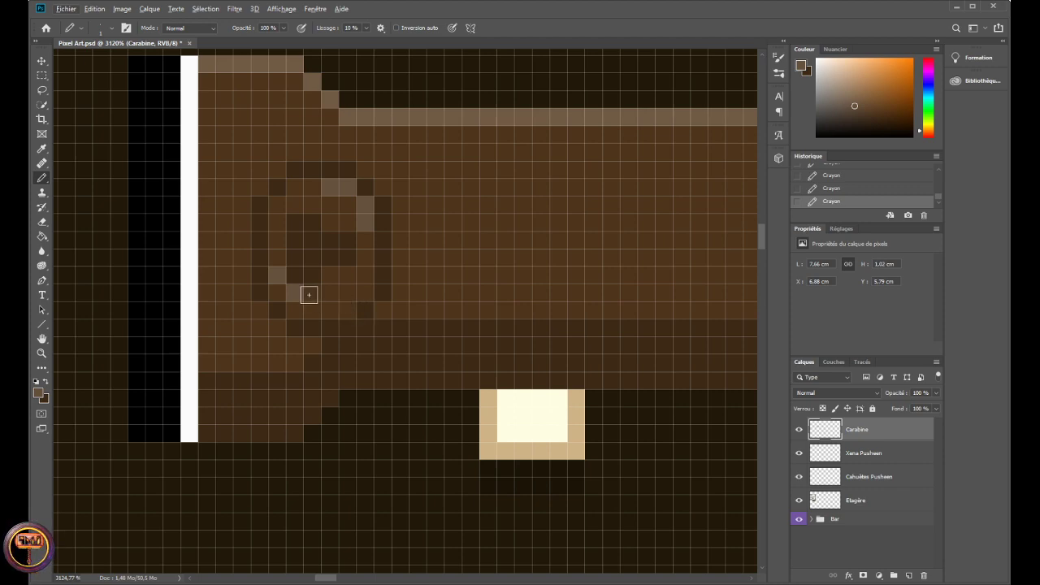
# - Draw a light brown highlight outside the emblem ring's lower rear edge: two diagonal pixels followed by a two-pixel horizontal run
pyautogui.scroll(-7, 309, 293)
pyautogui.scroll(-4, 294, 272)
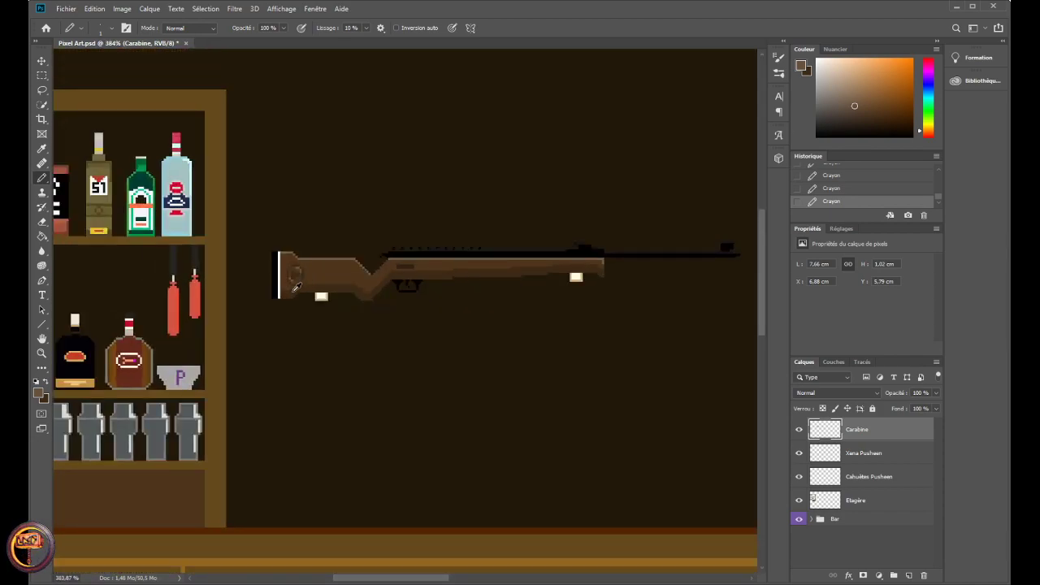
pyautogui.scroll(-1, 293, 321)
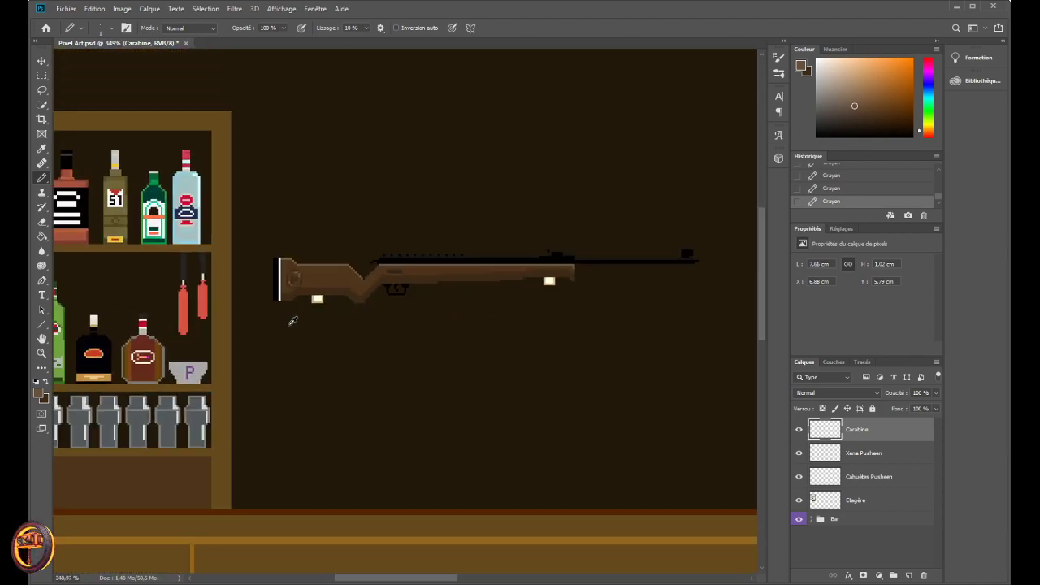
pyautogui.scroll(2, 293, 317)
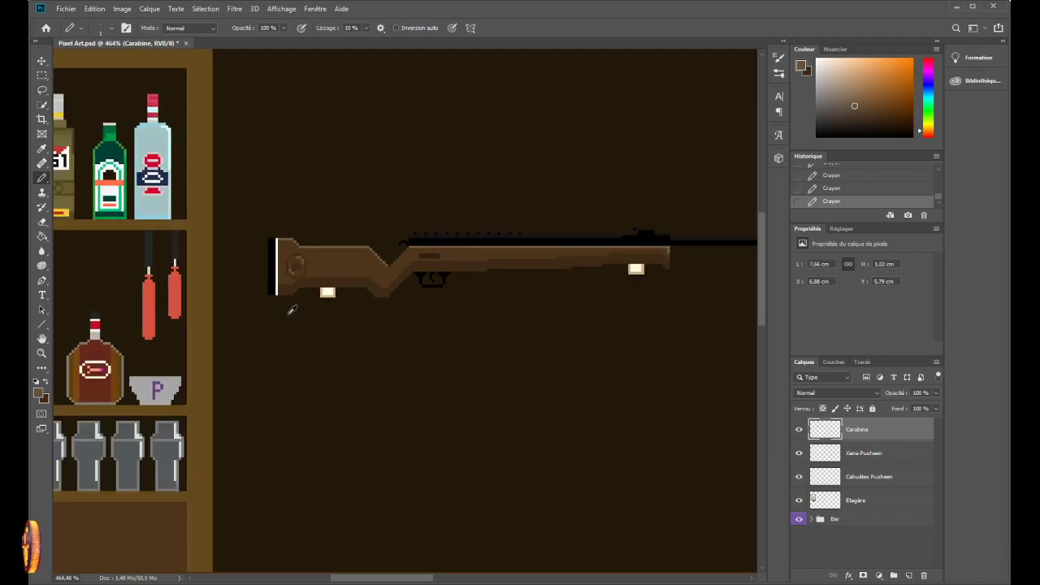
pyautogui.scroll(2, 292, 310)
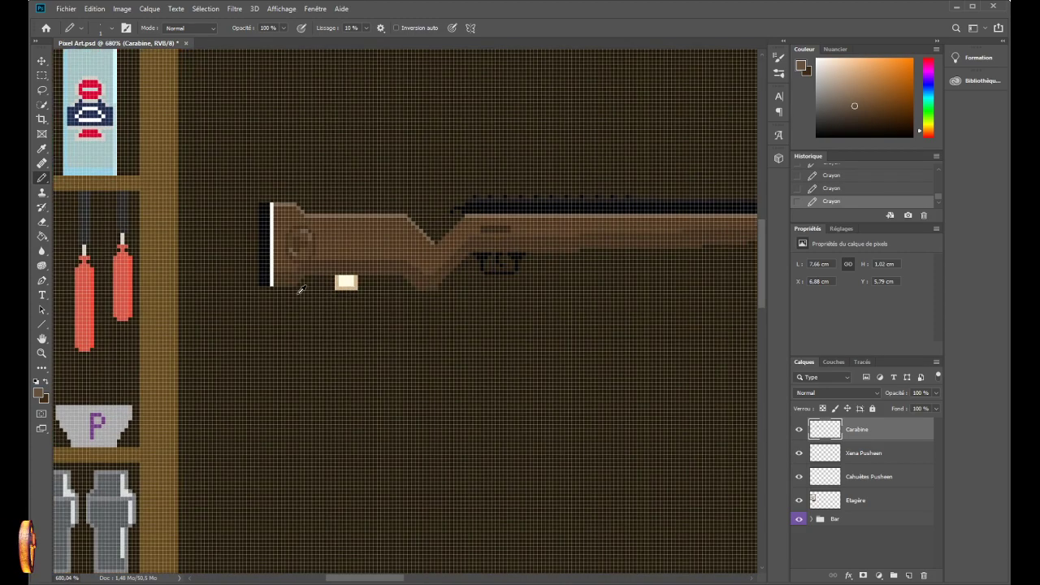
pyautogui.scroll(-5, 300, 286)
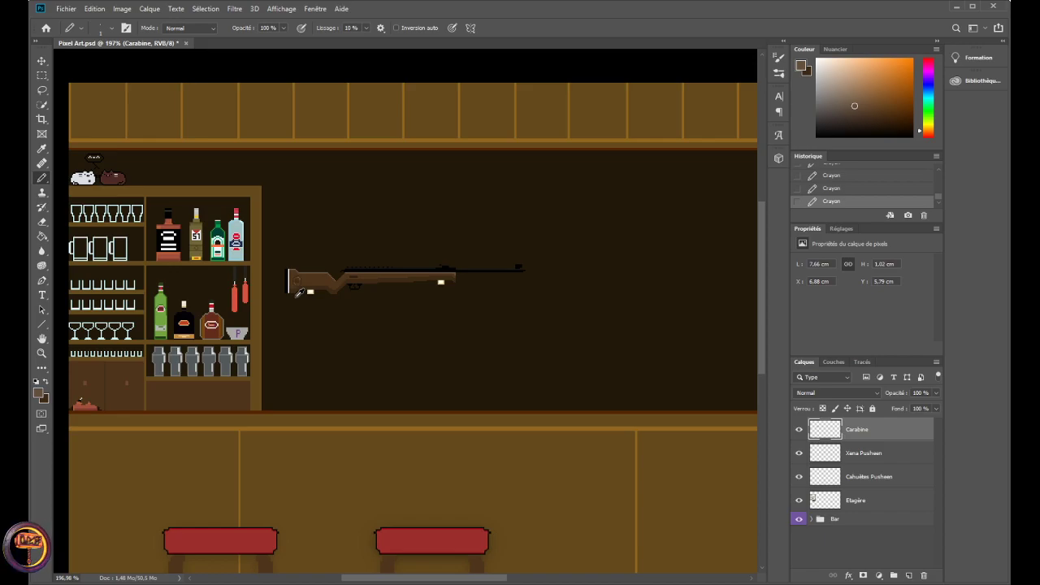
pyautogui.scroll(5, 299, 293)
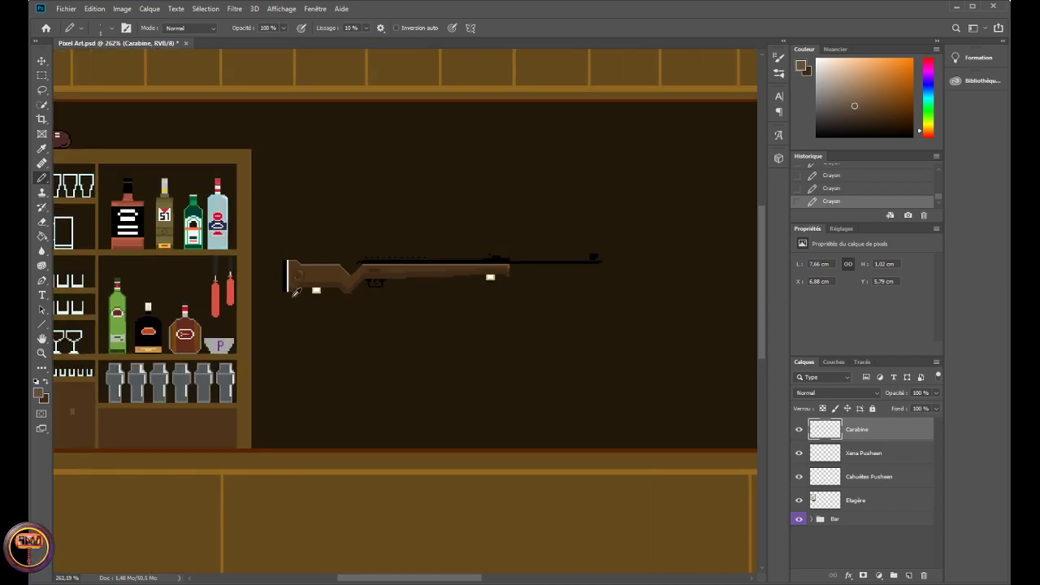
pyautogui.scroll(3, 296, 310)
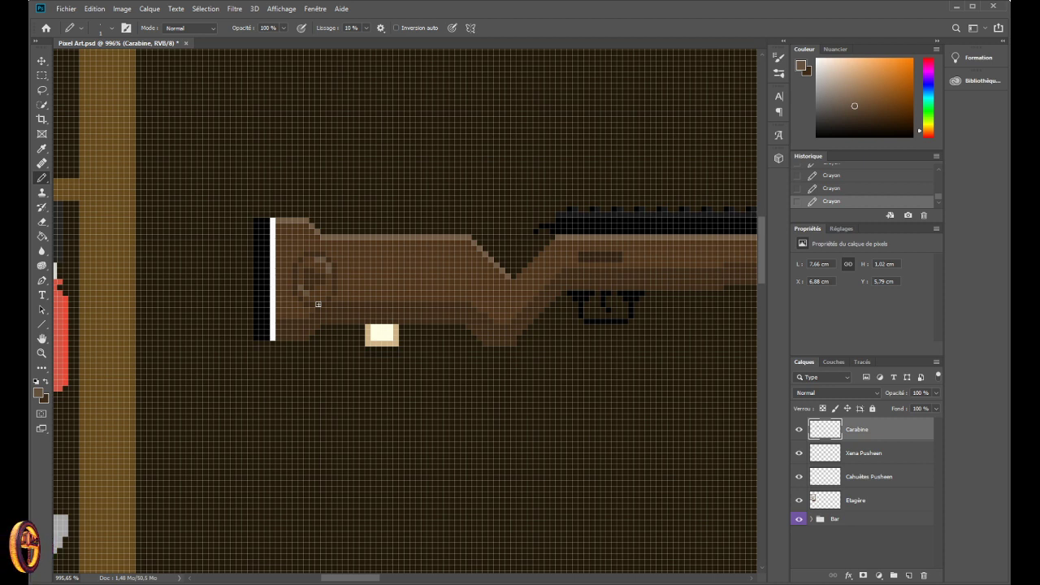
pyautogui.scroll(4, 318, 304)
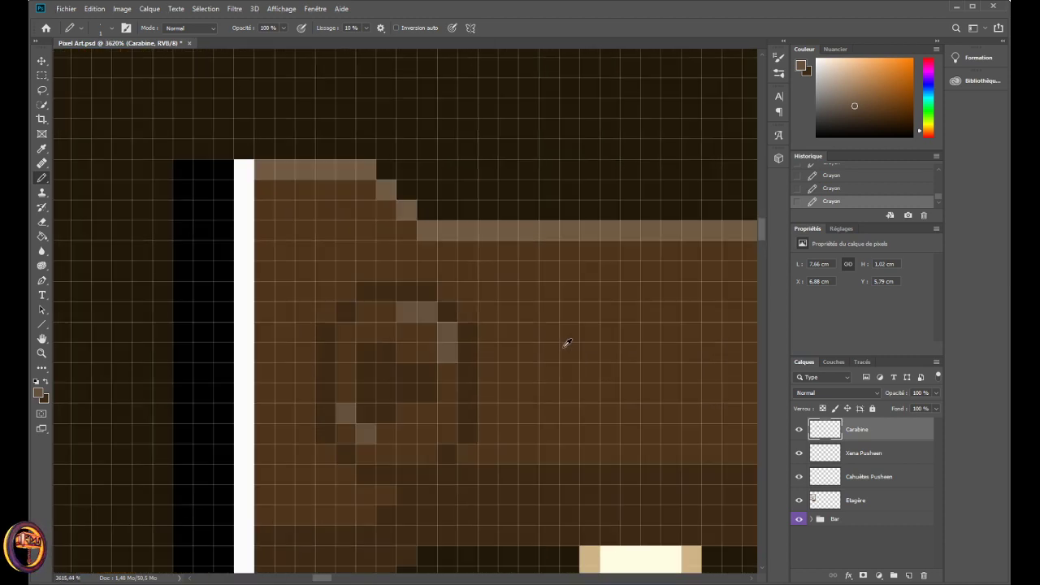
pyautogui.scroll(-1, 525, 363)
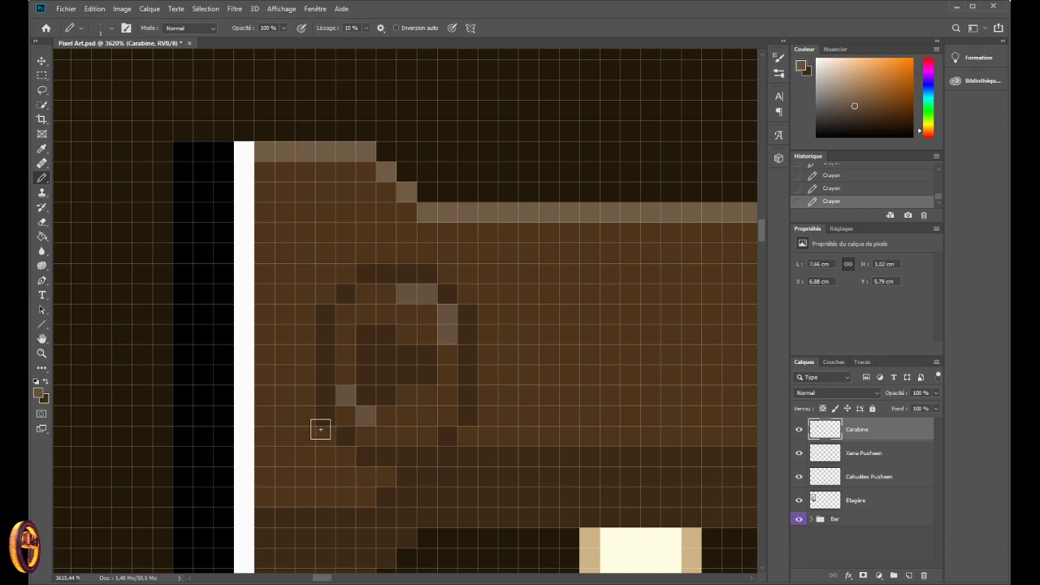
pyautogui.moveTo(318, 429)
pyautogui.mouseDown()
pyautogui.moveTo(365, 476)
pyautogui.moveTo(386, 478)
pyautogui.mouseUp()
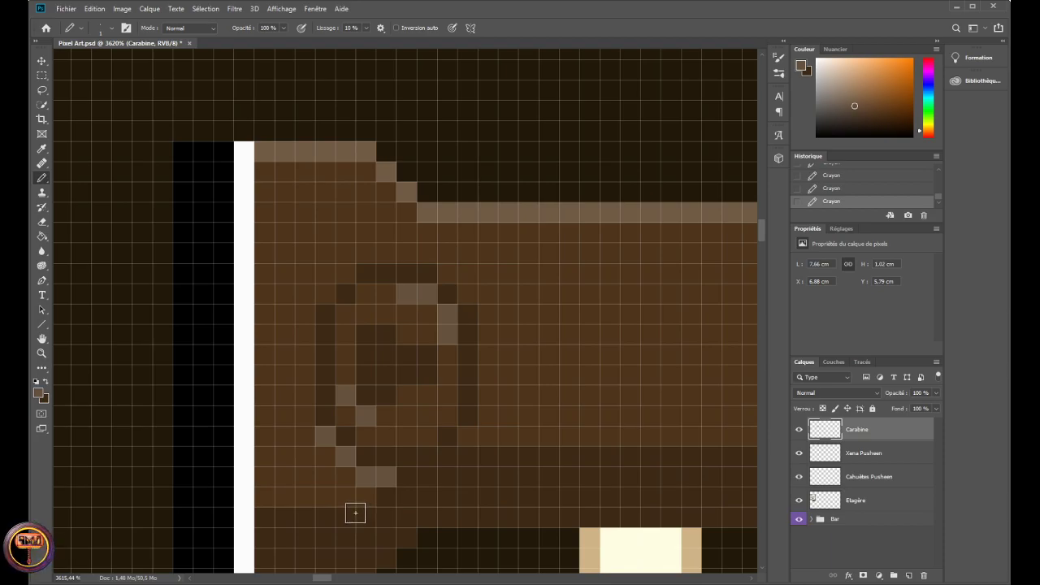
# - Review the emblem's highlights against the bar scene and try the Pencil at 80% opacity on the ring's lower rear edge
pyautogui.scroll(-8, 356, 514)
pyautogui.scroll(-1, 352, 518)
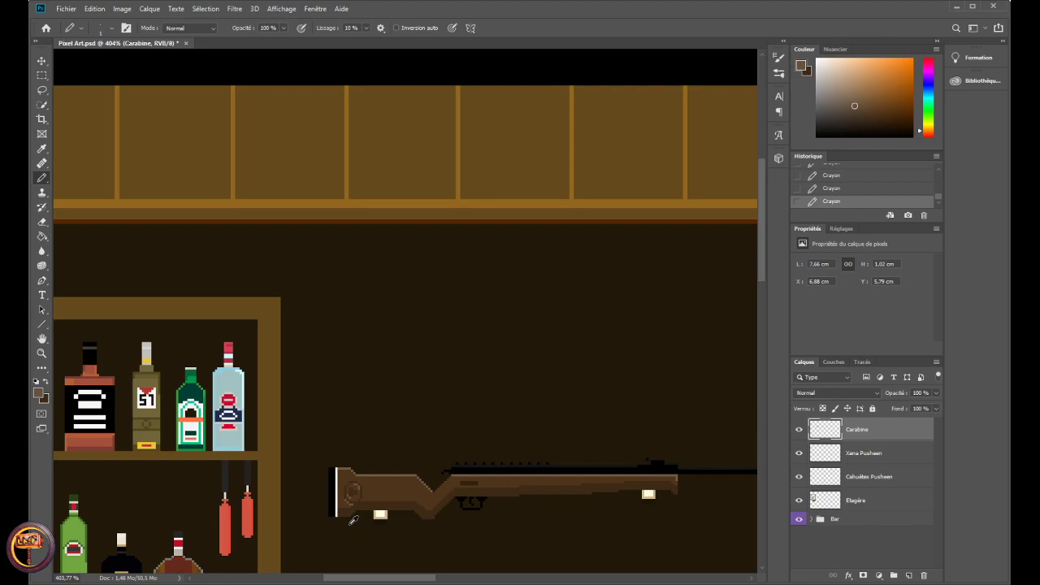
pyautogui.scroll(-1, 353, 523)
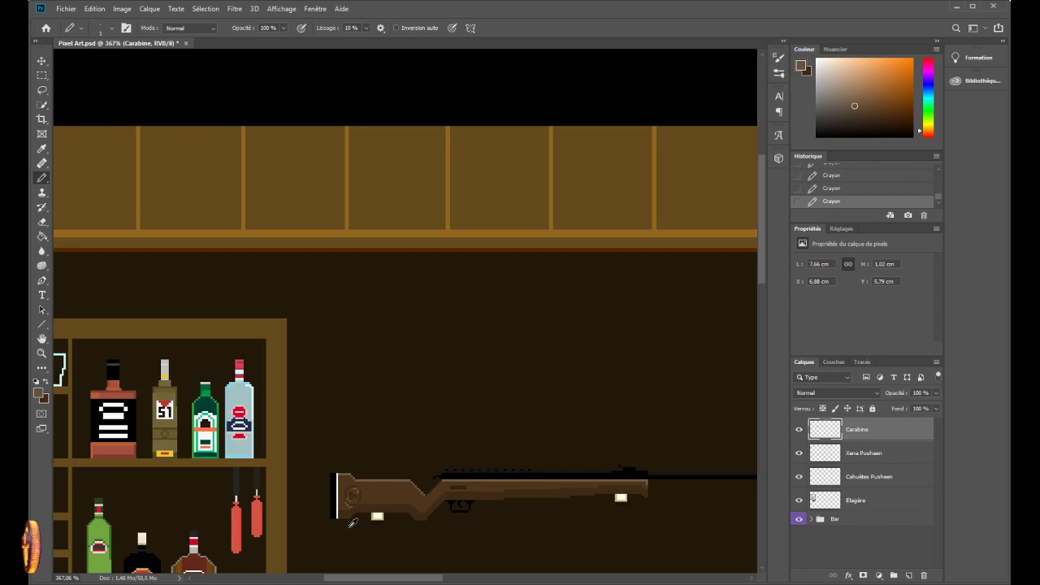
pyautogui.scroll(8, 353, 523)
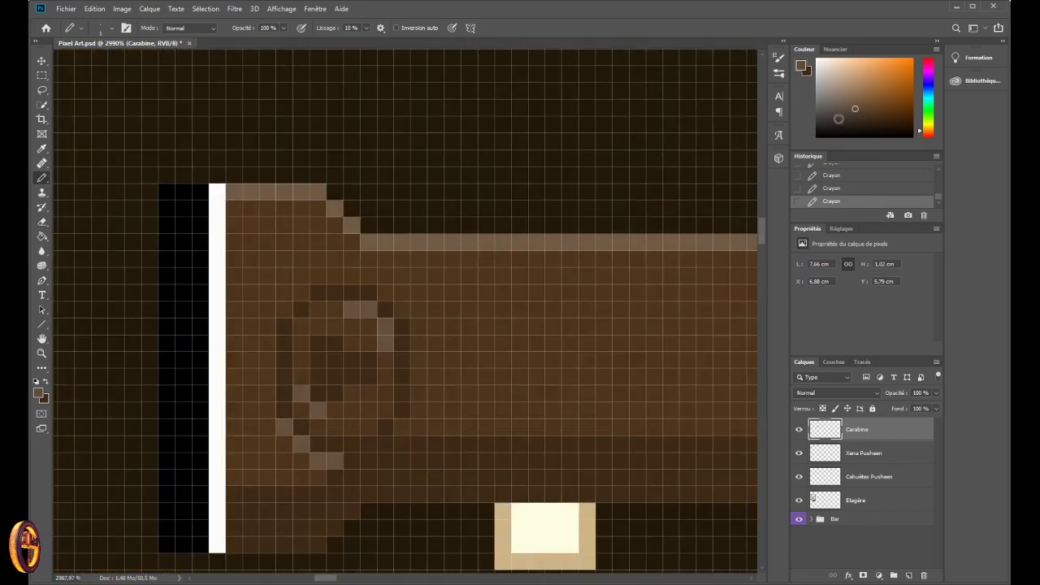
pyautogui.press('8')
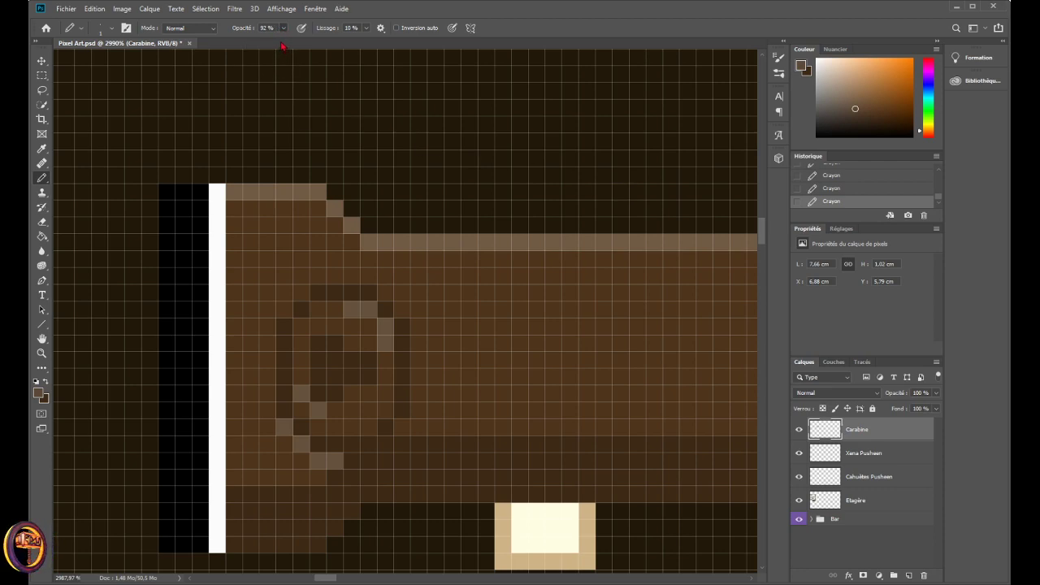
pyautogui.click(284, 424)
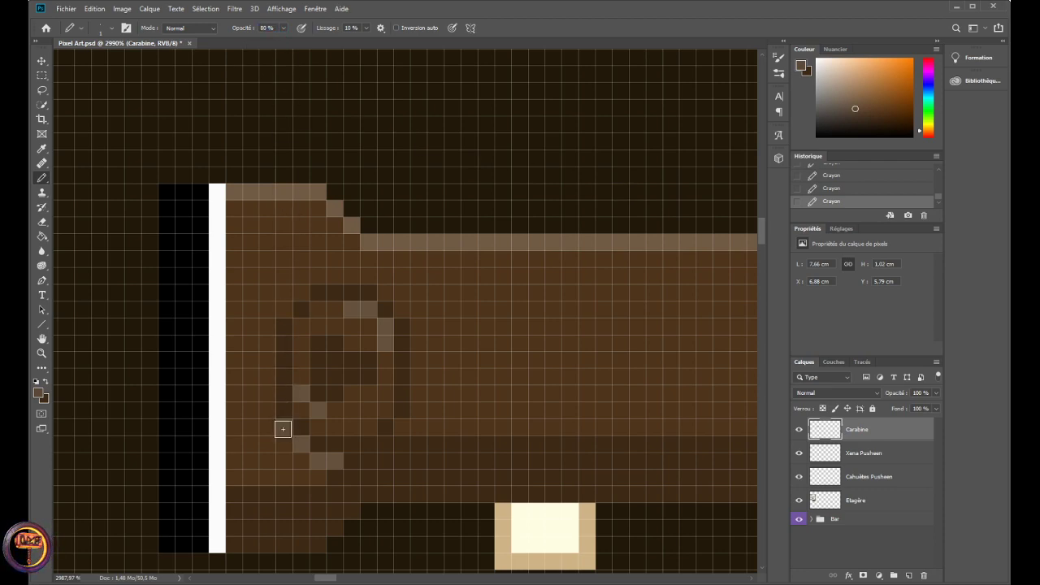
# - Undo all the light brown highlights in and around the buttstock emblem and restore the Pencil's opacity to 100%
pyautogui.hotkey('ctrl', 'z')
pyautogui.hotkey('ctrl', 'z')
pyautogui.hotkey('ctrl', 'z')
pyautogui.hotkey('ctrl', 'z')
pyautogui.hotkey('ctrl', 'z')
pyautogui.hotkey('ctrl', 'z')
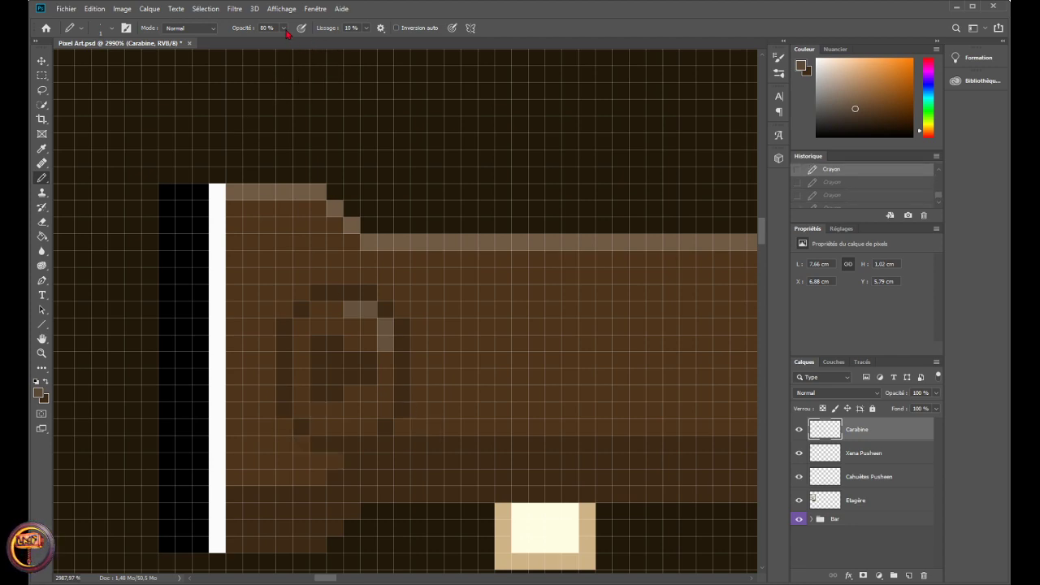
pyautogui.press('0')
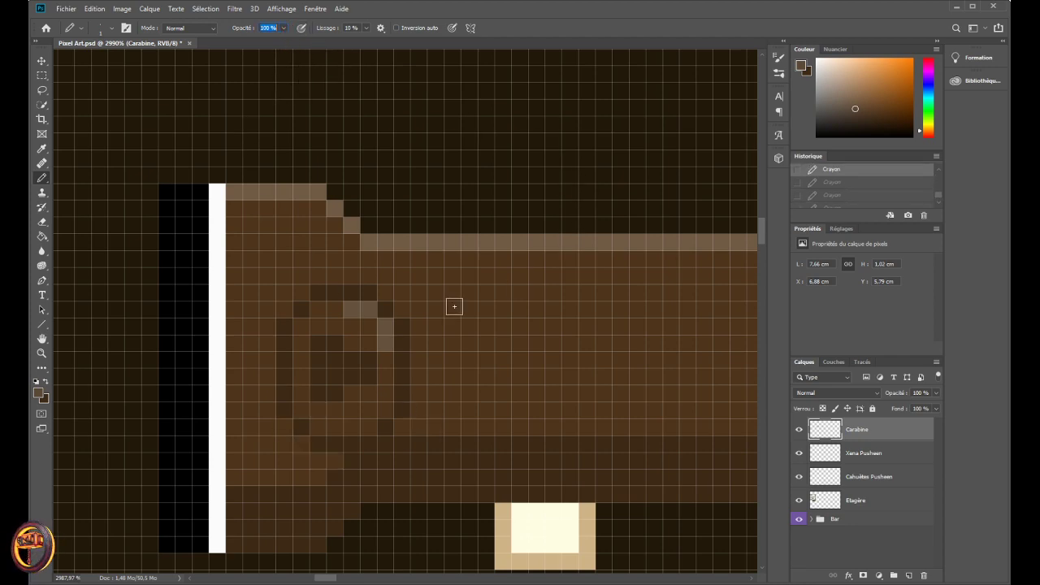
pyautogui.hotkey('ctrl', 'z')
pyautogui.hotkey('ctrl', 'z')
pyautogui.hotkey('ctrl', 'z')
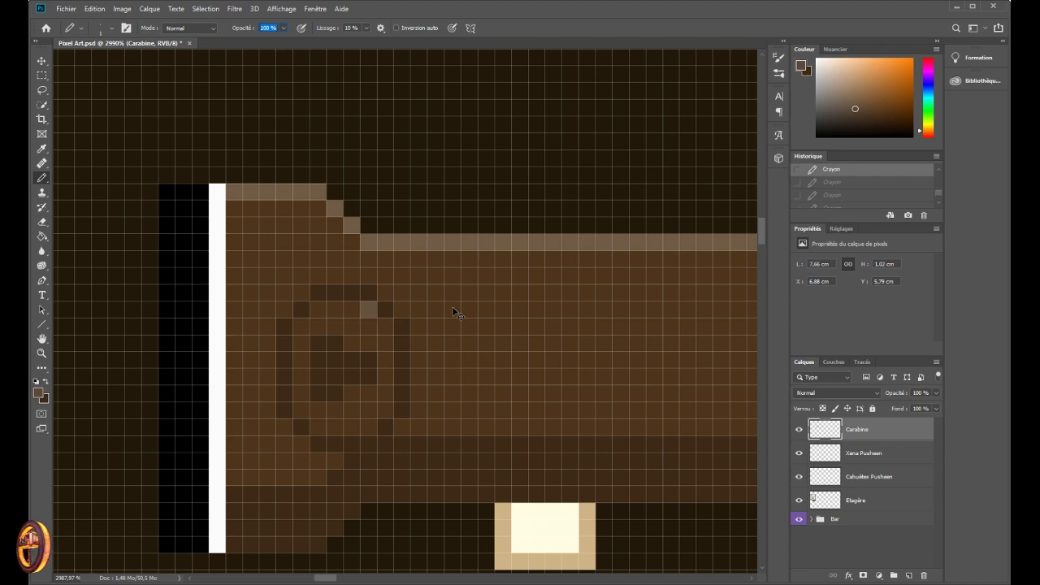
pyautogui.hotkey('ctrl', 'z')
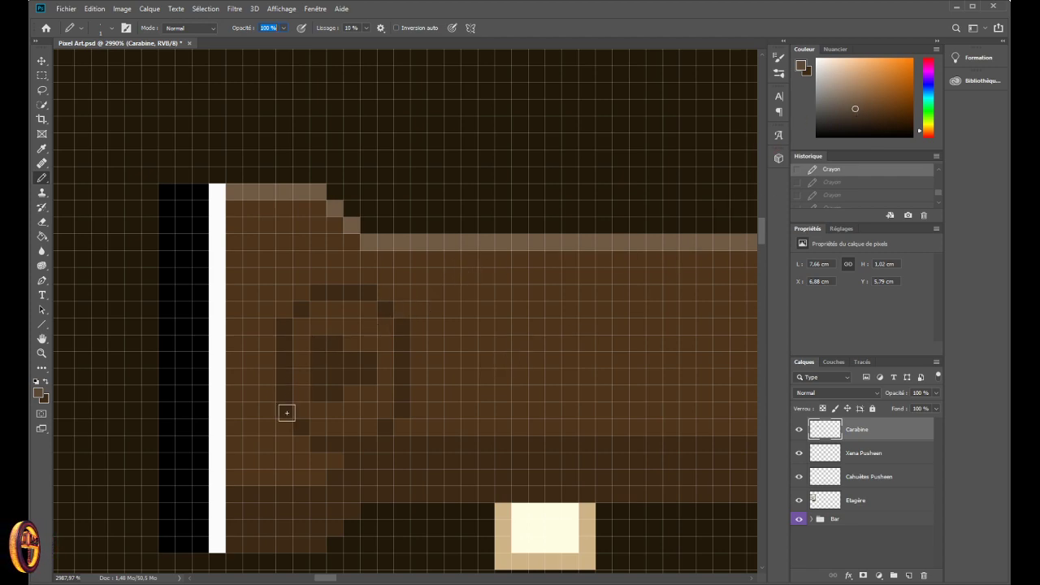
# - Try a single light brown pixel outside the lower rear corner of the emblem's ring
pyautogui.click(285, 435)
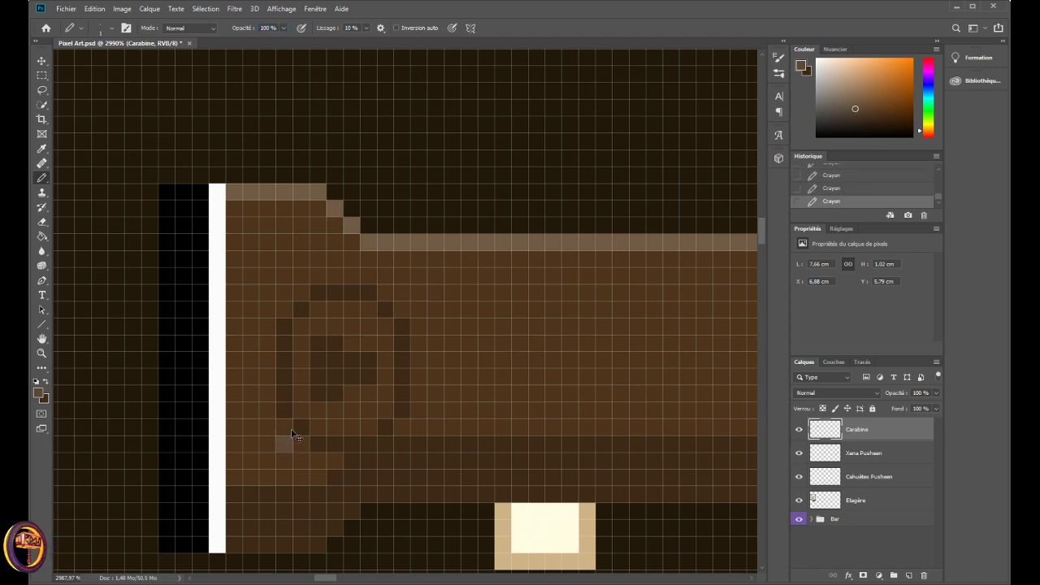
pyautogui.hotkey('ctrl', 'z')
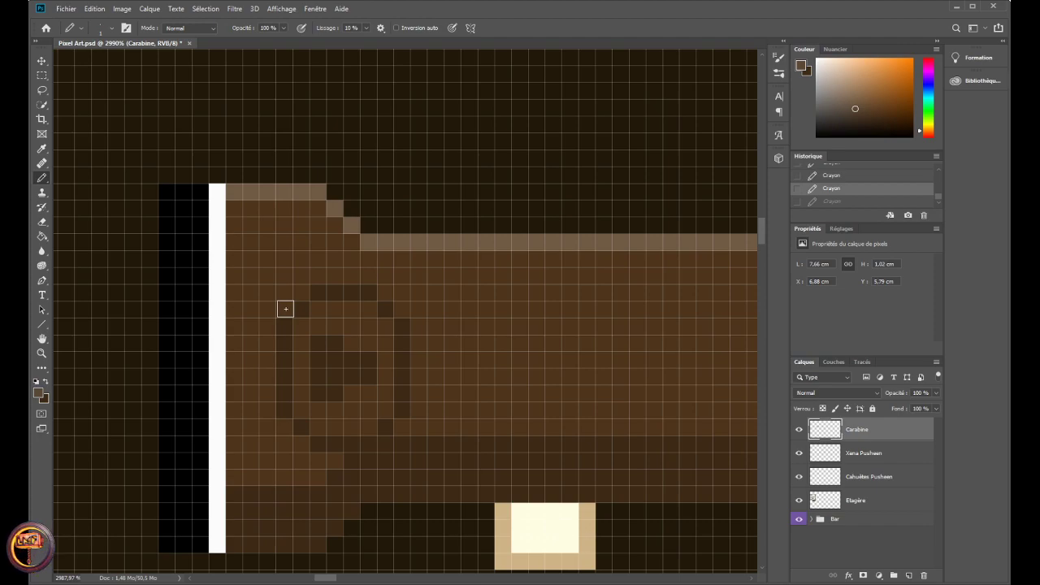
pyautogui.scroll(-4, 561, 251)
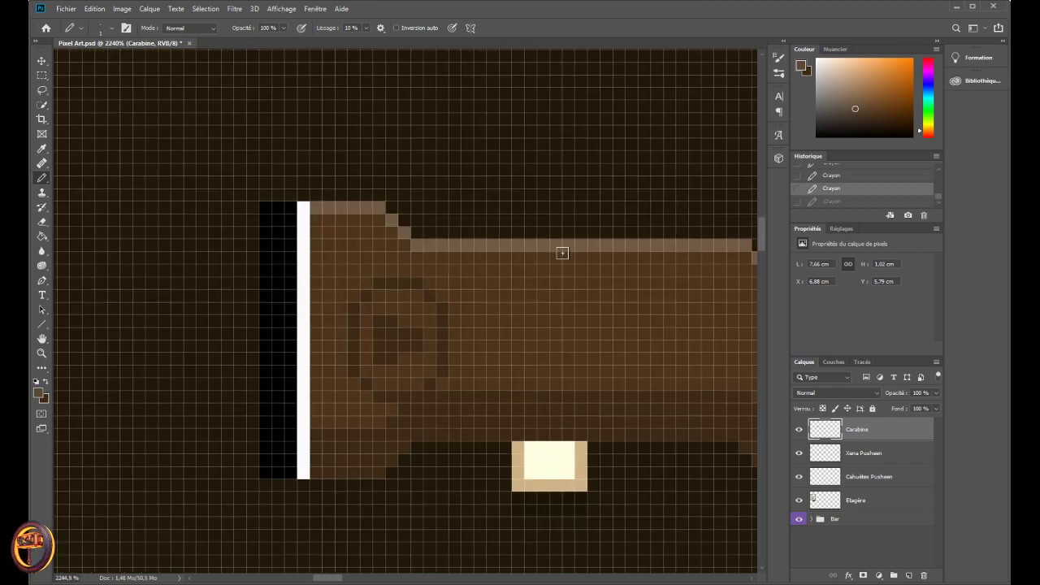
# - Scribble freehand Pencil strokes, an arrow and a looped figure, on the dark wall beside the rifle
pyautogui.scroll(-10, 566, 241)
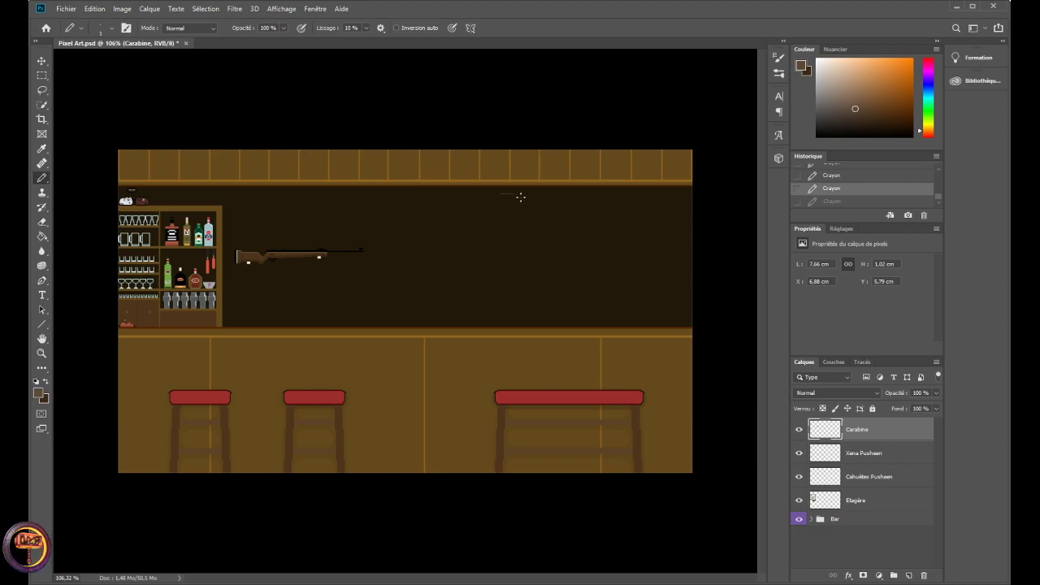
pyautogui.moveTo(521, 197)
pyautogui.mouseDown()
pyautogui.moveTo(534, 222)
pyautogui.moveTo(516, 216)
pyautogui.moveTo(421, 236)
pyautogui.moveTo(452, 248)
pyautogui.mouseUp()
# - Try light brown highlights inside and outside the lower rear edge of the emblem's ring, judging them against the whole rifle
pyautogui.scroll(10, 240, 259)
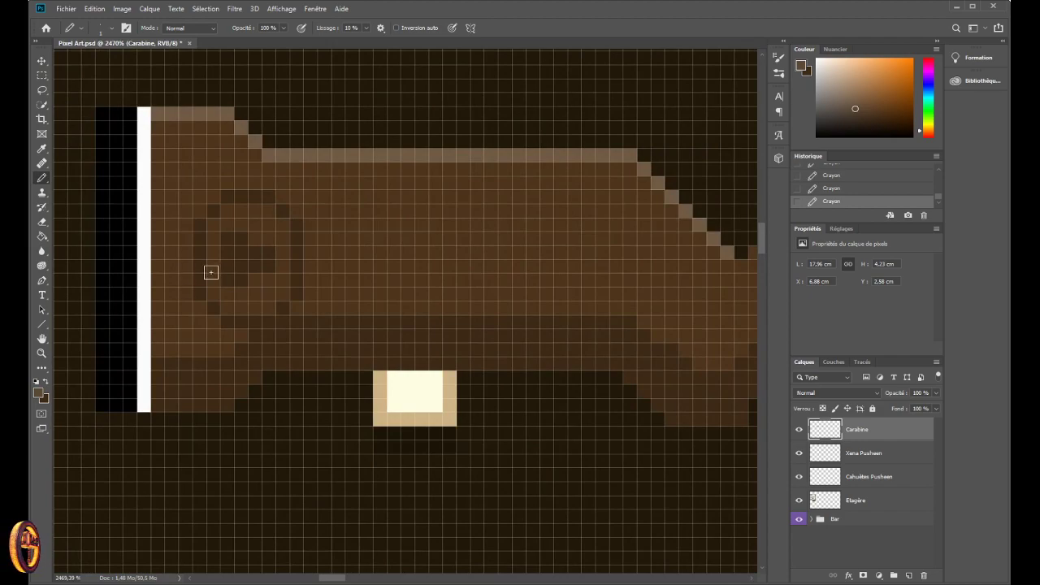
pyautogui.moveTo(211, 272); pyautogui.dragTo(228, 292)
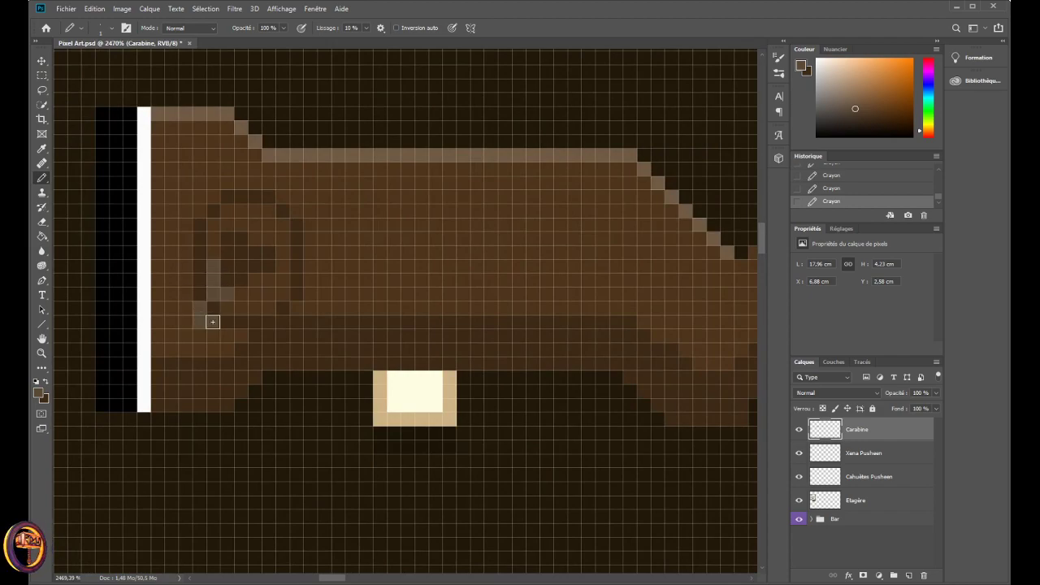
pyautogui.scroll(-5, 136, 330)
pyautogui.scroll(-4, 149, 352)
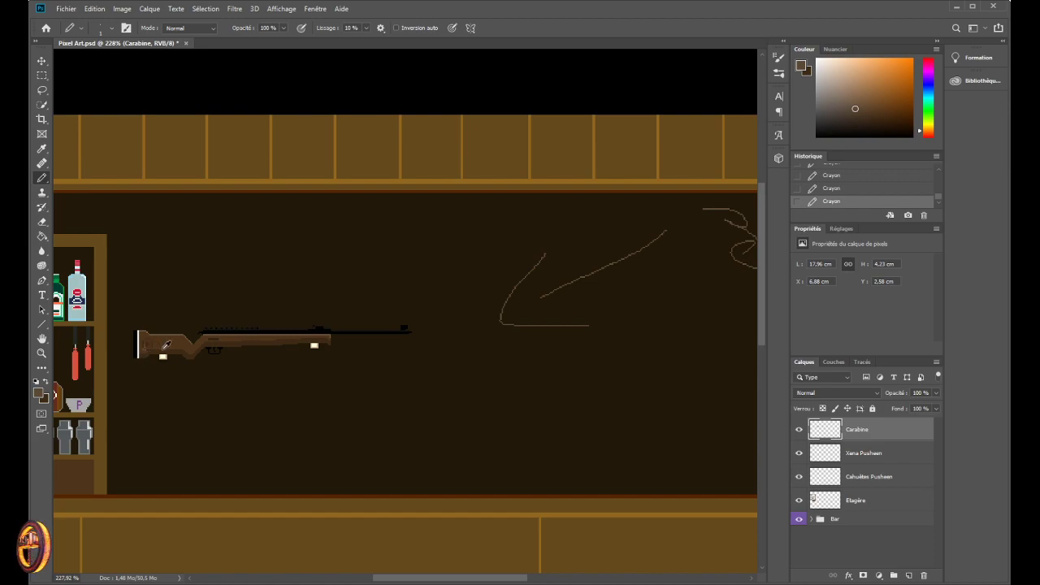
pyautogui.scroll(-1, 166, 348)
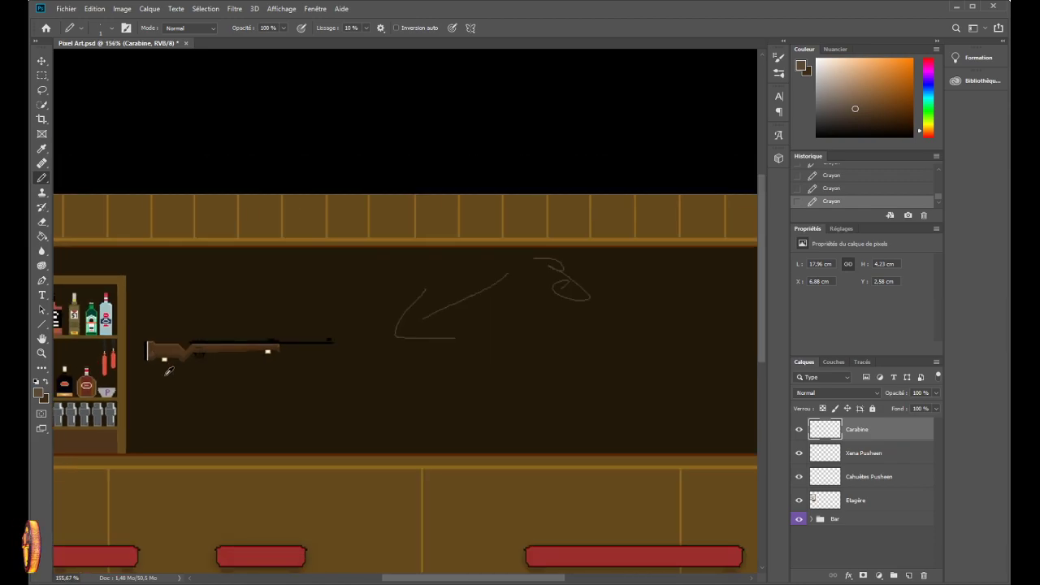
pyautogui.scroll(-1, 156, 367)
pyautogui.scroll(8, 153, 367)
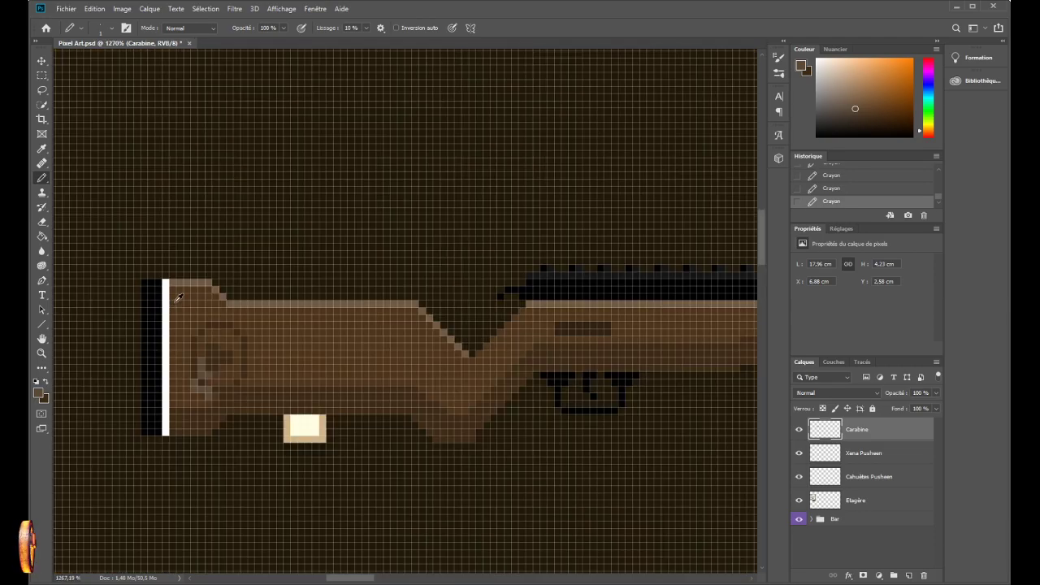
pyautogui.scroll(1, 186, 380)
pyautogui.hotkey('ctrl', 'z')
pyautogui.hotkey('ctrl', 'z')
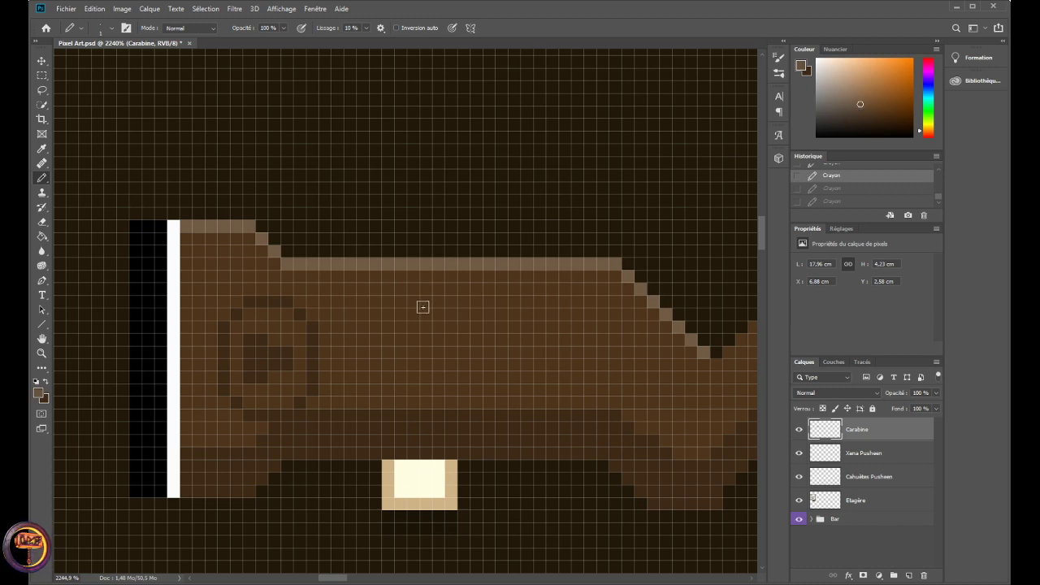
# - Undo the freehand scribbles on the dark wall beside the rifle
pyautogui.scroll(-5, 356, 370)
pyautogui.scroll(-4, 355, 398)
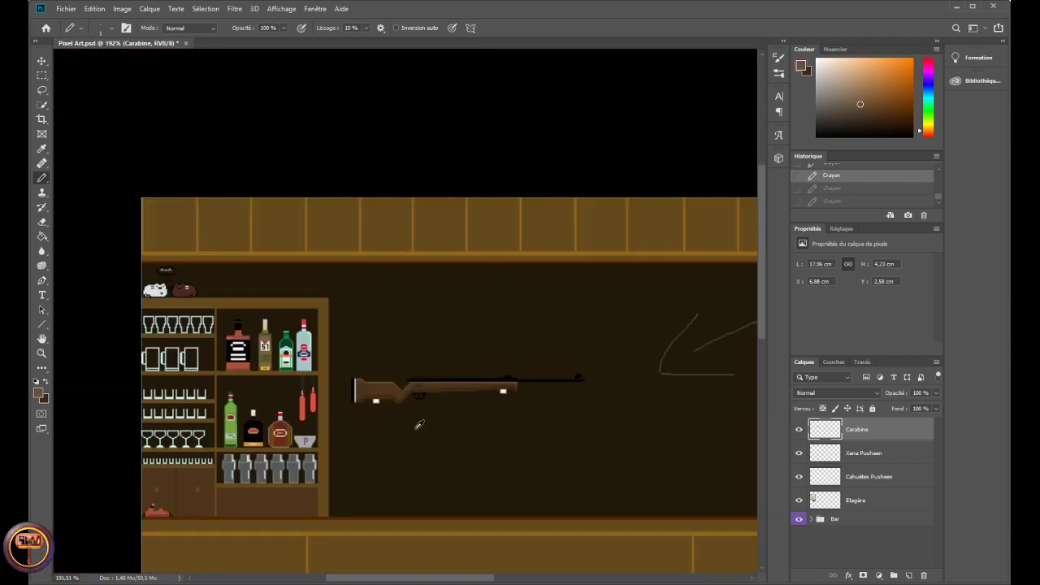
pyautogui.scroll(-2, 416, 427)
pyautogui.hotkey('ctrl', 'z')
pyautogui.hotkey('ctrl', 'z')
pyautogui.hotkey('ctrl', 'z')
pyautogui.hotkey('ctrl', 'z')
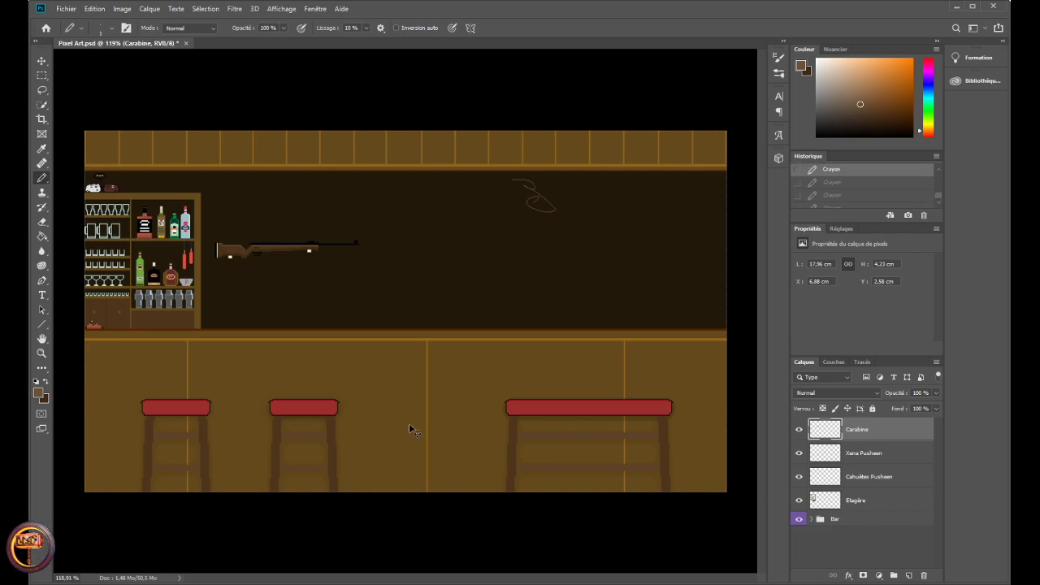
# - Examine the plain dark emblem on the buttstock close up and within the whole bar scene
pyautogui.scroll(11, 232, 242)
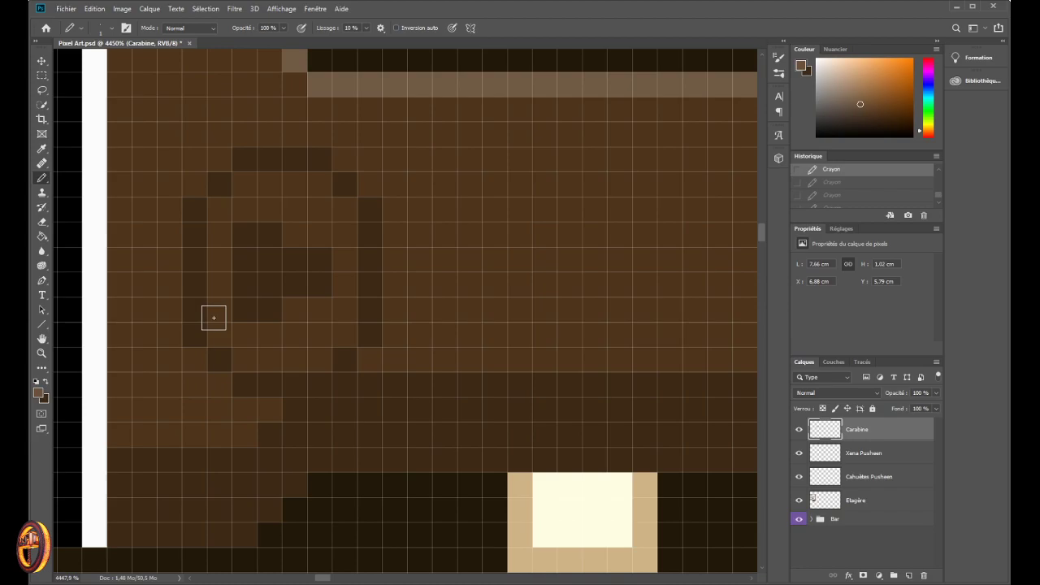
pyautogui.scroll(-4, 213, 316)
pyautogui.scroll(-8, 501, 232)
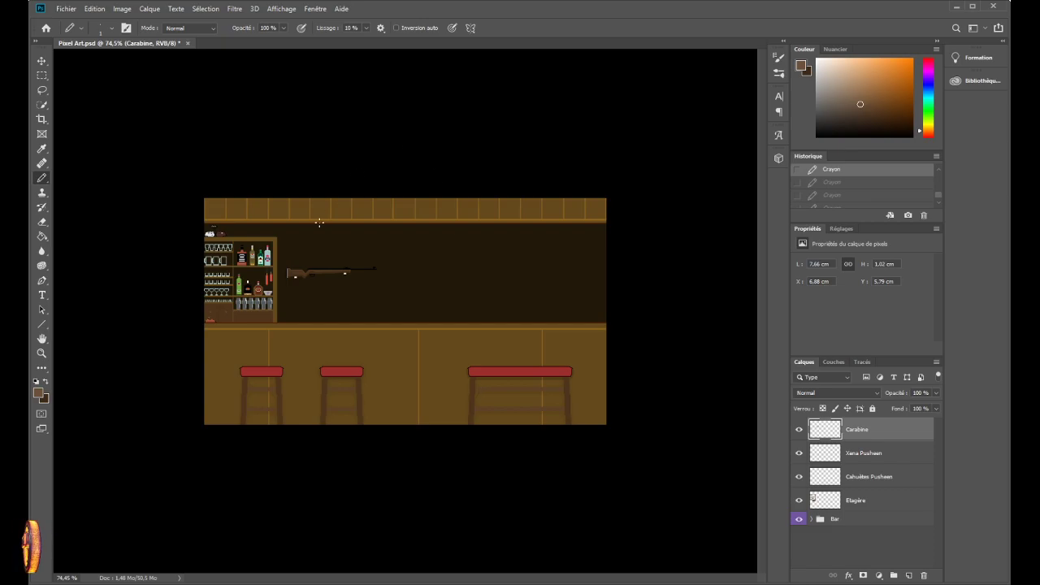
pyautogui.scroll(5, 321, 268)
pyautogui.scroll(4, 154, 255)
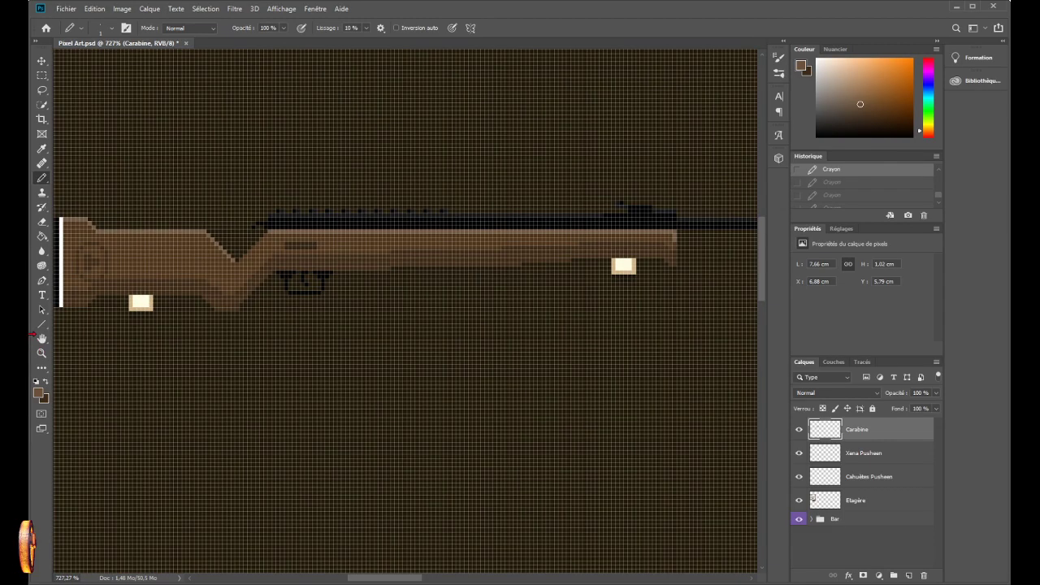
pyautogui.moveTo(382, 579); pyautogui.dragTo(342, 579)
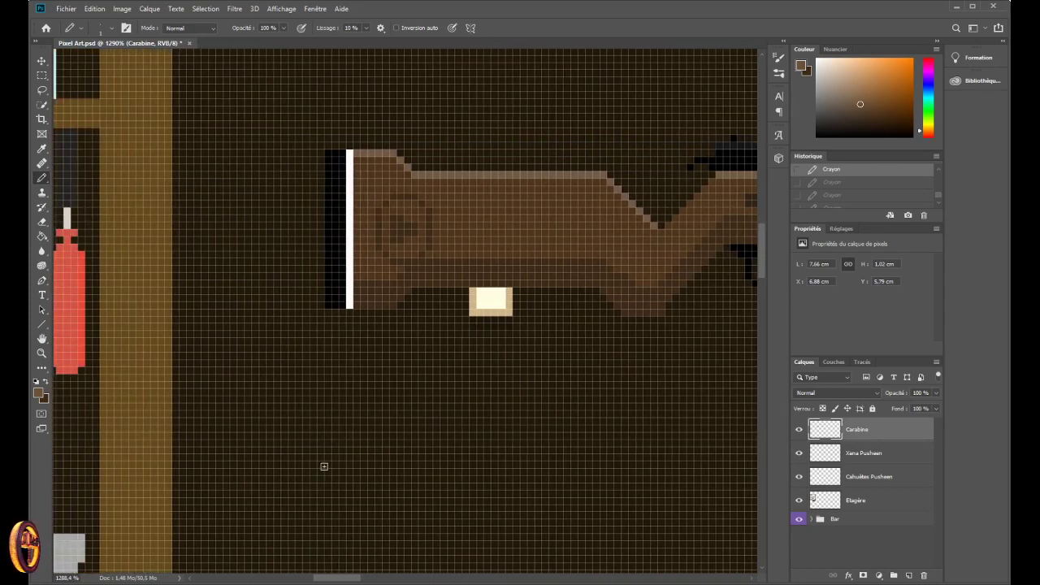
pyautogui.scroll(5, 395, 356)
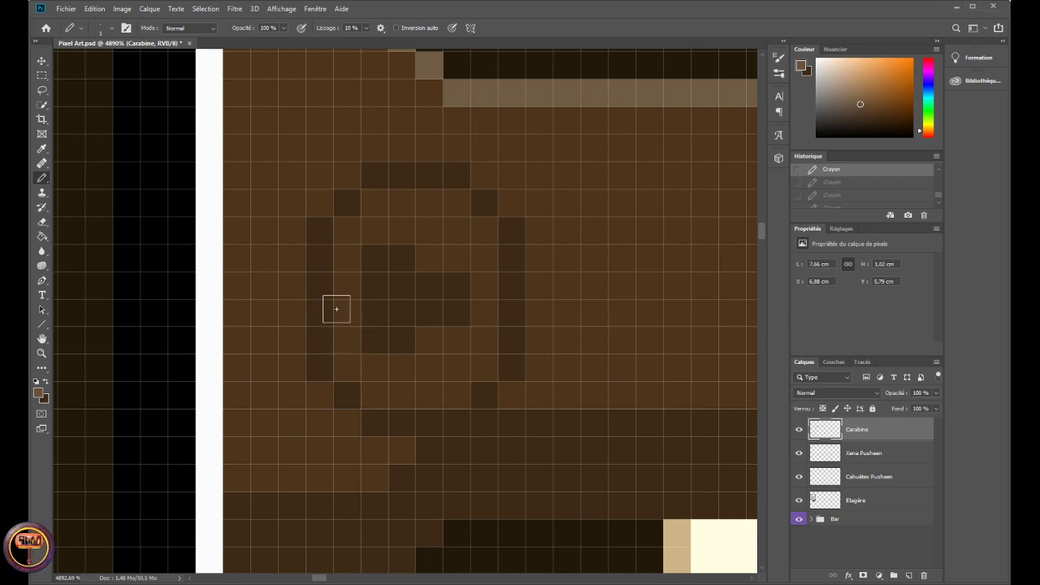
pyautogui.scroll(-1, 467, 372)
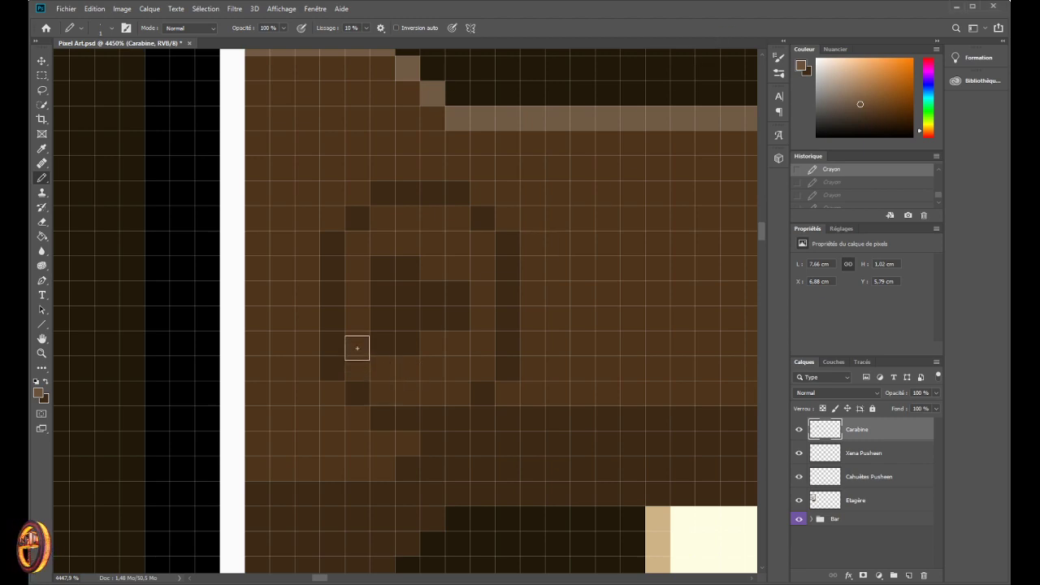
# - Try two diagonal light brown pixels along the lower rear of the emblem's central mark
pyautogui.click(357, 345)
pyautogui.click(381, 365)
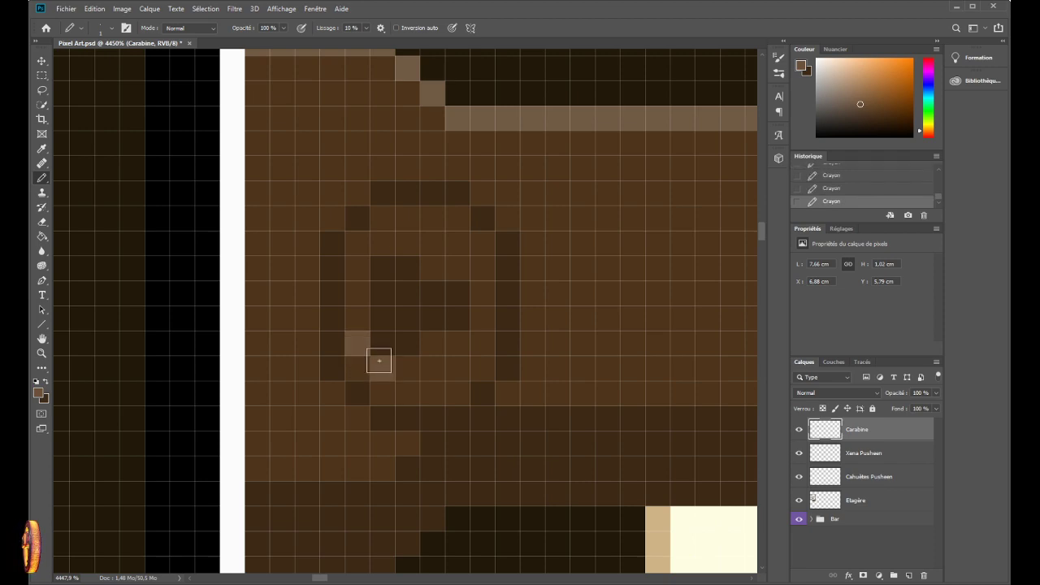
pyautogui.hotkey('ctrl', 'z')
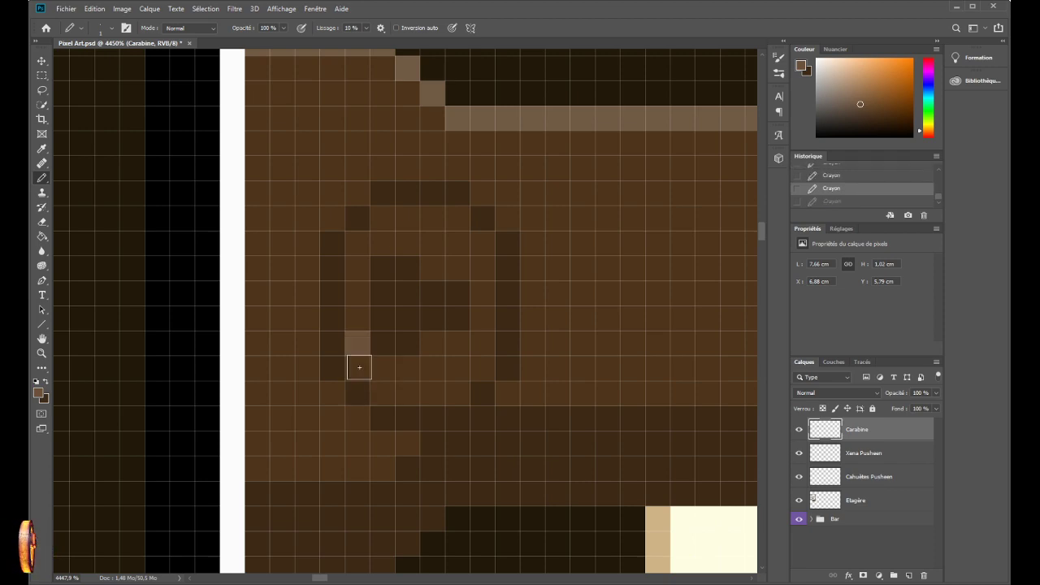
pyautogui.hotkey('ctrl', 'z')
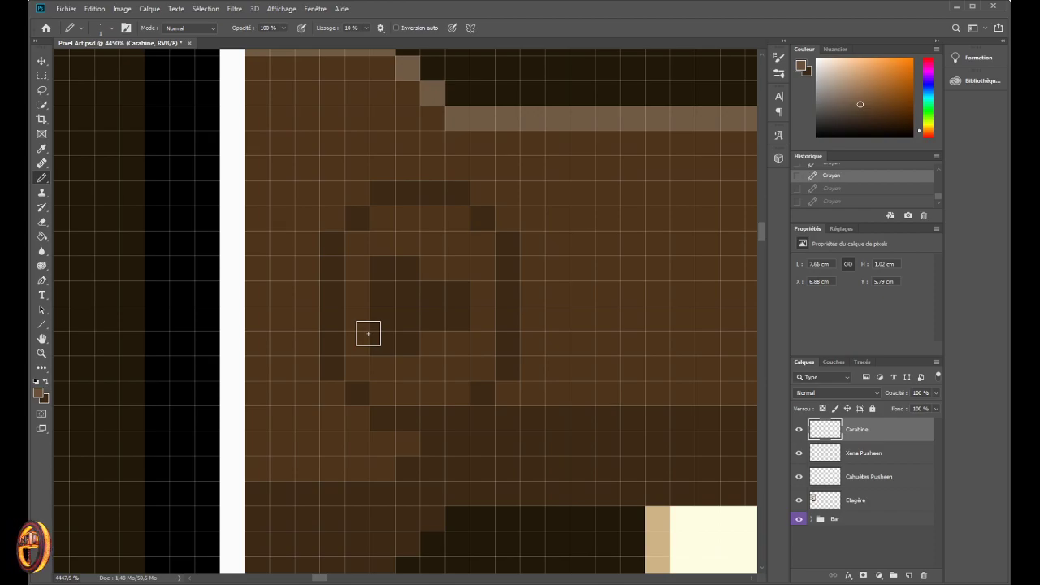
# - Compare how the emblem without highlights reads close up and at the rifle's full size beside the shelves
pyautogui.scroll(-15, 368, 333)
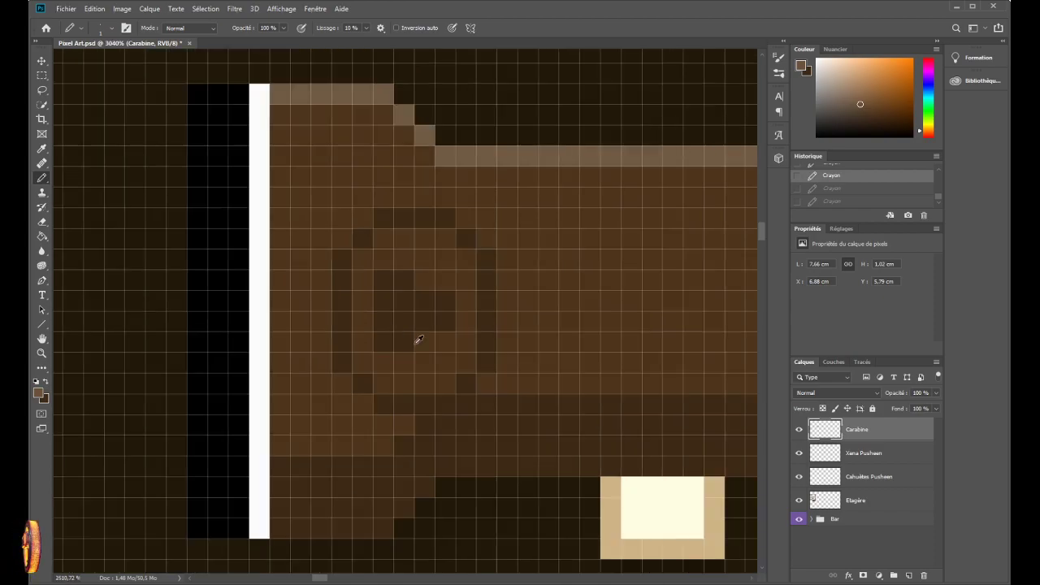
pyautogui.scroll(14, 458, 334)
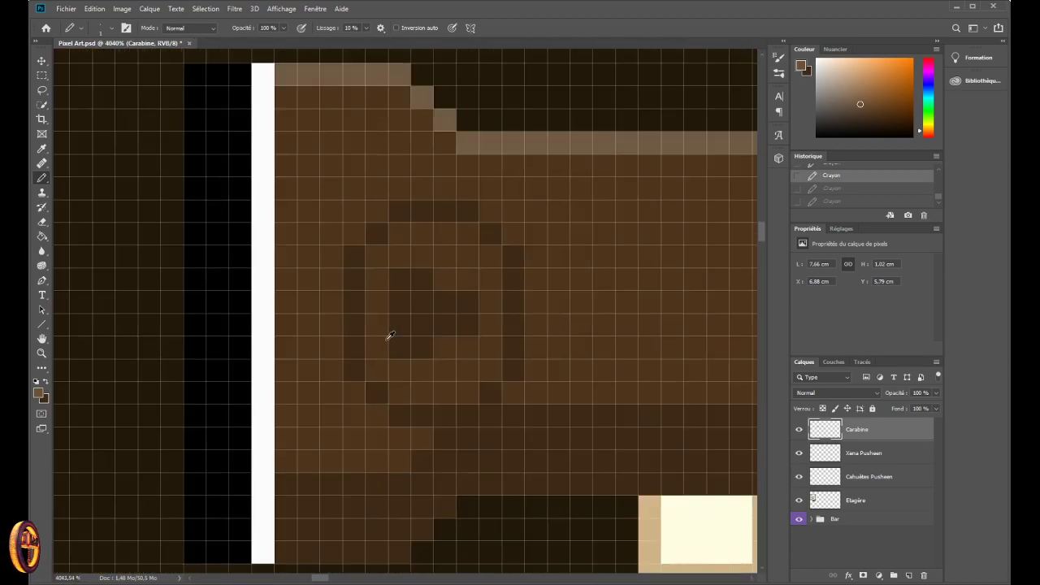
pyautogui.scroll(3, 372, 330)
pyautogui.scroll(-15, 375, 332)
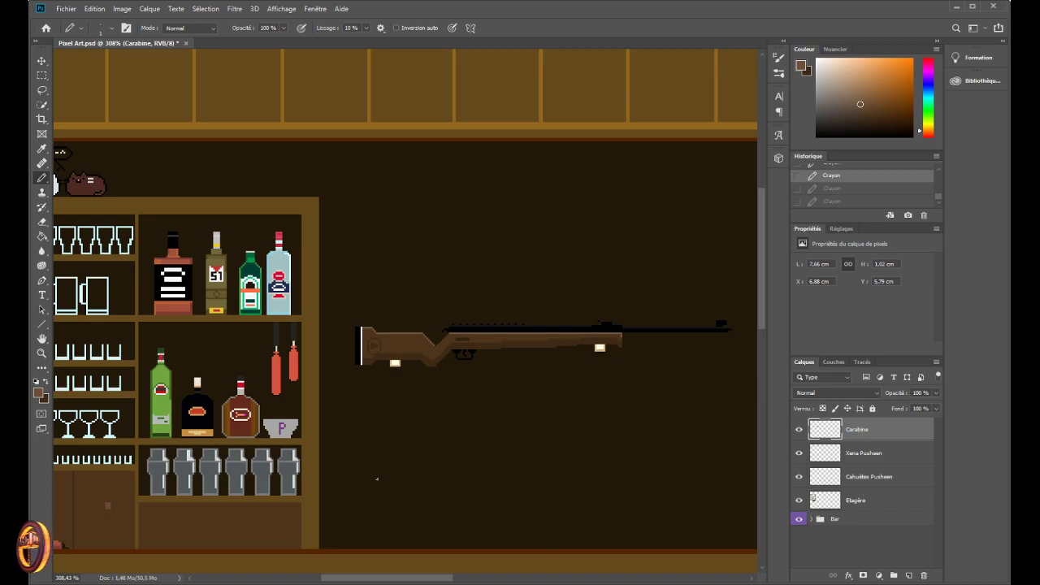
pyautogui.scroll(-1, 368, 461)
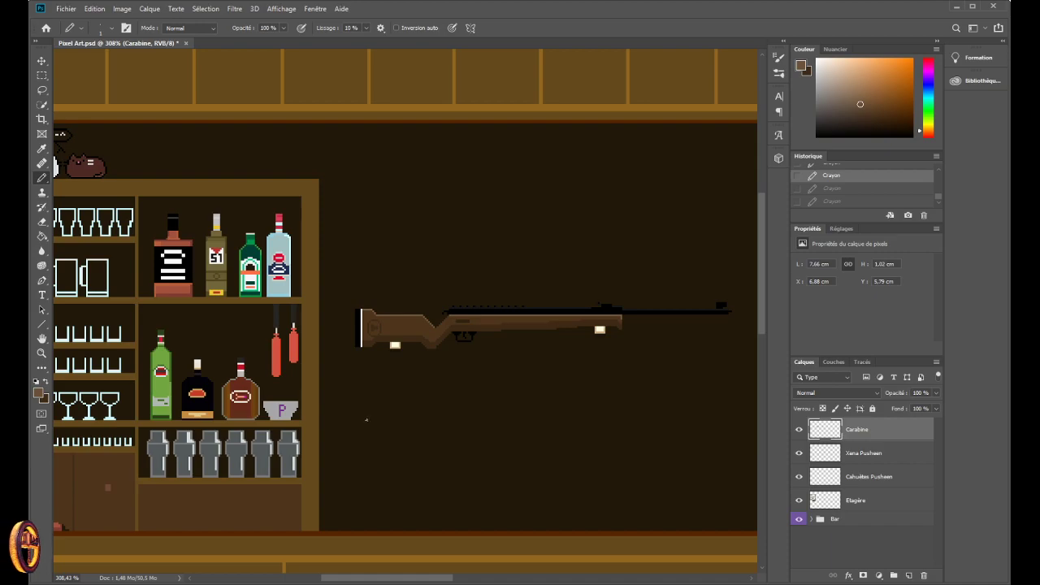
pyautogui.scroll(10, 362, 345)
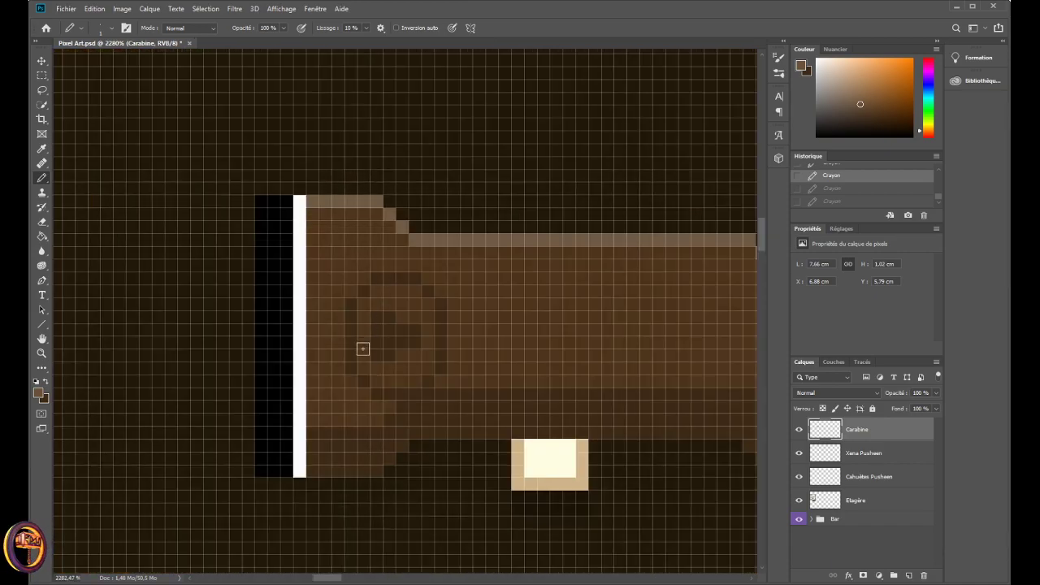
# - Try two diagonal light brown pixels along the lower rear of the central mark in the buttstock emblem
pyautogui.scroll(-2, 363, 349)
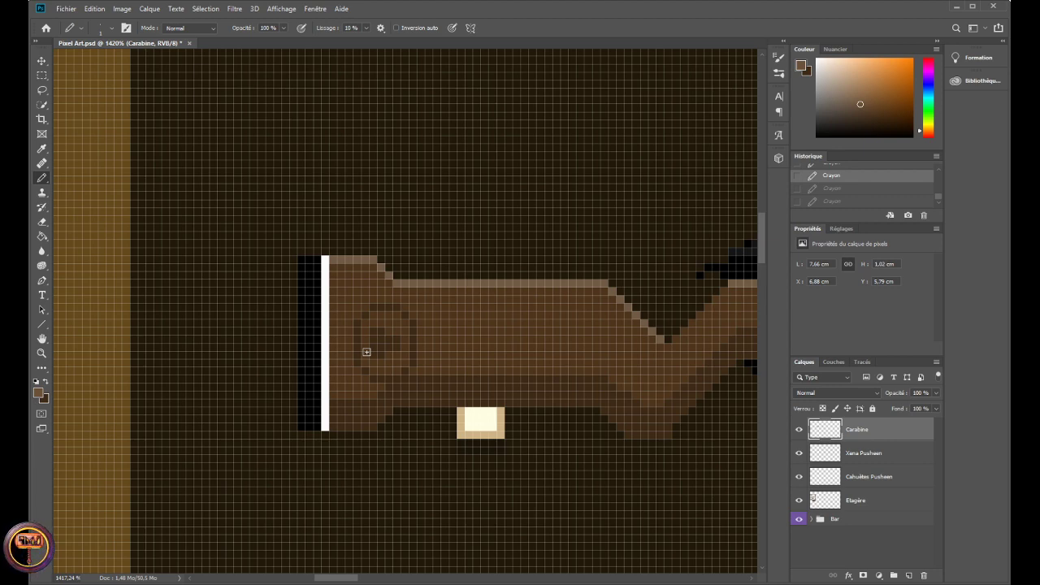
pyautogui.scroll(4, 382, 335)
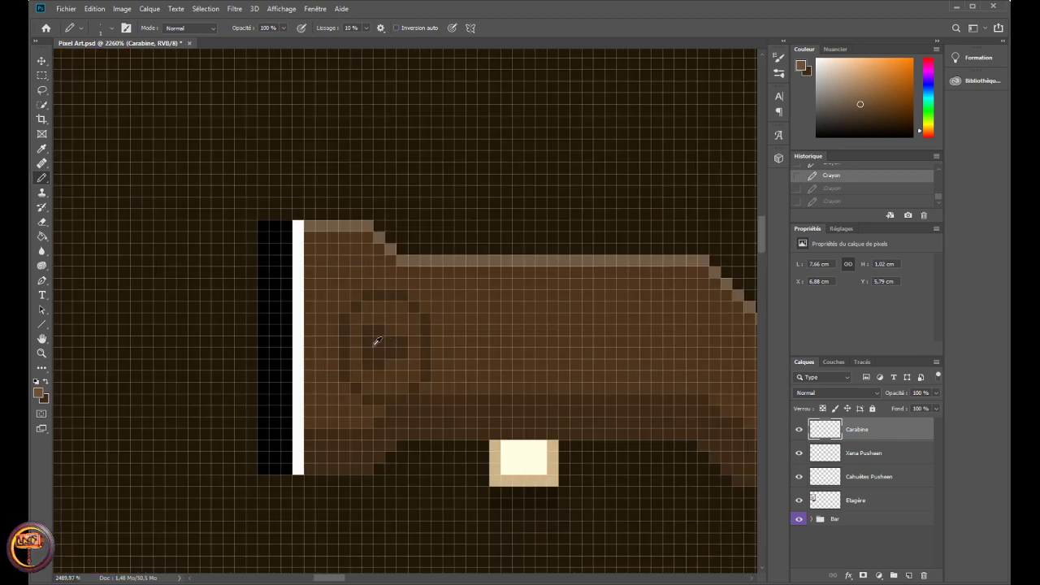
pyautogui.scroll(2, 344, 394)
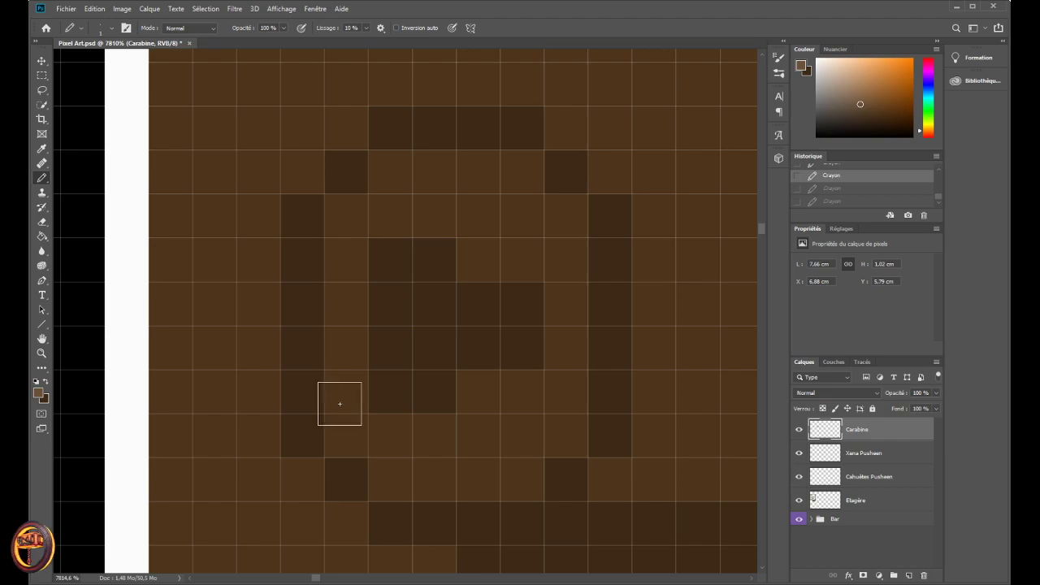
pyautogui.scroll(-1, 351, 394)
pyautogui.scroll(-2, 353, 394)
pyautogui.moveTo(347, 396); pyautogui.dragTo(366, 416)
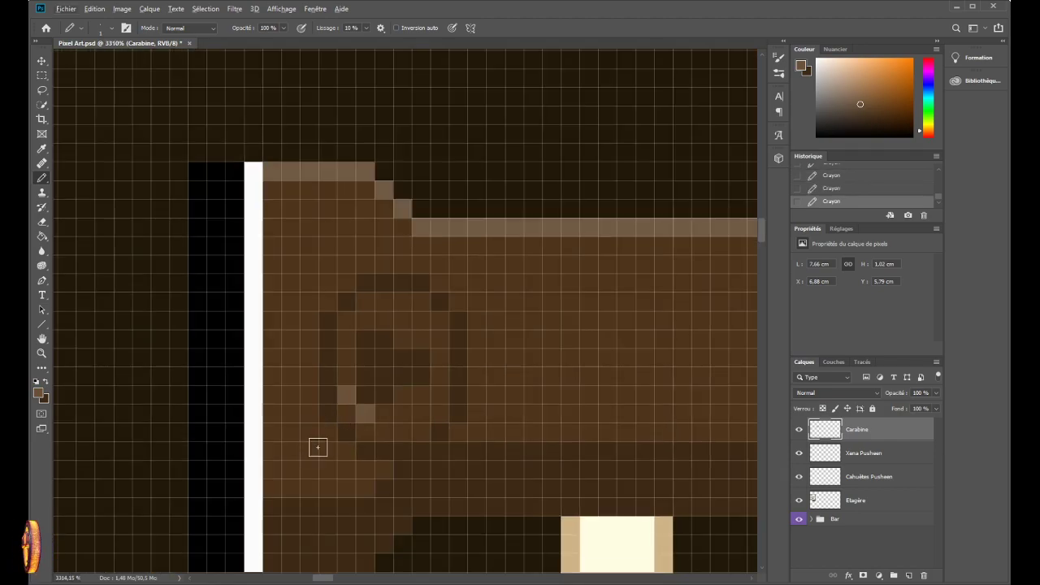
# - Try a second pair of diagonal light brown pixels outside the emblem ring's lower rear corner, and undo that pair
pyautogui.scroll(2, 327, 439)
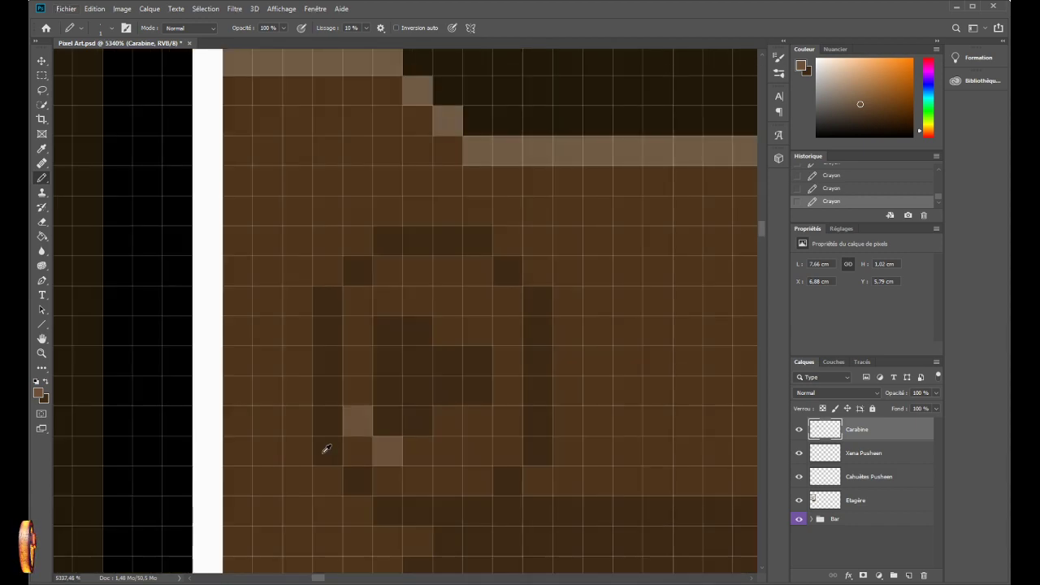
pyautogui.scroll(-1, 313, 459)
pyautogui.scroll(-1, 305, 467)
pyautogui.click(322, 470)
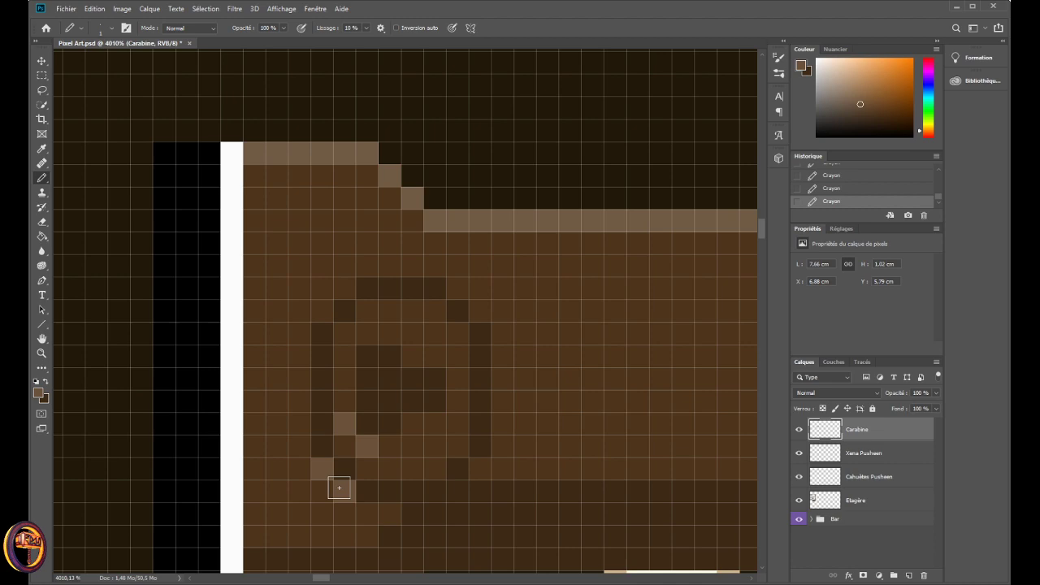
pyautogui.click(339, 487)
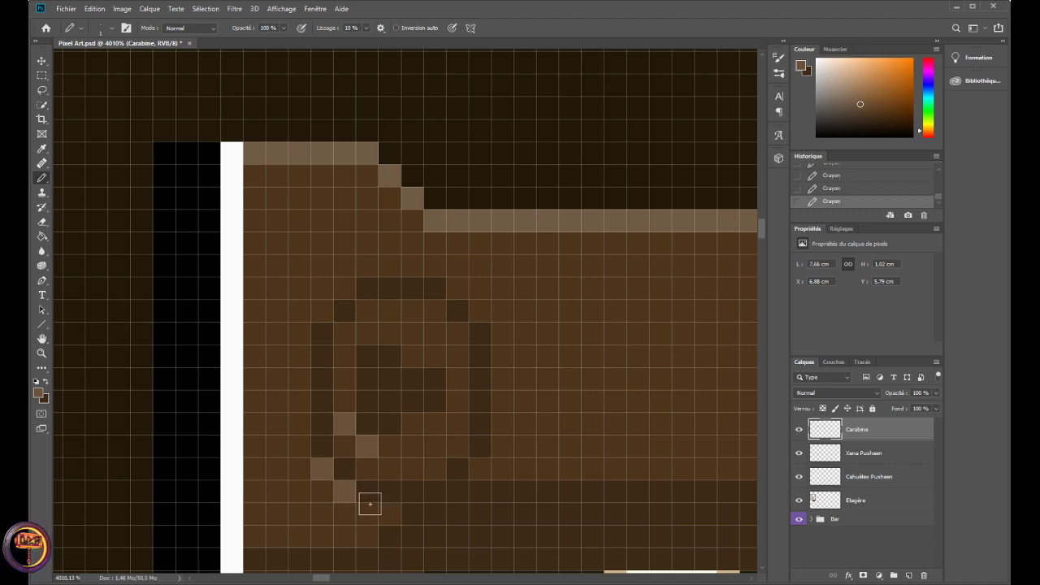
pyautogui.hotkey('ctrl', 'z')
pyautogui.hotkey('ctrl', 'z')
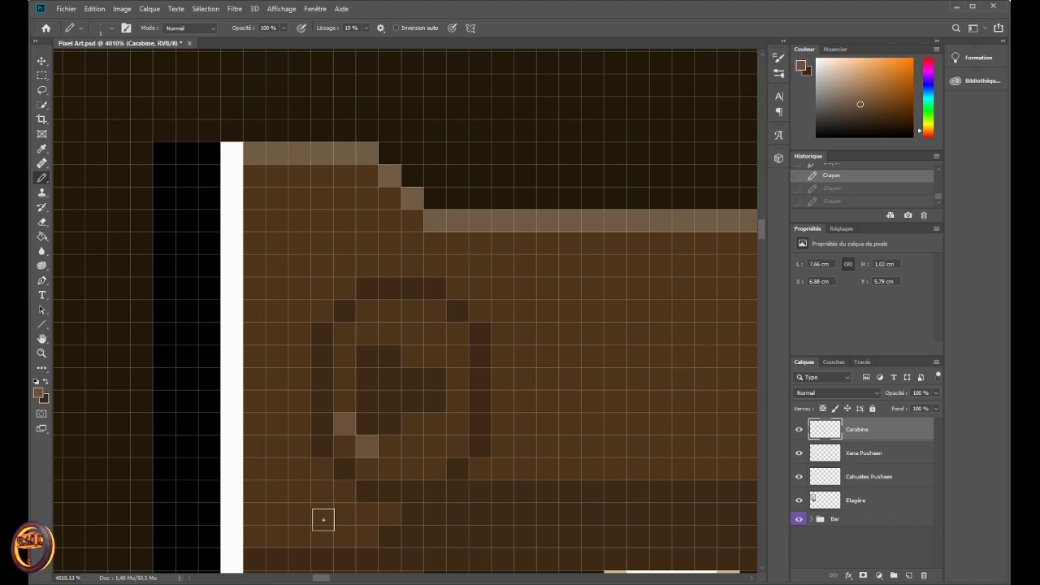
# - Try a longer light brown diagonal outside the ring's lower rear edge, check it at full rifle size, and undo the emblem highlights
pyautogui.scroll(-1, 320, 518)
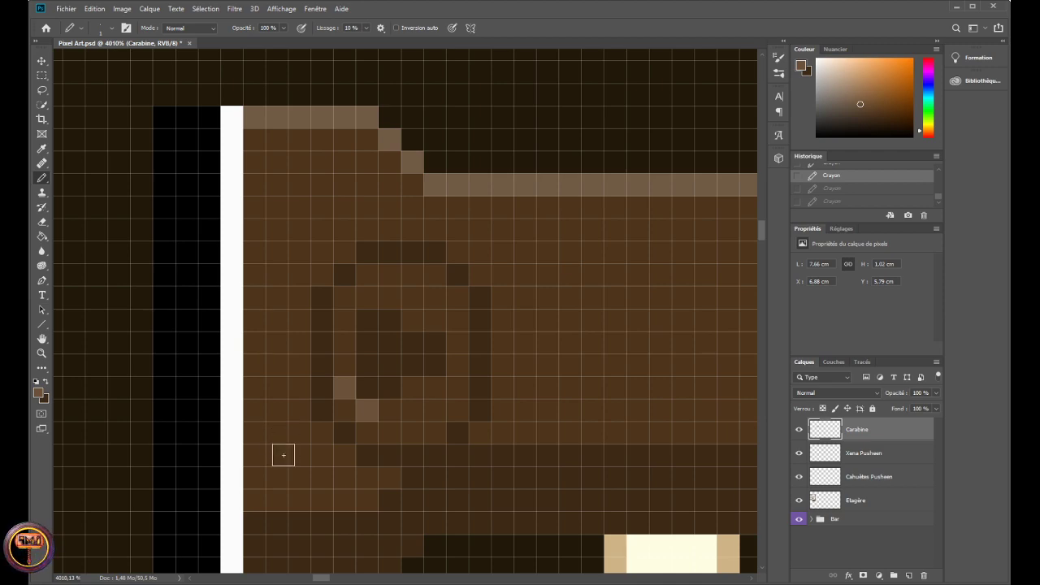
pyautogui.scroll(1, 300, 454)
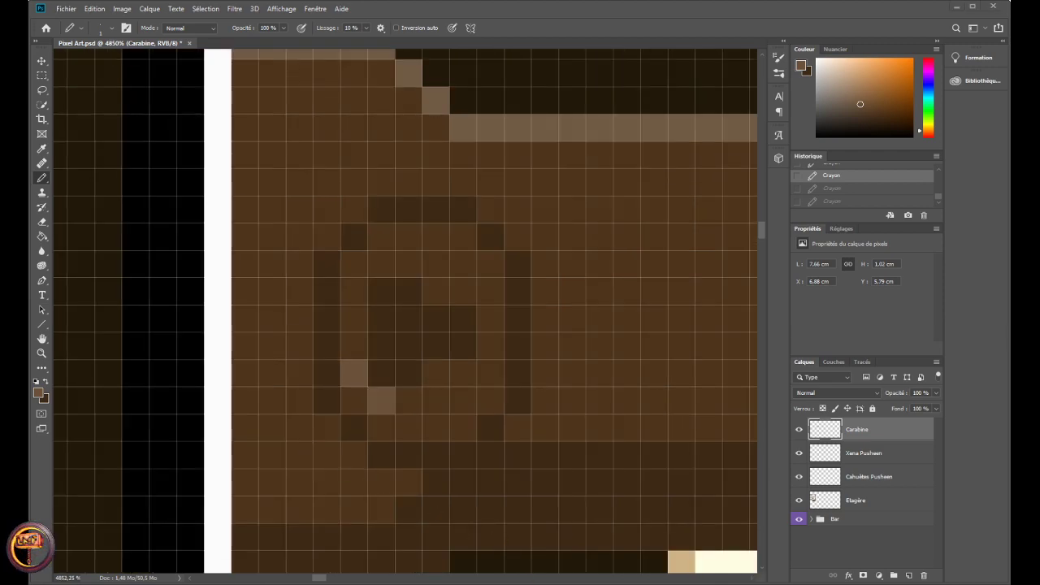
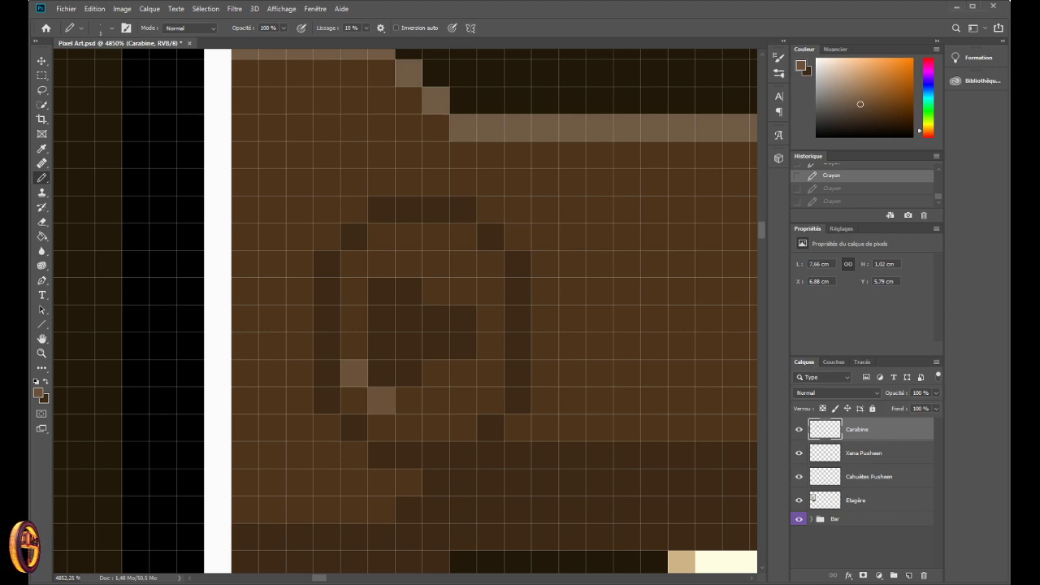
pyautogui.click(305, 415)
pyautogui.click(328, 433)
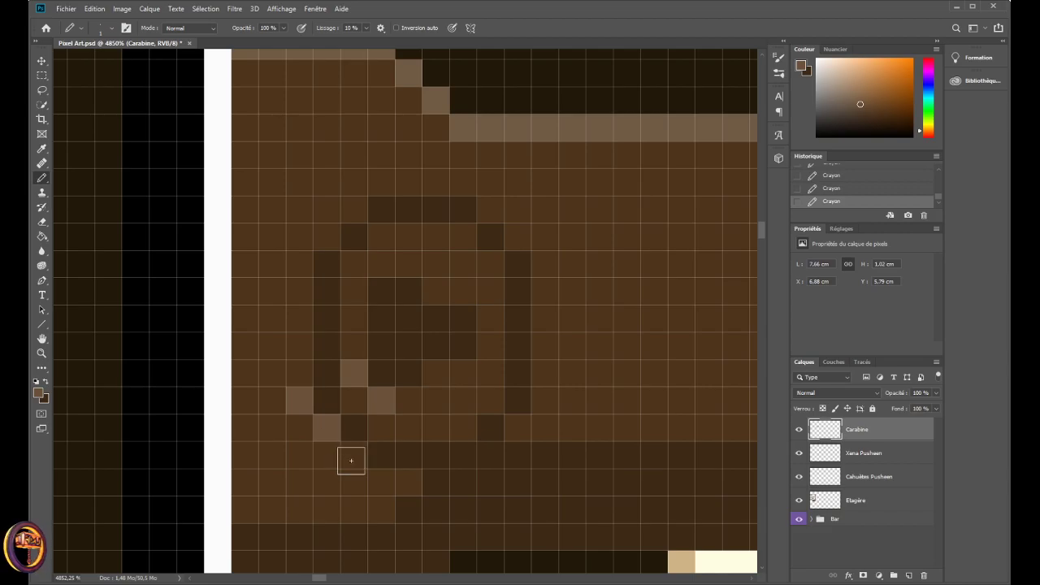
pyautogui.click(353, 460)
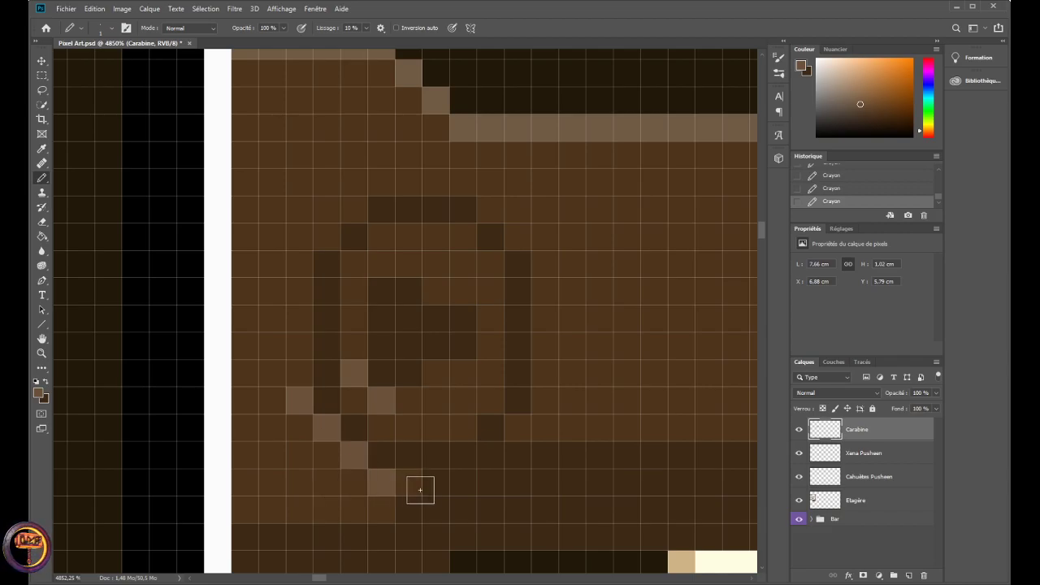
pyautogui.click(411, 484)
pyautogui.scroll(-15, 377, 465)
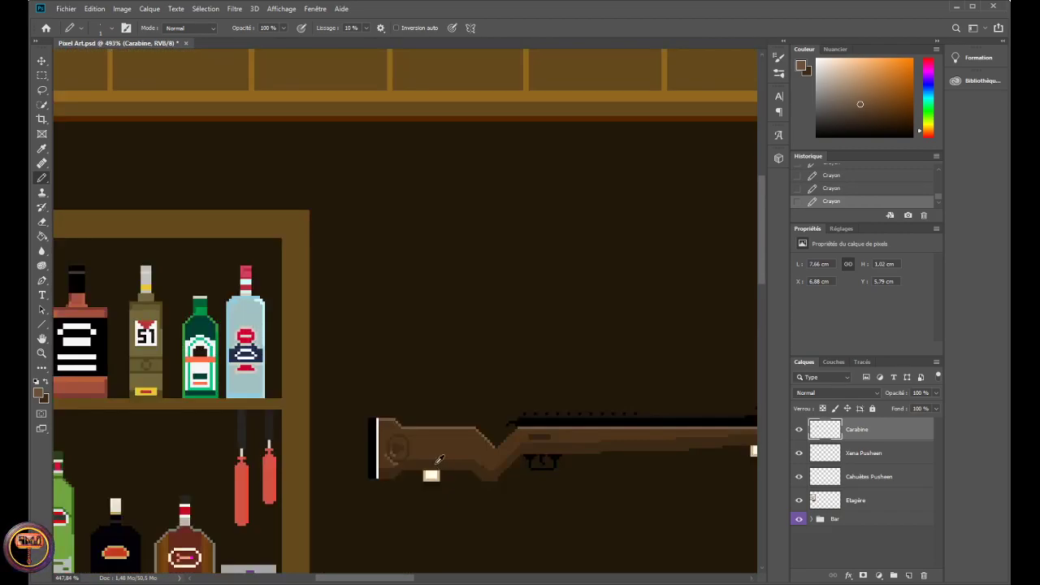
pyautogui.scroll(-1, 426, 470)
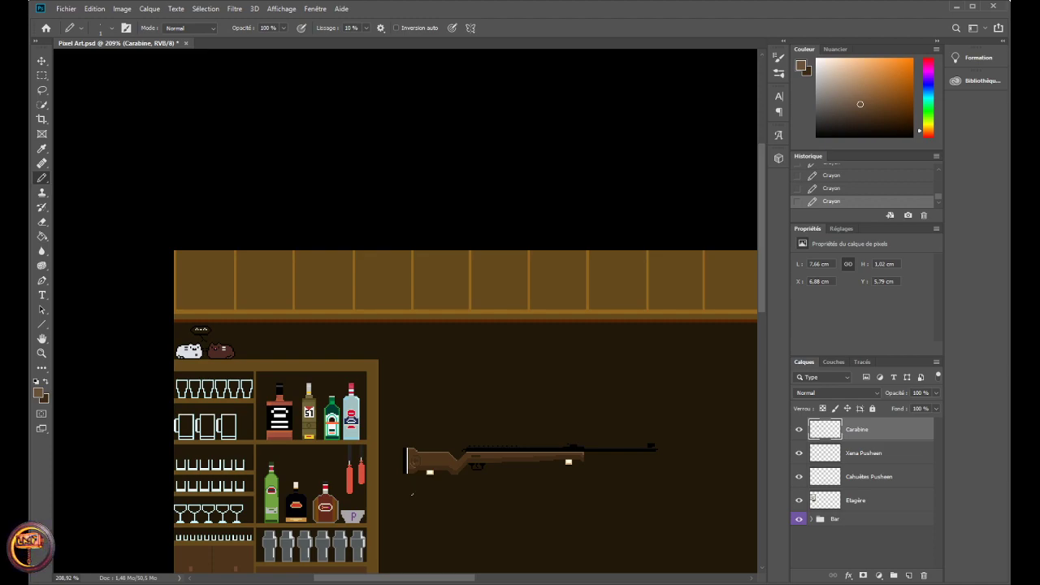
pyautogui.hotkey('ctrl', 'z')
pyautogui.hotkey('ctrl', 'z')
pyautogui.hotkey('ctrl', 'z')
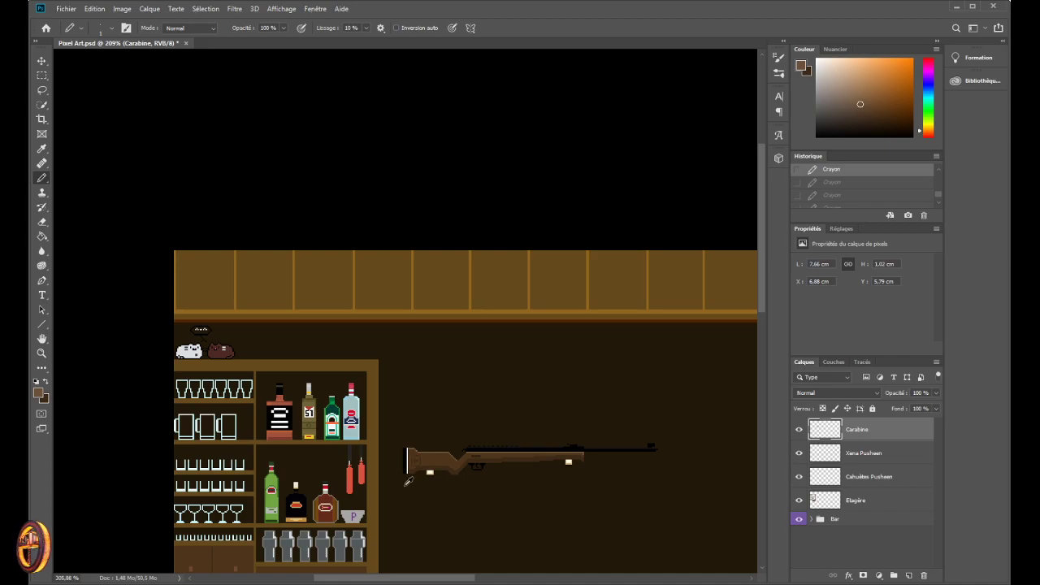
# - Place two diagonal pixels in a slightly lighter brown below the rear of the emblem's central mark
pyautogui.scroll(8, 425, 470)
pyautogui.scroll(8, 422, 444)
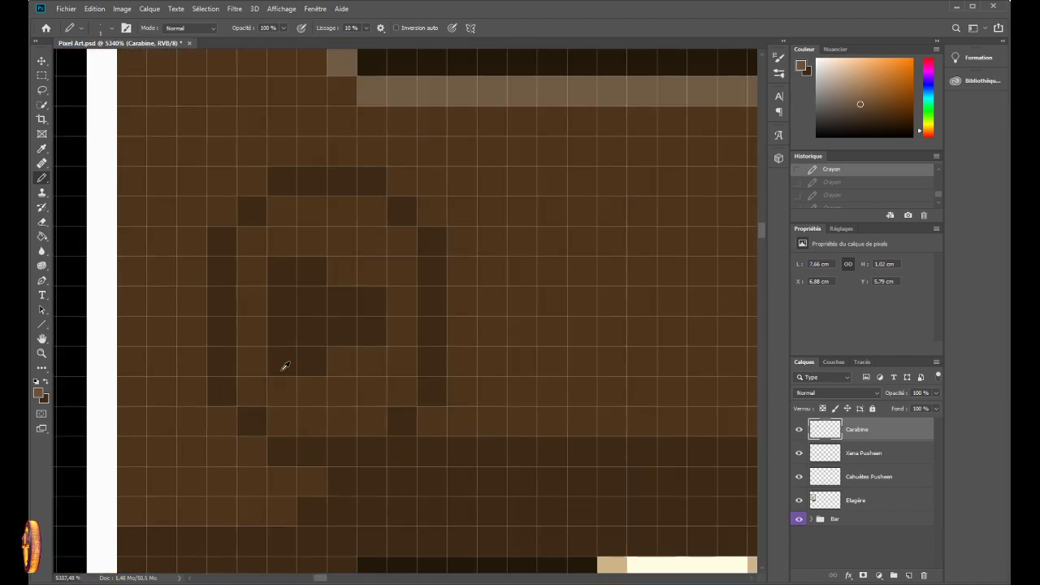
pyautogui.click(252, 361)
pyautogui.click(292, 390)
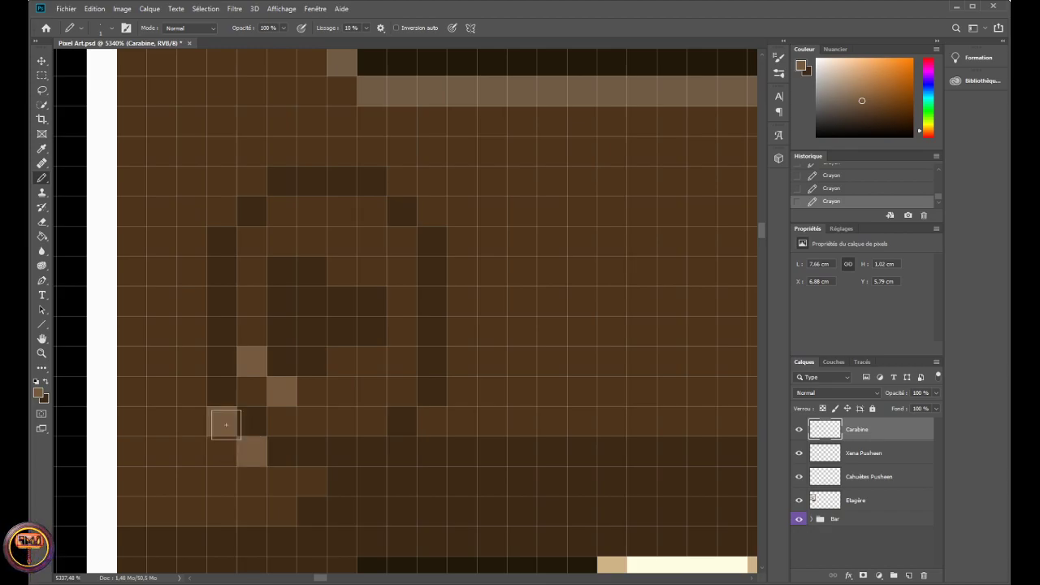
# - Try the lighter brown diagonal along the ring's lower rear edge in different positions, and undo these outer pixels
pyautogui.click(223, 421)
pyautogui.click(252, 451)
pyautogui.scroll(-10, 258, 447)
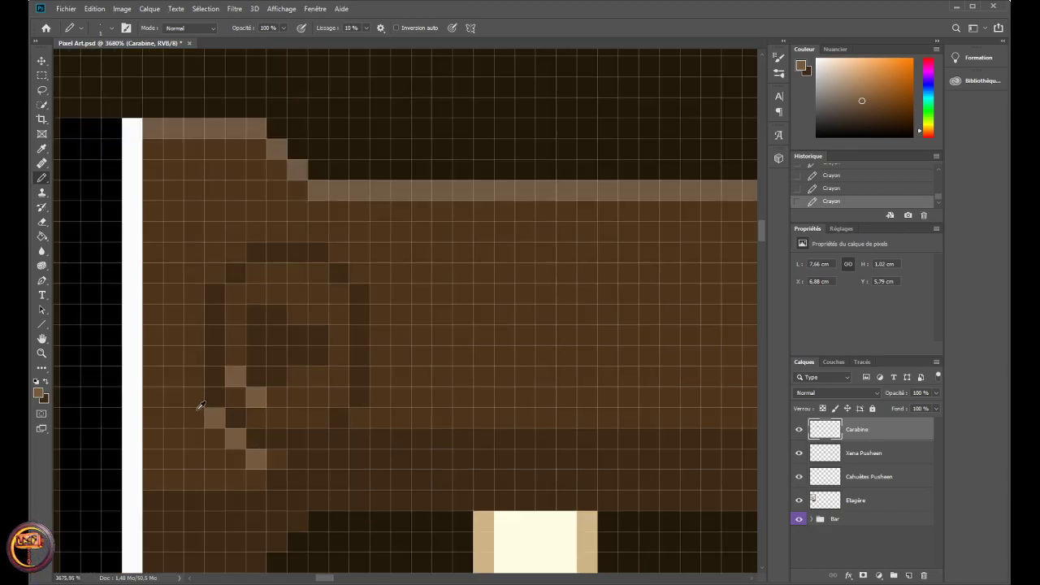
pyautogui.scroll(-2, 158, 423)
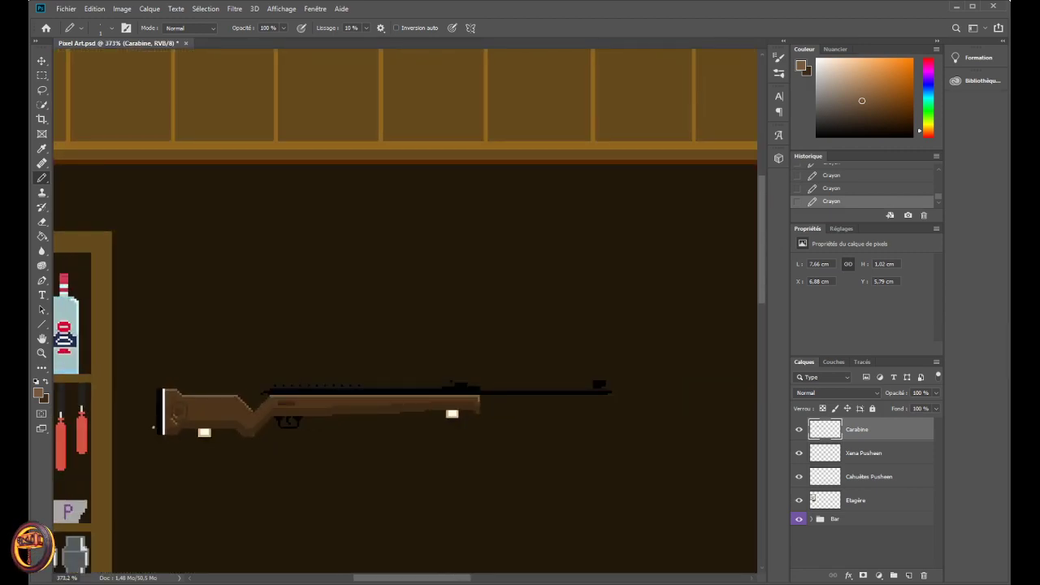
pyautogui.scroll(8, 154, 425)
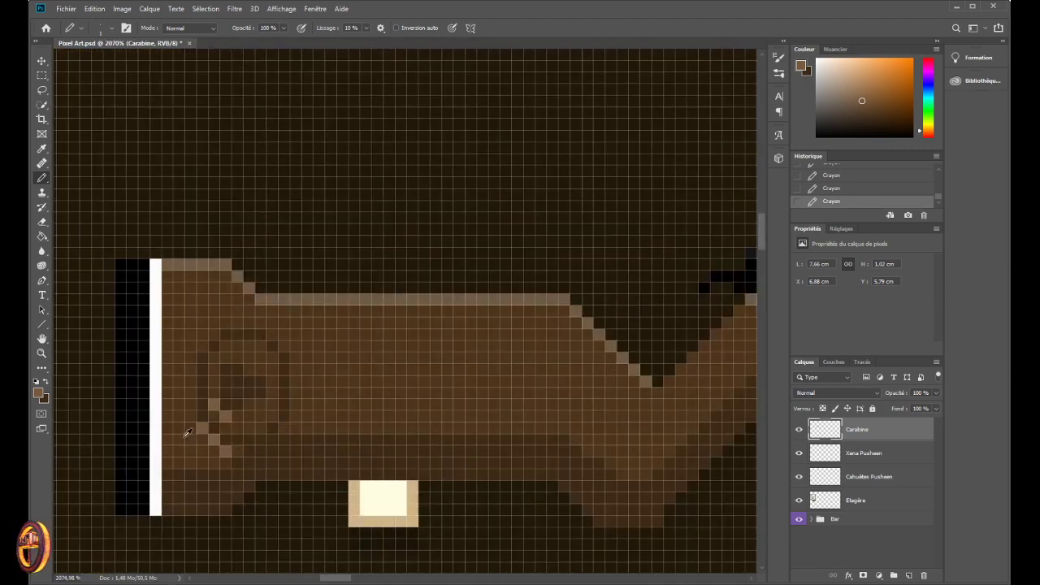
pyautogui.hotkey('ctrl', 'z')
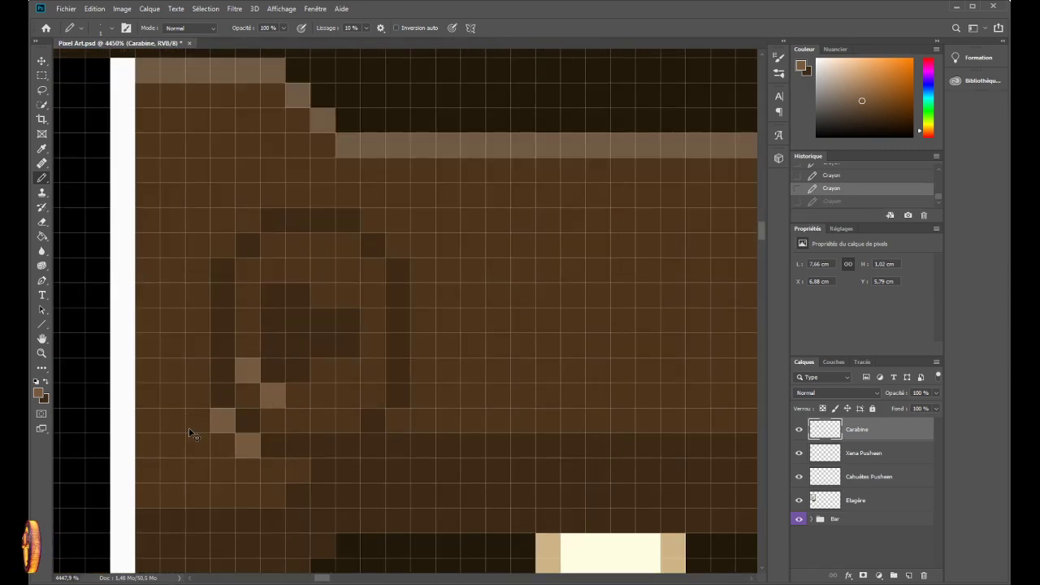
pyautogui.click(197, 399)
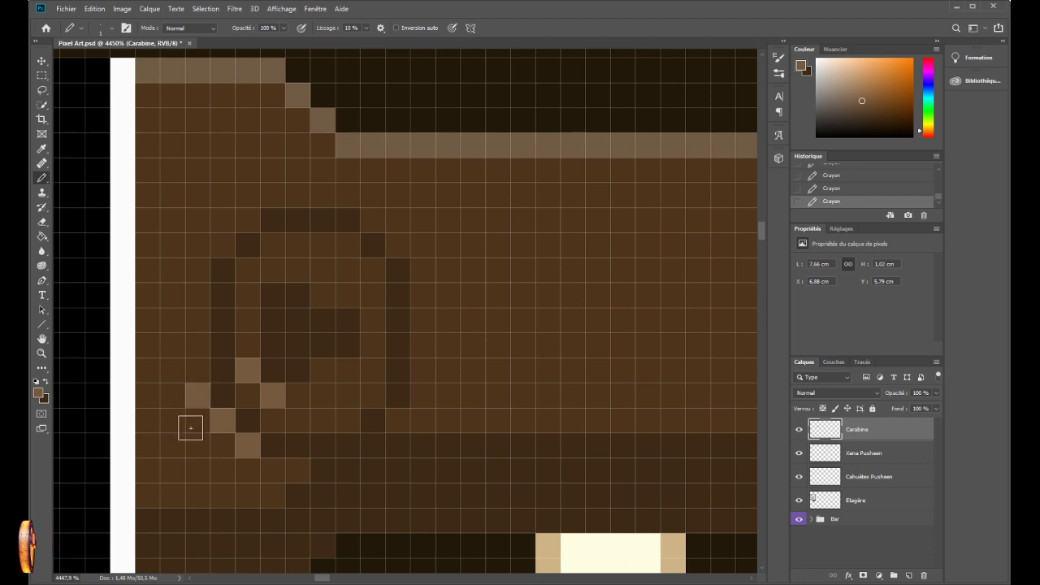
pyautogui.hotkey('ctrl', 'z')
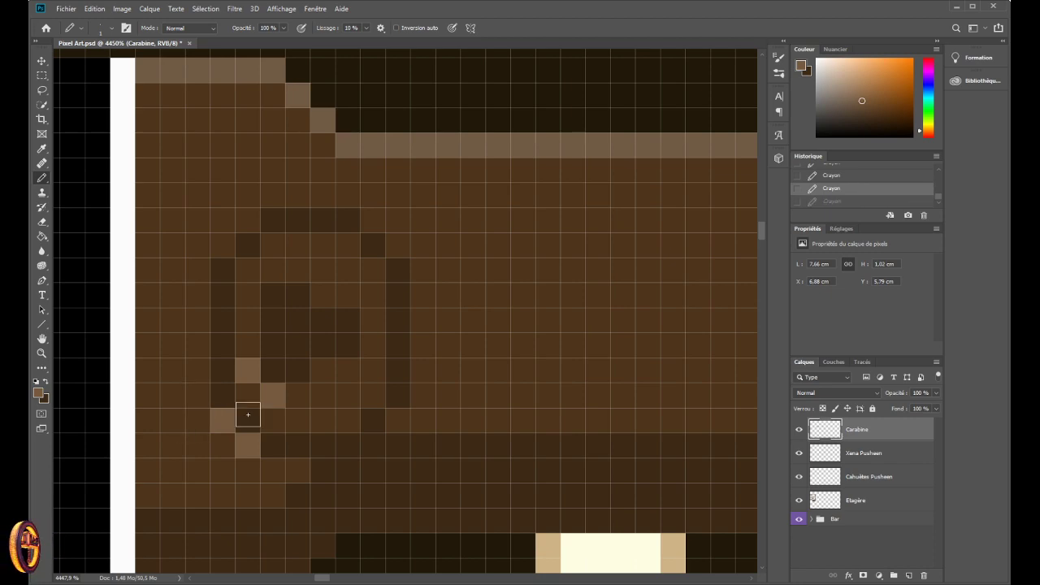
pyautogui.hotkey('ctrl', 'z')
pyautogui.hotkey('ctrl', 'z')
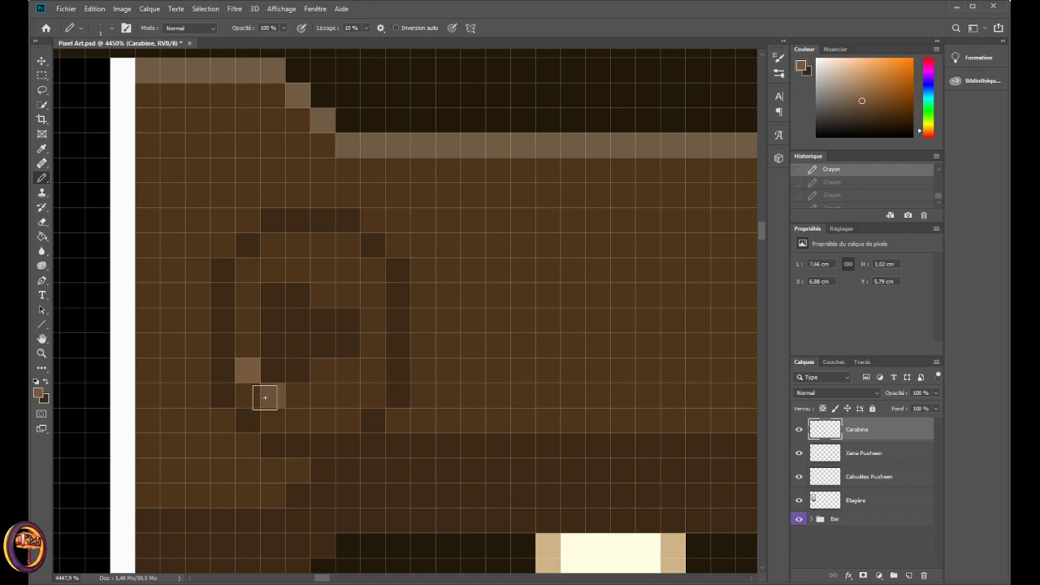
# - Step back through the recent pencil strokes and remove both inner highlight pixels from the emblem
pyautogui.click(265, 397)
pyautogui.scroll(1, 263, 404)
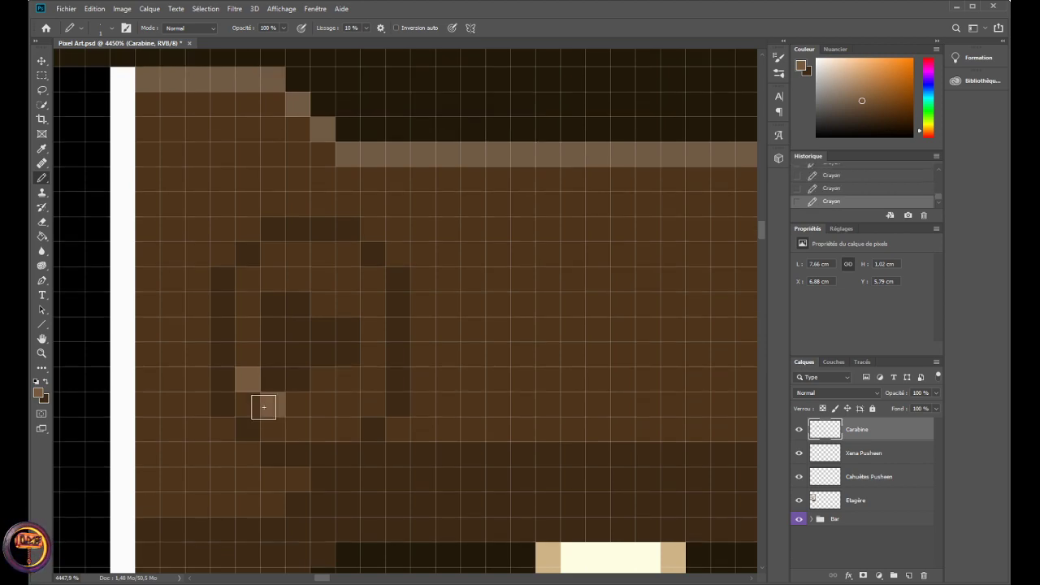
pyautogui.scroll(4, 263, 407)
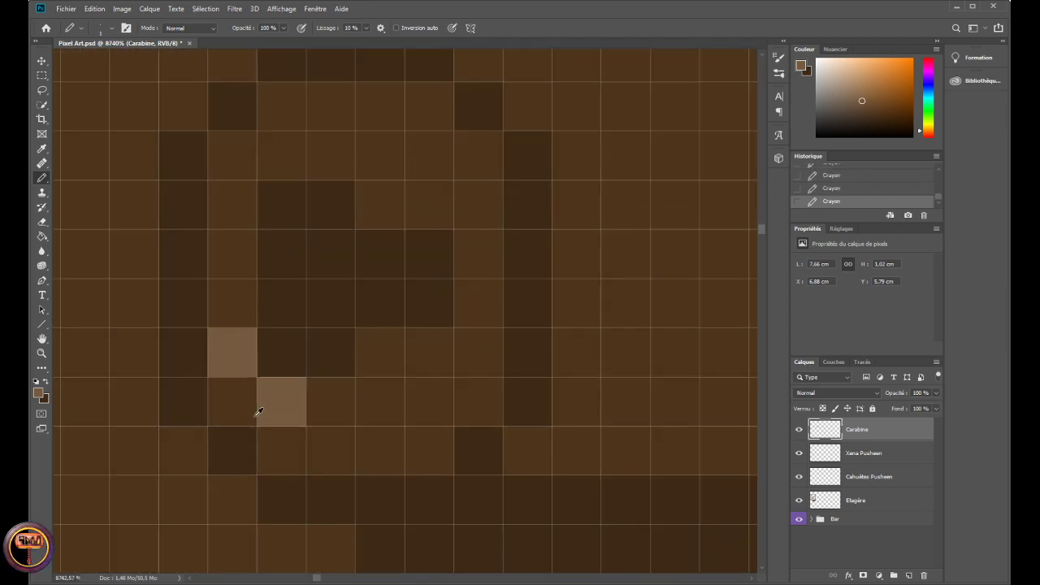
pyautogui.scroll(-1, 258, 412)
pyautogui.click(829, 189)
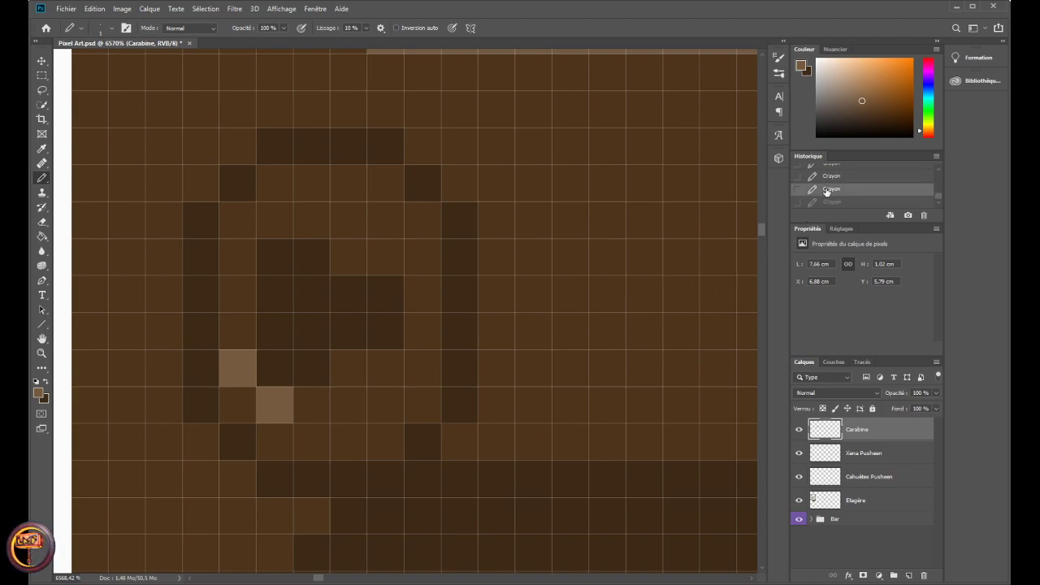
pyautogui.click(836, 177)
pyautogui.click(835, 188)
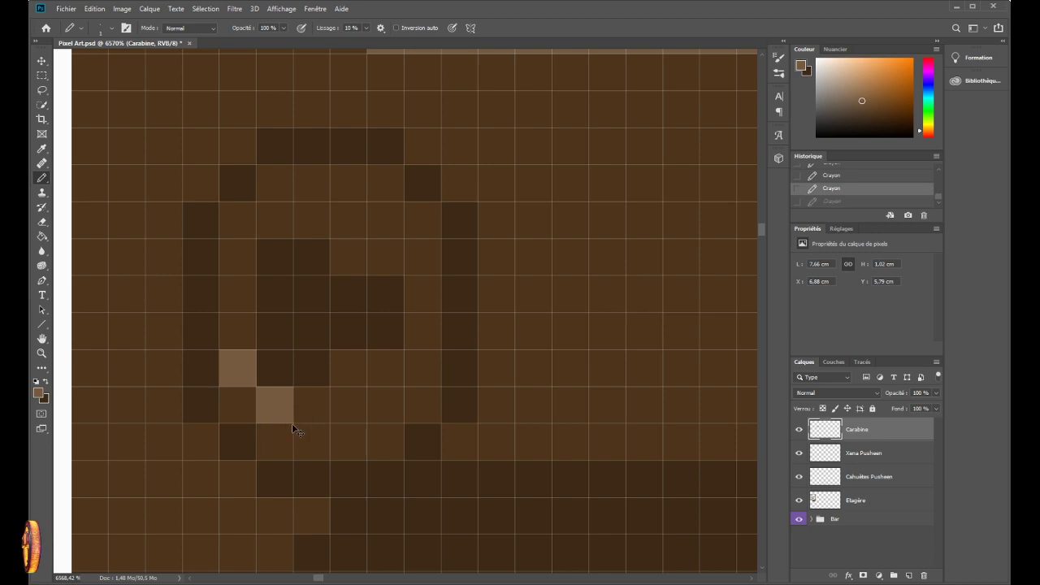
pyautogui.hotkey('ctrl', 'z')
pyautogui.hotkey('ctrl', 'z')
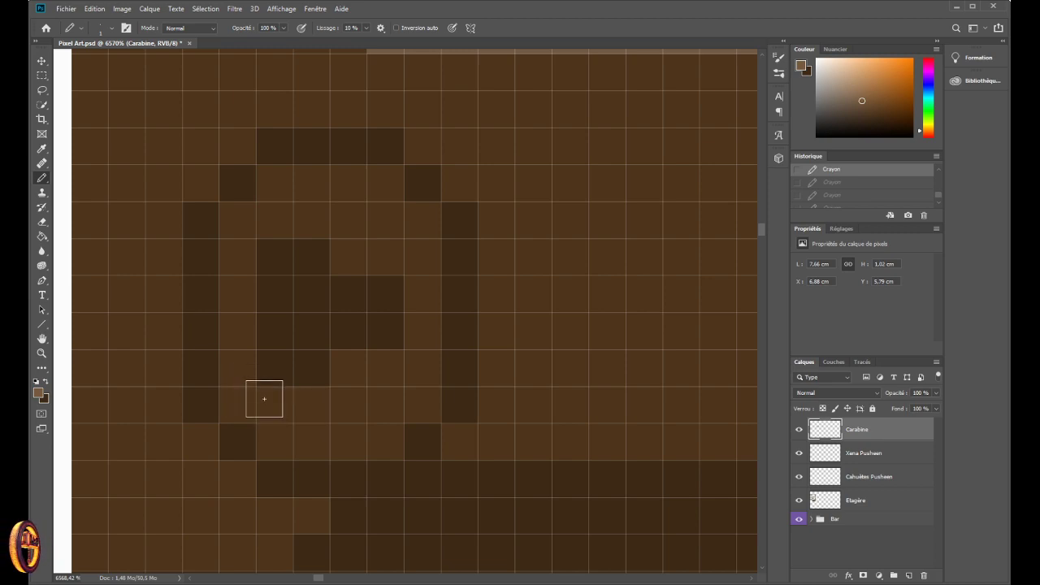
# - Try two diagonal lighter brown pixels on the lower front side of the central mark, and undo them
pyautogui.click(346, 372)
pyautogui.click(306, 402)
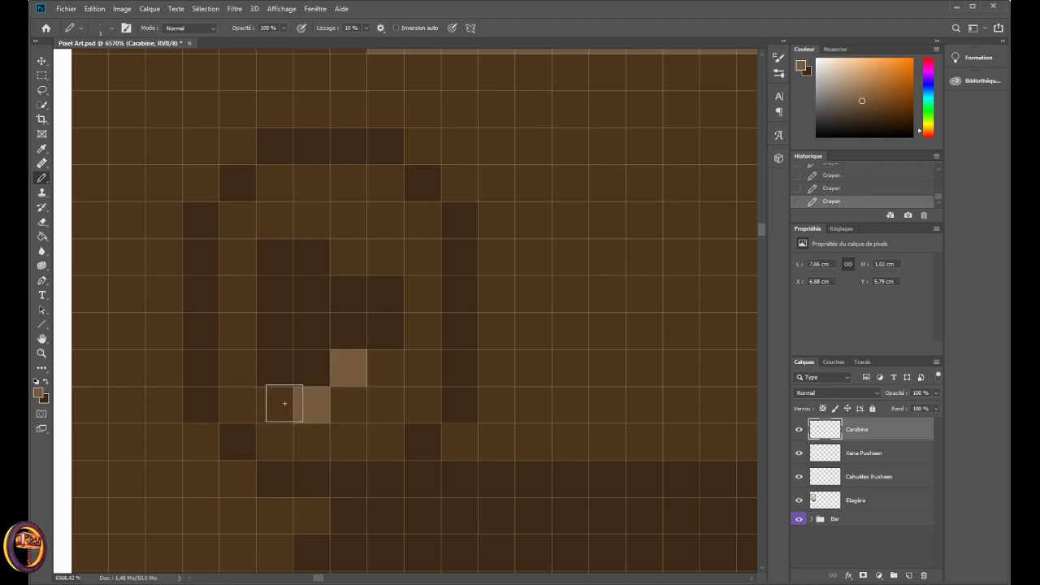
pyautogui.hotkey('ctrl', 'z')
pyautogui.hotkey('ctrl', 'z')
# - Draw two diagonal lighter brown pixels along the lower rear of the central mark, inside the emblem's ring
pyautogui.click(243, 377)
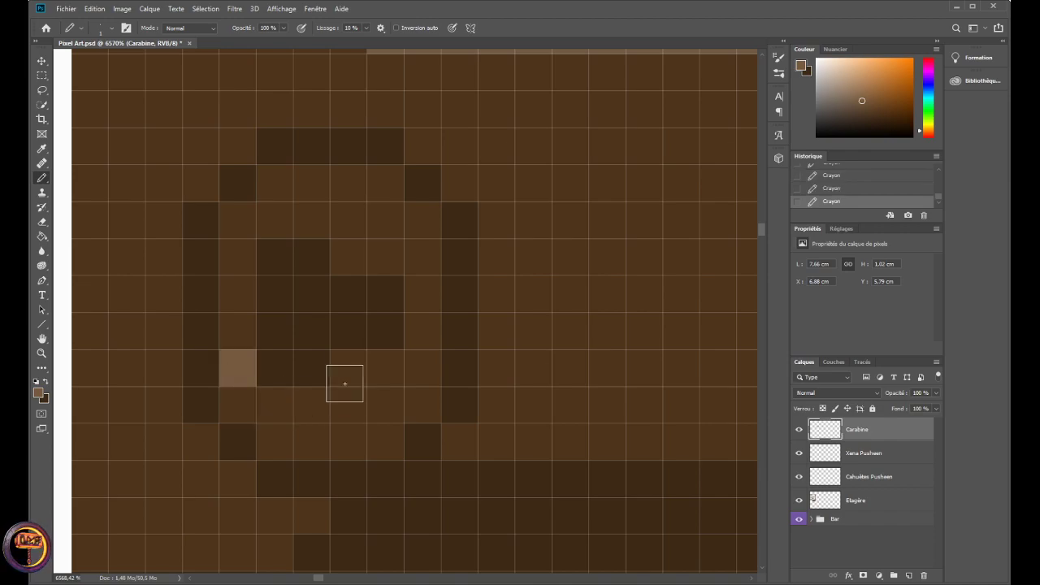
pyautogui.click(344, 379)
pyautogui.hotkey('ctrl', 'z')
pyautogui.click(271, 406)
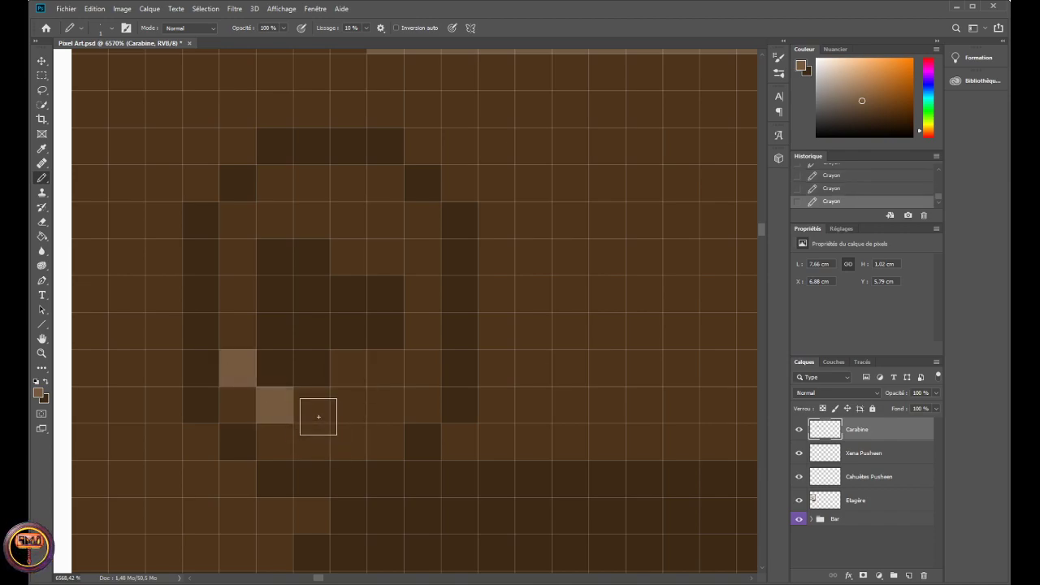
pyautogui.scroll(-2, 297, 414)
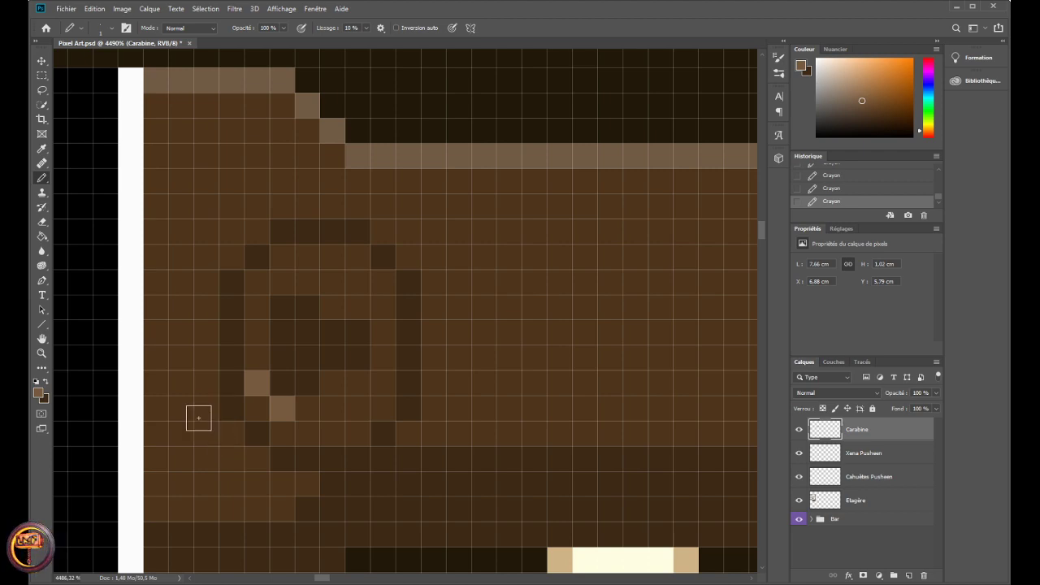
pyautogui.scroll(2, 195, 415)
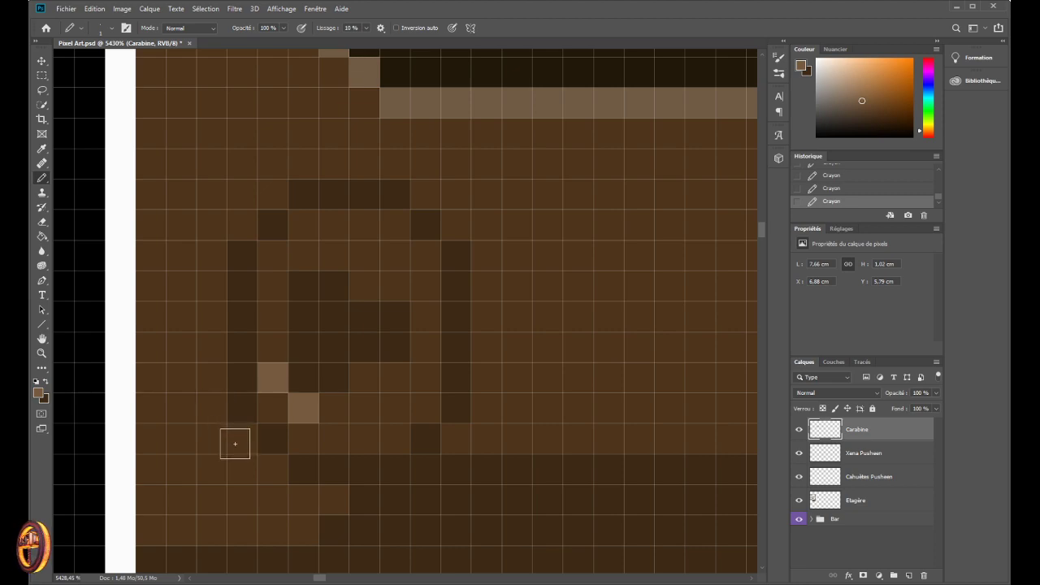
# - Add lighter brown pixels at the ring's lower rear corner and the central mark's lower front, and undo the extra pixel beneath the mark
pyautogui.click(240, 438)
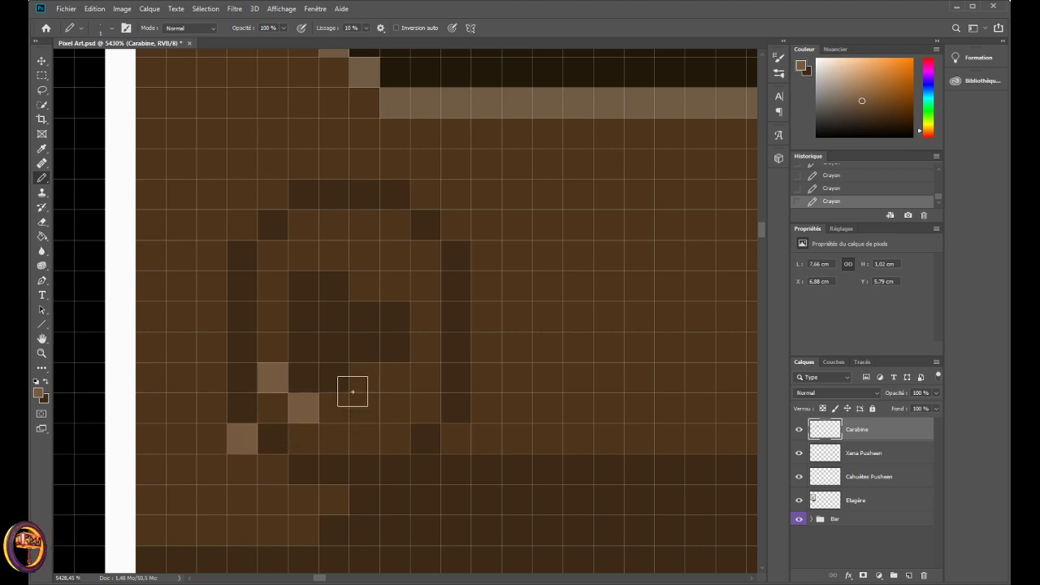
pyautogui.click(358, 379)
pyautogui.click(342, 403)
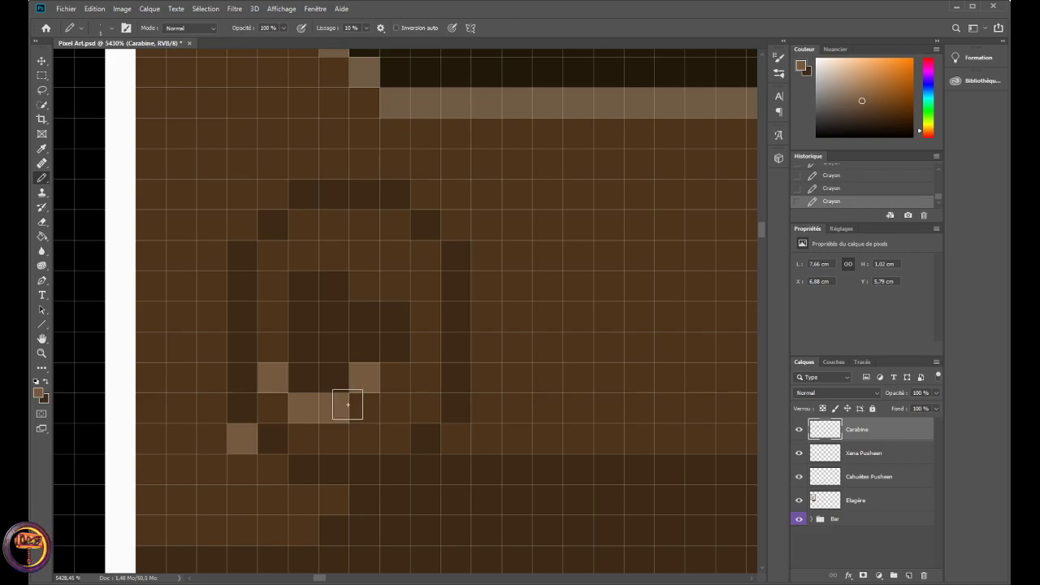
pyautogui.scroll(-2, 279, 450)
pyautogui.scroll(-15, 279, 449)
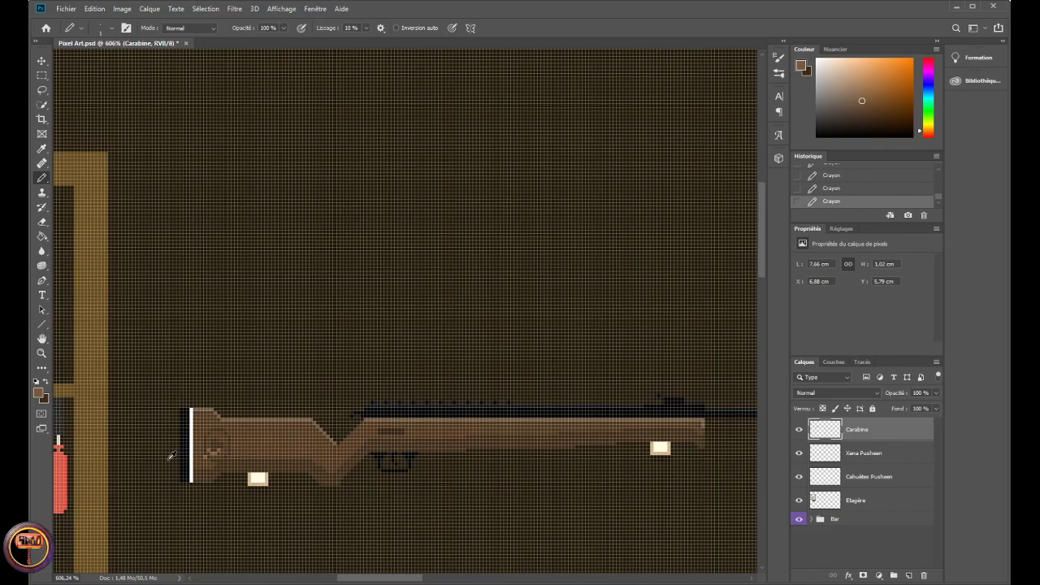
pyautogui.scroll(-4, 142, 478)
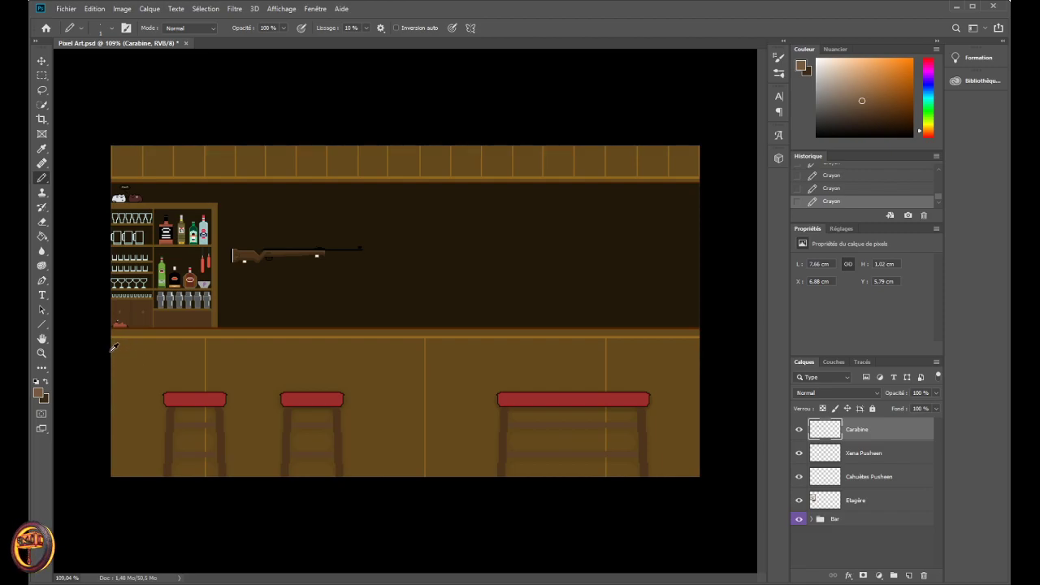
pyautogui.scroll(4, 183, 252)
pyautogui.scroll(10, 258, 249)
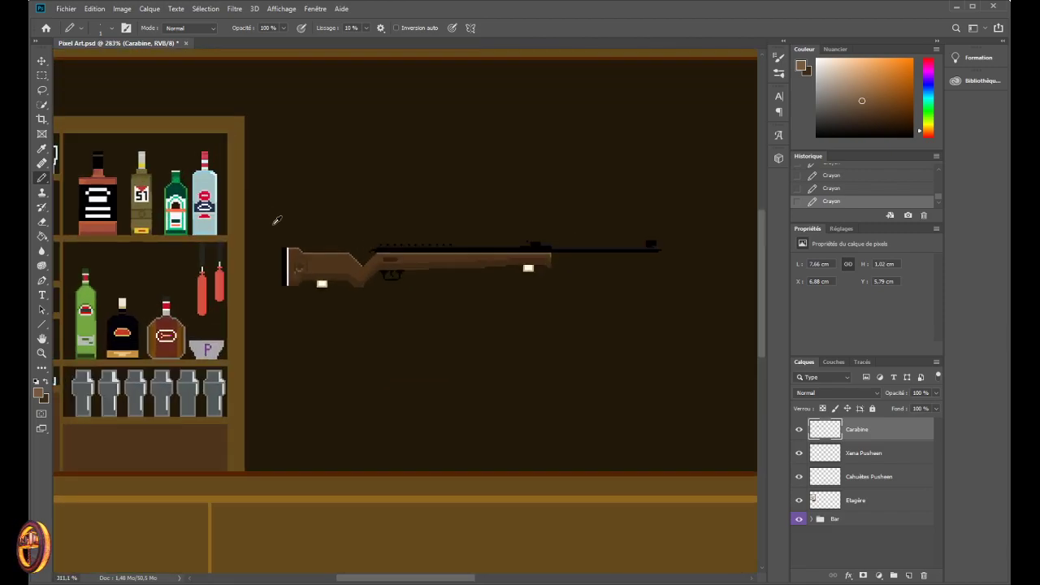
pyautogui.scroll(3, 306, 303)
pyautogui.scroll(3, 332, 303)
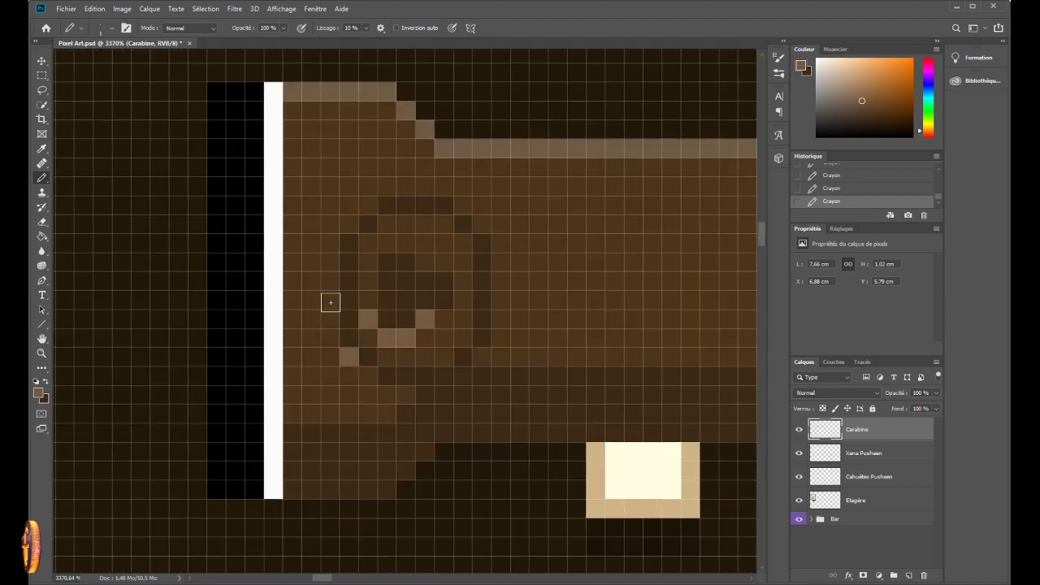
pyautogui.hotkey('ctrl', 'z')
# - Extend the outer highlight with a second lighter brown pixel diagonally below the ring's lower rear corner
pyautogui.click(367, 375)
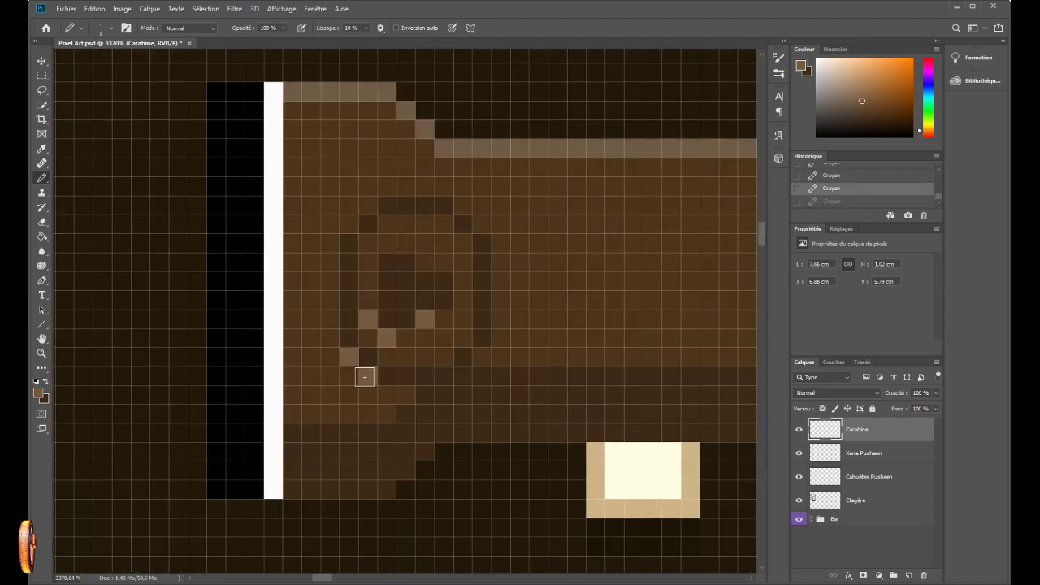
pyautogui.scroll(-4, 361, 402)
pyautogui.scroll(-2, 263, 396)
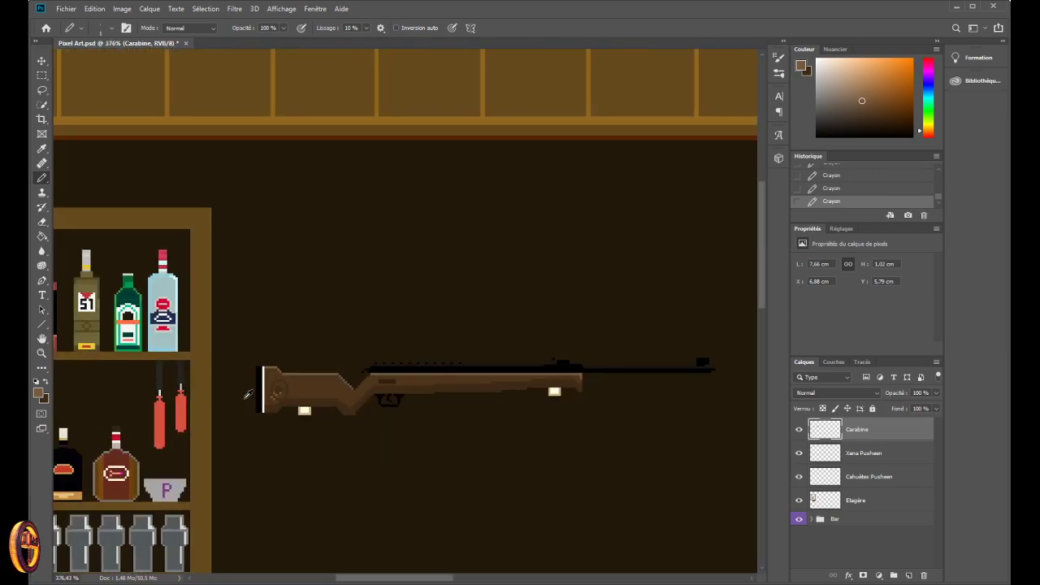
pyautogui.scroll(3, 248, 395)
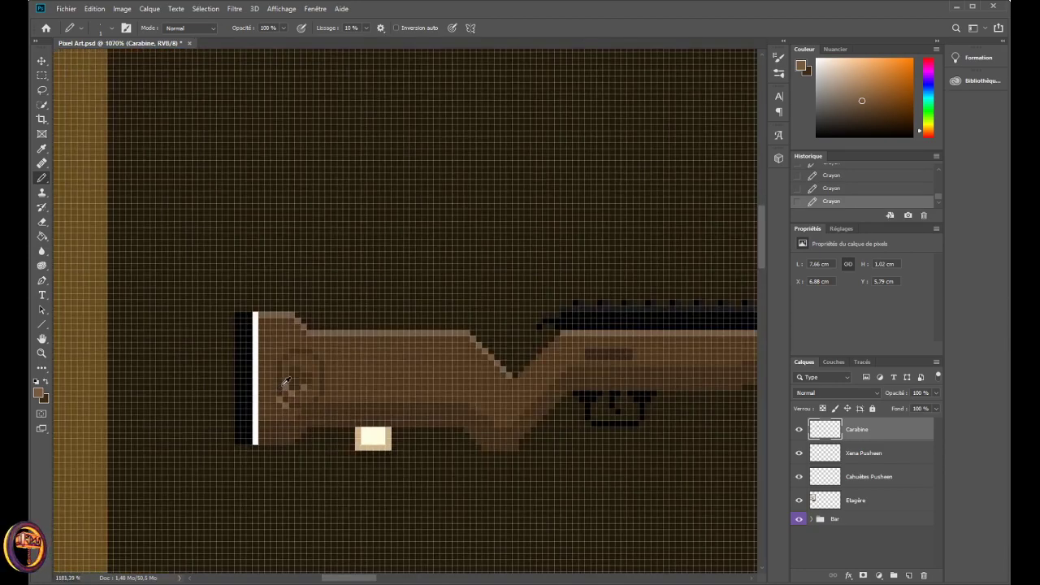
pyautogui.scroll(-5, 250, 401)
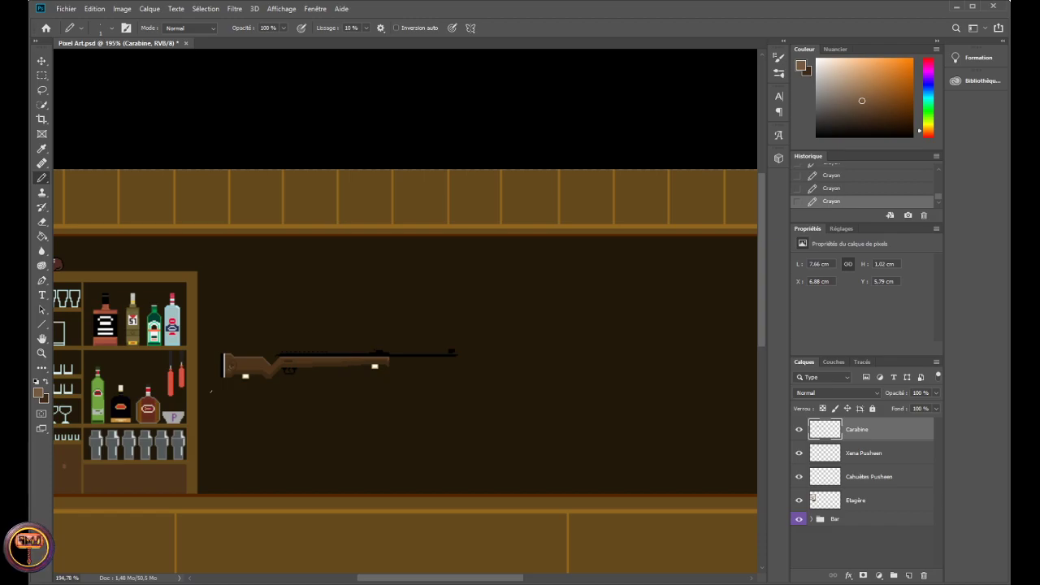
# - Try two diagonal lighter brown pixels along the emblem ring's upper front, and undo the last pencil stroke
pyautogui.scroll(6, 232, 363)
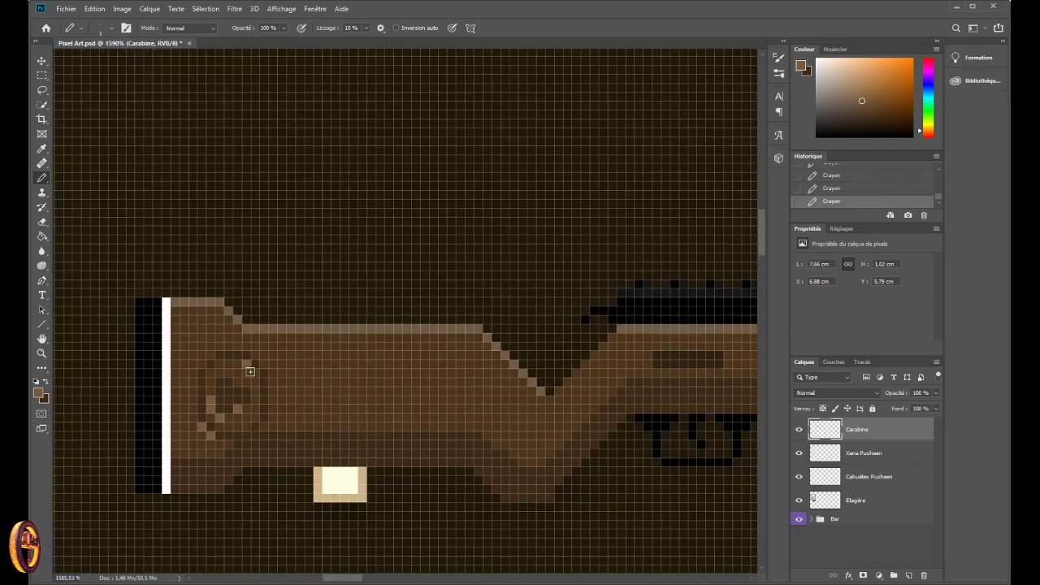
pyautogui.moveTo(250, 372); pyautogui.dragTo(257, 388)
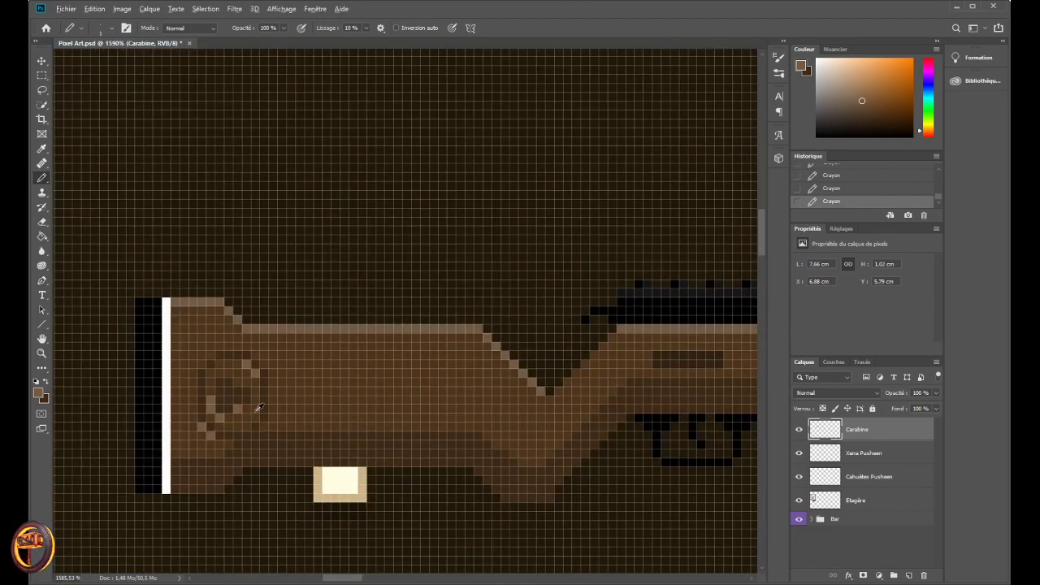
pyautogui.scroll(-8, 255, 417)
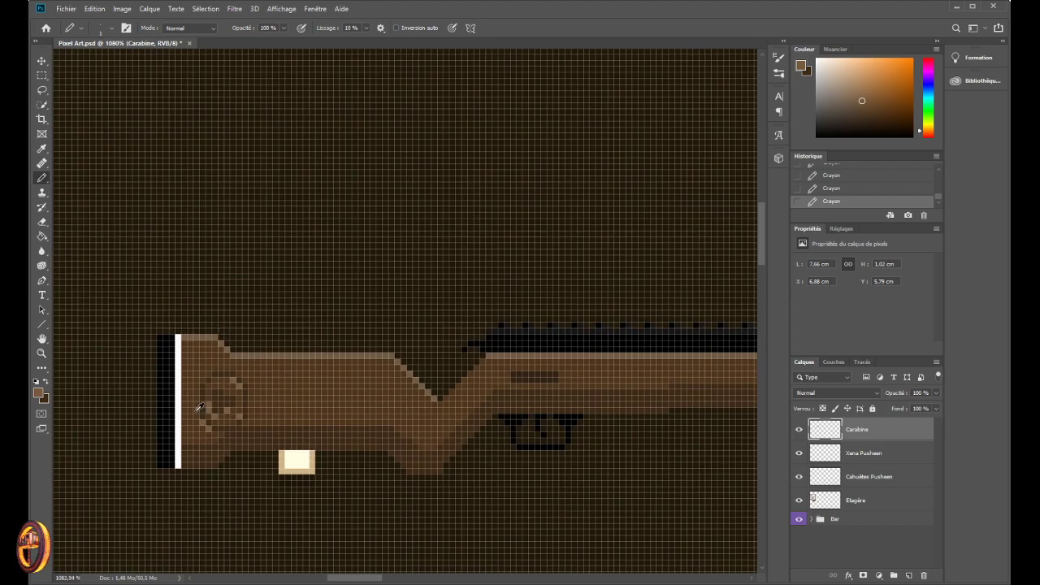
pyautogui.scroll(-2, 140, 394)
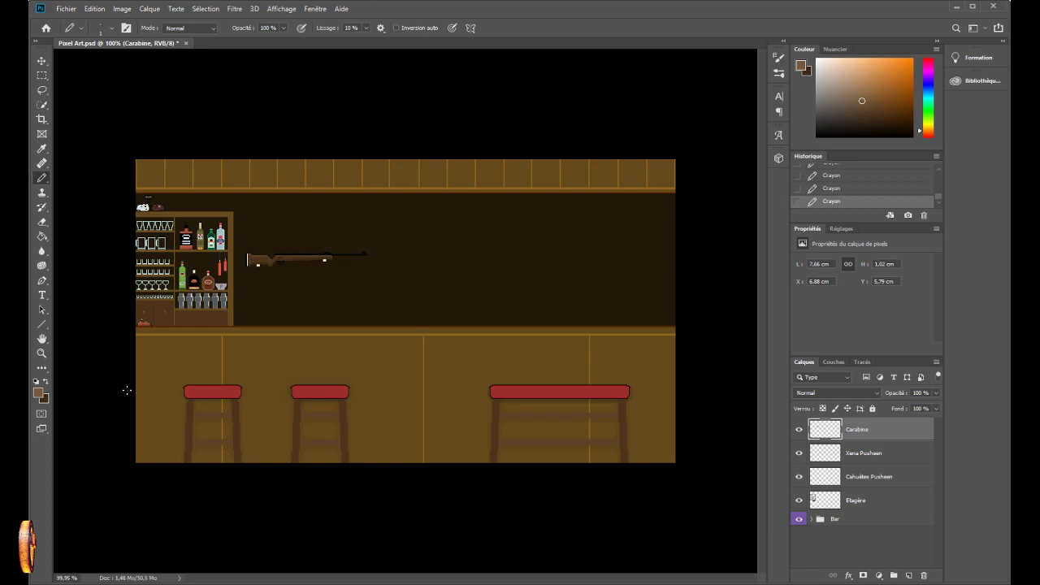
pyautogui.hotkey('ctrl', 'z')
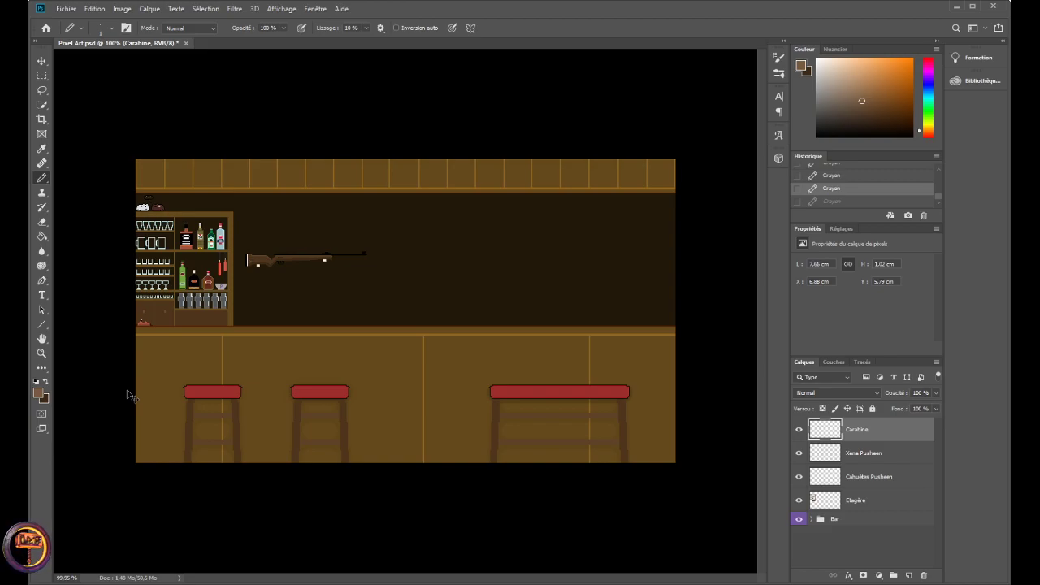
pyautogui.scroll(1, 195, 325)
pyautogui.scroll(10, 214, 219)
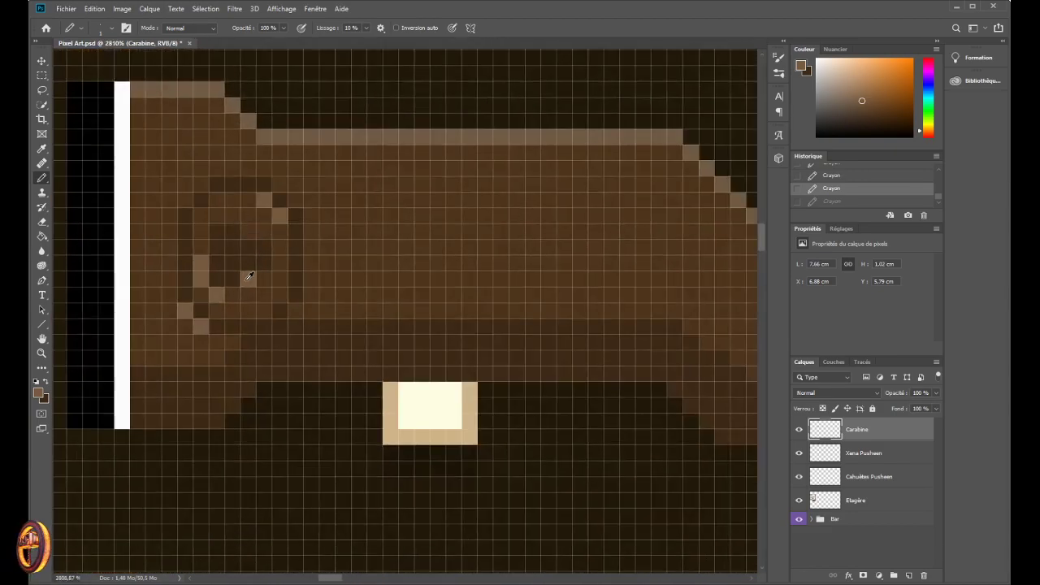
# - Sample a more muted brown and try it on pixels along the upper side of the emblem's central mark
pyautogui.keyDown('alt'); pyautogui.click(248, 277); pyautogui.keyUp('alt')
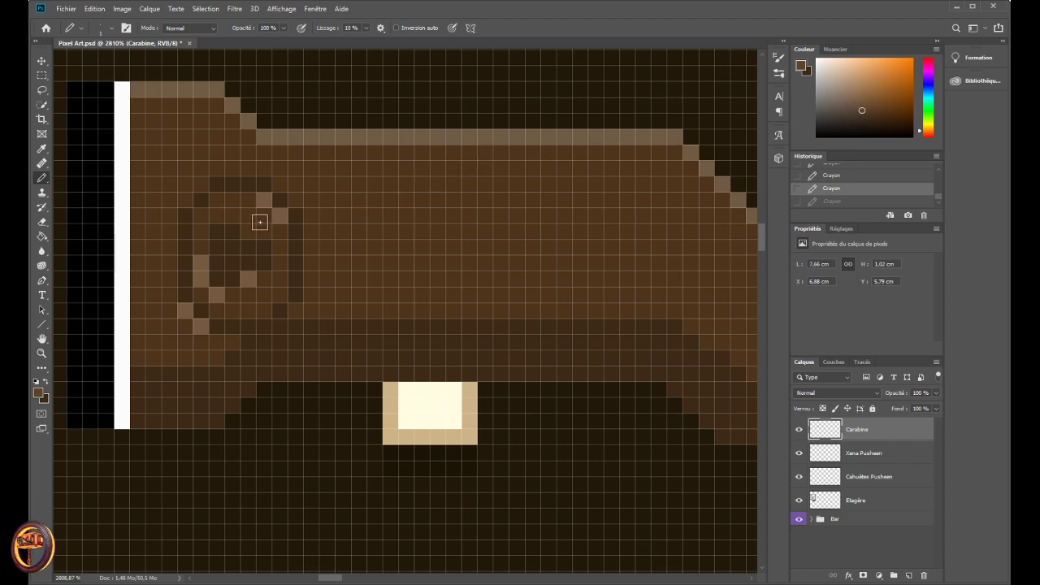
pyautogui.click(247, 224)
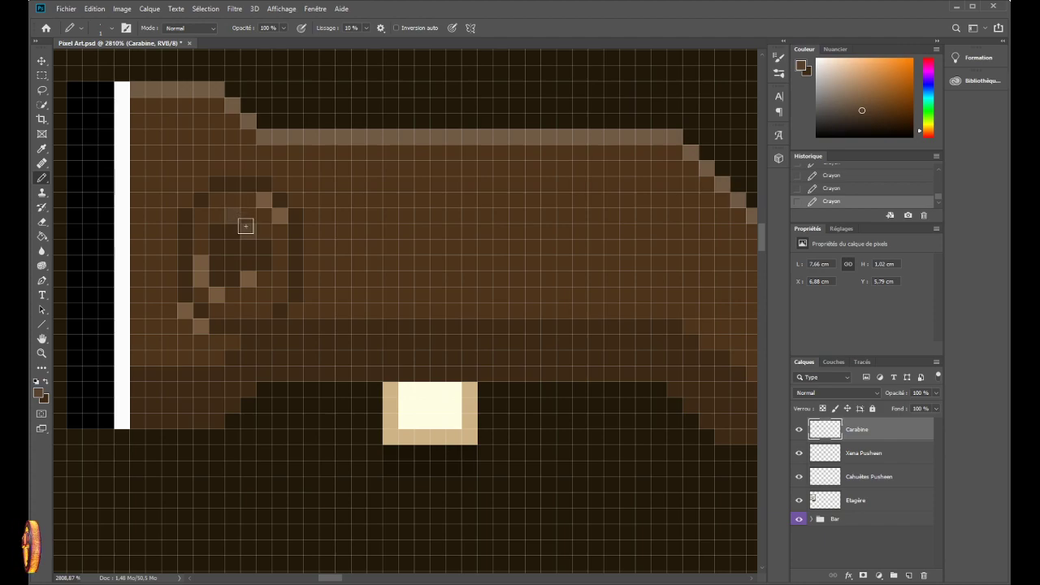
pyautogui.scroll(-6, 244, 244)
pyautogui.scroll(-5, 252, 278)
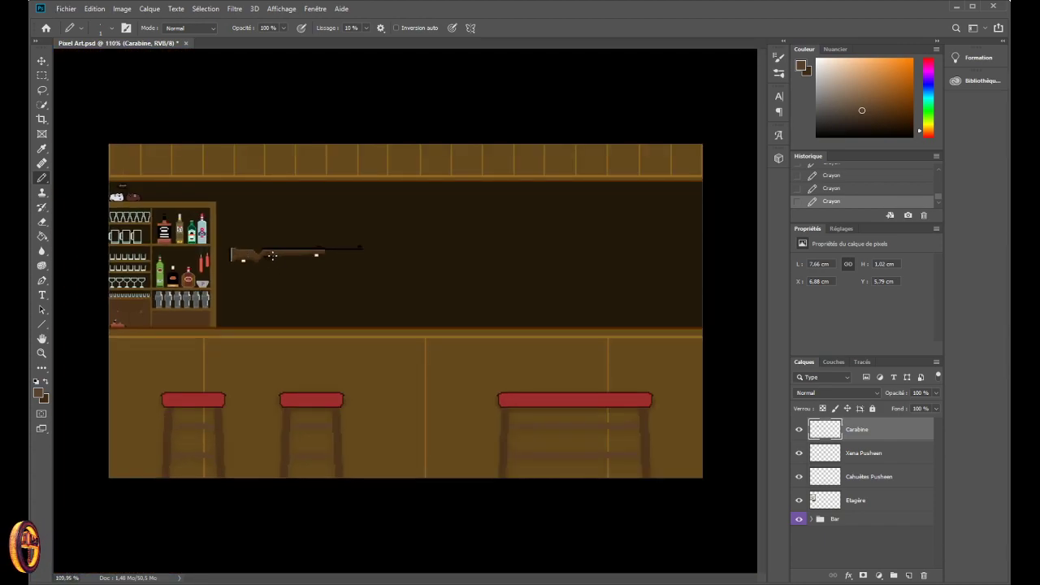
pyautogui.scroll(8, 276, 269)
pyautogui.scroll(-3, 366, 388)
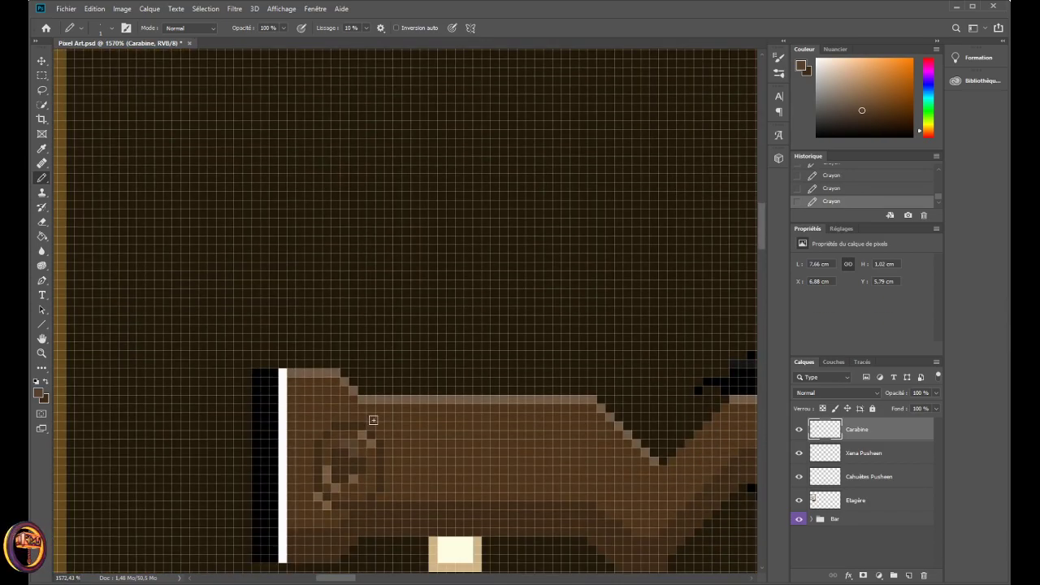
# - Step through the recent strokes to remove the ring's upper front highlight, and try a muted brown diagonal above the central mark
pyautogui.hotkey('ctrl', 'z')
pyautogui.hotkey('ctrl', 'z')
pyautogui.hotkey('ctrl', 'z')
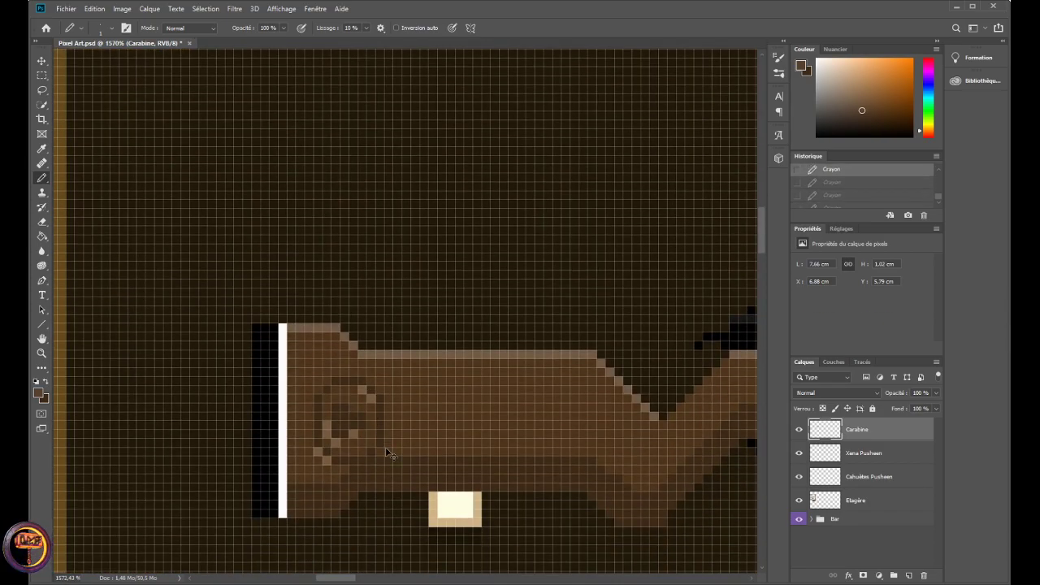
pyautogui.hotkey('ctrl', 'shift', 'z')
pyautogui.hotkey('ctrl', 'shift', 'z')
pyautogui.hotkey('ctrl', 'shift', 'z')
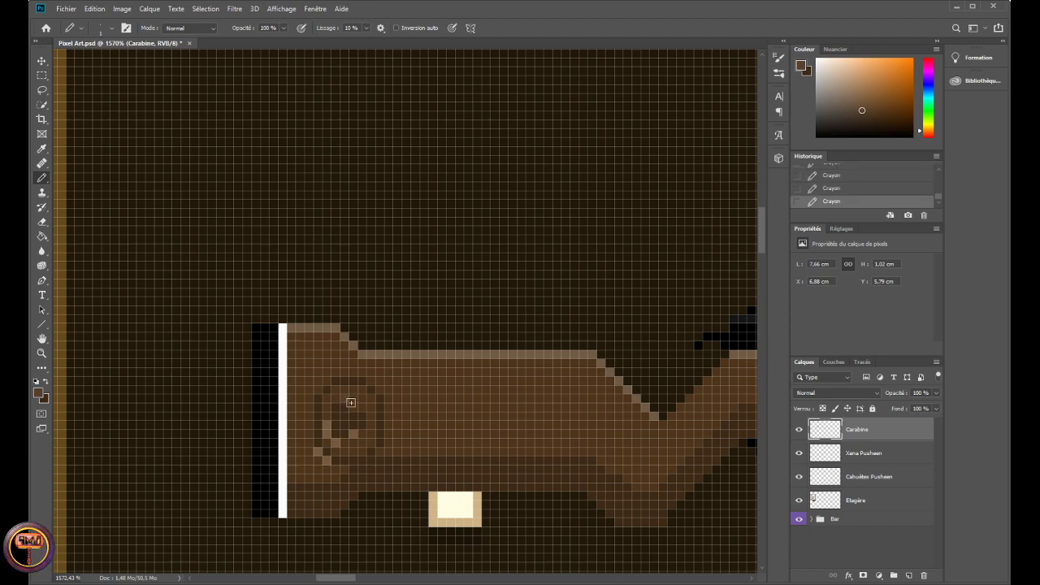
pyautogui.scroll(-3, 398, 418)
pyautogui.scroll(-5, 405, 422)
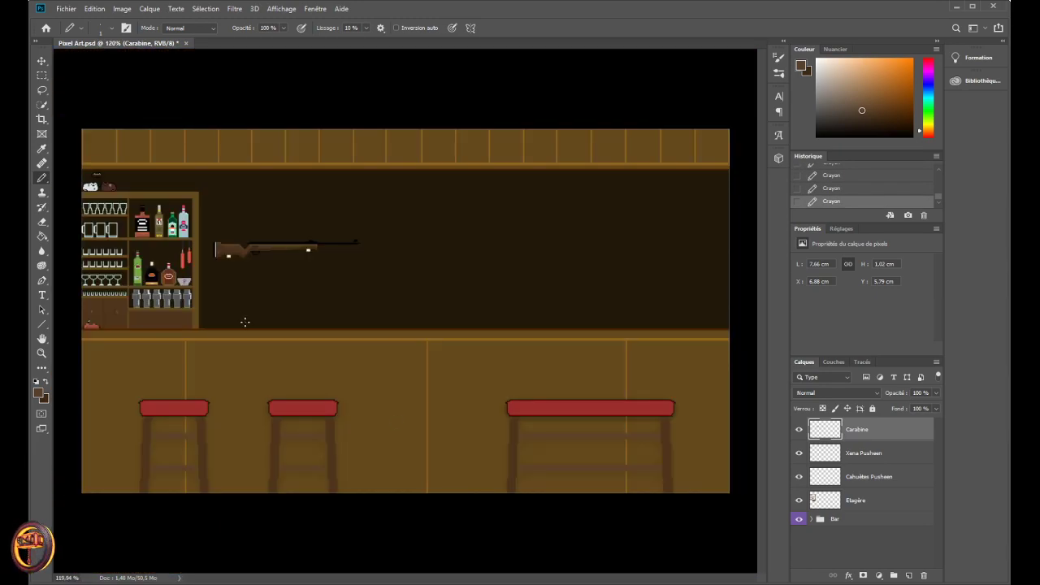
pyautogui.scroll(2, 225, 242)
pyautogui.scroll(6, 225, 242)
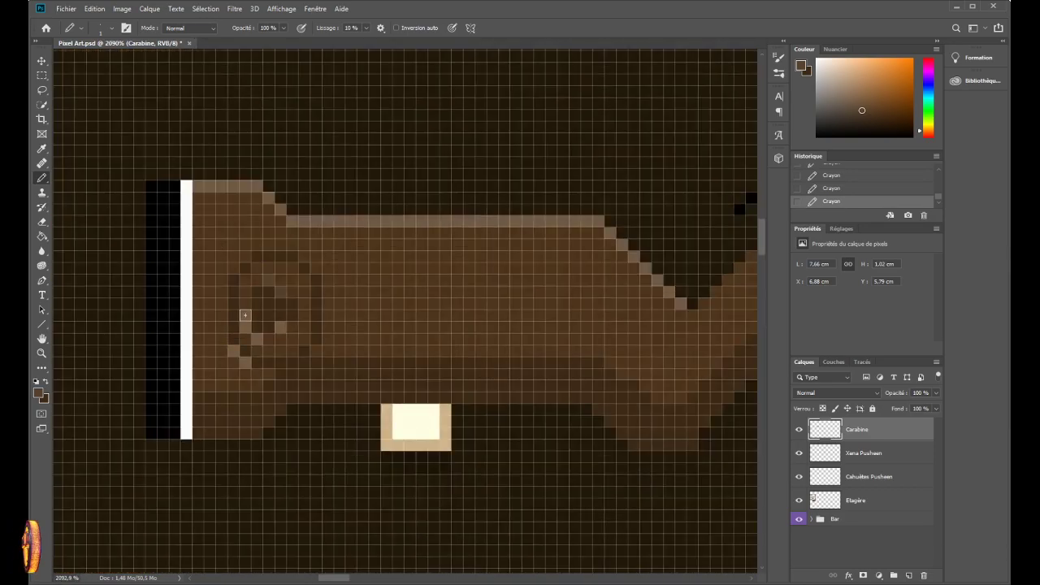
# - Undo the emblem's trial pixels, resample the lighter brown and redraw the second outer pixel diagonally below the ring's lower rear corner
pyautogui.hotkey('ctrl', 'z')
pyautogui.hotkey('ctrl', 'z')
pyautogui.hotkey('ctrl', 'z')
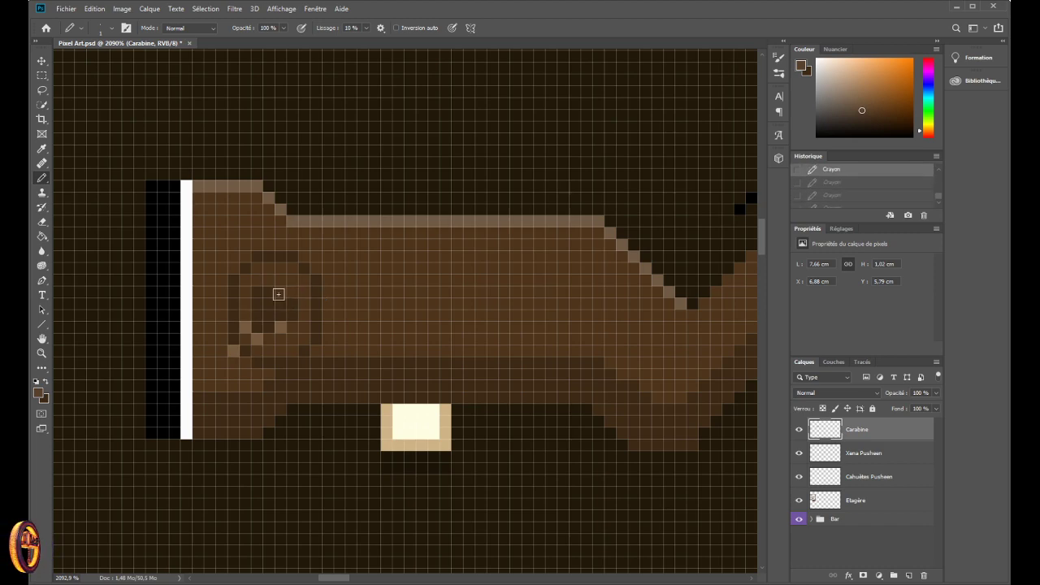
pyautogui.click(242, 365)
pyautogui.hotkey('ctrl', 'z')
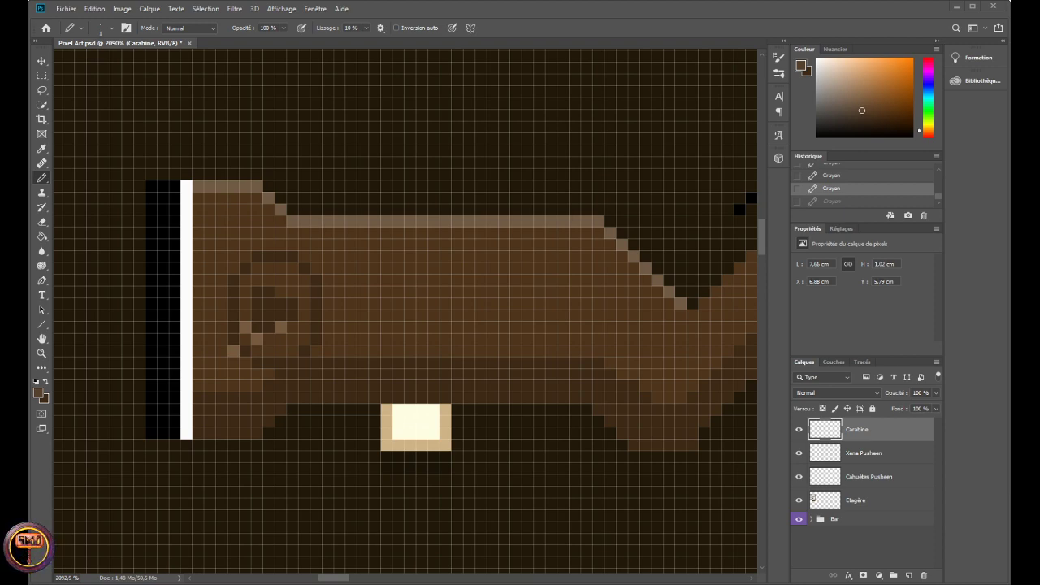
pyautogui.keyDown('alt'); pyautogui.click(237, 363); pyautogui.keyUp('alt')
pyautogui.click(241, 365)
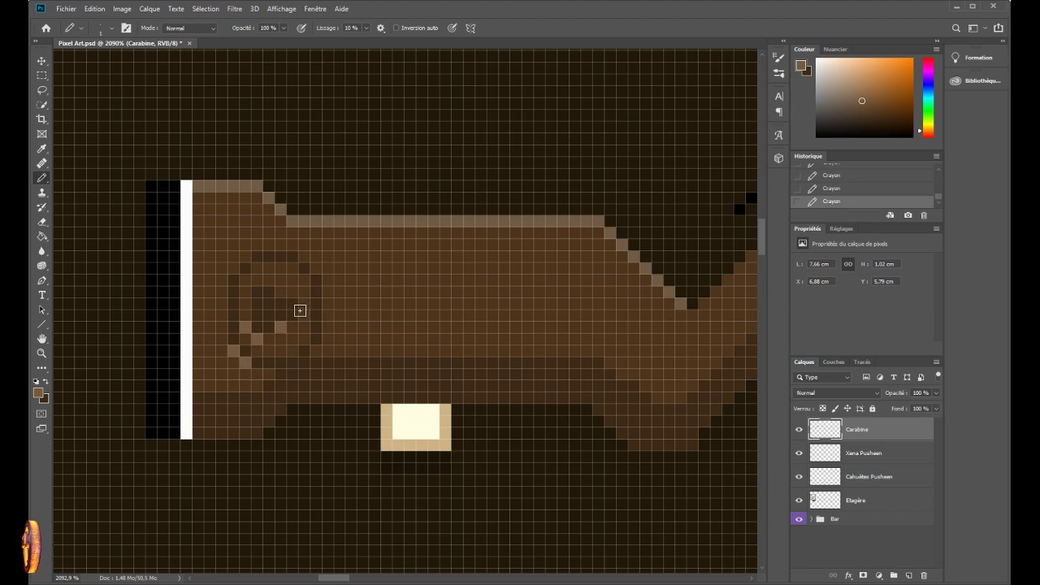
# - Examine the emblem's highlights both close up and from a distance against the rest of the rifle and bar scene
pyautogui.scroll(-2, 294, 394)
pyautogui.scroll(-8, 295, 401)
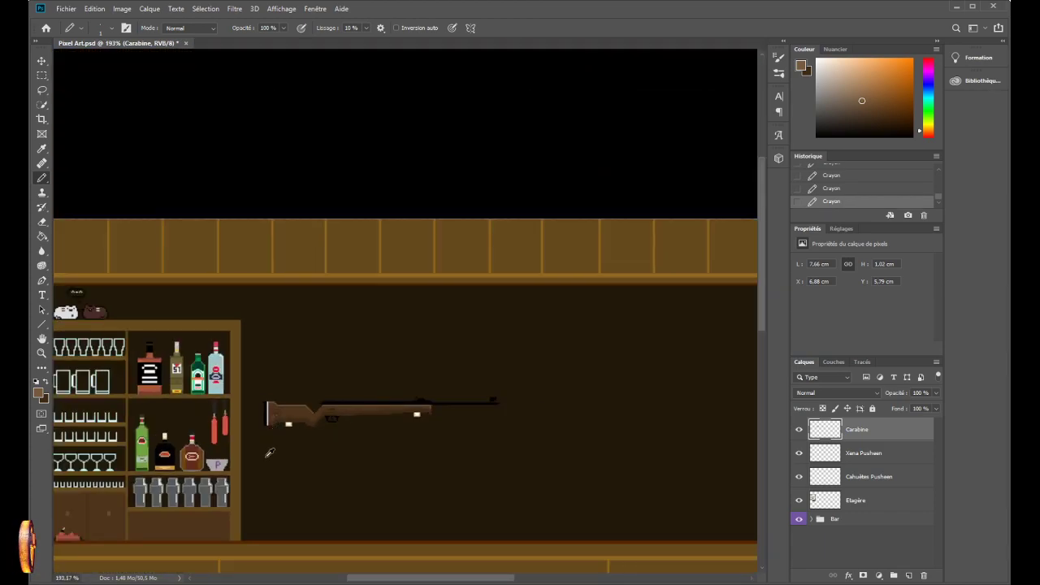
pyautogui.scroll(5, 272, 445)
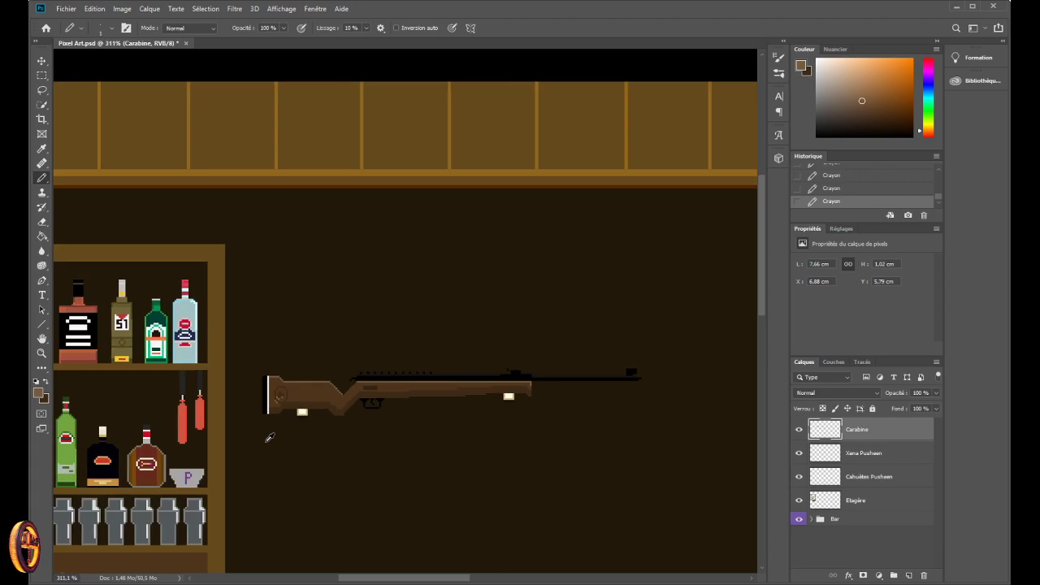
pyautogui.scroll(5, 275, 427)
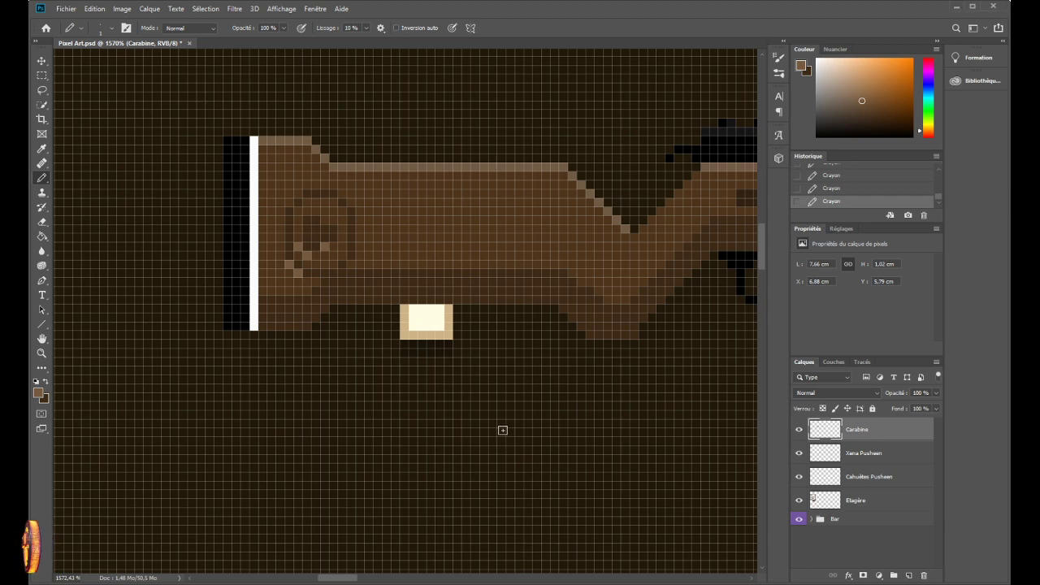
pyautogui.scroll(1, 508, 404)
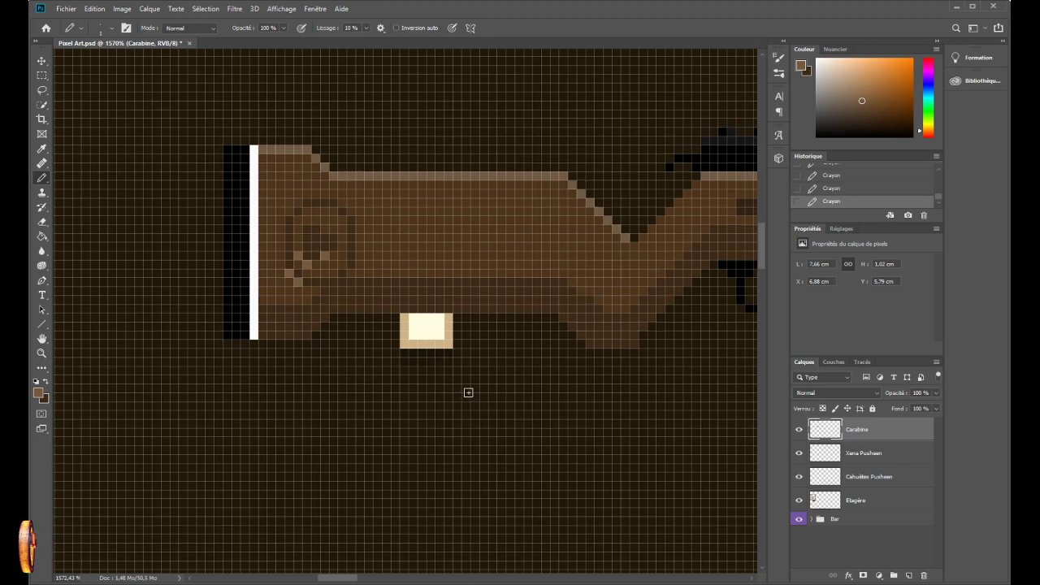
pyautogui.scroll(3, 469, 390)
pyautogui.scroll(-6, 347, 338)
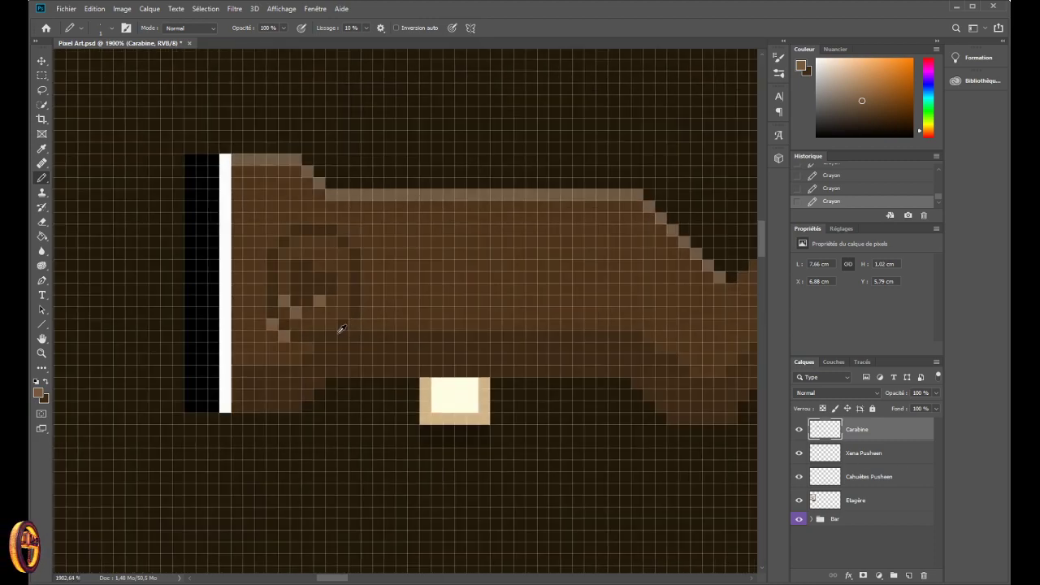
pyautogui.scroll(3, 331, 347)
pyautogui.scroll(4, 331, 346)
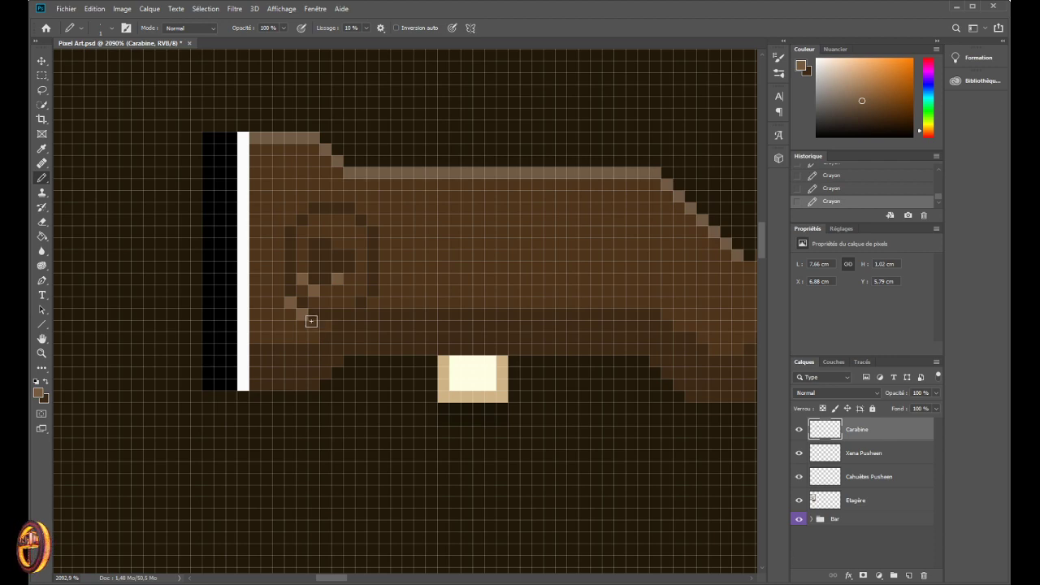
pyautogui.scroll(-5, 303, 309)
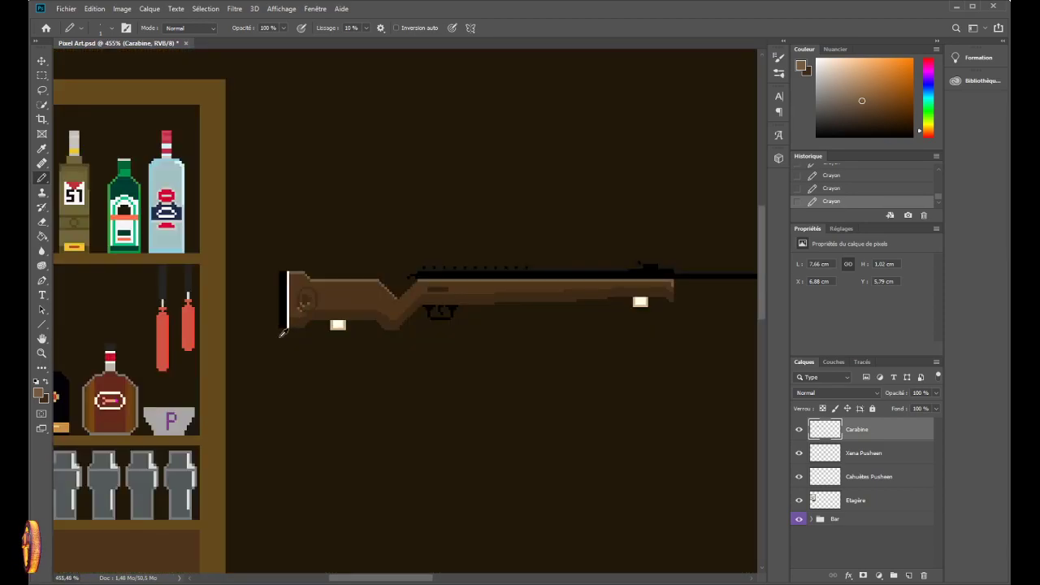
pyautogui.scroll(4, 302, 309)
pyautogui.scroll(2, 317, 275)
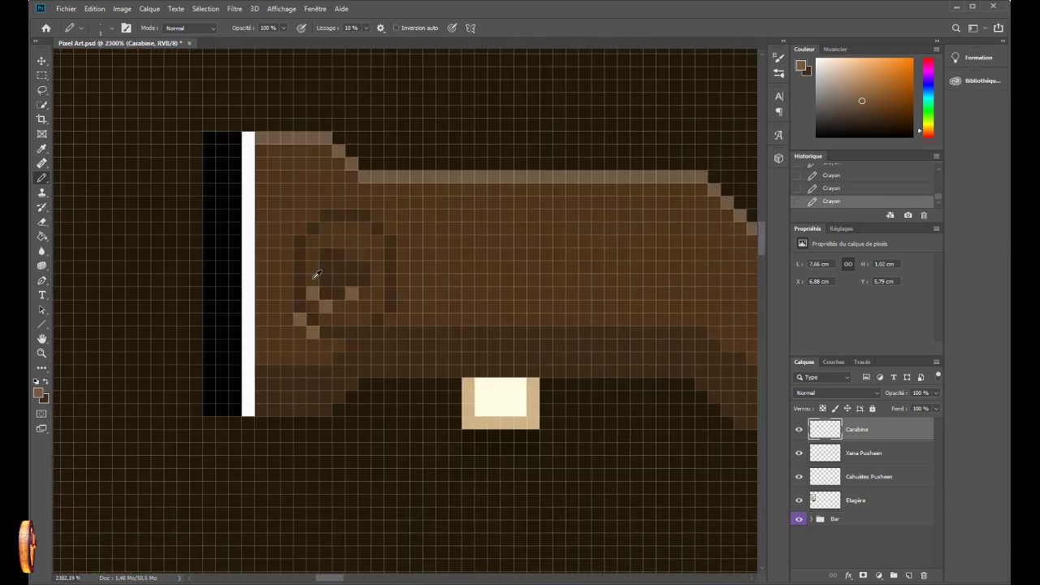
# - Examine the buttstock emblem's scattered highlights close up and from a distance in the bar scene
pyautogui.scroll(-3, 317, 275)
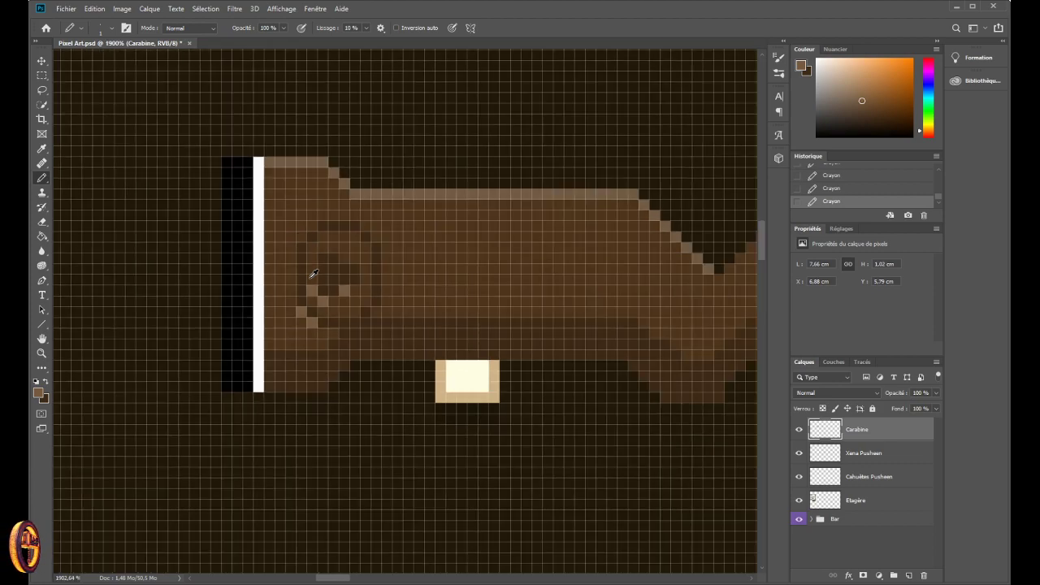
pyautogui.scroll(-3, 312, 274)
pyautogui.scroll(-2, 303, 328)
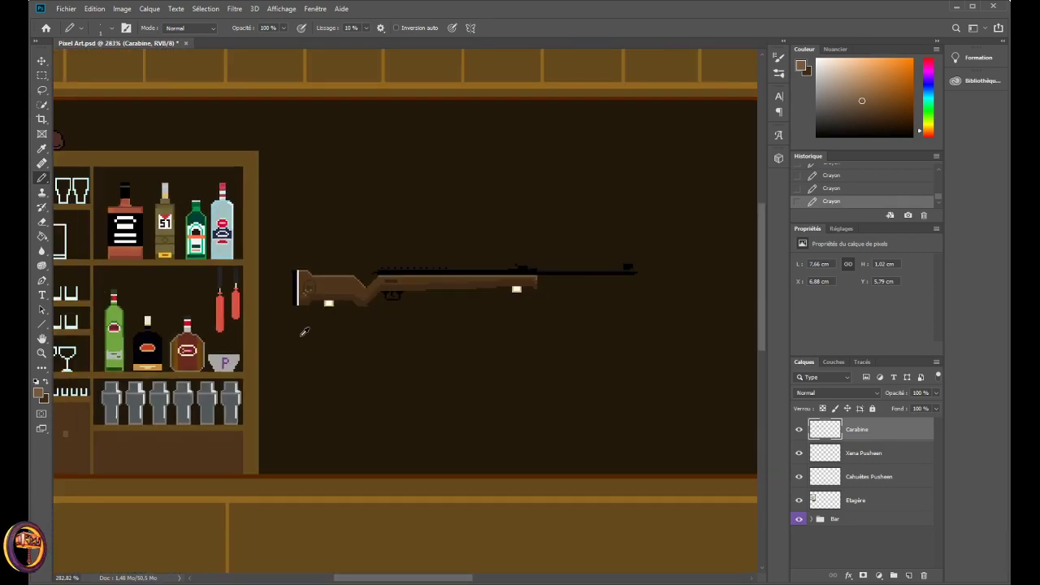
pyautogui.scroll(-1, 302, 328)
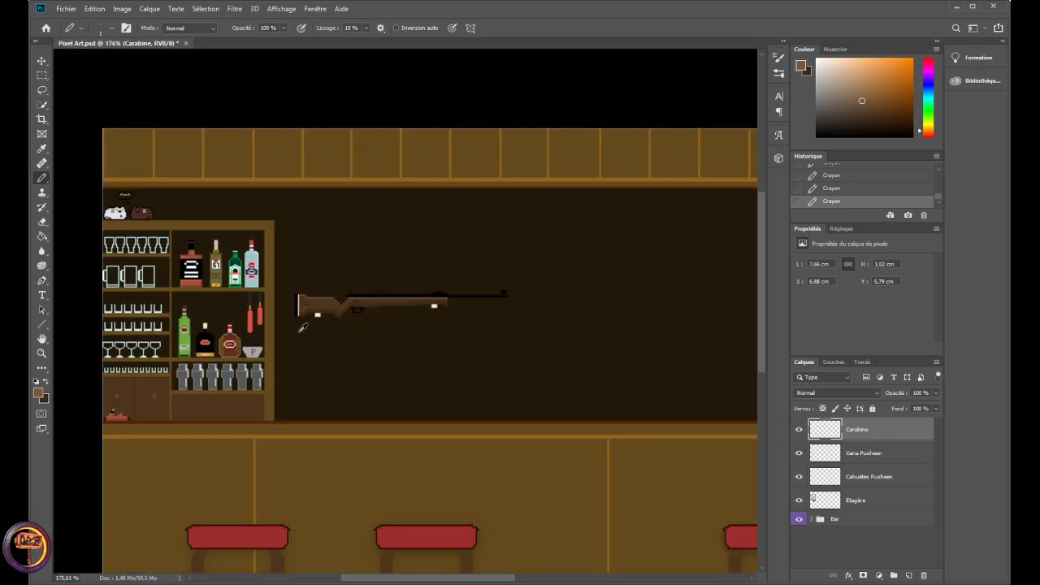
pyautogui.scroll(5, 302, 329)
pyautogui.scroll(5, 307, 264)
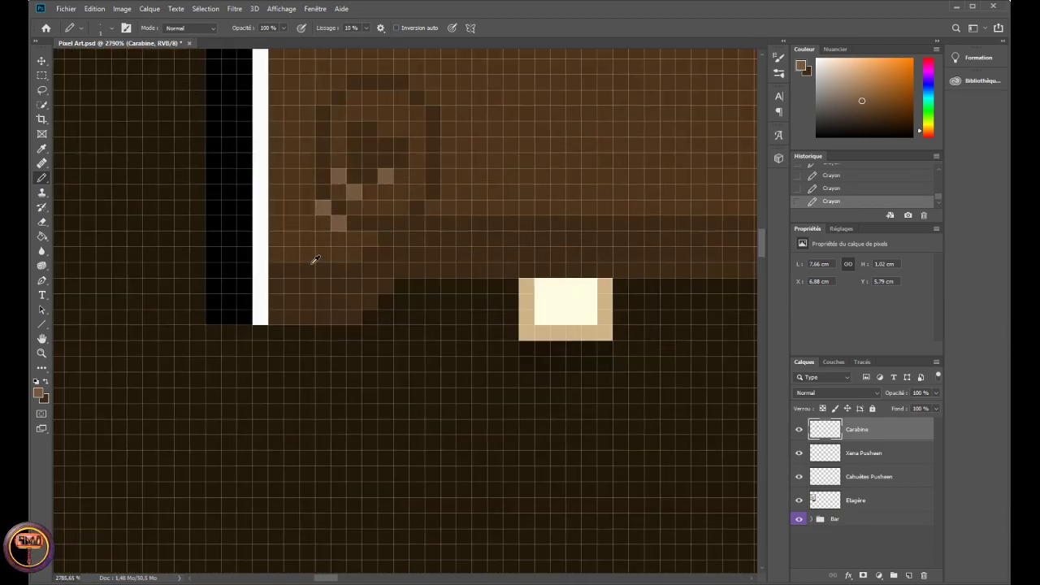
pyautogui.scroll(-5, 390, 258)
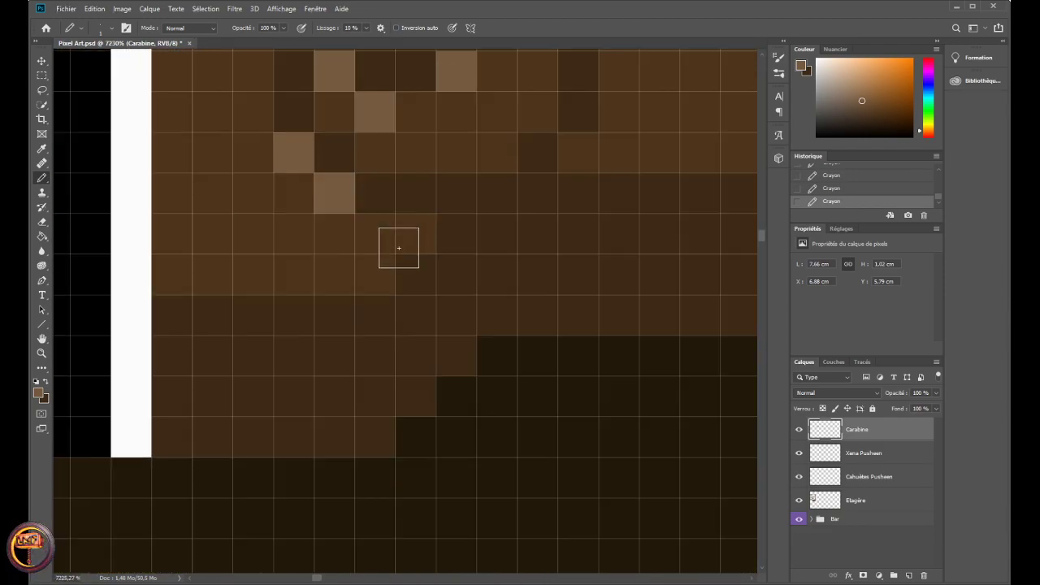
pyautogui.scroll(2, 416, 238)
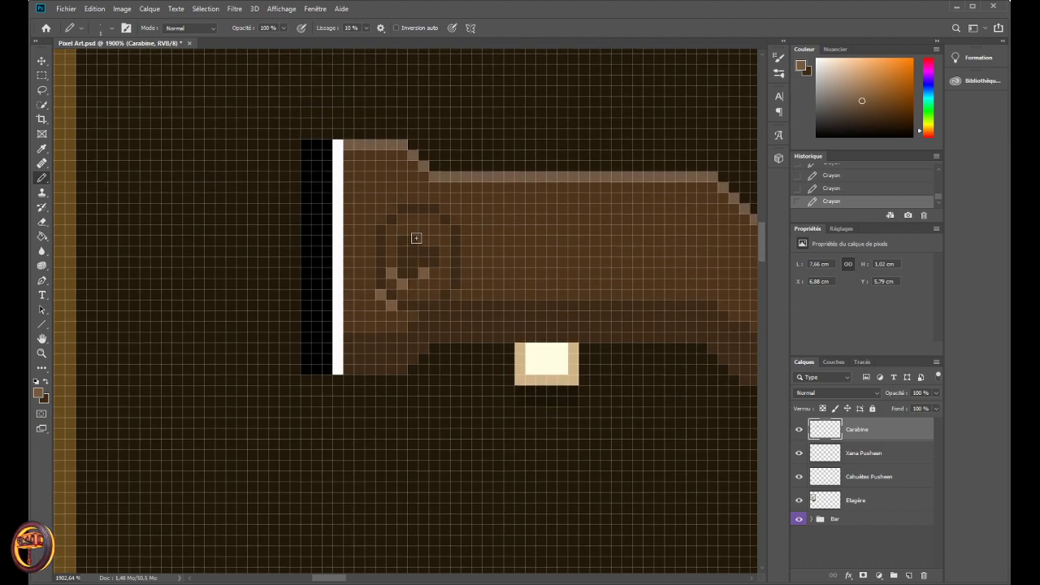
pyautogui.scroll(-8, 416, 238)
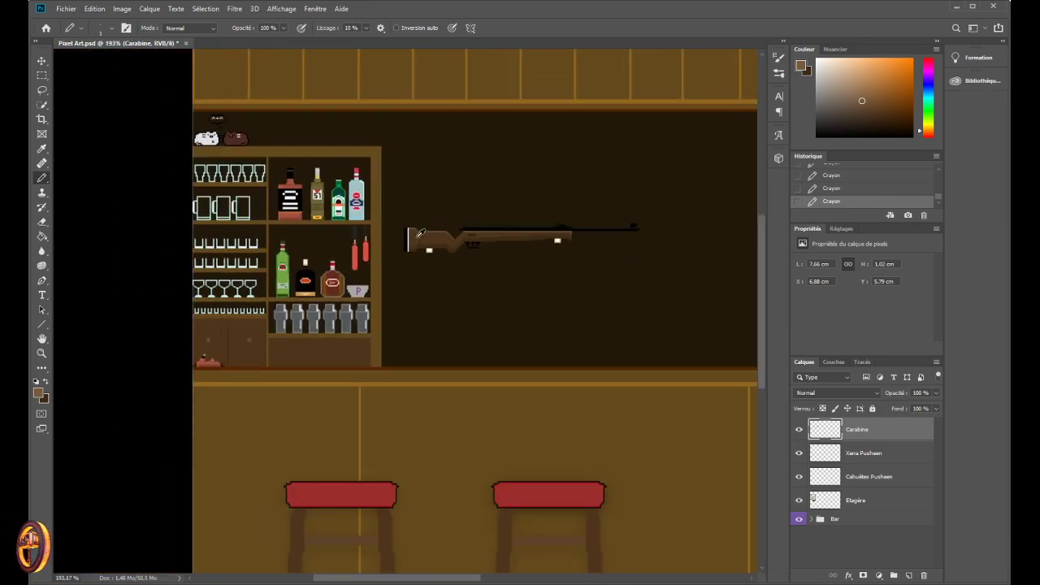
pyautogui.scroll(-2, 447, 244)
pyautogui.scroll(5, 431, 232)
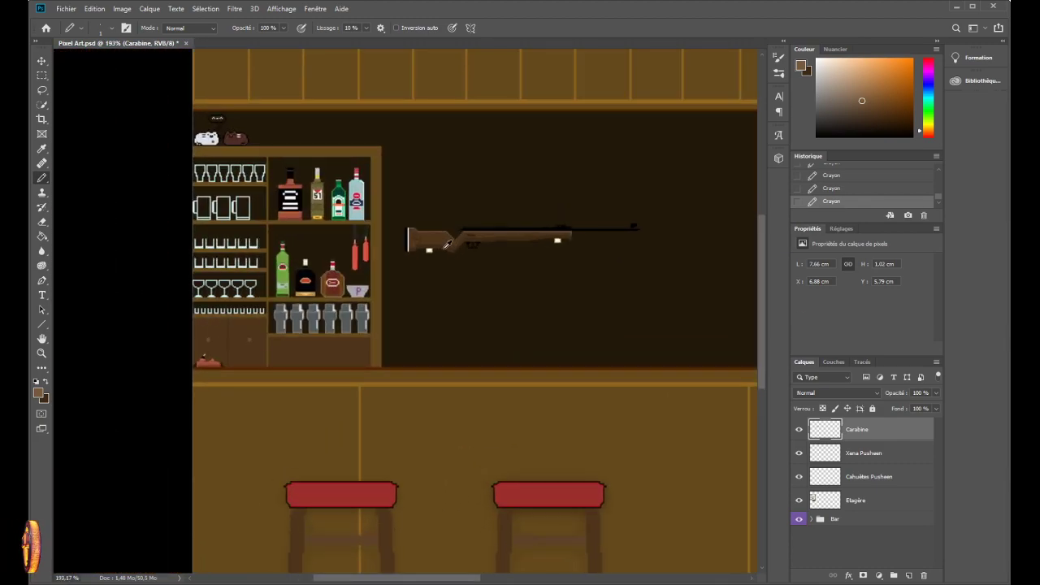
pyautogui.scroll(7, 402, 230)
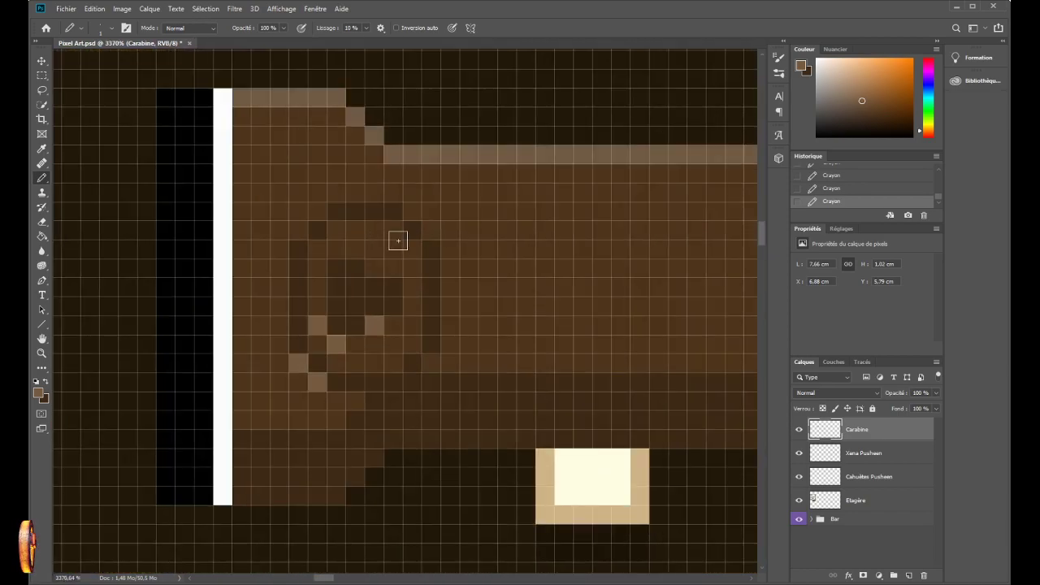
# - Undo the emblem's scattered highlight pixels, and recolour its whole ring and central mark in the lighter brown
pyautogui.hotkey('ctrl', 'z')
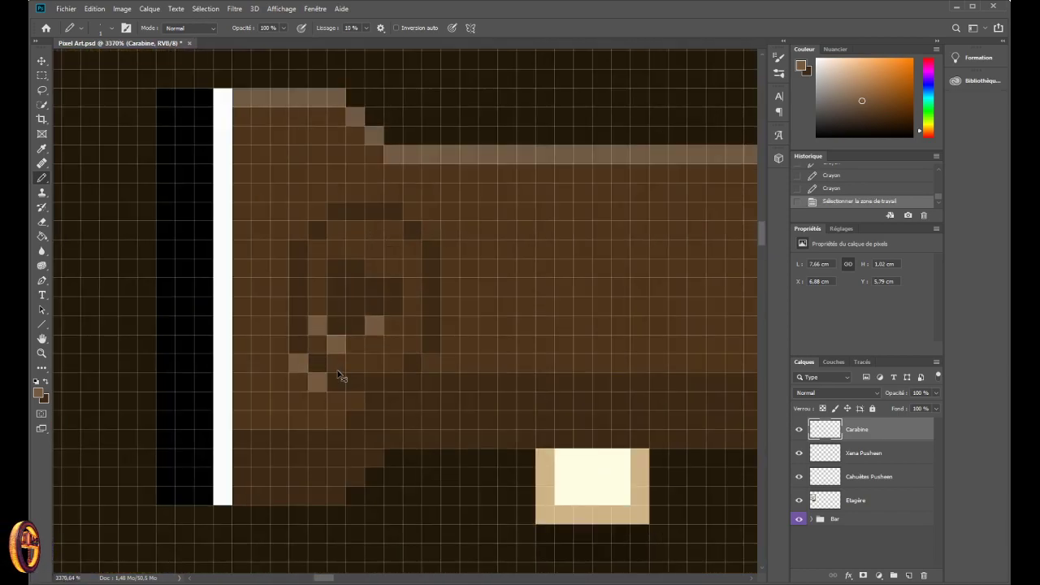
pyautogui.hotkey('ctrl', 'z')
pyautogui.hotkey('ctrl', 'z')
pyautogui.hotkey('ctrl', 'z')
pyautogui.hotkey('ctrl', 'z')
pyautogui.hotkey('ctrl', 'z')
pyautogui.hotkey('ctrl', 'z')
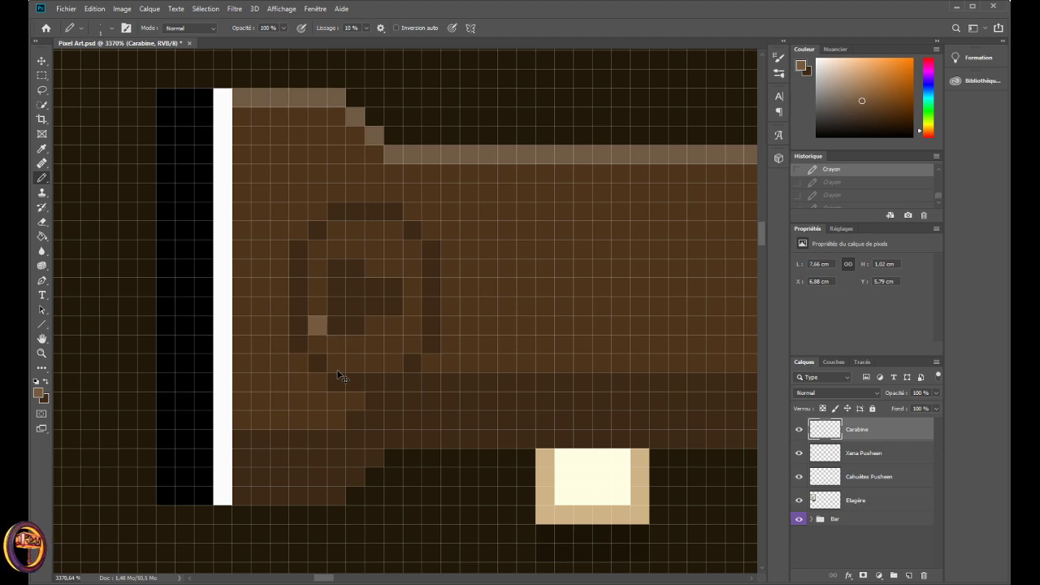
pyautogui.moveTo(298, 337)
pyautogui.mouseDown()
pyautogui.moveTo(299, 259)
pyautogui.moveTo(312, 229)
pyautogui.moveTo(345, 212)
pyautogui.moveTo(392, 213)
pyautogui.moveTo(429, 251)
pyautogui.moveTo(438, 313)
pyautogui.moveTo(431, 347)
pyautogui.moveTo(390, 383)
pyautogui.moveTo(318, 355)
pyautogui.mouseUp()
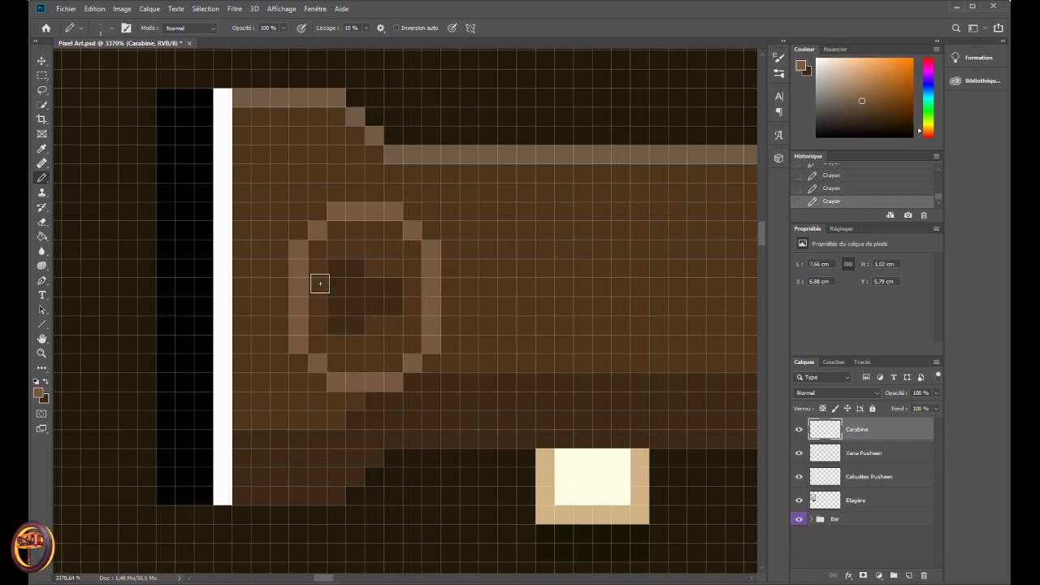
pyautogui.moveTo(339, 275)
pyautogui.mouseDown()
pyautogui.moveTo(390, 289)
pyautogui.moveTo(385, 300)
pyautogui.moveTo(341, 319)
pyautogui.mouseUp()
# - Check the recoloured emblem against the rifle and the whole bar scene, and save the document
pyautogui.scroll(-5, 321, 338)
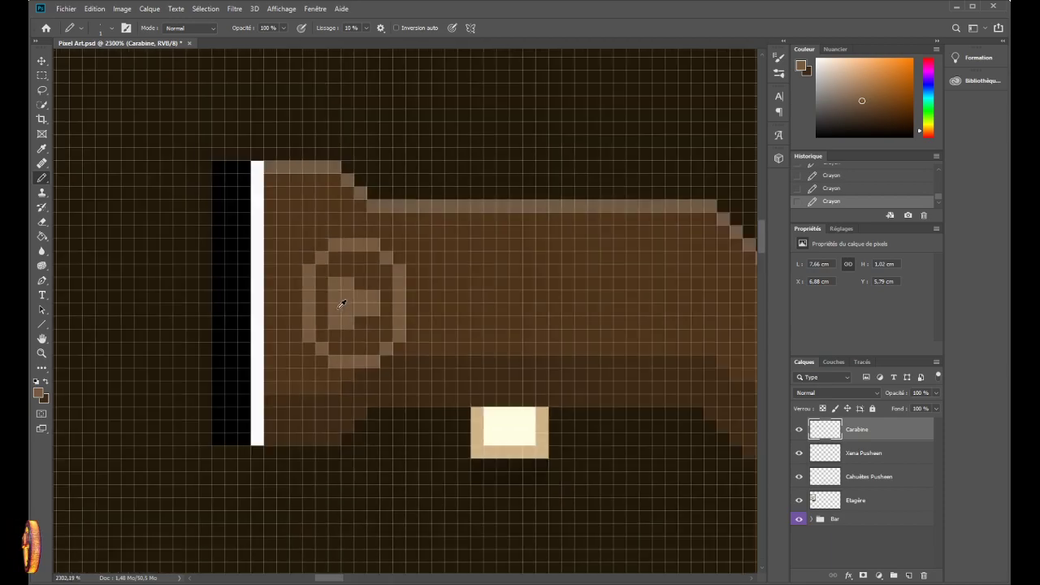
pyautogui.scroll(-5, 276, 378)
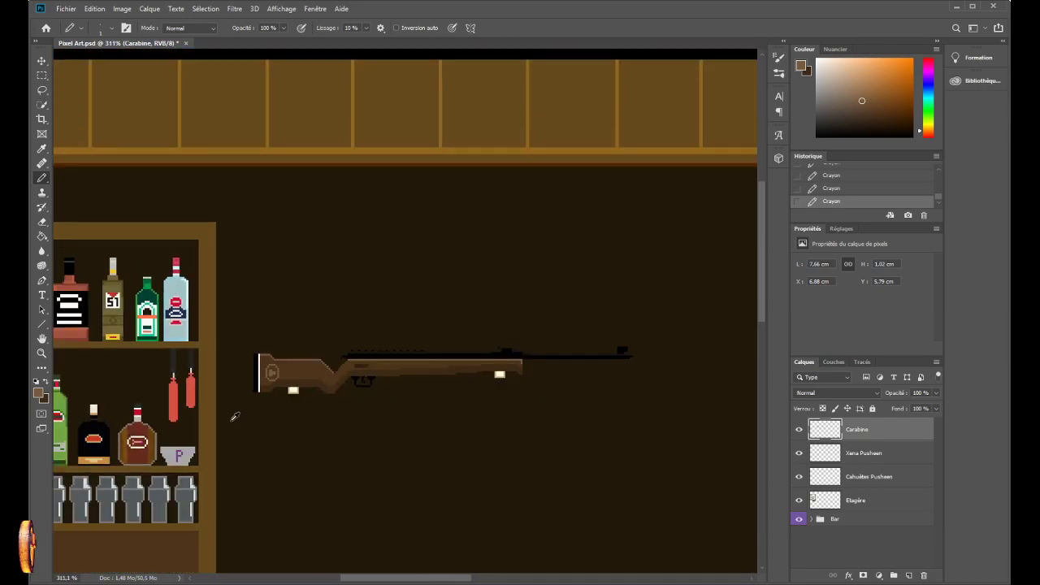
pyautogui.scroll(-2, 234, 417)
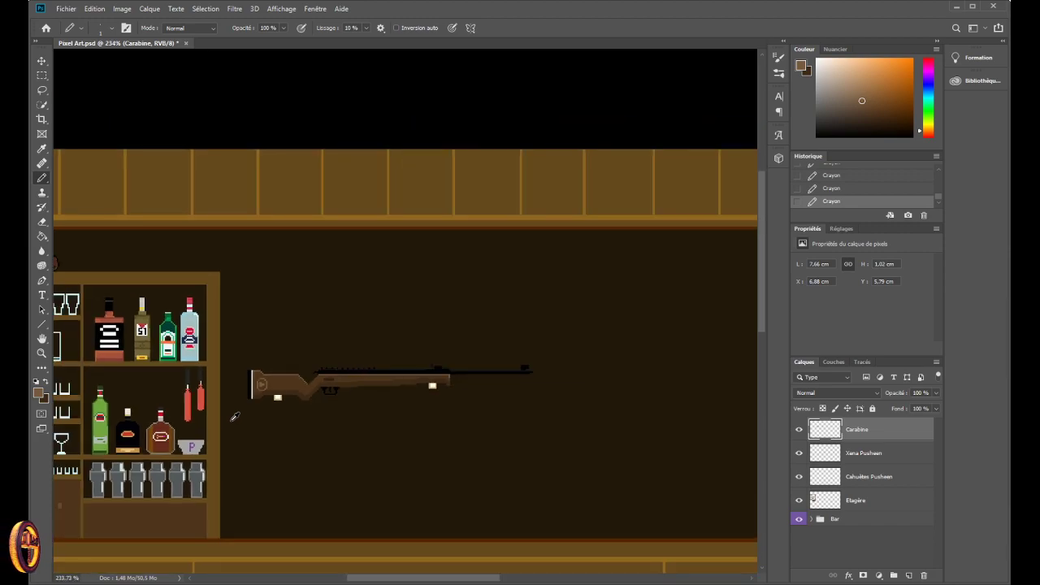
pyautogui.scroll(2, 242, 422)
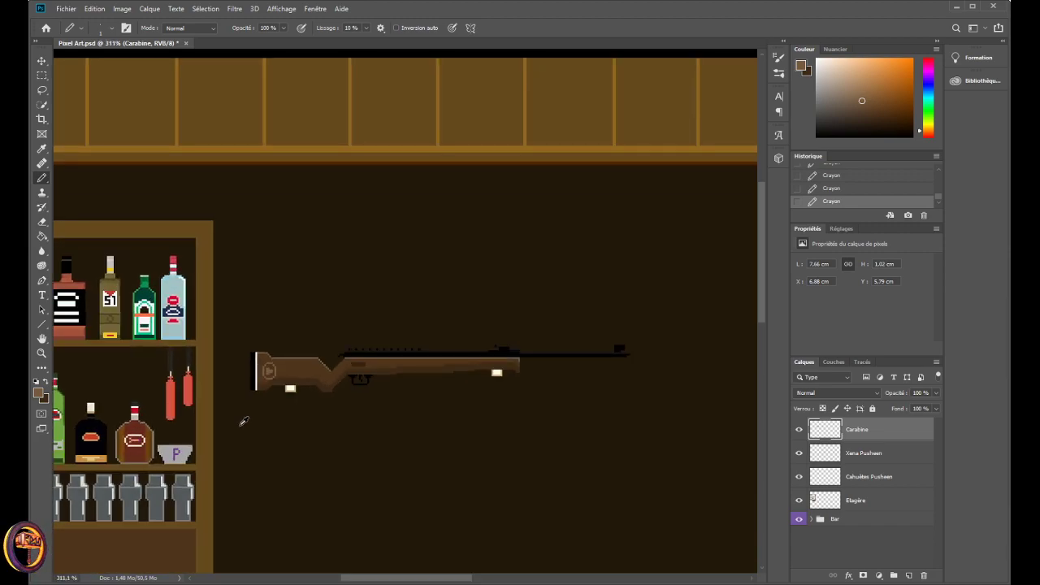
pyautogui.scroll(-4, 243, 422)
pyautogui.scroll(1, 214, 366)
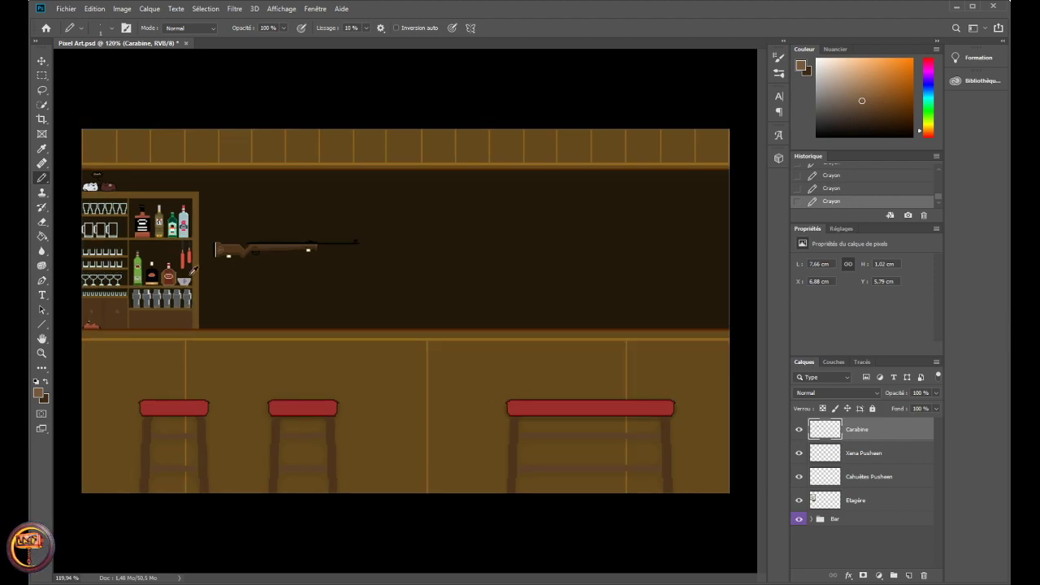
pyautogui.scroll(3, 193, 271)
pyautogui.scroll(-4, 235, 276)
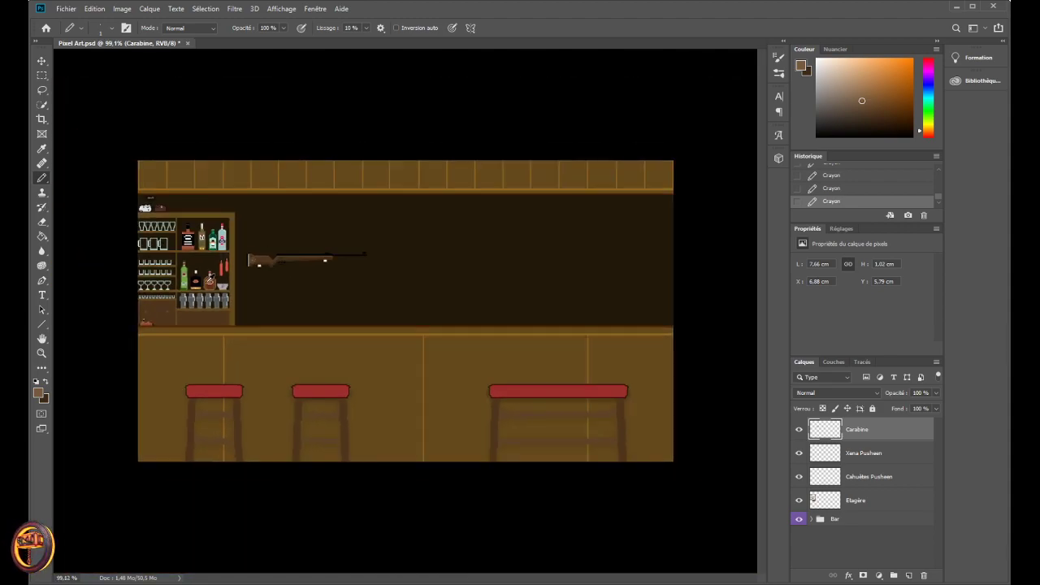
pyautogui.scroll(1, 210, 280)
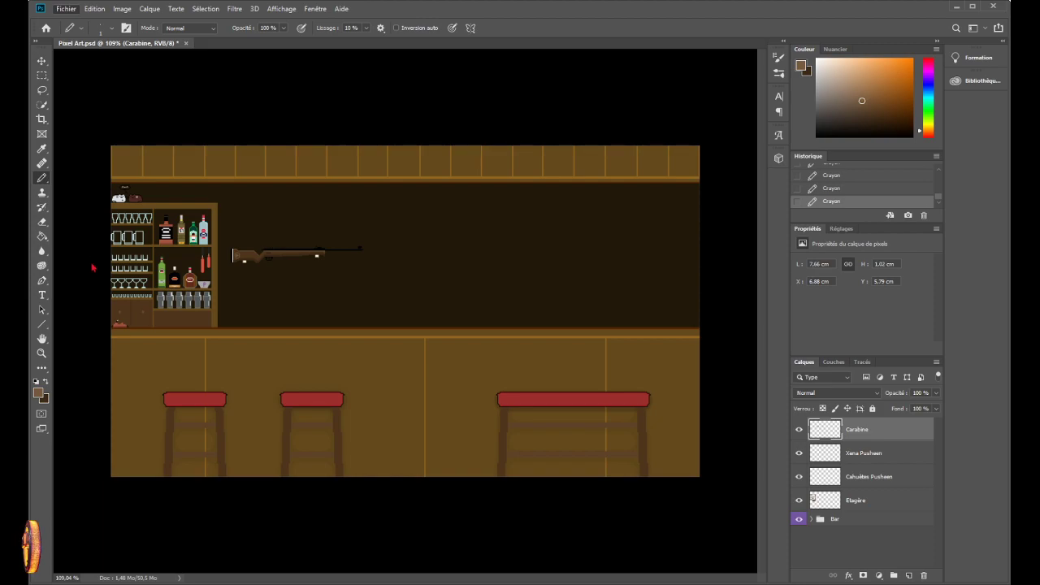
pyautogui.hotkey('ctrl', 's')
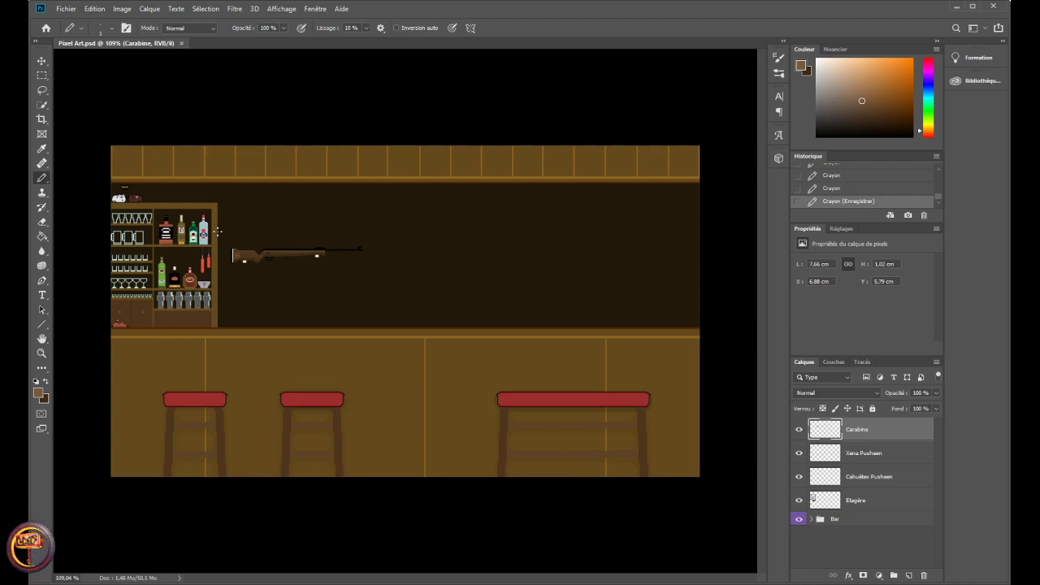
# - Examine the rifle on the back wall at several magnifications, comparing it with the shelf and stools
pyautogui.scroll(3, 212, 242)
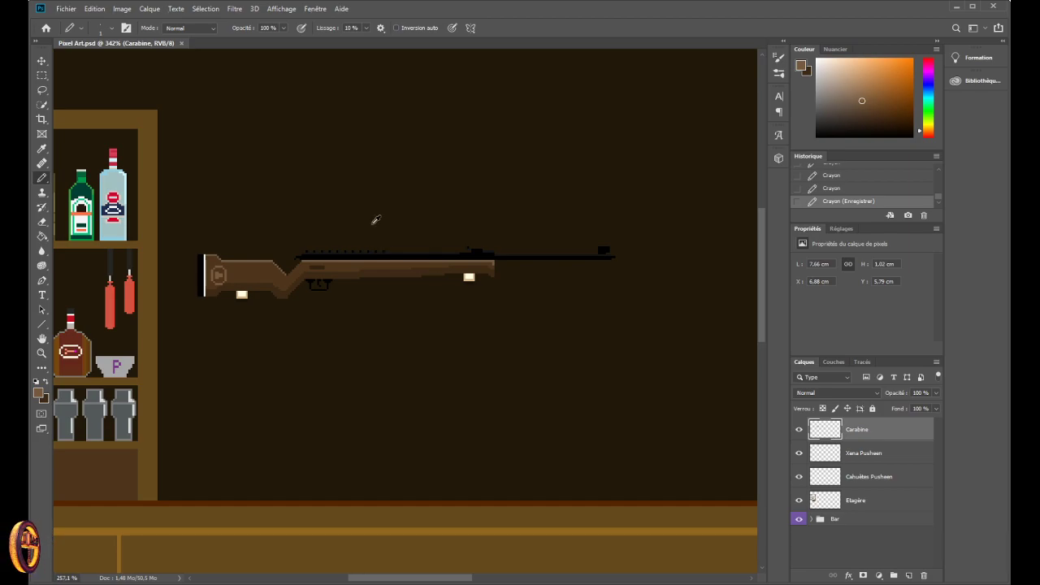
pyautogui.scroll(-5, 355, 212)
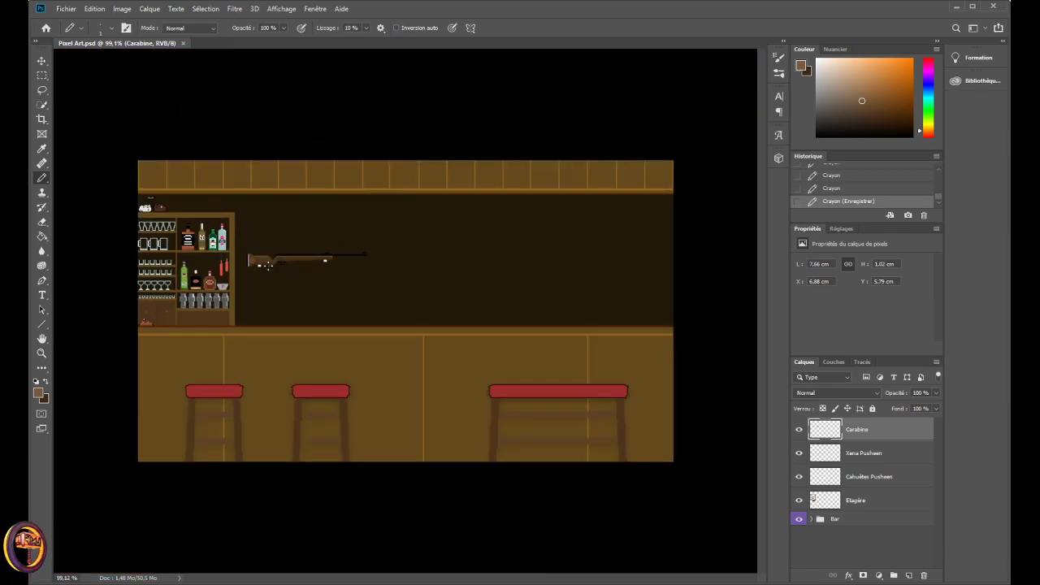
pyautogui.scroll(1, 235, 212)
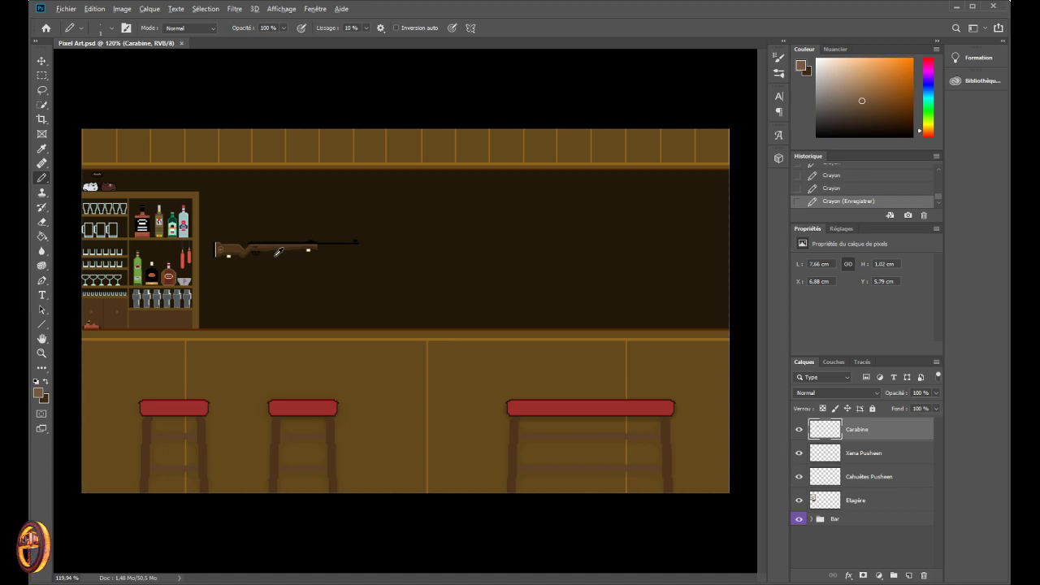
pyautogui.scroll(3, 268, 256)
pyautogui.scroll(-1, 251, 327)
pyautogui.scroll(5, 251, 328)
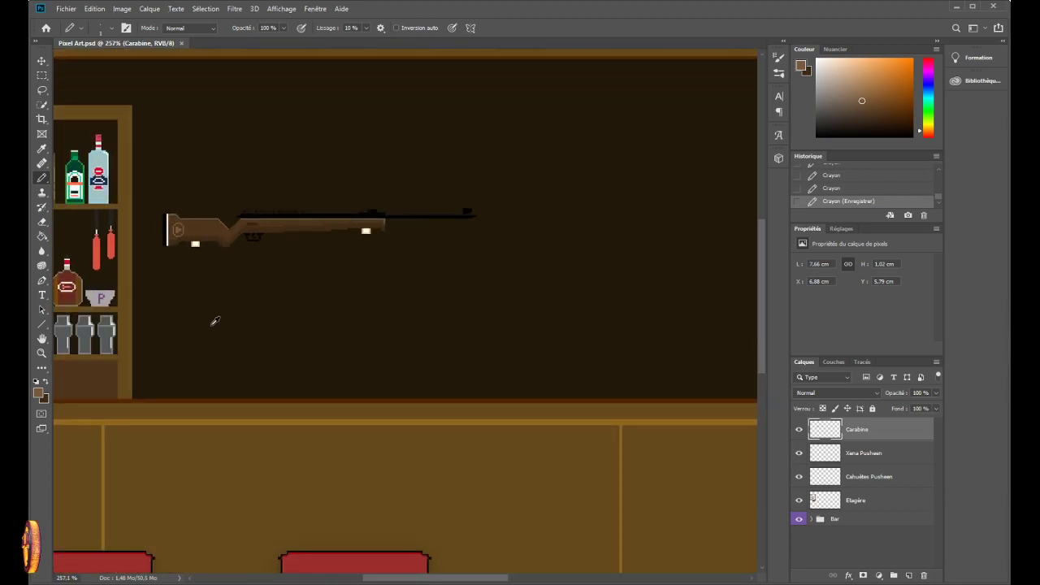
pyautogui.scroll(-2, 196, 317)
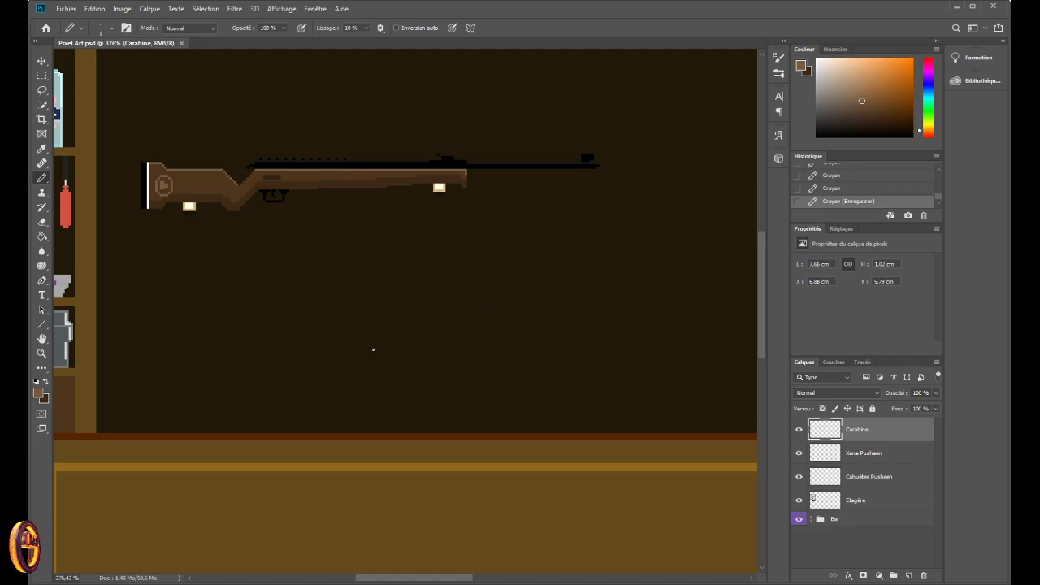
pyautogui.scroll(-5, 418, 568)
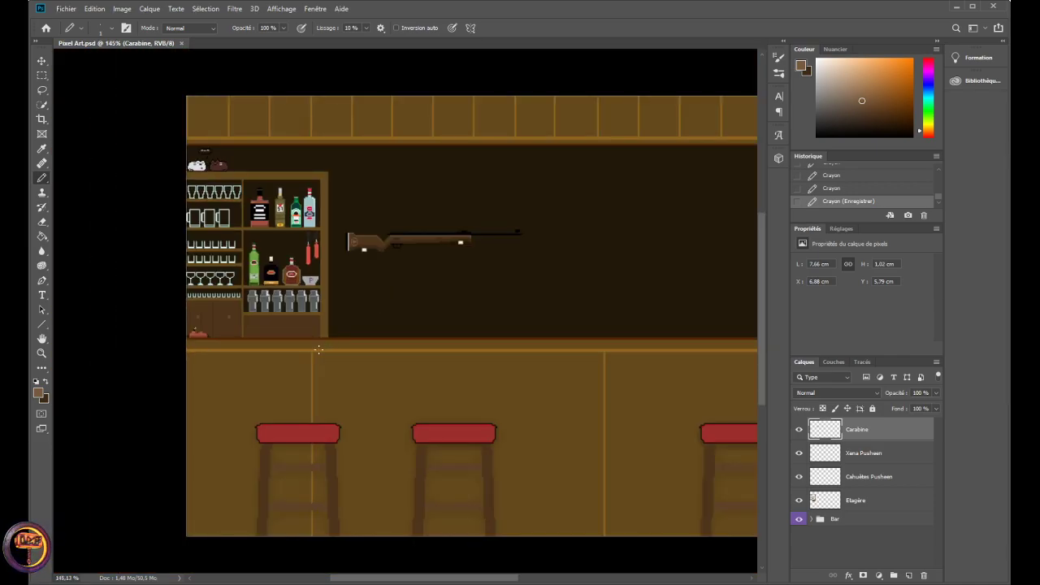
pyautogui.scroll(3, 337, 262)
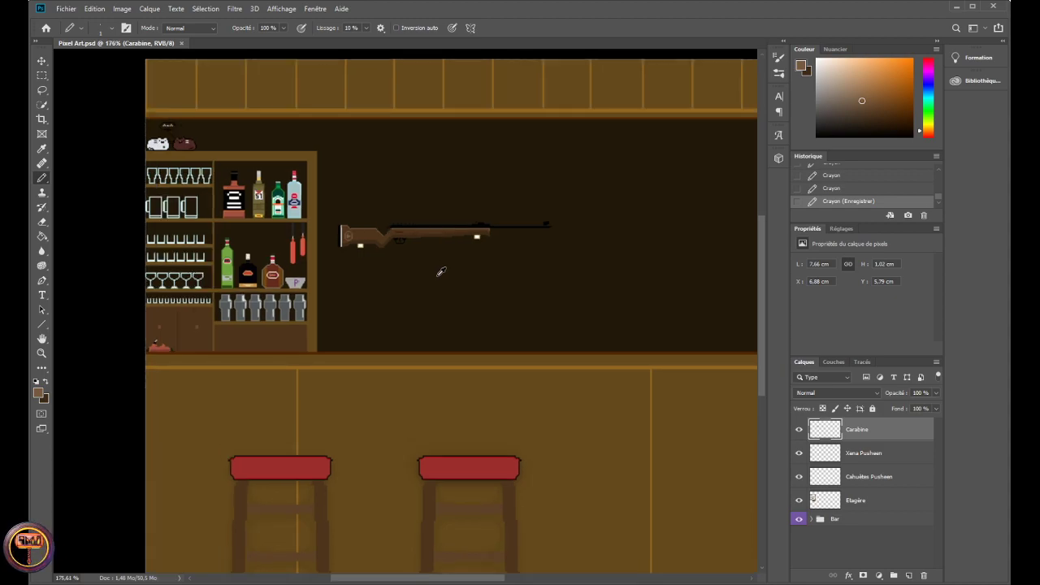
pyautogui.scroll(2, 440, 267)
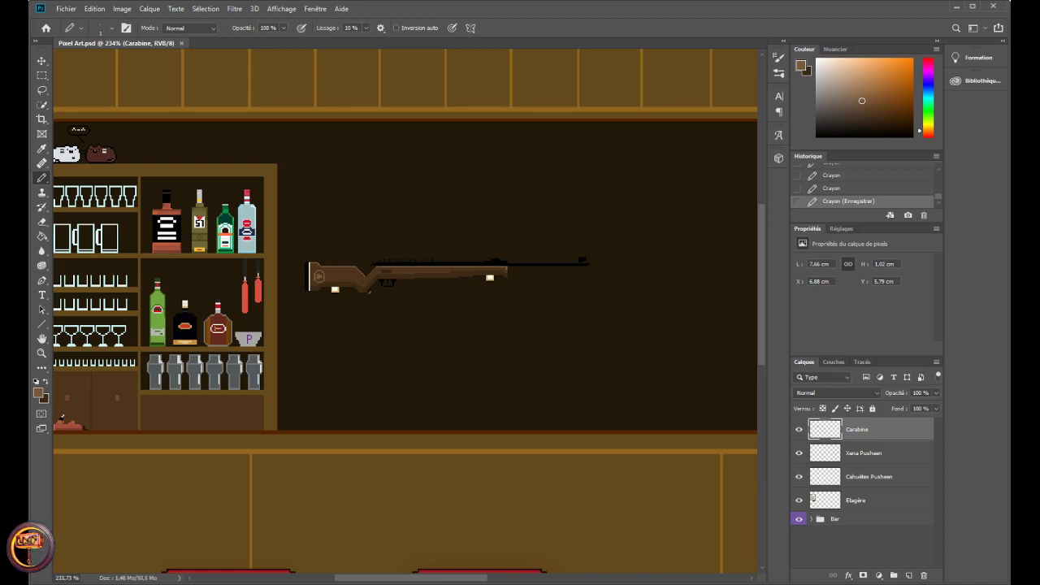
pyautogui.scroll(2, 316, 262)
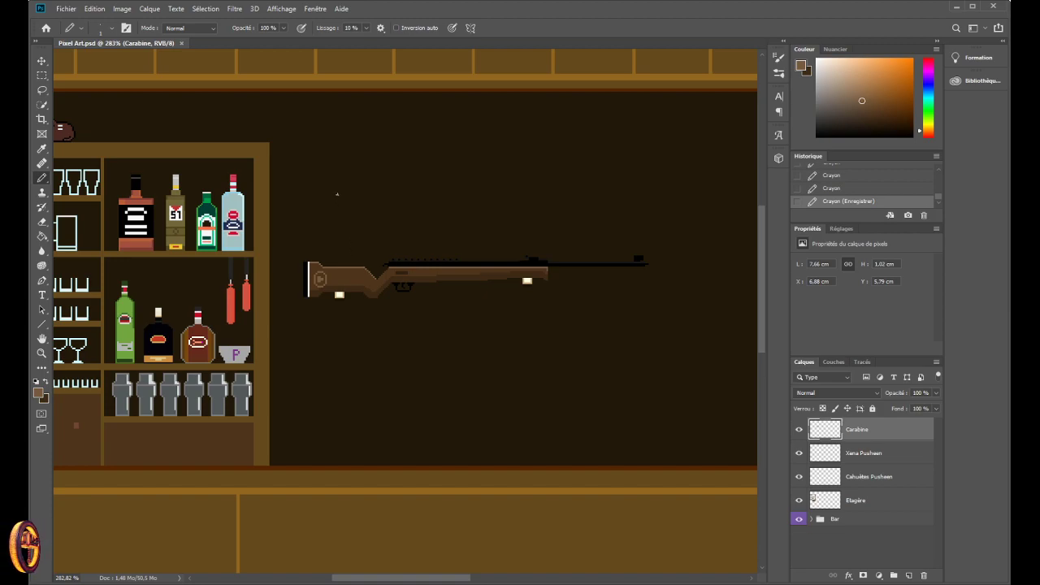
pyautogui.click(391, 572)
pyautogui.scroll(-2, 423, 497)
pyautogui.hotkey('ctrl', 'z')
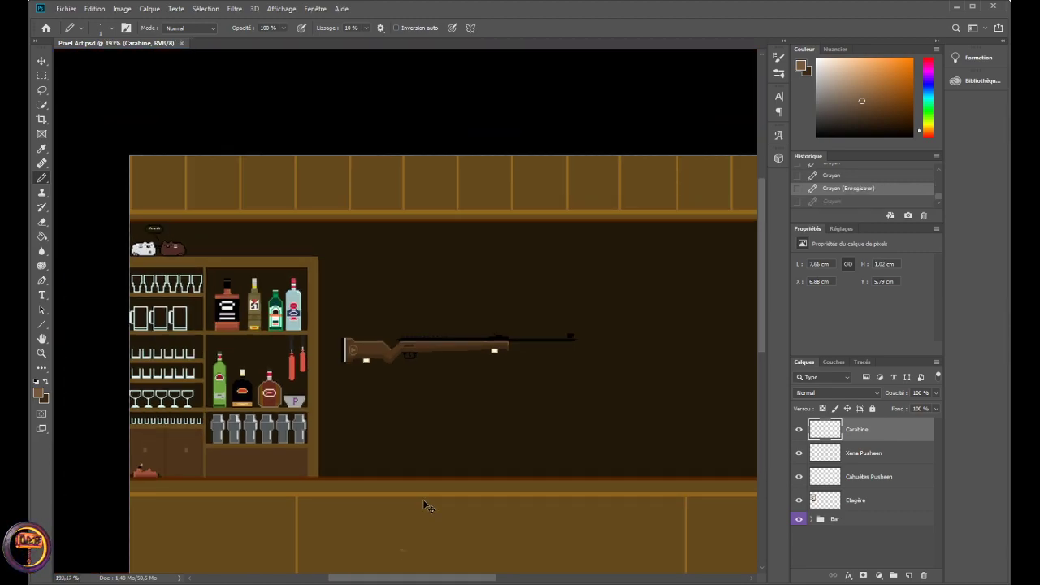
# - Examine the buttstock, emblem and trigger close up, and the rifle's placement beside the bottle shelf
pyautogui.scroll(2, 385, 354)
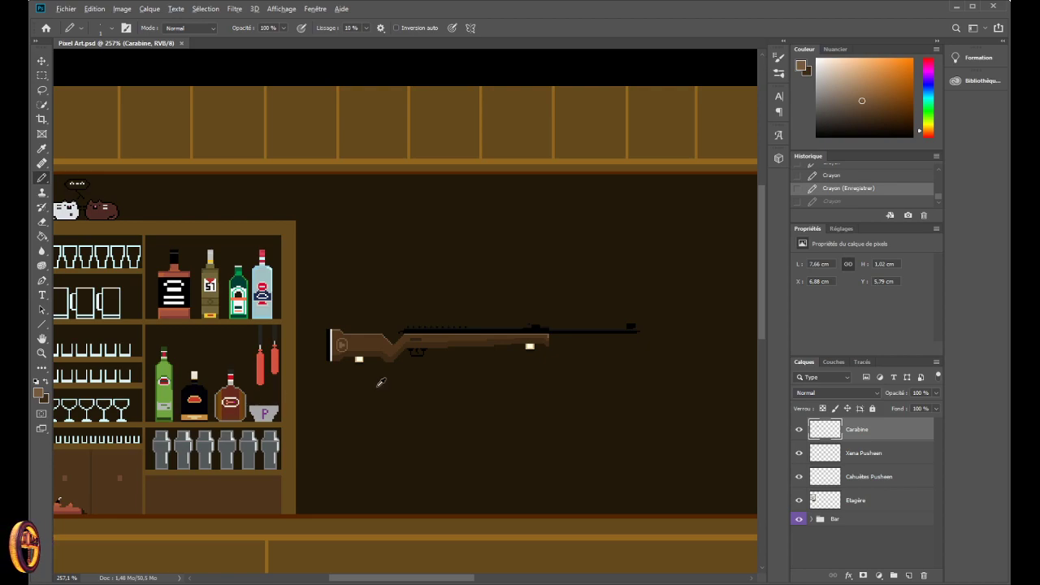
pyautogui.scroll(1, 338, 388)
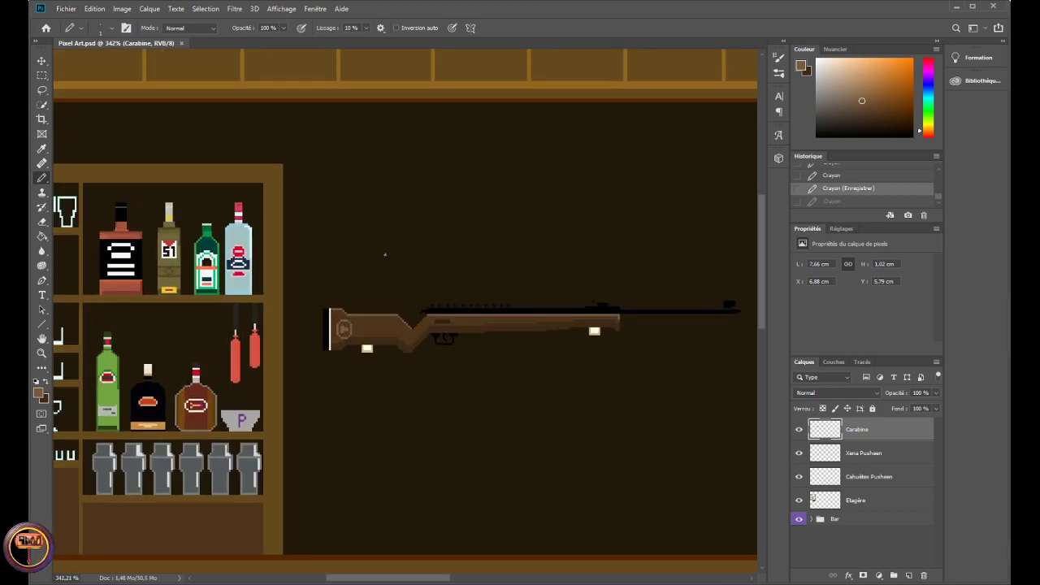
pyautogui.scroll(5, 379, 318)
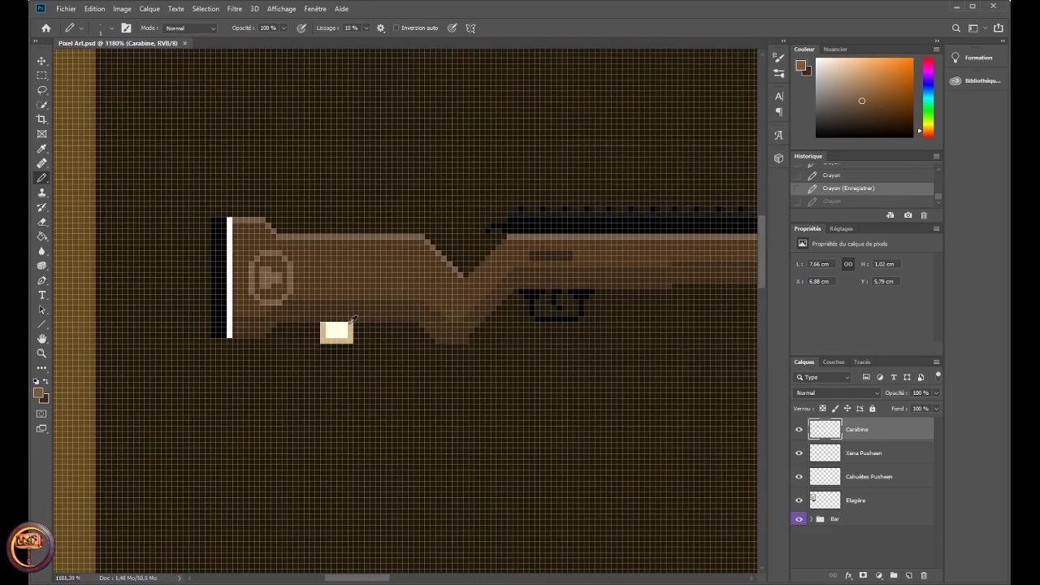
pyautogui.scroll(-5, 342, 317)
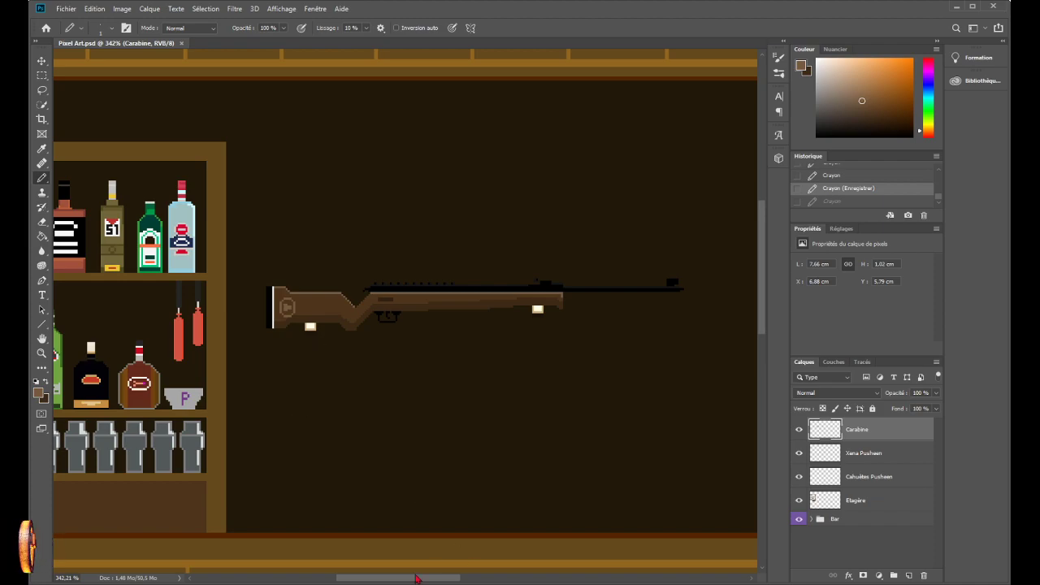
pyautogui.moveTo(418, 578); pyautogui.dragTo(394, 576)
pyautogui.scroll(-5, 353, 500)
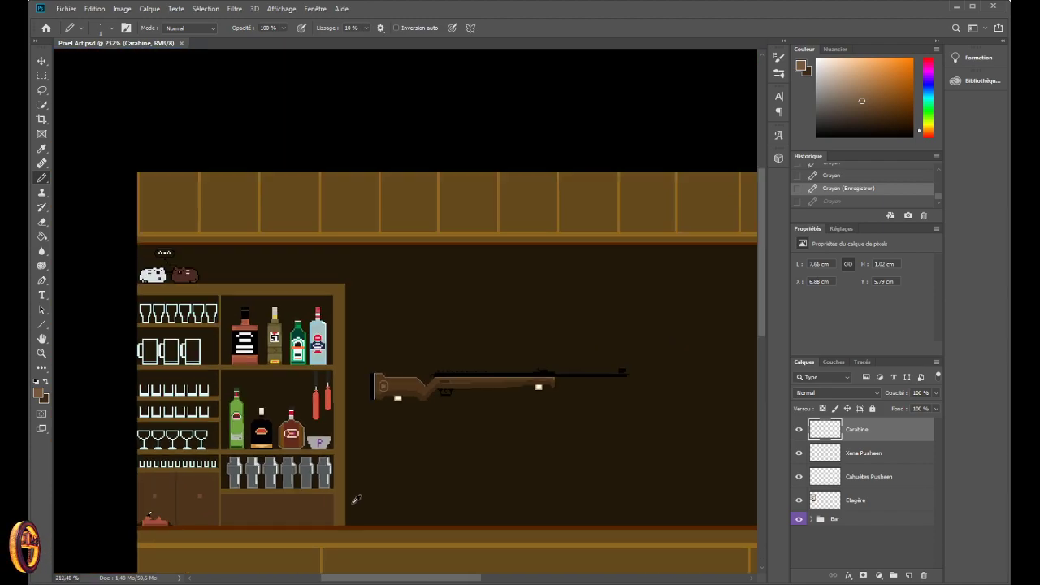
pyautogui.hscroll(2, 395, 520)
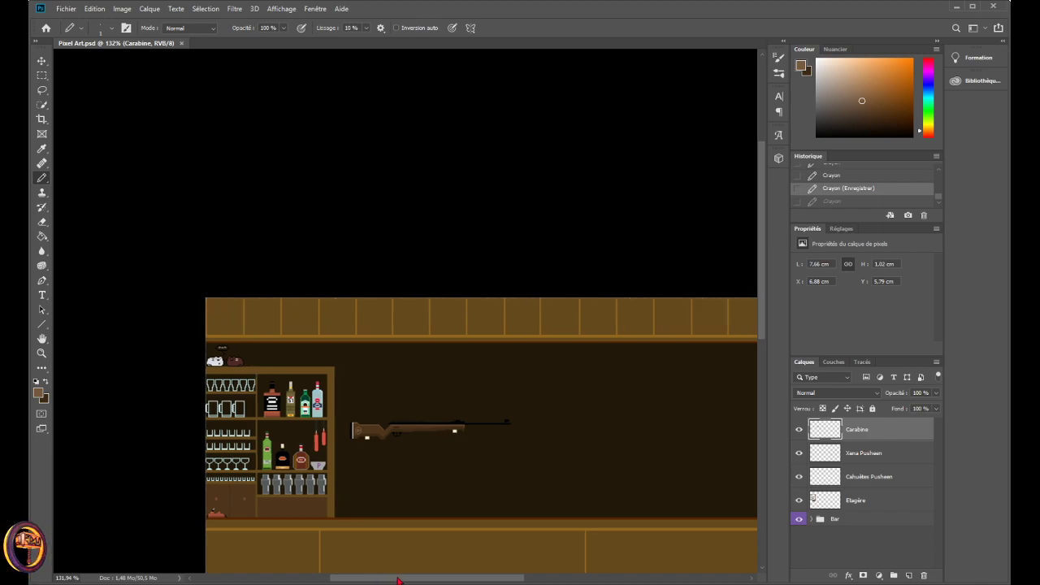
# - Compare the Pixel Art.psd bar scene with the reference bar GIF, ending on the reference image
pyautogui.scroll(-2, 399, 460)
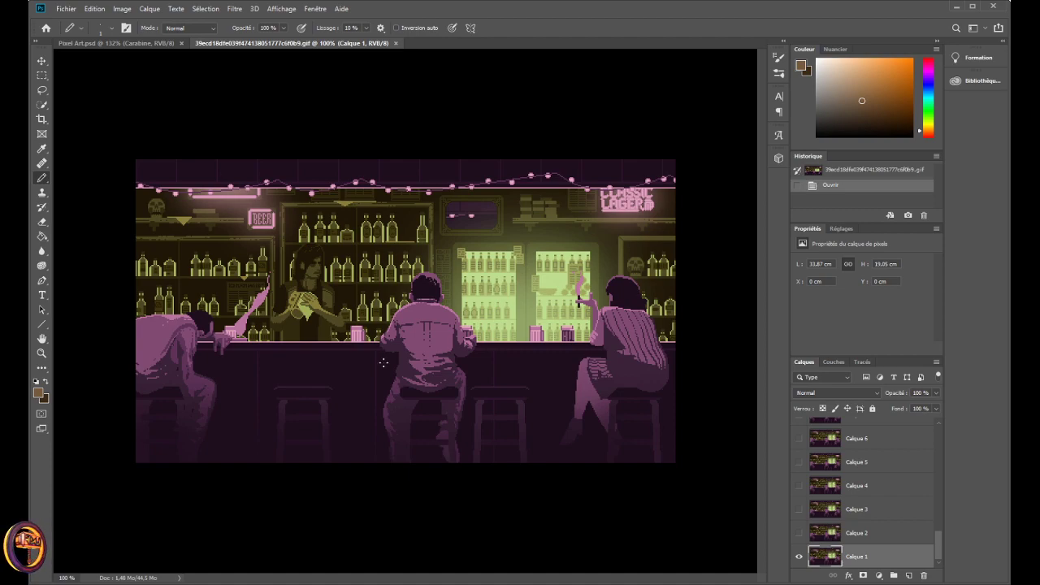
pyautogui.click(122, 44)
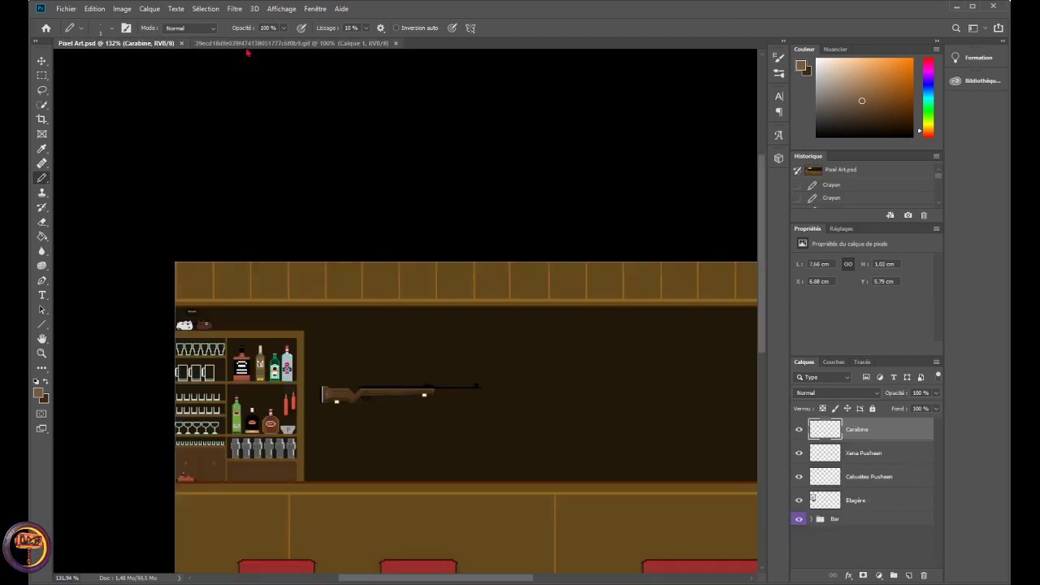
pyautogui.click(271, 49)
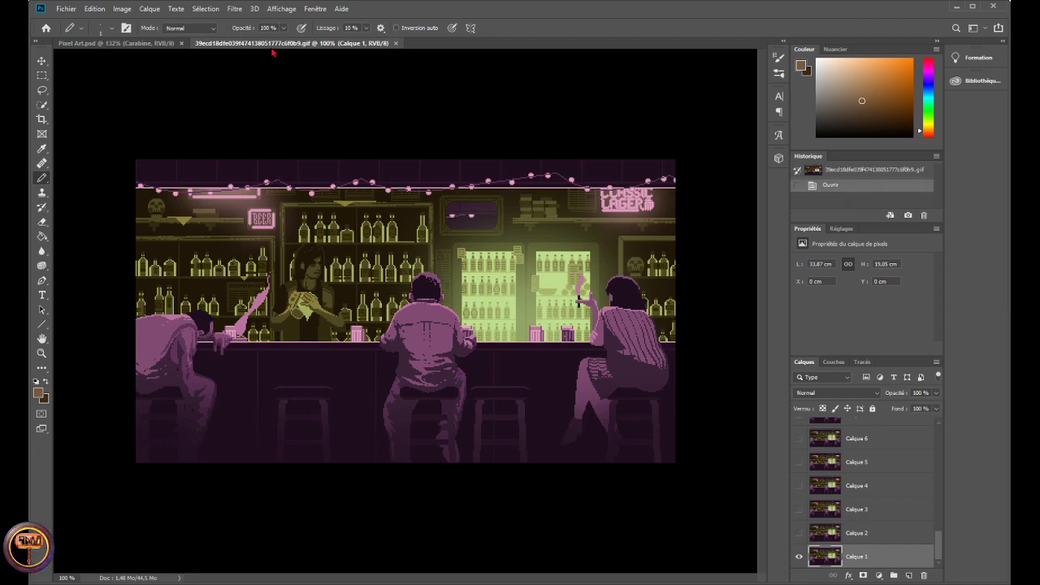
# - Compare the bar scene in Pixel Art.psd with the open reference bar GIF
pyautogui.click(135, 45)
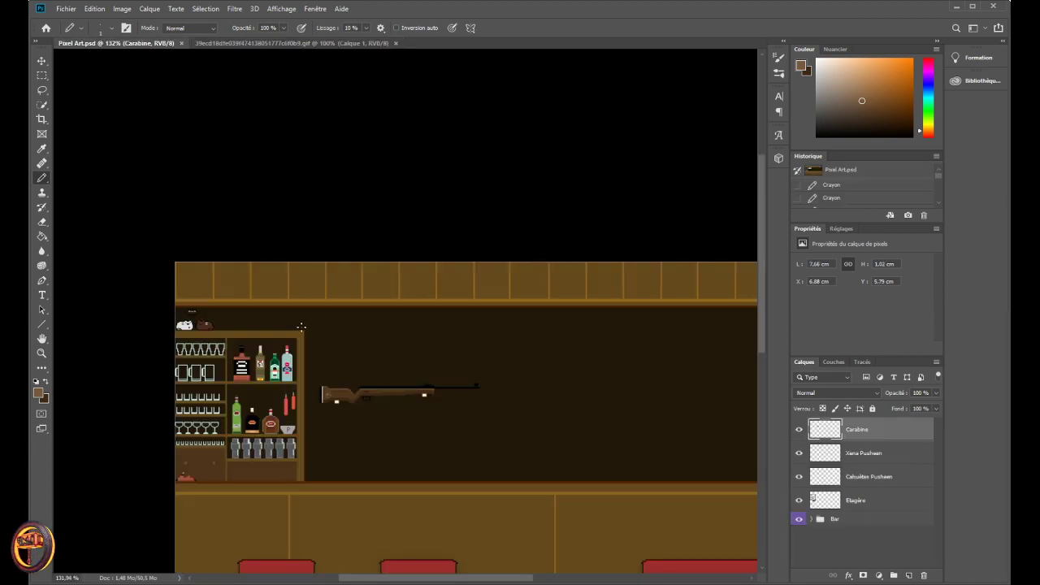
pyautogui.click(243, 49)
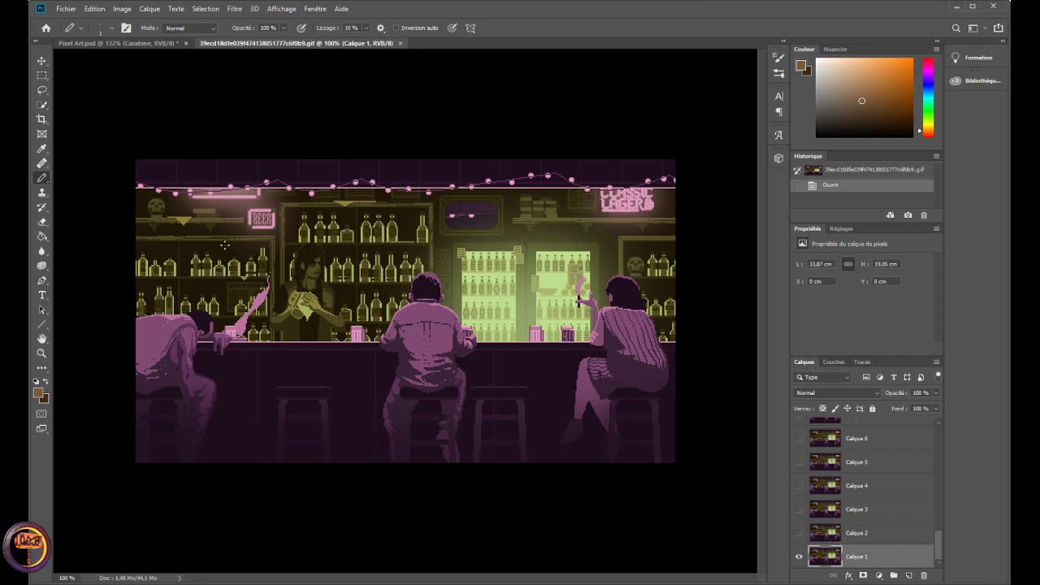
pyautogui.click(114, 43)
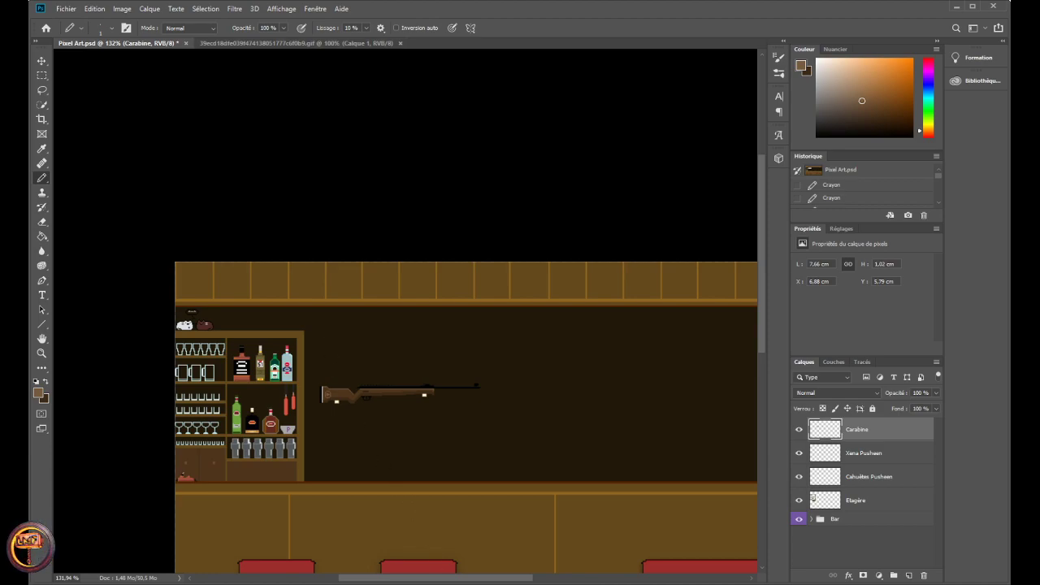
pyautogui.scroll(-3, 300, 282)
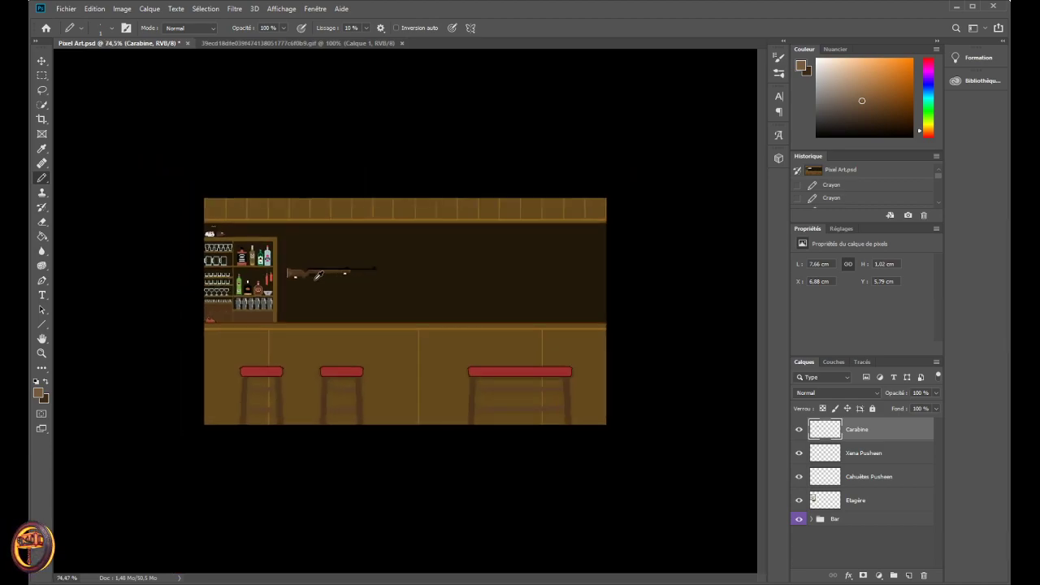
pyautogui.scroll(2, 298, 263)
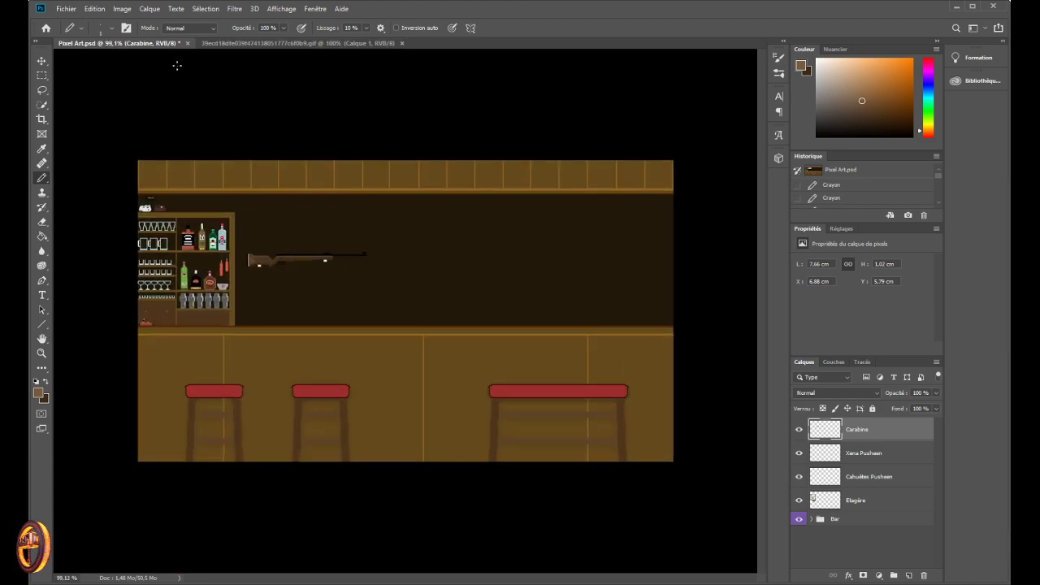
pyautogui.click(232, 43)
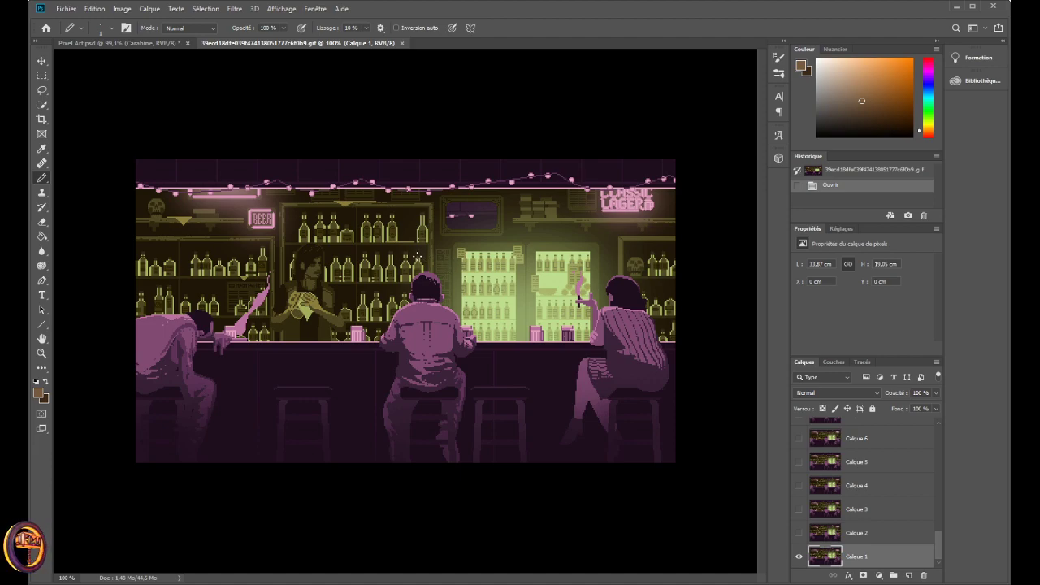
# - In Pixel Art.psd, draw a green rectangle about 305 × 123 px on the wall beside the carbine, without an outline
pyautogui.click(130, 43)
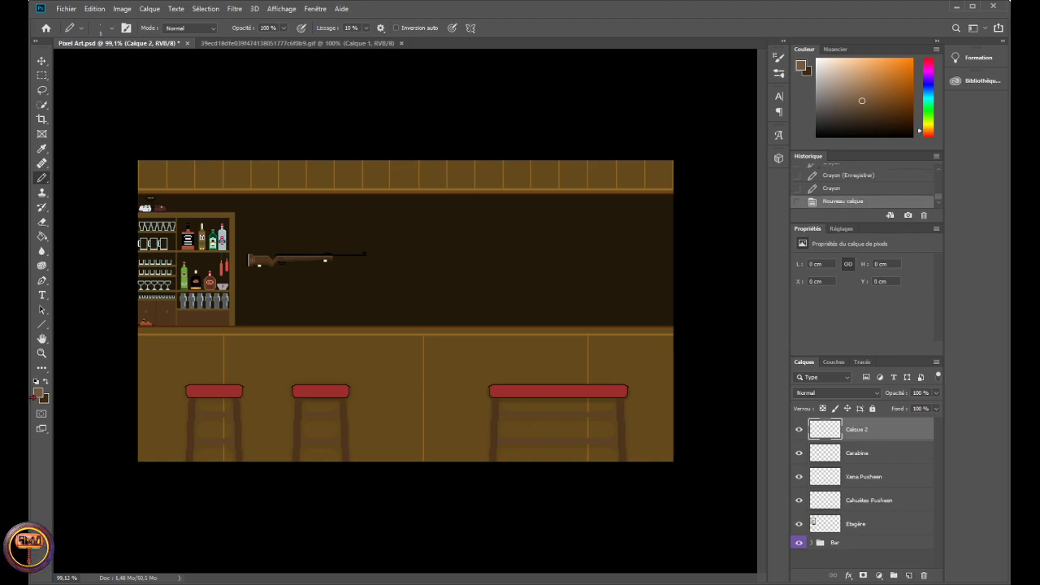
pyautogui.press('i')
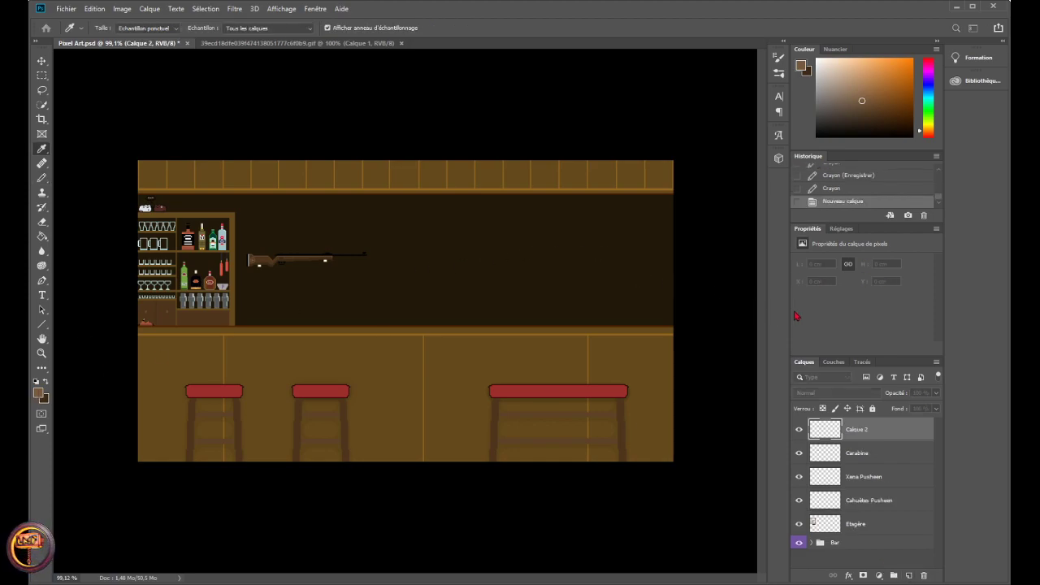
pyautogui.press('b')
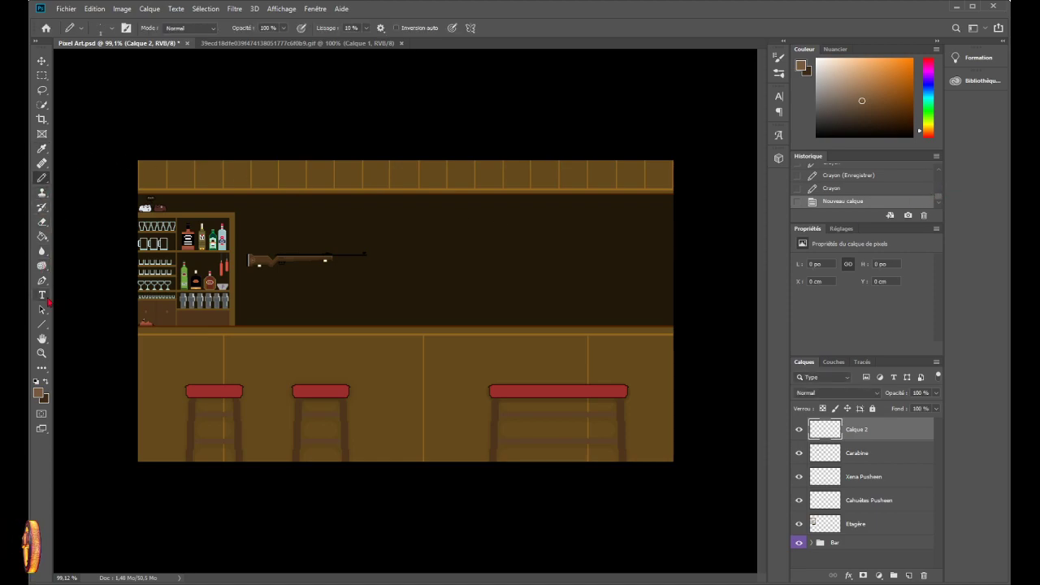
pyautogui.click(42, 326)
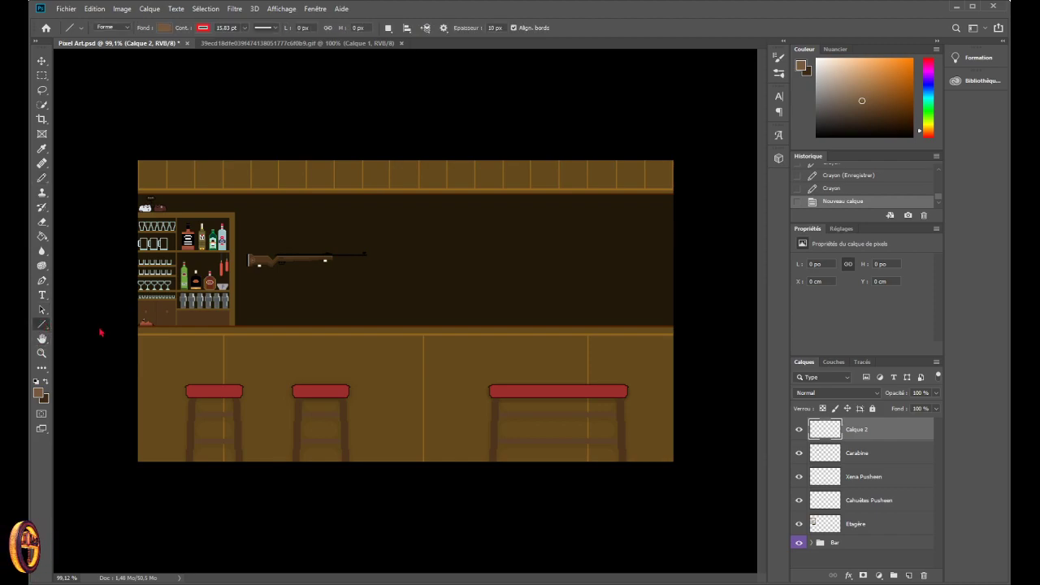
pyautogui.hotkey('shift', 'u')
pyautogui.moveTo(387, 222); pyautogui.dragTo(557, 291)
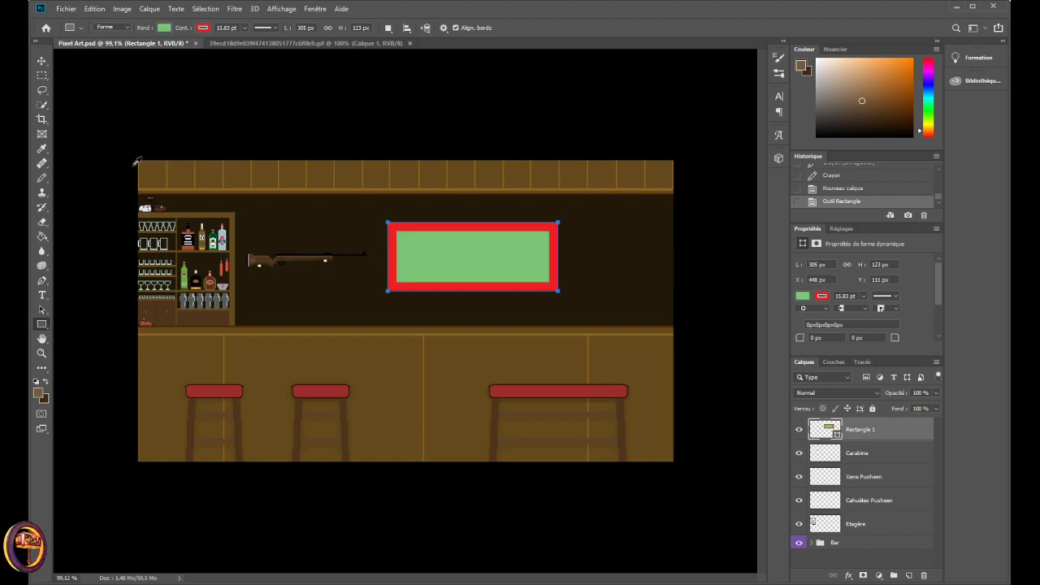
pyautogui.click(203, 27)
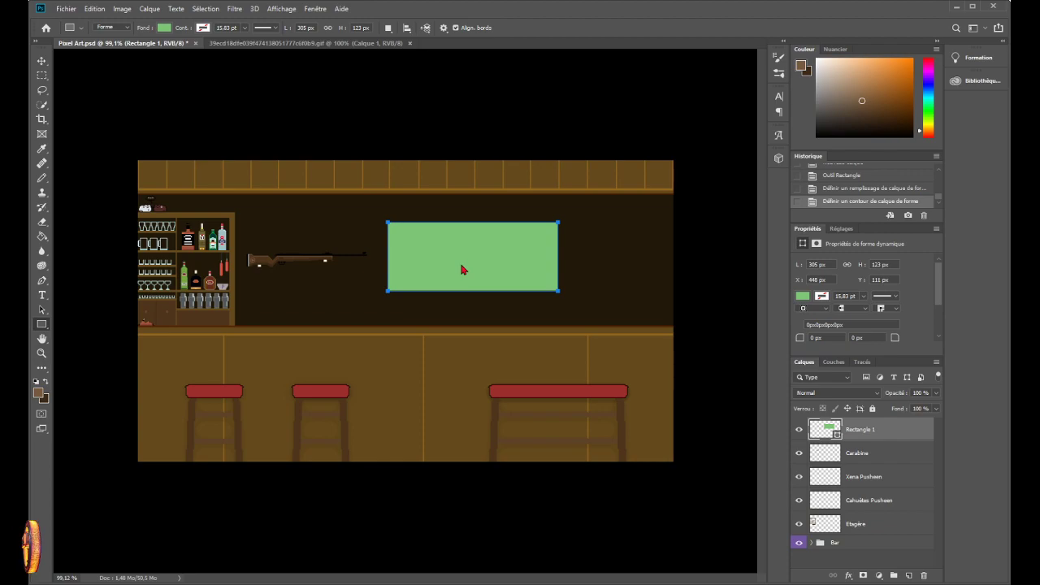
# - Try an outer glow effect on the green rectangle's layer and discard it
pyautogui.press('h')
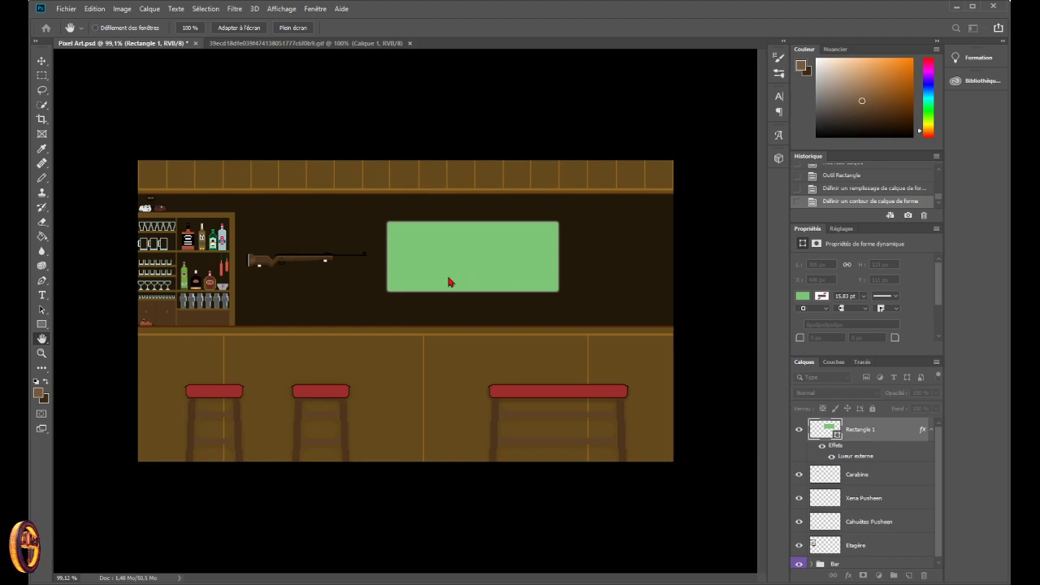
pyautogui.press('i')
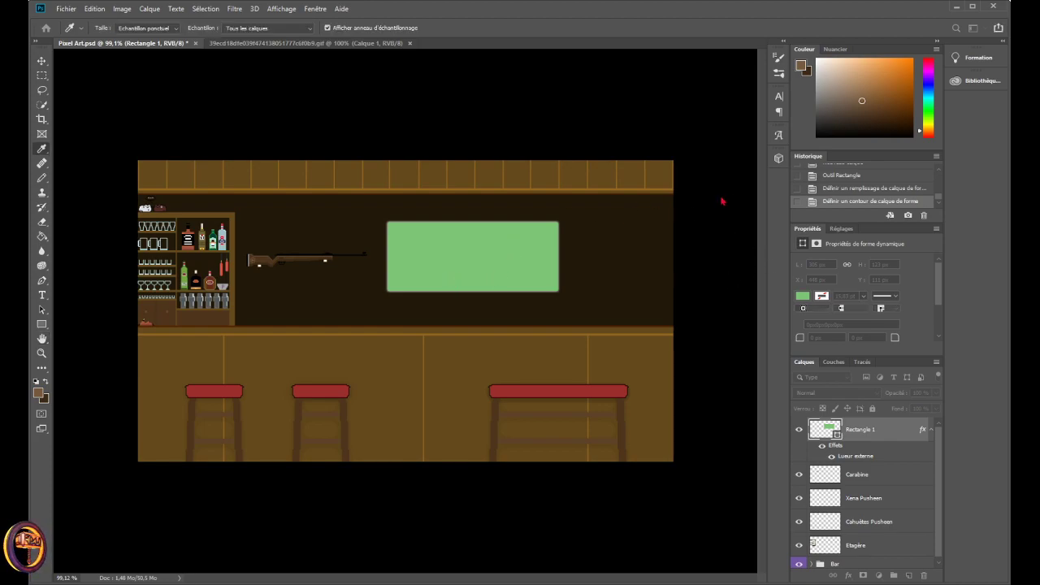
pyautogui.press('h')
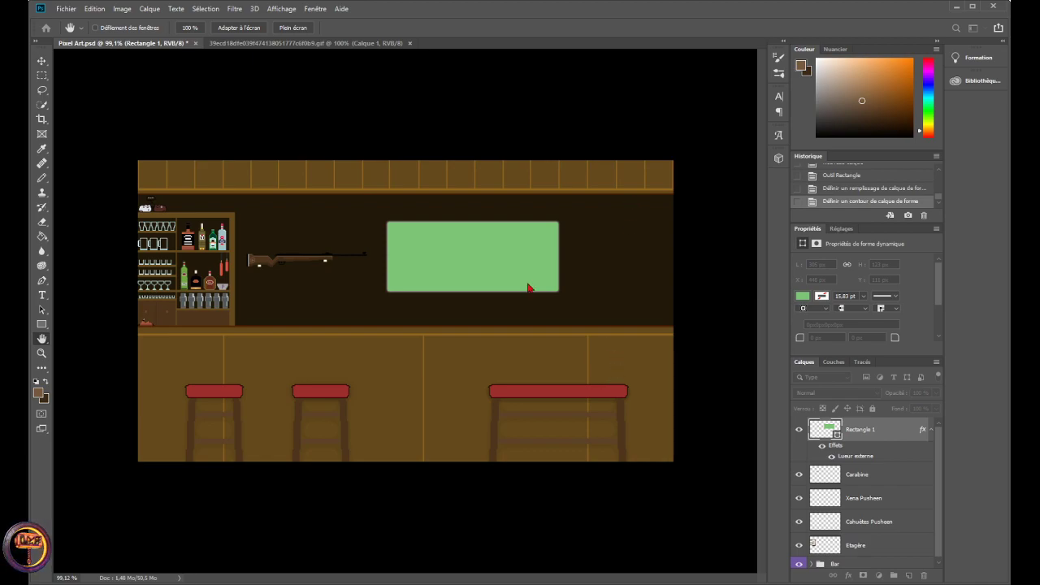
pyautogui.press('u')
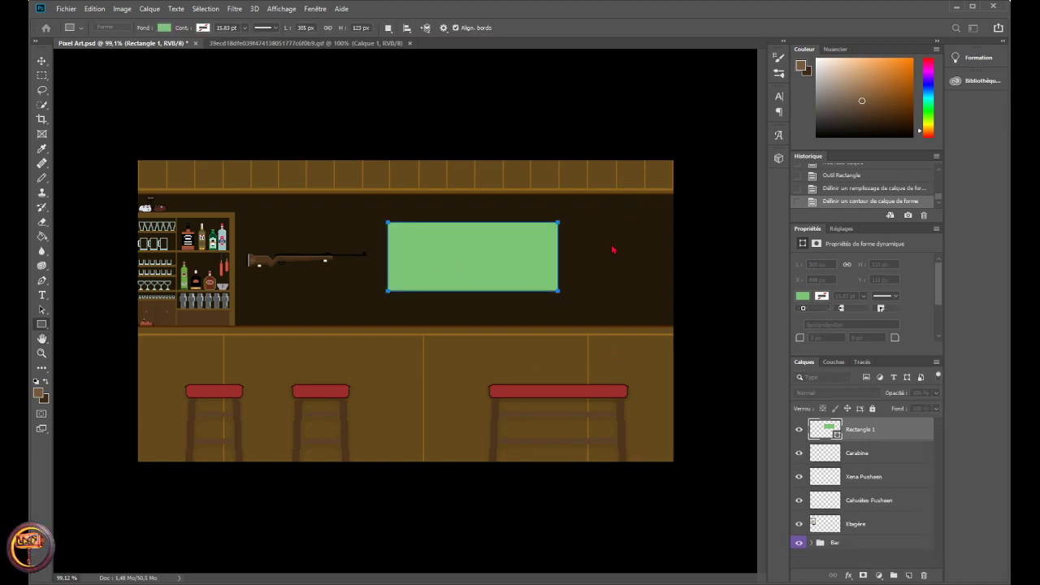
# - Sample the rectangle's green and try a wide outer glow in that colour around the rectangle
pyautogui.press('b')
pyautogui.keyDown('alt'); pyautogui.click(452, 237); pyautogui.keyUp('alt')
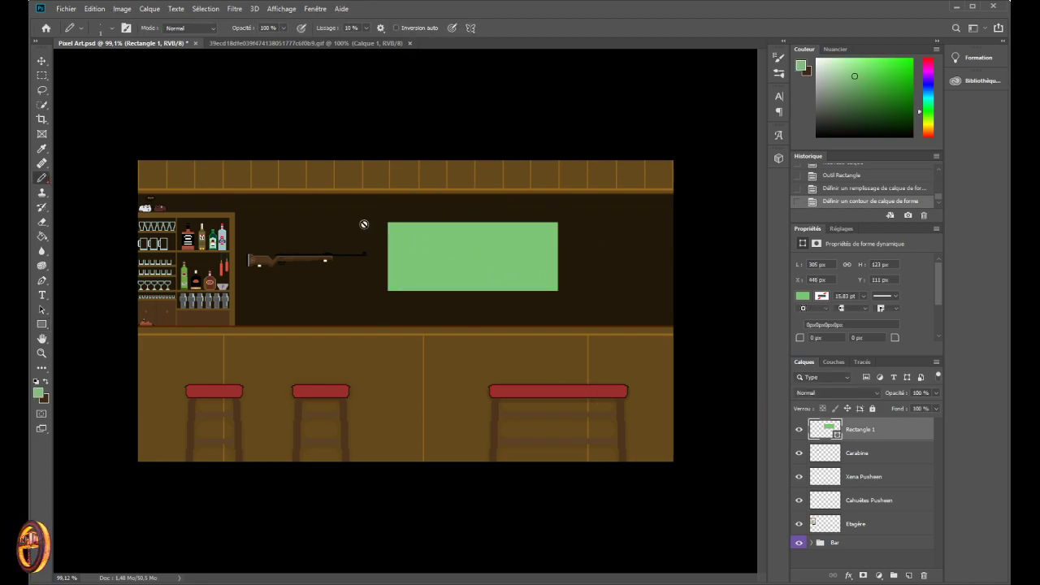
pyautogui.click(41, 61)
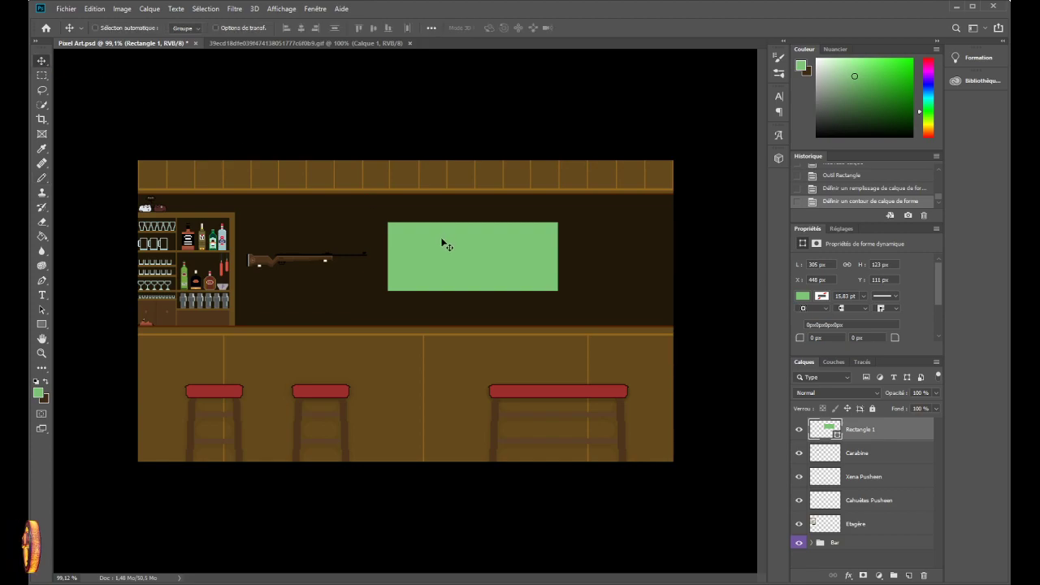
pyautogui.hotkey('ctrl', 't')
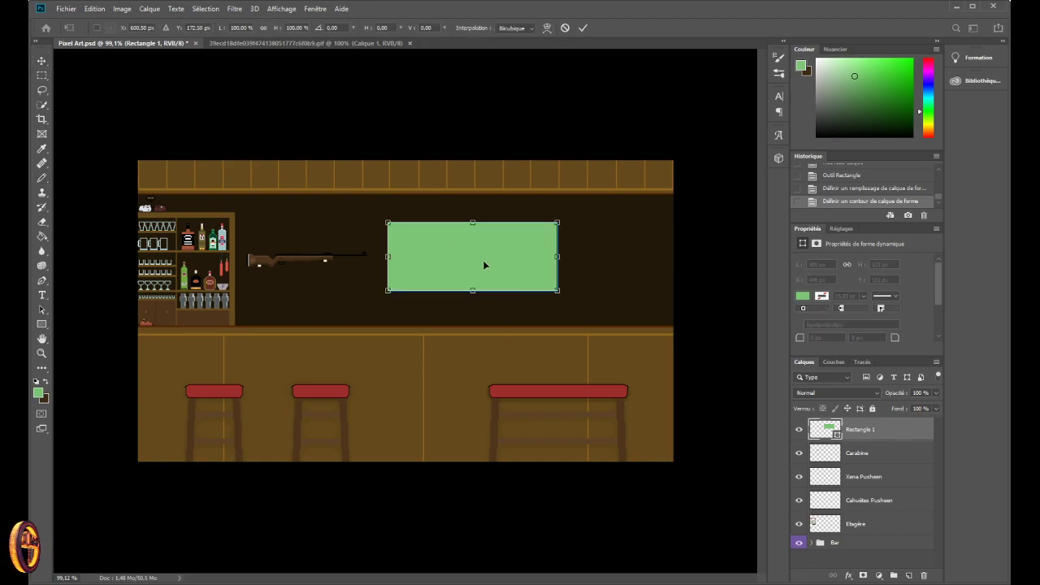
pyautogui.press('Return')
pyautogui.press('h')
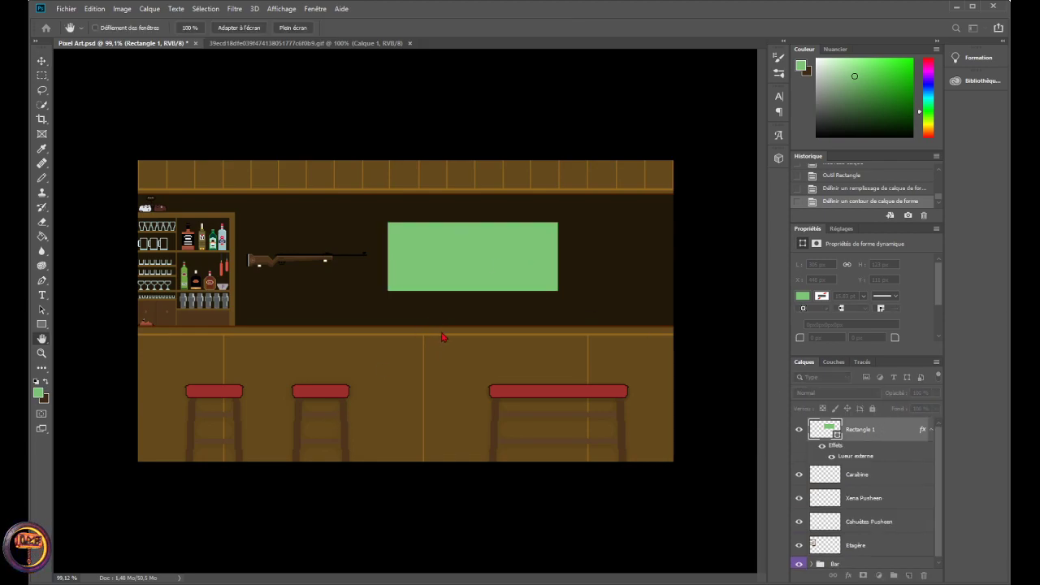
pyautogui.press('i')
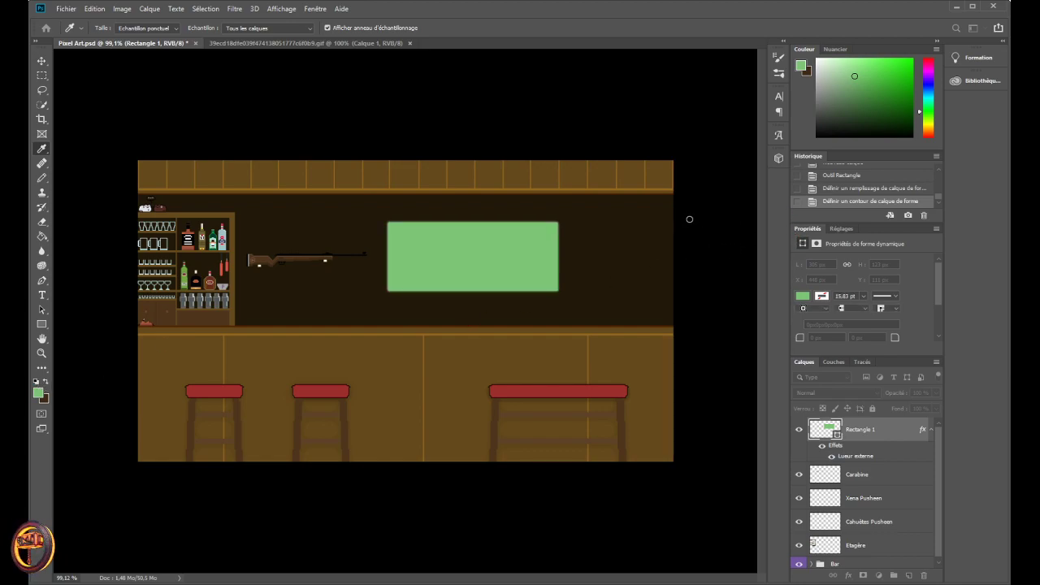
pyautogui.press('h')
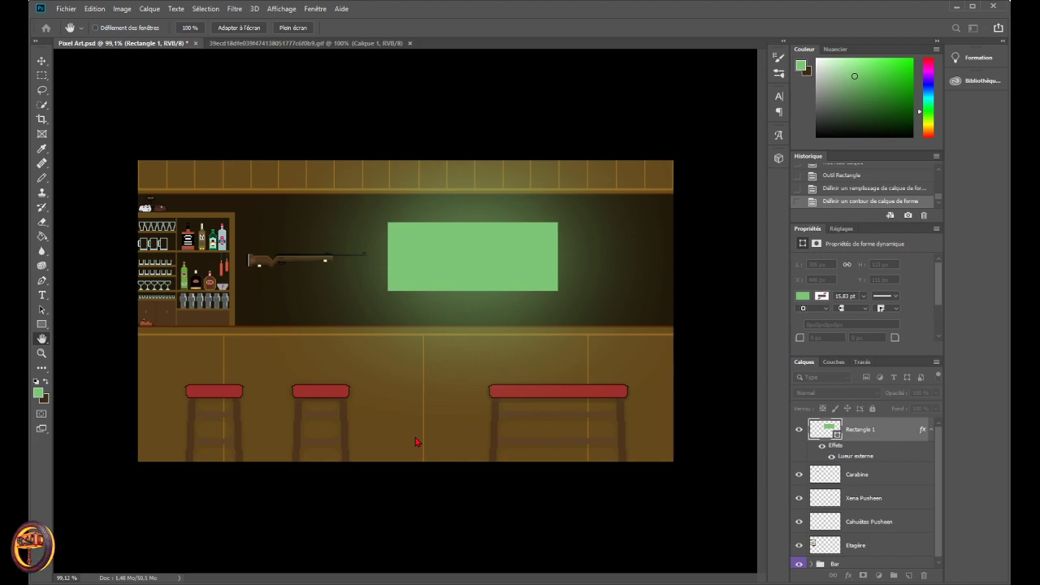
# - Discard the glow and delete the green rectangle's layer
pyautogui.press('v')
pyautogui.moveTo(923, 430); pyautogui.dragTo(924, 575)
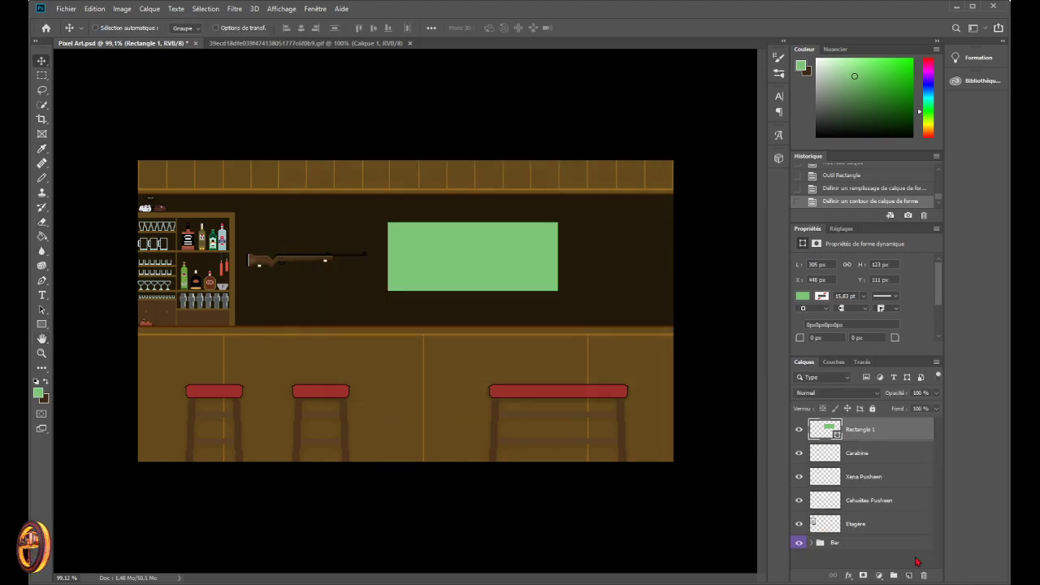
pyautogui.click(924, 576)
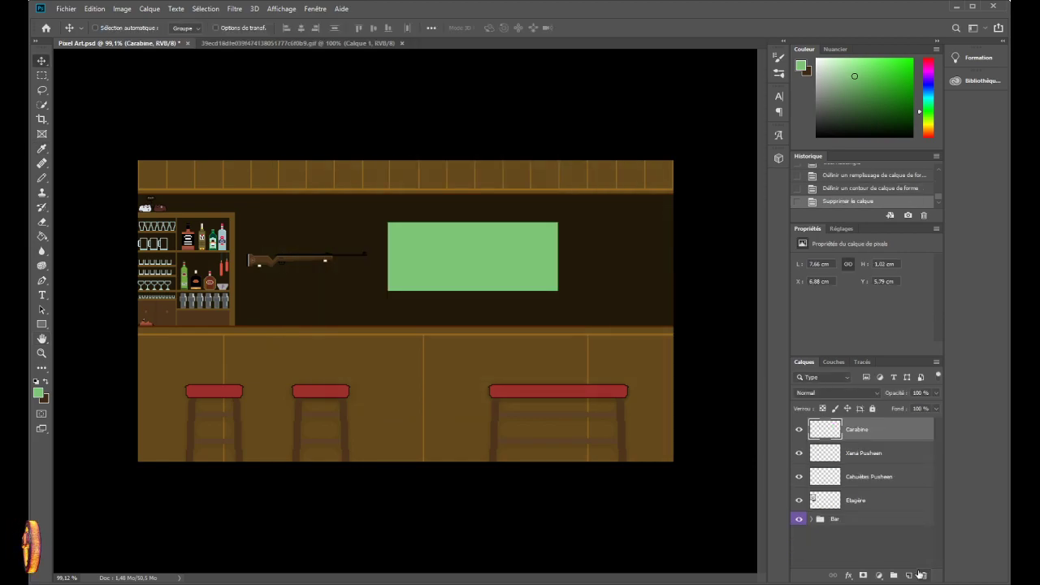
# - Show the reference GIF's animation frames, play them and stop, and switch back to Pixel Art.psd
pyautogui.click(296, 45)
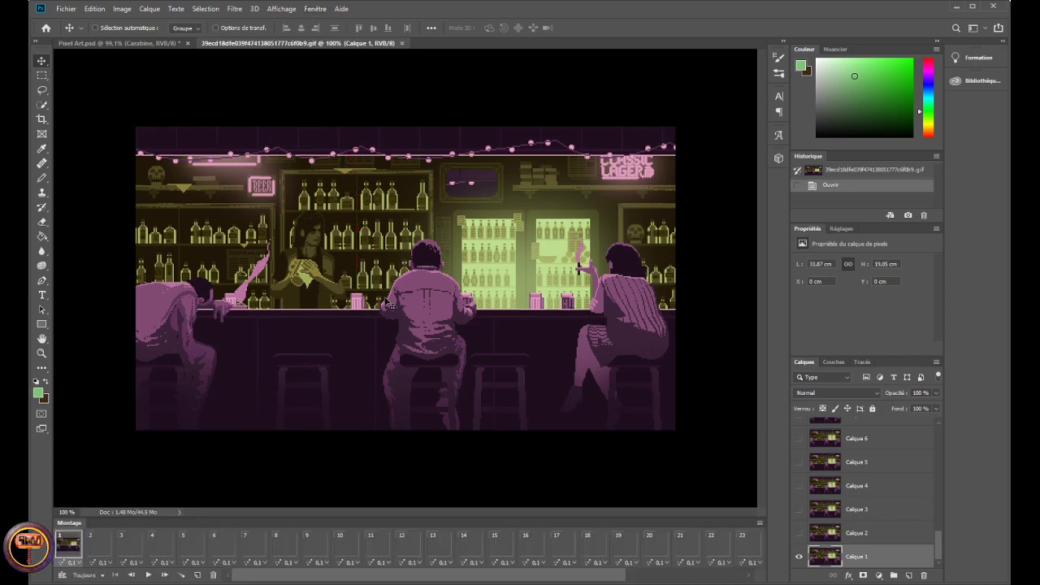
pyautogui.click(148, 575)
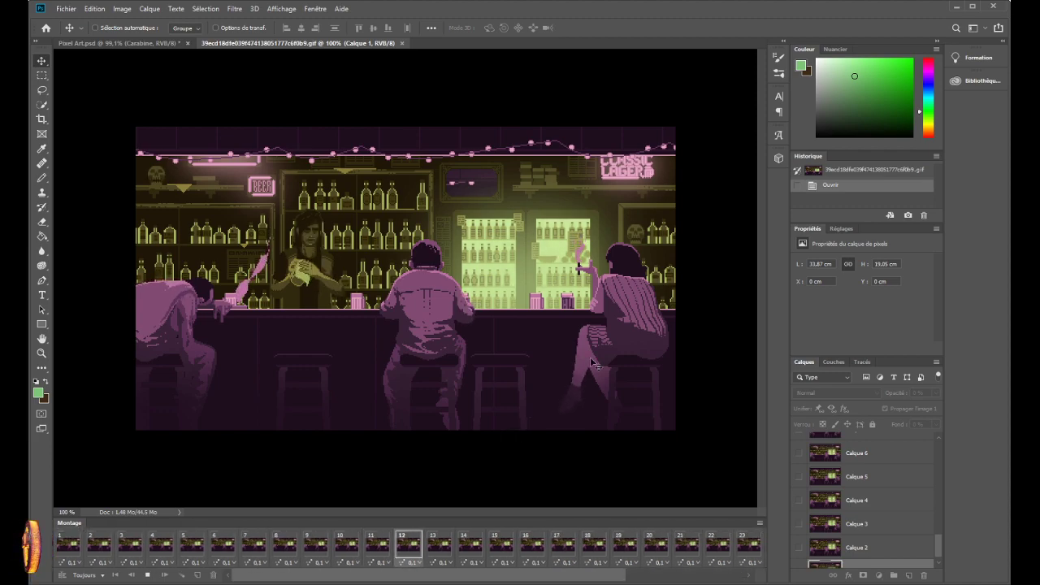
pyautogui.click(147, 574)
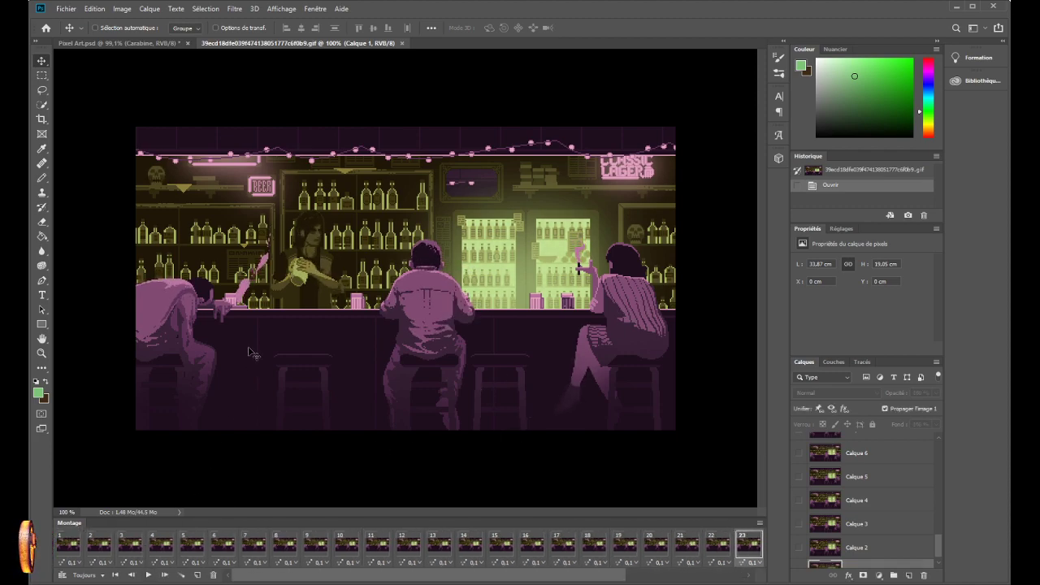
pyautogui.click(151, 44)
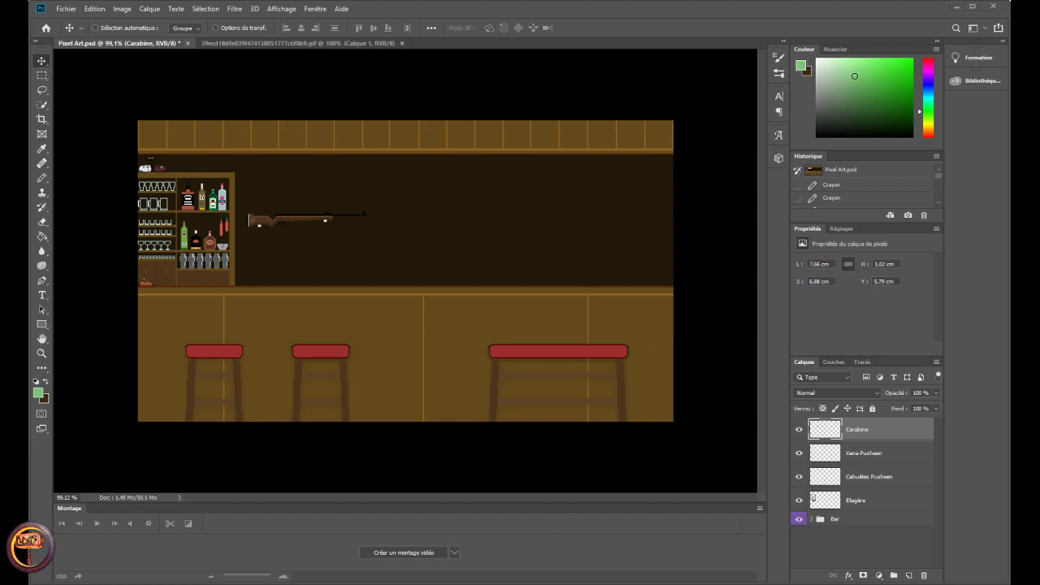
# - Examine the seated woman's legs and stool in the reference GIF while its animation plays, and return to Pixel Art.psd
pyautogui.click(296, 43)
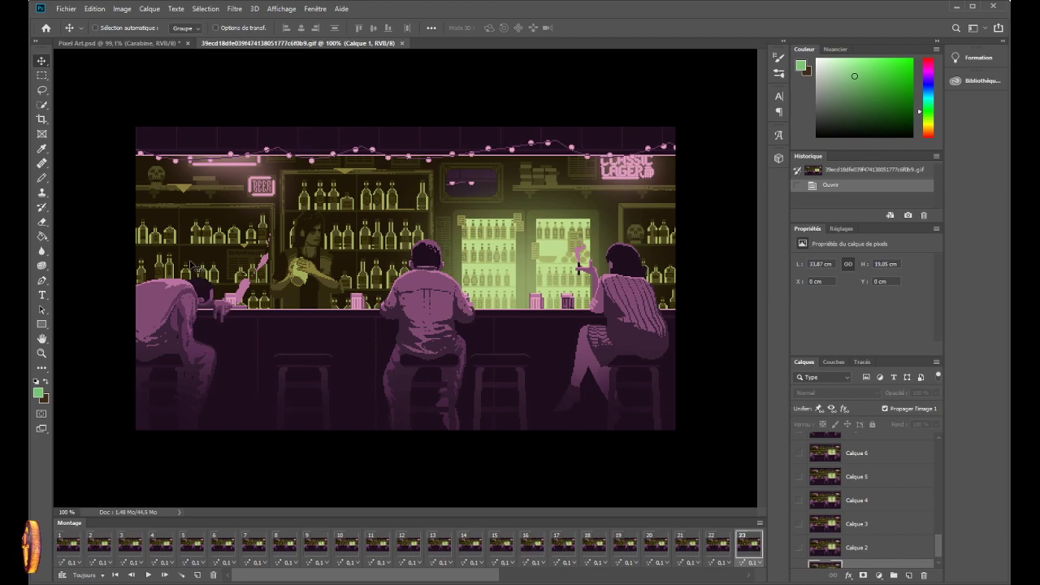
pyautogui.scroll(2, 569, 417)
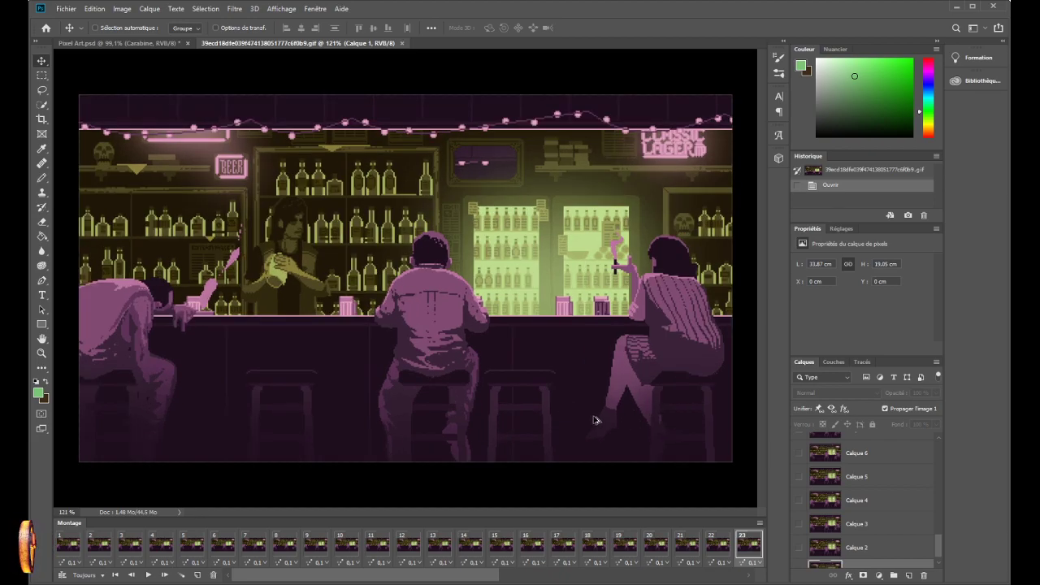
pyautogui.scroll(3, 652, 446)
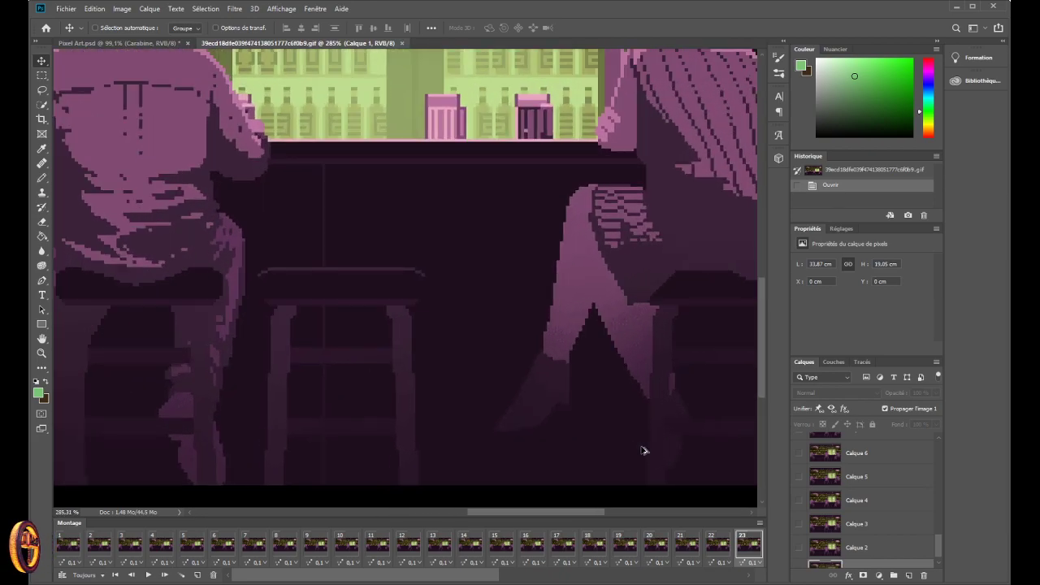
pyautogui.scroll(2, 642, 445)
pyautogui.click(147, 575)
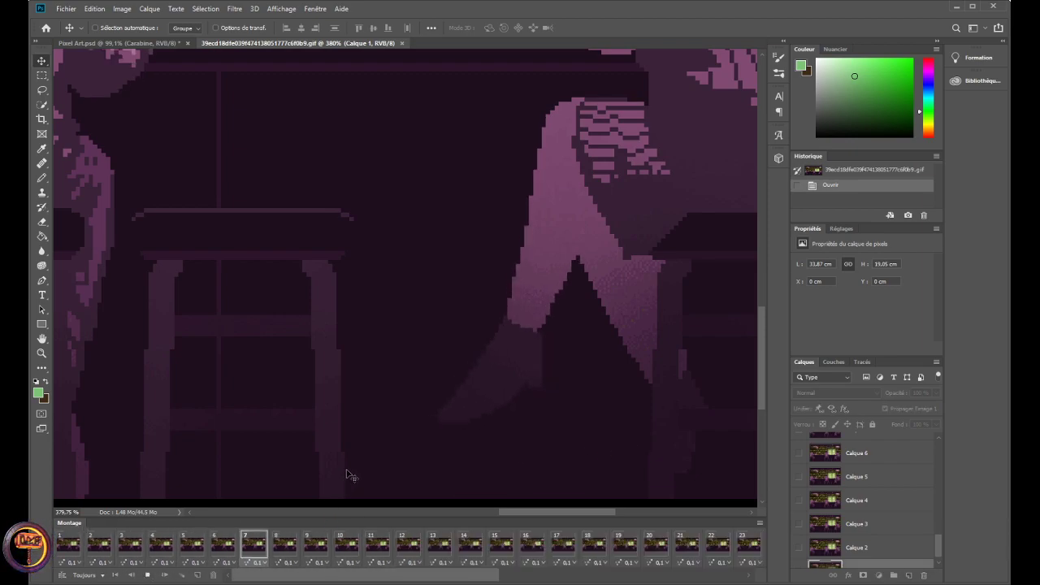
pyautogui.moveTo(530, 514); pyautogui.dragTo(554, 517)
pyautogui.scroll(-5, 404, 409)
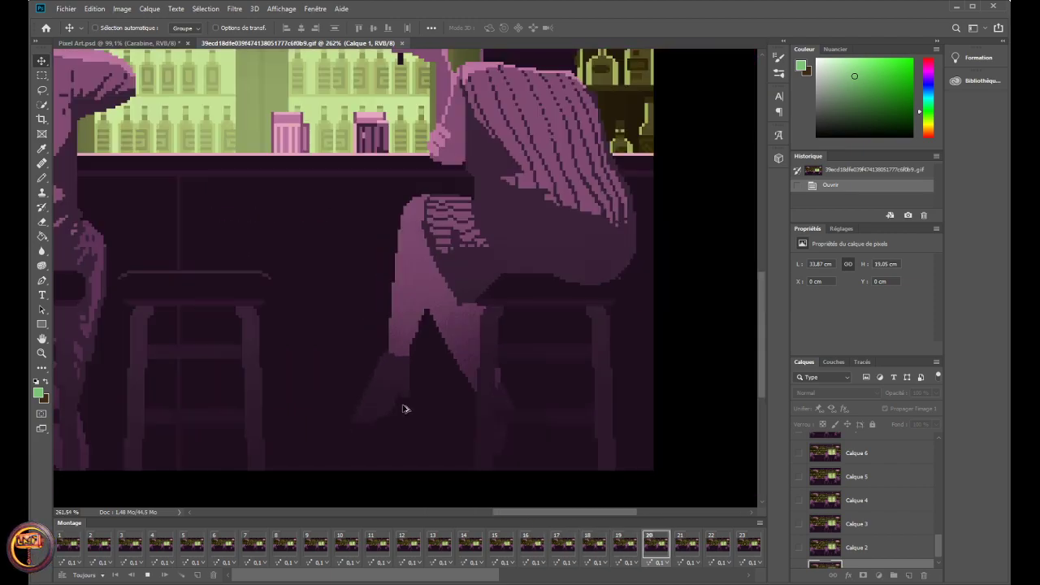
pyautogui.click(121, 43)
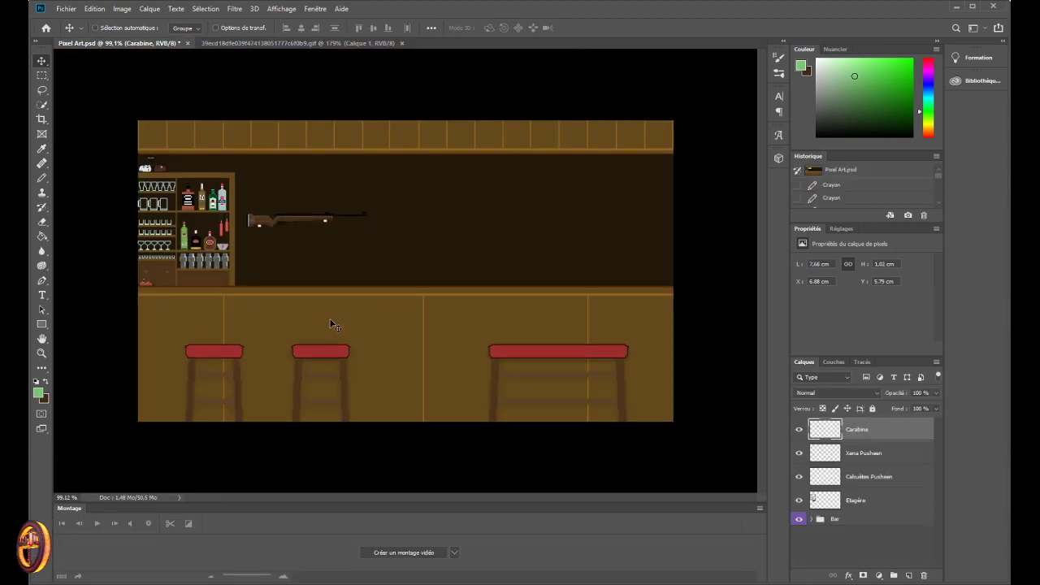
pyautogui.scroll(2, 287, 334)
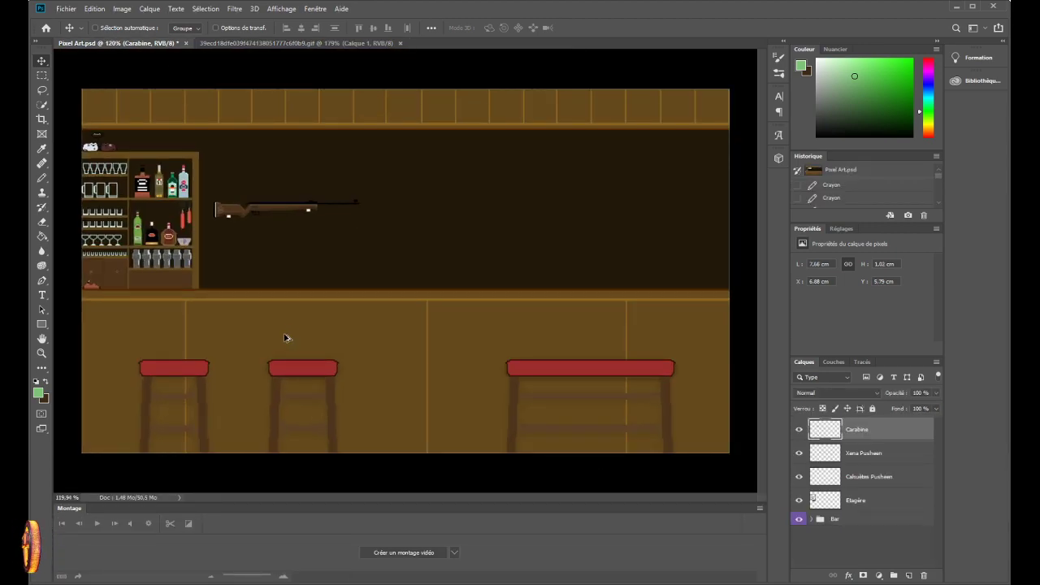
# - Add a new layer above the Carabine layer and set the Gradient tool to a black-to-white gradient
pyautogui.click(921, 575)
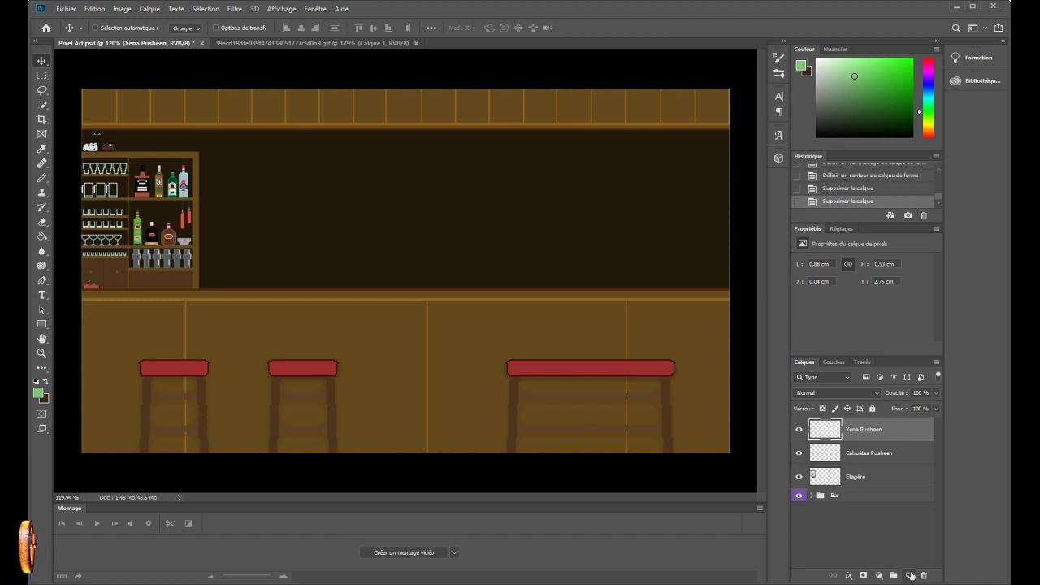
pyautogui.hotkey('ctrl', 'z')
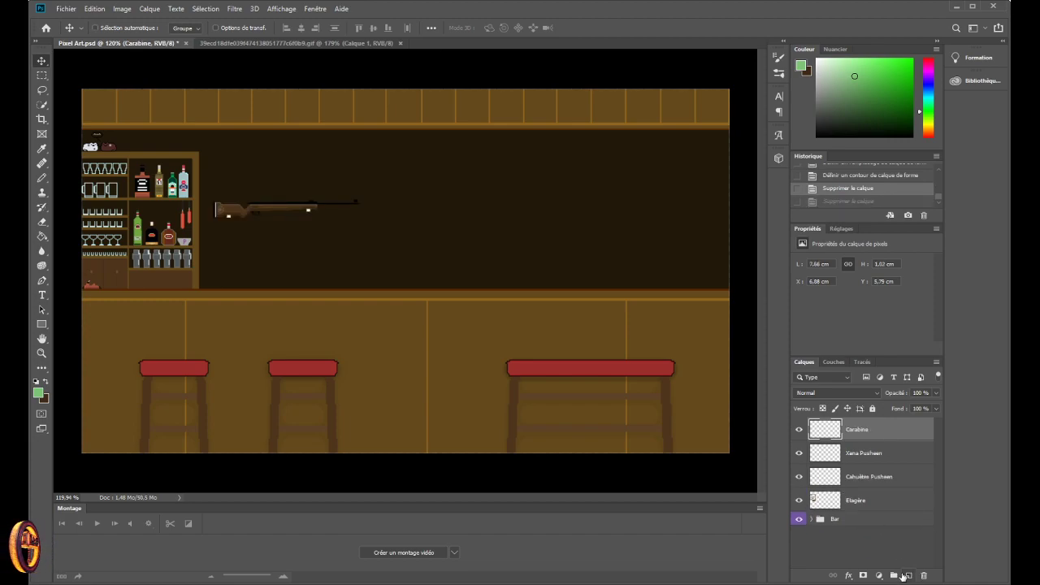
pyautogui.click(907, 575)
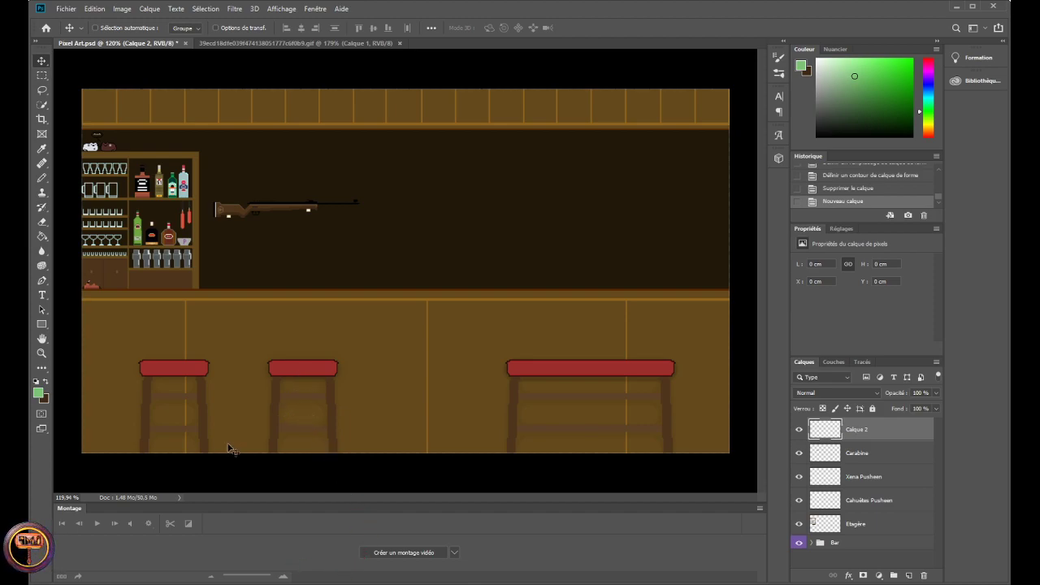
pyautogui.click(42, 235)
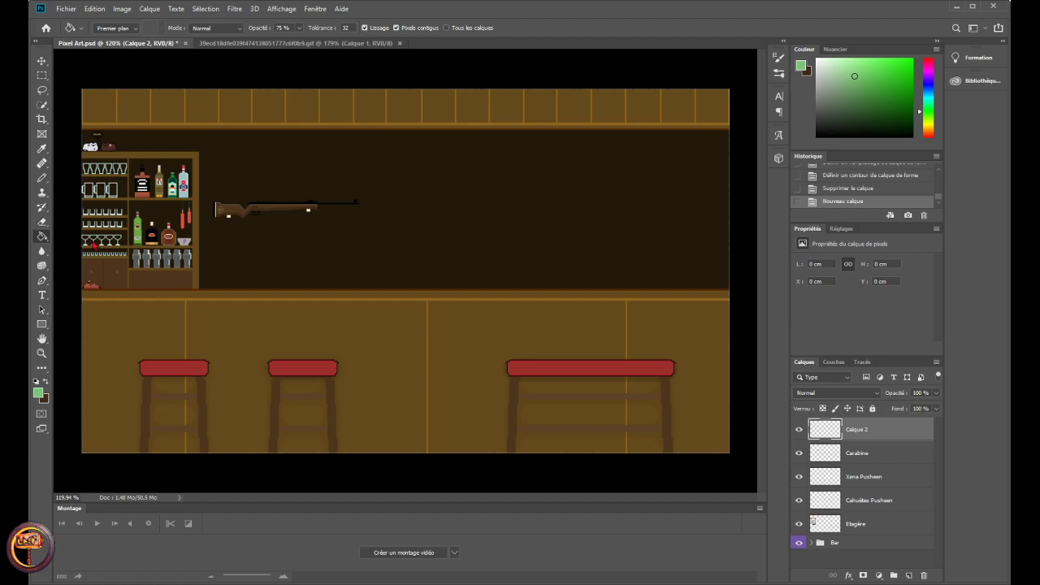
pyautogui.hotkey('shift', 'g')
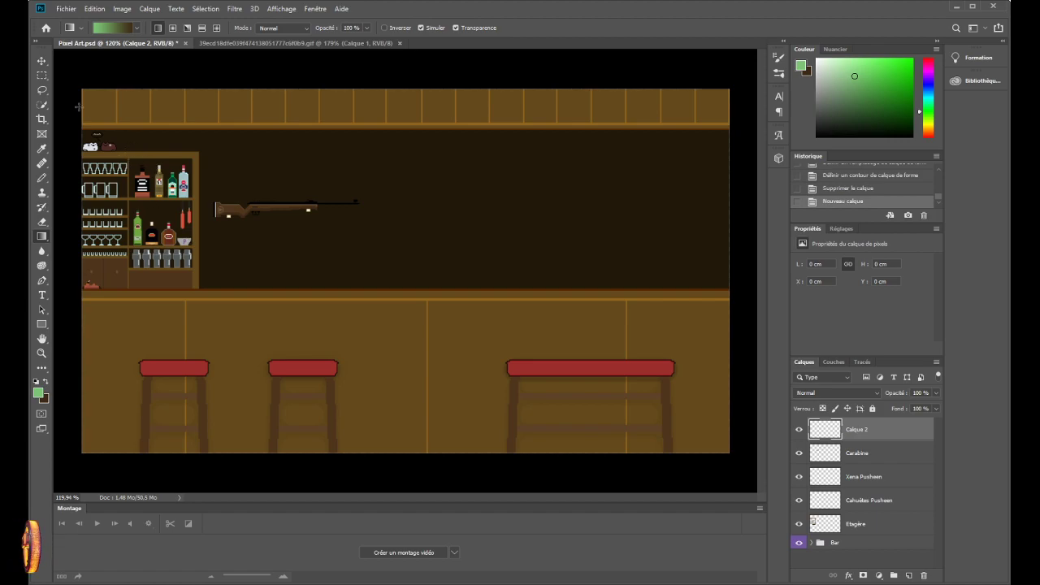
pyautogui.click(113, 29)
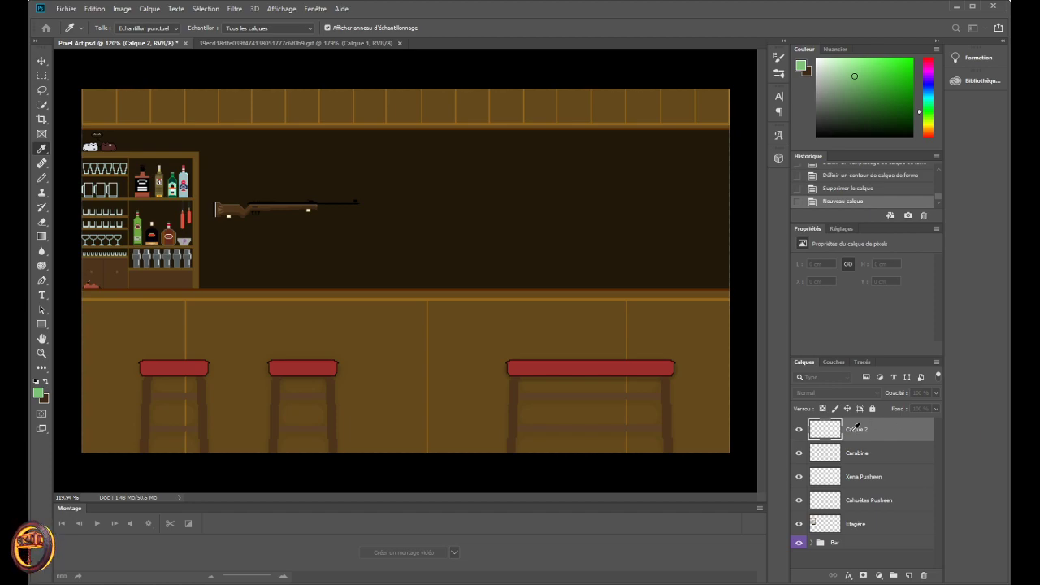
pyautogui.press('g')
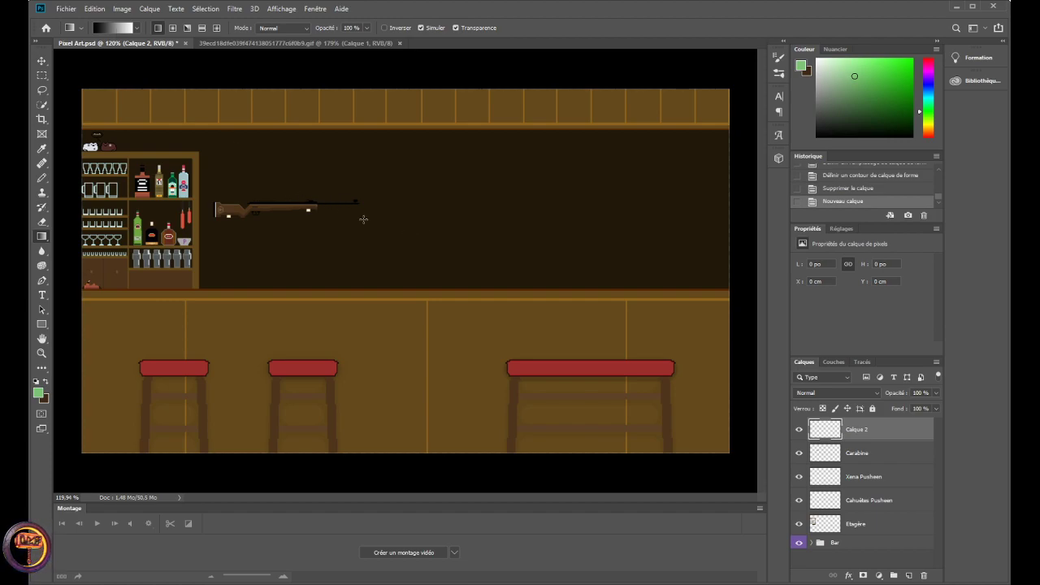
# - Cover the new layer with a reversed radial black-to-white gradient spreading from the rifle to the canvas's lower-right corner
pyautogui.moveTo(345, 217); pyautogui.dragTo(735, 451)
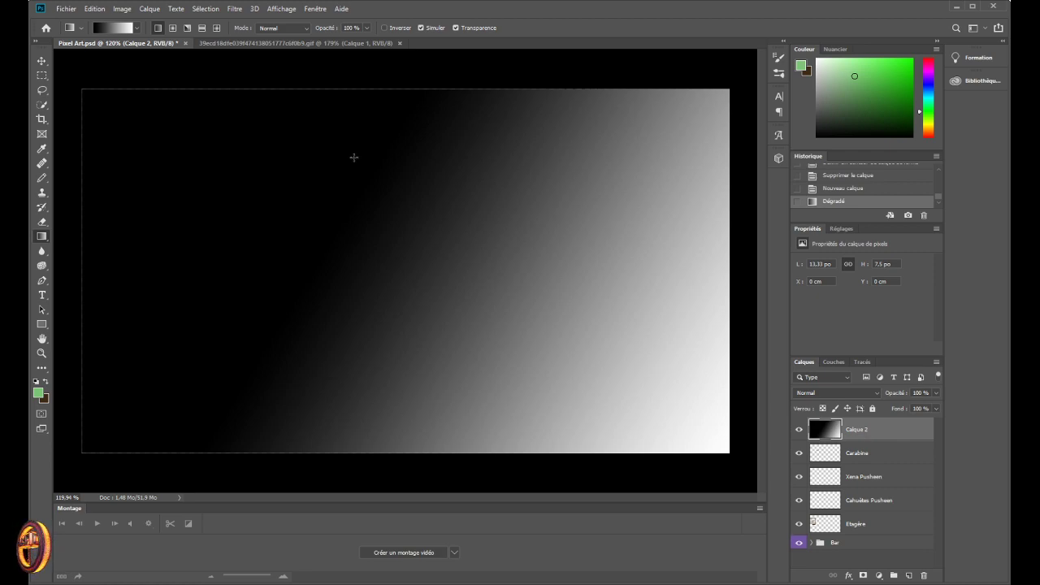
pyautogui.click(421, 29)
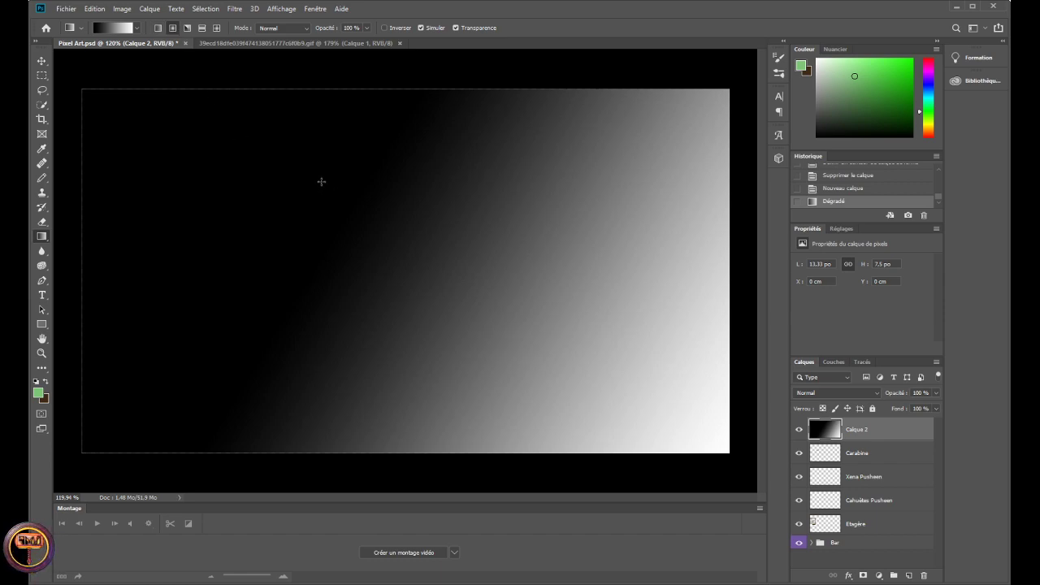
pyautogui.moveTo(335, 211); pyautogui.dragTo(730, 448)
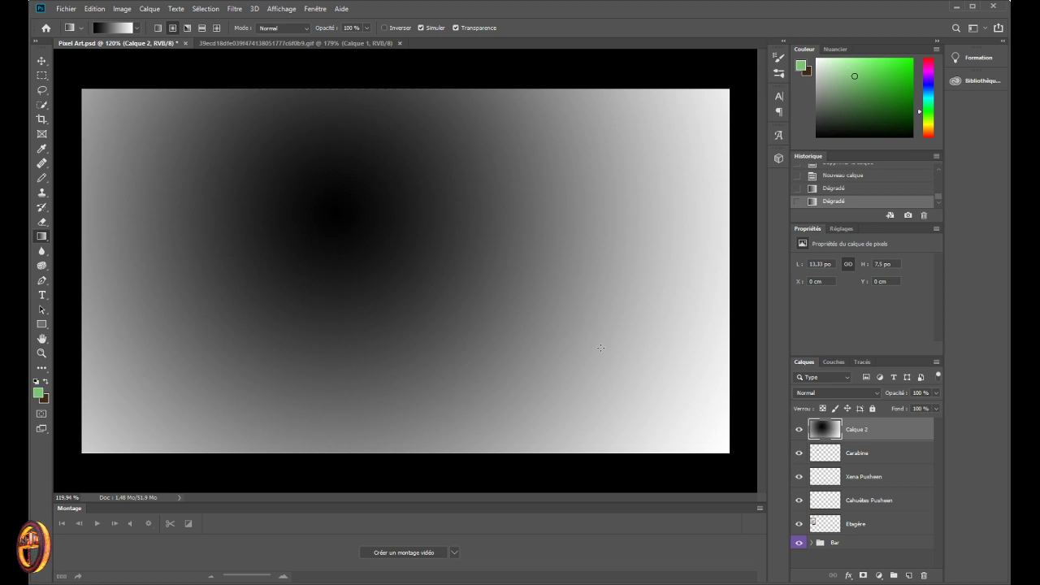
pyautogui.click(384, 28)
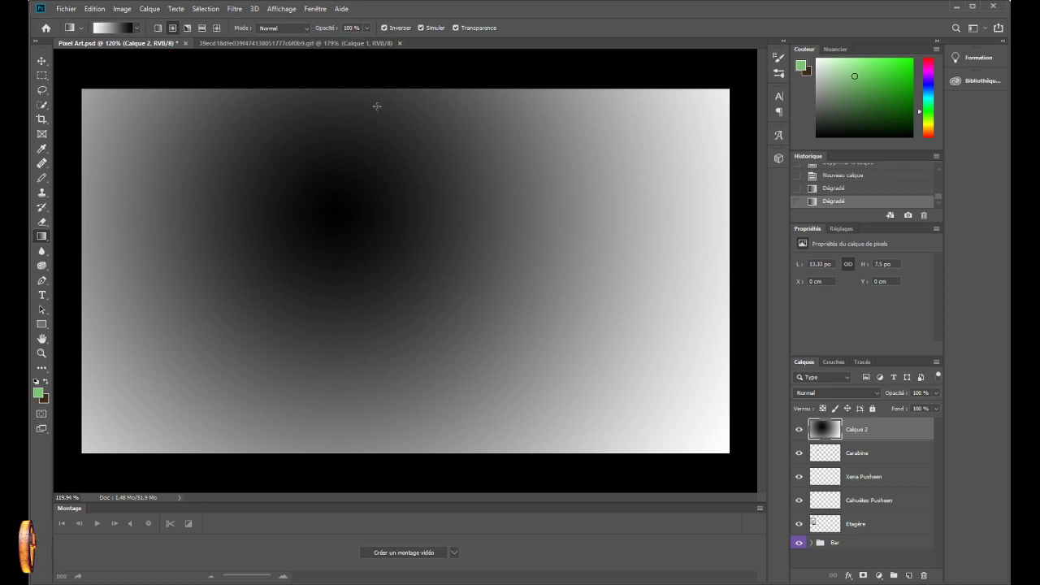
pyautogui.moveTo(328, 200); pyautogui.dragTo(730, 450)
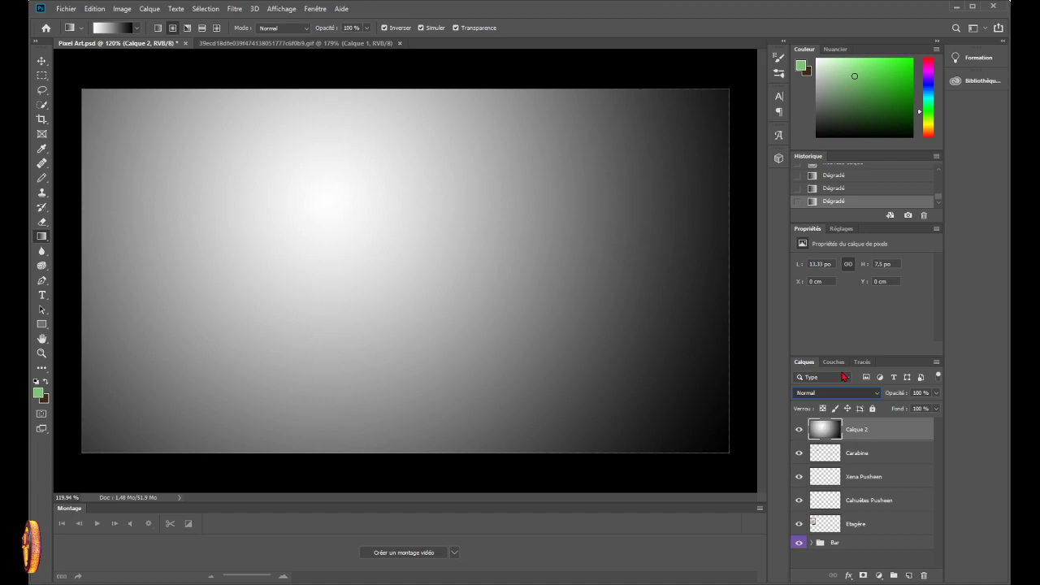
# - Try the darkening blend modes on the gradient layer and set it to Produit
pyautogui.press('Down')
pyautogui.press('Down')
pyautogui.press('Down')
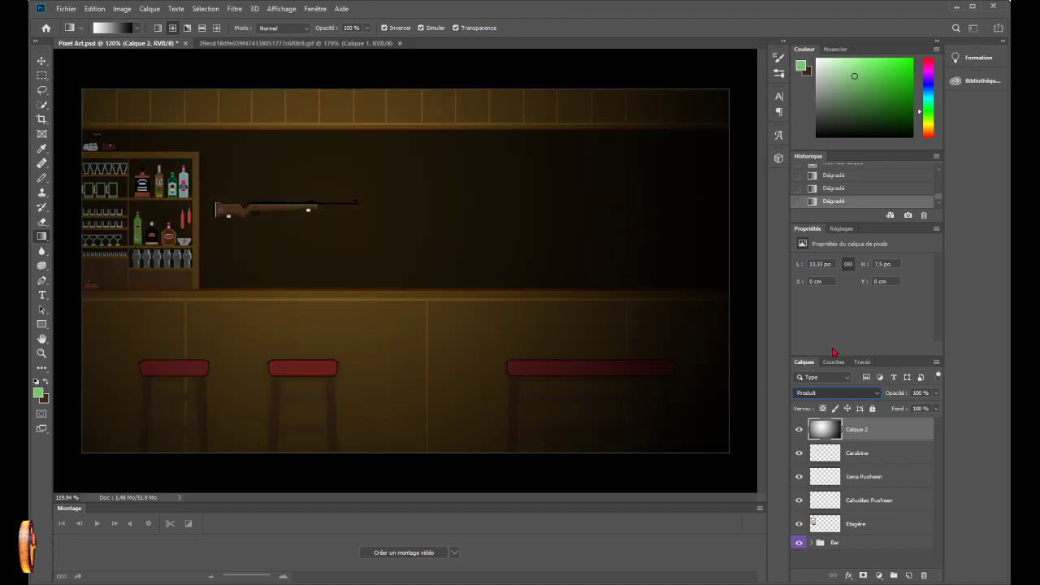
pyautogui.press('Down')
pyautogui.press('Down')
pyautogui.press('Down')
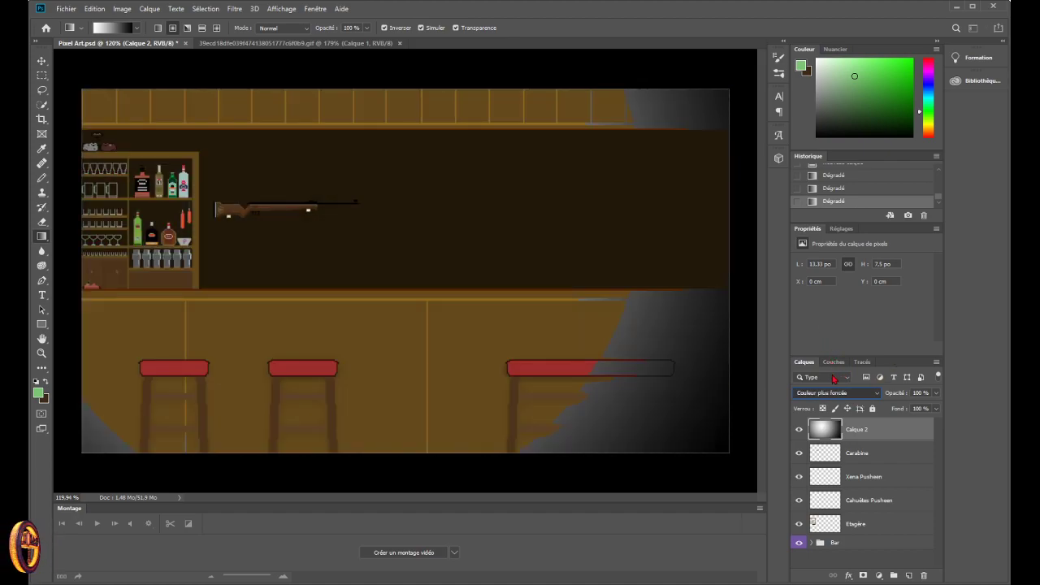
pyautogui.press('Up')
pyautogui.press('Up')
pyautogui.press('Up')
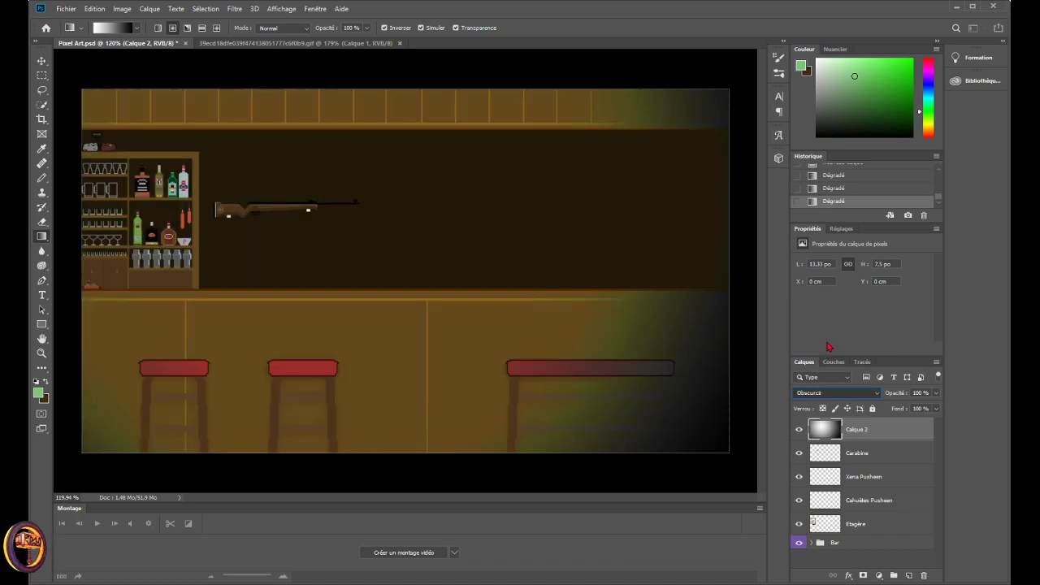
pyautogui.press('Up')
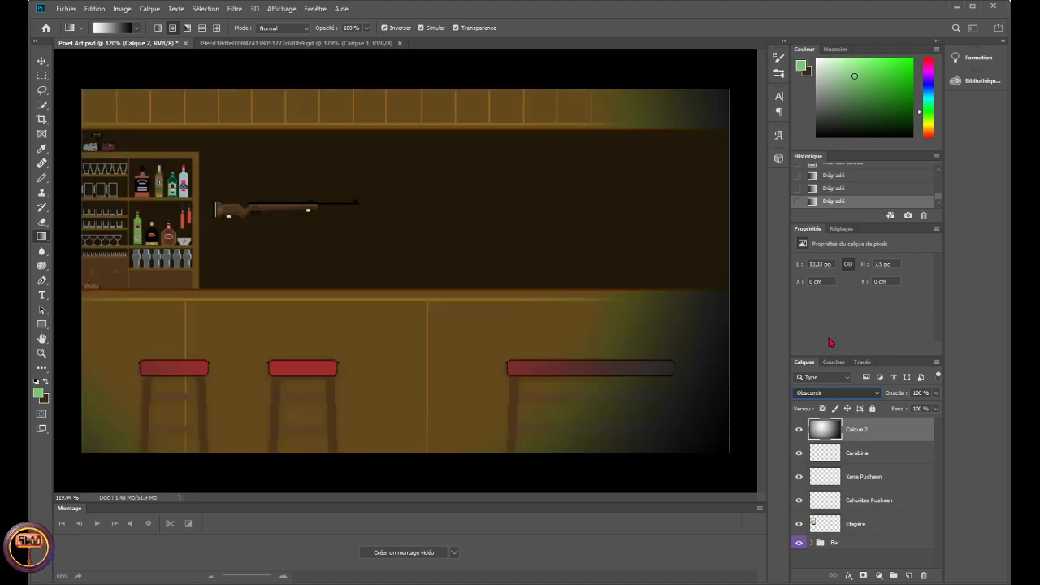
pyautogui.press('Down')
pyautogui.press('Return')
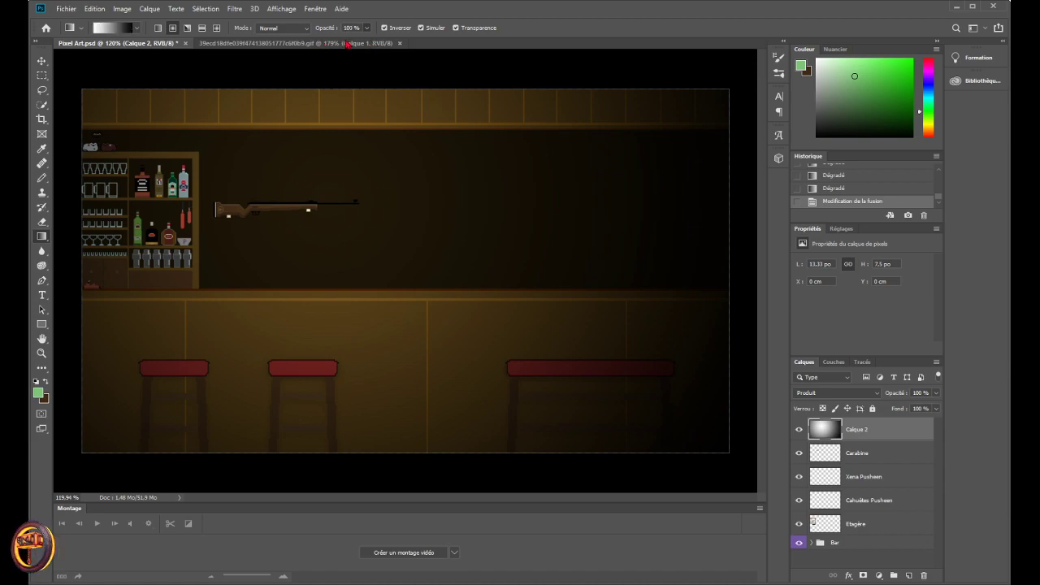
# - Set the Gradient tool's opacity to 89%
pyautogui.press('7')
pyautogui.press('7')
pyautogui.press('6')
pyautogui.press('6')
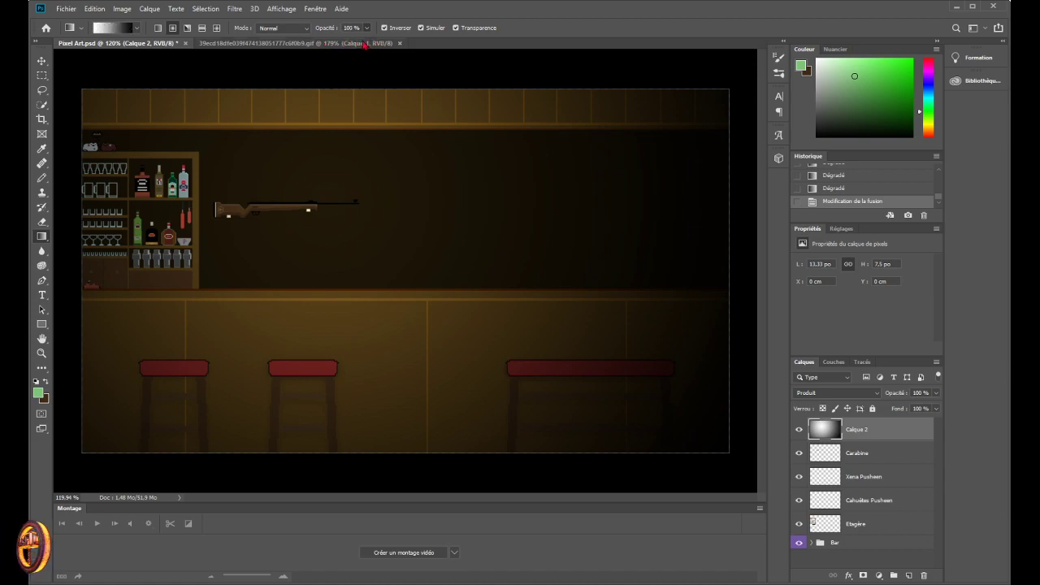
pyautogui.press('0')
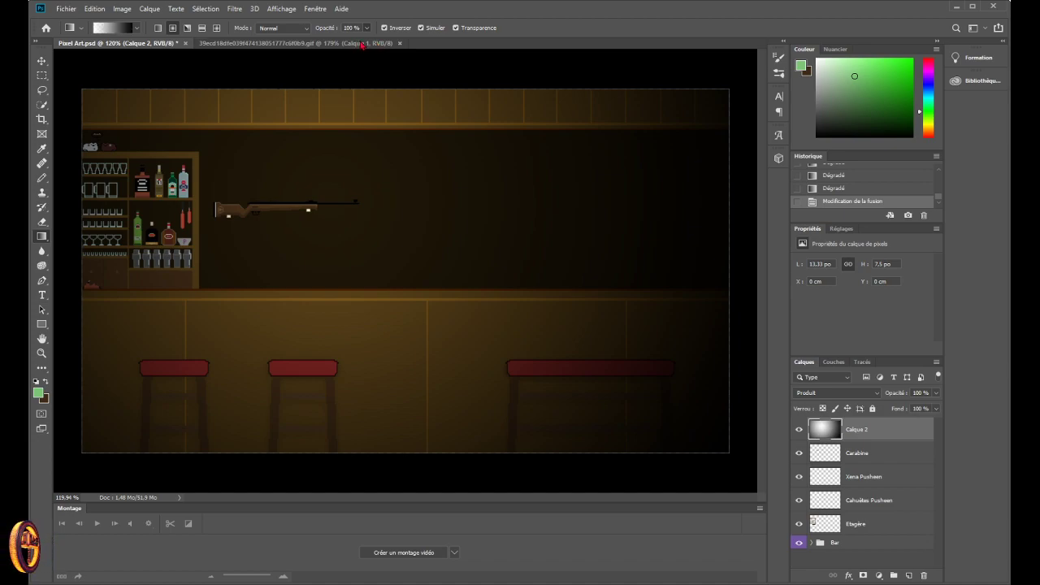
pyautogui.press('8')
pyautogui.press('3')
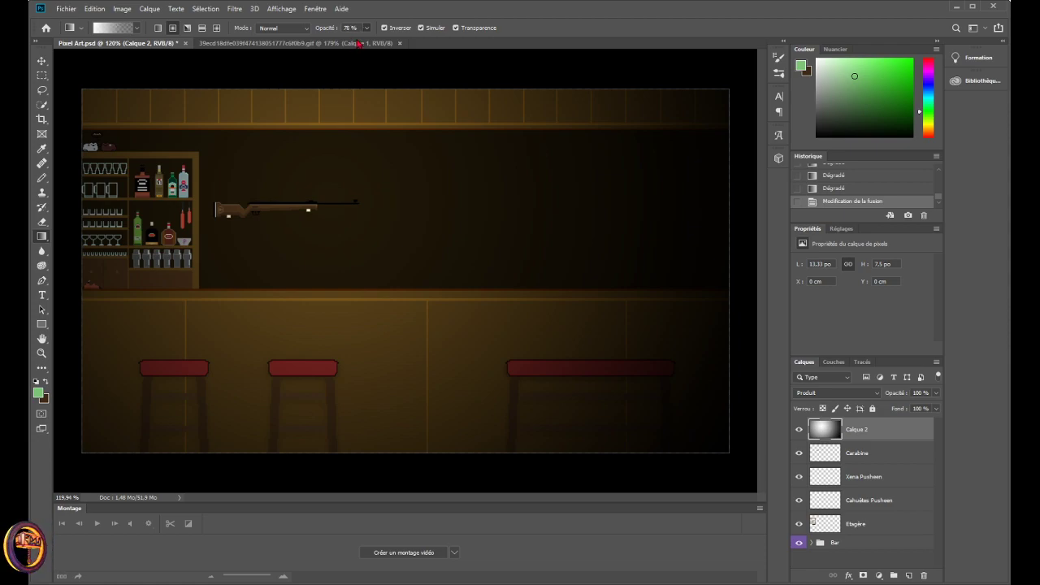
pyautogui.press('9')
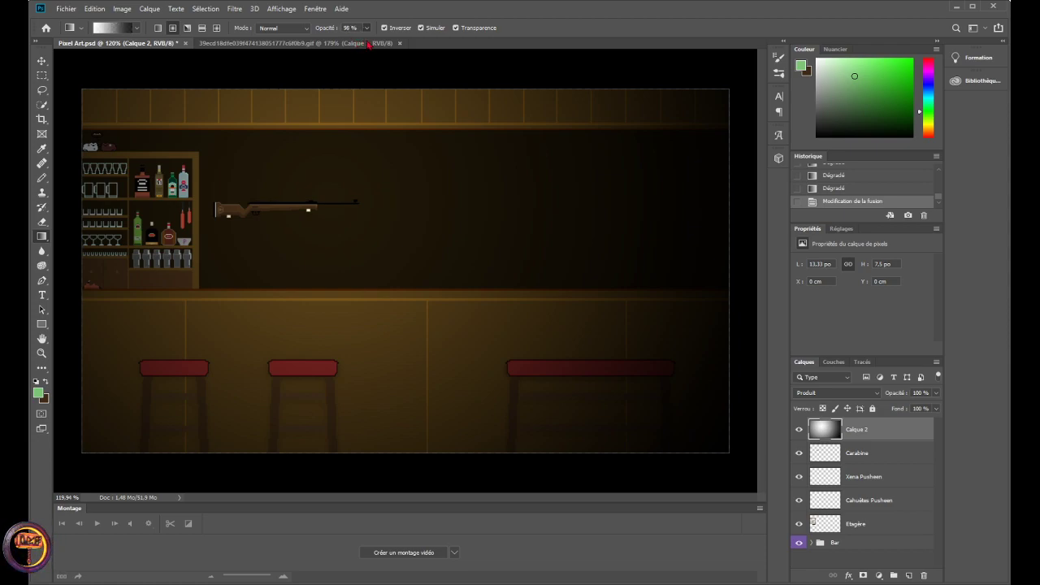
pyautogui.press('8')
pyautogui.press('9')
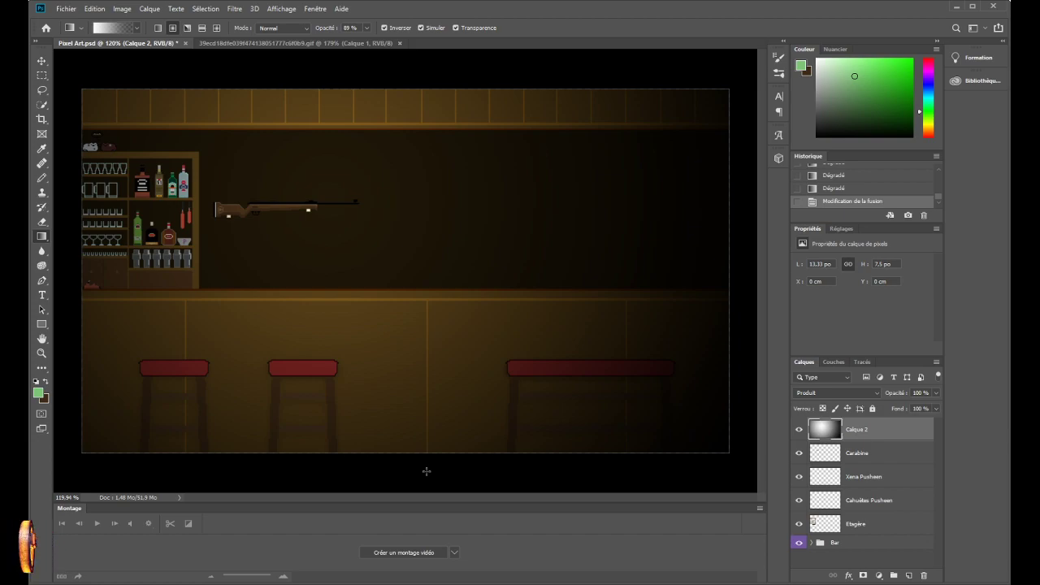
# - Compare the bar scene with and without the gradient layer, leaving the layer hidden
pyautogui.click(799, 430)
pyautogui.click(799, 430)
pyautogui.click(799, 430)
pyautogui.click(799, 430)
pyautogui.click(799, 430)
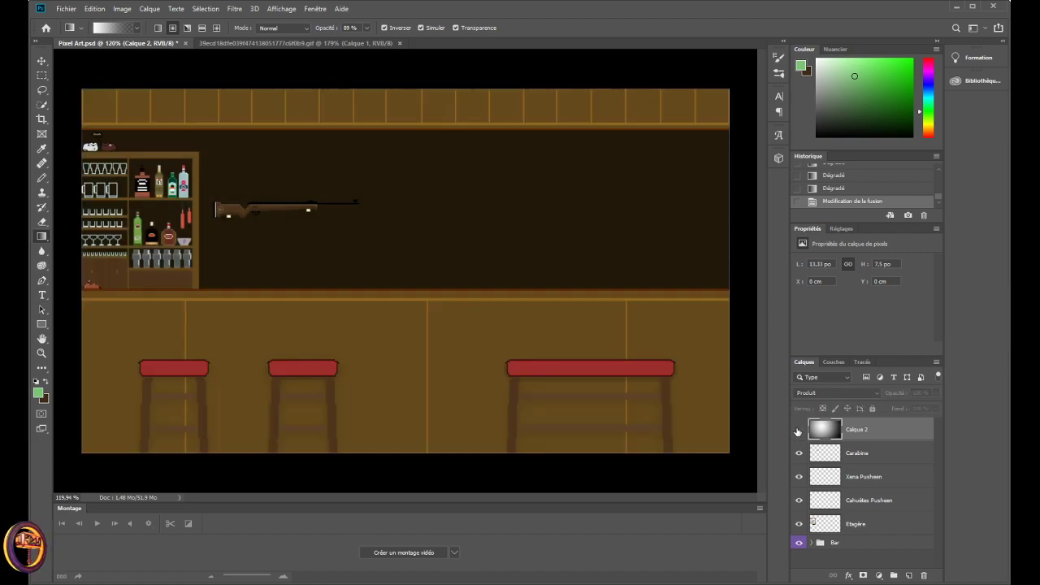
pyautogui.click(799, 430)
pyautogui.click(799, 430)
pyautogui.click(799, 430)
pyautogui.click(799, 430)
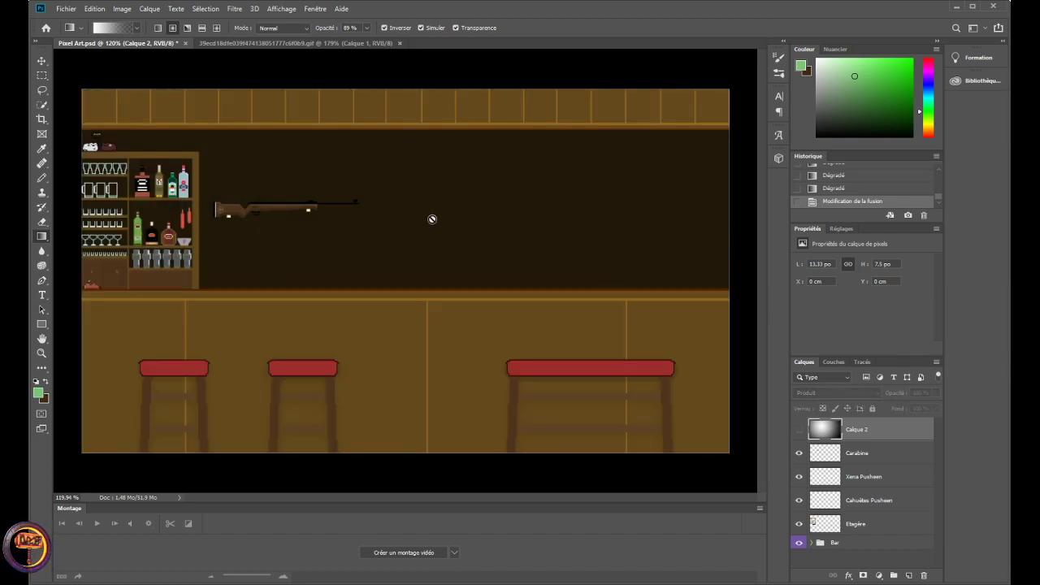
# - Examine the whole reference GIF's lighting and return to Pixel Art.psd
pyautogui.click(329, 43)
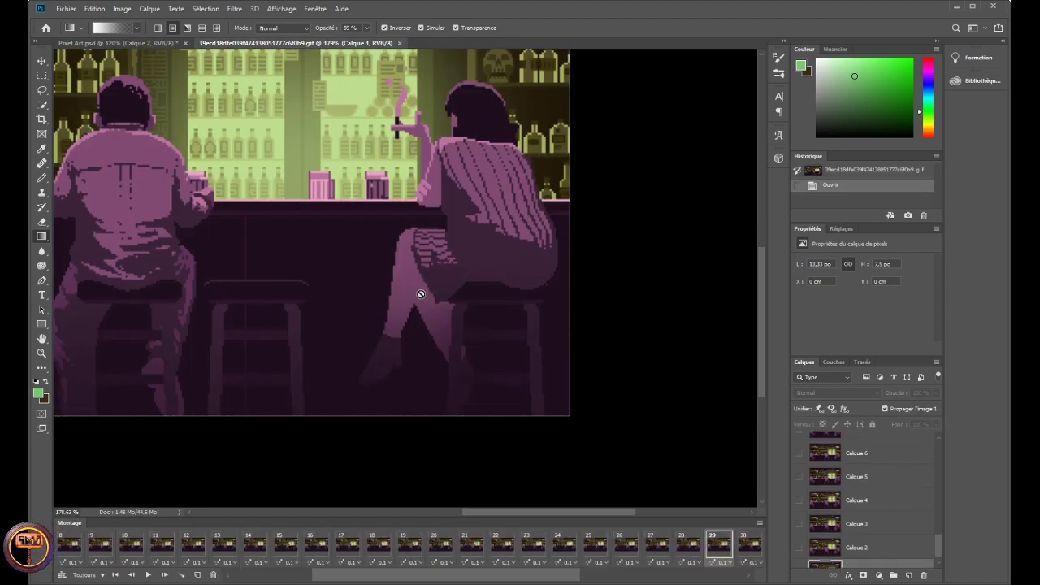
pyautogui.scroll(-4, 402, 271)
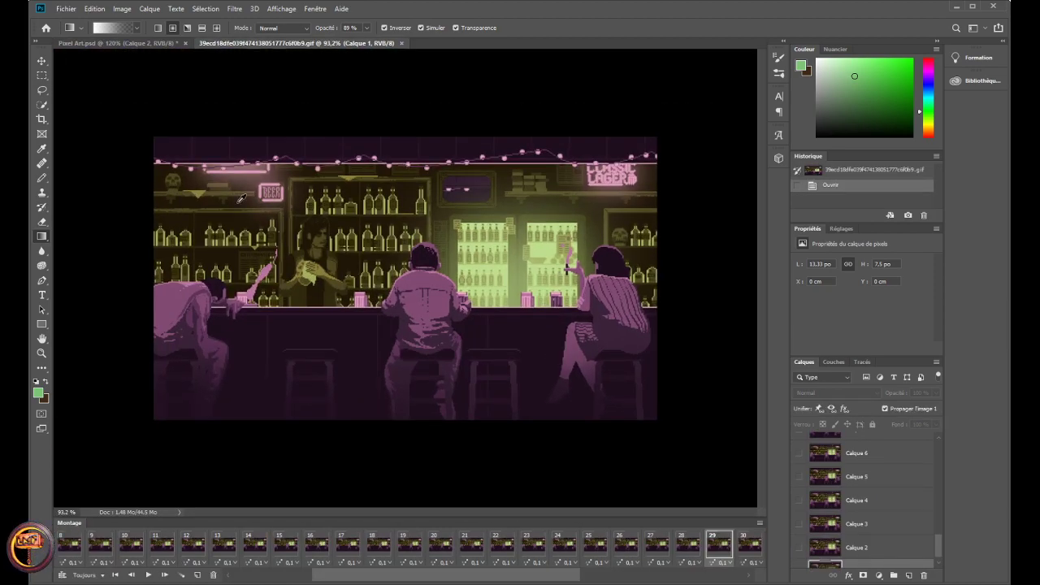
pyautogui.click(122, 43)
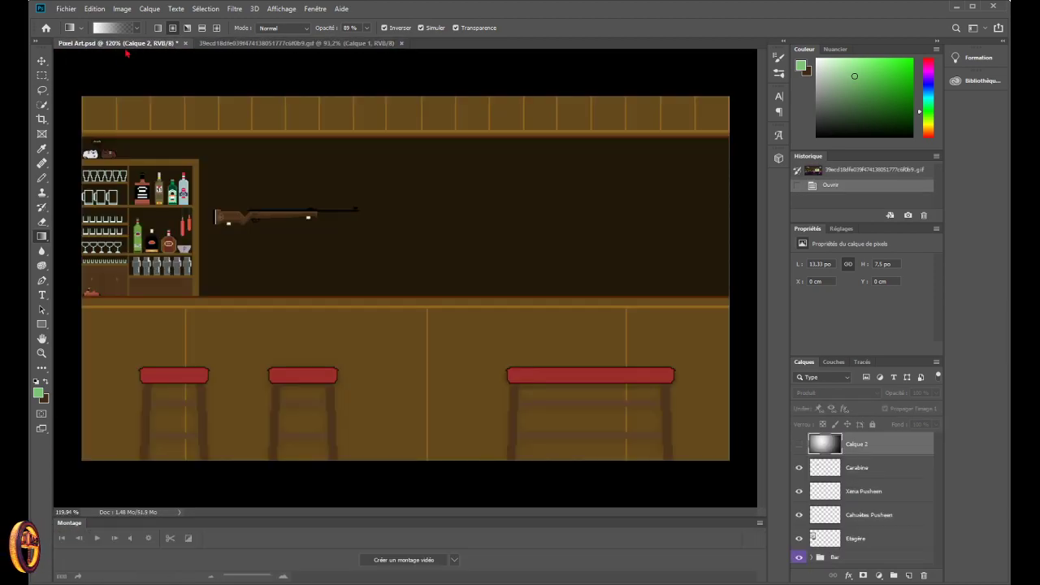
# - Show the gradient layer again and toggle it repeatedly to judge its darkening of the bar, leaving it visible
pyautogui.click(798, 431)
pyautogui.click(795, 435)
pyautogui.click(795, 435)
pyautogui.click(795, 435)
pyautogui.click(795, 435)
pyautogui.click(795, 435)
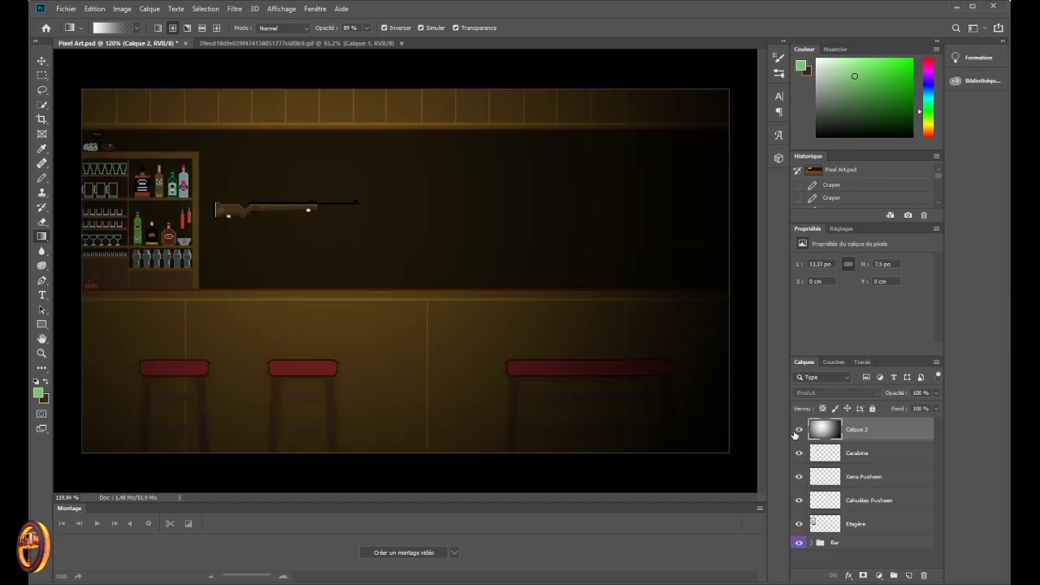
pyautogui.click(796, 435)
pyautogui.click(795, 434)
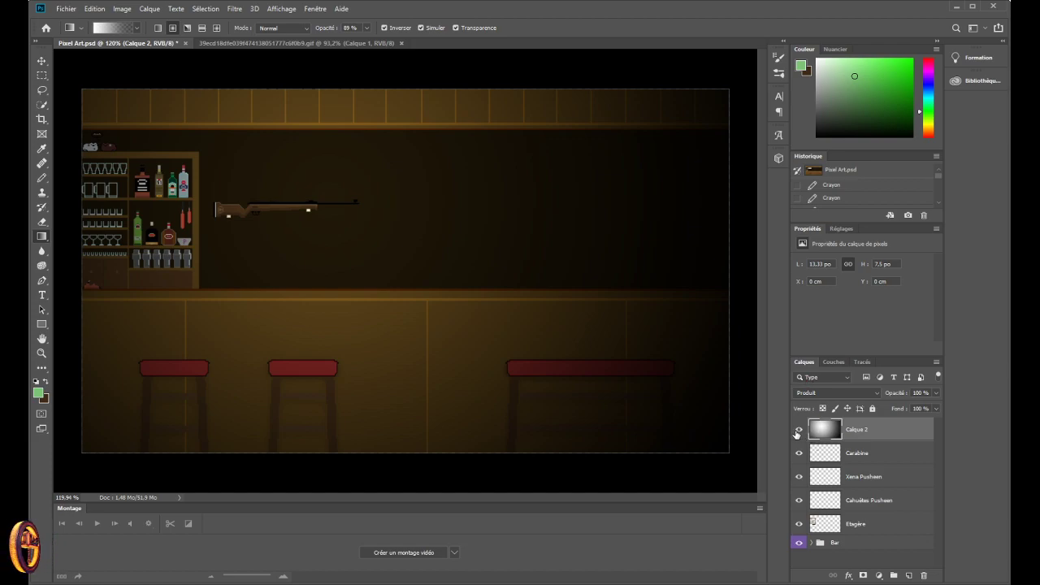
pyautogui.click(797, 434)
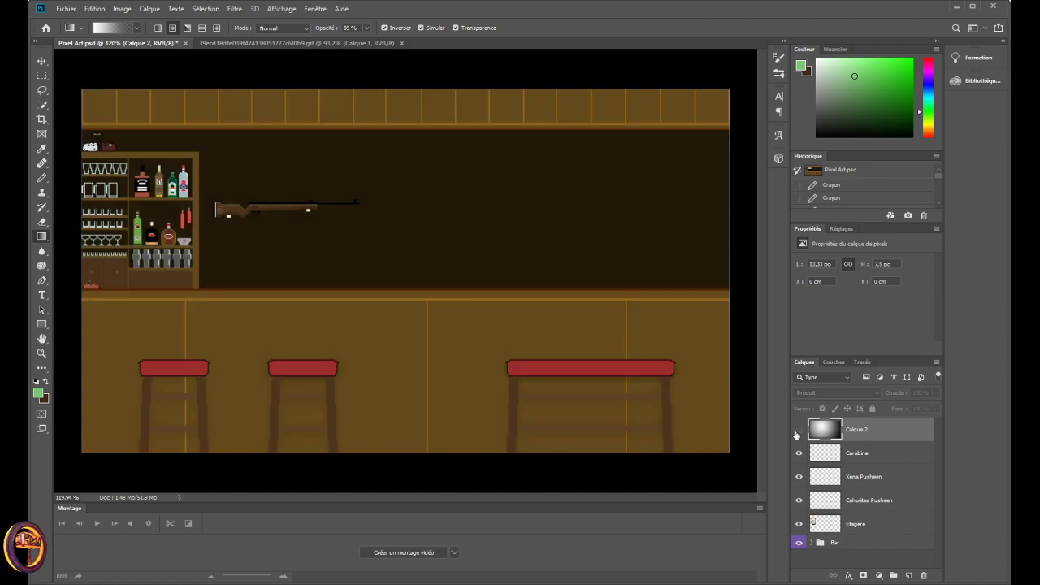
pyautogui.click(798, 431)
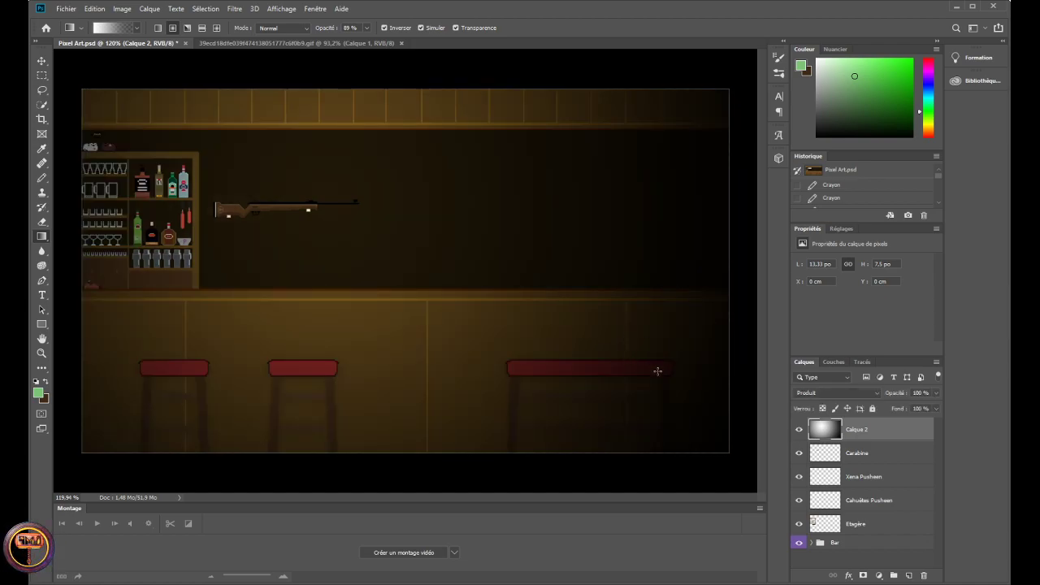
pyautogui.click(800, 430)
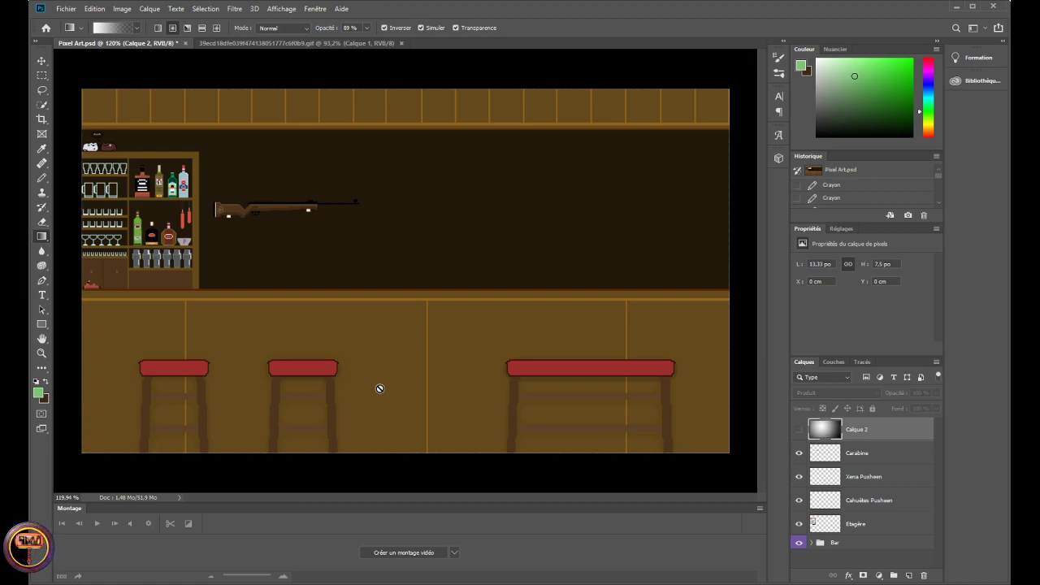
pyautogui.click(800, 431)
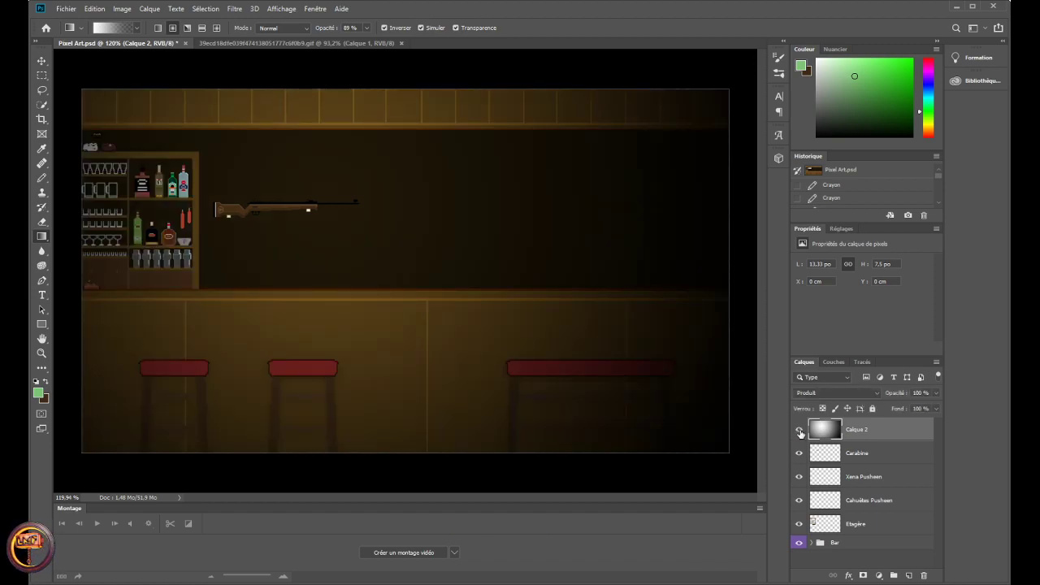
pyautogui.click(800, 431)
pyautogui.click(800, 431)
pyautogui.click(800, 431)
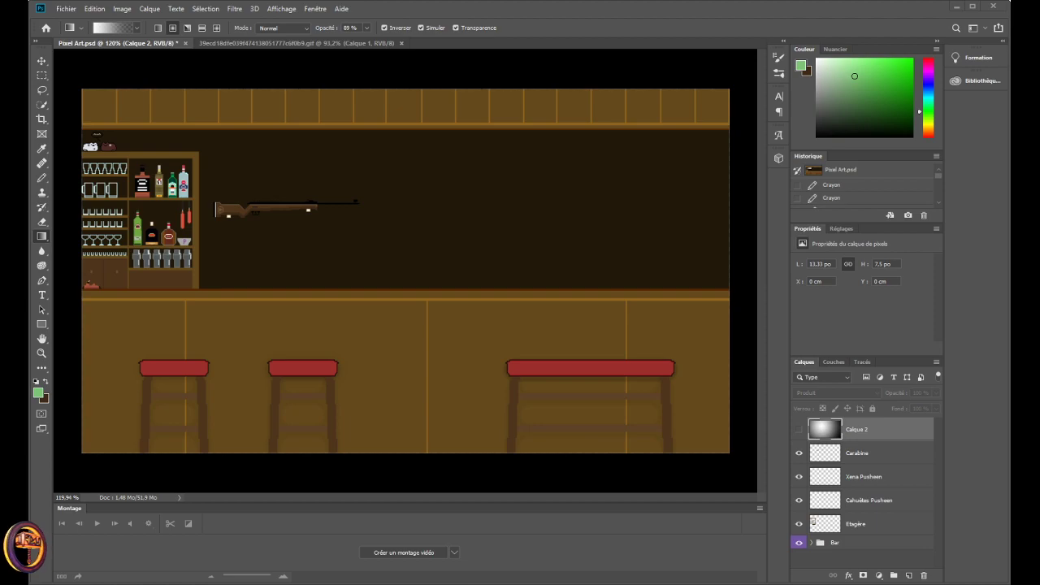
pyautogui.click(799, 430)
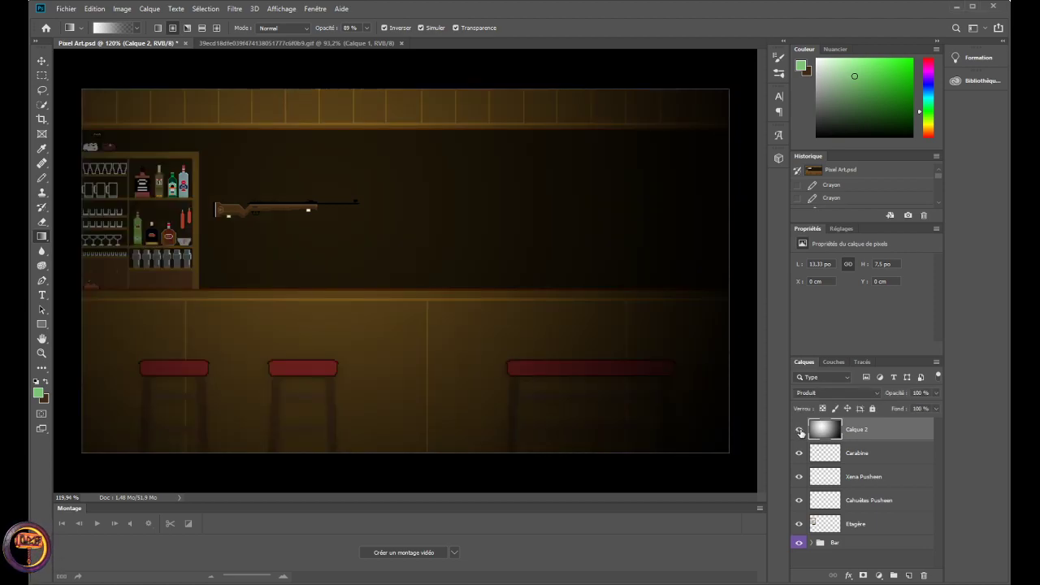
# - Hide the gradient layer and check the reference bar GIF before returning to Pixel Art.psd
pyautogui.click(799, 430)
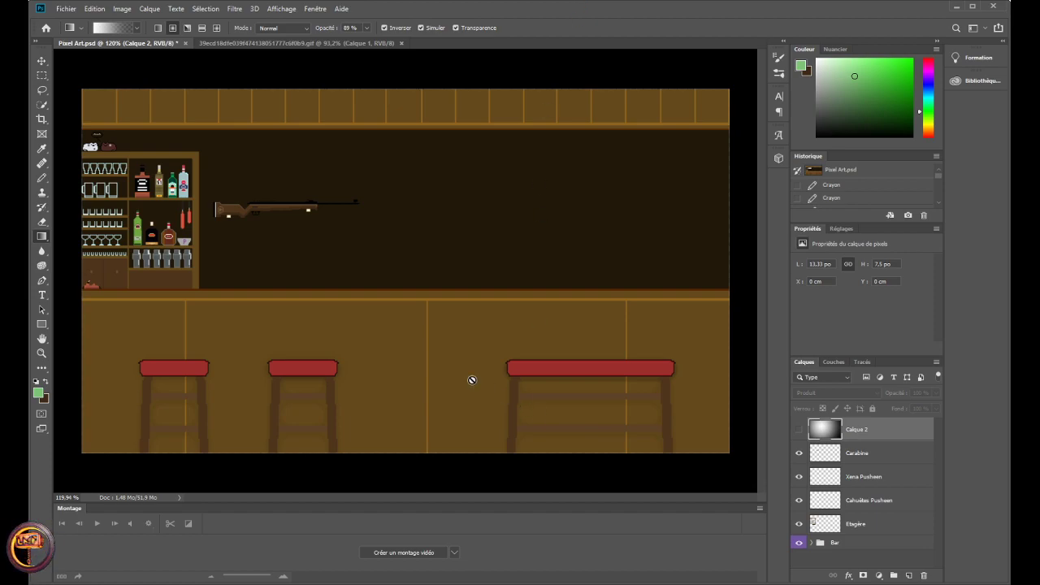
pyautogui.click(263, 43)
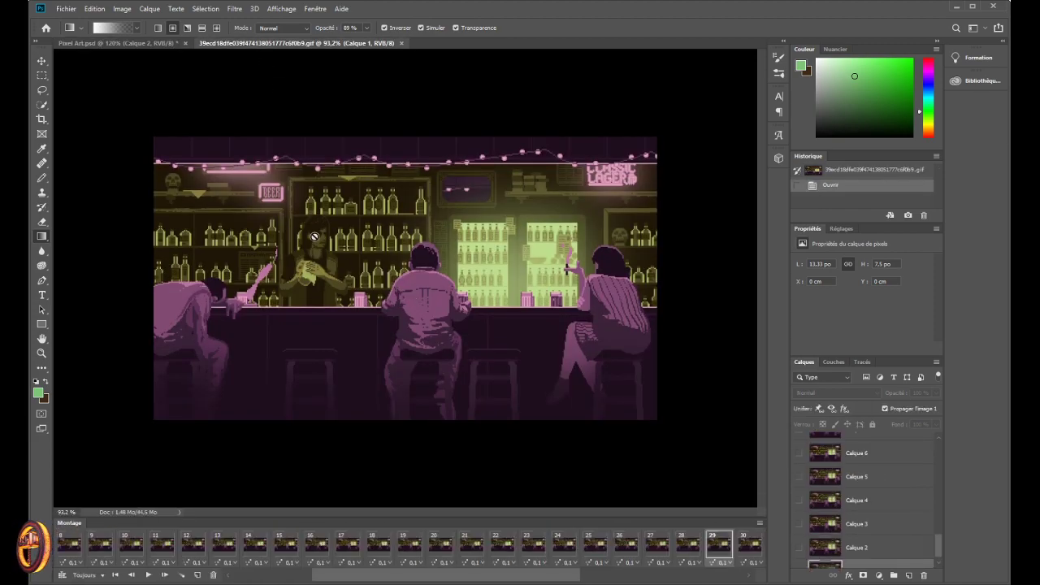
pyautogui.click(122, 45)
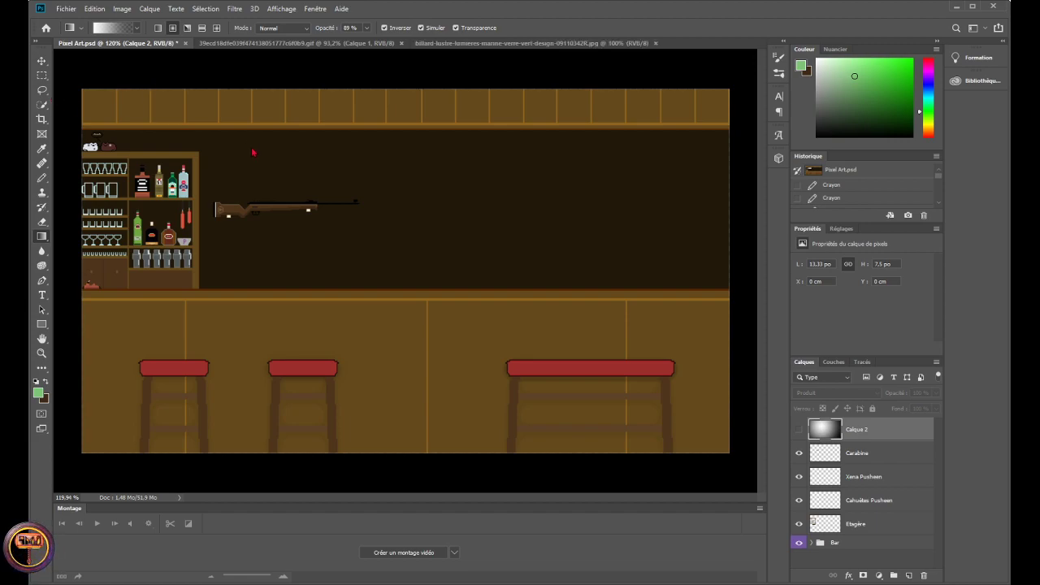
# - Unlock the background layer of the green billiard lamp photo and copy it into Pixel Art.psd as a new layer
pyautogui.press('v')
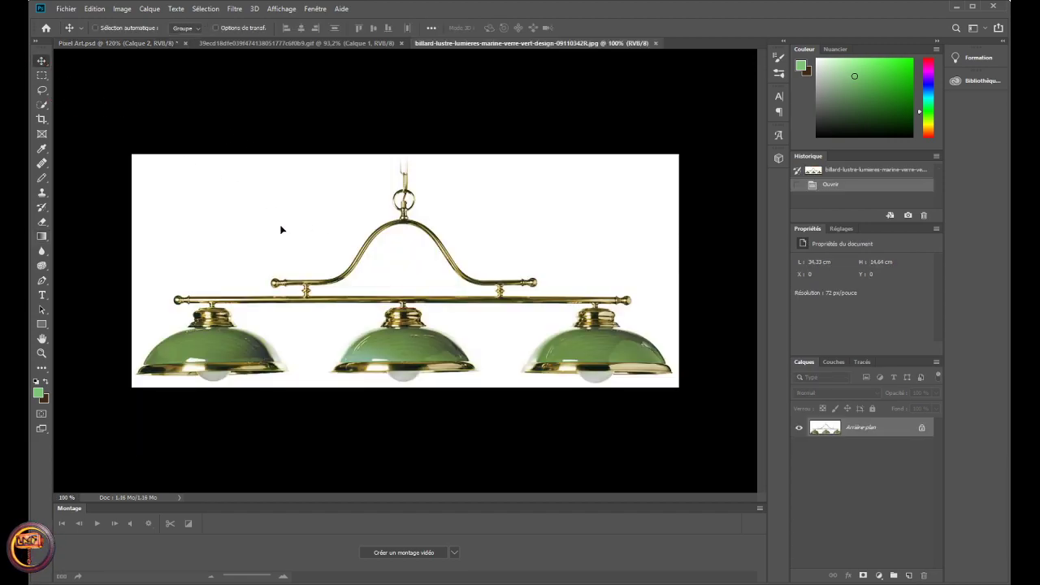
pyautogui.click(921, 428)
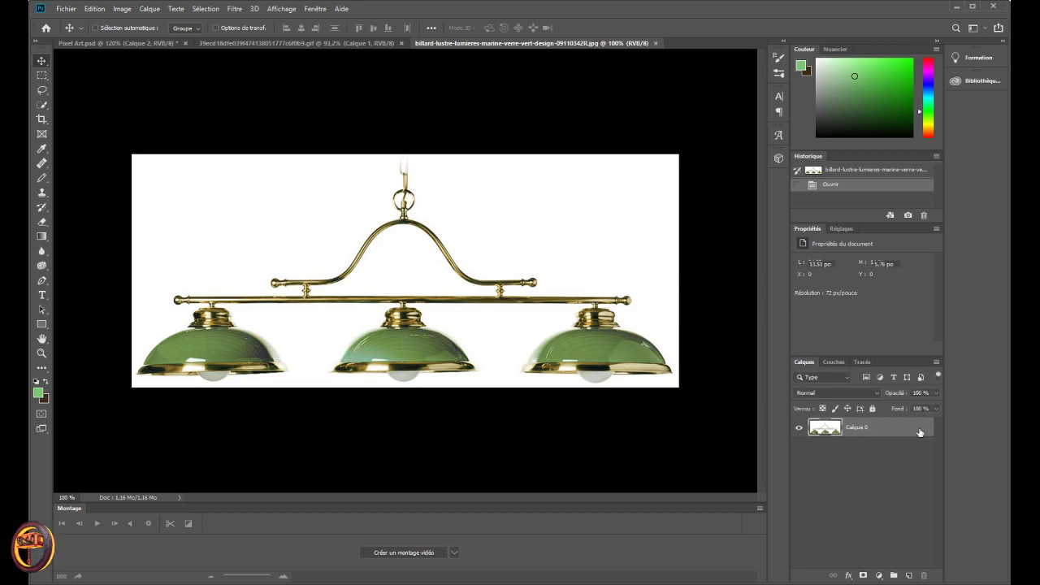
pyautogui.moveTo(422, 261)
pyautogui.mouseDown()
pyautogui.moveTo(220, 140)
pyautogui.moveTo(126, 39)
pyautogui.moveTo(417, 278)
pyautogui.mouseUp()
# - Scale the lamp image down to about 2.58 by 1.1 po on the dark back wall
pyautogui.hotkey('ctrl', 't')
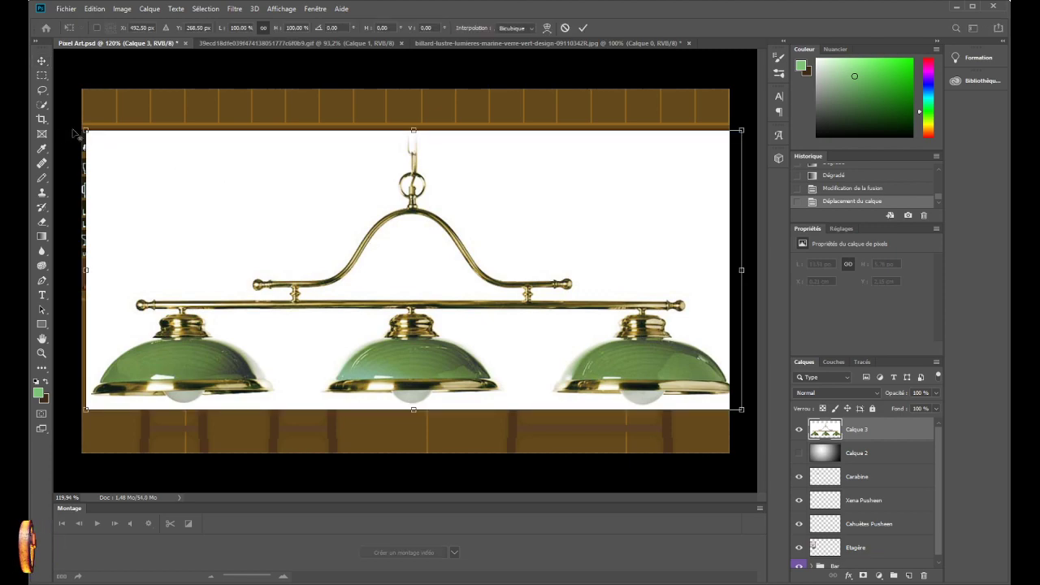
pyautogui.moveTo(83, 132); pyautogui.dragTo(351, 241)
pyautogui.press('Return')
pyautogui.moveTo(454, 266); pyautogui.dragTo(510, 208)
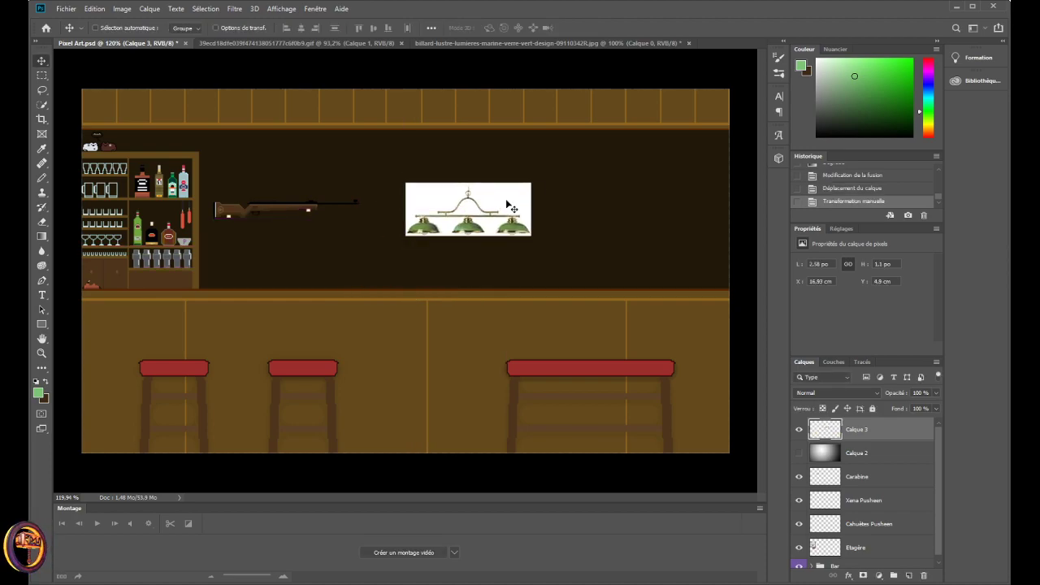
# - Move the lamp image down the back wall and enlarge it to about 5.72 by 2.44 po
pyautogui.scroll(3, 558, 190)
pyautogui.scroll(-2, 331, 221)
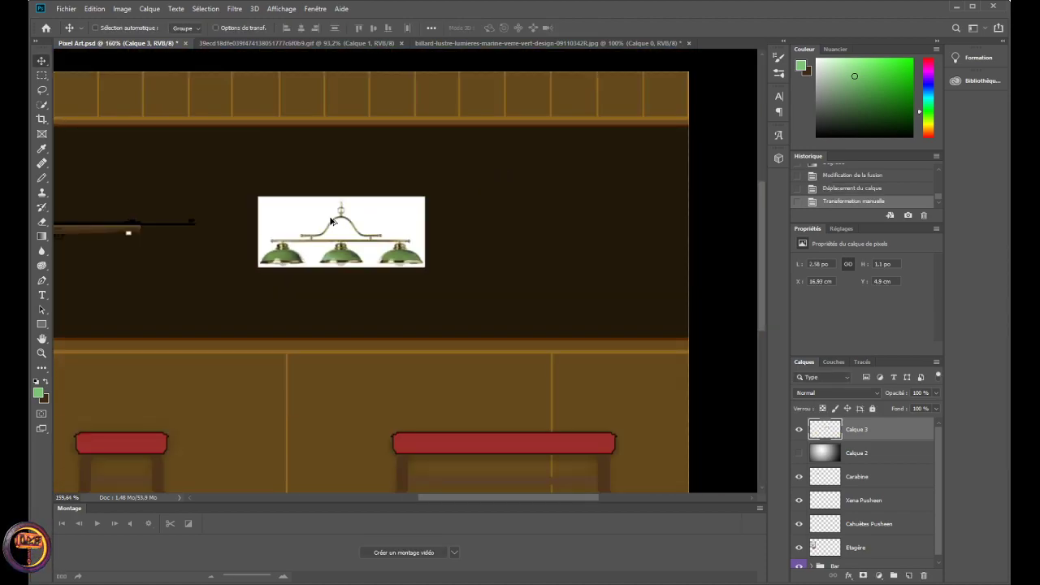
pyautogui.moveTo(331, 221); pyautogui.dragTo(341, 274)
pyautogui.hotkey('ctrl', 't')
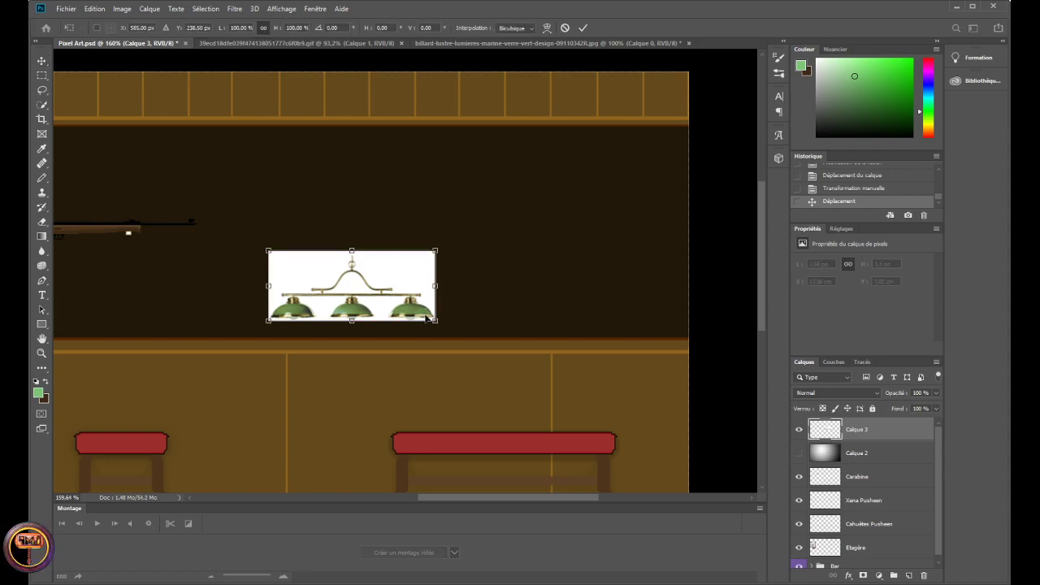
pyautogui.moveTo(434, 320); pyautogui.dragTo(536, 363)
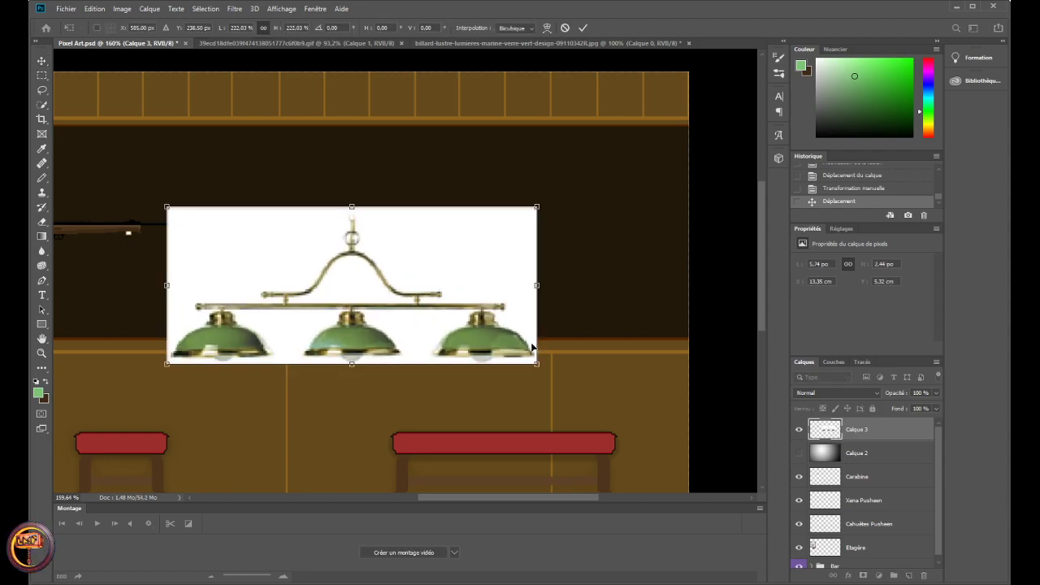
pyautogui.press('Return')
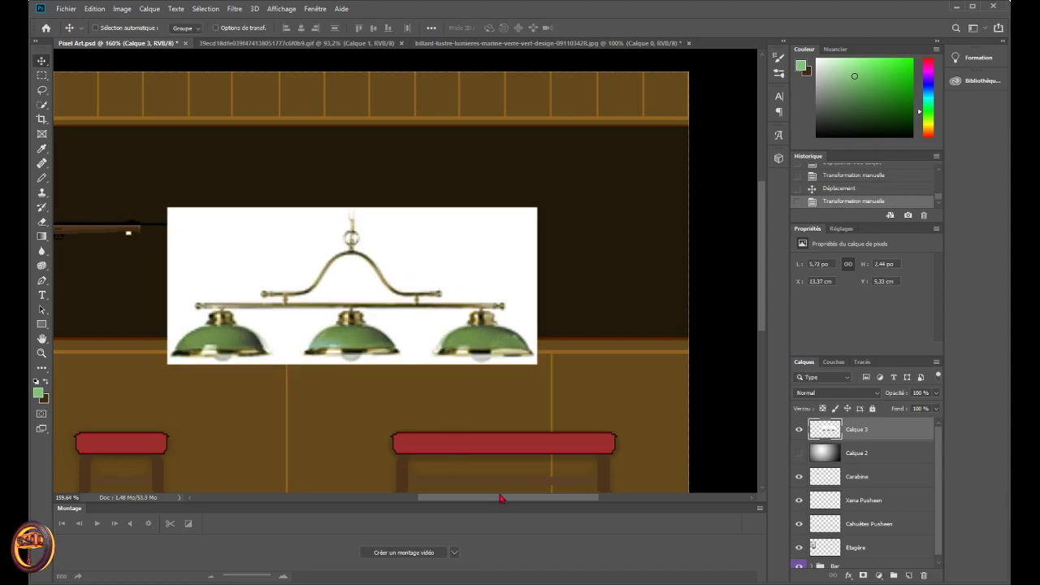
# - Move the lamp image down over the bar counter, to about X 13.02 cm and Y 8.18 cm
pyautogui.moveTo(501, 499); pyautogui.dragTo(491, 499)
pyautogui.scroll(3, 245, 275)
pyautogui.scroll(-1, 244, 275)
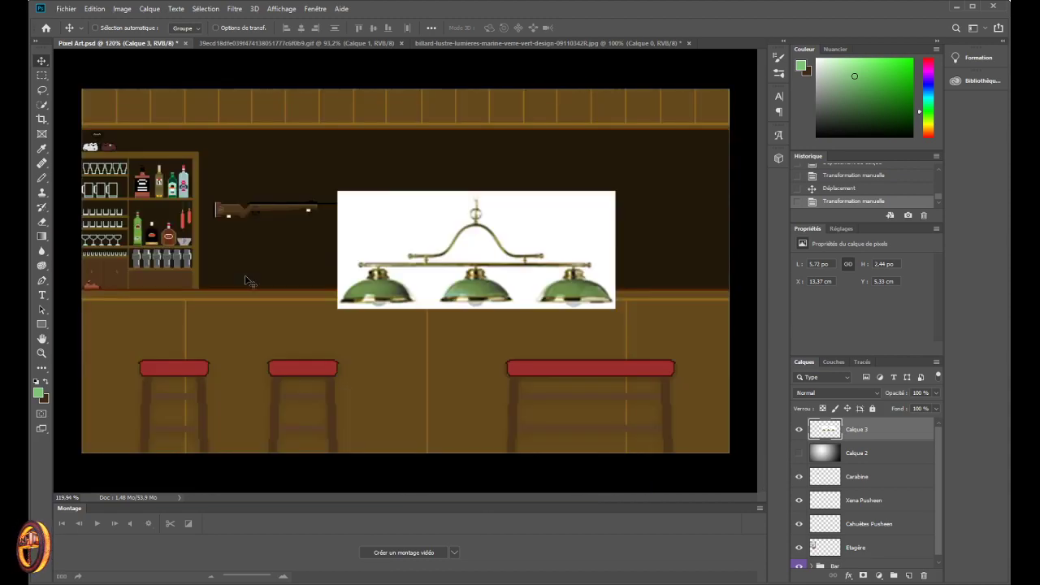
pyautogui.scroll(2, 395, 238)
pyautogui.scroll(3, 623, 239)
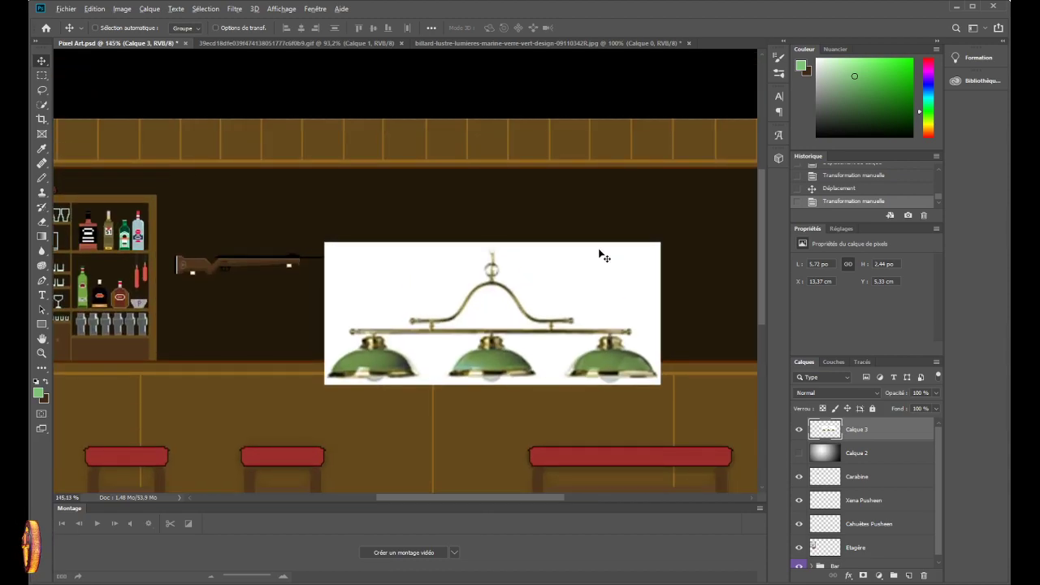
pyautogui.scroll(1, 604, 257)
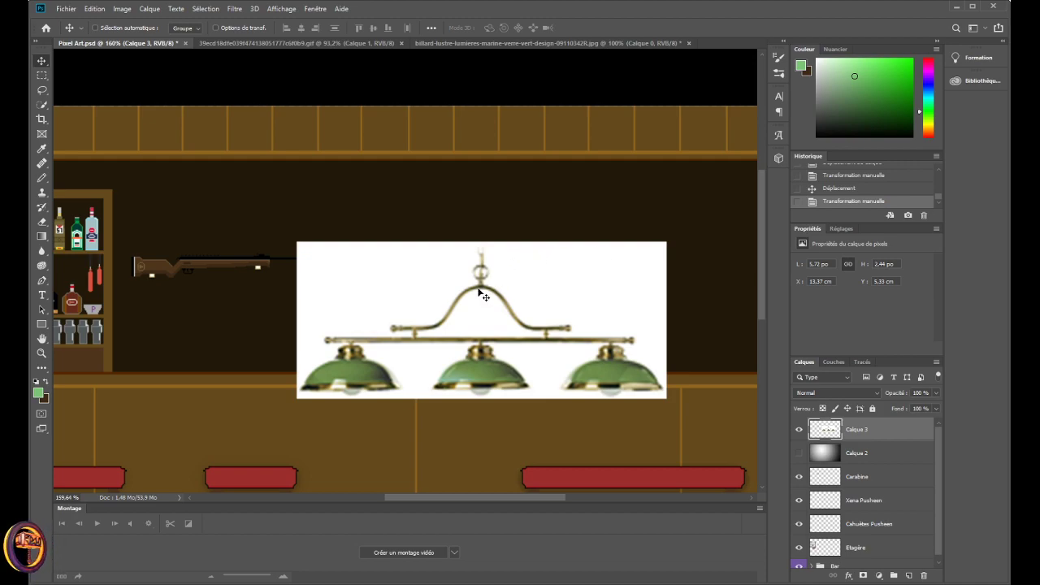
pyautogui.moveTo(463, 310); pyautogui.dragTo(426, 320)
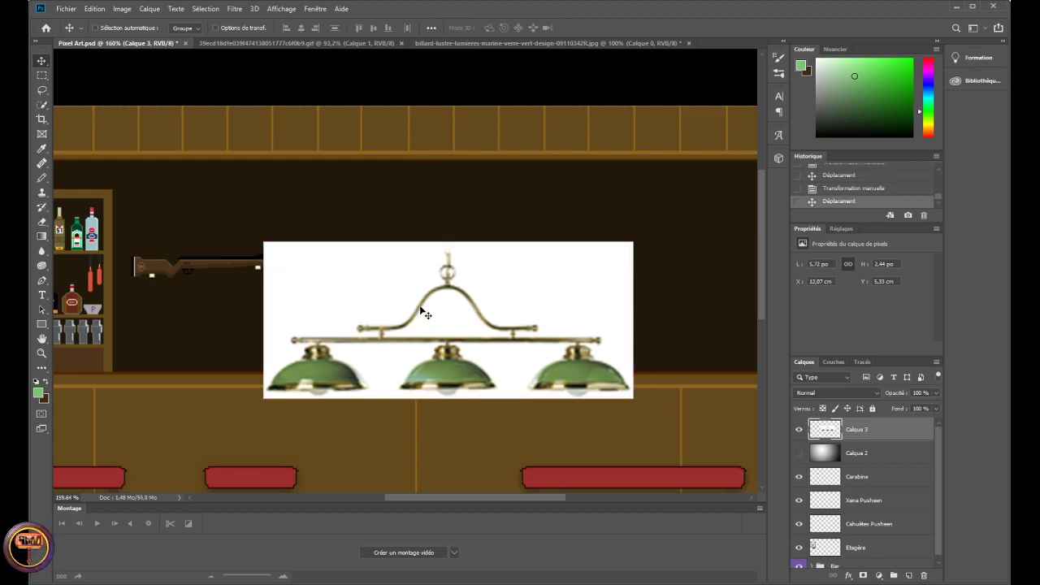
pyautogui.moveTo(424, 315); pyautogui.dragTo(443, 387)
# - Review the reference bar GIF and the original lamp photo, returning to Pixel Art.psd
pyautogui.click(311, 43)
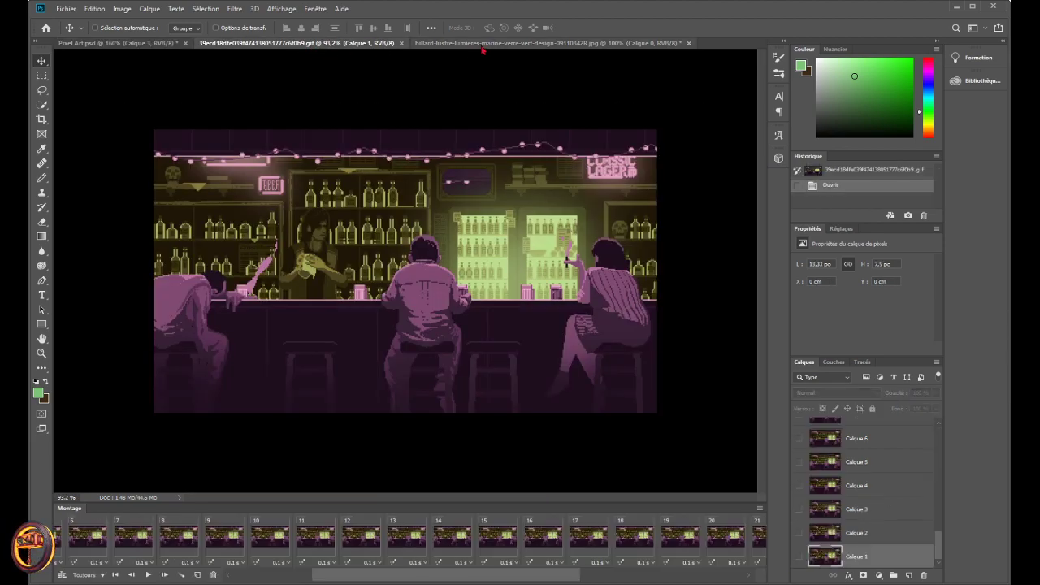
pyautogui.click(494, 44)
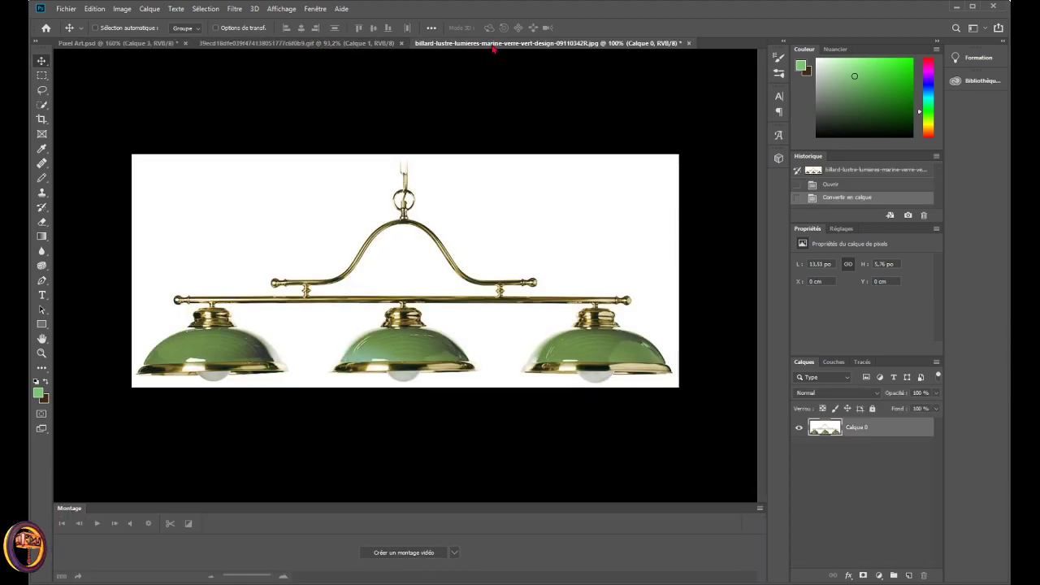
pyautogui.click(147, 49)
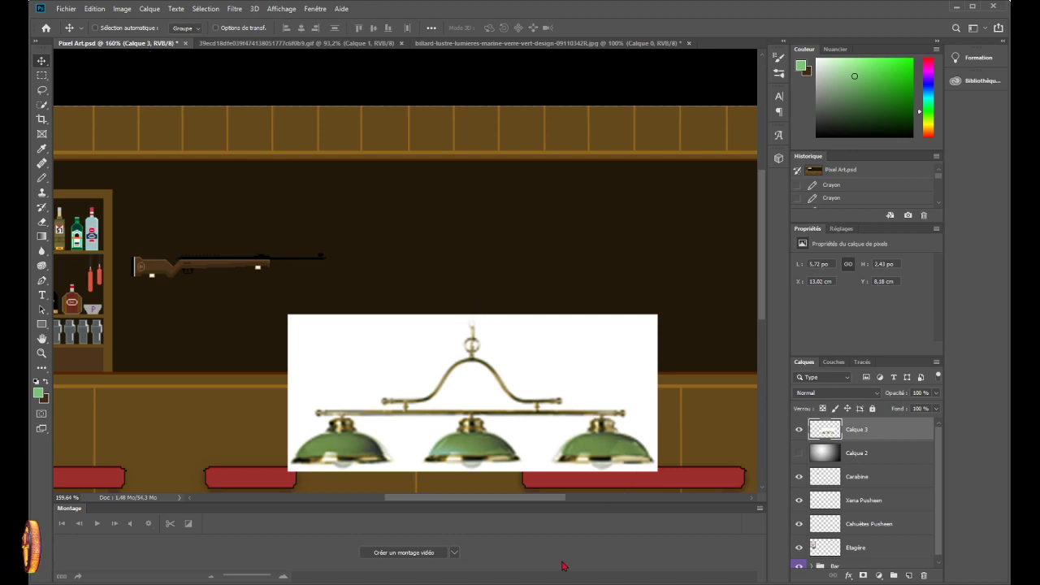
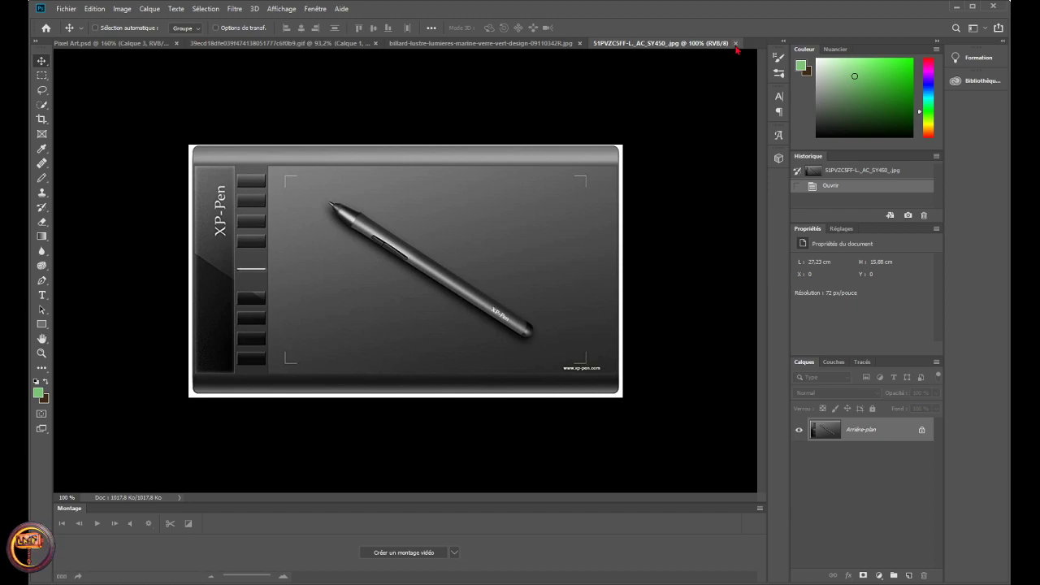
# - Close the XP-Pen tablet image
pyautogui.click(736, 44)
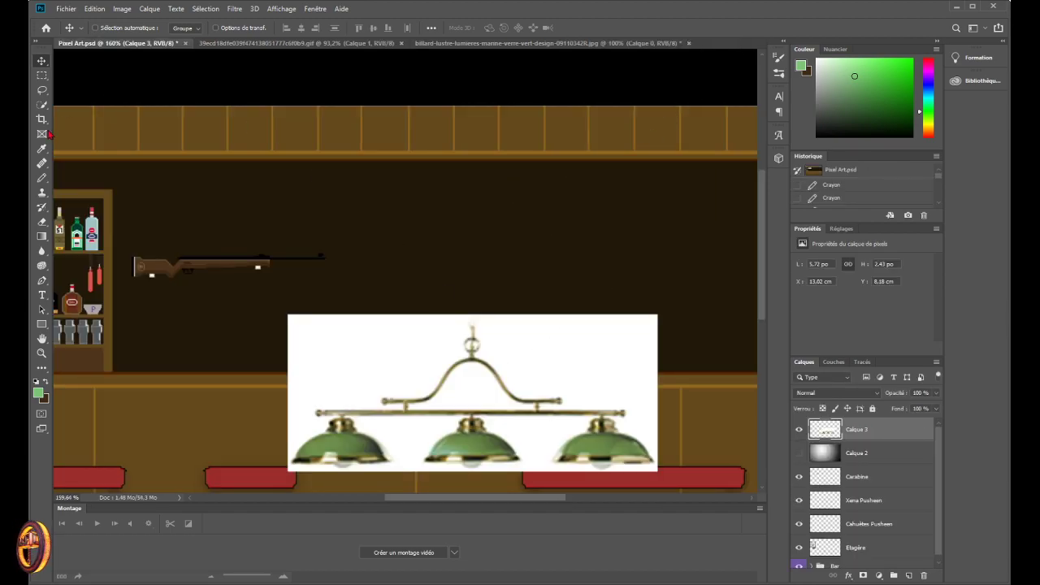
# - Using the Pencil tool, sample the brass colour of the lamp's curved arm as the foreground colour
pyautogui.click(42, 178)
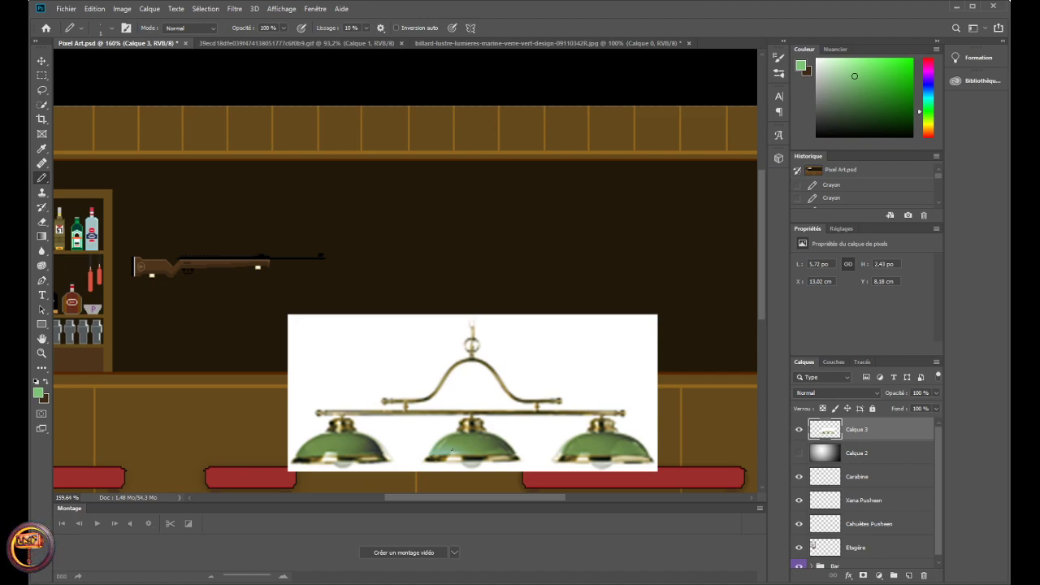
pyautogui.click(447, 258)
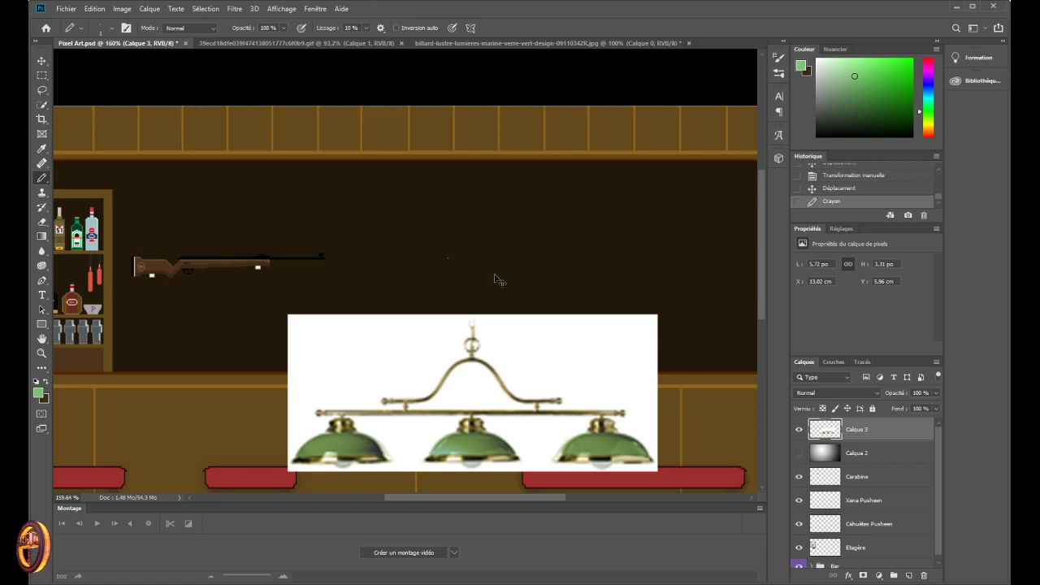
pyautogui.hotkey('ctrl', 'z')
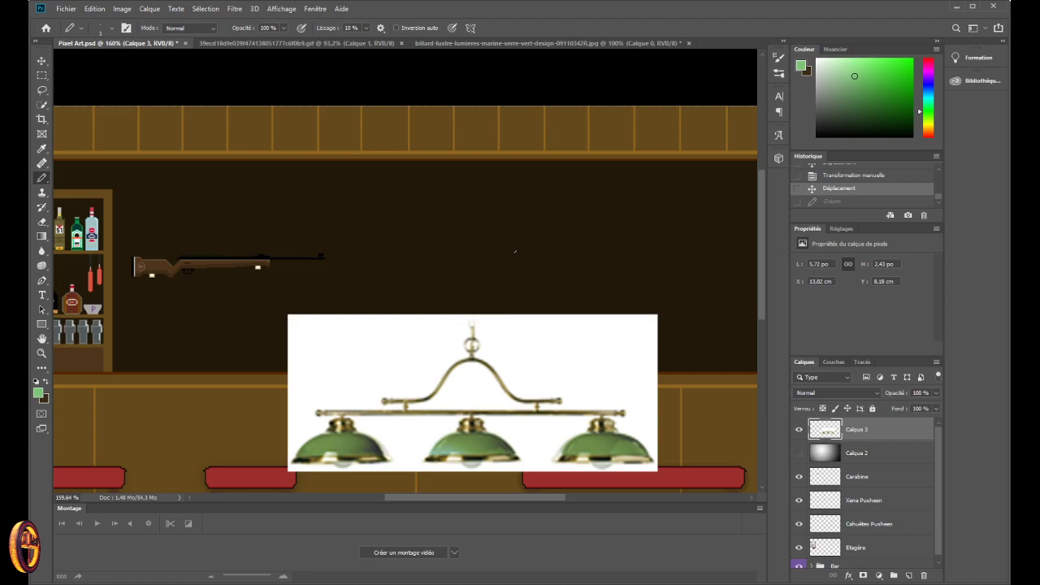
pyautogui.scroll(3, 488, 166)
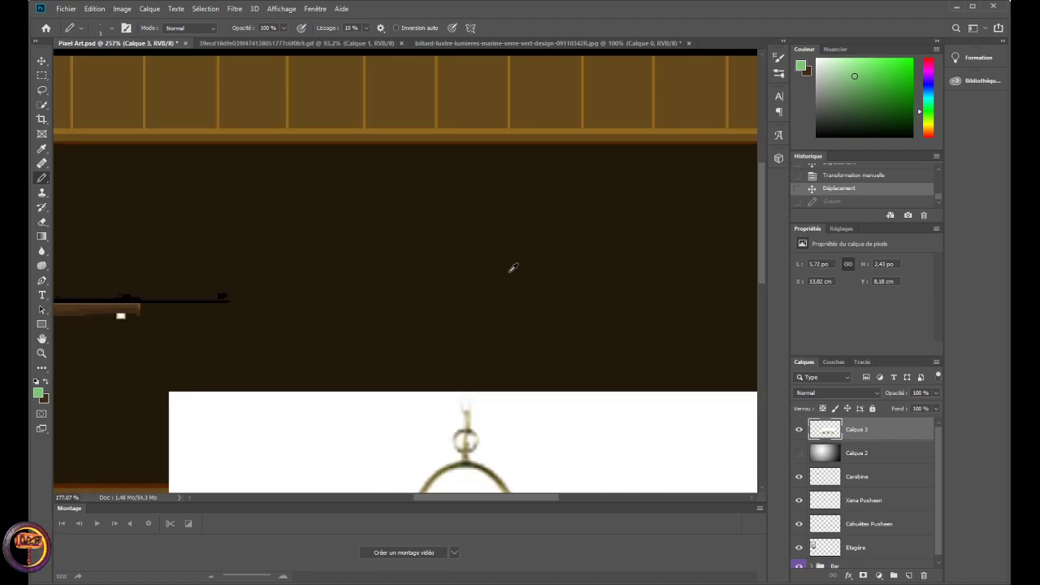
pyautogui.scroll(-3, 510, 264)
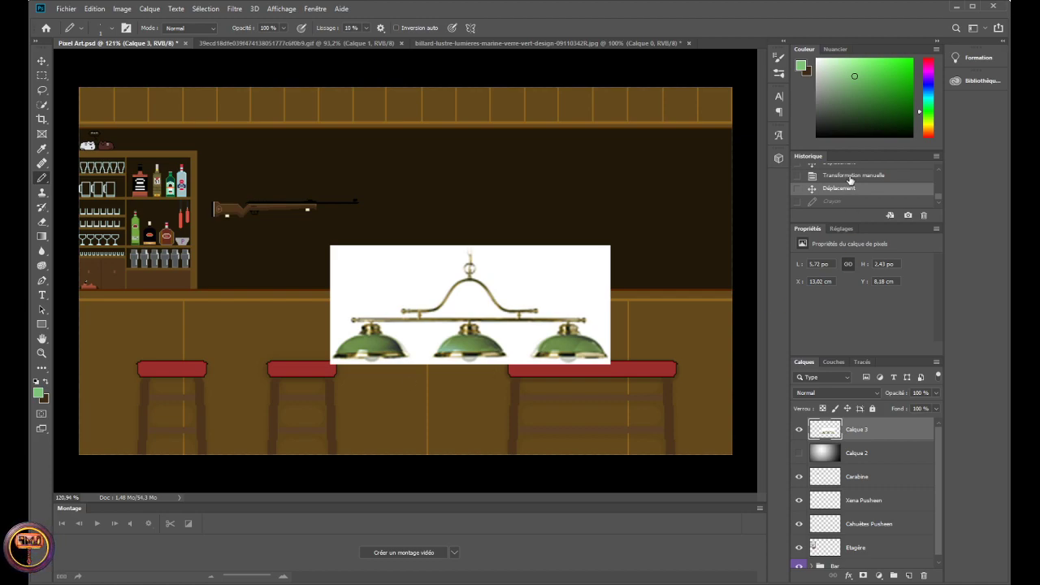
pyautogui.keyDown('alt'); pyautogui.click(451, 291); pyautogui.keyUp('alt')
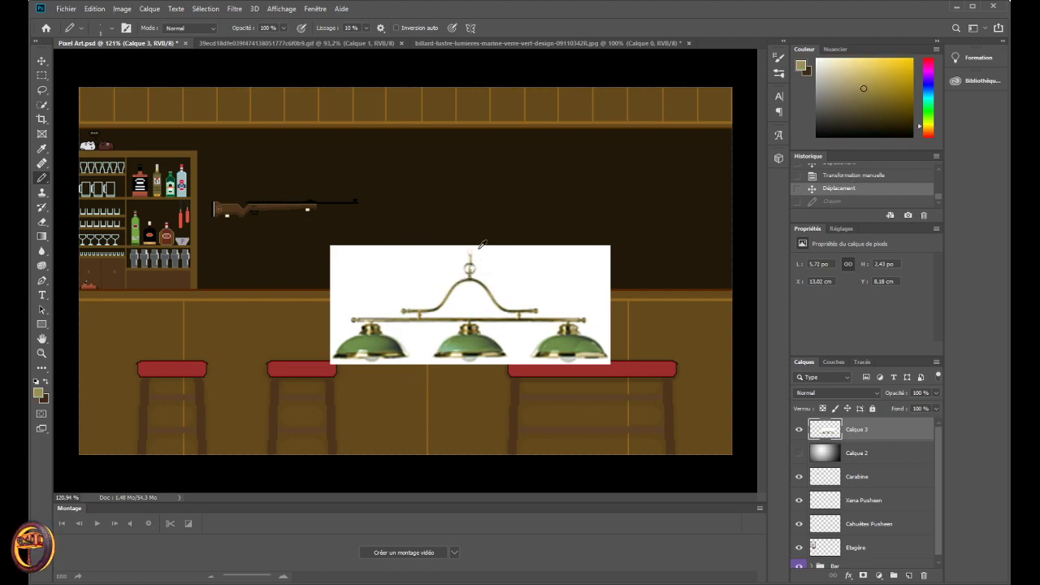
pyautogui.scroll(2, 479, 126)
pyautogui.scroll(2, 484, 130)
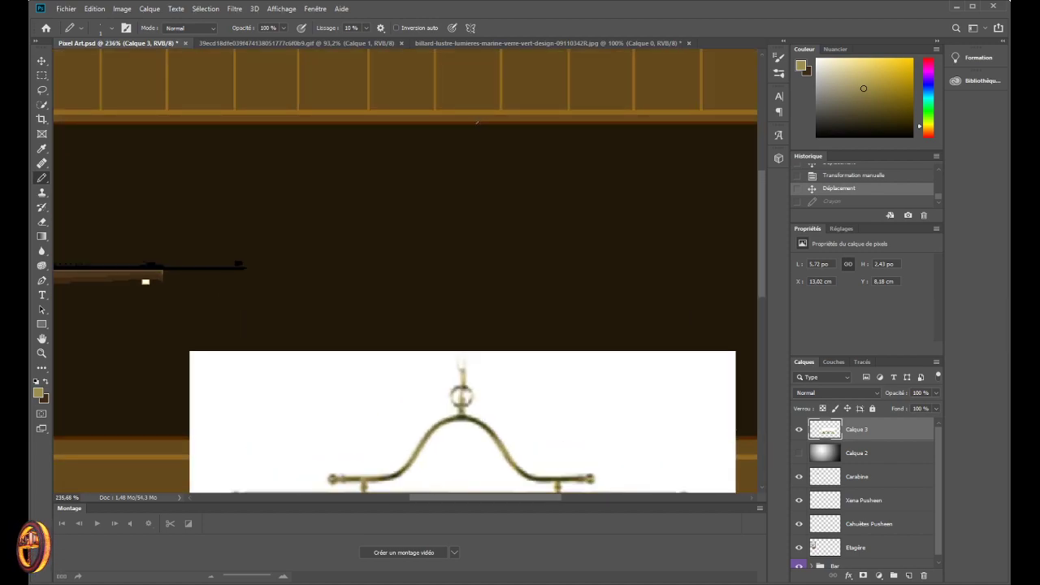
pyautogui.scroll(2, 457, 117)
pyautogui.scroll(-6, 455, 116)
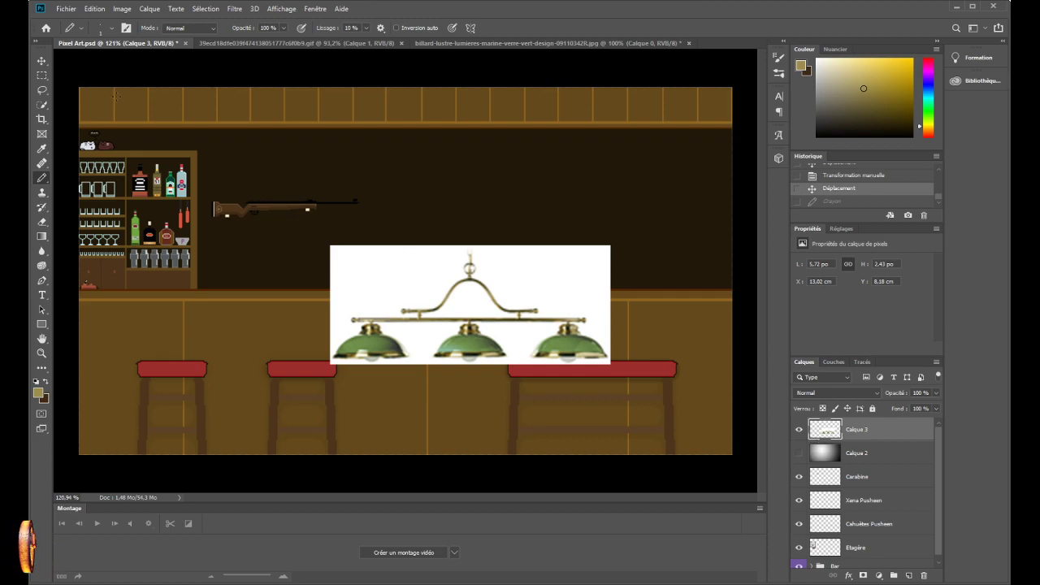
# - Move the lamp image up and scale it down to about 2.27 by 0.96 po, just above the rifle's barrel
pyautogui.press('v')
pyautogui.moveTo(418, 263); pyautogui.dragTo(417, 230)
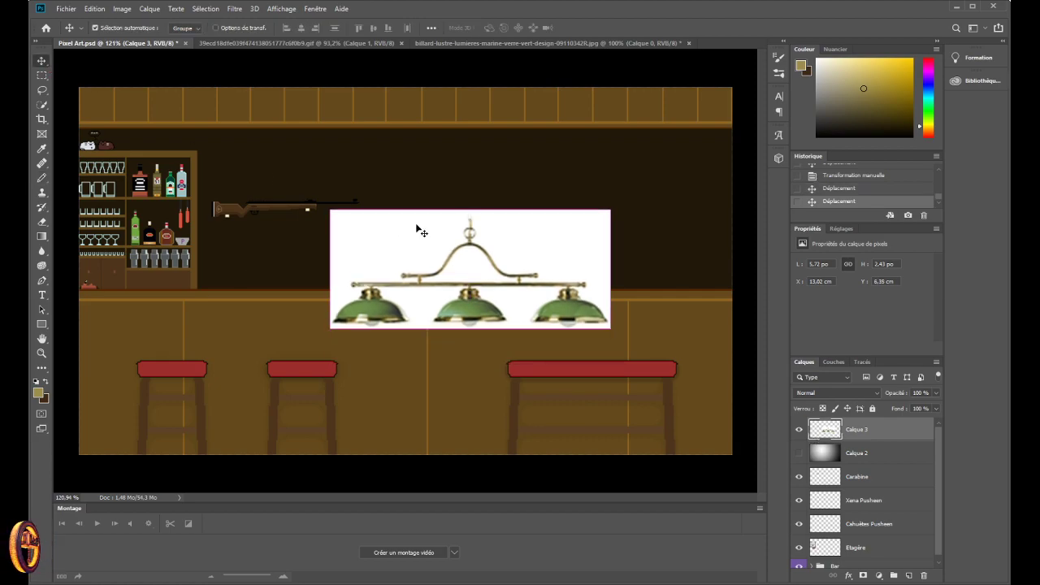
pyautogui.hotkey('ctrl', 't')
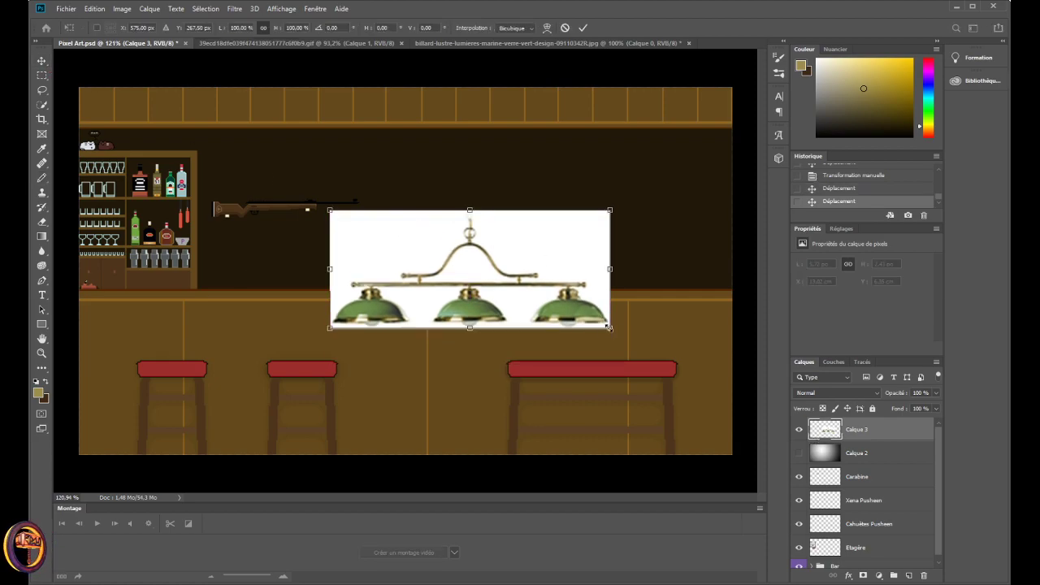
pyautogui.moveTo(609, 328); pyautogui.dragTo(397, 185)
pyautogui.press('Return')
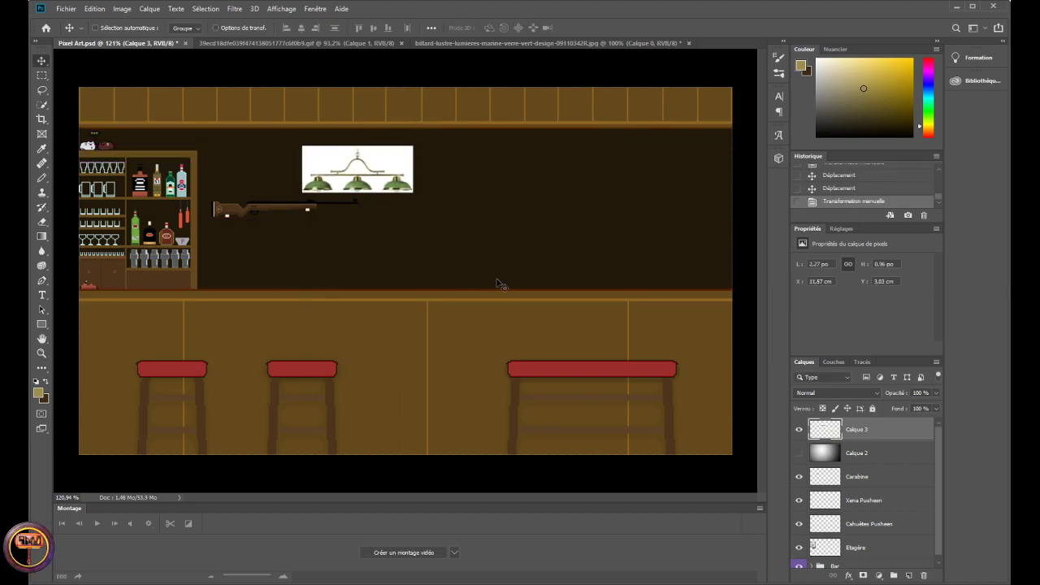
# - Reposition the lamp image on the dark wall beyond the rifle's muzzle, at about X 15.31 cm and Y 3.03 cm
pyautogui.scroll(5, 555, 133)
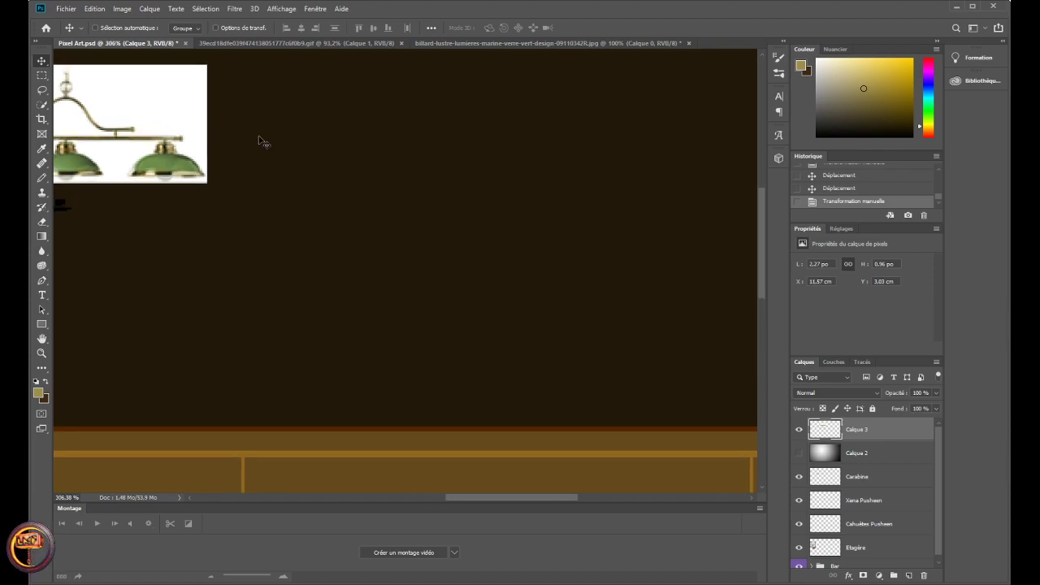
pyautogui.moveTo(276, 147); pyautogui.dragTo(435, 170)
pyautogui.scroll(2, 471, 188)
pyautogui.scroll(-4, 430, 203)
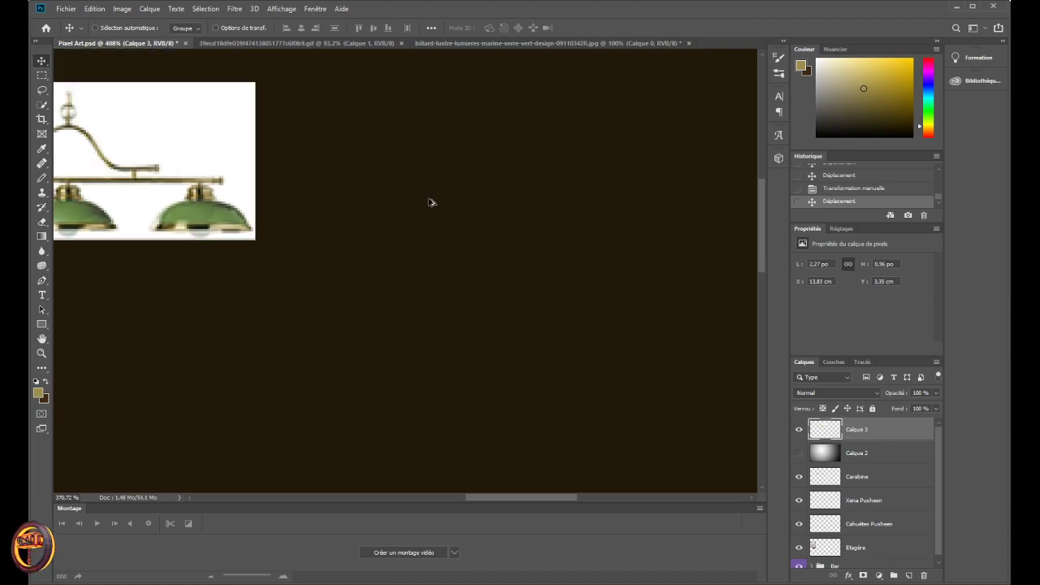
pyautogui.scroll(3, 463, 214)
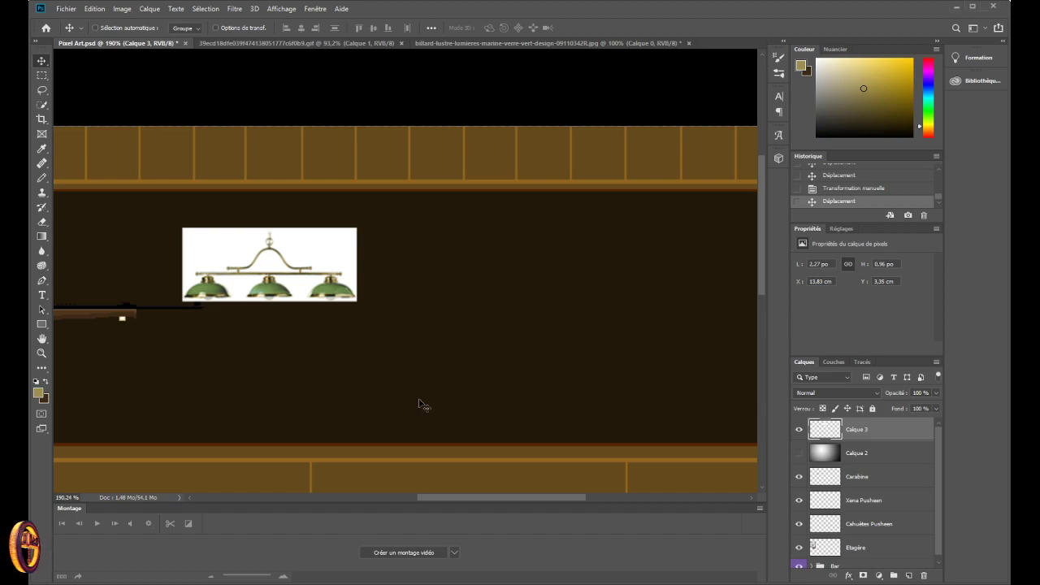
pyautogui.moveTo(290, 275); pyautogui.dragTo(329, 265)
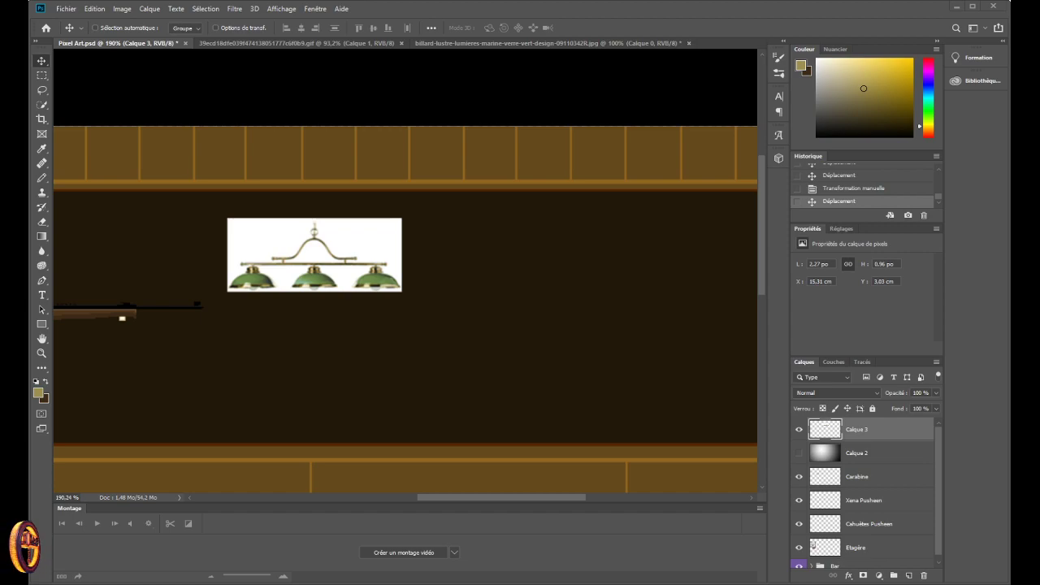
# - Close the billiard lamp photo document
pyautogui.moveTo(460, 496); pyautogui.dragTo(426, 487)
pyautogui.scroll(-3, 449, 447)
pyautogui.scroll(1, 442, 430)
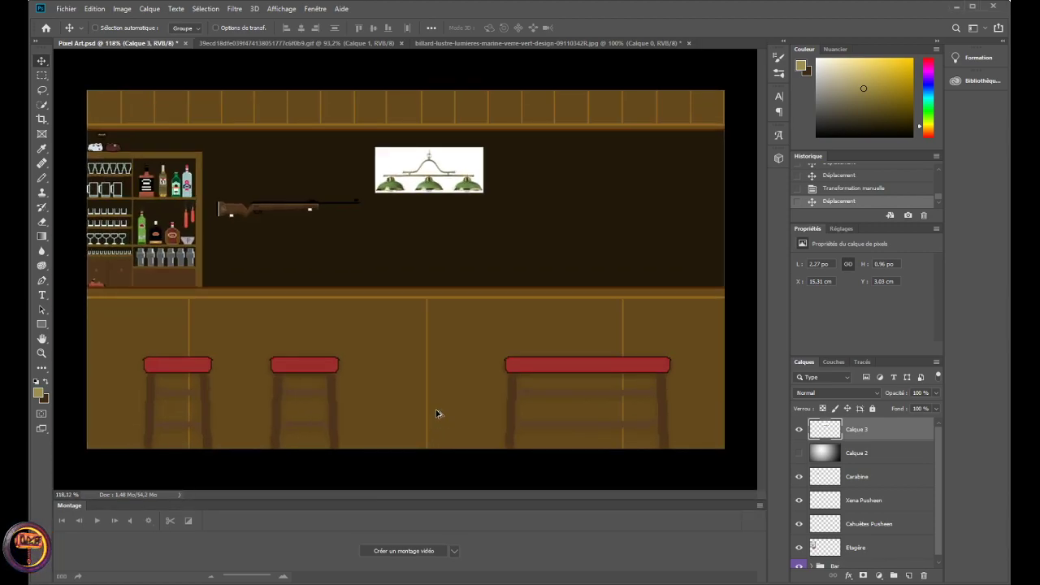
pyautogui.click(681, 43)
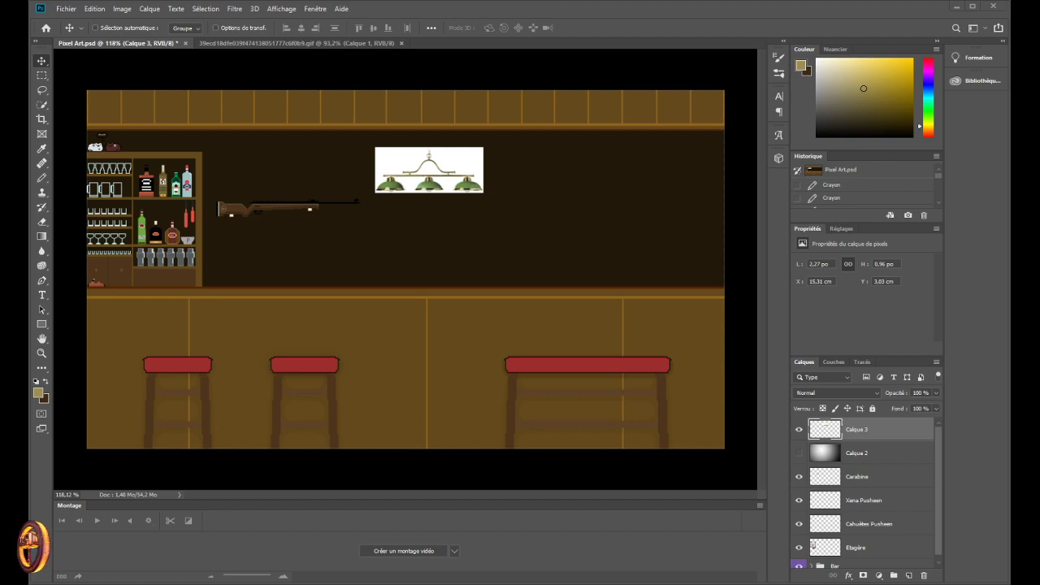
# - Move the lamp reference image along the dark wall to about X 20.85 cm and Y 4.44 cm, leaving drawing space below the ceiling trim
pyautogui.scroll(1, 405, 268)
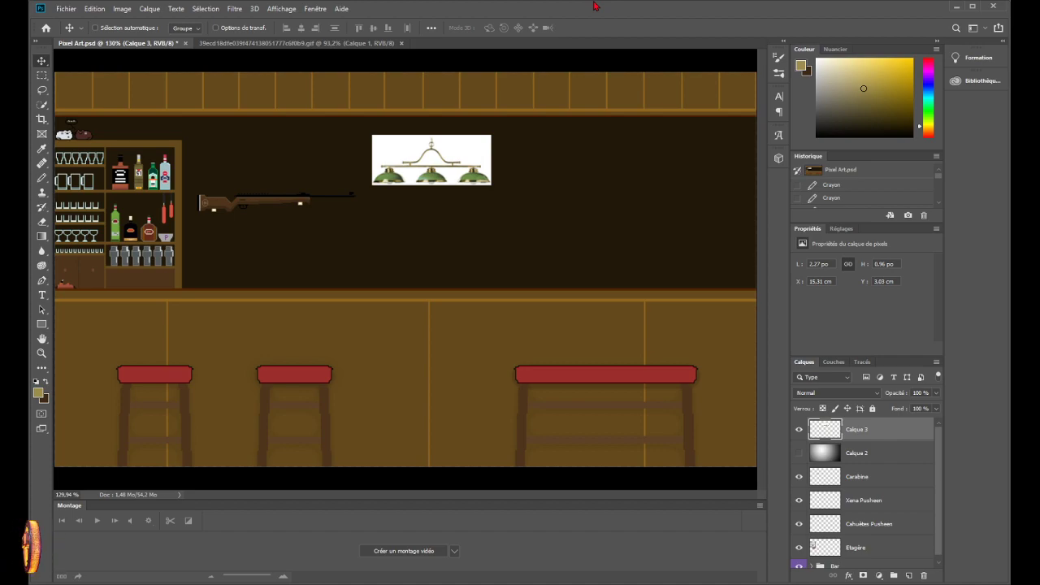
pyautogui.scroll(2, 640, 150)
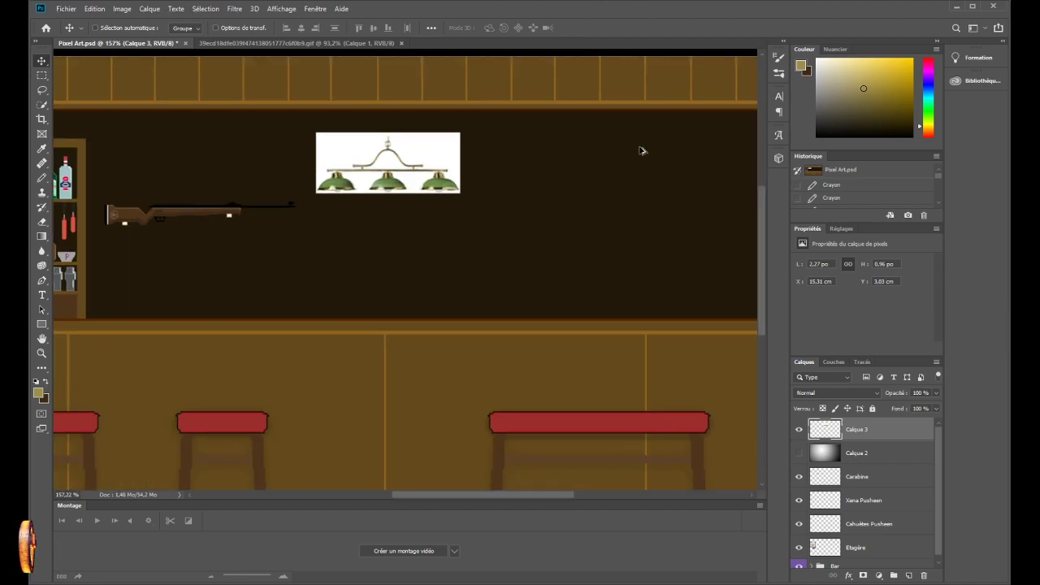
pyautogui.scroll(2, 634, 158)
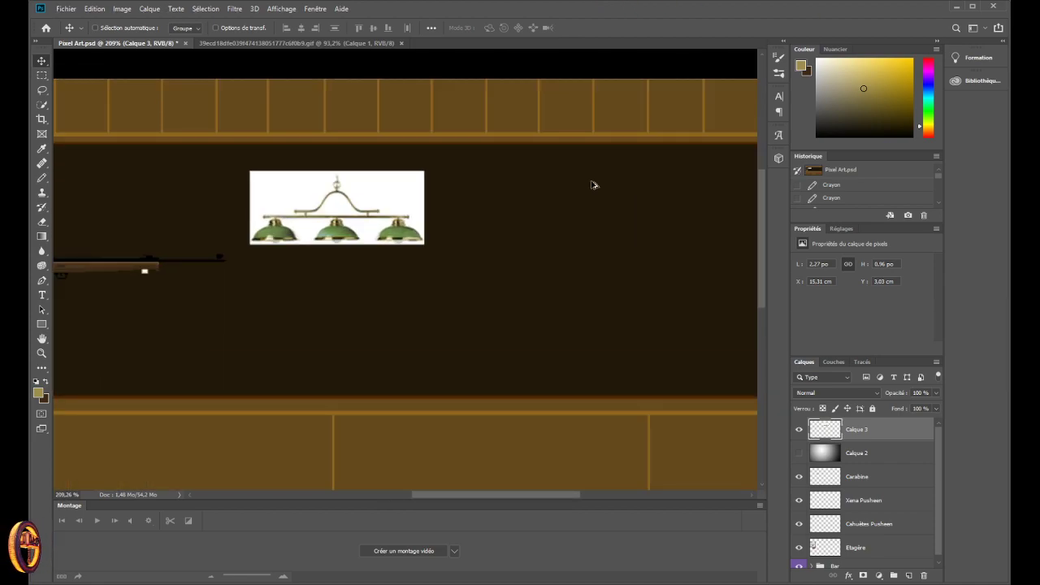
pyautogui.scroll(2, 488, 170)
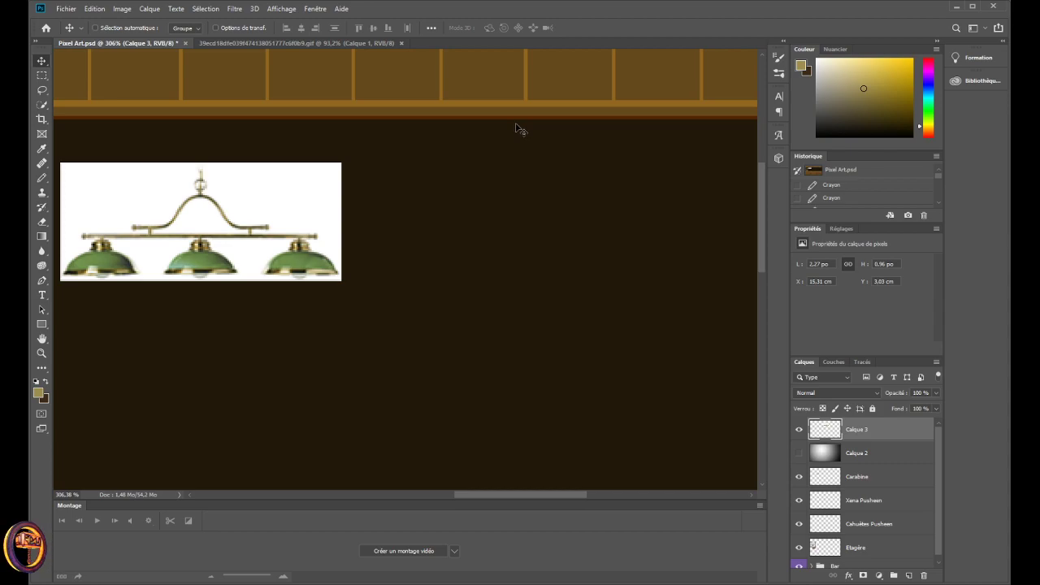
pyautogui.click(41, 178)
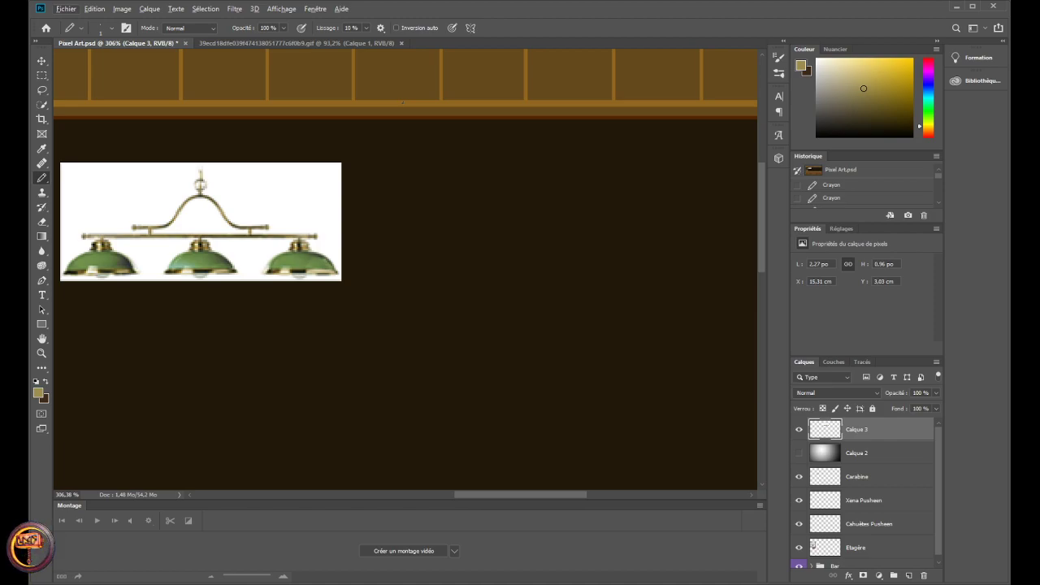
pyautogui.scroll(2, 476, 123)
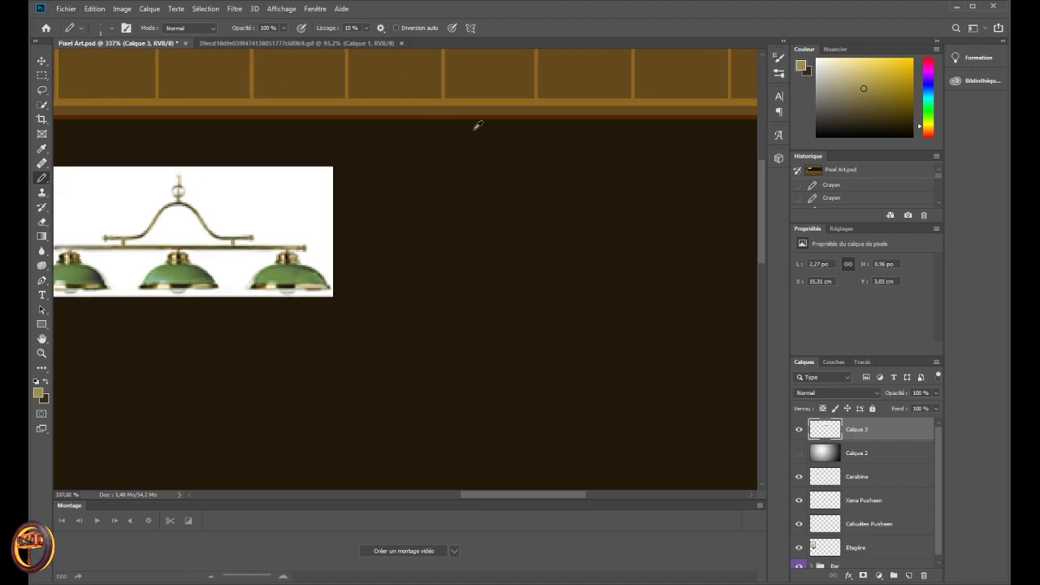
pyautogui.scroll(1, 494, 127)
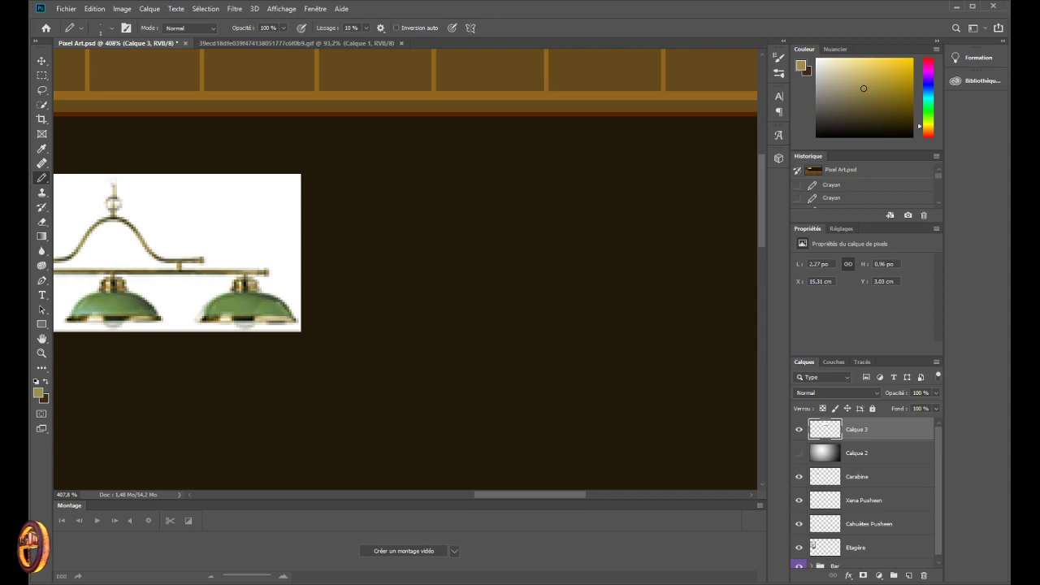
pyautogui.scroll(1, 474, 143)
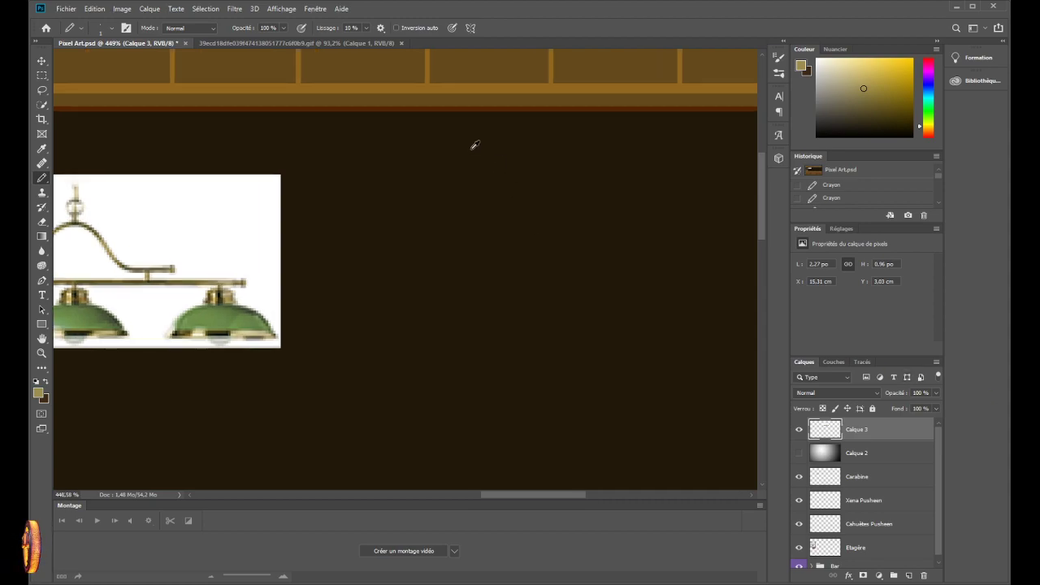
pyautogui.scroll(4, 499, 118)
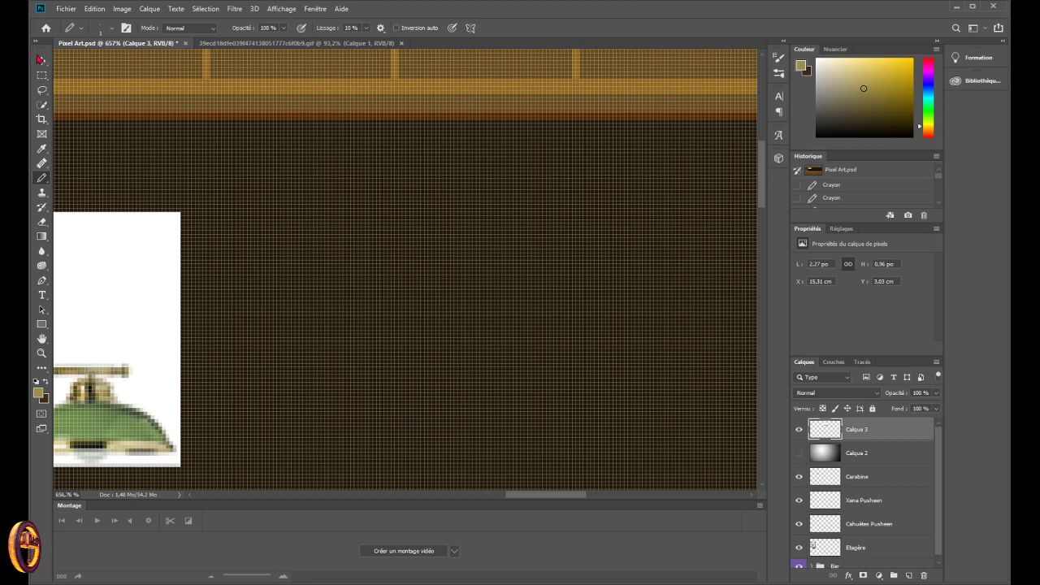
pyautogui.click(41, 61)
pyautogui.moveTo(143, 266); pyautogui.dragTo(683, 282)
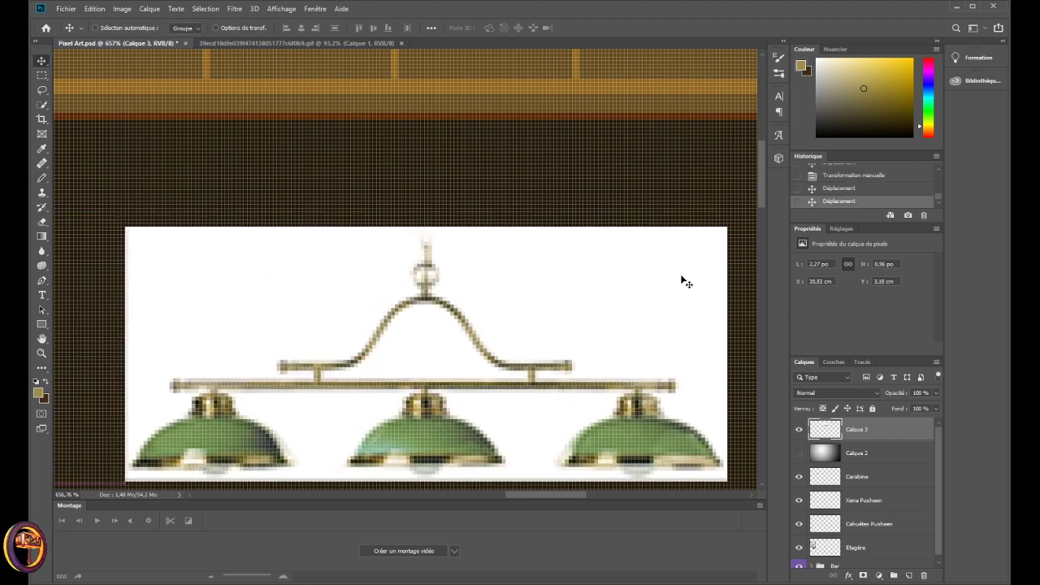
pyautogui.moveTo(510, 279); pyautogui.dragTo(524, 380)
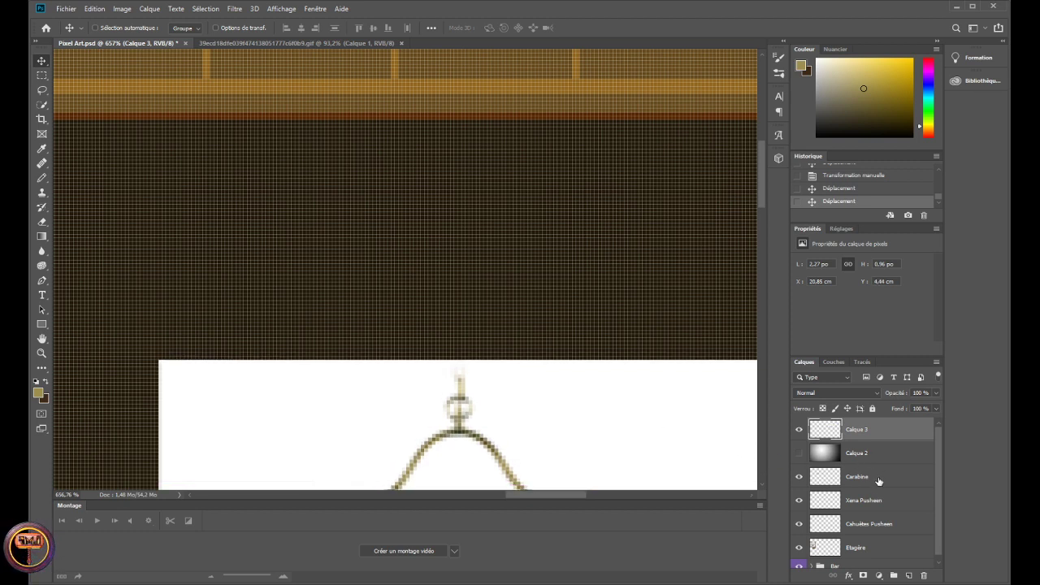
# - Create a new layer directly above the Carabine layer and name it Lampe
pyautogui.moveTo(872, 481)
pyautogui.mouseDown()
pyautogui.moveTo(879, 526)
pyautogui.moveTo(883, 476)
pyautogui.mouseUp()
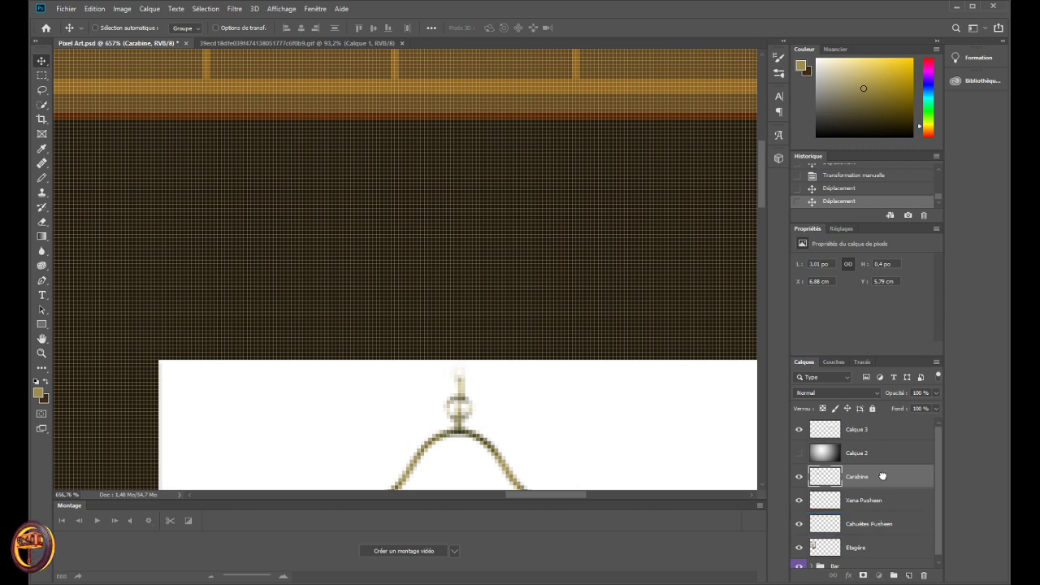
pyautogui.click(909, 576)
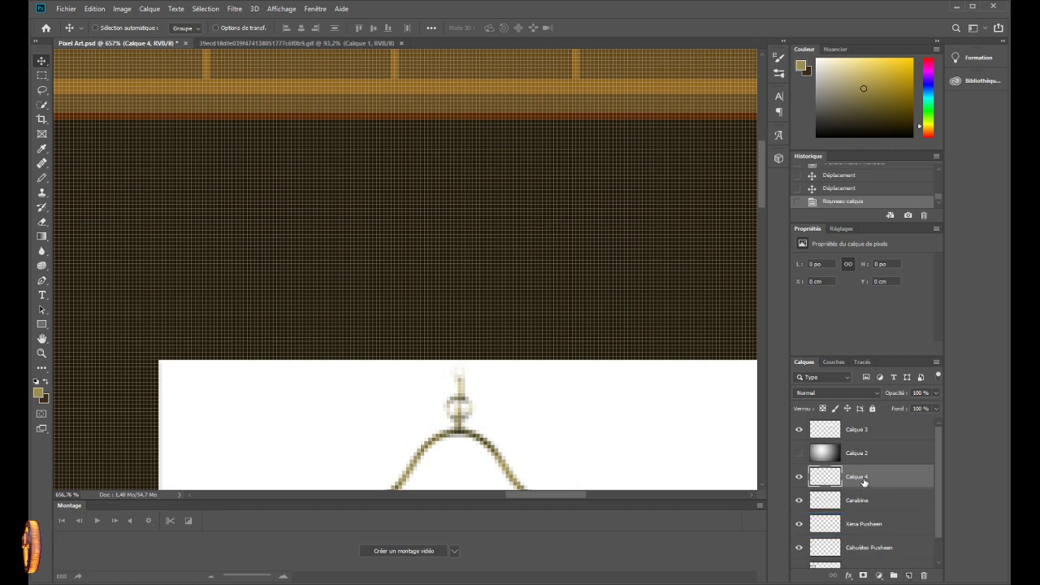
pyautogui.press('space')
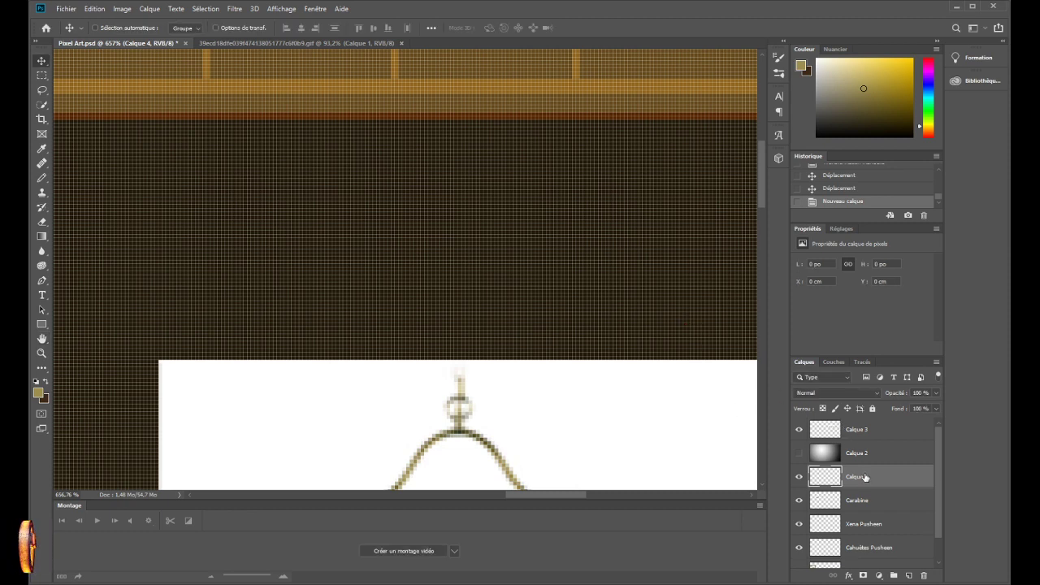
pyautogui.doubleClick(860, 477)
pyautogui.write('Lam')
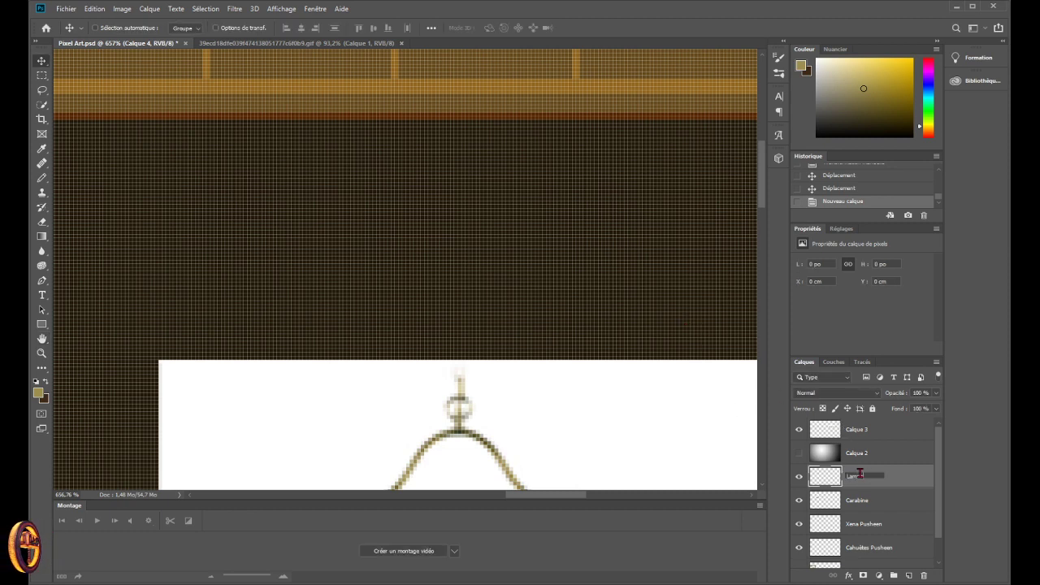
pyautogui.write('pe')
pyautogui.press('Return')
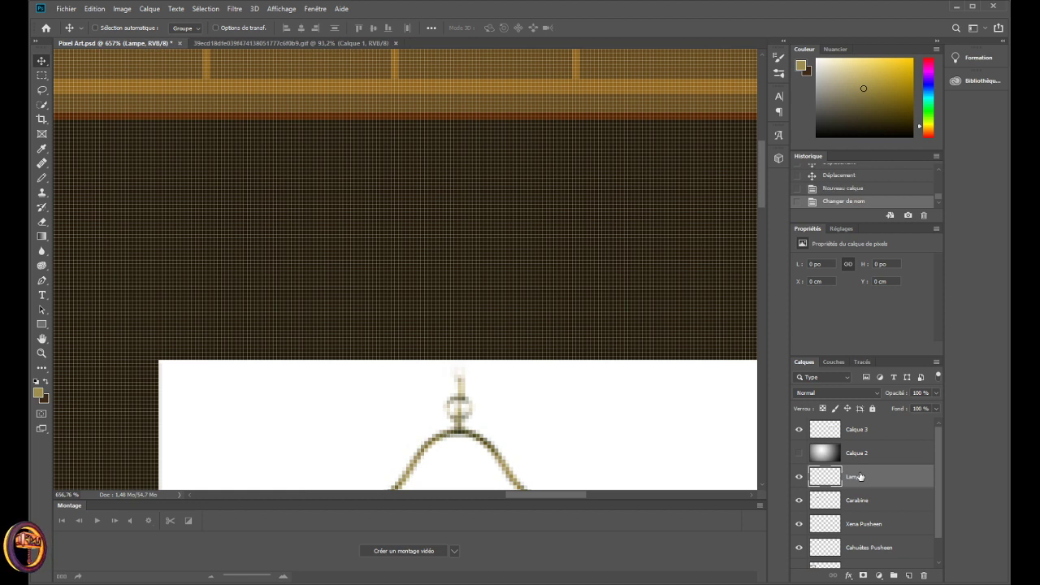
# - Pencil a brass hanging rod about 0.53 cm tall below the ceiling trim, with a crossbar about 0.28 cm wide near its lower end
pyautogui.click(37, 161)
pyautogui.click(42, 177)
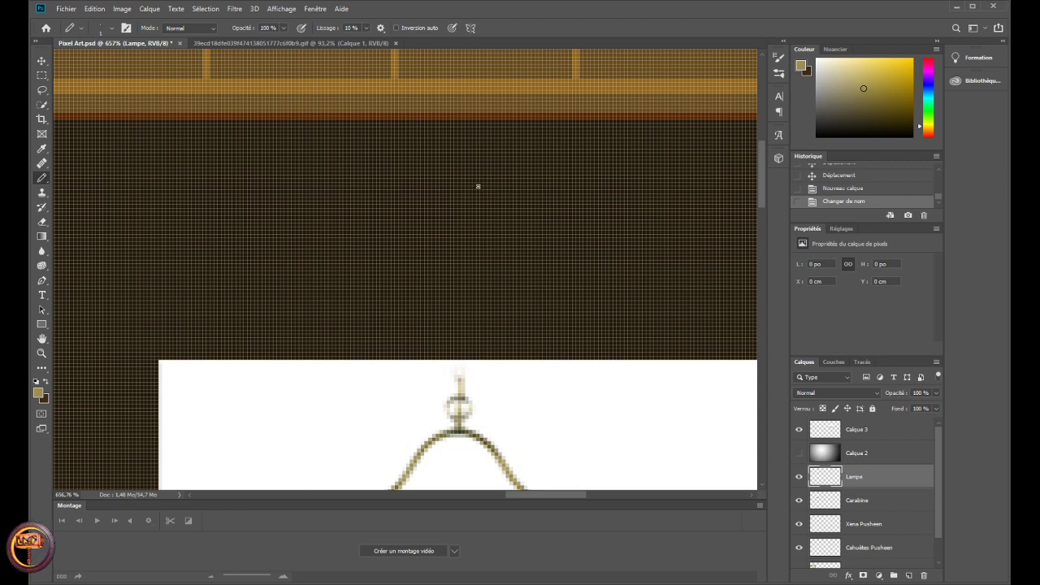
pyautogui.moveTo(444, 120); pyautogui.dragTo(447, 156)
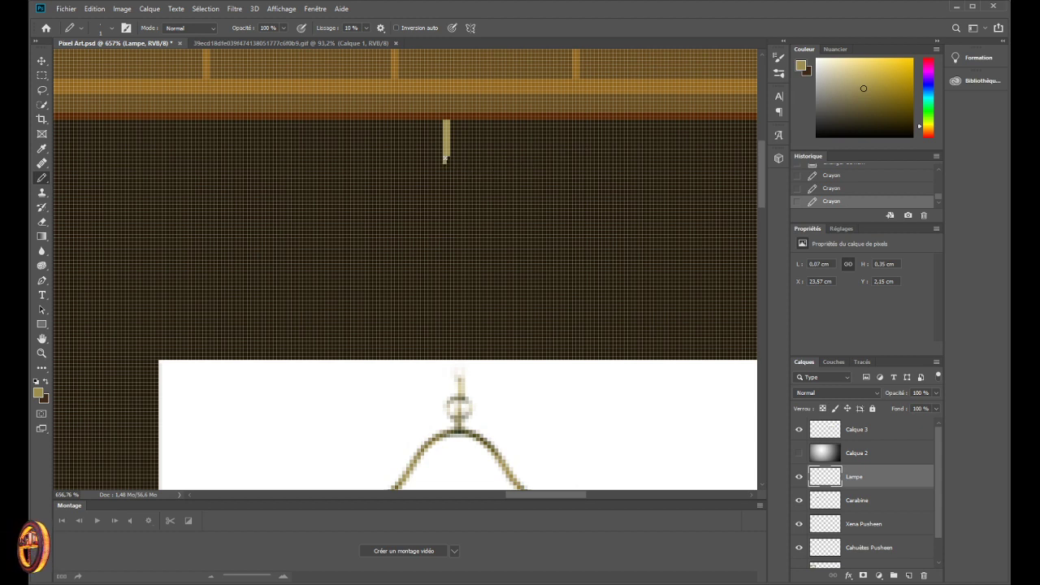
pyautogui.moveTo(446, 159)
pyautogui.mouseDown()
pyautogui.moveTo(445, 173)
pyautogui.moveTo(446, 158)
pyautogui.mouseUp()
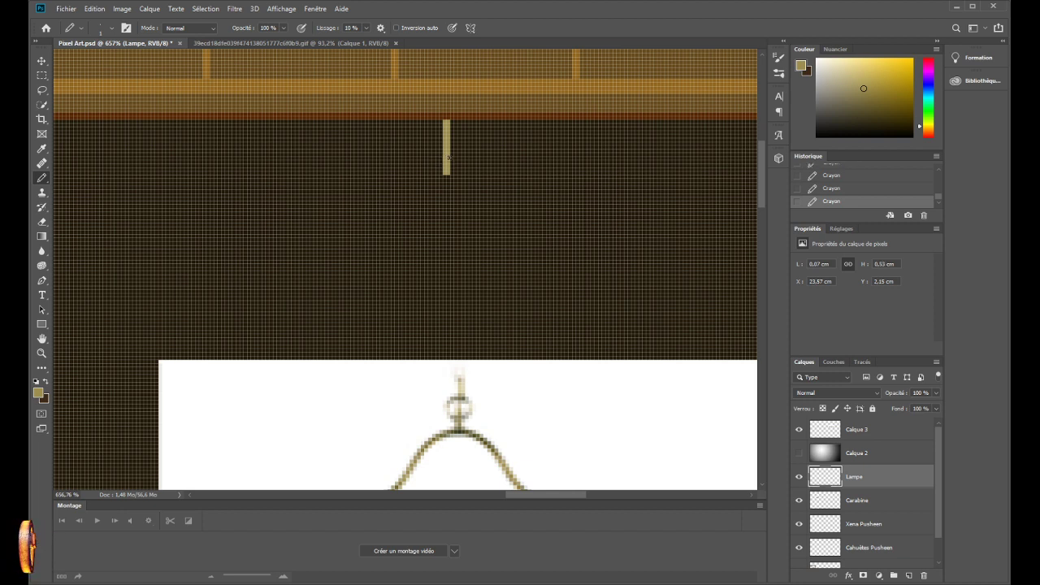
pyautogui.moveTo(457, 158)
pyautogui.mouseDown()
pyautogui.moveTo(459, 167)
pyautogui.moveTo(432, 164)
pyautogui.mouseUp()
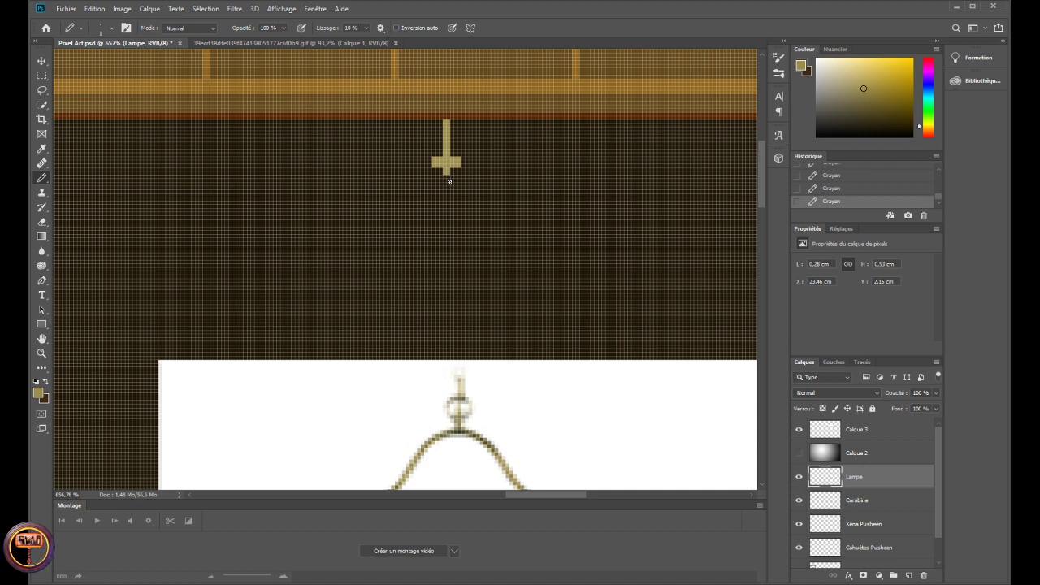
pyautogui.scroll(-1, 437, 205)
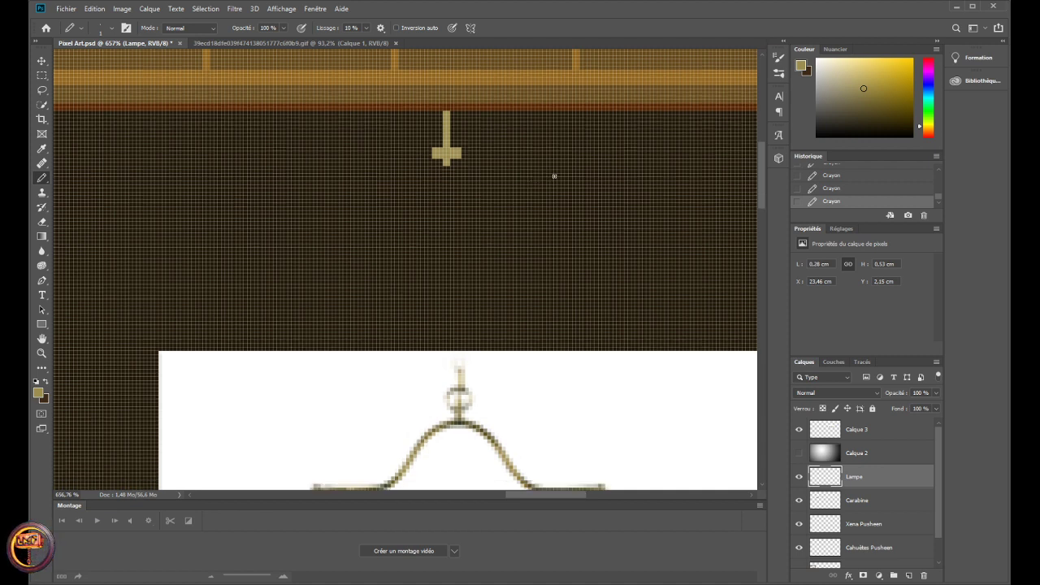
pyautogui.click(442, 168)
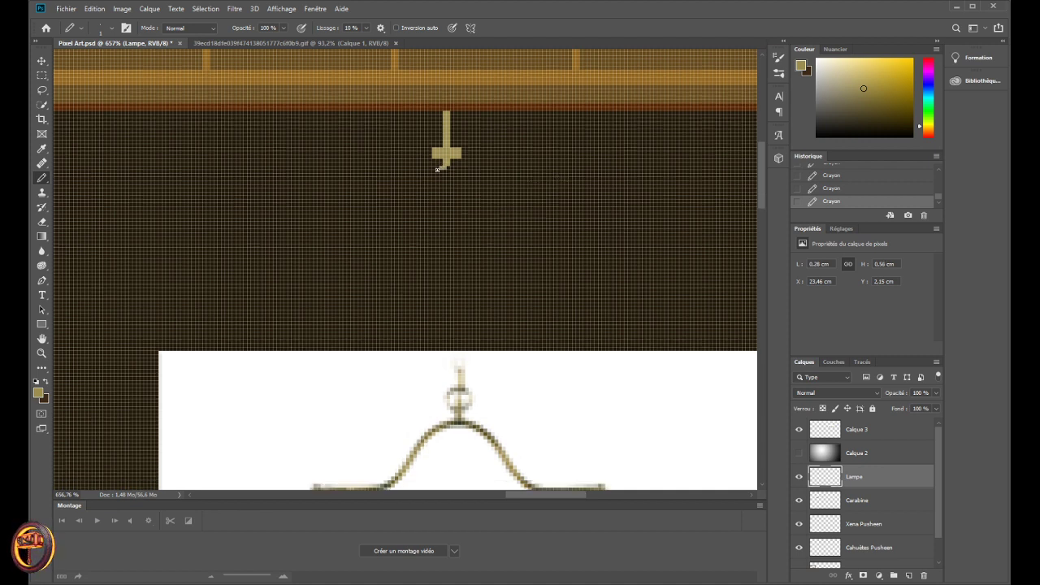
pyautogui.scroll(2, 449, 169)
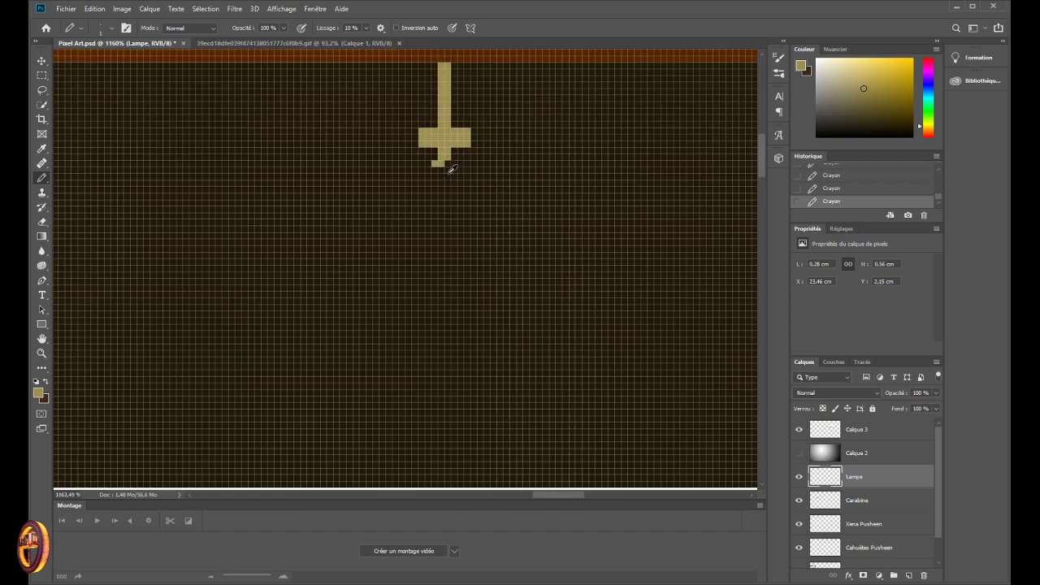
pyautogui.hotkey('ctrl', 'z')
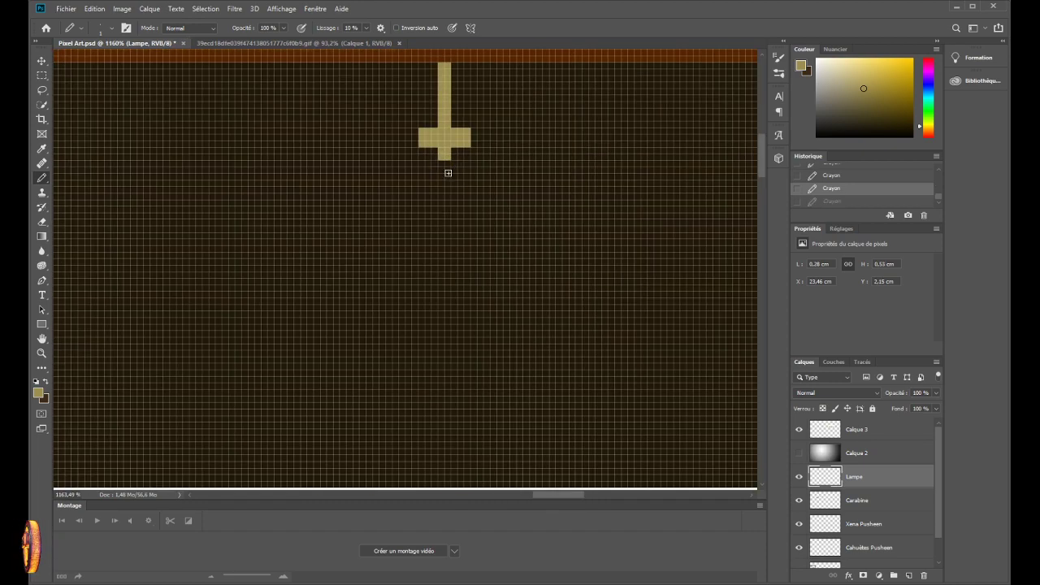
# - Move the Calque 3 lamp image closer to the drawn rod, at about X 20.67 cm and Y 3.42 cm, and return to the Pencil on Lampe
pyautogui.scroll(-3, 449, 171)
pyautogui.scroll(-1, 451, 169)
pyautogui.scroll(2, 451, 169)
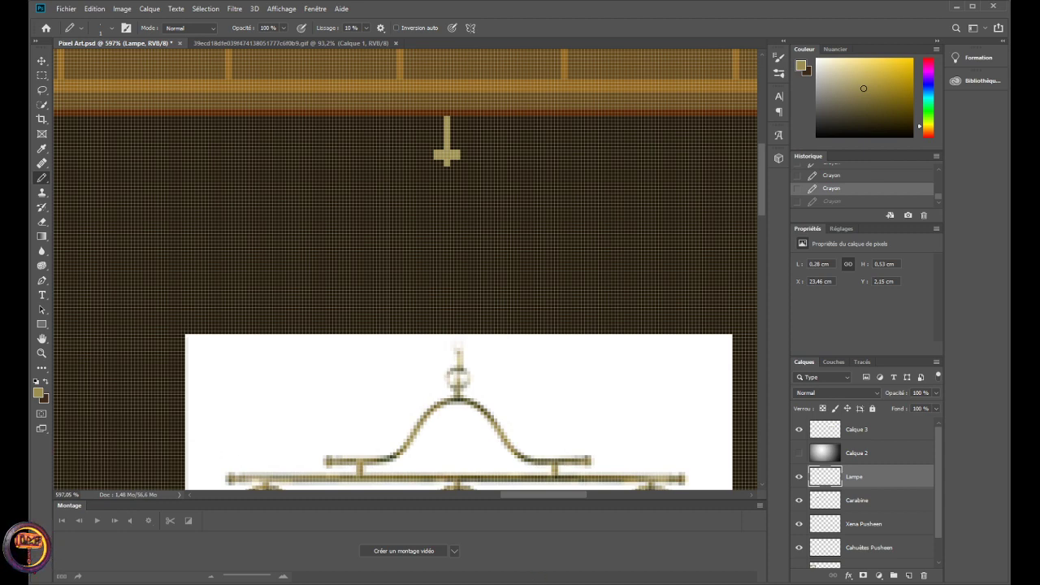
pyautogui.scroll(2, 460, 152)
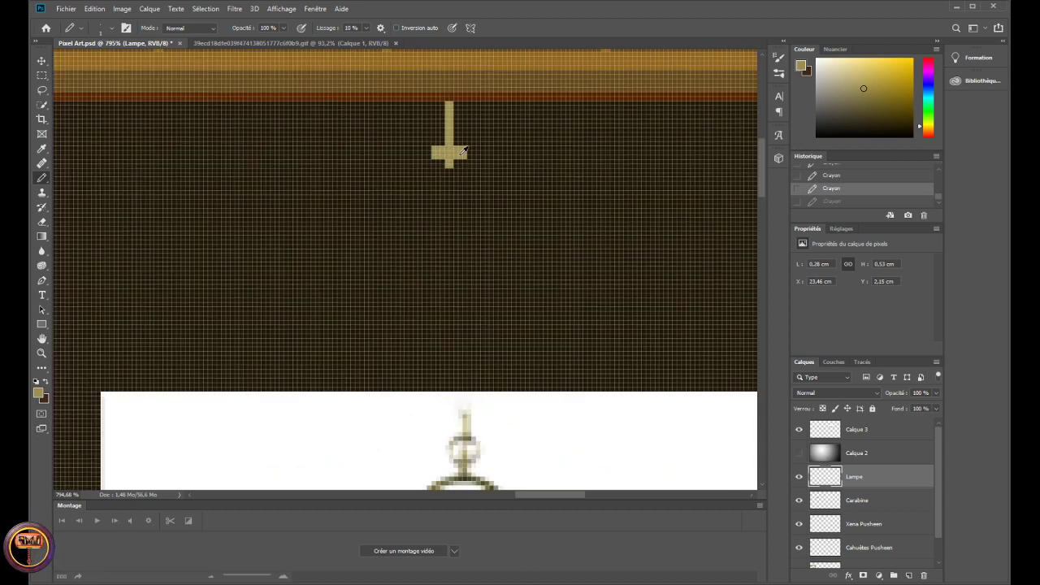
pyautogui.press('v')
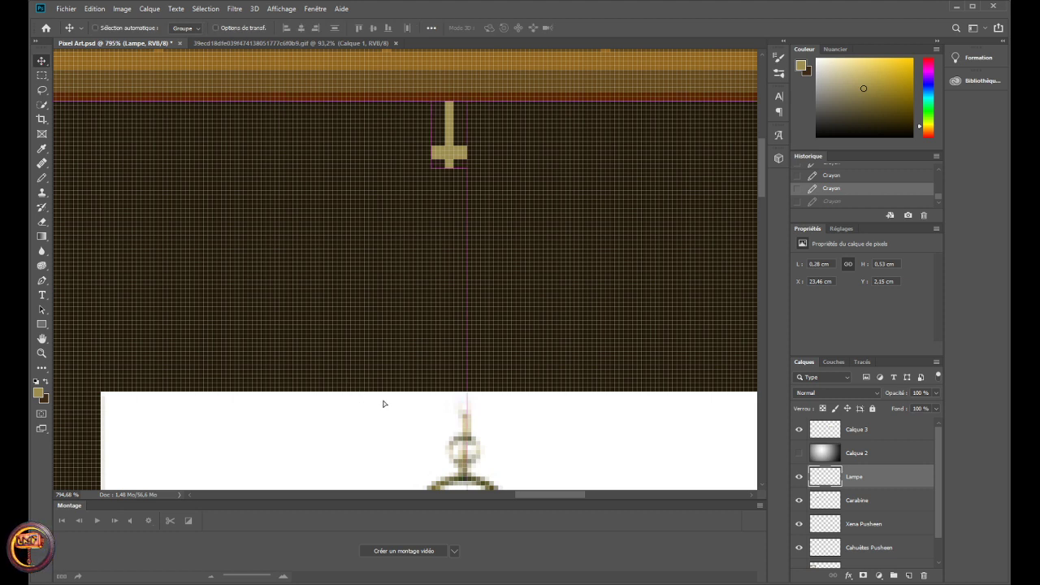
pyautogui.moveTo(383, 404)
pyautogui.mouseDown()
pyautogui.moveTo(383, 383)
pyautogui.moveTo(385, 413)
pyautogui.mouseUp()
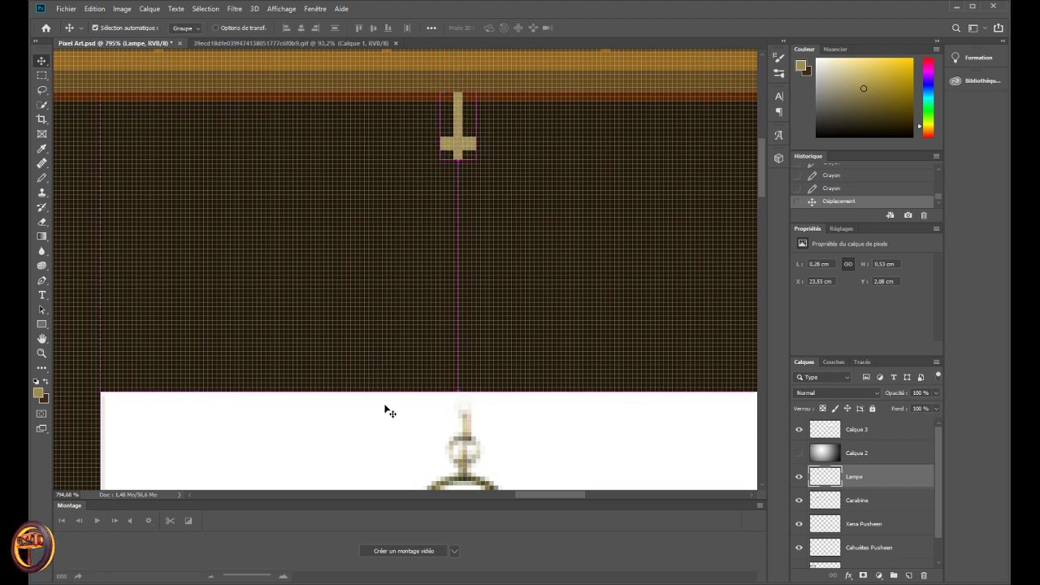
pyautogui.hotkey('ctrl', 'z')
pyautogui.click(868, 431)
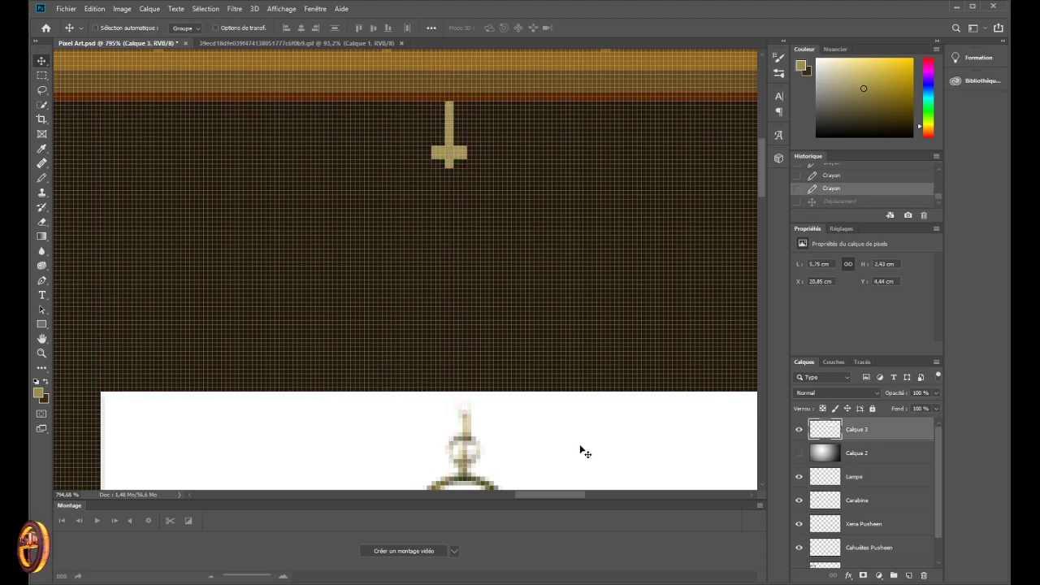
pyautogui.moveTo(580, 448); pyautogui.dragTo(552, 317)
pyautogui.scroll(1, 536, 240)
pyautogui.scroll(1, 537, 240)
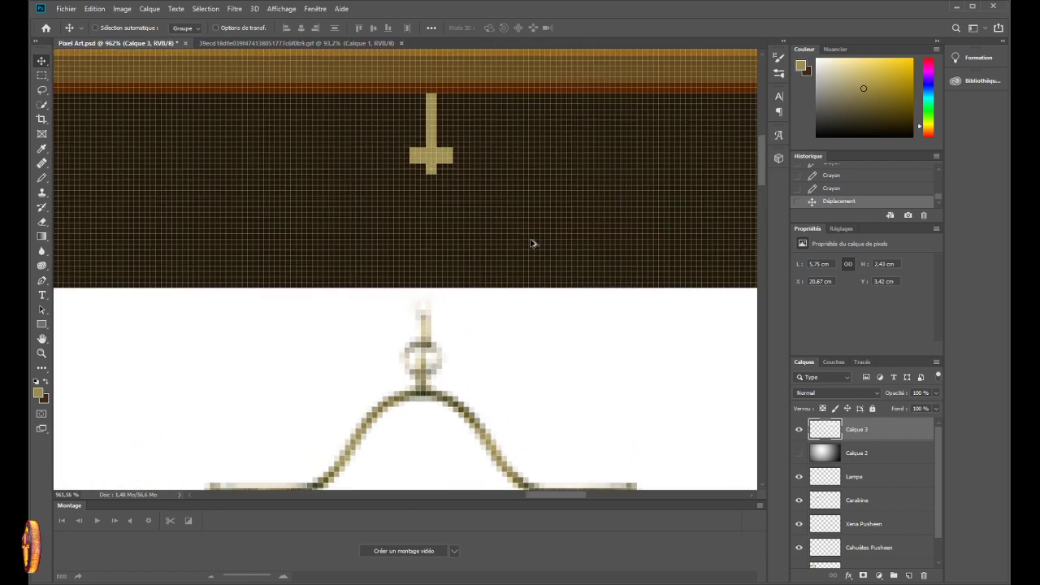
pyautogui.scroll(-1, 472, 180)
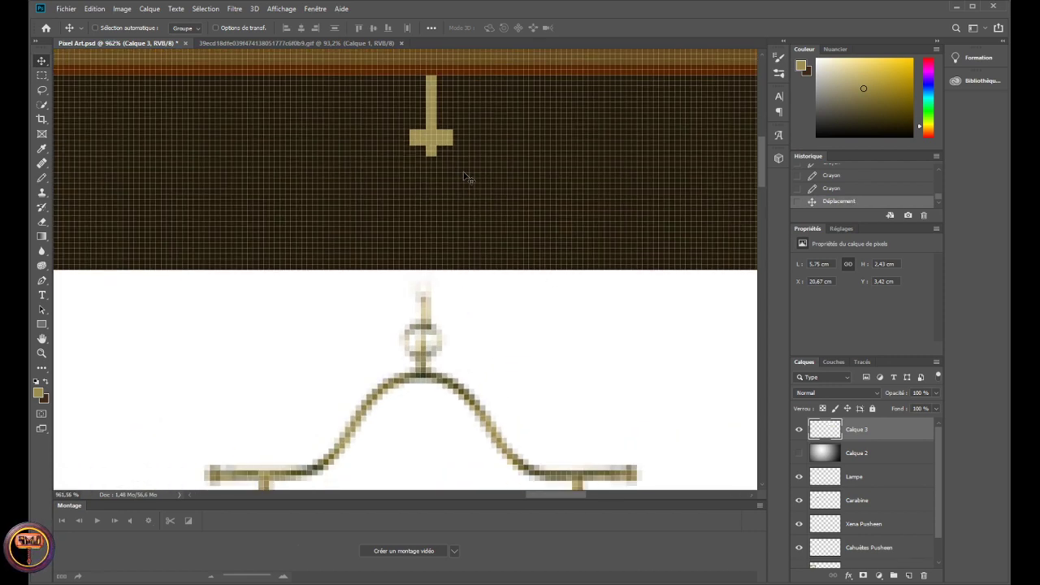
pyautogui.click(863, 481)
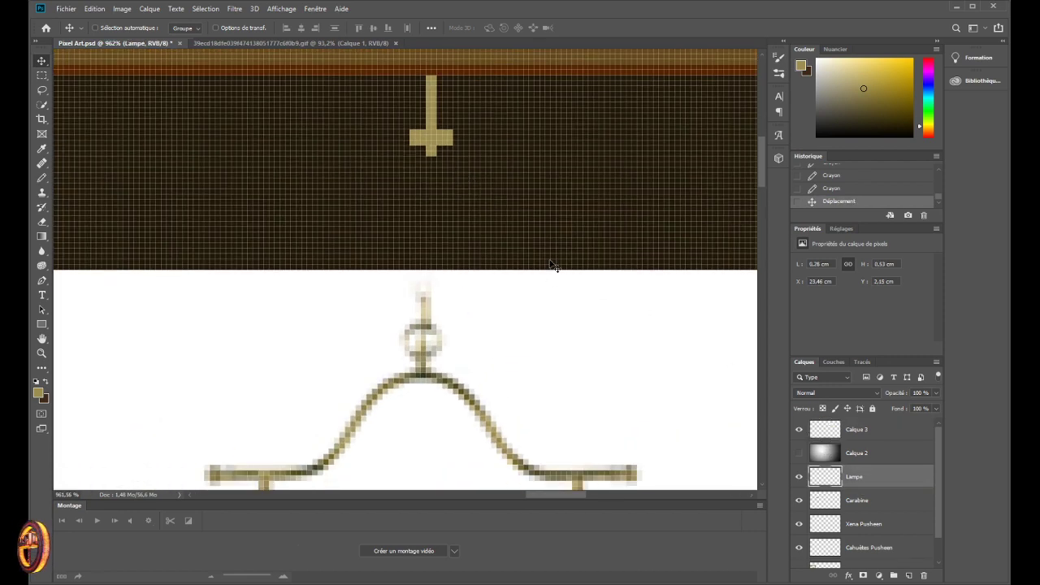
pyautogui.click(42, 178)
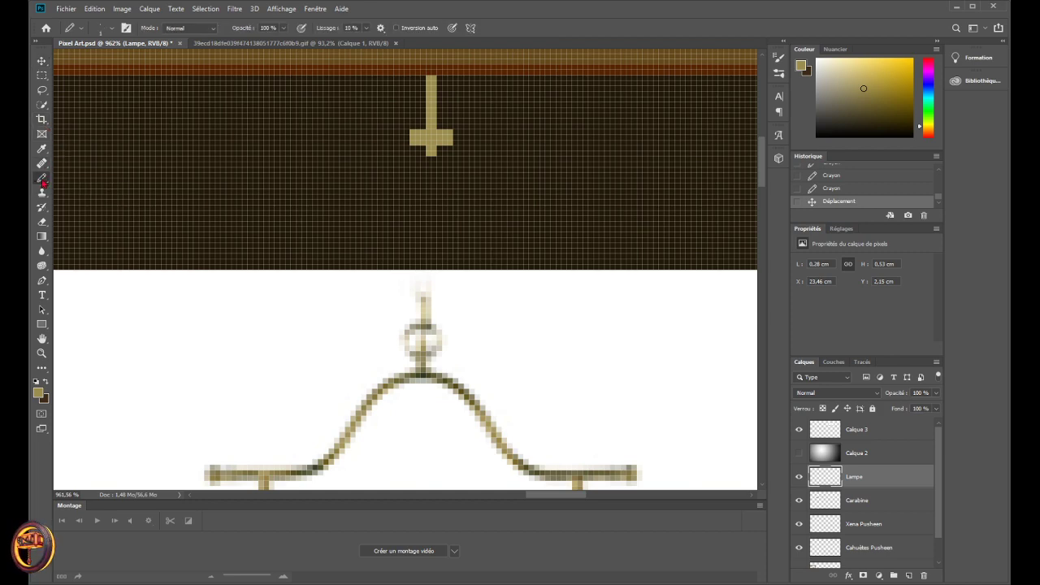
# - Pencil a stair-stepped diagonal arm descending to the left from the foot of the brass rod, ending in a short flat run
pyautogui.click(425, 161)
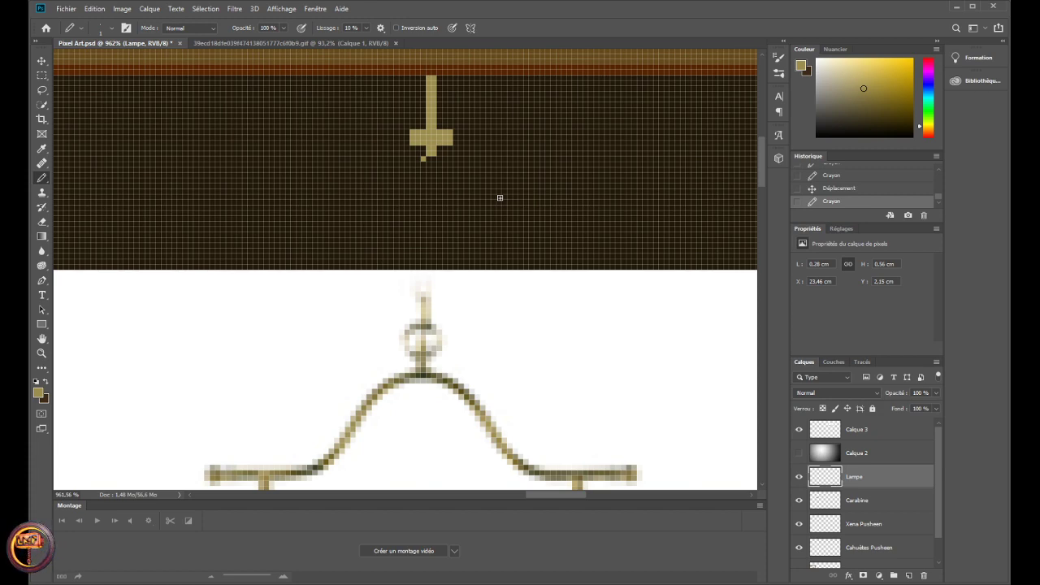
pyautogui.scroll(2, 458, 134)
pyautogui.scroll(-2, 404, 167)
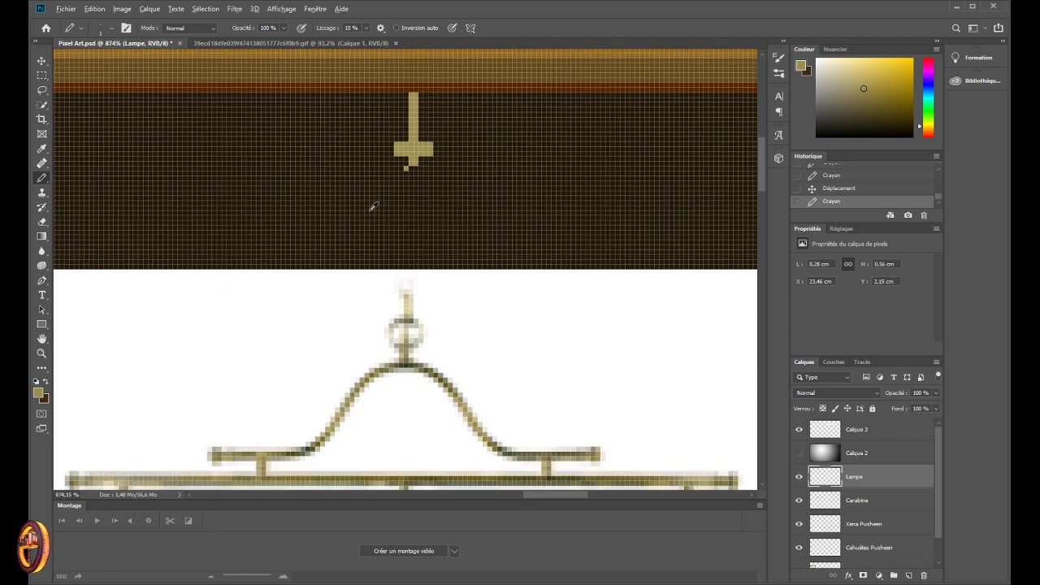
pyautogui.scroll(3, 386, 155)
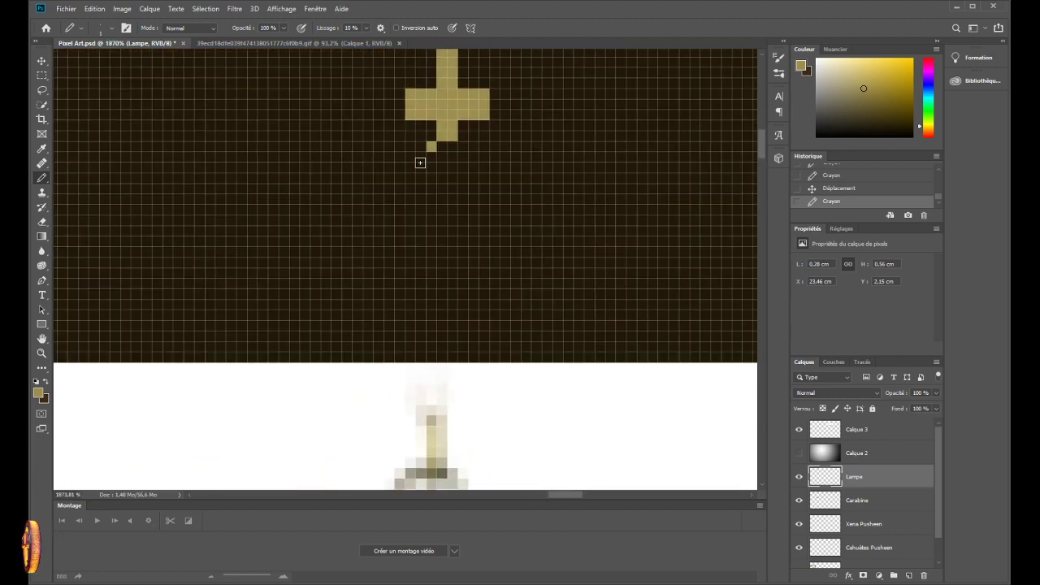
pyautogui.moveTo(411, 146)
pyautogui.mouseDown()
pyautogui.moveTo(409, 167)
pyautogui.moveTo(366, 207)
pyautogui.mouseUp()
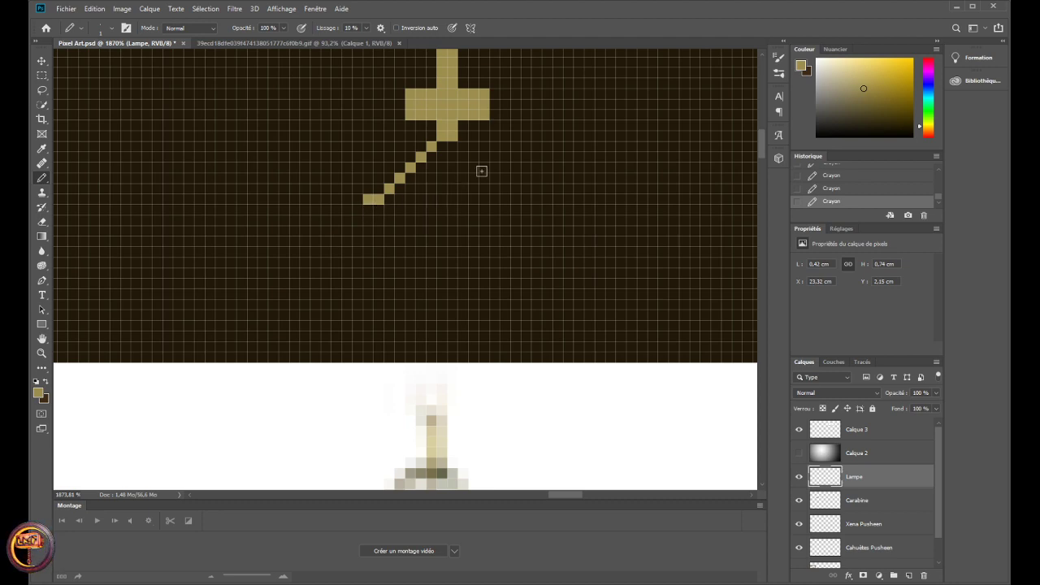
pyautogui.click(346, 201)
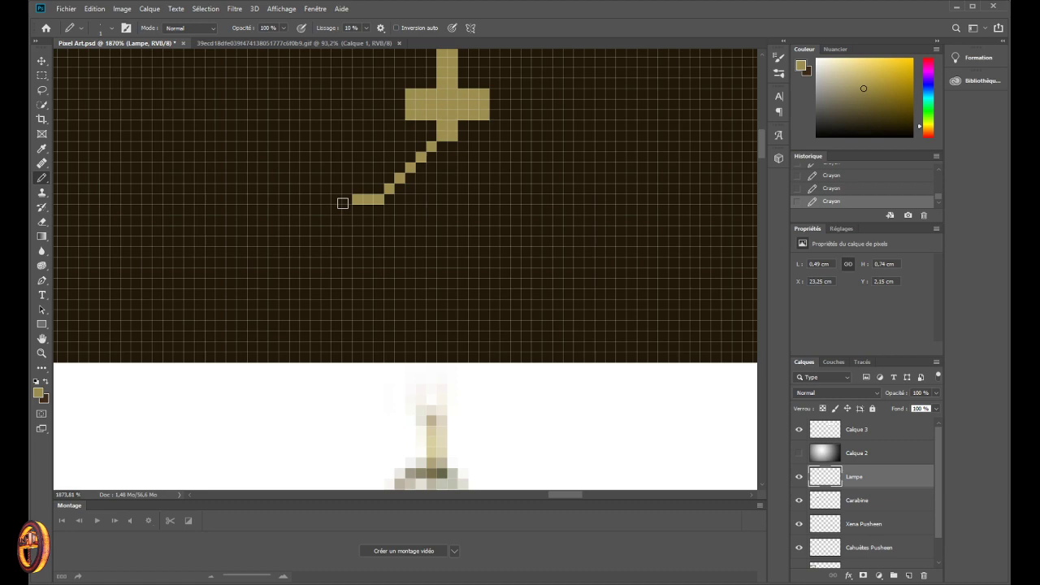
# - Erase the flat pixels at the left arm's end and continue its one-pixel diagonal until the lamp drawing is about 0.88 cm tall
pyautogui.press('e')
pyautogui.click(357, 201)
pyautogui.press('b')
pyautogui.click(357, 201)
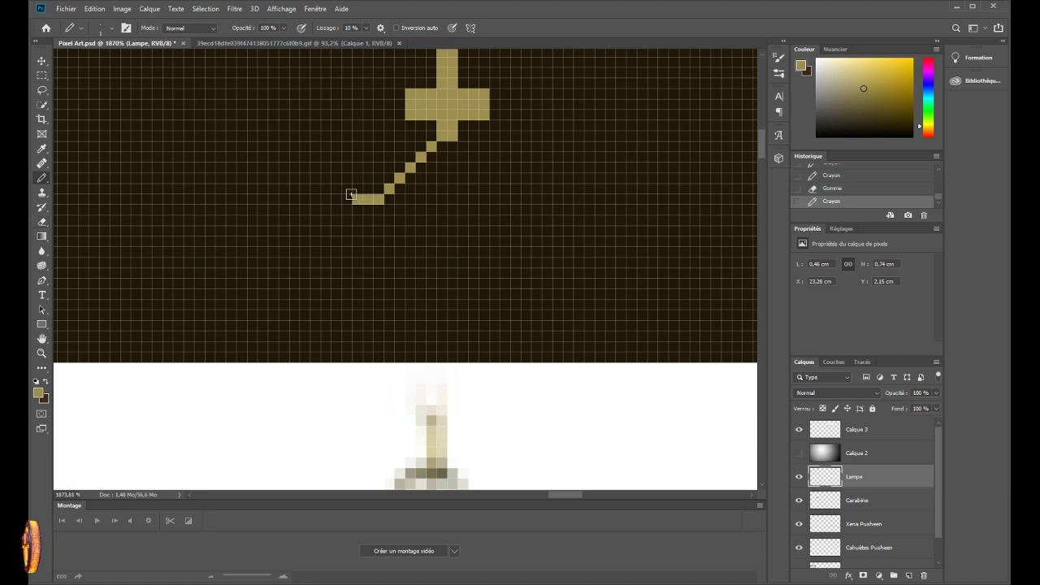
pyautogui.press('e')
pyautogui.click(363, 200)
pyautogui.press('b')
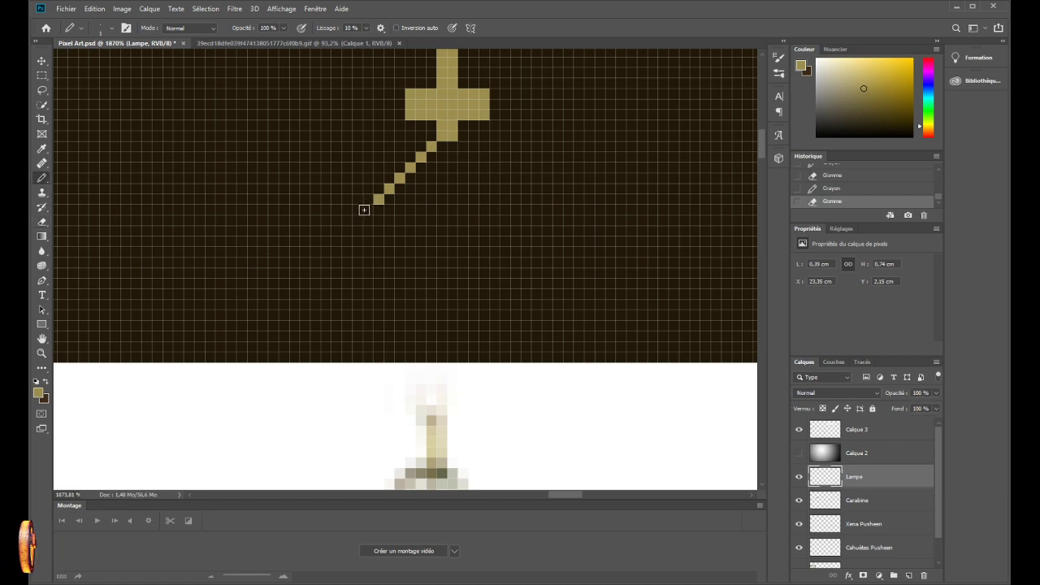
pyautogui.click(366, 208)
pyautogui.click(339, 224)
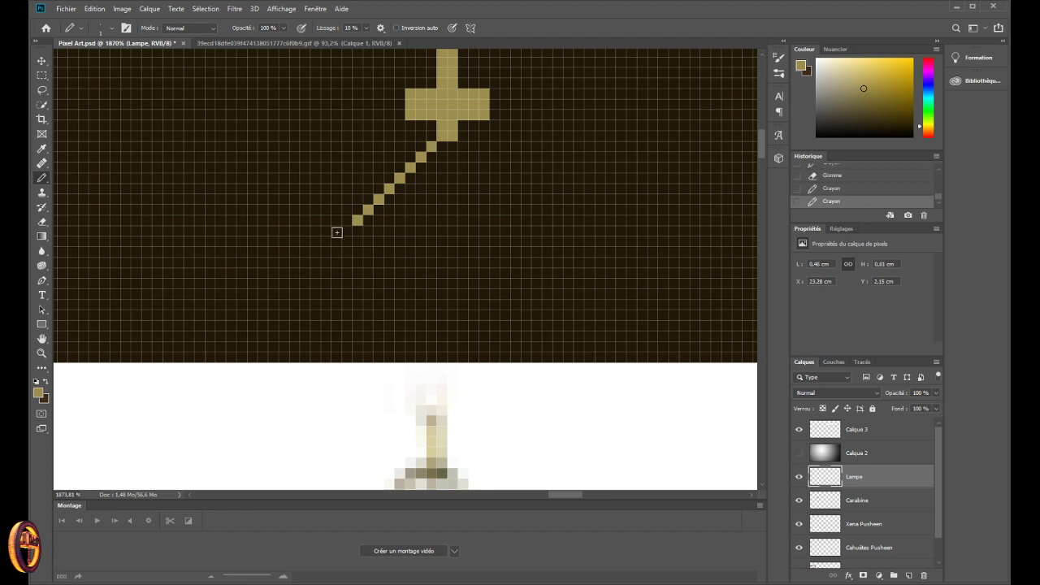
pyautogui.click(337, 234)
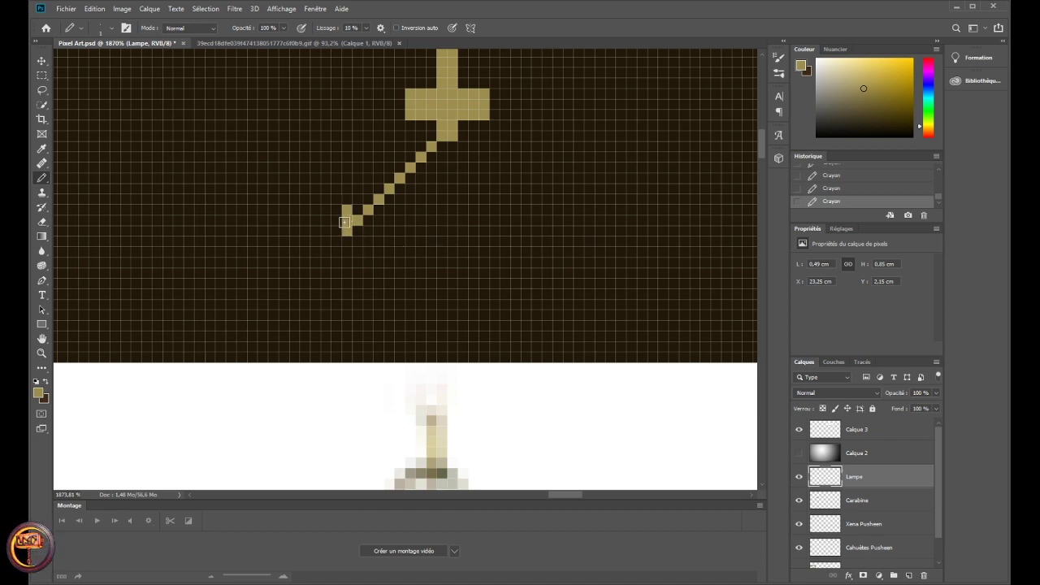
pyautogui.moveTo(342, 207); pyautogui.dragTo(344, 222)
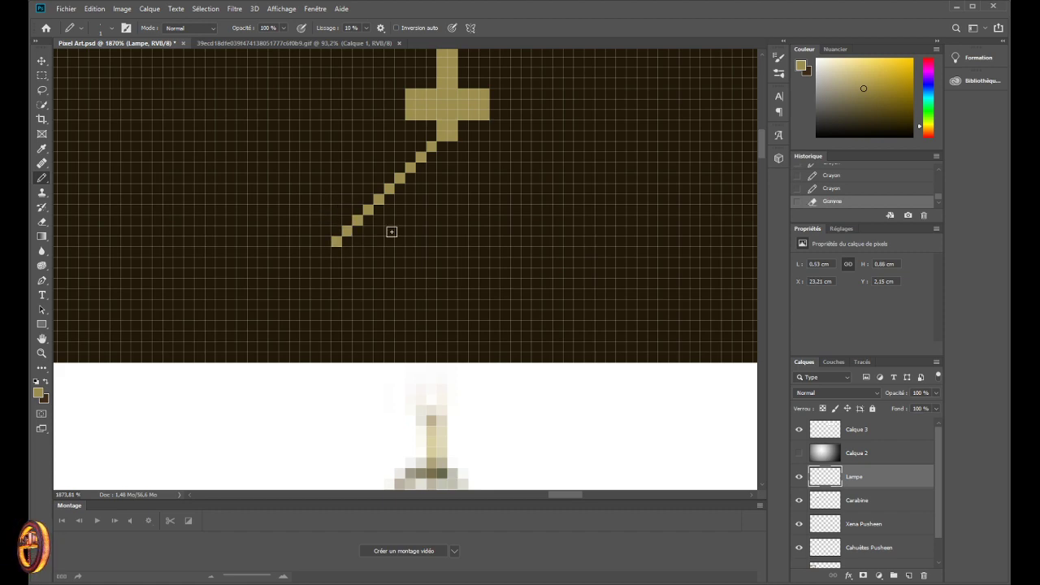
# - Place the right arm's first pixel diagonally below the rod's foot and erase the stray pixels drawn alongside the left arm
pyautogui.keyDown('shift'); pyautogui.click(463, 149); pyautogui.keyUp('shift')
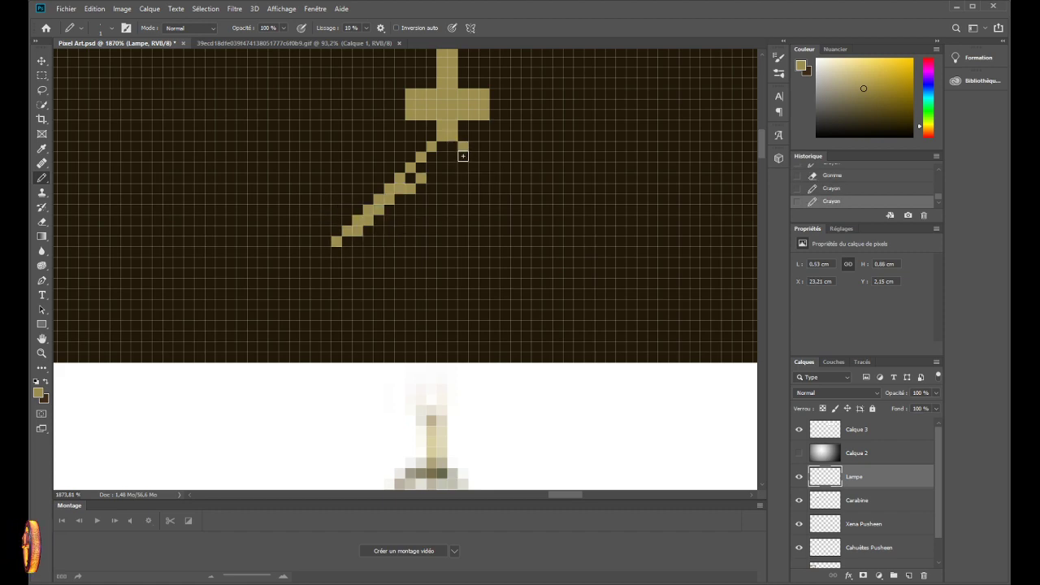
pyautogui.keyDown('shift'); pyautogui.click(414, 192); pyautogui.keyUp('shift')
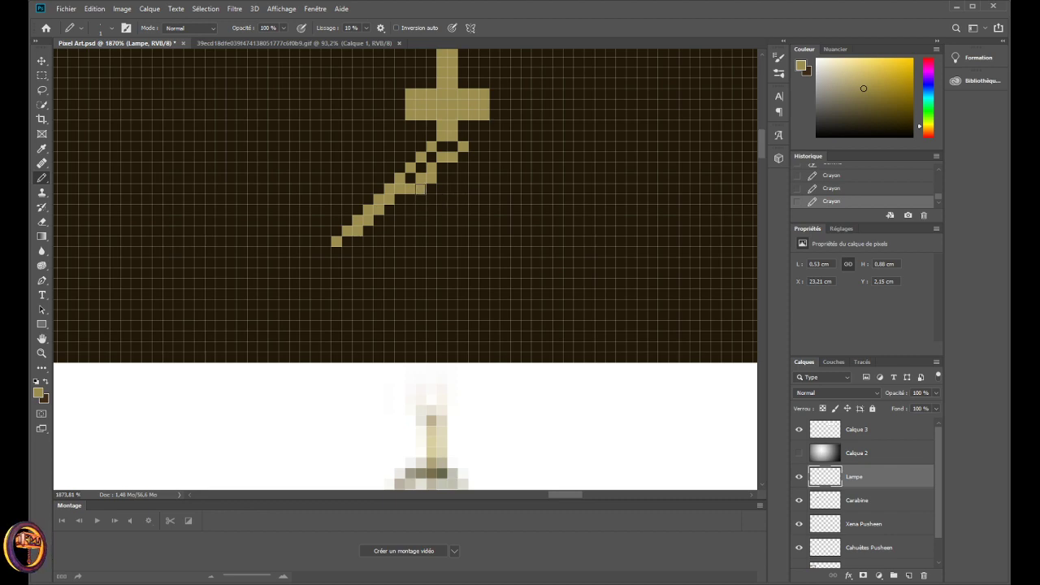
pyautogui.click(413, 198)
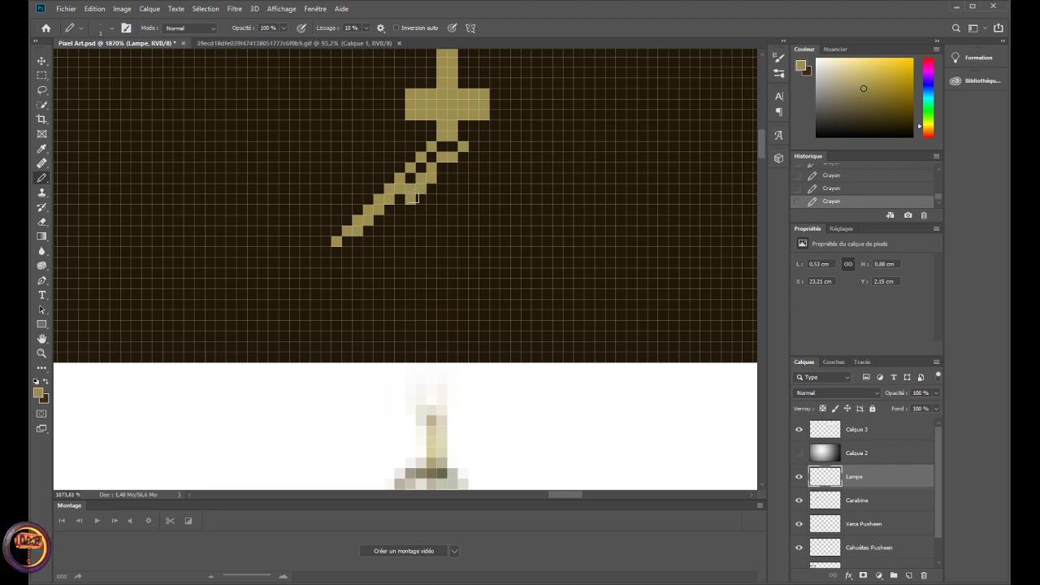
pyautogui.moveTo(414, 198); pyautogui.dragTo(446, 157)
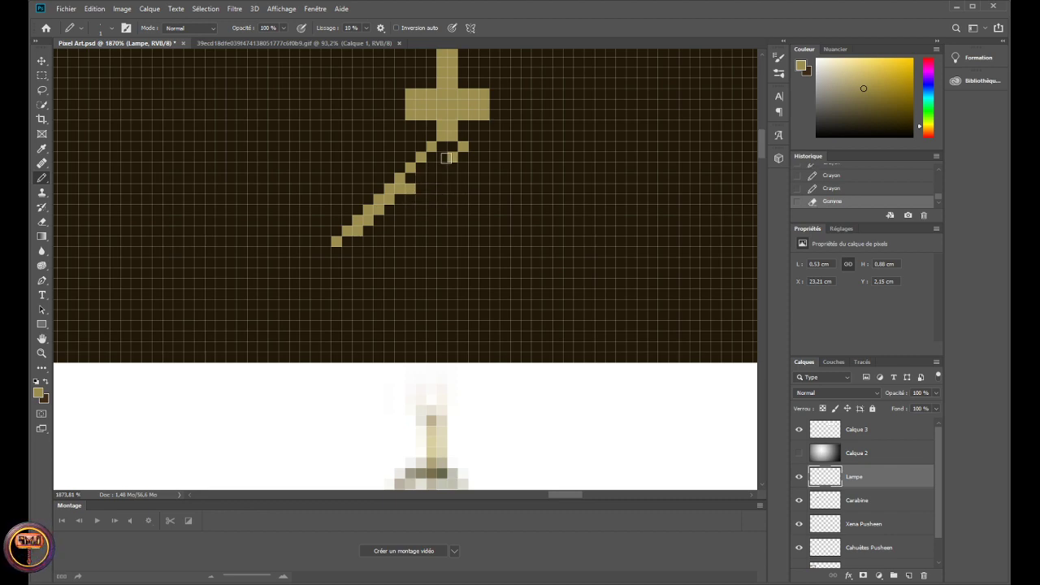
pyautogui.press('e')
pyautogui.moveTo(413, 193); pyautogui.dragTo(365, 236)
pyautogui.press('b')
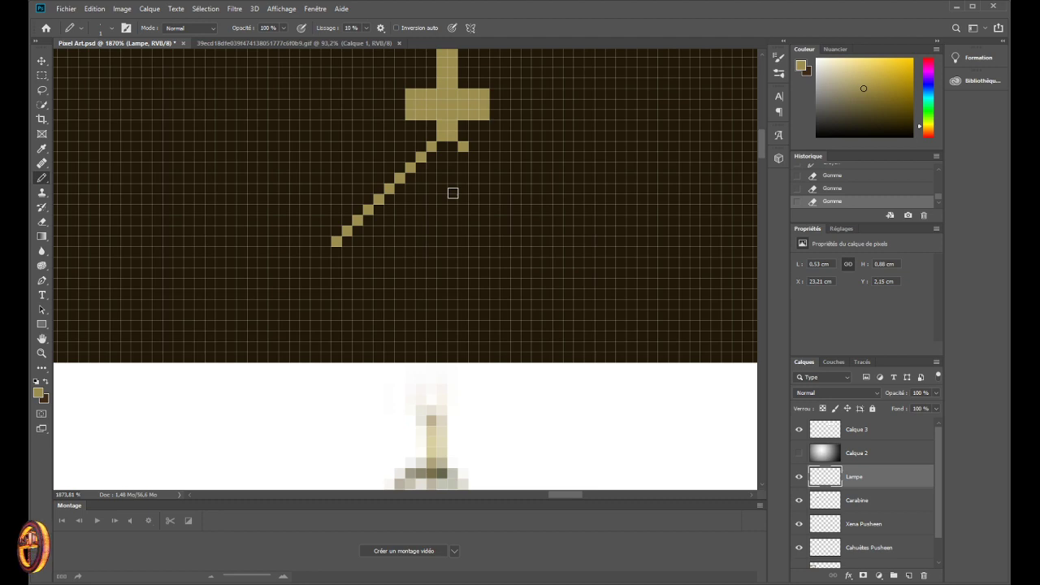
# - Pencil a mirrored one-pixel diagonal right arm level with the left arm's end, erasing stray corner pixels, for a total width of about 0.78 cm
pyautogui.click(473, 156)
pyautogui.moveTo(483, 167); pyautogui.dragTo(495, 177)
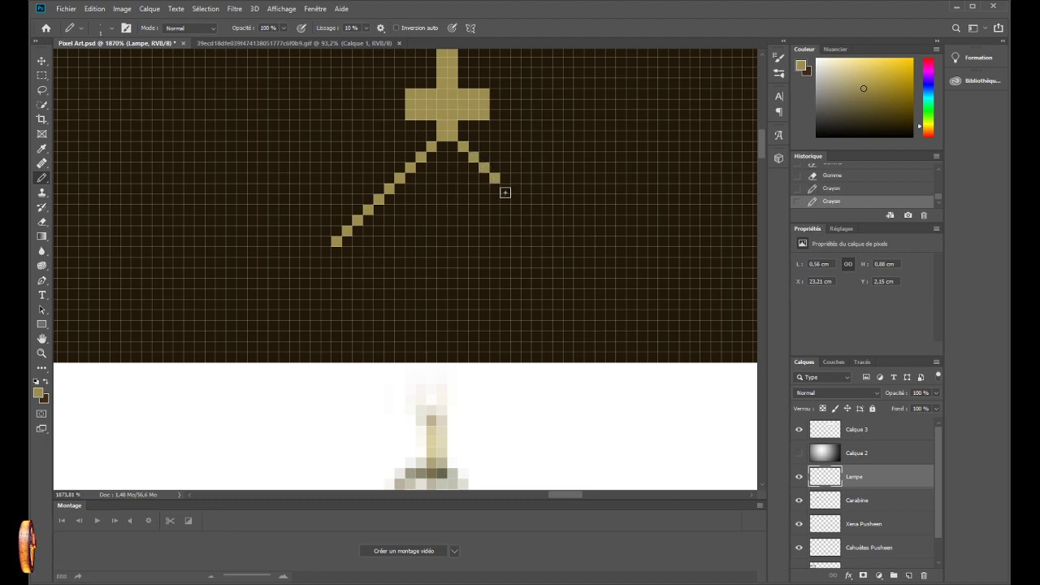
pyautogui.click(504, 190)
pyautogui.click(515, 199)
pyautogui.click(525, 200)
pyautogui.click(527, 210)
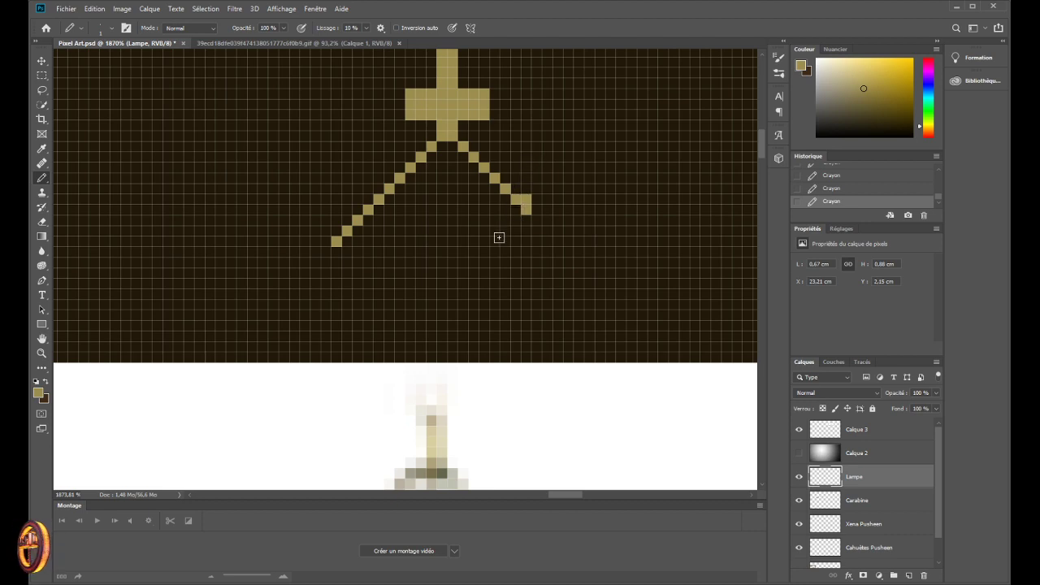
pyautogui.click(516, 219)
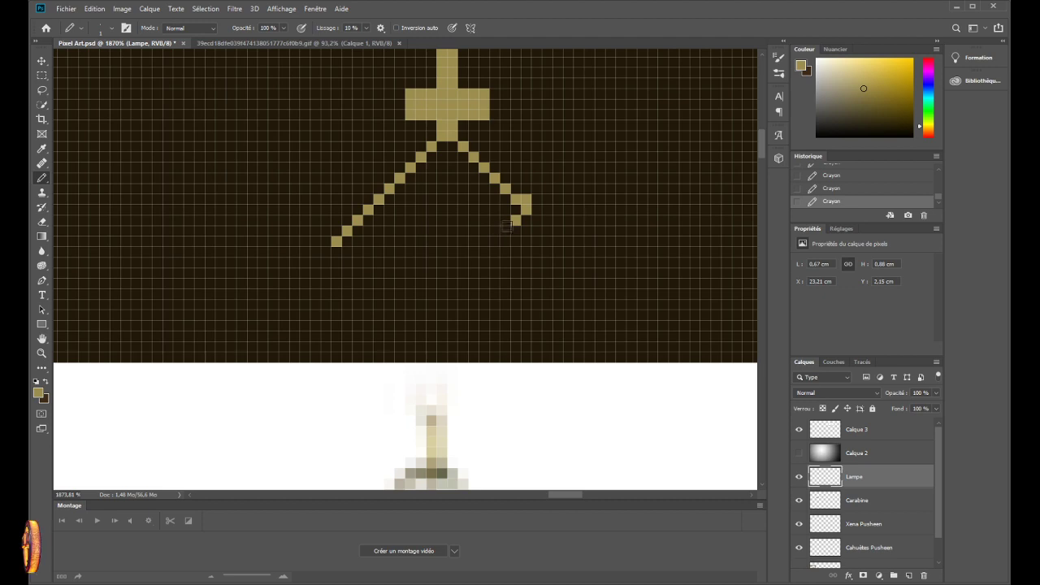
pyautogui.click(516, 219)
pyautogui.moveTo(528, 199); pyautogui.dragTo(525, 209)
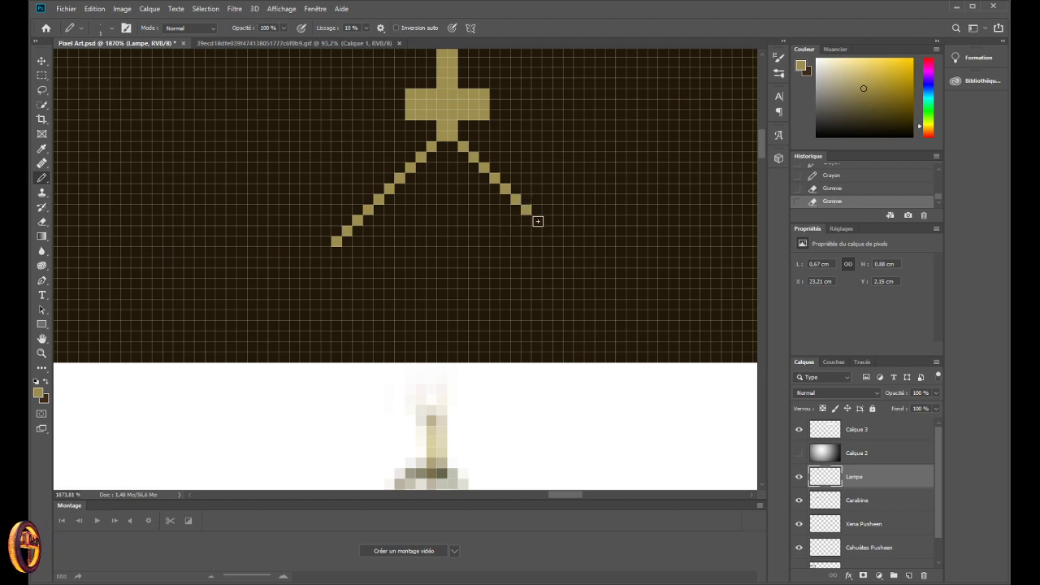
pyautogui.click(537, 220)
pyautogui.click(547, 230)
pyautogui.click(559, 241)
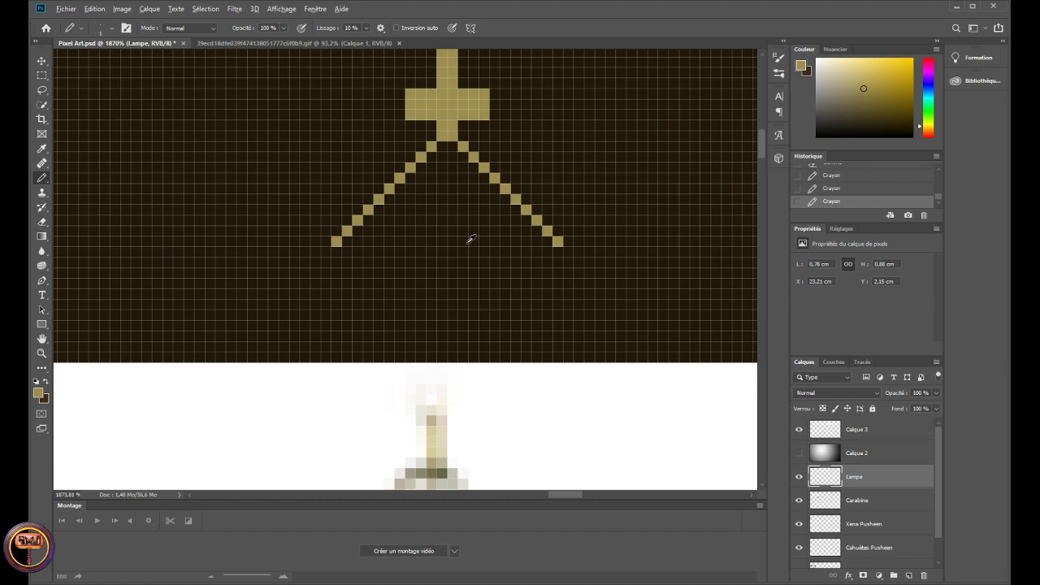
pyautogui.scroll(-3, 469, 236)
pyautogui.scroll(-3, 425, 249)
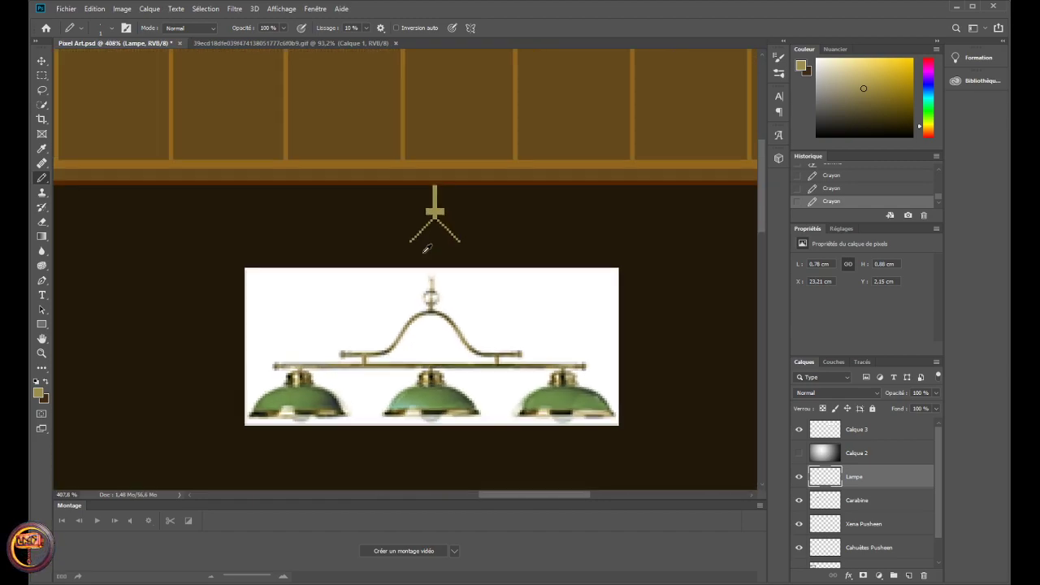
pyautogui.press('v')
pyautogui.moveTo(325, 290); pyautogui.dragTo(353, 302)
pyautogui.hotkey('ctrl', 'z')
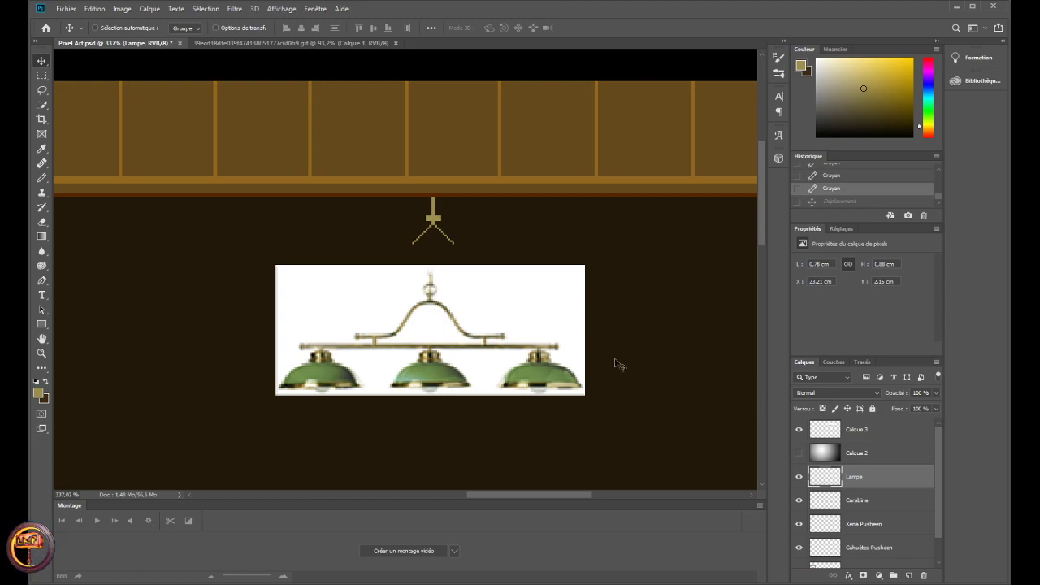
# - Move the Calque 3 lamp reference image straight down to about Y 4.44 cm and return to the Pencil tool
pyautogui.click(829, 439)
pyautogui.moveTo(509, 325); pyautogui.dragTo(480, 376)
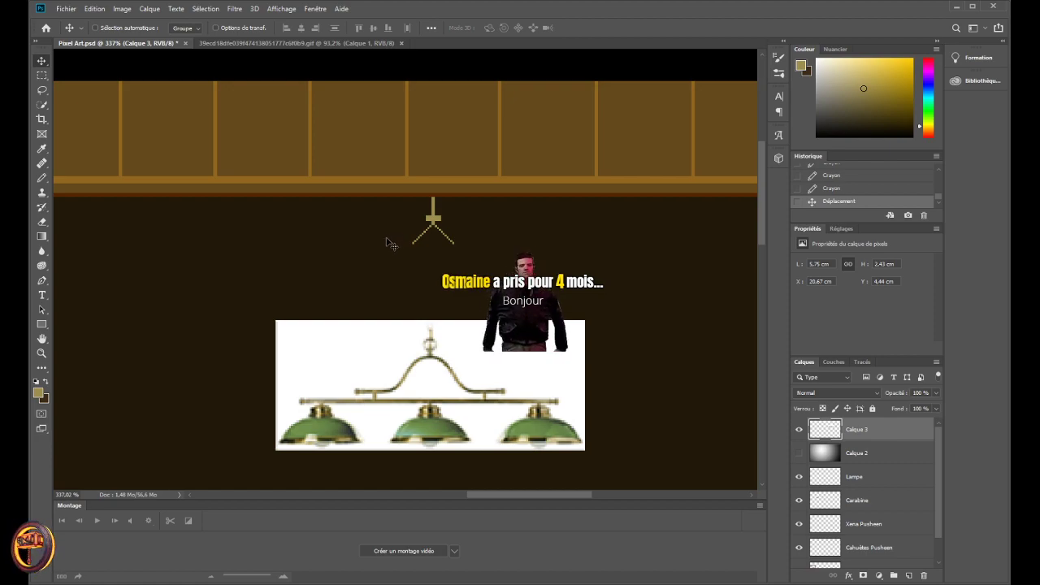
pyautogui.scroll(2, 371, 237)
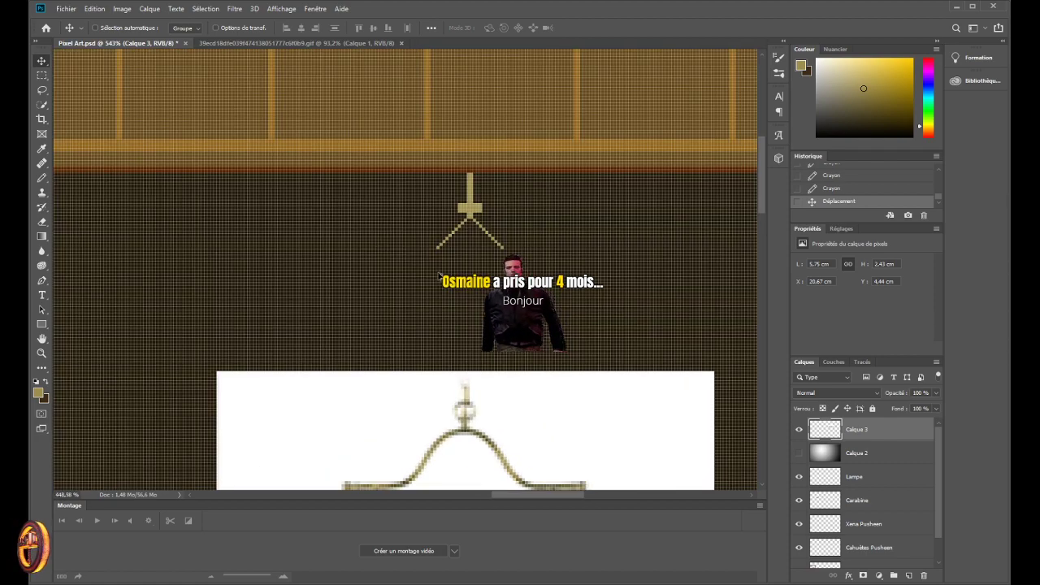
pyautogui.scroll(-1, 439, 275)
pyautogui.scroll(2, 439, 273)
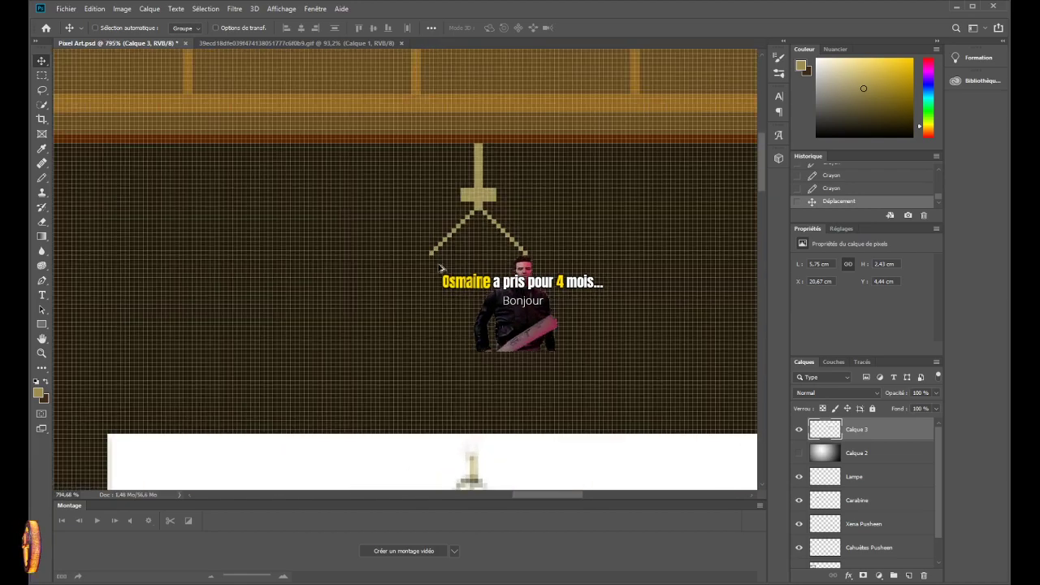
pyautogui.scroll(1, 439, 269)
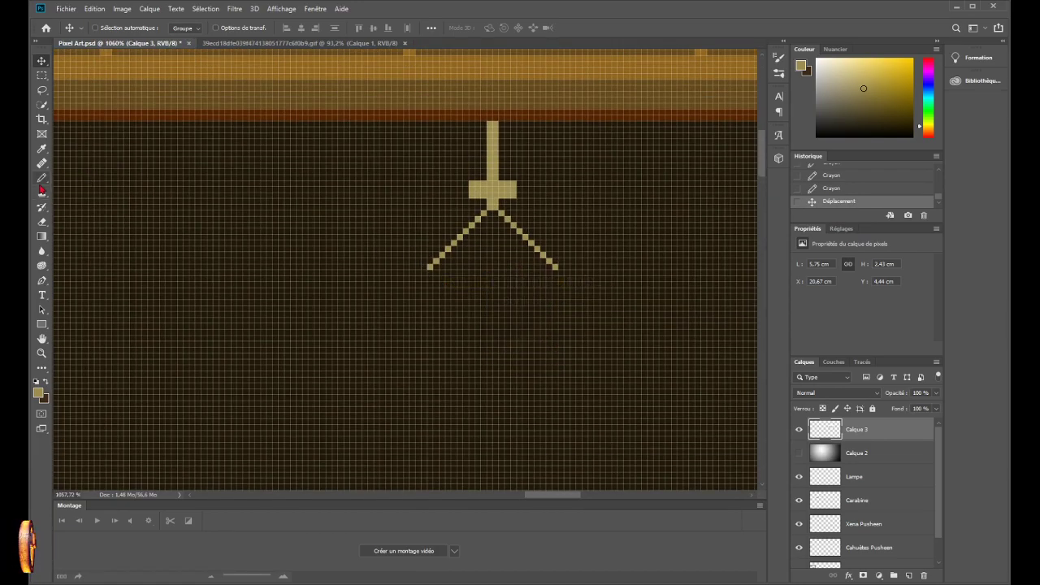
pyautogui.press('w')
pyautogui.scroll(-1, 378, 309)
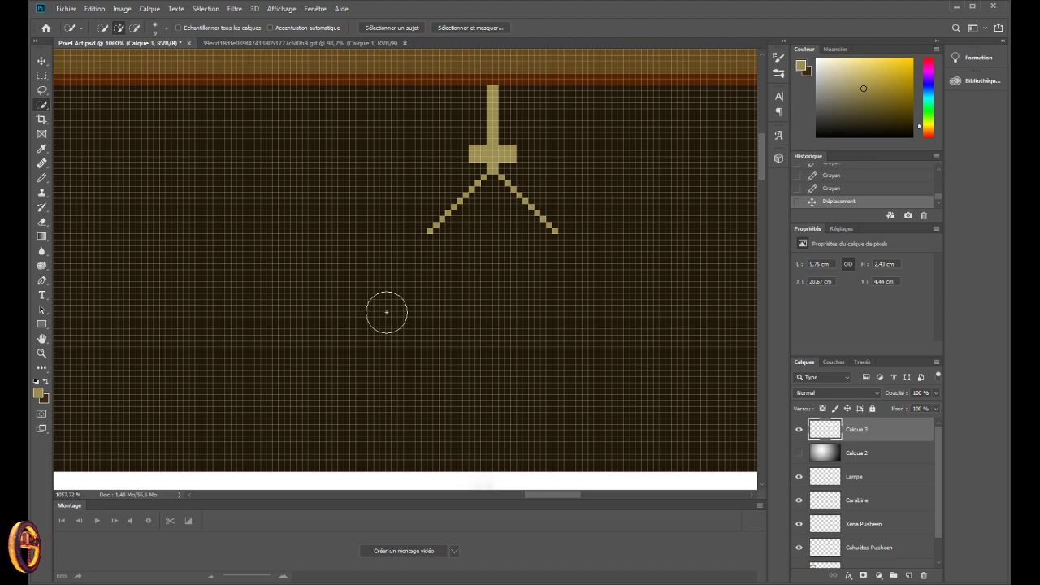
pyautogui.click(43, 178)
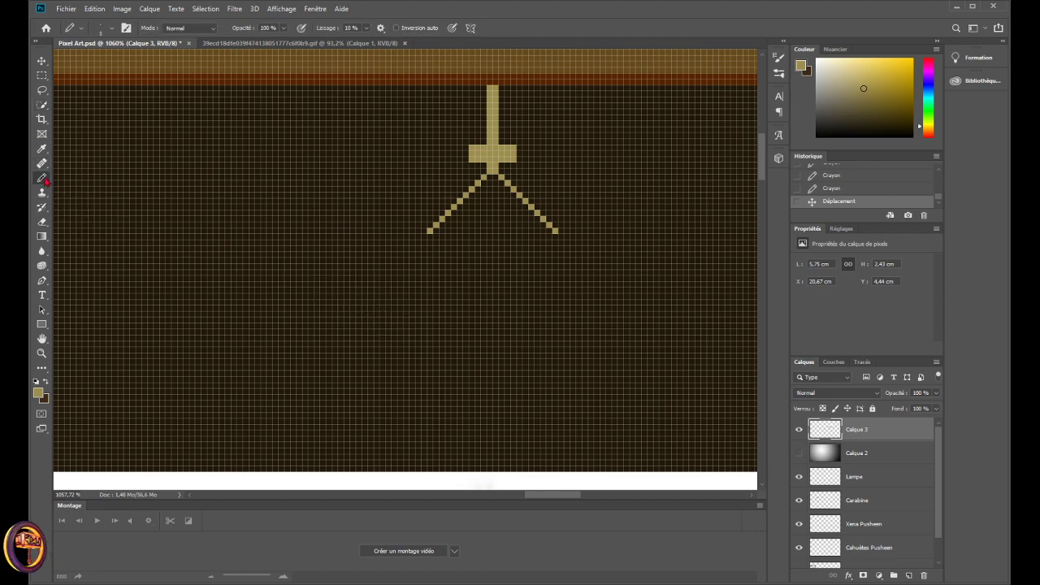
# - Examine the size and placement of the partly drawn lamp and its reference image within the whole bar scene
pyautogui.scroll(-8, 383, 309)
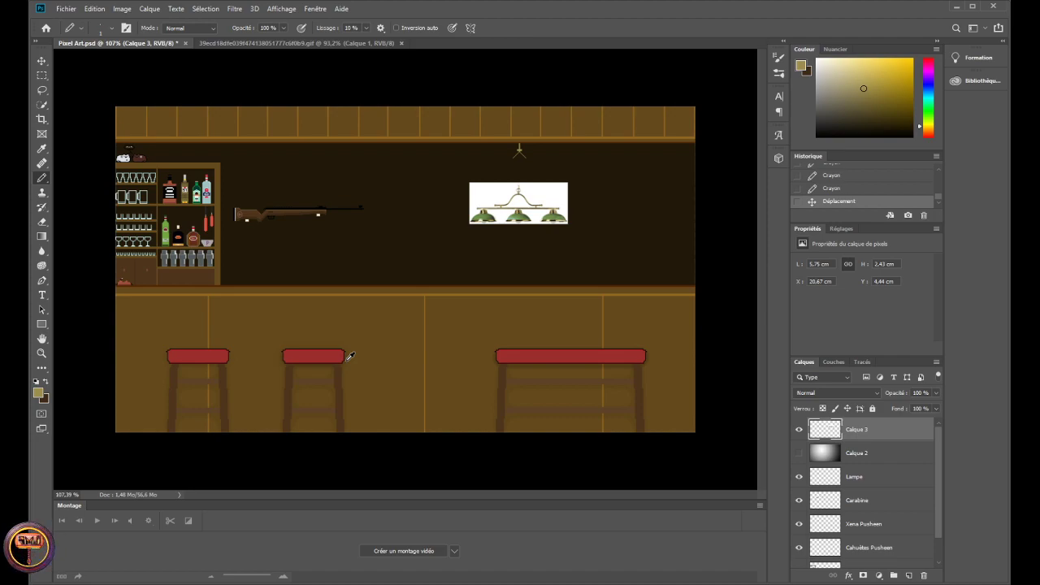
pyautogui.scroll(3, 427, 293)
pyautogui.scroll(-3, 545, 355)
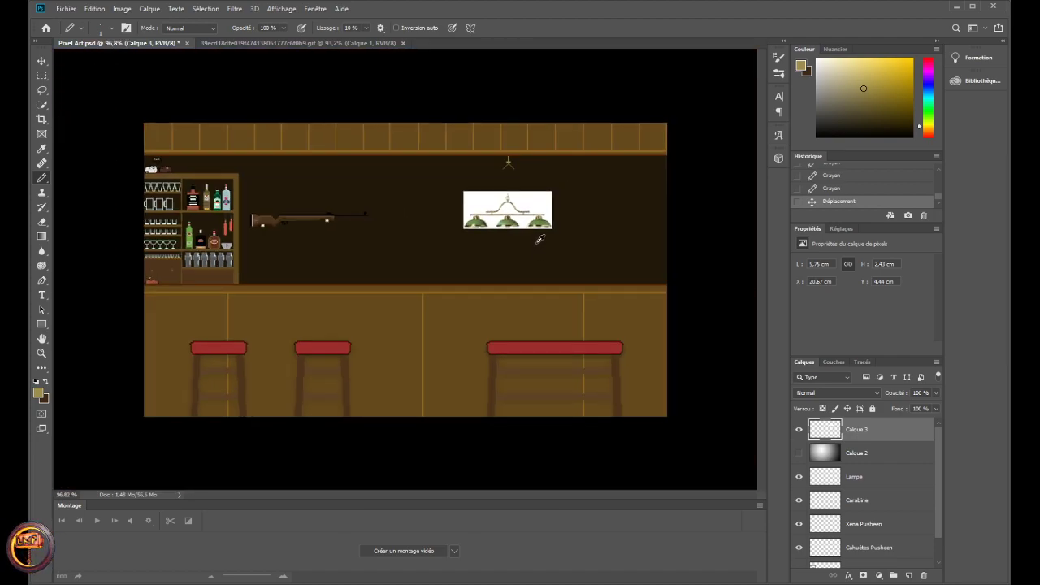
pyautogui.scroll(2, 521, 161)
pyautogui.scroll(-3, 581, 153)
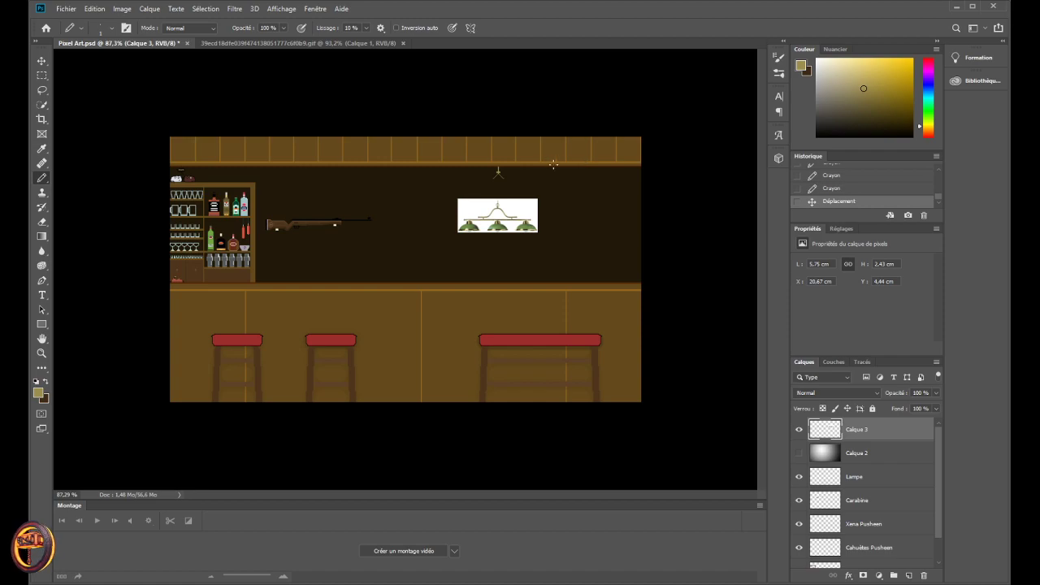
pyautogui.scroll(3, 504, 167)
pyautogui.scroll(-4, 602, 119)
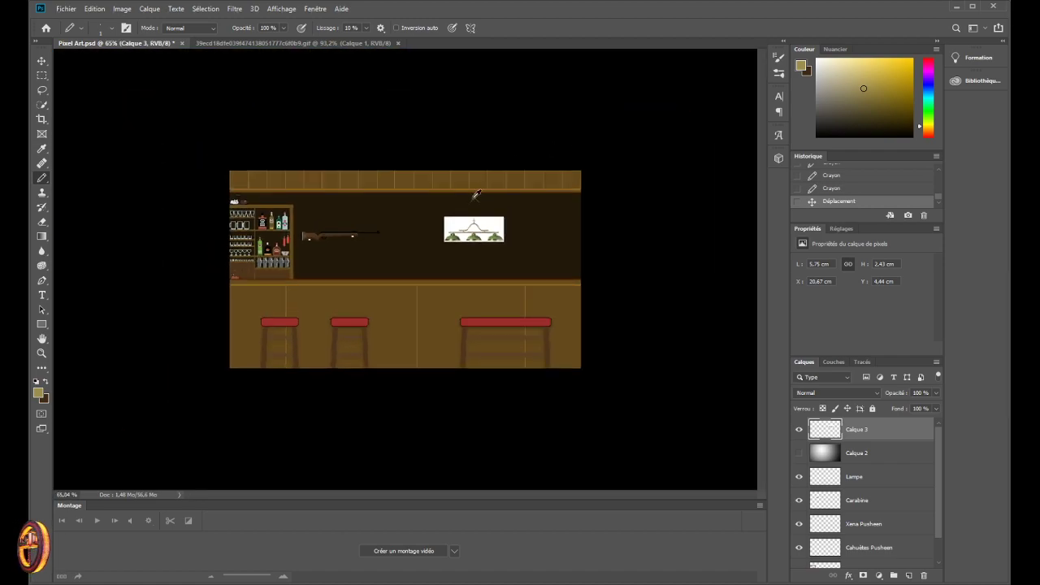
pyautogui.scroll(2, 569, 126)
pyautogui.scroll(-2, 568, 125)
pyautogui.scroll(-1, 568, 125)
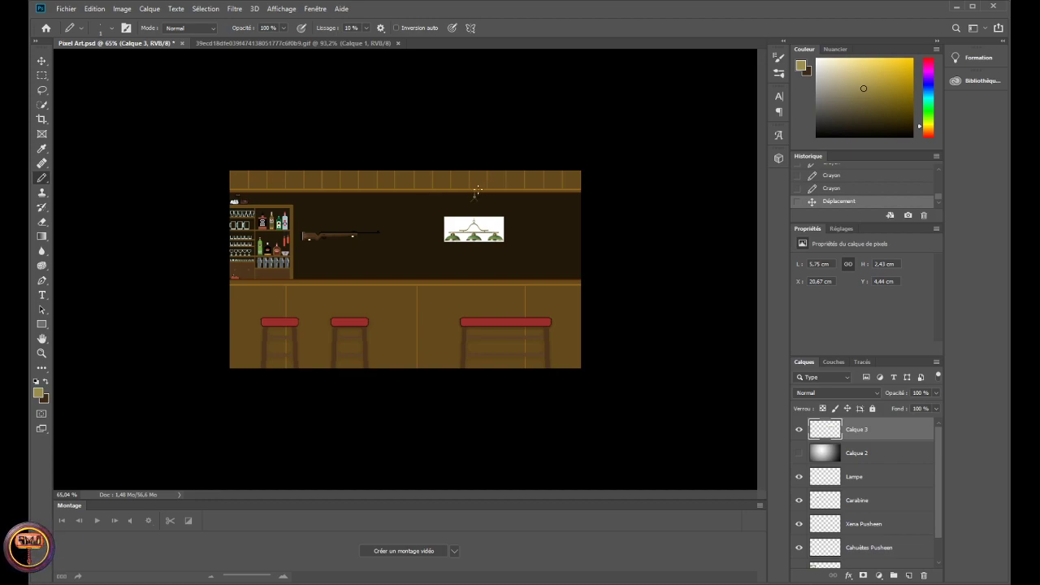
pyautogui.scroll(3, 539, 182)
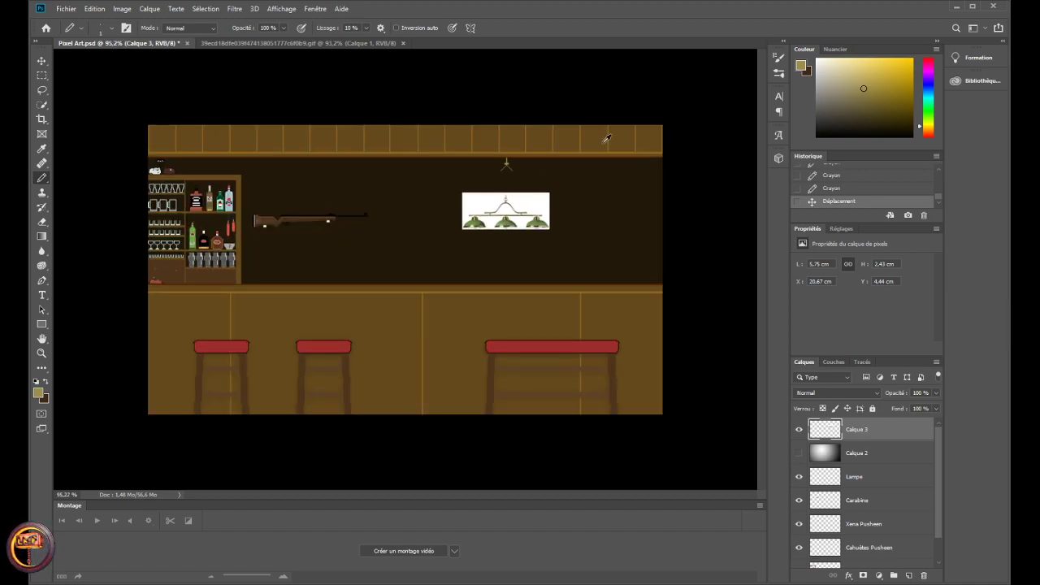
pyautogui.scroll(5, 561, 106)
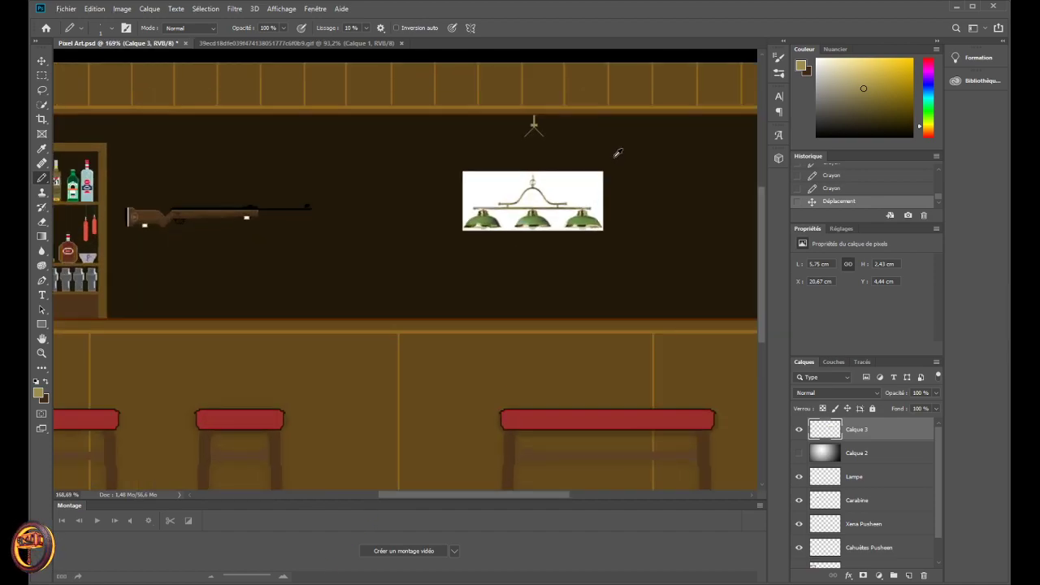
# - Pencil six more diagonal pixels on Calque 3 onto the lamp's left arm, outward and downward, erasing the stray side pixel
pyautogui.scroll(1, 480, 118)
pyautogui.scroll(1, 485, 140)
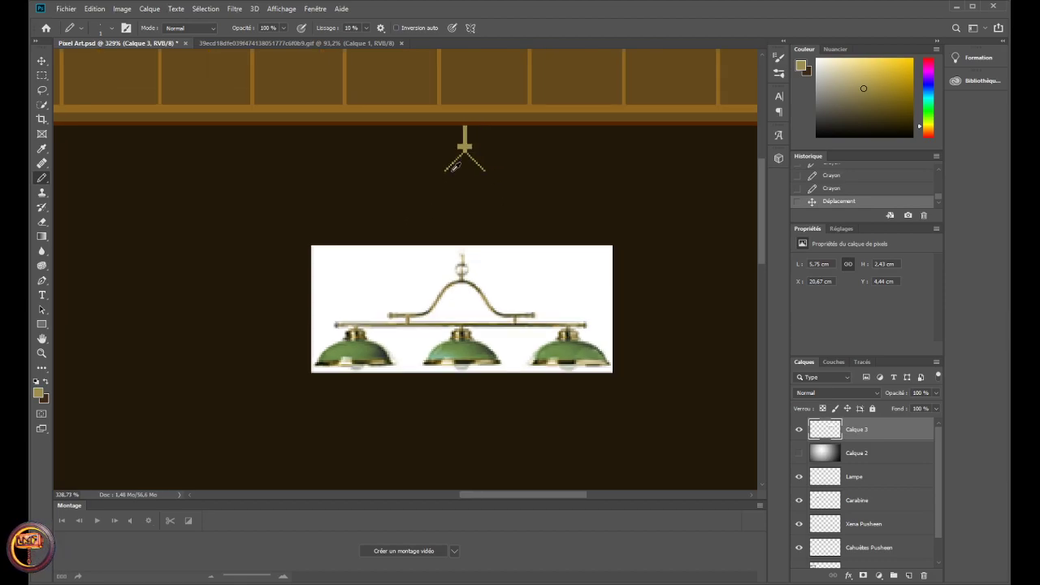
pyautogui.scroll(5, 456, 167)
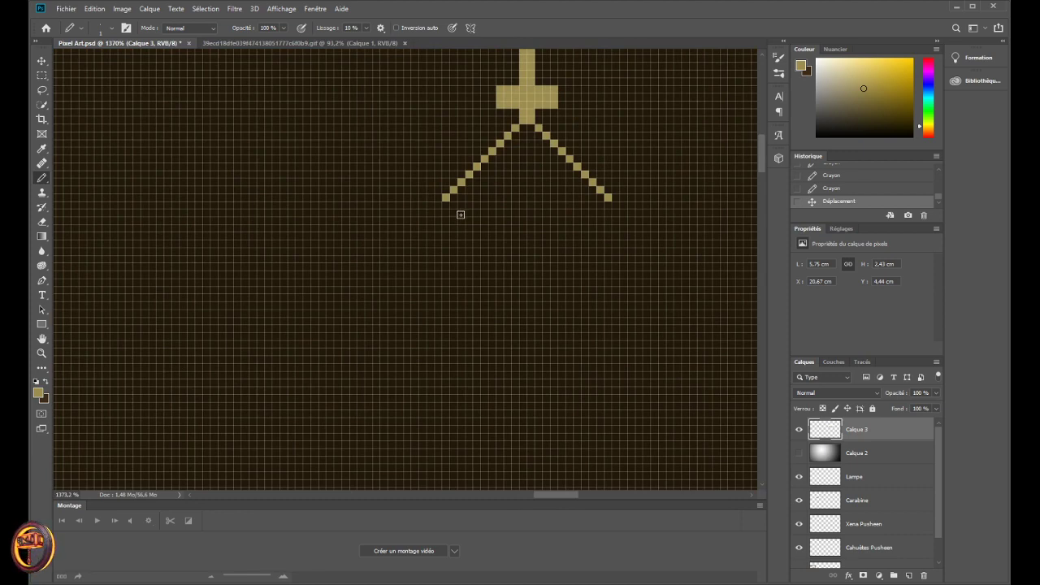
pyautogui.click(438, 205)
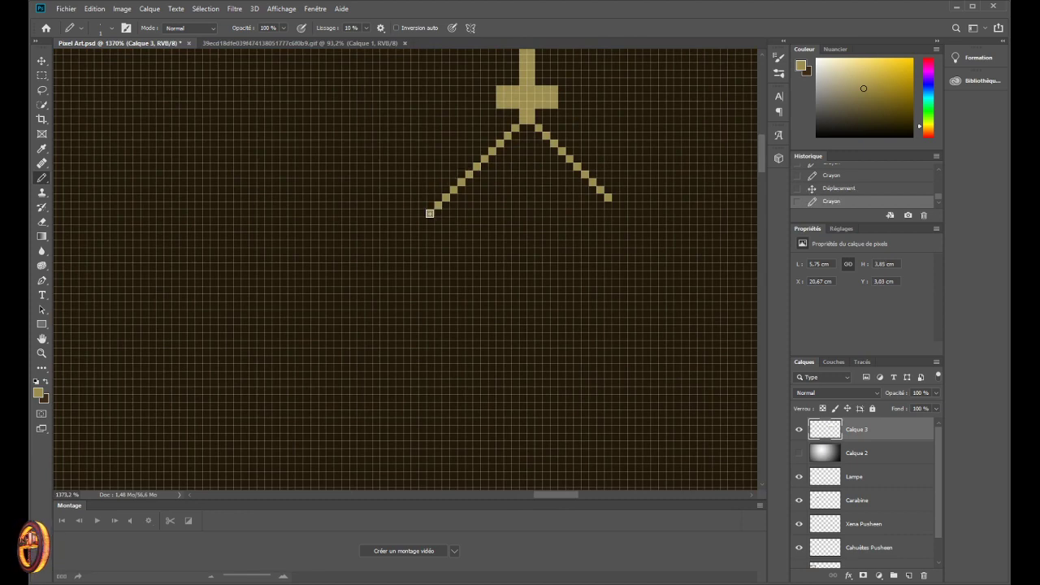
pyautogui.click(430, 213)
pyautogui.click(423, 220)
pyautogui.click(415, 228)
pyautogui.click(408, 228)
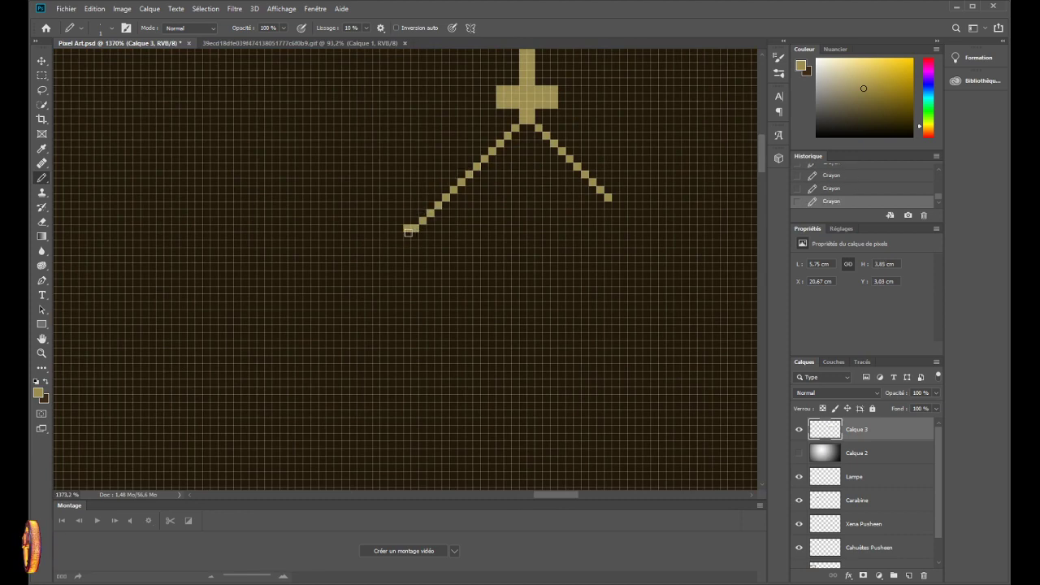
pyautogui.press('e')
pyautogui.click(408, 229)
pyautogui.press('b')
pyautogui.click(407, 236)
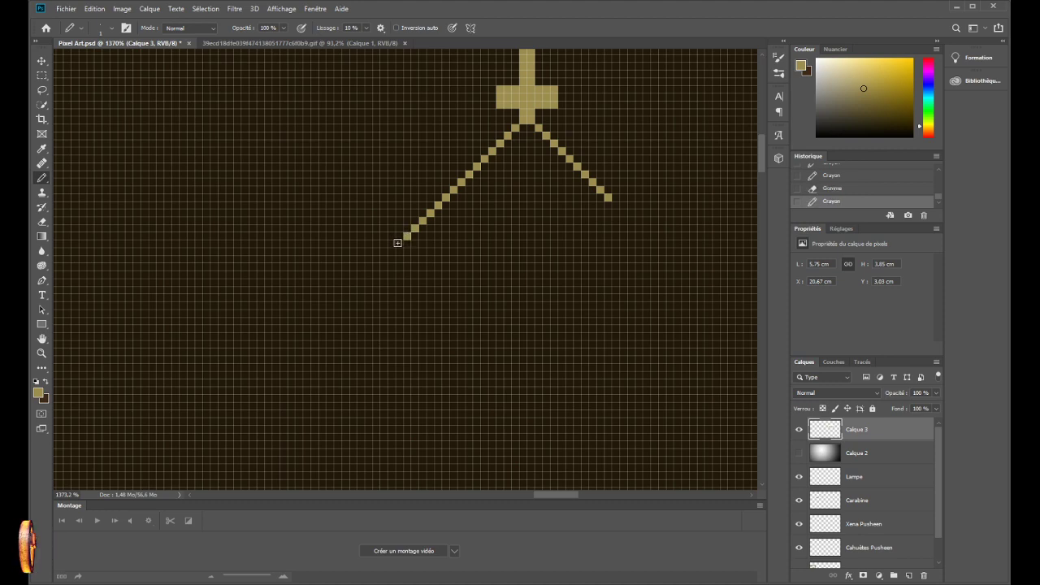
pyautogui.click(399, 243)
# - Pencil six more diagonal pixels onto the right arm, ending level with the left one, and erase the stray corner pixel
pyautogui.click(615, 206)
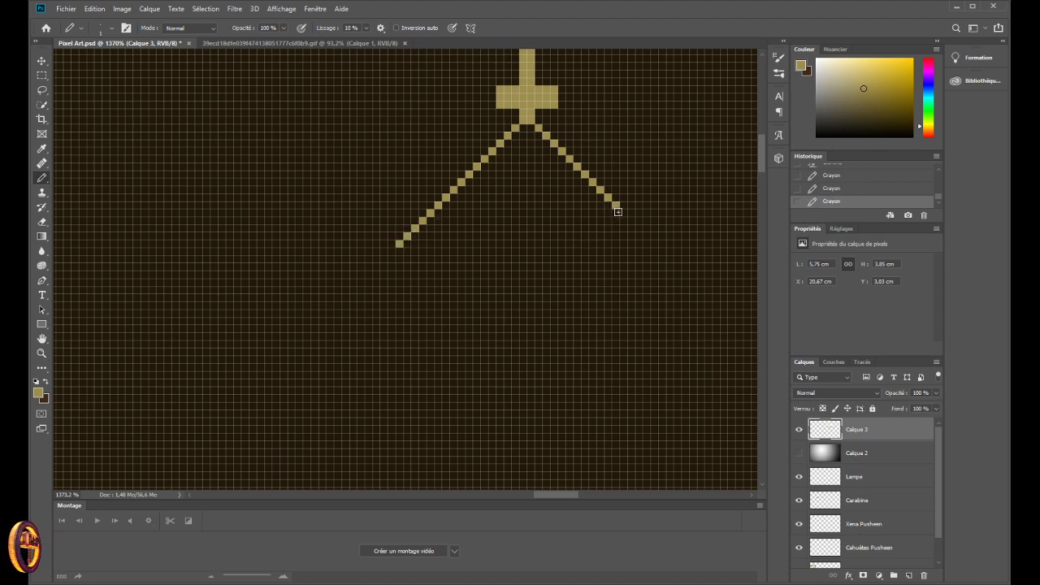
pyautogui.click(623, 213)
pyautogui.click(631, 220)
pyautogui.click(639, 228)
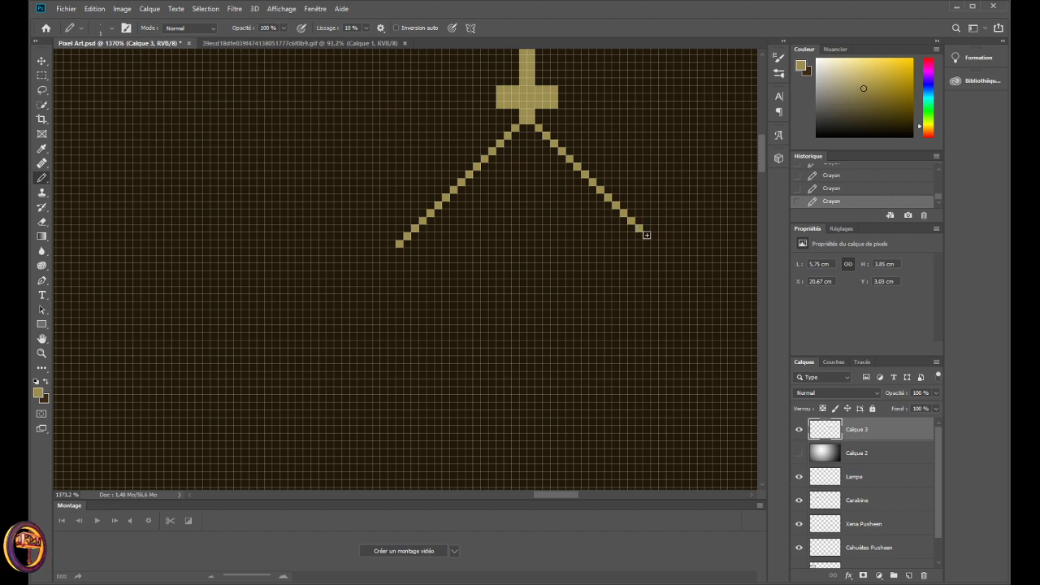
pyautogui.click(647, 236)
pyautogui.click(654, 243)
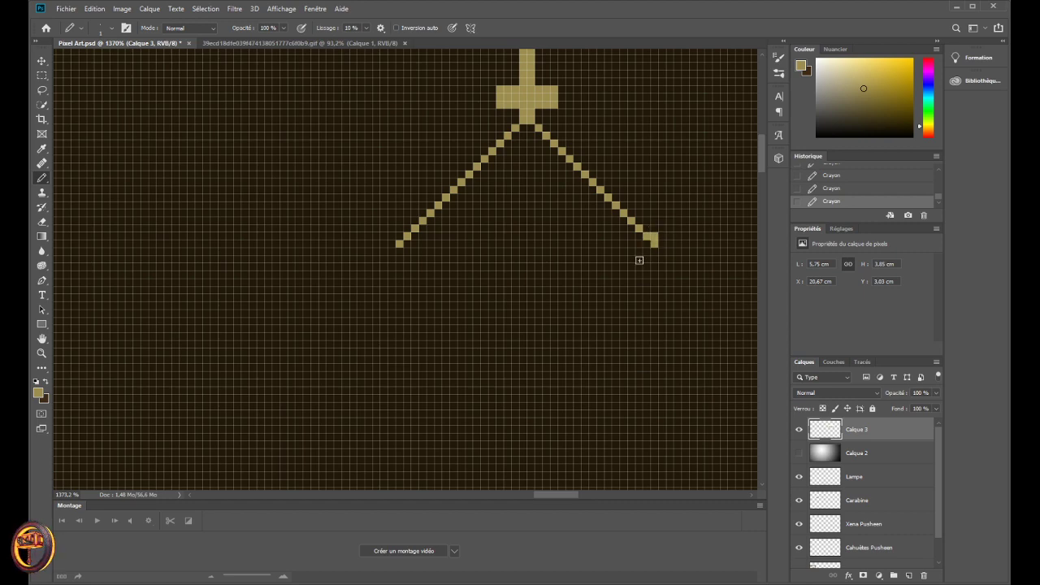
pyautogui.moveTo(651, 243)
pyautogui.mouseDown()
pyautogui.moveTo(675, 226)
pyautogui.moveTo(666, 228)
pyautogui.moveTo(672, 211)
pyautogui.moveTo(655, 233)
pyautogui.mouseUp()
pyautogui.hotkey('ctrl', 'z')
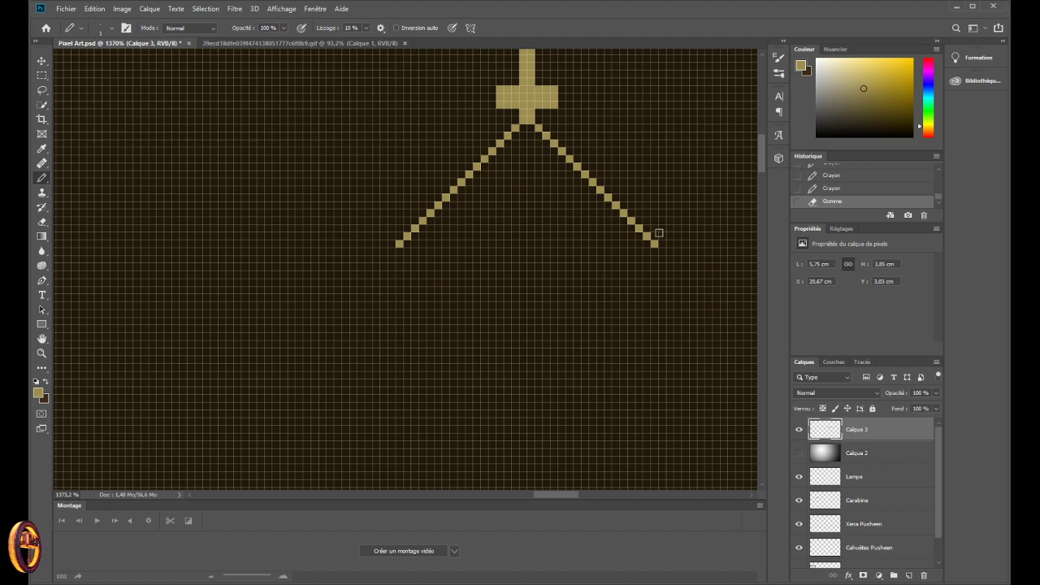
# - Lengthen both arms by another six diagonal pixels each, alternating sides to keep them symmetrical
pyautogui.click(390, 252)
pyautogui.click(383, 259)
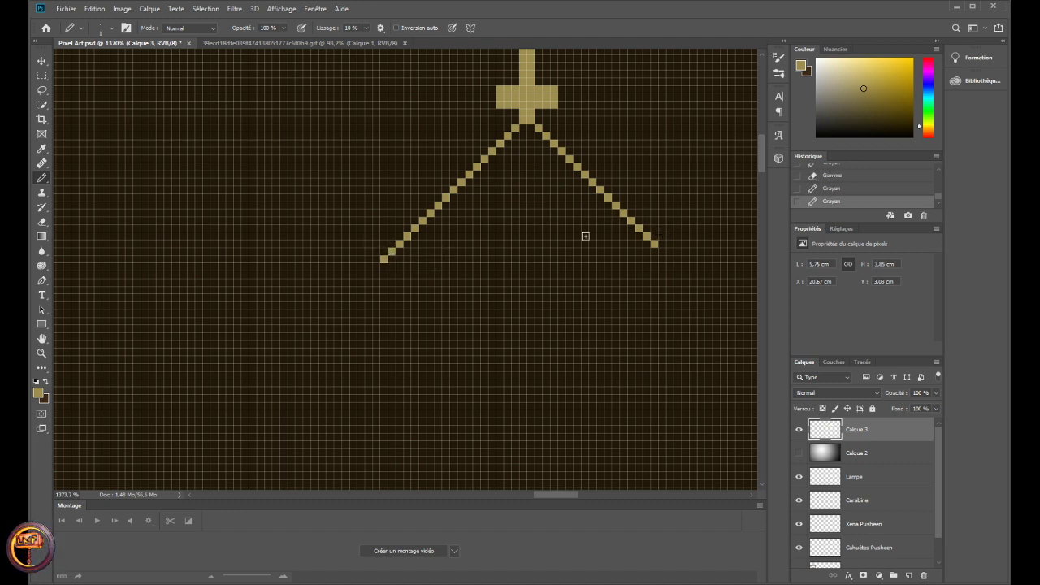
pyautogui.click(663, 252)
pyautogui.click(670, 258)
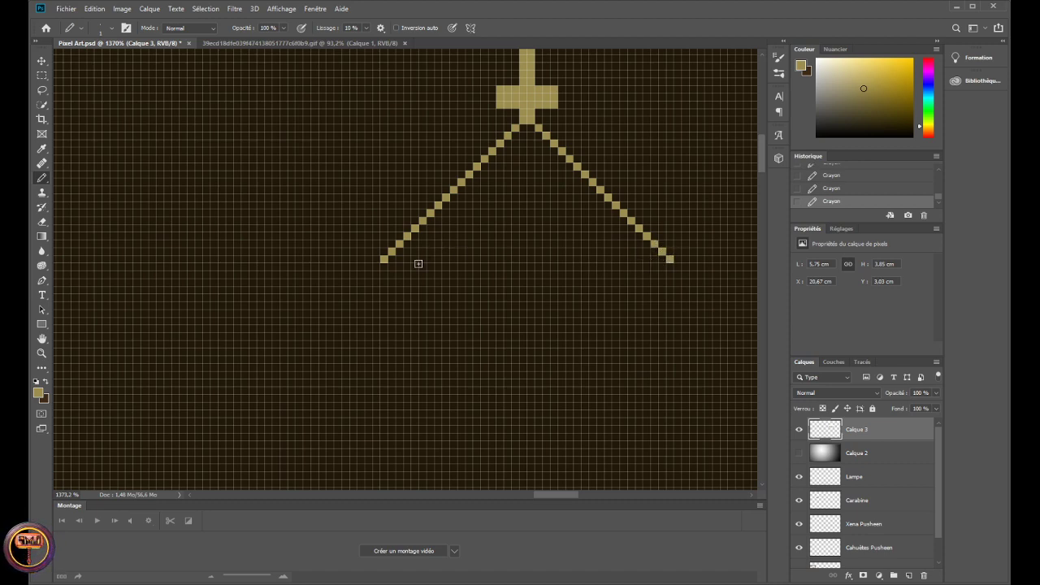
pyautogui.click(377, 267)
pyautogui.click(367, 275)
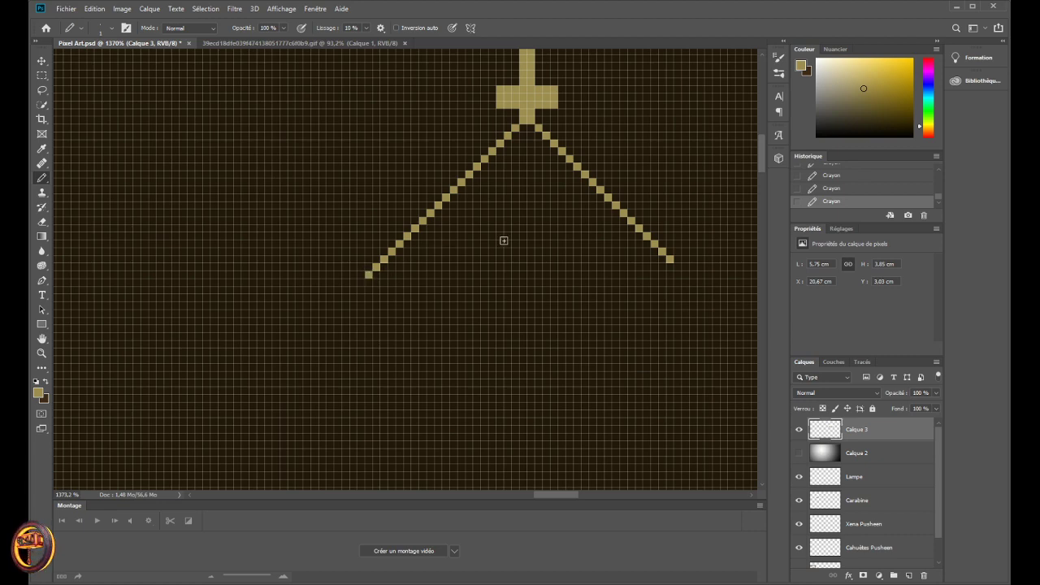
pyautogui.click(686, 275)
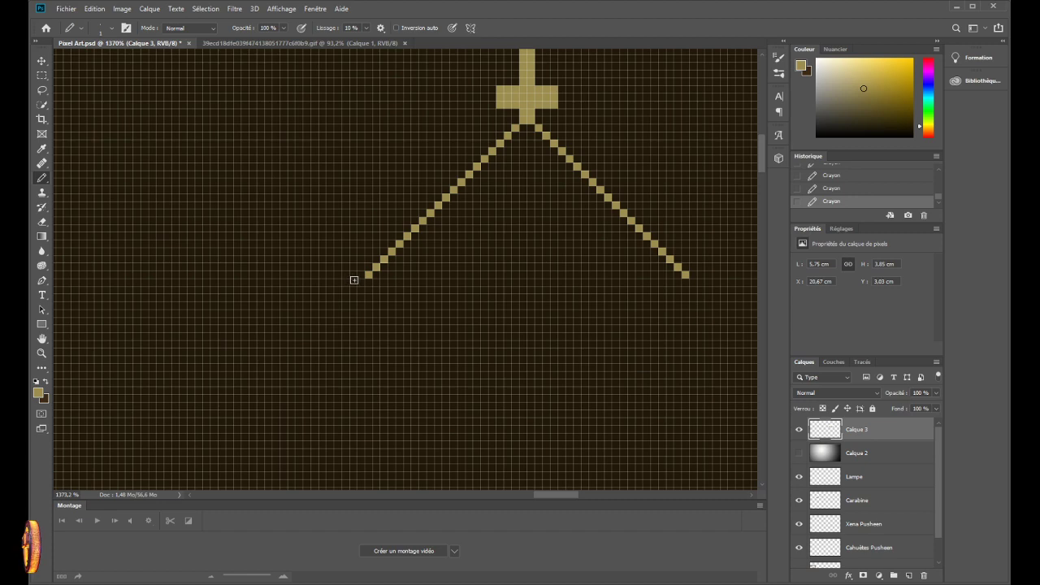
pyautogui.click(360, 283)
pyautogui.click(352, 291)
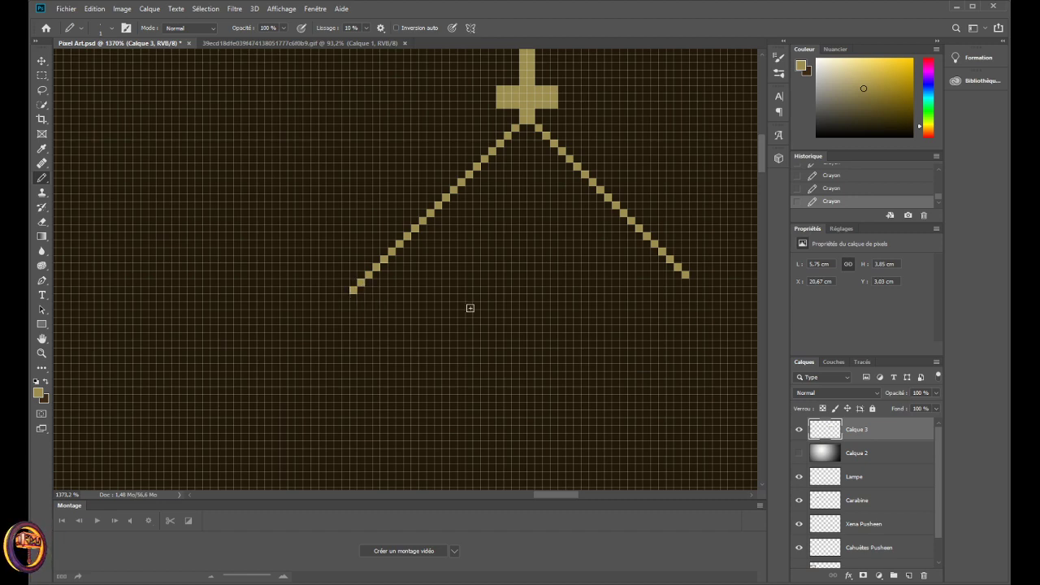
pyautogui.click(693, 282)
pyautogui.click(703, 289)
# - Add two more diagonal pixels to the lower end of each arm, keeping both ends level
pyautogui.scroll(-3, 660, 276)
pyautogui.scroll(-1, 663, 268)
pyautogui.scroll(-1, 675, 258)
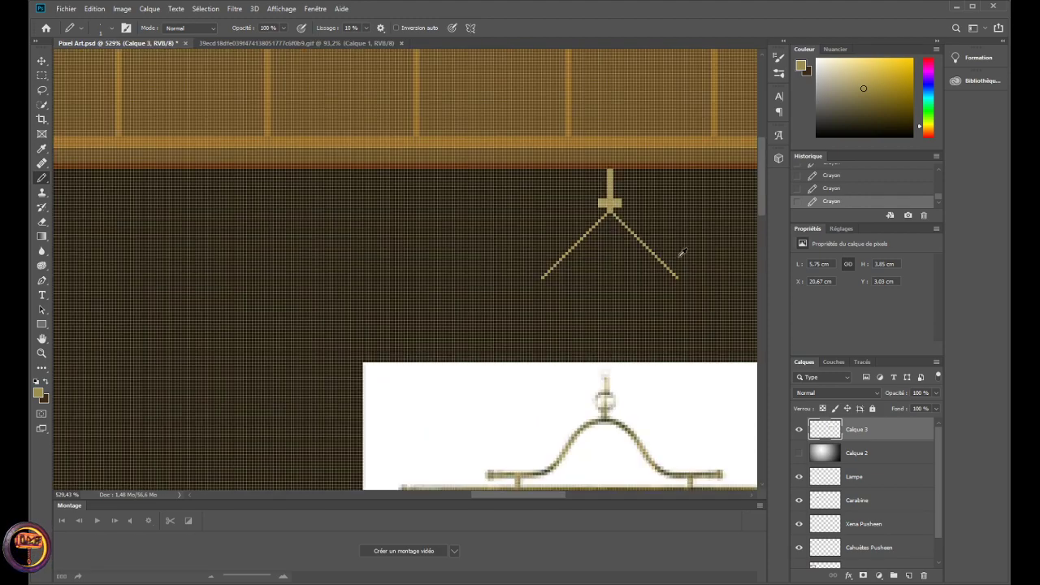
pyautogui.scroll(1, 683, 254)
pyautogui.scroll(-2, 580, 361)
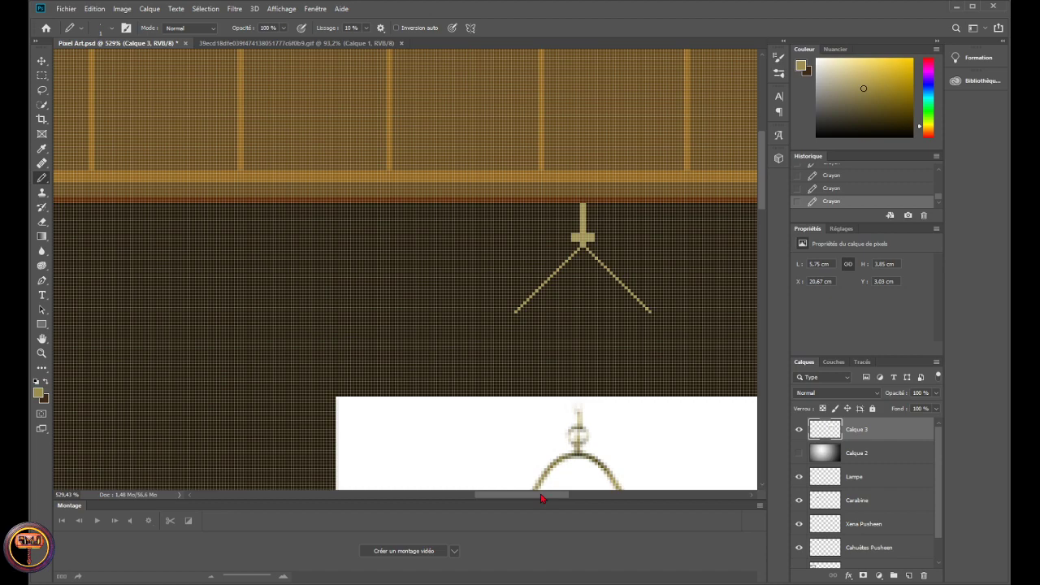
pyautogui.moveTo(542, 495); pyautogui.dragTo(543, 501)
pyautogui.scroll(1, 628, 307)
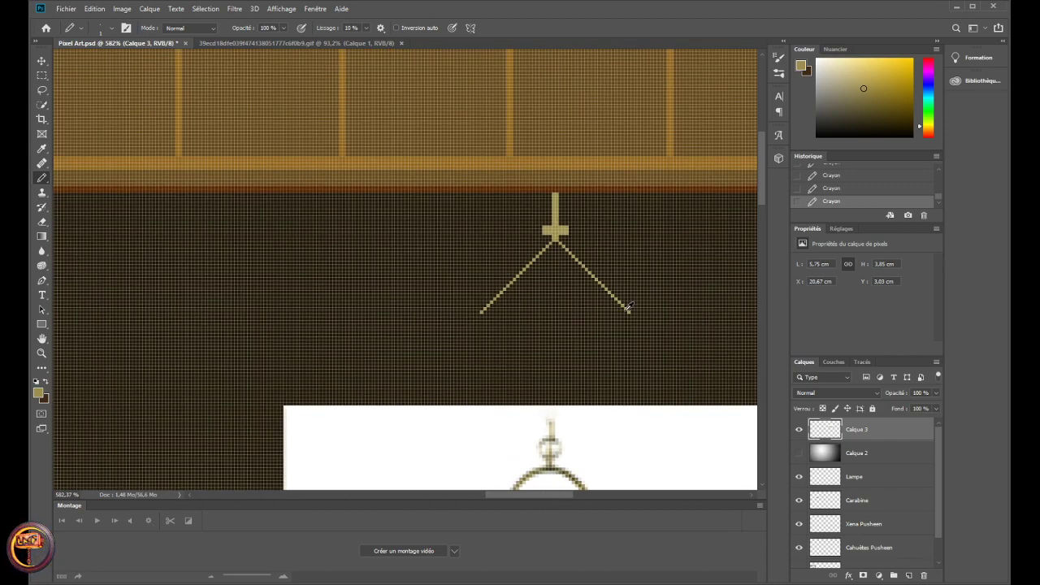
pyautogui.scroll(2, 630, 305)
pyautogui.scroll(2, 544, 344)
pyautogui.scroll(1, 480, 325)
pyautogui.scroll(2, 412, 301)
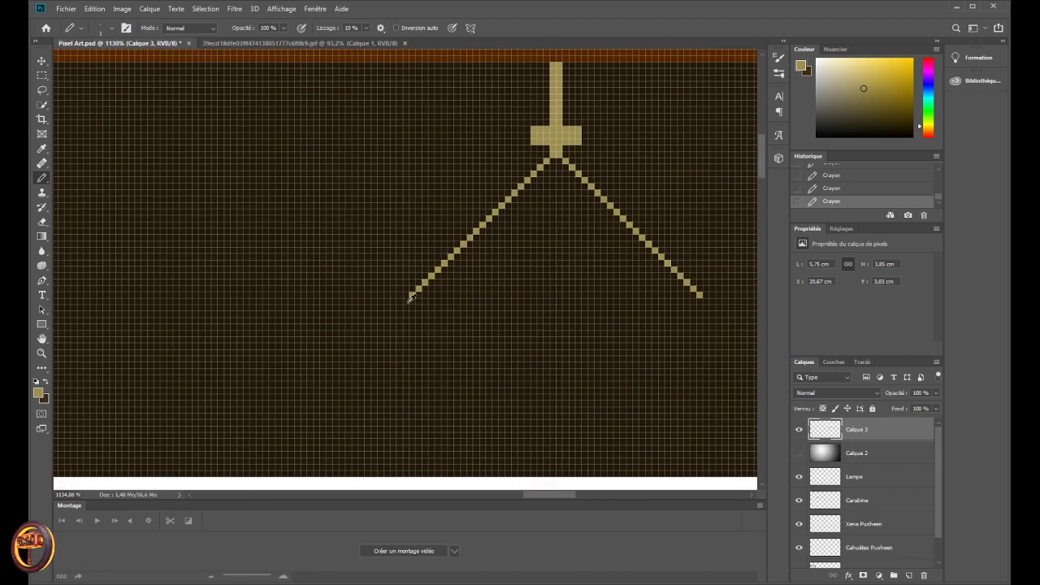
pyautogui.click(405, 301)
pyautogui.click(707, 301)
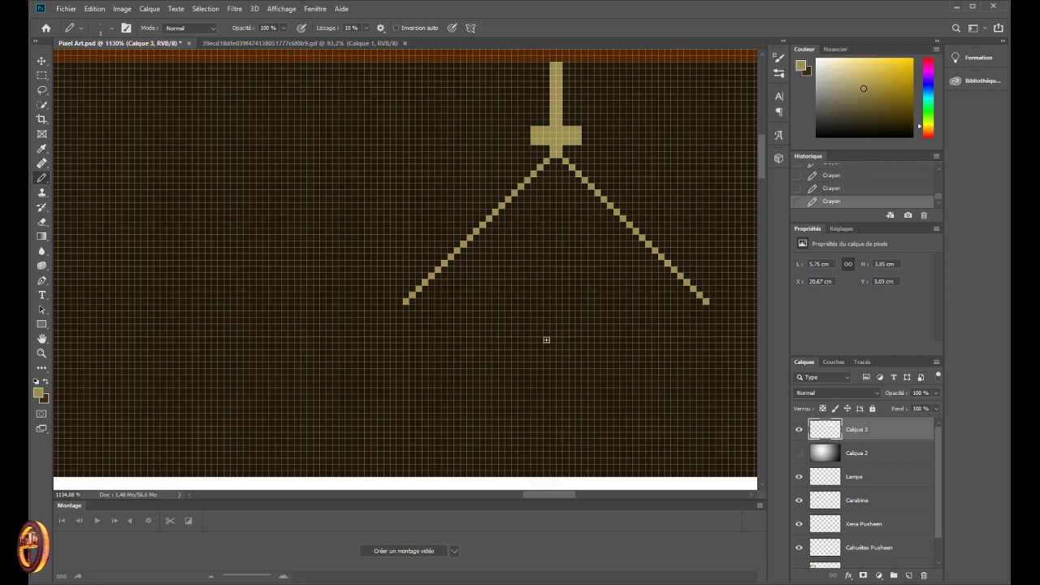
pyautogui.click(400, 308)
pyautogui.click(712, 308)
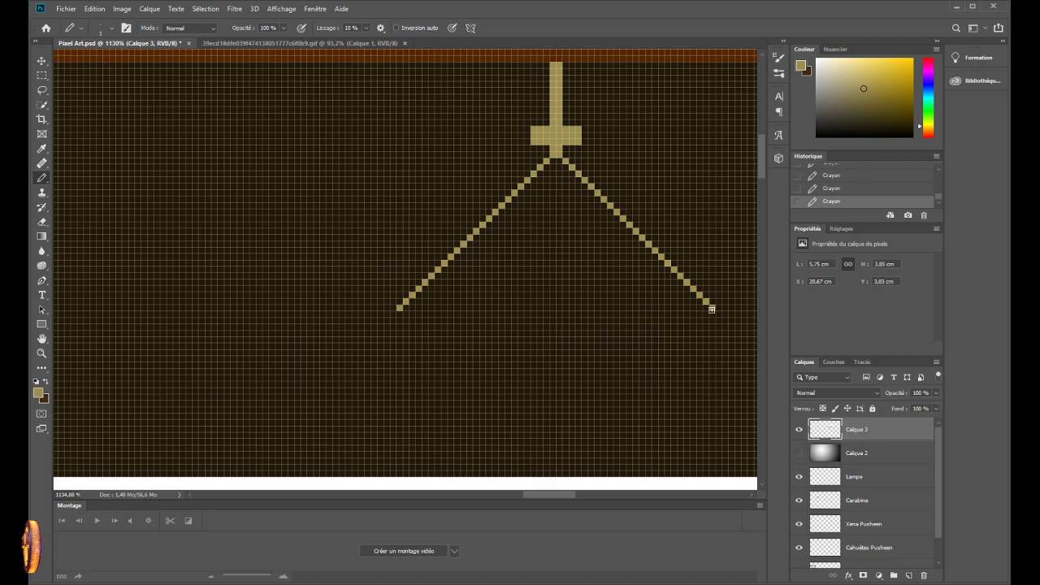
# - Examine the length and spread of the two arms against the reference lamp and the whole bar scene
pyautogui.scroll(-3, 567, 320)
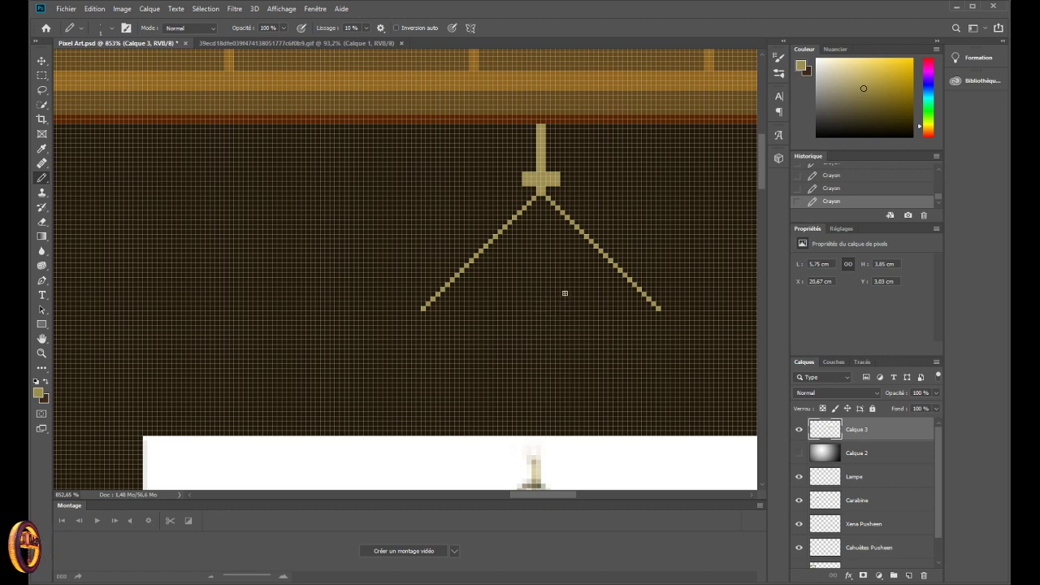
pyautogui.scroll(-1, 607, 235)
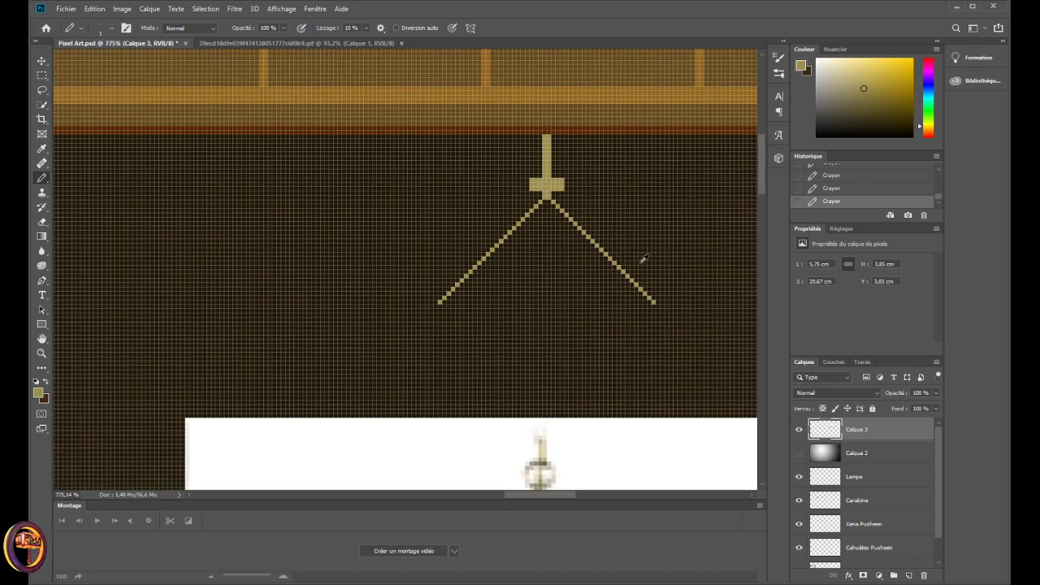
pyautogui.scroll(-3, 527, 372)
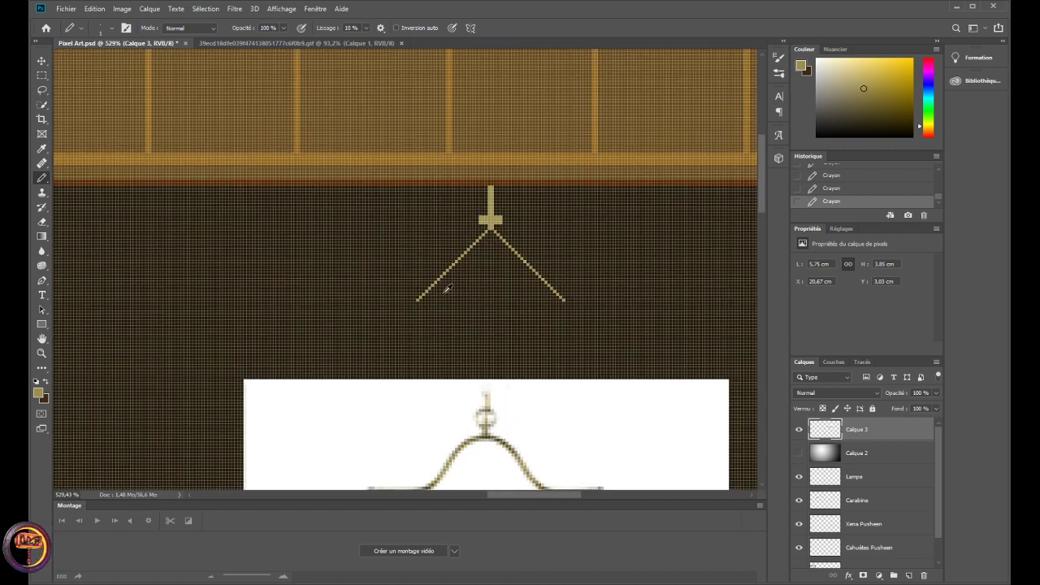
pyautogui.scroll(-4, 447, 288)
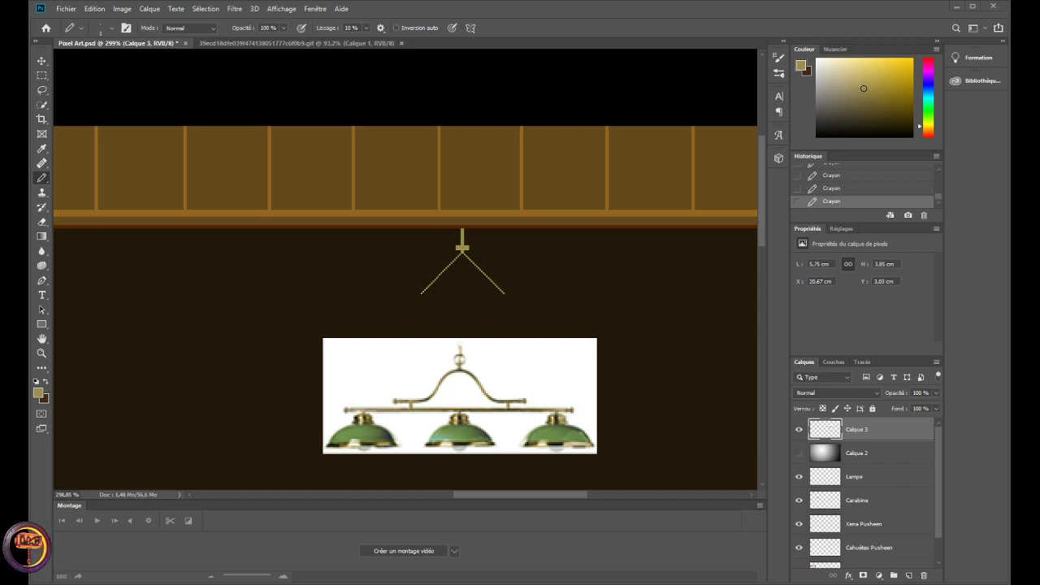
pyautogui.scroll(-5, 465, 290)
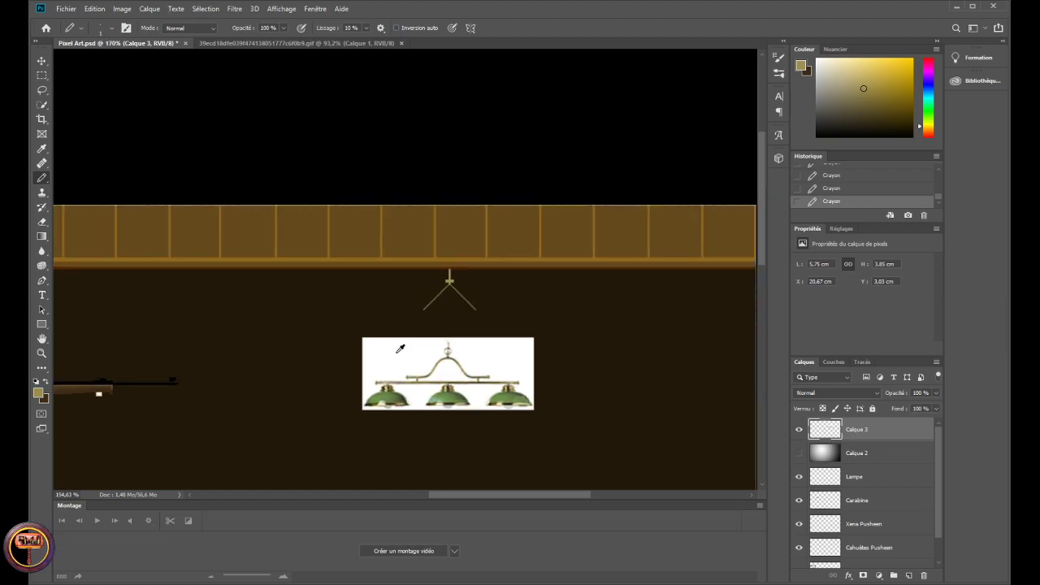
pyautogui.scroll(8, 569, 121)
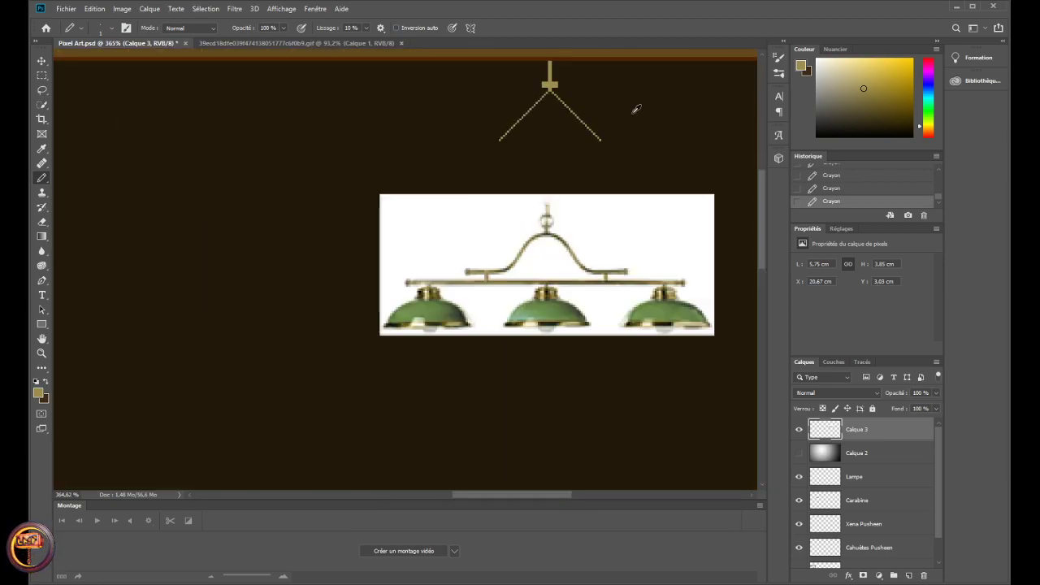
pyautogui.scroll(3, 488, 138)
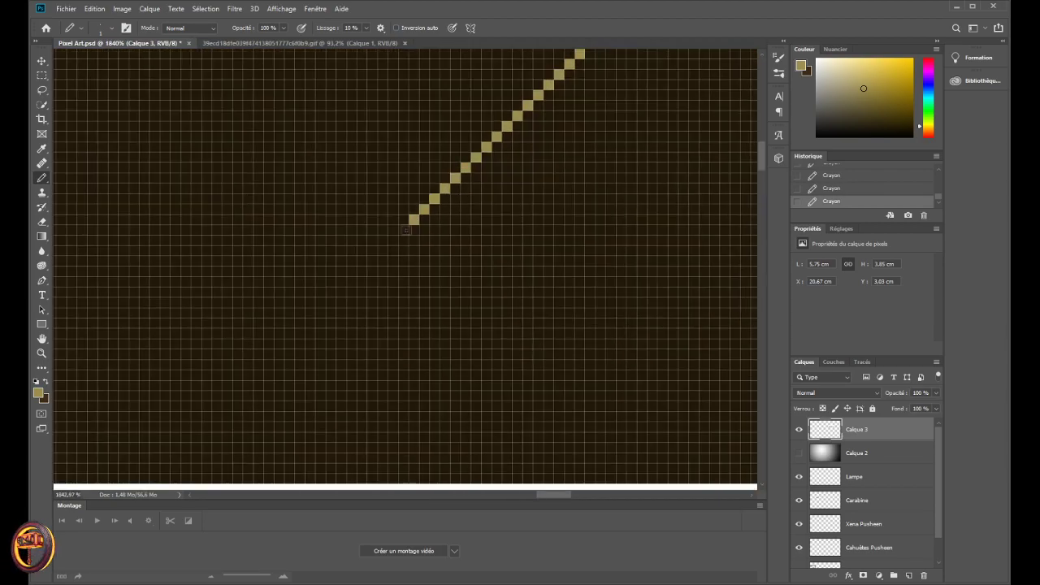
pyautogui.scroll(-3, 394, 241)
pyautogui.scroll(3, 585, 298)
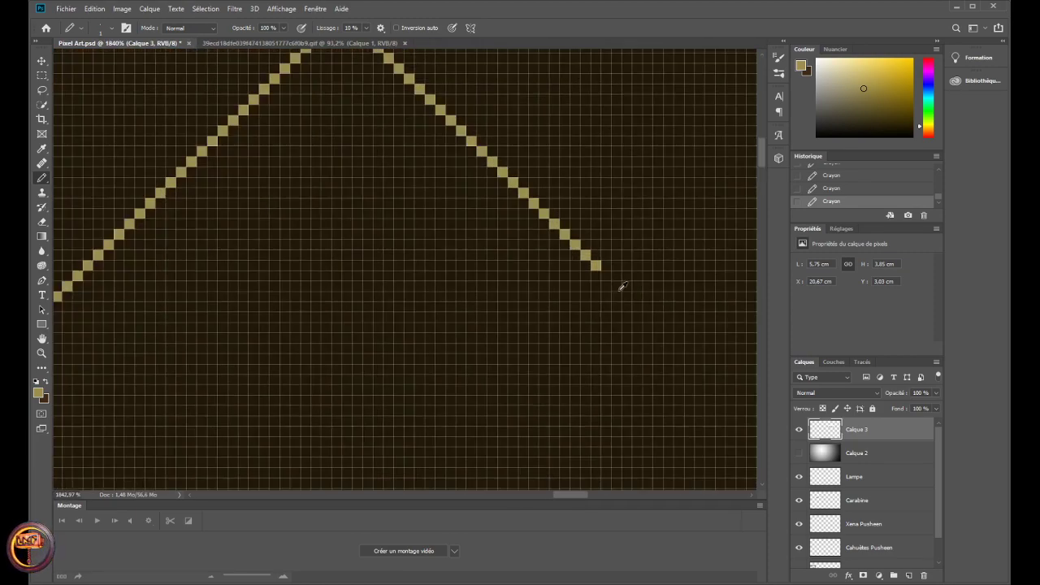
pyautogui.moveTo(615, 284); pyautogui.dragTo(627, 298)
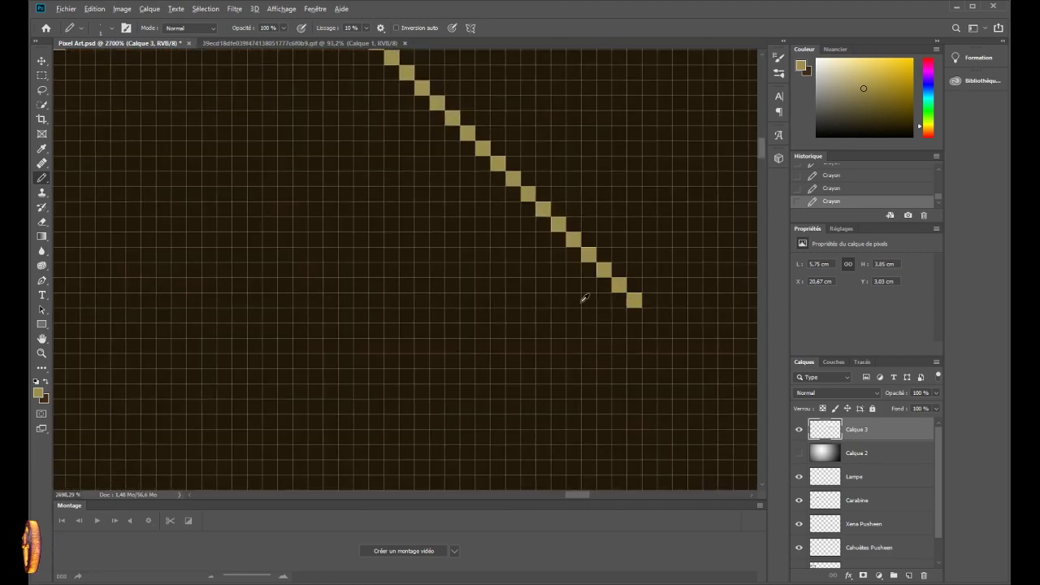
pyautogui.scroll(-2, 287, 311)
pyautogui.scroll(-5, 287, 312)
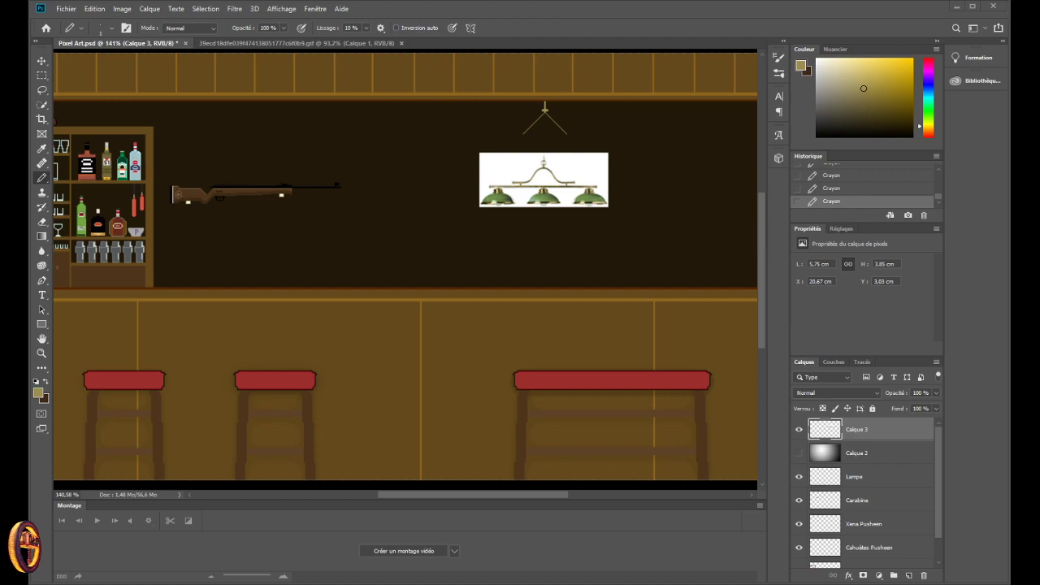
# - Pencil ten more diagonal pixels onto the lower end of the lamp's left arm, erasing the stray corner pixels
pyautogui.scroll(8, 539, 118)
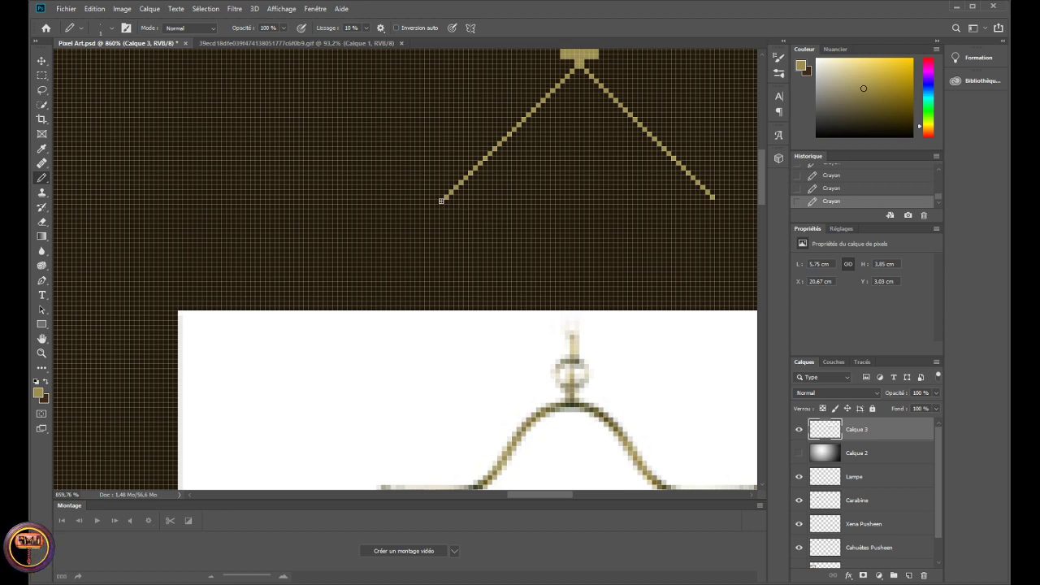
pyautogui.click(440, 199)
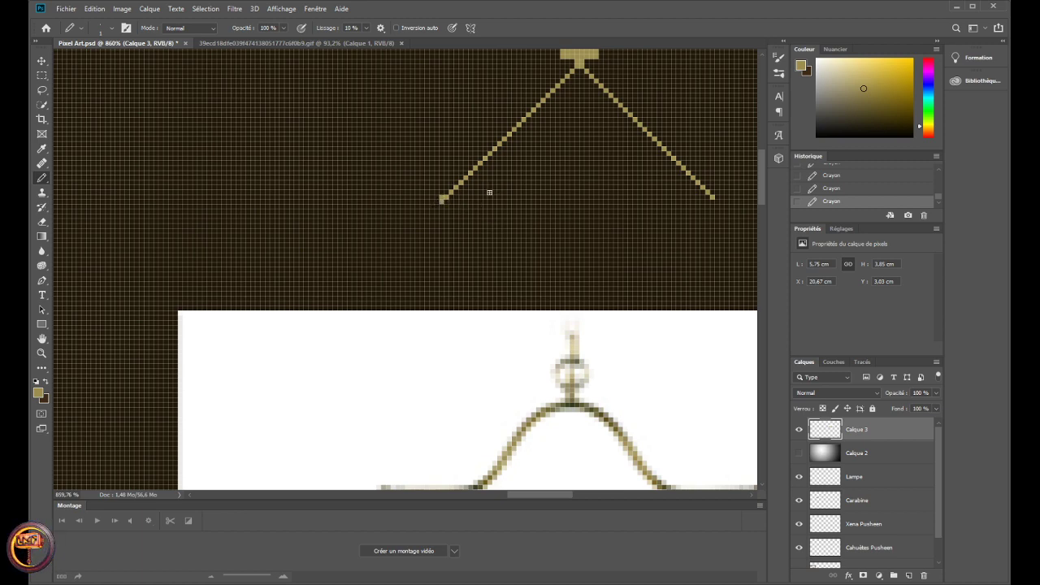
pyautogui.press('e')
pyautogui.click(439, 198)
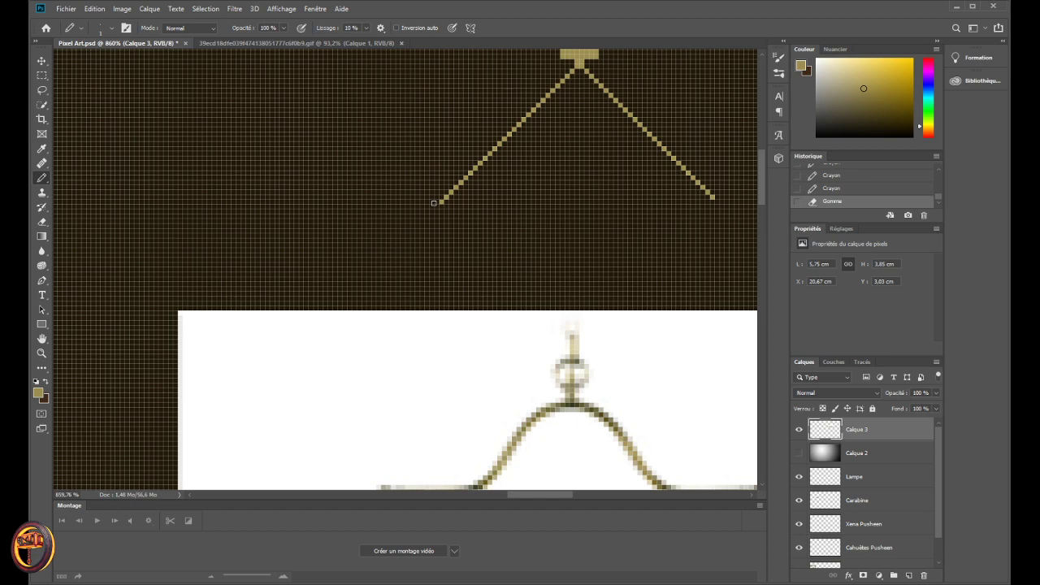
pyautogui.click(431, 210)
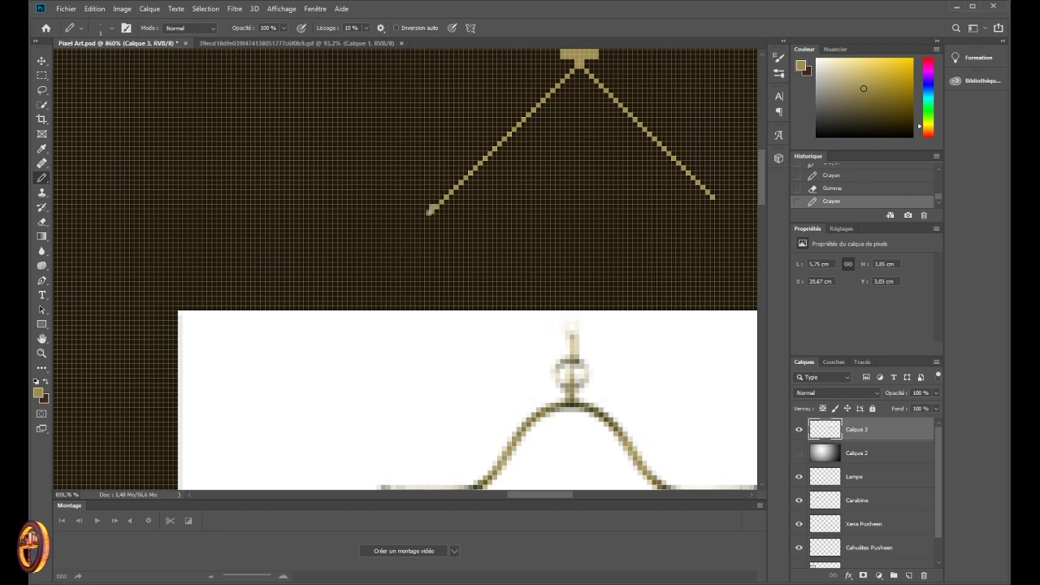
pyautogui.click(430, 206)
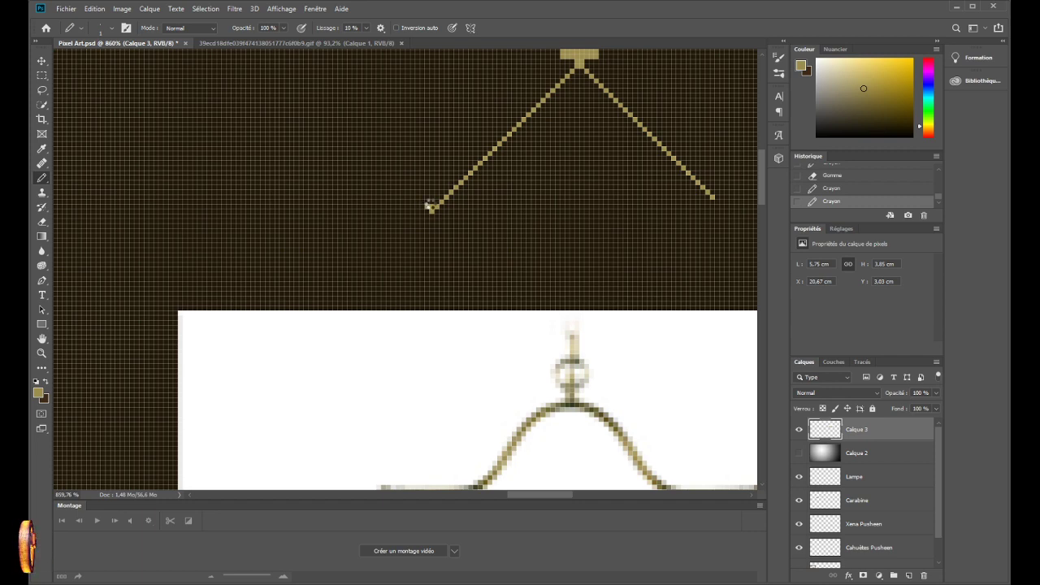
pyautogui.click(428, 205)
pyautogui.hotkey('ctrl', 'z')
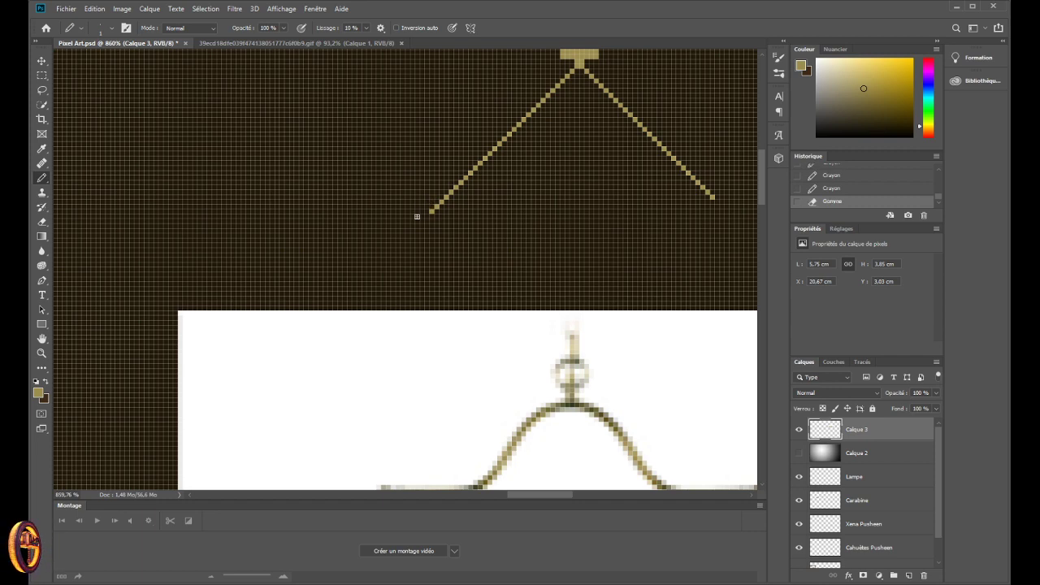
pyautogui.hotkey('ctrl', 'z')
pyautogui.moveTo(421, 219); pyautogui.dragTo(401, 238)
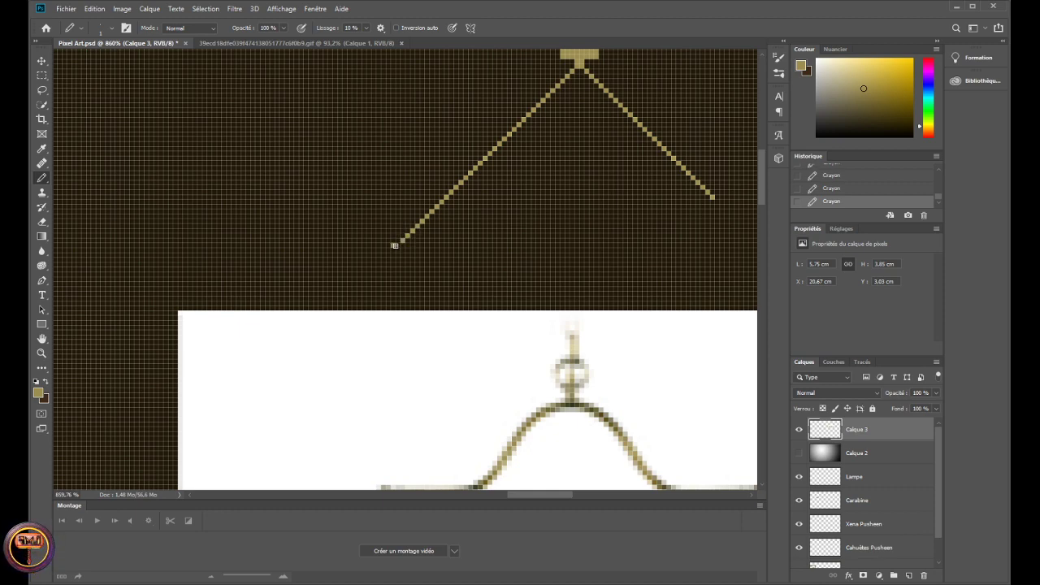
pyautogui.press('e')
pyautogui.moveTo(399, 243); pyautogui.dragTo(389, 249)
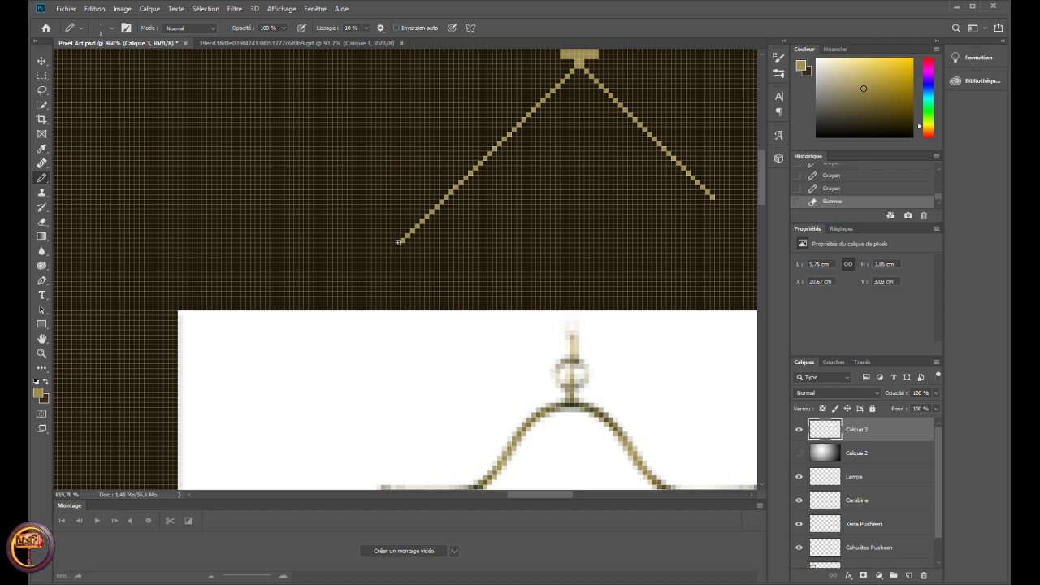
# - Pencil eight more diagonal pixels onto the lower end of the lamp's right arm
pyautogui.click(715, 200)
pyautogui.click(720, 205)
pyautogui.click(721, 206)
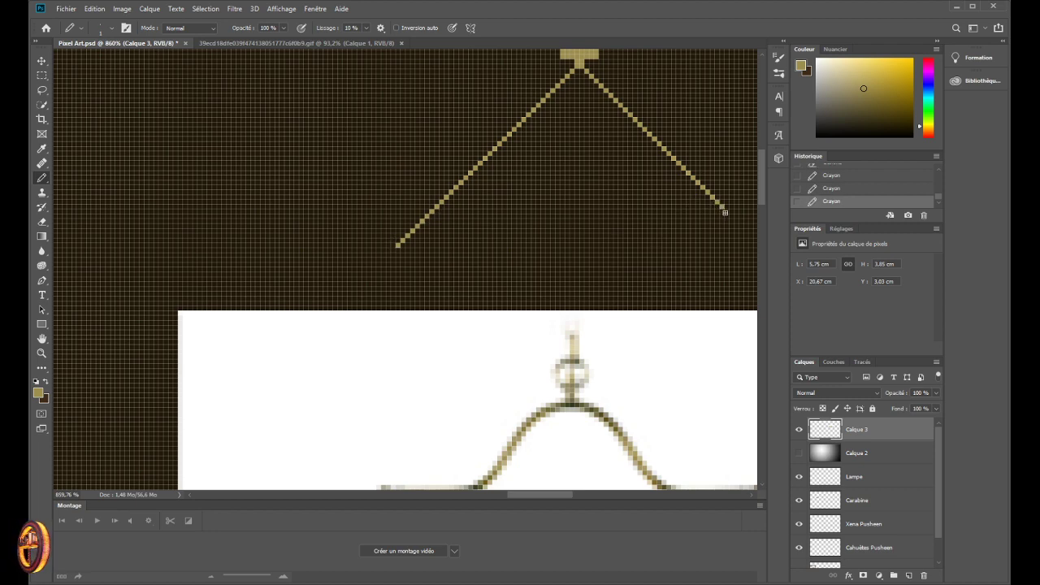
pyautogui.click(726, 213)
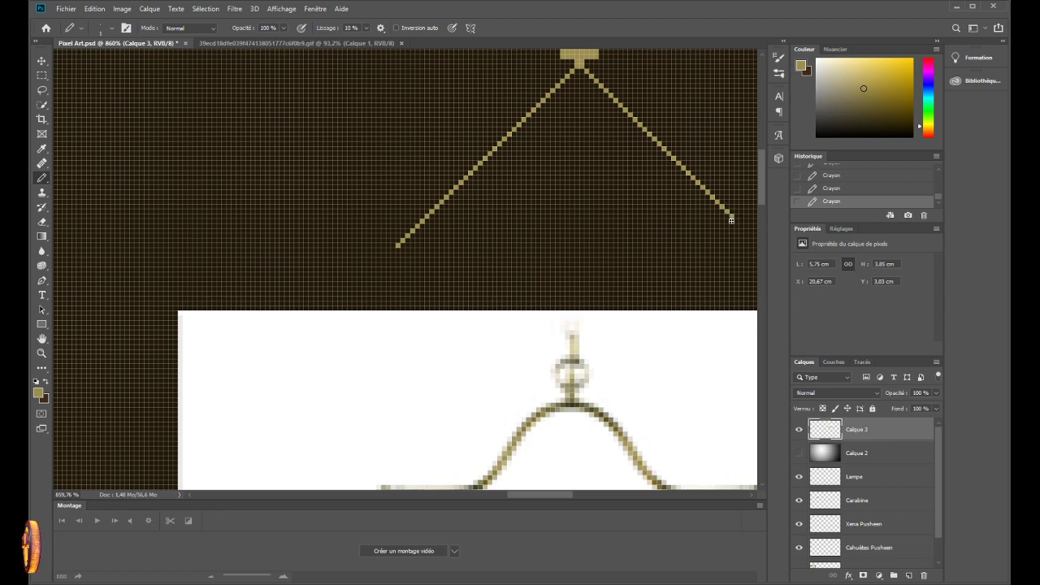
pyautogui.click(734, 218)
pyautogui.click(739, 224)
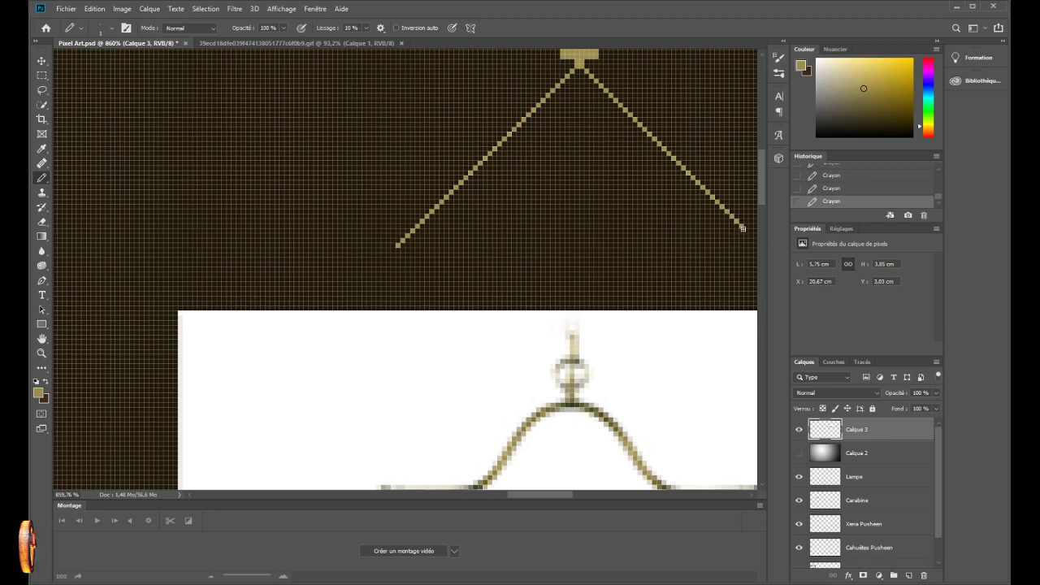
pyautogui.click(745, 230)
pyautogui.click(749, 234)
pyautogui.click(753, 238)
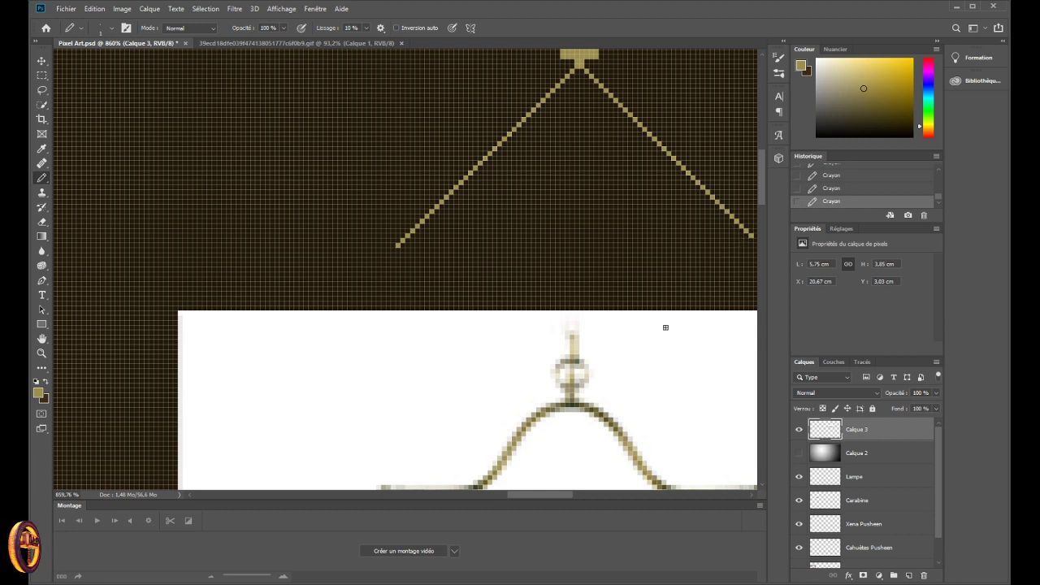
# - Add four diagonal pixels to the right arm and two to the left so both ends are level, erasing the misplaced pixels
pyautogui.moveTo(551, 497); pyautogui.dragTo(561, 497)
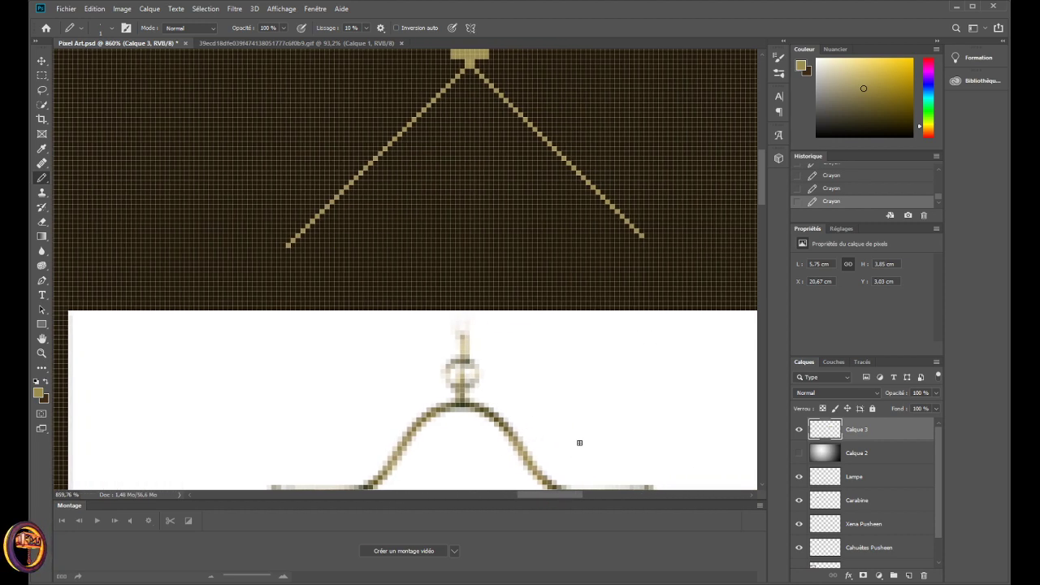
pyautogui.click(652, 244)
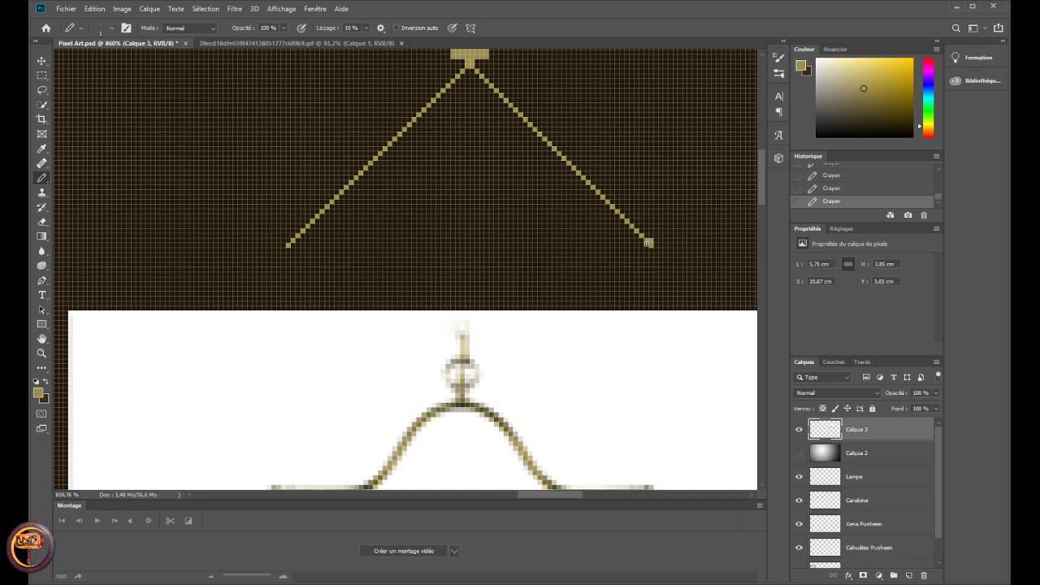
pyautogui.keyDown('shift'); pyautogui.click(671, 219); pyautogui.keyUp('shift')
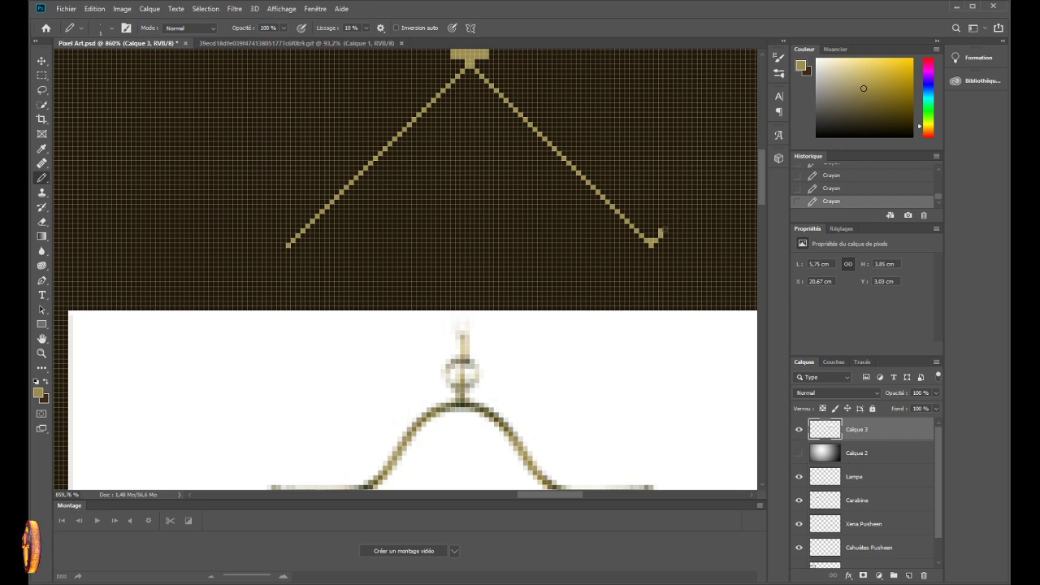
pyautogui.press('e')
pyautogui.moveTo(663, 231); pyautogui.dragTo(652, 243)
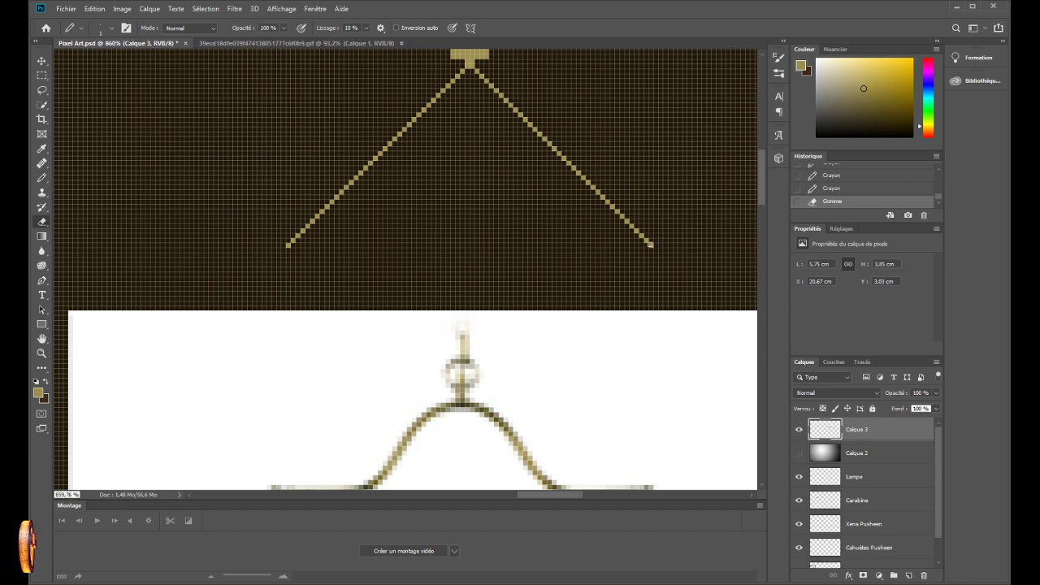
pyautogui.press('b')
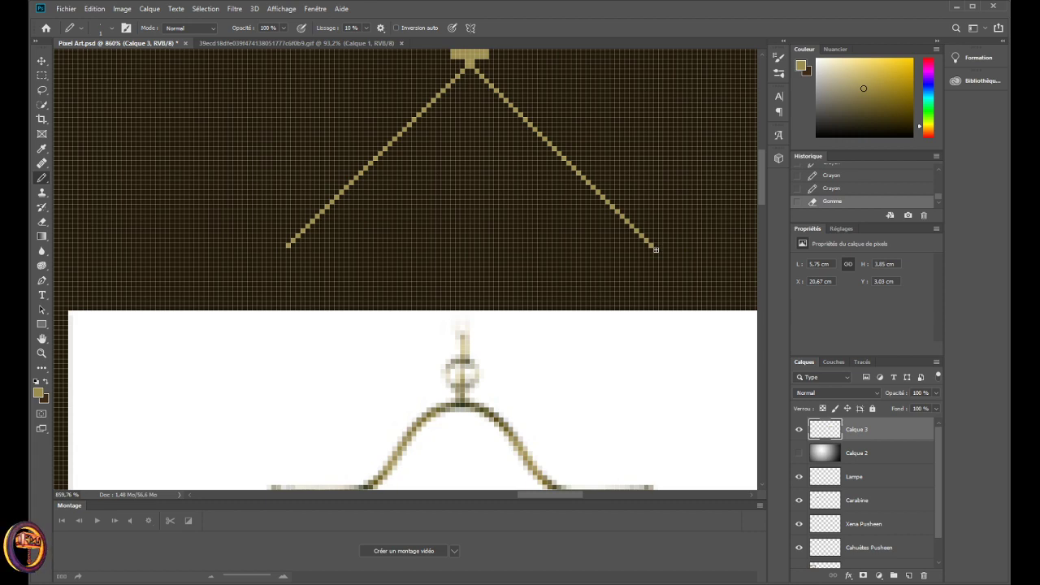
pyautogui.click(655, 249)
pyautogui.click(661, 254)
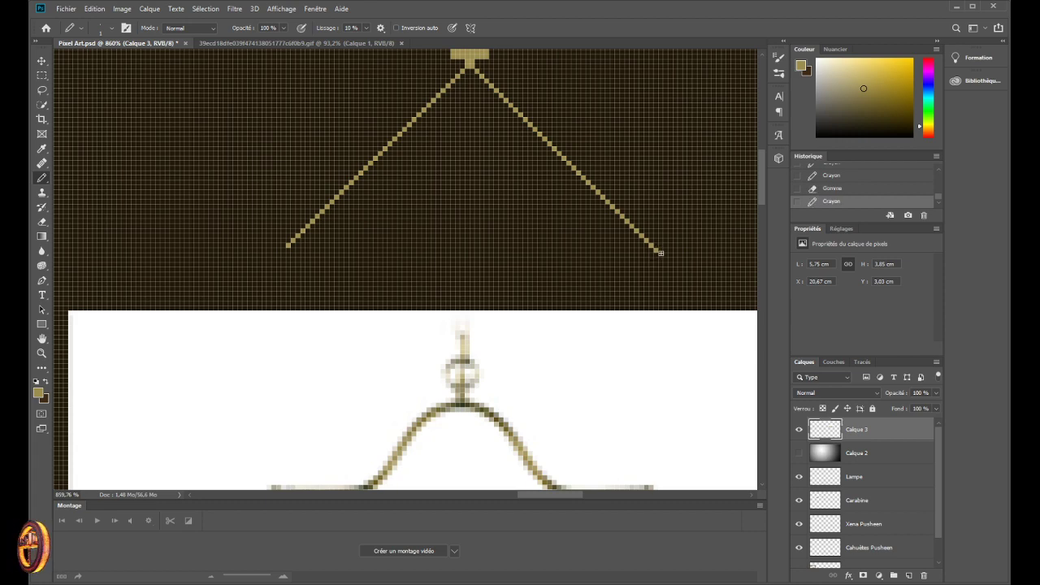
pyautogui.click(281, 249)
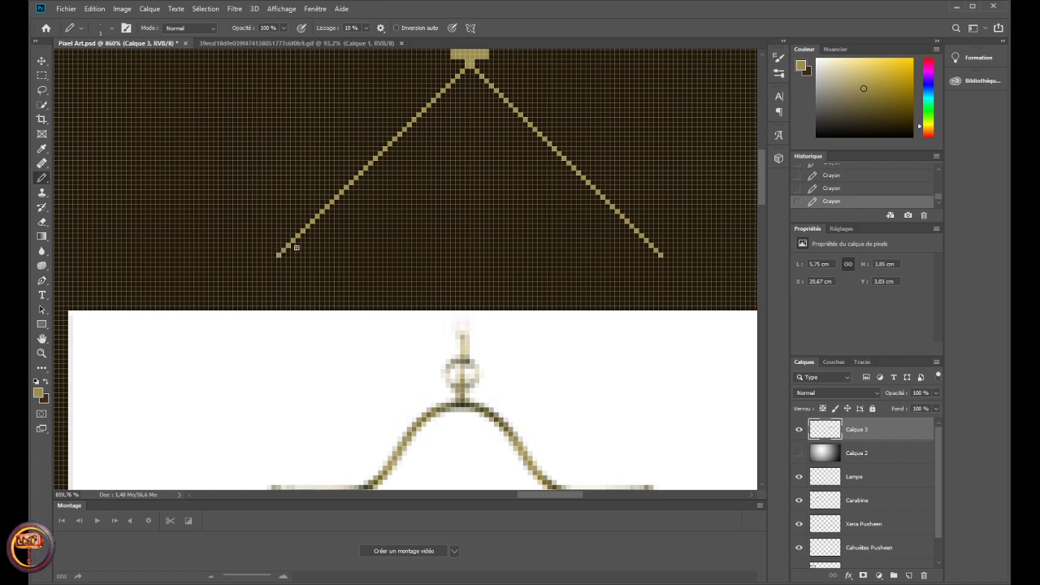
# - Hide the Calque 3 layer containing the reference photo and make the Lampe layer active
pyautogui.scroll(-6, 300, 257)
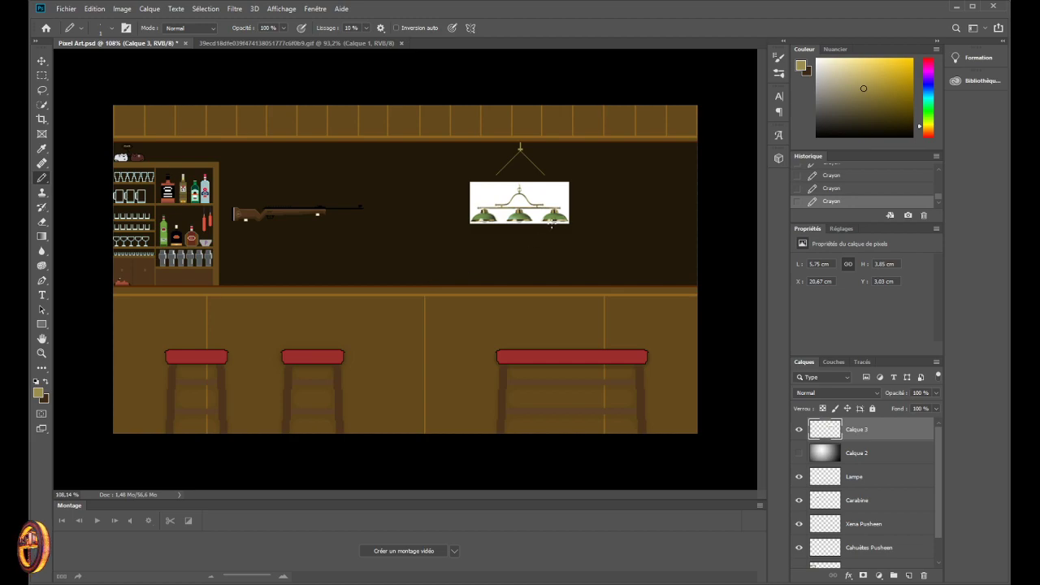
pyautogui.click(800, 431)
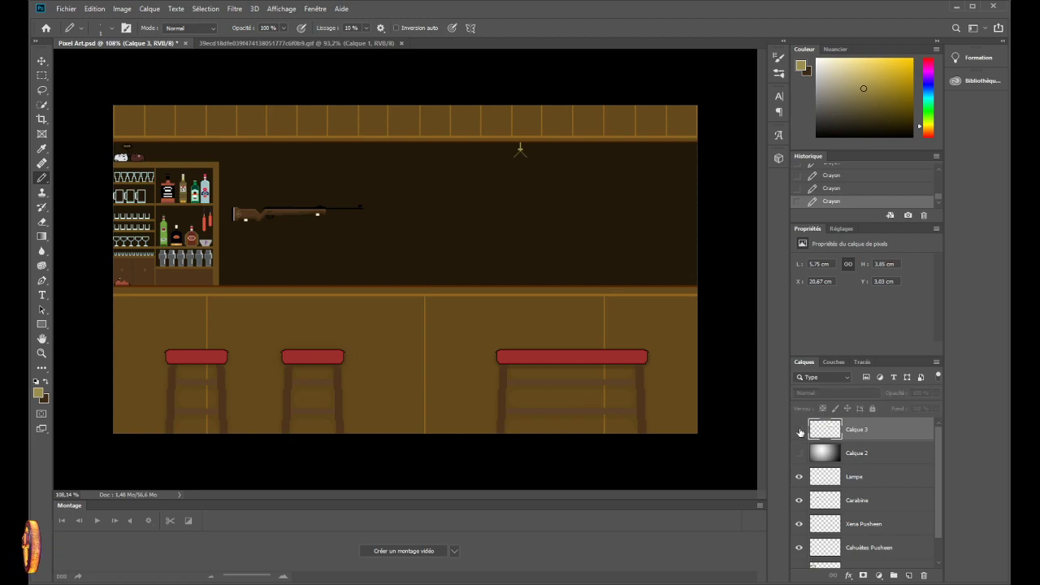
pyautogui.click(800, 430)
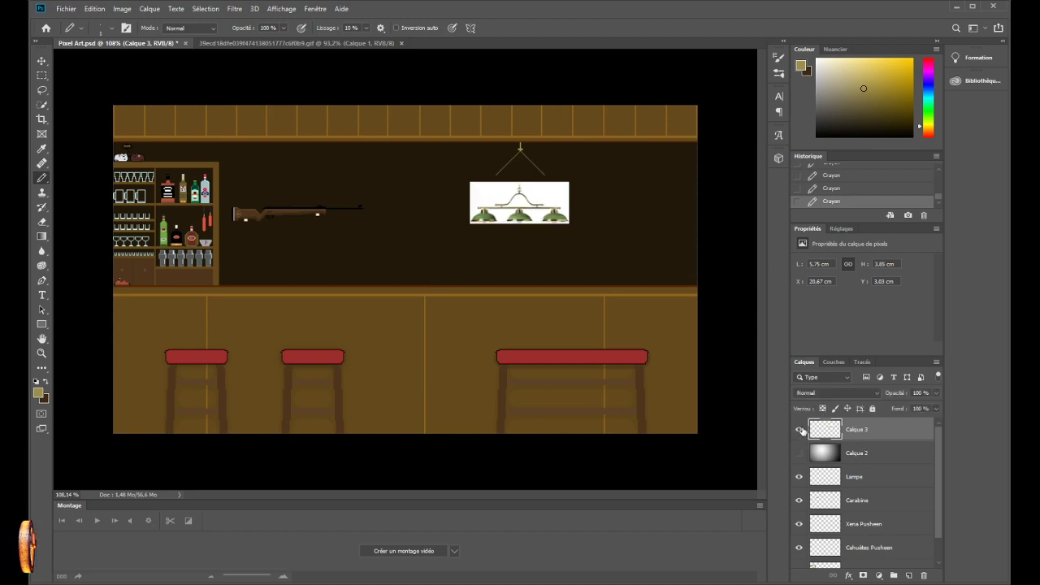
pyautogui.click(800, 431)
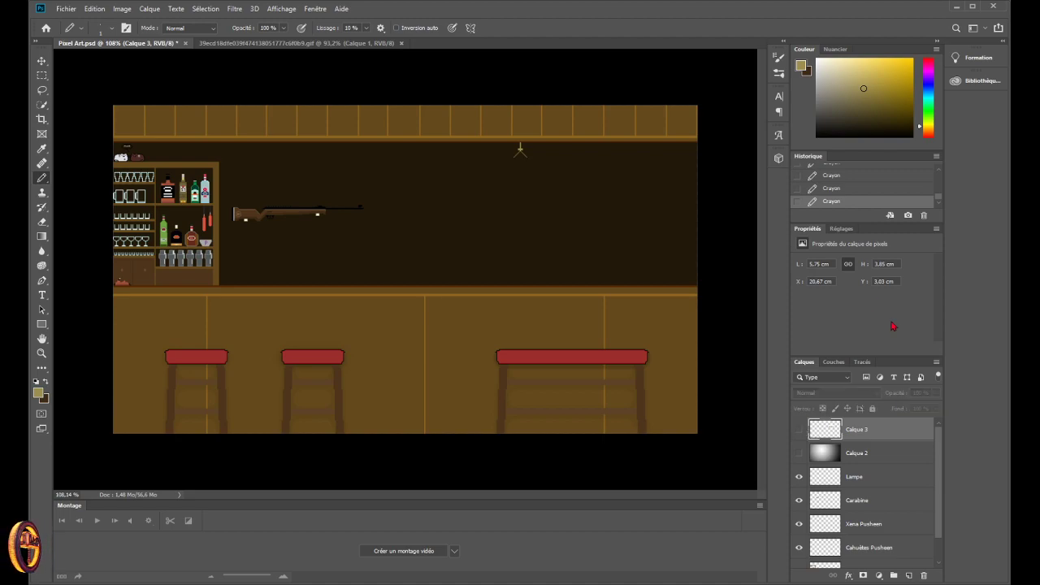
pyautogui.click(886, 477)
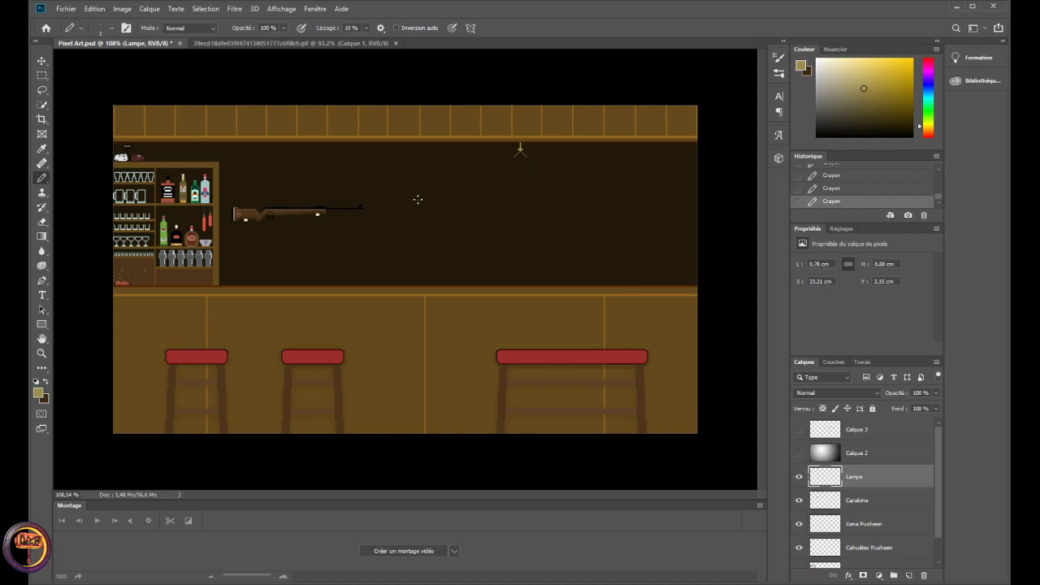
pyautogui.moveTo(474, 214)
pyautogui.mouseDown()
pyautogui.moveTo(481, 242)
pyautogui.moveTo(467, 237)
pyautogui.moveTo(484, 220)
pyautogui.moveTo(506, 240)
pyautogui.moveTo(514, 220)
pyautogui.moveTo(530, 228)
pyautogui.moveTo(566, 195)
pyautogui.moveTo(576, 218)
pyautogui.mouseUp()
pyautogui.moveTo(513, 259)
pyautogui.mouseDown()
pyautogui.moveTo(537, 262)
pyautogui.moveTo(561, 244)
pyautogui.moveTo(561, 258)
pyautogui.mouseUp()
pyautogui.moveTo(504, 315)
pyautogui.mouseDown()
pyautogui.moveTo(527, 289)
pyautogui.moveTo(551, 297)
pyautogui.moveTo(588, 279)
pyautogui.moveTo(628, 283)
pyautogui.moveTo(652, 250)
pyautogui.mouseUp()
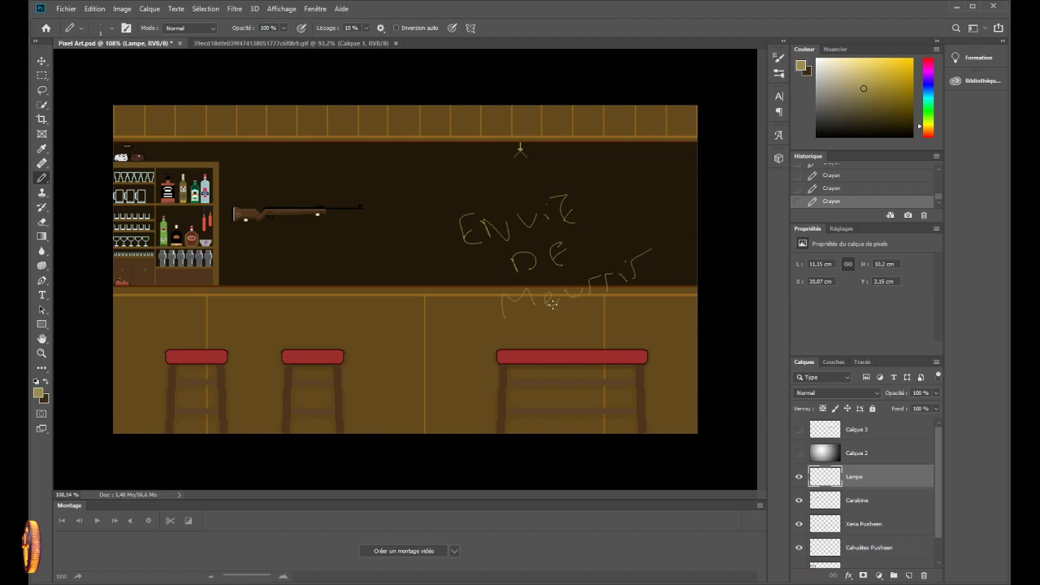
pyautogui.hotkey('ctrl', 'z')
pyautogui.hotkey('ctrl', 'z')
pyautogui.hotkey('ctrl', 'z')
pyautogui.hotkey('ctrl', 'z')
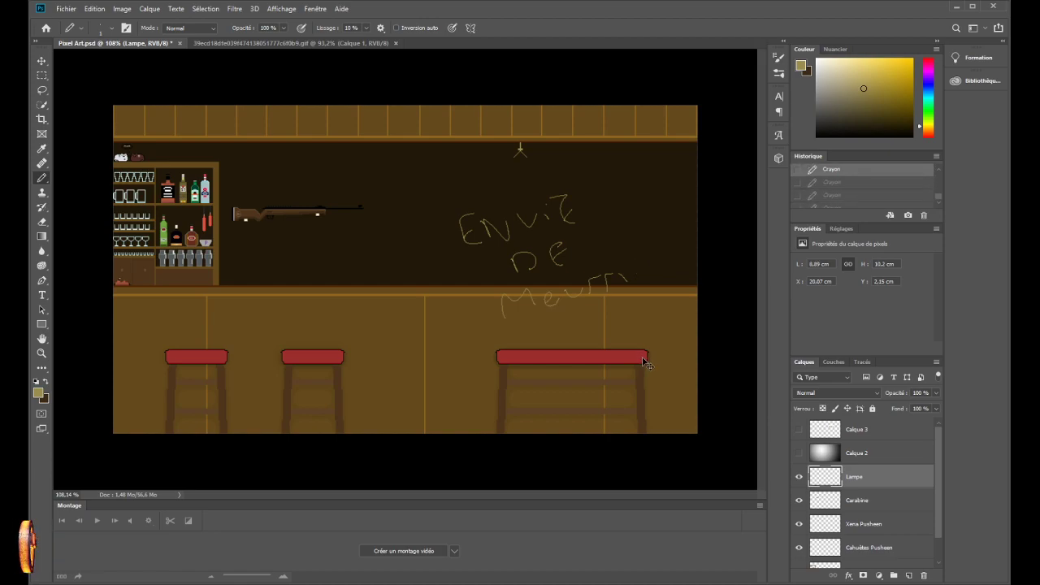
pyautogui.hotkey('ctrl', 'z')
pyautogui.hotkey('ctrl', 'z')
pyautogui.hotkey('ctrl', 'z')
pyautogui.hotkey('ctrl', 'z')
pyautogui.hotkey('ctrl', 'z')
pyautogui.hotkey('ctrl', 'z')
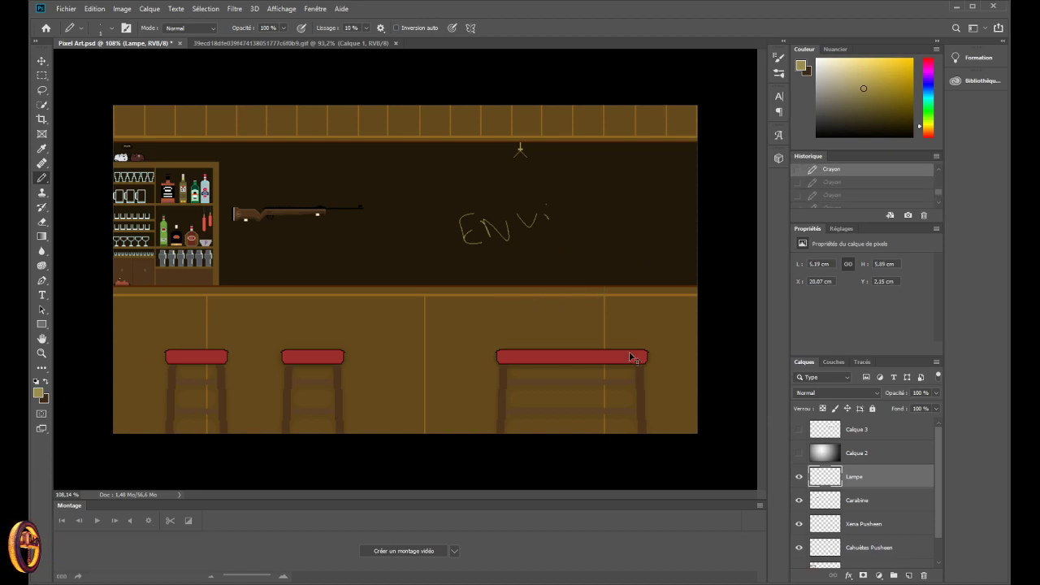
pyautogui.hotkey('ctrl', 'z')
pyautogui.hotkey('ctrl', 'z')
pyautogui.hotkey('ctrl', 'z')
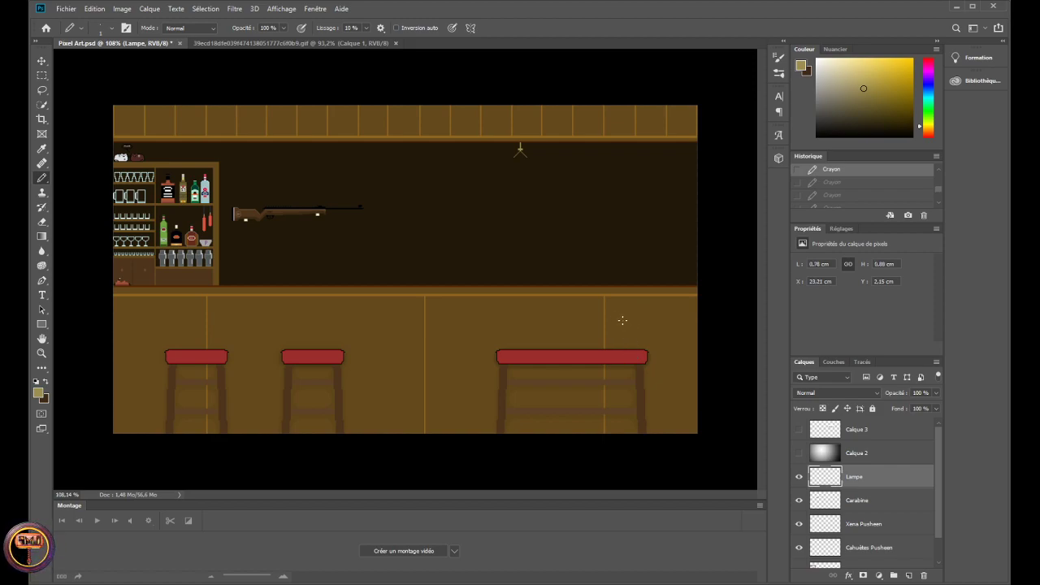
# - Pencil one more diagonal pixel onto the lower end of the lamp's left arm and eight onto the right arm
pyautogui.scroll(7, 527, 124)
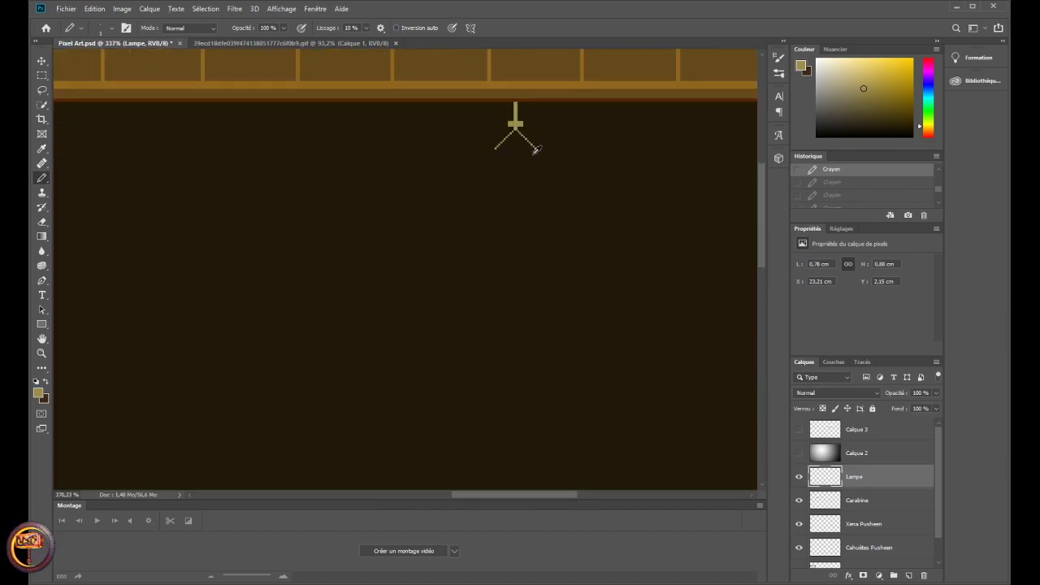
pyautogui.scroll(3, 504, 142)
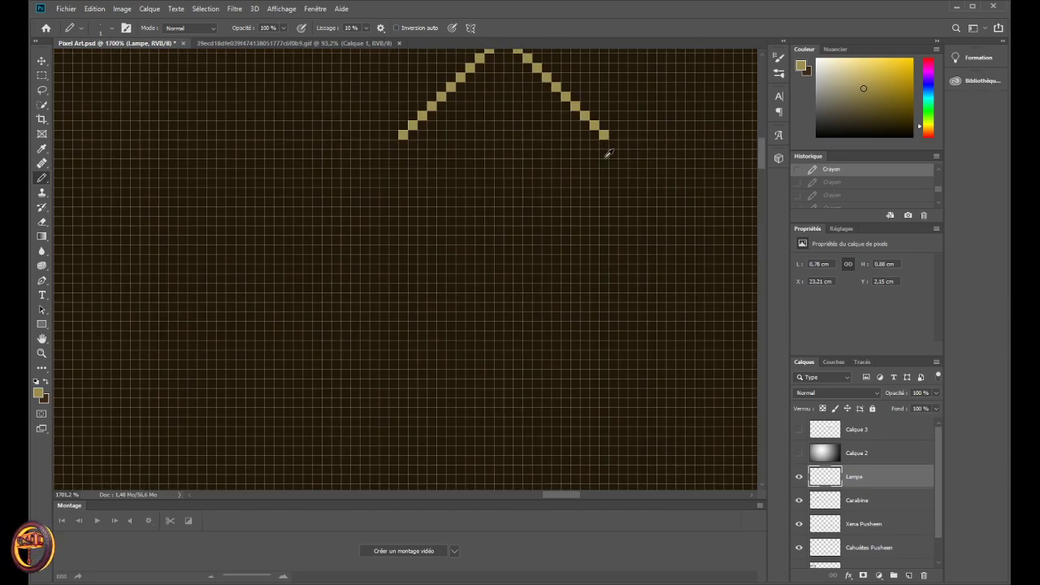
pyautogui.click(394, 143)
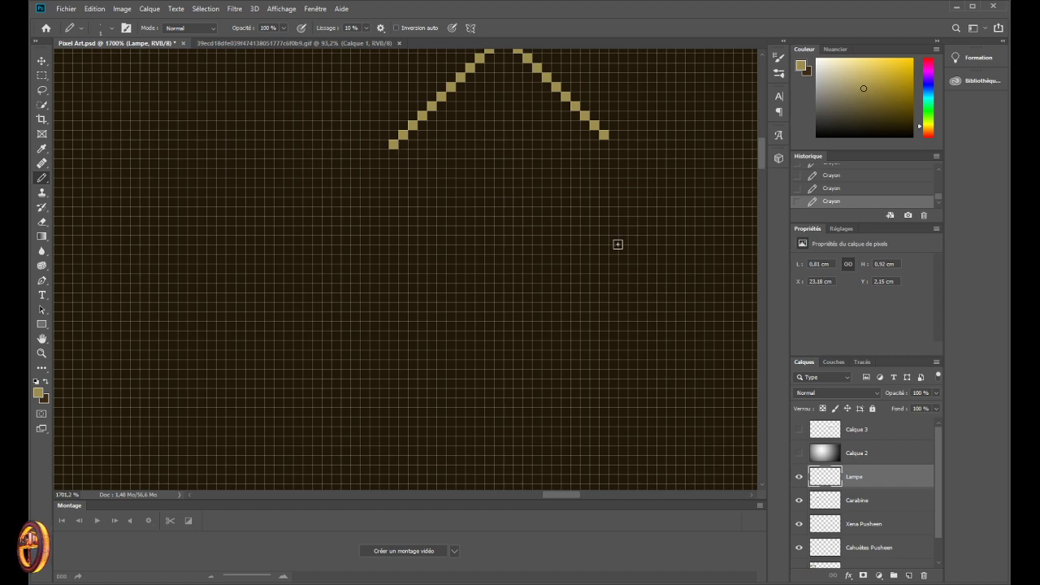
pyautogui.click(614, 144)
pyautogui.click(624, 153)
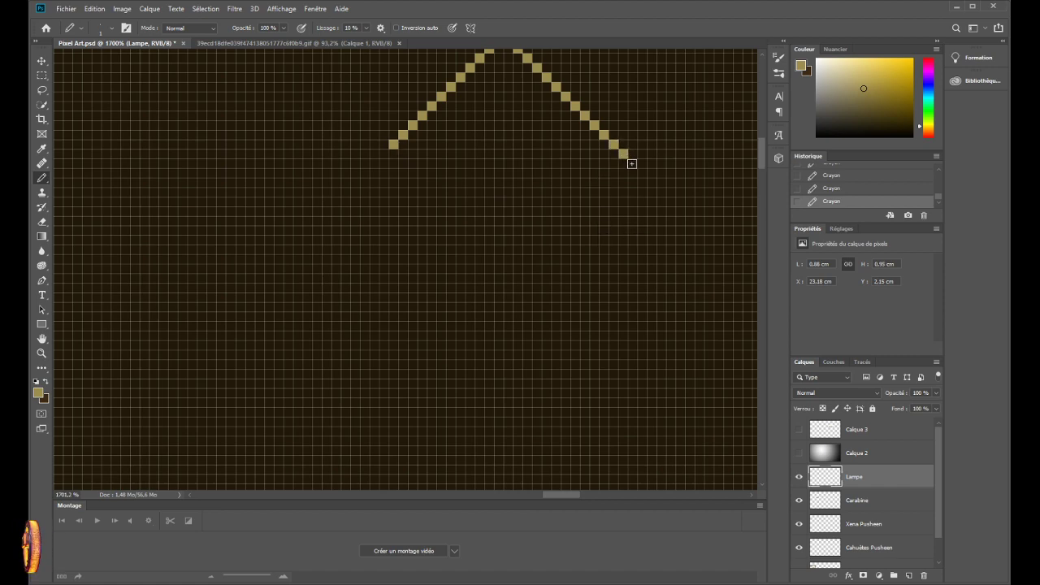
pyautogui.click(633, 163)
pyautogui.click(643, 172)
pyautogui.click(652, 182)
pyautogui.click(661, 192)
pyautogui.click(671, 201)
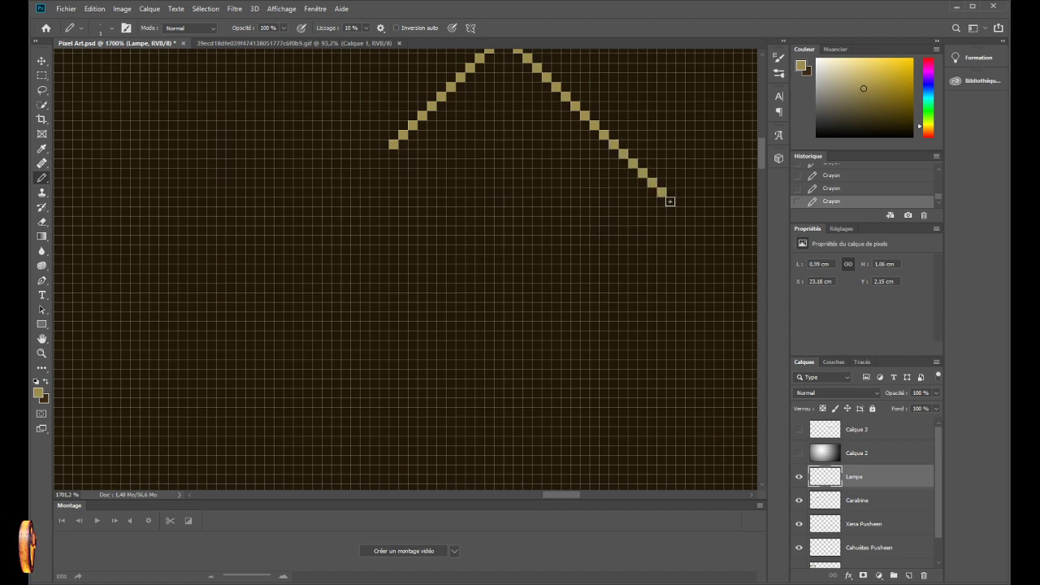
pyautogui.click(678, 210)
pyautogui.click(671, 210)
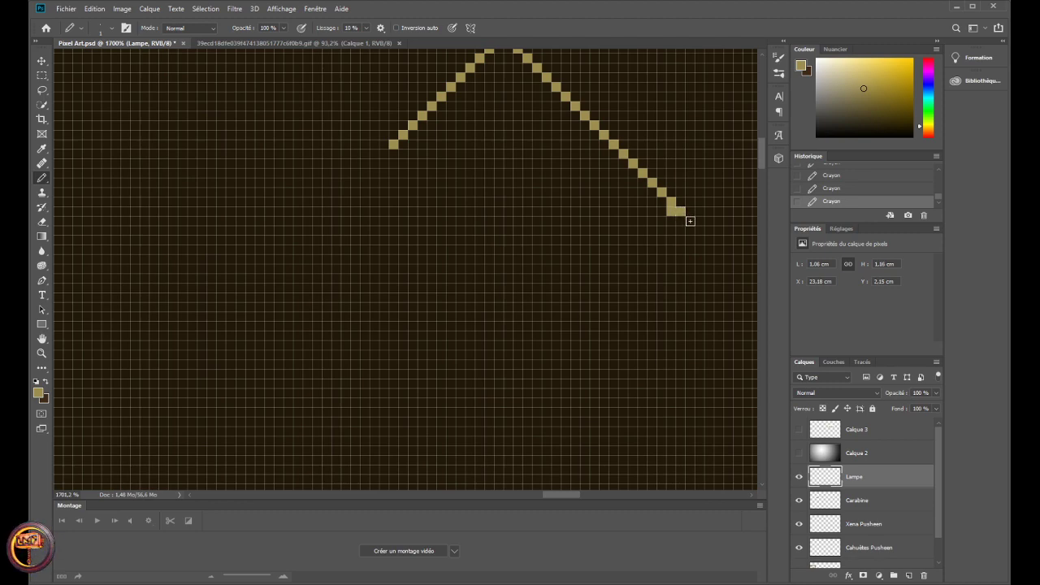
pyautogui.click(643, 220)
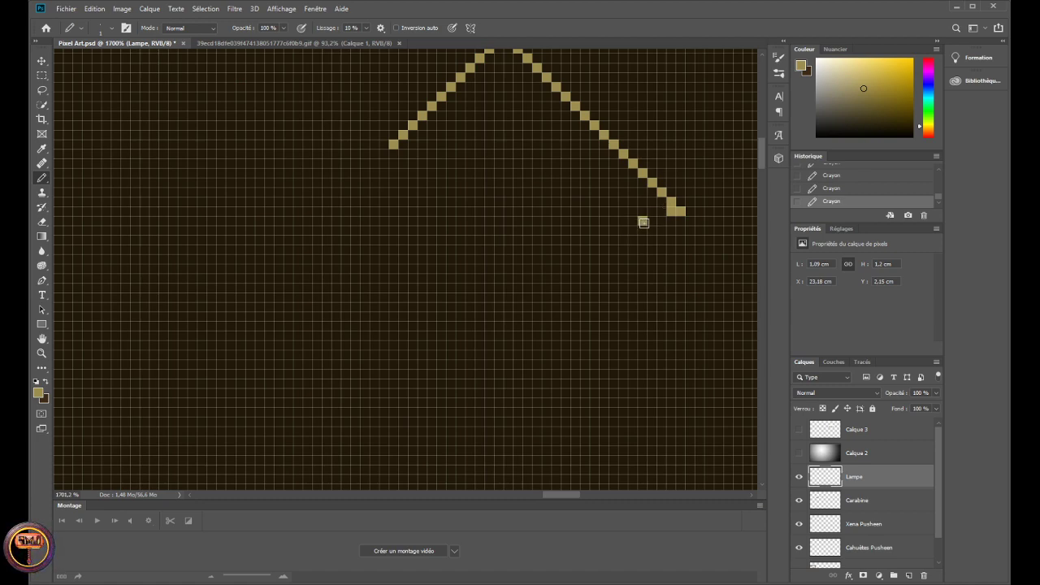
pyautogui.moveTo(636, 244); pyautogui.dragTo(634, 230)
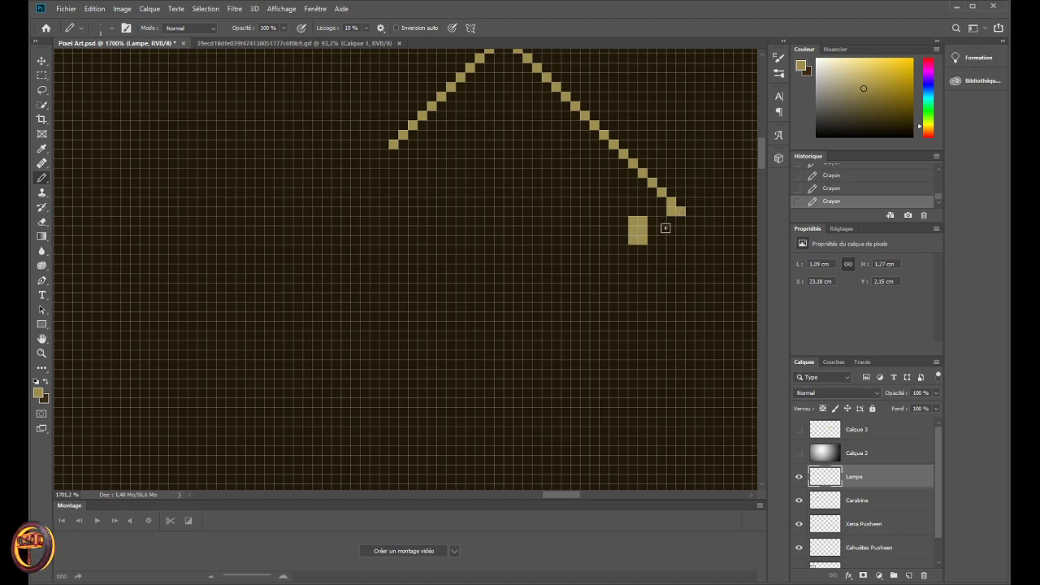
pyautogui.moveTo(639, 229); pyautogui.dragTo(634, 241)
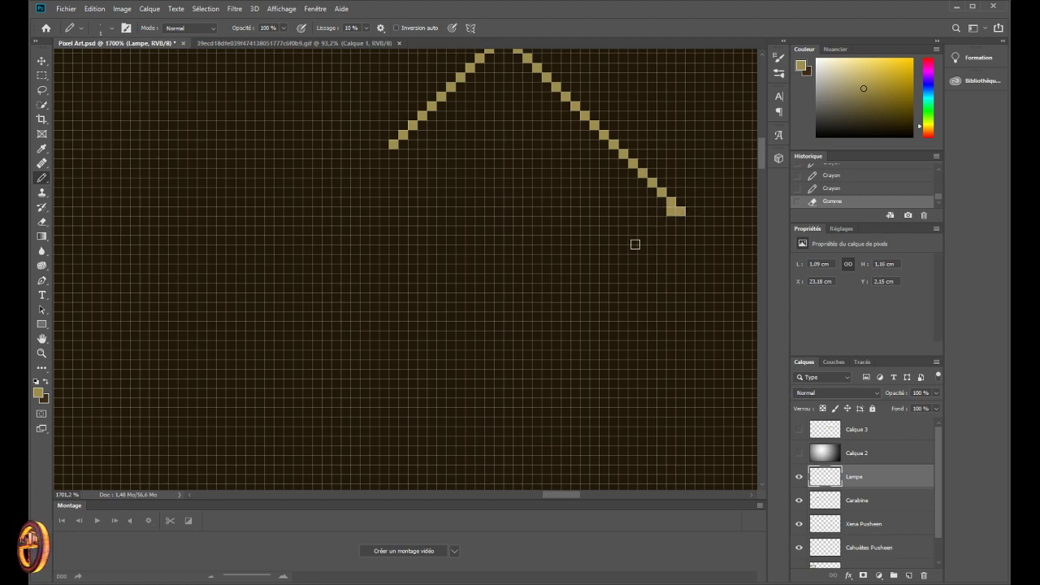
pyautogui.click(673, 211)
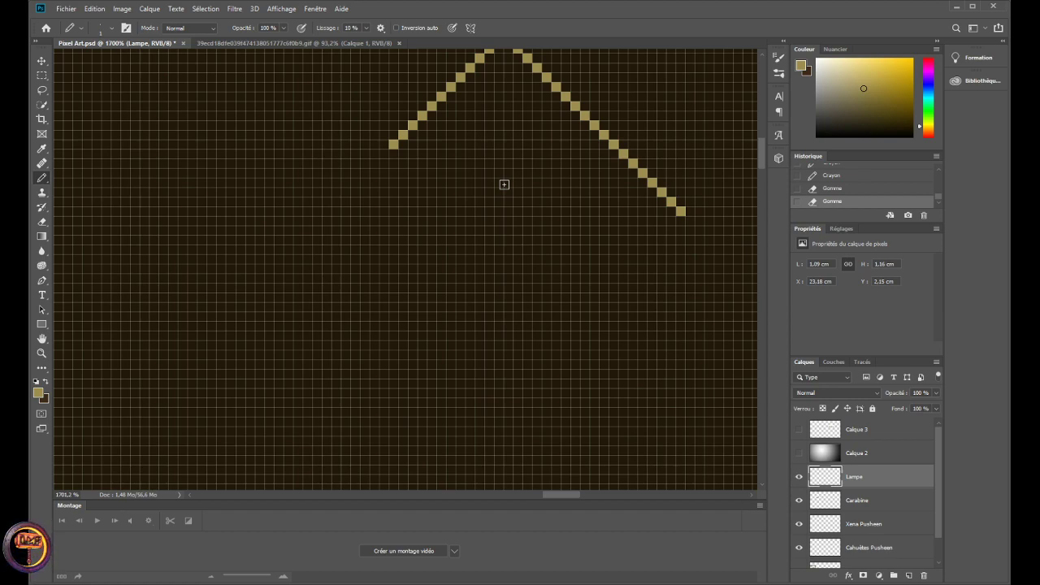
# - Pencil seven more diagonal pixels onto the left arm so its lower end is level with the right arm
pyautogui.scroll(-10, 561, 174)
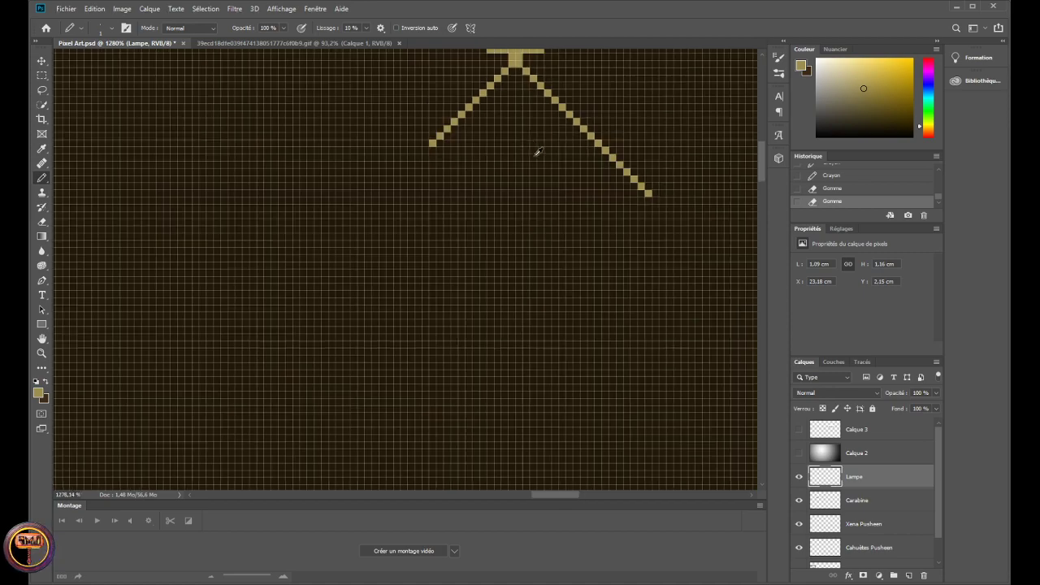
pyautogui.scroll(6, 506, 180)
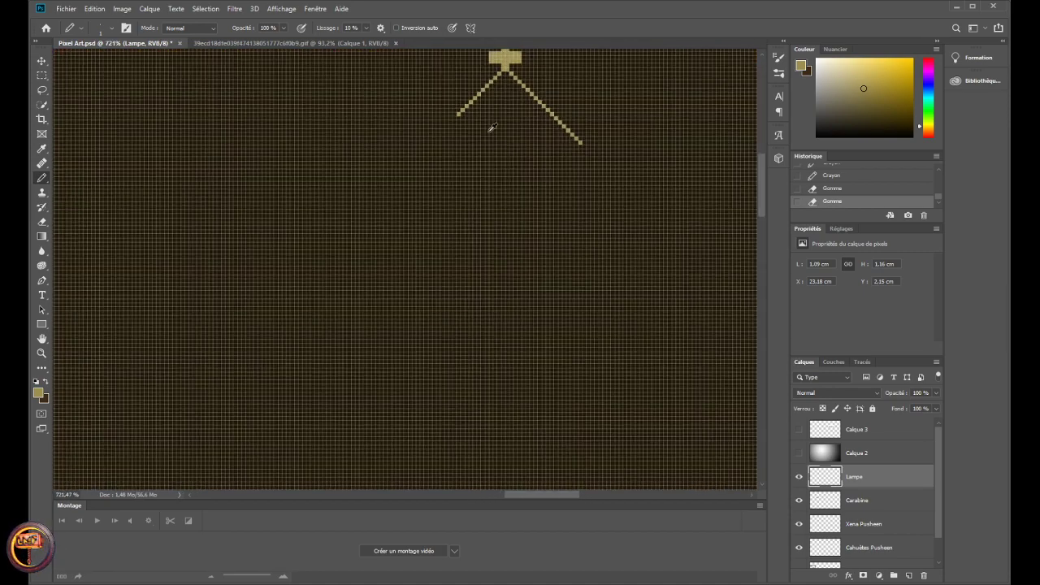
pyautogui.scroll(1, 487, 122)
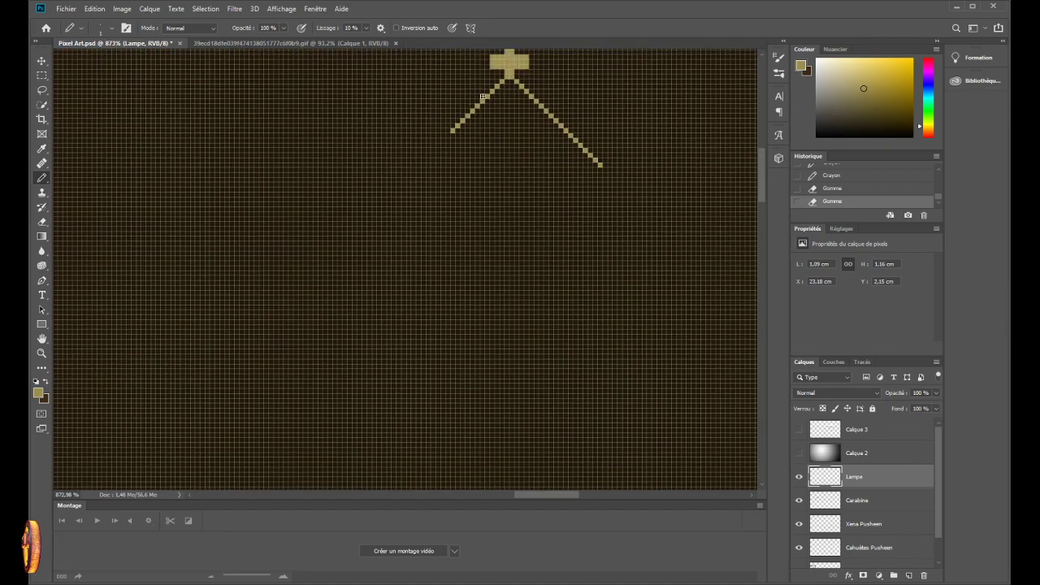
pyautogui.click(446, 137)
pyautogui.click(441, 141)
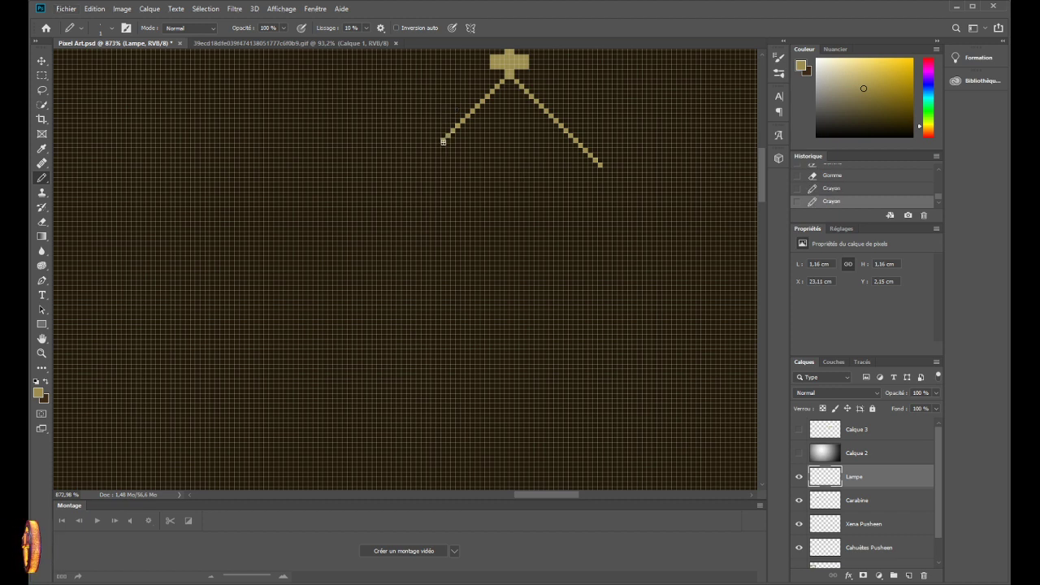
pyautogui.click(438, 144)
pyautogui.click(433, 149)
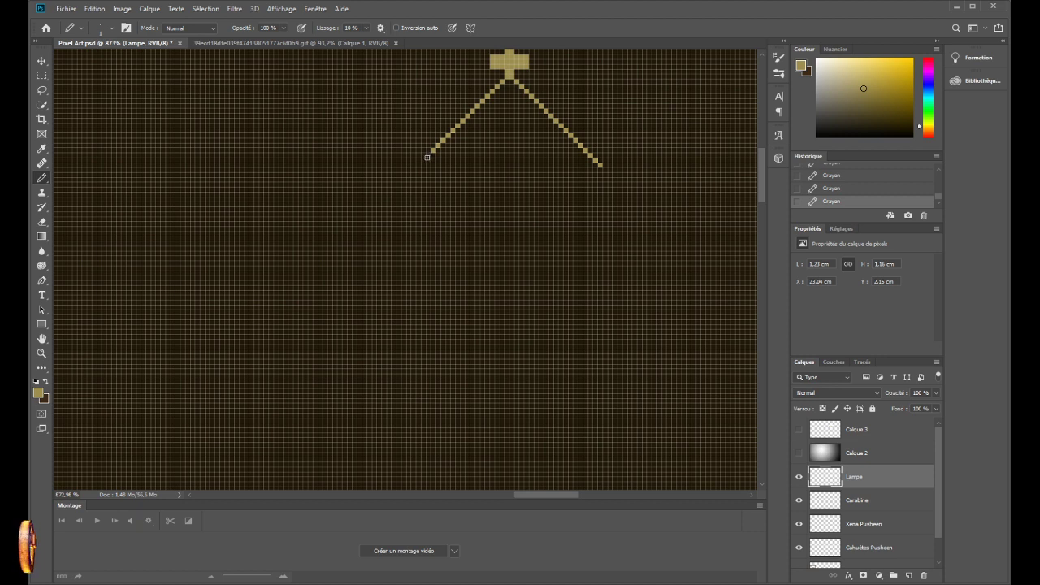
pyautogui.click(428, 155)
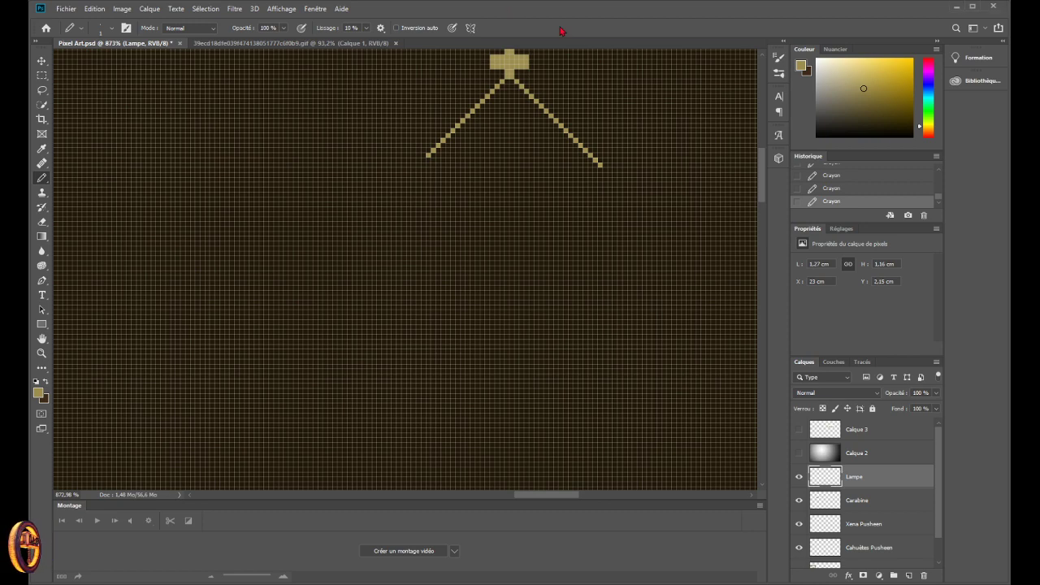
pyautogui.click(423, 160)
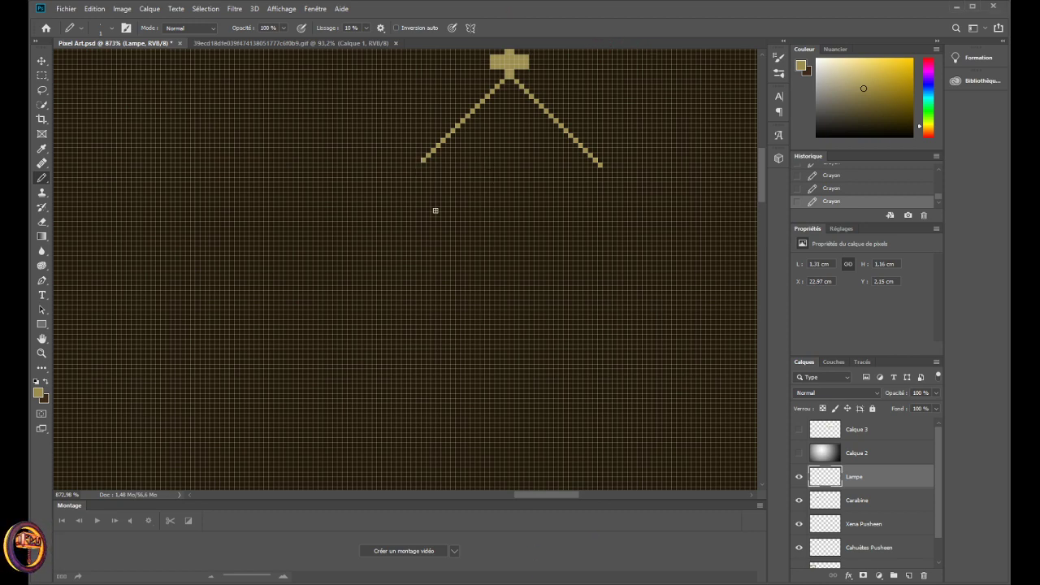
pyautogui.scroll(2, 560, 134)
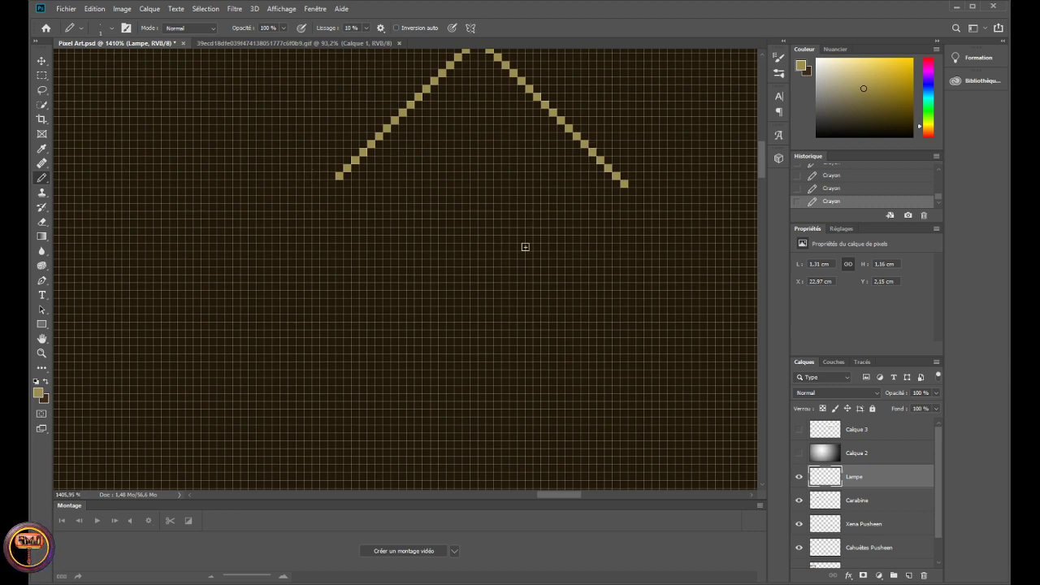
pyautogui.click(331, 184)
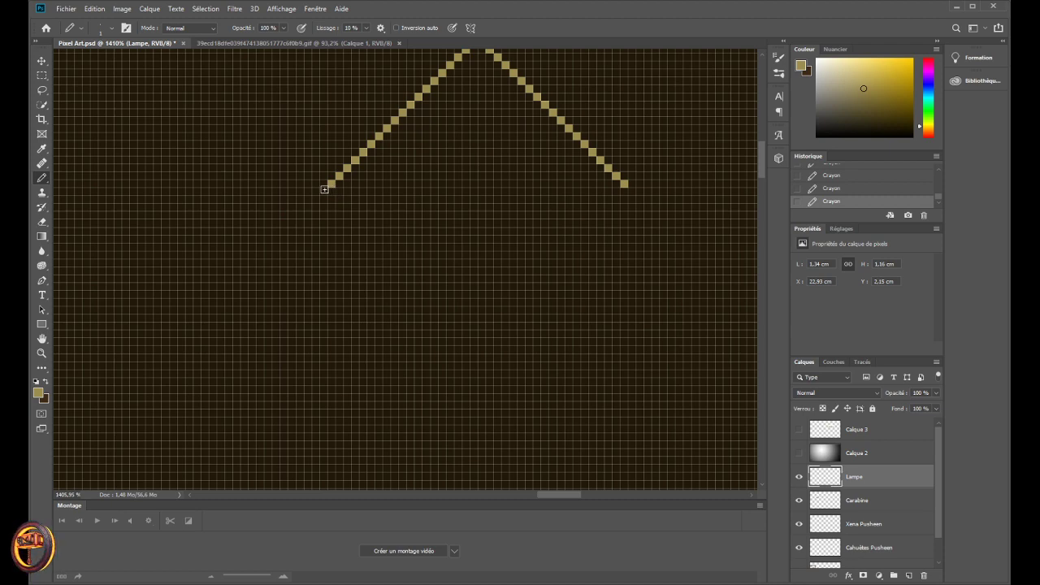
# - Lengthen both lamp arms by four diagonal pixels each, erasing the misplaced pixel beside the left arm
pyautogui.click(324, 183)
pyautogui.click(325, 191)
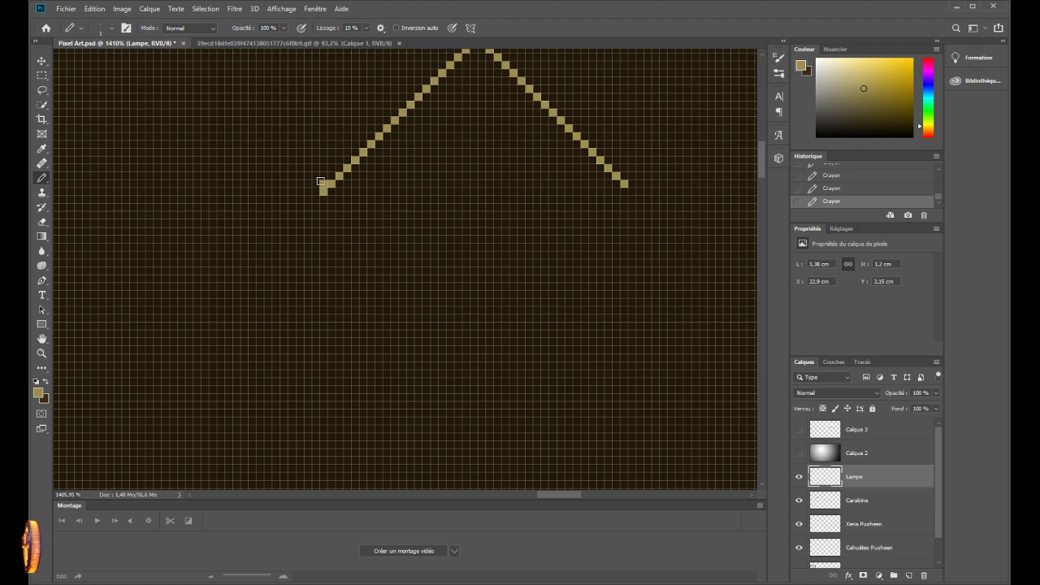
pyautogui.click(325, 184)
pyautogui.click(316, 199)
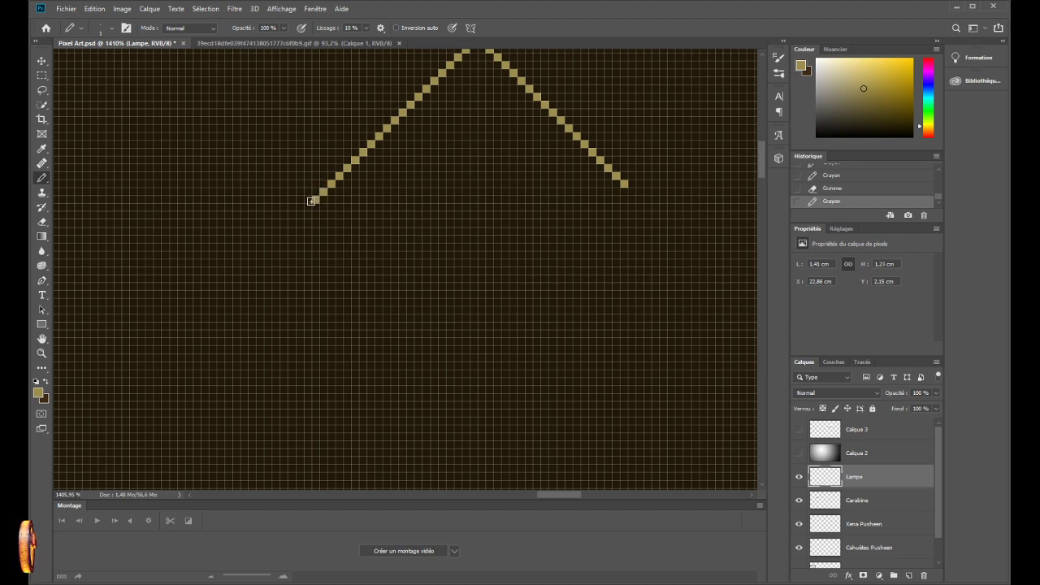
pyautogui.click(308, 208)
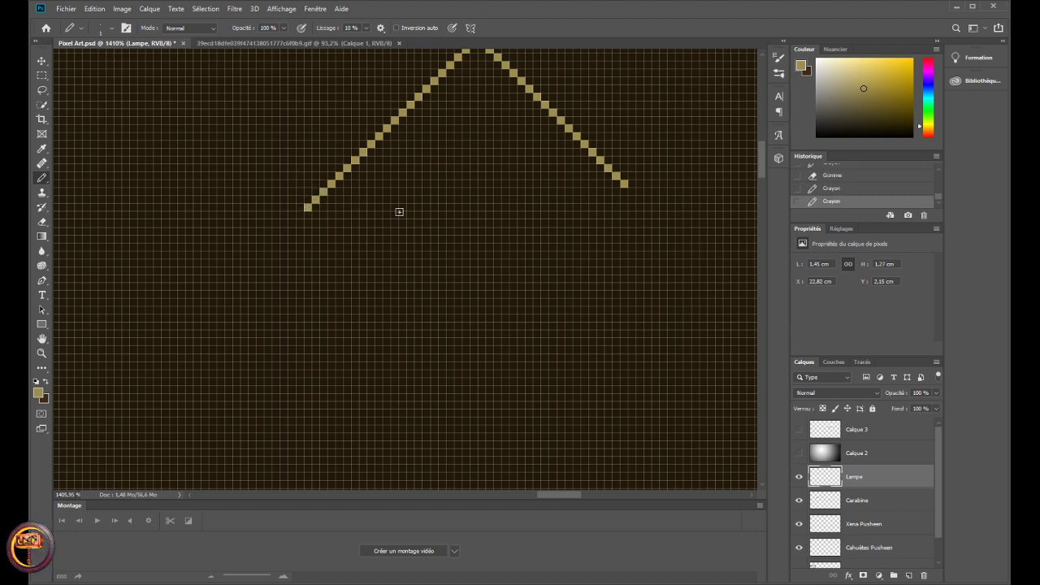
pyautogui.click(633, 192)
pyautogui.click(639, 200)
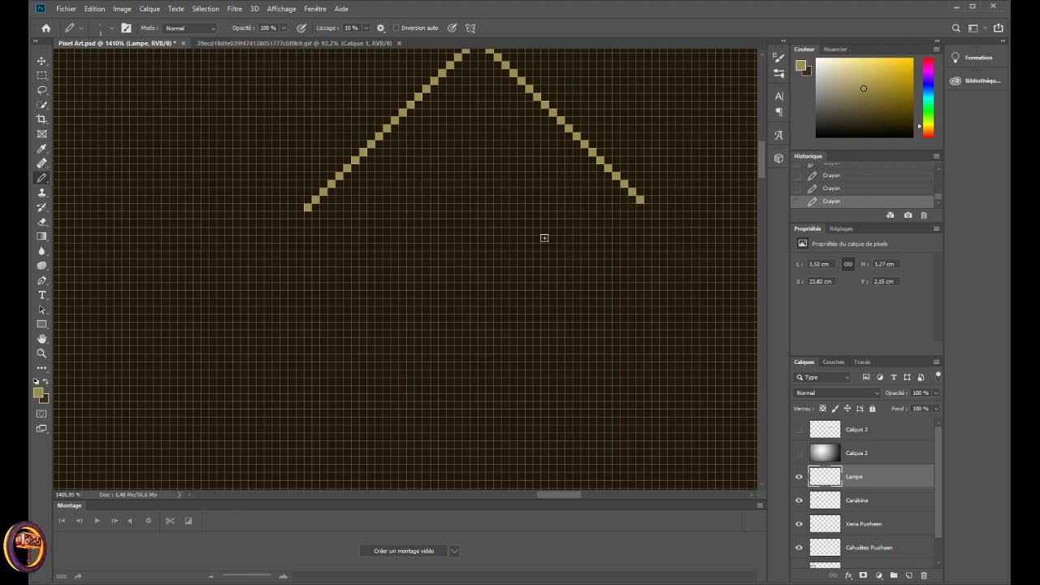
pyautogui.click(654, 215)
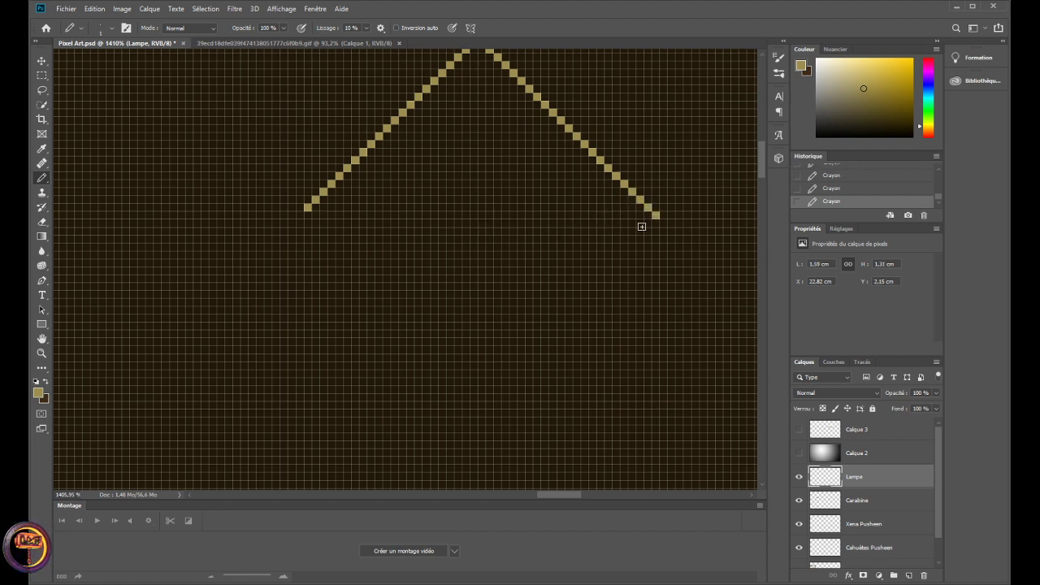
pyautogui.click(300, 216)
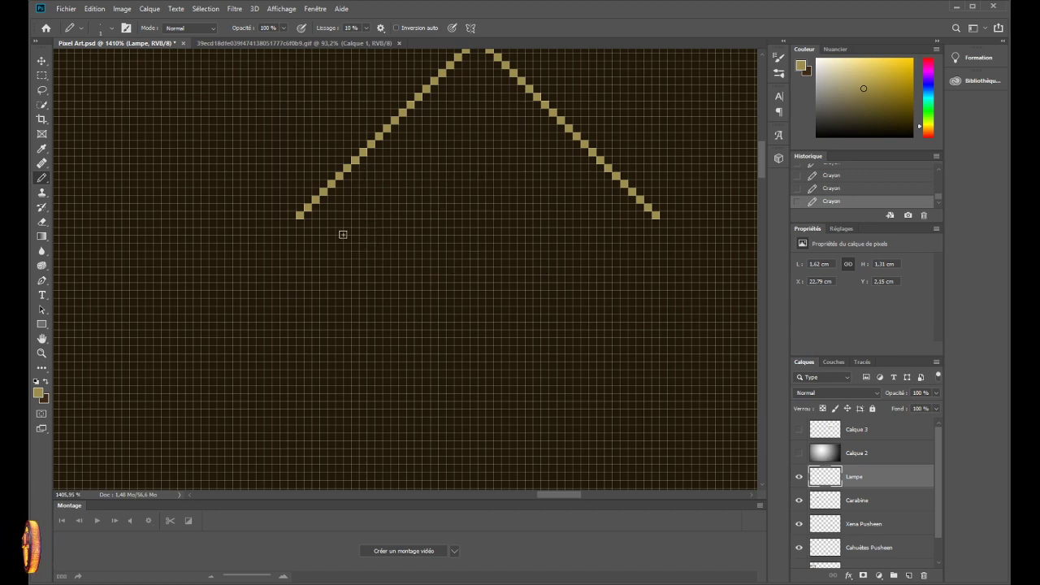
# - Add one diagonal pixel to the end of each arm and erase the stray horizontal line and scribble between them
pyautogui.click(292, 223)
pyautogui.click(284, 231)
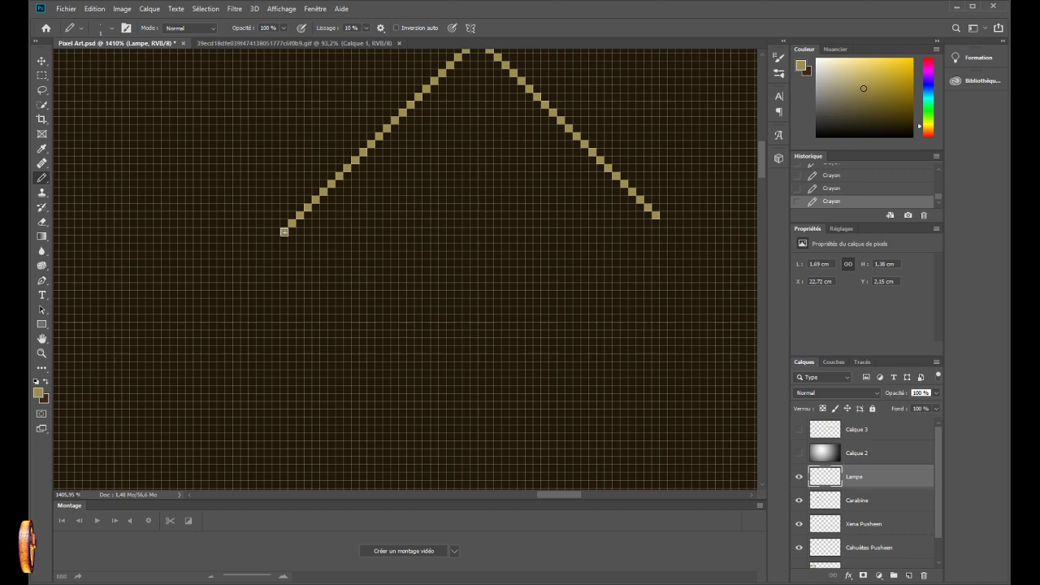
pyautogui.keyDown('shift'); pyautogui.click(664, 224); pyautogui.keyUp('shift')
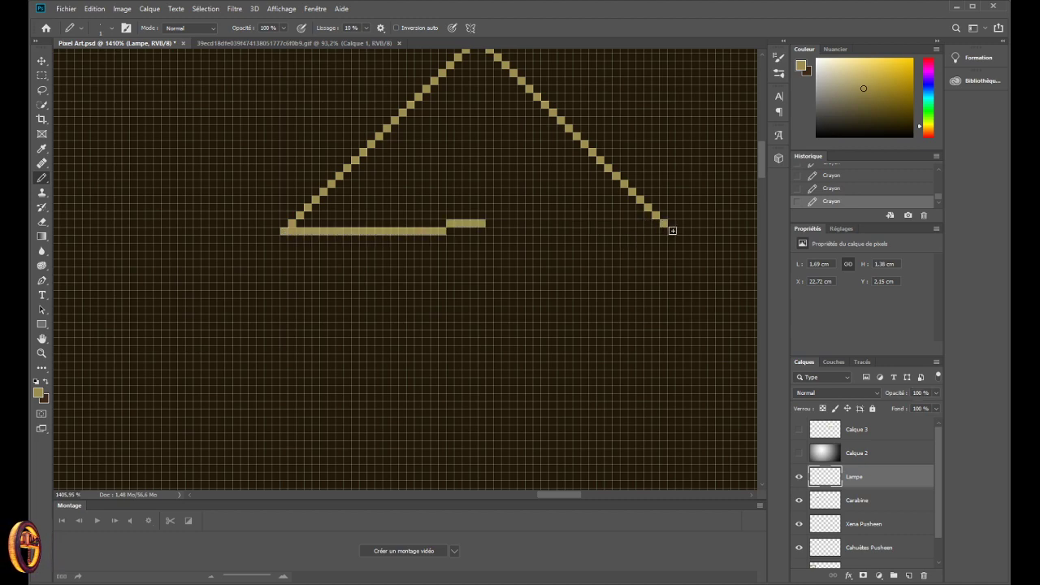
pyautogui.keyDown('shift'); pyautogui.click(393, 235); pyautogui.keyUp('shift')
pyautogui.moveTo(394, 235); pyautogui.dragTo(380, 252)
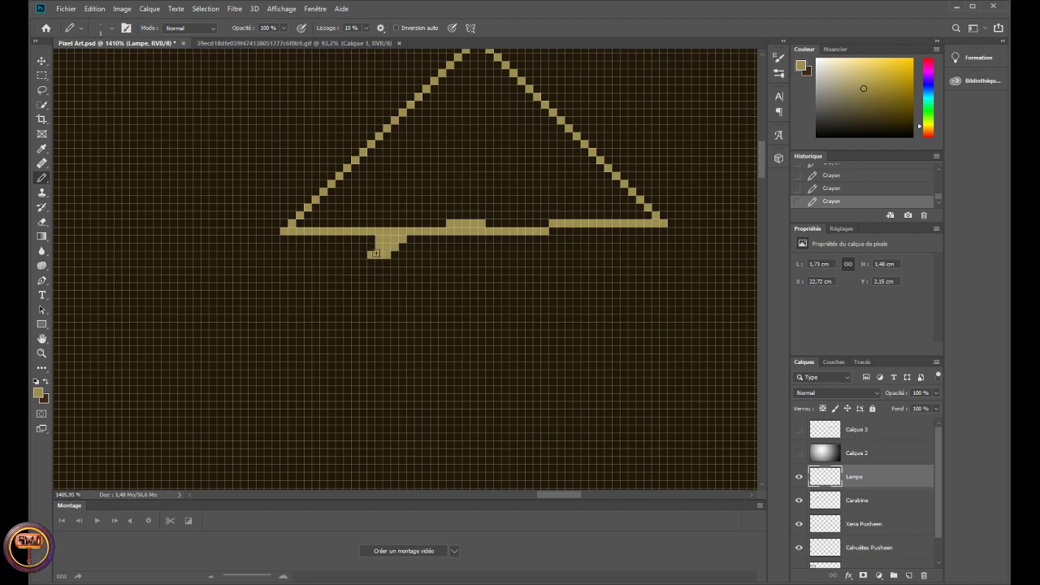
pyautogui.moveTo(390, 241)
pyautogui.mouseDown()
pyautogui.moveTo(359, 267)
pyautogui.moveTo(431, 245)
pyautogui.moveTo(471, 218)
pyautogui.moveTo(493, 220)
pyautogui.moveTo(466, 251)
pyautogui.moveTo(499, 233)
pyautogui.moveTo(657, 227)
pyautogui.mouseUp()
pyautogui.moveTo(356, 234)
pyautogui.mouseDown()
pyautogui.moveTo(280, 232)
pyautogui.moveTo(380, 235)
pyautogui.mouseUp()
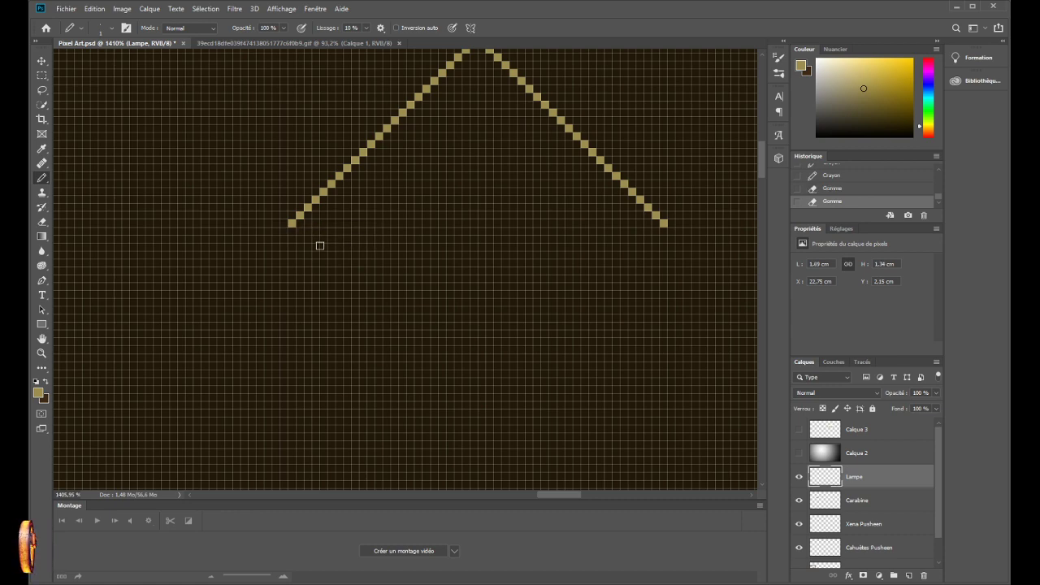
# - Pencil eight more diagonal pixels onto the lower end of the lamp's left arm
pyautogui.click(284, 231)
pyautogui.click(276, 239)
pyautogui.click(268, 246)
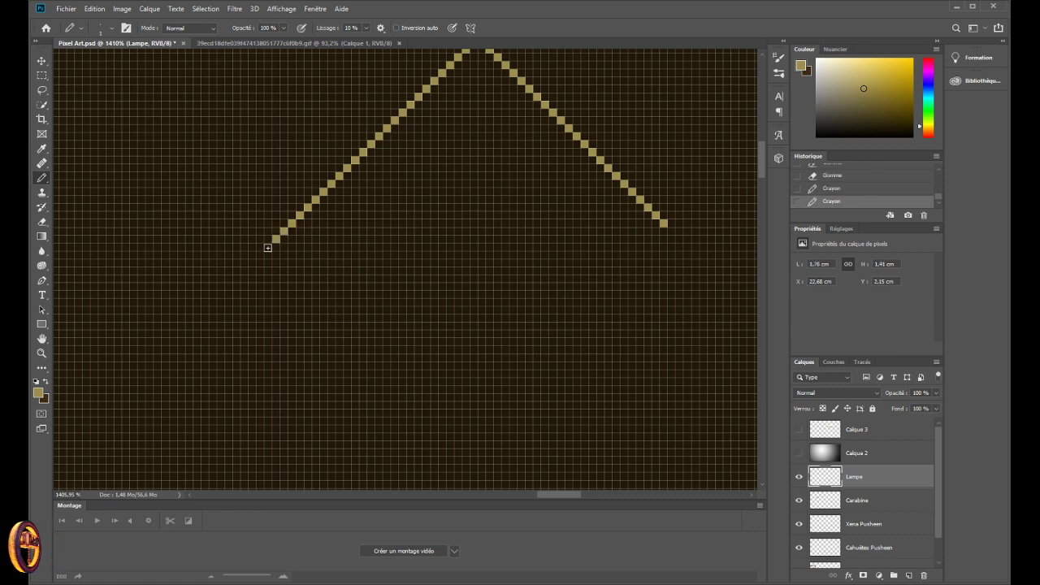
pyautogui.click(260, 255)
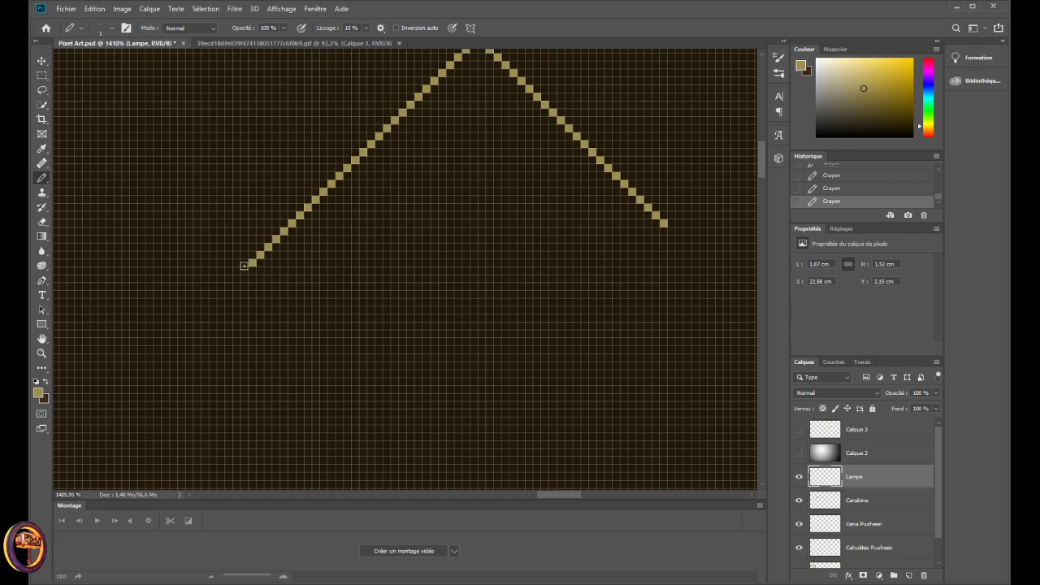
pyautogui.click(243, 270)
pyautogui.click(235, 278)
pyautogui.click(228, 286)
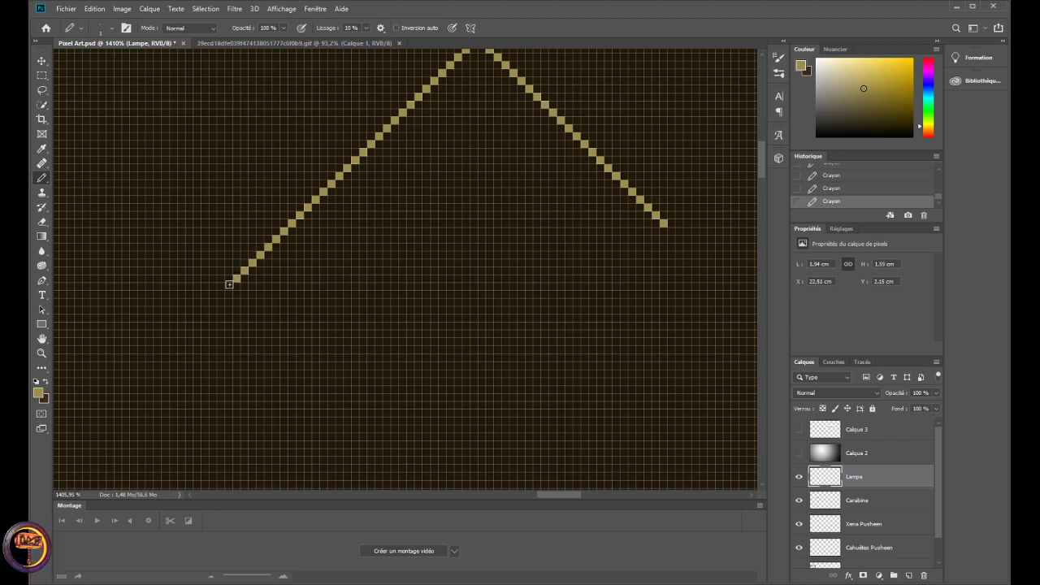
# - Extend the lamp's right arm by eight diagonal pixels so that it ends level with the left arm
pyautogui.click(672, 231)
pyautogui.click(680, 240)
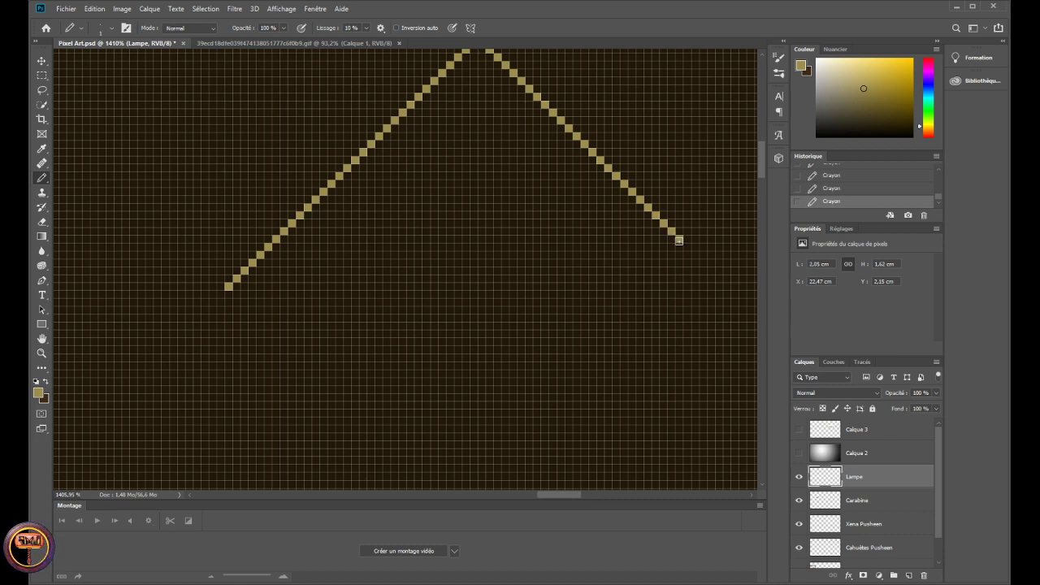
pyautogui.click(689, 248)
pyautogui.click(696, 254)
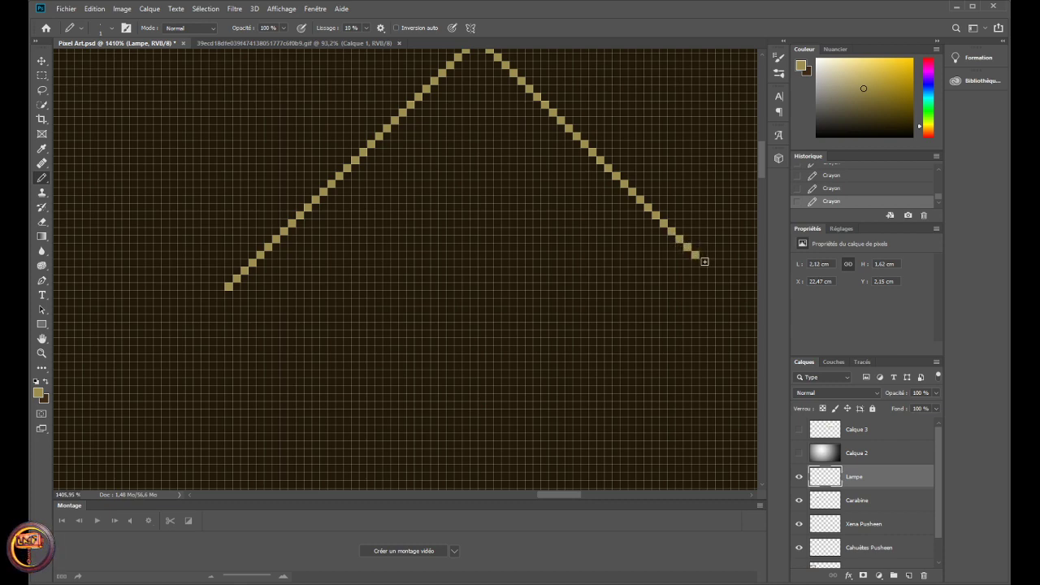
pyautogui.click(704, 263)
pyautogui.click(711, 270)
pyautogui.click(719, 278)
pyautogui.click(726, 286)
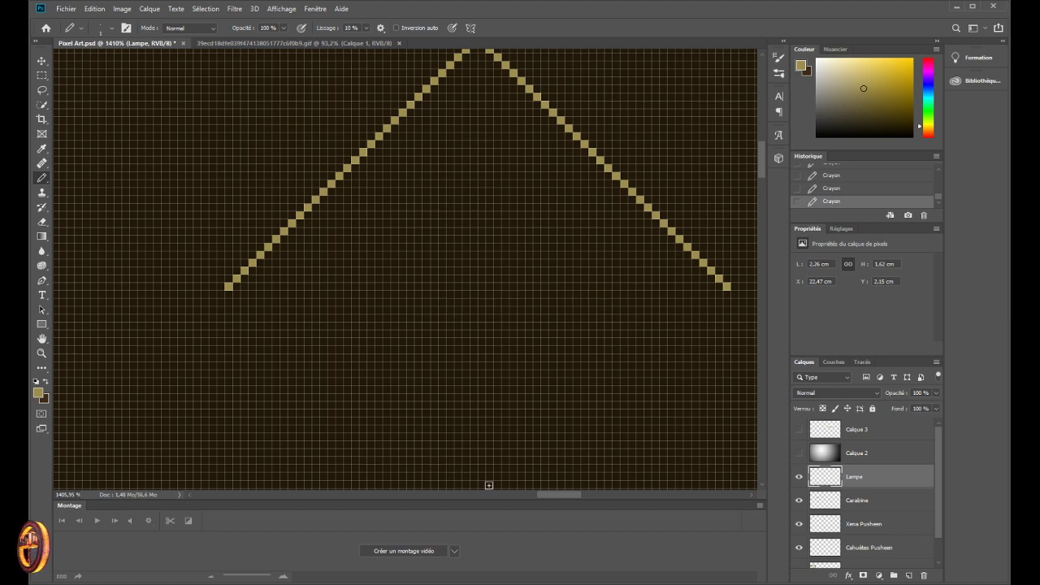
# - Pencil four more diagonal pixels onto each lamp arm and erase the misplaced pixel below the right arm's end
pyautogui.moveTo(550, 495); pyautogui.dragTo(554, 502)
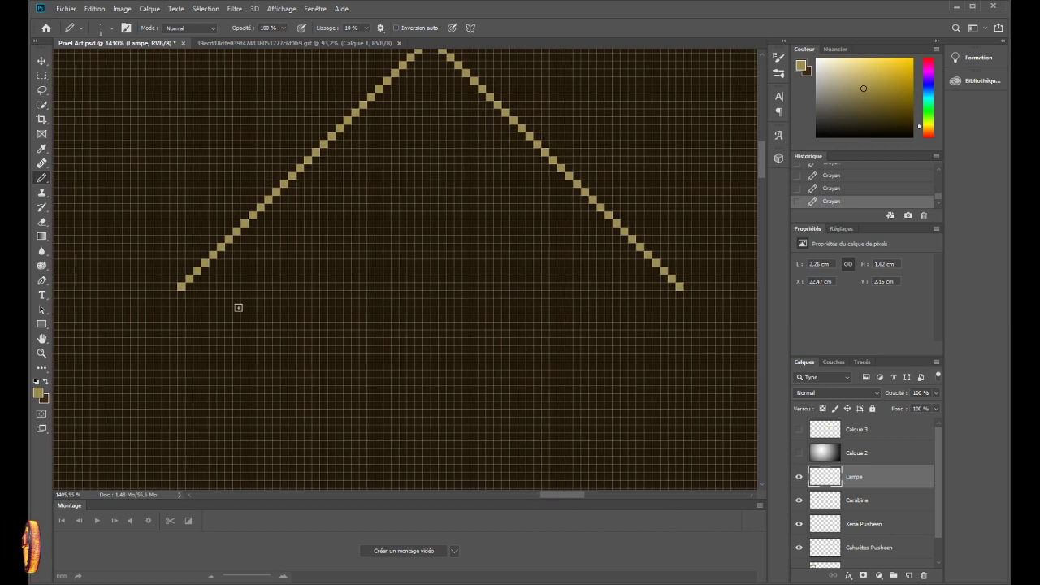
pyautogui.click(173, 293)
pyautogui.click(164, 302)
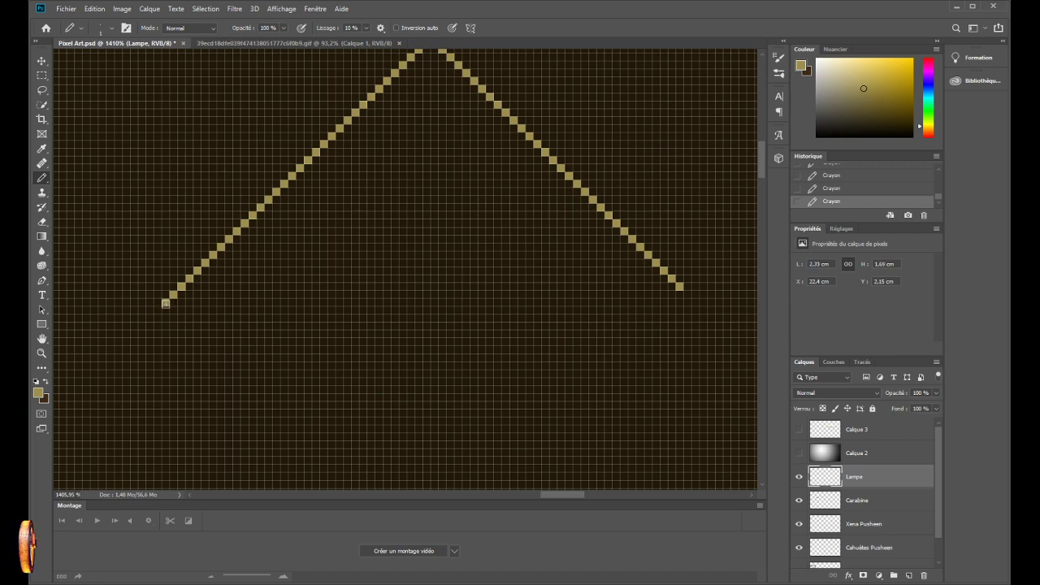
pyautogui.click(695, 303)
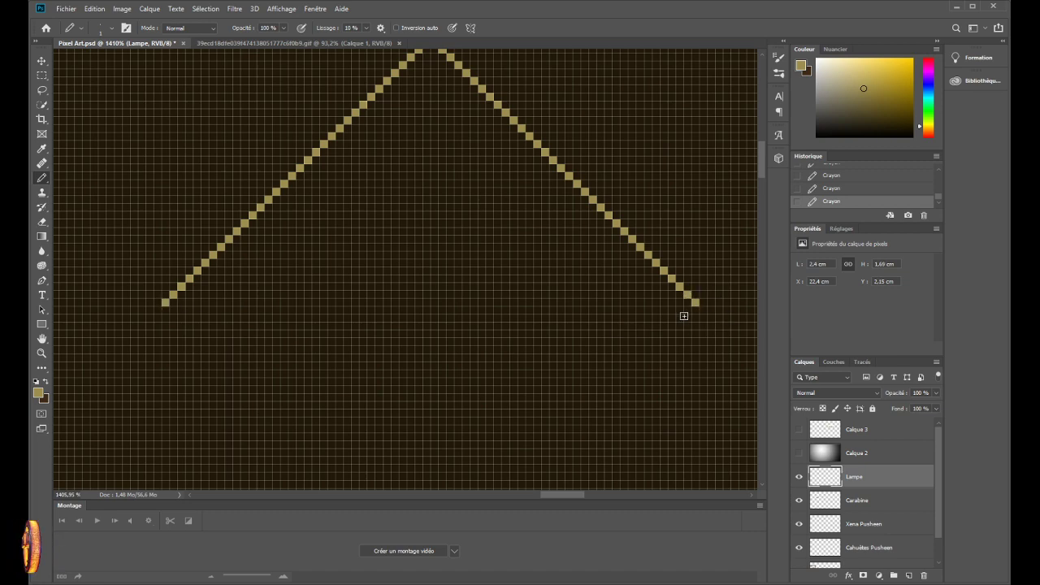
pyautogui.click(150, 317)
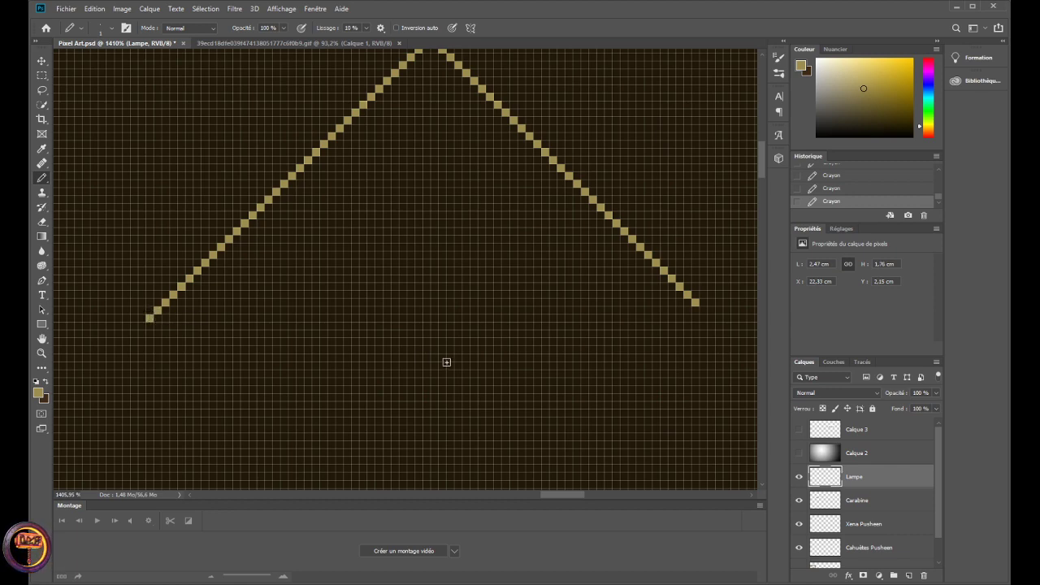
pyautogui.click(711, 326)
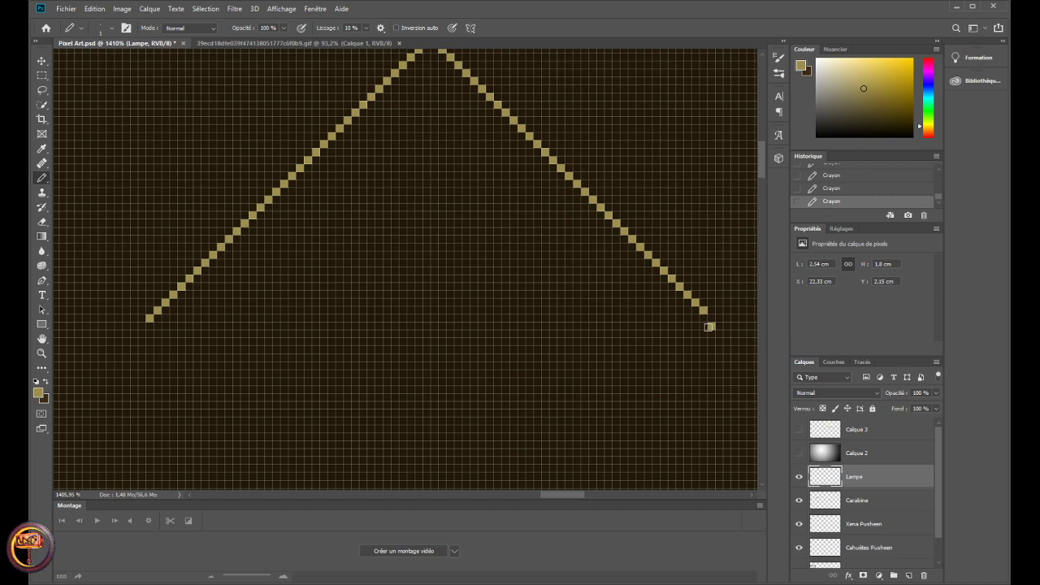
pyautogui.click(711, 326)
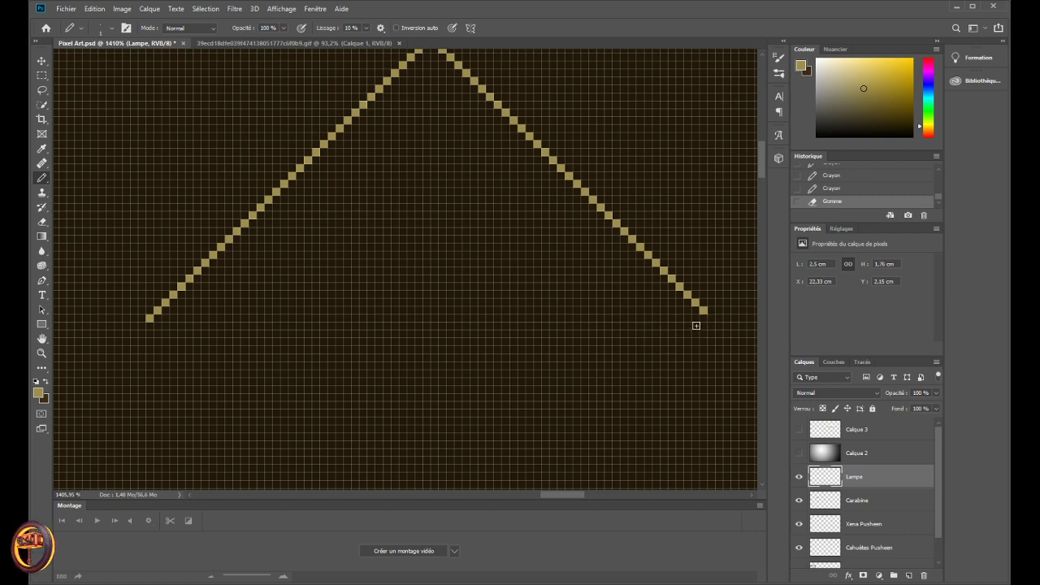
pyautogui.click(710, 318)
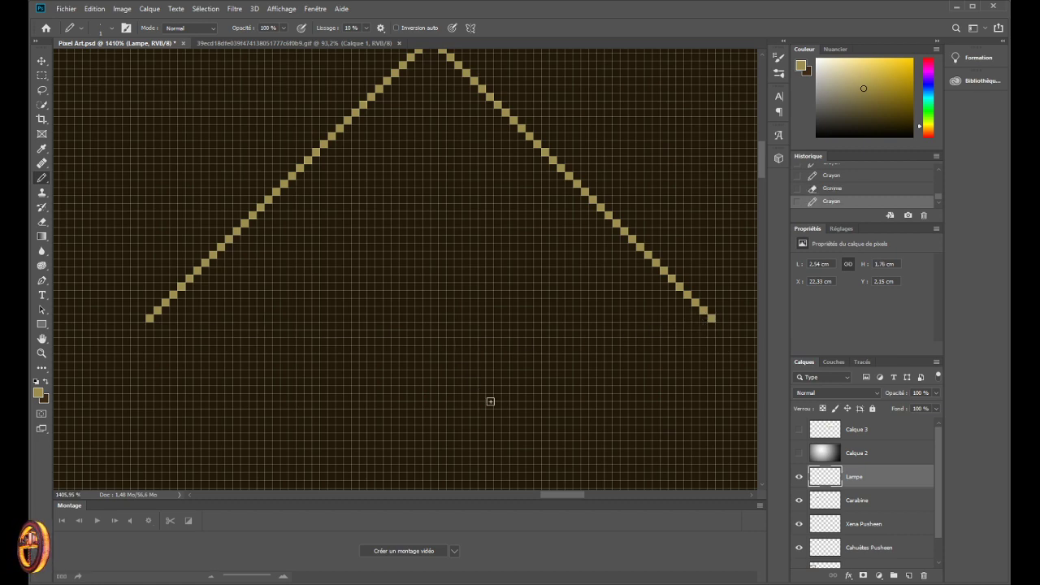
# - Add one diagonal pixel to the end of each lamp arm and erase the stray horizontal and slanted lines between them
pyautogui.moveTo(563, 498); pyautogui.dragTo(562, 498)
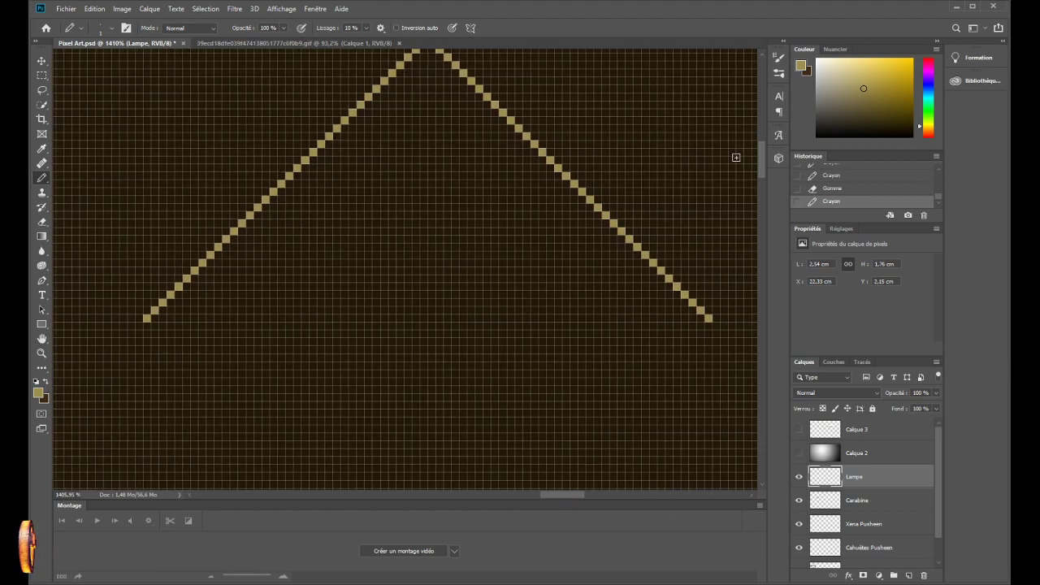
pyautogui.moveTo(761, 158); pyautogui.dragTo(762, 171)
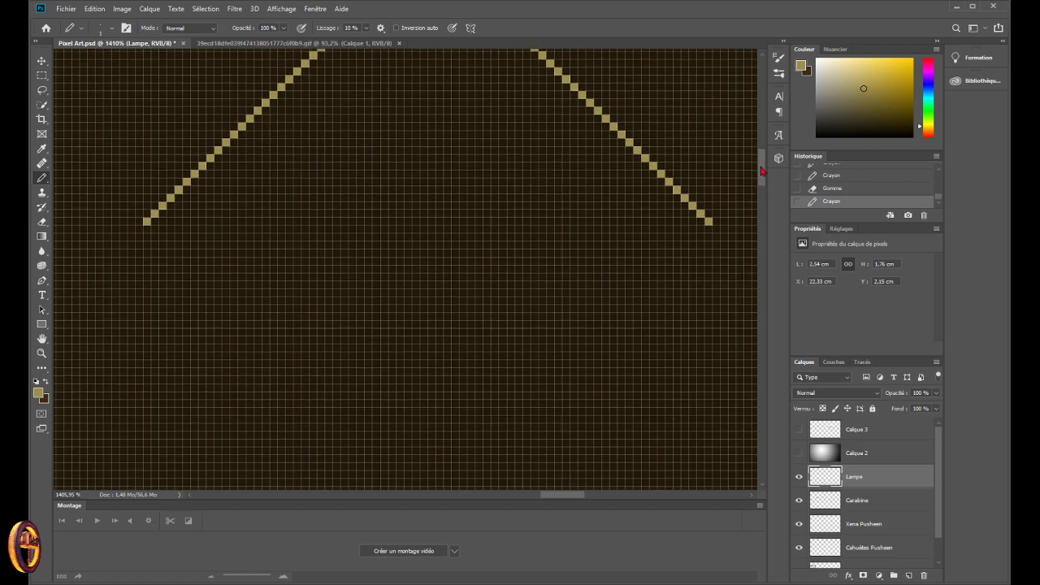
pyautogui.moveTo(717, 230); pyautogui.dragTo(724, 238)
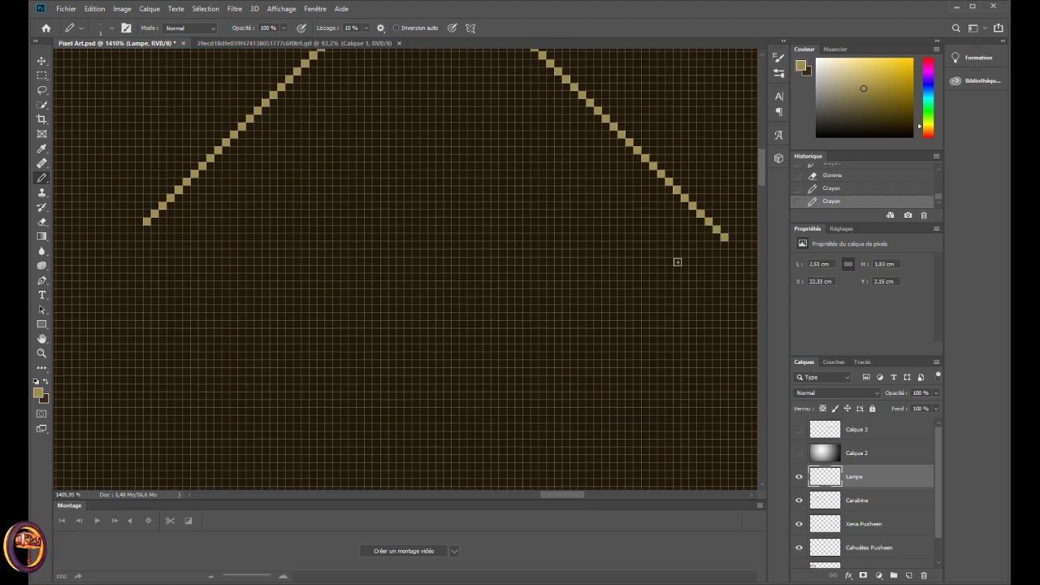
pyautogui.keyDown('shift'); pyautogui.click(133, 231); pyautogui.keyUp('shift')
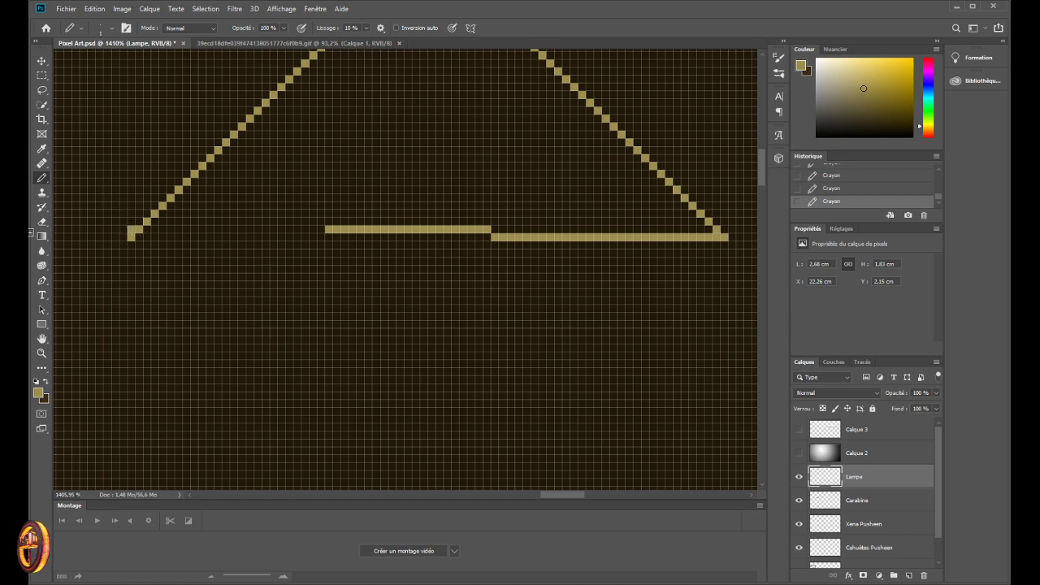
pyautogui.keyDown('shift'); pyautogui.click(428, 300); pyautogui.keyUp('shift')
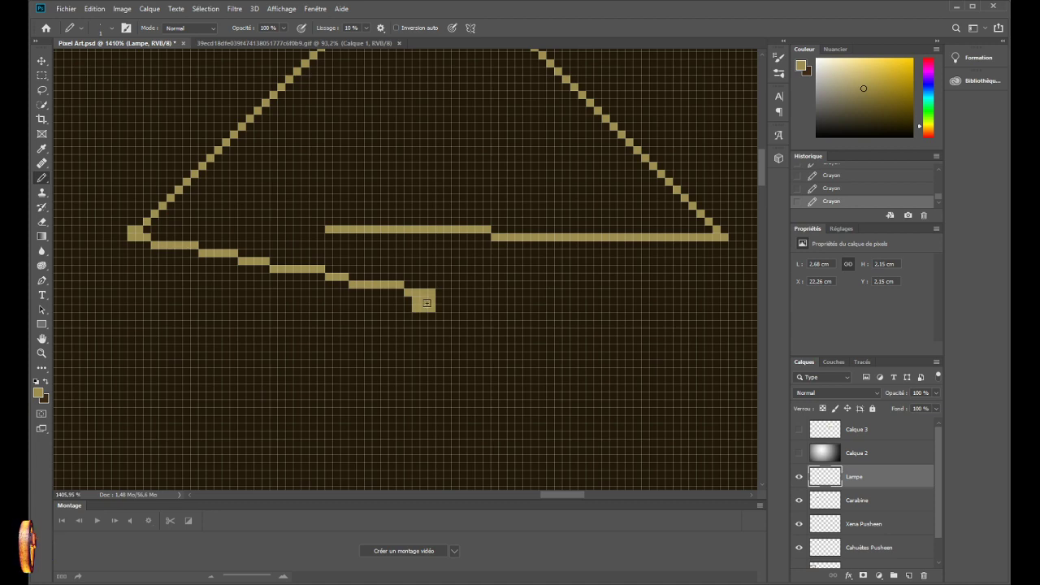
pyautogui.press('e')
pyautogui.moveTo(396, 285)
pyautogui.mouseDown()
pyautogui.moveTo(423, 300)
pyautogui.moveTo(219, 250)
pyautogui.moveTo(130, 244)
pyautogui.mouseUp()
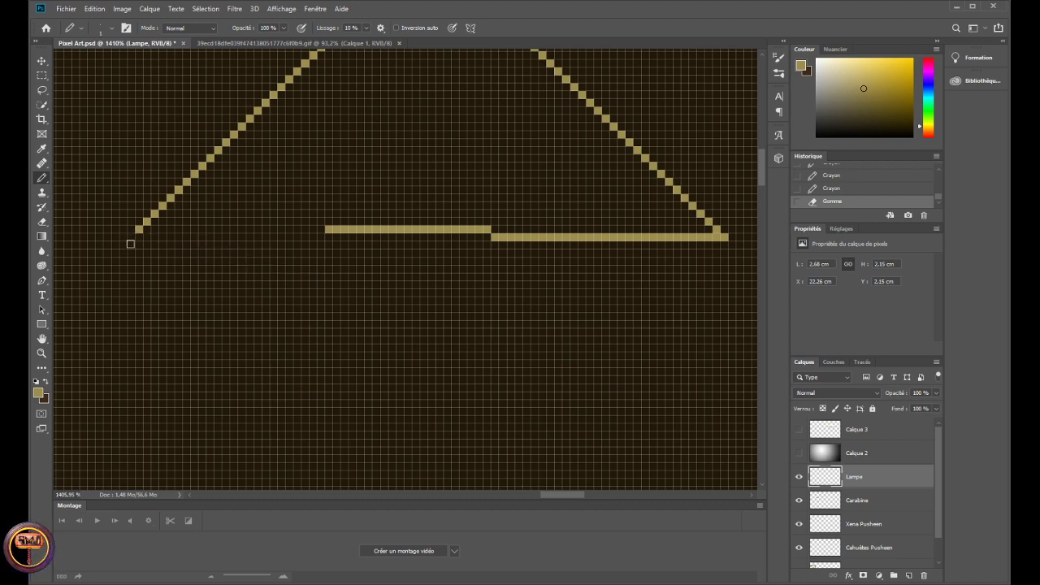
pyautogui.moveTo(325, 230)
pyautogui.mouseDown()
pyautogui.moveTo(362, 230)
pyautogui.moveTo(311, 235)
pyautogui.mouseUp()
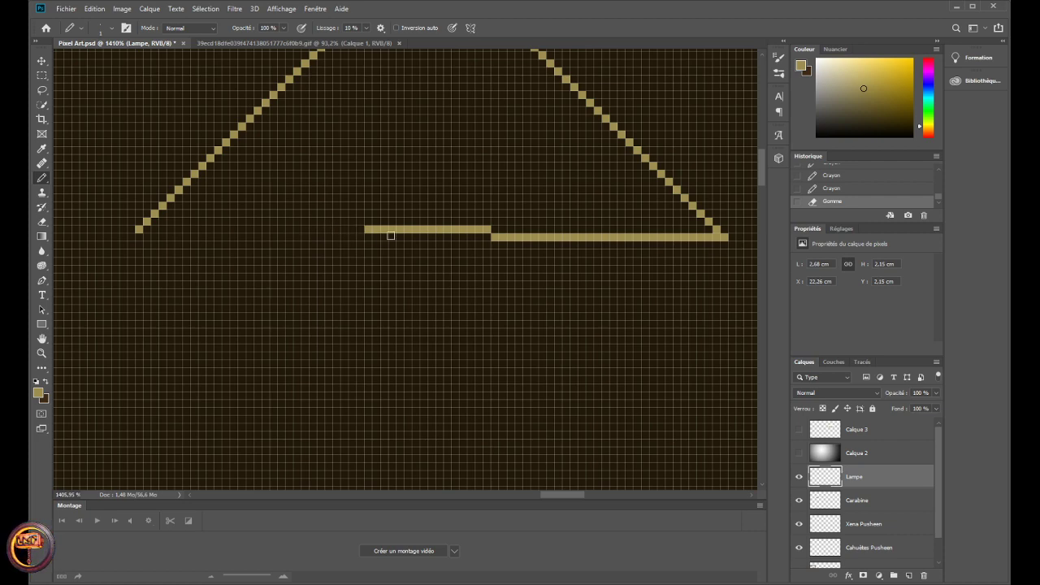
pyautogui.moveTo(391, 236)
pyautogui.mouseDown()
pyautogui.moveTo(363, 231)
pyautogui.moveTo(478, 227)
pyautogui.moveTo(488, 235)
pyautogui.moveTo(454, 229)
pyautogui.moveTo(485, 249)
pyautogui.moveTo(536, 255)
pyautogui.moveTo(493, 236)
pyautogui.moveTo(729, 237)
pyautogui.moveTo(556, 236)
pyautogui.moveTo(587, 239)
pyautogui.mouseUp()
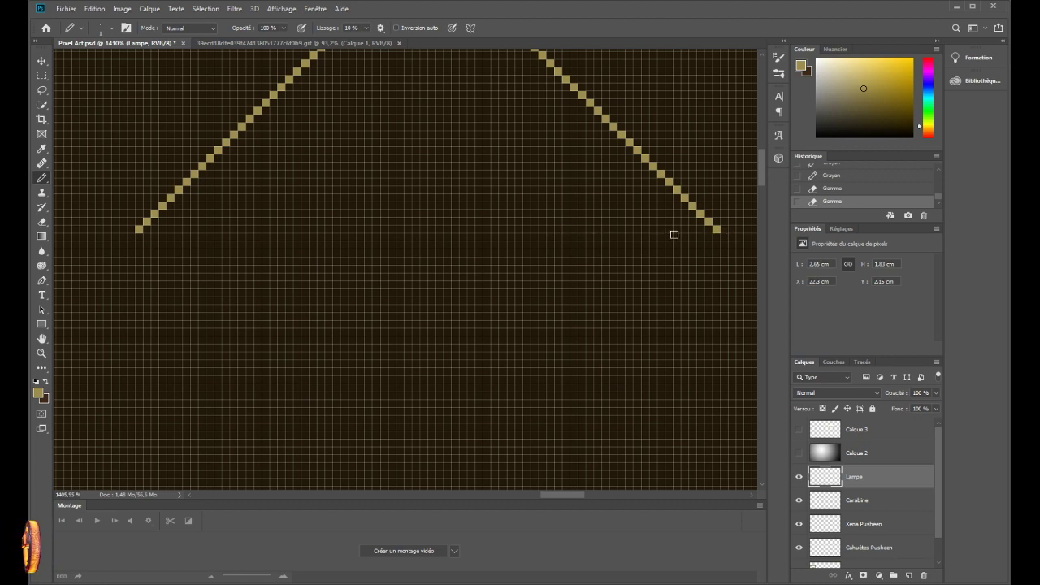
pyautogui.moveTo(674, 234); pyautogui.dragTo(683, 233)
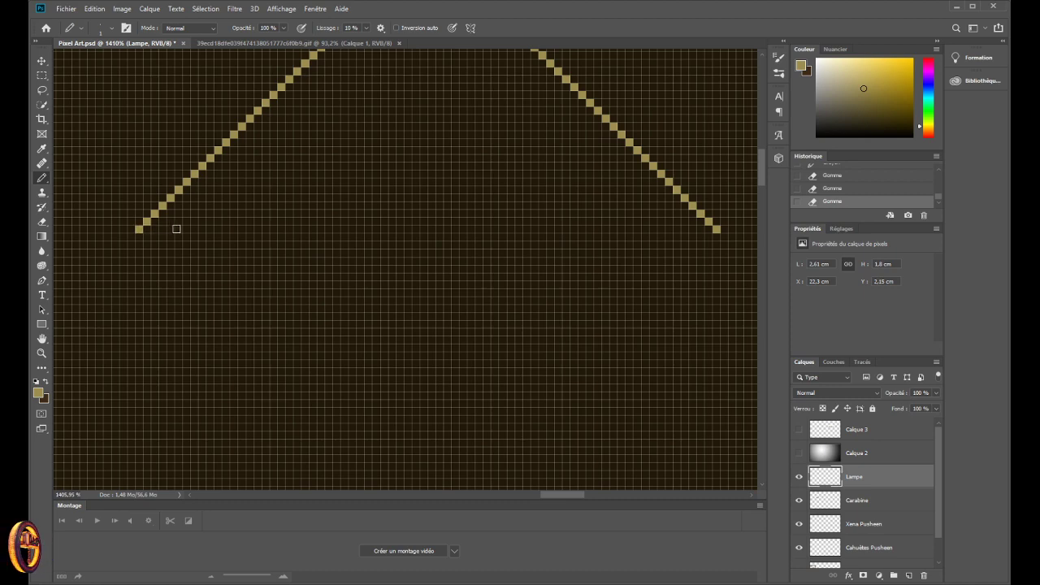
# - Compare the drawn lamp with the reference picture on Calque 3 by showing that layer briefly and hiding it again
pyautogui.scroll(-8, 194, 229)
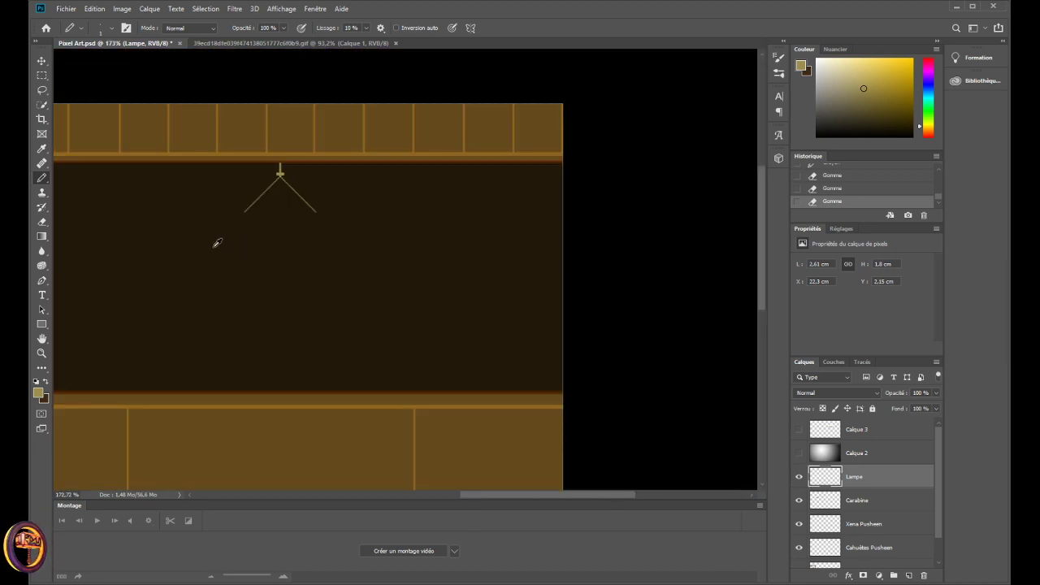
pyautogui.scroll(1, 409, 269)
pyautogui.click(799, 430)
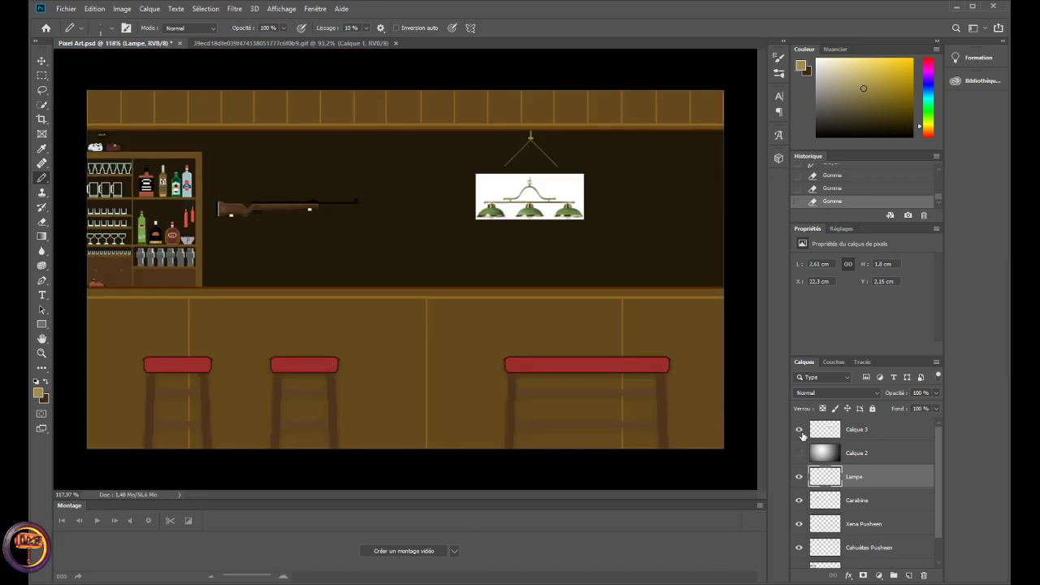
pyautogui.click(799, 429)
pyautogui.click(799, 429)
pyautogui.click(799, 429)
# - Pencil three more diagonal pixels onto the lower end of the lamp's left arm
pyautogui.scroll(4, 530, 146)
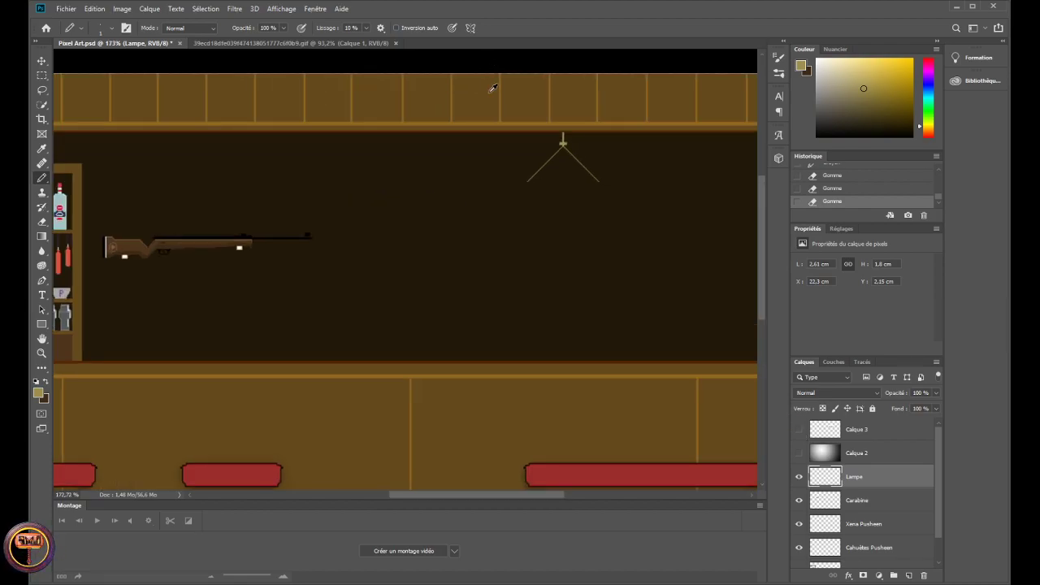
pyautogui.scroll(2, 579, 193)
pyautogui.scroll(1, 321, 195)
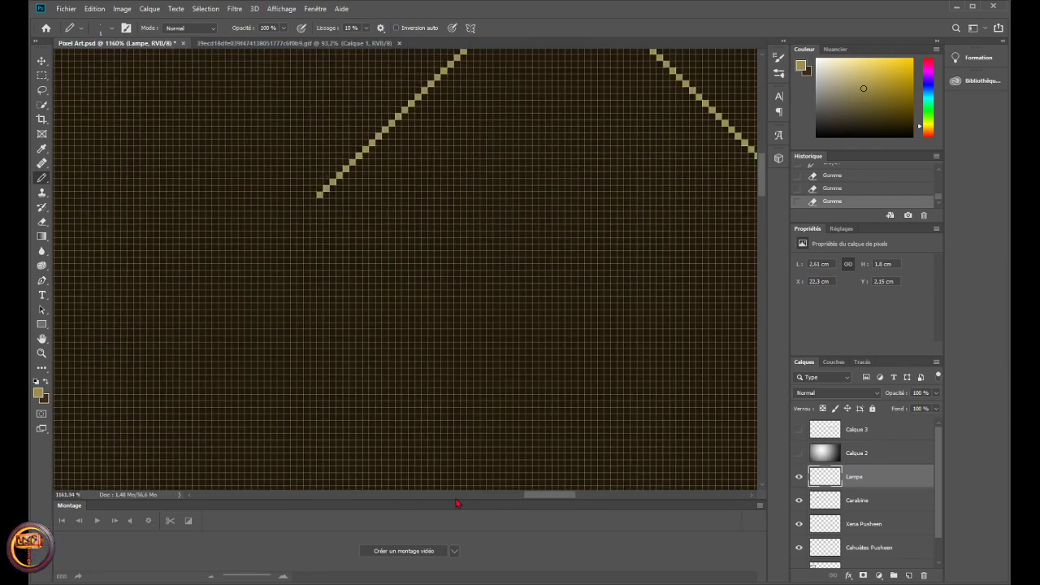
pyautogui.moveTo(533, 502); pyautogui.dragTo(536, 503)
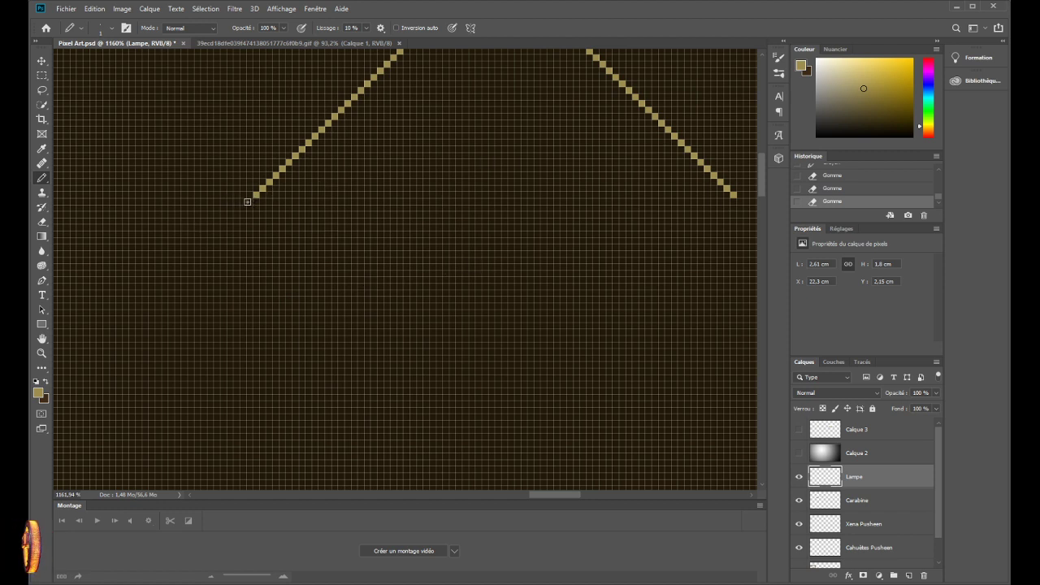
pyautogui.click(247, 201)
pyautogui.click(238, 210)
pyautogui.click(235, 216)
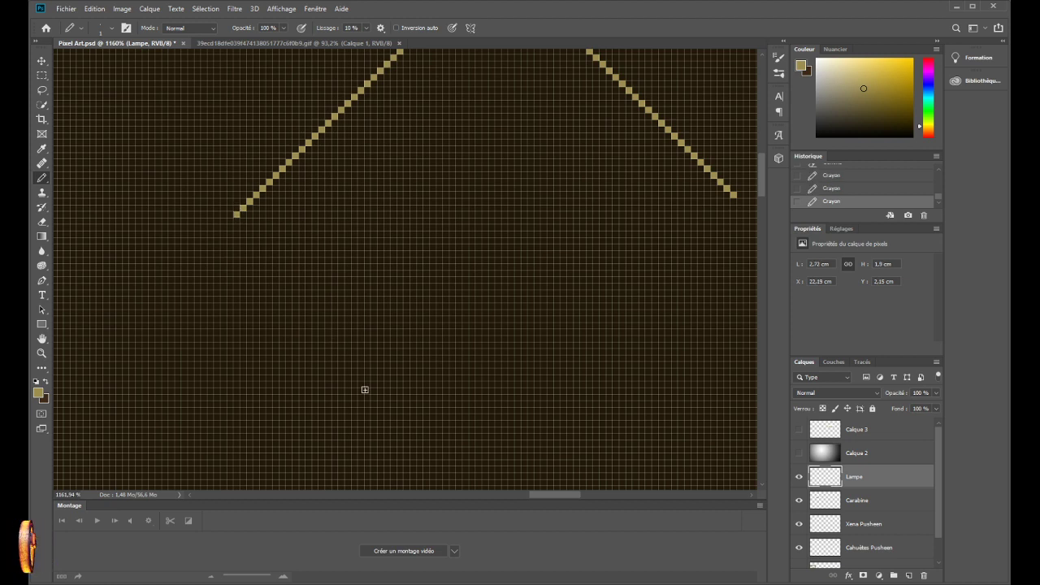
# - Extend the lamp's right arm by three diagonal pixels so that it ends level with the left arm
pyautogui.moveTo(540, 496); pyautogui.dragTo(547, 502)
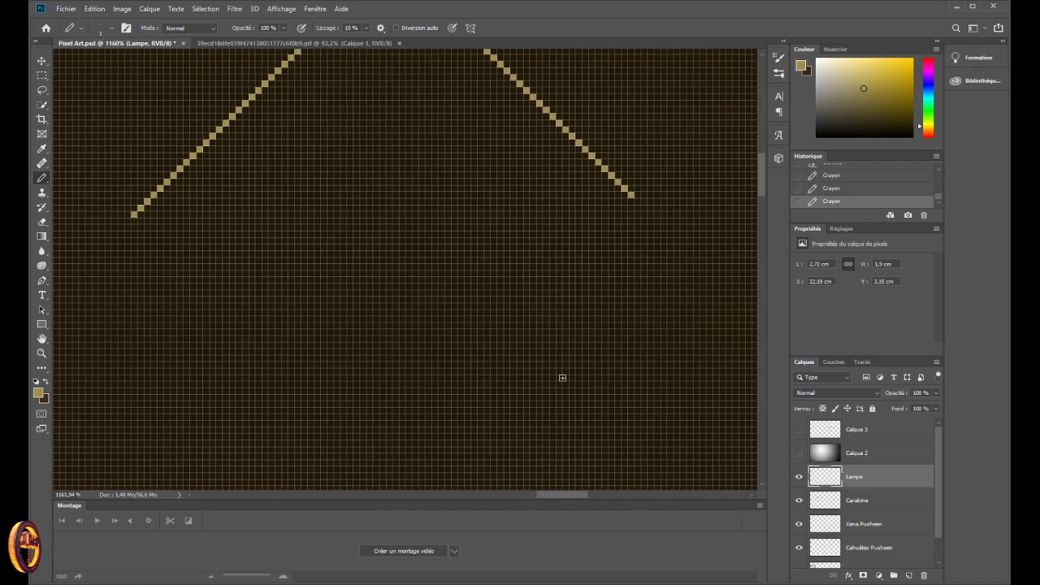
pyautogui.click(639, 204)
pyautogui.click(645, 209)
pyautogui.click(650, 215)
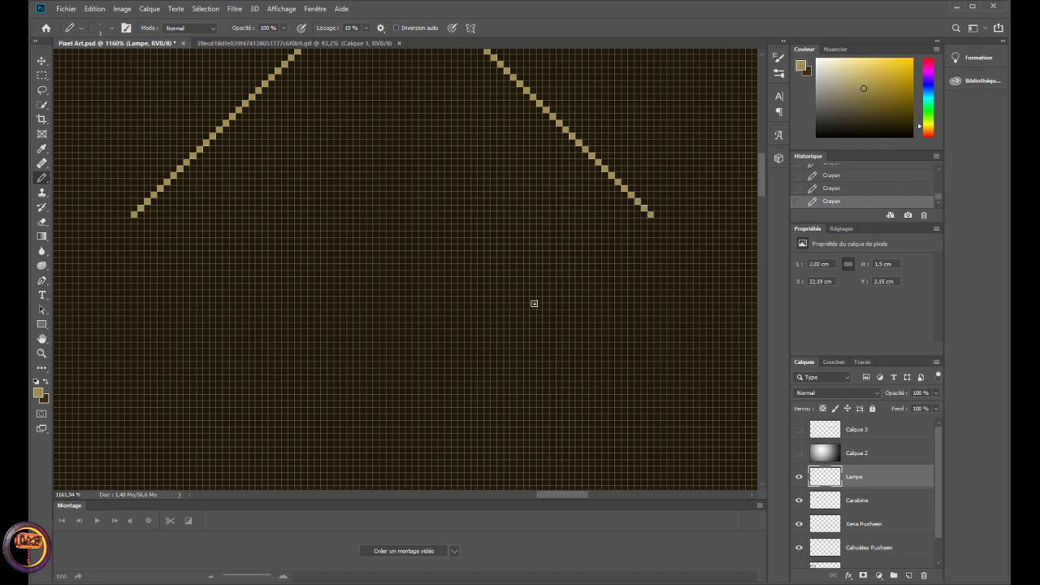
# - Lengthen the lamp's left arm by four diagonal pixels
pyautogui.moveTo(549, 496); pyautogui.dragTo(542, 495)
pyautogui.click(233, 221)
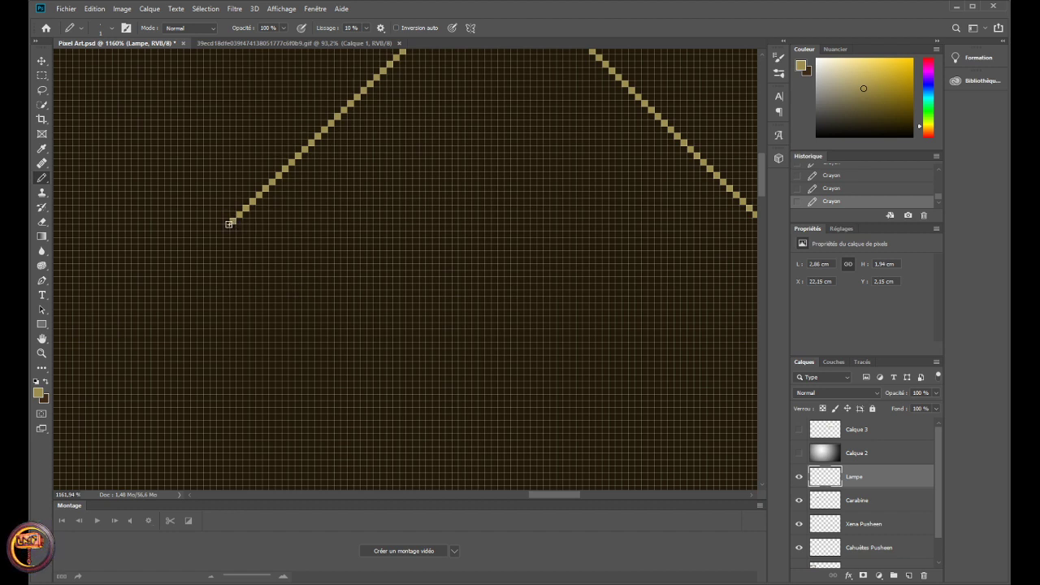
pyautogui.click(226, 227)
pyautogui.click(214, 241)
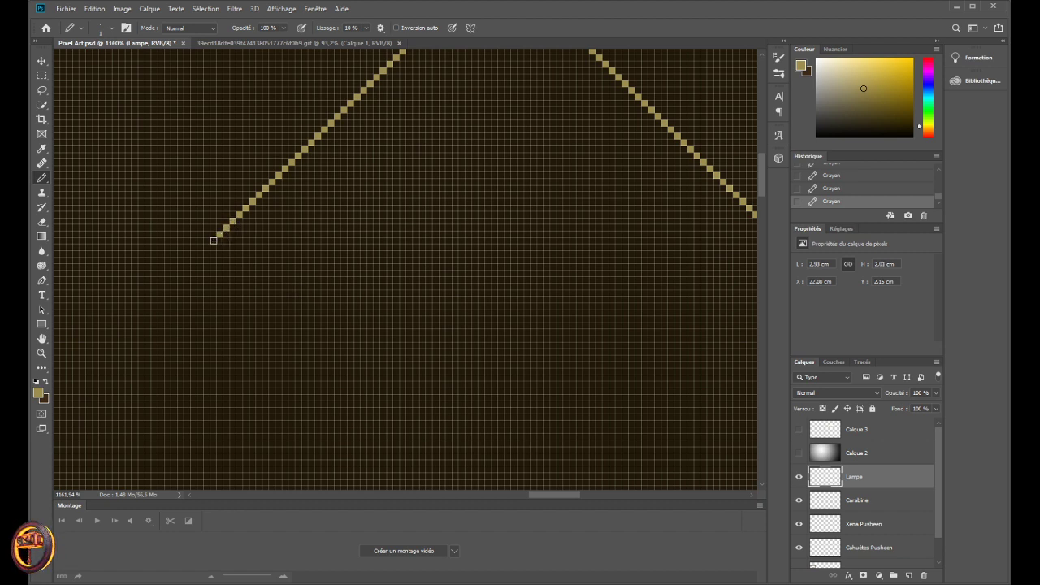
pyautogui.keyDown('shift'); pyautogui.click(538, 492); pyautogui.keyUp('shift')
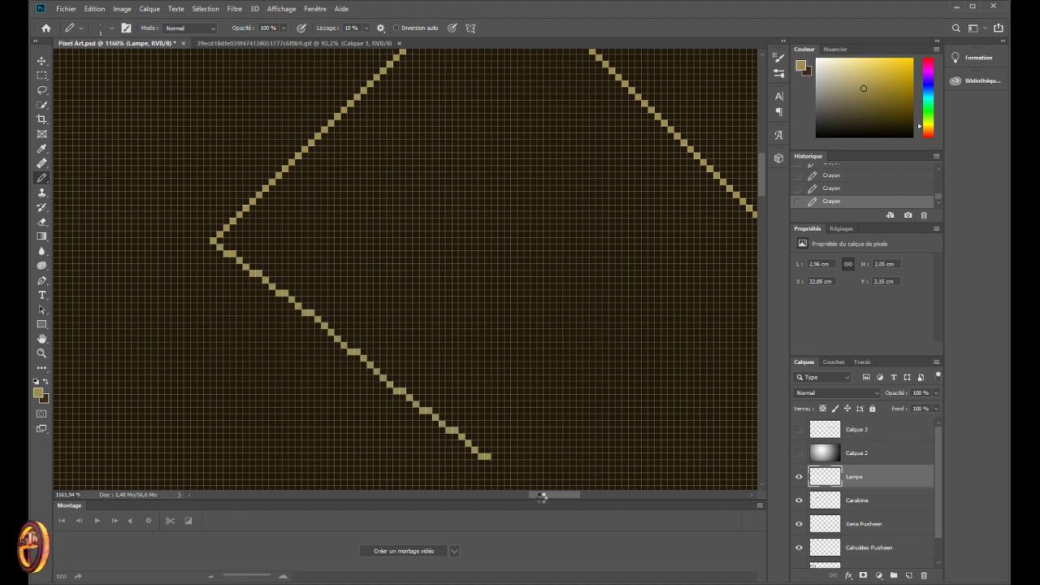
pyautogui.scroll(-1, 450, 311)
pyautogui.scroll(-3, 488, 307)
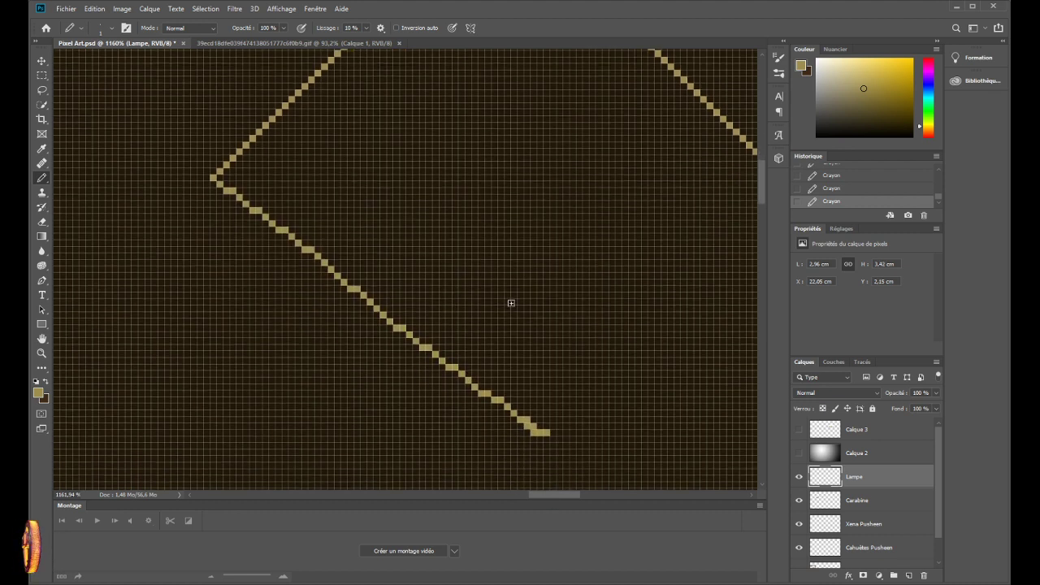
pyautogui.moveTo(538, 405)
pyautogui.mouseDown()
pyautogui.moveTo(537, 415)
pyautogui.moveTo(565, 413)
pyautogui.mouseUp()
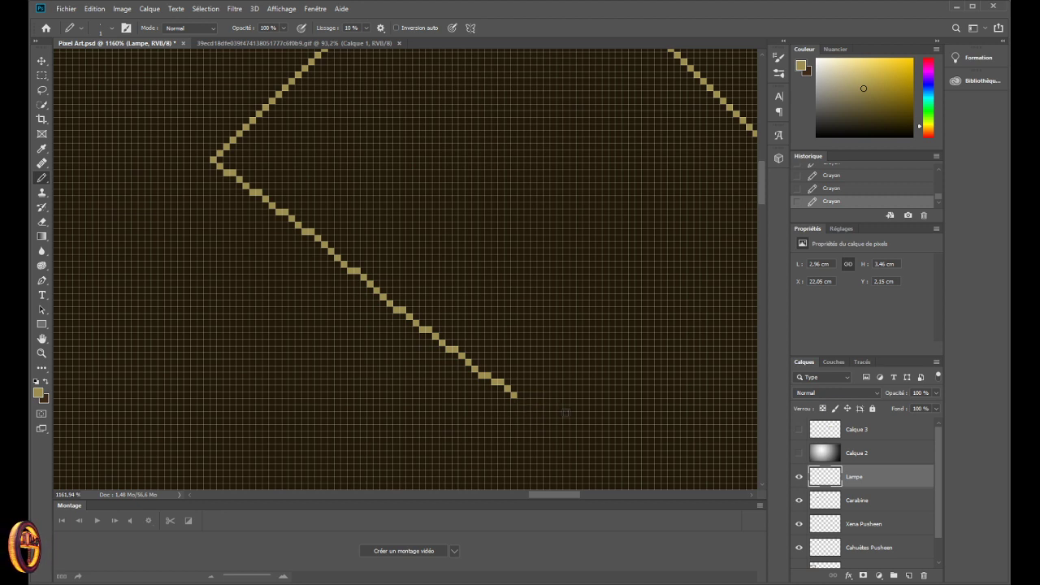
pyautogui.moveTo(494, 402)
pyautogui.mouseDown()
pyautogui.moveTo(506, 384)
pyautogui.moveTo(478, 388)
pyautogui.moveTo(411, 319)
pyautogui.moveTo(446, 367)
pyautogui.mouseUp()
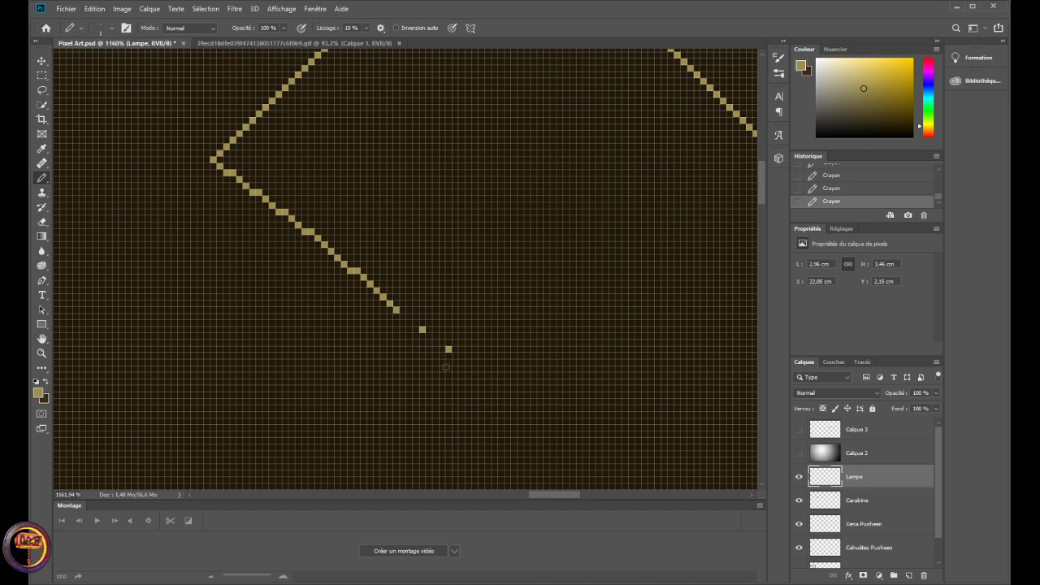
pyautogui.moveTo(380, 290); pyautogui.dragTo(383, 297)
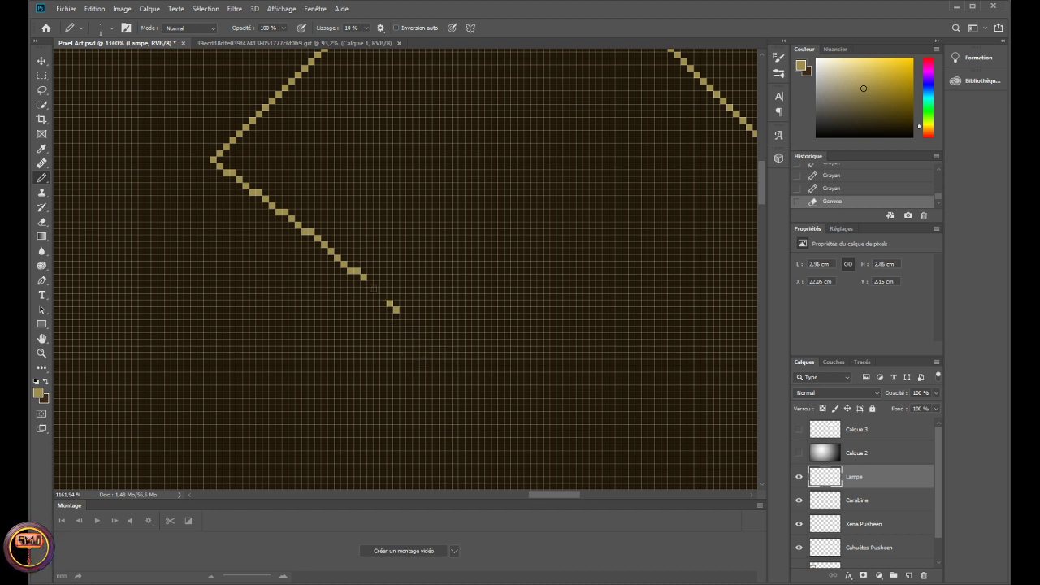
pyautogui.click(397, 310)
pyautogui.moveTo(343, 259); pyautogui.dragTo(310, 235)
pyautogui.moveTo(268, 202)
pyautogui.mouseDown()
pyautogui.moveTo(219, 167)
pyautogui.moveTo(321, 248)
pyautogui.mouseUp()
pyautogui.click(344, 265)
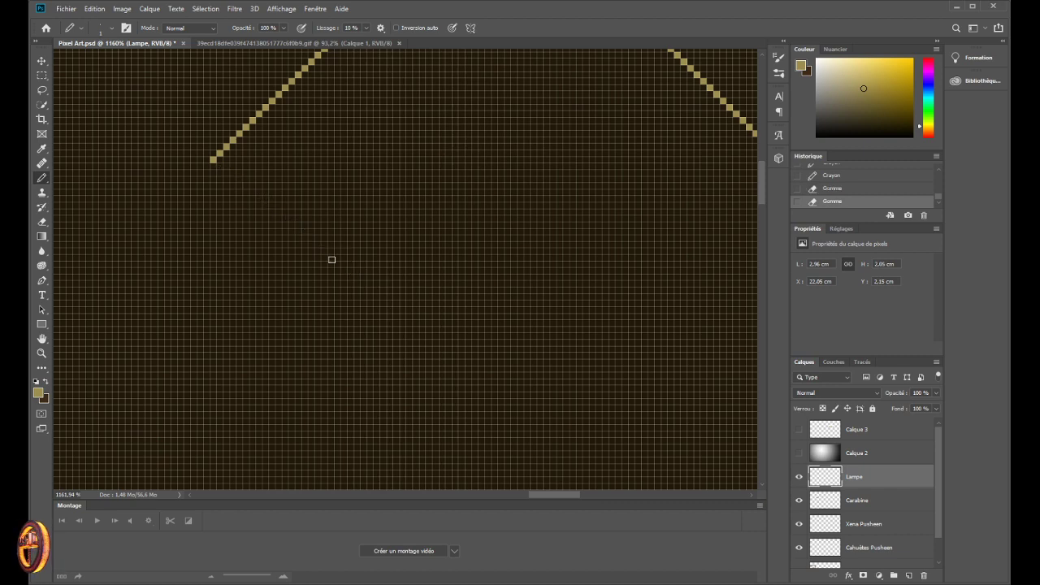
# - Check the lamp against the reference on Calque 3, hide it again, and extend the right arm by two diagonal pixels
pyautogui.scroll(-5, 345, 138)
pyautogui.scroll(5, 480, 147)
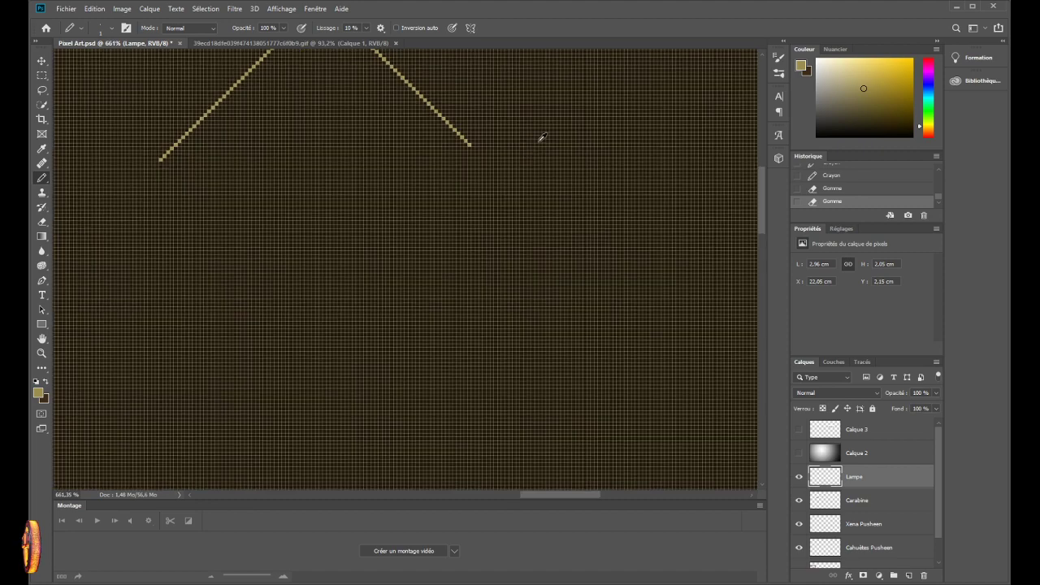
pyautogui.scroll(-2, 389, 157)
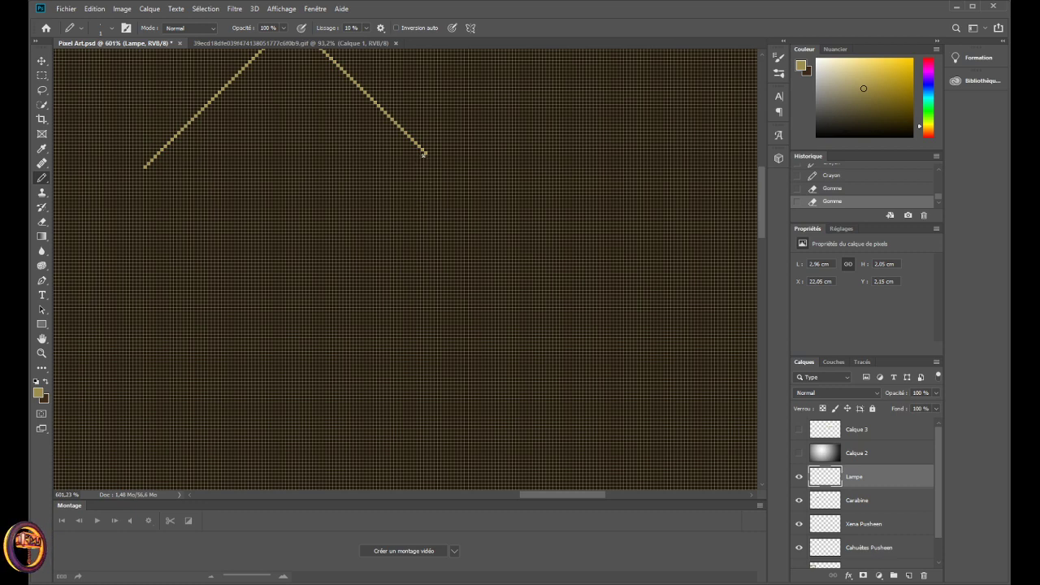
pyautogui.scroll(3, 433, 94)
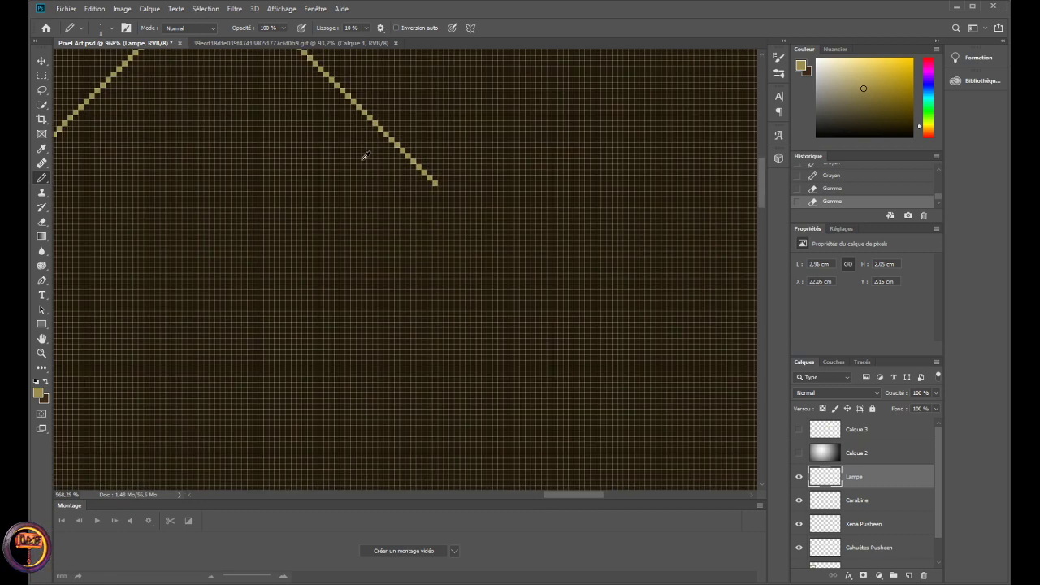
pyautogui.moveTo(553, 495); pyautogui.dragTo(539, 495)
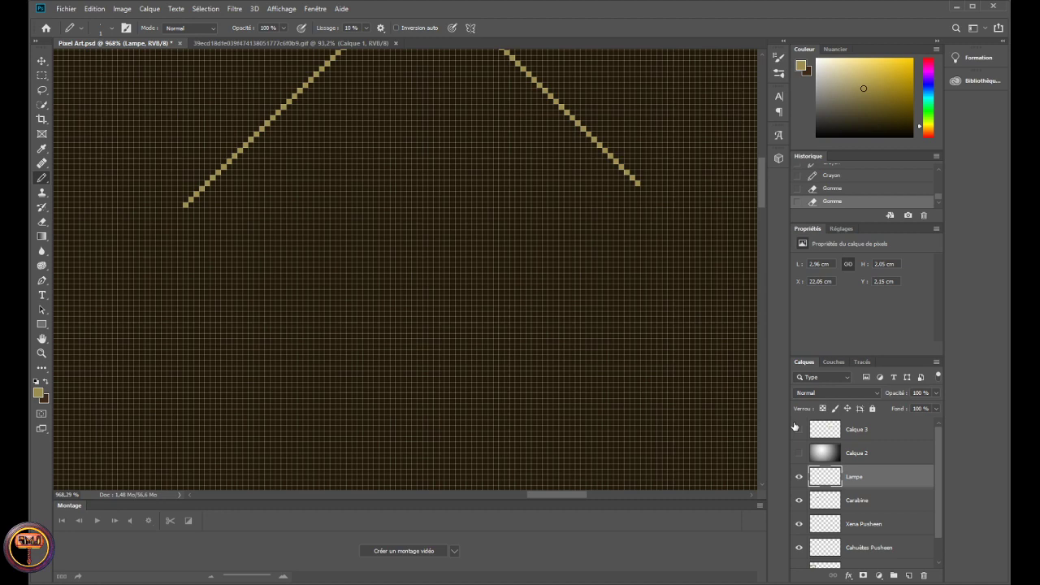
pyautogui.click(799, 430)
pyautogui.click(799, 430)
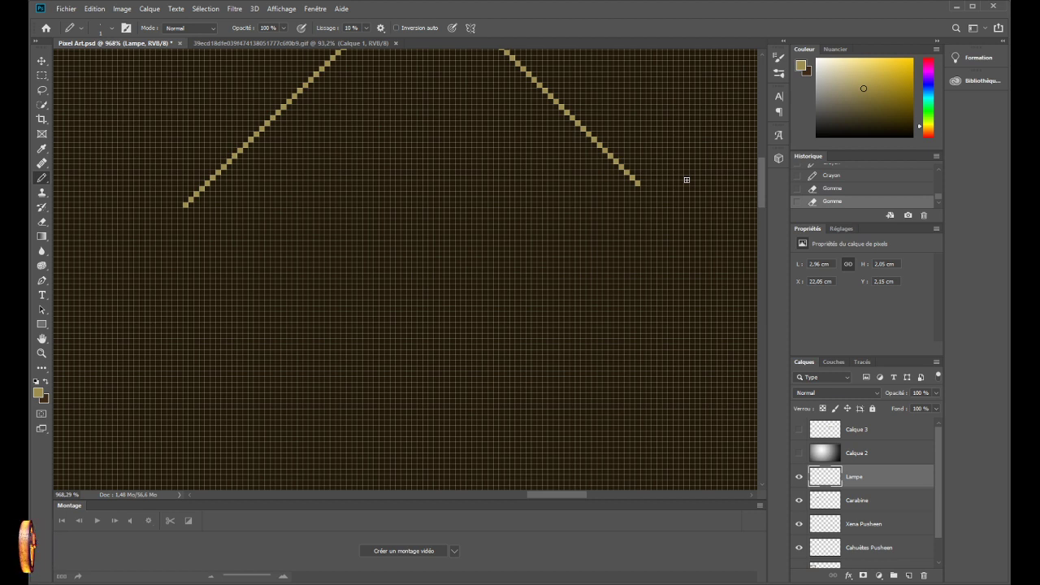
pyautogui.click(643, 188)
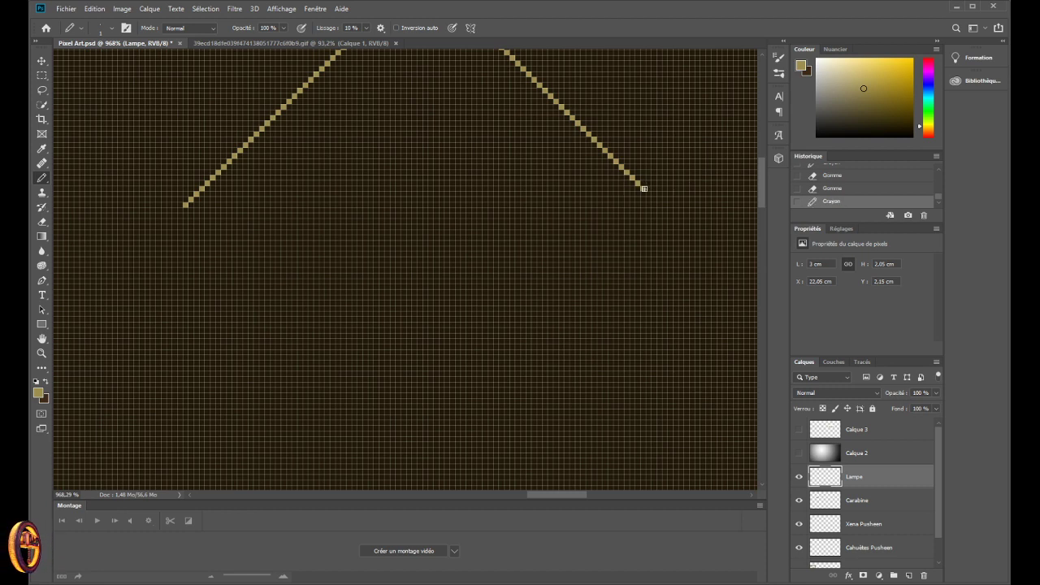
pyautogui.click(650, 195)
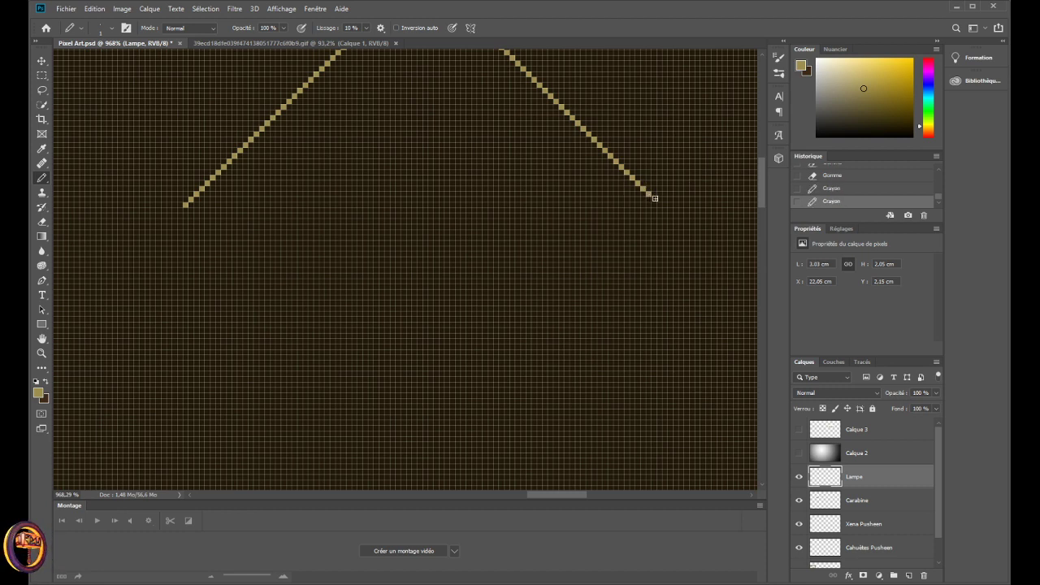
# - Try a long straight line running down from the right arm's tip and erase it again
pyautogui.keyDown('shift'); pyautogui.click(576, 488); pyautogui.keyUp('shift')
pyautogui.hscroll(-2, 577, 493)
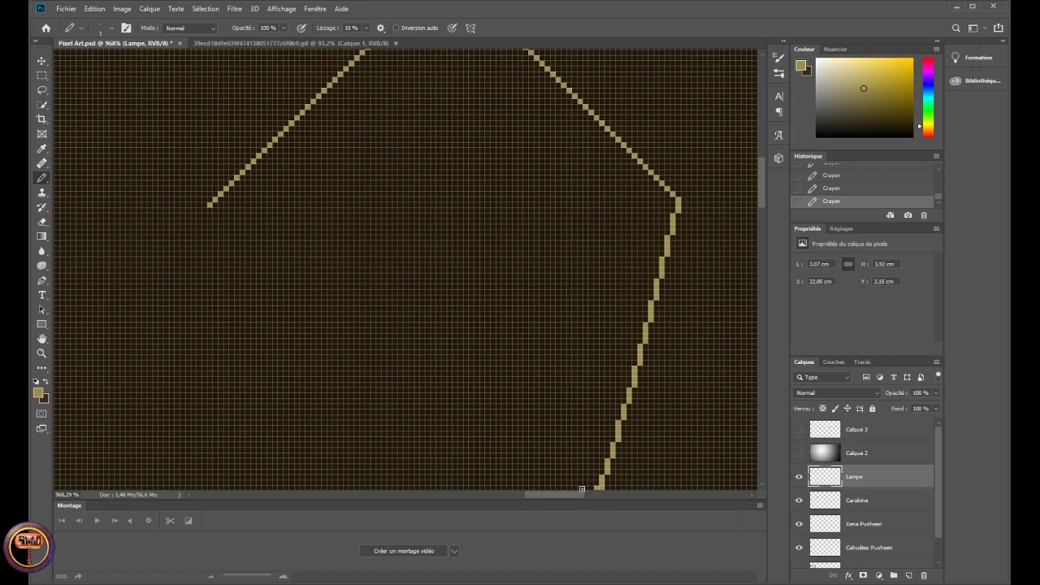
pyautogui.scroll(-1, 657, 408)
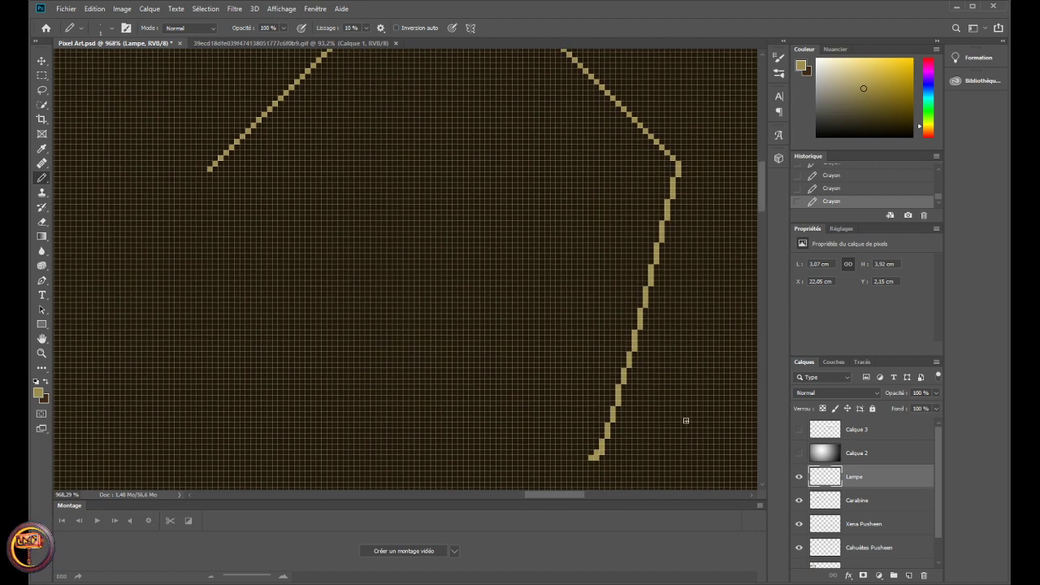
pyautogui.moveTo(586, 463)
pyautogui.mouseDown()
pyautogui.moveTo(599, 455)
pyautogui.moveTo(633, 335)
pyautogui.mouseUp()
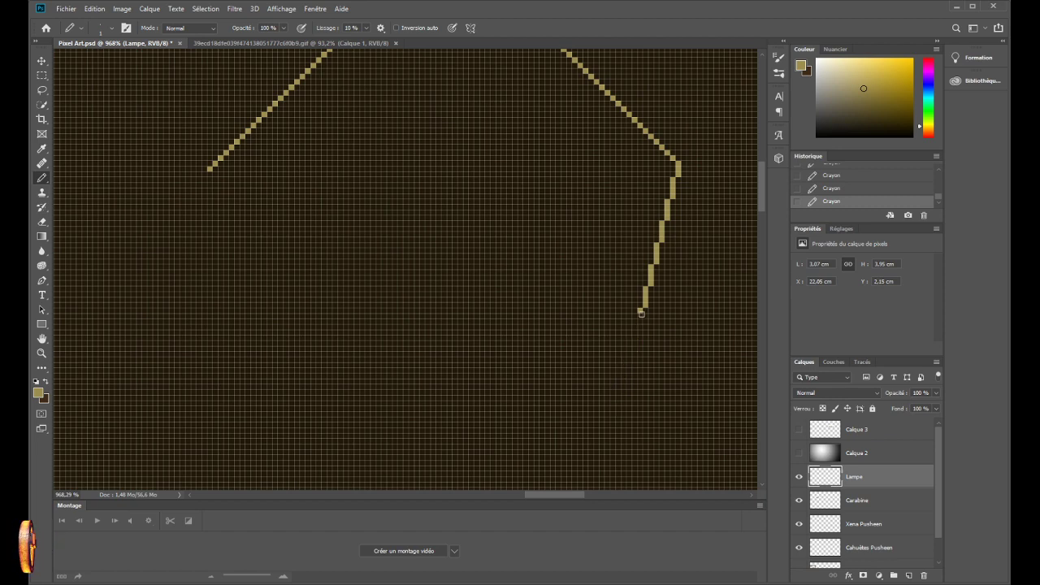
pyautogui.moveTo(648, 288)
pyautogui.mouseDown()
pyautogui.moveTo(679, 173)
pyautogui.moveTo(674, 207)
pyautogui.mouseUp()
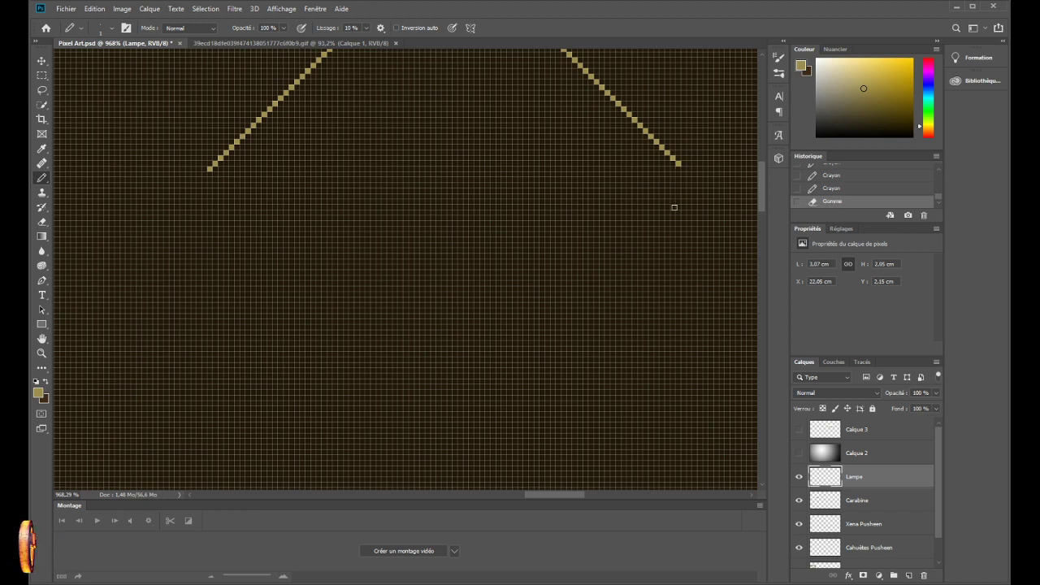
# - Extend the lamp's right arm by two more diagonal pixels and erase the stray pixels drawn beneath its tip
pyautogui.click(684, 168)
pyautogui.click(687, 173)
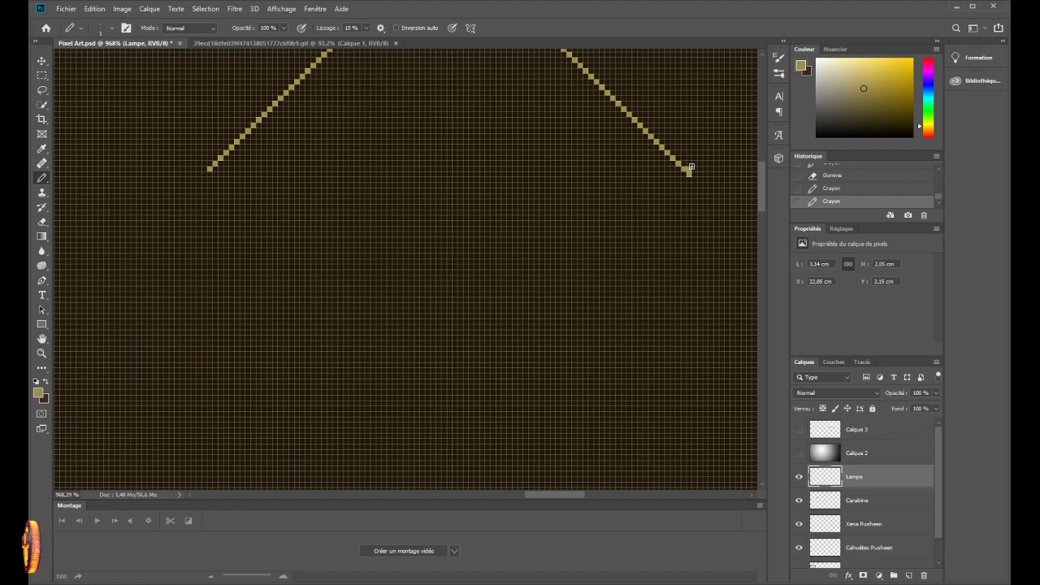
pyautogui.moveTo(688, 167); pyautogui.dragTo(676, 213)
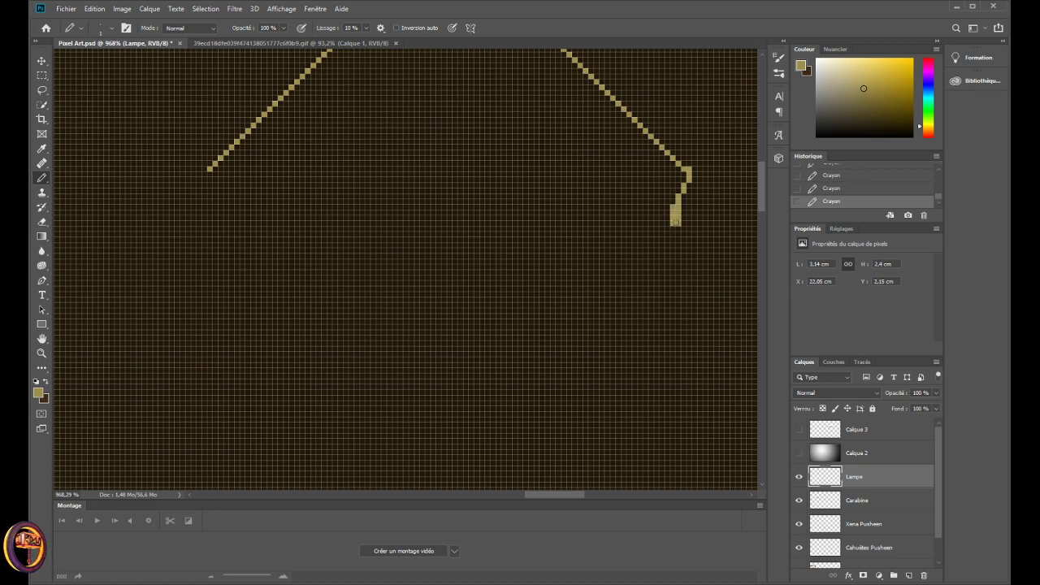
pyautogui.moveTo(670, 221); pyautogui.dragTo(686, 183)
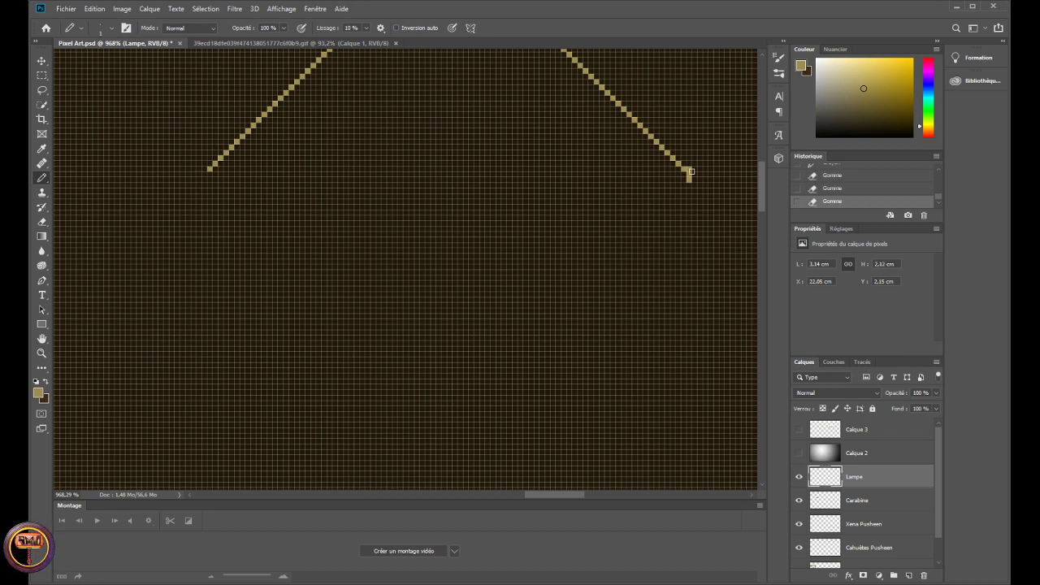
pyautogui.click(689, 178)
pyautogui.click(688, 174)
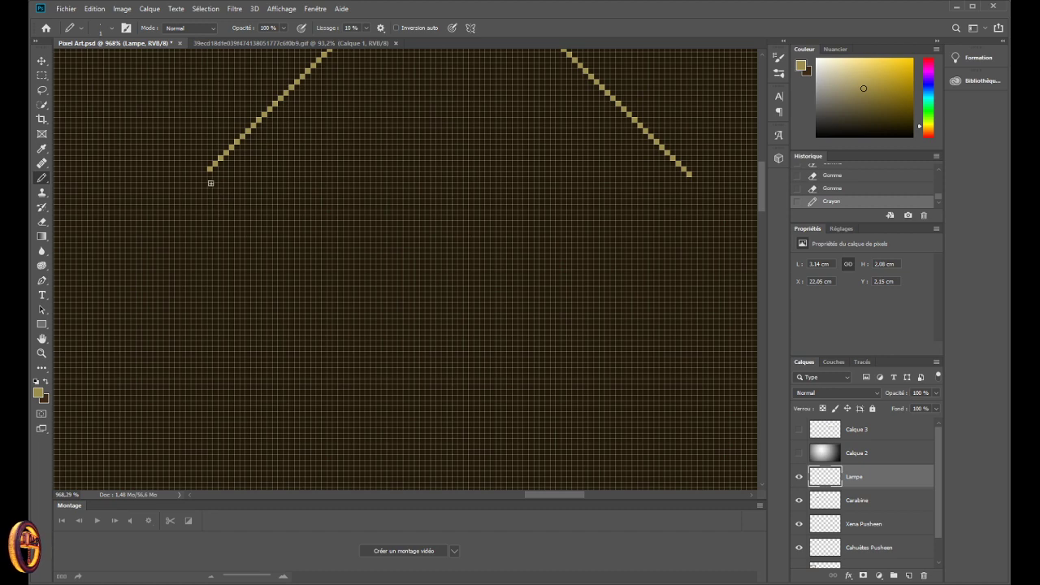
# - Add two diagonal pixels to the left arm's lower end and one to the right arm so both end level
pyautogui.click(205, 175)
pyautogui.click(199, 179)
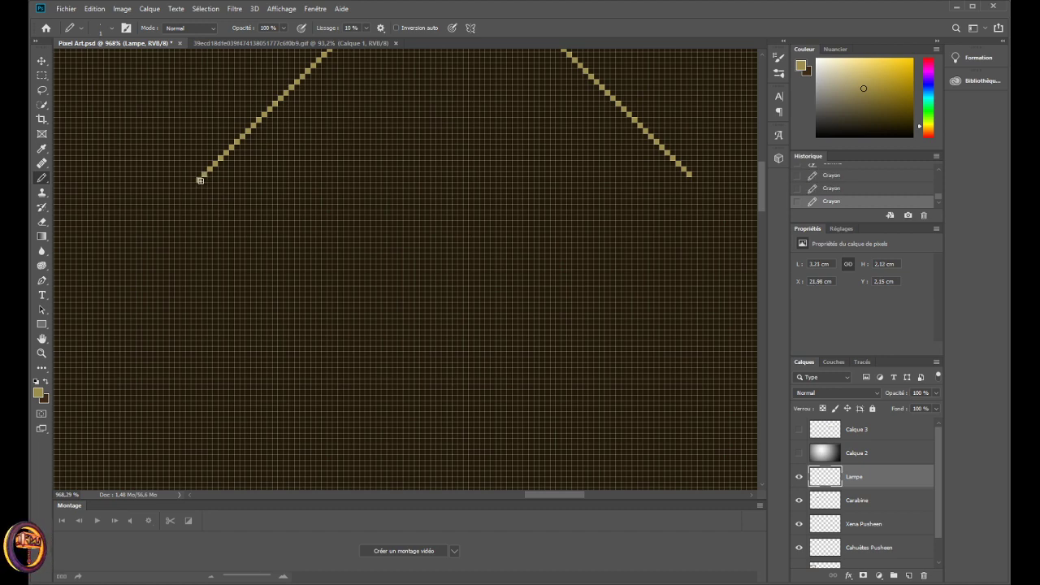
pyautogui.click(693, 179)
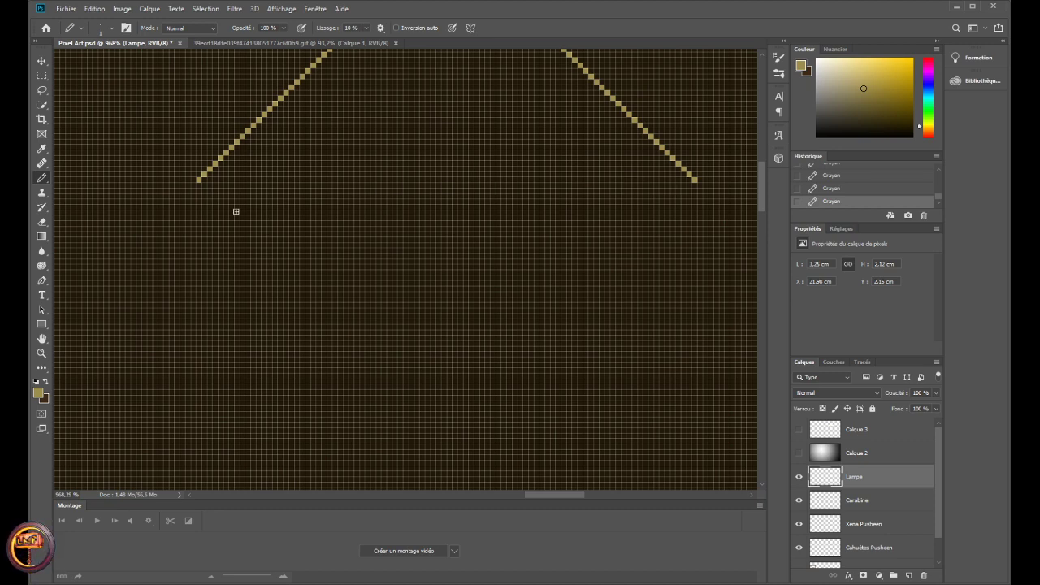
# - Save the Pixel Art.psd document with the extended lamp arms
pyautogui.scroll(-6, 274, 187)
pyautogui.scroll(-2, 313, 161)
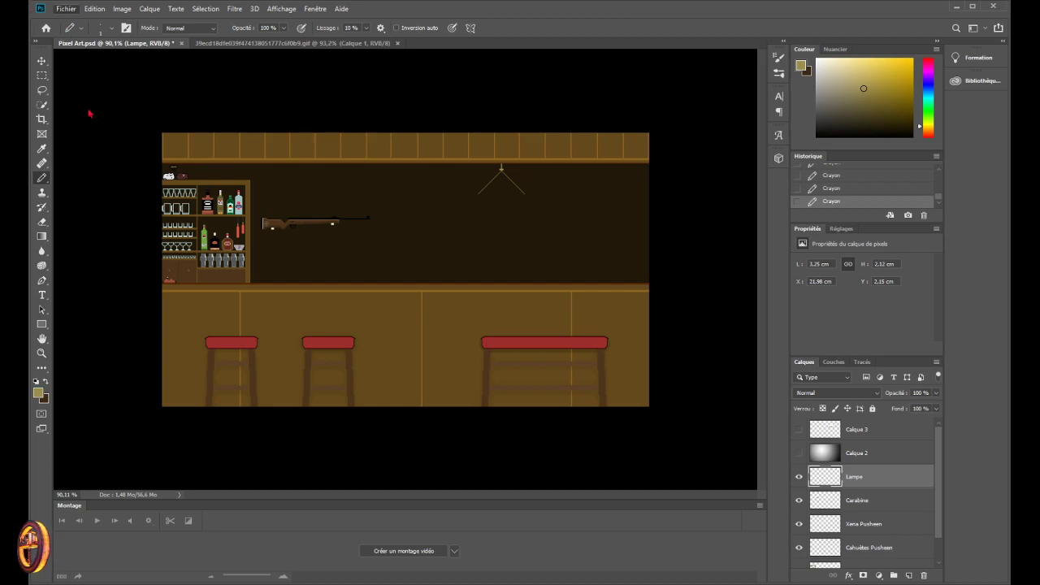
pyautogui.hotkey('ctrl', 's')
# - Compare the lamp arms with the reference lamp by toggling the visibility of Calque 3, leaving it hidden
pyautogui.scroll(1, 606, 237)
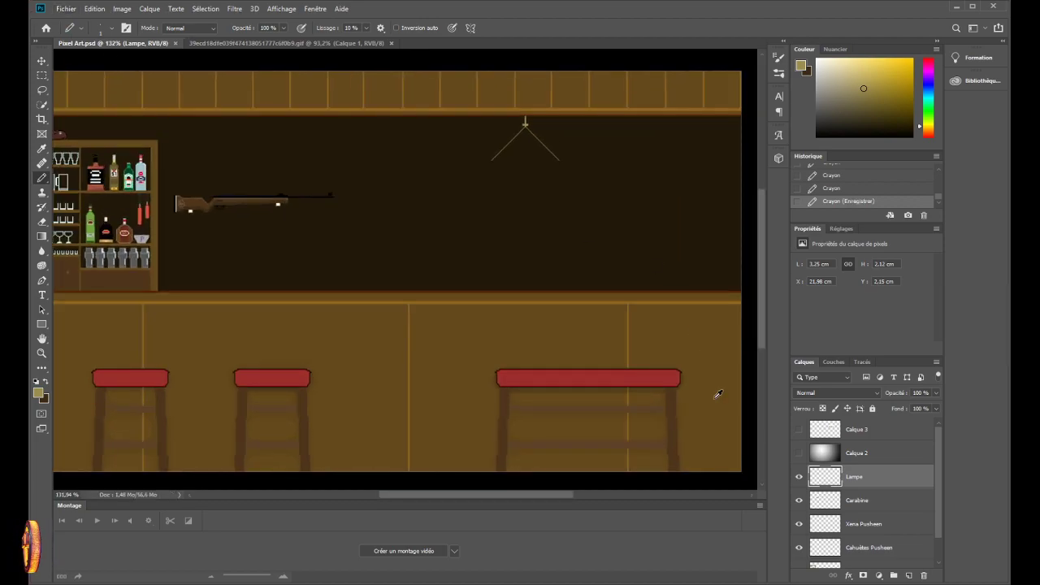
pyautogui.click(801, 430)
pyautogui.click(800, 431)
pyautogui.click(801, 431)
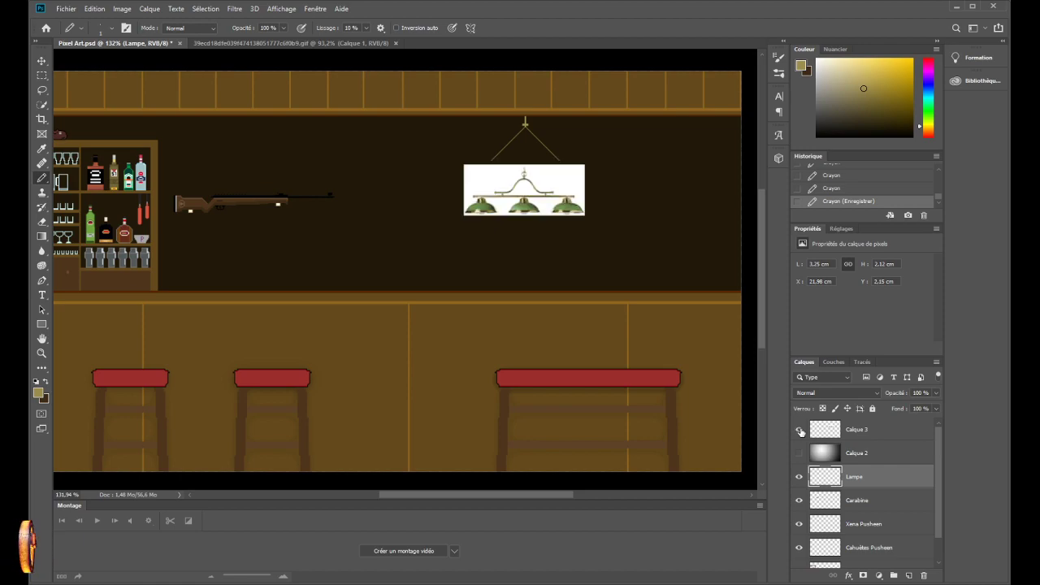
pyautogui.click(801, 431)
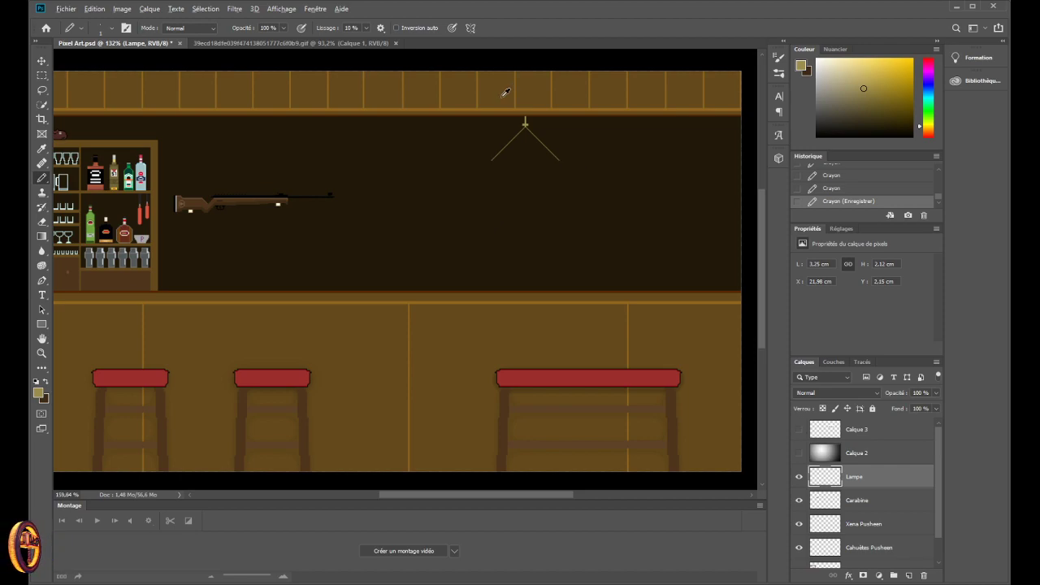
# - Pencil a thin horizontal bar directly under the left arm's lower end, reaching out to both sides of the tip
pyautogui.scroll(5, 501, 95)
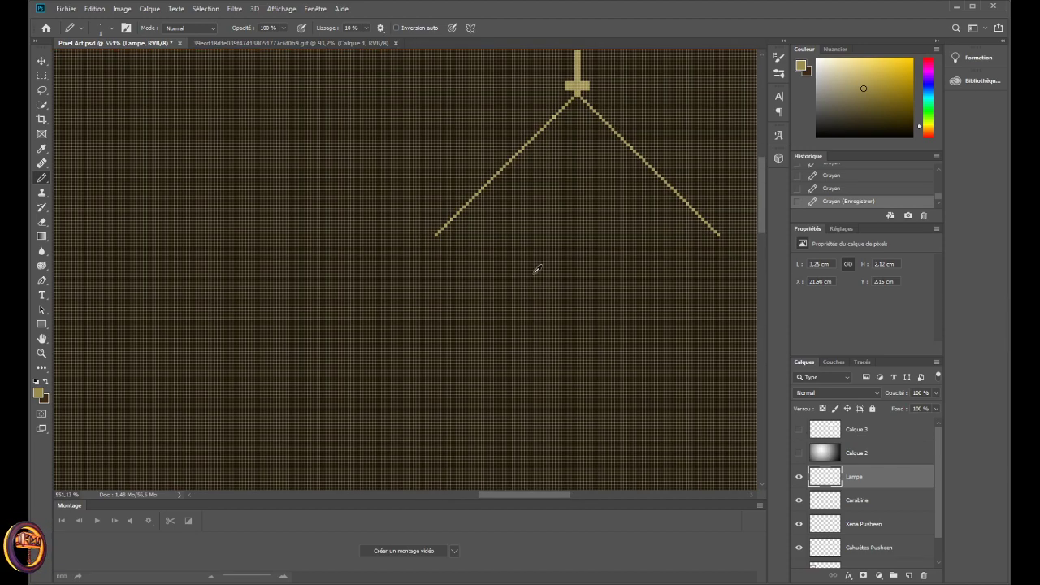
pyautogui.scroll(1, 510, 309)
pyautogui.scroll(2, 453, 222)
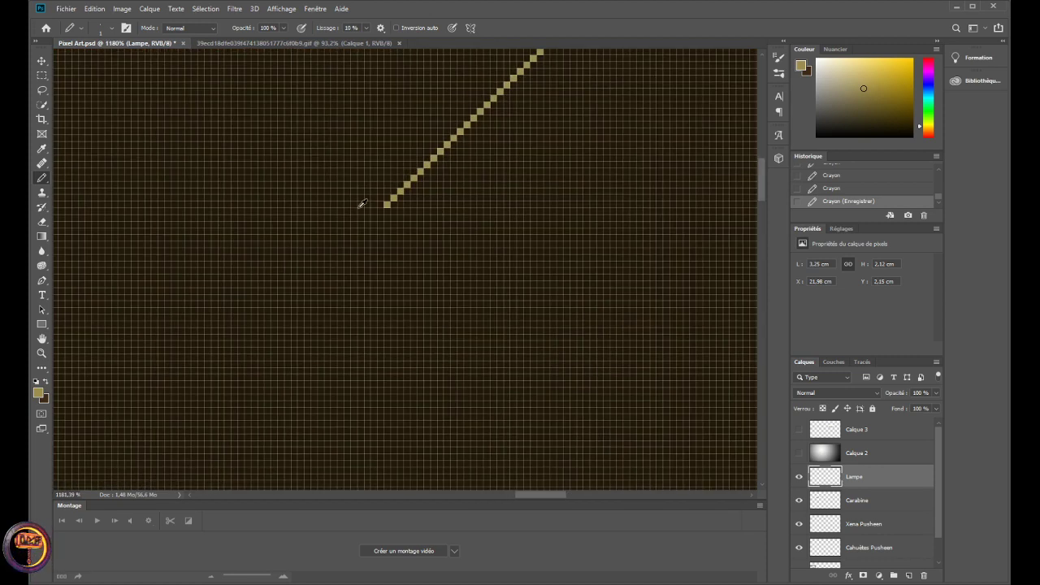
pyautogui.click(389, 212)
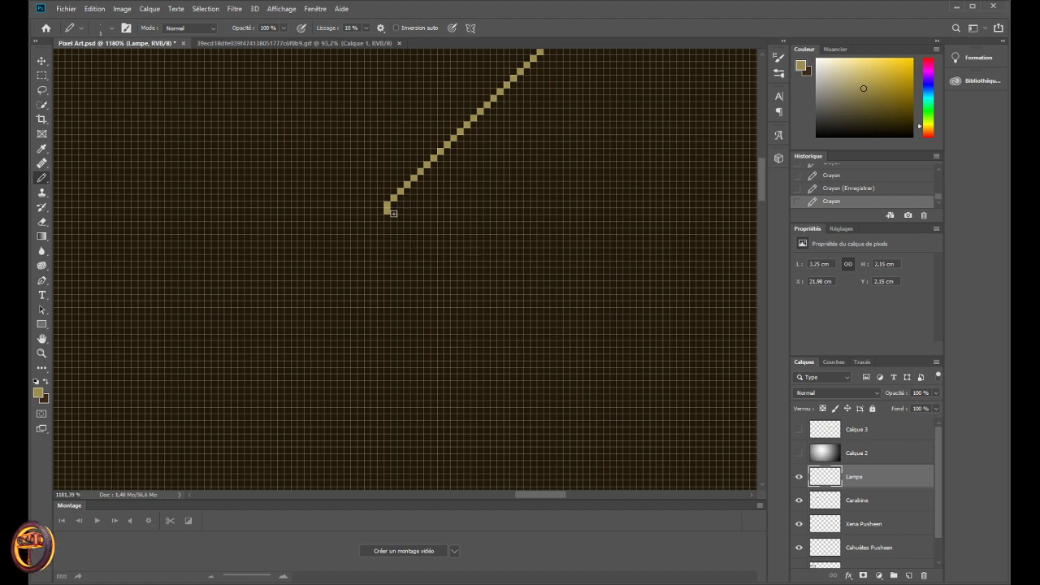
pyautogui.moveTo(390, 211)
pyautogui.mouseDown()
pyautogui.moveTo(440, 211)
pyautogui.moveTo(399, 212)
pyautogui.moveTo(445, 214)
pyautogui.moveTo(306, 213)
pyautogui.mouseUp()
pyautogui.press('e')
pyautogui.scroll(-5, 393, 208)
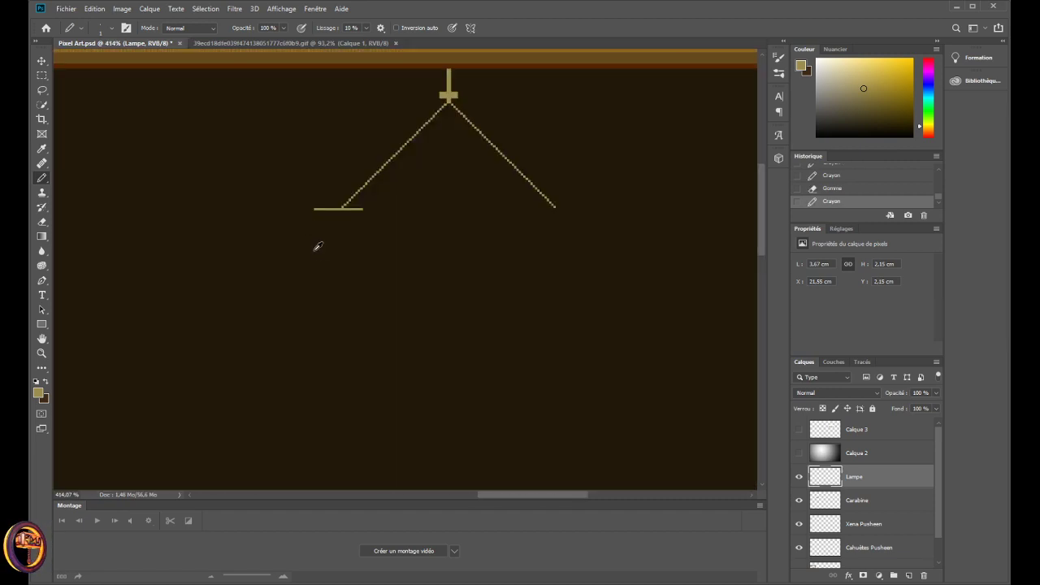
# - Inspect the new bar and show the Calque 3 reference picture beneath the lamp arms
pyautogui.scroll(1, 353, 249)
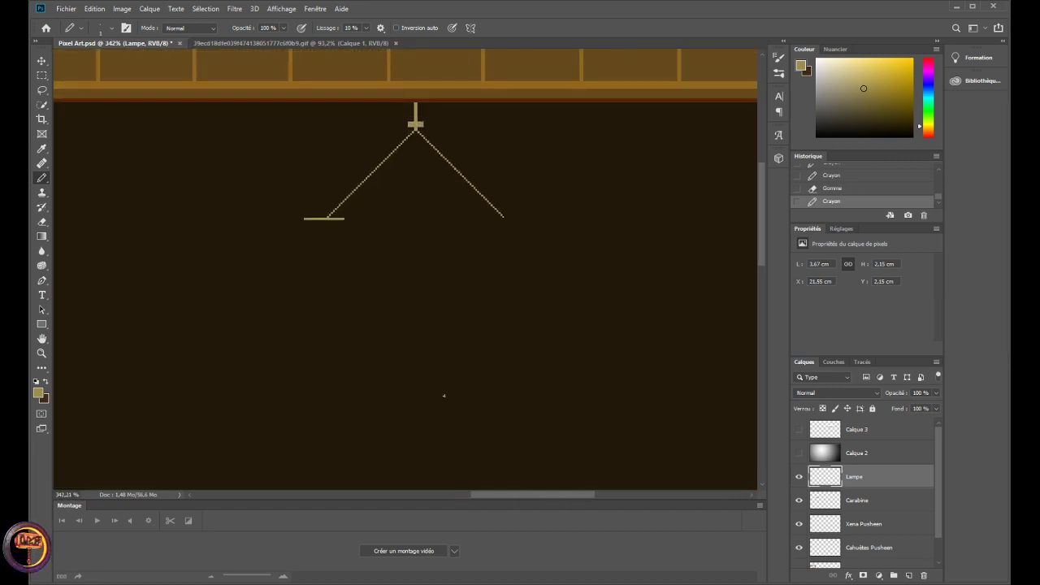
pyautogui.scroll(-1, 427, 316)
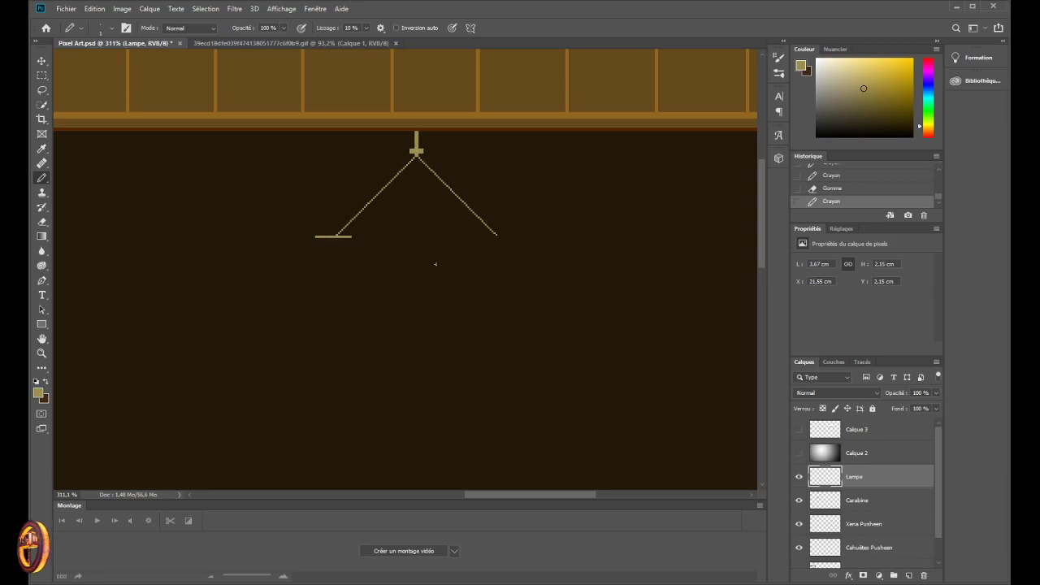
pyautogui.scroll(6, 321, 215)
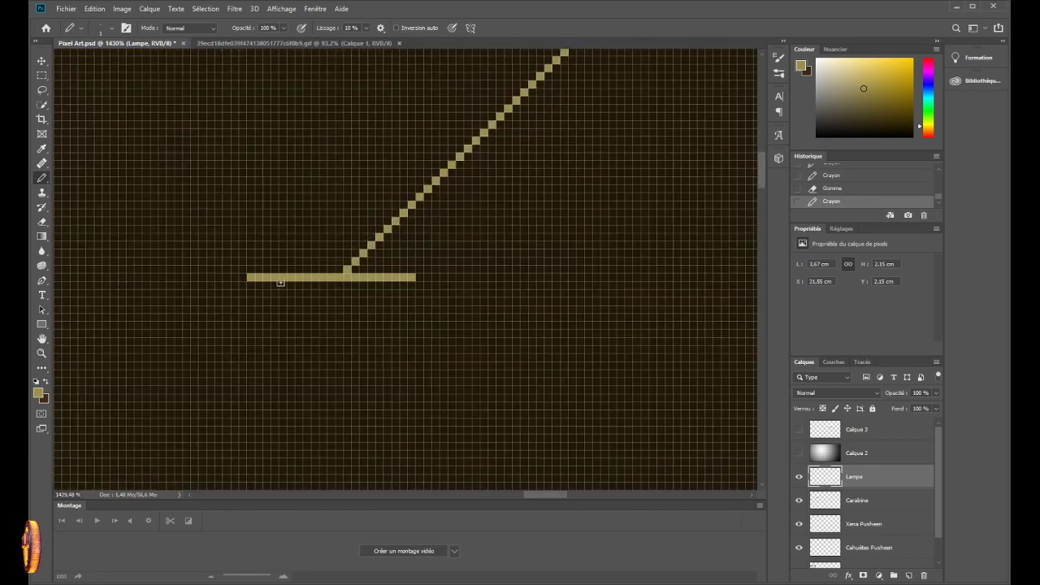
pyautogui.scroll(-3, 372, 371)
pyautogui.scroll(-2, 423, 431)
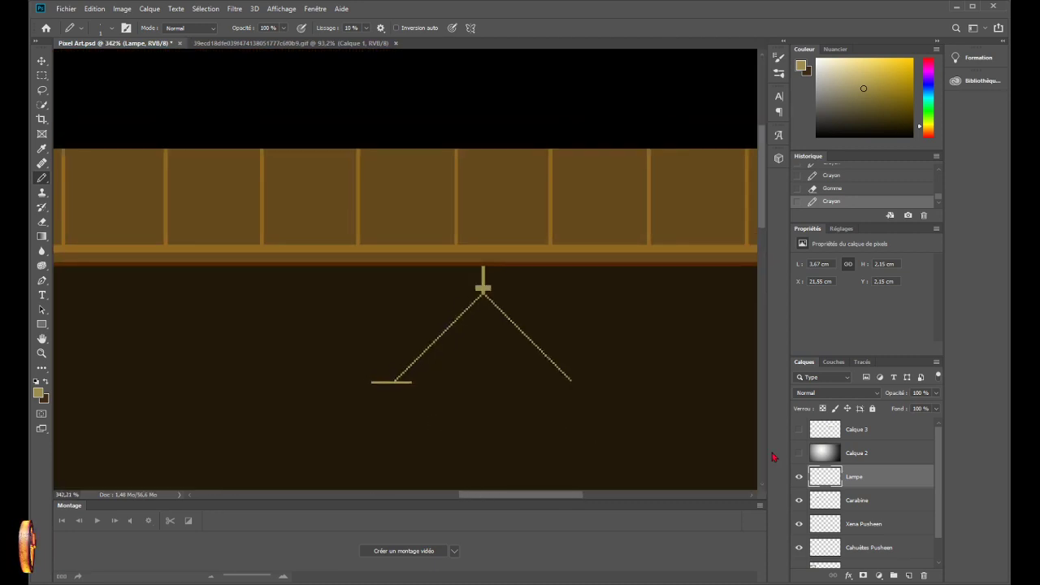
pyautogui.click(799, 429)
pyautogui.scroll(-1, 442, 323)
pyautogui.scroll(-1, 447, 349)
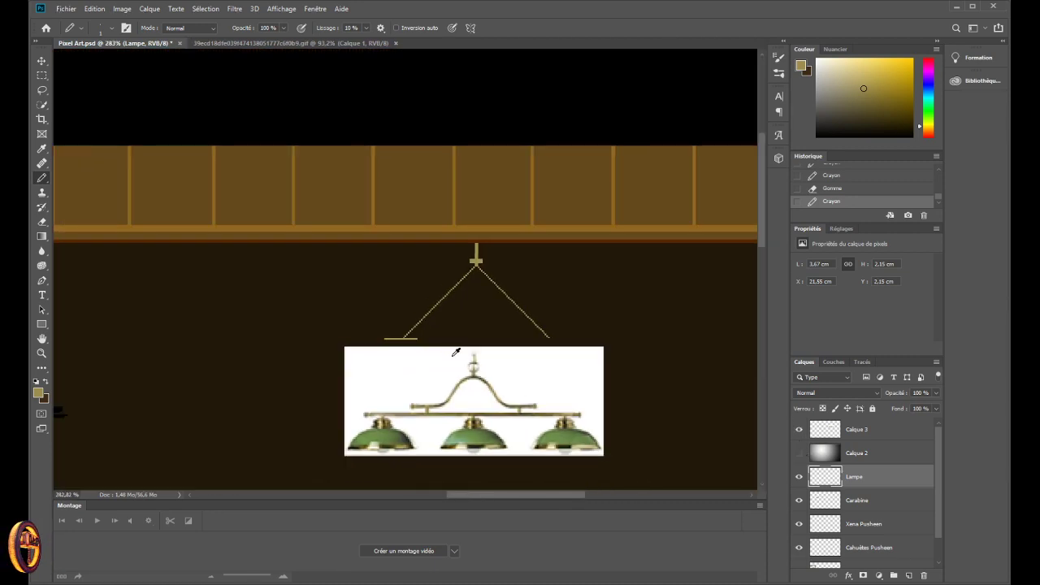
pyautogui.scroll(-1, 490, 358)
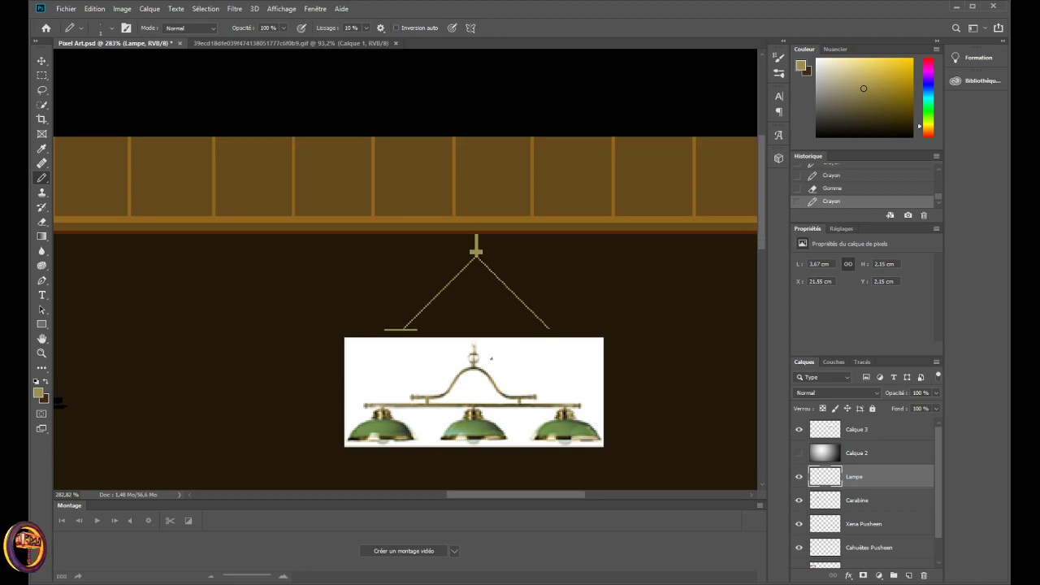
# - Undo all the strokes of the horizontal bar under the left arm, back to the saved state
pyautogui.hotkey('ctrl', 'z')
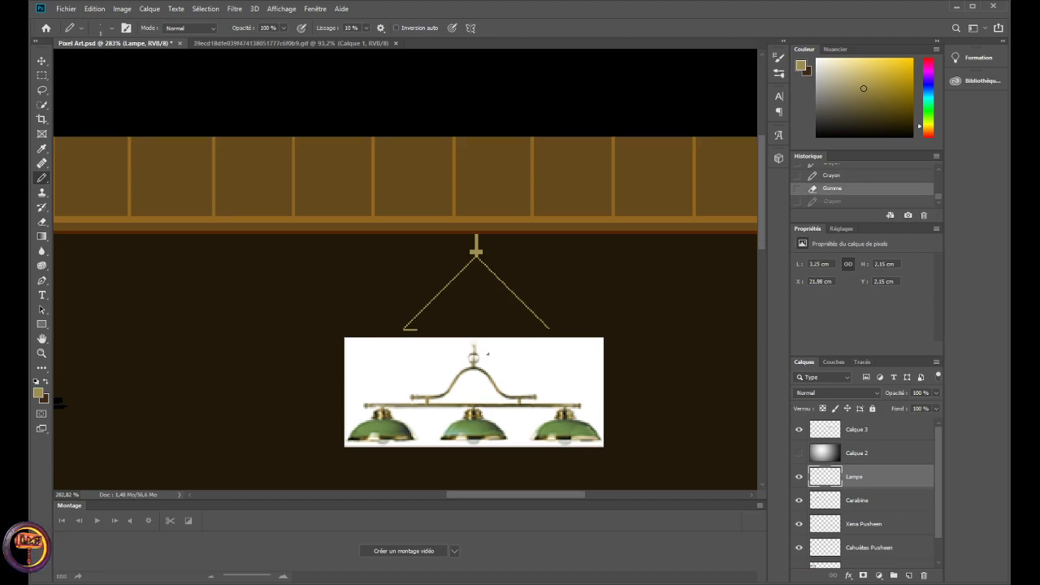
pyautogui.hotkey('ctrl', 'z')
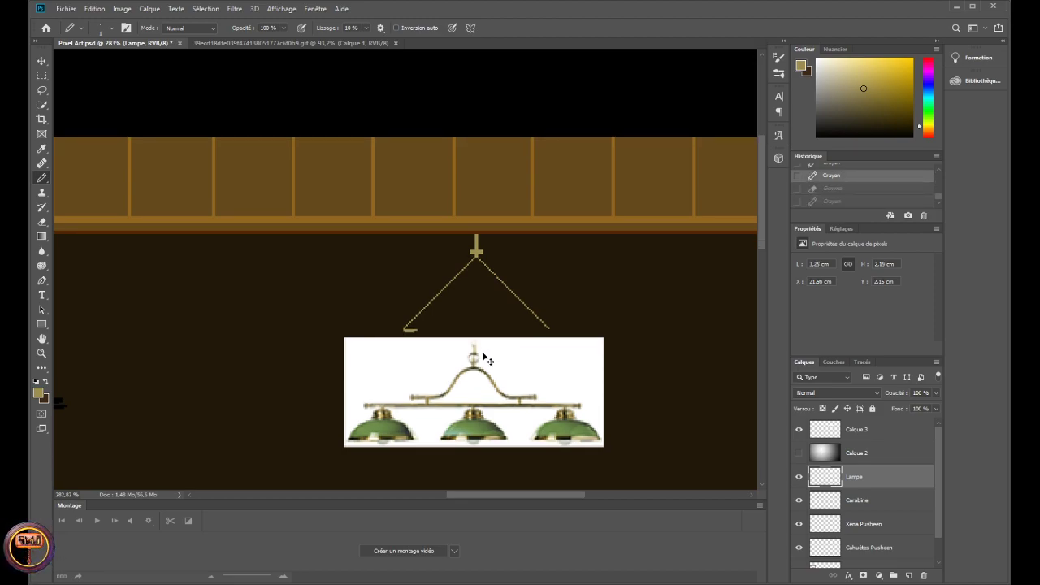
pyautogui.hotkey('ctrl', 'z')
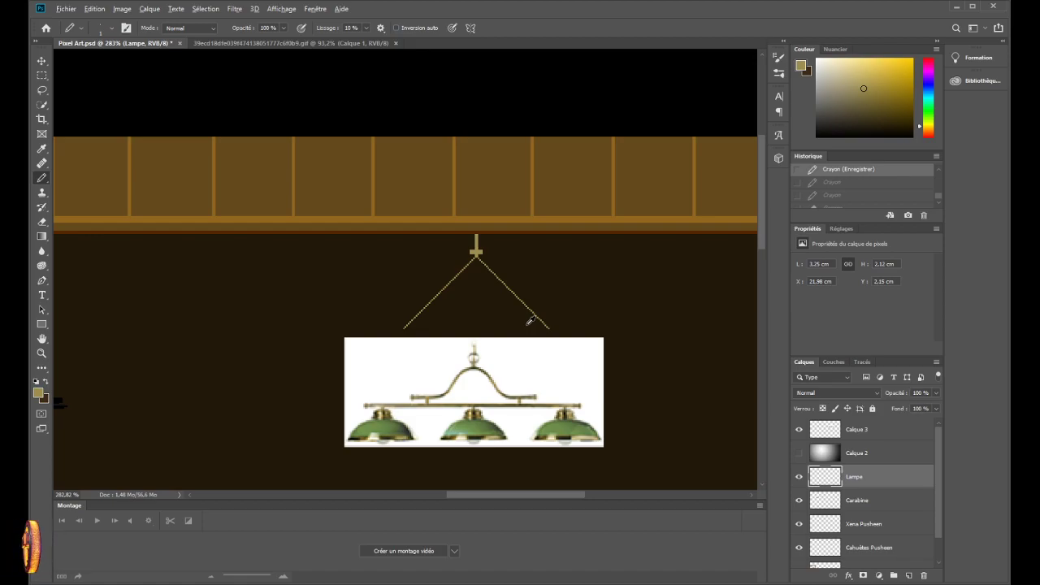
pyautogui.scroll(5, 467, 319)
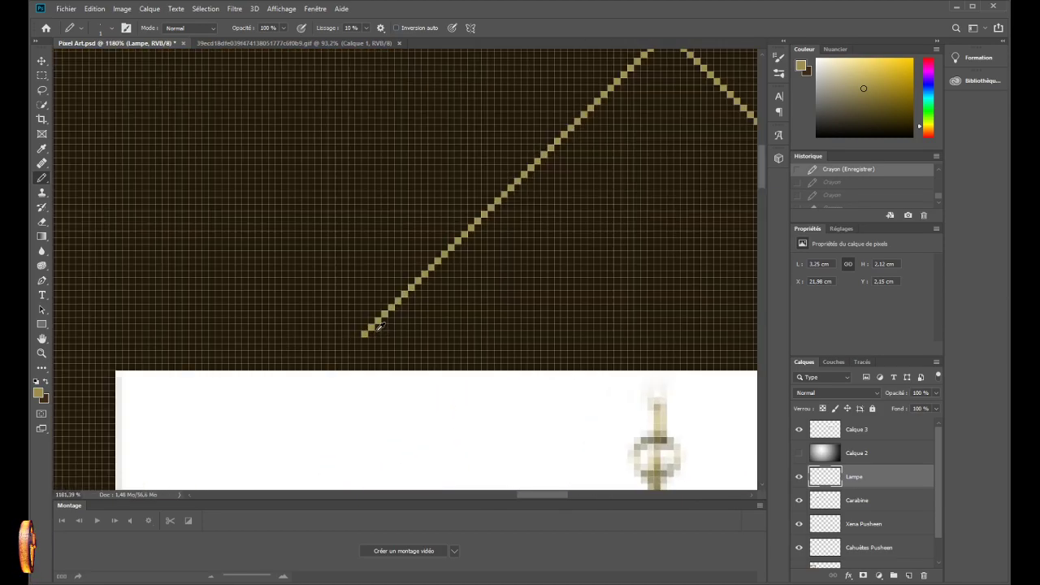
# - Examine the two lamp arms and the lower tip of the left arm against the Calque 3 reference lamp
pyautogui.scroll(-4, 379, 326)
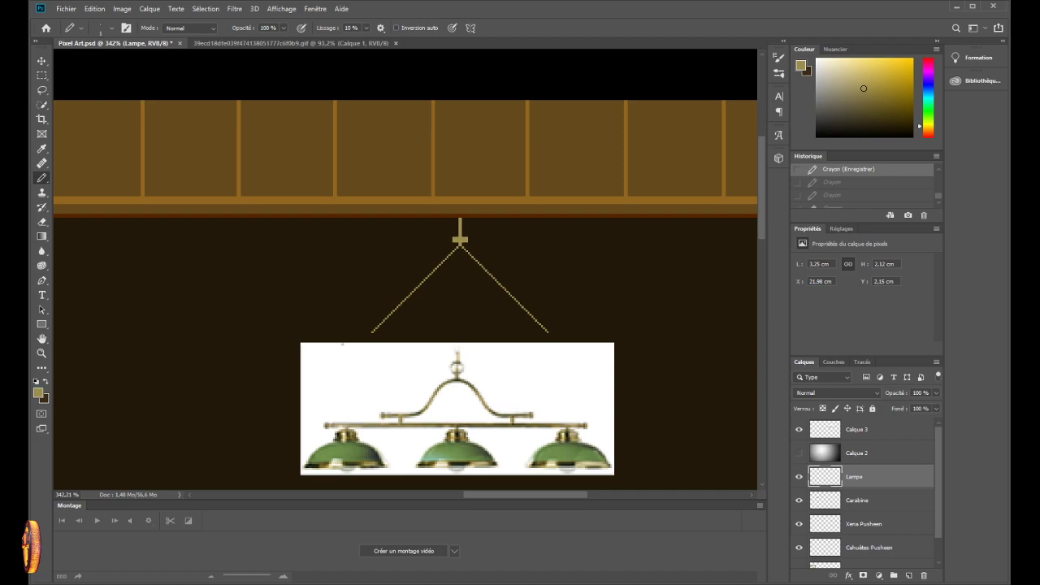
pyautogui.scroll(2, 416, 345)
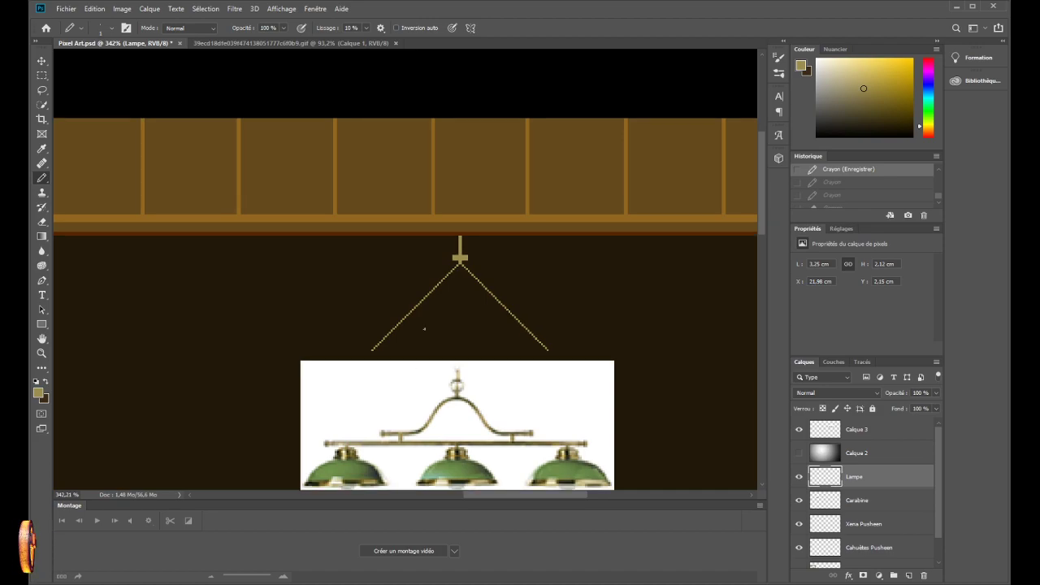
pyautogui.scroll(1, 412, 318)
pyautogui.scroll(-1, 485, 339)
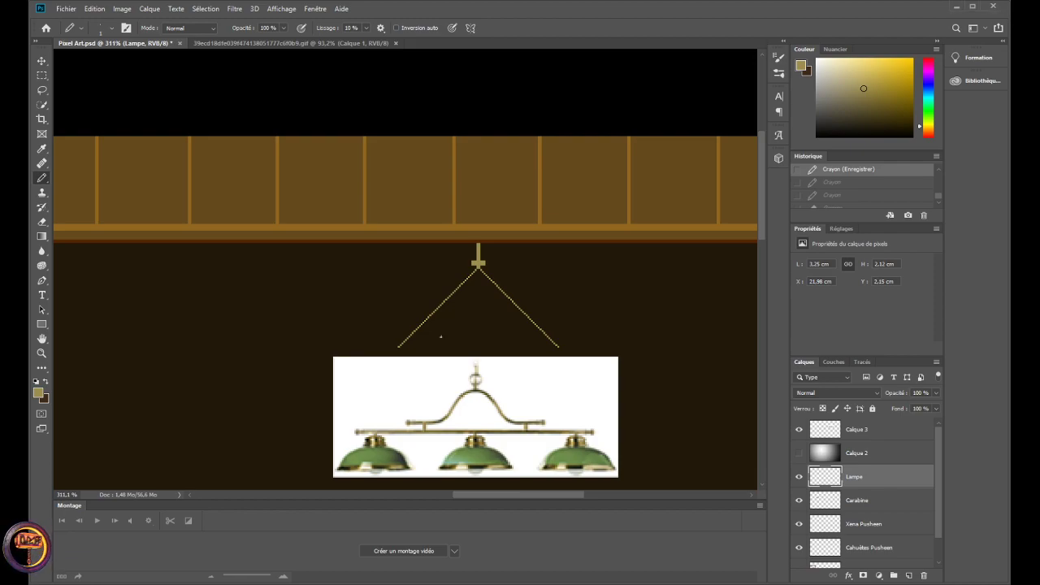
pyautogui.scroll(2, 441, 336)
pyautogui.scroll(1, 457, 346)
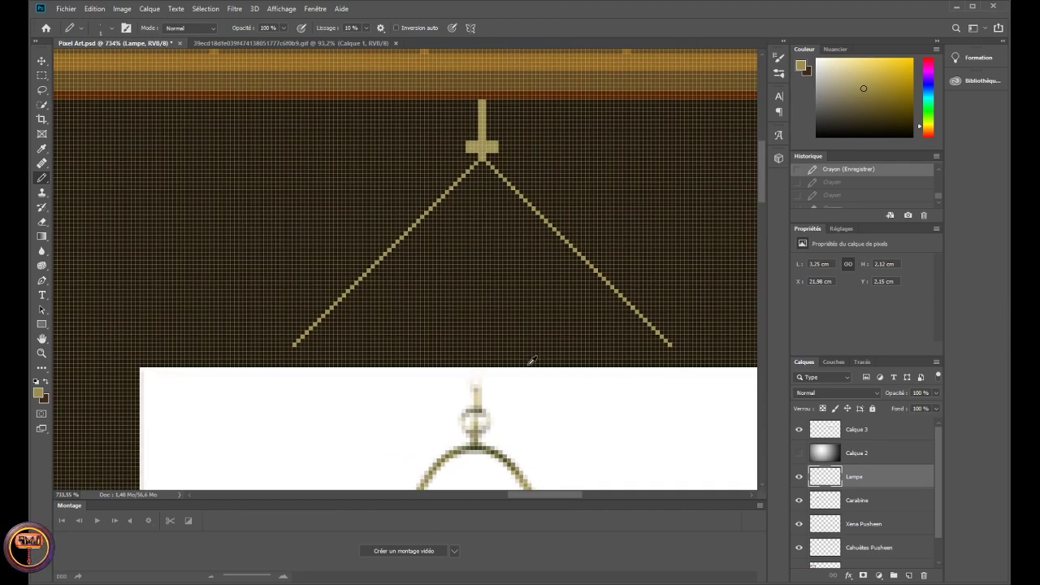
pyautogui.scroll(-2, 499, 355)
pyautogui.scroll(3, 358, 349)
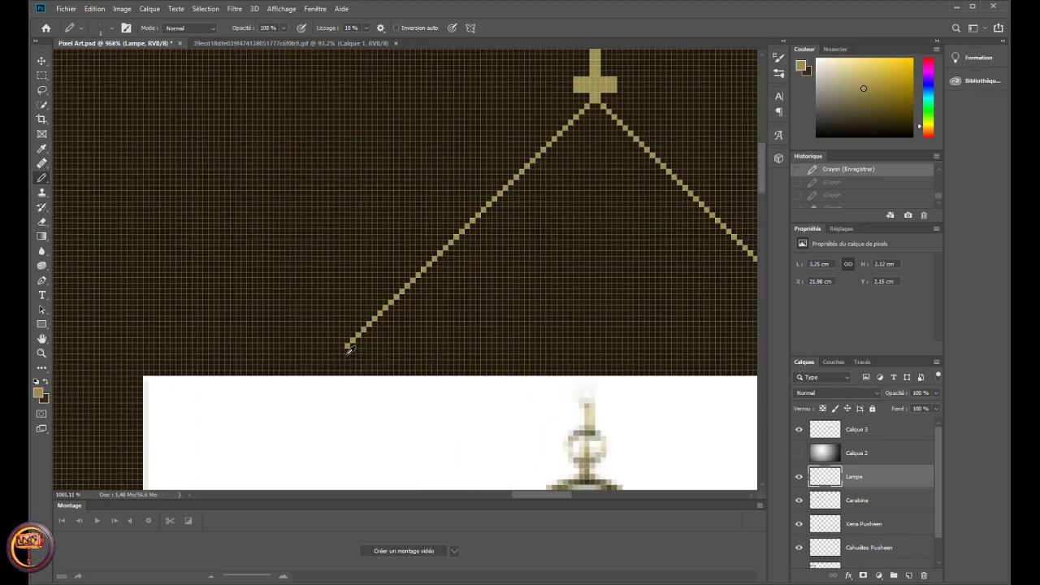
pyautogui.scroll(1, 348, 348)
pyautogui.scroll(-3, 348, 348)
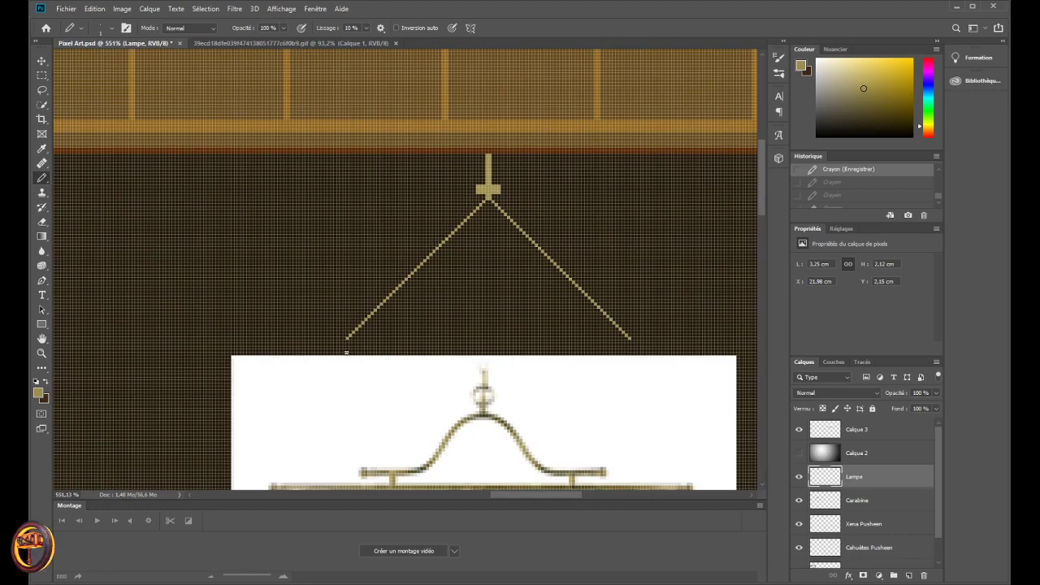
pyautogui.scroll(-2, 348, 351)
pyautogui.scroll(2, 348, 350)
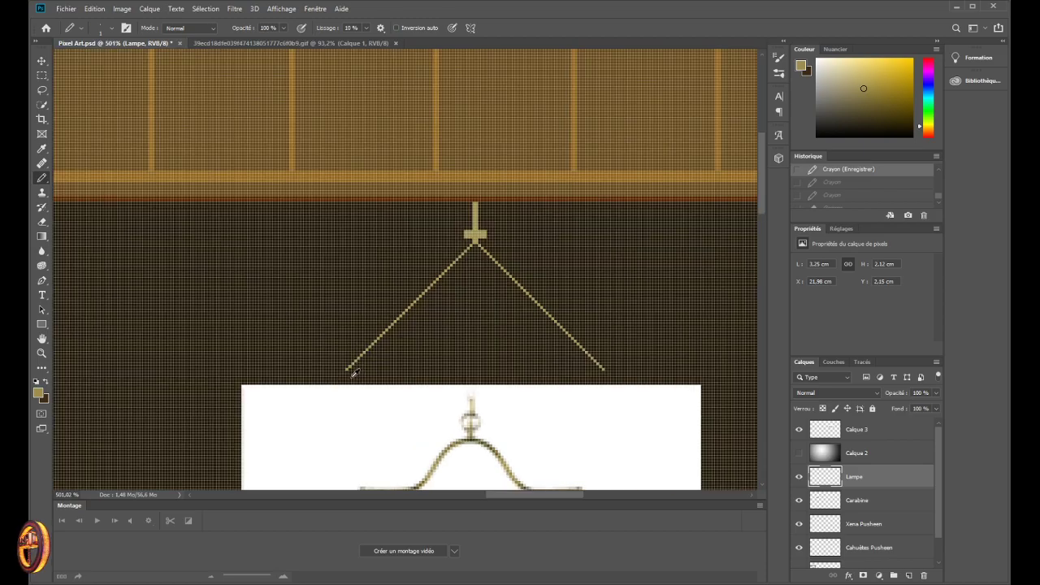
pyautogui.scroll(5, 354, 372)
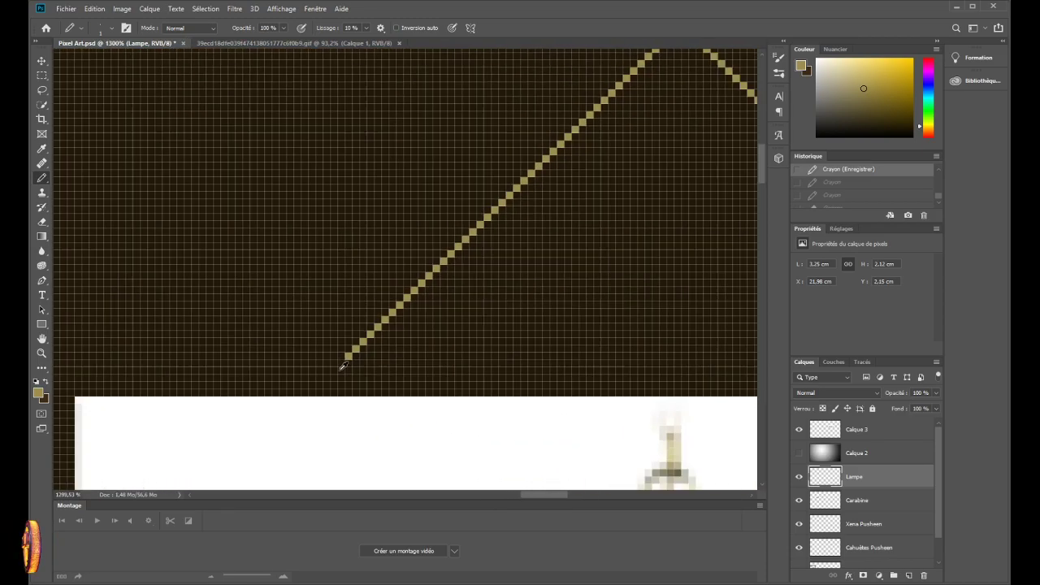
pyautogui.scroll(-8, 343, 367)
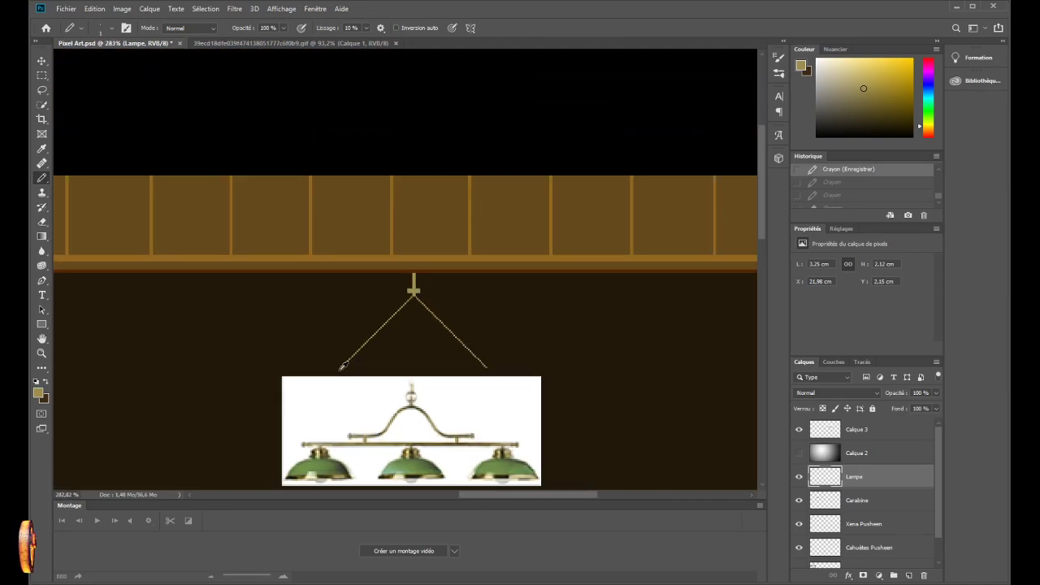
pyautogui.scroll(-1, 342, 367)
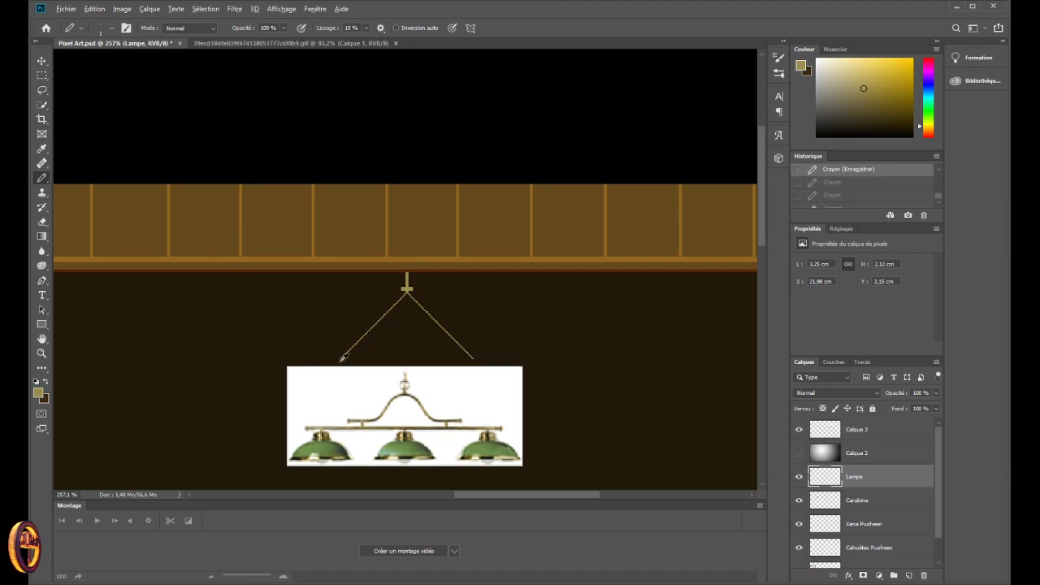
pyautogui.scroll(3, 343, 358)
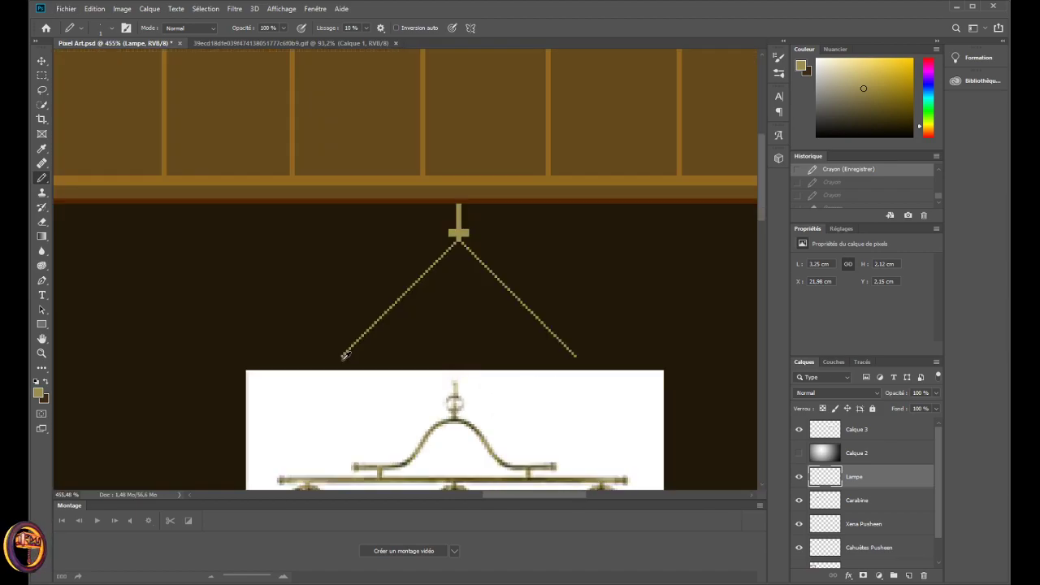
pyautogui.scroll(-5, 342, 358)
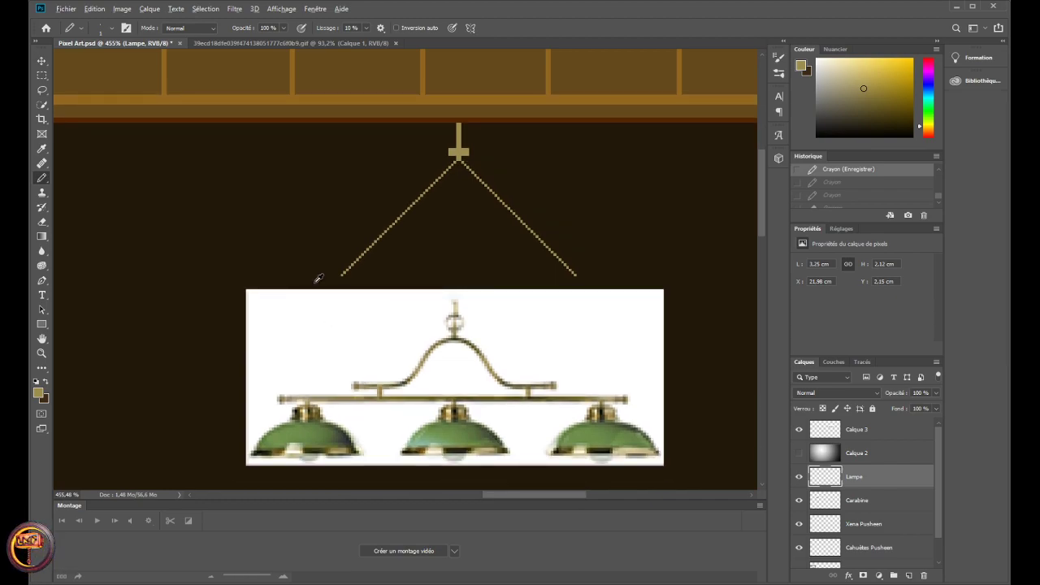
pyautogui.scroll(5, 321, 276)
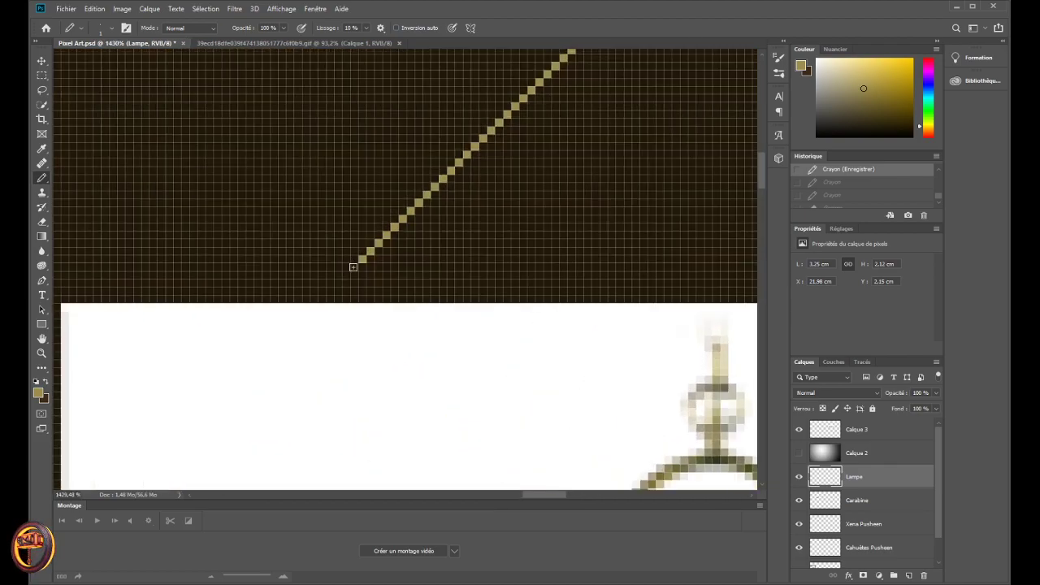
pyautogui.scroll(-5, 353, 267)
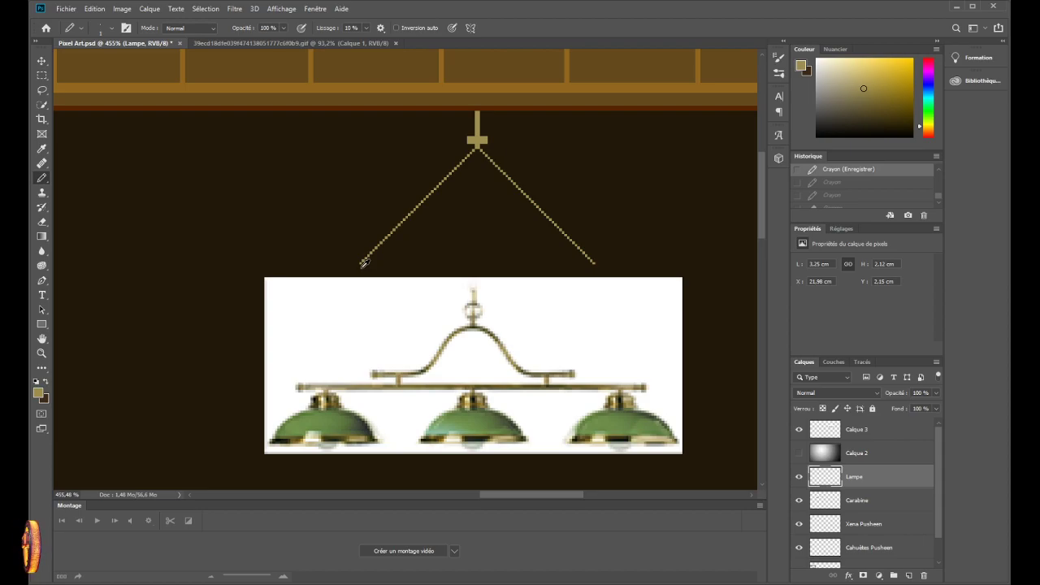
pyautogui.scroll(3, 364, 263)
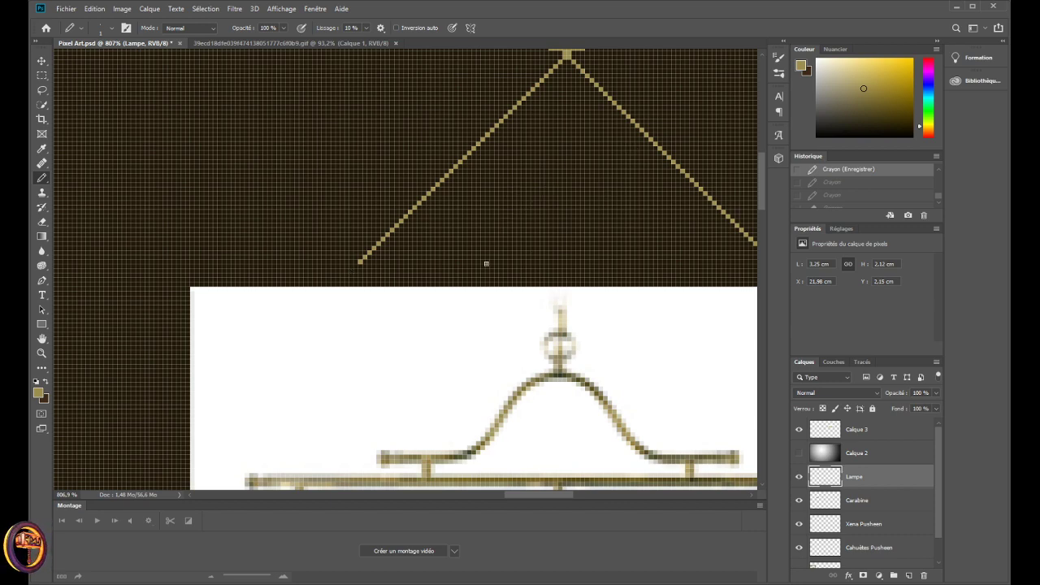
pyautogui.scroll(5, 470, 291)
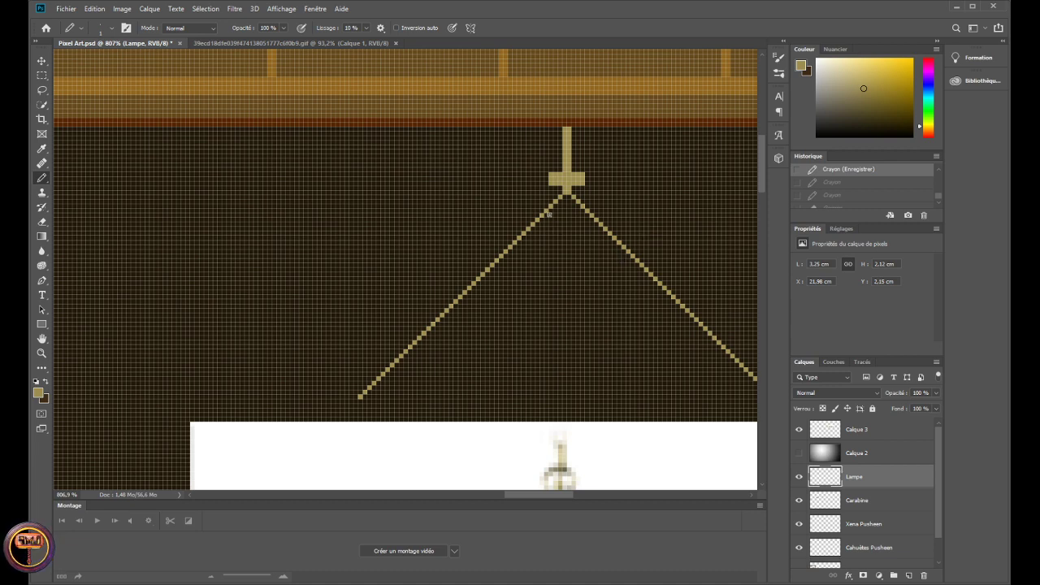
# - Thicken the upper end of the left lamp arm with a second row of pencil pixels along its upper edge, undoing the stray pixel
pyautogui.click(559, 192)
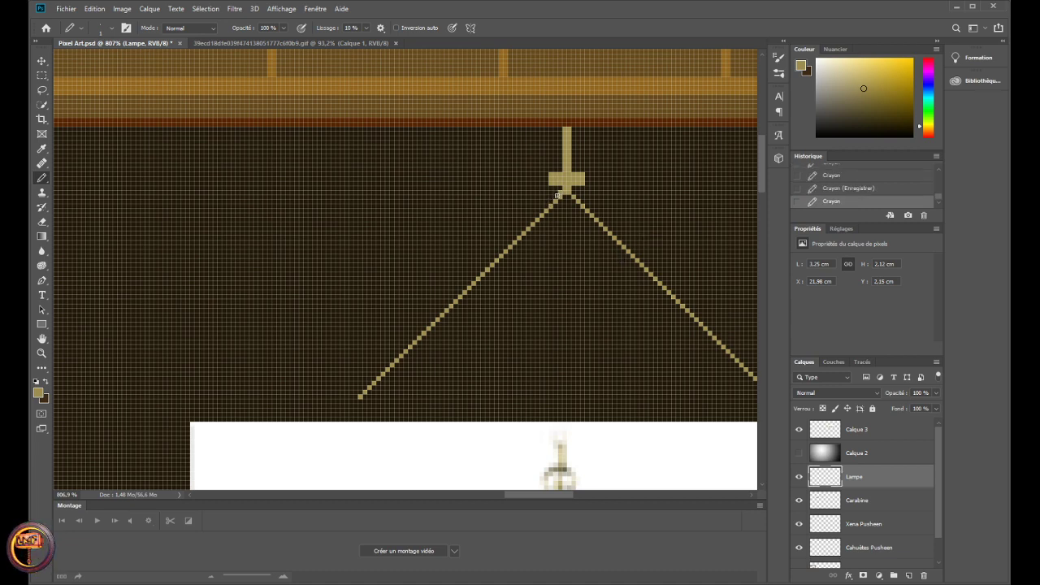
pyautogui.click(556, 198)
pyautogui.click(537, 221)
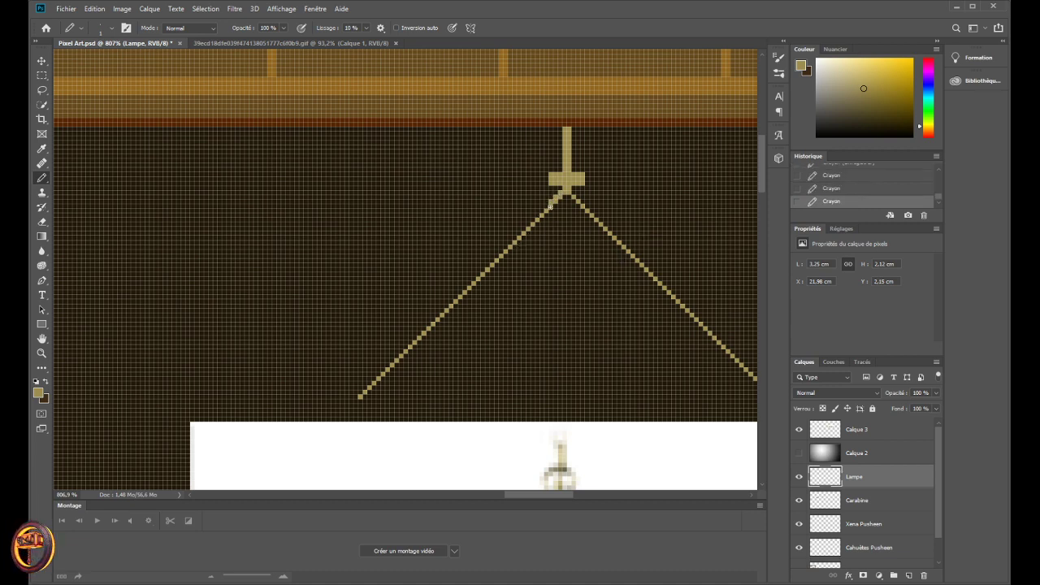
pyautogui.click(545, 205)
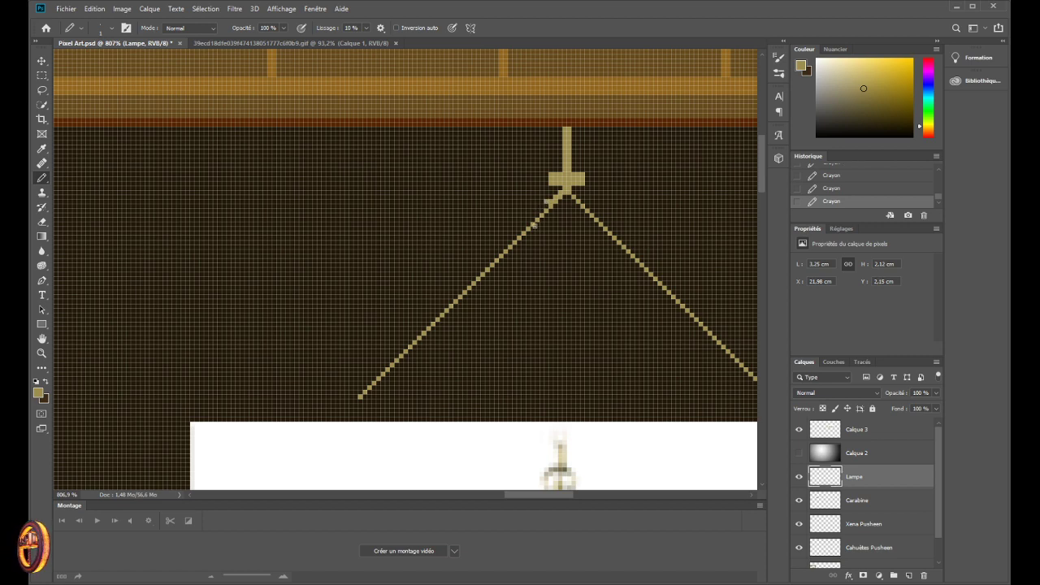
pyautogui.hotkey('ctrl', 'z')
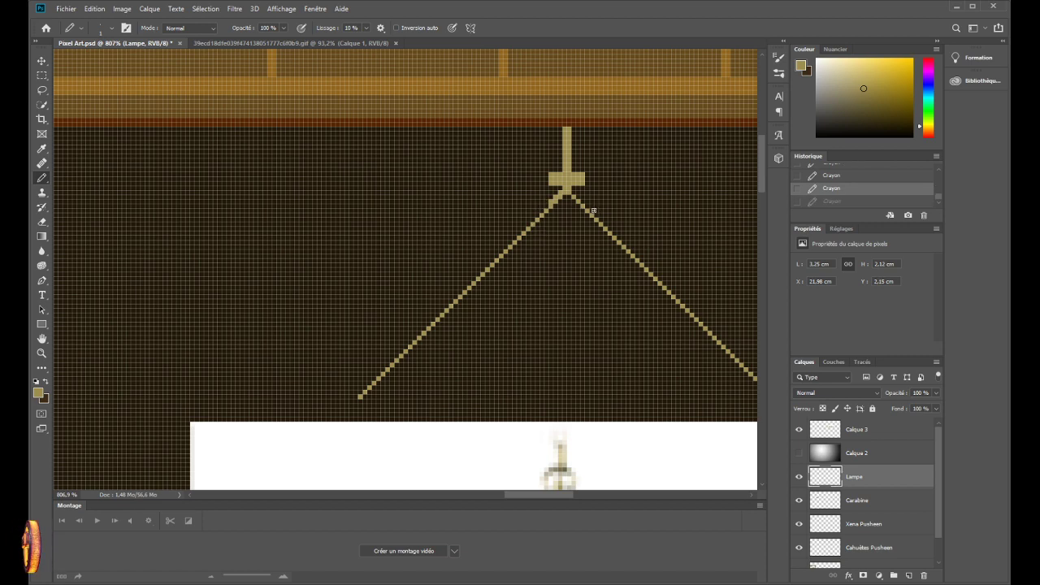
pyautogui.scroll(3, 594, 210)
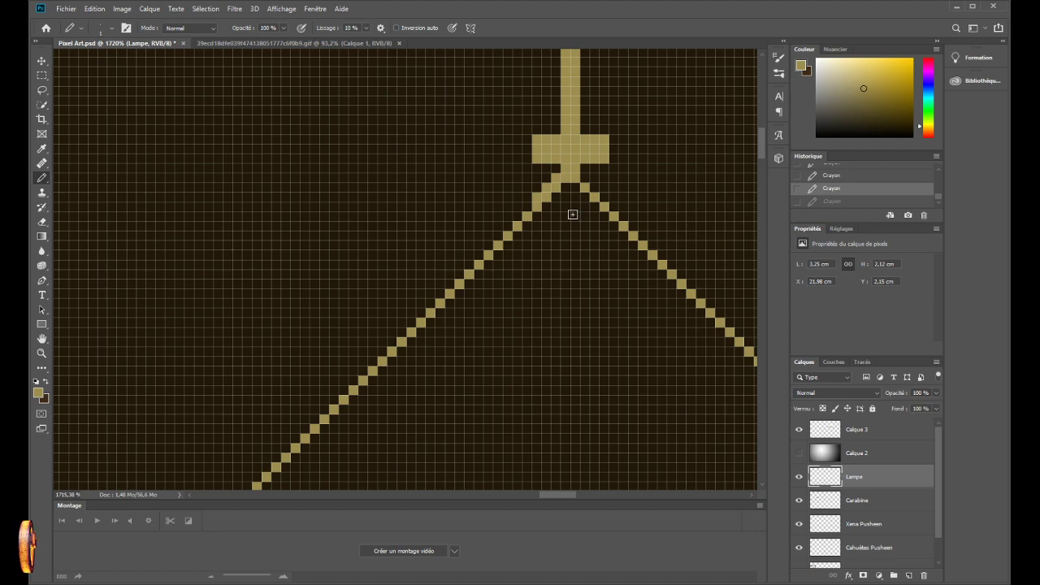
pyautogui.click(521, 214)
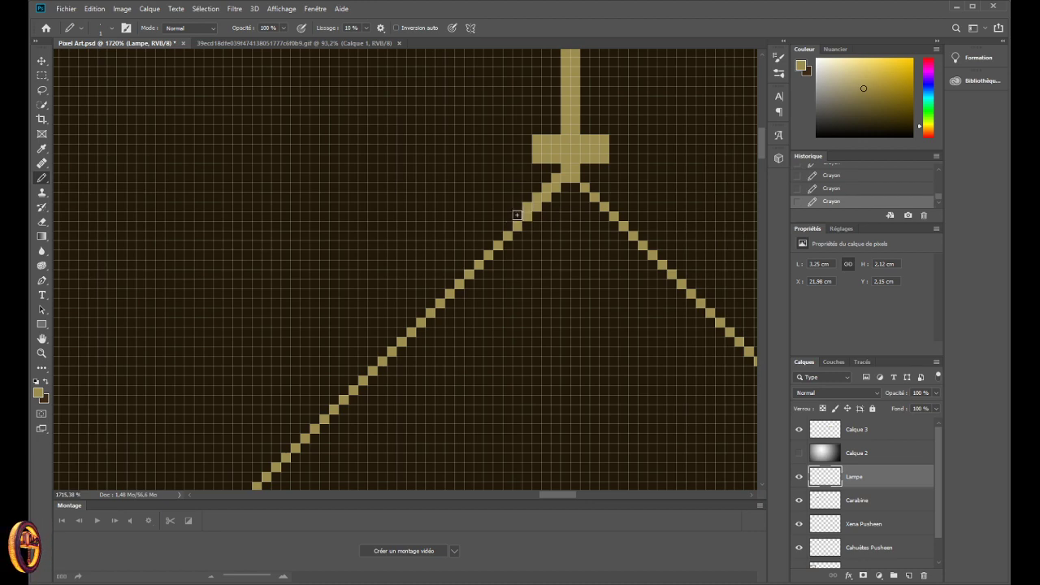
pyautogui.moveTo(517, 214); pyautogui.dragTo(486, 244)
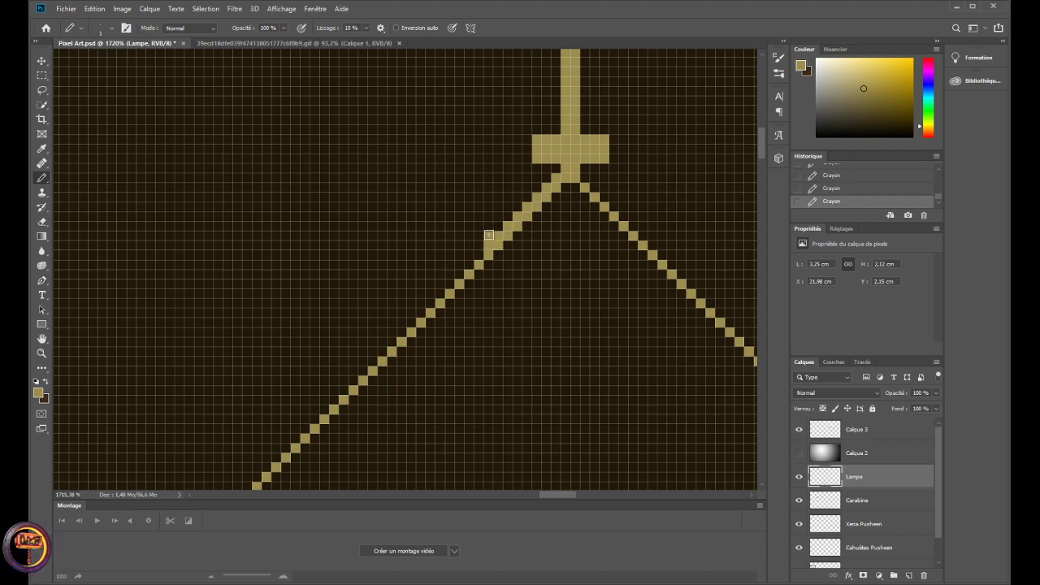
pyautogui.click(489, 235)
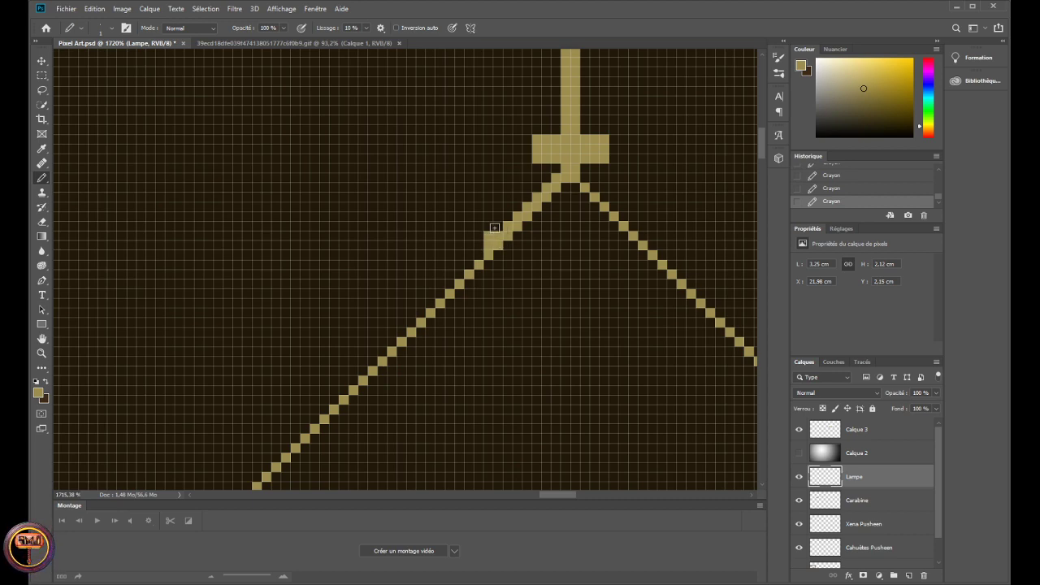
pyautogui.moveTo(487, 261); pyautogui.dragTo(508, 404)
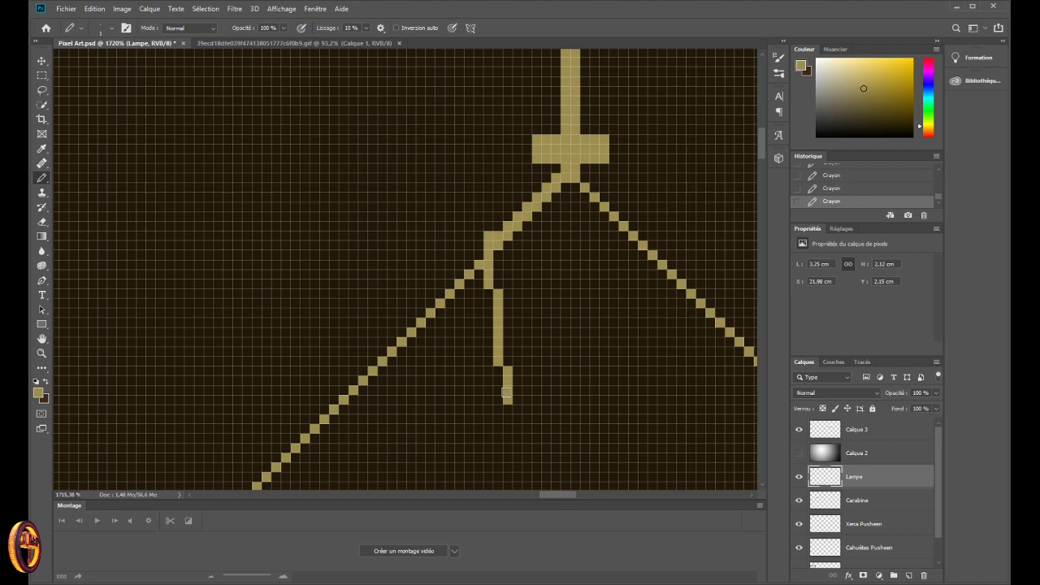
pyautogui.moveTo(506, 392)
pyautogui.mouseDown()
pyautogui.moveTo(495, 264)
pyautogui.moveTo(483, 237)
pyautogui.mouseUp()
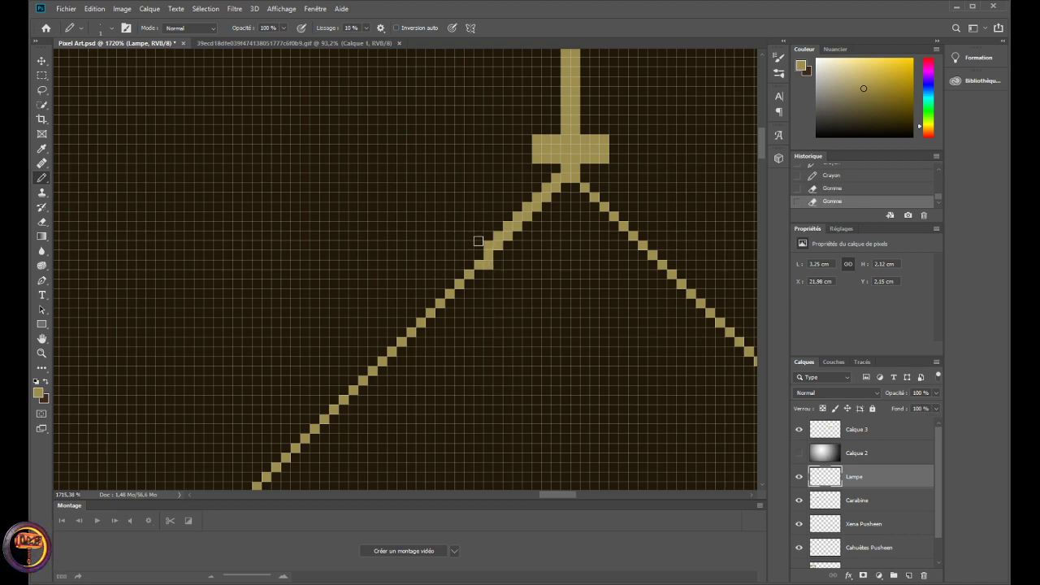
# - Continue the second row of pencil pixels down the left arm's upper edge, erasing the leftover stray pixel beneath it
pyautogui.click(480, 254)
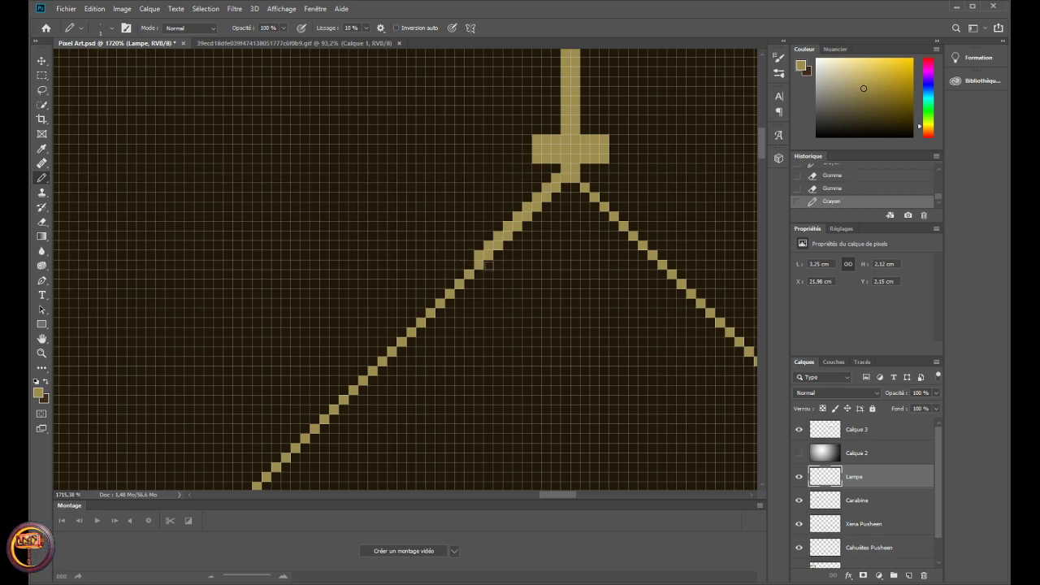
pyautogui.click(486, 263)
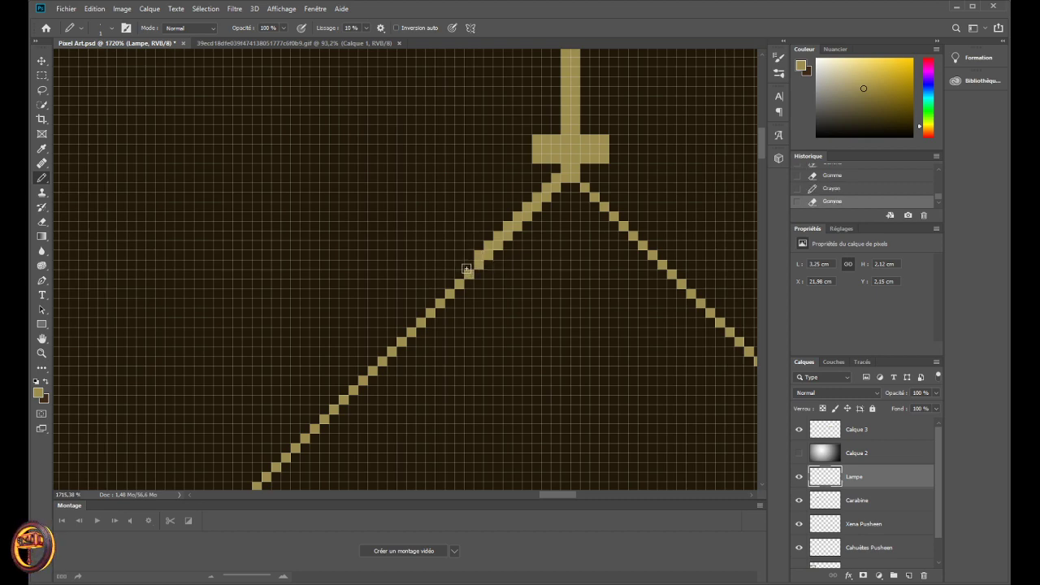
pyautogui.click(467, 268)
pyautogui.click(460, 276)
pyautogui.click(447, 285)
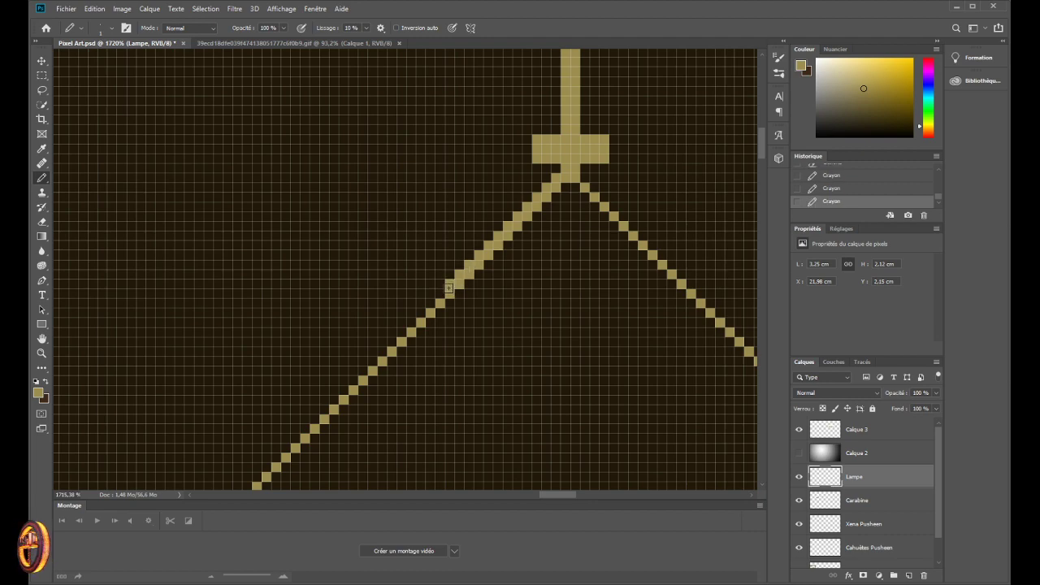
pyautogui.click(440, 293)
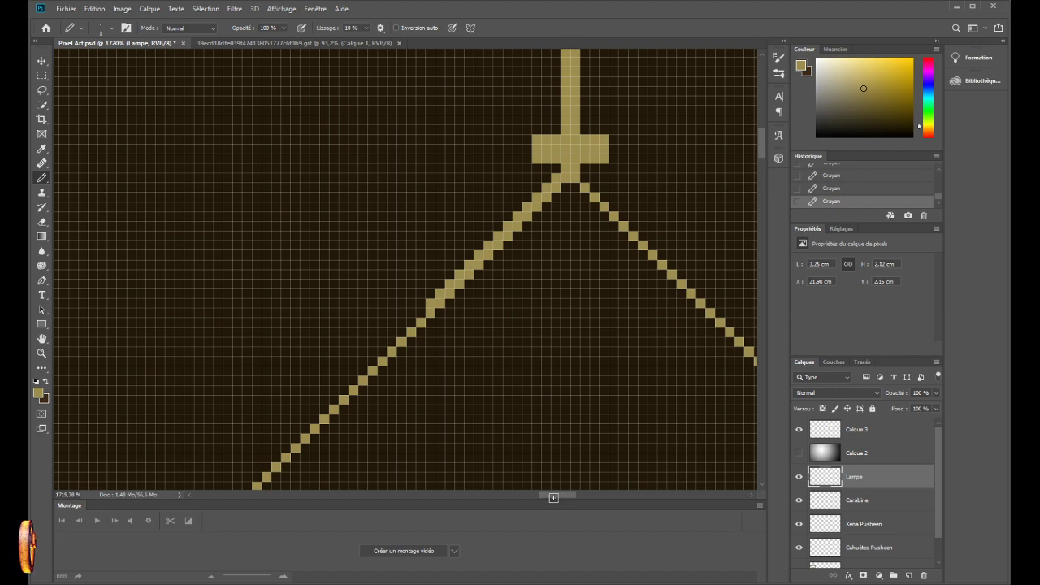
pyautogui.click(420, 305)
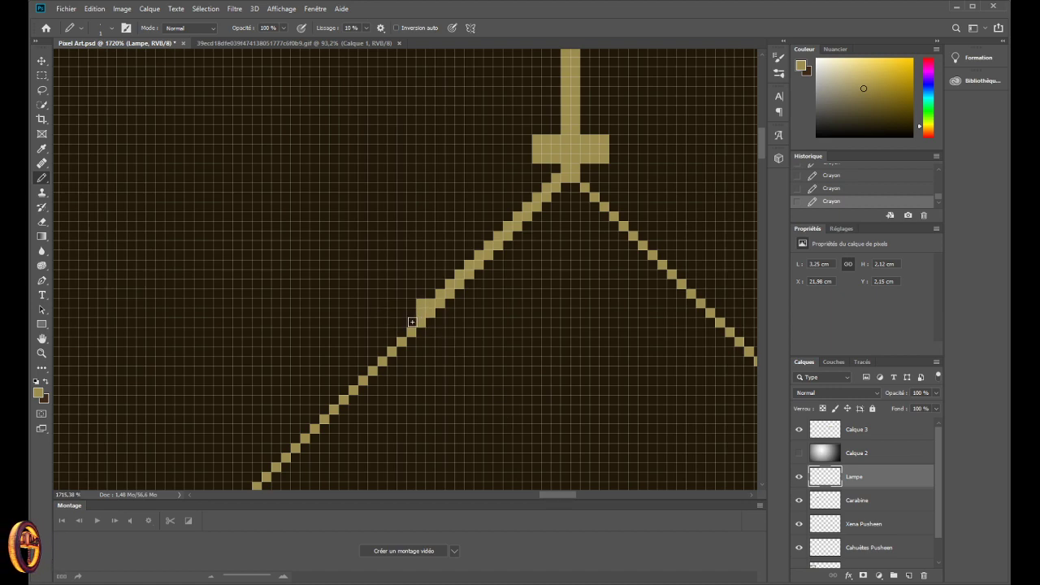
pyautogui.moveTo(398, 297)
pyautogui.mouseDown()
pyautogui.moveTo(403, 284)
pyautogui.moveTo(386, 277)
pyautogui.mouseUp()
pyautogui.click(386, 279)
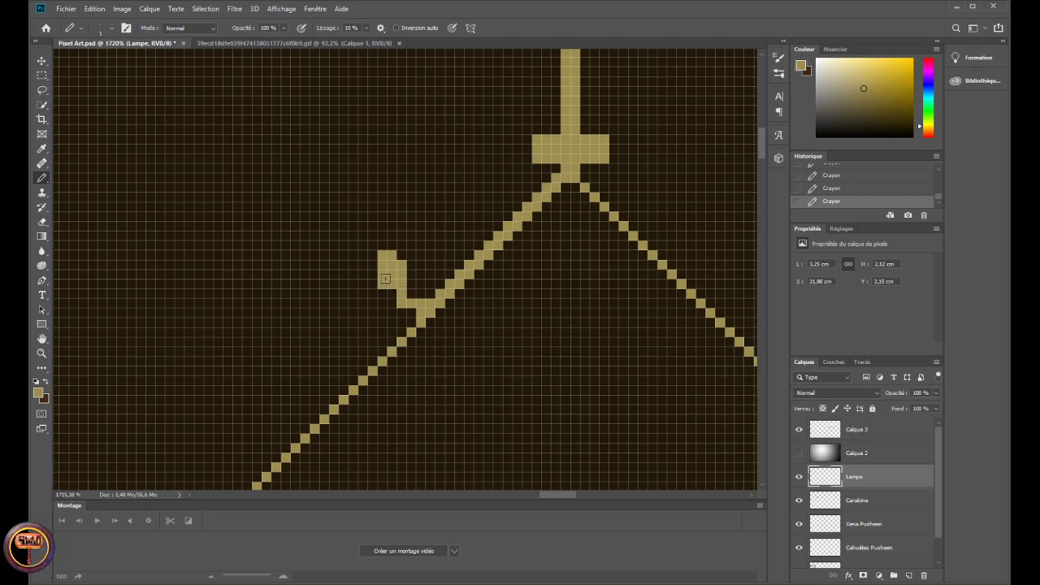
pyautogui.moveTo(389, 265)
pyautogui.mouseDown()
pyautogui.moveTo(407, 302)
pyautogui.moveTo(418, 300)
pyautogui.mouseUp()
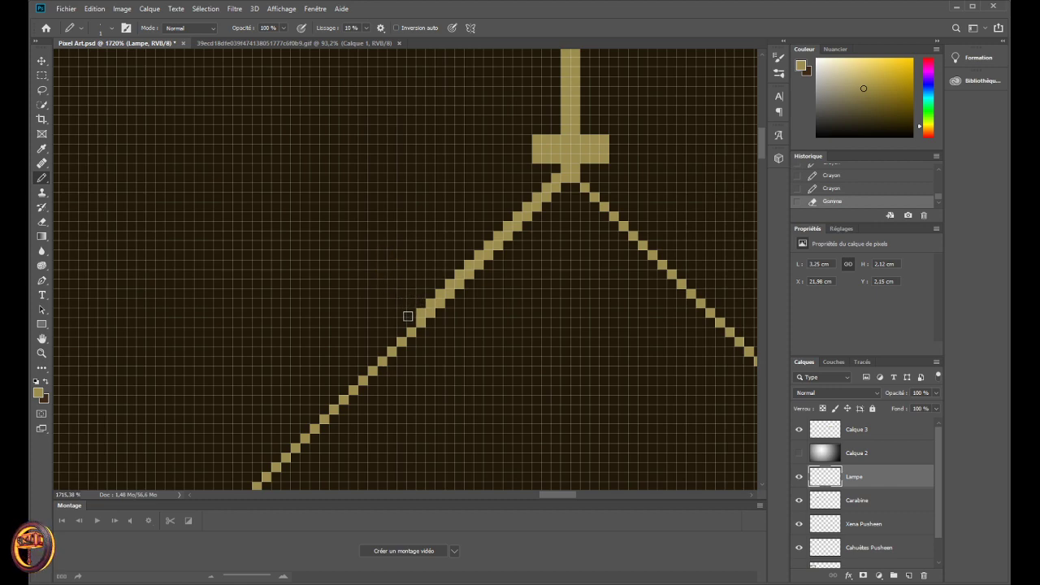
# - Extend the second row of pencil pixels down the middle of the left lamp arm, clearing the stray hook drawn beside it
pyautogui.click(408, 326)
pyautogui.click(401, 342)
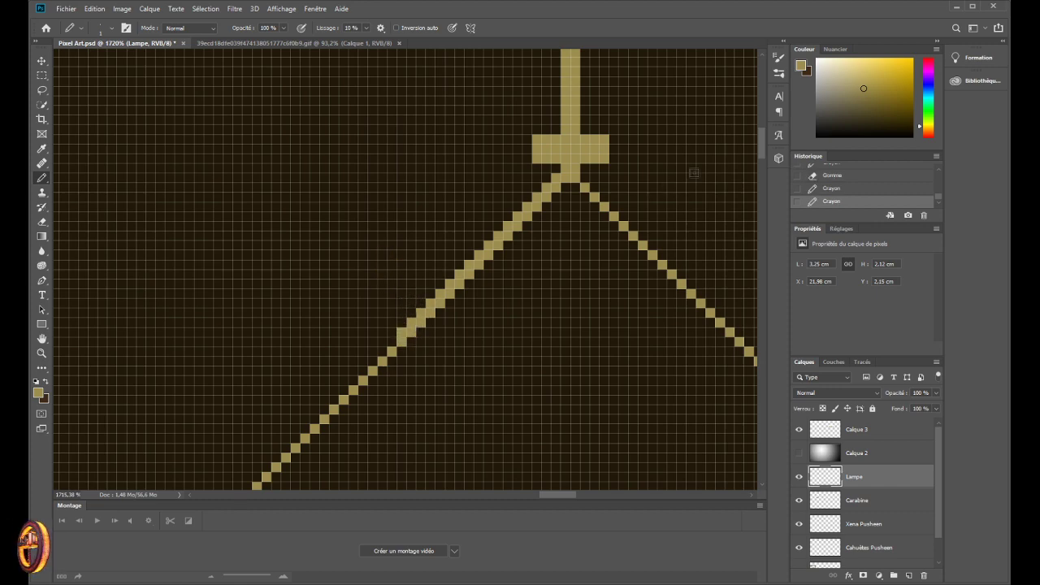
pyautogui.moveTo(762, 148); pyautogui.dragTo(764, 165)
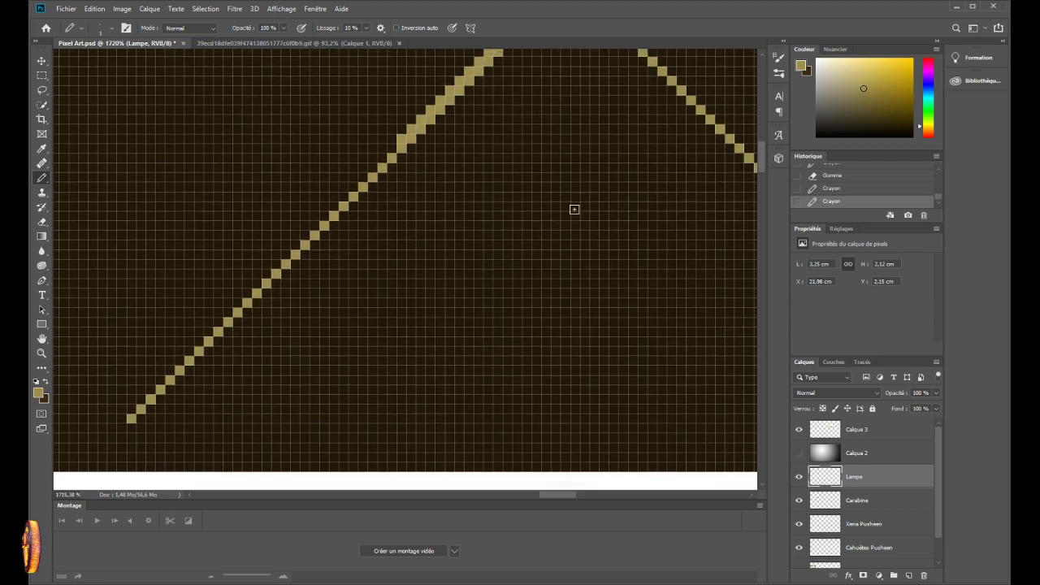
pyautogui.moveTo(386, 163)
pyautogui.mouseDown()
pyautogui.moveTo(318, 224)
pyautogui.moveTo(325, 203)
pyautogui.moveTo(333, 206)
pyautogui.moveTo(316, 226)
pyautogui.moveTo(379, 131)
pyautogui.moveTo(319, 211)
pyautogui.moveTo(301, 183)
pyautogui.mouseUp()
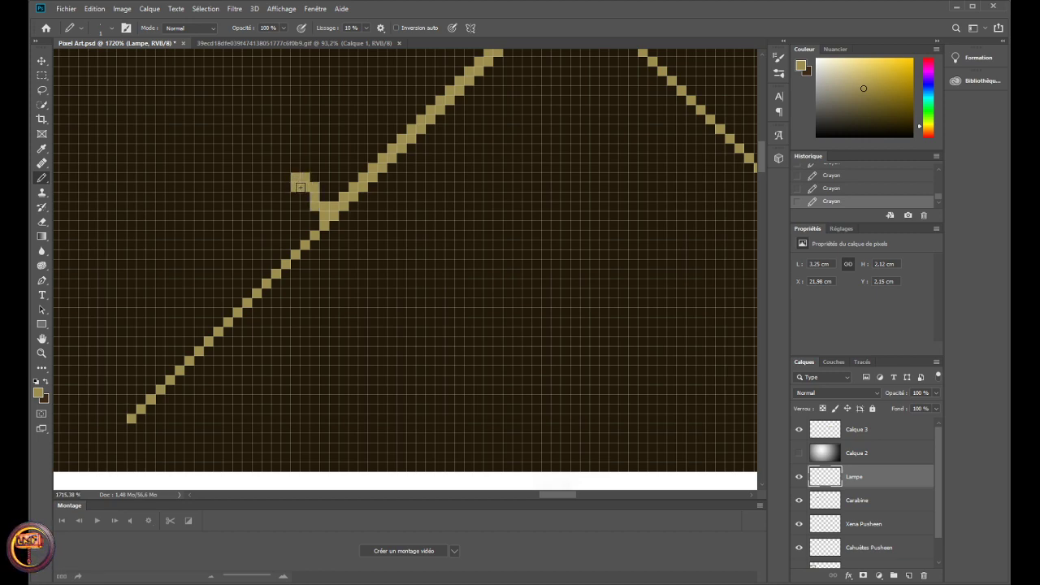
pyautogui.click(295, 176)
pyautogui.moveTo(295, 177)
pyautogui.mouseDown()
pyautogui.moveTo(324, 207)
pyautogui.moveTo(295, 245)
pyautogui.mouseUp()
pyautogui.click(285, 257)
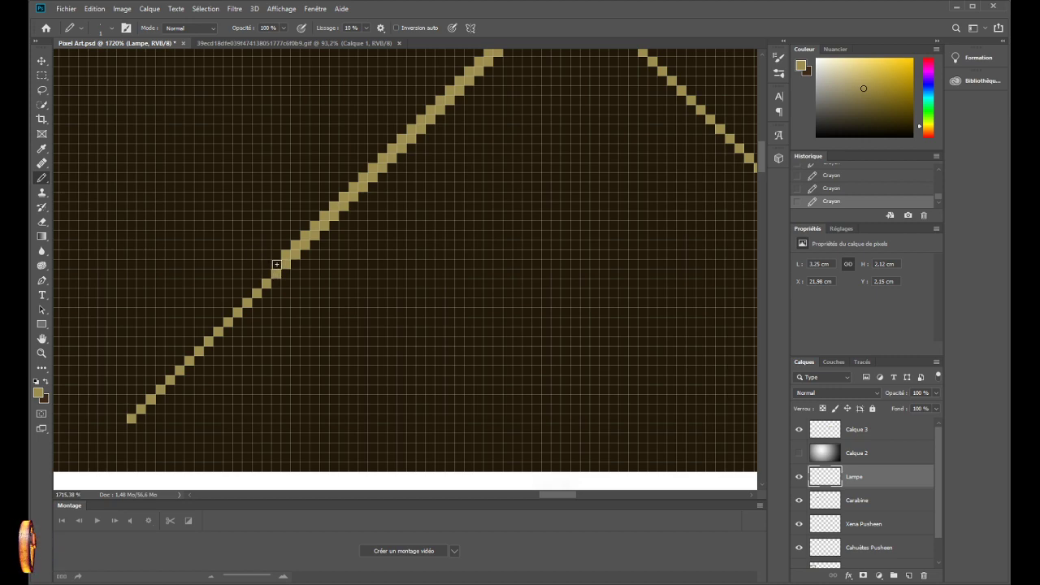
pyautogui.moveTo(276, 265); pyautogui.dragTo(267, 264)
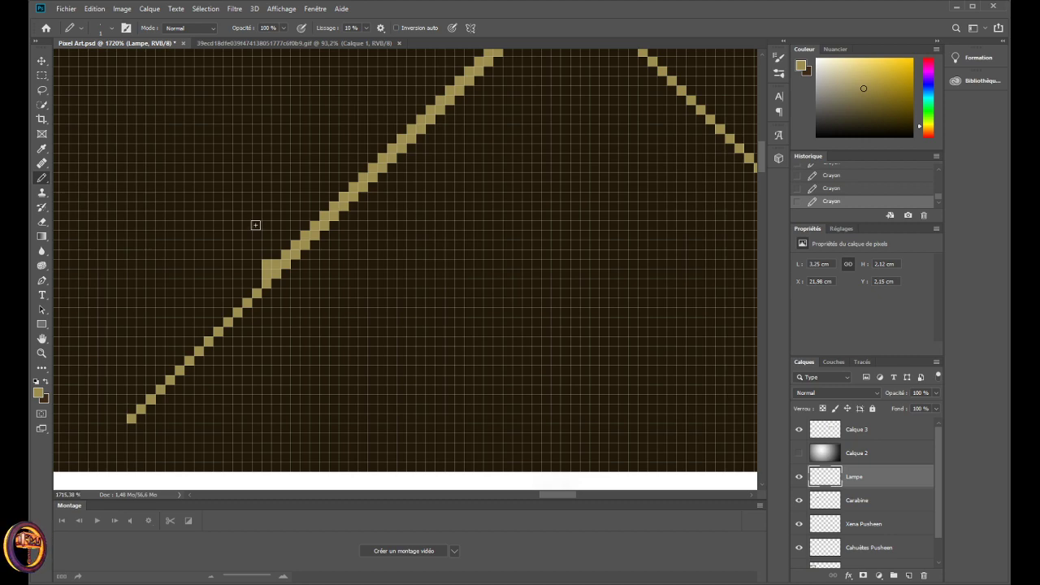
pyautogui.keyDown('shift'); pyautogui.click(145, 254); pyautogui.keyUp('shift')
pyautogui.click(56, 235)
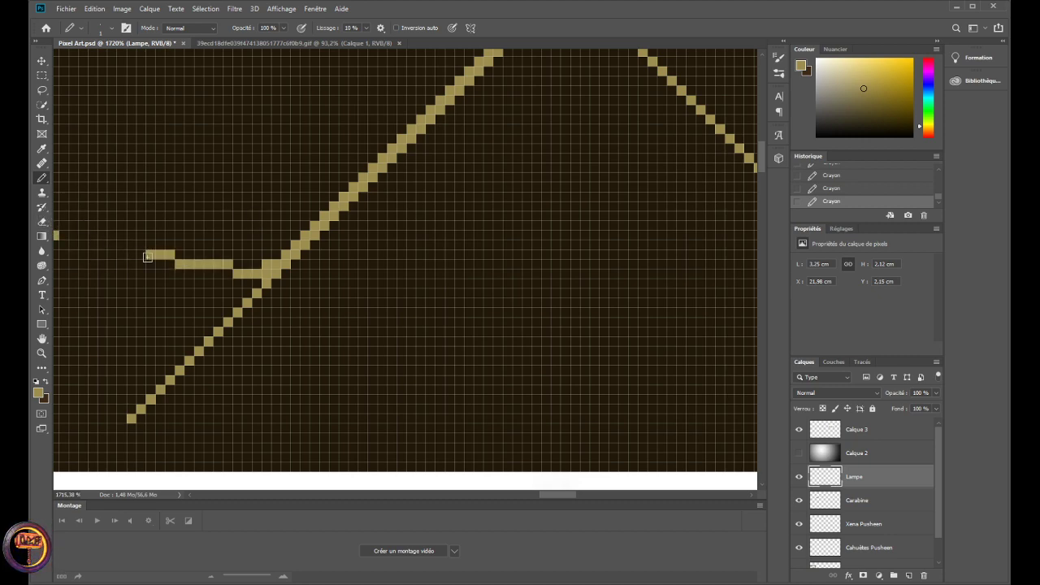
pyautogui.keyDown('shift'); pyautogui.click(566, 494); pyautogui.keyUp('shift')
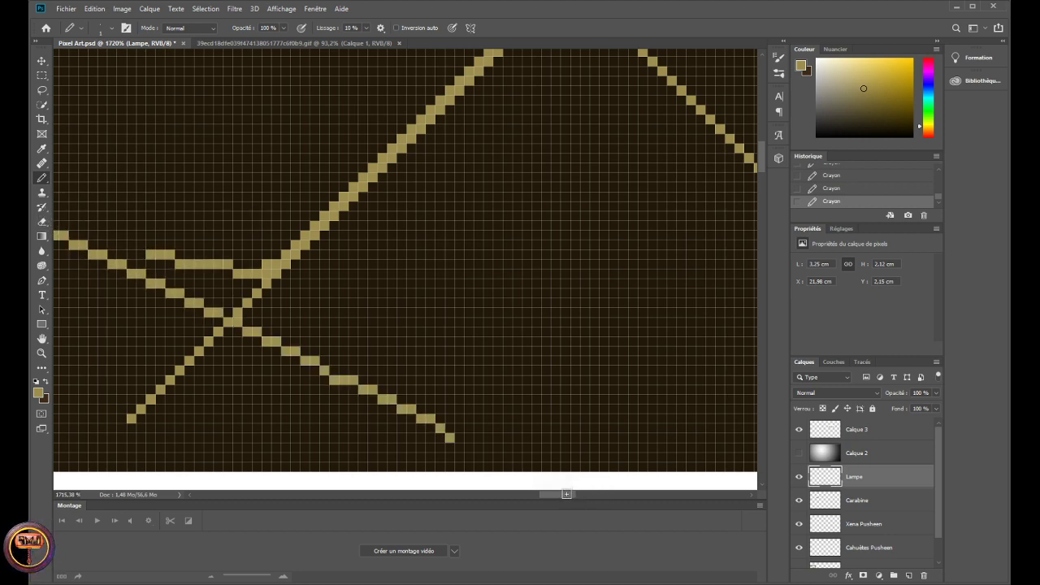
pyautogui.hotkey('ctrl', 'z')
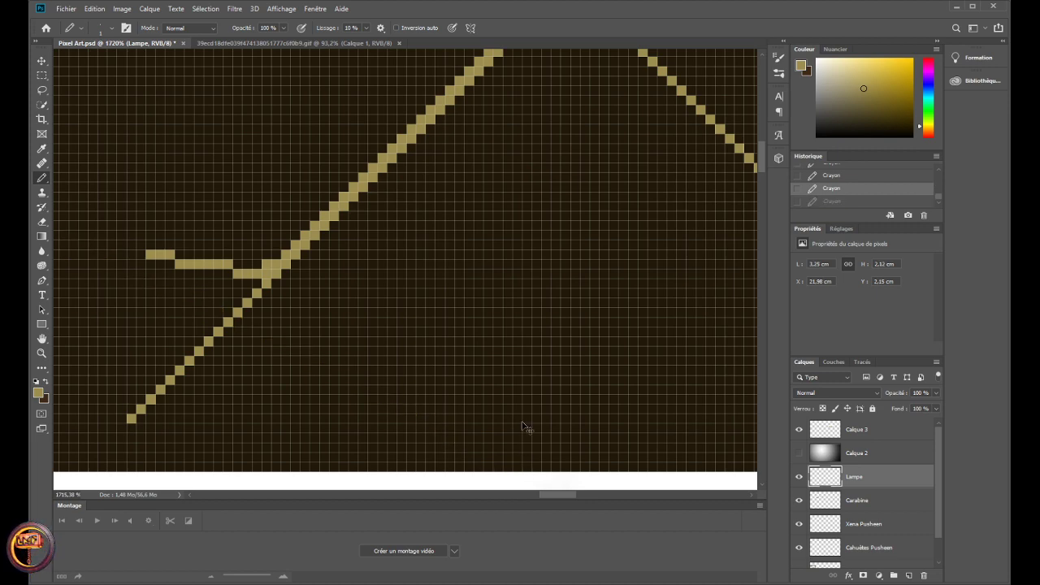
pyautogui.hotkey('ctrl', 'z')
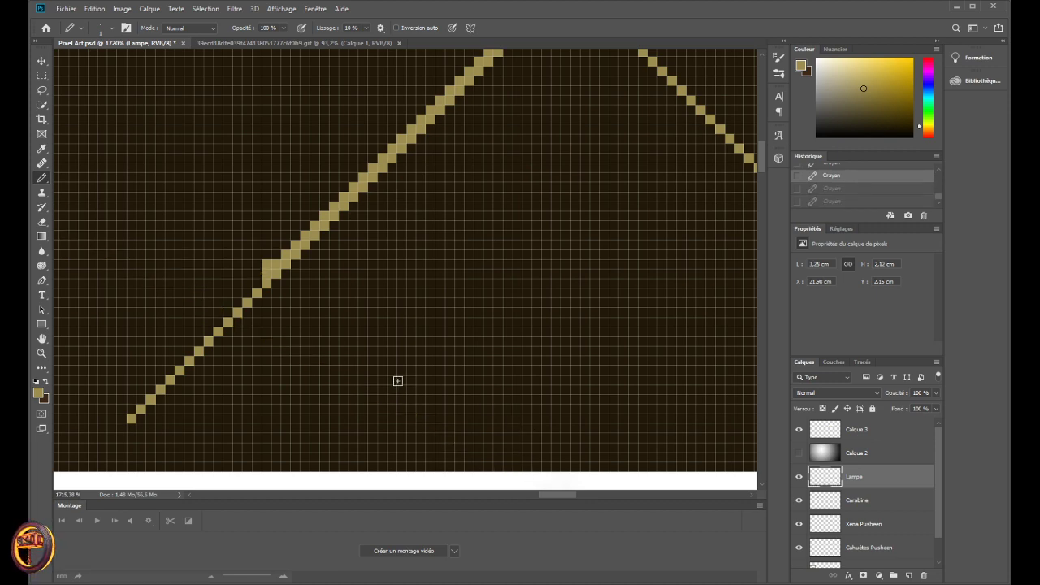
# - Erase the stray corner pixel on the left arm's upper edge and continue the second pencil row toward its lower tip
pyautogui.click(267, 264)
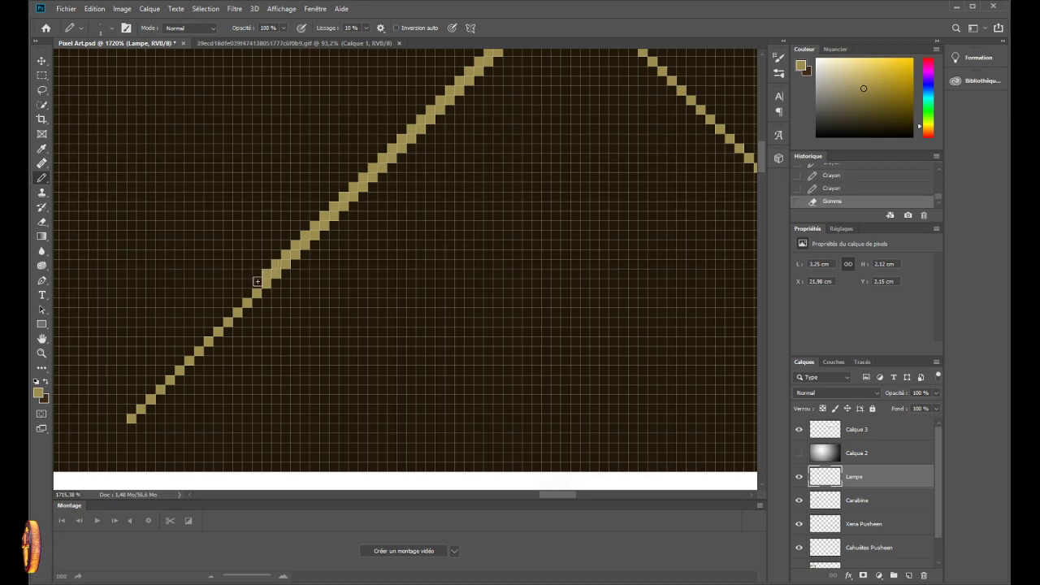
pyautogui.click(255, 283)
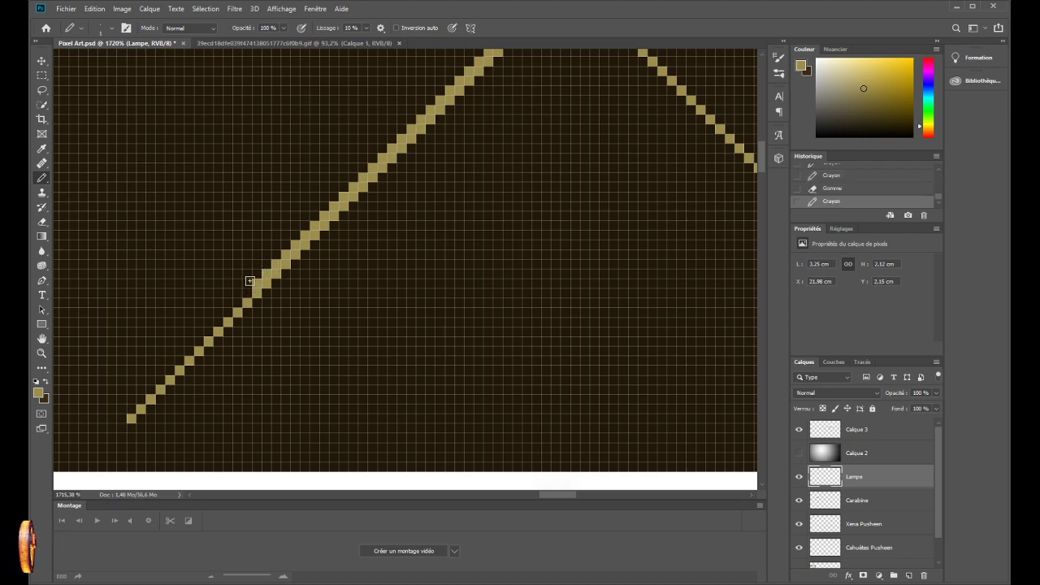
pyautogui.click(246, 294)
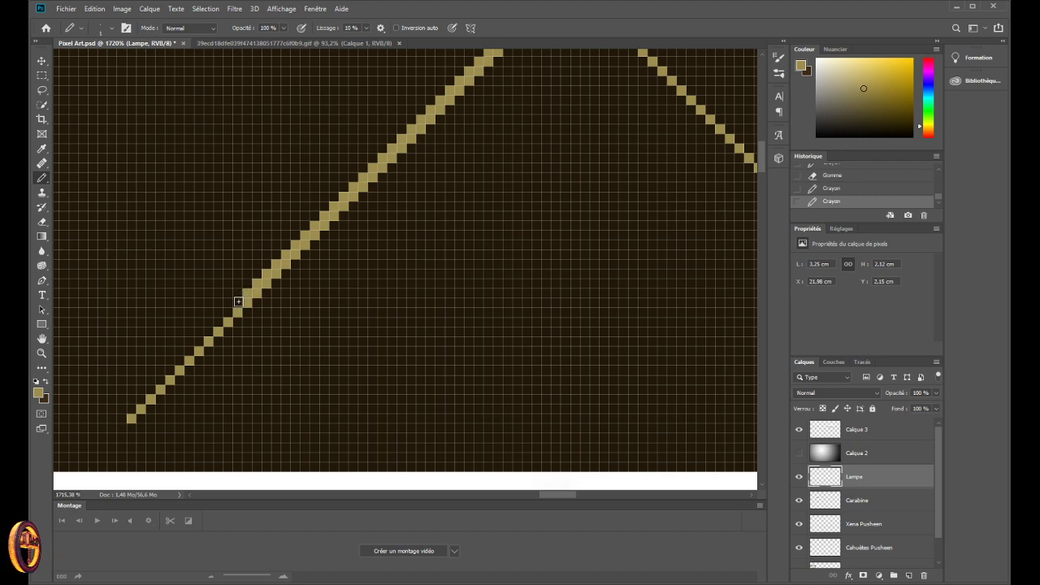
pyautogui.click(237, 303)
pyautogui.click(217, 325)
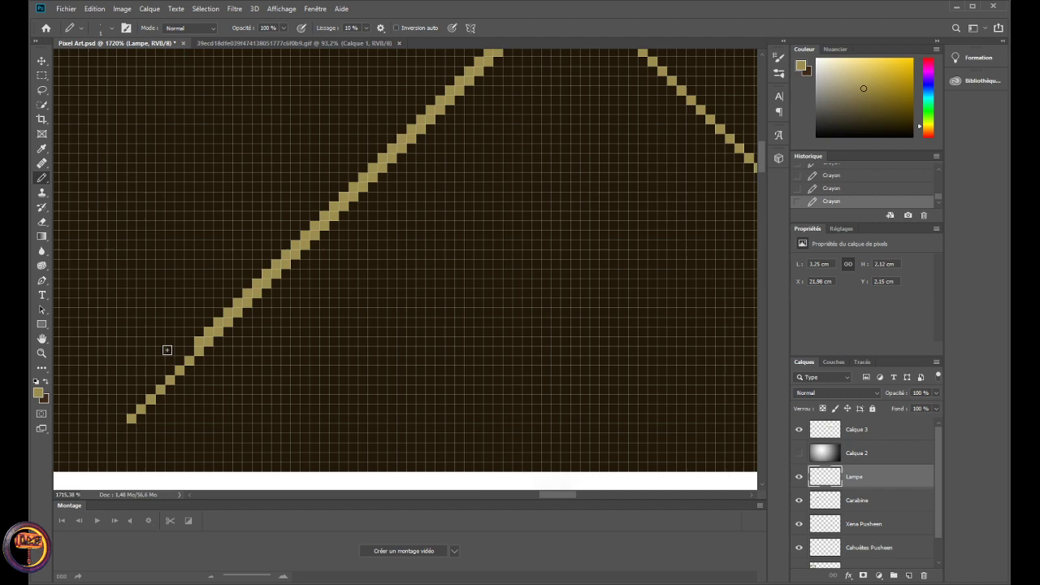
pyautogui.moveTo(189, 341); pyautogui.dragTo(189, 351)
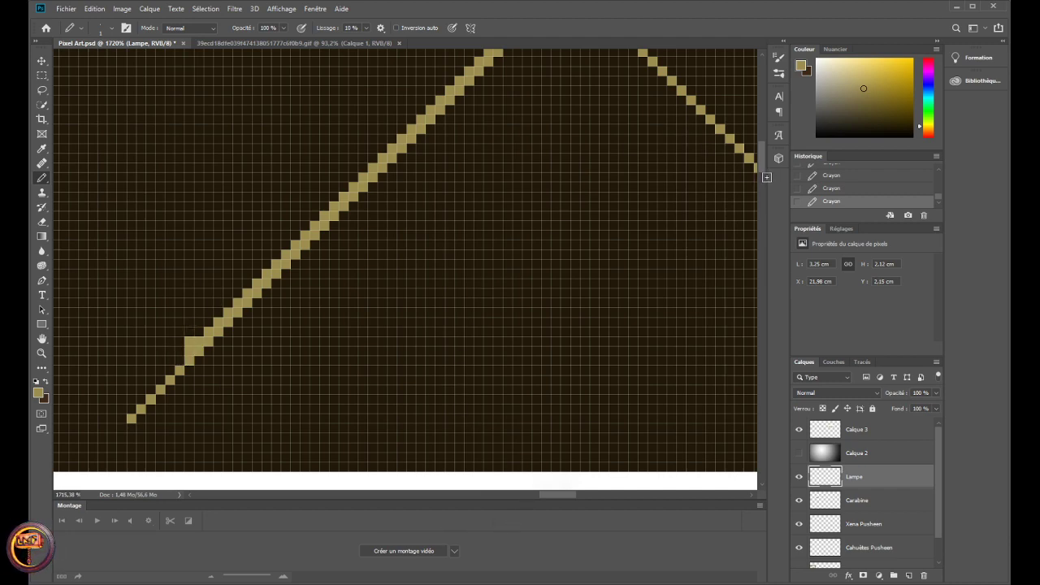
pyautogui.keyDown('shift'); pyautogui.click(683, 245); pyautogui.keyUp('shift')
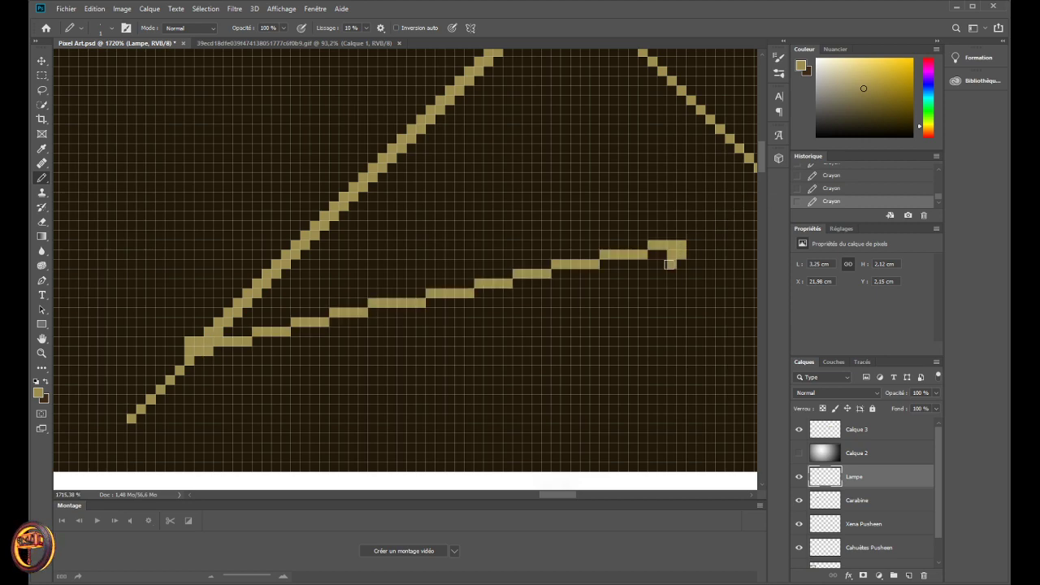
pyautogui.click(538, 327)
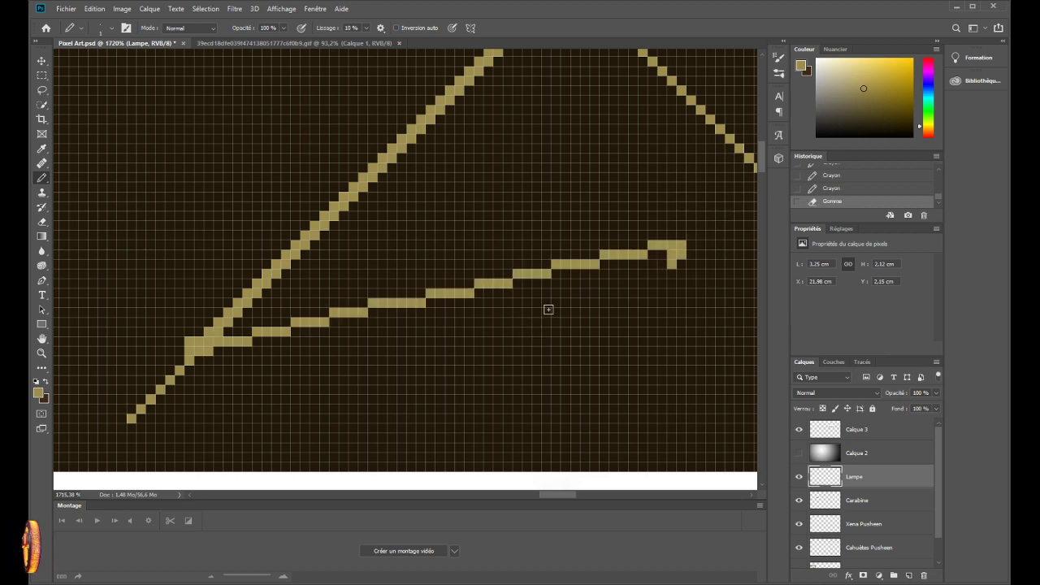
pyautogui.hotkey('ctrl', 'z')
pyautogui.hotkey('ctrl', 'z')
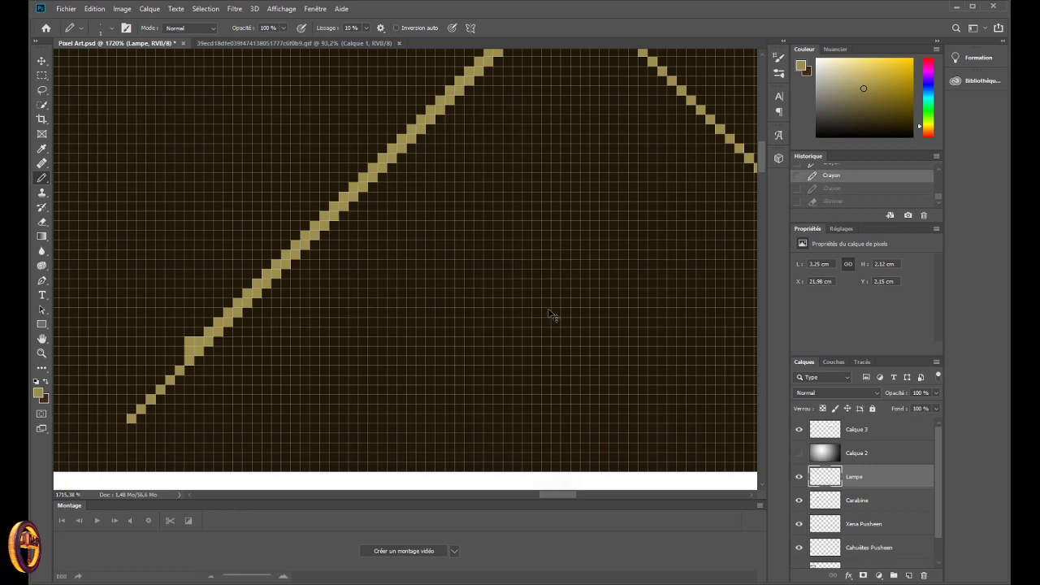
pyautogui.hotkey('ctrl', 'z')
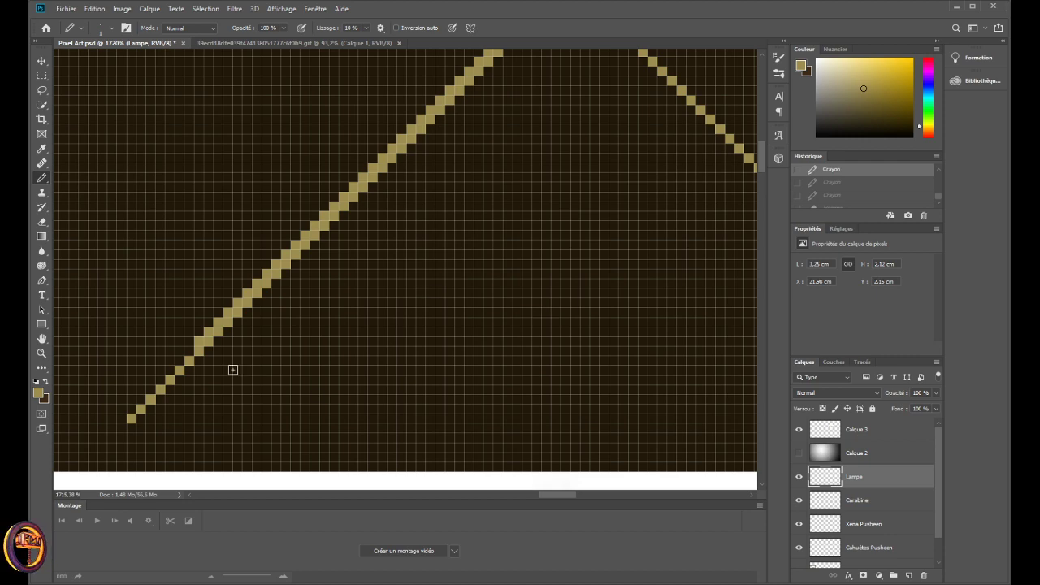
# - Thicken the lower part of the lamp hanger's left arm with a golden-brown pencil pixel along its upper edge
pyautogui.scroll(1, 203, 374)
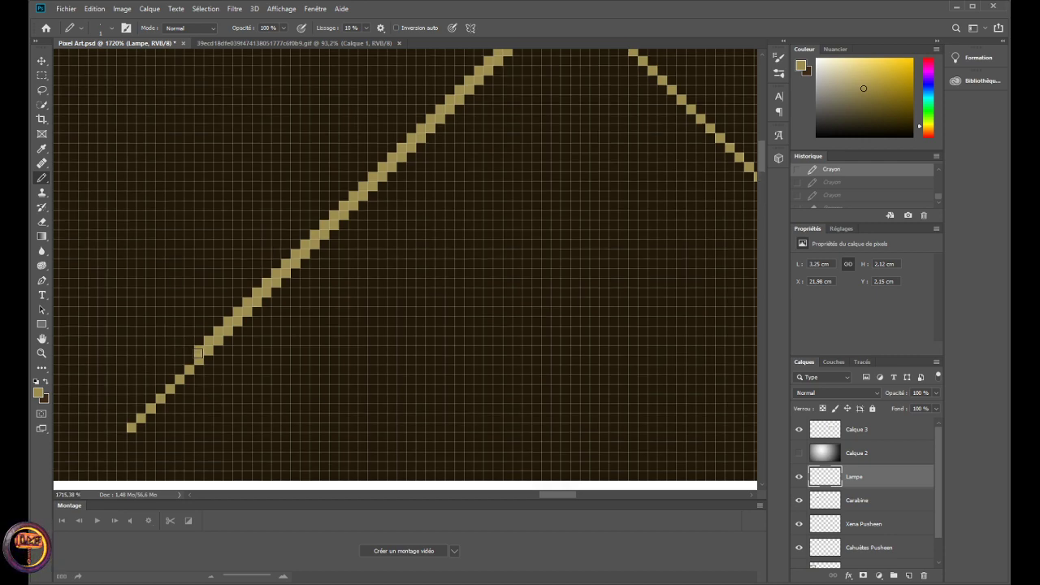
pyautogui.click(185, 360)
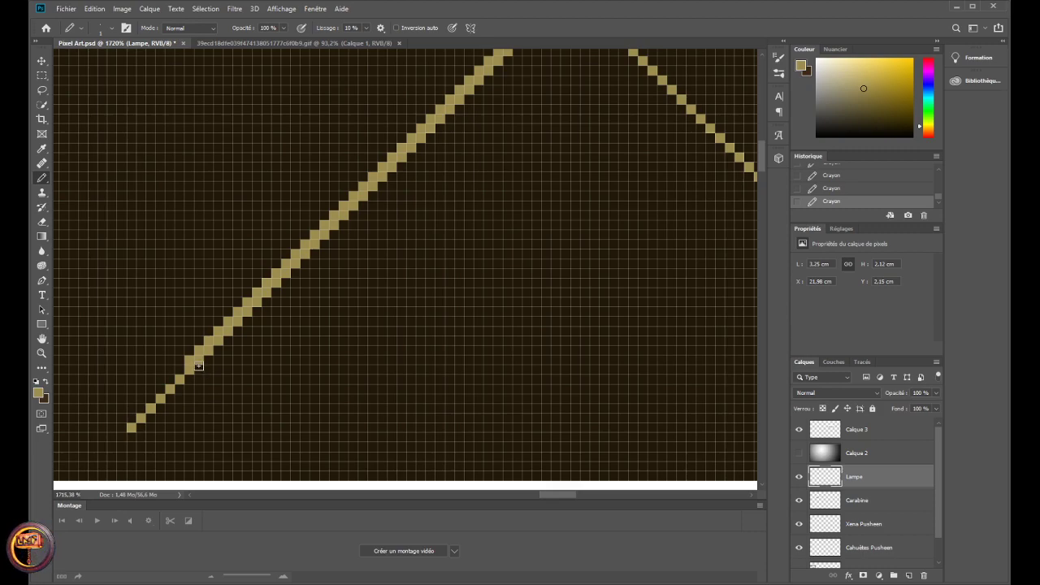
pyautogui.hotkey('ctrl', '+')
pyautogui.hotkey('ctrl', '+')
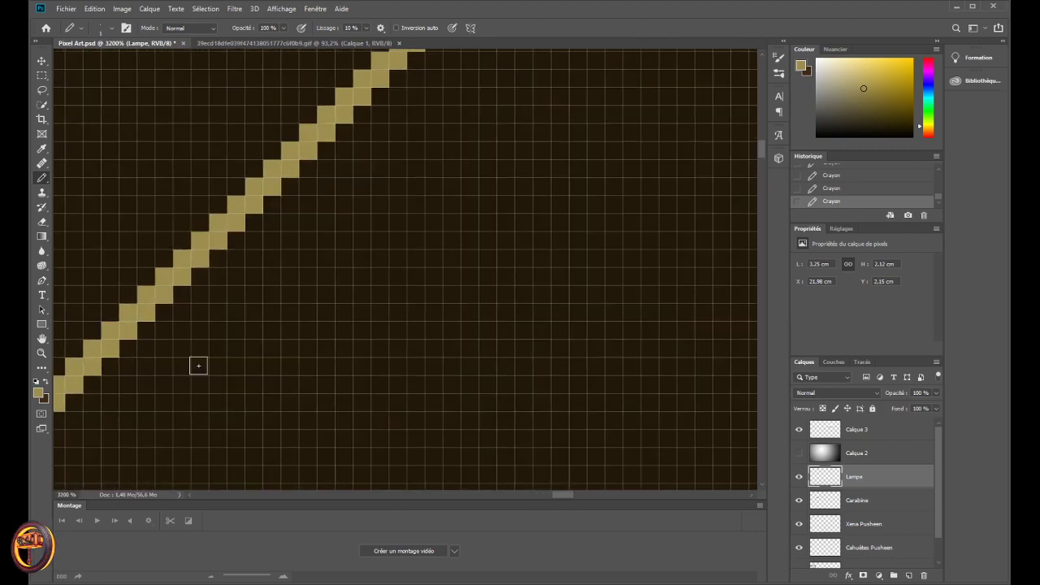
# - Undo the latest pencil strokes on the hanger's left arm and restore them from the history
pyautogui.scroll(-8, 198, 366)
pyautogui.scroll(3, 186, 360)
pyautogui.hotkey('ctrl', 'z')
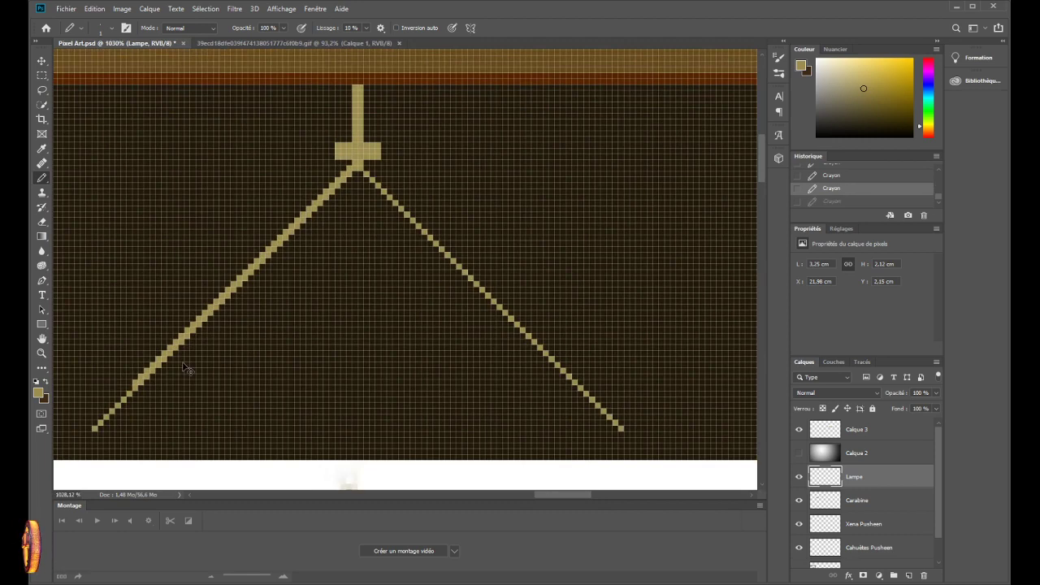
pyautogui.hotkey('ctrl', 'z')
pyautogui.click(857, 188)
pyautogui.click(851, 201)
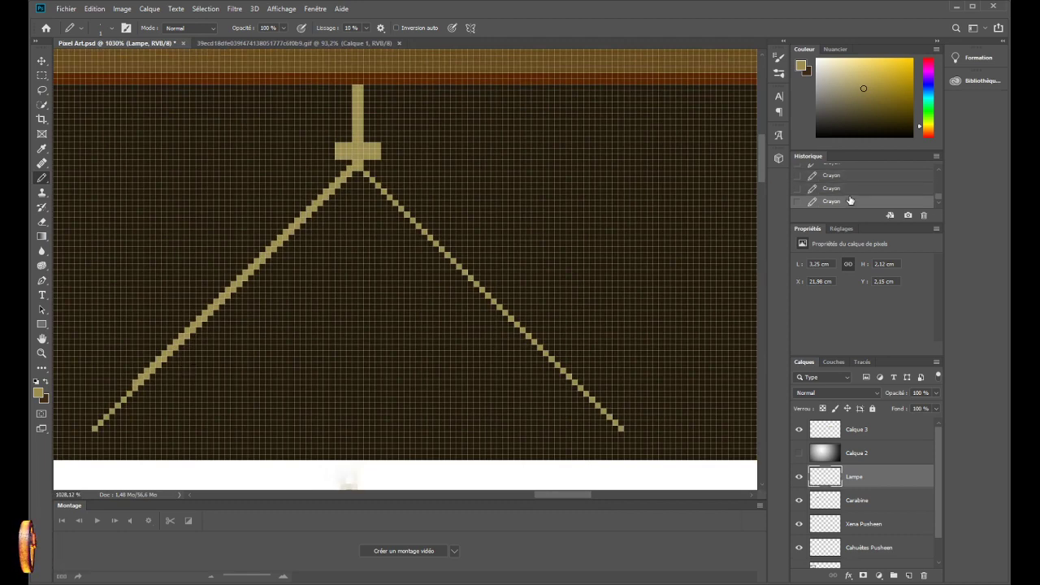
# - Collapse the Montage timeline and finish thickening the hanger's left arm with pencil pixels down to its lower end
pyautogui.hscroll(-3, 572, 498)
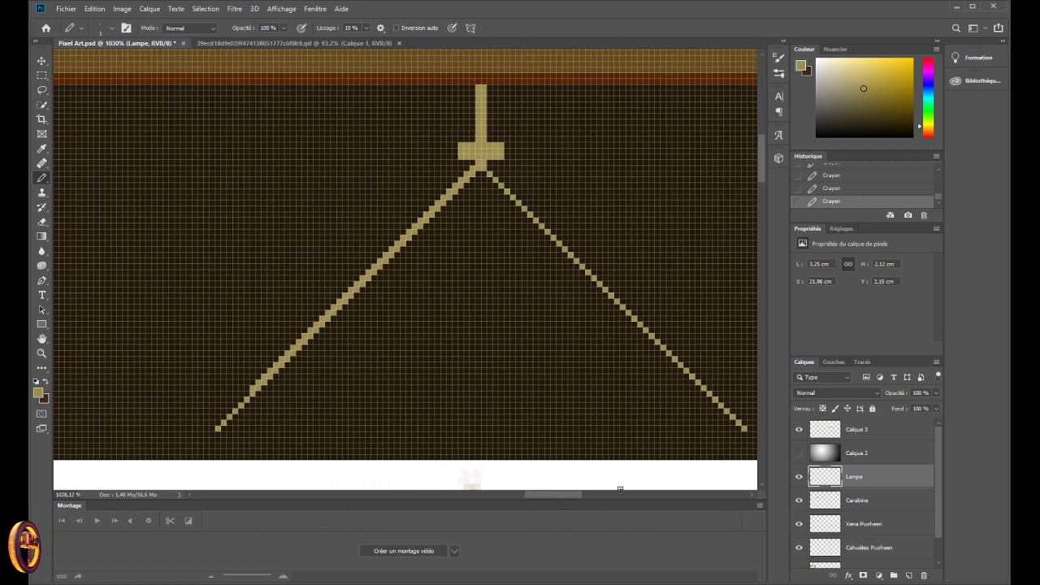
pyautogui.click(758, 507)
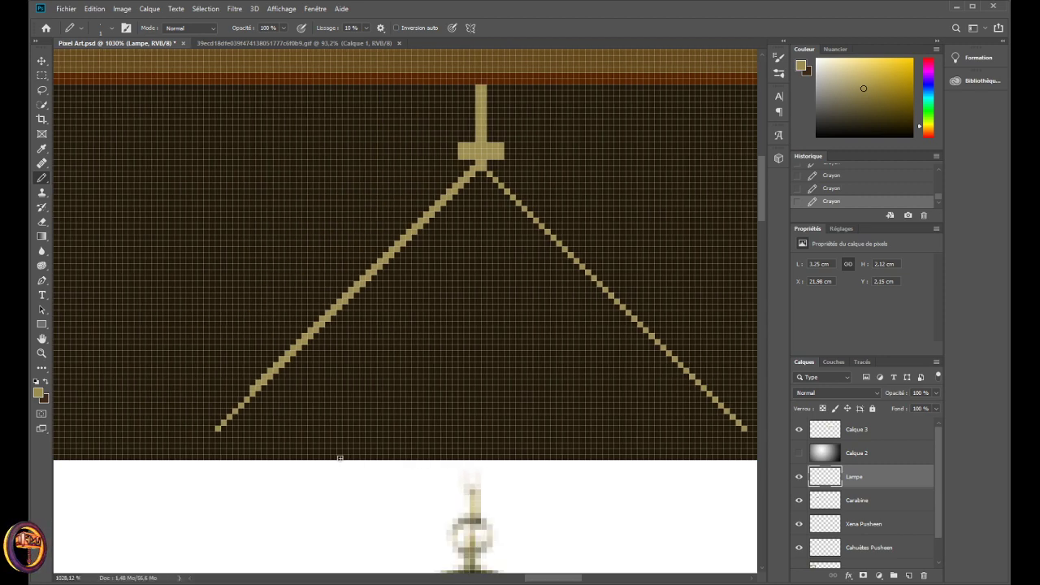
pyautogui.scroll(3, 191, 387)
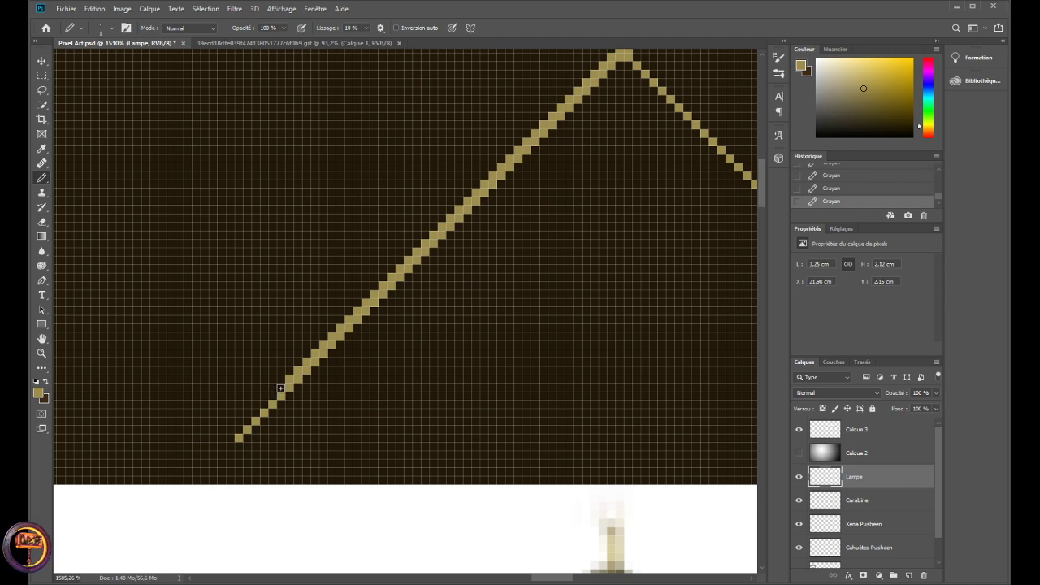
pyautogui.scroll(1, 265, 412)
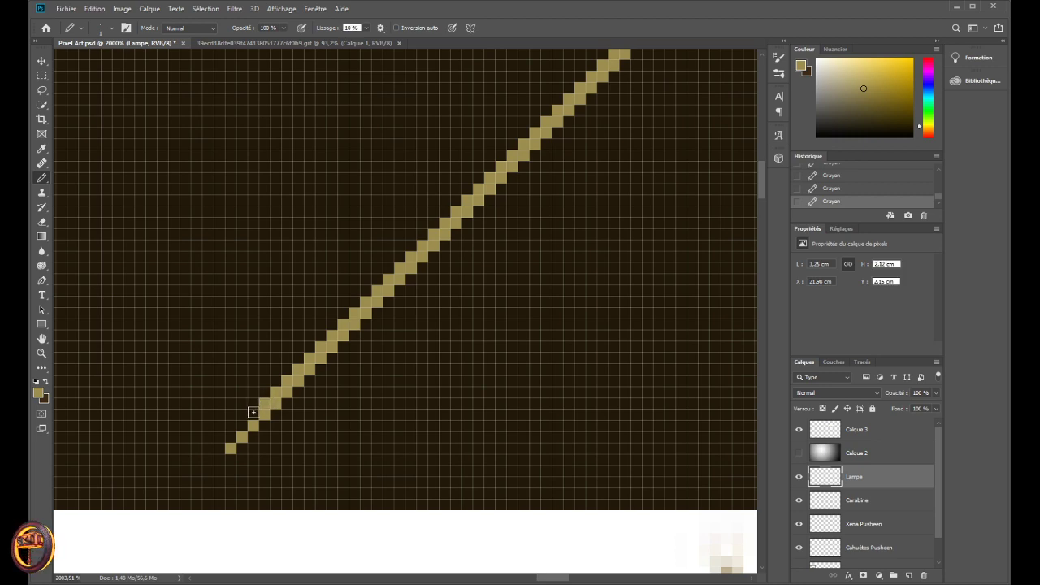
pyautogui.click(230, 437)
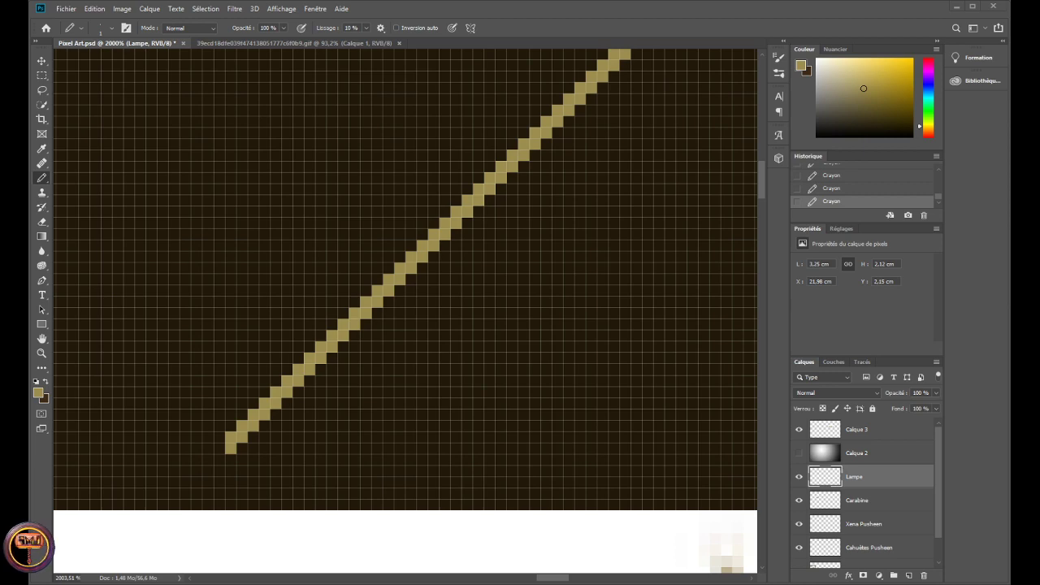
pyautogui.moveTo(232, 439); pyautogui.dragTo(488, 471)
pyautogui.hscroll(3, 405, 280)
pyautogui.hscroll(5, 404, 280)
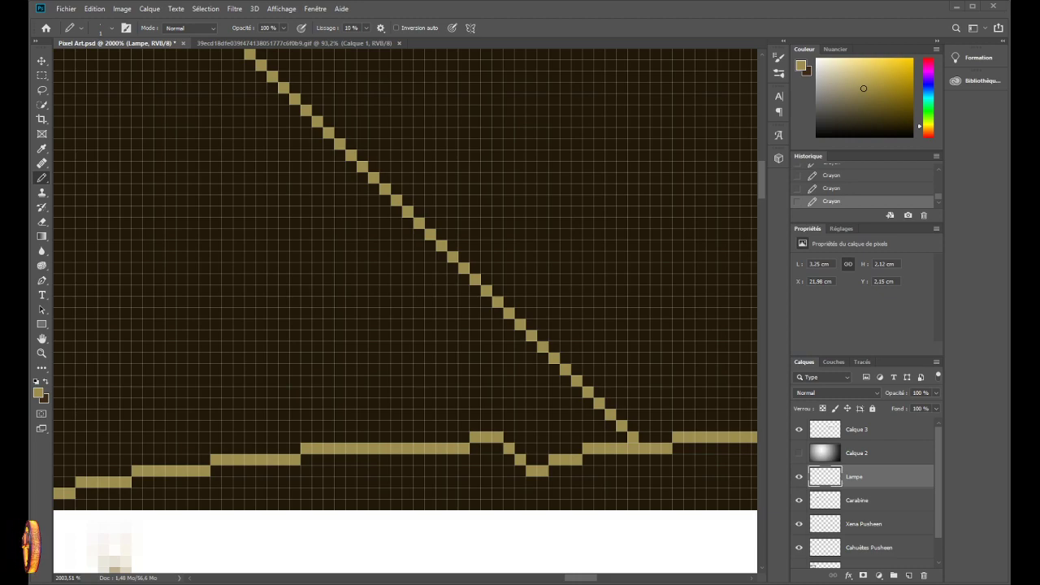
pyautogui.scroll(-5, 252, 267)
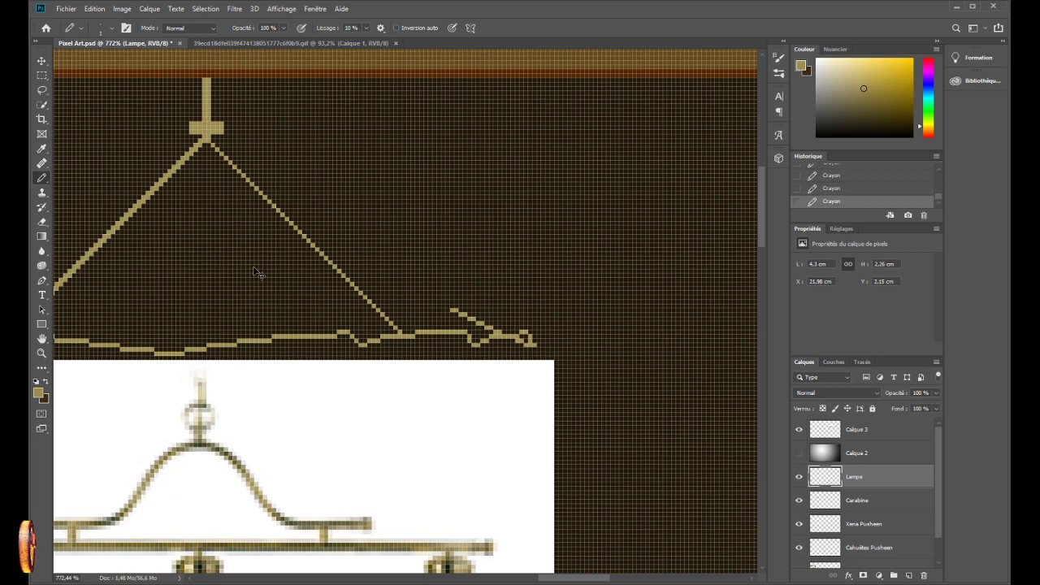
pyautogui.hotkey('ctrl', 'z')
# - Center the view on the lamp and its reference picture, and save Pixel Art.psd
pyautogui.scroll(-3, 259, 265)
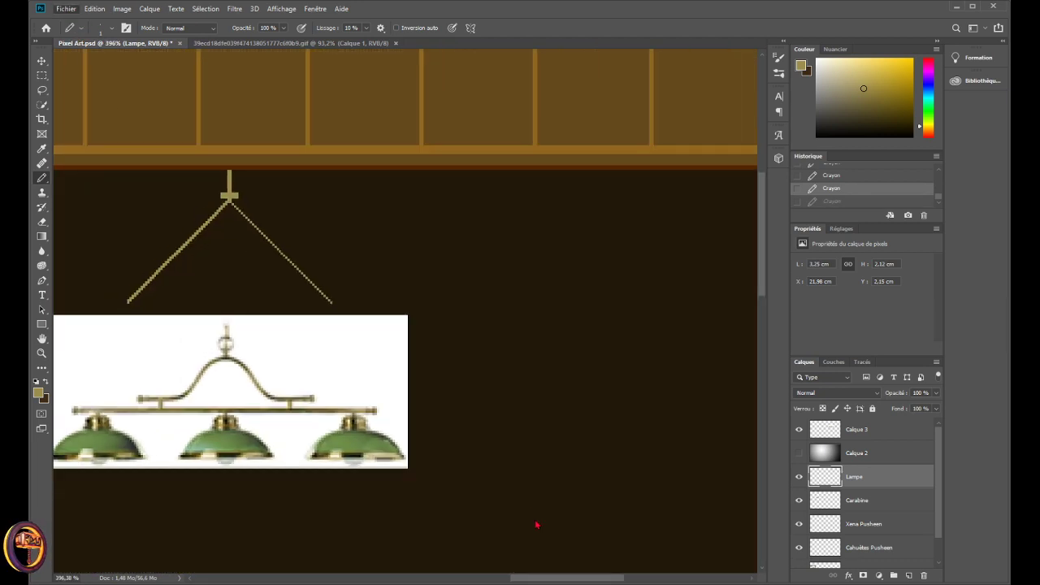
pyautogui.moveTo(551, 580); pyautogui.dragTo(538, 580)
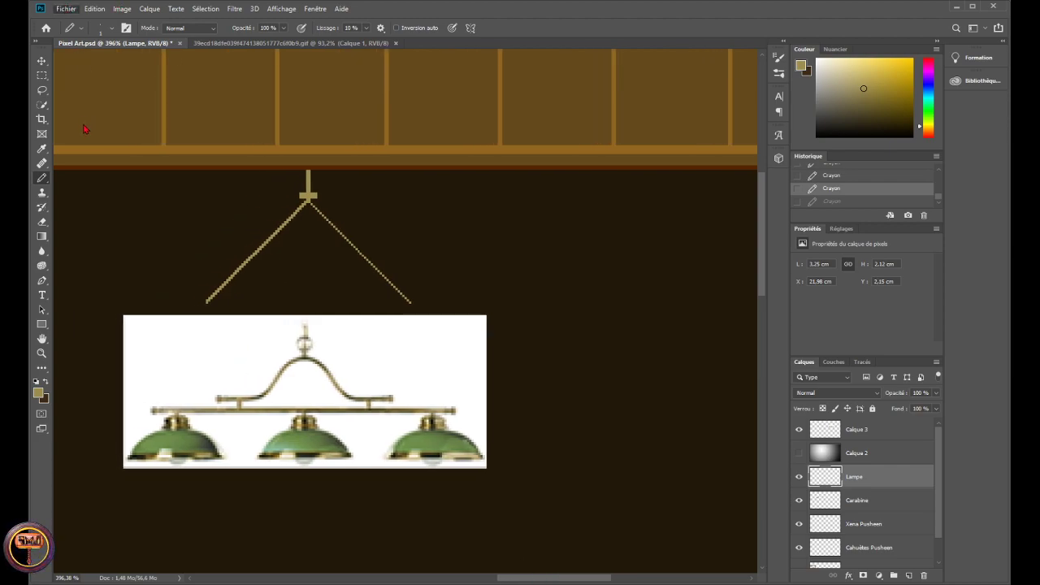
pyautogui.hotkey('ctrl', 's')
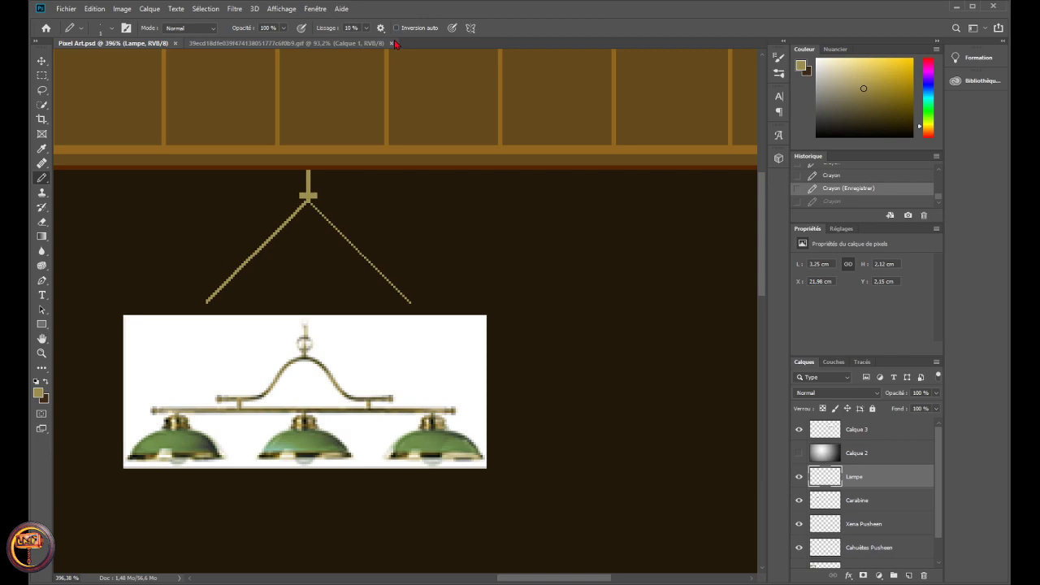
# - Switch to the bar-scene GIF document and close the program
pyautogui.click(325, 42)
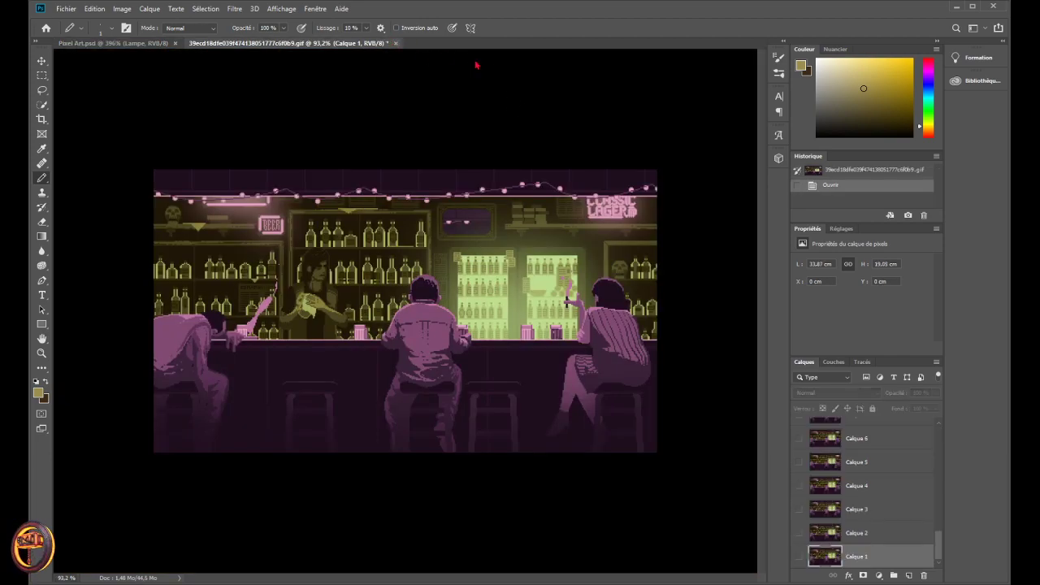
pyautogui.hotkey('ctrl', 'Tab')
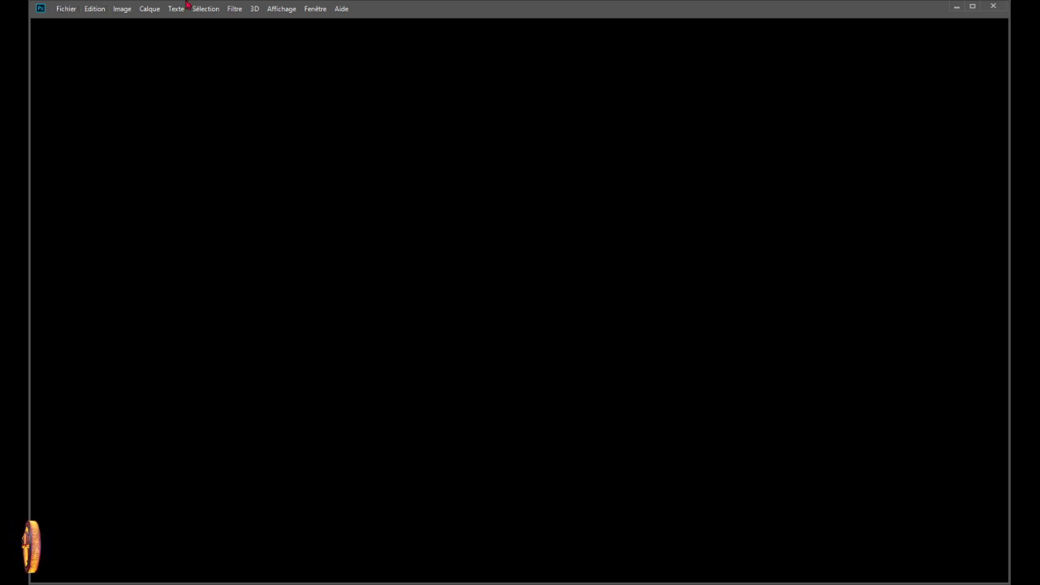
pyautogui.click(993, 6)
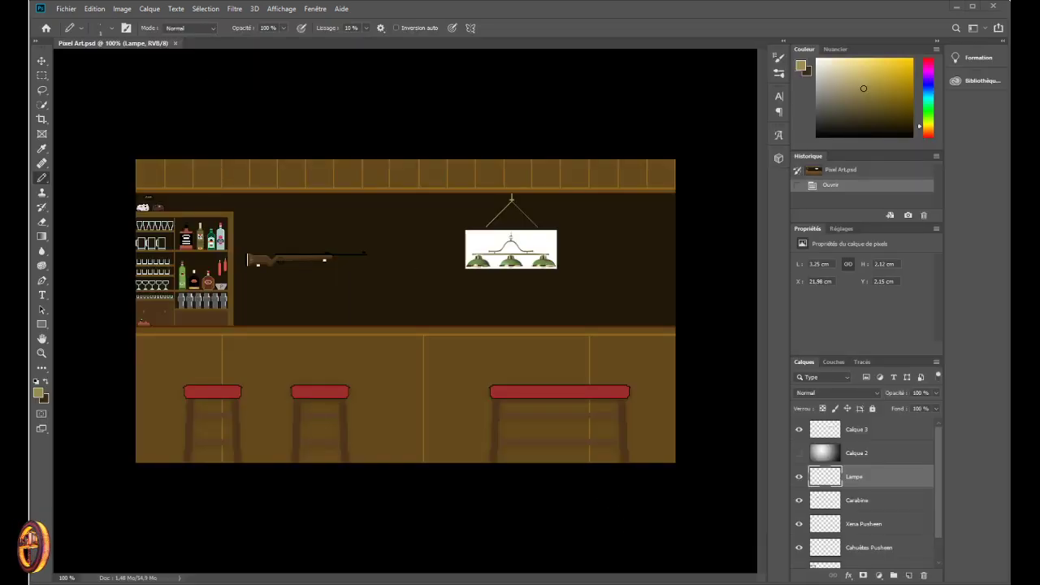
# - Thicken the hanger's right arm with pencil pixels along its outer edge, from the fork down to its lower end
pyautogui.scroll(5, 578, 205)
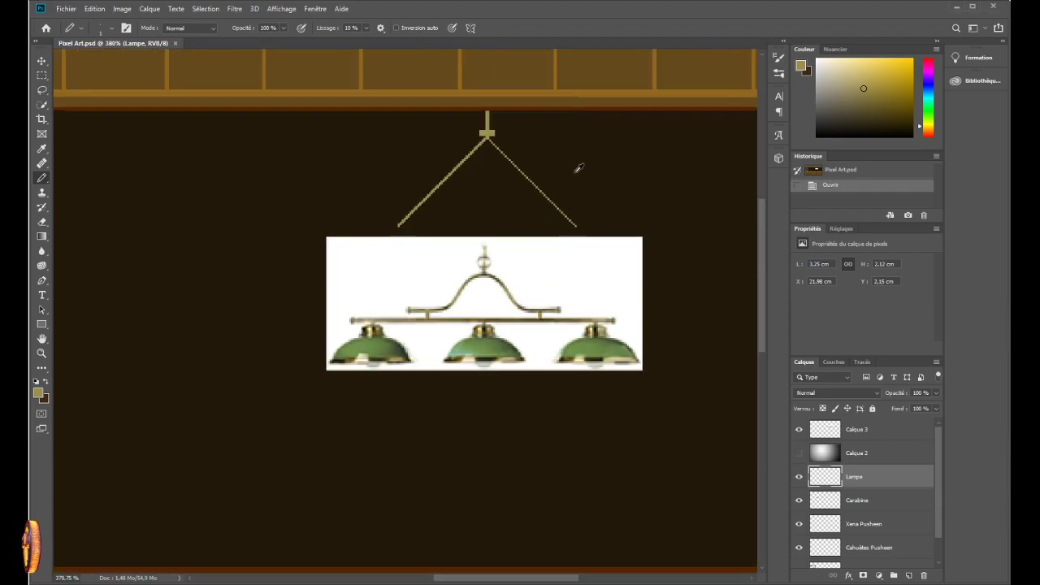
pyautogui.scroll(5, 482, 153)
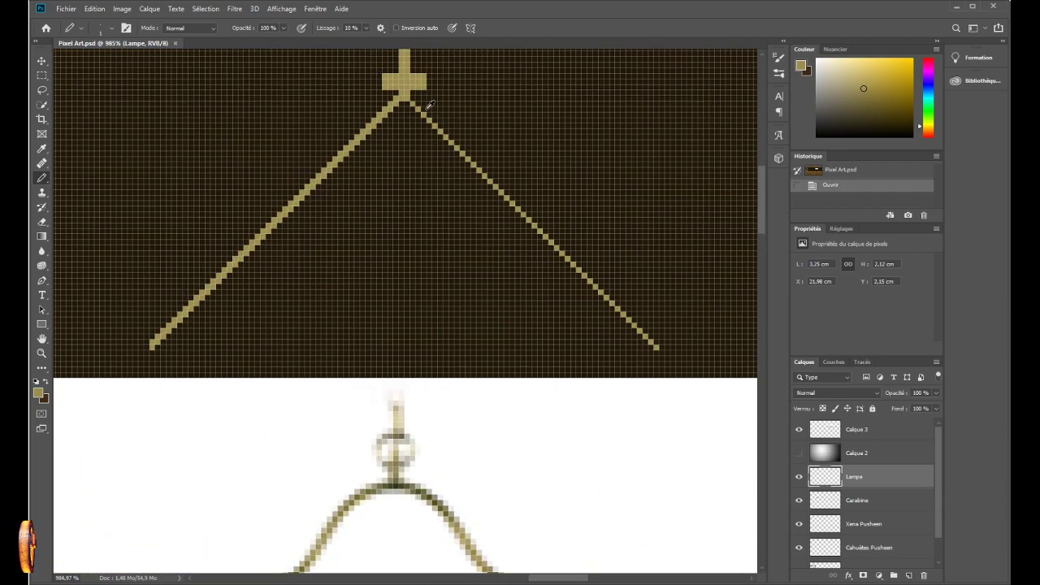
pyautogui.click(413, 100)
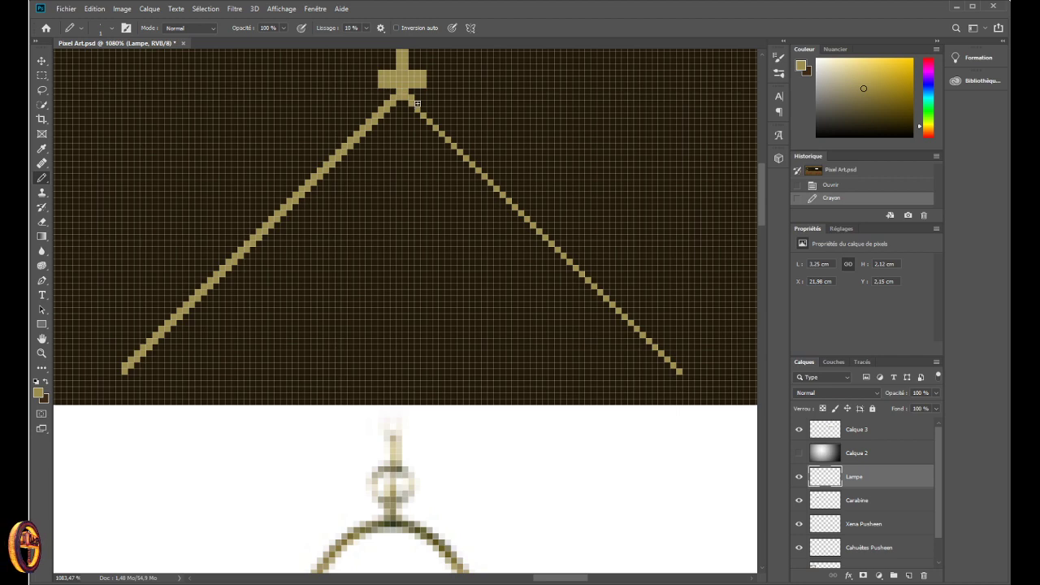
pyautogui.click(417, 104)
pyautogui.scroll(3, 419, 107)
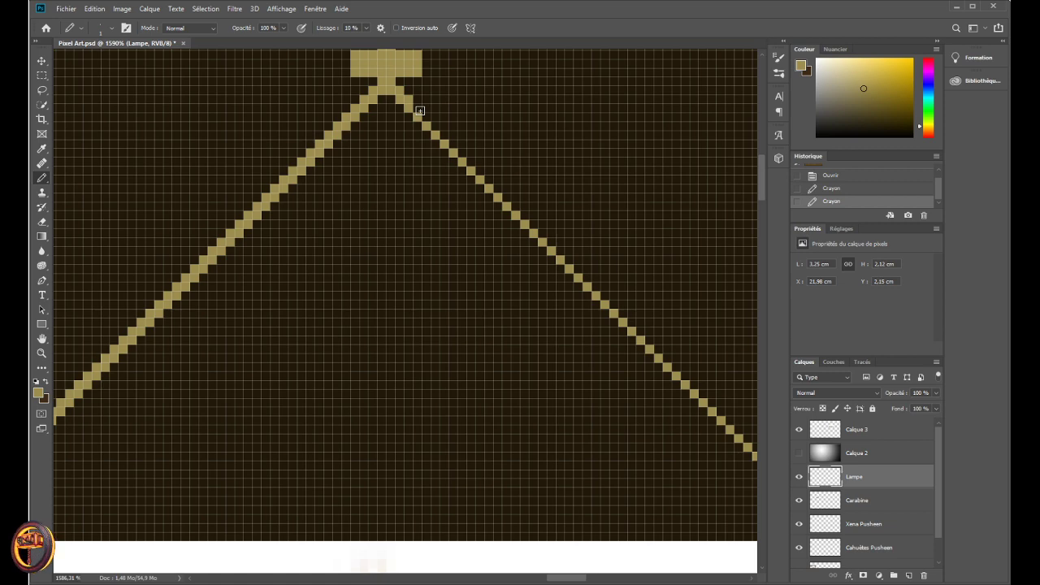
pyautogui.scroll(-3, 419, 110)
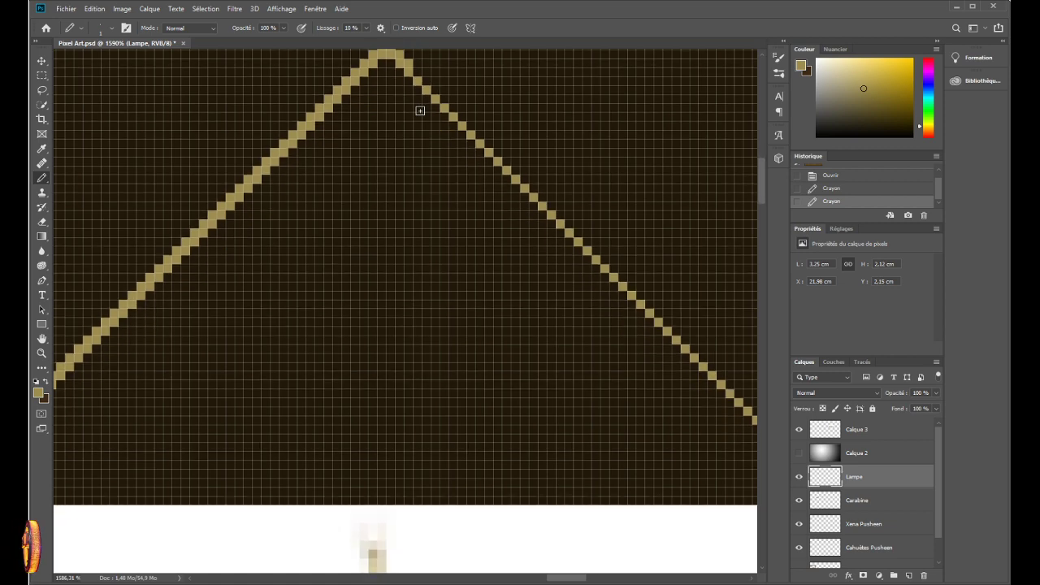
pyautogui.scroll(2, 419, 110)
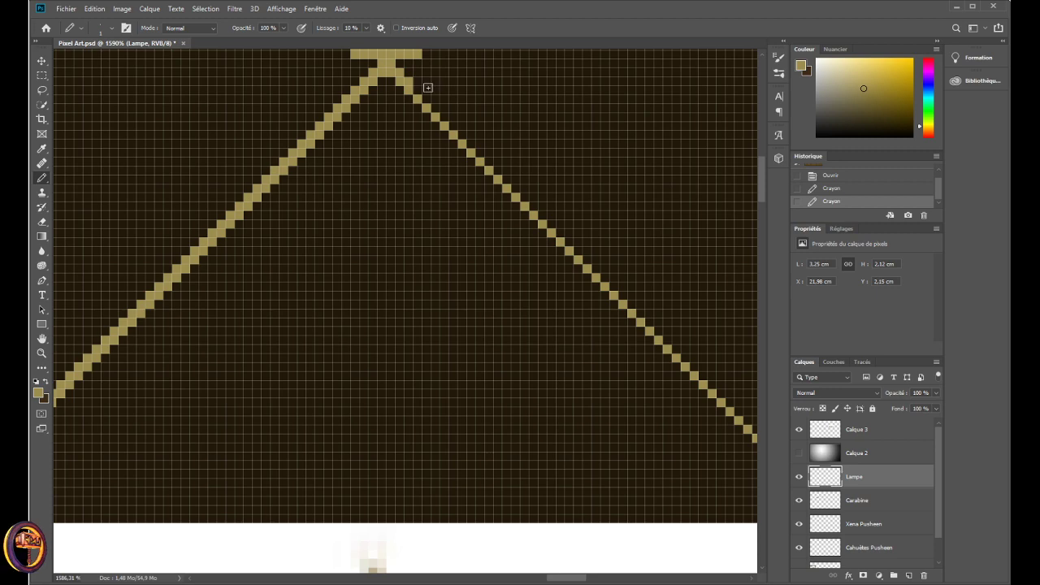
pyautogui.click(415, 88)
pyautogui.click(422, 101)
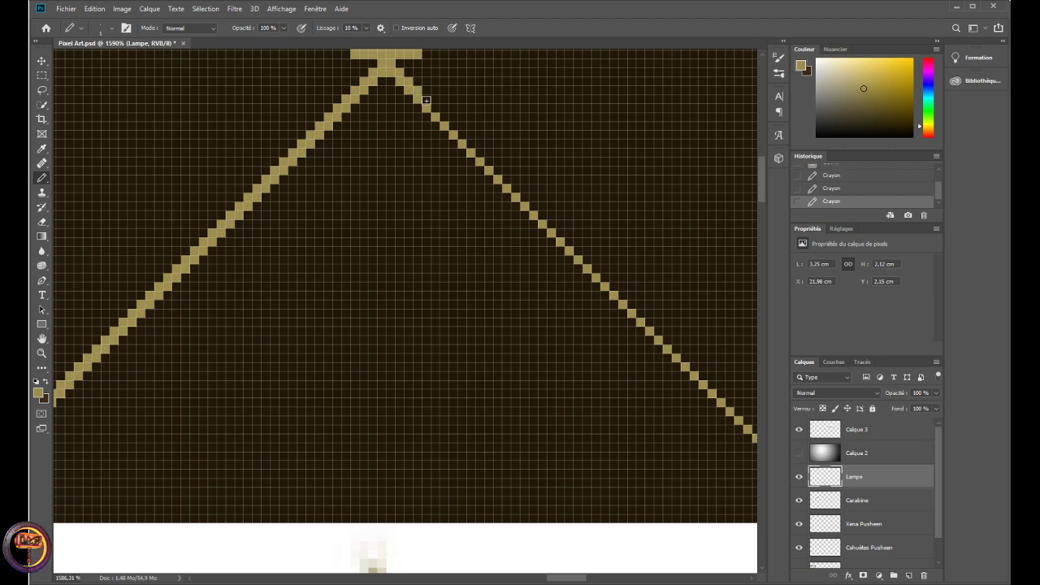
pyautogui.click(438, 109)
pyautogui.click(445, 119)
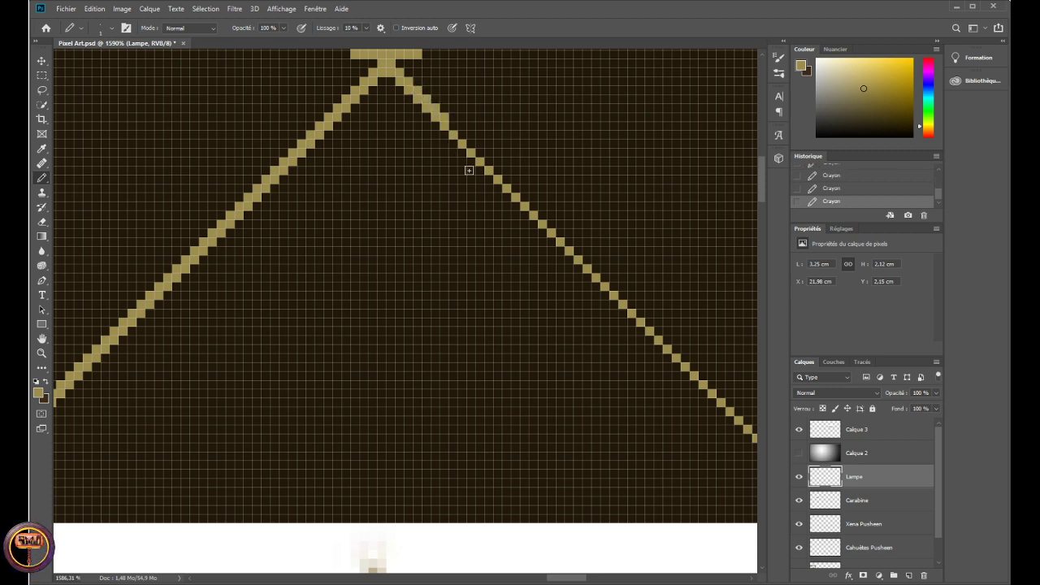
pyautogui.click(455, 131)
pyautogui.click(463, 141)
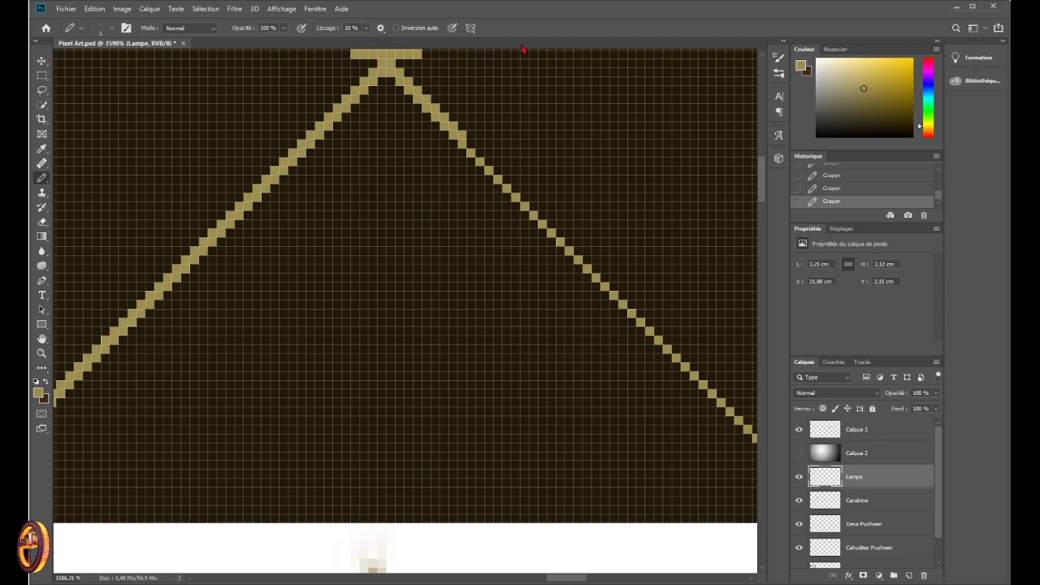
pyautogui.click(470, 143)
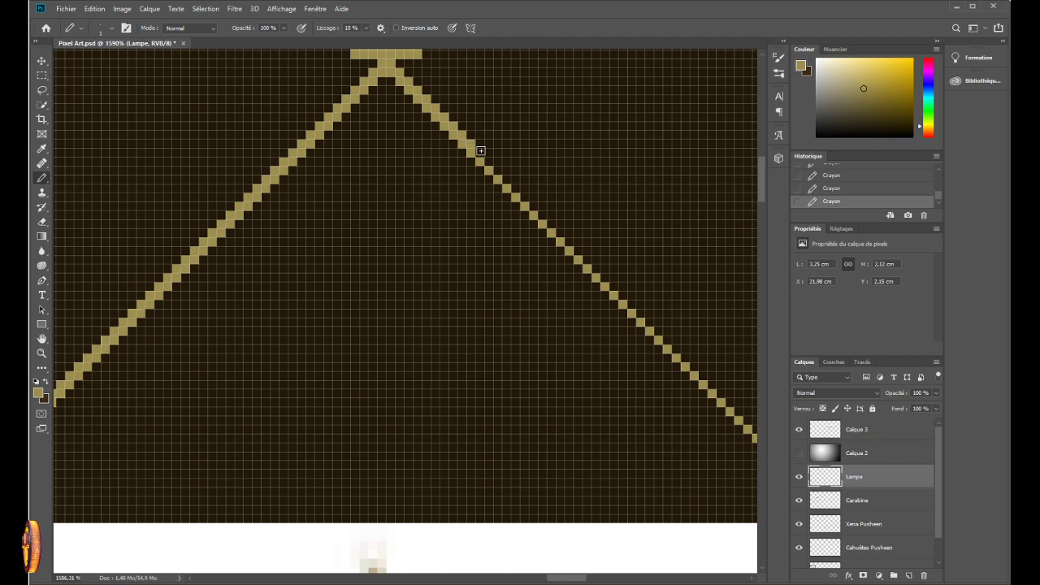
pyautogui.click(478, 152)
pyautogui.click(488, 163)
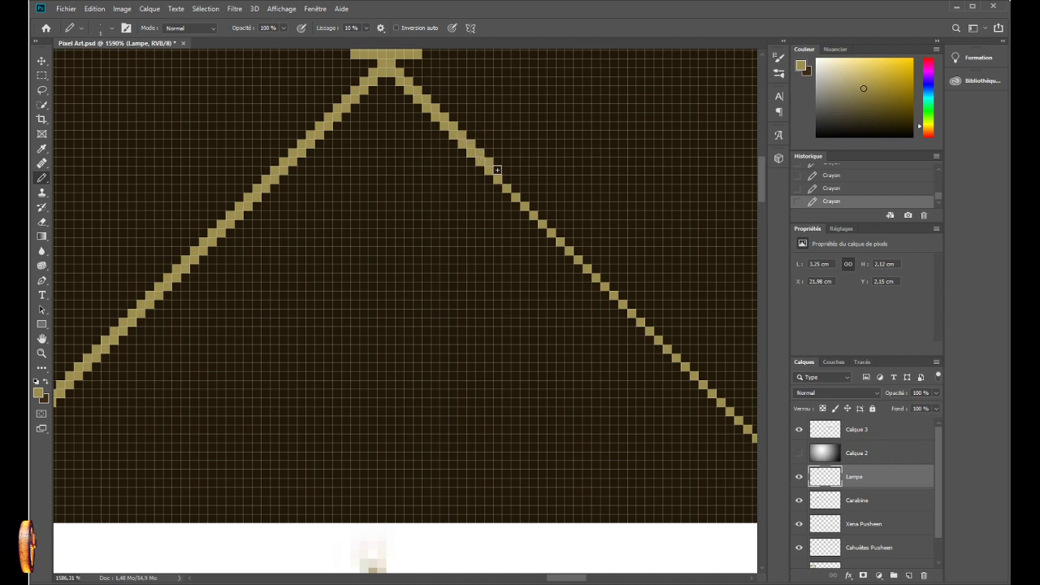
pyautogui.click(504, 177)
pyautogui.click(512, 186)
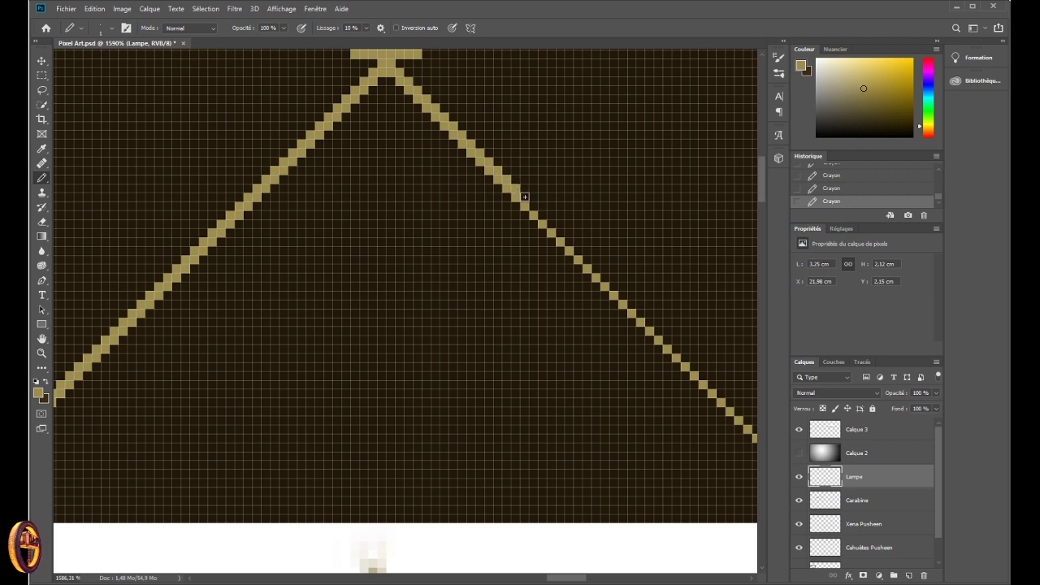
pyautogui.click(540, 213)
pyautogui.click(548, 221)
pyautogui.click(555, 228)
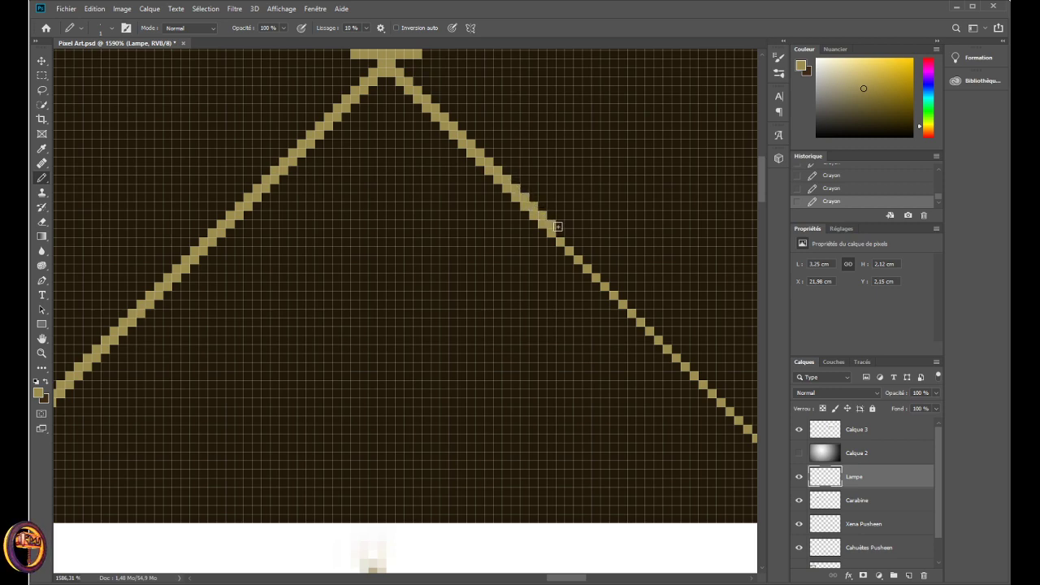
pyautogui.click(563, 235)
pyautogui.click(568, 239)
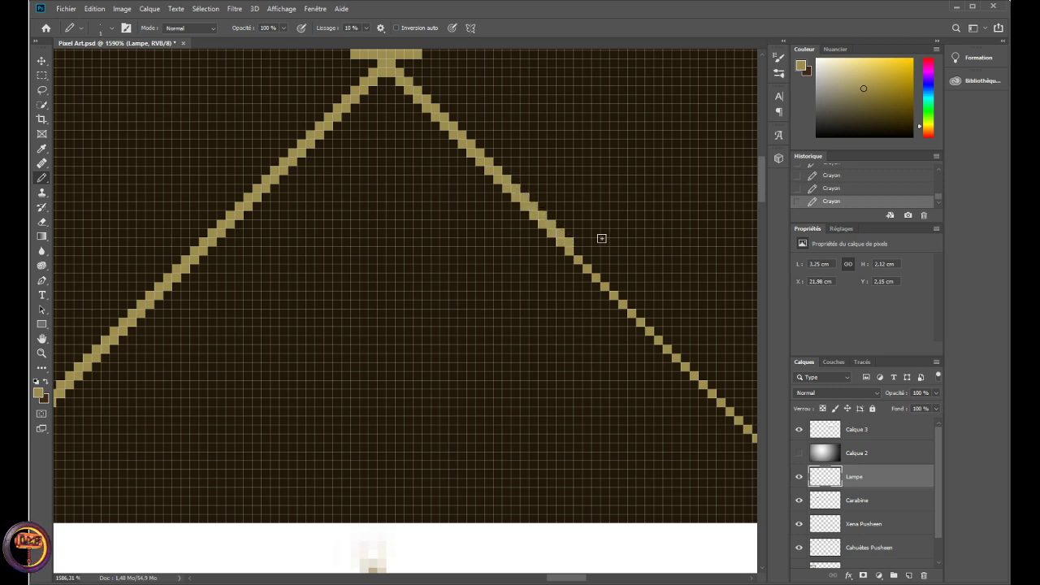
pyautogui.click(591, 264)
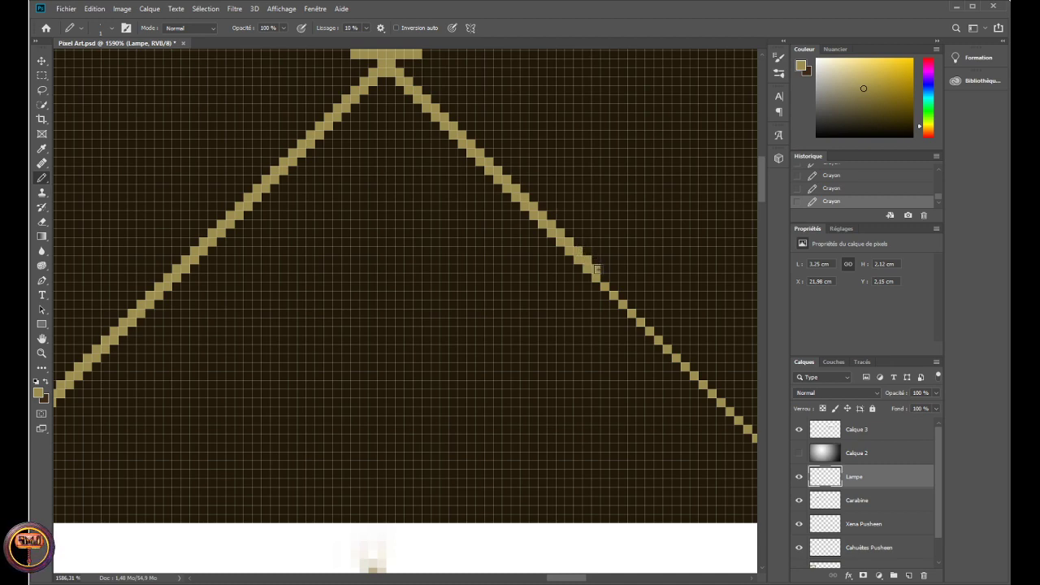
pyautogui.click(598, 271)
pyautogui.click(623, 295)
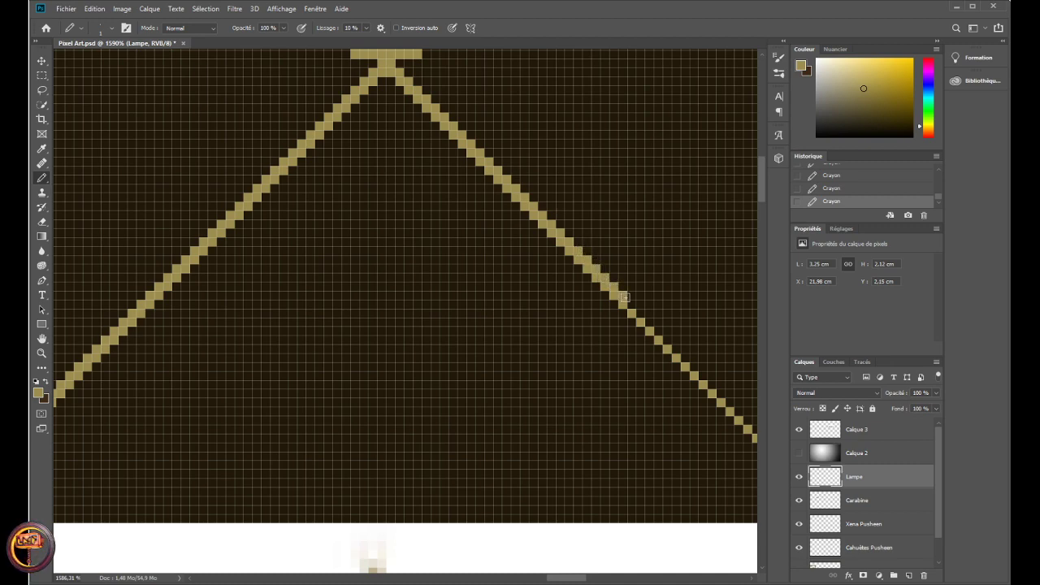
pyautogui.click(648, 320)
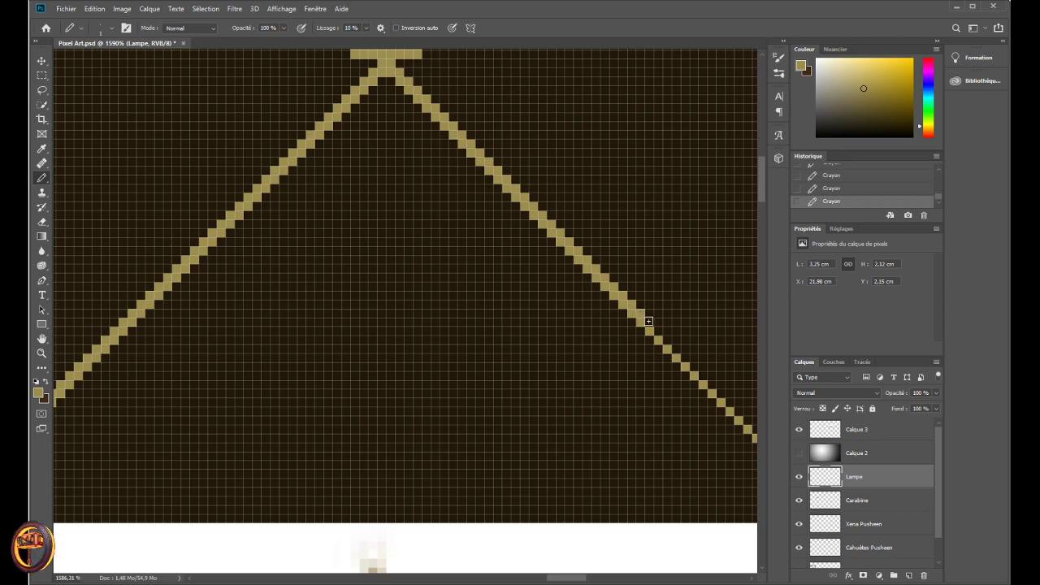
pyautogui.click(655, 328)
pyautogui.click(663, 335)
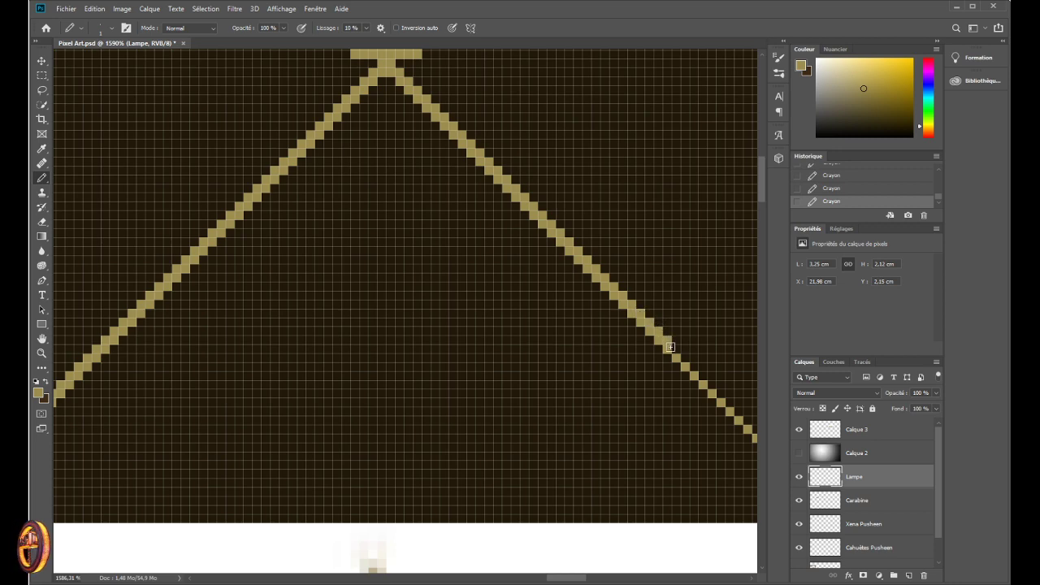
pyautogui.click(672, 346)
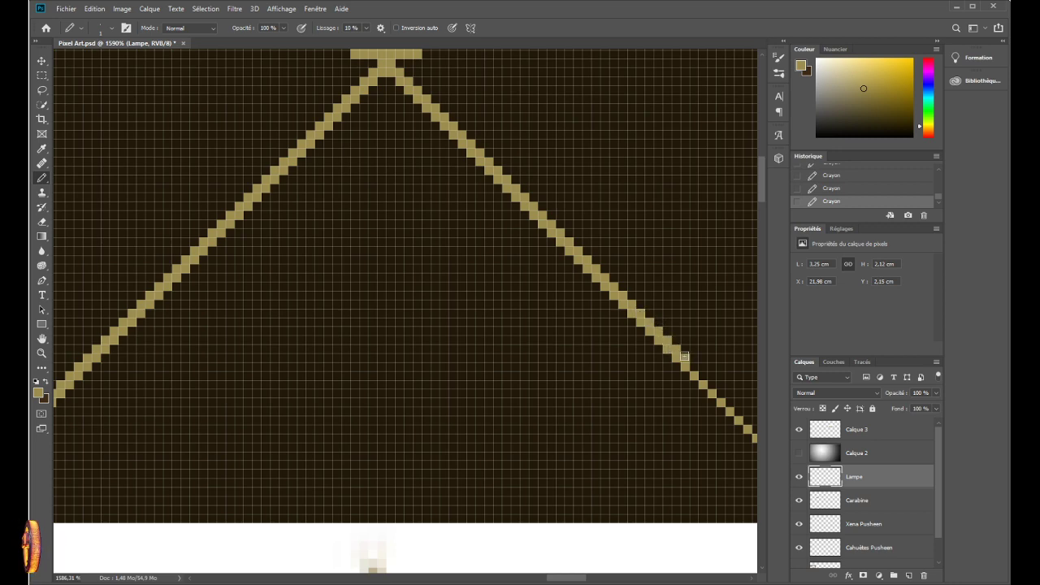
pyautogui.scroll(-4, 685, 356)
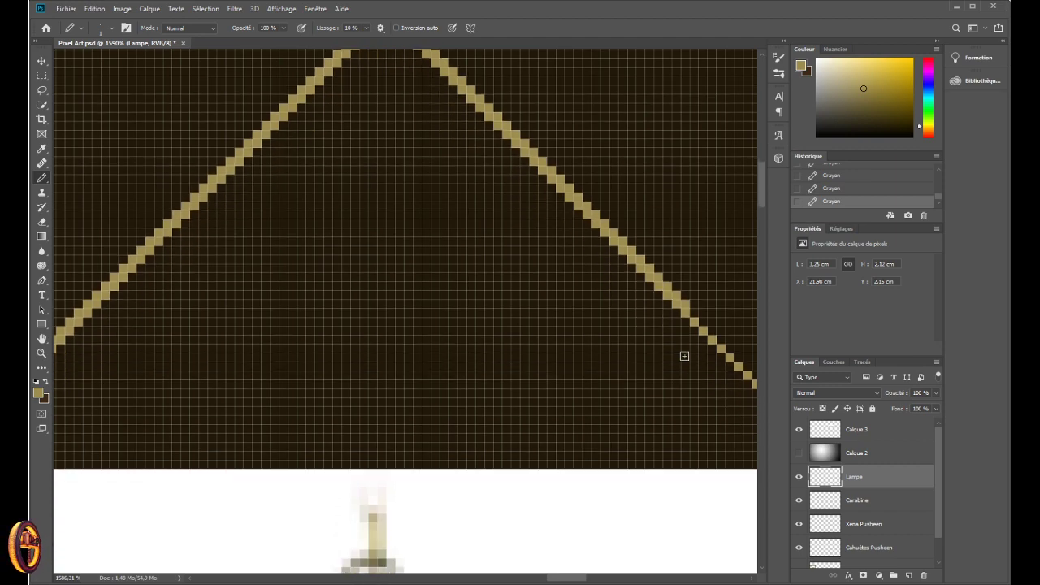
pyautogui.moveTo(575, 582); pyautogui.dragTo(581, 583)
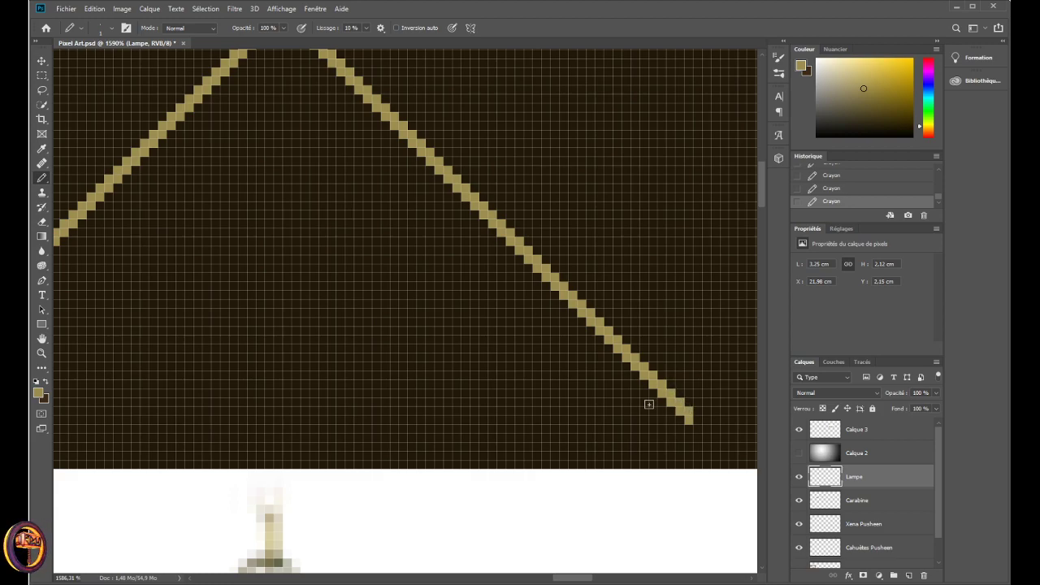
# - Compare the proportions of the hanger's two arms with the lamp in the reference picture
pyautogui.scroll(-8, 435, 381)
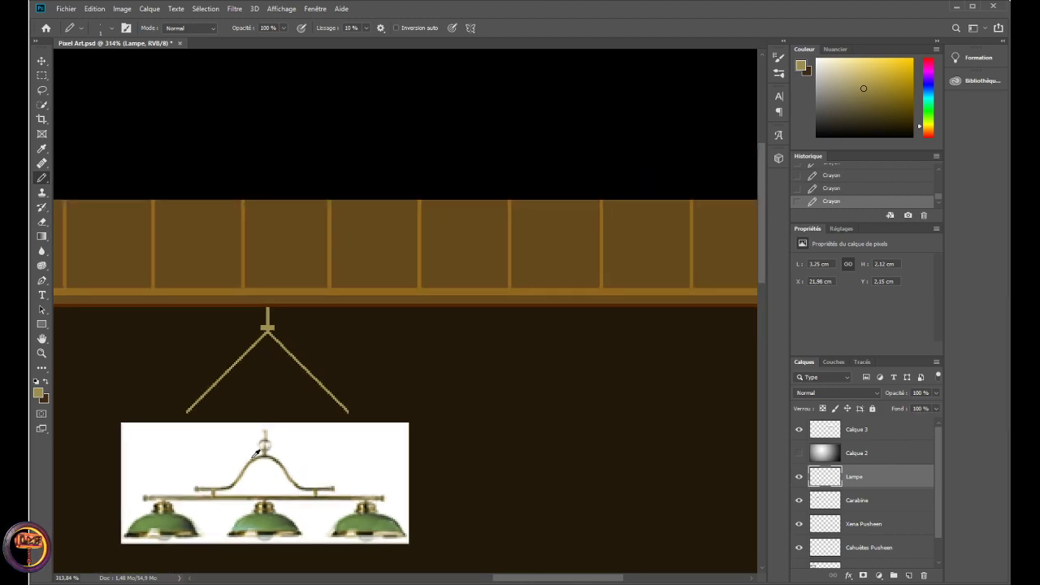
pyautogui.moveTo(521, 580); pyautogui.dragTo(512, 579)
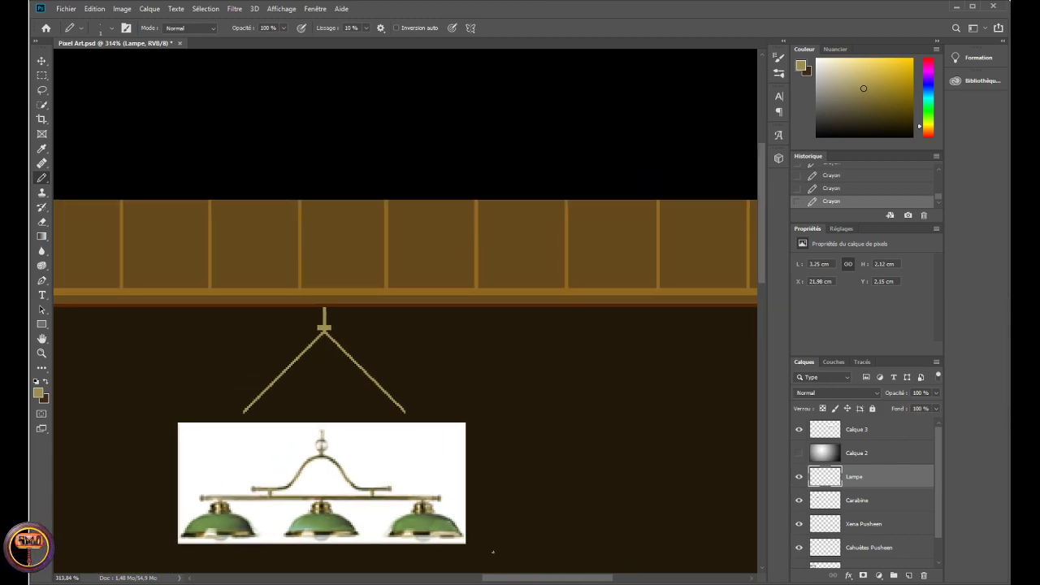
pyautogui.scroll(-1, 344, 462)
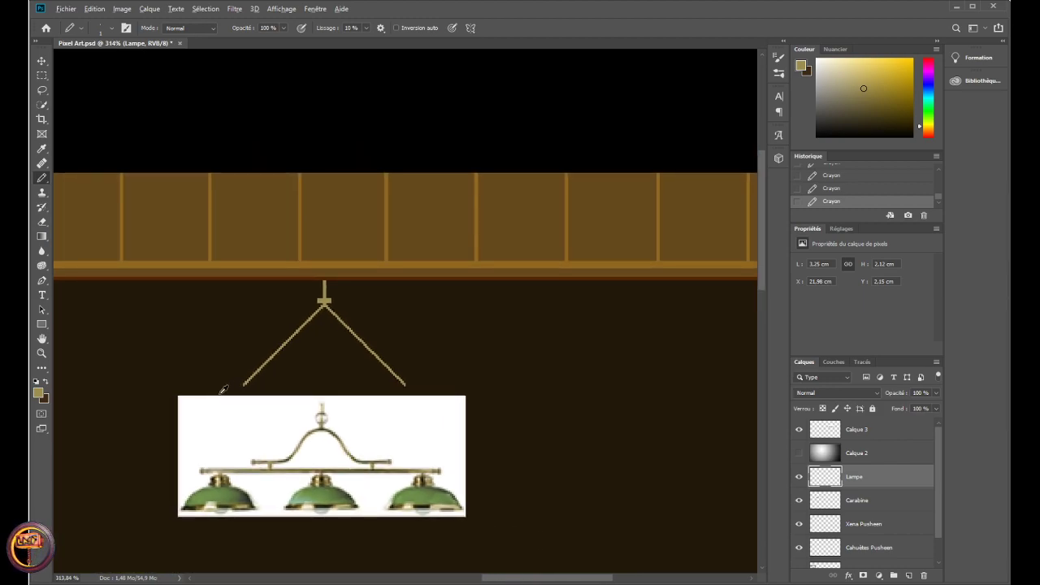
pyautogui.scroll(3, 220, 387)
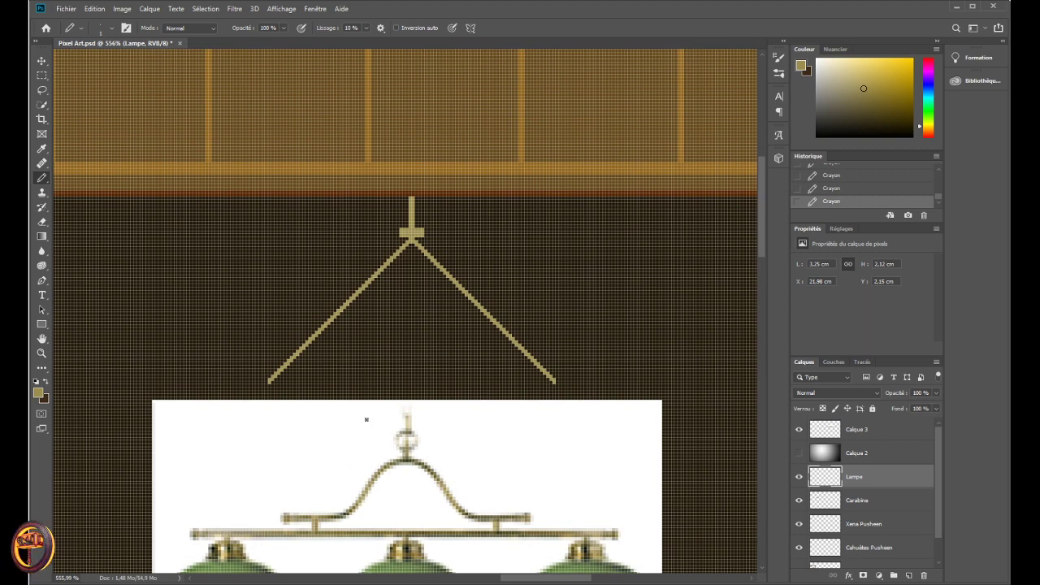
pyautogui.scroll(-2, 366, 419)
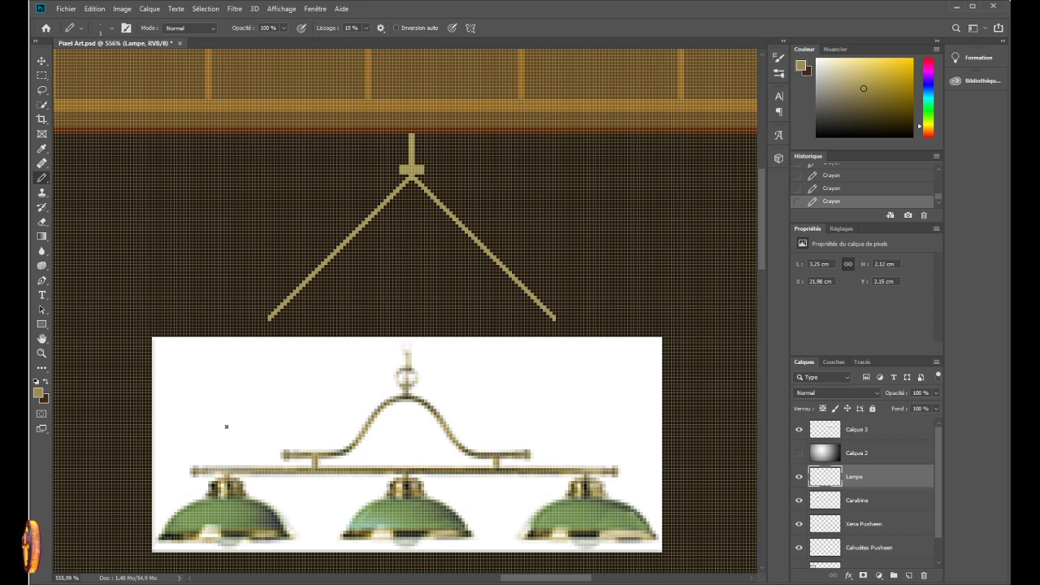
pyautogui.scroll(-1, 224, 425)
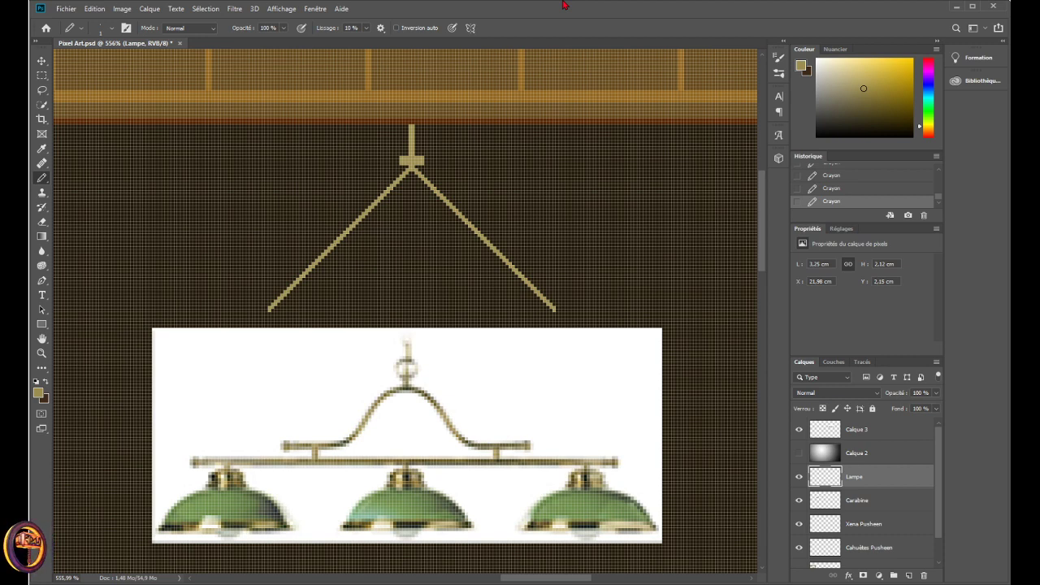
pyautogui.scroll(-1, 429, 43)
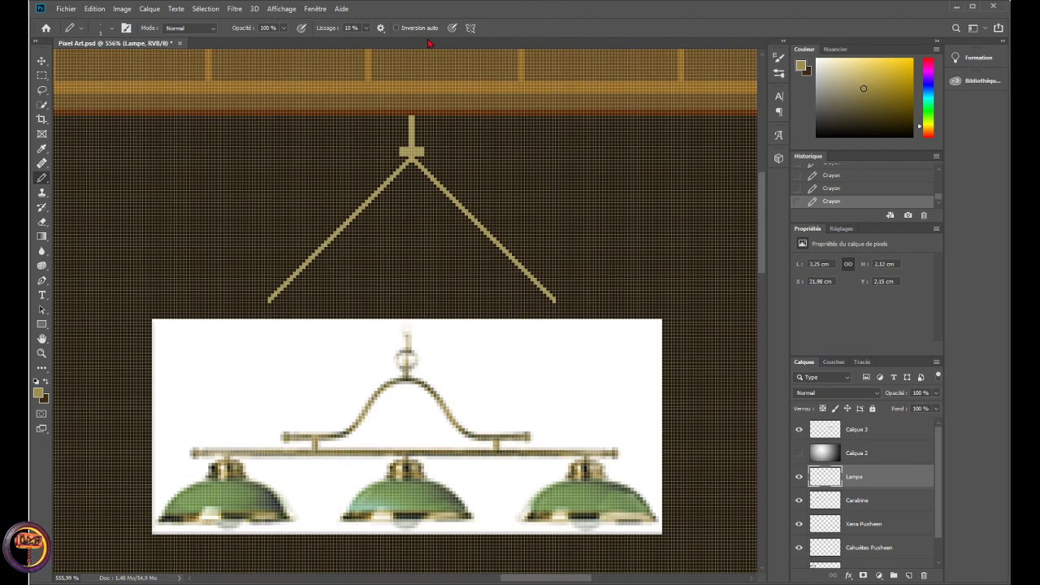
pyautogui.scroll(-1, 327, 289)
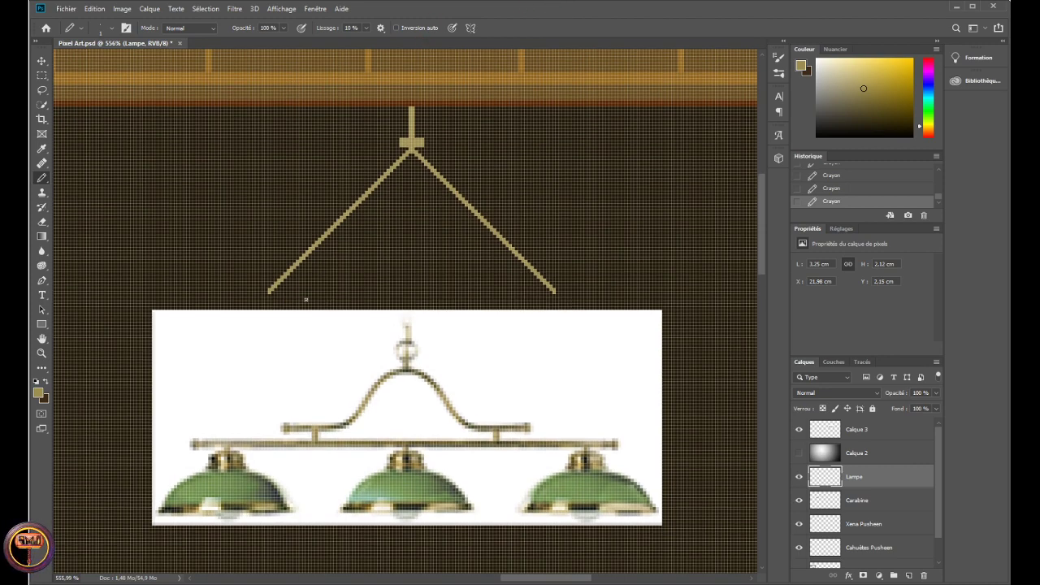
pyautogui.scroll(-2, 290, 270)
# - Fill the inside of the fork below the hanger's bracket with pencil pixels, extending them onto the start of both arms
pyautogui.scroll(6, 447, 140)
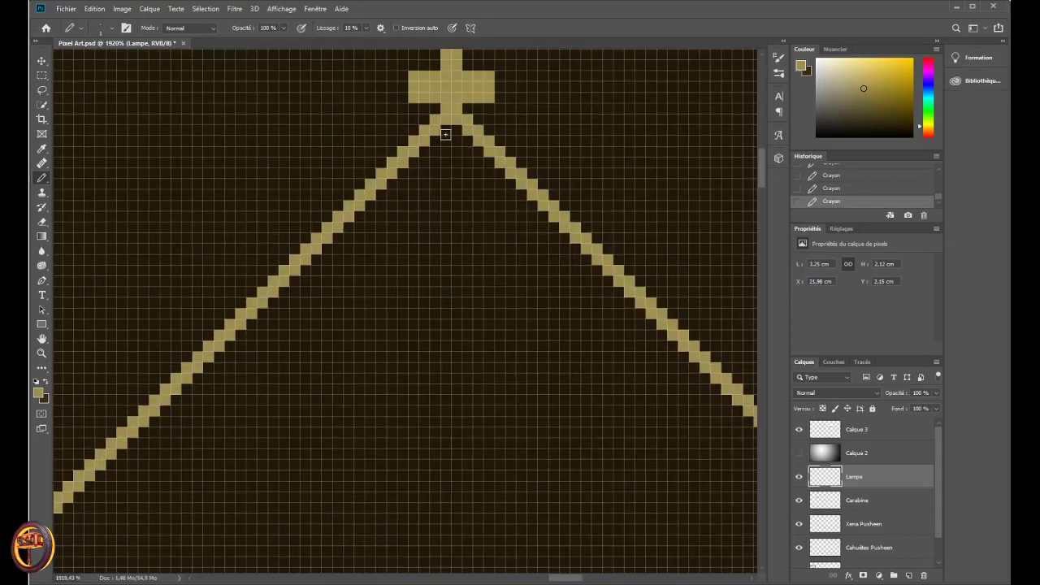
pyautogui.moveTo(446, 134)
pyautogui.mouseDown()
pyautogui.moveTo(420, 154)
pyautogui.moveTo(431, 152)
pyautogui.mouseUp()
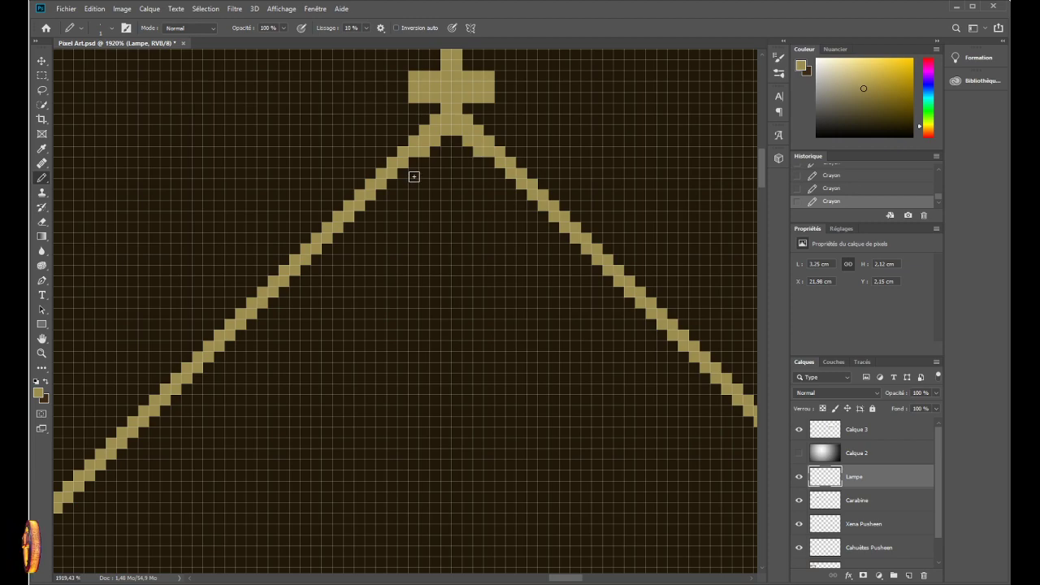
pyautogui.scroll(-4, 349, 249)
pyautogui.scroll(2, 354, 243)
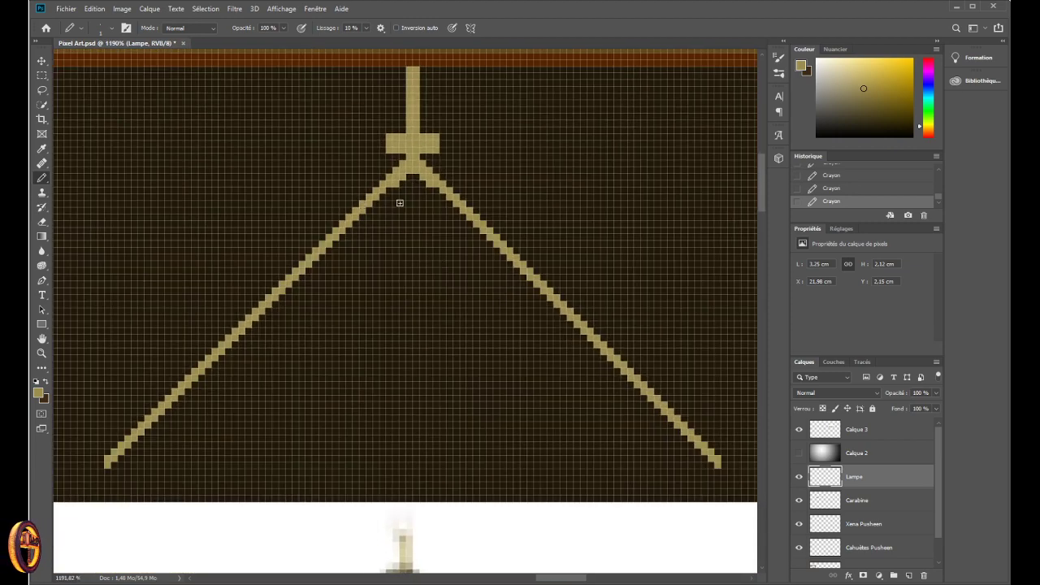
pyautogui.scroll(2, 400, 187)
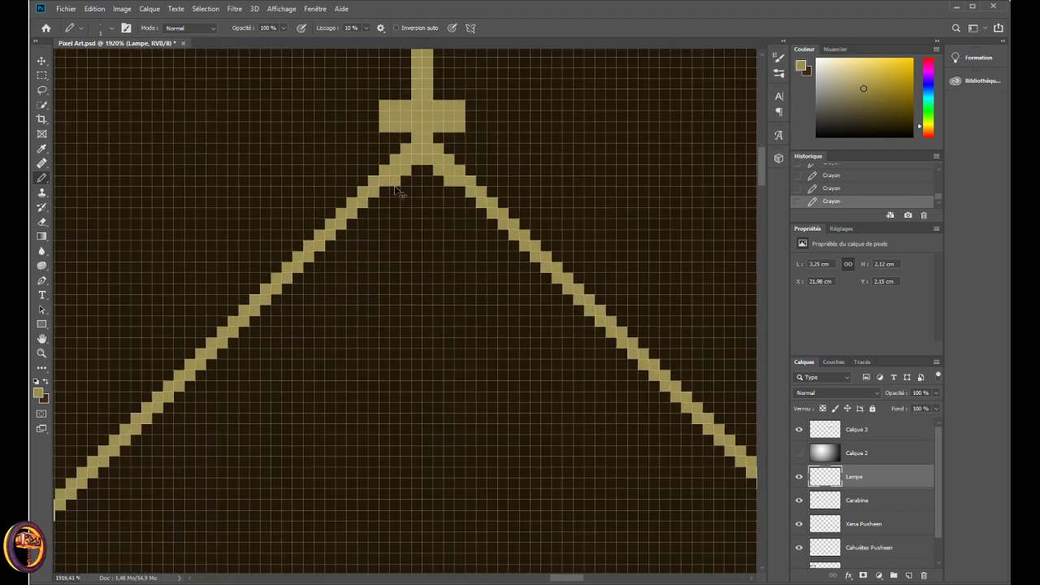
# - Undo the last pencil pixels drawn on the inner side of both arms just below the fork
pyautogui.hotkey('ctrl', 'z')
pyautogui.hotkey('ctrl', 'z')
pyautogui.hotkey('ctrl', 'z')
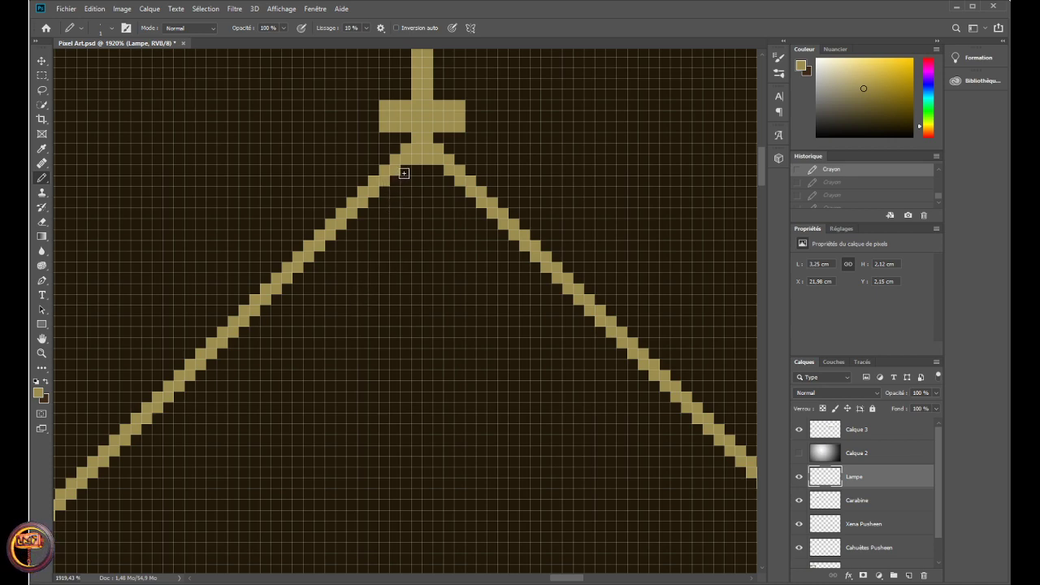
# - Thicken the hanger's left arm with pencil pixels along its inner edge, from the fork down to its lower end
pyautogui.click(403, 171)
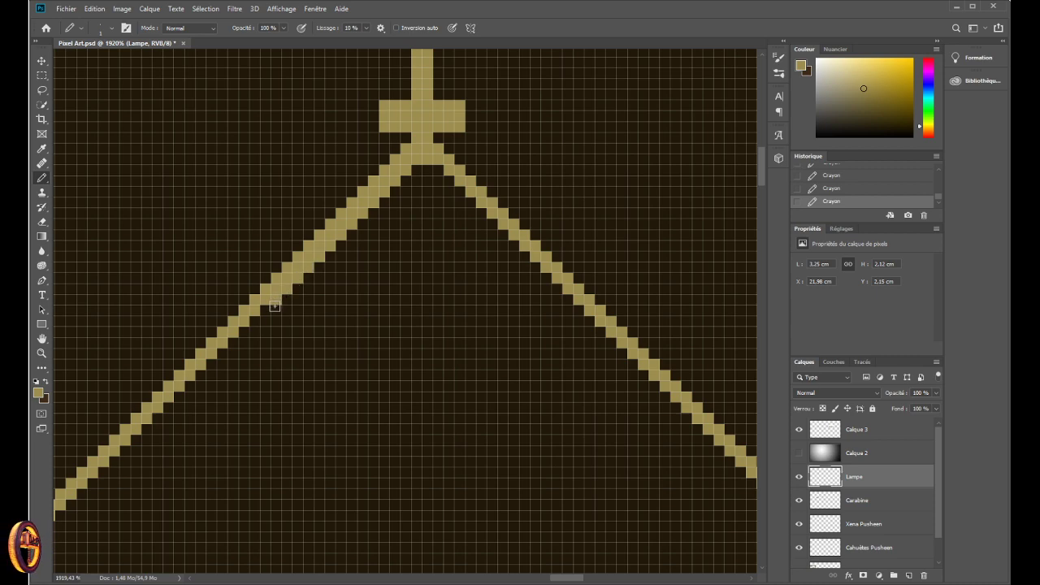
pyautogui.click(253, 318)
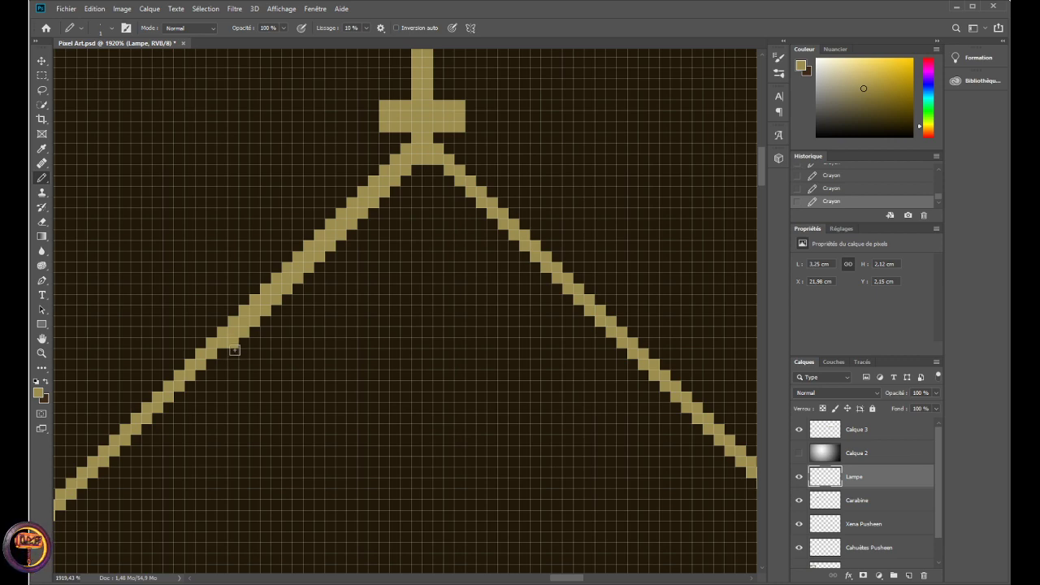
pyautogui.scroll(-5, 234, 349)
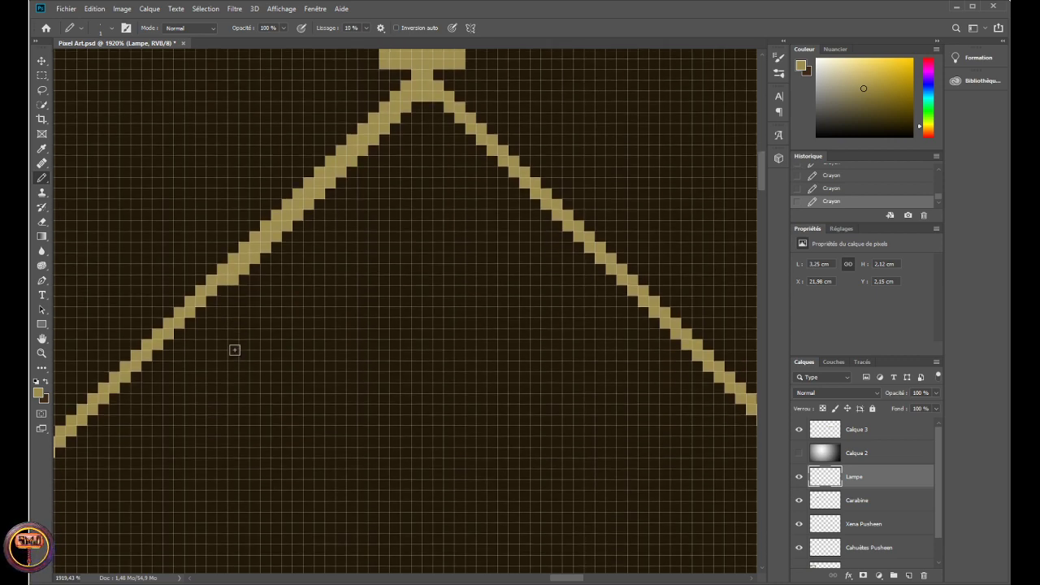
pyautogui.scroll(-1, 234, 350)
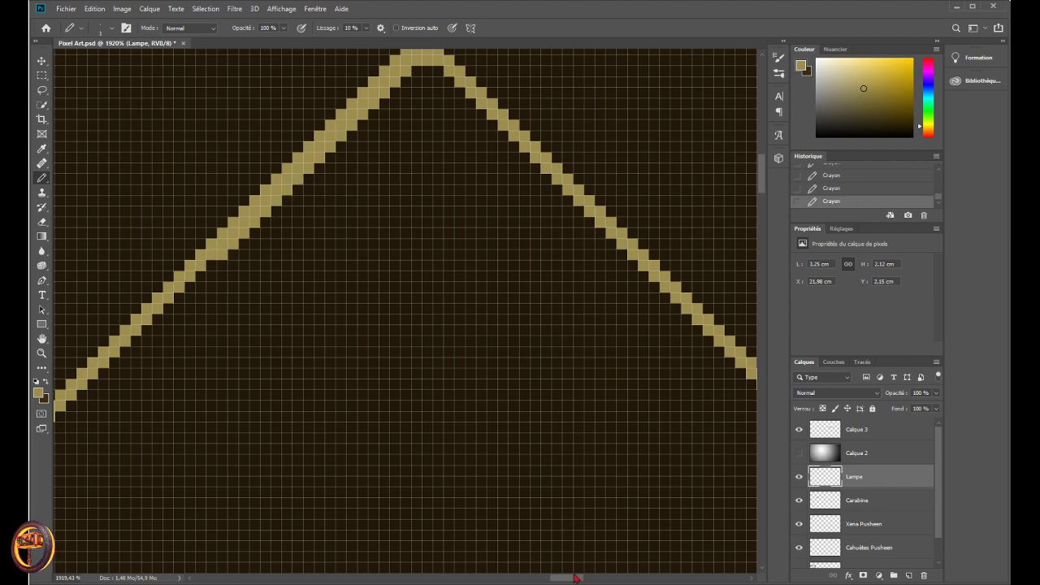
pyautogui.hscroll(-3, 301, 341)
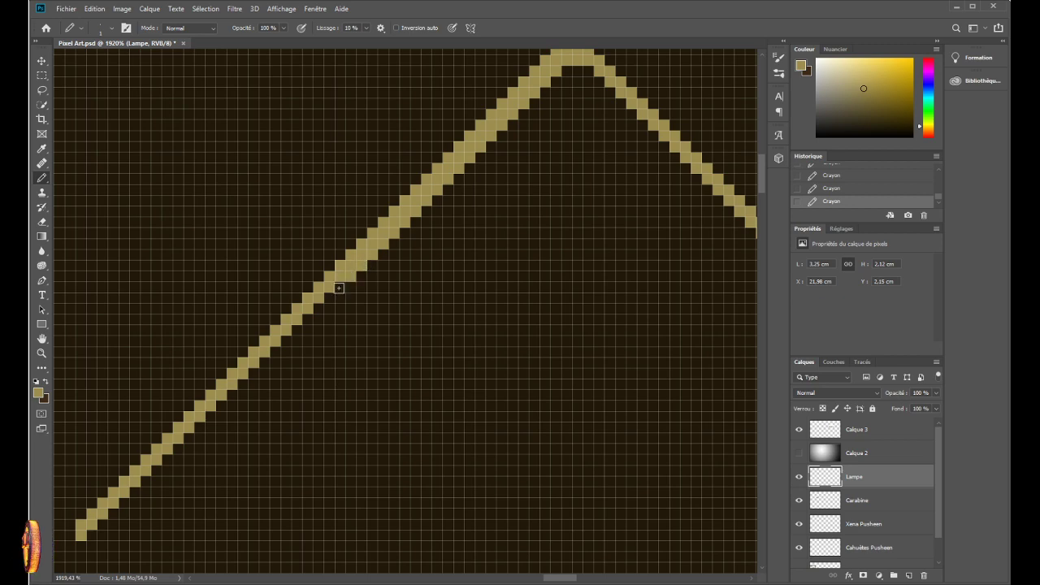
pyautogui.moveTo(339, 288)
pyautogui.mouseDown()
pyautogui.moveTo(243, 380)
pyautogui.moveTo(200, 447)
pyautogui.moveTo(202, 429)
pyautogui.moveTo(187, 442)
pyautogui.mouseUp()
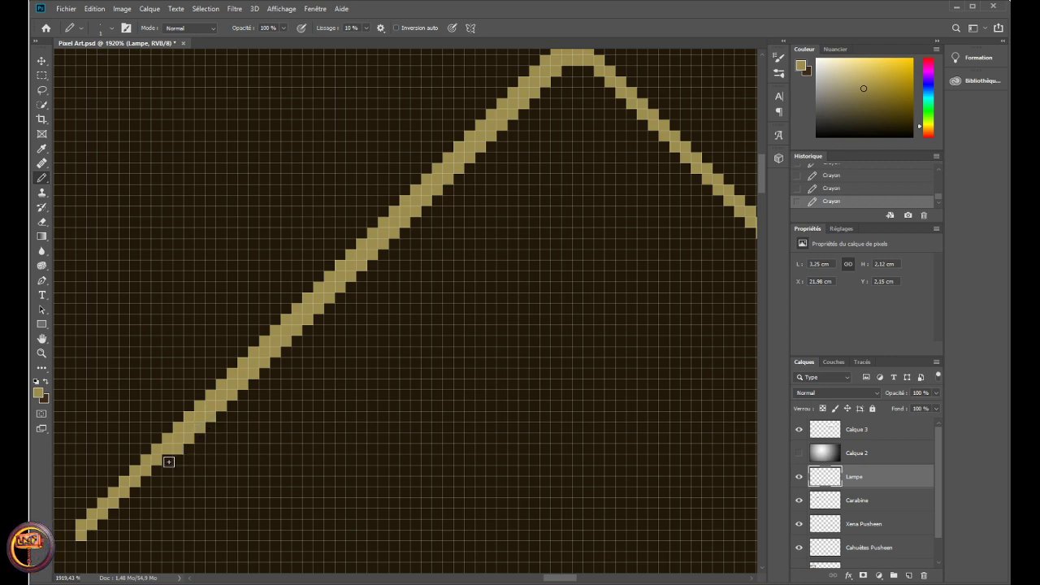
pyautogui.click(158, 470)
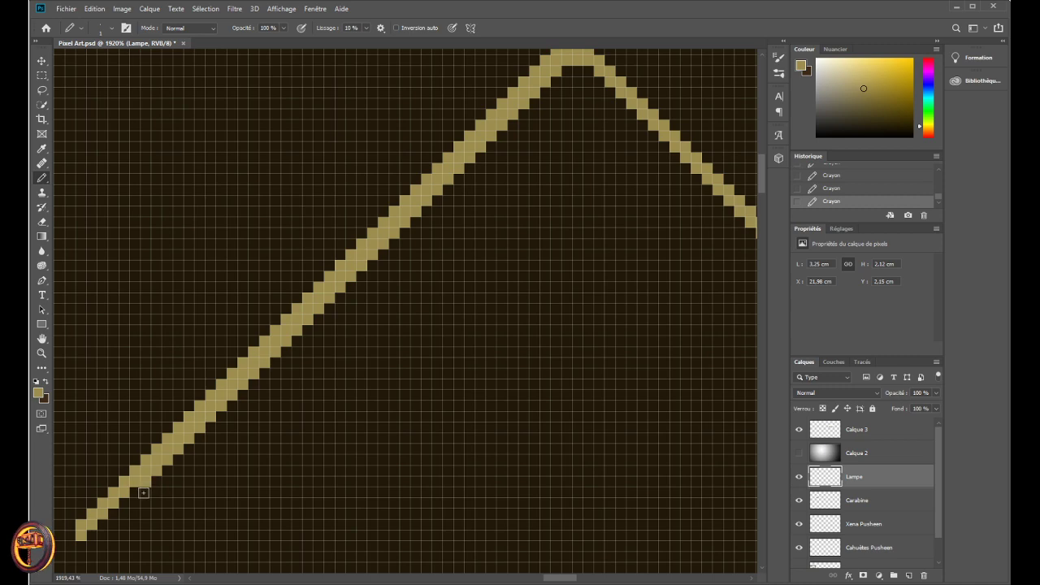
pyautogui.moveTo(135, 491); pyautogui.dragTo(105, 523)
pyautogui.click(92, 534)
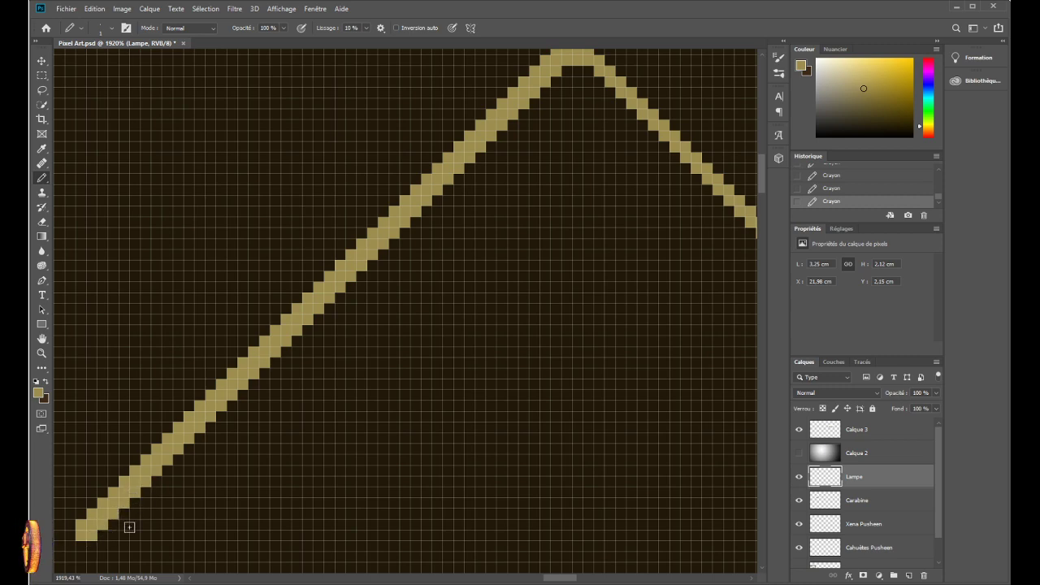
# - Thicken the hanger's right arm with pencil pixels along its inner edge, down to its lower end
pyautogui.moveTo(570, 580); pyautogui.dragTo(575, 579)
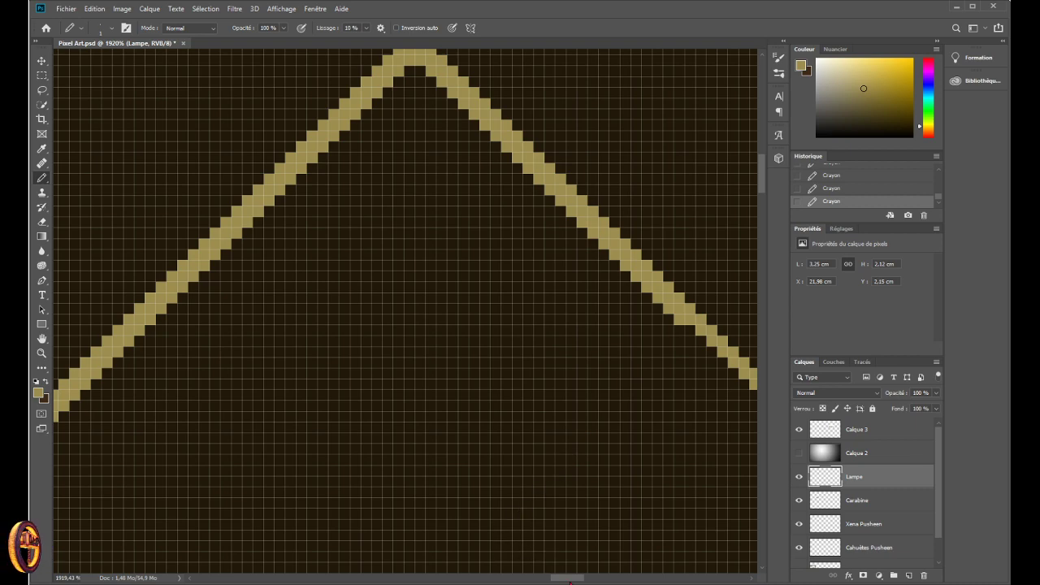
pyautogui.moveTo(569, 578); pyautogui.dragTo(581, 579)
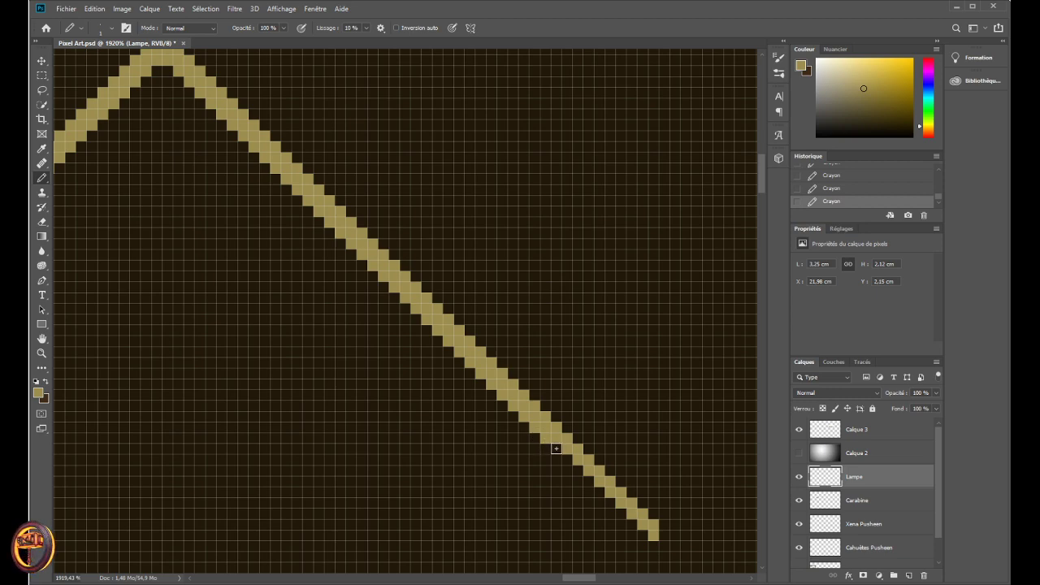
pyautogui.moveTo(569, 465); pyautogui.dragTo(641, 534)
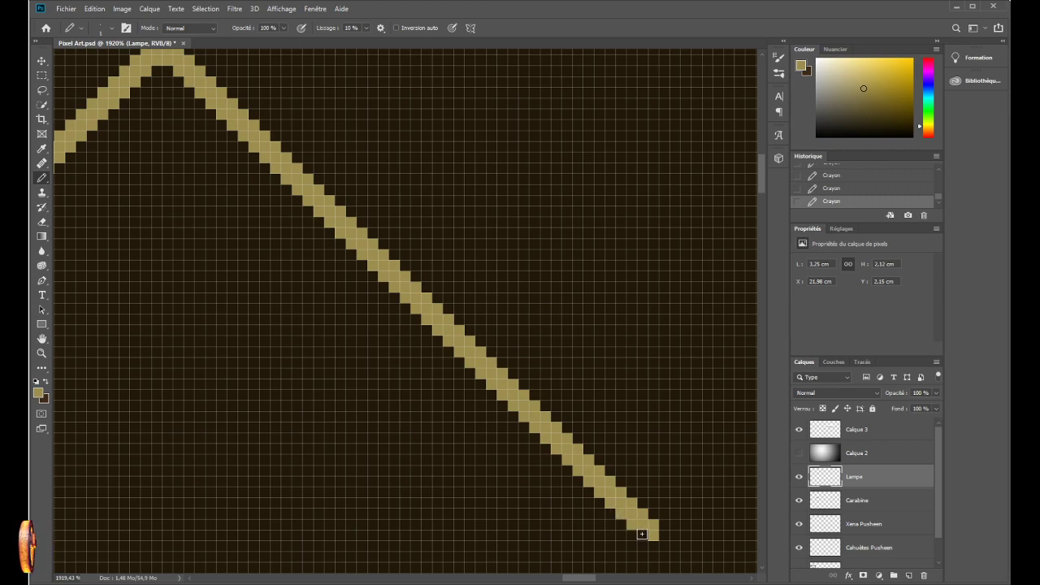
# - Examine the thickened hanger against the reference lamp and within the whole bar scene
pyautogui.scroll(-6, 388, 492)
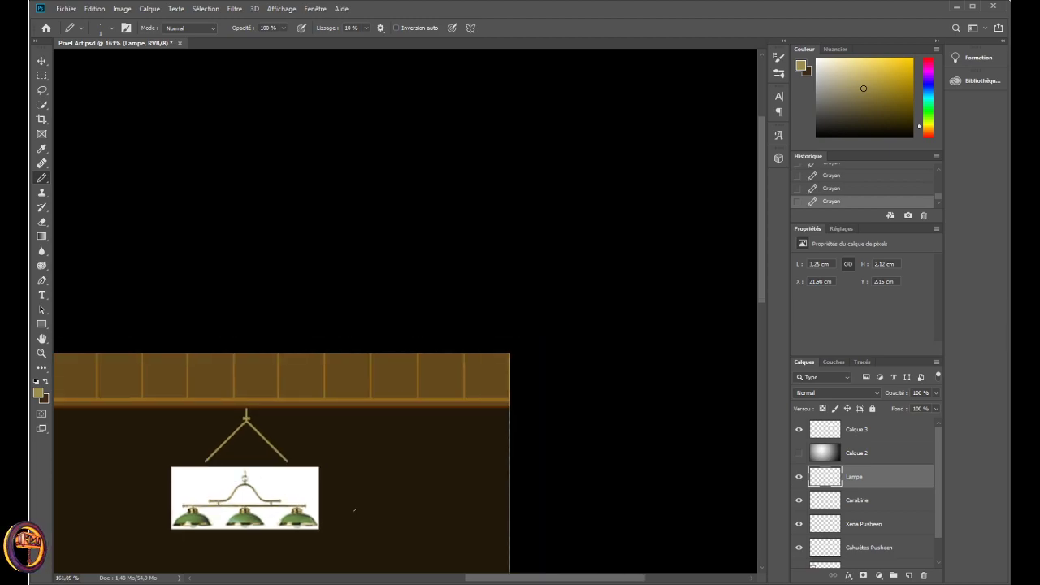
pyautogui.scroll(-2, 248, 496)
pyautogui.scroll(4, 379, 366)
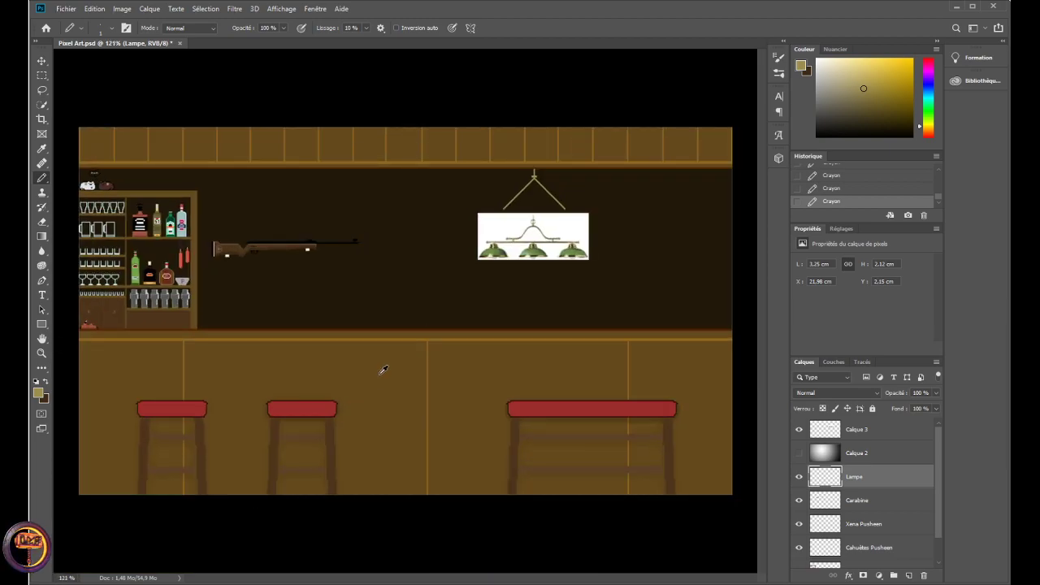
pyautogui.scroll(1, 561, 218)
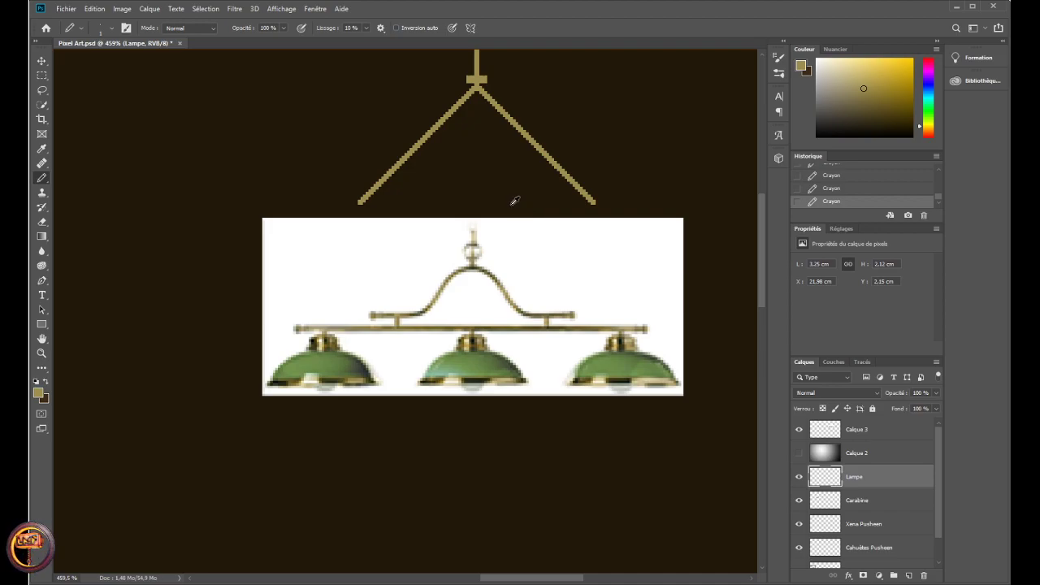
pyautogui.scroll(2, 515, 201)
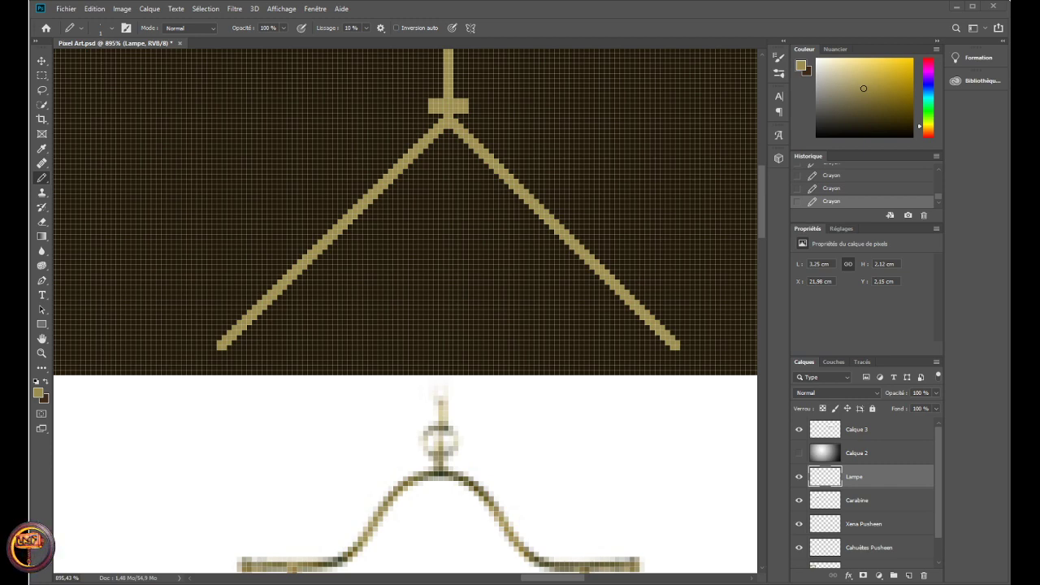
pyautogui.scroll(-5, 437, 169)
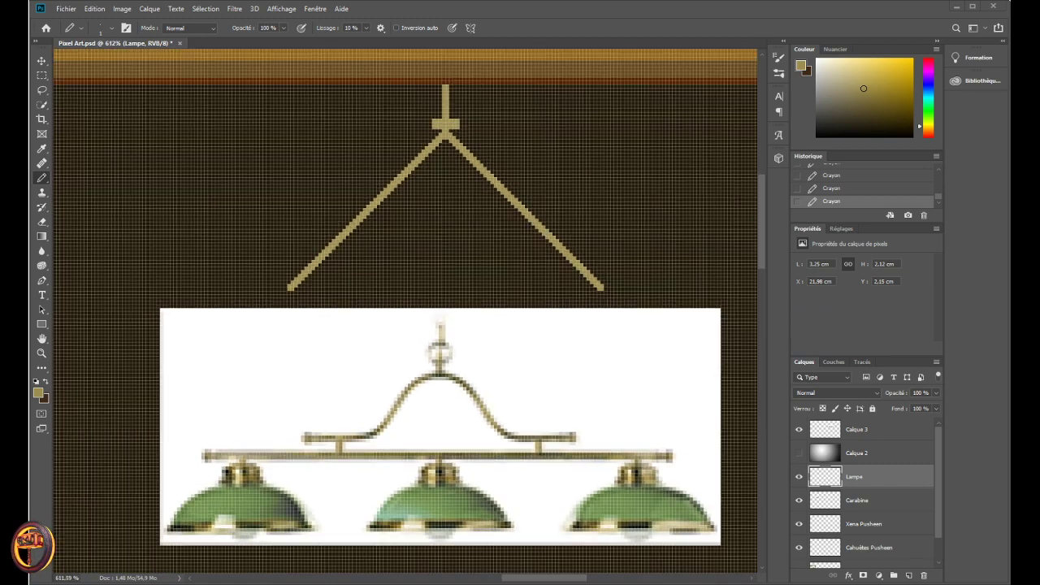
pyautogui.scroll(-15, 437, 325)
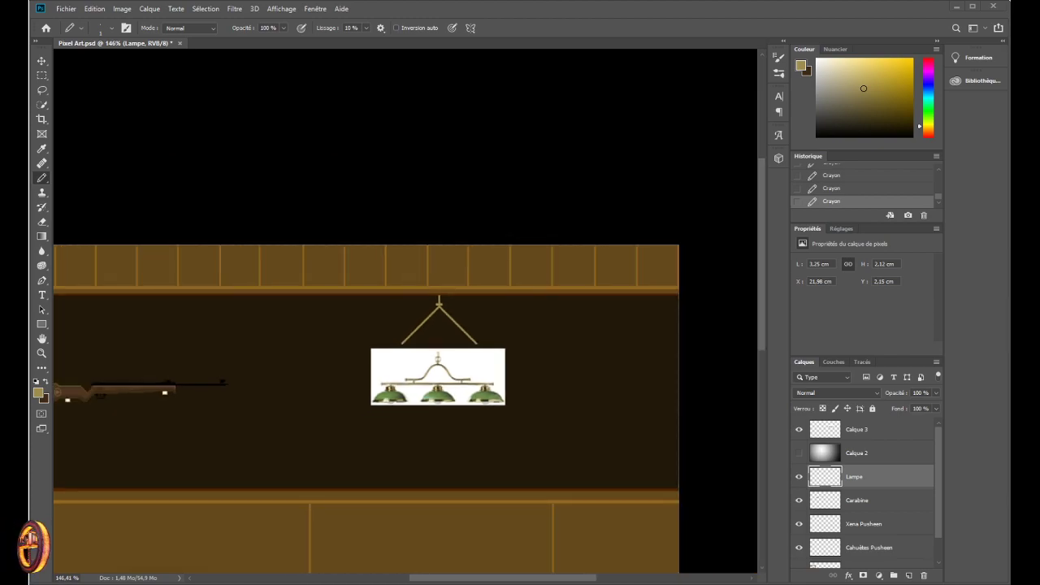
pyautogui.scroll(-2, 437, 325)
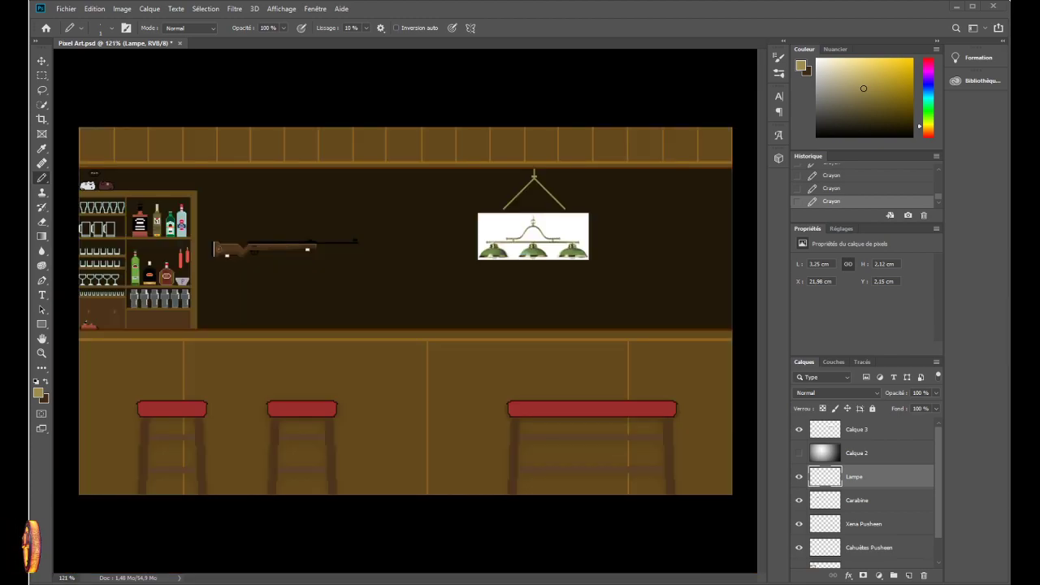
# - Toggle the visibility of the Calque 3 layer to compare the scene with and without it, leaving it visible
pyautogui.click(799, 430)
pyautogui.click(800, 430)
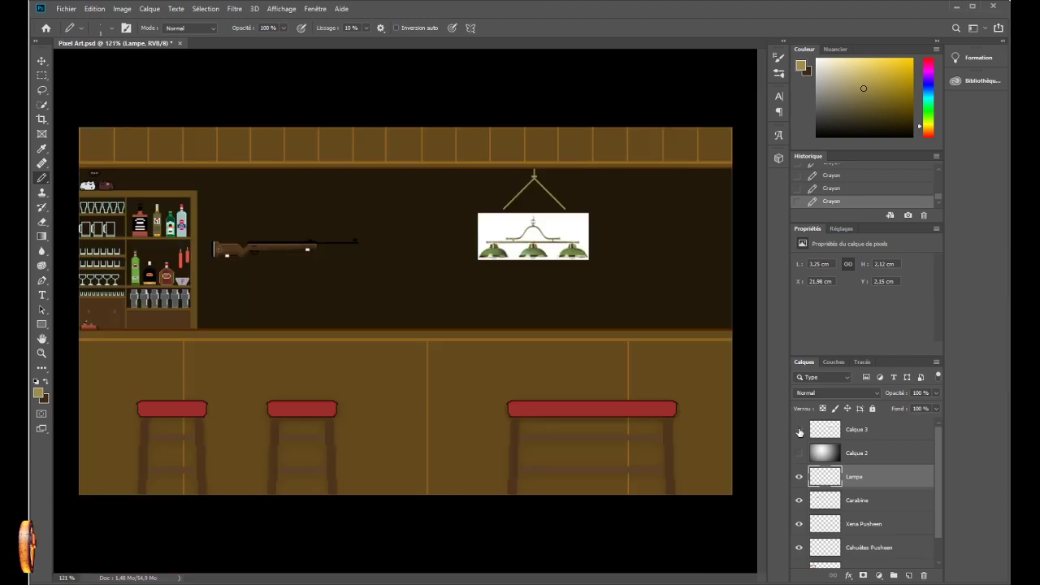
pyautogui.click(799, 431)
pyautogui.click(799, 431)
pyautogui.click(799, 431)
pyautogui.click(799, 431)
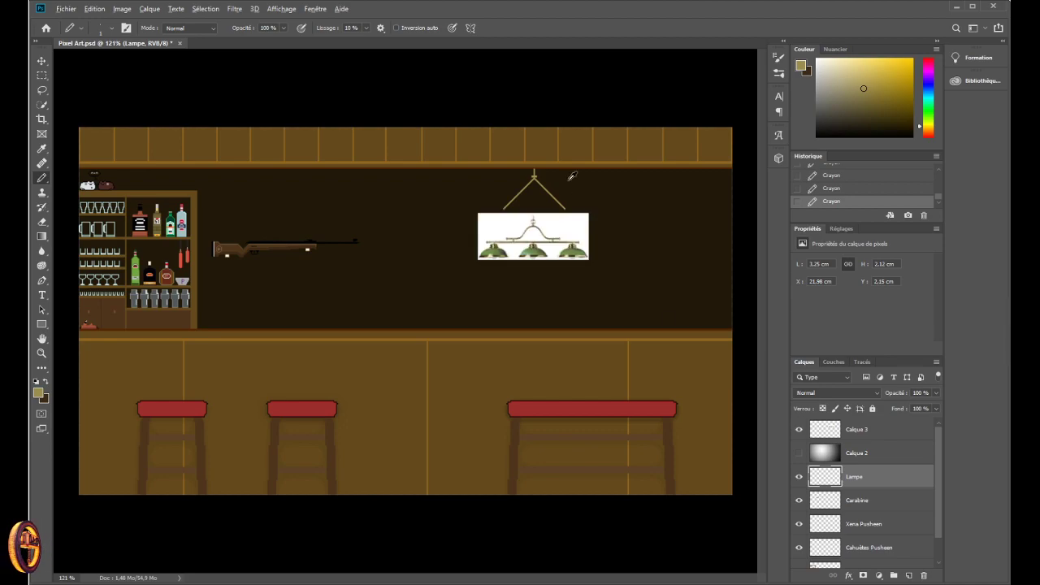
# - Draw a two-pixel-thick horizontal bar outward from the left arm's lower end and erase the stray pixel below it
pyautogui.scroll(5, 572, 175)
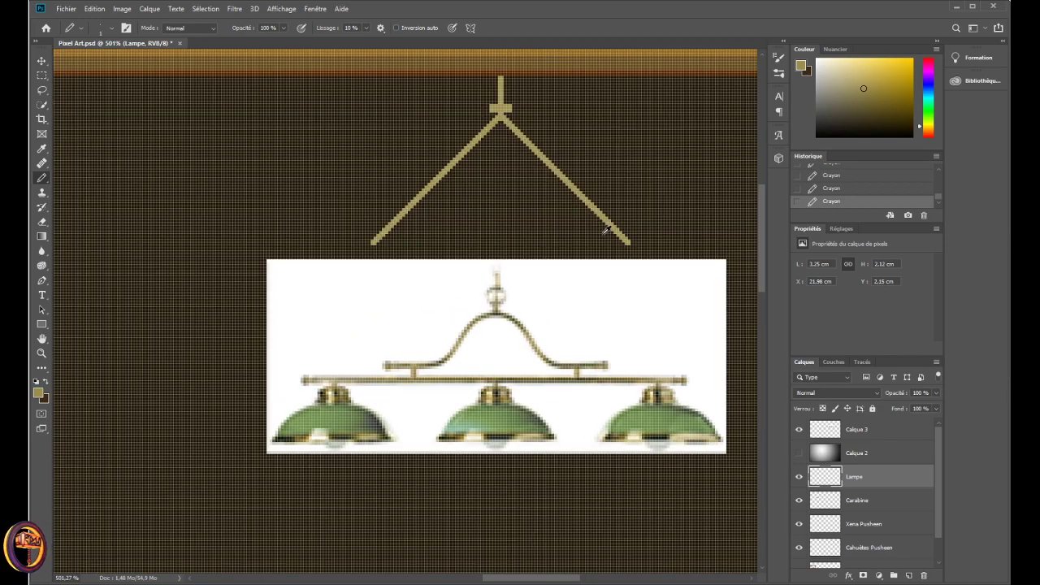
pyautogui.scroll(3, 370, 241)
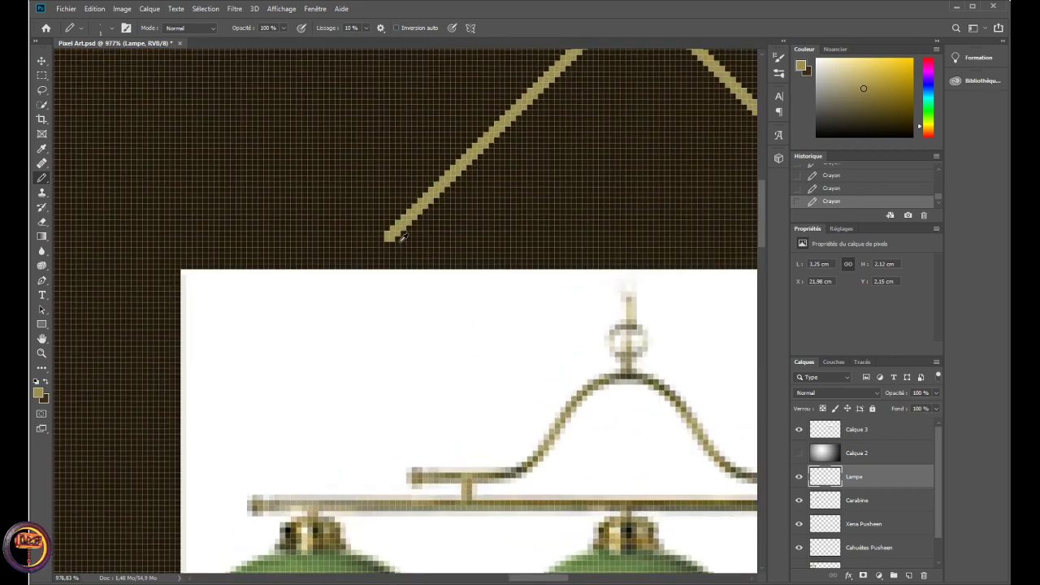
pyautogui.scroll(-2, 399, 237)
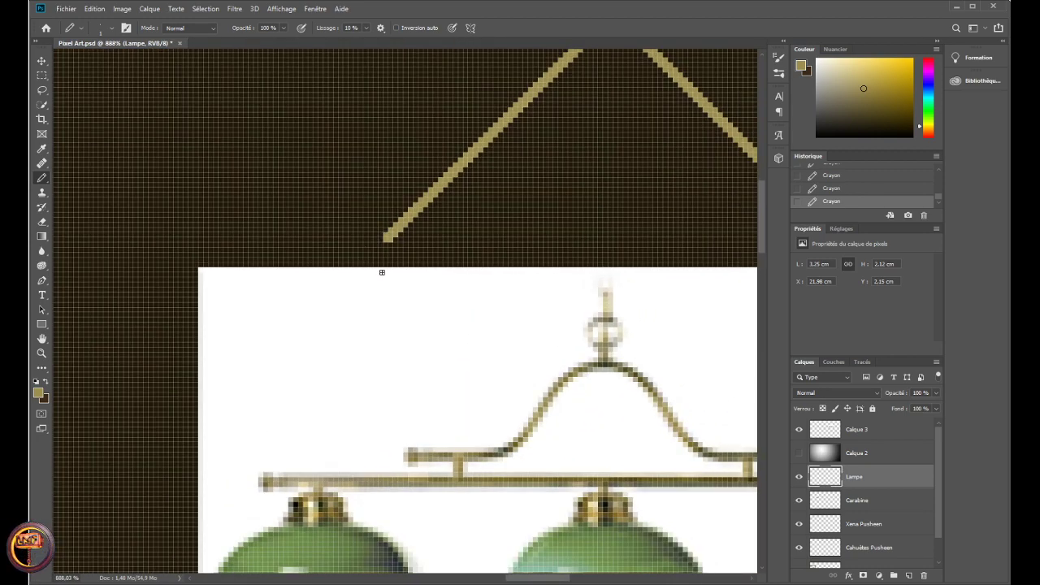
pyautogui.moveTo(375, 237); pyautogui.dragTo(345, 240)
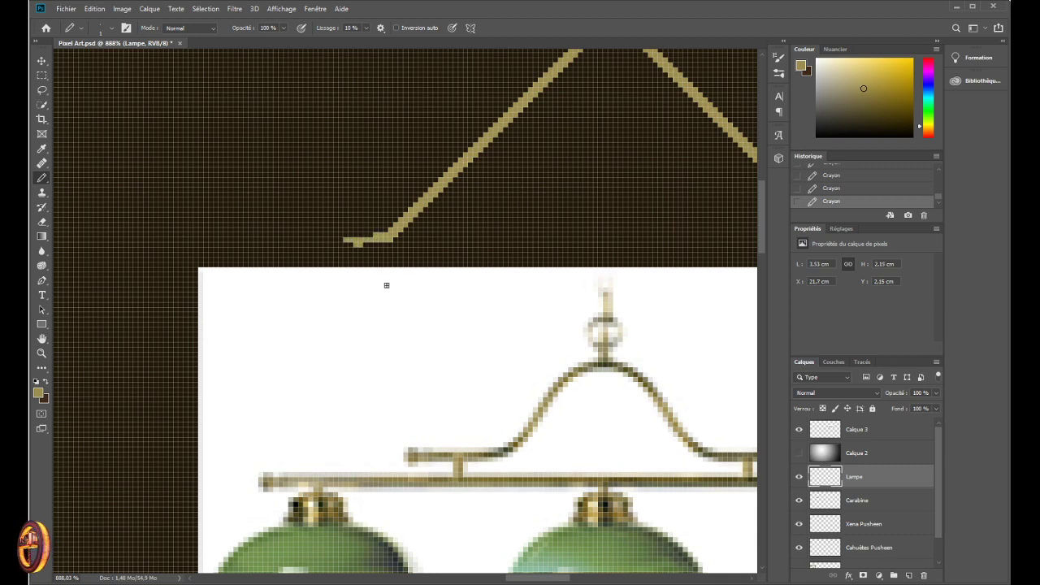
pyautogui.press('e')
pyautogui.click(358, 244)
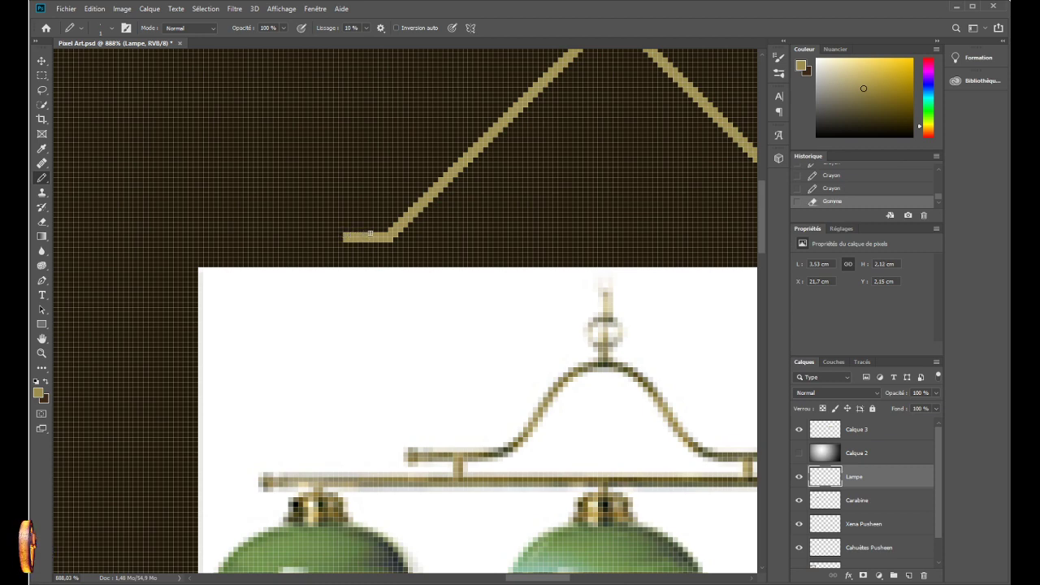
pyautogui.click(370, 234)
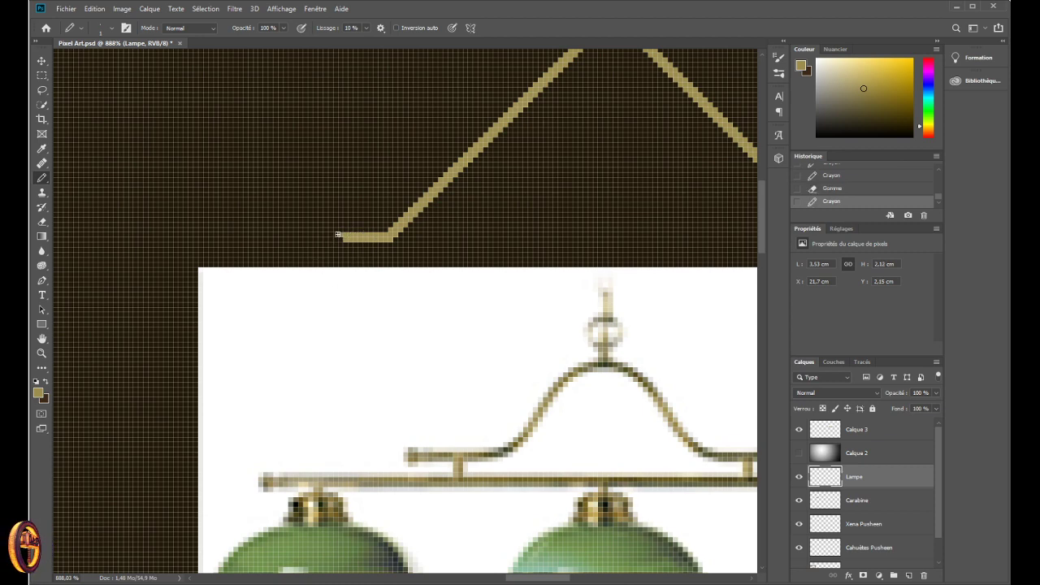
pyautogui.moveTo(338, 235); pyautogui.dragTo(314, 236)
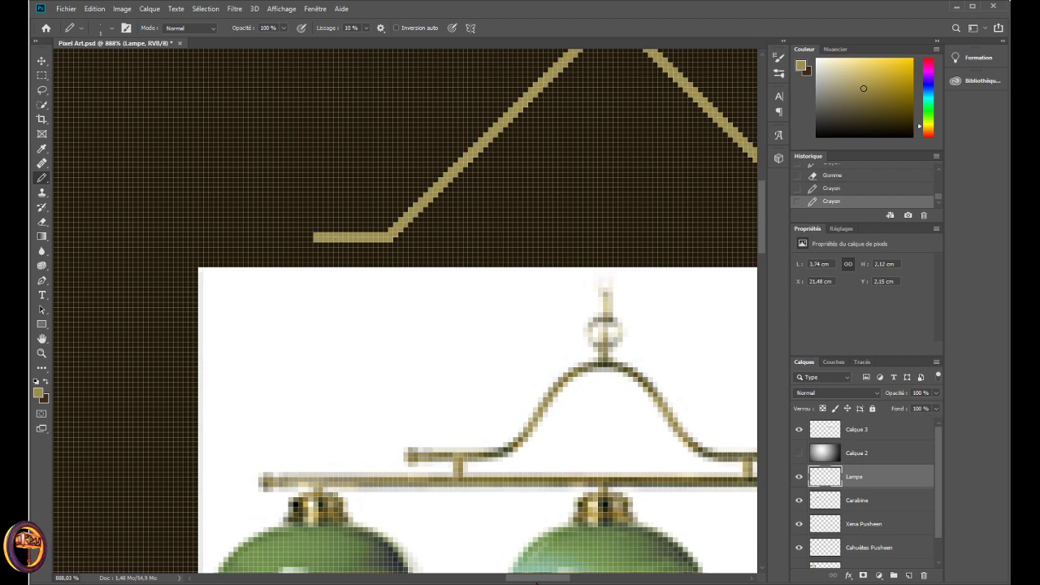
# - Extend the left arm's horizontal bar further outward at two pixels thick and erase the stray pixels around its end
pyautogui.moveTo(532, 580); pyautogui.dragTo(528, 581)
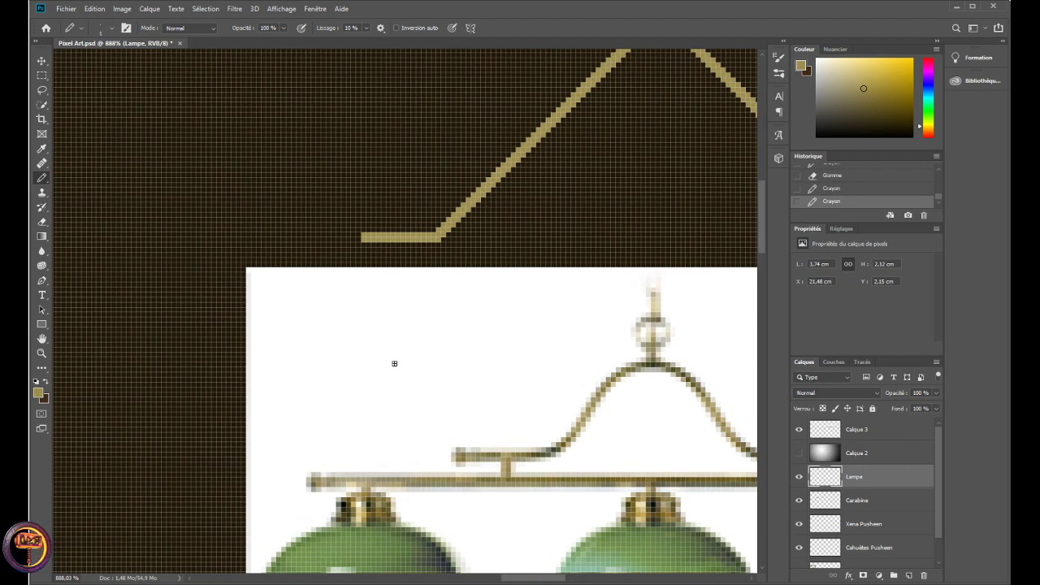
pyautogui.moveTo(319, 235)
pyautogui.mouseDown()
pyautogui.moveTo(358, 233)
pyautogui.moveTo(348, 237)
pyautogui.mouseUp()
pyautogui.click(353, 227)
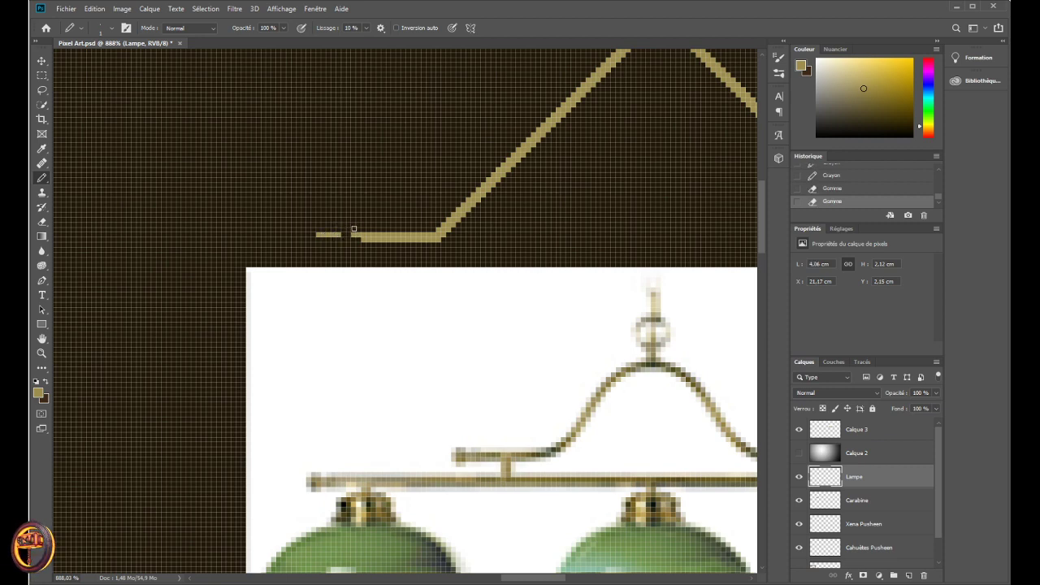
pyautogui.click(342, 237)
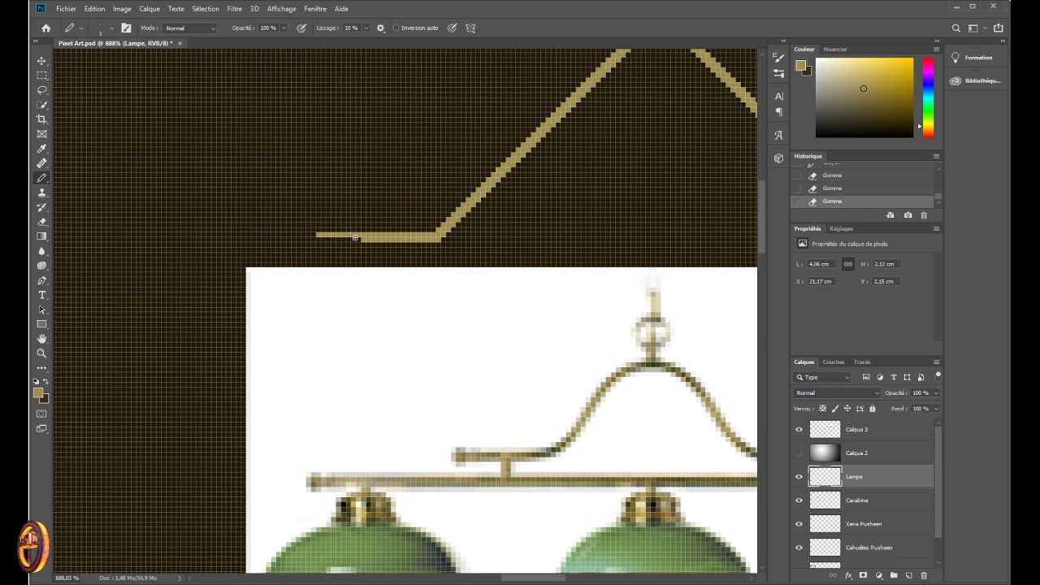
pyautogui.moveTo(355, 237)
pyautogui.mouseDown()
pyautogui.moveTo(320, 240)
pyautogui.moveTo(324, 249)
pyautogui.moveTo(337, 245)
pyautogui.moveTo(293, 239)
pyautogui.mouseUp()
pyautogui.click(329, 246)
pyautogui.click(298, 230)
pyautogui.click(299, 237)
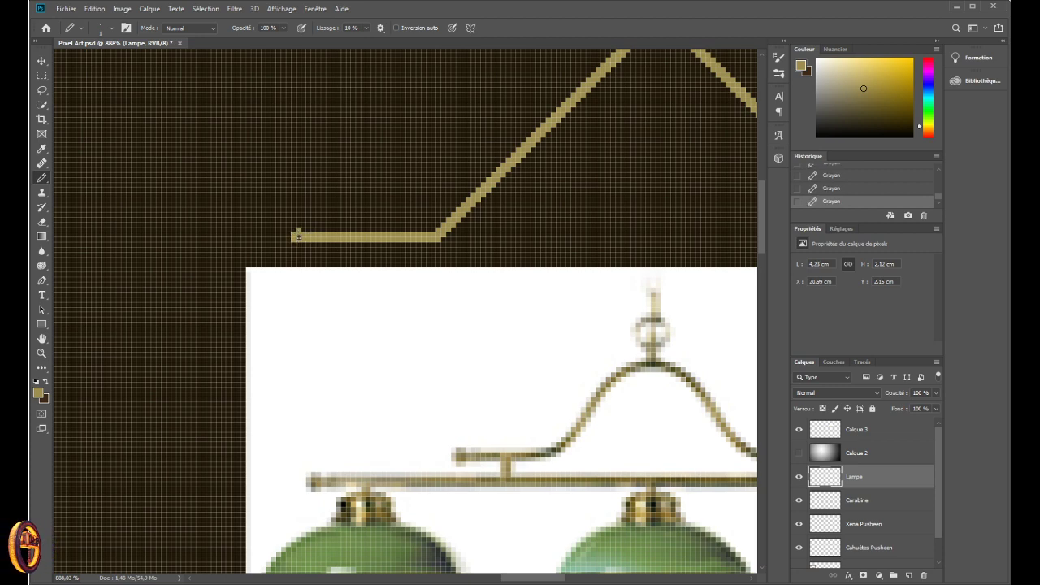
pyautogui.click(295, 230)
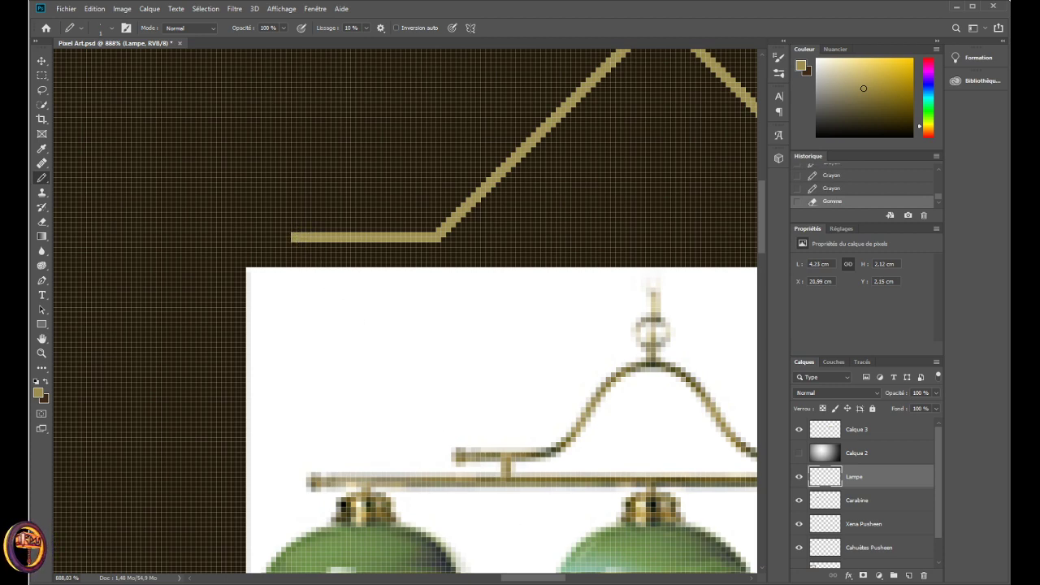
pyautogui.moveTo(533, 579); pyautogui.dragTo(524, 579)
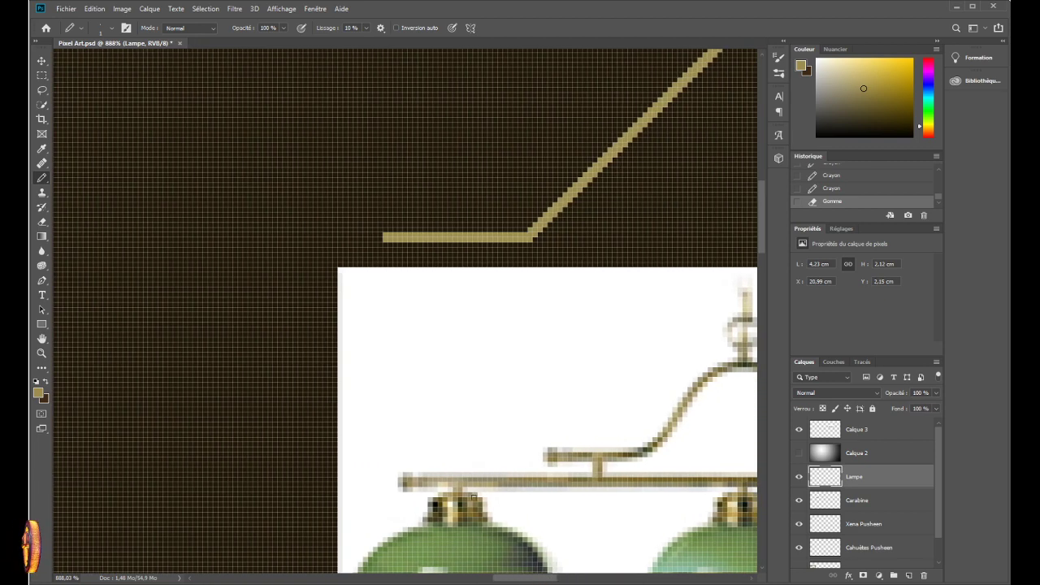
pyautogui.click(377, 237)
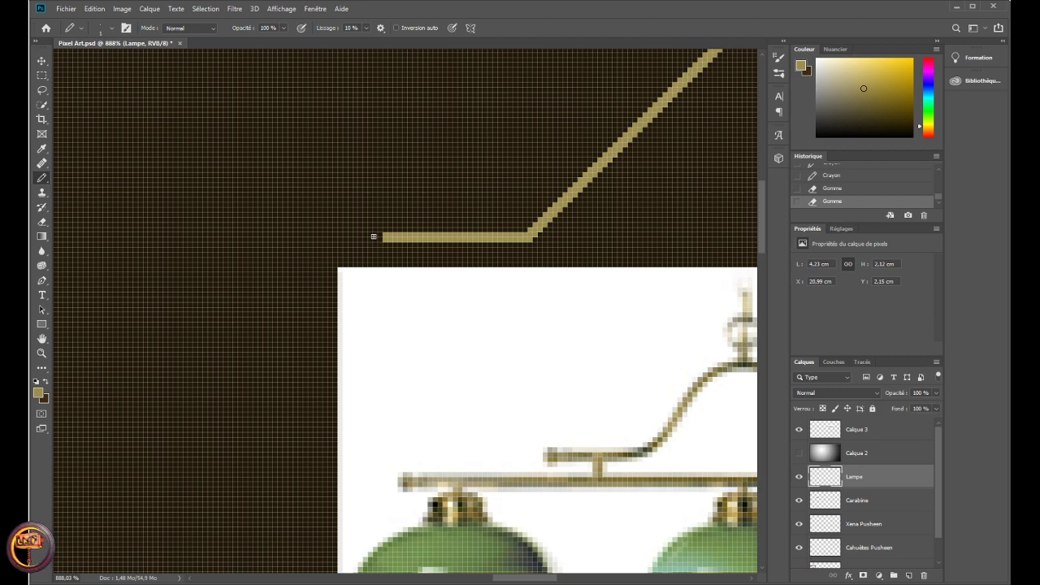
# - Extend the left arm's two-pixel-thick bar outward and cap its tip with two-pixel strips above, below and at the outer end
pyautogui.keyDown('shift'); pyautogui.click(358, 238); pyautogui.keyUp('shift')
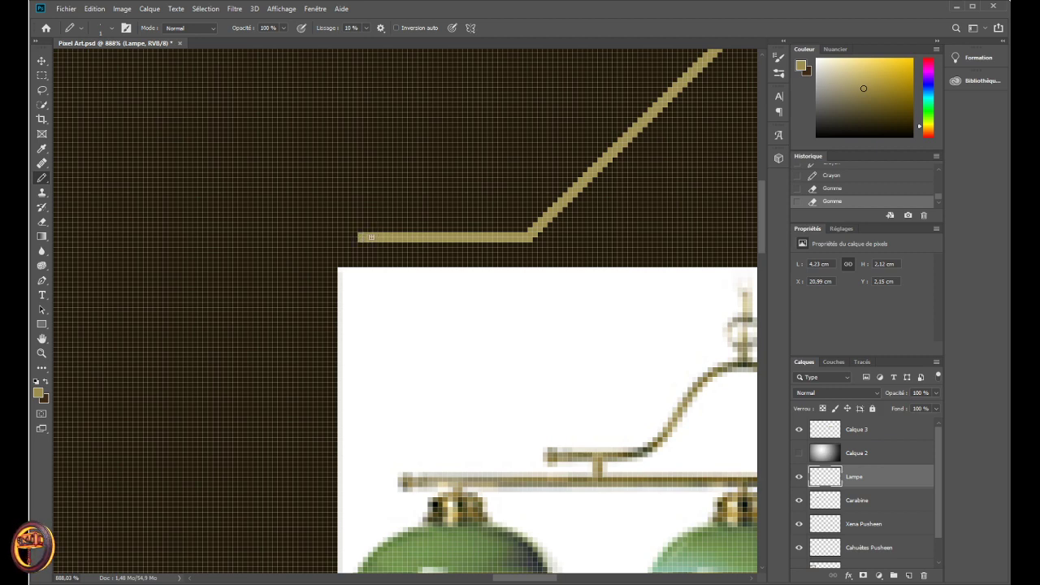
pyautogui.click(351, 238)
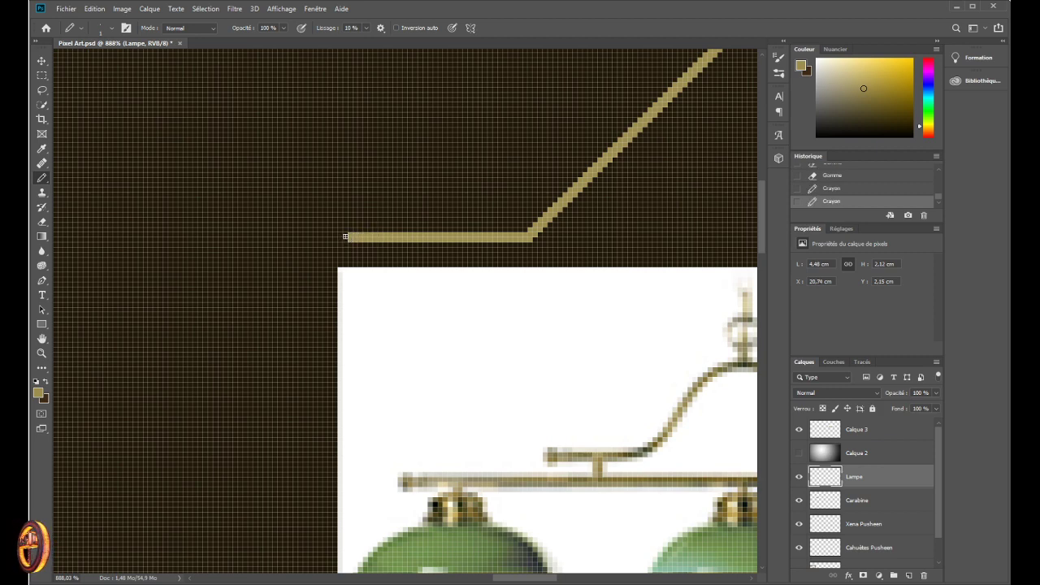
pyautogui.click(354, 230)
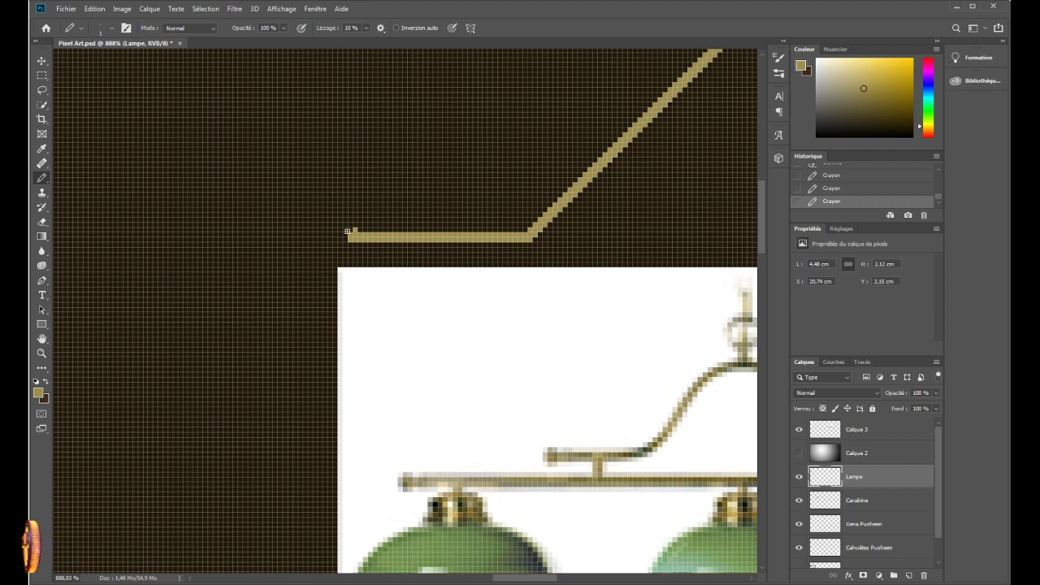
pyautogui.click(348, 231)
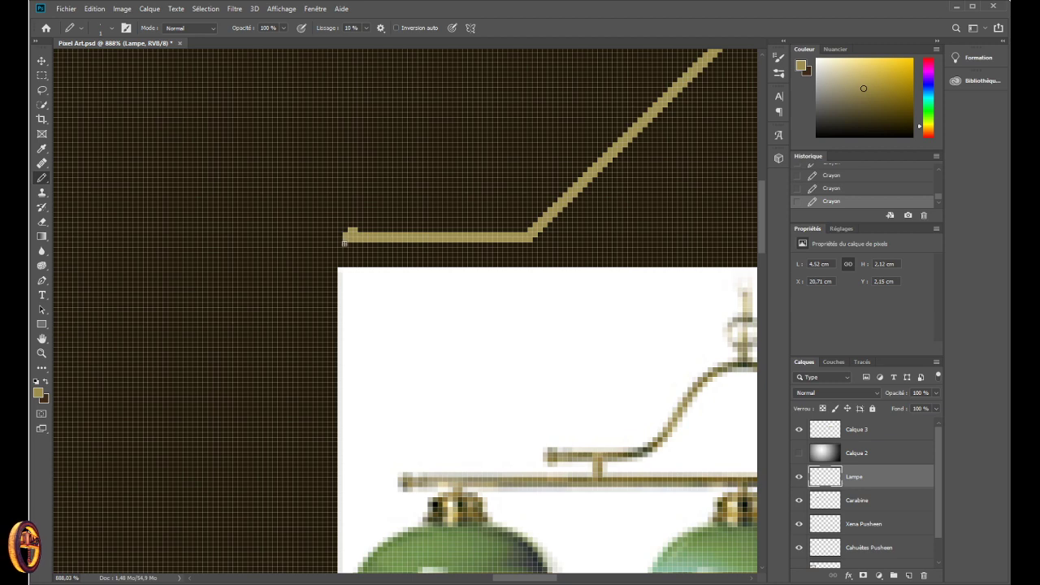
pyautogui.click(350, 244)
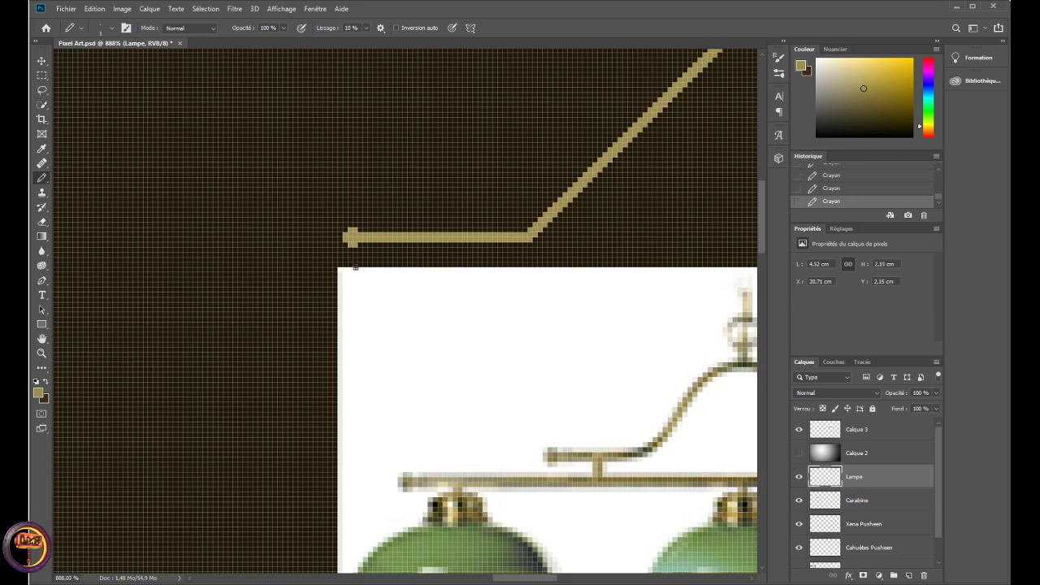
# - Compare the capped left bar and the bare right arm with the reference lamp to judge the matching bar's length
pyautogui.scroll(-5, 358, 266)
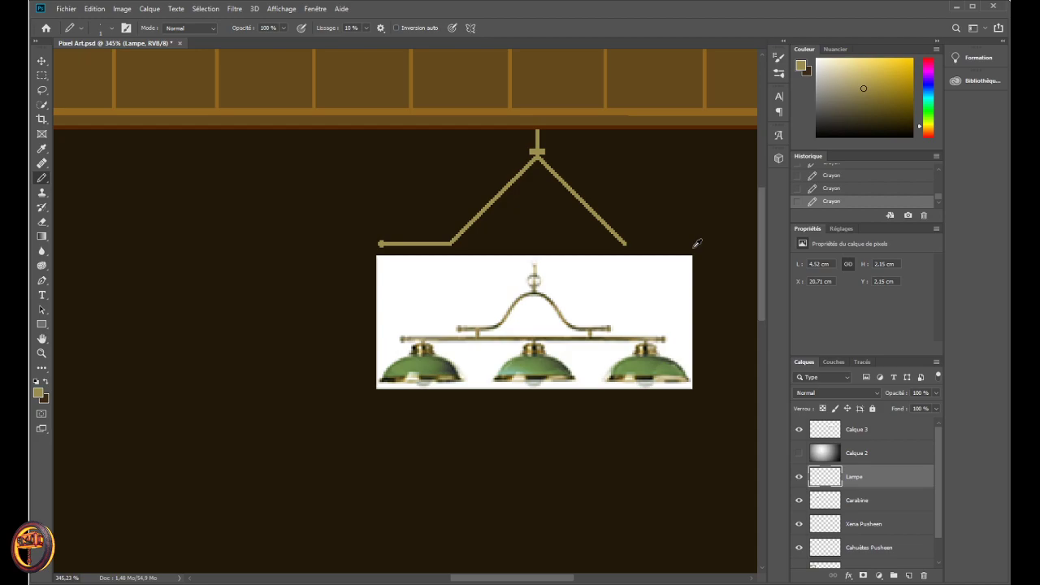
pyautogui.scroll(3, 697, 243)
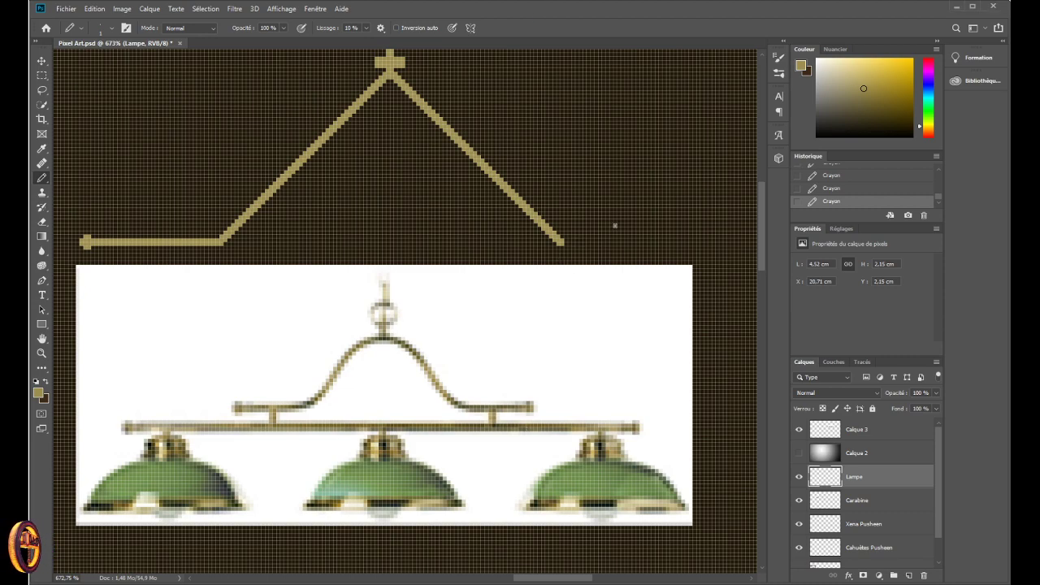
pyautogui.scroll(3, 610, 211)
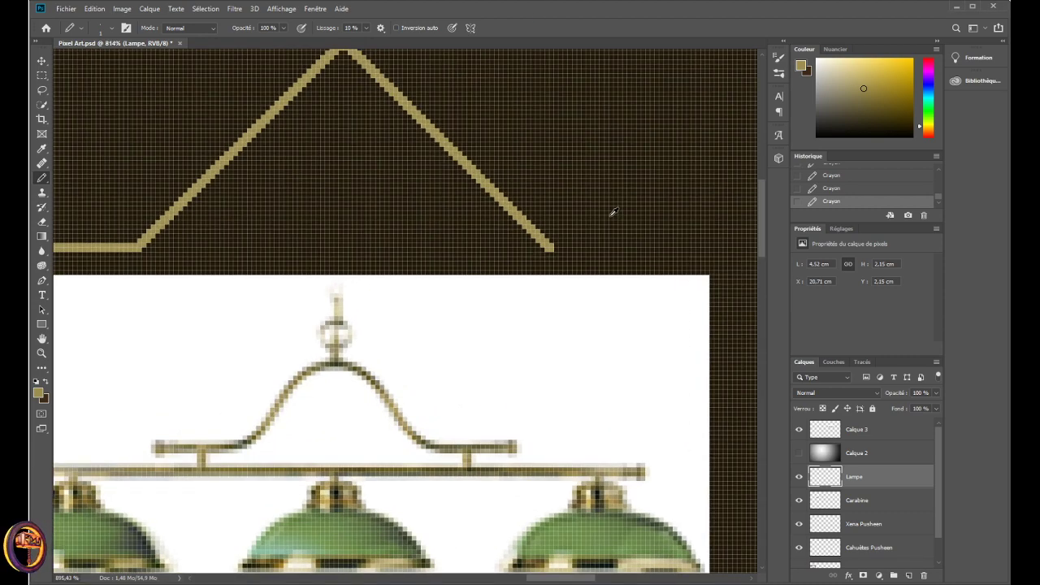
pyautogui.scroll(-3, 614, 212)
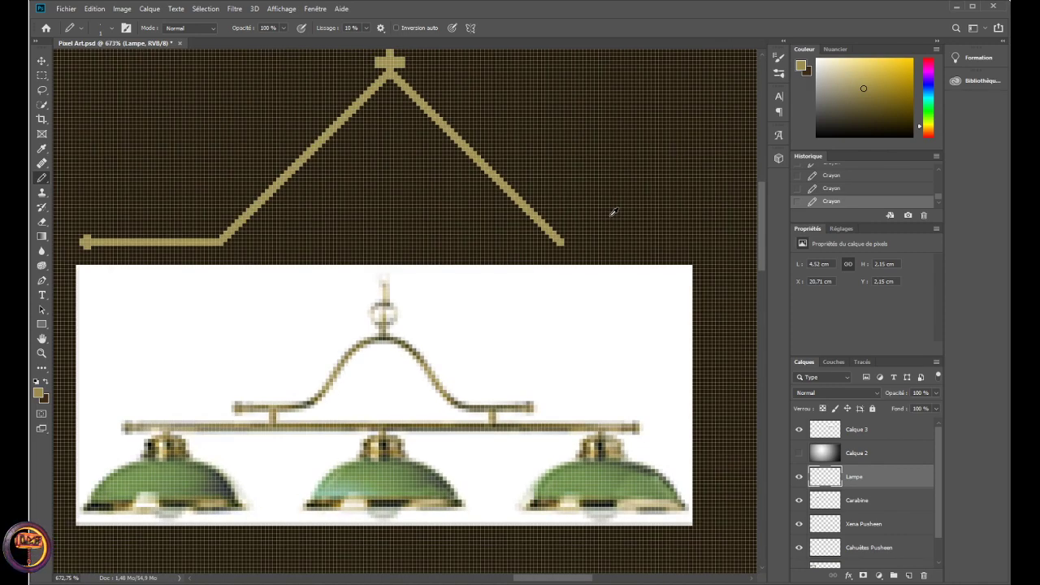
pyautogui.scroll(5, 614, 212)
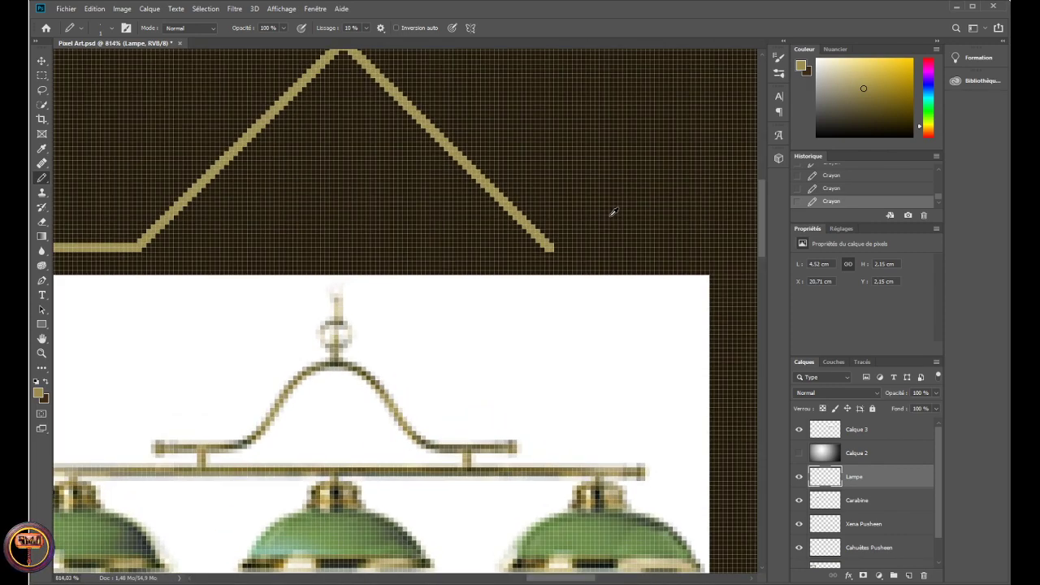
pyautogui.scroll(-2, 608, 223)
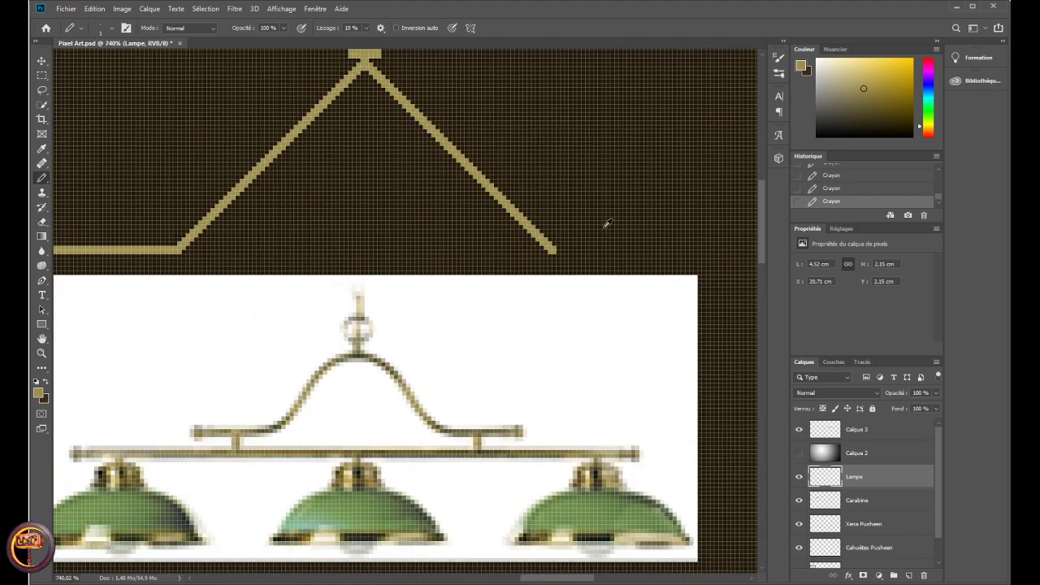
pyautogui.scroll(5, 196, 236)
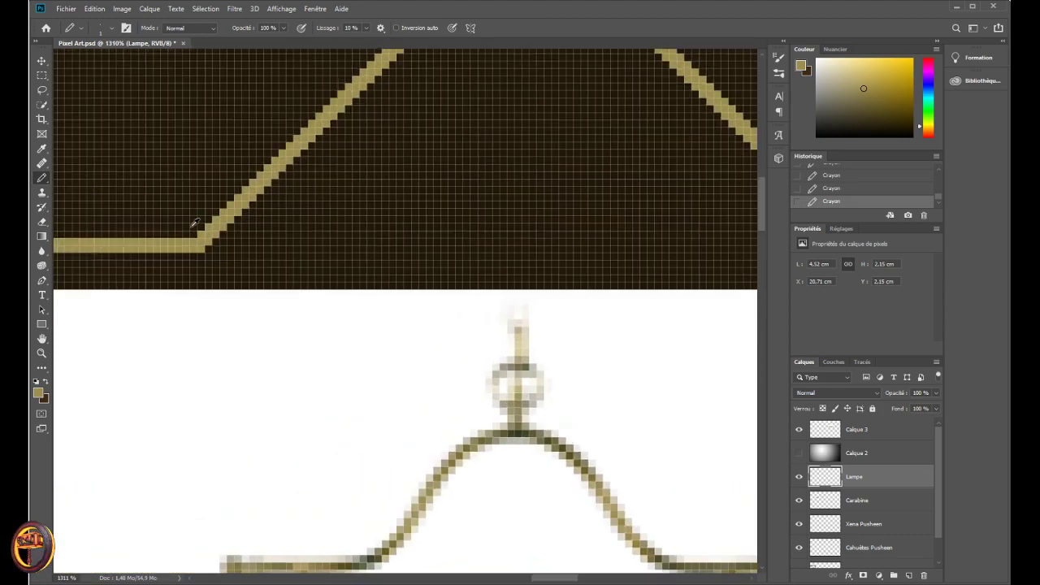
pyautogui.scroll(-4, 194, 244)
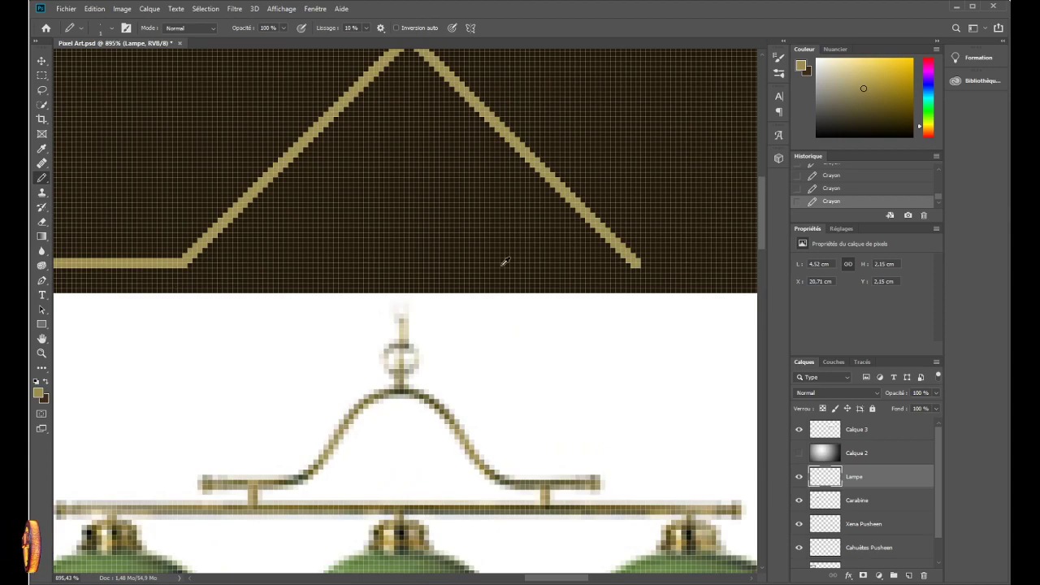
pyautogui.scroll(3, 671, 249)
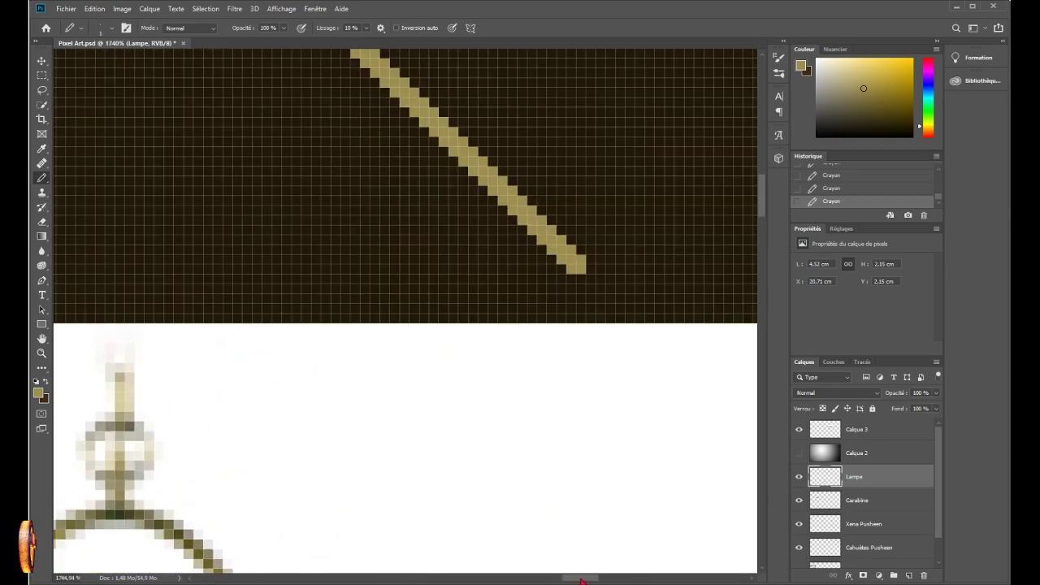
pyautogui.scroll(-6, 591, 557)
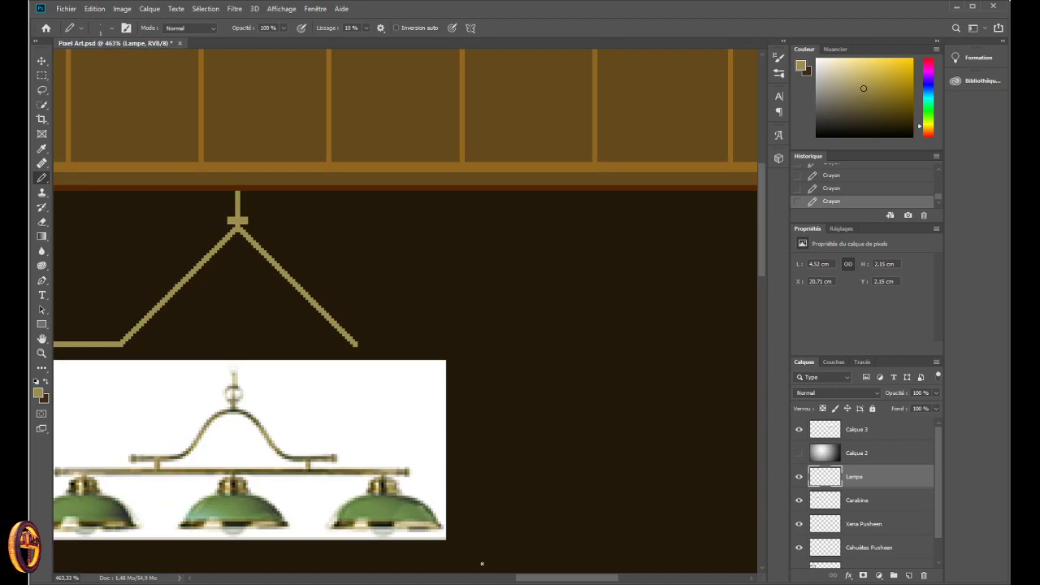
pyautogui.hscroll(-5, 352, 304)
pyautogui.scroll(4, 352, 304)
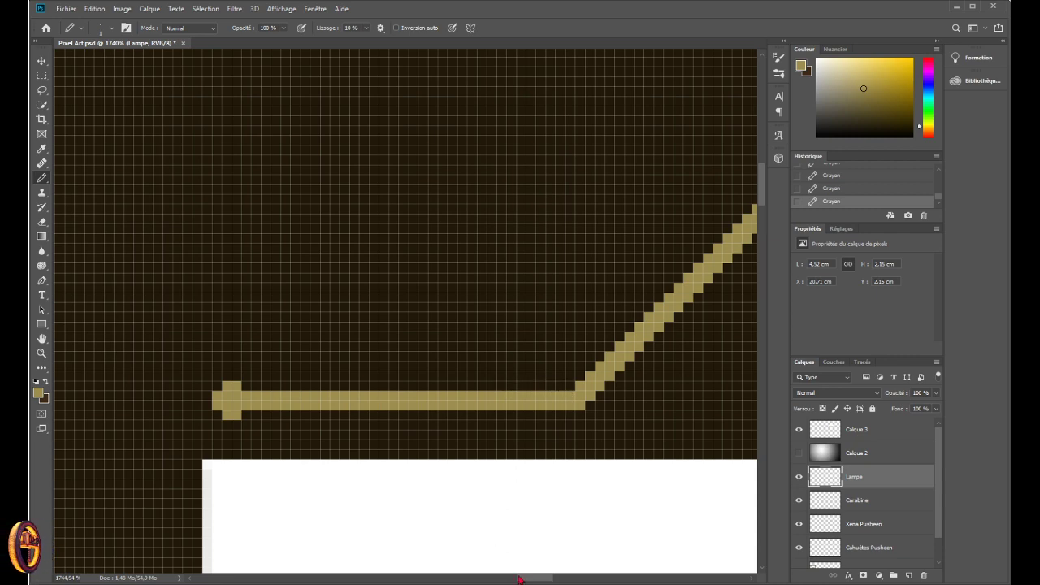
# - Draw a one-pixel-thick horizontal line from the right arm's lower end out to the reference picture's edge and compare it with the left bar
pyautogui.hscroll(5, 585, 558)
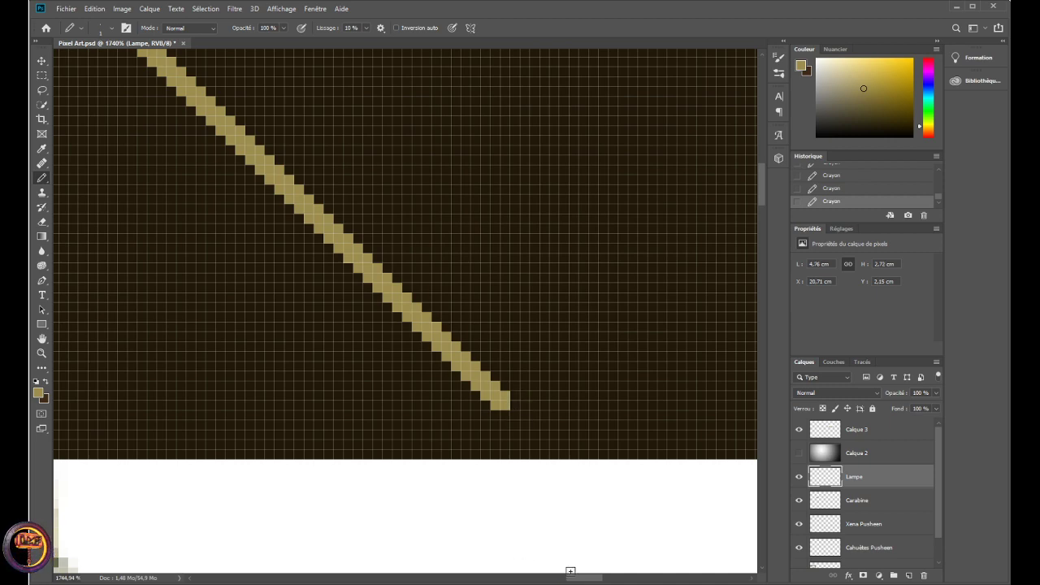
pyautogui.hscroll(2, 572, 548)
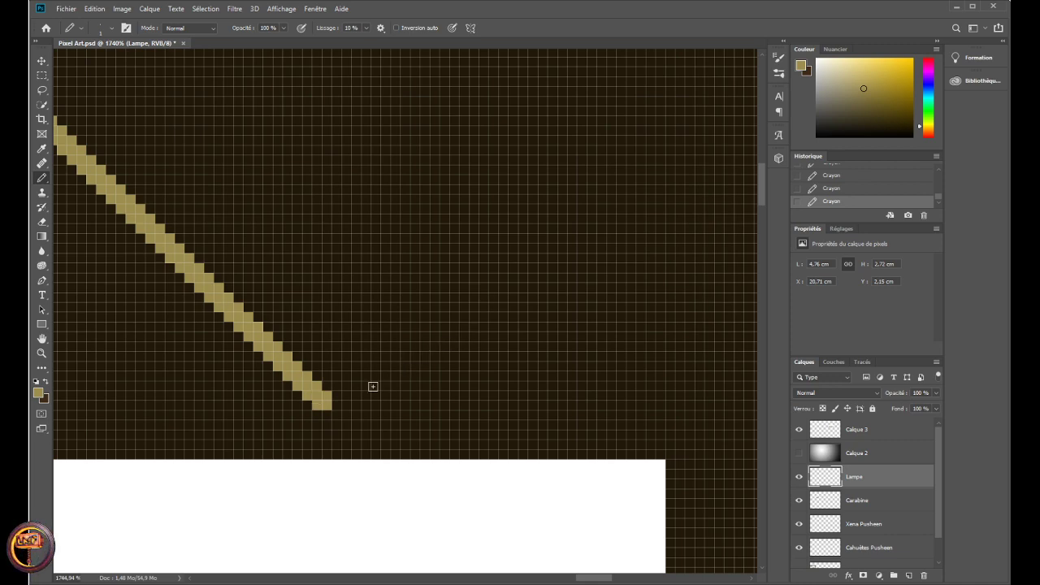
pyautogui.moveTo(337, 394); pyautogui.dragTo(664, 395)
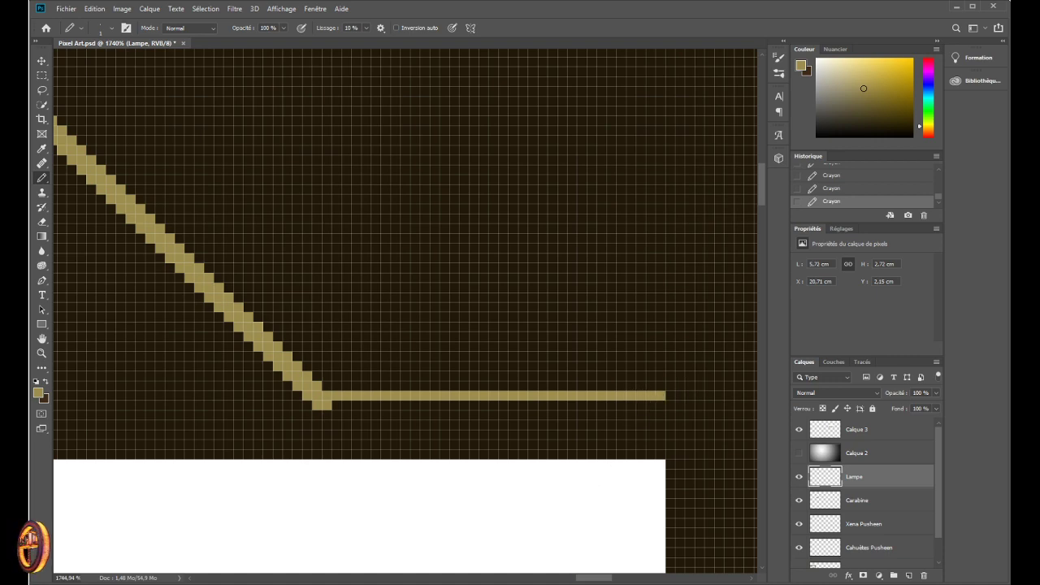
pyautogui.moveTo(583, 579); pyautogui.dragTo(556, 580)
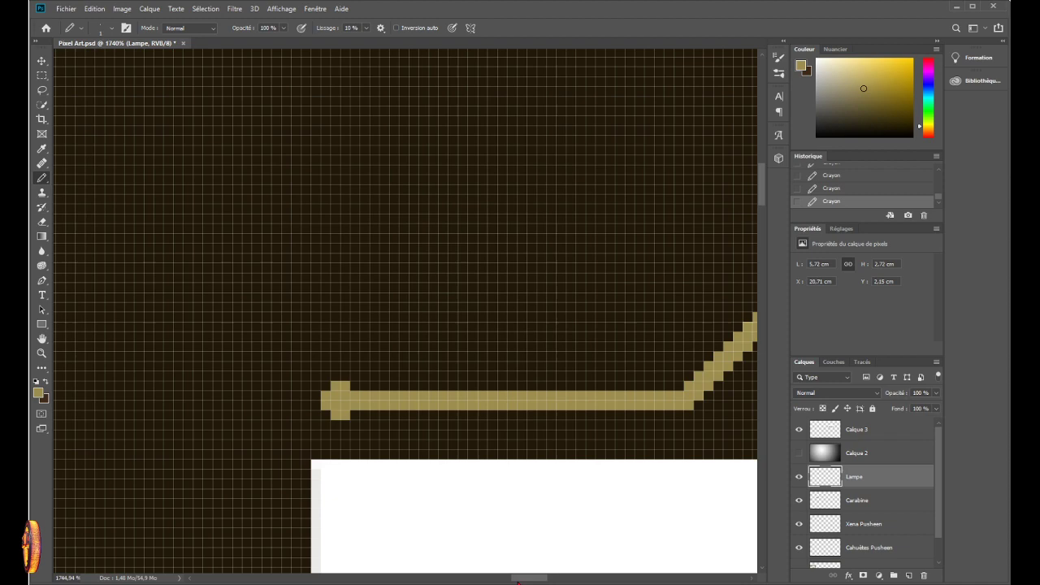
pyautogui.moveTo(517, 579); pyautogui.dragTo(587, 578)
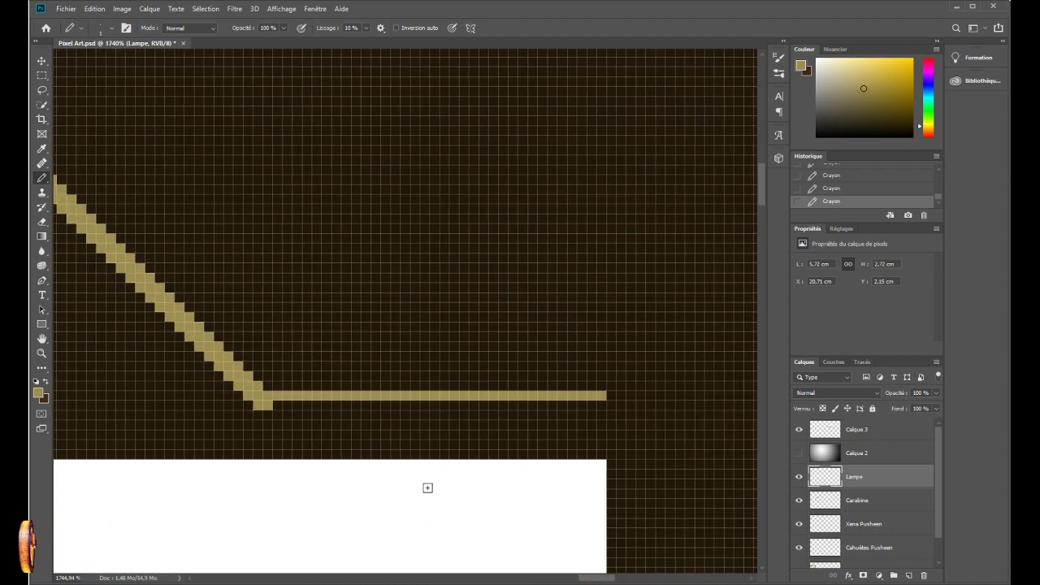
# - Thicken the right arm's horizontal line to two pixels along its full length and erase the stray pixel beneath it
pyautogui.click(278, 404)
pyautogui.click(288, 404)
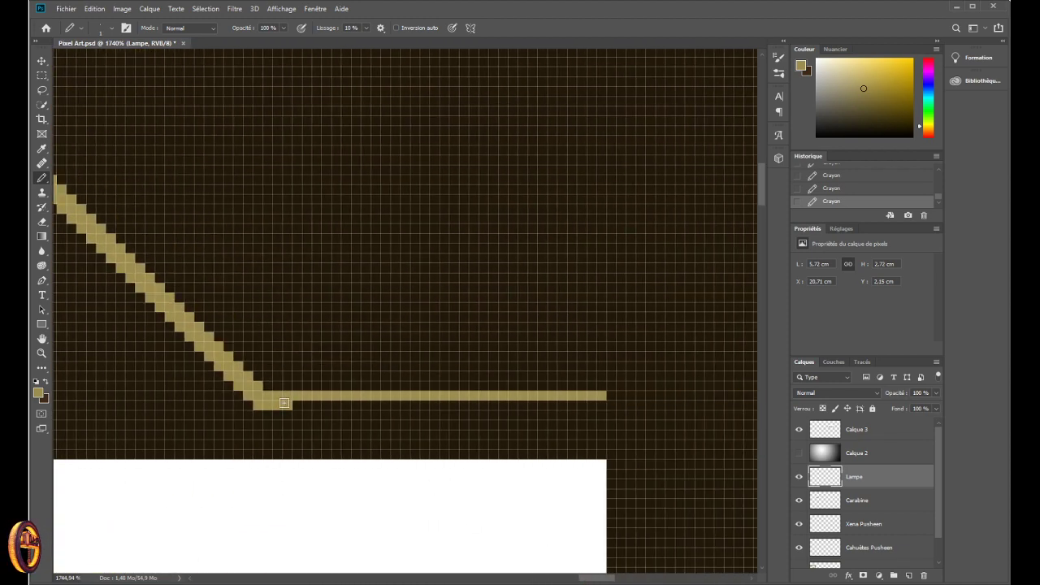
pyautogui.moveTo(285, 403); pyautogui.dragTo(582, 412)
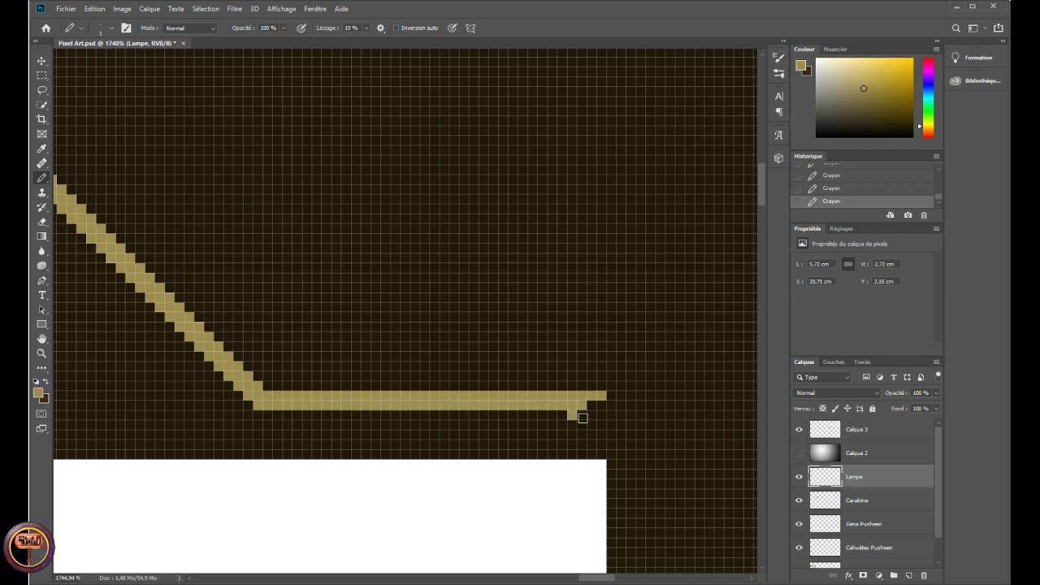
pyautogui.press('e')
pyautogui.click(574, 414)
pyautogui.click(575, 418)
pyautogui.press('b')
pyautogui.moveTo(587, 405); pyautogui.dragTo(603, 396)
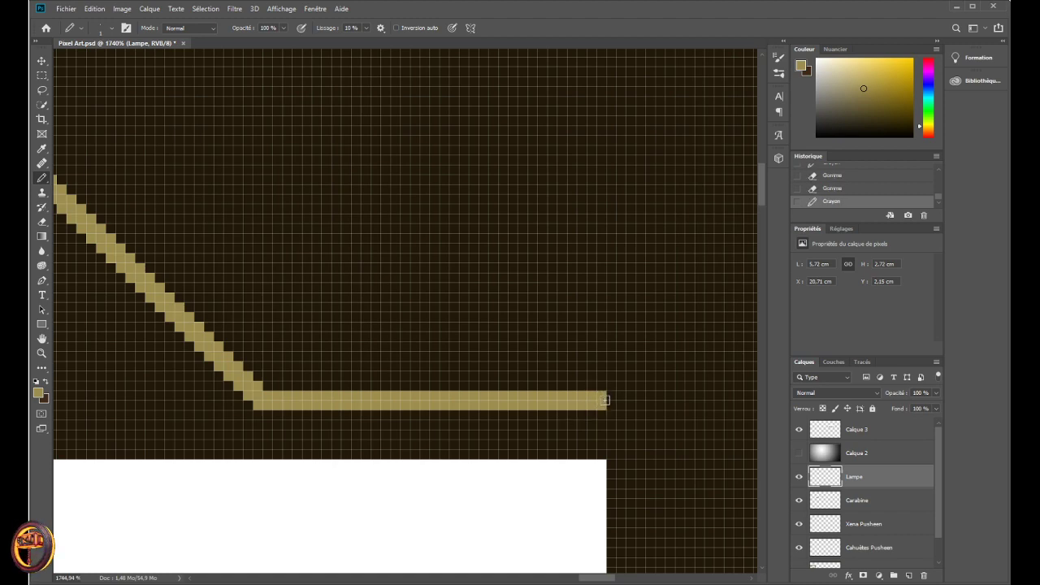
# - Cap the right bar's tip with two-pixel strips above, below and at the outer end to mirror the left one
pyautogui.click(592, 385)
pyautogui.click(602, 386)
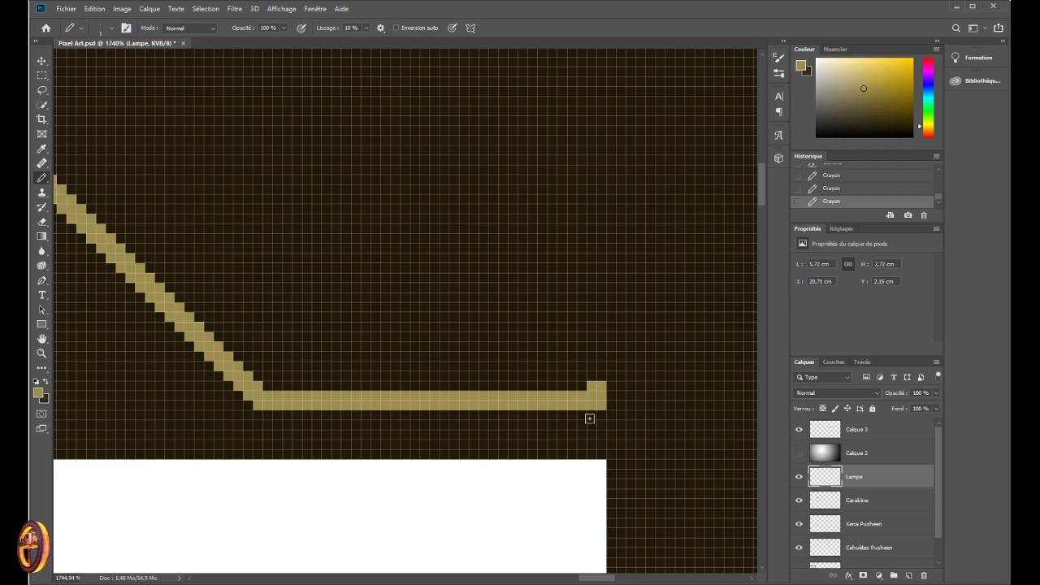
pyautogui.moveTo(593, 414); pyautogui.dragTo(602, 414)
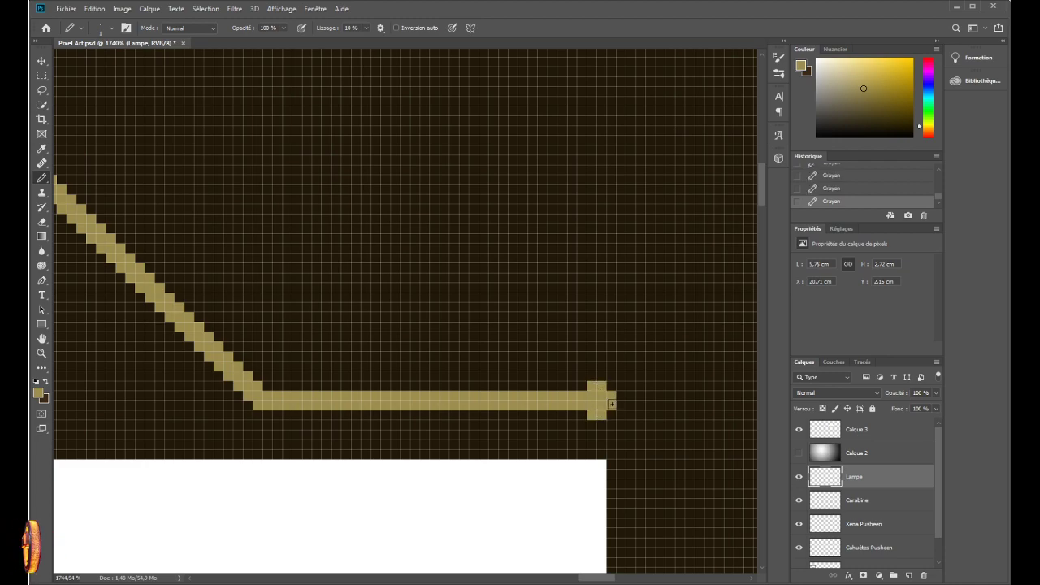
# - Examine the symmetrical hanger within the bar scene and up close against the reference lamp
pyautogui.scroll(-4, 529, 379)
pyautogui.scroll(-8, 368, 413)
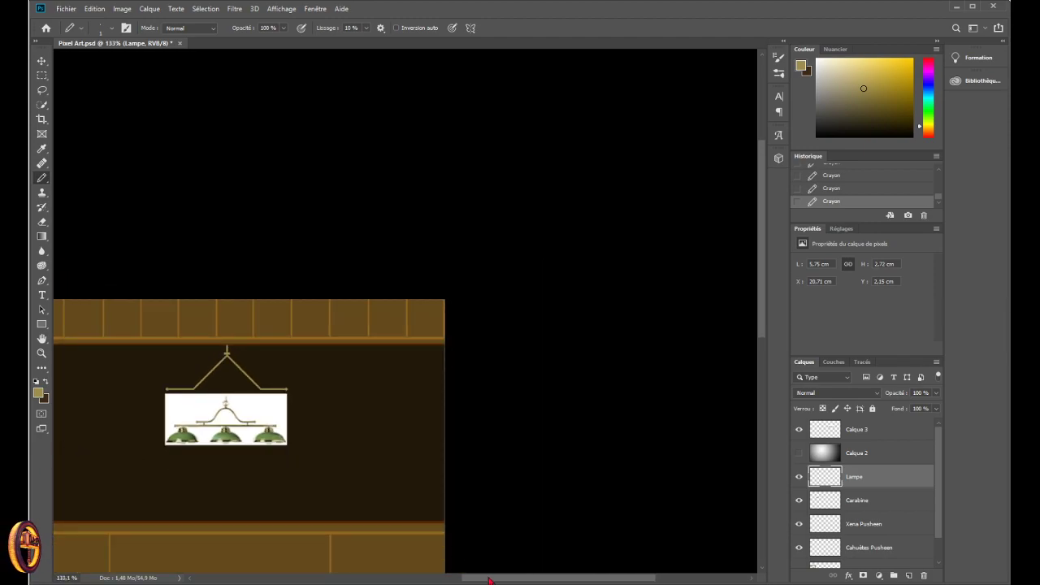
pyautogui.moveTo(490, 580); pyautogui.dragTo(455, 579)
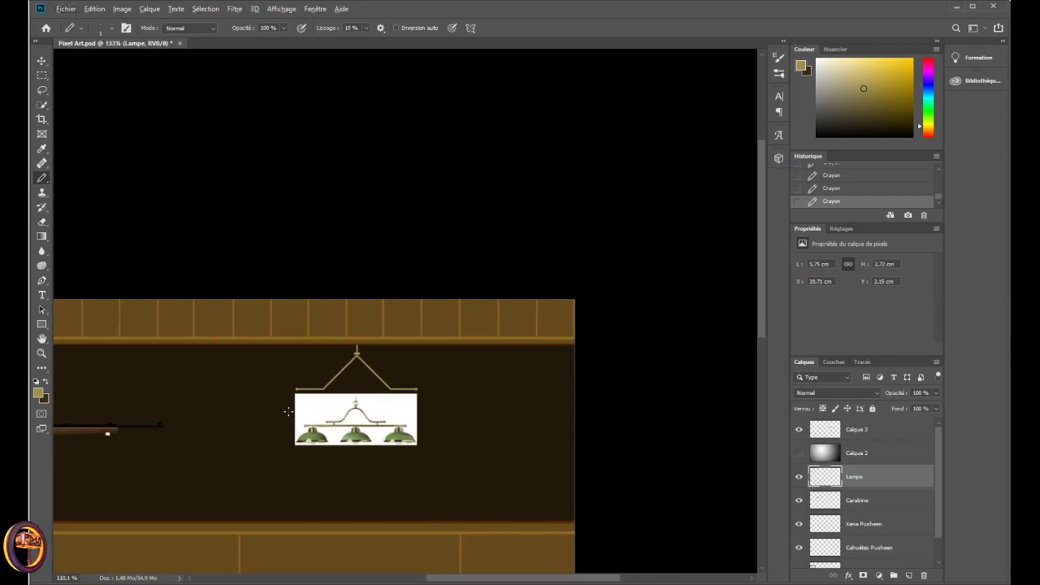
pyautogui.scroll(-2, 290, 451)
pyautogui.scroll(4, 581, 228)
pyautogui.scroll(4, 567, 200)
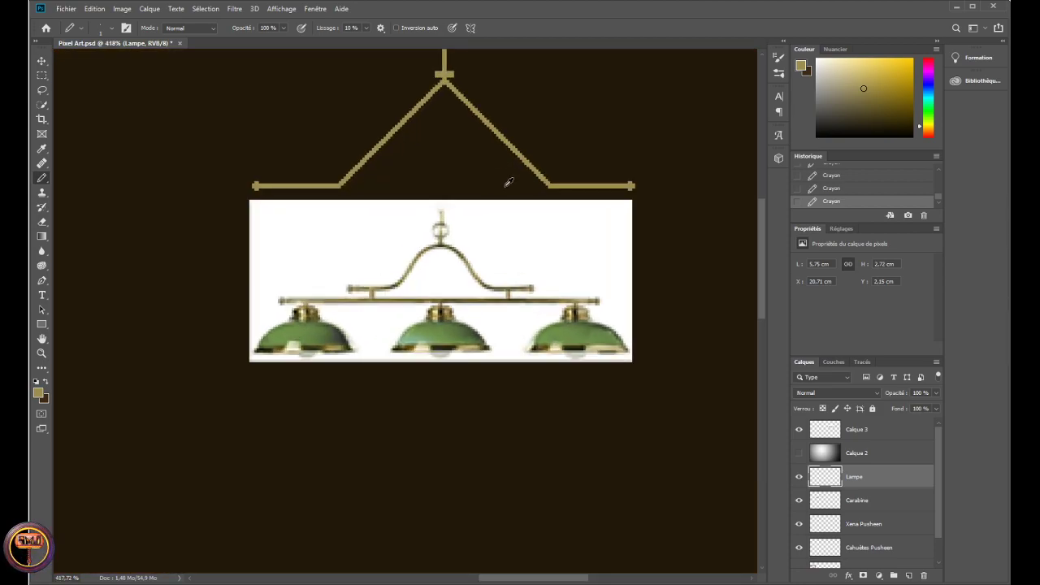
pyautogui.scroll(1, 506, 180)
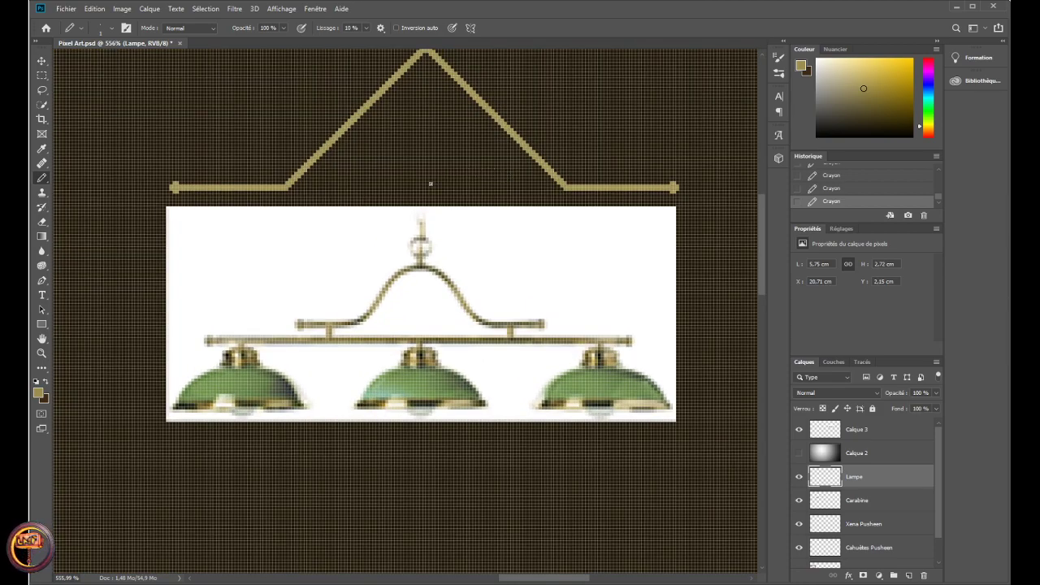
pyautogui.scroll(3, 415, 166)
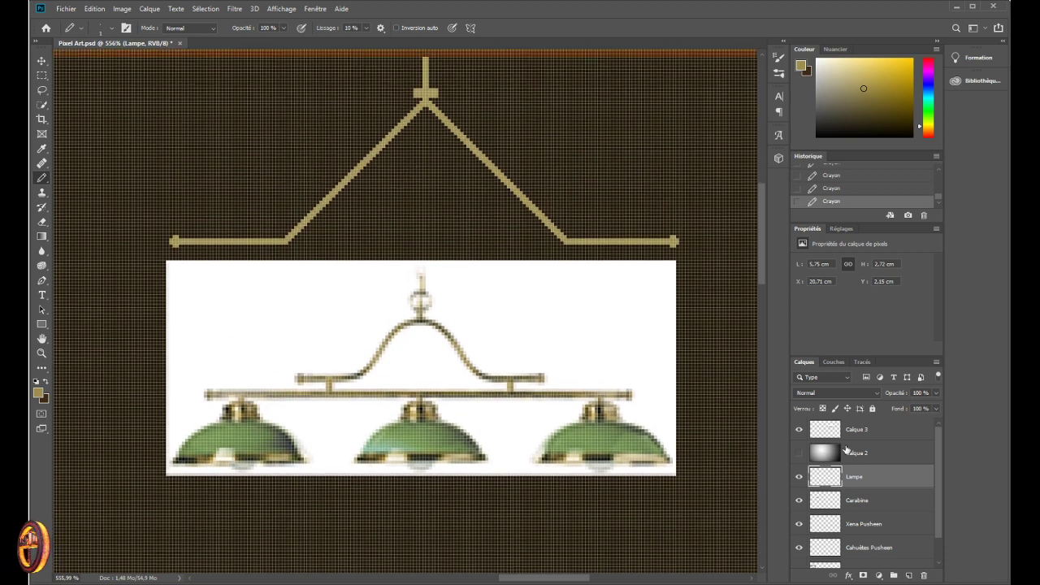
# - Move the Calque 3 layer with the reference picture straight down to clear space below the hanger, and return to the Pencil tool
pyautogui.click(863, 432)
pyautogui.press('v')
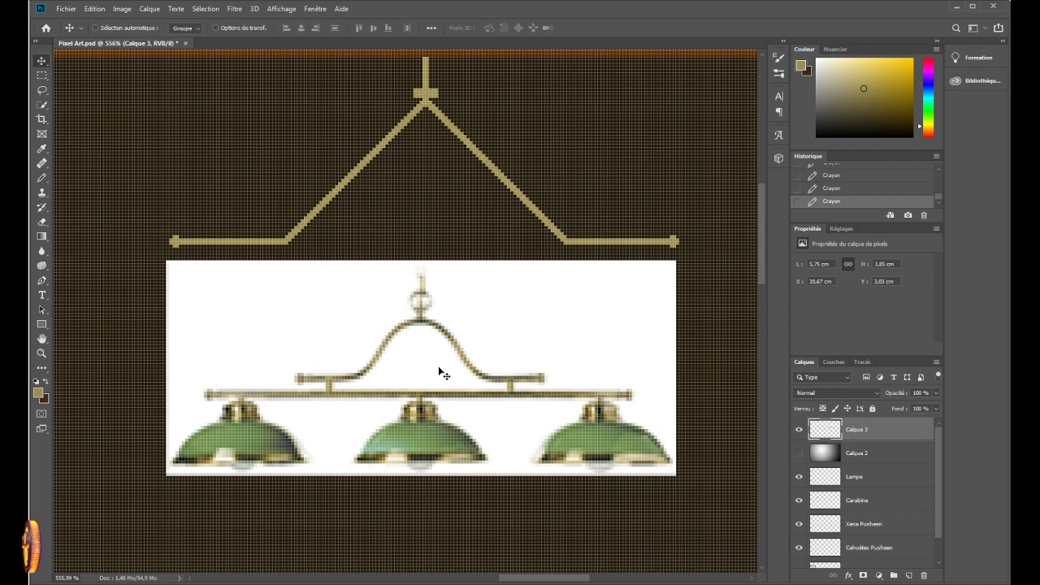
pyautogui.moveTo(438, 366); pyautogui.dragTo(377, 428)
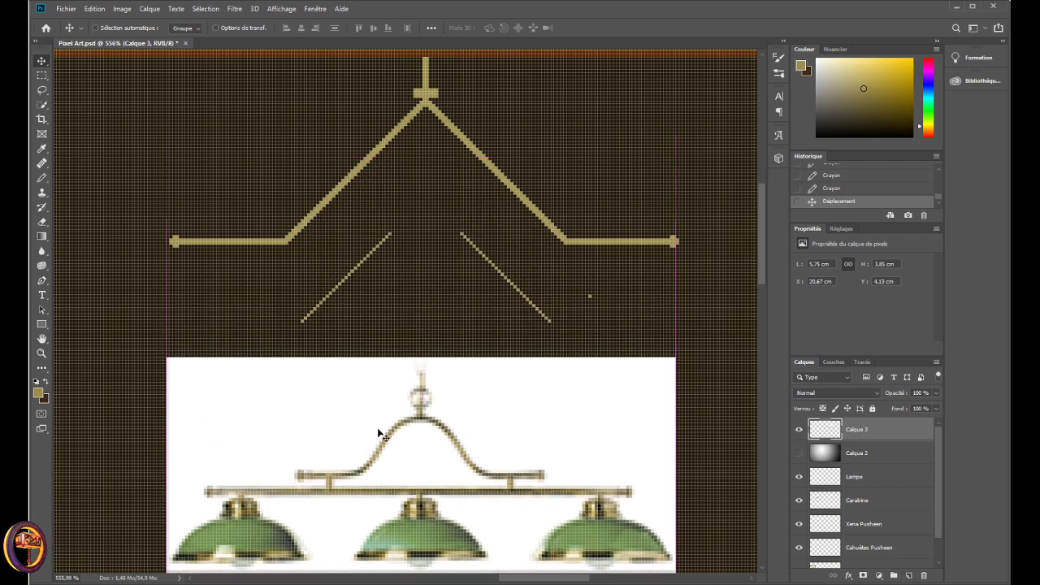
pyautogui.scroll(2, 132, 260)
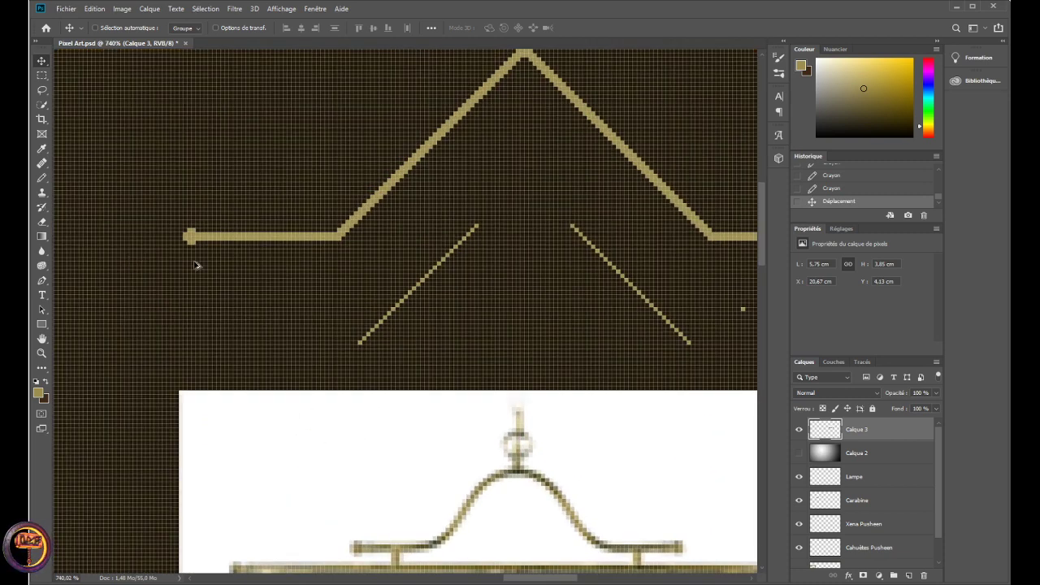
pyautogui.click(42, 177)
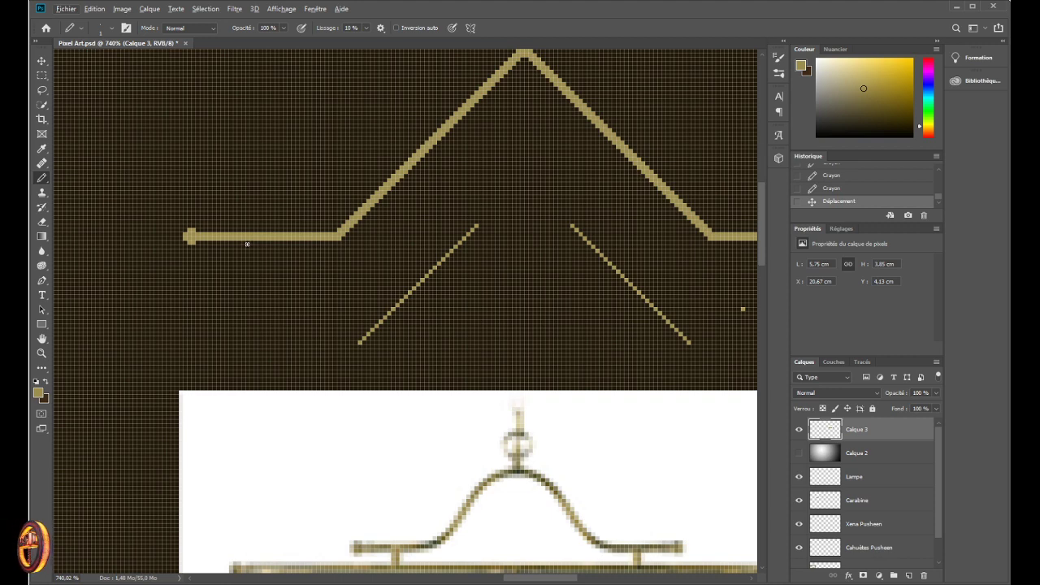
pyautogui.moveTo(248, 244); pyautogui.dragTo(248, 252)
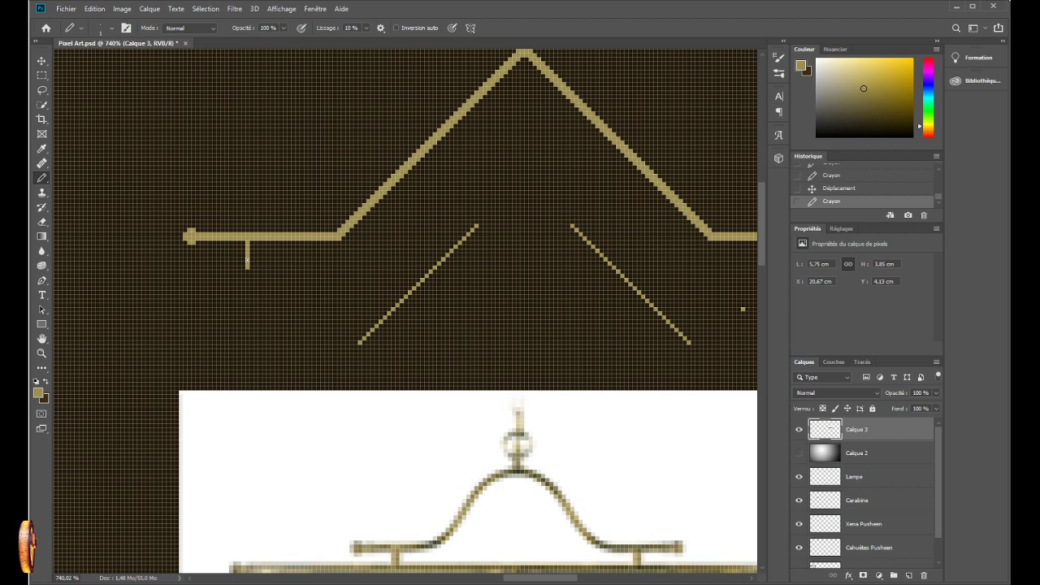
pyautogui.moveTo(248, 261); pyautogui.dragTo(249, 254)
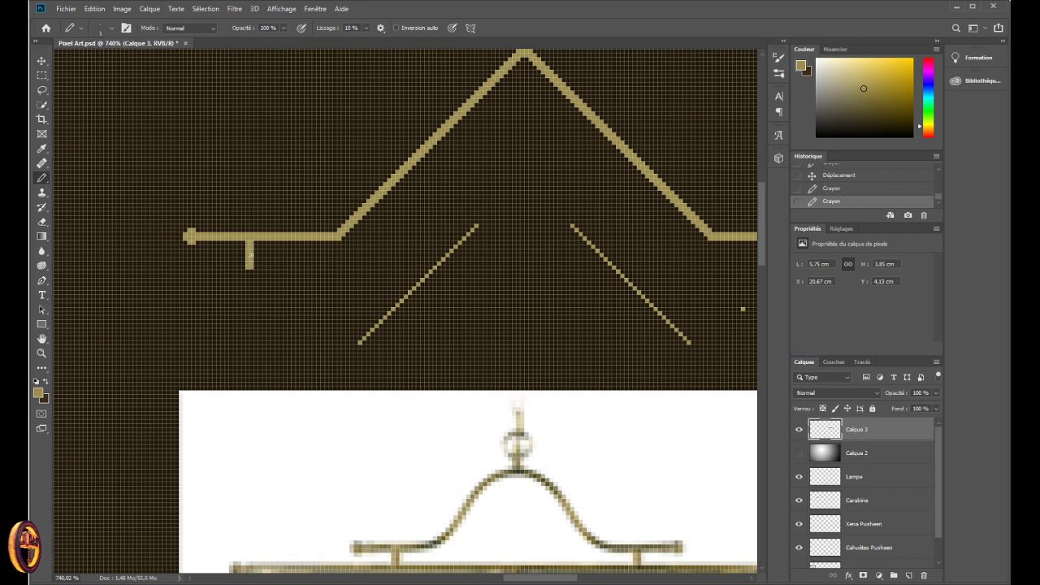
pyautogui.click(250, 255)
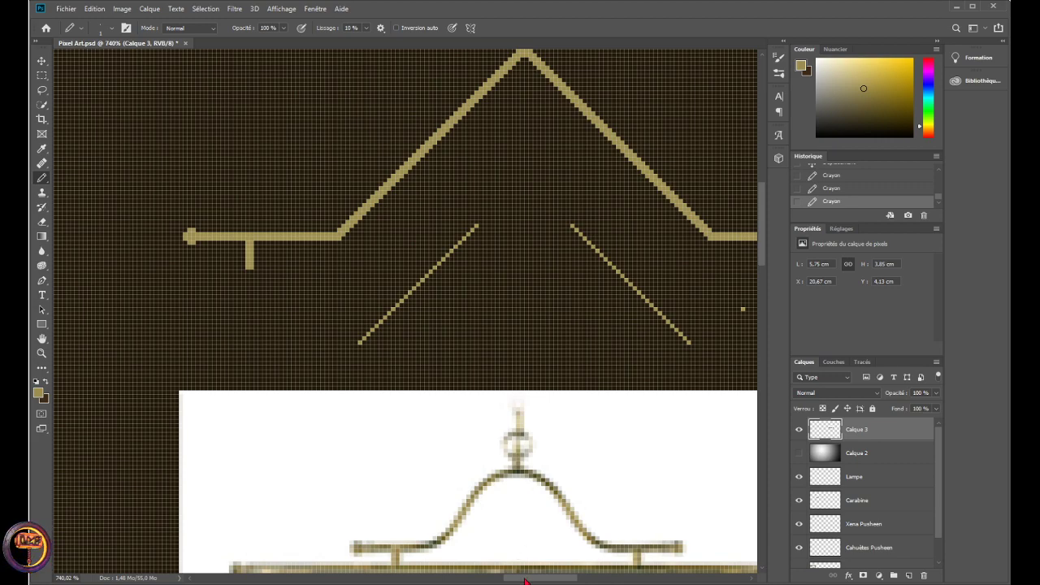
pyautogui.moveTo(525, 580)
pyautogui.mouseDown()
pyautogui.moveTo(536, 582)
pyautogui.moveTo(519, 582)
pyautogui.mouseUp()
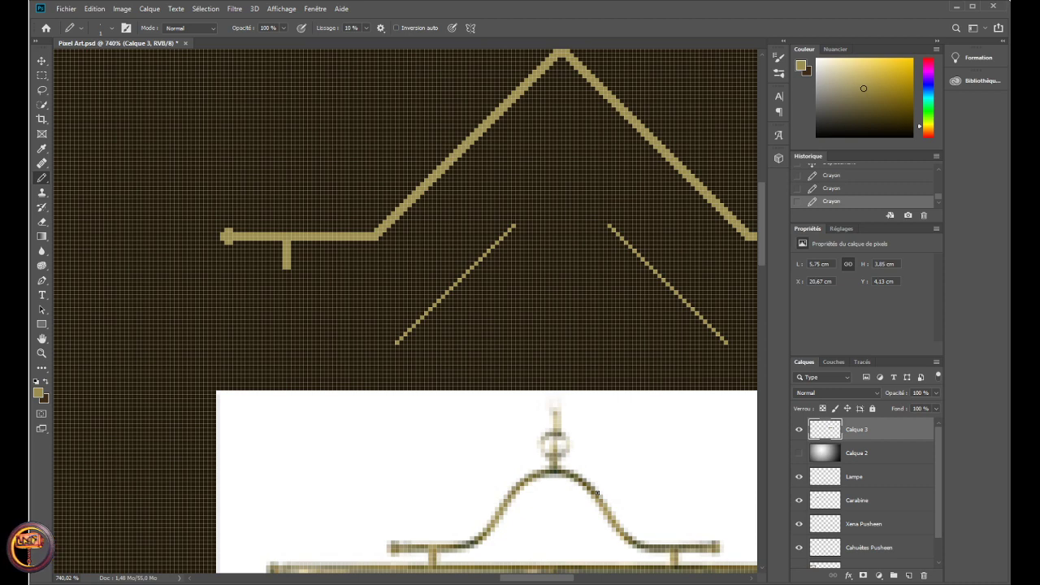
pyautogui.hotkey('ctrl', 'z')
pyautogui.hotkey('ctrl', 'z')
pyautogui.hotkey('ctrl', 'z')
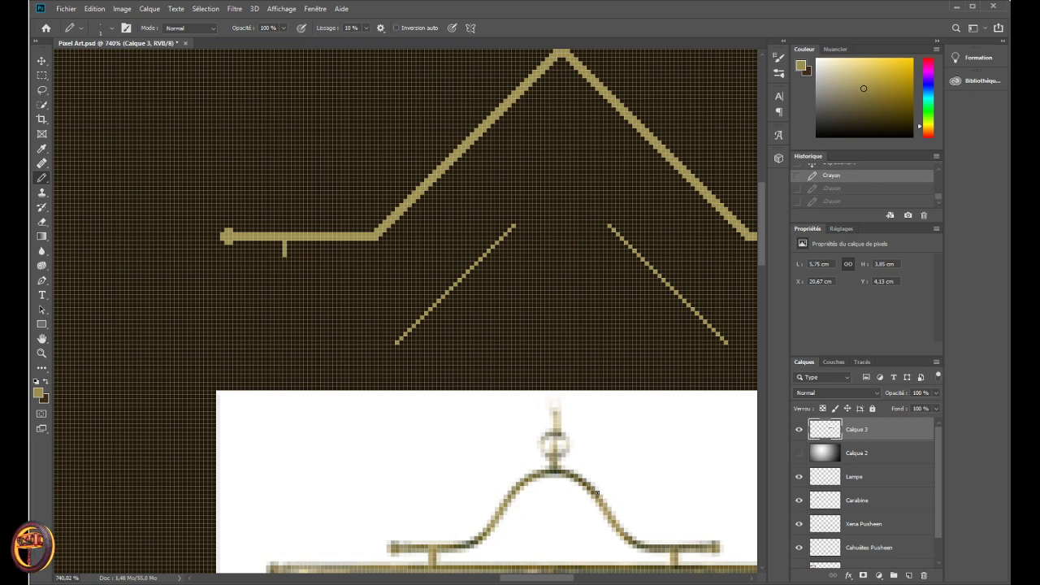
# - On the Lampe layer, draw a vertical stub two pixels wide and eight pixels long below the middle of the left arm's horizontal bar
pyautogui.click(873, 487)
pyautogui.scroll(5, 232, 181)
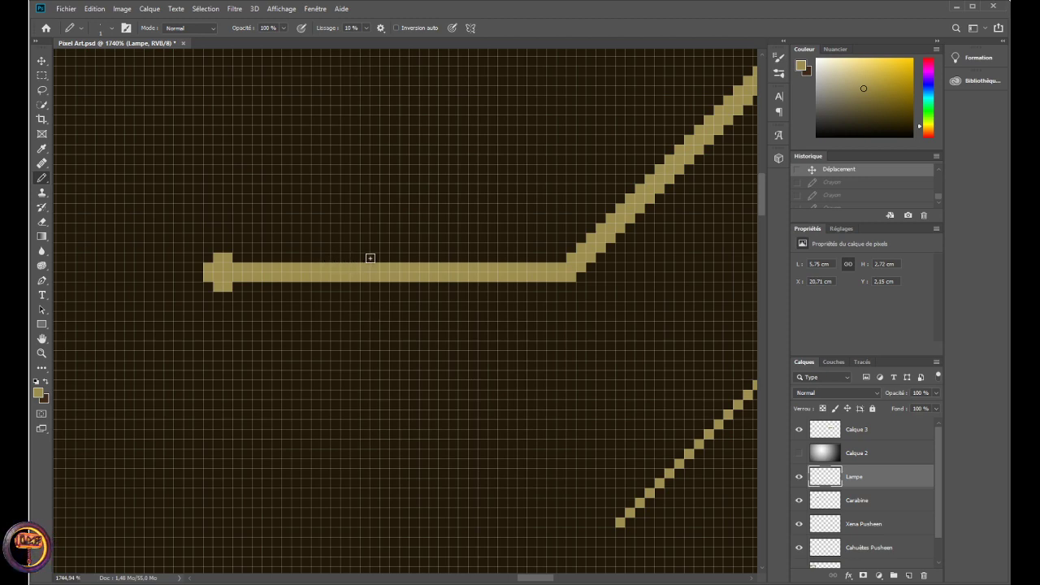
pyautogui.click(394, 287)
pyautogui.click(403, 287)
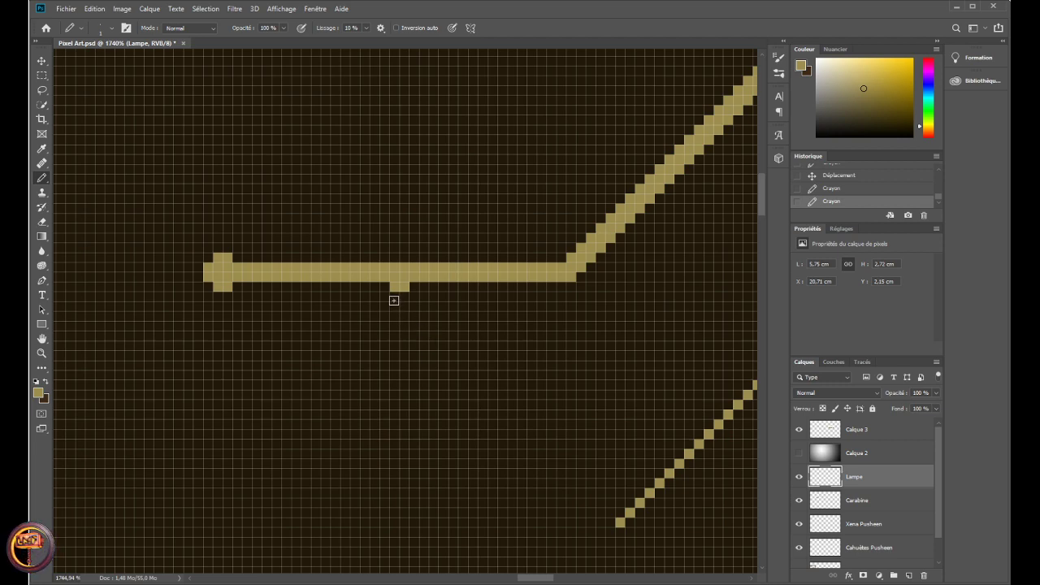
pyautogui.moveTo(394, 297); pyautogui.dragTo(404, 354)
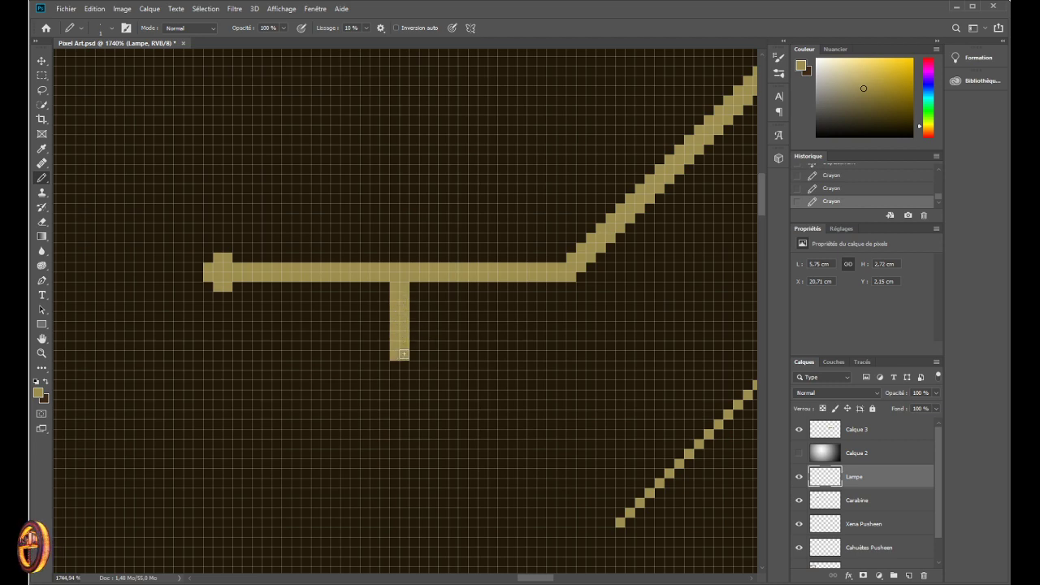
# - Draw a matching stub, two pixels wide and eight pixels long, below the middle of the right arm's horizontal bar
pyautogui.moveTo(543, 580); pyautogui.dragTo(604, 577)
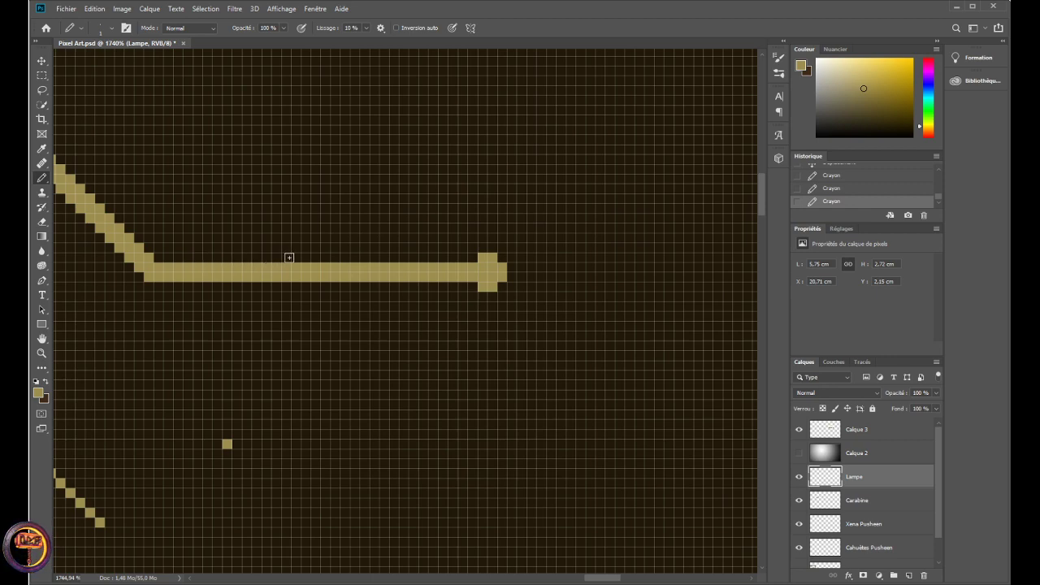
pyautogui.moveTo(316, 287); pyautogui.dragTo(326, 287)
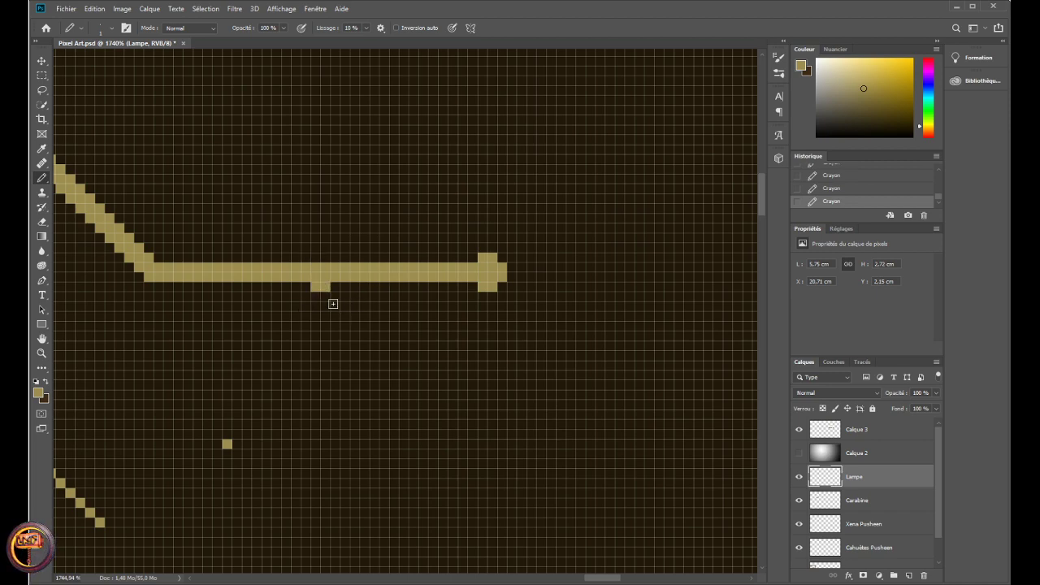
pyautogui.moveTo(314, 298)
pyautogui.mouseDown()
pyautogui.moveTo(323, 304)
pyautogui.moveTo(319, 347)
pyautogui.mouseUp()
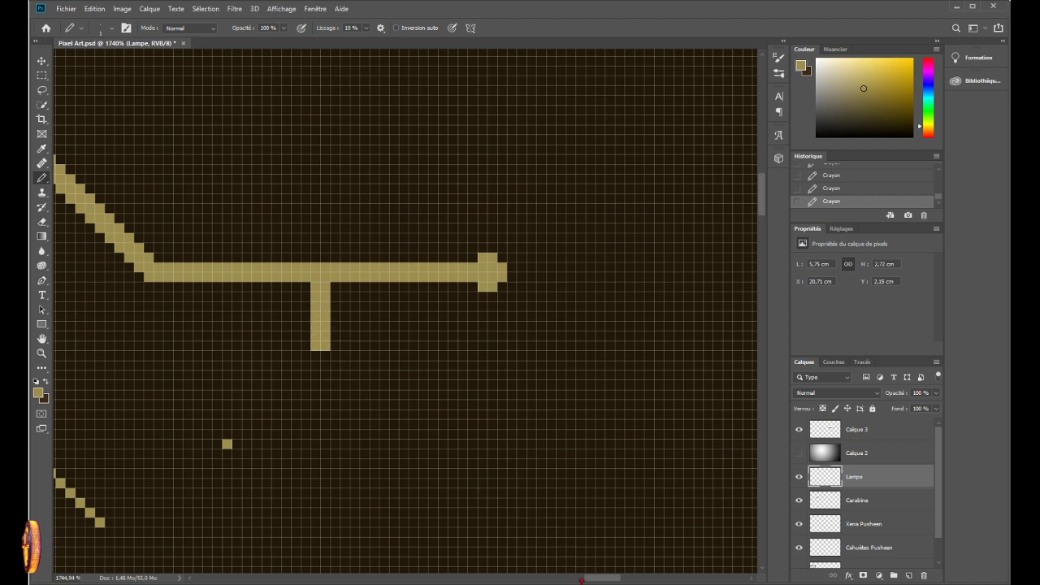
pyautogui.scroll(-8, 443, 448)
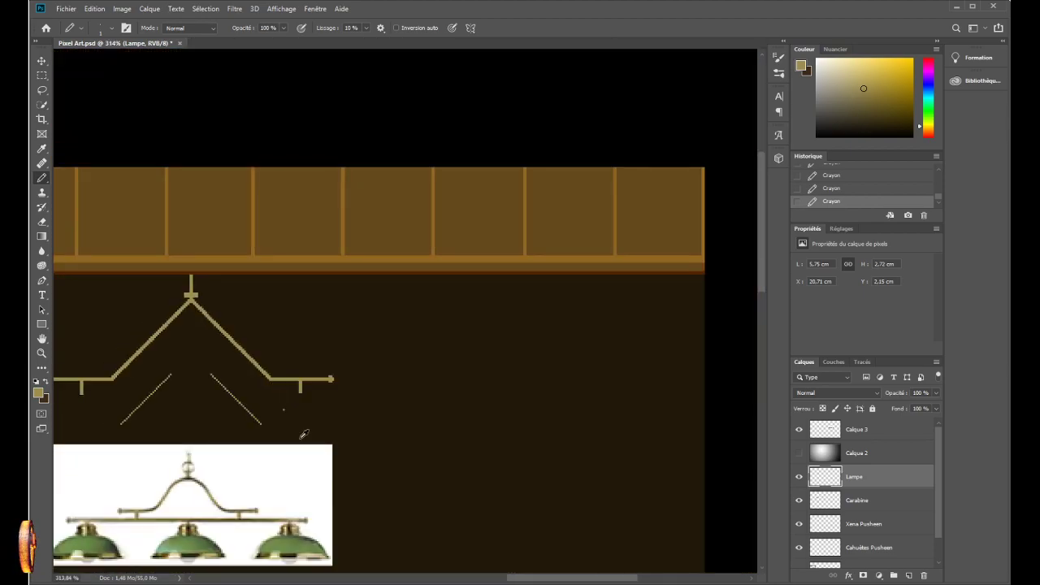
pyautogui.hscroll(-2, 496, 558)
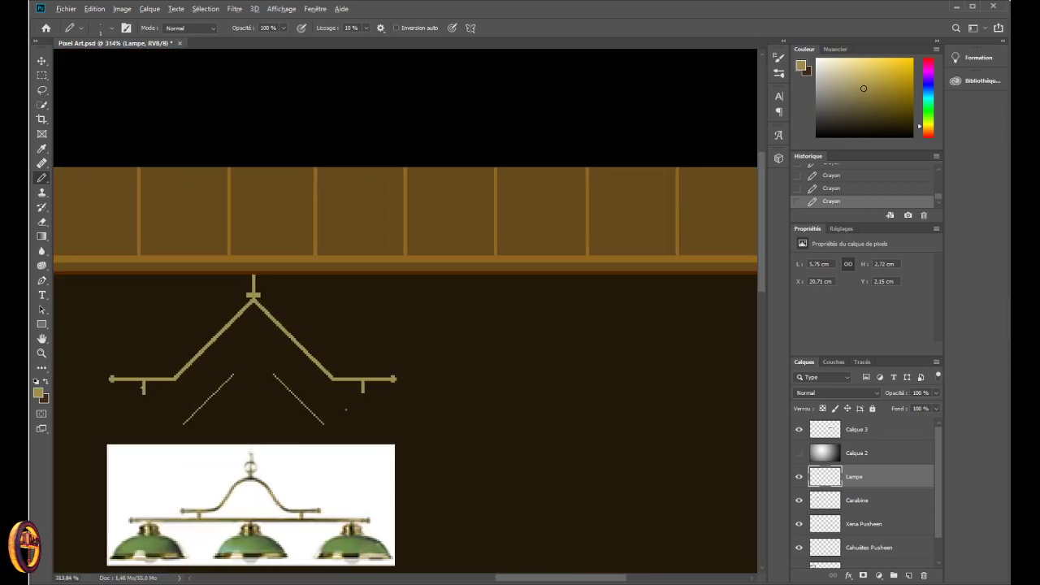
pyautogui.scroll(7, 145, 385)
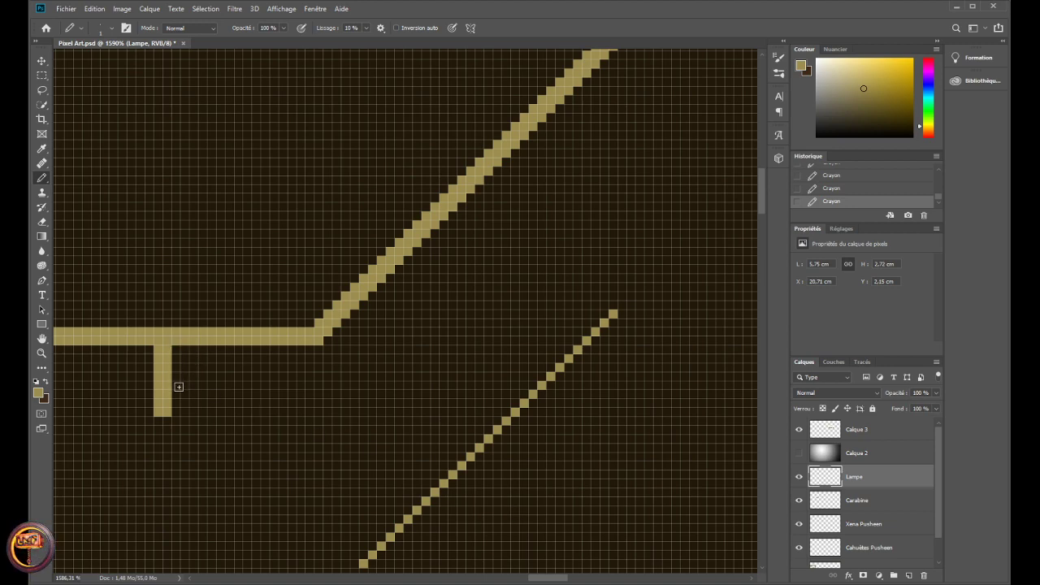
pyautogui.hotkey('ctrl', 'shift', 'h')
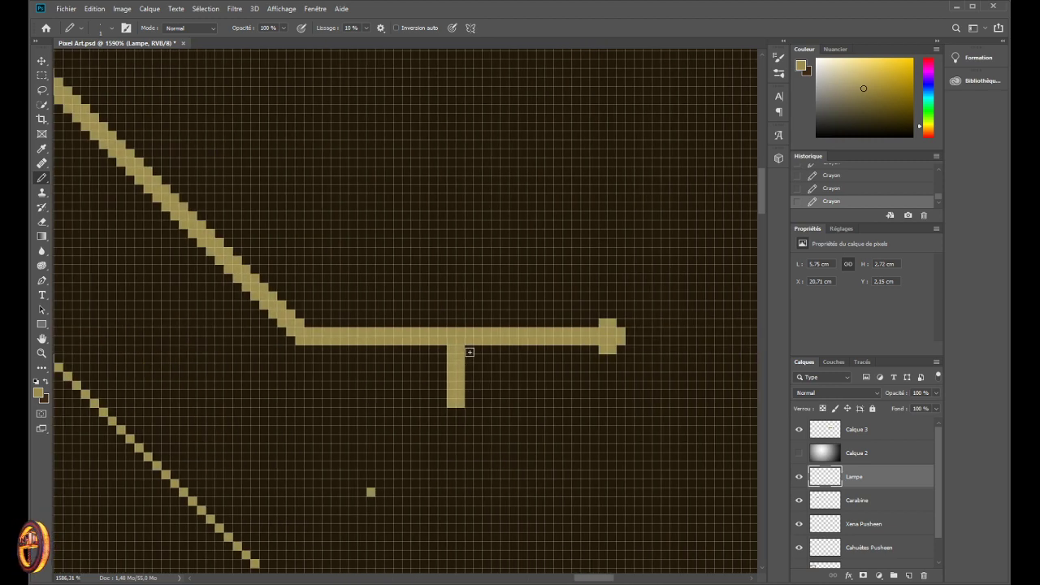
pyautogui.click(456, 411)
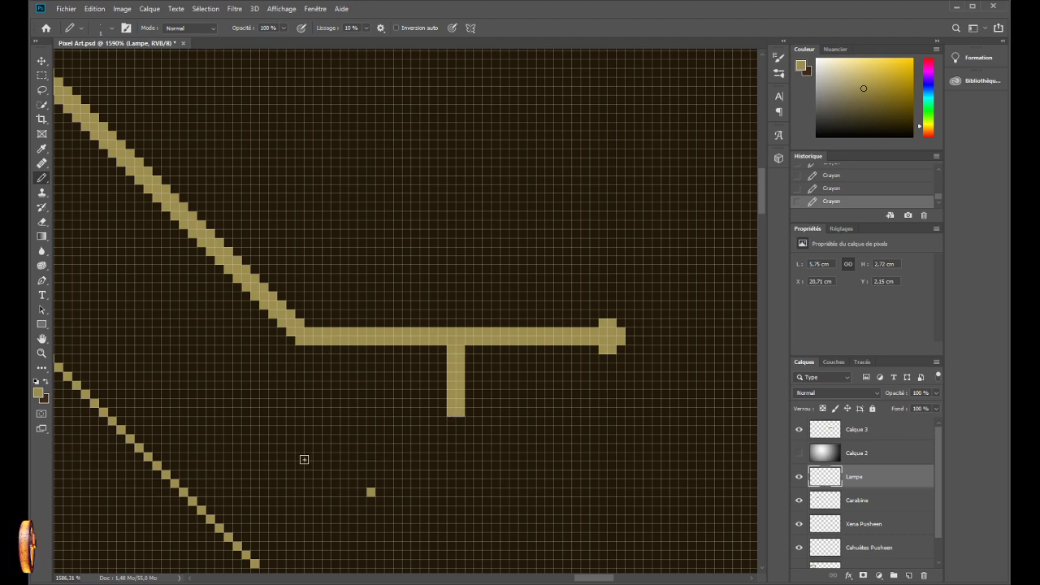
# - Erase the stray pixel floating below the right arm
pyautogui.click(380, 492)
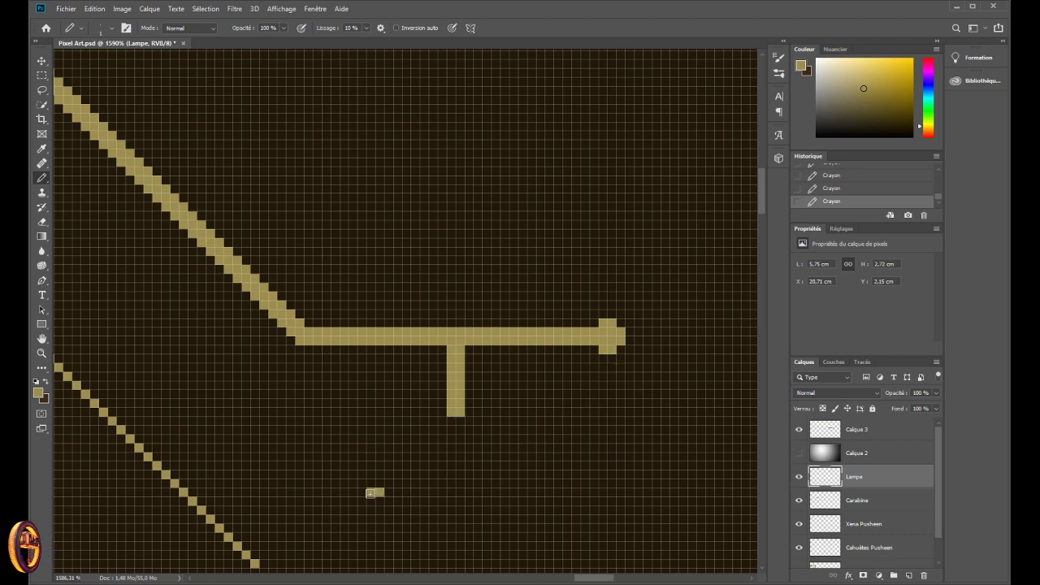
pyautogui.hotkey('ctrl', 'z')
pyautogui.hotkey('ctrl', 'z')
pyautogui.moveTo(362, 493)
pyautogui.mouseDown()
pyautogui.moveTo(362, 501)
pyautogui.moveTo(377, 497)
pyautogui.mouseUp()
# - Compare the hanger and its two stubs with the reference lamp, both within the bar scene and up close
pyautogui.scroll(-10, 333, 492)
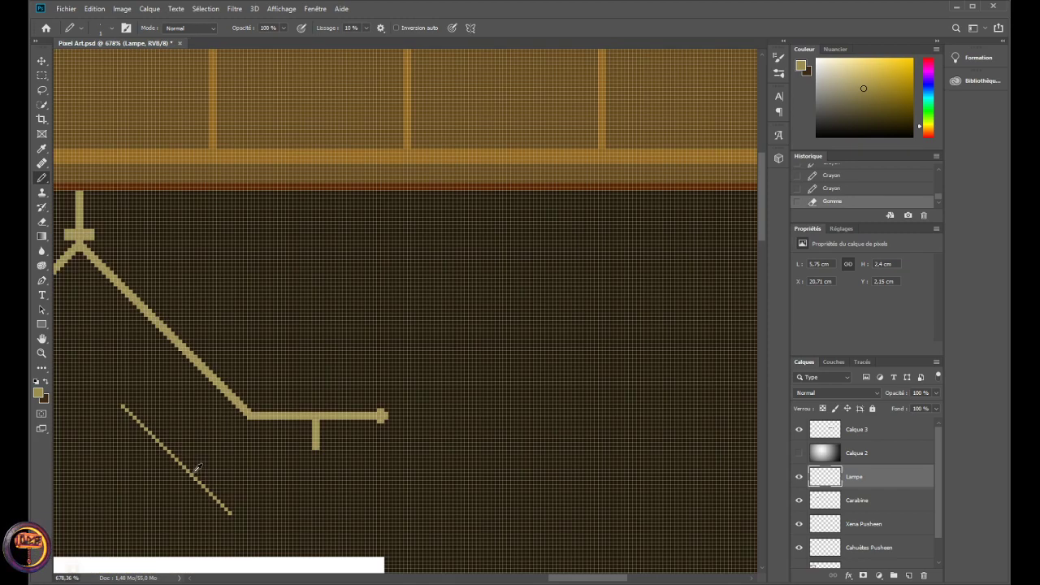
pyautogui.scroll(5, 128, 456)
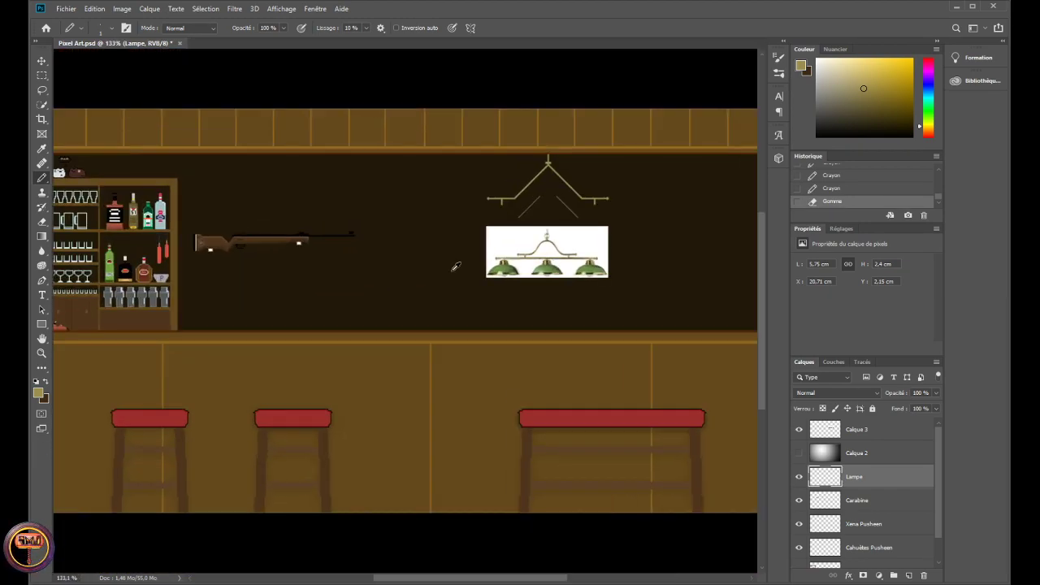
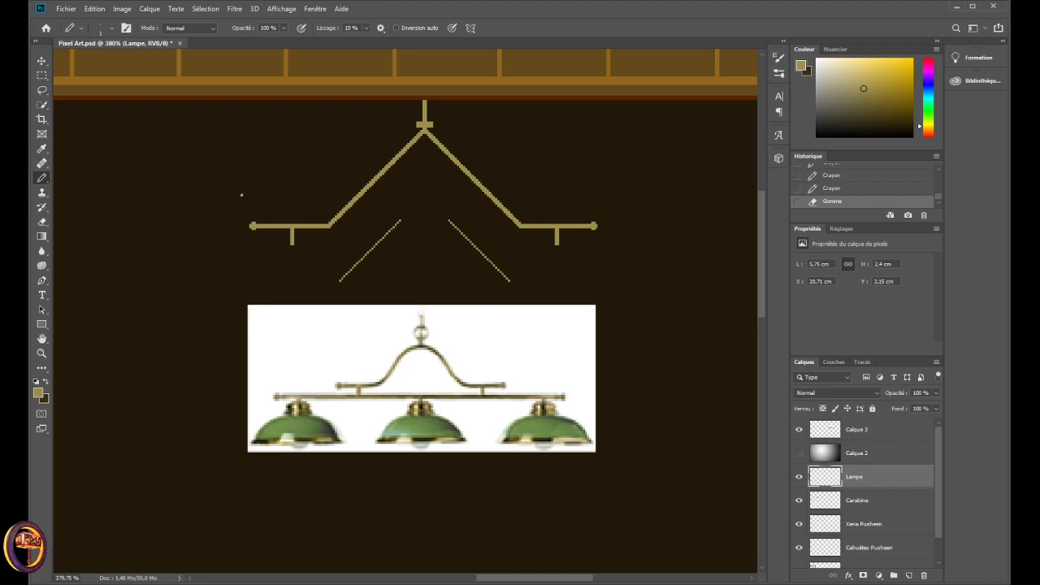
pyautogui.scroll(5, 264, 234)
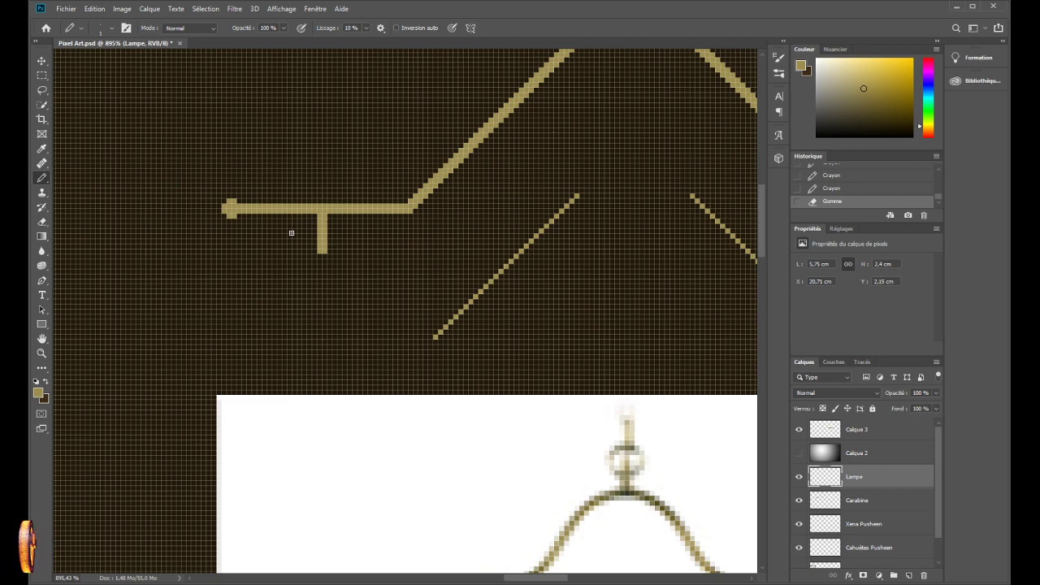
pyautogui.scroll(2, 272, 269)
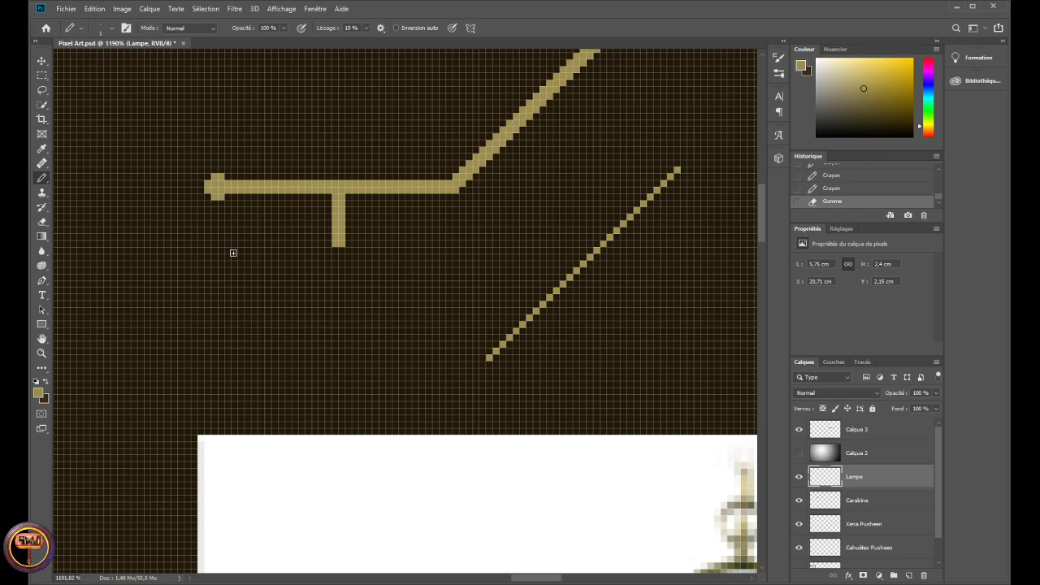
pyautogui.scroll(-3, 233, 253)
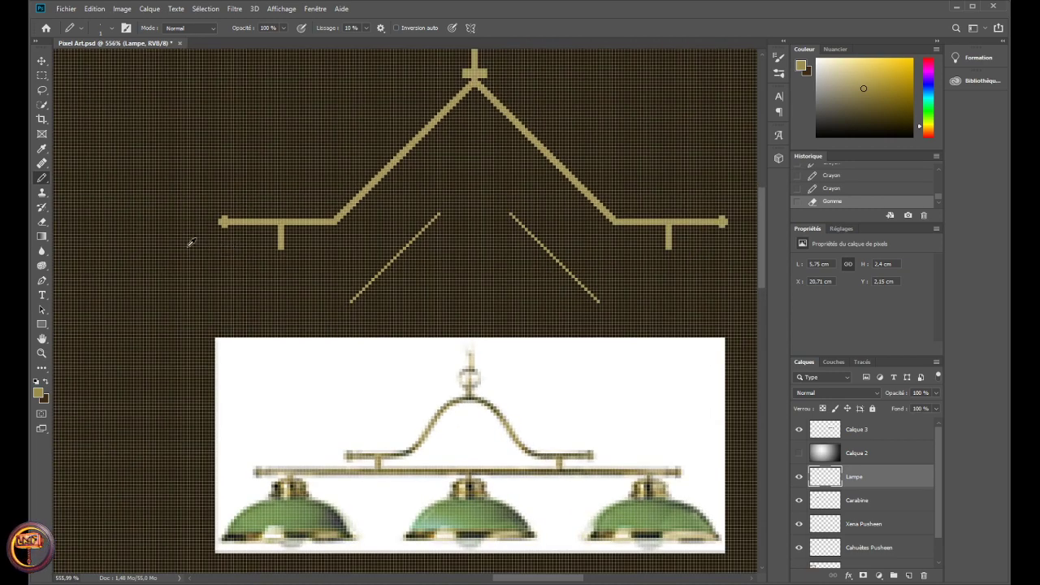
pyautogui.scroll(2, 213, 253)
pyautogui.scroll(-2, 213, 253)
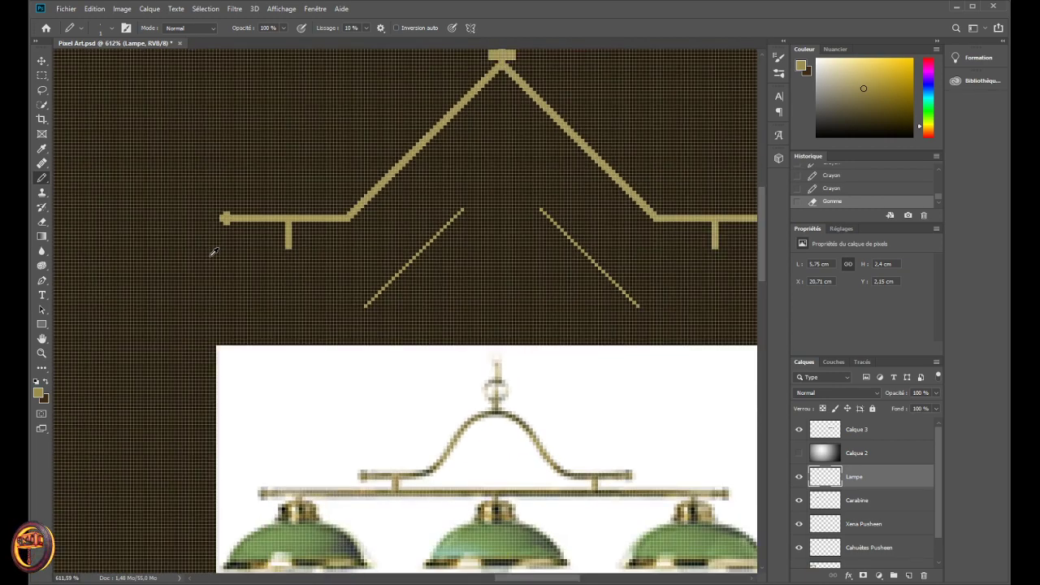
pyautogui.scroll(3, 237, 252)
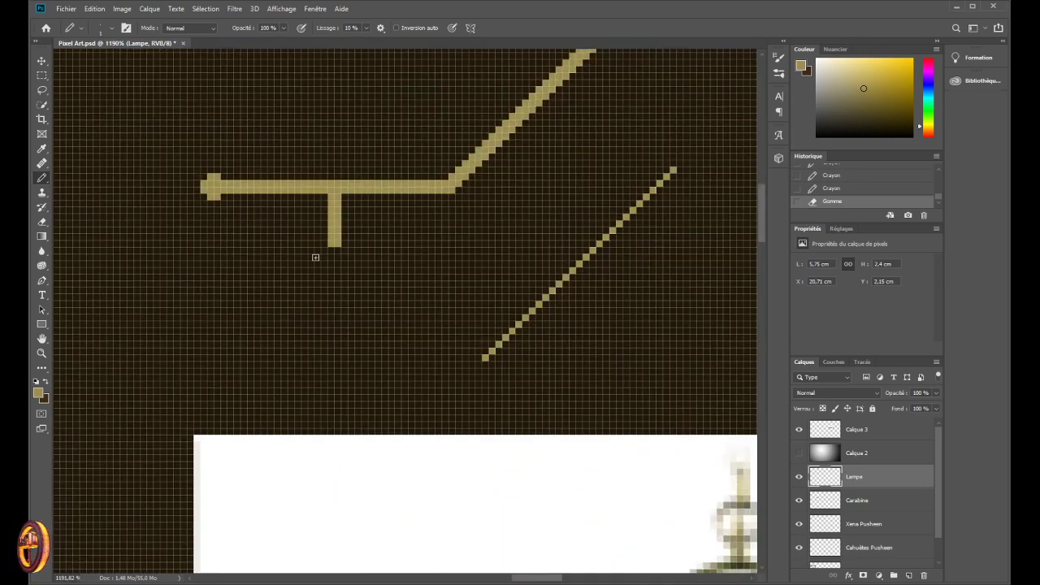
# - Draw a four-pixel-thick horizontal bar at the foot of the left stub, running about 24 pixels outward past the arm's tip
pyautogui.moveTo(316, 253); pyautogui.dragTo(315, 269)
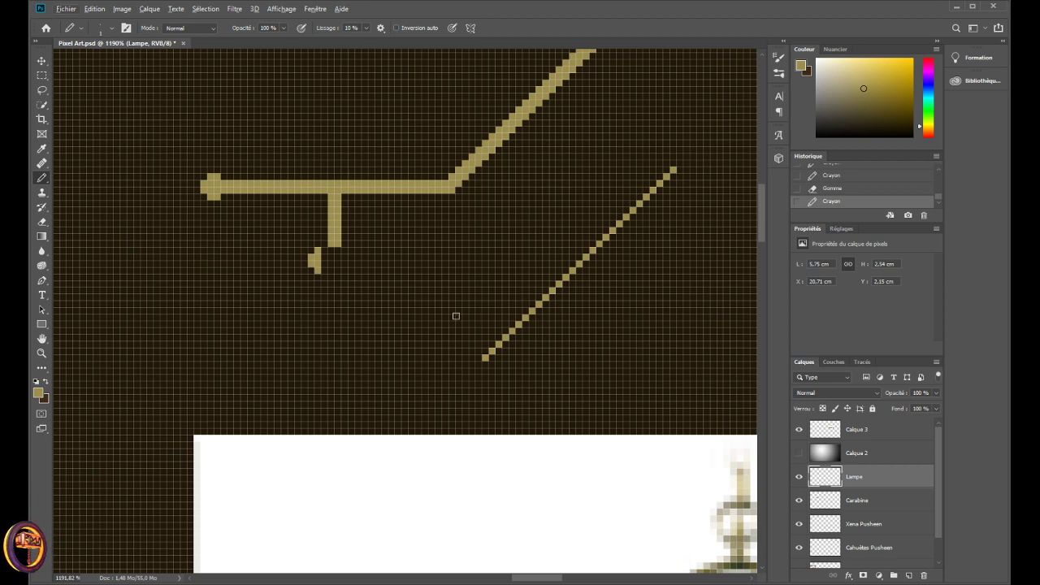
pyautogui.moveTo(286, 269)
pyautogui.mouseDown()
pyautogui.moveTo(276, 265)
pyautogui.moveTo(290, 258)
pyautogui.moveTo(284, 252)
pyautogui.moveTo(314, 252)
pyautogui.moveTo(293, 238)
pyautogui.moveTo(316, 253)
pyautogui.moveTo(272, 264)
pyautogui.moveTo(269, 252)
pyautogui.moveTo(209, 253)
pyautogui.moveTo(251, 254)
pyautogui.moveTo(261, 267)
pyautogui.moveTo(209, 267)
pyautogui.moveTo(249, 265)
pyautogui.mouseUp()
pyautogui.click(250, 265)
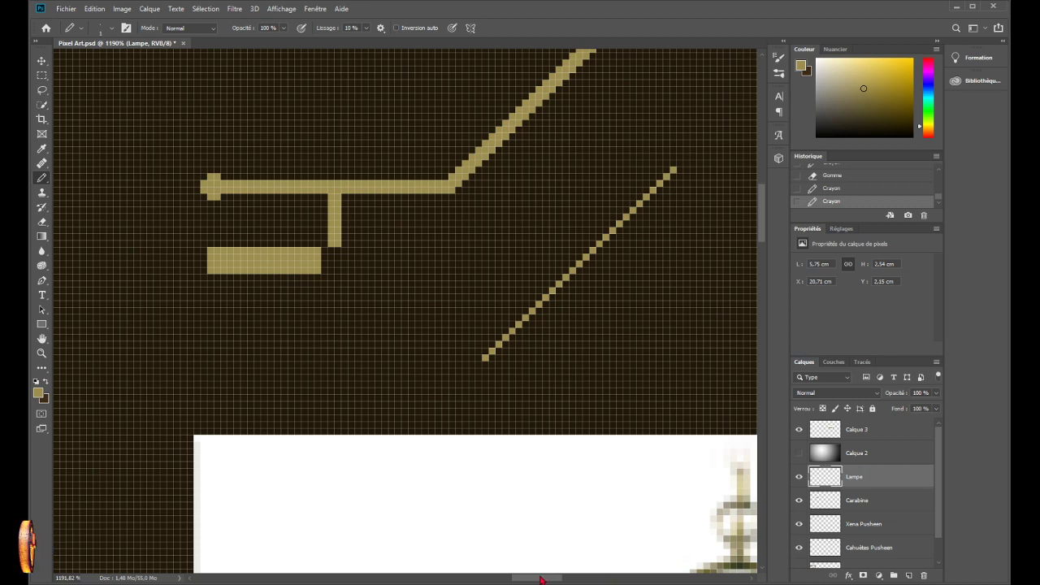
pyautogui.moveTo(538, 578); pyautogui.dragTo(522, 578)
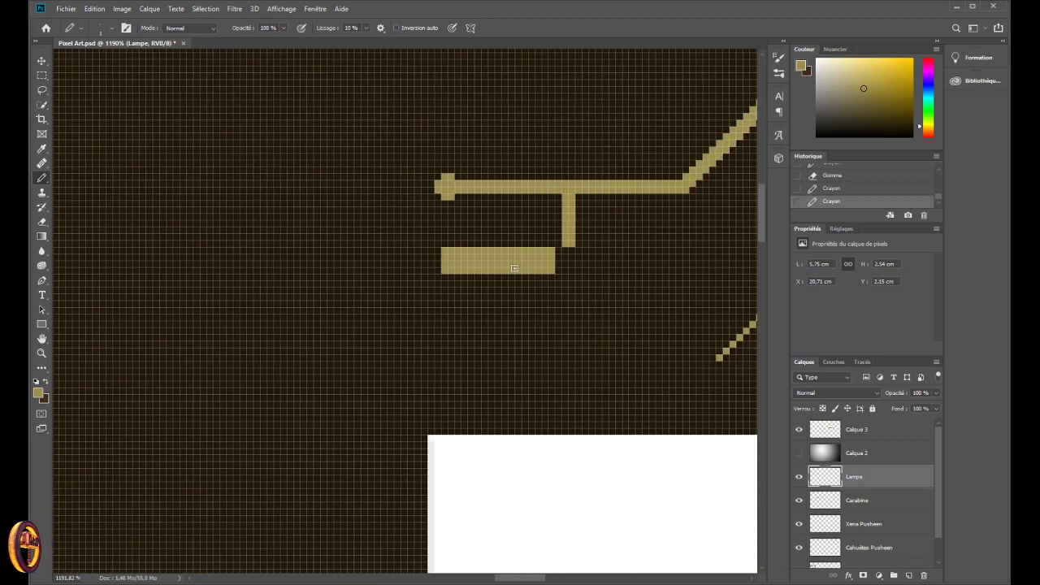
pyautogui.moveTo(396, 251)
pyautogui.mouseDown()
pyautogui.moveTo(440, 251)
pyautogui.moveTo(411, 270)
pyautogui.moveTo(400, 257)
pyautogui.moveTo(431, 259)
pyautogui.mouseUp()
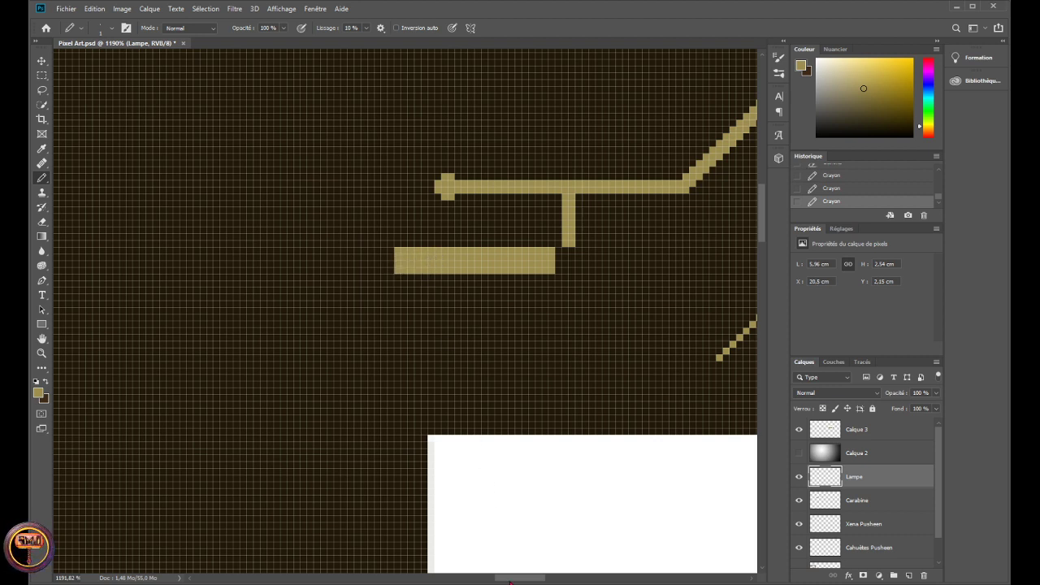
# - Extend the four-pixel-thick lamp bar outward by about 43 pixels, filling it evenly and erasing the stray pixels below it
pyautogui.moveTo(511, 577); pyautogui.dragTo(500, 578)
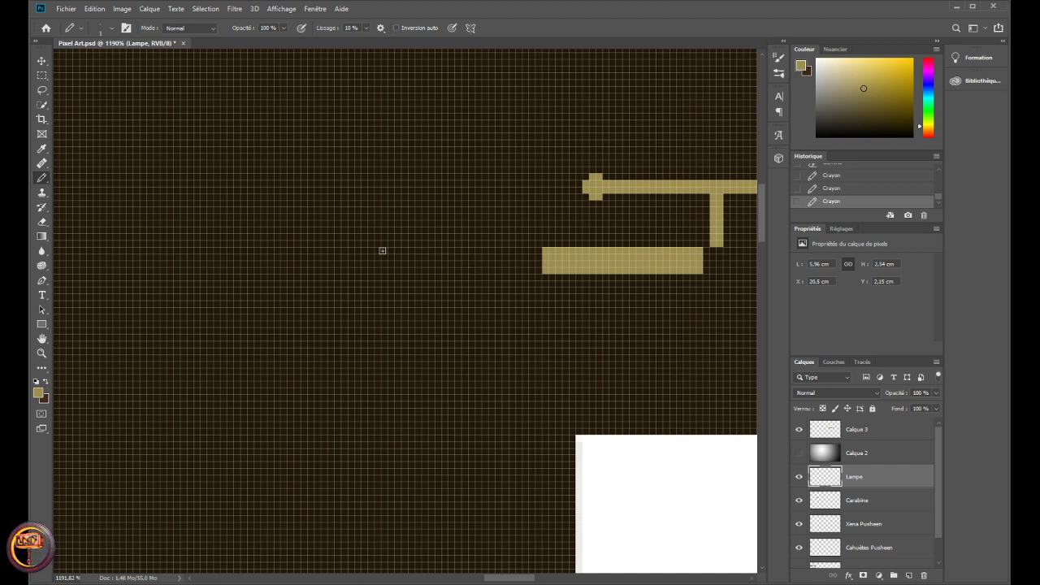
pyautogui.moveTo(359, 251); pyautogui.dragTo(539, 252)
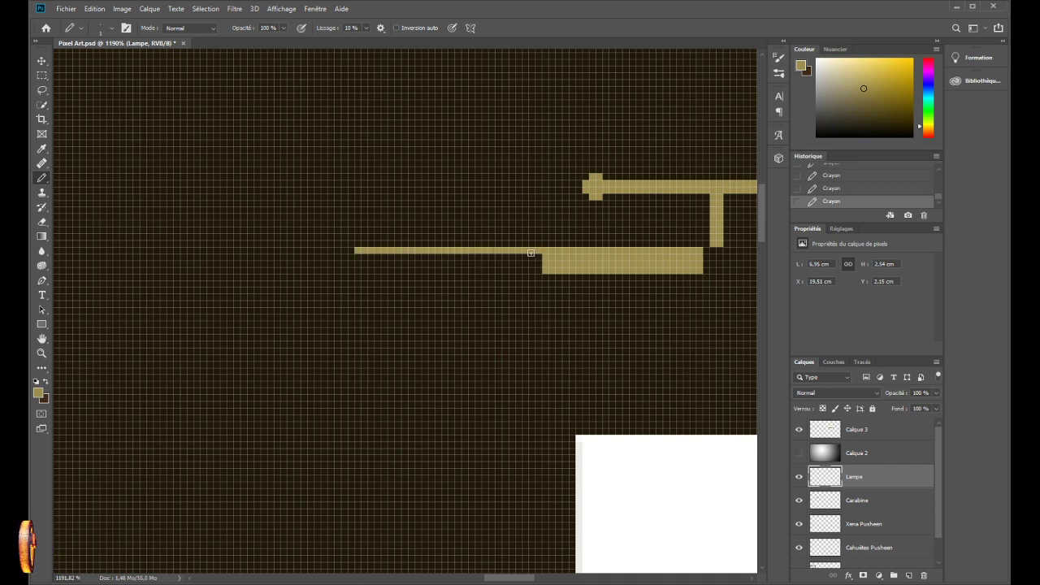
pyautogui.click(358, 258)
pyautogui.moveTo(358, 263); pyautogui.dragTo(532, 277)
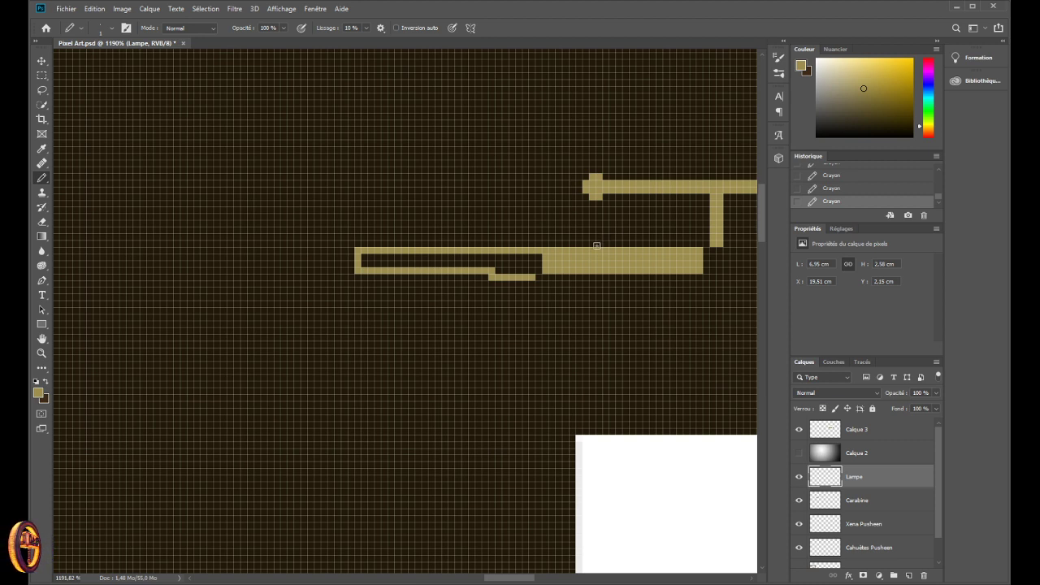
pyautogui.press('e')
pyautogui.moveTo(509, 283)
pyautogui.mouseDown()
pyautogui.moveTo(520, 278)
pyautogui.moveTo(496, 278)
pyautogui.moveTo(506, 274)
pyautogui.moveTo(500, 269)
pyautogui.moveTo(540, 269)
pyautogui.moveTo(507, 257)
pyautogui.moveTo(365, 258)
pyautogui.moveTo(445, 268)
pyautogui.mouseUp()
pyautogui.moveTo(277, 252)
pyautogui.mouseDown()
pyautogui.moveTo(261, 255)
pyautogui.moveTo(263, 269)
pyautogui.moveTo(343, 273)
pyautogui.moveTo(351, 259)
pyautogui.moveTo(284, 255)
pyautogui.moveTo(275, 268)
pyautogui.moveTo(281, 252)
pyautogui.moveTo(288, 267)
pyautogui.moveTo(342, 262)
pyautogui.moveTo(325, 257)
pyautogui.mouseUp()
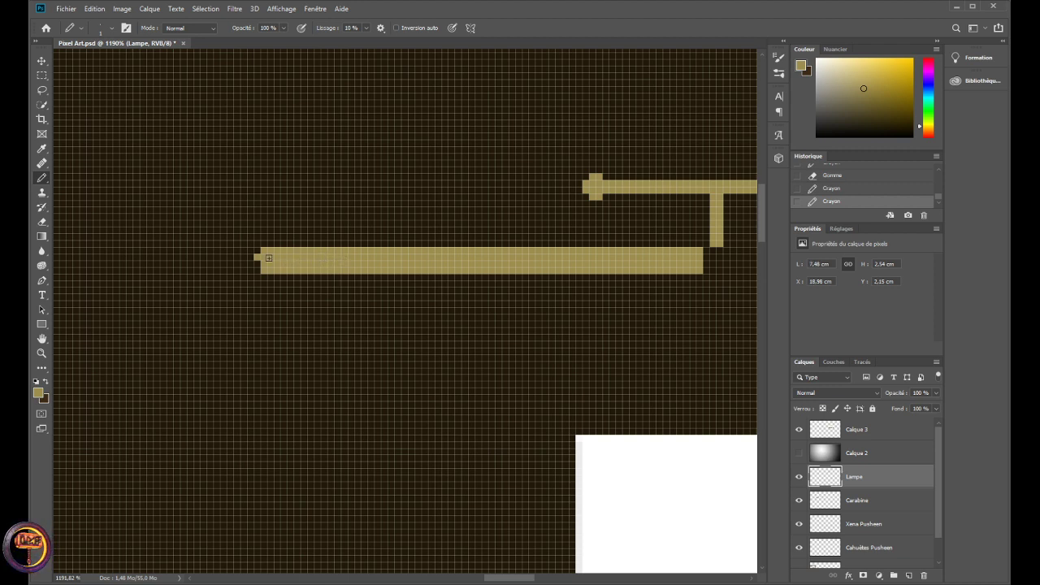
pyautogui.click(256, 267)
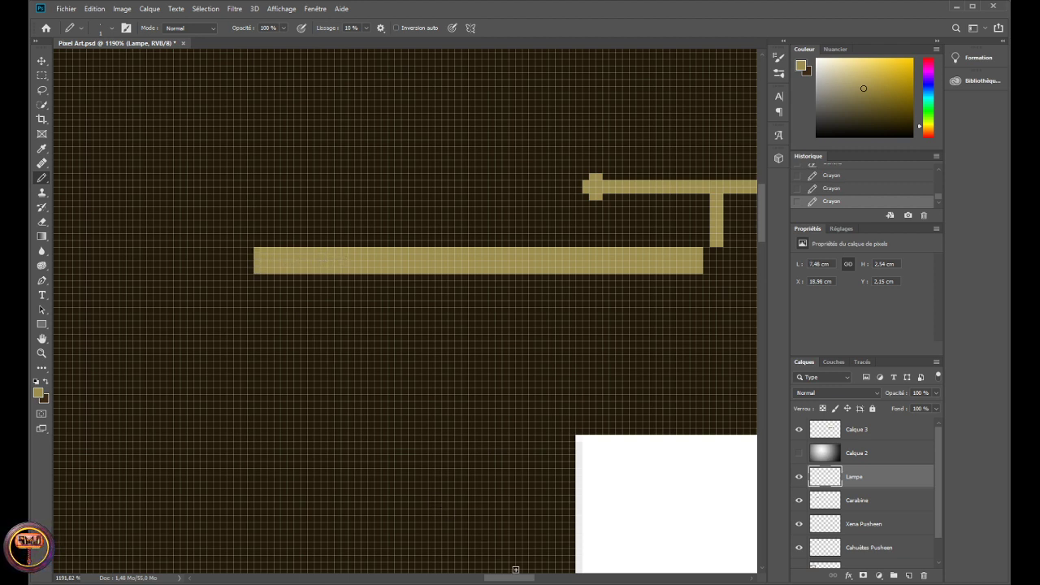
# - Compare the lengthened left half of the lamp bar with the reference lamp, both up close and within the whole bar scene
pyautogui.moveTo(513, 579); pyautogui.dragTo(501, 580)
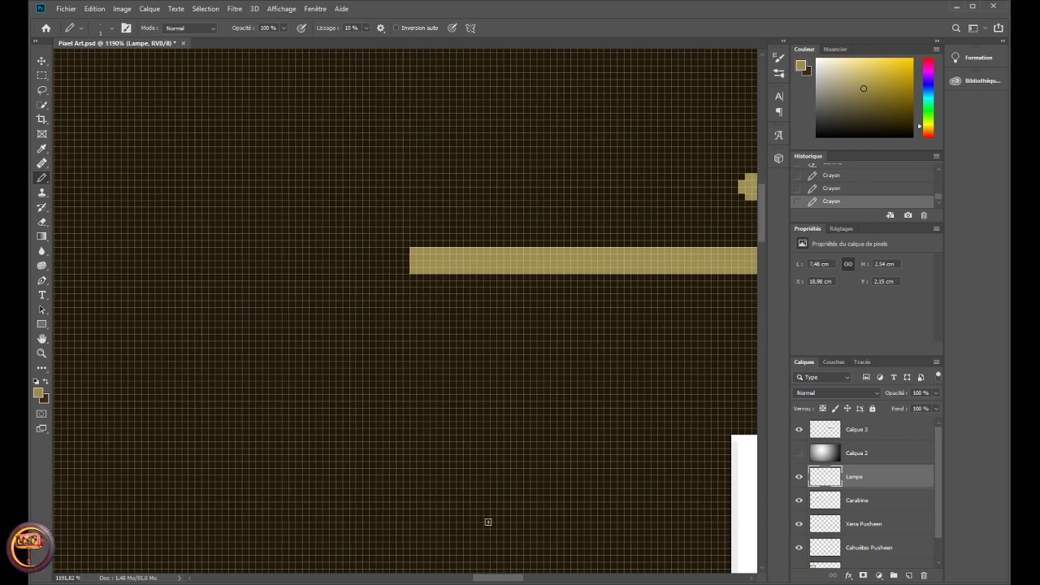
pyautogui.scroll(-10, 489, 522)
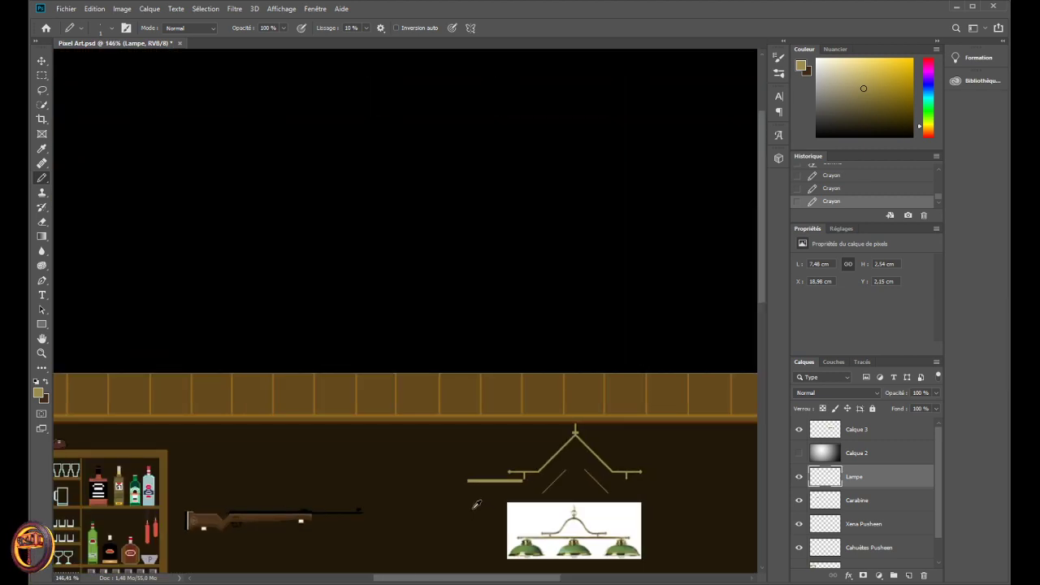
pyautogui.scroll(3, 480, 502)
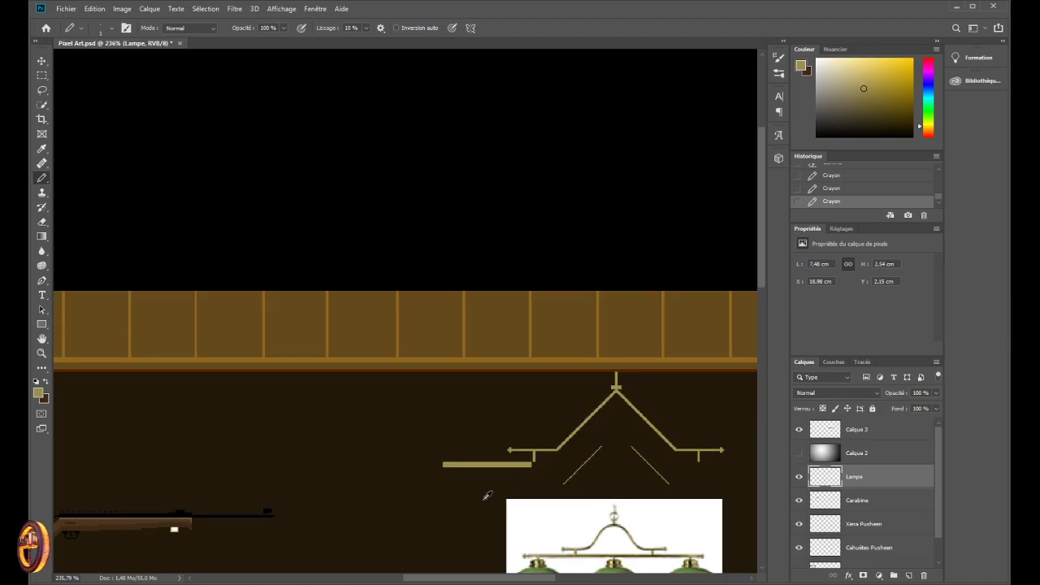
pyautogui.scroll(2, 487, 495)
pyautogui.scroll(-1, 458, 490)
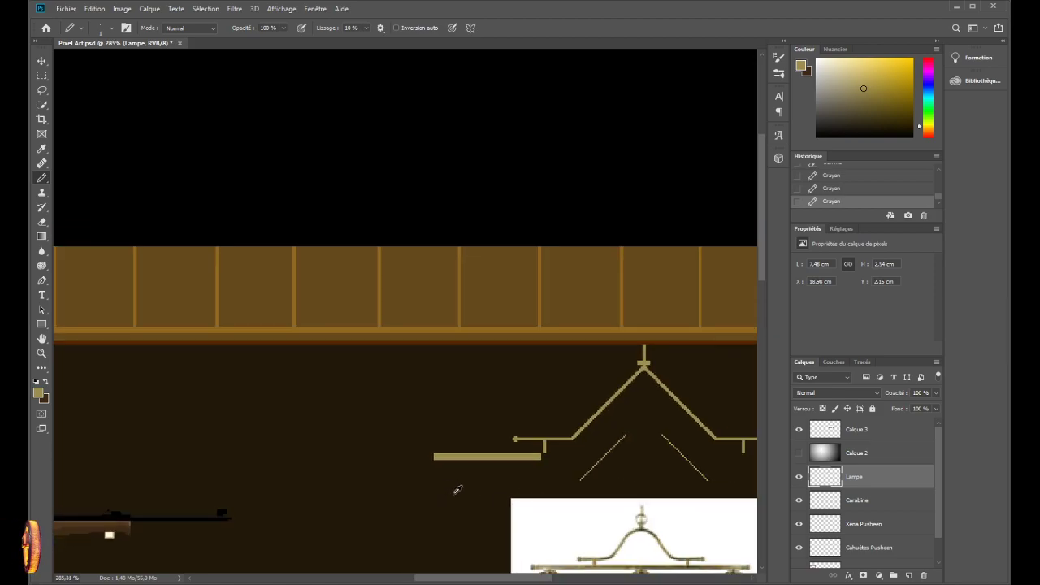
pyautogui.scroll(-2, 456, 491)
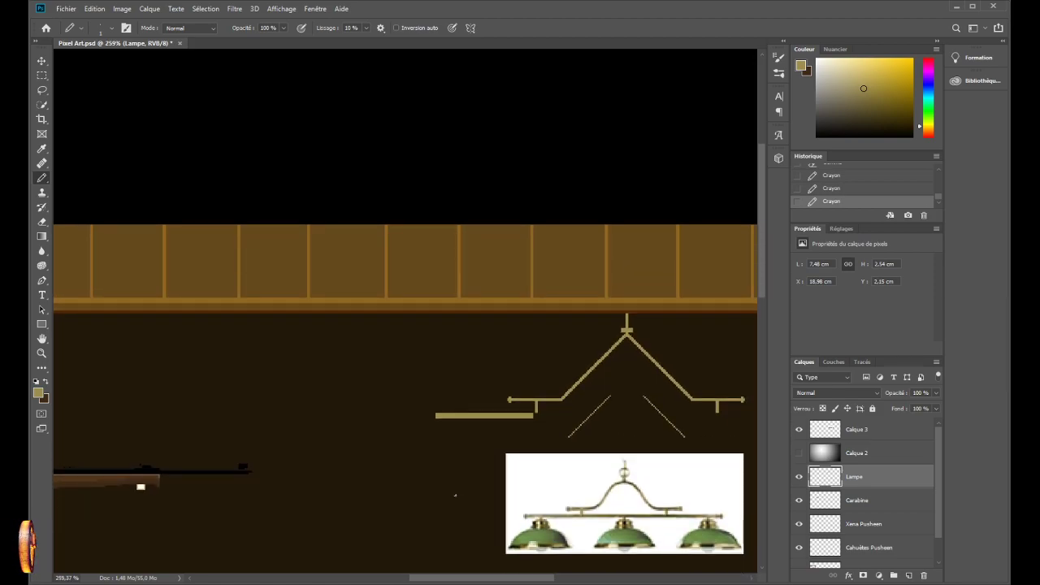
pyautogui.scroll(-5, 456, 495)
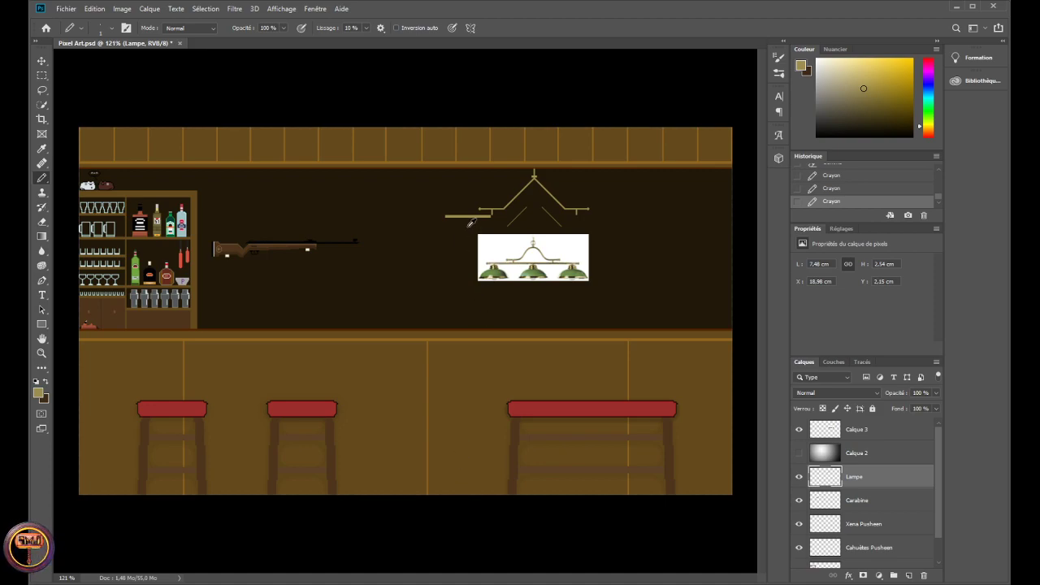
pyautogui.scroll(4, 466, 184)
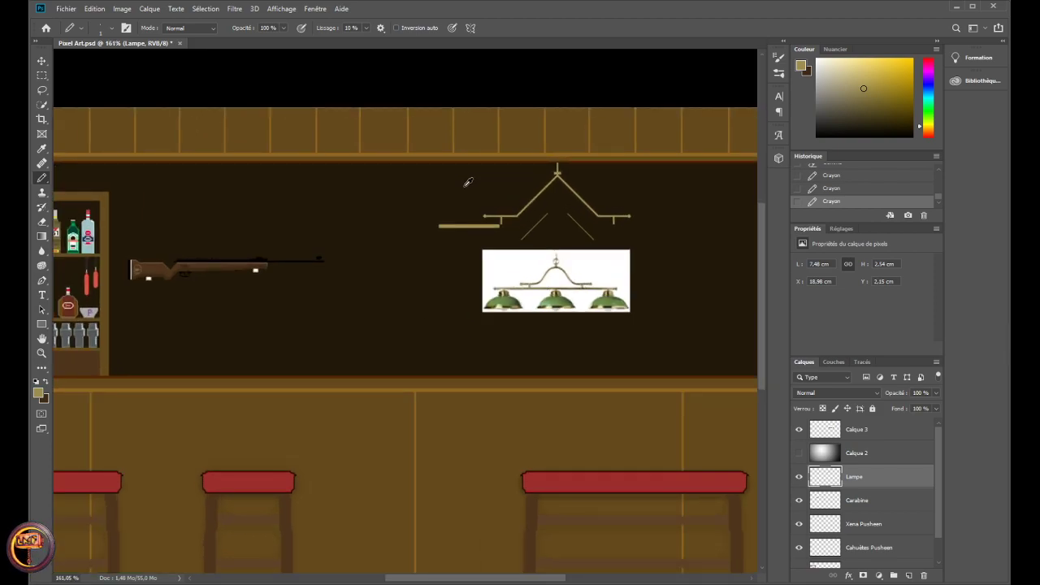
pyautogui.scroll(2, 467, 183)
pyautogui.scroll(6, 476, 220)
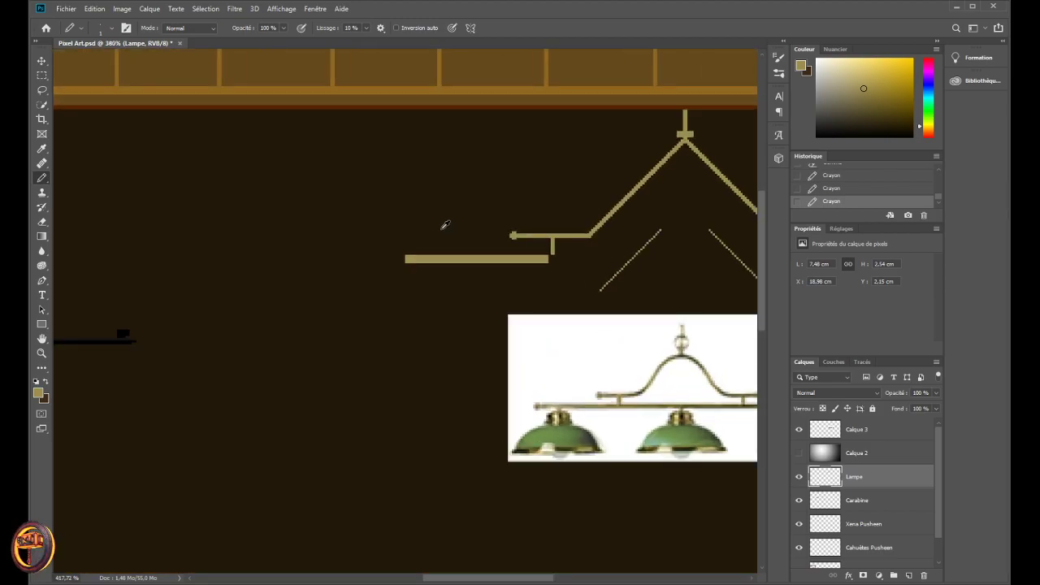
# - Shape an end cap on the bar's left tip: a one-pixel column outward and two-pixel-wide nubs above and below
pyautogui.scroll(4, 379, 254)
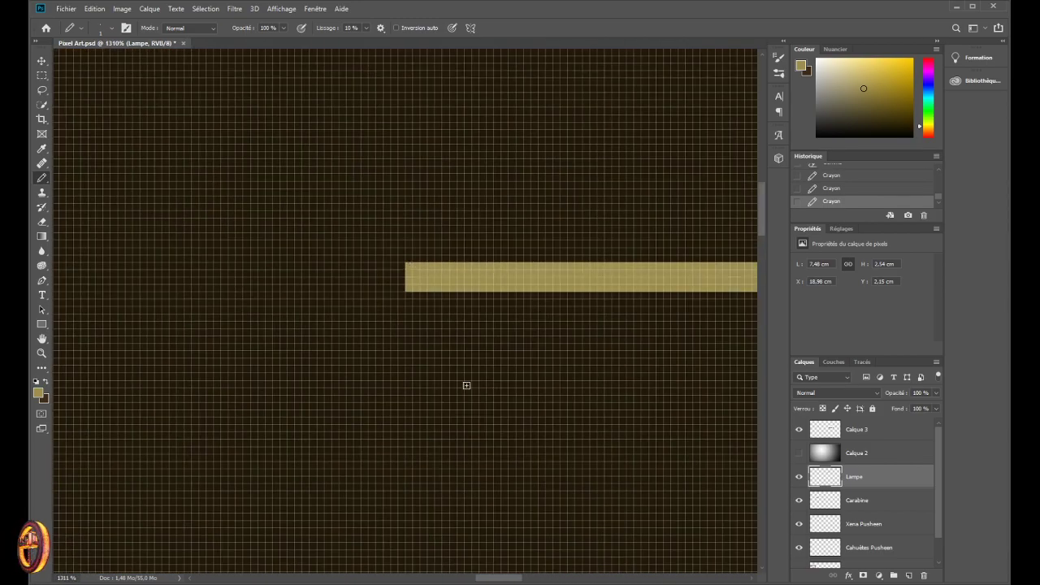
pyautogui.click(412, 258)
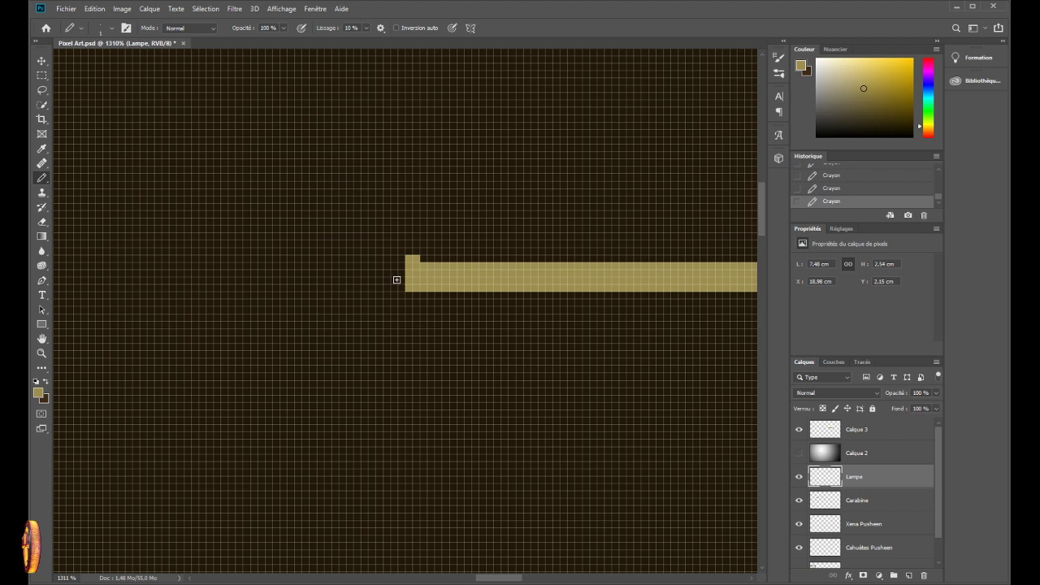
pyautogui.moveTo(397, 280)
pyautogui.mouseDown()
pyautogui.moveTo(401, 267)
pyautogui.moveTo(402, 289)
pyautogui.mouseUp()
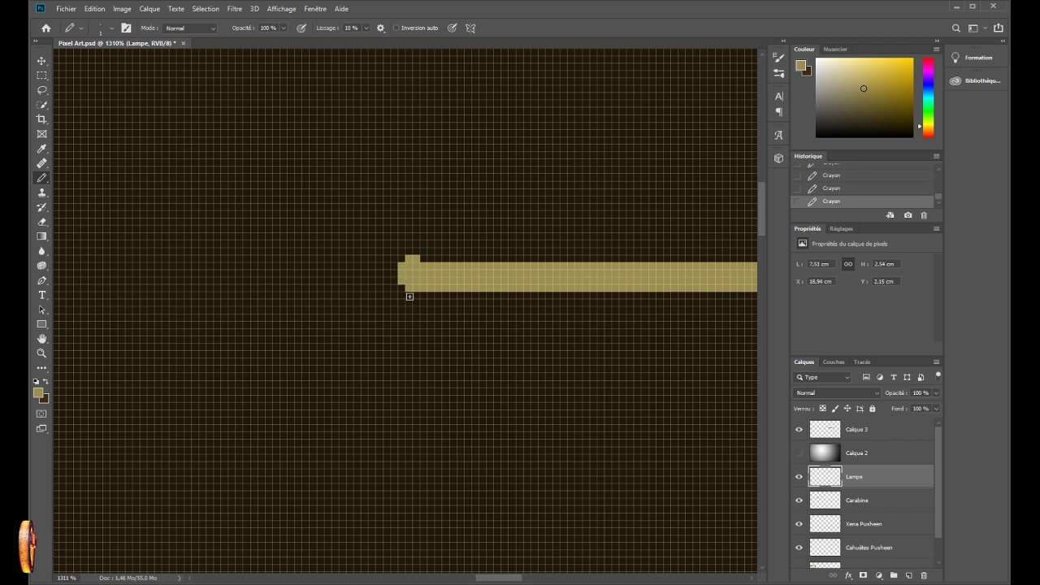
pyautogui.click(410, 296)
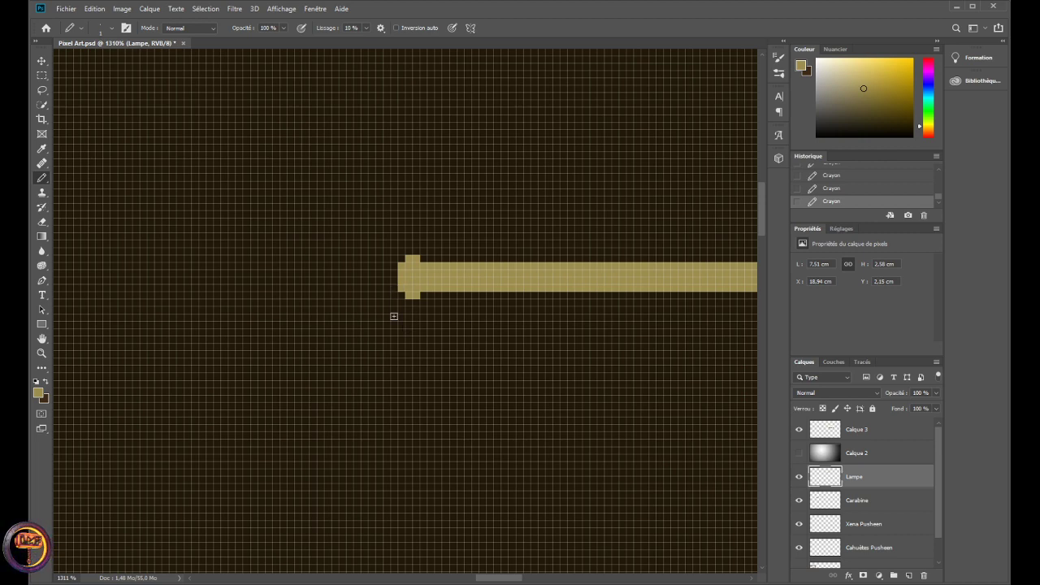
# - Continue the four-pixel-thick bar inward under the left stub to about 45 pixels past it, crossing the left diagonal guide line
pyautogui.scroll(-5, 448, 353)
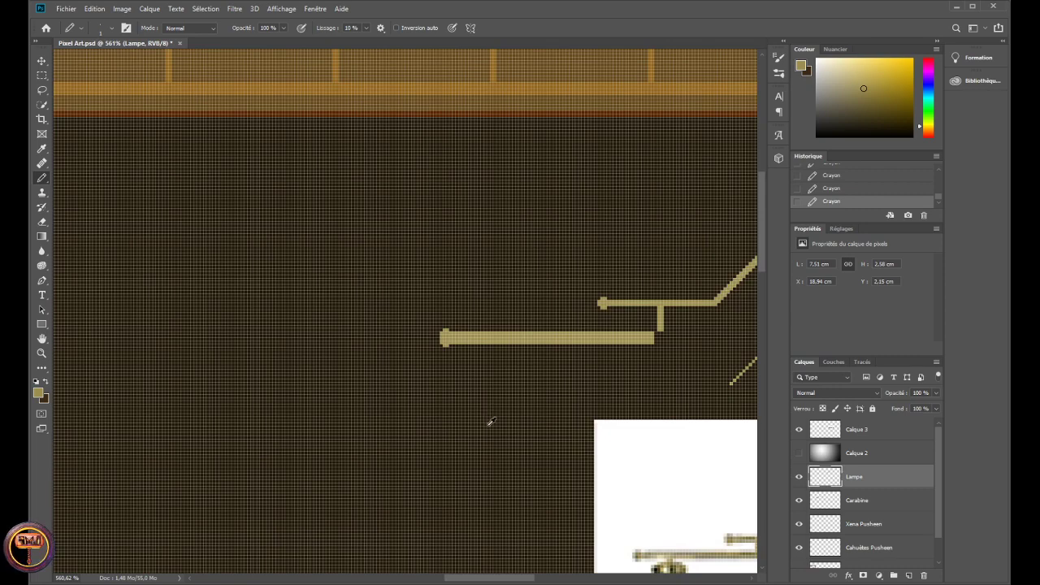
pyautogui.moveTo(469, 582); pyautogui.dragTo(506, 582)
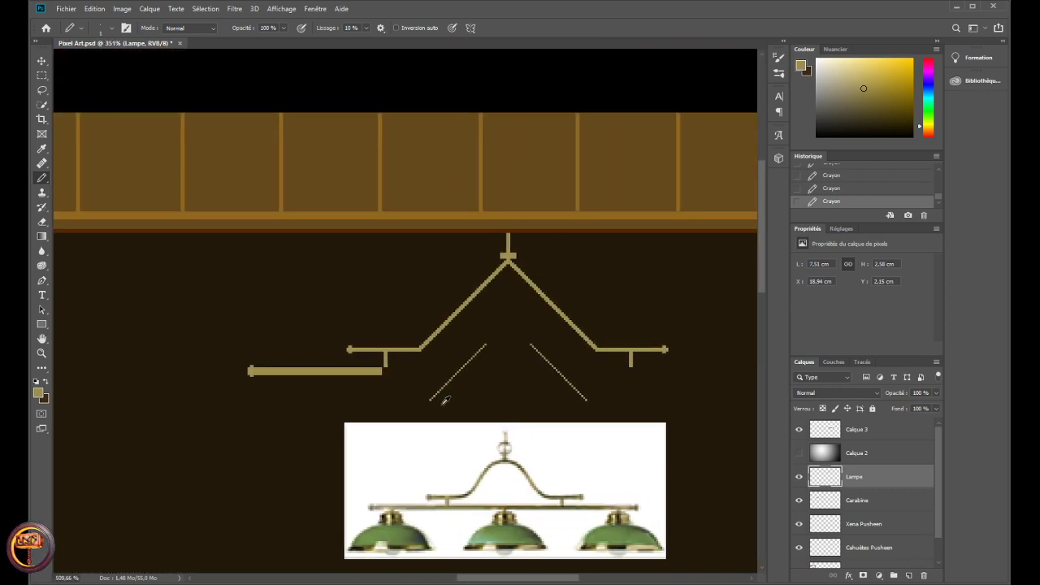
pyautogui.scroll(5, 445, 399)
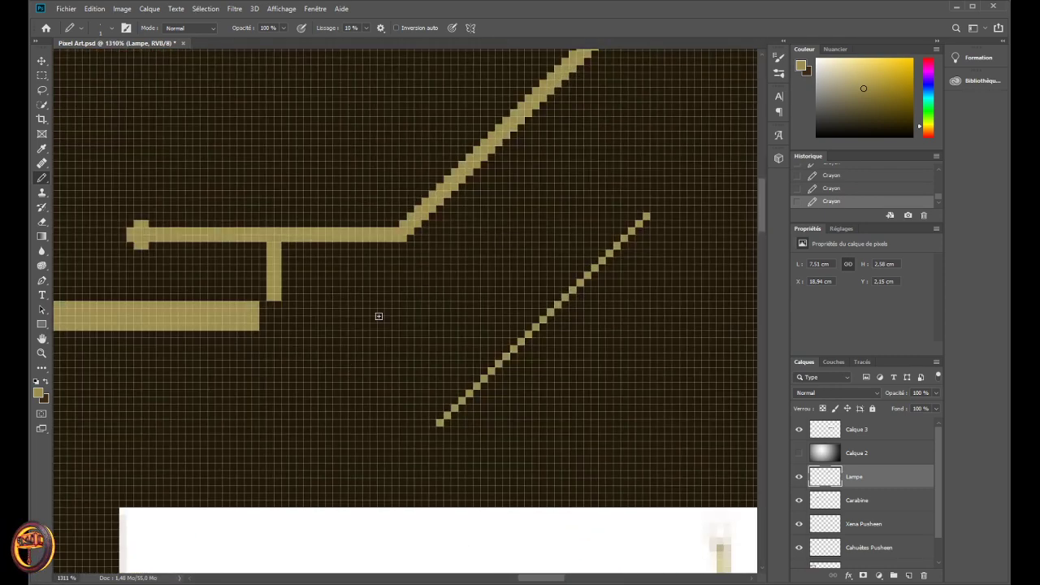
pyautogui.moveTo(271, 312)
pyautogui.mouseDown()
pyautogui.moveTo(403, 321)
pyautogui.moveTo(324, 325)
pyautogui.moveTo(278, 311)
pyautogui.moveTo(314, 317)
pyautogui.moveTo(420, 202)
pyautogui.moveTo(372, 311)
pyautogui.moveTo(323, 291)
pyautogui.moveTo(298, 297)
pyautogui.moveTo(340, 288)
pyautogui.moveTo(358, 318)
pyautogui.moveTo(327, 323)
pyautogui.moveTo(319, 309)
pyautogui.moveTo(360, 302)
pyautogui.moveTo(408, 306)
pyautogui.moveTo(412, 323)
pyautogui.moveTo(361, 327)
pyautogui.moveTo(336, 316)
pyautogui.moveTo(372, 310)
pyautogui.moveTo(417, 324)
pyautogui.moveTo(416, 306)
pyautogui.moveTo(487, 306)
pyautogui.moveTo(487, 327)
pyautogui.moveTo(442, 327)
pyautogui.moveTo(429, 314)
pyautogui.moveTo(484, 315)
pyautogui.mouseUp()
pyautogui.press('e')
pyautogui.hscroll(3, 536, 579)
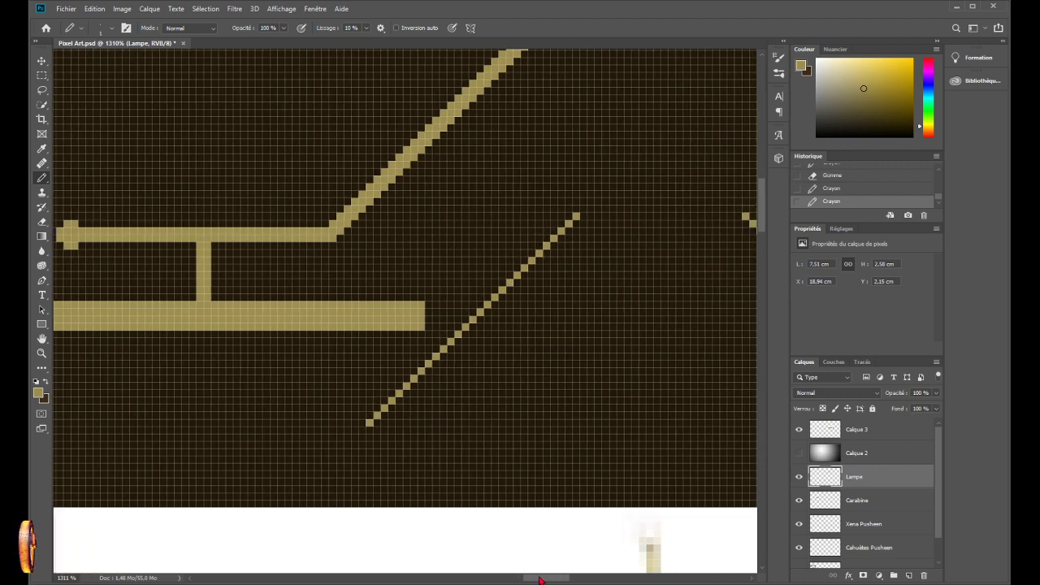
pyautogui.moveTo(424, 305)
pyautogui.mouseDown()
pyautogui.moveTo(475, 303)
pyautogui.moveTo(478, 320)
pyautogui.moveTo(418, 326)
pyautogui.moveTo(415, 316)
pyautogui.moveTo(434, 326)
pyautogui.moveTo(492, 308)
pyautogui.moveTo(492, 325)
pyautogui.moveTo(502, 309)
pyautogui.moveTo(528, 310)
pyautogui.moveTo(486, 326)
pyautogui.moveTo(531, 318)
pyautogui.moveTo(492, 314)
pyautogui.moveTo(532, 326)
pyautogui.mouseUp()
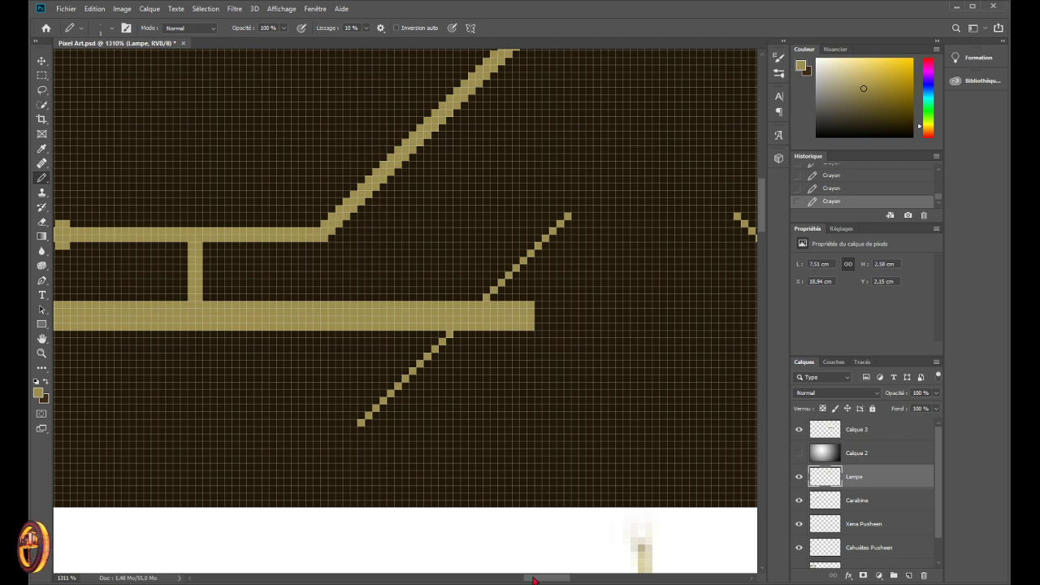
# - Lengthen the bar about 11 more pixels toward the lamp's centre and erase the stray pixels above its top edge
pyautogui.moveTo(534, 580); pyautogui.dragTo(541, 579)
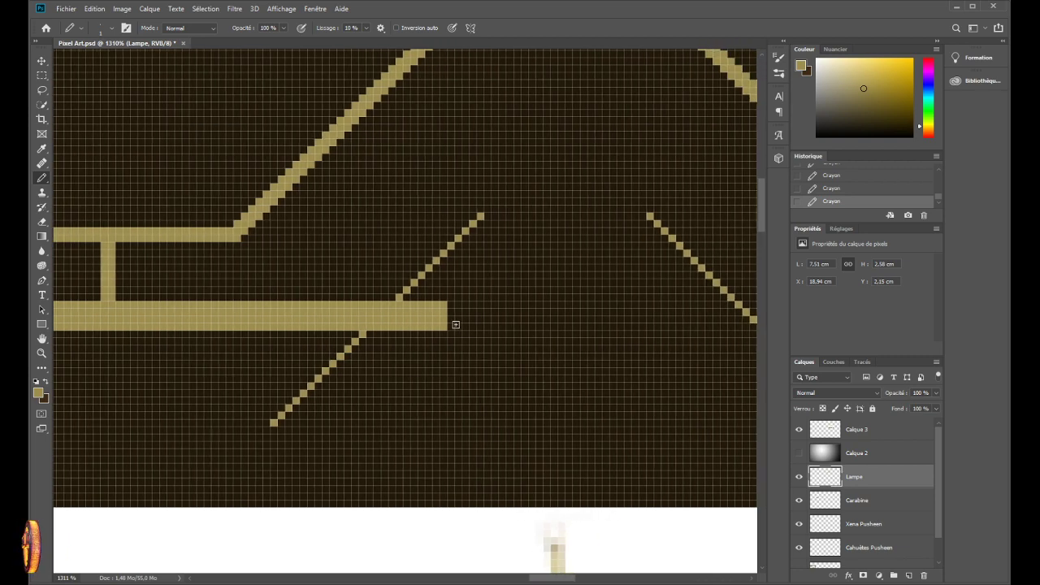
pyautogui.moveTo(450, 326)
pyautogui.mouseDown()
pyautogui.moveTo(450, 314)
pyautogui.moveTo(476, 305)
pyautogui.moveTo(481, 317)
pyautogui.moveTo(461, 327)
pyautogui.moveTo(464, 316)
pyautogui.moveTo(476, 323)
pyautogui.moveTo(492, 305)
pyautogui.moveTo(533, 295)
pyautogui.mouseUp()
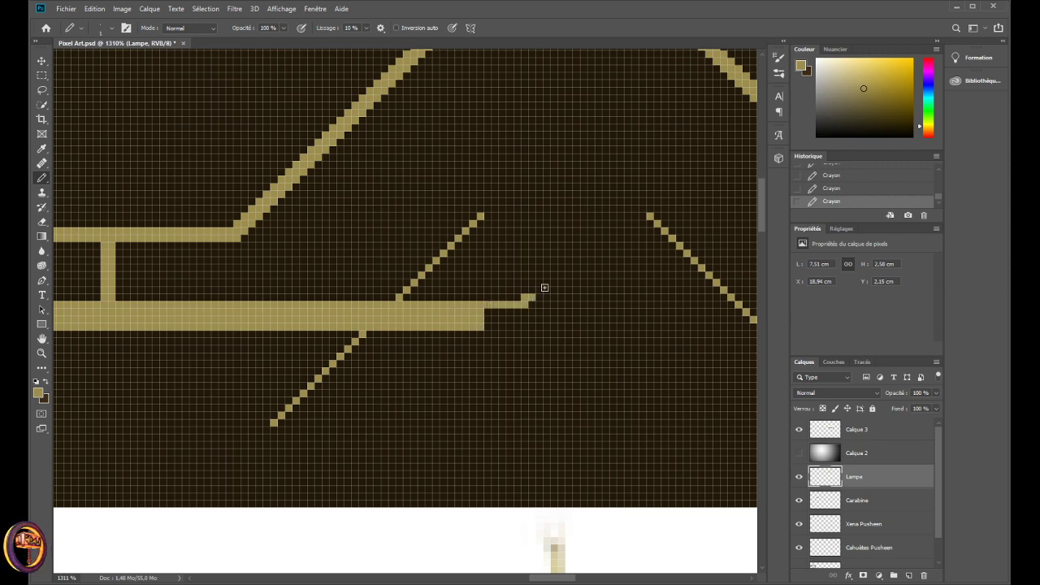
pyautogui.click(530, 297)
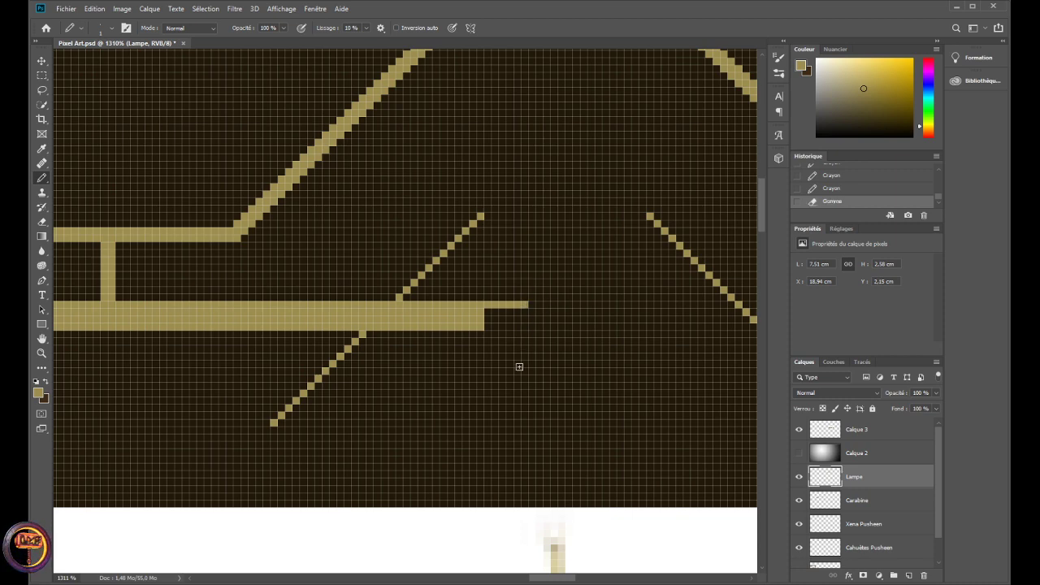
pyautogui.moveTo(553, 579); pyautogui.dragTo(557, 579)
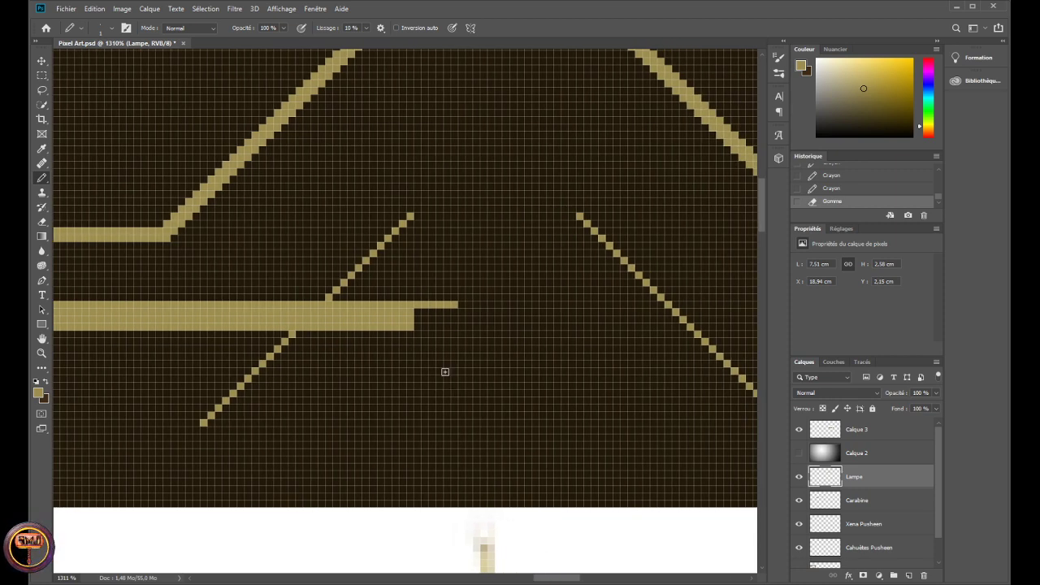
pyautogui.moveTo(421, 313)
pyautogui.mouseDown()
pyautogui.moveTo(454, 313)
pyautogui.moveTo(455, 325)
pyautogui.moveTo(422, 319)
pyautogui.moveTo(441, 322)
pyautogui.mouseUp()
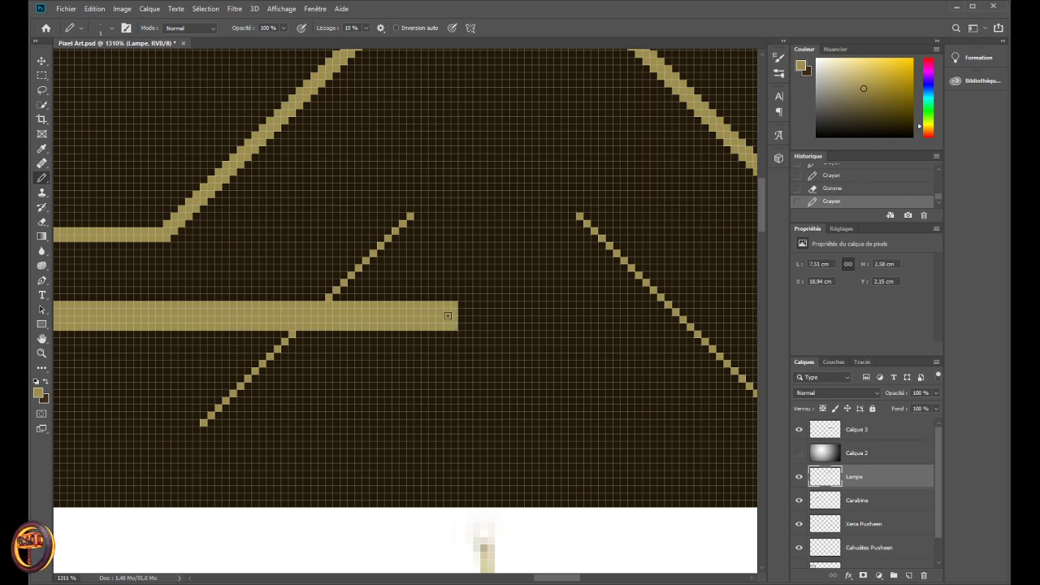
# - Carry the four-pixel-thick bar across the lamp's centre, about 31 pixels farther, up to the right diagonal guide line
pyautogui.moveTo(553, 579); pyautogui.dragTo(559, 578)
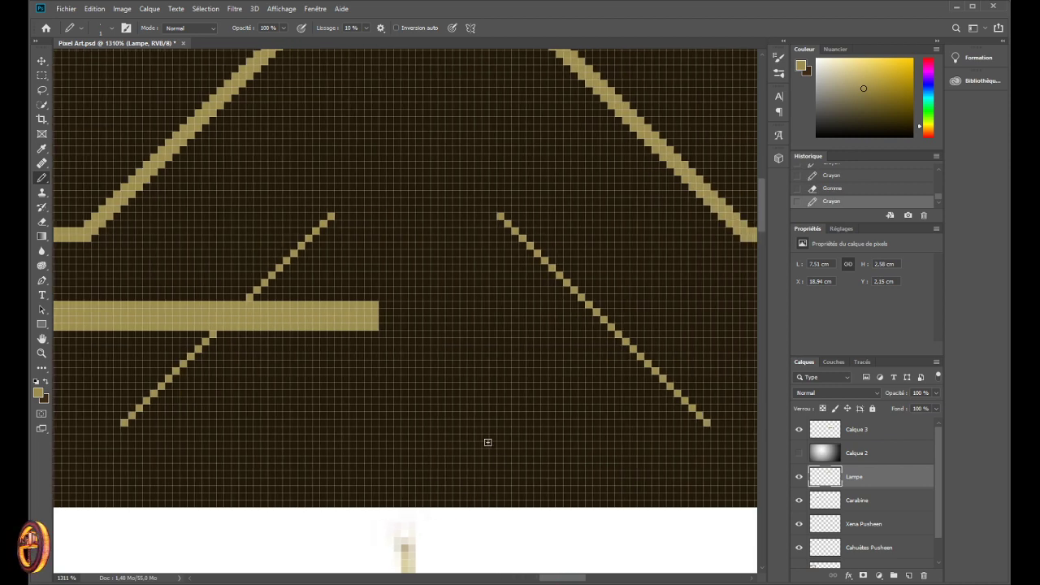
pyautogui.moveTo(393, 308)
pyautogui.mouseDown()
pyautogui.moveTo(417, 324)
pyautogui.moveTo(414, 307)
pyautogui.moveTo(388, 321)
pyautogui.moveTo(422, 320)
pyautogui.moveTo(421, 306)
pyautogui.moveTo(518, 306)
pyautogui.mouseUp()
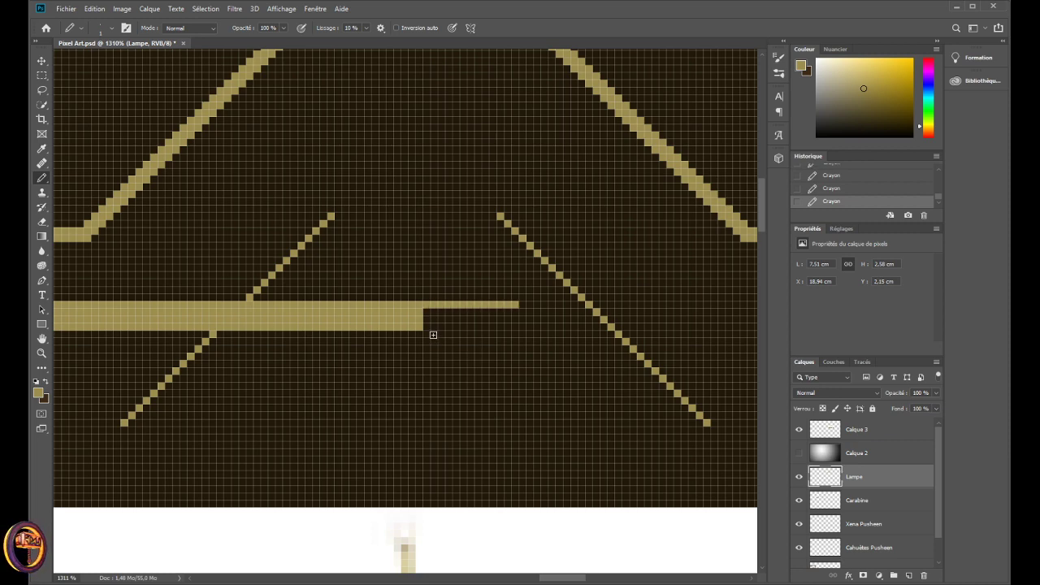
pyautogui.moveTo(426, 327)
pyautogui.mouseDown()
pyautogui.moveTo(503, 326)
pyautogui.moveTo(516, 315)
pyautogui.moveTo(429, 318)
pyautogui.moveTo(505, 322)
pyautogui.mouseUp()
pyautogui.moveTo(547, 579); pyautogui.dragTo(553, 555)
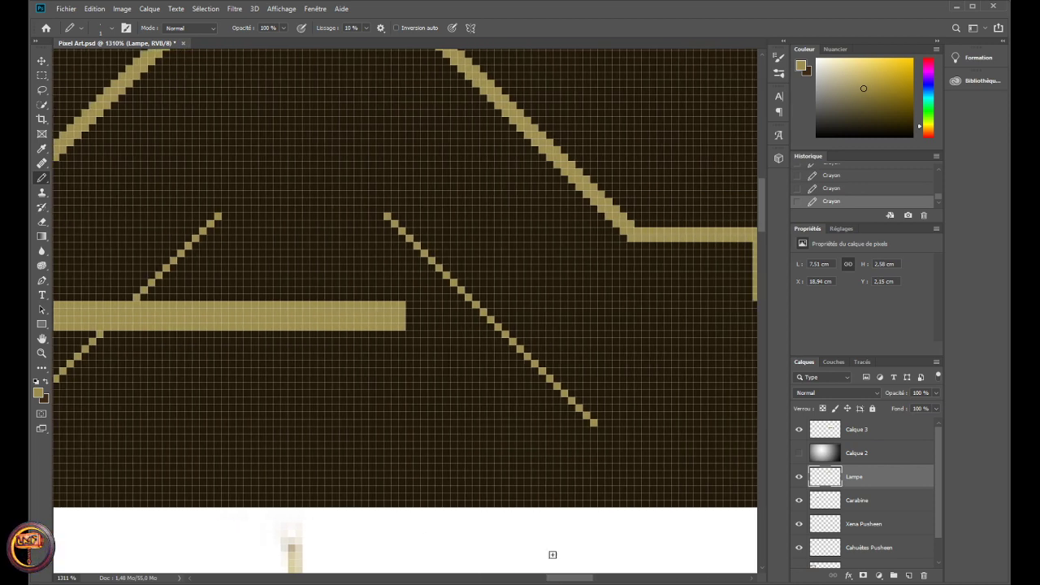
pyautogui.moveTo(408, 304)
pyautogui.mouseDown()
pyautogui.moveTo(435, 306)
pyautogui.moveTo(432, 323)
pyautogui.moveTo(443, 326)
pyautogui.moveTo(454, 317)
pyautogui.moveTo(440, 309)
pyautogui.moveTo(487, 304)
pyautogui.moveTo(490, 326)
pyautogui.moveTo(448, 325)
pyautogui.moveTo(479, 319)
pyautogui.moveTo(453, 313)
pyautogui.mouseUp()
# - Extend the four-pixel-thick bar about 55 pixels from the right diagonal guide line, past the right stub, to align with the hanger's right tip
pyautogui.moveTo(545, 579); pyautogui.dragTo(553, 561)
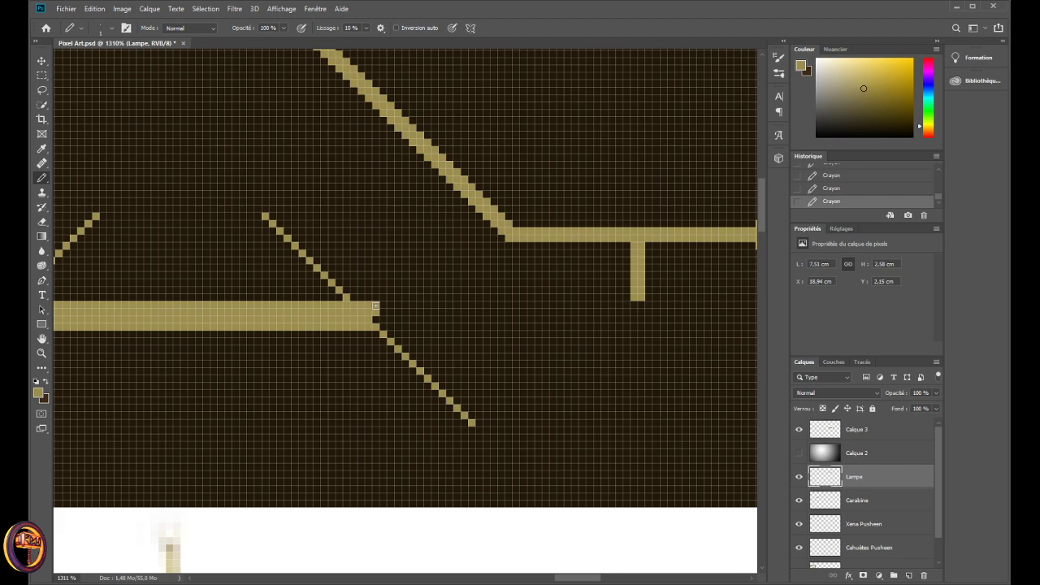
pyautogui.moveTo(375, 306)
pyautogui.mouseDown()
pyautogui.moveTo(419, 308)
pyautogui.moveTo(387, 308)
pyautogui.moveTo(382, 327)
pyautogui.moveTo(446, 326)
pyautogui.moveTo(443, 307)
pyautogui.moveTo(415, 308)
pyautogui.moveTo(381, 319)
pyautogui.moveTo(439, 320)
pyautogui.moveTo(412, 310)
pyautogui.moveTo(445, 322)
pyautogui.moveTo(452, 304)
pyautogui.moveTo(483, 304)
pyautogui.moveTo(502, 323)
pyautogui.moveTo(455, 321)
pyautogui.moveTo(510, 324)
pyautogui.moveTo(509, 305)
pyautogui.moveTo(583, 306)
pyautogui.moveTo(581, 326)
pyautogui.moveTo(516, 325)
pyautogui.moveTo(522, 314)
pyautogui.moveTo(574, 314)
pyautogui.mouseUp()
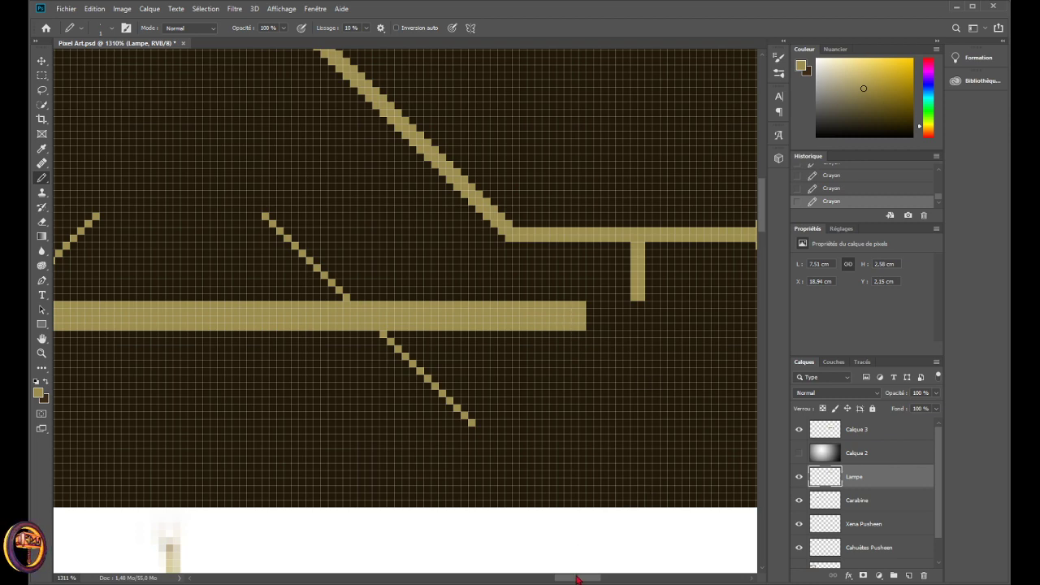
pyautogui.moveTo(577, 578); pyautogui.dragTo(588, 578)
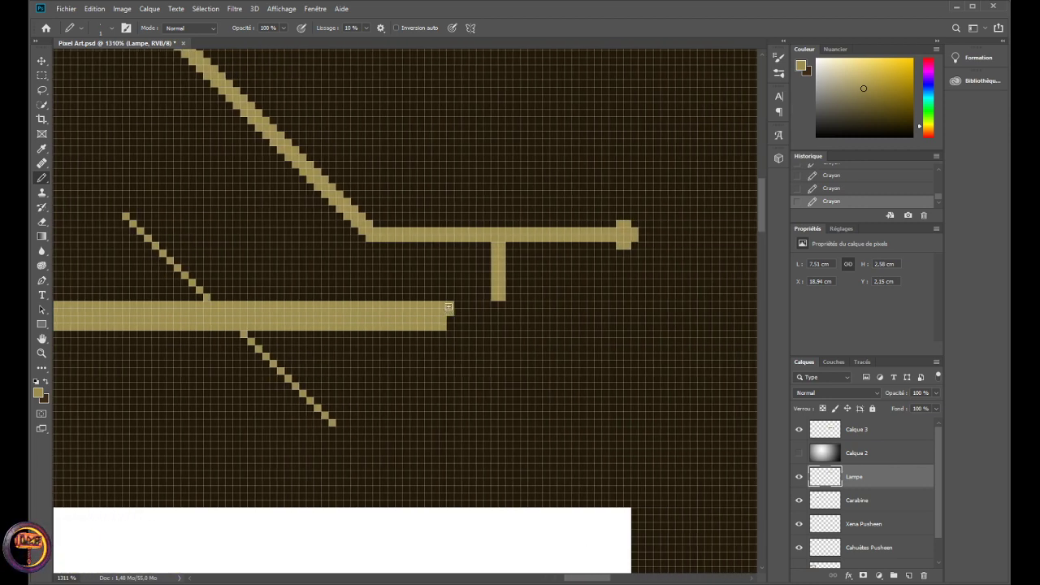
pyautogui.moveTo(451, 324)
pyautogui.mouseDown()
pyautogui.moveTo(496, 306)
pyautogui.moveTo(487, 325)
pyautogui.moveTo(457, 312)
pyautogui.moveTo(491, 327)
pyautogui.moveTo(514, 326)
pyautogui.moveTo(498, 305)
pyautogui.moveTo(539, 304)
pyautogui.moveTo(532, 294)
pyautogui.moveTo(512, 326)
pyautogui.moveTo(504, 316)
pyautogui.moveTo(537, 305)
pyautogui.moveTo(520, 327)
pyautogui.mouseUp()
pyautogui.press('e')
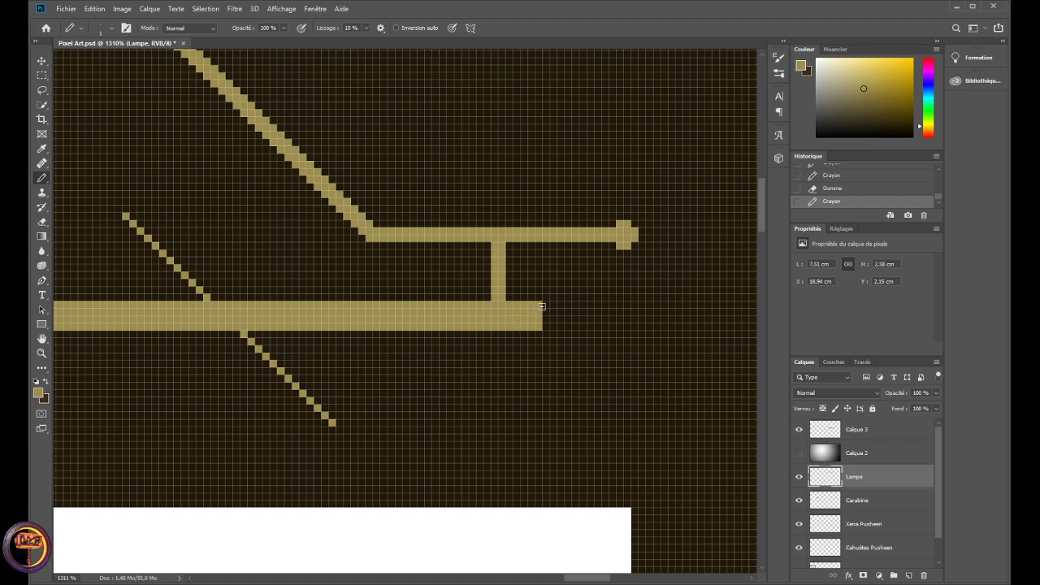
pyautogui.moveTo(546, 308); pyautogui.dragTo(639, 304)
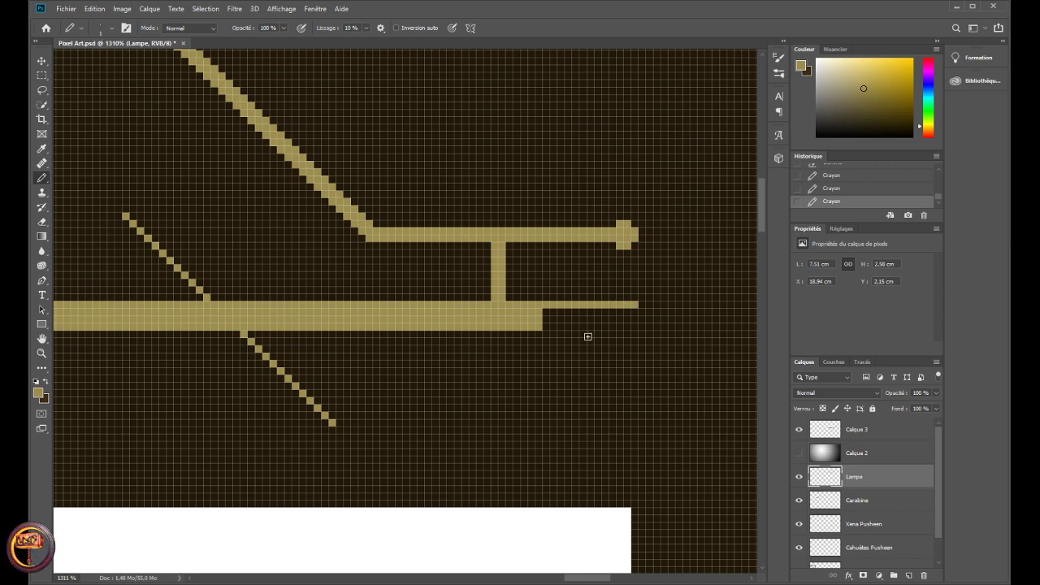
pyautogui.moveTo(560, 325)
pyautogui.mouseDown()
pyautogui.moveTo(540, 313)
pyautogui.moveTo(604, 323)
pyautogui.moveTo(630, 315)
pyautogui.moveTo(621, 310)
pyautogui.moveTo(584, 312)
pyautogui.moveTo(636, 319)
pyautogui.mouseUp()
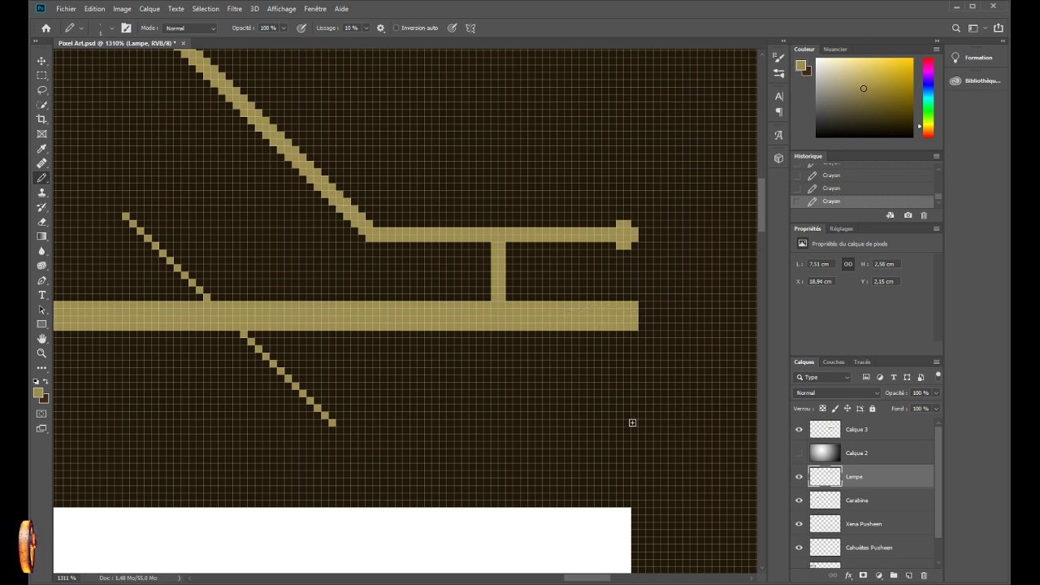
# - Copy the outer 1.9 cm of the bar's left side, including its end cap, and paste it on a new layer
pyautogui.moveTo(577, 580)
pyautogui.mouseDown()
pyautogui.moveTo(591, 579)
pyautogui.moveTo(492, 579)
pyautogui.moveTo(503, 579)
pyautogui.mouseUp()
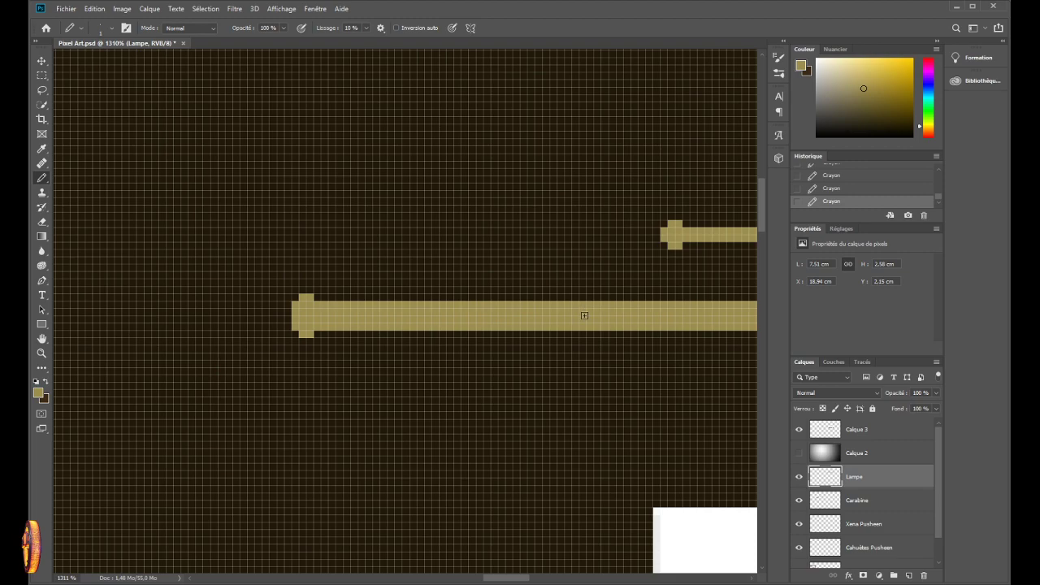
pyautogui.scroll(-10, 585, 336)
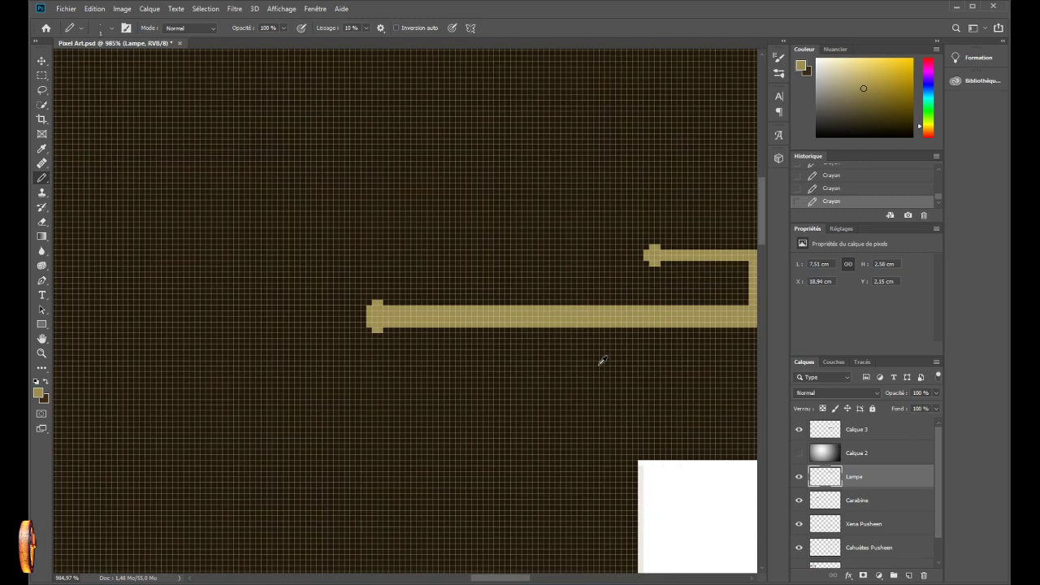
pyautogui.scroll(10, 585, 187)
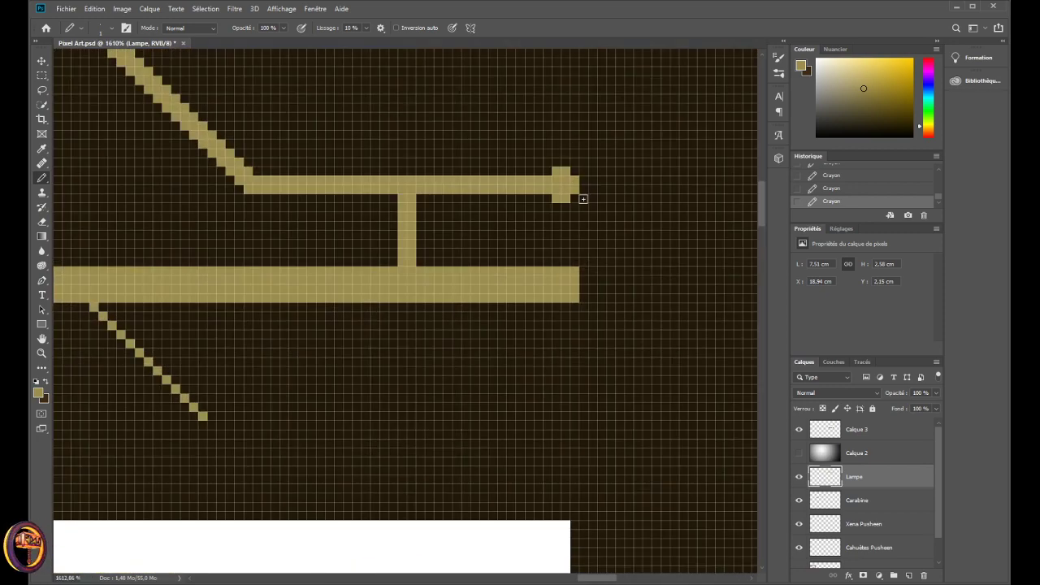
pyautogui.moveTo(594, 579)
pyautogui.mouseDown()
pyautogui.moveTo(483, 576)
pyautogui.moveTo(527, 578)
pyautogui.moveTo(507, 574)
pyautogui.mouseUp()
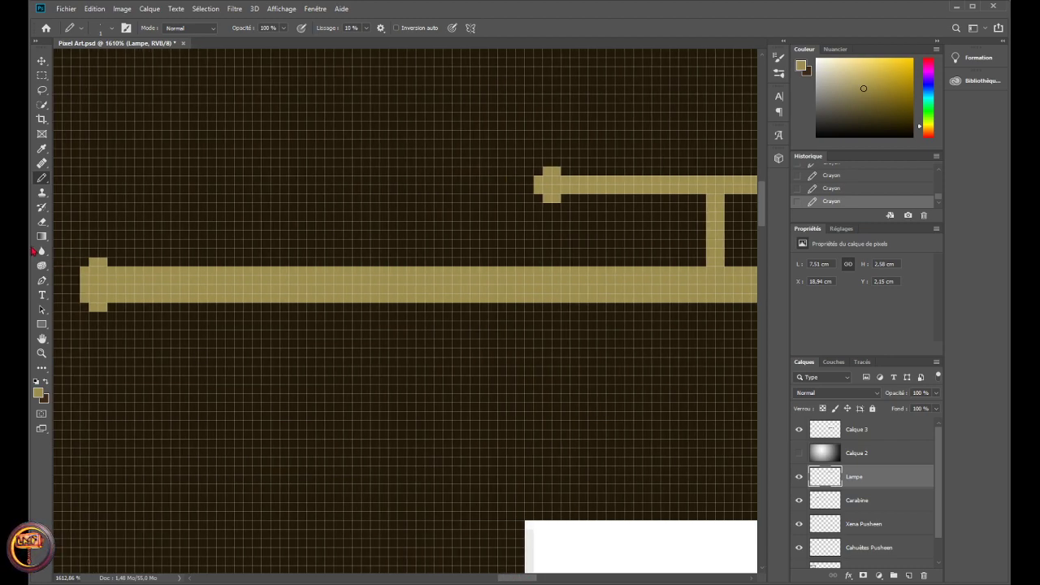
pyautogui.scroll(-2, 148, 219)
pyautogui.scroll(-3, 153, 221)
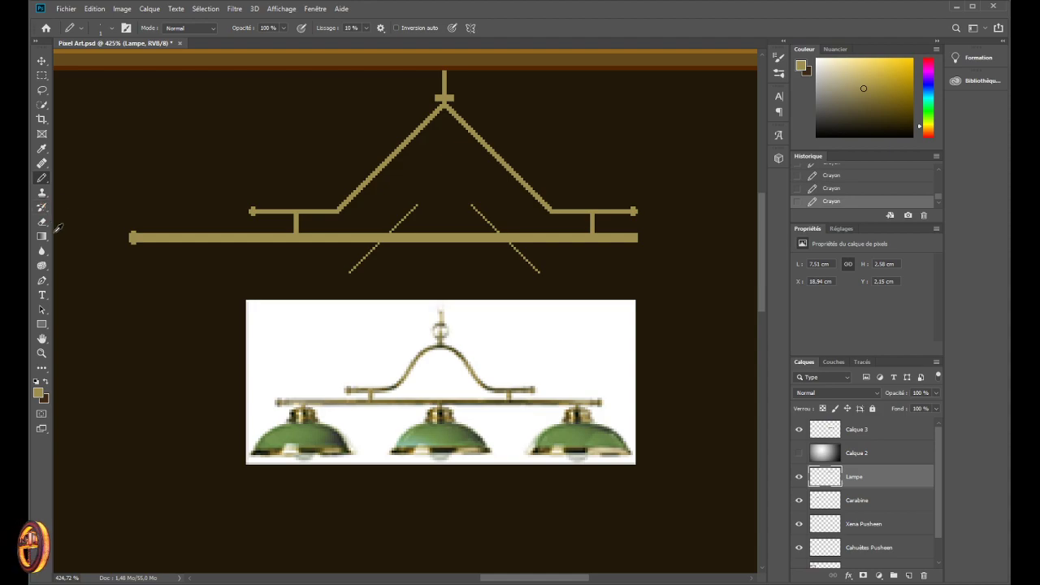
pyautogui.scroll(2, 103, 213)
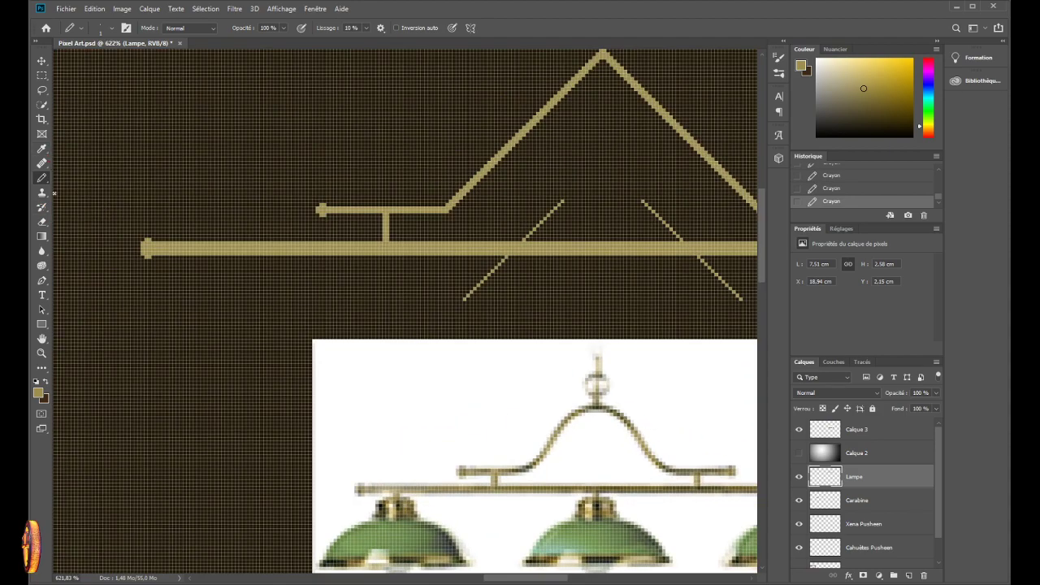
pyautogui.click(39, 78)
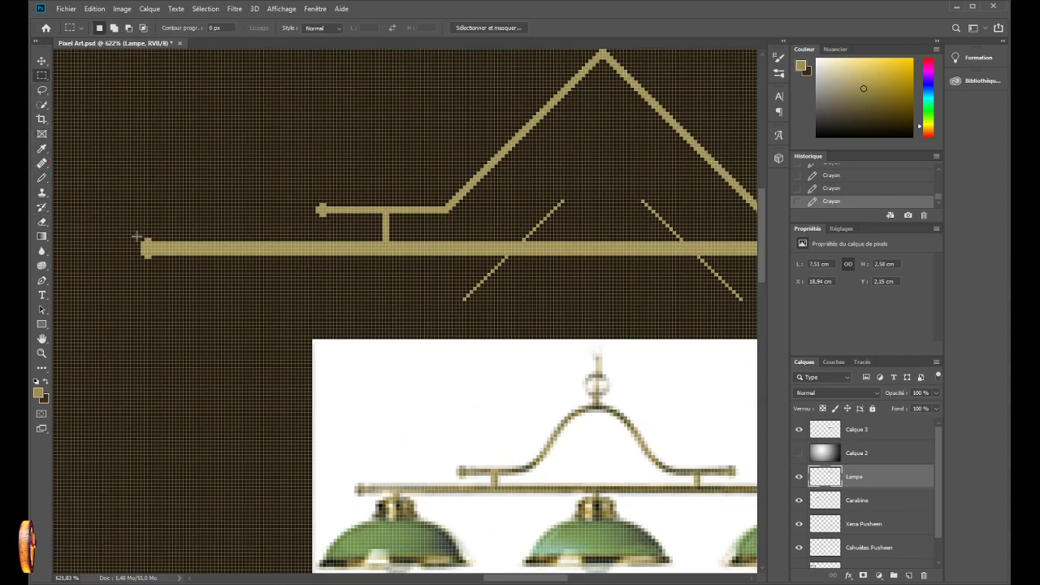
pyautogui.moveTo(142, 239); pyautogui.dragTo(326, 259)
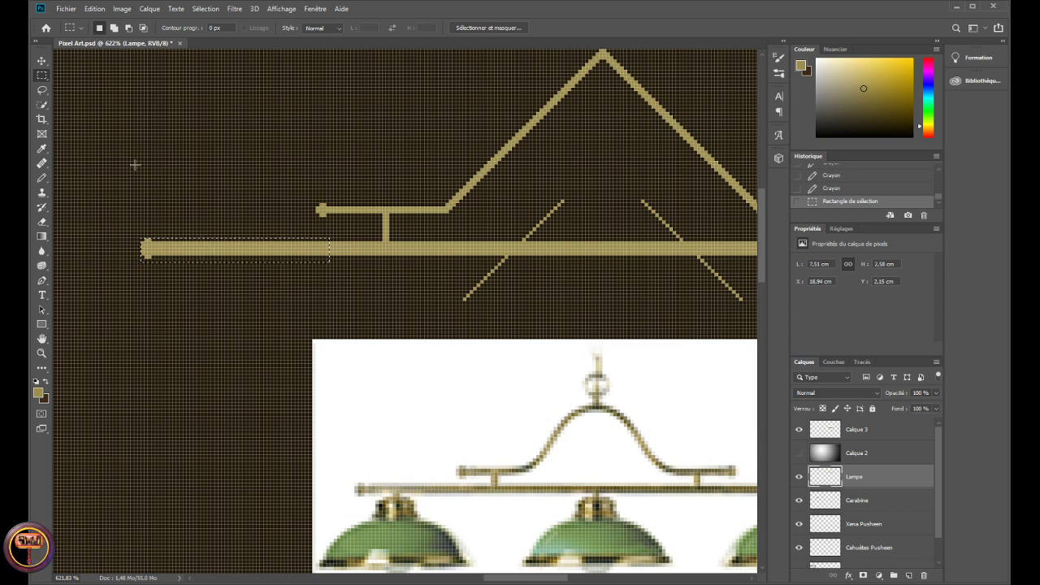
pyautogui.hotkey('ctrl', 'c')
pyautogui.hotkey('ctrl', 'v')
pyautogui.press('v')
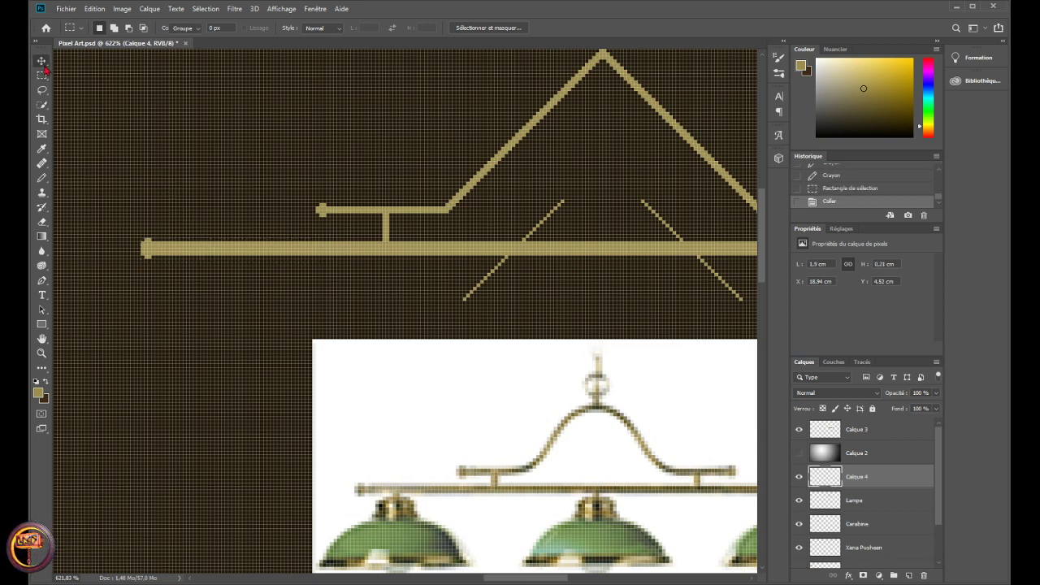
# - Flip the pasted bar piece horizontally and join it to the bar's right end, level with the bar and with the cap outward
pyautogui.moveTo(207, 246); pyautogui.dragTo(582, 305)
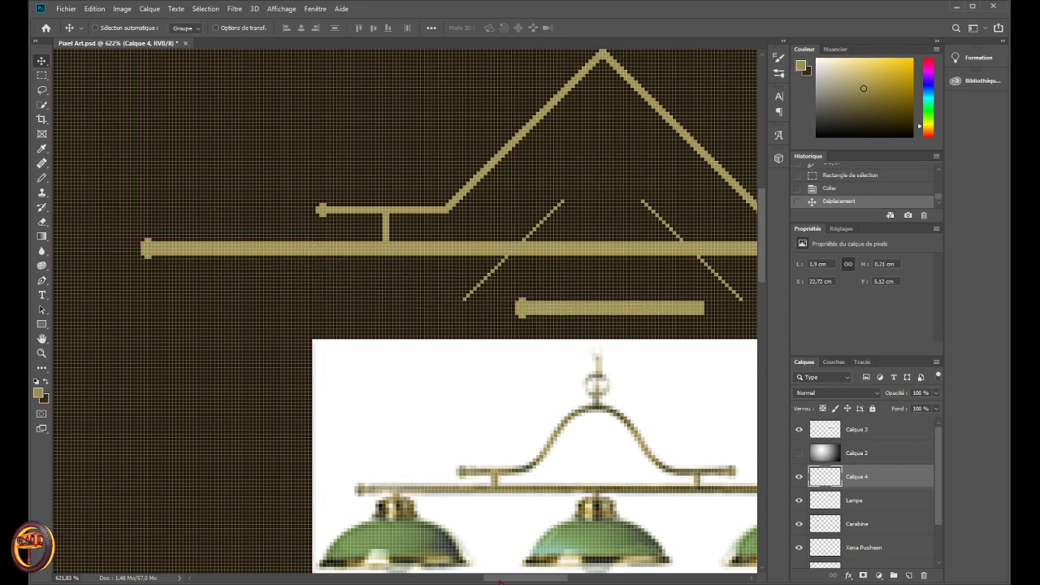
pyautogui.moveTo(504, 579); pyautogui.dragTo(537, 578)
pyautogui.moveTo(352, 309); pyautogui.dragTo(614, 283)
pyautogui.moveTo(534, 578); pyautogui.dragTo(557, 579)
pyautogui.moveTo(416, 279); pyautogui.dragTo(436, 286)
pyautogui.hotkey('ctrl', 't')
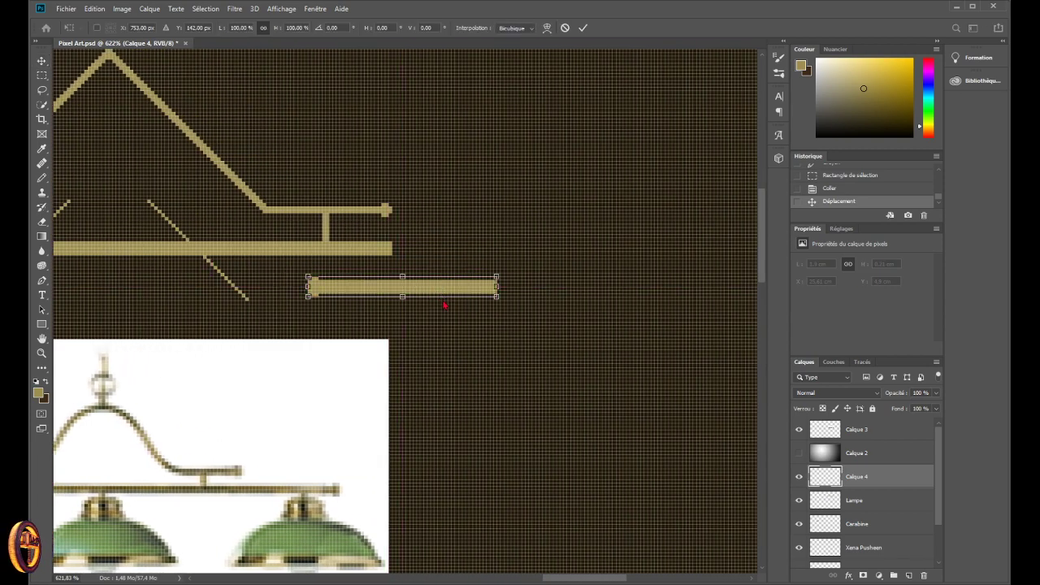
pyautogui.moveTo(402, 290); pyautogui.dragTo(477, 246)
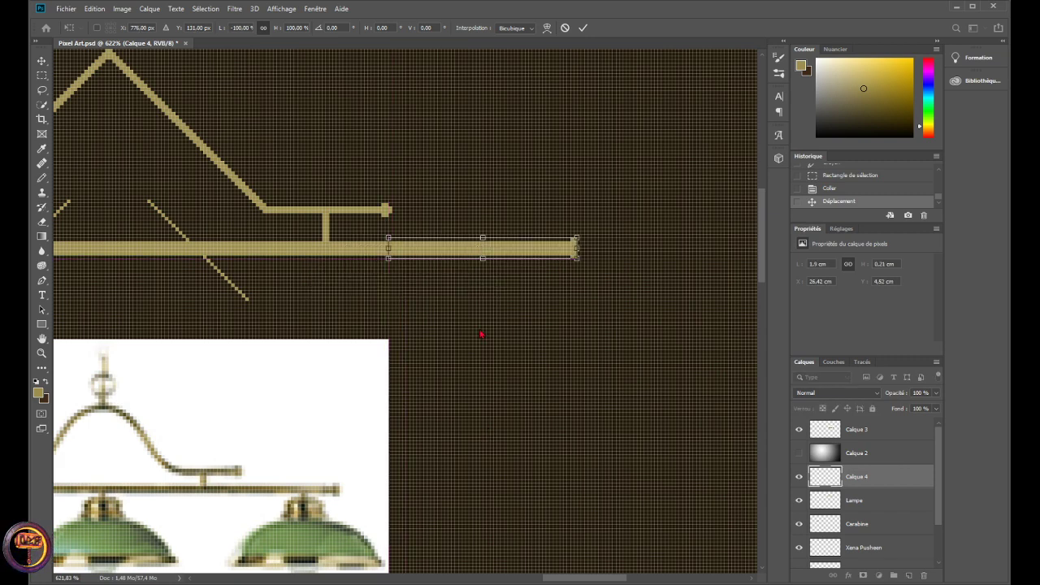
pyautogui.press('Return')
# - Move the reference picture and diagonal guide lines on Calque 3 downward, clear of the long bar
pyautogui.scroll(-10, 257, 298)
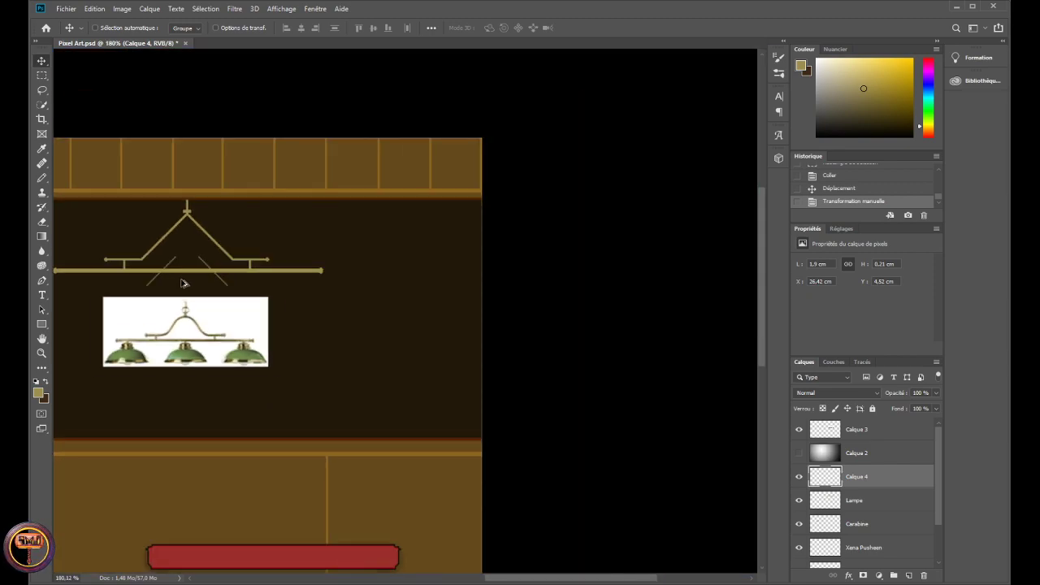
pyautogui.scroll(5, 595, 190)
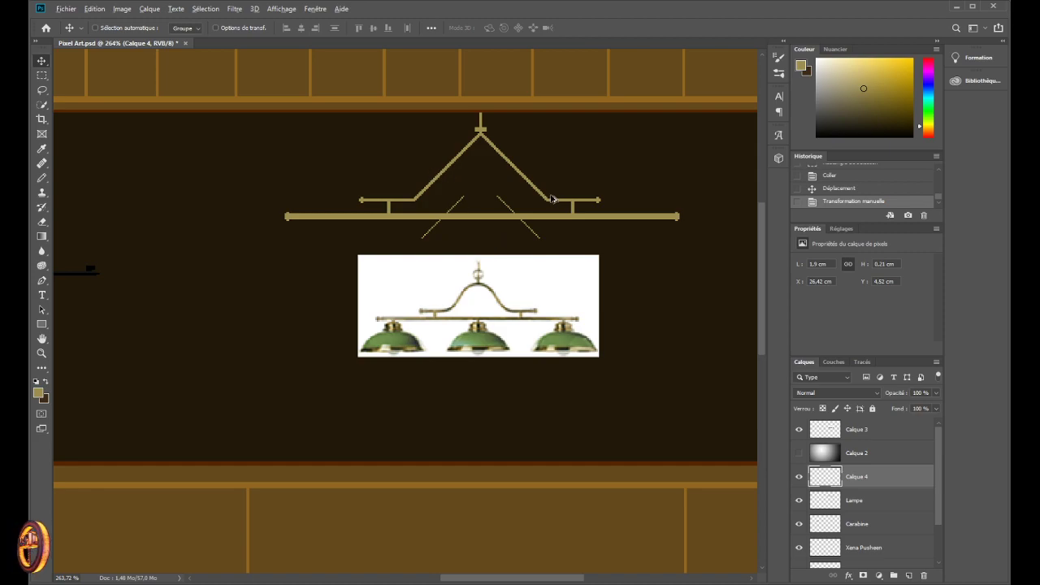
pyautogui.scroll(1, 552, 199)
pyautogui.scroll(1, 524, 236)
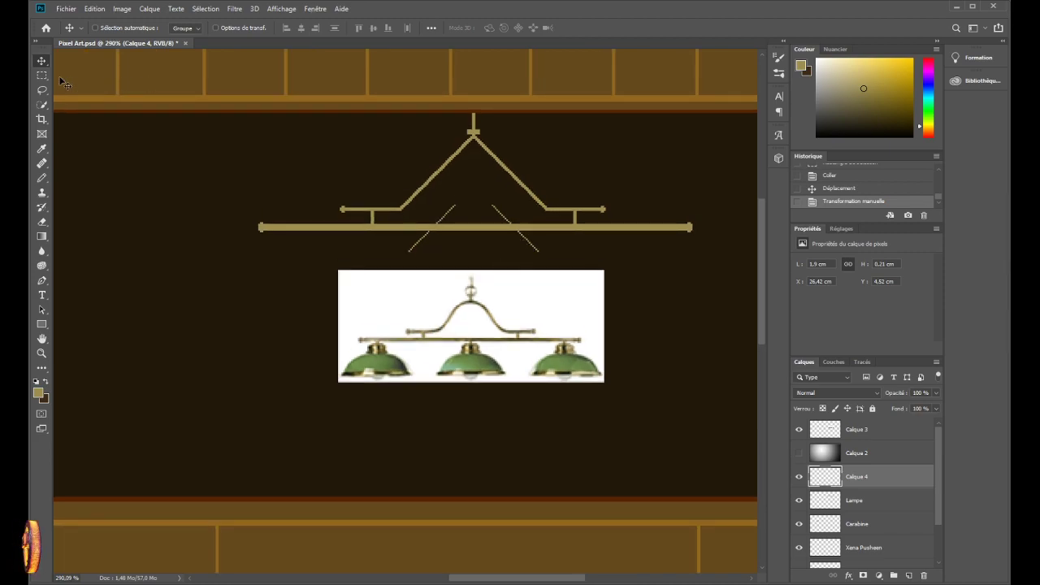
pyautogui.moveTo(493, 341); pyautogui.dragTo(499, 378)
# - Compare the lamp frame's proportions with the reference picture and check its size within the whole bar scene
pyautogui.scroll(3, 341, 248)
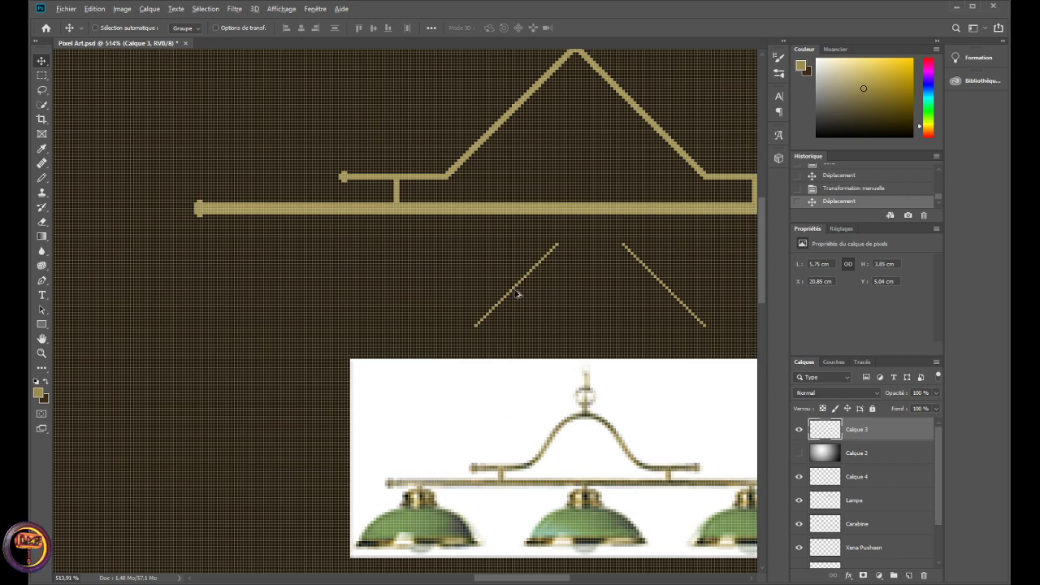
pyautogui.scroll(-3, 555, 269)
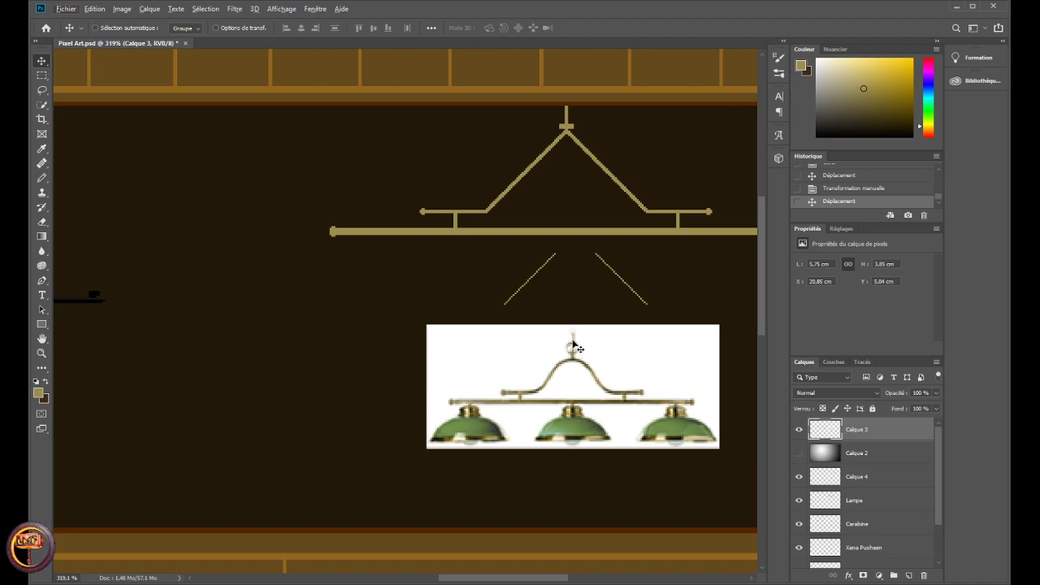
pyautogui.scroll(1, 683, 182)
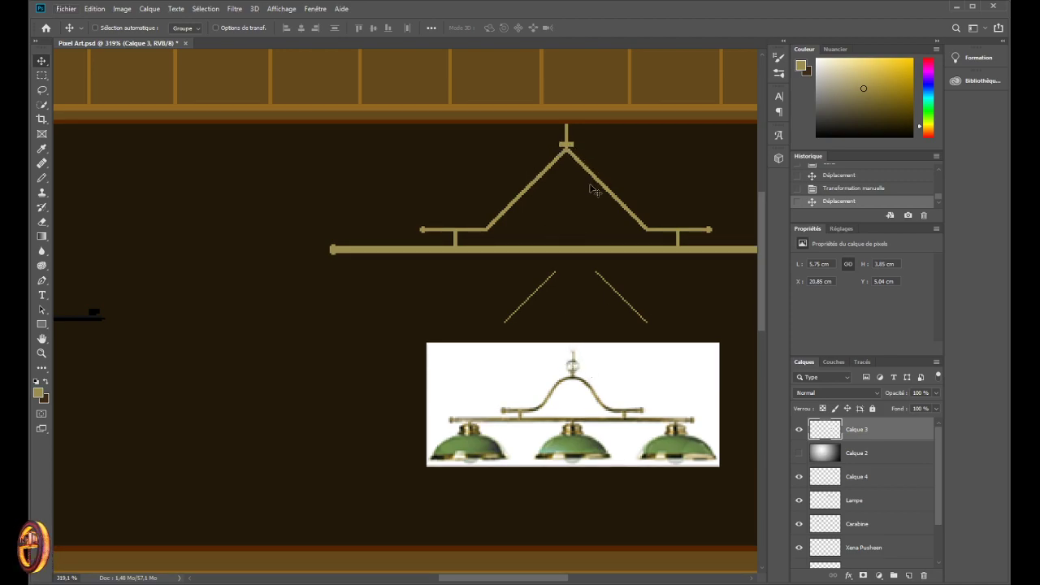
pyautogui.scroll(1, 620, 197)
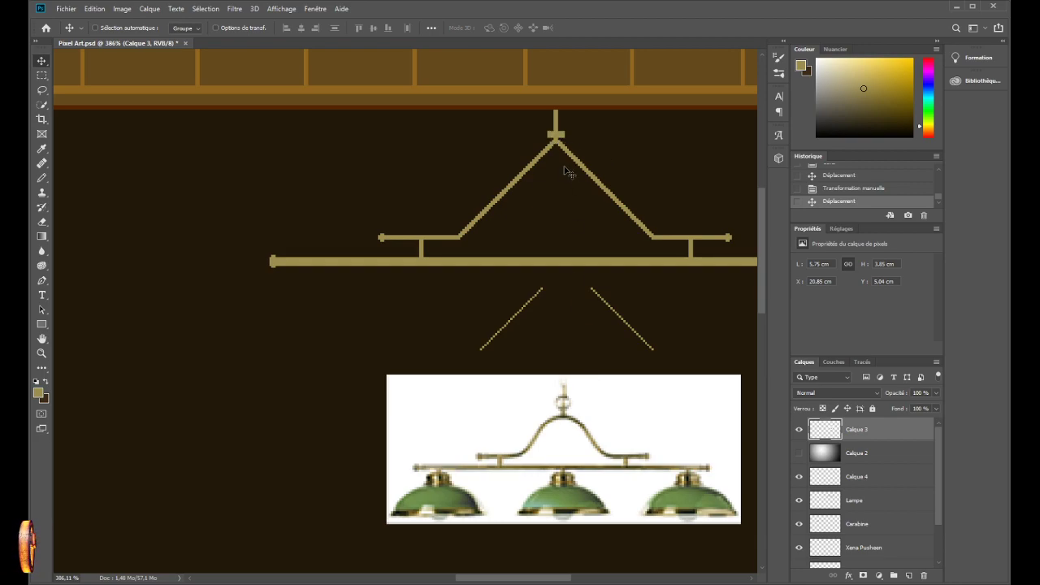
pyautogui.scroll(-1, 421, 360)
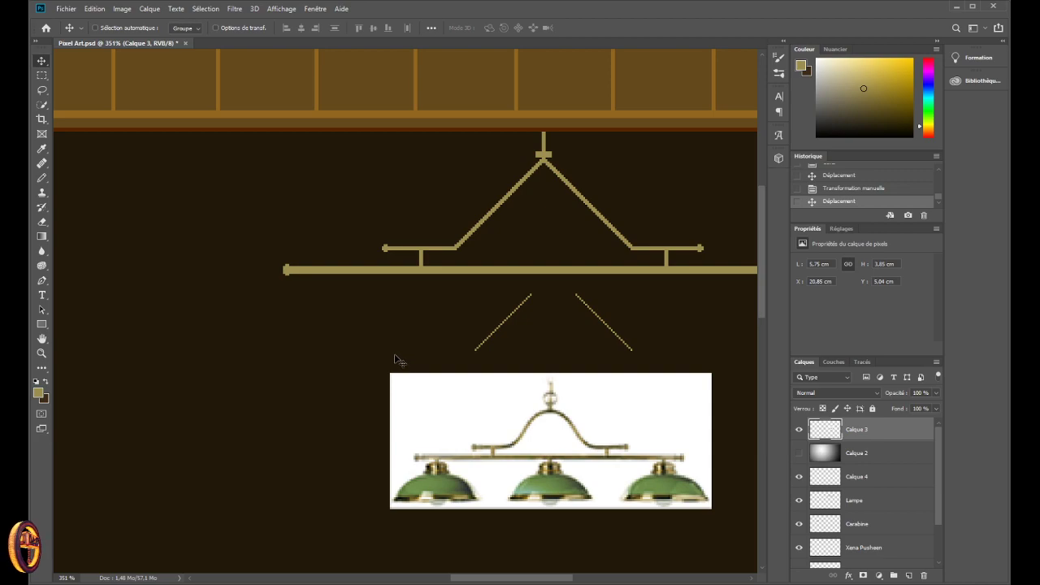
pyautogui.scroll(-2, 407, 343)
pyautogui.scroll(-5, 399, 351)
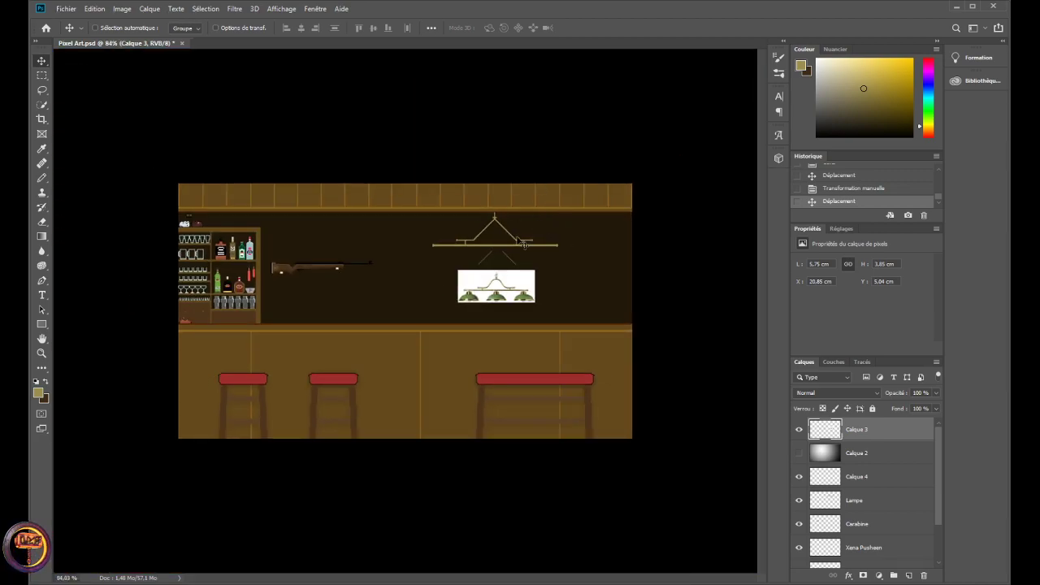
pyautogui.scroll(8, 488, 232)
pyautogui.scroll(2, 531, 210)
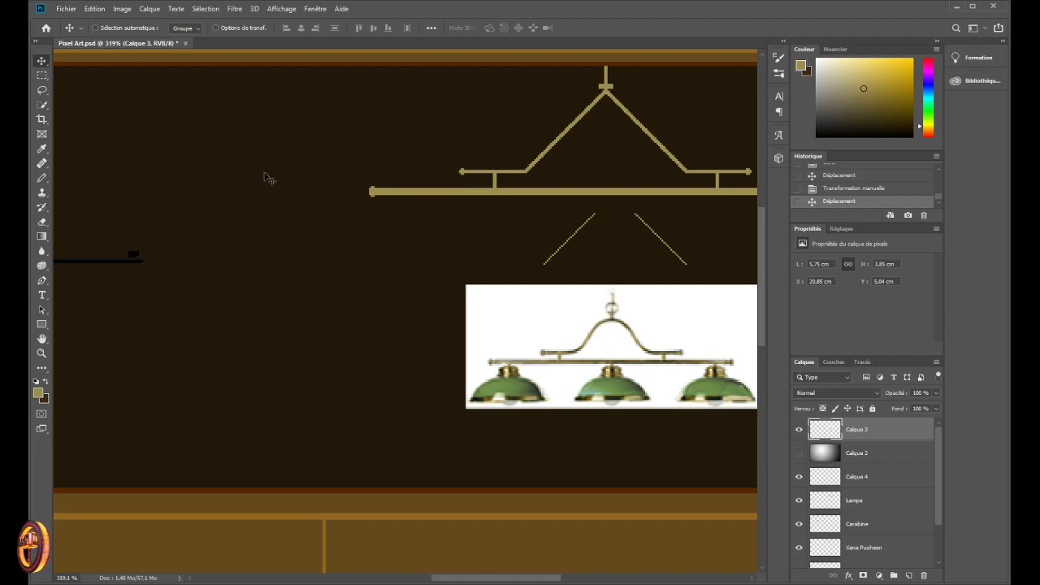
# - Make a small Pencil mark on the reference hanger's left curve and toggle Calque 3's visibility off and on
pyautogui.click(42, 178)
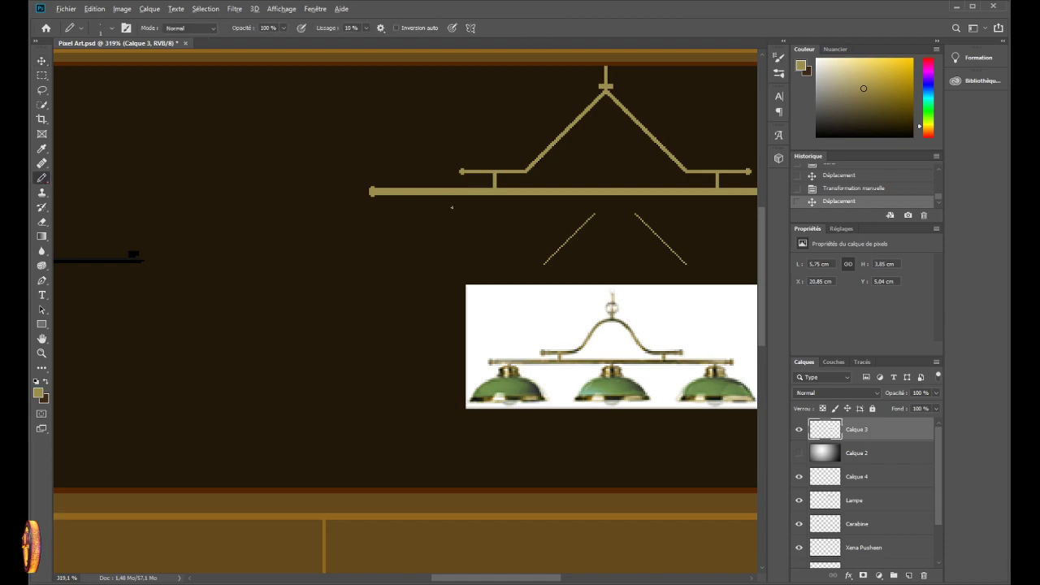
pyautogui.scroll(1, 451, 207)
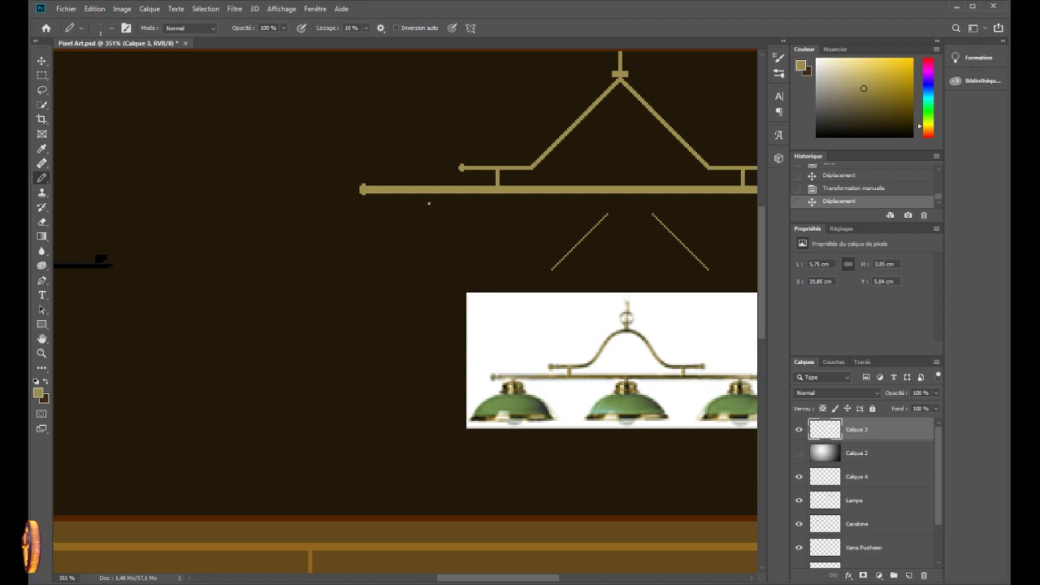
pyautogui.click(804, 430)
pyautogui.click(804, 430)
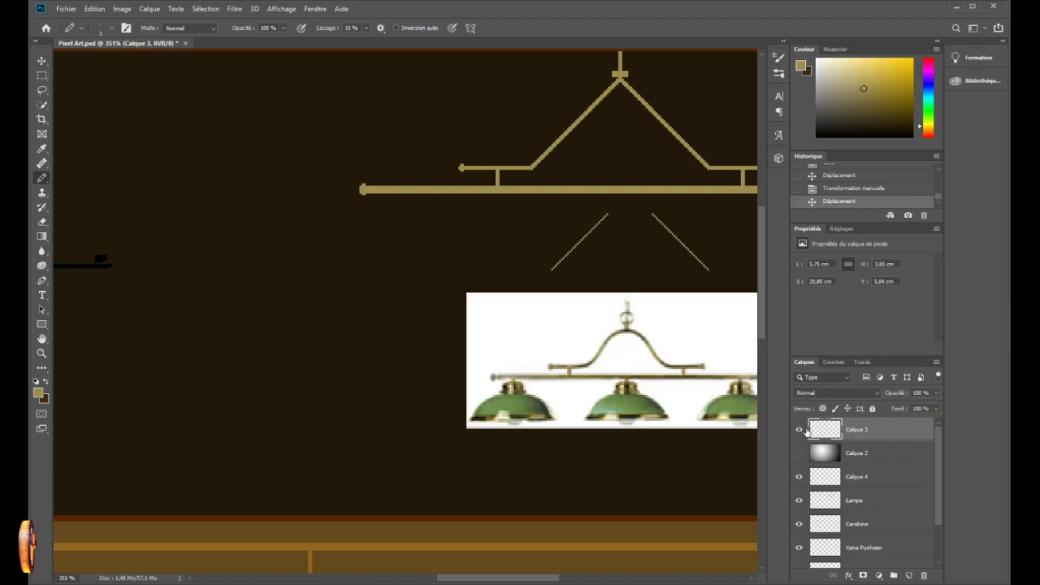
pyautogui.click(493, 377)
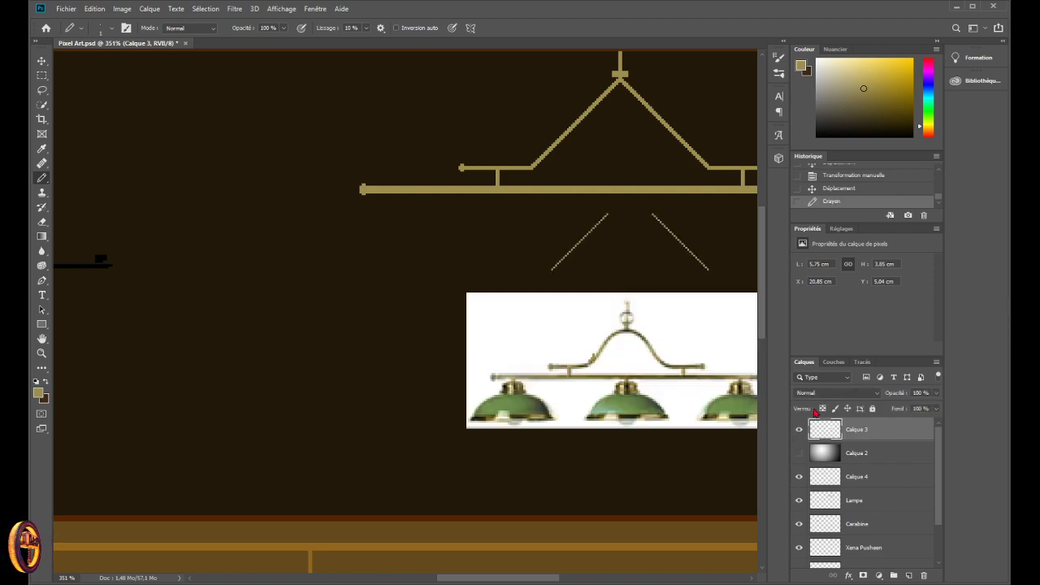
pyautogui.click(800, 430)
pyautogui.click(800, 430)
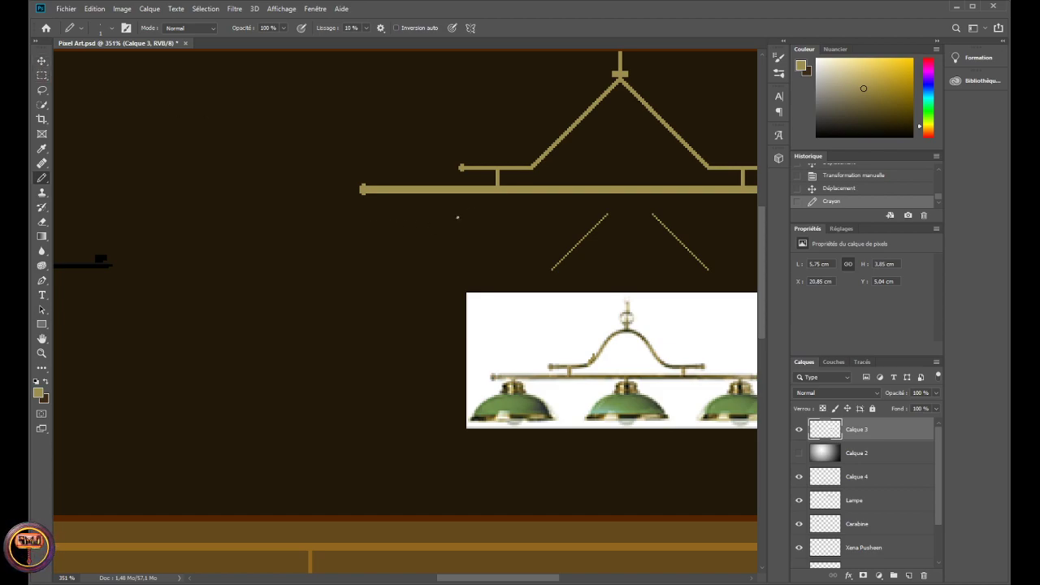
pyautogui.scroll(2, 458, 218)
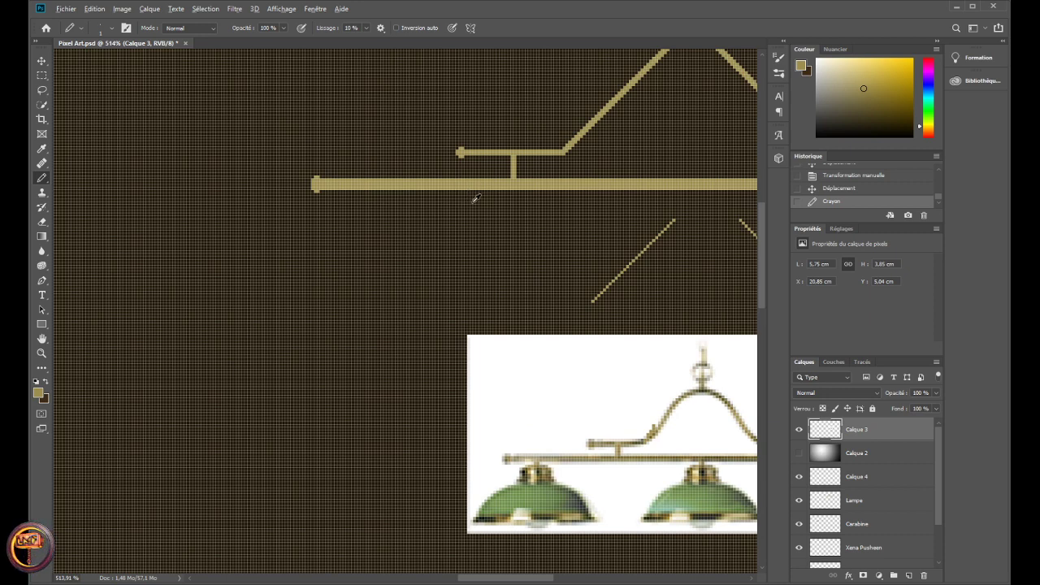
pyautogui.scroll(1, 457, 197)
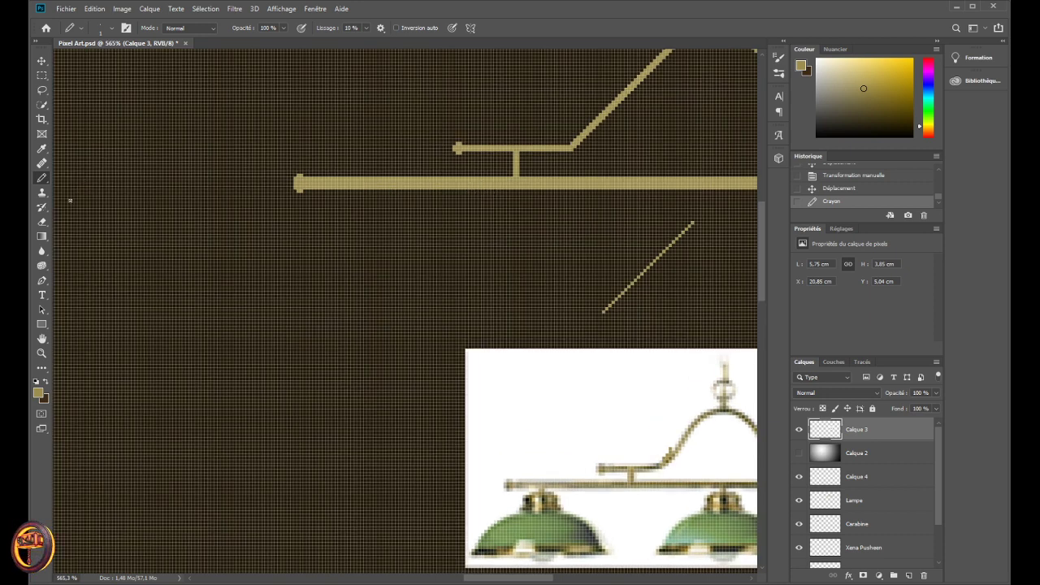
# - Move the reference picture and diagonal guide lines on Calque 3 up and to the left, with the picture just below the long bar
pyautogui.scroll(2, 487, 199)
pyautogui.scroll(-1, 395, 189)
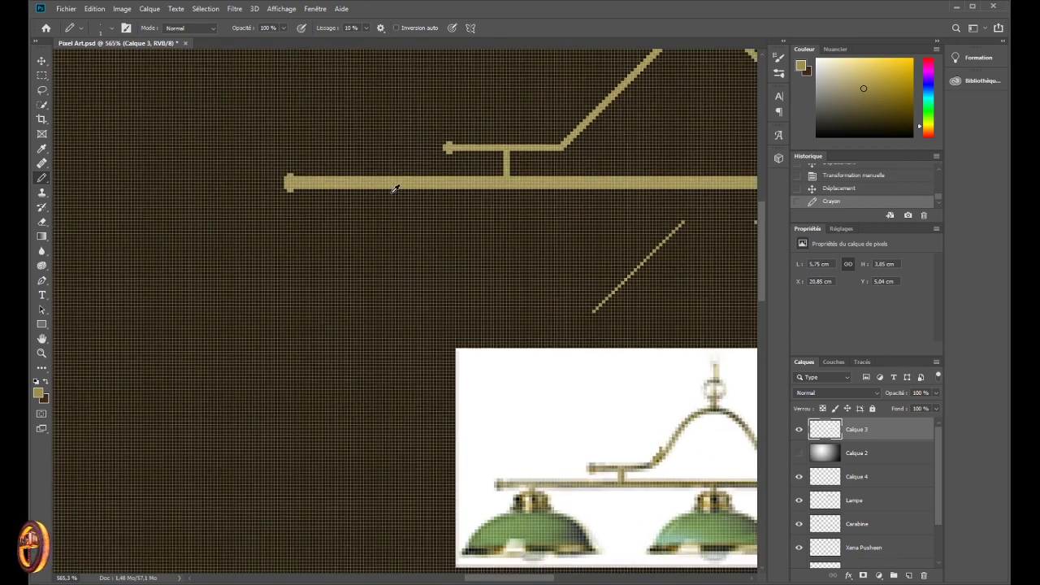
pyautogui.scroll(3, 395, 188)
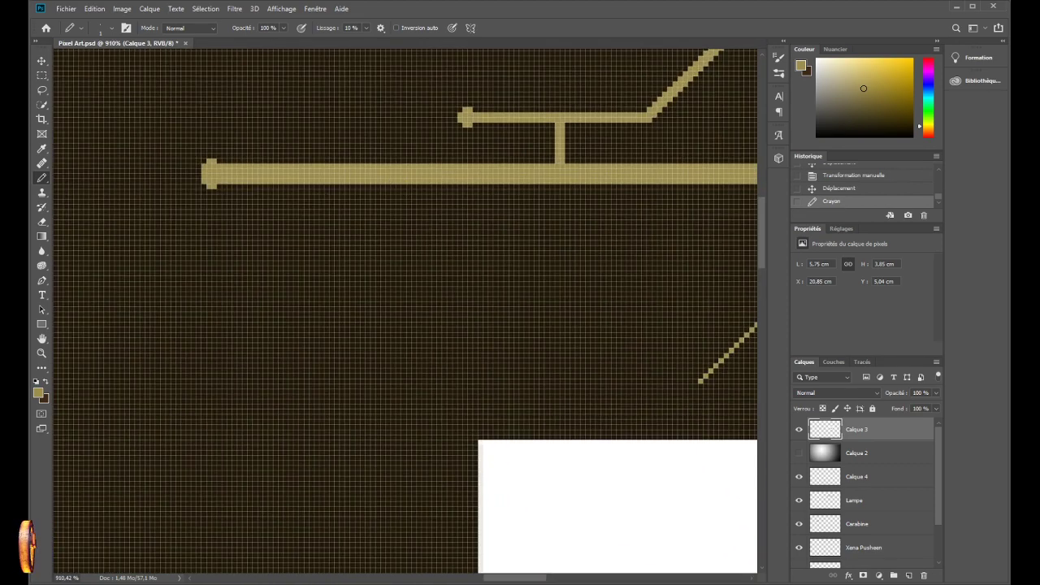
pyautogui.scroll(-2, 446, 346)
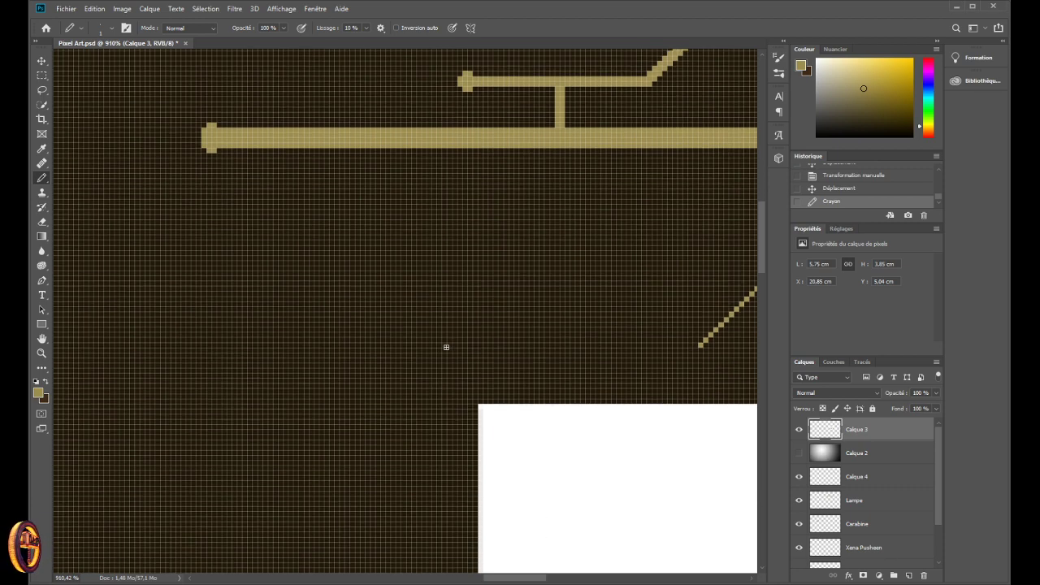
pyautogui.click(41, 61)
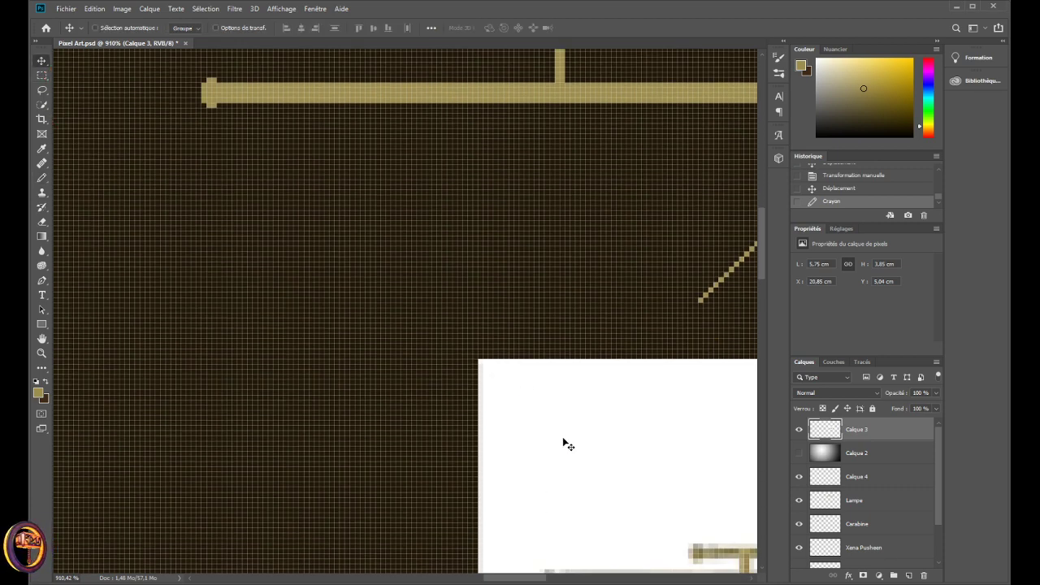
pyautogui.moveTo(563, 442)
pyautogui.mouseDown()
pyautogui.moveTo(344, 271)
pyautogui.moveTo(322, 269)
pyautogui.moveTo(352, 275)
pyautogui.mouseUp()
pyautogui.scroll(2, 366, 232)
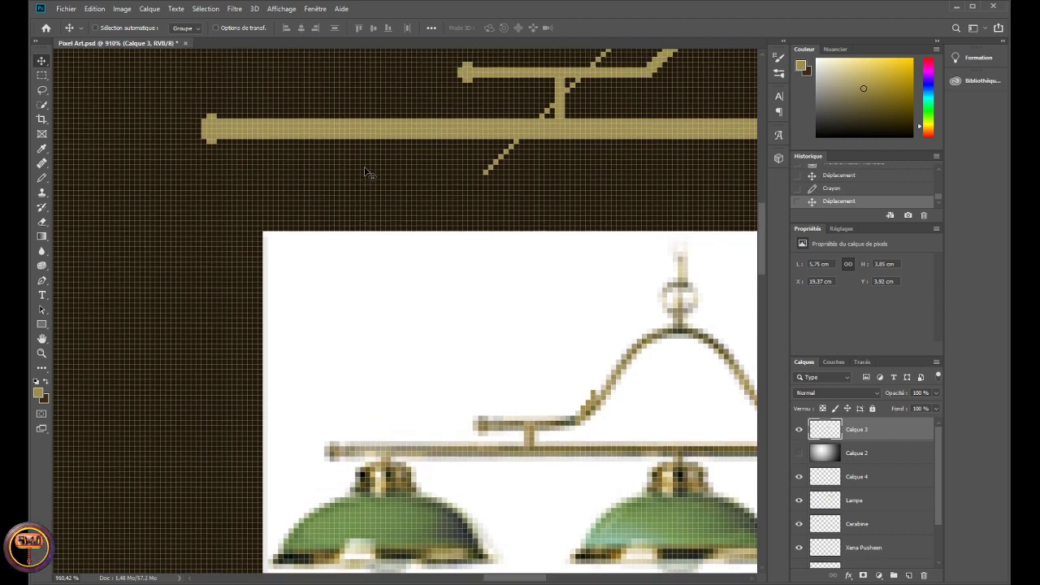
# - With the Pencil, draw a one-pixel diagonal descending leftward from the underside of the bar's left part on Calque 3
pyautogui.click(41, 177)
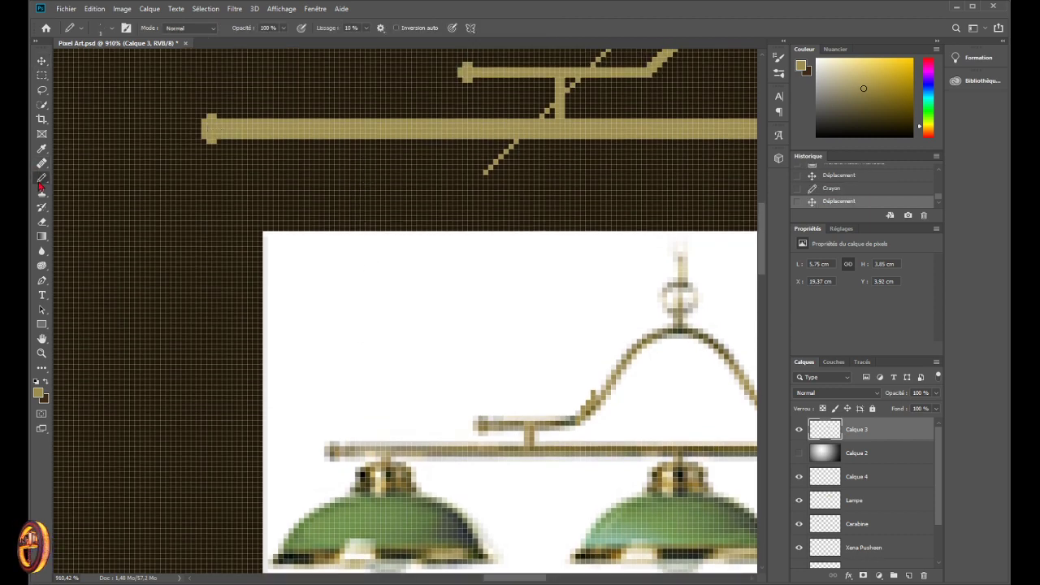
pyautogui.click(362, 143)
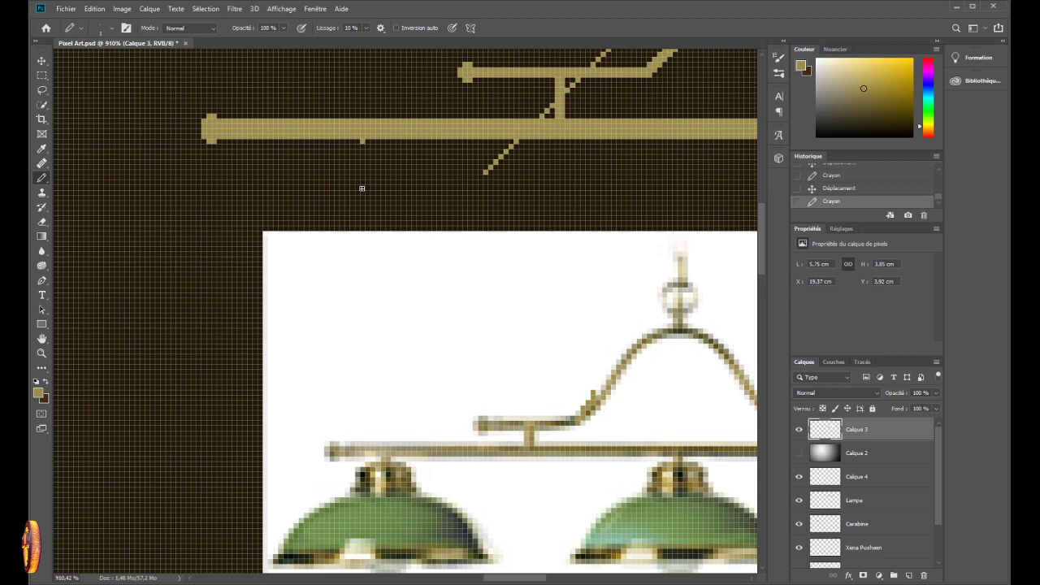
pyautogui.click(358, 146)
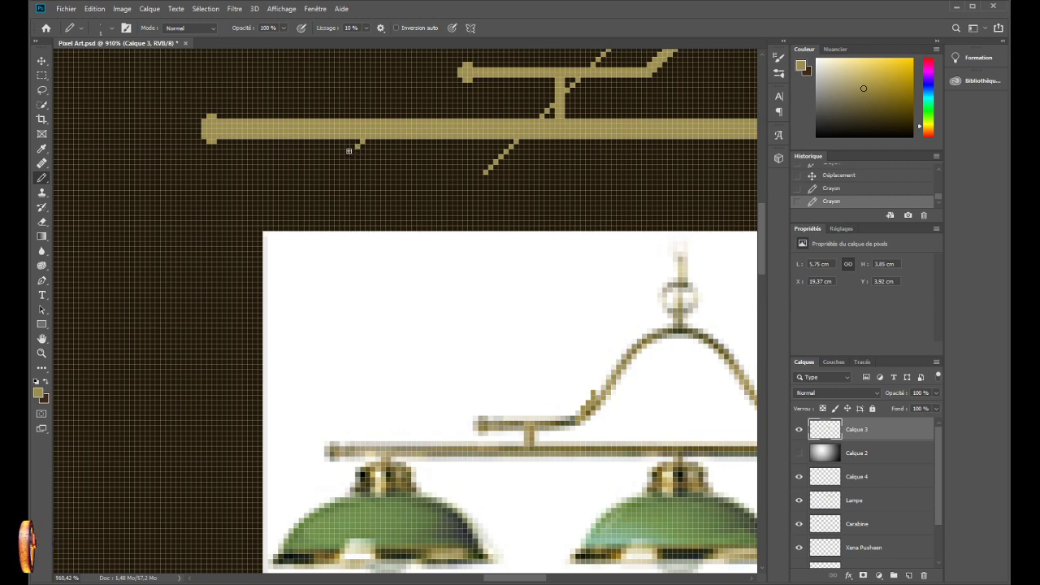
pyautogui.click(349, 151)
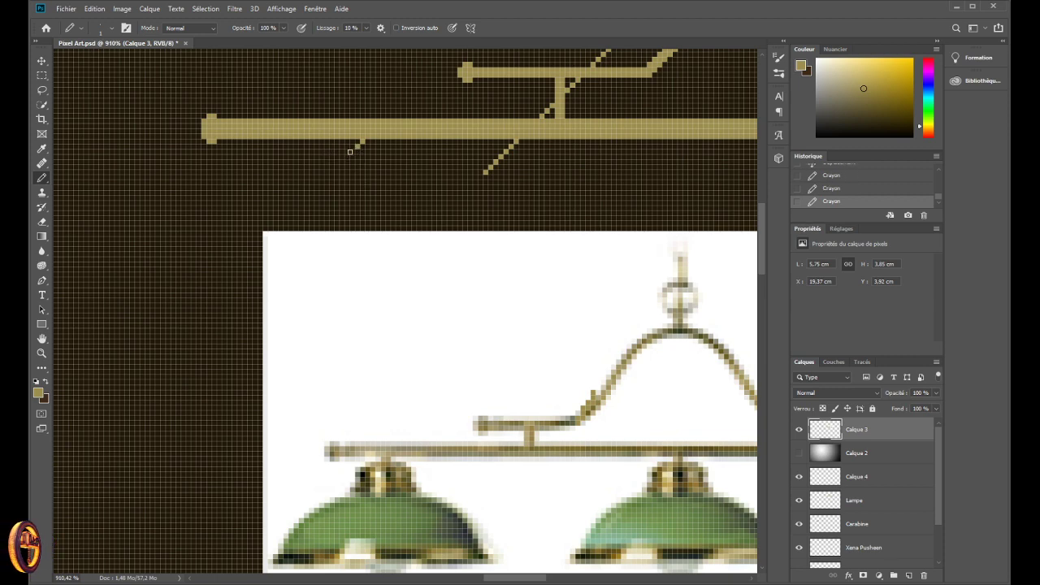
pyautogui.click(350, 151)
pyautogui.click(352, 152)
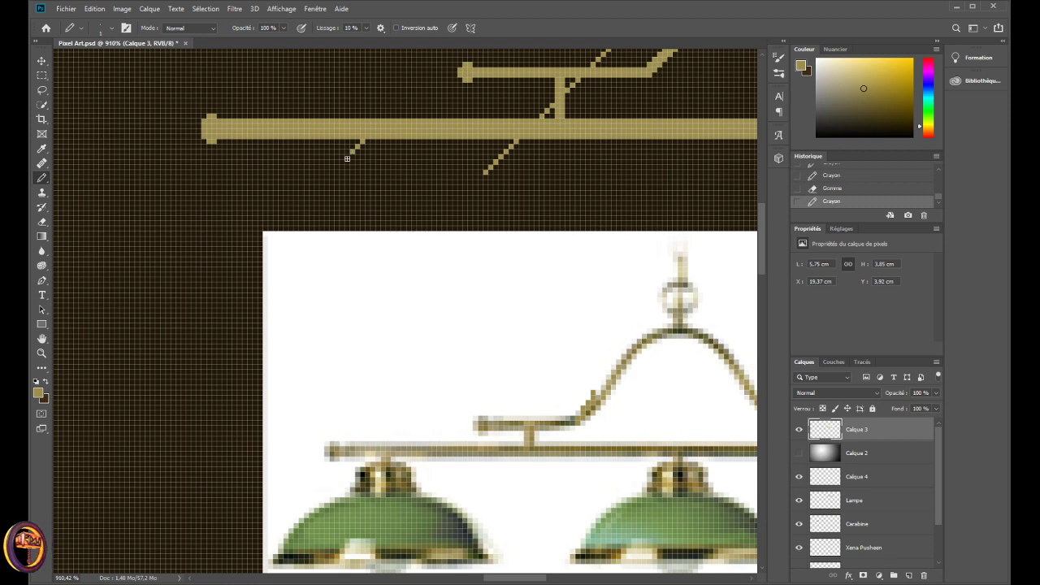
pyautogui.click(348, 157)
pyautogui.click(341, 161)
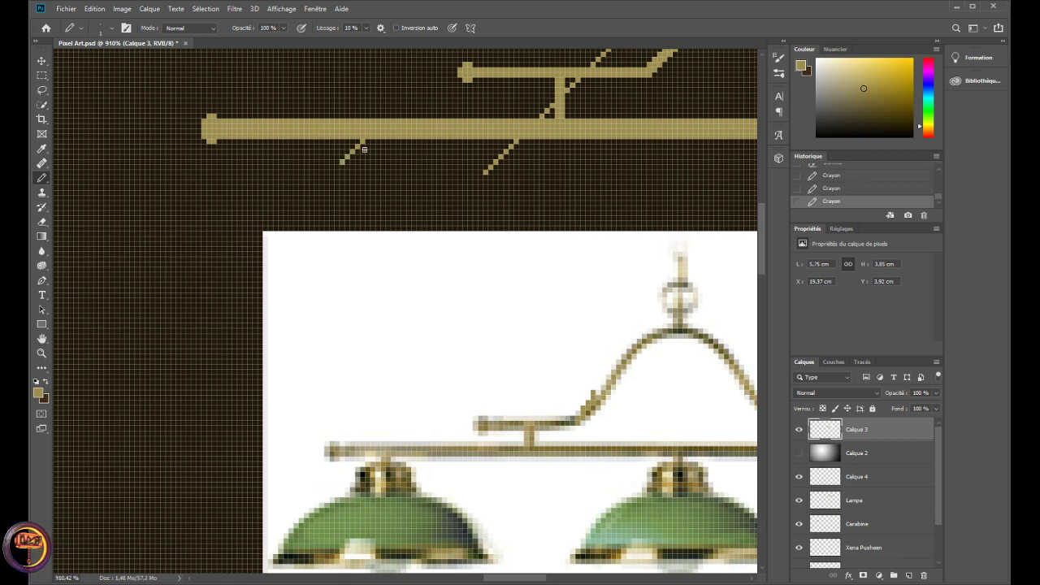
# - Mirror the diagonal on the right, extend both sides evenly, and fill between them to form a solid gold triangular lamp cap
pyautogui.click(367, 147)
pyautogui.click(372, 152)
pyautogui.click(377, 157)
pyautogui.click(382, 162)
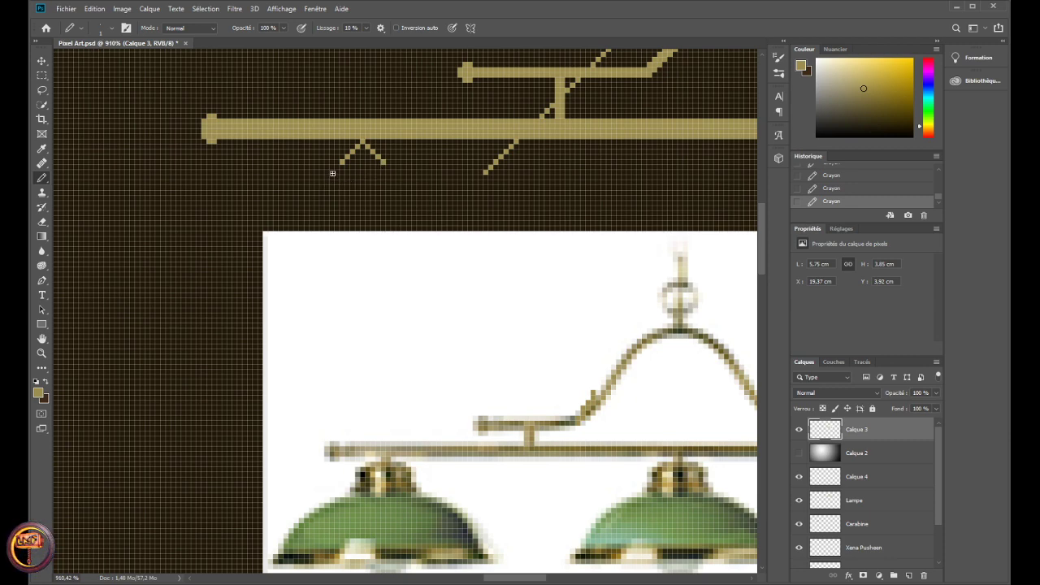
pyautogui.click(392, 172)
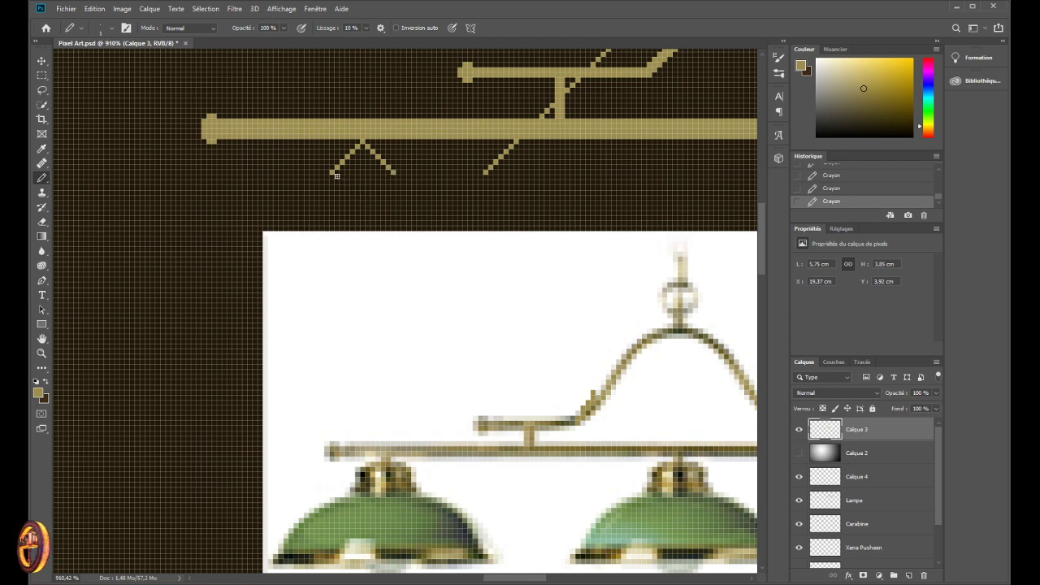
pyautogui.moveTo(336, 176)
pyautogui.mouseDown()
pyautogui.moveTo(392, 176)
pyautogui.moveTo(364, 172)
pyautogui.moveTo(392, 172)
pyautogui.moveTo(366, 168)
pyautogui.moveTo(387, 168)
pyautogui.moveTo(356, 158)
pyautogui.moveTo(370, 159)
pyautogui.moveTo(364, 145)
pyautogui.mouseUp()
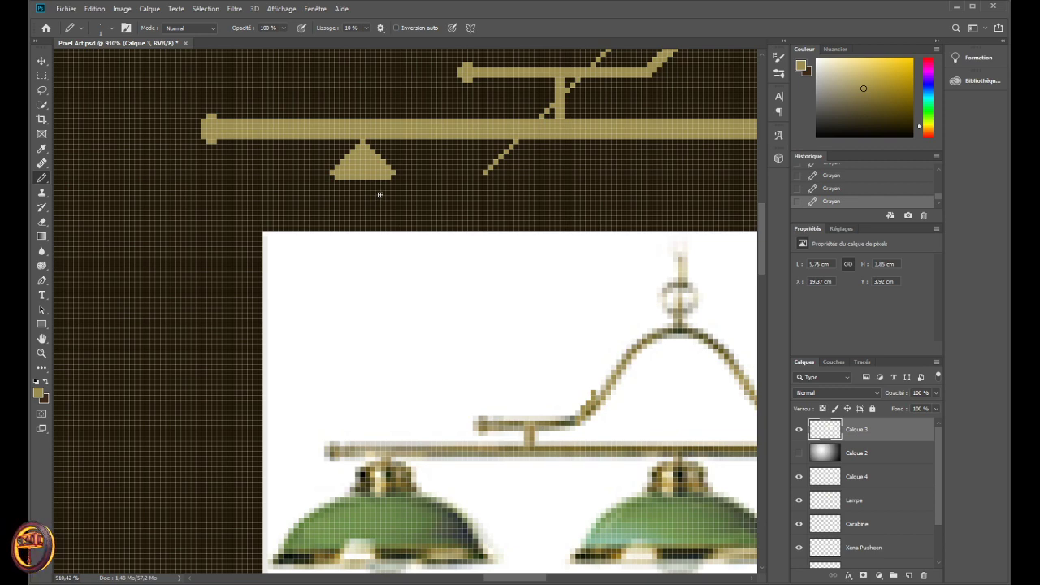
pyautogui.click(44, 77)
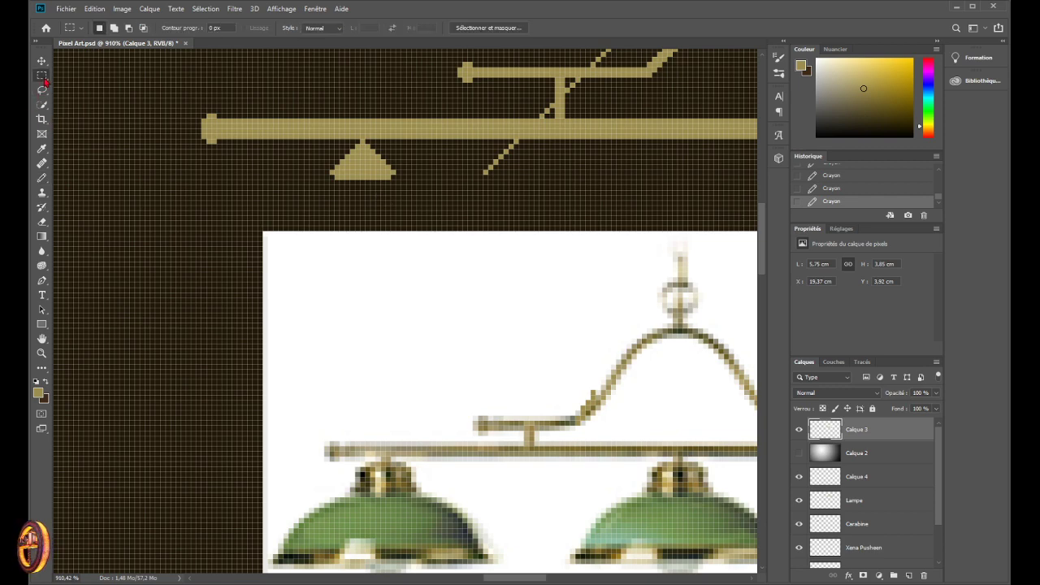
pyautogui.moveTo(309, 140); pyautogui.dragTo(410, 171)
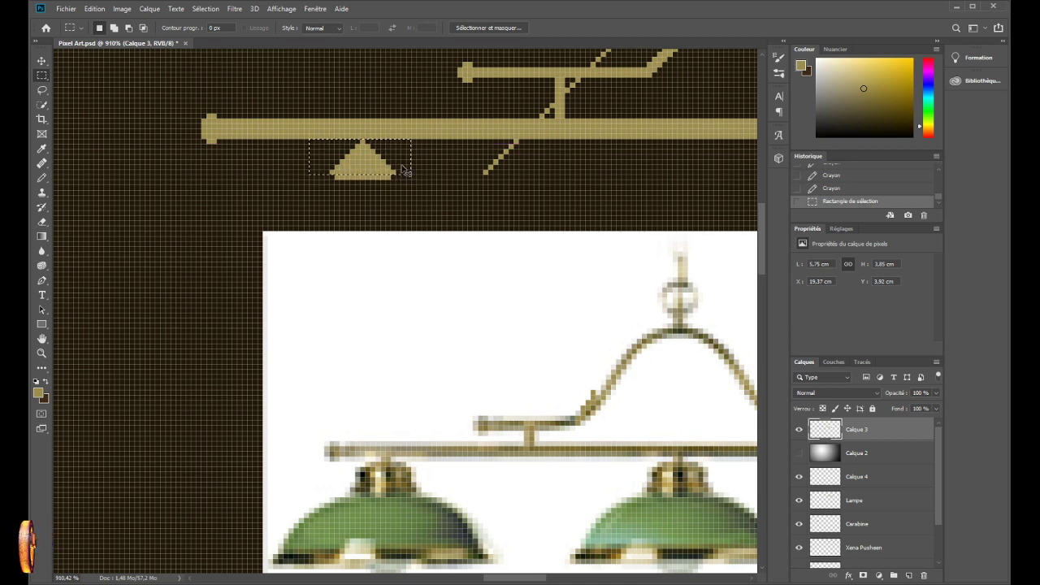
pyautogui.hotkey('ctrl', 'c')
pyautogui.hotkey('ctrl', 'v')
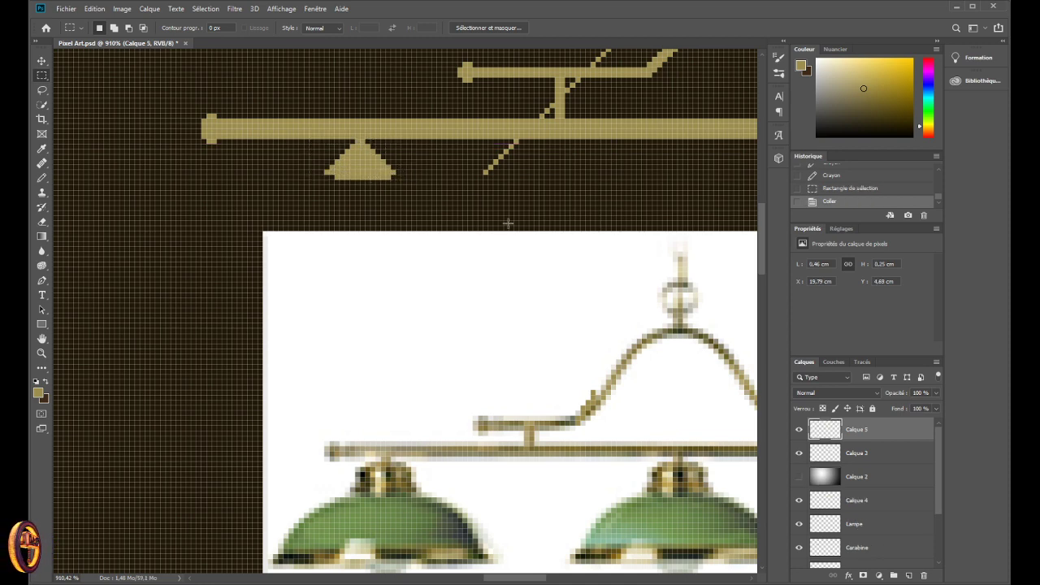
pyautogui.press('Delete')
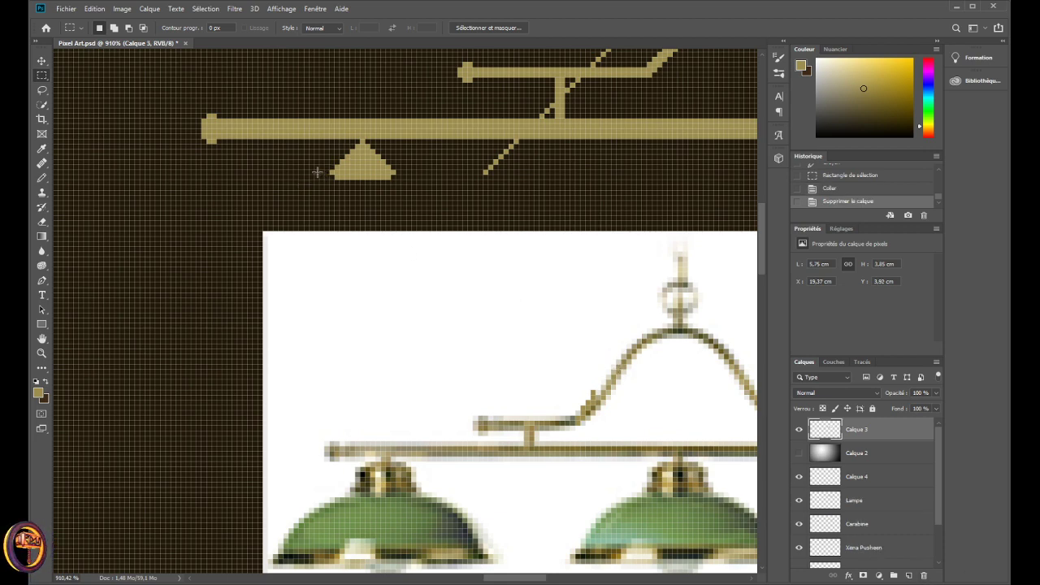
pyautogui.moveTo(315, 140); pyautogui.dragTo(407, 184)
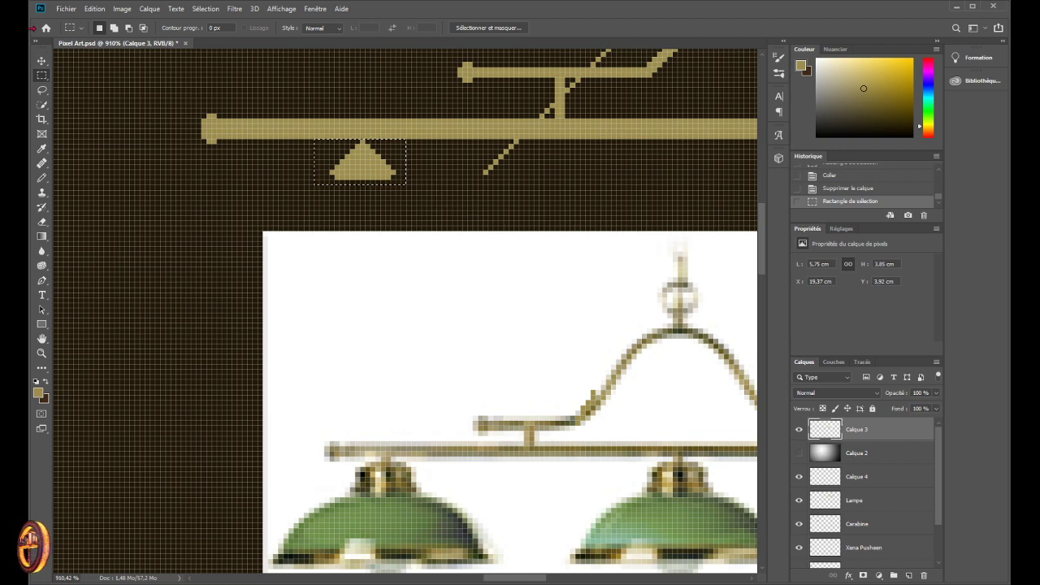
pyautogui.press('v')
pyautogui.hotkey('ctrl', 'z')
pyautogui.hotkey('ctrl', 'z')
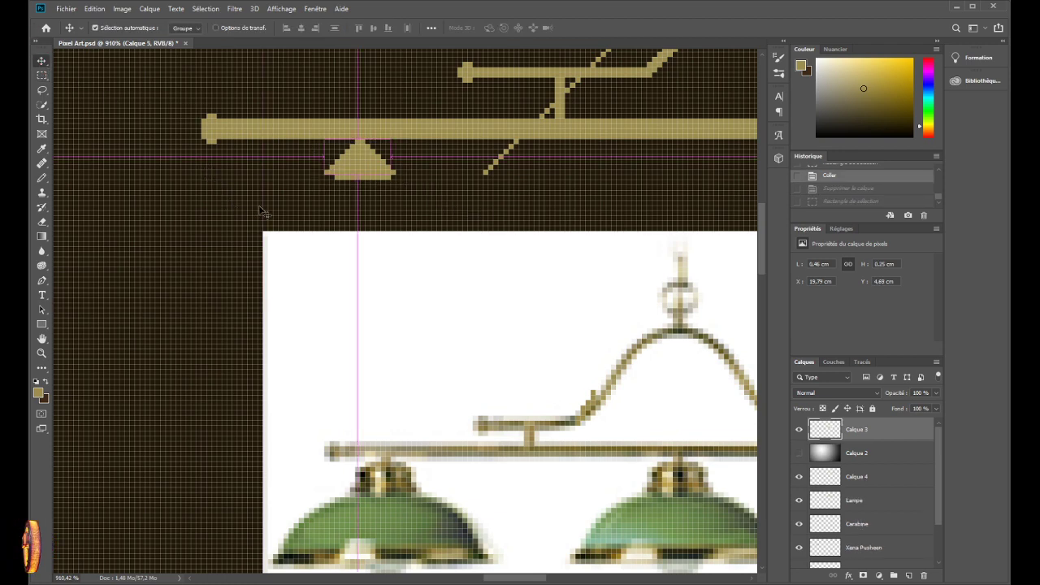
pyautogui.hotkey('ctrl', 'z')
pyautogui.hotkey('ctrl', 'z')
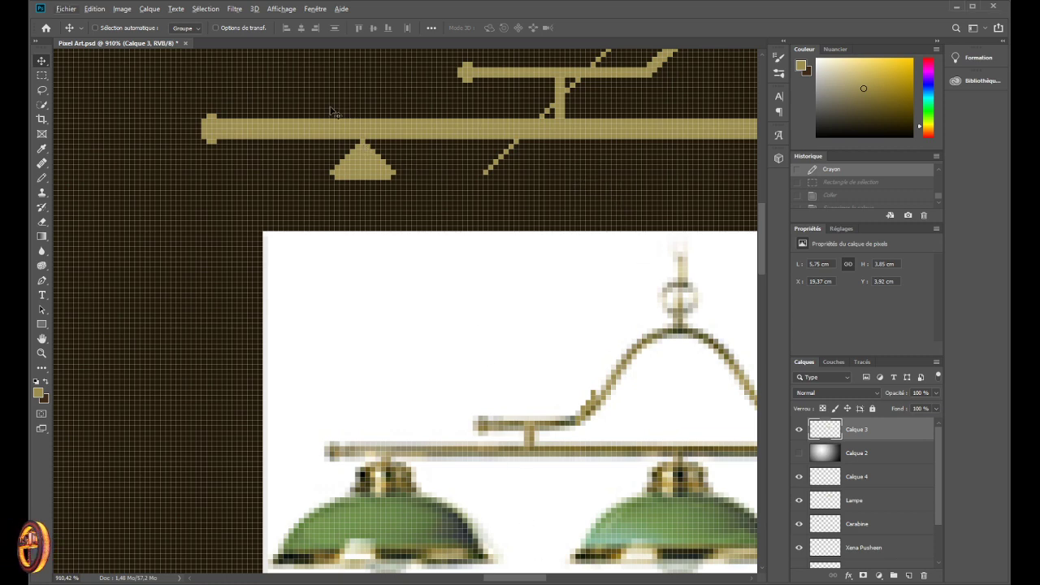
# - Copy the whole triangular cap from Calque 3 to a new layer and move the copy down and left of the original
pyautogui.click(799, 430)
pyautogui.click(799, 431)
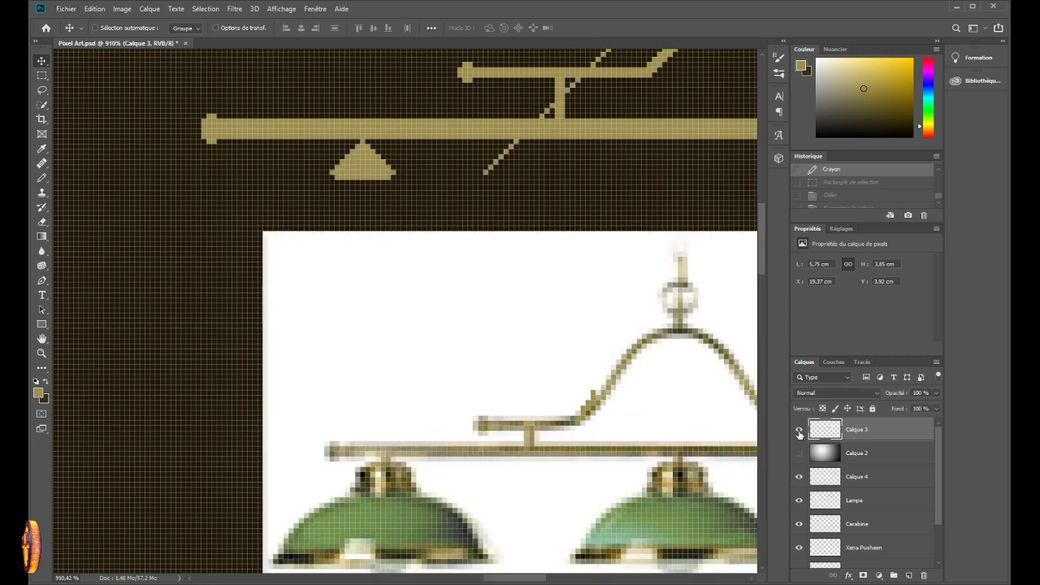
pyautogui.click(41, 76)
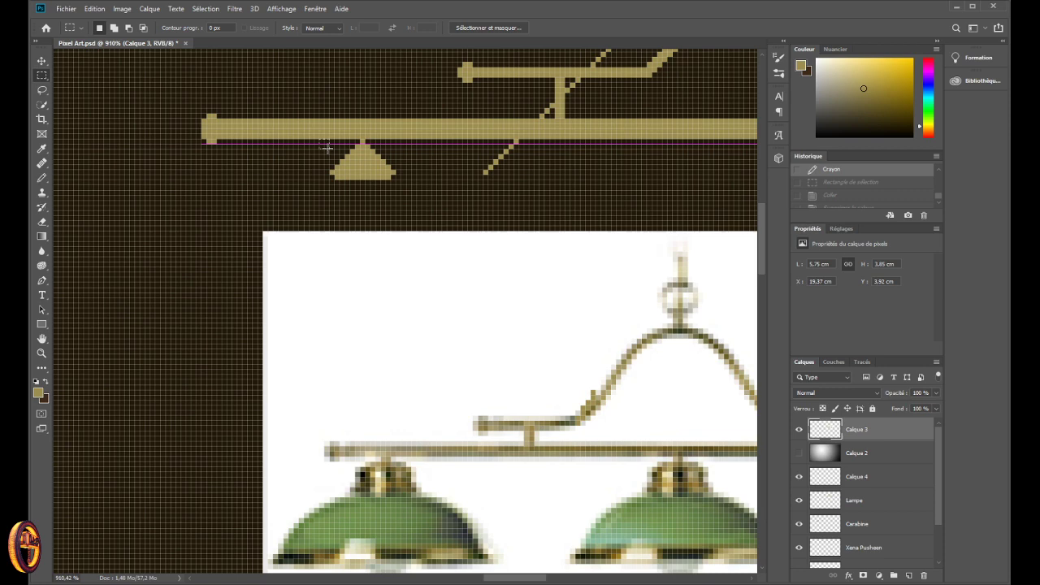
pyautogui.moveTo(319, 139); pyautogui.dragTo(405, 184)
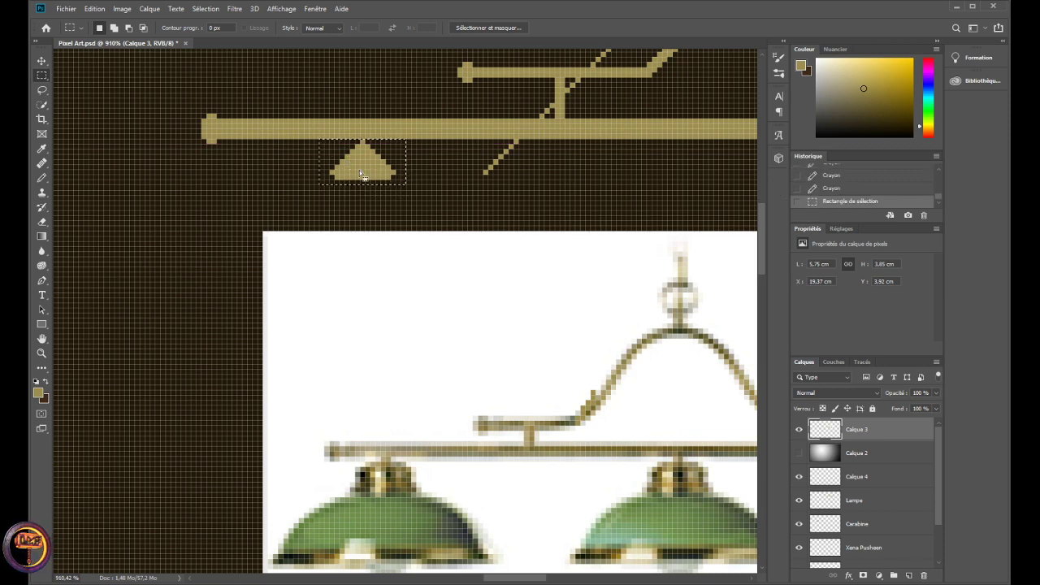
pyautogui.hotkey('ctrl', 'c')
pyautogui.hotkey('ctrl', 'v')
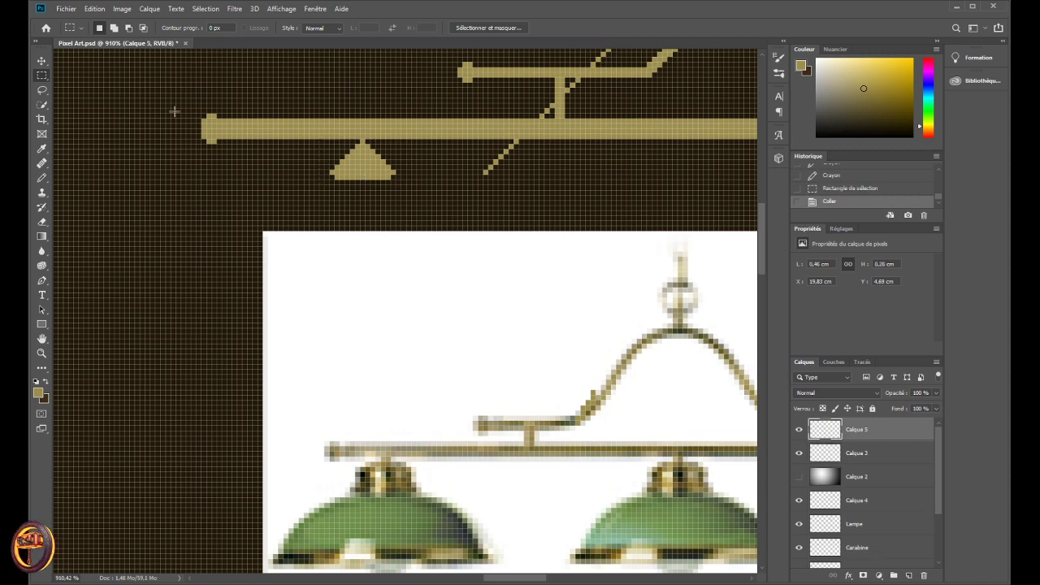
pyautogui.click(41, 61)
pyautogui.moveTo(357, 172); pyautogui.dragTo(281, 195)
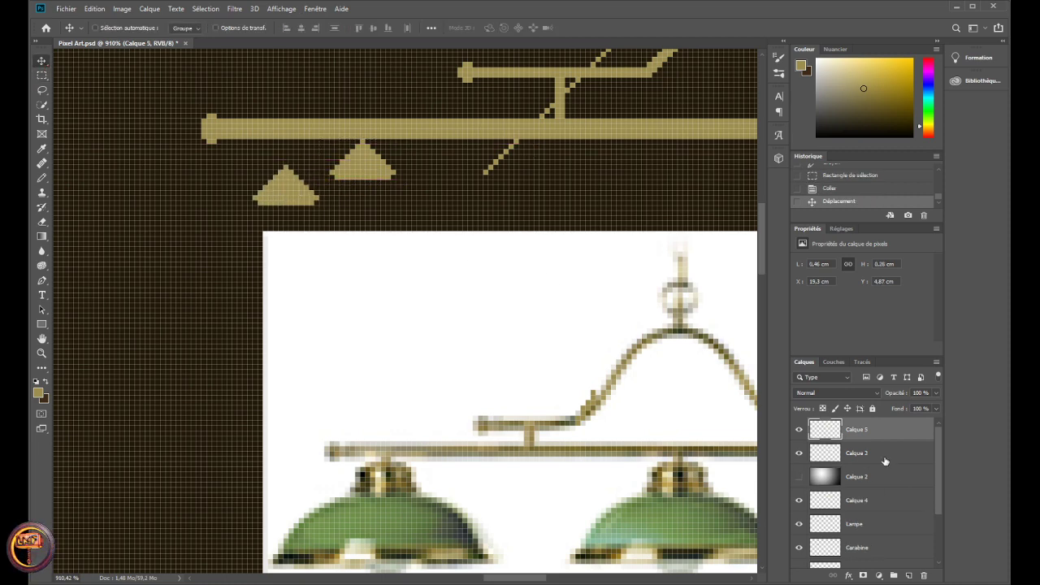
# - Move the cap copy's layer, Calque 5, directly above Lampe and merge it into Lampe, keeping Calque 3
pyautogui.moveTo(886, 461); pyautogui.dragTo(923, 576)
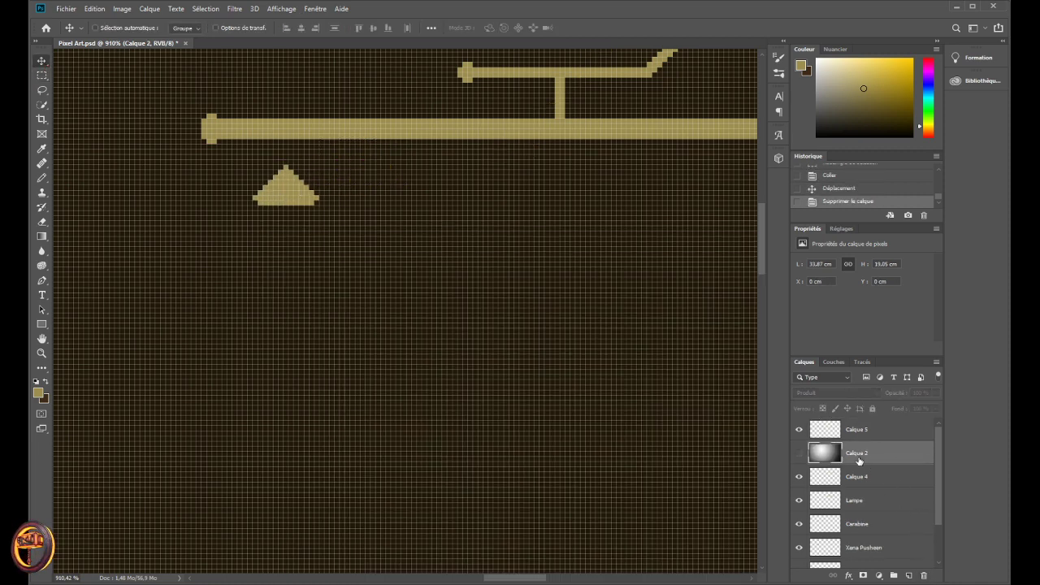
pyautogui.hotkey('ctrl', 'z')
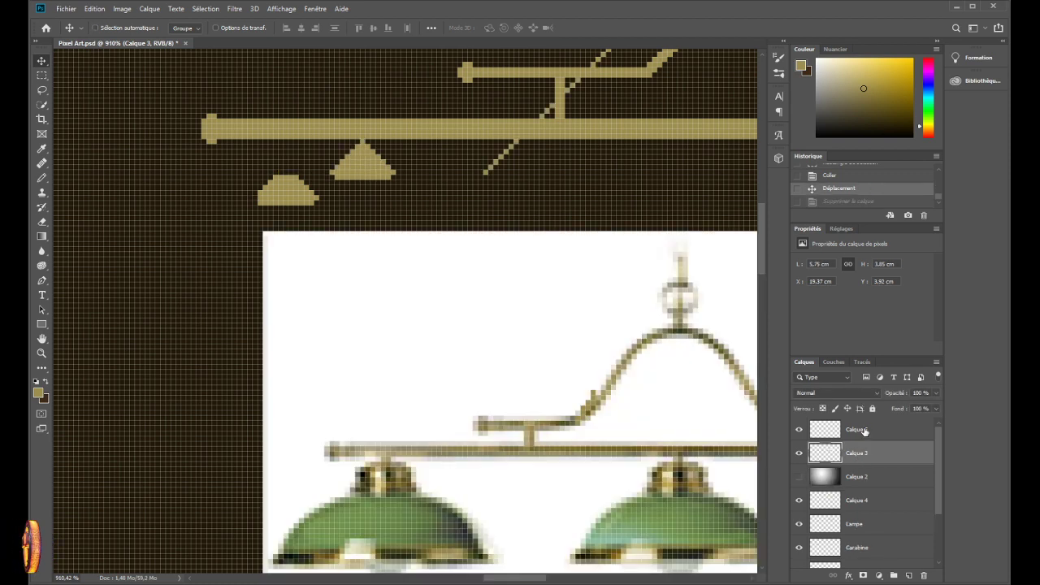
pyautogui.click(865, 433)
pyautogui.moveTo(864, 432); pyautogui.dragTo(874, 510)
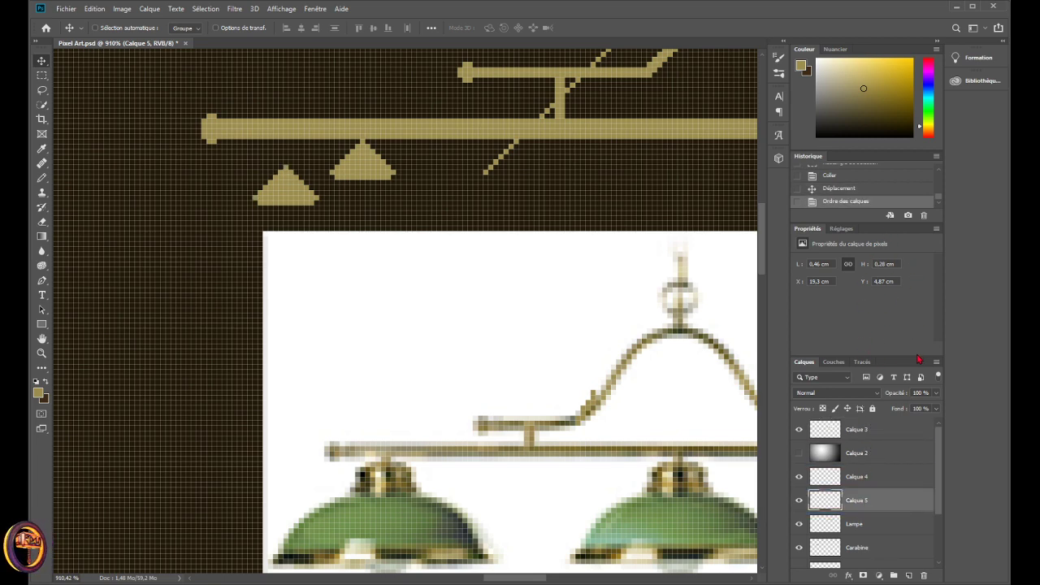
pyautogui.hotkey('ctrl', 'e')
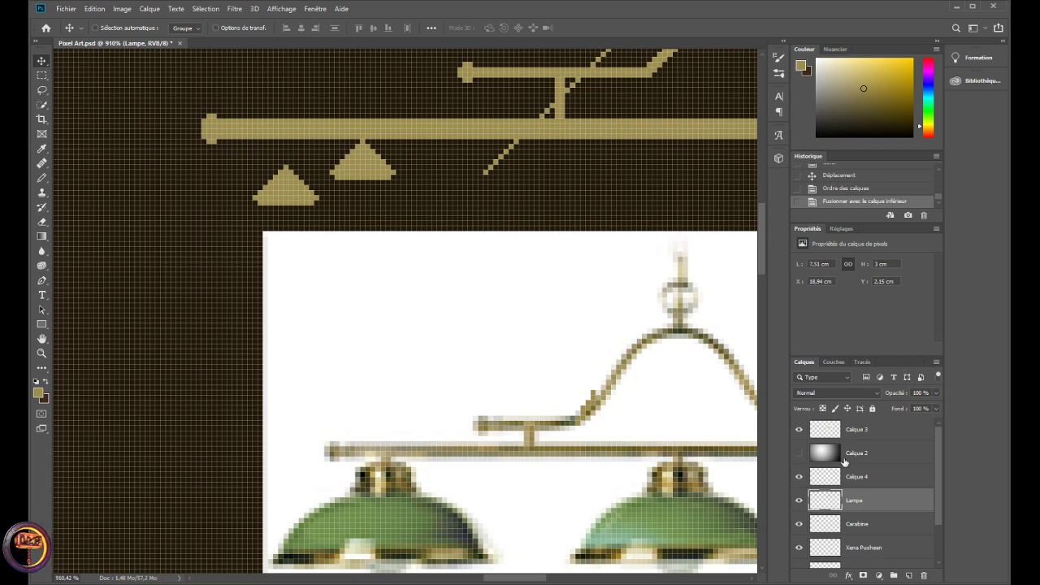
# - Toggle the visibility of Calque 3, Calque 4 and Lampe to check which lamp parts each layer holds
pyautogui.click(799, 429)
pyautogui.click(799, 429)
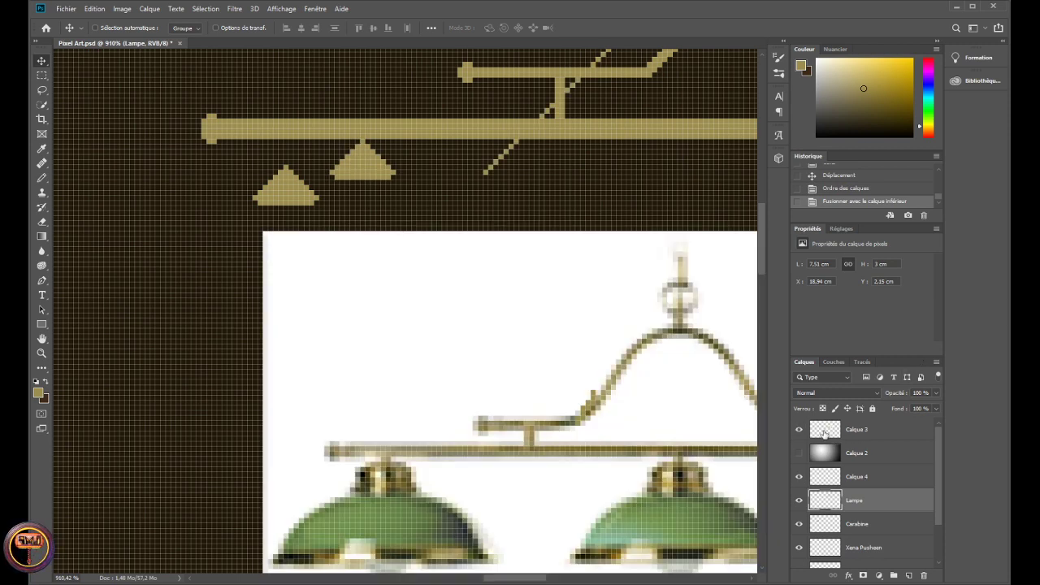
pyautogui.click(799, 429)
pyautogui.click(799, 429)
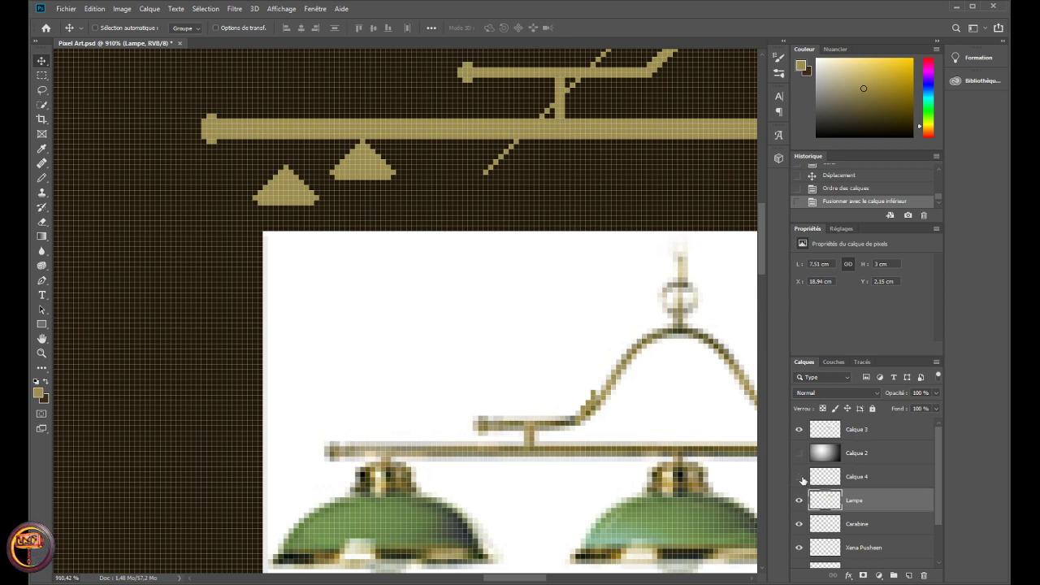
pyautogui.click(845, 478)
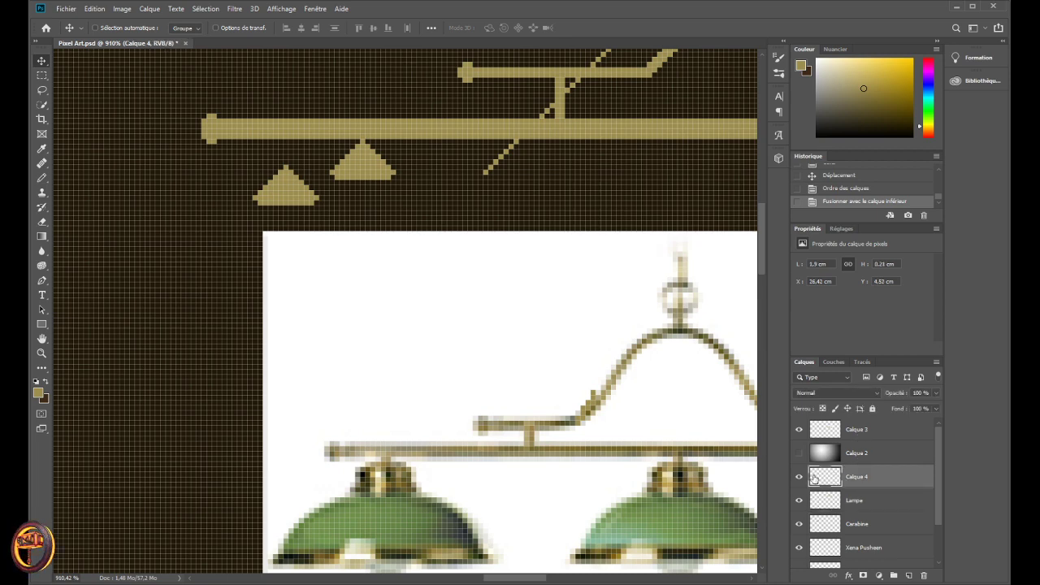
pyautogui.click(800, 501)
pyautogui.click(801, 501)
pyautogui.click(802, 501)
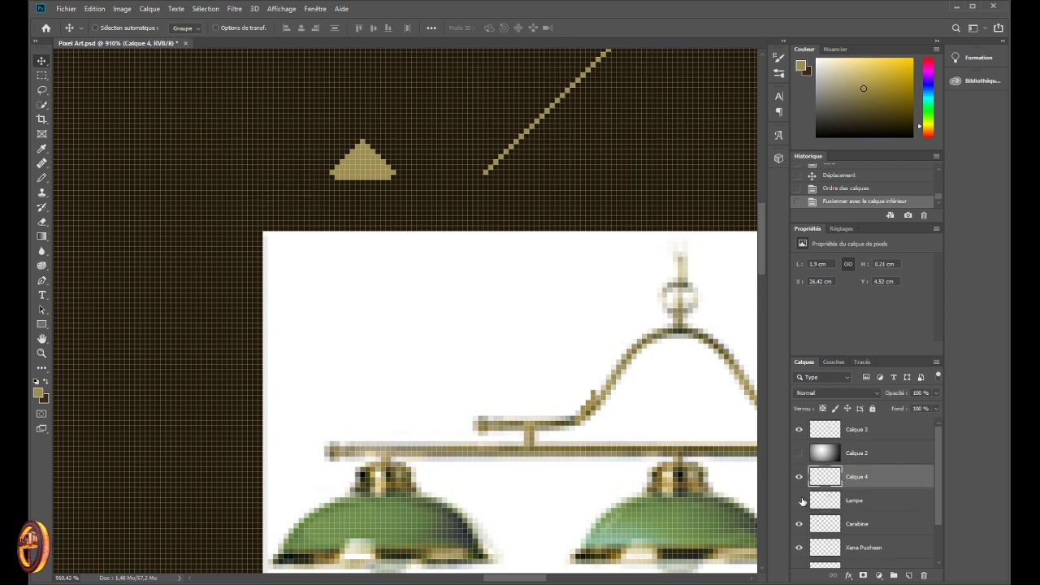
pyautogui.click(802, 501)
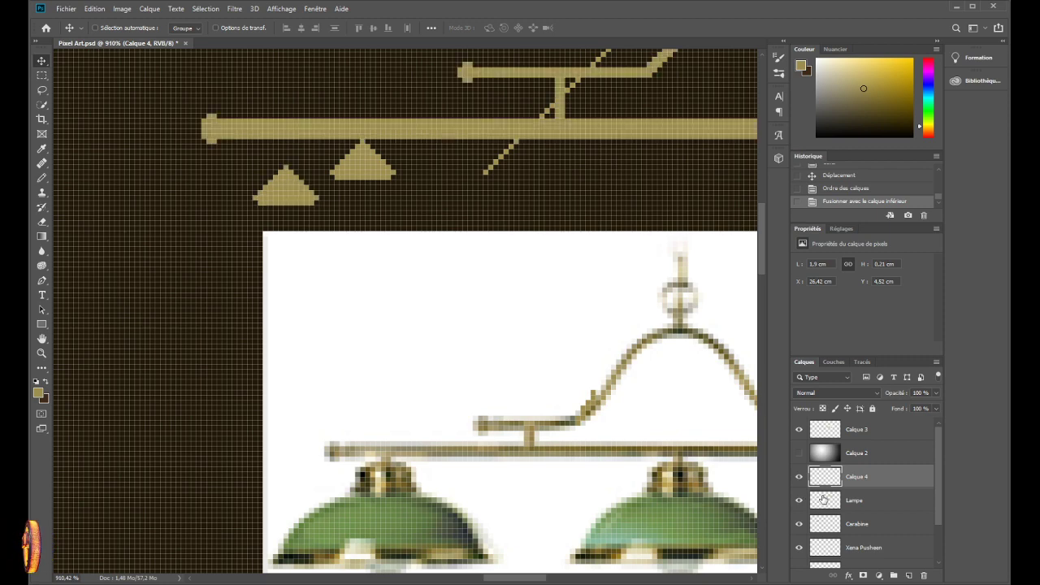
# - Erase the detached lower-left triangular cap from the Lampe layer, keeping the cap directly under the long bar
pyautogui.click(824, 500)
pyautogui.click(803, 500)
pyautogui.click(802, 501)
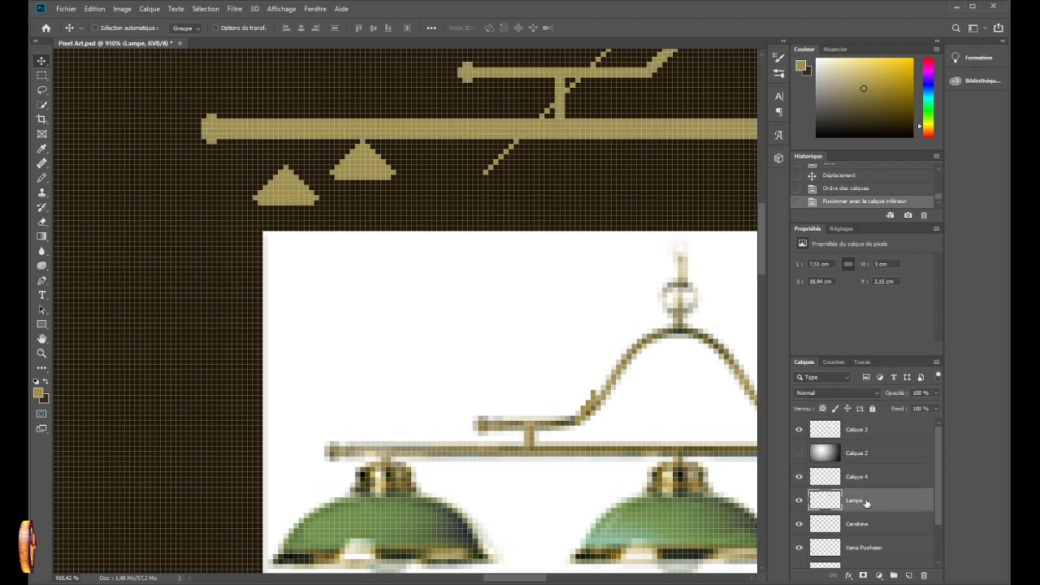
pyautogui.click(41, 223)
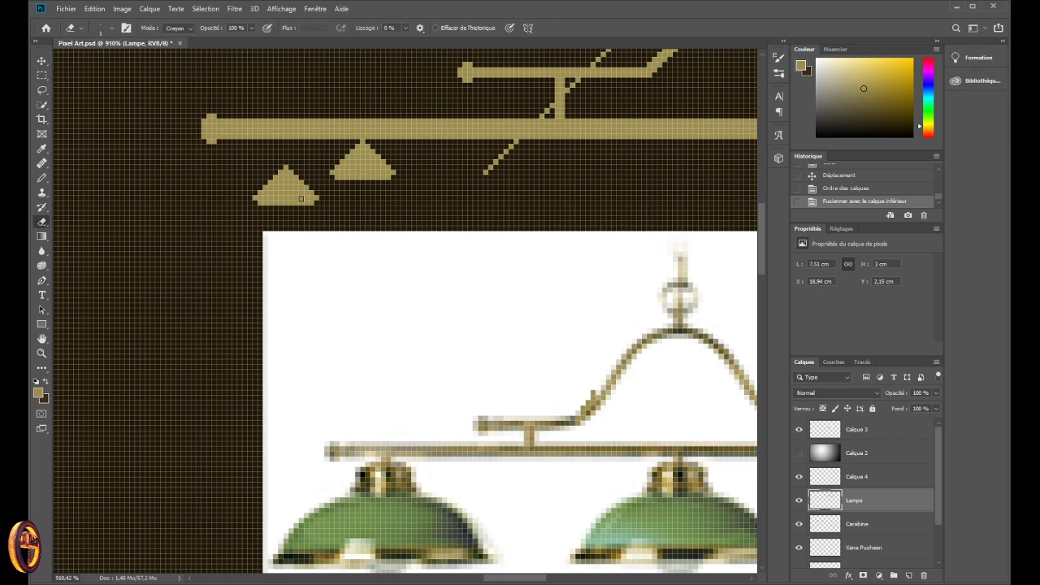
pyautogui.moveTo(261, 198)
pyautogui.mouseDown()
pyautogui.moveTo(317, 199)
pyautogui.moveTo(286, 201)
pyautogui.moveTo(302, 193)
pyautogui.moveTo(278, 177)
pyautogui.moveTo(301, 174)
pyautogui.mouseUp()
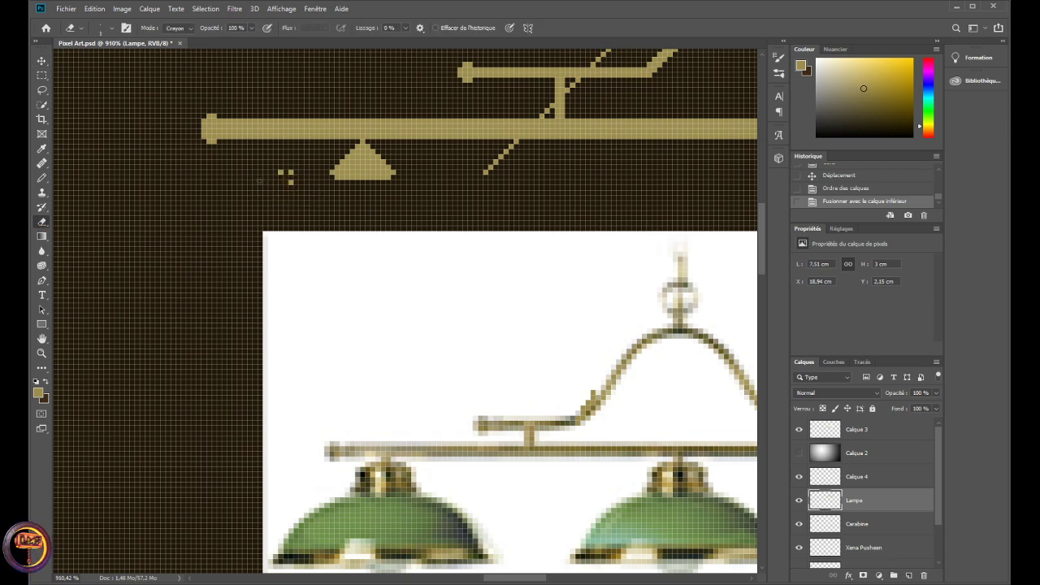
pyautogui.click(291, 182)
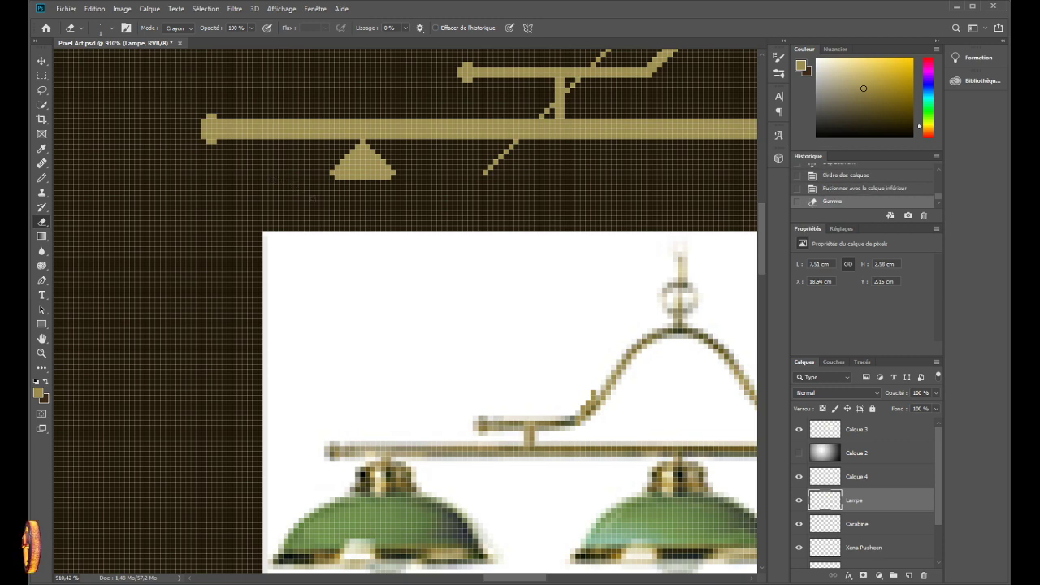
pyautogui.click(800, 501)
pyautogui.click(799, 501)
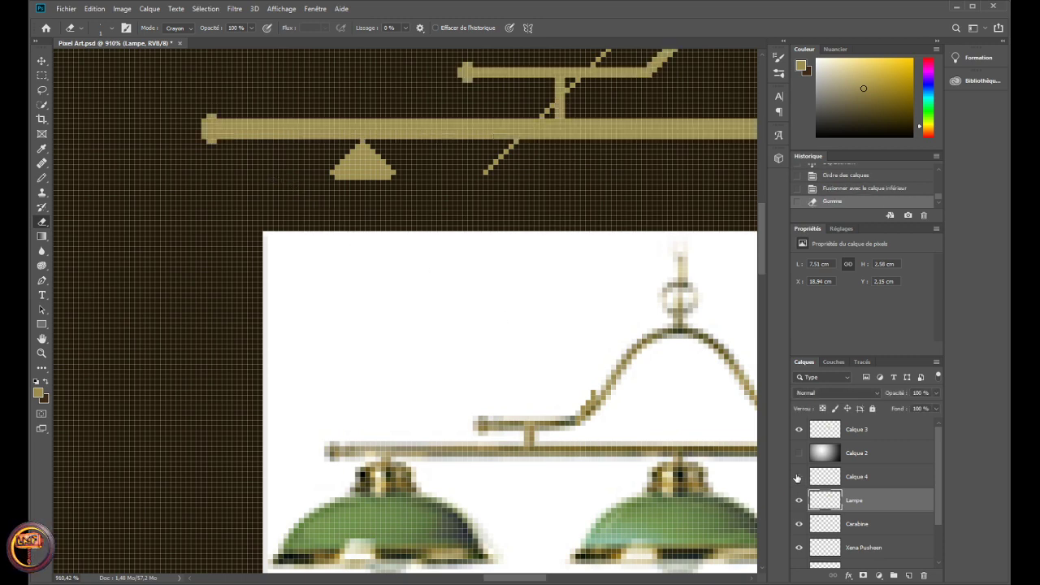
pyautogui.click(799, 429)
pyautogui.click(799, 429)
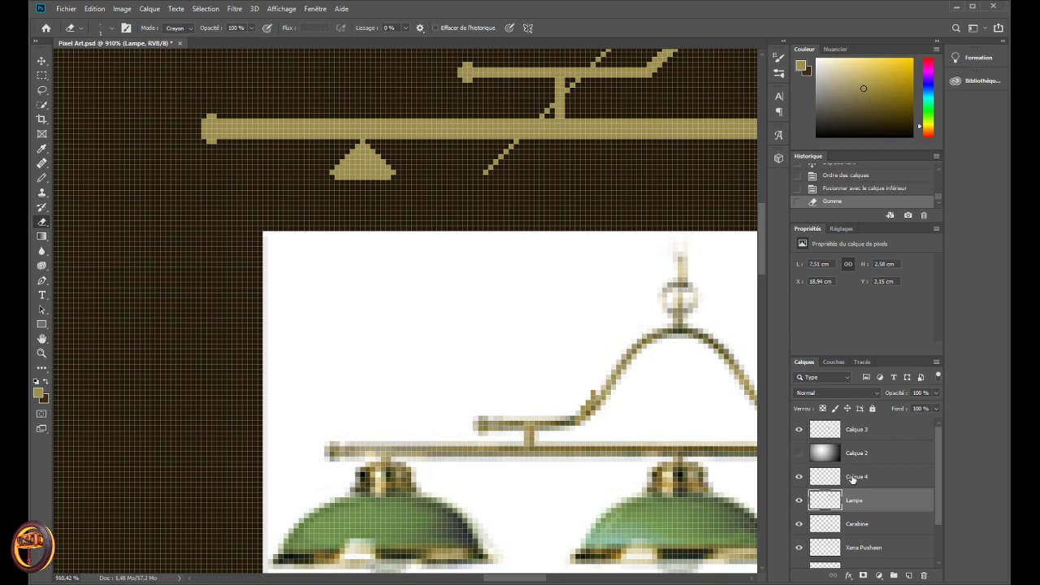
# - Merge the Calque 4 layer down into the Lampe layer
pyautogui.click(861, 477)
pyautogui.scroll(-5, 571, 423)
pyautogui.scroll(-2, 764, 483)
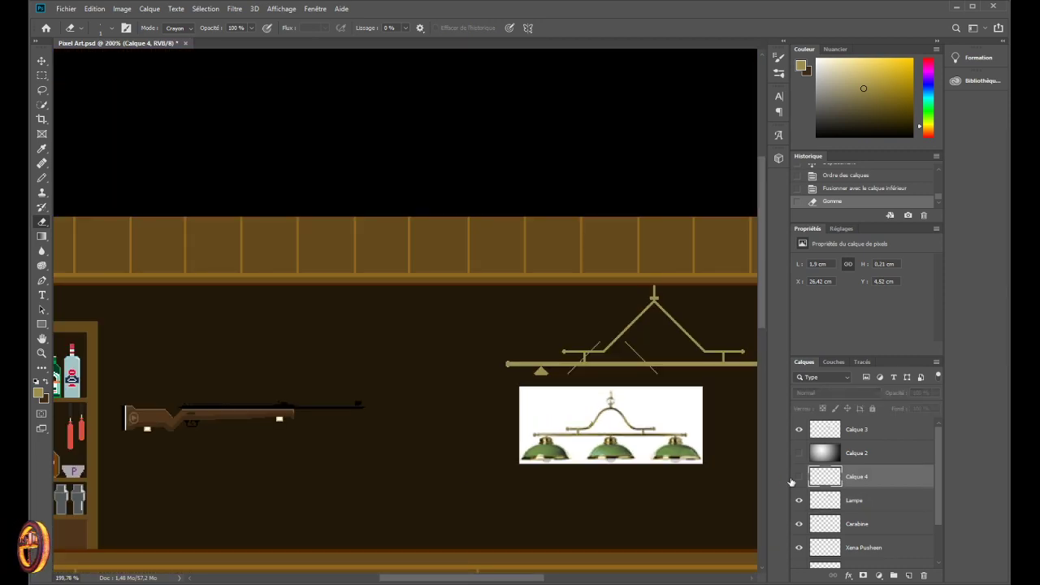
pyautogui.scroll(-2, 760, 485)
pyautogui.scroll(-2, 760, 484)
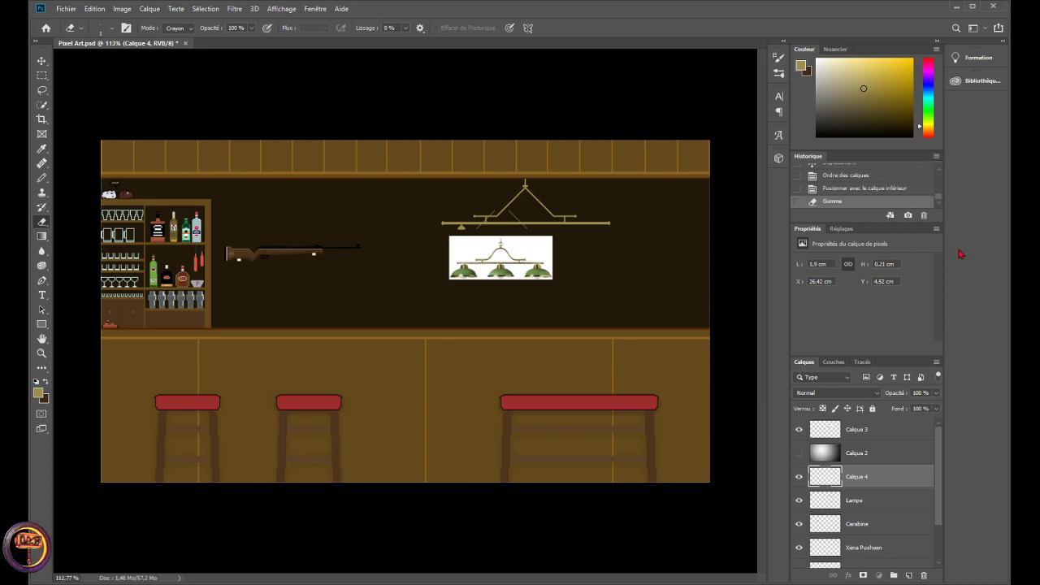
pyautogui.hotkey('ctrl', 'e')
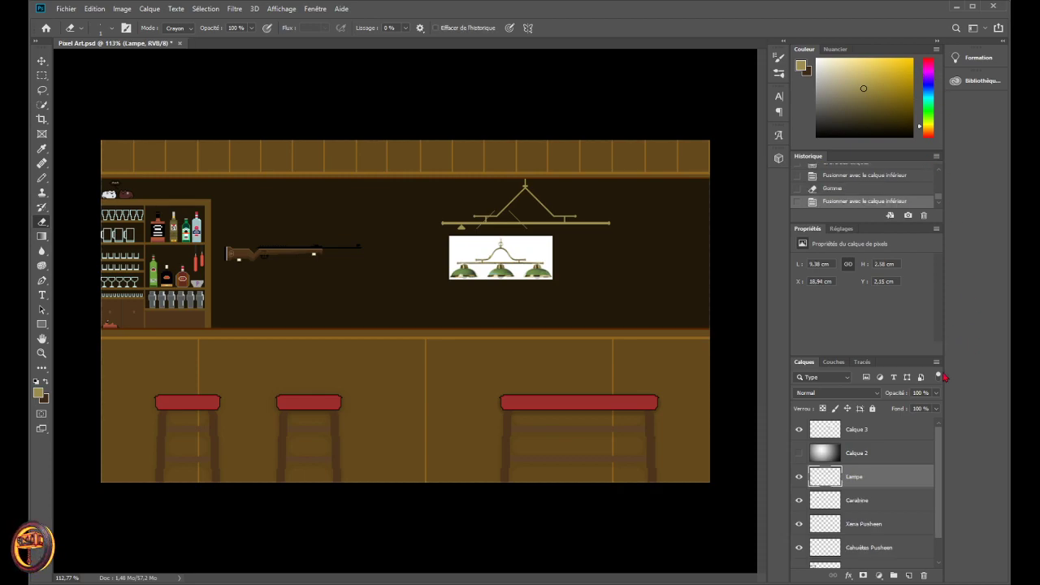
pyautogui.click(799, 478)
pyautogui.click(799, 478)
# - Paste a copy of the triangular cap onto a new layer above Lampe and move it down and left of the original
pyautogui.scroll(5, 731, 392)
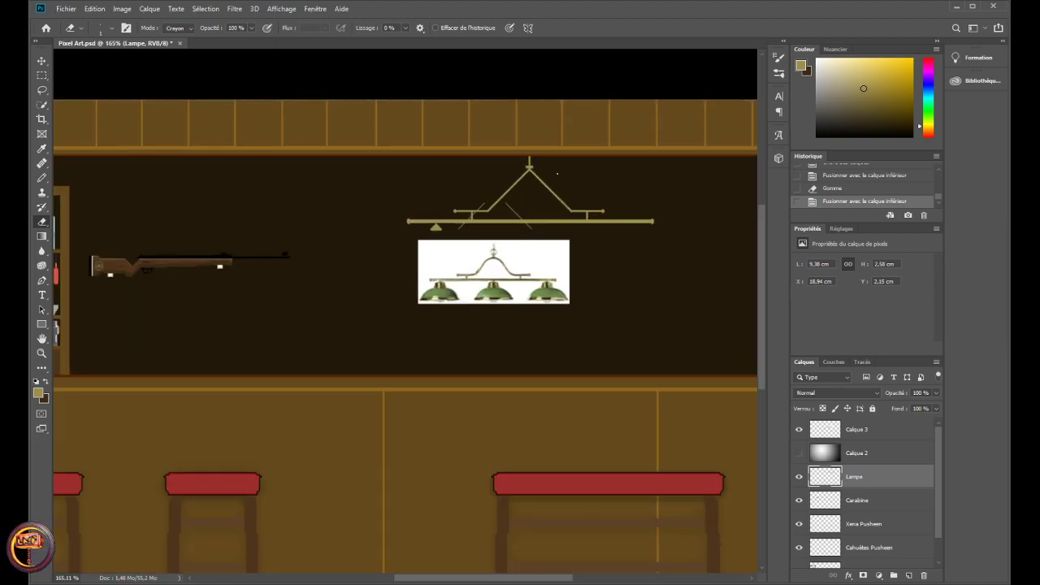
pyautogui.click(799, 430)
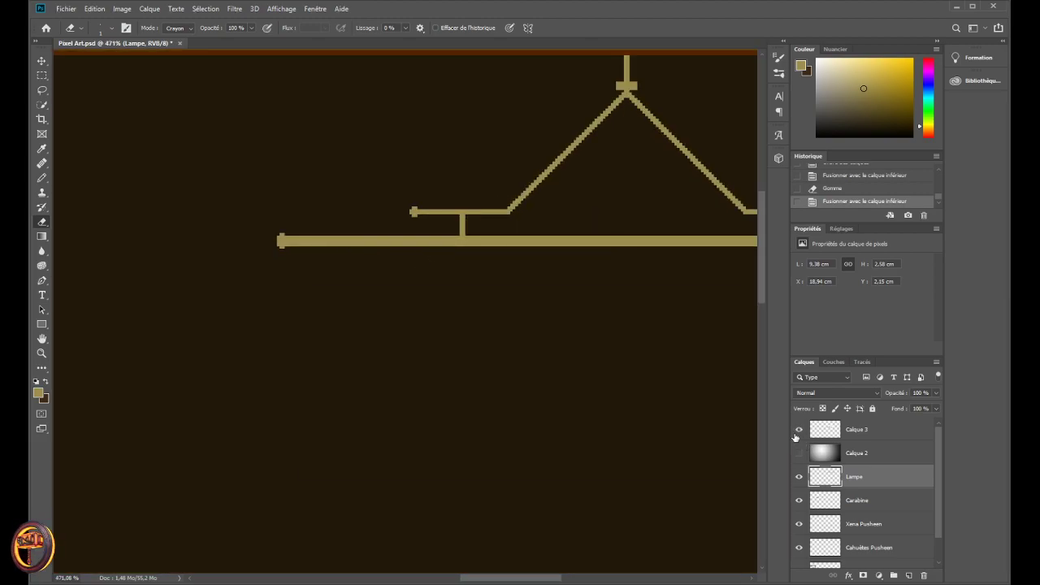
pyautogui.click(799, 429)
pyautogui.scroll(3, 260, 204)
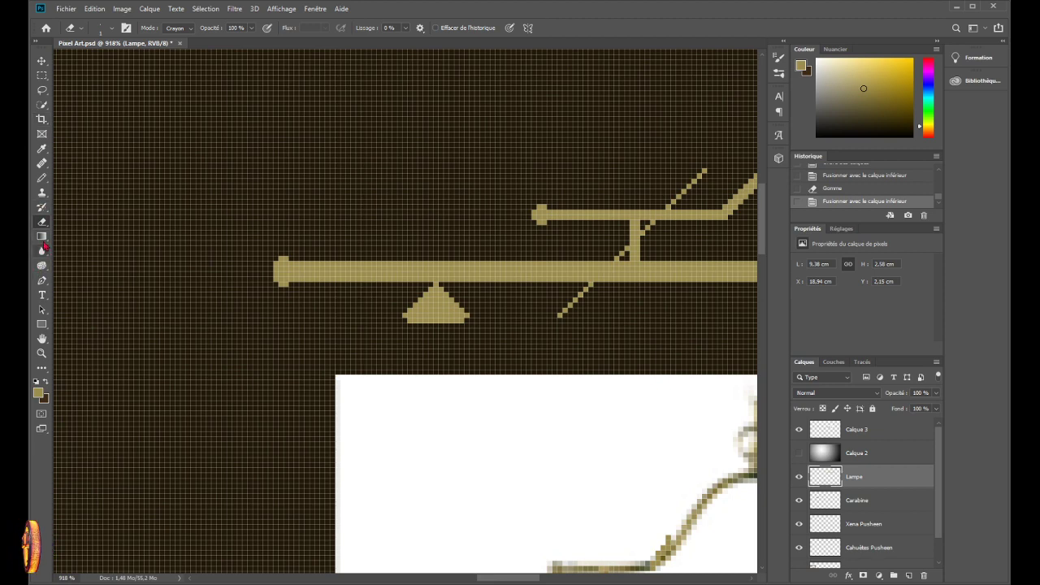
pyautogui.click(41, 74)
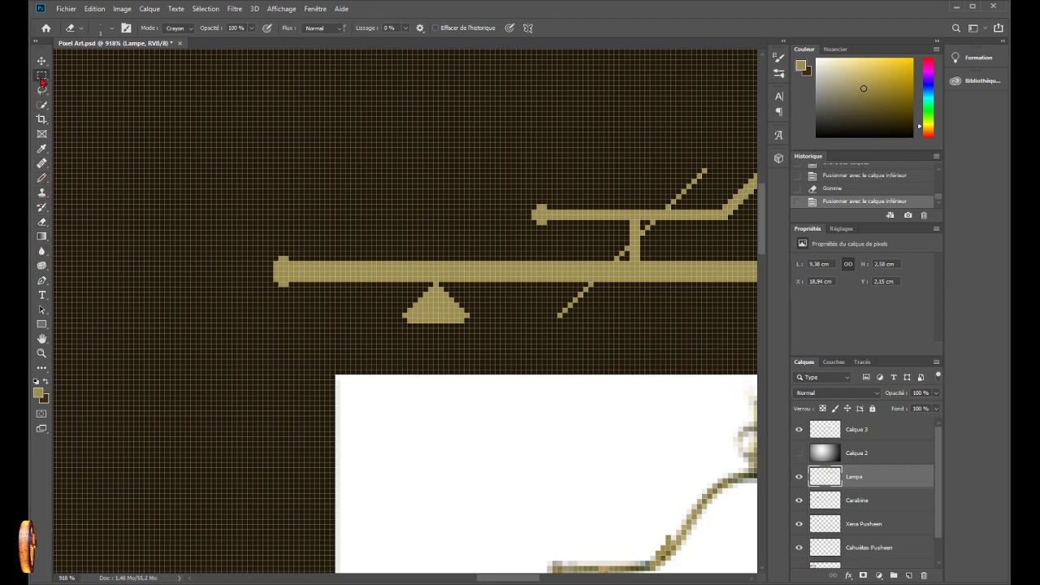
pyautogui.moveTo(479, 333); pyautogui.dragTo(390, 291)
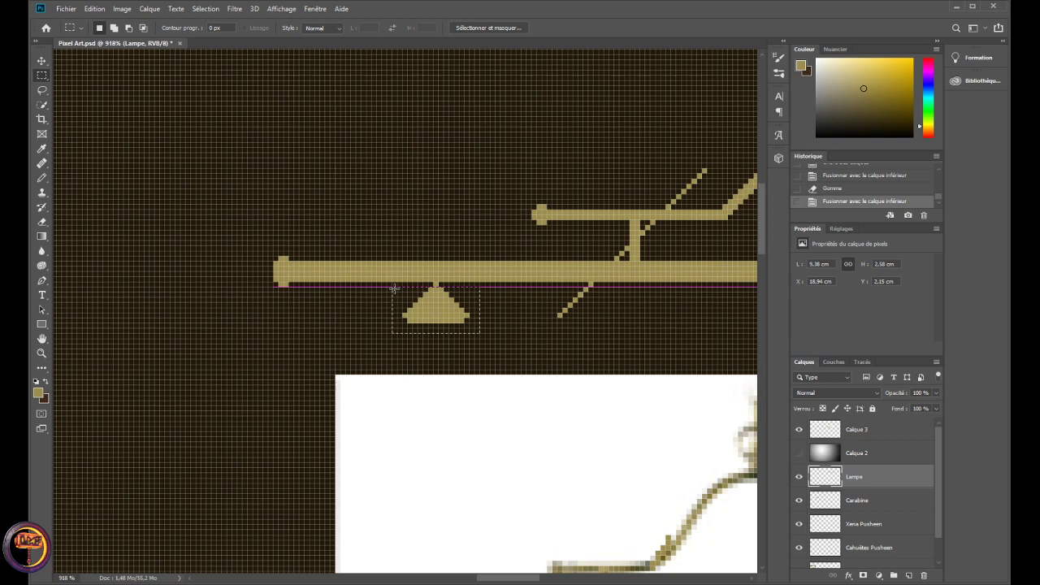
pyautogui.moveTo(393, 288); pyautogui.dragTo(393, 283)
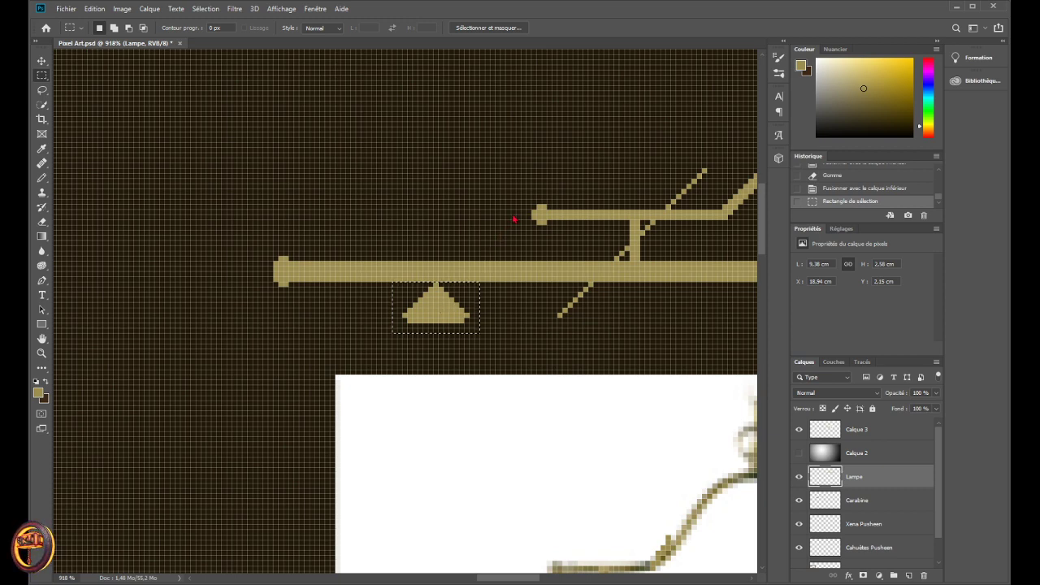
pyautogui.hotkey('ctrl', 'c')
pyautogui.hotkey('ctrl', 'v')
pyautogui.press('v')
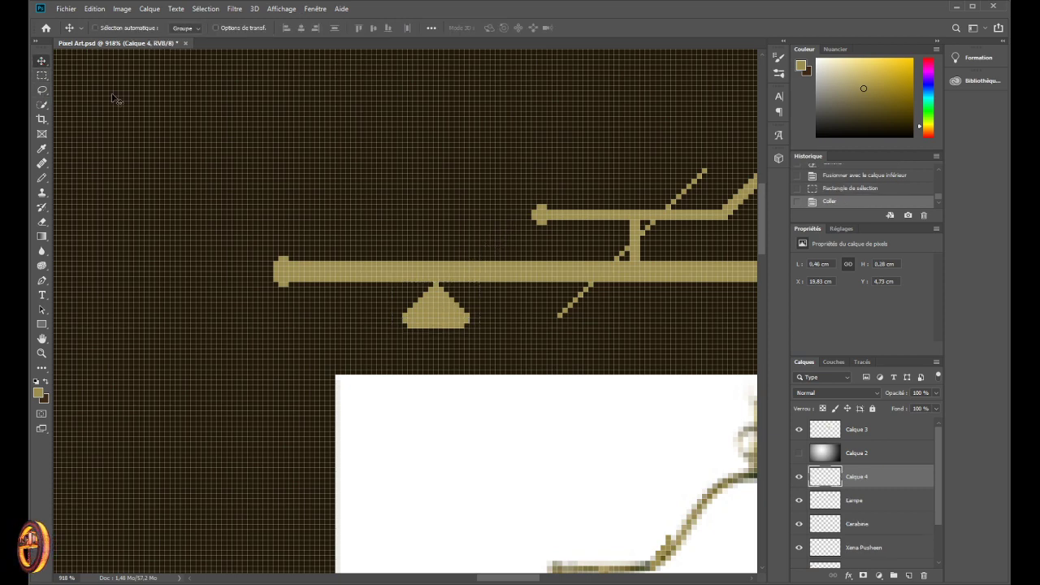
pyautogui.moveTo(434, 299); pyautogui.dragTo(337, 324)
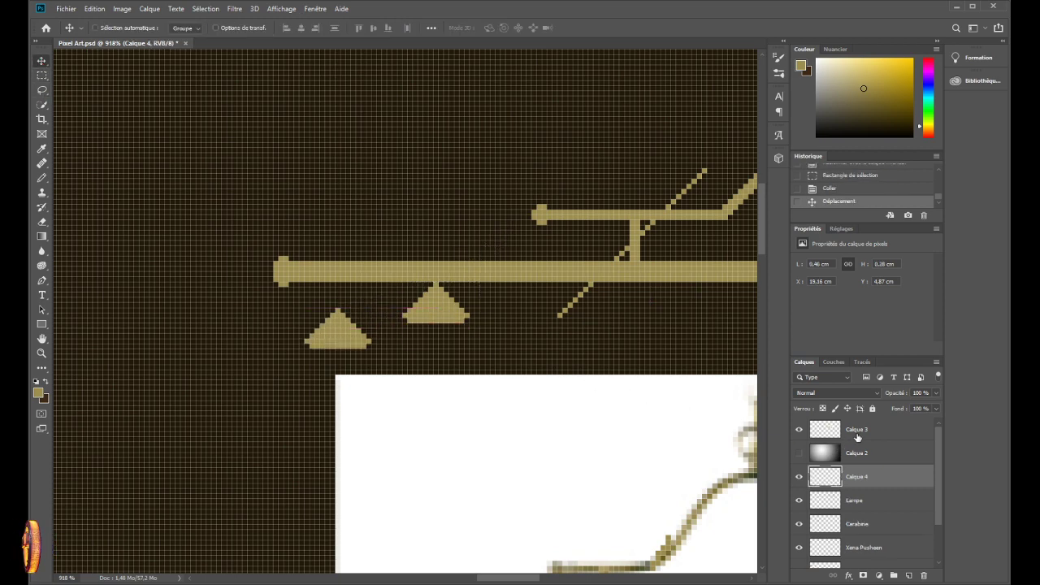
# - Erase the original triangular cap under the long bar from Calque 3, keeping the copy on Calque 4
pyautogui.click(858, 431)
pyautogui.click(799, 429)
pyautogui.click(799, 429)
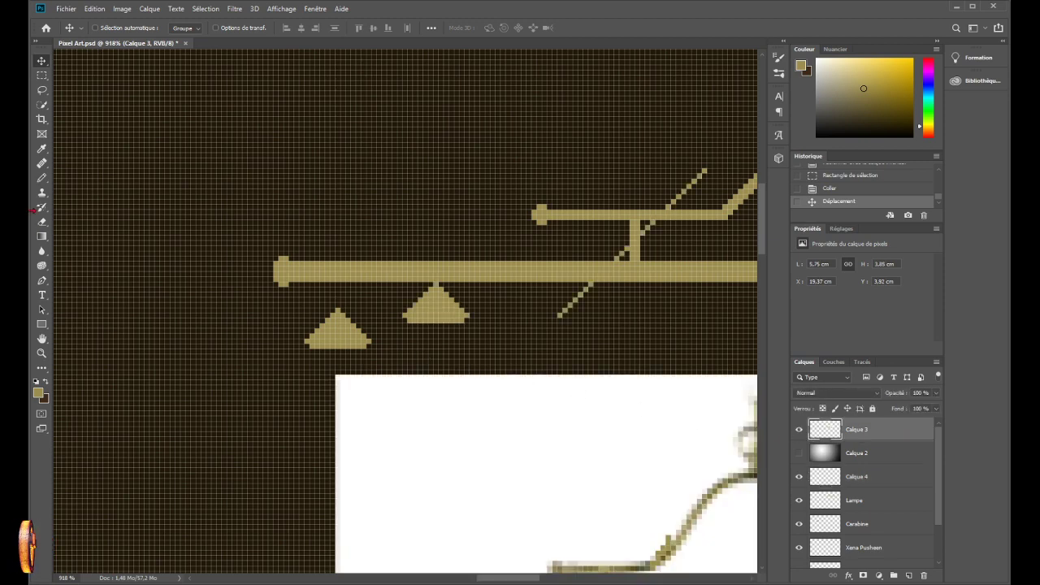
pyautogui.click(41, 221)
pyautogui.moveTo(399, 319); pyautogui.dragTo(485, 313)
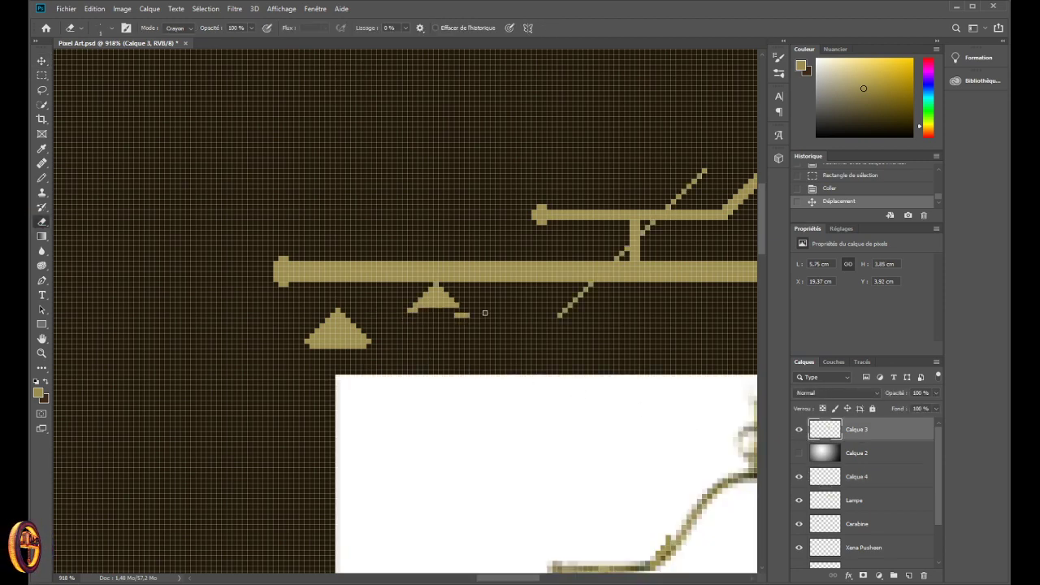
pyautogui.moveTo(422, 308)
pyautogui.mouseDown()
pyautogui.moveTo(454, 305)
pyautogui.moveTo(443, 296)
pyautogui.mouseUp()
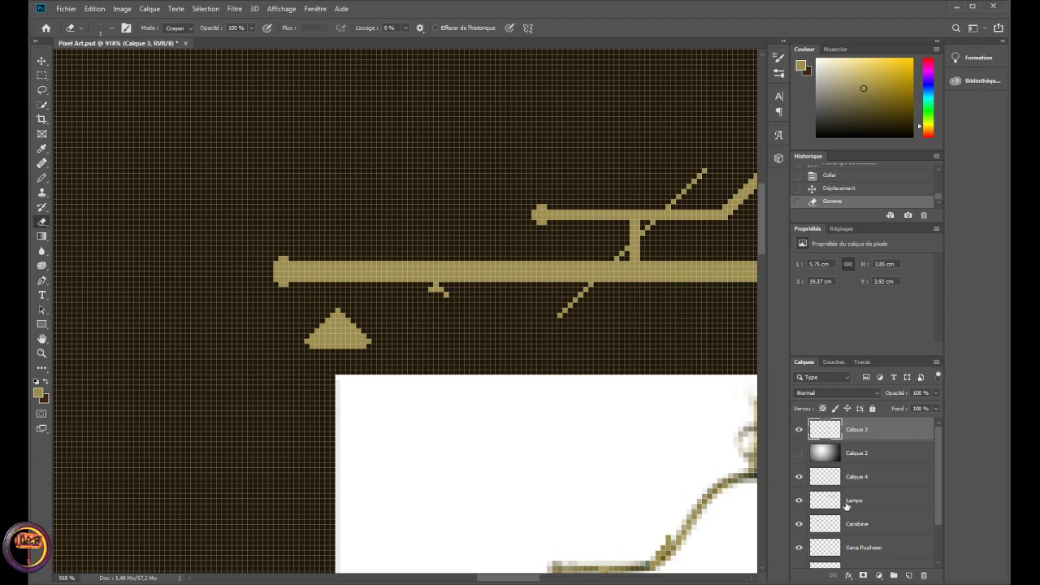
pyautogui.click(444, 294)
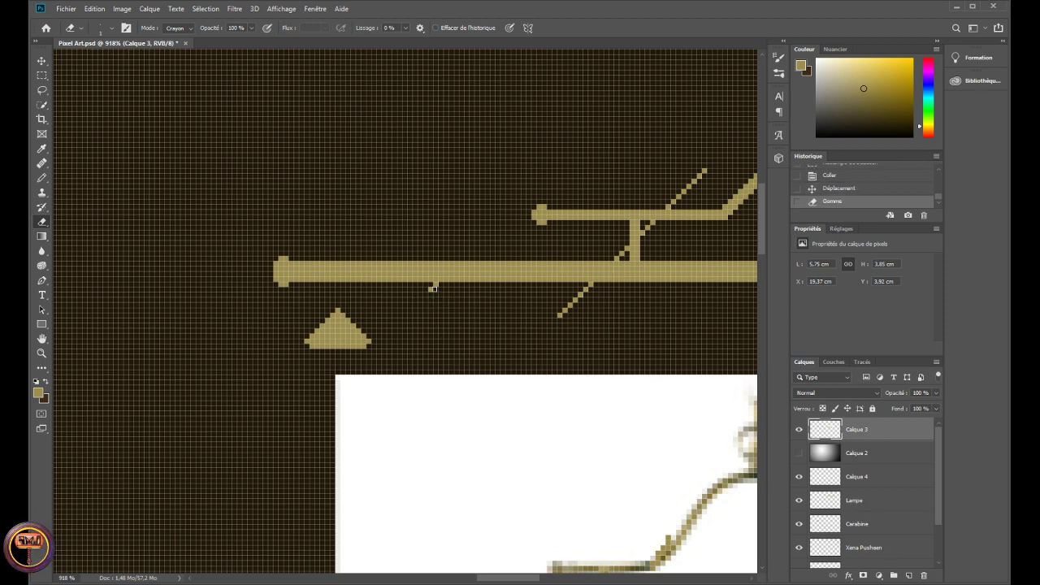
pyautogui.click(431, 290)
pyautogui.click(42, 60)
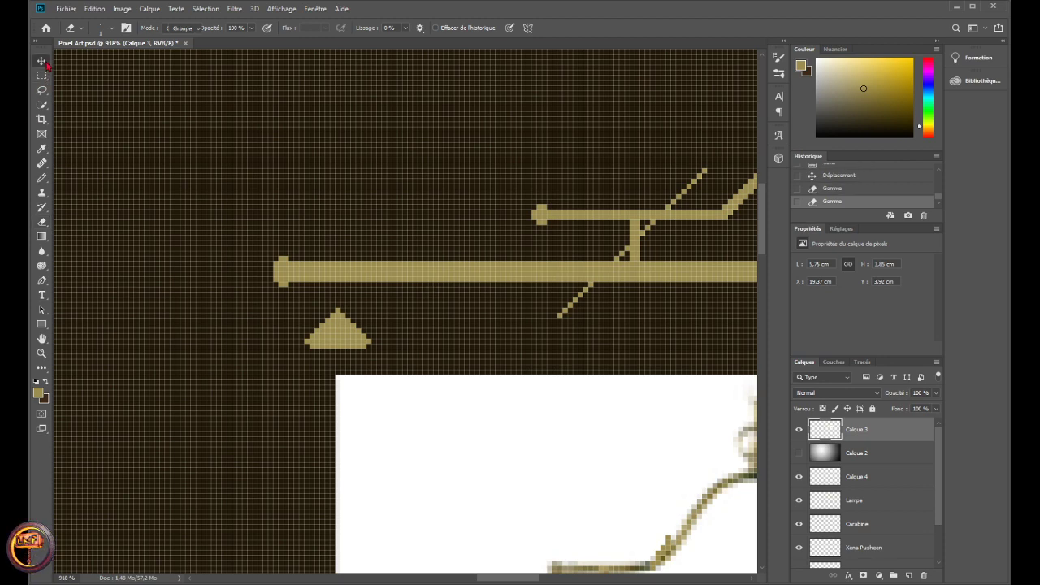
pyautogui.click(874, 504)
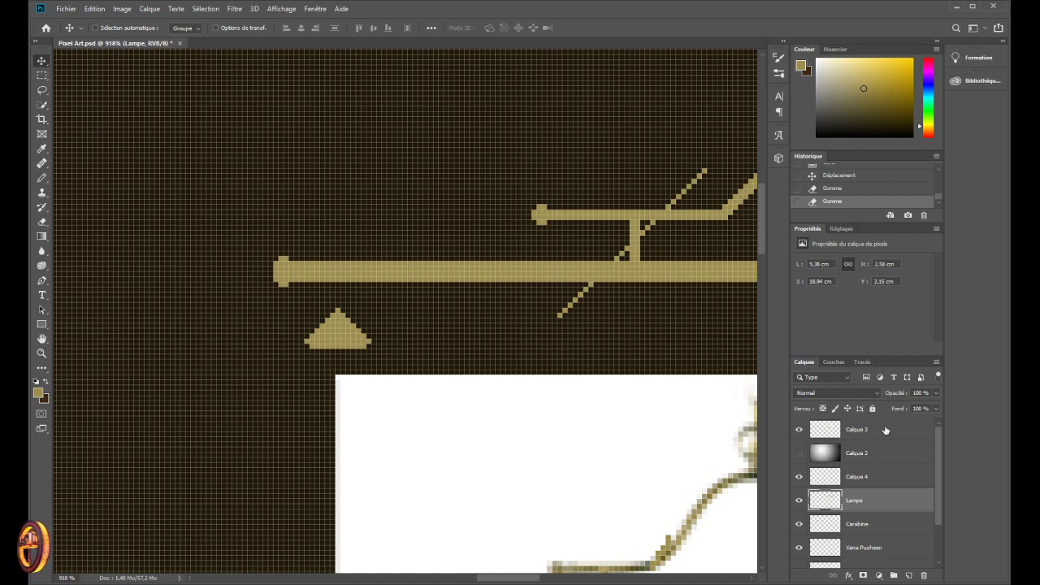
pyautogui.click(886, 430)
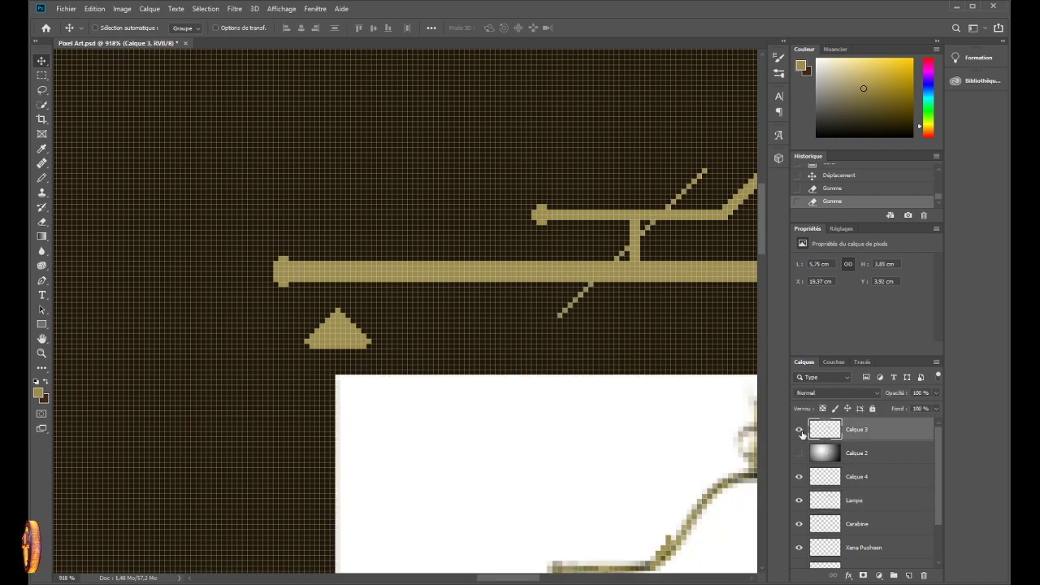
pyautogui.click(800, 432)
pyautogui.click(831, 472)
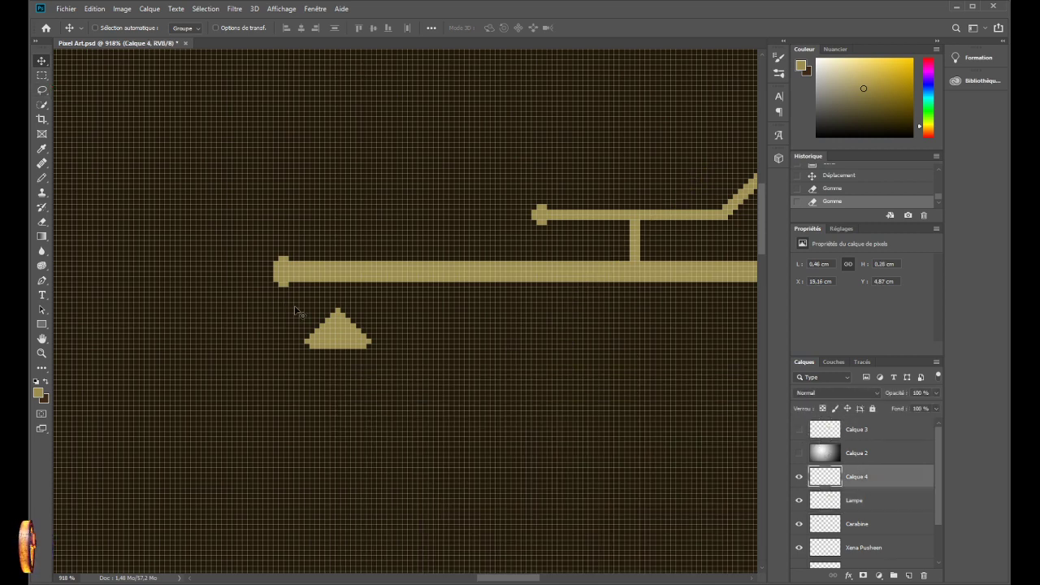
pyautogui.moveTo(342, 348); pyautogui.dragTo(364, 348)
pyautogui.click(801, 434)
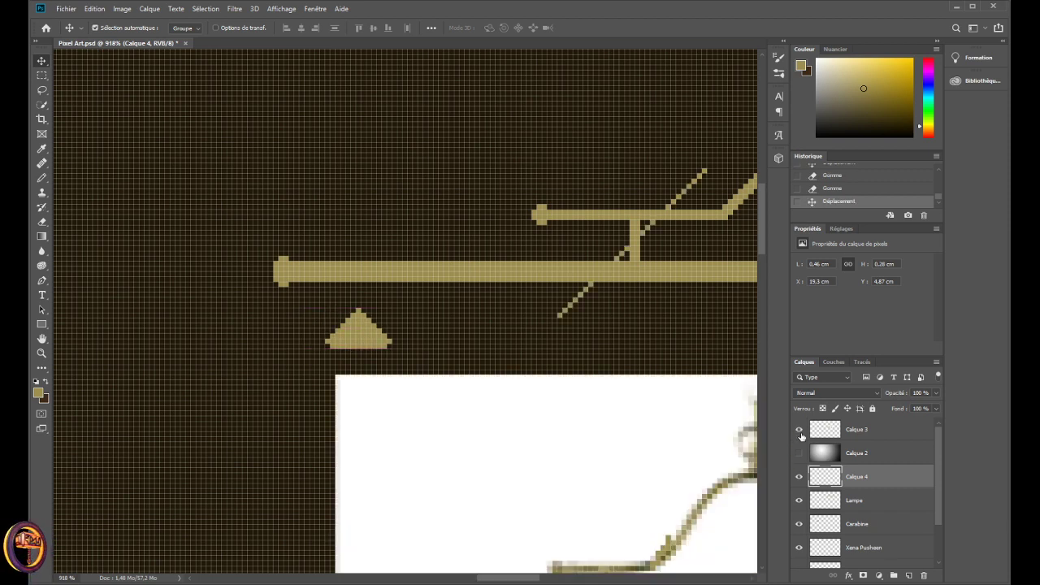
pyautogui.hotkey('ctrl', 'z')
pyautogui.hotkey('ctrl', 'z')
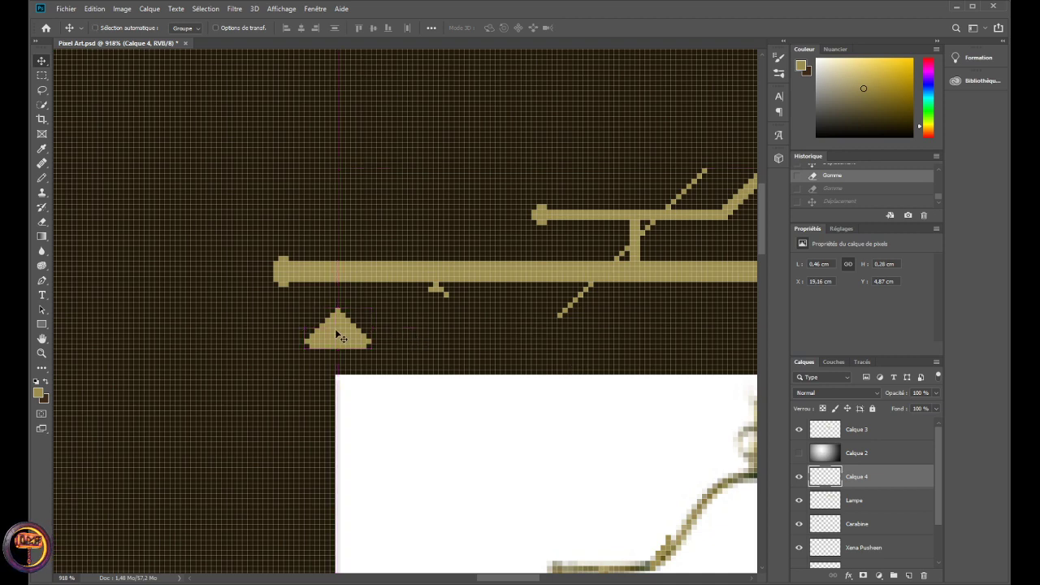
# - Move the cap on Calque 4 up against the long bar where the original cap was, and merge it into Lampe
pyautogui.moveTo(337, 331); pyautogui.dragTo(437, 305)
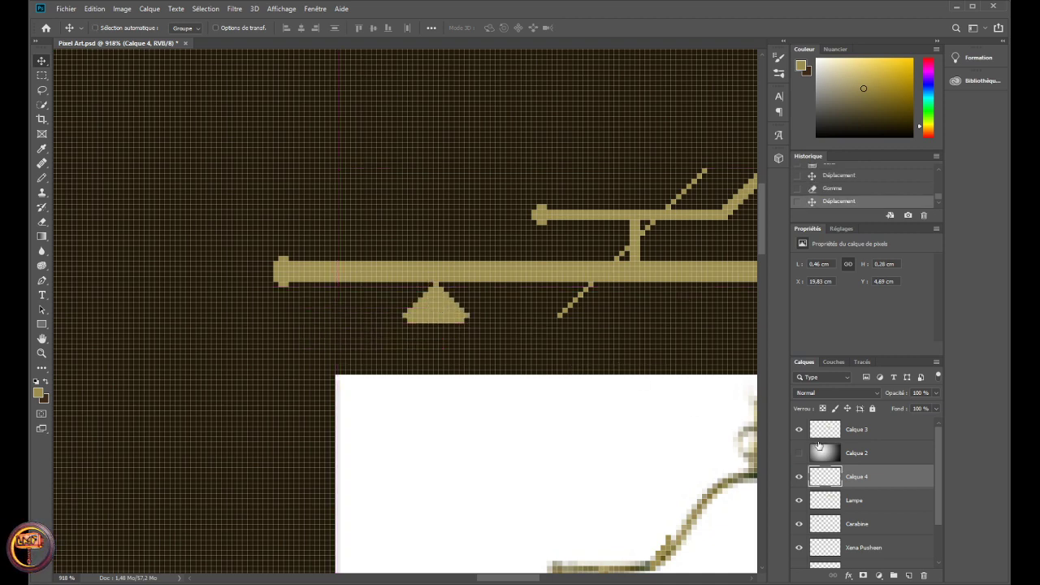
pyautogui.click(801, 431)
pyautogui.click(801, 432)
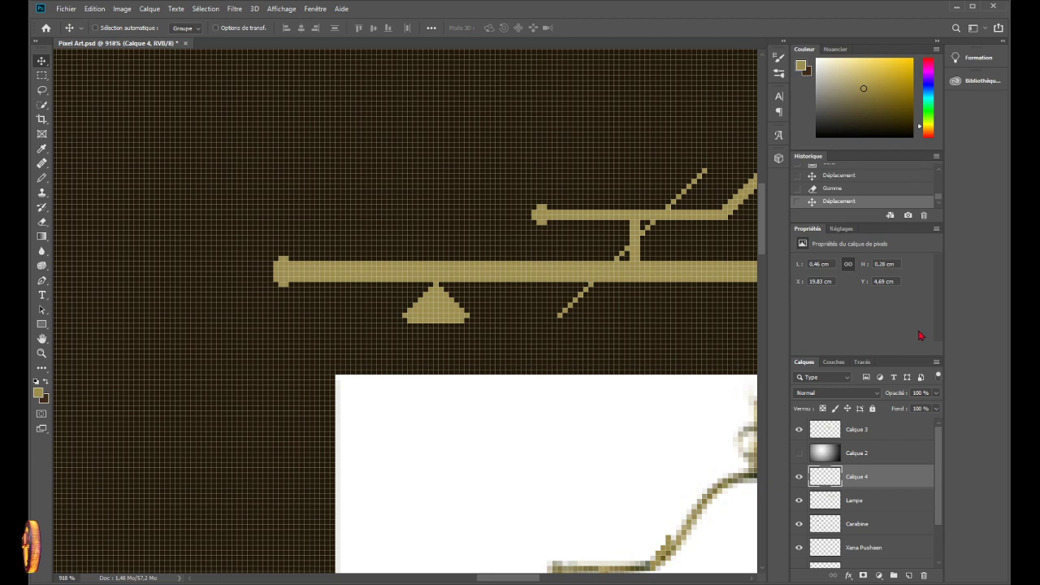
pyautogui.hotkey('ctrl', 'e')
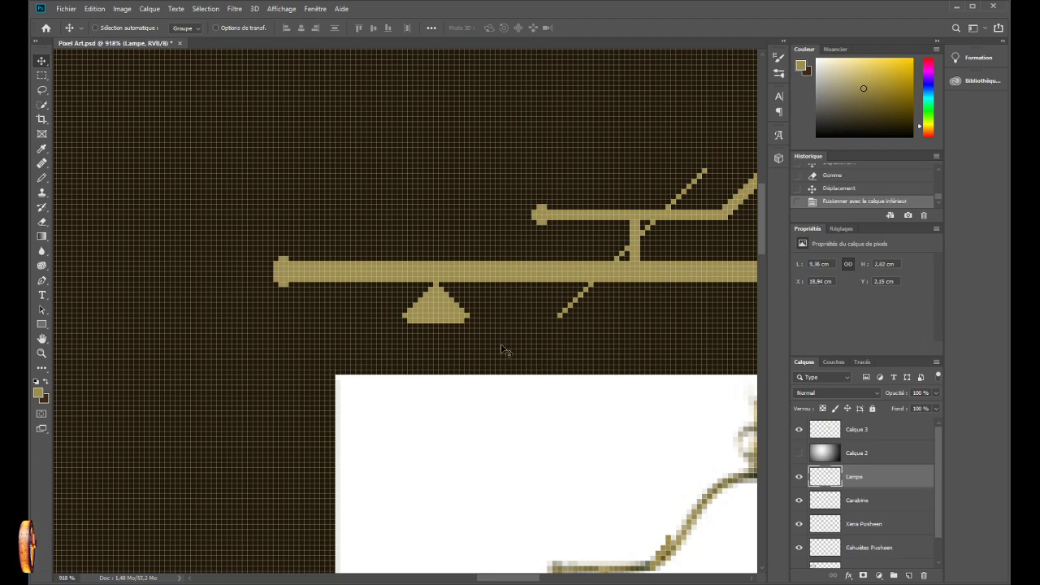
pyautogui.click(799, 477)
pyautogui.click(799, 477)
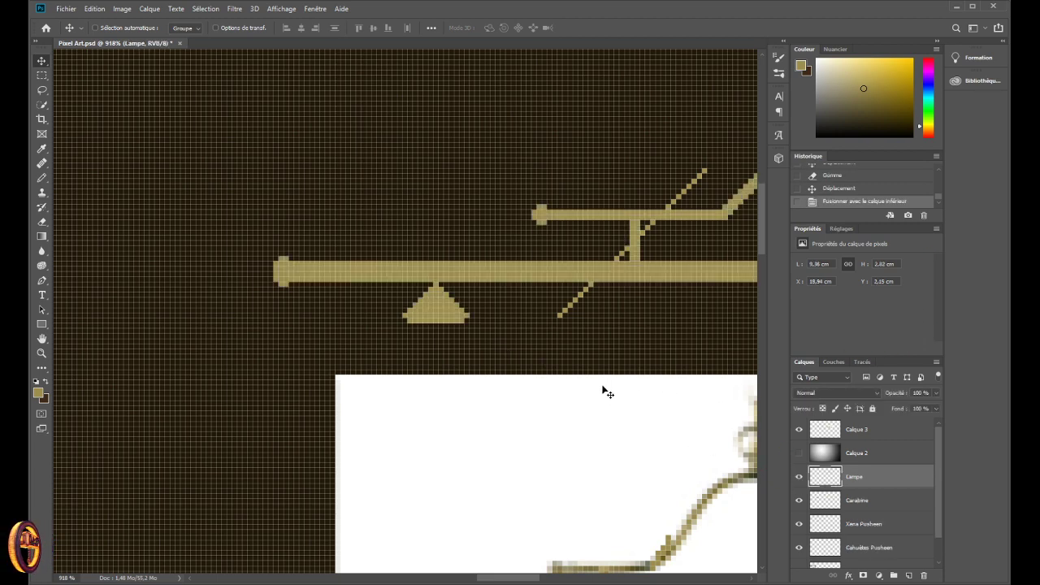
# - Copy the triangular cap under the left part of the long bar from Lampe and paste it onto a new layer
pyautogui.moveTo(509, 581); pyautogui.dragTo(521, 582)
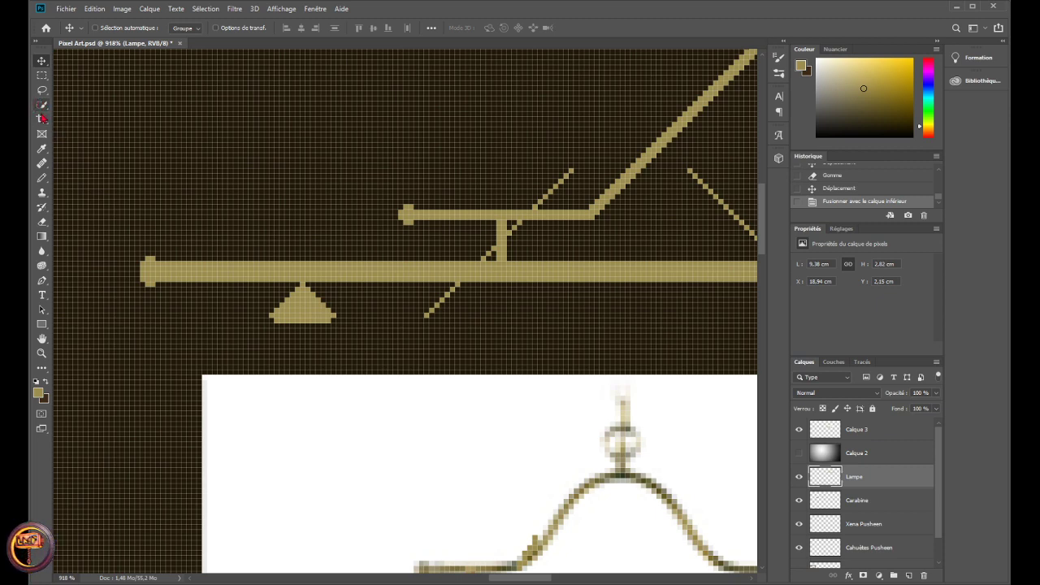
pyautogui.click(37, 76)
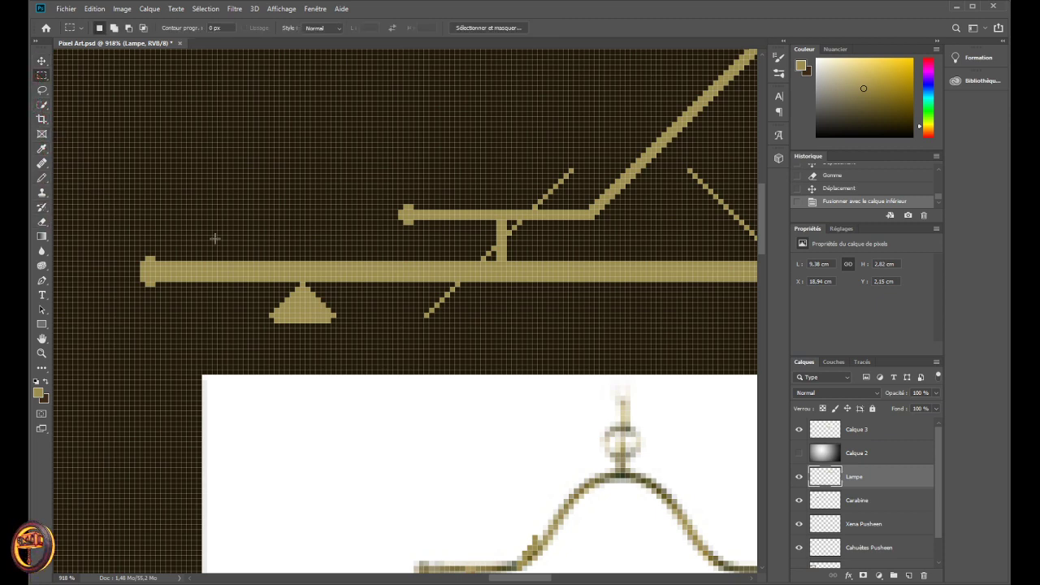
pyautogui.moveTo(278, 301); pyautogui.dragTo(337, 323)
pyautogui.hotkey('ctrl', 'c')
pyautogui.hotkey('ctrl', 'v')
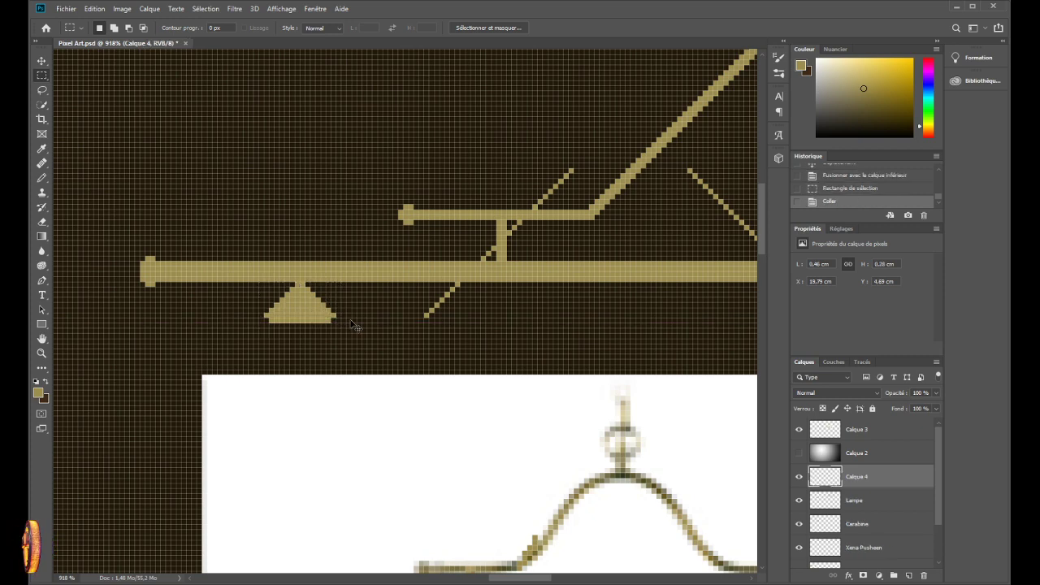
# - Move the pasted cap on Calque 4 under the middle of the long bar, touching it, at X 23,35 cm and Y 4,69 cm
pyautogui.click(42, 60)
pyautogui.moveTo(300, 311); pyautogui.dragTo(639, 352)
pyautogui.moveTo(518, 578); pyautogui.dragTo(536, 565)
pyautogui.moveTo(386, 354); pyautogui.dragTo(624, 360)
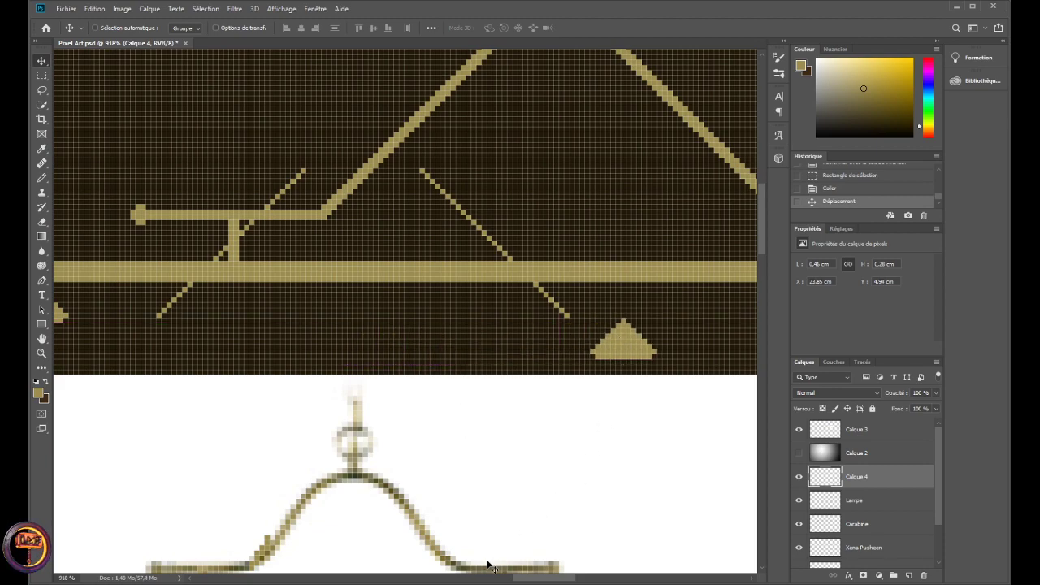
pyautogui.moveTo(537, 579); pyautogui.dragTo(551, 579)
pyautogui.moveTo(452, 355); pyautogui.dragTo(384, 314)
# - Move the reference picture and diagonal lines on Calque 3 down and to the right, clear of the drawn lamp
pyautogui.scroll(-5, 368, 347)
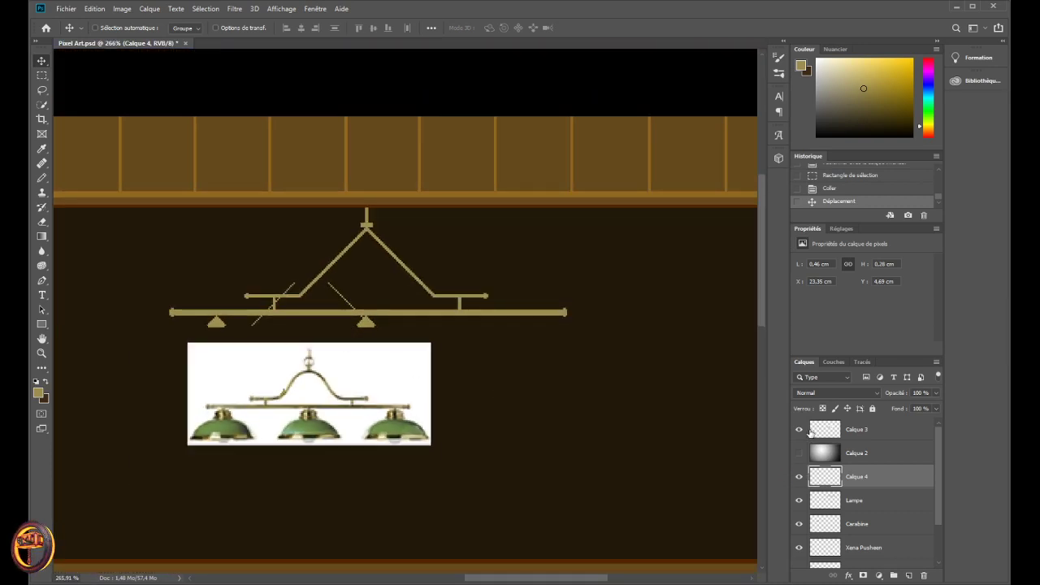
pyautogui.click(808, 431)
pyautogui.moveTo(314, 396); pyautogui.dragTo(376, 471)
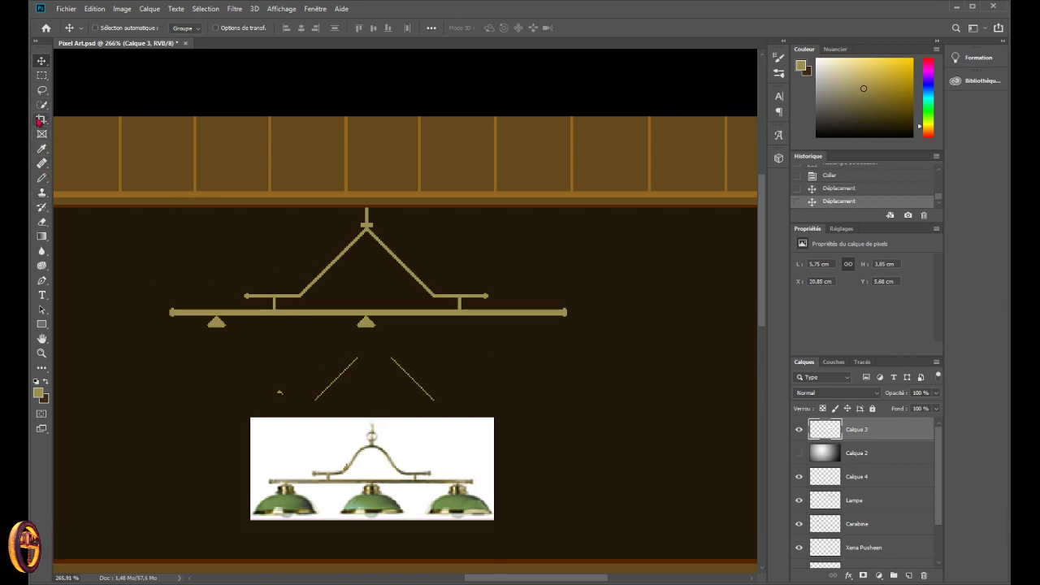
# - Select the area around the middle cap and paste another copy of the cap onto a new layer
pyautogui.click(42, 74)
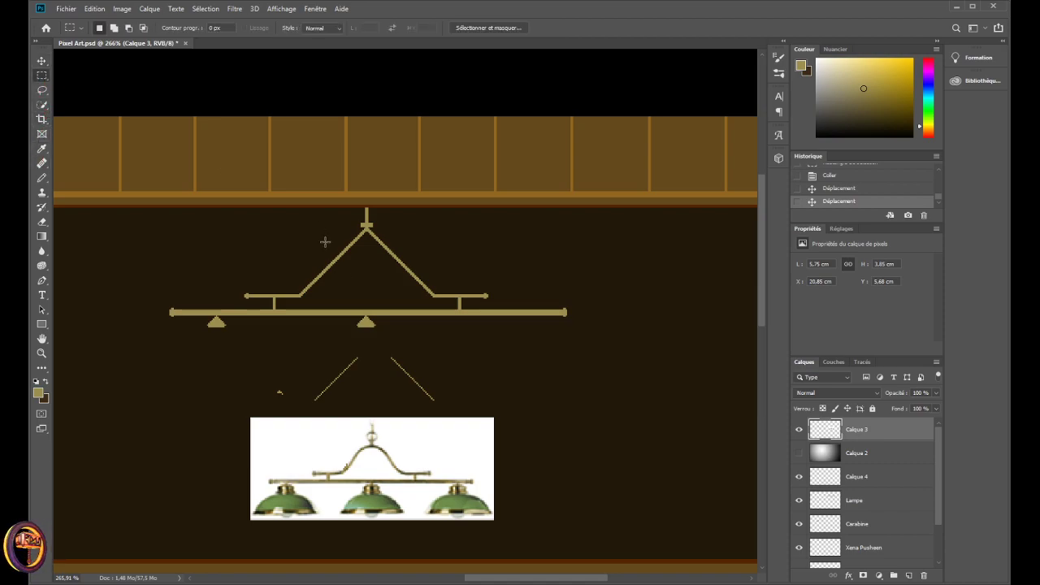
pyautogui.moveTo(354, 317); pyautogui.dragTo(379, 332)
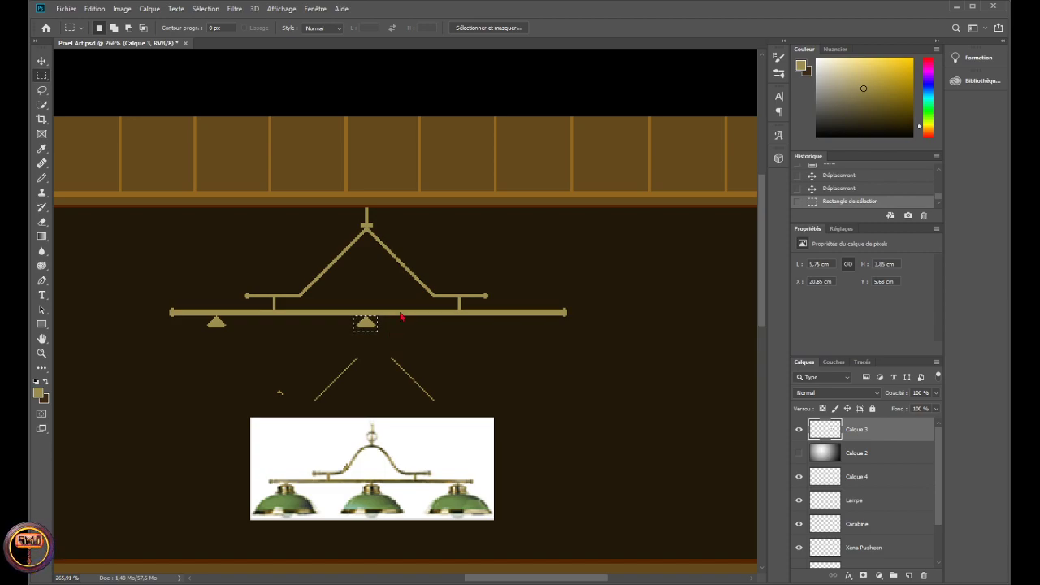
pyautogui.hotkey('ctrl', 'c')
pyautogui.hotkey('ctrl', 'v')
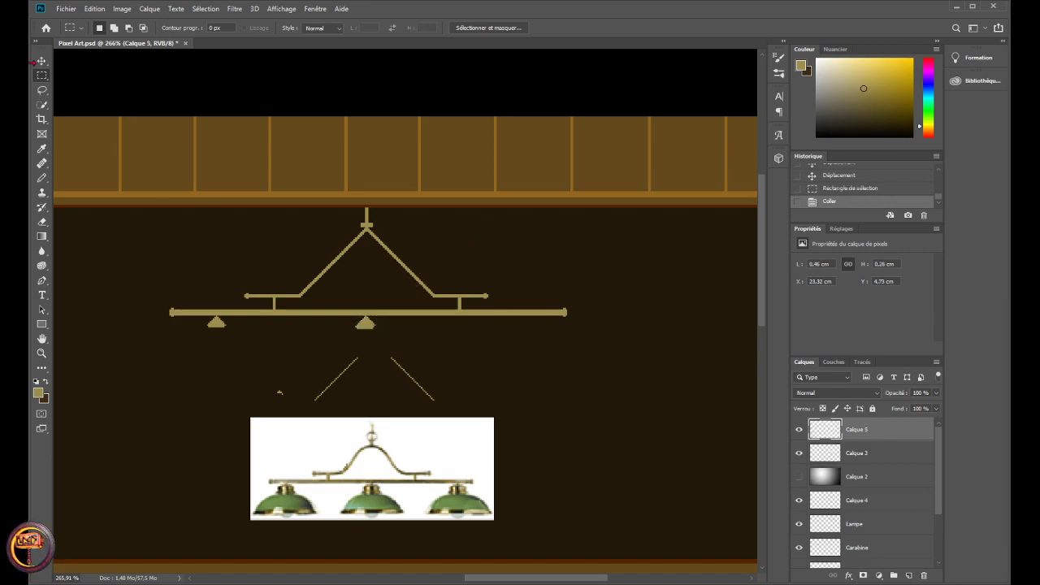
# - Try to place the Calque 5 cap under the right part of the long bar, with the same spacing as the other caps
pyautogui.press('v')
pyautogui.moveTo(367, 324); pyautogui.dragTo(529, 329)
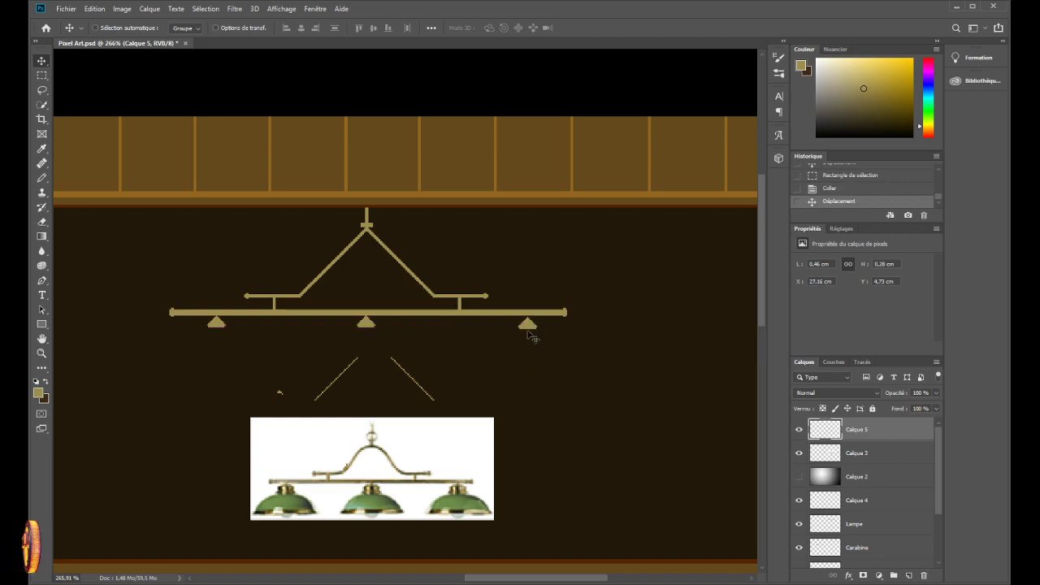
pyautogui.press('Left')
pyautogui.press('Left')
pyautogui.press('Left')
pyautogui.press('Left')
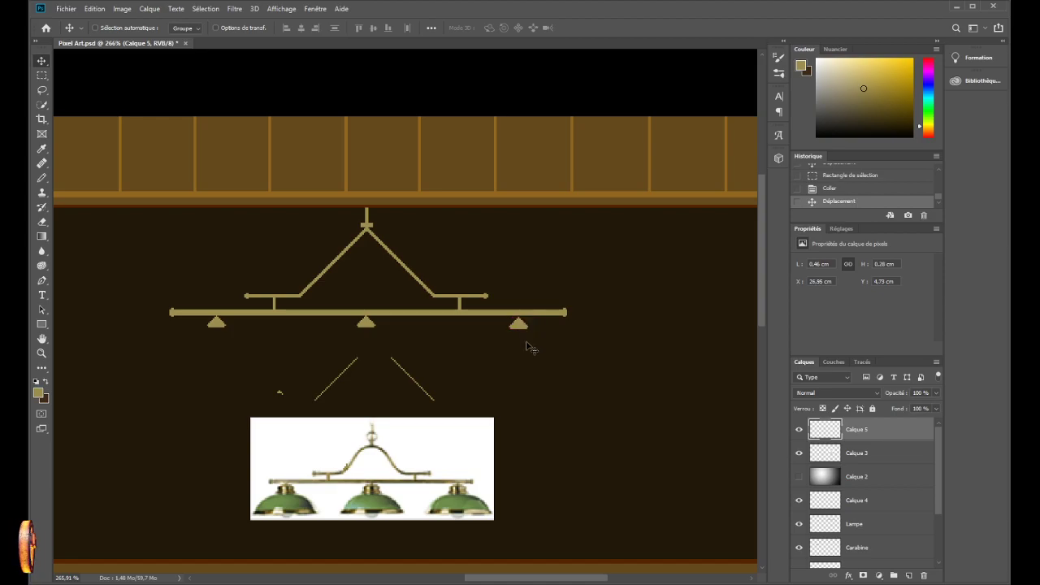
pyautogui.scroll(5, 530, 341)
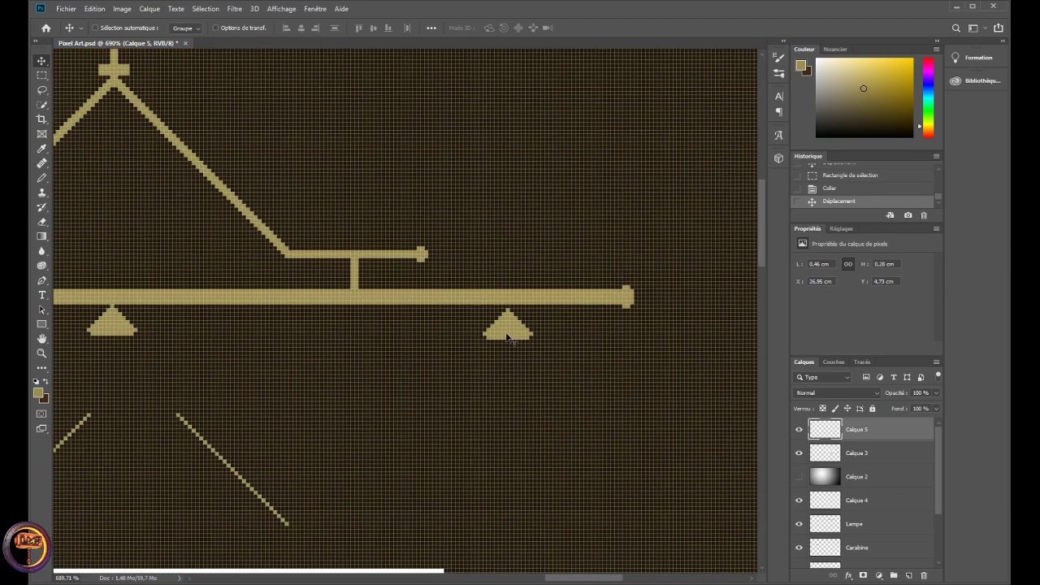
pyautogui.moveTo(508, 337); pyautogui.dragTo(524, 334)
pyautogui.scroll(-5, 287, 341)
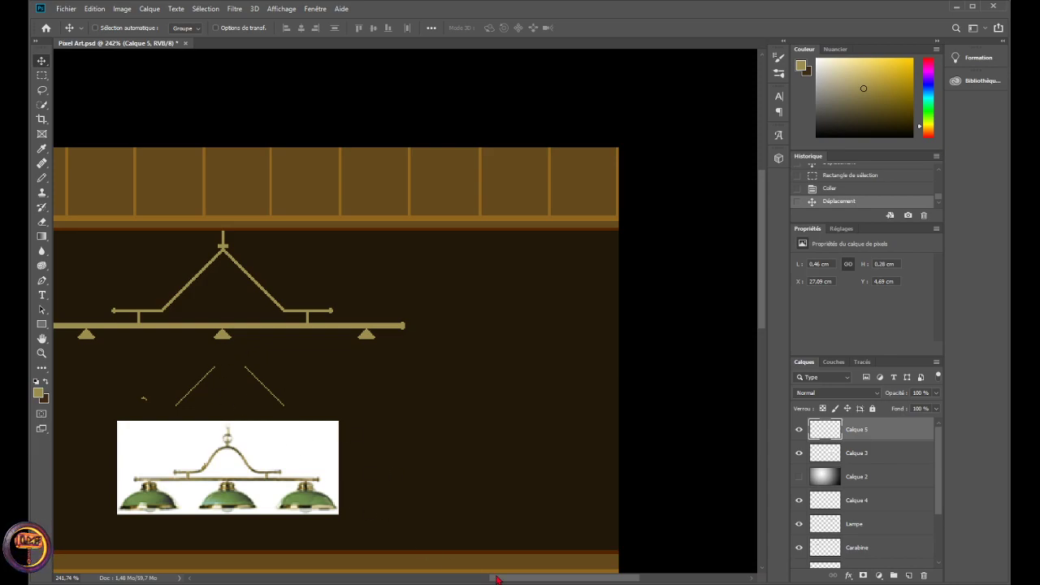
pyautogui.moveTo(500, 578); pyautogui.dragTo(457, 575)
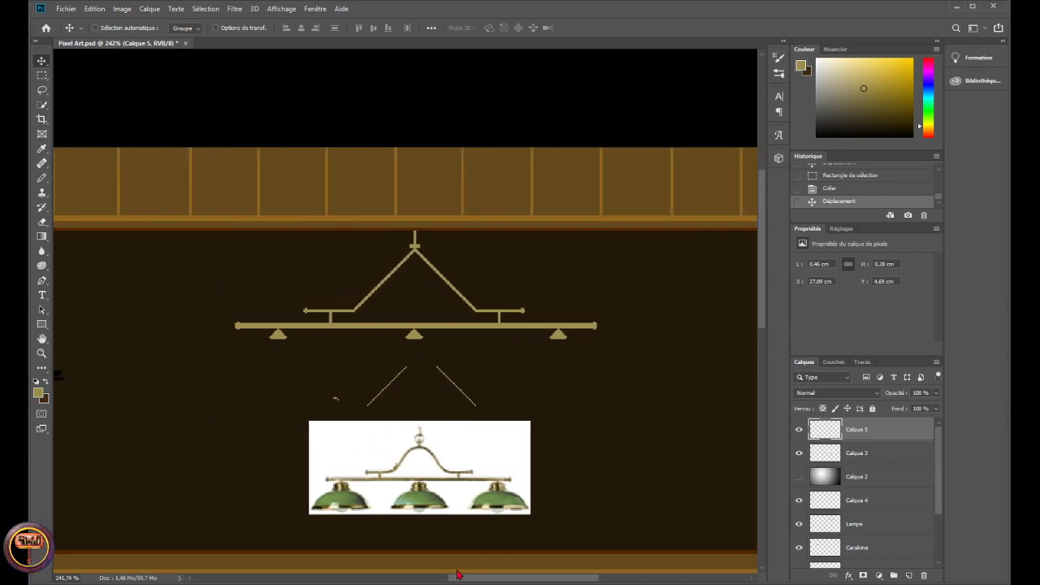
pyautogui.scroll(6, 414, 335)
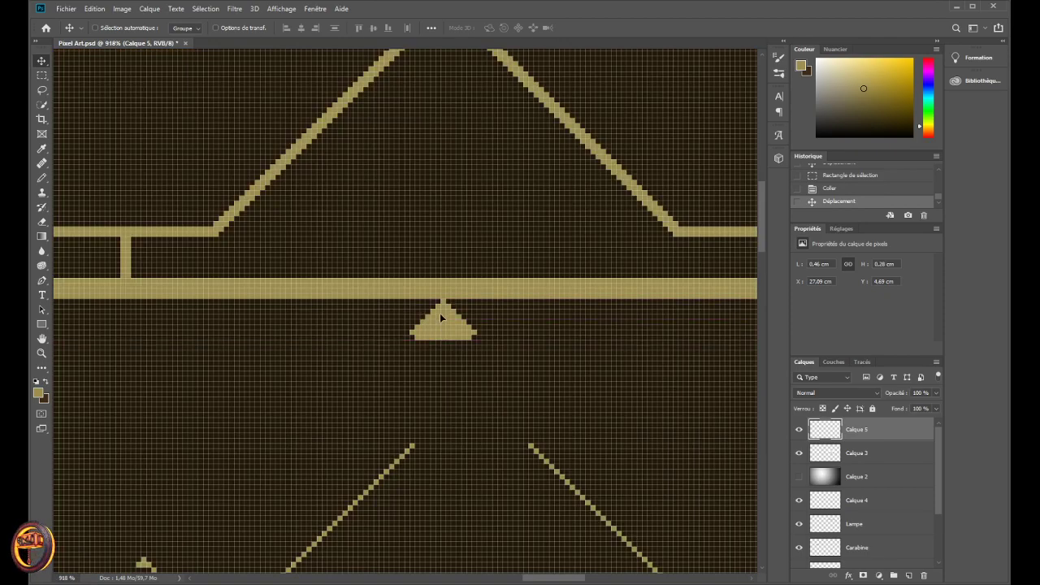
pyautogui.scroll(-5, 516, 418)
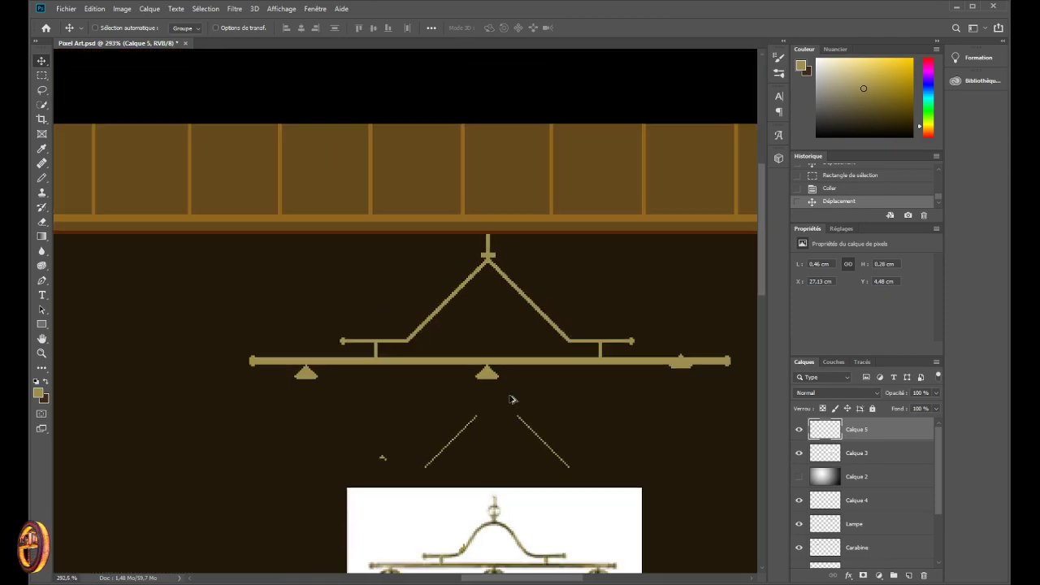
# - Undo the cap's move and place the Calque 5 cap under the right part of the bar, level with the other caps
pyautogui.hotkey('ctrl', 'z')
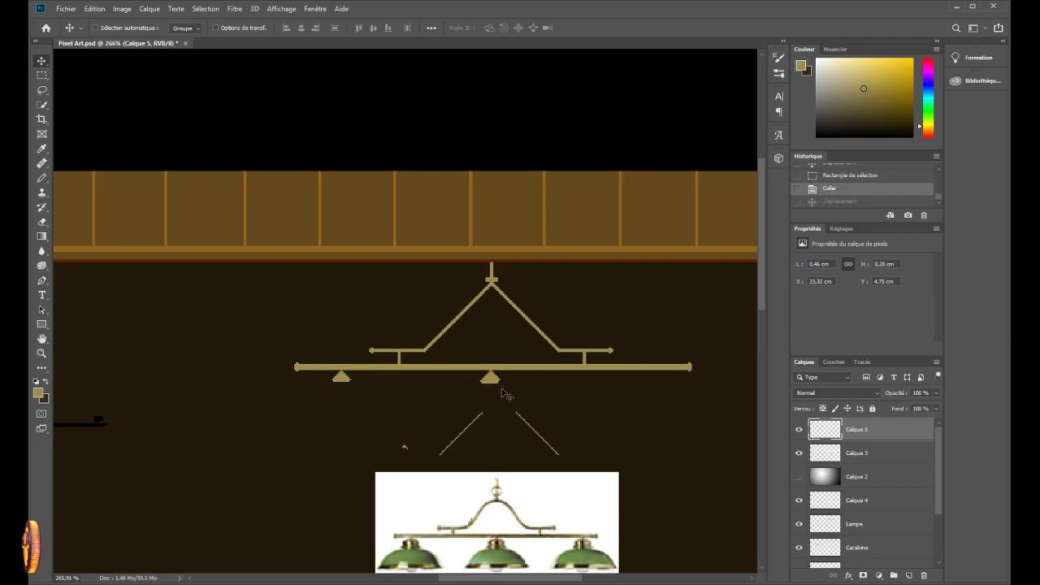
pyautogui.moveTo(502, 384); pyautogui.dragTo(655, 381)
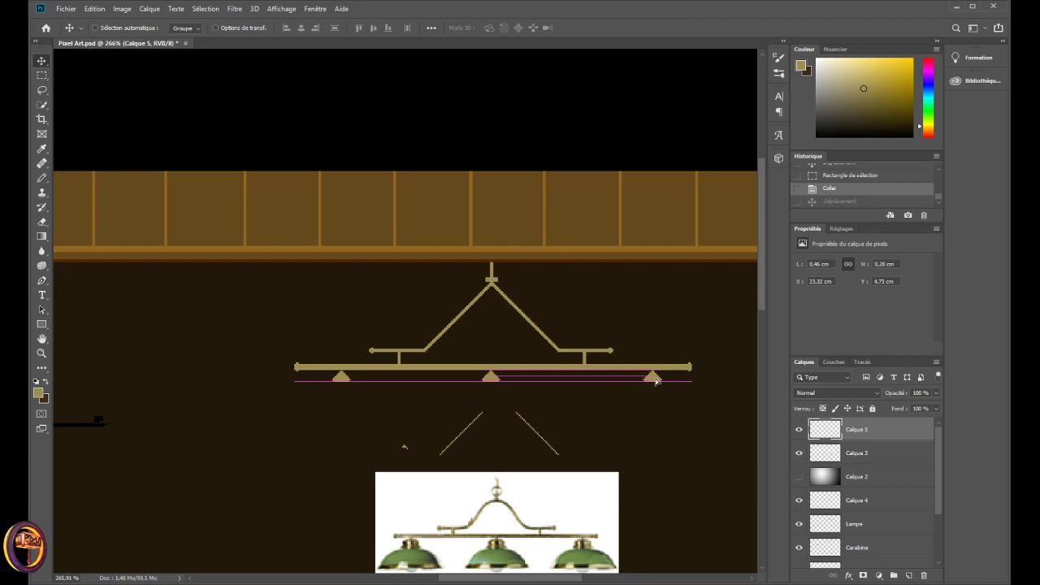
pyautogui.moveTo(663, 380); pyautogui.dragTo(655, 382)
# - Merge the middle cap on Calque 4 down into the Lampe layer
pyautogui.click(865, 504)
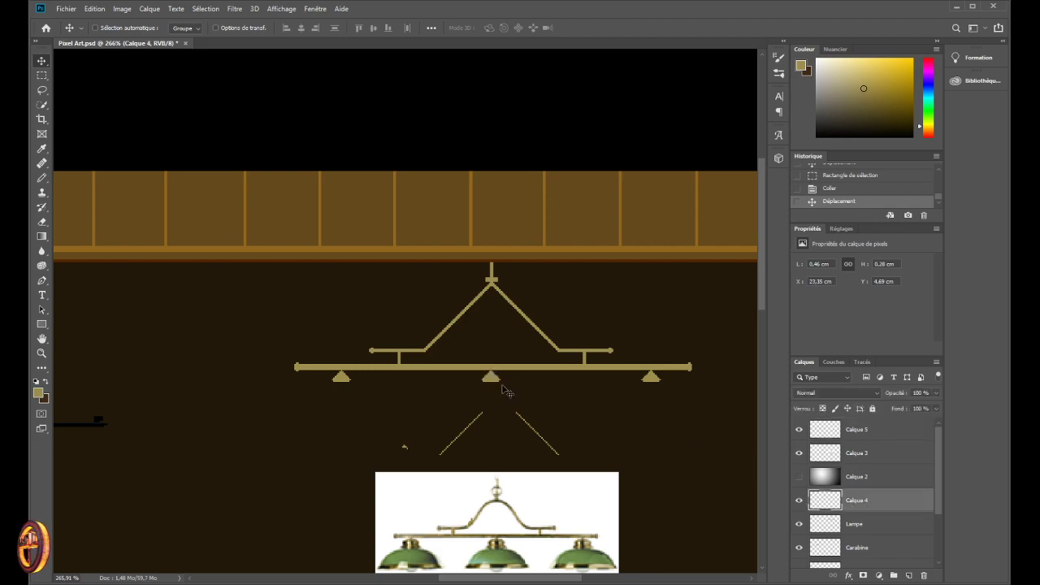
pyautogui.moveTo(492, 376); pyautogui.dragTo(495, 379)
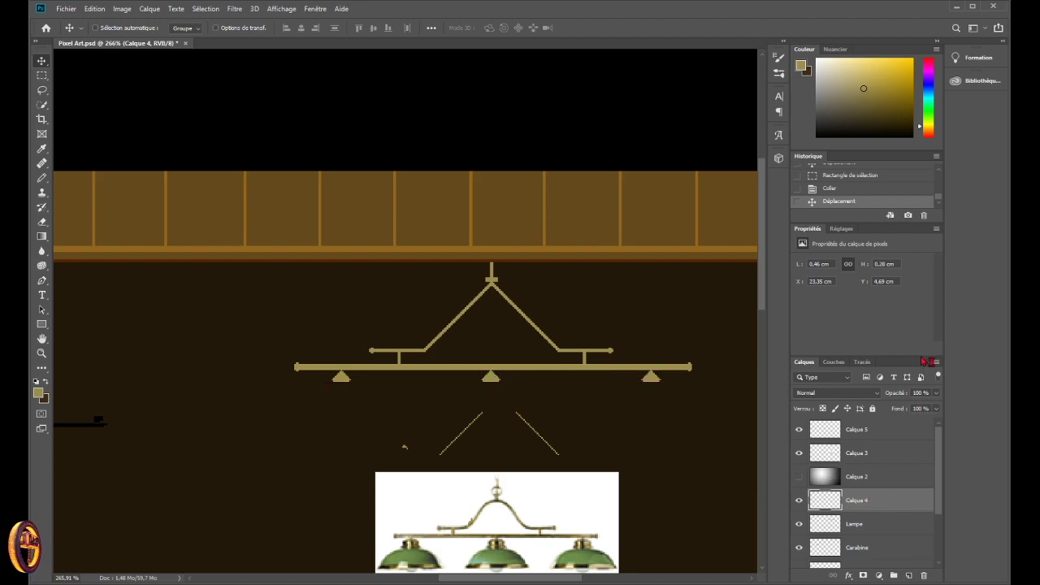
pyautogui.hotkey('ctrl', 'e')
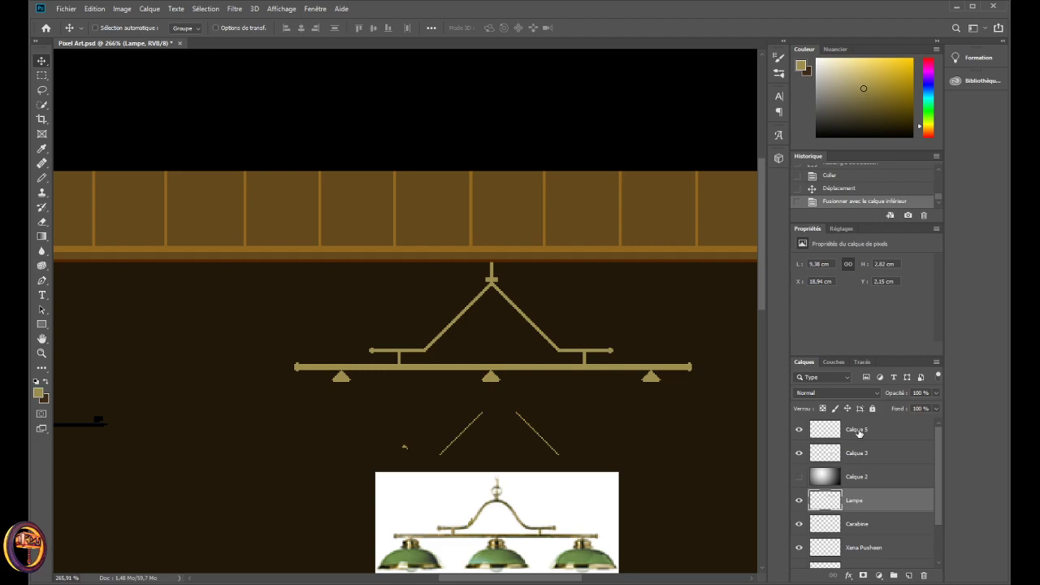
# - Reorder Calque 5 to sit directly above Lampe and merge it down into the Lampe layer
pyautogui.moveTo(859, 432); pyautogui.dragTo(858, 482)
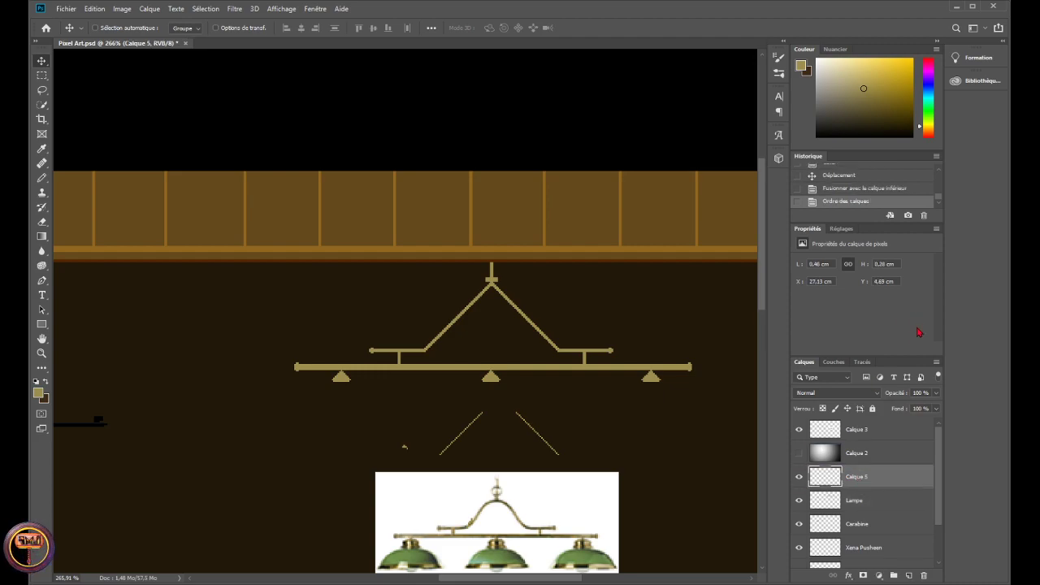
pyautogui.click(799, 477)
pyautogui.click(799, 477)
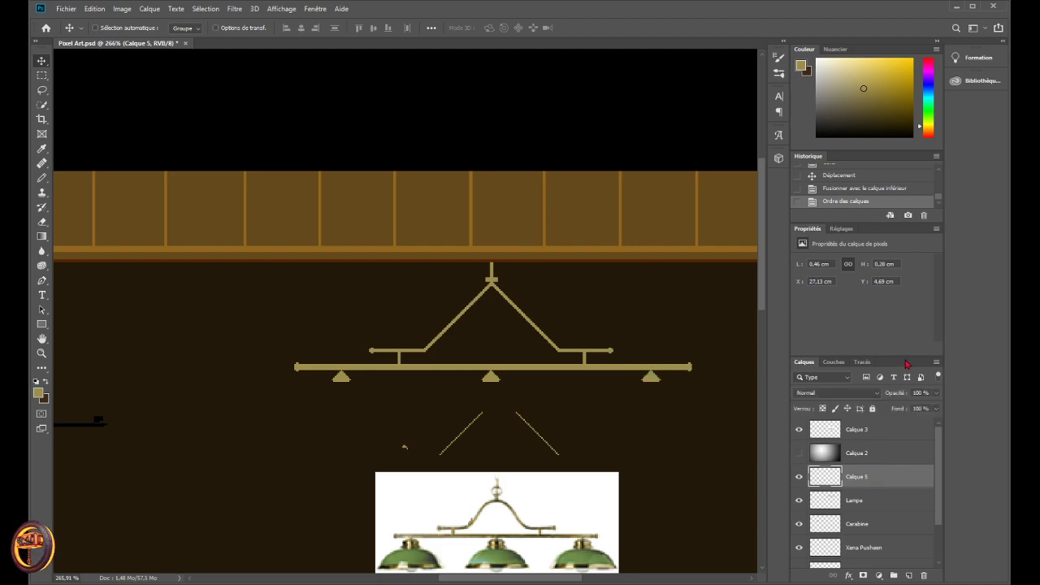
pyautogui.hotkey('ctrl', 'e')
# - Examine the drawn lamp against the reference picture, hiding and showing the Calque 3 and Lampe layers in turn
pyautogui.click(799, 431)
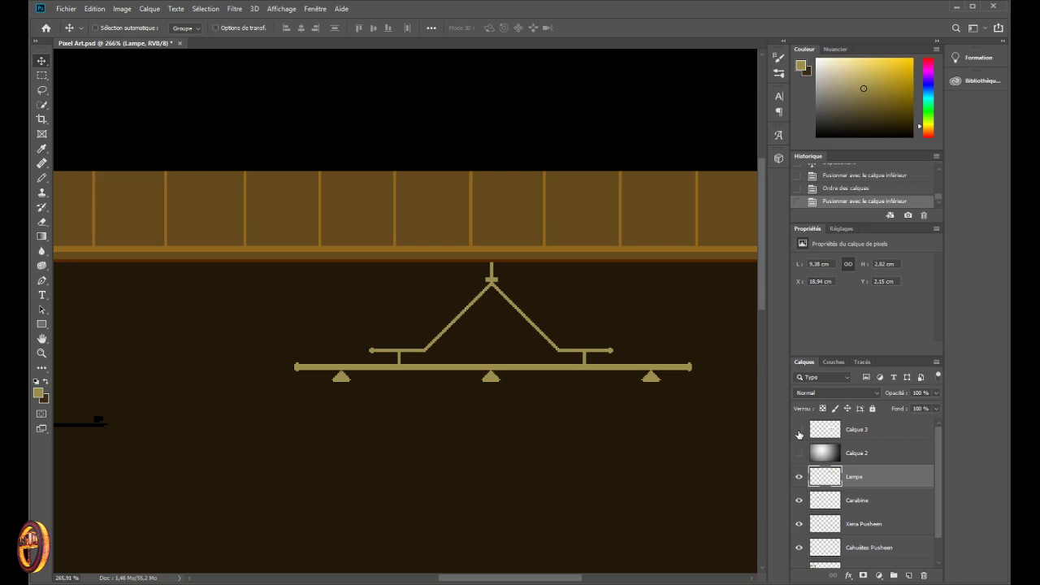
pyautogui.click(799, 430)
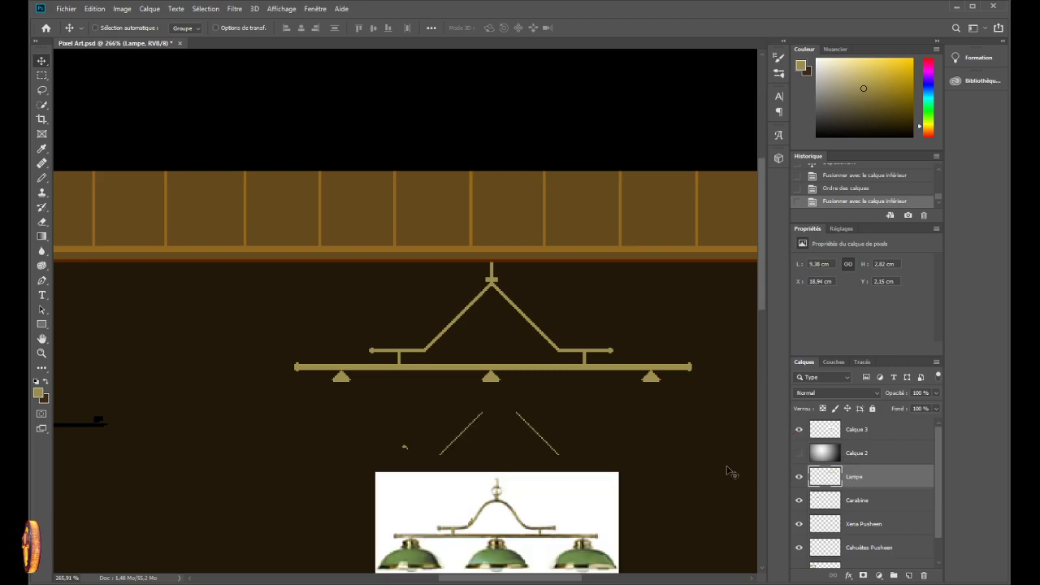
pyautogui.scroll(-2, 687, 454)
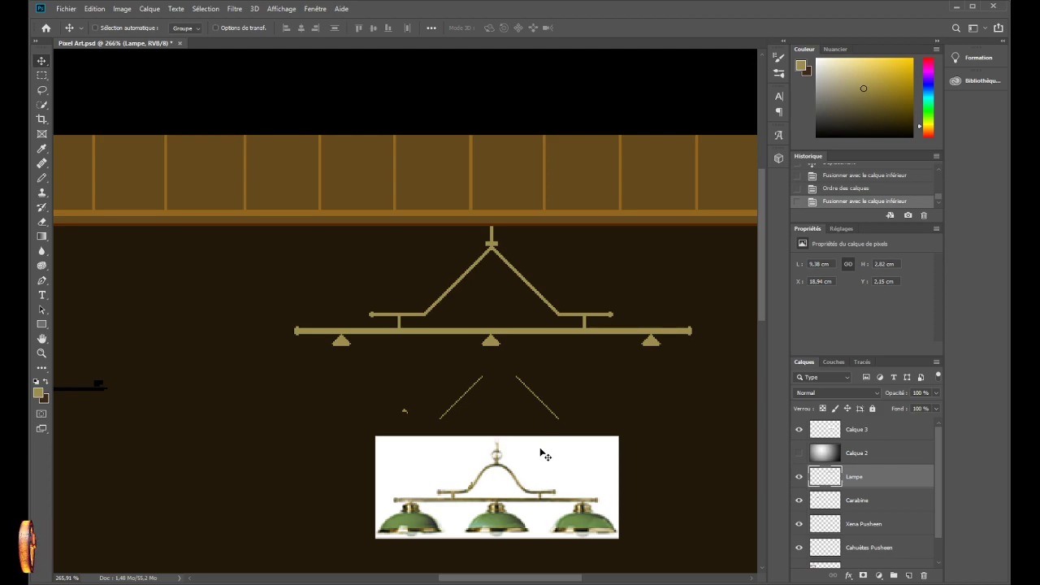
pyautogui.scroll(-1, 560, 388)
pyautogui.scroll(1, 537, 418)
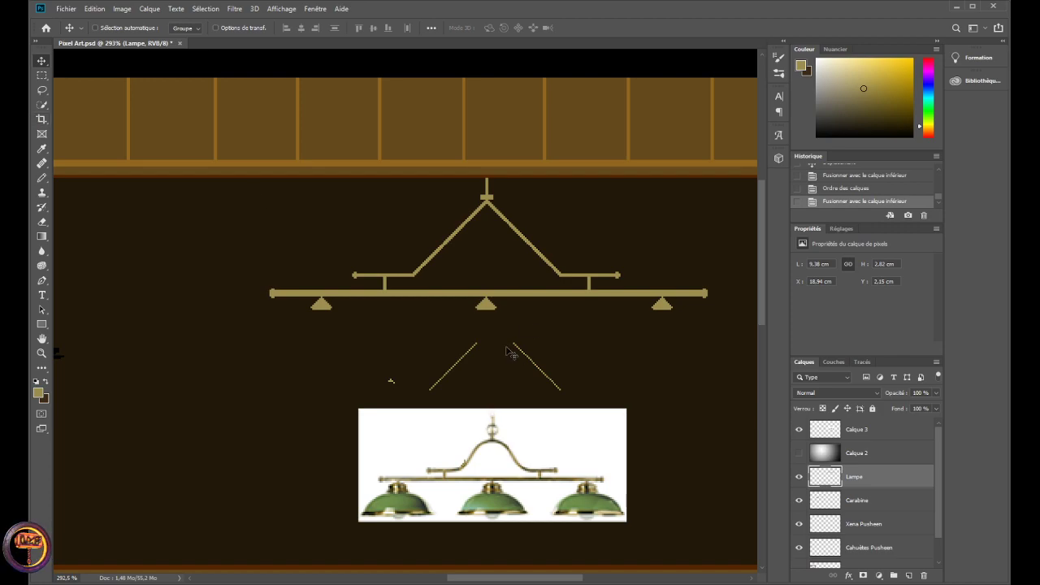
pyautogui.click(801, 482)
pyautogui.click(801, 480)
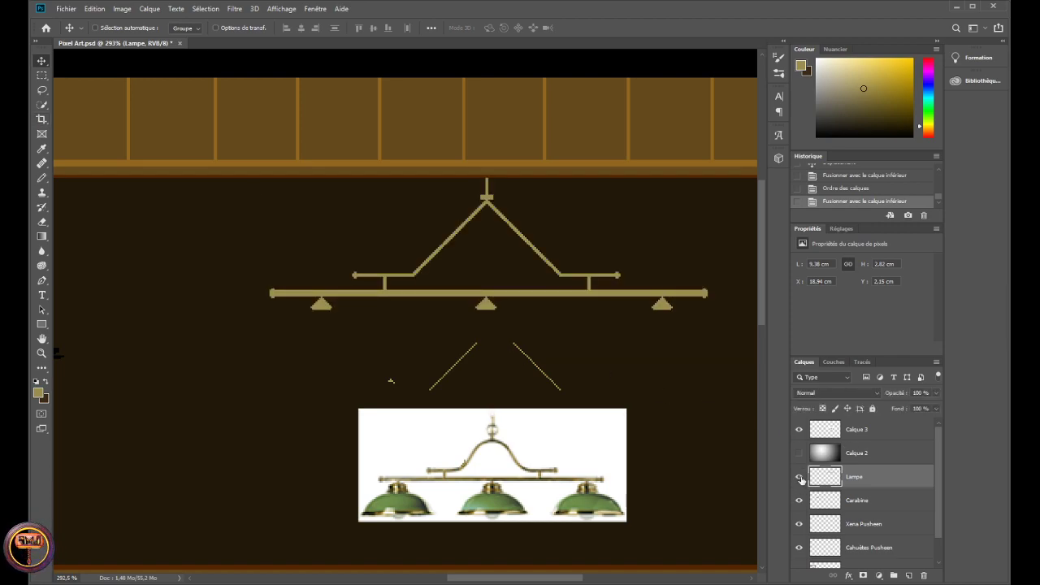
pyautogui.click(801, 479)
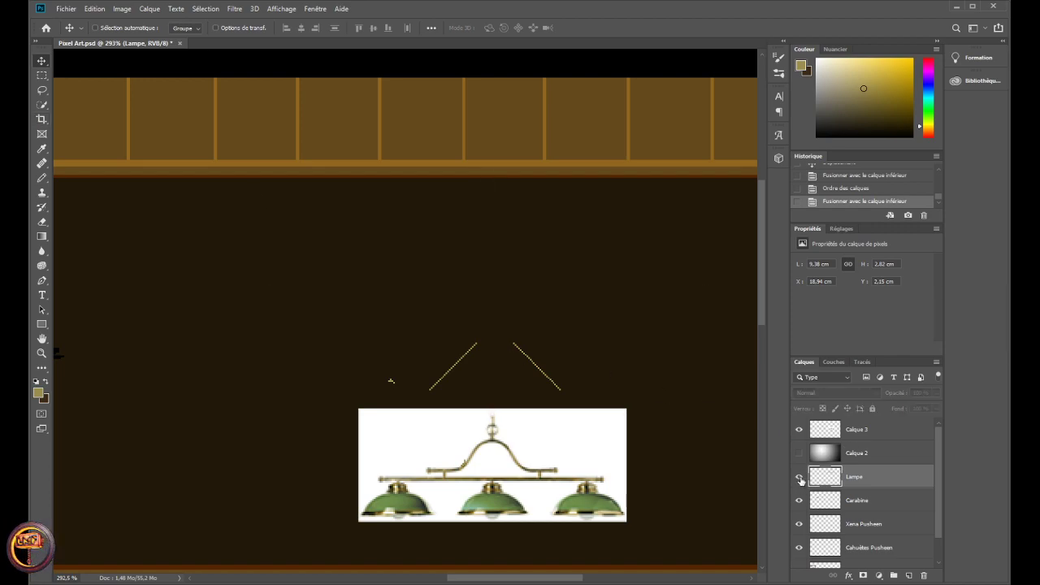
pyautogui.click(800, 479)
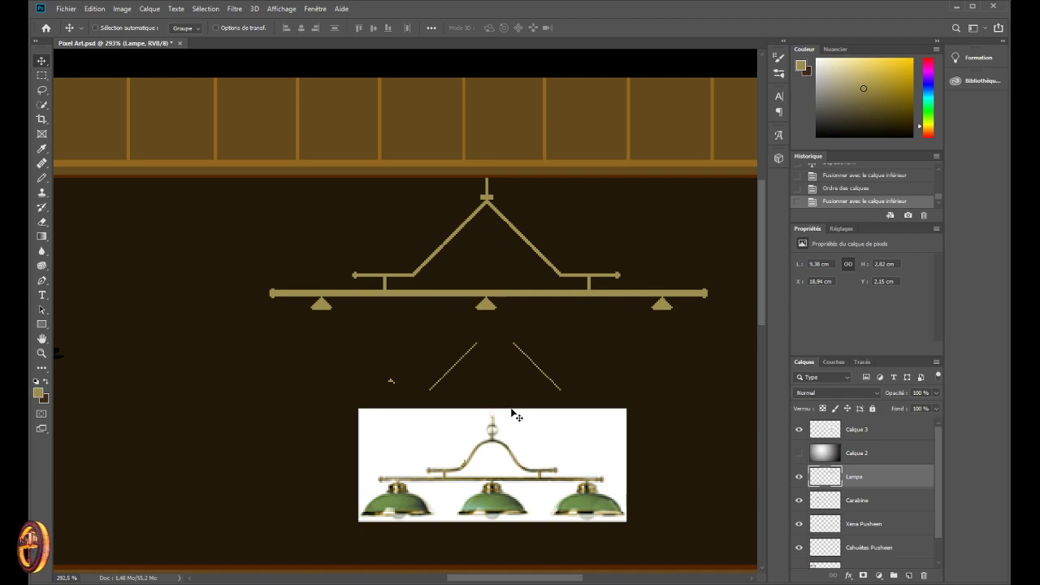
pyautogui.click(878, 439)
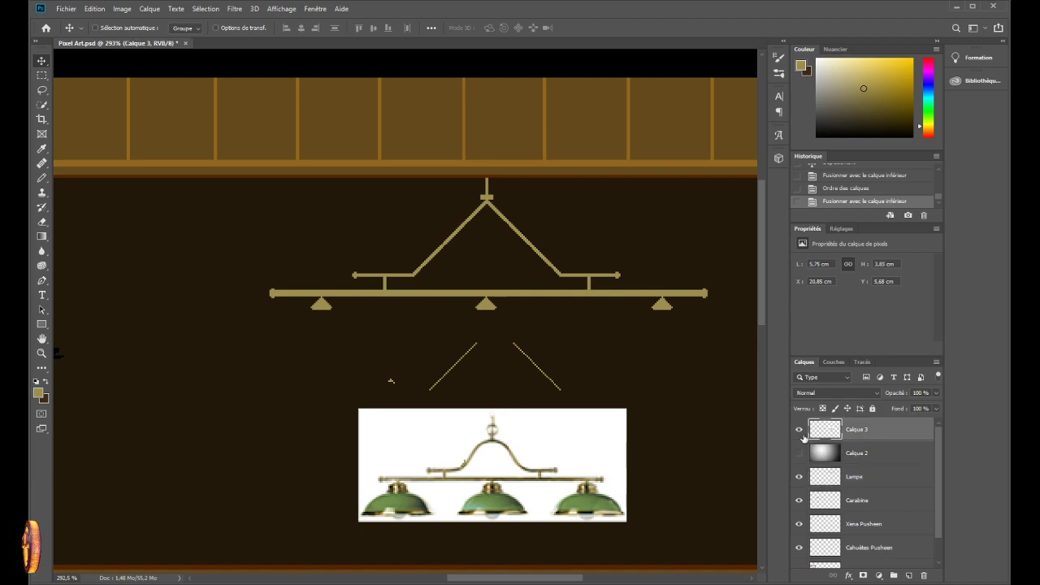
pyautogui.click(799, 431)
pyautogui.click(798, 435)
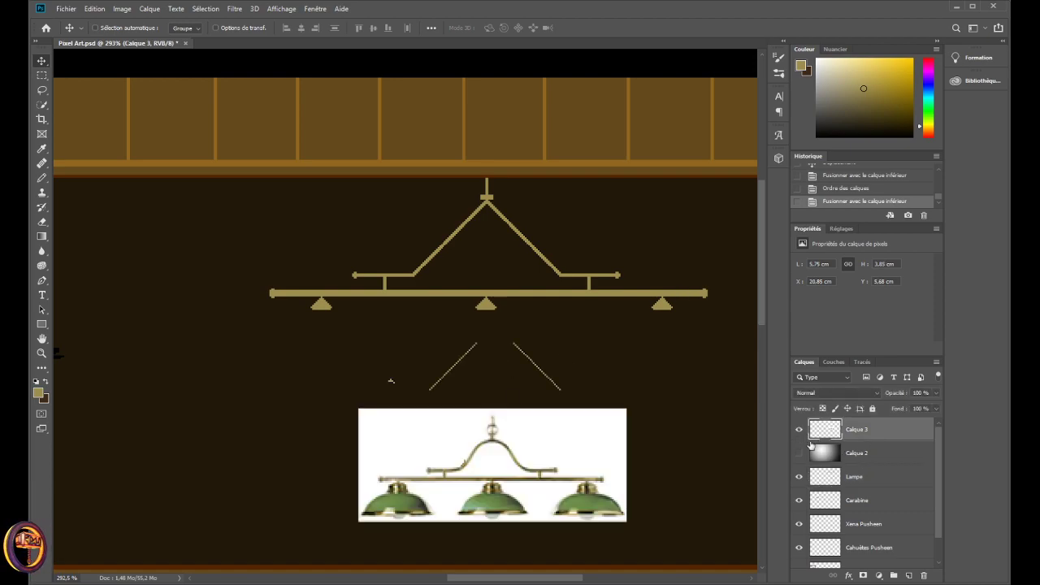
pyautogui.click(863, 480)
pyautogui.click(798, 477)
pyautogui.click(798, 477)
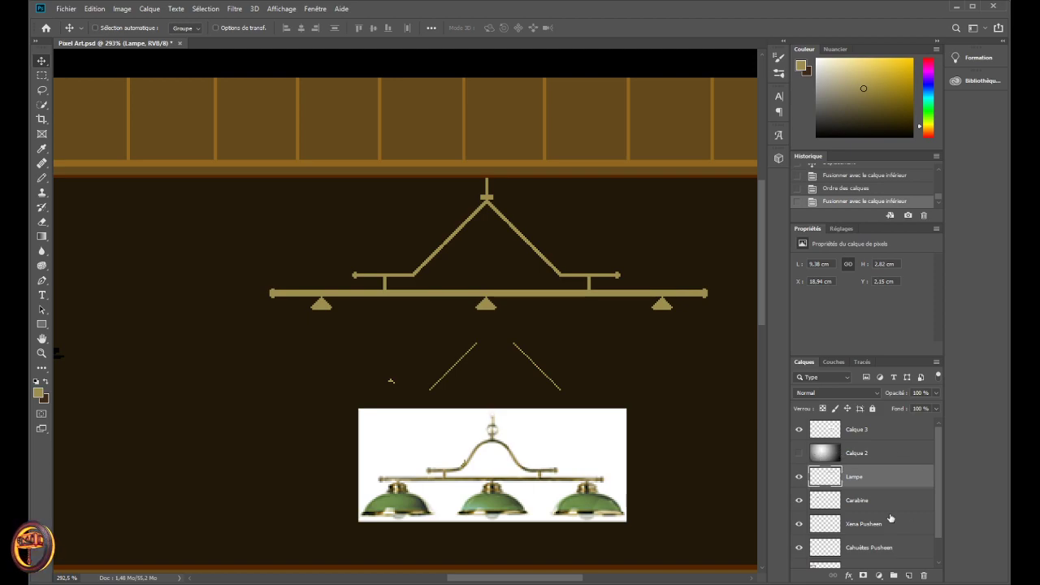
# - Move the reference picture and diagonal lines on Calque 3 slightly down and left, then make Lampe the active layer again
pyautogui.moveTo(396, 427)
pyautogui.mouseDown()
pyautogui.moveTo(398, 466)
pyautogui.moveTo(408, 413)
pyautogui.mouseUp()
pyautogui.hotkey('ctrl', 'z')
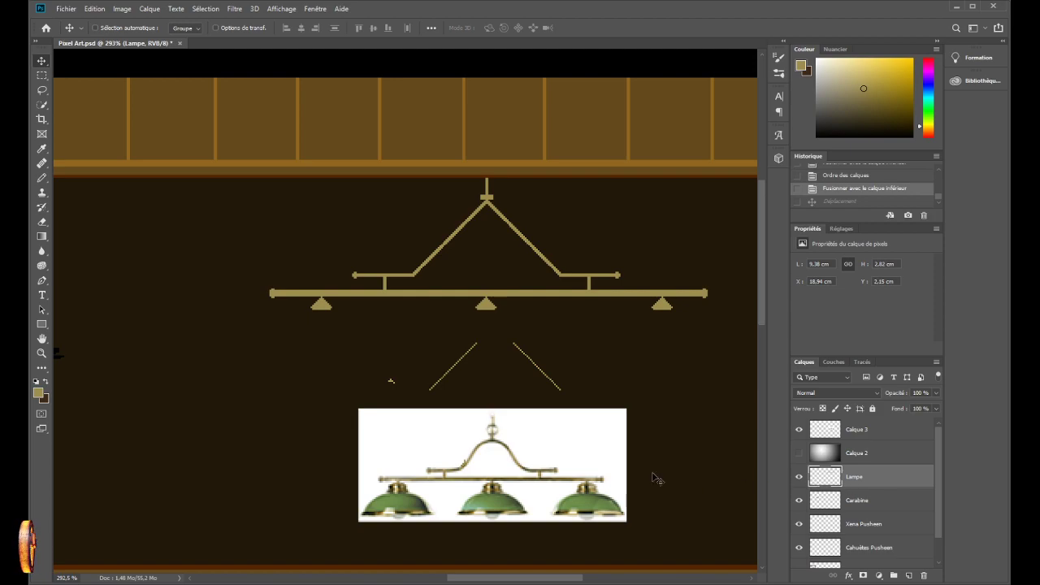
pyautogui.click(885, 439)
pyautogui.moveTo(623, 471)
pyautogui.mouseDown()
pyautogui.moveTo(600, 494)
pyautogui.moveTo(613, 487)
pyautogui.mouseUp()
pyautogui.click(858, 478)
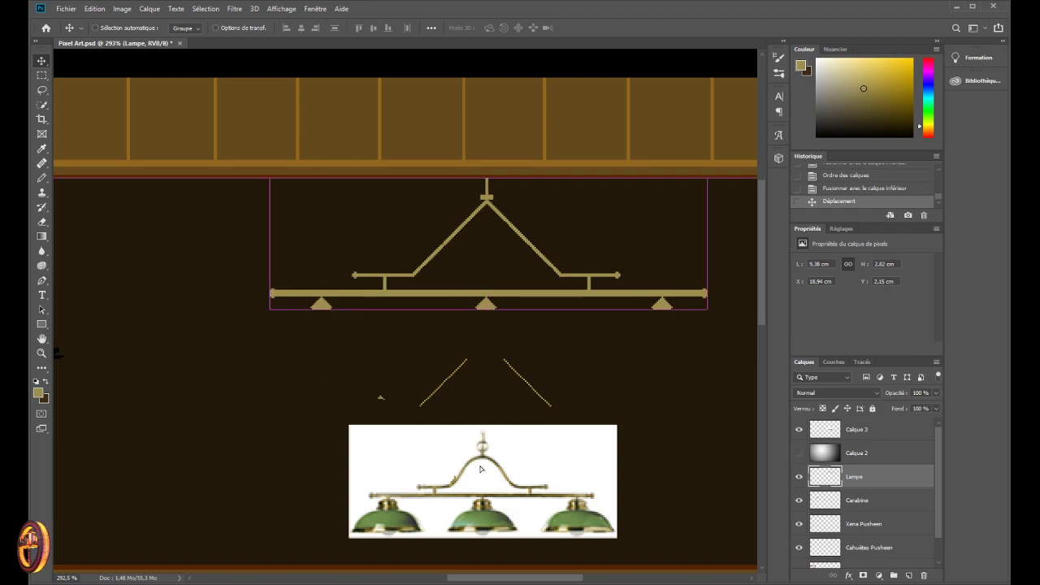
# - Undo the last move of the reference picture, shift Calque 3 slightly down and left instead, and reactivate the Lampe layer
pyautogui.press('ctrl')
pyautogui.hotkey('ctrl', 'z')
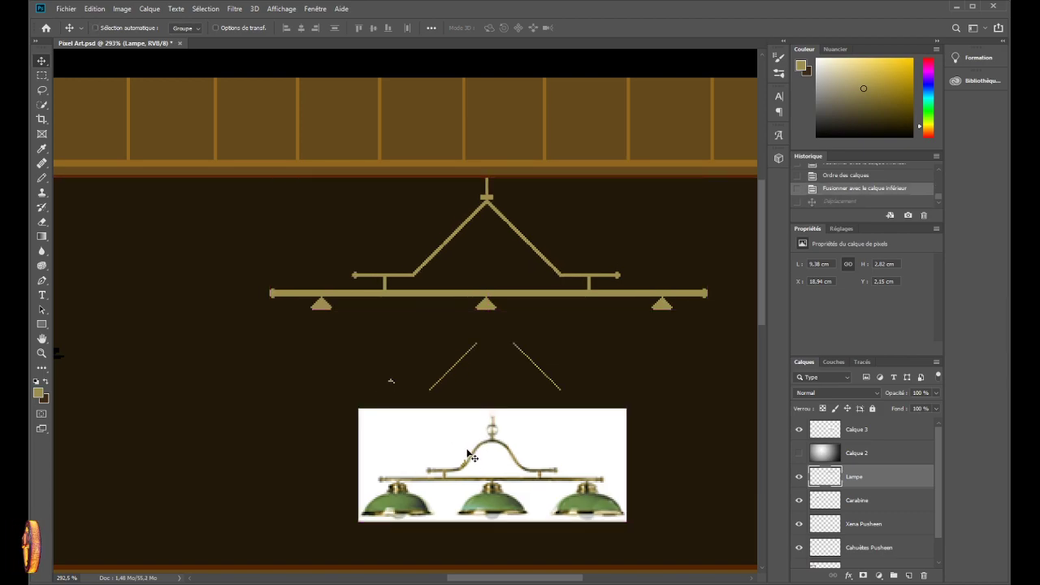
pyautogui.click(860, 432)
pyautogui.moveTo(517, 456); pyautogui.dragTo(512, 476)
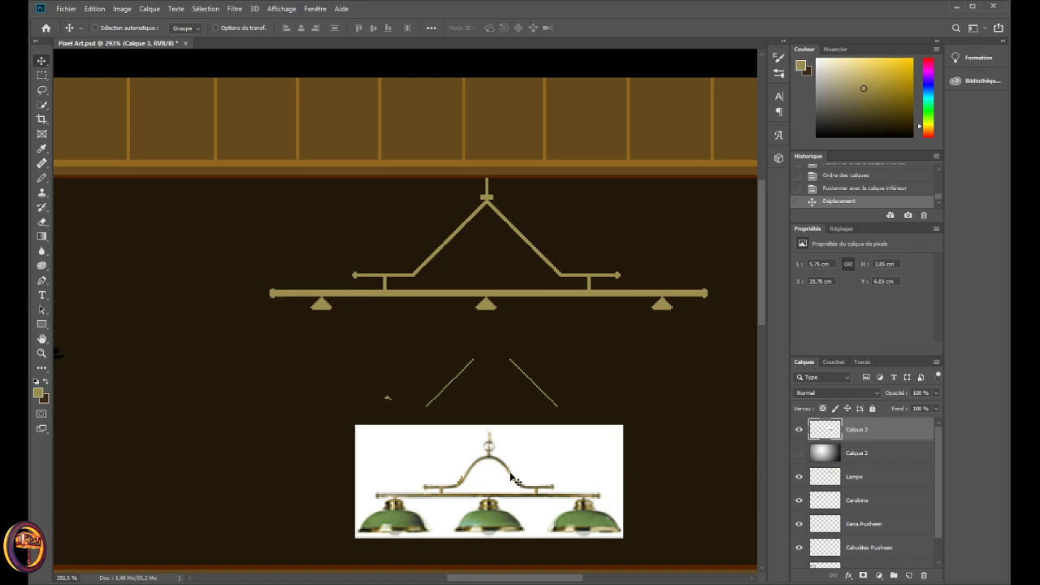
pyautogui.click(880, 483)
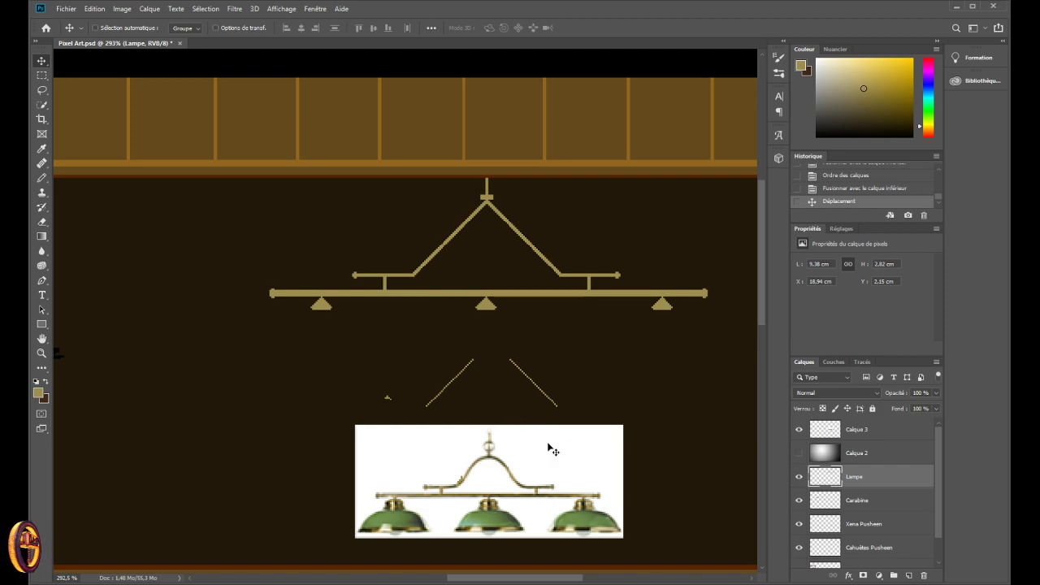
# - Set up the Pencil with the green sampled from the left lampshade in the reference picture
pyautogui.press('ctrl')
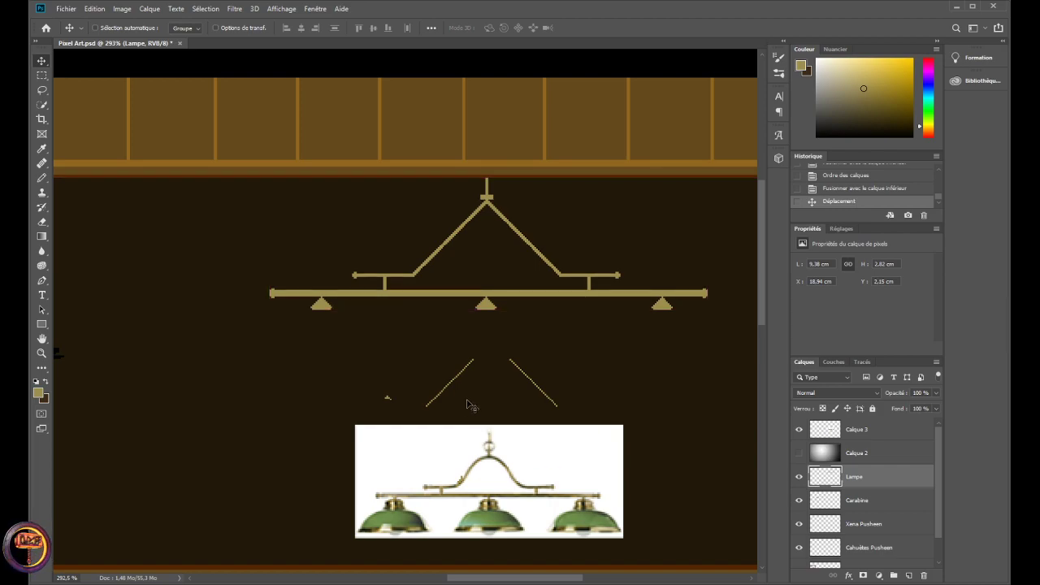
pyautogui.scroll(2, 311, 309)
pyautogui.scroll(-2, 371, 371)
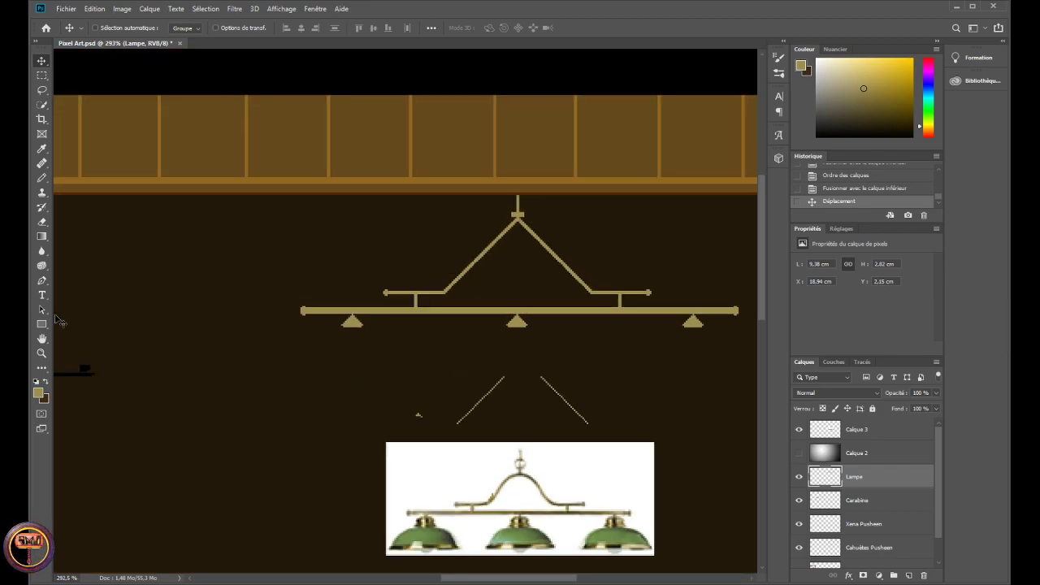
pyautogui.click(45, 382)
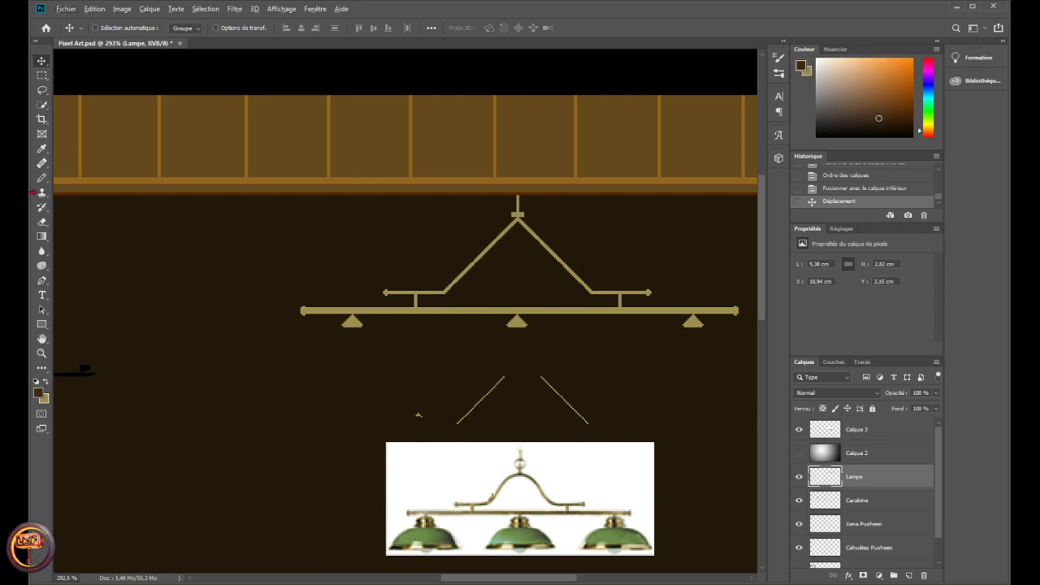
pyautogui.click(42, 178)
pyautogui.keyDown('alt'); pyautogui.click(426, 523); pyautogui.keyUp('alt')
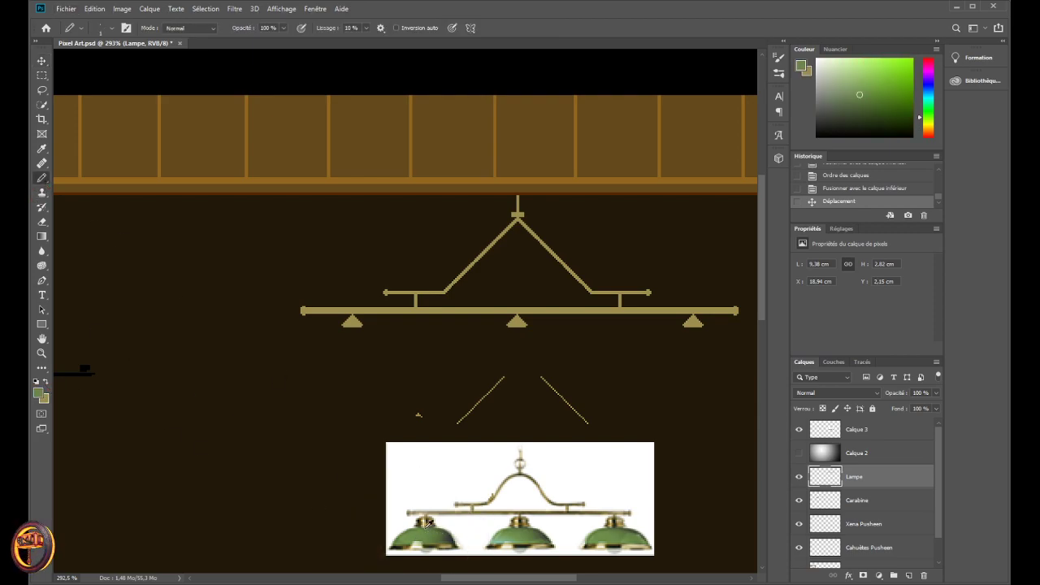
pyautogui.scroll(1, 342, 342)
pyautogui.scroll(-1, 343, 343)
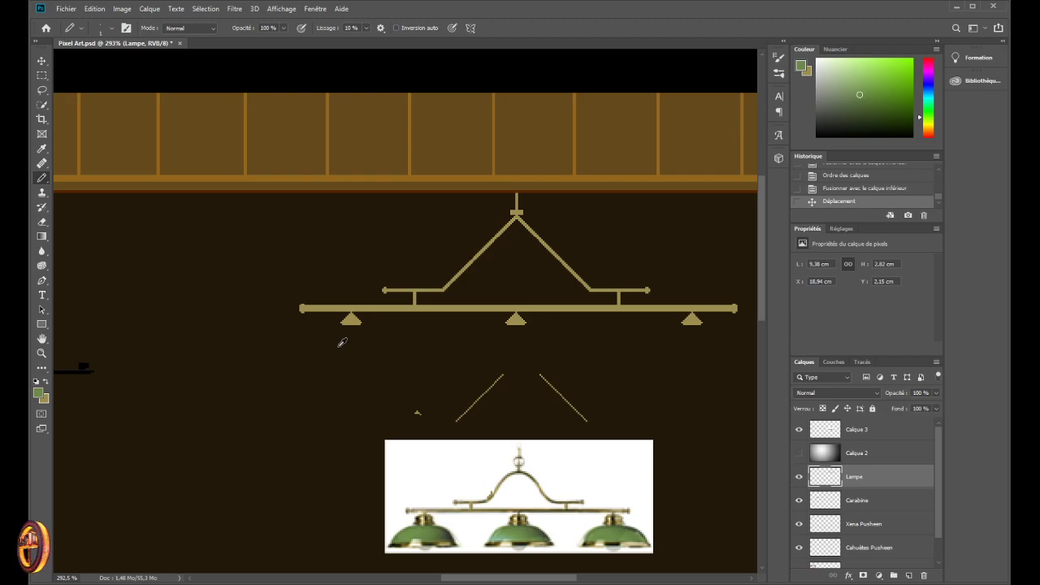
# - Pencil a light green line under the left cap's base, with short diagonals running outward and down from both corners
pyautogui.scroll(6, 342, 342)
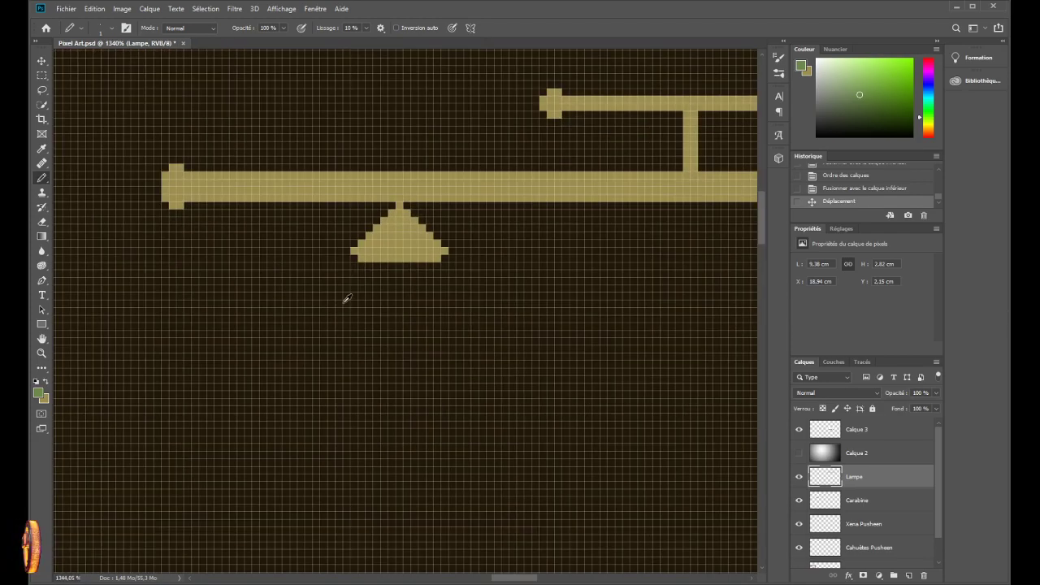
pyautogui.click(354, 266)
pyautogui.click(347, 273)
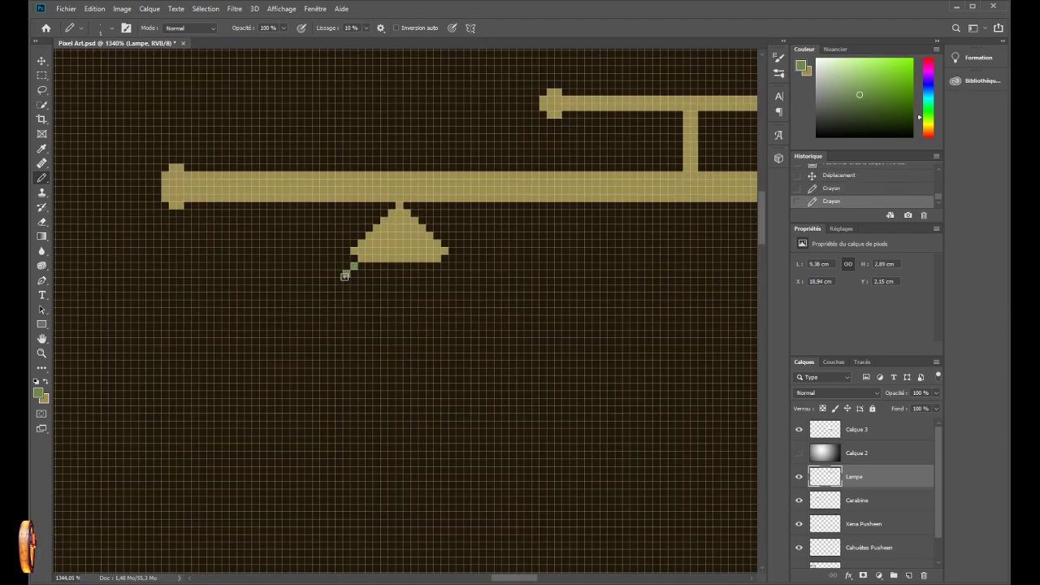
pyautogui.click(339, 279)
pyautogui.scroll(-6, 327, 294)
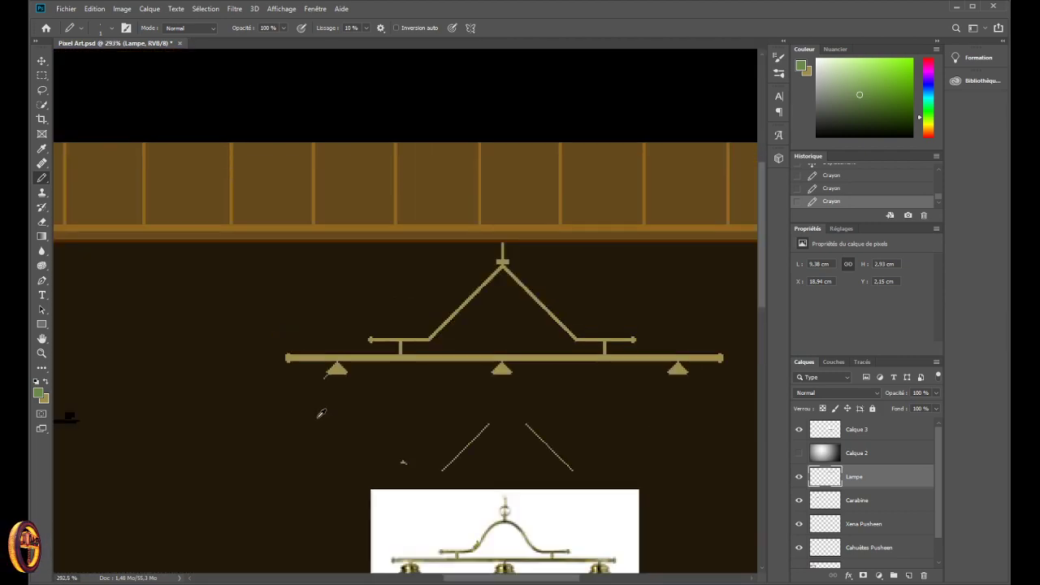
pyautogui.scroll(-2, 317, 416)
pyautogui.scroll(4, 302, 415)
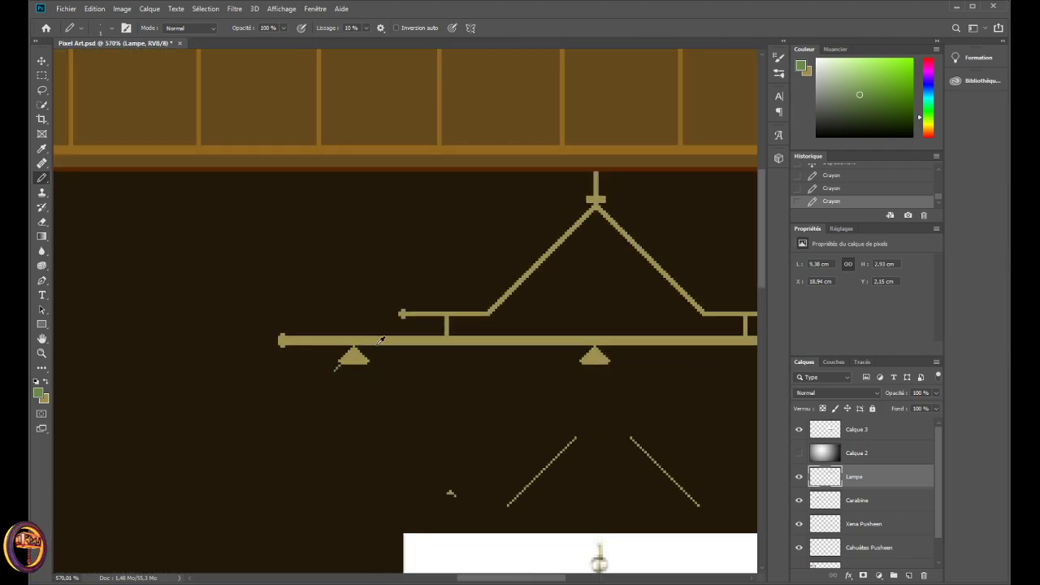
pyautogui.scroll(3, 379, 340)
pyautogui.moveTo(310, 365); pyautogui.dragTo(392, 366)
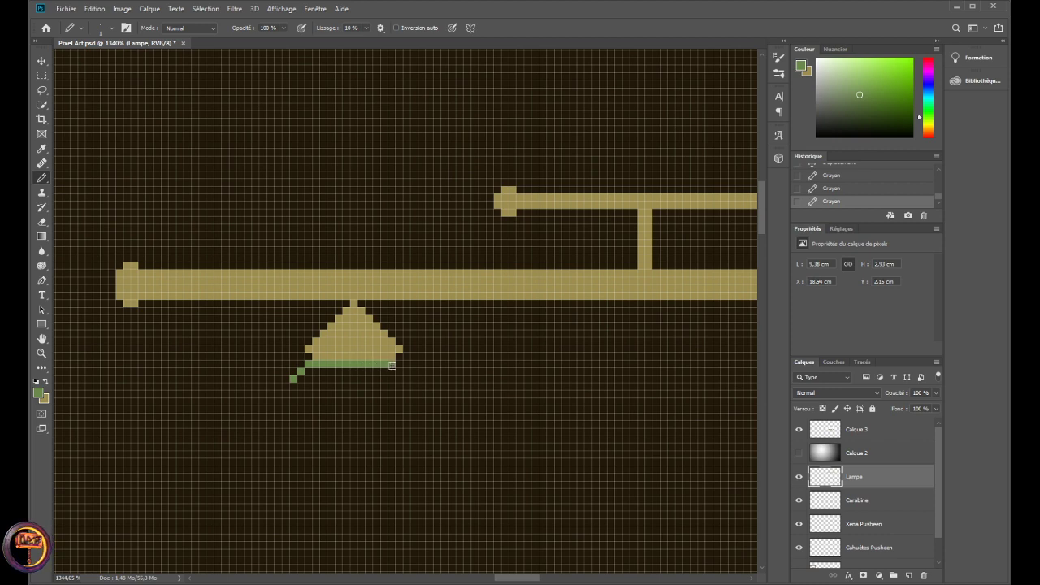
pyautogui.click(399, 371)
pyautogui.click(407, 378)
pyautogui.scroll(-1, 341, 402)
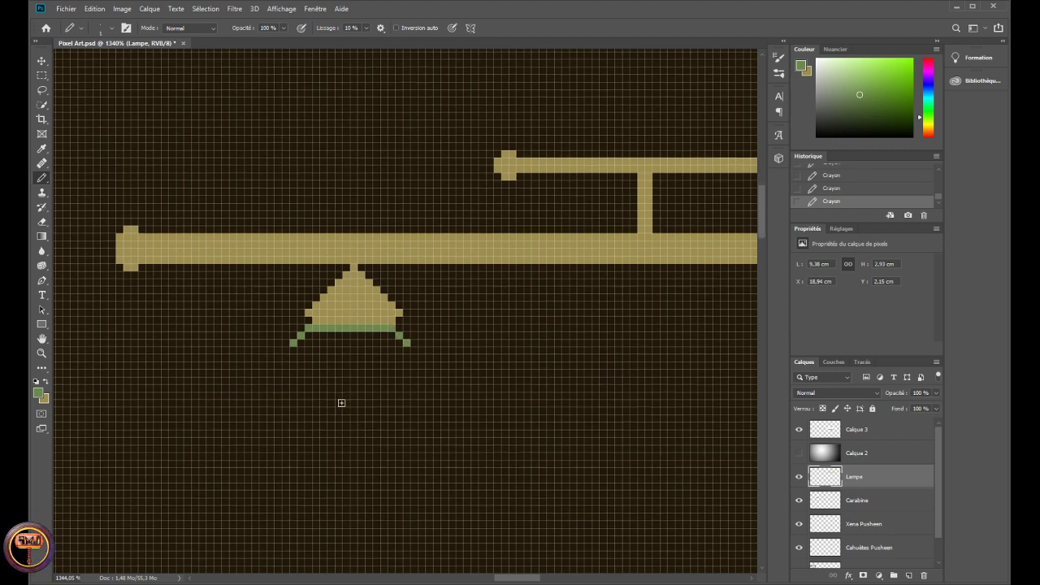
# - Extend the light green left diagonal under the left cap pixel by pixel to about eight pixels
pyautogui.scroll(-2, 334, 399)
pyautogui.click(286, 260)
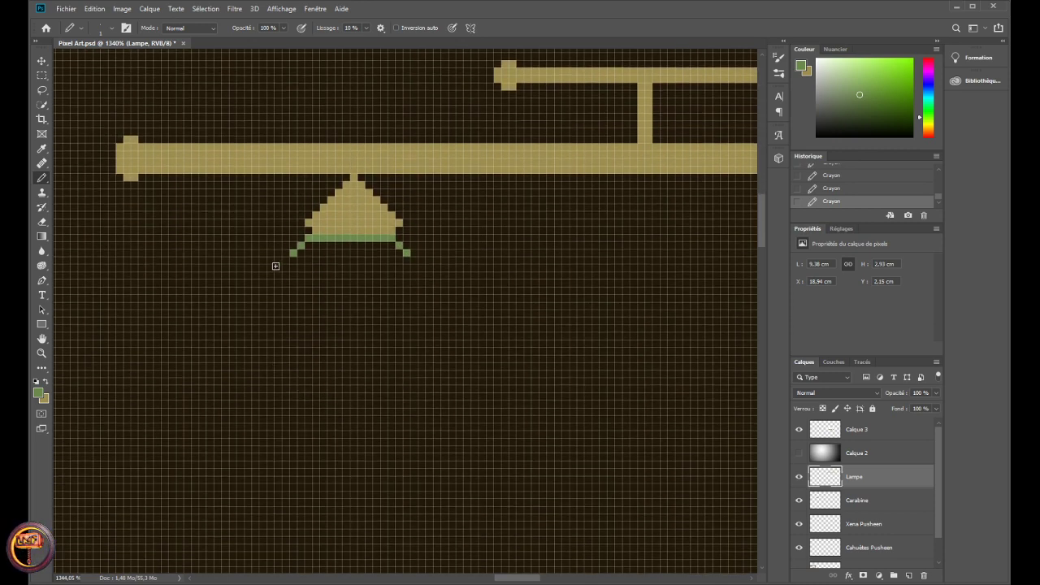
pyautogui.click(278, 267)
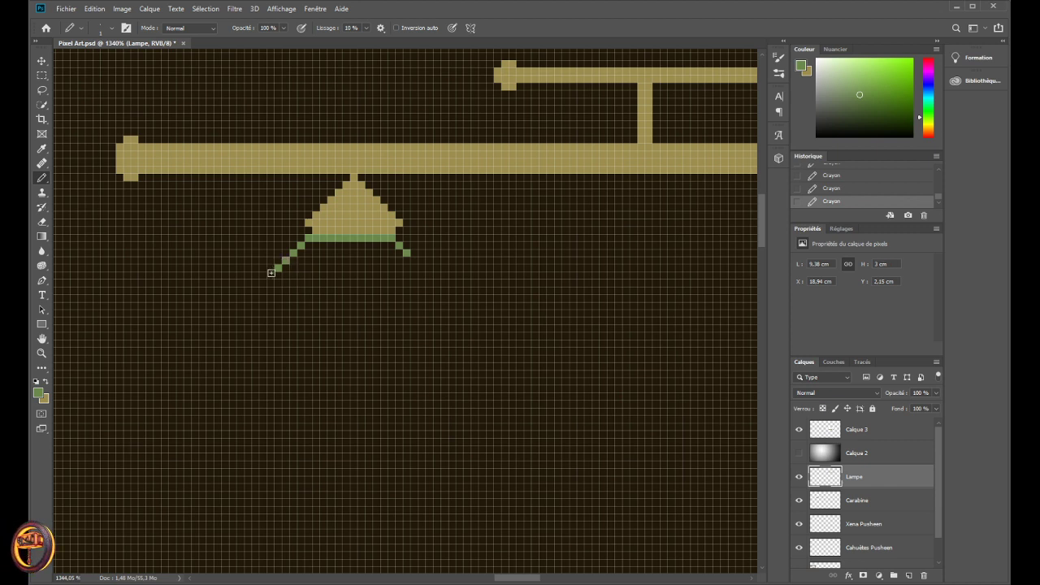
pyautogui.click(271, 274)
pyautogui.click(263, 282)
pyautogui.click(255, 290)
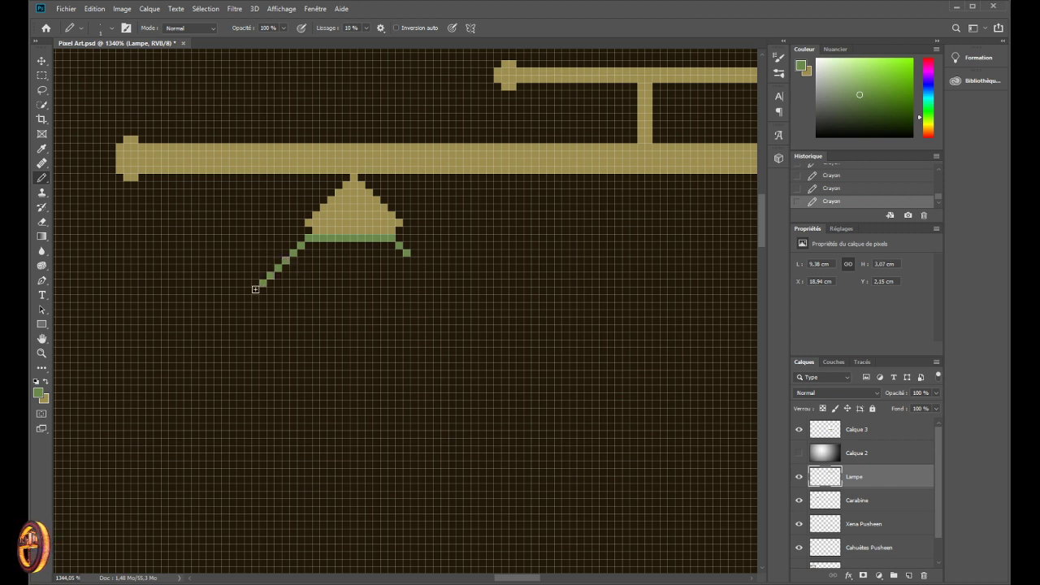
pyautogui.click(248, 298)
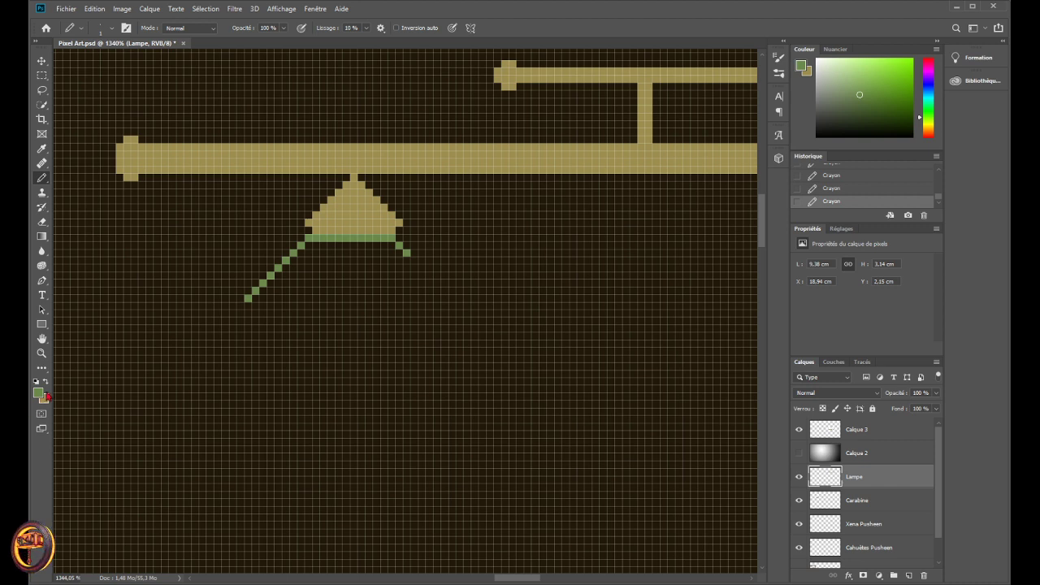
# - Choose a dark green drawing colour and pencil it over the left diagonal and the line under the left cap
pyautogui.press('i')
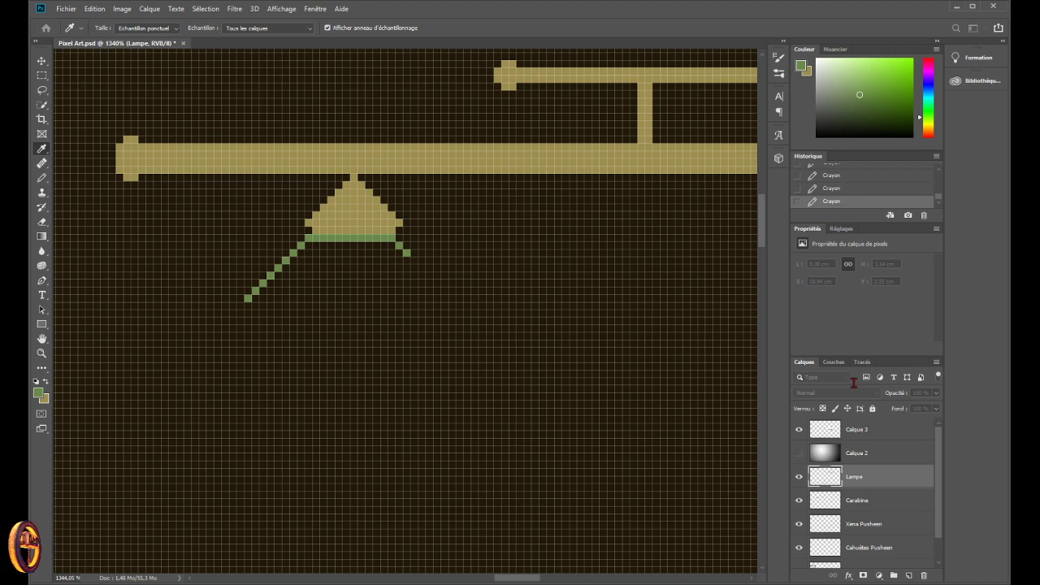
pyautogui.press('b')
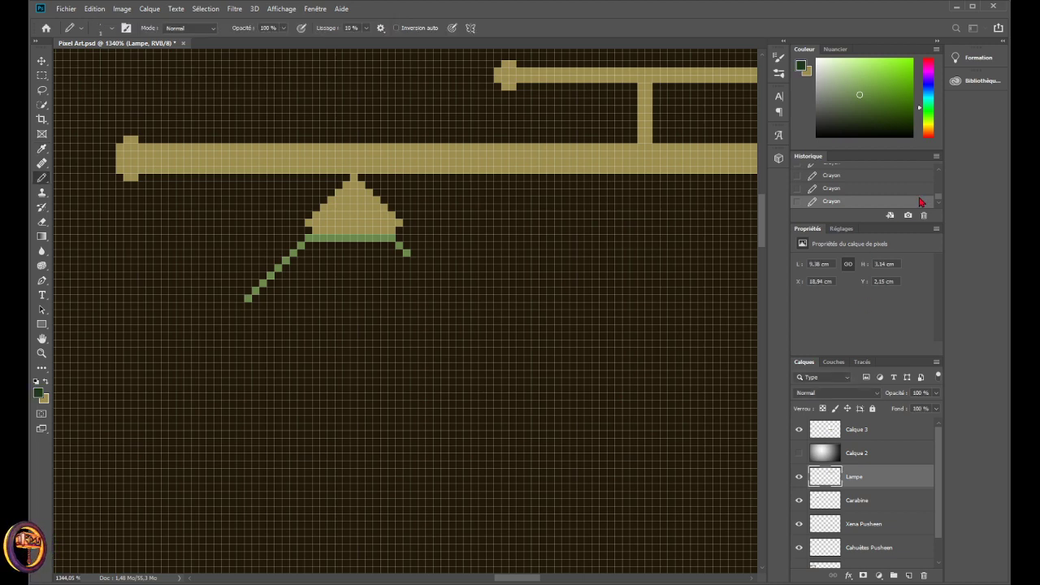
pyautogui.scroll(-2, 546, 306)
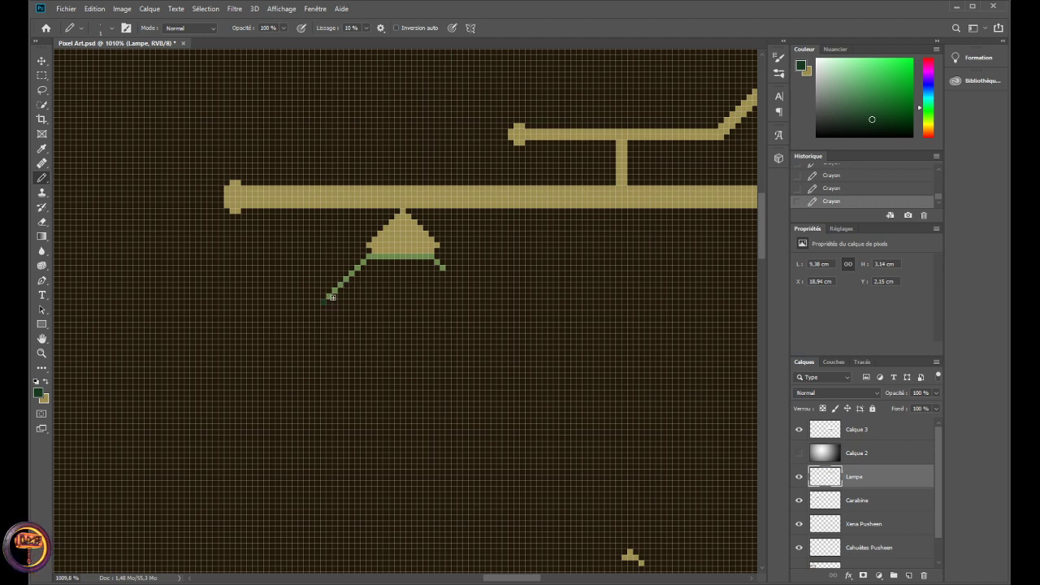
pyautogui.scroll(3, 351, 293)
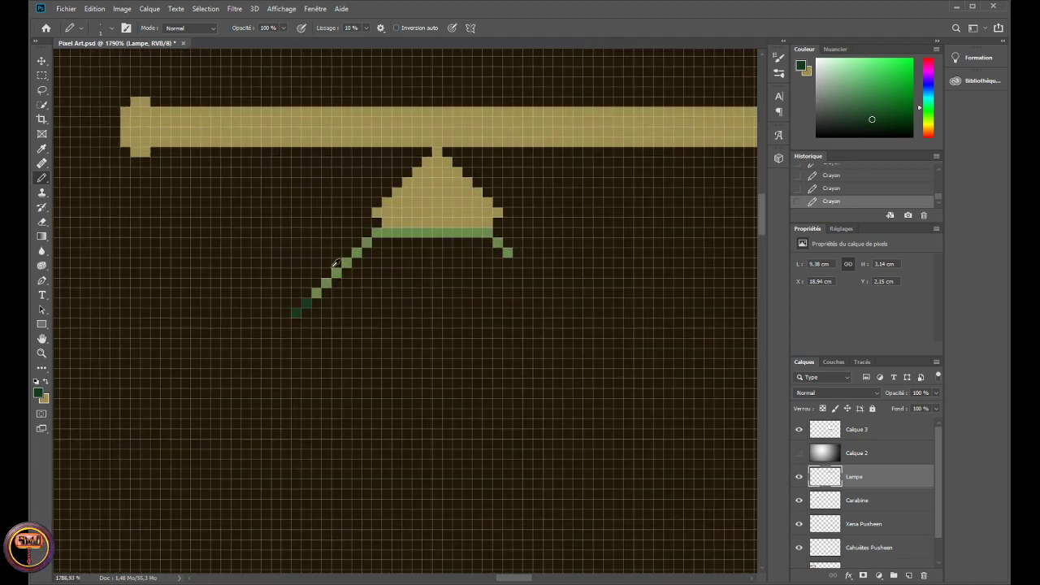
pyautogui.scroll(1, 321, 294)
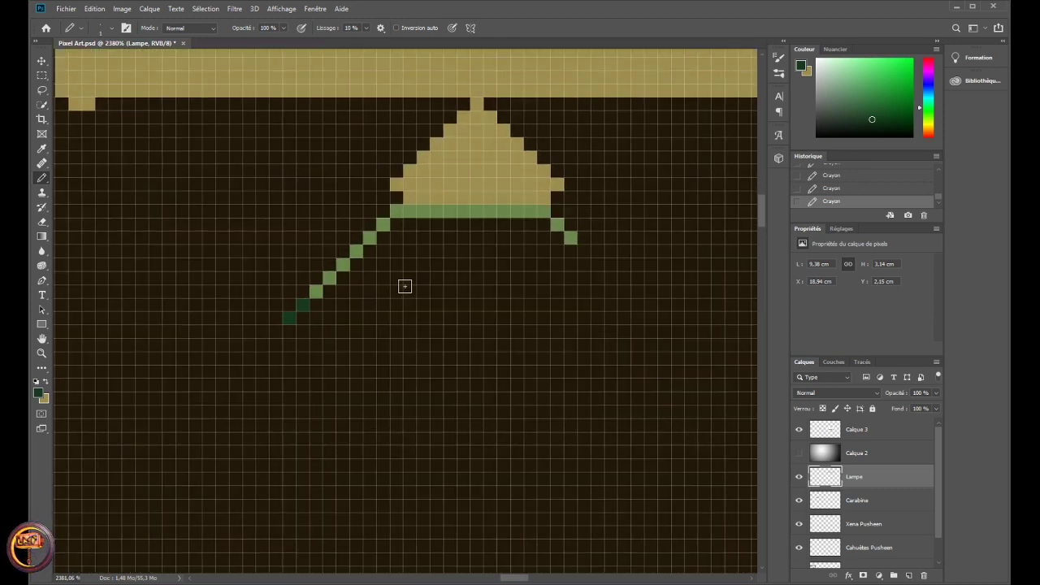
pyautogui.click(317, 291)
pyautogui.click(329, 278)
pyautogui.click(343, 265)
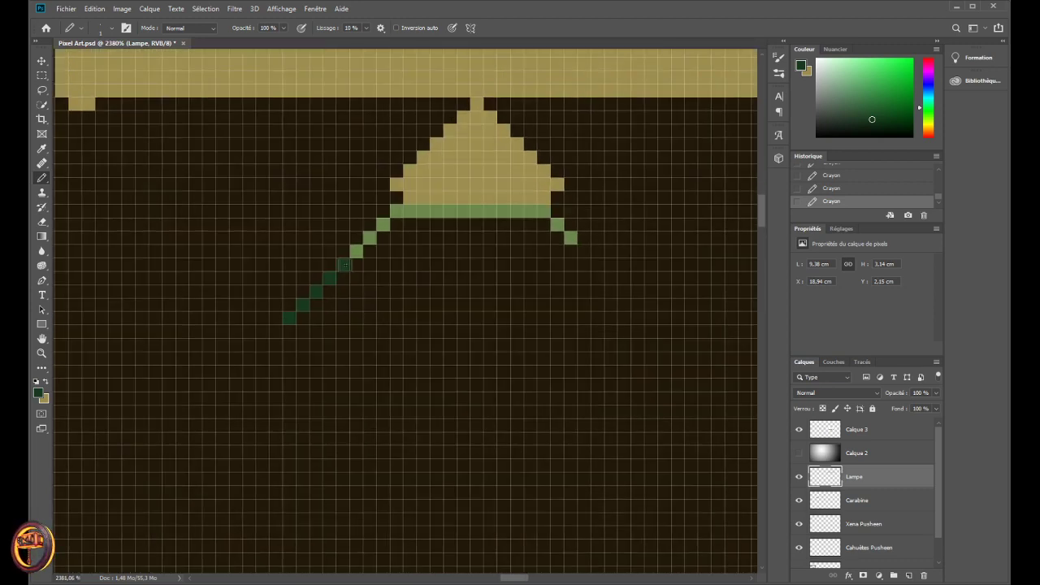
pyautogui.click(356, 252)
pyautogui.click(369, 238)
pyautogui.click(381, 226)
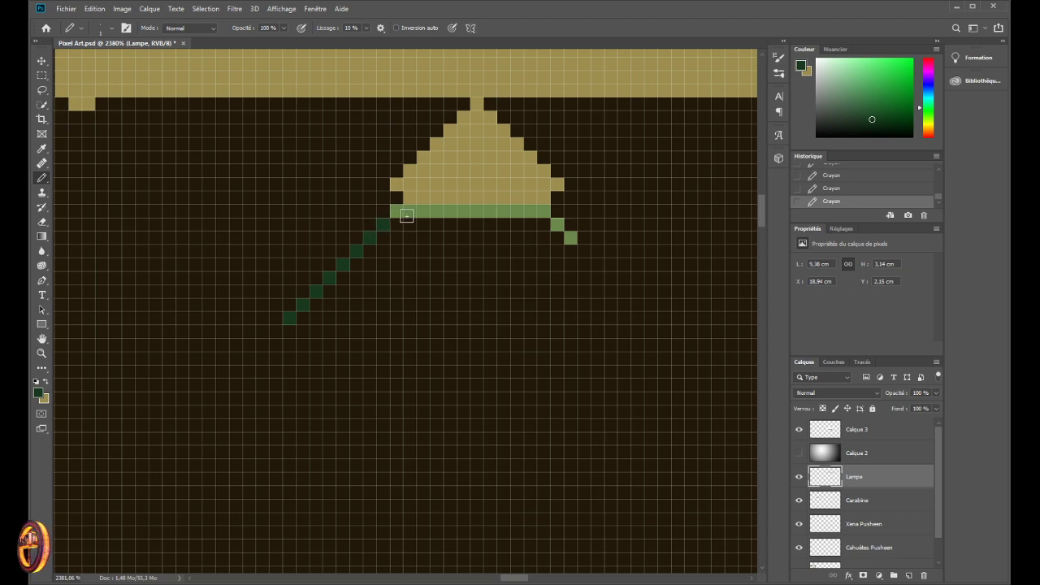
pyautogui.moveTo(396, 211)
pyautogui.mouseDown()
pyautogui.moveTo(552, 208)
pyautogui.moveTo(547, 199)
pyautogui.moveTo(543, 222)
pyautogui.moveTo(571, 238)
pyautogui.mouseUp()
# - Erase the misaligned pixels at the line's right end and pencil an eight-pixel dark green diagonal there, mirroring the left one
pyautogui.press('e')
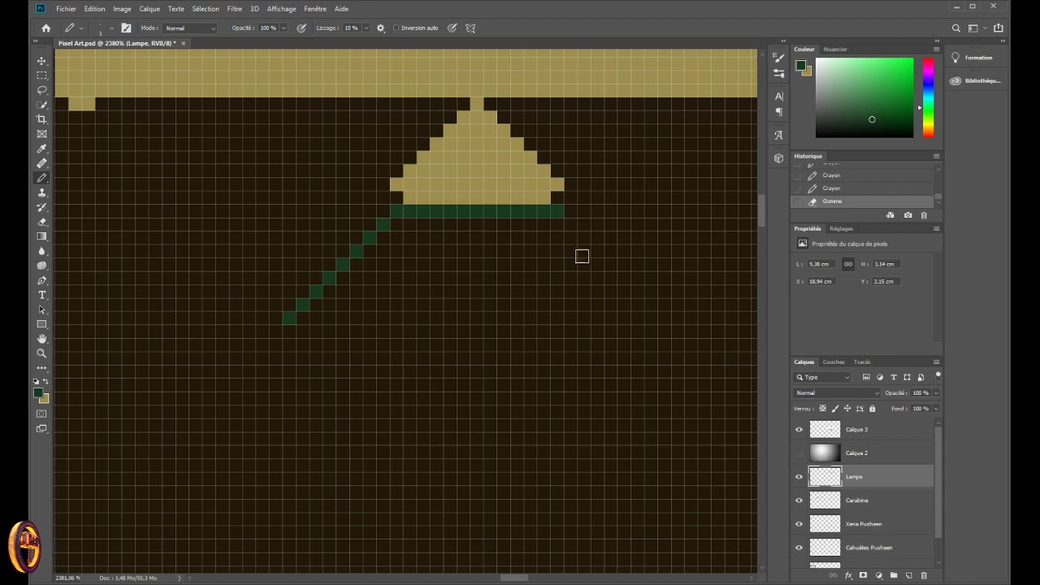
pyautogui.click(572, 234)
pyautogui.click(572, 227)
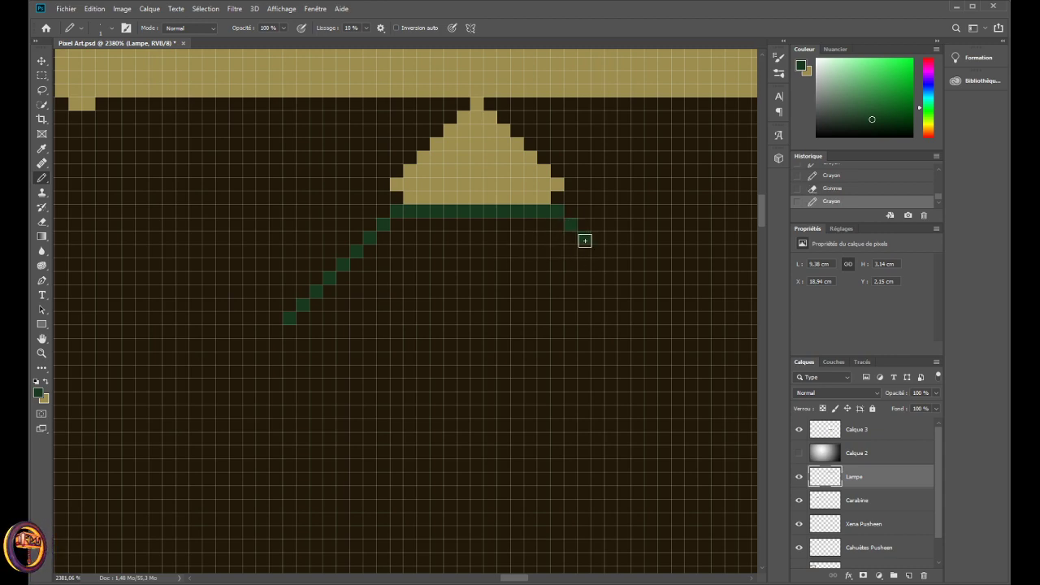
pyautogui.click(584, 239)
pyautogui.click(598, 252)
pyautogui.click(610, 265)
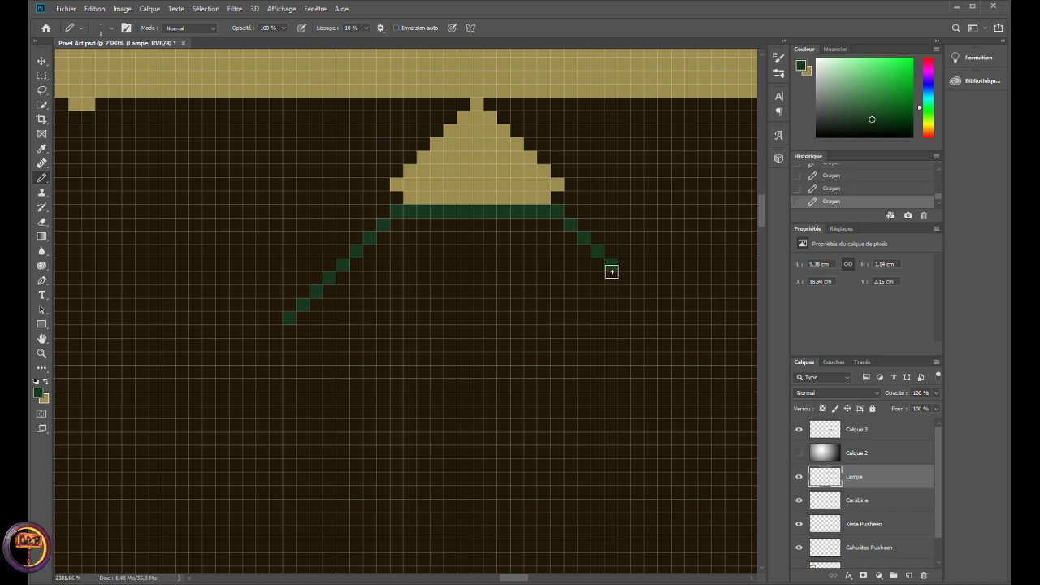
pyautogui.click(624, 279)
pyautogui.click(638, 292)
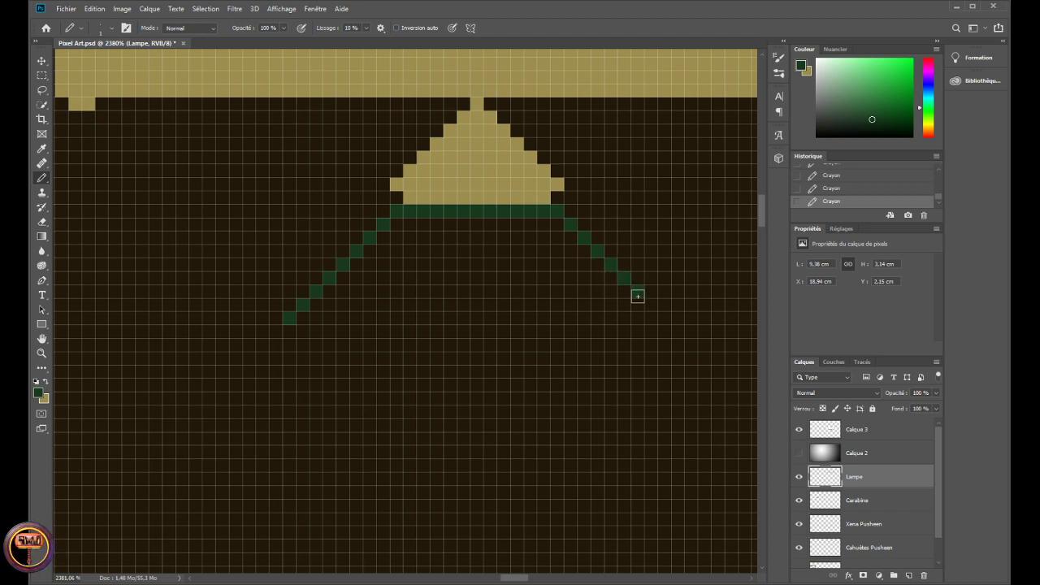
pyautogui.click(649, 303)
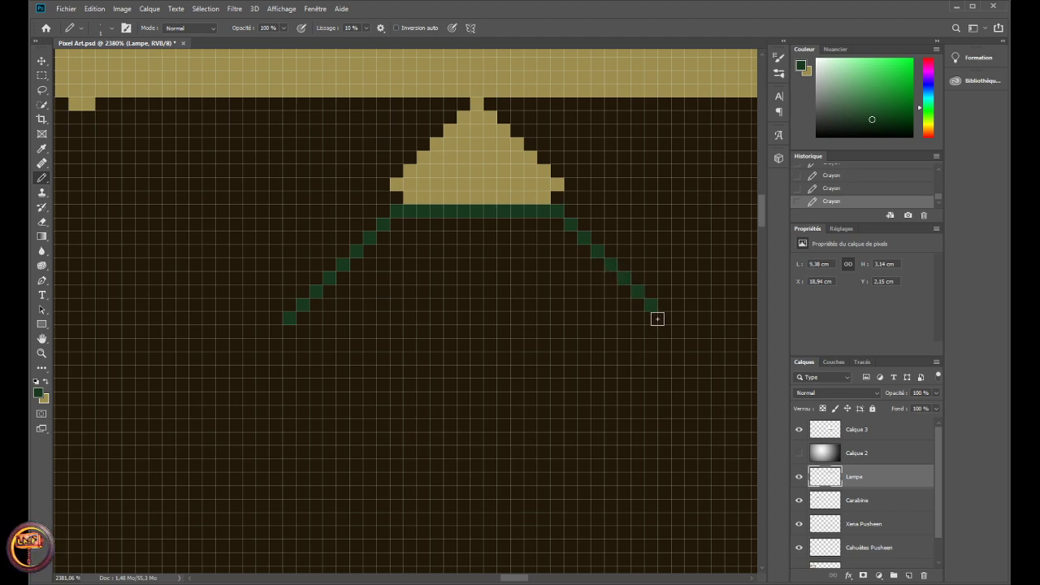
pyautogui.click(663, 317)
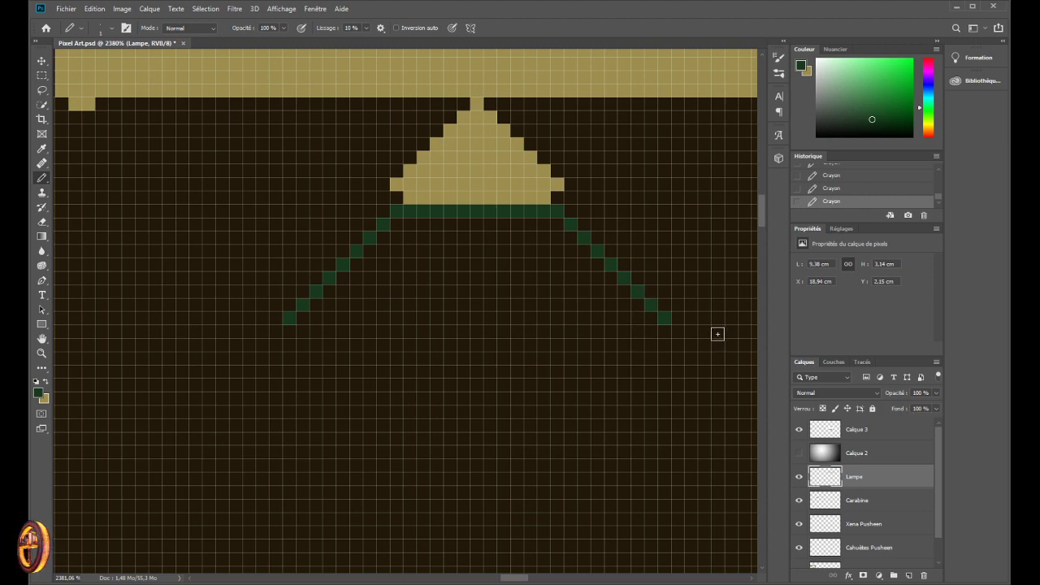
# - Compare the dark green shade outline under the left cap with the lampshades in the reference picture
pyautogui.scroll(-5, 715, 337)
pyautogui.scroll(-3, 646, 408)
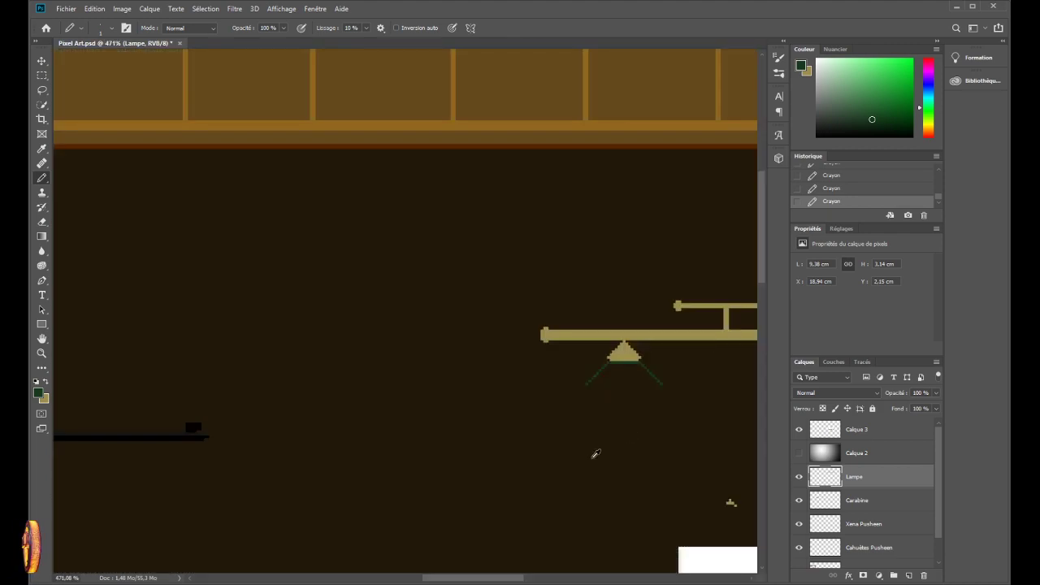
pyautogui.moveTo(485, 579); pyautogui.dragTo(516, 577)
pyautogui.scroll(-5, 493, 444)
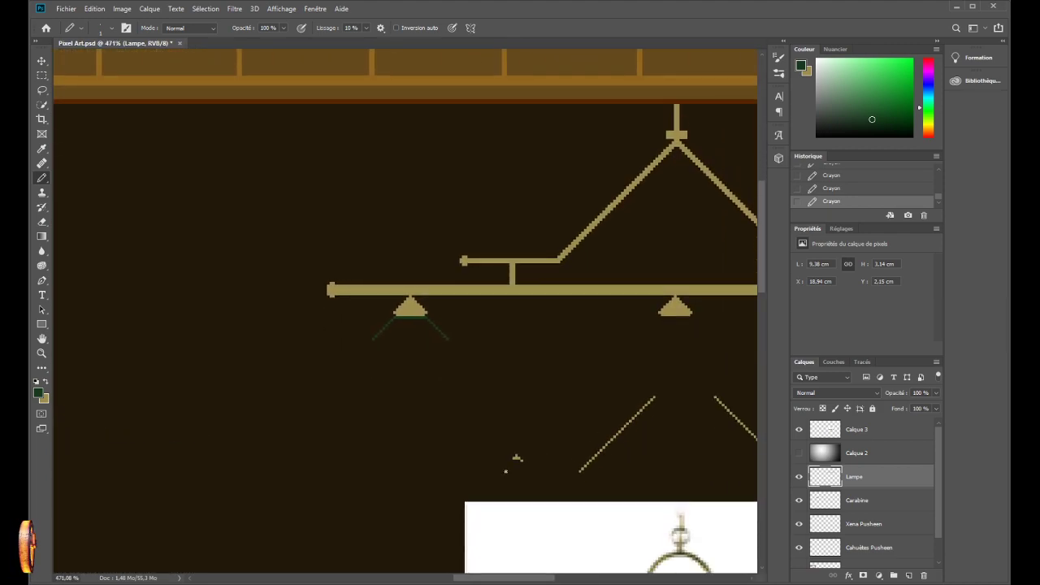
pyautogui.scroll(2, 468, 404)
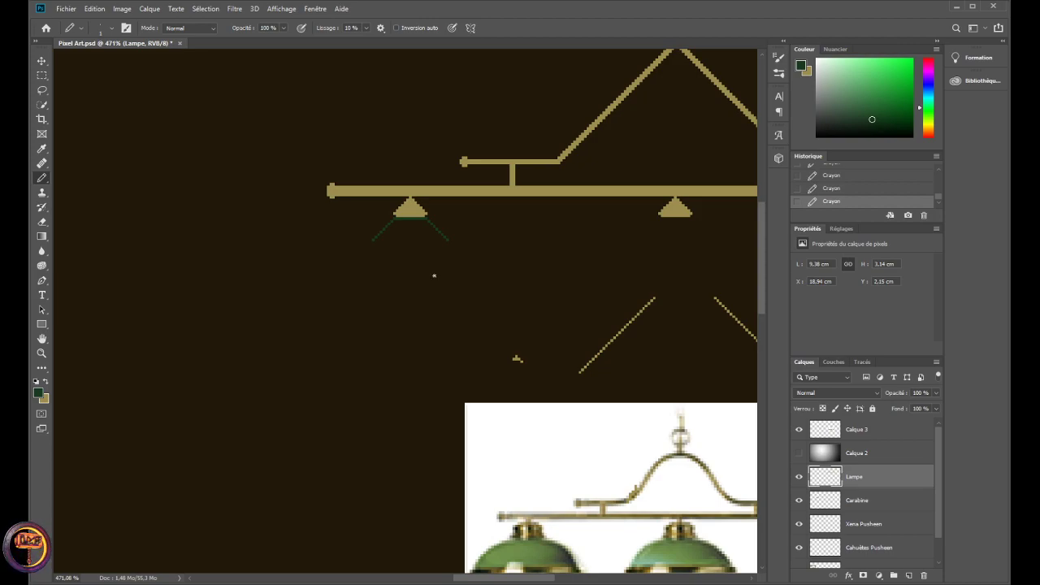
pyautogui.scroll(5, 439, 206)
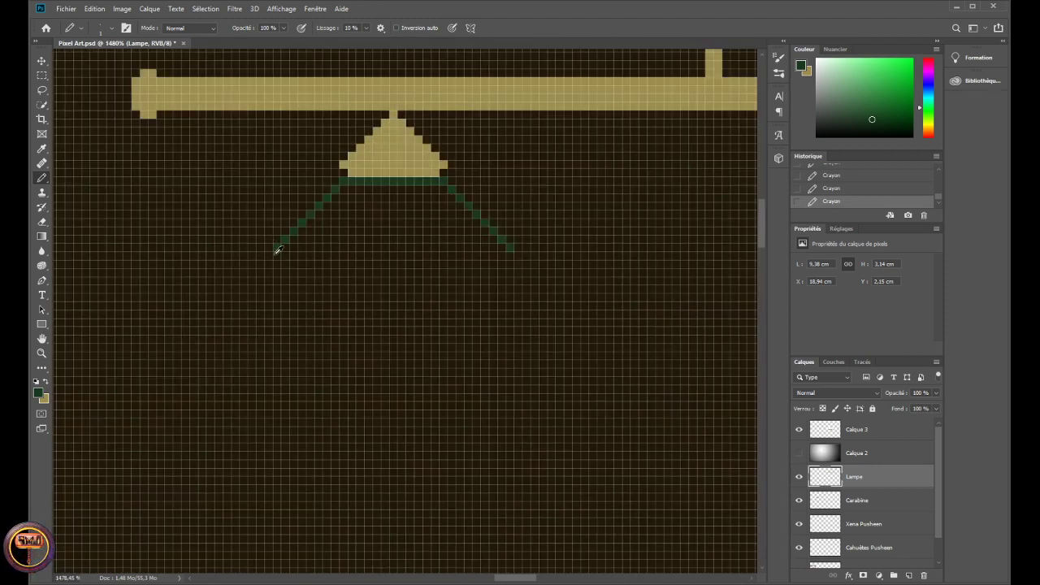
# - Extend the dark green shade outline downward by three pixels on the left diagonal and two pixels on the right diagonal
pyautogui.moveTo(273, 251); pyautogui.dragTo(252, 275)
pyautogui.keyDown('alt'); pyautogui.click(524, 256); pyautogui.keyUp('alt')
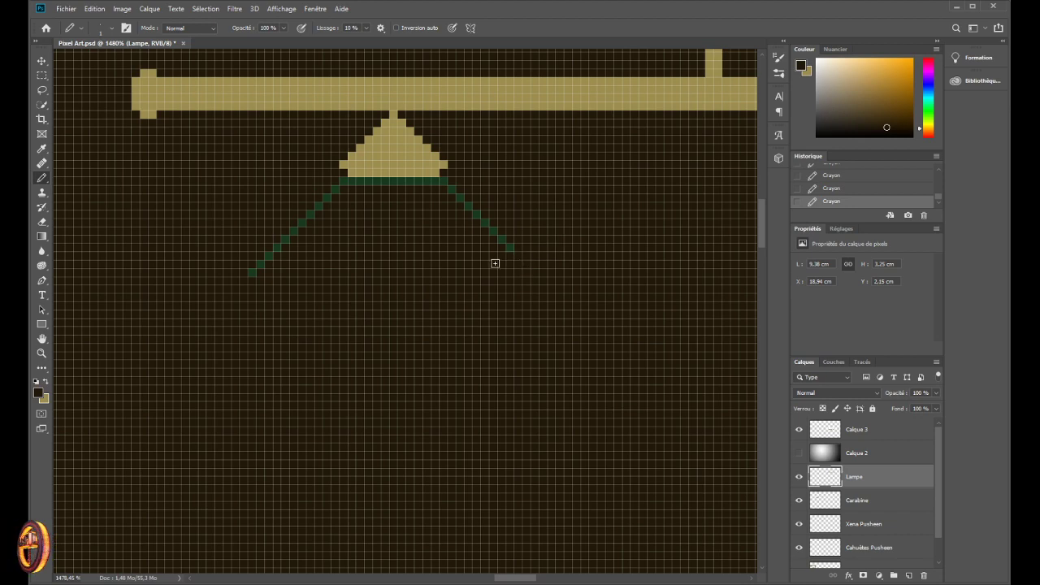
pyautogui.hotkey('ctrl', 'z')
pyautogui.hotkey('ctrl', 'z')
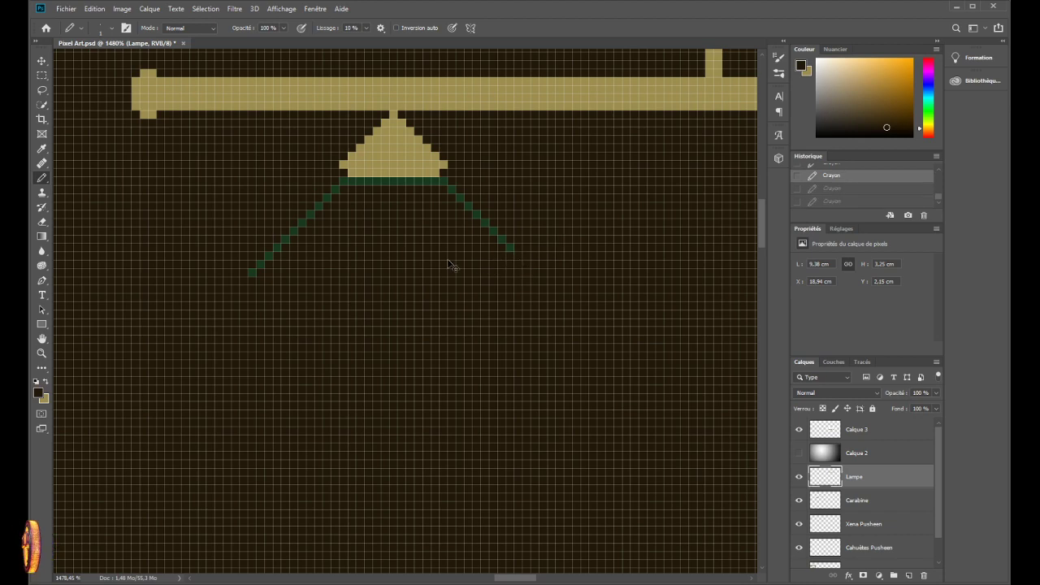
pyautogui.keyDown('alt'); pyautogui.click(512, 248); pyautogui.keyUp('alt')
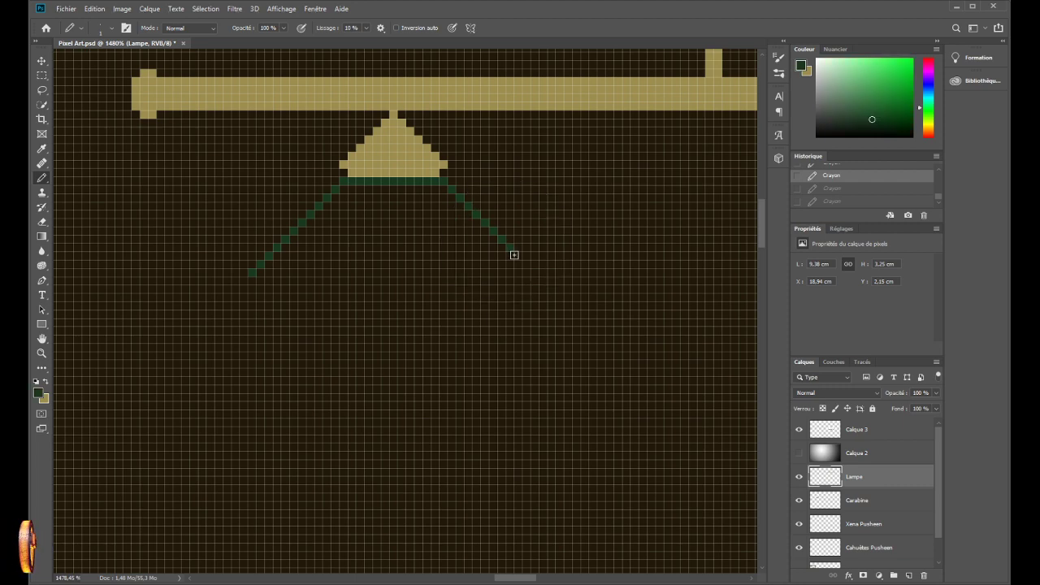
pyautogui.hotkey('ctrl', 'shift', 'z')
pyautogui.hotkey('ctrl', 'shift', 'z')
pyautogui.hotkey('ctrl', 'z')
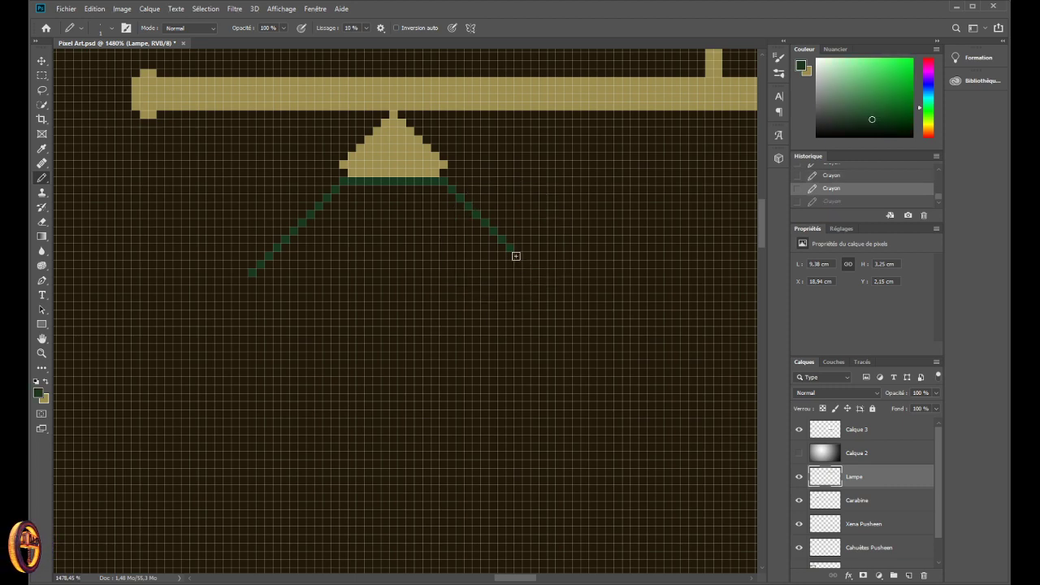
pyautogui.click(522, 261)
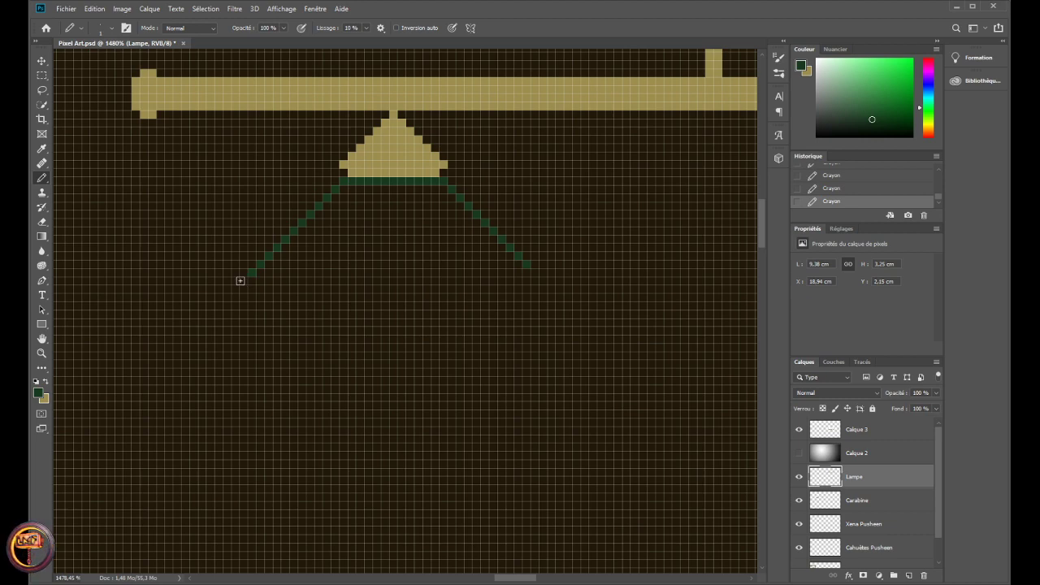
# - Close the shade outline under the left cap with a dark green horizontal base line about 35 pixels wide joining both diagonals
pyautogui.scroll(-1, 486, 483)
pyautogui.scroll(-3, 492, 482)
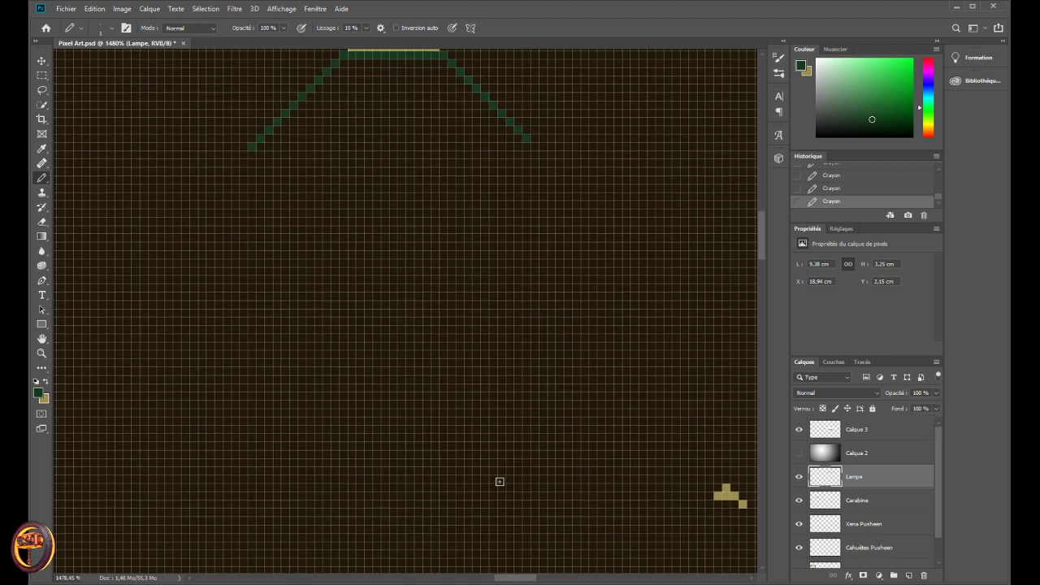
pyautogui.moveTo(765, 237); pyautogui.dragTo(756, 299)
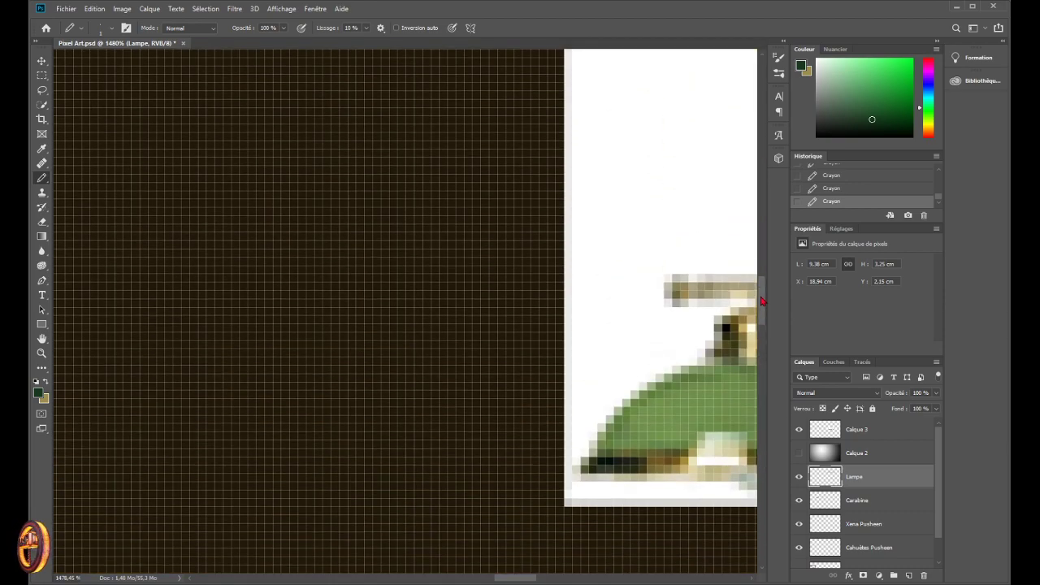
pyautogui.moveTo(525, 579); pyautogui.dragTo(499, 560)
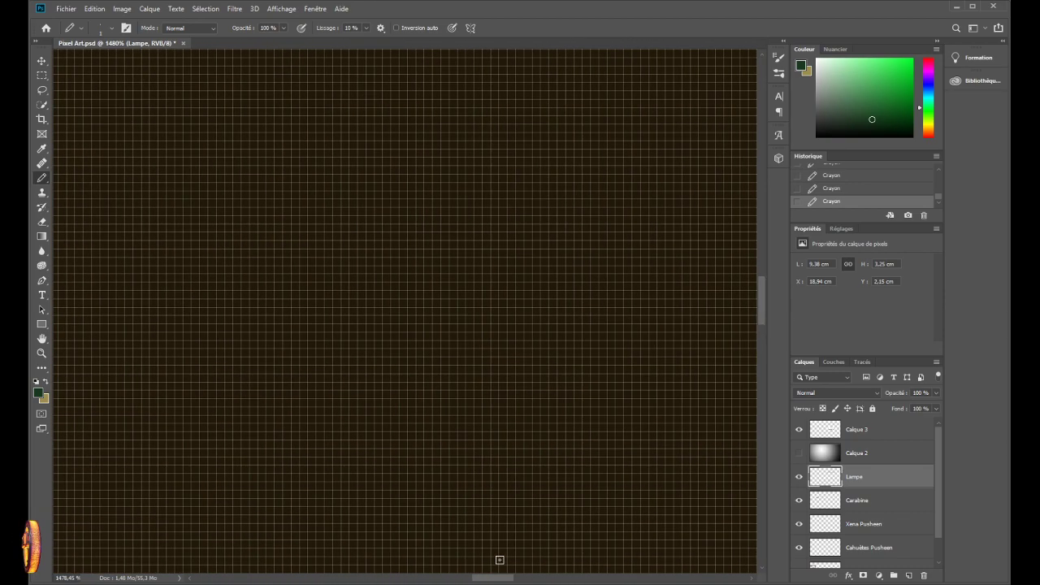
pyautogui.scroll(-3, 499, 499)
pyautogui.scroll(-8, 495, 364)
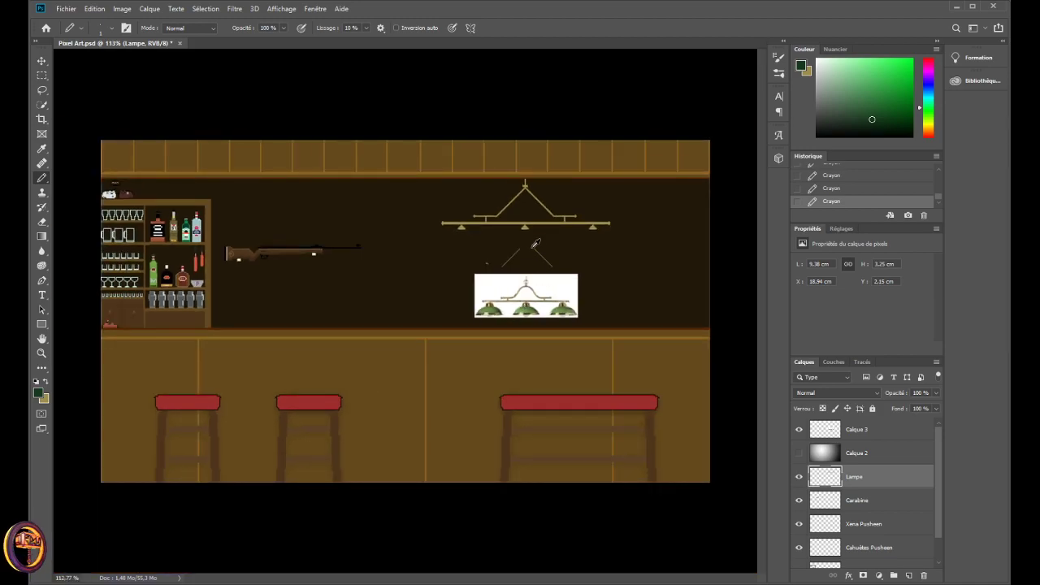
pyautogui.scroll(5, 476, 239)
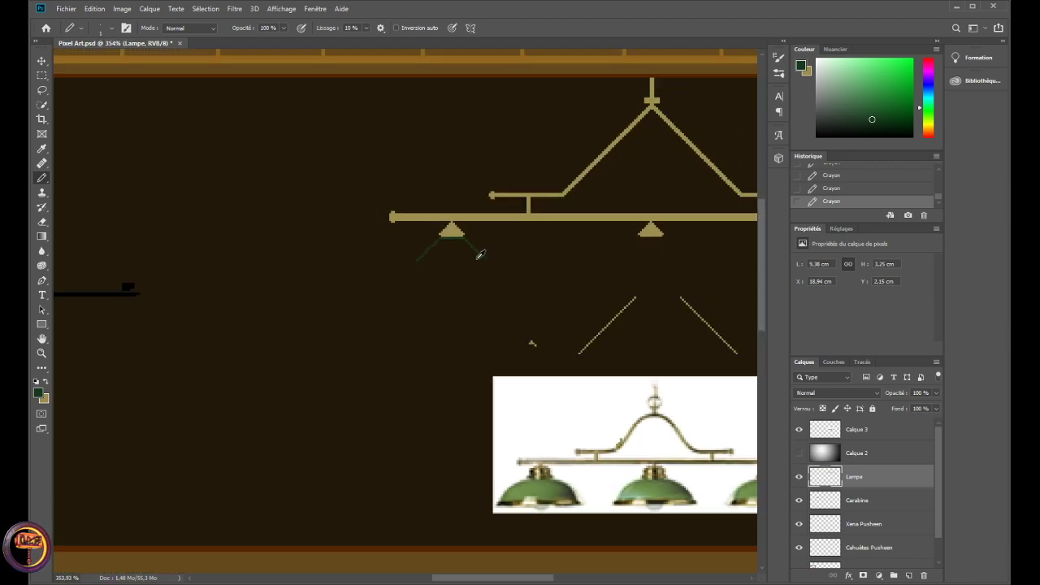
pyautogui.scroll(6, 480, 255)
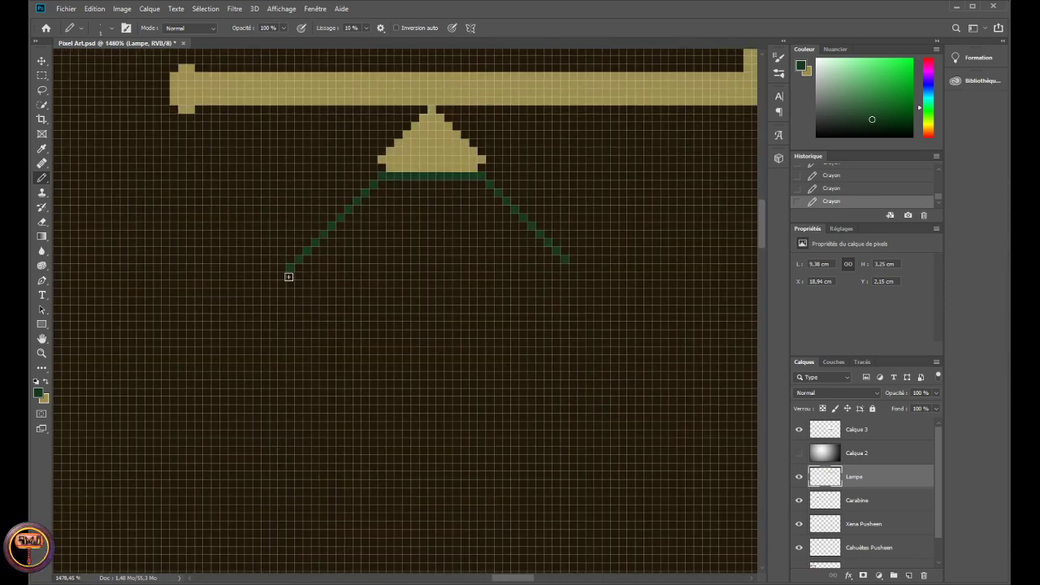
pyautogui.moveTo(289, 276); pyautogui.dragTo(342, 275)
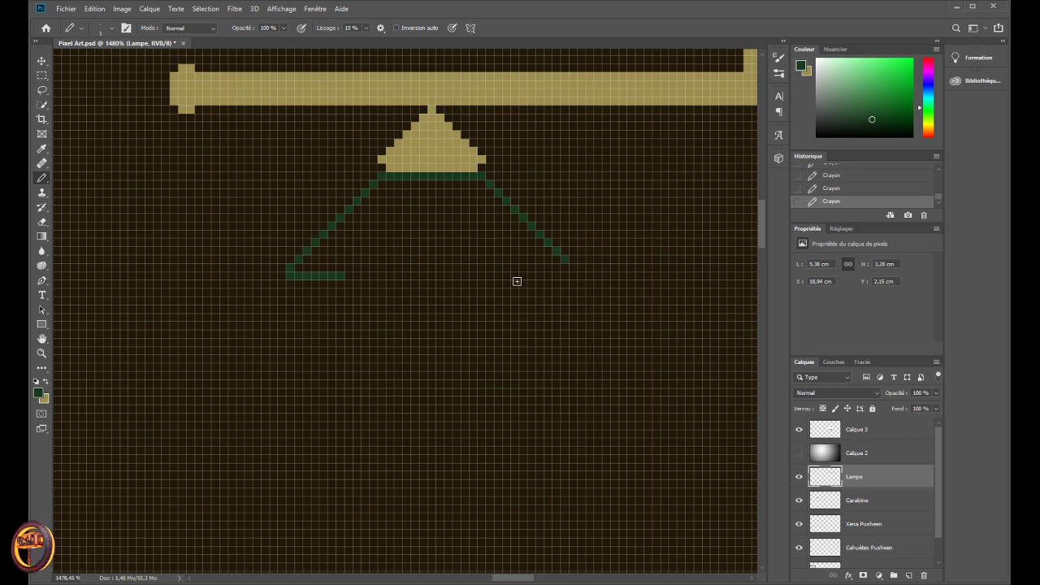
pyautogui.moveTo(347, 275); pyautogui.dragTo(573, 269)
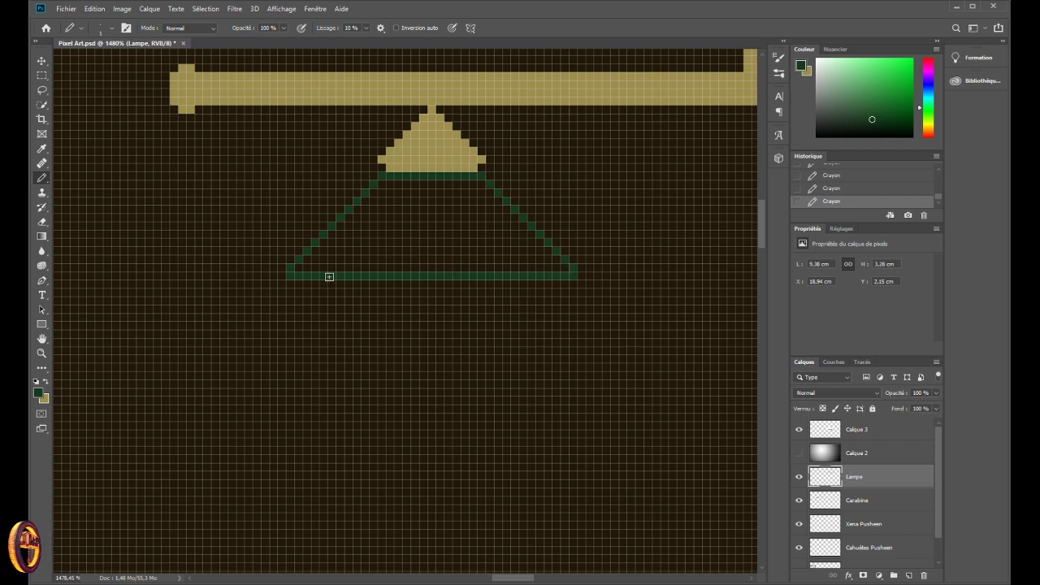
# - Fill the inside of the lampshade outline under the left cap completely with dark green using the pencil
pyautogui.moveTo(296, 265)
pyautogui.mouseDown()
pyautogui.moveTo(321, 265)
pyautogui.moveTo(324, 257)
pyautogui.moveTo(308, 260)
pyautogui.moveTo(381, 187)
pyautogui.moveTo(379, 215)
pyautogui.moveTo(359, 232)
pyautogui.moveTo(363, 220)
pyautogui.moveTo(332, 266)
pyautogui.moveTo(348, 253)
pyautogui.moveTo(361, 266)
pyautogui.moveTo(398, 239)
pyautogui.mouseUp()
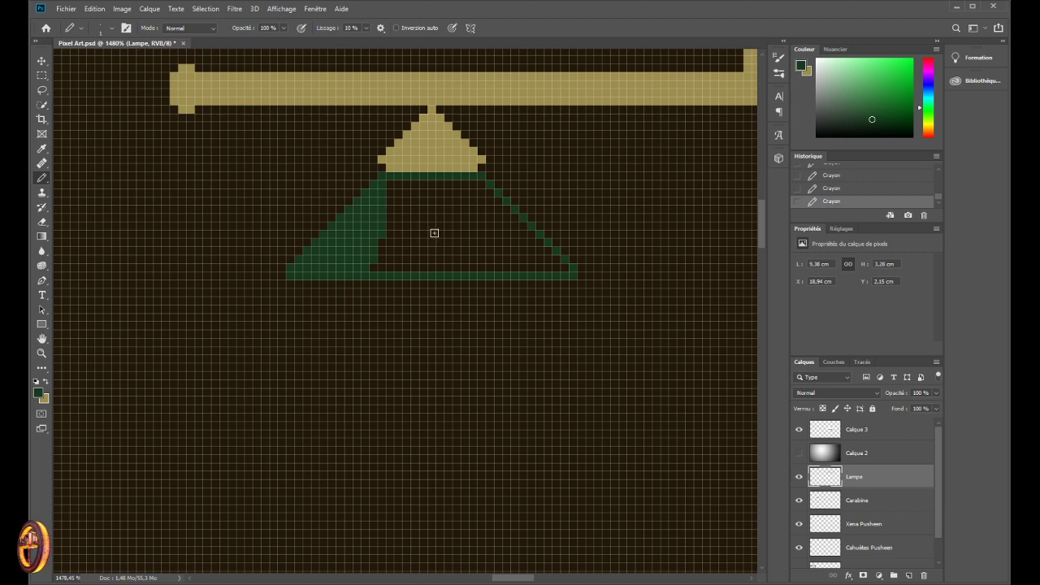
pyautogui.moveTo(391, 257)
pyautogui.mouseDown()
pyautogui.moveTo(378, 268)
pyautogui.moveTo(400, 200)
pyautogui.moveTo(390, 193)
pyautogui.moveTo(428, 195)
pyautogui.moveTo(421, 208)
pyautogui.mouseUp()
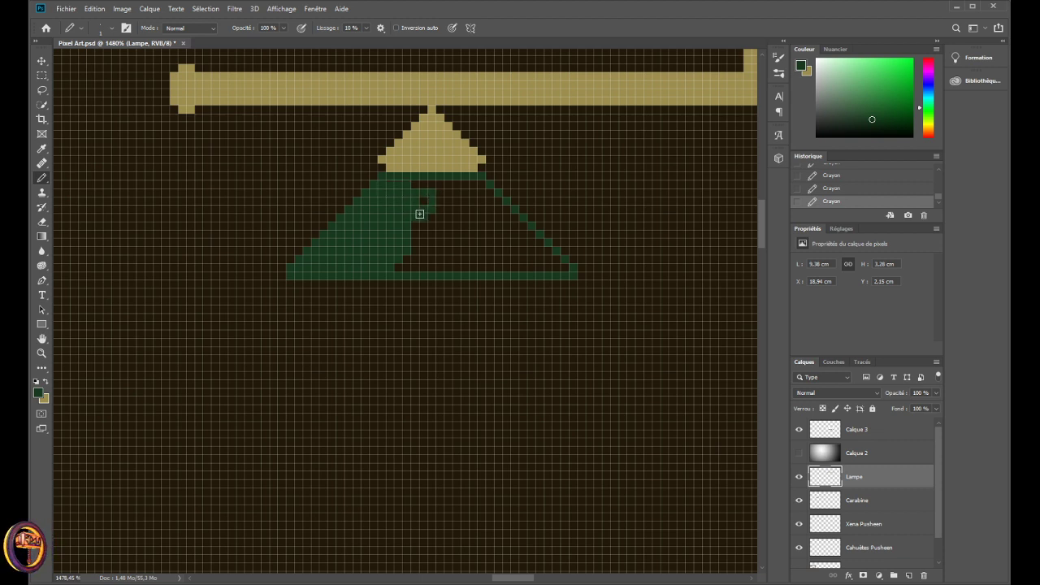
pyautogui.moveTo(420, 212)
pyautogui.mouseDown()
pyautogui.moveTo(479, 187)
pyautogui.moveTo(433, 197)
pyautogui.moveTo(485, 191)
pyautogui.mouseUp()
pyautogui.moveTo(436, 221)
pyautogui.mouseDown()
pyautogui.moveTo(413, 232)
pyautogui.moveTo(399, 260)
pyautogui.moveTo(429, 264)
pyautogui.moveTo(415, 263)
pyautogui.moveTo(423, 250)
pyautogui.mouseUp()
pyautogui.moveTo(437, 238)
pyautogui.mouseDown()
pyautogui.moveTo(487, 191)
pyautogui.moveTo(462, 249)
pyautogui.moveTo(498, 204)
pyautogui.moveTo(496, 267)
pyautogui.moveTo(437, 266)
pyautogui.moveTo(487, 229)
pyautogui.moveTo(489, 254)
pyautogui.moveTo(505, 213)
pyautogui.moveTo(510, 267)
pyautogui.moveTo(563, 267)
pyautogui.moveTo(512, 258)
pyautogui.moveTo(512, 222)
pyautogui.moveTo(518, 243)
pyautogui.moveTo(524, 227)
pyautogui.moveTo(543, 253)
pyautogui.mouseUp()
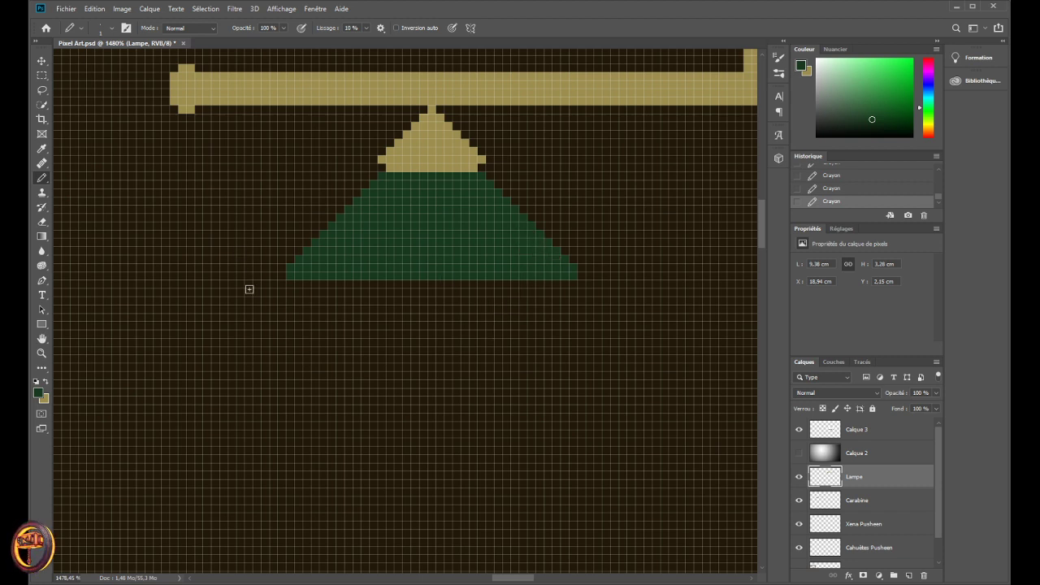
# - Choose black as the drawing colour and pencil a one-pixel outline along the sides and base of the green lampshade
pyautogui.click(46, 382)
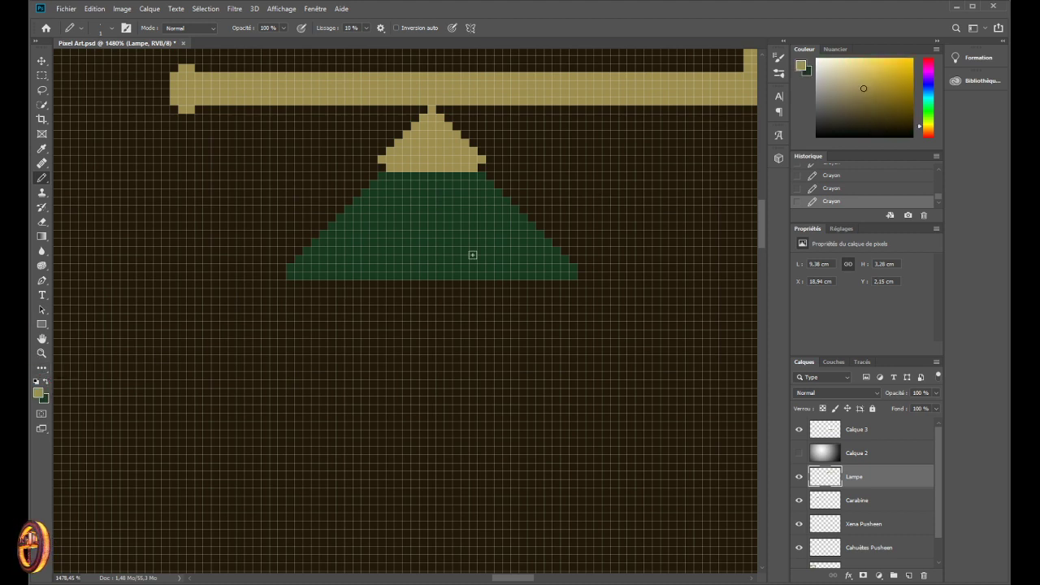
pyautogui.click(818, 139)
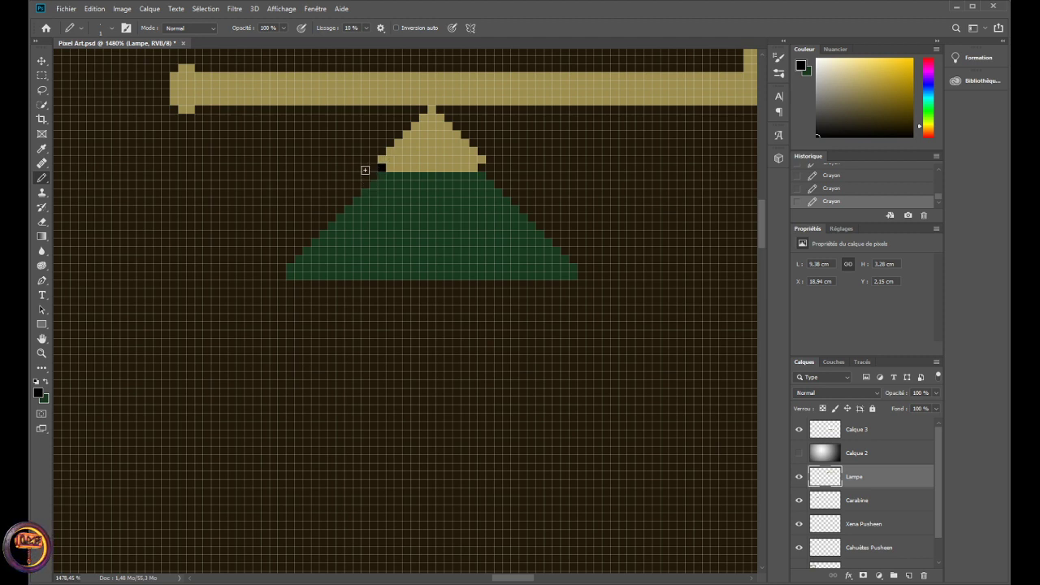
pyautogui.moveTo(379, 165); pyautogui.dragTo(307, 244)
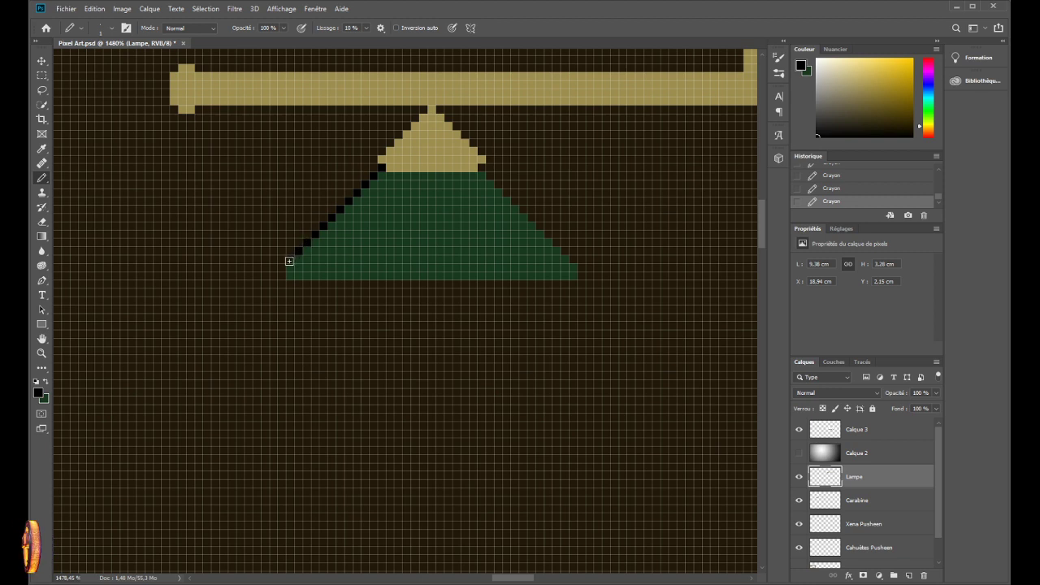
pyautogui.click(289, 260)
pyautogui.moveTo(284, 266)
pyautogui.mouseDown()
pyautogui.moveTo(580, 282)
pyautogui.moveTo(584, 266)
pyautogui.moveTo(543, 235)
pyautogui.moveTo(572, 239)
pyautogui.moveTo(547, 231)
pyautogui.mouseUp()
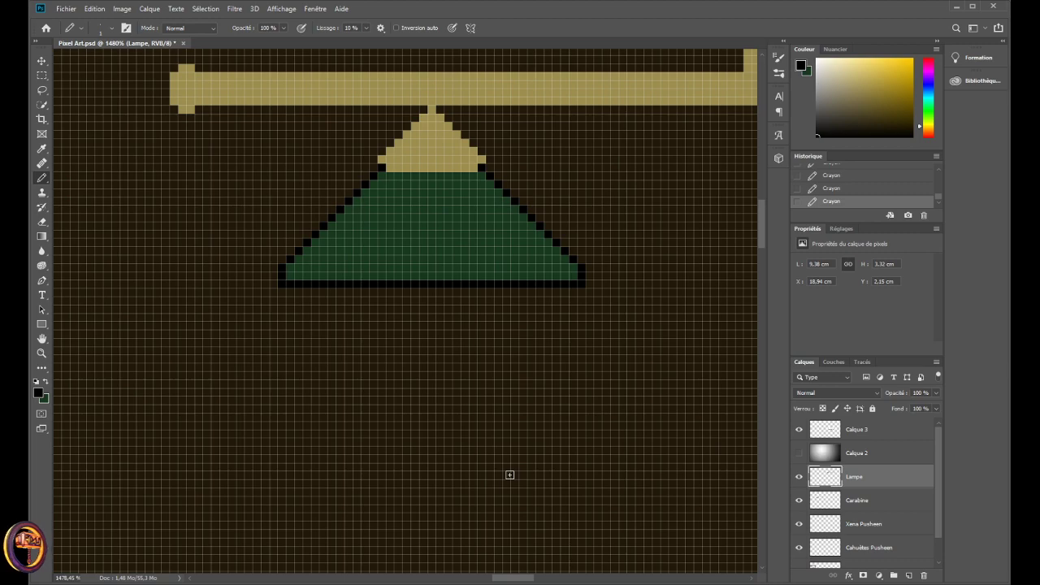
# - Pencil a one-pixel black outline along both stepped sides of the left triangular cap, joining the lampshade's outline
pyautogui.moveTo(510, 579)
pyautogui.mouseDown()
pyautogui.moveTo(561, 579)
pyautogui.moveTo(493, 571)
pyautogui.moveTo(563, 565)
pyautogui.mouseUp()
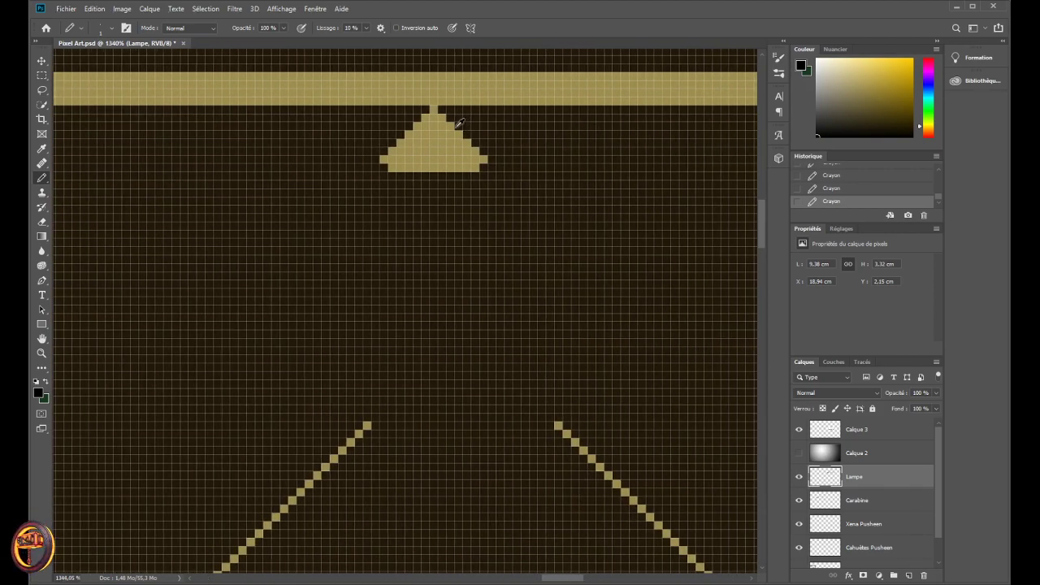
pyautogui.scroll(-5, 460, 123)
pyautogui.scroll(4, 439, 147)
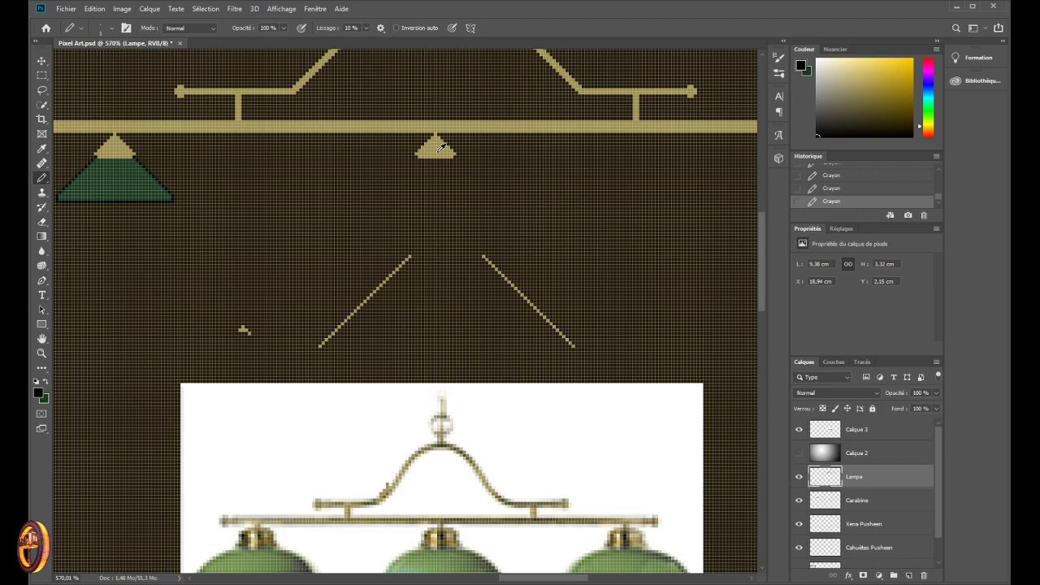
pyautogui.scroll(-4, 287, 183)
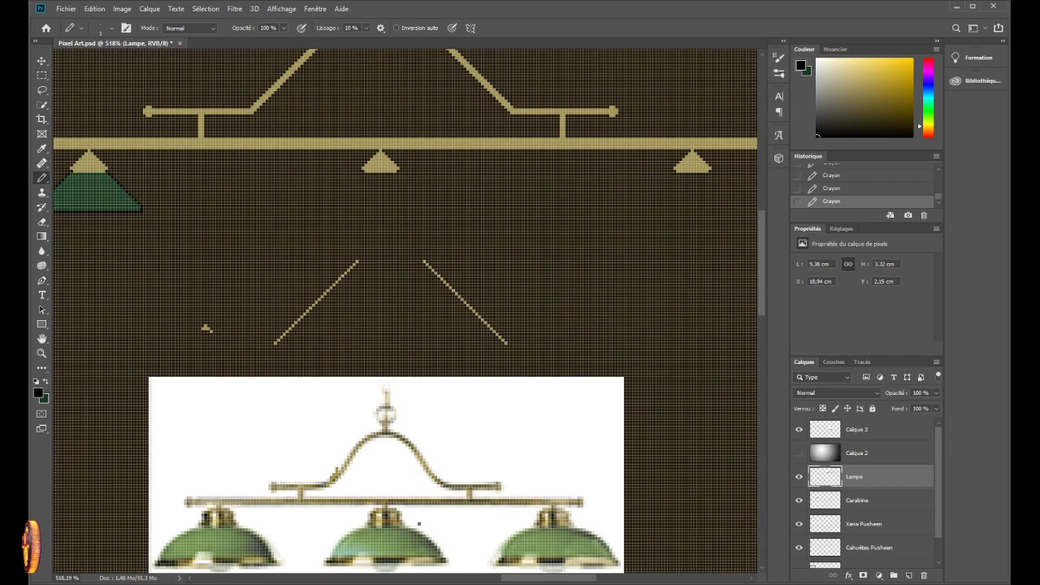
pyautogui.scroll(3, 133, 226)
pyautogui.hscroll(-3, 407, 268)
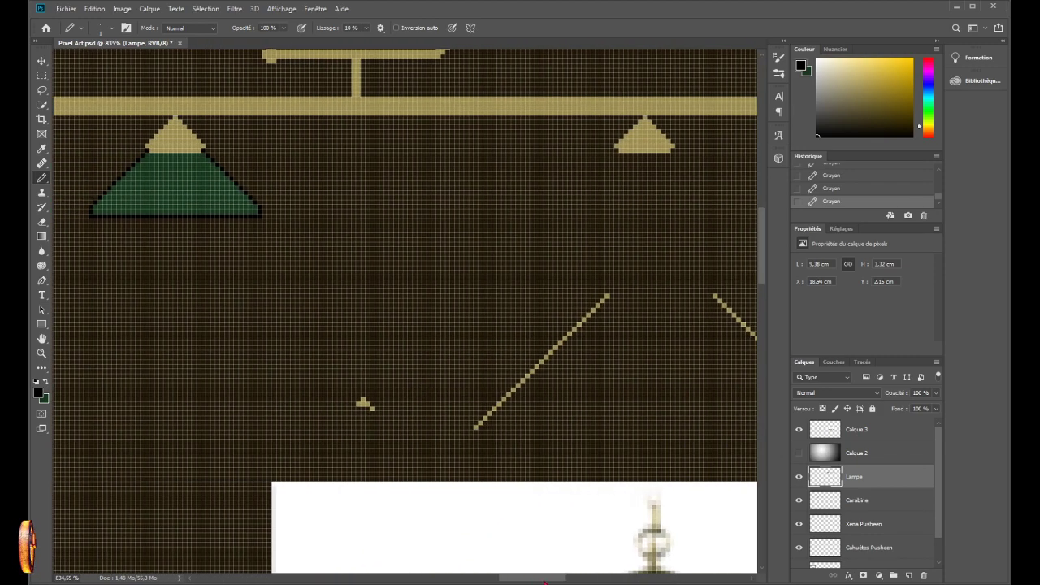
pyautogui.scroll(5, 328, 168)
pyautogui.scroll(3, 351, 115)
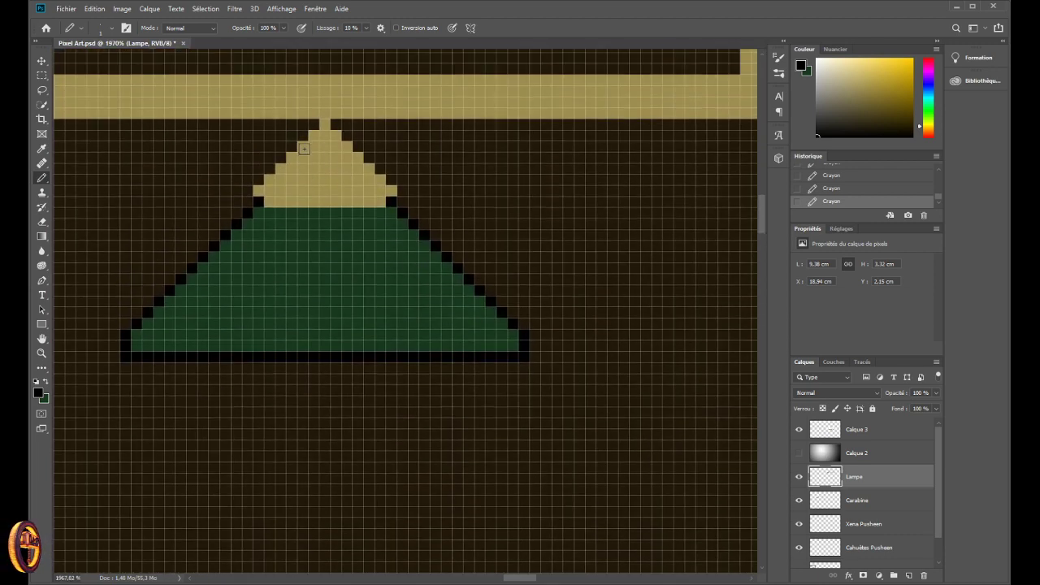
pyautogui.moveTo(301, 147); pyautogui.dragTo(250, 198)
pyautogui.click(402, 199)
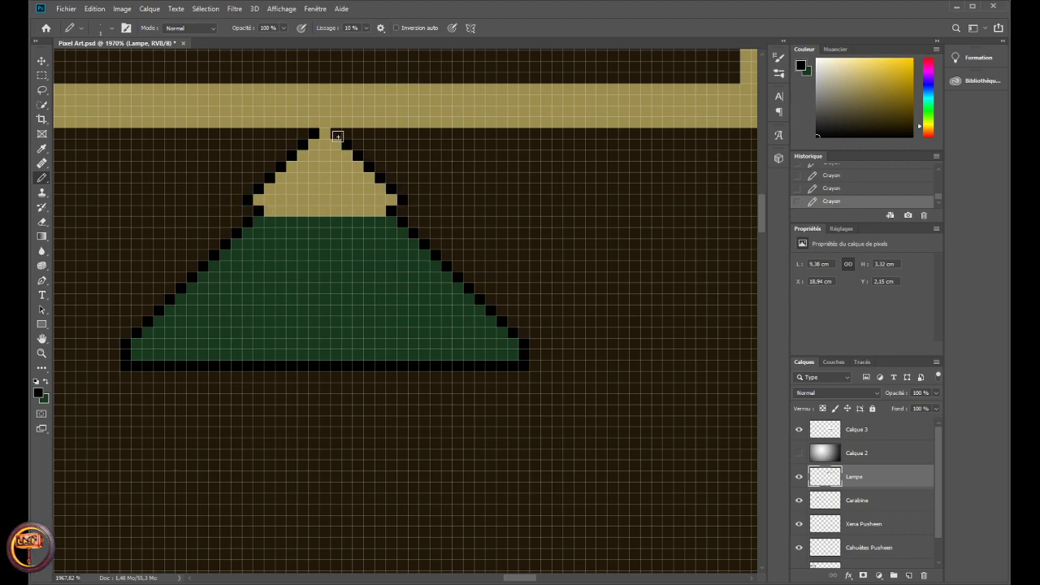
# - Undo the black handwritten strokes drawn beside the reference picture, keeping the outlined left lampshade
pyautogui.scroll(-8, 337, 136)
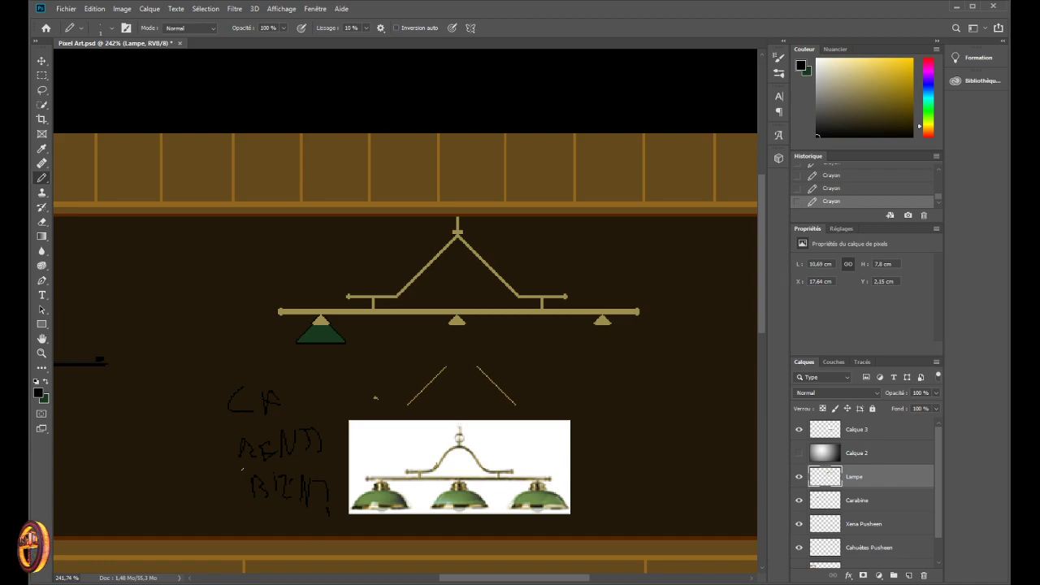
pyautogui.hotkey('ctrl', 'z')
pyautogui.hotkey('ctrl', 'z')
pyautogui.hotkey('ctrl', 'z')
pyautogui.hotkey('ctrl', 'z')
pyautogui.hotkey('ctrl', 'z')
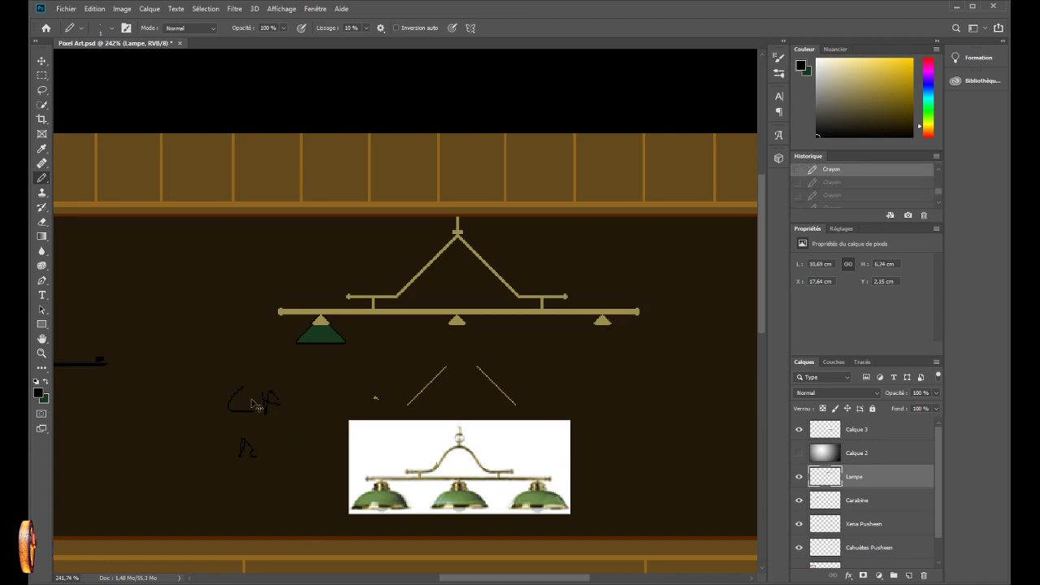
pyautogui.hotkey('ctrl', 'z')
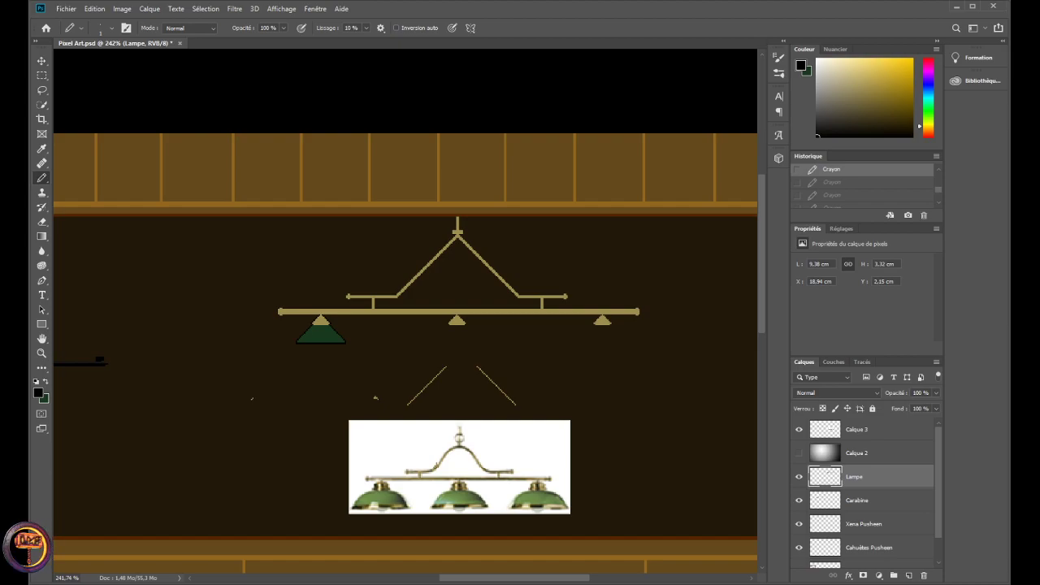
# - Switch the drawing colour back to dark green for the lampshade under the middle cap
pyautogui.scroll(4, 326, 341)
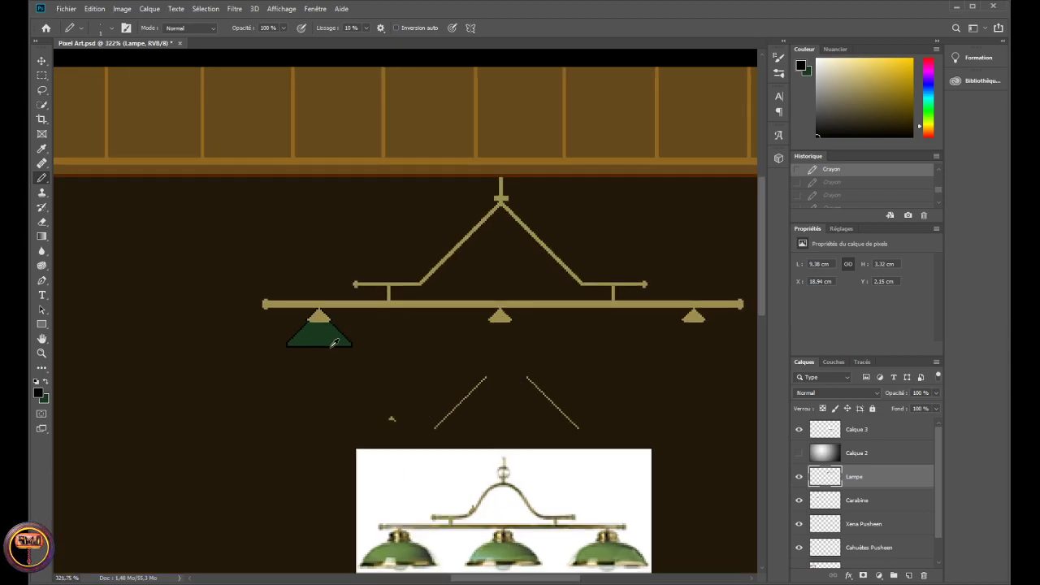
pyautogui.scroll(-3, 326, 342)
pyautogui.scroll(5, 326, 341)
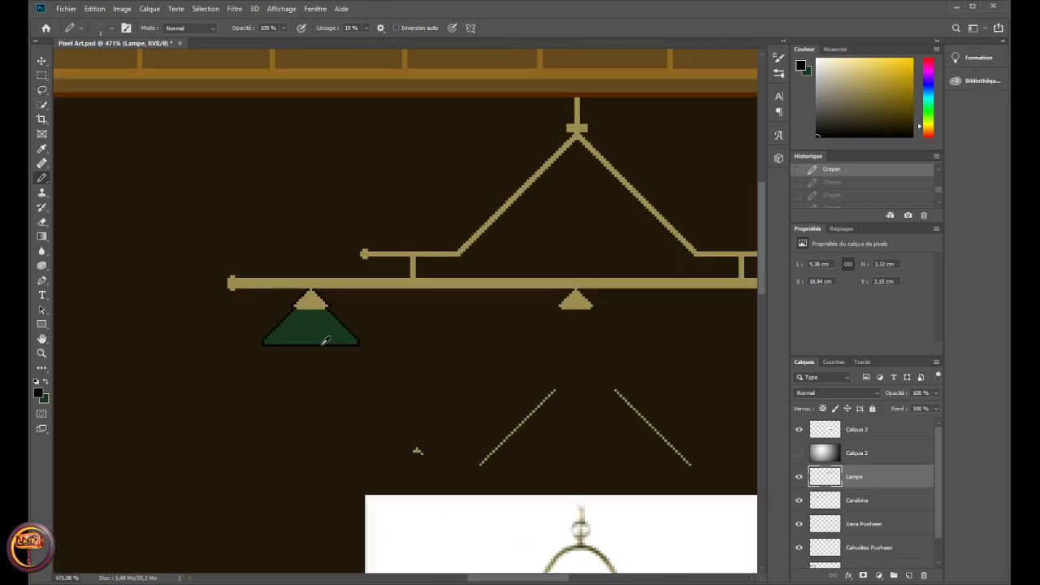
pyautogui.scroll(1, 313, 273)
pyautogui.scroll(-4, 315, 272)
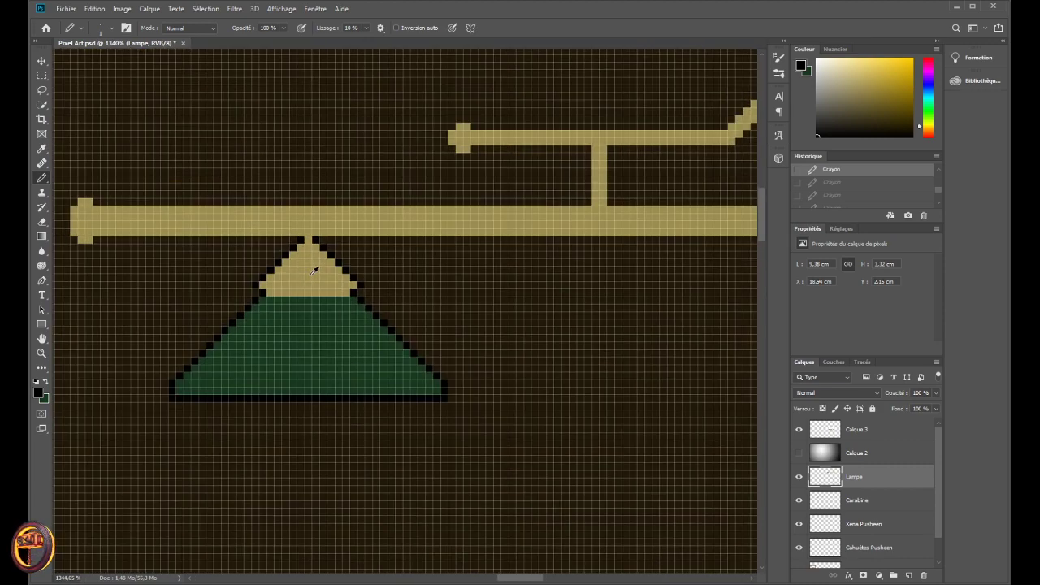
pyautogui.scroll(-2, 387, 501)
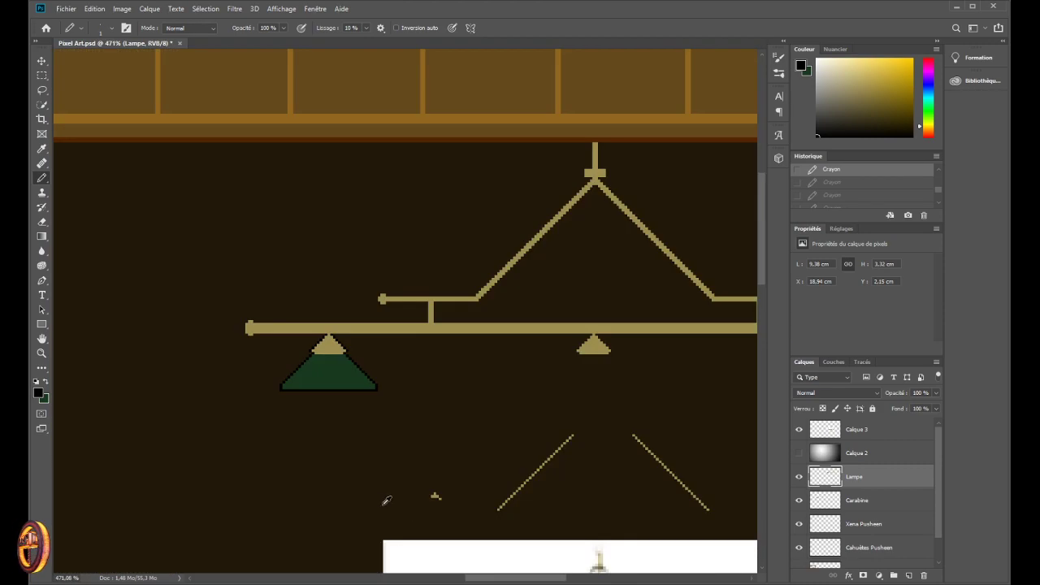
pyautogui.moveTo(487, 582); pyautogui.dragTo(507, 579)
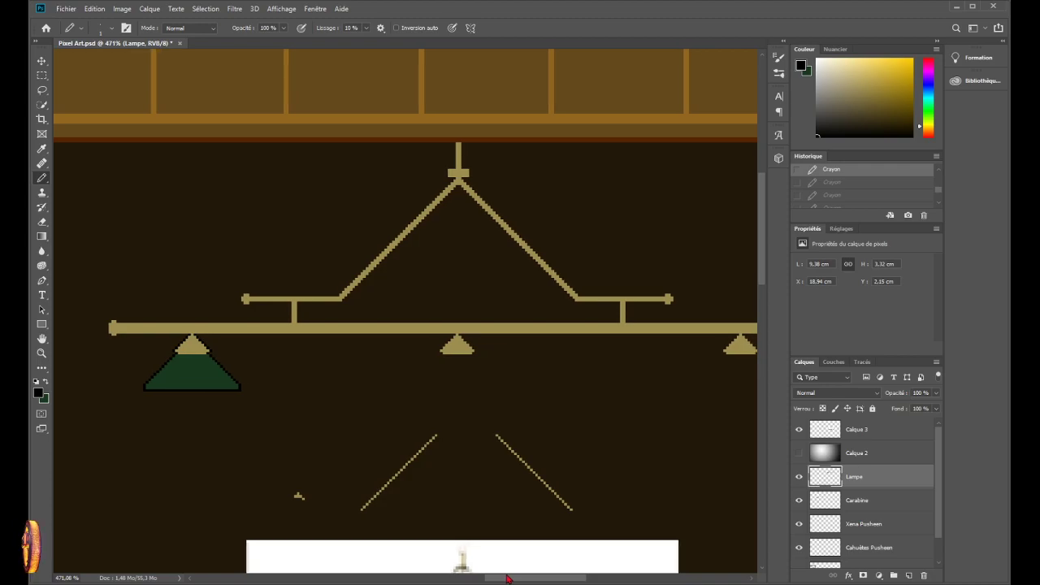
pyautogui.scroll(2, 388, 421)
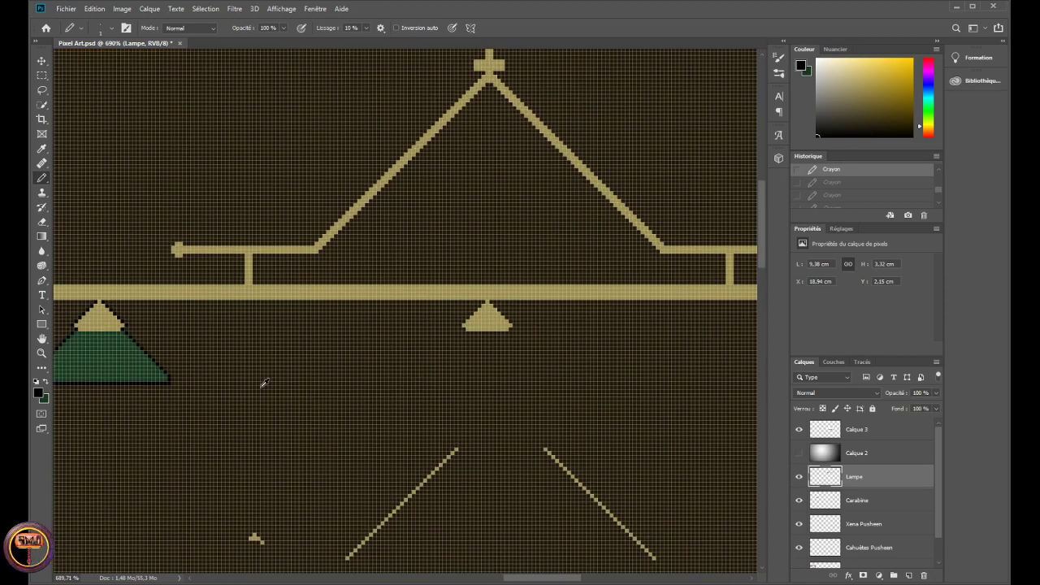
pyautogui.click(45, 385)
pyautogui.scroll(2, 430, 340)
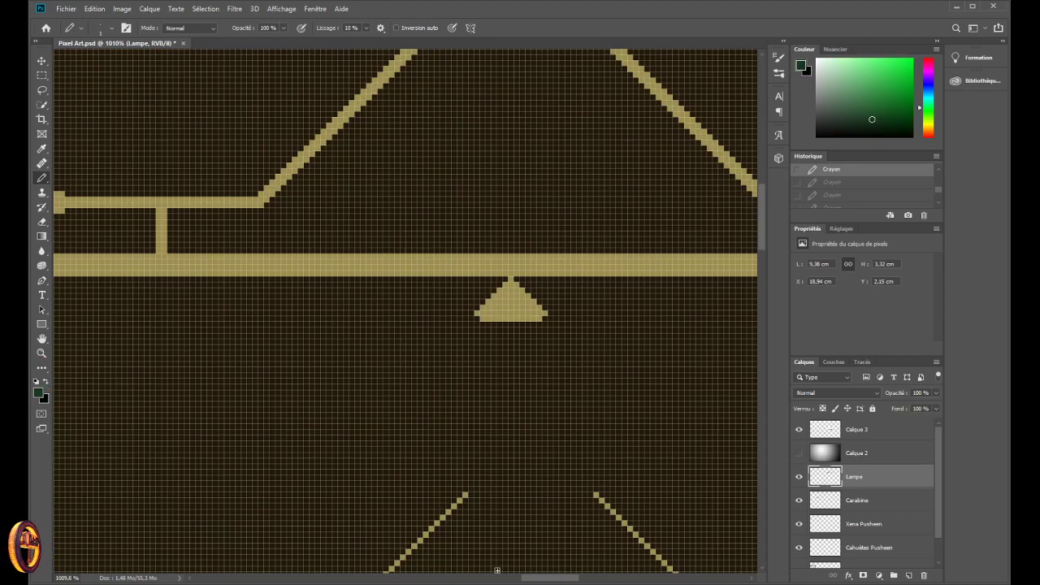
# - Draw a 13-pixel dark green row directly under the middle beige cone on the Lampe layer with the Pencil
pyautogui.moveTo(530, 579); pyautogui.dragTo(490, 579)
pyautogui.scroll(2, 421, 317)
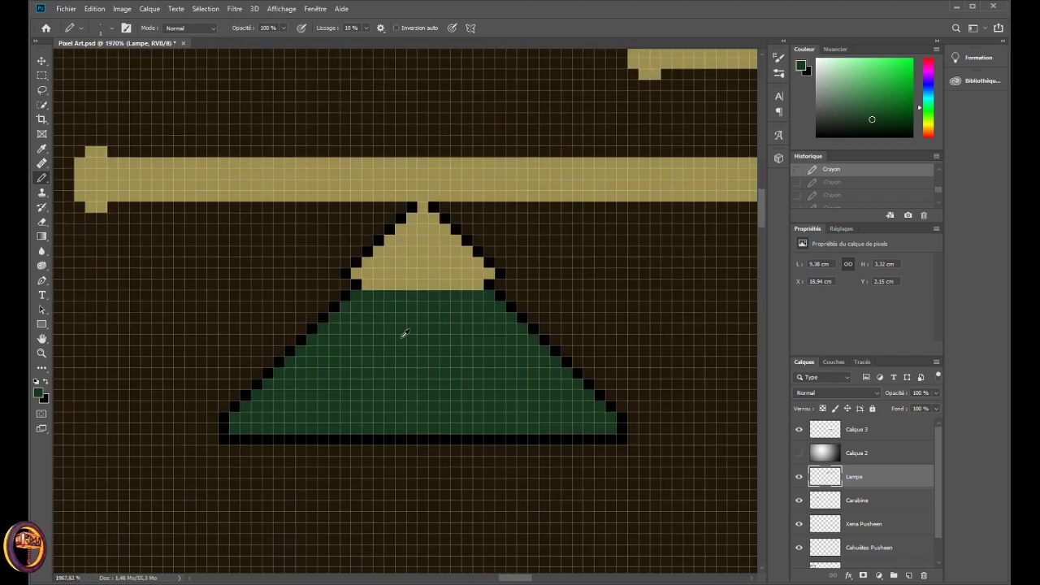
pyautogui.scroll(-5, 474, 479)
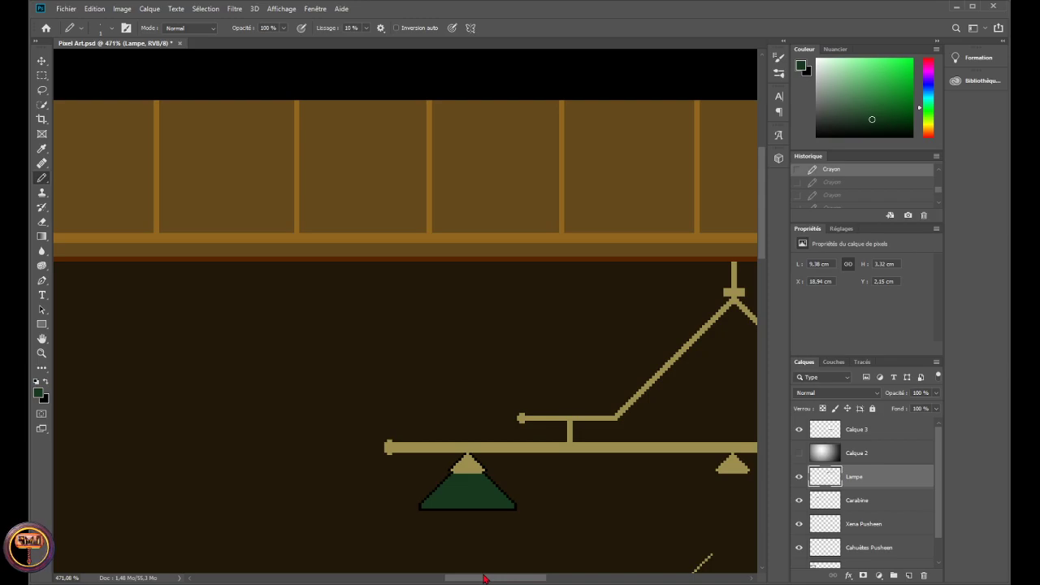
pyautogui.moveTo(484, 579); pyautogui.dragTo(517, 550)
pyautogui.scroll(5, 488, 472)
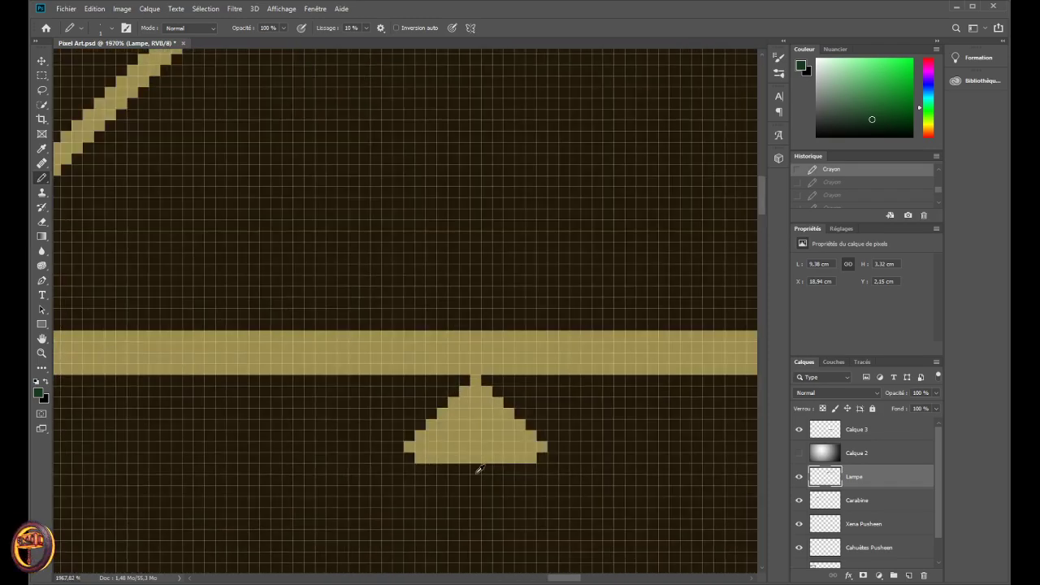
pyautogui.scroll(3, 480, 469)
pyautogui.moveTo(373, 466); pyautogui.dragTo(589, 466)
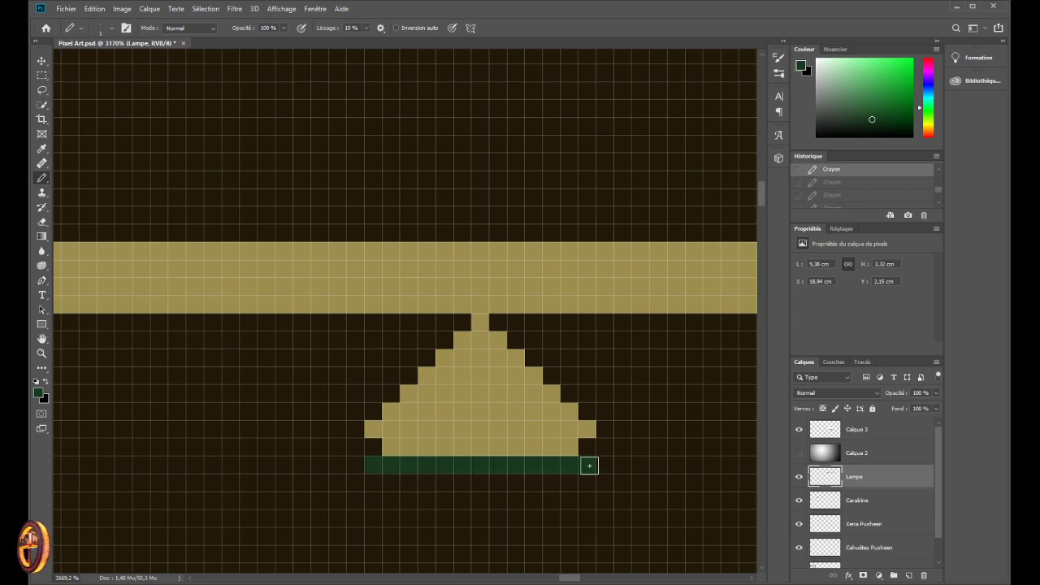
# - Draw a six-pixel dark green diagonal descending outward from the left end of the green row, using the finished left lamp as reference
pyautogui.moveTo(562, 577); pyautogui.dragTo(511, 575)
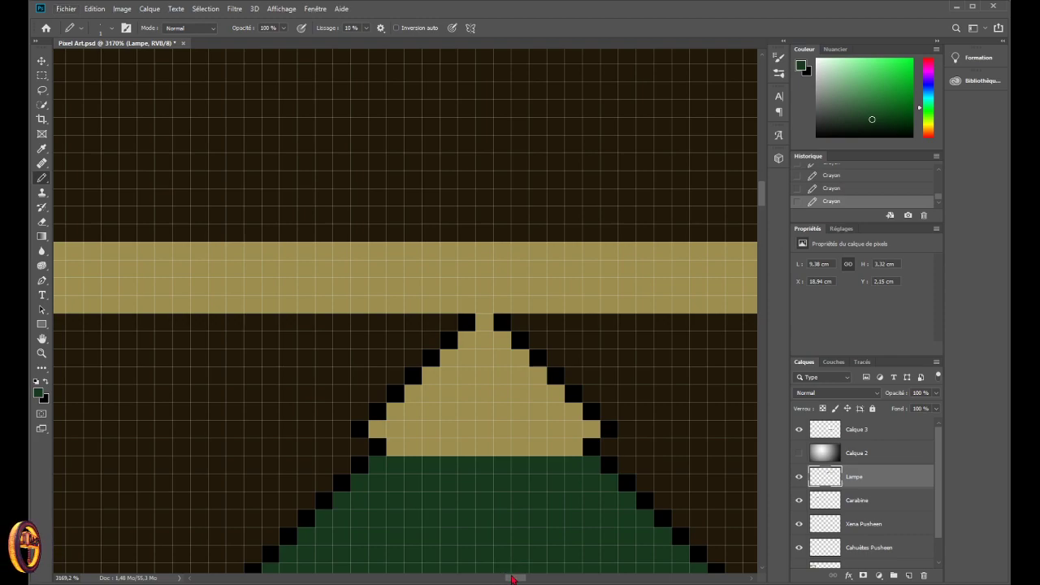
pyautogui.moveTo(512, 578); pyautogui.dragTo(567, 577)
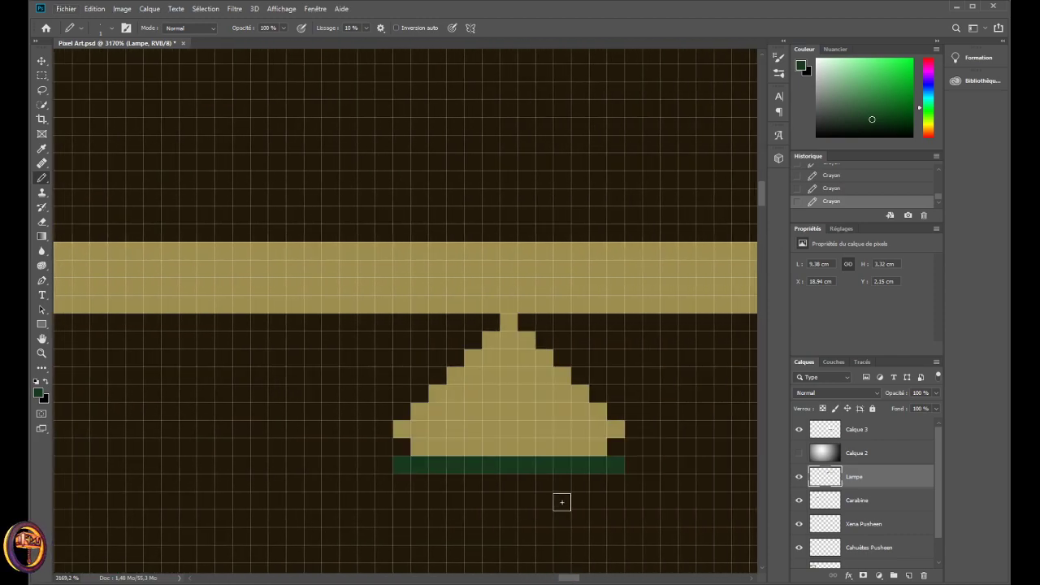
pyautogui.scroll(-3, 490, 471)
pyautogui.scroll(-1, 434, 497)
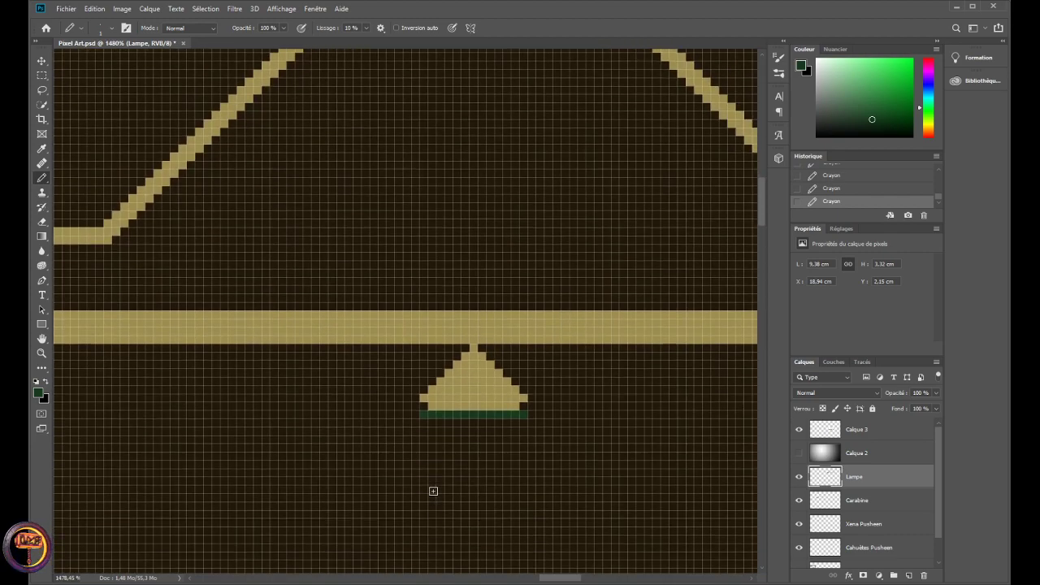
pyautogui.moveTo(550, 580)
pyautogui.mouseDown()
pyautogui.moveTo(534, 581)
pyautogui.moveTo(576, 581)
pyautogui.moveTo(532, 580)
pyautogui.moveTo(556, 581)
pyautogui.mouseUp()
pyautogui.scroll(2, 524, 485)
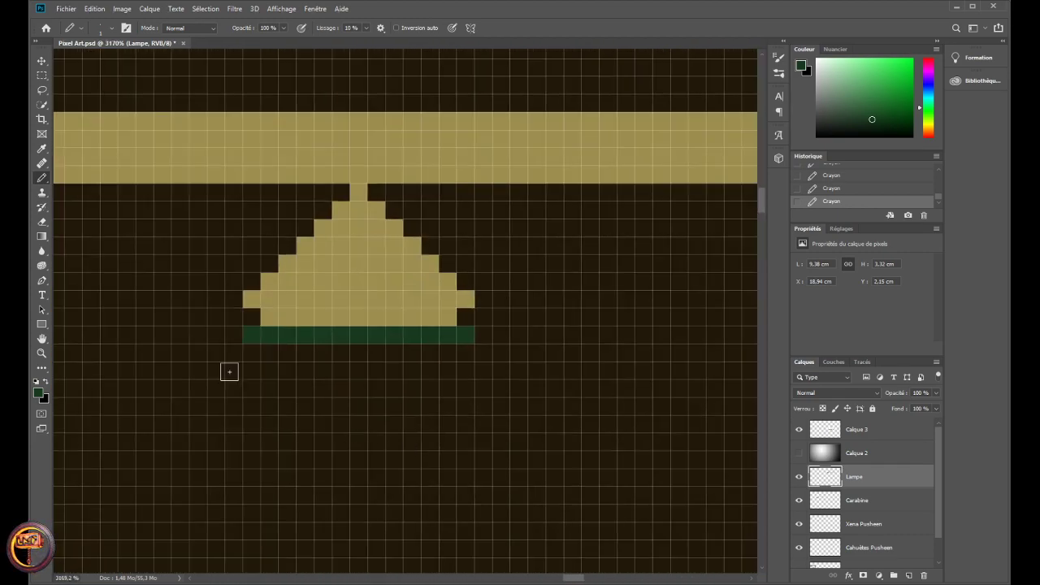
pyautogui.click(234, 352)
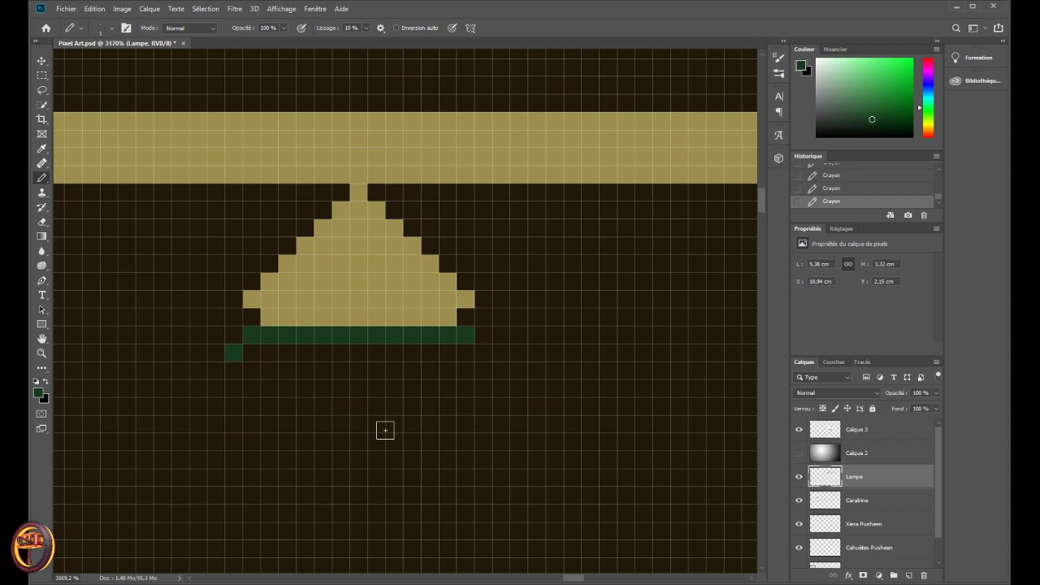
pyautogui.click(573, 566)
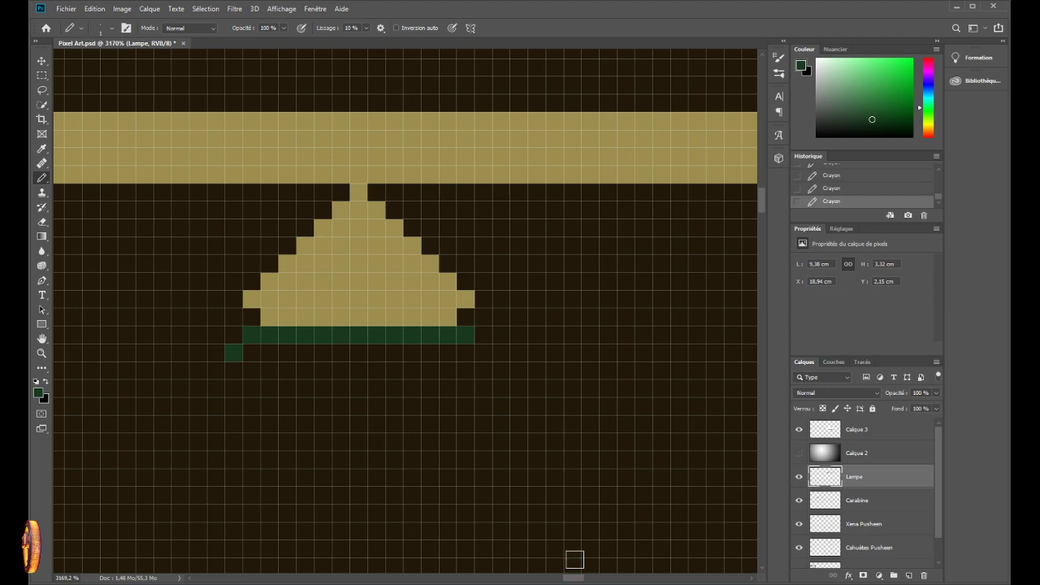
pyautogui.click(571, 565)
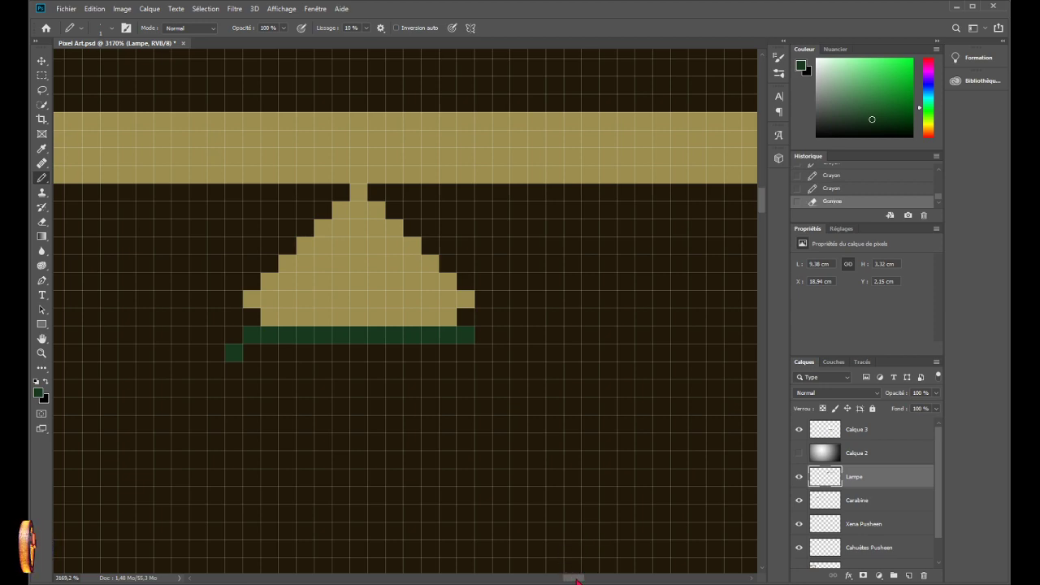
pyautogui.moveTo(574, 580); pyautogui.dragTo(568, 580)
pyautogui.click(413, 373)
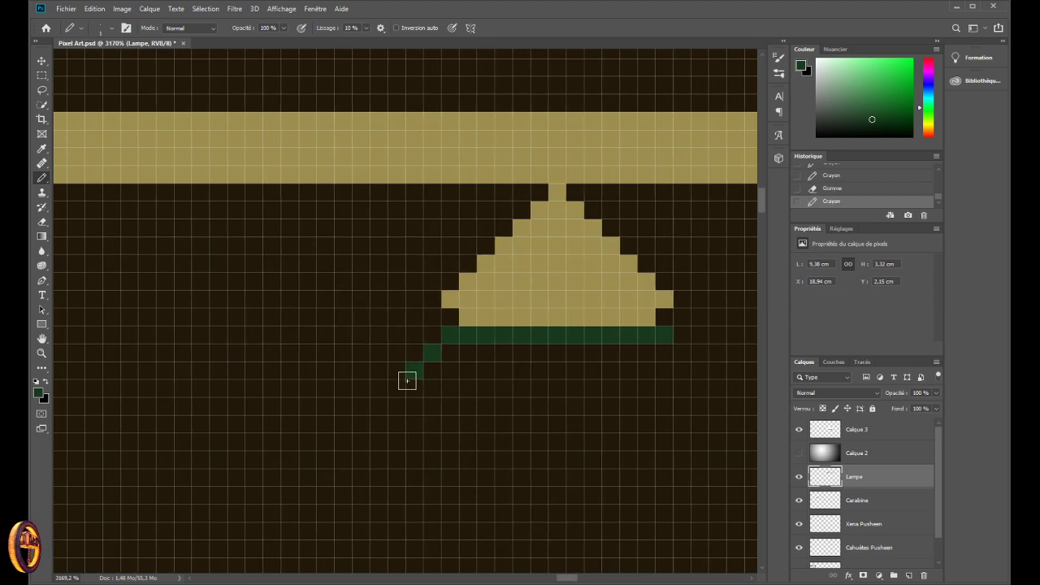
pyautogui.click(397, 388)
pyautogui.click(378, 406)
pyautogui.click(361, 423)
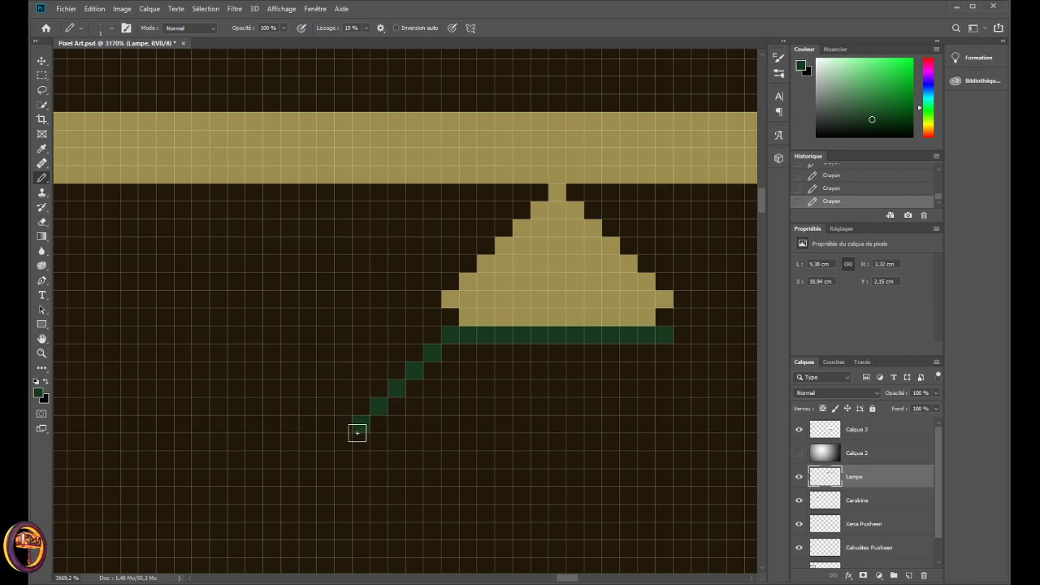
pyautogui.click(342, 441)
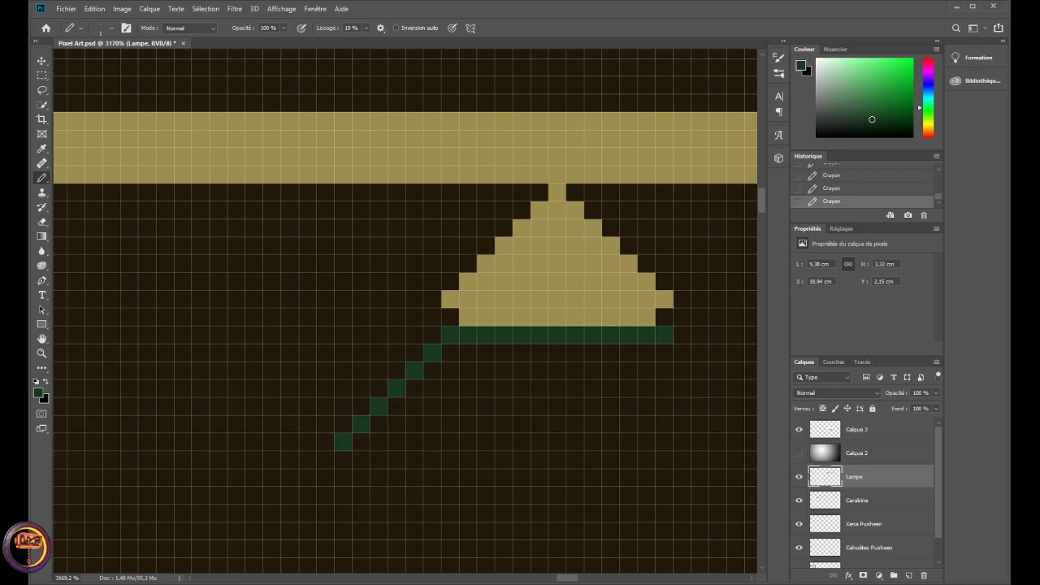
# - Extend the left green diagonal of the middle lampshade by three more pixels
pyautogui.scroll(-3, 418, 457)
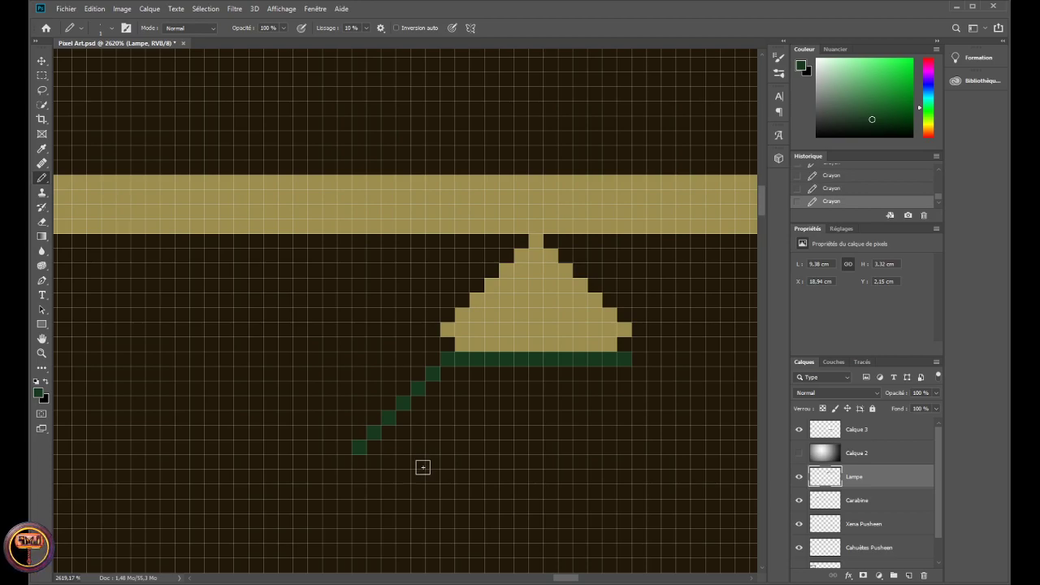
pyautogui.scroll(-4, 418, 477)
pyautogui.scroll(-2, 417, 506)
pyautogui.scroll(3, 487, 520)
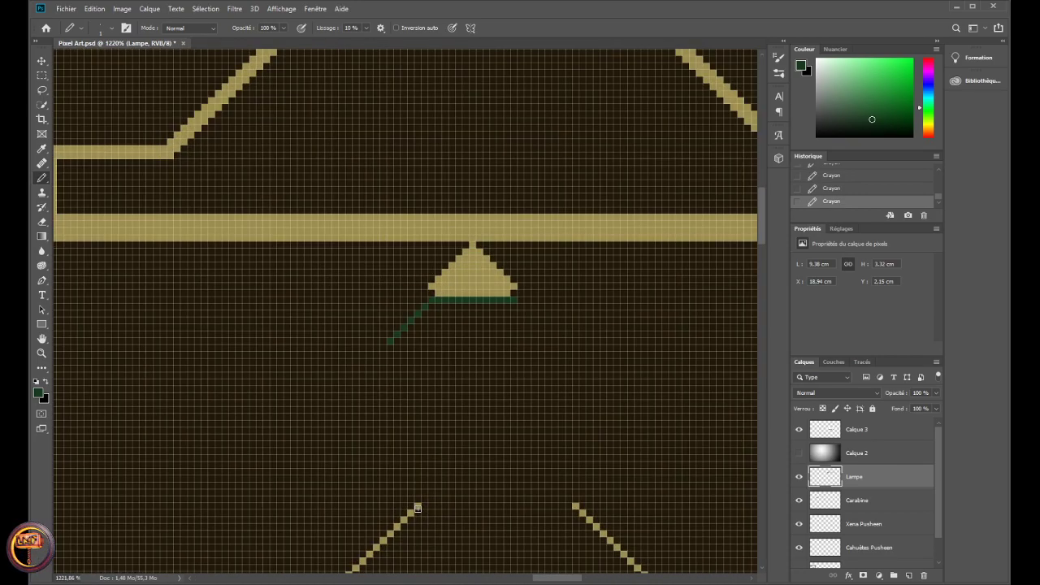
pyautogui.moveTo(549, 580)
pyautogui.mouseDown()
pyautogui.moveTo(513, 579)
pyautogui.moveTo(549, 578)
pyautogui.mouseUp()
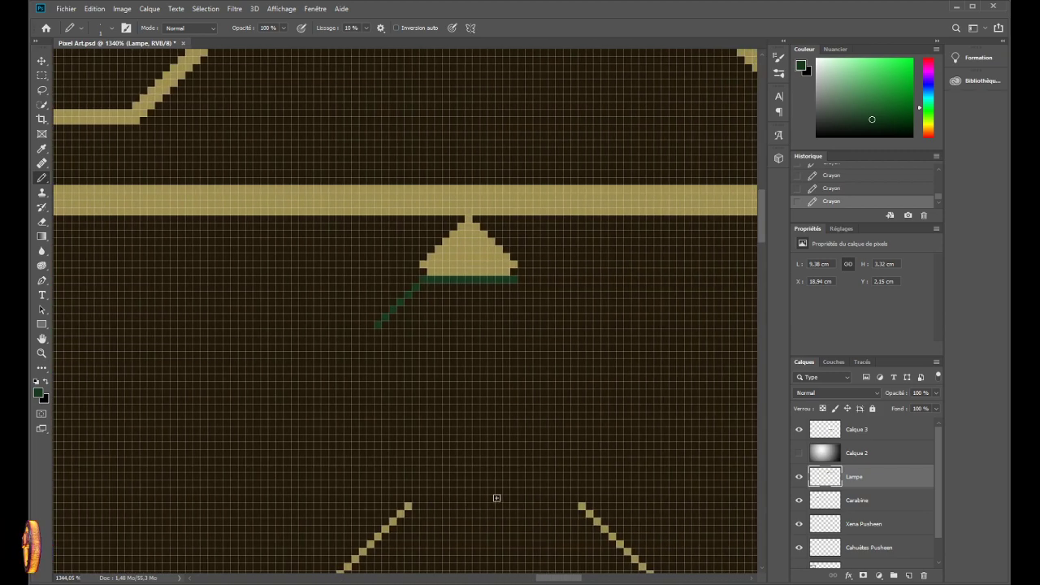
pyautogui.scroll(4, 395, 349)
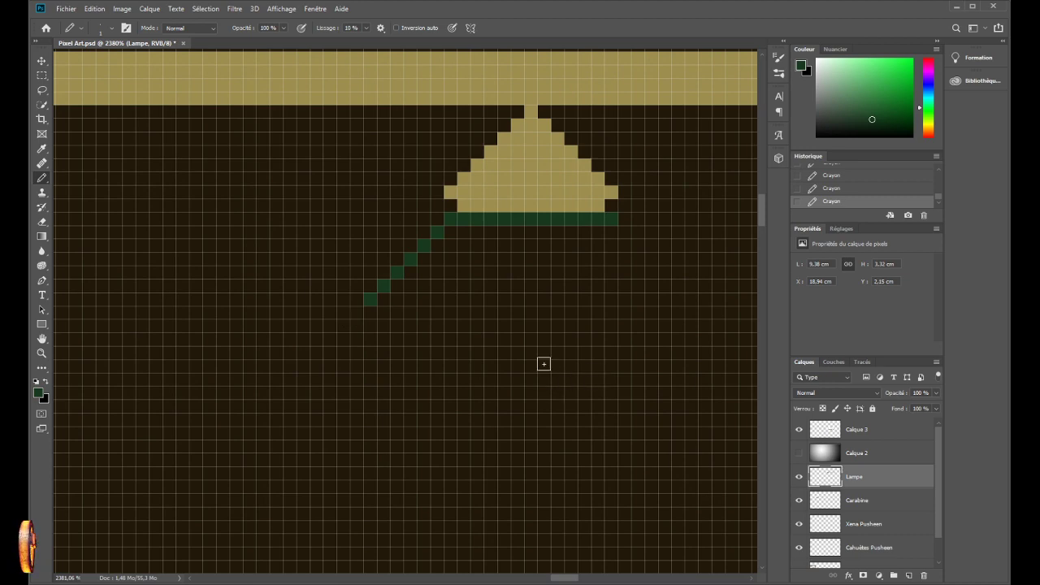
pyautogui.moveTo(350, 309); pyautogui.dragTo(322, 344)
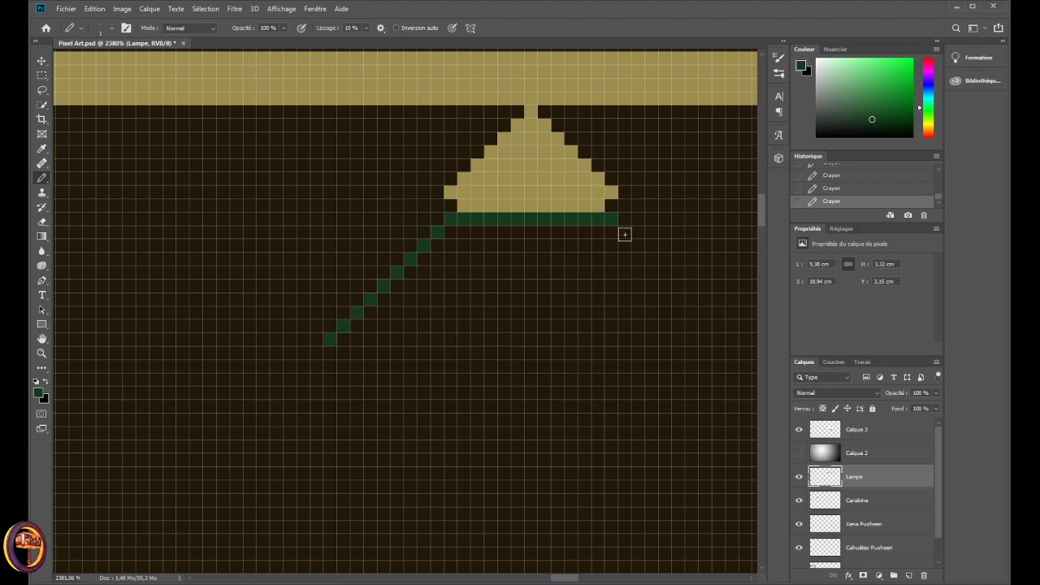
# - Draw a mirrored nine-pixel dark green diagonal descending outward from the right end of the green row
pyautogui.click(625, 232)
pyautogui.click(639, 245)
pyautogui.click(652, 259)
pyautogui.click(664, 272)
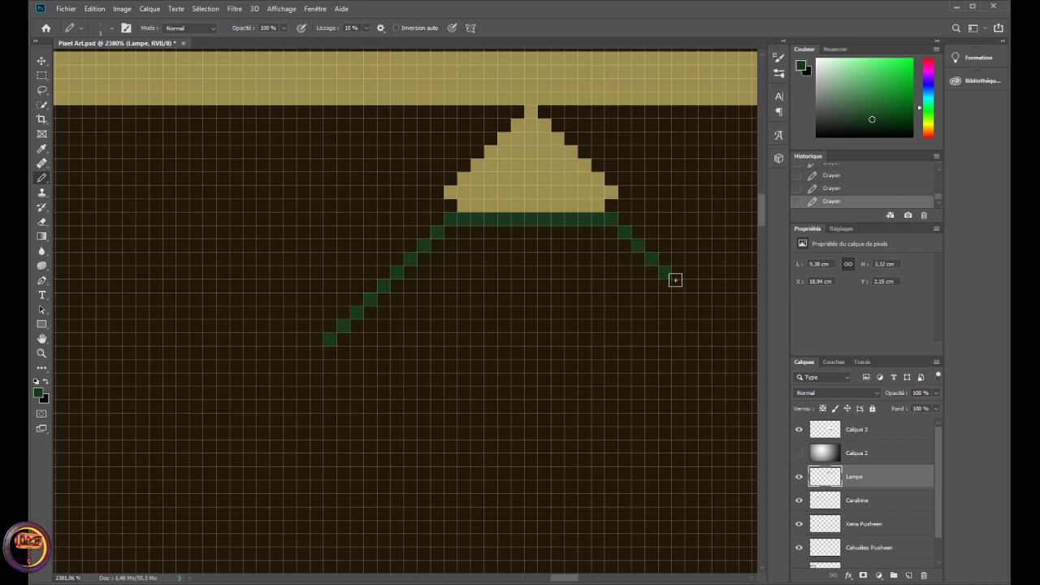
pyautogui.click(678, 284)
pyautogui.click(691, 298)
pyautogui.click(704, 312)
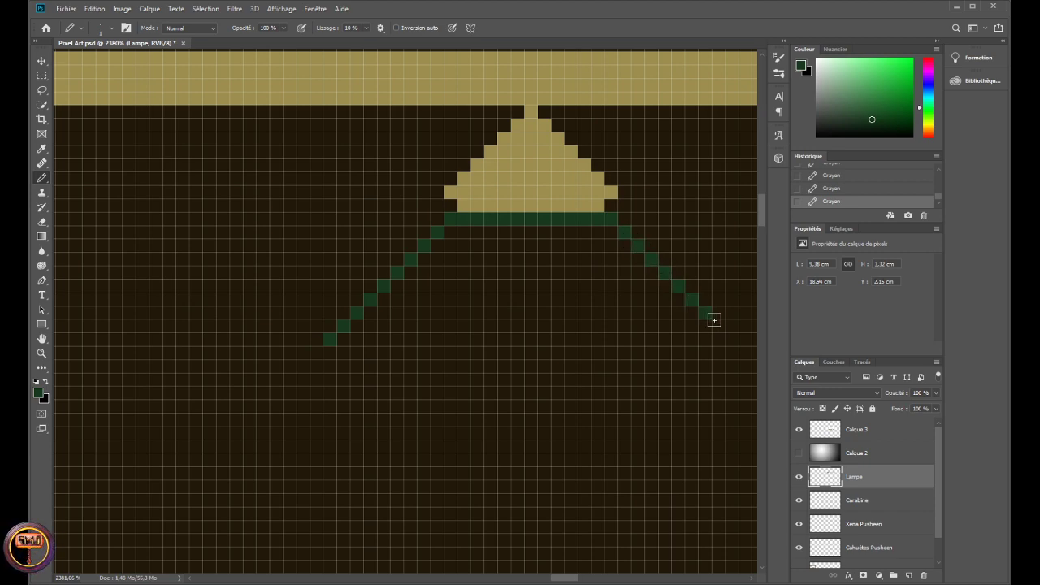
pyautogui.click(722, 329)
pyautogui.click(731, 338)
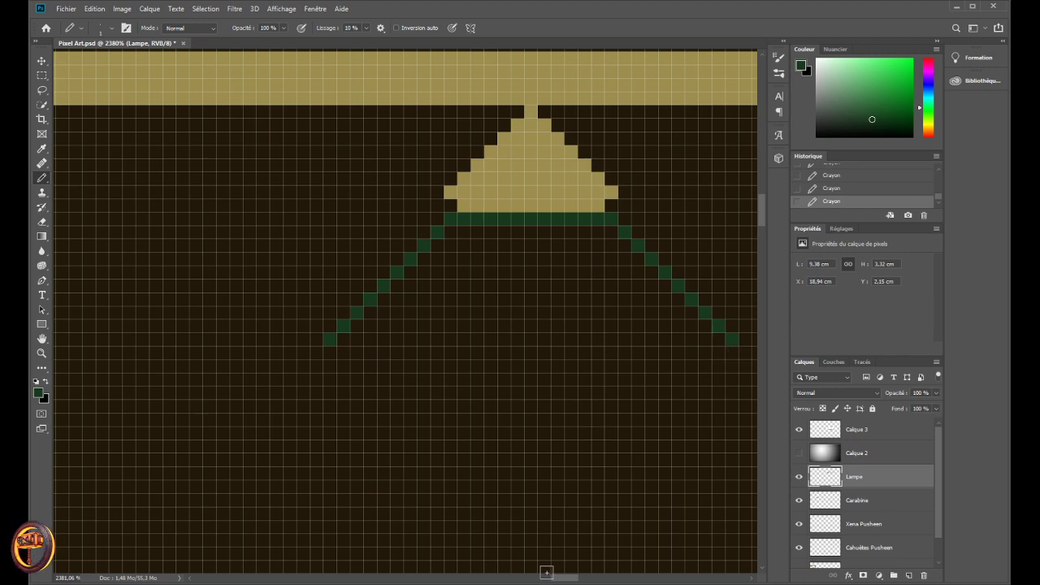
# - Undo the green pencil strokes drawn under the middle cone
pyautogui.moveTo(567, 579)
pyautogui.mouseDown()
pyautogui.moveTo(514, 580)
pyautogui.moveTo(557, 580)
pyautogui.mouseUp()
pyautogui.scroll(-5, 497, 443)
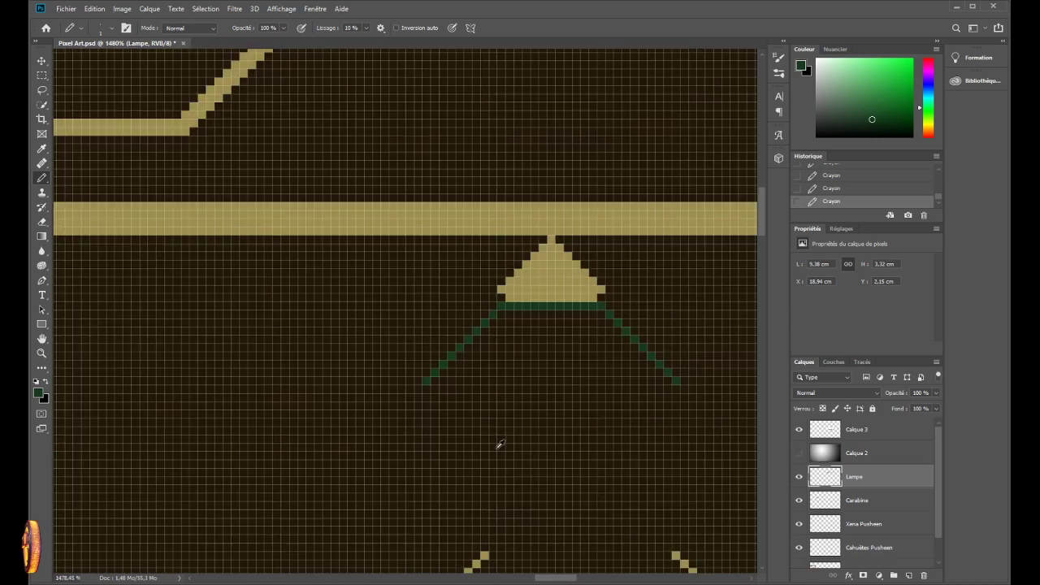
pyautogui.hotkey('ctrl', 'z')
pyautogui.hotkey('ctrl', 'z')
pyautogui.hotkey('ctrl', 'z')
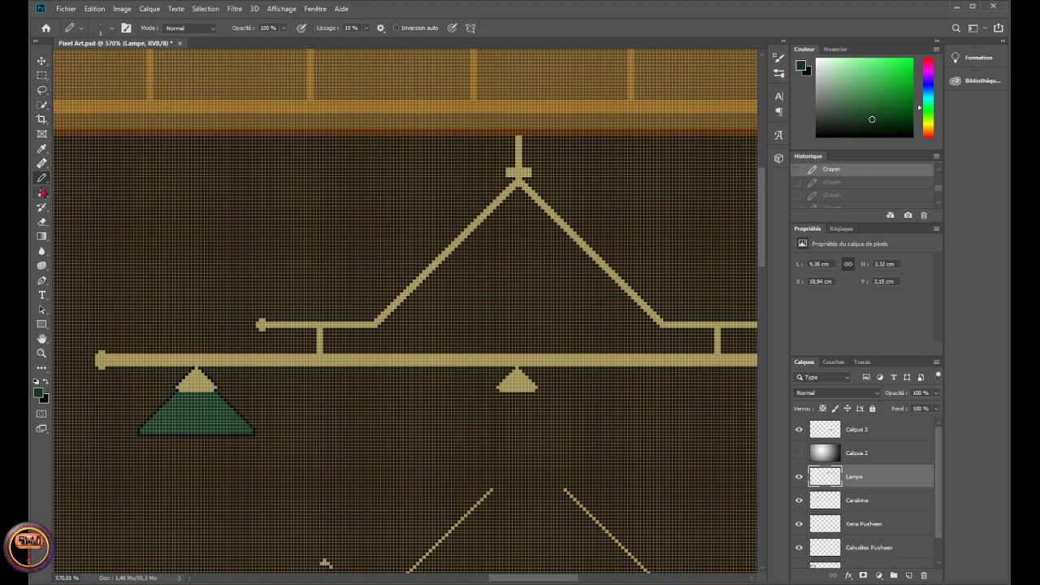
# - Select the left lamp's green shade and black outline with a rectangular marquee, aligning it to the shade's top and left edges
pyautogui.click(41, 76)
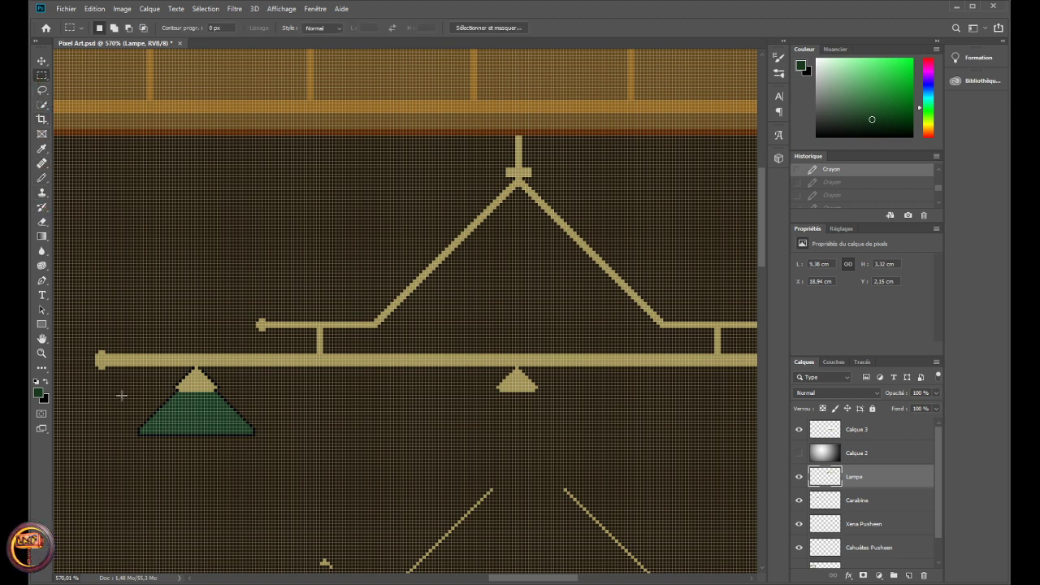
pyautogui.moveTo(138, 388); pyautogui.dragTo(259, 439)
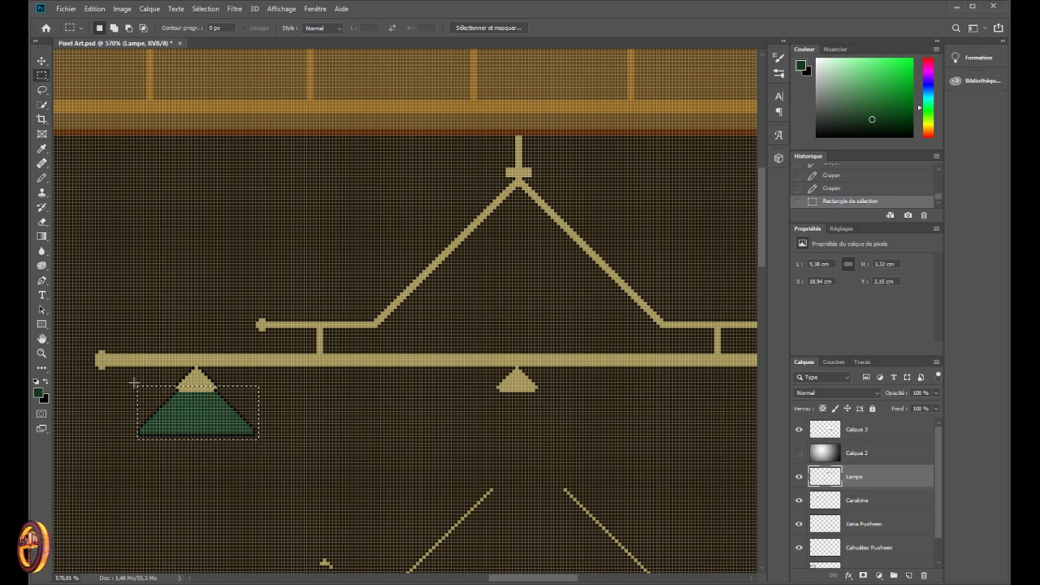
pyautogui.moveTo(148, 388); pyautogui.dragTo(151, 395)
pyautogui.scroll(3, 109, 428)
pyautogui.scroll(2, 82, 415)
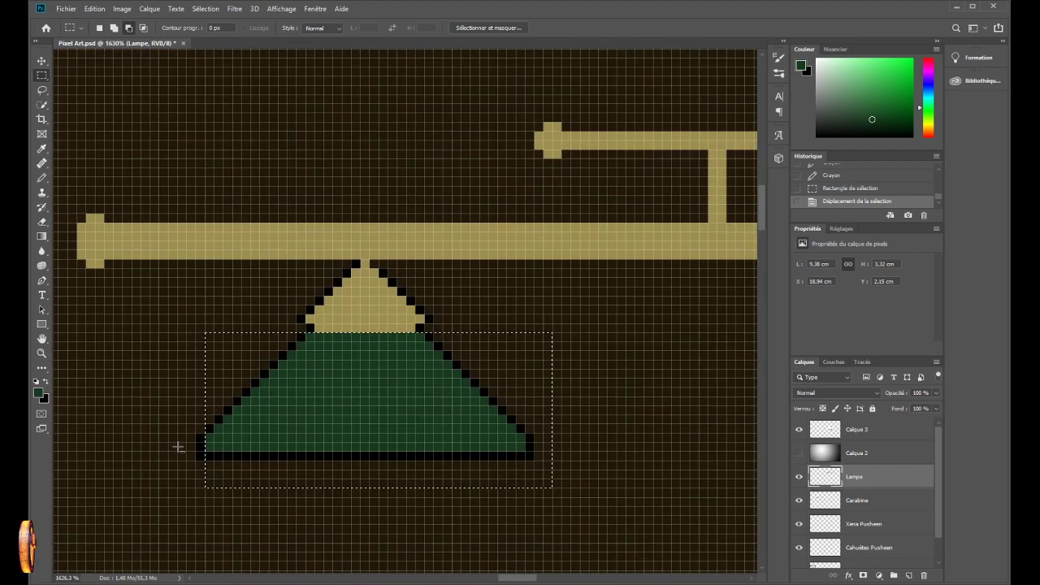
pyautogui.moveTo(277, 429); pyautogui.dragTo(267, 428)
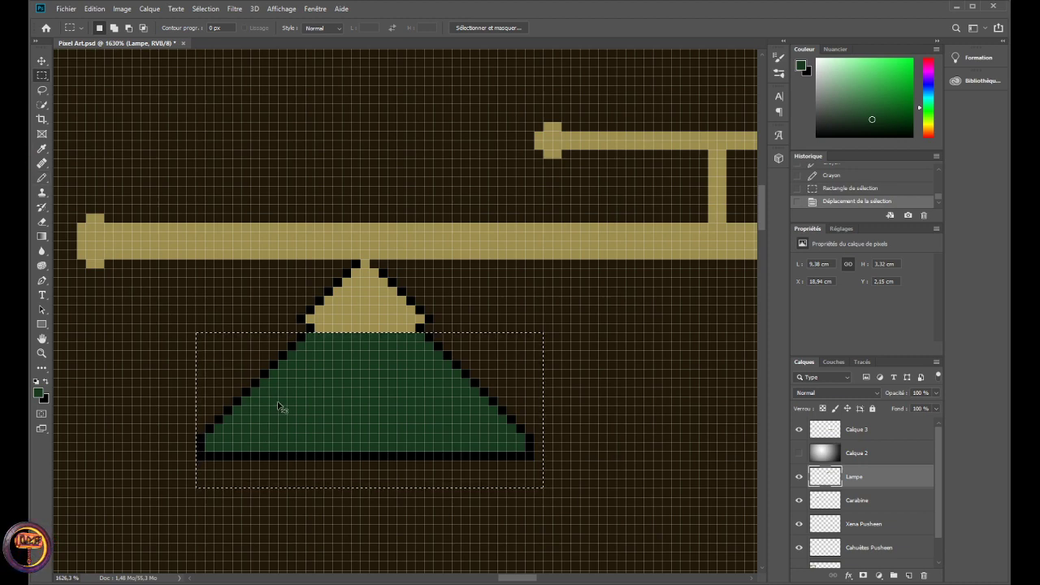
# - Paste a copy of the green lampshade as a new layer and move it directly under the middle beige cone
pyautogui.hotkey('ctrl', 'v')
pyautogui.click(41, 61)
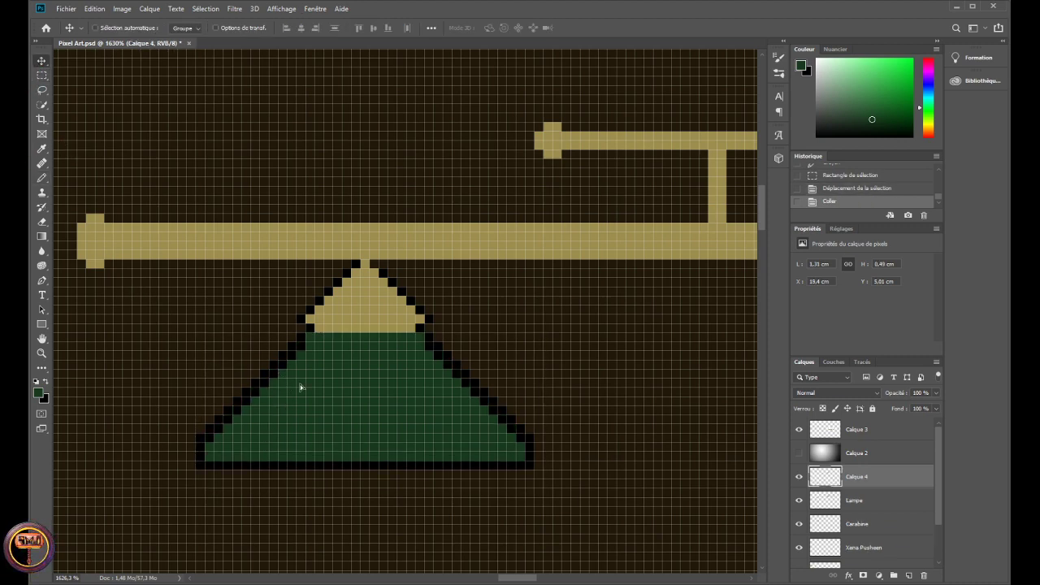
pyautogui.moveTo(301, 388); pyautogui.dragTo(595, 416)
pyautogui.moveTo(523, 578); pyautogui.dragTo(551, 578)
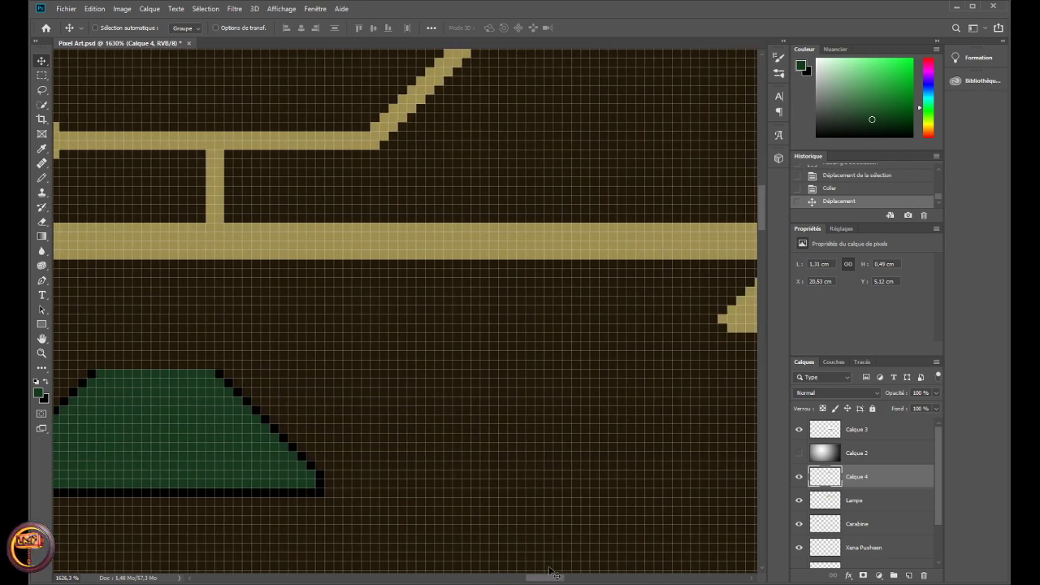
pyautogui.moveTo(256, 474); pyautogui.dragTo(593, 457)
pyautogui.moveTo(537, 578); pyautogui.dragTo(557, 578)
pyautogui.moveTo(251, 402); pyautogui.dragTo(470, 385)
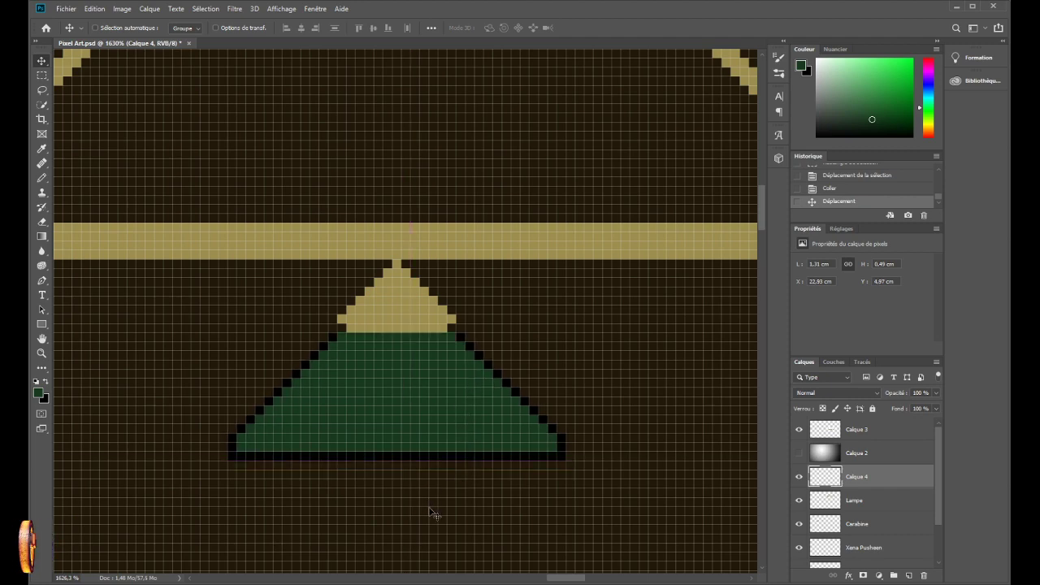
# - Outline both sloping edges of the middle beige cone with single black Pencil pixels, joining the outline to the green shade
pyautogui.scroll(-6, 431, 514)
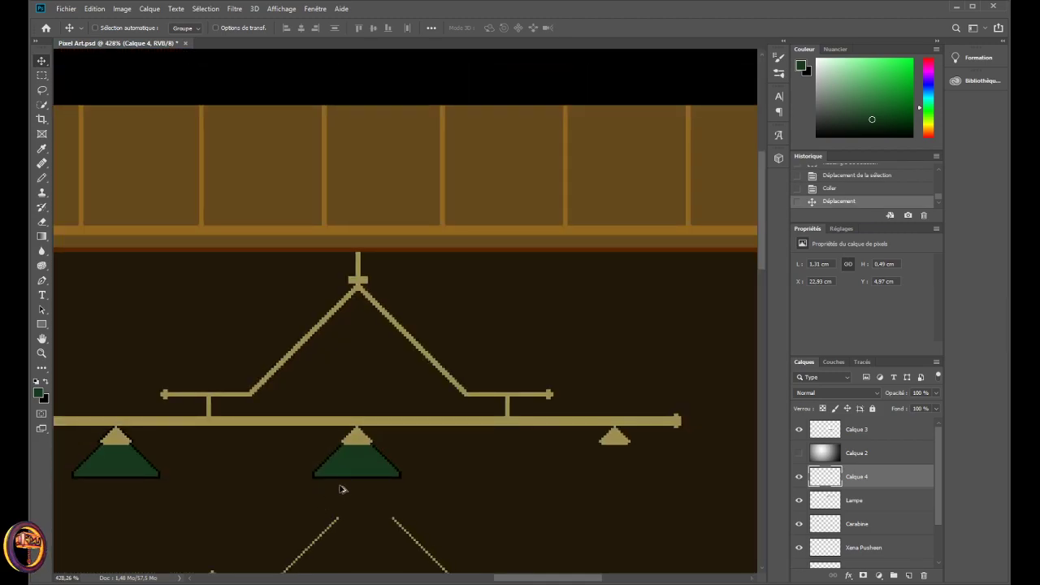
pyautogui.scroll(1, 343, 486)
pyautogui.scroll(5, 343, 486)
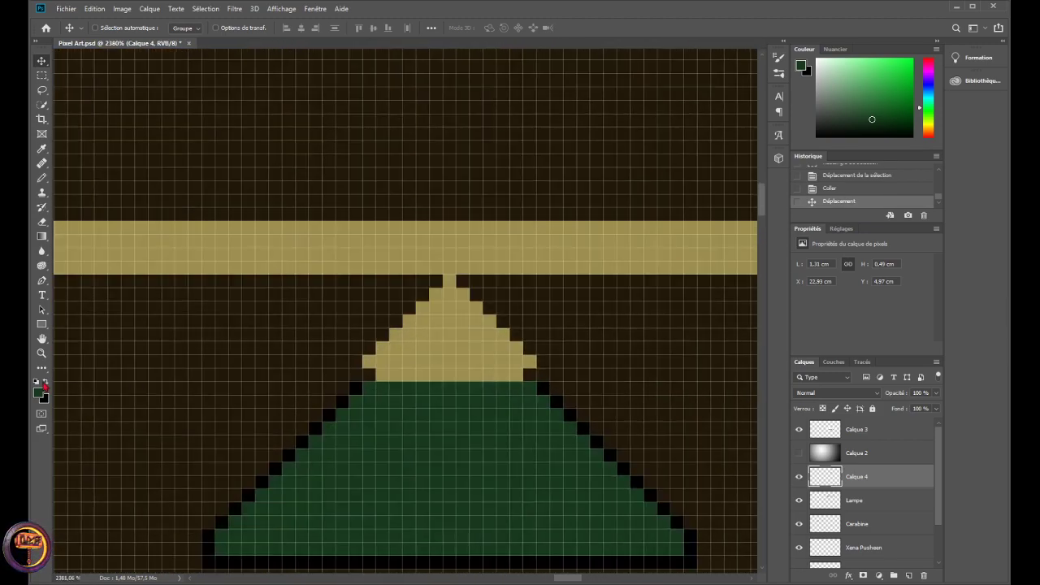
pyautogui.click(45, 381)
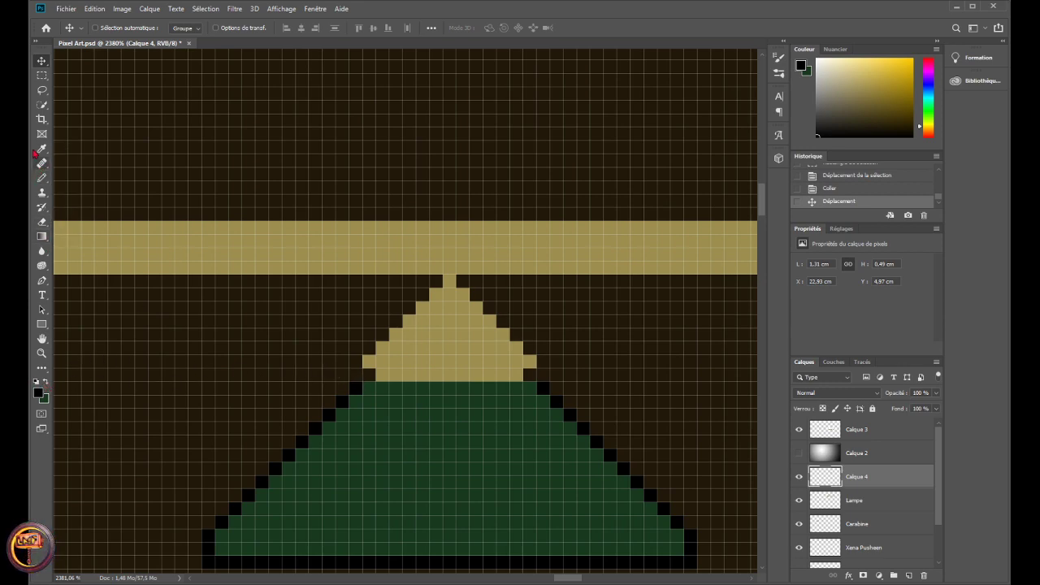
pyautogui.rightClick(43, 178)
pyautogui.click(88, 201)
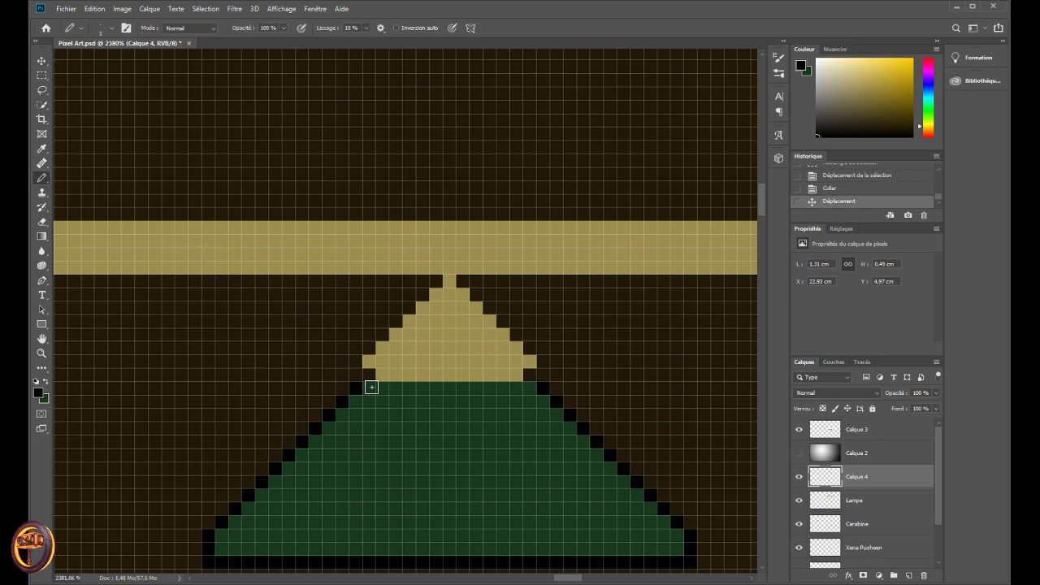
pyautogui.click(363, 374)
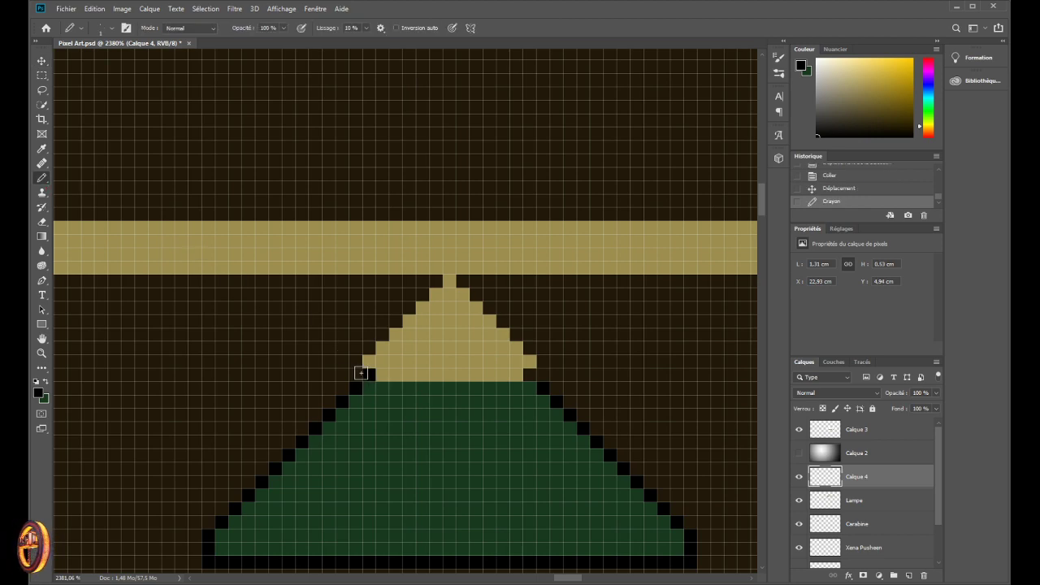
pyautogui.click(358, 357)
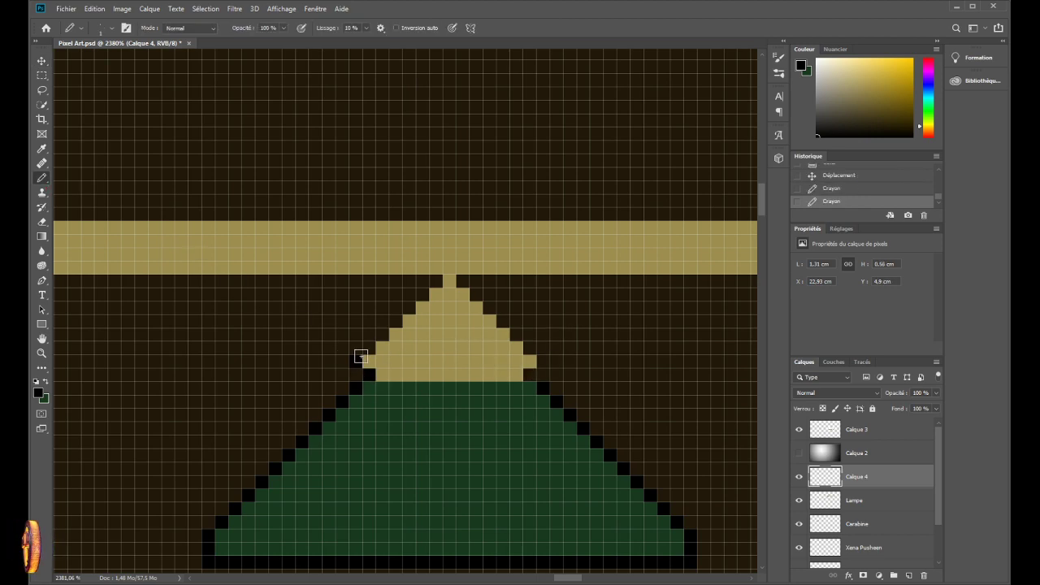
pyautogui.moveTo(361, 357)
pyautogui.mouseDown()
pyautogui.moveTo(422, 292)
pyautogui.moveTo(460, 281)
pyautogui.moveTo(508, 316)
pyautogui.moveTo(543, 360)
pyautogui.mouseUp()
pyautogui.click(461, 281)
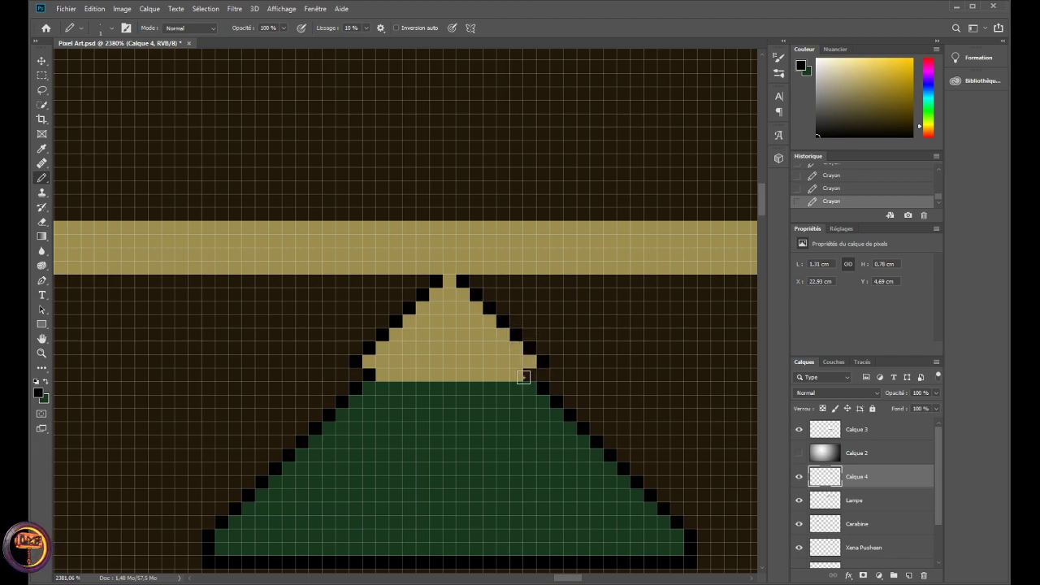
# - Select the middle lamp's green shade and black outline with a rectangular marquee, aligning its upper edge to the shade's top row
pyautogui.scroll(-5, 490, 389)
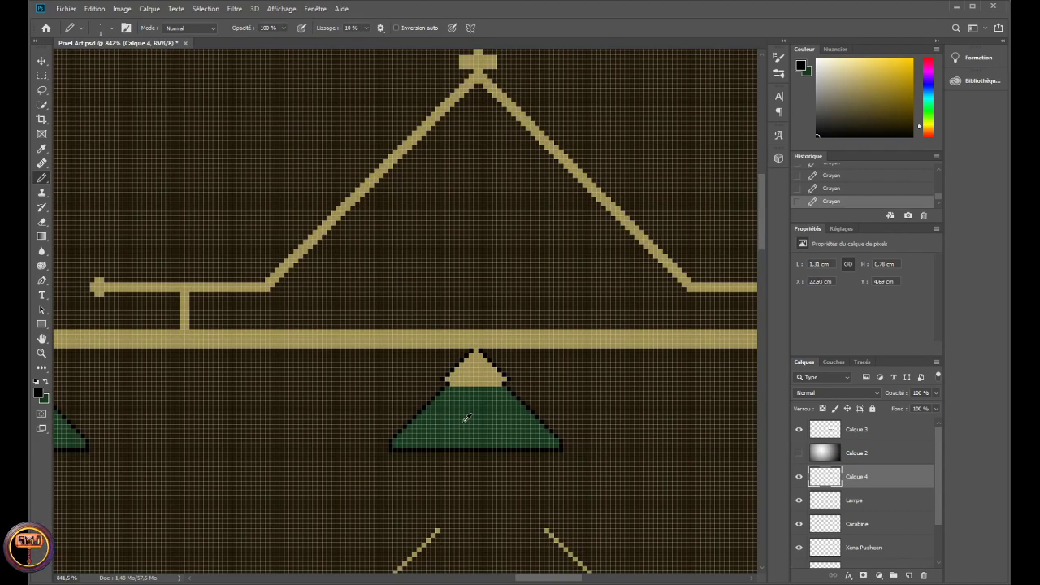
pyautogui.scroll(-4, 467, 419)
pyautogui.scroll(4, 416, 403)
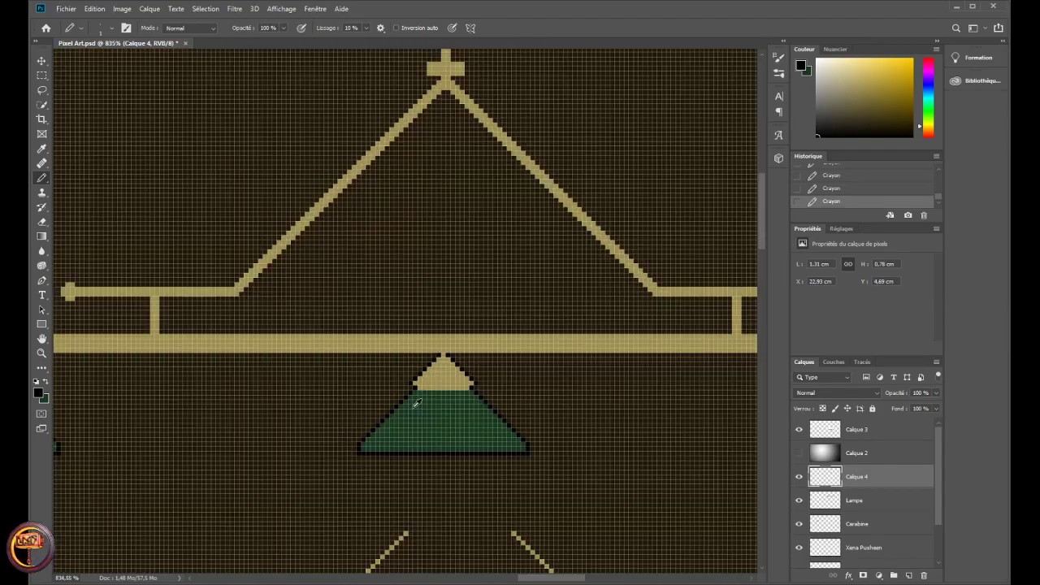
pyautogui.scroll(4, 415, 403)
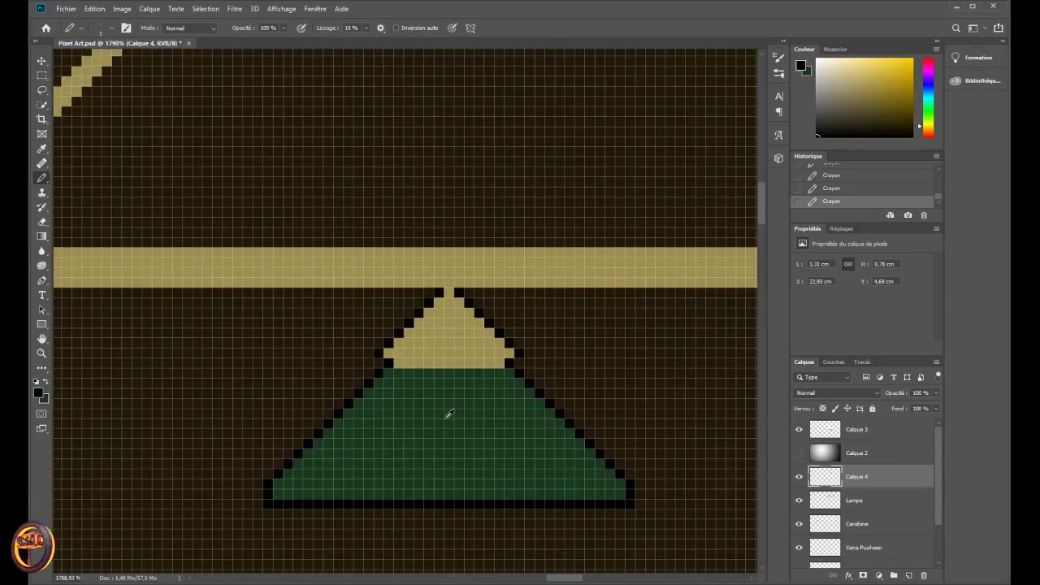
pyautogui.scroll(-8, 449, 413)
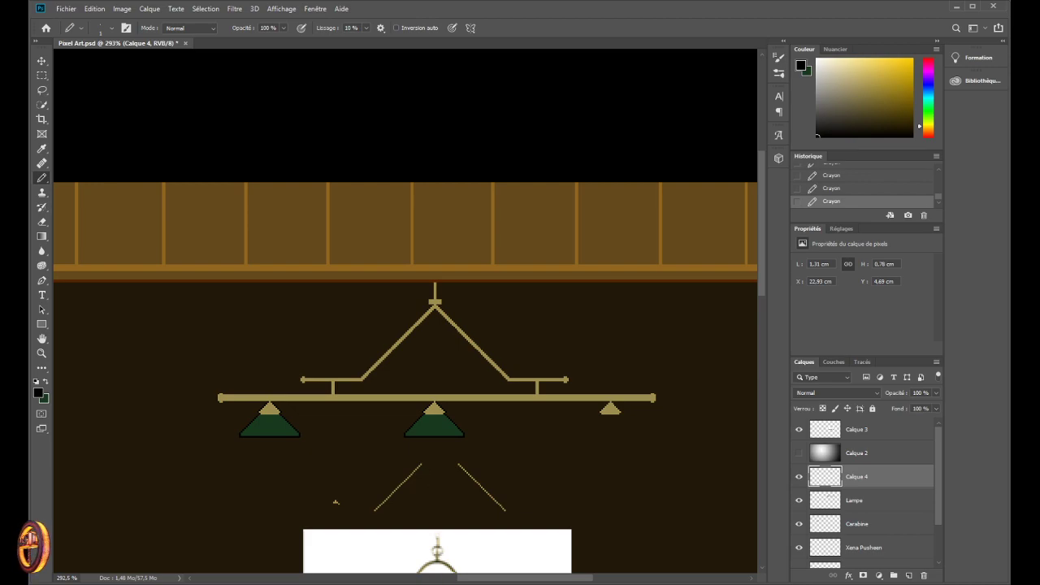
pyautogui.hscroll(5, 457, 472)
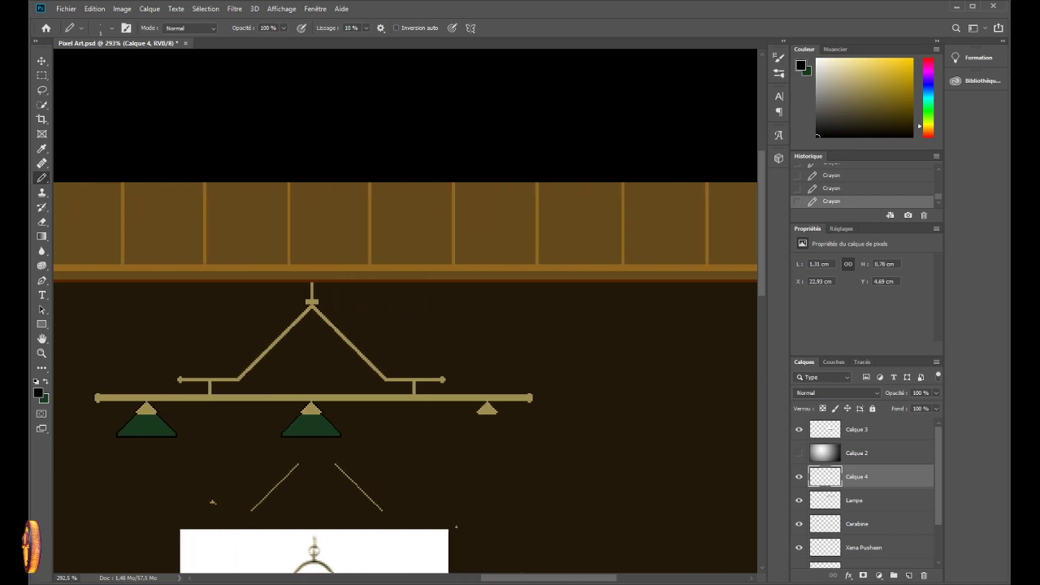
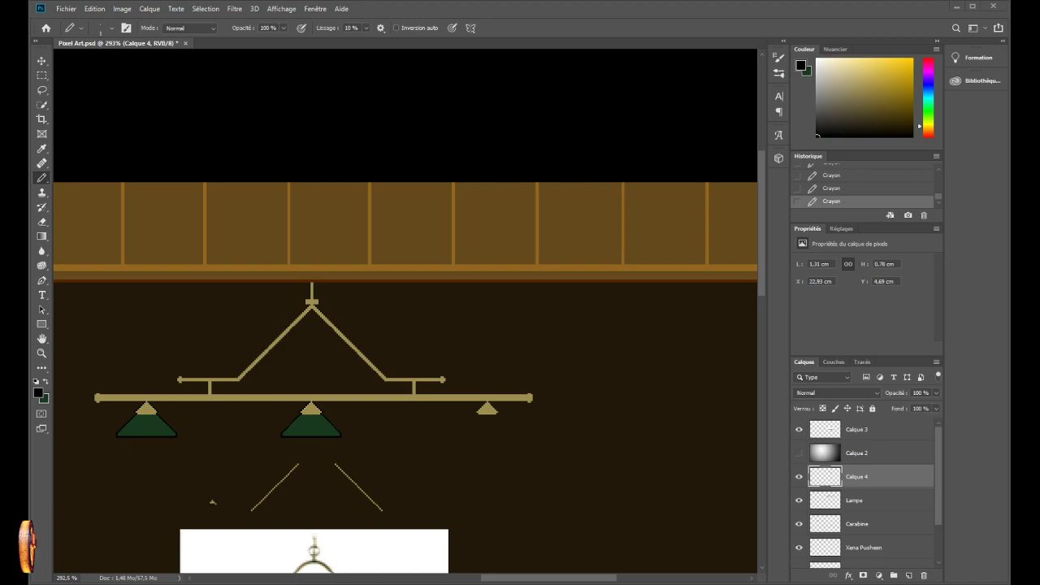
pyautogui.scroll(5, 311, 424)
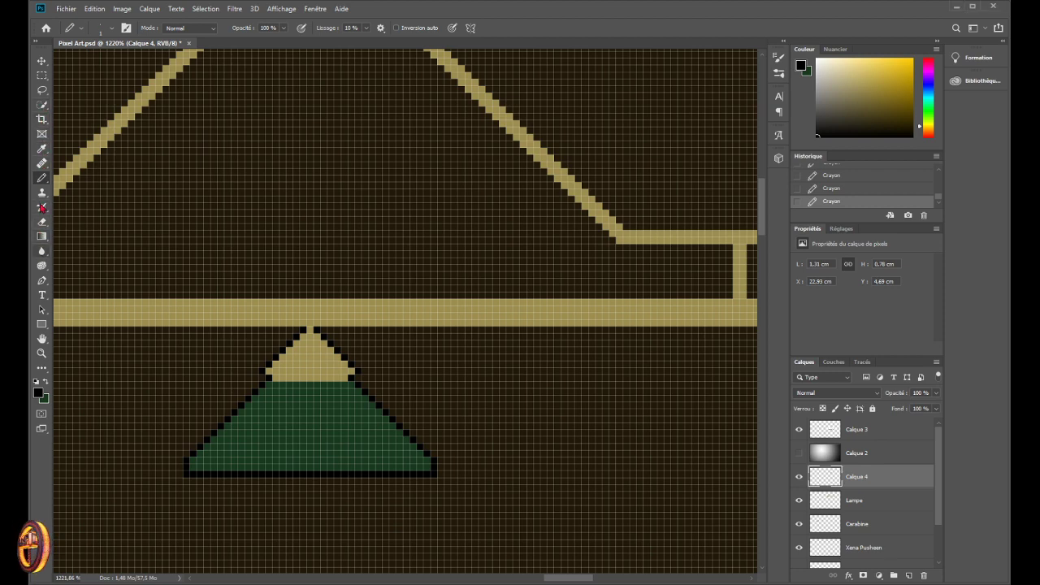
pyautogui.click(41, 75)
pyautogui.moveTo(172, 375); pyautogui.dragTo(439, 482)
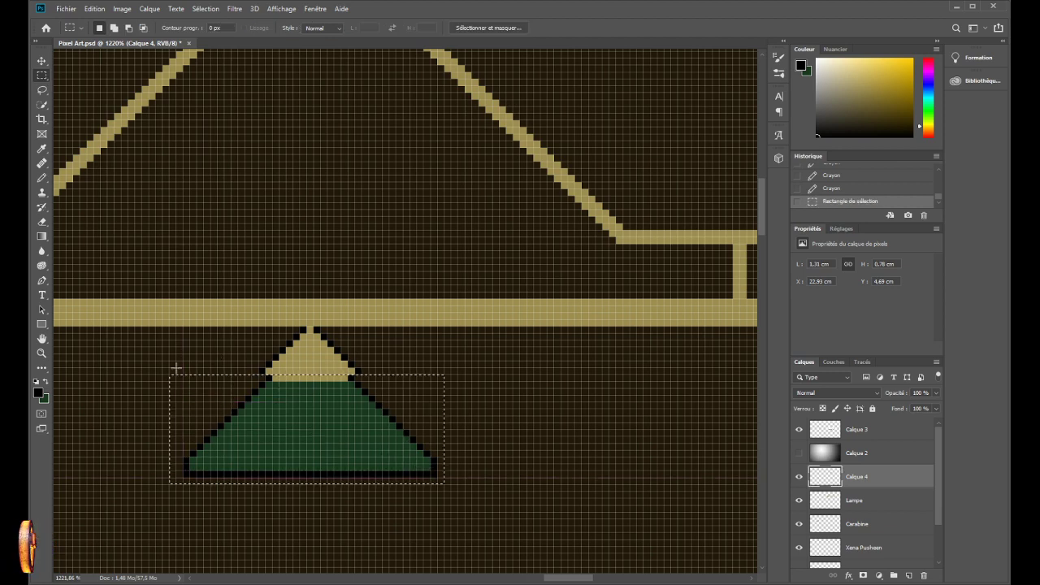
pyautogui.moveTo(176, 381); pyautogui.dragTo(179, 386)
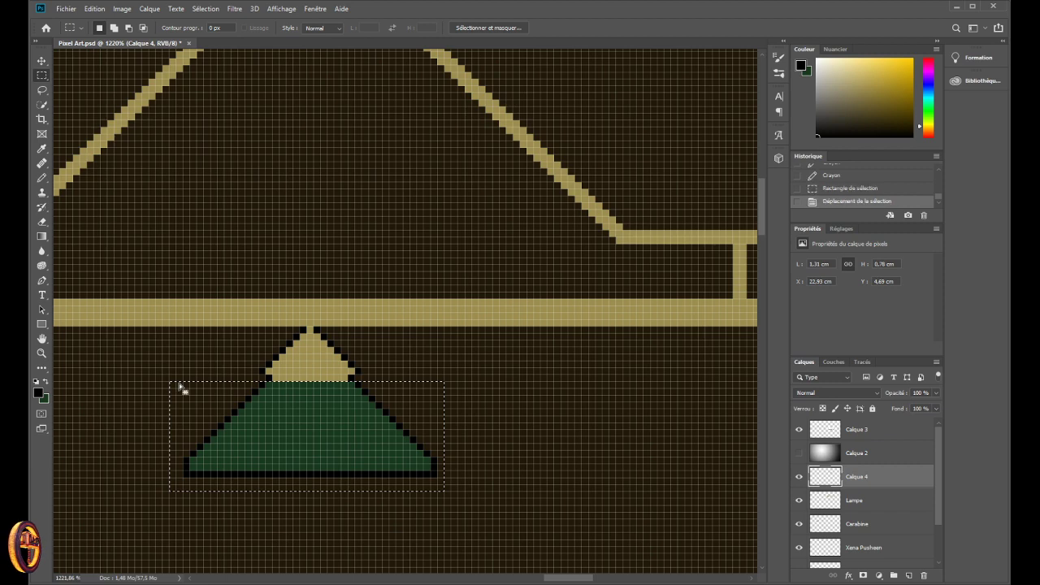
# - Paste a copy of the green lampshade as a new layer and move it directly under the right beige cone
pyautogui.hotkey('ctrl', 'c')
pyautogui.hotkey('ctrl', 'v')
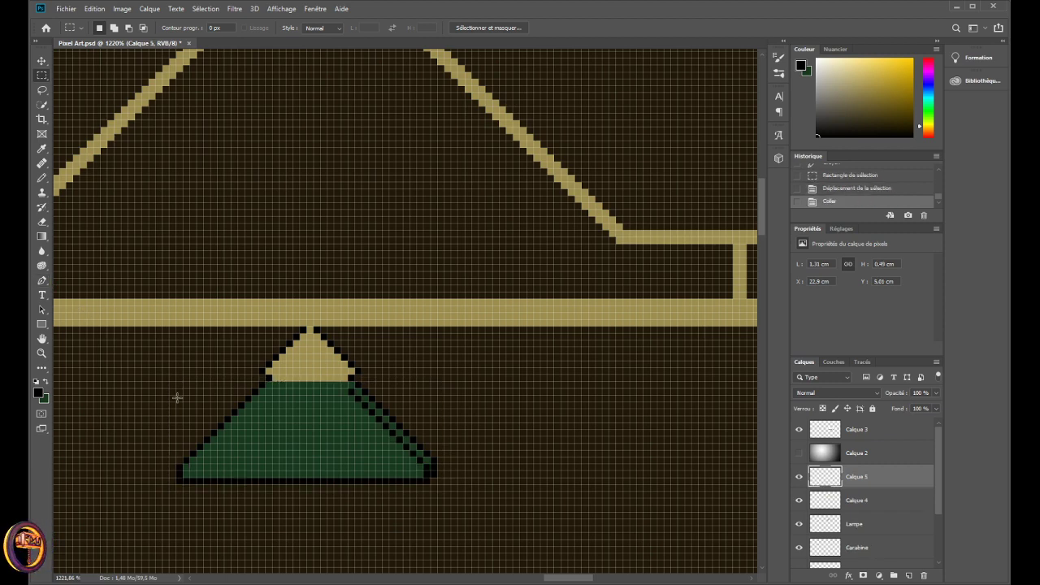
pyautogui.click(43, 63)
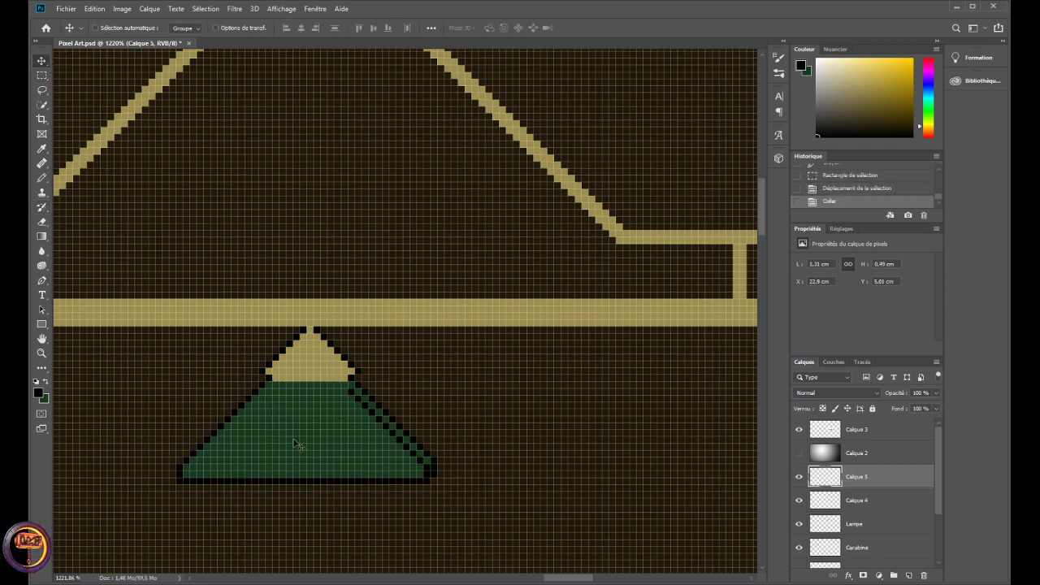
pyautogui.moveTo(298, 442); pyautogui.dragTo(550, 457)
pyautogui.moveTo(561, 580); pyautogui.dragTo(588, 580)
pyautogui.moveTo(203, 478); pyautogui.dragTo(688, 460)
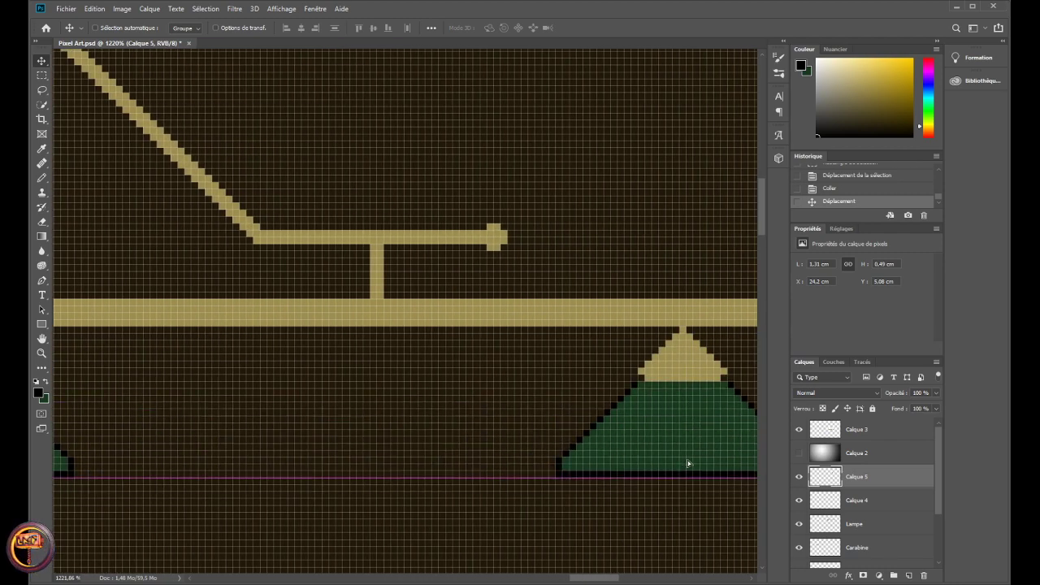
pyautogui.moveTo(584, 579); pyautogui.dragTo(608, 580)
pyautogui.scroll(2, 545, 506)
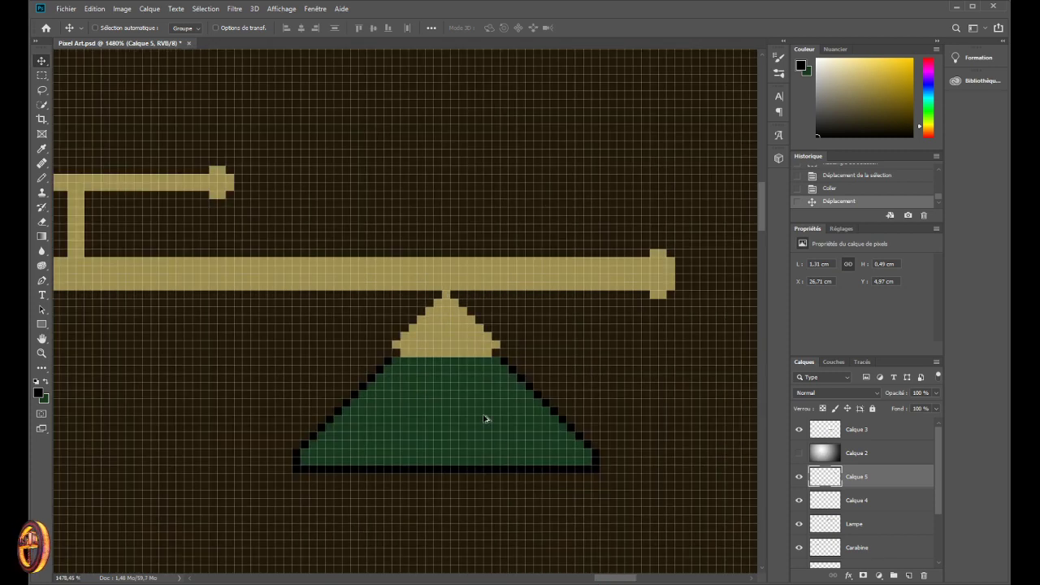
# - Outline the left slope of the right lamp's beige cone with black Pencil pixels, from the green shade up to the bar
pyautogui.click(41, 177)
pyautogui.scroll(3, 371, 326)
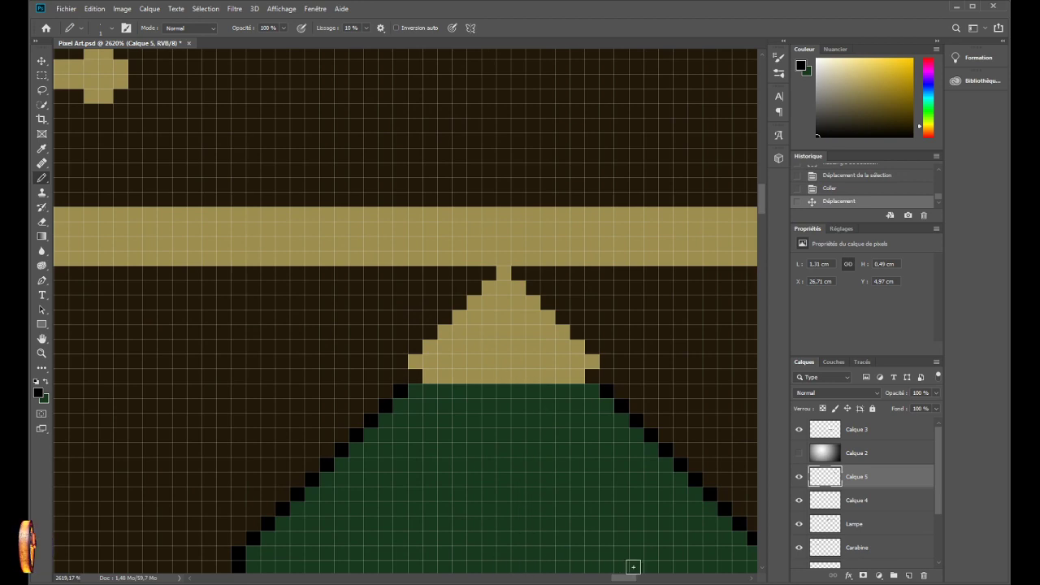
pyautogui.hscroll(2, 623, 564)
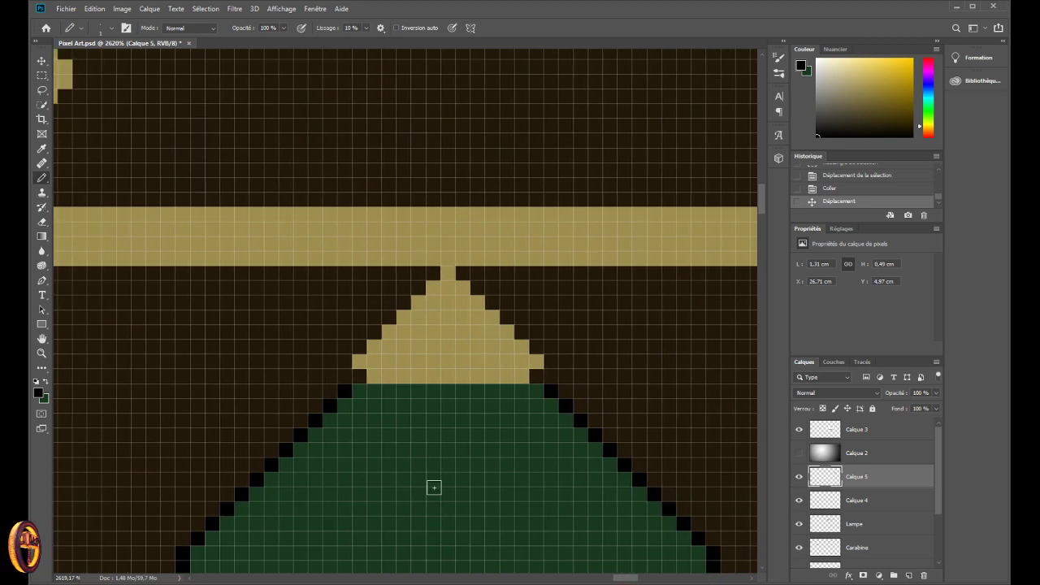
pyautogui.click(358, 375)
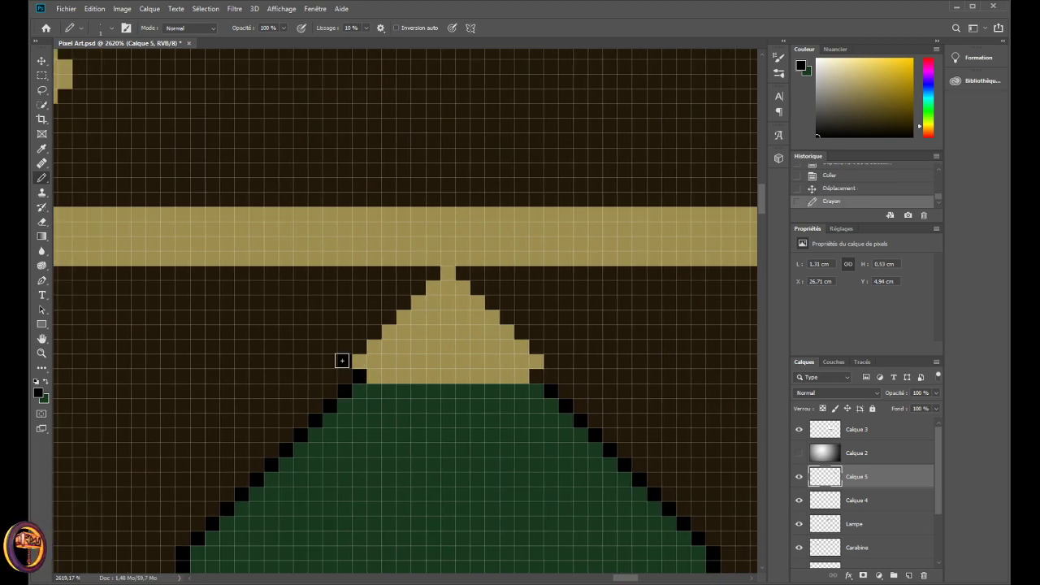
pyautogui.click(345, 362)
pyautogui.click(359, 347)
pyautogui.click(373, 332)
pyautogui.click(388, 317)
pyautogui.click(403, 302)
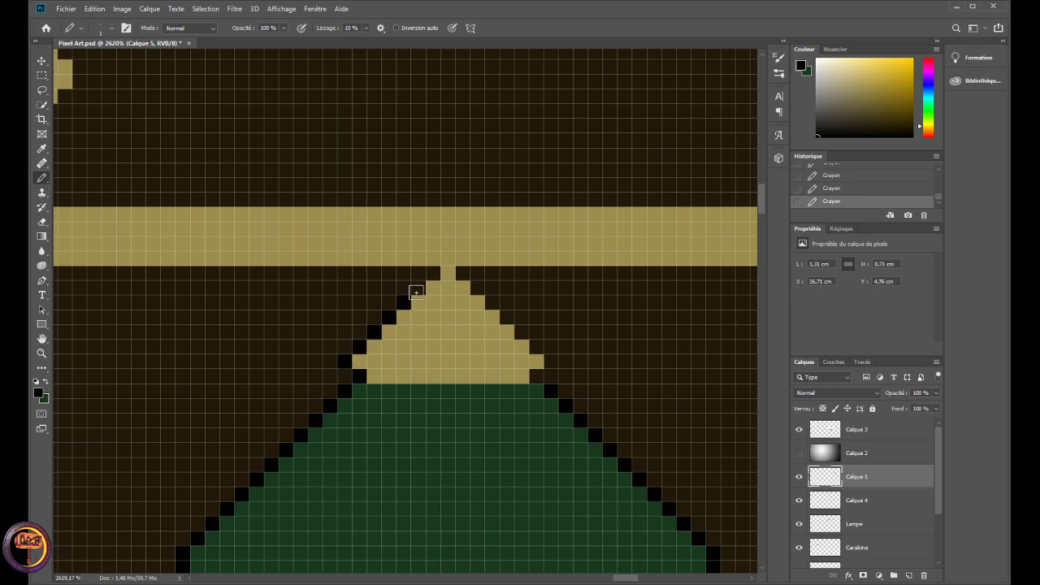
pyautogui.click(418, 287)
pyautogui.click(433, 273)
# - Outline the right slope of the right lamp's beige cone with black Pencil pixels, from the bar down to the green shade
pyautogui.click(461, 274)
pyautogui.click(477, 289)
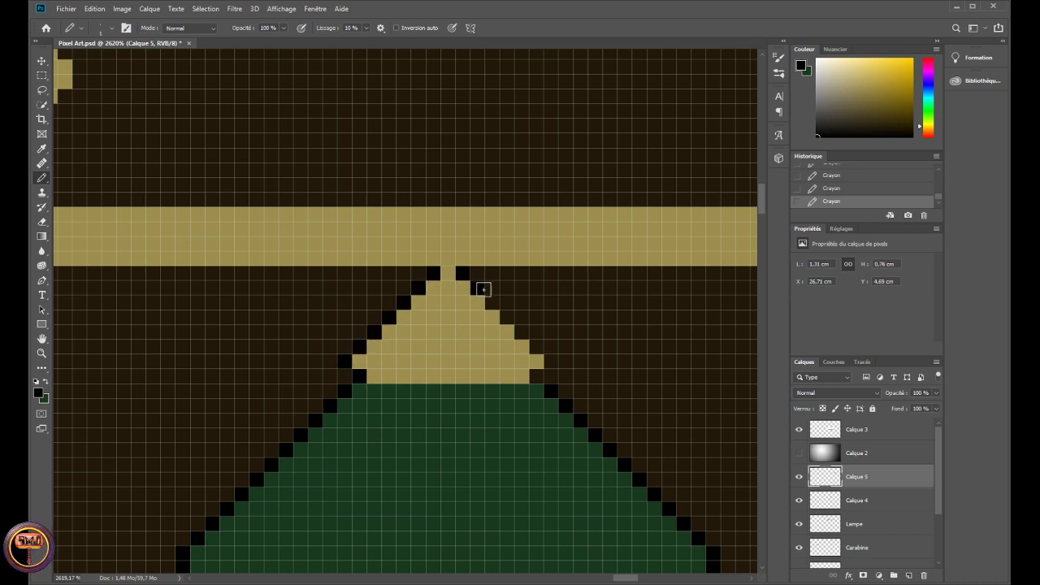
pyautogui.click(491, 303)
pyautogui.click(506, 318)
pyautogui.click(520, 332)
pyautogui.click(534, 347)
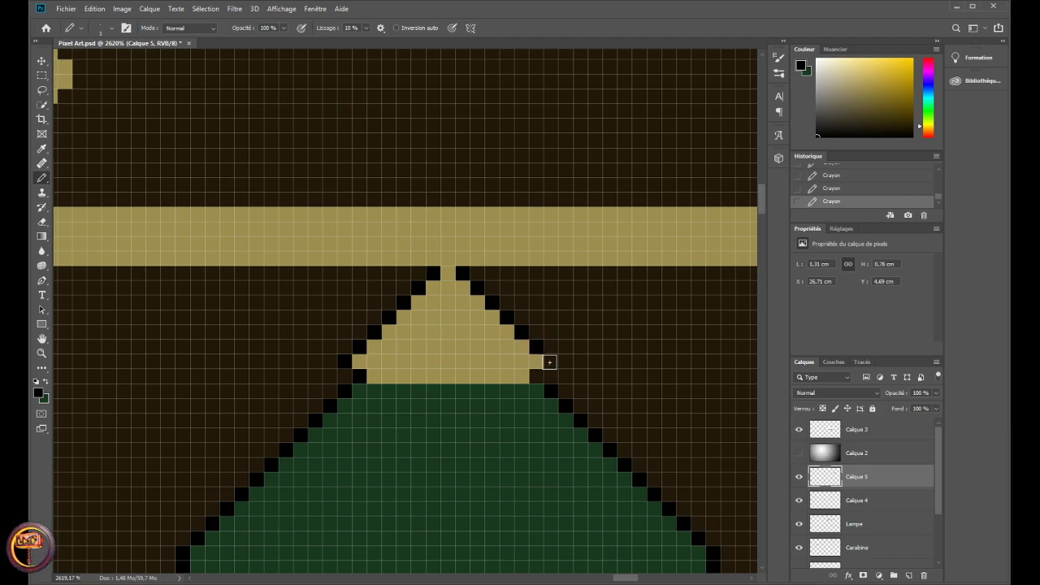
pyautogui.click(550, 361)
pyautogui.click(535, 377)
# - Draw a one-pixel-high black row across the base of the left lamp's beige cone, separating it from the green shade
pyautogui.scroll(-4, 362, 431)
pyautogui.scroll(-8, 329, 453)
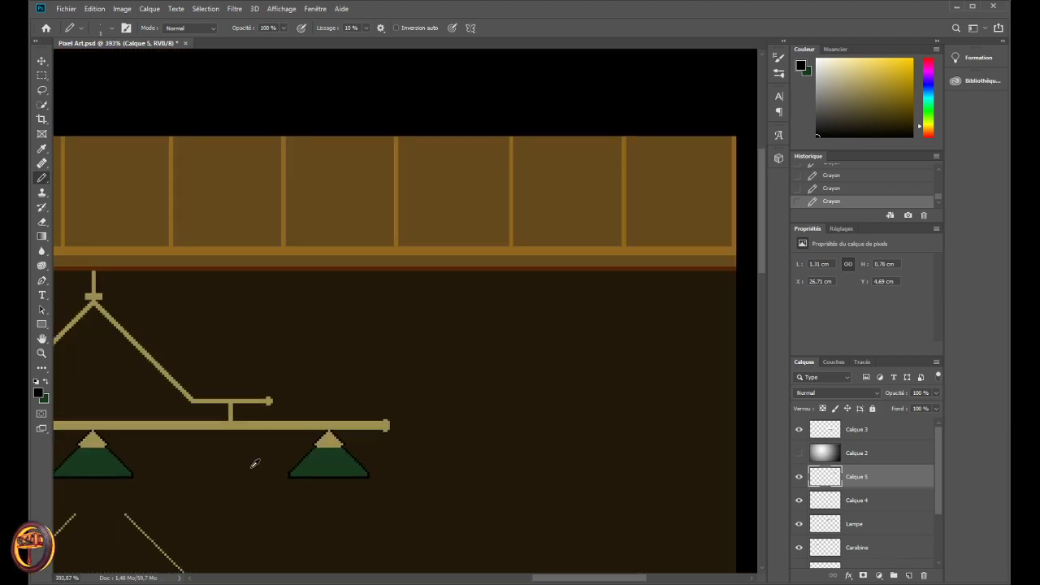
pyautogui.scroll(3, 642, 256)
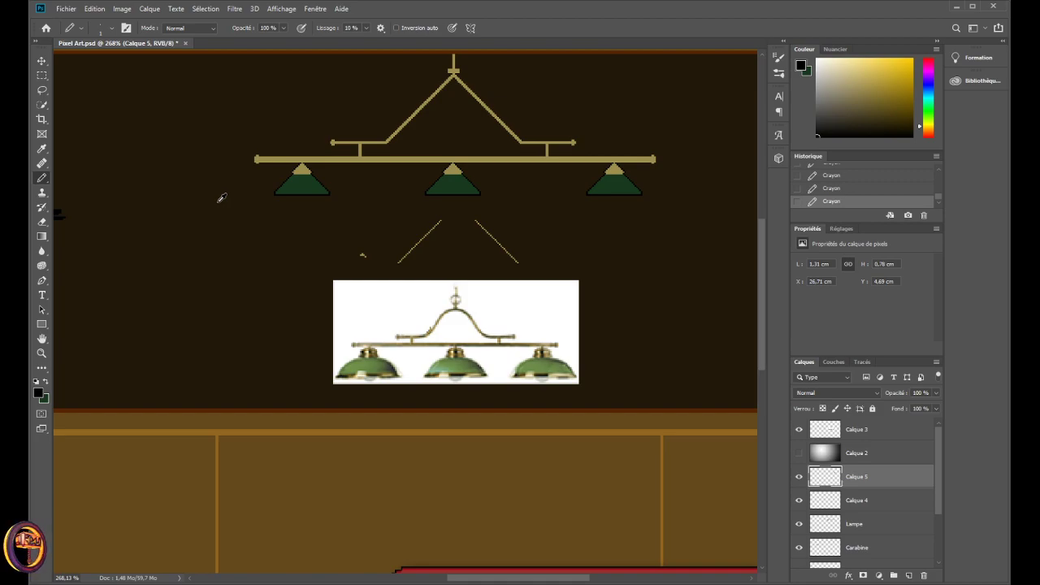
pyautogui.scroll(3, 221, 197)
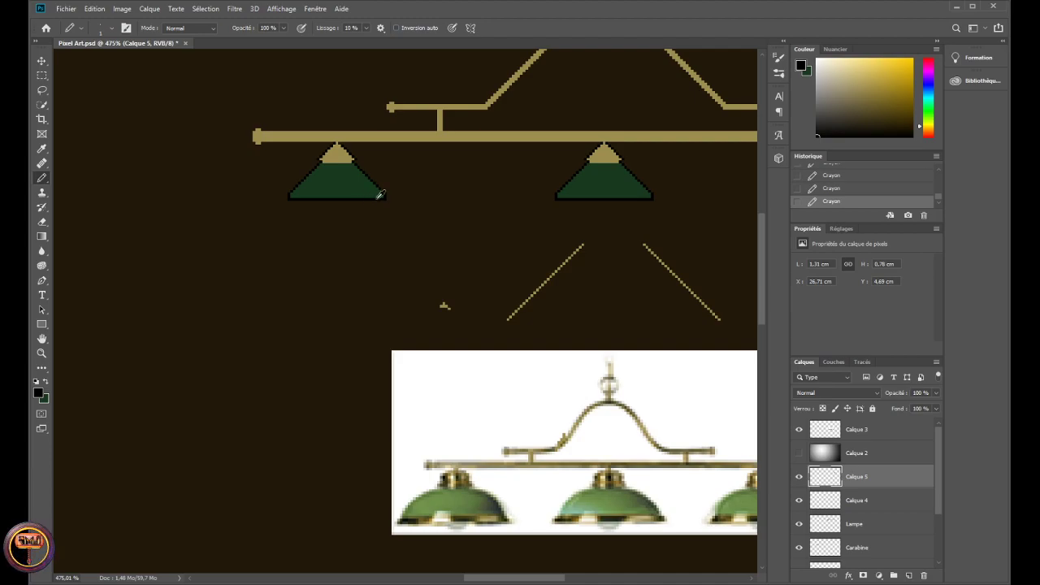
pyautogui.scroll(6, 397, 162)
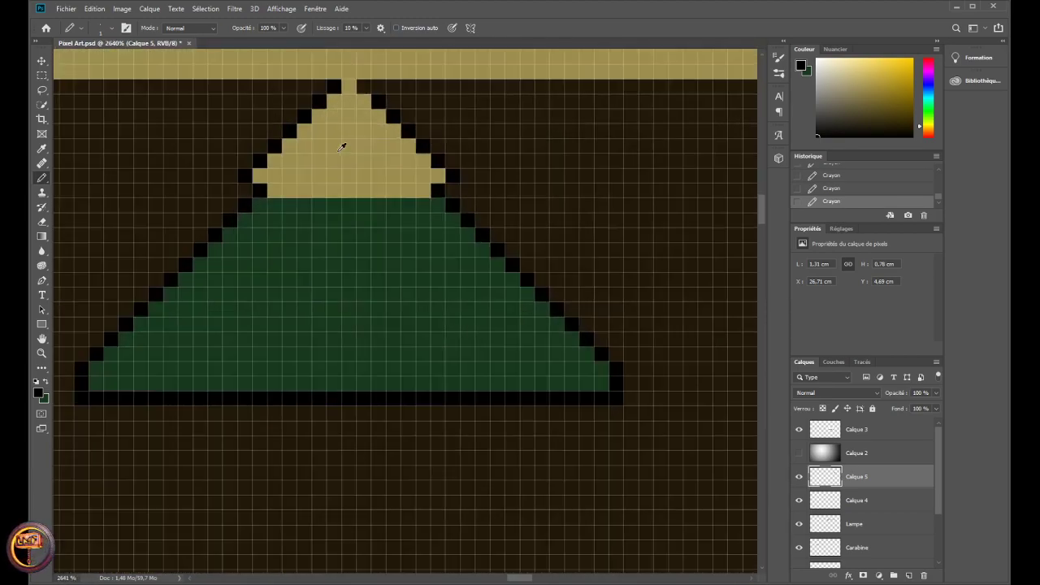
pyautogui.moveTo(260, 190); pyautogui.dragTo(438, 190)
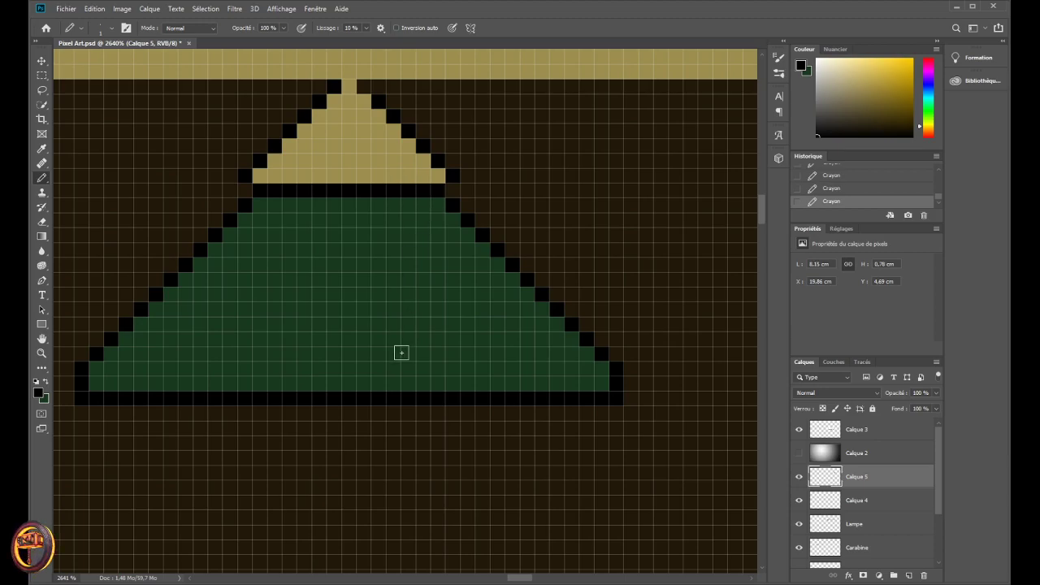
# - Draw a matching one-pixel-high black separator row across the base of the middle lamp's beige cone
pyautogui.scroll(-5, 418, 402)
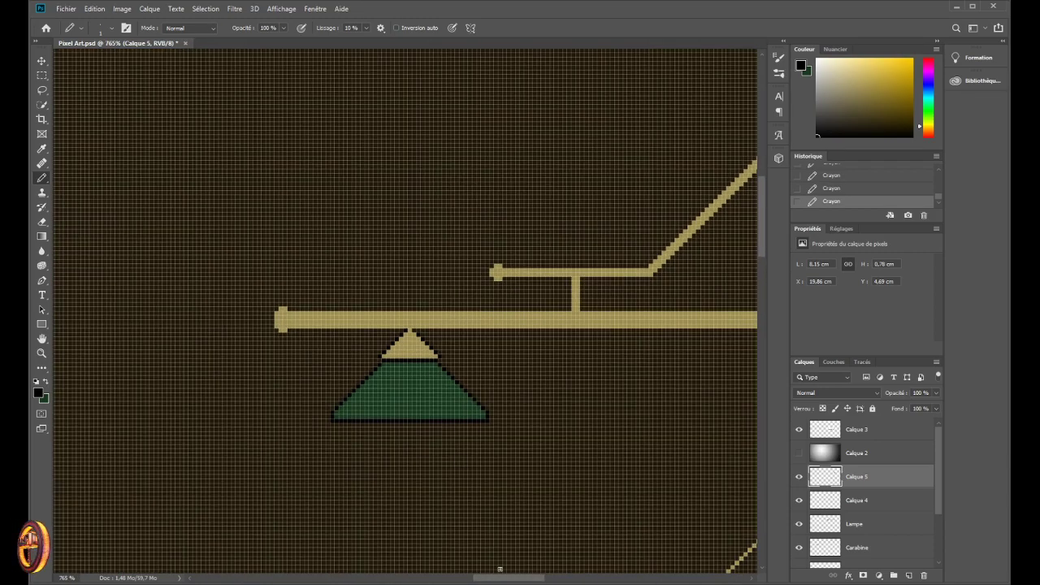
pyautogui.moveTo(529, 576); pyautogui.dragTo(547, 578)
pyautogui.scroll(3, 622, 355)
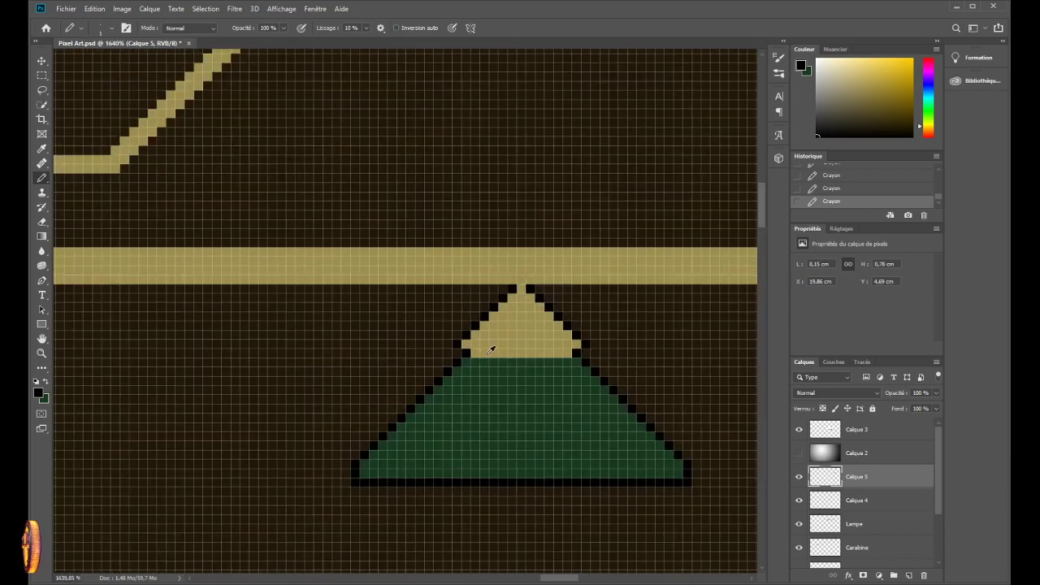
pyautogui.moveTo(466, 353); pyautogui.dragTo(577, 353)
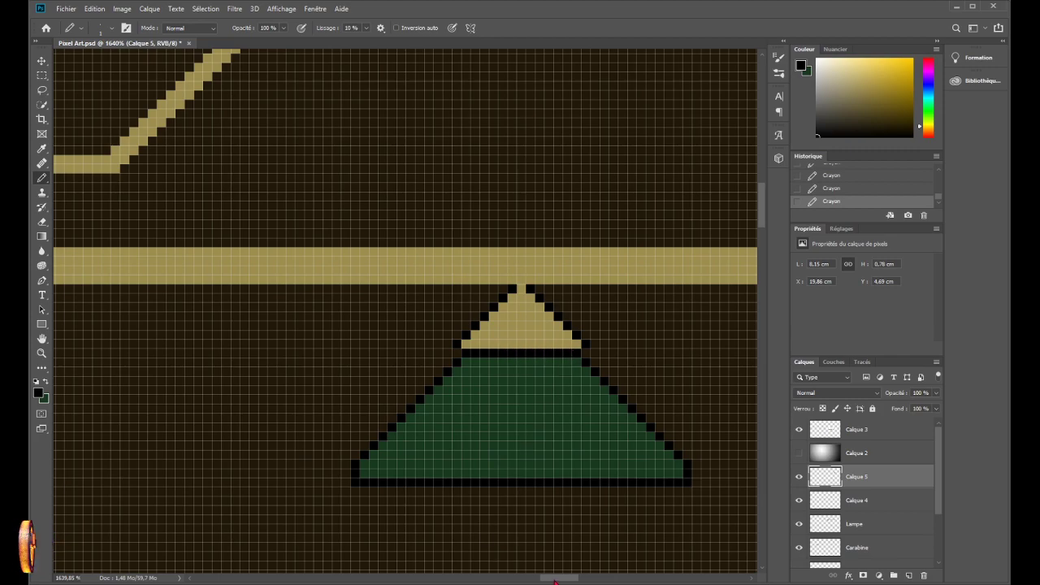
# - Draw the same one-pixel-high black separator row between the right lamp's beige cone and its green shade
pyautogui.moveTo(555, 580); pyautogui.dragTo(607, 578)
pyautogui.moveTo(520, 353)
pyautogui.mouseDown()
pyautogui.moveTo(510, 353)
pyautogui.moveTo(610, 354)
pyautogui.mouseUp()
pyautogui.scroll(-8, 291, 420)
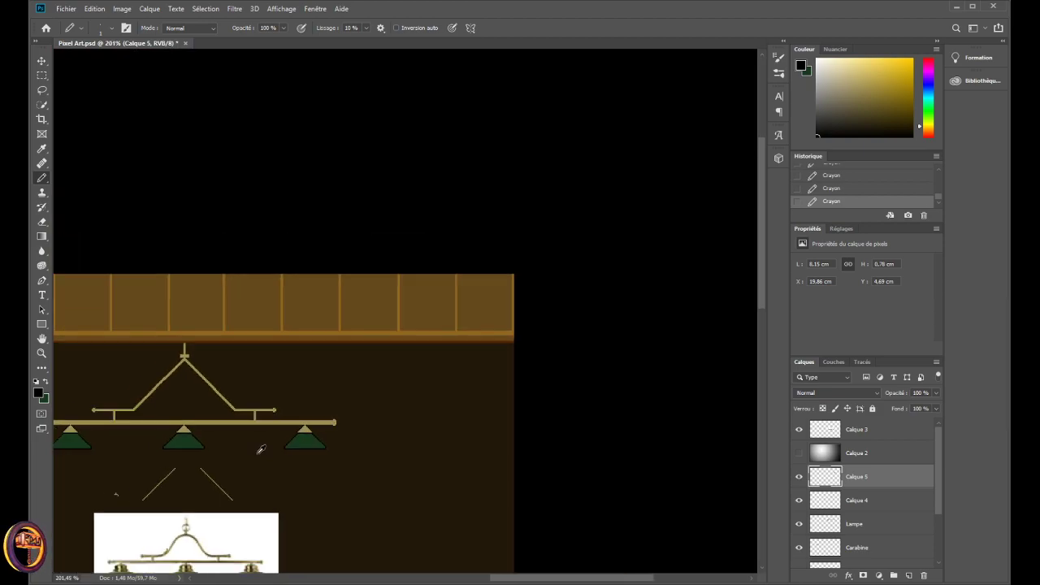
pyautogui.scroll(-3, 261, 449)
pyautogui.scroll(1, 532, 270)
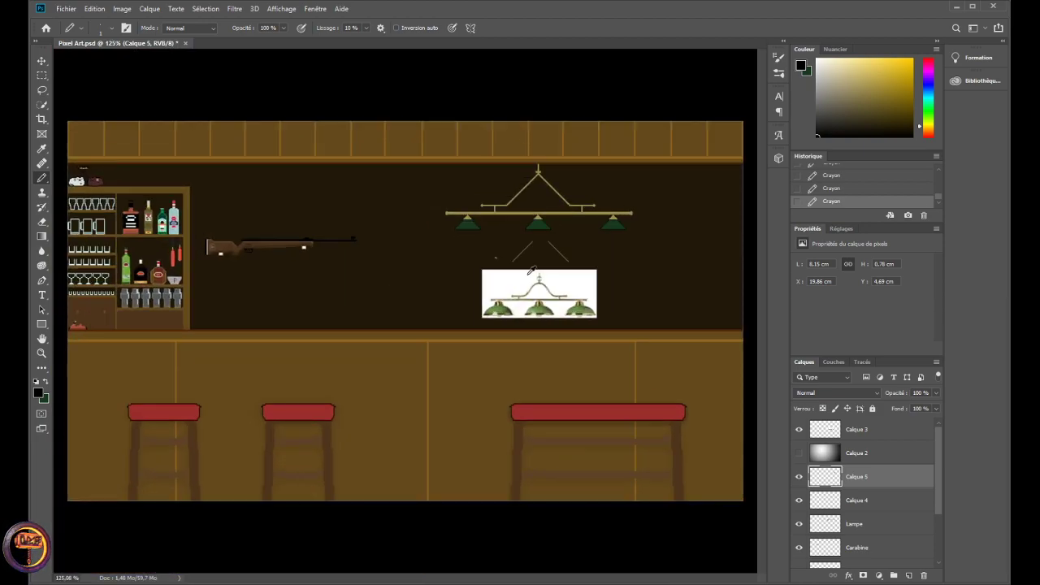
pyautogui.scroll(1, 533, 273)
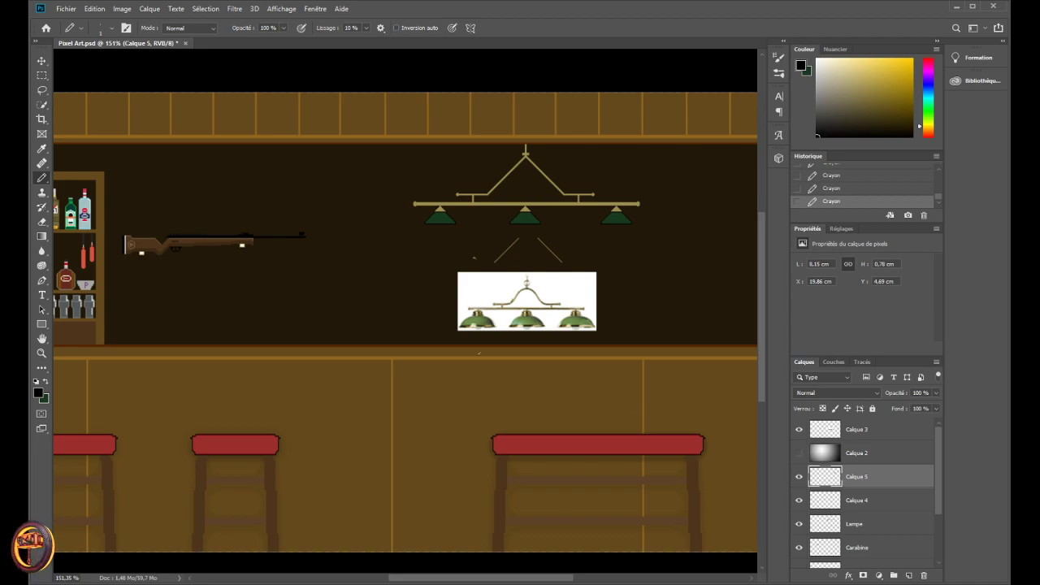
pyautogui.keyDown('alt'); pyautogui.scroll(4, 604, 274); pyautogui.keyUp('alt')
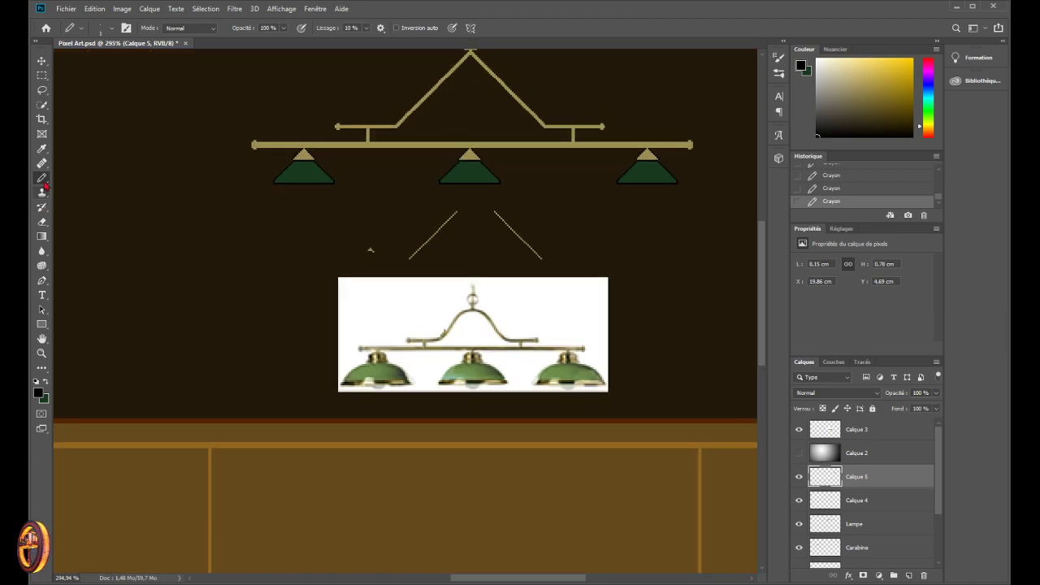
pyautogui.keyDown('alt'); pyautogui.click(258, 143); pyautogui.keyUp('alt')
pyautogui.keyDown('alt'); pyautogui.scroll(2, 254, 195); pyautogui.keyUp('alt')
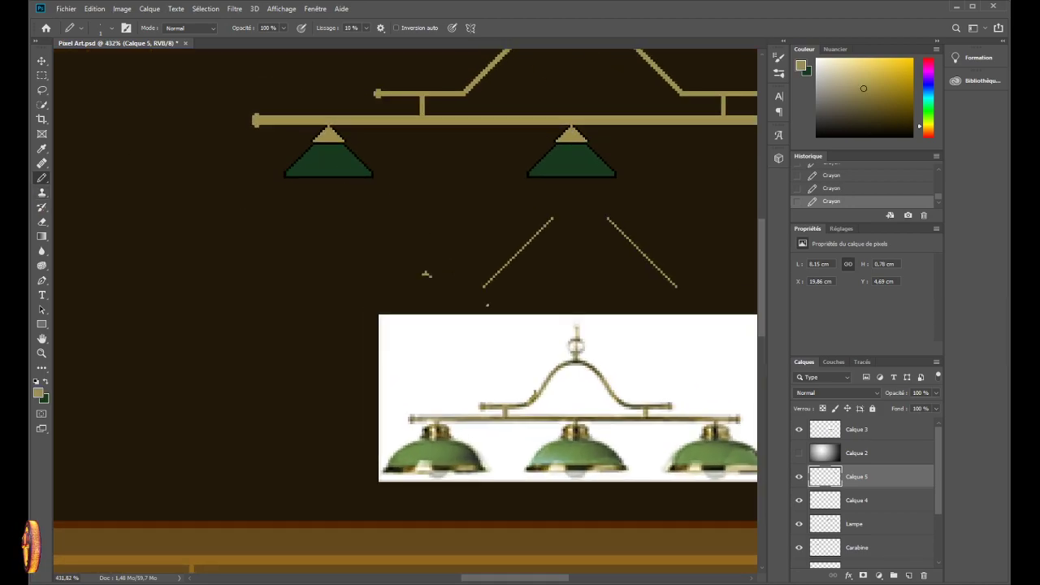
pyautogui.click(41, 61)
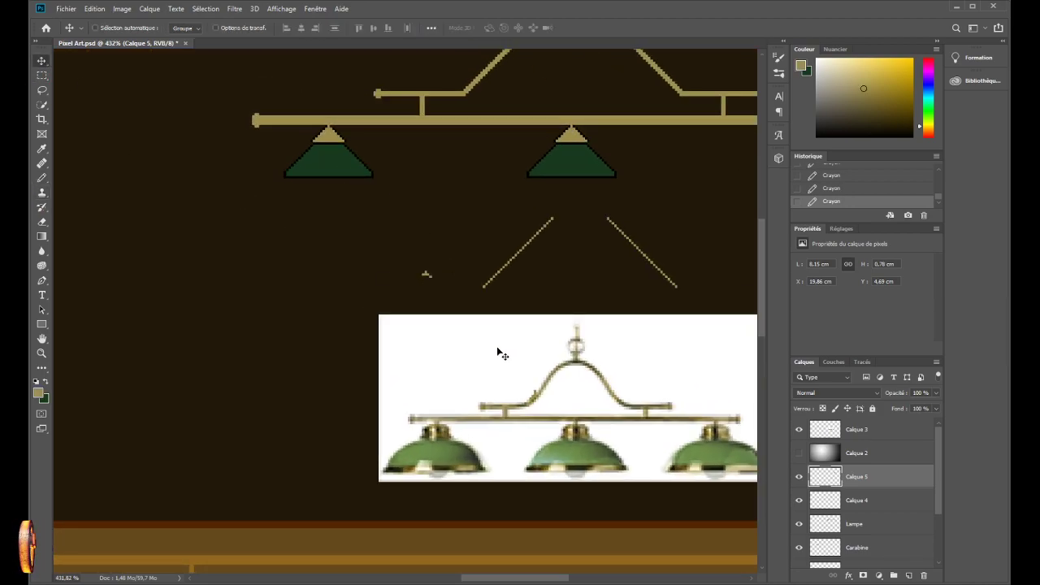
pyautogui.moveTo(497, 351)
pyautogui.mouseDown()
pyautogui.moveTo(436, 382)
pyautogui.moveTo(466, 367)
pyautogui.mouseUp()
pyautogui.keyDown('alt'); pyautogui.scroll(-2, 417, 289); pyautogui.keyUp('alt')
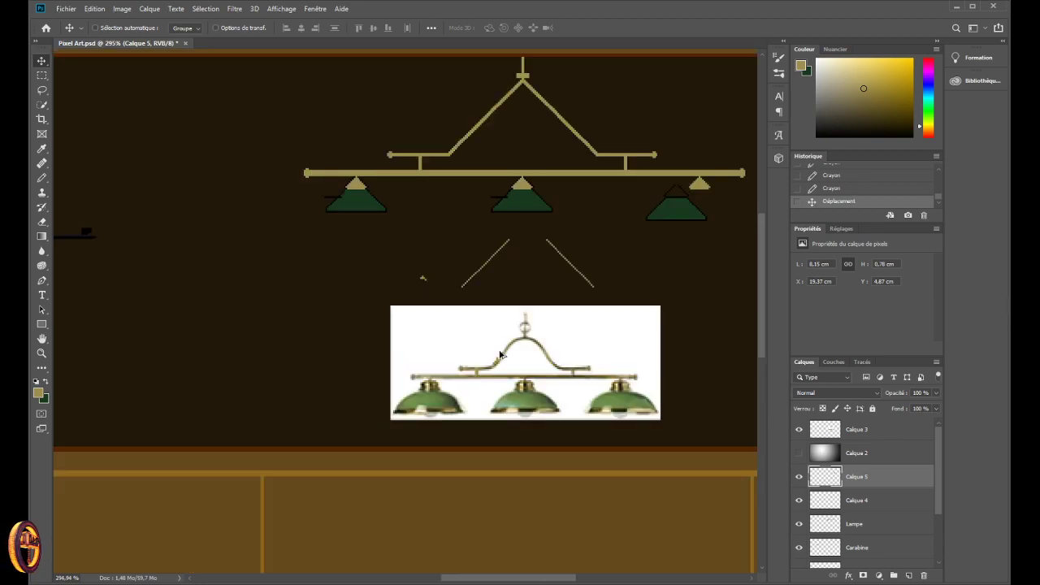
pyautogui.press('ctrl')
pyautogui.hotkey('ctrl', 'z')
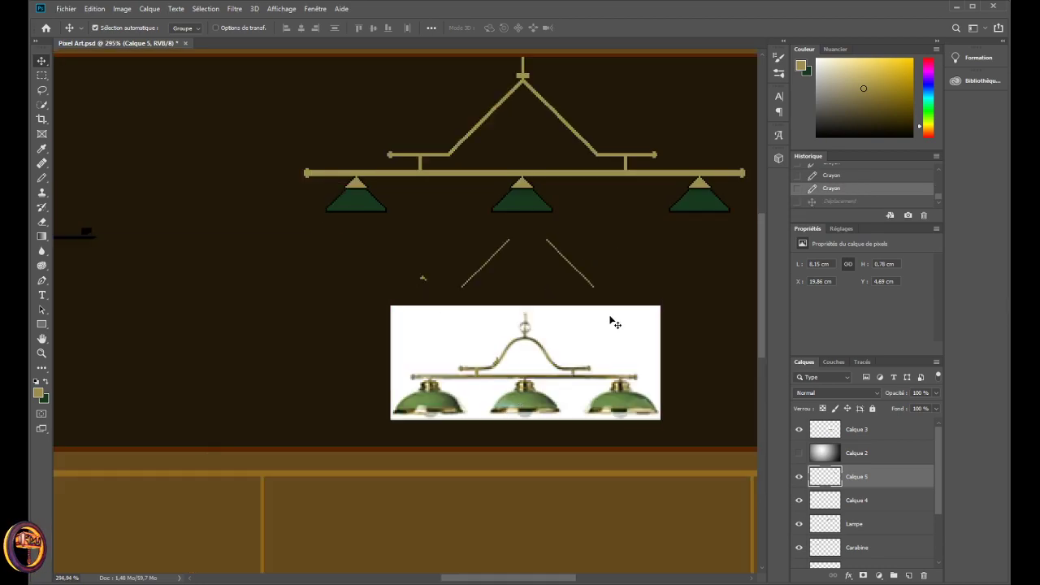
# - Move the reference lamp picture on layer Calque 3 straight down until it overlaps the front of the bar counter
pyautogui.keyDown('alt'); pyautogui.scroll(-1, 404, 284); pyautogui.keyUp('alt')
pyautogui.keyDown('alt'); pyautogui.scroll(1, 602, 281); pyautogui.keyUp('alt')
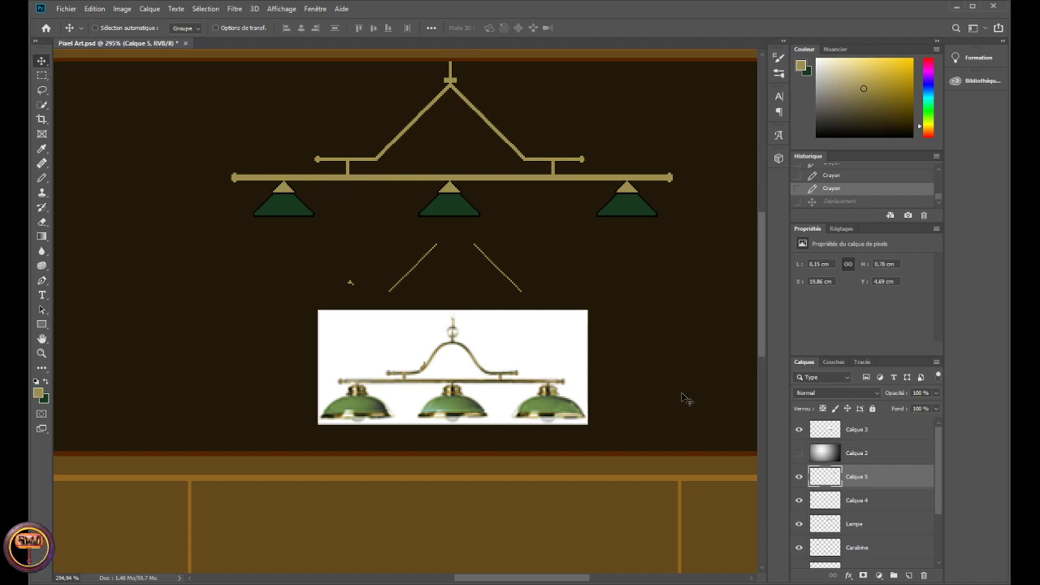
pyautogui.click(880, 430)
pyautogui.moveTo(575, 385)
pyautogui.mouseDown()
pyautogui.moveTo(520, 396)
pyautogui.moveTo(576, 397)
pyautogui.mouseUp()
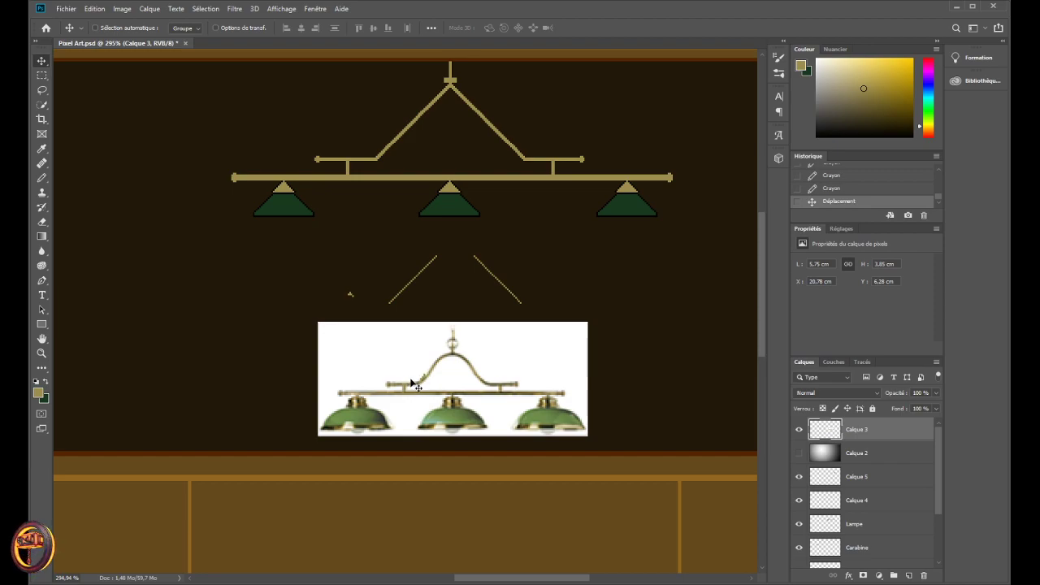
pyautogui.click(857, 481)
pyautogui.click(860, 437)
pyautogui.moveTo(473, 393); pyautogui.dragTo(473, 457)
pyautogui.click(874, 456)
pyautogui.click(872, 486)
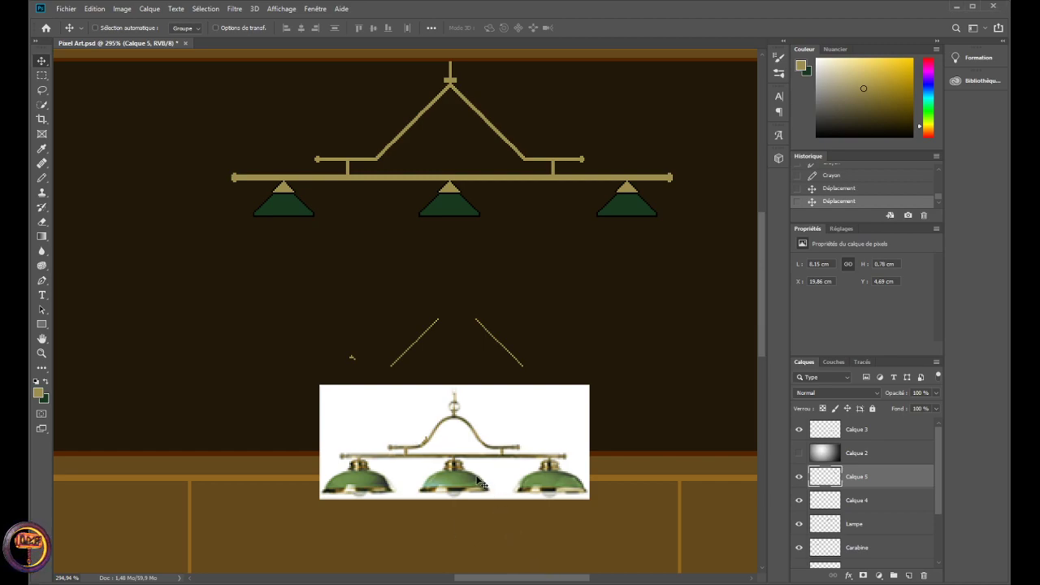
pyautogui.moveTo(485, 487); pyautogui.dragTo(457, 473)
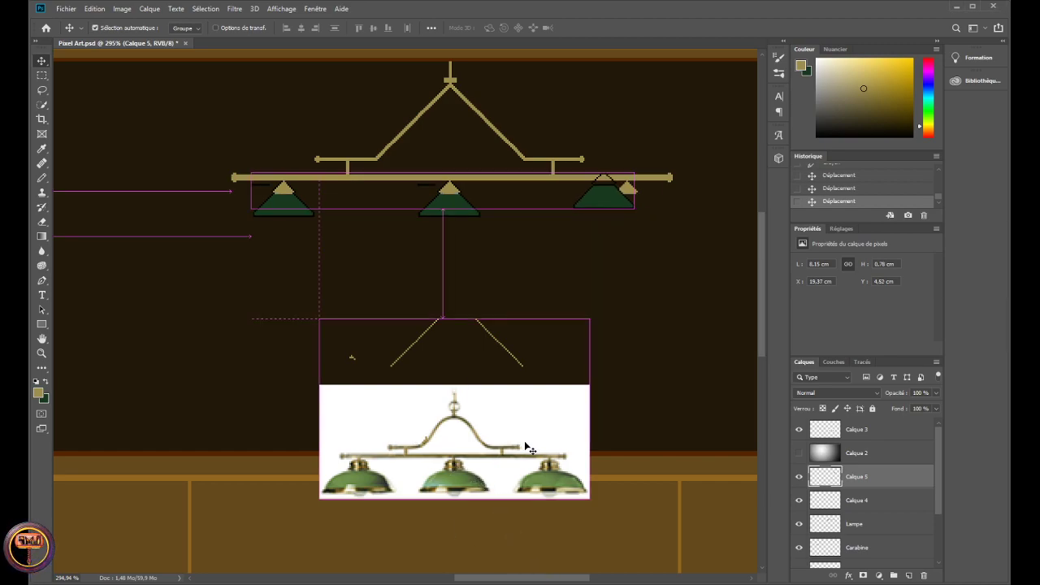
pyautogui.hotkey('ctrl', 'z')
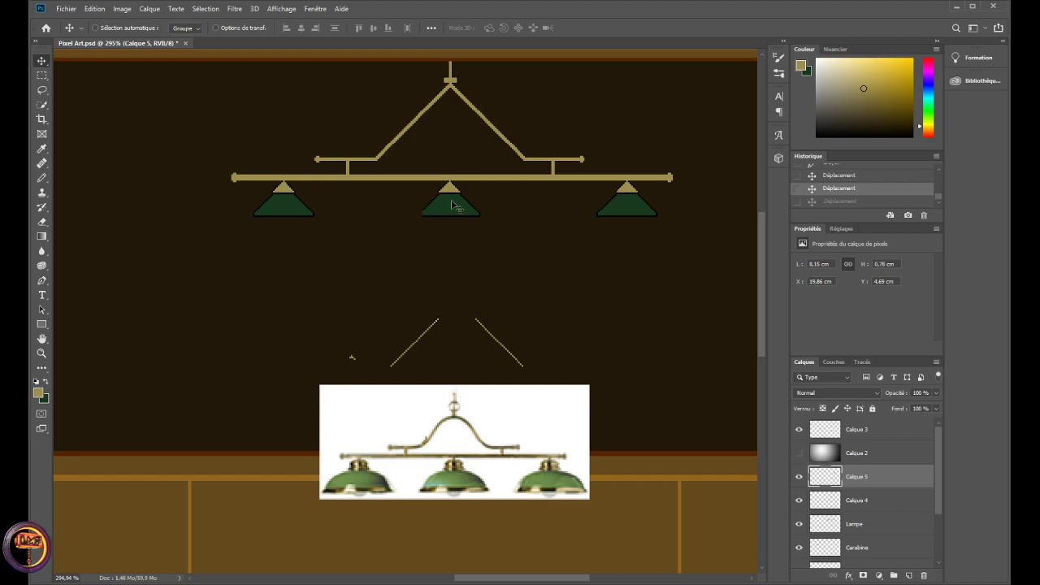
pyautogui.scroll(5, 417, 205)
pyautogui.scroll(4, 480, 205)
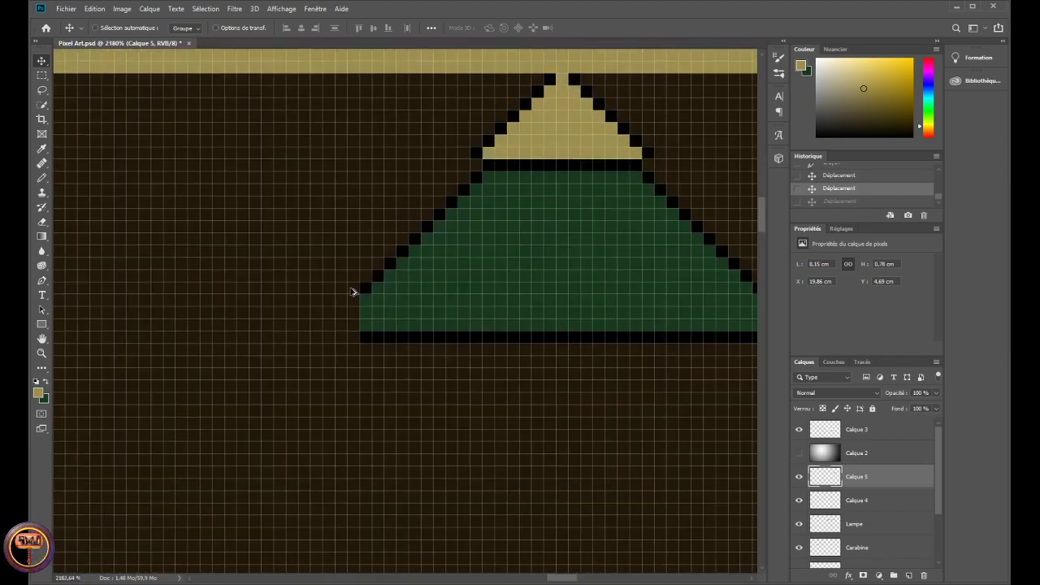
pyautogui.click(42, 177)
pyautogui.keyDown('alt'); pyautogui.click(365, 281); pyautogui.keyUp('alt')
pyautogui.click(355, 300)
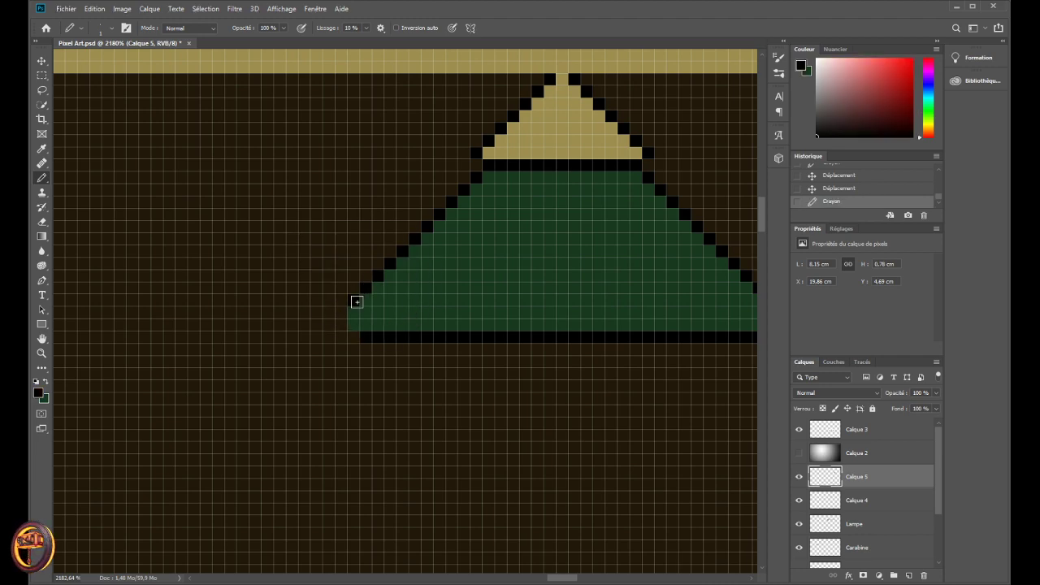
pyautogui.hotkey('ctrl', 'z')
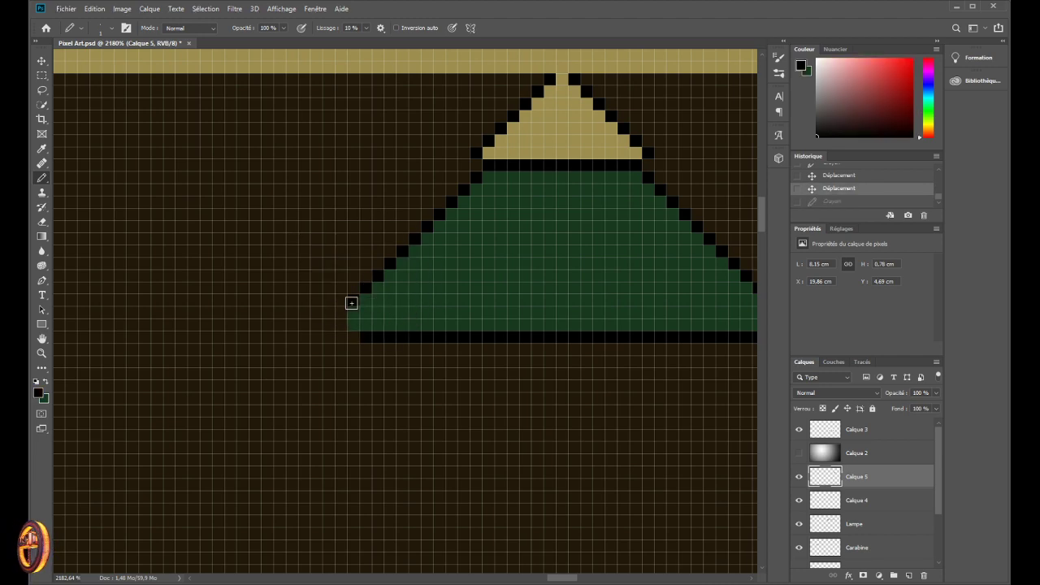
pyautogui.click(353, 300)
pyautogui.hotkey('ctrl', 'z')
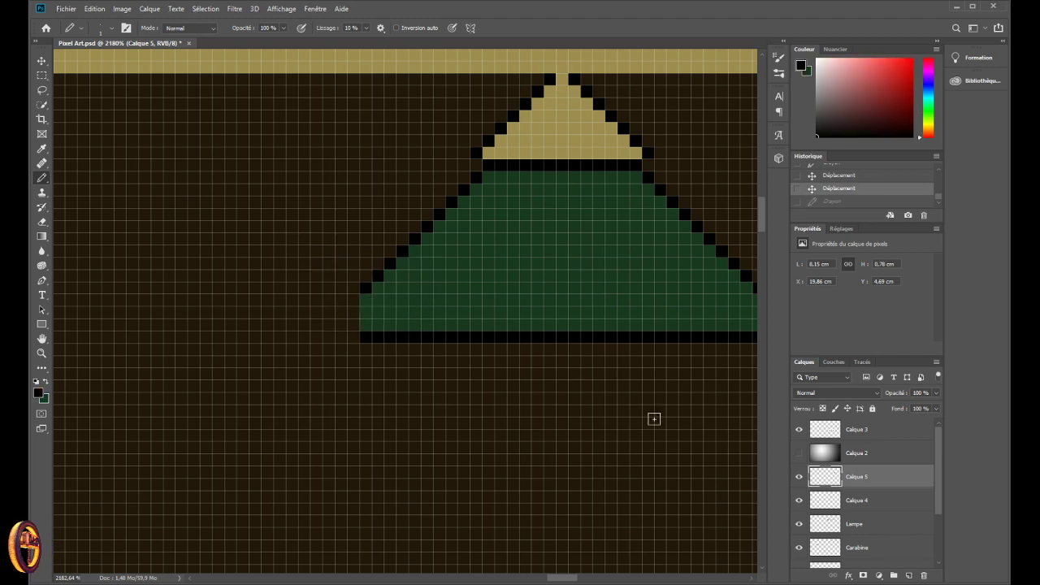
# - Toggle the visibility of layers Calque 5 and Calque 4 to check which lamp parts each one holds
pyautogui.click(800, 477)
pyautogui.click(800, 477)
pyautogui.click(800, 477)
pyautogui.click(800, 477)
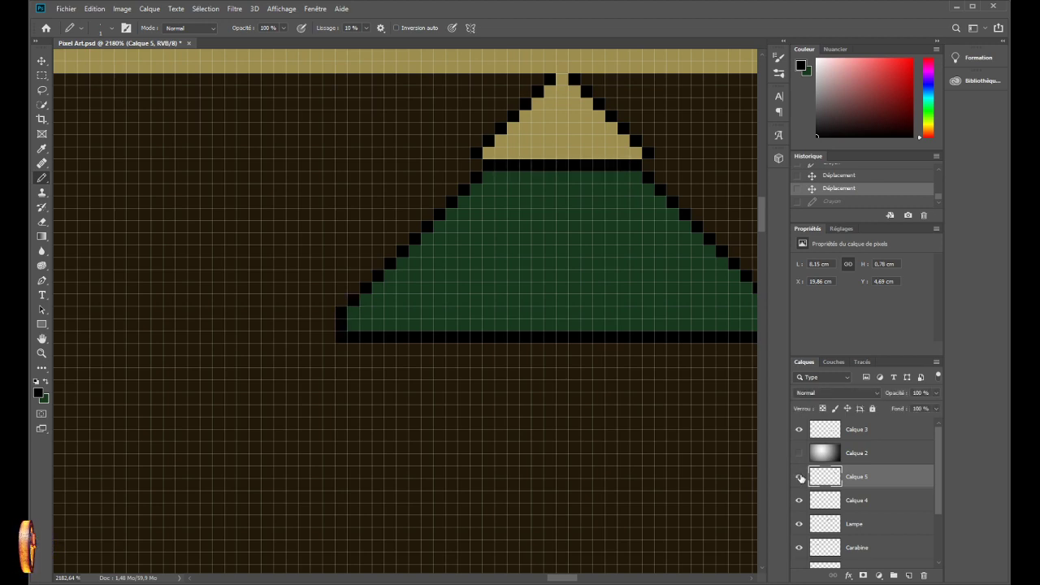
pyautogui.click(800, 477)
pyautogui.click(800, 477)
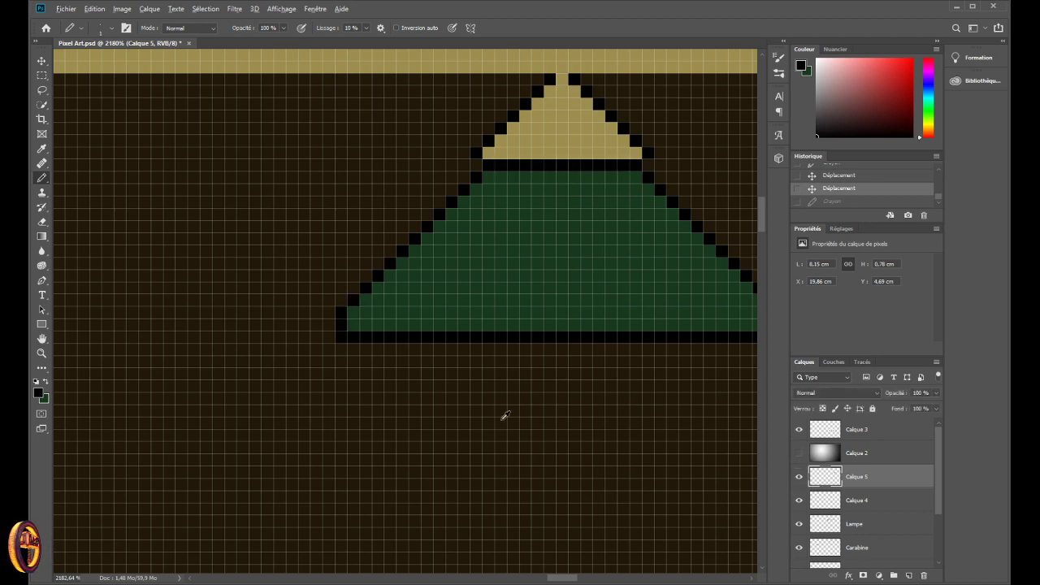
pyautogui.scroll(-3, 496, 411)
pyautogui.scroll(-5, 479, 408)
pyautogui.click(853, 500)
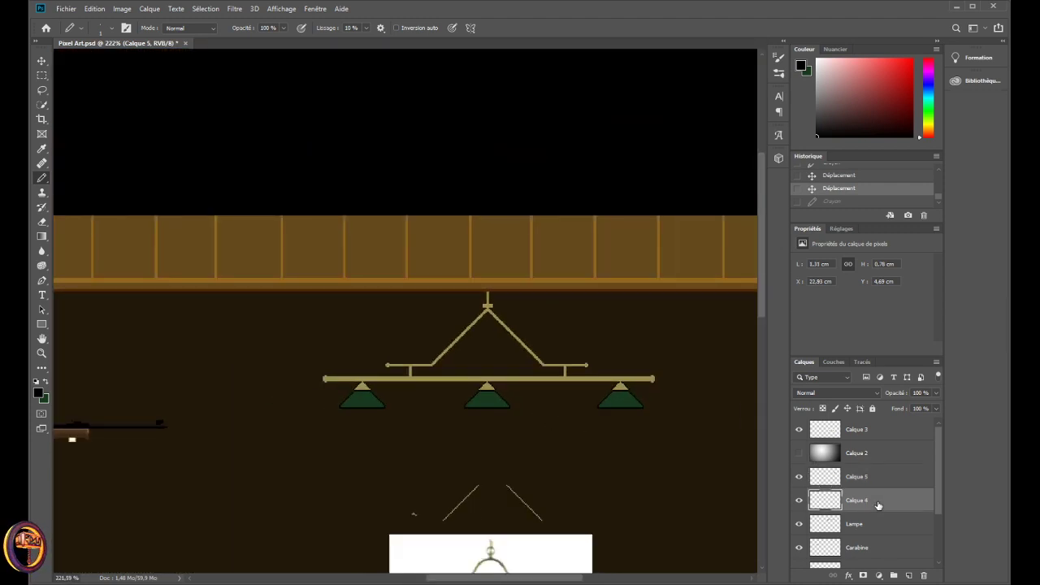
pyautogui.click(800, 501)
pyautogui.click(800, 501)
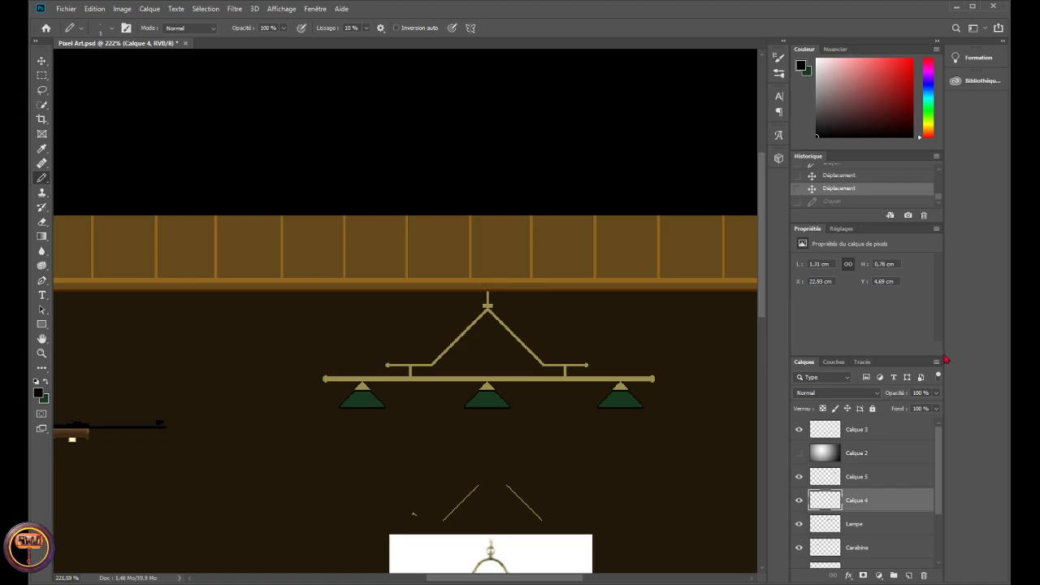
pyautogui.click(487, 394)
pyautogui.scroll(6, 484, 396)
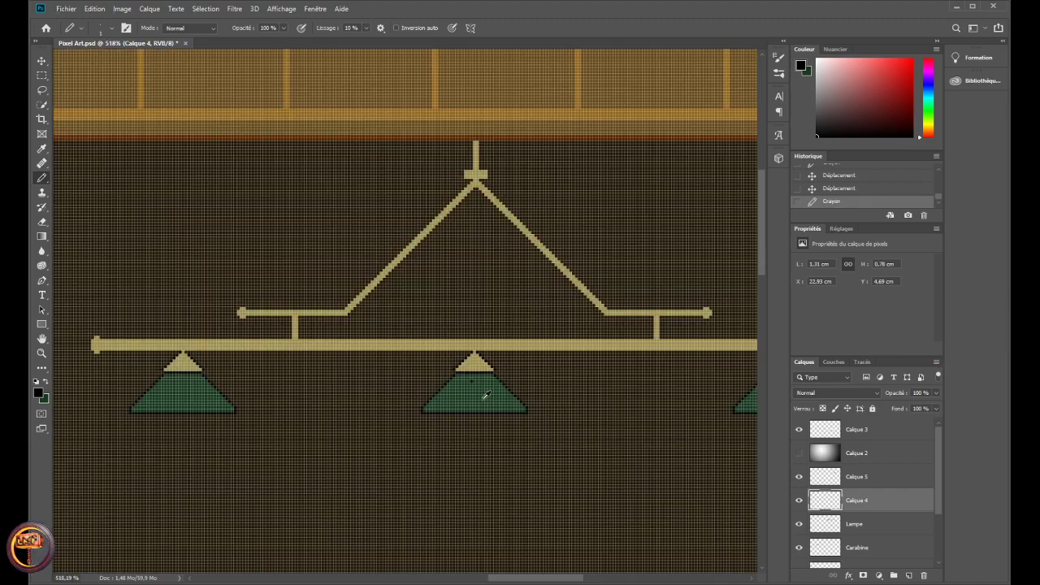
pyautogui.hotkey('ctrl', 'z')
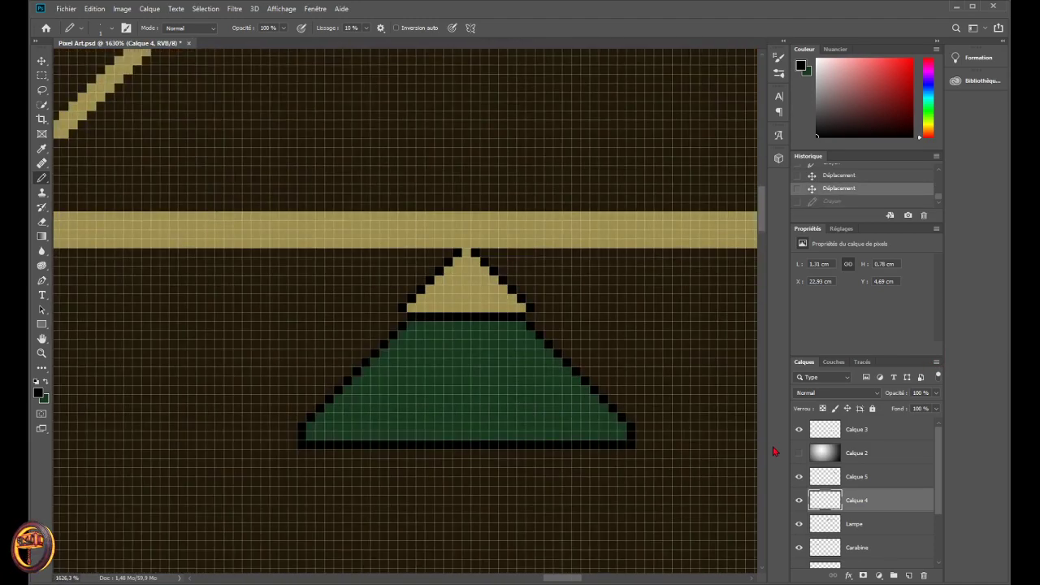
# - Merge layer Calque 4 and layer Calque 5 down into the Lampe layer
pyautogui.click(800, 501)
pyautogui.click(800, 501)
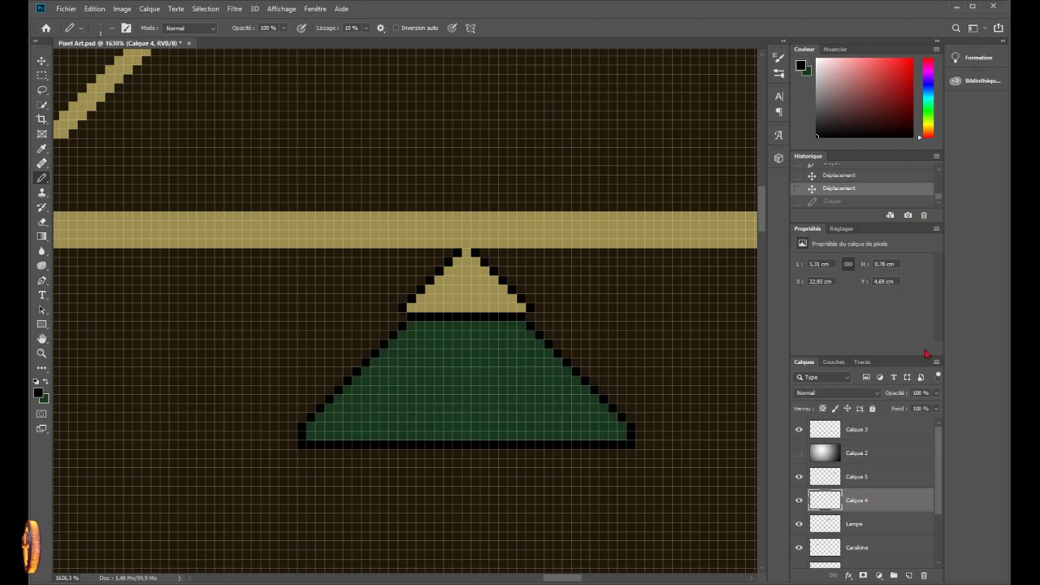
pyautogui.hotkey('ctrl', 'e')
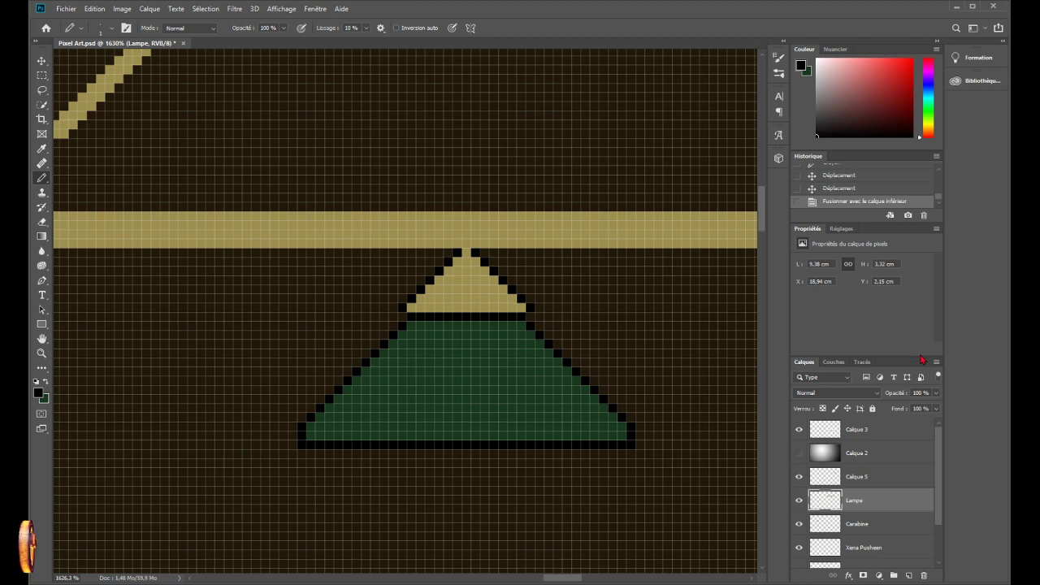
pyautogui.scroll(-2, 622, 419)
pyautogui.click(817, 477)
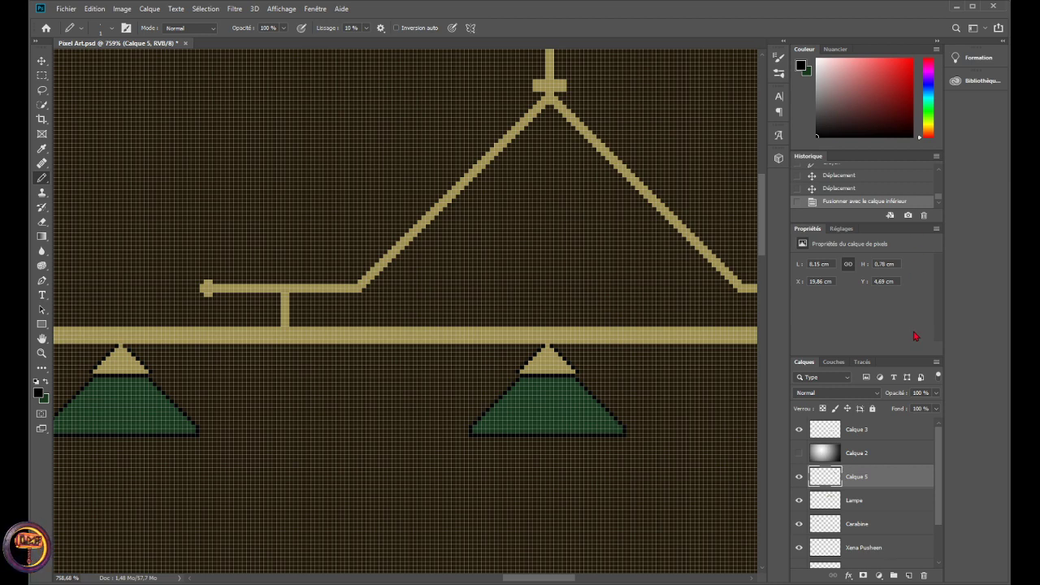
pyautogui.hotkey('ctrl', 'e')
# - Draw a two-pixel-high band in the cone's beige along the base of the left lamp's green shade, between its black side edges
pyautogui.scroll(-4, 657, 406)
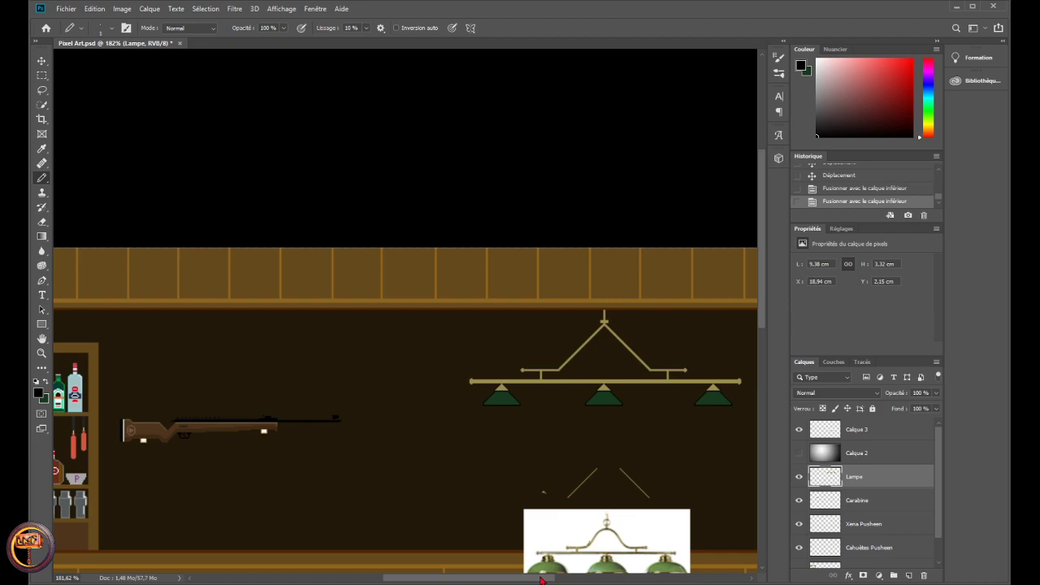
pyautogui.moveTo(521, 579); pyautogui.dragTo(543, 578)
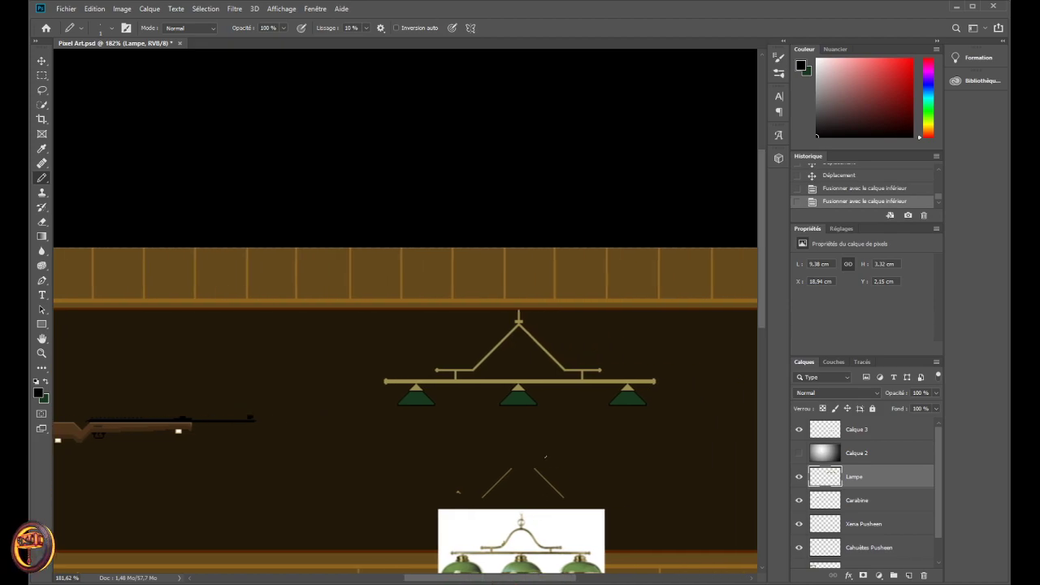
pyautogui.scroll(-3, 550, 453)
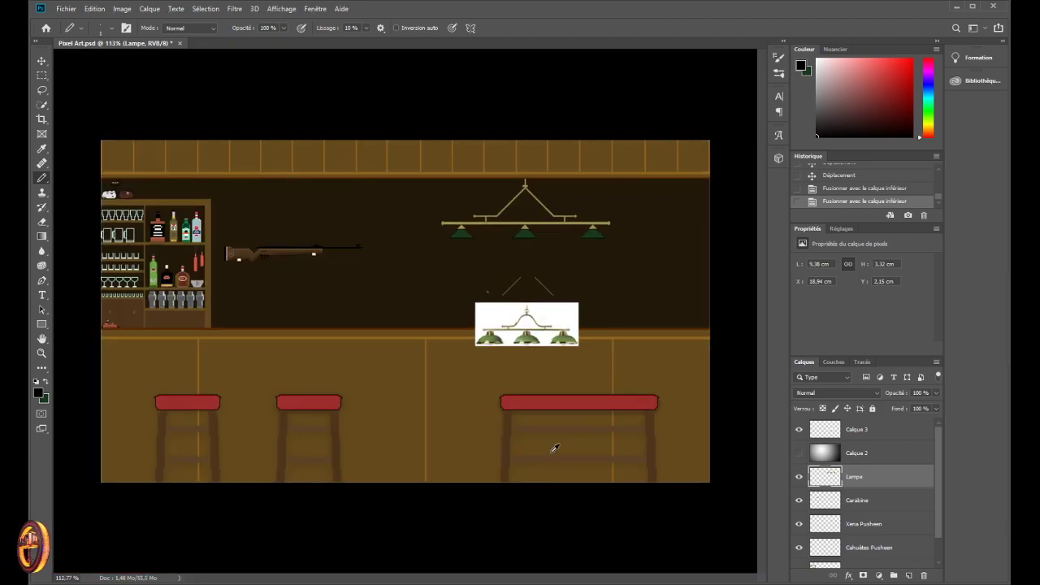
pyautogui.scroll(10, 492, 235)
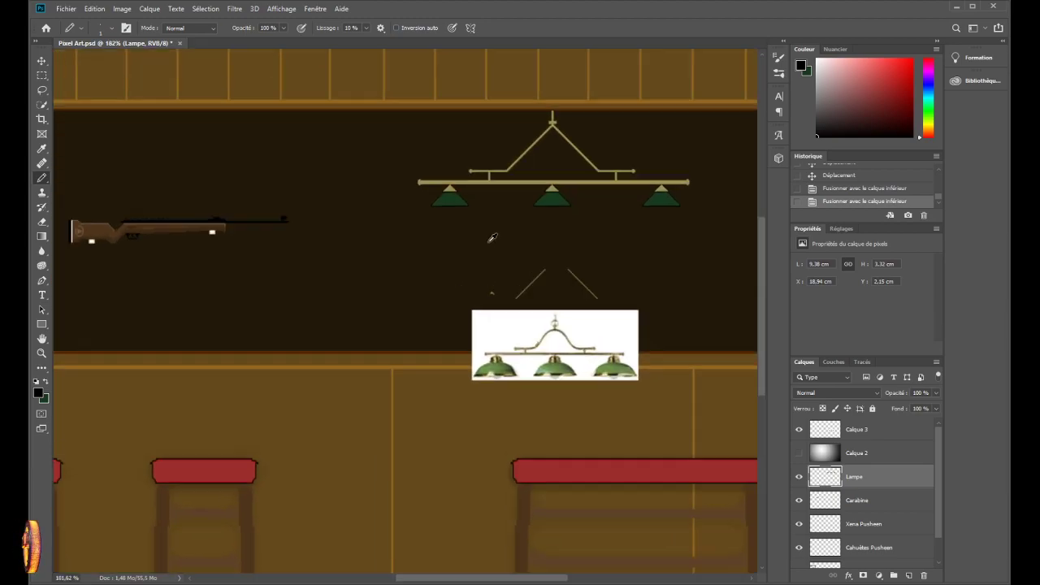
pyautogui.scroll(2, 471, 138)
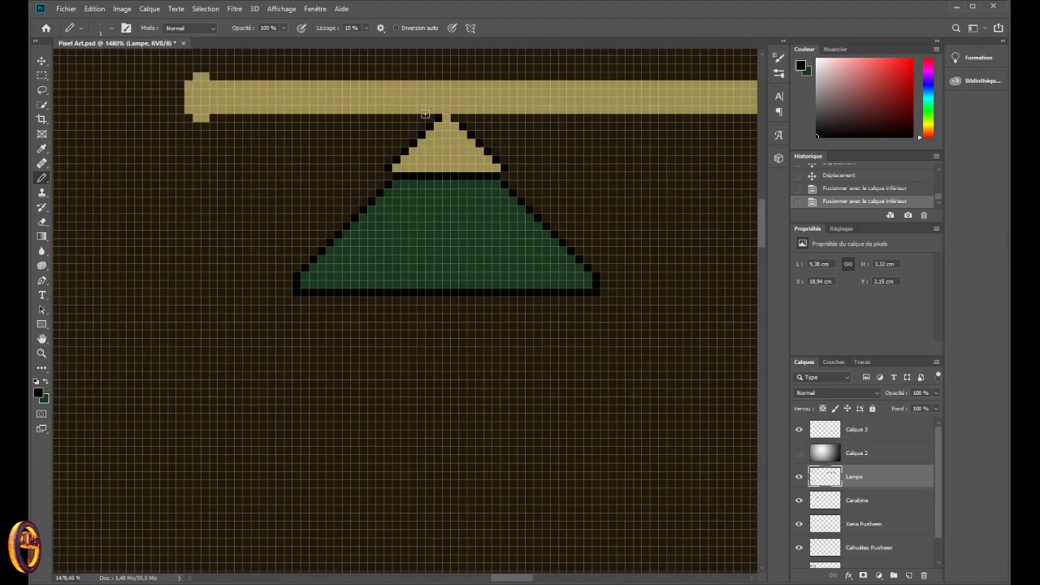
pyautogui.keyDown('alt'); pyautogui.click(441, 134); pyautogui.keyUp('alt')
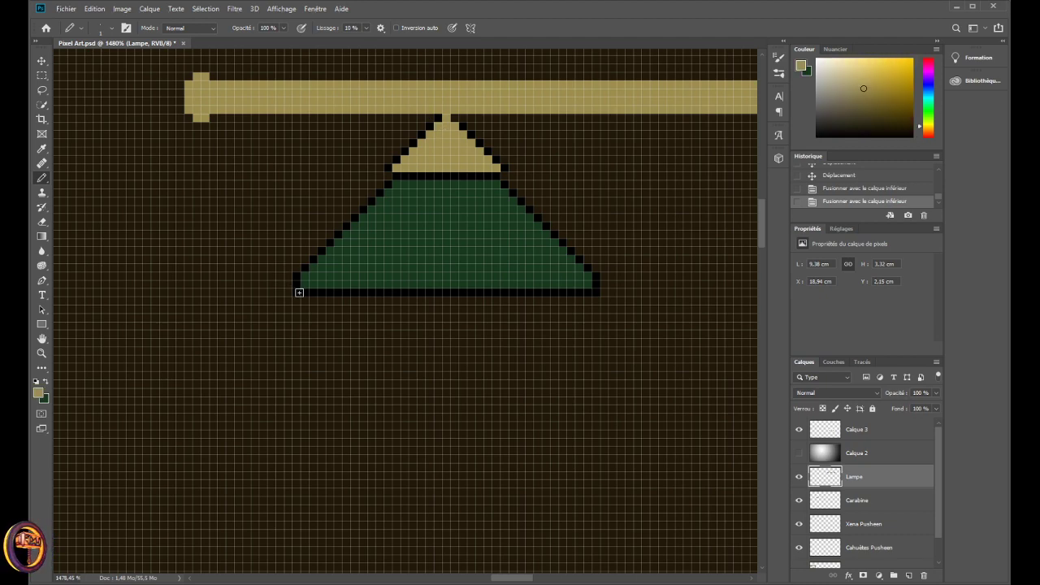
pyautogui.moveTo(301, 285)
pyautogui.mouseDown()
pyautogui.moveTo(587, 288)
pyautogui.moveTo(303, 291)
pyautogui.mouseUp()
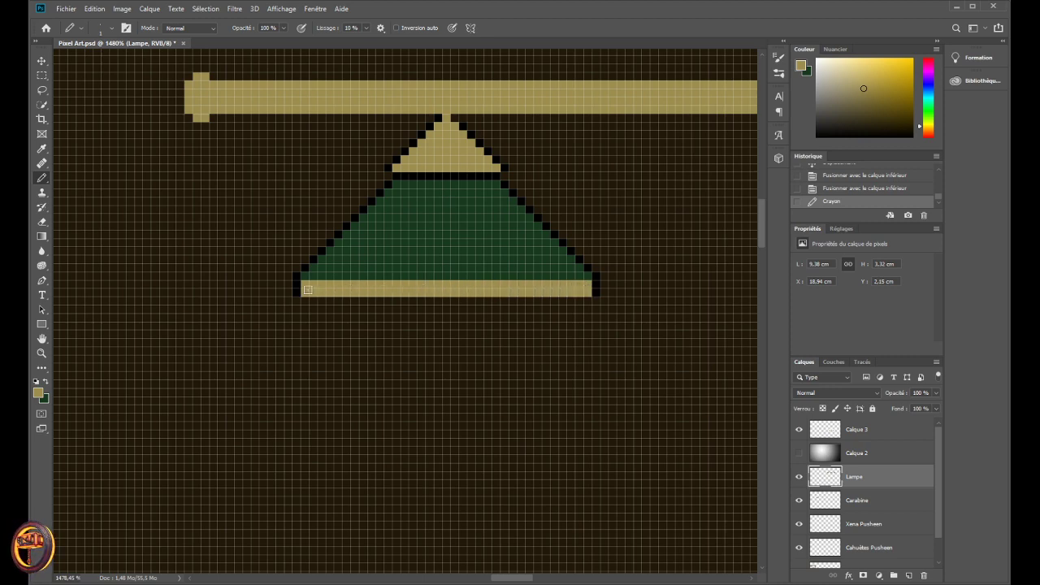
pyautogui.scroll(-5, 320, 351)
pyautogui.scroll(-4, 320, 359)
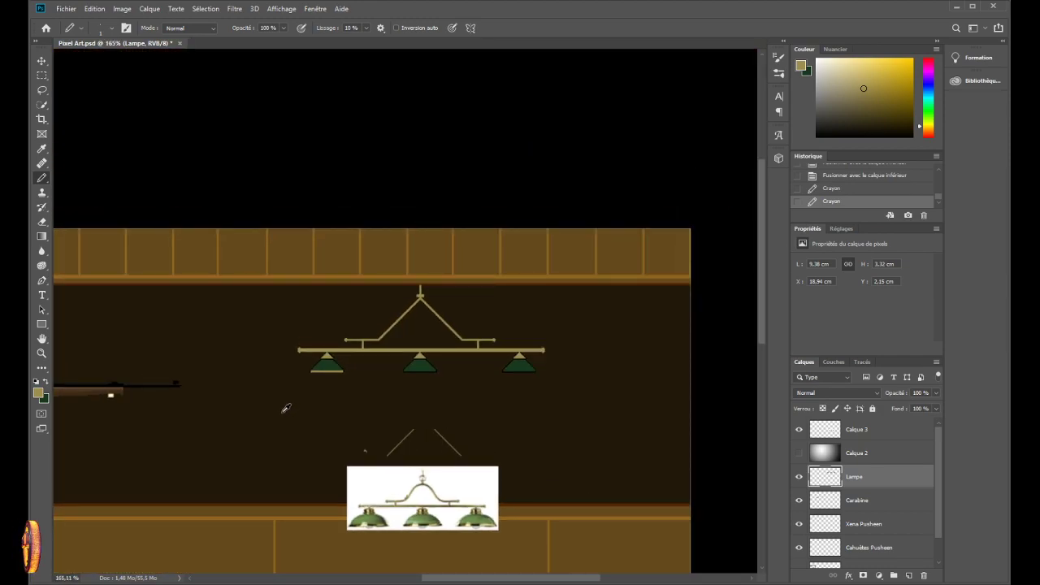
pyautogui.scroll(8, 279, 410)
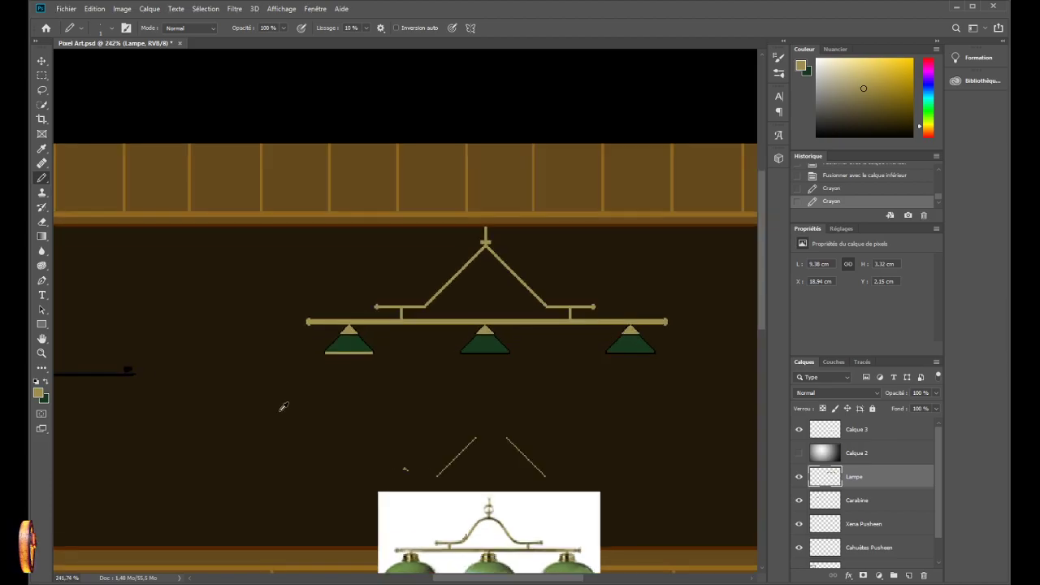
pyautogui.scroll(2, 353, 322)
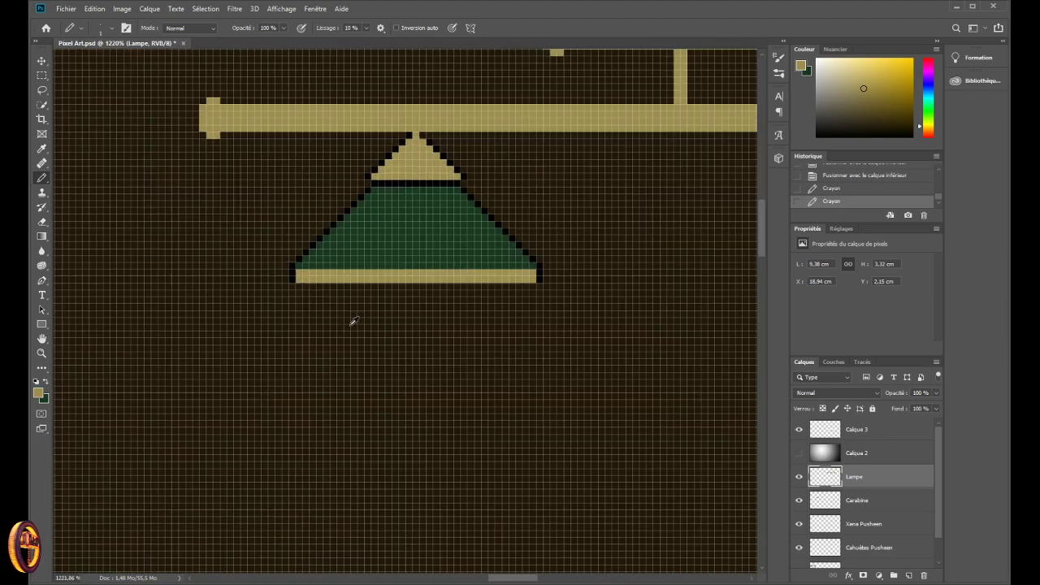
# - Undo the two-pixel-high beige band at the base of the left lamp's green shade
pyautogui.scroll(-10, 349, 325)
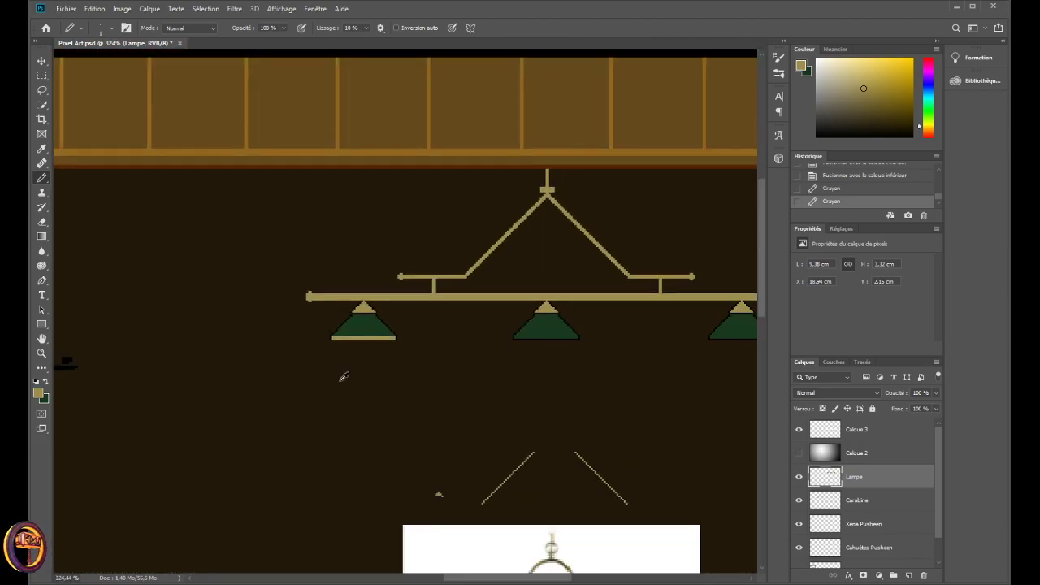
pyautogui.scroll(-1, 343, 377)
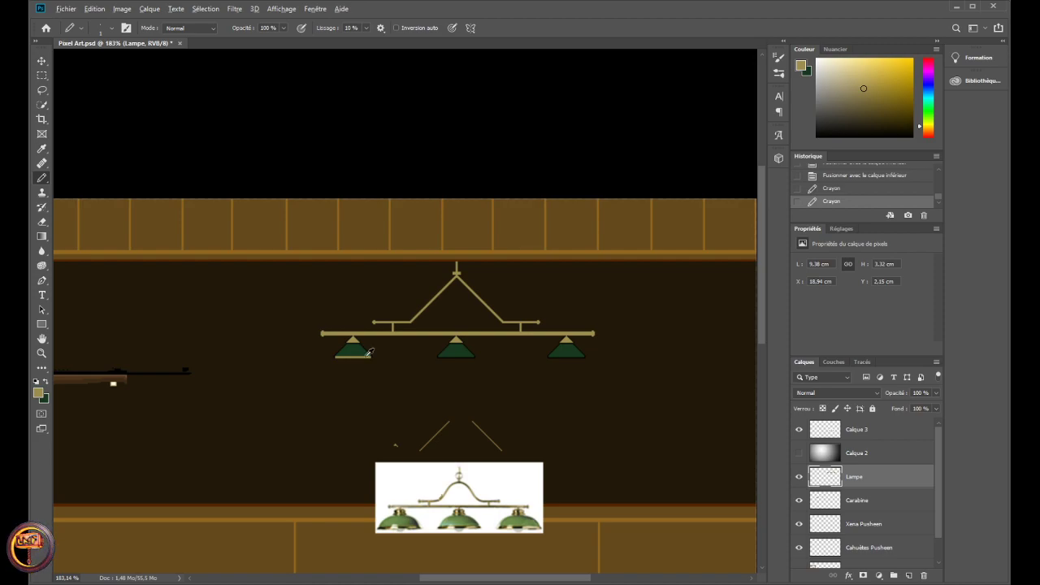
pyautogui.scroll(1, 404, 377)
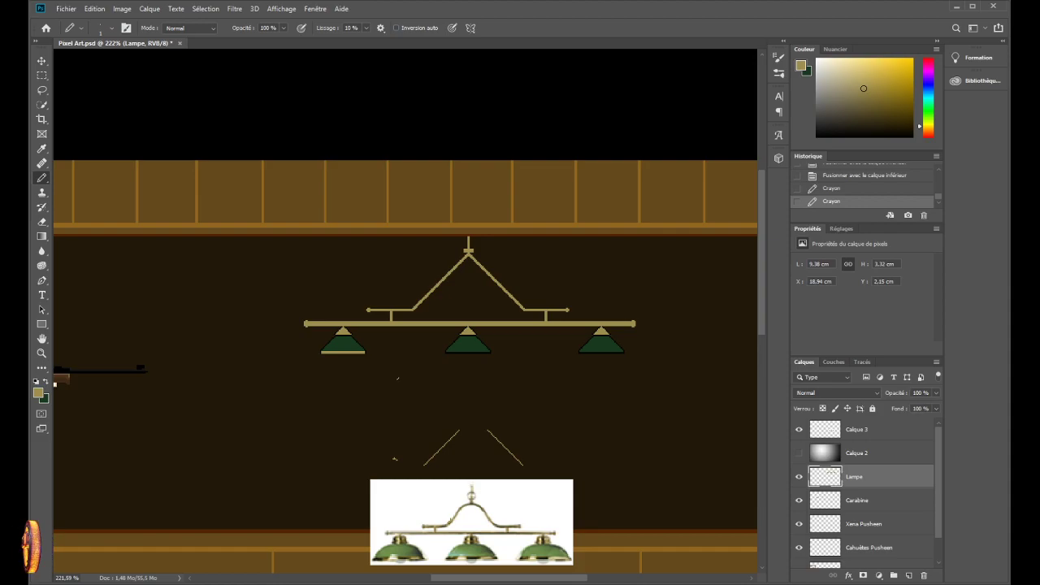
pyautogui.scroll(4, 363, 367)
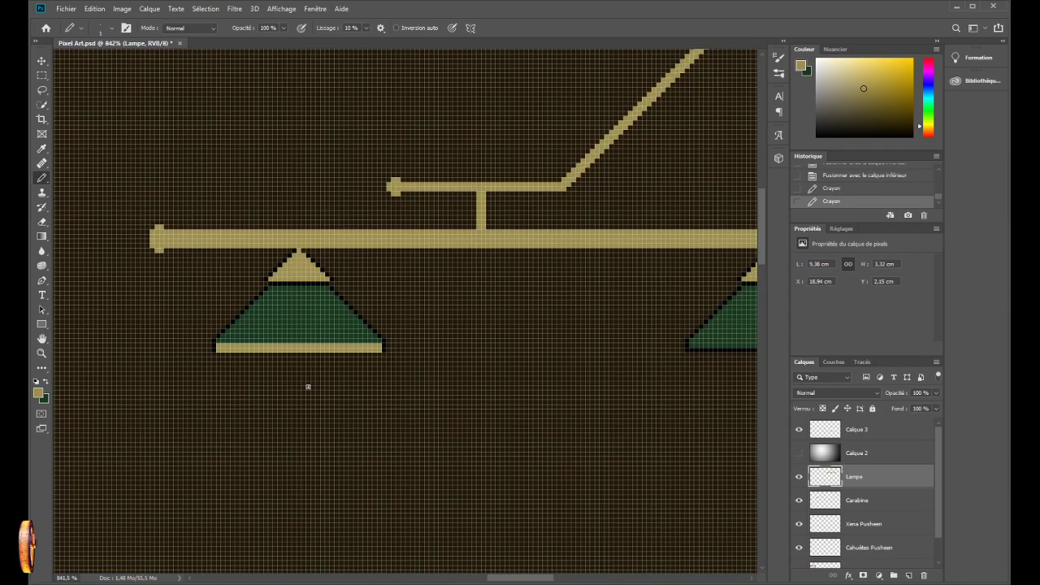
pyautogui.hotkey('ctrl', 'z')
pyautogui.hotkey('ctrl', 'z')
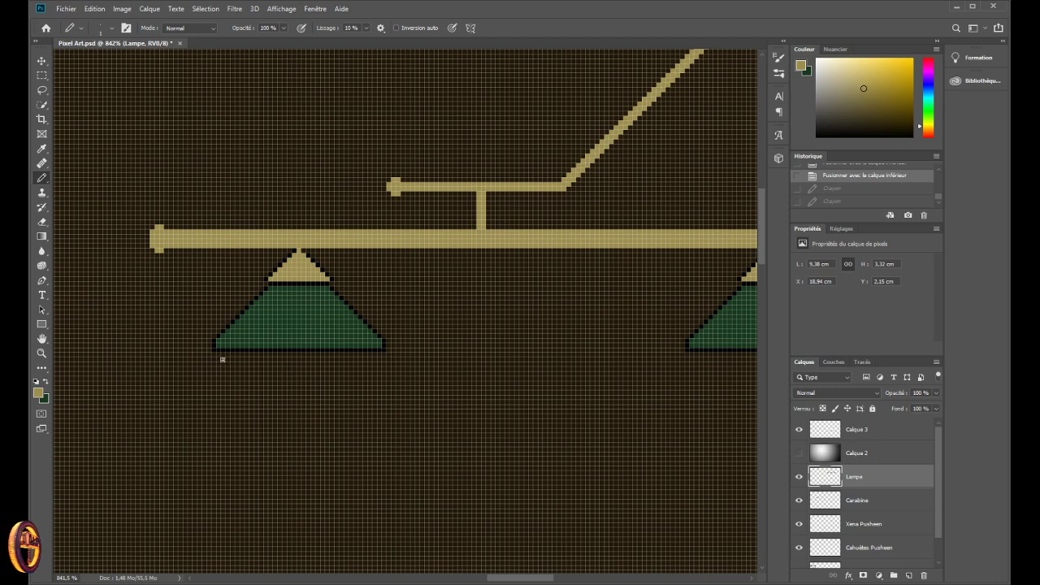
# - Draw a one-pixel-high beige line over the black base of the left lamp's shade, between its black side edges
pyautogui.scroll(3, 213, 350)
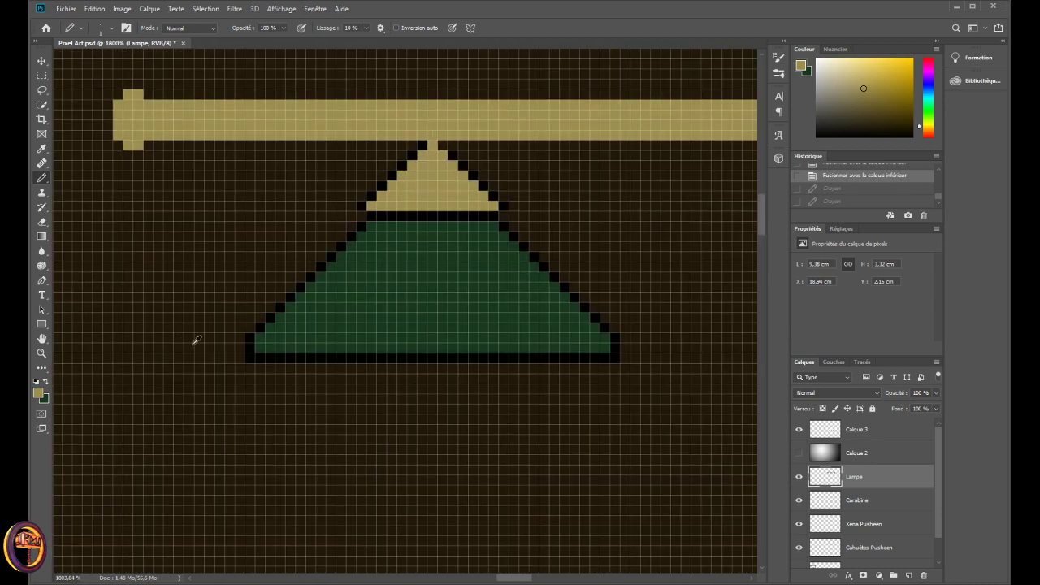
pyautogui.scroll(-5, 241, 349)
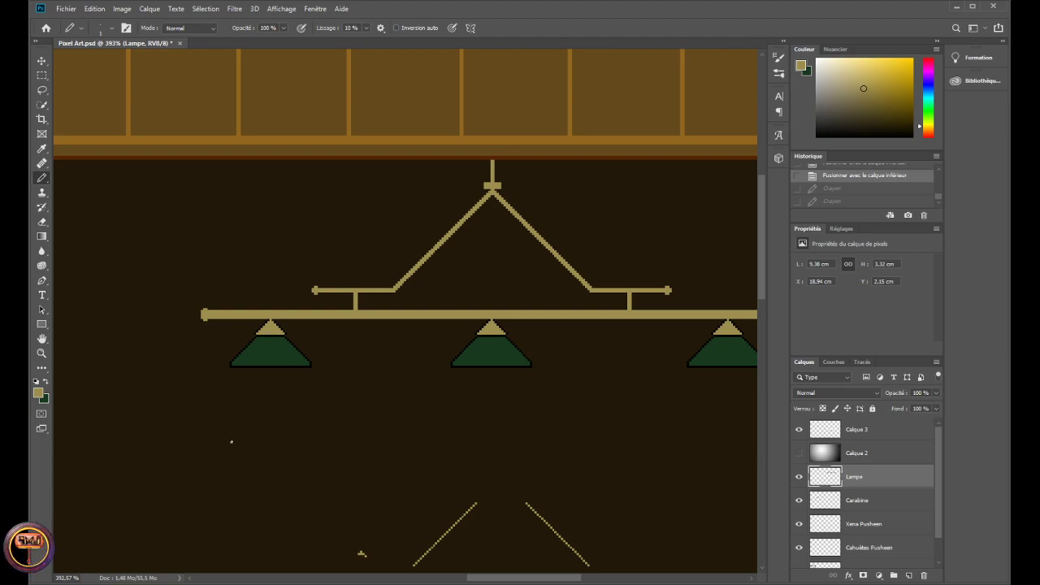
pyautogui.scroll(-3, 232, 442)
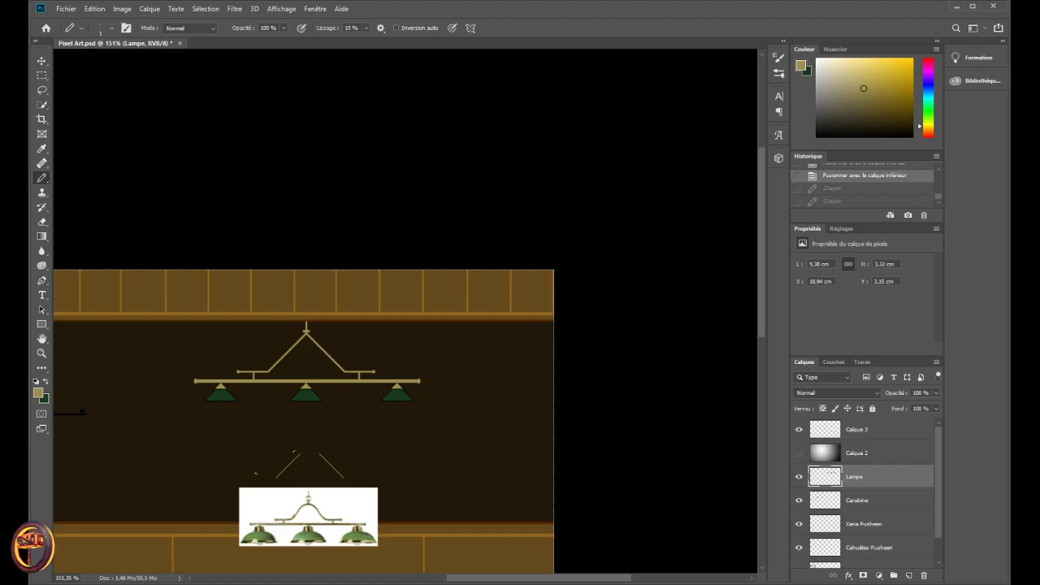
pyautogui.scroll(8, 179, 390)
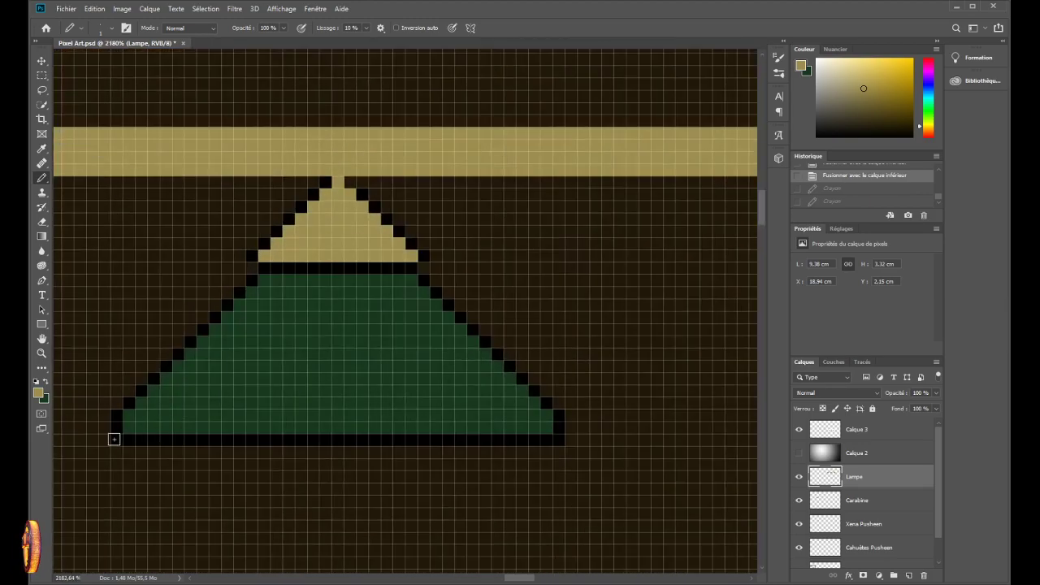
pyautogui.moveTo(128, 437); pyautogui.dragTo(542, 433)
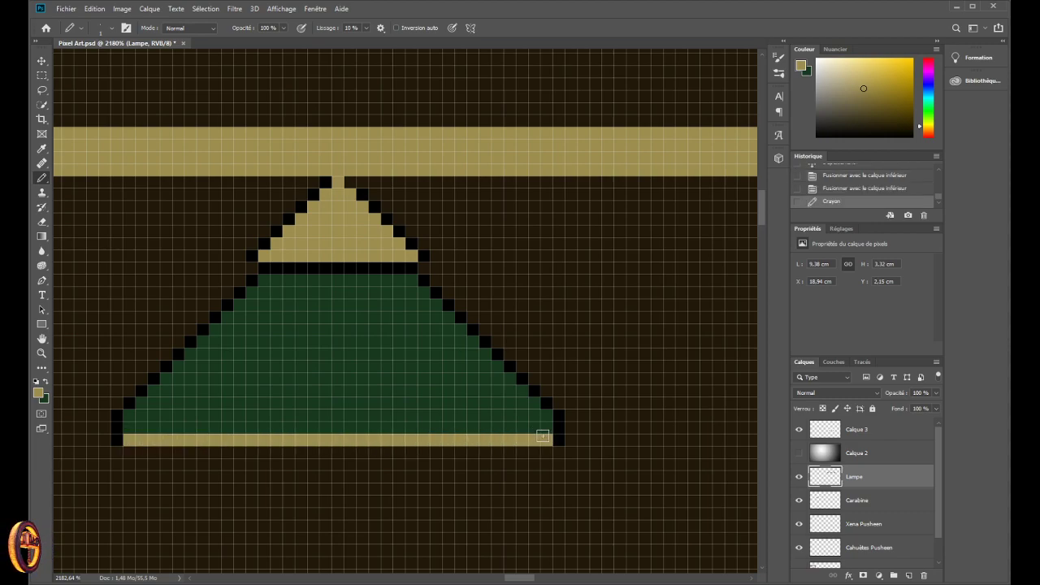
# - Compare the left lamp's beige trim with the two untrimmed lamps, the reference picture and the whole bar scene
pyautogui.scroll(-6, 295, 395)
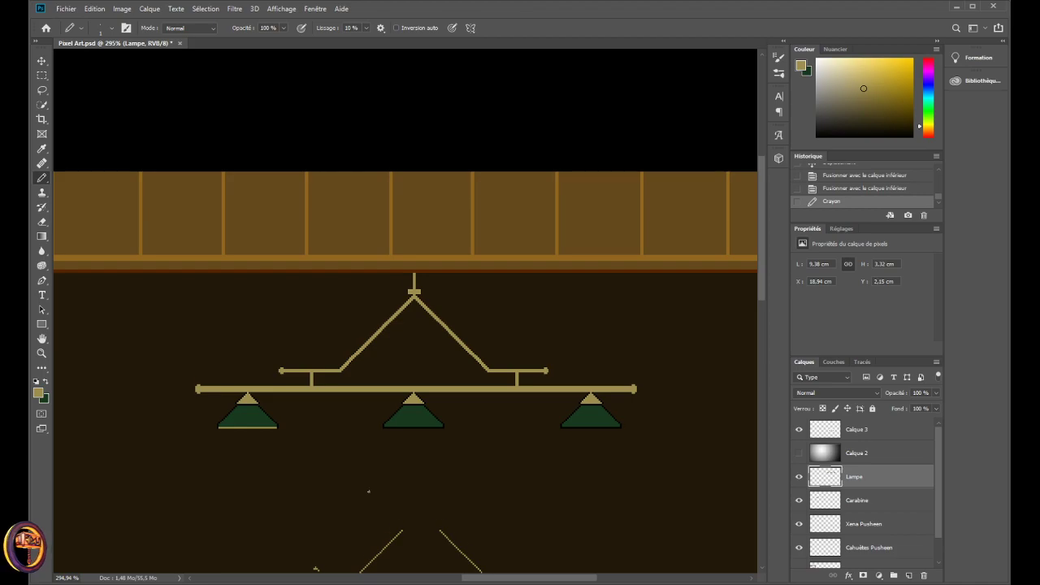
pyautogui.scroll(-4, 366, 489)
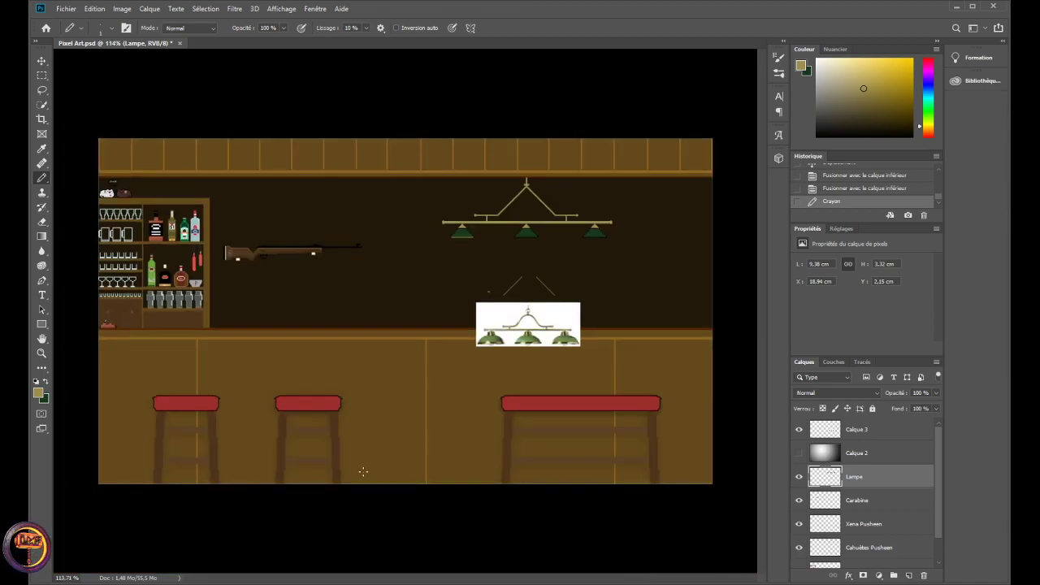
pyautogui.scroll(1, 442, 397)
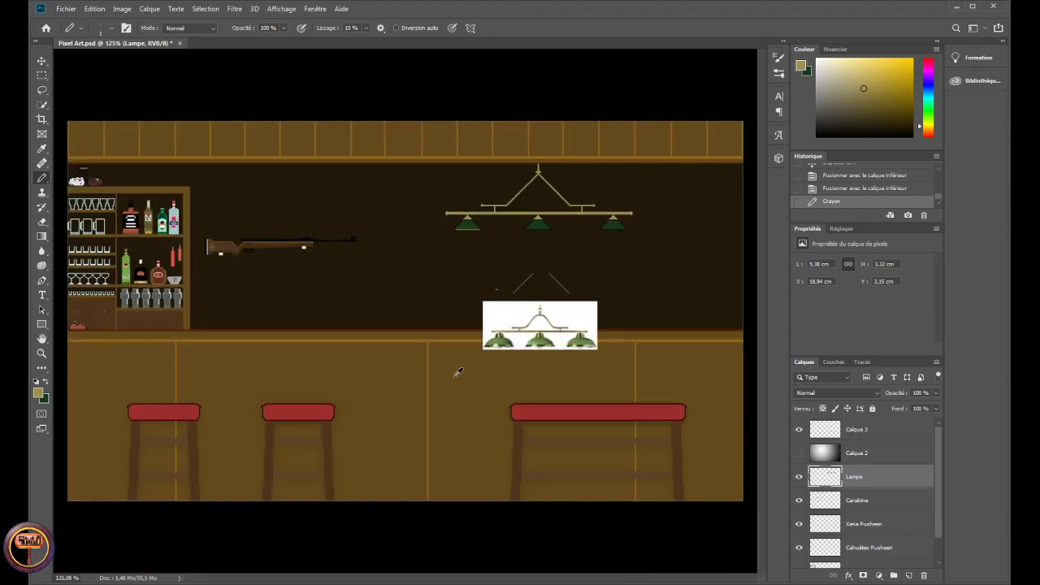
pyautogui.scroll(2, 455, 373)
pyautogui.scroll(-3, 492, 293)
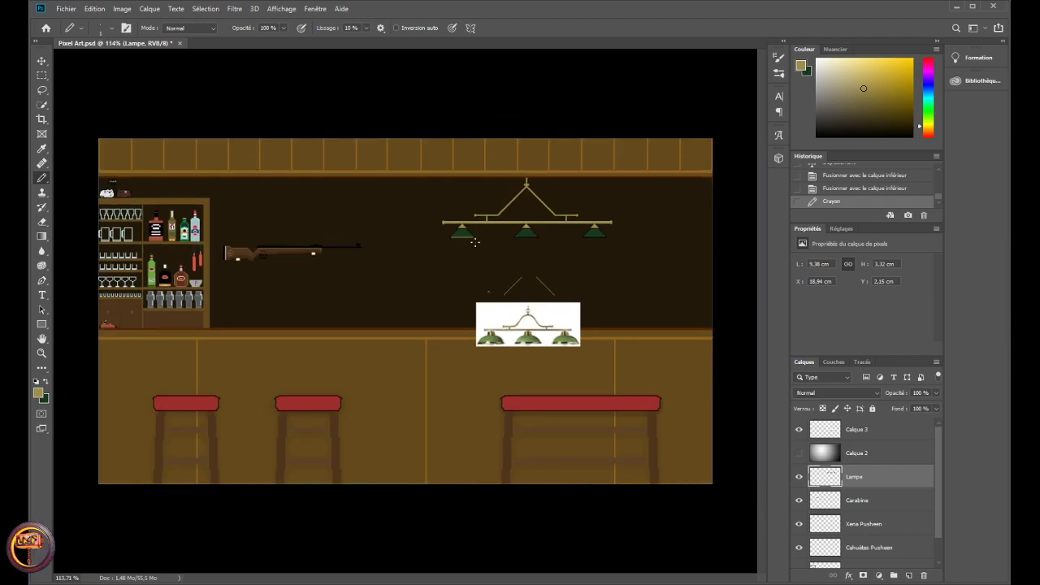
pyautogui.scroll(4, 461, 236)
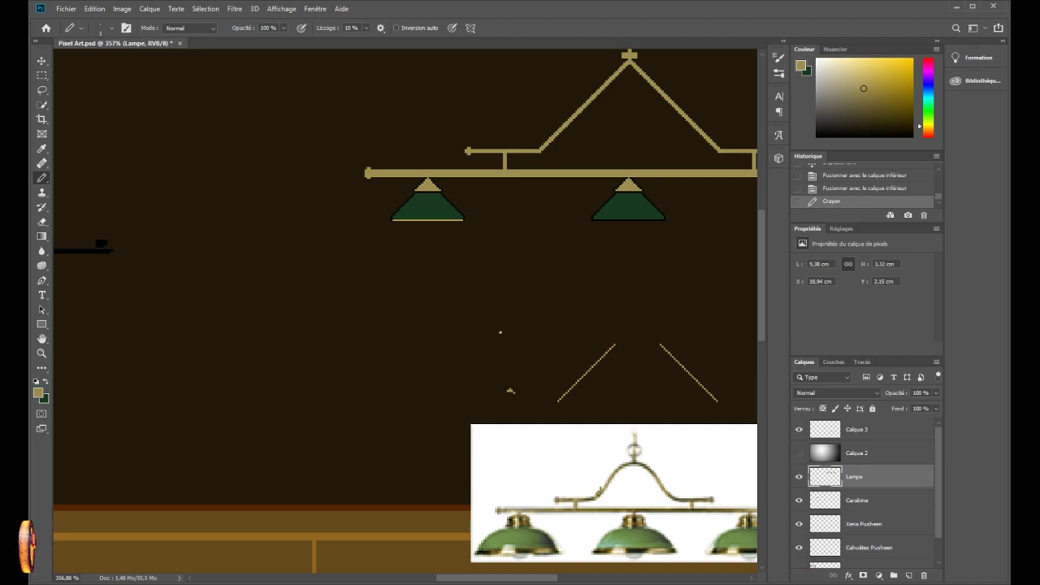
pyautogui.scroll(-2, 475, 275)
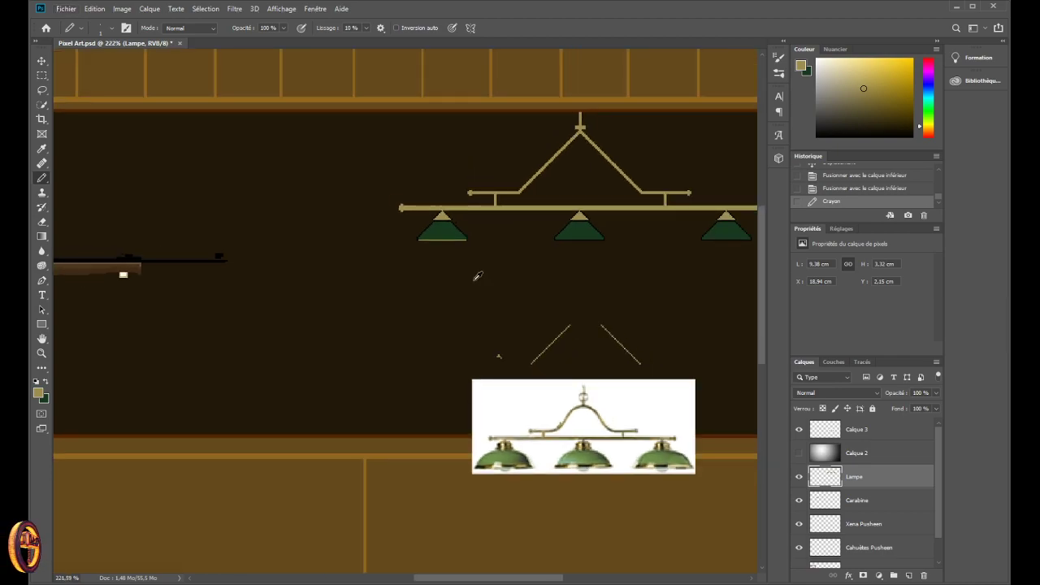
pyautogui.scroll(-2, 478, 276)
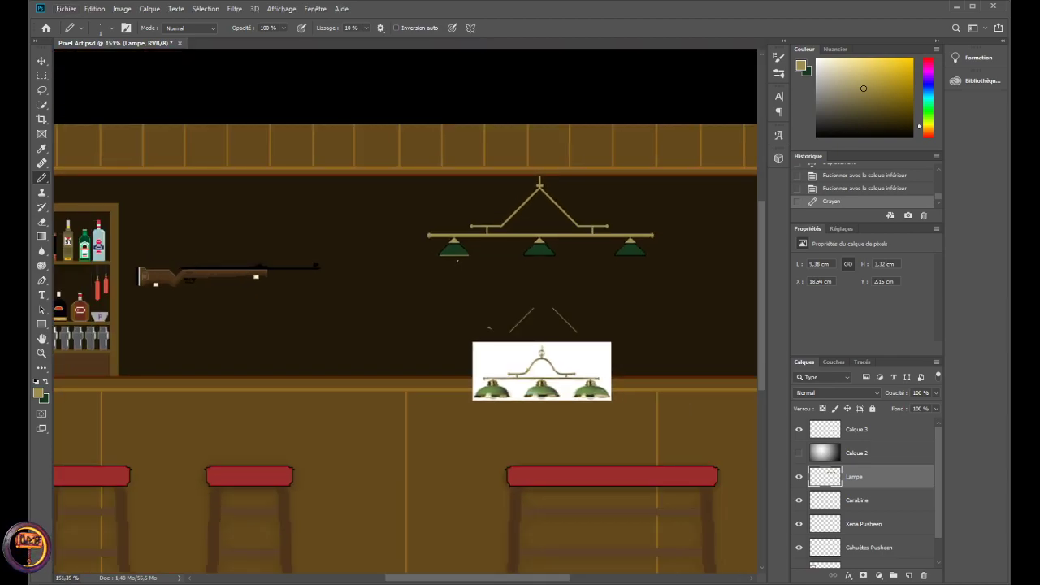
# - Draw a one-pixel-high beige line over the black base of the middle lamp's shade, between its black side edges
pyautogui.scroll(10, 456, 258)
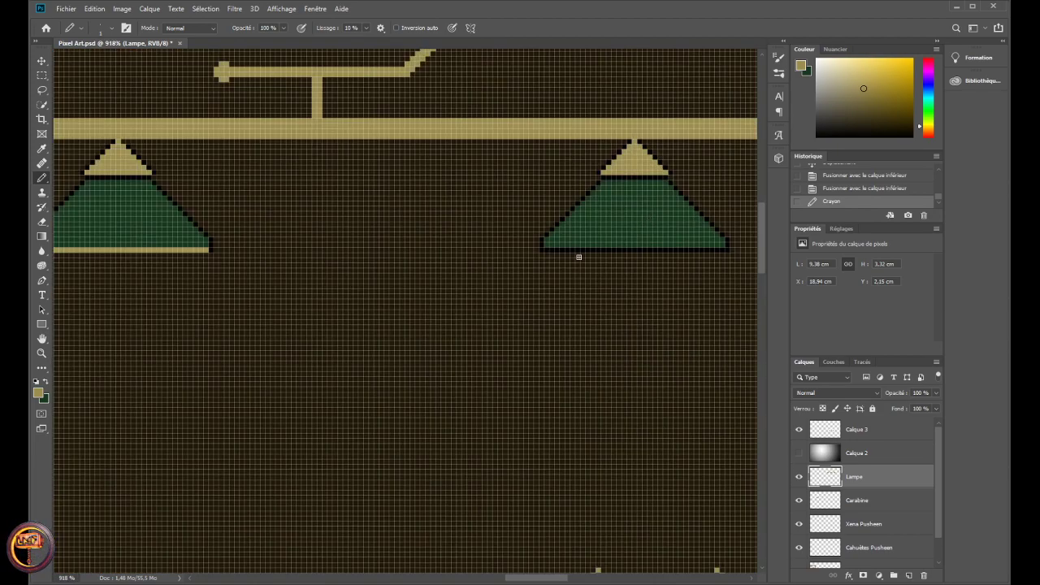
pyautogui.hscroll(3, 520, 239)
pyautogui.scroll(3, 520, 239)
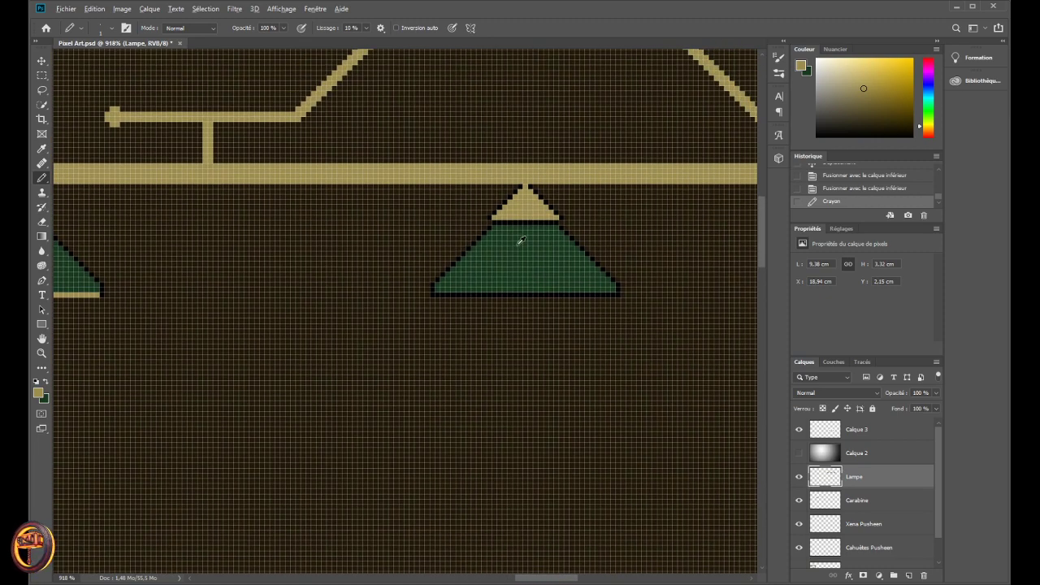
pyautogui.moveTo(405, 303); pyautogui.dragTo(689, 301)
pyautogui.hscroll(3, 515, 562)
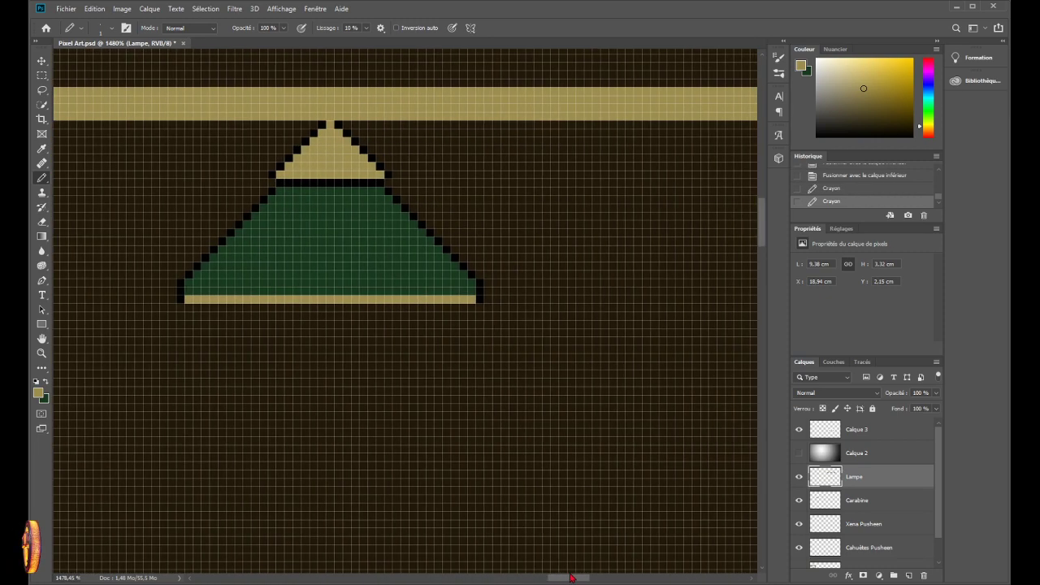
# - Replace the black base of the right lamp's shade with a one-pixel-high beige line, keeping the black side edges
pyautogui.scroll(-5, 564, 436)
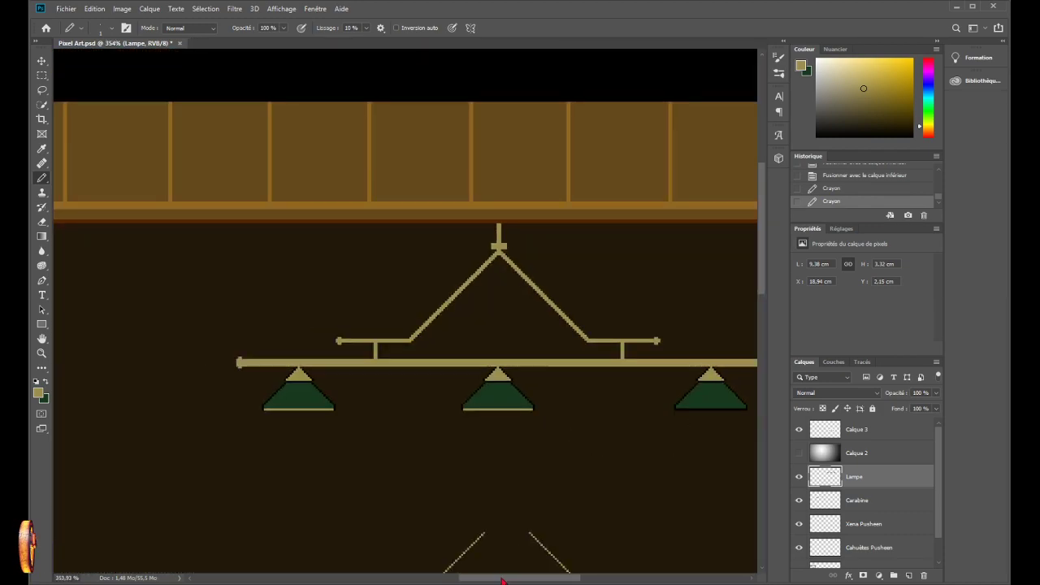
pyautogui.hscroll(3, 688, 422)
pyautogui.scroll(4, 463, 411)
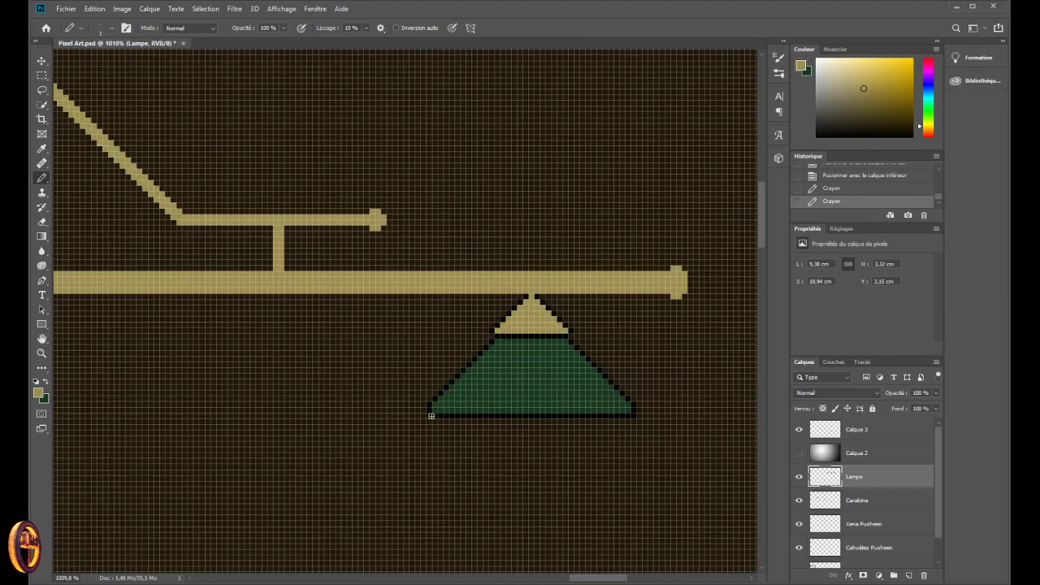
pyautogui.moveTo(430, 416); pyautogui.dragTo(505, 416)
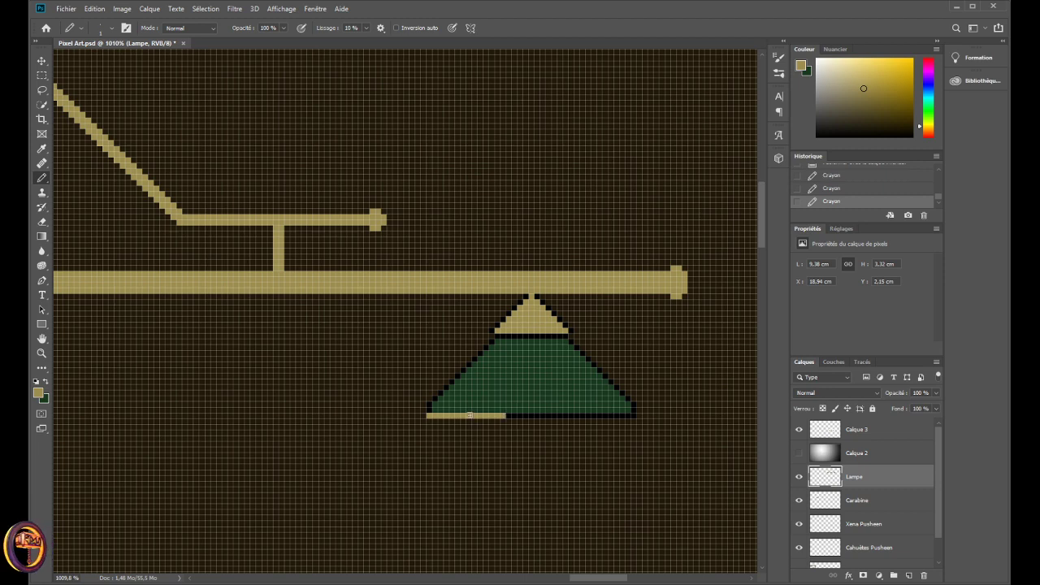
pyautogui.hotkey('ctrl', 'z')
pyautogui.scroll(3, 469, 414)
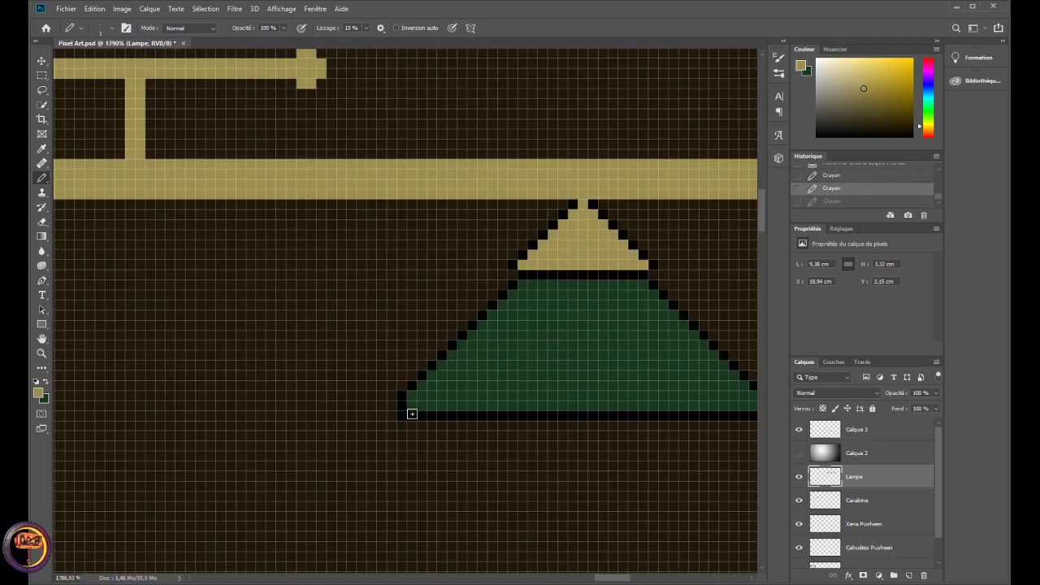
pyautogui.moveTo(411, 416); pyautogui.dragTo(608, 417)
pyautogui.hscroll(3, 569, 491)
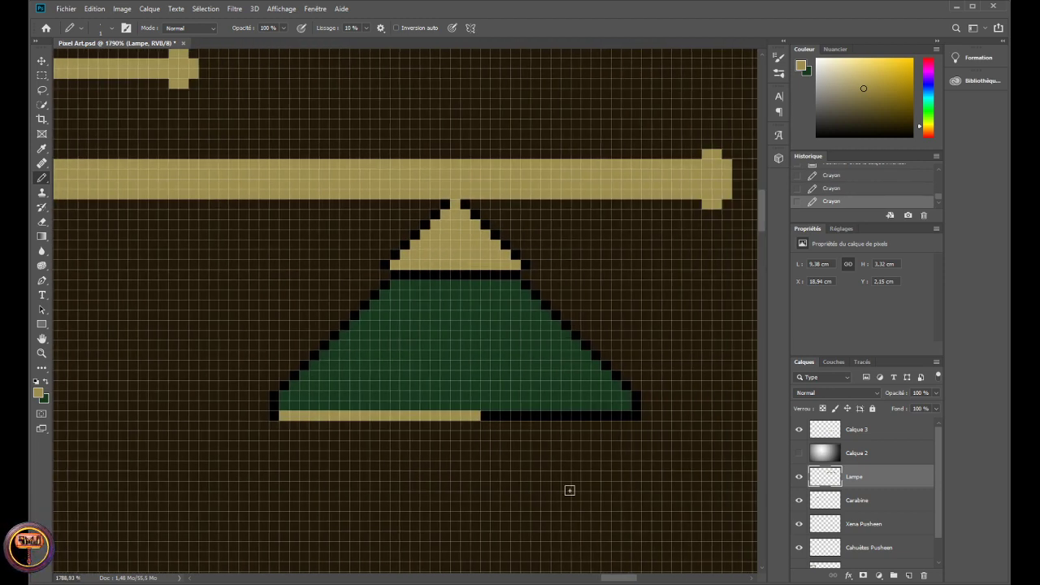
pyautogui.moveTo(483, 418); pyautogui.dragTo(631, 417)
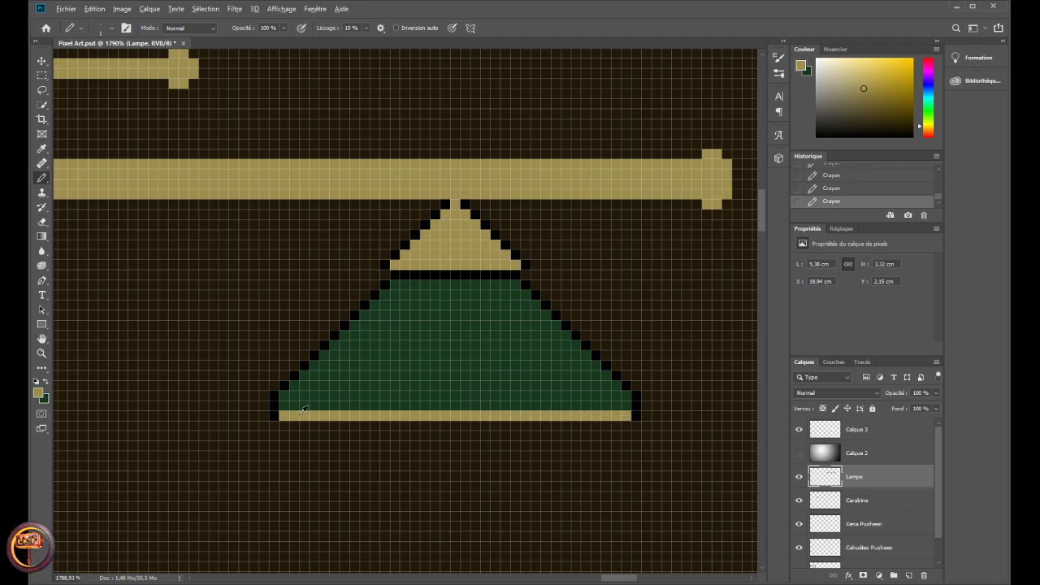
# - Sample a light grey from the reference lamp picture as the pencil's drawing colour
pyautogui.scroll(-5, 221, 413)
pyautogui.scroll(-2, 221, 413)
pyautogui.hscroll(-2, 260, 439)
pyautogui.scroll(-2, 300, 473)
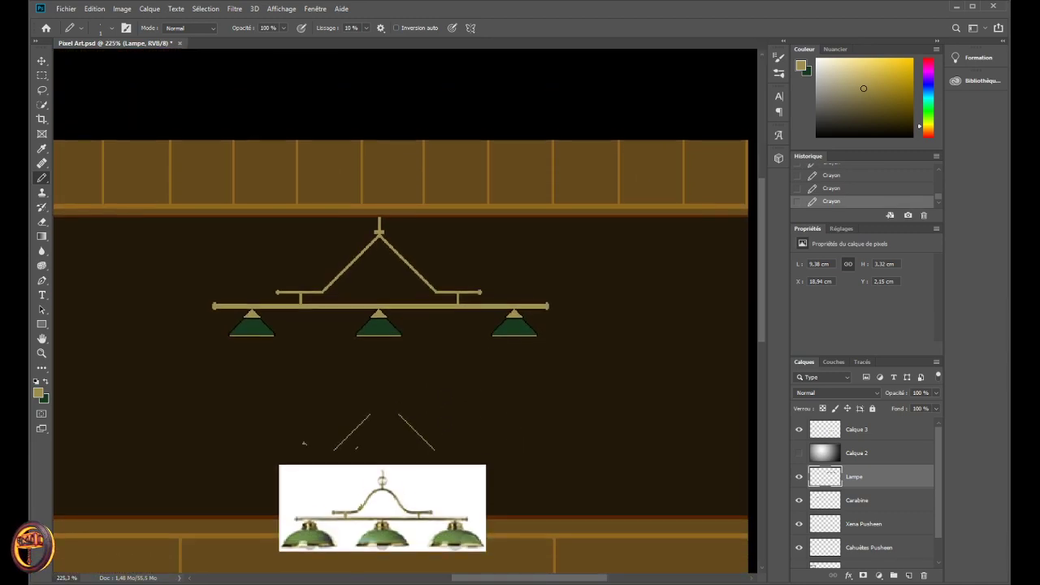
pyautogui.scroll(2, 299, 473)
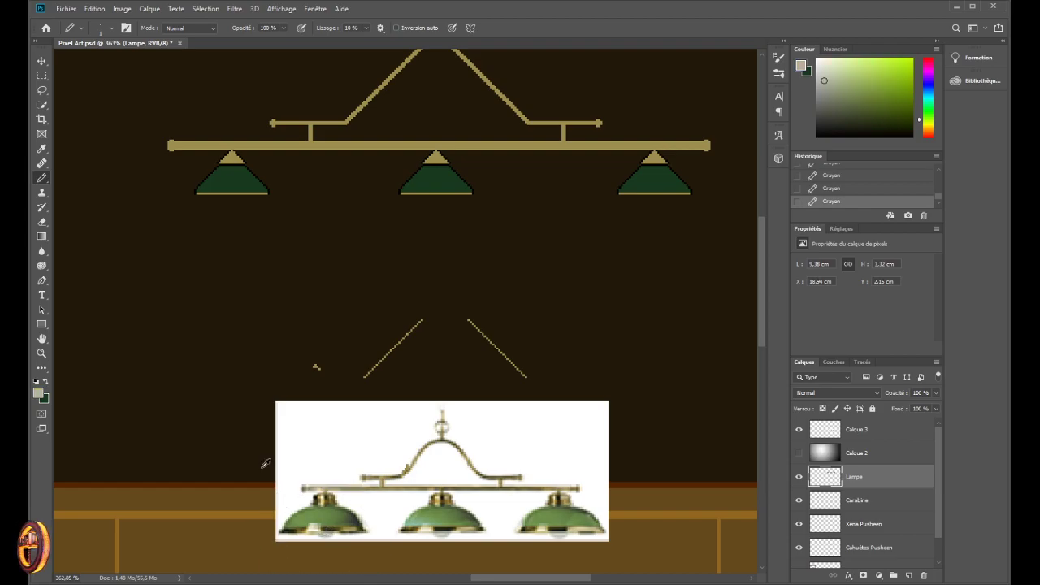
pyautogui.scroll(2, 195, 268)
pyautogui.scroll(2, 203, 209)
pyautogui.scroll(2, 243, 150)
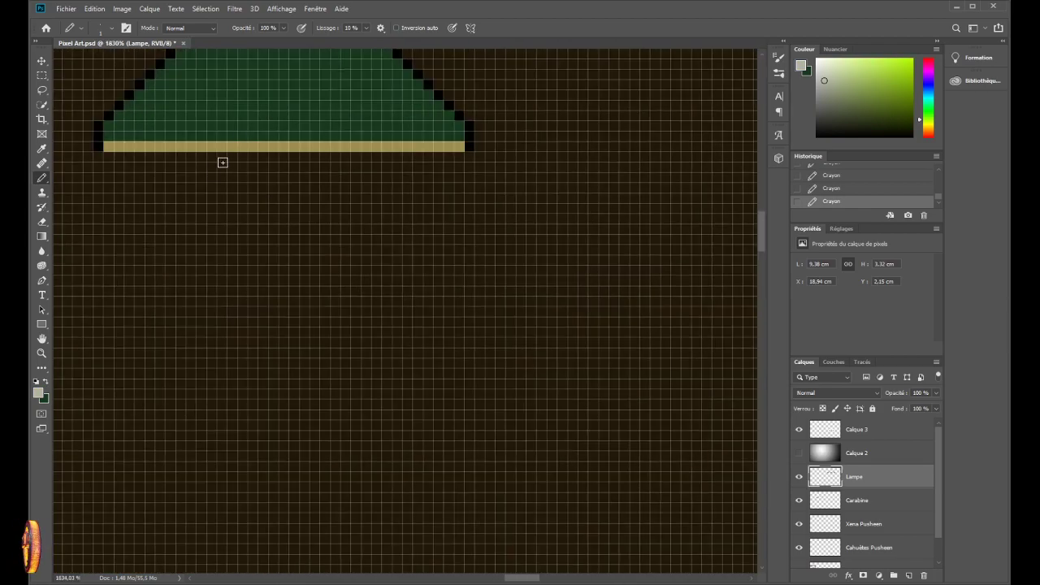
# - Try to outline a light grey bulb hanging below the beige trim of the left lamp
pyautogui.click(221, 158)
pyautogui.moveTo(221, 164)
pyautogui.mouseDown()
pyautogui.moveTo(225, 186)
pyautogui.moveTo(269, 188)
pyautogui.mouseUp()
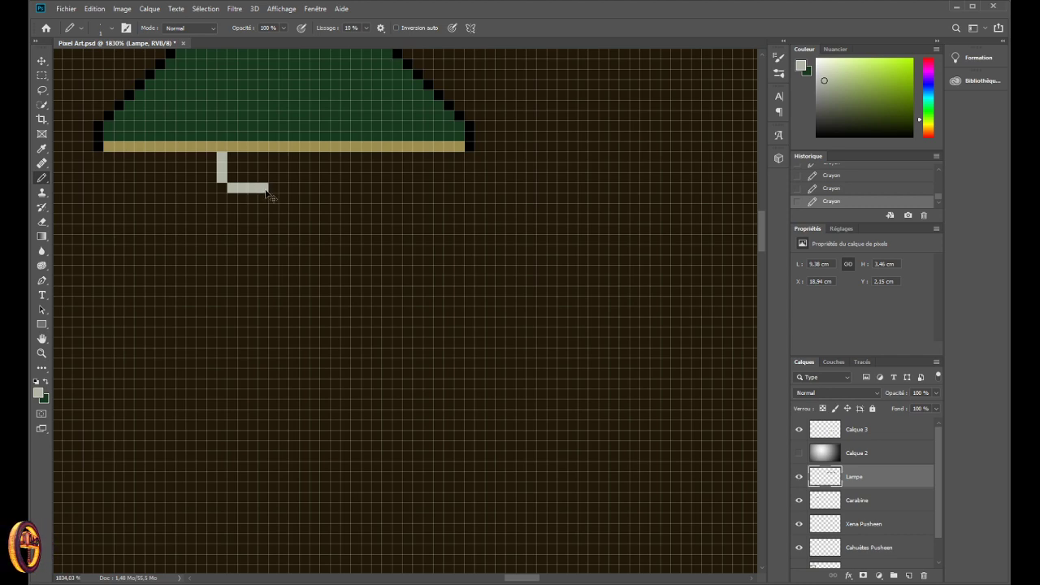
pyautogui.hotkey('ctrl', 'z')
pyautogui.hotkey('ctrl', 'z')
pyautogui.hotkey('ctrl', 'z')
pyautogui.hotkey('ctrl', 'z')
pyautogui.hotkey('ctrl', 'z')
pyautogui.hotkey('ctrl', 'z')
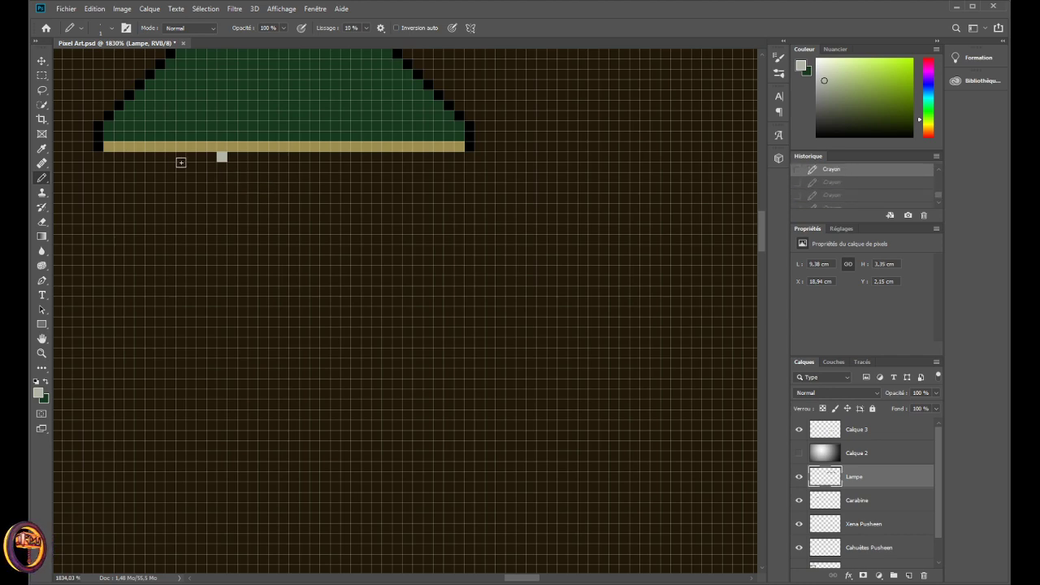
# - Place one light grey pixel directly below the centre of the left lamp's beige trim, using a temporary full-width grey line as a guide
pyautogui.moveTo(107, 158); pyautogui.dragTo(457, 157)
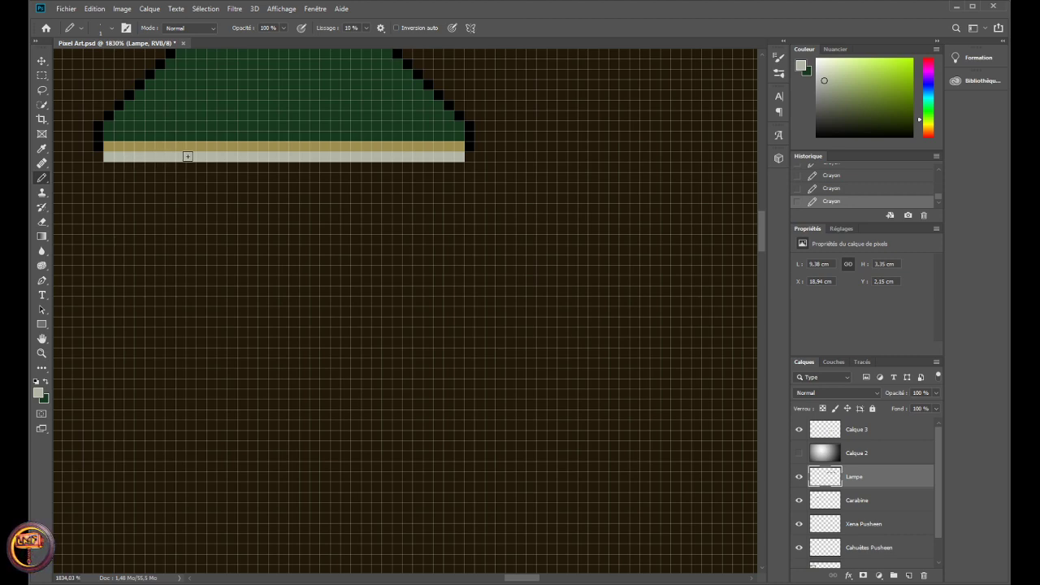
pyautogui.click(273, 166)
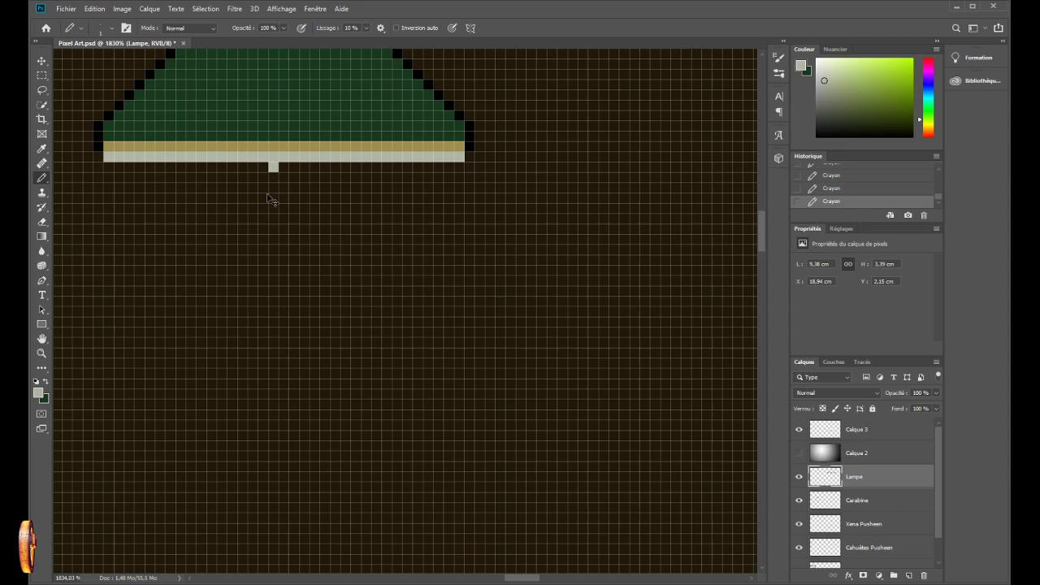
pyautogui.hotkey('ctrl', 'z')
pyautogui.hotkey('ctrl', 'z')
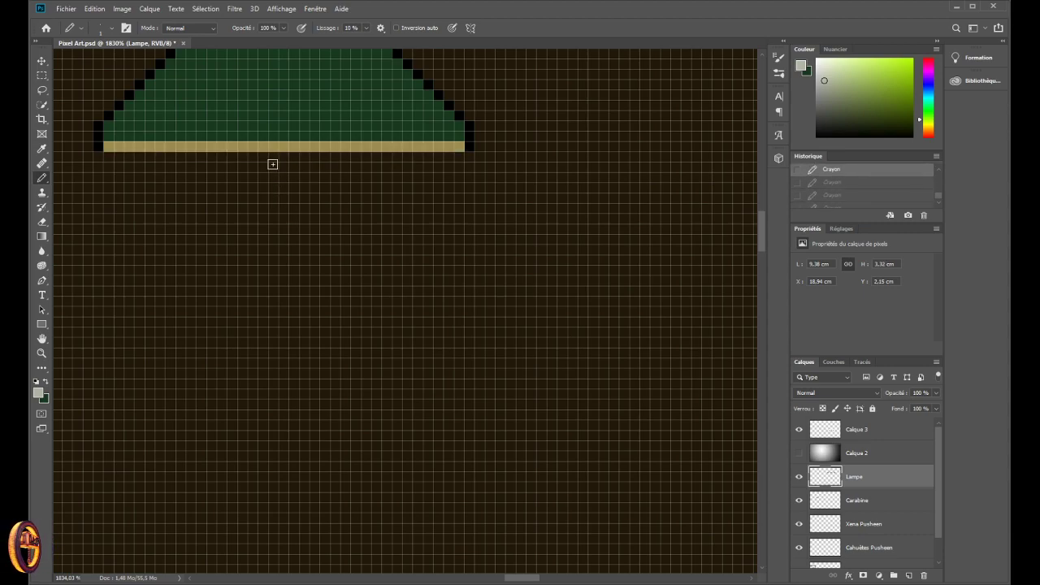
pyautogui.click(273, 155)
pyautogui.scroll(-5, 273, 160)
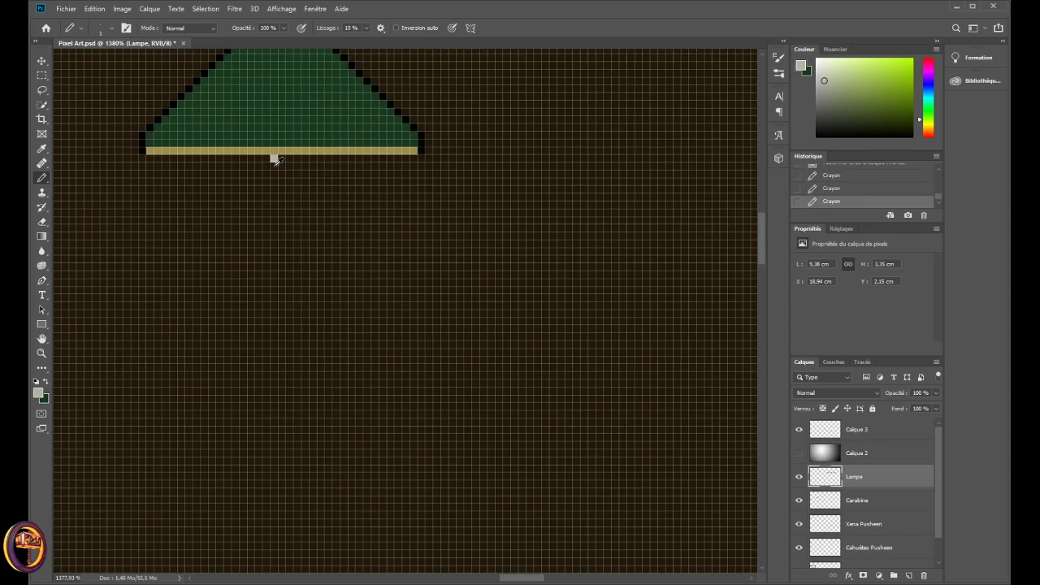
pyautogui.scroll(-3, 276, 168)
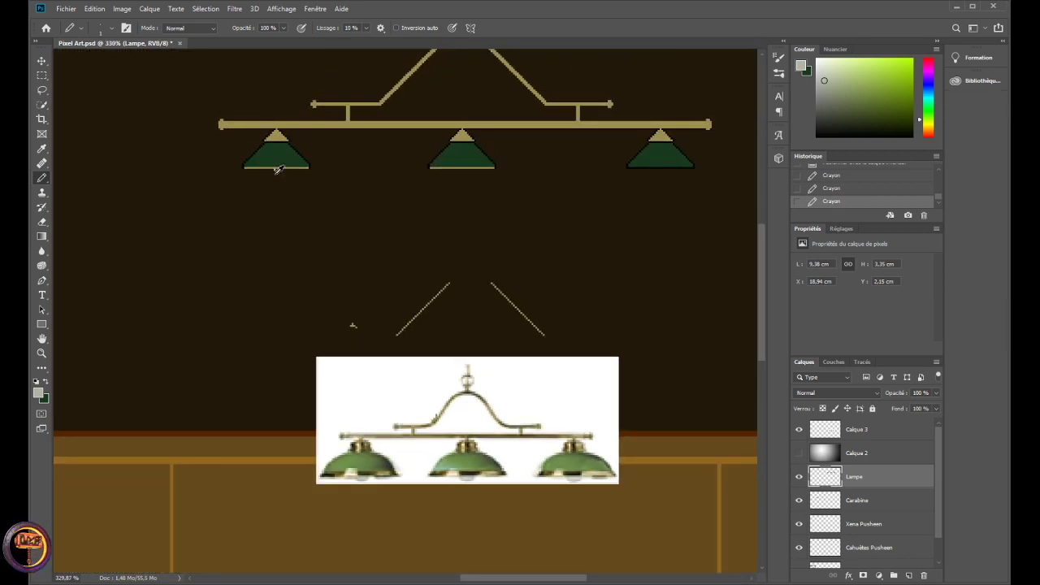
pyautogui.hotkey('ctrl', 'z')
pyautogui.hotkey('ctrl', 'z')
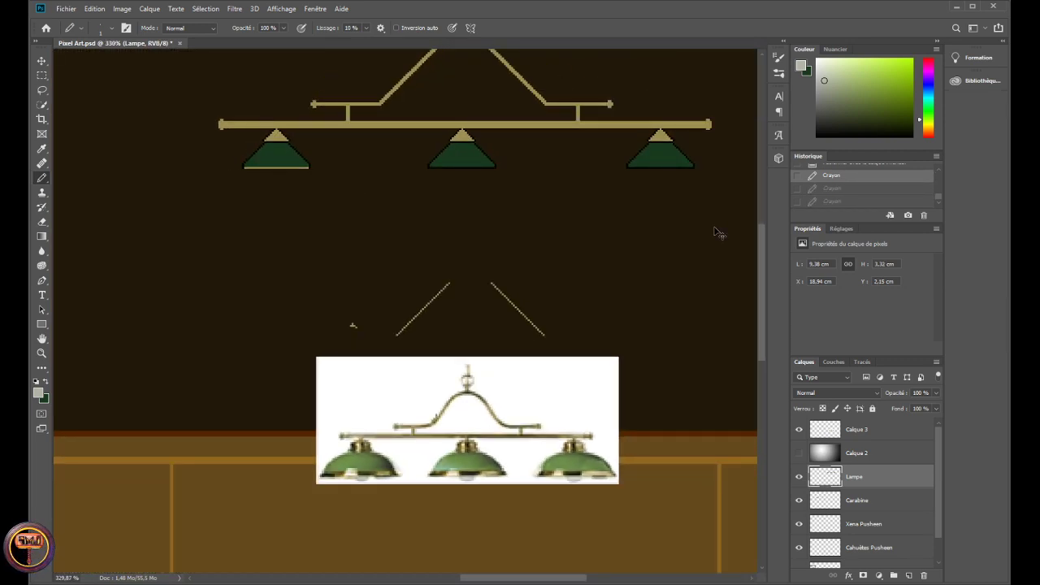
pyautogui.click(828, 202)
pyautogui.scroll(1, 262, 159)
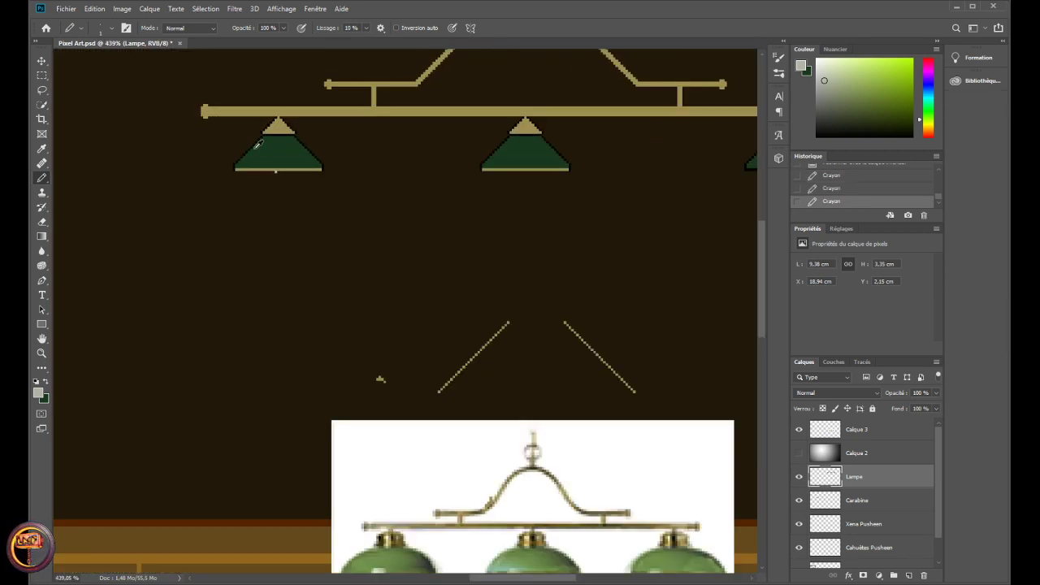
# - Sample the beige from the left lamp's trim and replace the black base between the right shade's side edges with a one-pixel-high beige line
pyautogui.scroll(-2, 260, 160)
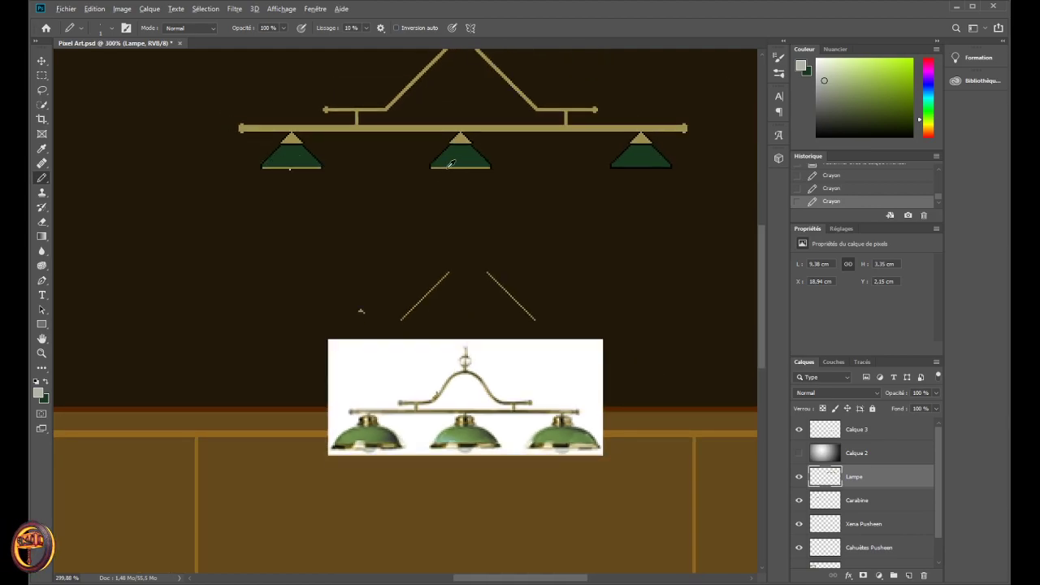
pyautogui.scroll(6, 314, 168)
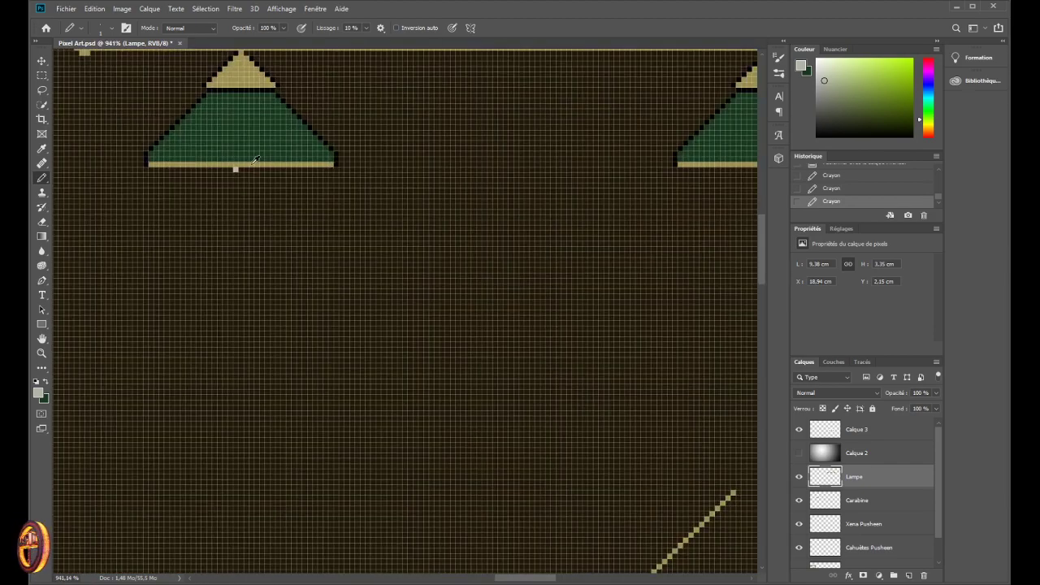
pyautogui.keyDown('alt'); pyautogui.click(251, 162); pyautogui.keyUp('alt')
pyautogui.hscroll(8, 546, 563)
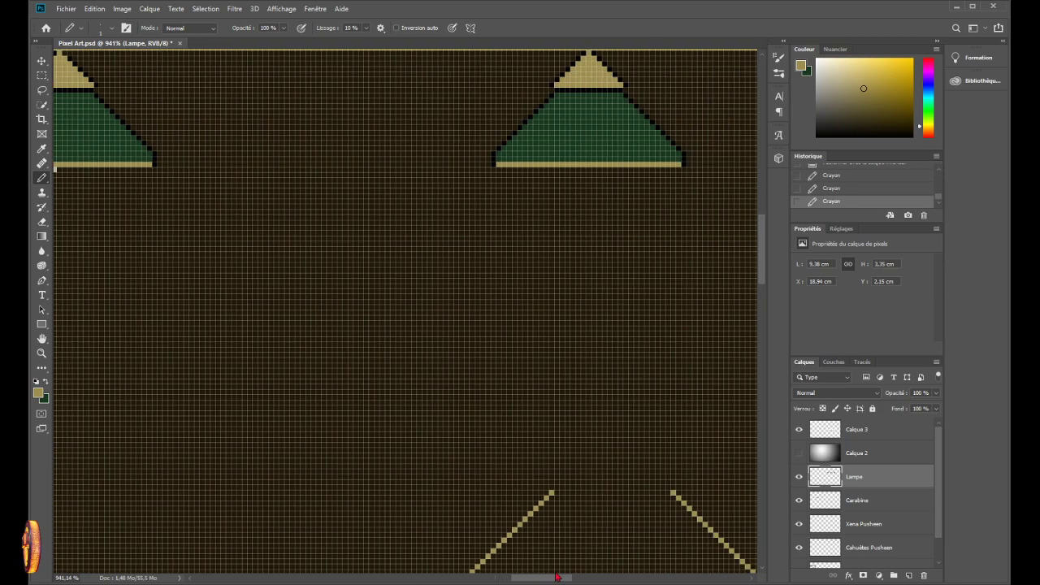
pyautogui.scroll(1, 563, 203)
pyautogui.scroll(3, 436, 191)
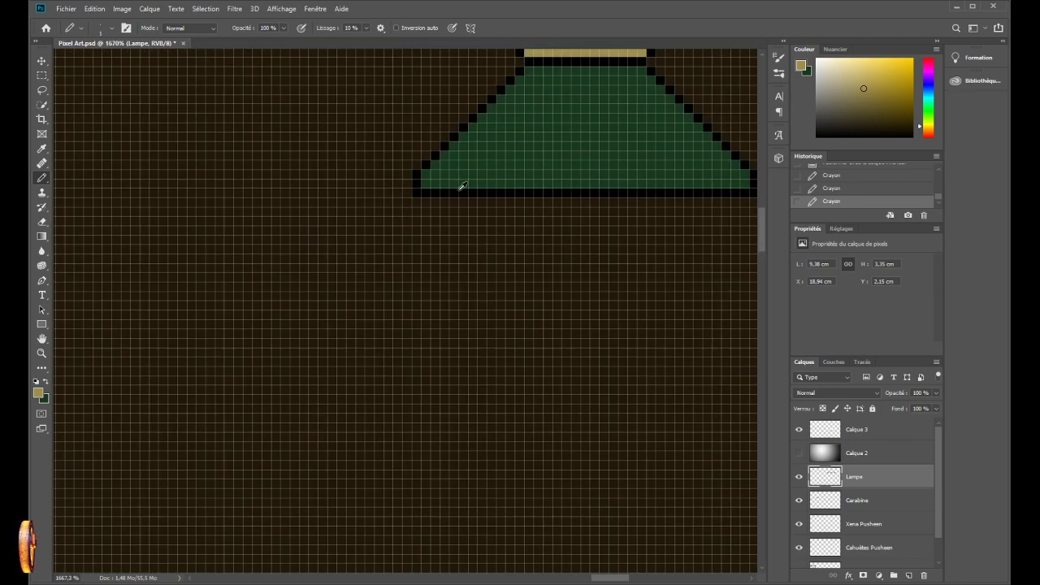
pyautogui.moveTo(423, 193); pyautogui.dragTo(747, 192)
pyautogui.scroll(-5, 343, 334)
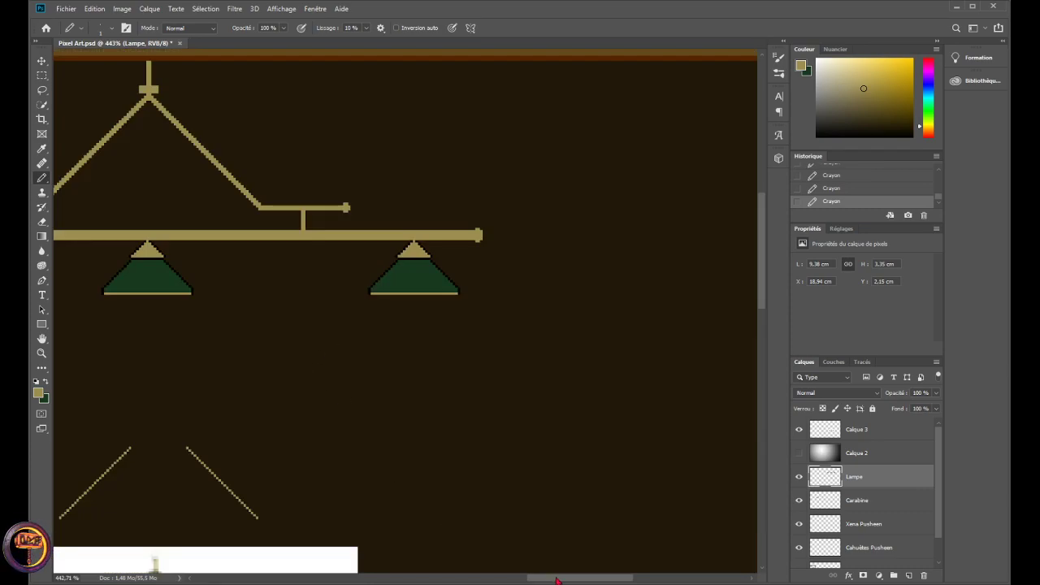
# - Sample the light grey pixel under the left lamp and complete a rounded bulb outline from it, five pixels wide and six pixels tall
pyautogui.moveTo(557, 580); pyautogui.dragTo(504, 579)
pyautogui.scroll(5, 244, 269)
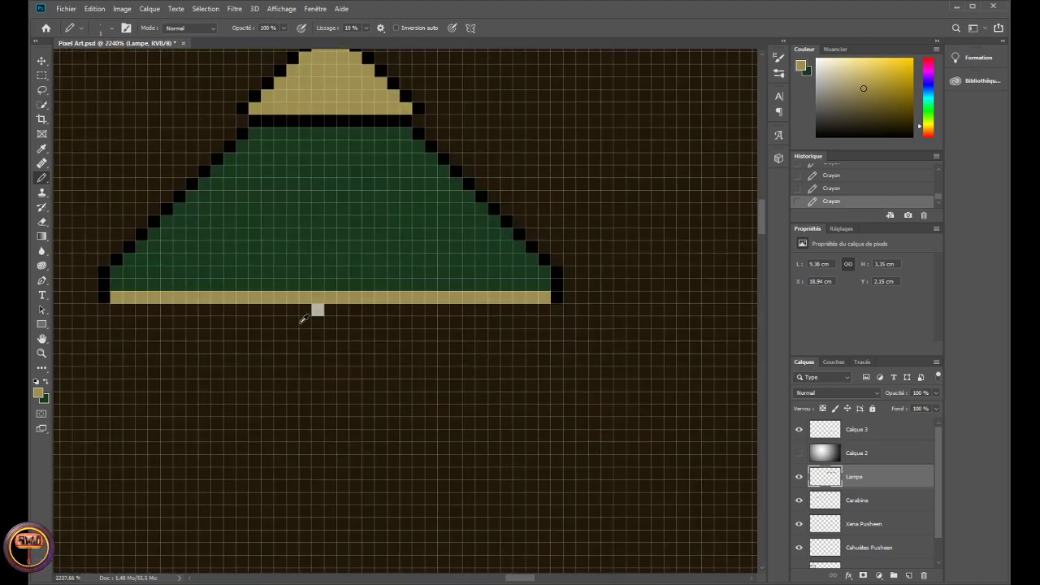
pyautogui.keyDown('alt'); pyautogui.click(318, 309); pyautogui.keyUp('alt')
pyautogui.click(305, 322)
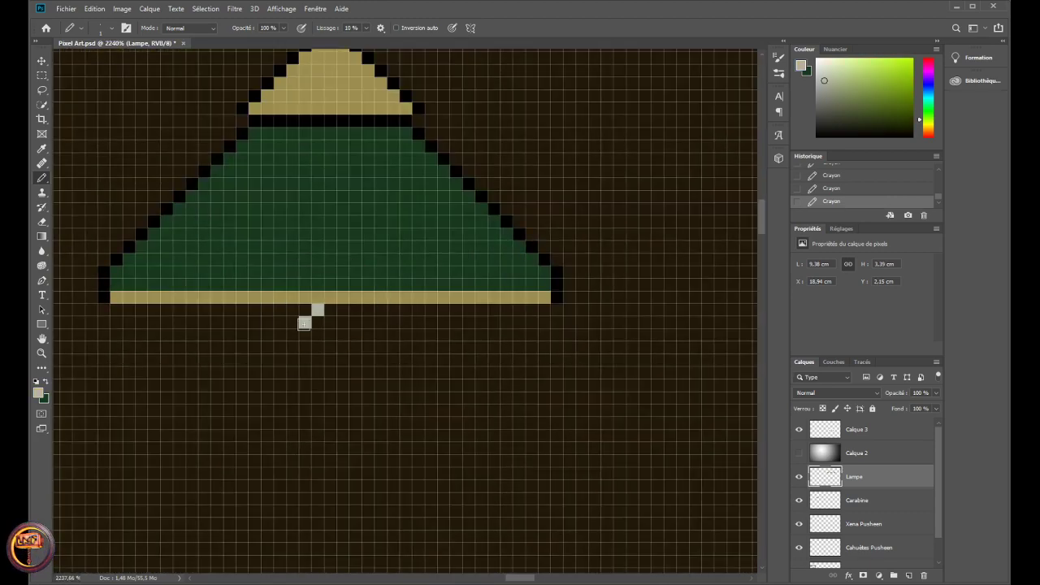
pyautogui.click(291, 335)
pyautogui.click(293, 348)
pyautogui.click(294, 360)
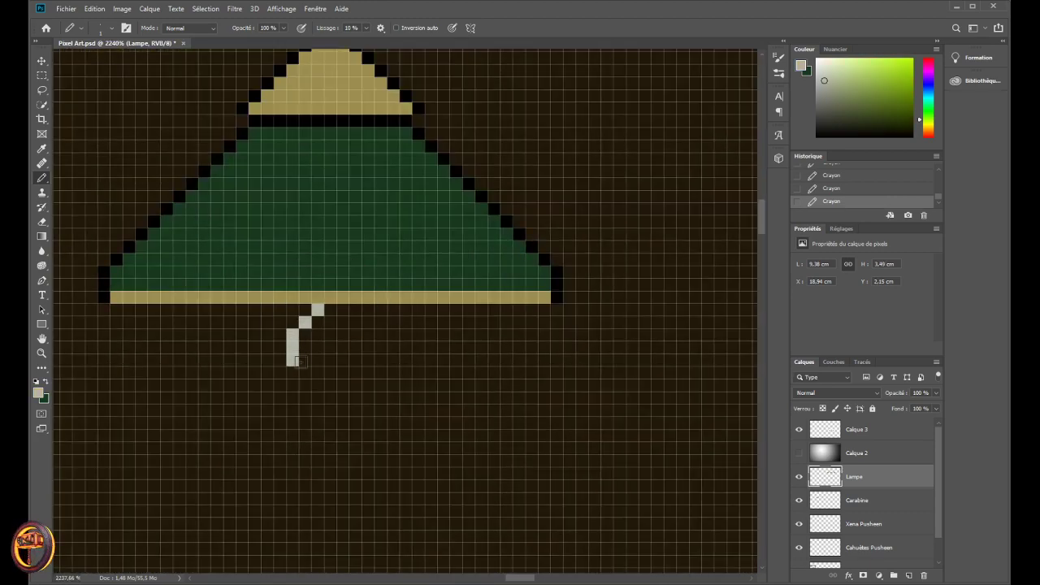
pyautogui.click(306, 374)
pyautogui.click(318, 372)
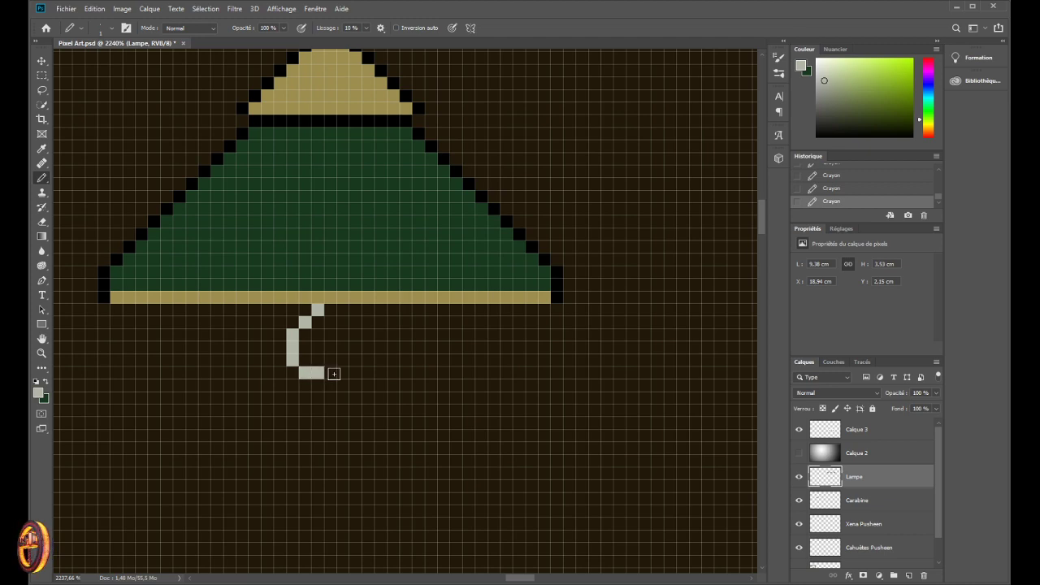
pyautogui.click(331, 371)
pyautogui.click(344, 360)
pyautogui.click(344, 347)
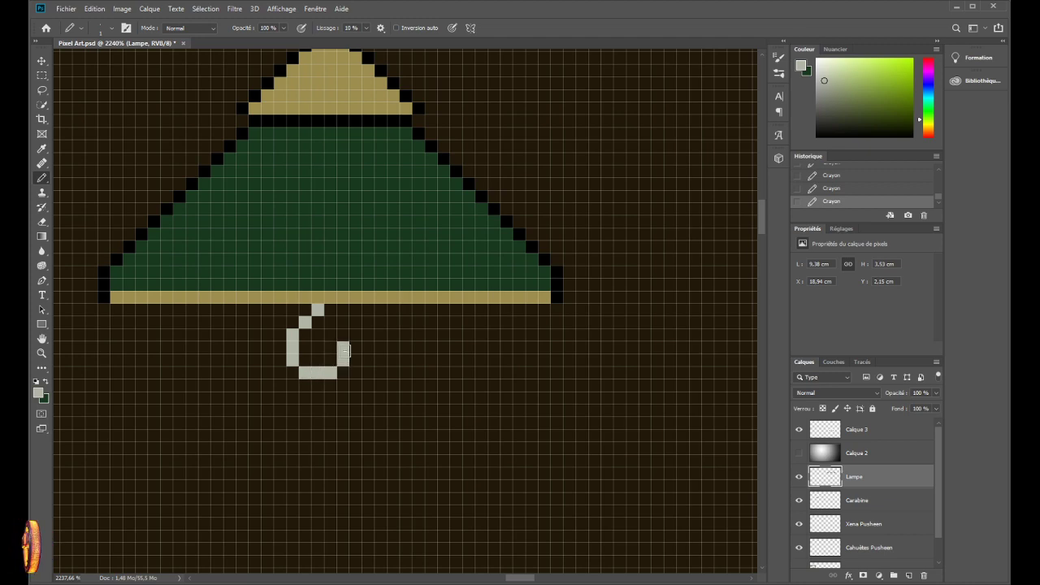
pyautogui.click(344, 335)
pyautogui.click(331, 322)
pyautogui.scroll(-10, 366, 436)
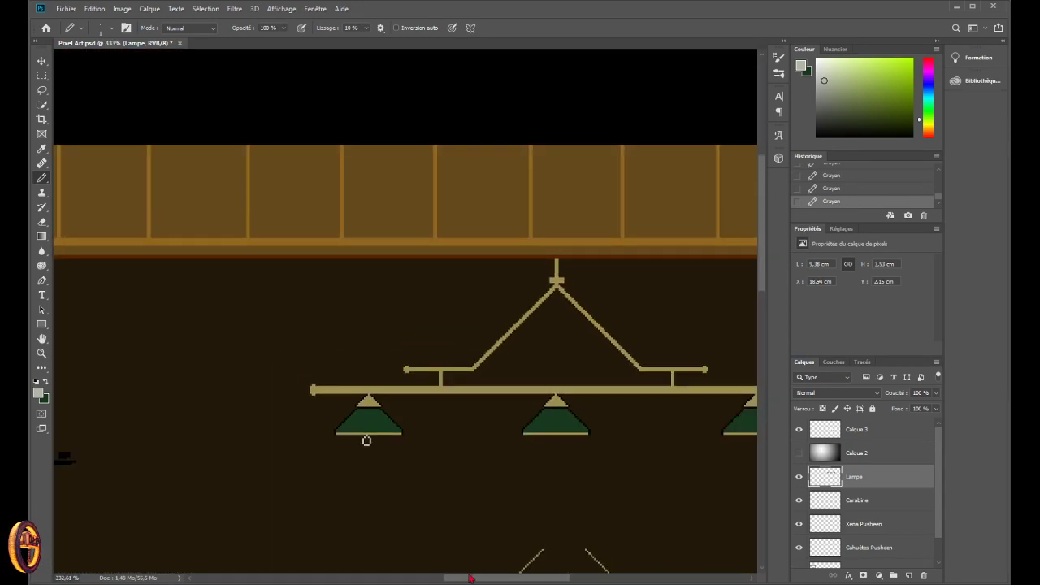
pyautogui.hscroll(1, 366, 440)
pyautogui.scroll(-2, 349, 391)
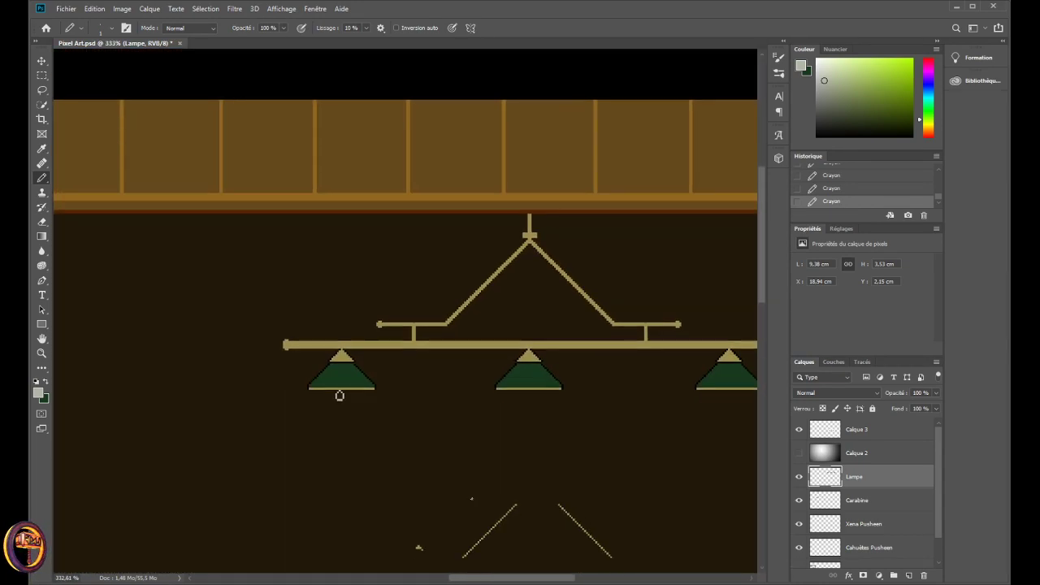
pyautogui.scroll(4, 347, 377)
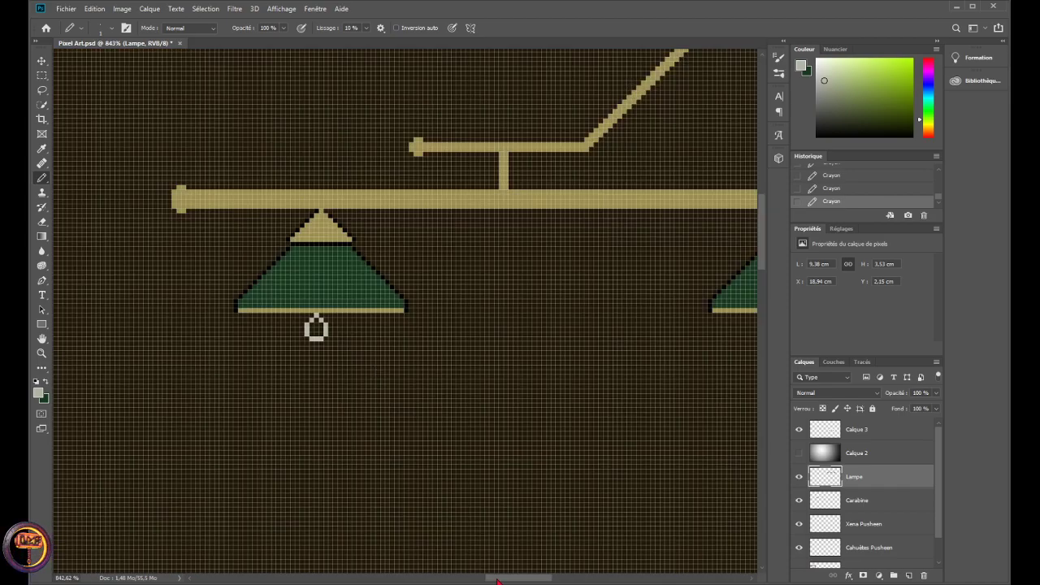
pyautogui.hscroll(-2, 497, 581)
pyautogui.scroll(1, 457, 333)
pyautogui.scroll(-3, 450, 323)
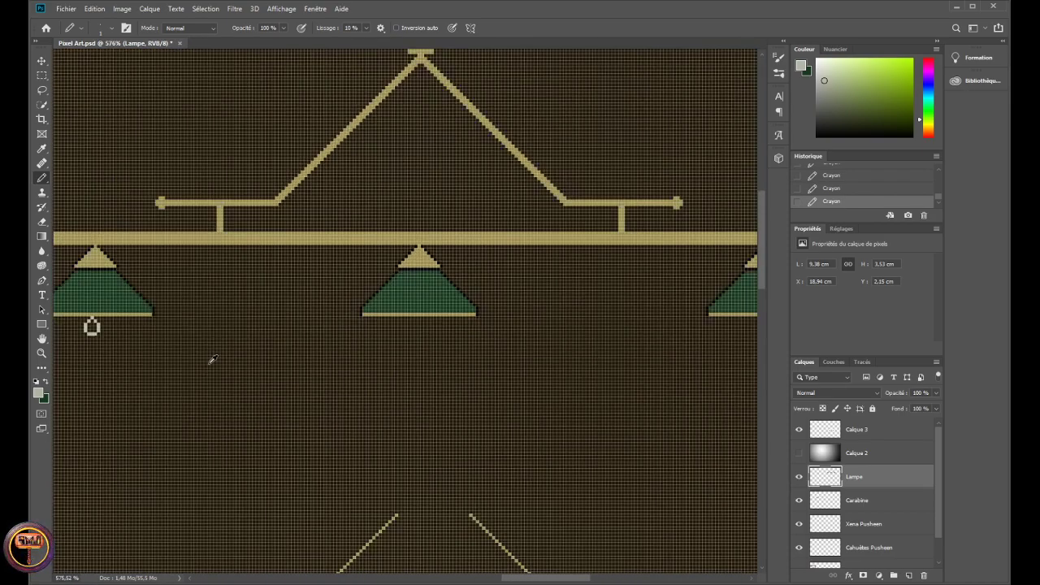
pyautogui.scroll(-1, 212, 359)
pyautogui.hscroll(-3, 500, 578)
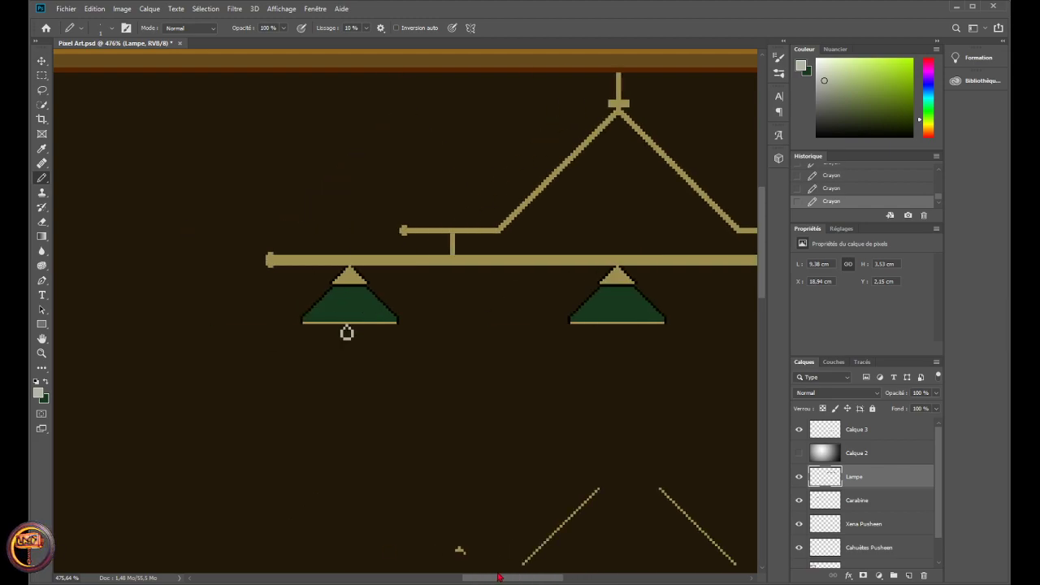
pyautogui.press('v')
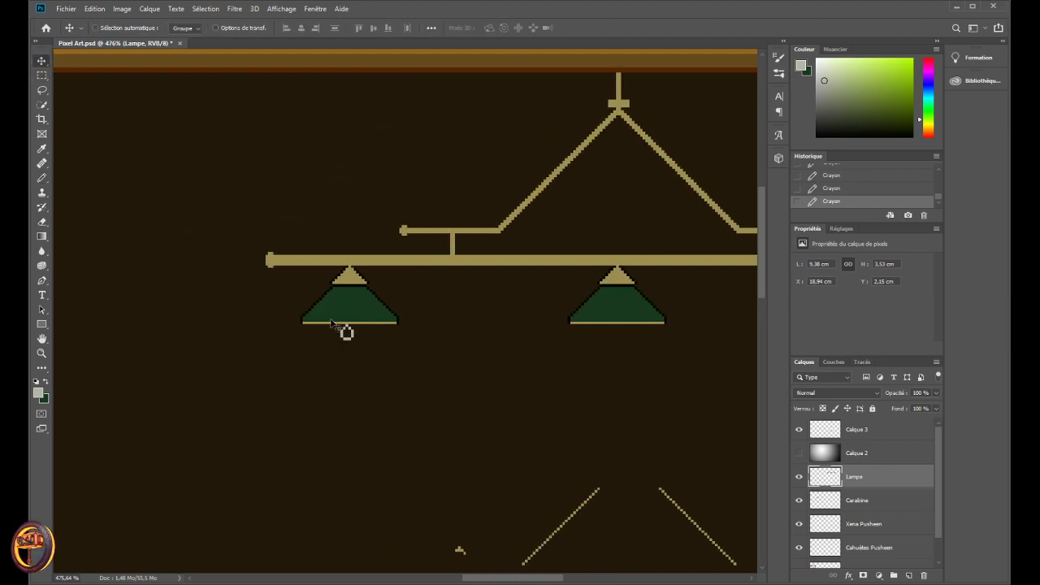
pyautogui.moveTo(346, 333); pyautogui.dragTo(346, 333)
pyautogui.hotkey('ctrl', 'z')
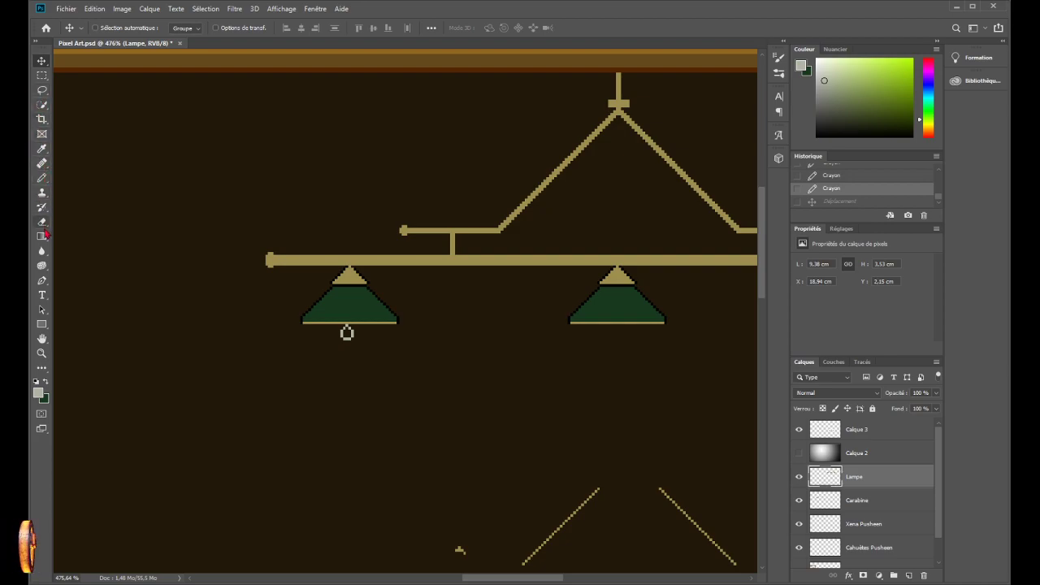
# - Select the left lamp's bulb with a rectangular marquee, then copy and paste it onto a new layer
pyautogui.click(42, 75)
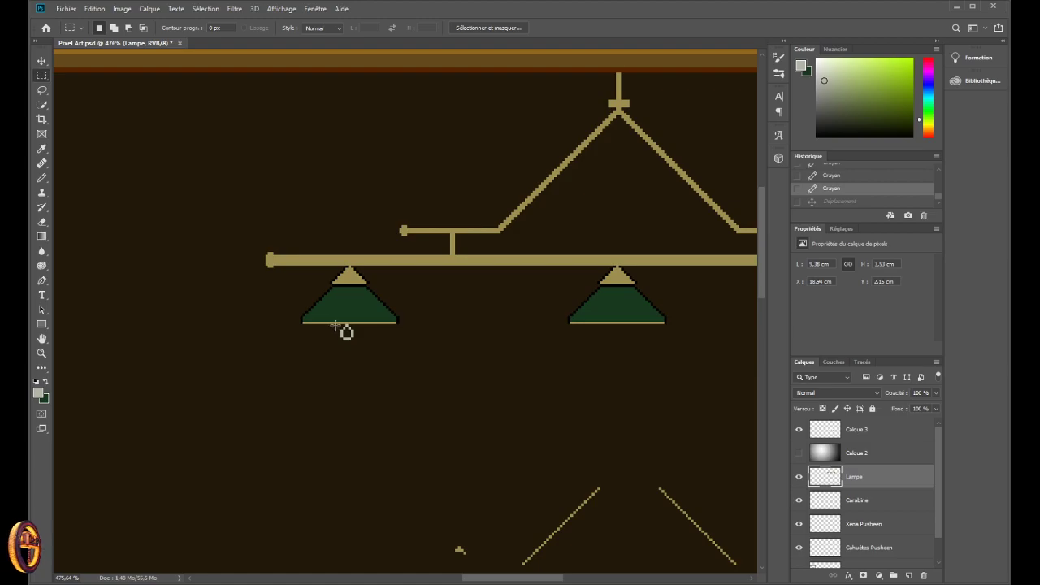
pyautogui.moveTo(334, 322); pyautogui.dragTo(356, 341)
pyautogui.scroll(5, 356, 341)
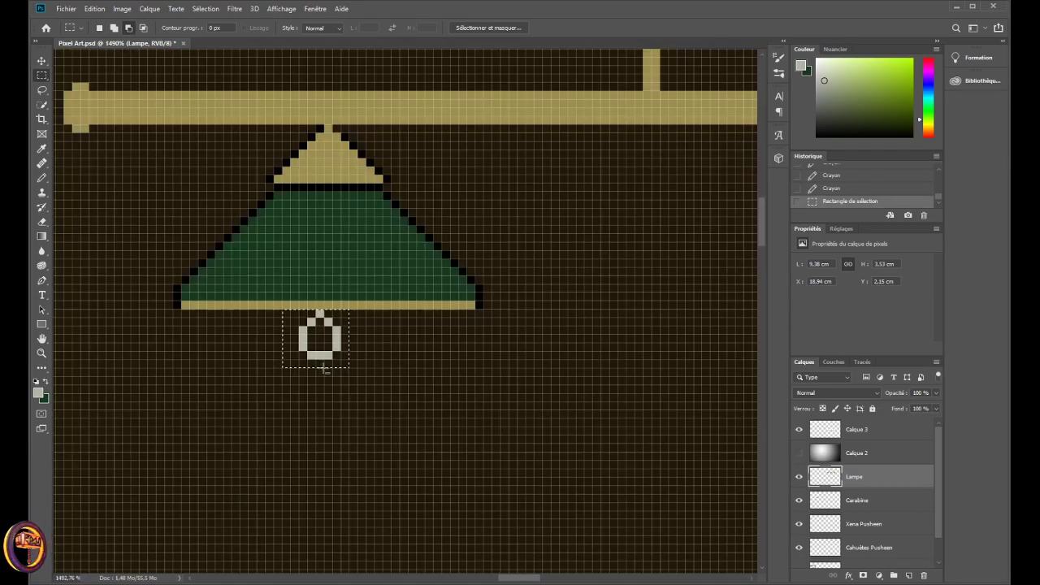
pyautogui.scroll(3, 323, 368)
pyautogui.hotkey('ctrl', 'c')
pyautogui.hotkey('ctrl', 'v')
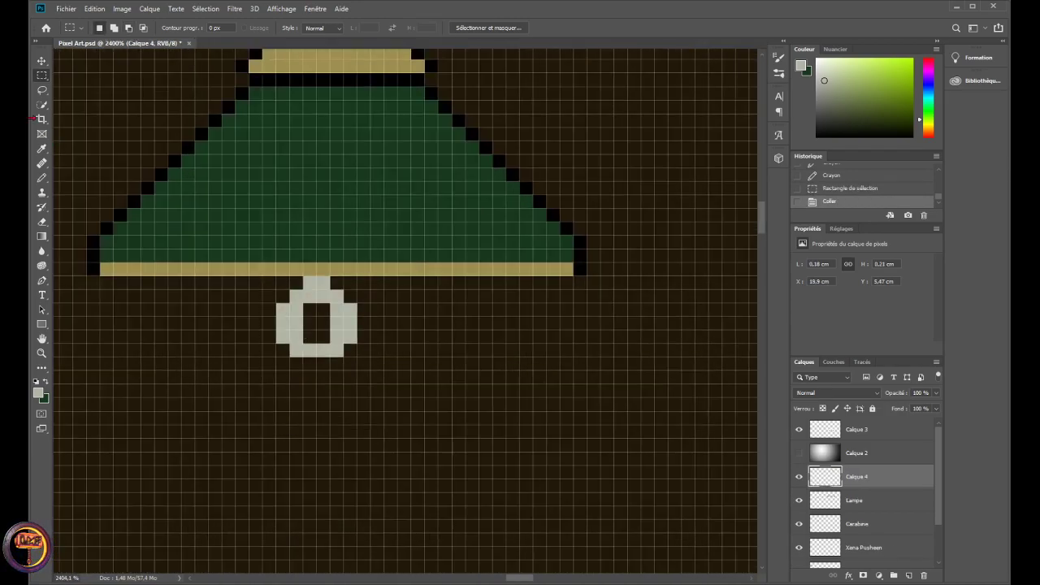
# - Move the pasted bulb horizontally across to hang directly below the middle lamp's beige trim, level with the left bulb
pyautogui.click(41, 61)
pyautogui.moveTo(295, 344); pyautogui.dragTo(601, 382)
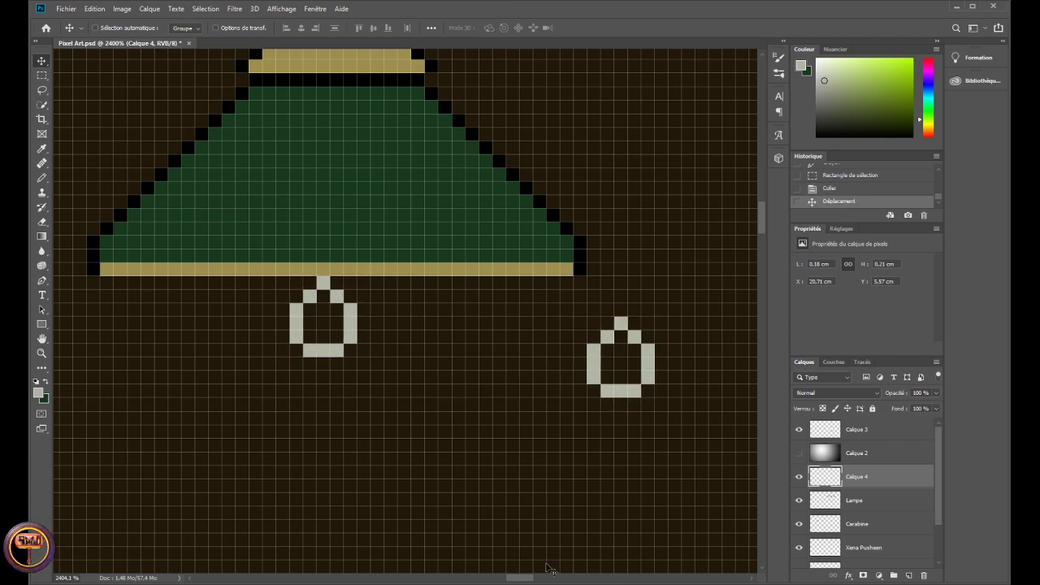
pyautogui.moveTo(527, 579); pyautogui.dragTo(547, 576)
pyautogui.moveTo(100, 388); pyautogui.dragTo(599, 349)
pyautogui.scroll(-5, 591, 426)
pyautogui.hscroll(3, 520, 561)
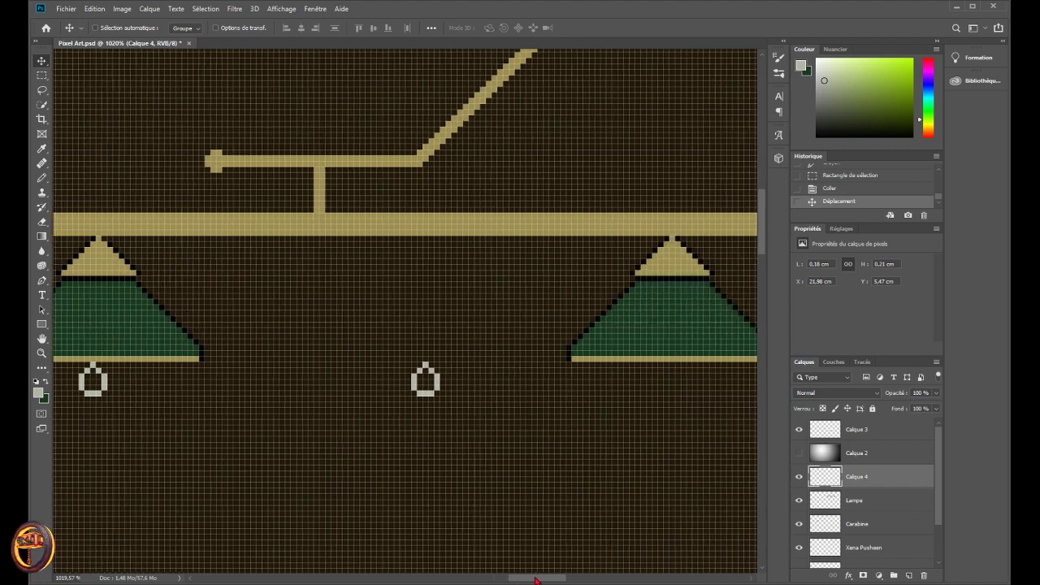
pyautogui.moveTo(355, 408); pyautogui.dragTo(607, 408)
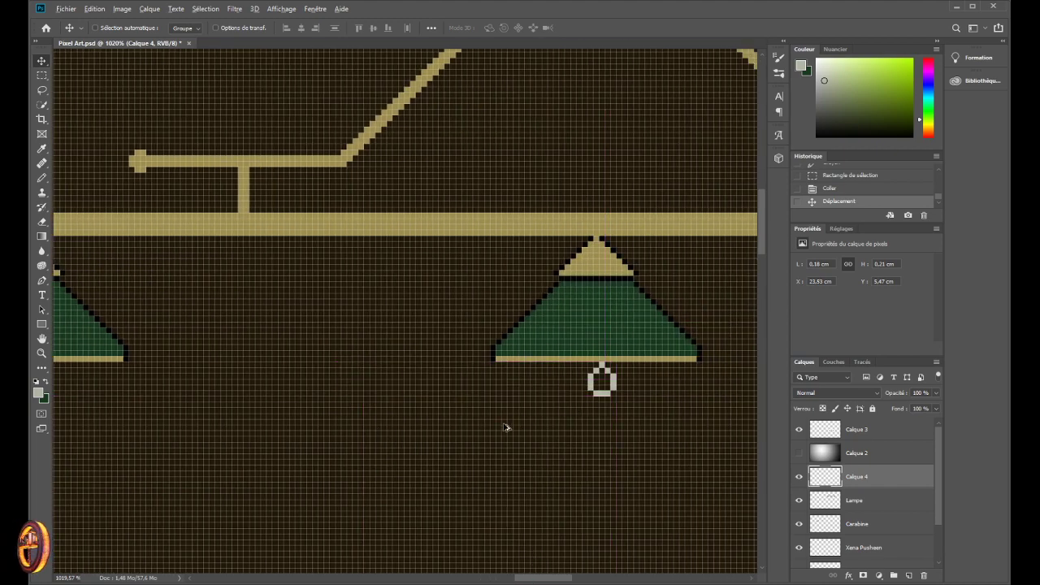
pyautogui.scroll(-4, 493, 438)
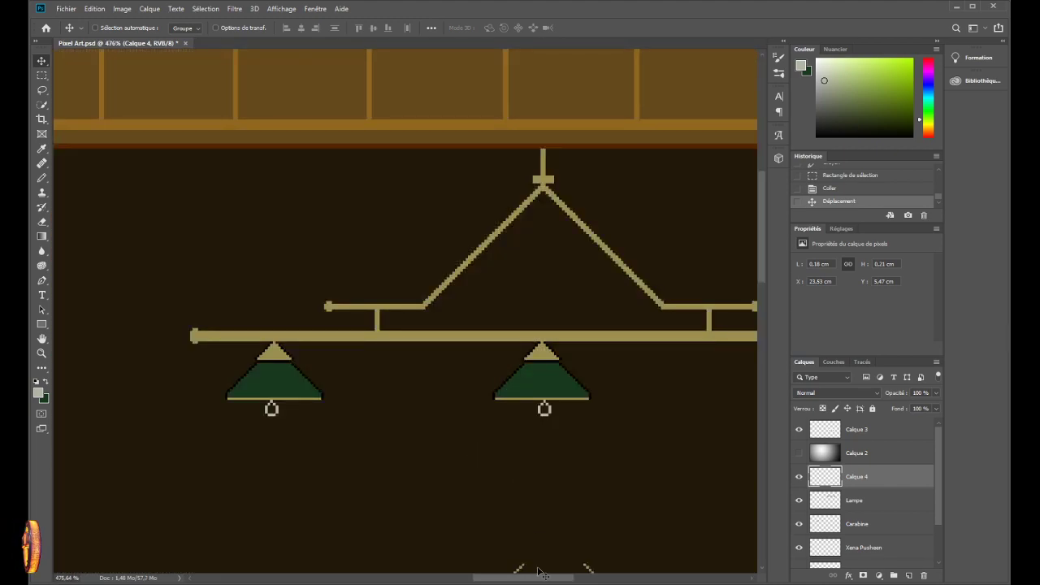
# - Duplicate the middle lamp's bulb and place the copy directly below the right lamp's beige trim at the same height
pyautogui.moveTo(541, 576); pyautogui.dragTo(574, 577)
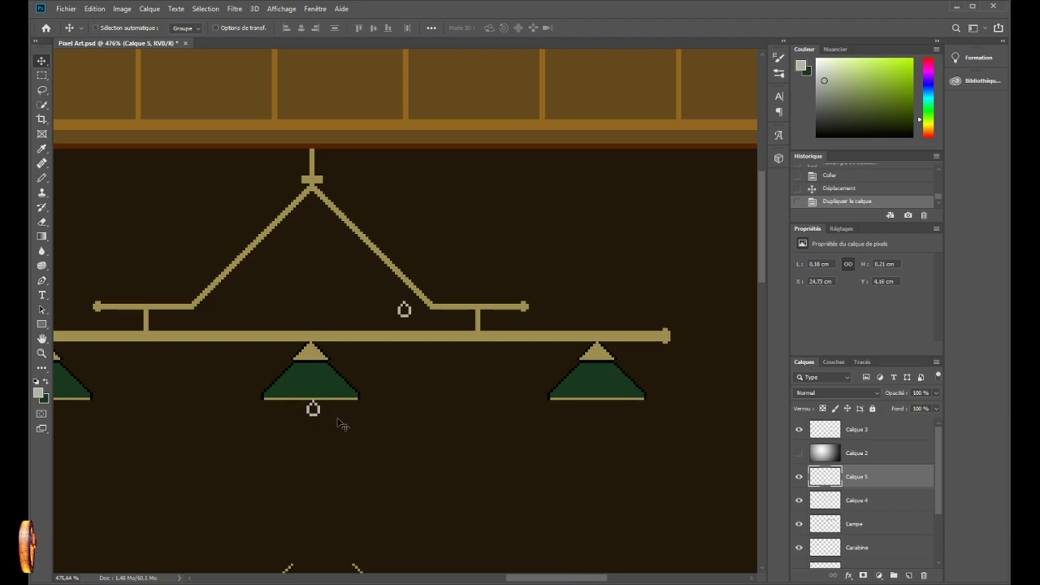
pyautogui.moveTo(313, 408); pyautogui.dragTo(604, 412)
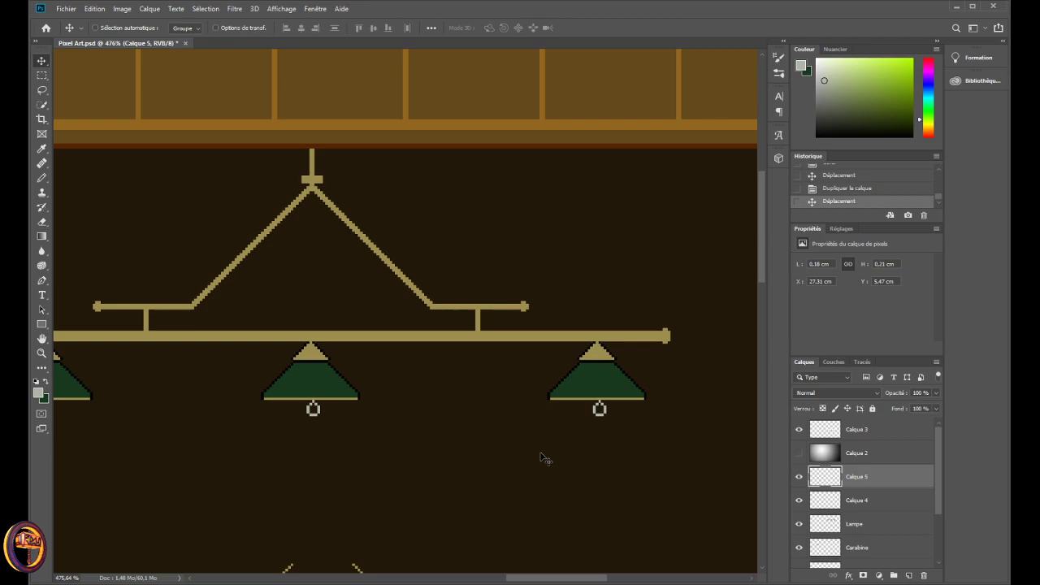
pyautogui.scroll(-4, 311, 458)
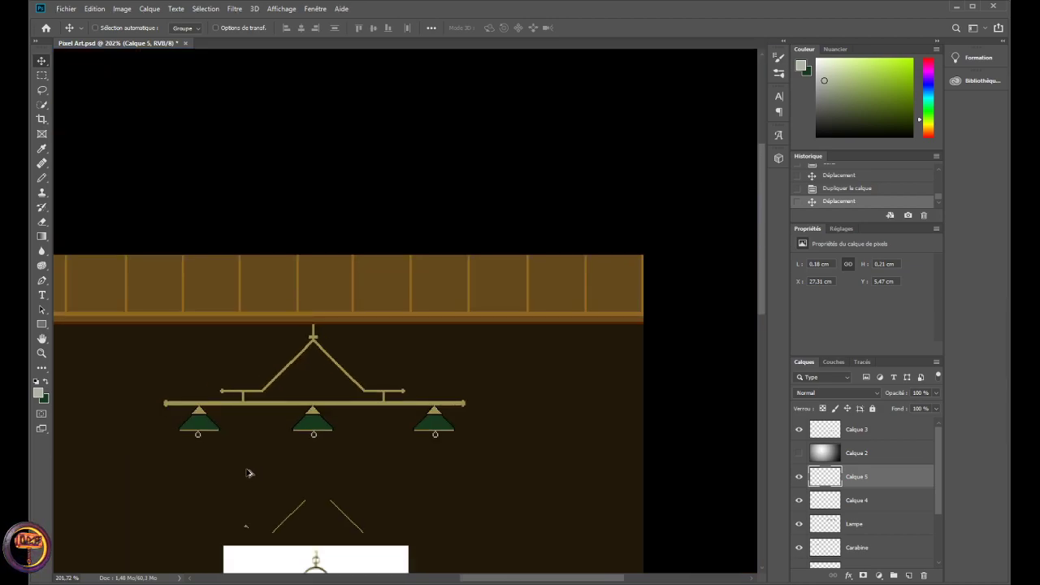
# - Merge the two copied bulb layers down into the Lampe layer
pyautogui.click(859, 504)
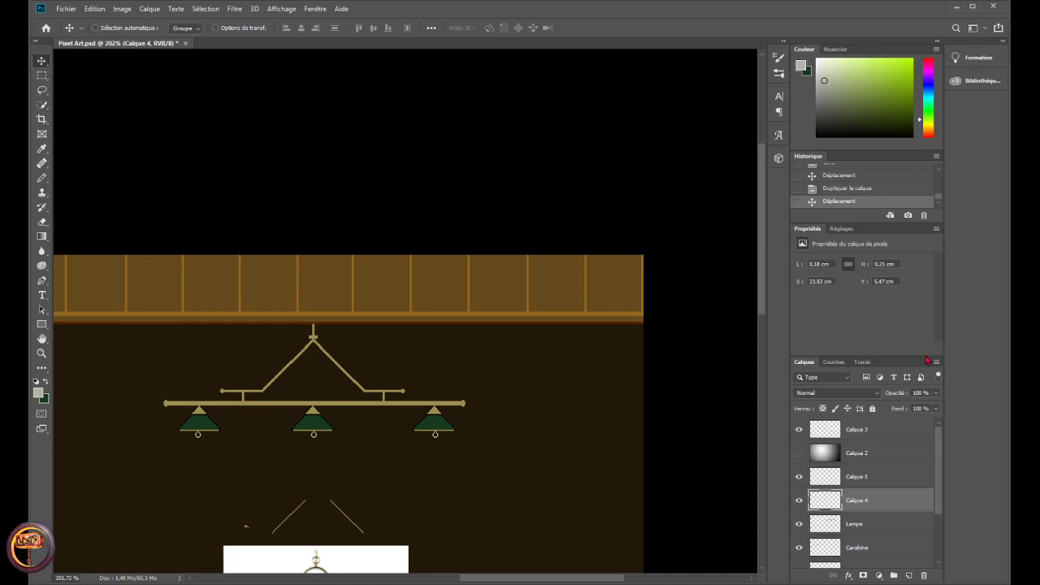
pyautogui.hotkey('ctrl', 'e')
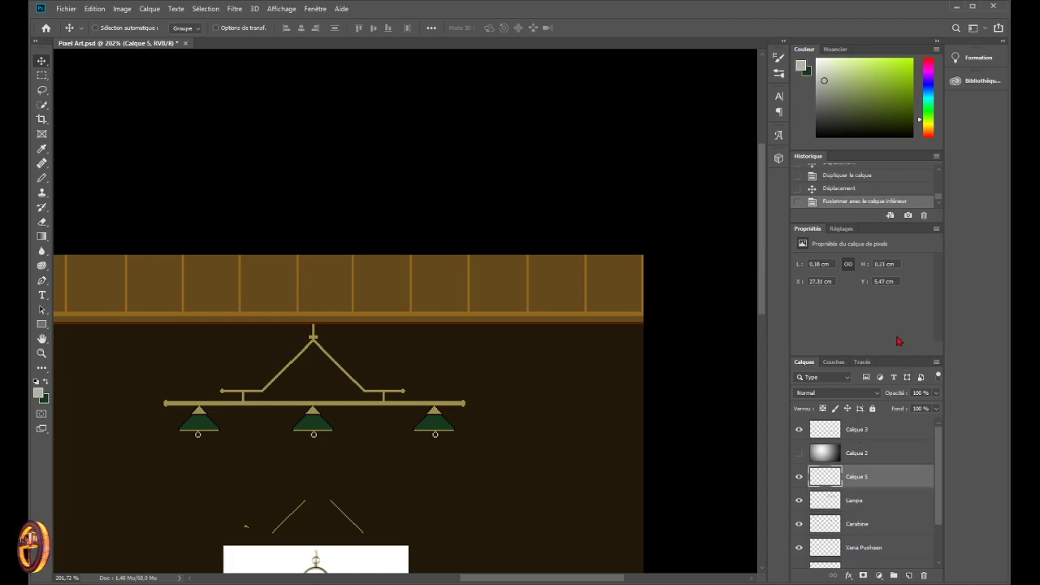
pyautogui.hotkey('ctrl', 'e')
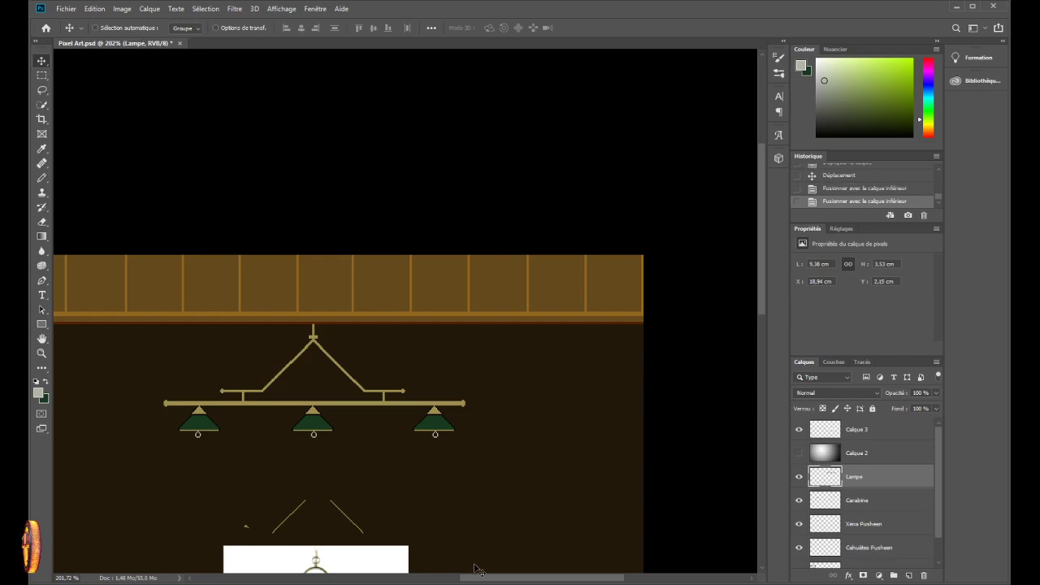
# - Hide the Calque 3 layer containing the reference picture and view the whole bar scene
pyautogui.hscroll(-2, 478, 569)
pyautogui.scroll(-1, 536, 487)
pyautogui.click(799, 429)
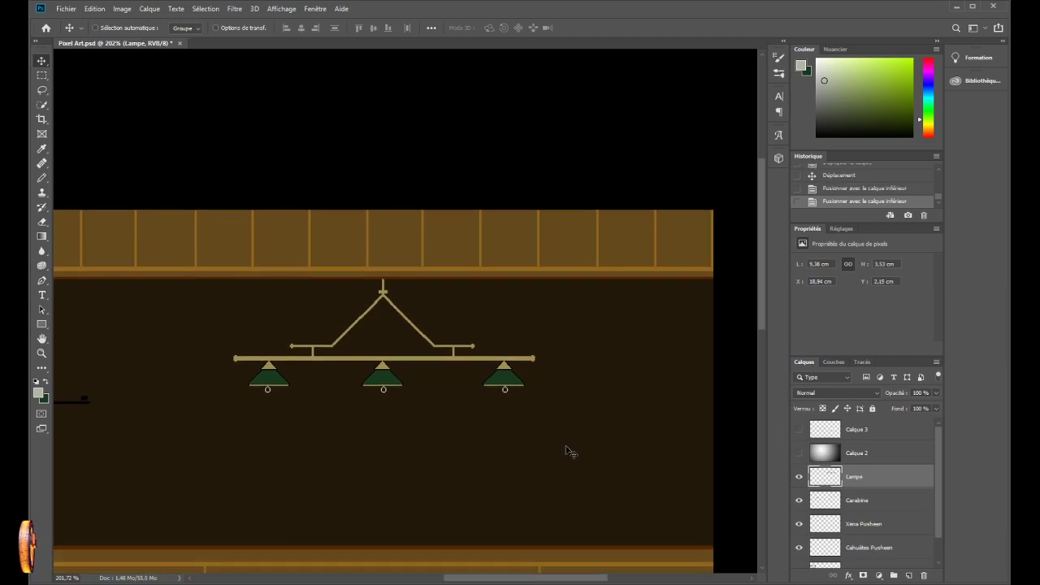
pyautogui.scroll(-3, 325, 483)
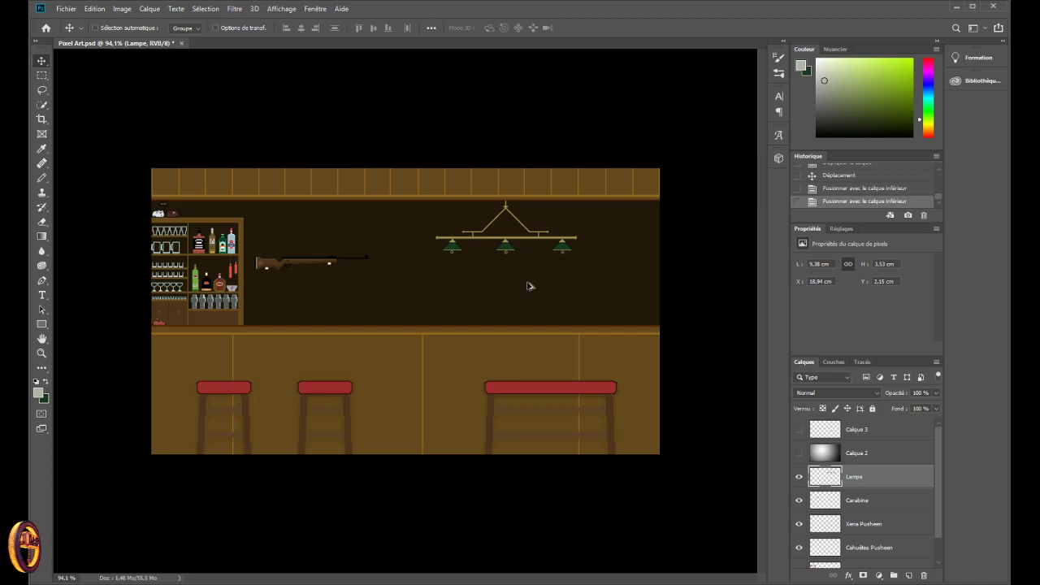
# - Inspect the three lamps and their bulbs up close, toggling the Lampe layer's visibility for comparison
pyautogui.scroll(1, 529, 286)
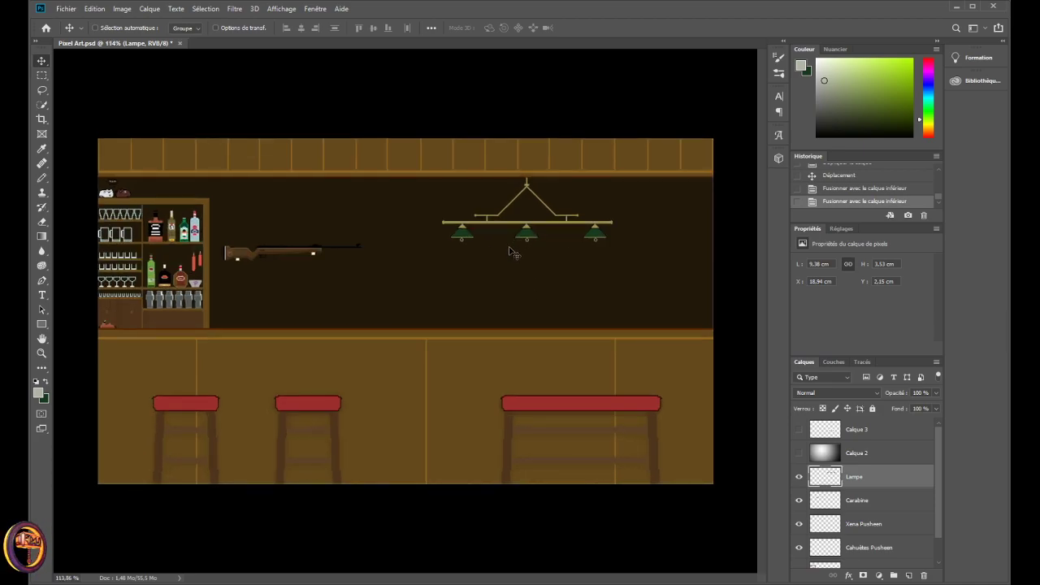
pyautogui.scroll(3, 517, 246)
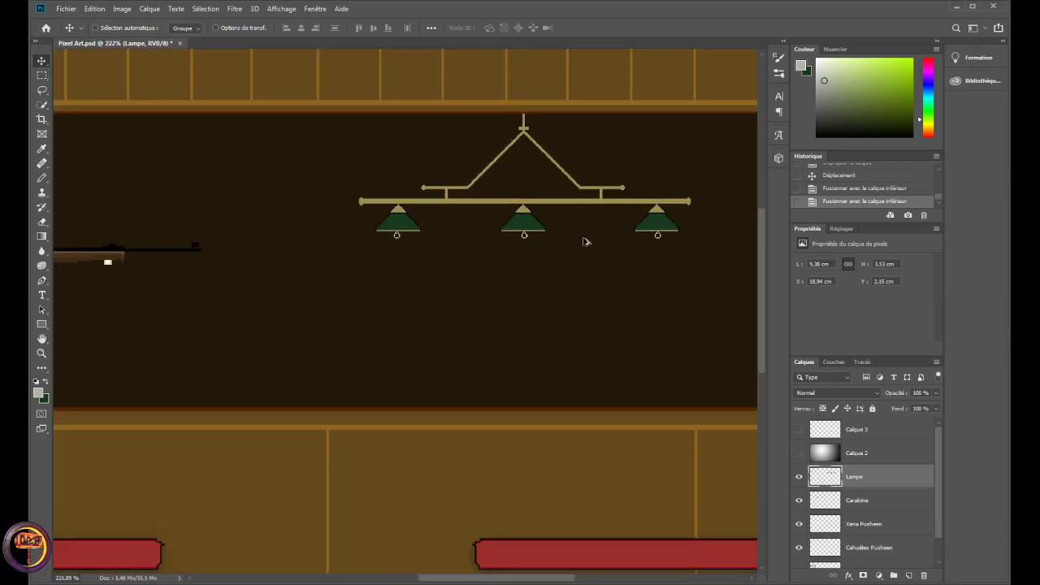
pyautogui.scroll(3, 585, 241)
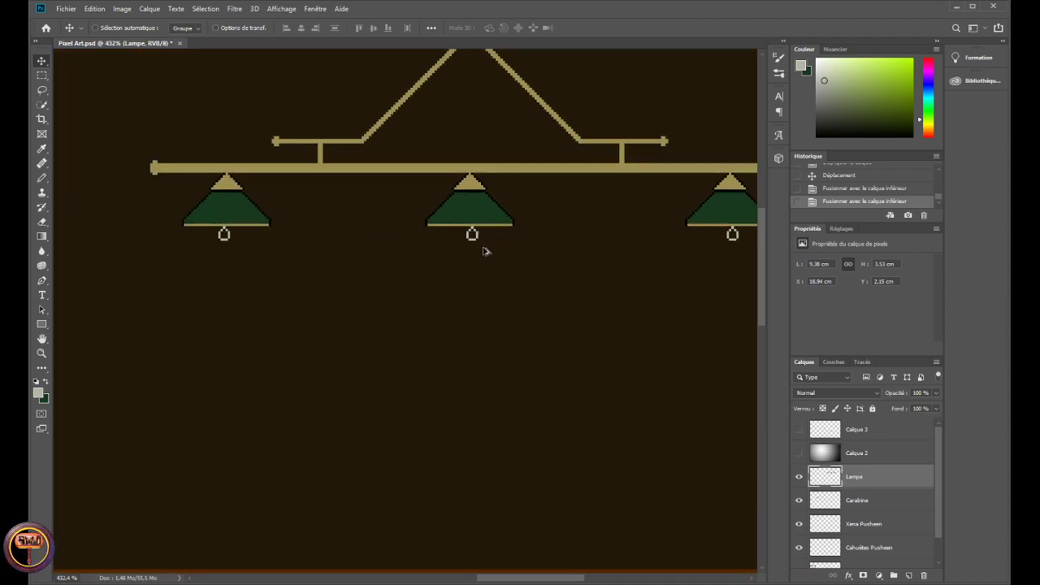
pyautogui.scroll(-3, 484, 251)
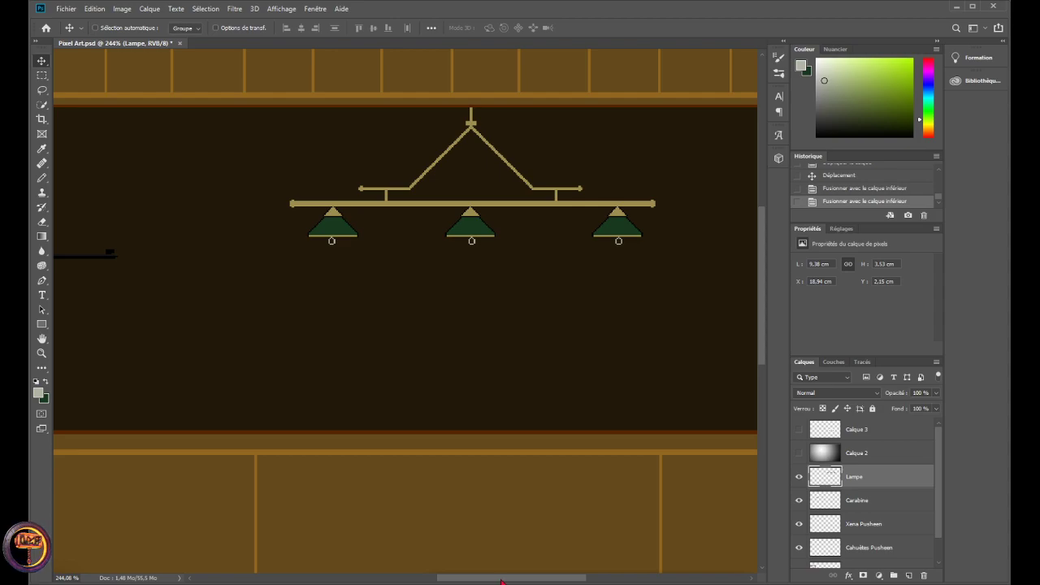
pyautogui.moveTo(506, 581); pyautogui.dragTo(513, 582)
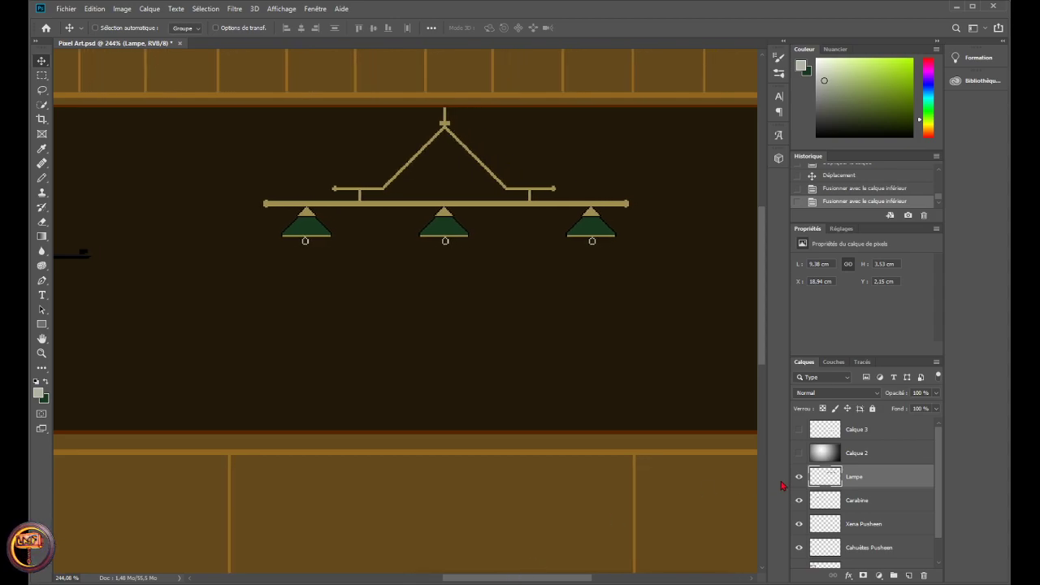
pyautogui.click(799, 478)
pyautogui.click(799, 478)
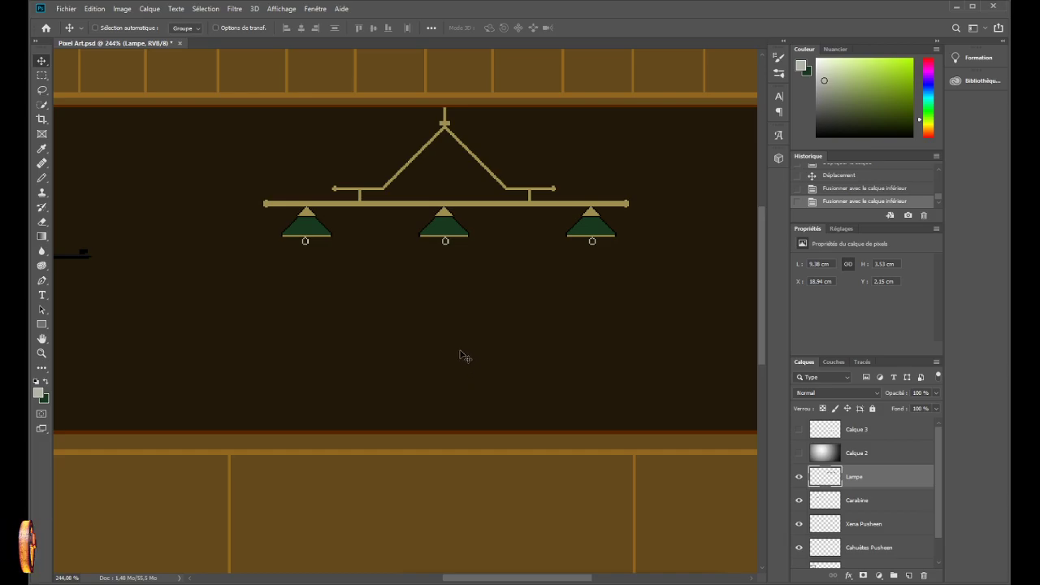
# - Try to erase the top pixel of the left lamp's bulb on the Lampe layer, and undo the erasure
pyautogui.scroll(2, 464, 355)
pyautogui.scroll(3, 275, 244)
pyautogui.scroll(4, 332, 345)
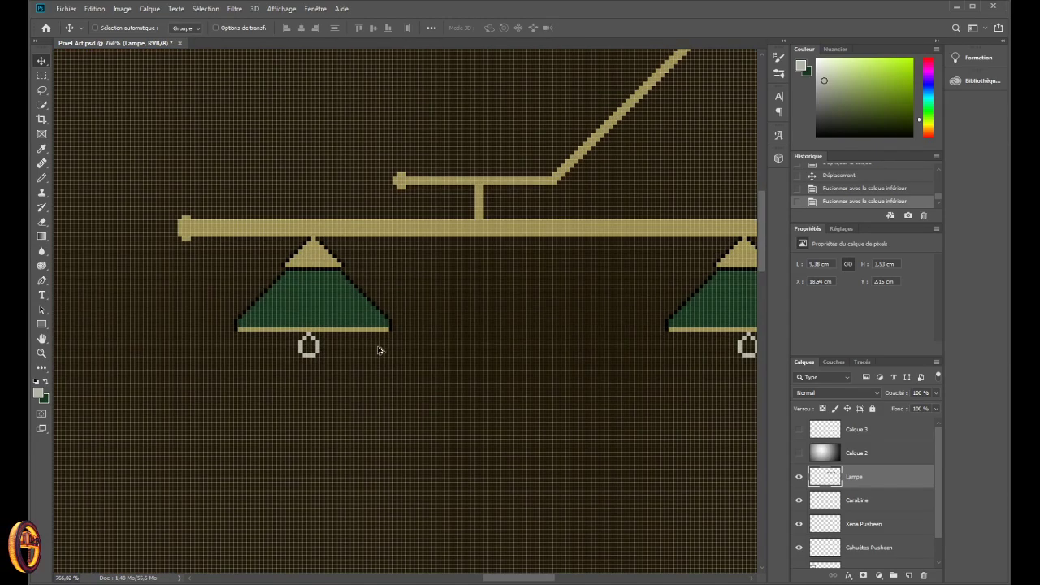
pyautogui.scroll(1, 332, 345)
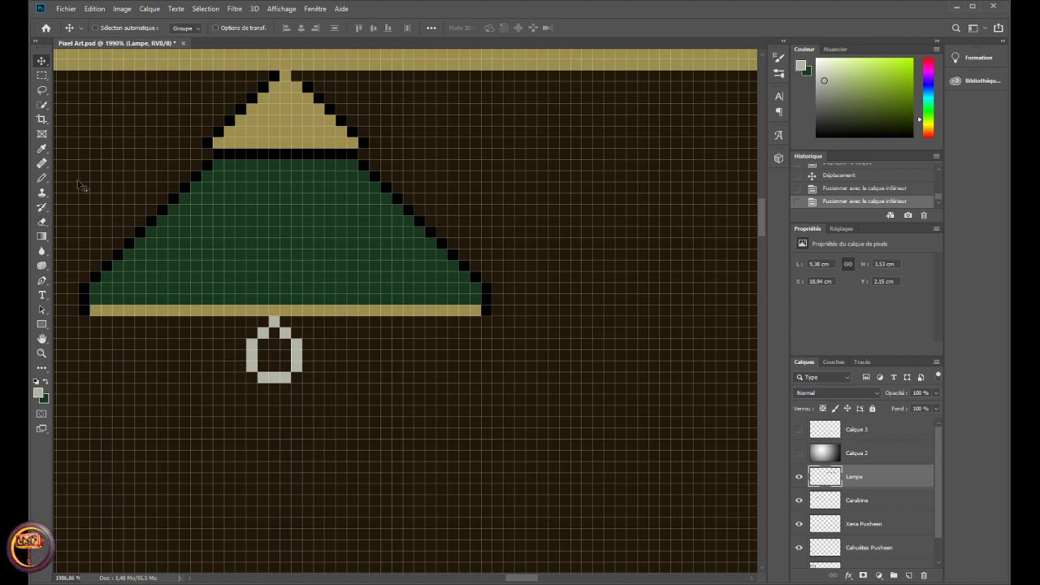
pyautogui.click(42, 222)
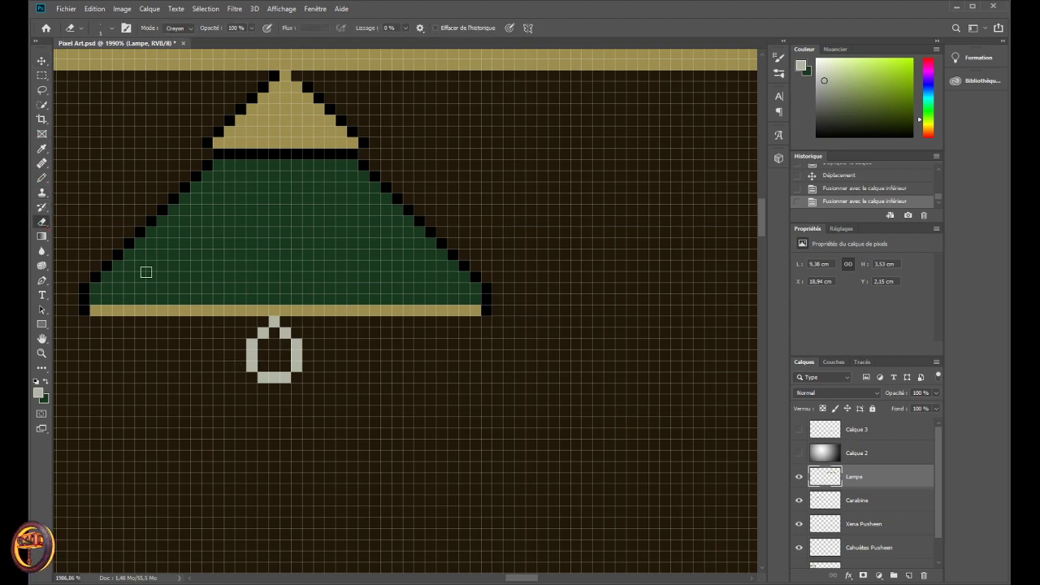
pyautogui.click(274, 333)
pyautogui.click(42, 61)
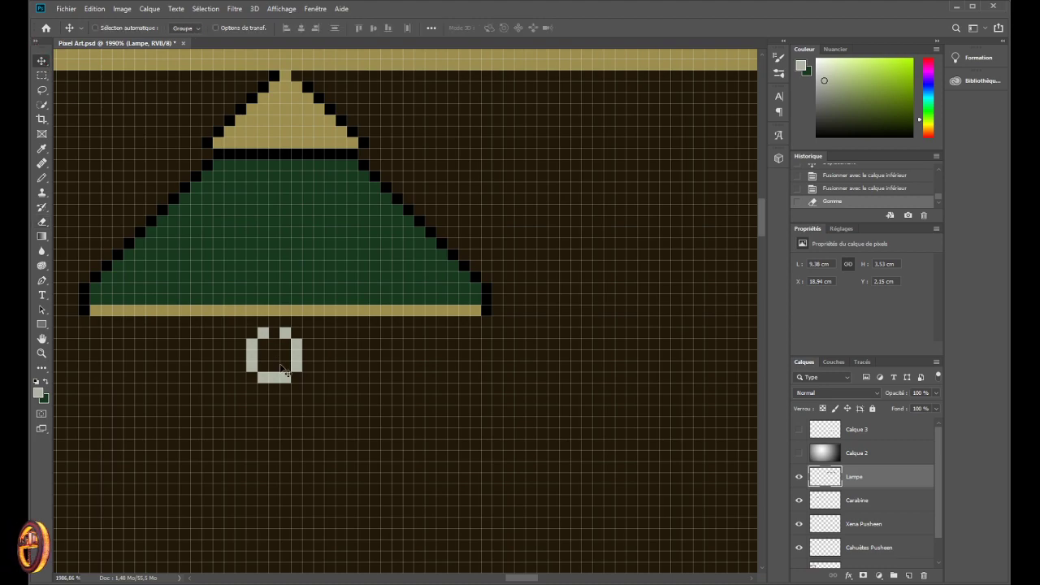
pyautogui.hotkey('ctrl', 'h')
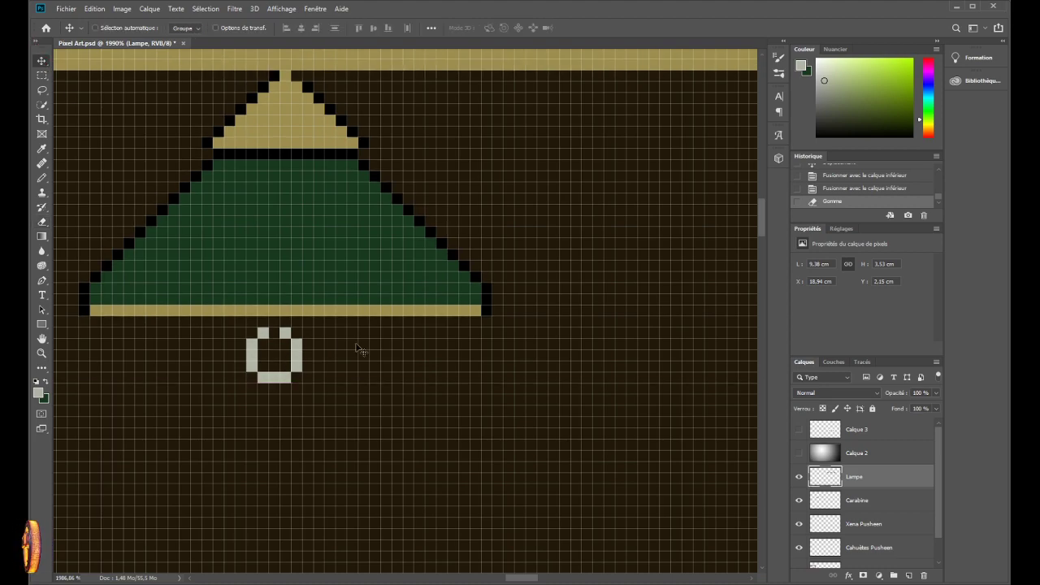
pyautogui.scroll(-8, 351, 336)
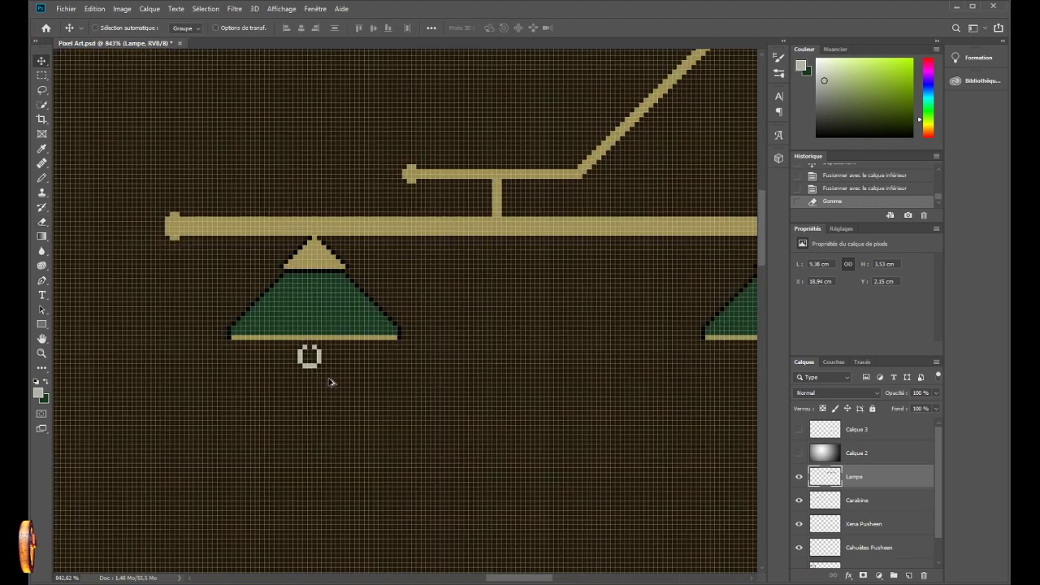
pyautogui.hotkey('ctrl', 'z')
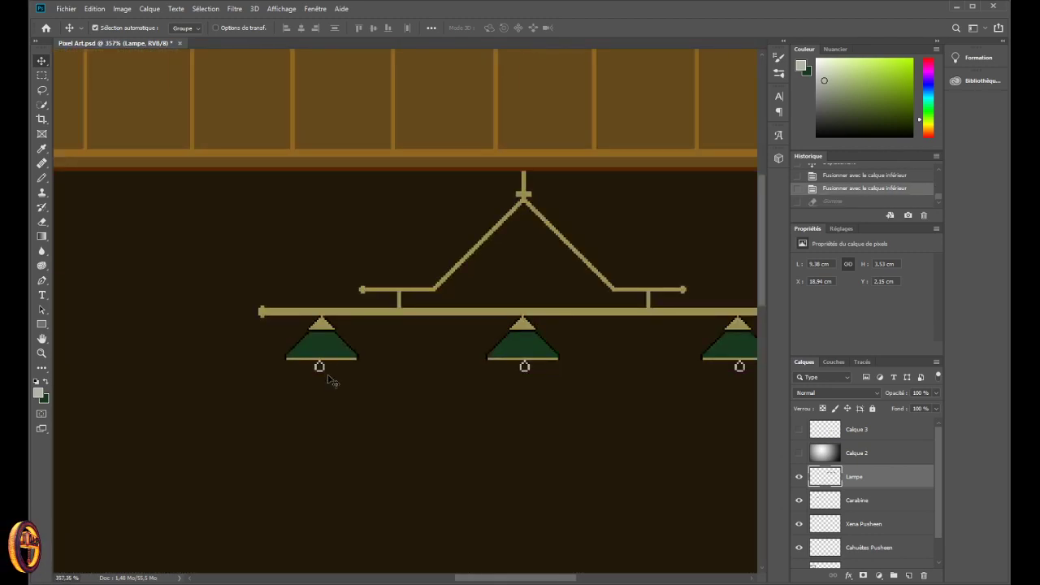
pyautogui.press('ctrl')
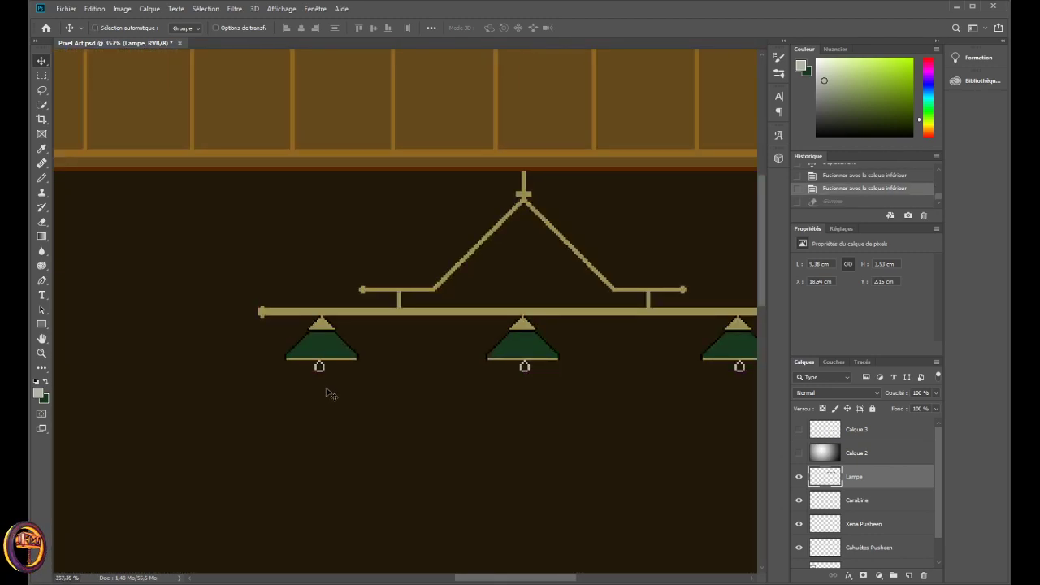
pyautogui.moveTo(329, 380); pyautogui.dragTo(329, 378)
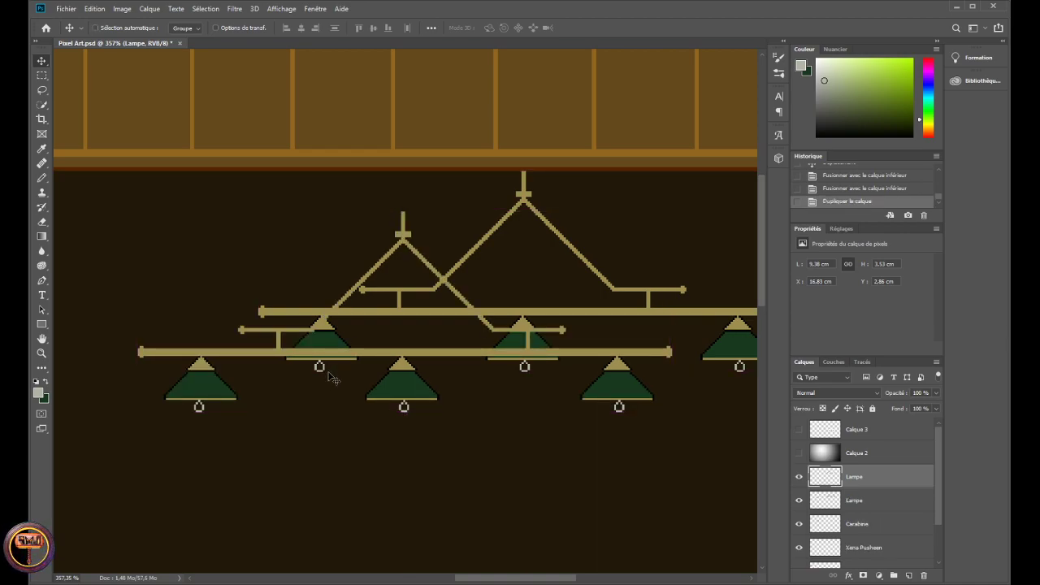
pyautogui.click(924, 575)
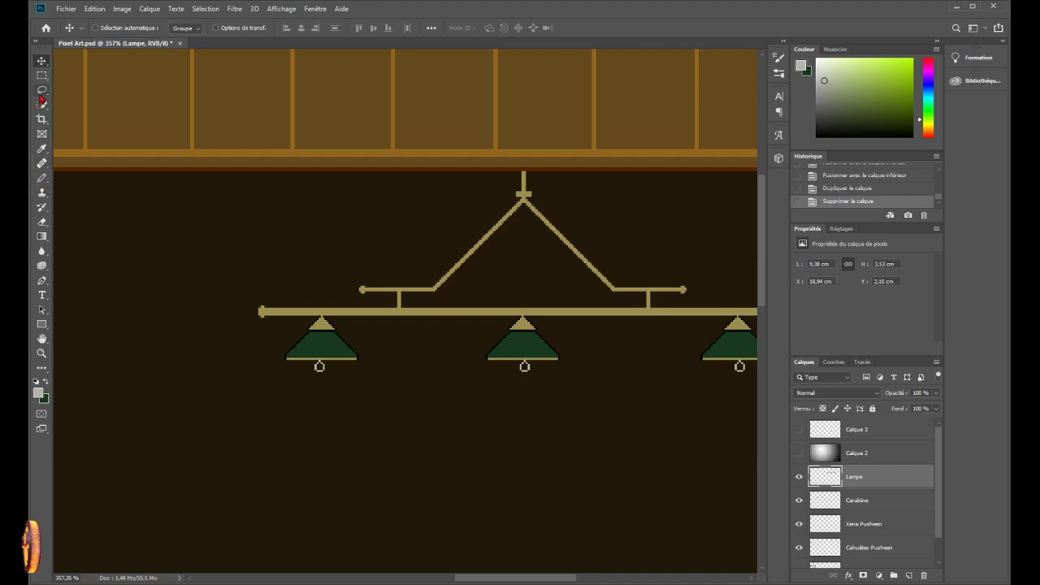
# - Copy the left lamp's bulb onto its own layer and move the copy down and to the left of the original
pyautogui.click(42, 76)
pyautogui.scroll(5, 301, 359)
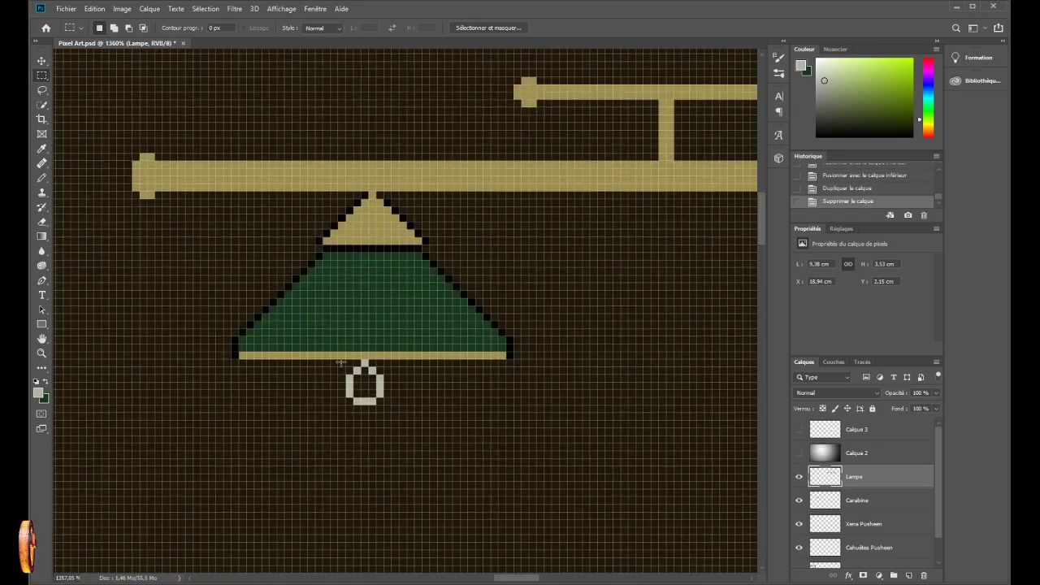
pyautogui.moveTo(339, 360)
pyautogui.mouseDown()
pyautogui.moveTo(362, 391)
pyautogui.moveTo(392, 406)
pyautogui.moveTo(320, 394)
pyautogui.moveTo(286, 407)
pyautogui.mouseUp()
pyautogui.hotkey('ctrl', 'c')
pyautogui.hotkey('ctrl', 'v')
pyautogui.click(41, 61)
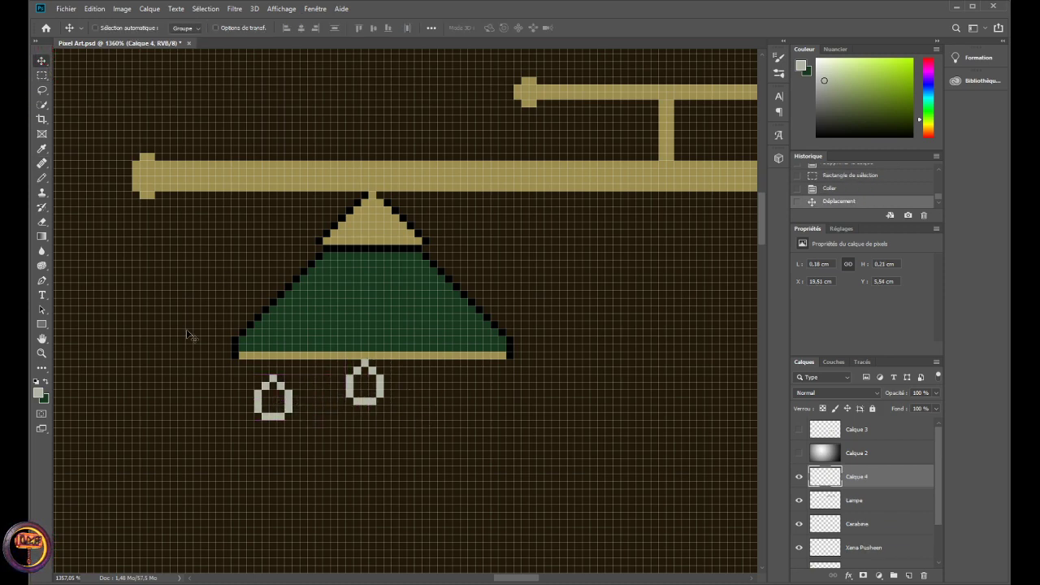
# - Erase the original bulb below the left lamp from the Lampe layer
pyautogui.click(41, 222)
pyautogui.click(345, 400)
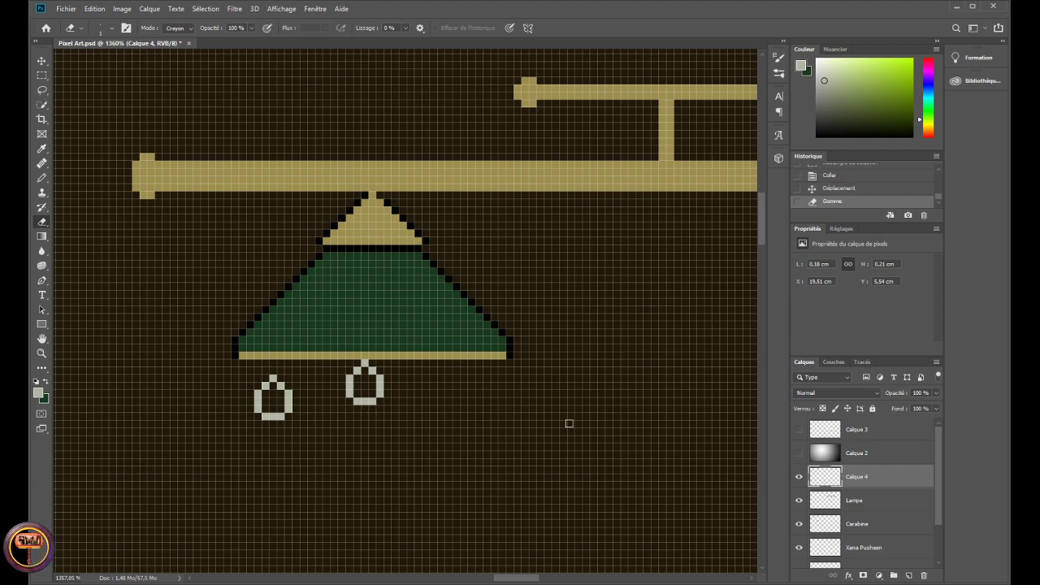
pyautogui.click(860, 502)
pyautogui.moveTo(375, 407)
pyautogui.mouseDown()
pyautogui.moveTo(350, 394)
pyautogui.moveTo(350, 379)
pyautogui.moveTo(374, 371)
pyautogui.mouseUp()
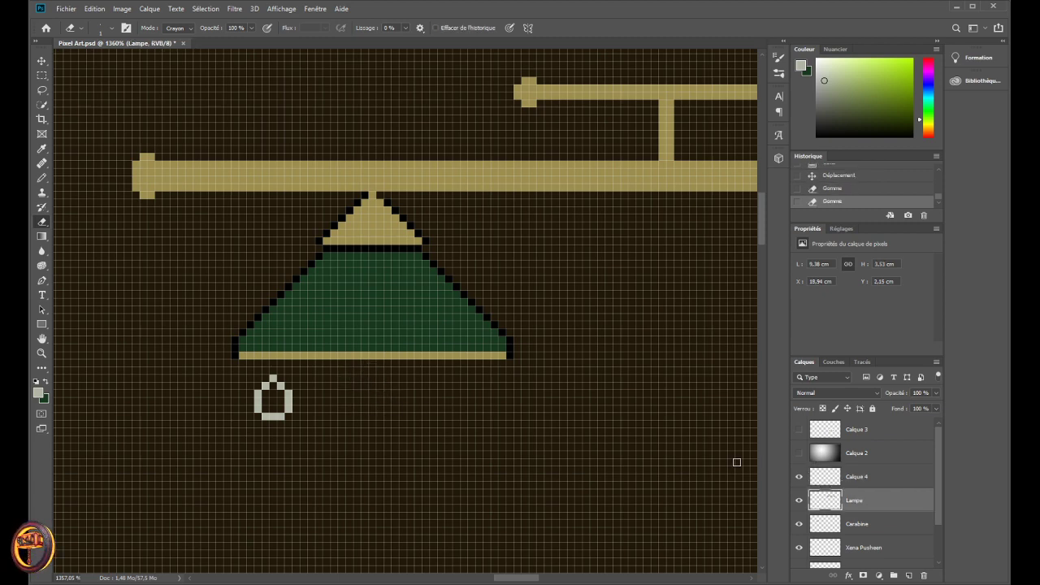
# - Move the copied bulb on Calque 4 back to the erased bulb's place, directly below the left lamp's trim
pyautogui.click(863, 480)
pyautogui.click(42, 61)
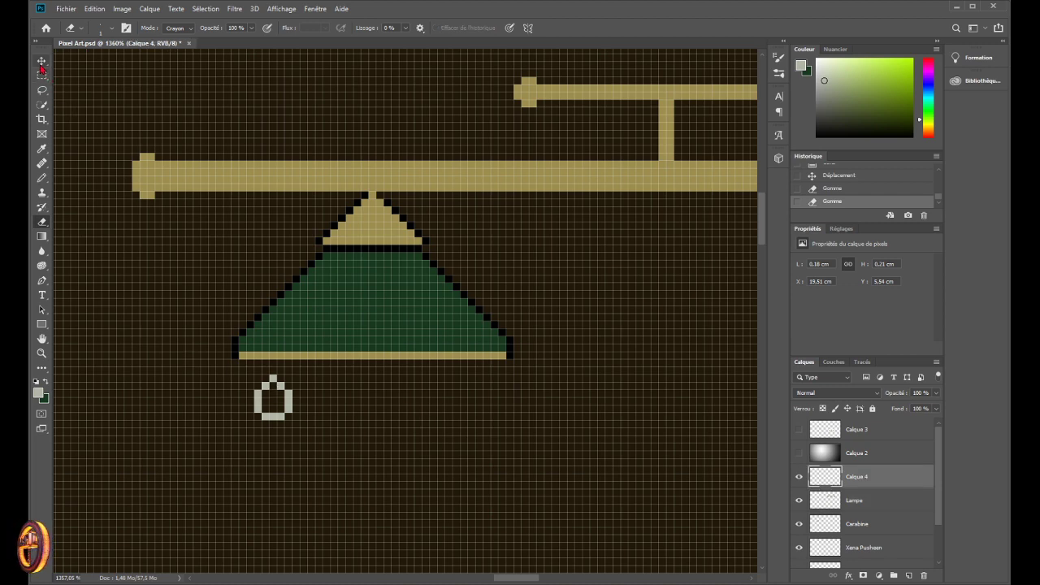
pyautogui.moveTo(273, 410); pyautogui.dragTo(365, 391)
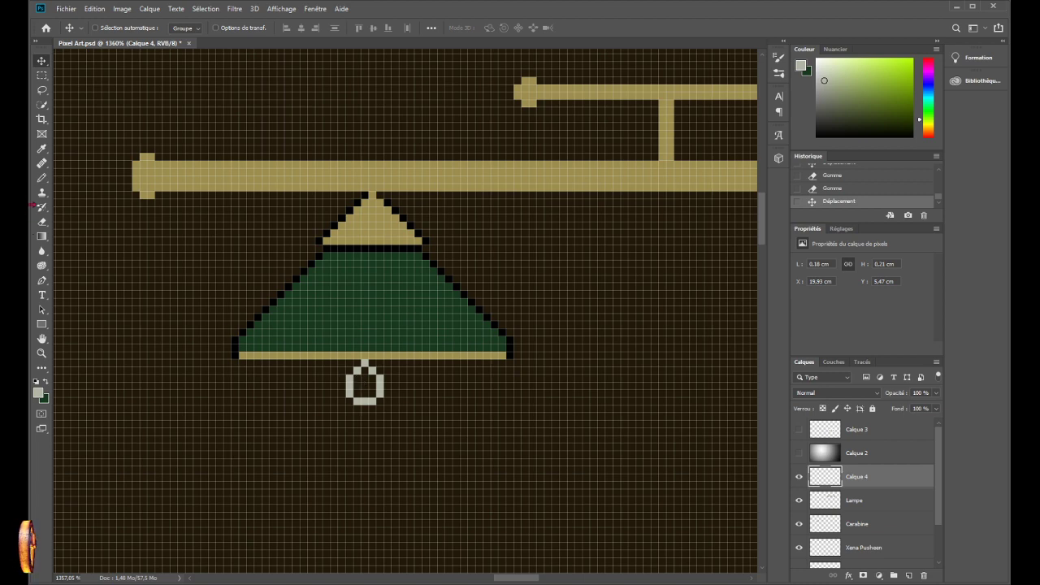
# - Erase the top pixel of the left bulb on Calque 4 and move the bulb up against the lamp's beige trim
pyautogui.click(42, 221)
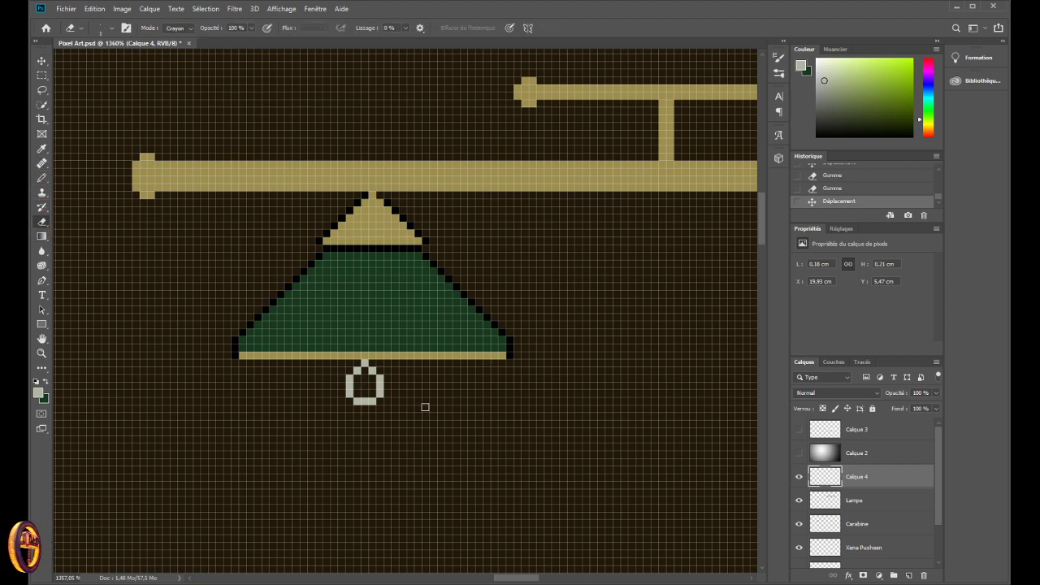
pyautogui.click(364, 367)
pyautogui.click(42, 61)
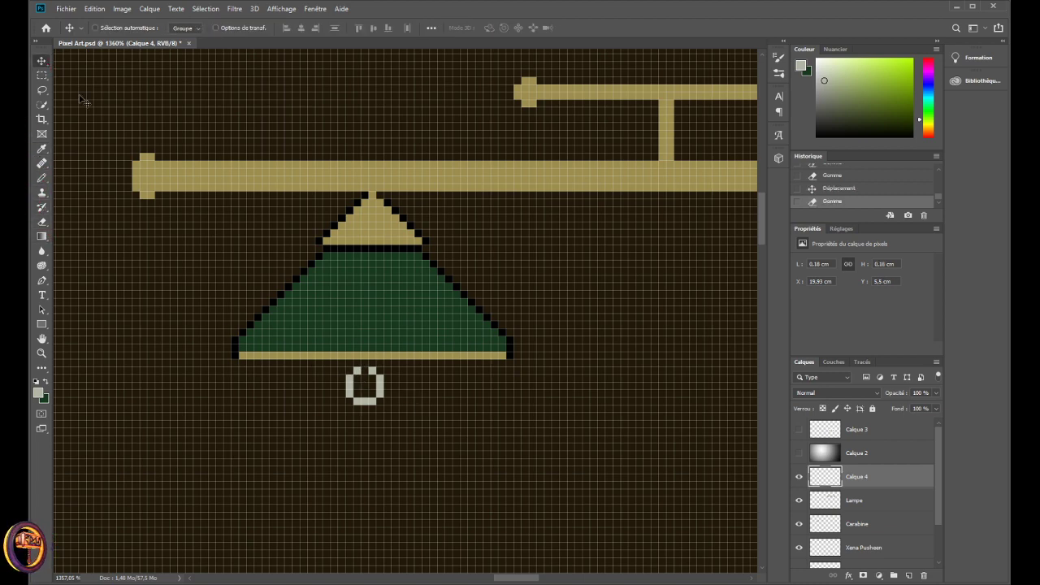
pyautogui.moveTo(364, 399); pyautogui.dragTo(365, 390)
pyautogui.scroll(-5, 344, 466)
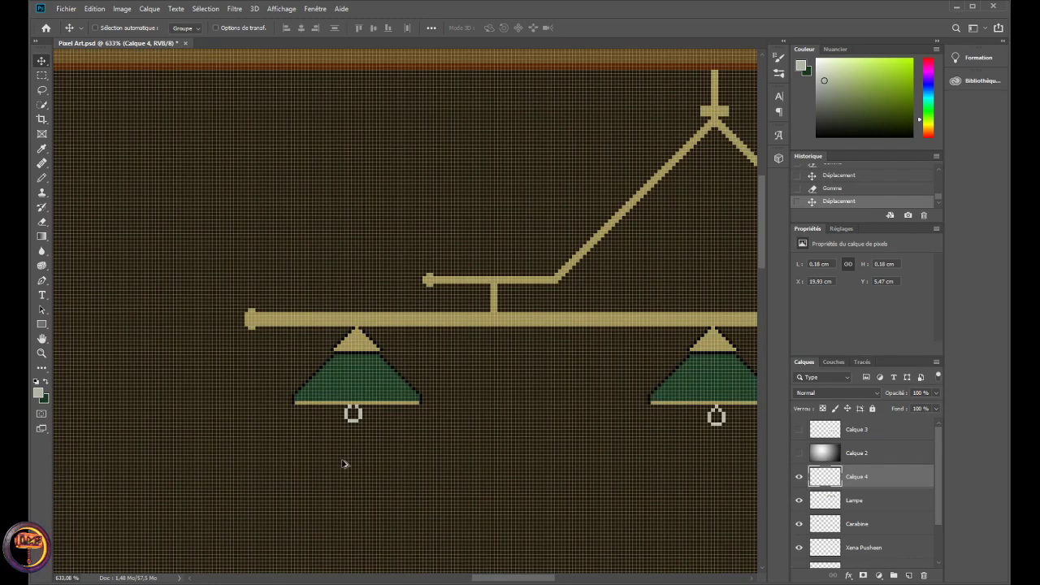
pyautogui.scroll(-1, 342, 480)
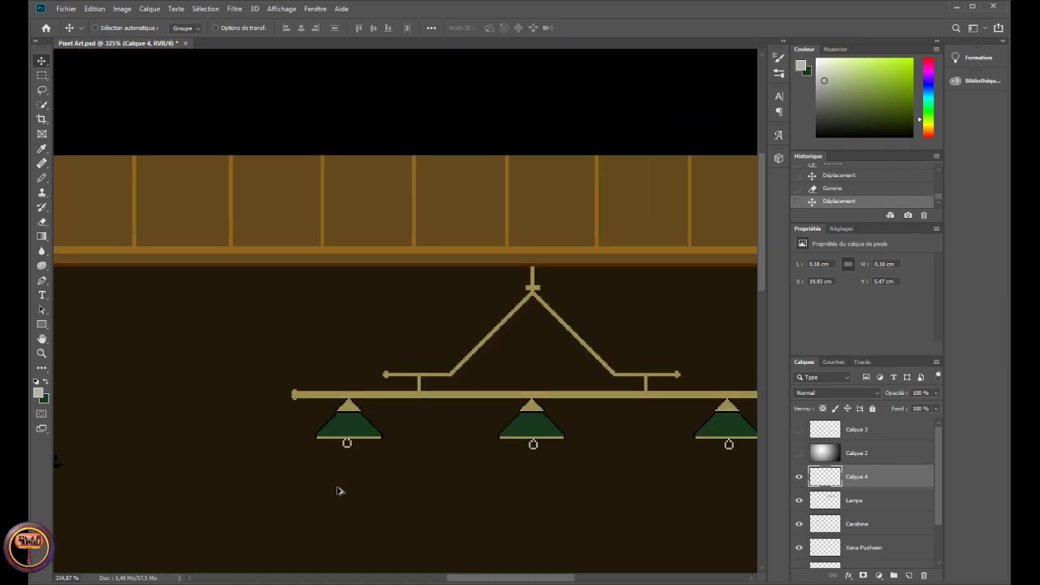
# - Erase the upper part of the left bulb so only its bottom arc remains, and move the arc up against the trim
pyautogui.scroll(8, 357, 455)
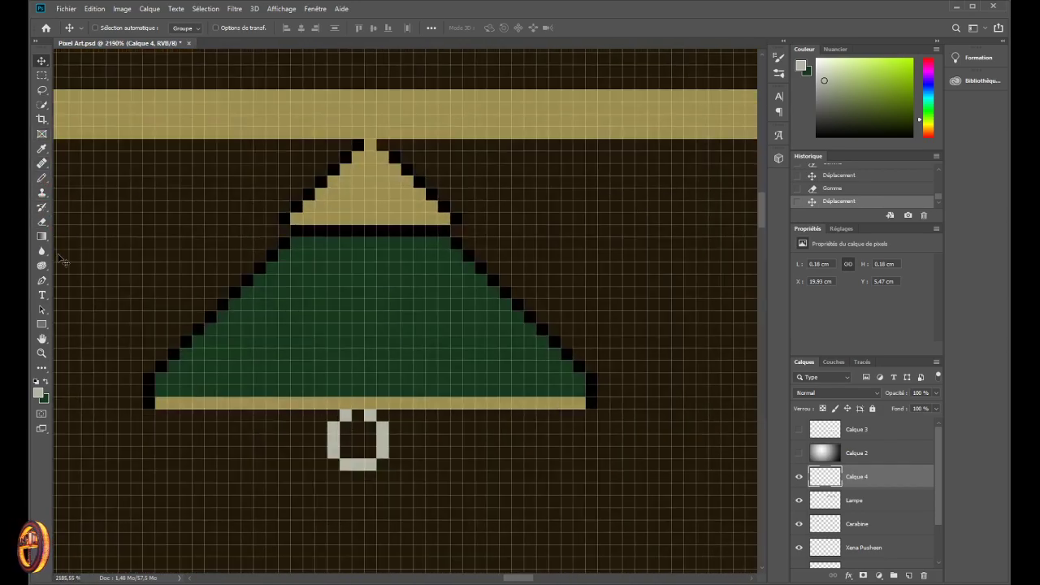
pyautogui.click(42, 221)
pyautogui.click(333, 439)
pyautogui.click(382, 440)
pyautogui.moveTo(382, 427)
pyautogui.mouseDown()
pyautogui.moveTo(304, 420)
pyautogui.moveTo(372, 415)
pyautogui.mouseUp()
pyautogui.click(42, 61)
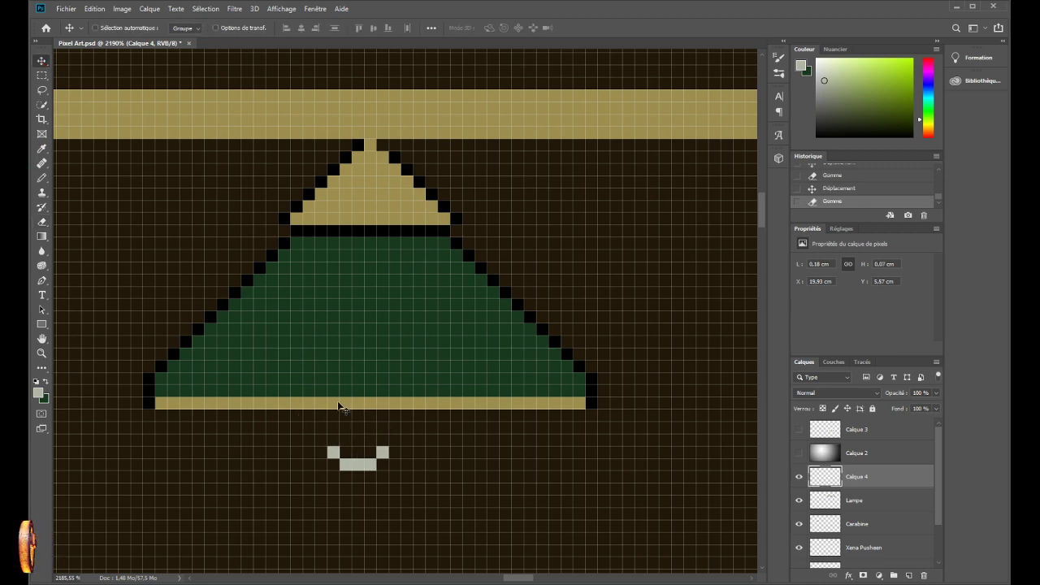
pyautogui.moveTo(356, 465); pyautogui.dragTo(357, 426)
# - Compare the shortened left bulb with the other lamps' bulbs at wider views of the scene
pyautogui.scroll(-6, 371, 495)
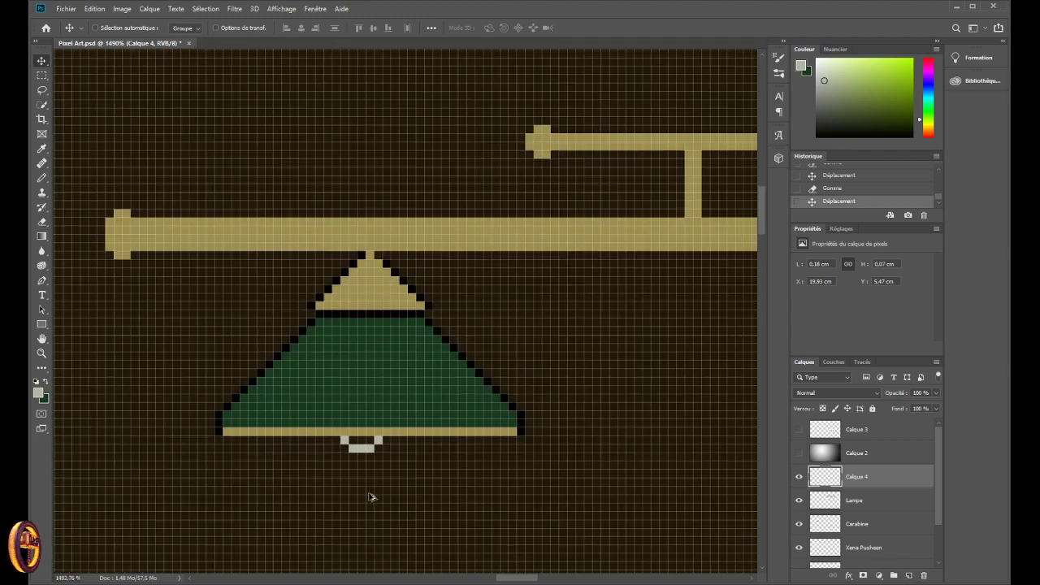
pyautogui.scroll(-3, 460, 532)
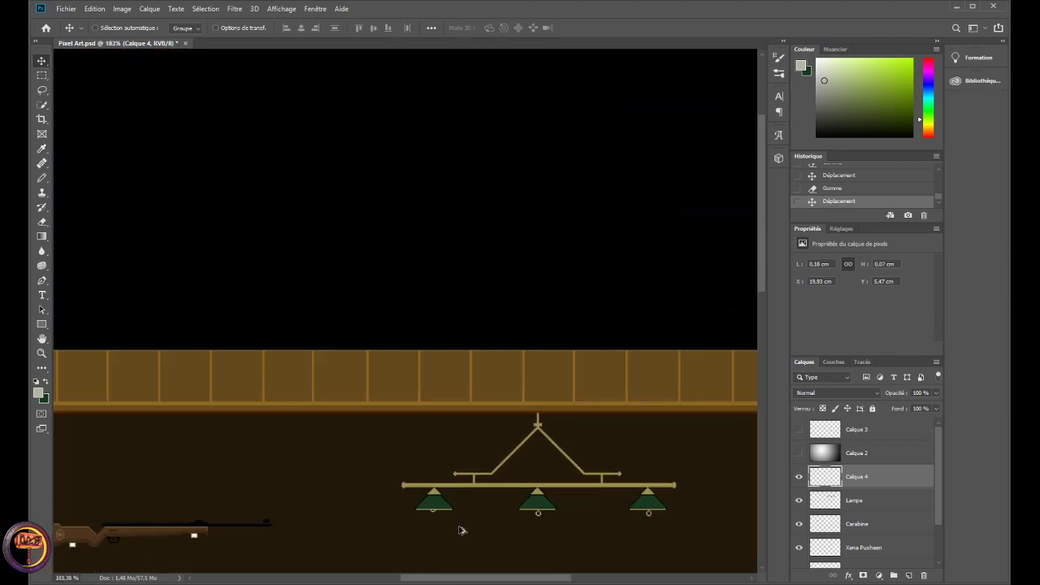
pyautogui.scroll(-2, 515, 518)
pyautogui.scroll(3, 471, 485)
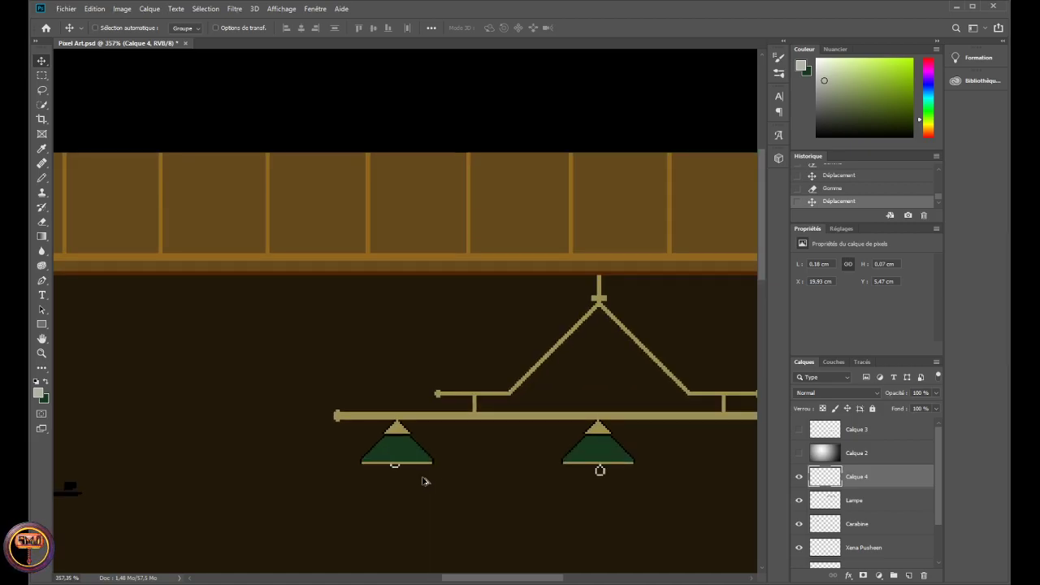
pyautogui.scroll(1, 424, 481)
pyautogui.moveTo(504, 575)
pyautogui.mouseDown()
pyautogui.moveTo(544, 575)
pyautogui.moveTo(511, 570)
pyautogui.mouseUp()
pyautogui.scroll(-2, 454, 494)
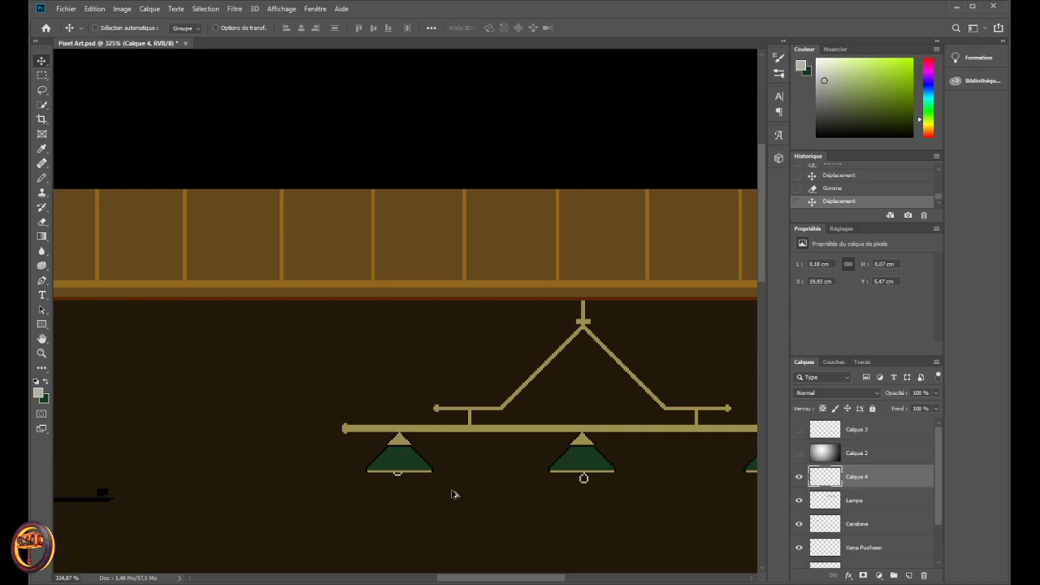
# - Paste the copied bulb over the middle lamp's selected bulb and add an empty layer above Calque 3
pyautogui.scroll(3, 623, 546)
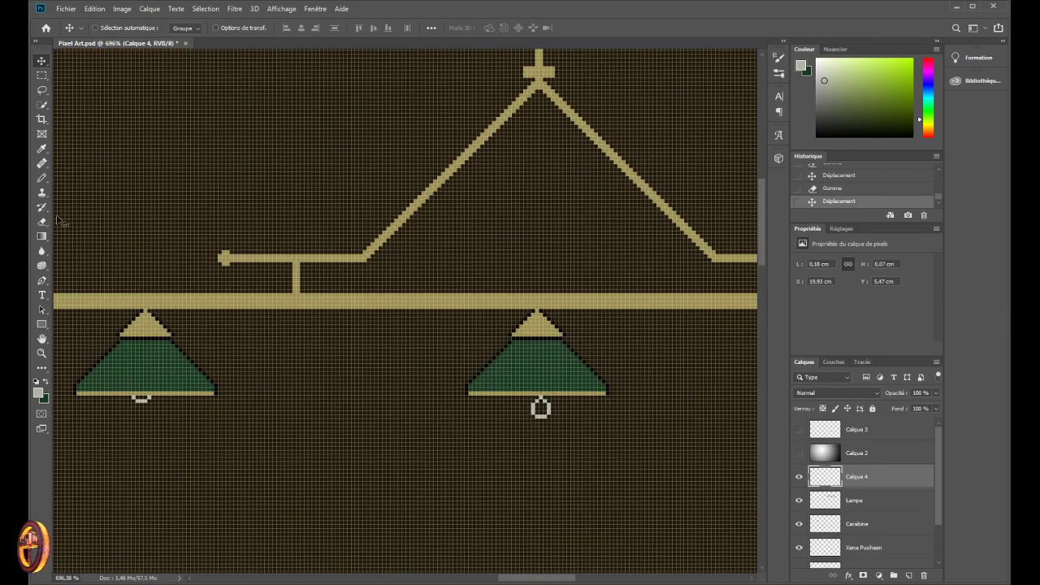
pyautogui.click(41, 74)
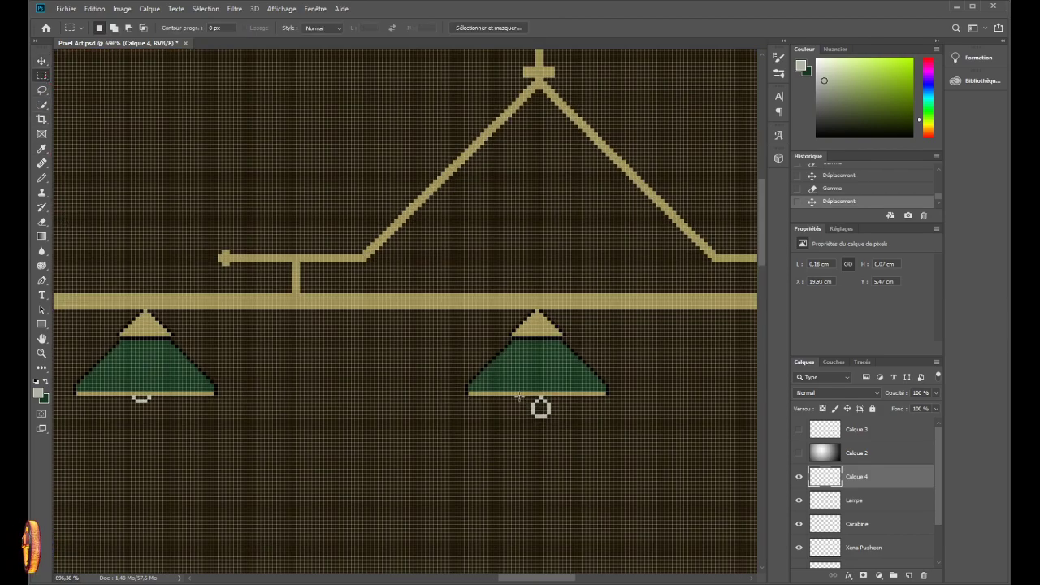
pyautogui.moveTo(518, 395); pyautogui.dragTo(564, 423)
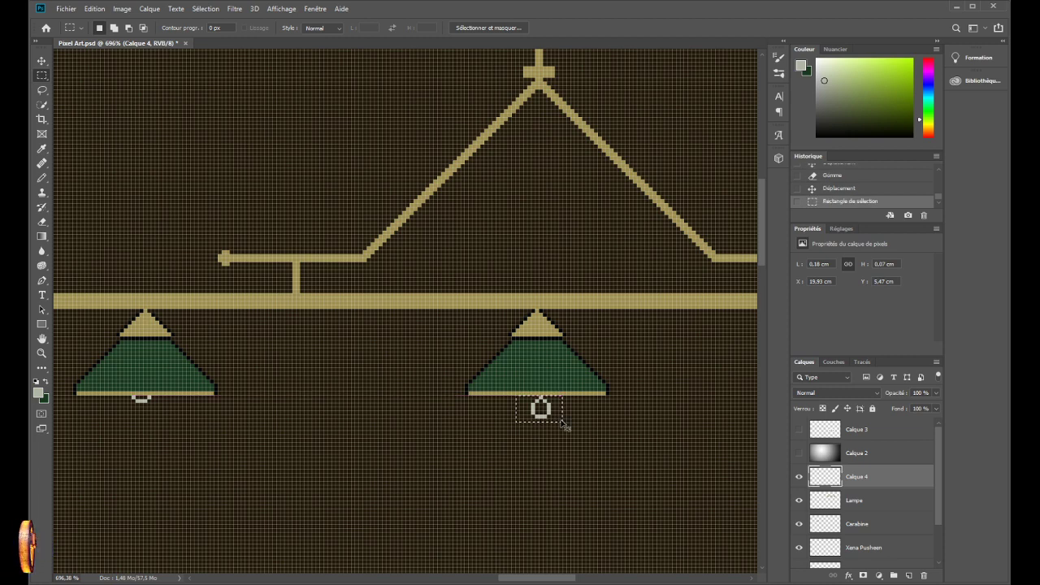
pyautogui.hotkey('ctrl', 'v')
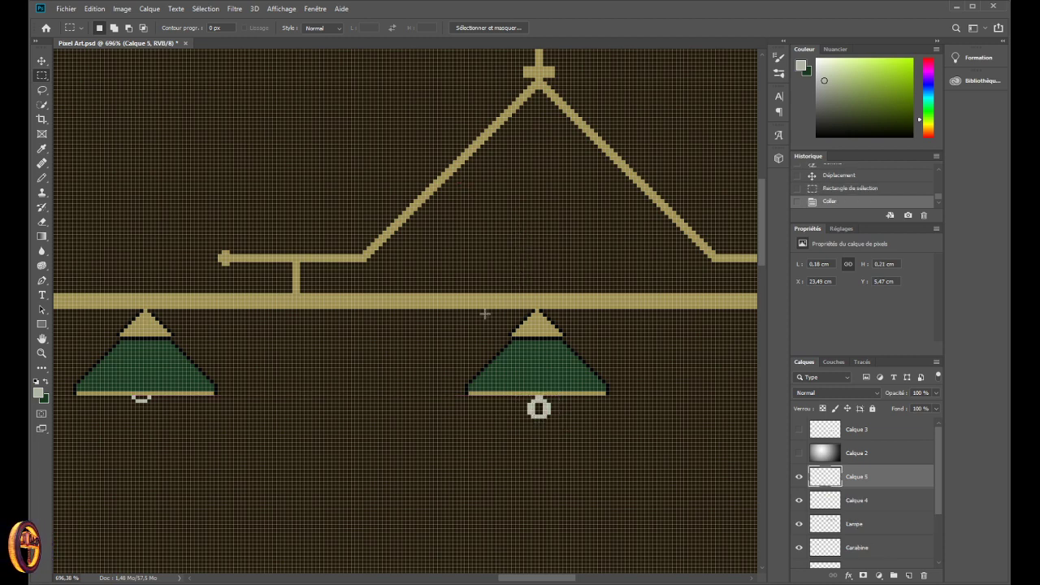
pyautogui.click(908, 436)
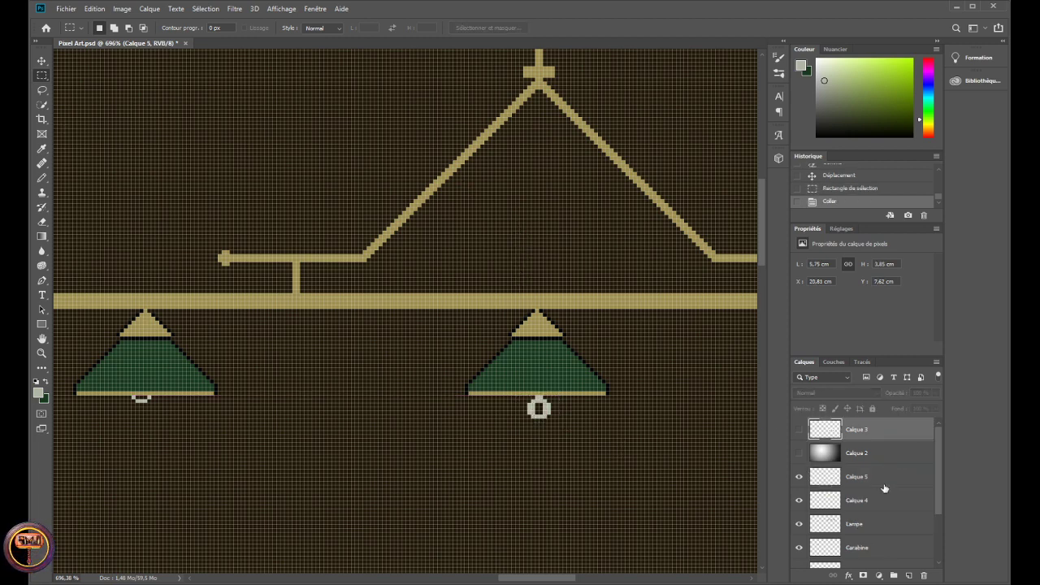
pyautogui.click(909, 575)
pyautogui.scroll(-2, 601, 418)
pyautogui.scroll(-2, 602, 418)
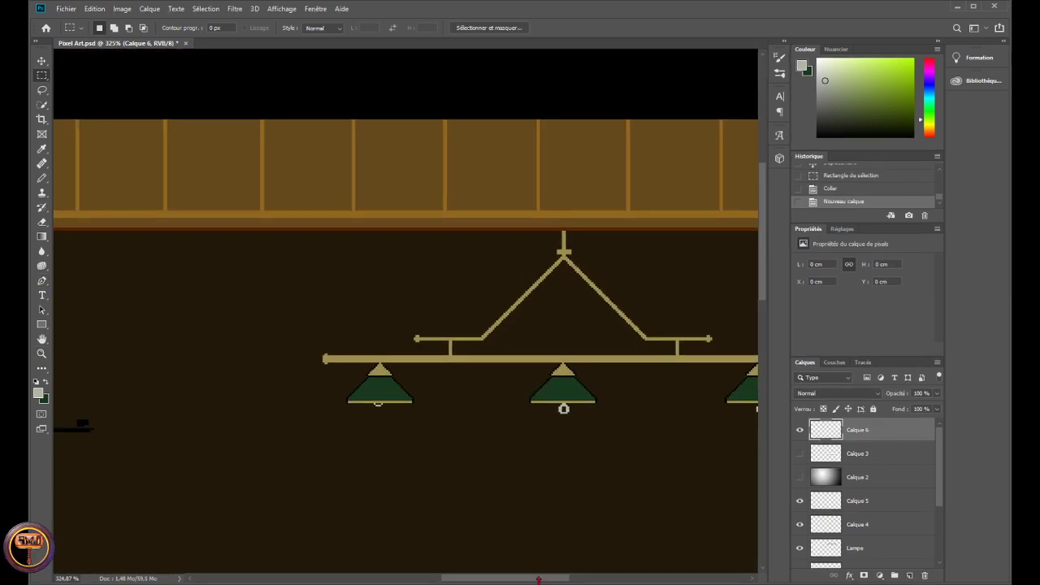
pyautogui.hscroll(2, 577, 456)
pyautogui.scroll(2, 577, 455)
pyautogui.scroll(6, 476, 398)
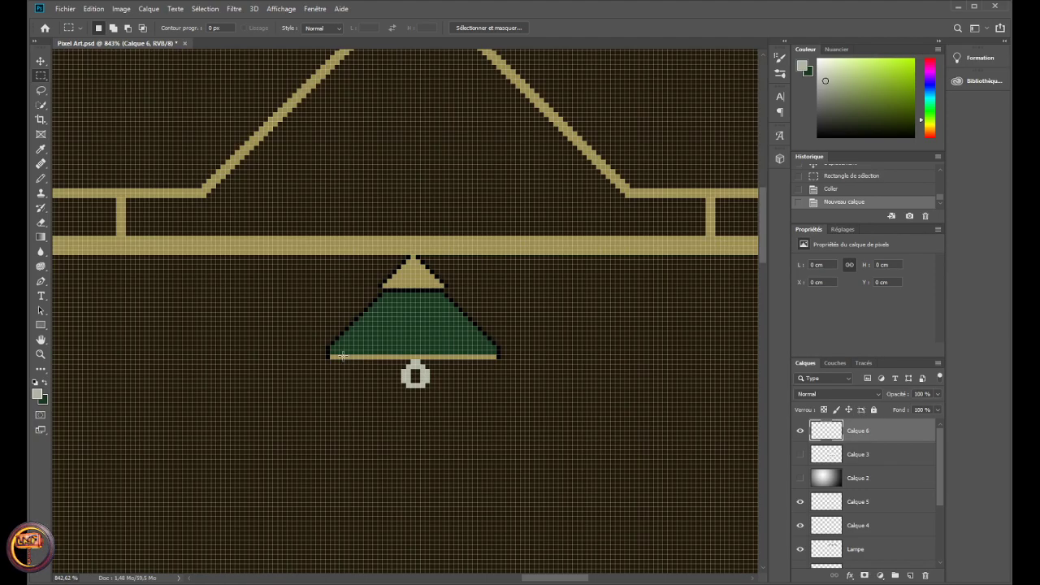
# - Undo the added empty layer and the pasted bulb
pyautogui.click(860, 502)
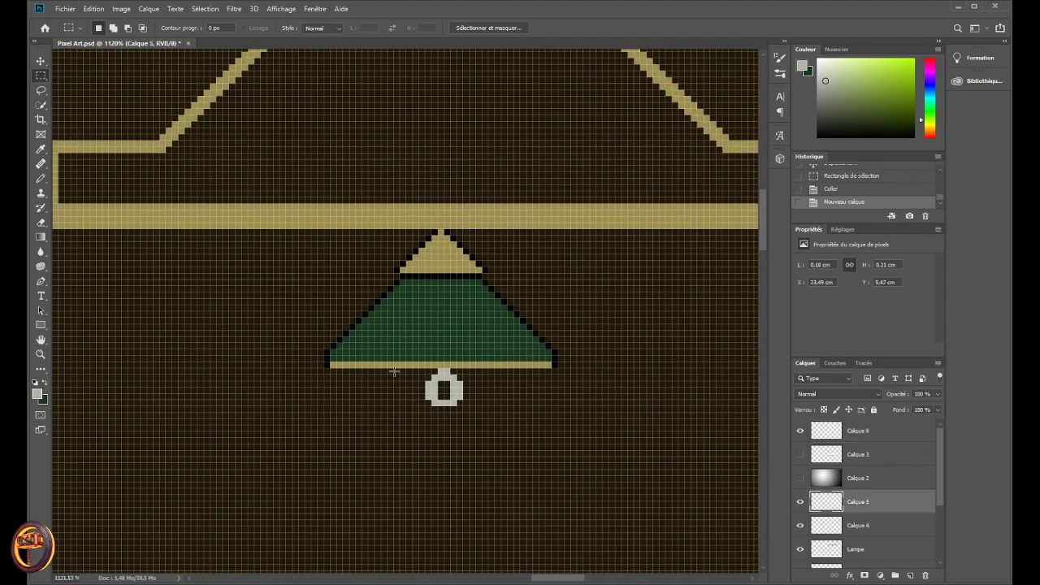
pyautogui.hotkey('ctrl', 'z')
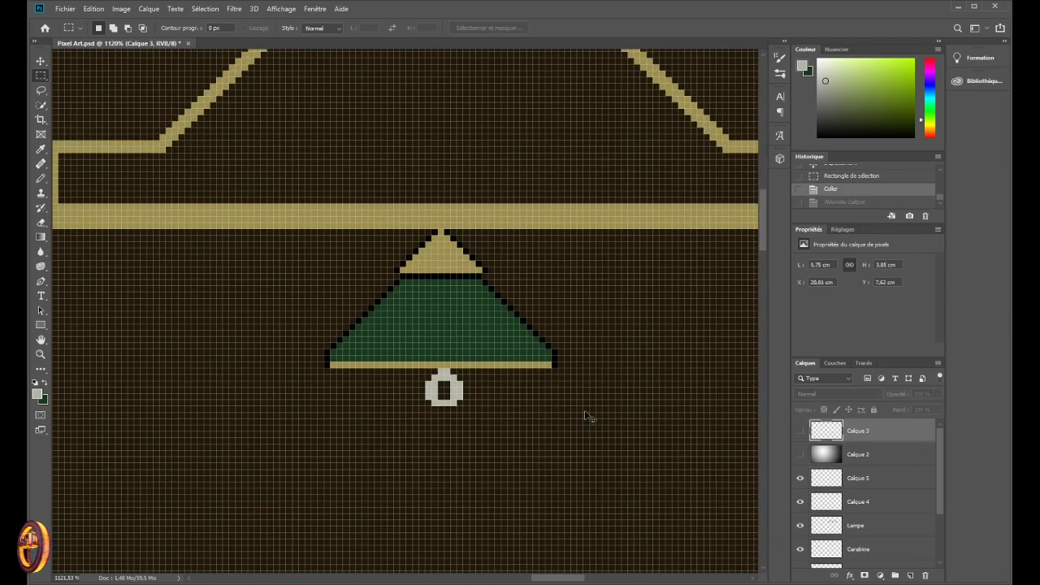
pyautogui.hotkey('ctrl', 'z')
pyautogui.moveTo(555, 577); pyautogui.dragTo(510, 572)
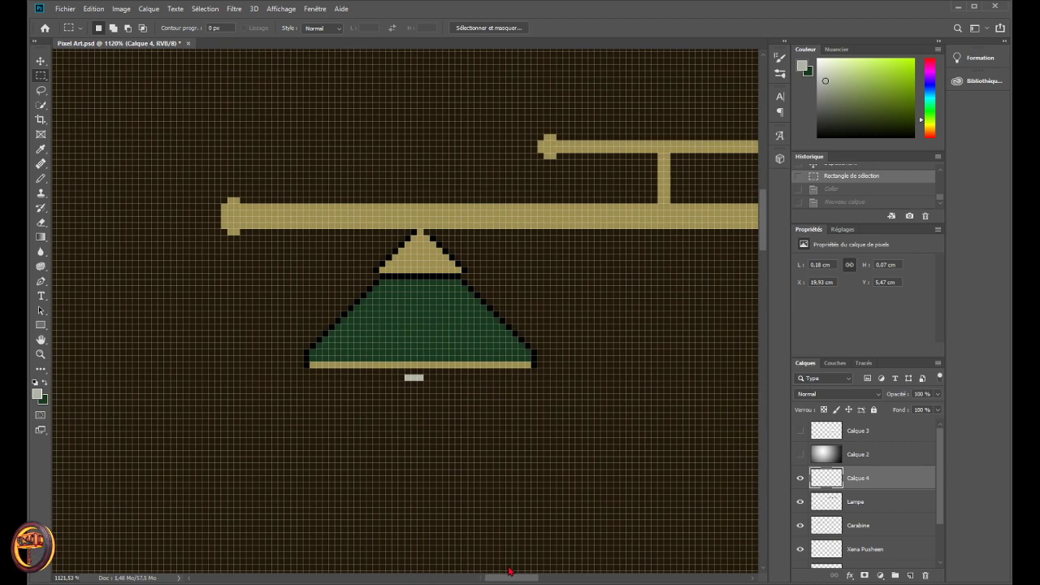
# - Restore the pasted bulb from the history and delete its layer, Calque 5, after checking the layers' visibility
pyautogui.click(864, 507)
pyautogui.click(840, 190)
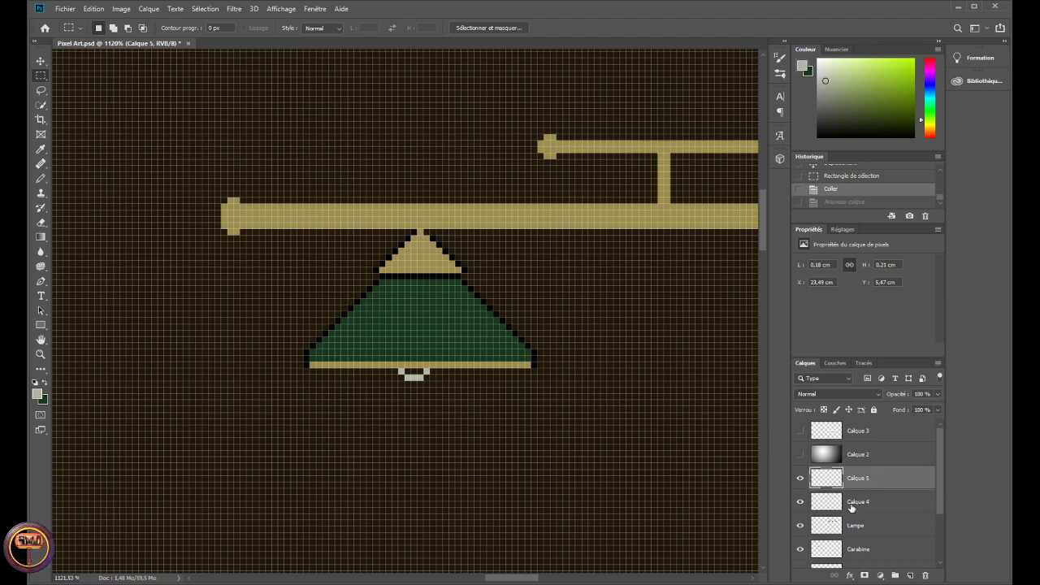
pyautogui.click(801, 502)
pyautogui.click(801, 501)
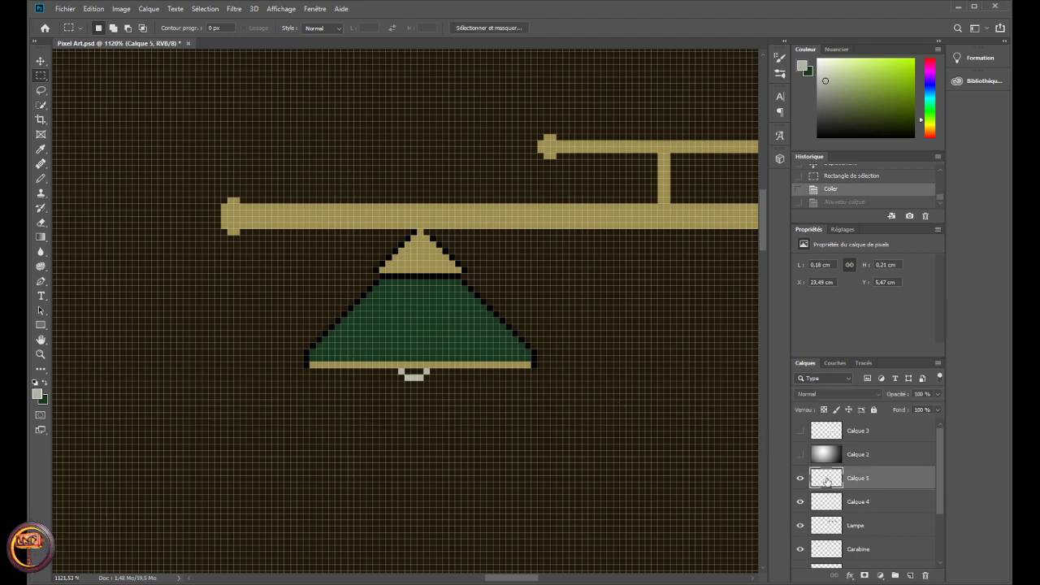
pyautogui.scroll(-2, 598, 391)
pyautogui.scroll(-3, 598, 391)
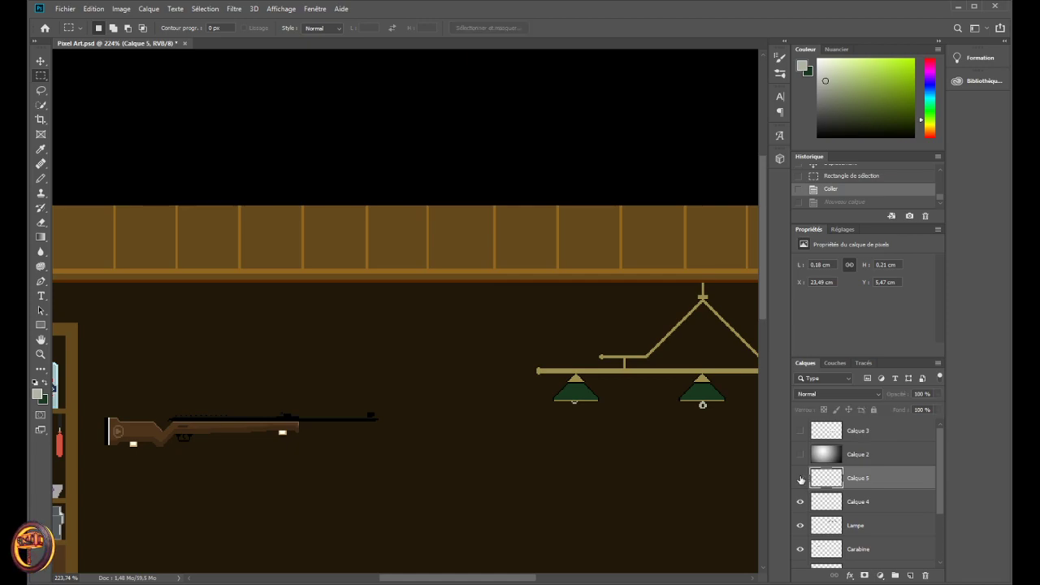
pyautogui.moveTo(874, 481); pyautogui.dragTo(925, 576)
# - Paste the copied bulb over the left lamp, check it by toggling its visibility, and delete the pasted layer
pyautogui.scroll(4, 630, 423)
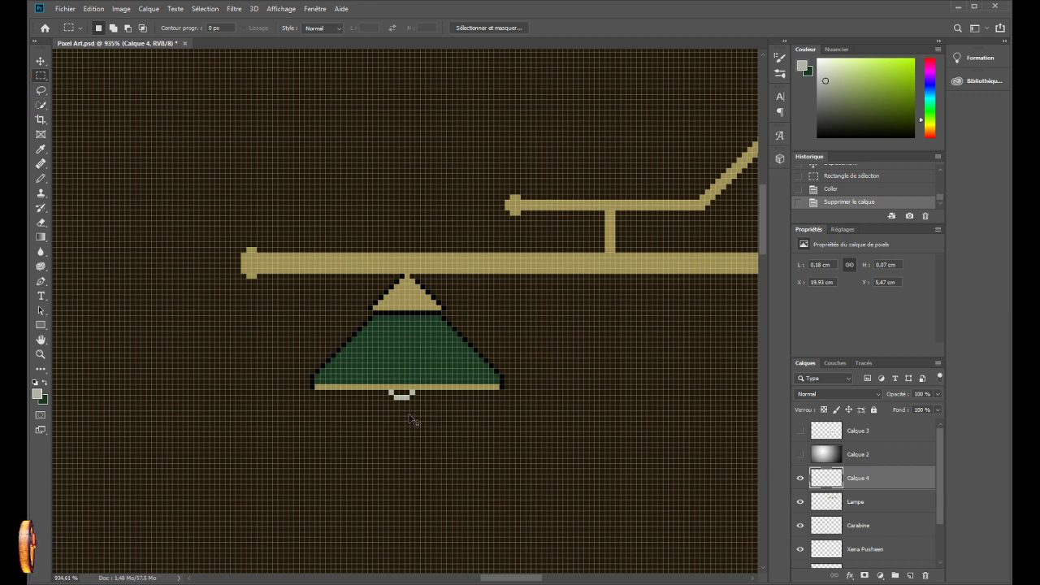
pyautogui.hotkey('ctrl', 'v')
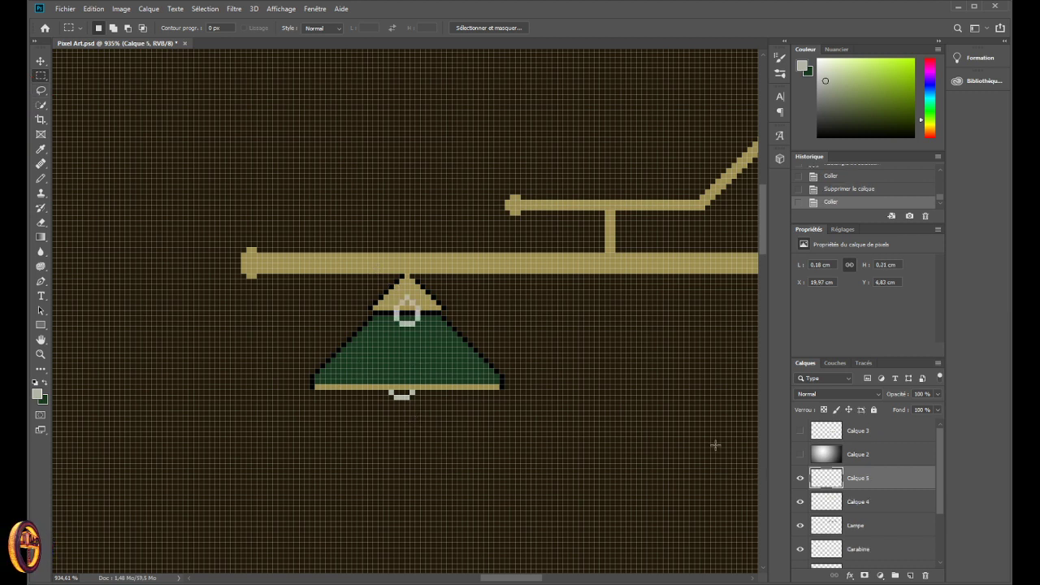
pyautogui.click(800, 478)
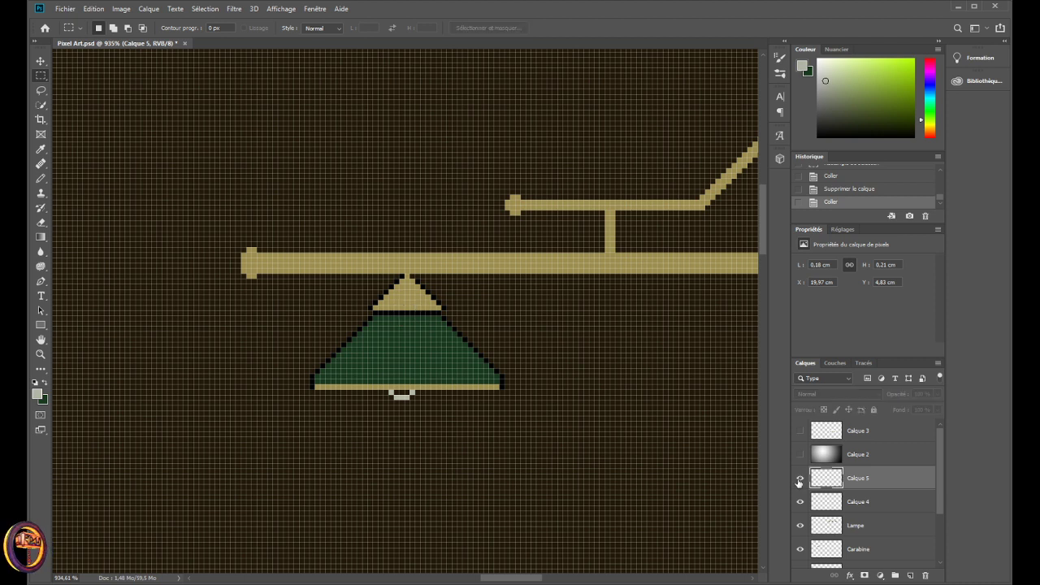
pyautogui.click(800, 478)
pyautogui.click(925, 576)
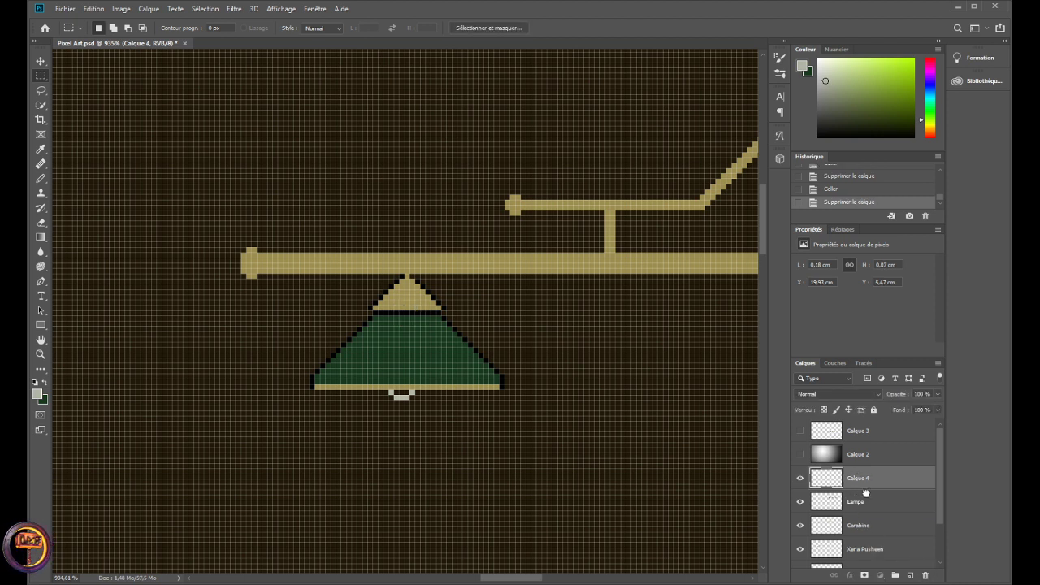
# - Duplicate the Calque 4 bulb arc twice, placing one copy beside the left lamp and the other just short of the middle lamp
pyautogui.moveTo(911, 575); pyautogui.dragTo(911, 576)
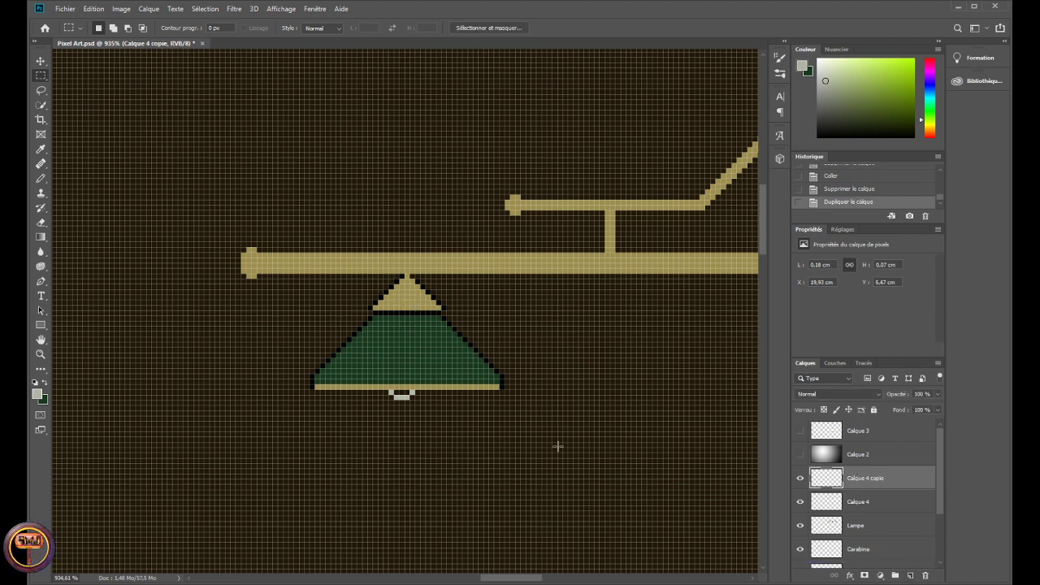
pyautogui.click(40, 61)
pyautogui.moveTo(402, 396); pyautogui.dragTo(528, 411)
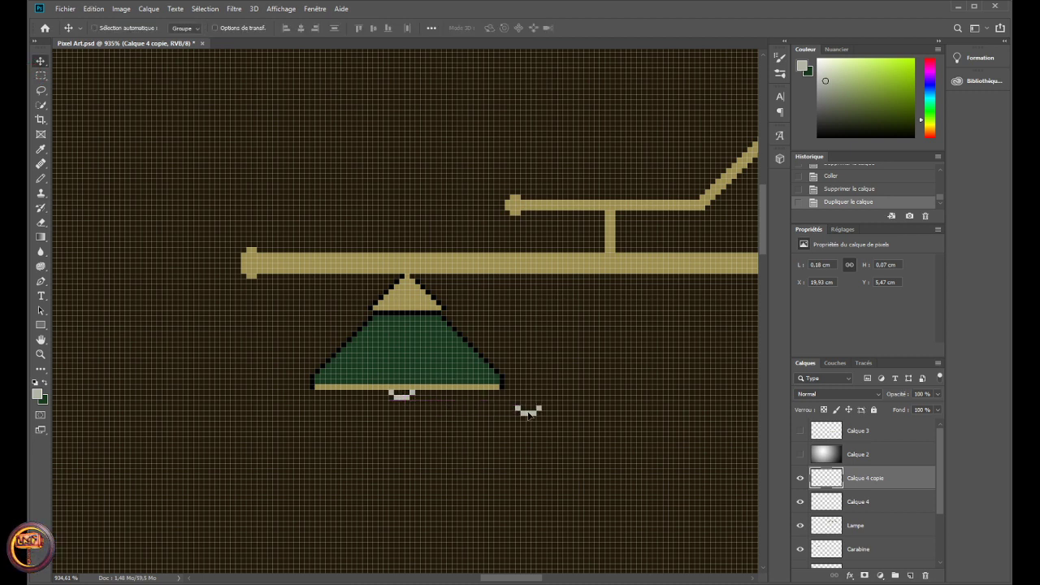
pyautogui.moveTo(889, 486); pyautogui.dragTo(911, 576)
pyautogui.moveTo(509, 410); pyautogui.dragTo(593, 420)
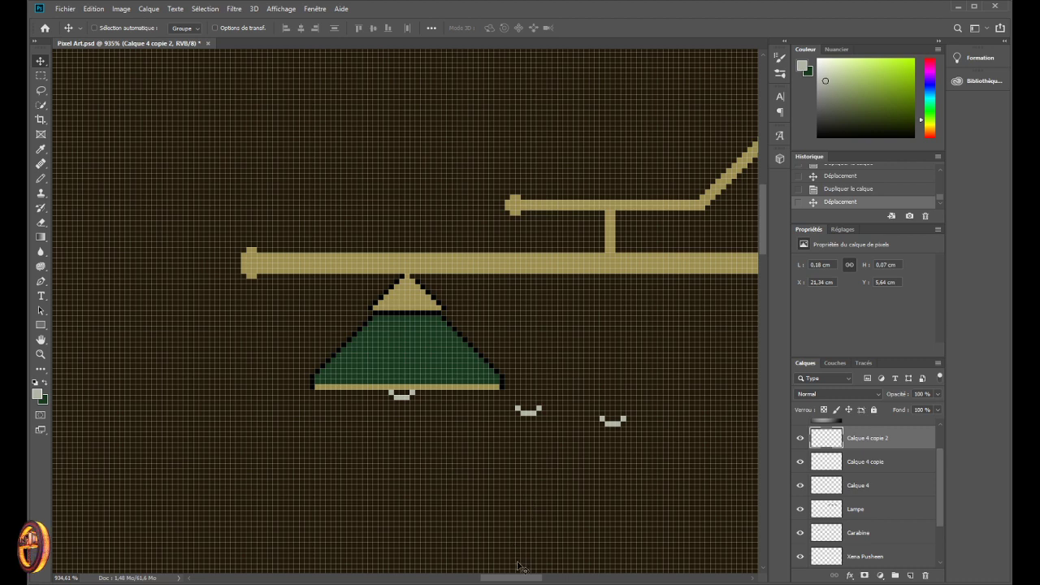
pyautogui.moveTo(522, 578); pyautogui.dragTo(544, 579)
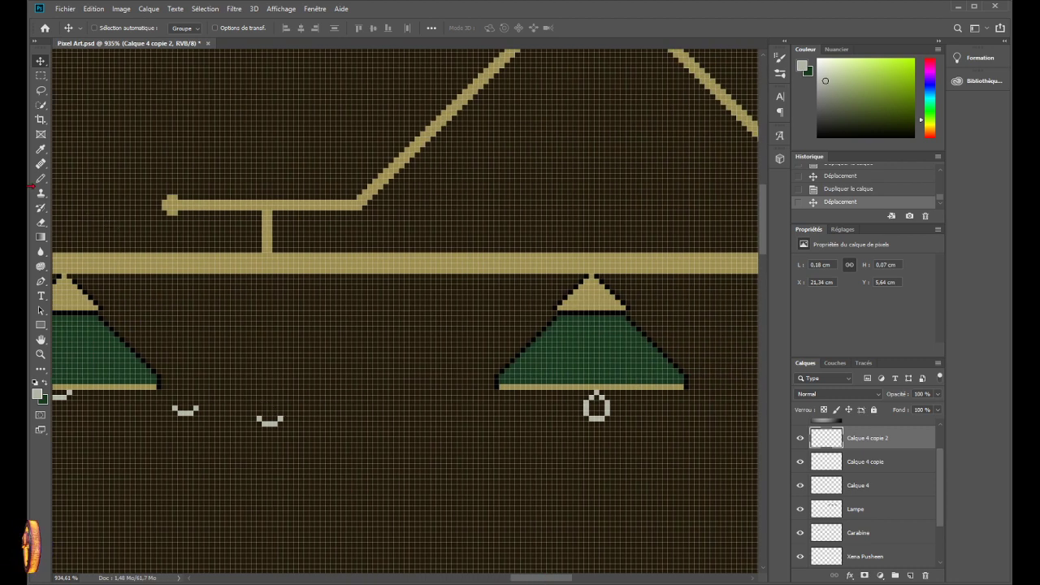
pyautogui.moveTo(269, 423); pyautogui.dragTo(496, 432)
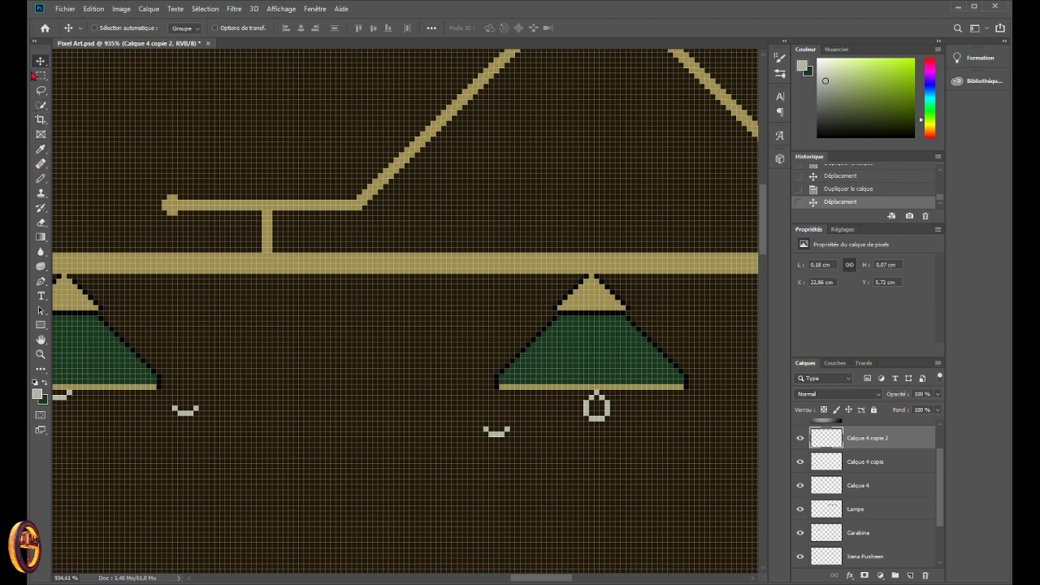
# - Erase the old full bulbs under the middle and right lamps on the Lampe layer
pyautogui.click(40, 222)
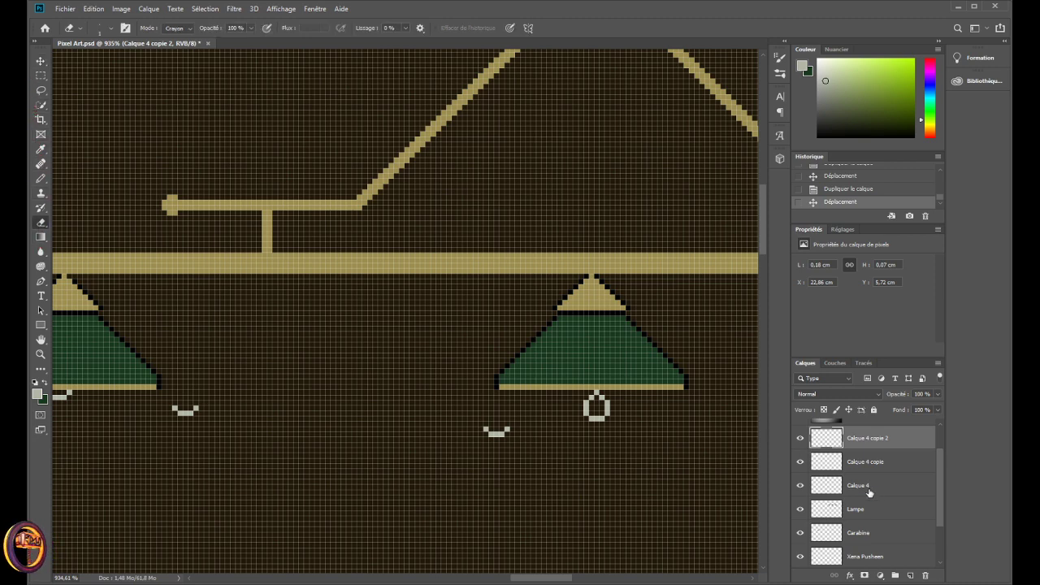
pyautogui.click(833, 507)
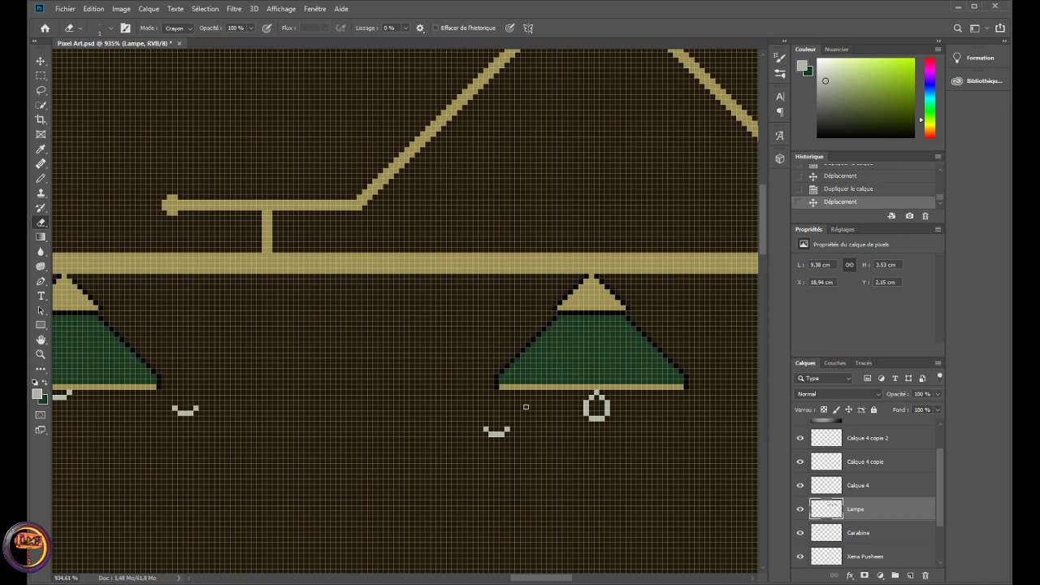
pyautogui.moveTo(595, 417)
pyautogui.mouseDown()
pyautogui.moveTo(587, 400)
pyautogui.moveTo(616, 402)
pyautogui.mouseUp()
pyautogui.moveTo(541, 580); pyautogui.dragTo(599, 580)
pyautogui.moveTo(534, 417); pyautogui.dragTo(534, 423)
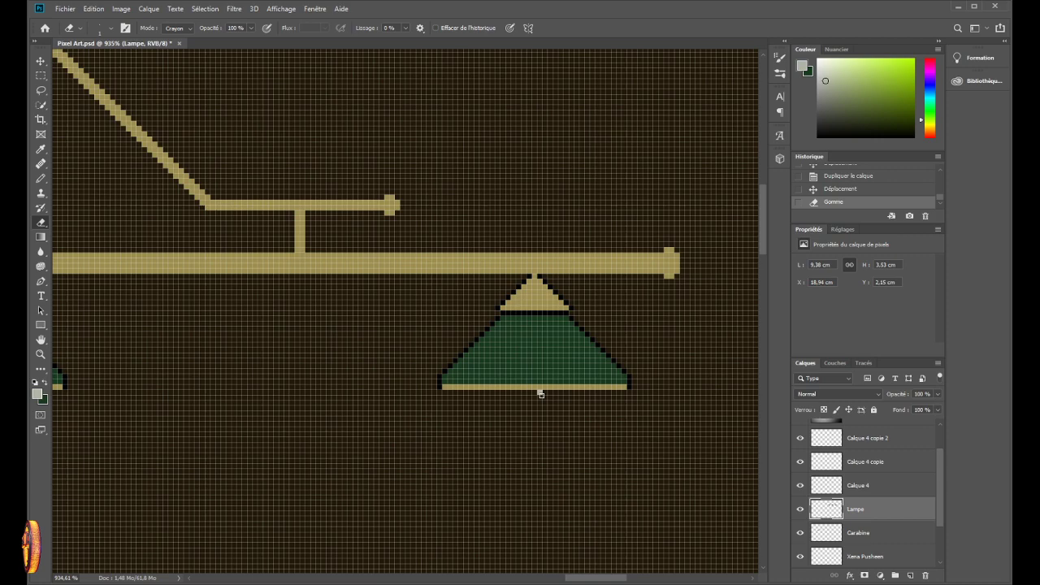
pyautogui.click(540, 395)
# - Try to move a bulb arc with the Lampe and Calque 4 layers selected, undoing each move
pyautogui.moveTo(610, 580); pyautogui.dragTo(536, 578)
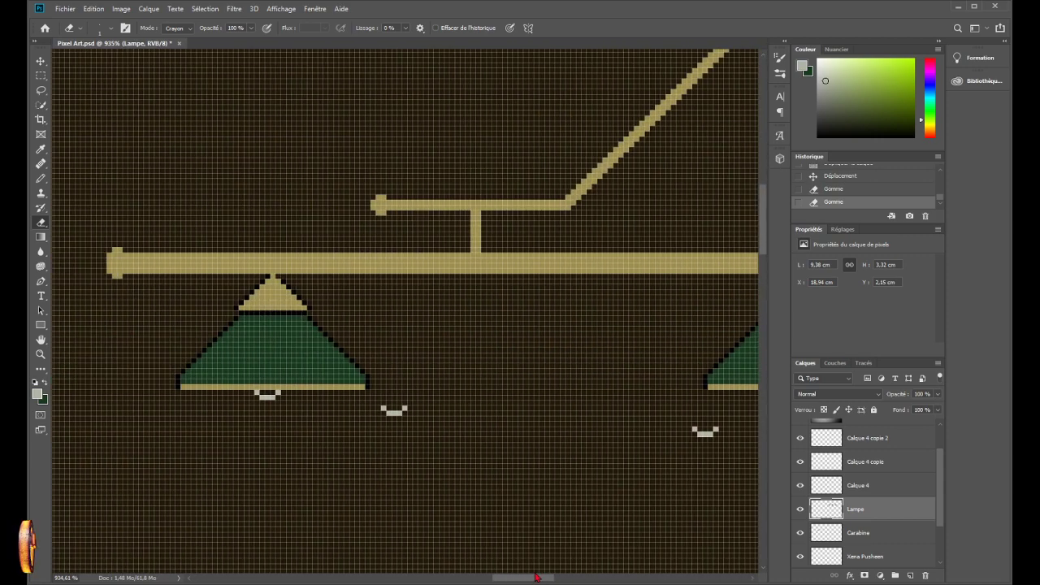
pyautogui.click(40, 61)
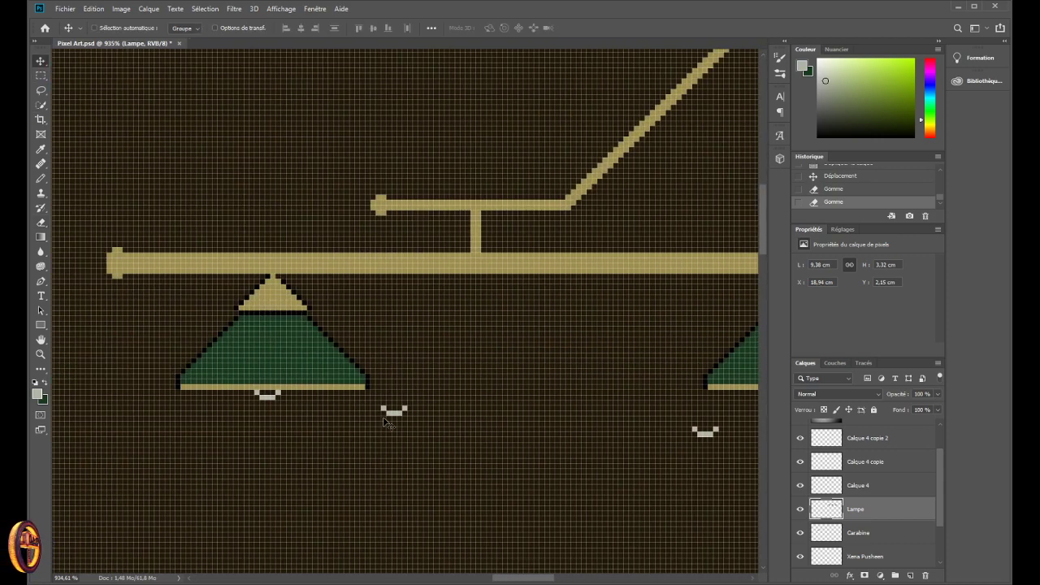
pyautogui.moveTo(396, 422)
pyautogui.mouseDown()
pyautogui.moveTo(455, 428)
pyautogui.moveTo(405, 412)
pyautogui.mouseUp()
pyautogui.hotkey('ctrl', 'z')
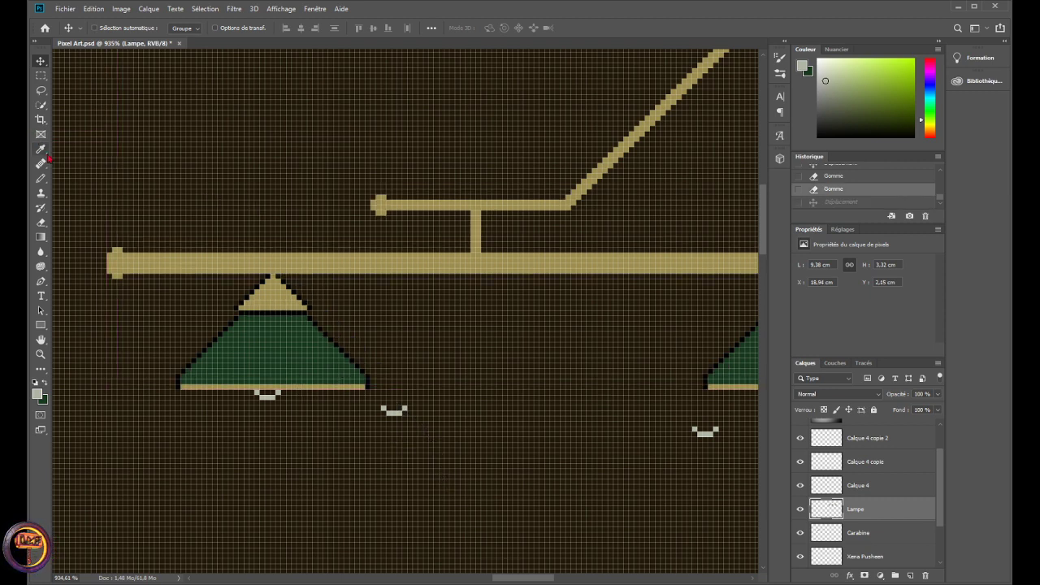
pyautogui.click(876, 487)
pyautogui.moveTo(396, 420); pyautogui.dragTo(601, 459)
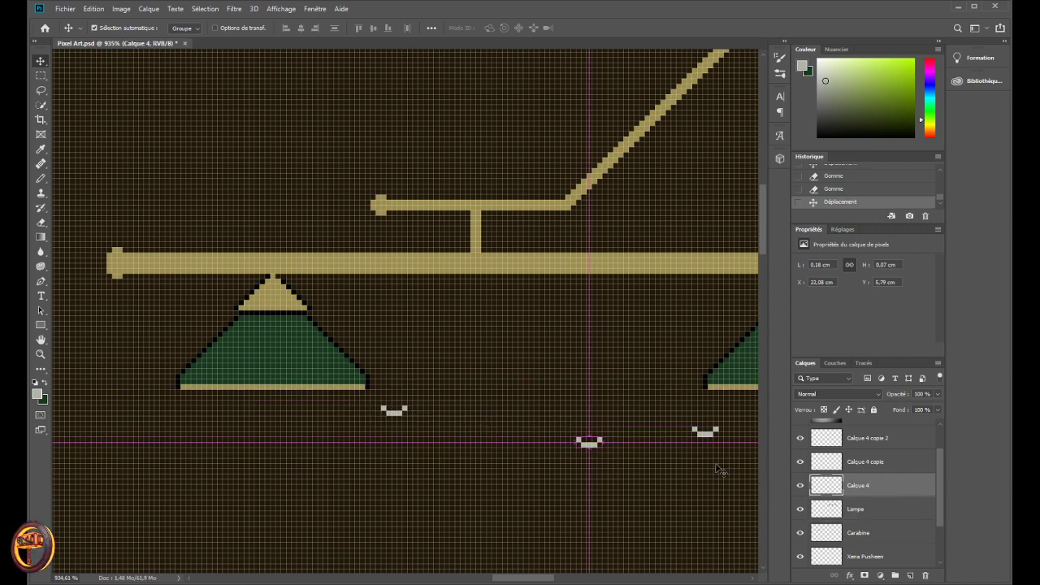
pyautogui.hotkey('ctrl', 'z')
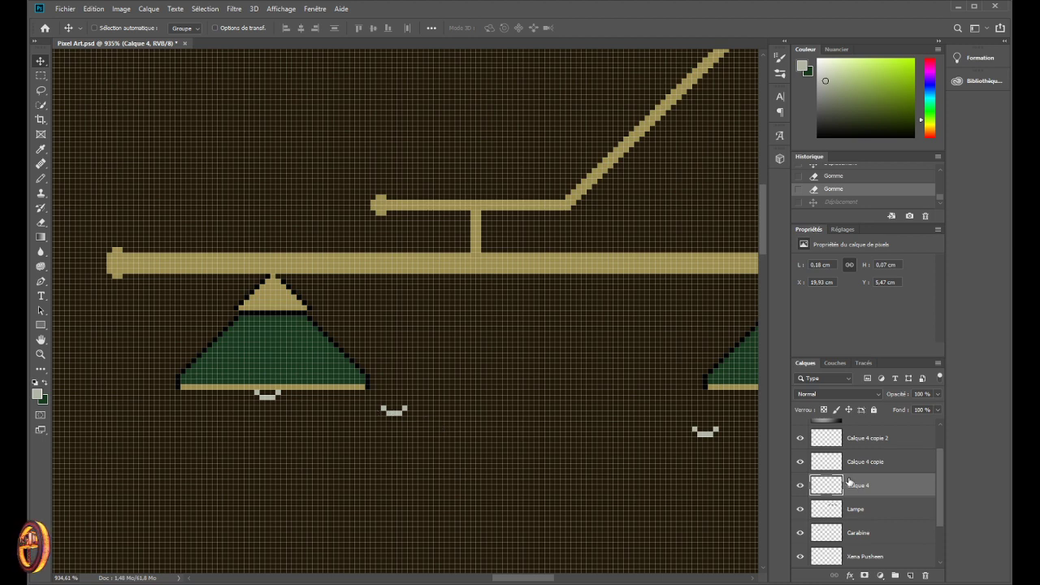
# - Move the Calque 4 copie bulb arc up against the beige trim of the middle lamp, centred on the shade
pyautogui.click(862, 463)
pyautogui.moveTo(406, 413); pyautogui.dragTo(616, 437)
pyautogui.moveTo(521, 578); pyautogui.dragTo(548, 581)
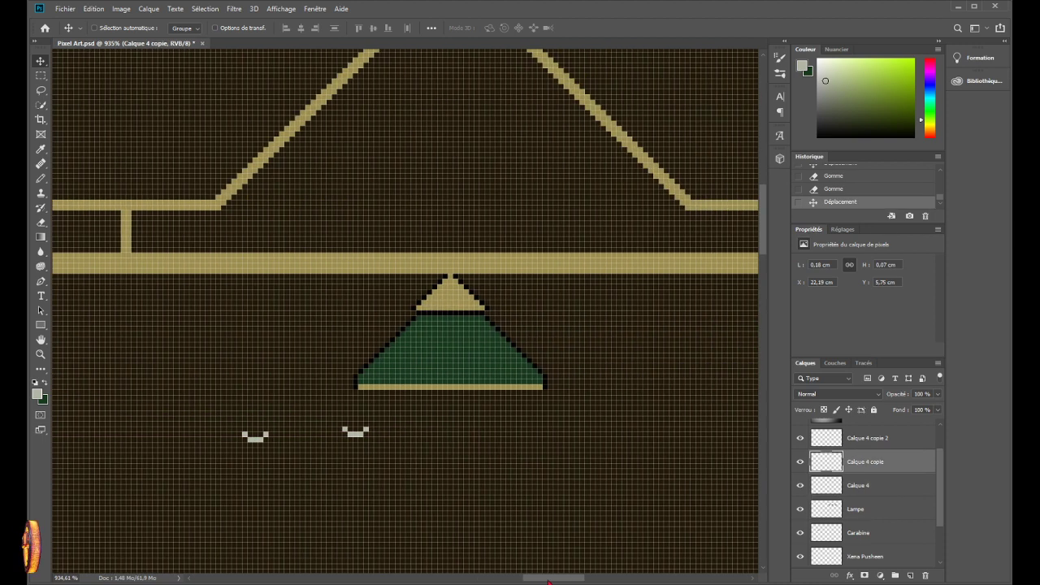
pyautogui.moveTo(255, 437); pyautogui.dragTo(450, 398)
# - Move the Calque 4 copie 2 bulb arc up against the beige trim of the right lamp, centred on the shade
pyautogui.click(825, 439)
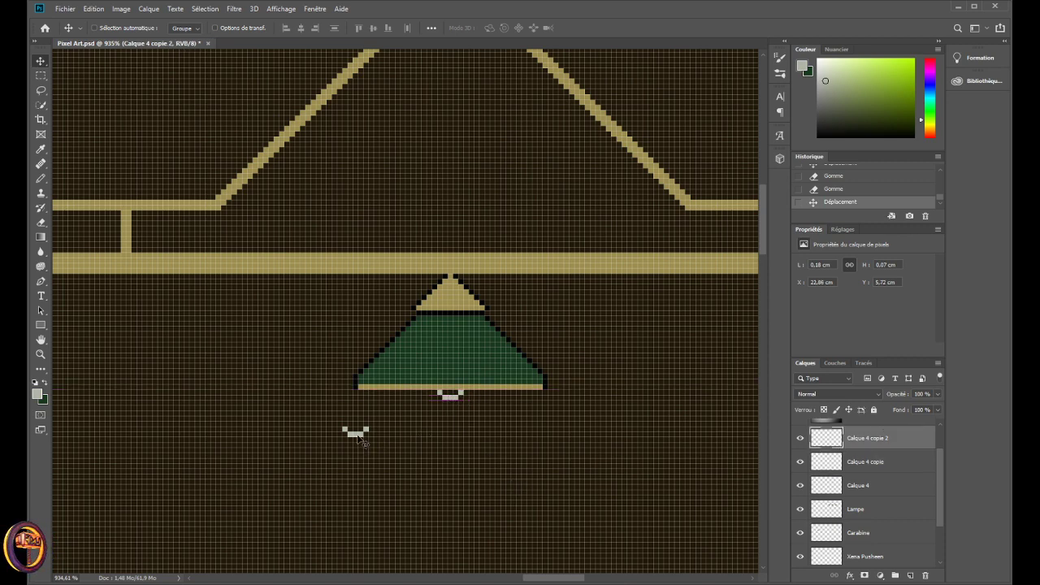
pyautogui.moveTo(364, 443); pyautogui.dragTo(596, 469)
pyautogui.moveTo(554, 577); pyautogui.dragTo(582, 577)
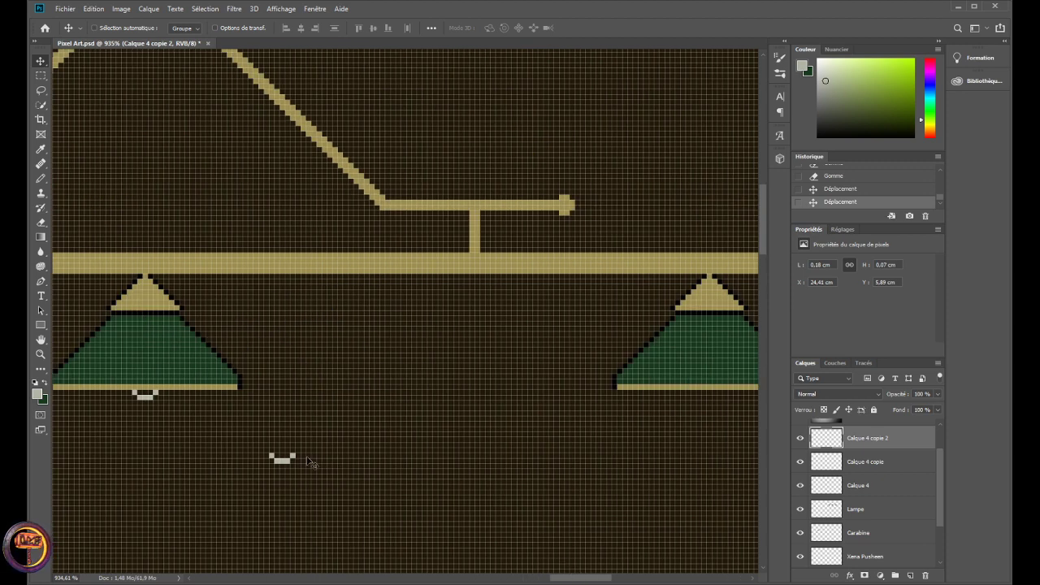
pyautogui.moveTo(282, 465); pyautogui.dragTo(722, 429)
pyautogui.moveTo(577, 578); pyautogui.dragTo(606, 574)
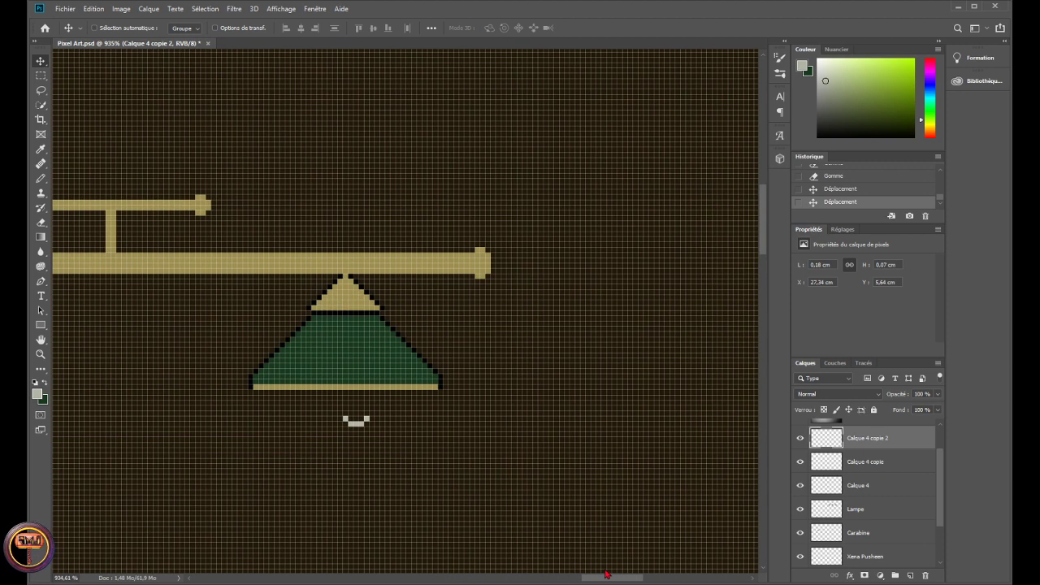
pyautogui.moveTo(382, 443); pyautogui.dragTo(372, 418)
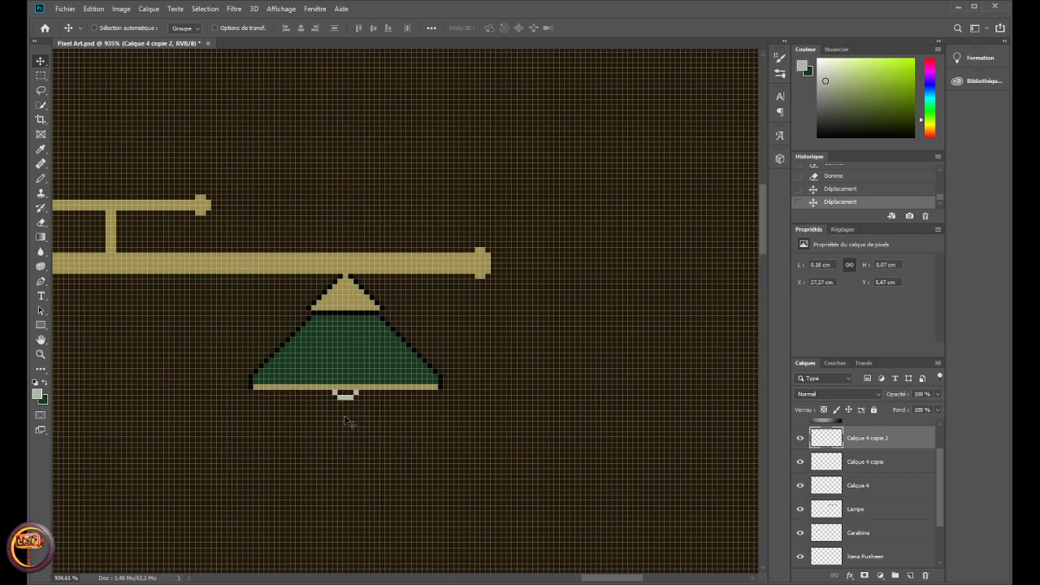
# - Merge the bulb layers Calque 4, Calque 4 copie and Calque 4 copie 2 down into the Lampe layer
pyautogui.scroll(-2, 422, 488)
pyautogui.scroll(-5, 321, 452)
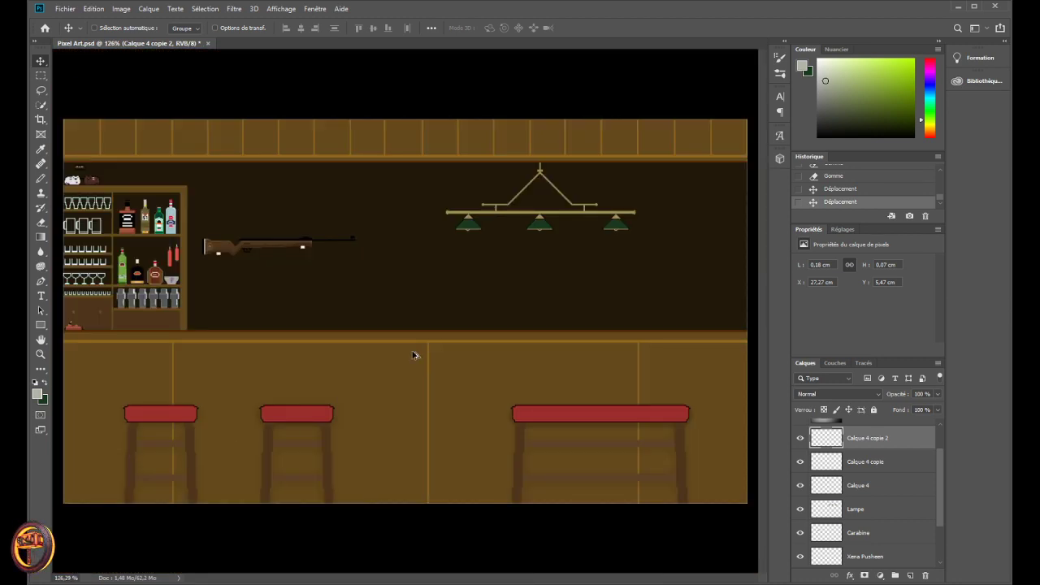
pyautogui.scroll(2, 584, 173)
pyautogui.scroll(3, 584, 174)
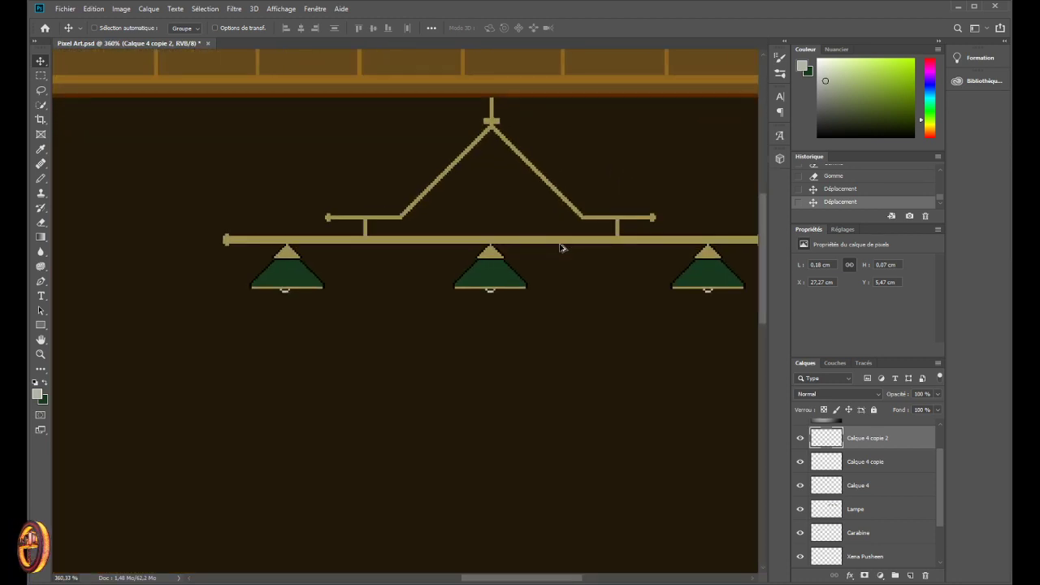
pyautogui.scroll(-1, 848, 472)
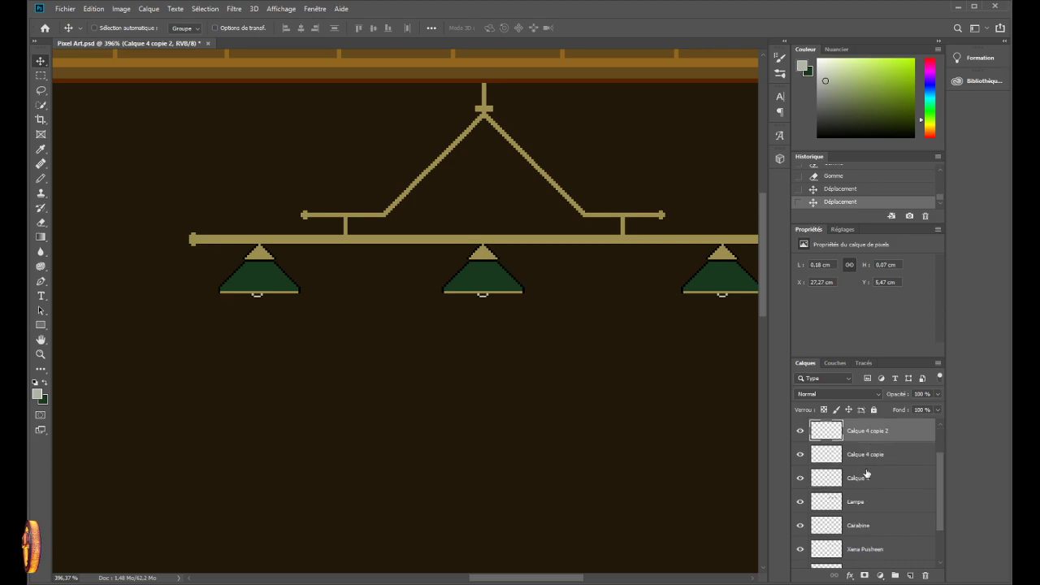
pyautogui.click(863, 478)
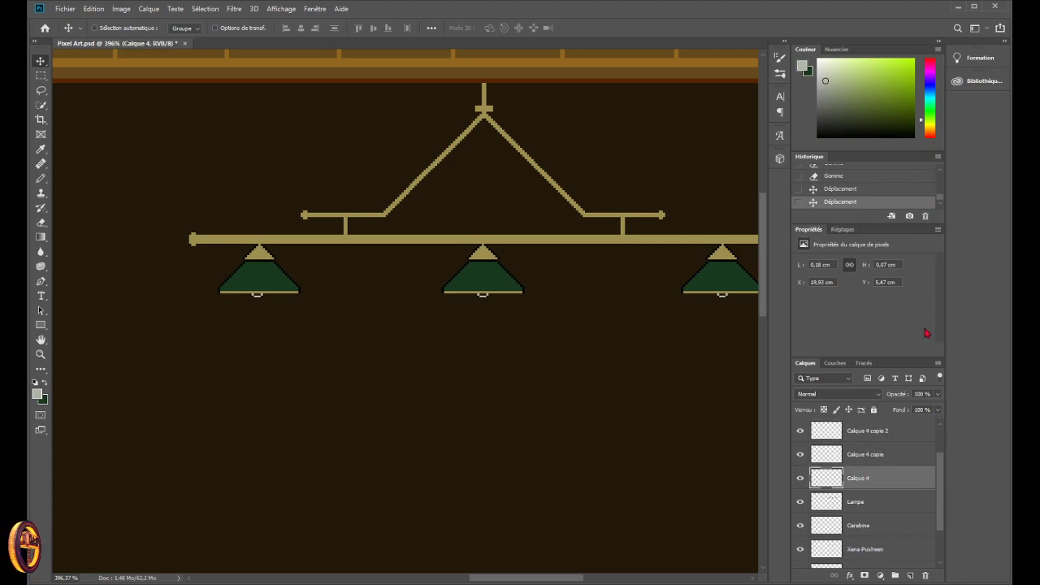
pyautogui.hotkey('ctrl', 'e')
pyautogui.click(869, 457)
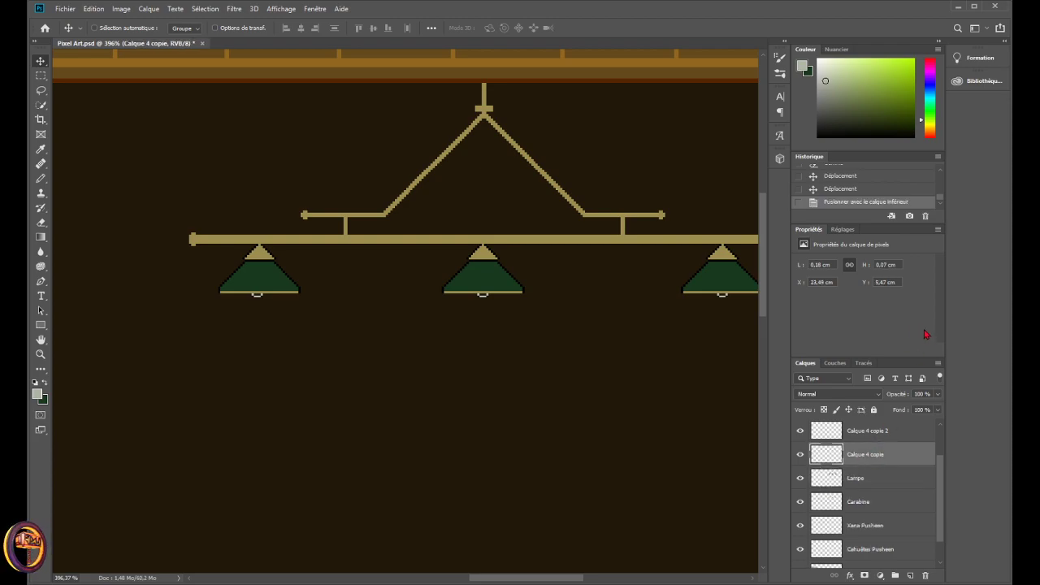
pyautogui.hotkey('ctrl', 'e')
pyautogui.click(928, 425)
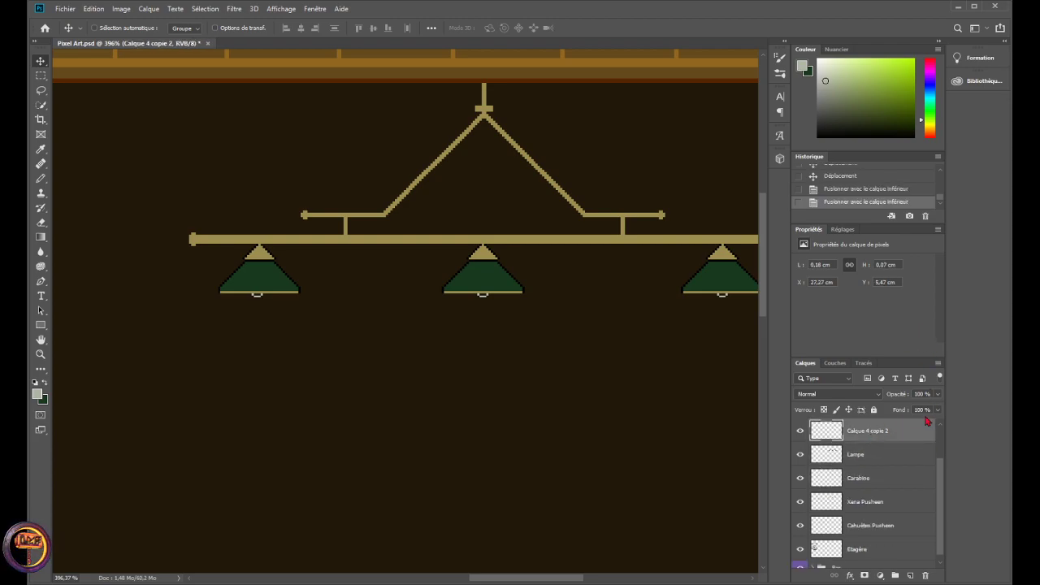
pyautogui.hotkey('ctrl', 'e')
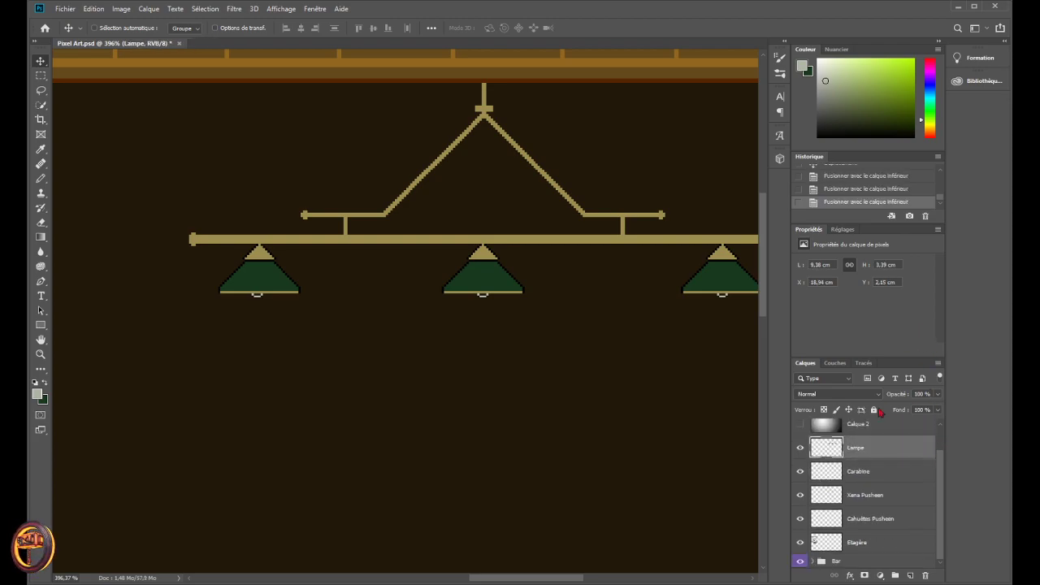
# - Try an ellipse of about 51 × 35 px on a new layer below the lamps, and delete it
pyautogui.click(911, 576)
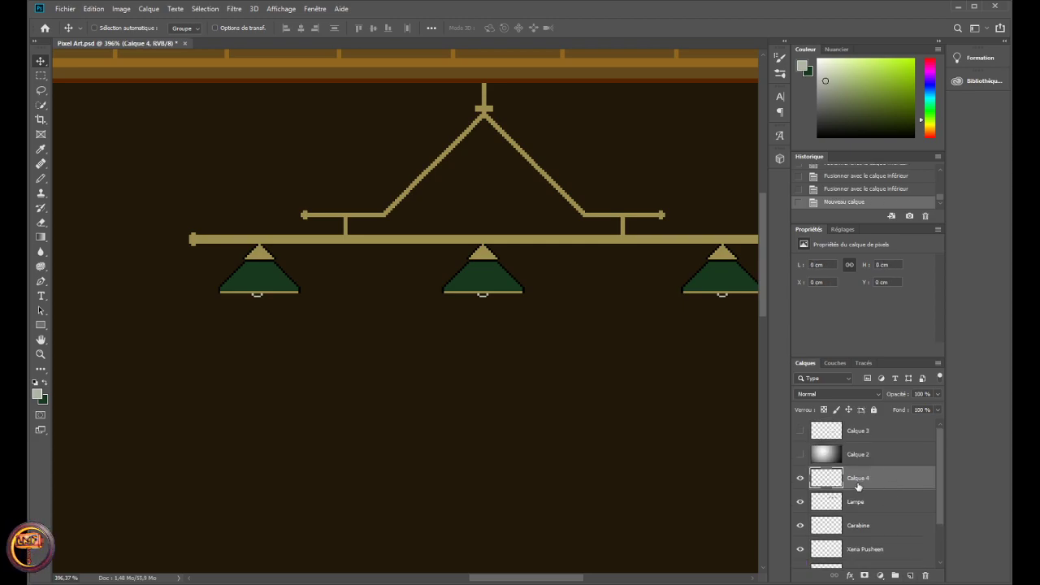
pyautogui.scroll(-2, 621, 409)
pyautogui.scroll(-1, 622, 408)
pyautogui.scroll(4, 642, 398)
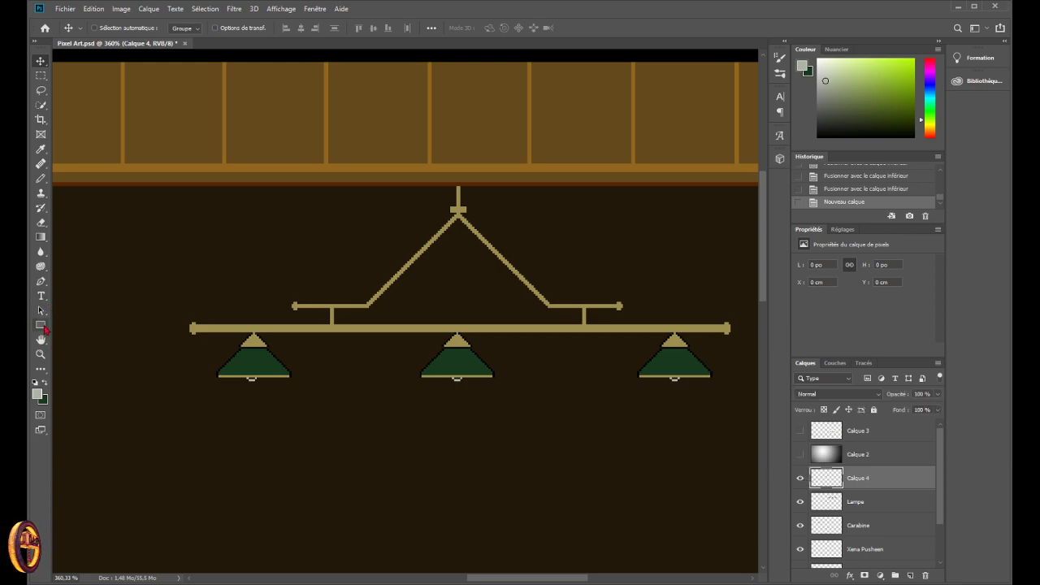
pyautogui.click(41, 325)
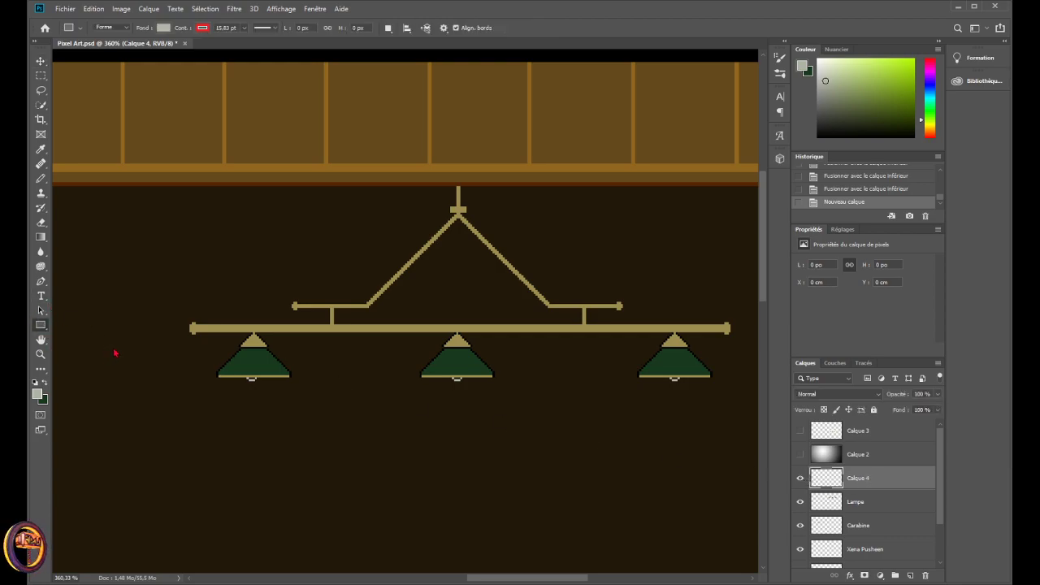
pyautogui.moveTo(300, 435); pyautogui.dragTo(404, 506)
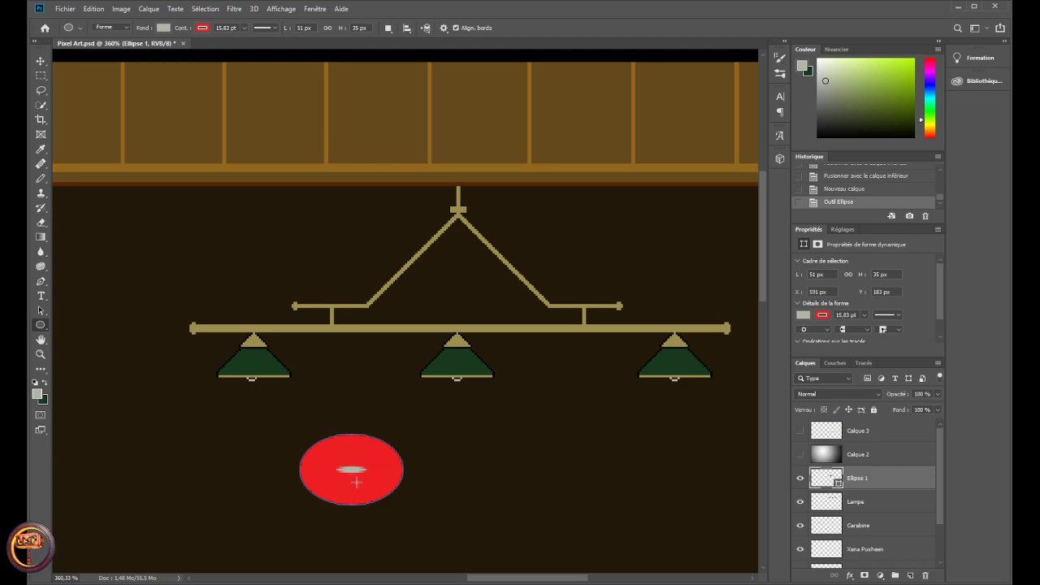
pyautogui.click(925, 575)
# - Draw a 4 × 4 px circle with a light grey fill and red stroke on a new layer below the lamps
pyautogui.click(911, 575)
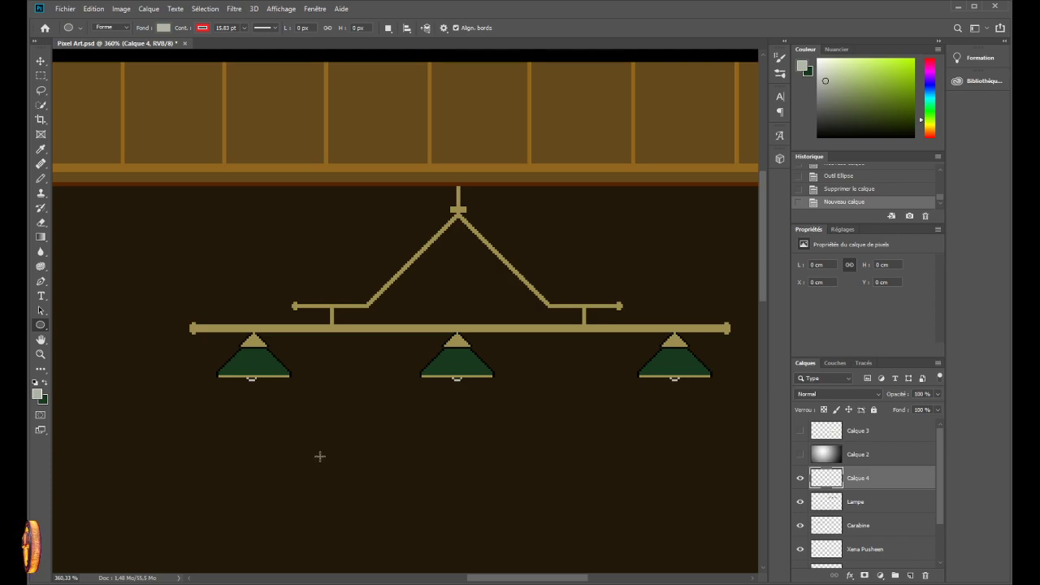
pyautogui.moveTo(317, 453); pyautogui.dragTo(695, 557)
pyautogui.scroll(-1, 459, 461)
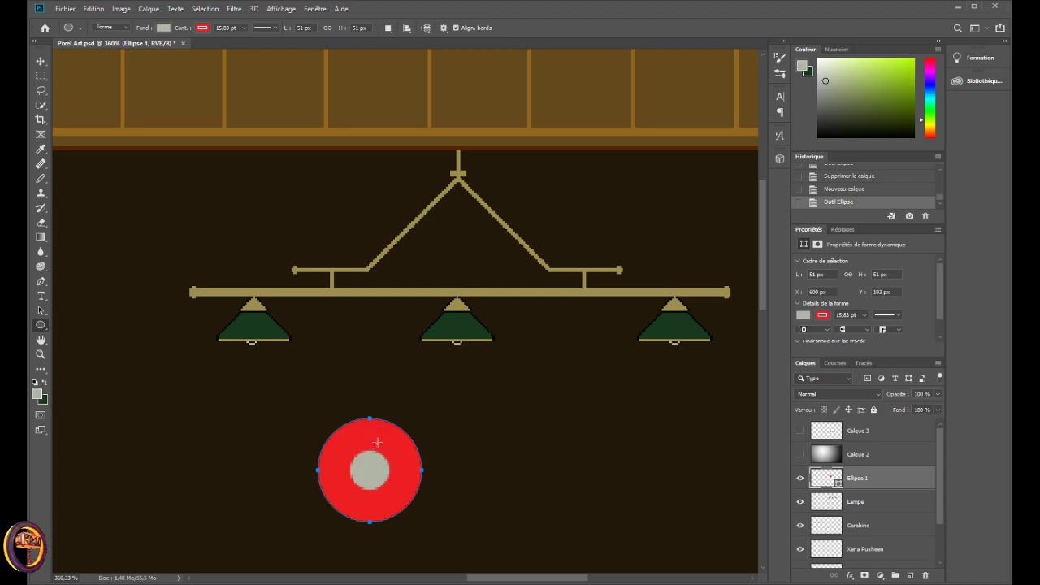
pyautogui.hotkey('ctrl', 'z')
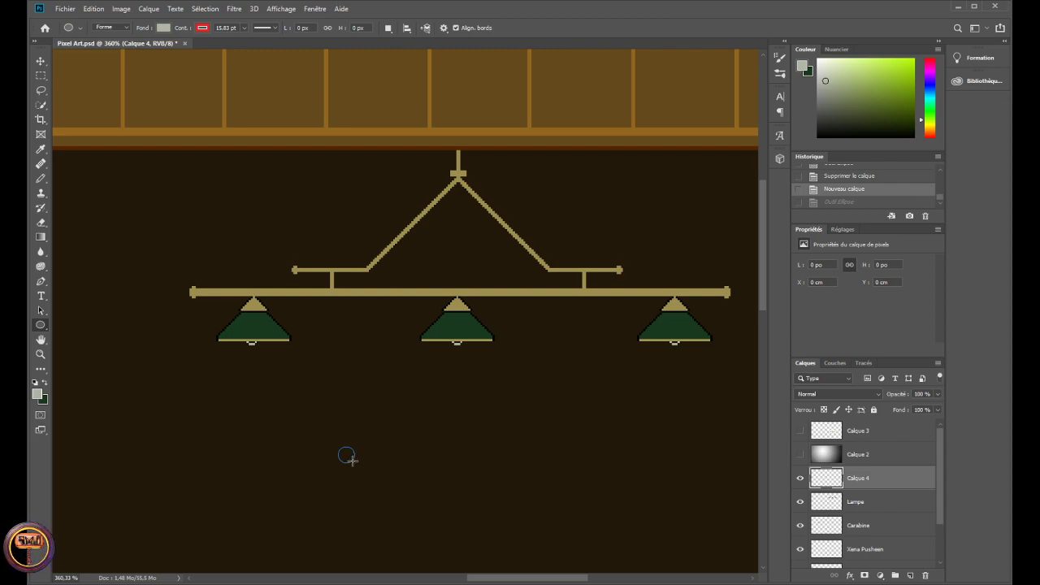
pyautogui.hotkey('ctrl', 'shift', 'z')
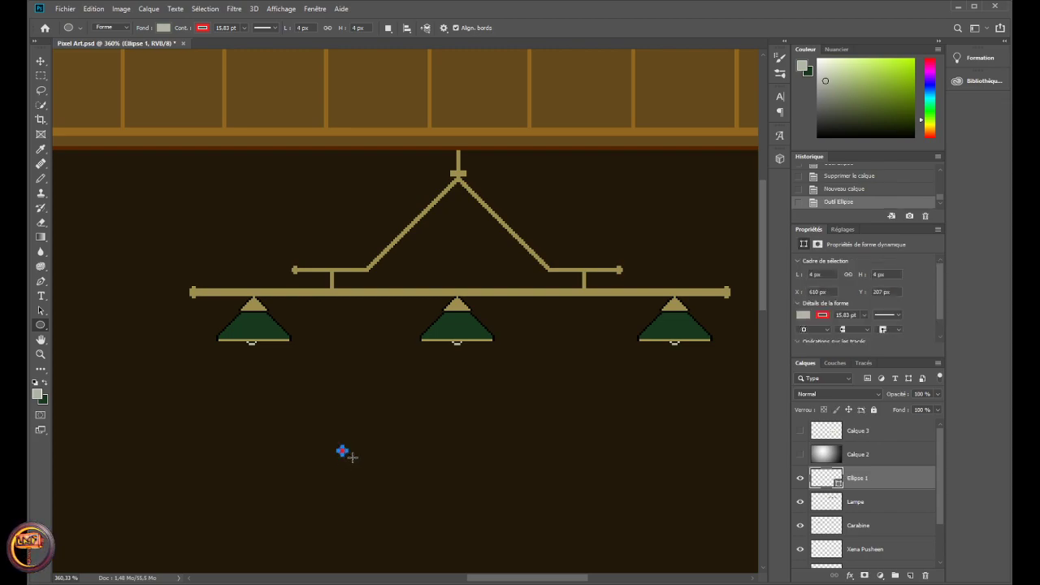
# - Try to move the small red circle up towards the lamps, and undo the move
pyautogui.press('v')
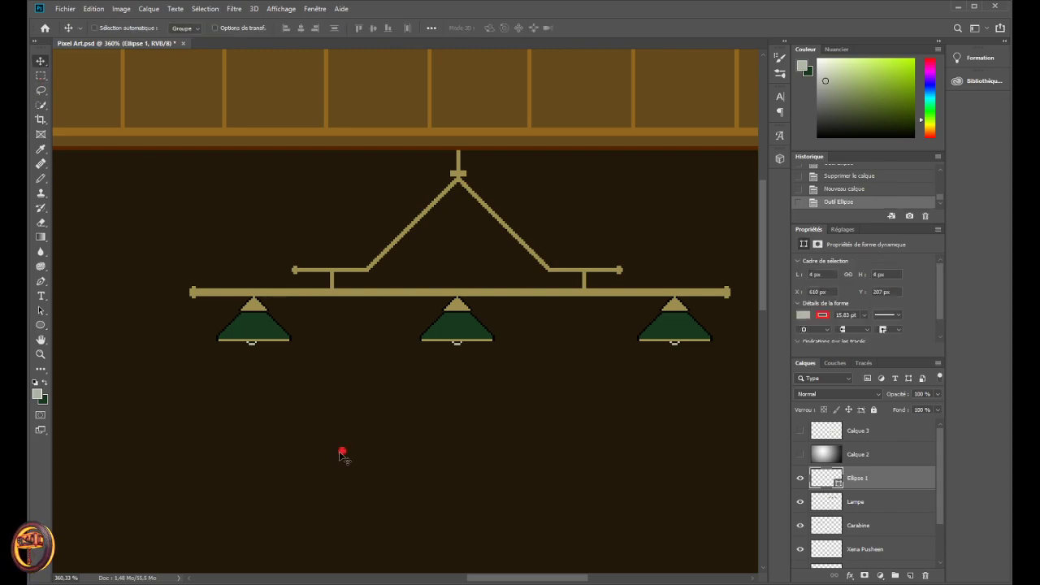
pyautogui.moveTo(342, 452); pyautogui.dragTo(363, 434)
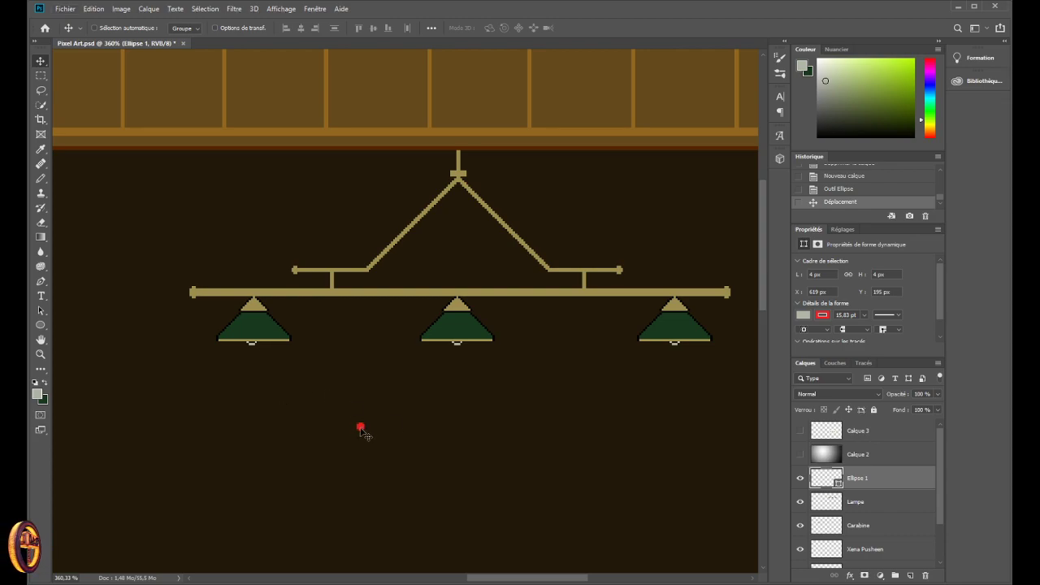
pyautogui.click(850, 189)
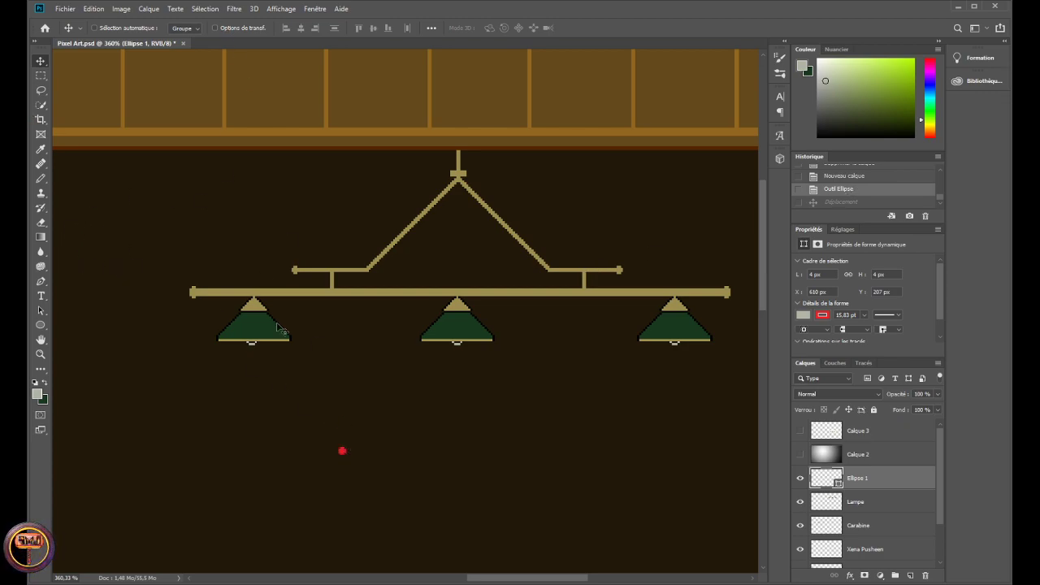
# - Add a large yellow outer glow (Lueur externe) to the Ellipse 1 circle
pyautogui.press('h')
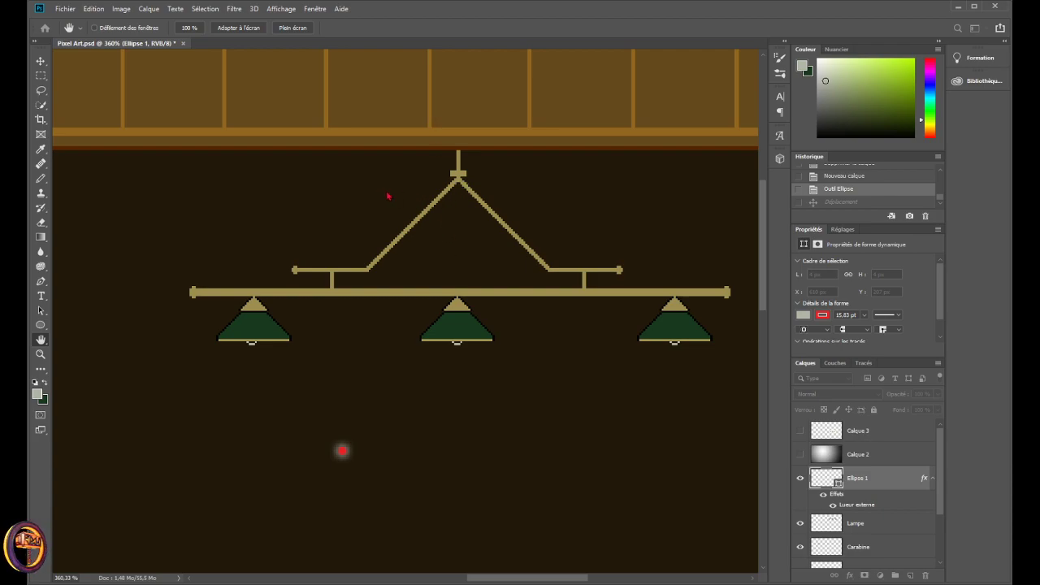
pyautogui.press('i')
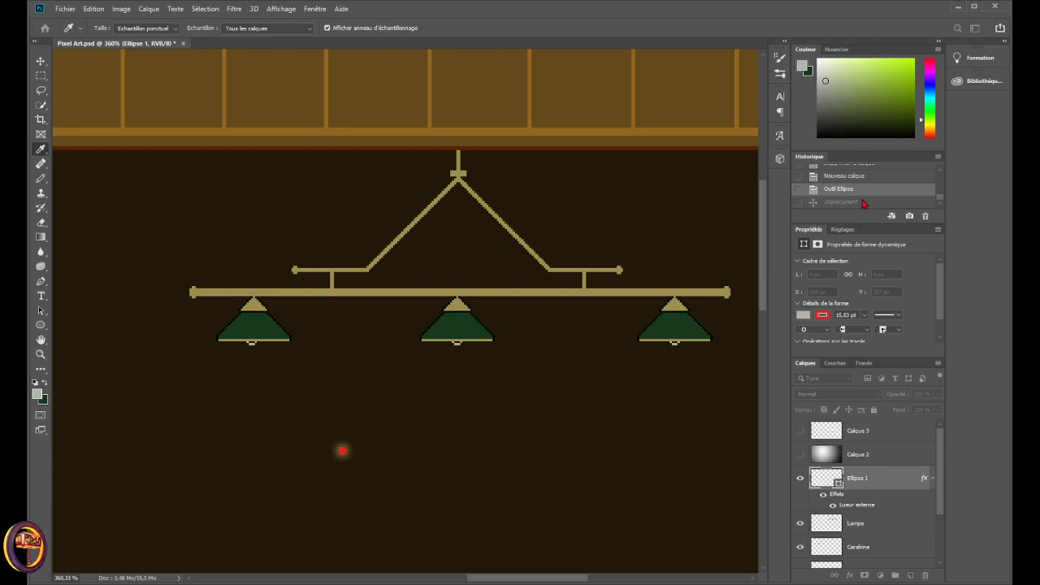
pyautogui.press('h')
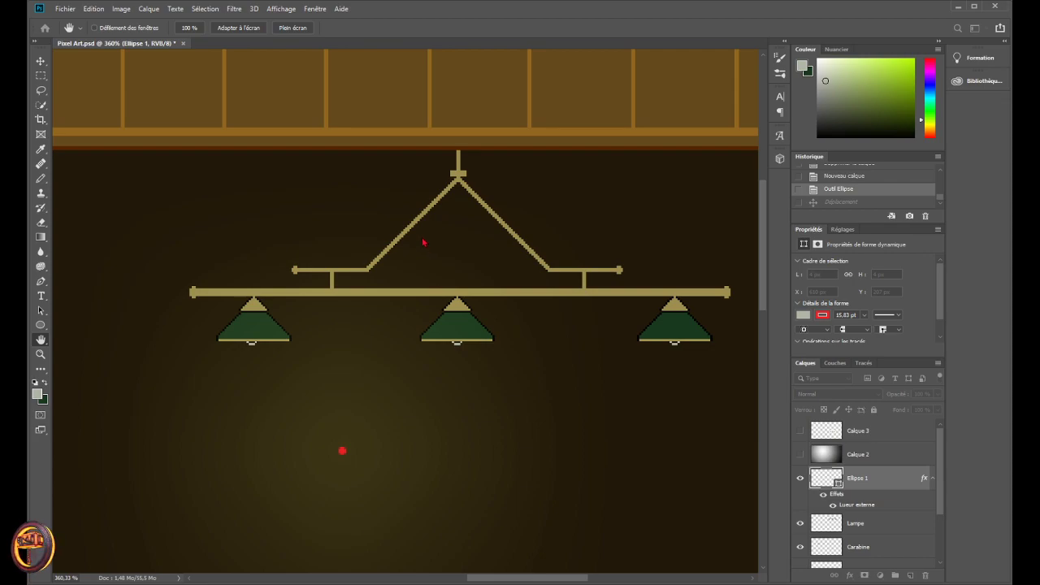
pyautogui.press('v')
# - Soften the outer glow of Ellipse 1 into a gradual yellow halo and save the document
pyautogui.scroll(-2, 276, 251)
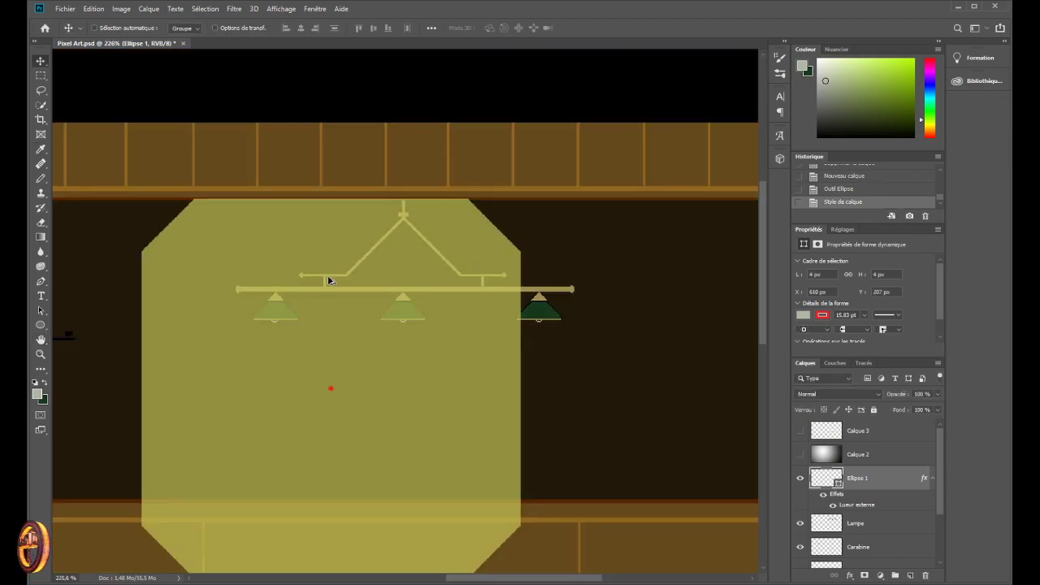
pyautogui.scroll(1, 318, 324)
pyautogui.scroll(2, 318, 323)
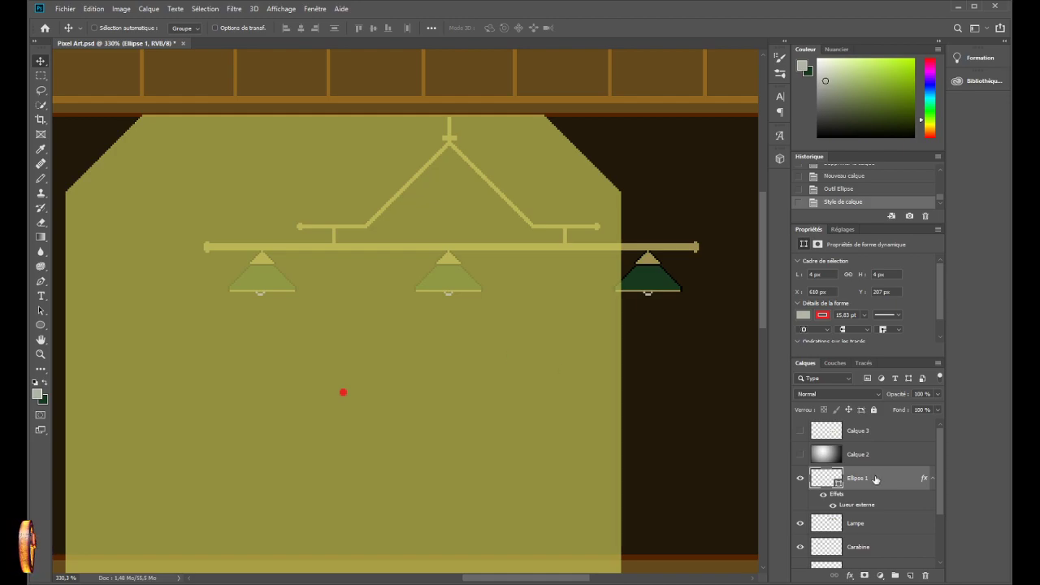
pyautogui.press('h')
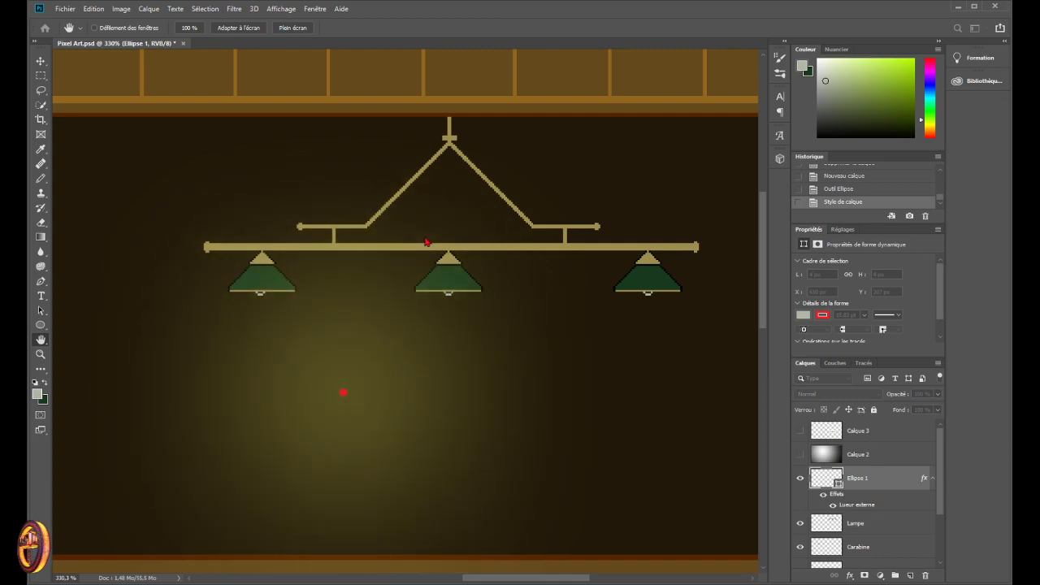
pyautogui.press('v')
pyautogui.scroll(-5, 308, 274)
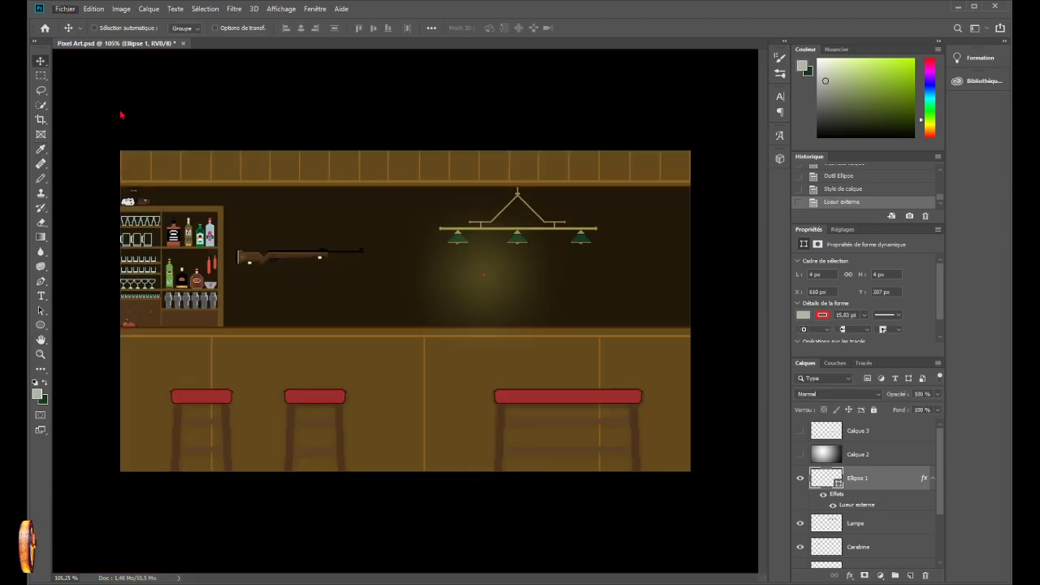
pyautogui.hotkey('ctrl', 's')
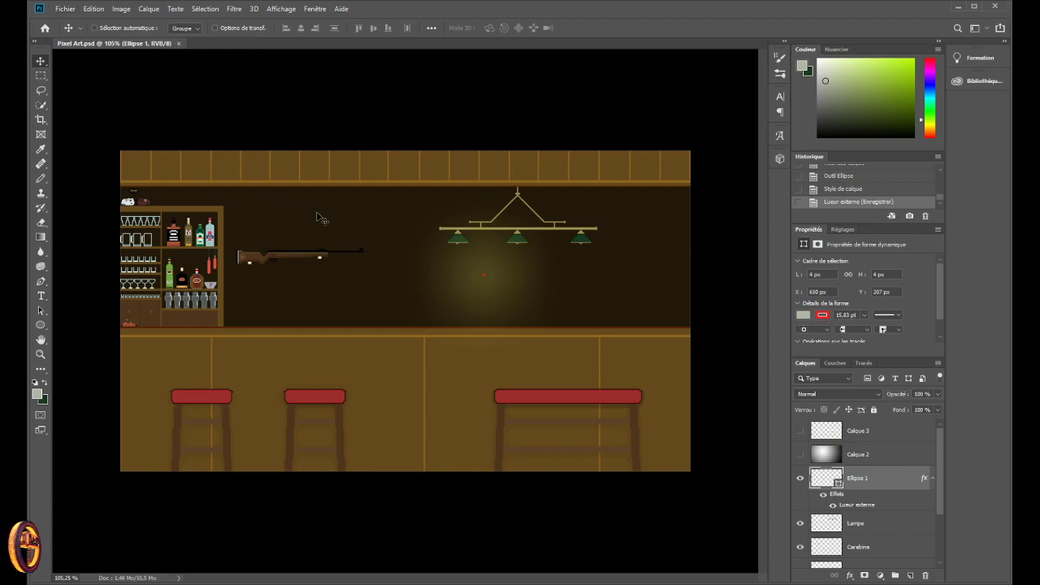
# - Shrink the outer glow around Ellipse 1 and set the layer's fill opacity to 0 %
pyautogui.scroll(2, 496, 248)
pyautogui.scroll(5, 536, 240)
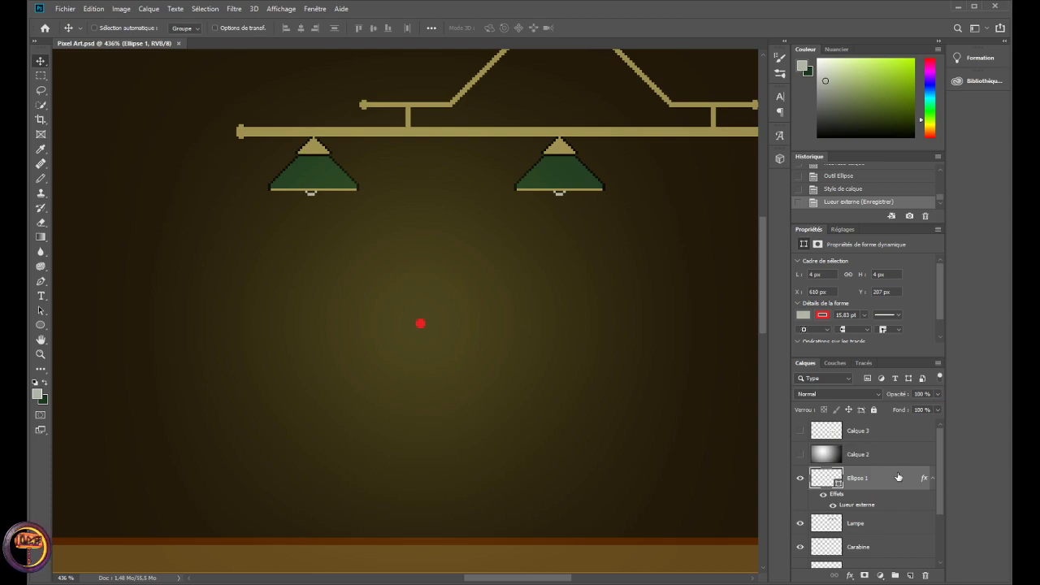
pyautogui.press('h')
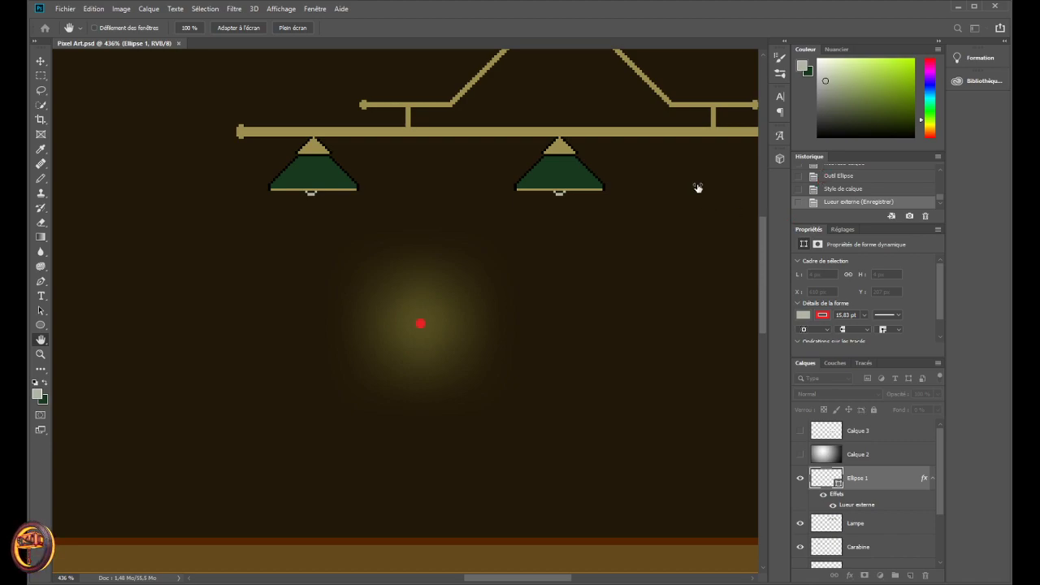
pyautogui.press('v')
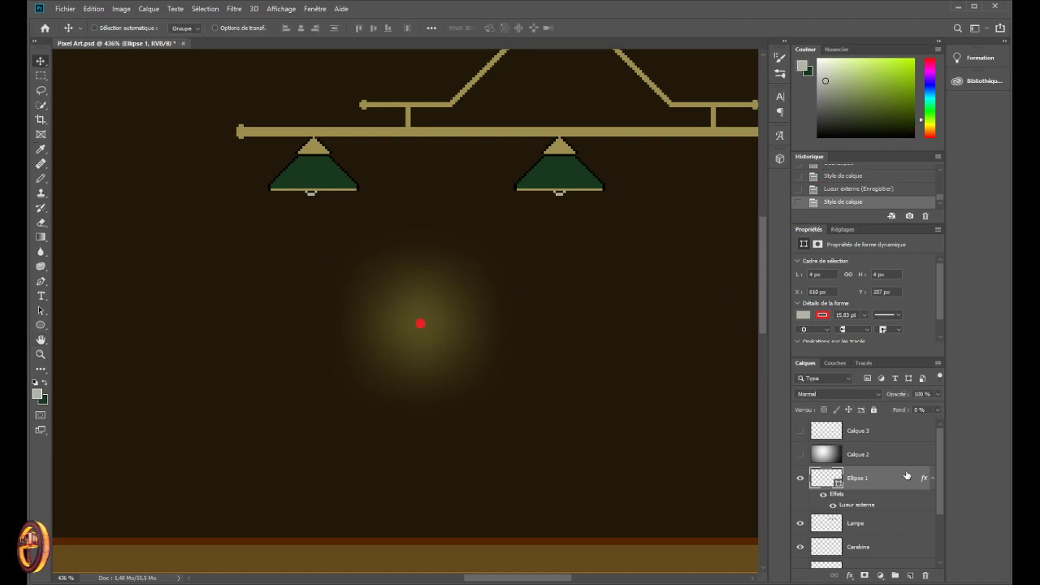
# - Remove the red stroke from Ellipse 1 and move the glow onto the left lamp's bulb
pyautogui.press('h')
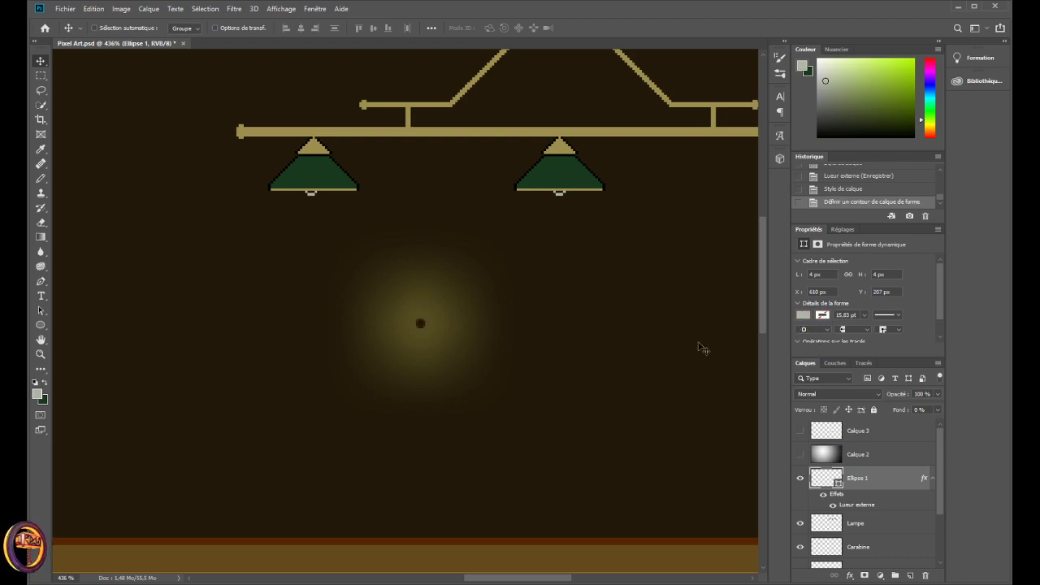
pyautogui.moveTo(425, 326)
pyautogui.mouseDown()
pyautogui.moveTo(418, 339)
pyautogui.moveTo(432, 334)
pyautogui.mouseUp()
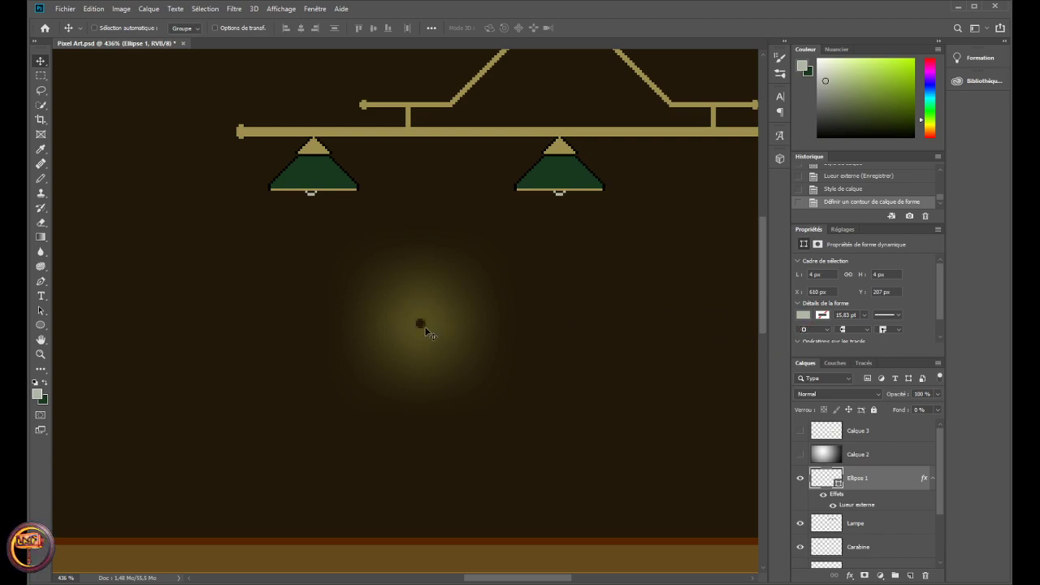
pyautogui.moveTo(425, 328); pyautogui.dragTo(302, 200)
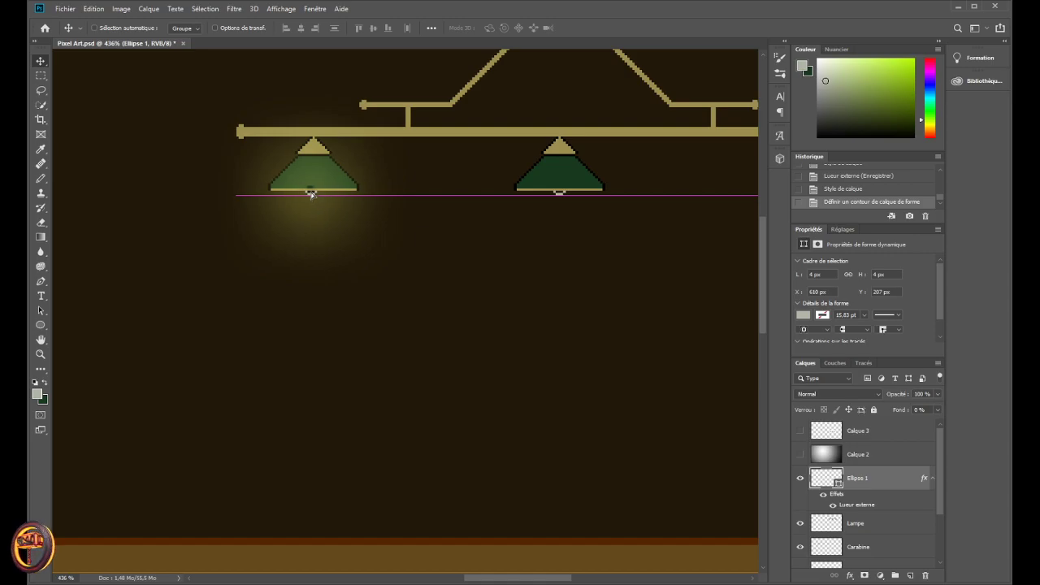
pyautogui.moveTo(311, 193); pyautogui.dragTo(311, 193)
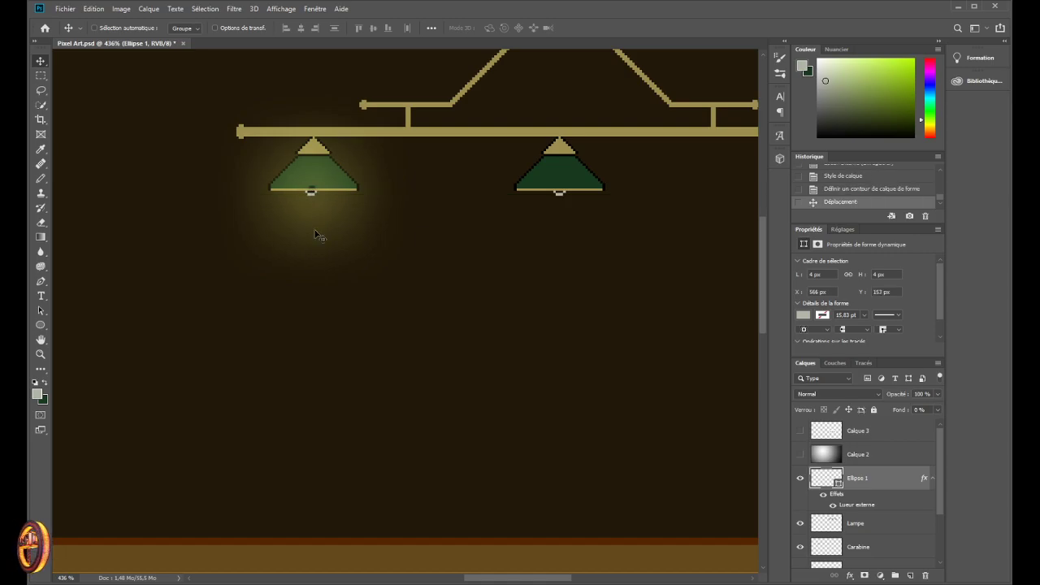
# - Shift the Ellipse 1 glow 1 px to the left on the left lamp's bulb
pyautogui.scroll(3, 293, 171)
pyautogui.scroll(7, 321, 210)
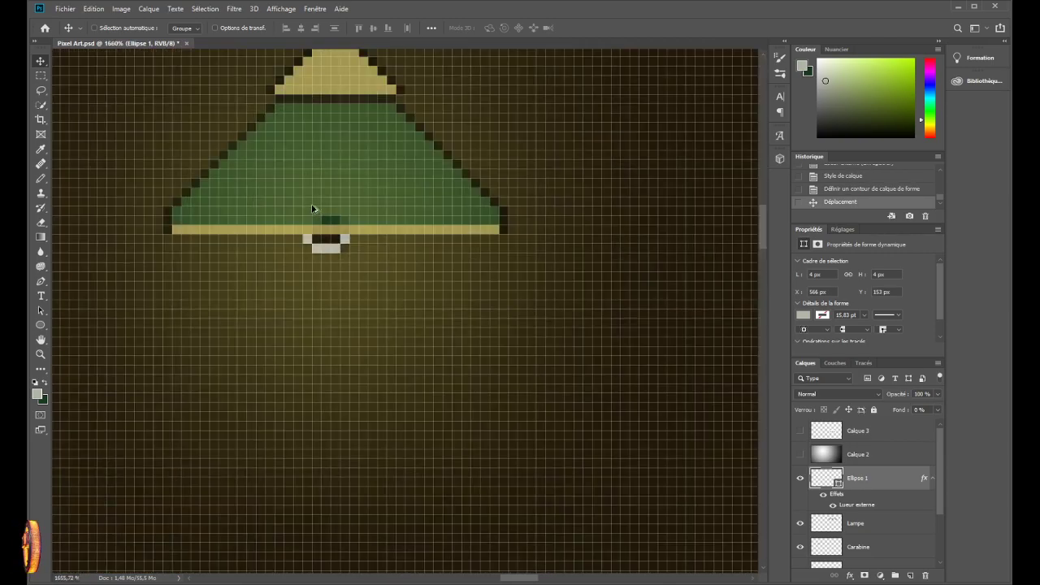
pyautogui.moveTo(348, 267)
pyautogui.mouseDown()
pyautogui.moveTo(332, 260)
pyautogui.moveTo(344, 252)
pyautogui.moveTo(338, 261)
pyautogui.mouseUp()
pyautogui.keyDown('alt'); pyautogui.scroll(-7, 326, 285); pyautogui.keyUp('alt')
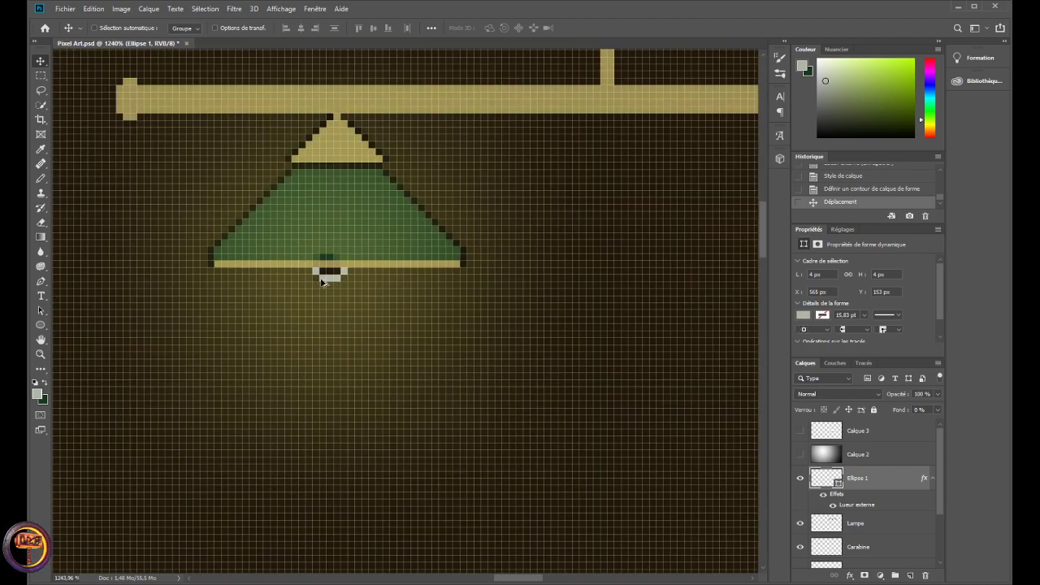
# - Rasterize the Ellipse 1 layer and switch to the Polygonal Lasso tool
pyautogui.keyDown('alt'); pyautogui.scroll(-3, 320, 279); pyautogui.keyUp('alt')
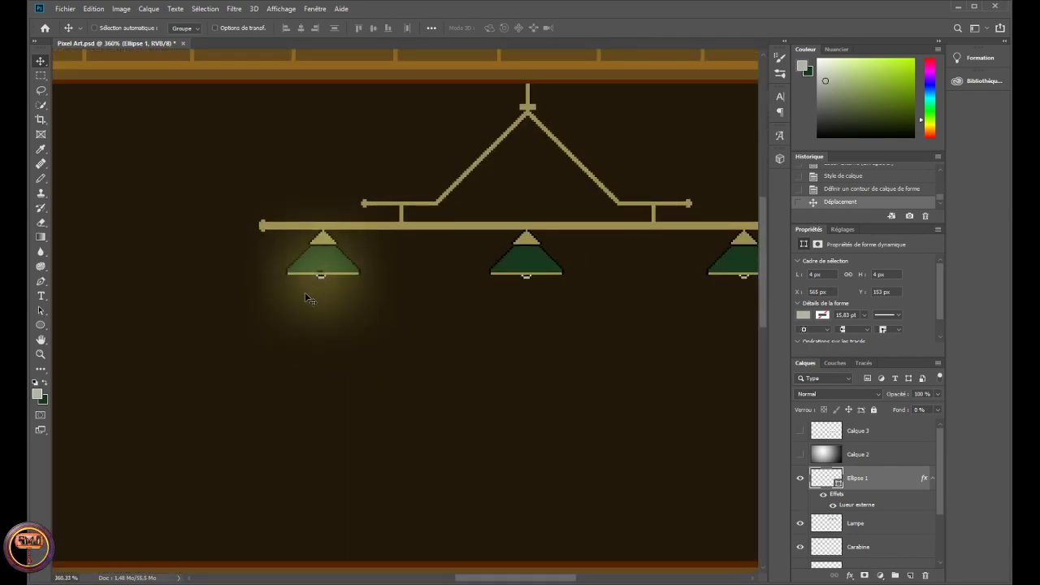
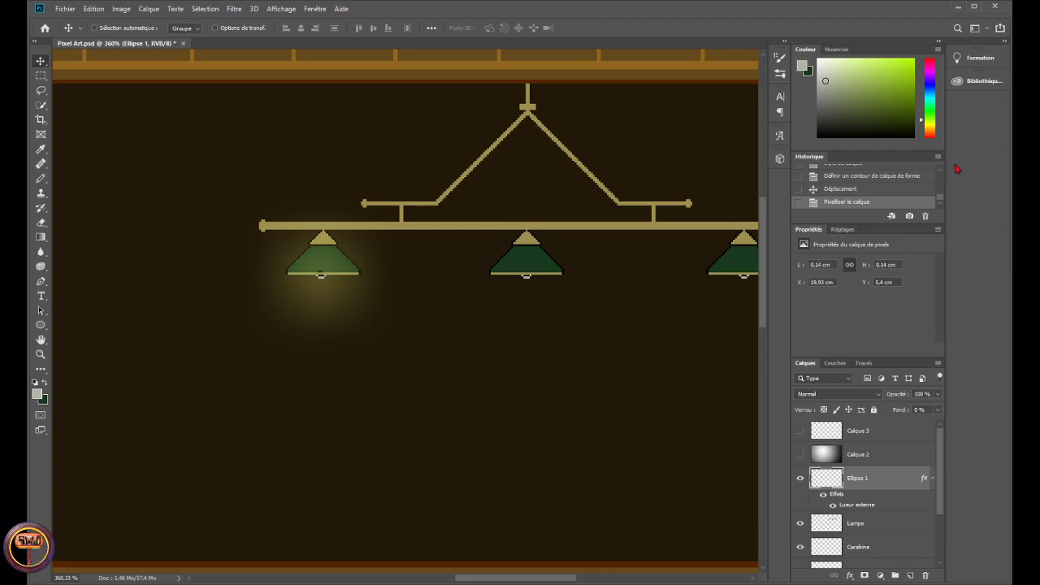
pyautogui.hotkey('ctrl', 'z')
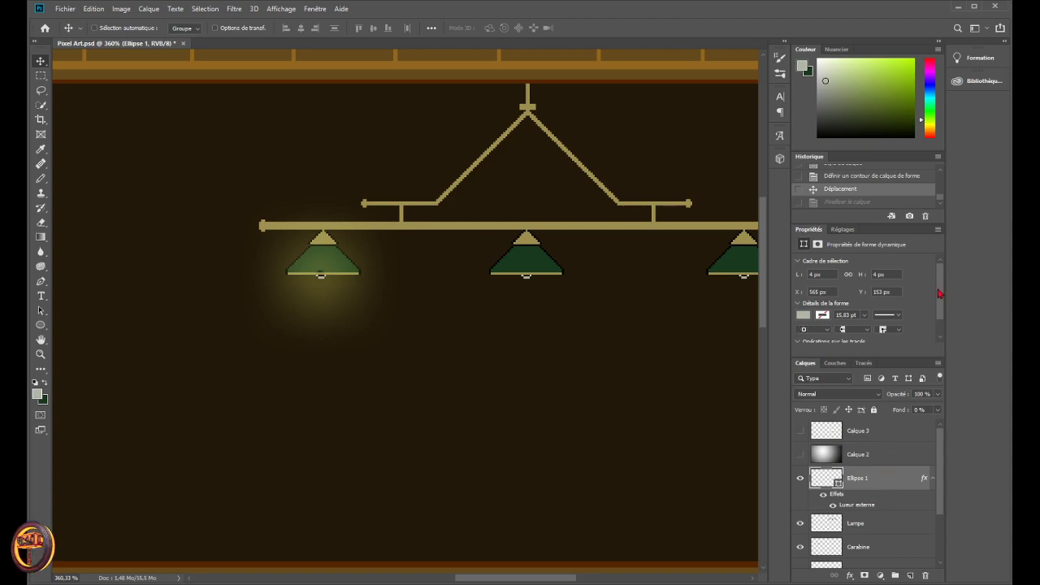
pyautogui.hotkey('ctrl', 'shift', 'z')
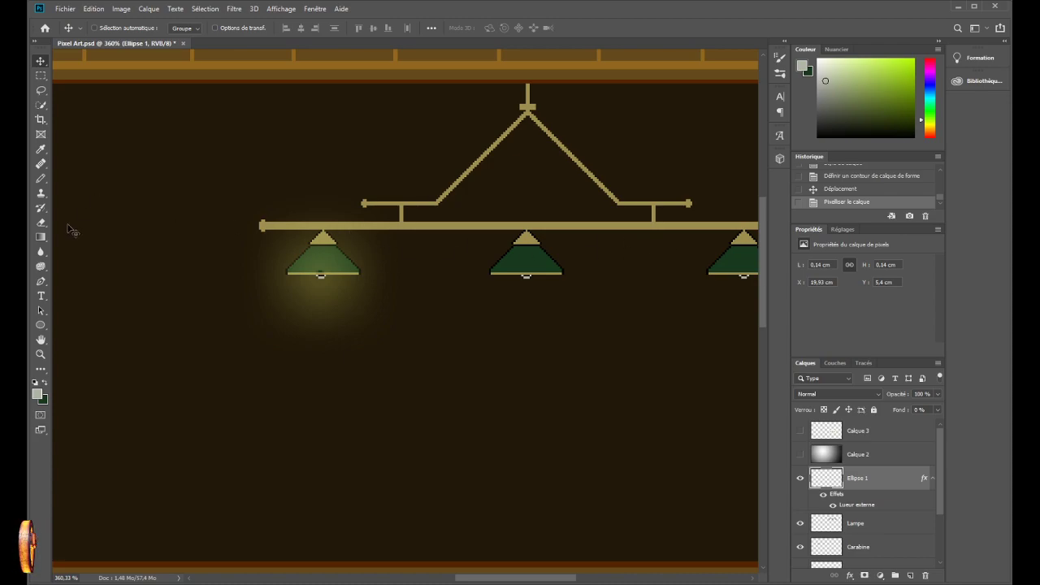
pyautogui.click(47, 327)
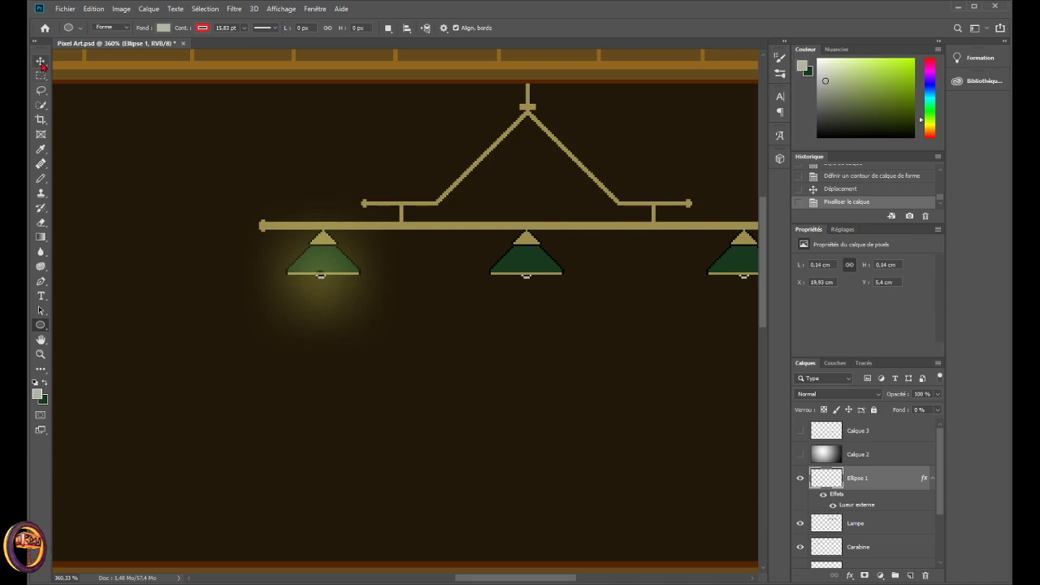
pyautogui.click(41, 91)
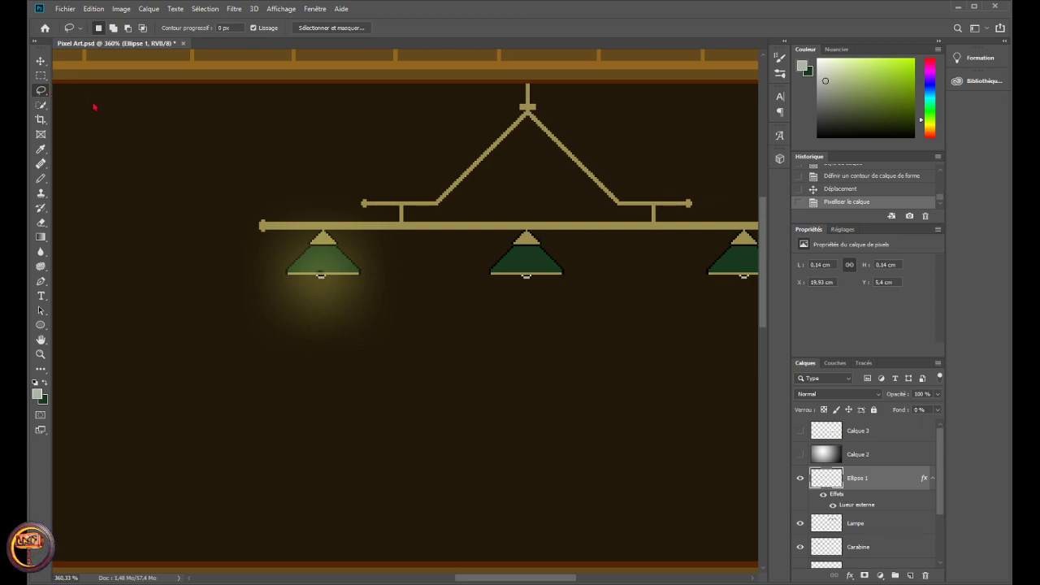
pyautogui.hotkey('shift', 'l')
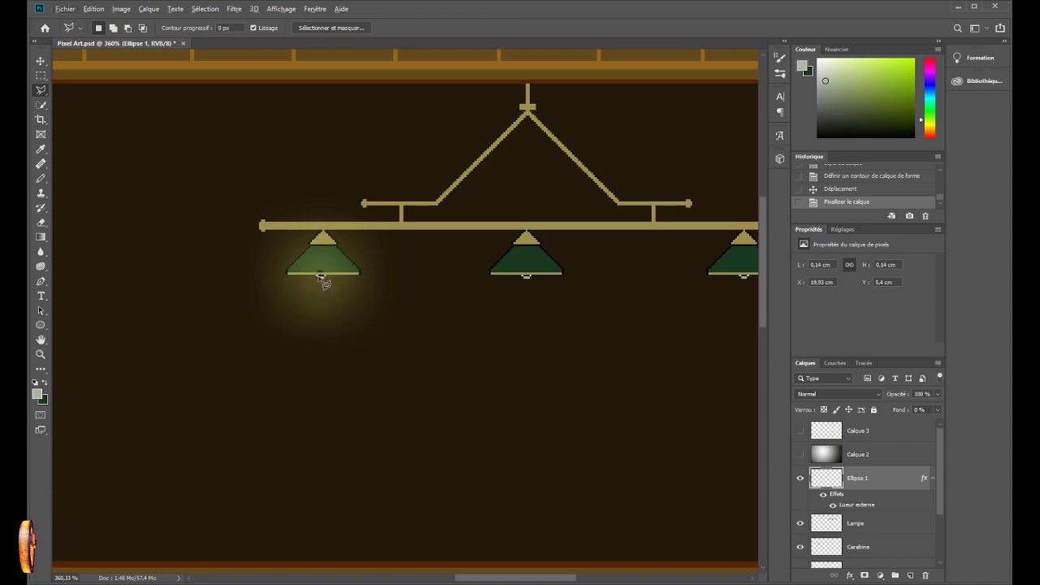
pyautogui.scroll(3, 296, 264)
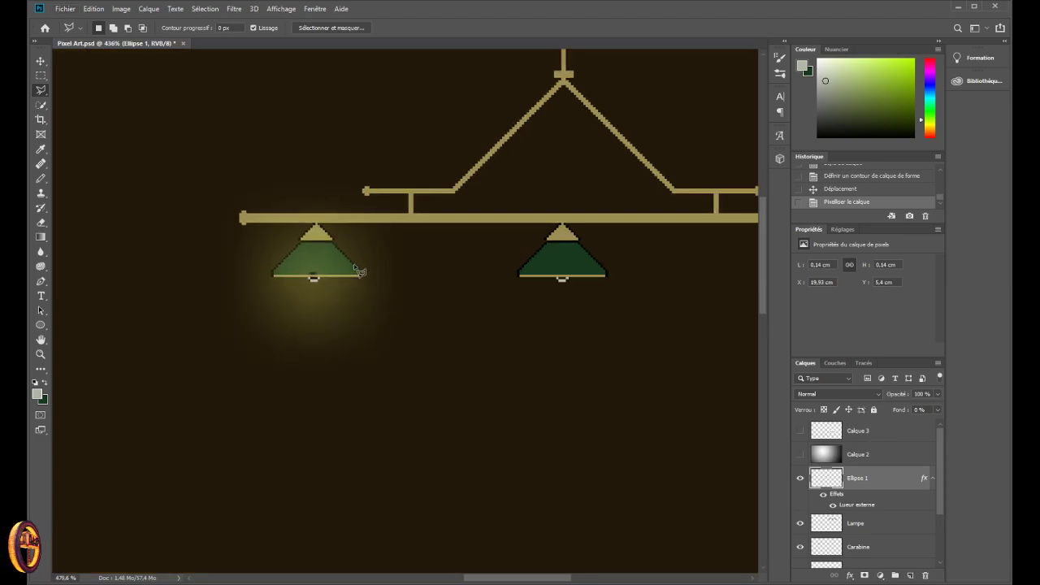
pyautogui.scroll(5, 309, 276)
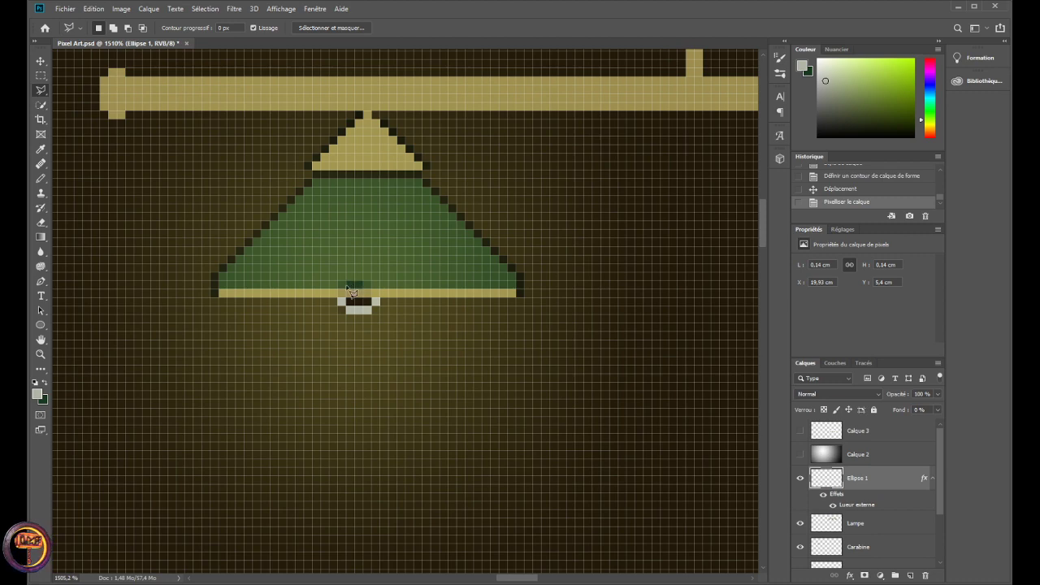
pyautogui.click(389, 310)
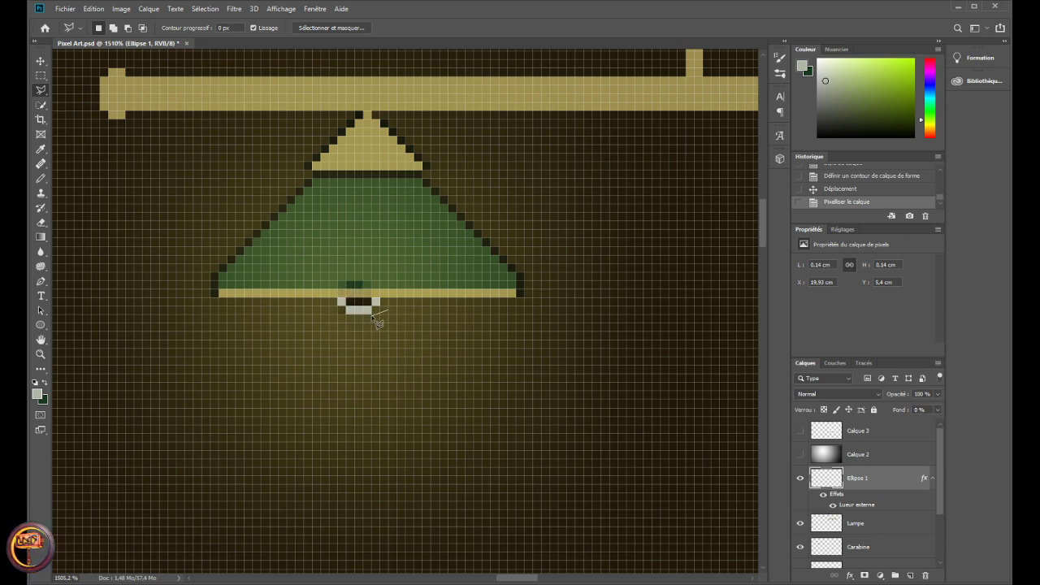
pyautogui.click(372, 317)
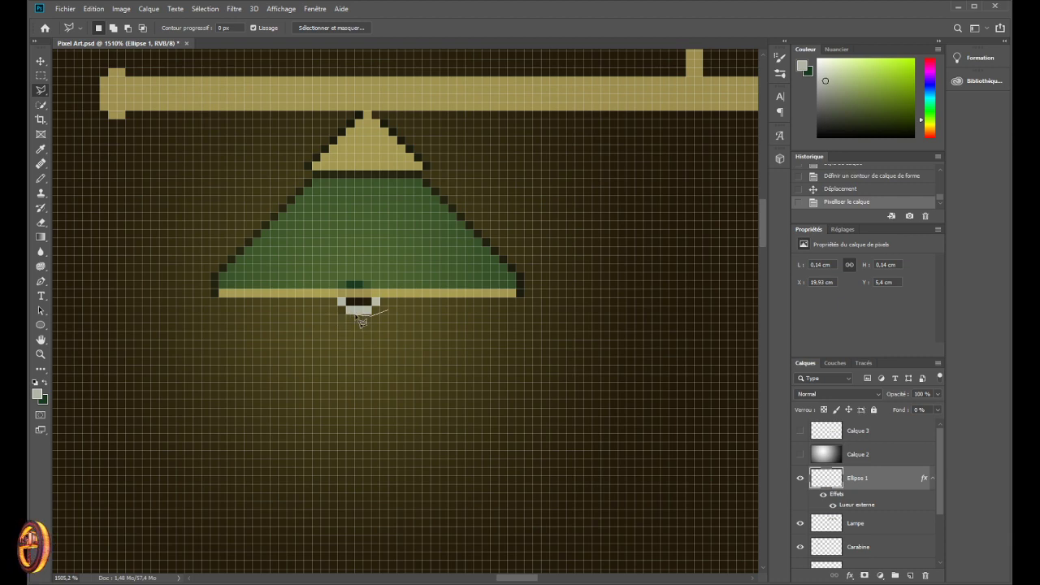
pyautogui.click(358, 321)
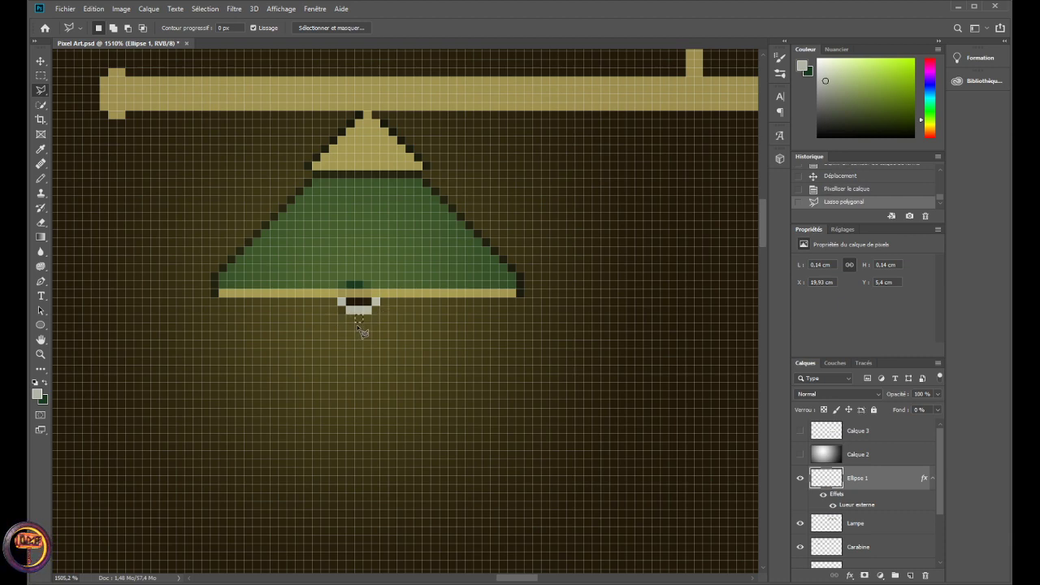
pyautogui.click(238, 180)
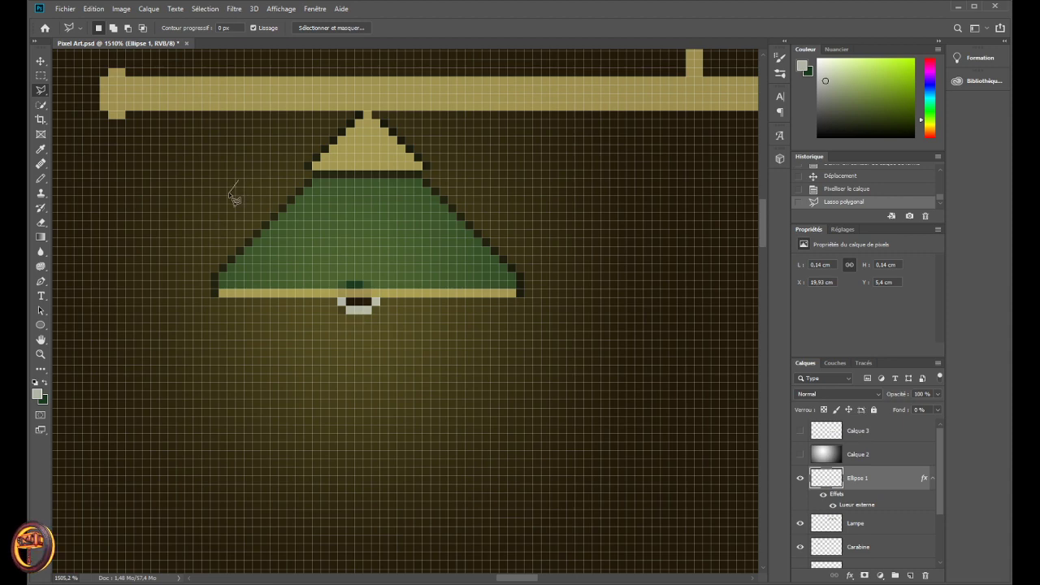
pyautogui.click(193, 237)
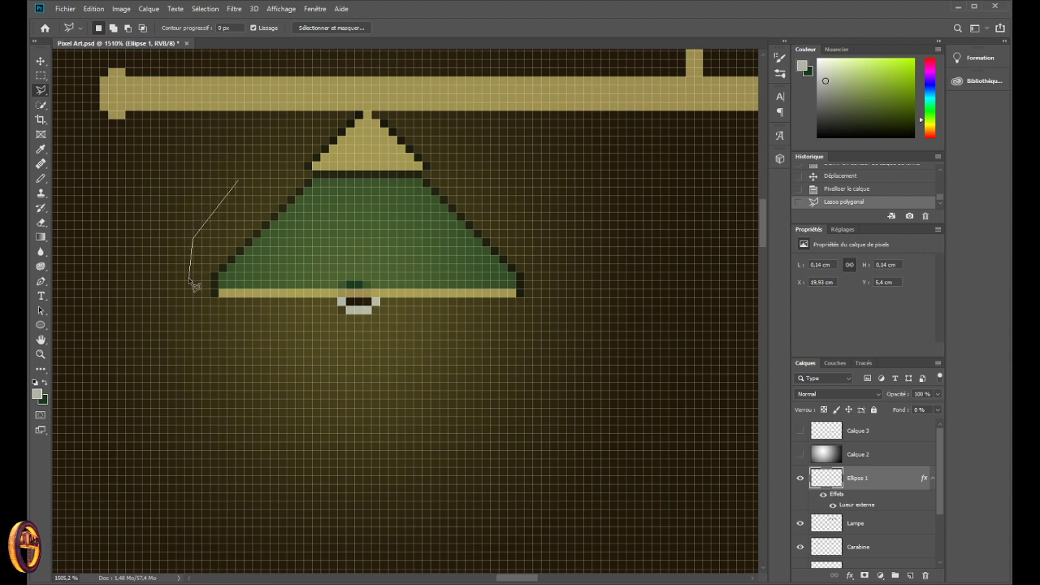
pyautogui.press('BackSpace')
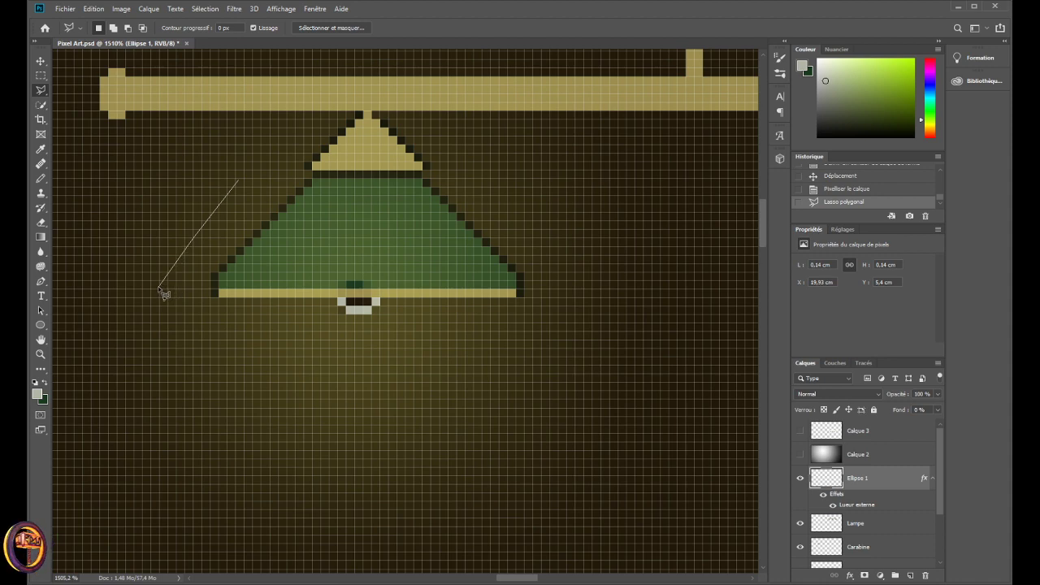
pyautogui.click(164, 283)
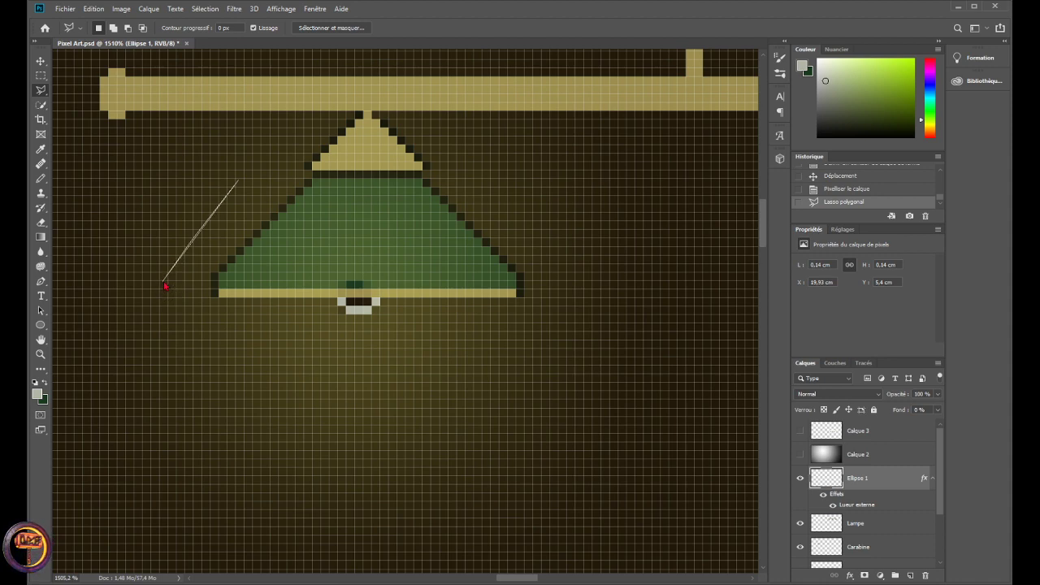
pyautogui.doubleClick(529, 240)
pyautogui.scroll(-5, 154, 227)
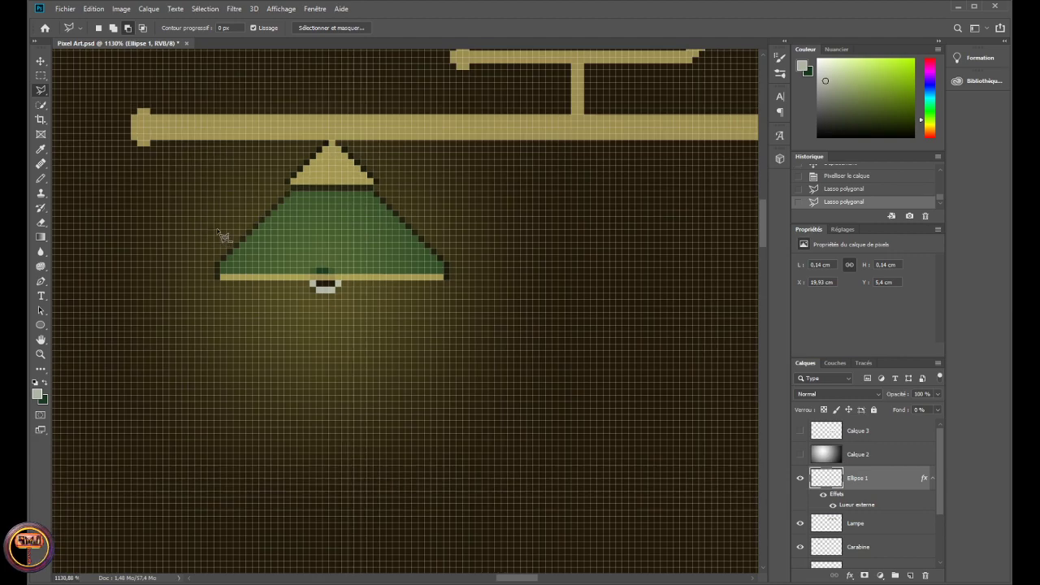
pyautogui.scroll(10, 151, 216)
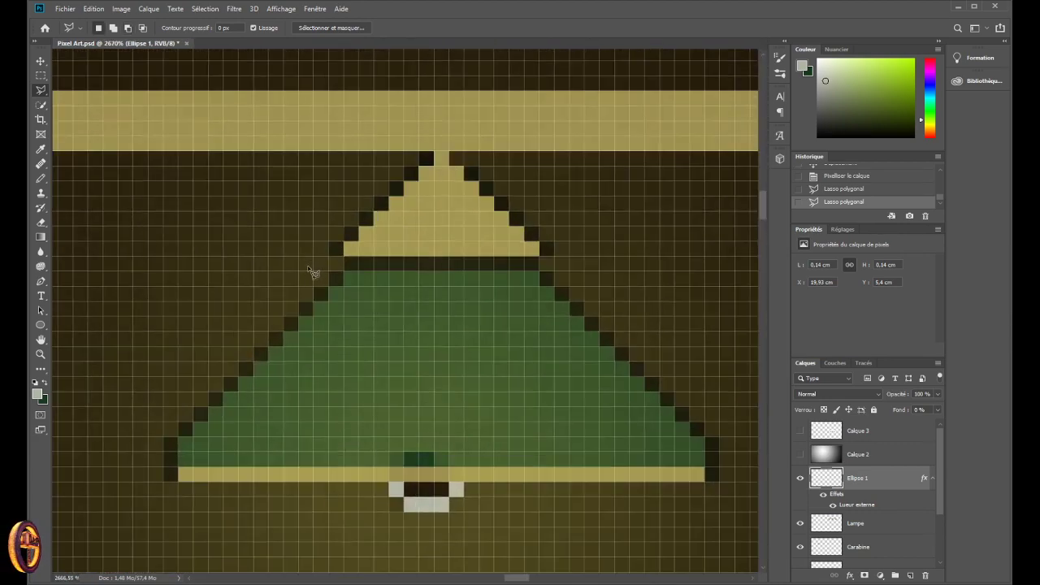
pyautogui.click(330, 272)
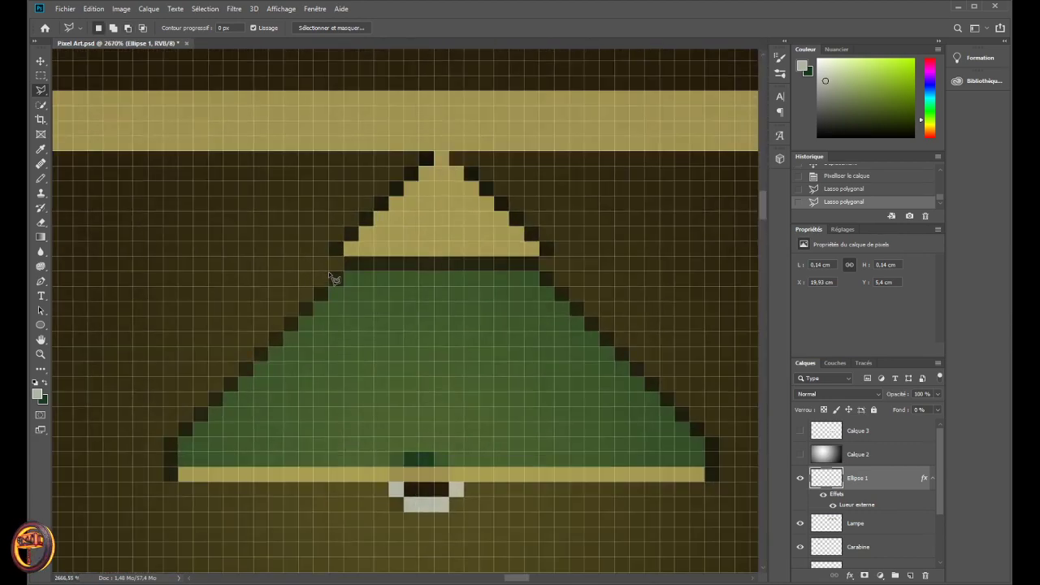
pyautogui.click(164, 437)
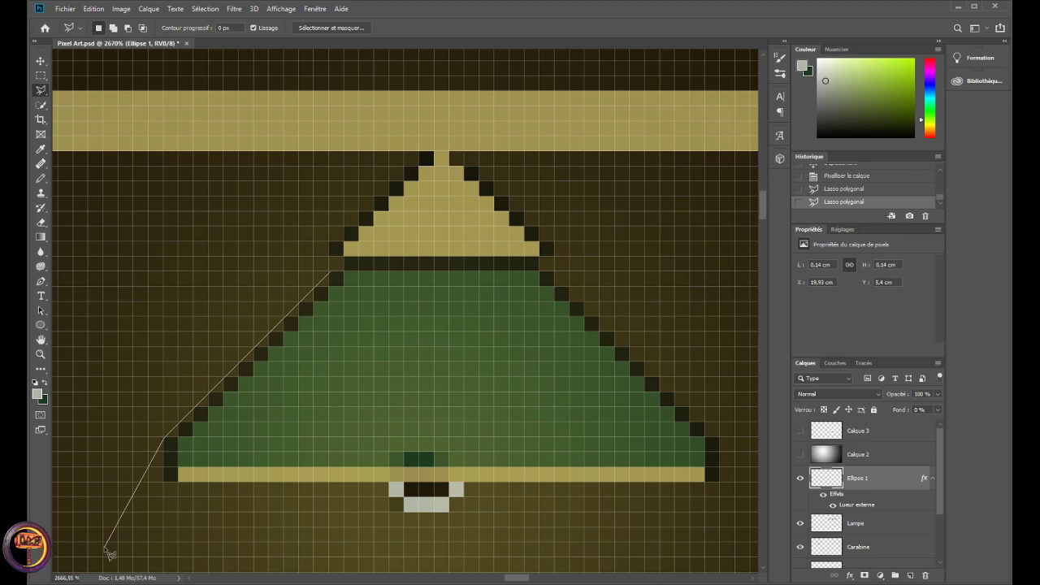
pyautogui.scroll(-5, 105, 526)
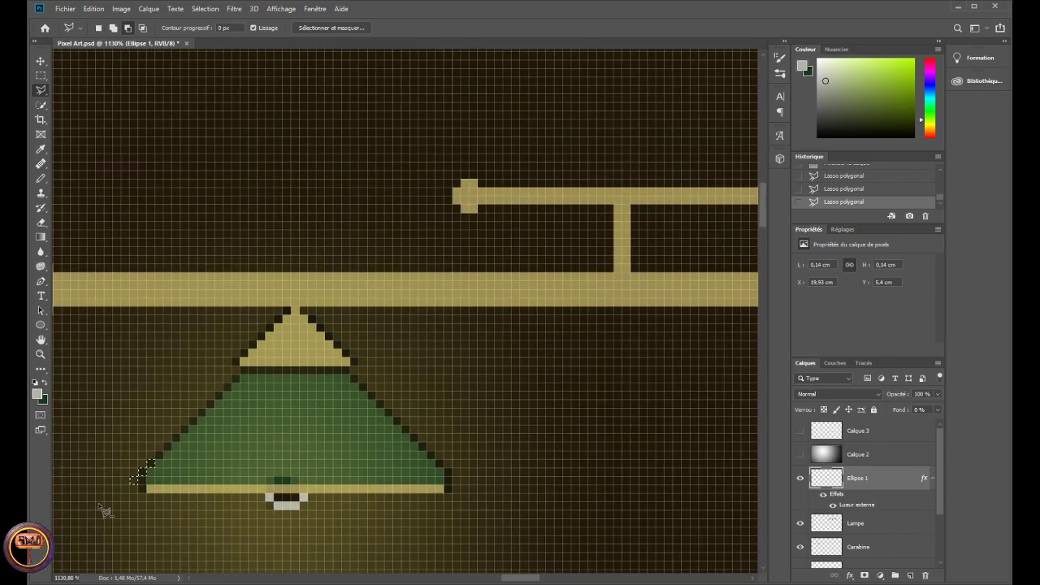
pyautogui.hscroll(-5, 422, 521)
pyautogui.scroll(-2, 395, 458)
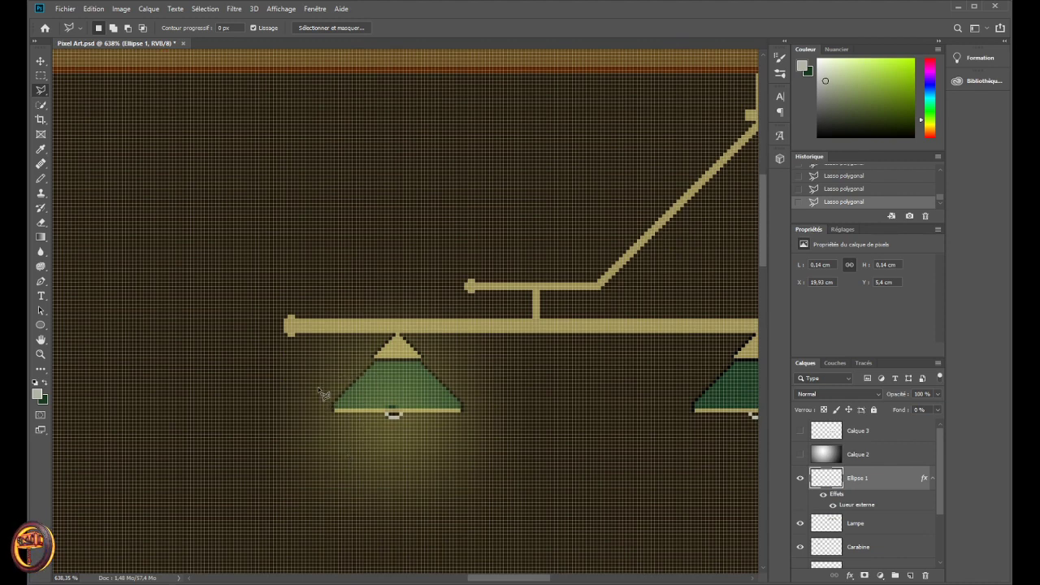
# - Select the glow area outside the left lamp's left sloping edge with a polygonal outline running along the shade and its cap
pyautogui.scroll(2, 333, 389)
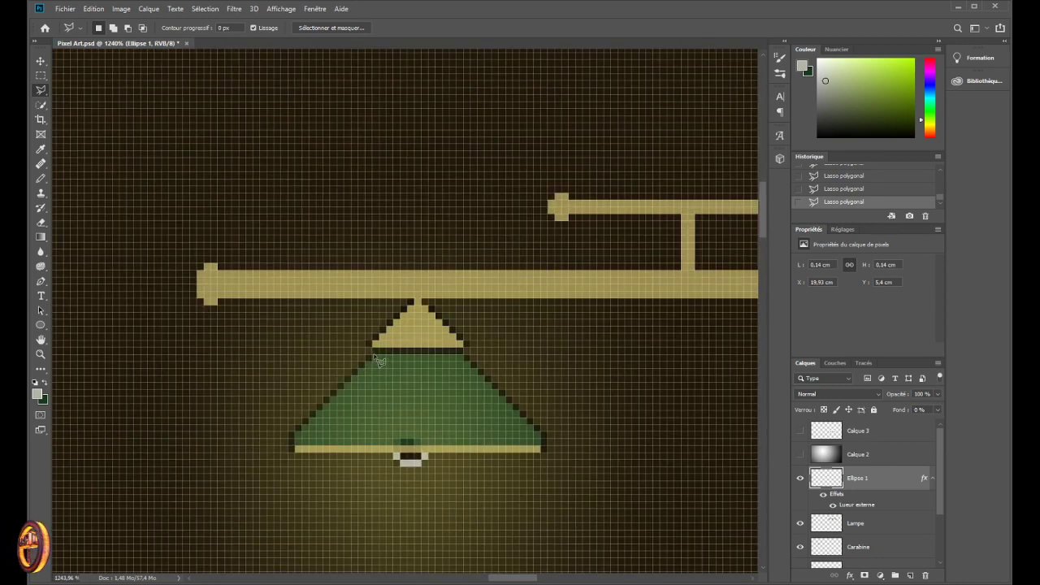
pyautogui.click(367, 355)
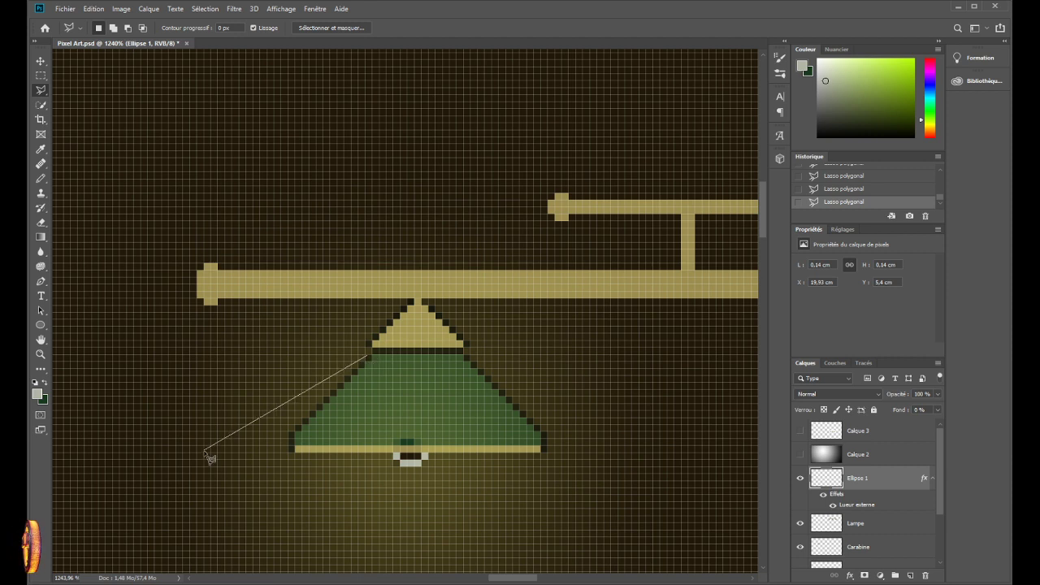
pyautogui.click(199, 521)
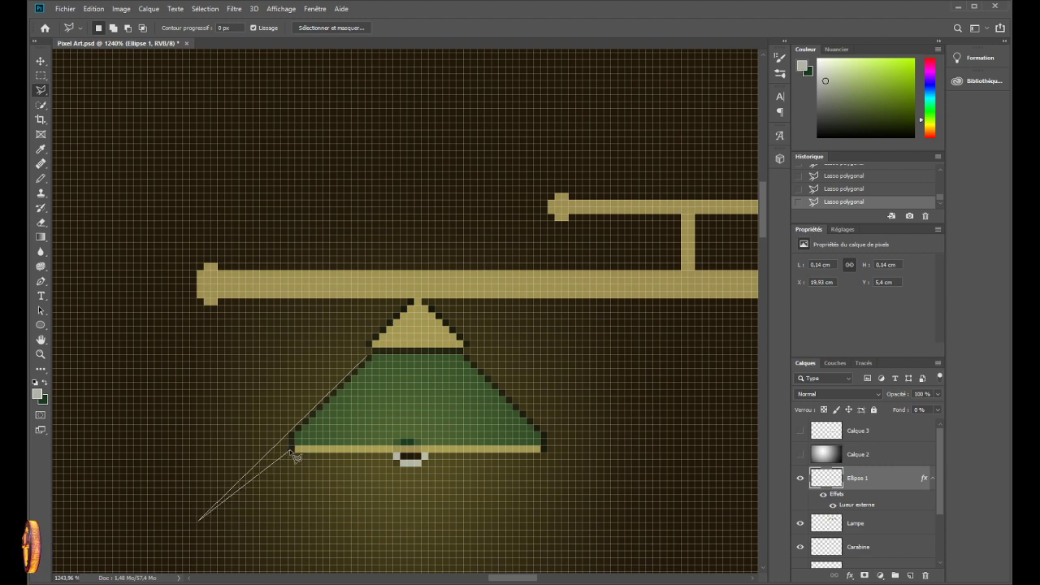
pyautogui.click(208, 359)
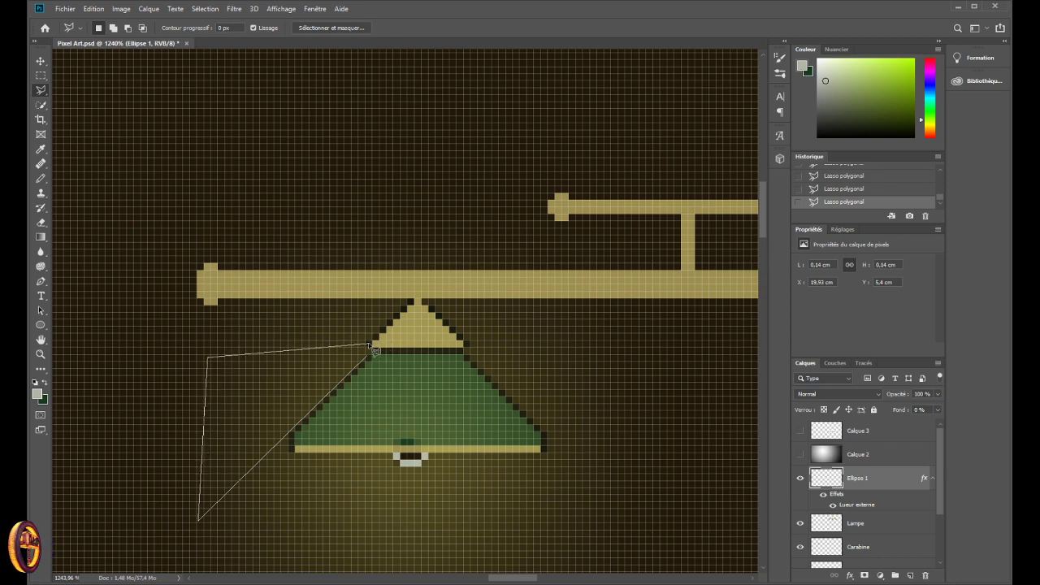
pyautogui.click(399, 316)
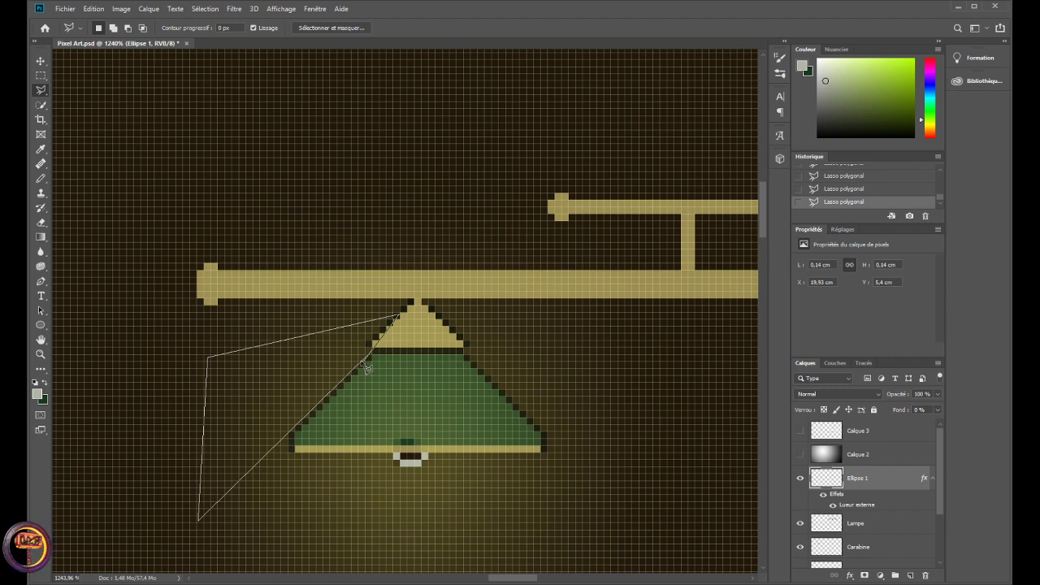
pyautogui.doubleClick(366, 367)
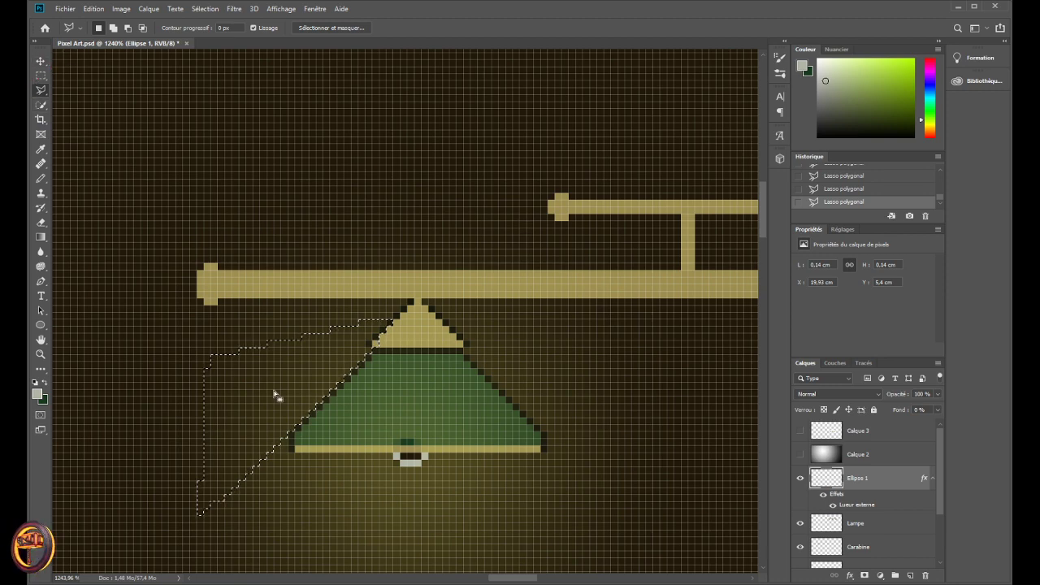
pyautogui.press('v')
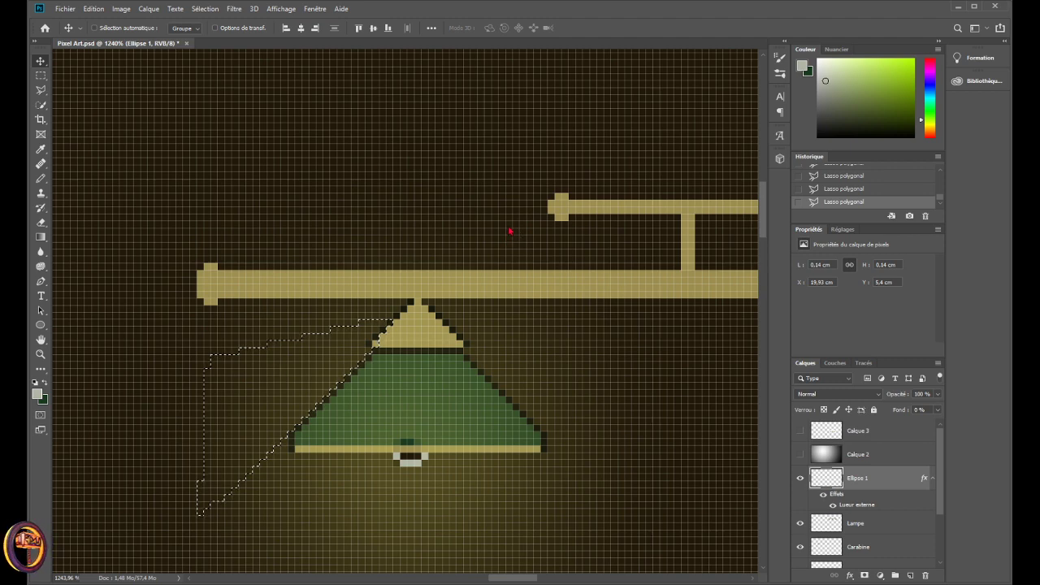
pyautogui.click(42, 107)
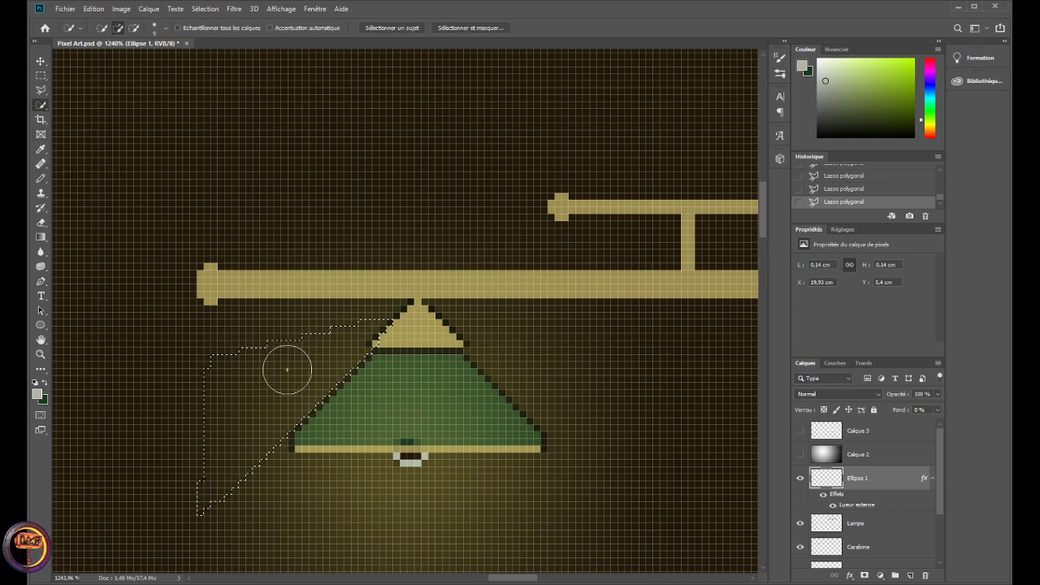
pyautogui.click(40, 90)
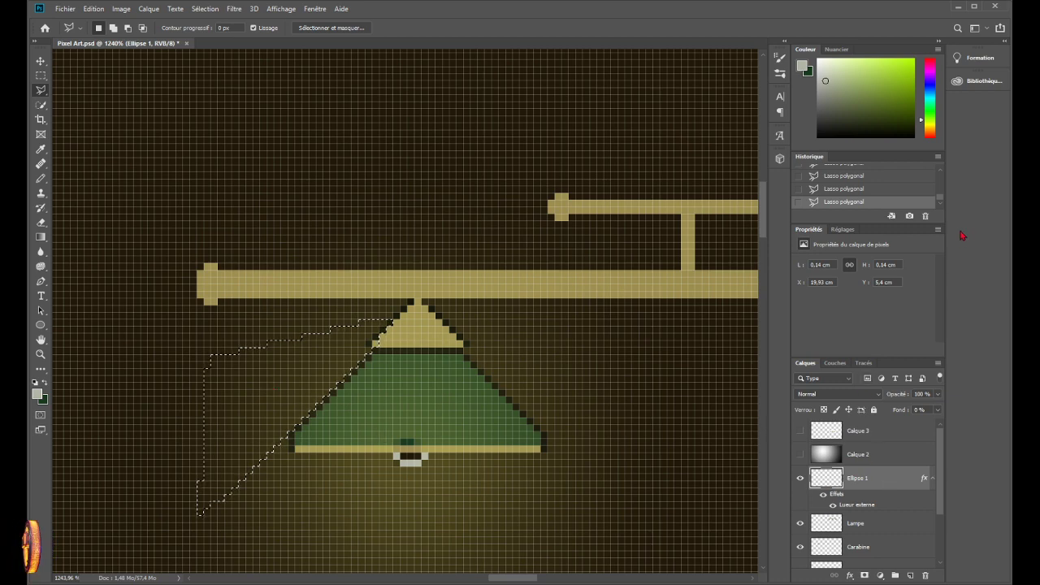
# - Rasterize the layer style of Ellipse 1 and cut the selected glow beside the left lamp's shade
pyautogui.hotkey('ctrl', 'alt', 'shift', 'r')
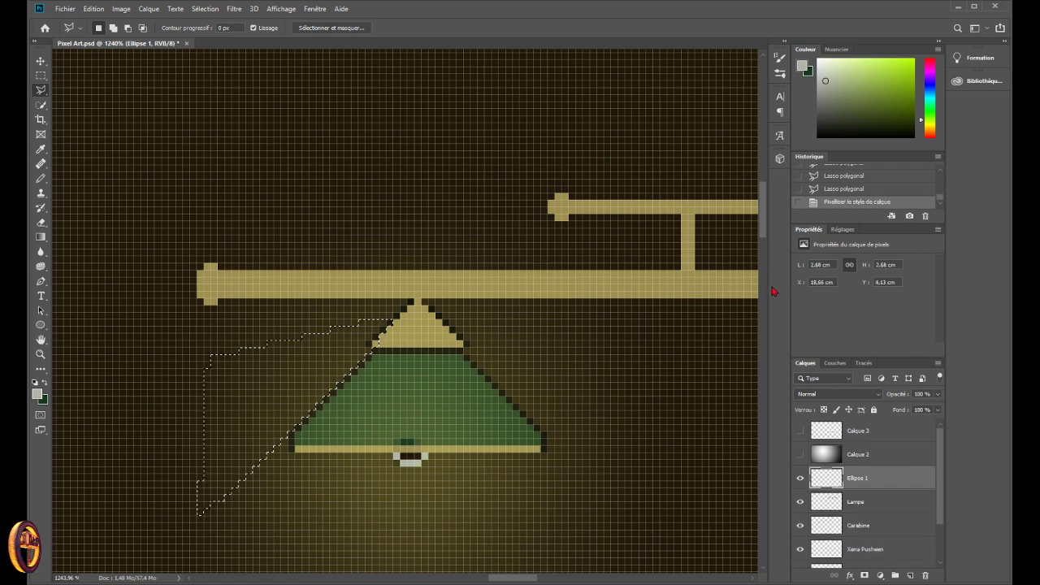
pyautogui.hotkey('ctrl', 'x')
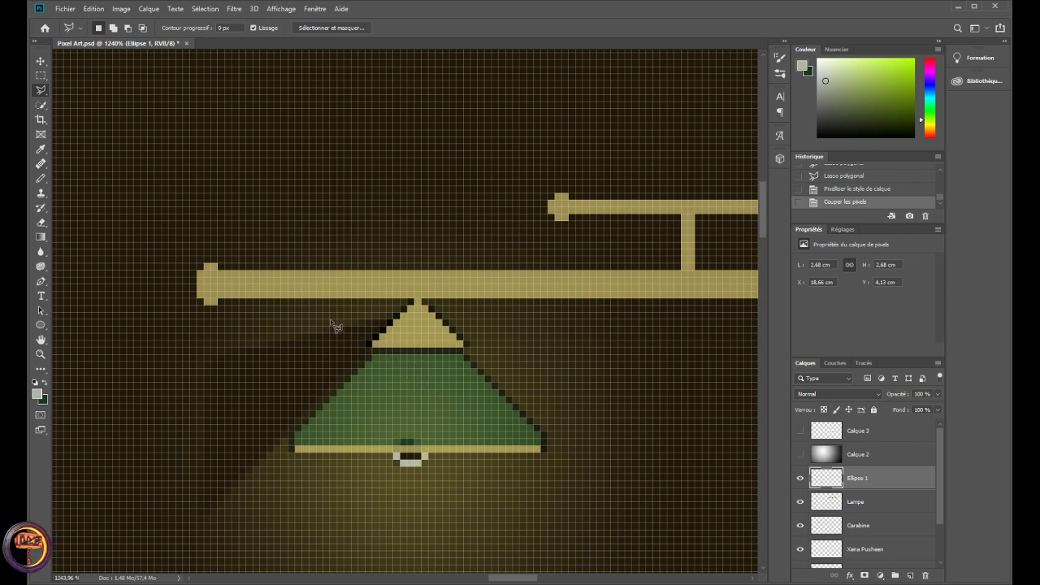
pyautogui.scroll(2, 343, 327)
pyautogui.scroll(-3, 346, 328)
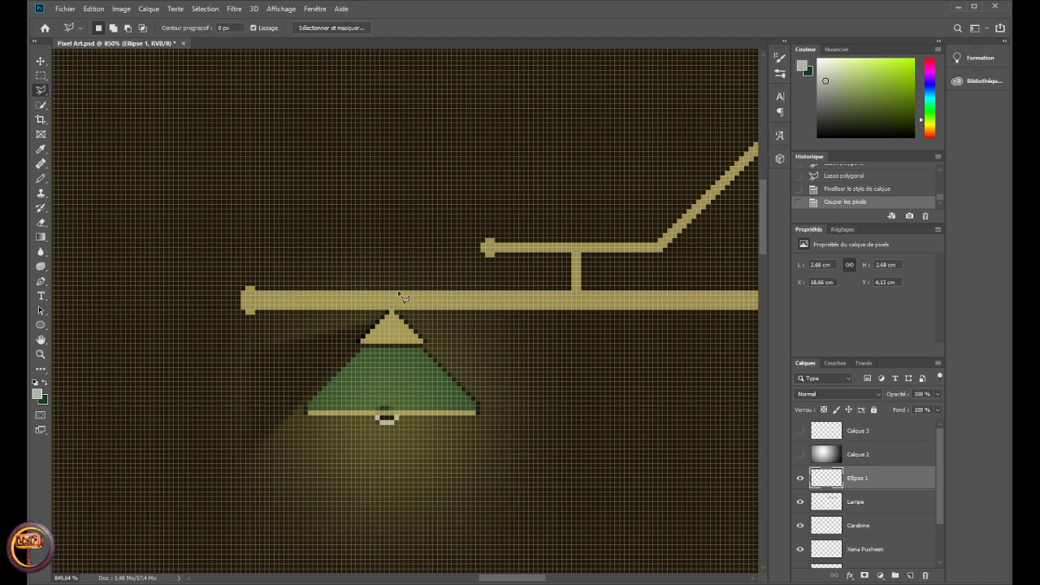
pyautogui.scroll(-1, 323, 248)
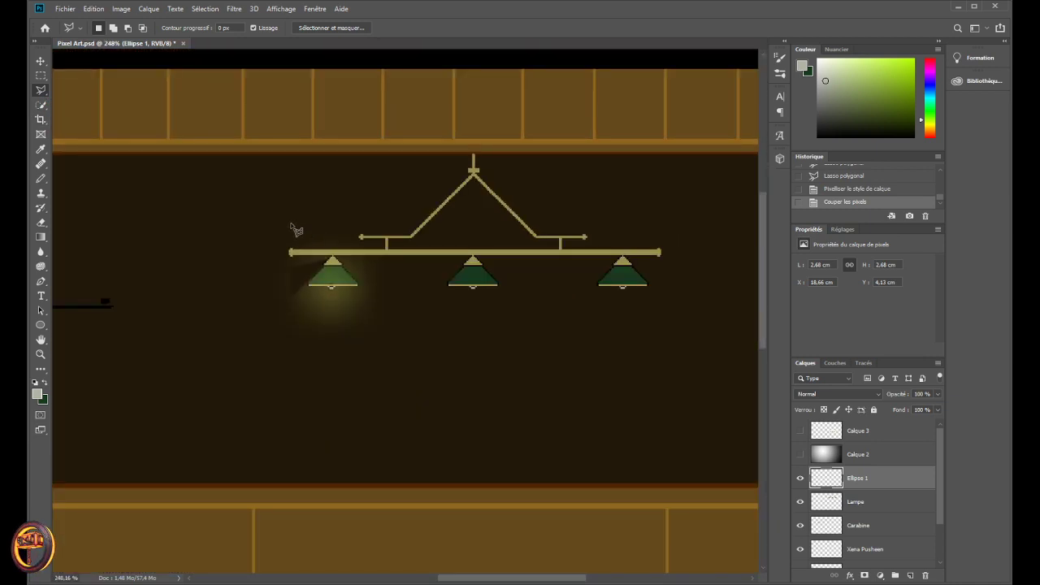
pyautogui.click(293, 227)
pyautogui.click(258, 322)
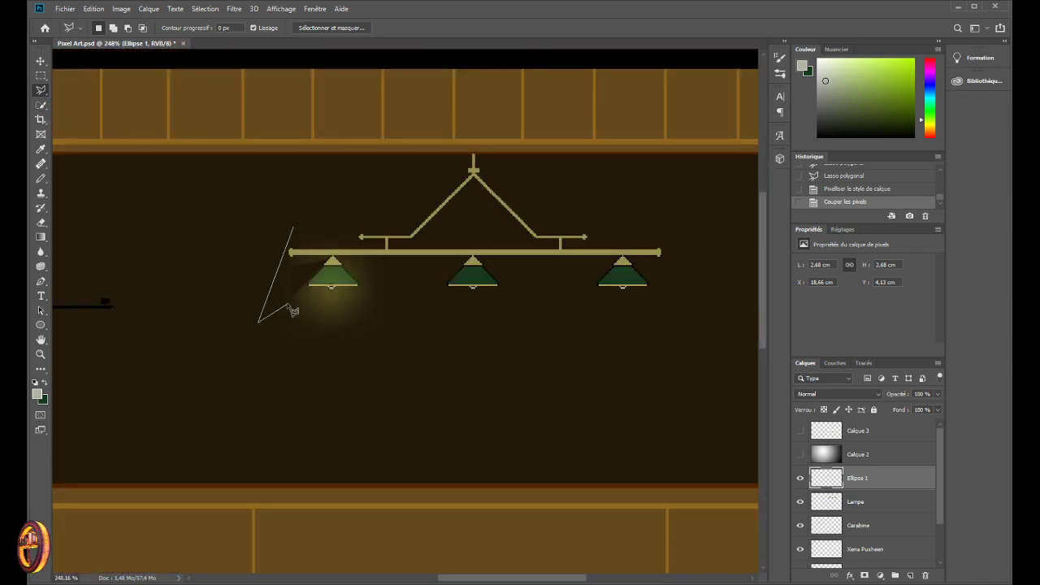
pyautogui.click(293, 300)
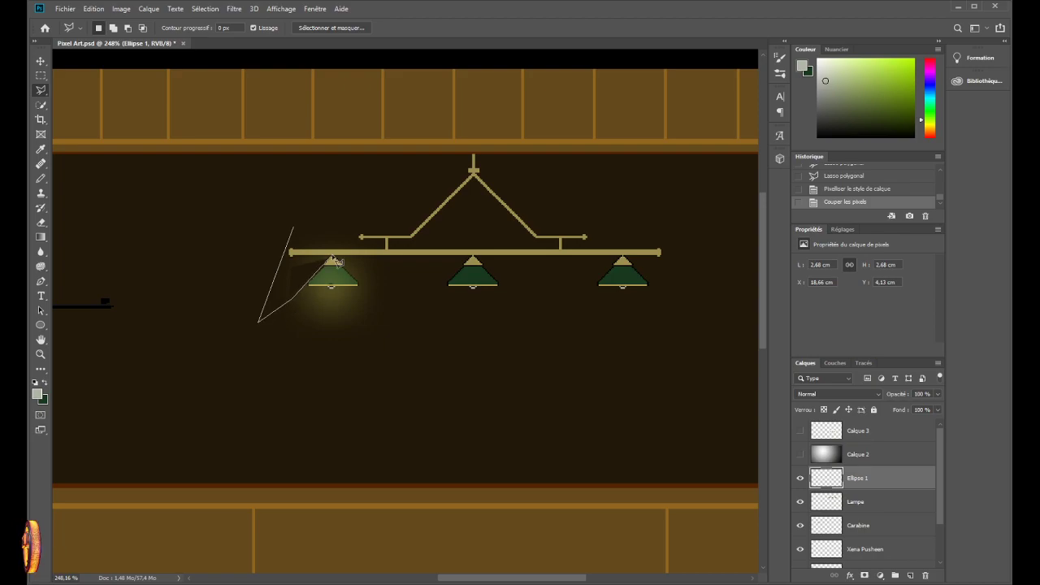
pyautogui.click(349, 235)
pyautogui.press('Escape')
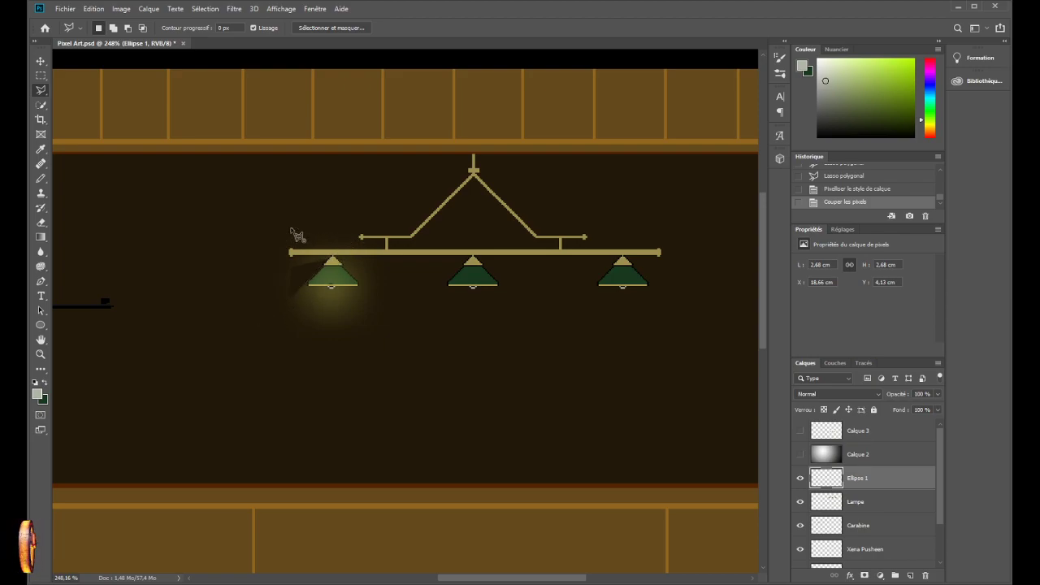
# - Outline the glow outside the left lamp's left sloping edge with the Polygonal Lasso and cut those pixels from Ellipse 1
pyautogui.click(291, 229)
pyautogui.click(253, 322)
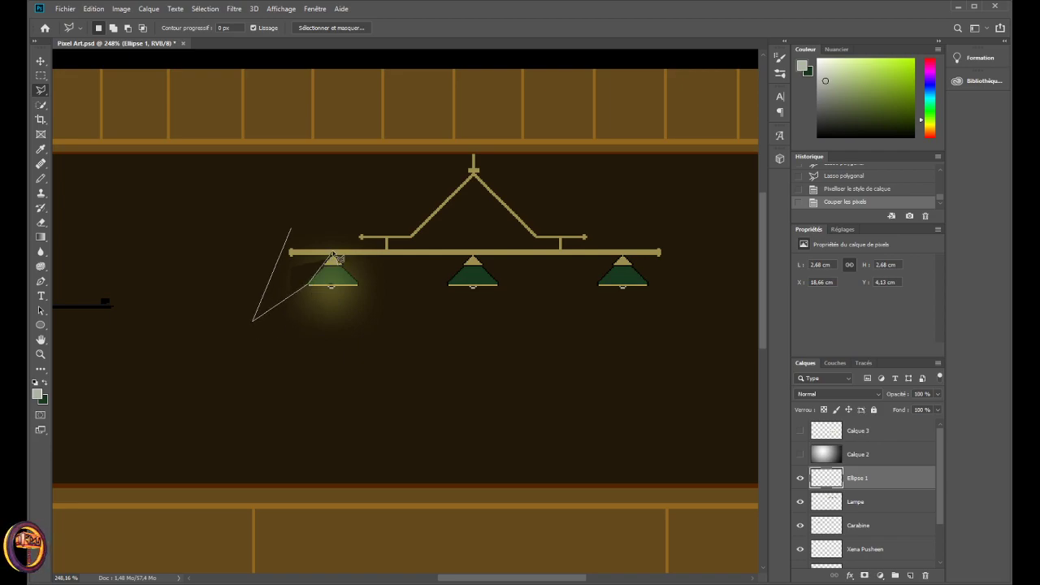
pyautogui.click(354, 231)
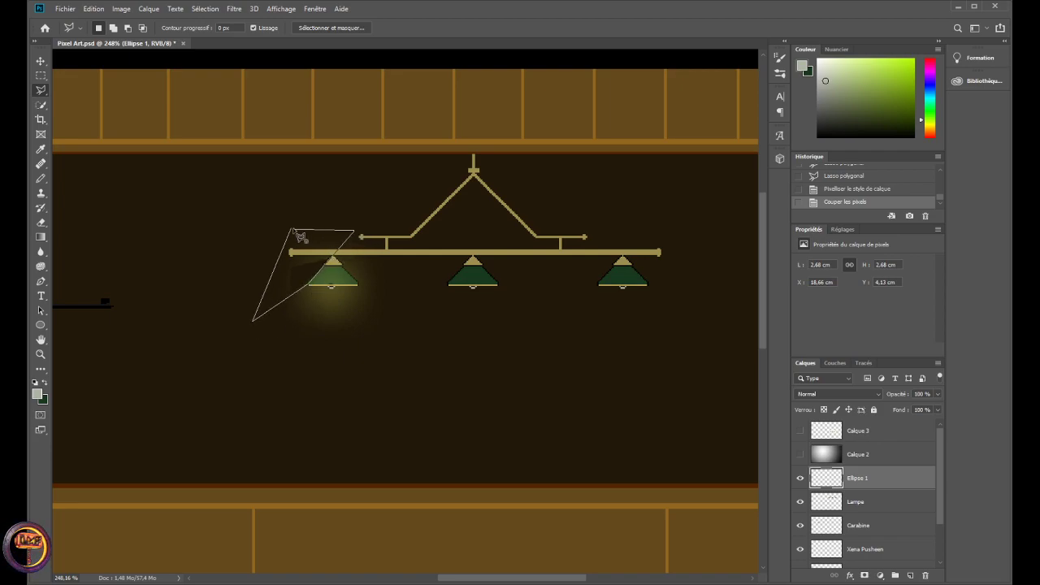
pyautogui.click(293, 231)
pyautogui.hotkey('ctrl', 'x')
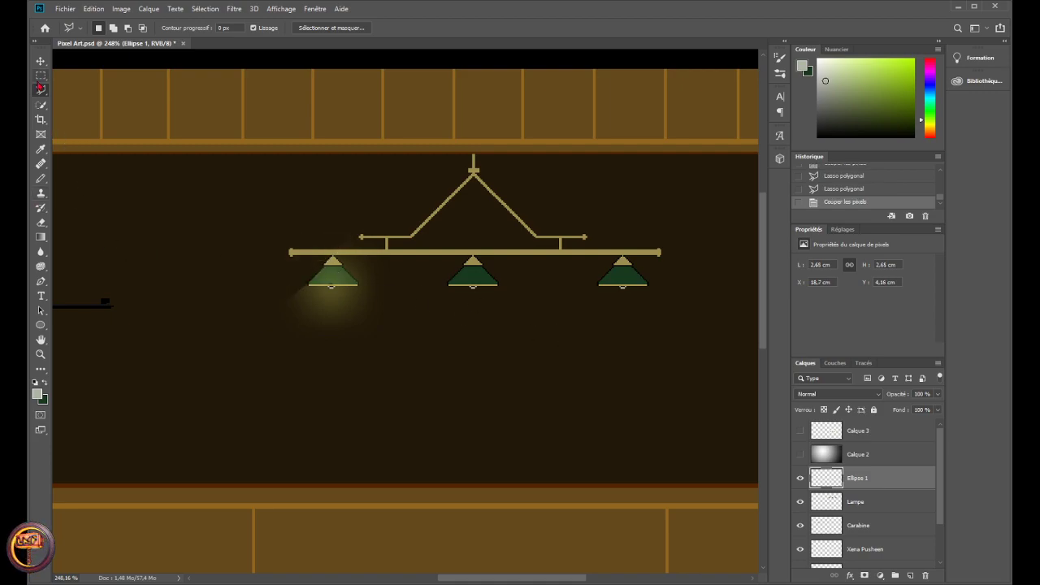
# - Outline the glow outside the left lamp's right sloping edge with the Polygonal Lasso and cut it from Ellipse 1
pyautogui.click(333, 259)
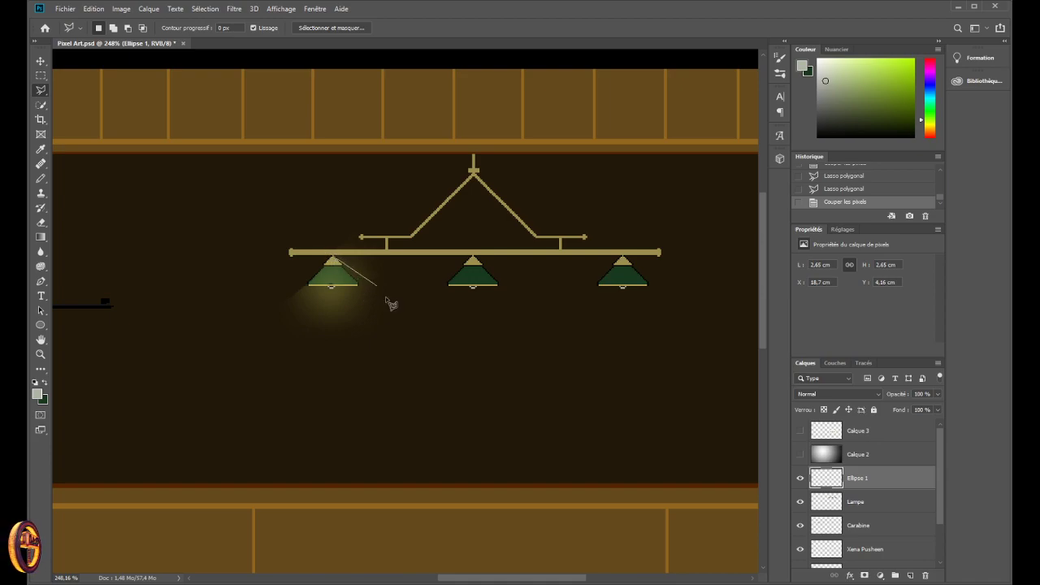
pyautogui.click(408, 339)
pyautogui.click(398, 213)
pyautogui.click(335, 260)
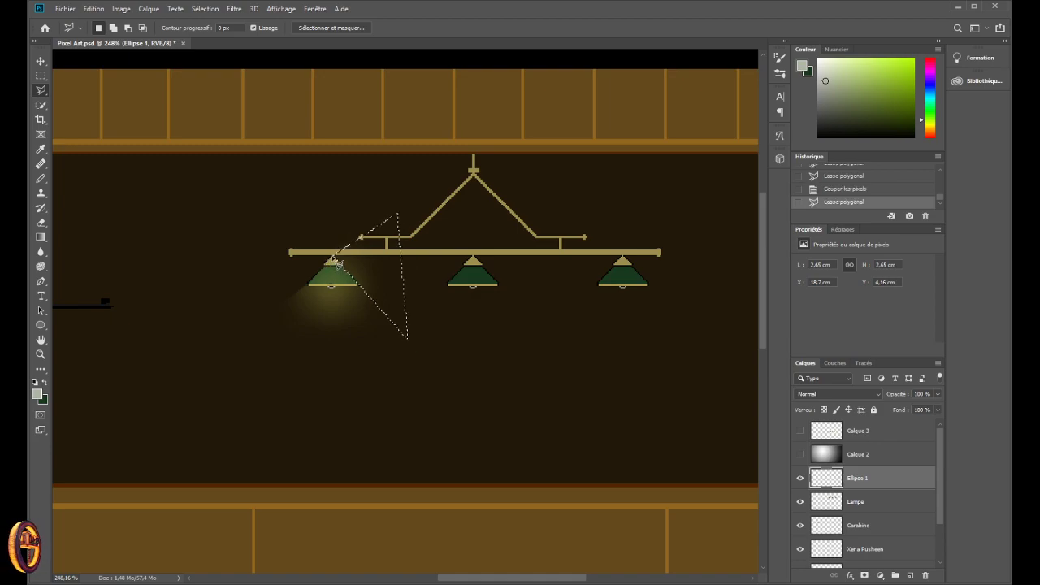
pyautogui.hotkey('ctrl', 'x')
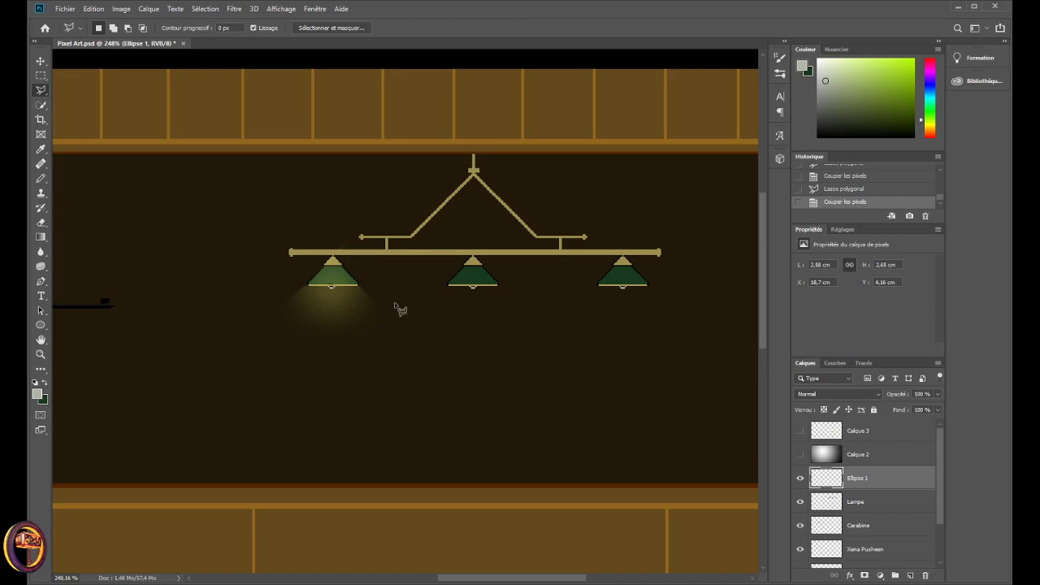
# - Switch to the Move tool and place the Ellipse 1 layer directly below the Lampe layer
pyautogui.scroll(-5, 276, 313)
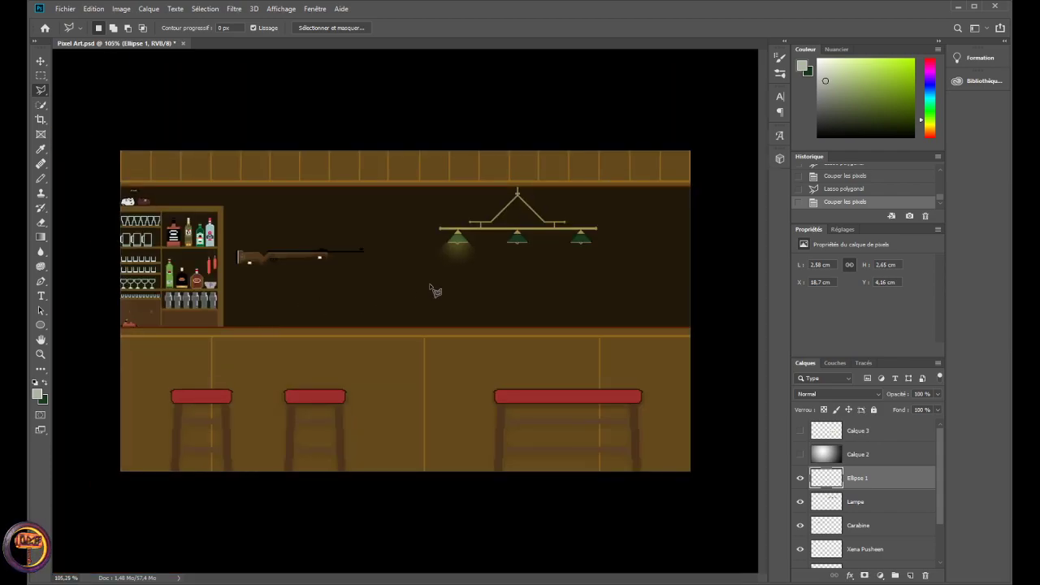
pyautogui.scroll(5, 492, 249)
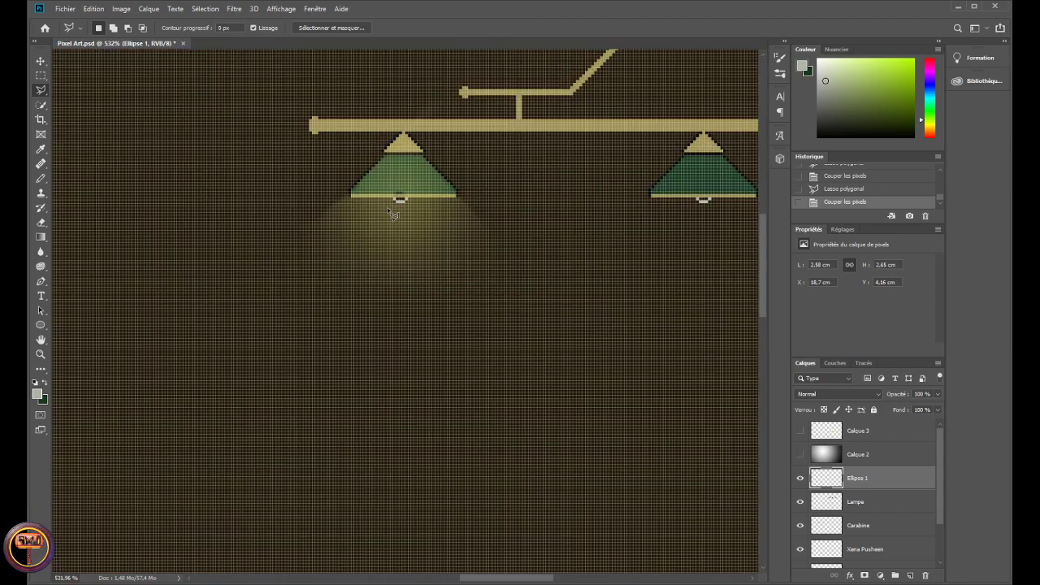
pyautogui.scroll(-5, 391, 213)
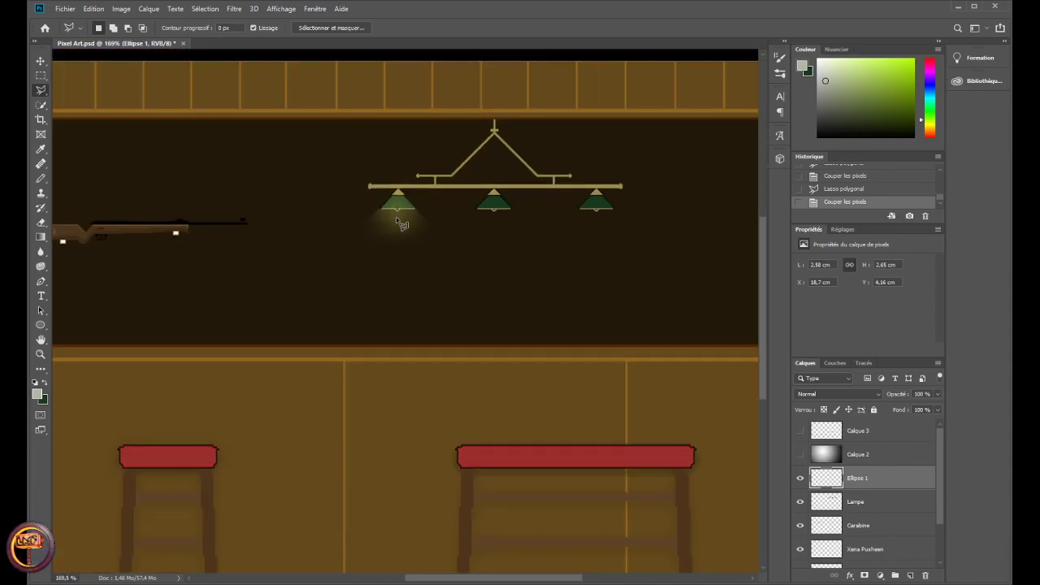
pyautogui.scroll(6, 400, 224)
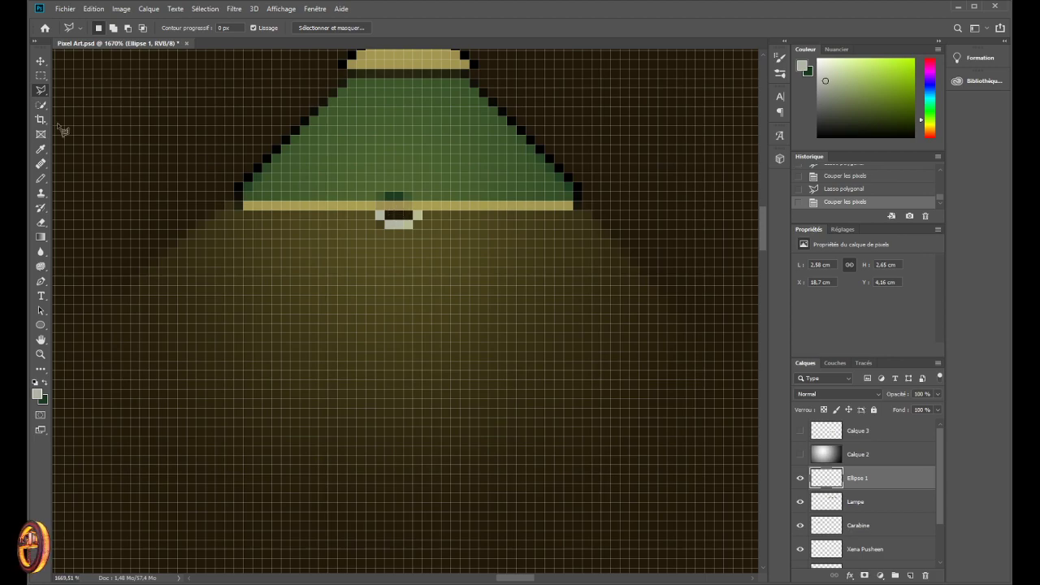
pyautogui.click(40, 61)
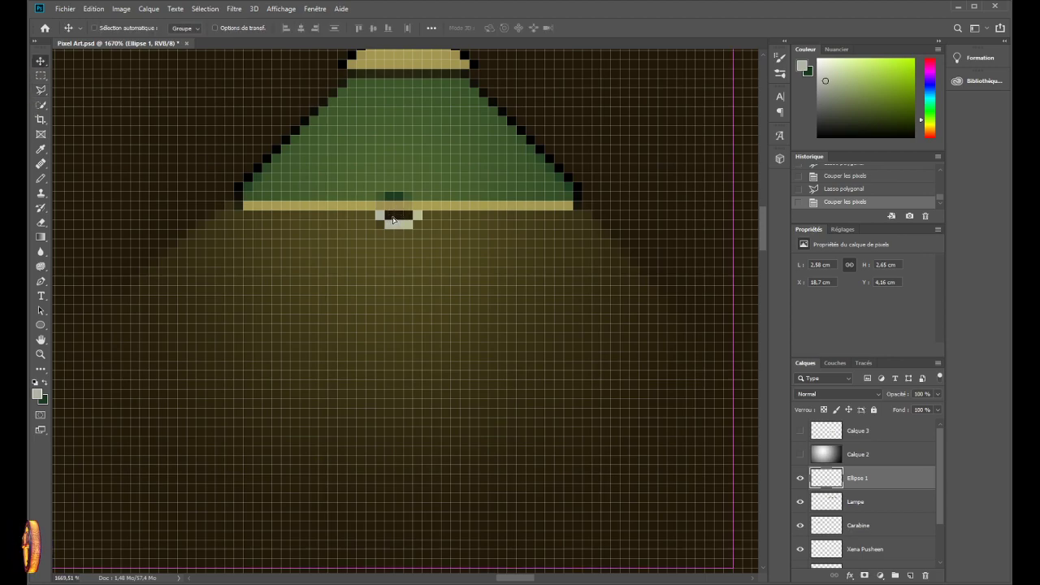
pyautogui.scroll(-3, 386, 240)
pyautogui.scroll(-2, 384, 241)
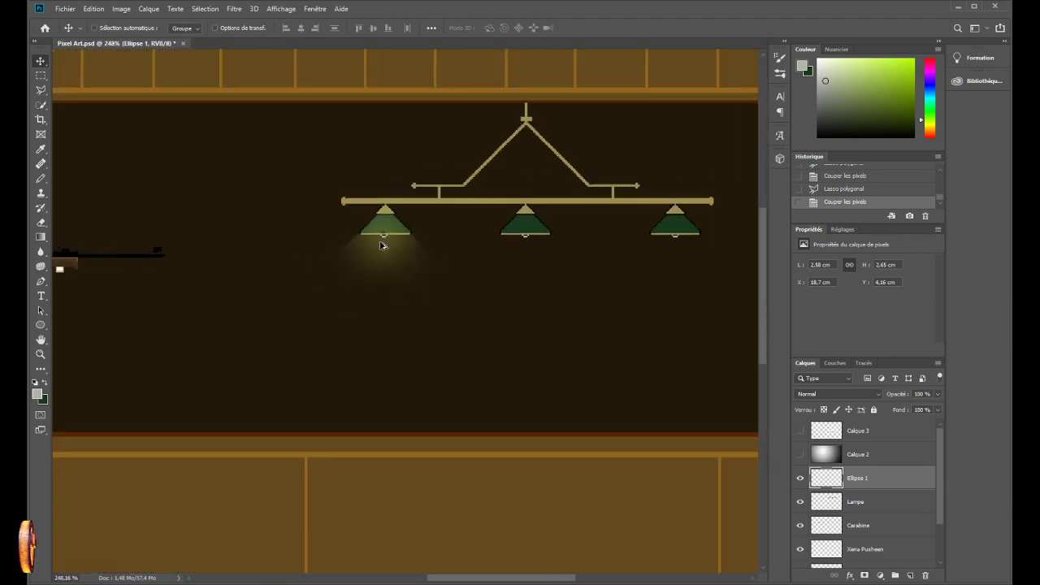
pyautogui.scroll(1, 366, 239)
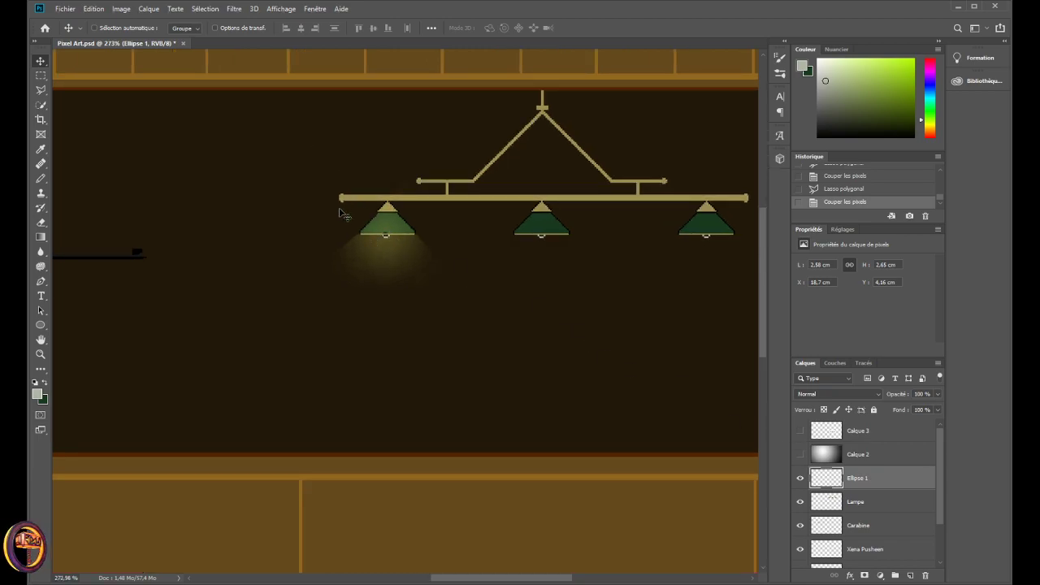
pyautogui.scroll(5, 396, 232)
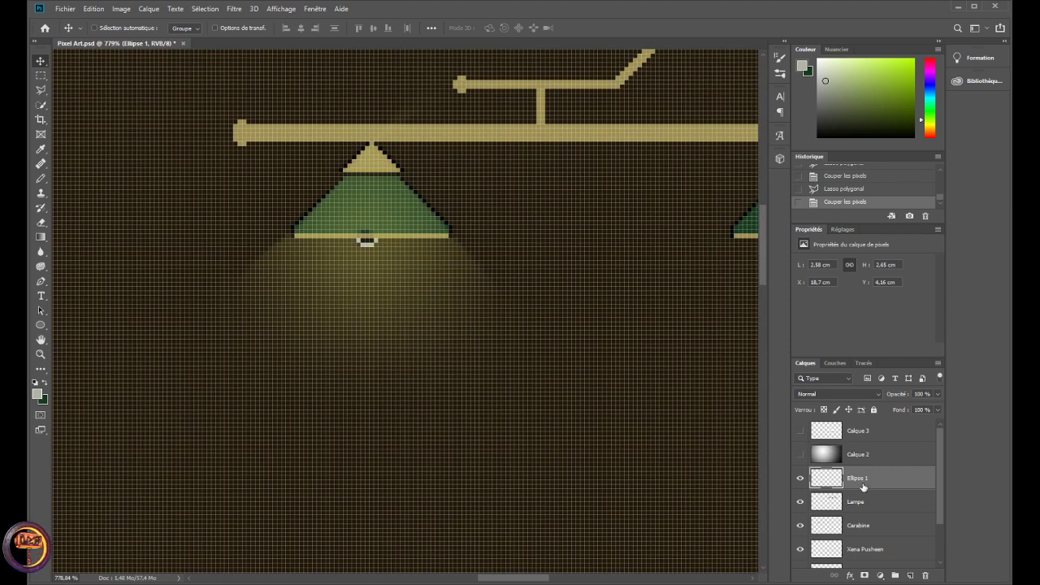
pyautogui.moveTo(863, 487); pyautogui.dragTo(862, 512)
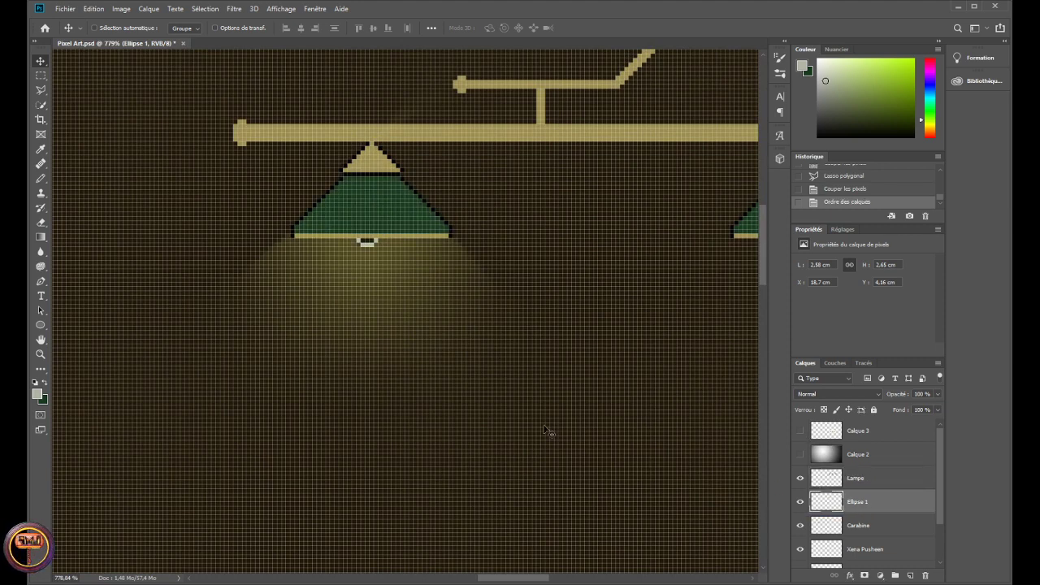
# - Sample an off-white foreground colour from the left lamp's bulb
pyautogui.scroll(-5, 611, 323)
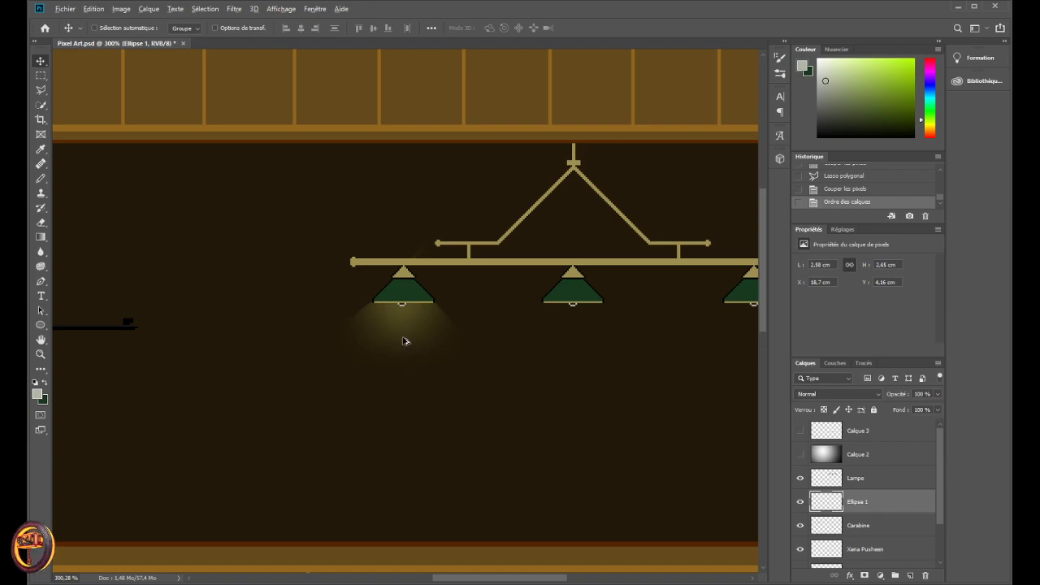
pyautogui.scroll(8, 401, 341)
pyautogui.scroll(-10, 406, 321)
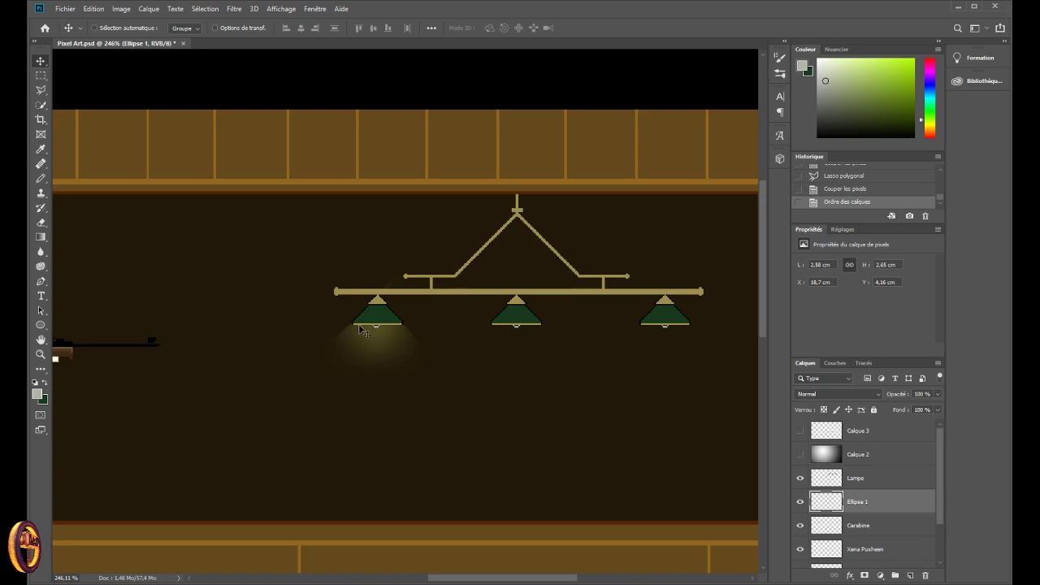
pyautogui.scroll(-5, 377, 333)
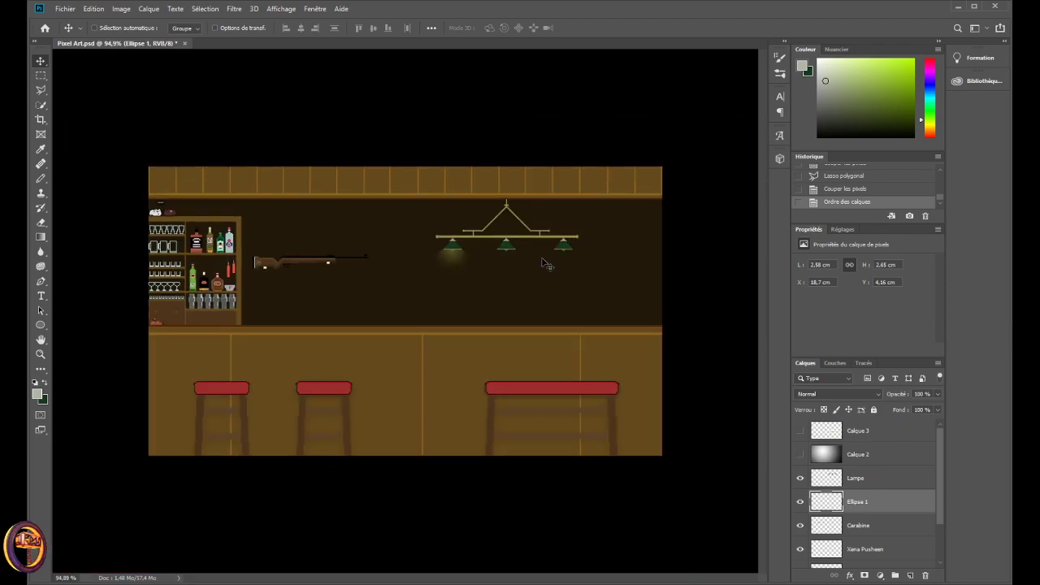
pyautogui.scroll(8, 543, 262)
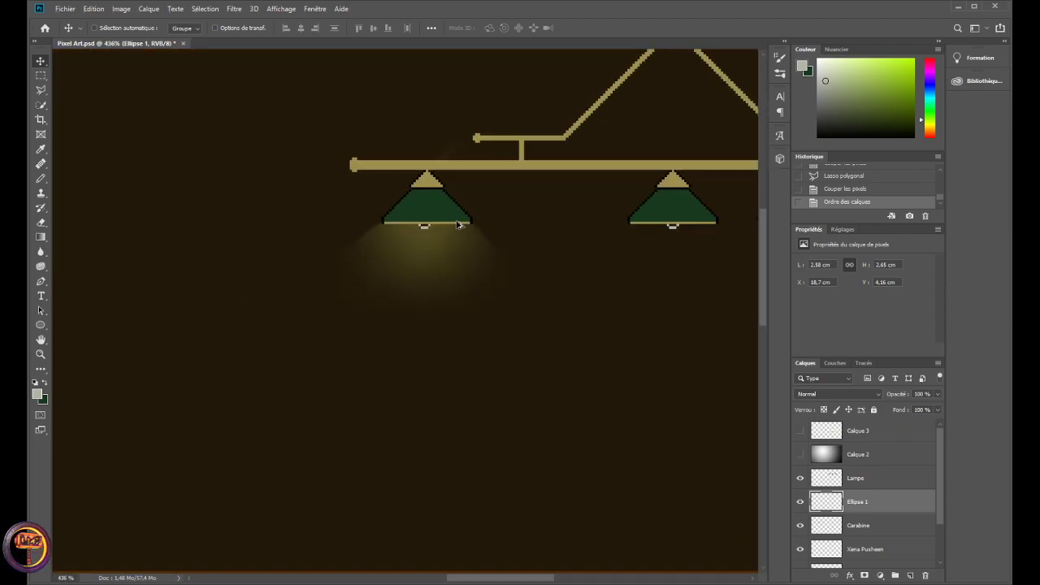
pyautogui.scroll(-1, 433, 240)
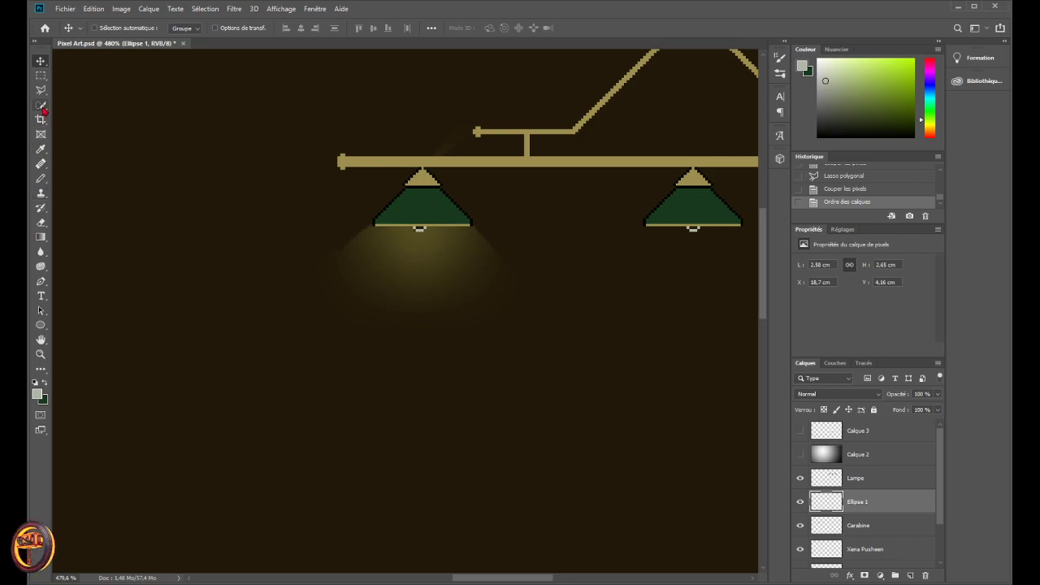
pyautogui.scroll(4, 360, 234)
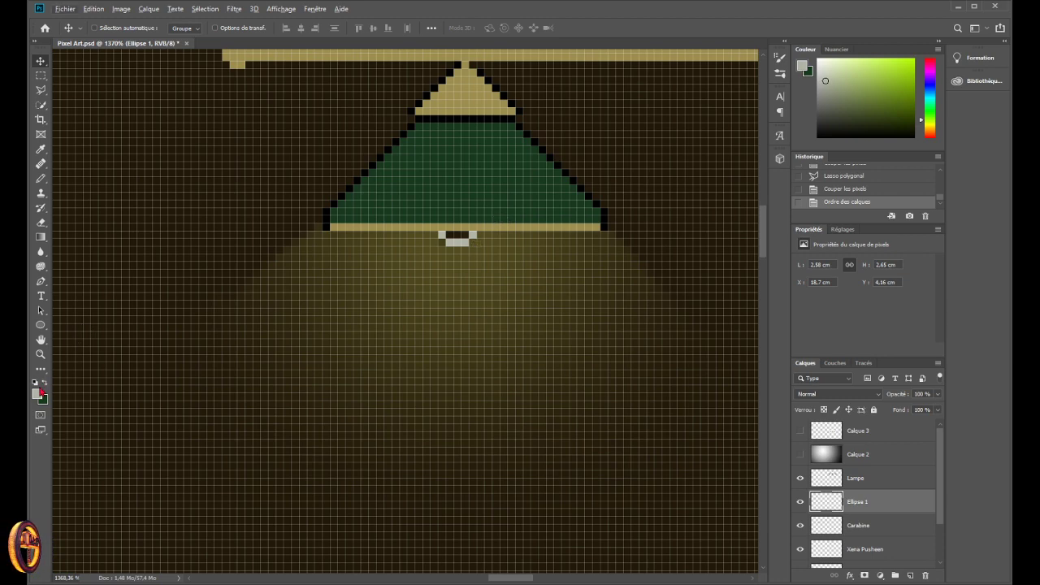
pyautogui.press('i')
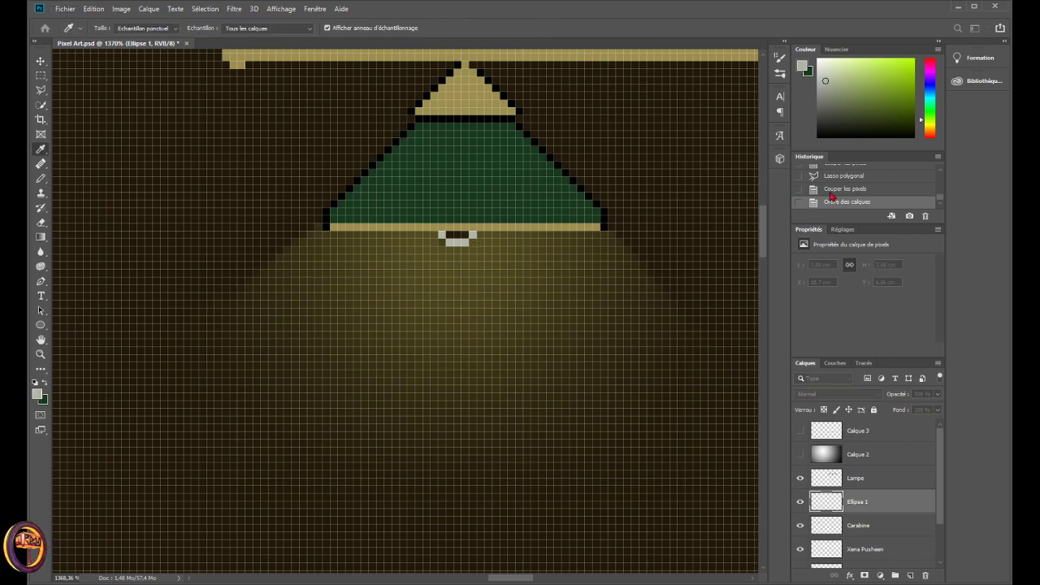
pyautogui.press('v')
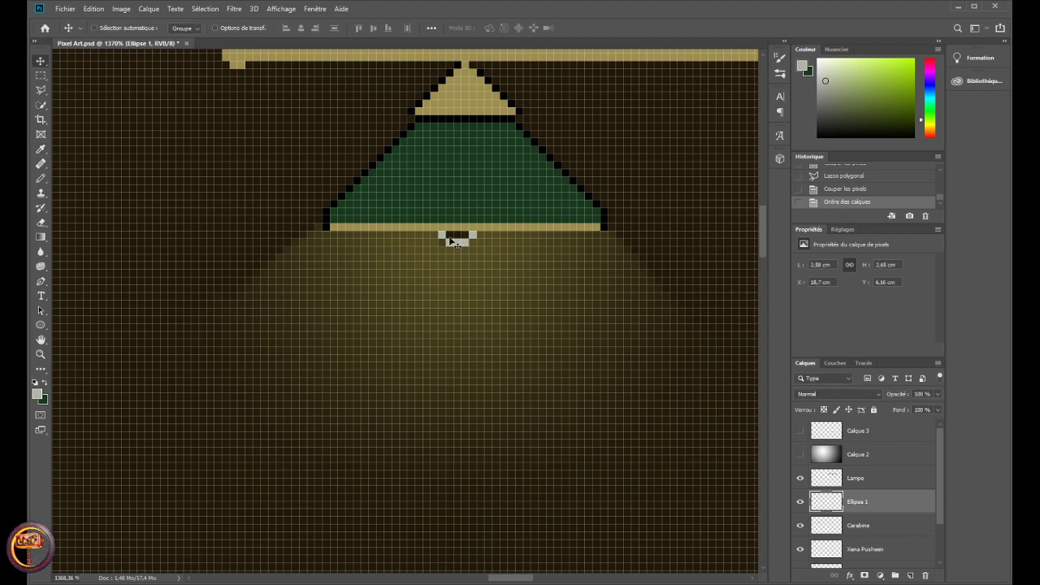
pyautogui.press('i')
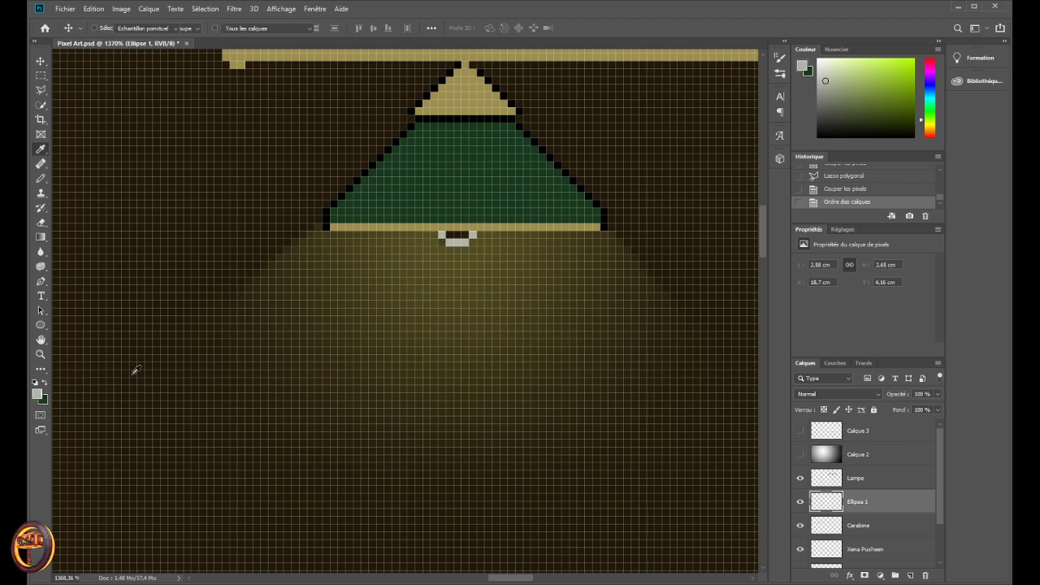
pyautogui.click(455, 240)
pyautogui.press('v')
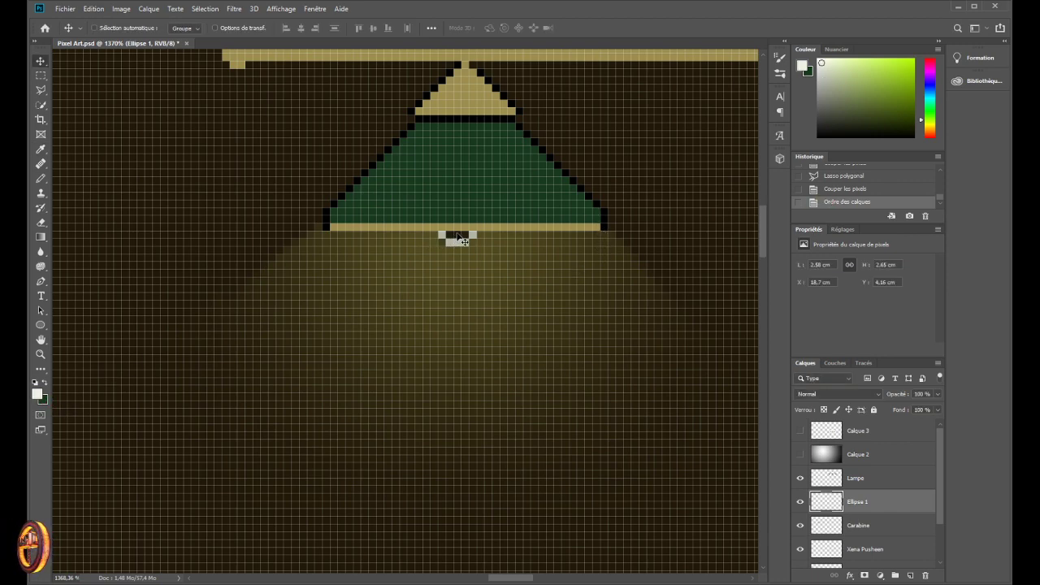
# - Fill the dark gap inside the left lamp's bulb with off-white pixels using the Pencil on the Ellipse 1 layer
pyautogui.click(41, 178)
pyautogui.scroll(2, 488, 228)
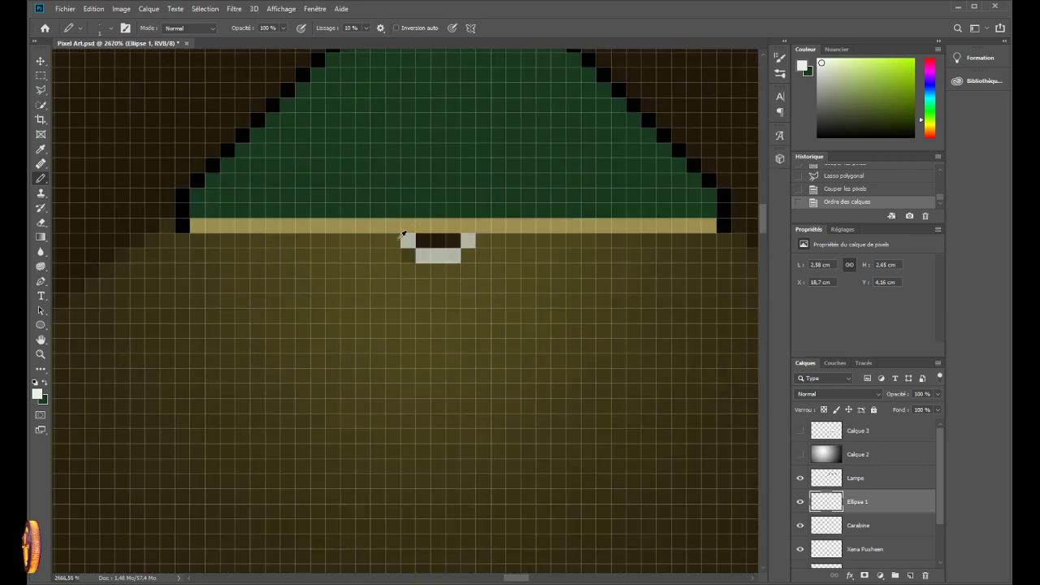
pyautogui.moveTo(423, 242); pyautogui.dragTo(453, 242)
pyautogui.scroll(-6, 453, 244)
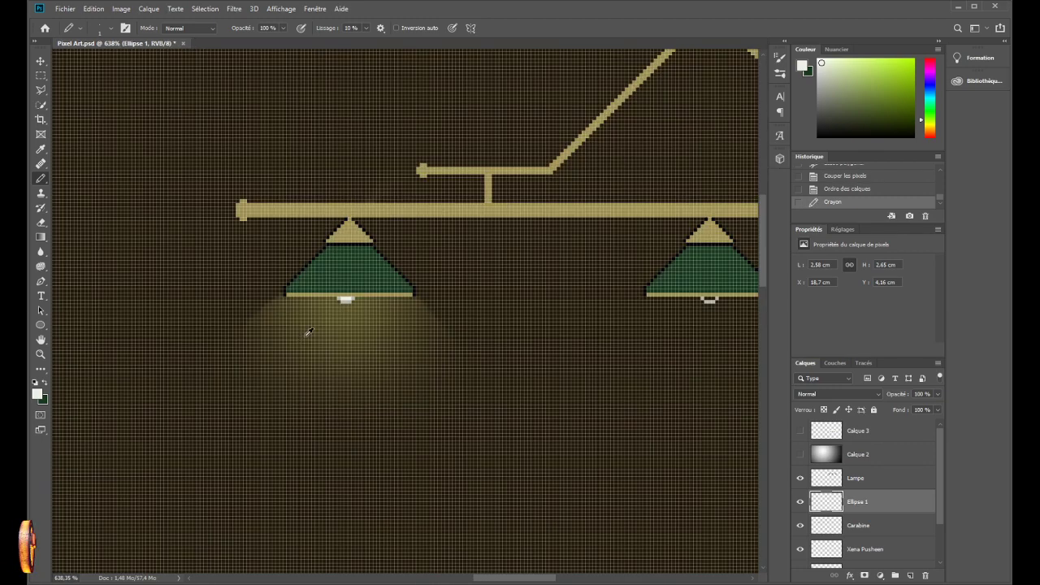
pyautogui.scroll(-1, 301, 353)
pyautogui.scroll(-5, 242, 403)
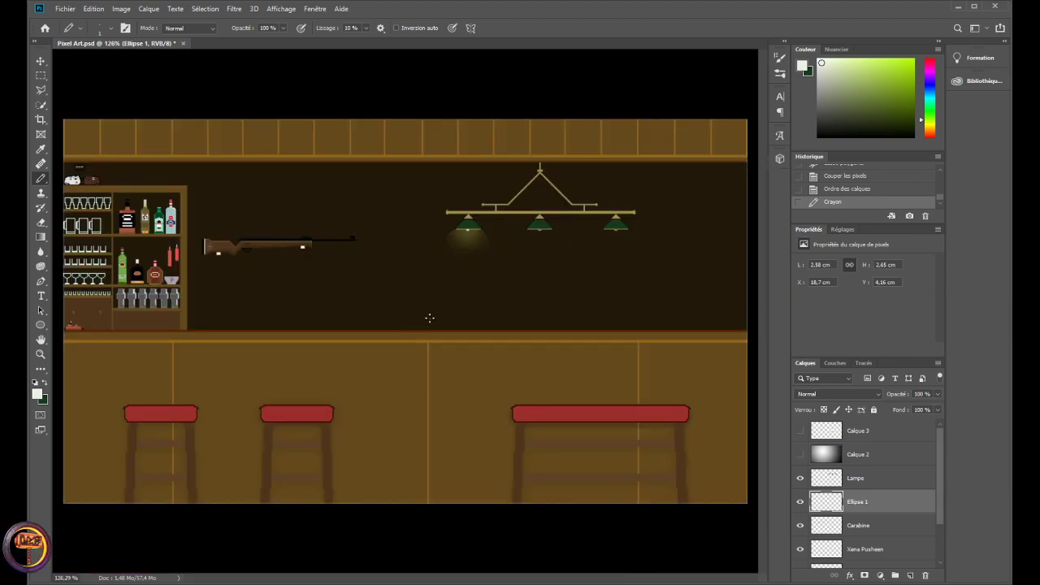
# - Duplicate the Ellipse 1 glow layer twice
pyautogui.scroll(2, 601, 247)
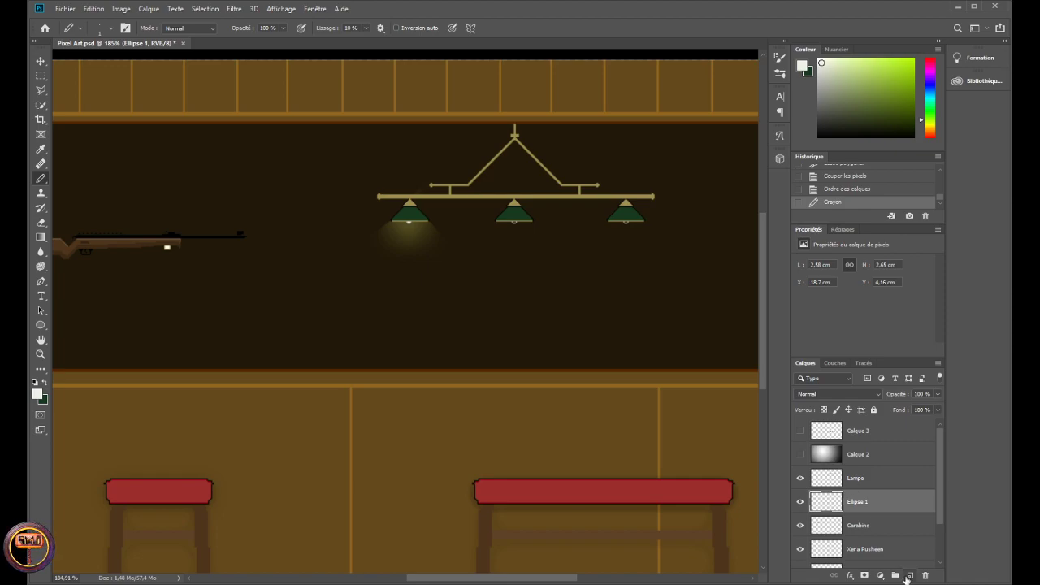
pyautogui.moveTo(911, 576); pyautogui.dragTo(911, 575)
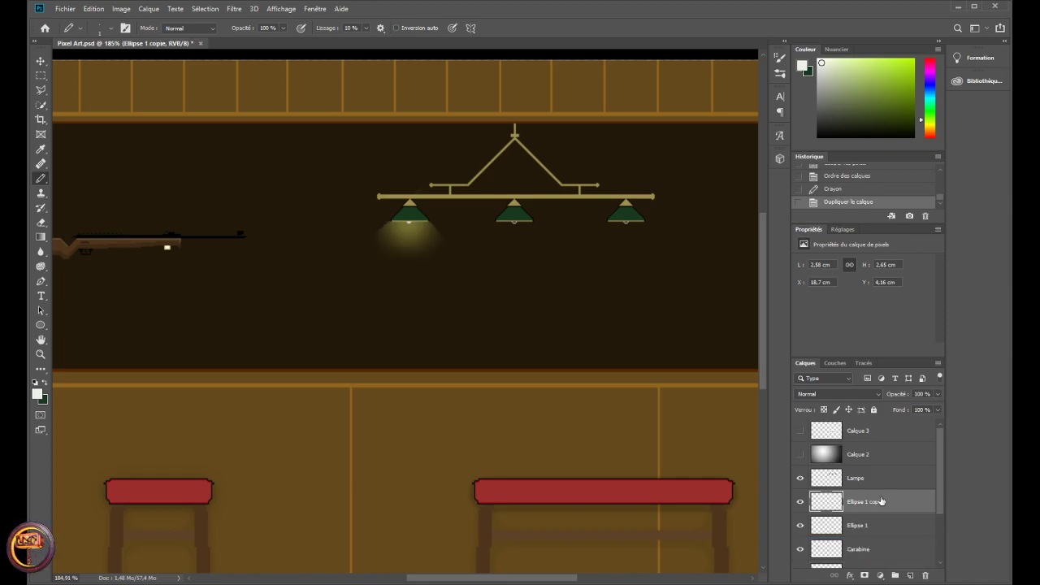
pyautogui.hotkey('ctrl', 'j')
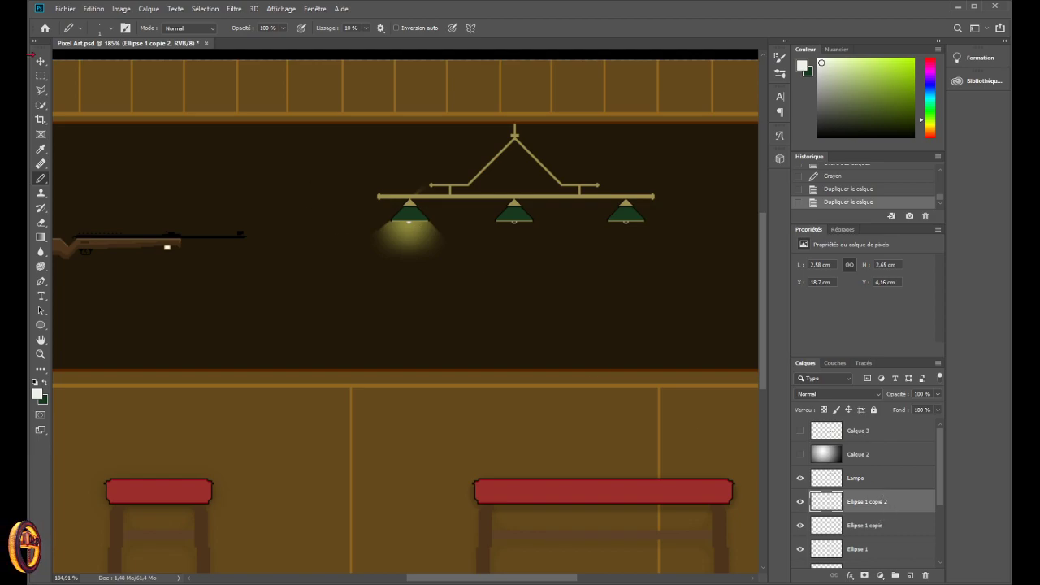
# - Move the Ellipse 1 copie 2 glow away from the left lamp to the empty wall below the middle lamp
pyautogui.click(40, 61)
pyautogui.moveTo(405, 237); pyautogui.dragTo(433, 324)
pyautogui.scroll(3, 592, 257)
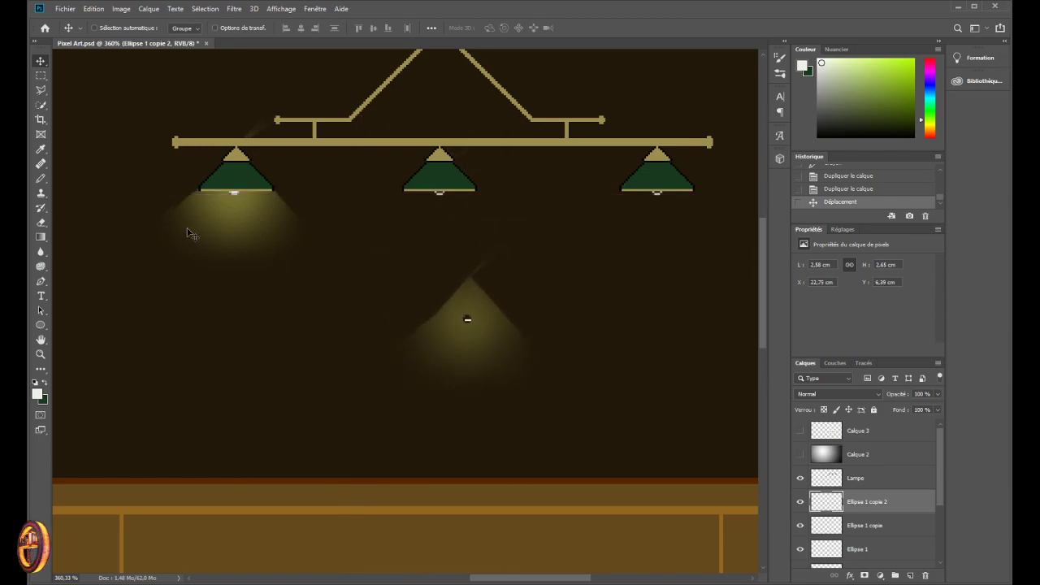
# - Outline the stray streak above the Ellipse 1 copie 2 glow with the Polygonal Lasso and cut it out
pyautogui.click(41, 89)
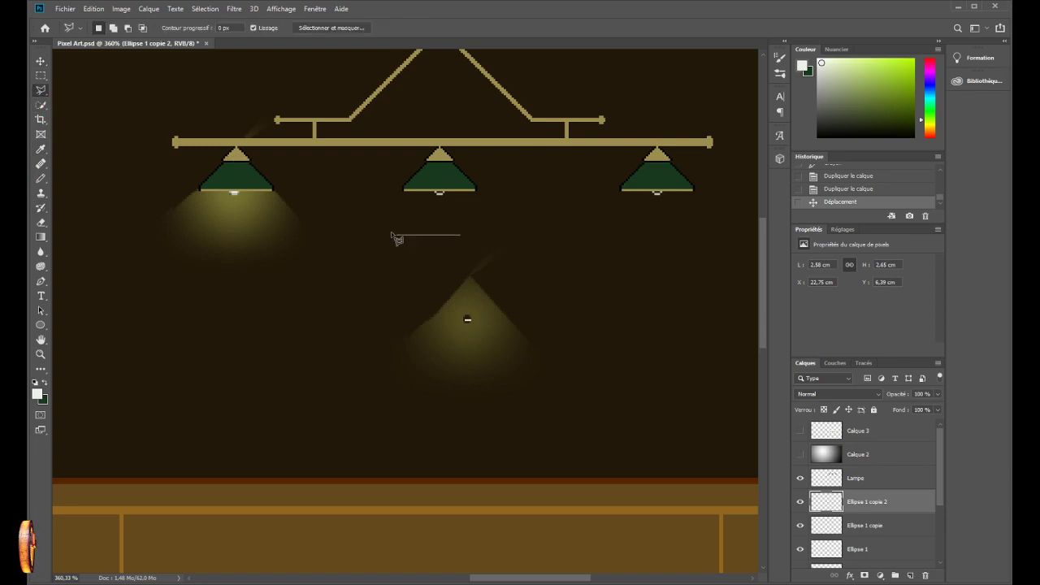
pyautogui.click(458, 276)
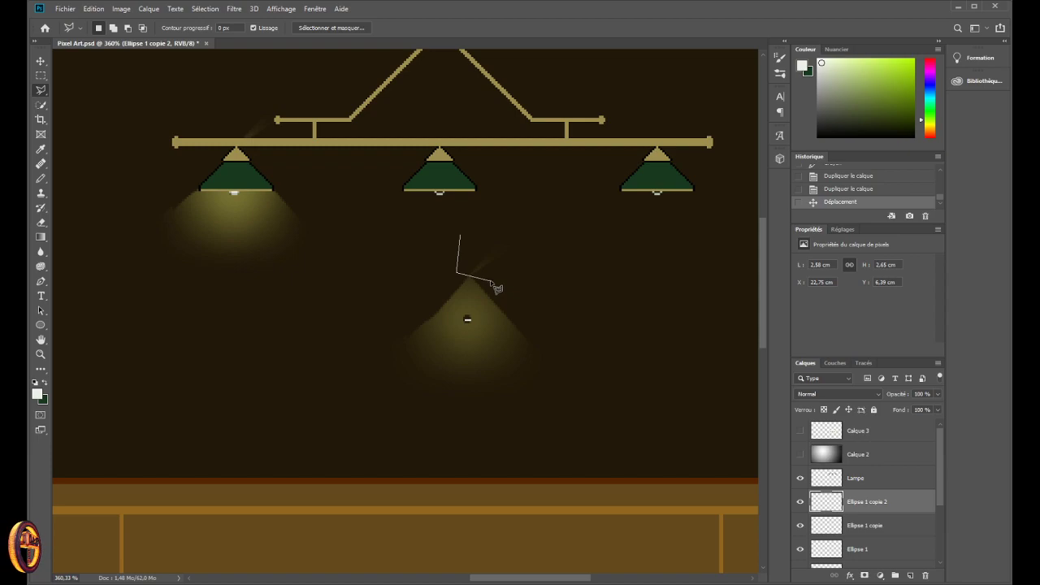
pyautogui.click(500, 283)
pyautogui.click(550, 242)
pyautogui.click(462, 234)
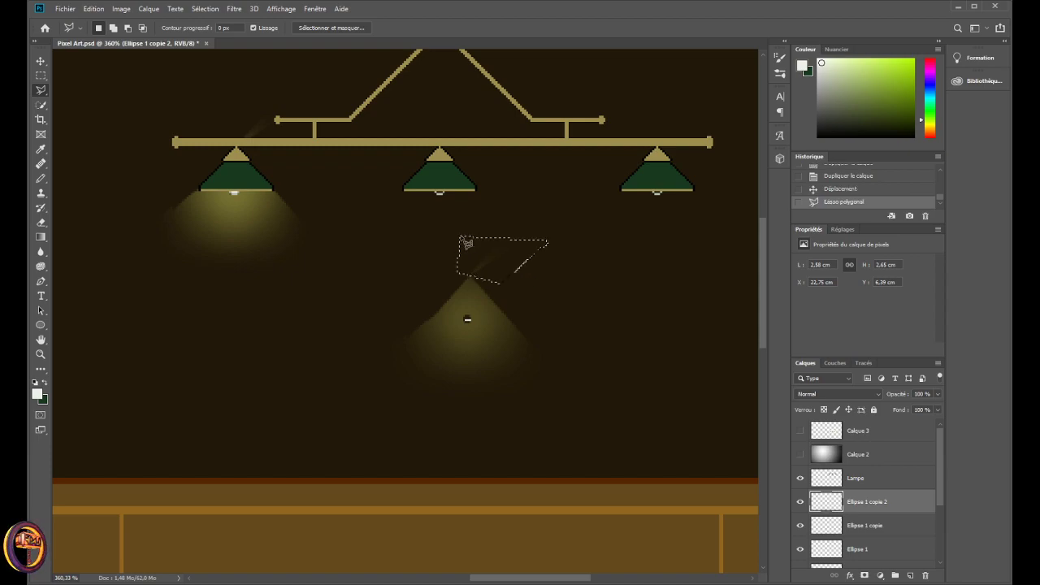
pyautogui.hotkey('ctrl', 'x')
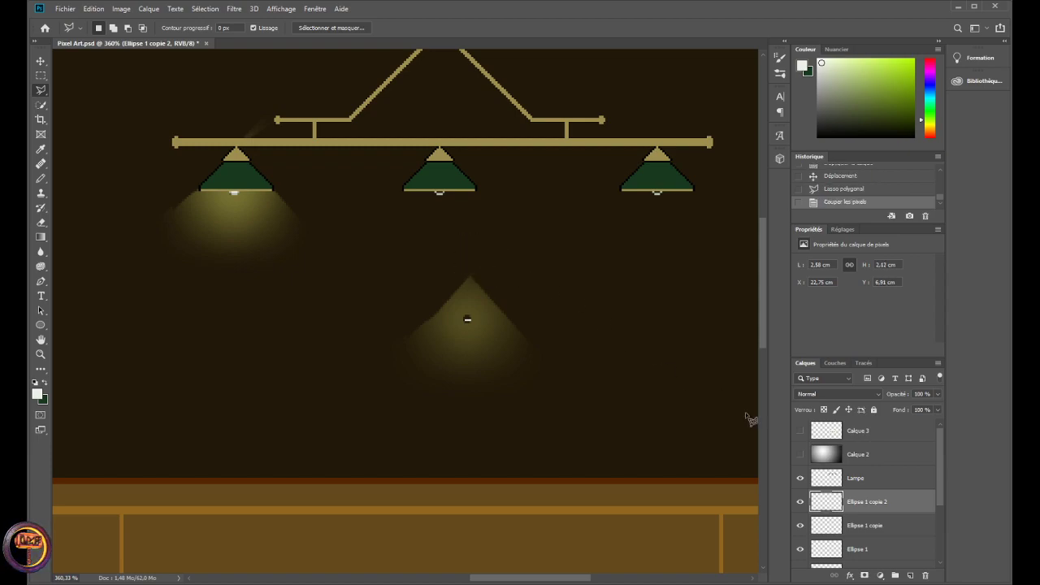
# - Cut the stray glow streak above the left lamp from the Ellipse 1 layer using a Polygonal Lasso selection
pyautogui.click(876, 532)
pyautogui.click(868, 556)
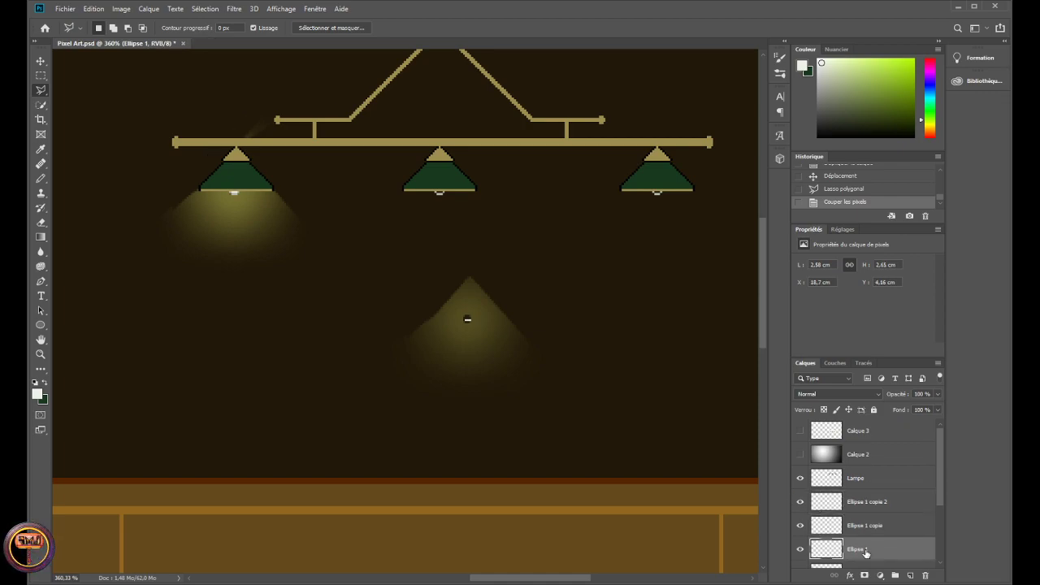
pyautogui.click(231, 133)
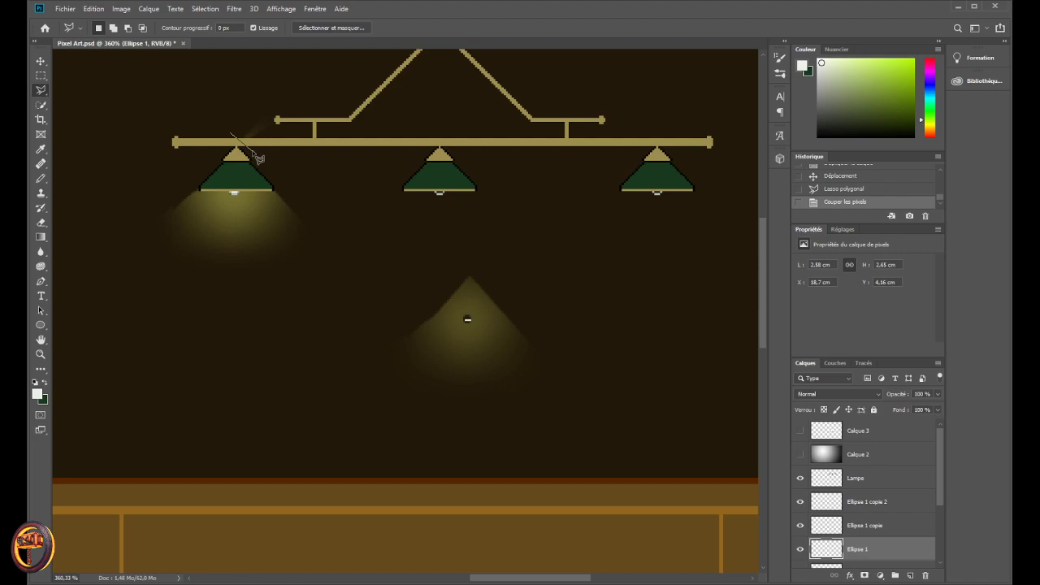
pyautogui.click(248, 155)
pyautogui.click(284, 108)
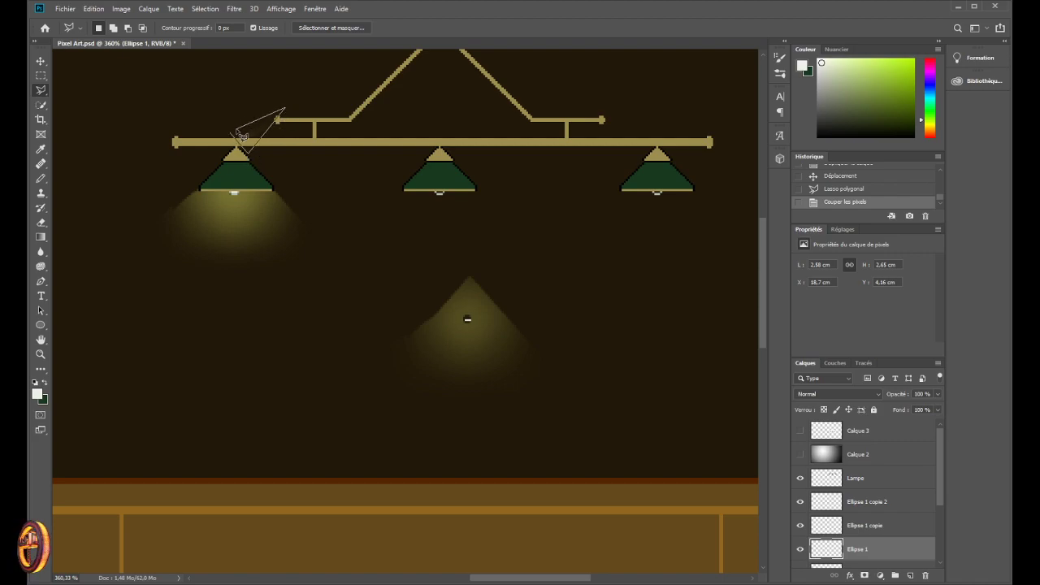
pyautogui.click(234, 139)
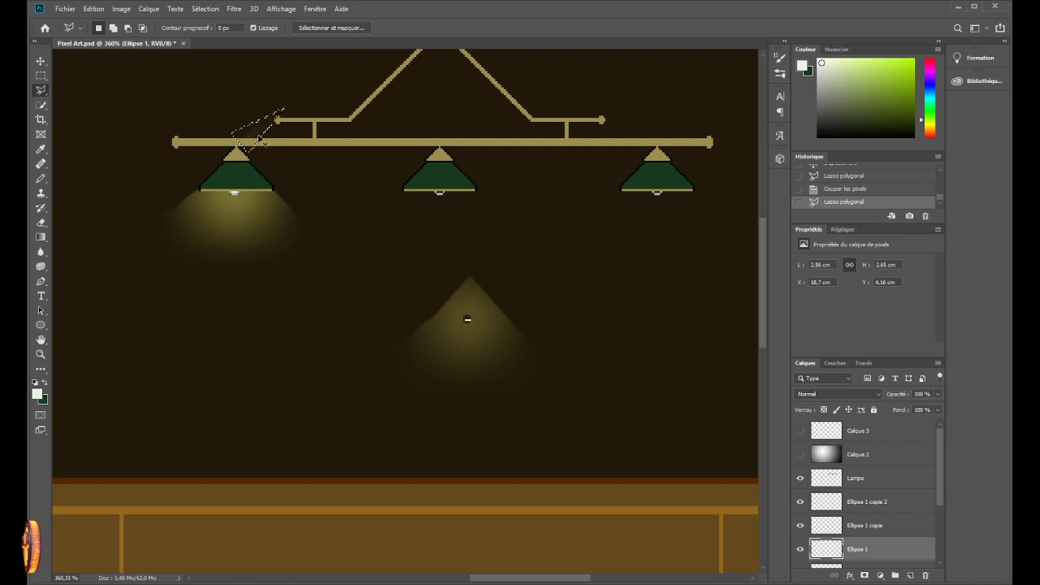
pyautogui.hotkey('ctrl', 'x')
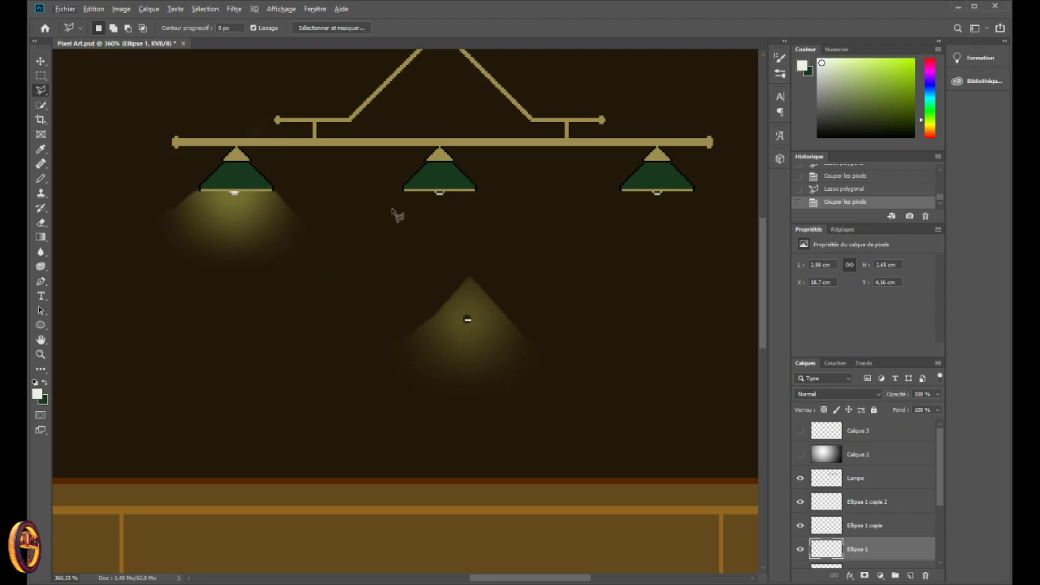
pyautogui.scroll(-5, 395, 214)
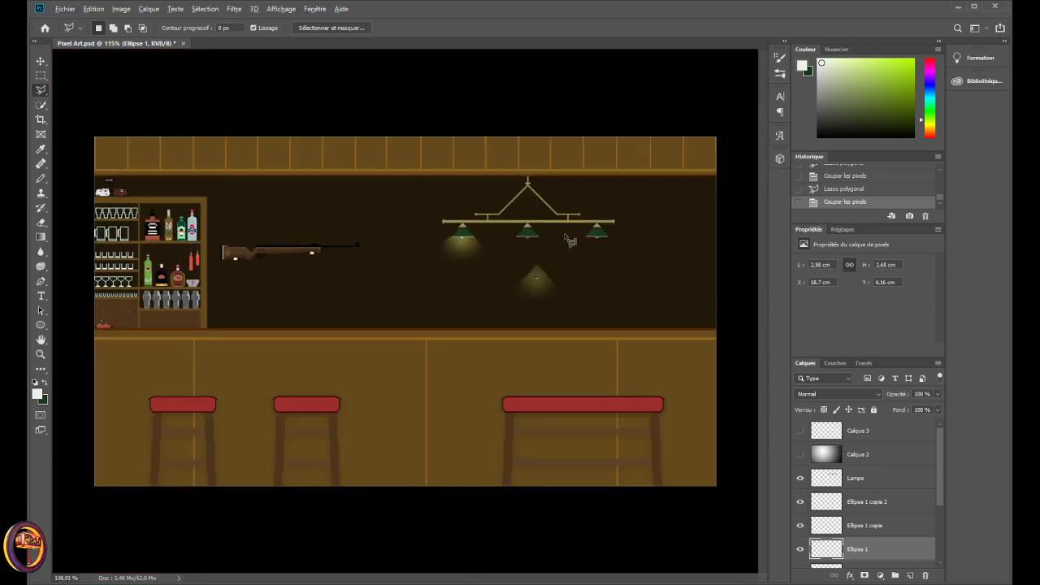
pyautogui.scroll(5, 492, 170)
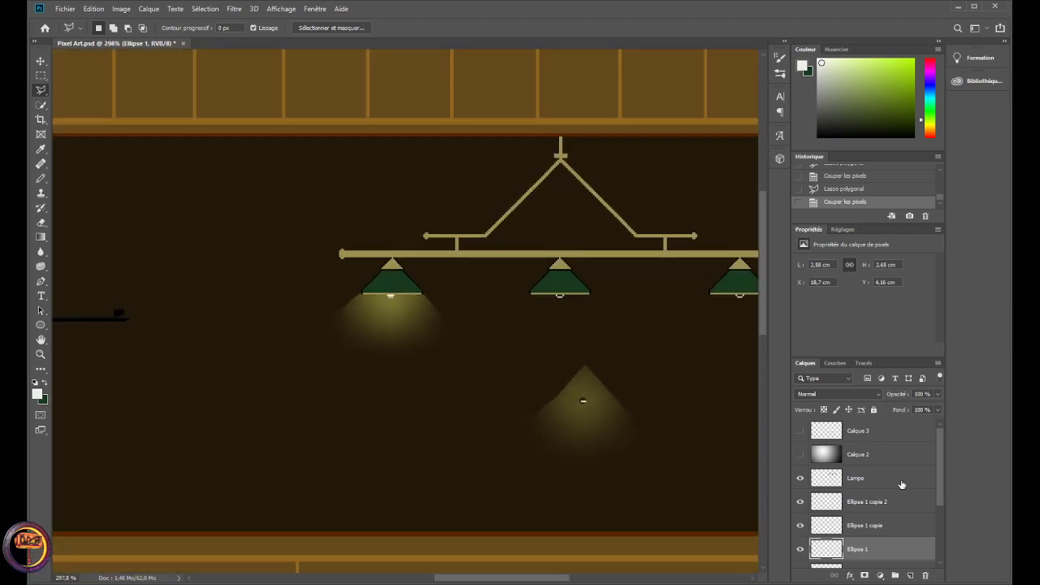
pyautogui.click(870, 503)
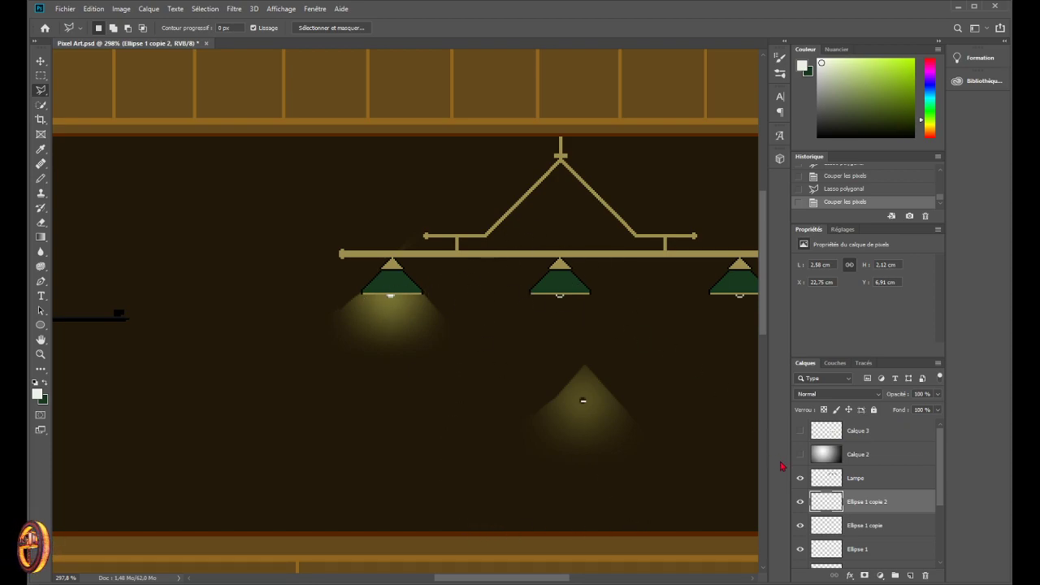
pyautogui.click(869, 484)
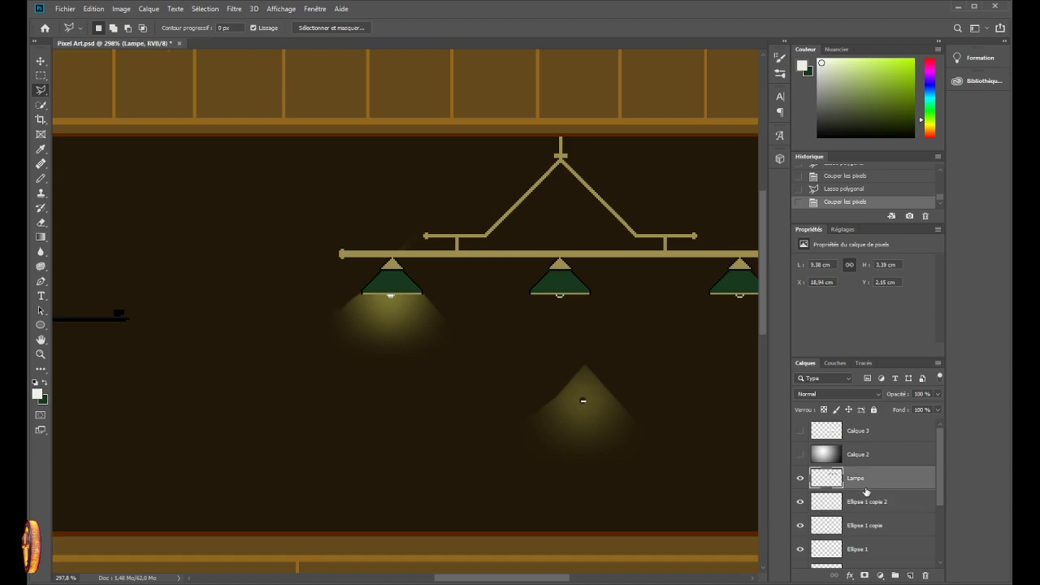
pyautogui.click(41, 61)
pyautogui.moveTo(397, 313); pyautogui.dragTo(395, 324)
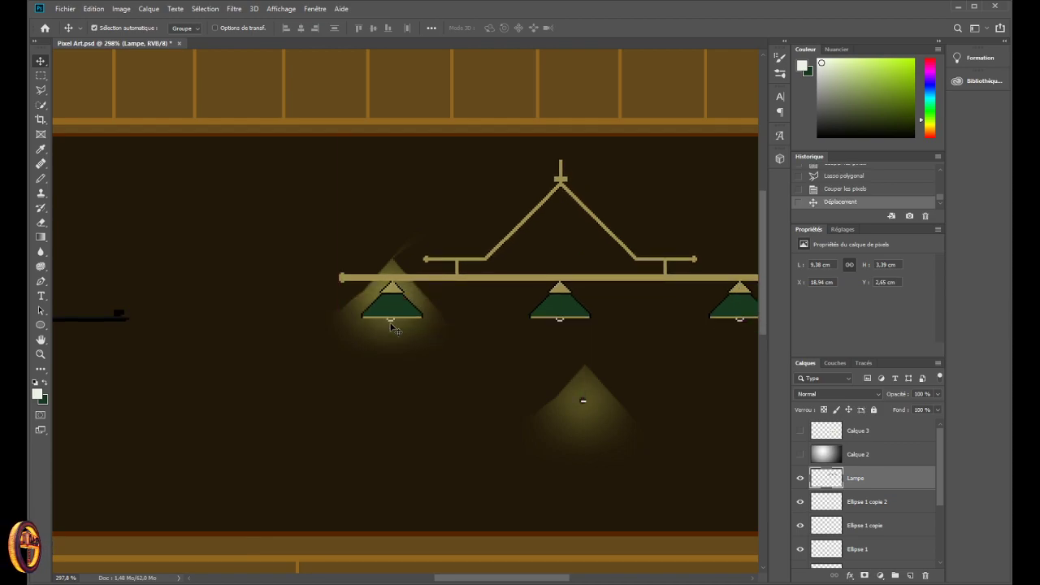
pyautogui.hotkey('ctrl', 'z')
# - Move the Ellipse 1 copie glow off the left lamp to the empty wall below and left of it
pyautogui.click(857, 499)
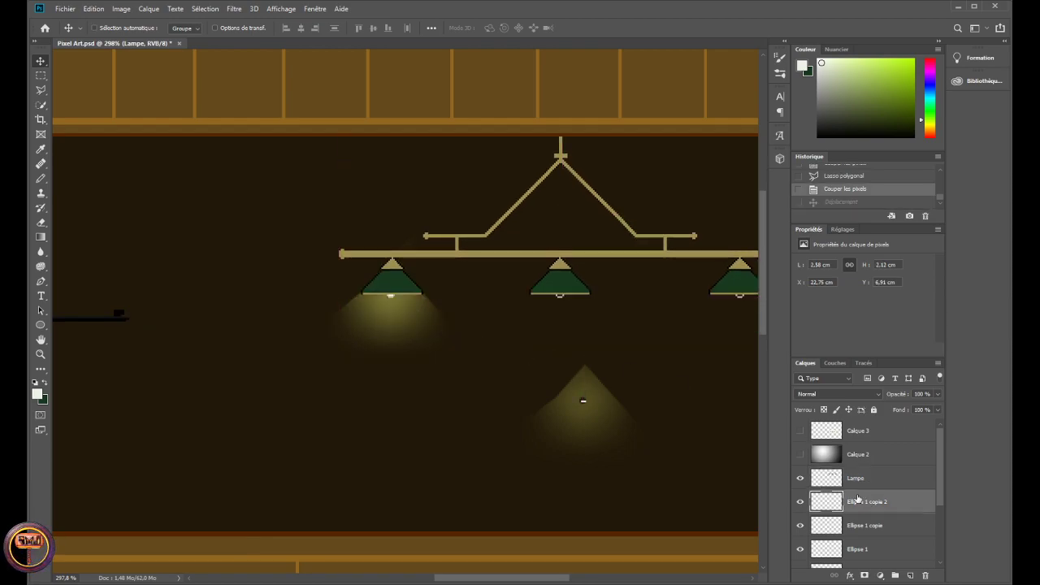
pyautogui.click(888, 526)
pyautogui.moveTo(404, 318); pyautogui.dragTo(290, 447)
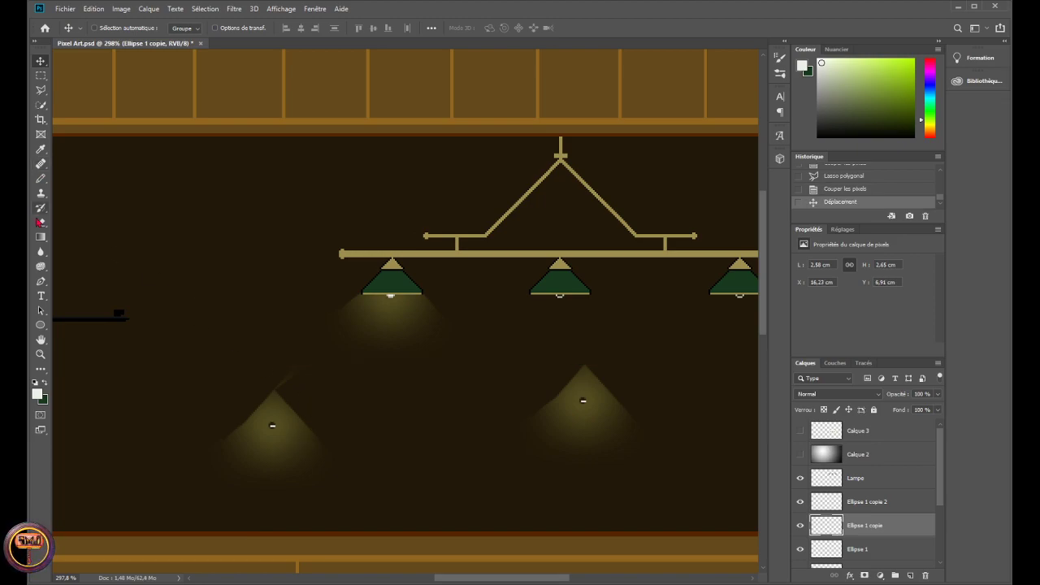
# - Lasso the stray streak at the tip of the Ellipse 1 copie glow and cut it out
pyautogui.click(41, 90)
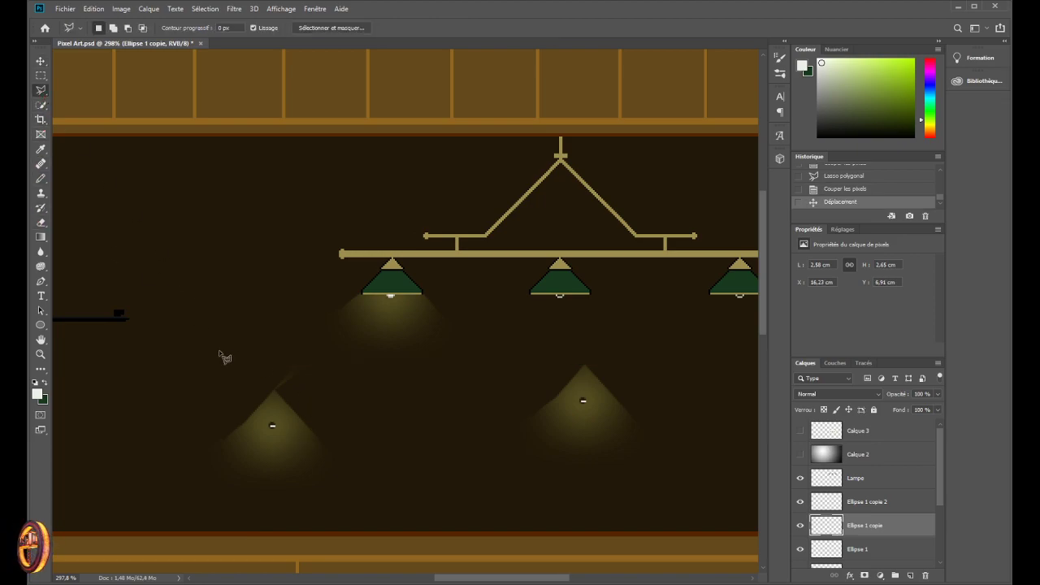
pyautogui.click(290, 404)
pyautogui.click(331, 346)
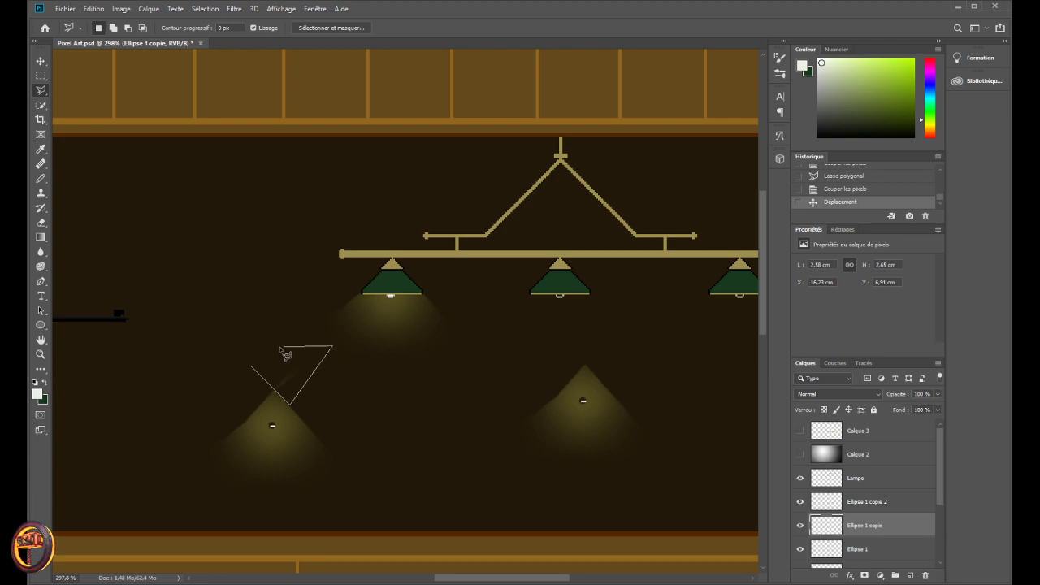
pyautogui.click(252, 368)
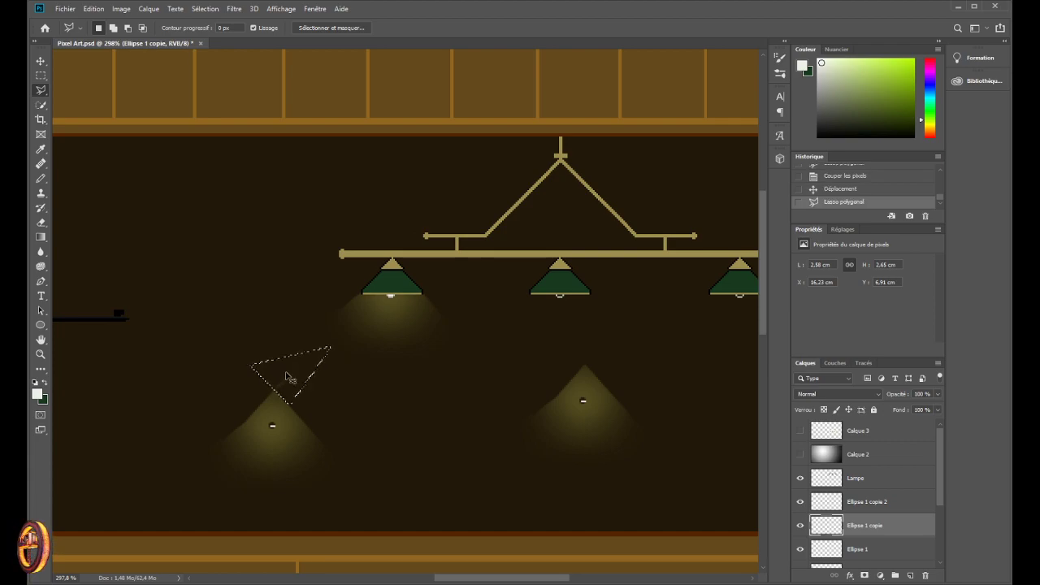
pyautogui.hotkey('ctrl', 'x')
# - Place the Ellipse 1 copie glow under the middle lamp, nudging it up to align its white pixels with the bulb
pyautogui.click(40, 65)
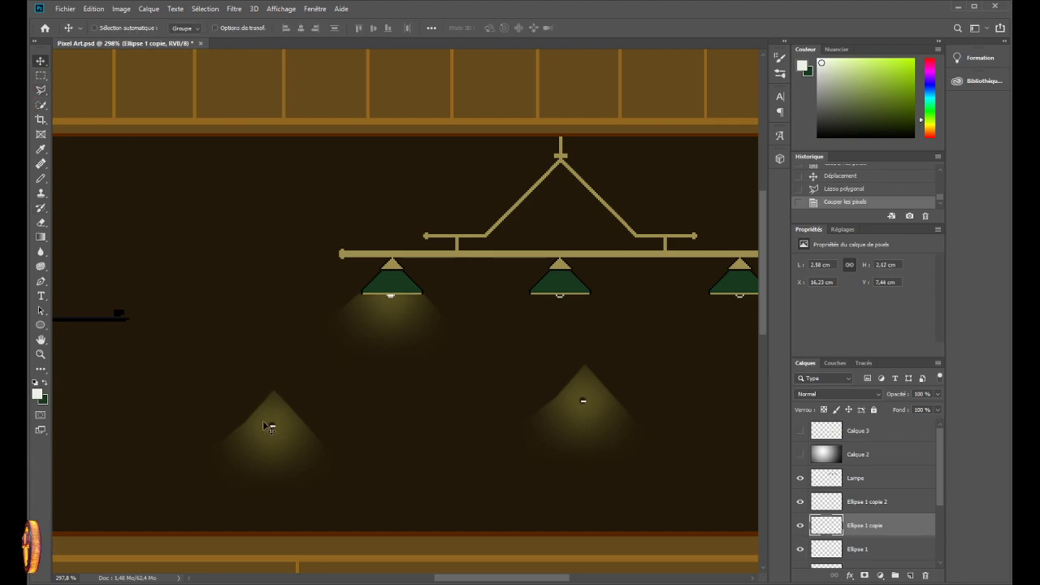
pyautogui.moveTo(262, 421); pyautogui.dragTo(557, 312)
pyautogui.scroll(3, 614, 256)
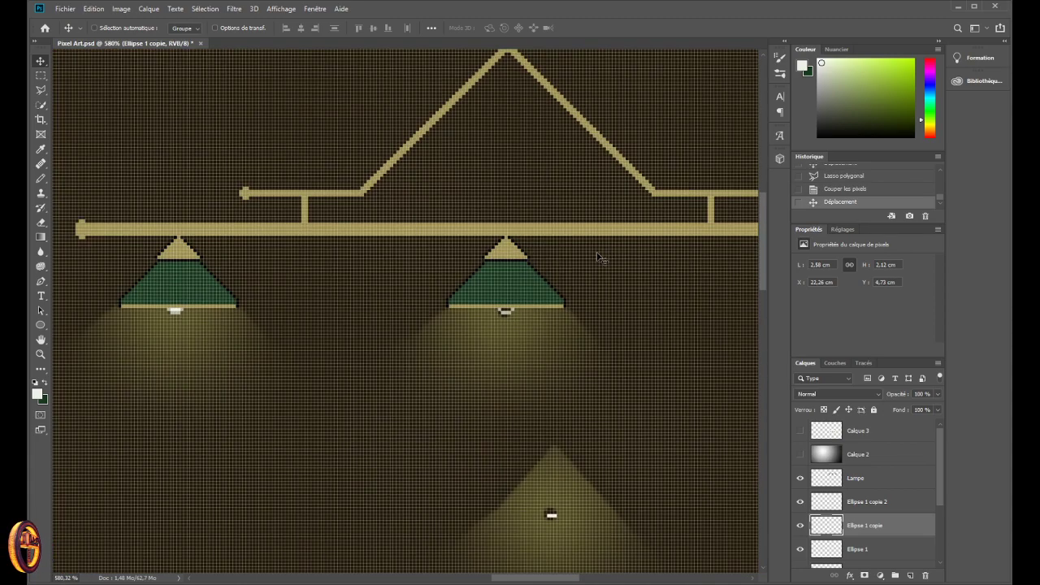
pyautogui.press('Up')
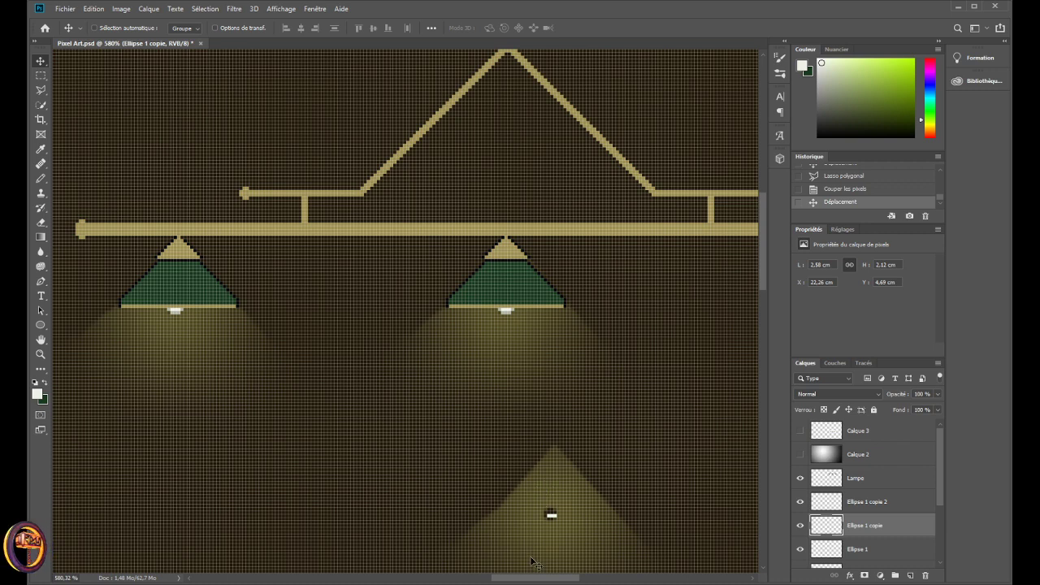
# - Place the Ellipse 1 copie 2 glow under the right lamp, aligning its white pixels with the bulb
pyautogui.click(868, 486)
pyautogui.click(855, 508)
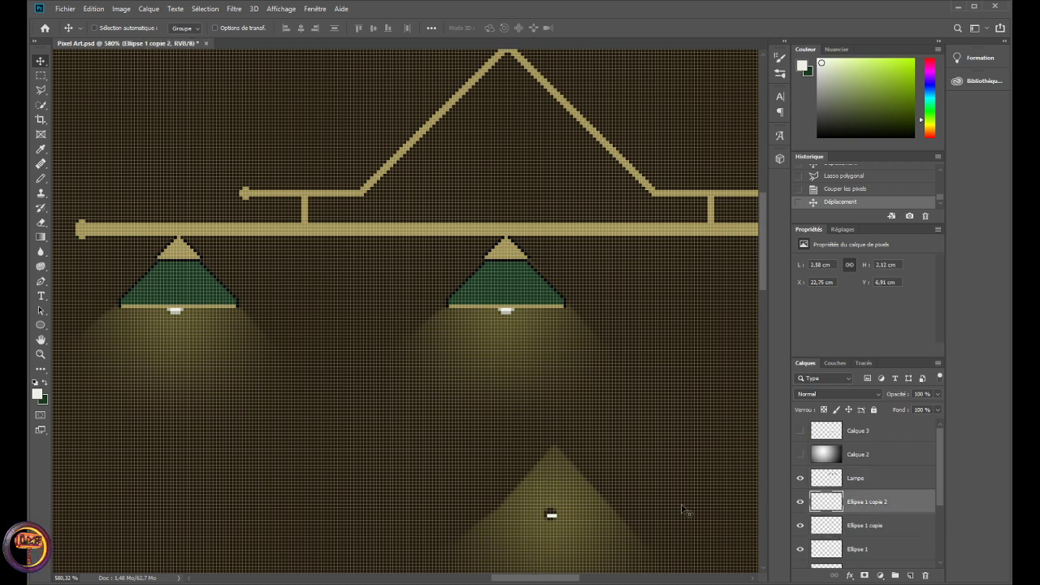
pyautogui.moveTo(543, 484); pyautogui.dragTo(646, 380)
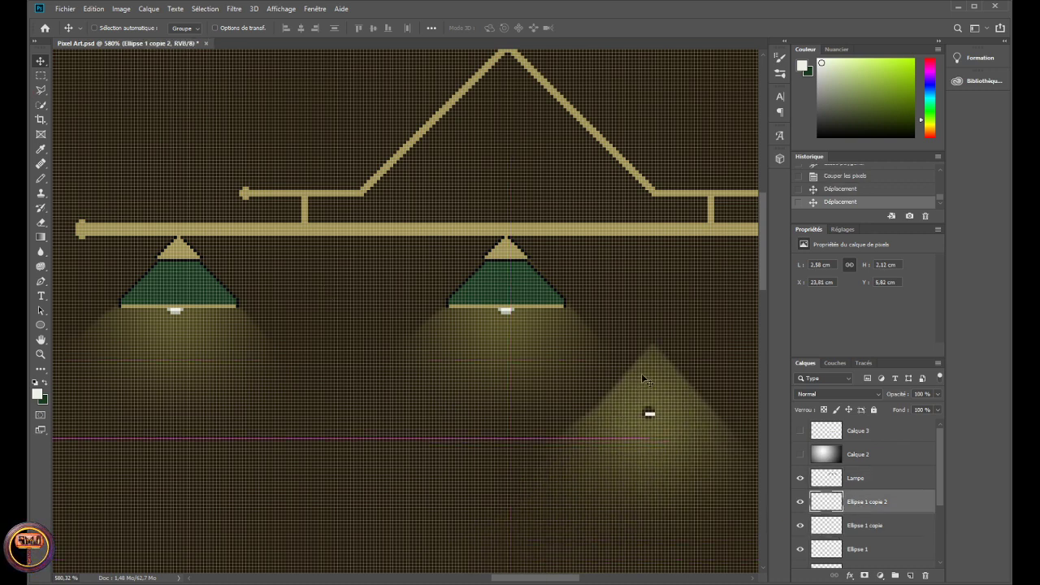
pyautogui.moveTo(571, 578); pyautogui.dragTo(607, 579)
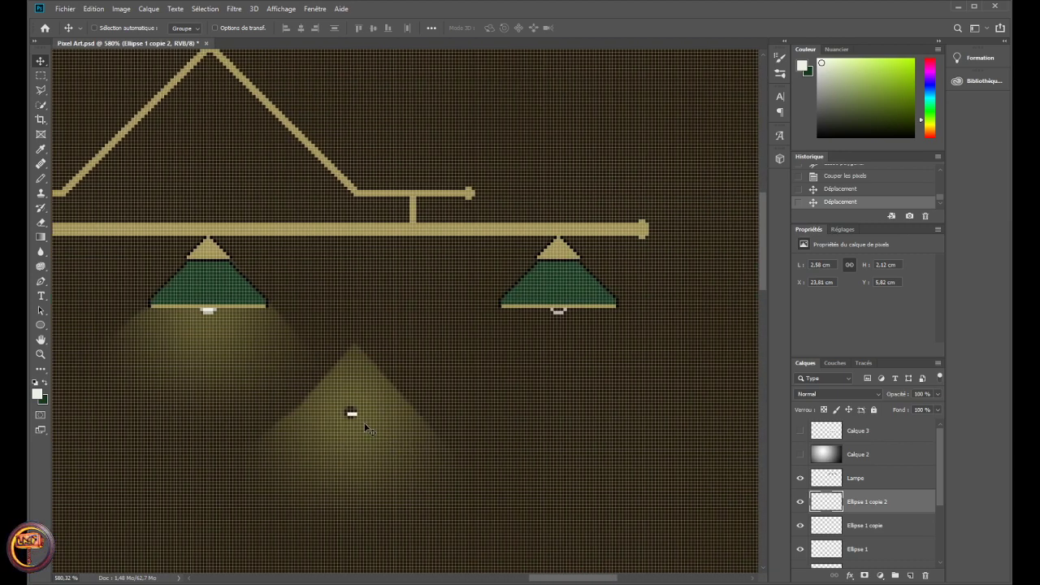
pyautogui.moveTo(362, 420); pyautogui.dragTo(554, 328)
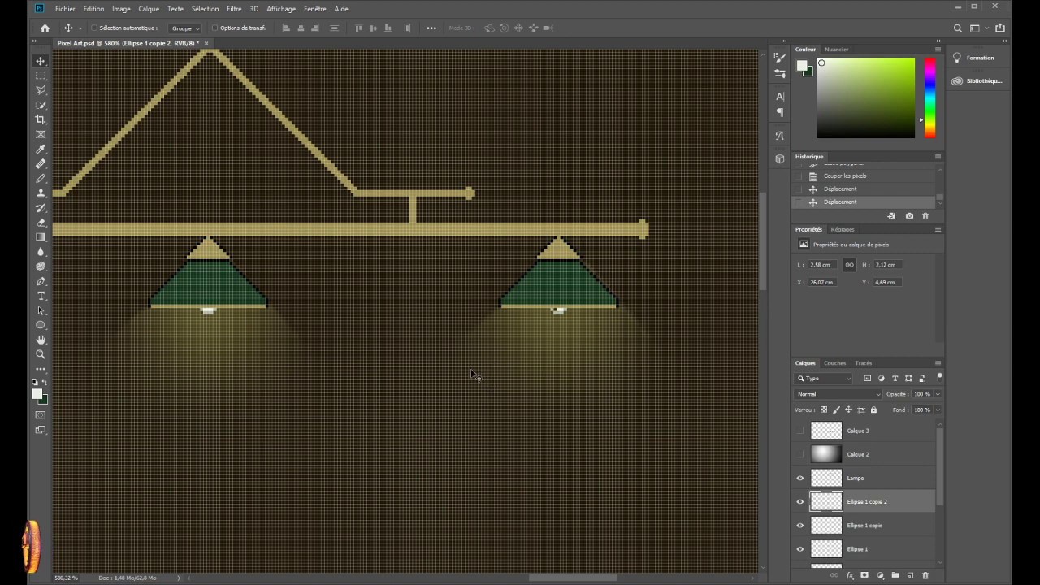
pyautogui.scroll(3, 550, 331)
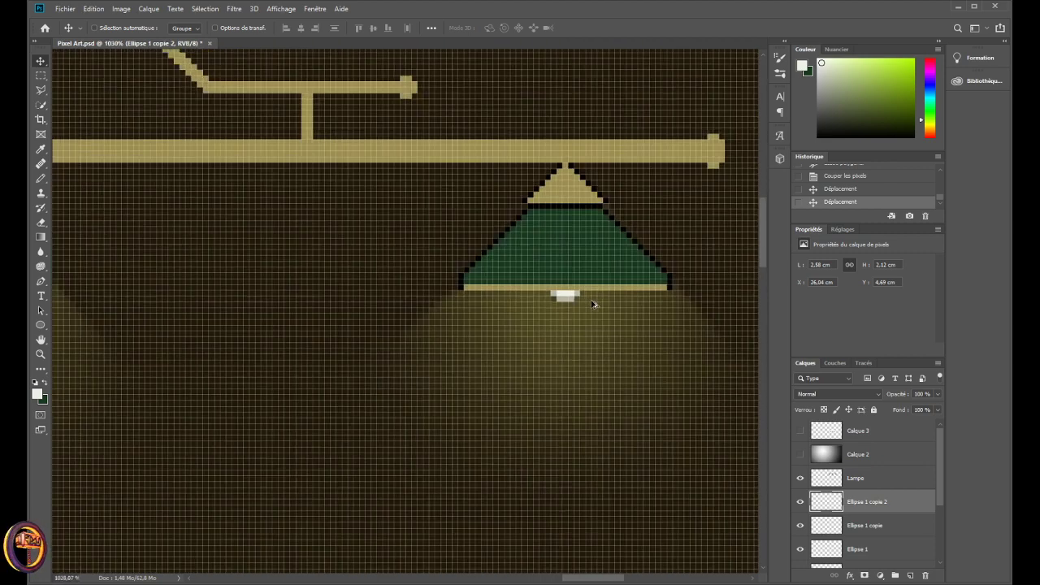
pyautogui.scroll(3, 593, 304)
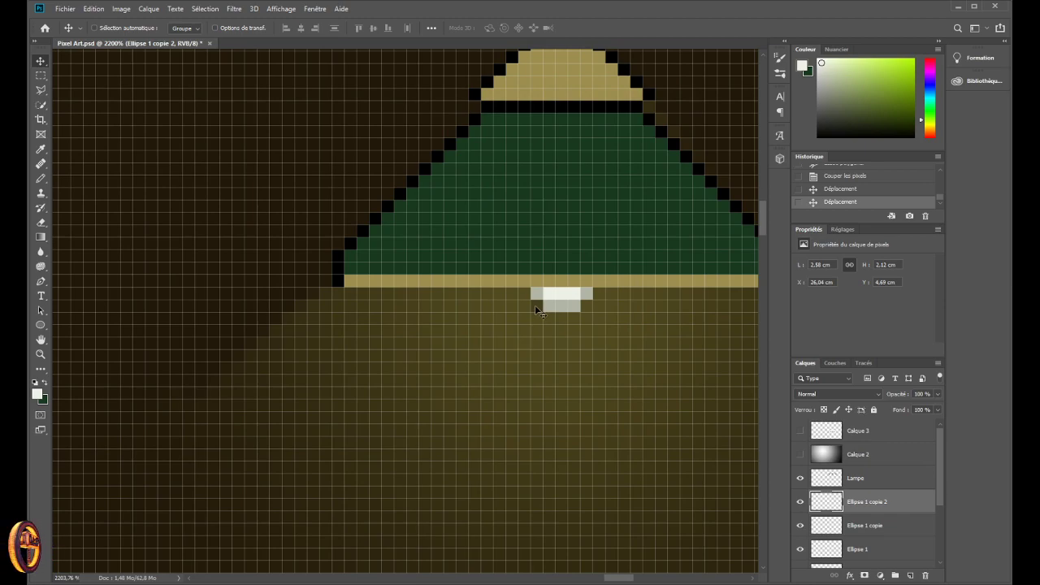
# - Save the Pixel Art.psd document
pyautogui.scroll(-5, 533, 317)
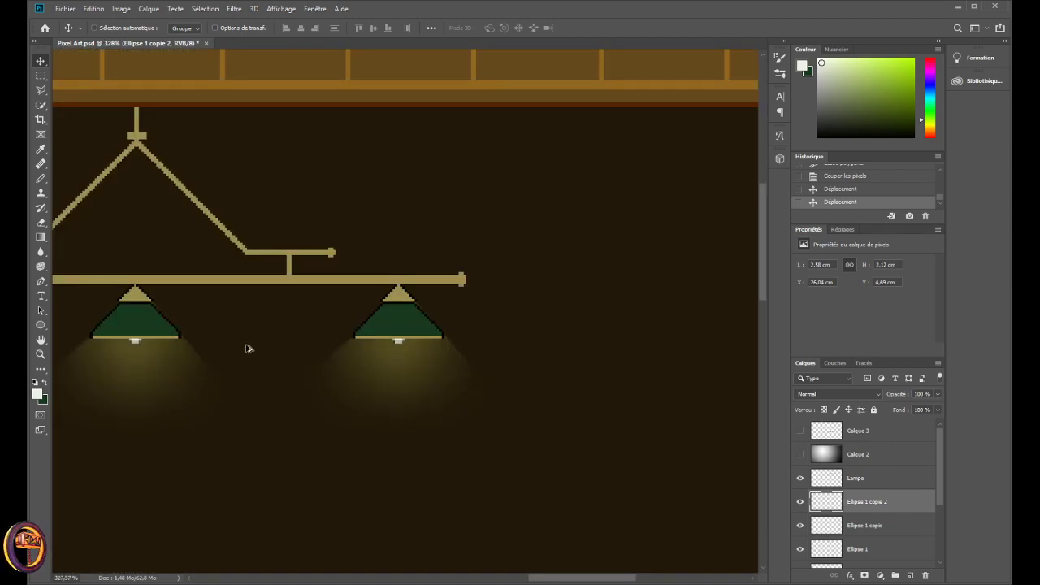
pyautogui.scroll(-3, 247, 348)
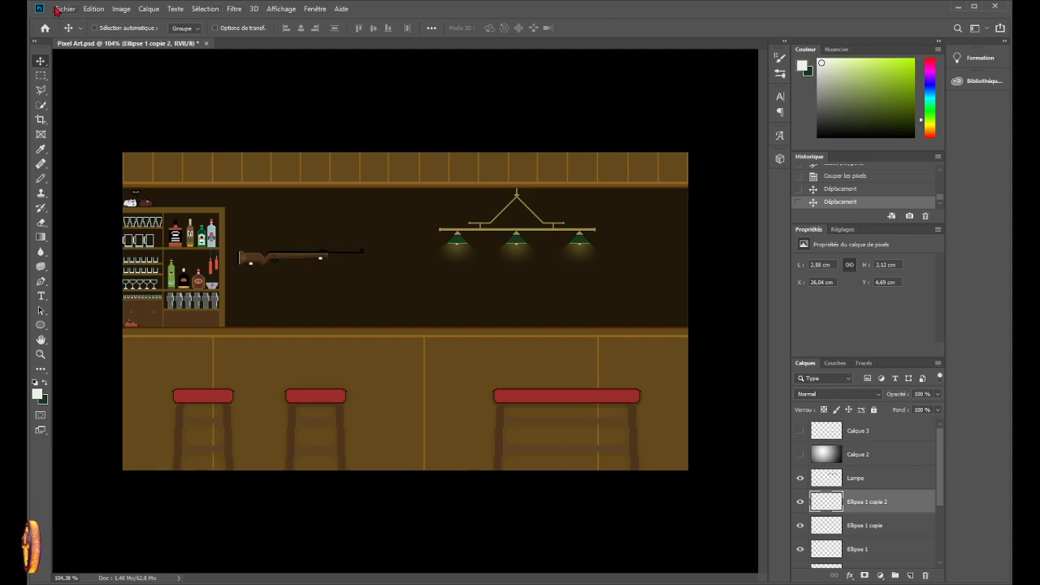
pyautogui.hotkey('ctrl', 's')
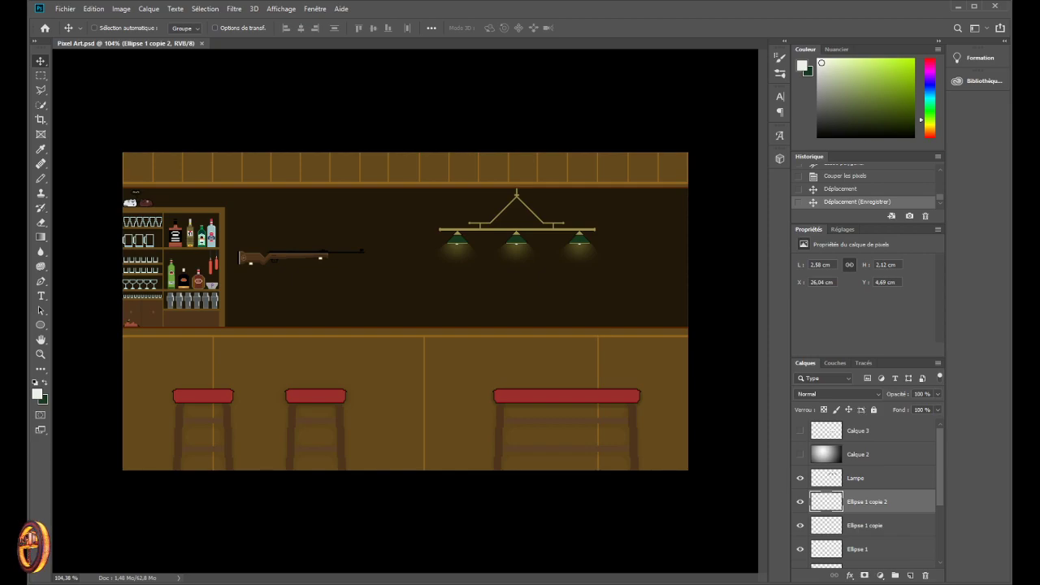
# - Select the Calque 2 shading layer and toggle its visibility on and off to compare the scene's lighting
pyautogui.click(800, 456)
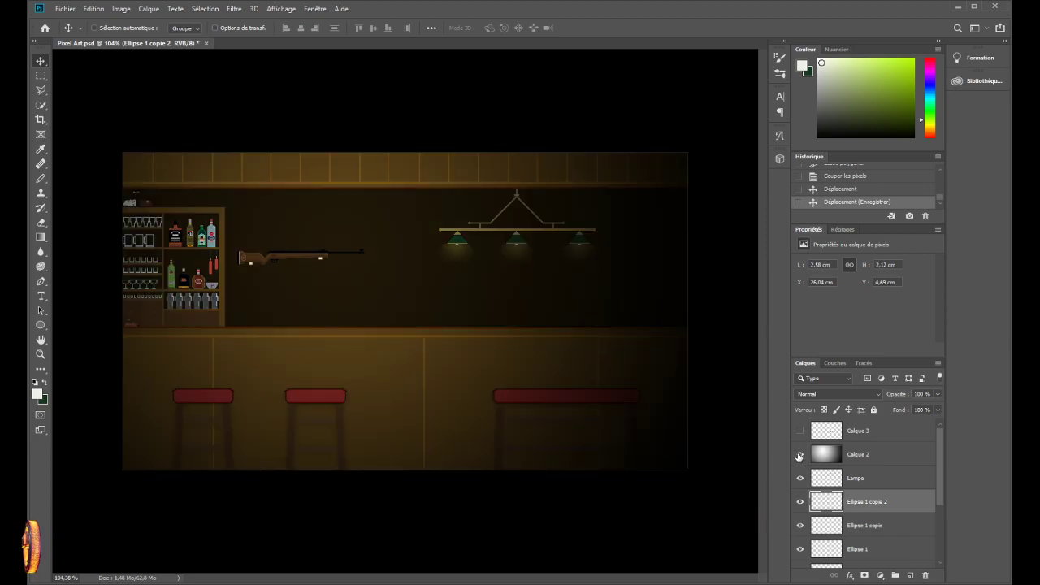
pyautogui.click(870, 459)
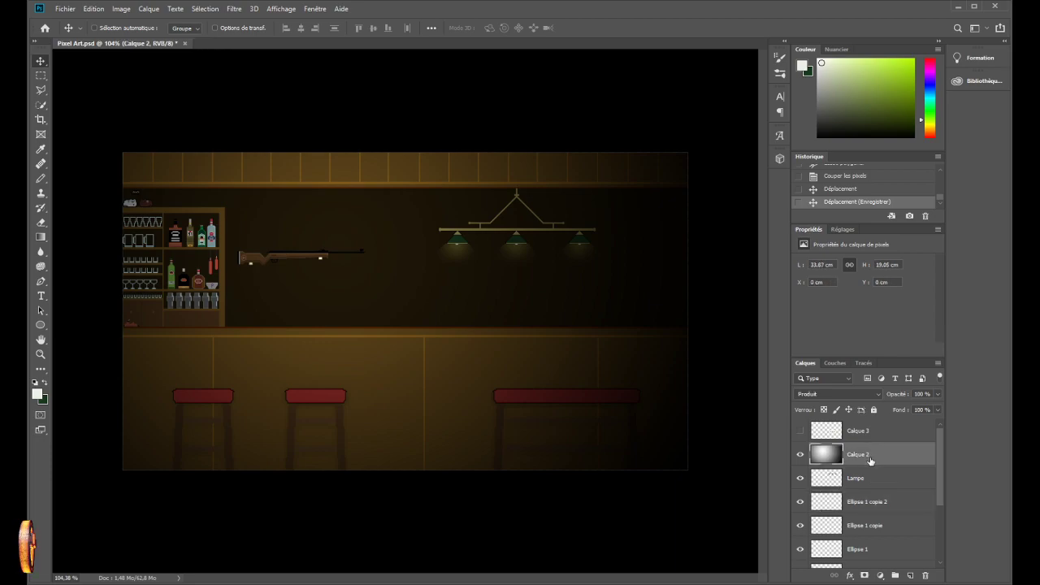
pyautogui.click(801, 456)
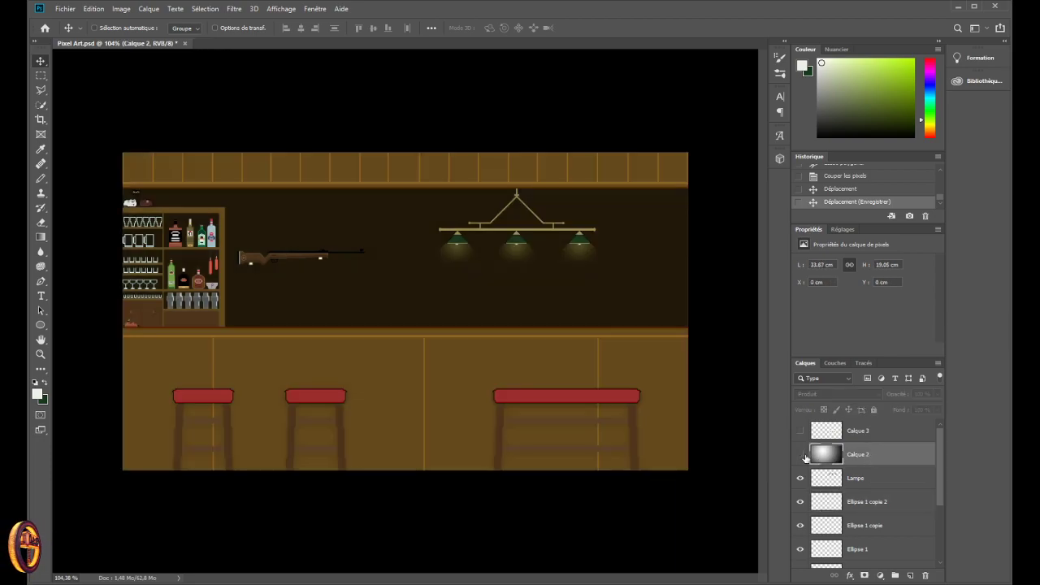
# - Show the Calque 2 shading layer again and reduce its opacity to 60 %
pyautogui.click(802, 456)
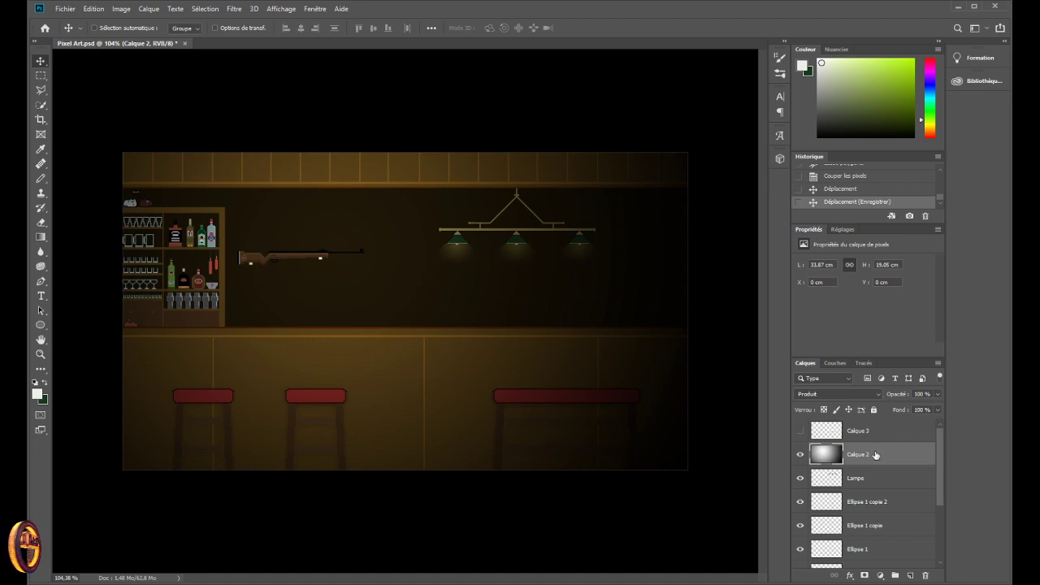
pyautogui.moveTo(939, 396)
pyautogui.mouseDown()
pyautogui.moveTo(935, 409)
pyautogui.moveTo(901, 412)
pyautogui.moveTo(932, 401)
pyautogui.mouseUp()
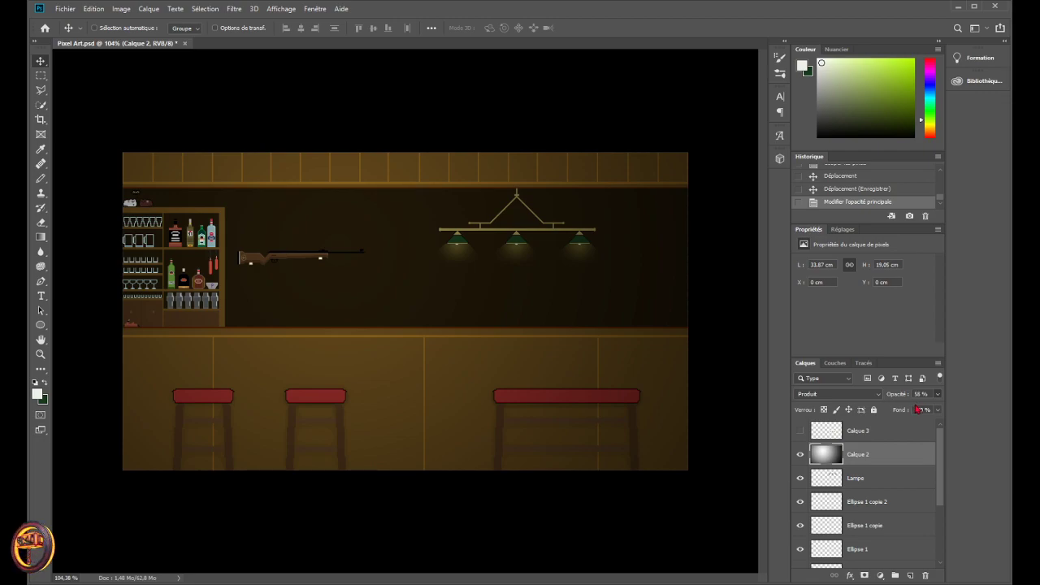
pyautogui.click(921, 393)
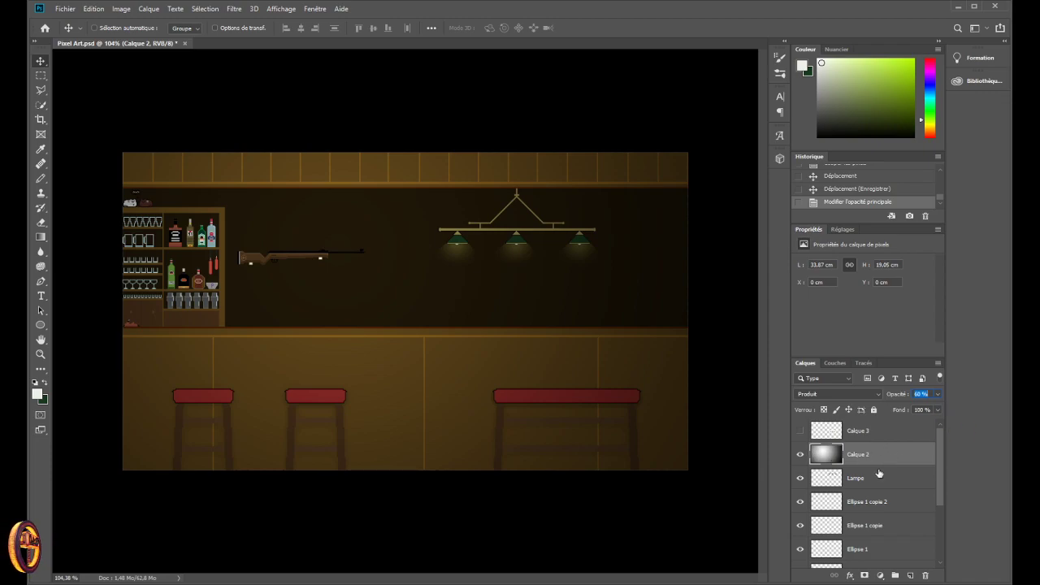
# - Toggle the Calque 2 layer's visibility repeatedly to compare the bar scene with and without the softened shading, leaving the layer shown
pyautogui.click(800, 455)
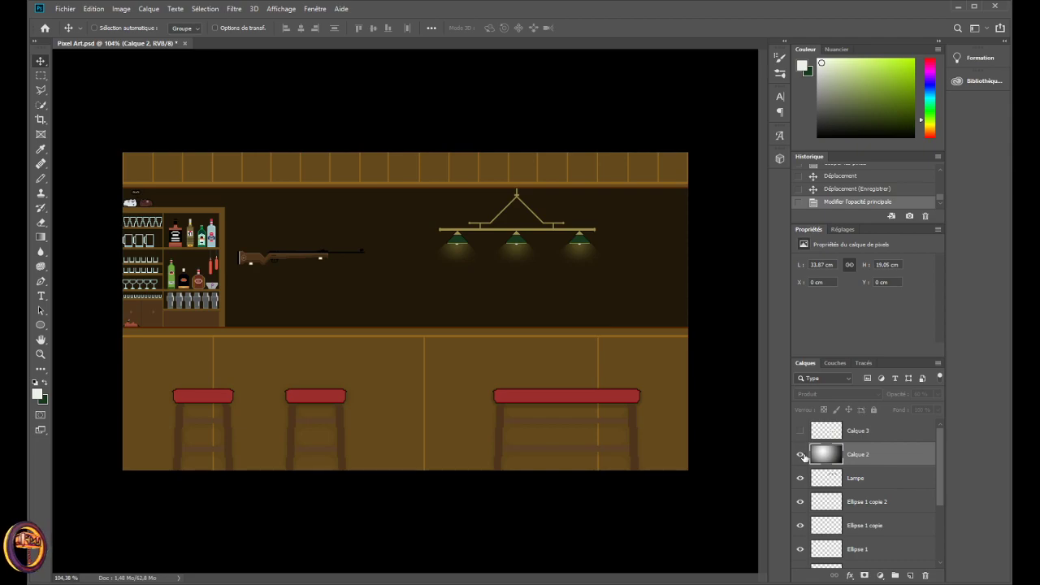
pyautogui.click(800, 455)
pyautogui.click(801, 455)
pyautogui.click(800, 456)
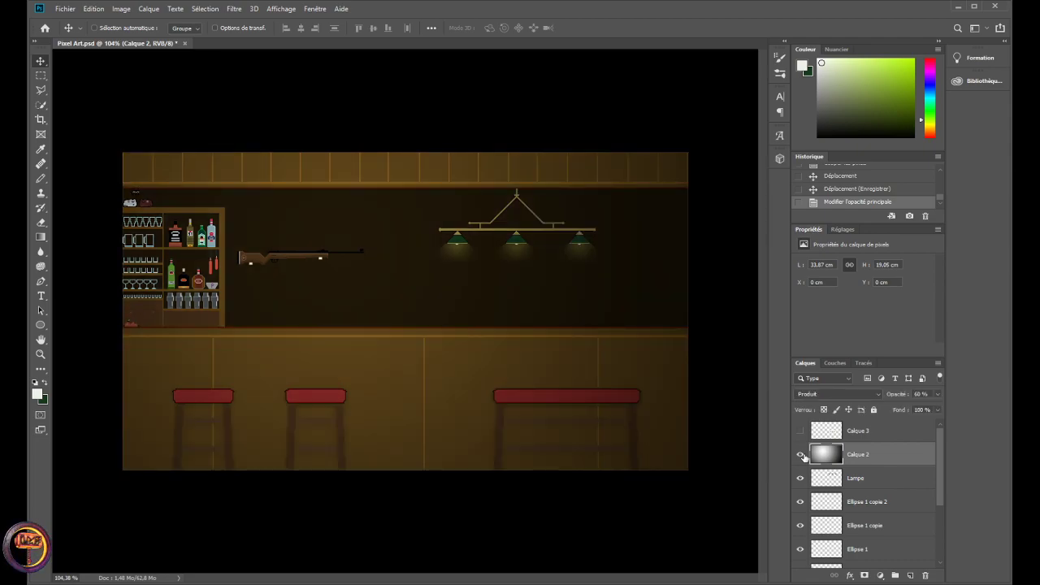
pyautogui.click(801, 455)
pyautogui.click(802, 455)
pyautogui.click(801, 456)
pyautogui.click(802, 455)
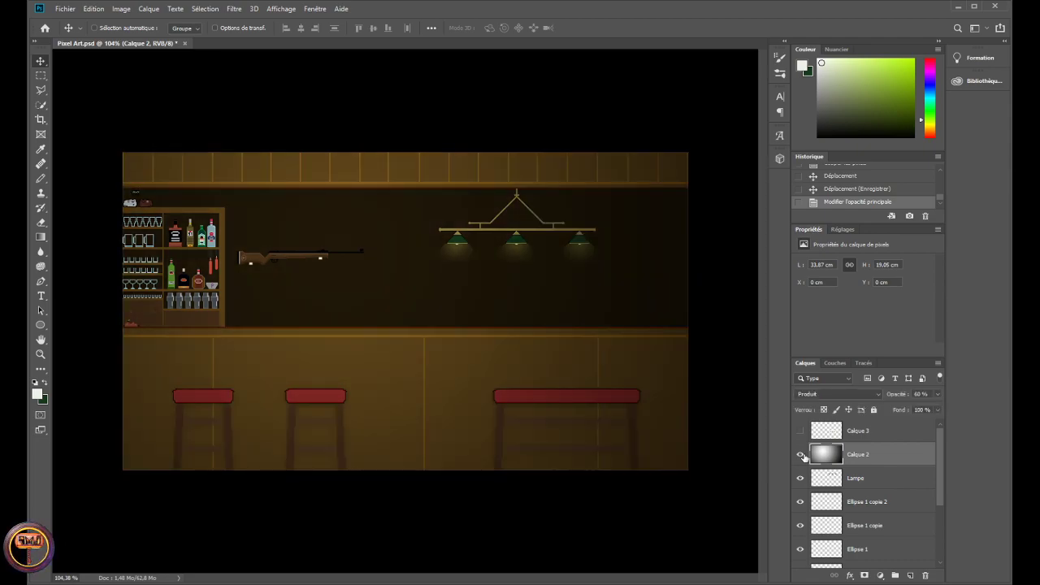
pyautogui.click(801, 455)
pyautogui.click(802, 456)
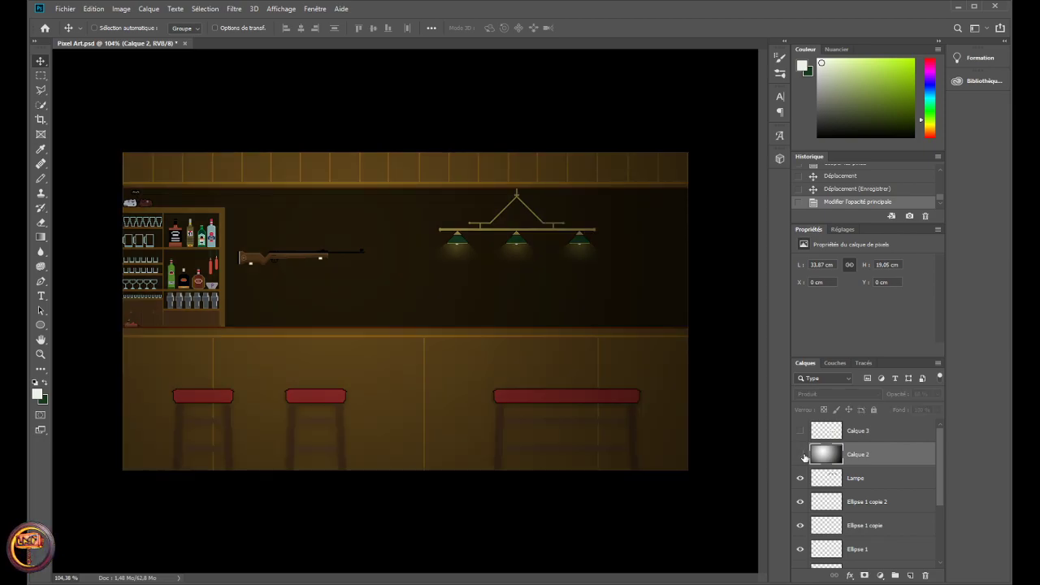
pyautogui.click(802, 456)
pyautogui.click(801, 455)
pyautogui.click(802, 456)
pyautogui.click(802, 455)
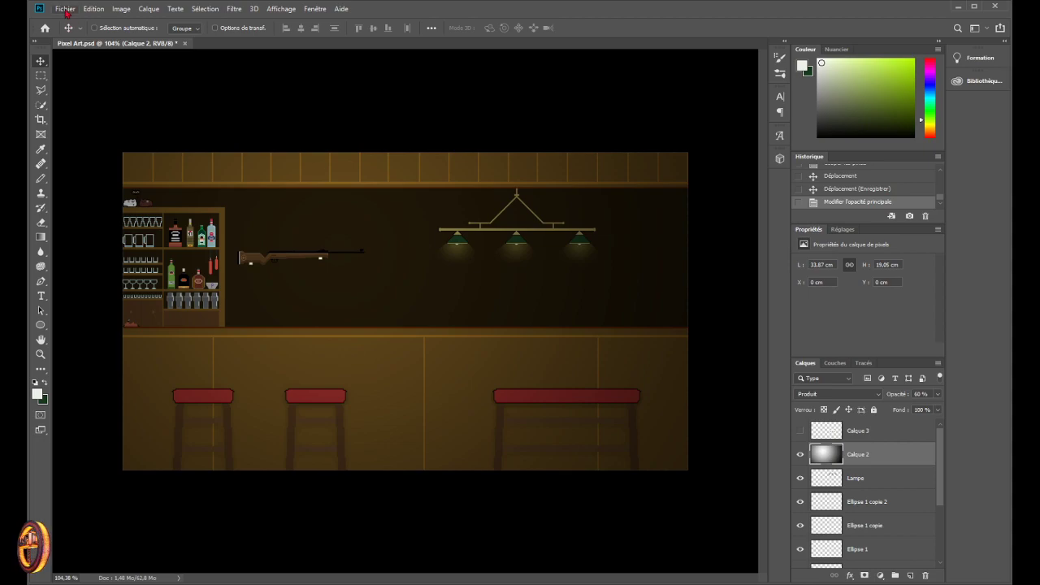
# - Save the Pixel Art.psd document with the reduced shading opacity
pyautogui.hotkey('ctrl', 's')
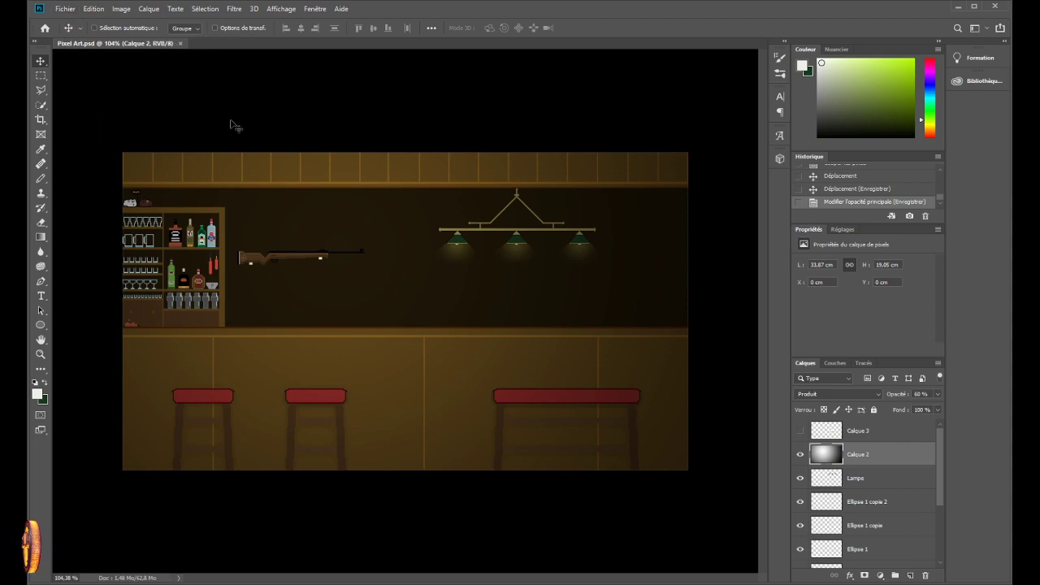